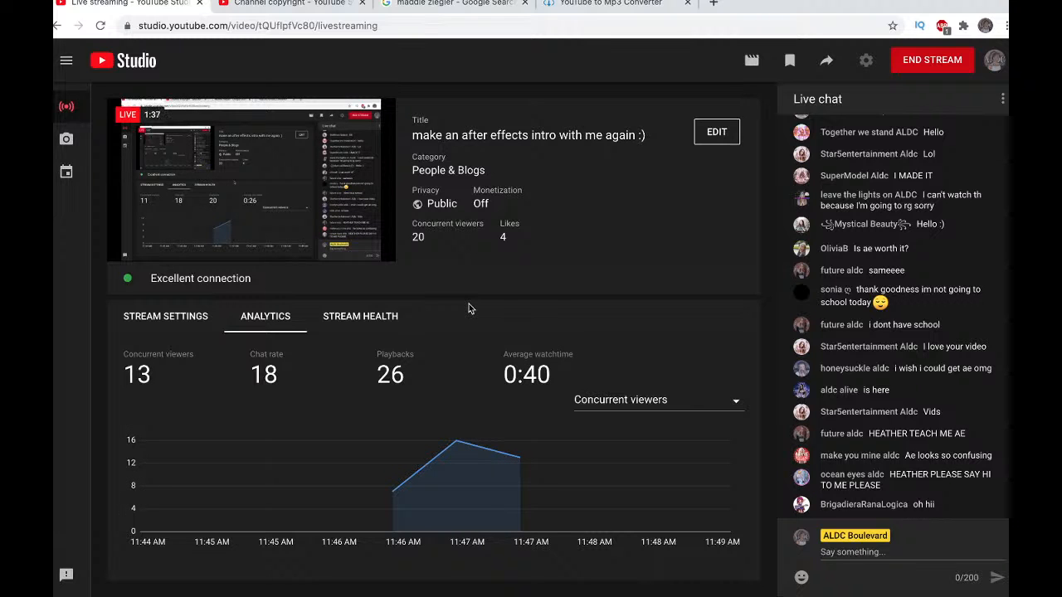
- Switch to After Effects and add too much.mov from the project to the Comp 1 timeline
key(ctrl+Left)
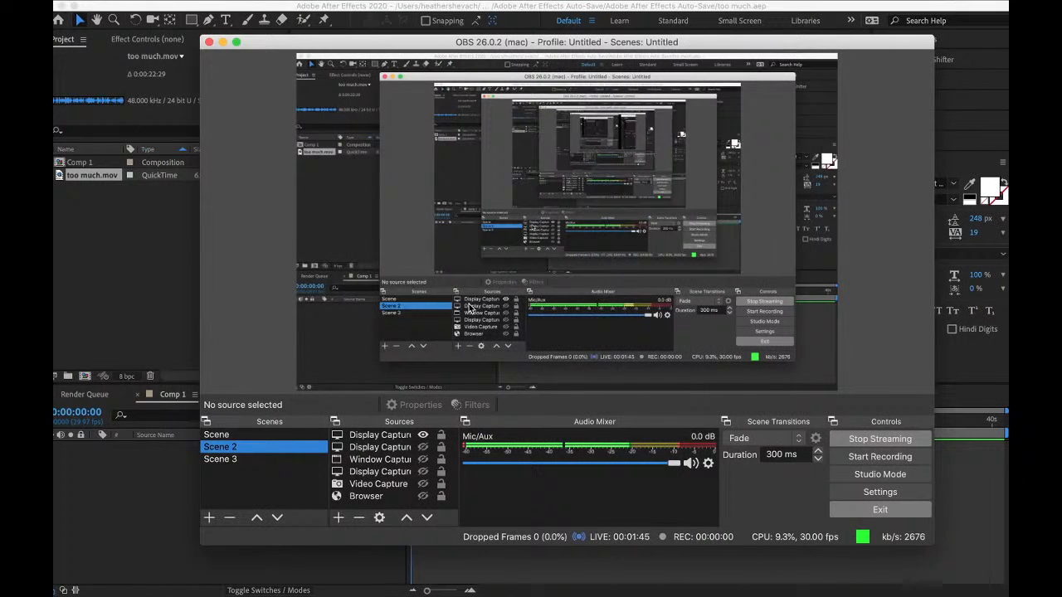
click(70, 226)
drag(94, 172, 340, 487)
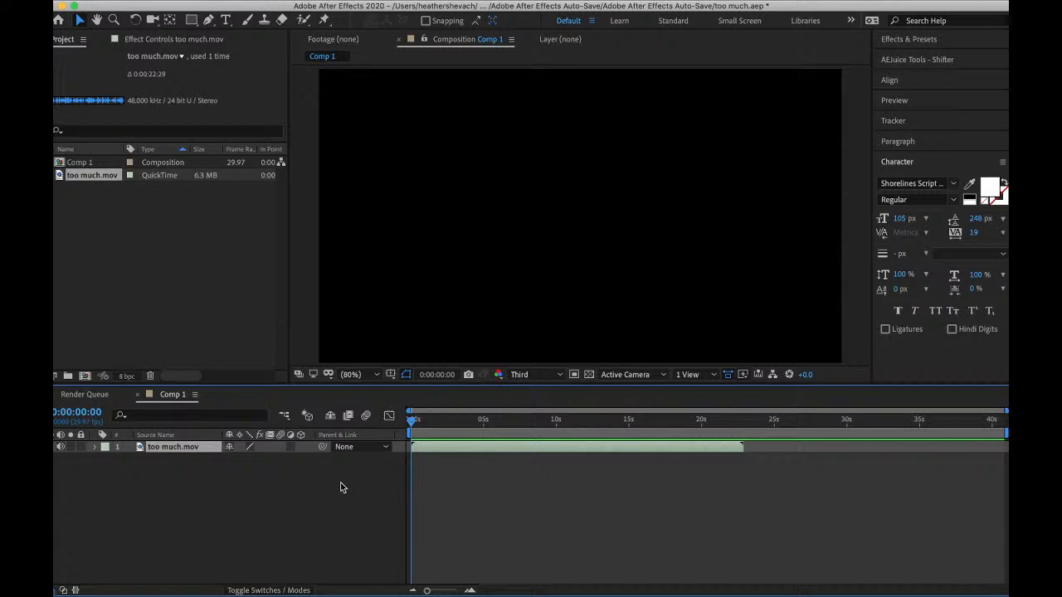
- Raise the playback volume and listen to the too much.mov audio in Comp 1 from the start
key(XF86AudioRaiseVolume)
key(XF86AudioRaiseVolume)
key(XF86AudioRaiseVolume)
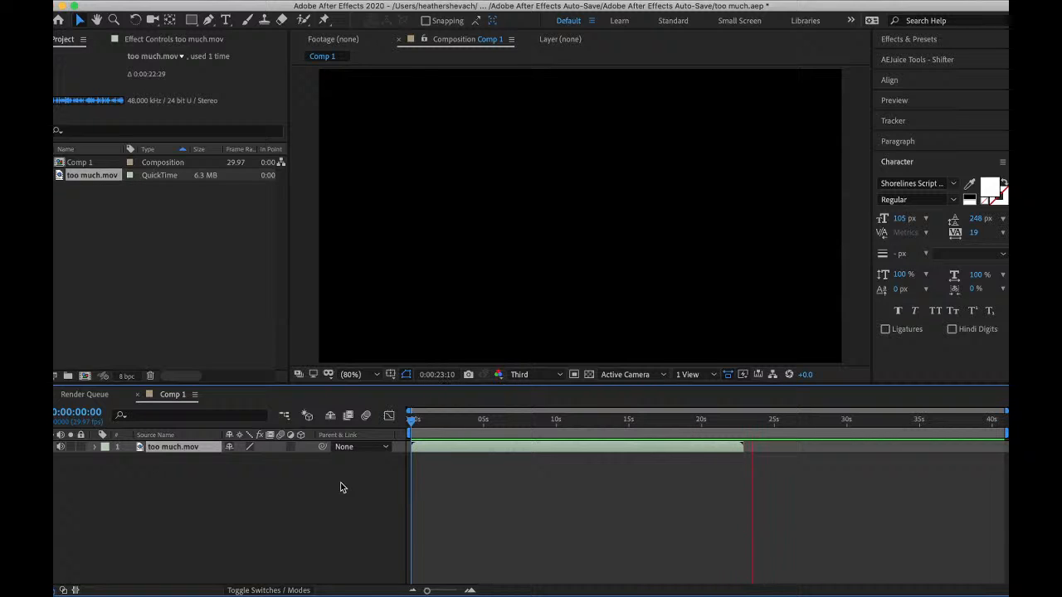
key(space)
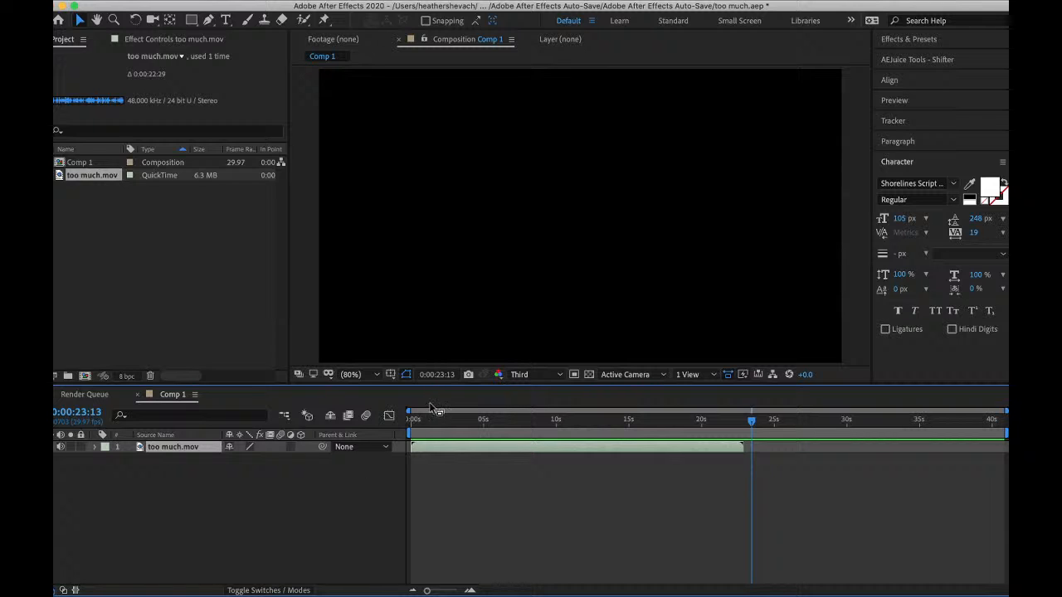
key(Home)
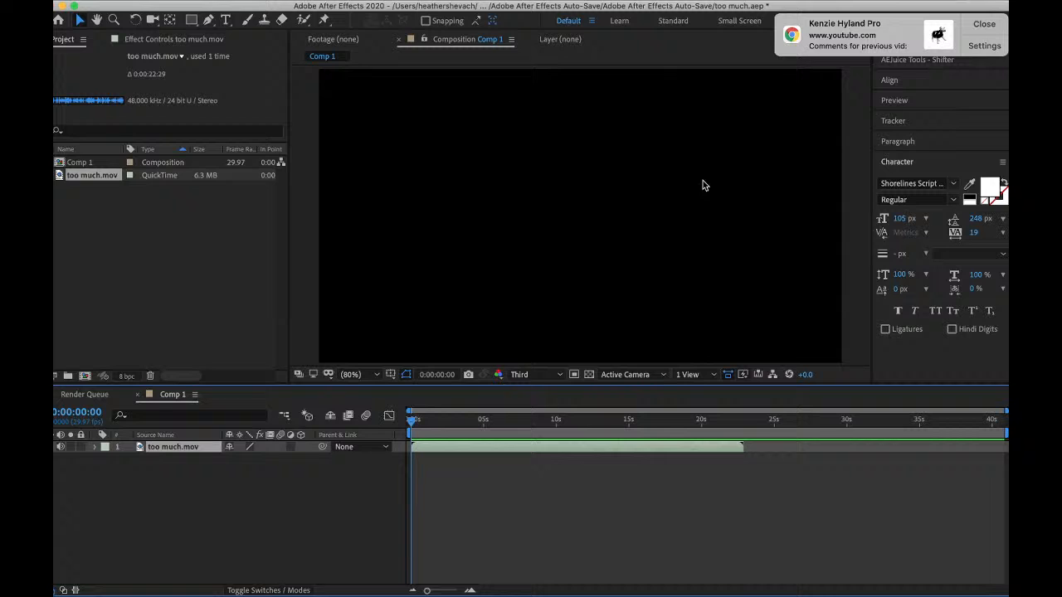
click(984, 25)
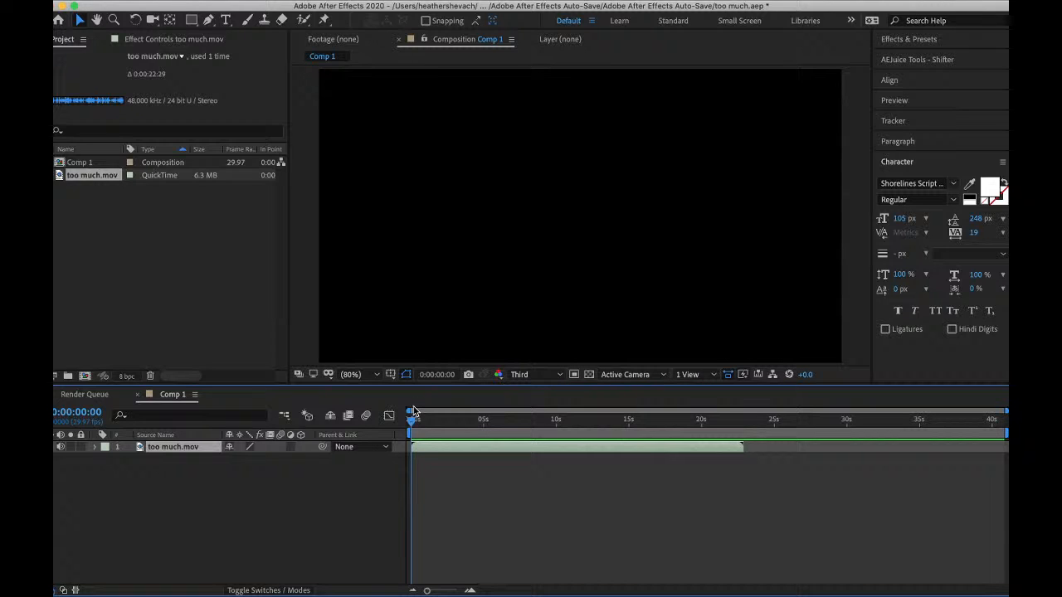
key(space)
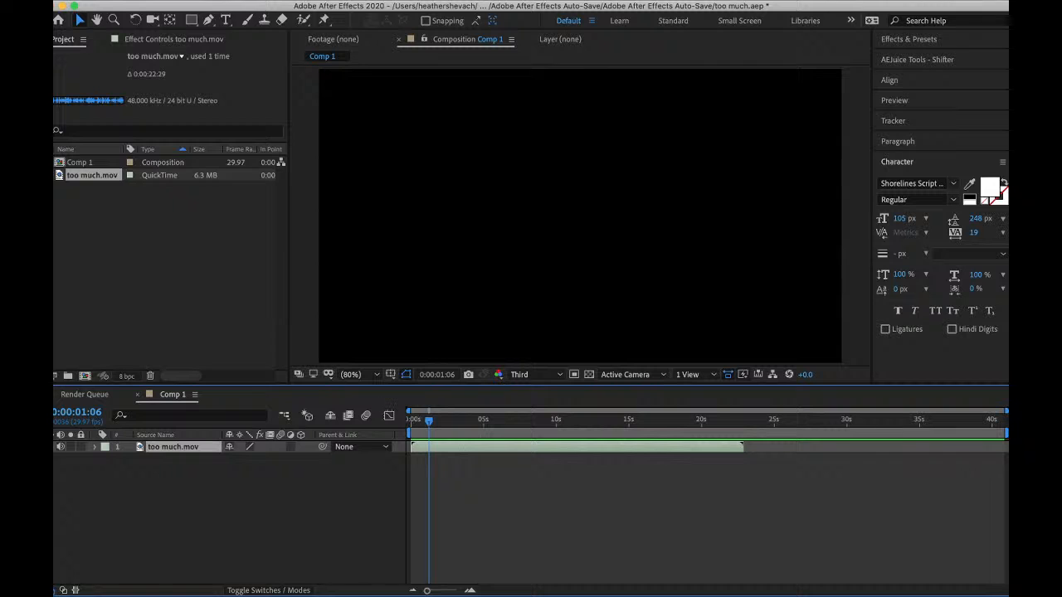
- Start importing a file and browse to the iCloud Desktop folder
click(158, 1)
mouse_move(294, 167)
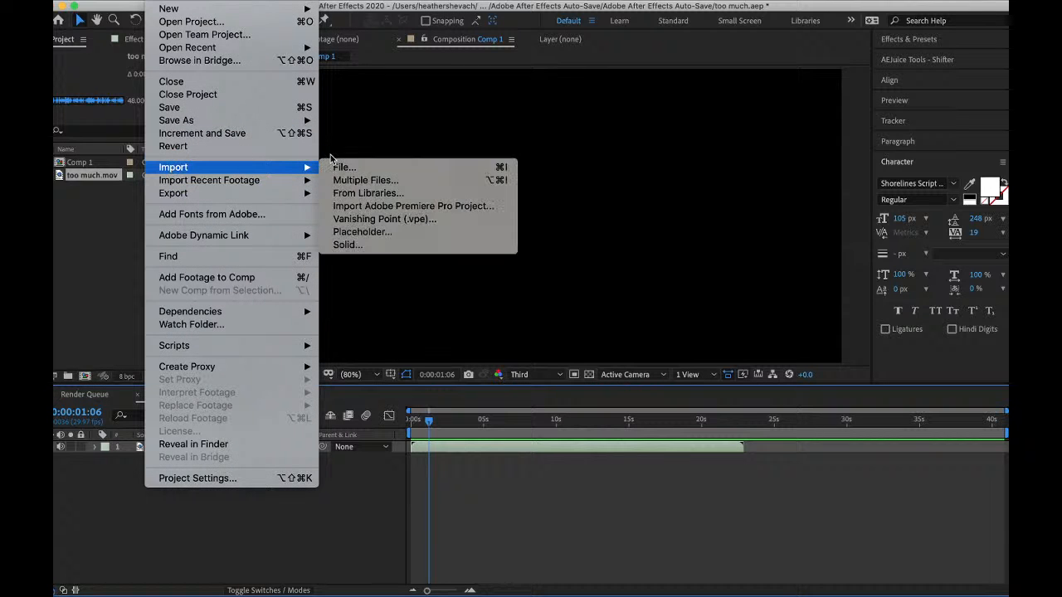
click(340, 168)
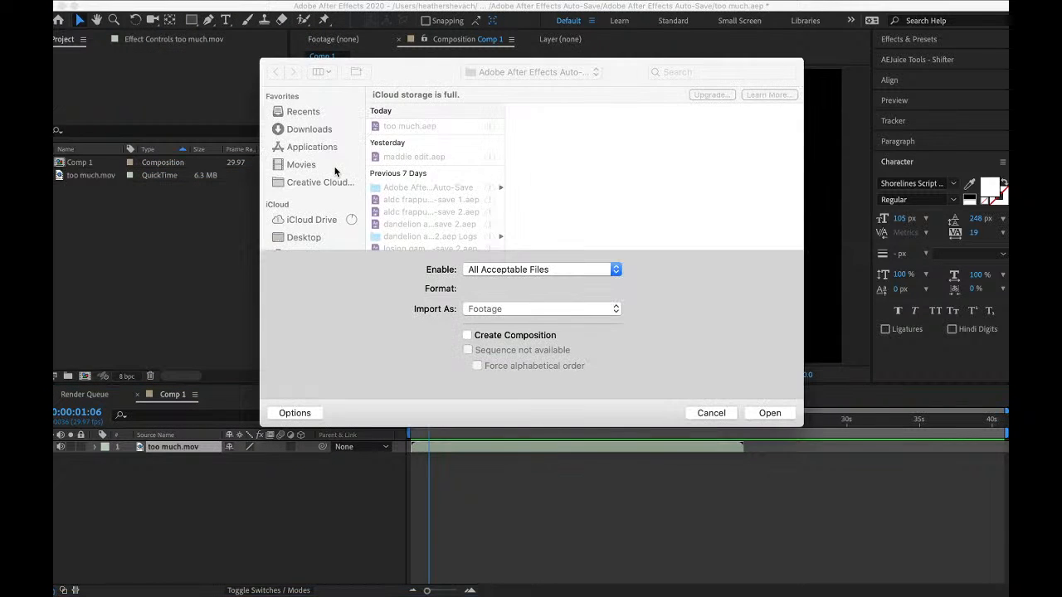
click(335, 169)
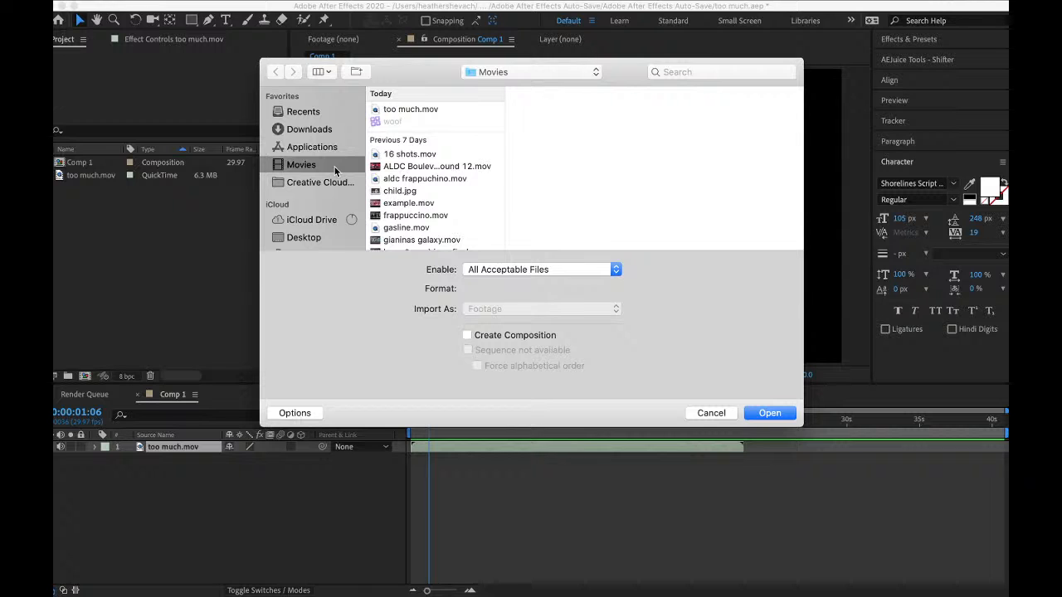
click(297, 239)
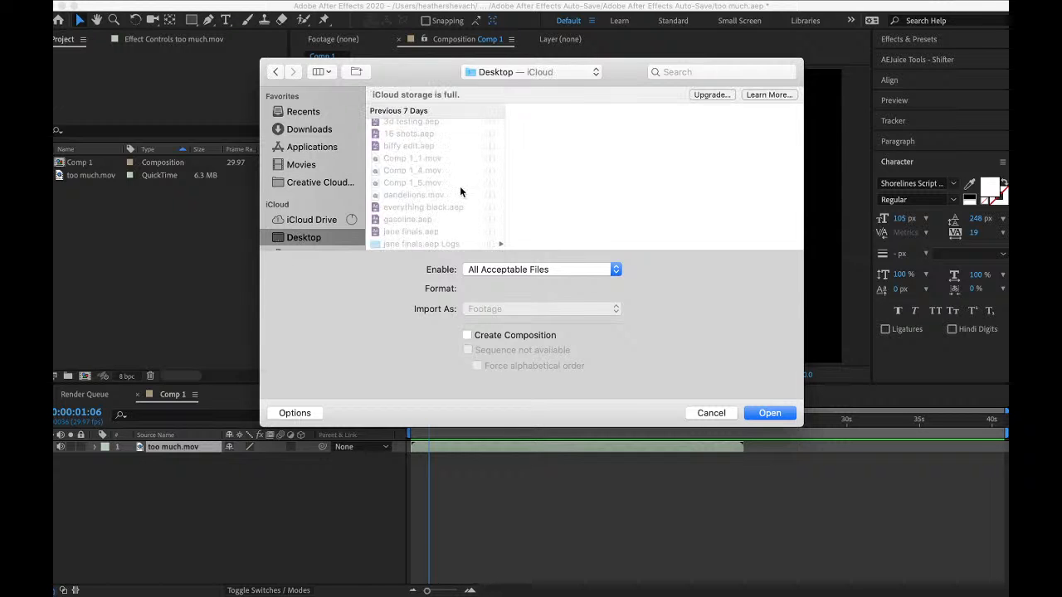
- Look through the Desktop files for the Video Files copy folder and open it
scroll(443, 153, down, 3)
drag(498, 122, 498, 227)
scroll(469, 216, down, 5)
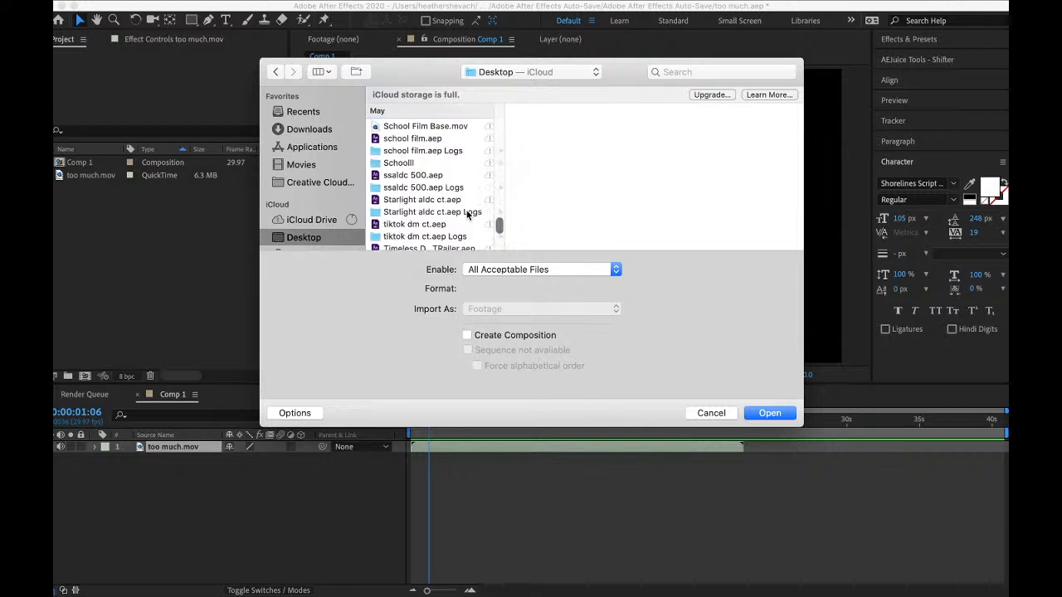
scroll(467, 216, down, 10)
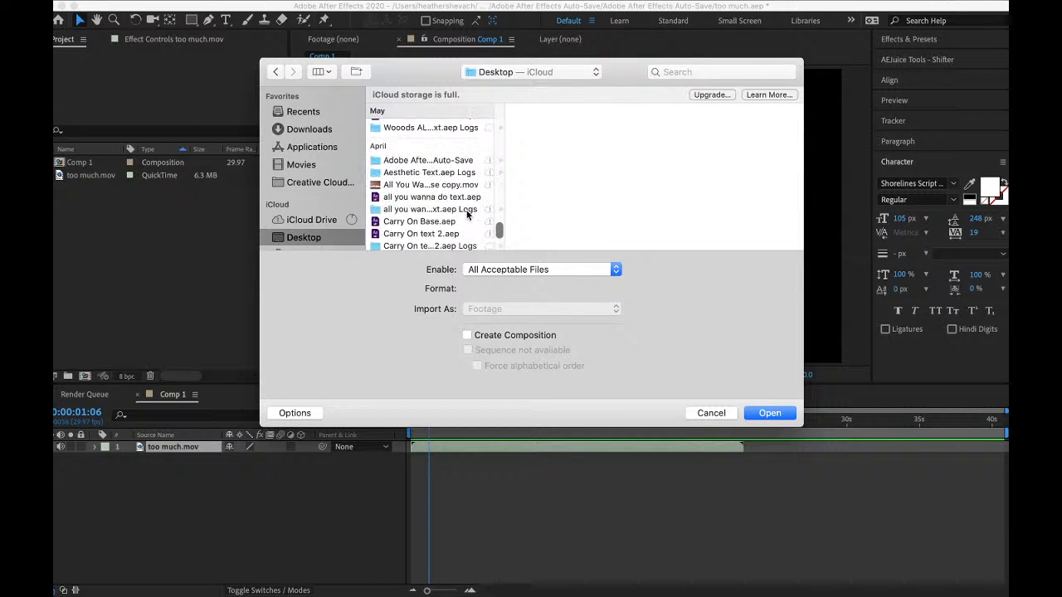
scroll(467, 215, down, 10)
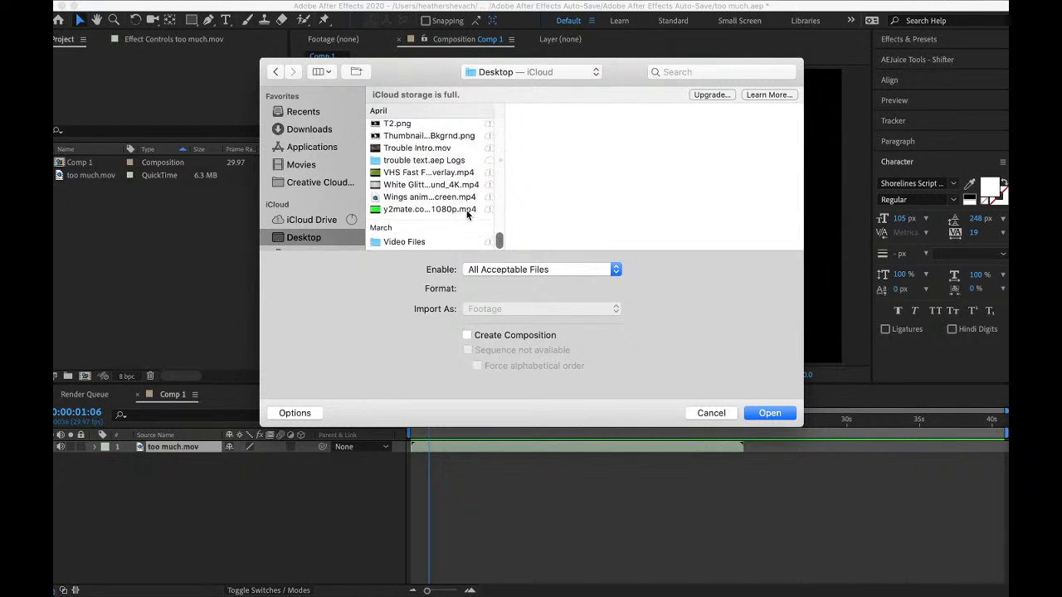
scroll(467, 216, up, 2)
scroll(467, 215, up, 12)
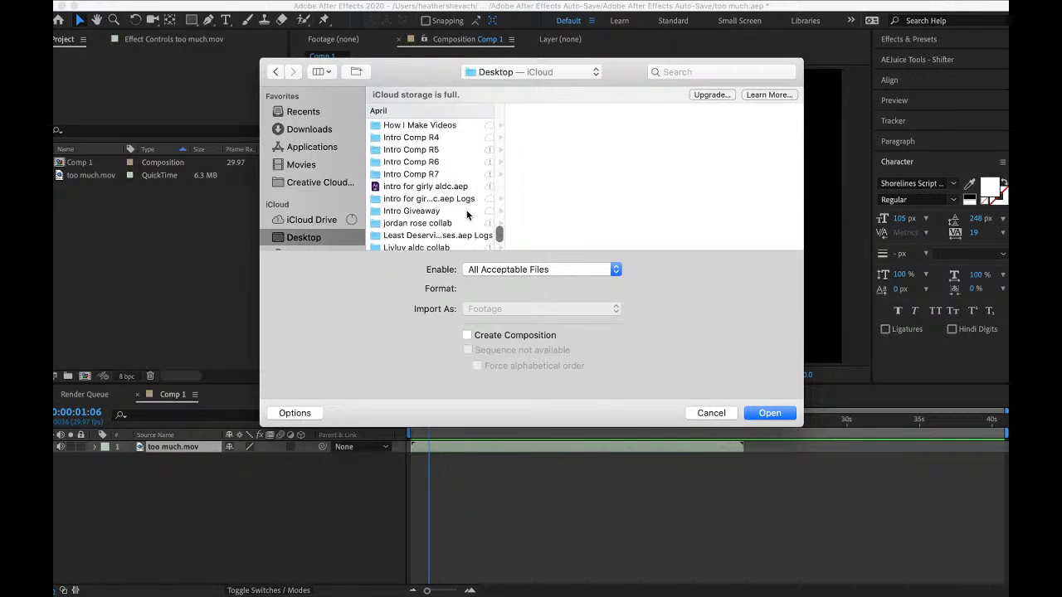
scroll(468, 216, up, 10)
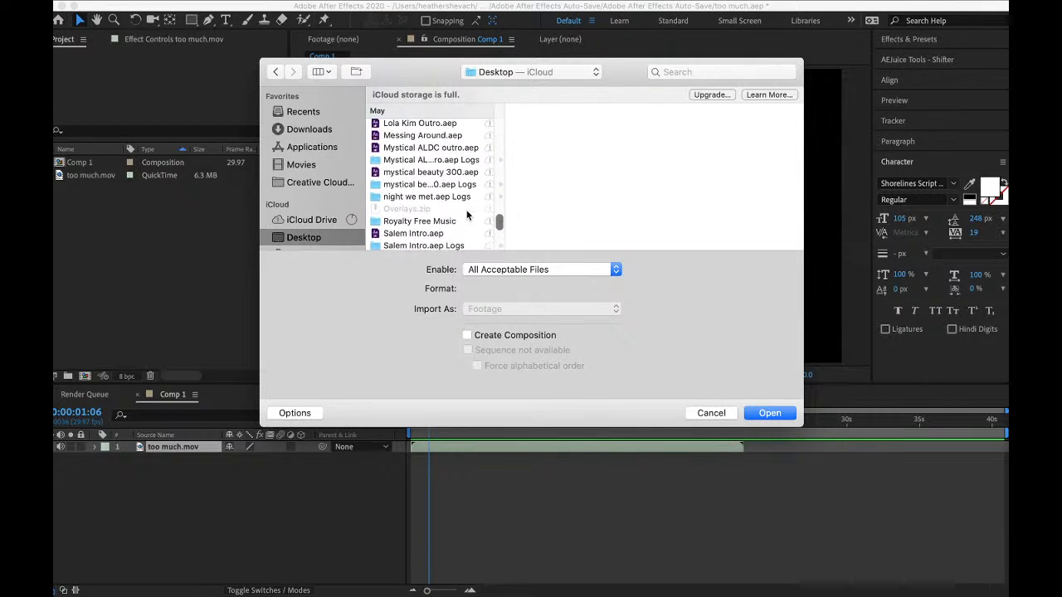
scroll(467, 216, up, 10)
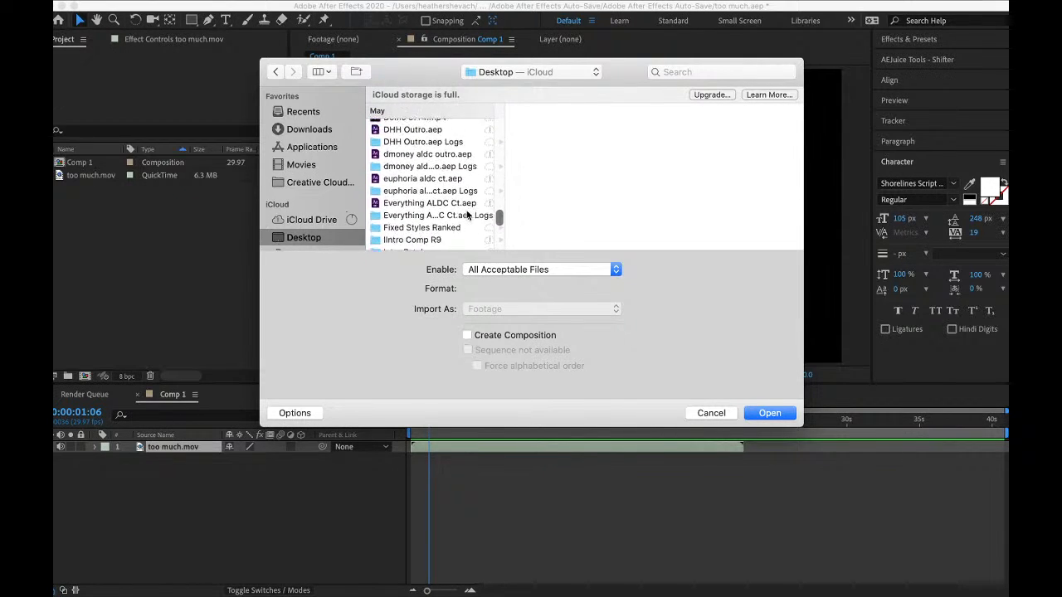
scroll(467, 215, up, 10)
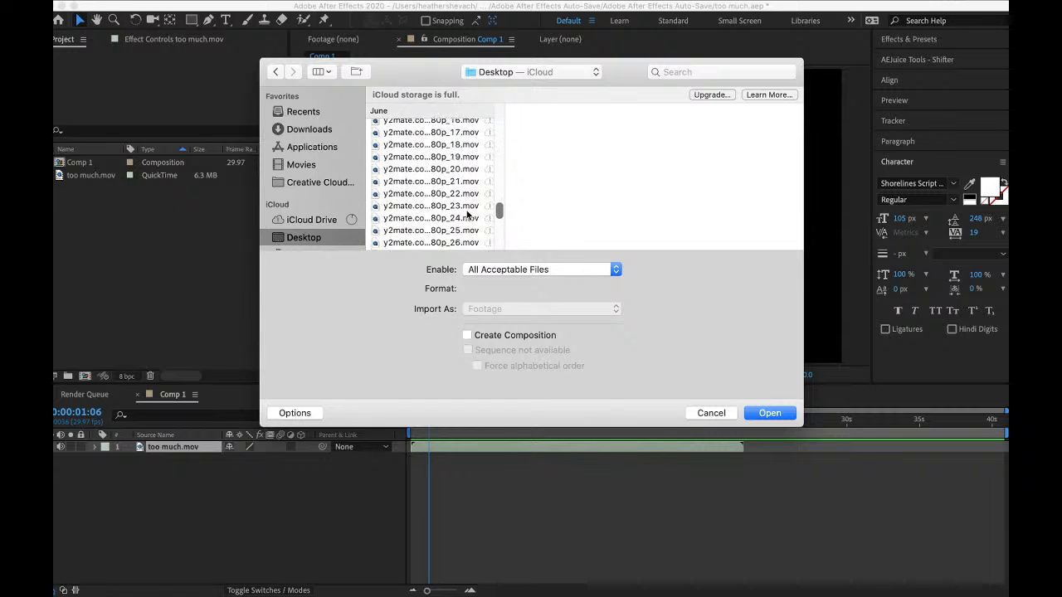
scroll(468, 216, up, 10)
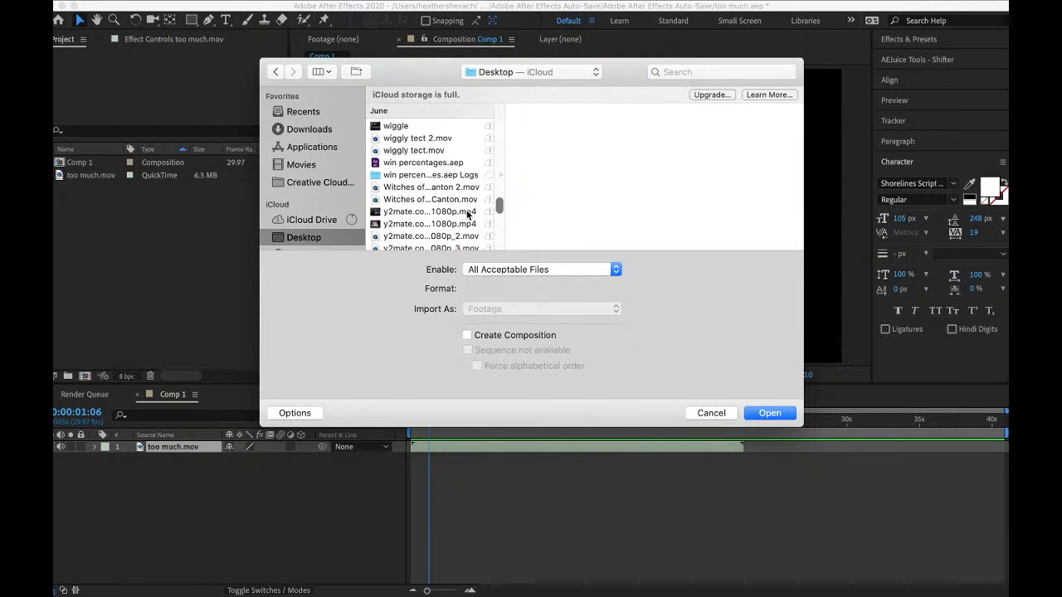
scroll(461, 205, up, 1)
click(438, 158)
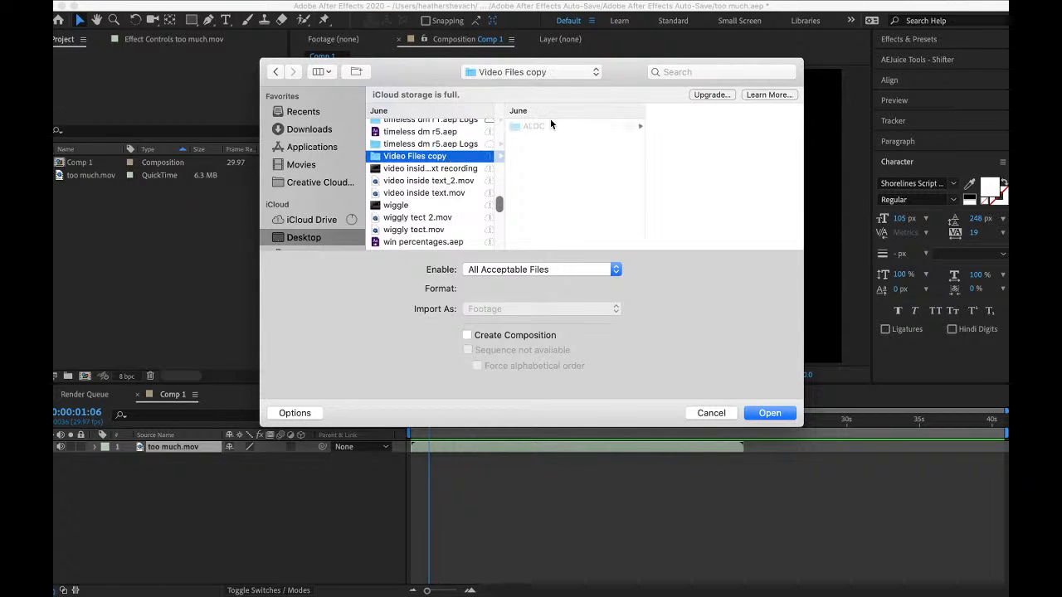
- Import the Fool Me Once- Maddie.mp4 clip from the ALDC, Solos, Maddie, Season 4 folder
click(549, 125)
click(685, 154)
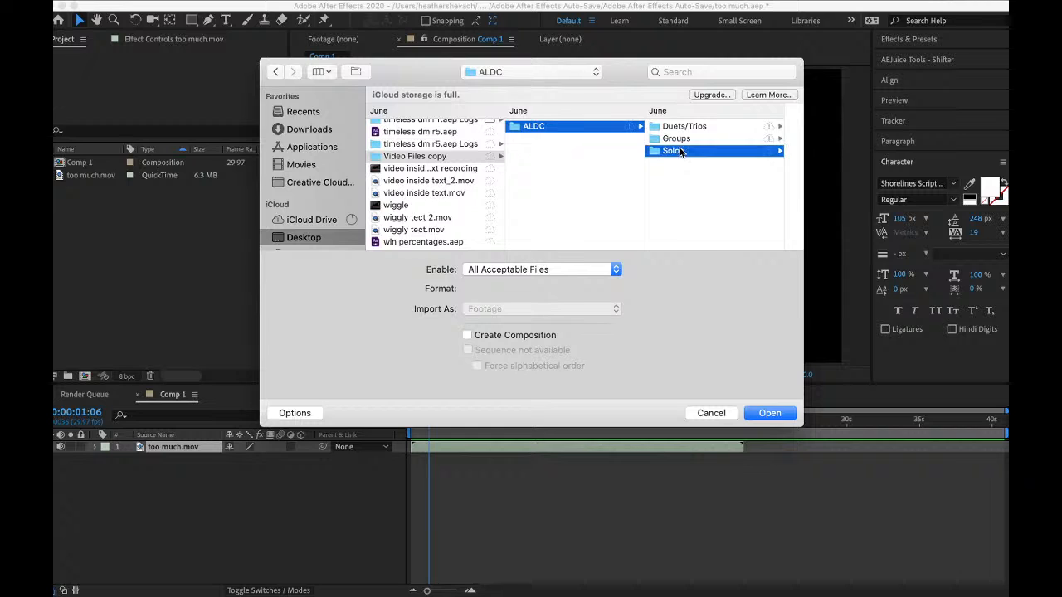
scroll(701, 181, down, 3)
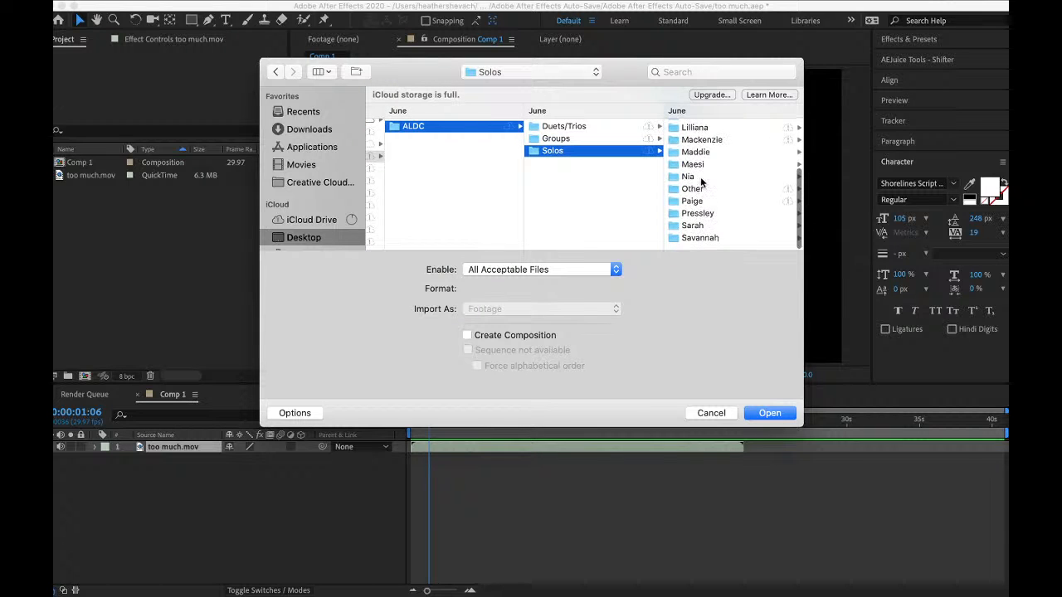
click(707, 160)
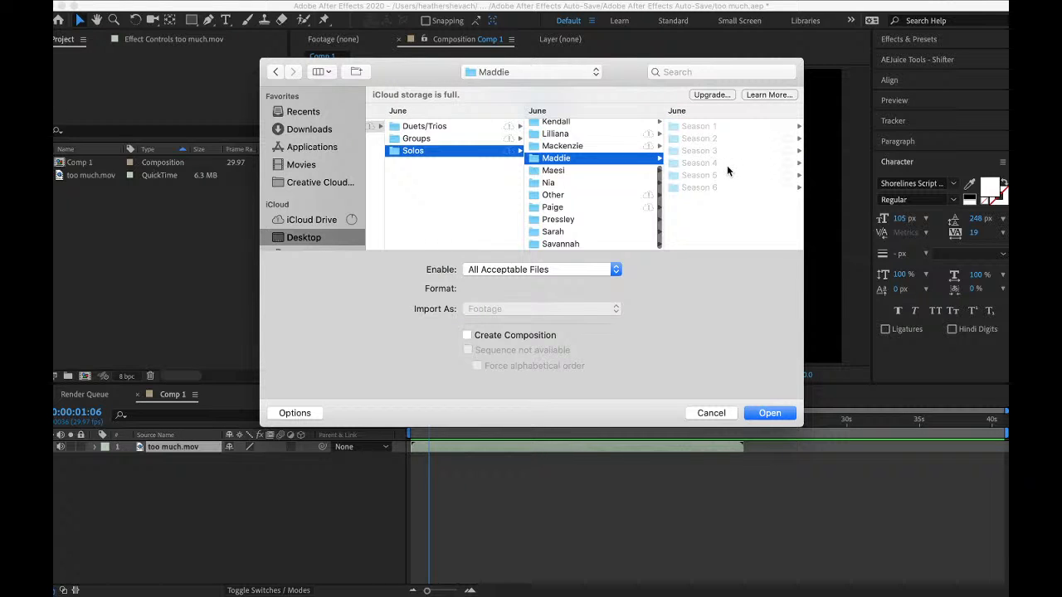
click(722, 164)
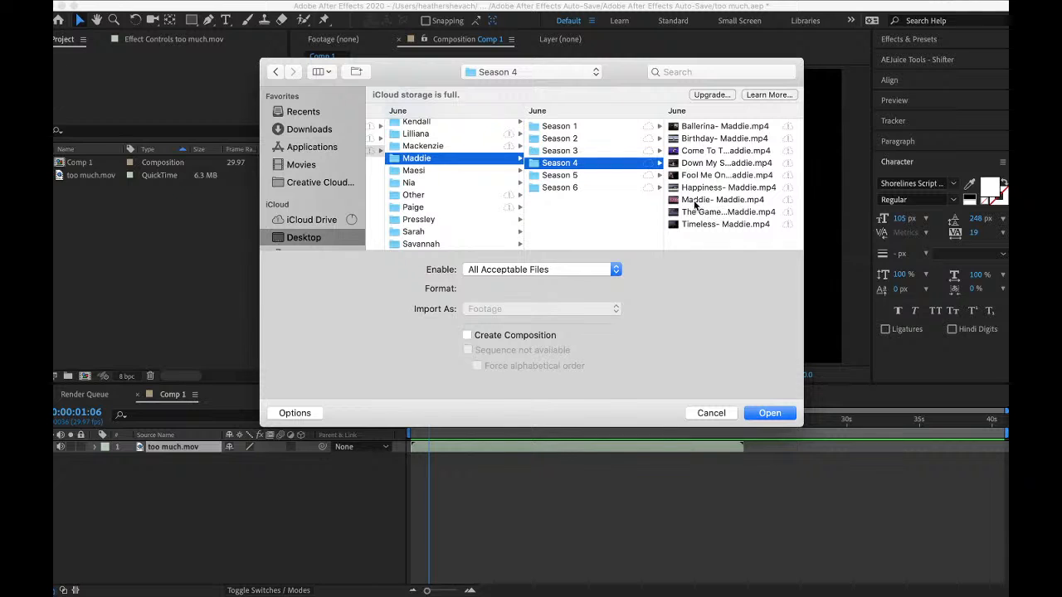
click(707, 175)
click(762, 424)
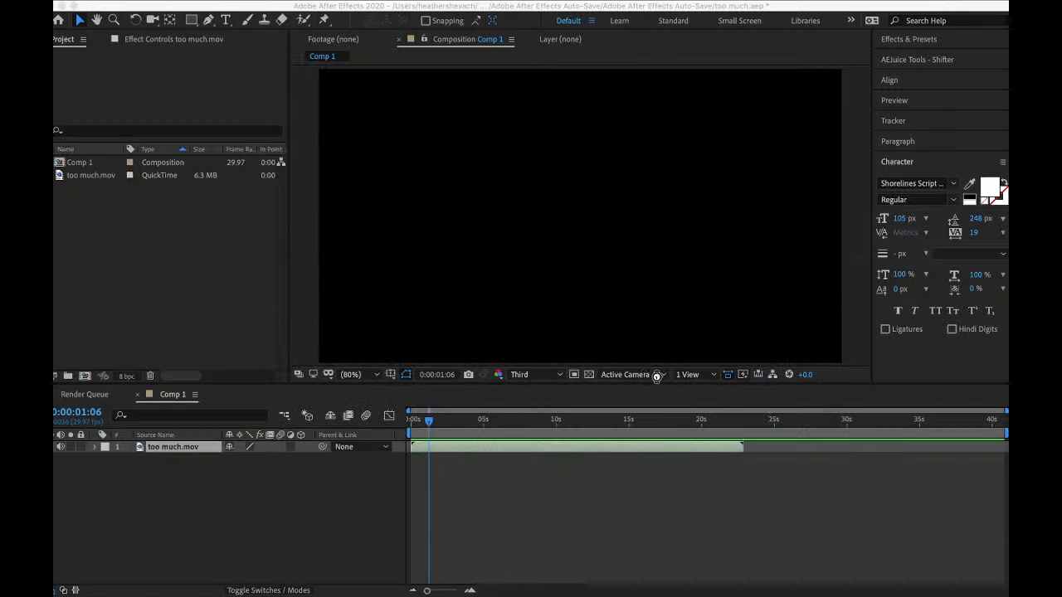
- Add the Fool Me Once clip above too much.mov in Comp 1, trim off its opening and move the rest to the composition's start
drag(106, 177, 153, 455)
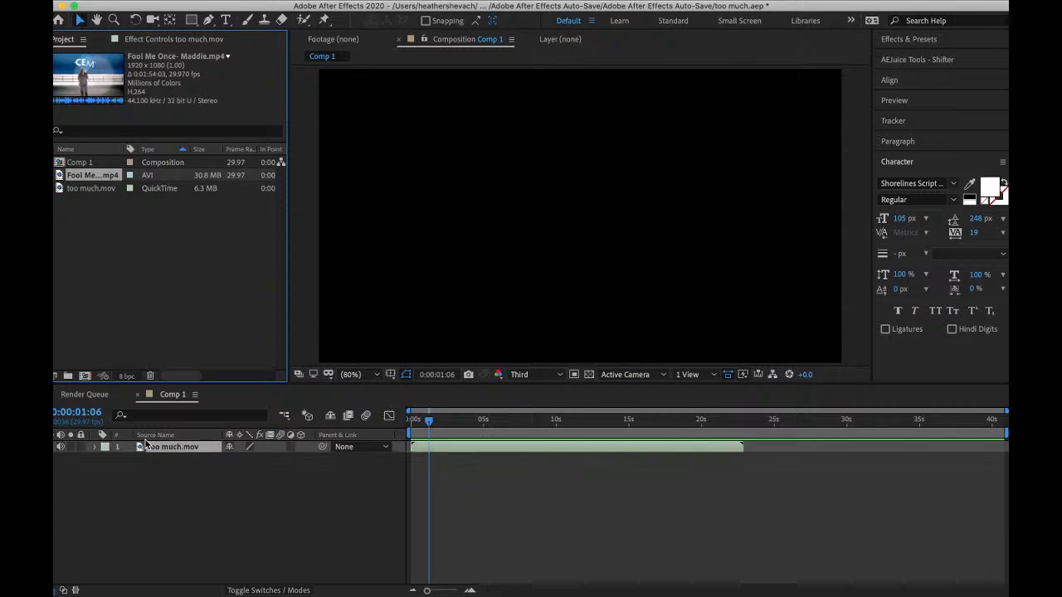
mouse_move(561, 428)
mouse_down()
mouse_move(659, 429)
mouse_move(581, 430)
mouse_up()
drag(586, 430, 421, 465)
key(super+shift+d)
key(Delete)
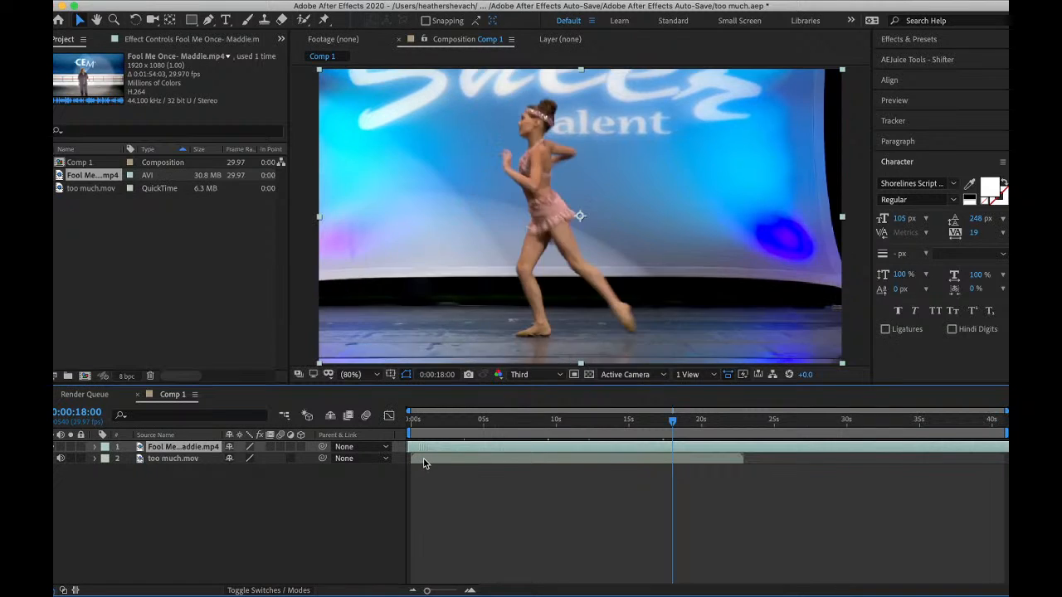
- Check the start of the Fool Me Once layer and pre-compose it with all attributes moved into the new composition
key(Home)
key(semicolon)
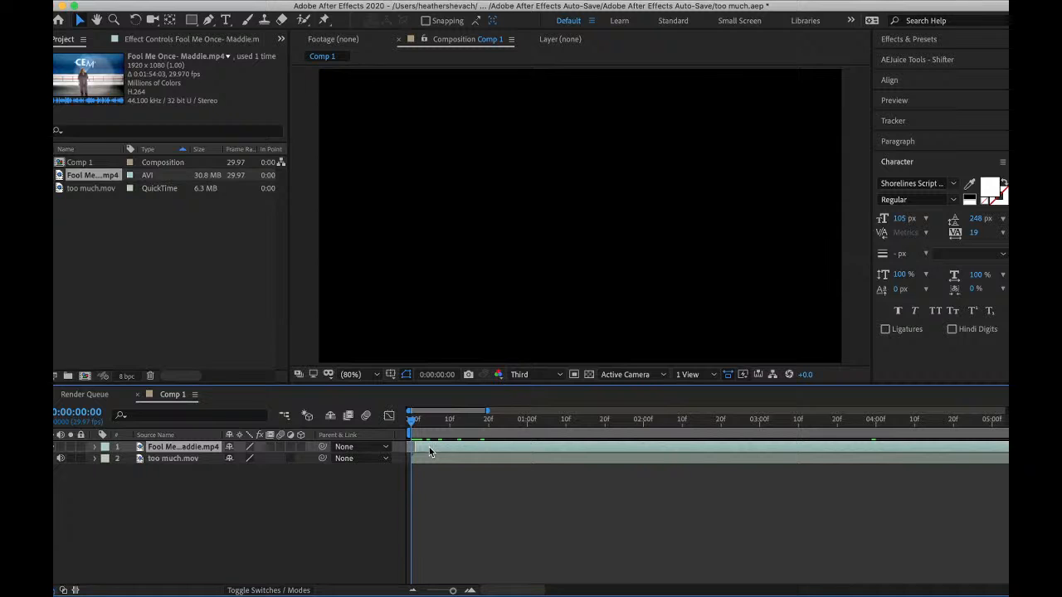
key(space)
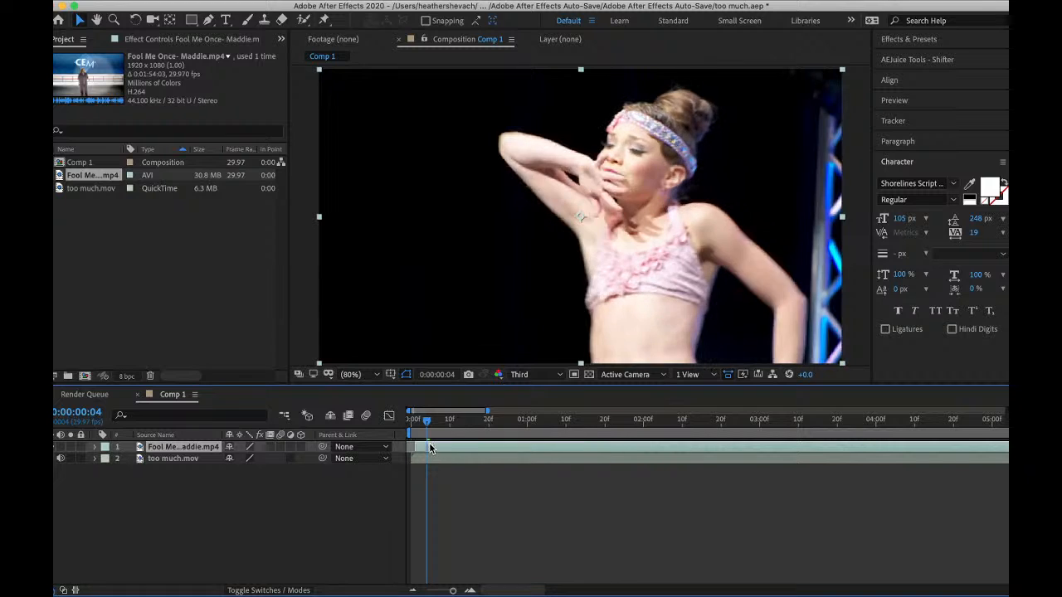
right_click(426, 448)
click(476, 524)
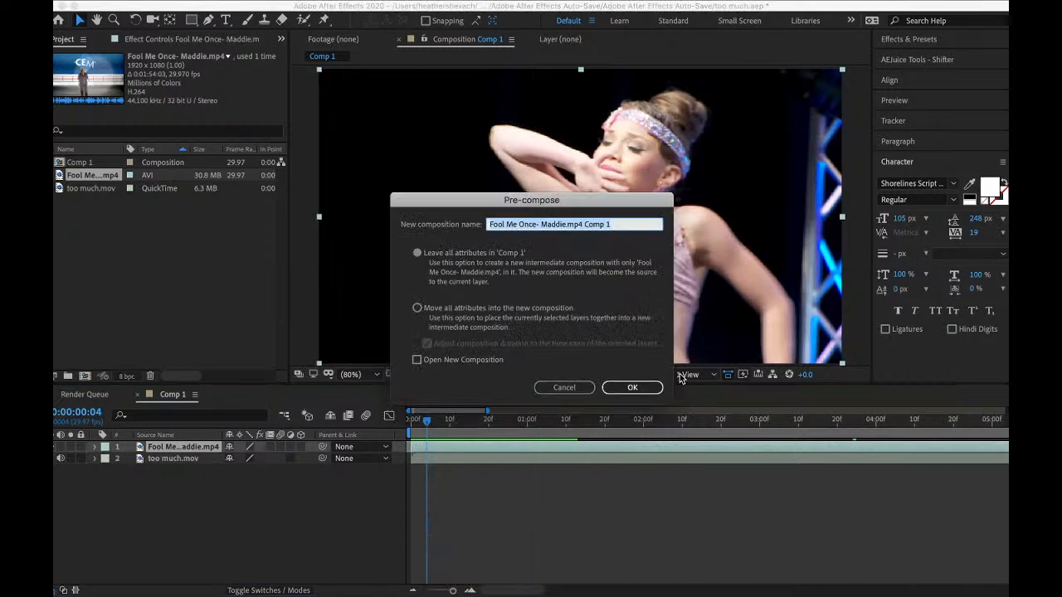
click(418, 309)
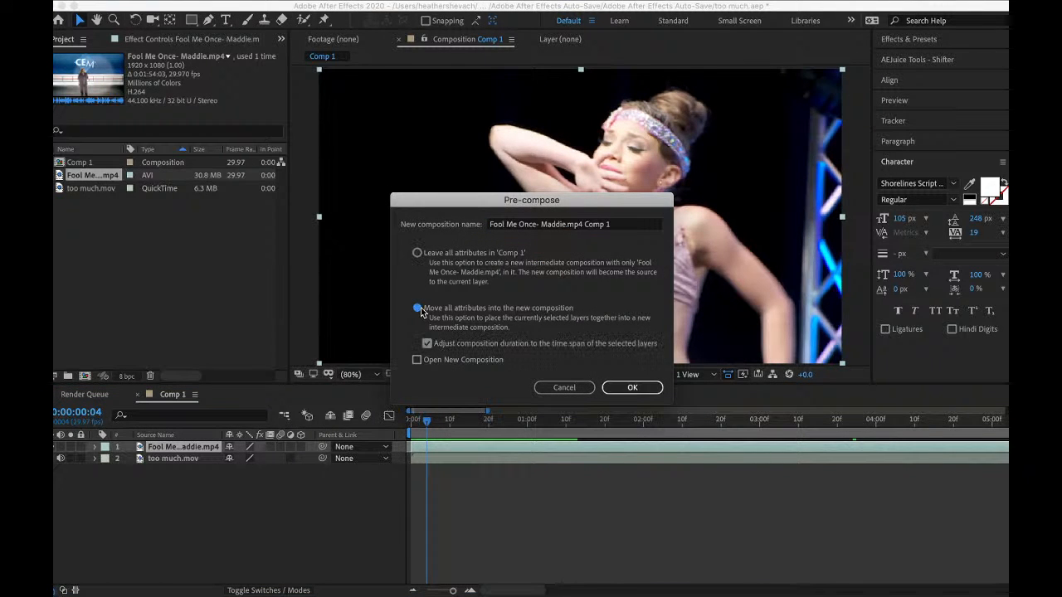
click(614, 388)
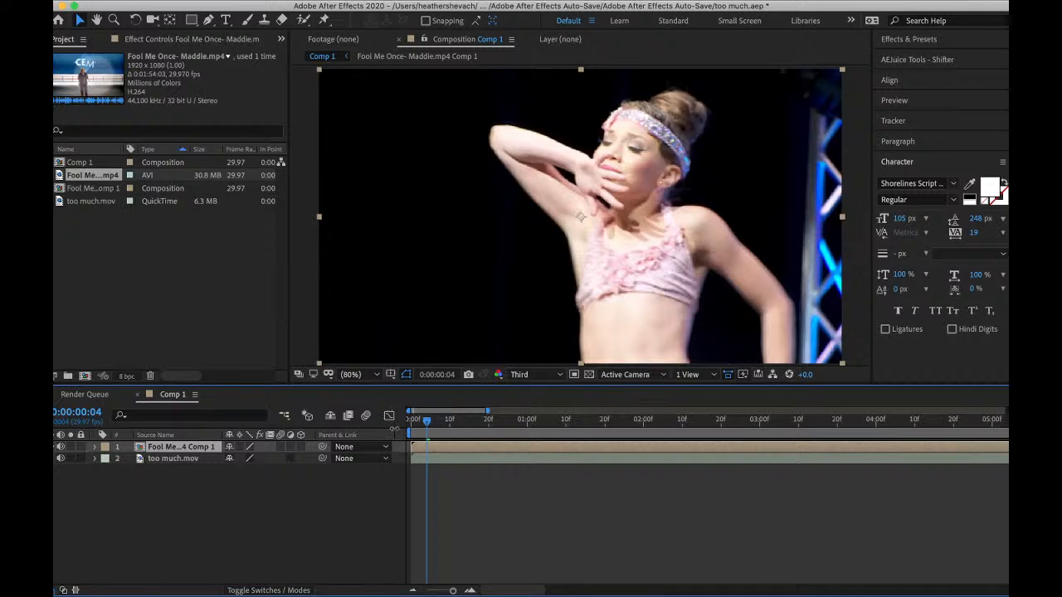
- Return to the start of Comp 1 and apply the Twixtor Pro effect to the pre-composed Fool Me Once layer
drag(427, 422, 405, 425)
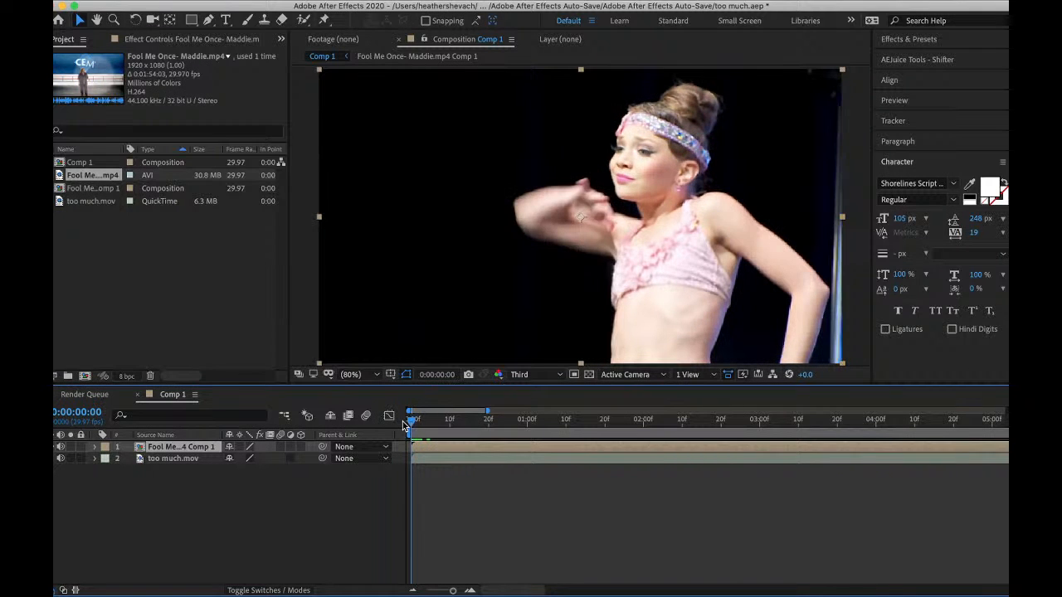
key(ctrl+space)
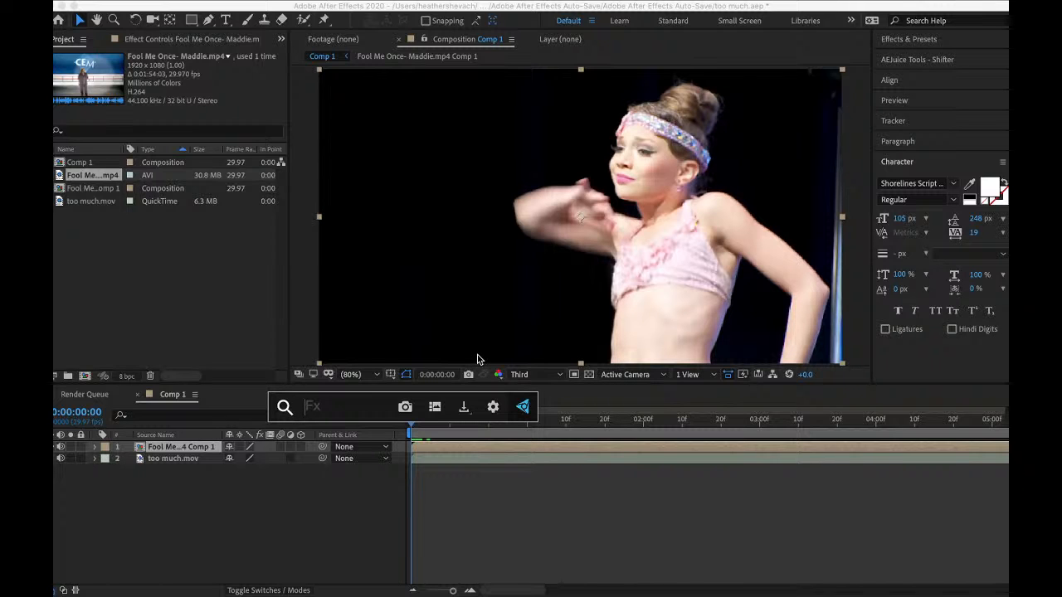
text(tw)
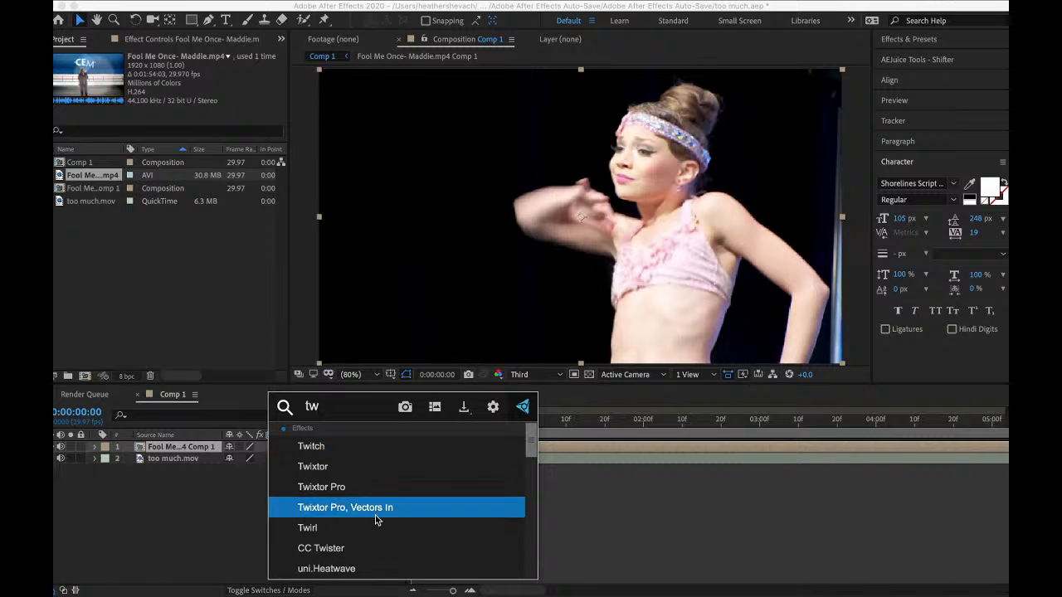
click(350, 486)
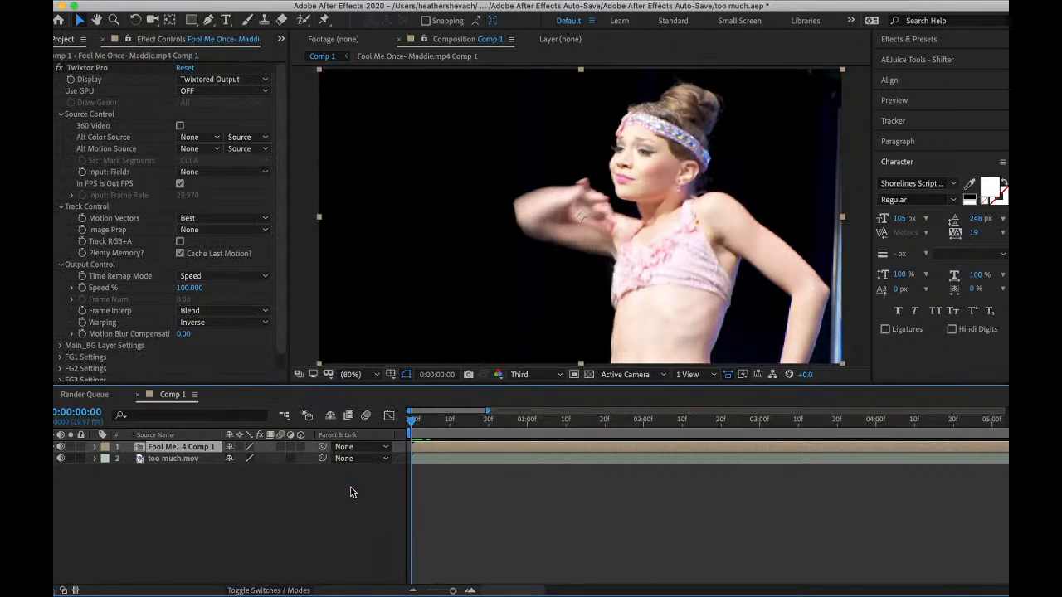
- Configure Twixtor Pro with Contrast/Edge Enhance image prep, 10% speed, Motion Weighted Blend interpolation and Inverse w/ Smart Blend warping
click(189, 230)
click(215, 256)
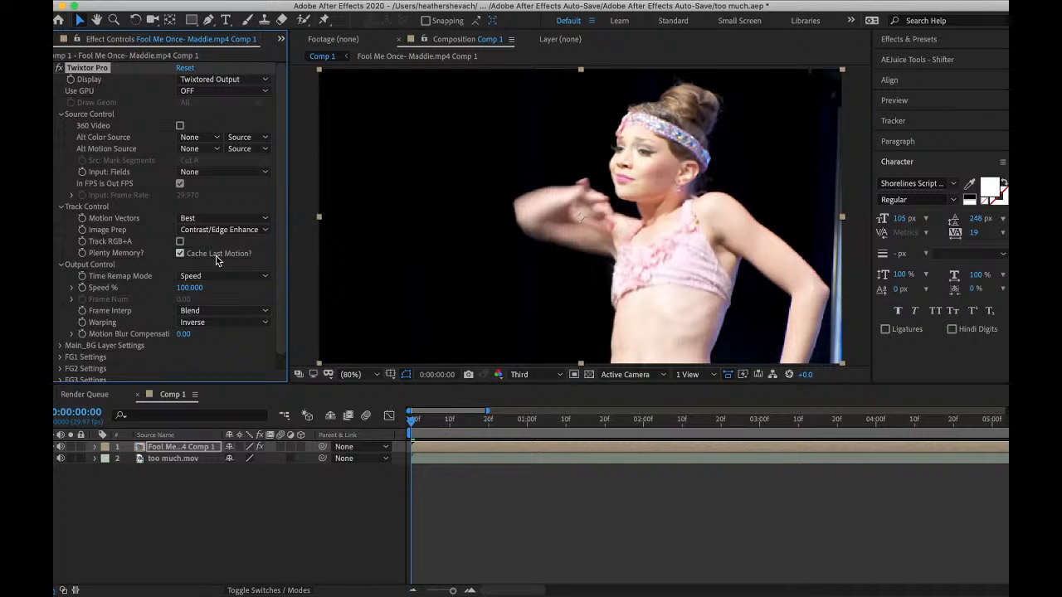
click(208, 316)
click(222, 348)
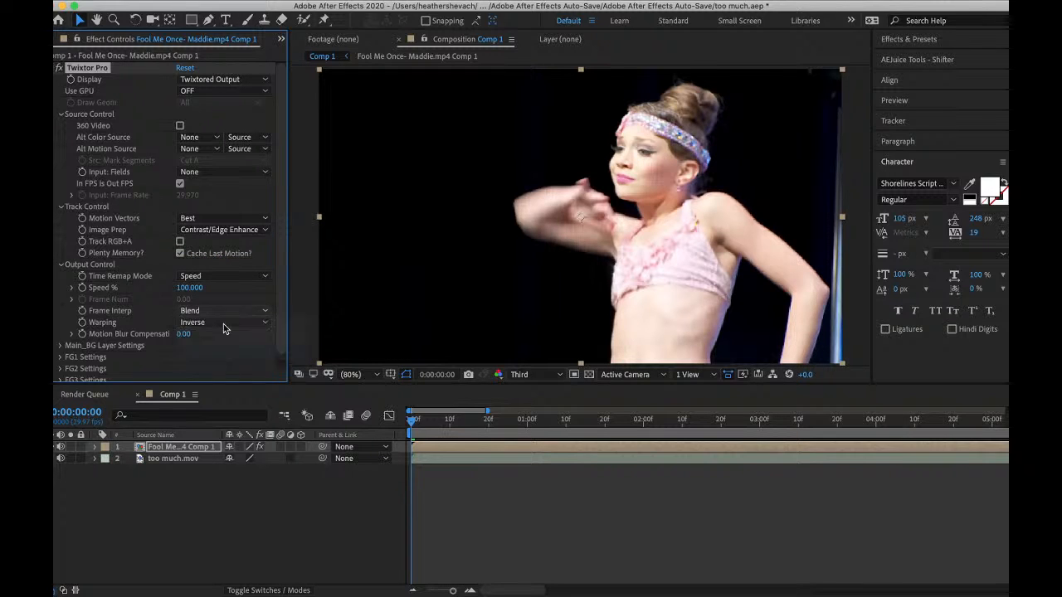
click(217, 323)
click(229, 349)
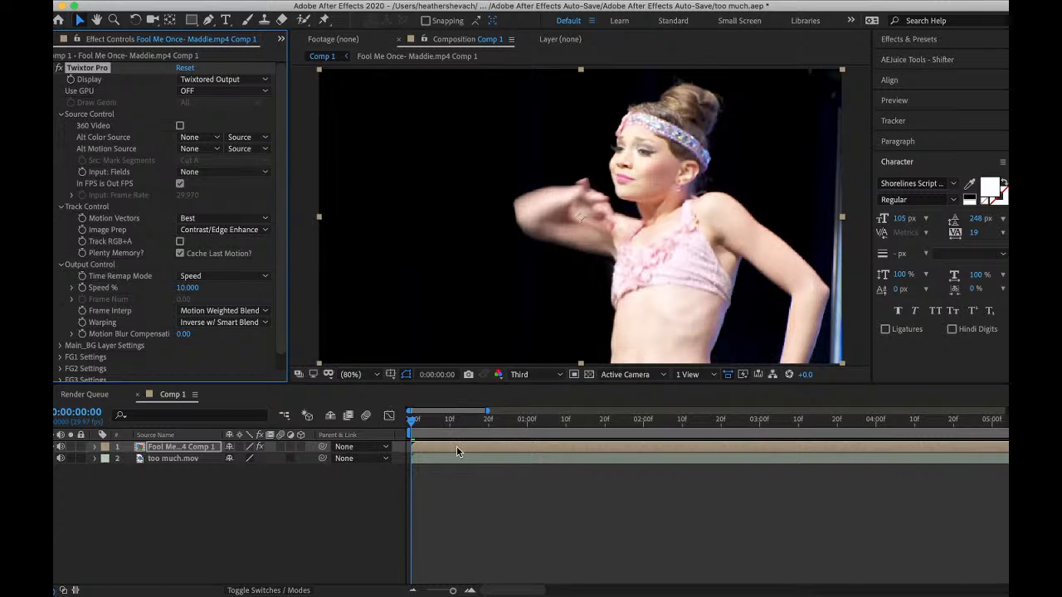
- Preview the slowed Fool Me Once layer, trim off its opening and move the rest to the composition's start
key(space)
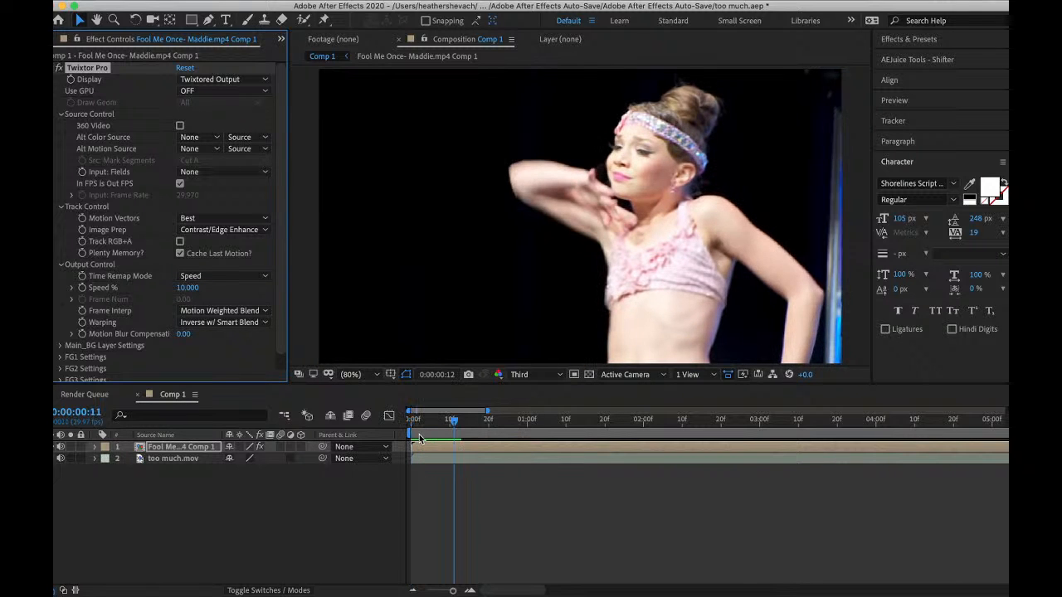
drag(487, 429, 422, 450)
key(shift+super+d)
click(518, 460)
key(Delete)
click(539, 449)
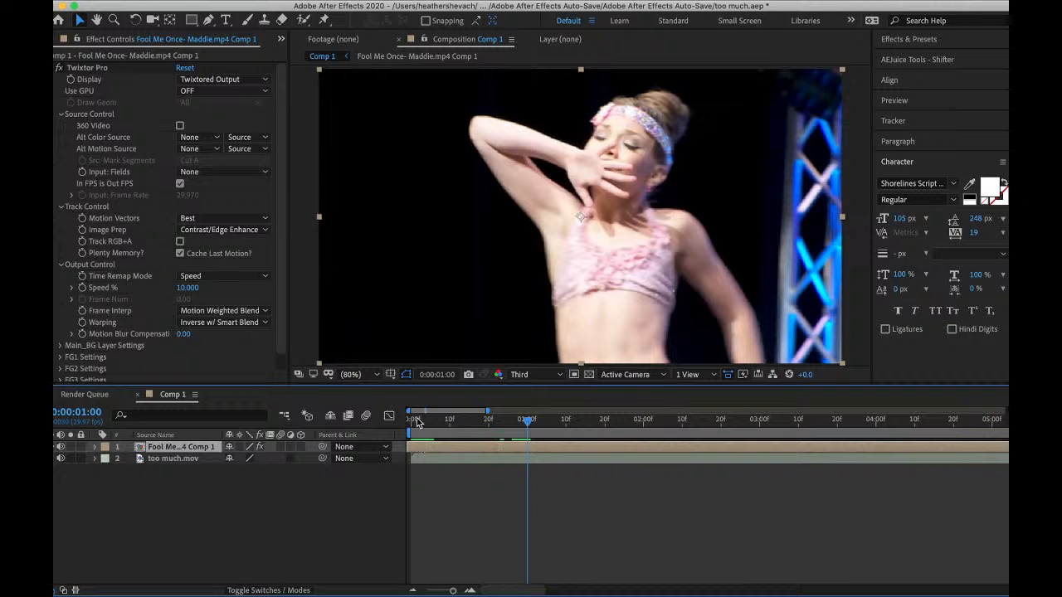
- Split the Fool Me Once layer at 0:00:18, delete the part after the cut and preview the shortened clip
click(415, 421)
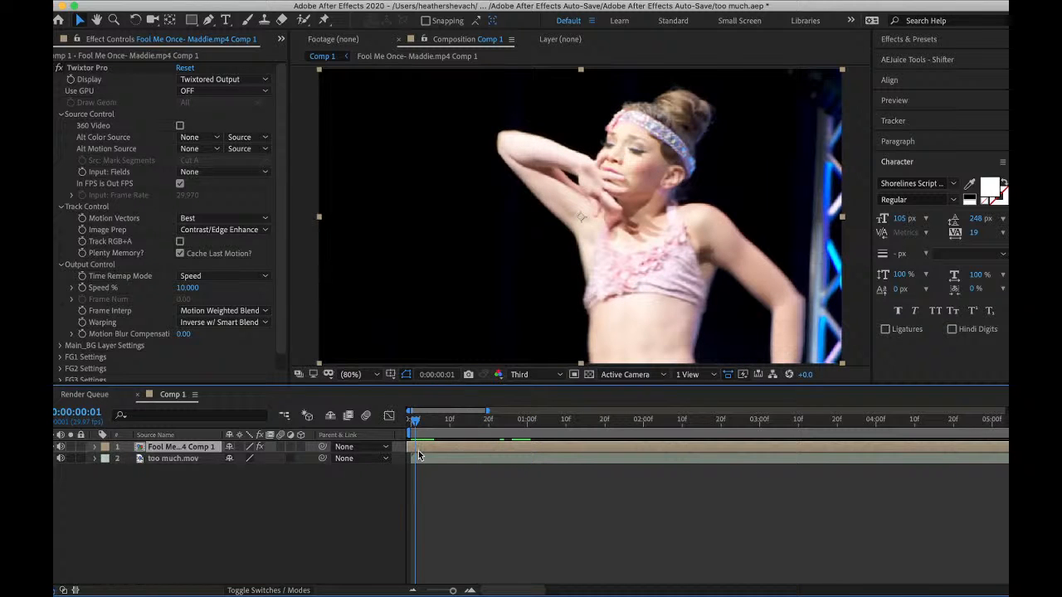
drag(415, 425, 339, 438)
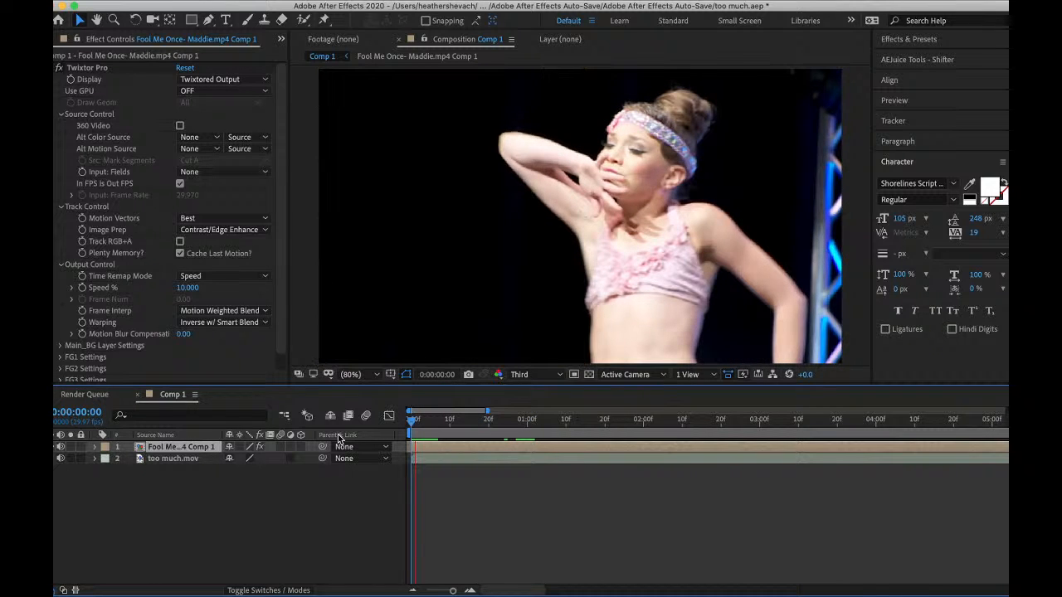
key(space)
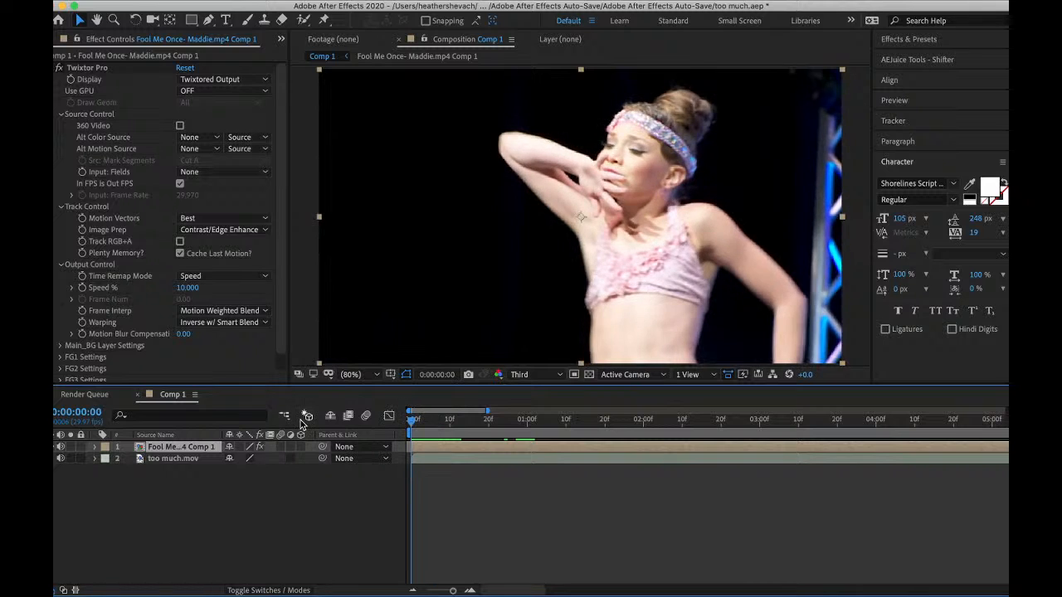
key(super+shift+d)
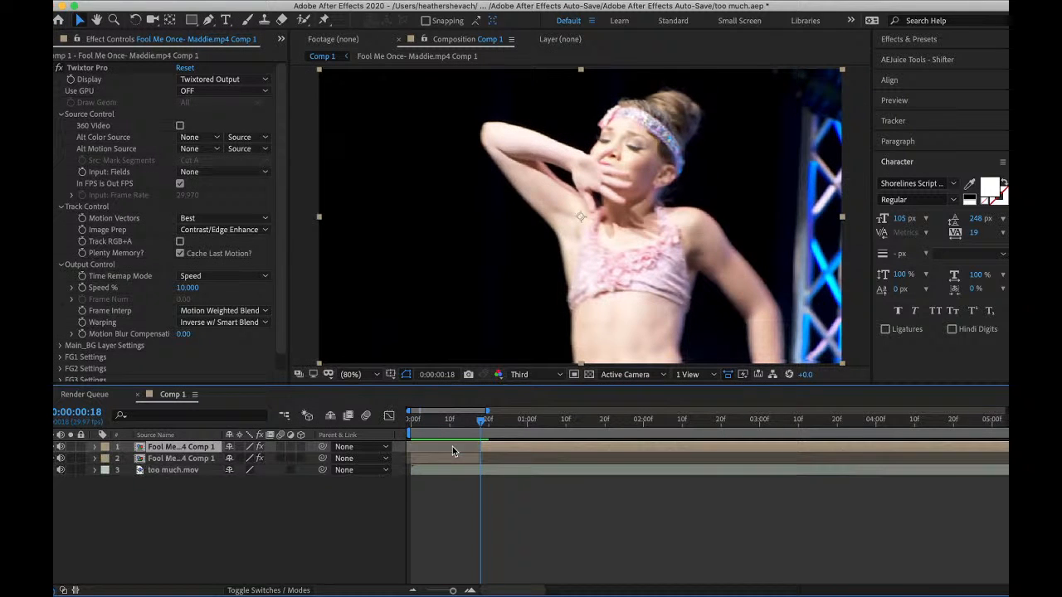
key(Delete)
drag(417, 421, 334, 424)
key(space)
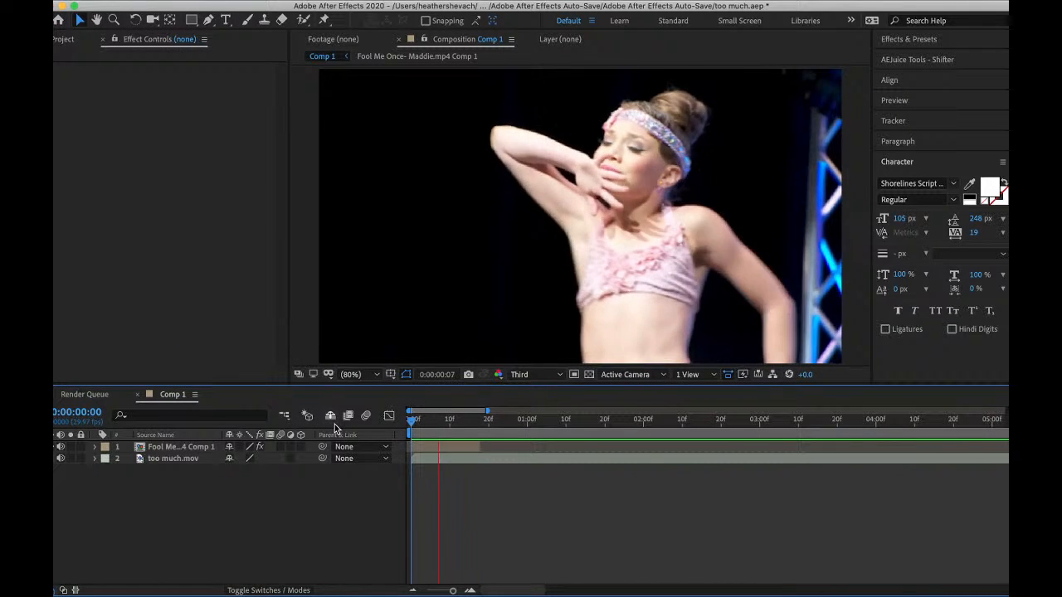
key(space)
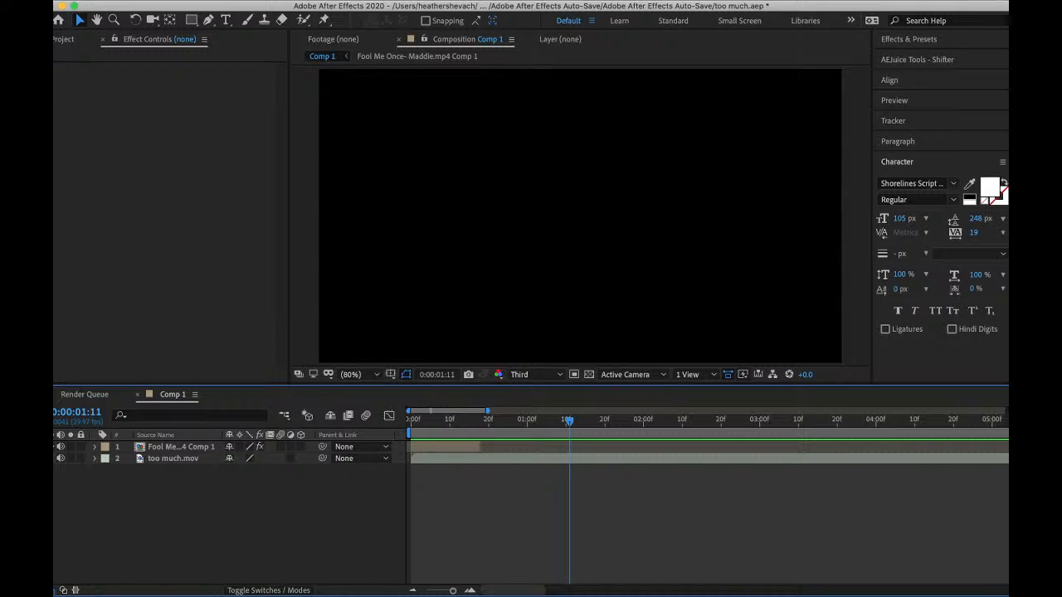
- Save the project and import Birthday- Maddie.mp4 from the Season 4 folder as footage
click(161, 0)
click(174, 107)
click(162, 0)
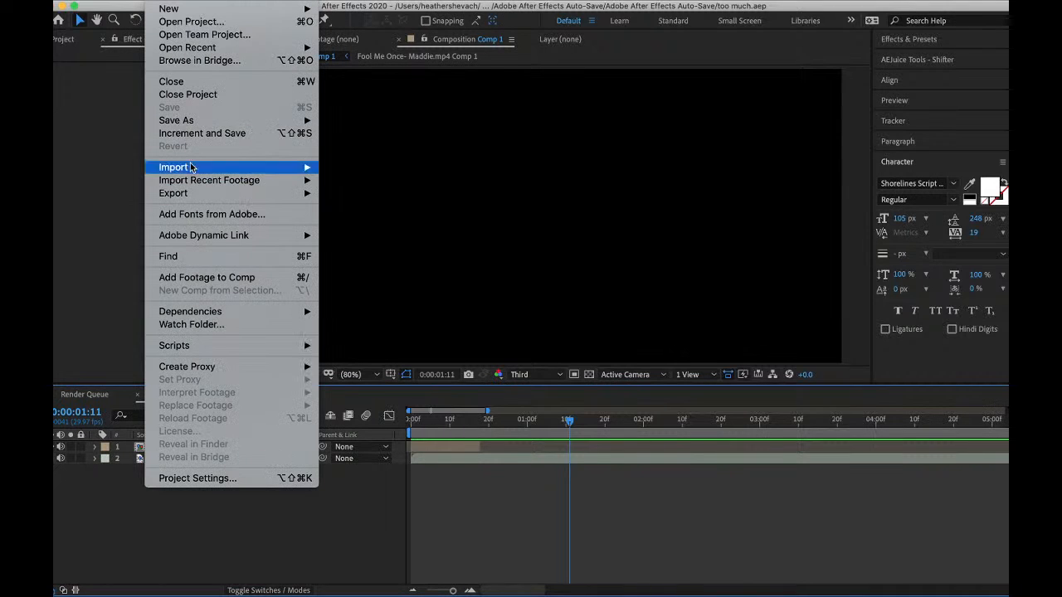
mouse_move(184, 167)
click(373, 168)
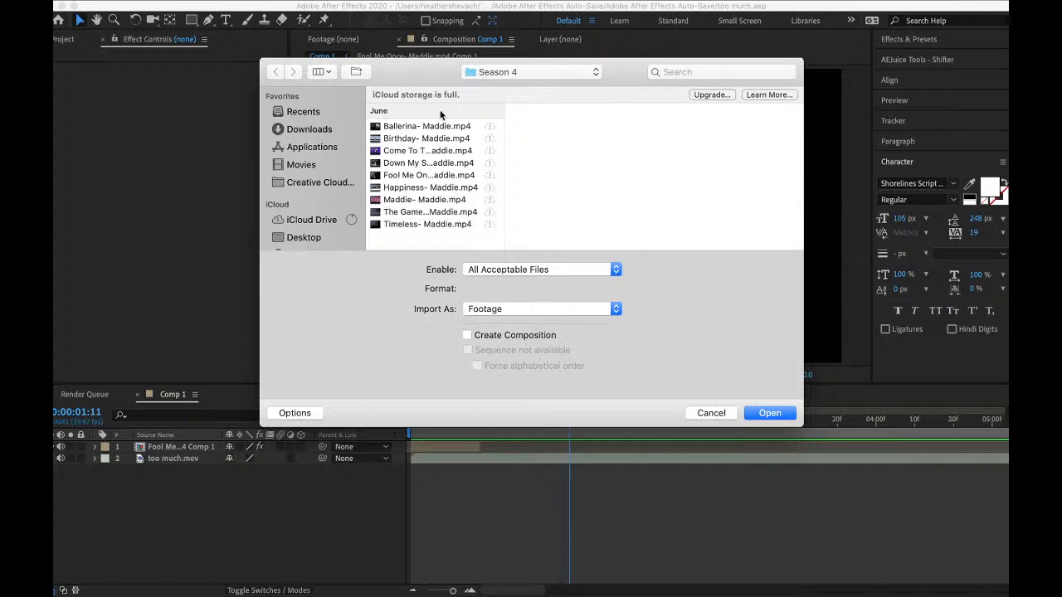
click(437, 139)
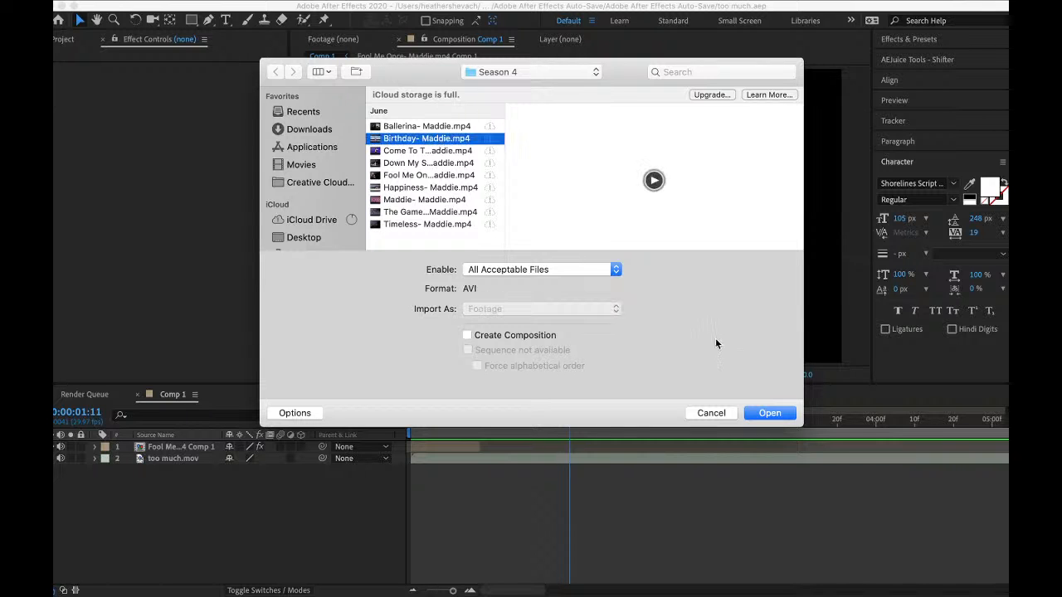
click(770, 414)
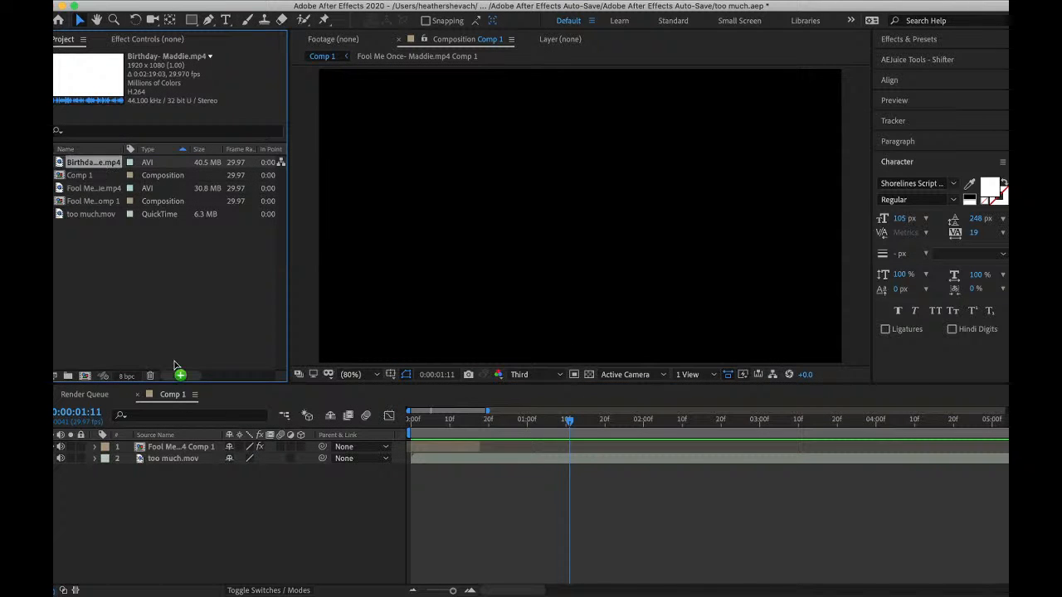
- Add the Birthday clip with its audio muted above the Fool Me Once layer and scan it for a usable dance move
drag(174, 365, 145, 453)
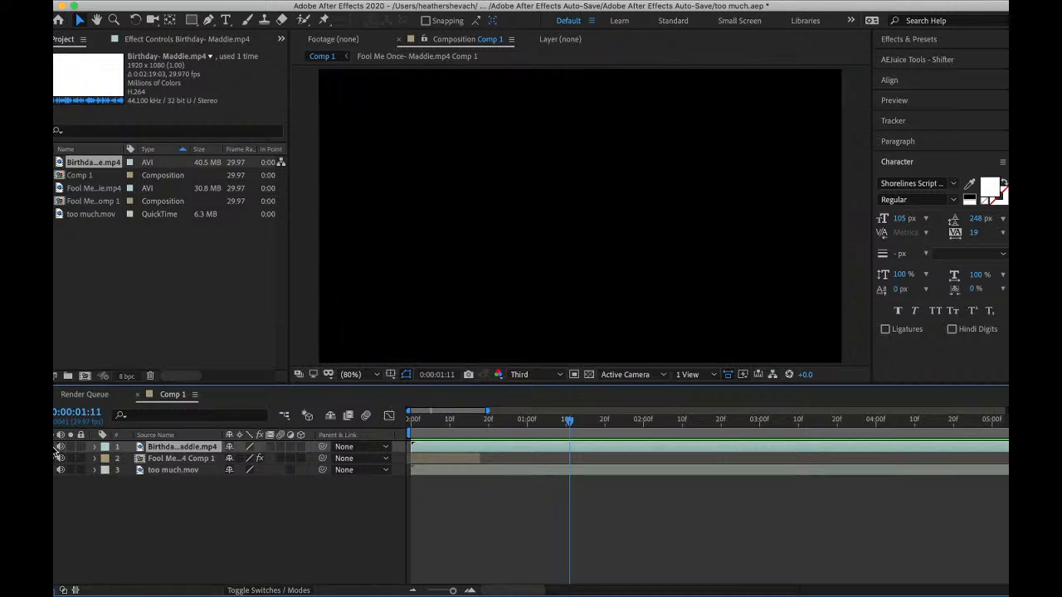
click(53, 448)
scroll(554, 454, right, 15)
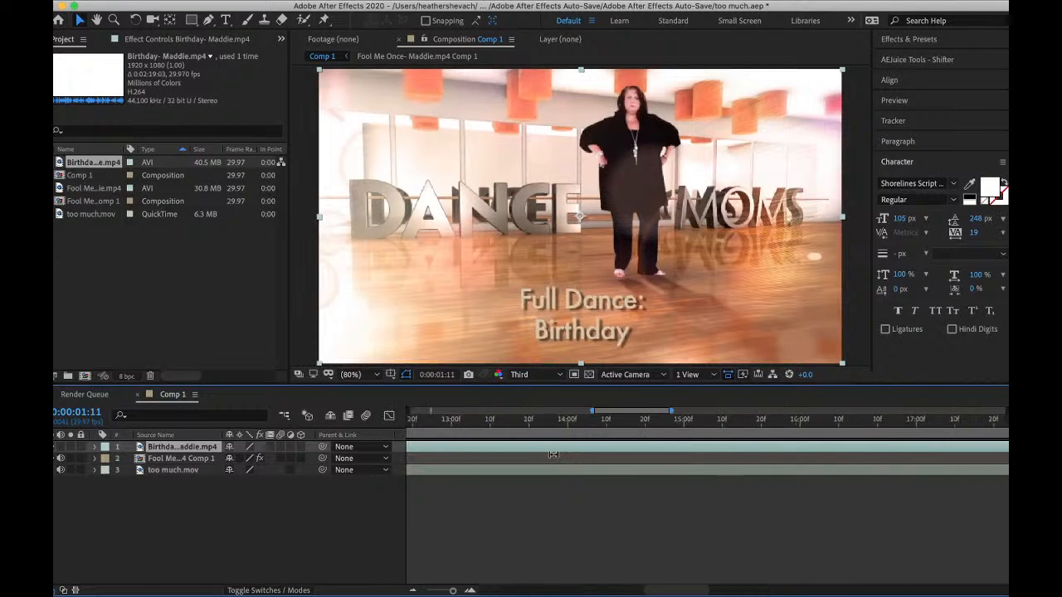
drag(555, 424, 968, 454)
scroll(969, 454, right, 10)
drag(755, 426, 1007, 451)
drag(901, 457, 995, 463)
scroll(841, 469, right, 2)
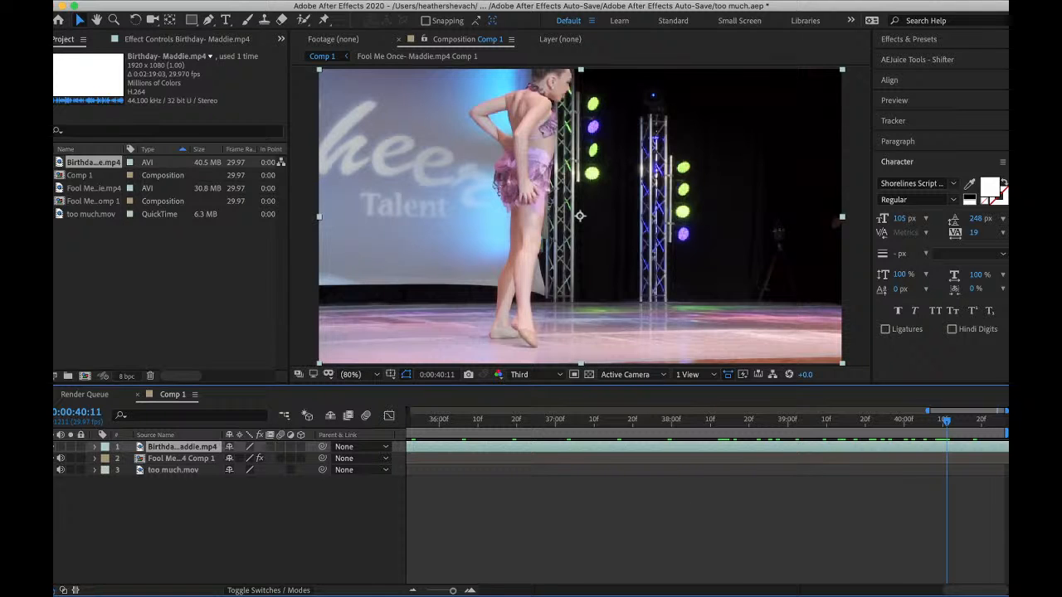
- Lengthen Comp 1's duration in the composition settings to expose more of the Birthday clip
click(214, 2)
click(273, 28)
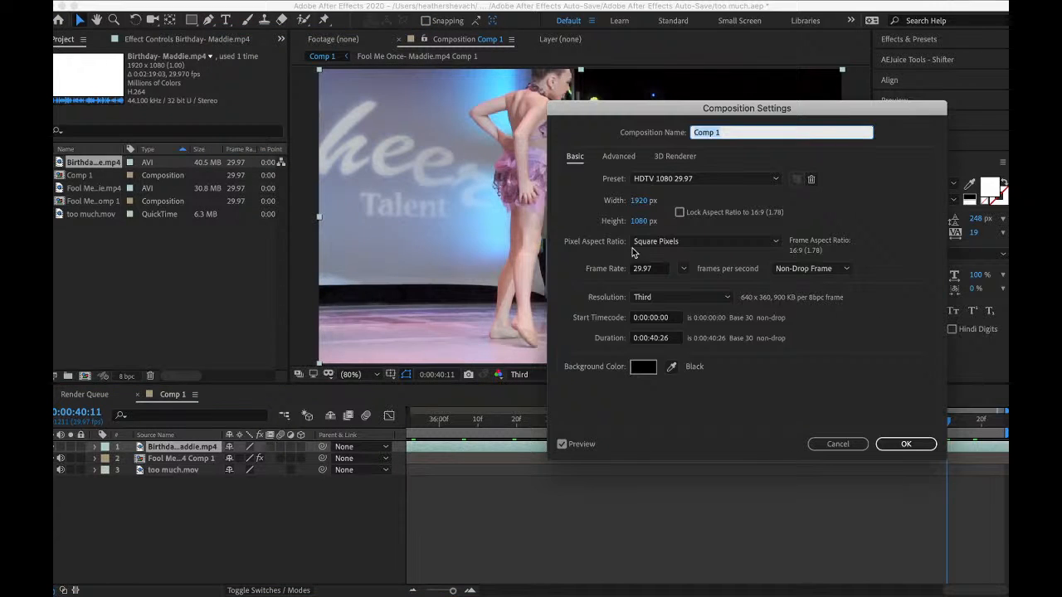
click(649, 341)
key(BackSpace)
text(2)
key(Return)
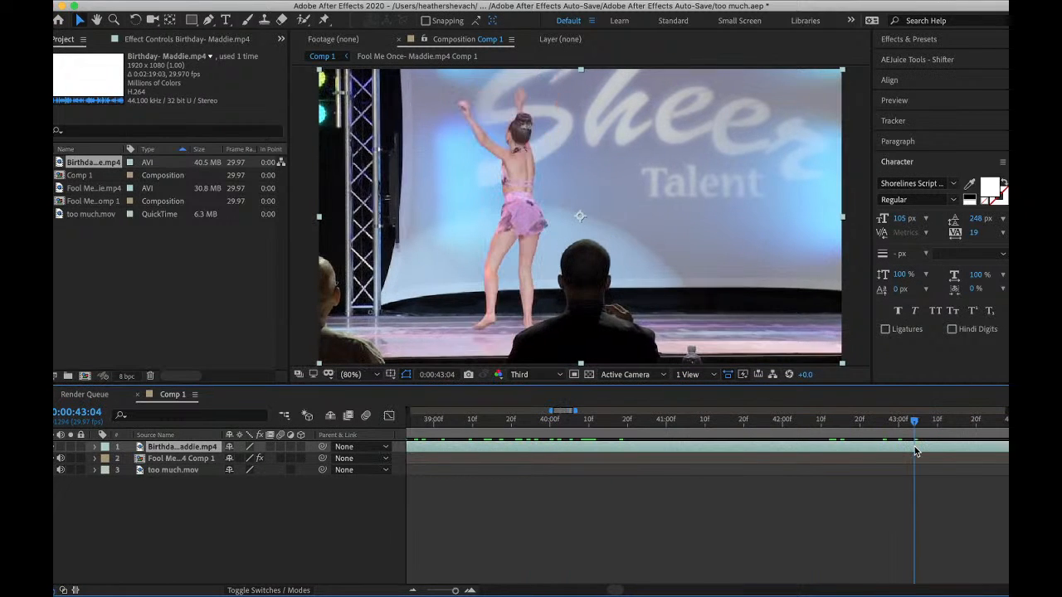
- Cut off the Birthday clip before the chosen dance move and place the rest at the end of the Fool Me Once layer
drag(869, 449, 946, 438)
scroll(828, 441, right, 10)
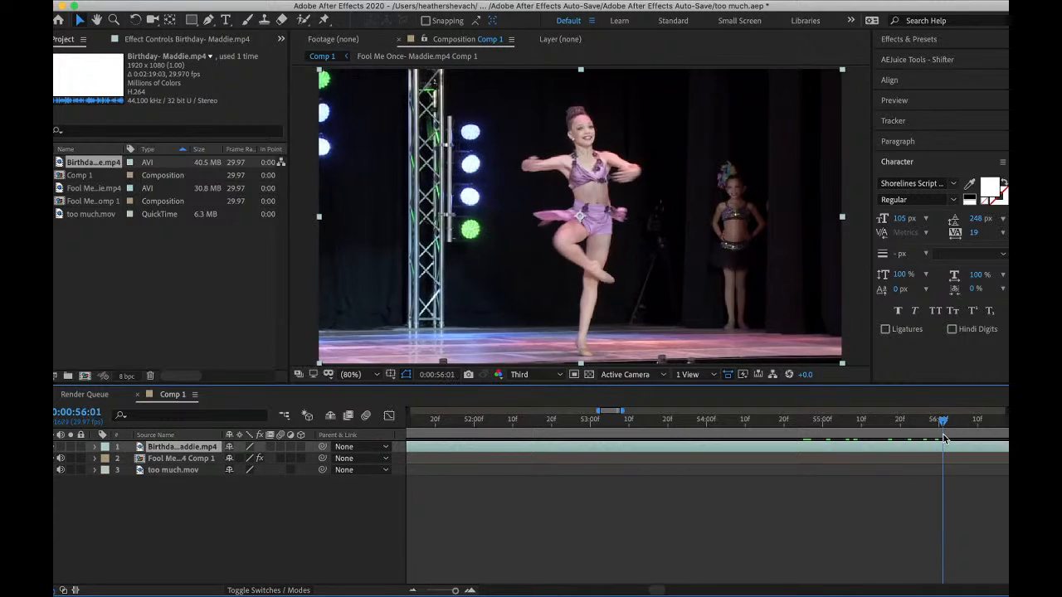
scroll(946, 439, right, 8)
scroll(943, 438, right, 3)
drag(728, 429, 492, 474)
key(super+shift+d)
click(821, 458)
key(Delete)
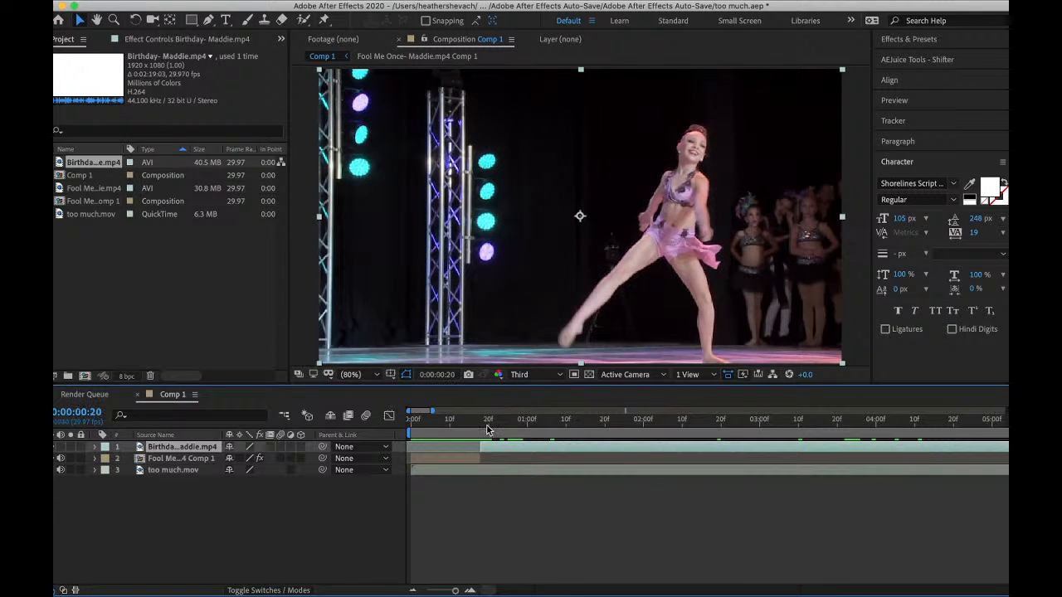
- Pre-compose the trimmed Birthday layer
right_click(495, 449)
click(561, 520)
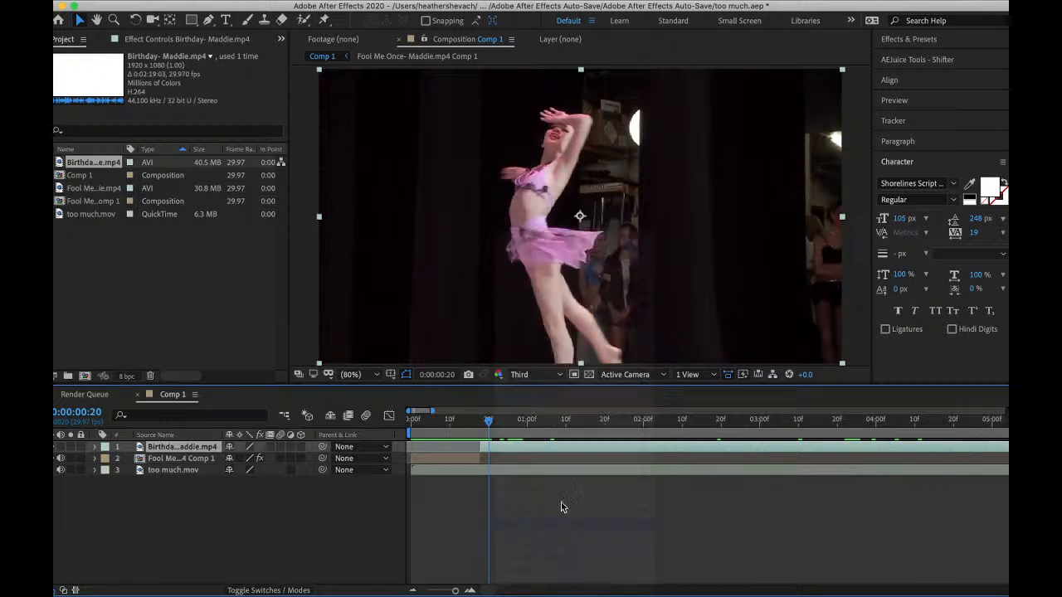
click(622, 385)
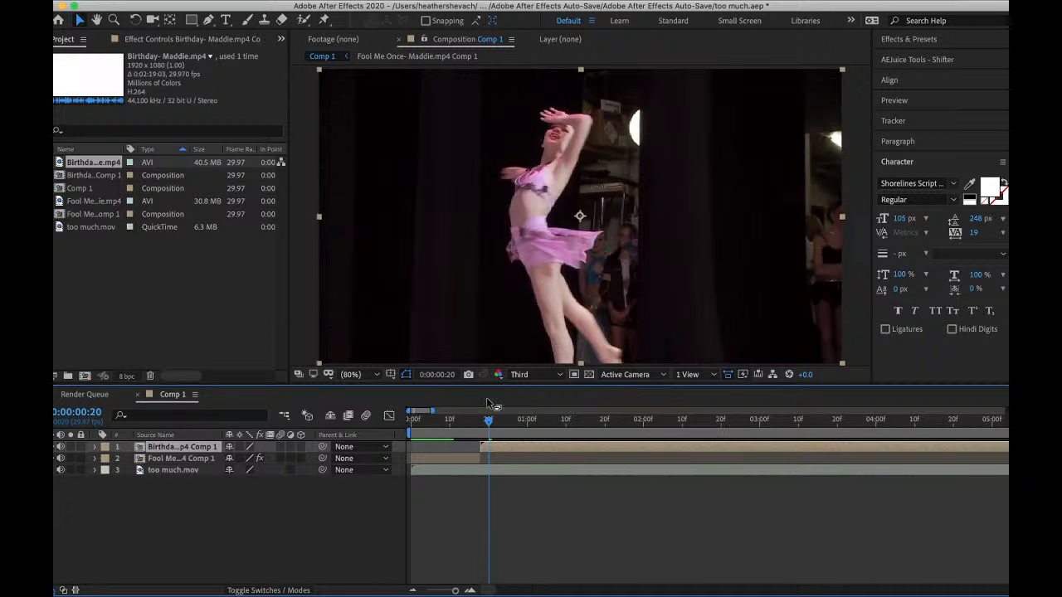
- Copy the Twixtor Pro effect from the Fool Me Once pre-comp onto the Birthday pre-comp and preview both clips
click(213, 39)
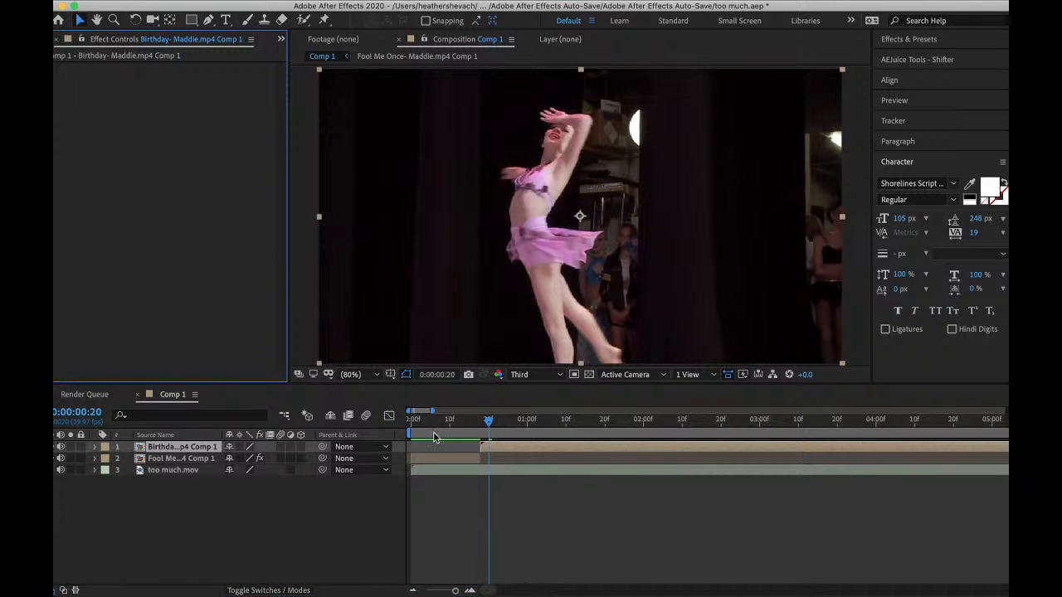
click(433, 460)
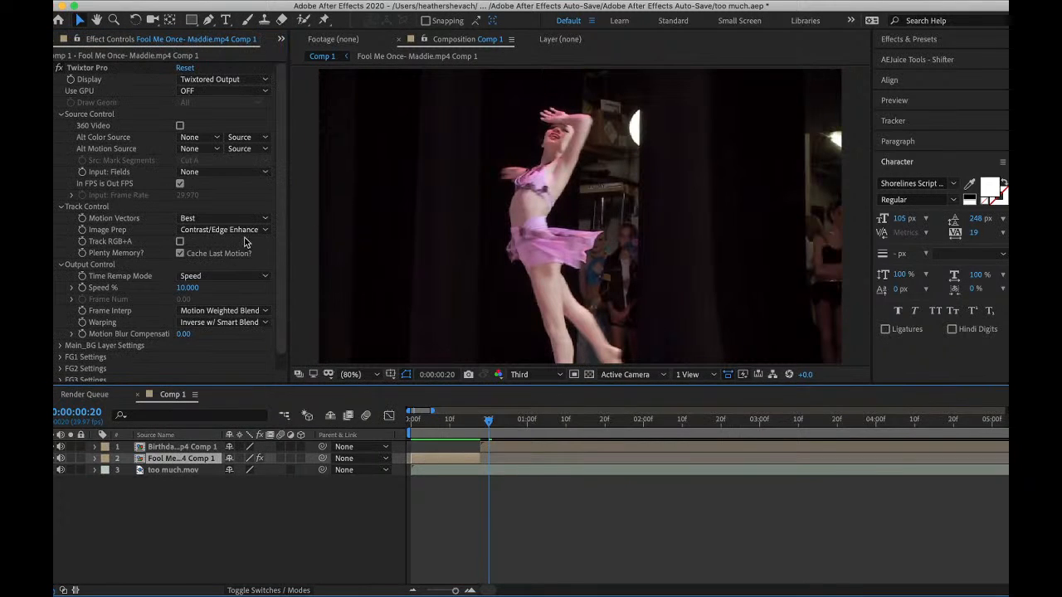
click(89, 68)
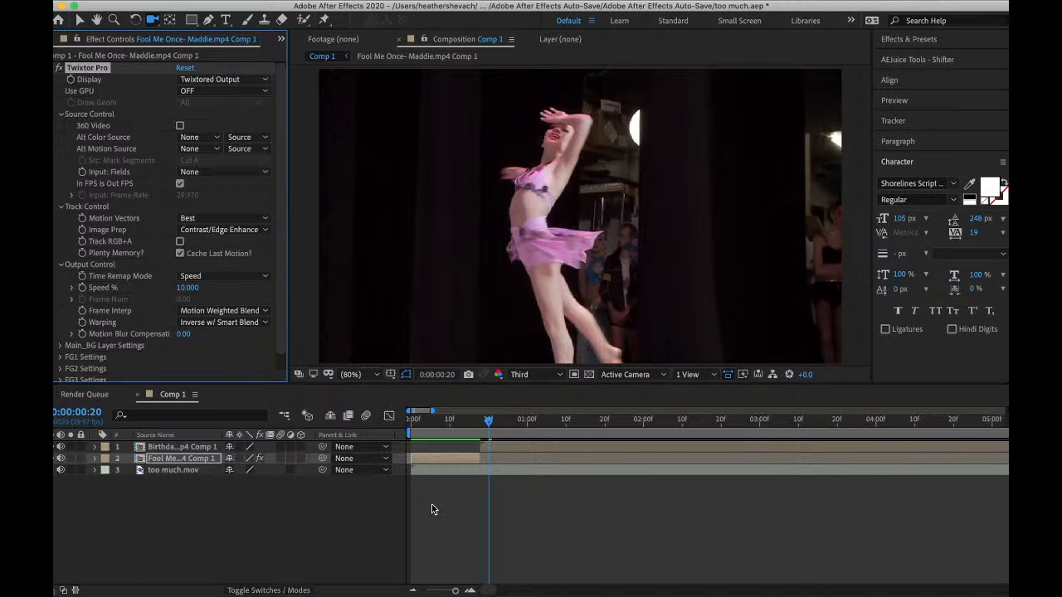
click(492, 448)
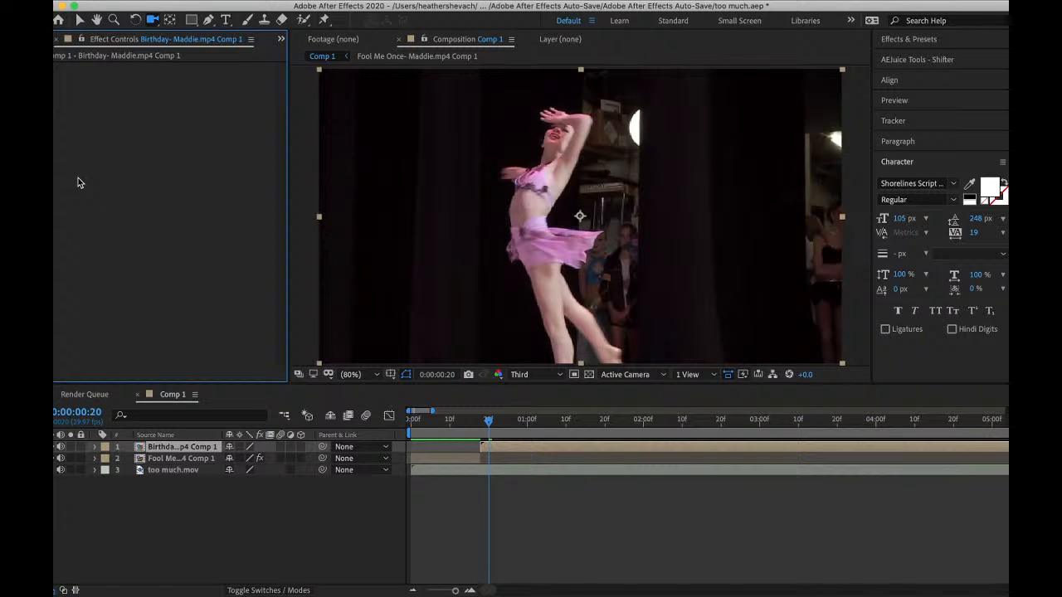
key(cmd+v)
click(470, 419)
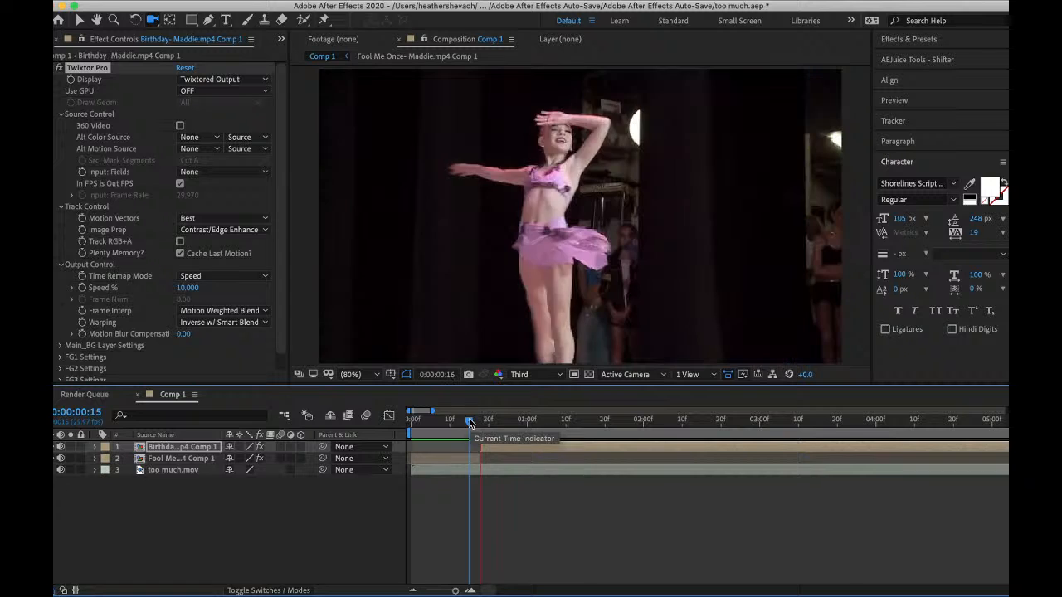
drag(469, 419, 420, 422)
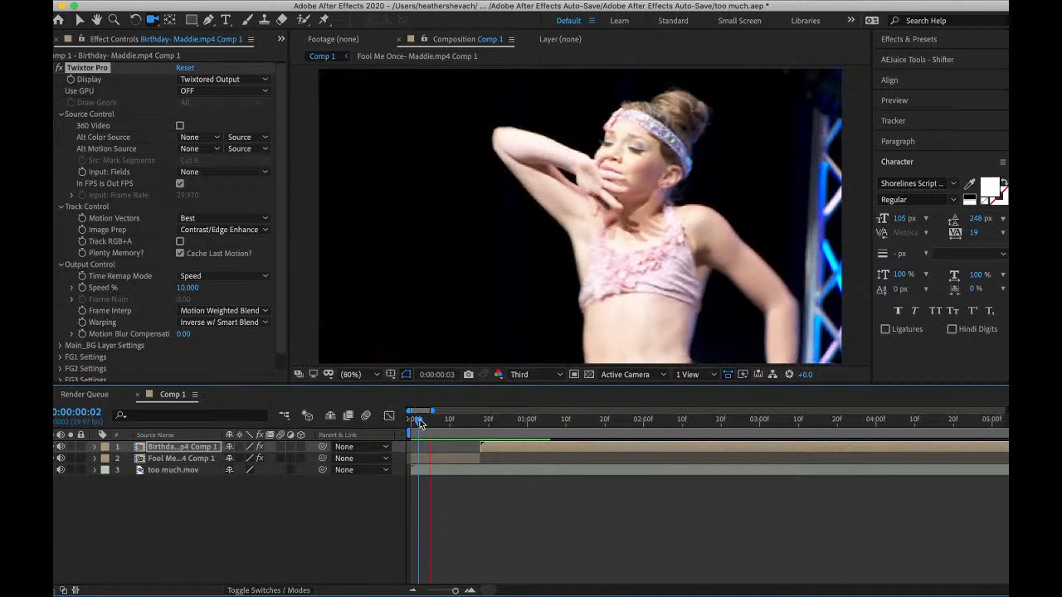
click(544, 426)
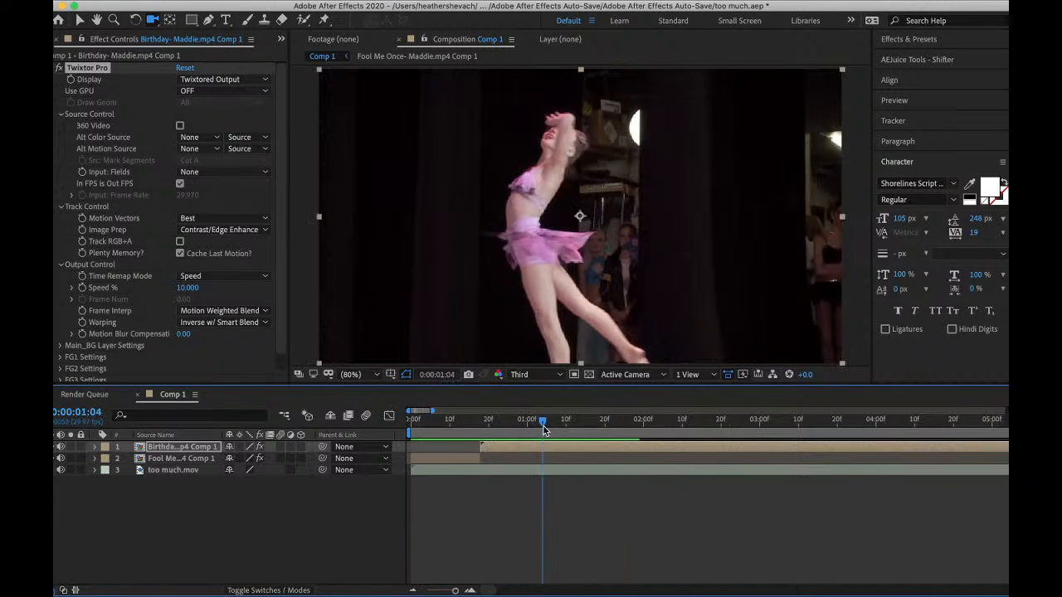
- Split the Birthday layer just after one second, delete the remaining part, and preview the trimmed clip
key(super+shift+d)
key(Delete)
click(488, 427)
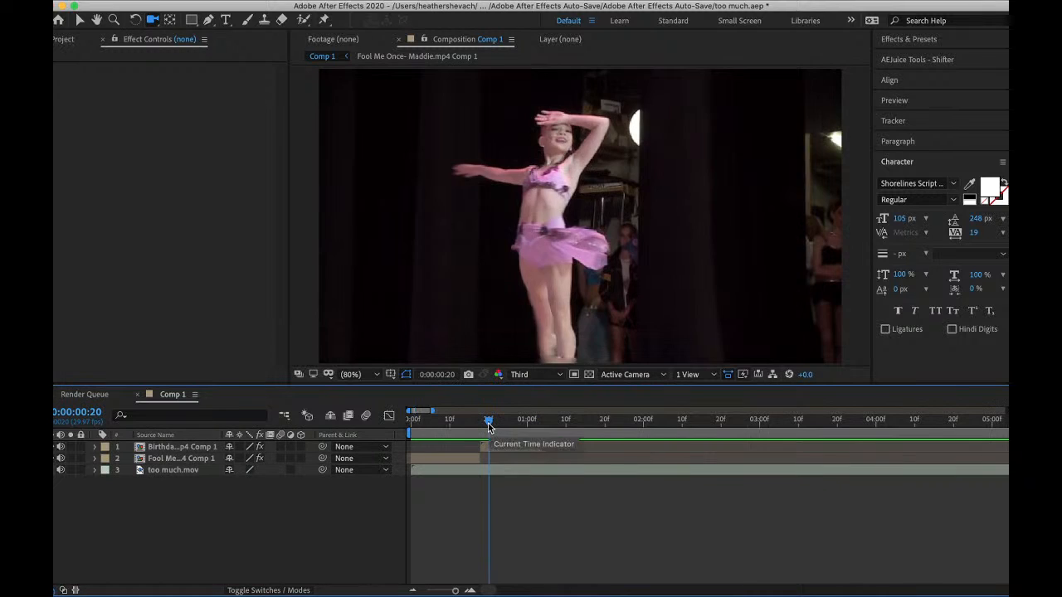
key(space)
click(535, 450)
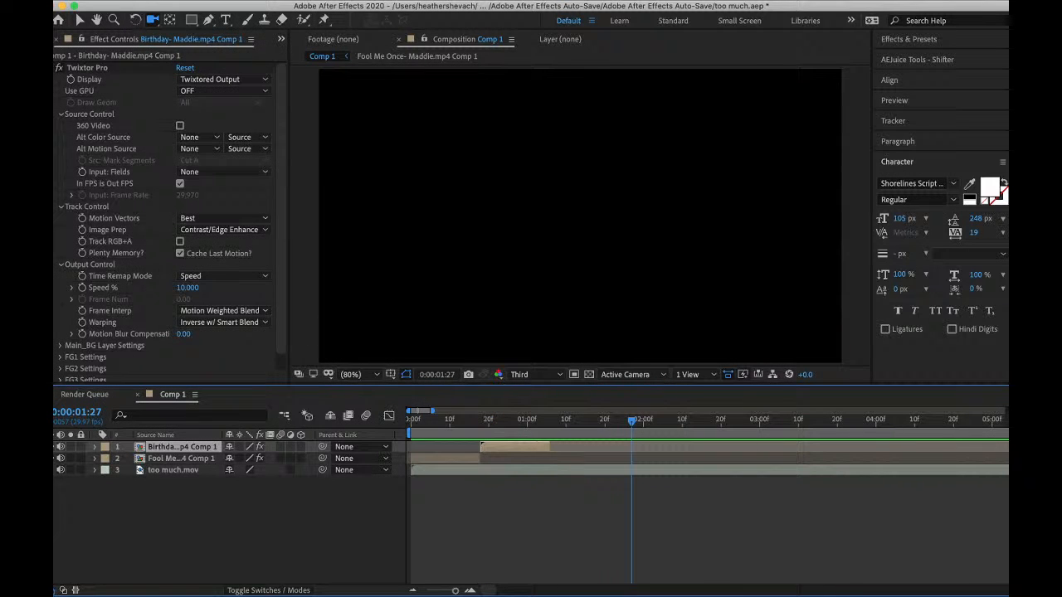
- Save the project and turn on motion blur for the Birthday and Fool Me Once layers
click(178, 1)
mouse_move(155, 1)
click(166, 109)
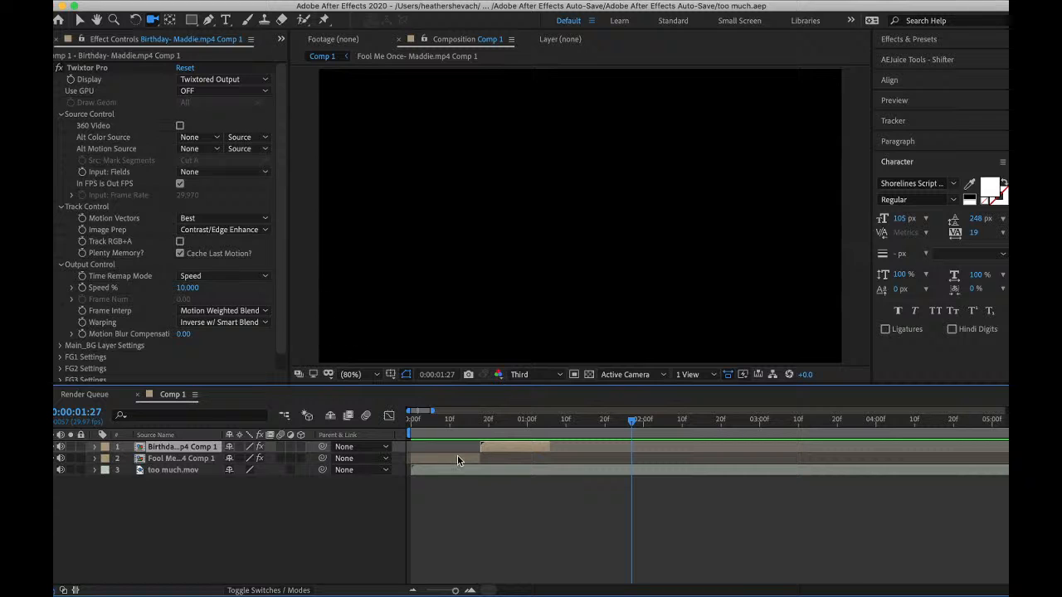
drag(429, 423, 312, 448)
click(279, 446)
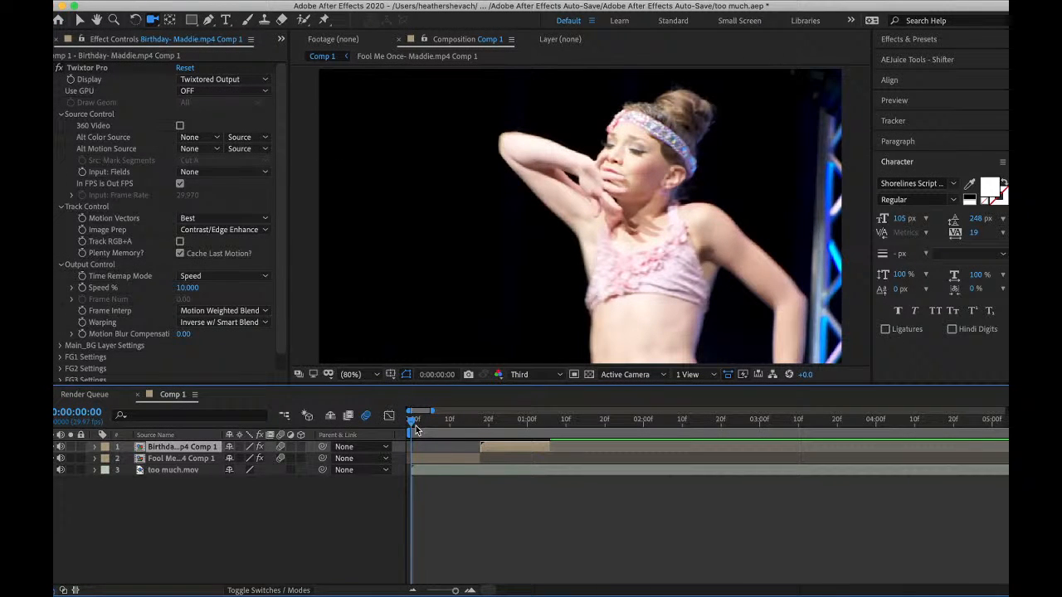
- Apply S_BlurMoCurves to the Fool Me Once layer and keyframe Z Dist at 0.05 on its first frame
click(423, 459)
key(ctrl+space)
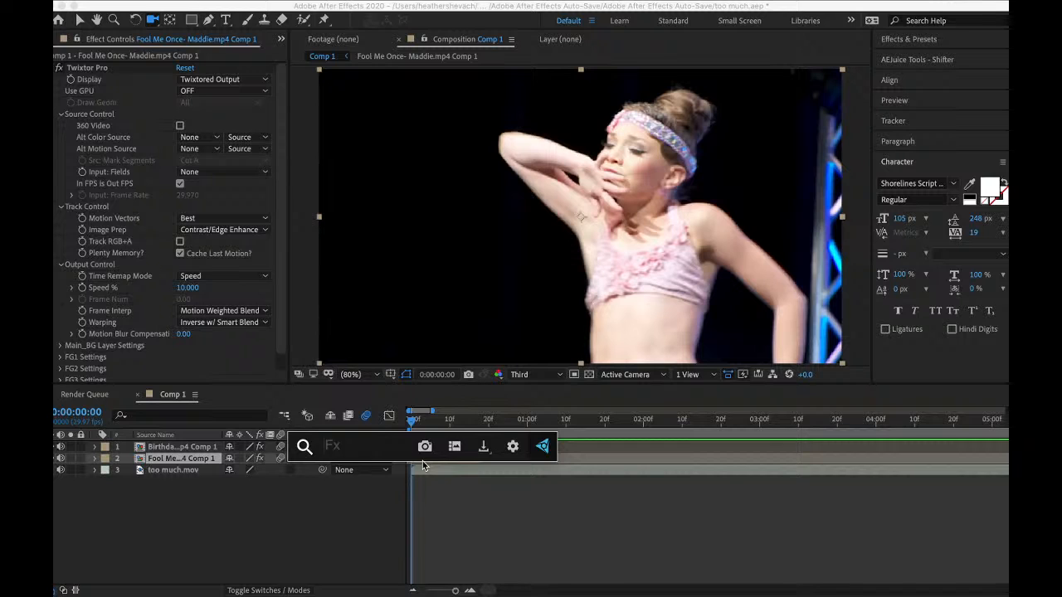
text(blu)
text(mo)
key(Return)
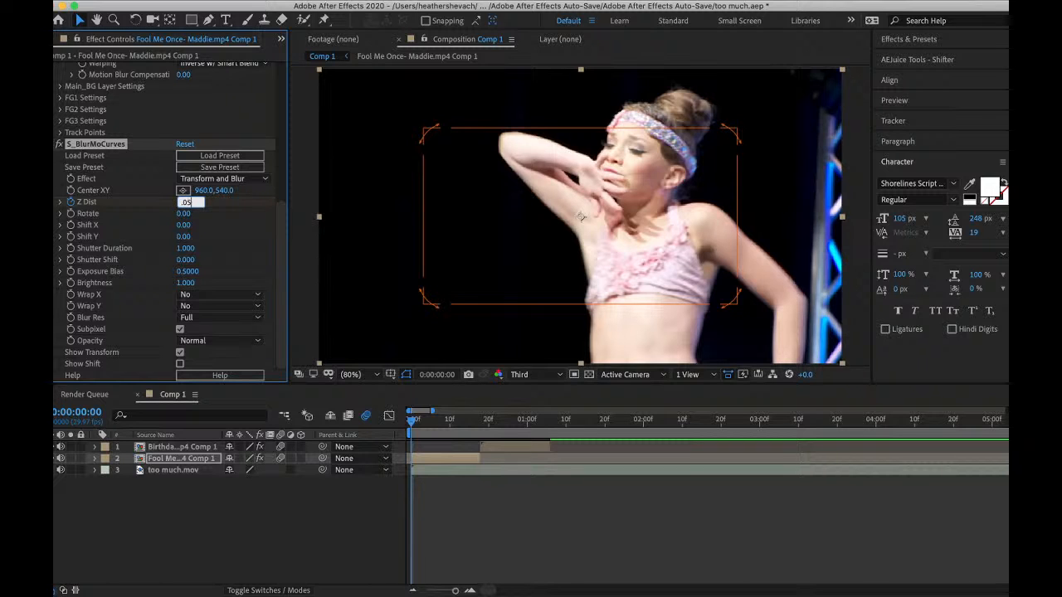
key(Return)
- Keyframe the Fool Me Once layer's Z Dist at 1 on frame 9 and 1.5 on frame 18
click(446, 422)
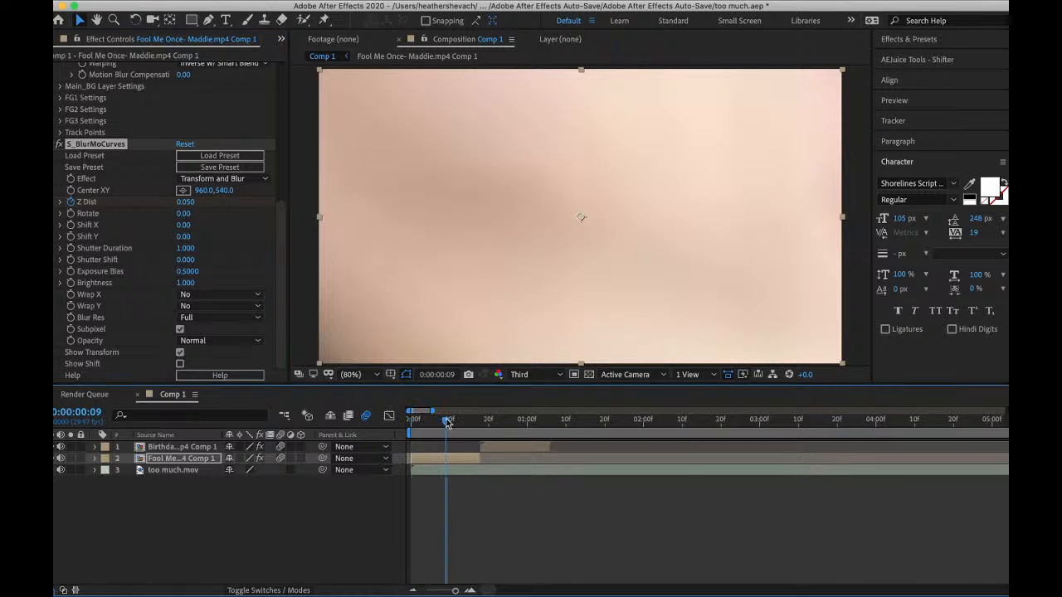
click(184, 202)
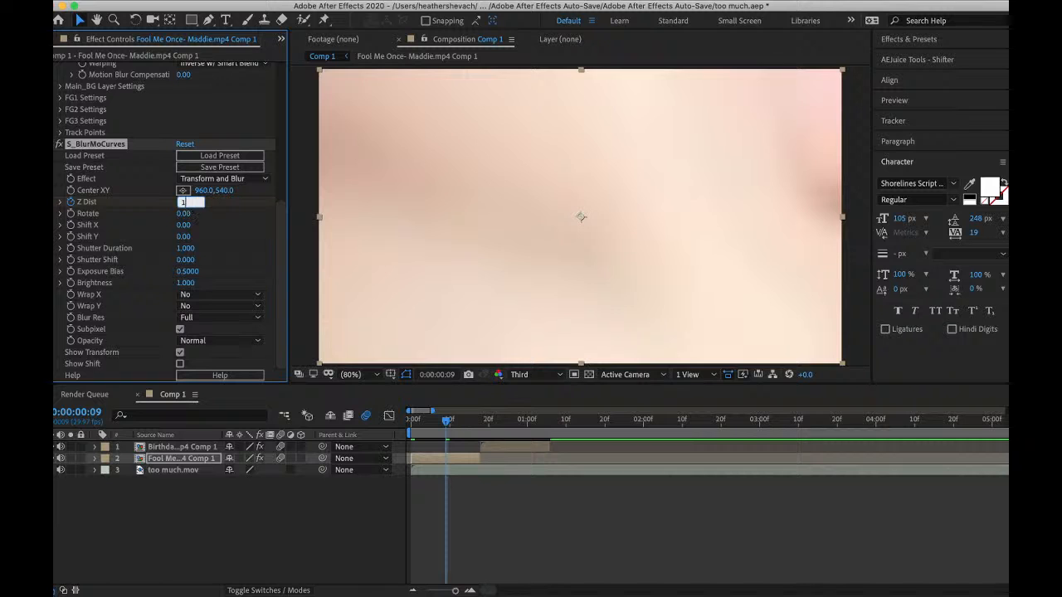
text(1)
key(Return)
click(486, 422)
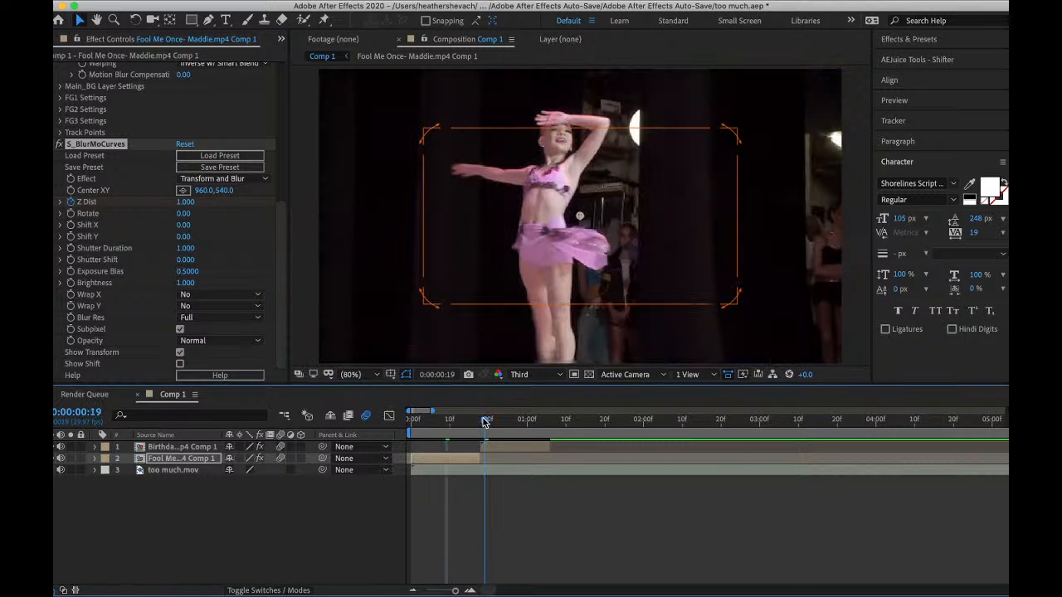
click(185, 202)
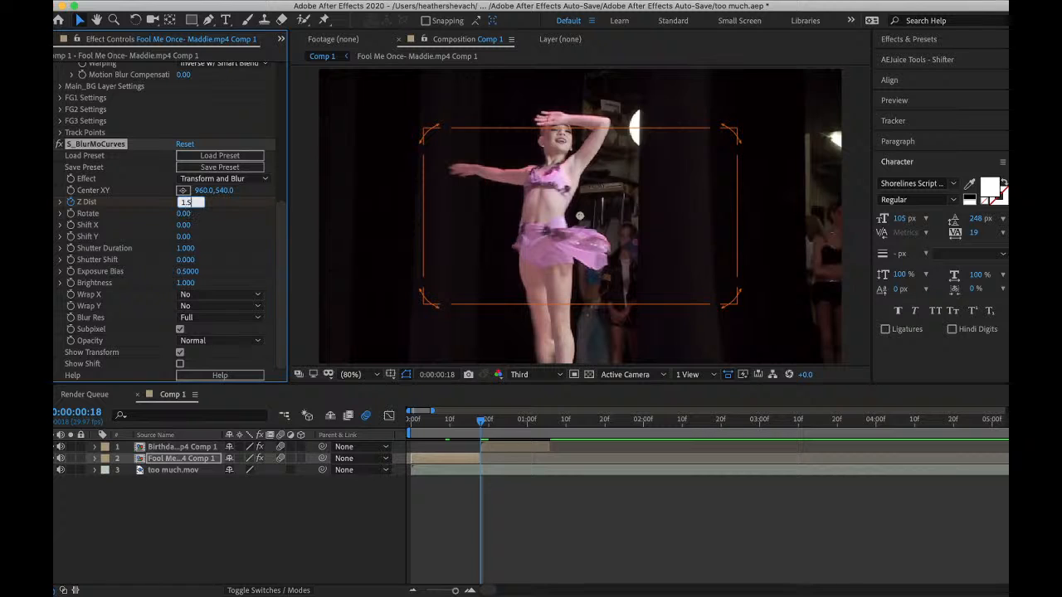
key(Return)
- Set both Wrap X and Wrap Y of S_BlurMoCurves to Reflect
click(197, 295)
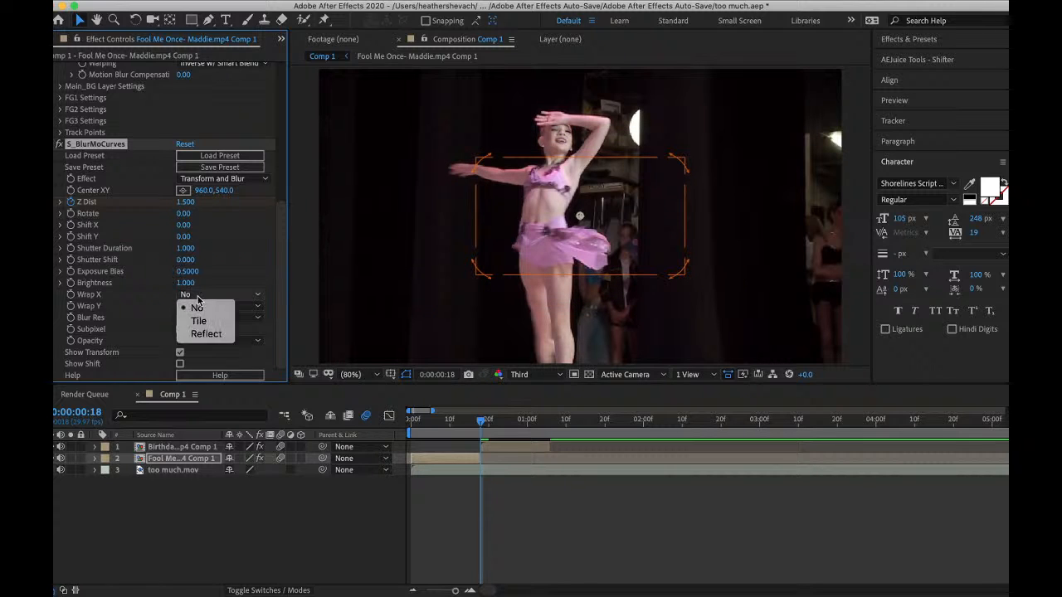
click(211, 335)
click(214, 306)
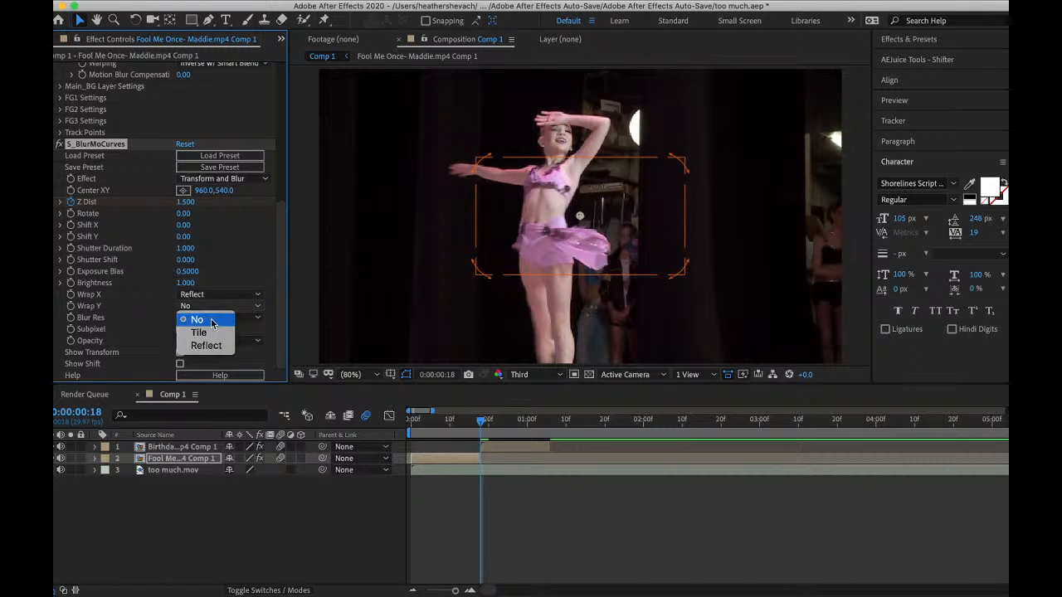
click(207, 346)
- Reveal the Fool Me Once layer's Z Dist keyframes and apply Easy Ease to all of them
drag(417, 426, 448, 426)
key(u)
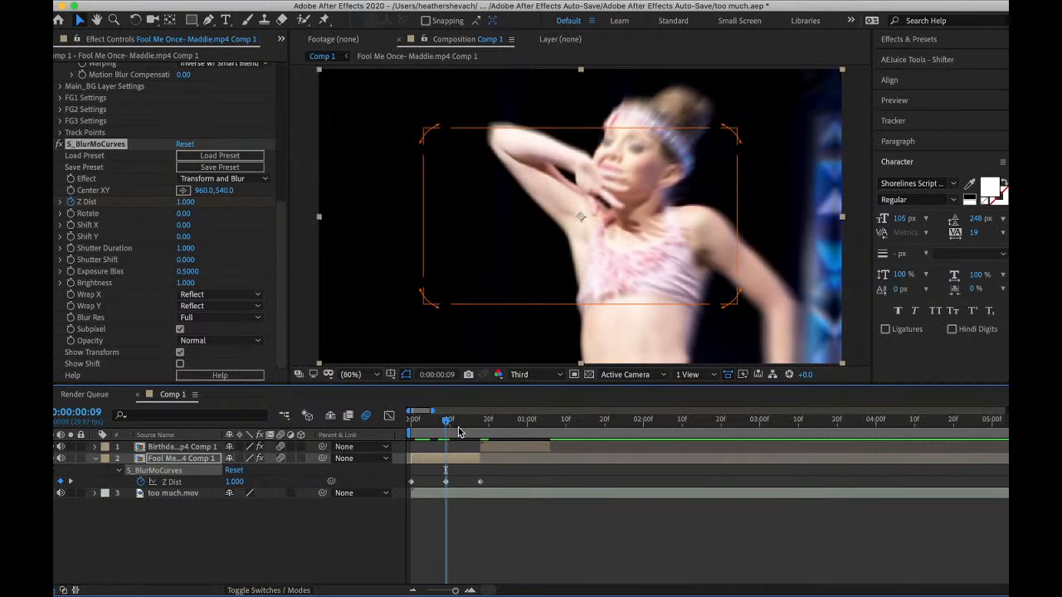
right_click(413, 483)
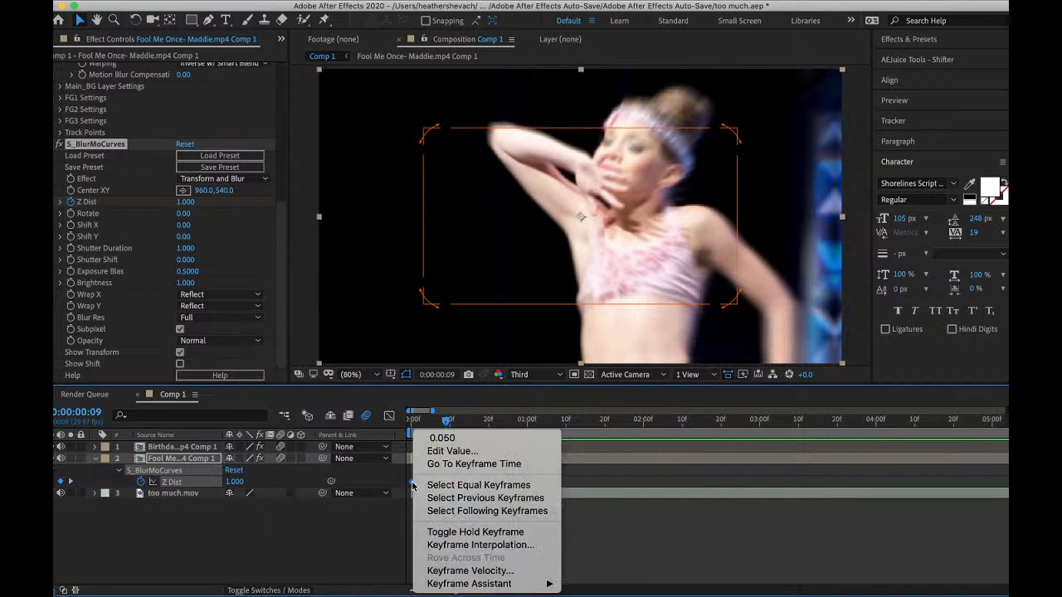
mouse_move(467, 583)
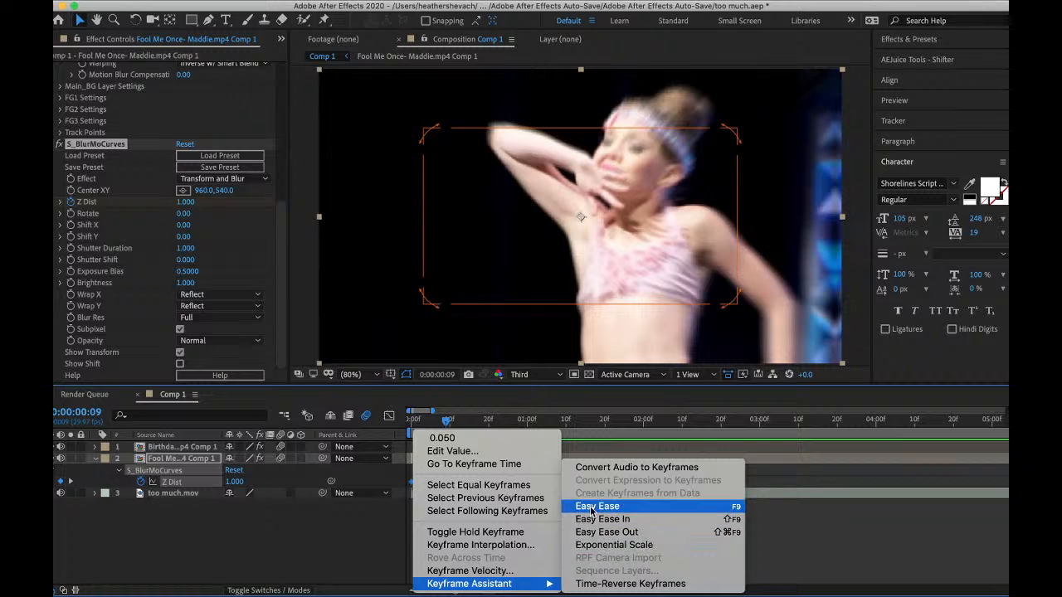
click(563, 499)
- Reshape the Z Dist value graph to rise steeply from the first keyframe and flatten toward the middle one, and preview it
click(390, 415)
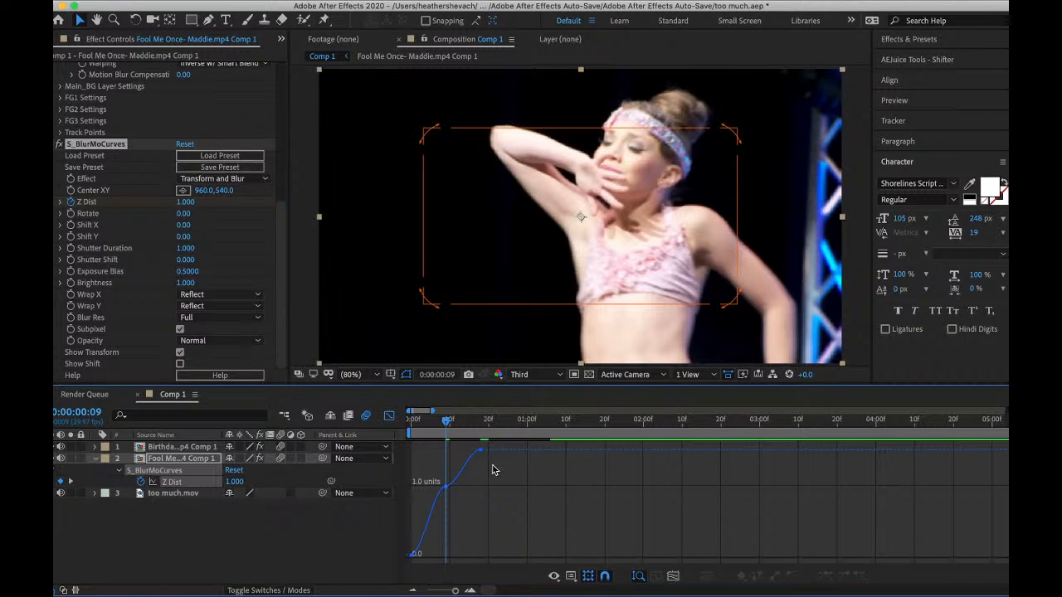
key(equal)
key(equal)
scroll(493, 470, left, 3)
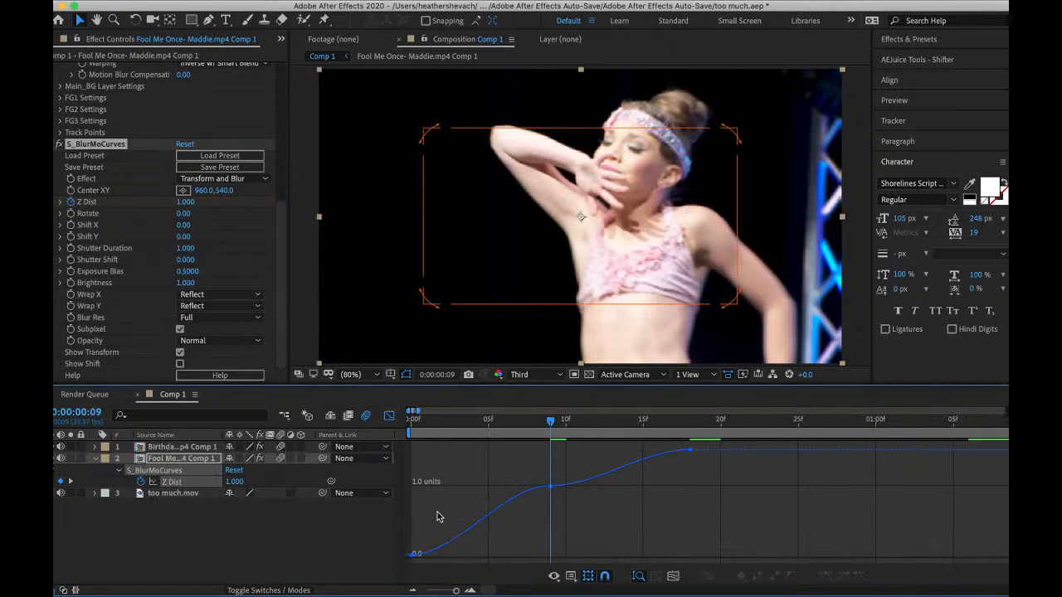
click(415, 555)
click(610, 551)
click(415, 554)
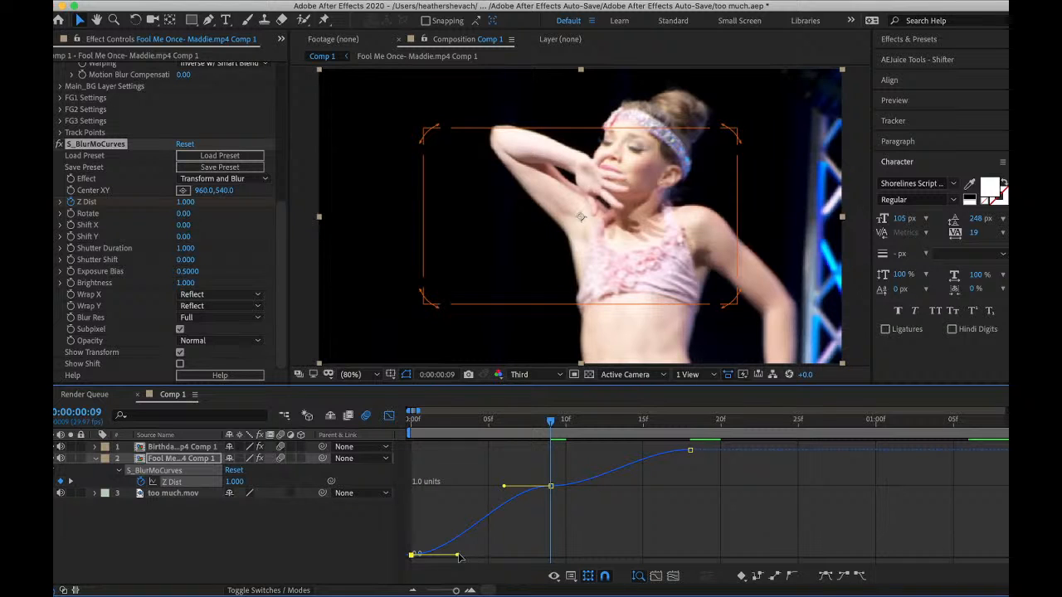
drag(457, 553, 417, 491)
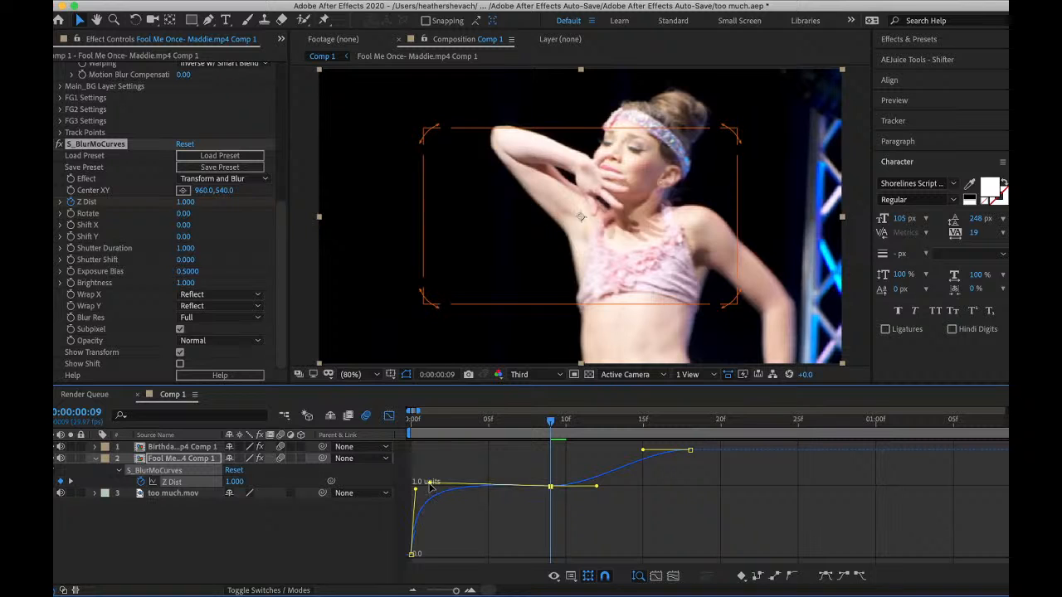
click(422, 433)
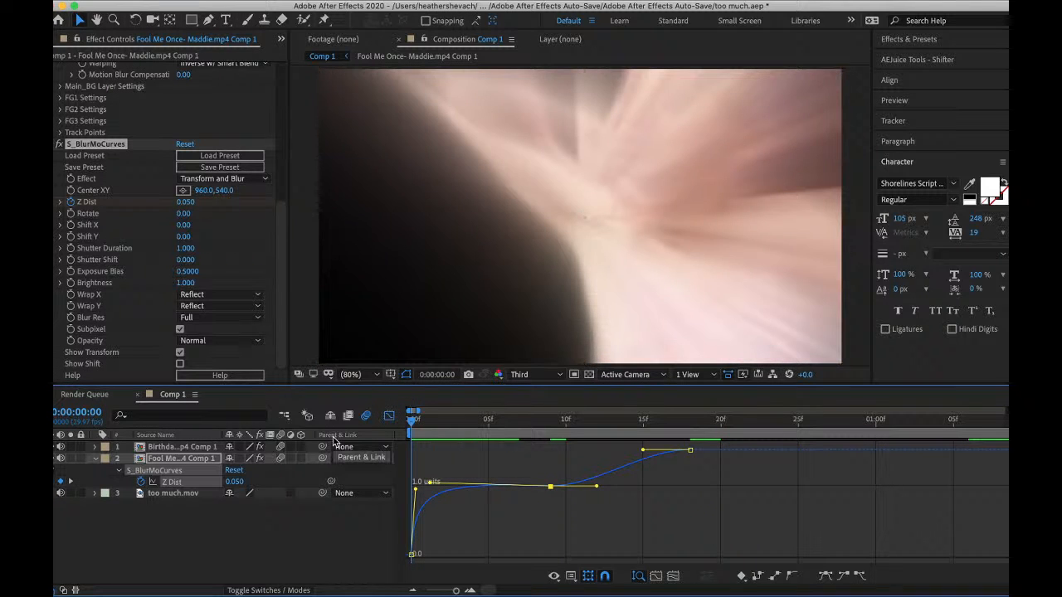
key(space)
key(space)
- Bend the Z Dist curve to dip slightly after the middle keyframe and rise steeply into the last one, and preview it
scroll(559, 470, right, 3)
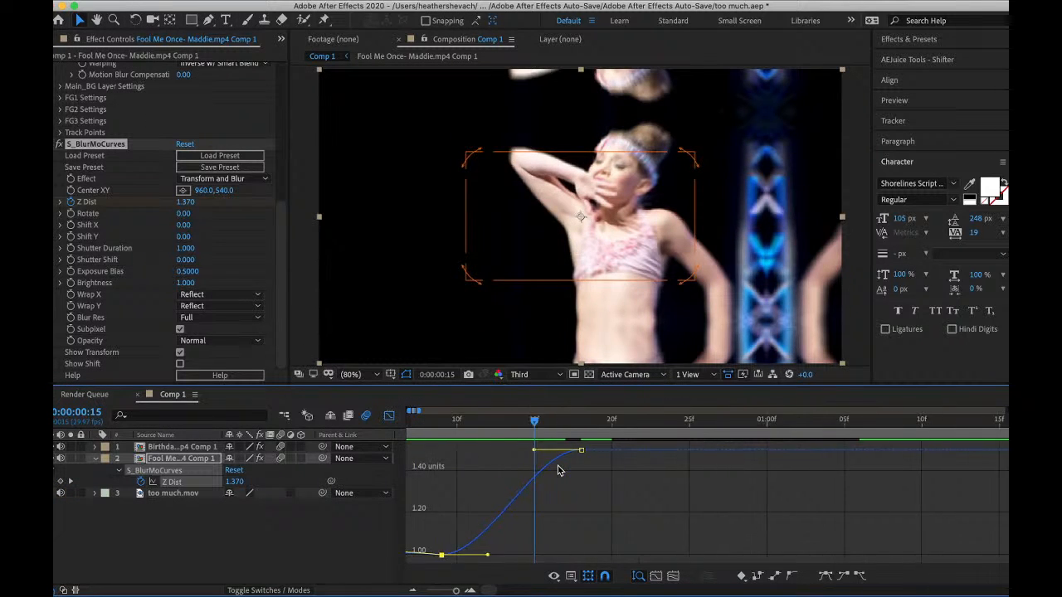
scroll(557, 470, left, 2)
drag(615, 452, 659, 596)
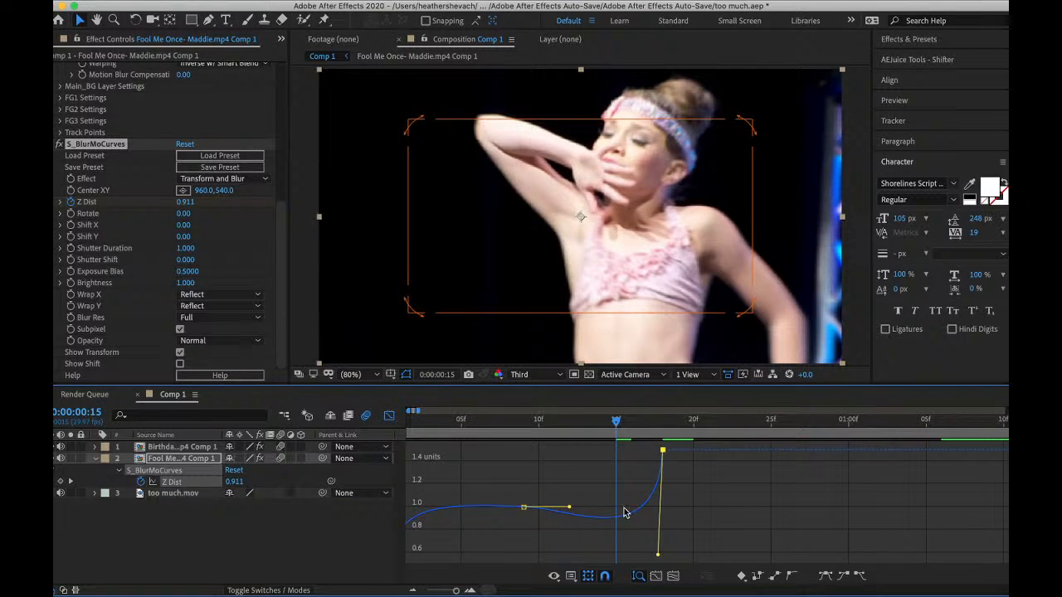
click(533, 434)
key(space)
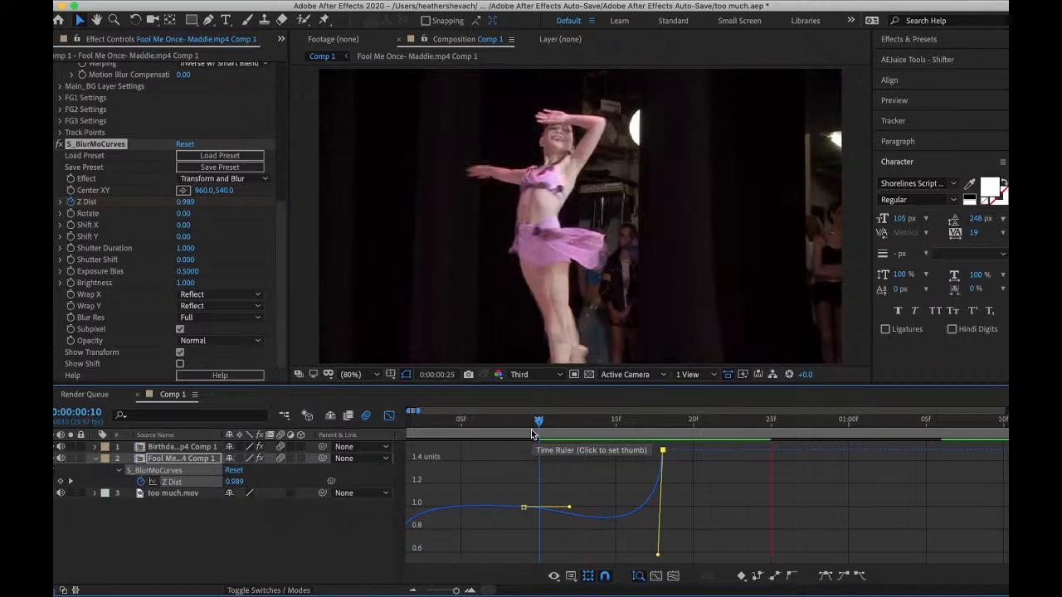
click(413, 424)
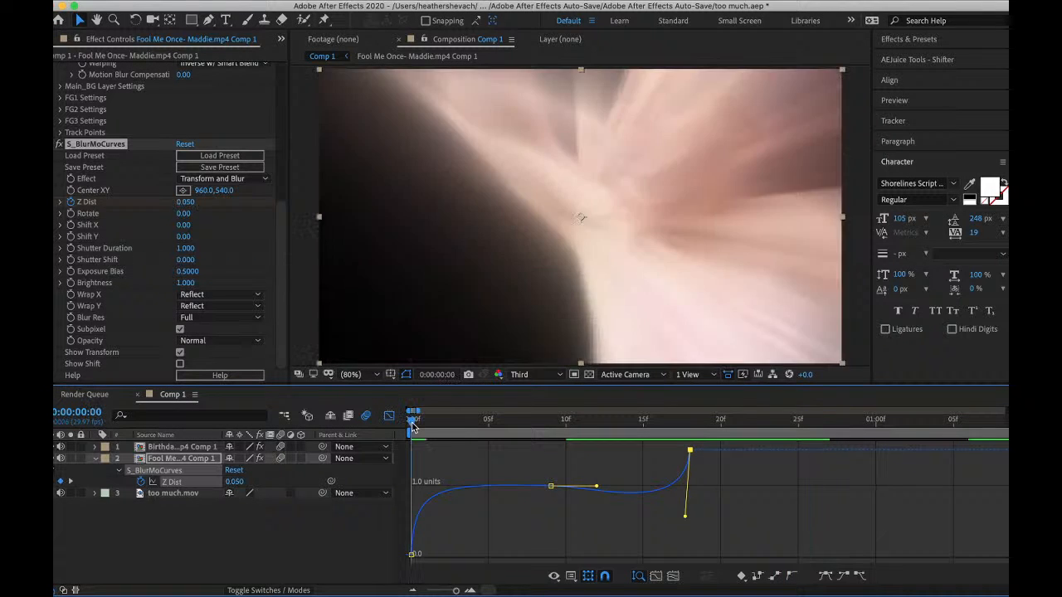
key(space)
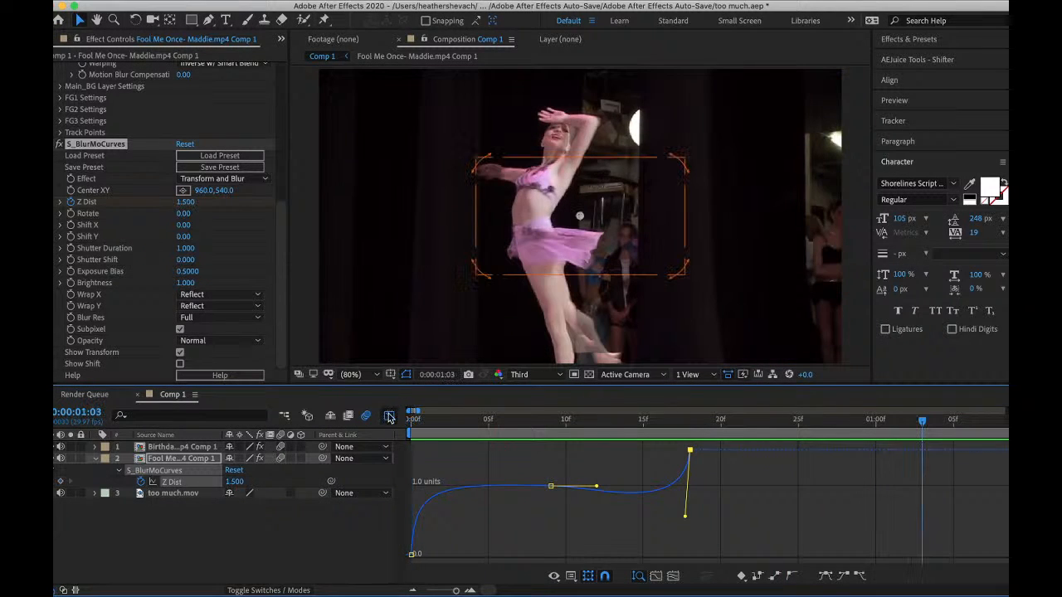
- Copy the Z Dist keyframes onto the start of the Birthday layer and move the first pasted keyframe one frame earlier
click(389, 415)
scroll(610, 436, down, 1)
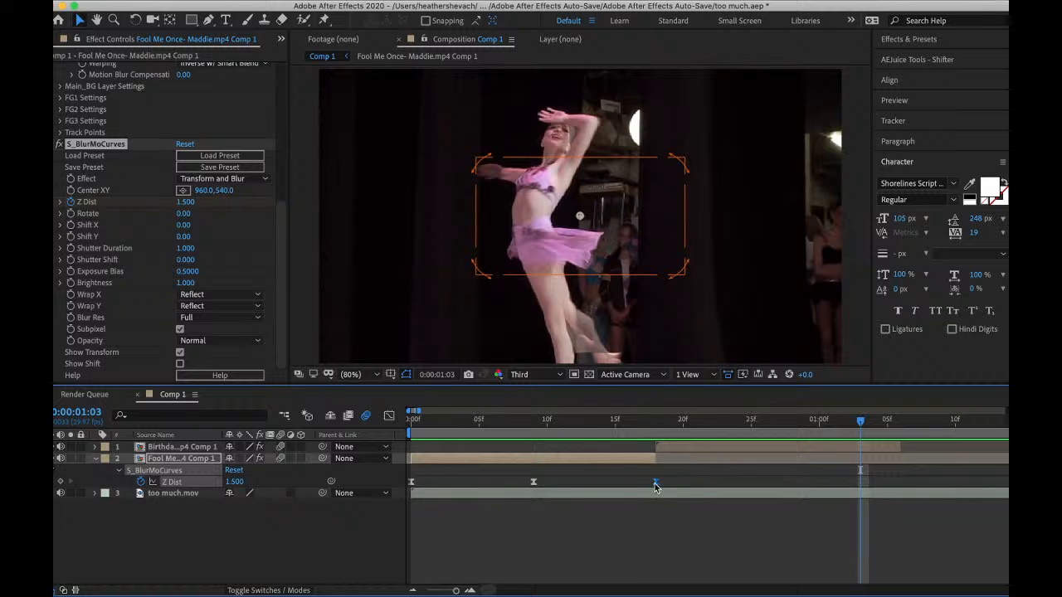
drag(675, 483, 333, 492)
click(659, 427)
click(666, 448)
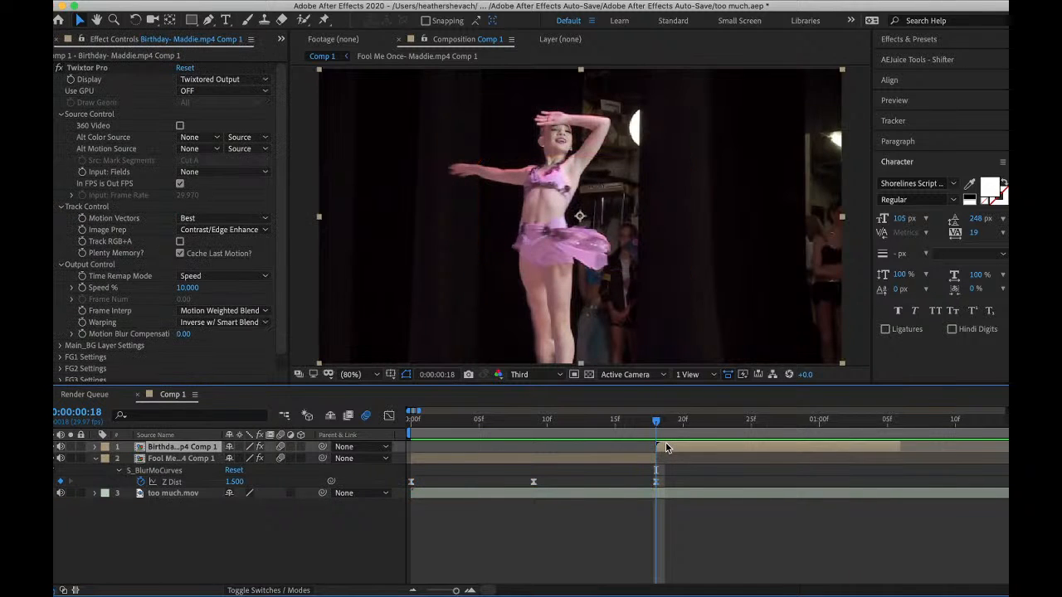
key(ctrl+v)
click(901, 425)
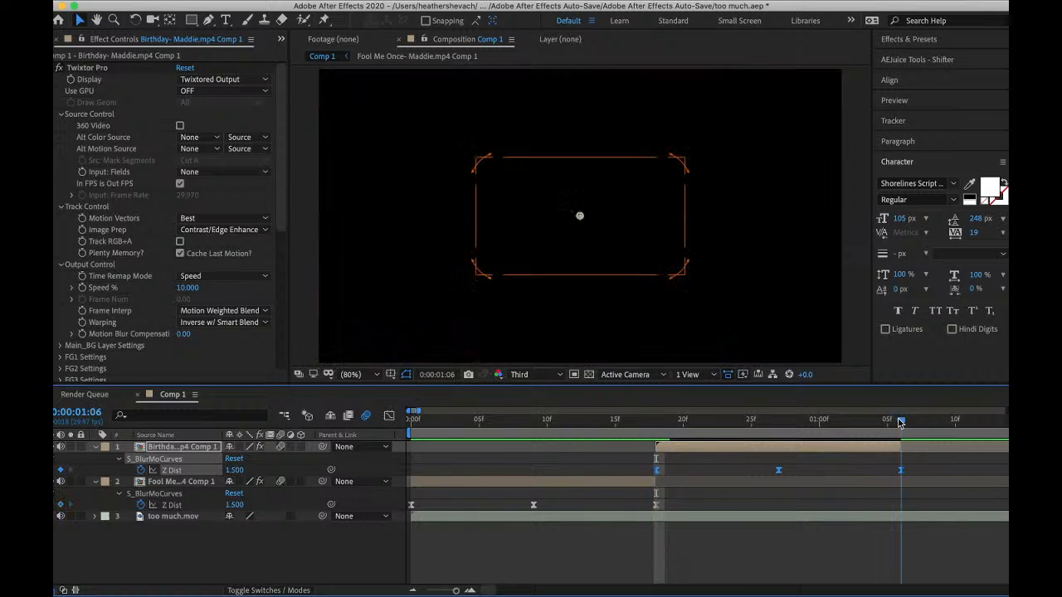
drag(662, 472, 650, 474)
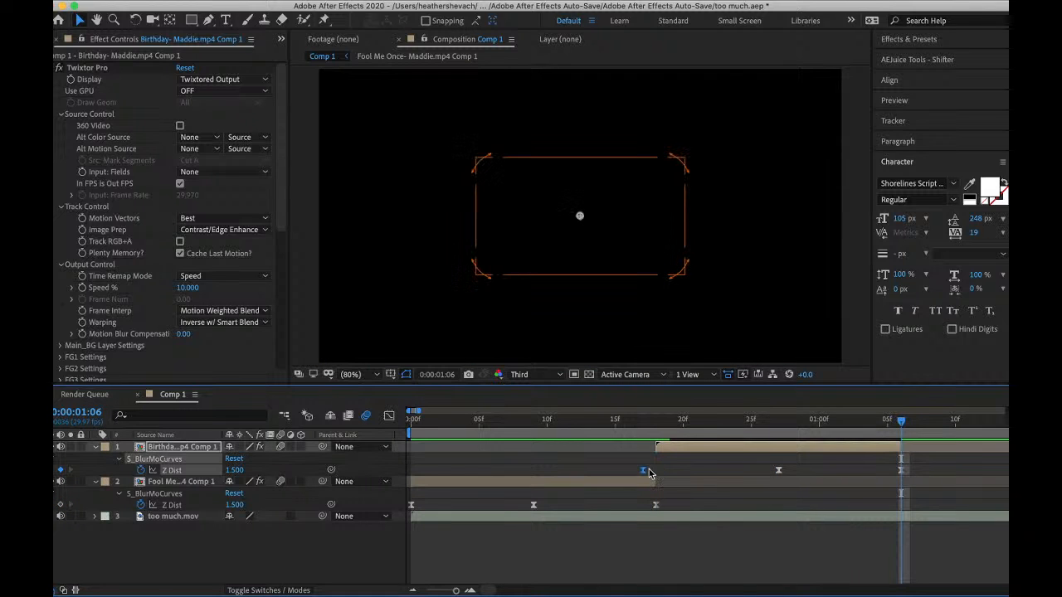
- Preview the blurred zoom transition between the Fool Me Once and Birthday clips from the start
key(space)
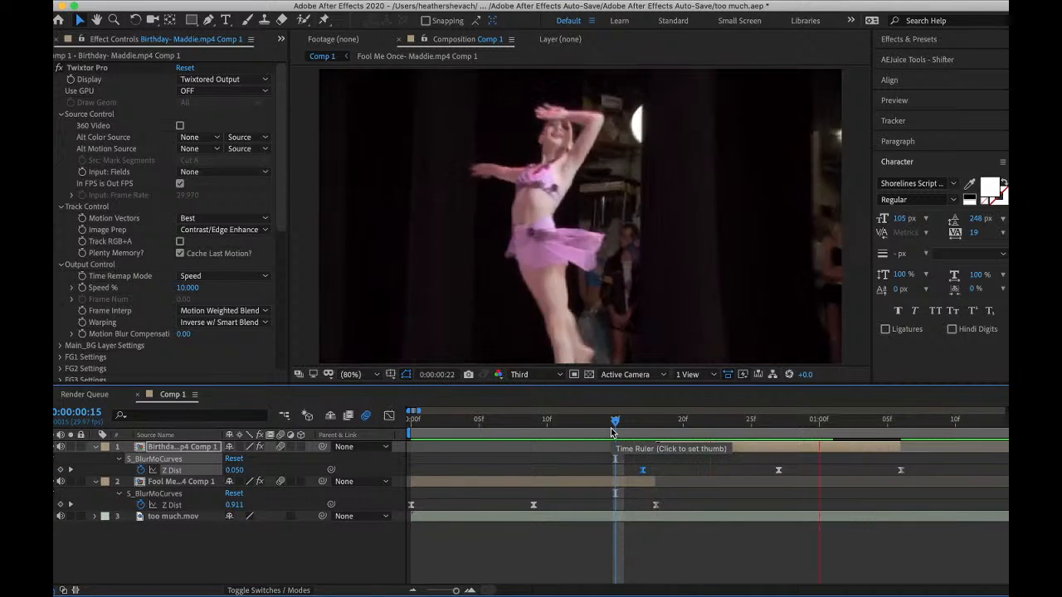
click(407, 425)
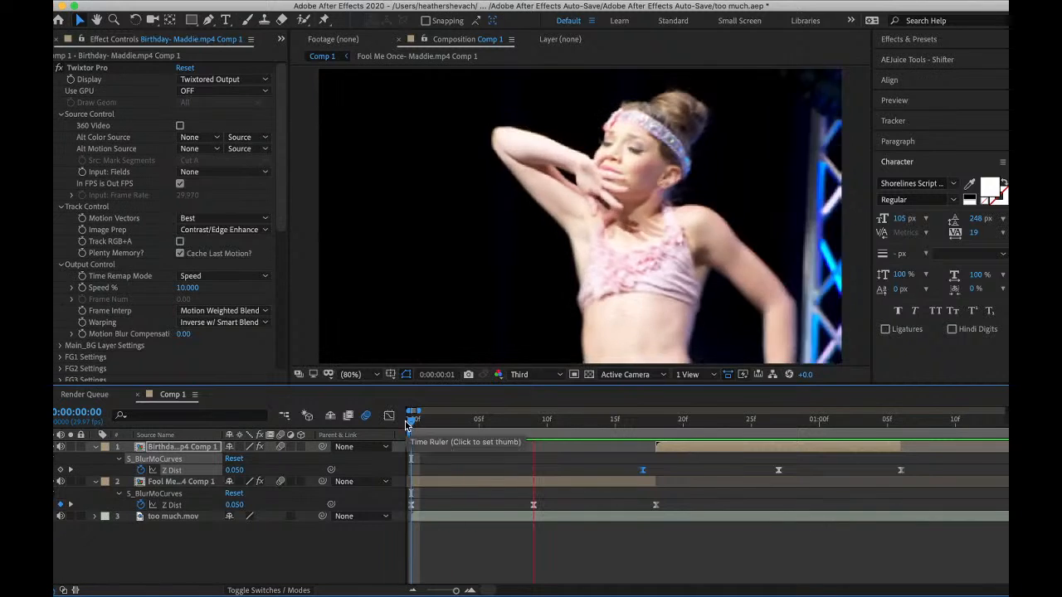
key(space)
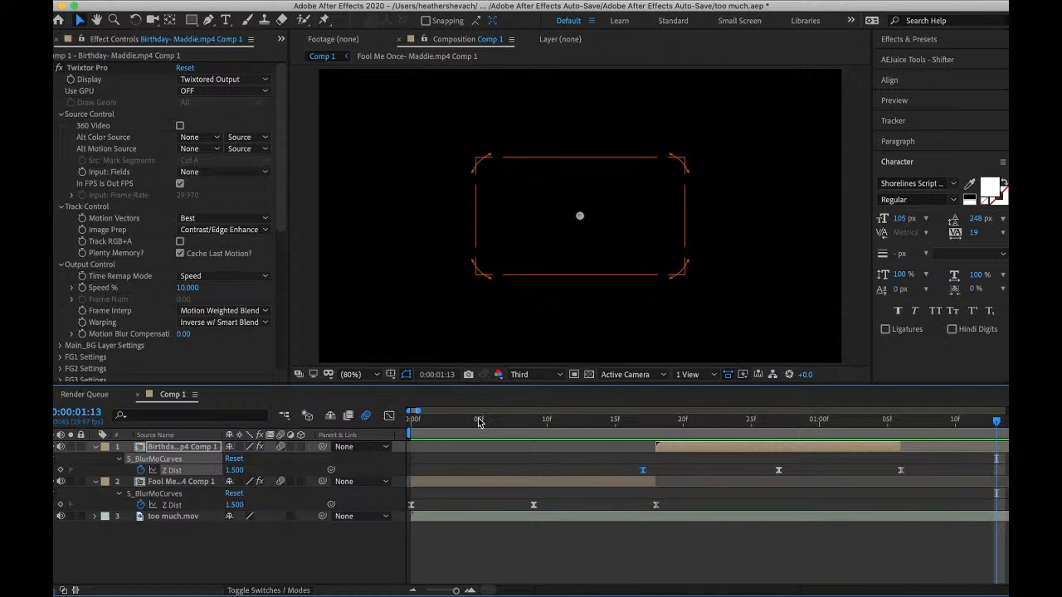
key(space)
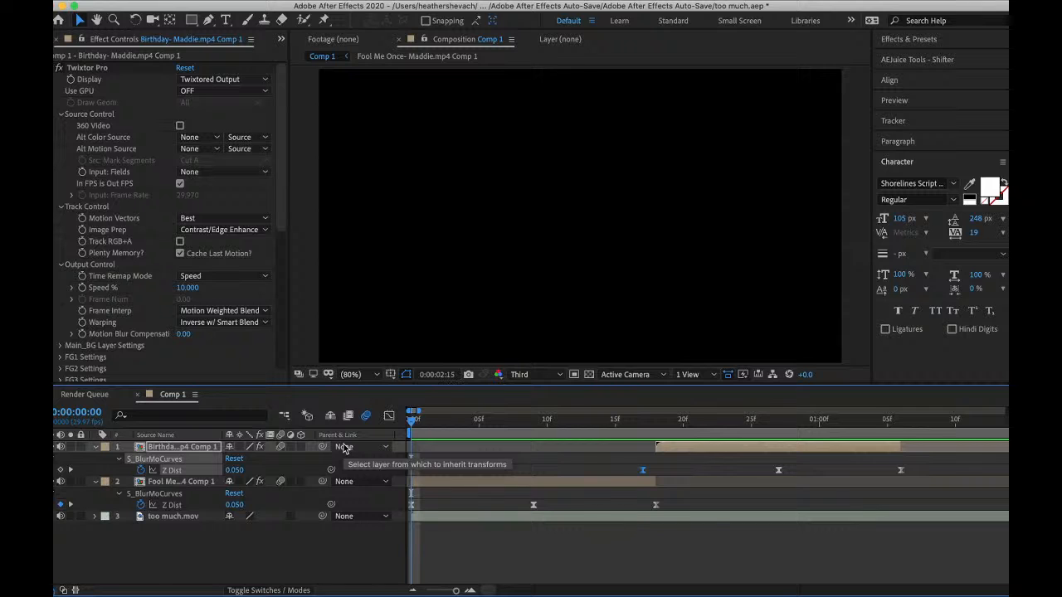
- Check the live chat in YouTube Studio and return to After Effects
key(ctrl+Right)
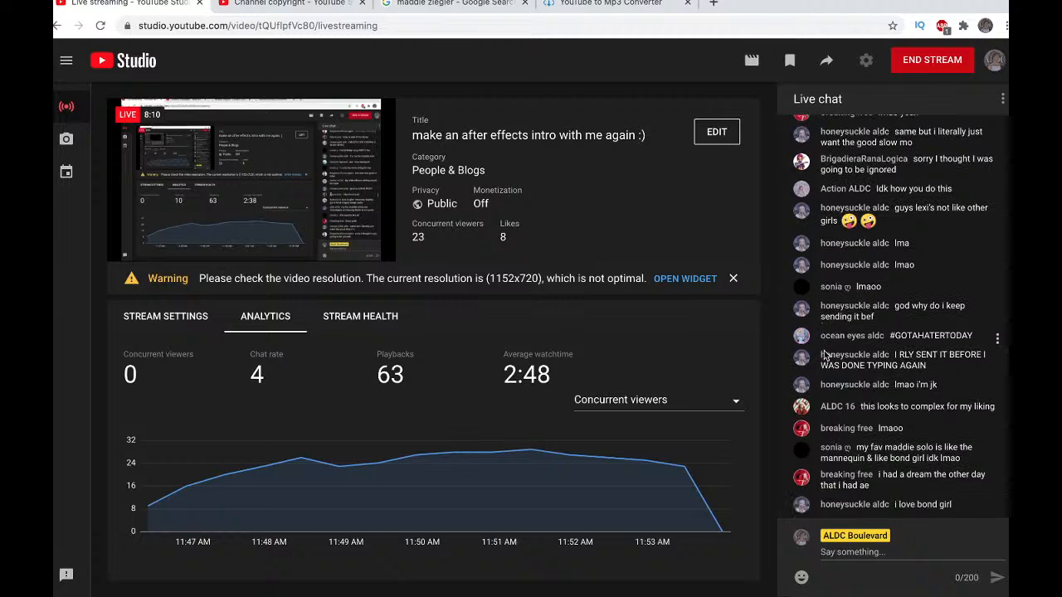
key(ctrl+Left)
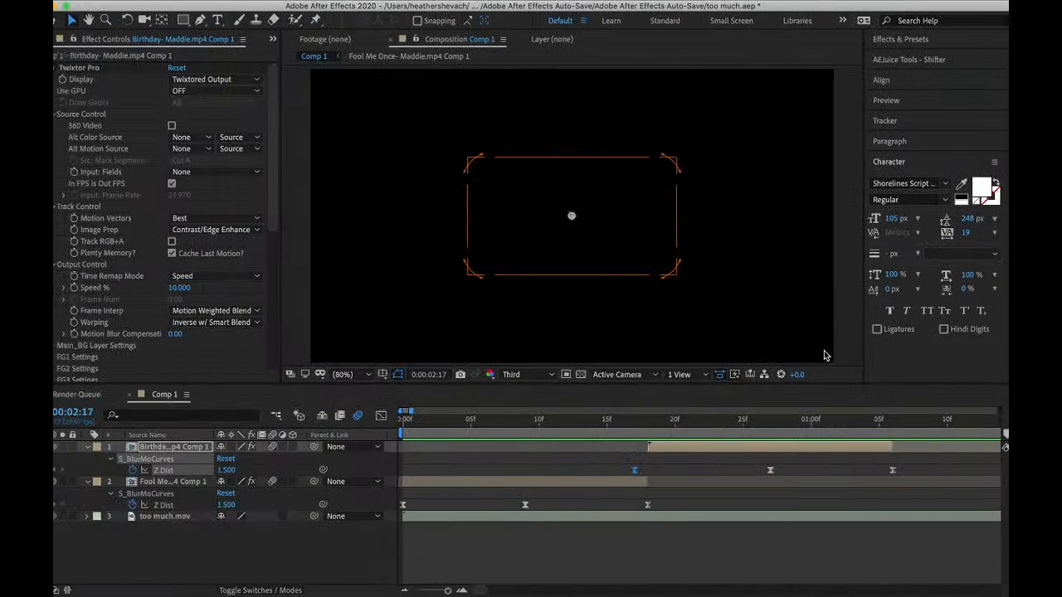
- Replay the opening zoom transition once more from the first frame and save the project
drag(432, 428, 256, 421)
key(minus)
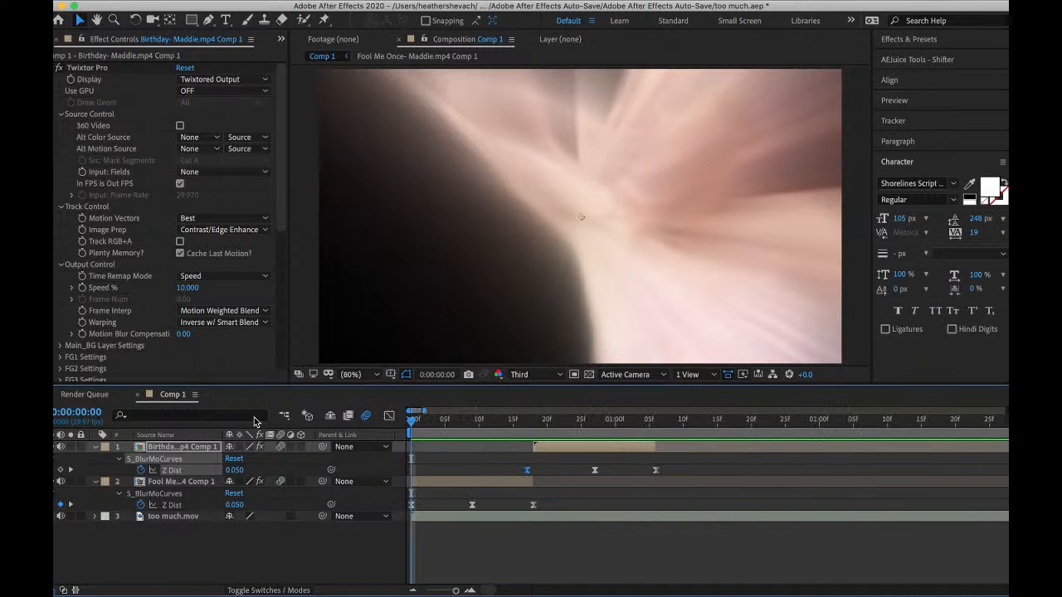
key(space)
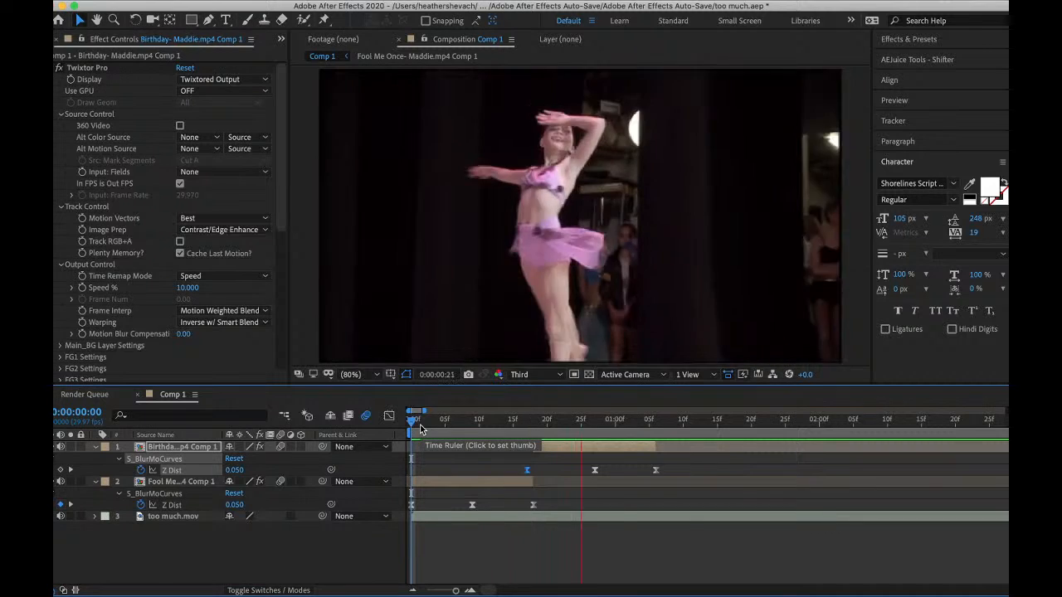
key(space)
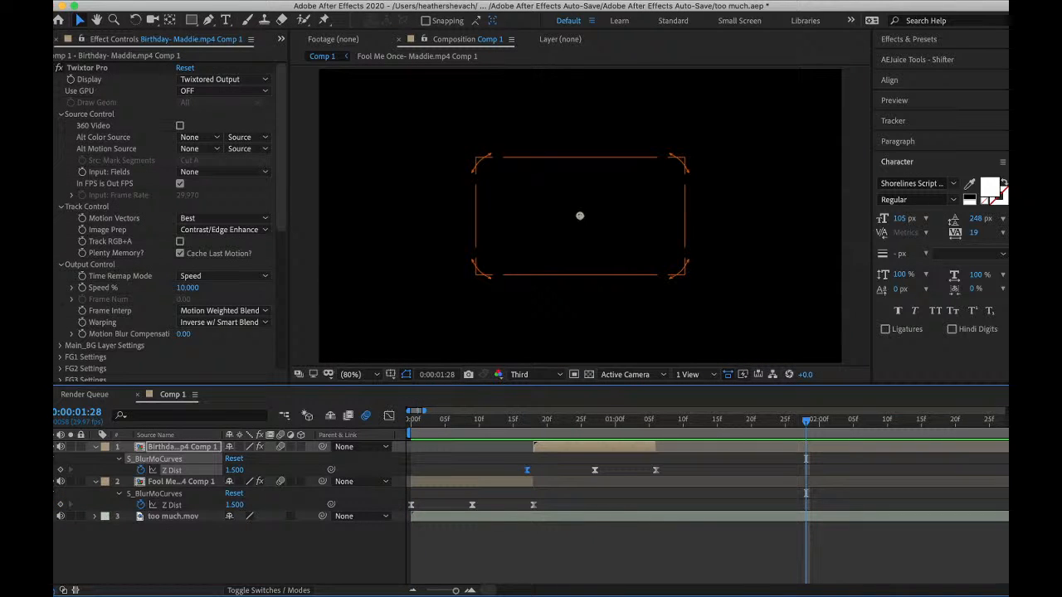
key(super+s)
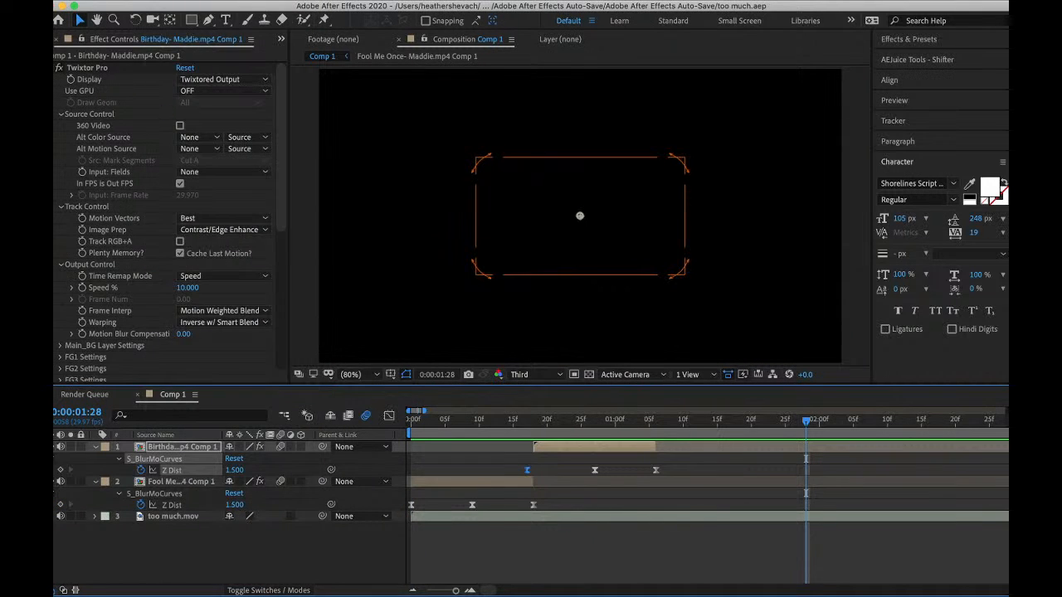
- Import the Shame clip from the dancer's Season 8 solos folder and add it as the top layer of Comp 1
click(157, 1)
mouse_move(170, 172)
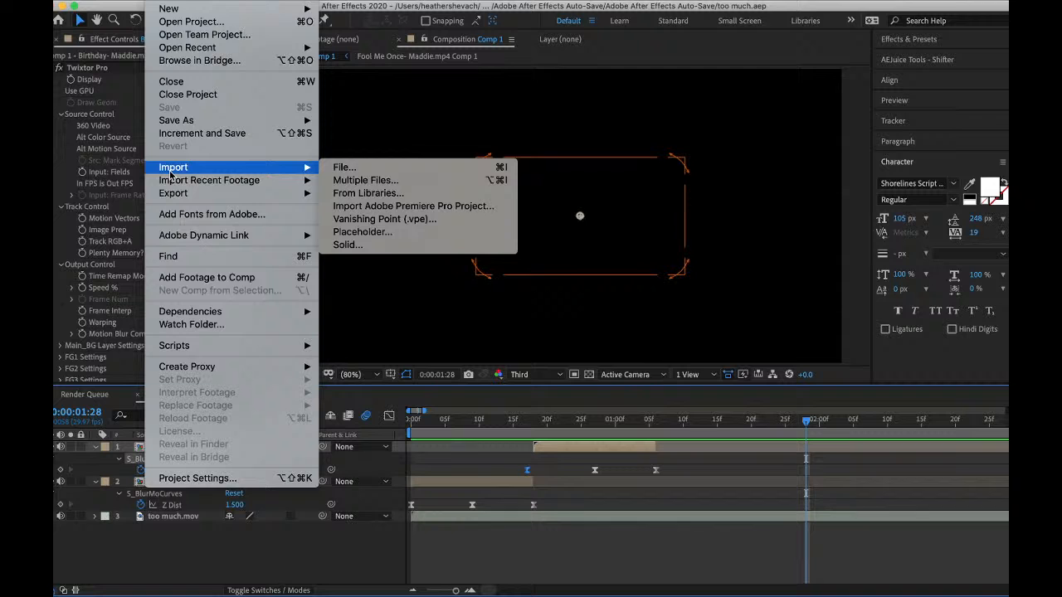
click(375, 166)
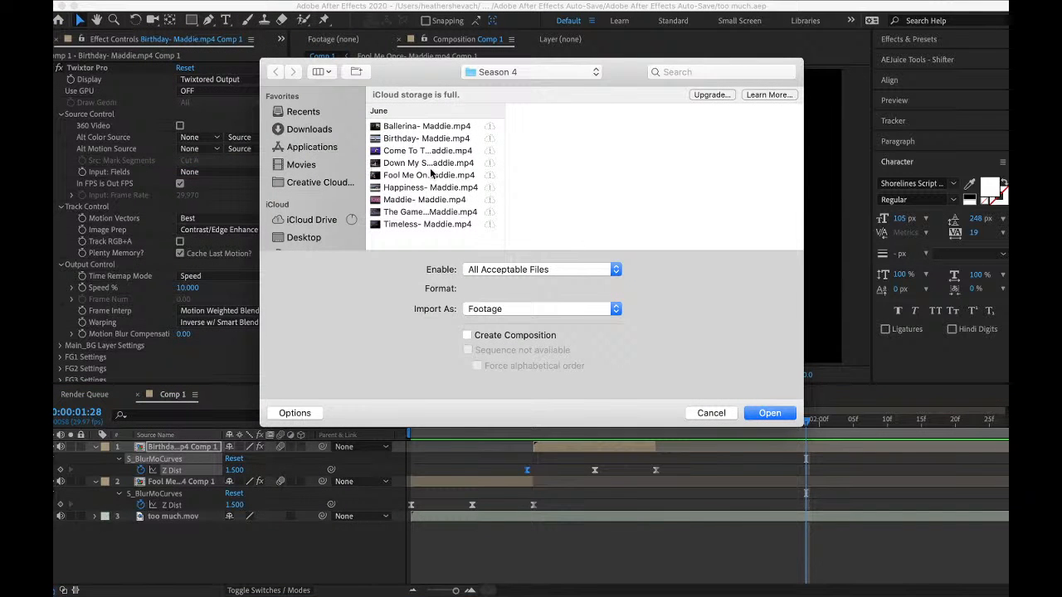
click(487, 72)
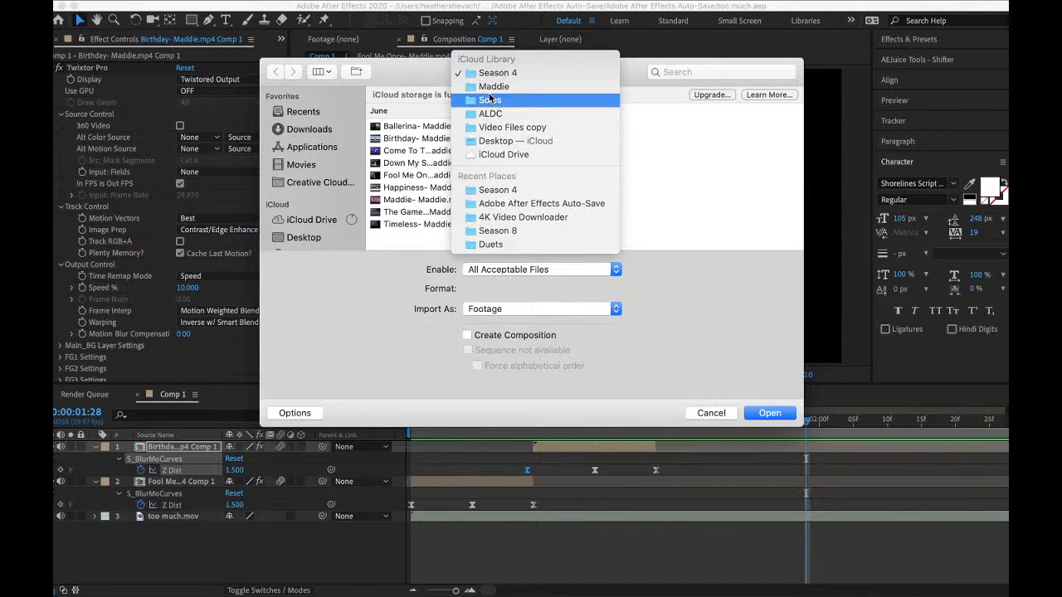
click(496, 100)
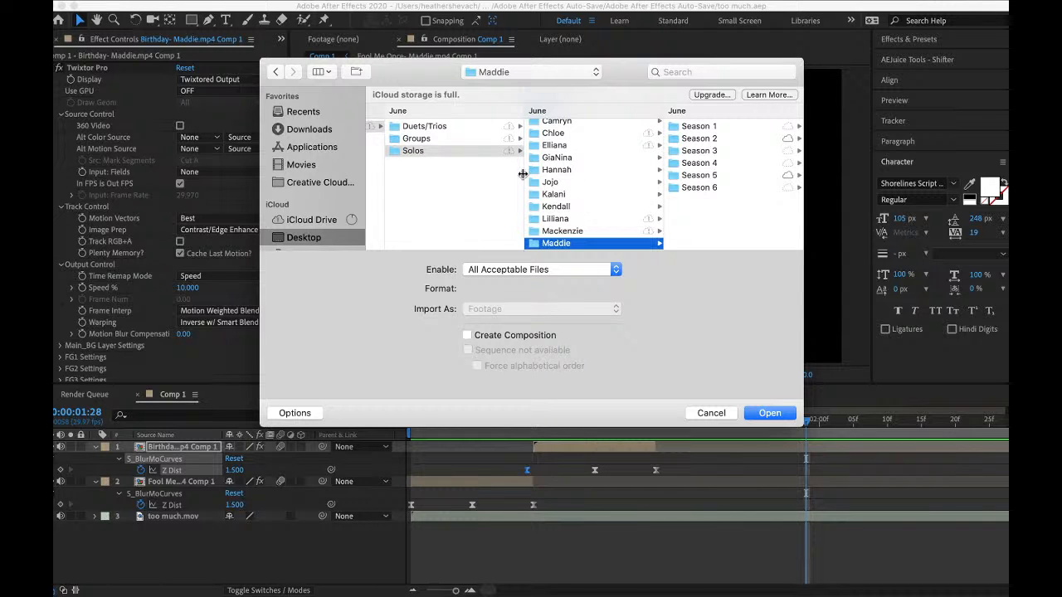
scroll(562, 194, down, 5)
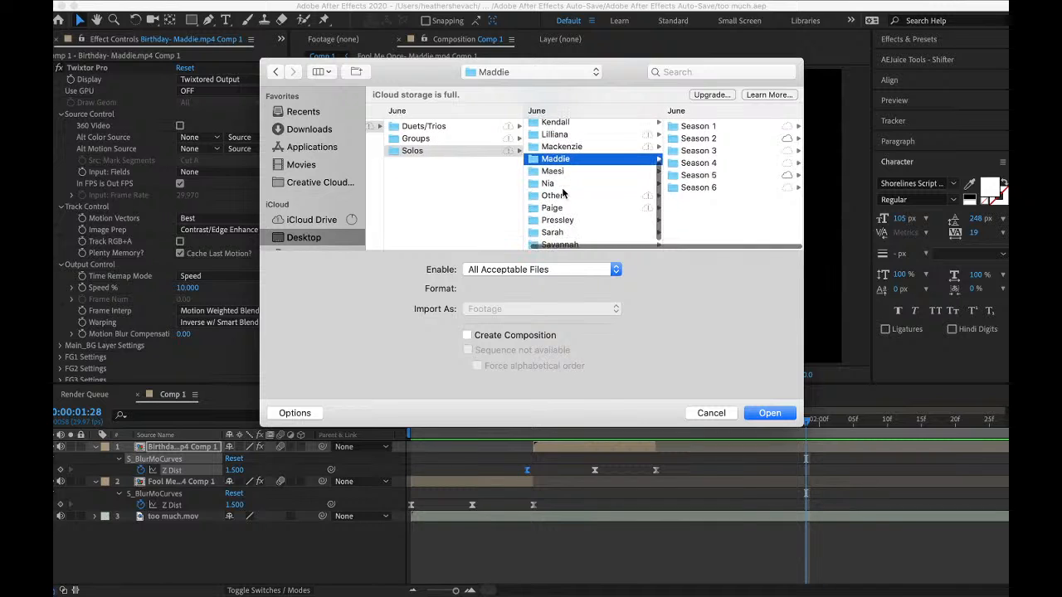
click(559, 233)
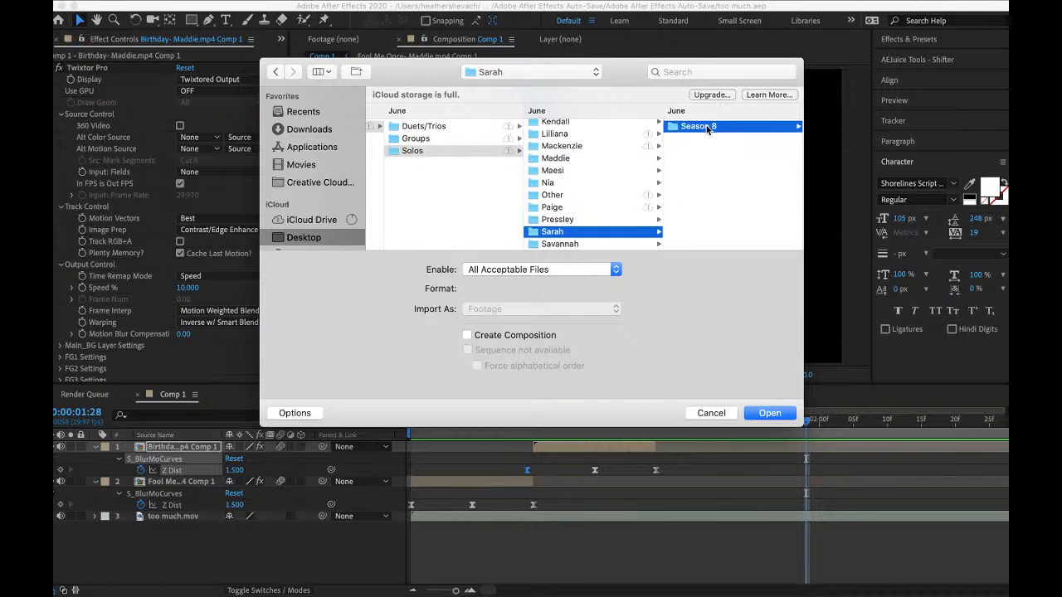
click(703, 175)
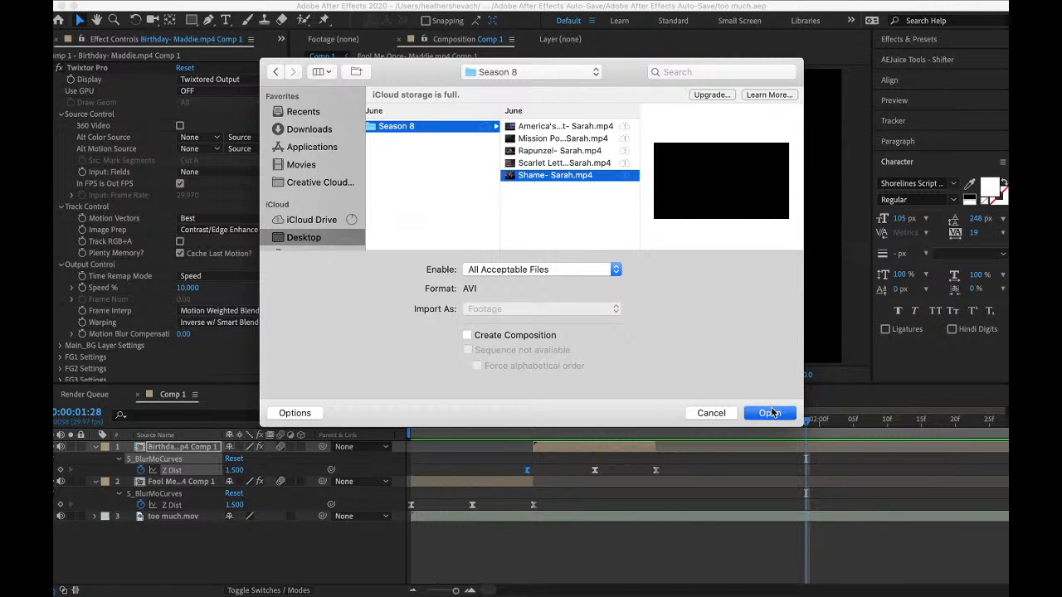
click(771, 412)
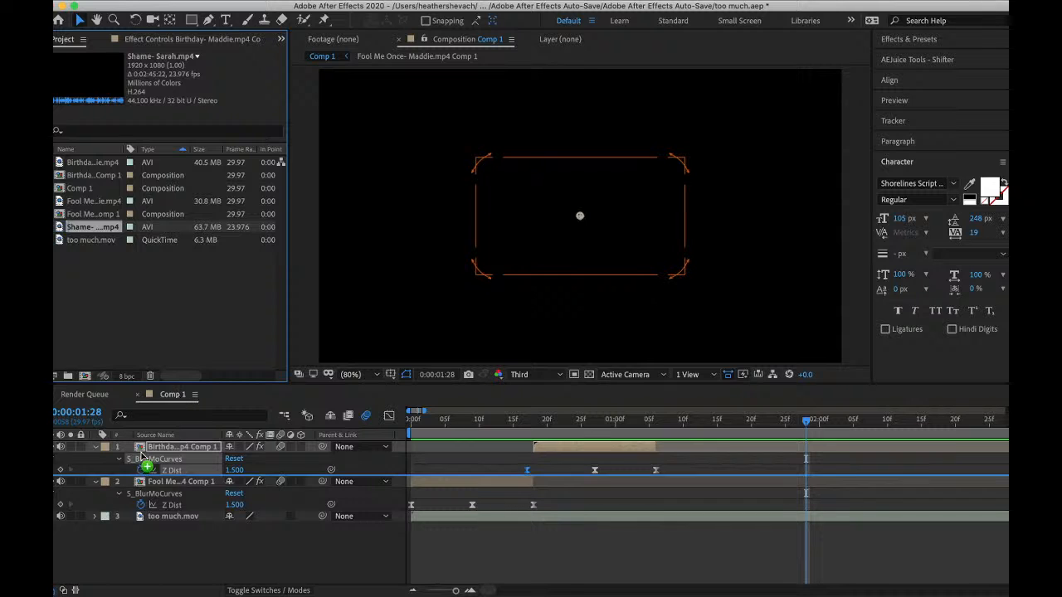
drag(143, 455, 138, 448)
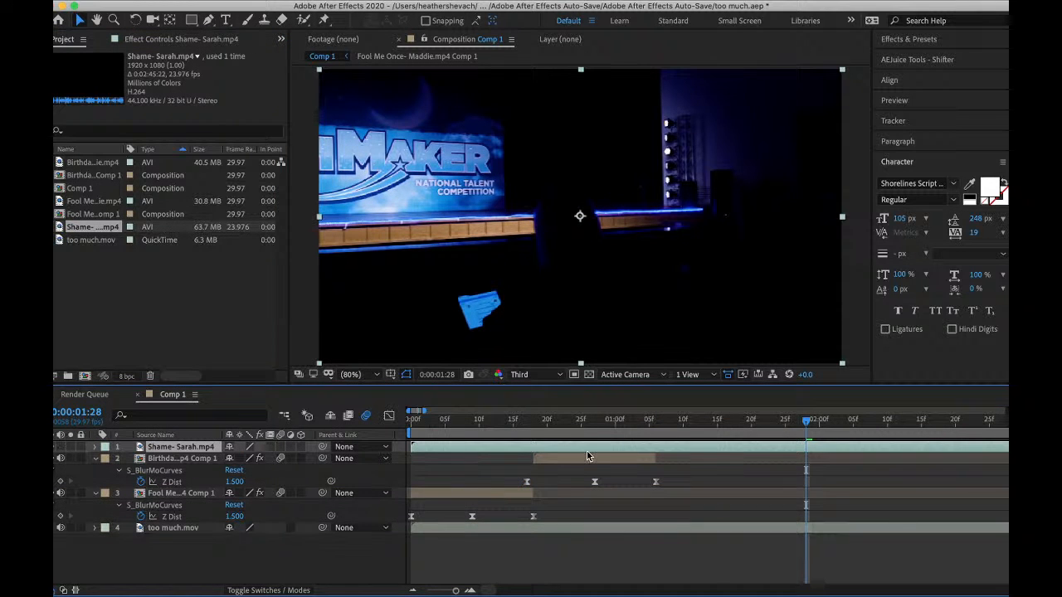
- Find the floor move in the Shame clip, split the layer at 0:00:37:15 and delete the part before it
scroll(588, 457, right, 10)
drag(581, 422, 952, 453)
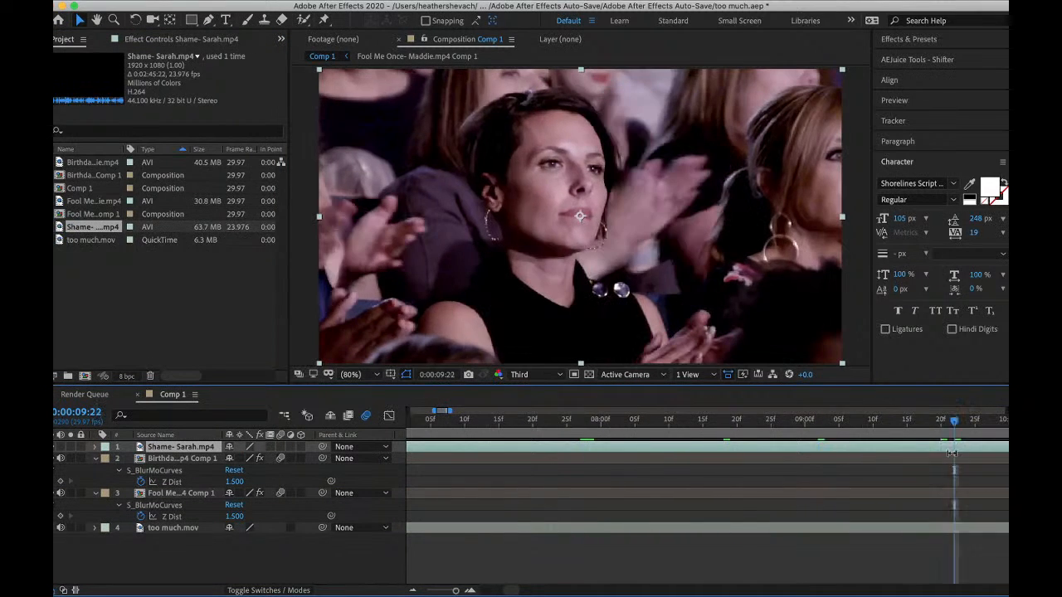
scroll(951, 453, right, 10)
drag(831, 422, 1000, 466)
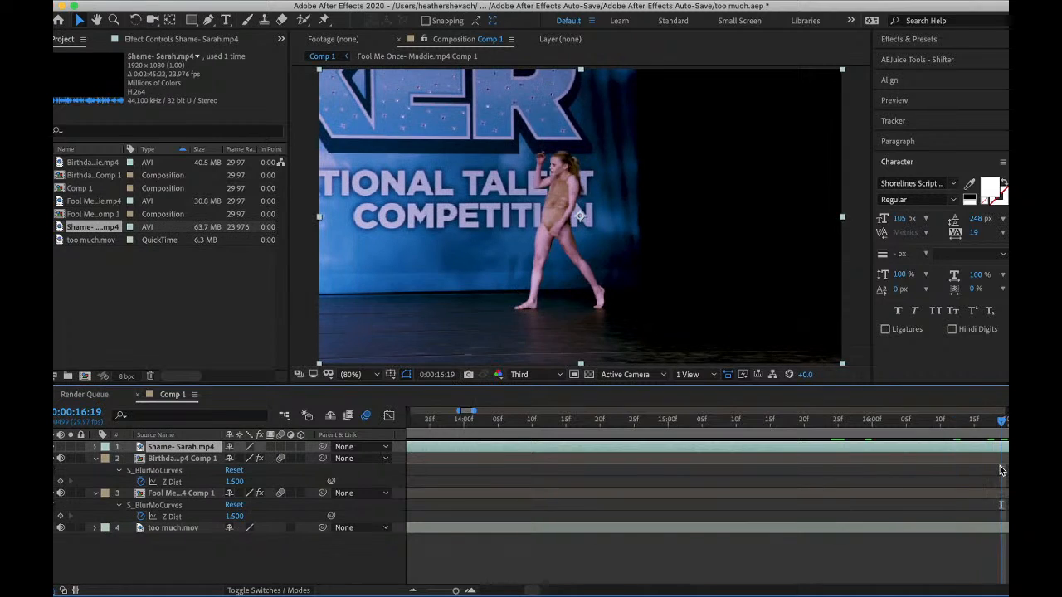
scroll(1000, 466, right, 10)
drag(716, 423, 987, 472)
scroll(988, 472, right, 10)
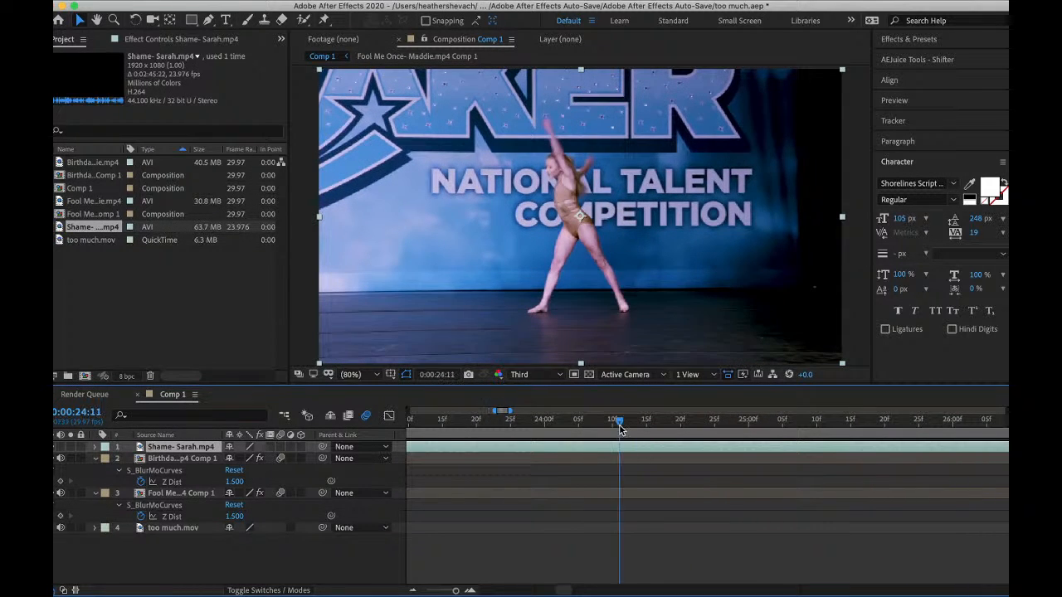
key(space)
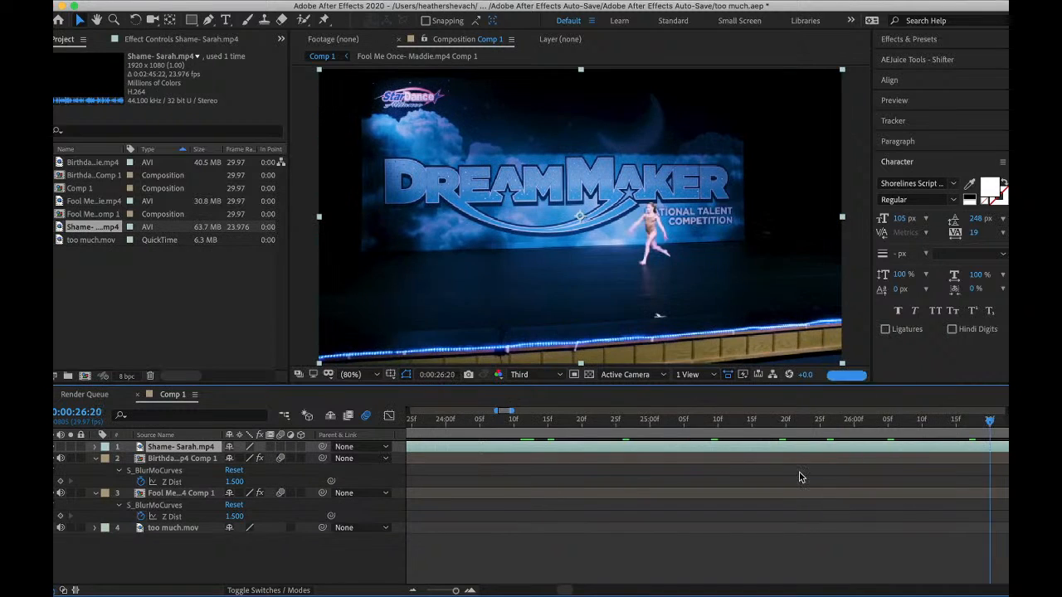
scroll(801, 475, right, 10)
drag(654, 432, 696, 427)
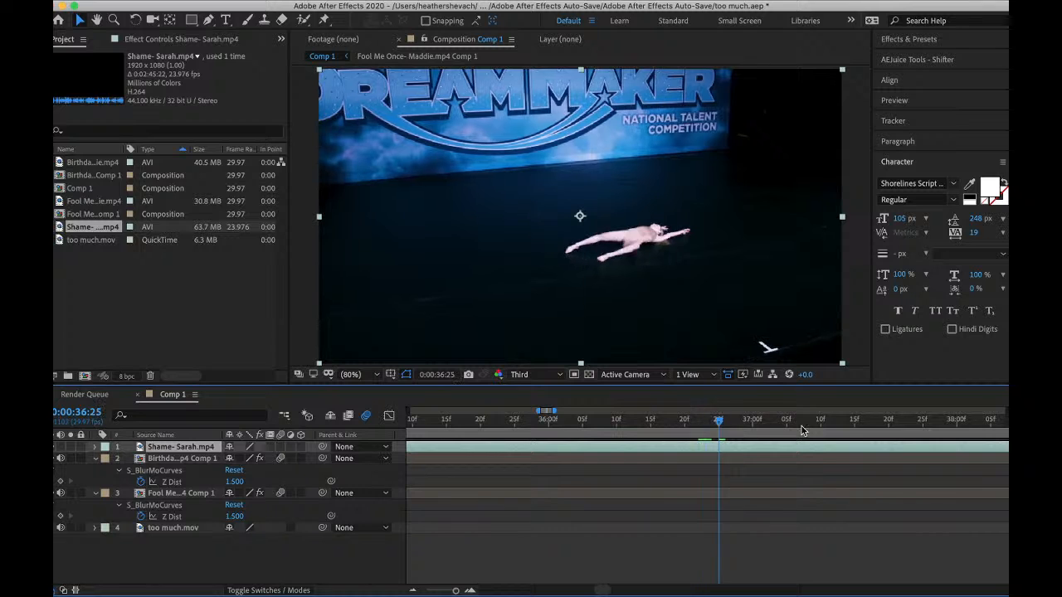
drag(802, 430, 771, 467)
key(ctrl+shift+d)
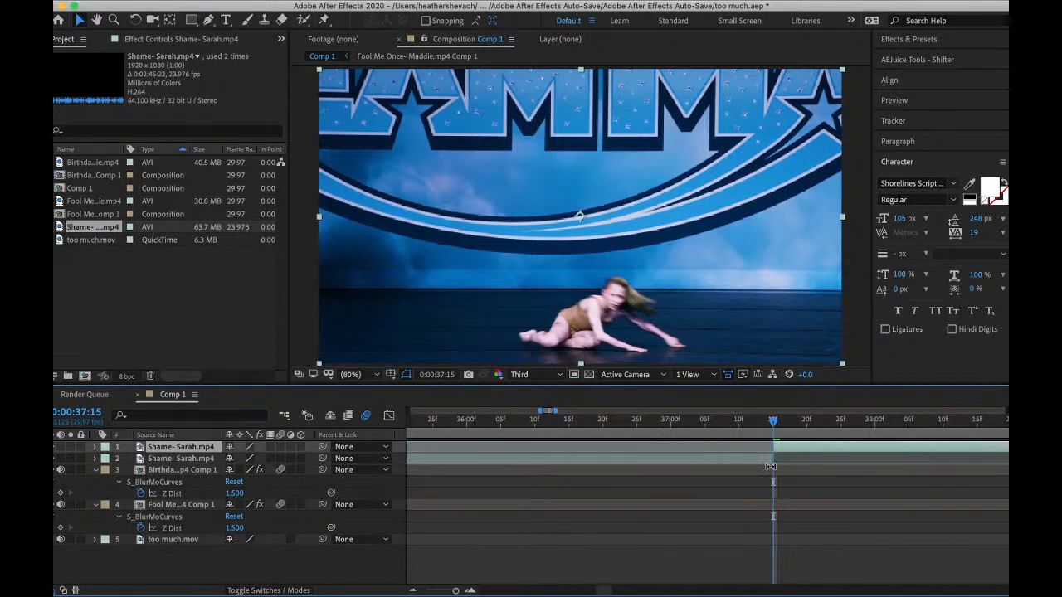
click(759, 457)
key(Delete)
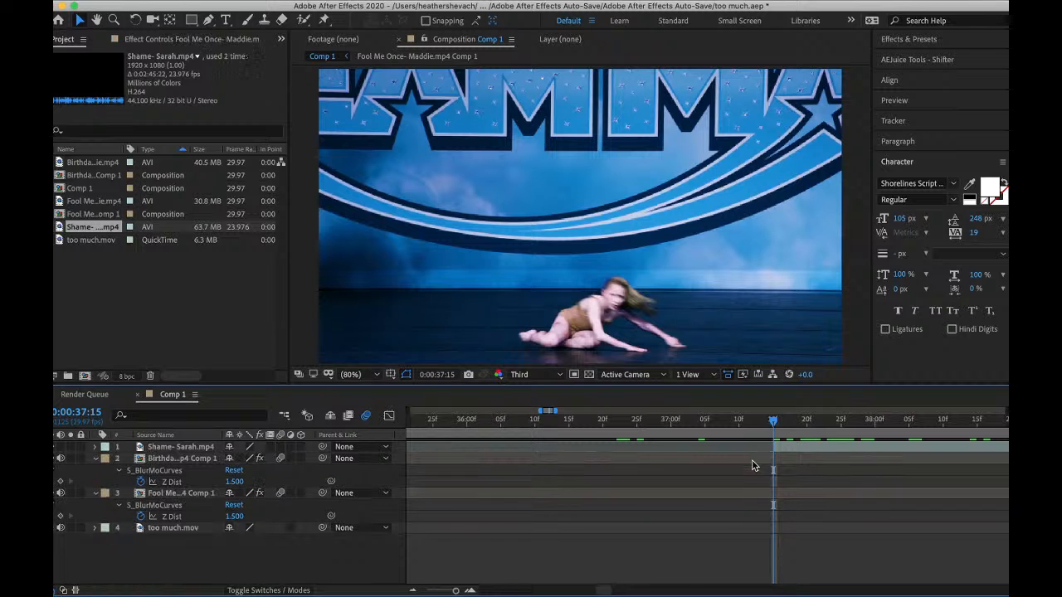
- Move the trimmed Shame layer to start at 0:00:01:06, where the Birthday clip ends
drag(793, 451, 677, 471)
click(616, 425)
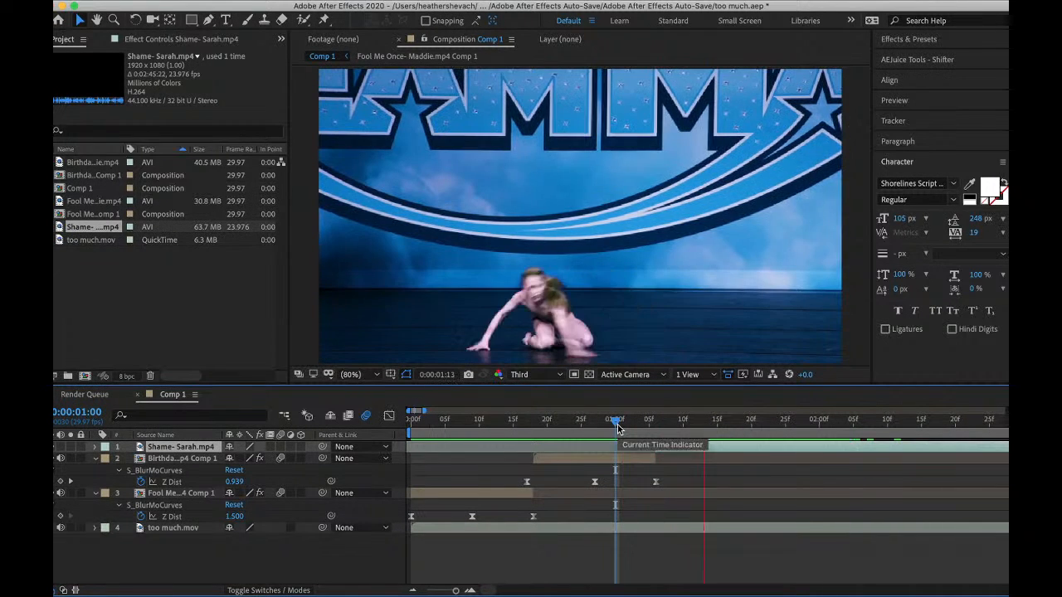
click(662, 424)
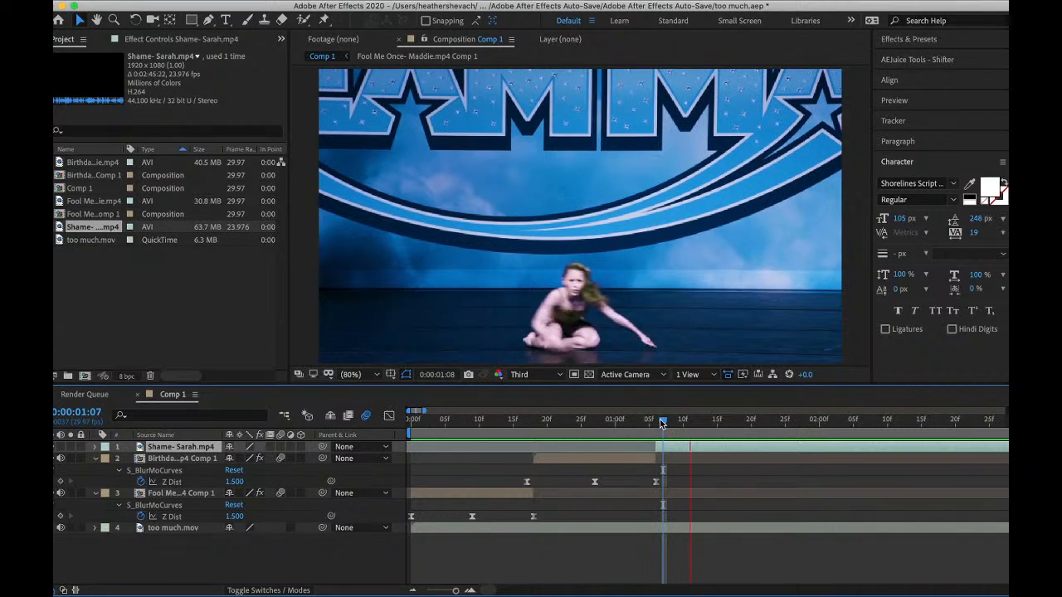
key(space)
- Play the join with the Birthday clip and cut off the Shame layer after 0:00:01:19
mouse_move(661, 426)
mouse_down()
mouse_move(780, 432)
mouse_move(650, 426)
mouse_up()
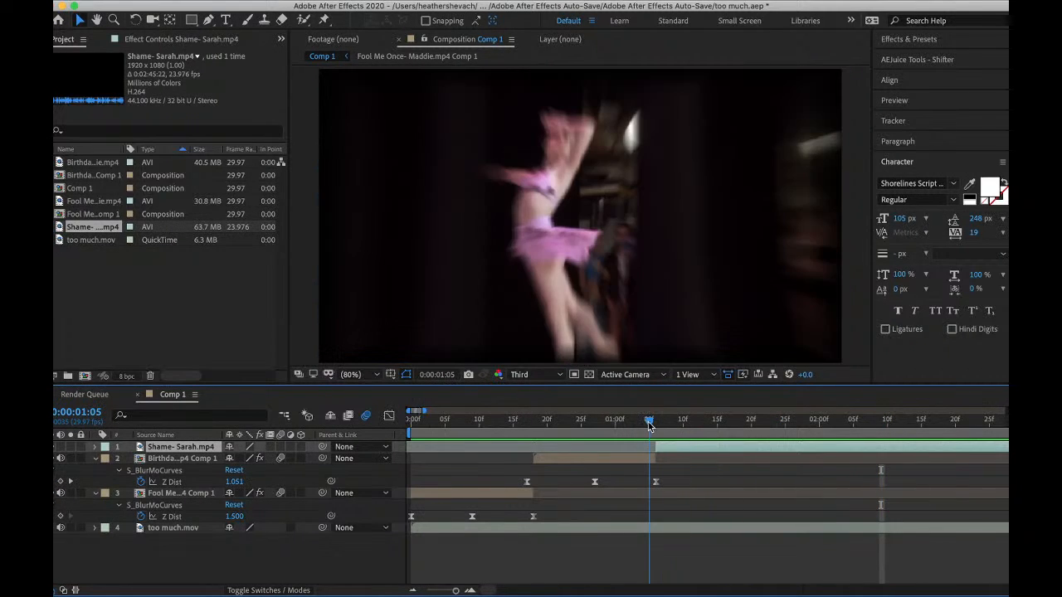
key(space)
key(space)
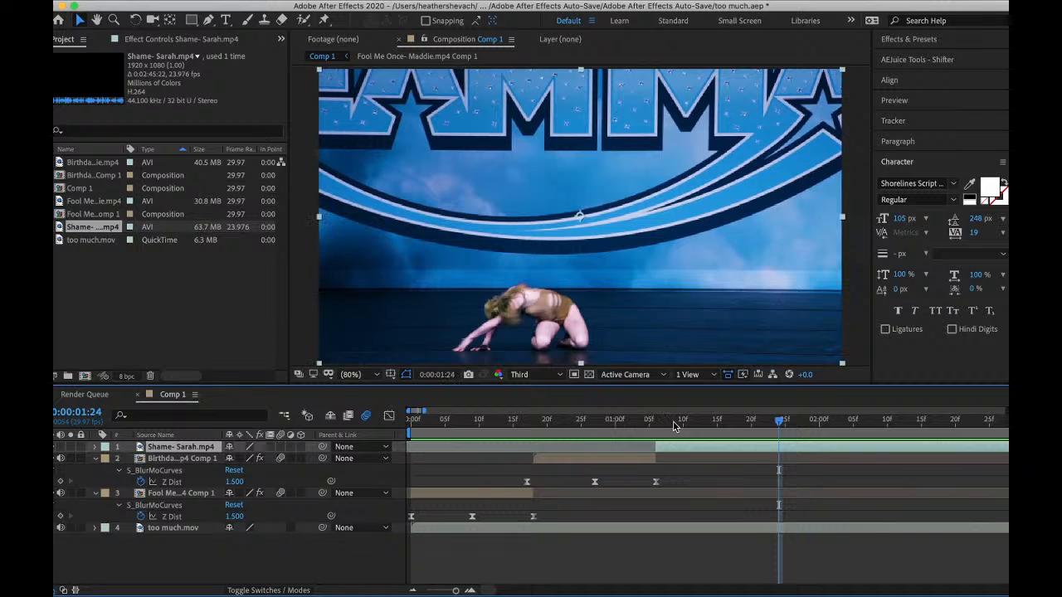
click(659, 427)
key(space)
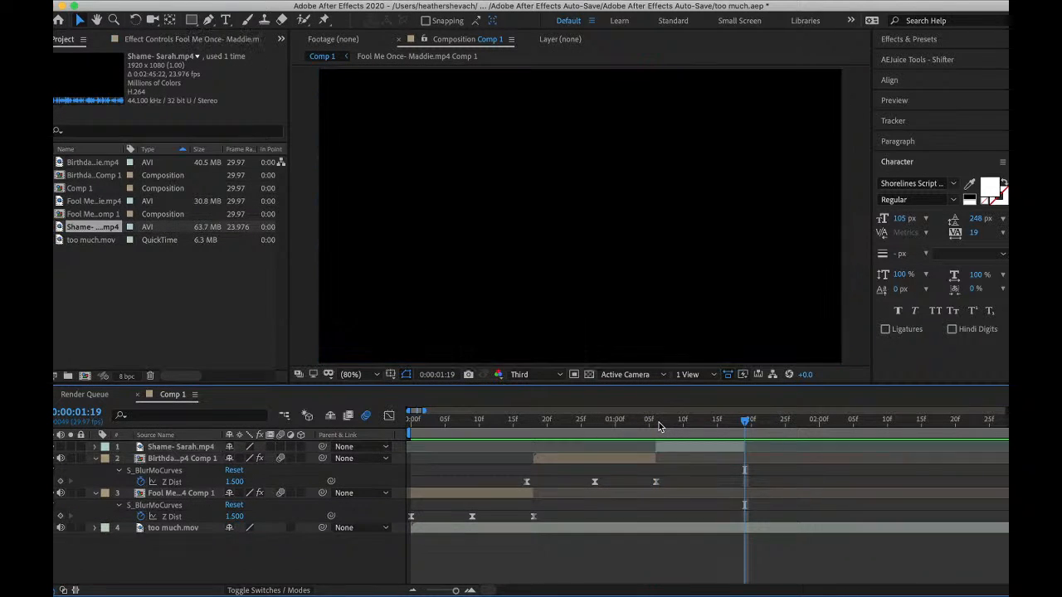
- Place composition marker 1 at 0:00:01:12 and preview the Shame clip from the end of the Birthday clip
click(643, 419)
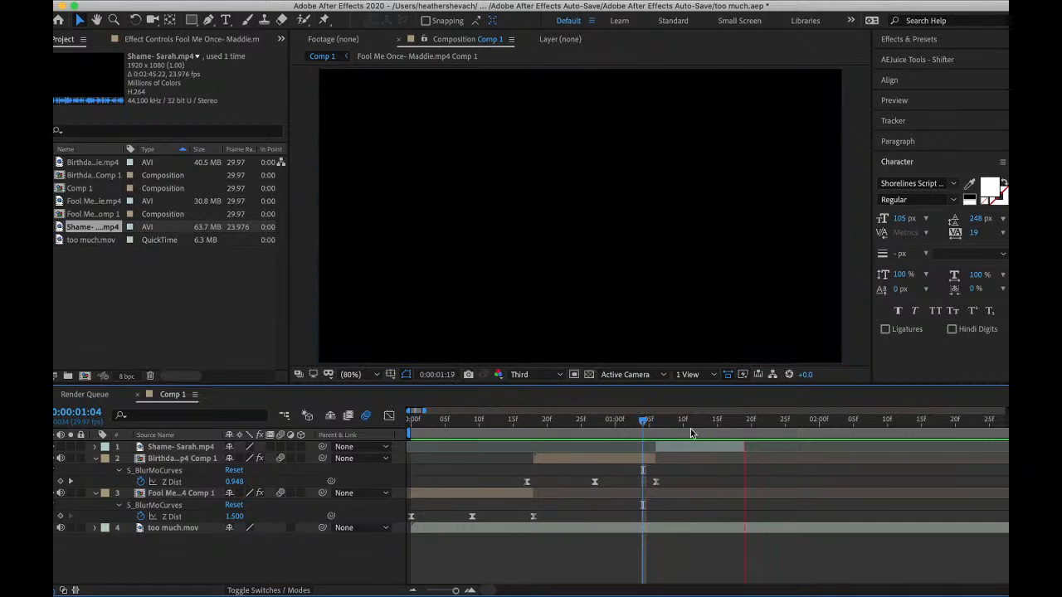
click(698, 425)
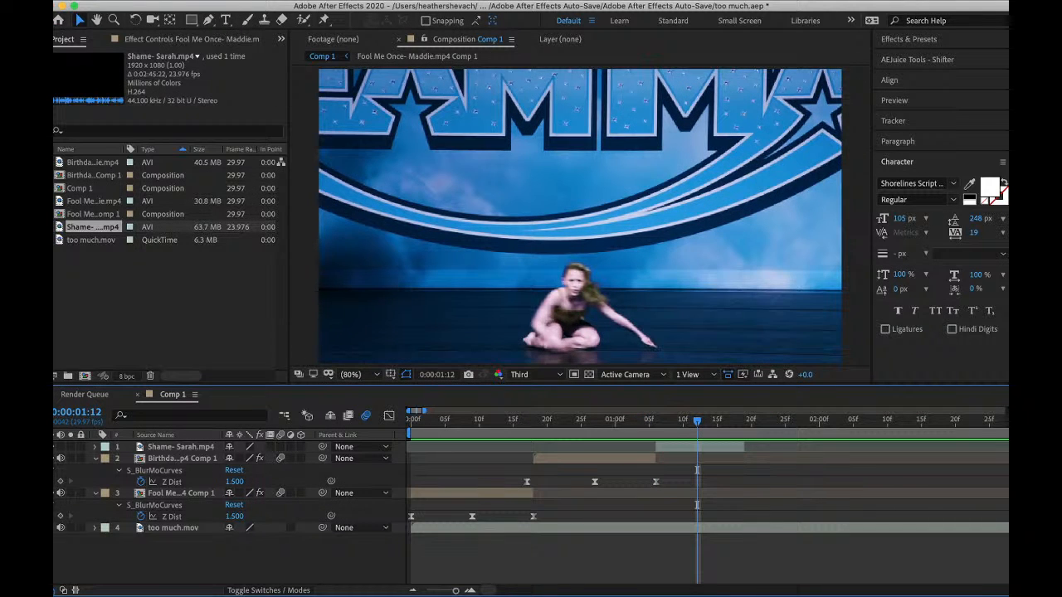
click(662, 425)
click(738, 449)
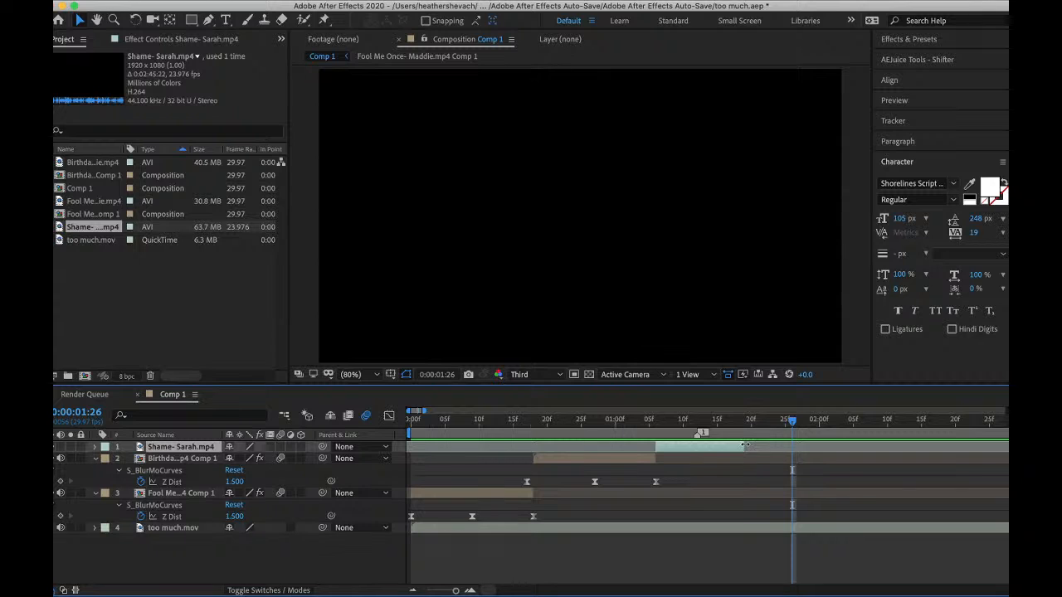
click(651, 425)
key(space)
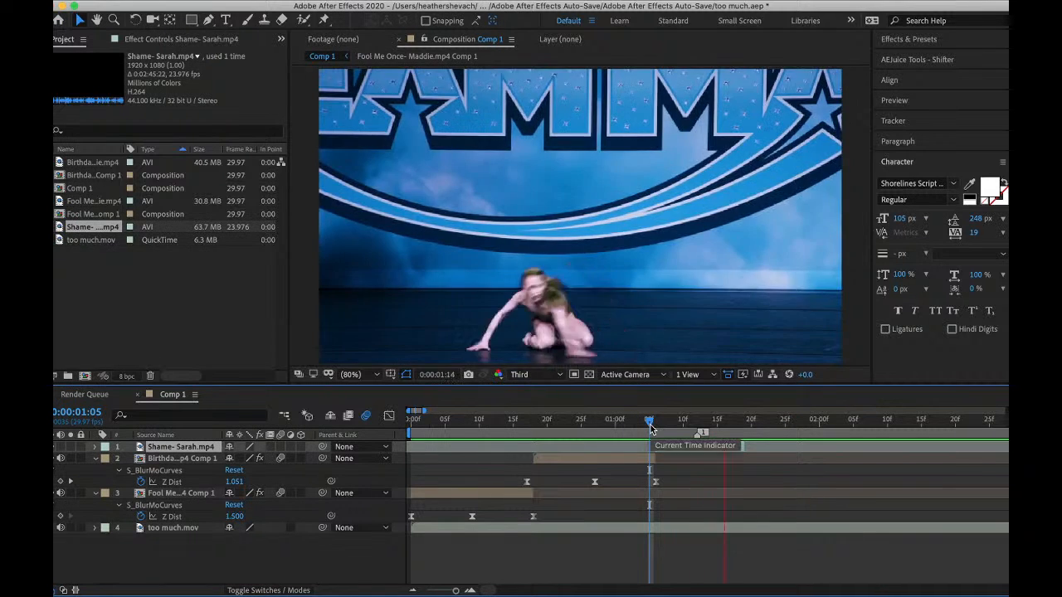
key(space)
- Try splitting the Shame layer at the 0:00:01:12 marker, and undo the split
click(700, 424)
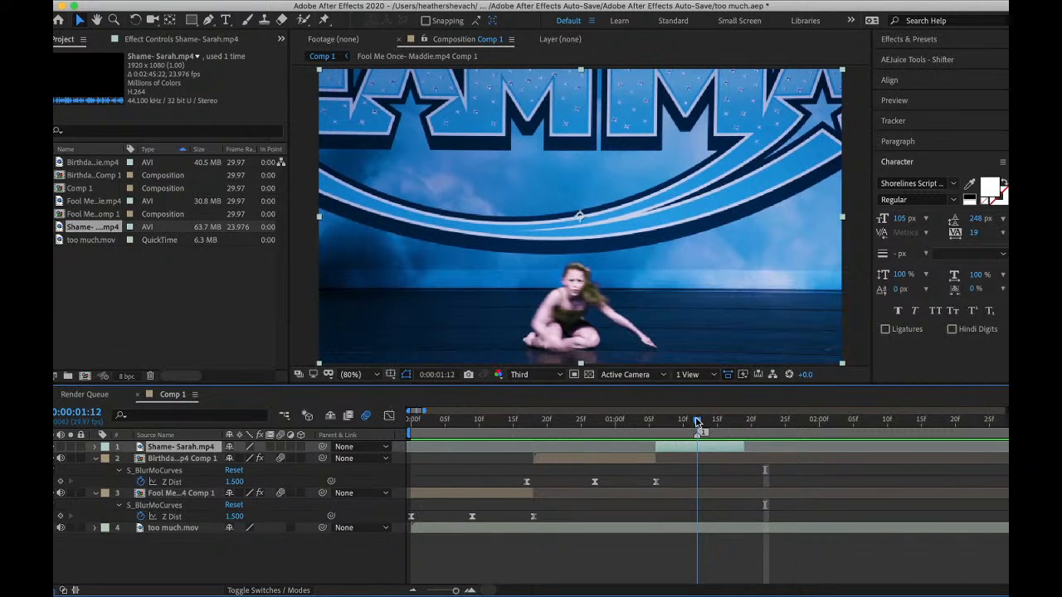
key(super+shift+d)
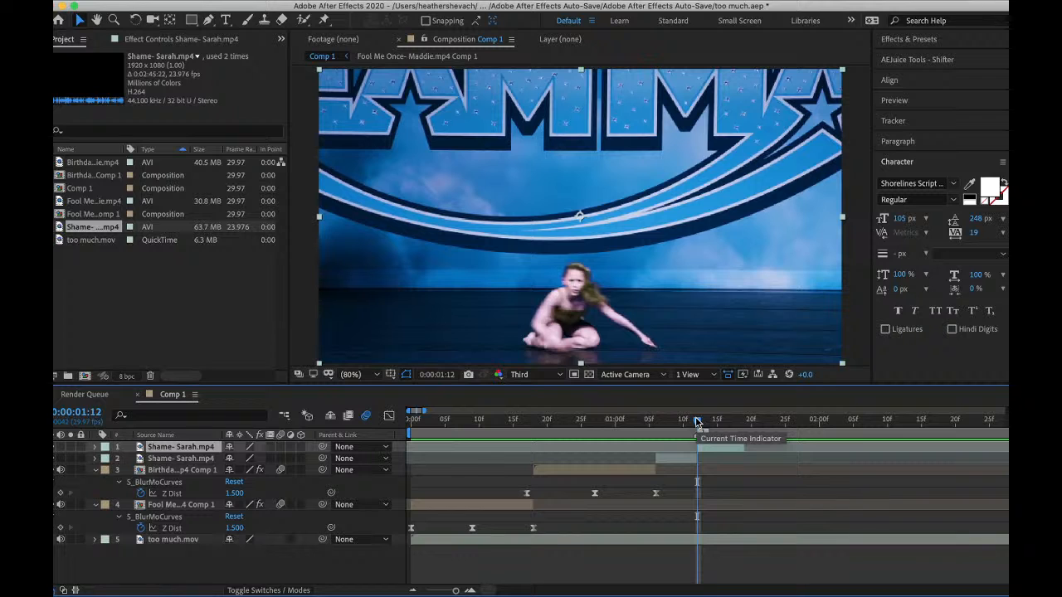
click(184, 1)
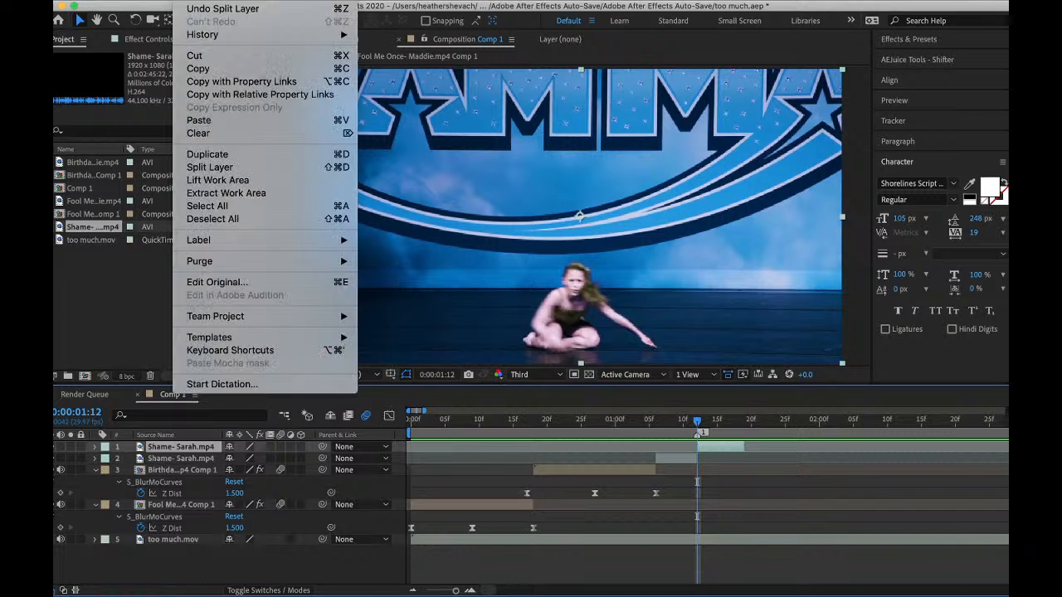
click(193, 7)
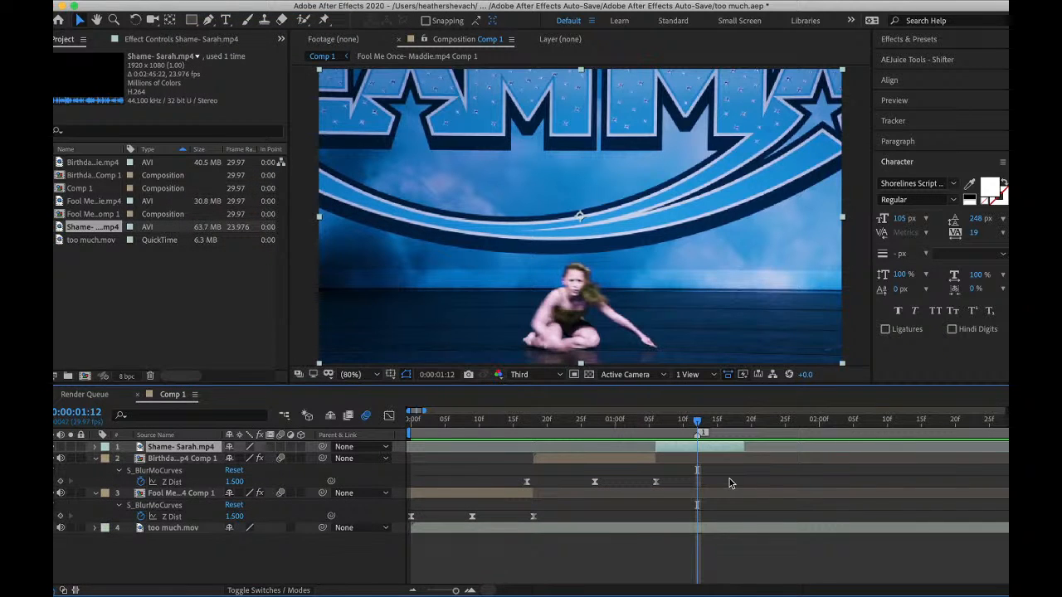
- Scale the Shame layer up slightly, set its position to 960, 420, and preview the reframed clip
key(s)
drag(265, 458, 239, 393)
key(p)
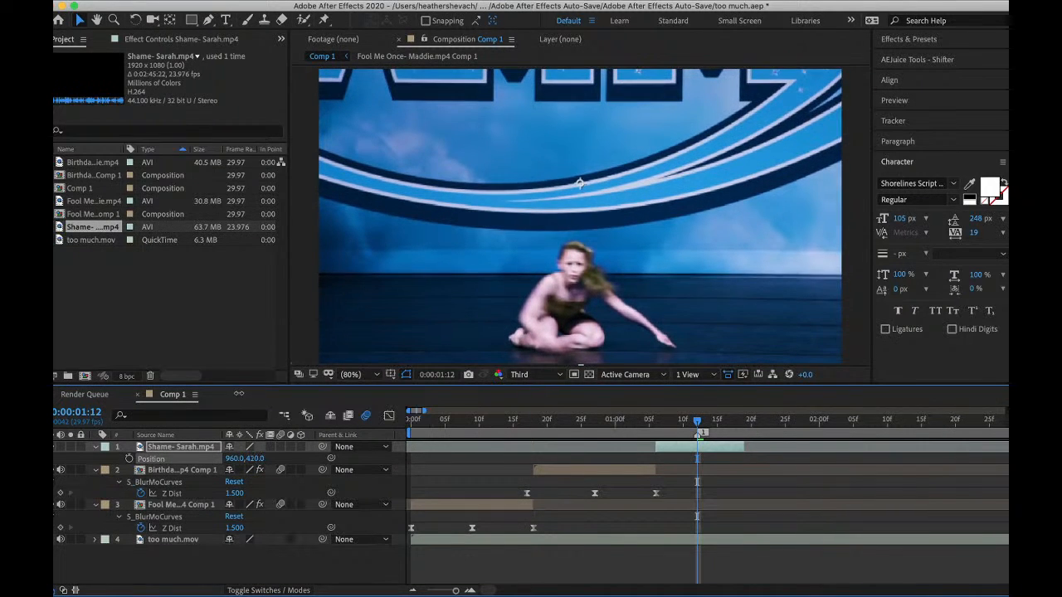
key(space)
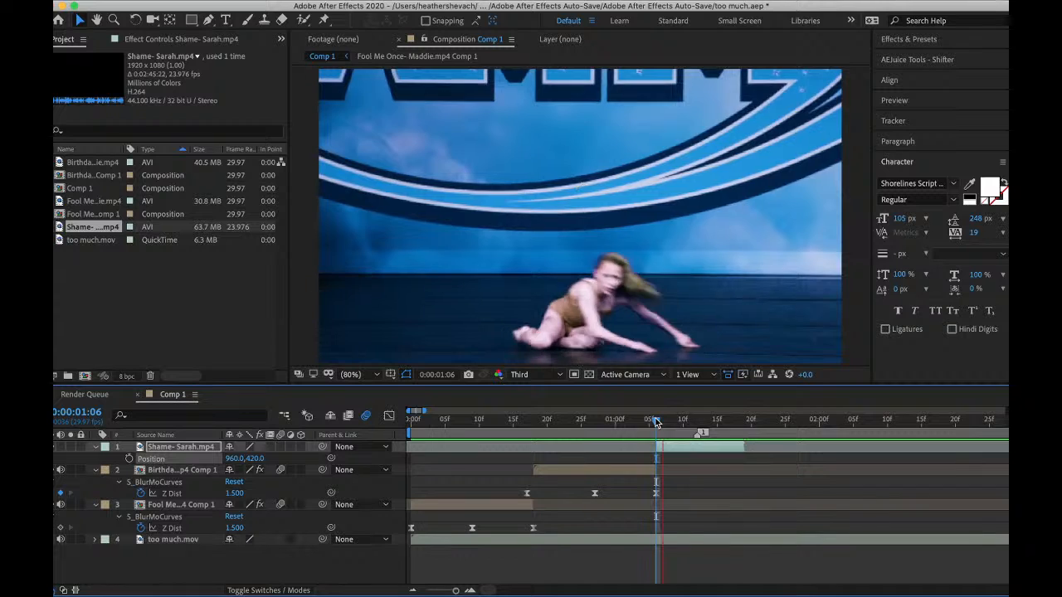
- Split the Shame layer at the 0:00:01:12 marker and duplicate the part that follows the marker
key(space)
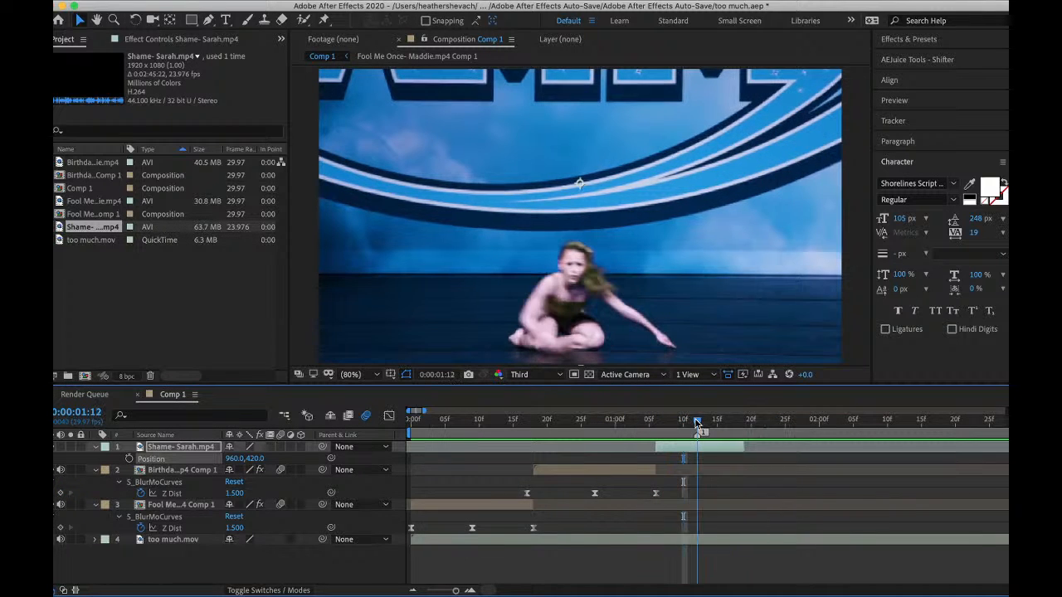
key(ctrl+d)
key(ctrl+d)
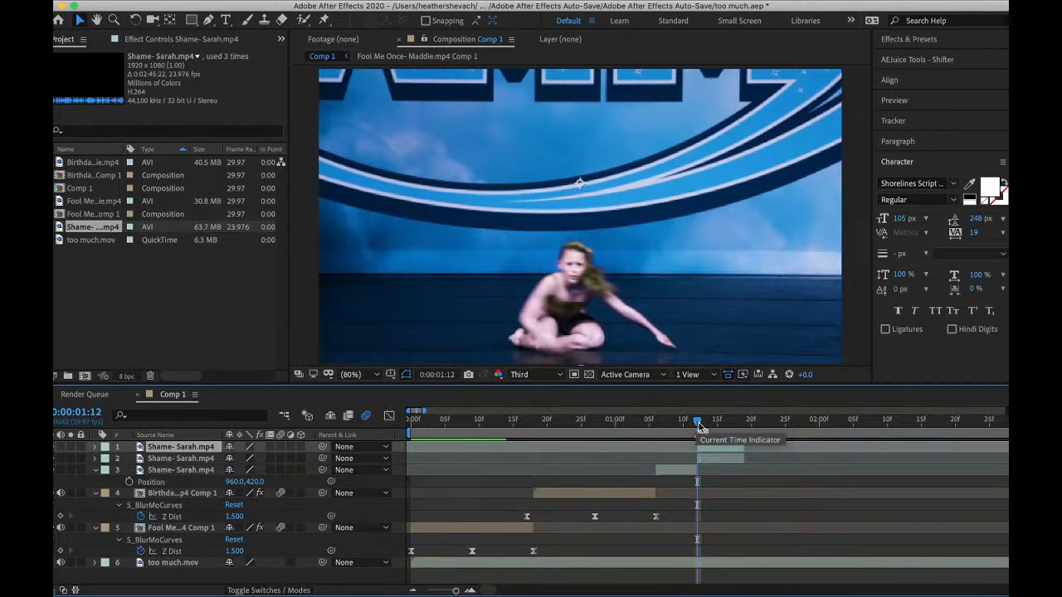
- Draw a full-height rectangular mask around the dancer on the top Shame copy and show the composition grid
click(191, 21)
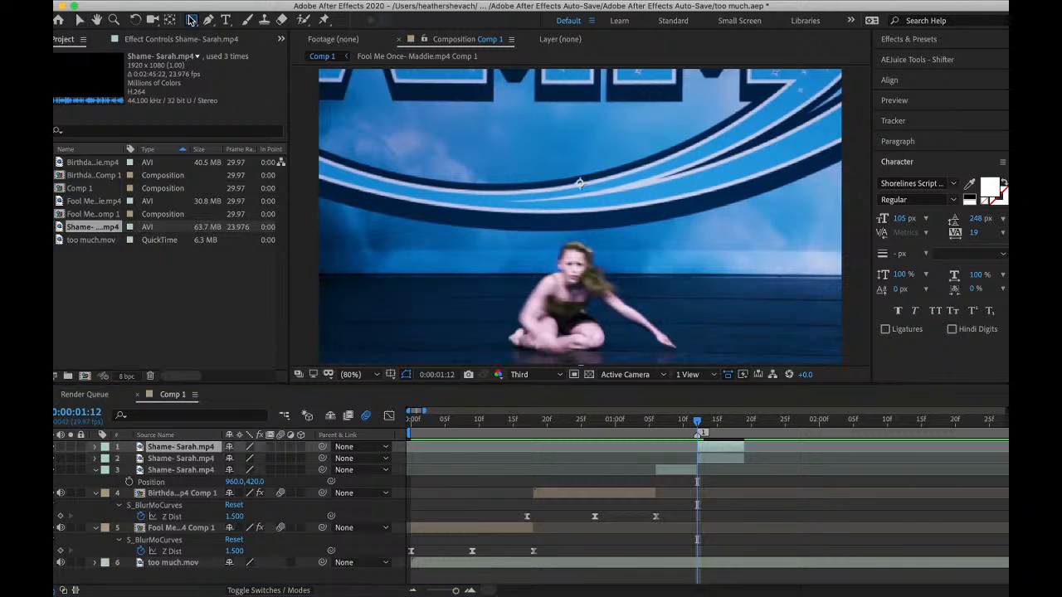
drag(456, 69, 799, 374)
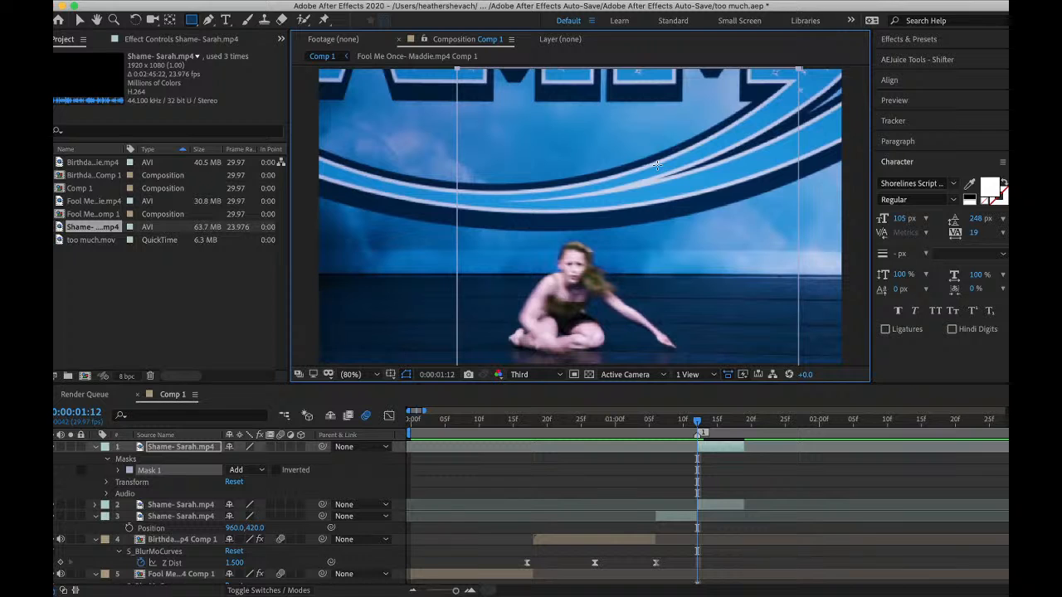
click(418, 1)
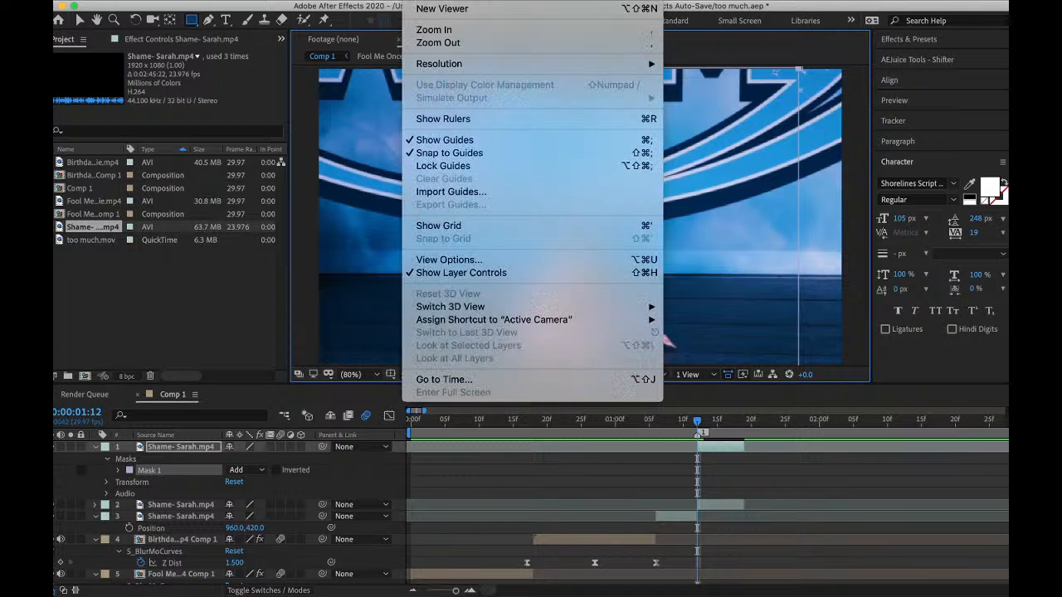
click(439, 226)
- Set the masked Shame copy's position to 1410, 420 and the copy beneath it to 508, 420, and hide the grid
key(p)
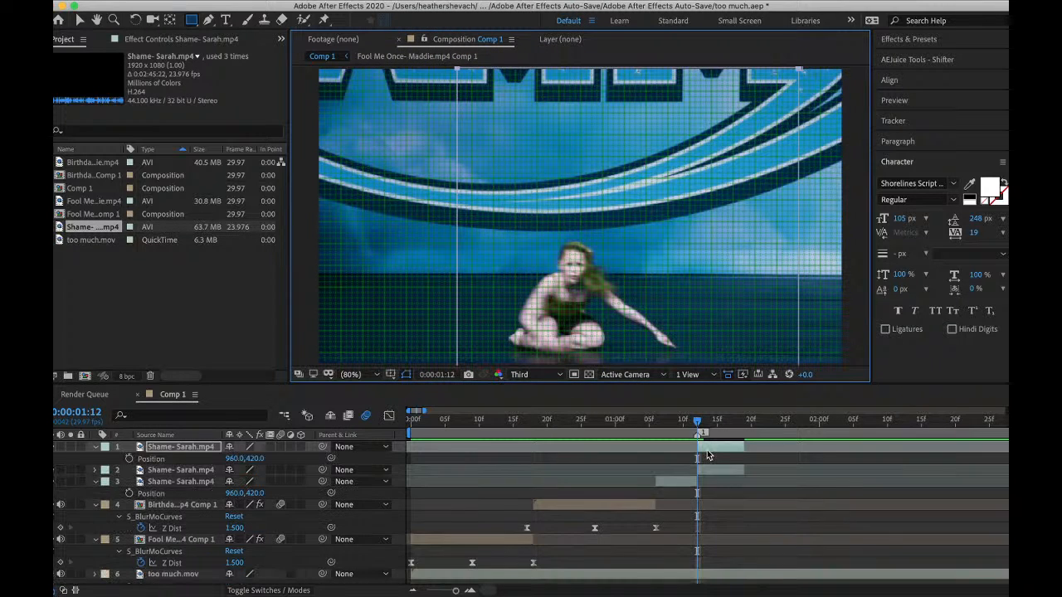
drag(234, 458, 534, 451)
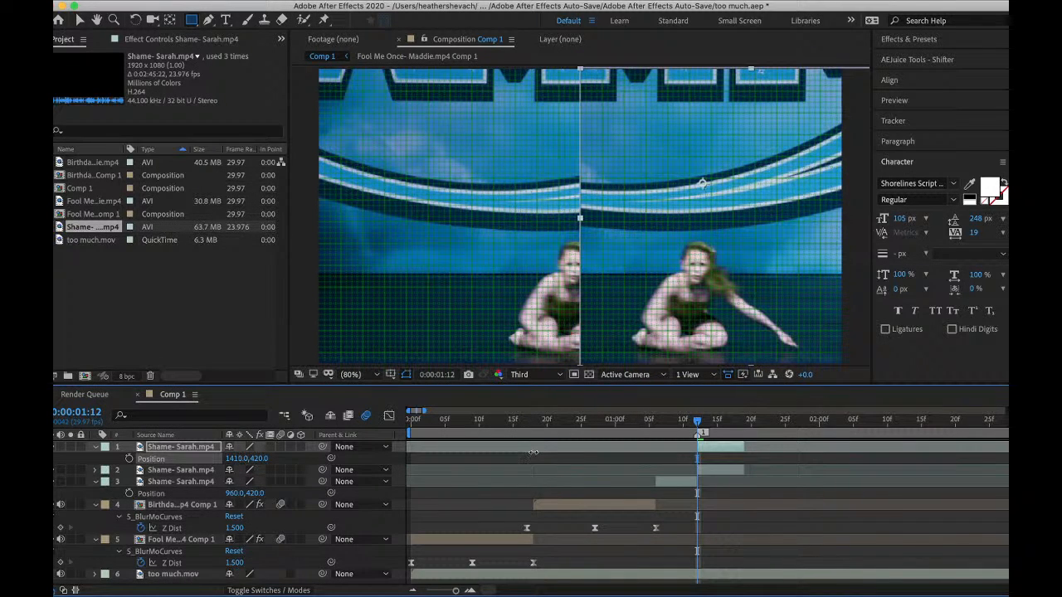
click(724, 472)
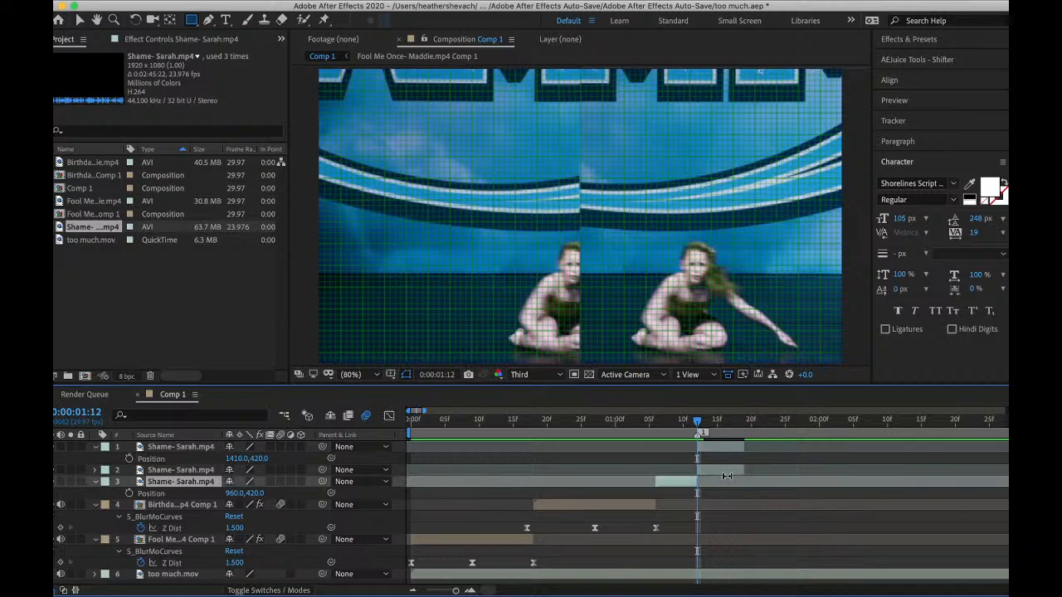
key(p)
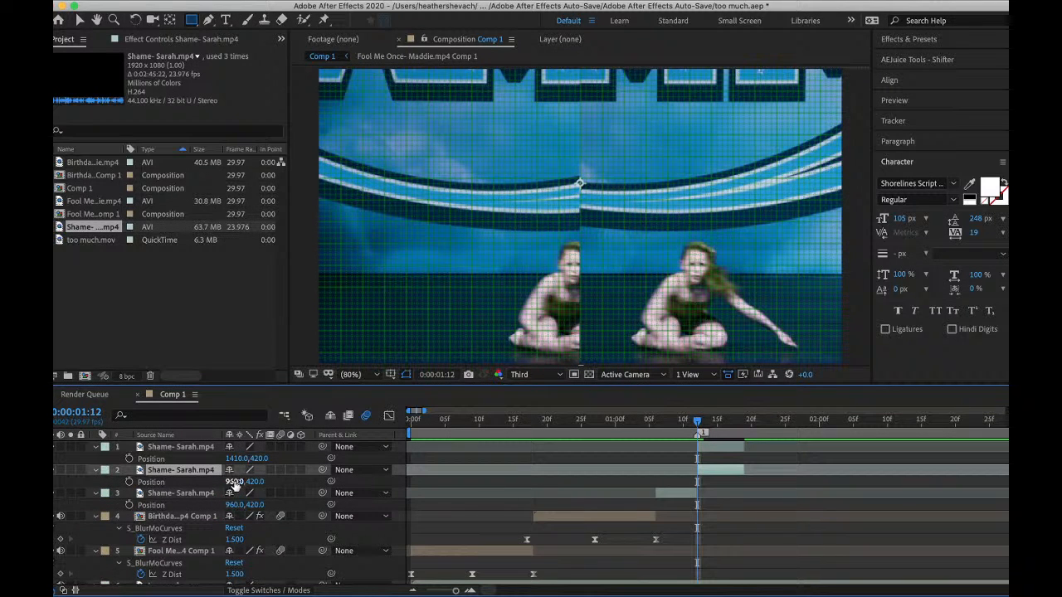
drag(235, 482, 50, 483)
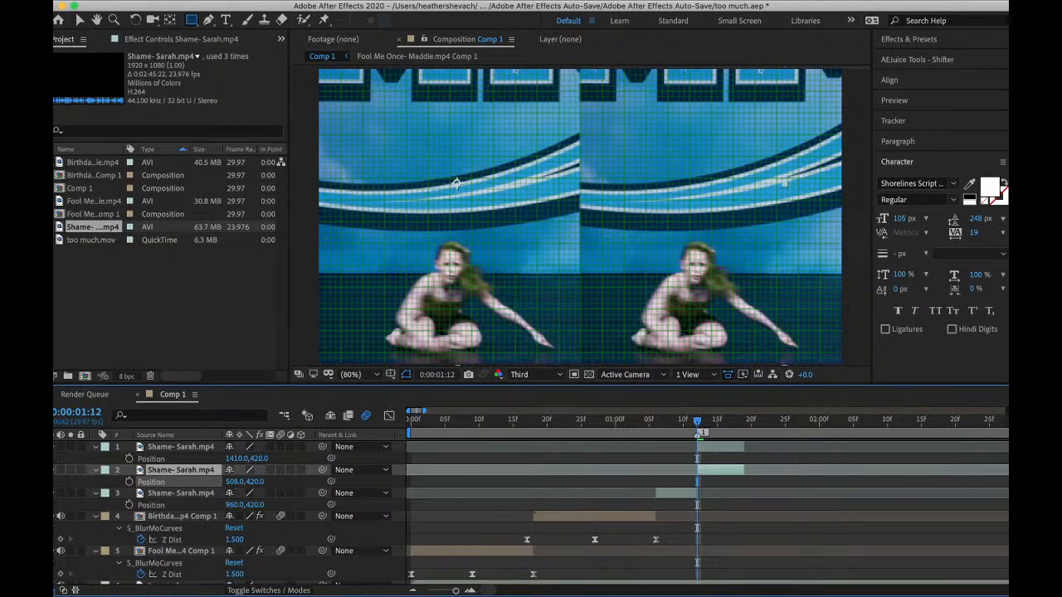
click(415, 1)
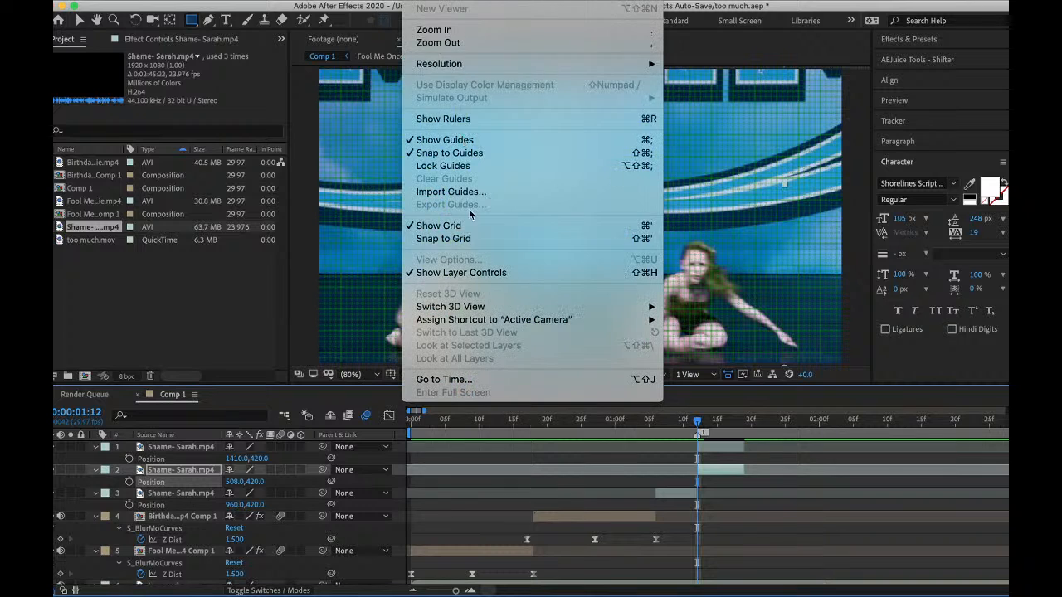
click(460, 224)
- Preview the sequence from the start and replay the change from the Birthday clip into the split-screen Shame clip
click(644, 424)
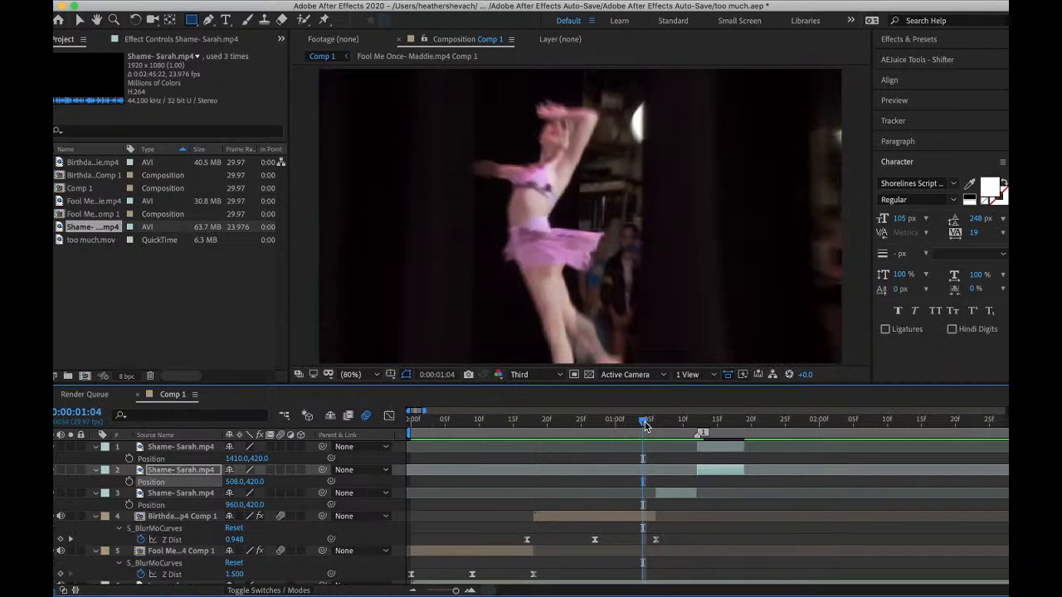
key(space)
key(space)
click(580, 424)
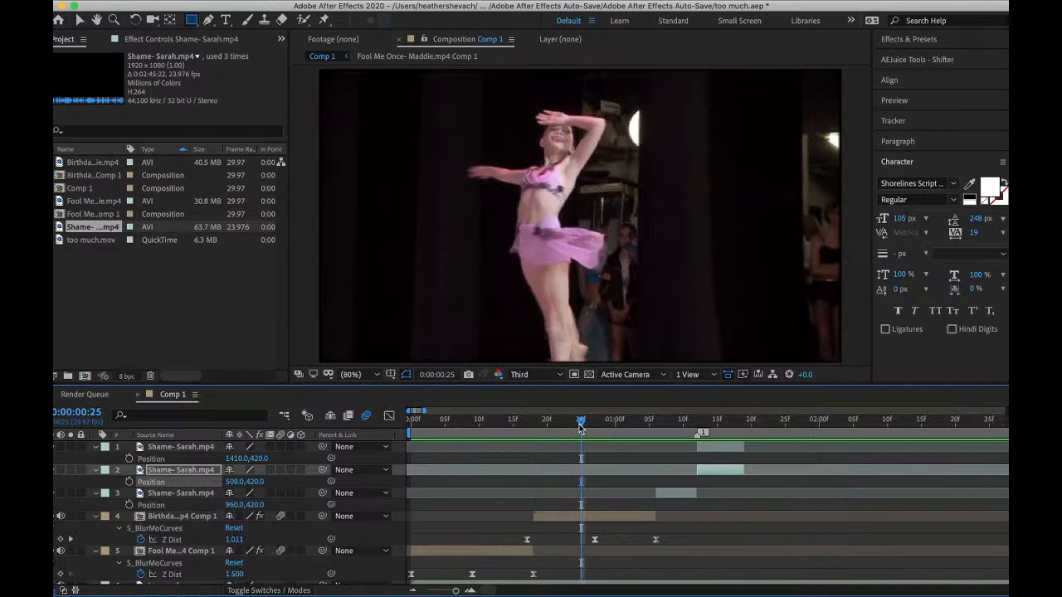
click(414, 424)
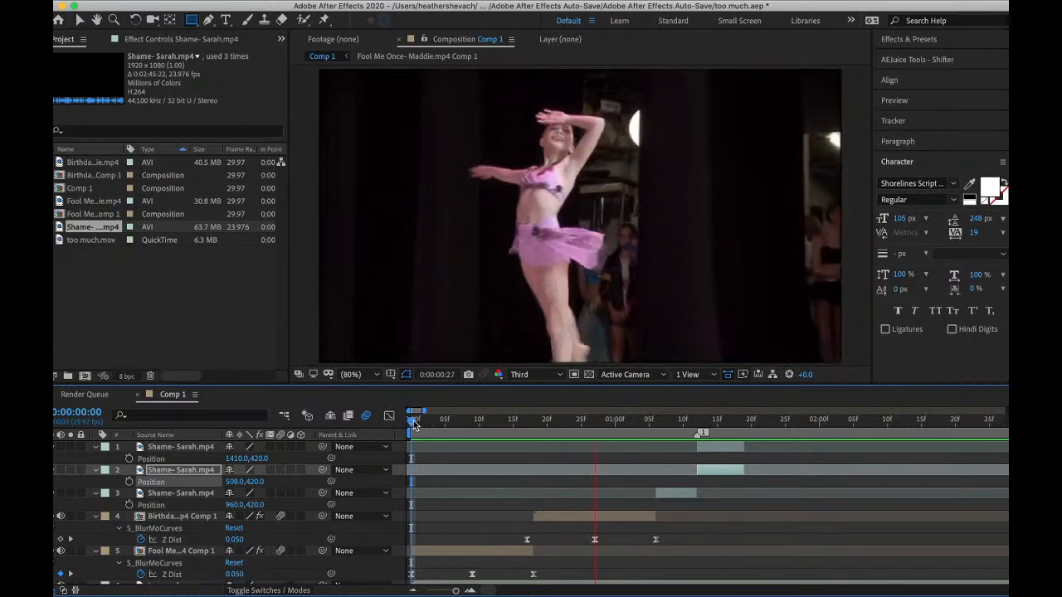
key(space)
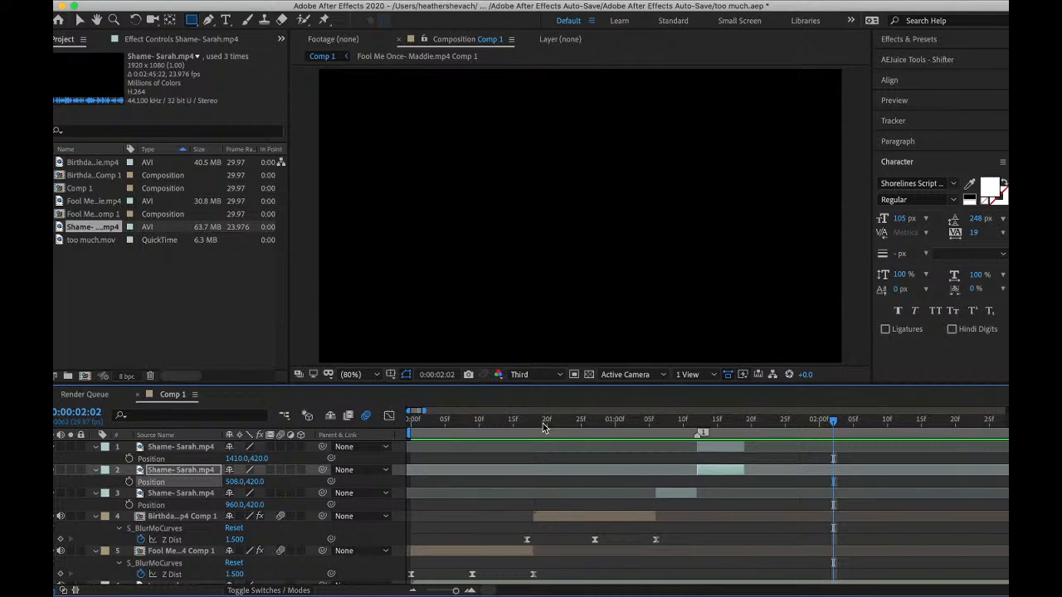
click(636, 427)
key(space)
key(space)
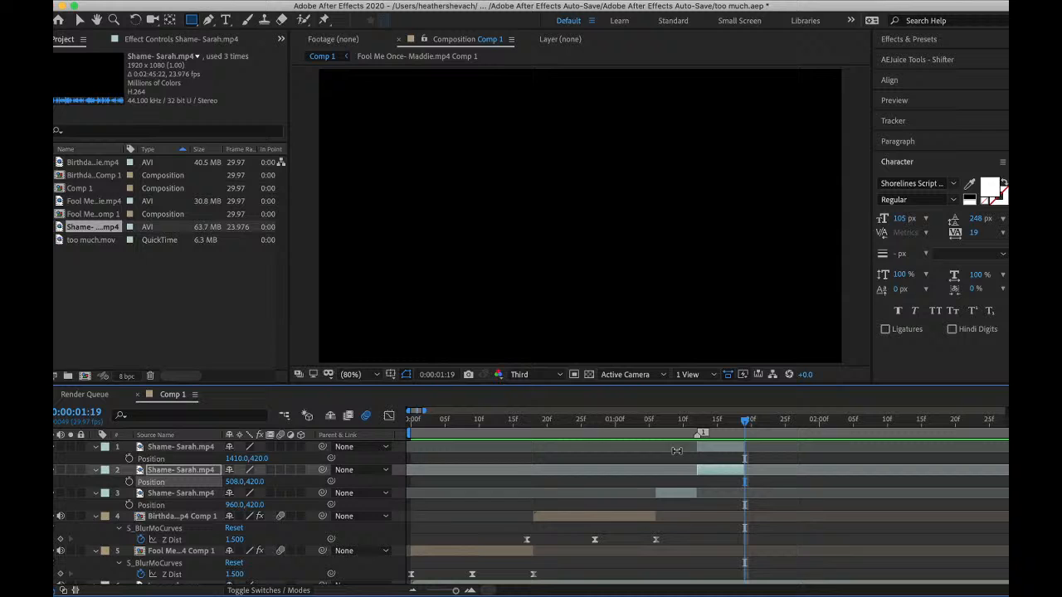
- Pre-compose the three Shame layers as Pre-comp 1, with the composition duration adjusted to the layers' time span
click(676, 495)
shift+click(707, 449)
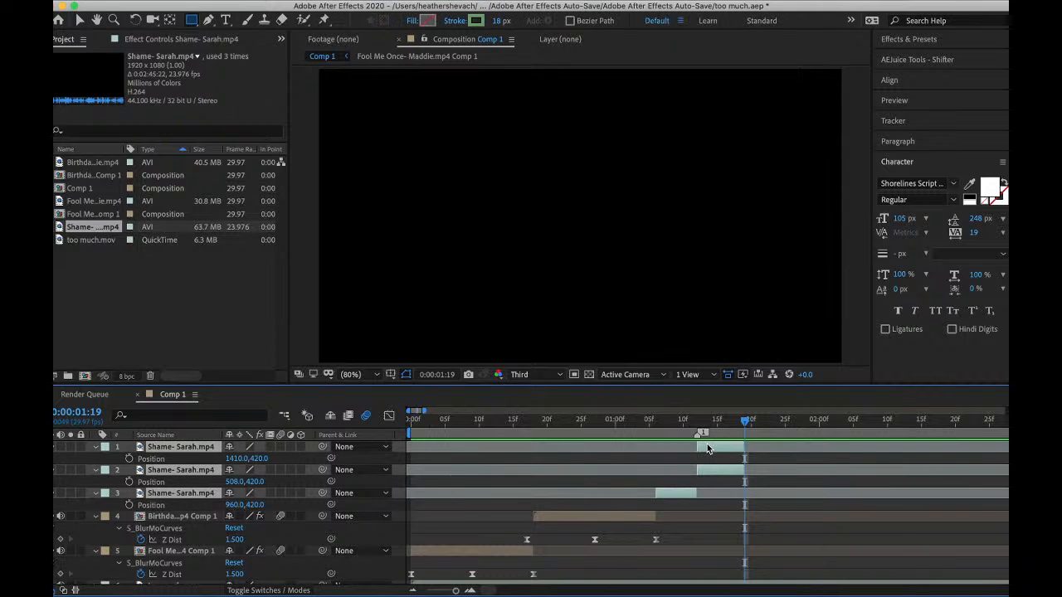
right_click(704, 448)
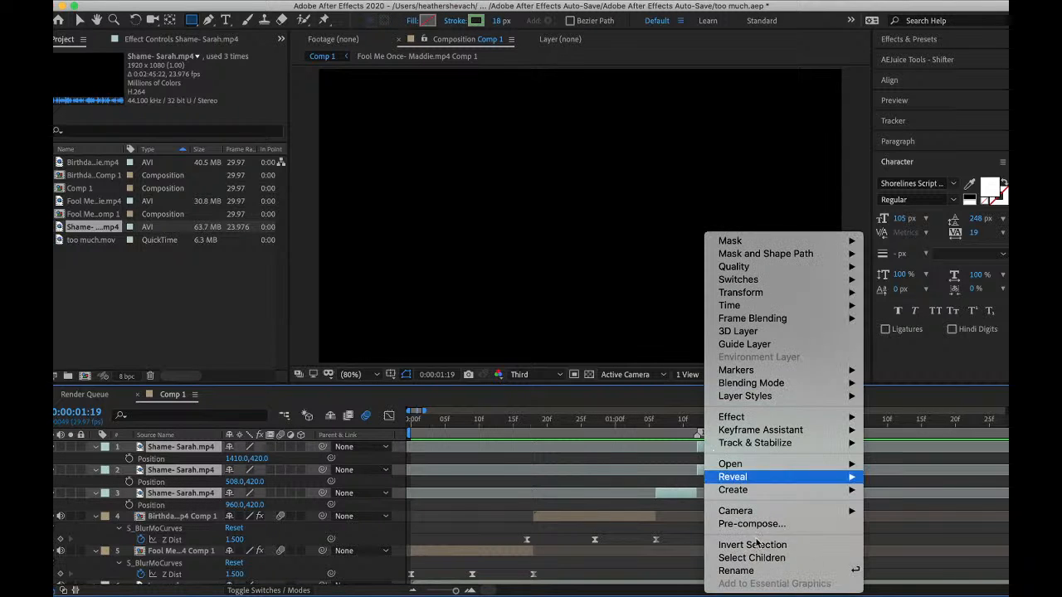
click(735, 524)
click(631, 389)
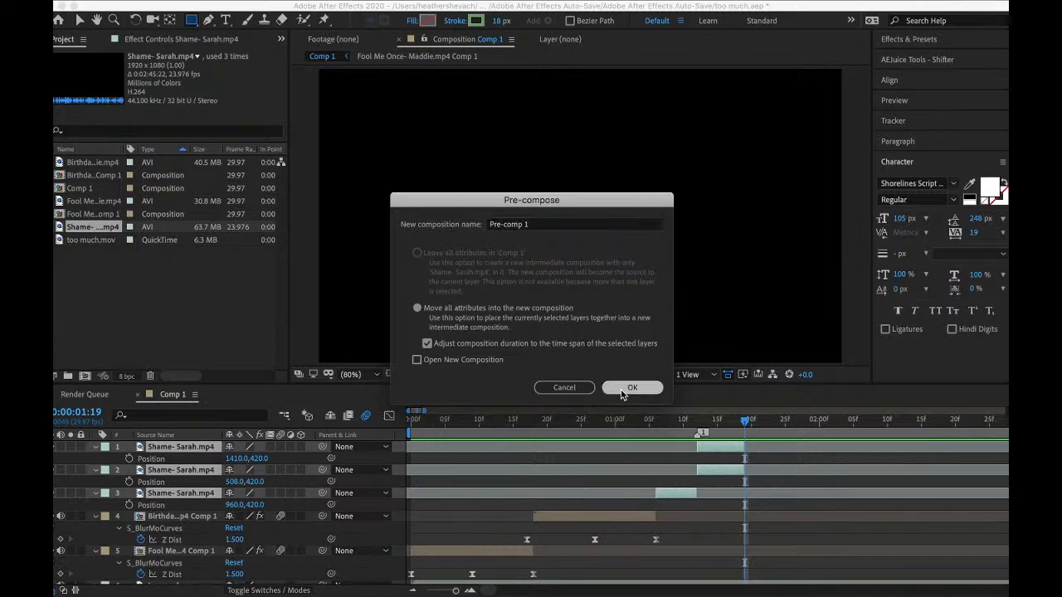
- Check the Birthday clip's zoom-out near 0:00:01:05 and set Wrap X and Wrap Y of its S_BlurMoCurves effect to Reflect
click(656, 424)
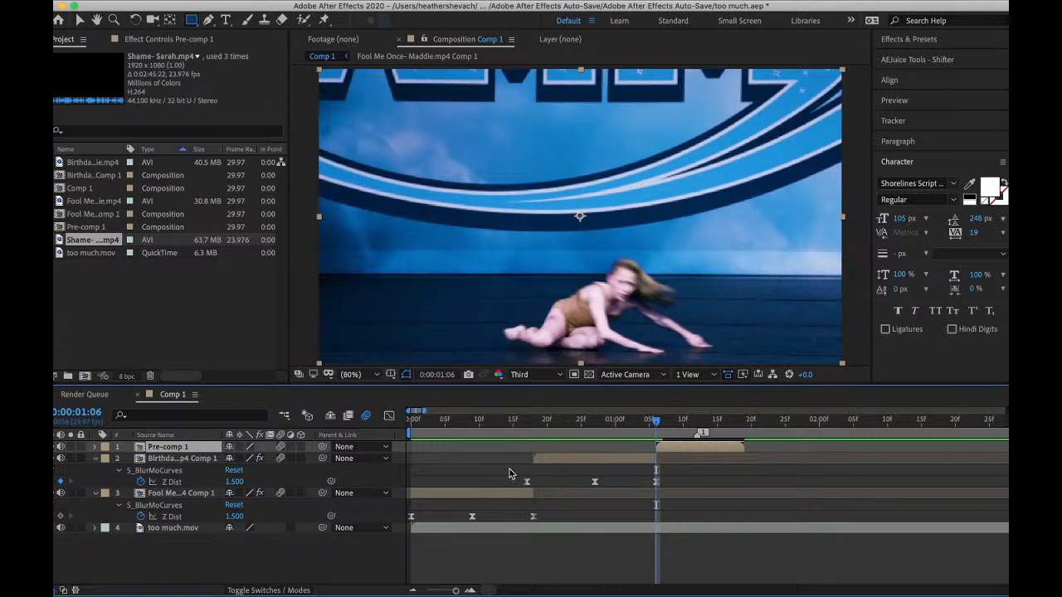
drag(560, 419, 649, 426)
click(615, 459)
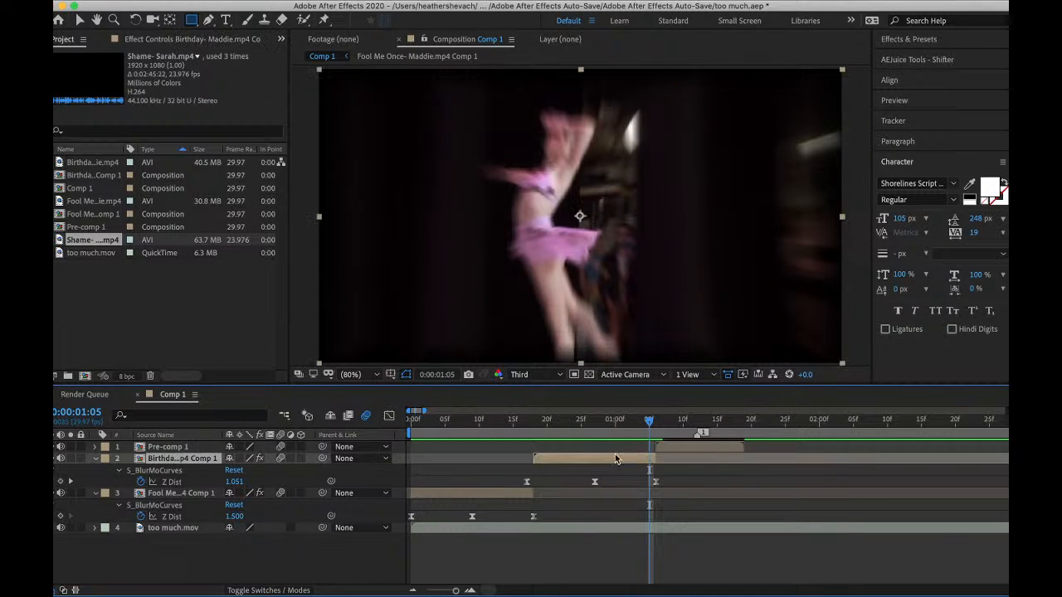
click(186, 39)
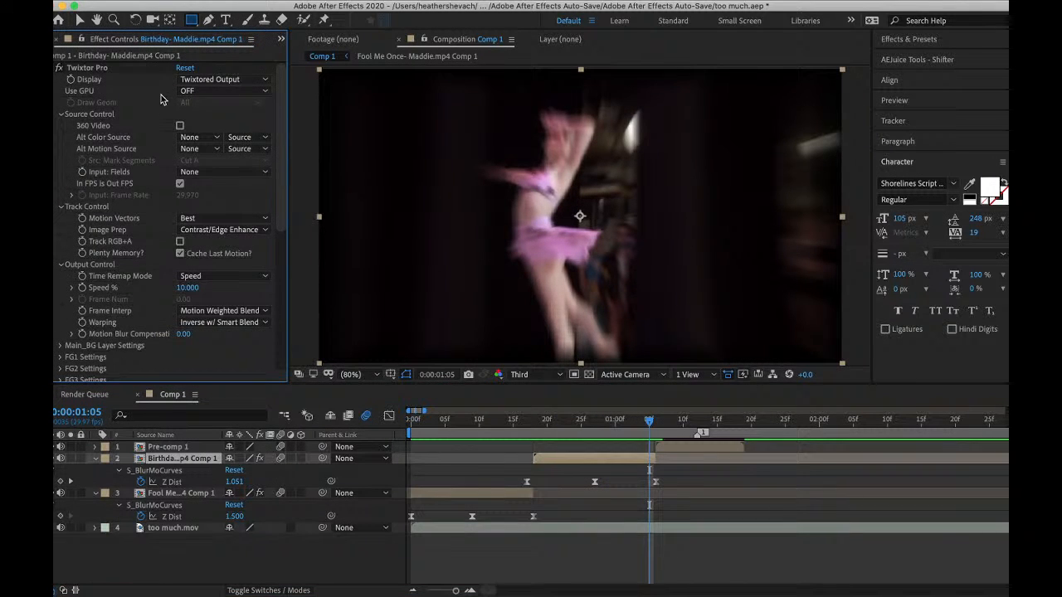
scroll(161, 99, down, 5)
click(196, 296)
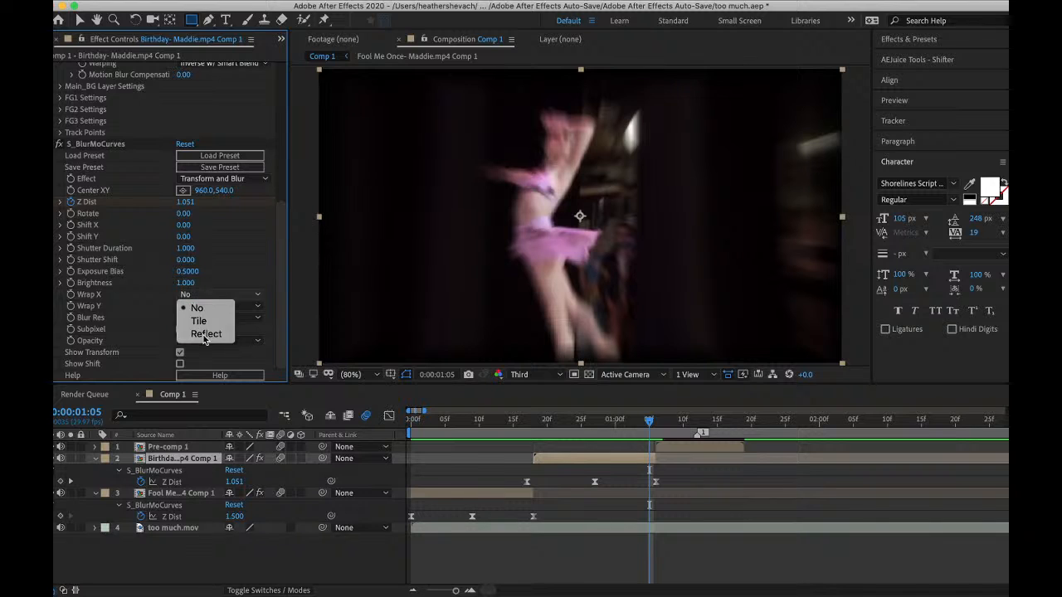
click(205, 334)
click(203, 307)
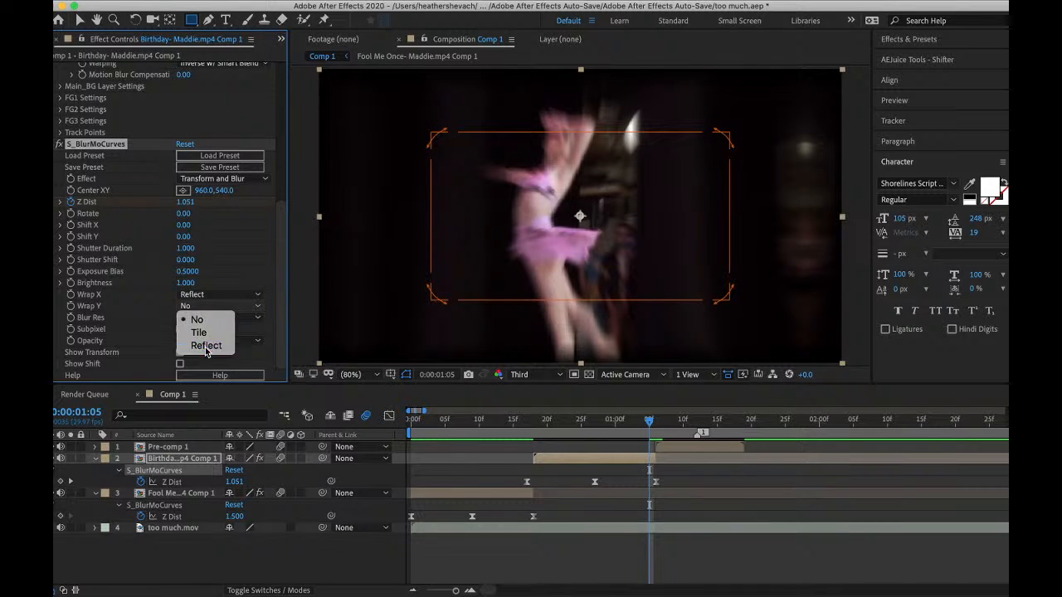
click(206, 347)
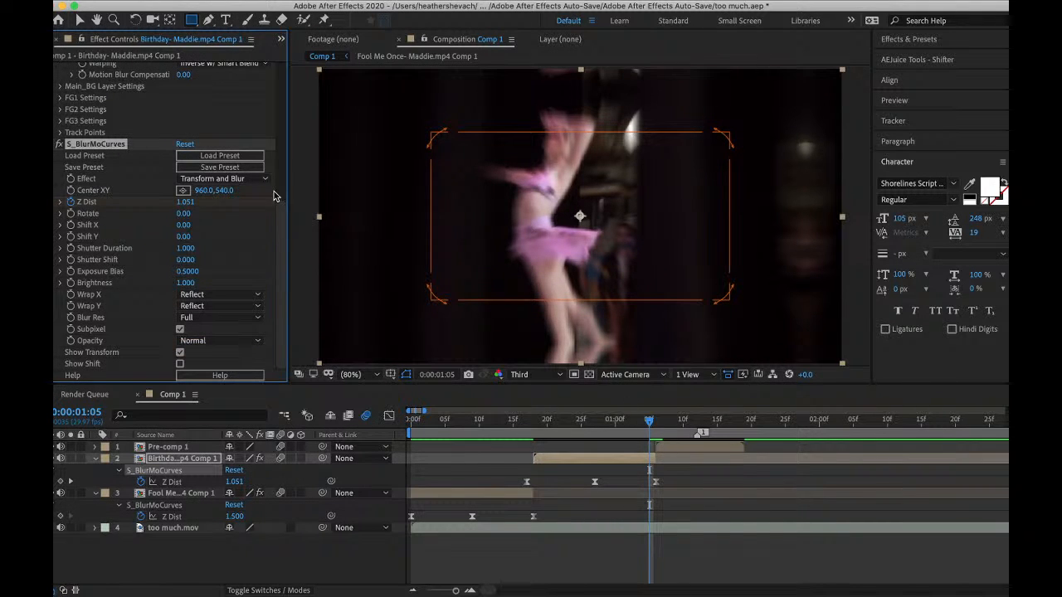
- Copy the Birthday clip's S_BlurMoCurves effect onto Pre-comp 1 from 0:00:01:05 and delete its last Z Dist keyframe
scroll(115, 108, up, 5)
scroll(116, 109, down, 5)
click(671, 443)
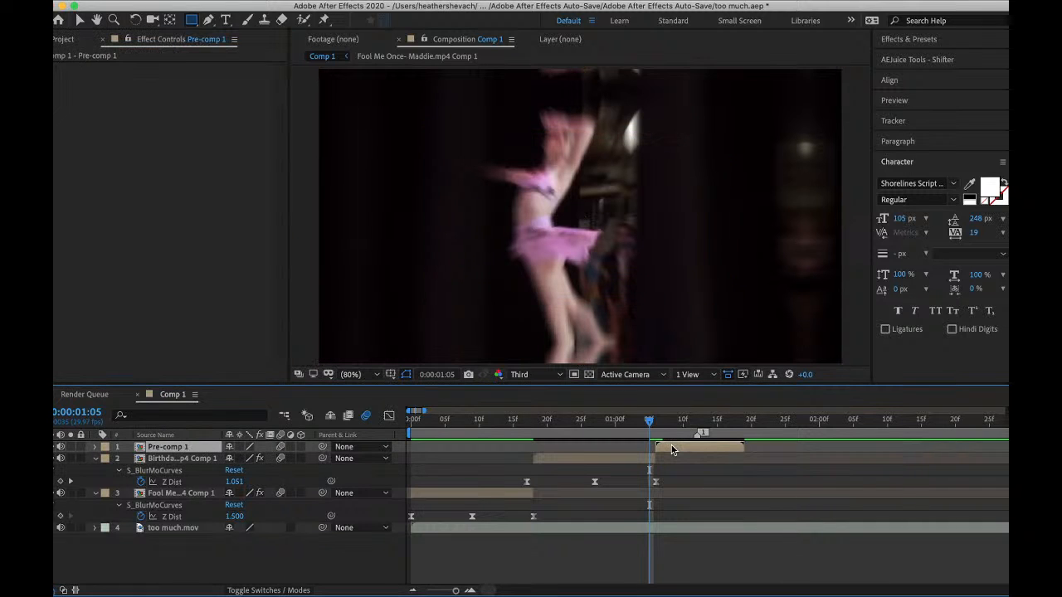
key(Page_Down)
key(shift+Page_Down)
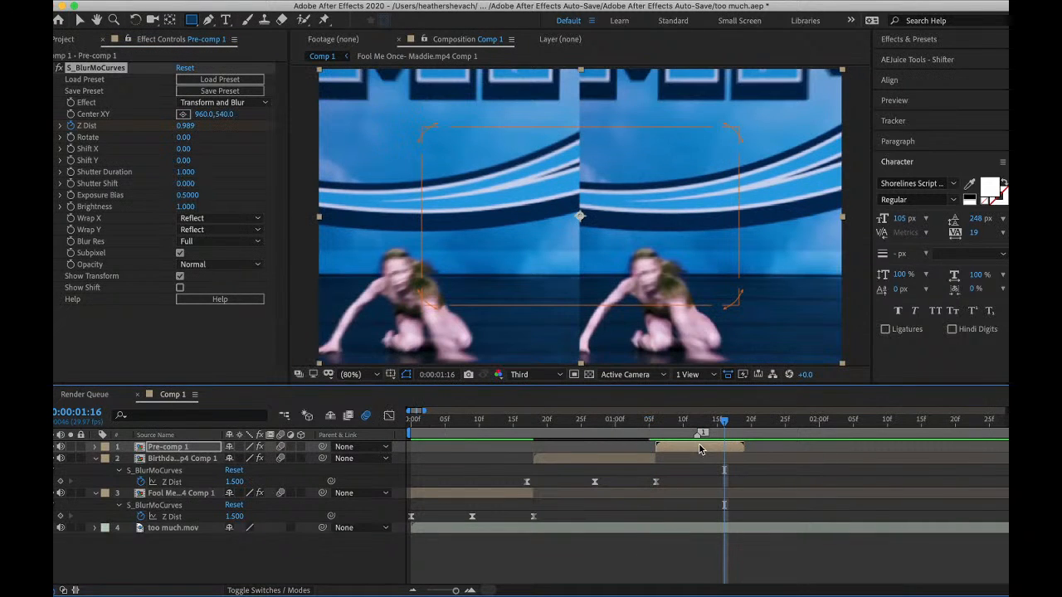
key(u)
key(Delete)
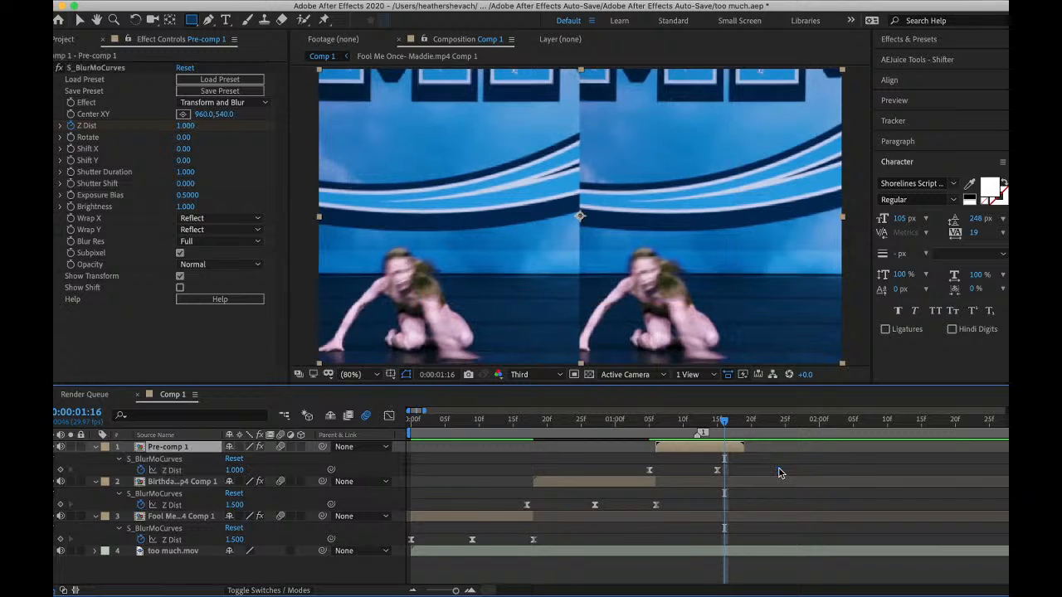
- Preview the Pre-comp 1 zoom transition and replay the whole sequence from the start
key(space)
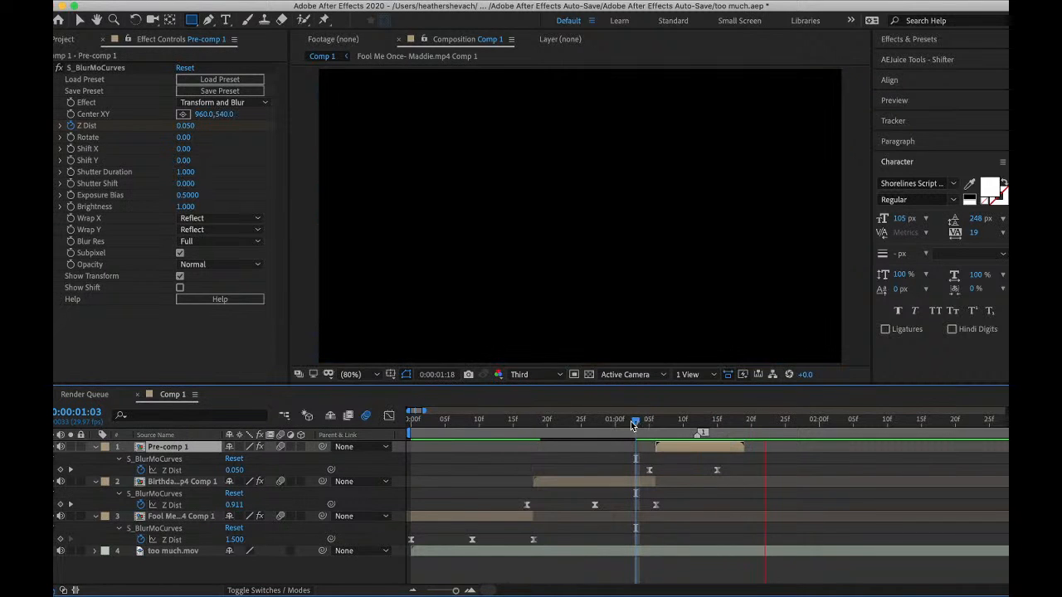
click(409, 423)
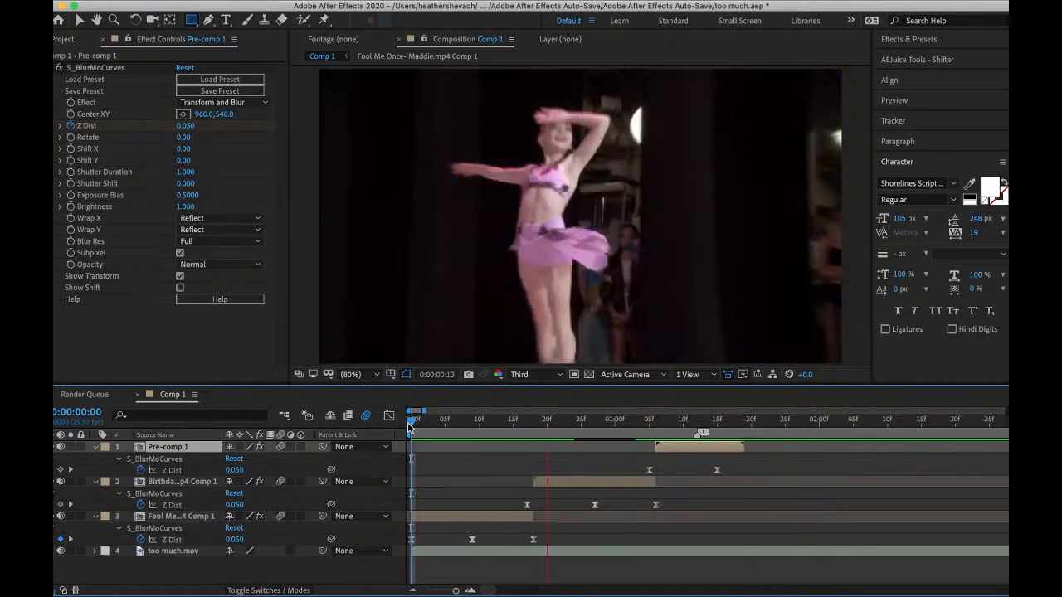
key(space)
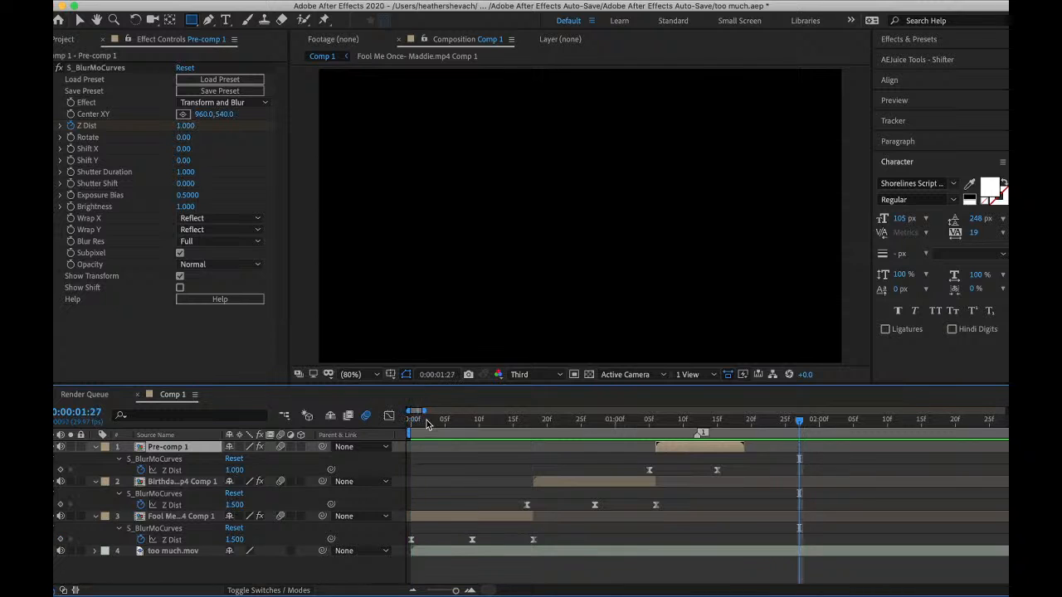
drag(422, 423, 317, 421)
key(space)
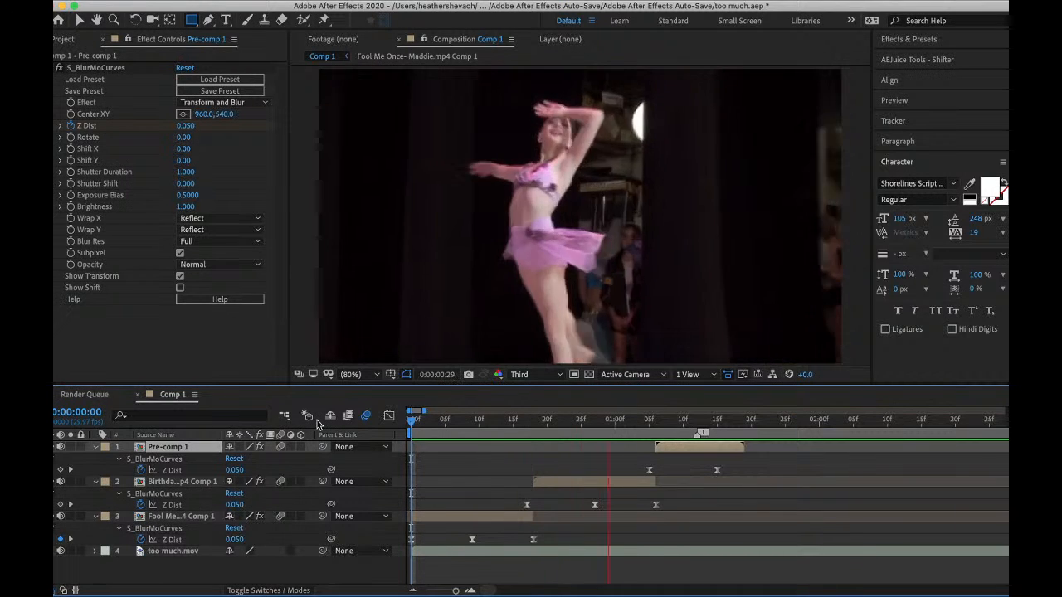
key(space)
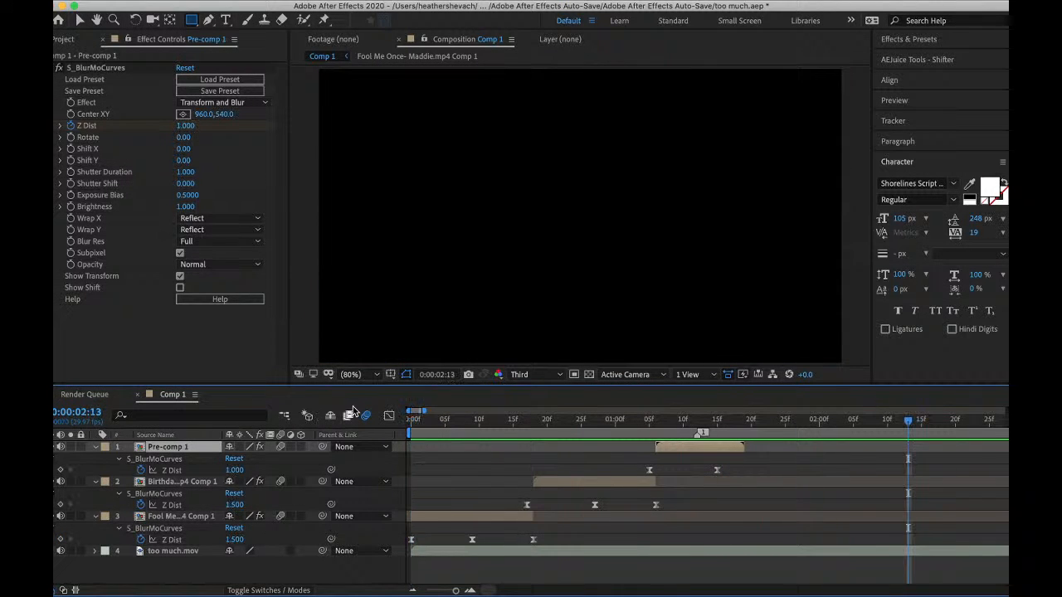
- Save the project and import the Into Me video file from the dancer's Season 4 folder under Solos
click(150, 0)
click(171, 108)
click(150, 0)
mouse_move(232, 167)
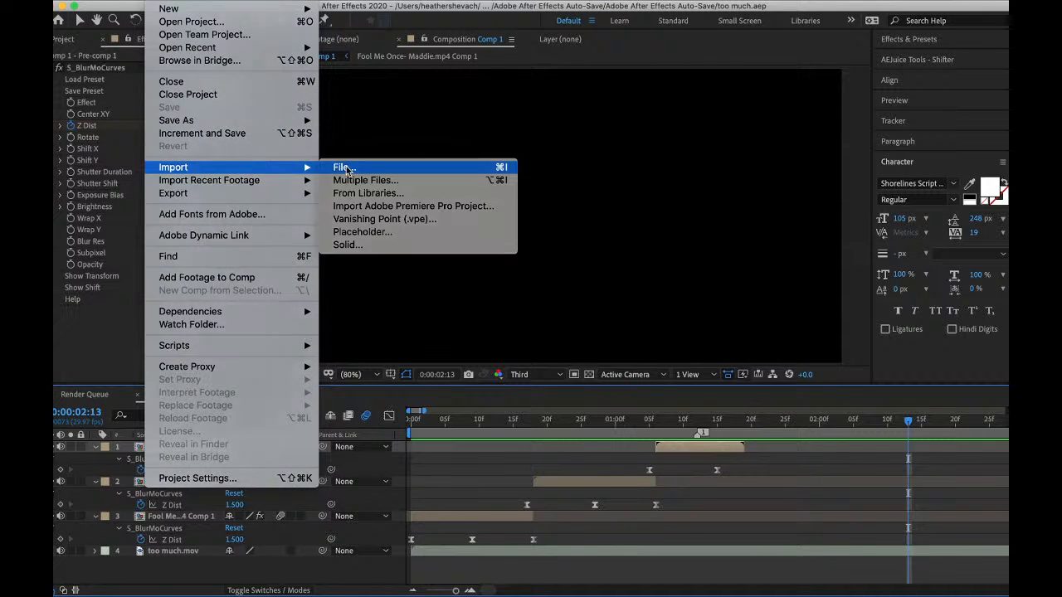
click(345, 168)
click(493, 70)
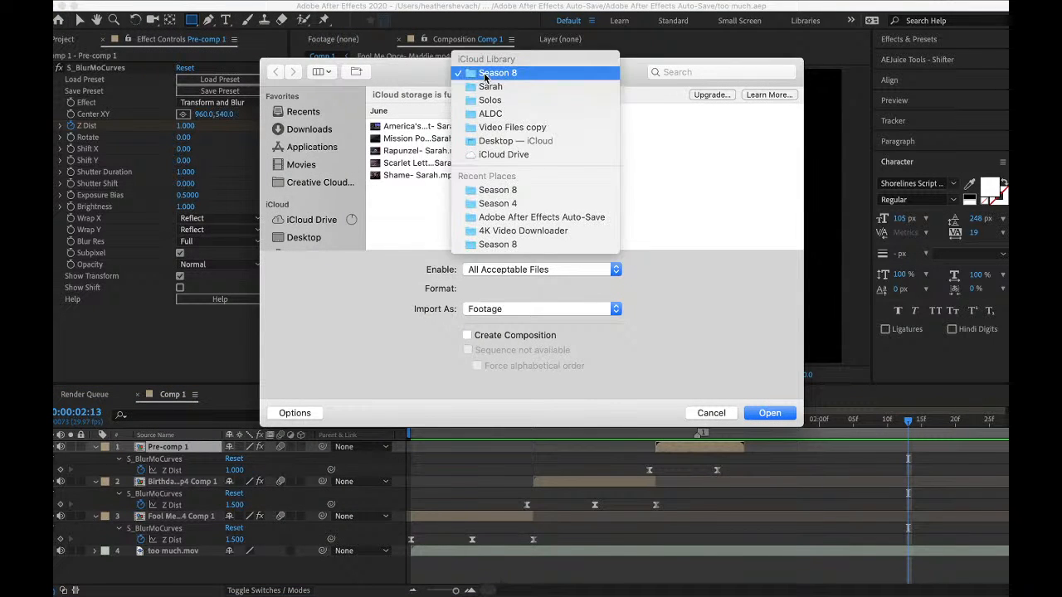
click(496, 103)
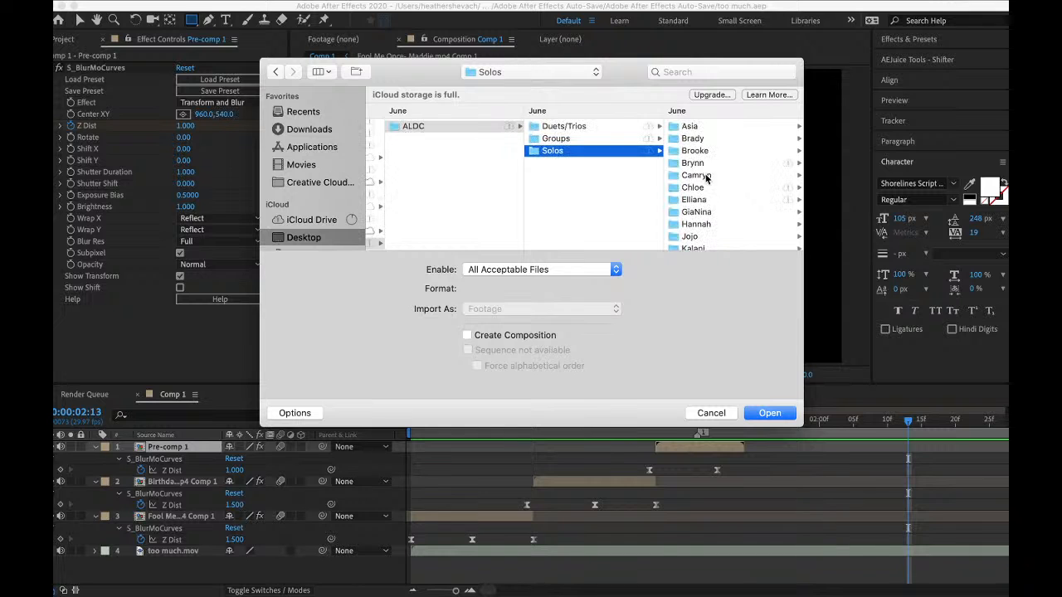
click(697, 188)
click(702, 176)
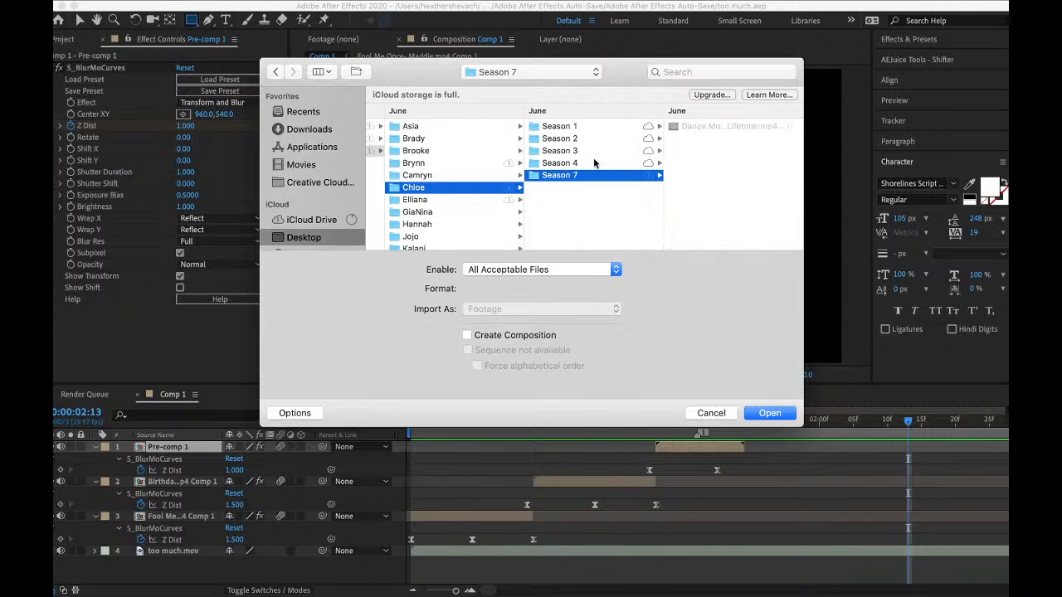
click(595, 163)
click(611, 153)
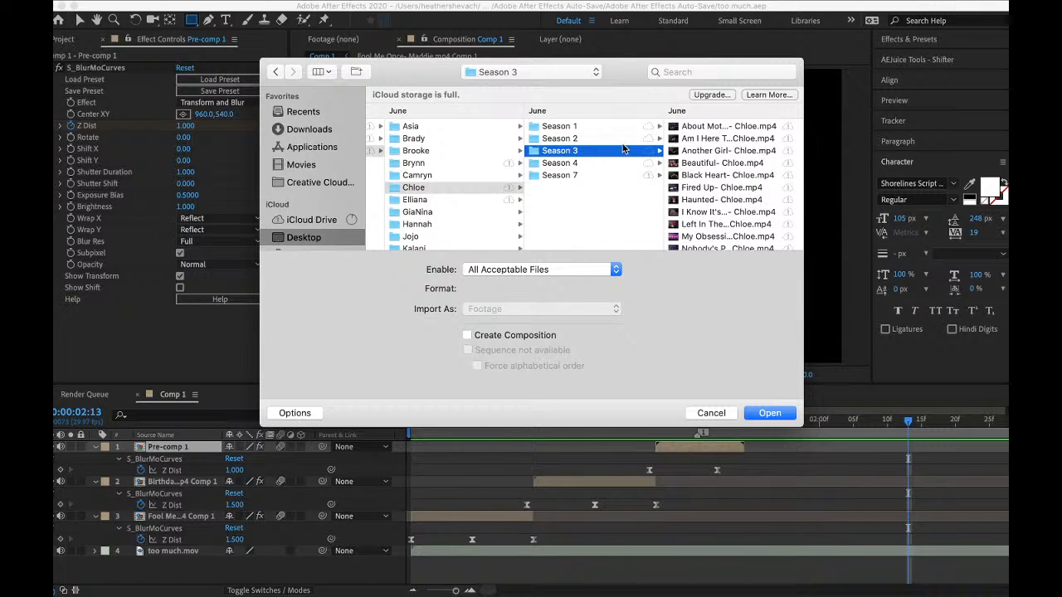
scroll(716, 190, down, 1)
scroll(715, 180, down, 1)
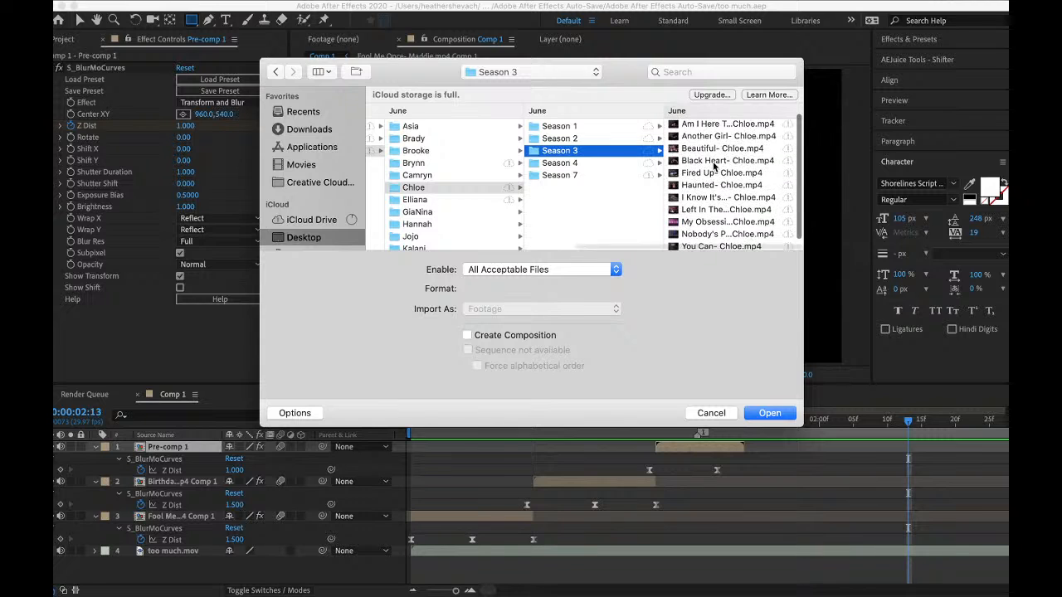
click(574, 166)
click(714, 175)
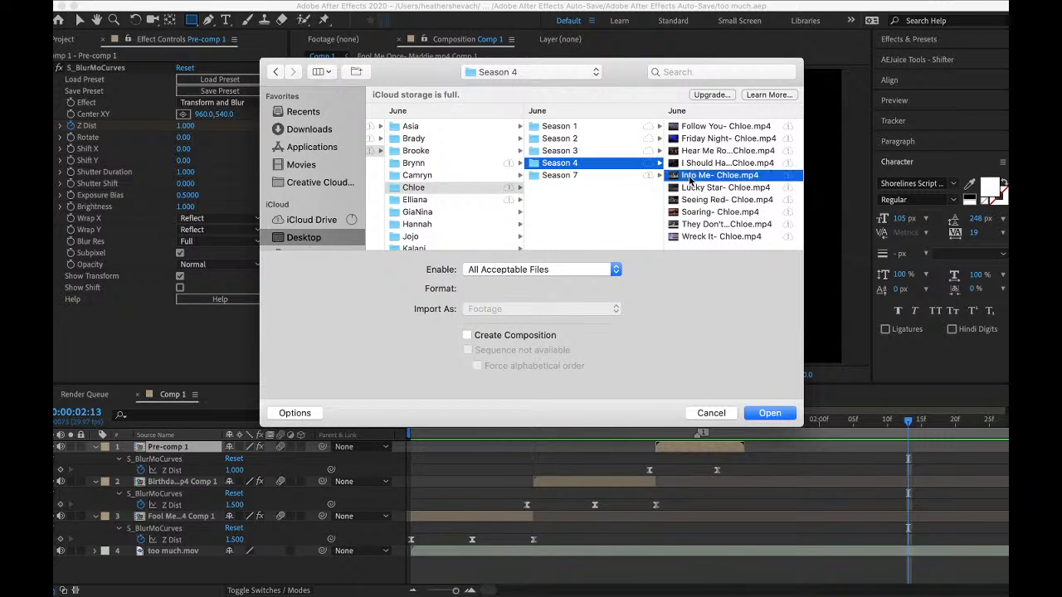
click(770, 412)
- Add the Into Me clip, muted, as the top layer of Comp 1 and remove everything before 0:00:20:08
drag(72, 233, 151, 449)
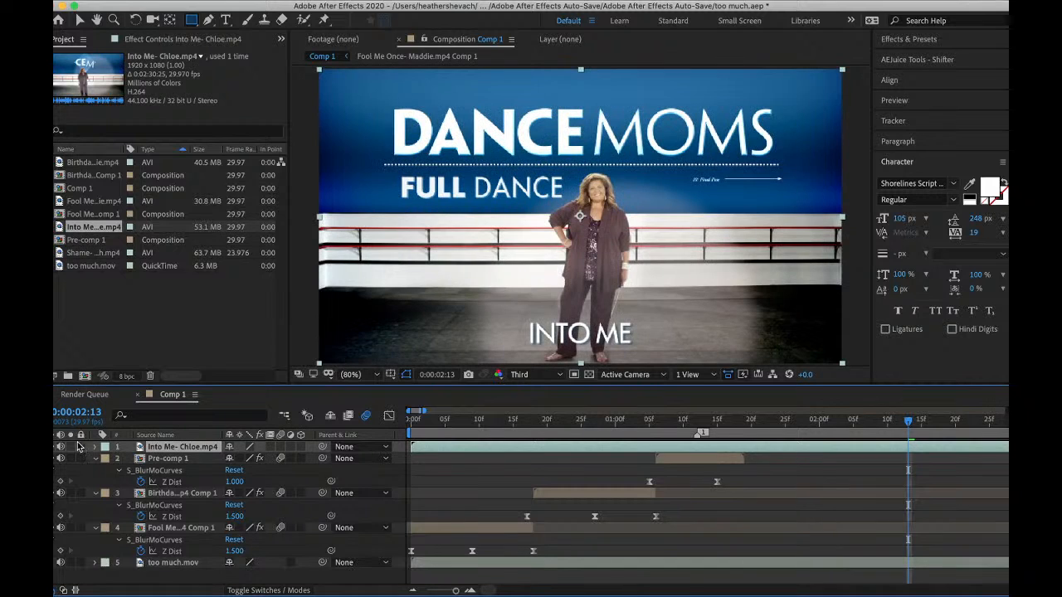
scroll(604, 461, right, 10)
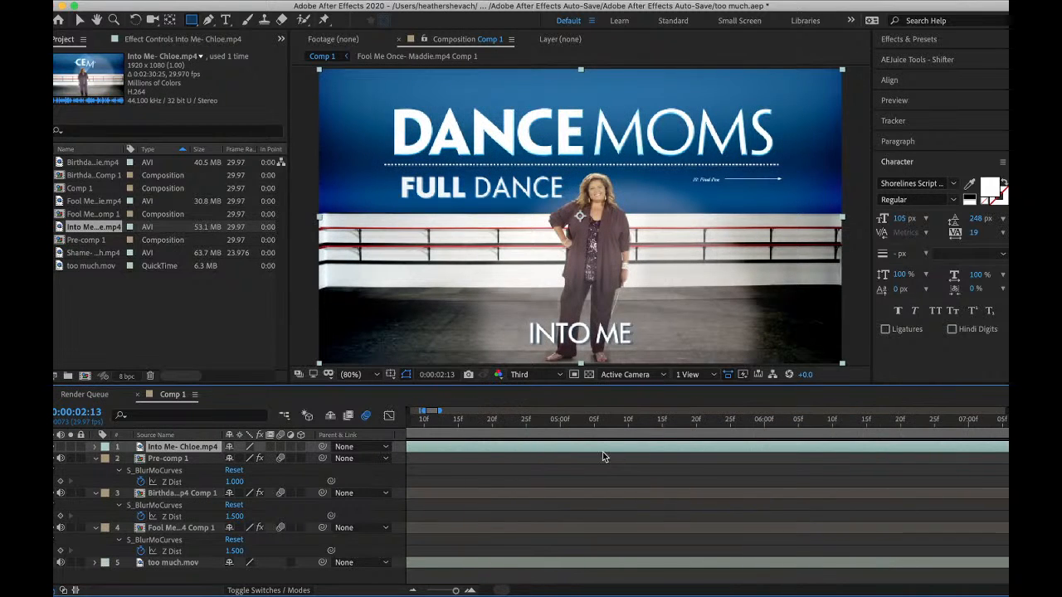
drag(595, 426, 885, 484)
scroll(885, 484, right, 15)
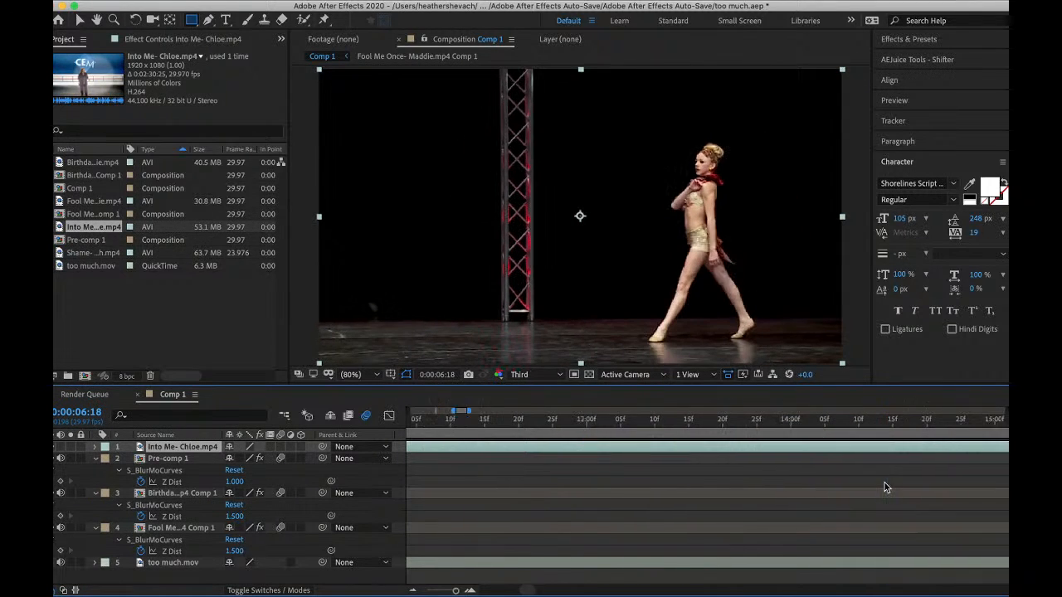
drag(713, 427, 686, 421)
key(super+shift+d)
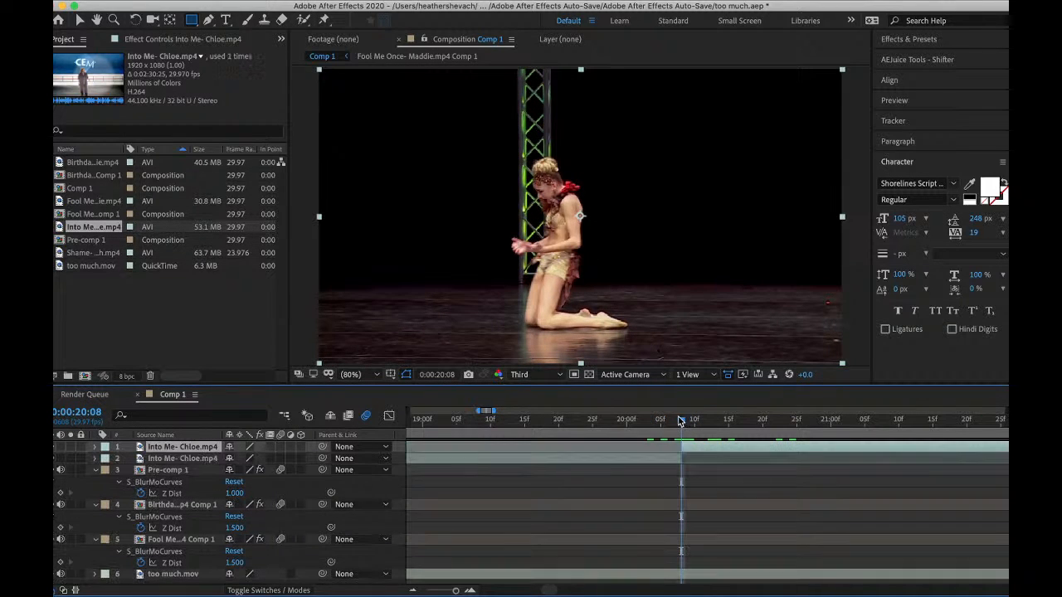
click(667, 469)
click(666, 456)
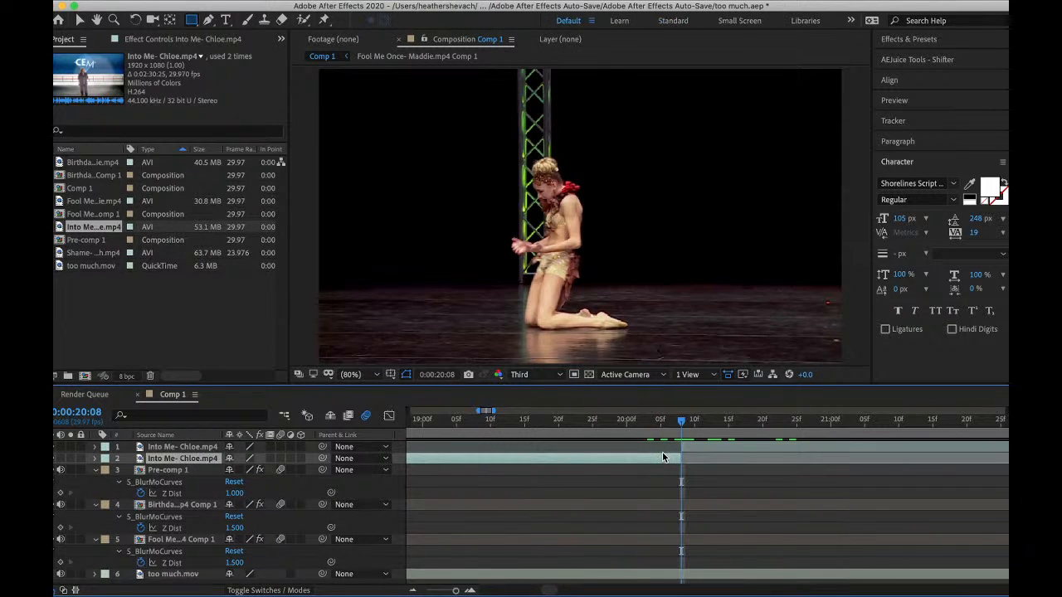
key(Delete)
- Move the Into Me clip to start where Pre-comp 1 ends at 0:00:01:19 and preview the cut
click(722, 438)
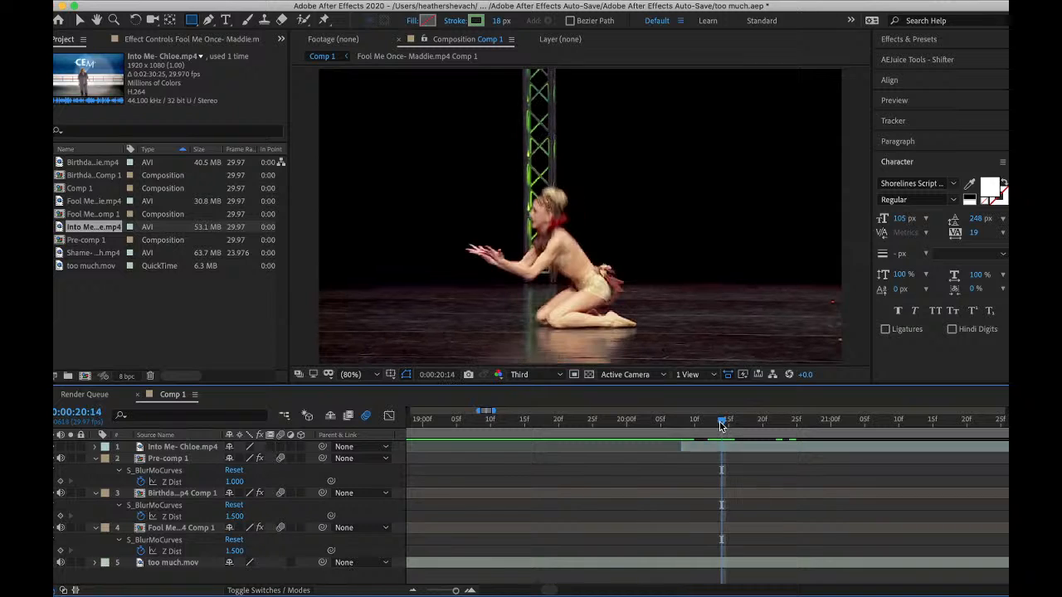
click(717, 450)
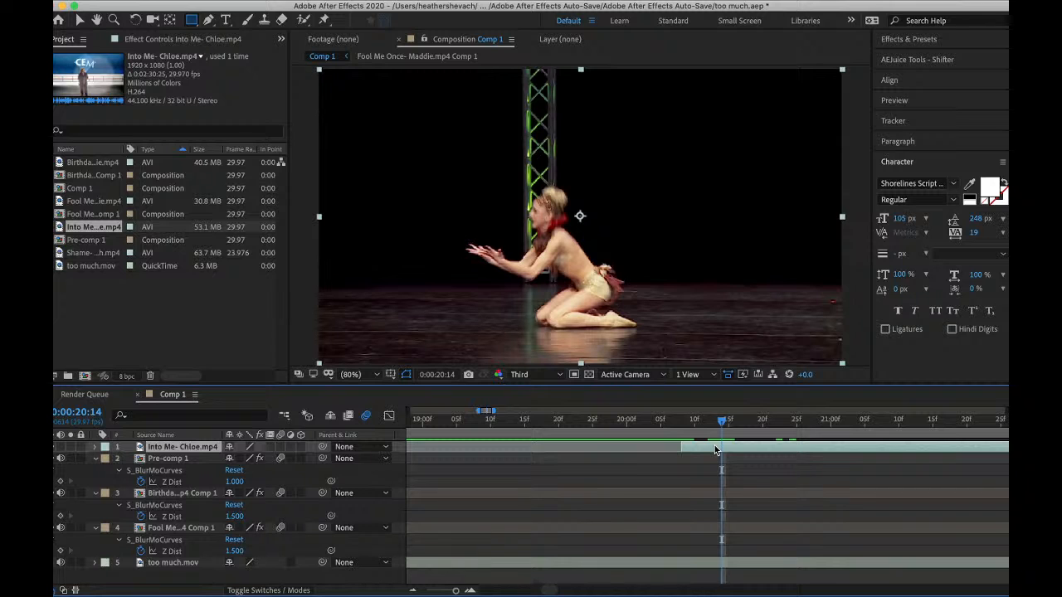
drag(716, 450, 768, 479)
click(683, 422)
key(space)
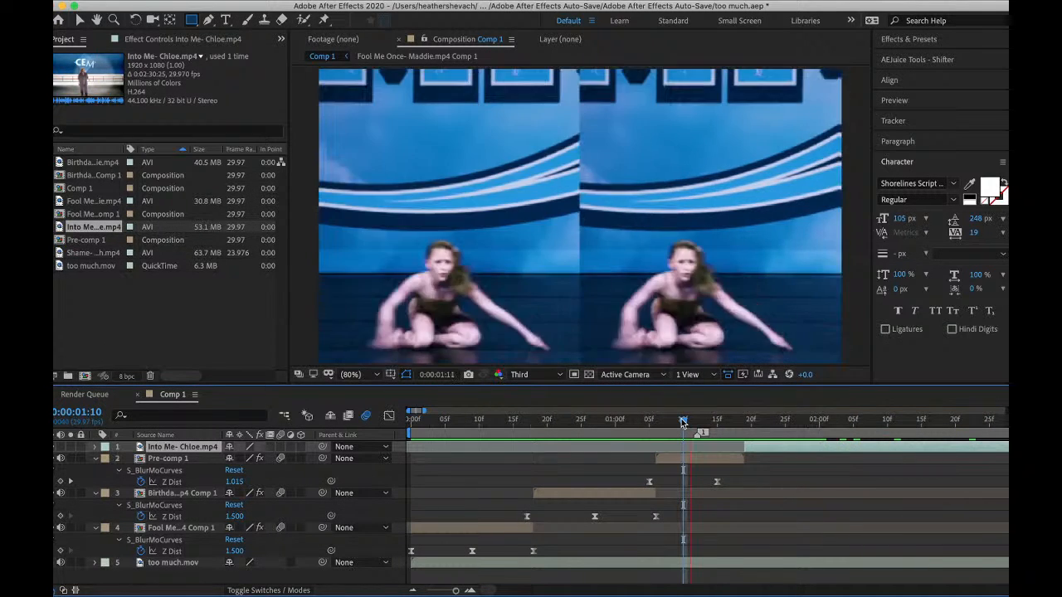
click(644, 432)
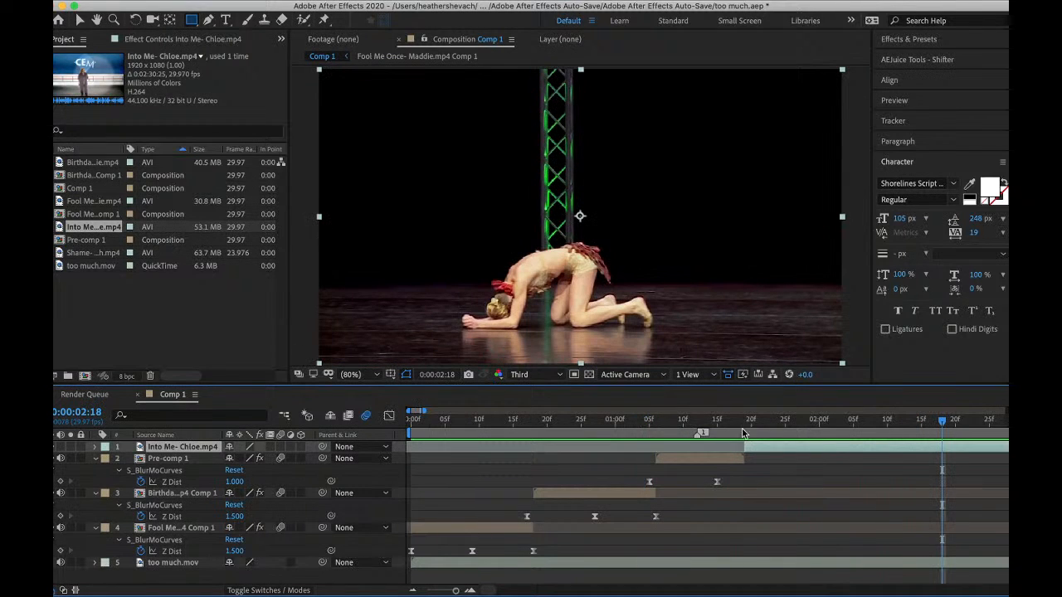
click(631, 423)
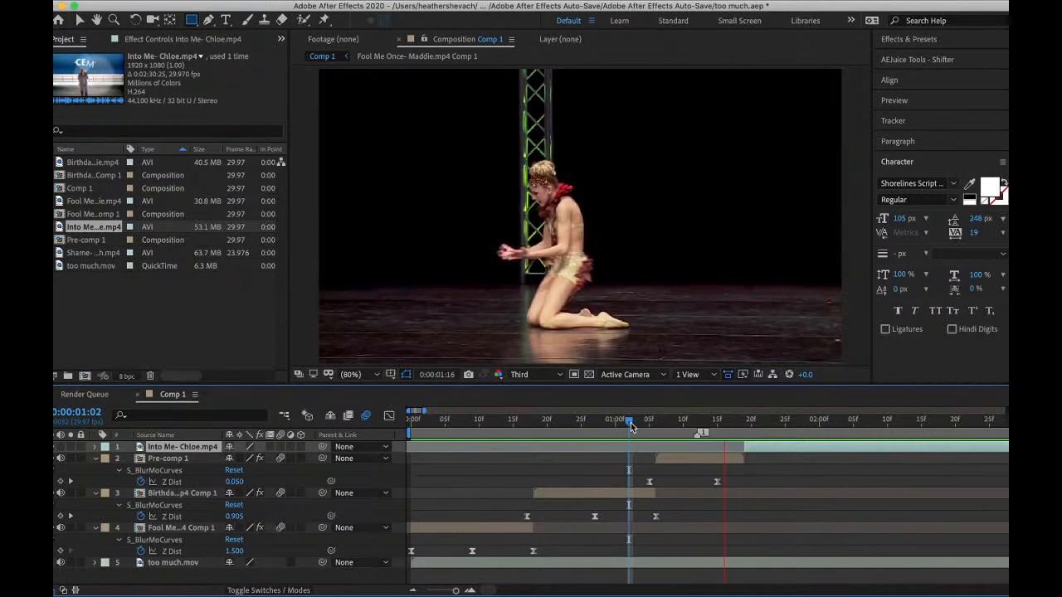
key(space)
- Shift the Into Me clip earlier to start at 0:00:01:15, preview it and trim its start to 0:00:01:19
drag(759, 447, 735, 448)
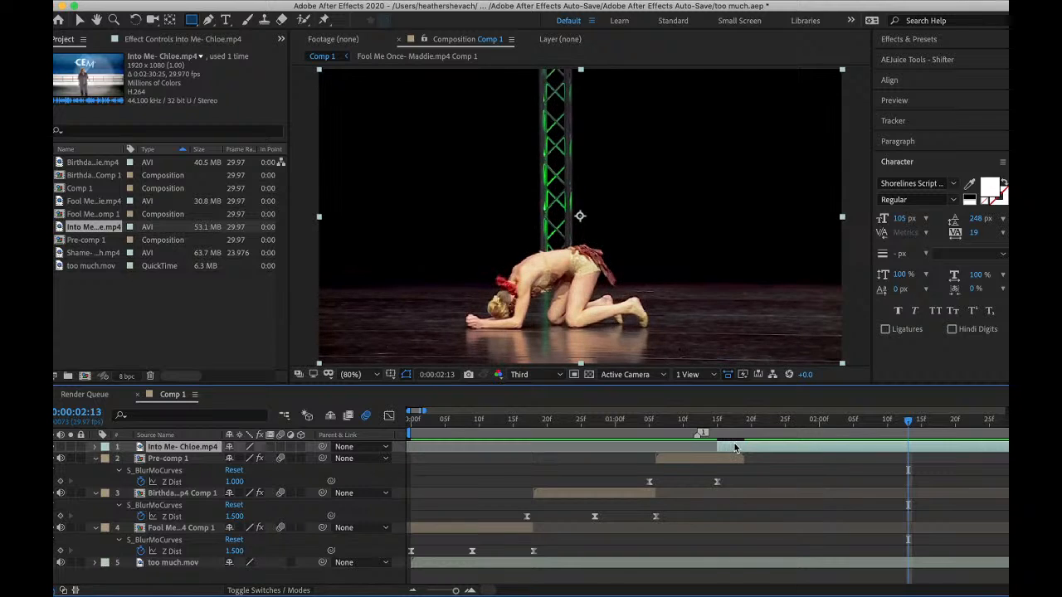
click(750, 423)
key(space)
key(space)
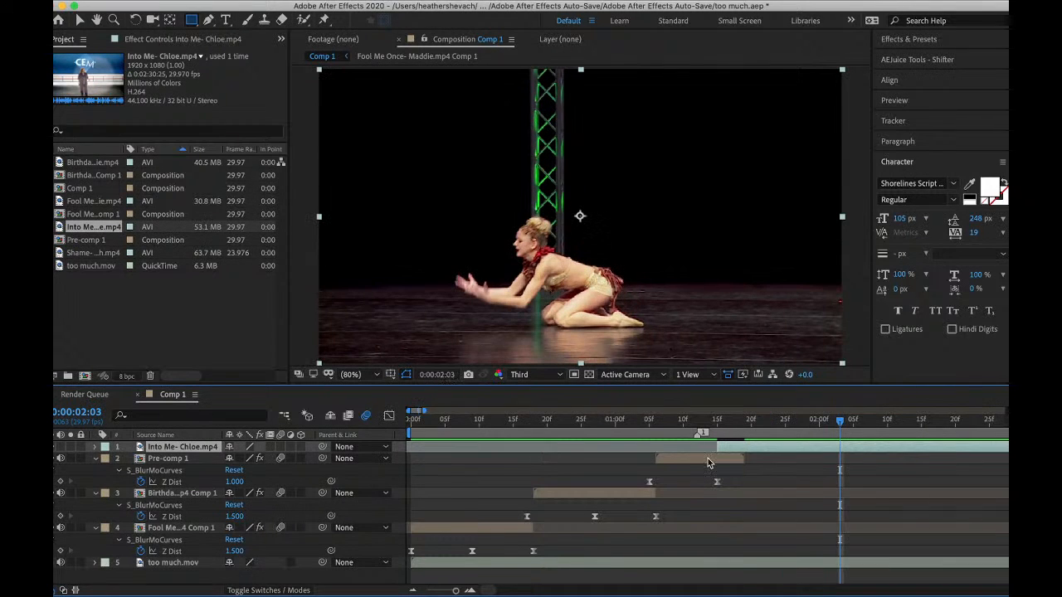
drag(715, 446, 735, 448)
- Preview the cut from Pre-comp 1 into the Into Me clip and place composition marker 2 at 0:00:01:25
click(635, 423)
key(space)
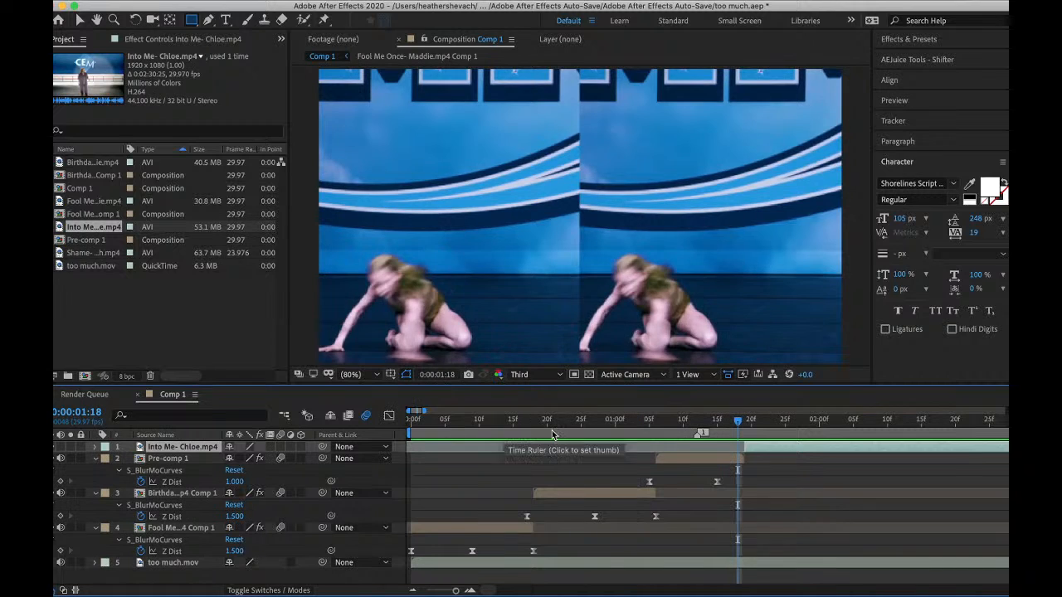
click(521, 425)
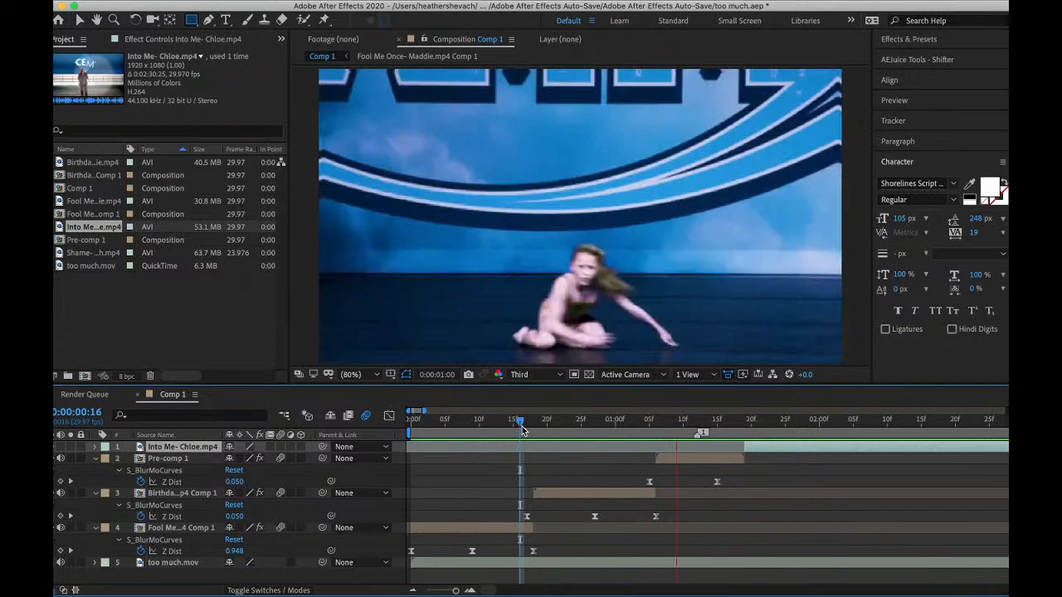
key(space)
click(745, 425)
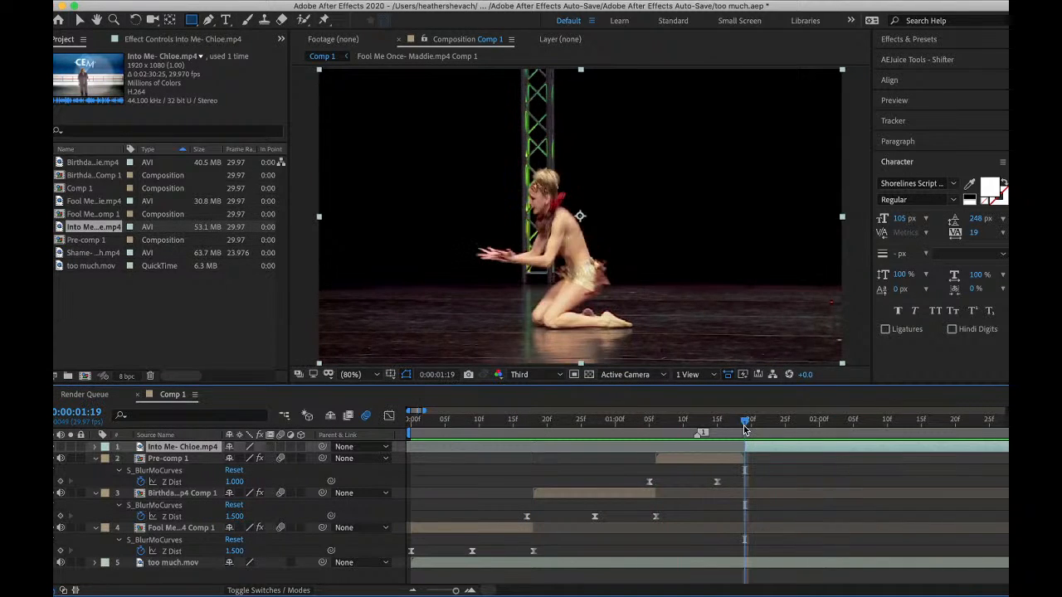
key(space)
key(space)
click(787, 423)
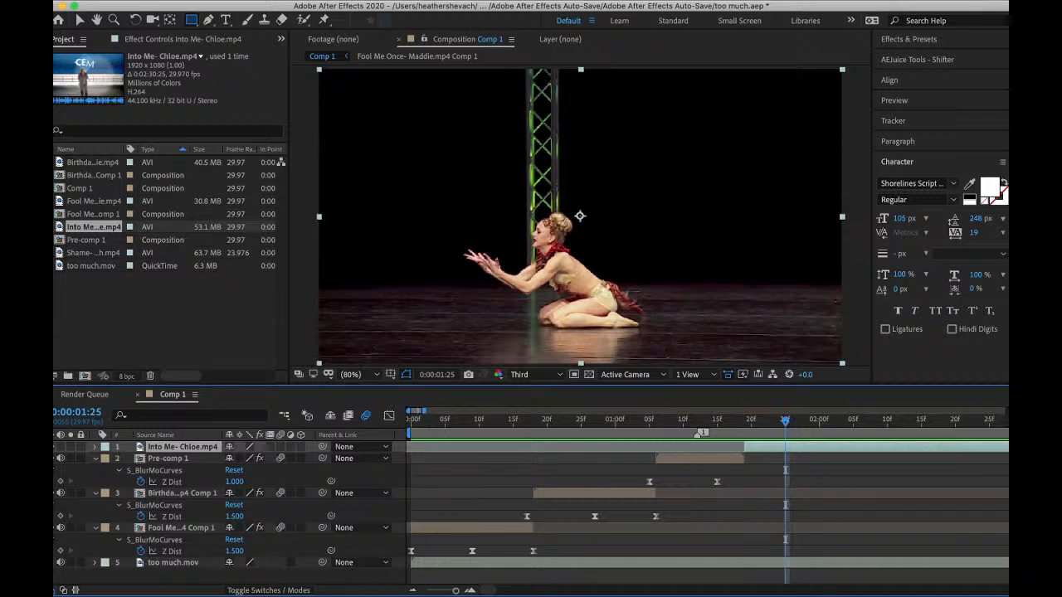
key(space)
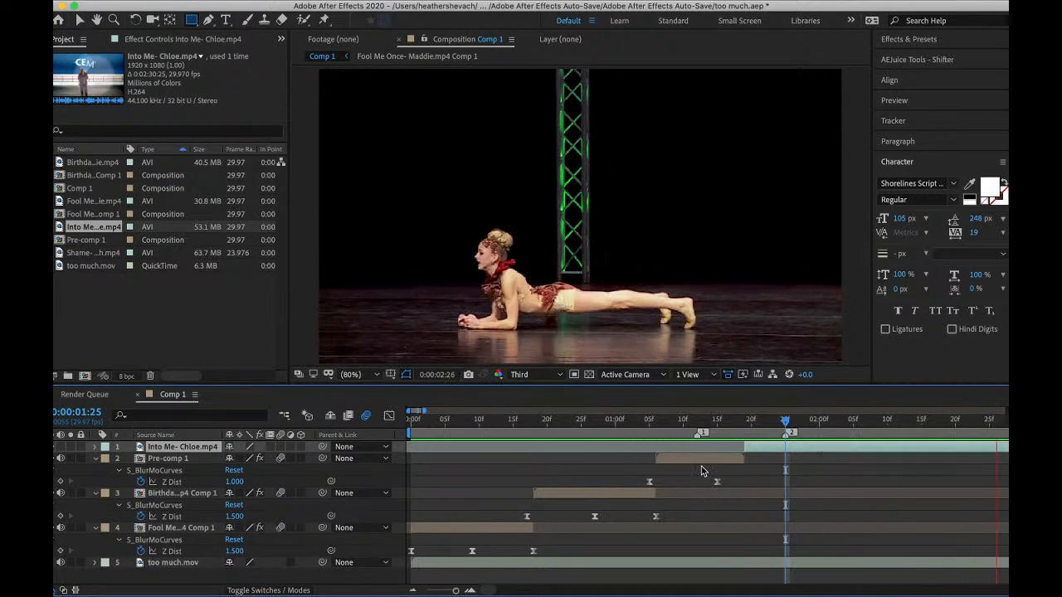
key(space)
- Split the Into Me clip at marker 2 (0:00:01:25), delete the remainder and preview the sequence
scroll(622, 429, left, 5)
click(558, 426)
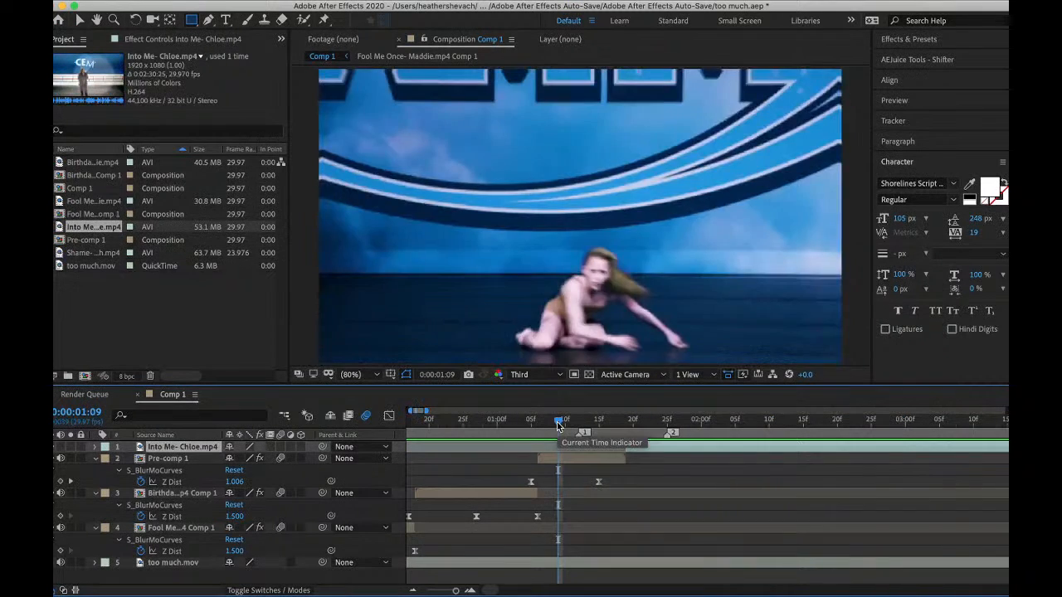
key(space)
key(space)
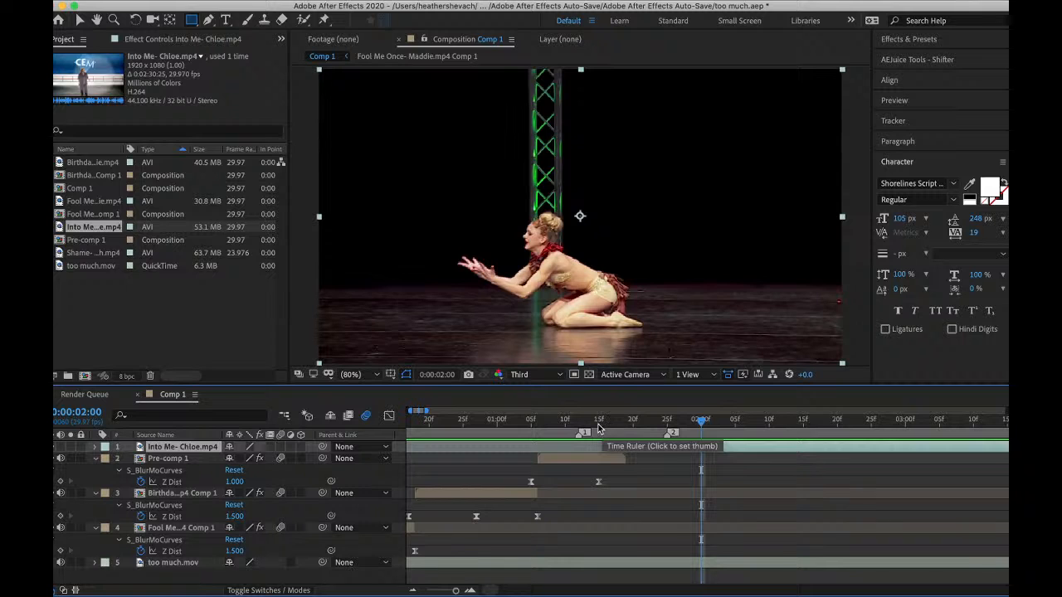
click(599, 428)
key(space)
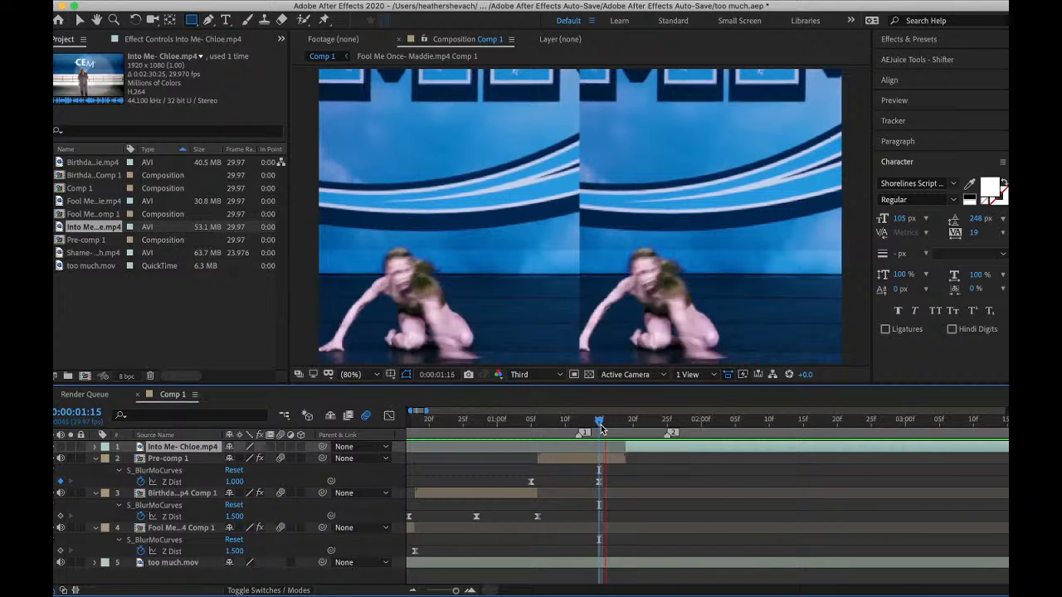
key(space)
click(669, 424)
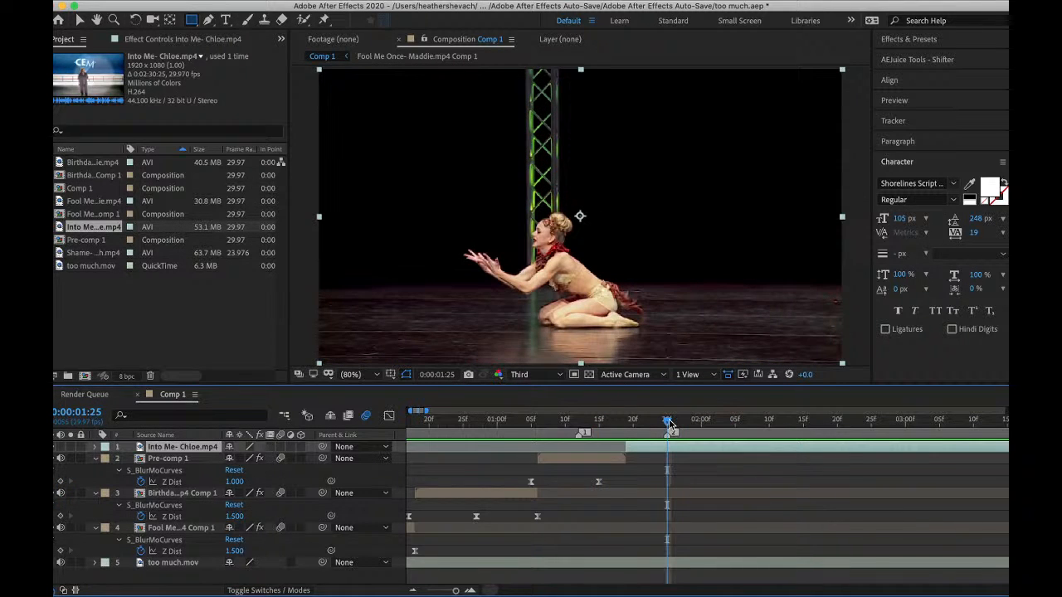
key(super+shift+d)
key(Delete)
click(554, 423)
key(space)
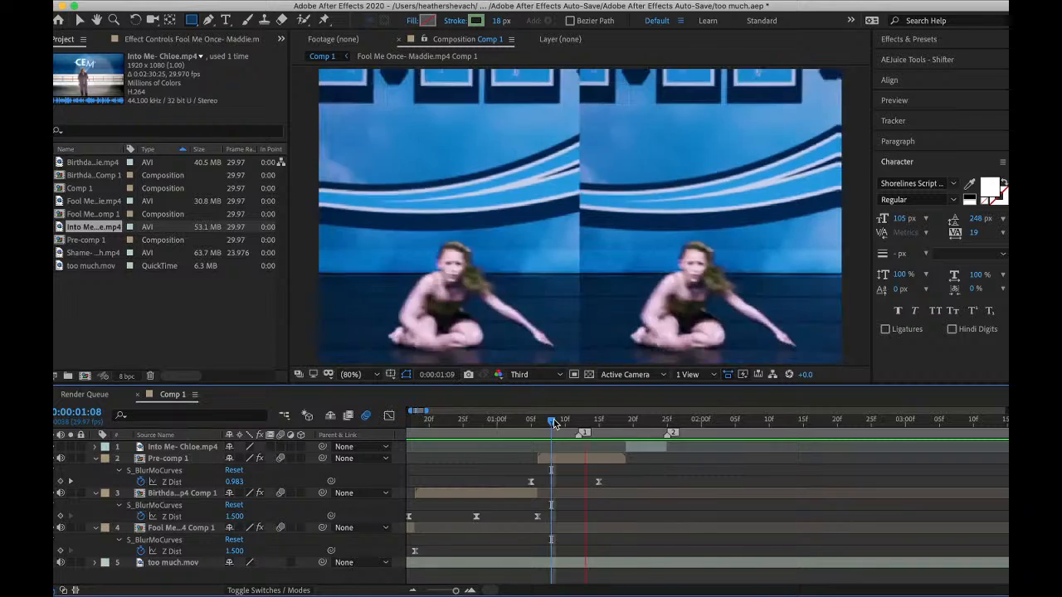
click(512, 421)
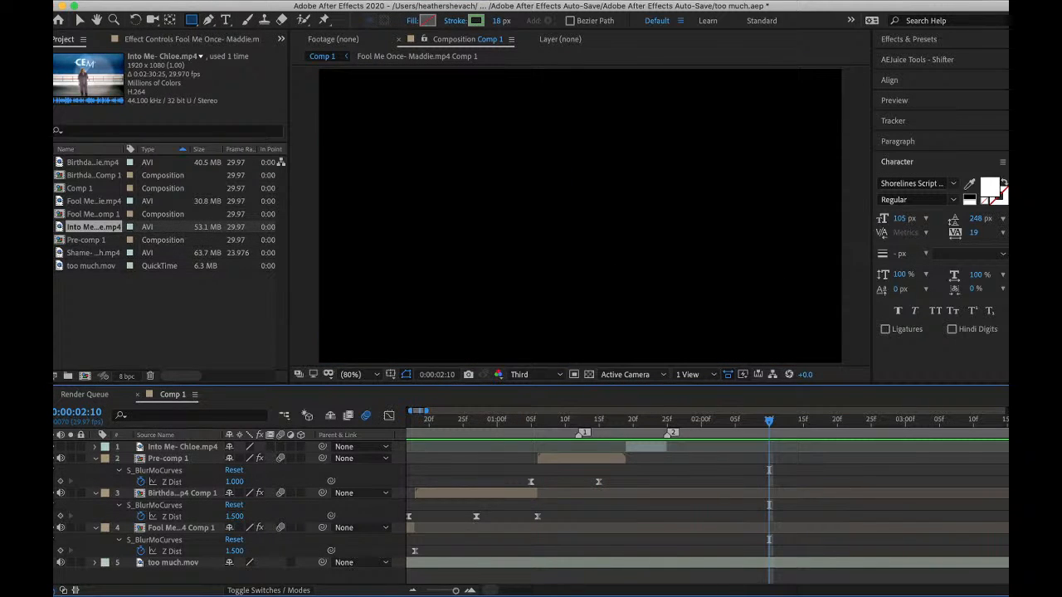
- Save the project and start a footage import, going to the ALDC Groups folder
click(158, 1)
click(177, 110)
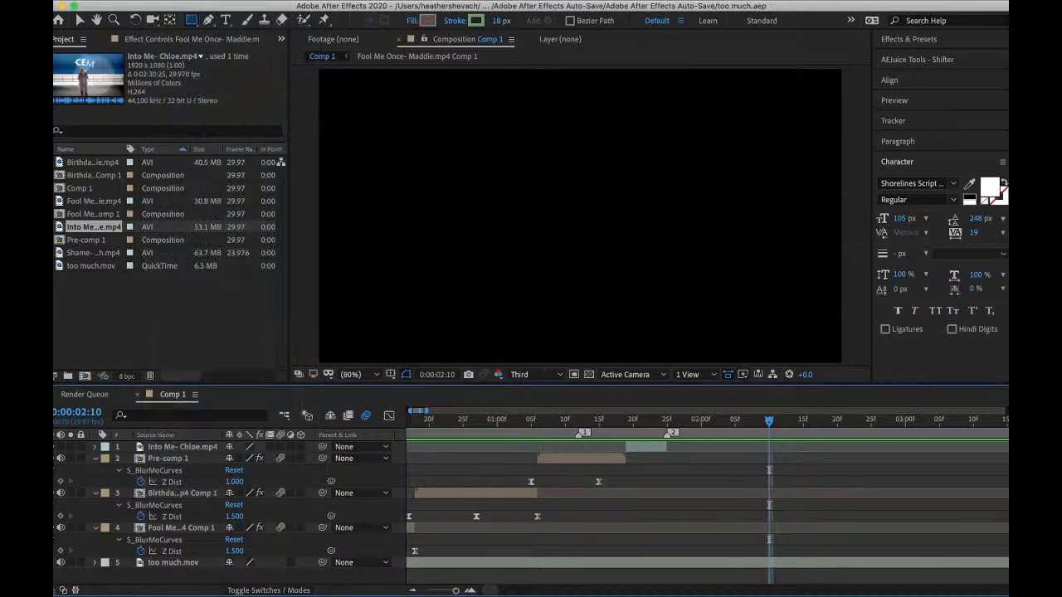
click(157, 1)
mouse_move(178, 167)
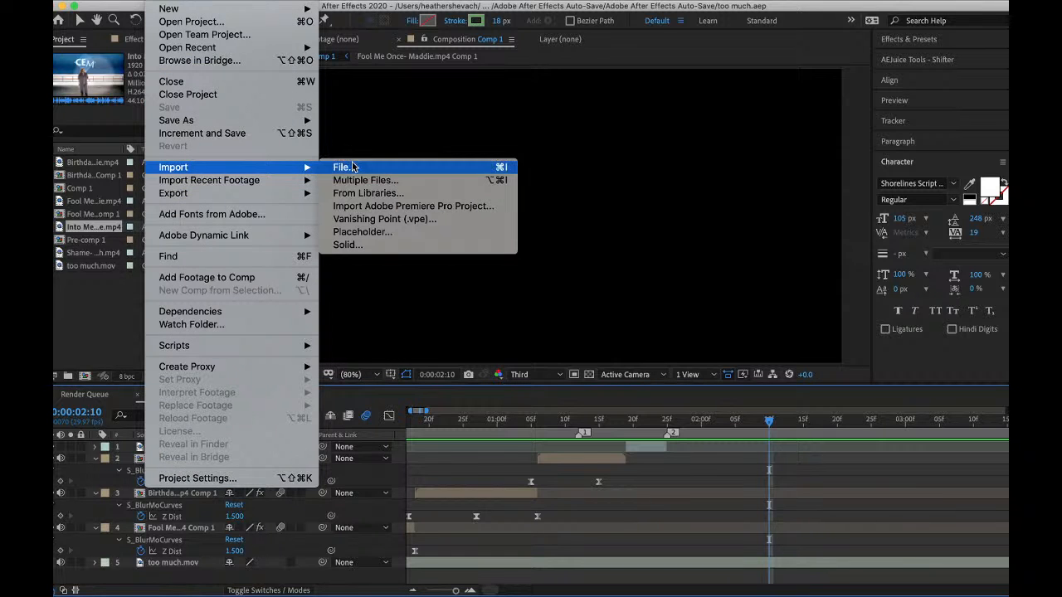
click(351, 166)
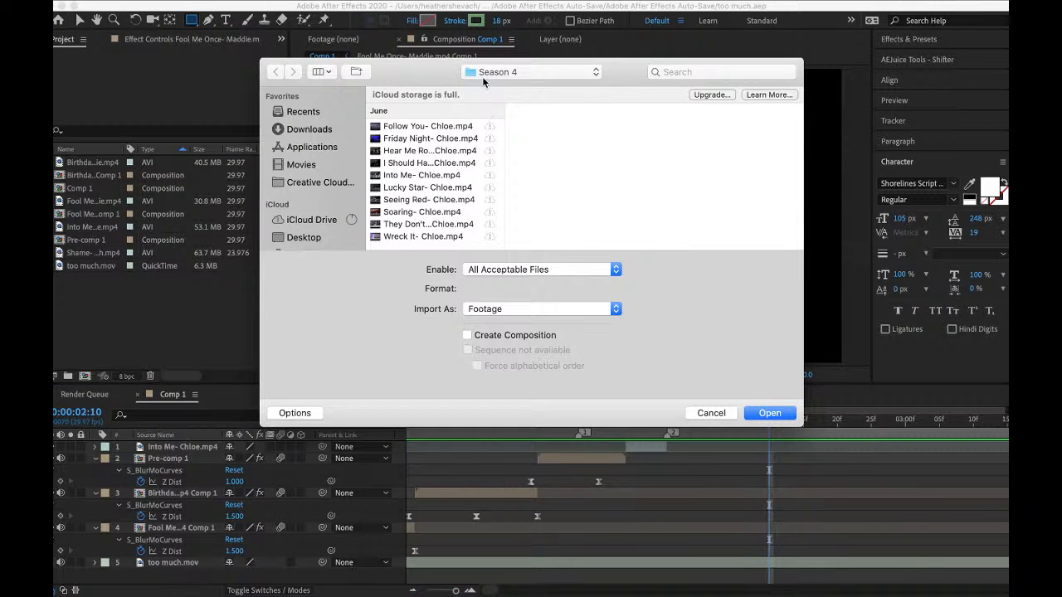
click(482, 77)
click(483, 98)
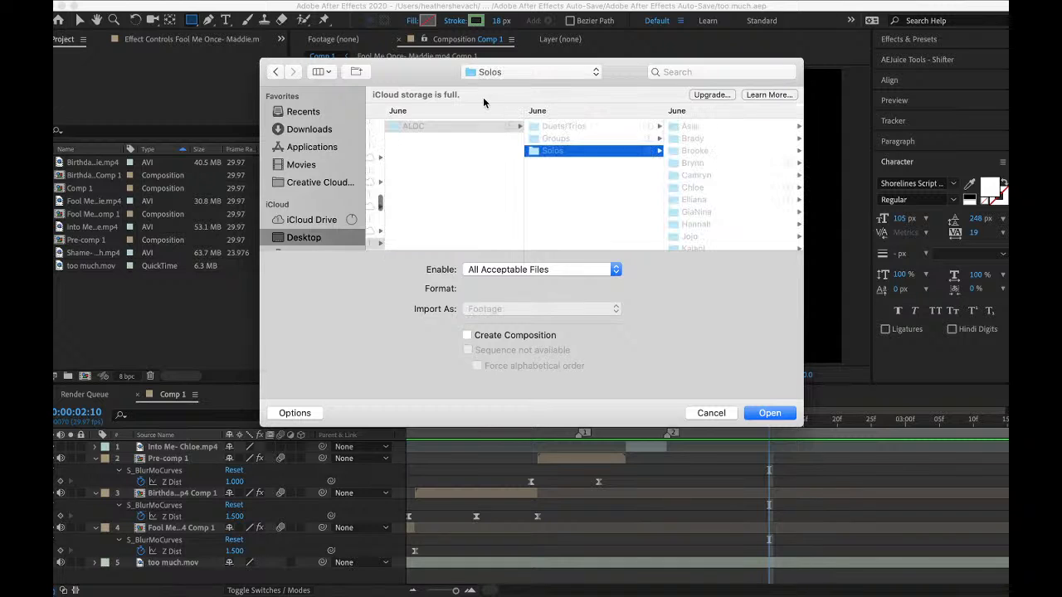
click(561, 138)
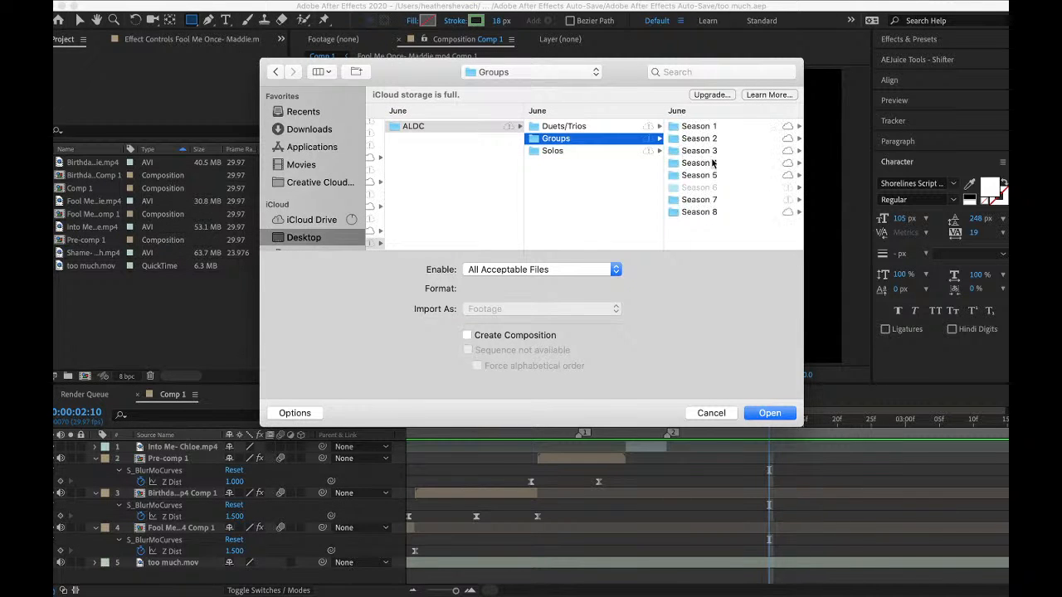
- Look through the Season 3, Season 2 and Season 4 group dance folders for a clip to import
click(703, 150)
scroll(715, 192, down, 3)
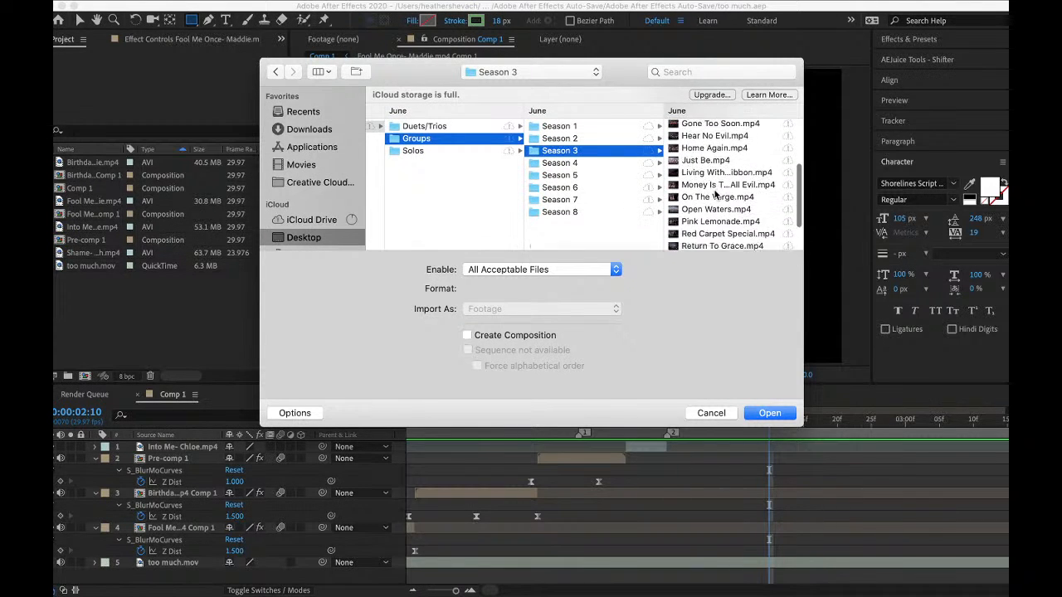
scroll(715, 193, down, 3)
scroll(672, 185, up, 3)
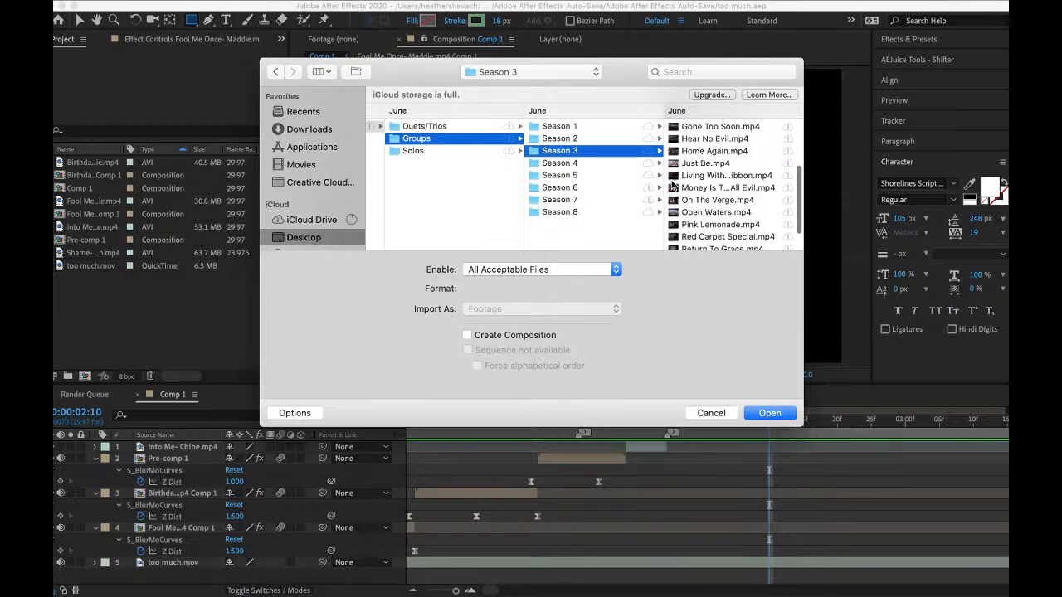
scroll(674, 185, down, 2)
click(571, 140)
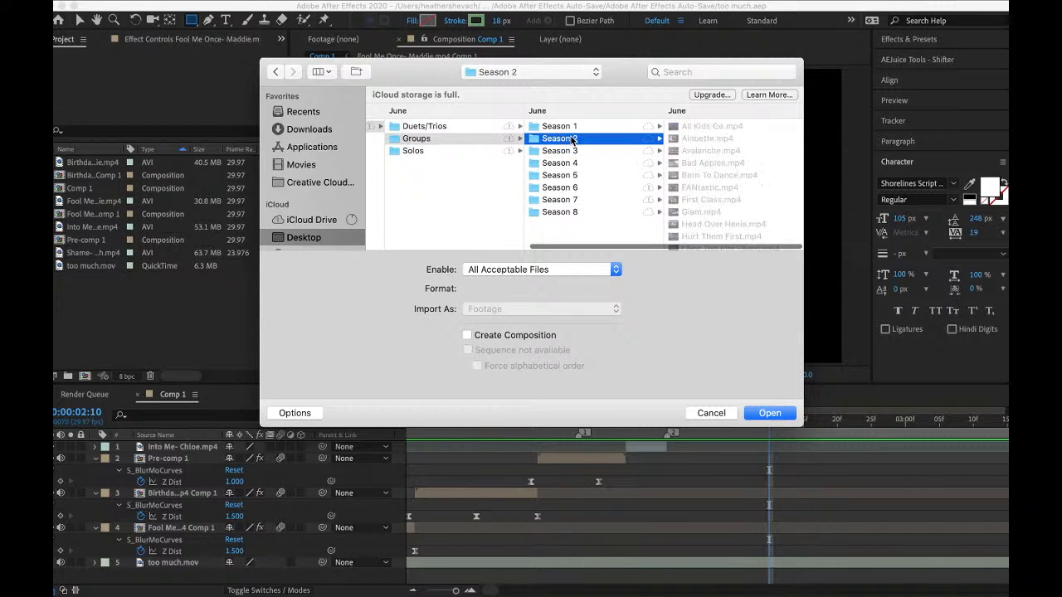
scroll(715, 184, down, 5)
scroll(716, 184, up, 5)
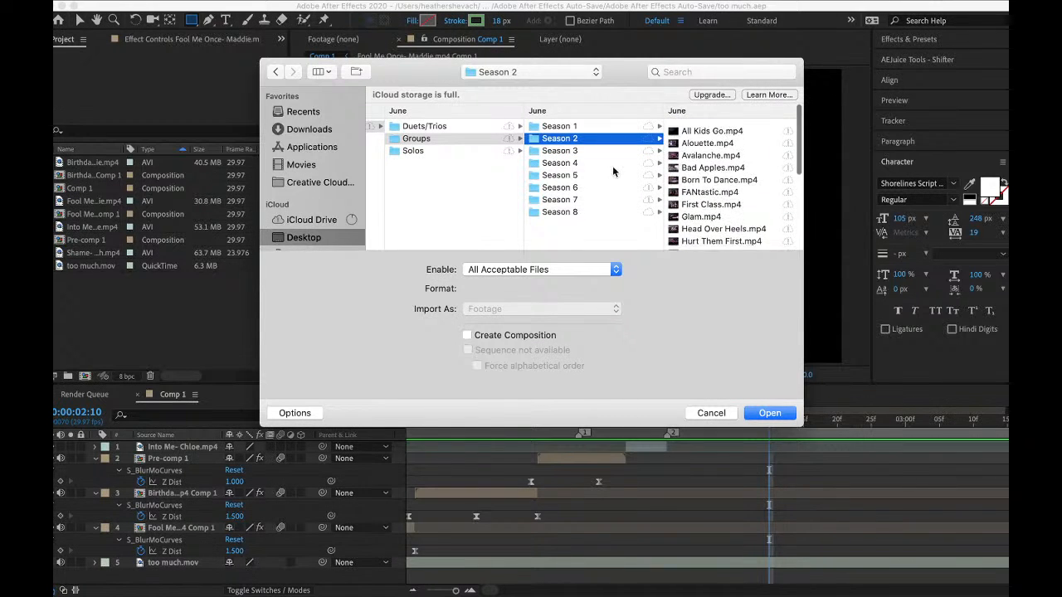
click(561, 163)
scroll(711, 172, down, 5)
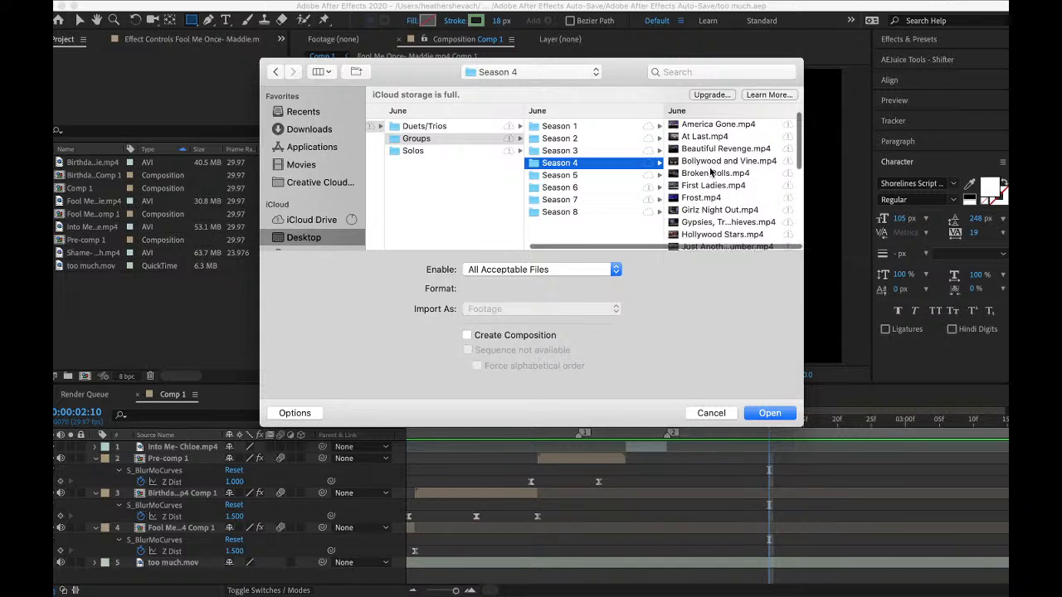
scroll(711, 172, down, 4)
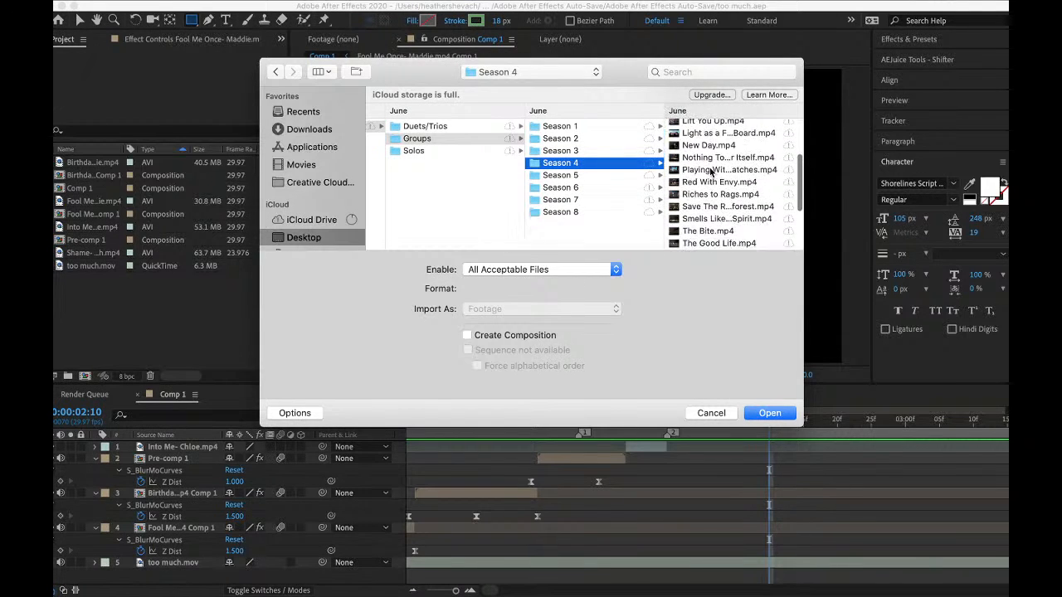
- Import Return To Grace.mp4 from the Season 3 folder and add it as the top layer of Comp 1
click(577, 150)
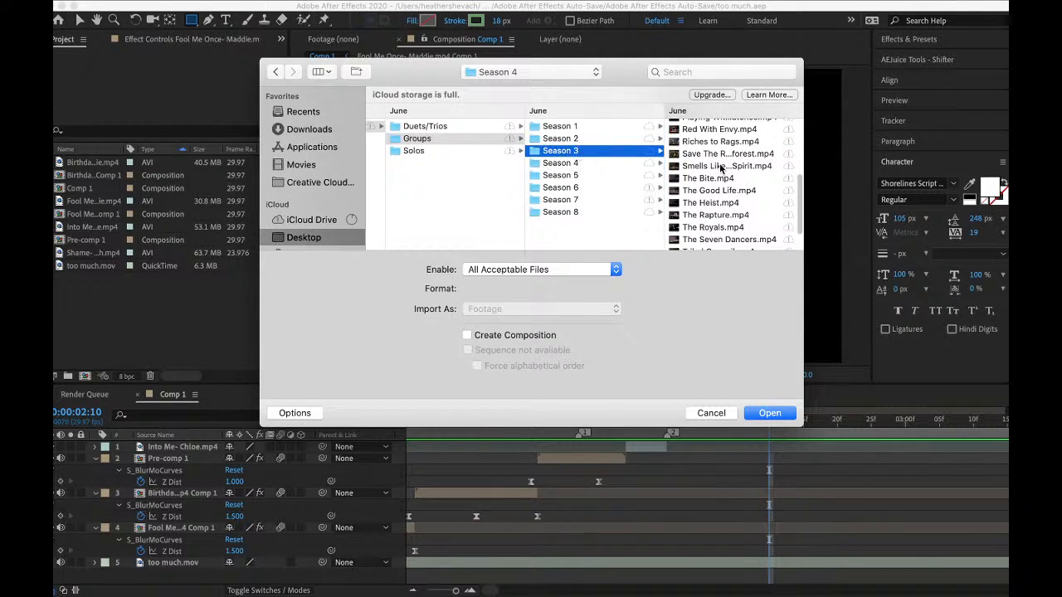
scroll(732, 171, down, 5)
scroll(732, 171, down, 2)
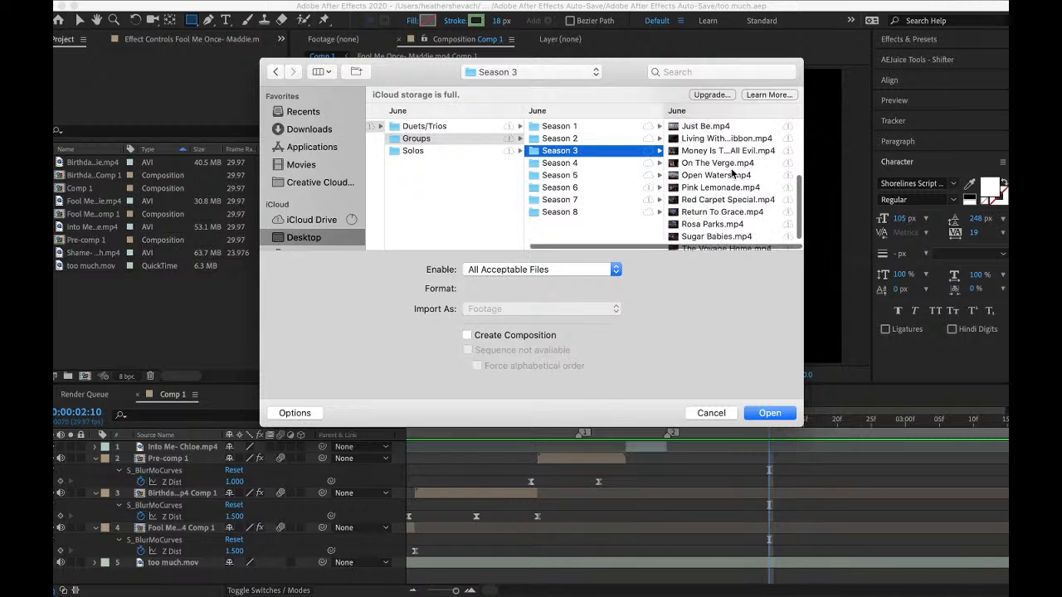
click(718, 208)
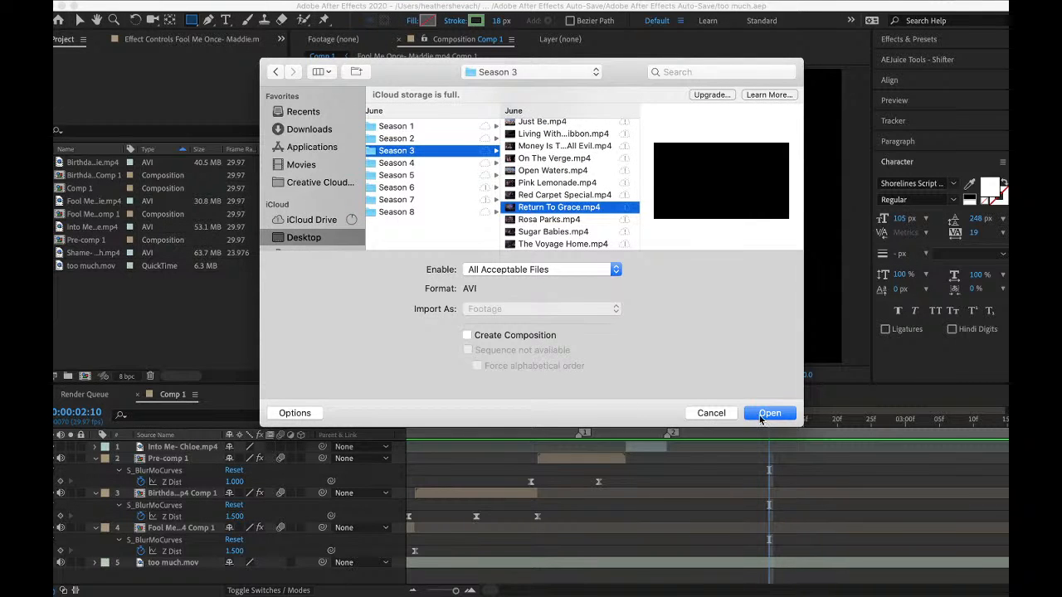
click(760, 419)
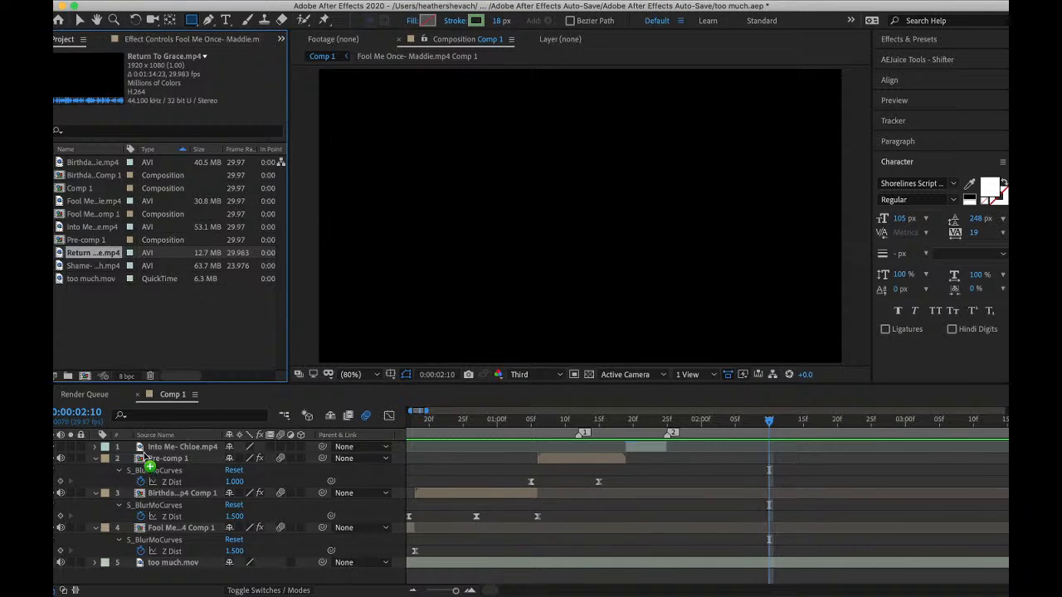
drag(150, 467, 103, 448)
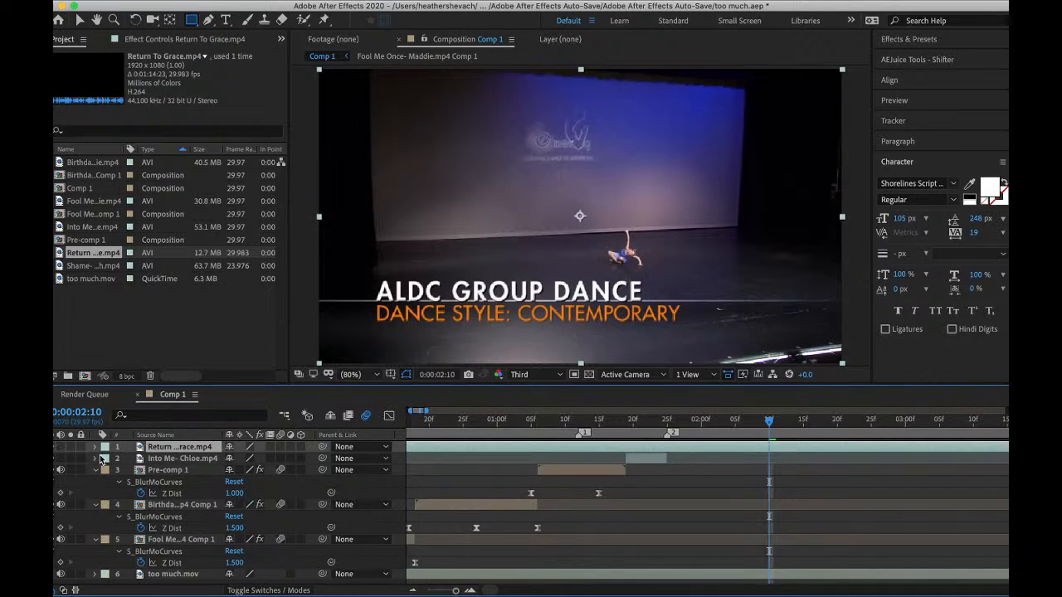
- Split the Return To Grace clip at 0:00:43:08, at the close-up floor shot, and delete the part before it
scroll(577, 461, right, 15)
drag(604, 423, 982, 447)
scroll(732, 448, right, 20)
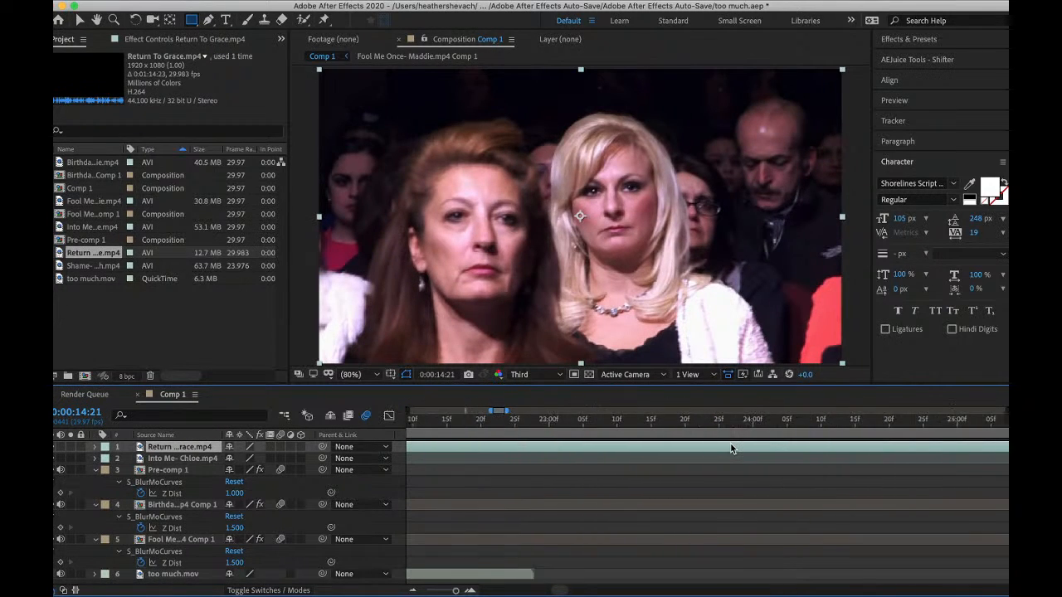
drag(731, 448, 817, 426)
drag(893, 438, 711, 429)
key(super+shift+d)
click(683, 457)
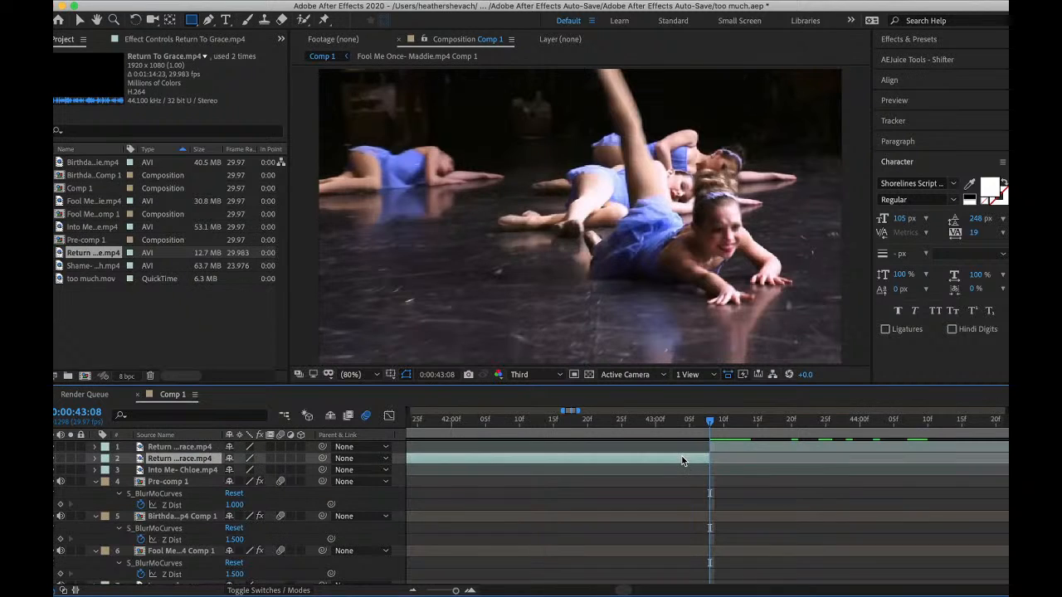
key(Delete)
- Move the trimmed Return To Grace clip to start at marker 2 (0:00:01:25) and preview the cut from the Into Me clip
mouse_move(730, 450)
mouse_down()
mouse_move(422, 461)
mouse_move(386, 488)
mouse_move(737, 448)
mouse_up()
key(space)
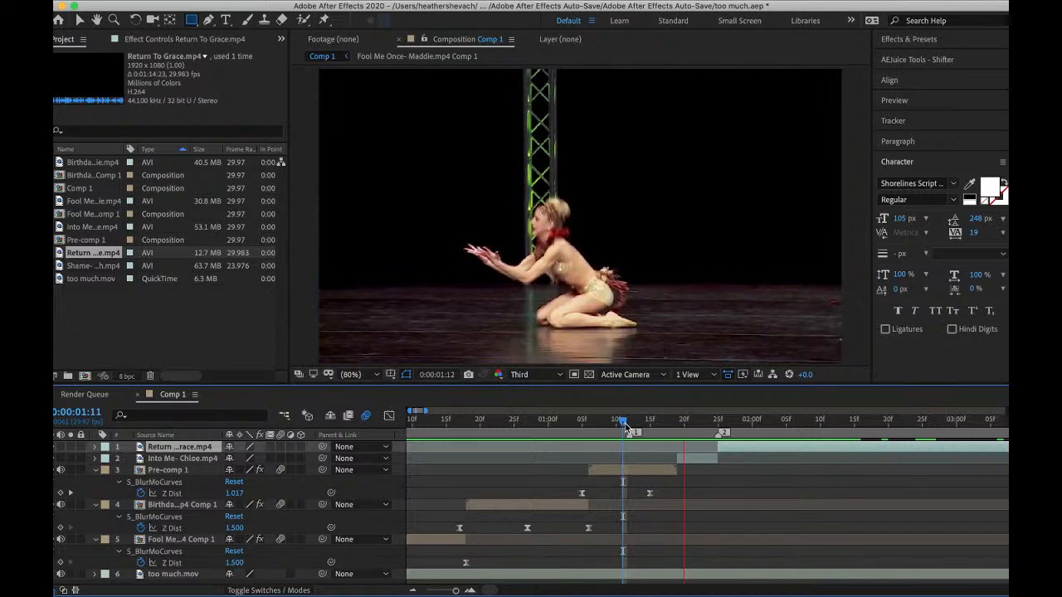
key(space)
key(space)
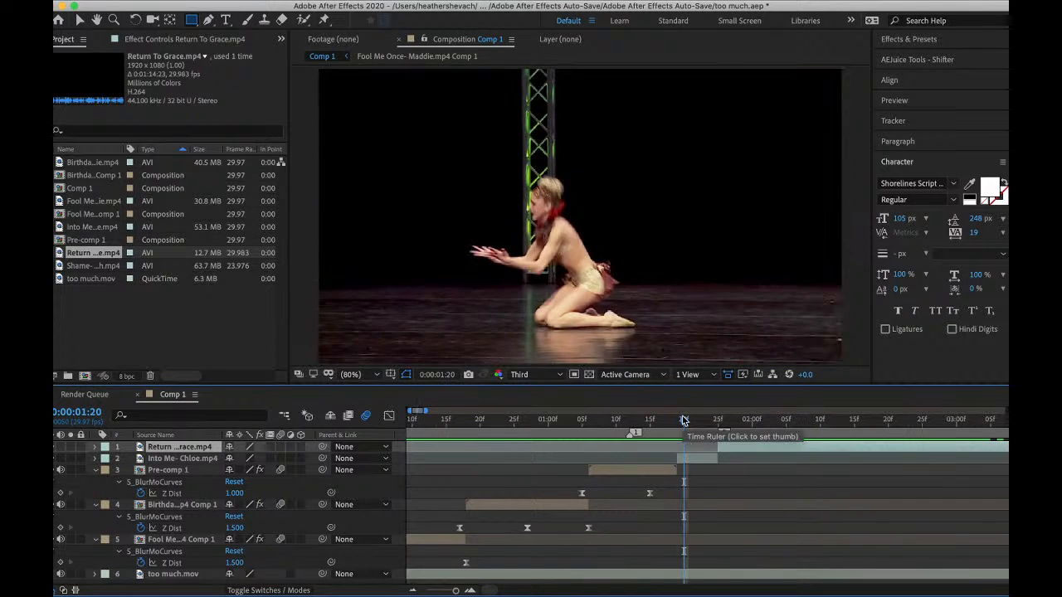
click(706, 422)
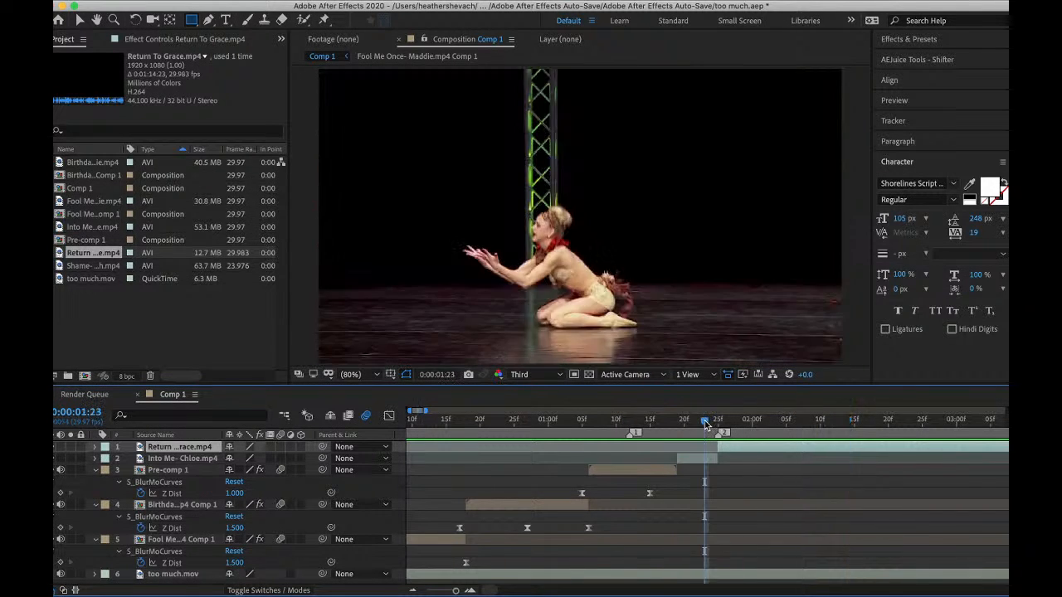
key(space)
key(space)
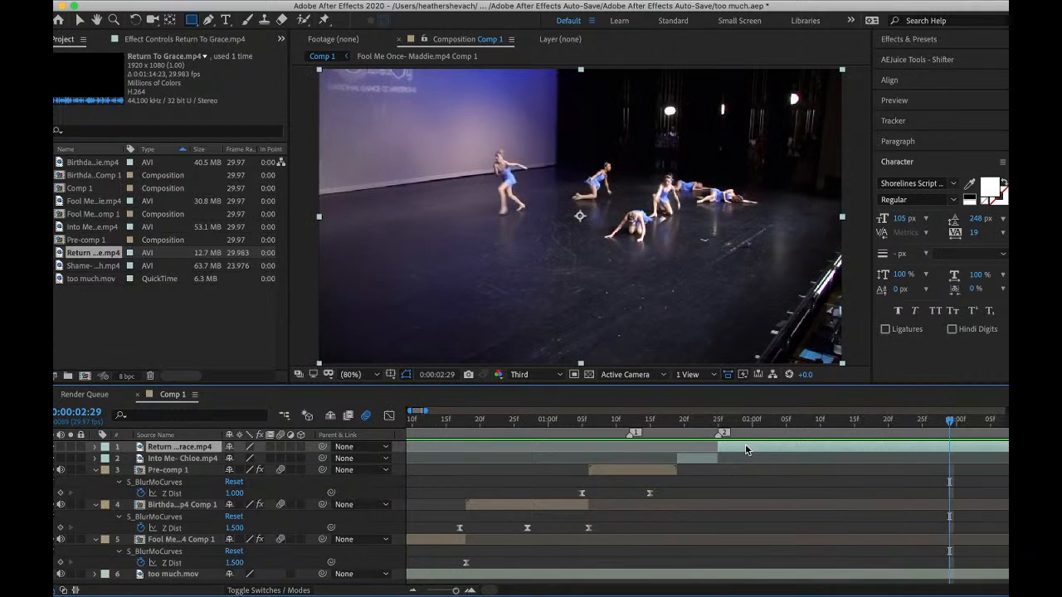
click(658, 423)
key(space)
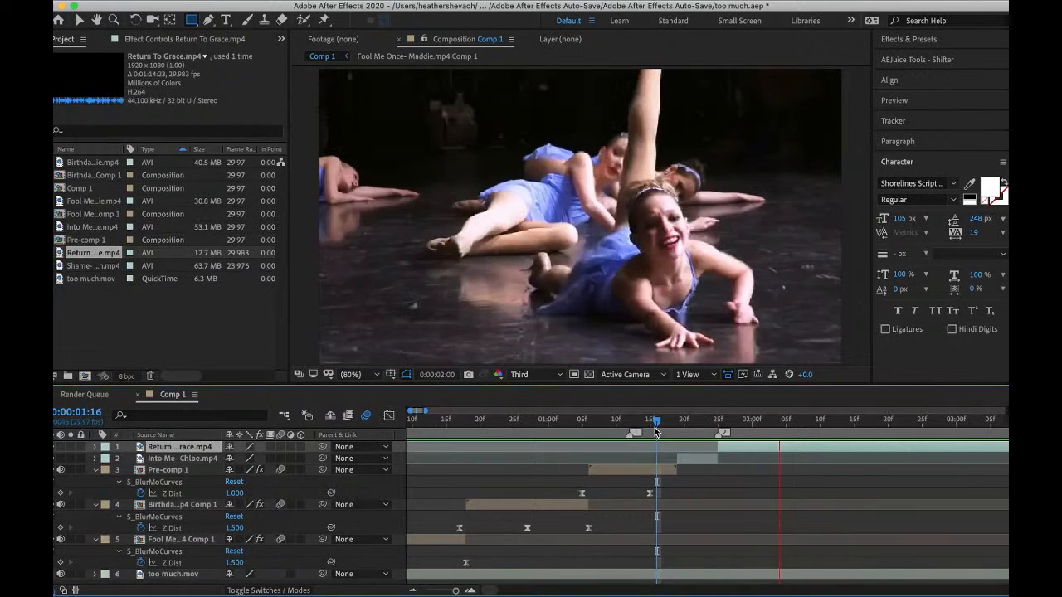
click(746, 423)
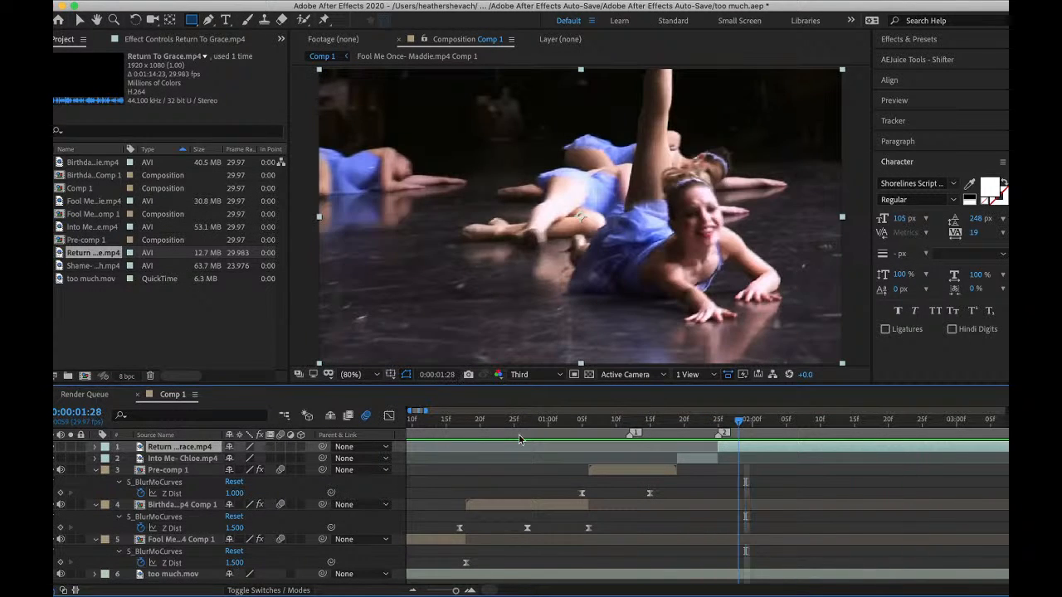
- Slow the Return To Grace clip to a 200% stretch and enable frame blending on it
click(74, 591)
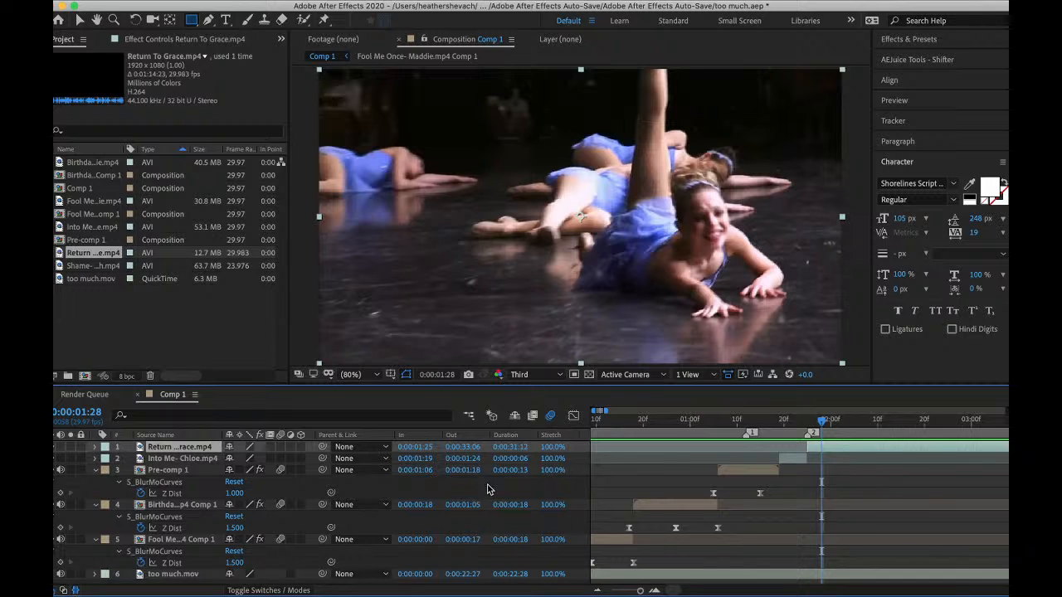
click(554, 447)
text(2000)
key(Return)
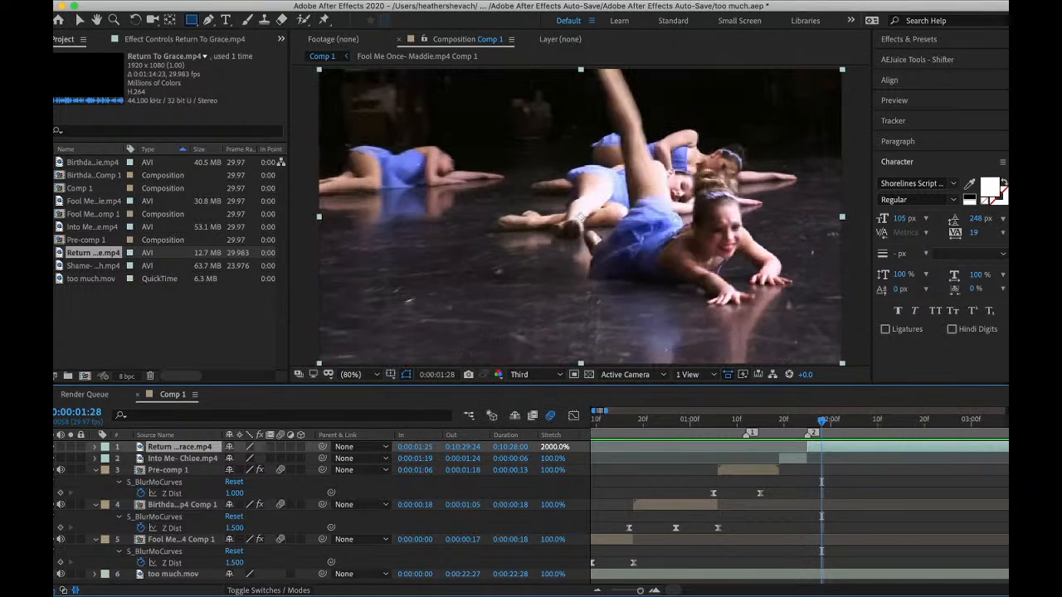
click(558, 446)
text(200)
key(Return)
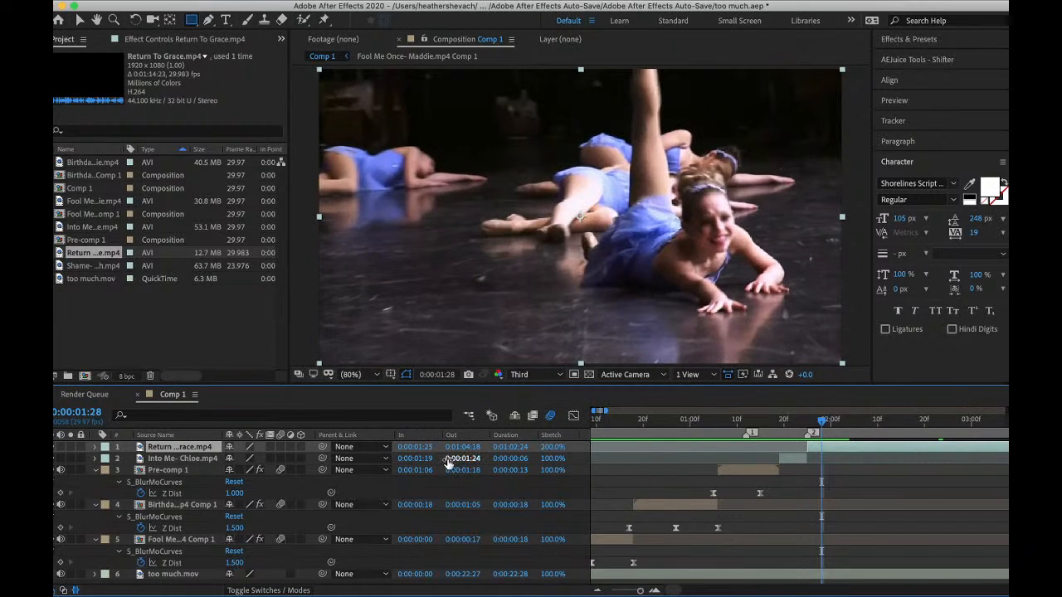
click(270, 448)
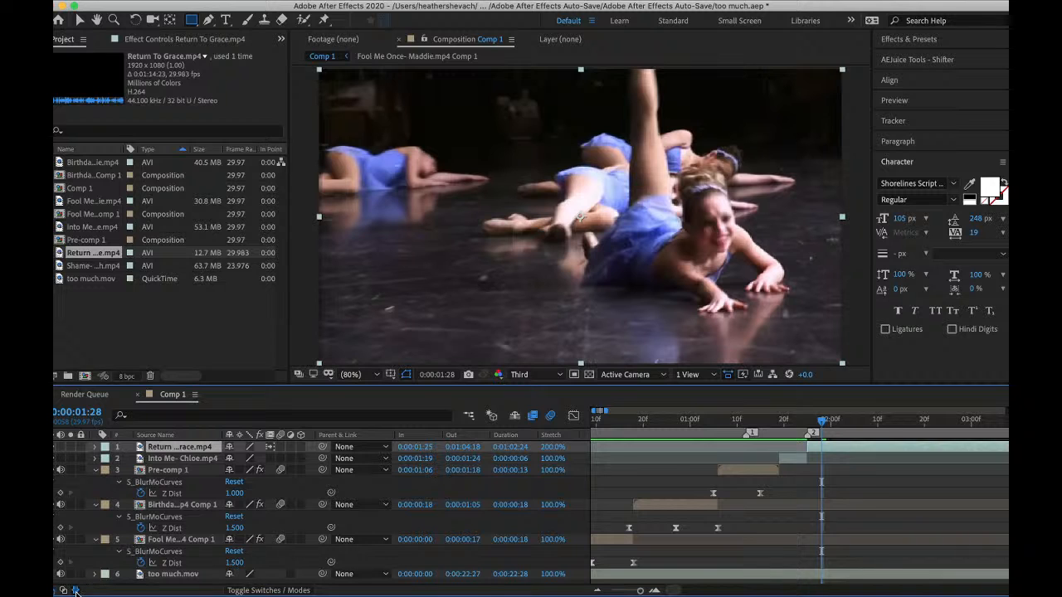
click(76, 590)
- Preview the slowed Return To Grace clip from 0:00:01:20 and cut off everything after 0:00:02:15
click(686, 420)
key(space)
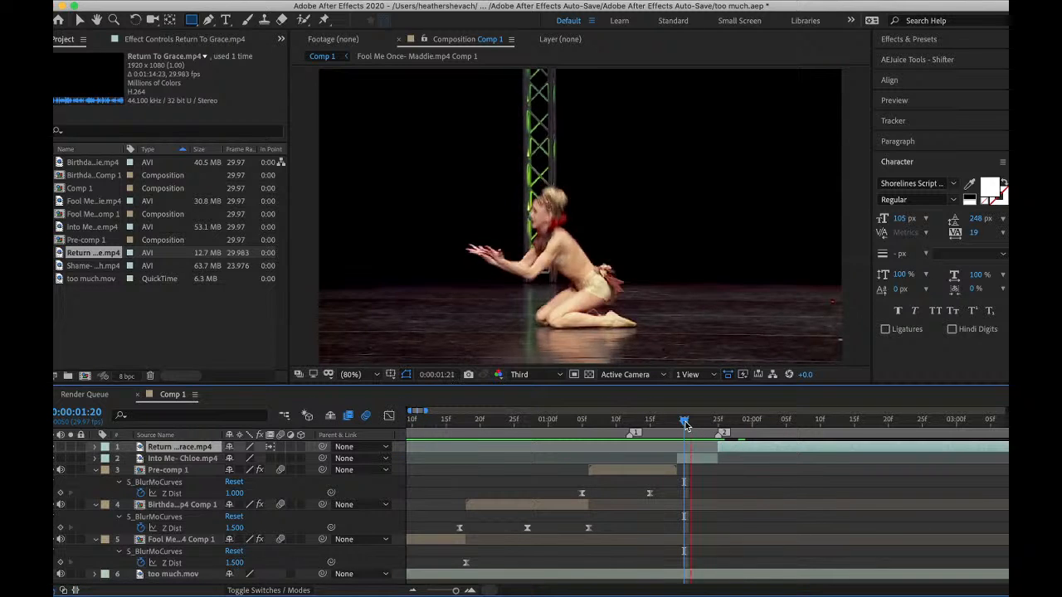
click(856, 424)
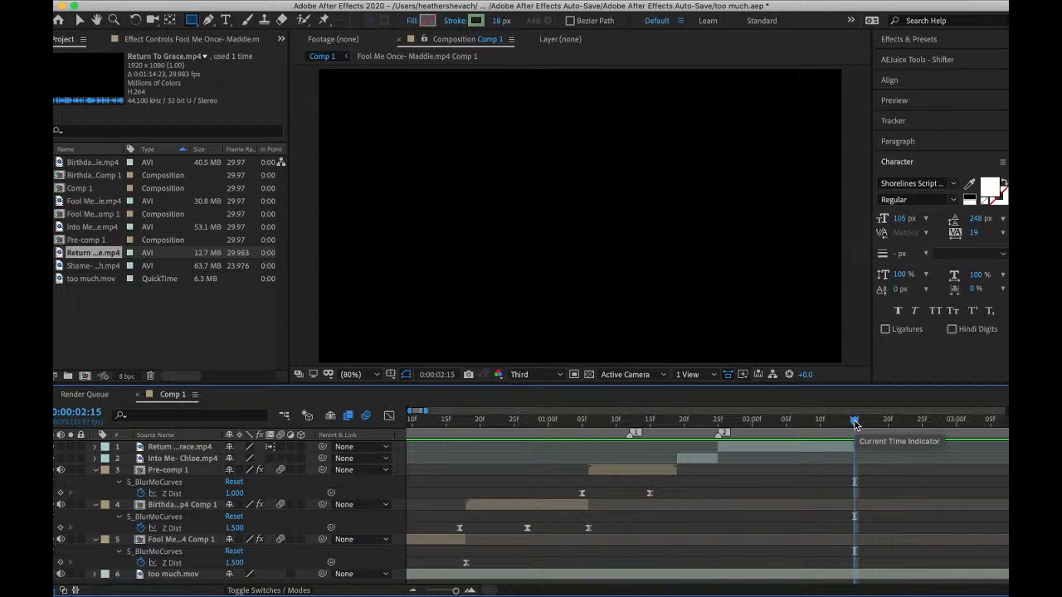
- Shorten the end of the Return To Grace clip to about 0:00:02:13 and preview the sequence
click(819, 428)
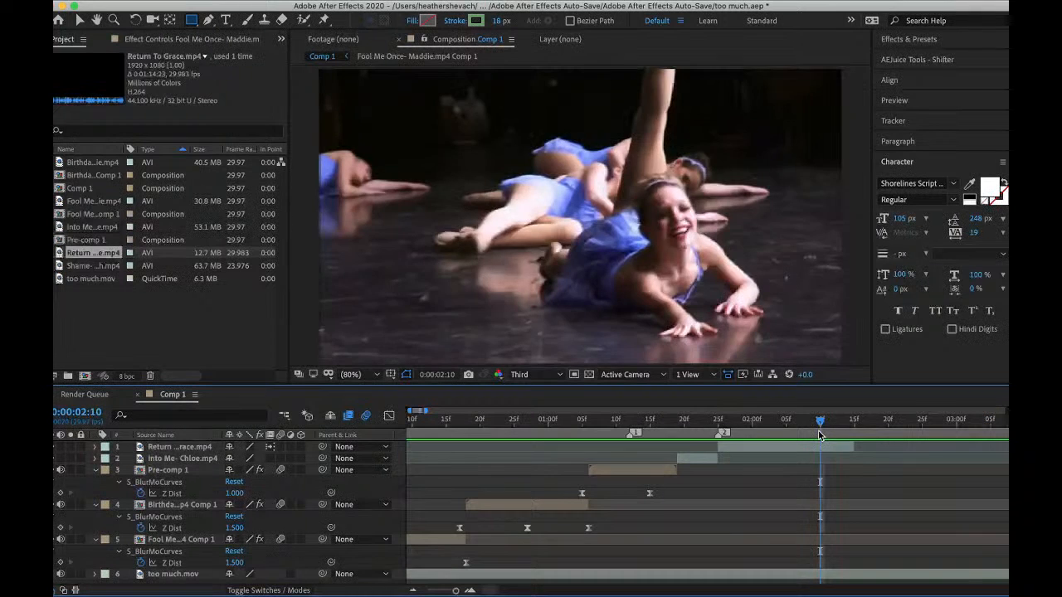
key(space)
key(space)
click(829, 427)
click(848, 448)
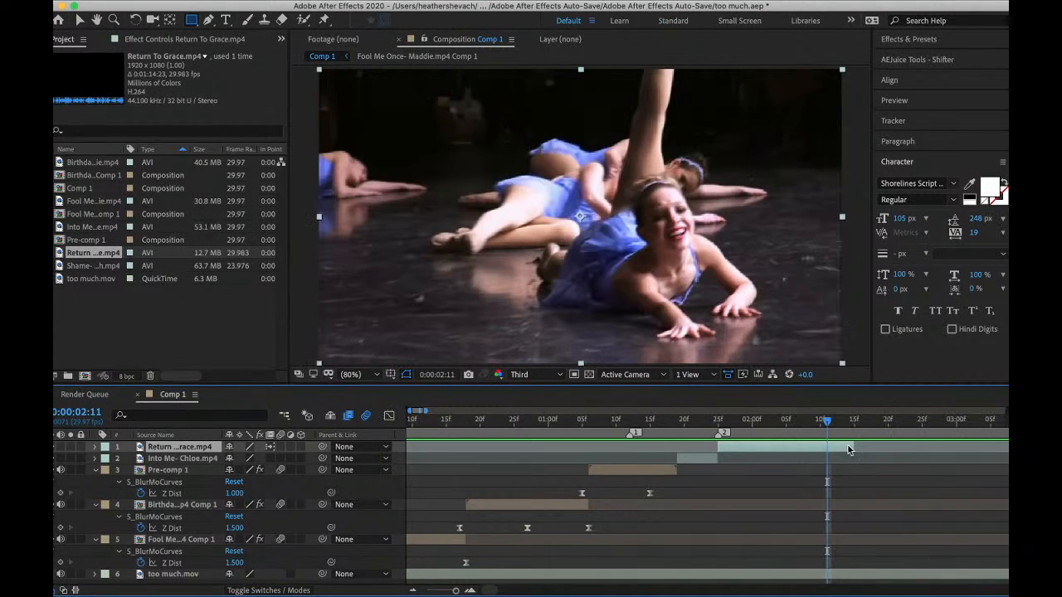
key(space)
key(space)
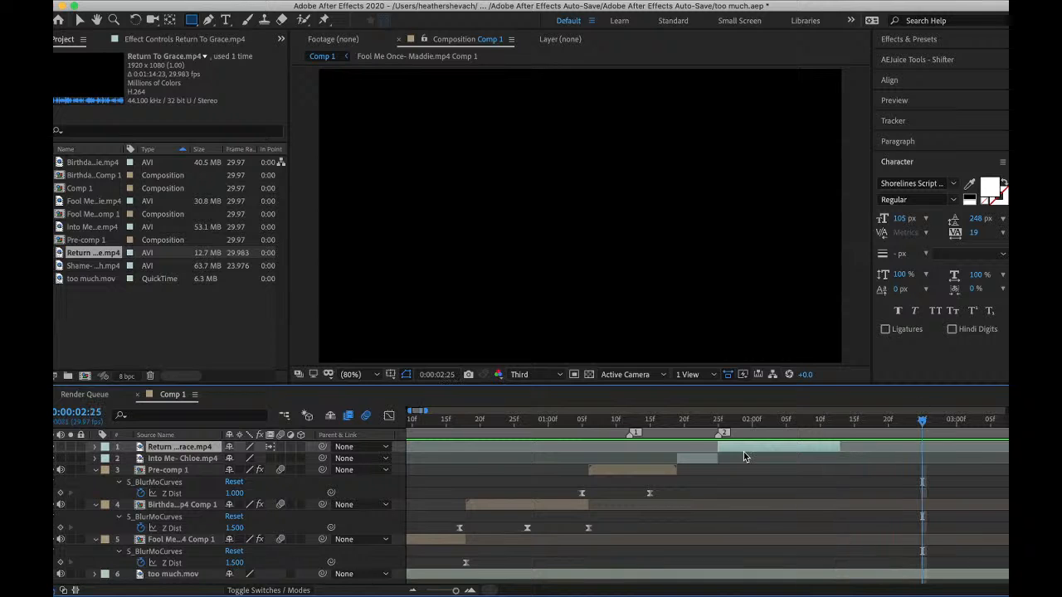
click(686, 422)
key(space)
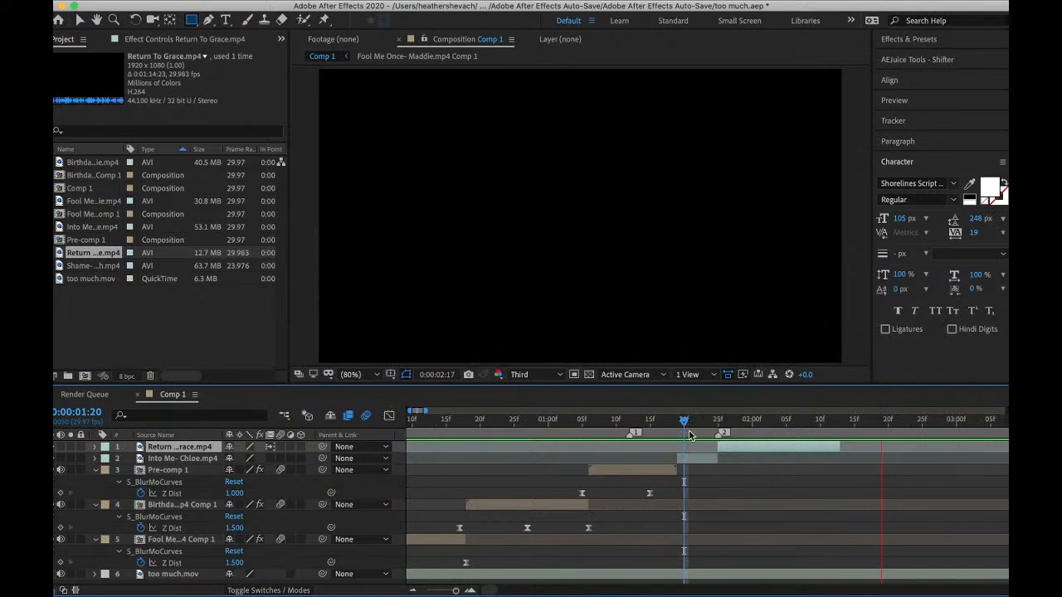
click(548, 424)
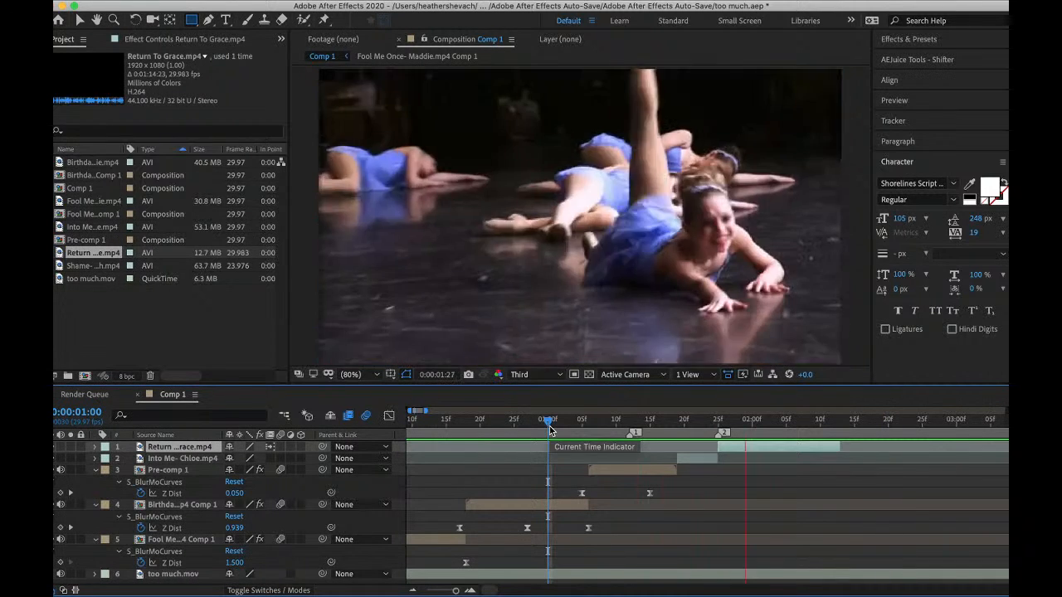
- Check the stream's live chat in YouTube Studio and return to After Effects
key(ctrl+Right)
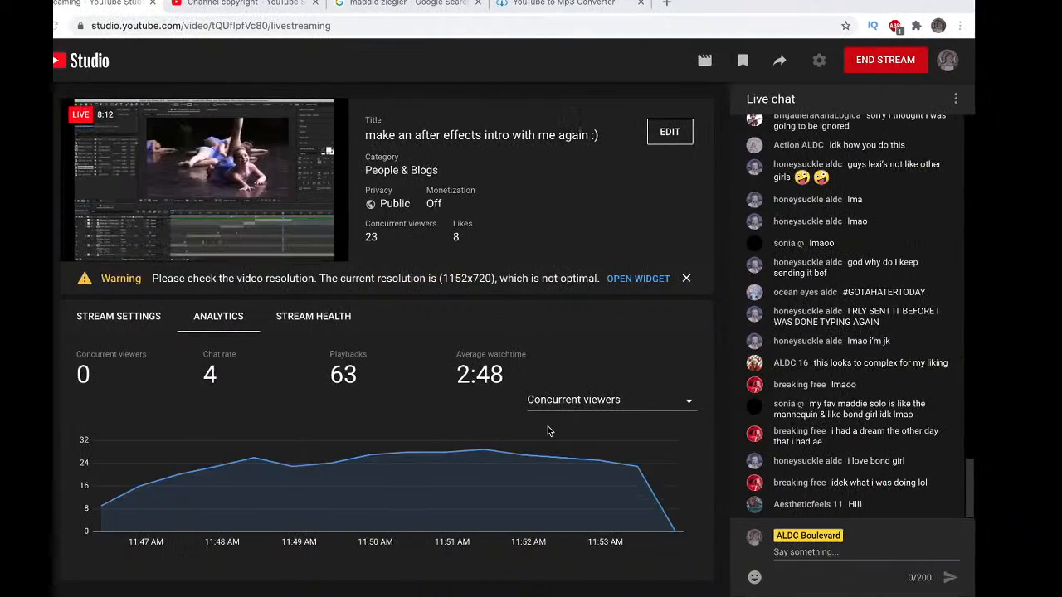
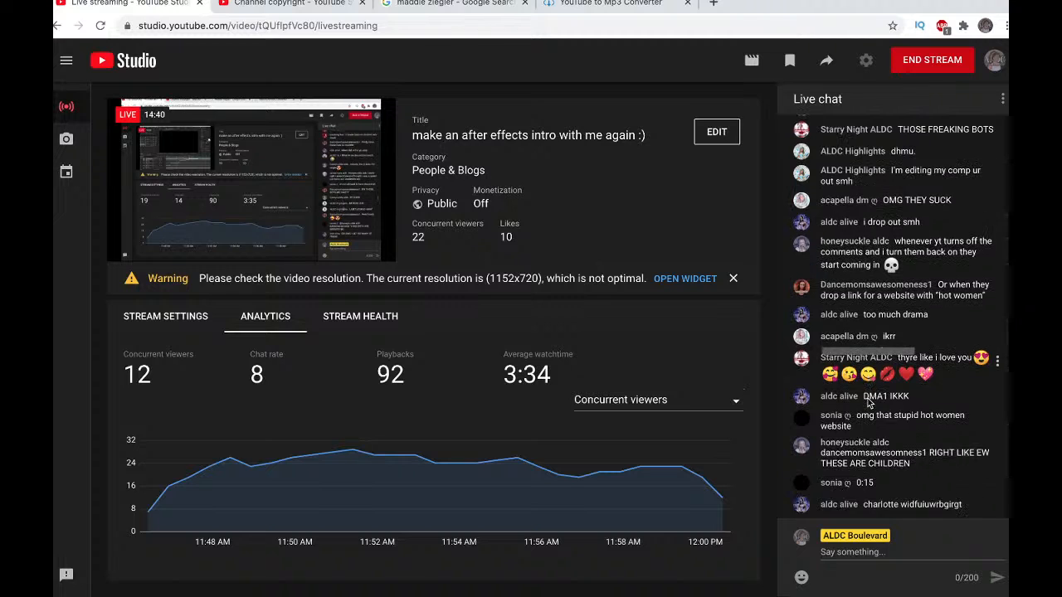
key(ctrl+Left)
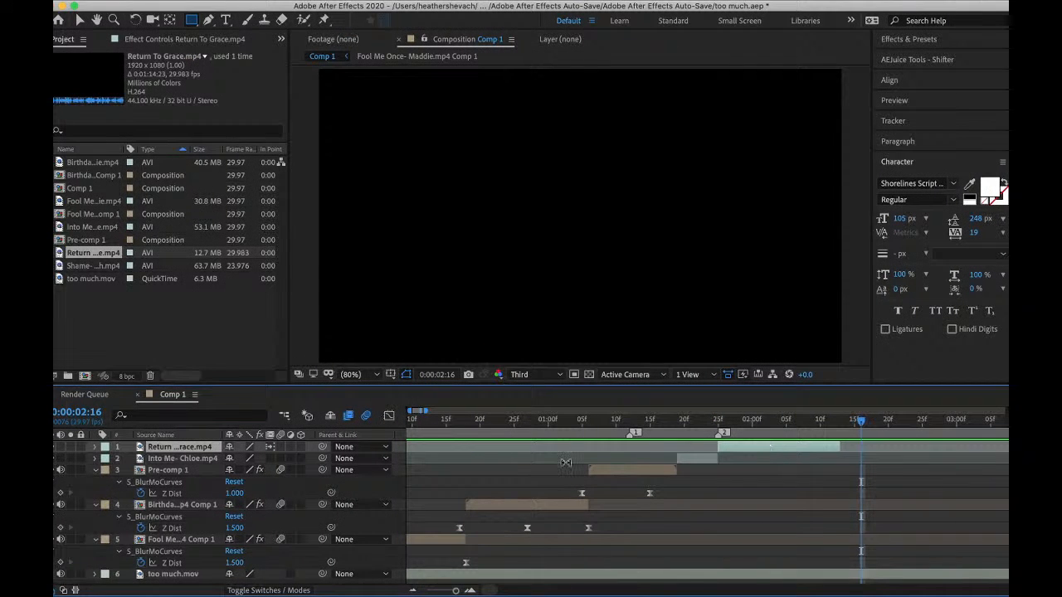
- Preview the whole sequence from 0:00:00:00 and save the project
scroll(565, 462, left, 3)
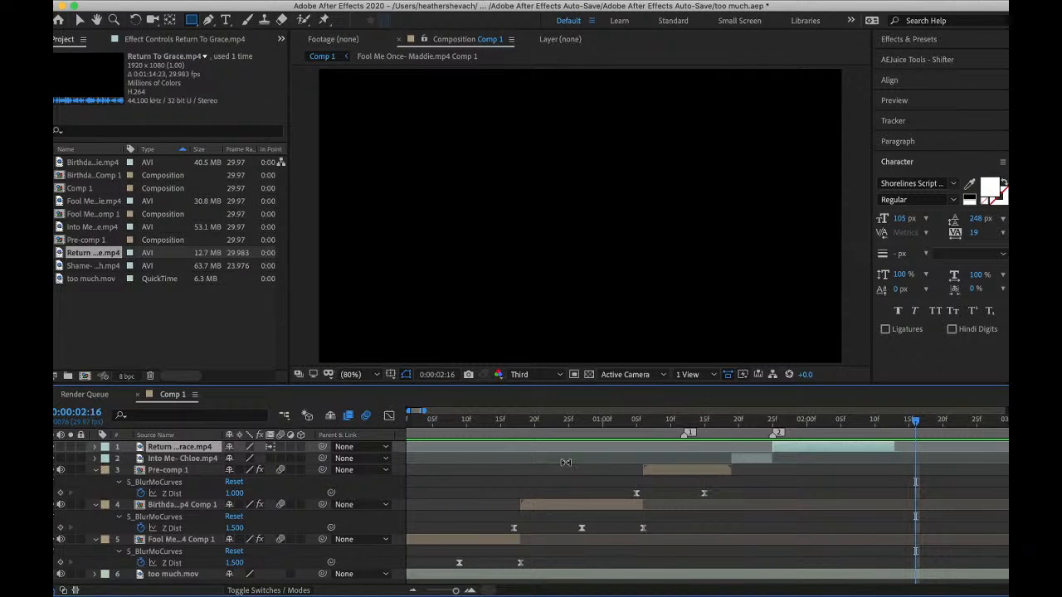
scroll(565, 463, left, 1)
drag(418, 423, 294, 431)
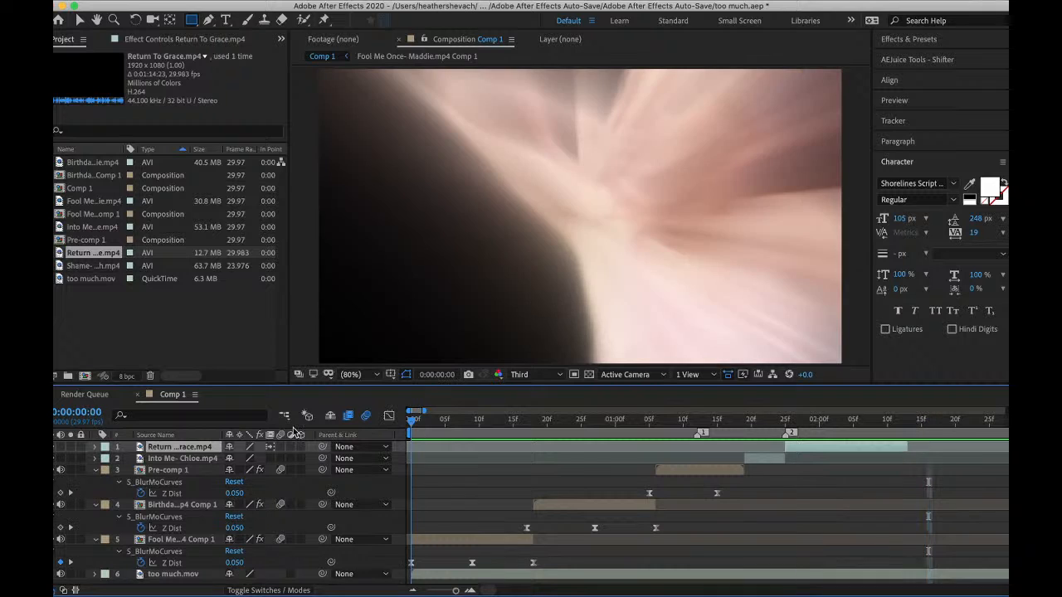
key(space)
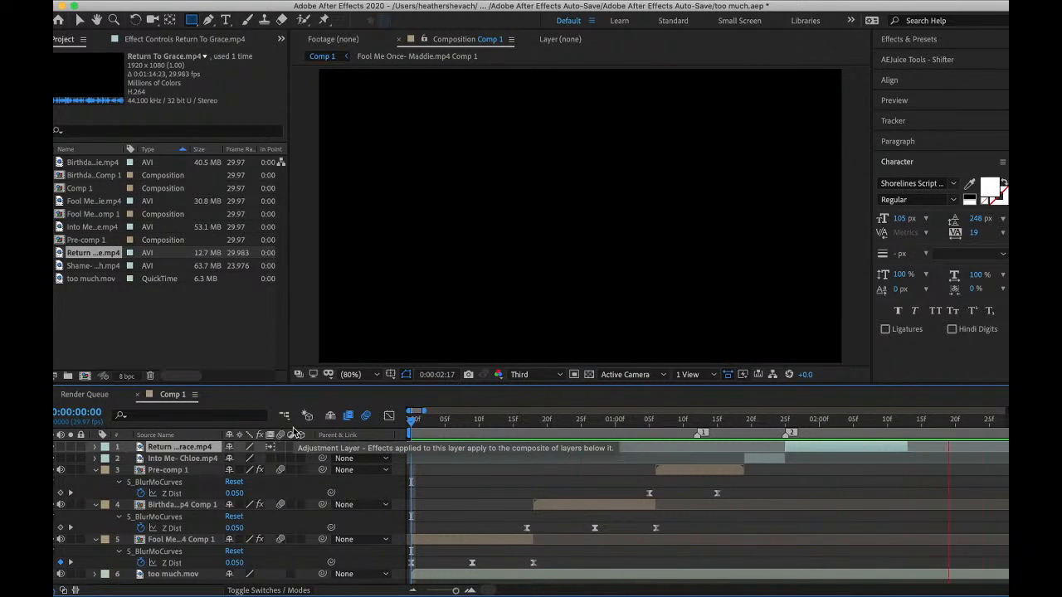
key(space)
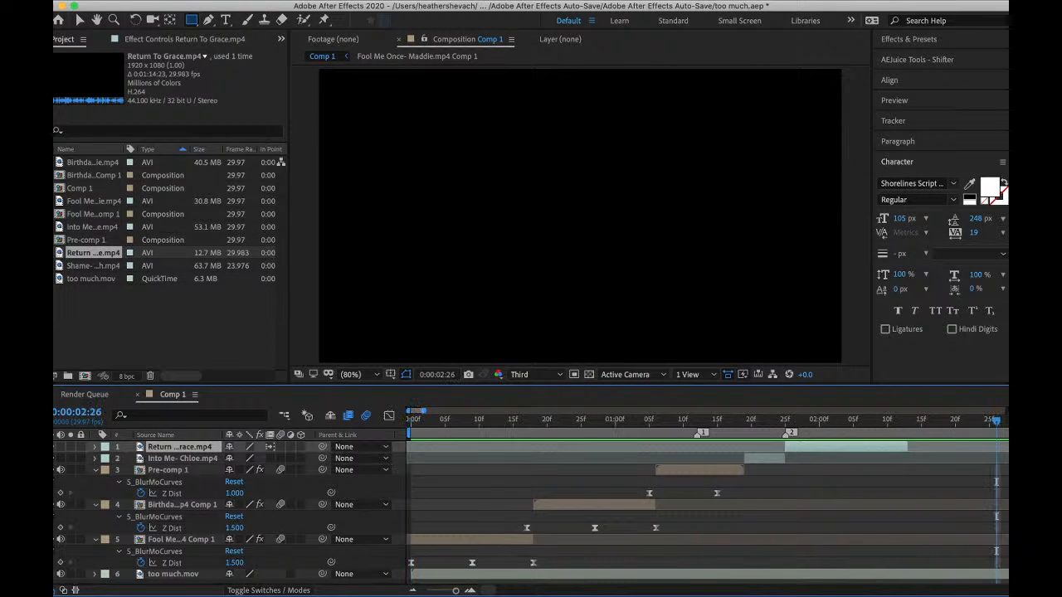
click(158, 1)
click(164, 109)
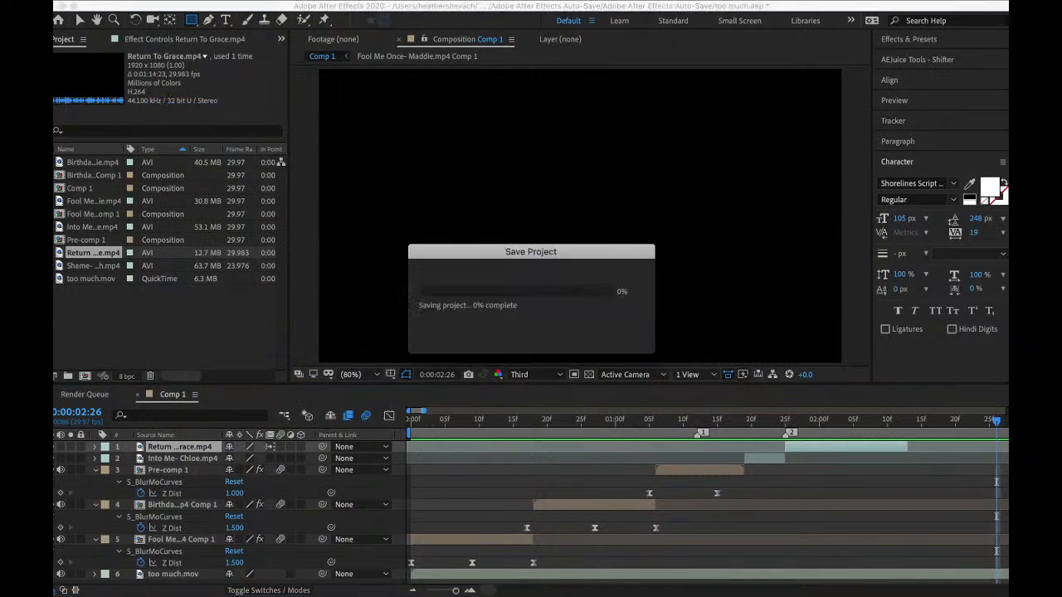
- Import Is There Still Hope.mp4 from the Groups Season 7 folder and add it as the top layer of Comp 1
click(158, 1)
mouse_move(277, 169)
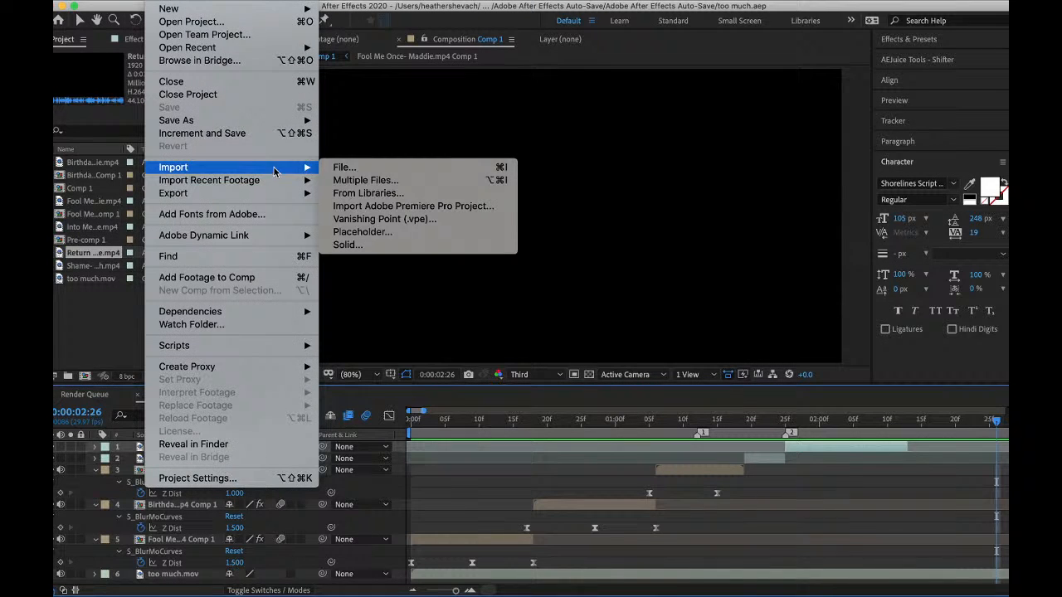
click(371, 171)
scroll(467, 207, down, 10)
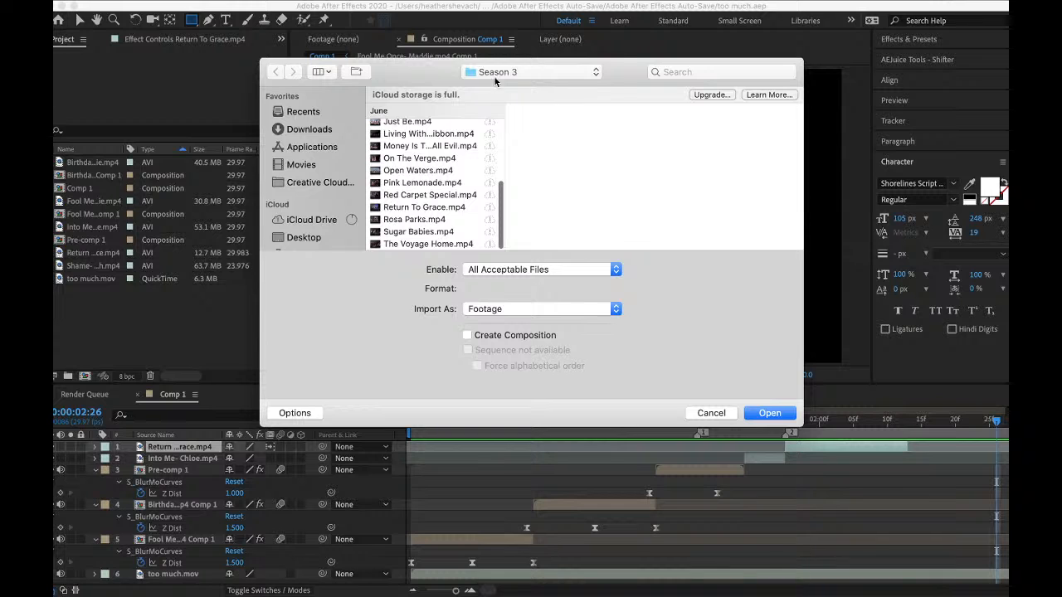
click(495, 73)
click(498, 84)
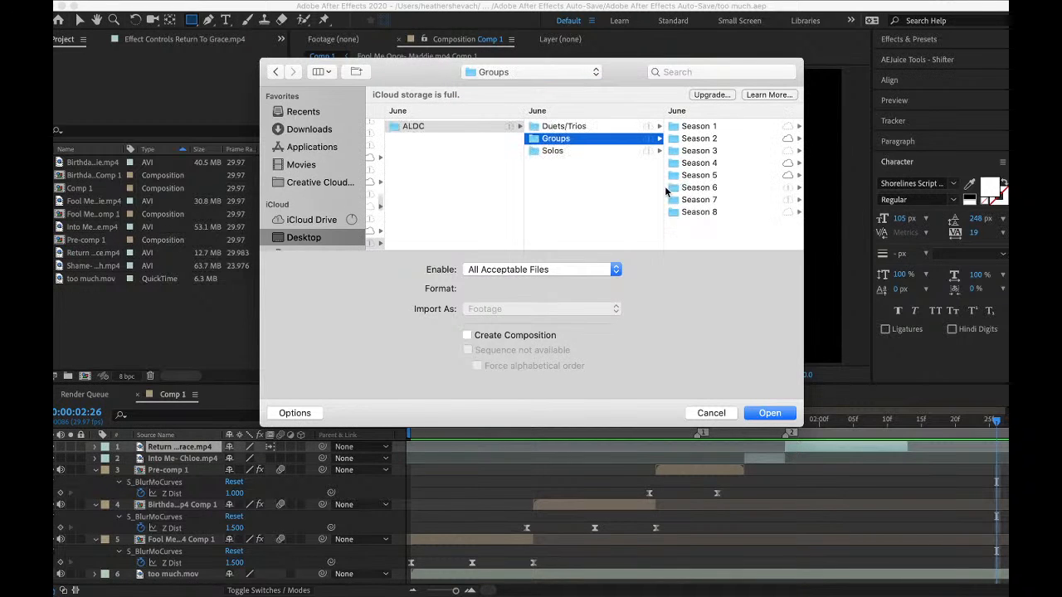
click(713, 177)
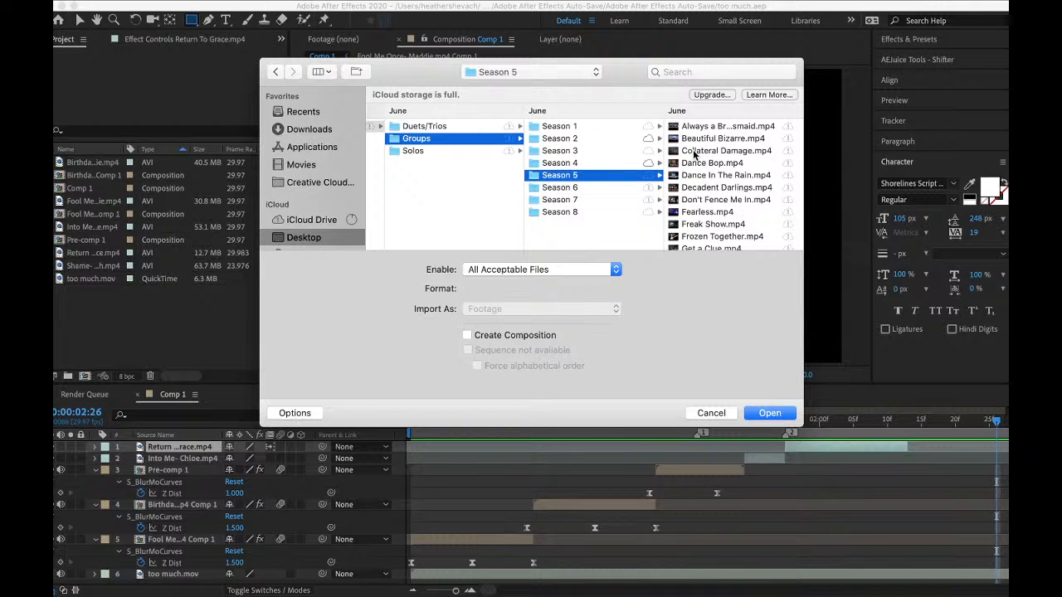
click(584, 199)
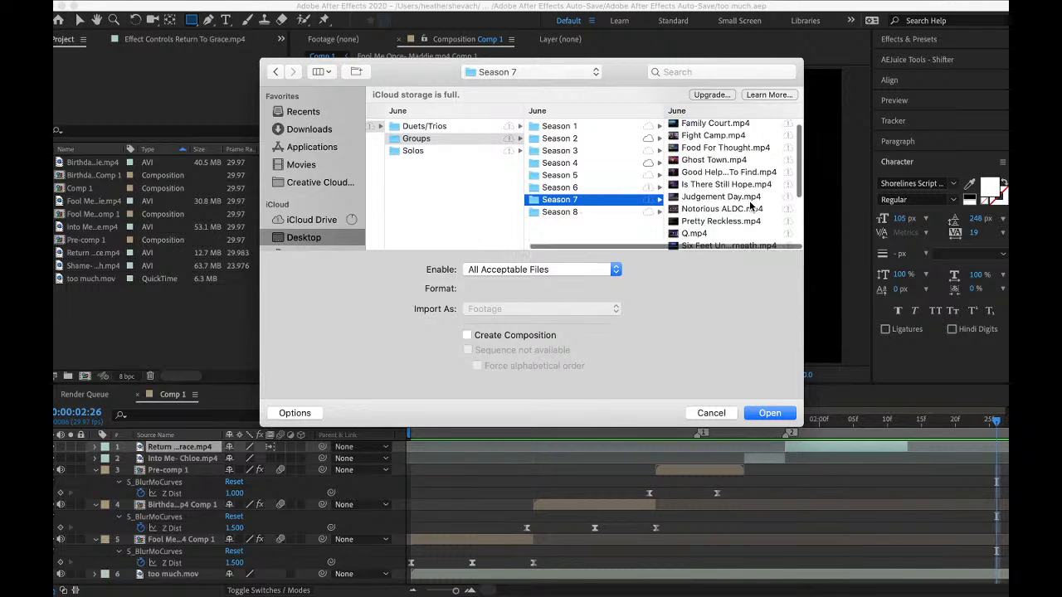
scroll(750, 206, down, 5)
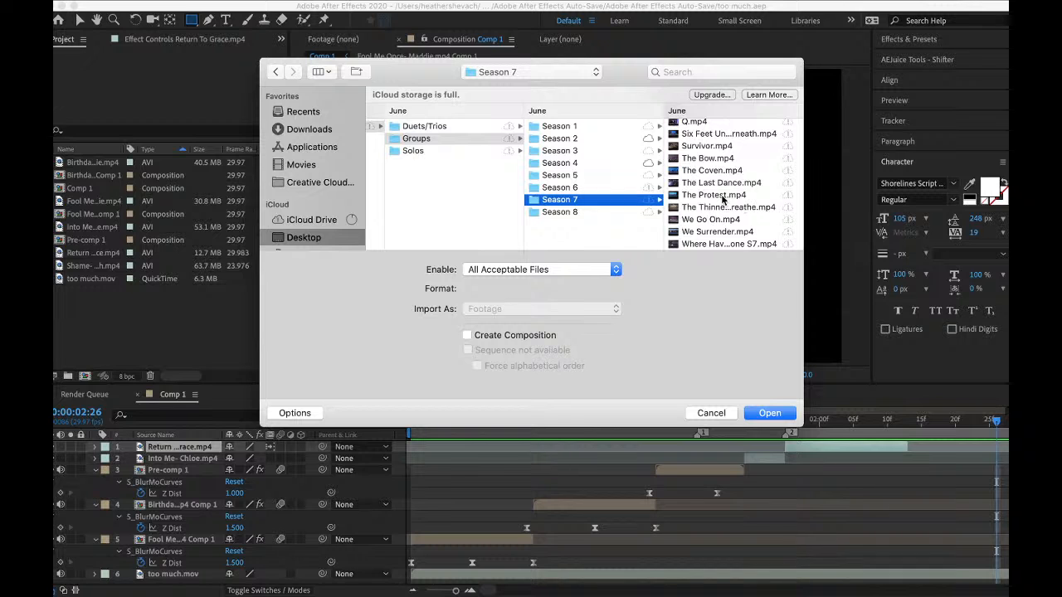
scroll(723, 199, up, 6)
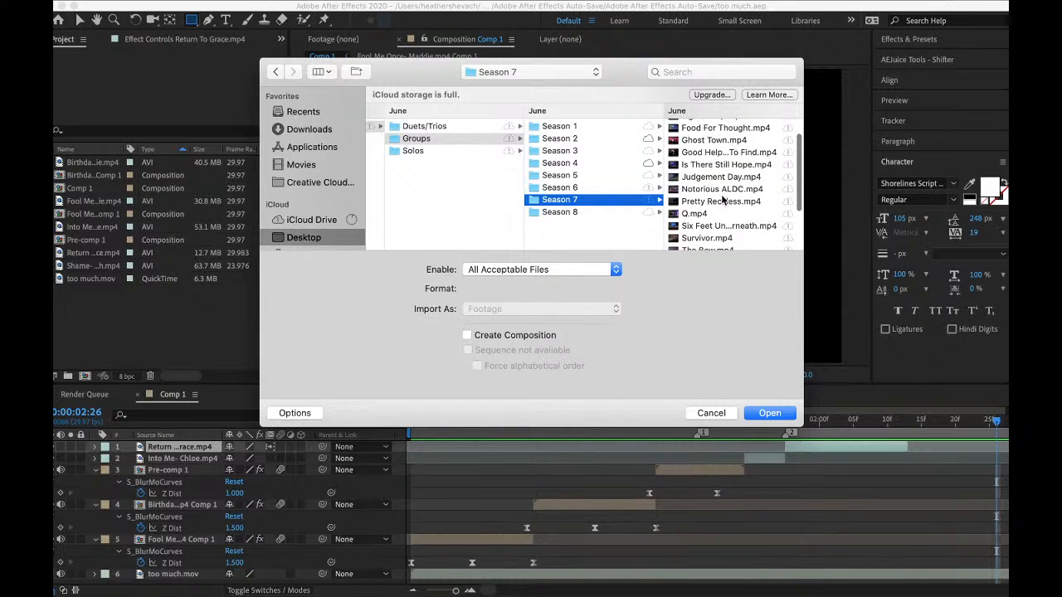
click(707, 164)
click(747, 412)
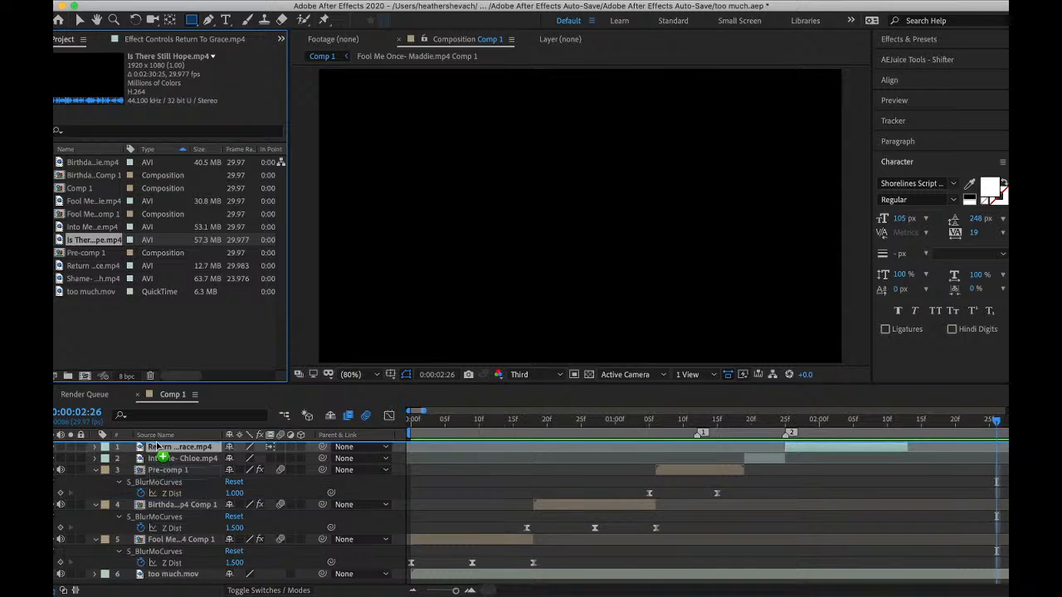
drag(158, 449, 156, 448)
- Scrub through the Is There Still Hope clip up to about 0:01:18 looking for a suitable dance move
scroll(762, 473, right, 10)
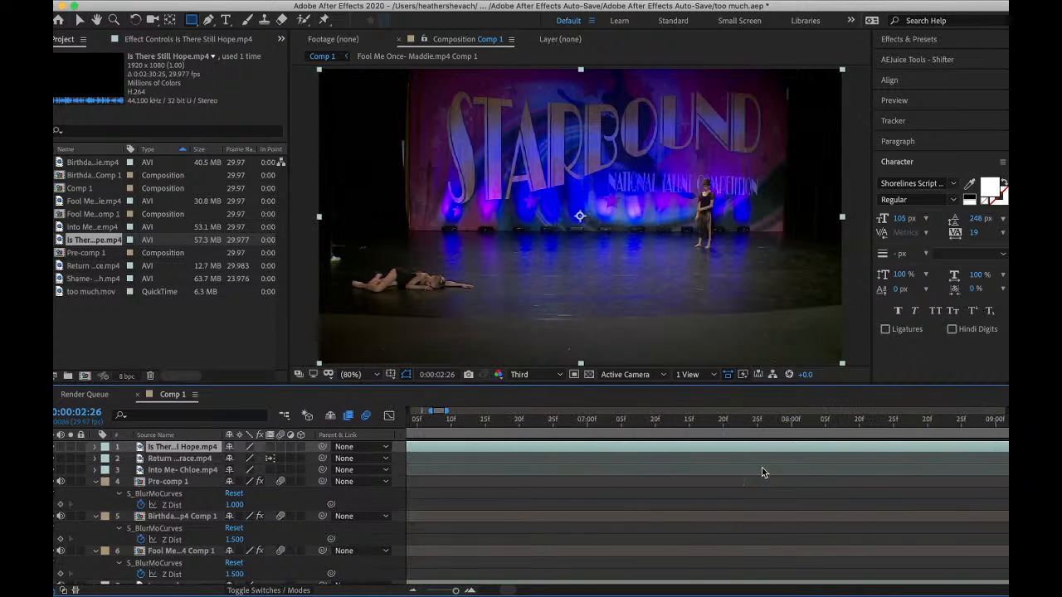
drag(718, 425, 949, 449)
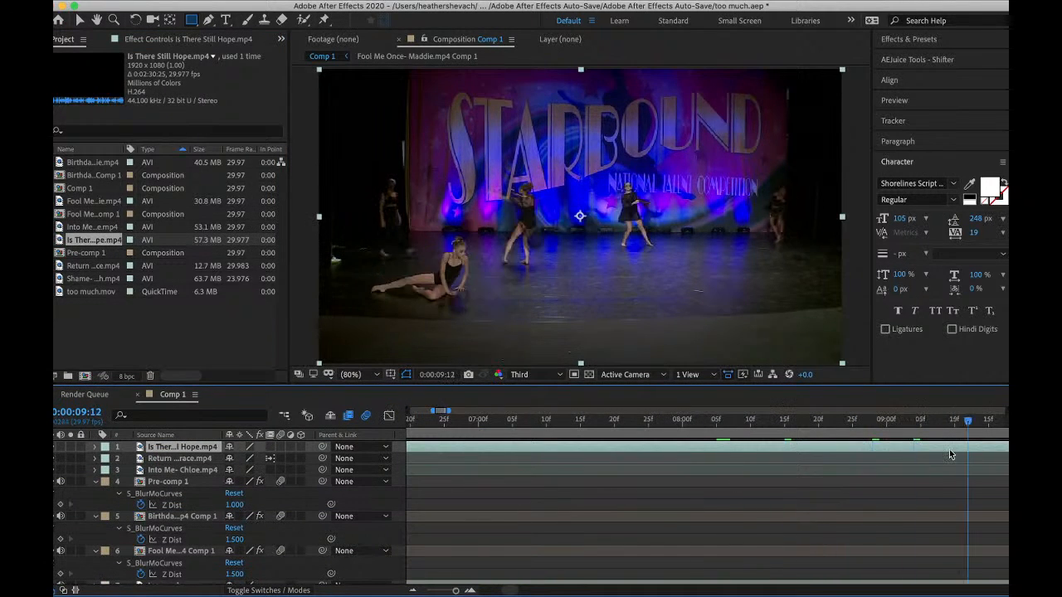
scroll(950, 449, right, 15)
scroll(949, 449, right, 10)
drag(775, 424, 927, 437)
scroll(927, 437, right, 10)
scroll(892, 437, right, 20)
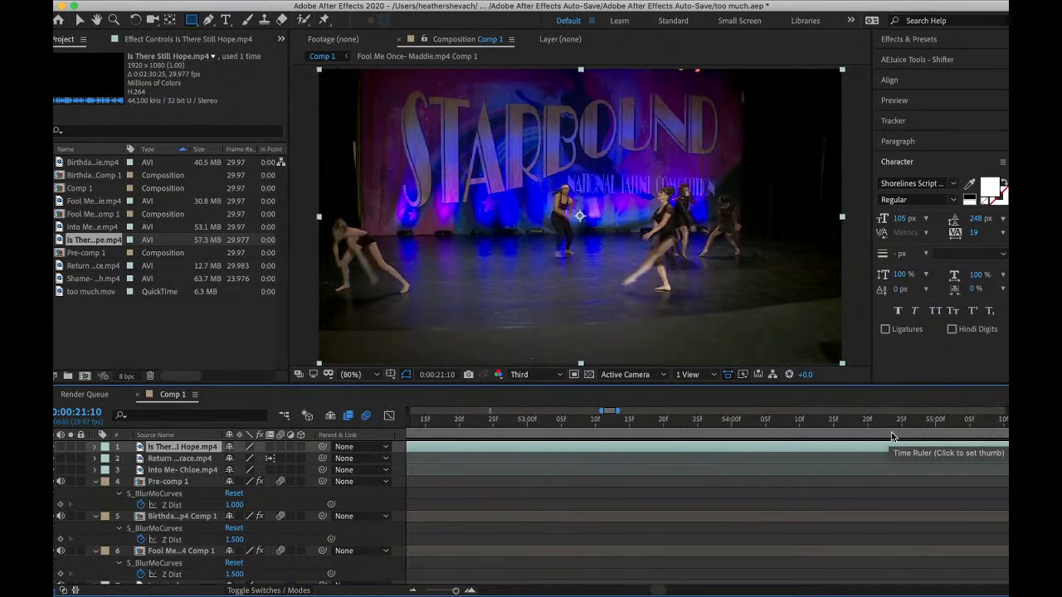
click(851, 424)
key(minus)
scroll(851, 425, right, 10)
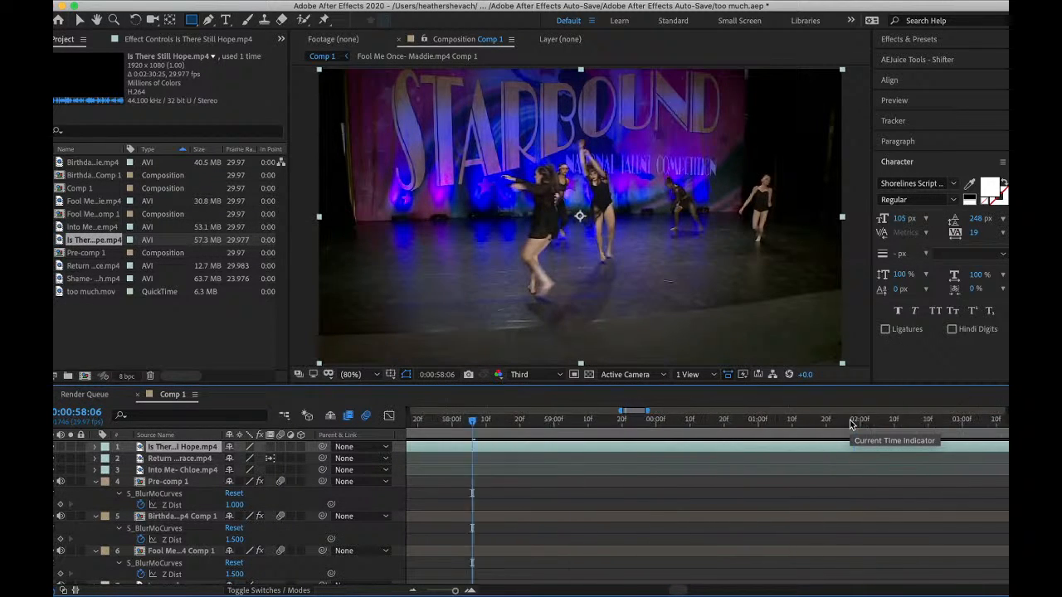
click(850, 425)
scroll(800, 451, right, 10)
scroll(799, 448, right, 10)
drag(773, 424, 954, 432)
scroll(954, 433, right, 2)
scroll(954, 432, right, 10)
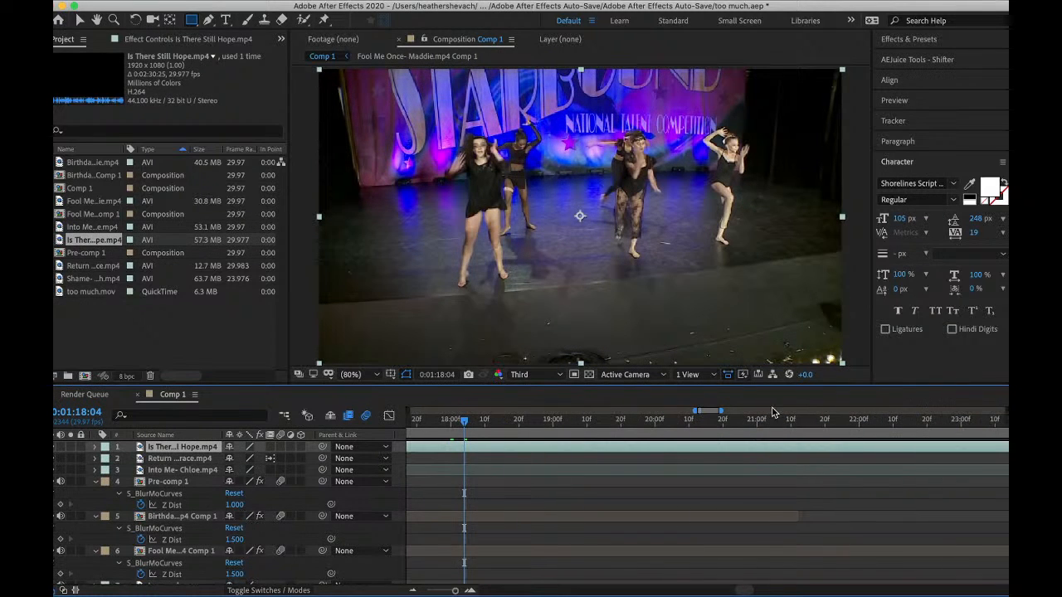
- Search the Is There Still Hope clip between about 0:01:18 and 0:02:01 for a close-up dance move
click(776, 423)
scroll(775, 426, right, 6)
scroll(775, 427, right, 10)
click(775, 426)
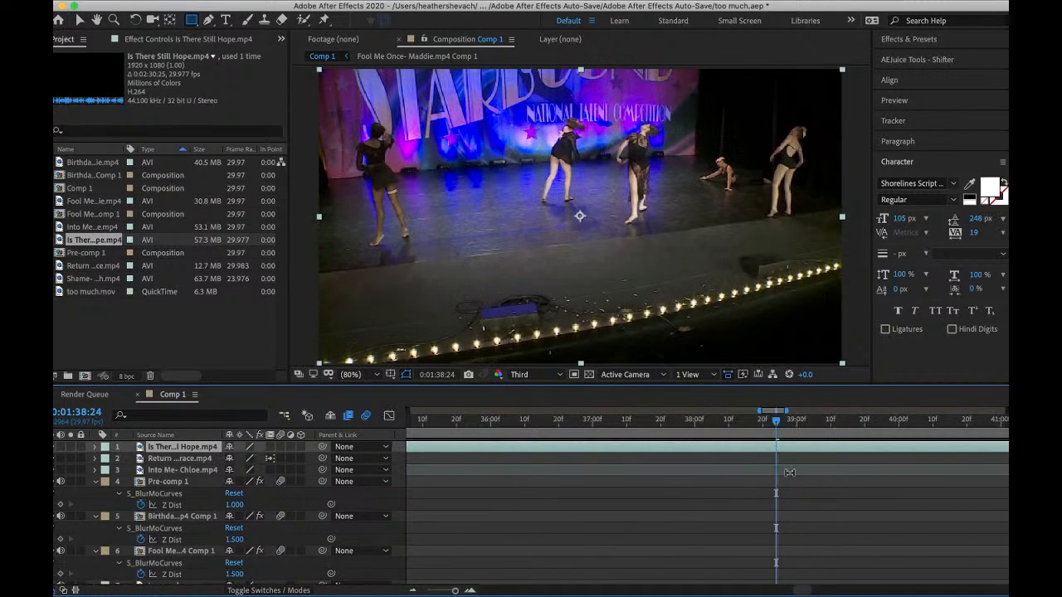
scroll(788, 471, right, 8)
drag(679, 424, 487, 455)
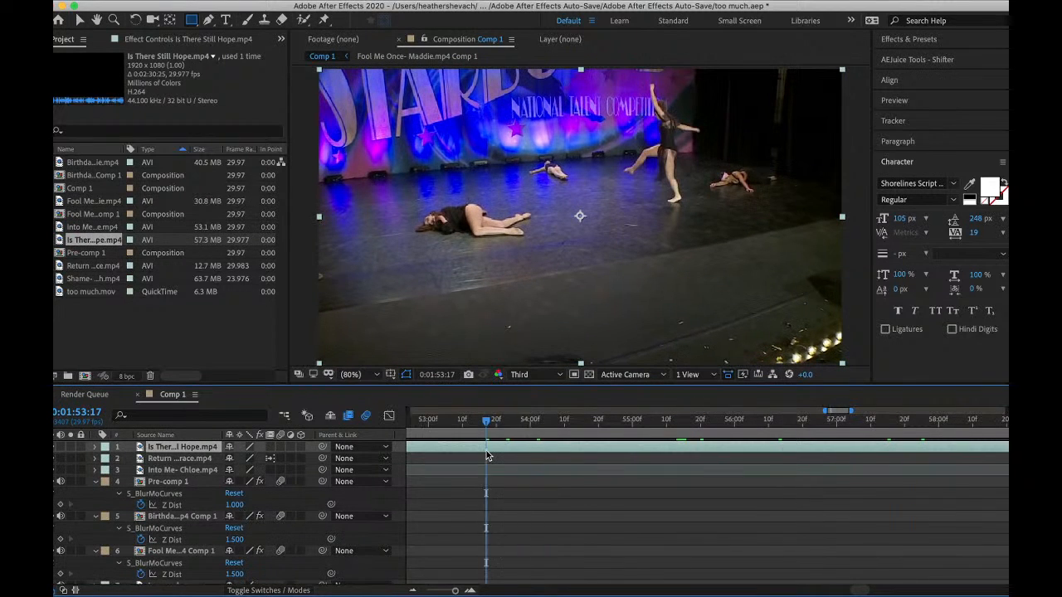
drag(632, 421, 911, 424)
drag(937, 458, 948, 459)
scroll(947, 459, right, 4)
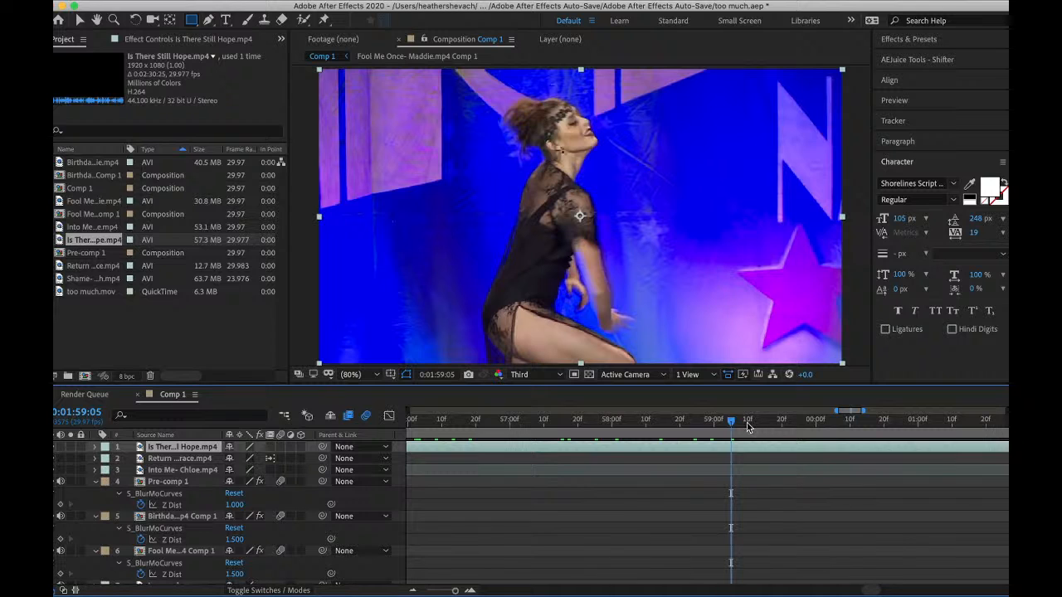
drag(747, 424, 912, 423)
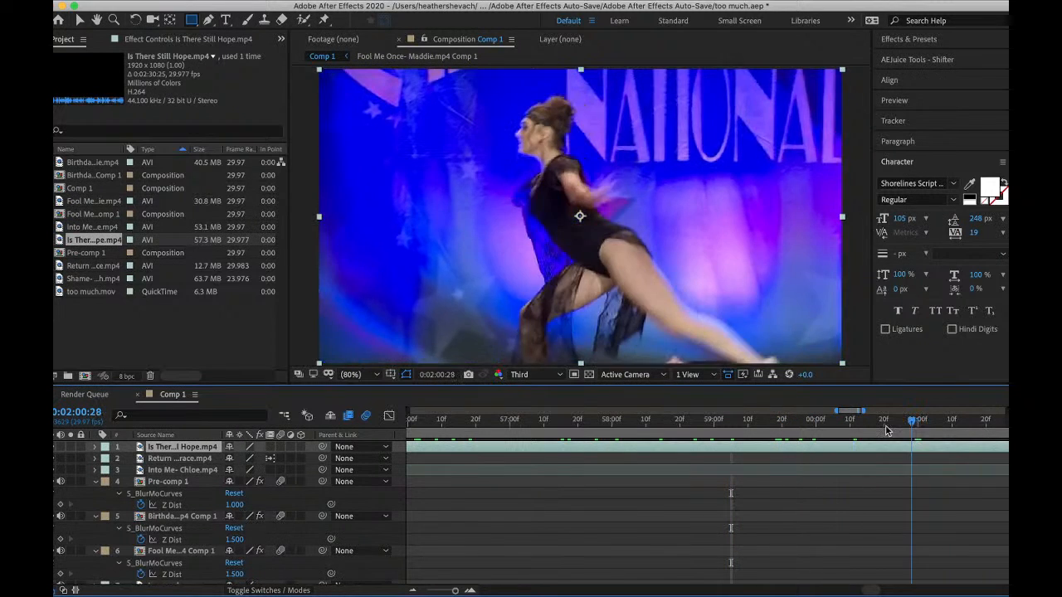
- Split the Is There Still Hope clip at 0:02:00:12, delete the earlier part and move the rest to follow Return To Grace at 0:00:02:13
click(857, 423)
key(super+shift+d)
key(Delete)
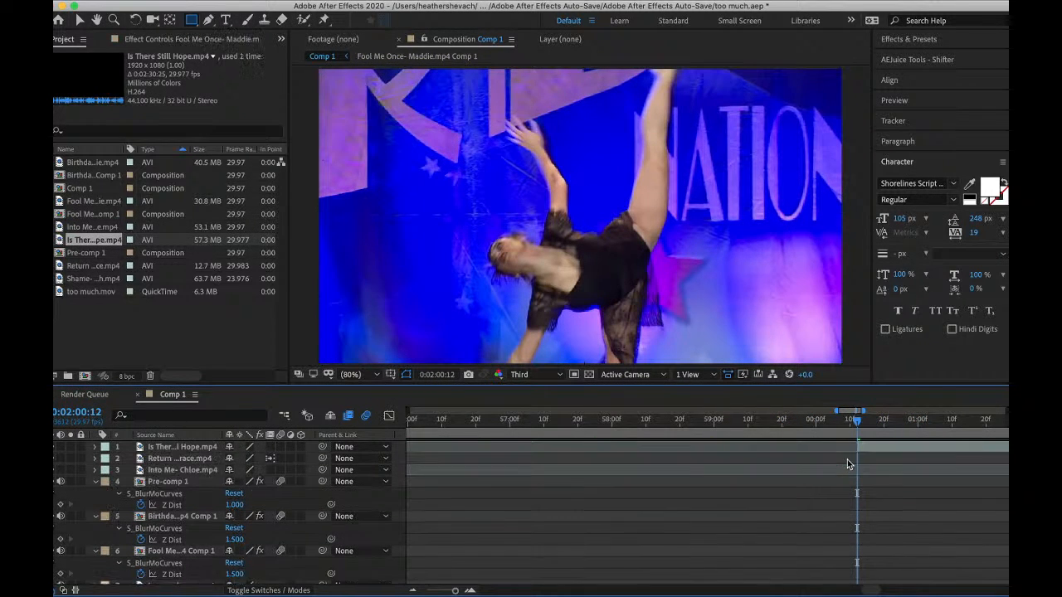
drag(868, 448, 671, 448)
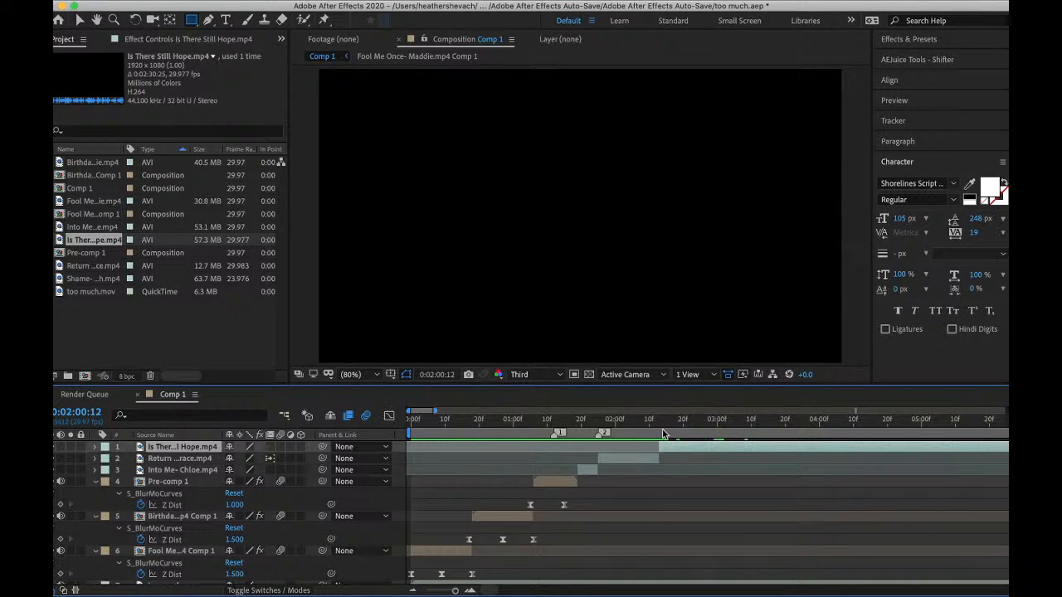
- Pre-compose the trimmed Is There Still Hope clip at 0:00:02:13
click(660, 423)
right_click(668, 448)
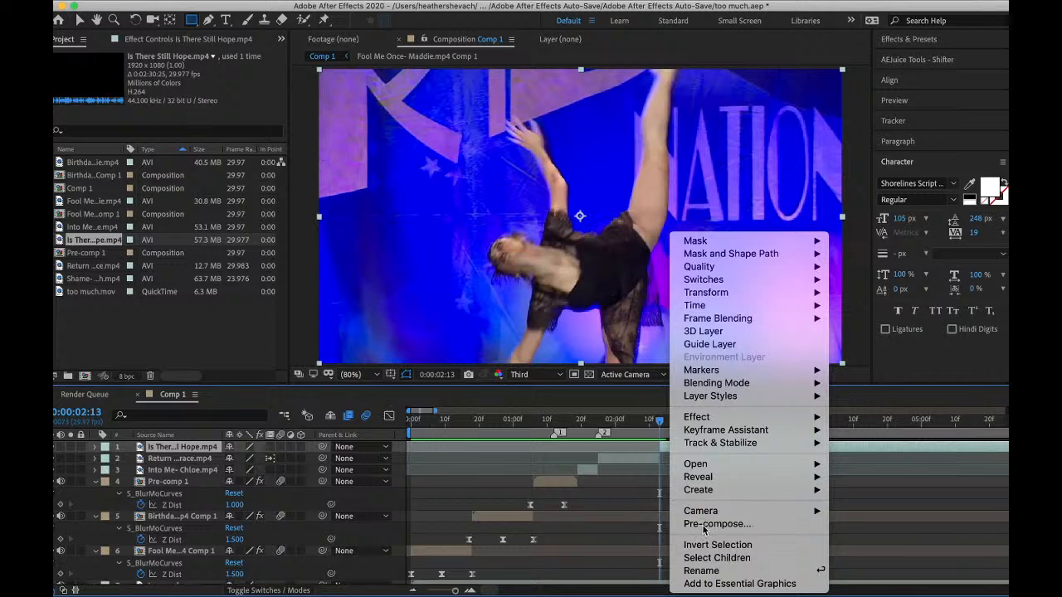
click(705, 523)
click(635, 387)
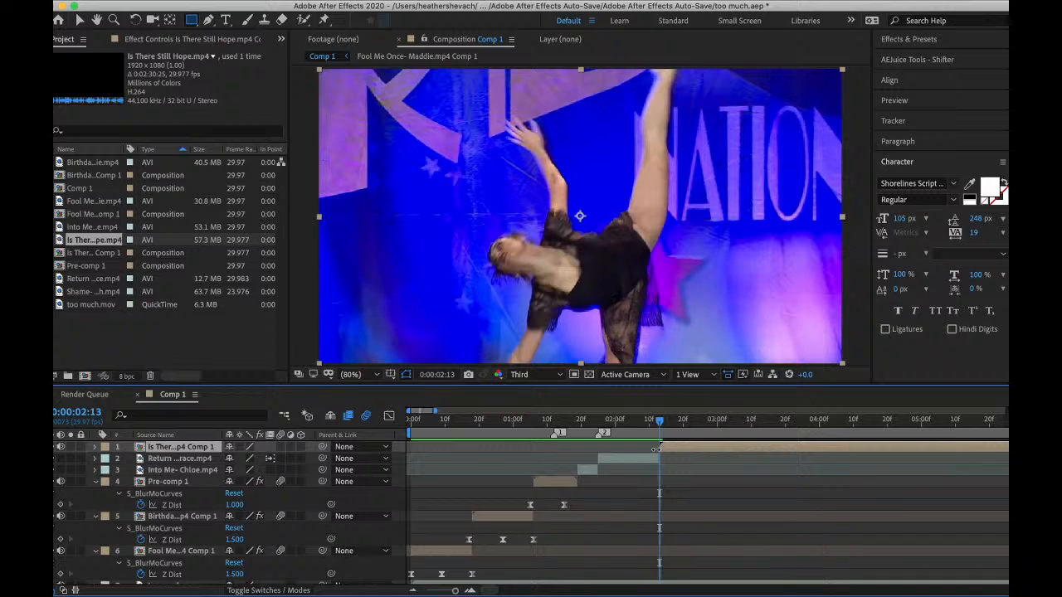
- Apply the Twixtor Pro effect to the Is There Still Hope pre-composition
key(ctrl+space)
text(twi)
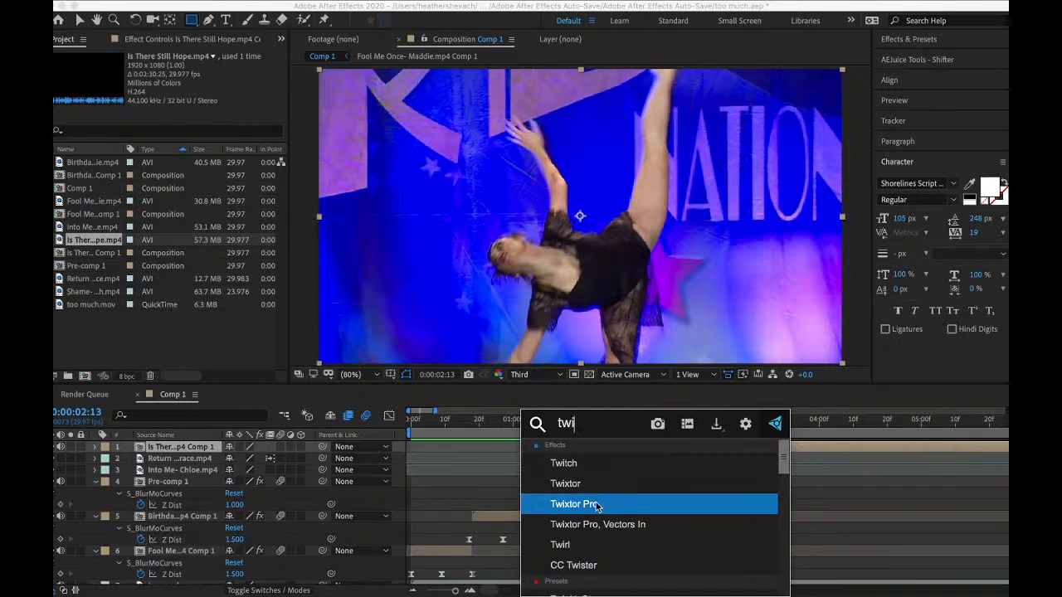
click(597, 504)
- Set Twixtor Pro's Image Prep to Contrast/Edge Enhance, Frame Interp to Motion Weighted Blend and Warping to Inverse w/ Smart Blend
click(190, 230)
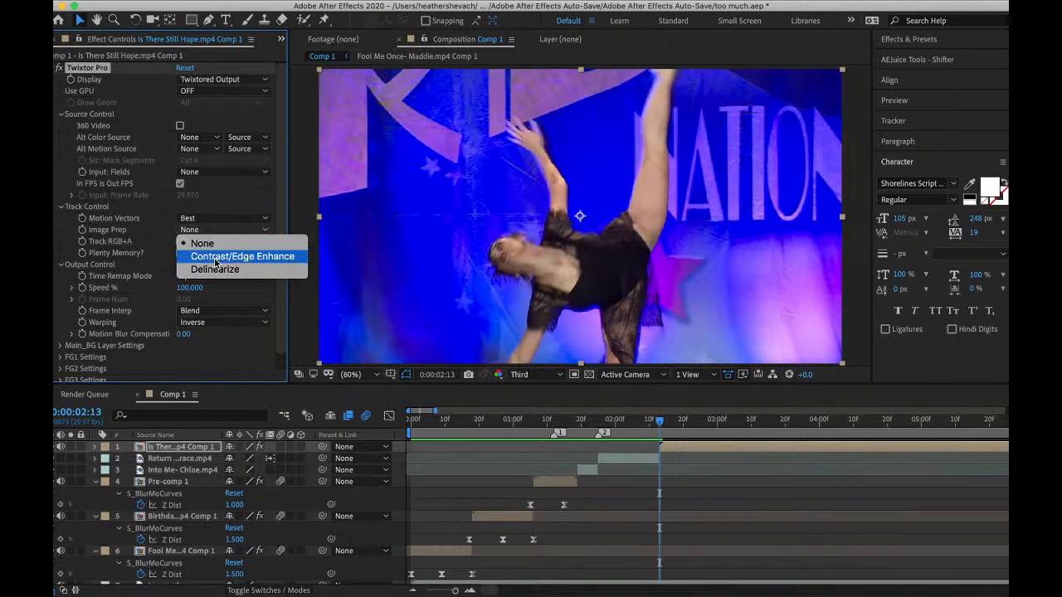
click(215, 263)
click(195, 310)
click(213, 335)
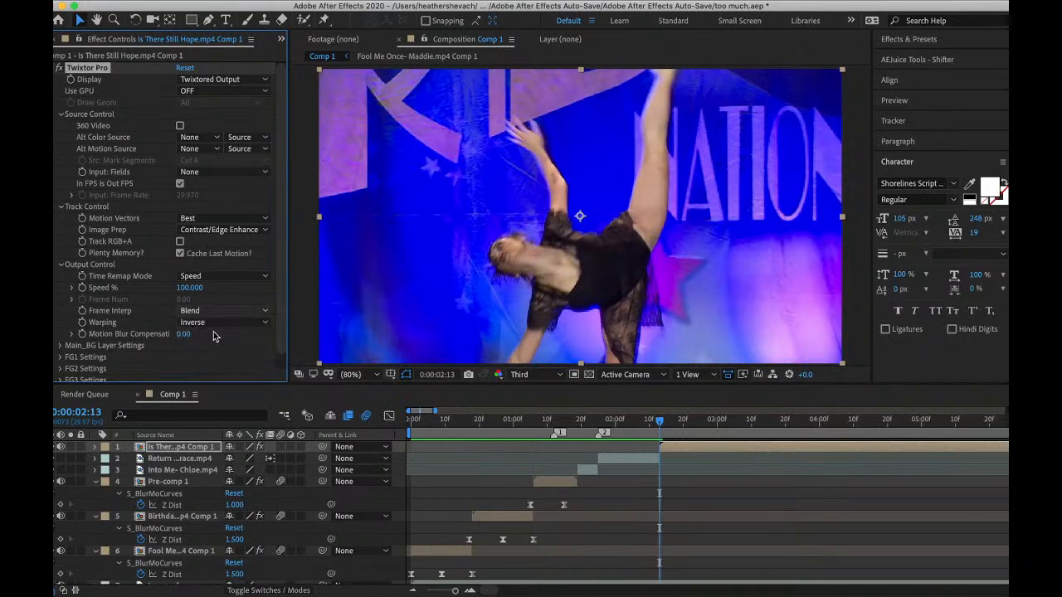
click(207, 323)
click(219, 350)
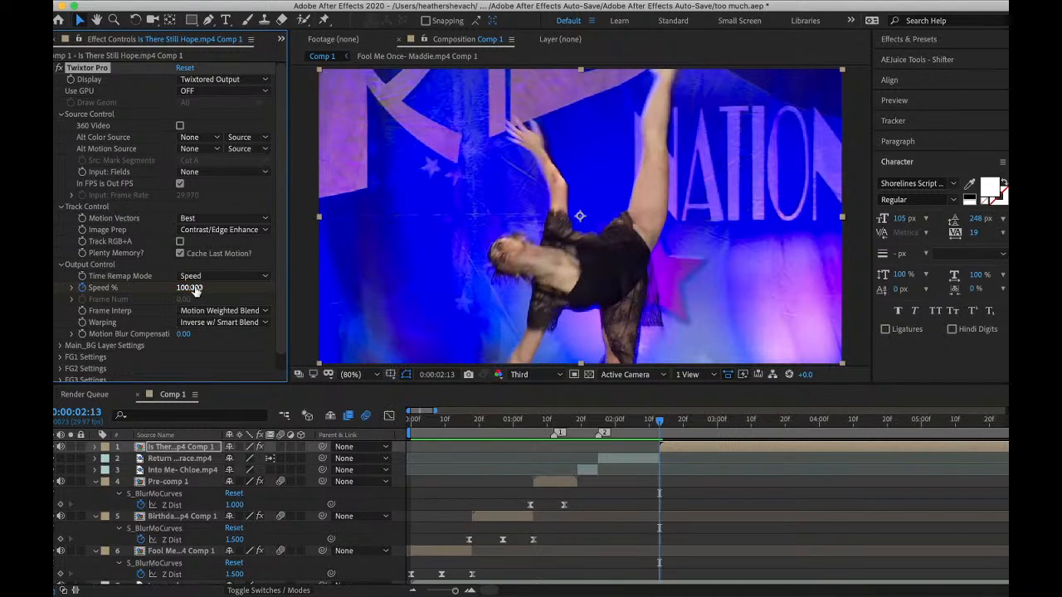
- Keyframe Twixtor Pro's Speed % at 250 at 0:00:02:13
text(250)
key(Return)
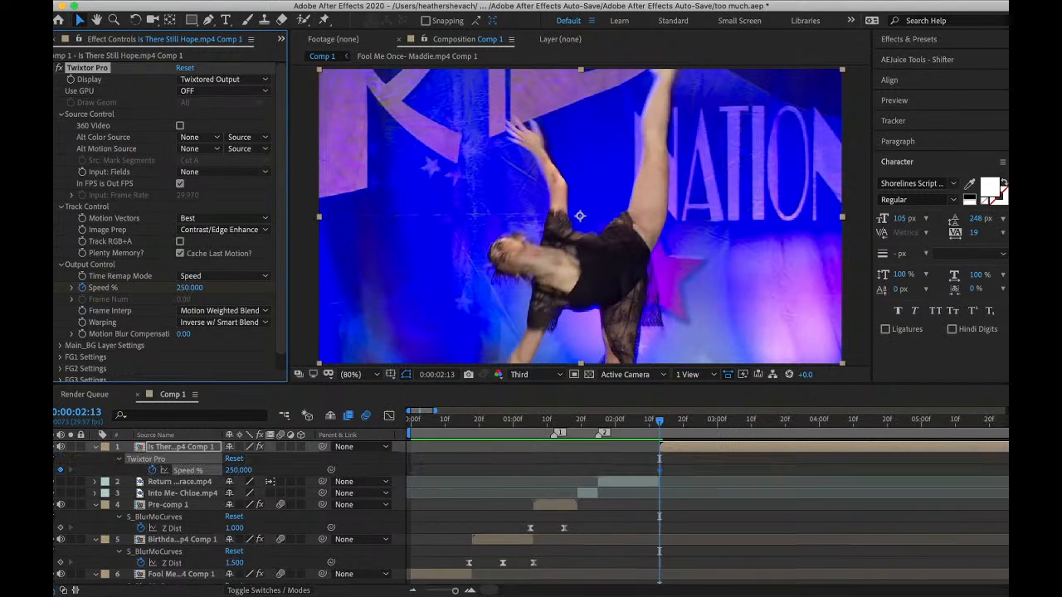
- Keyframe Twixtor Pro's Speed % at 10 at 0:00:02:24 and preview the speed ramp
click(694, 430)
click(199, 289)
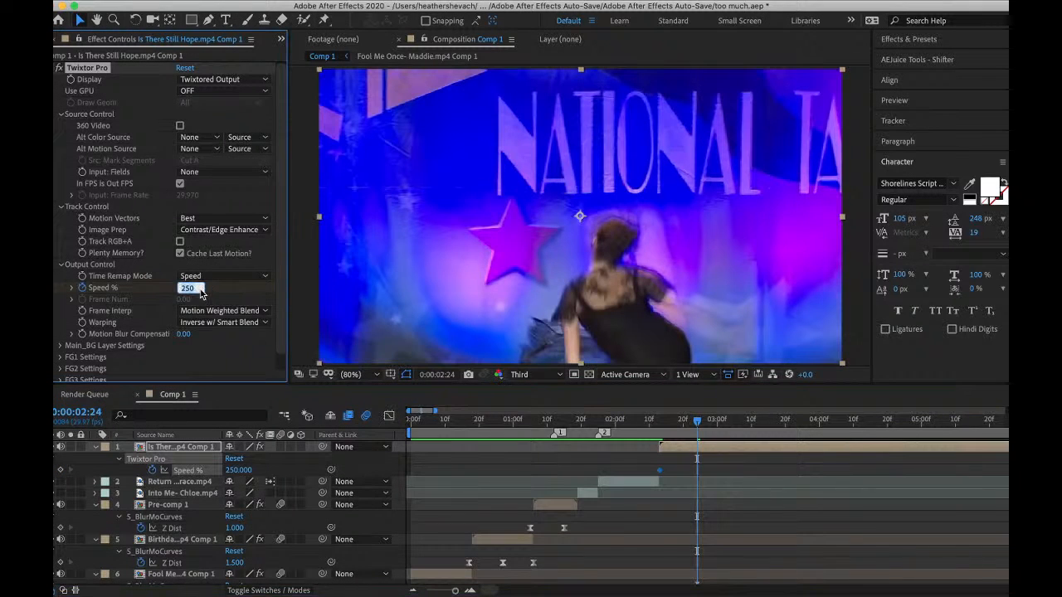
click(666, 421)
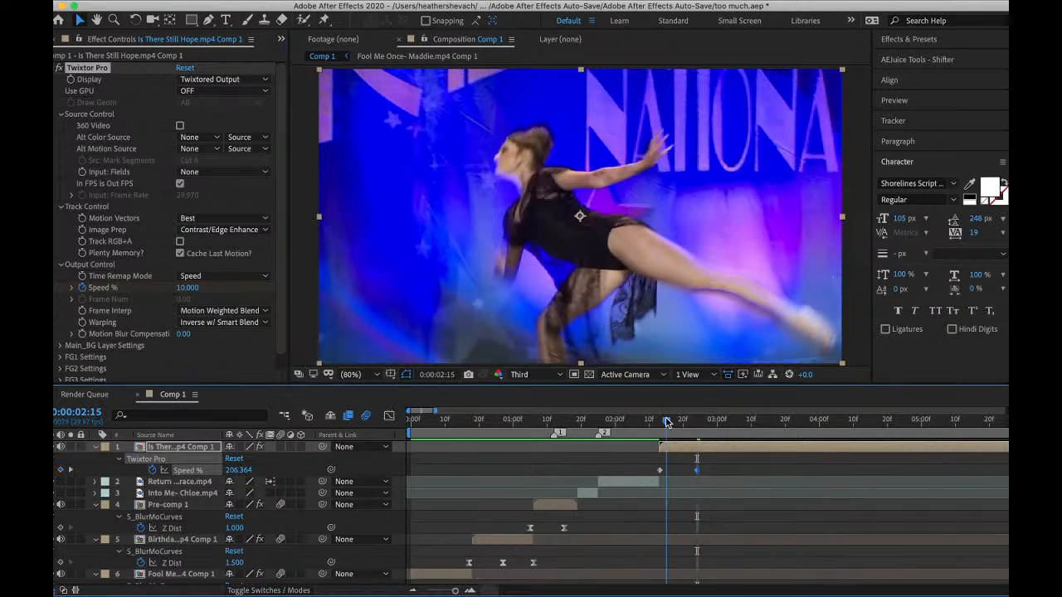
key(space)
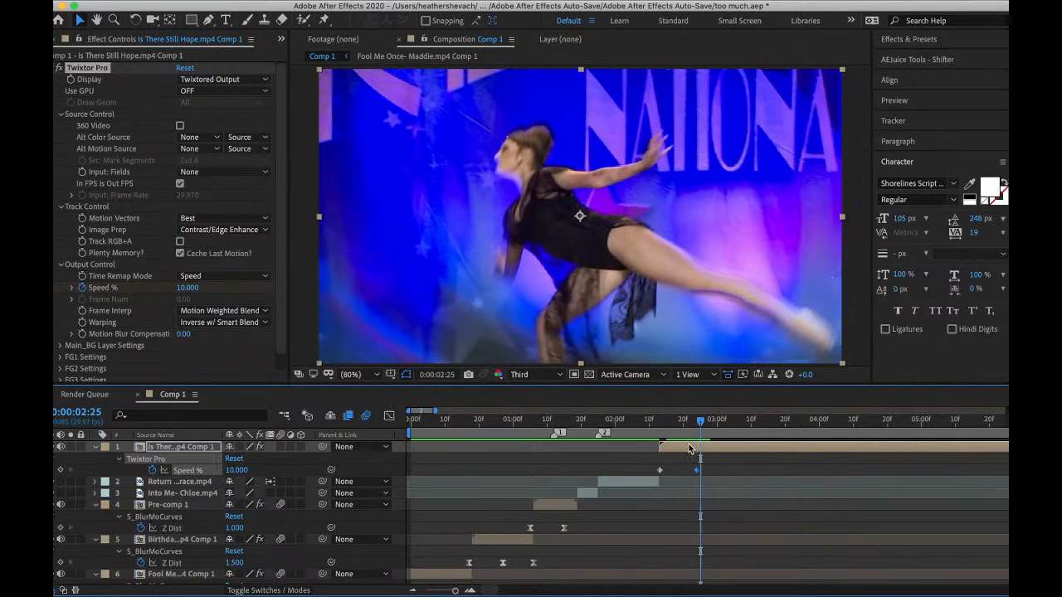
- Move the Is There Still Hope clip earlier to start at about 0:00:02:07 and preview it
drag(691, 448, 668, 447)
click(615, 423)
key(space)
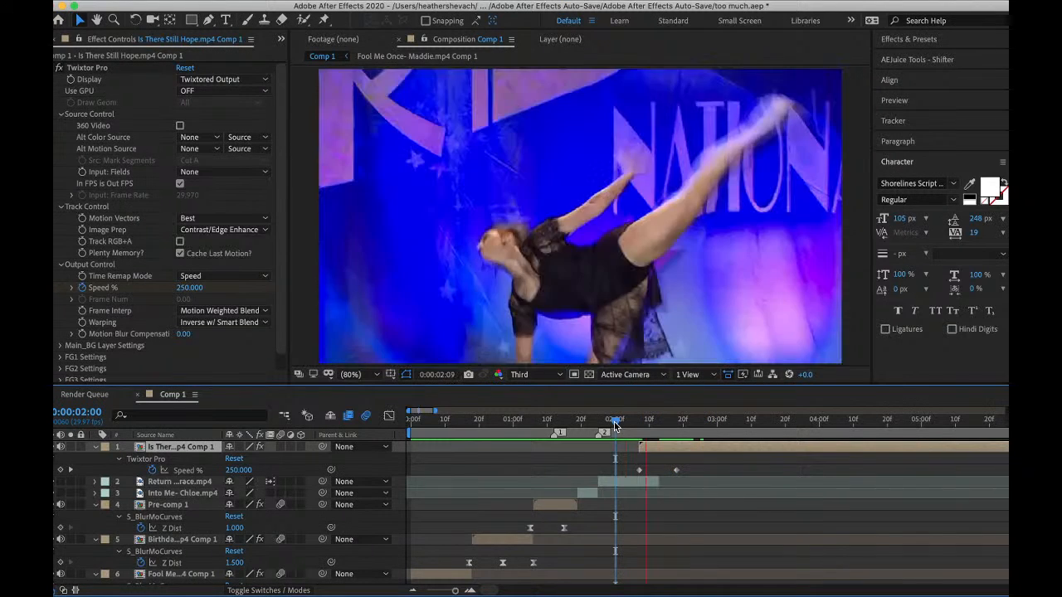
- Shift both Speed % keyframes together to later in the Is There Still Hope clip, placing the first at 0:00:03:02
drag(625, 466, 719, 476)
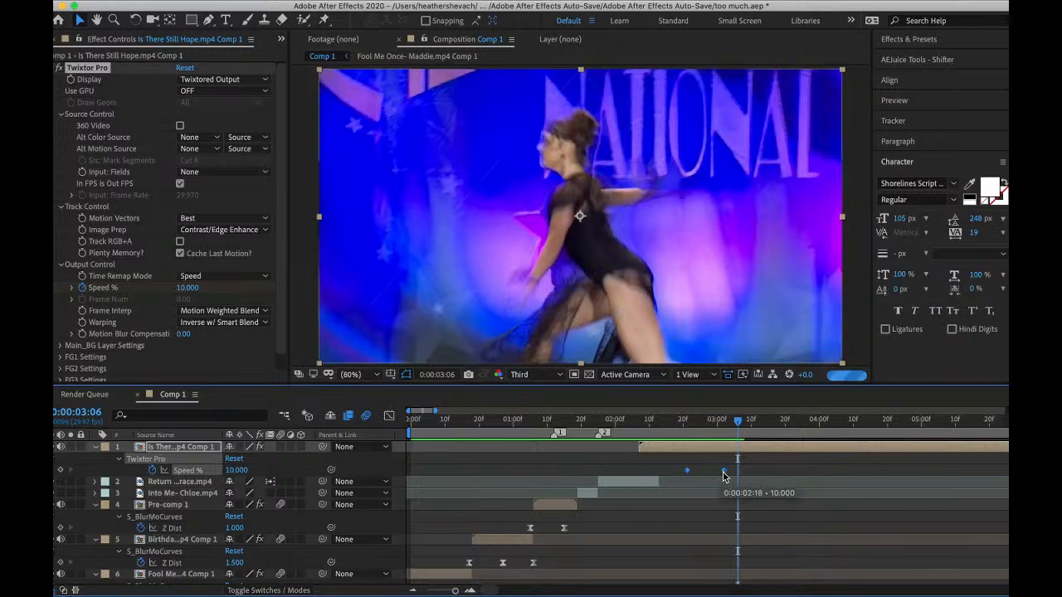
right_click(723, 477)
click(684, 426)
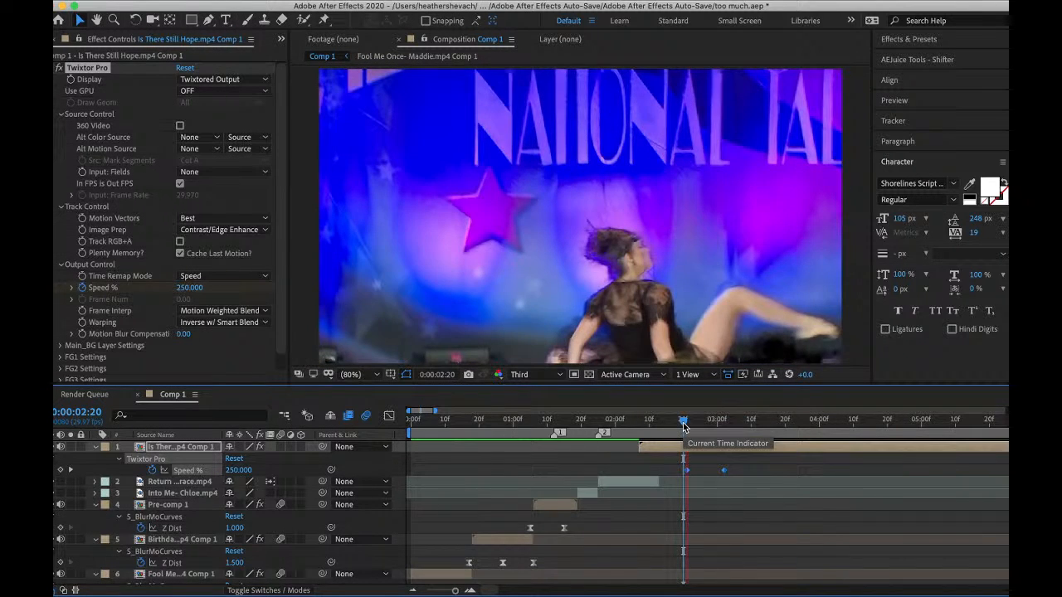
key(space)
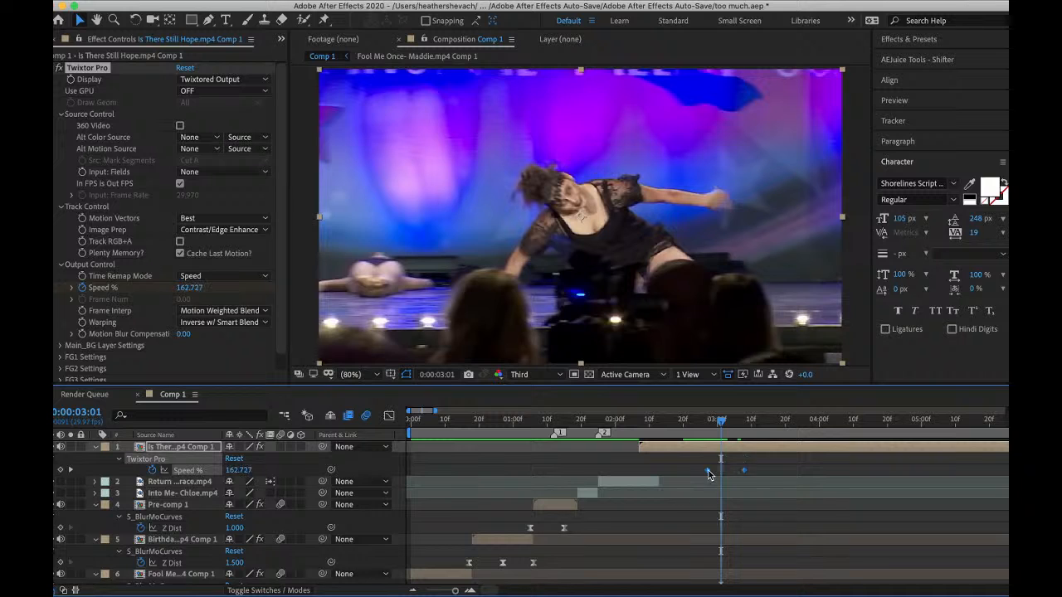
drag(710, 475, 726, 473)
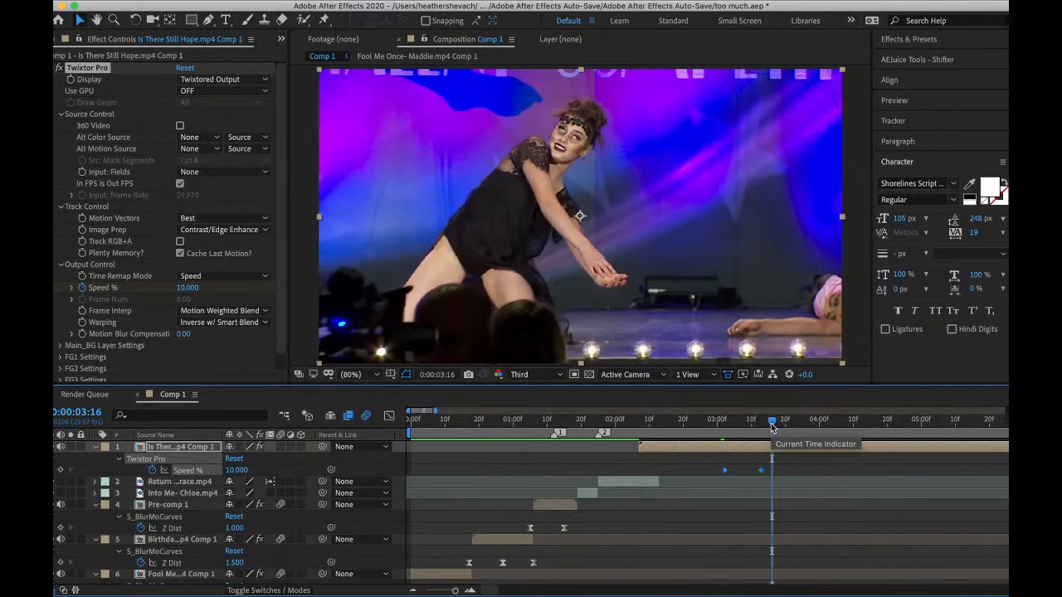
- Split the Is There Still Hope clip at 0:00:03:02 and delete the part before the cut
click(725, 428)
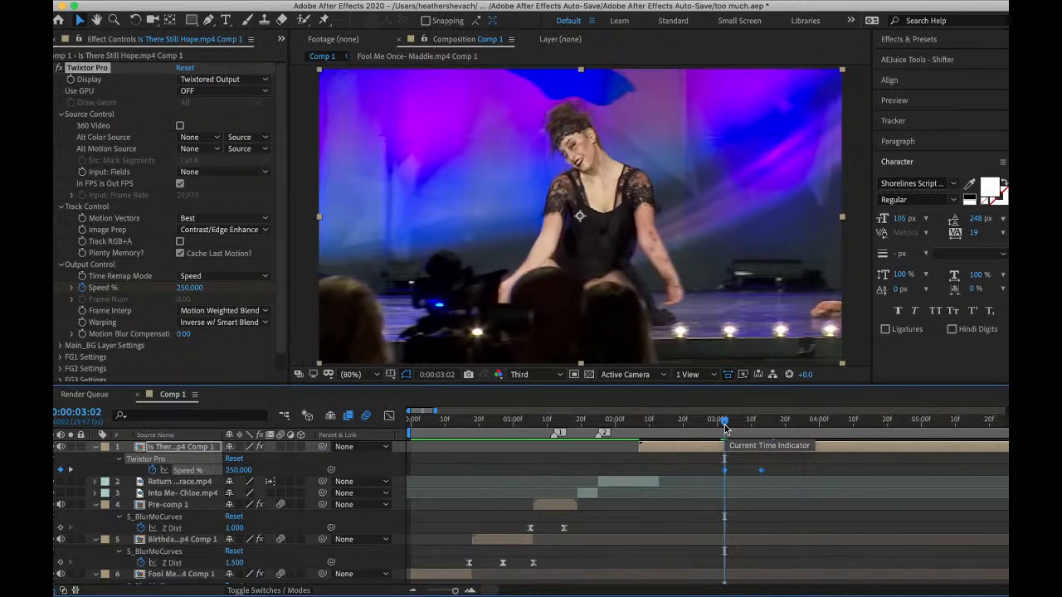
key(super+shift+d)
click(718, 460)
key(Delete)
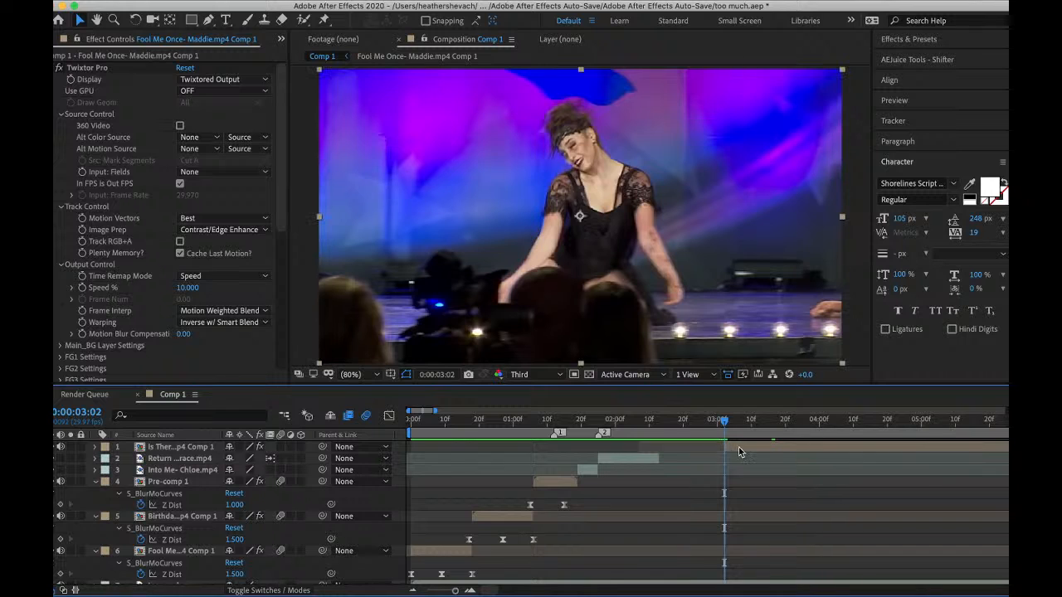
- Move the remaining Is There Still Hope clip back to start at about 0:00:02:07 and preview the ramp
drag(739, 449, 654, 448)
click(619, 428)
key(space)
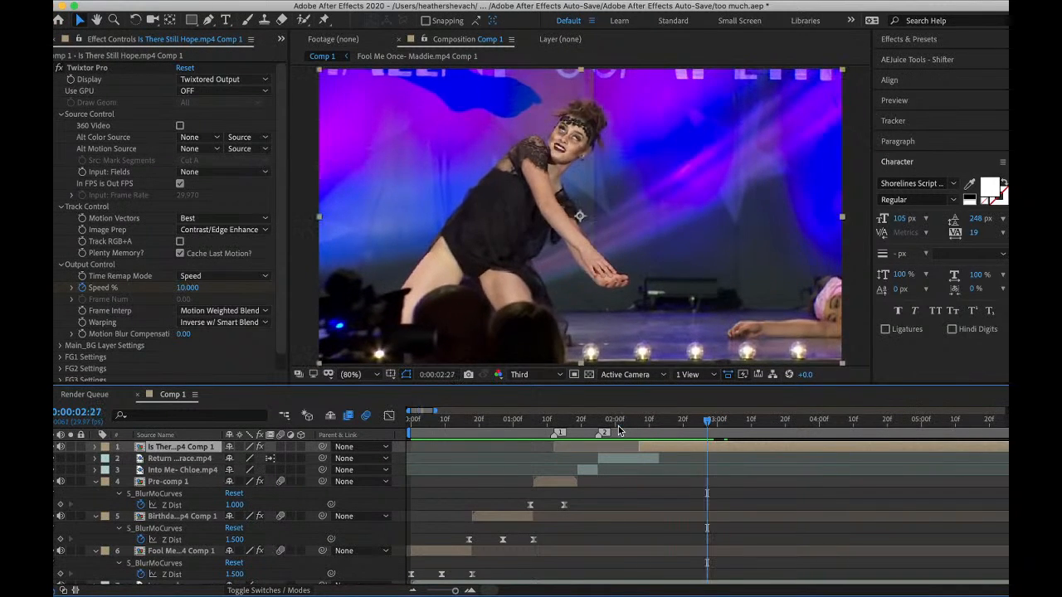
click(618, 430)
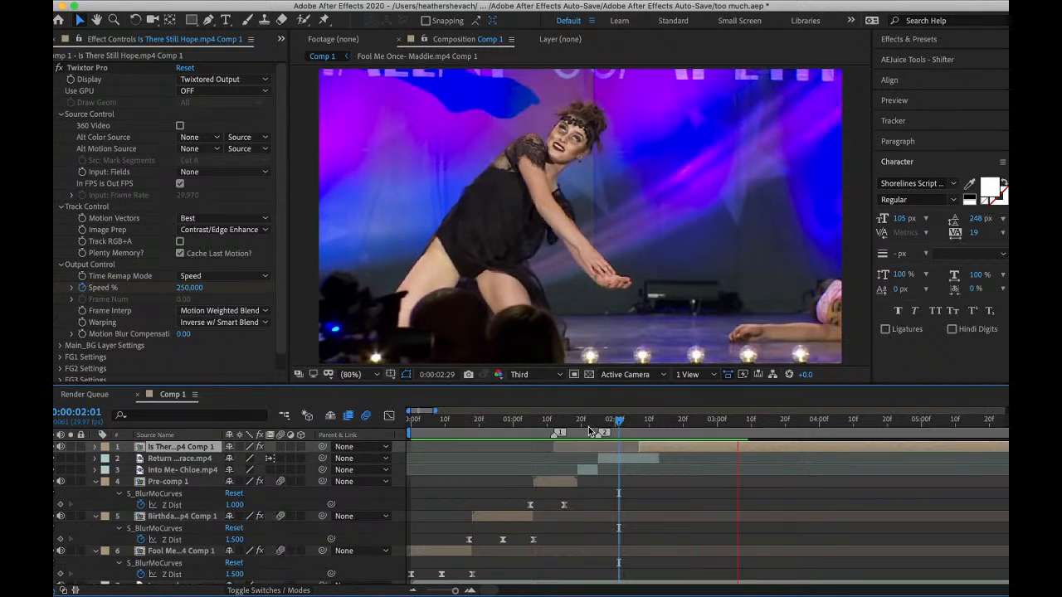
key(space)
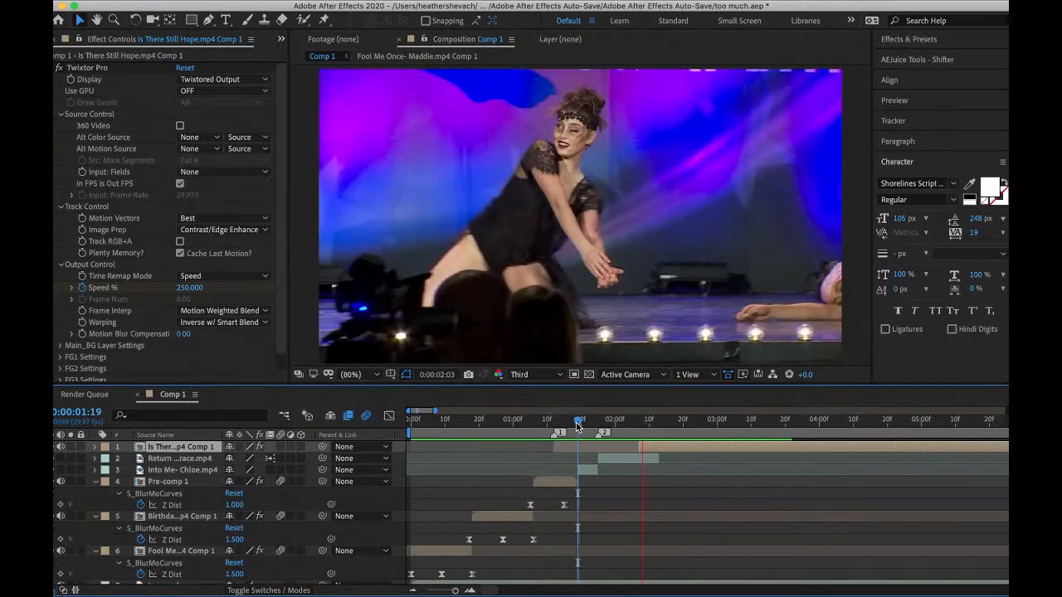
click(502, 424)
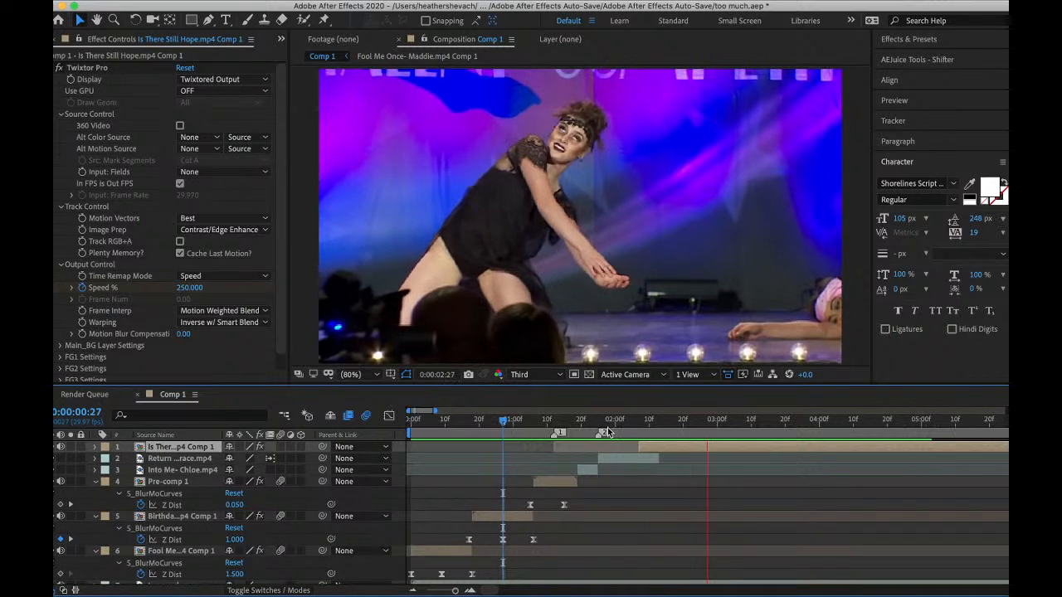
- Split the Is There Still Hope clip at 0:00:02:28, delete the part after the cut and preview the sequence
key(super+shift+d)
key(Delete)
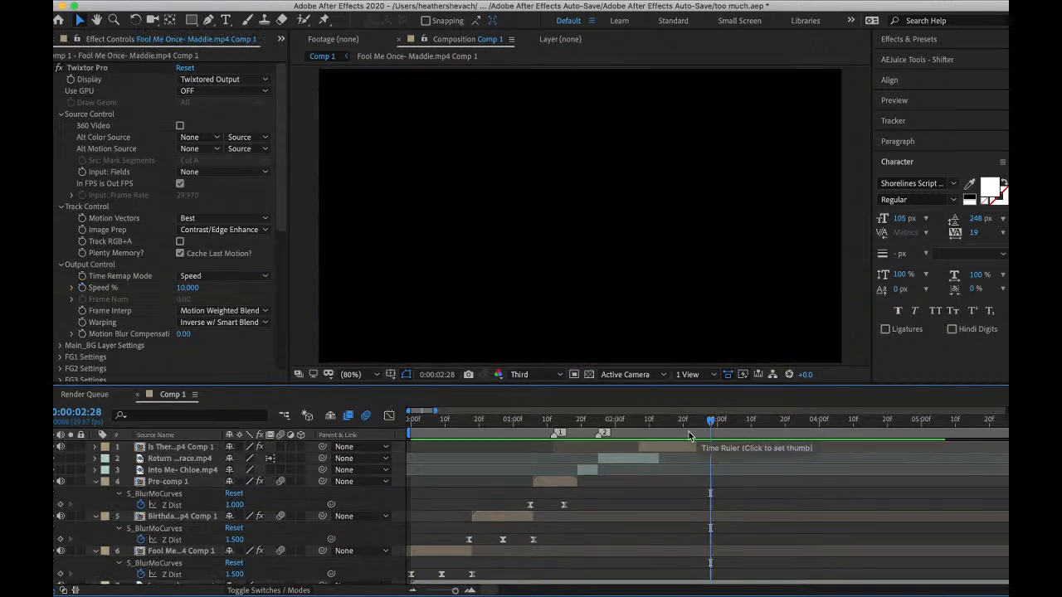
click(574, 424)
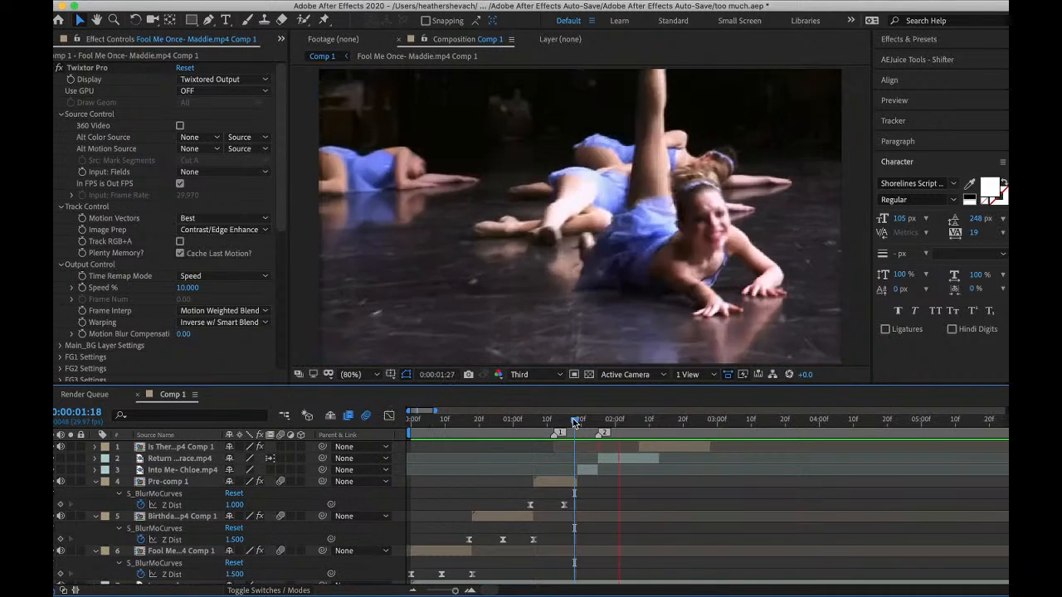
click(453, 429)
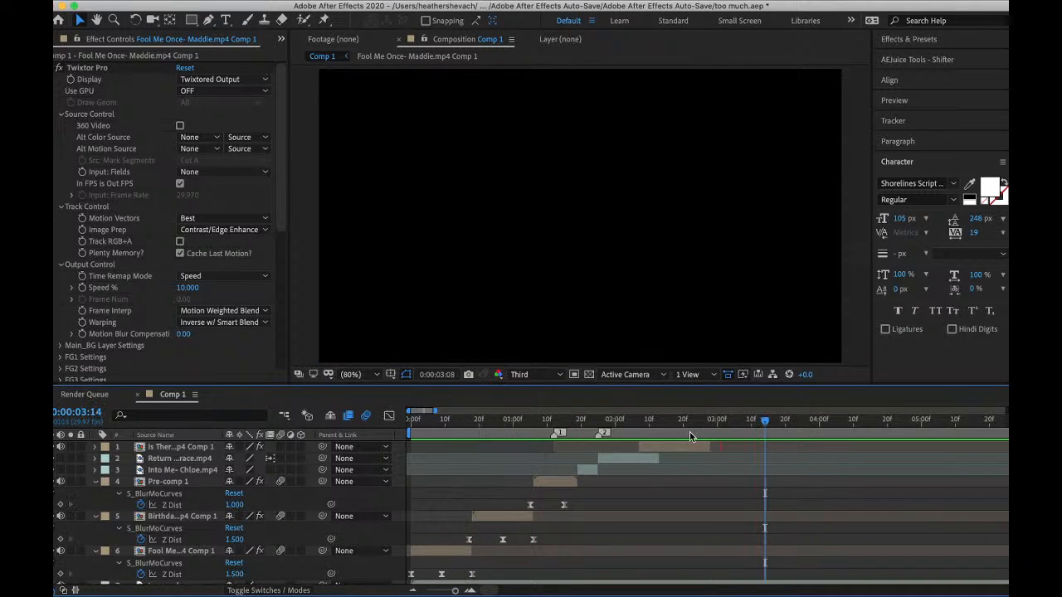
- Trim the end of the Return To Grace clip to the start of Is There Still Hope and preview the sequence
click(649, 456)
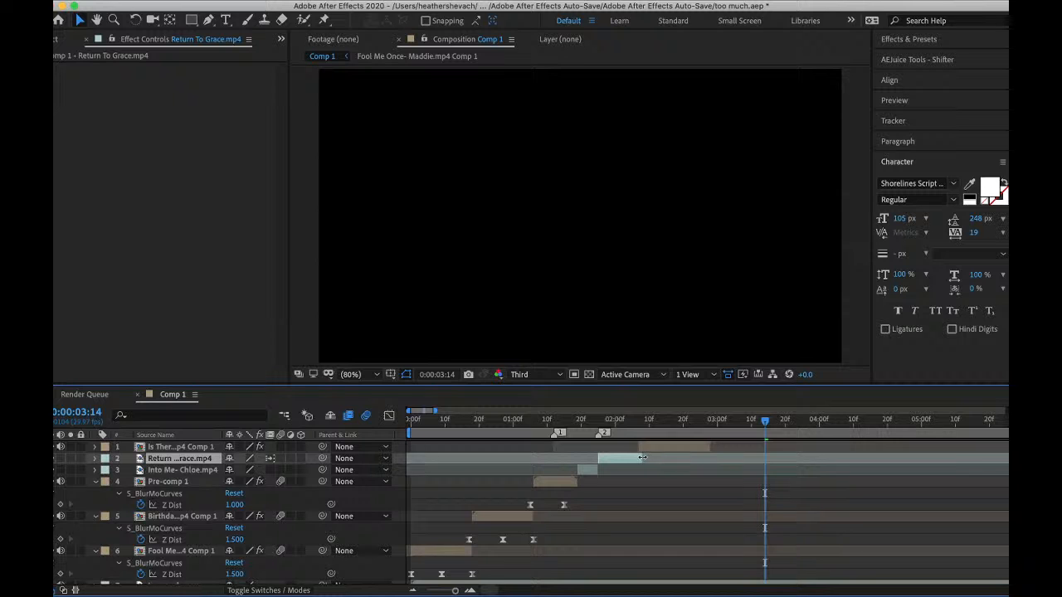
click(556, 422)
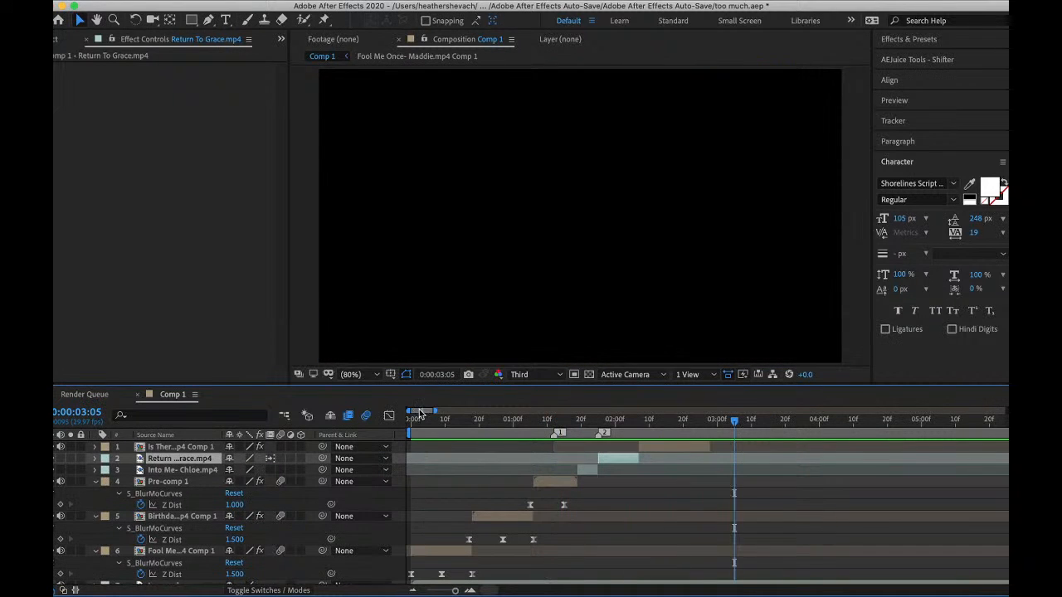
click(414, 420)
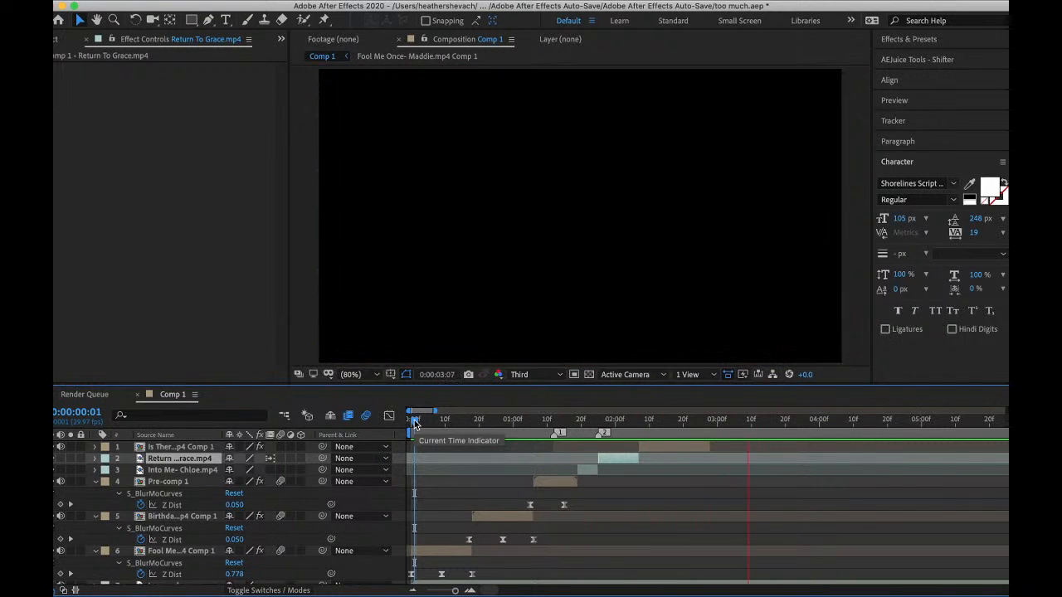
key(space)
- Save the project and import the Walking Through a Storm video from the Season 5 Duets folder
click(156, 1)
click(168, 108)
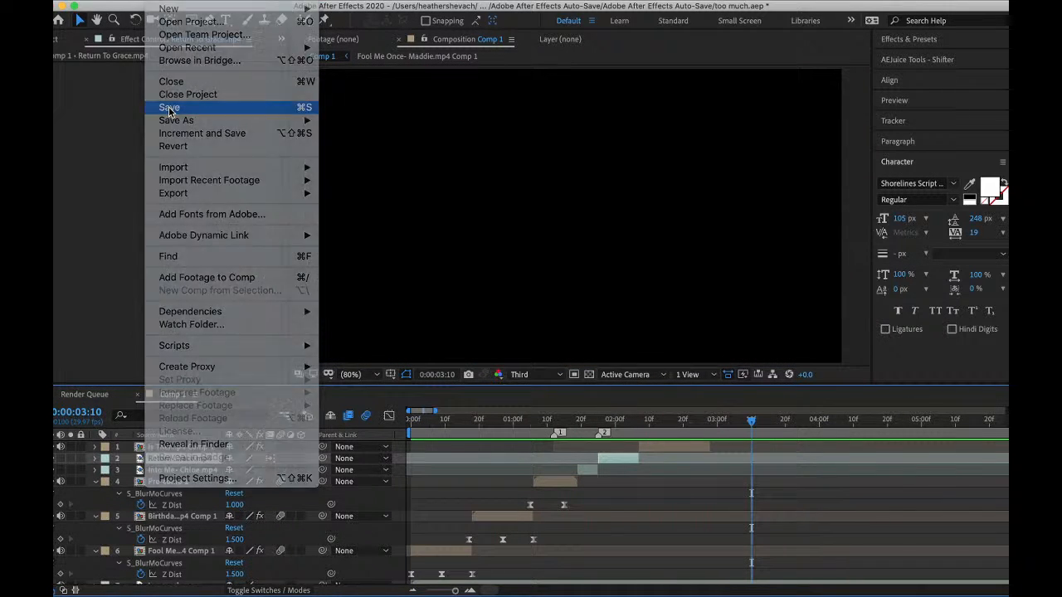
click(156, 1)
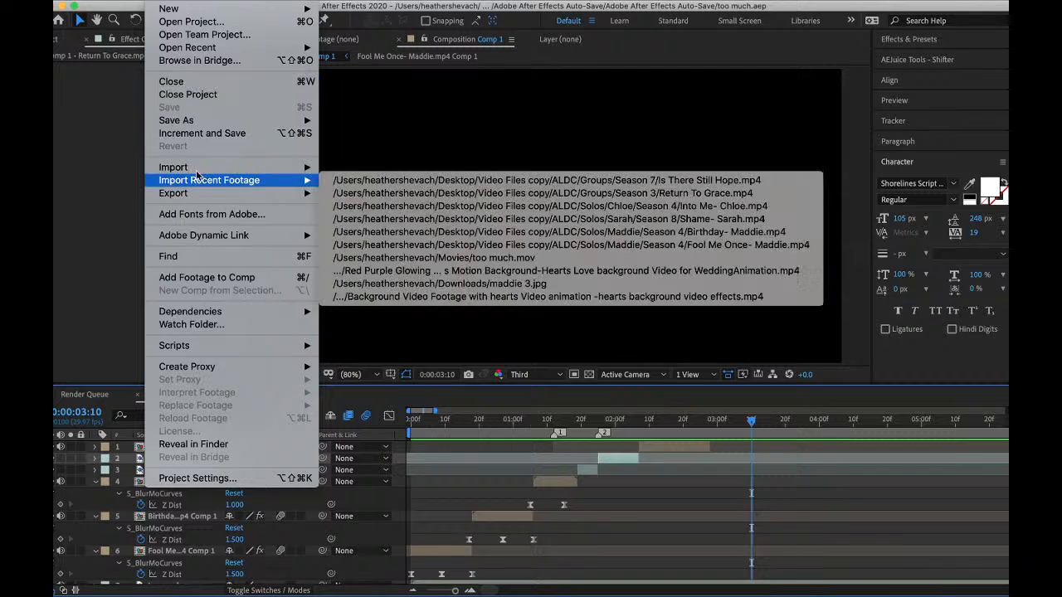
mouse_move(268, 168)
click(328, 168)
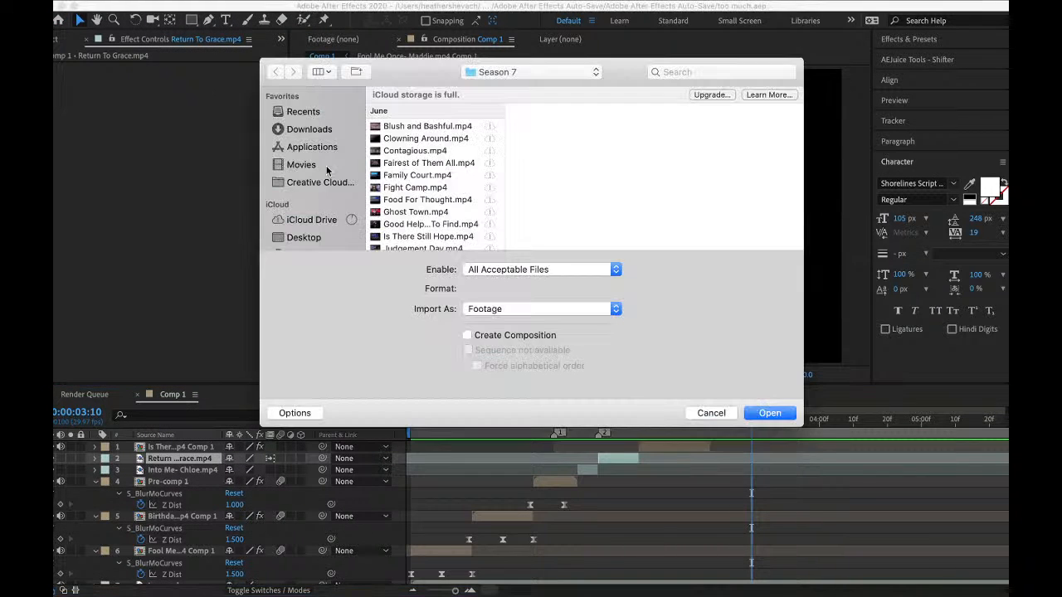
click(467, 73)
click(496, 88)
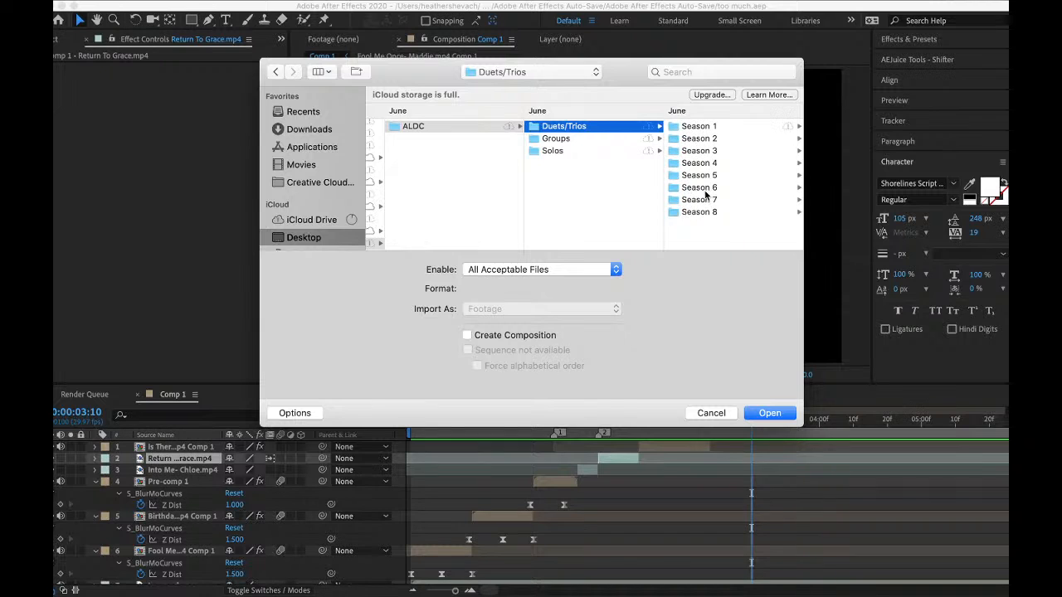
click(697, 175)
click(688, 129)
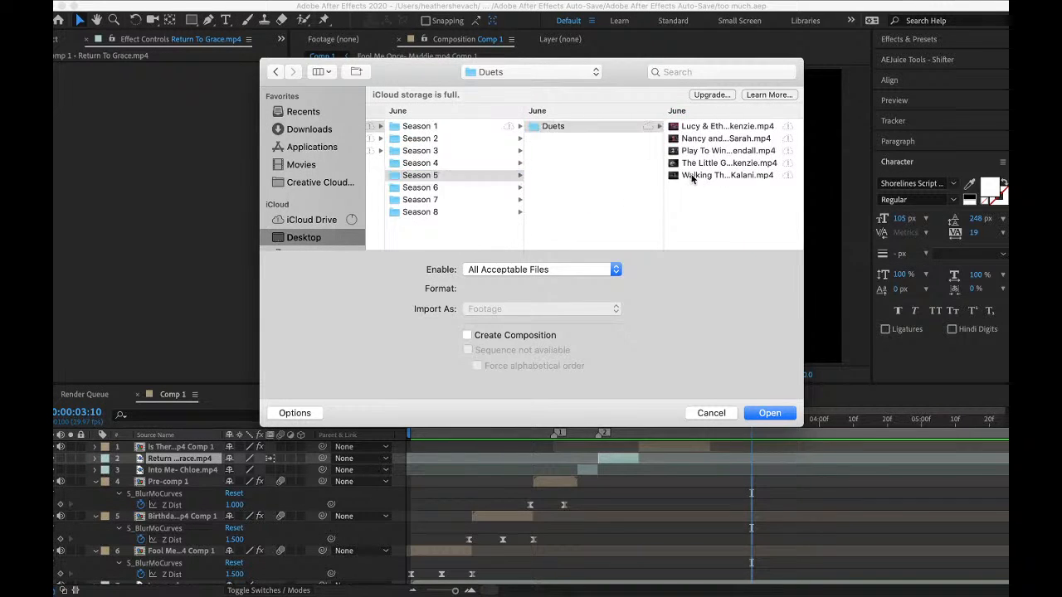
click(721, 175)
click(763, 413)
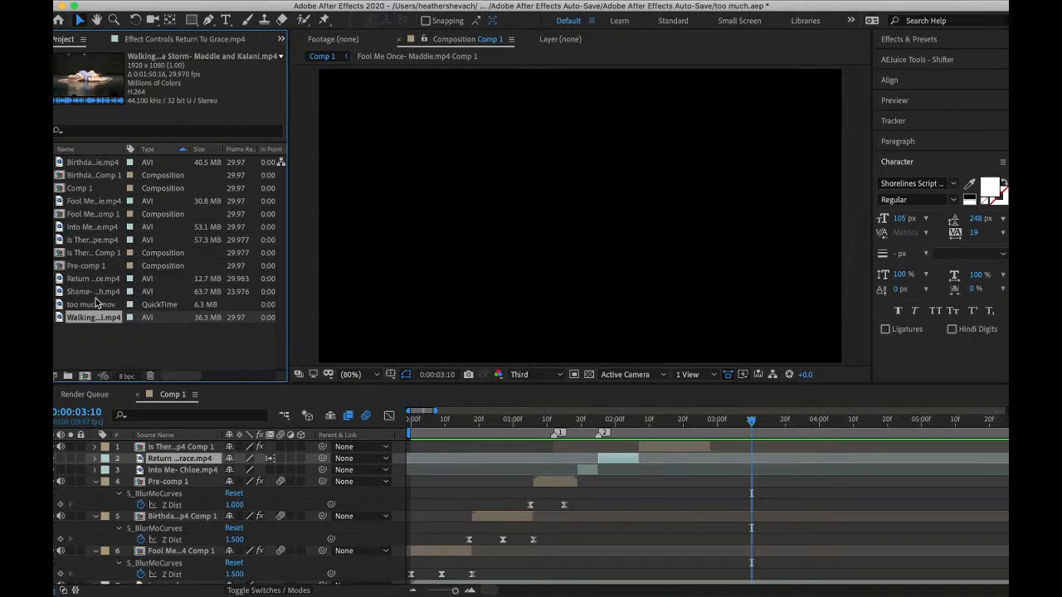
- Add the Walking Through a Storm clip as the top layer, split it at 0:00:38:22 and delete the earlier part
drag(138, 448, 138, 446)
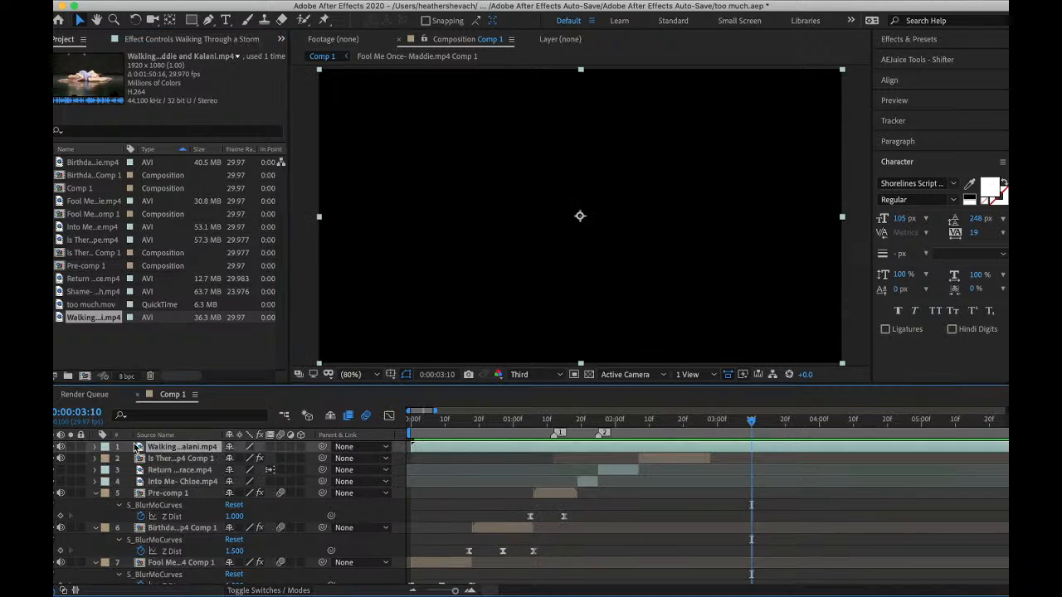
scroll(666, 450, right, 20)
drag(662, 421, 947, 447)
scroll(947, 447, right, 4)
scroll(947, 447, right, 10)
drag(801, 431, 982, 444)
scroll(801, 447, right, 4)
drag(711, 436, 932, 433)
scroll(757, 428, right, 4)
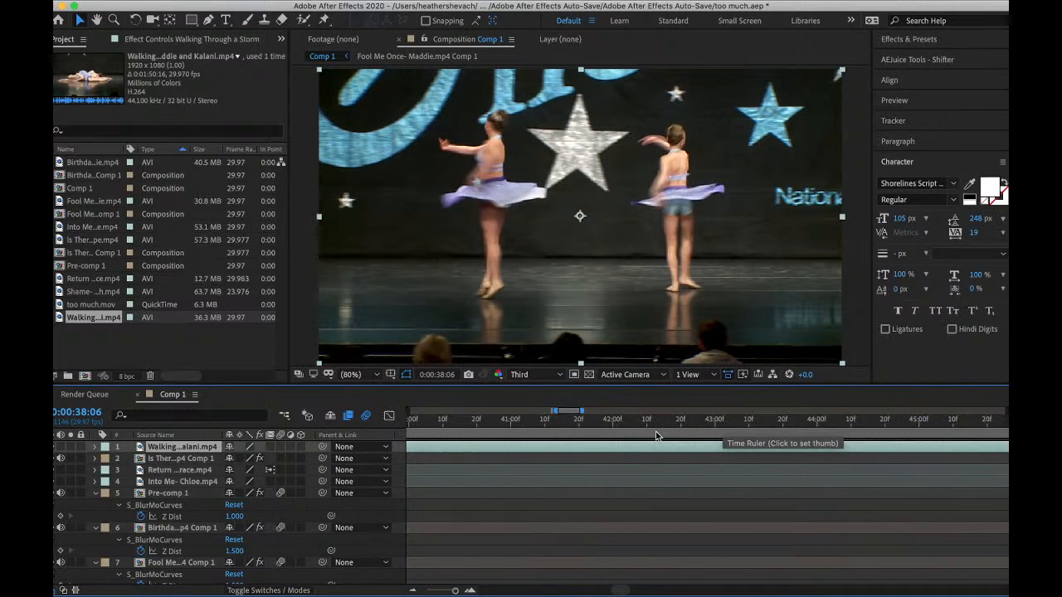
click(500, 431)
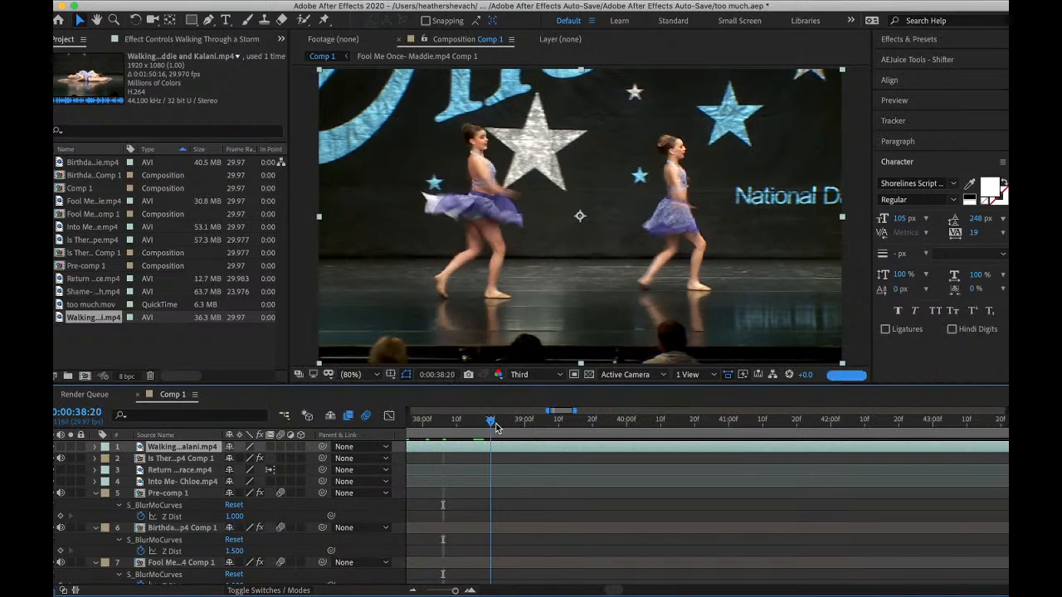
key(super+shift+d)
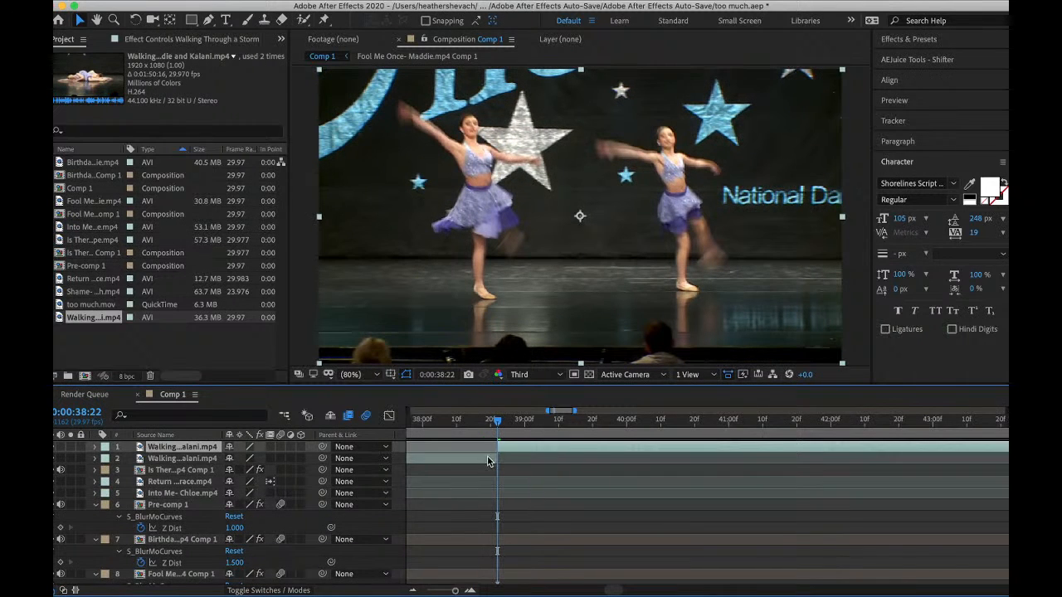
key(Delete)
- Move the Walking Through a Storm clip to start at about 0:00:02:28 and cut off everything after 0:00:03:05
click(521, 433)
drag(522, 447, 736, 427)
click(686, 423)
key(ctrl+shift+d)
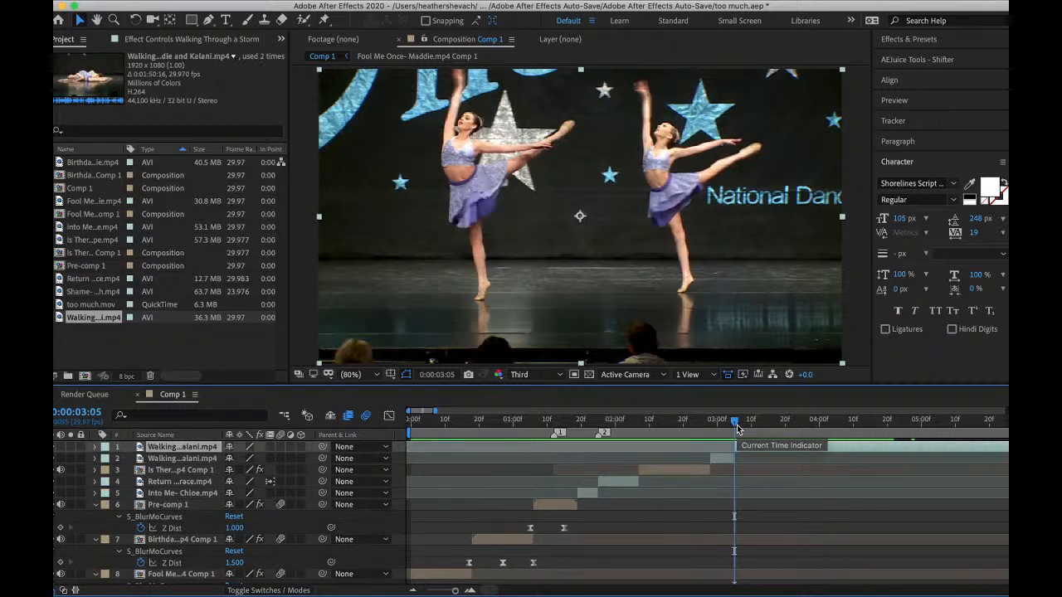
key(Delete)
- Pre-compose the trimmed Walking Through a Storm clip
click(718, 446)
right_click(720, 448)
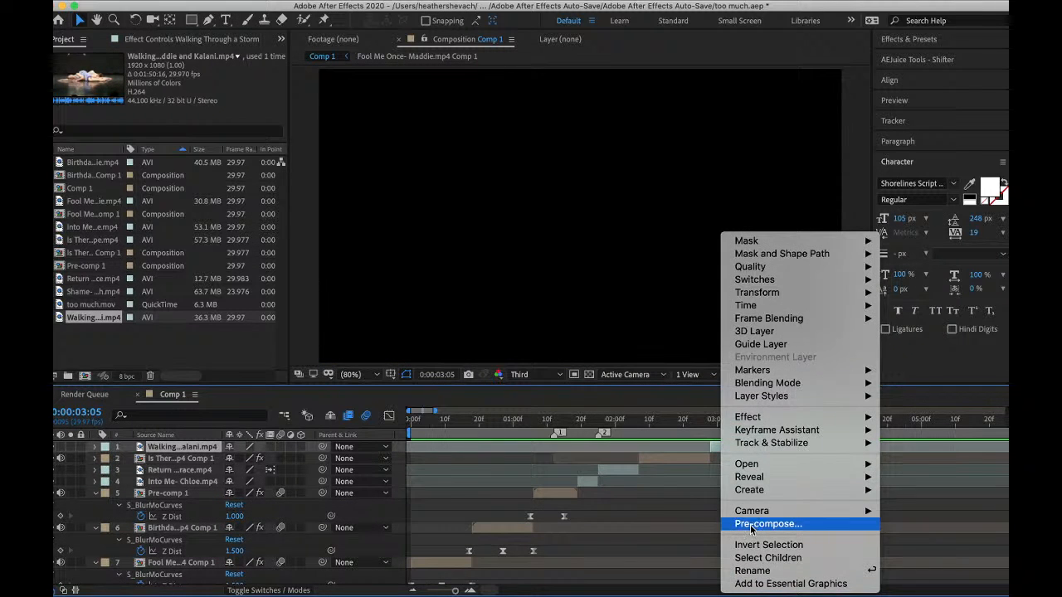
click(752, 525)
click(642, 386)
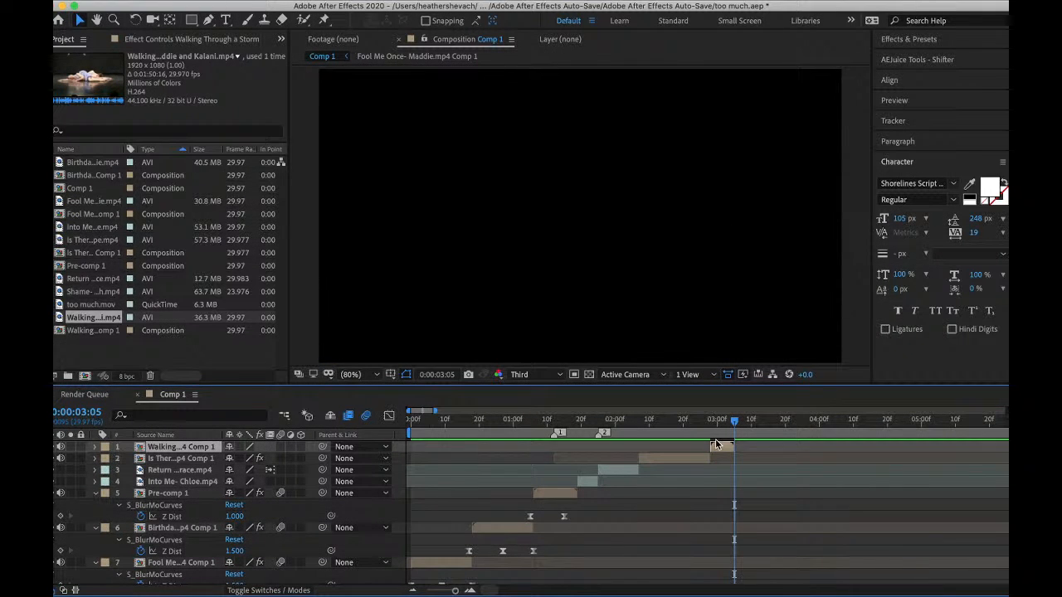
- Duplicate the Walking Through a Storm pre-composition, place the copy at 0:00:03:05 and apply the S_ReverseClip effect to it
key(super+d)
drag(722, 449, 746, 447)
key(ctrl+space)
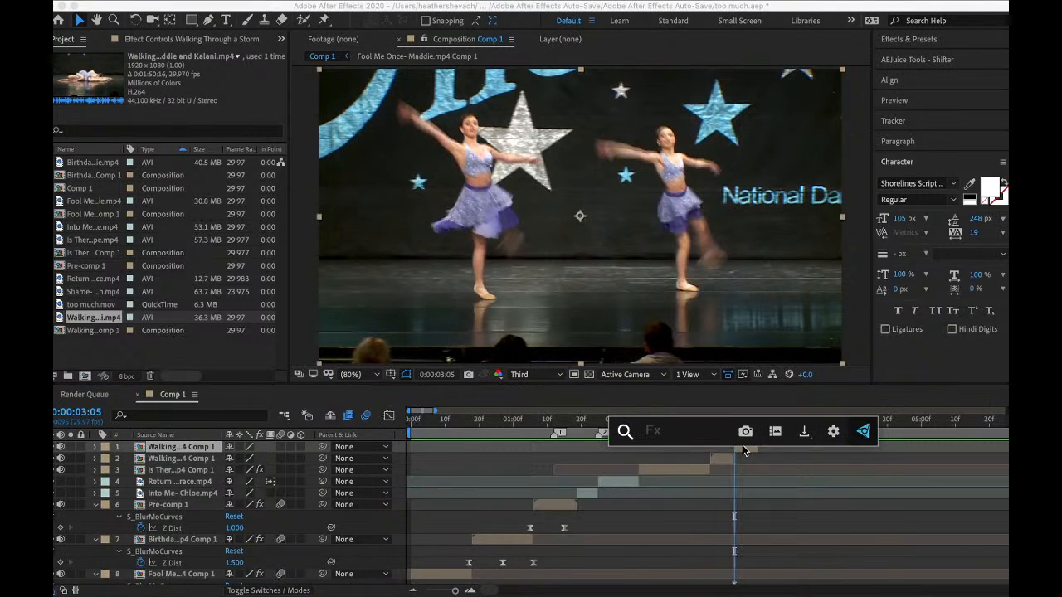
text(rev)
click(688, 484)
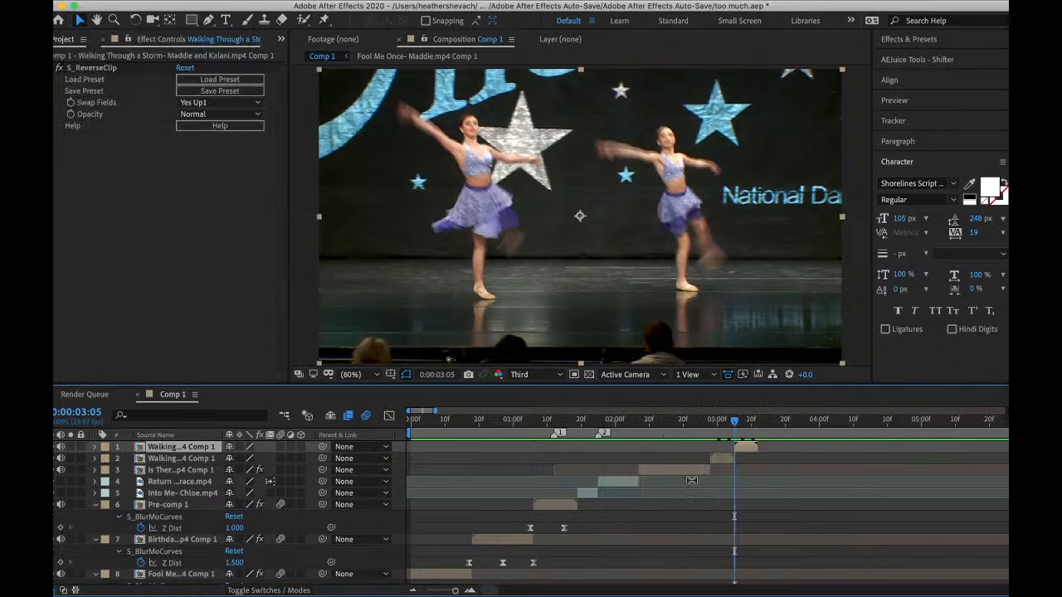
- Shift both Walking Through a Storm layers earlier, so the original starts at about 0:00:02:26 and the reversed copy at about 0:00:03:03
key(space)
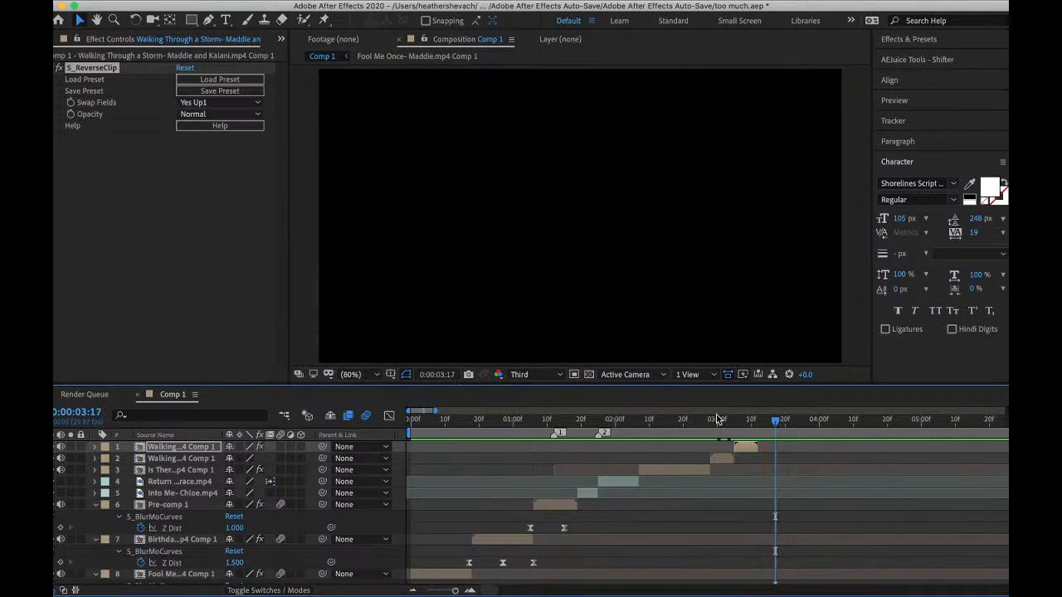
click(715, 423)
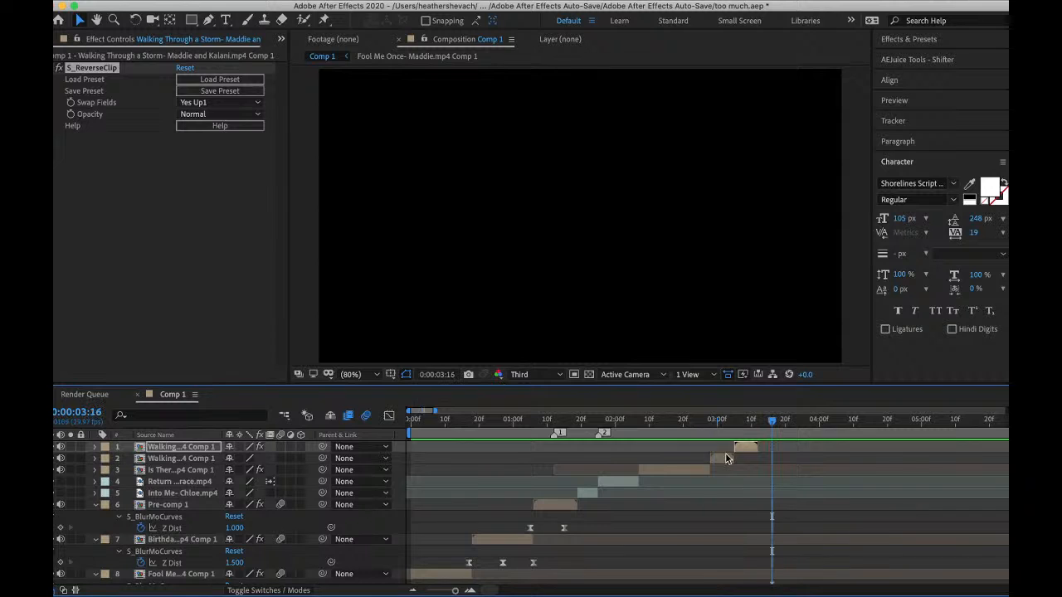
click(725, 459)
click(739, 448)
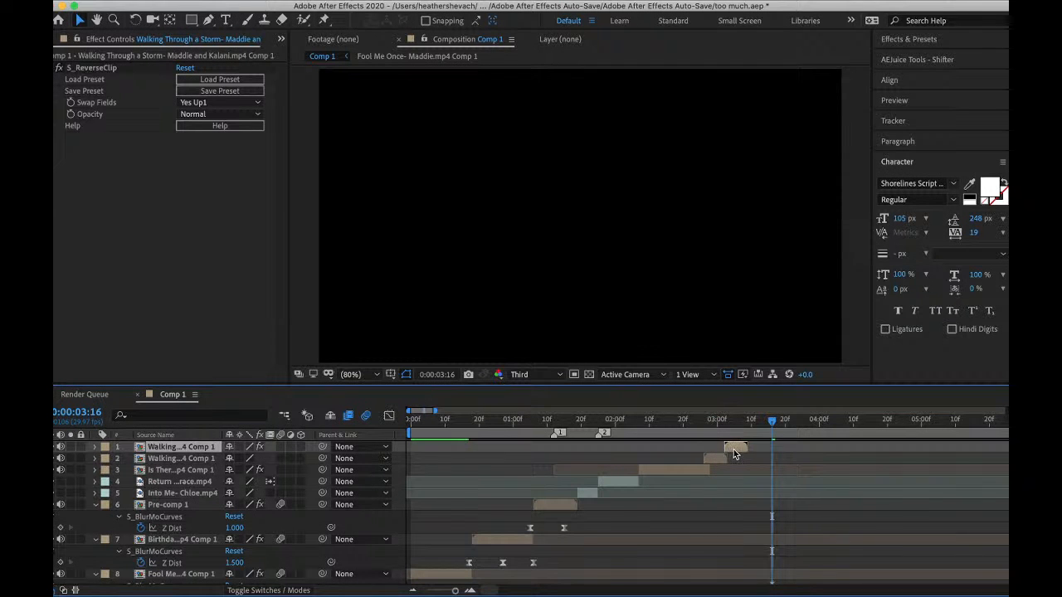
click(697, 438)
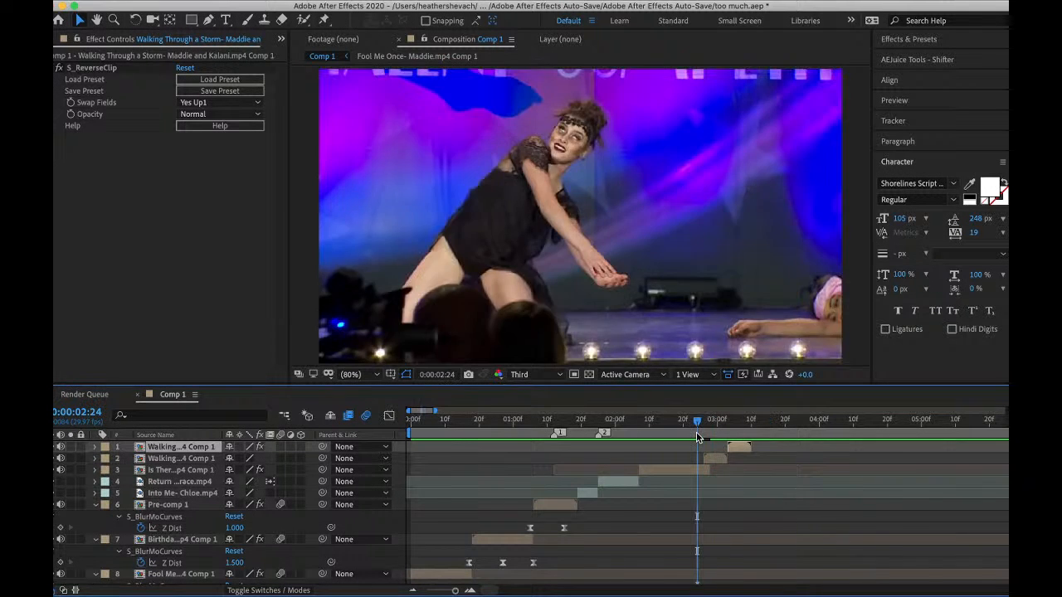
- Trim the start of the non-reversed Walking Through a Storm layer to about 0:00:02:28
click(708, 458)
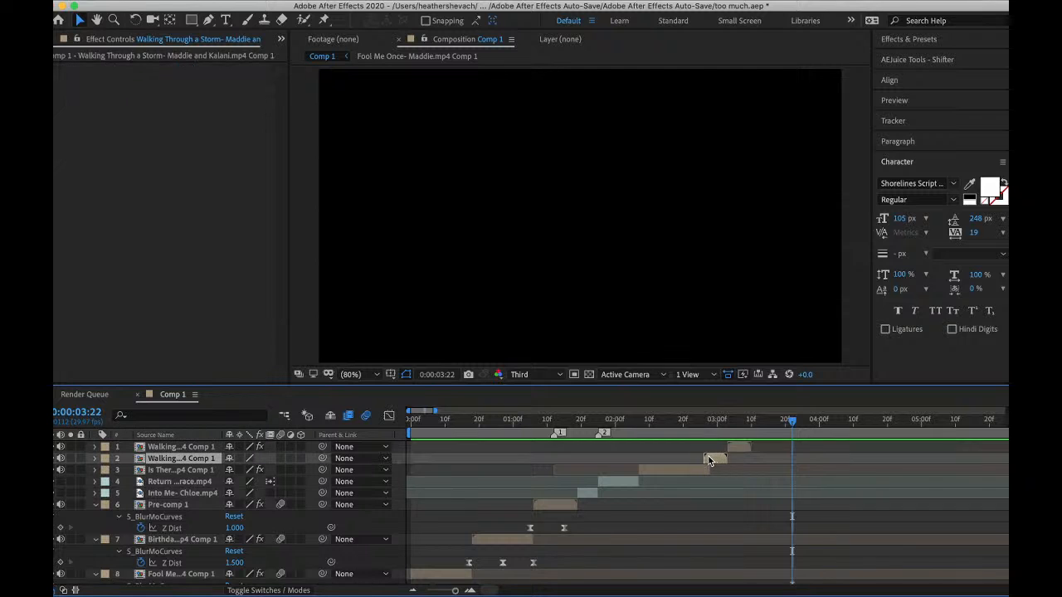
click(708, 429)
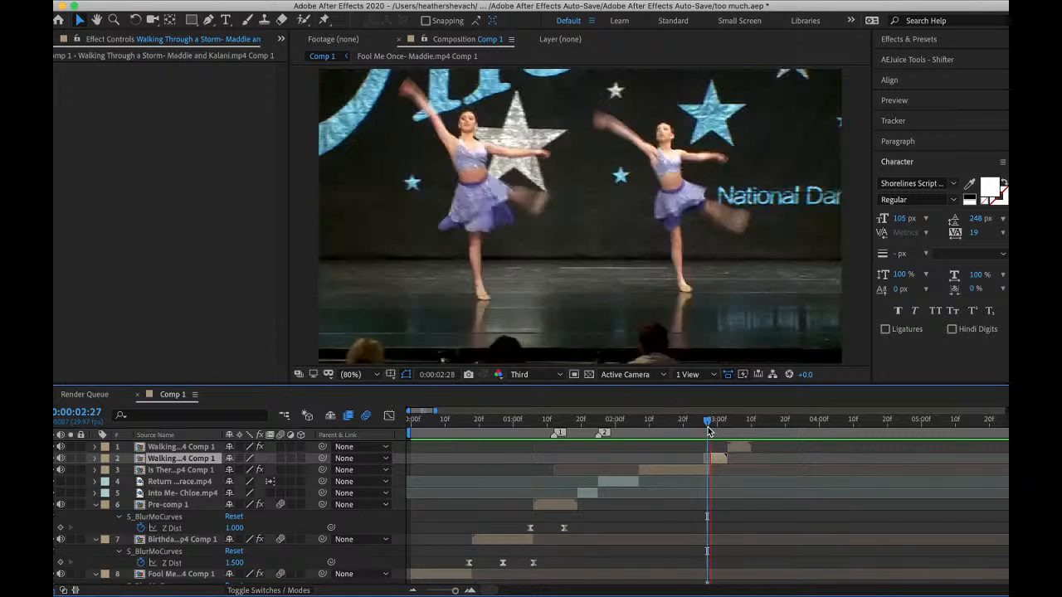
click(711, 429)
key(space)
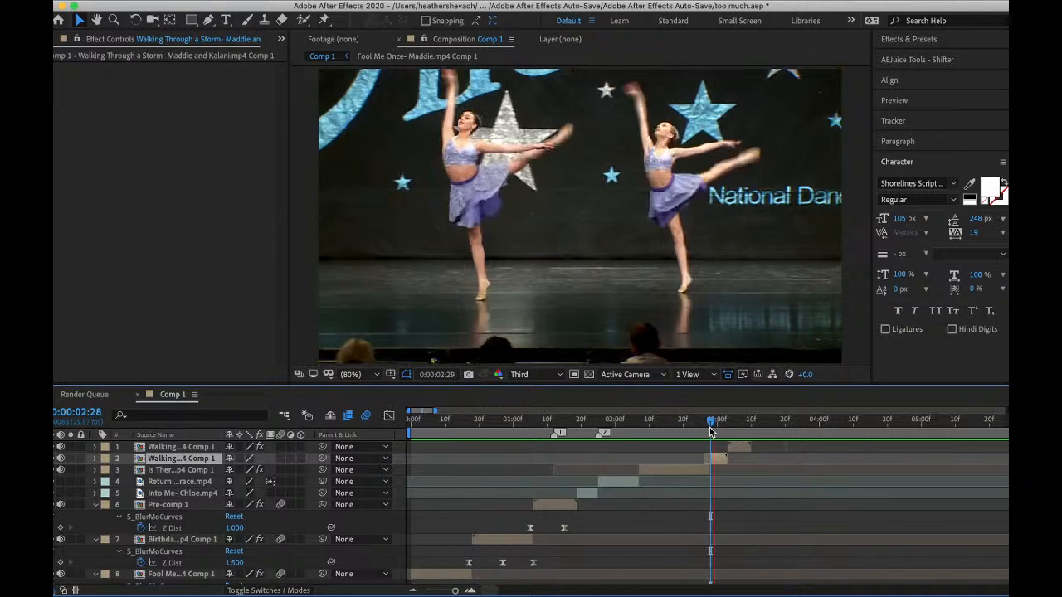
- Preview the sequence from near its beginning and save the project
click(615, 429)
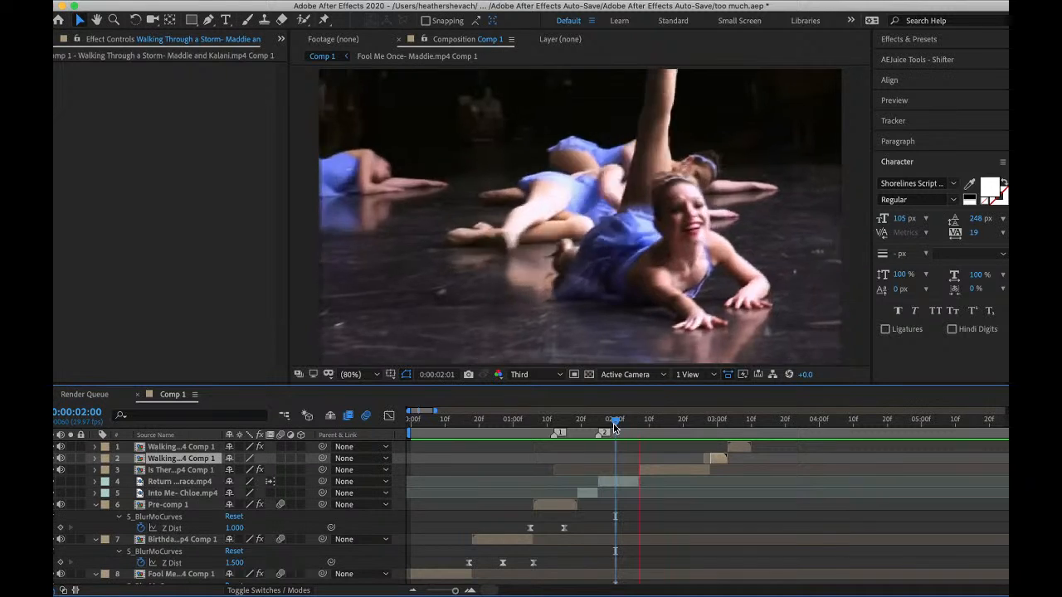
click(444, 428)
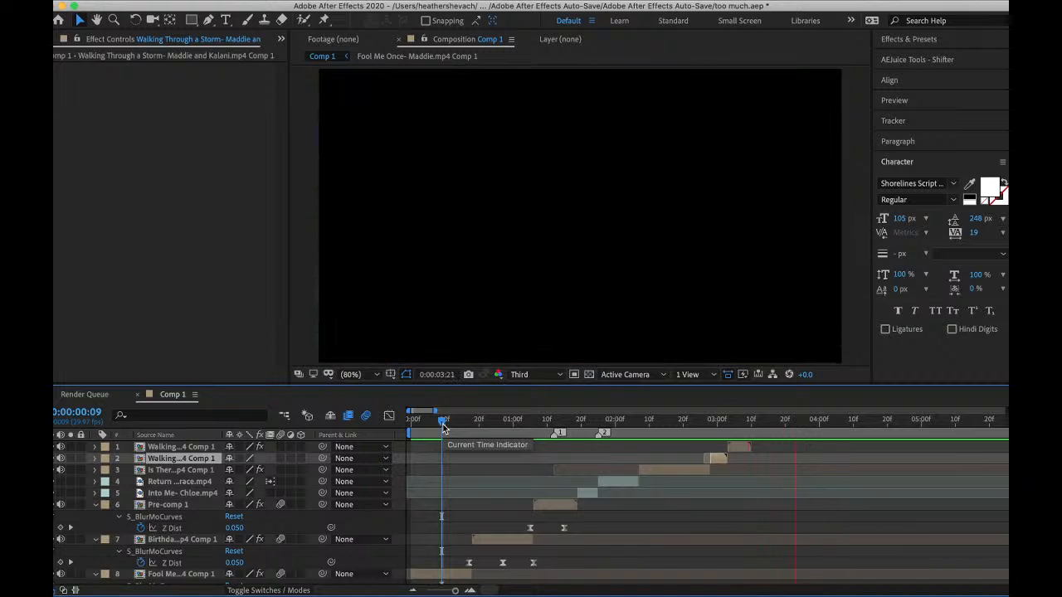
click(425, 424)
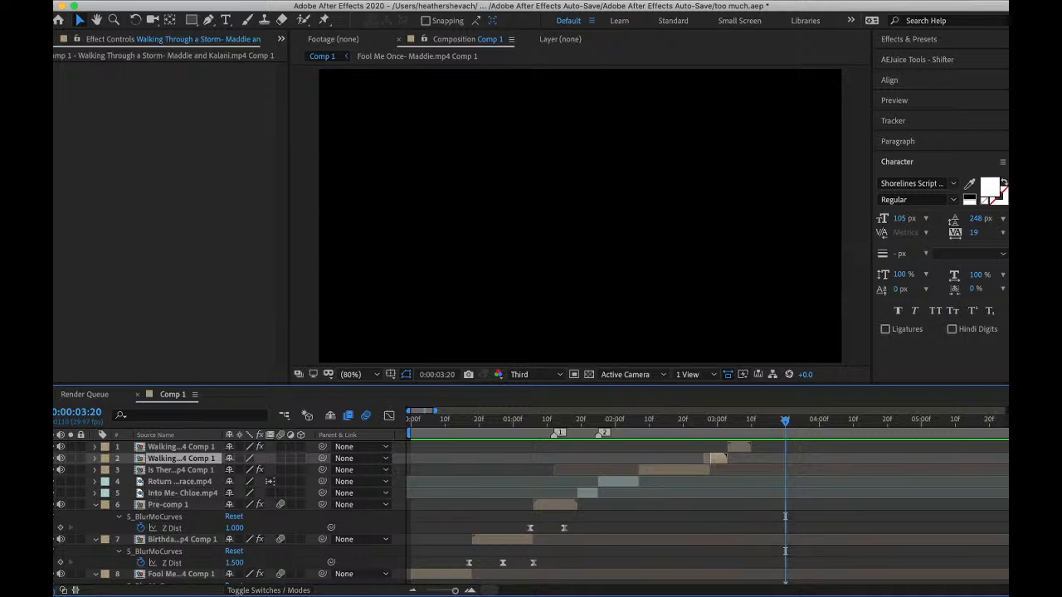
click(176, 108)
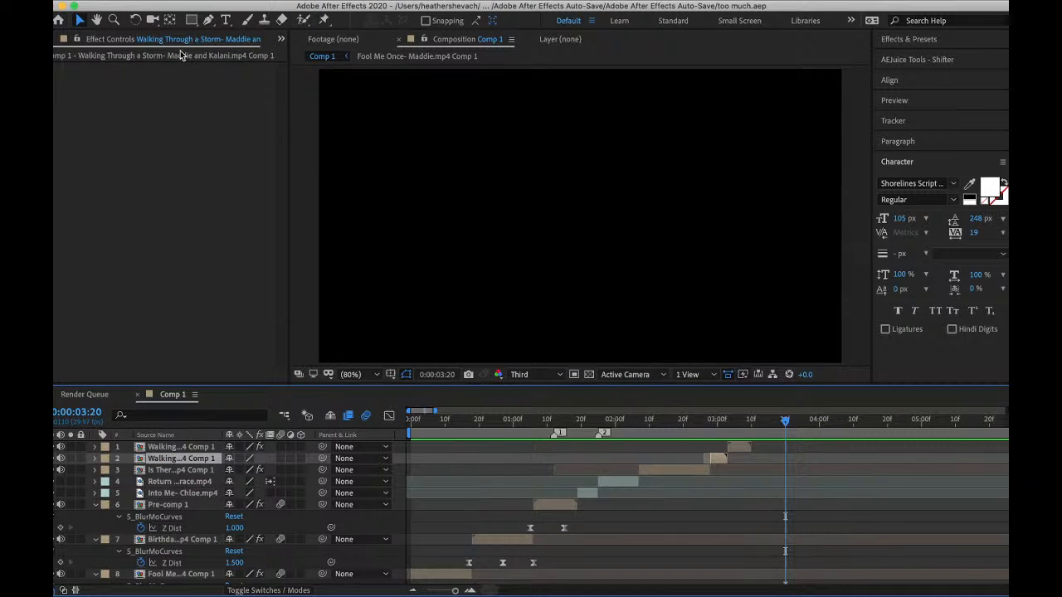
- Start a footage import and look through the Groups clips of Season 4 and Season 5
click(175, 0)
mouse_move(284, 168)
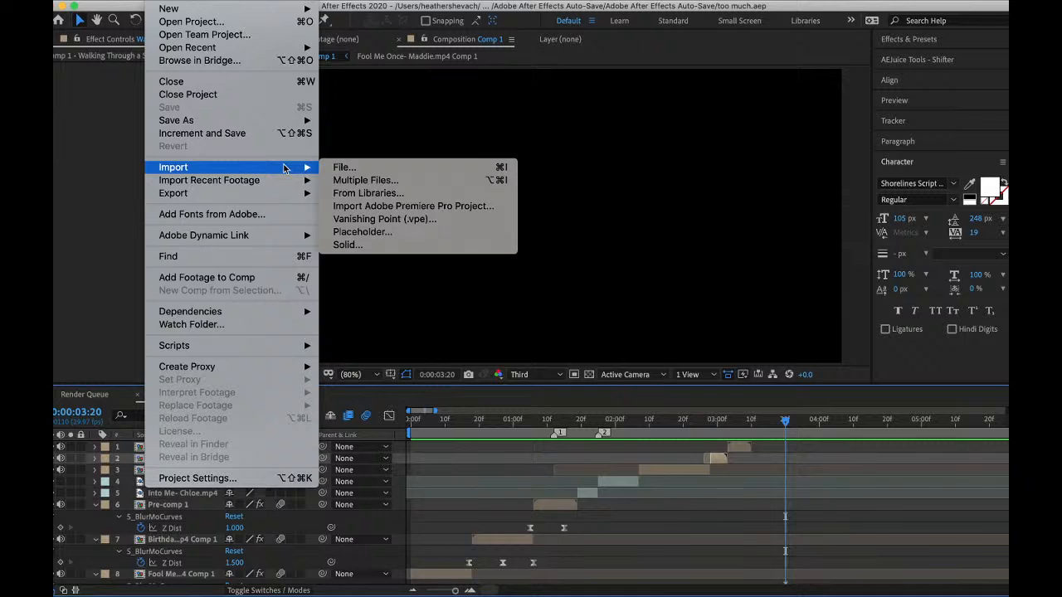
click(345, 166)
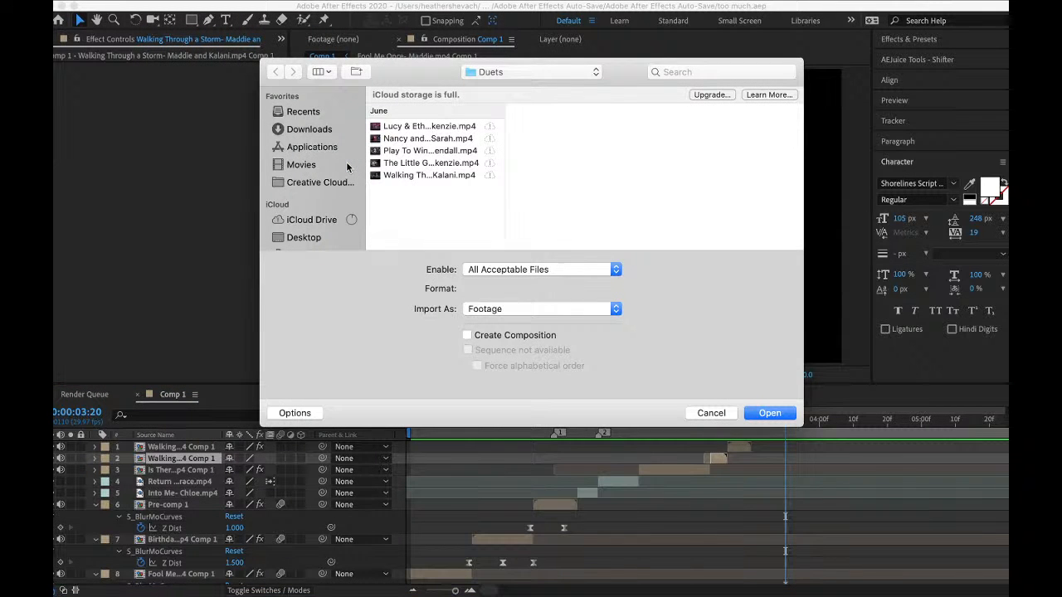
click(477, 72)
click(490, 86)
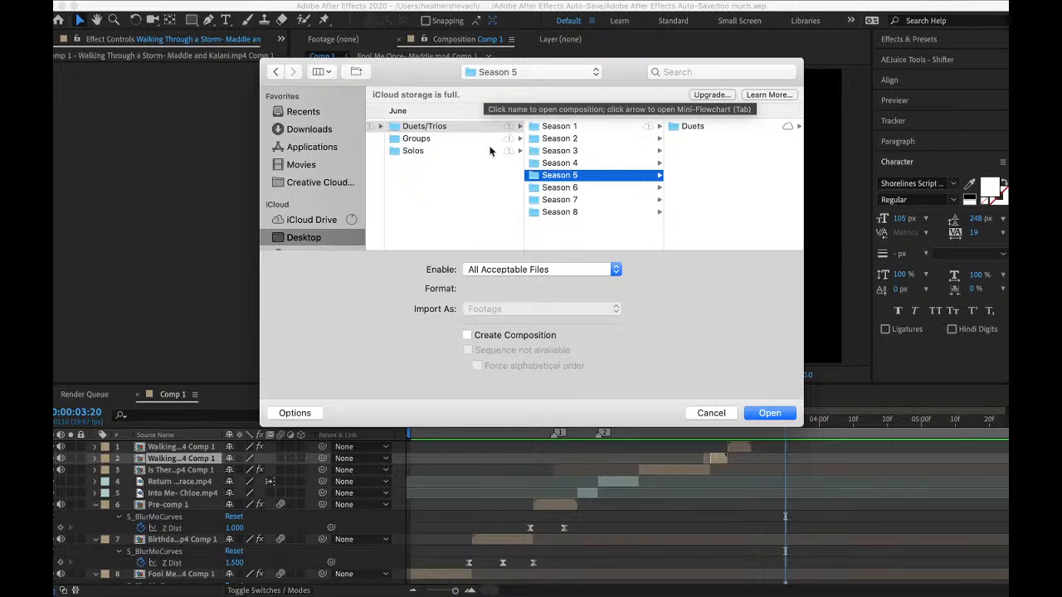
click(489, 143)
click(587, 164)
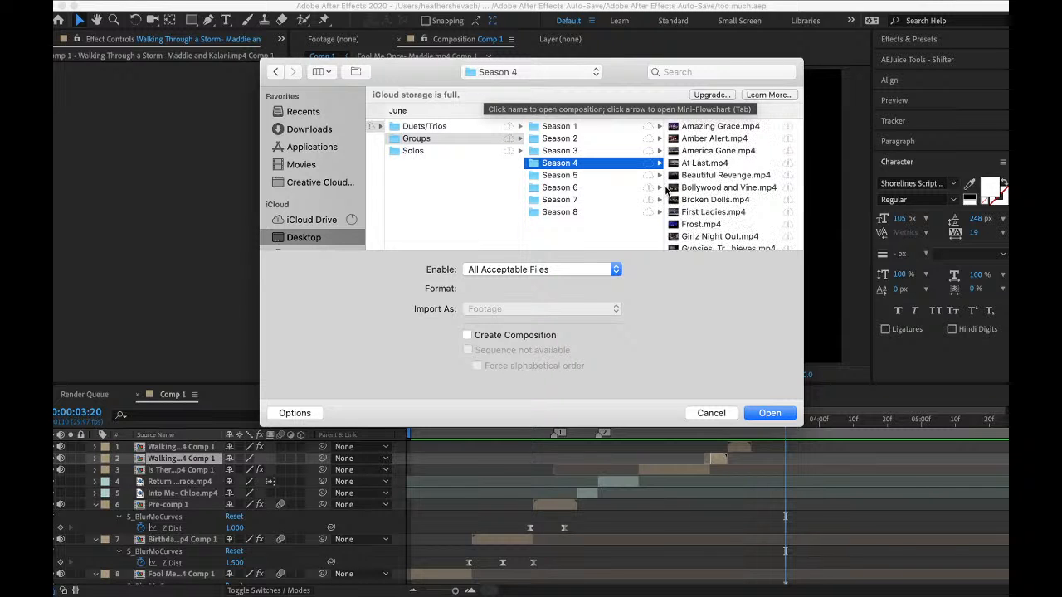
scroll(701, 195, down, 5)
scroll(701, 195, down, 10)
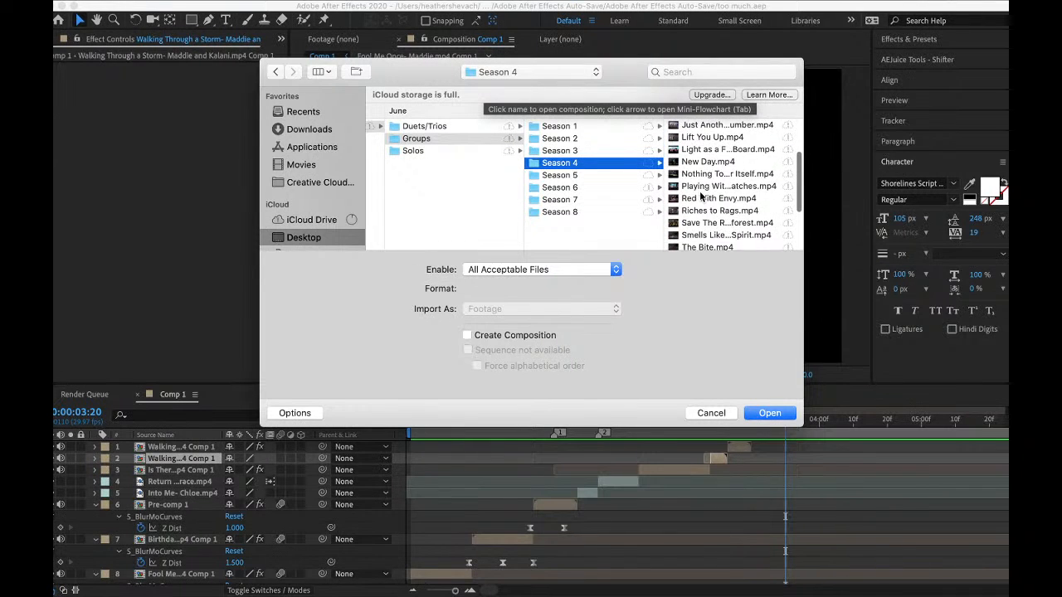
scroll(701, 195, down, 1)
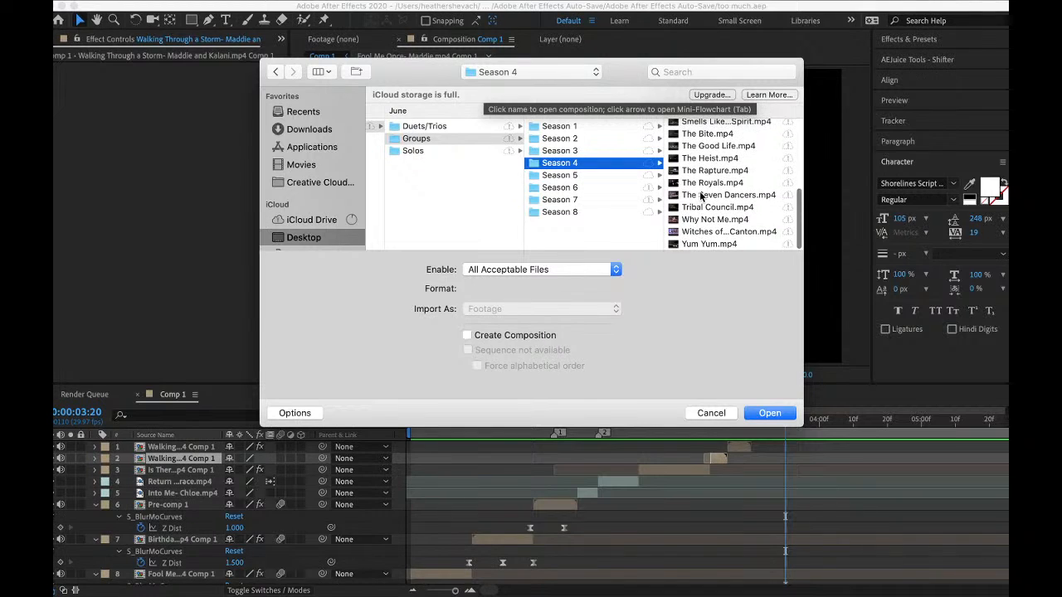
click(575, 175)
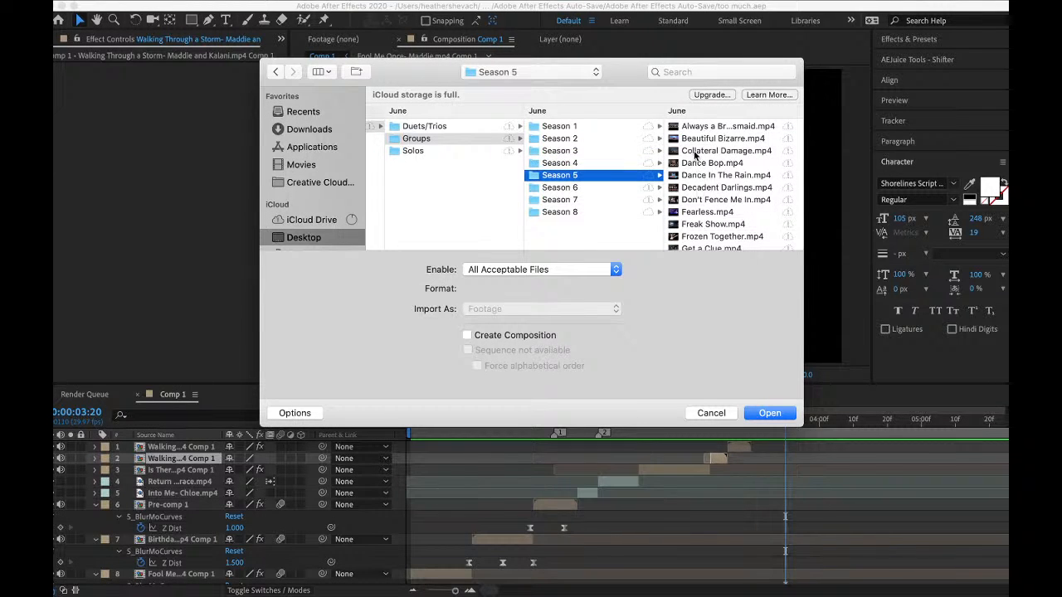
scroll(696, 155, down, 2)
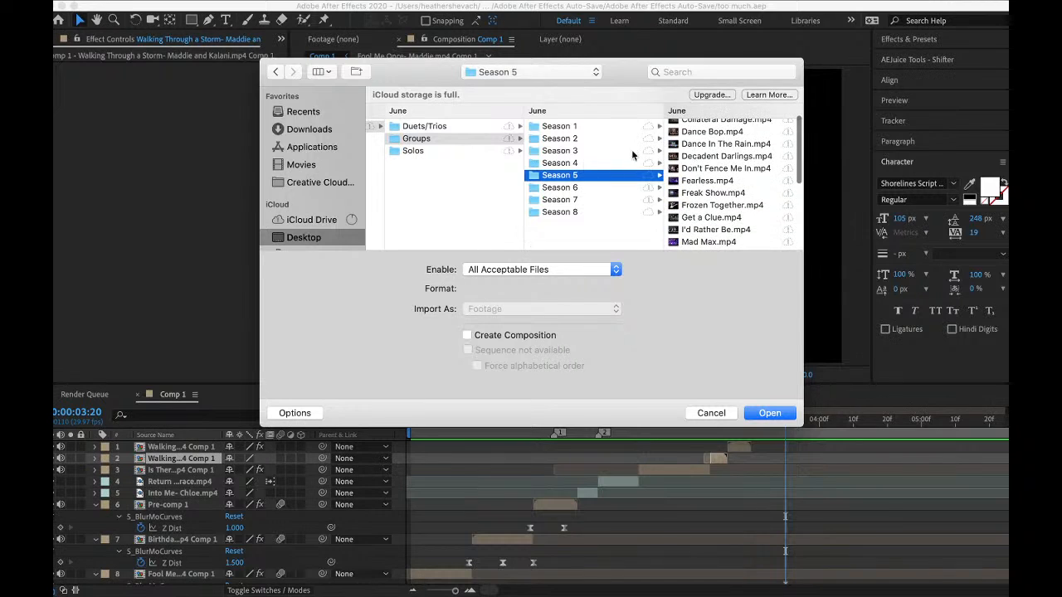
- Import the Breaking Free clip from the Season 7 folder within Solos
click(429, 153)
scroll(579, 183, down, 3)
scroll(579, 184, up, 4)
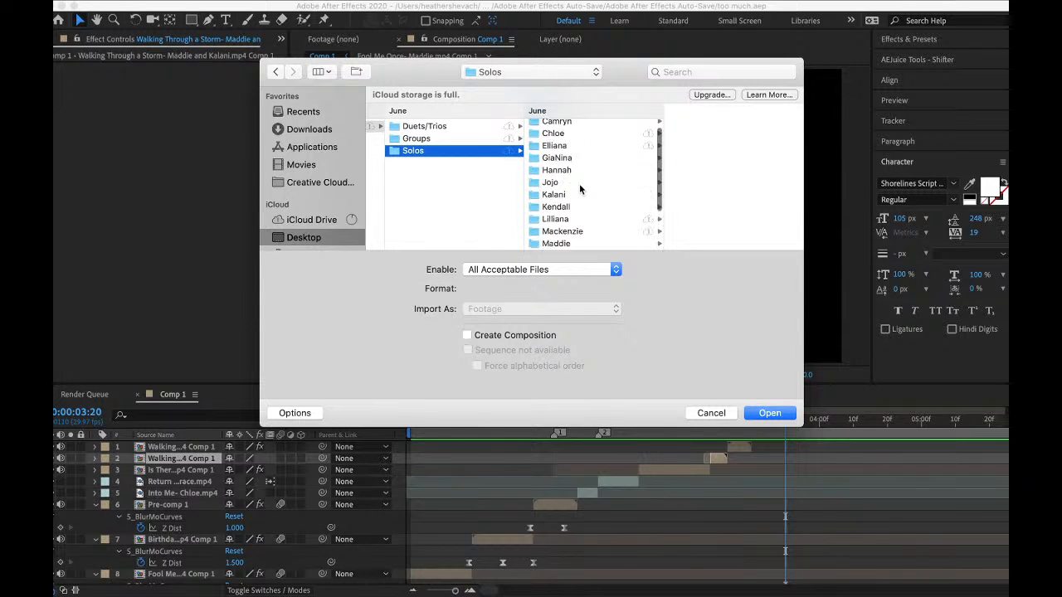
click(701, 127)
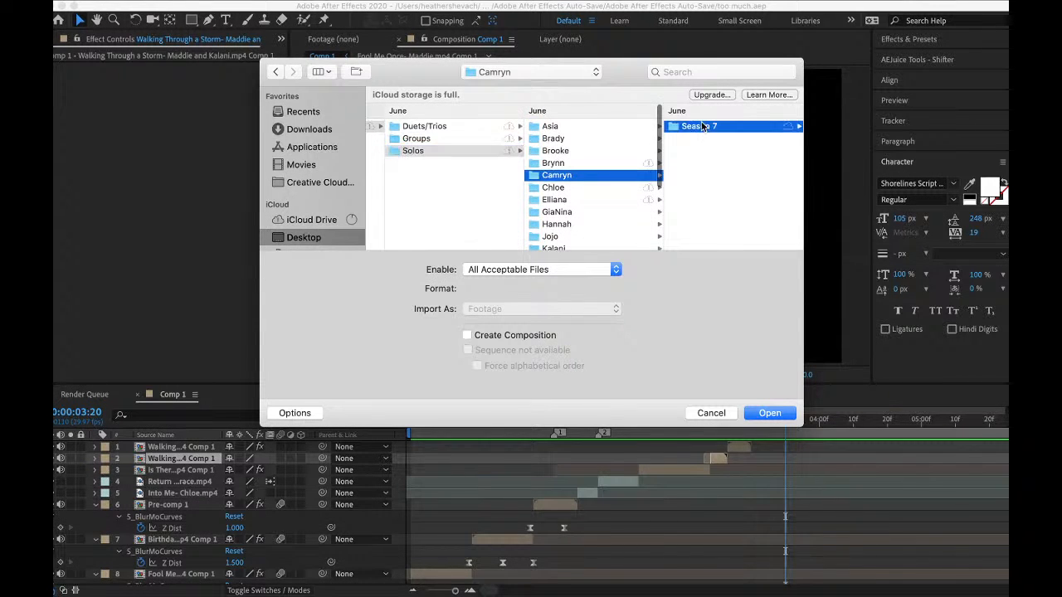
click(707, 128)
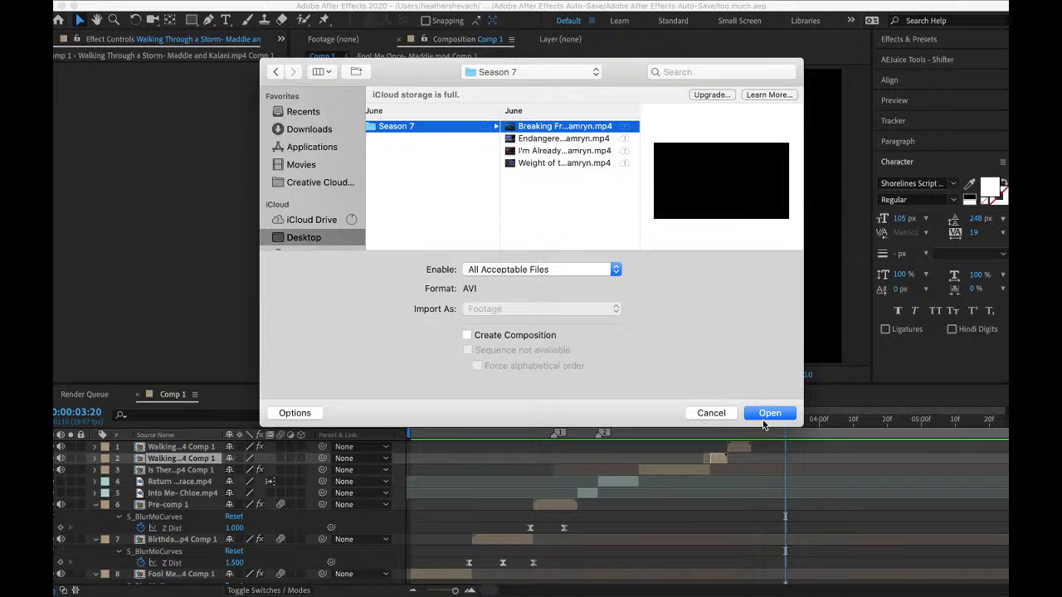
click(767, 415)
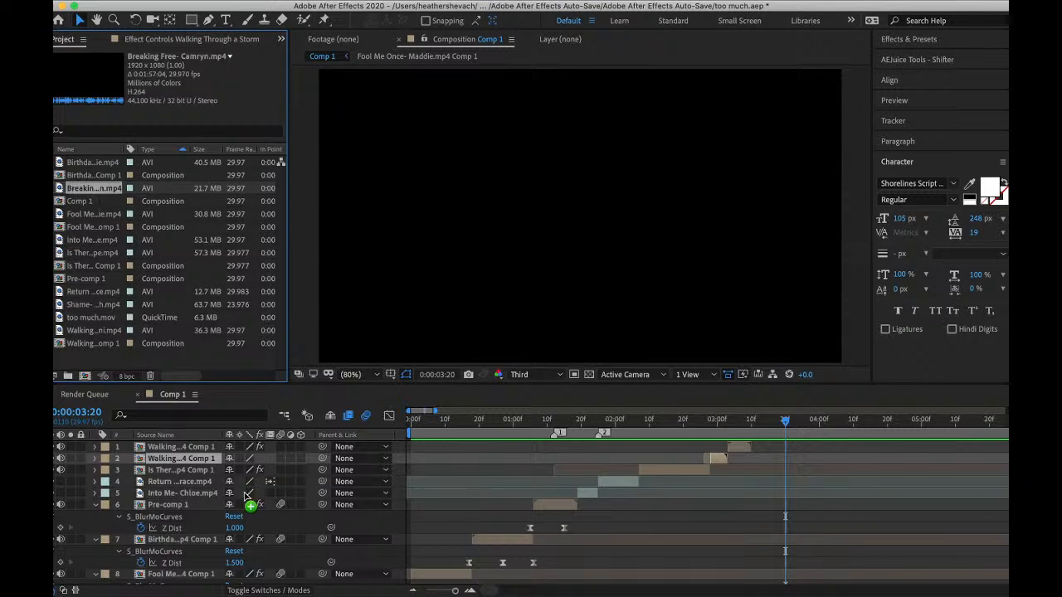
- Add the Breaking Free clip as a muted top layer, split it at 0:00:37:13 and delete the earlier part
drag(247, 496, 91, 448)
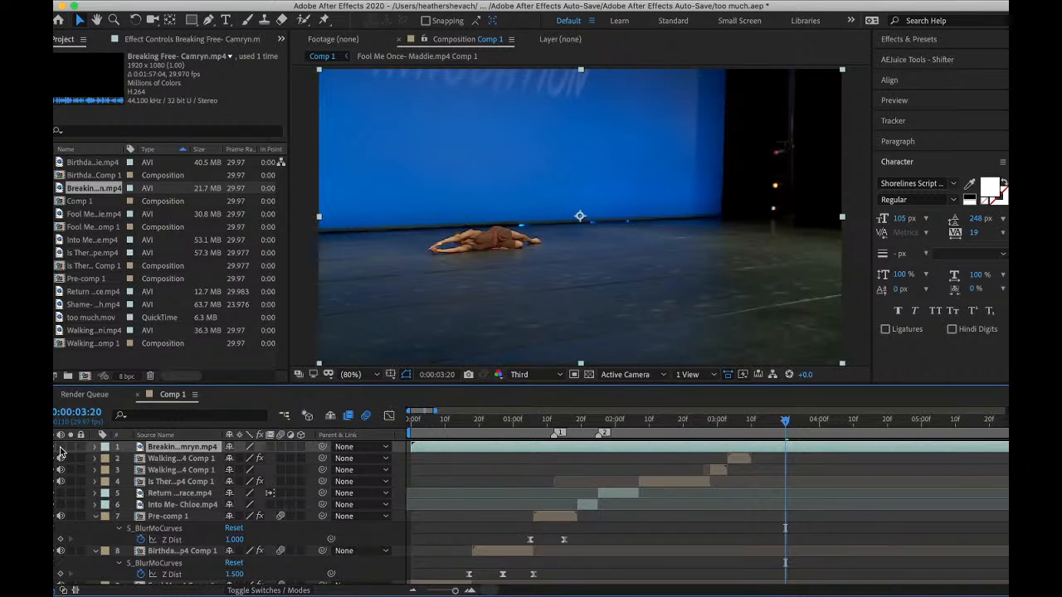
scroll(695, 450, right, 20)
drag(678, 423, 994, 465)
scroll(778, 493, right, 10)
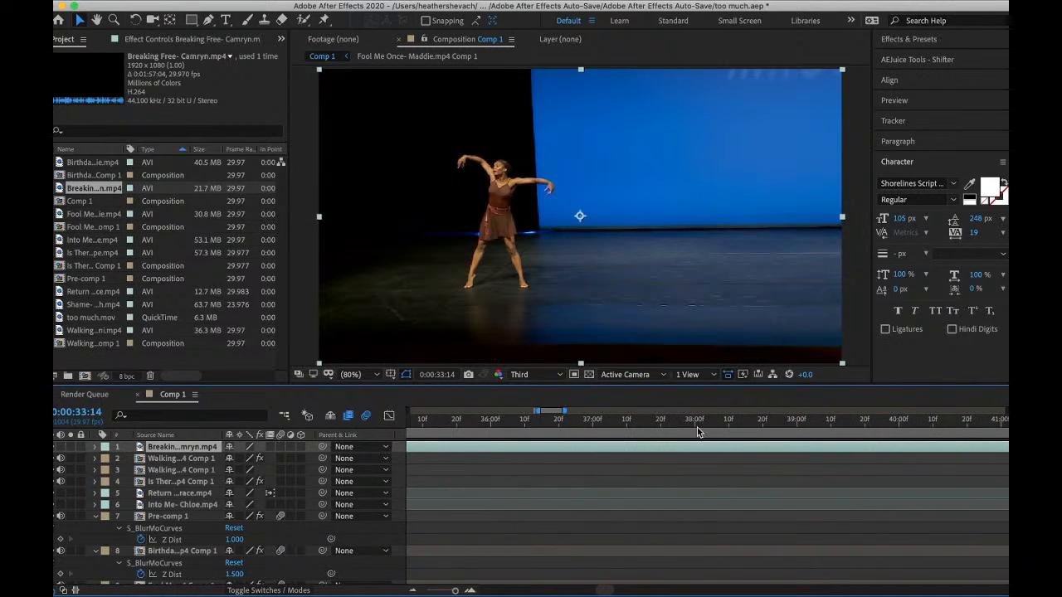
drag(697, 428, 638, 403)
key(ctrl+shift+d)
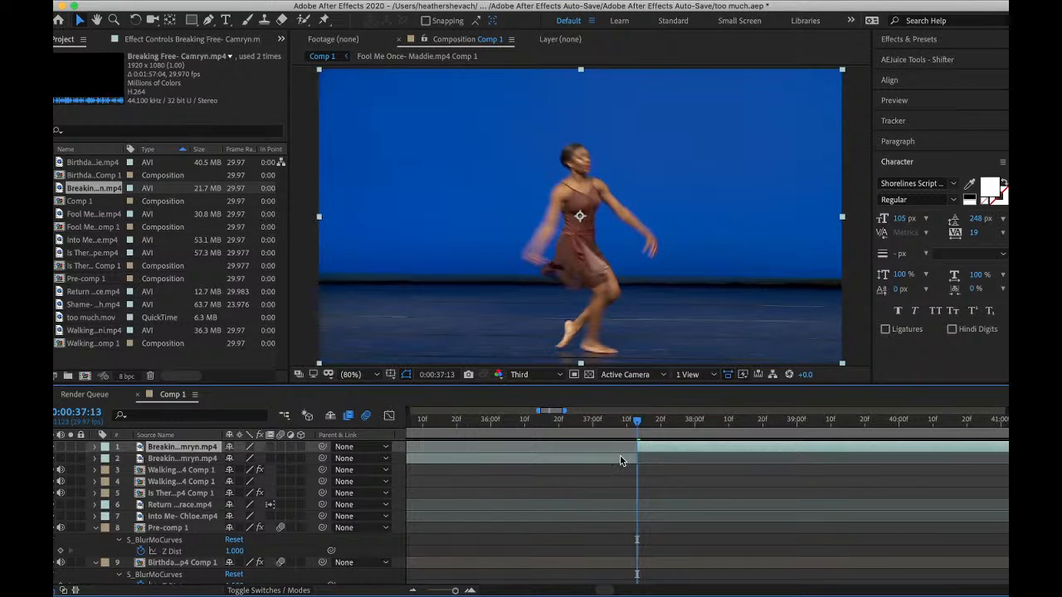
key(Delete)
- Move the Breaking Free clip to start at about 0:00:03:10, right after the reversed clip, and preview the sequence
drag(660, 451, 718, 458)
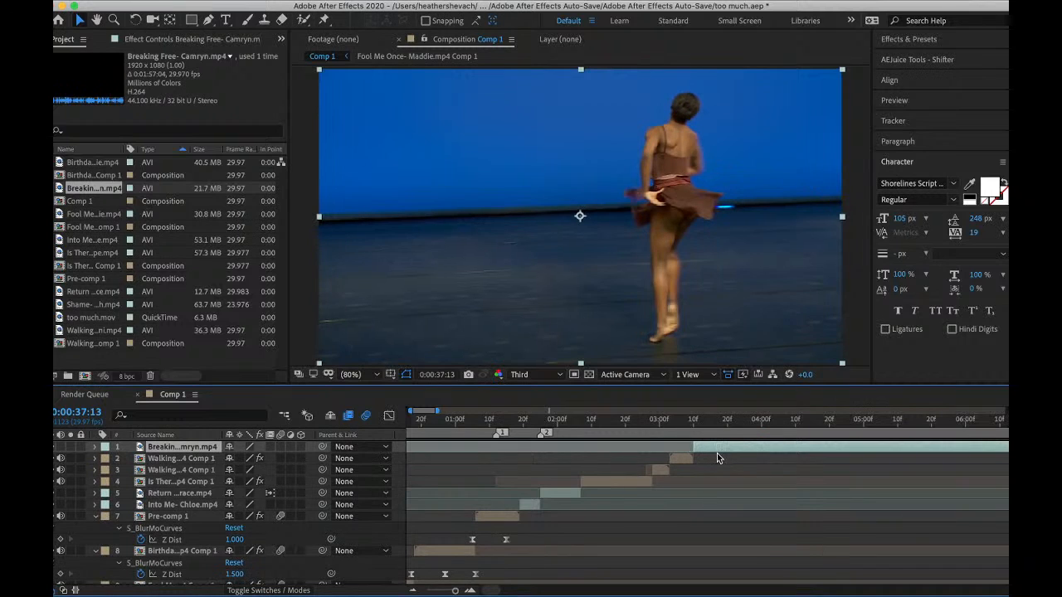
key(space)
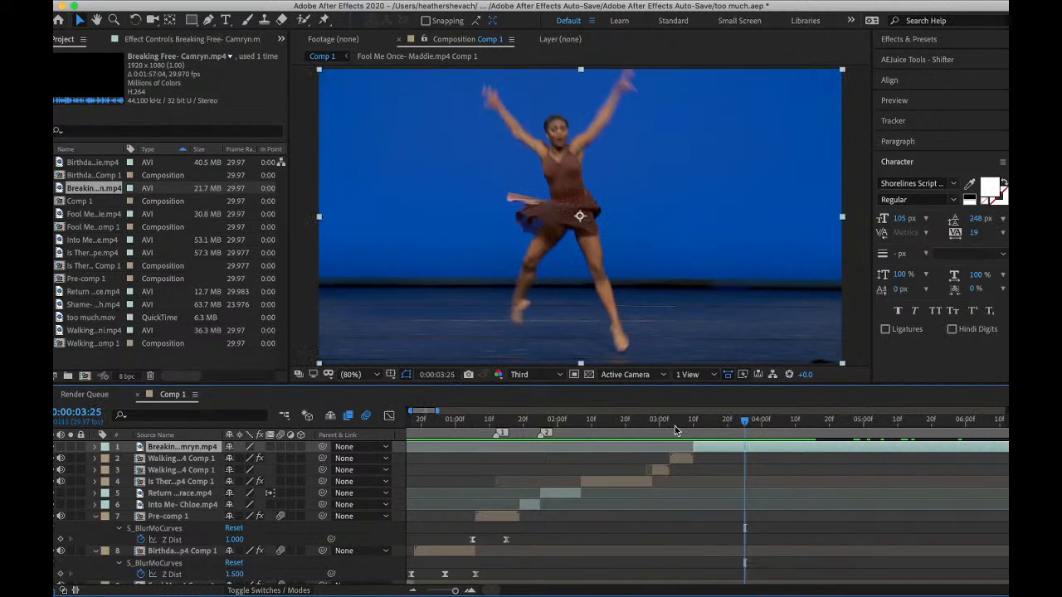
click(696, 423)
key(space)
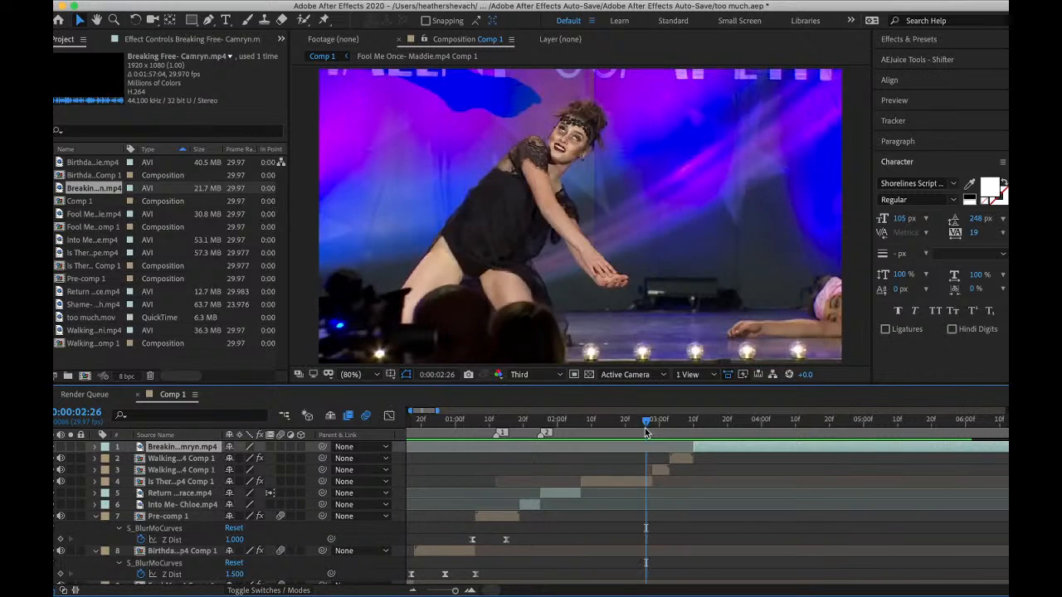
click(528, 423)
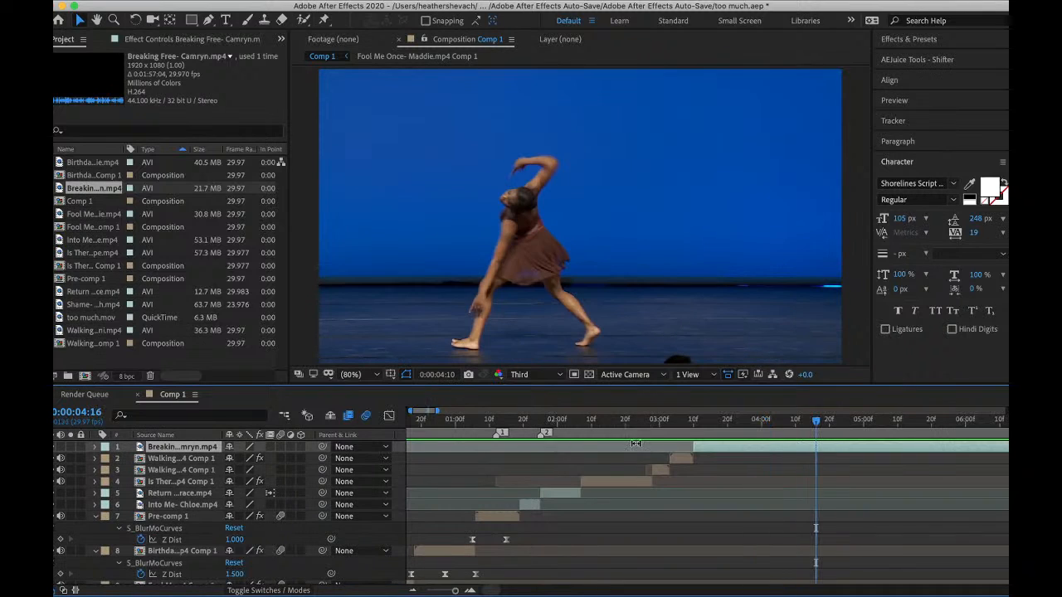
click(694, 423)
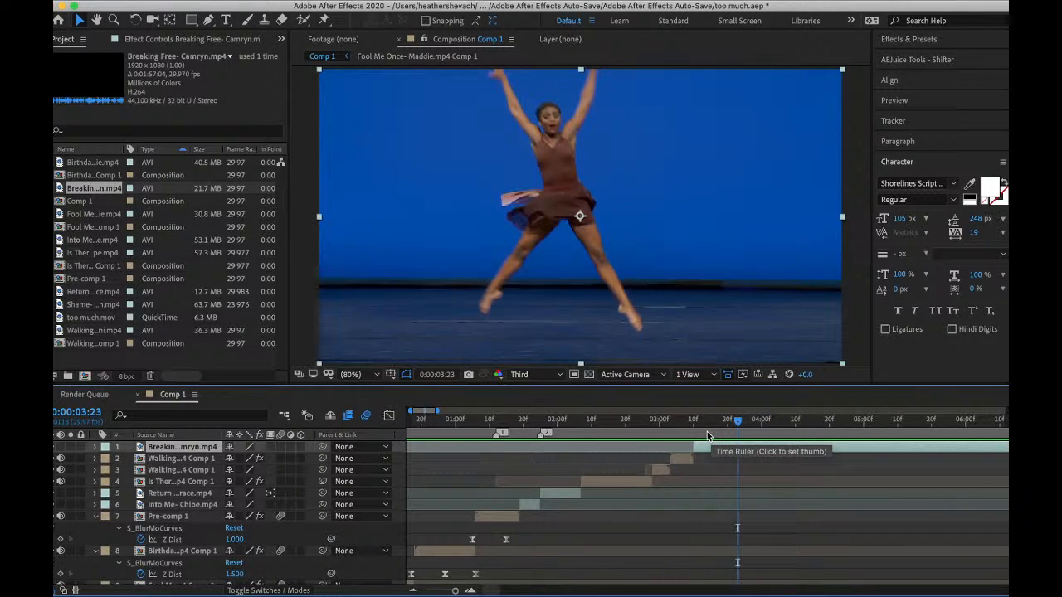
- Cut off the Breaking Free clip before 0:00:04:06 and move the remaining part back to start at about 0:00:03:10
click(697, 423)
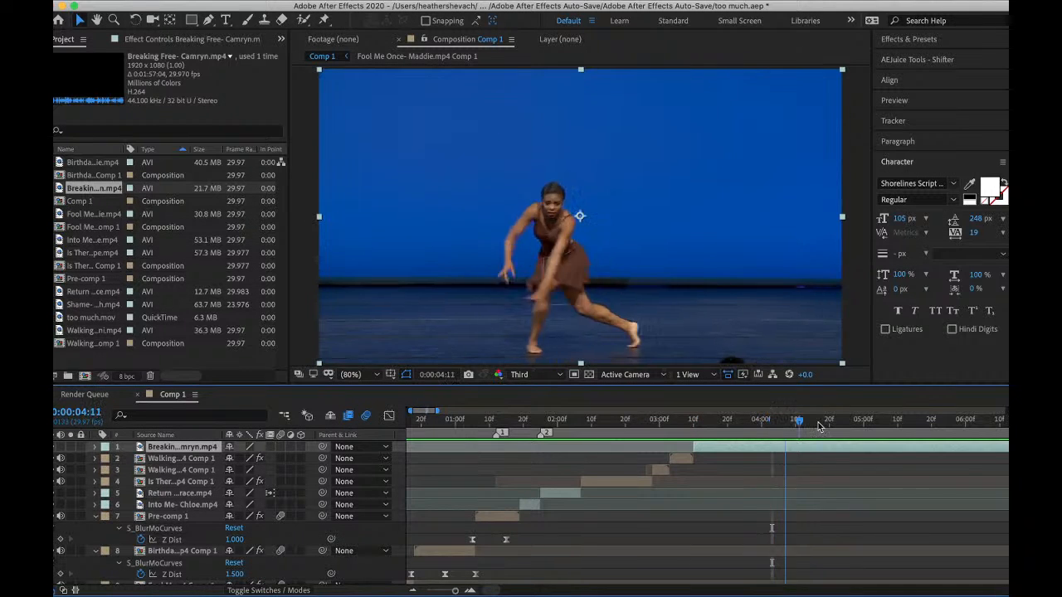
click(780, 419)
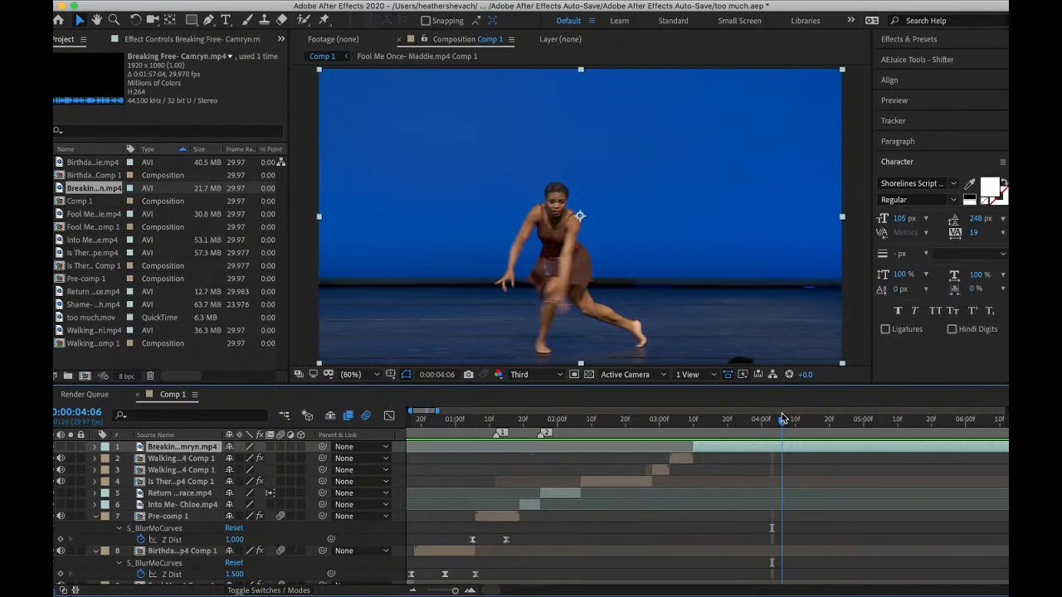
key(super+shift+d)
click(768, 455)
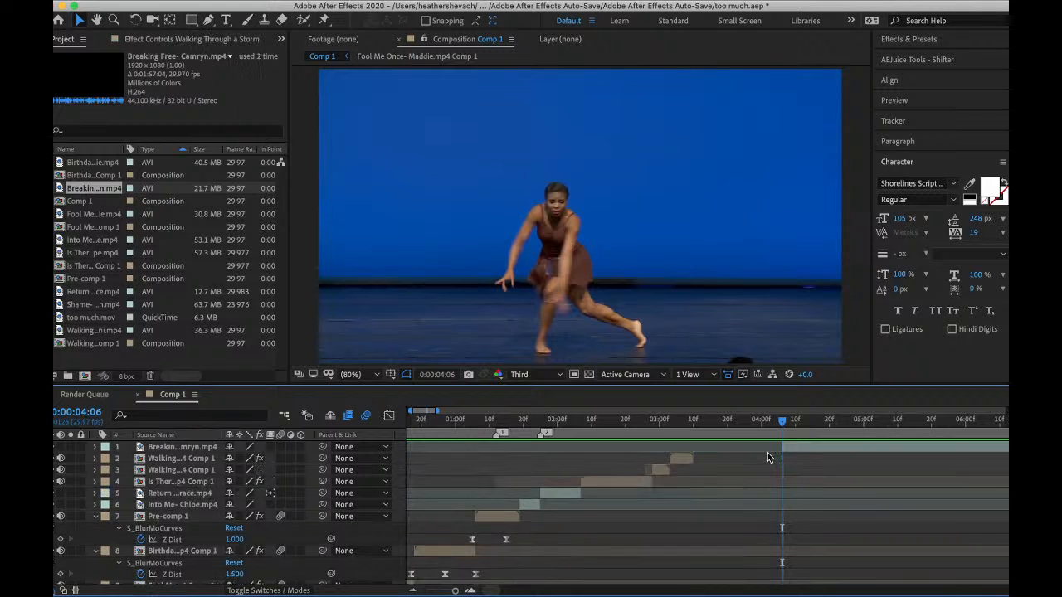
key(Delete)
drag(794, 448, 702, 451)
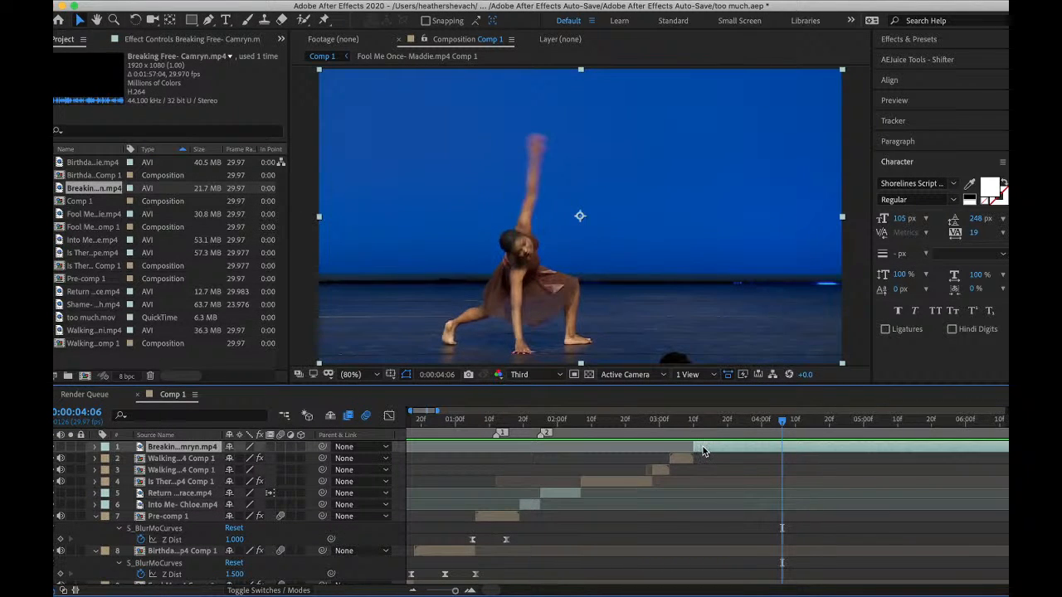
- Stretch the Breaking Free layer to 200%, enable its frame blending and preview the slowed clip from about 0:00:03:09
click(693, 424)
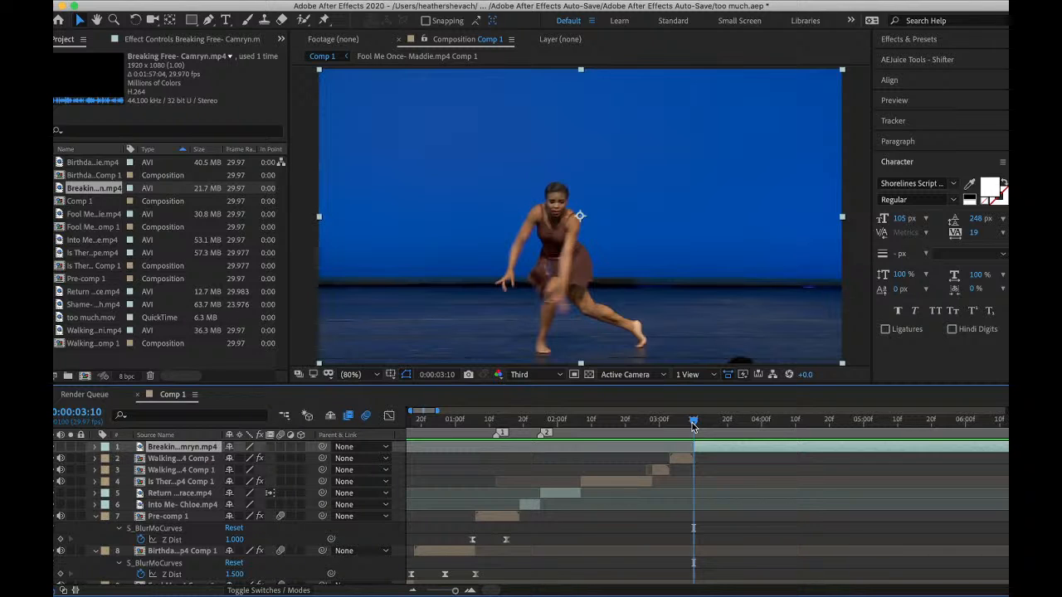
key(space)
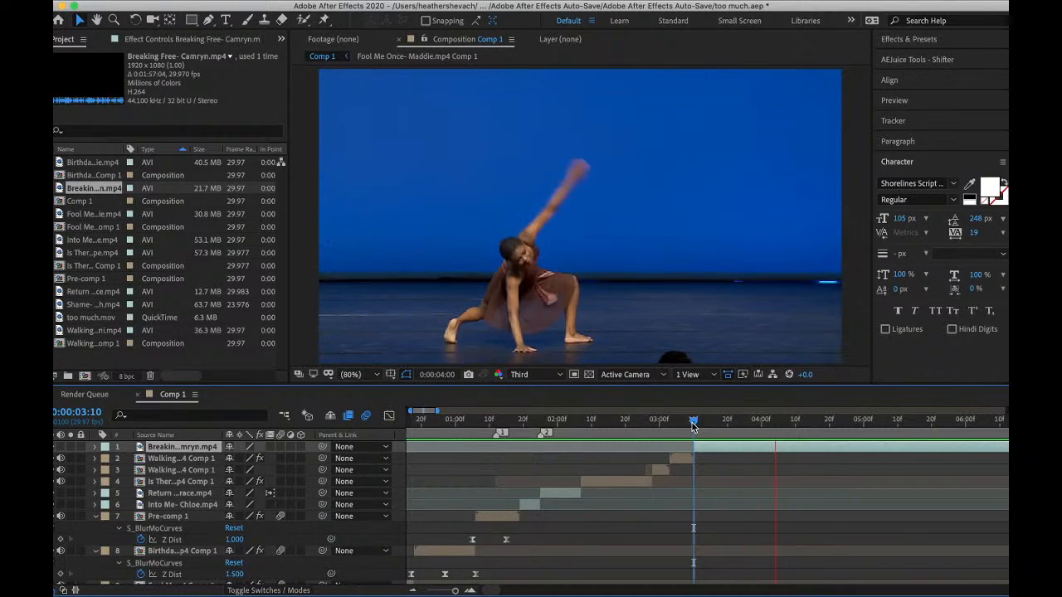
key(space)
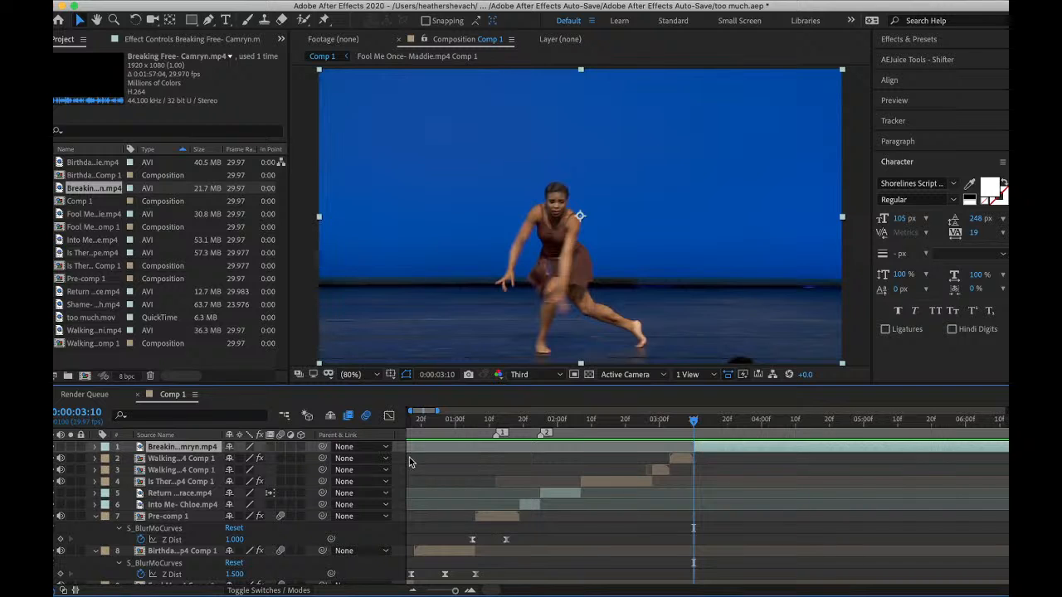
click(75, 590)
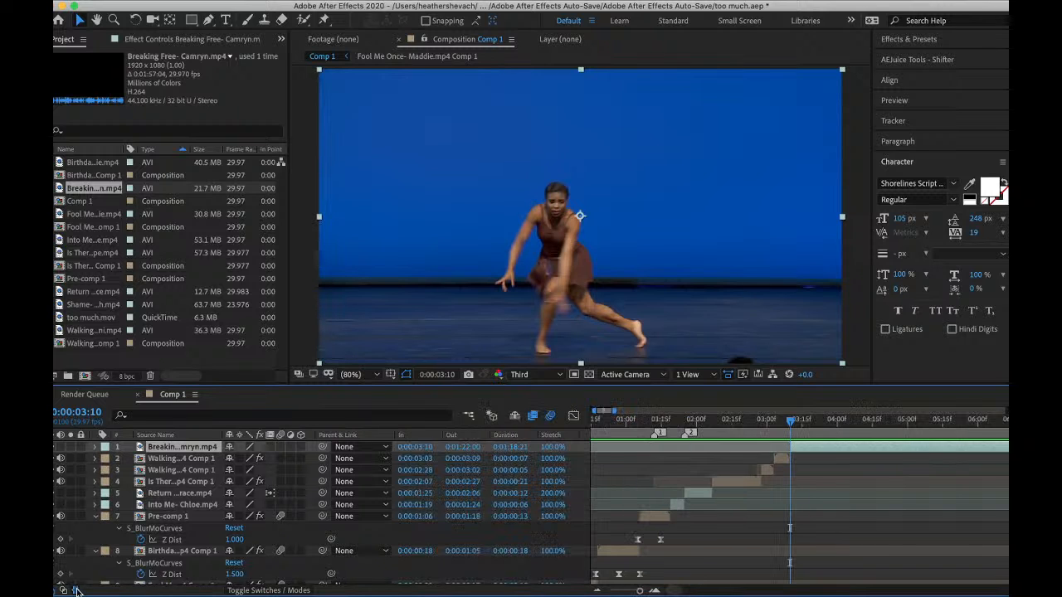
click(554, 446)
key(Return)
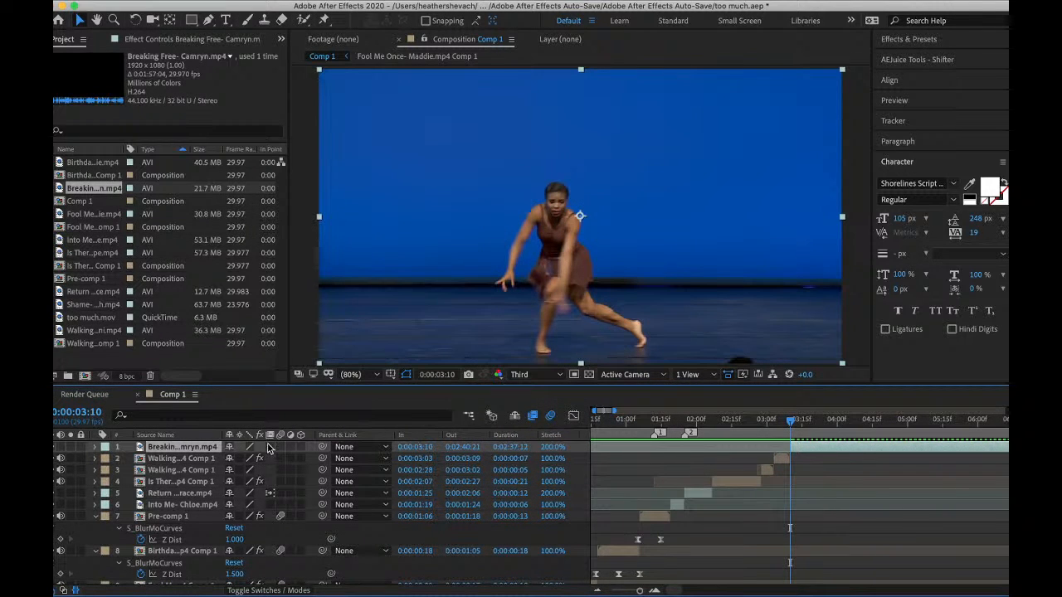
click(74, 590)
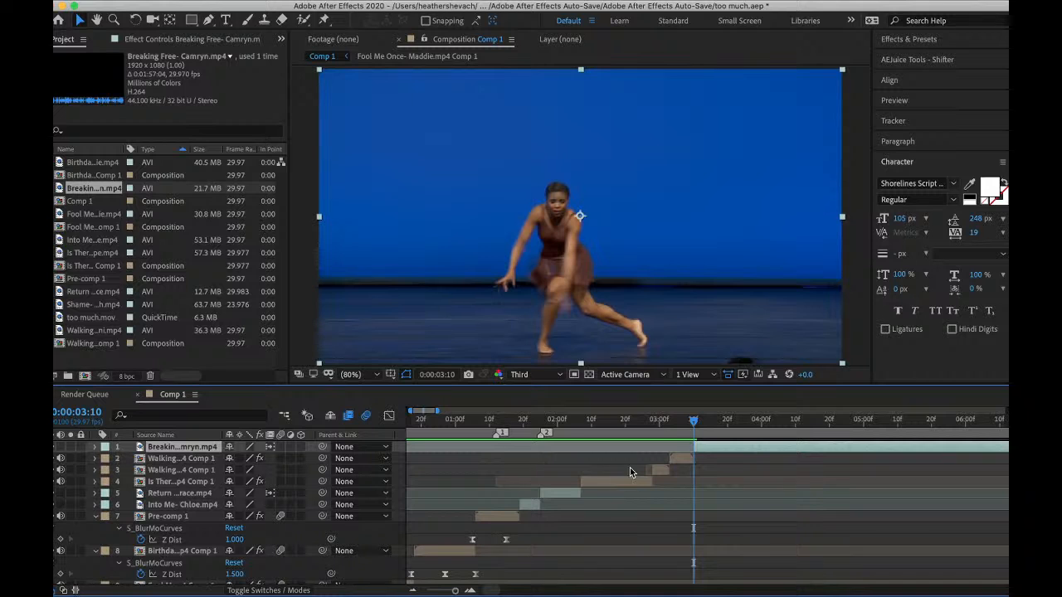
click(666, 425)
drag(666, 425, 691, 425)
key(space)
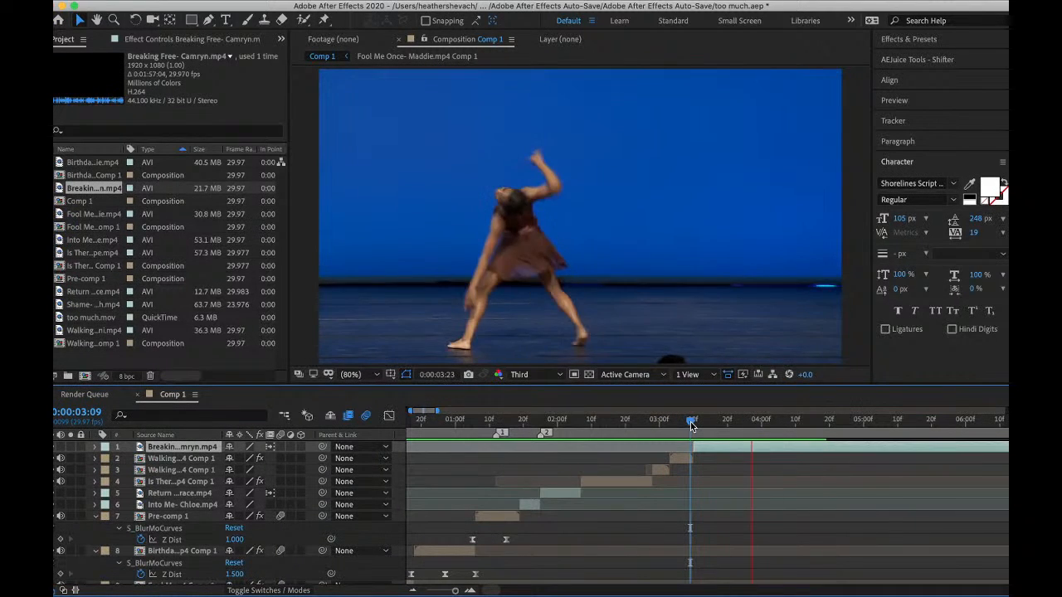
key(space)
- Adjust the slowed Breaking Free clip to start at about 0:00:03:10, split it at 0:00:04:10 and delete the later part
click(711, 453)
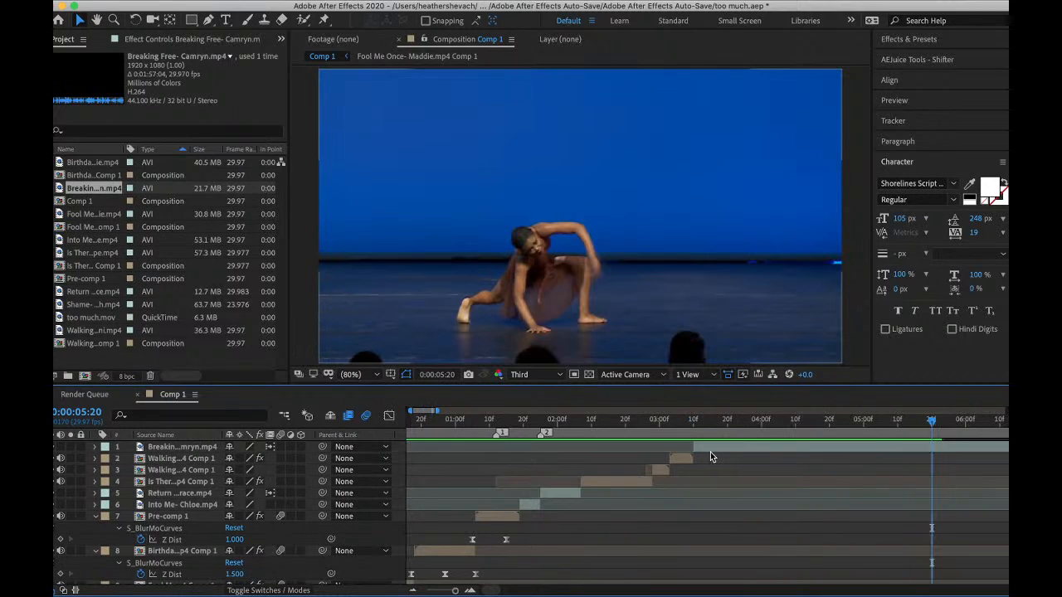
drag(712, 447, 705, 448)
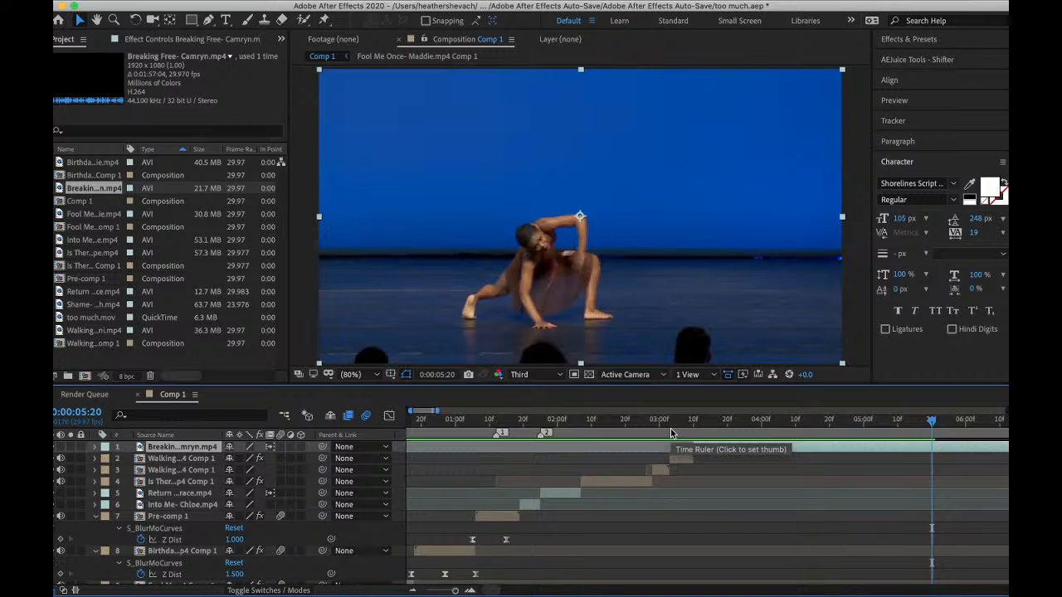
click(625, 428)
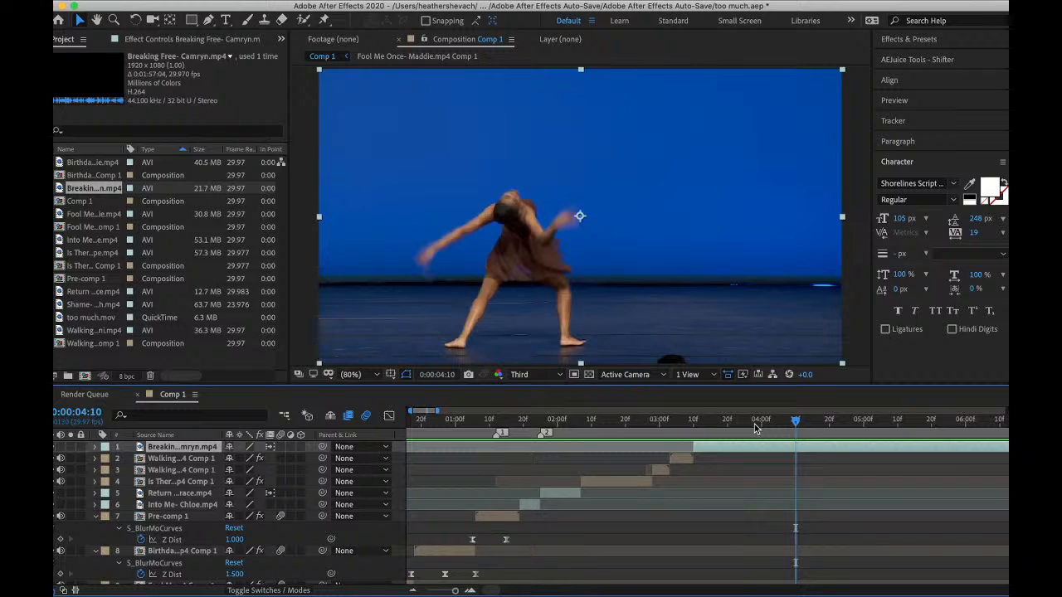
key(super+shift+d)
key(Delete)
- Preview the trimmed Breaking Free clip and add a composition marker at about 0:00:03:25
key(space)
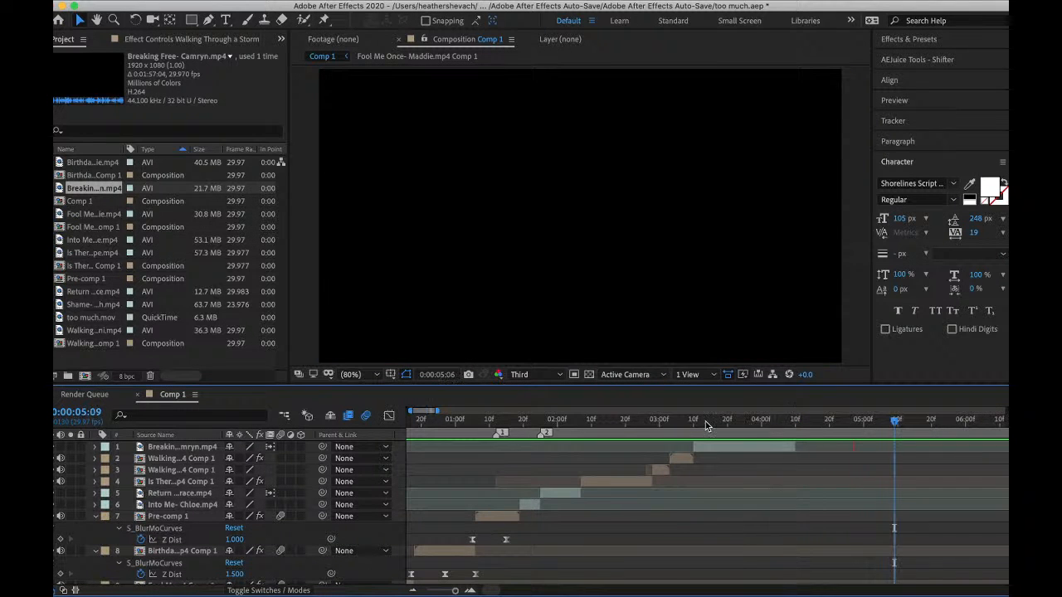
click(677, 421)
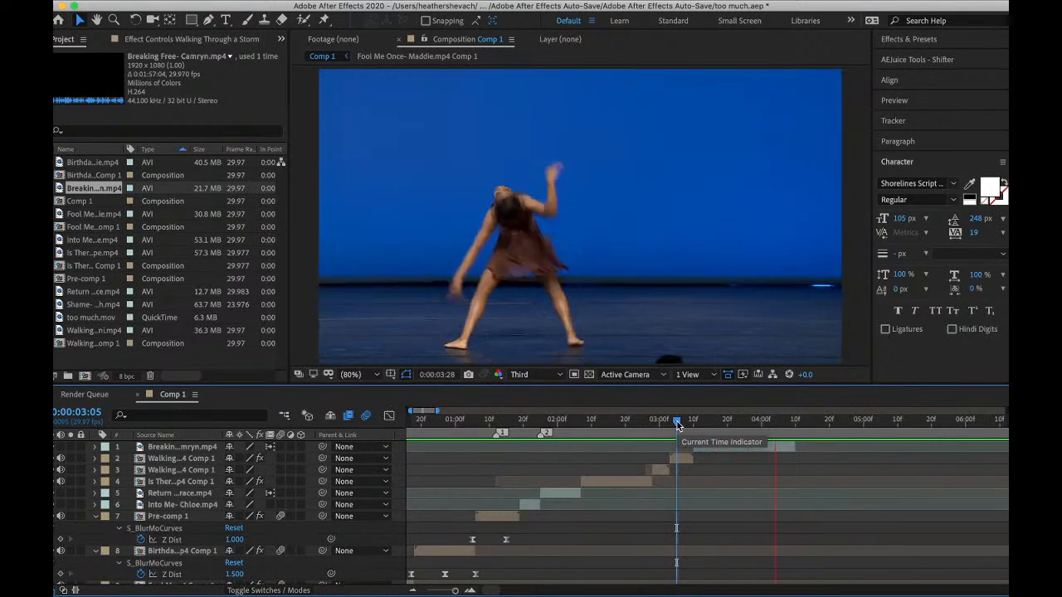
click(745, 421)
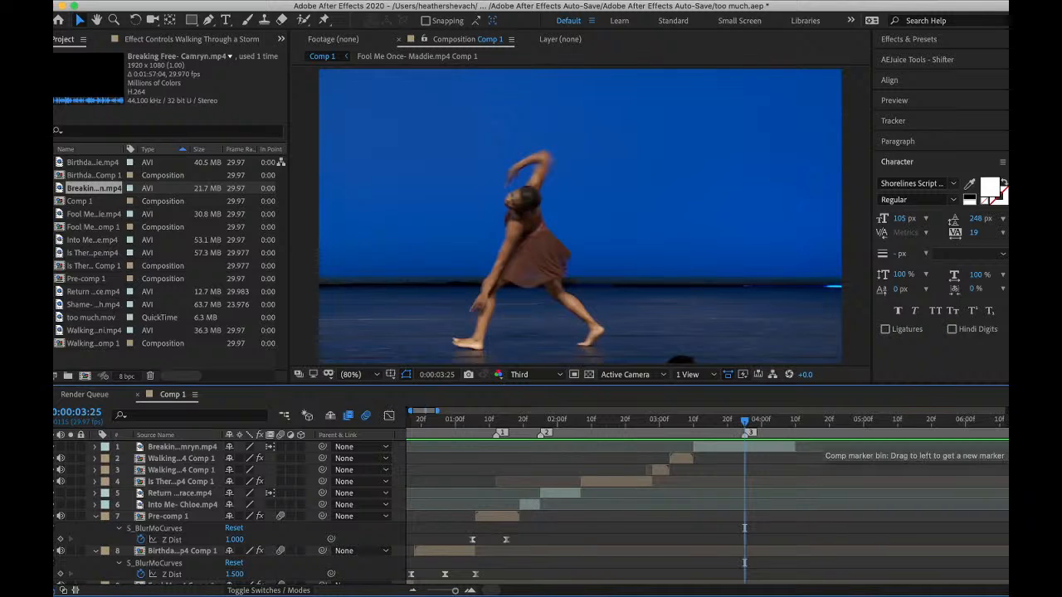
click(739, 423)
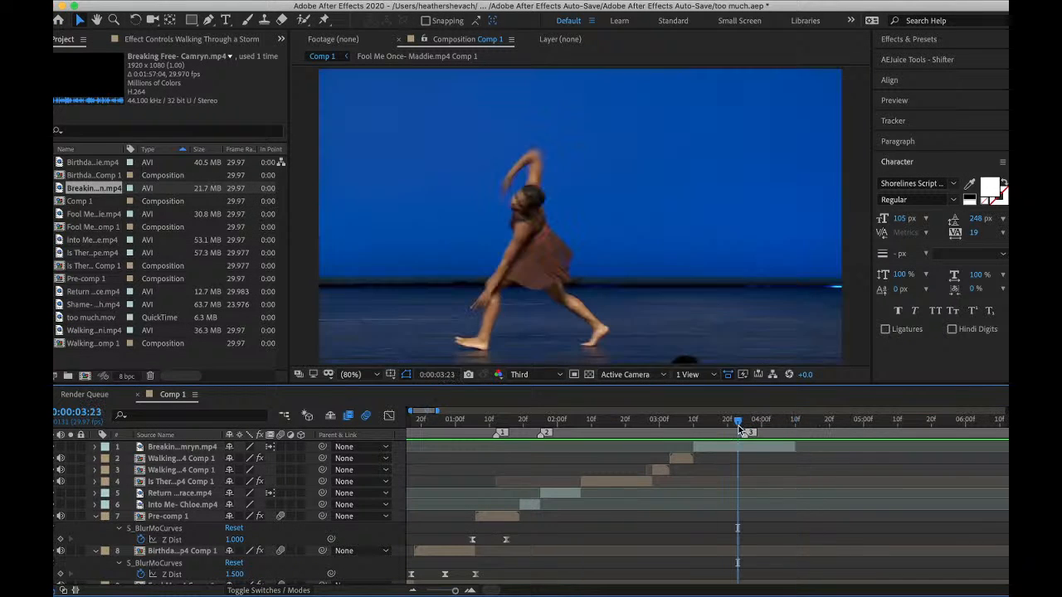
- Duplicate the Breaking Free layer, apply the S_Monochrome effect to the lower copy and save the project
click(744, 452)
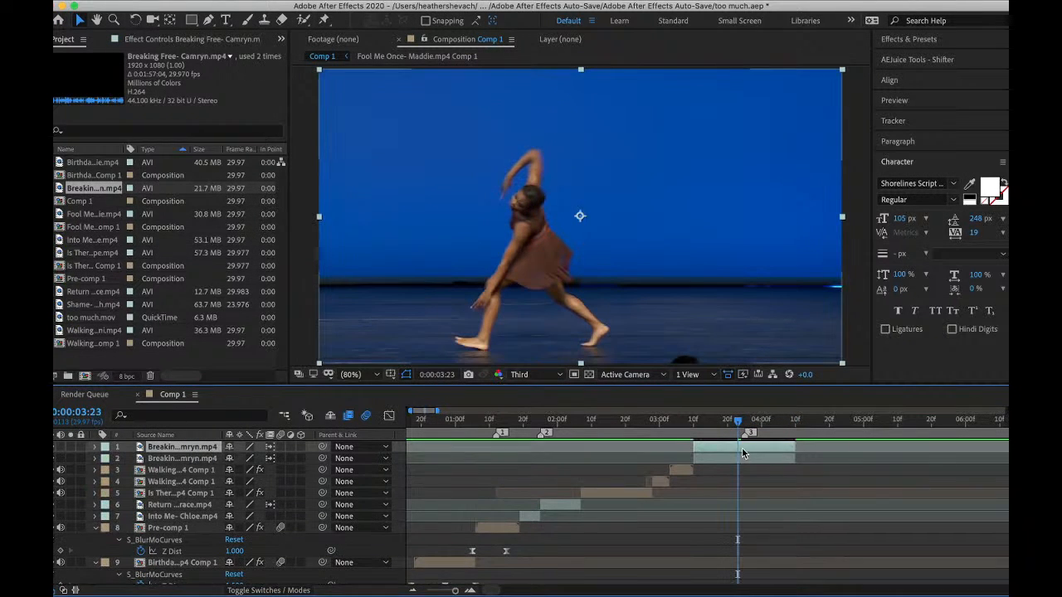
key(ctrl+d)
key(ctrl+space)
text(mono)
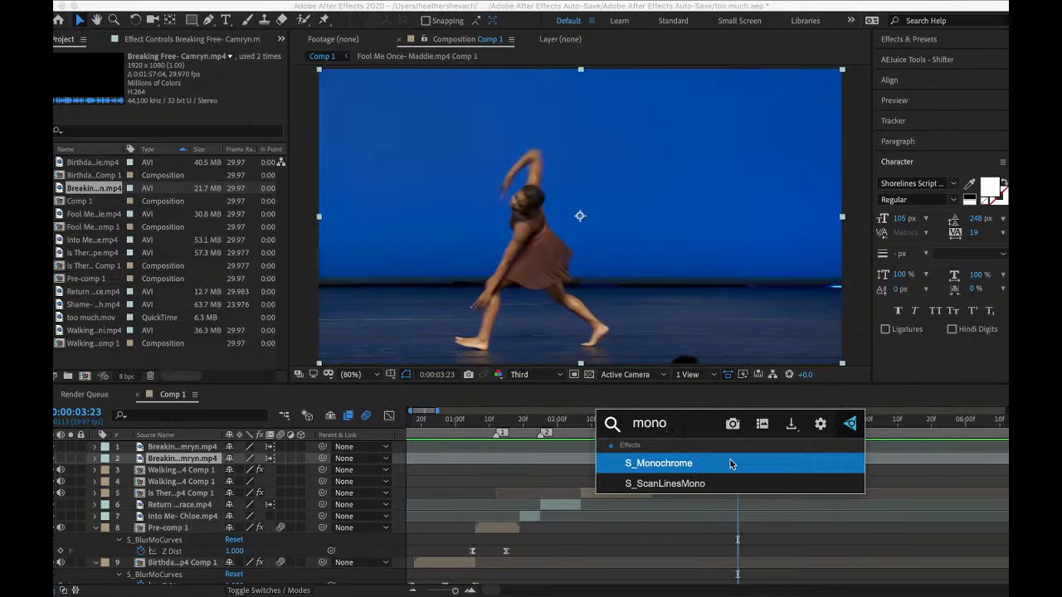
key(Return)
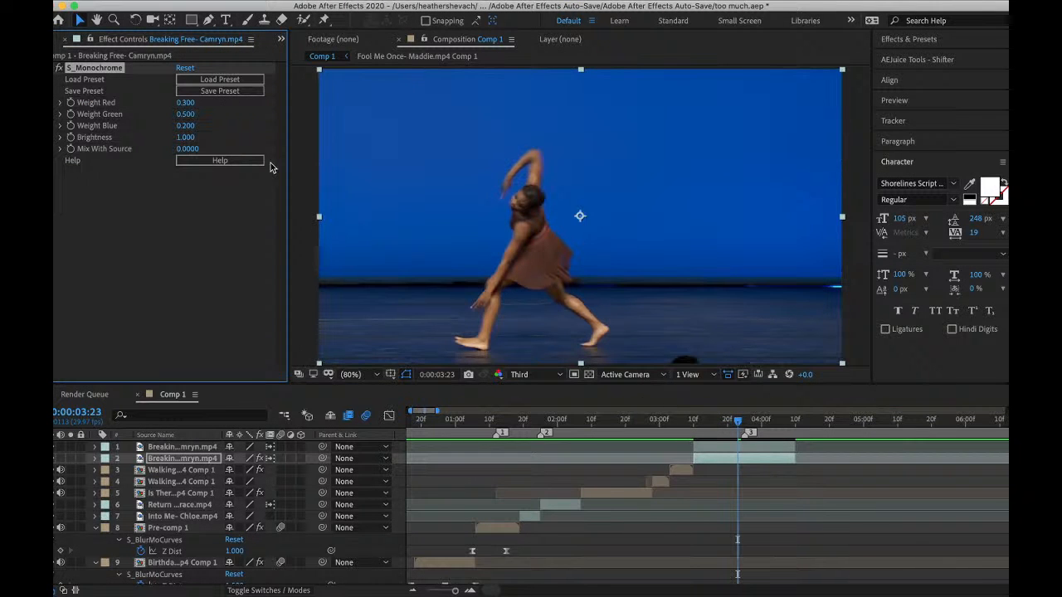
click(161, 2)
click(175, 109)
- Start a file import, browse Downloads and Movies, and search the Mac for paint overlay files
click(161, 2)
mouse_move(191, 168)
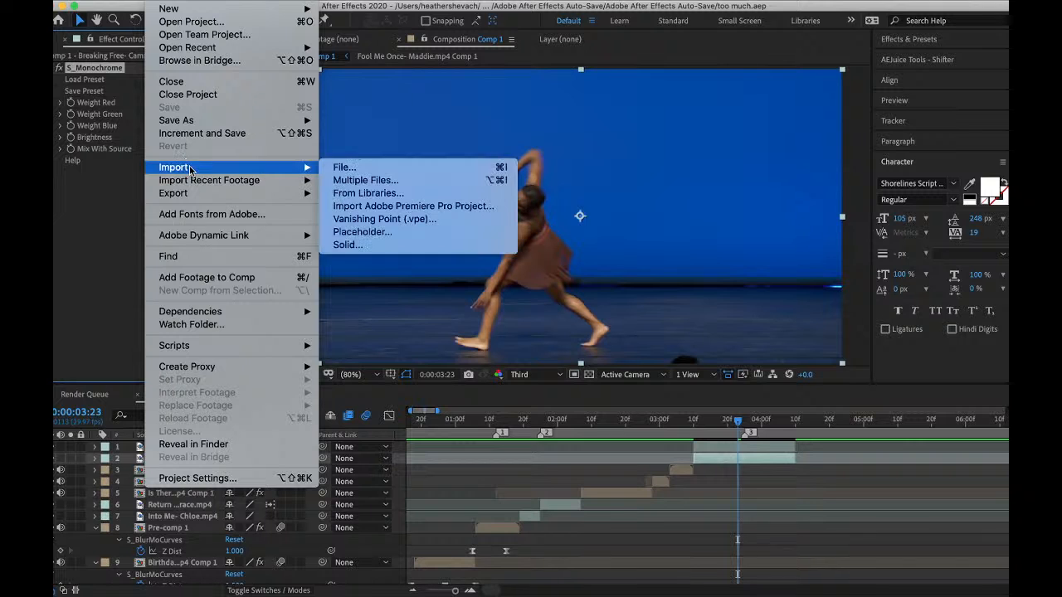
click(344, 170)
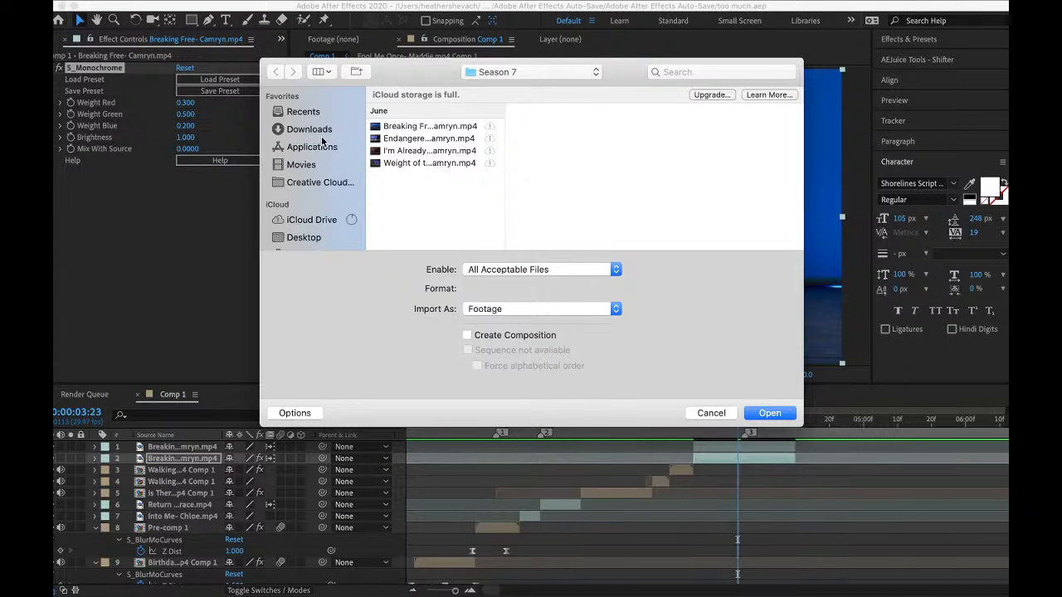
click(311, 130)
scroll(423, 170, down, 15)
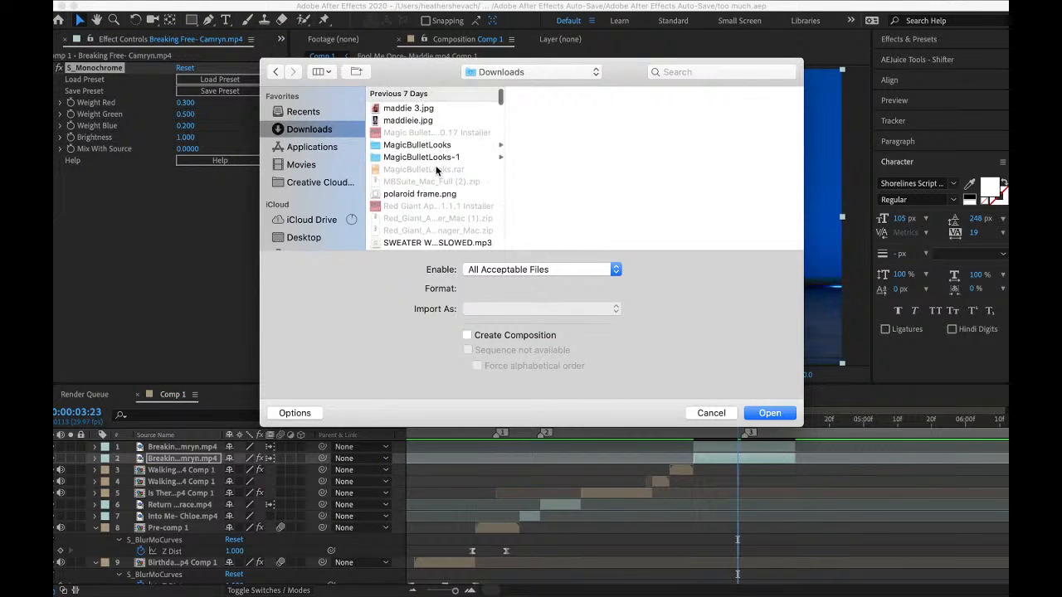
scroll(434, 168, up, 15)
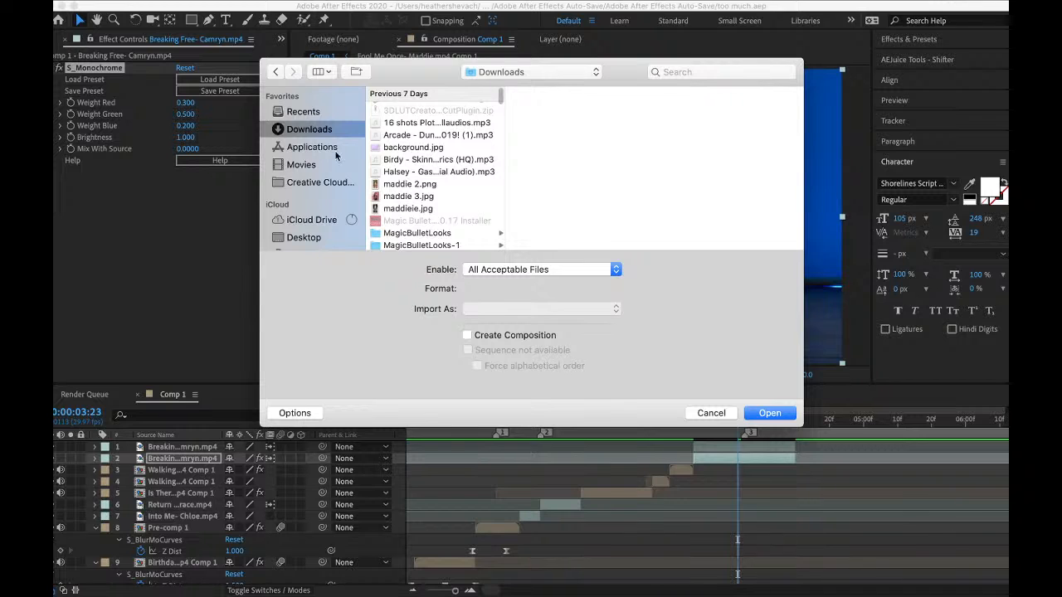
click(296, 165)
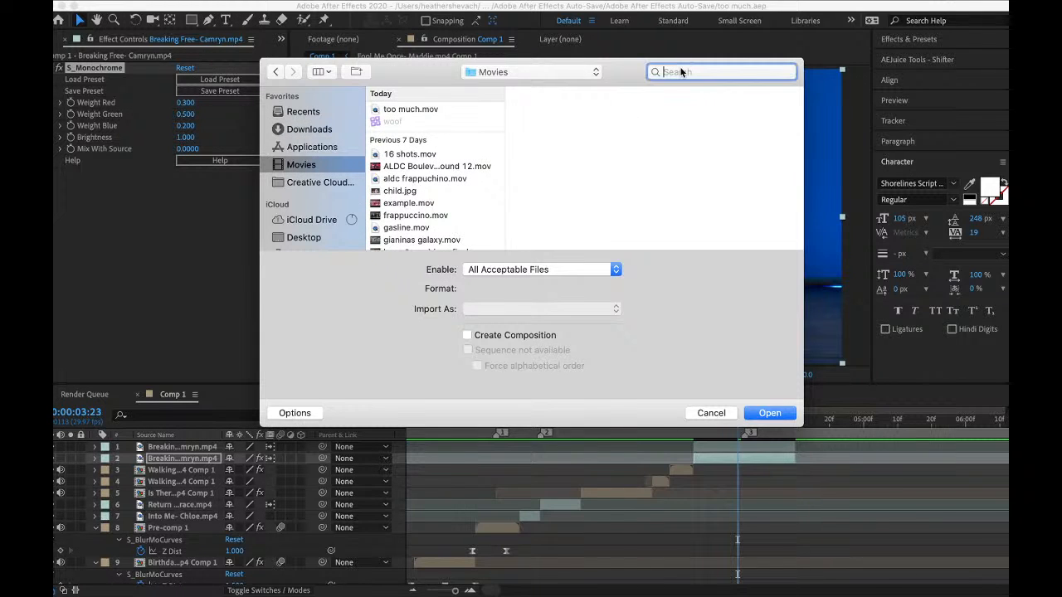
text(paint)
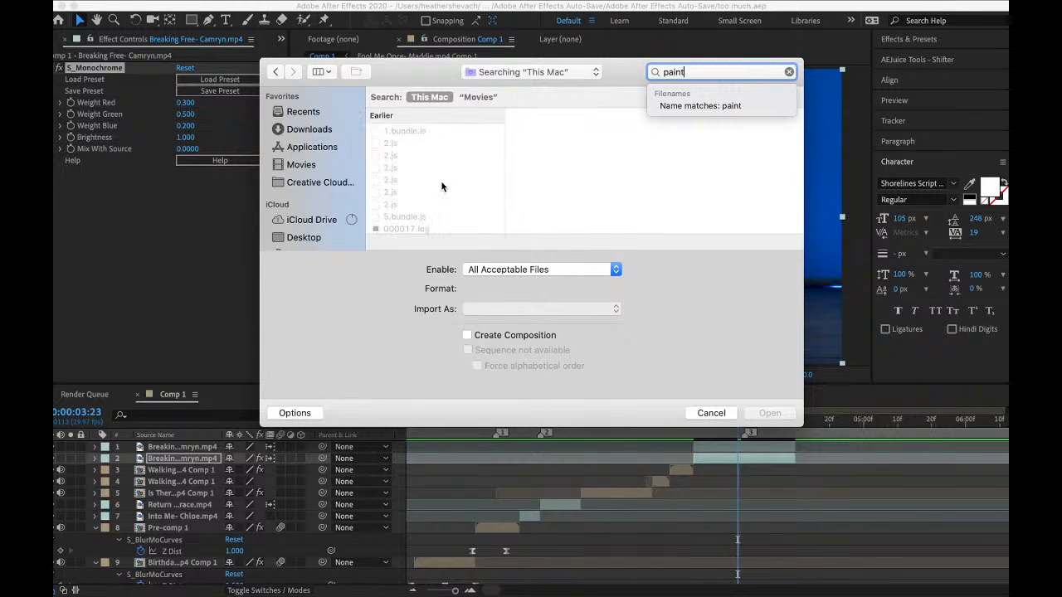
key(BackSpace)
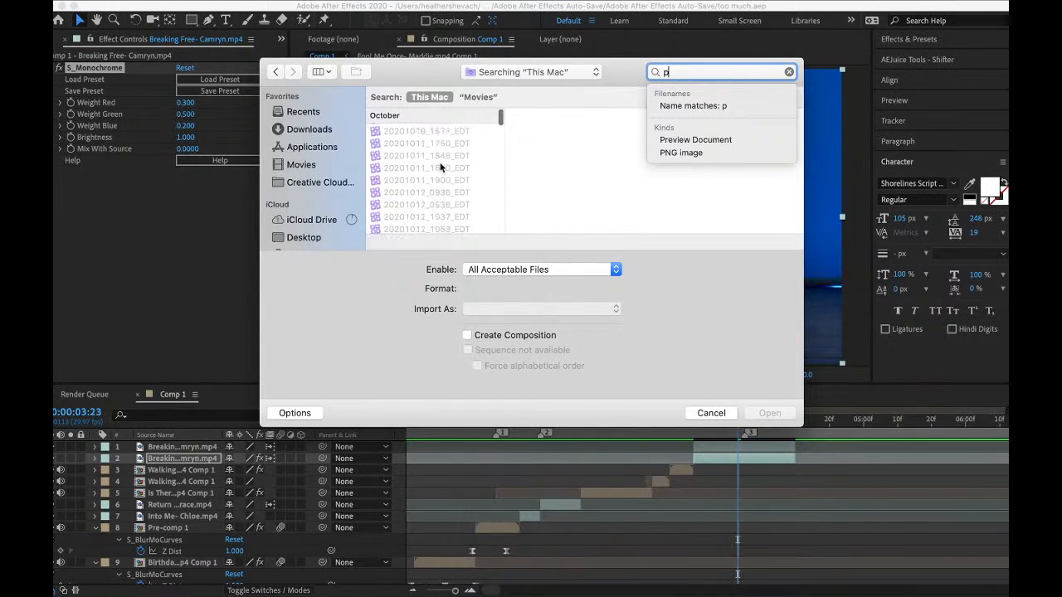
- Import the RARE INK BLOT OVERLAYS clip from the 4K Video Downloader folder within Movies
click(314, 166)
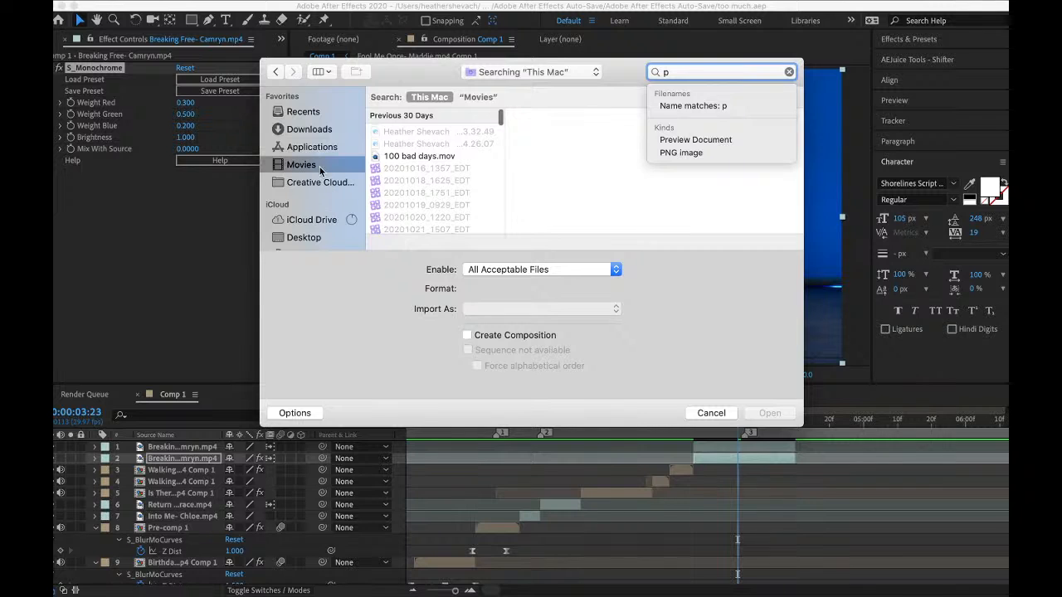
scroll(427, 182, down, 15)
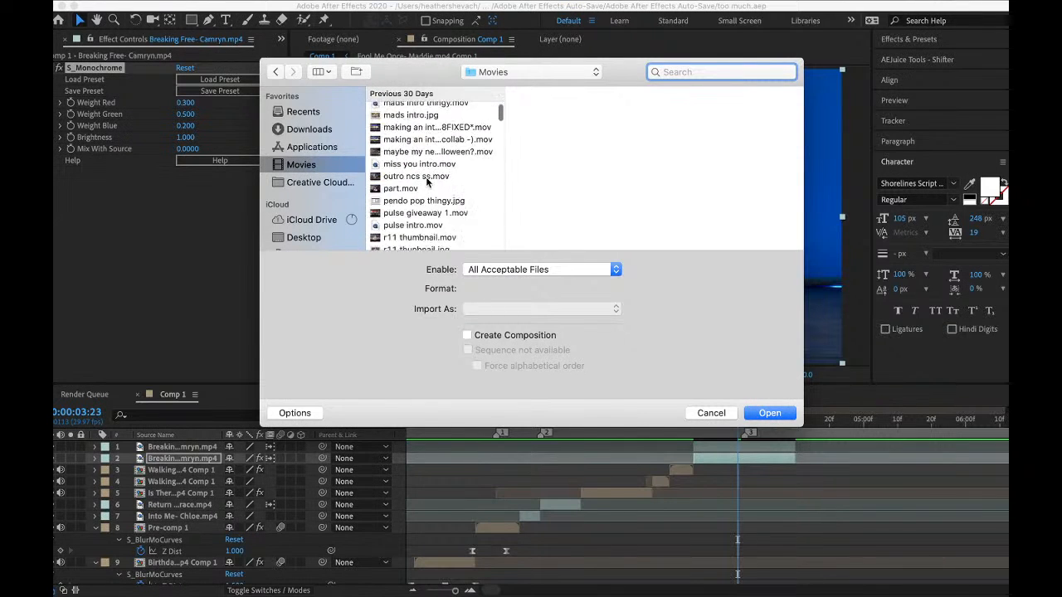
scroll(428, 182, down, 10)
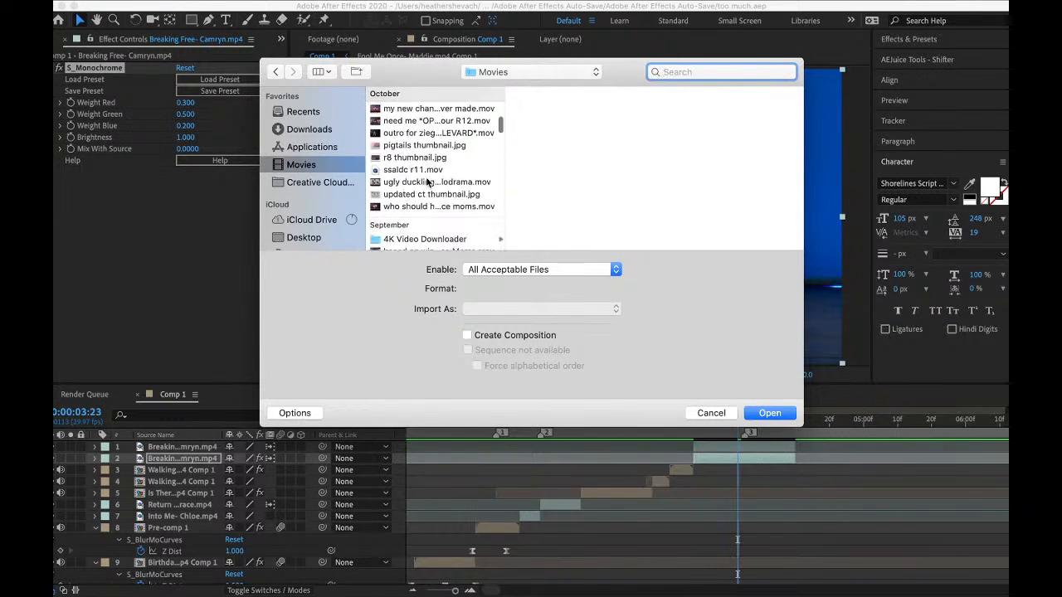
click(426, 156)
scroll(589, 146, down, 5)
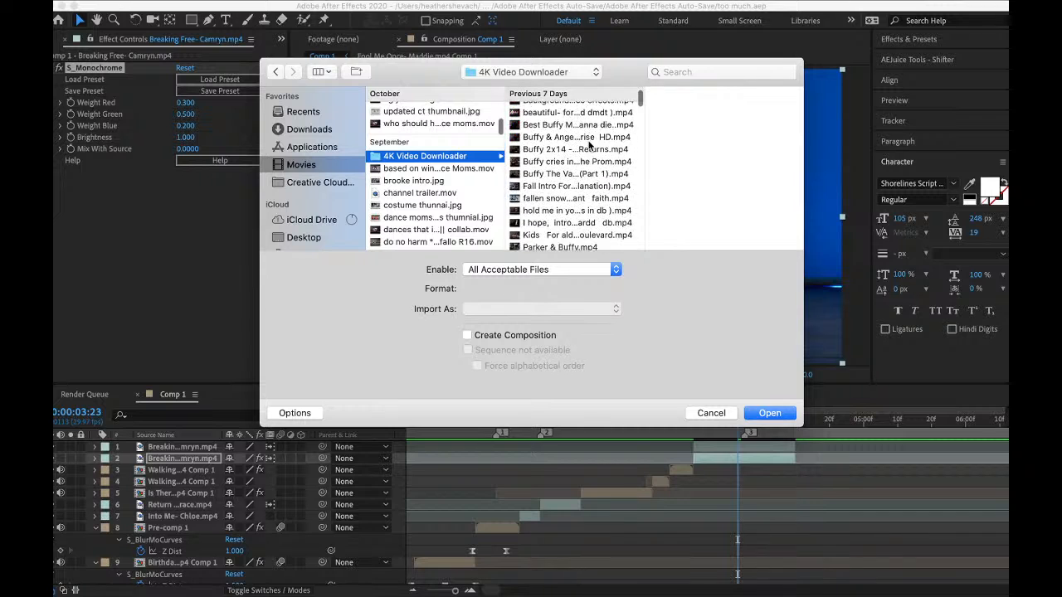
scroll(590, 146, down, 10)
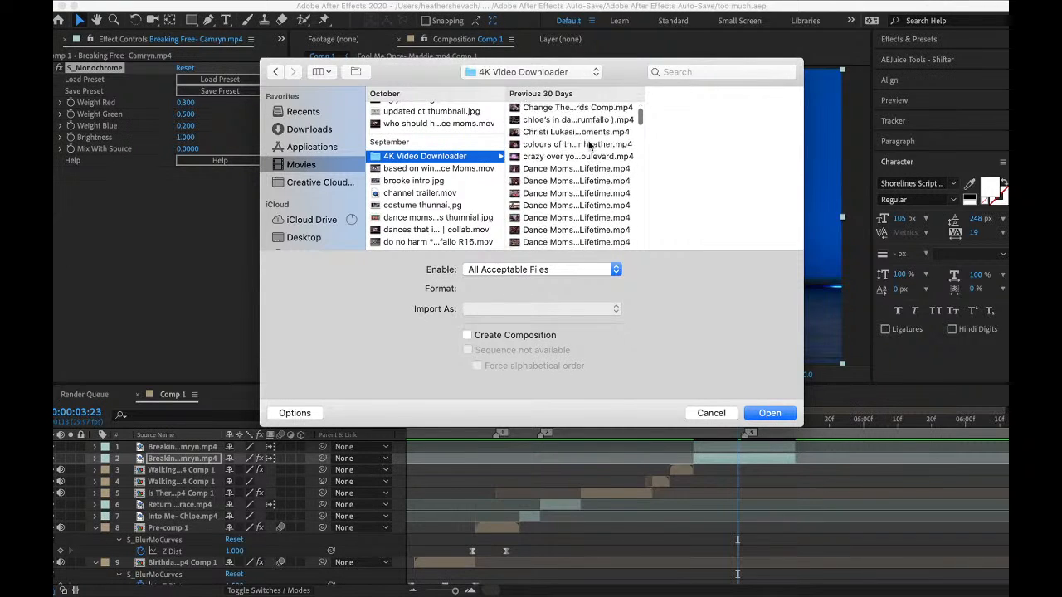
scroll(589, 145, down, 10)
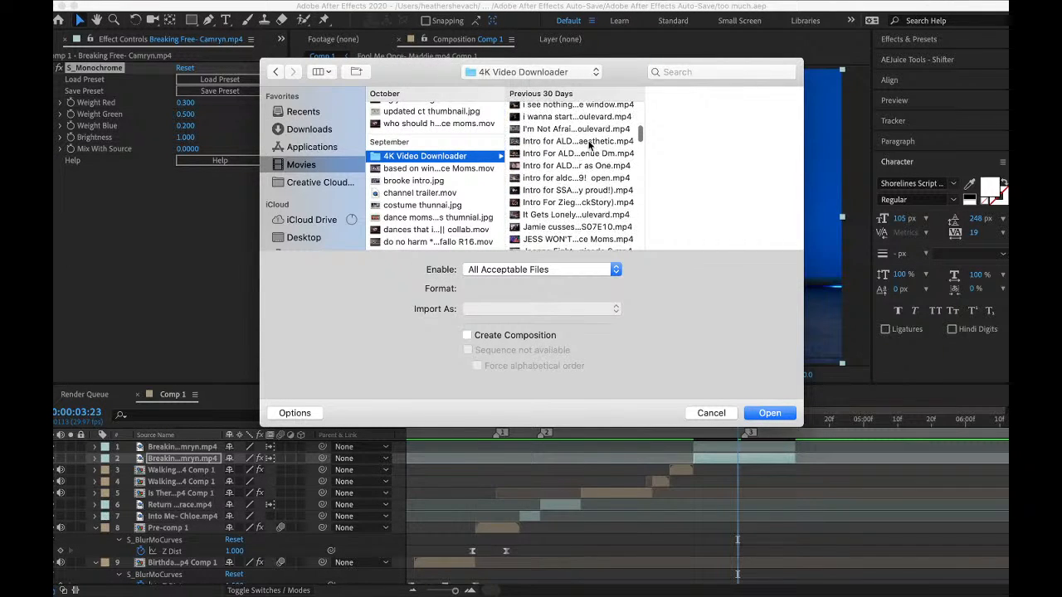
scroll(589, 145, down, 10)
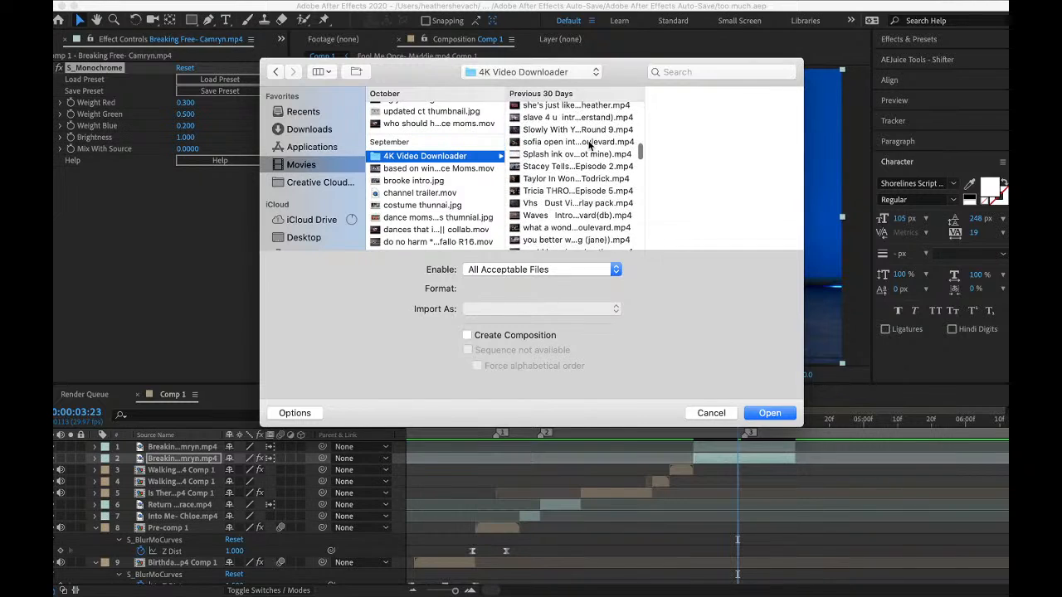
scroll(589, 145, down, 10)
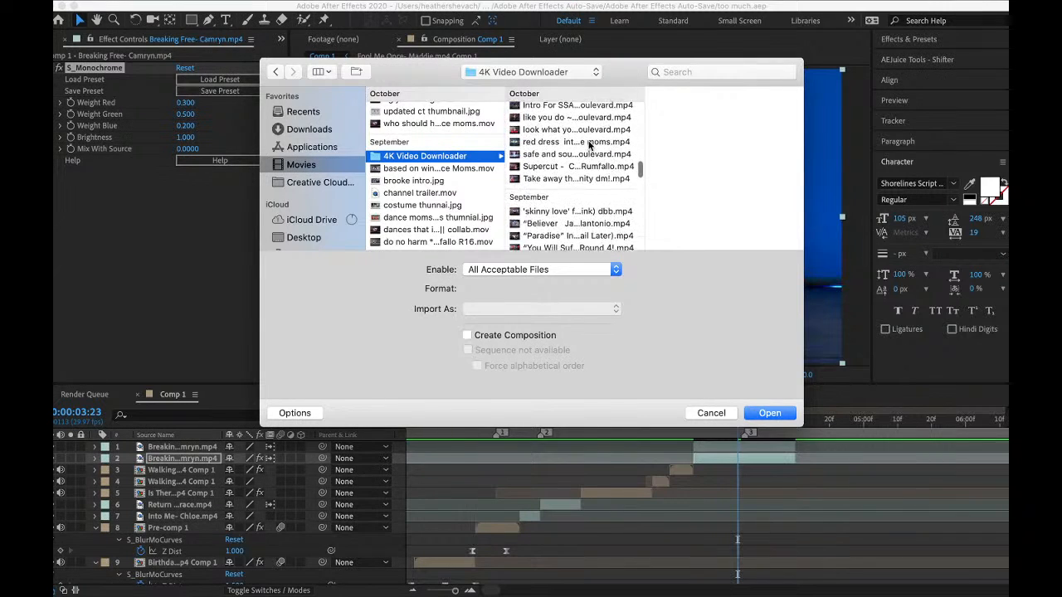
scroll(590, 145, down, 10)
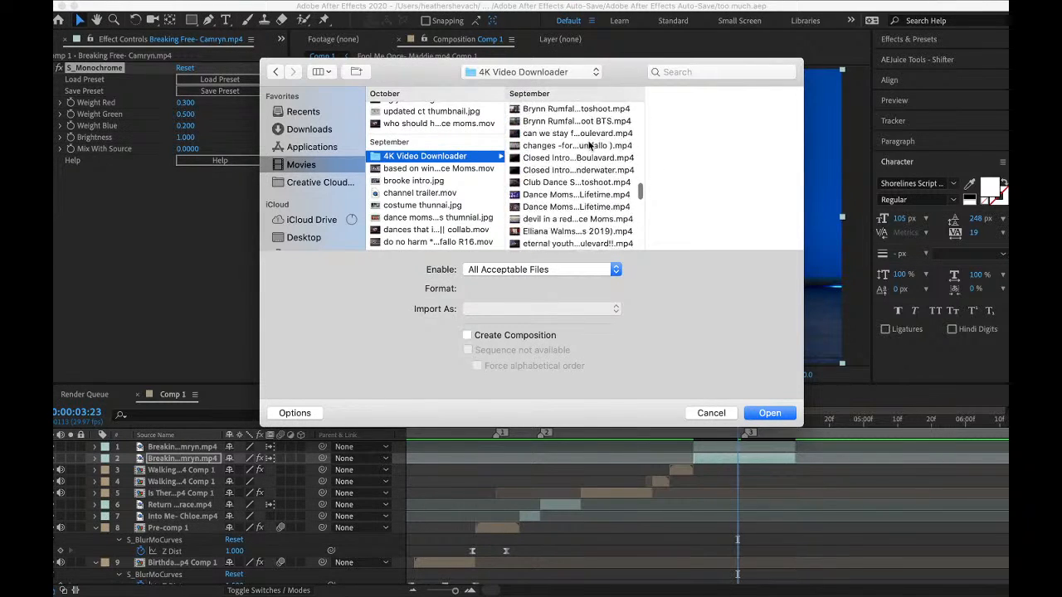
scroll(590, 145, down, 10)
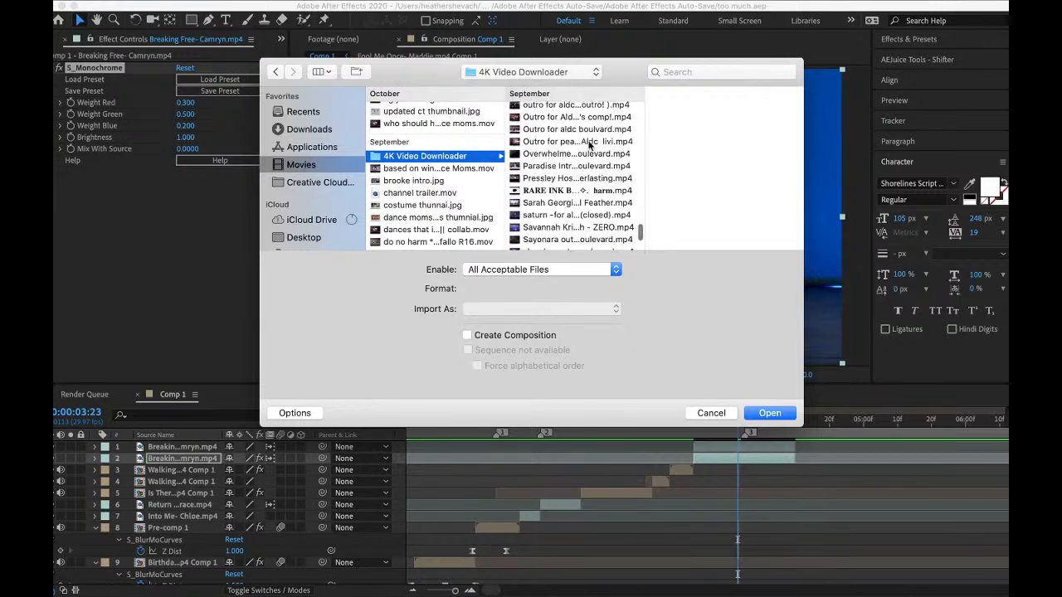
click(583, 134)
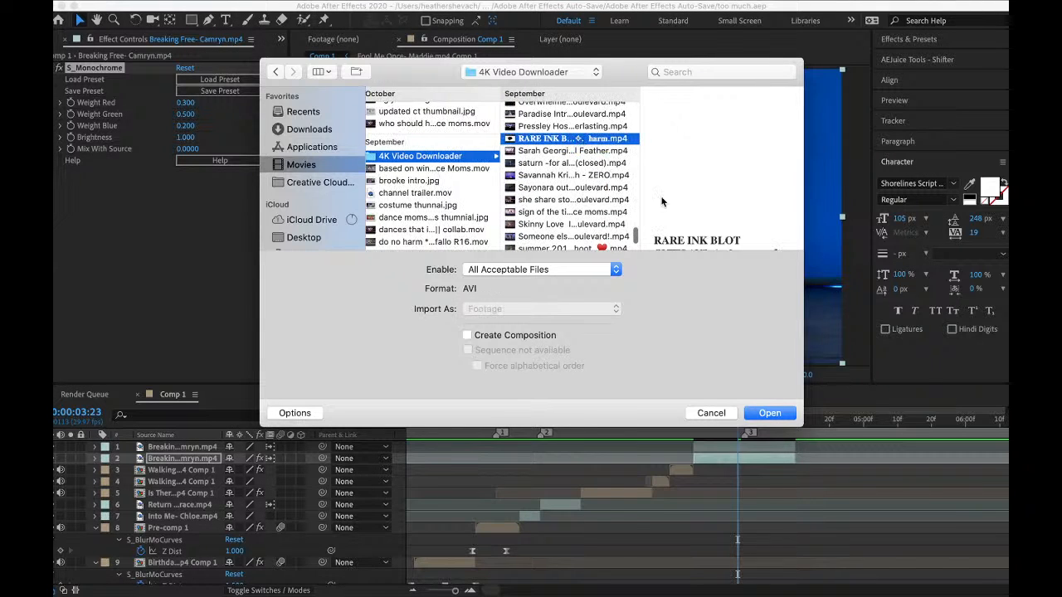
click(770, 412)
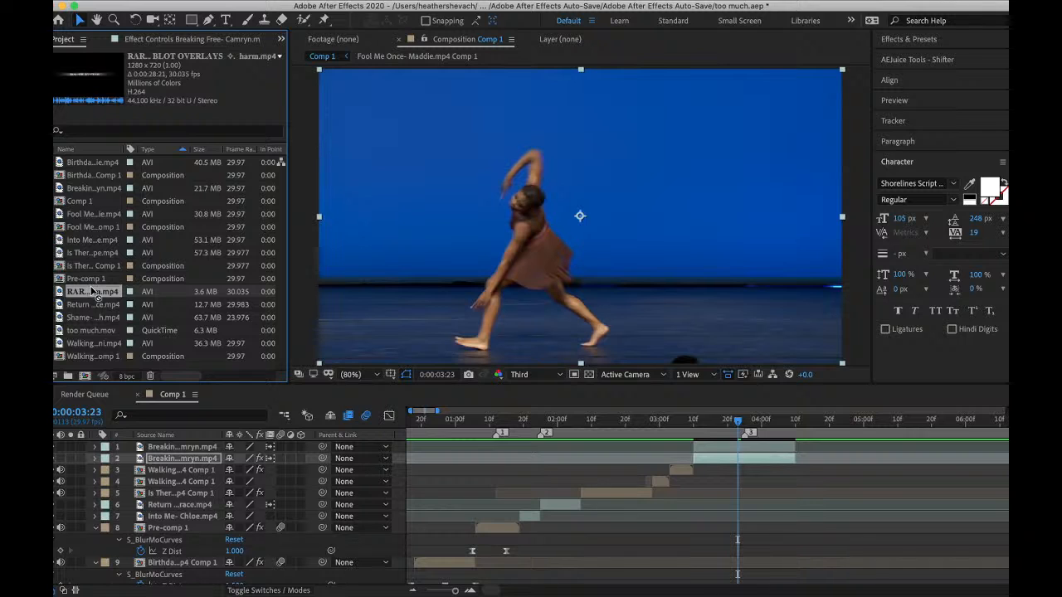
- Add the ink blot overlay as a muted top layer and split it at 0:00:08:06
drag(93, 292, 59, 451)
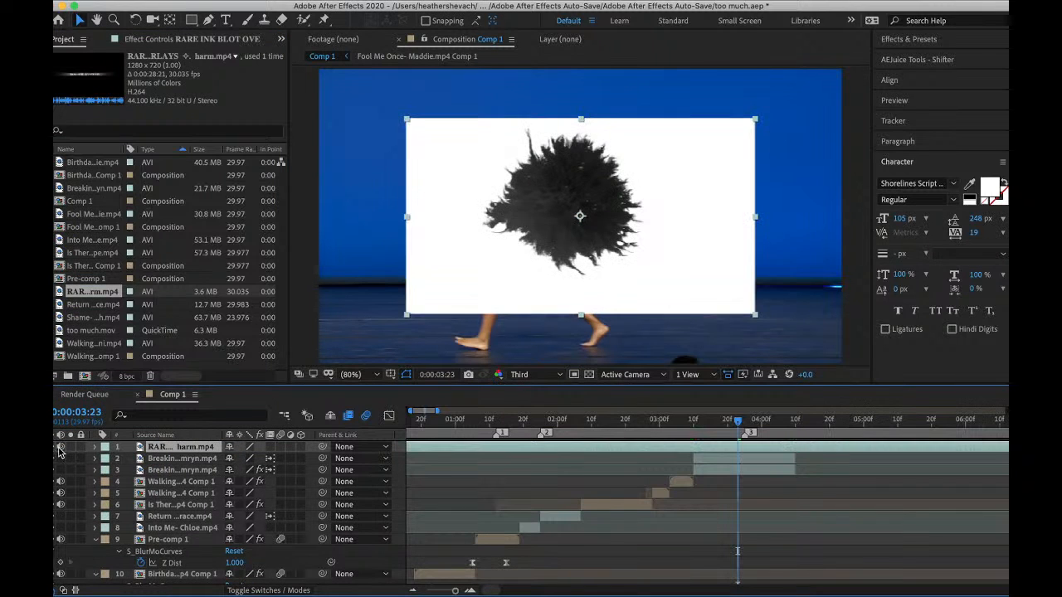
scroll(768, 416, right, 5)
mouse_move(730, 428)
mouse_down()
mouse_move(829, 438)
mouse_move(585, 463)
mouse_move(825, 462)
mouse_move(792, 462)
mouse_move(727, 428)
mouse_move(780, 425)
mouse_move(825, 432)
mouse_move(551, 437)
mouse_move(564, 458)
mouse_up()
scroll(750, 425, right, 5)
key(ctrl+shift+d)
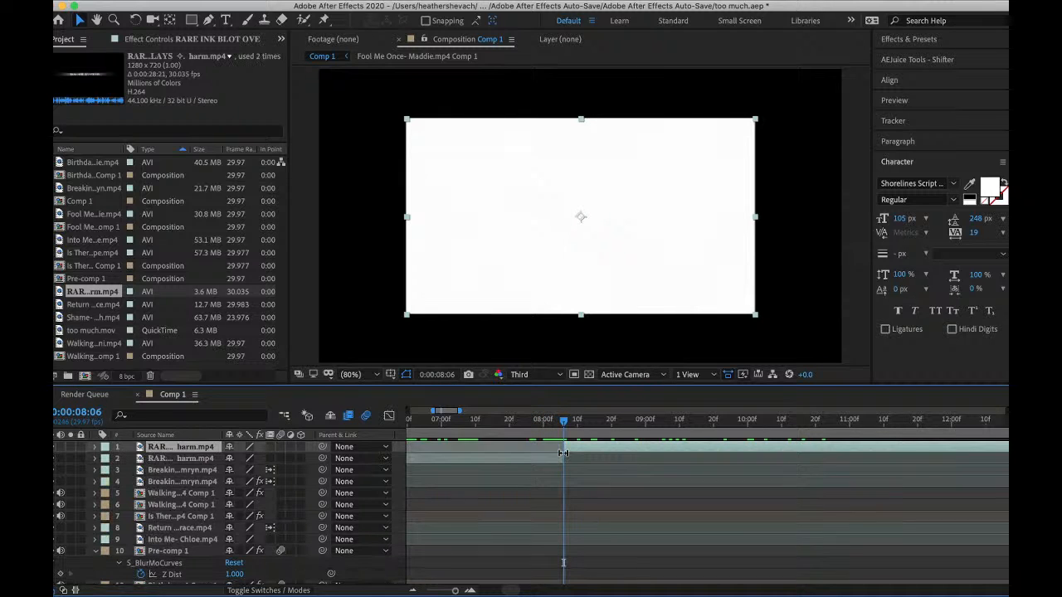
- Undo the ink overlay duplication, move the overlay to start at 0:00:03:10 with the Breaking Free clips, and preview it
key(ctrl+z)
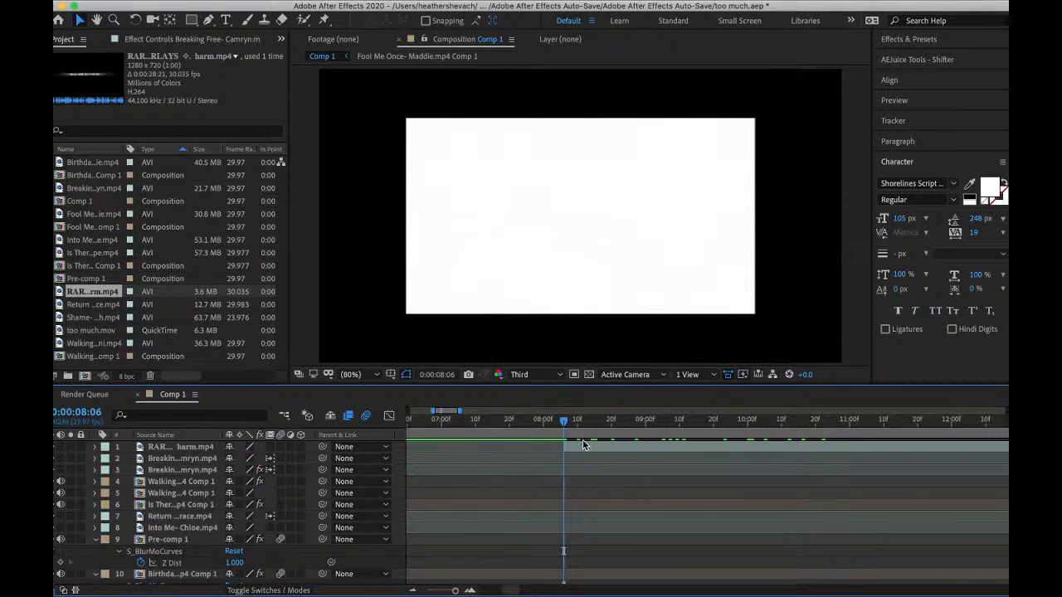
mouse_move(583, 446)
mouse_down()
mouse_move(434, 466)
mouse_move(390, 490)
mouse_move(805, 435)
mouse_move(769, 440)
mouse_up()
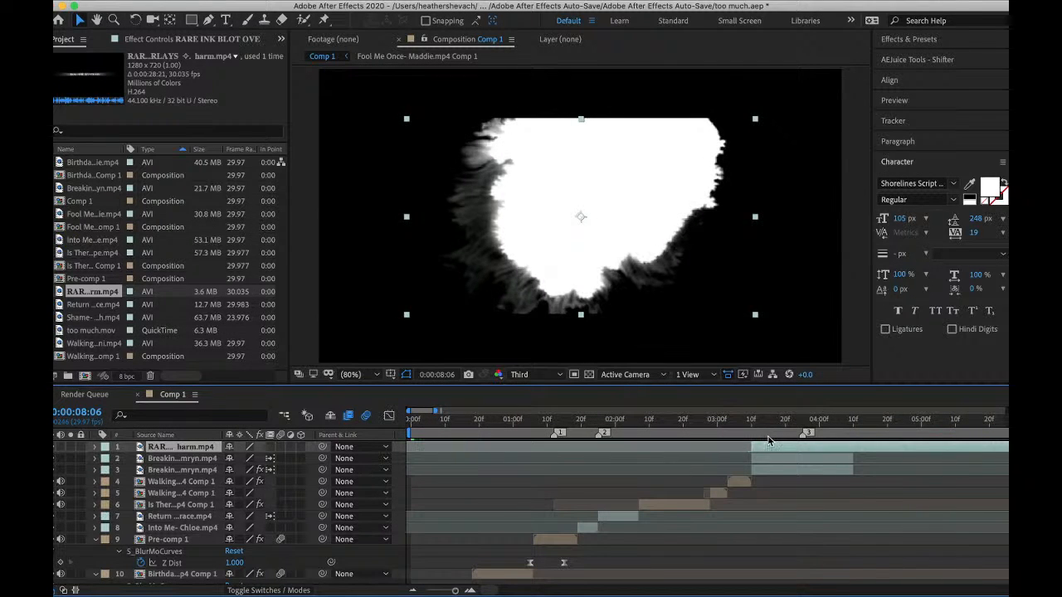
click(751, 425)
key(space)
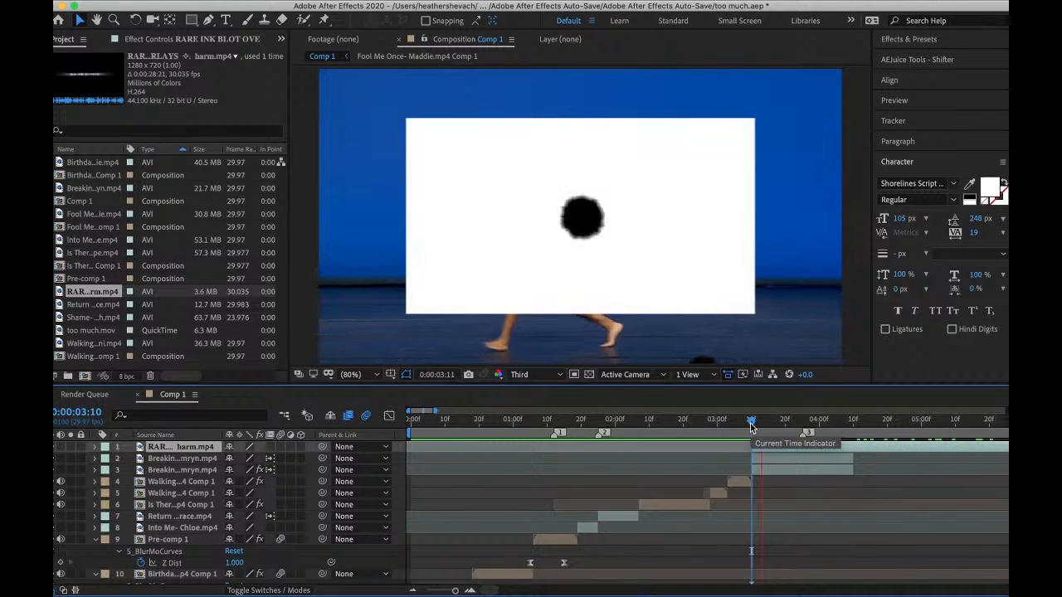
key(space)
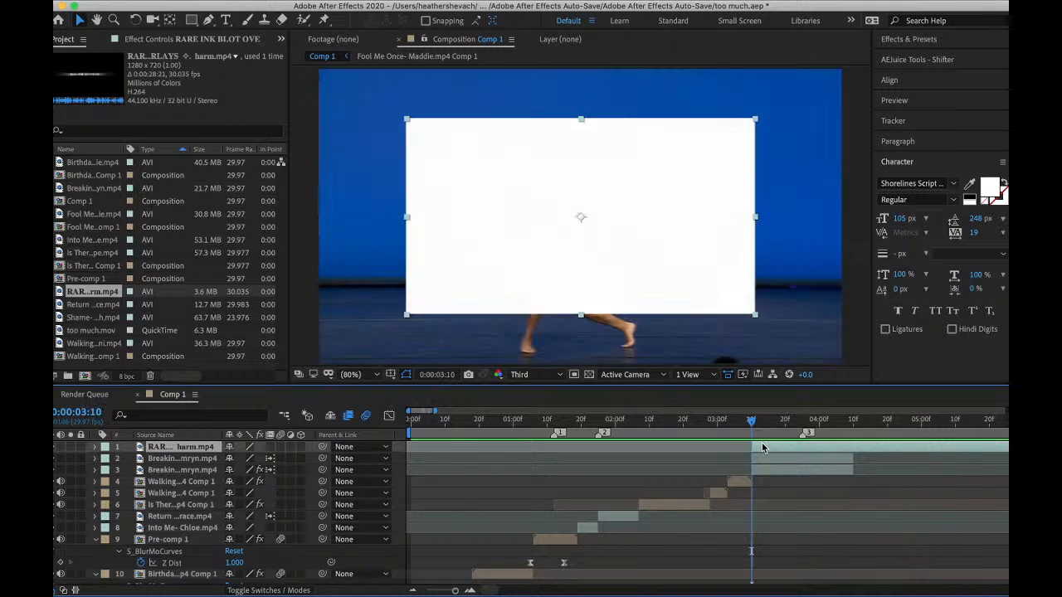
- Fit the ink blot overlay layer to the full composition frame
right_click(771, 454)
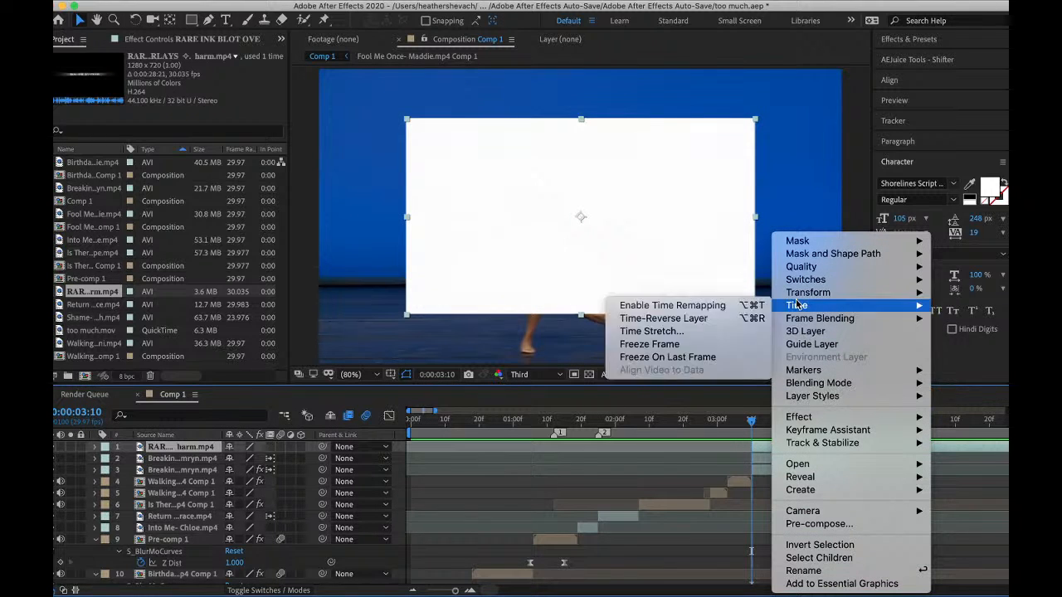
mouse_move(795, 295)
click(590, 461)
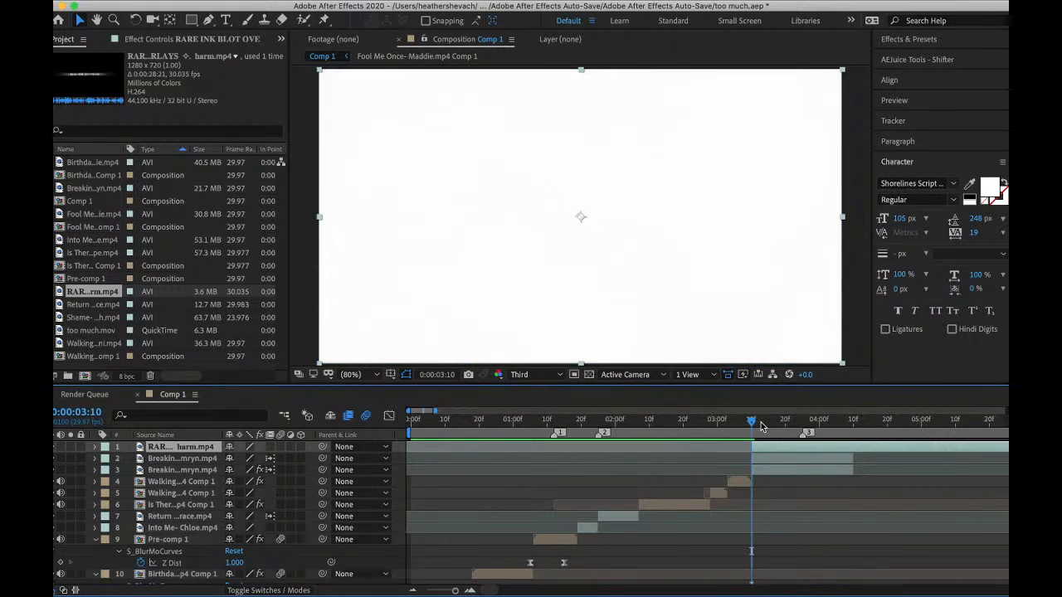
- Try Lighten on the ink blot overlay at 0:00:03:16, and settle on the Screen blending mode
click(769, 430)
right_click(777, 448)
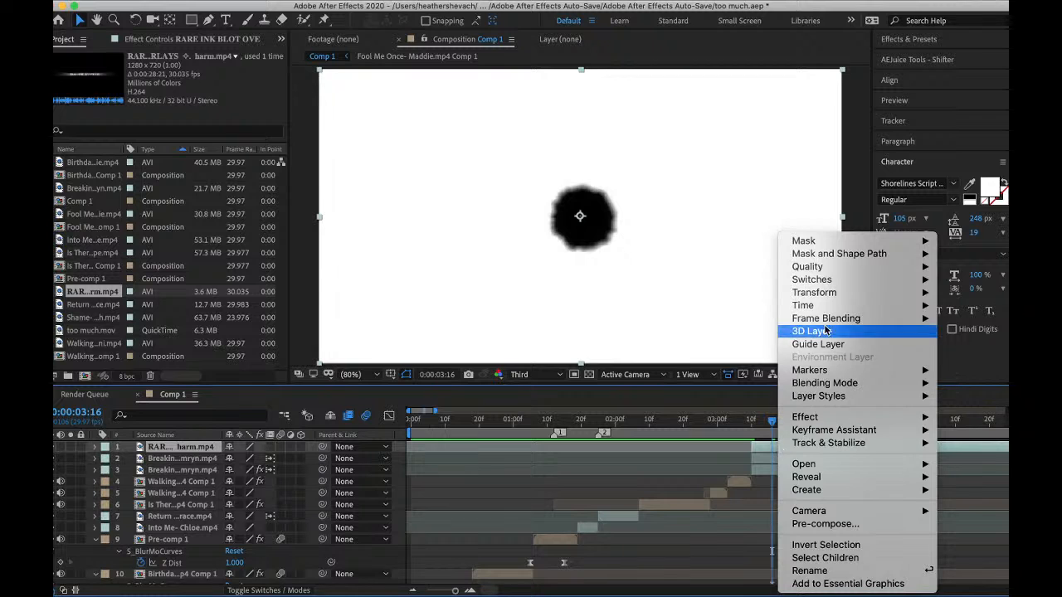
mouse_move(825, 388)
click(691, 193)
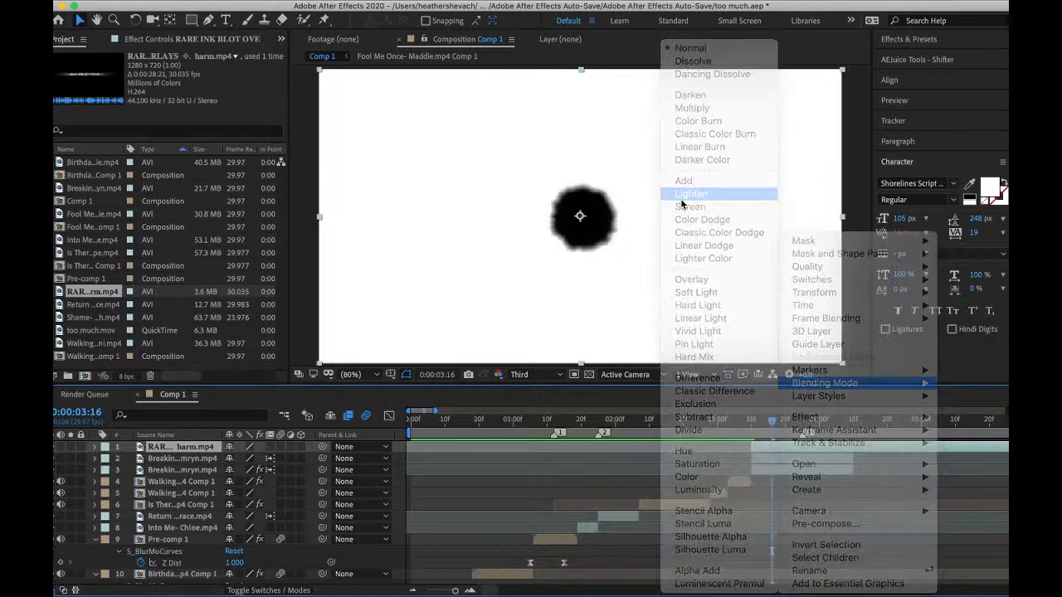
right_click(783, 449)
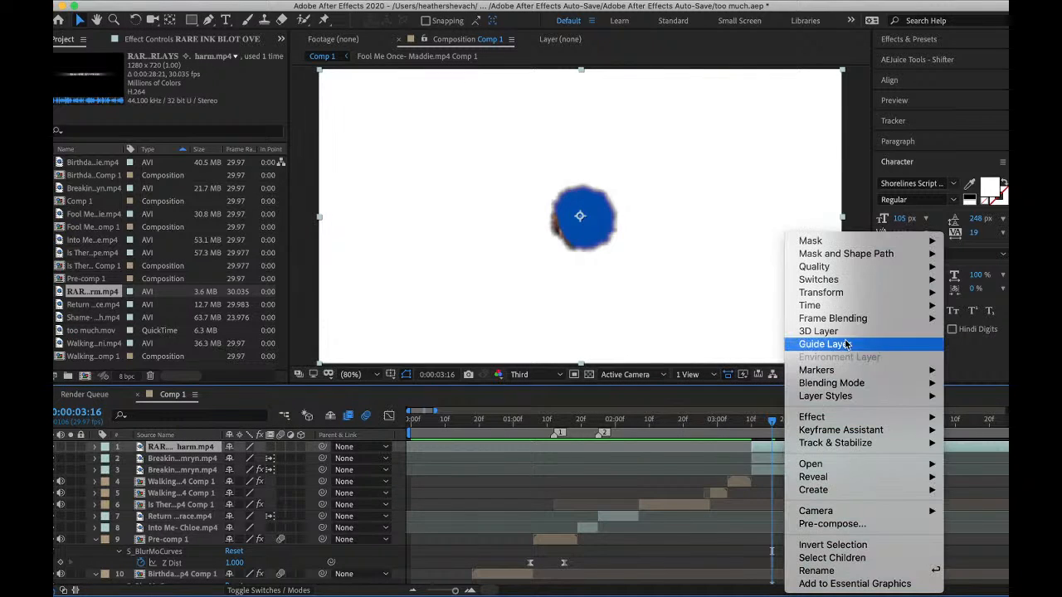
mouse_move(834, 384)
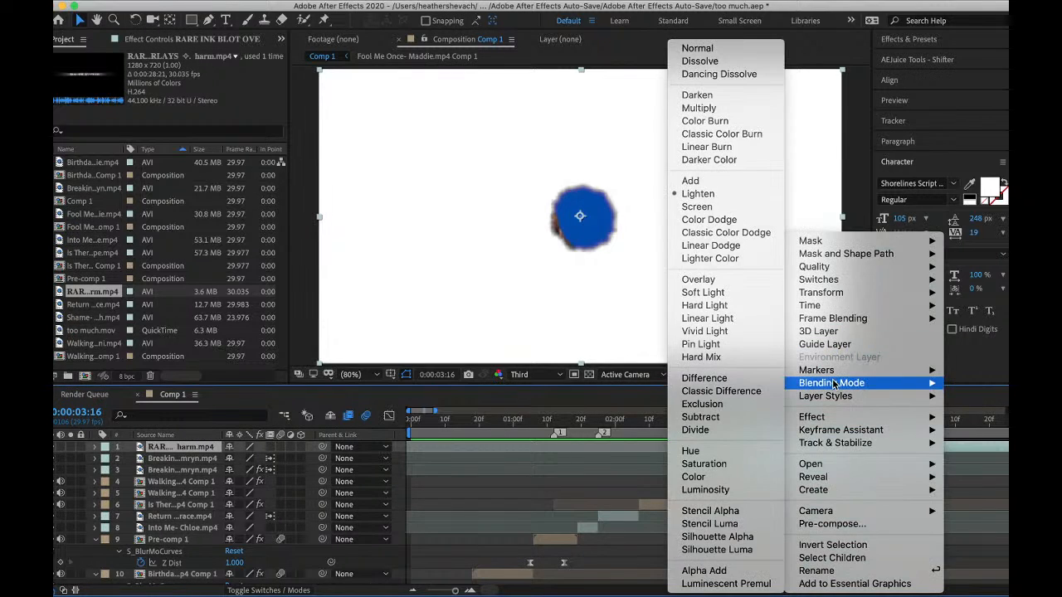
click(707, 207)
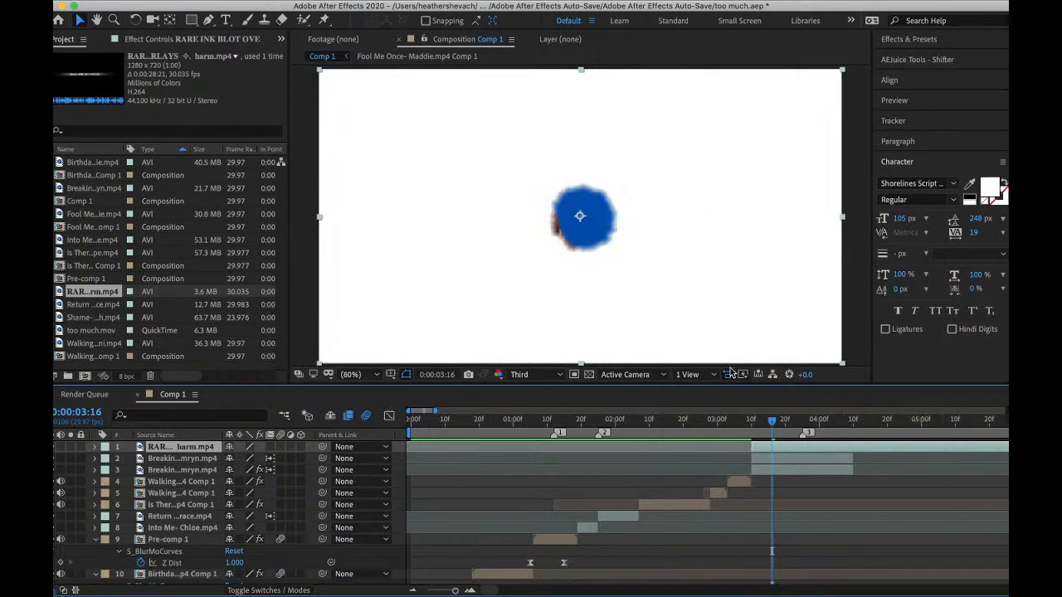
- Set the ink overlay's position to 790, 563 to center the blot on the dancer, and preview the reveal
click(796, 421)
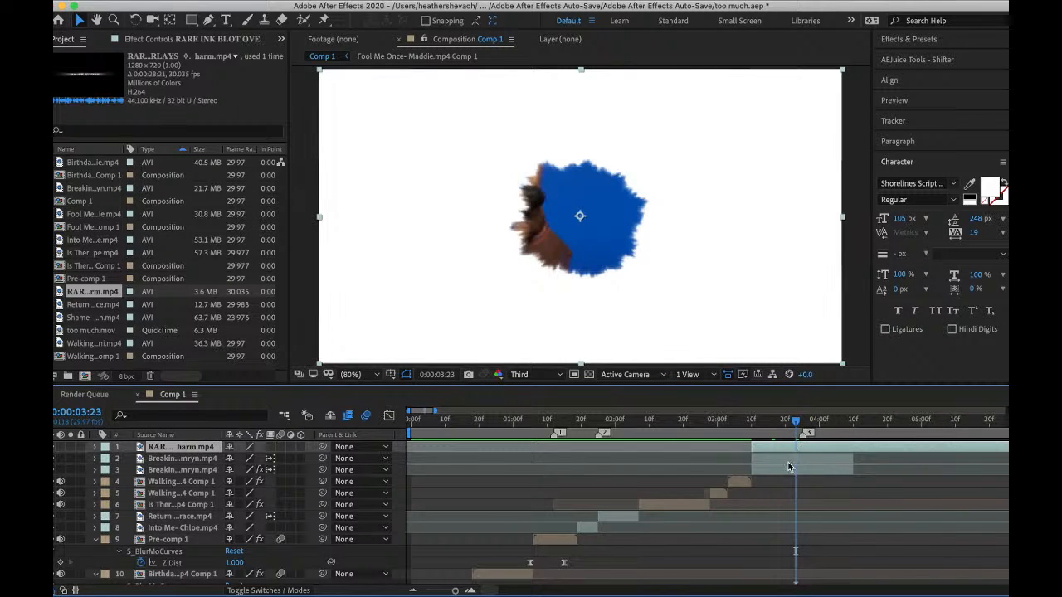
click(783, 465)
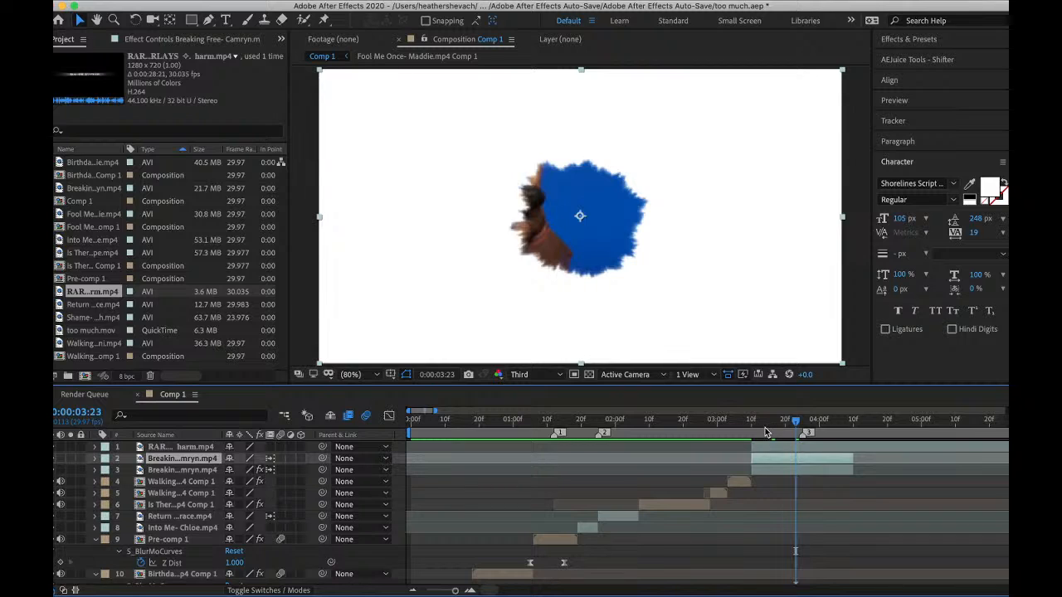
drag(766, 432, 838, 432)
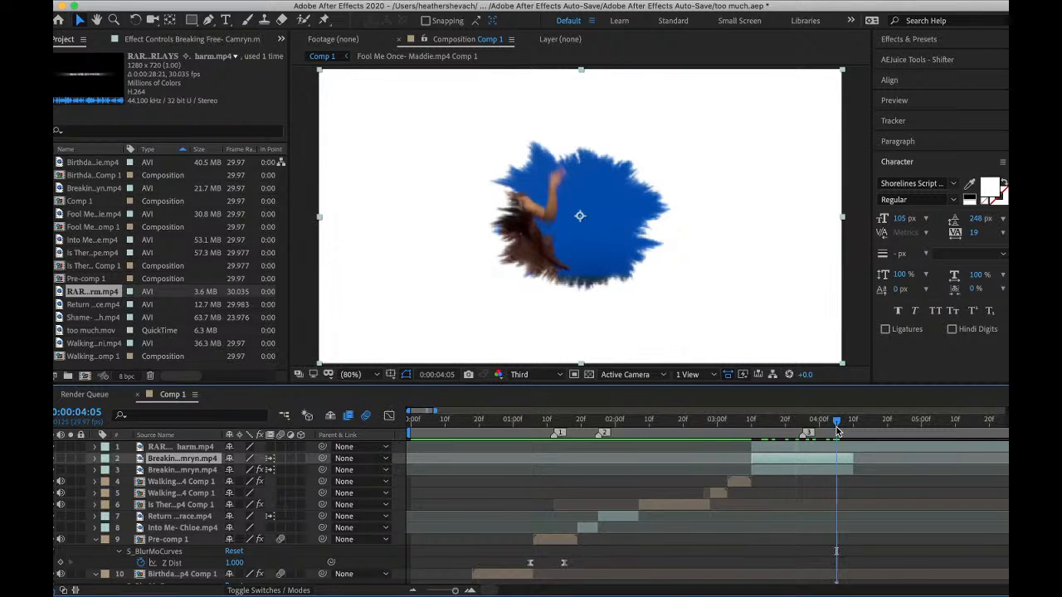
click(822, 448)
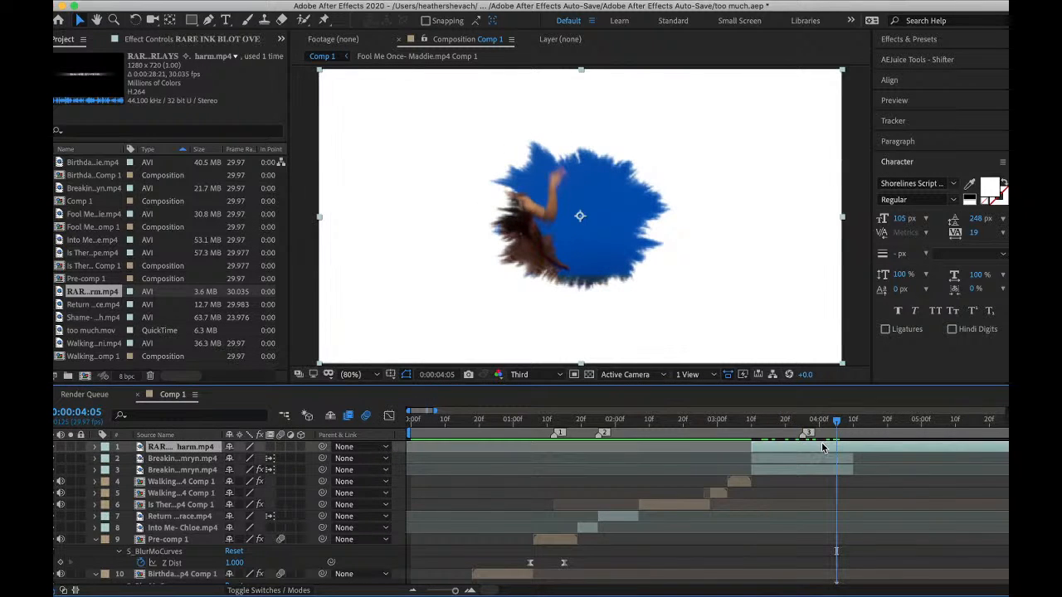
key(p)
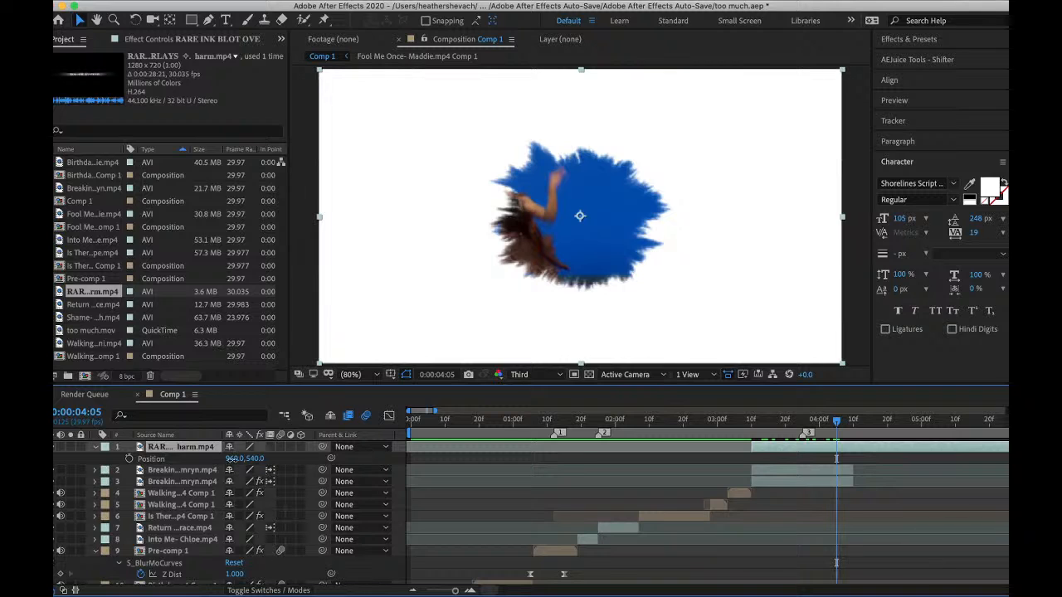
drag(236, 458, 188, 474)
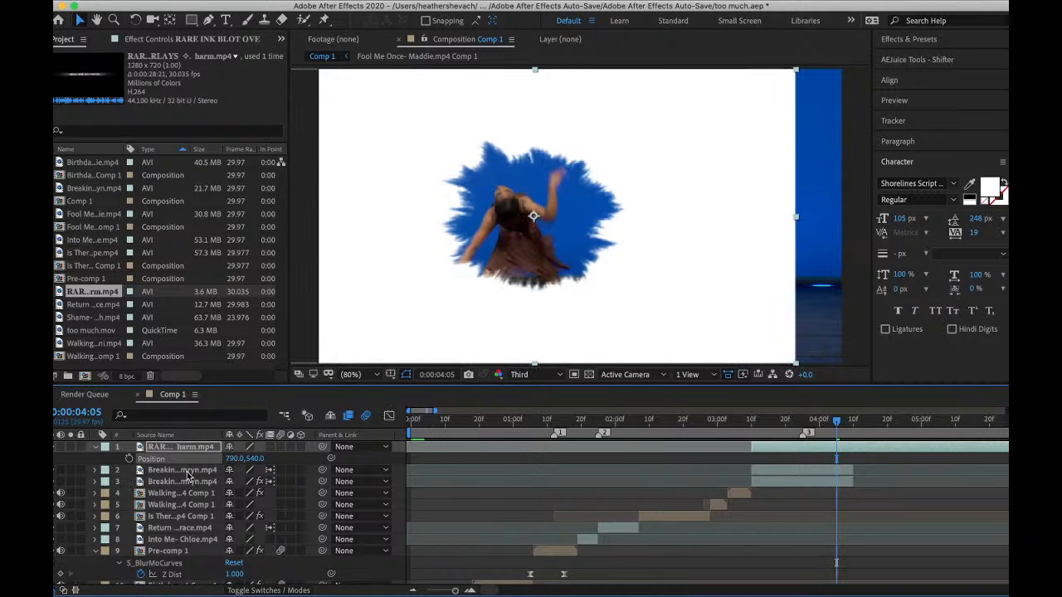
drag(259, 458, 701, 423)
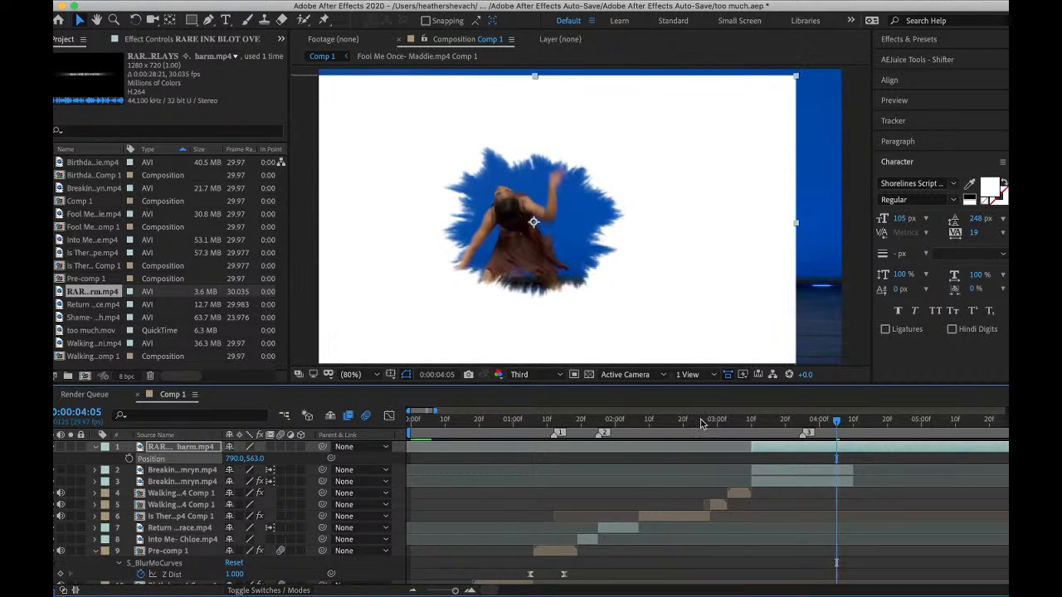
click(754, 420)
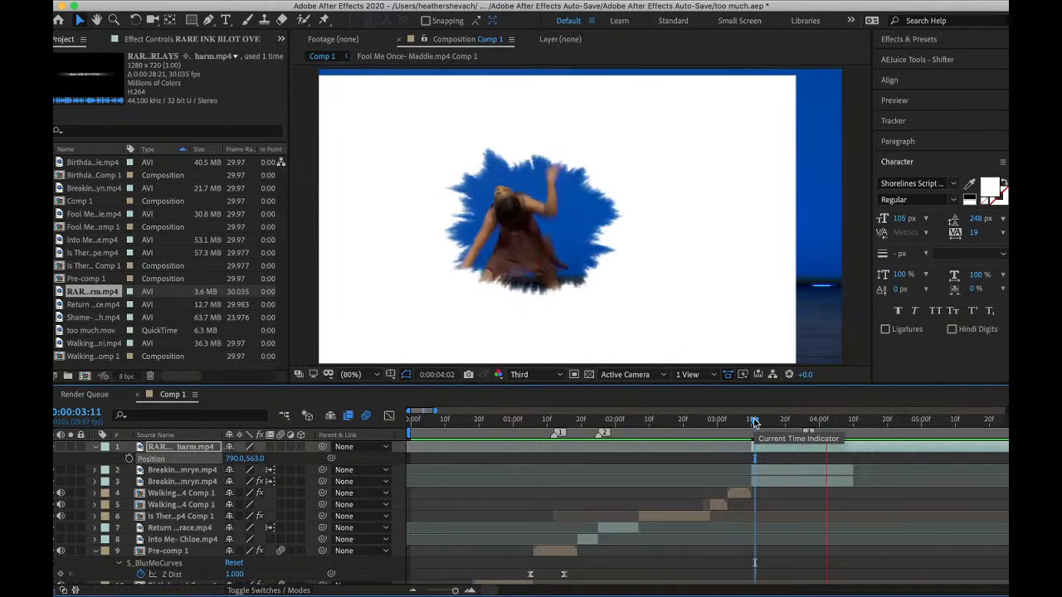
key(space)
- Pre-compose the ink overlay with the upper Breaking Free clip, moving all attributes into the new composition
click(776, 423)
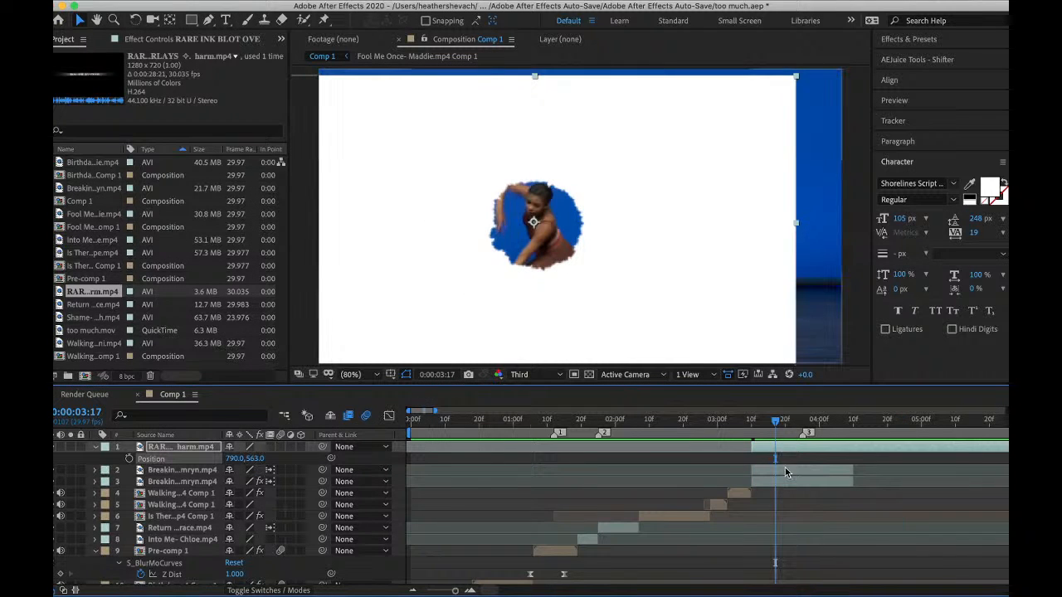
click(775, 475)
right_click(775, 476)
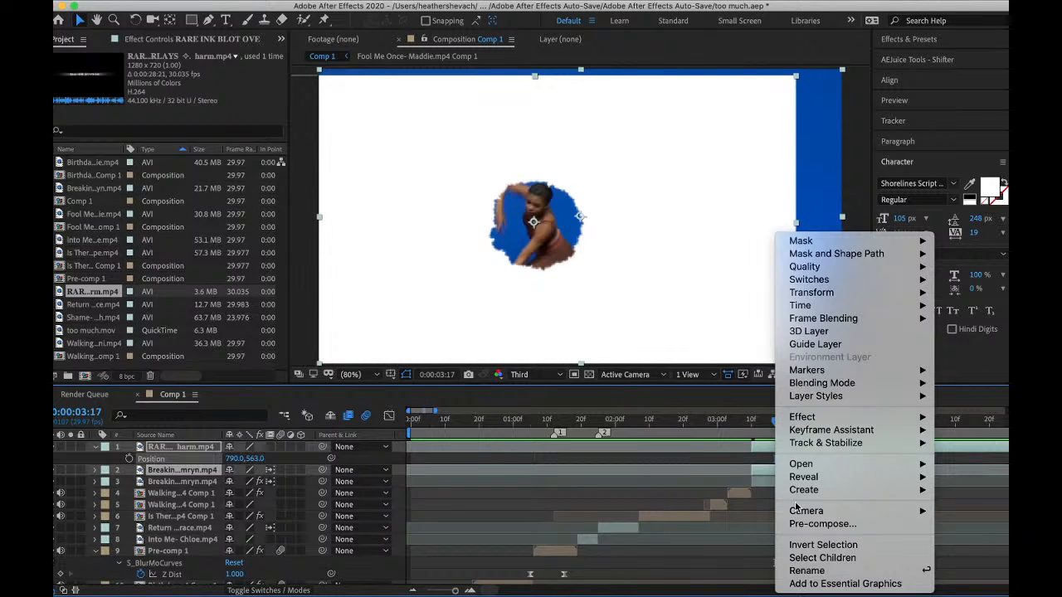
click(809, 524)
click(634, 388)
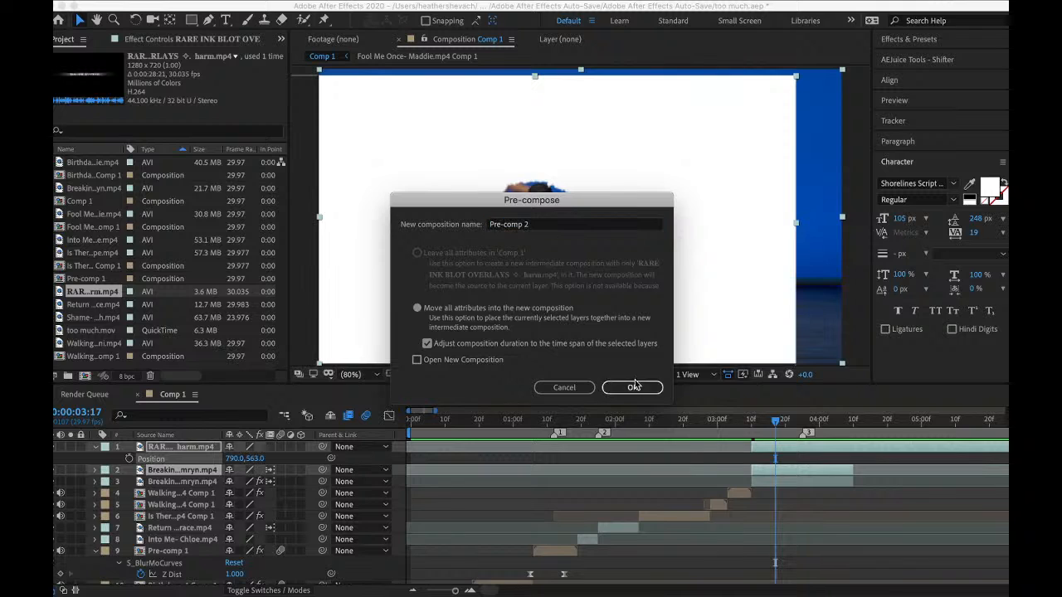
- Apply the Color Key effect to Pre-comp 2 and sample the overlay's white area as the key color
key(ctrl+space)
text(color)
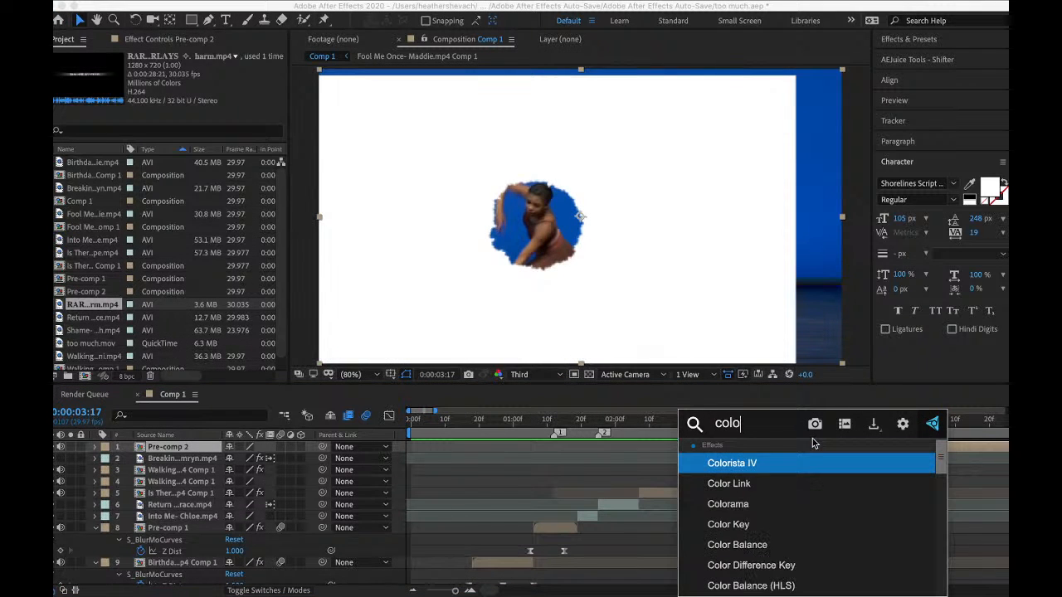
click(756, 527)
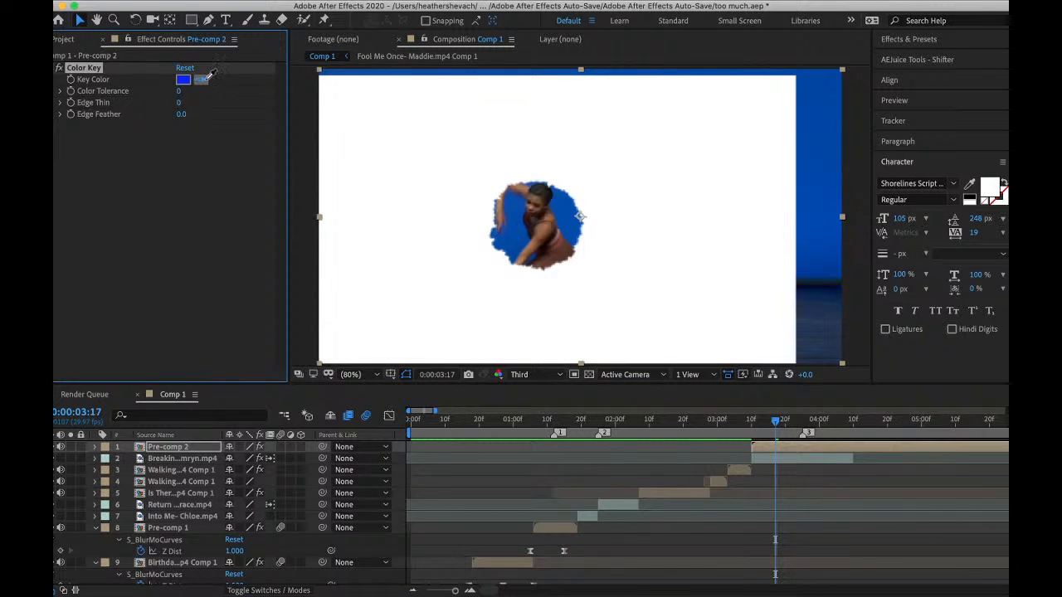
click(380, 158)
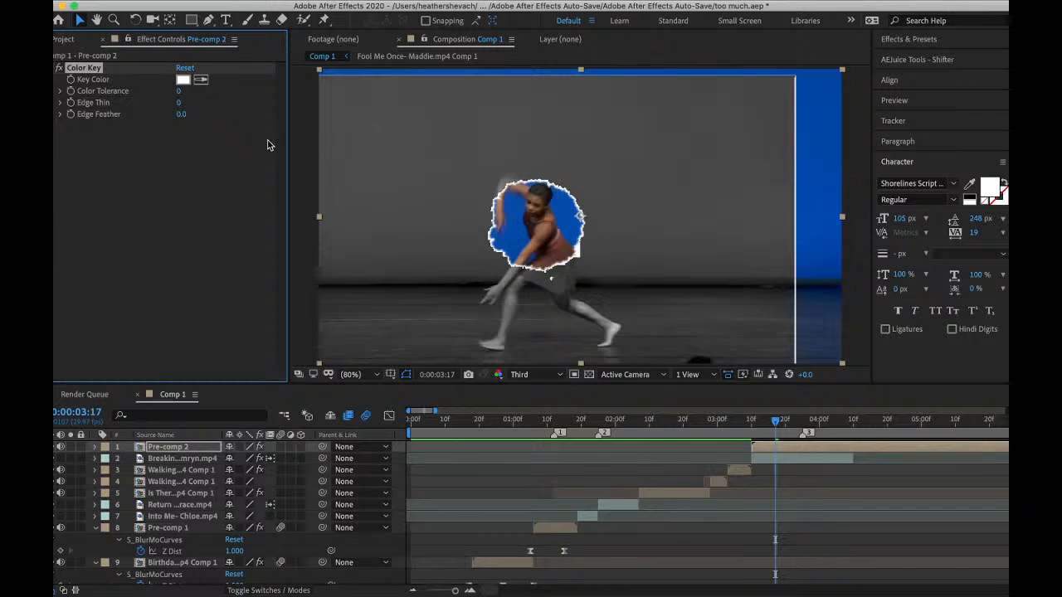
- Refine the Color Key with Edge Thin 5, Edge Feather 10.9 and Color Tolerance 0
drag(185, 113, 244, 119)
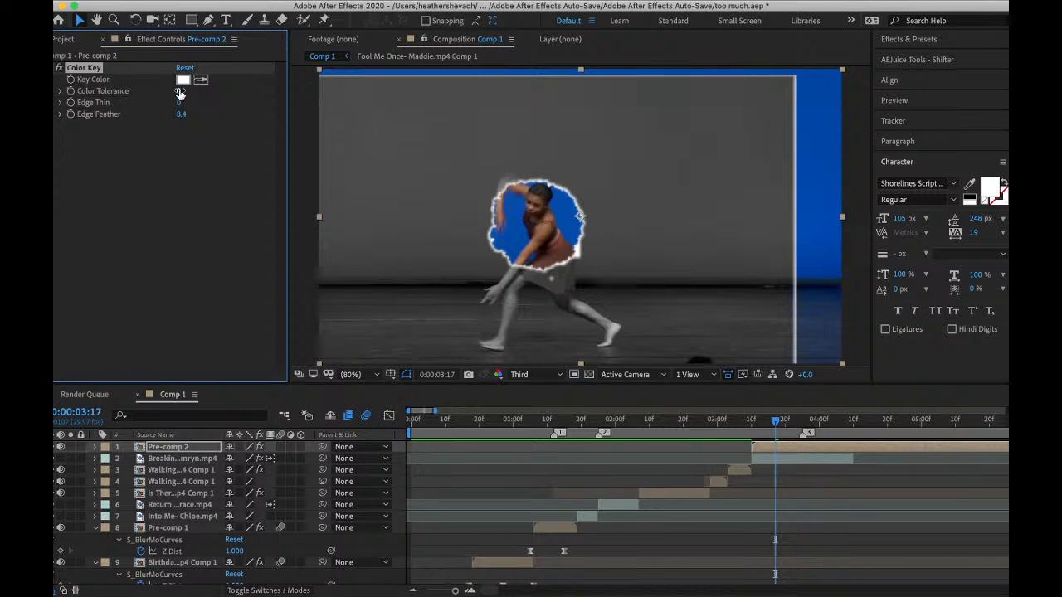
drag(180, 104, 198, 116)
drag(795, 422, 800, 423)
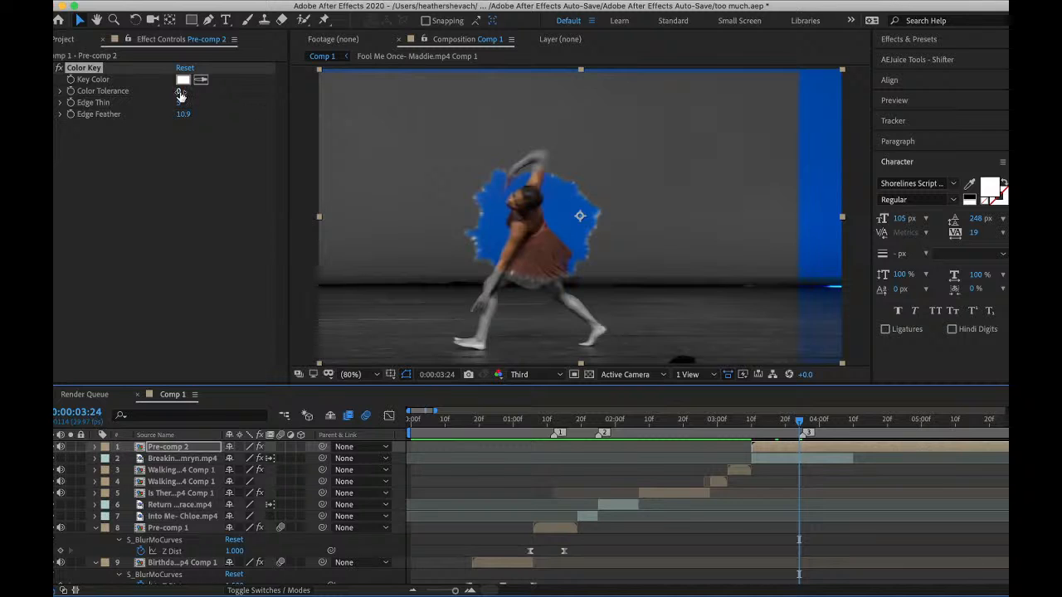
click(181, 91)
key(Return)
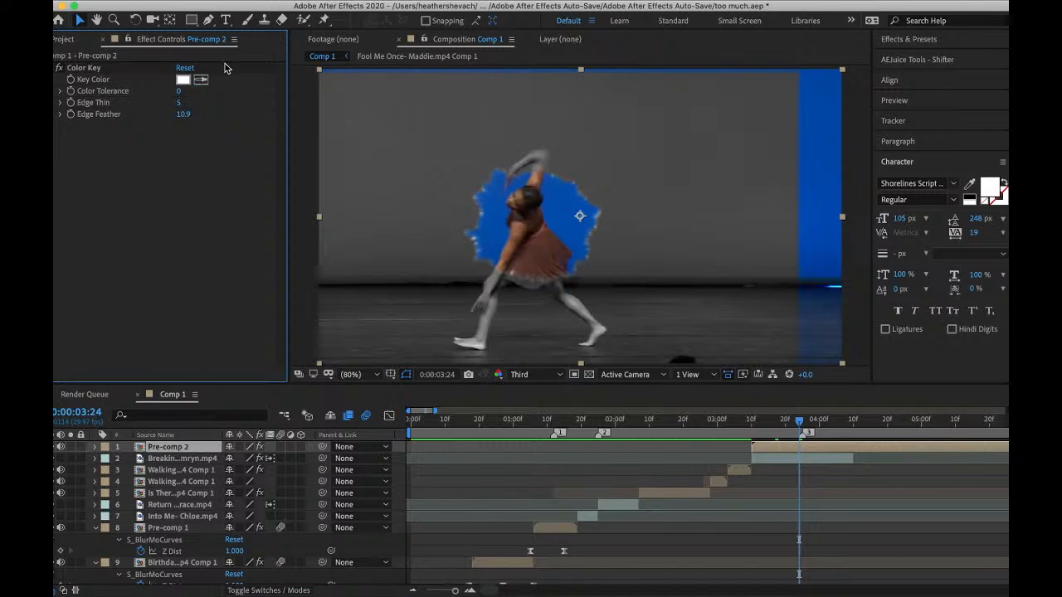
- Draw a rectangular mask on Pre-comp 2 around the ink blot to remove the leftover blue frame edges
click(191, 20)
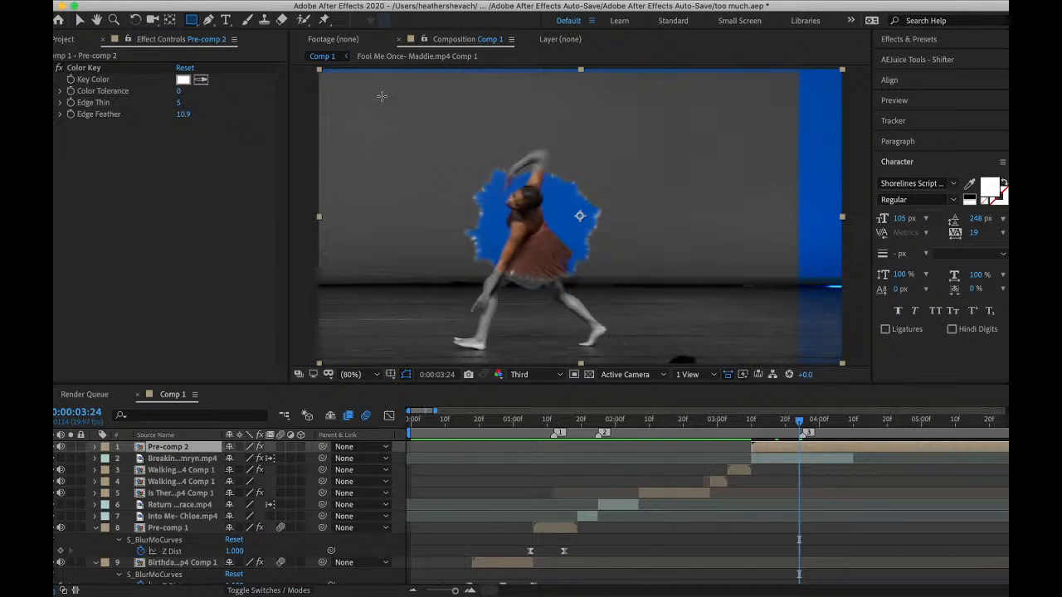
drag(380, 96, 753, 313)
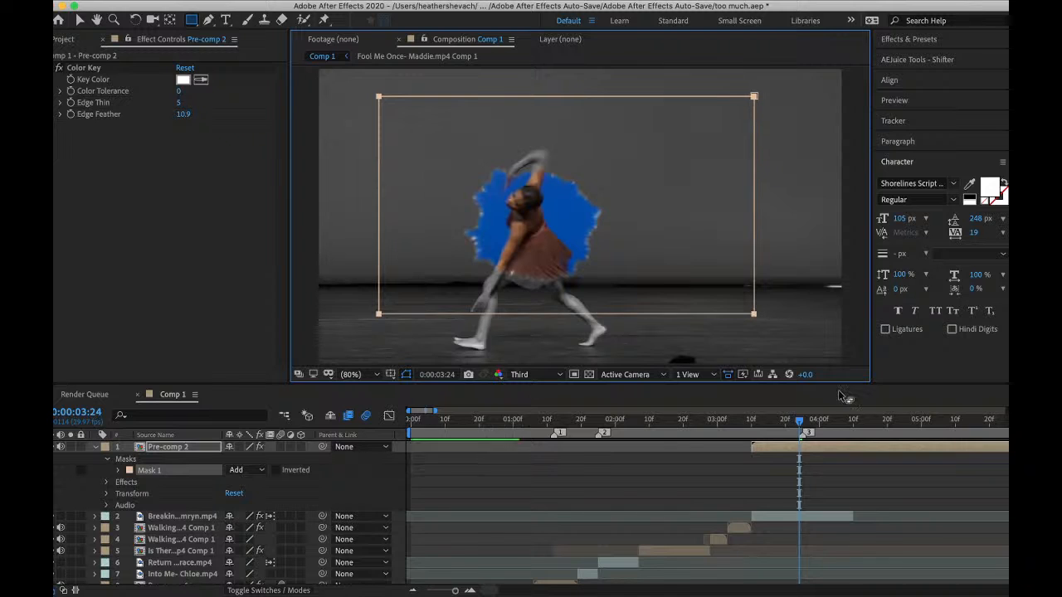
click(836, 434)
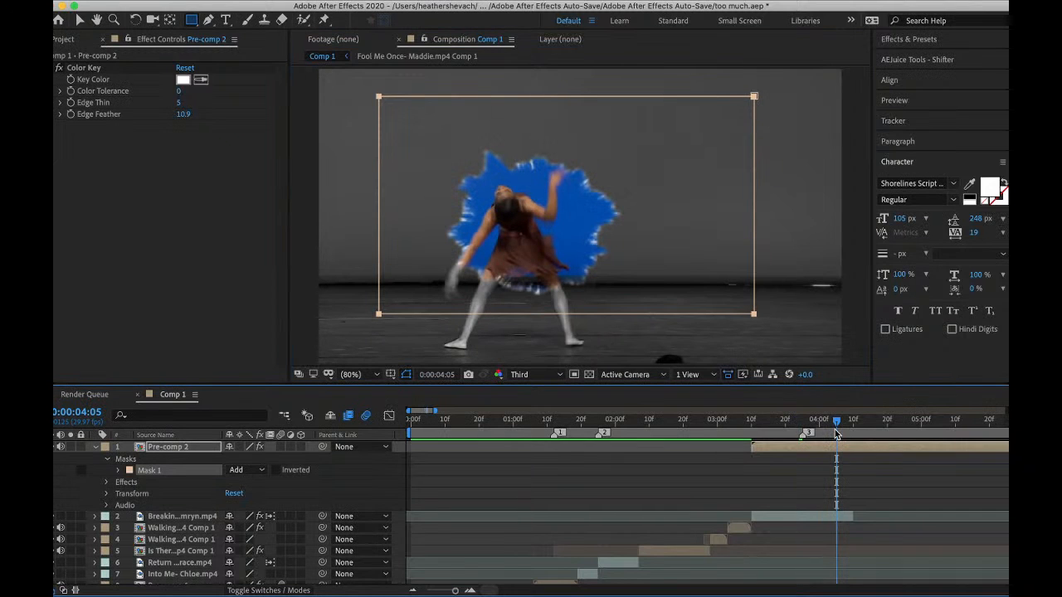
- Apply the S_DropShadow effect to Pre-comp 2, with the playhead at 0:00:03:20
click(788, 428)
key(ctrl+space)
text(drop)
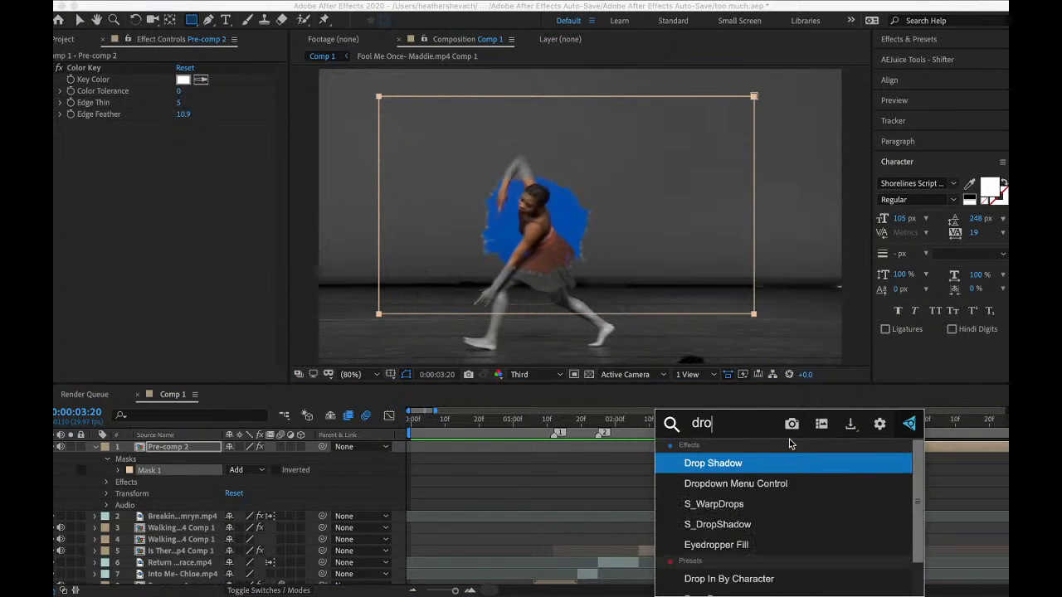
click(751, 525)
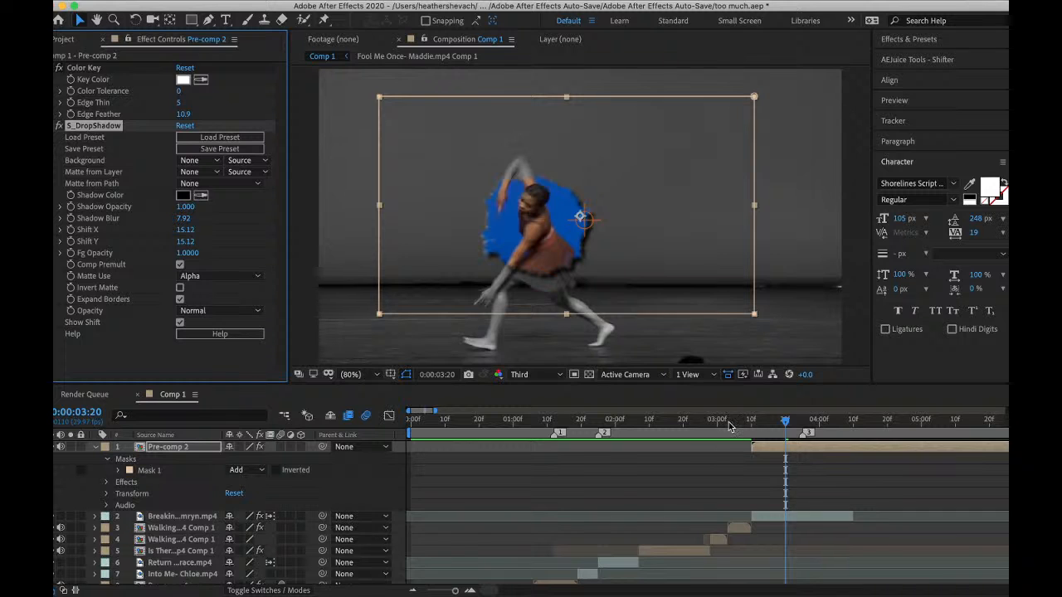
- Trim the start of Pre-comp 2 so the ink blot appears shortly after the Breaking Free clip begins, and preview the transition
click(735, 424)
drag(734, 426, 770, 448)
click(763, 432)
key(space)
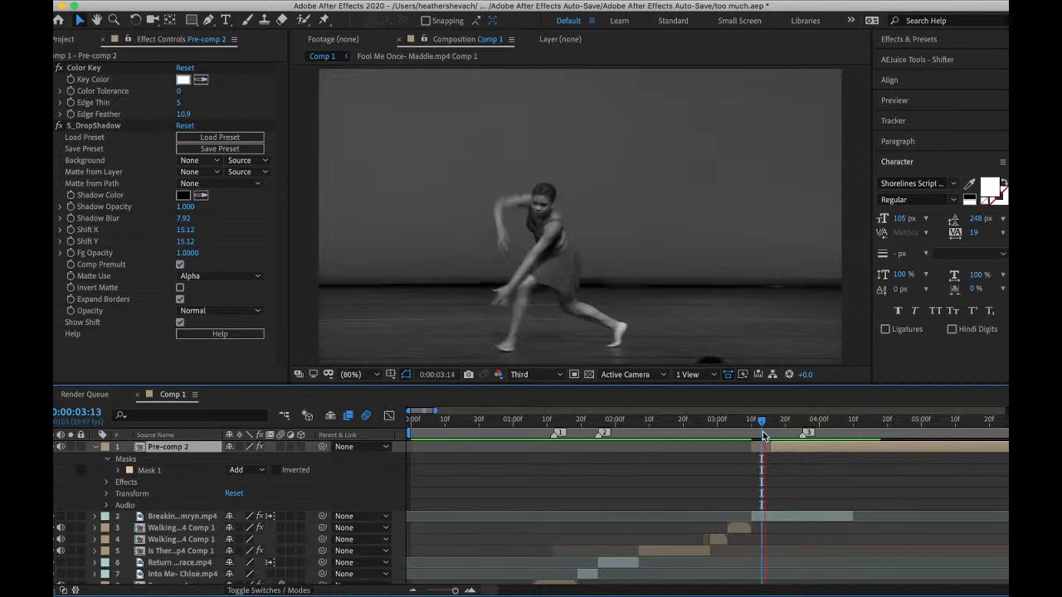
click(739, 421)
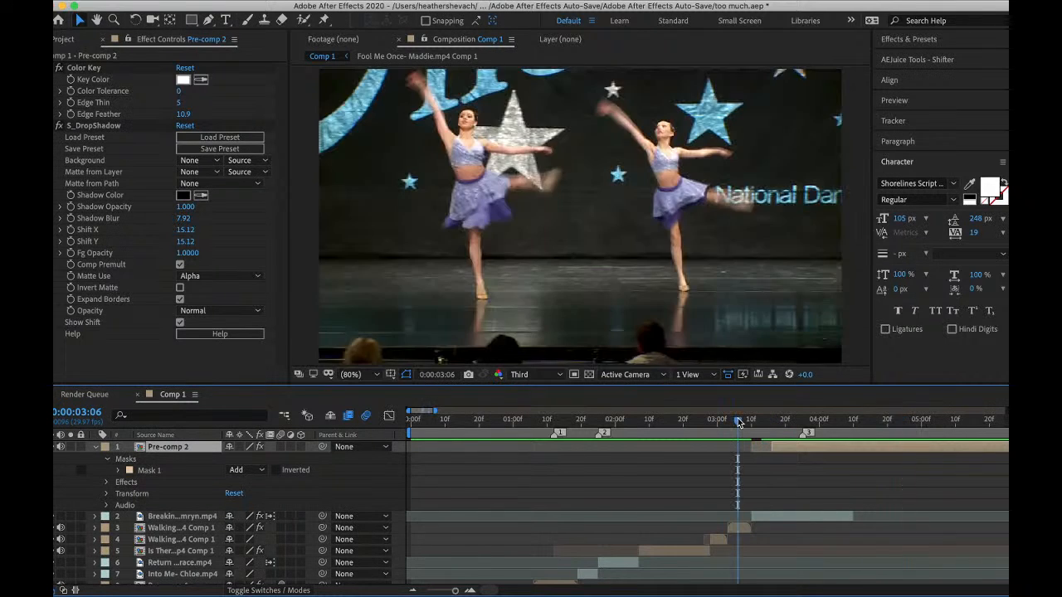
- Split Pre-comp 2 at 0:00:04:10 and delete the trailing part so the ink blot ends with the Breaking Free clip
key(space)
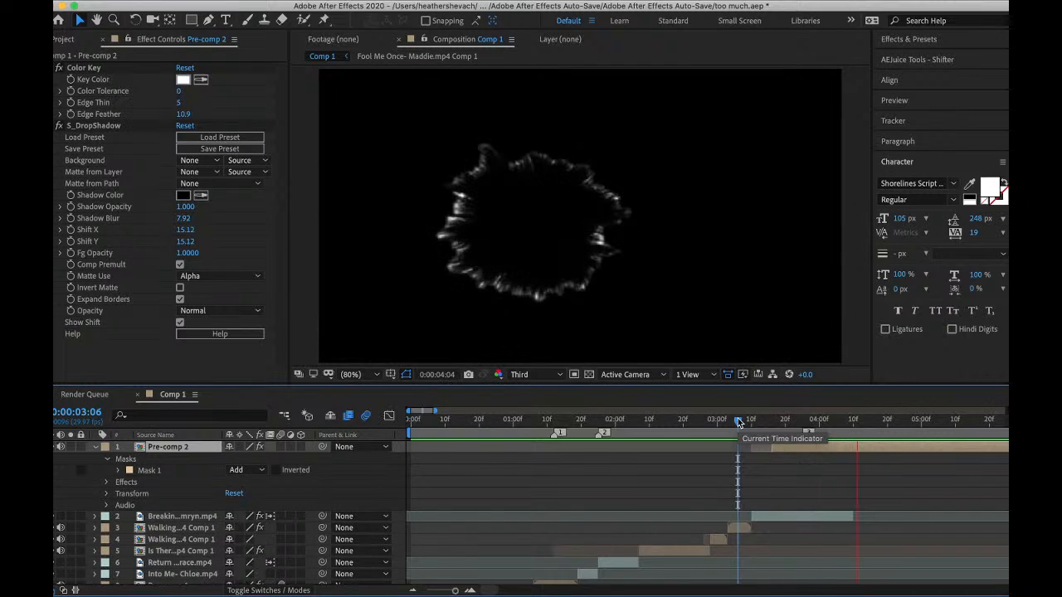
key(space)
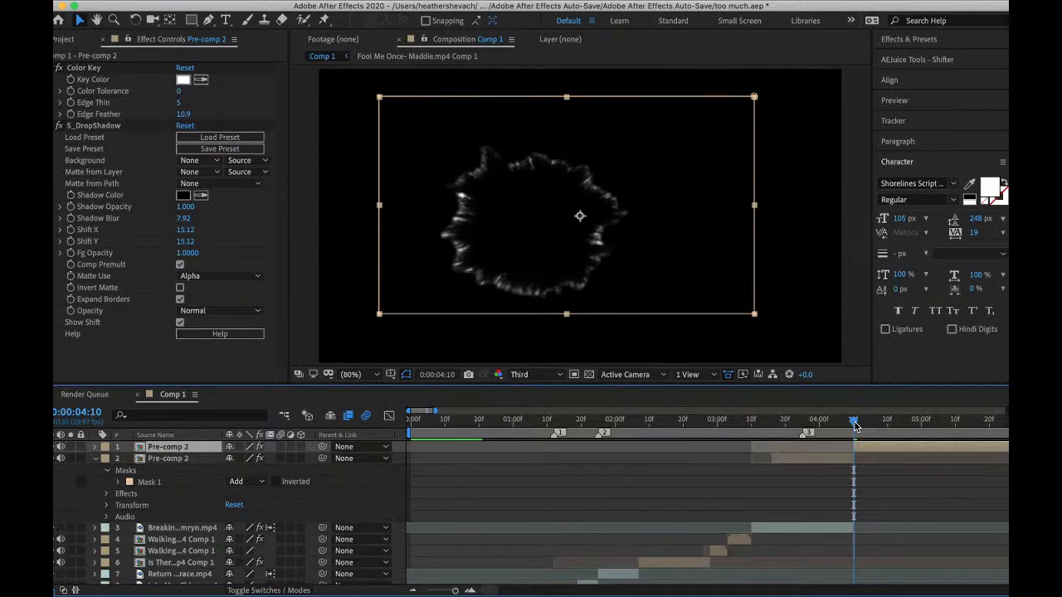
click(805, 423)
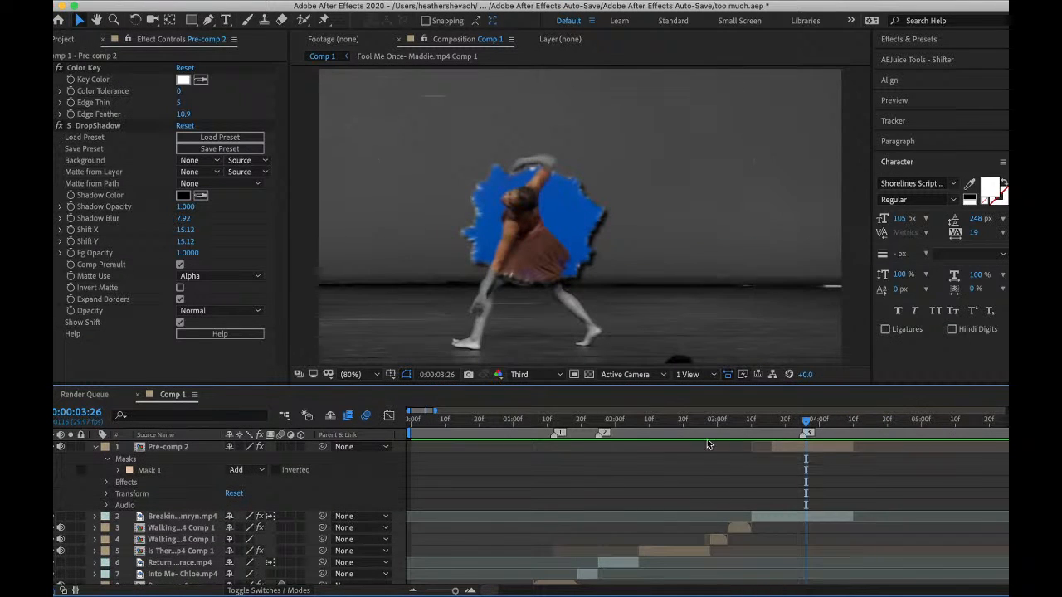
- Set the Color Key Edge Feather on Pre-comp 2 to 20.8 and check it at Full preview resolution before returning to Third
click(797, 452)
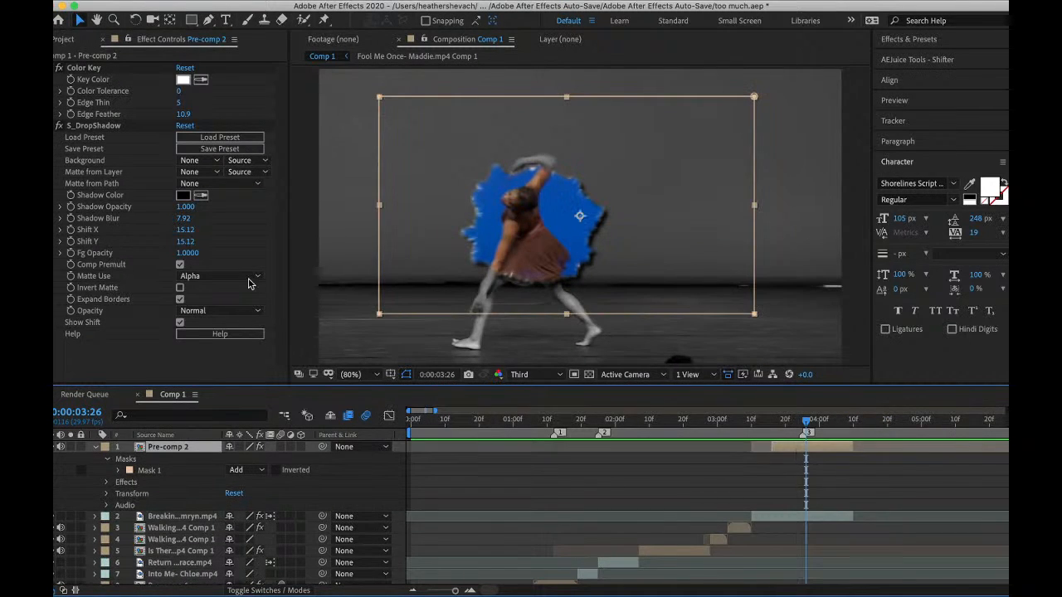
click(183, 114)
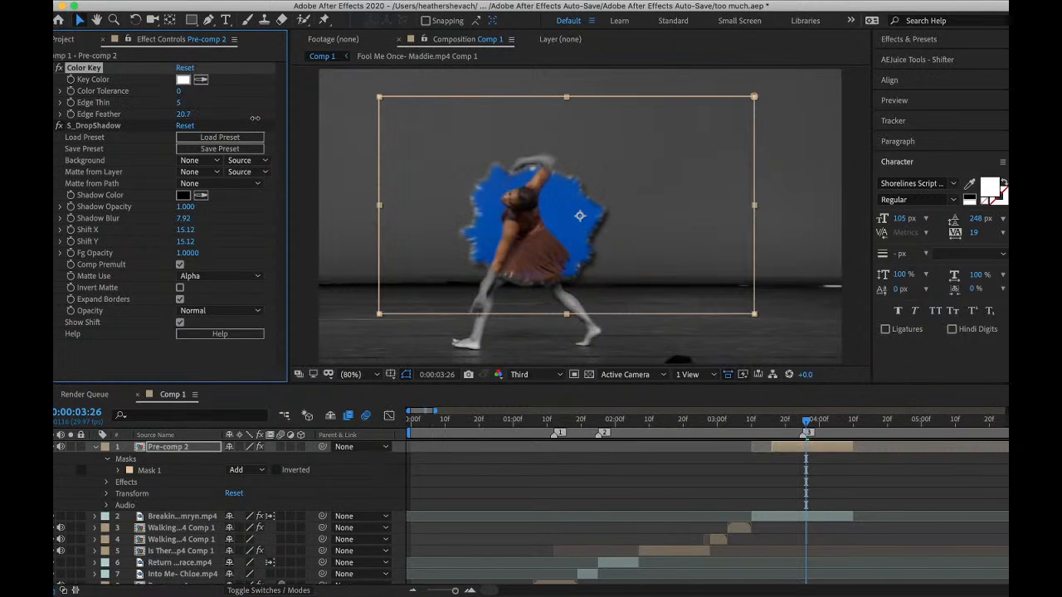
click(551, 375)
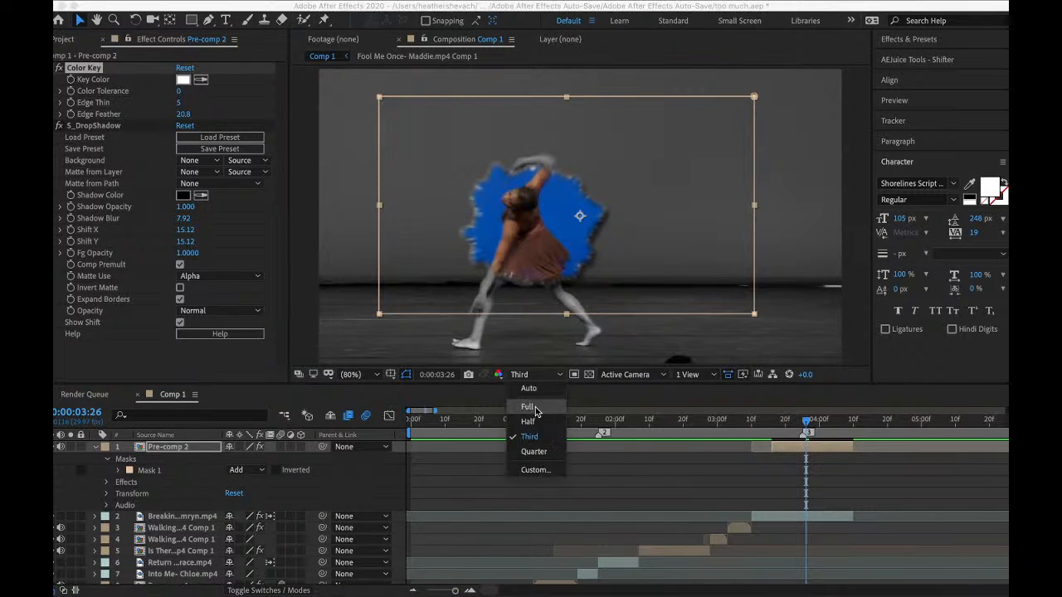
click(536, 406)
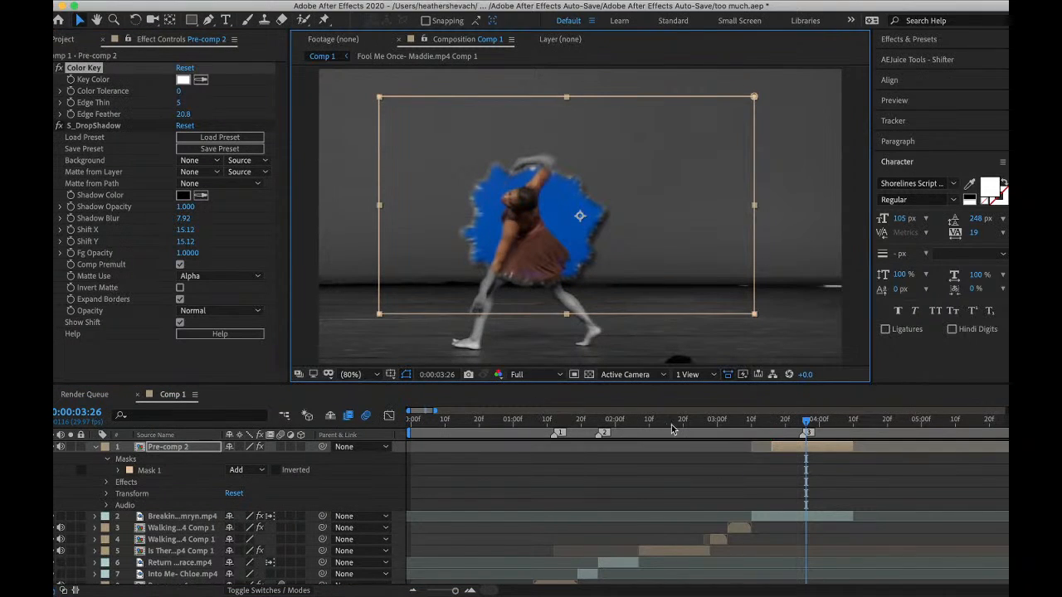
click(792, 426)
click(519, 375)
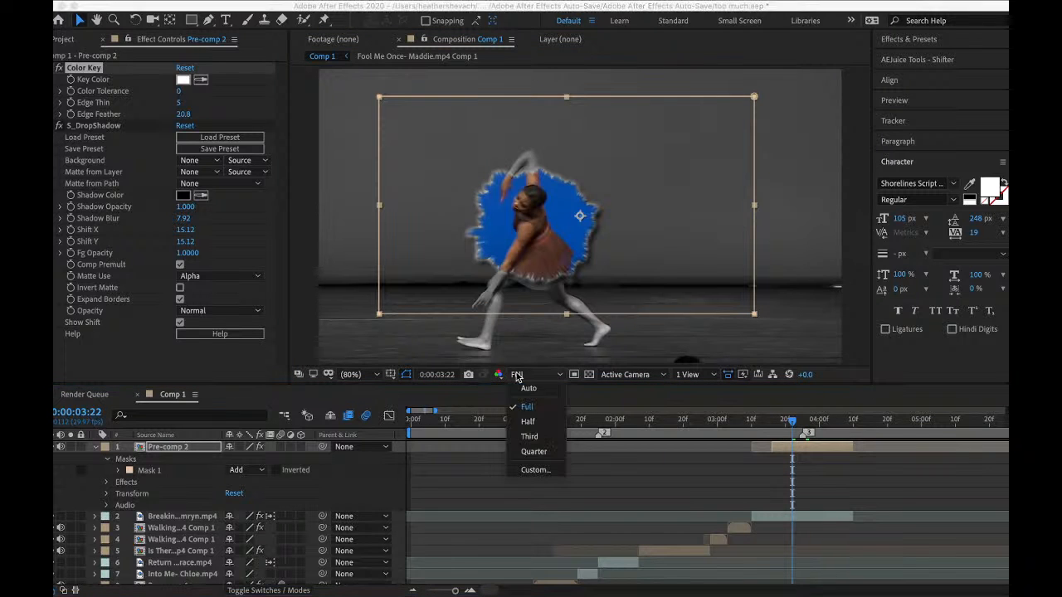
click(526, 438)
- Preview the composition from 0:00:02:22 through the ink blot transition
click(730, 422)
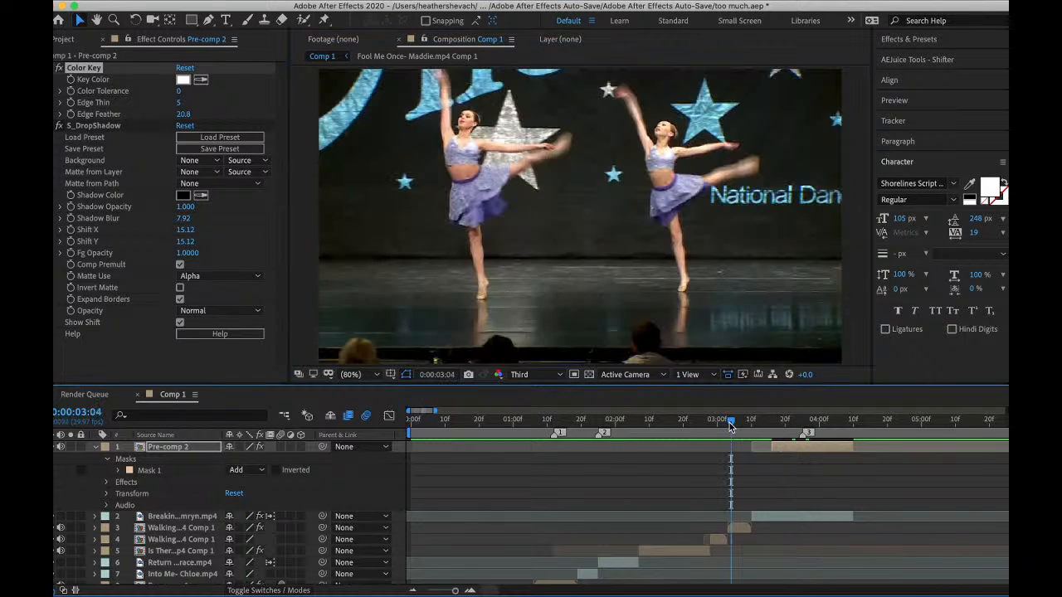
drag(730, 426, 689, 430)
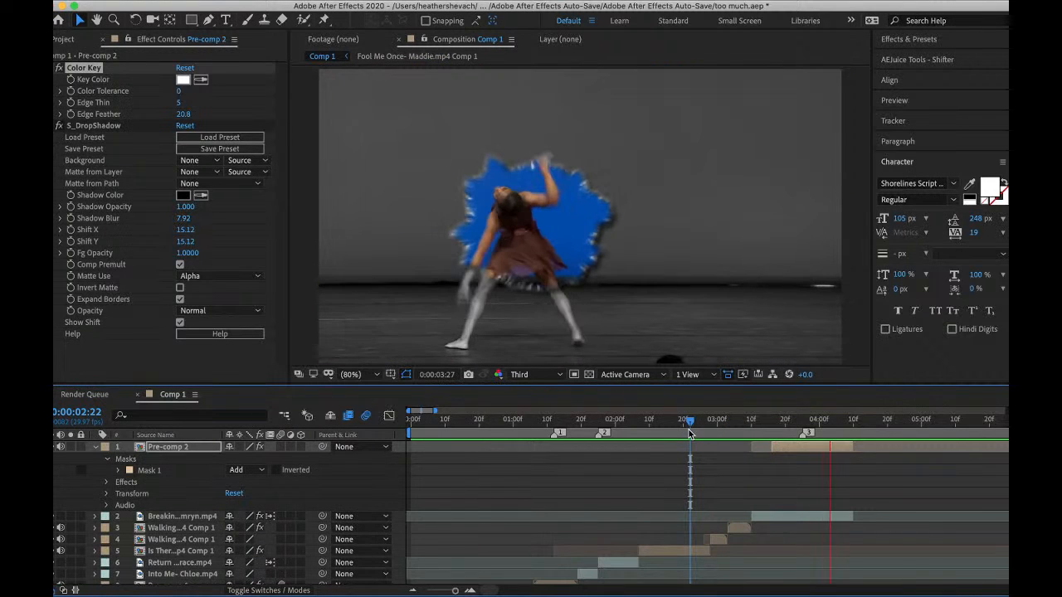
key(space)
- Apply the Exposure effect to the Breaking Free clip and set its master Exposure to -0.24
click(789, 516)
key(ctrl+space)
text(exp)
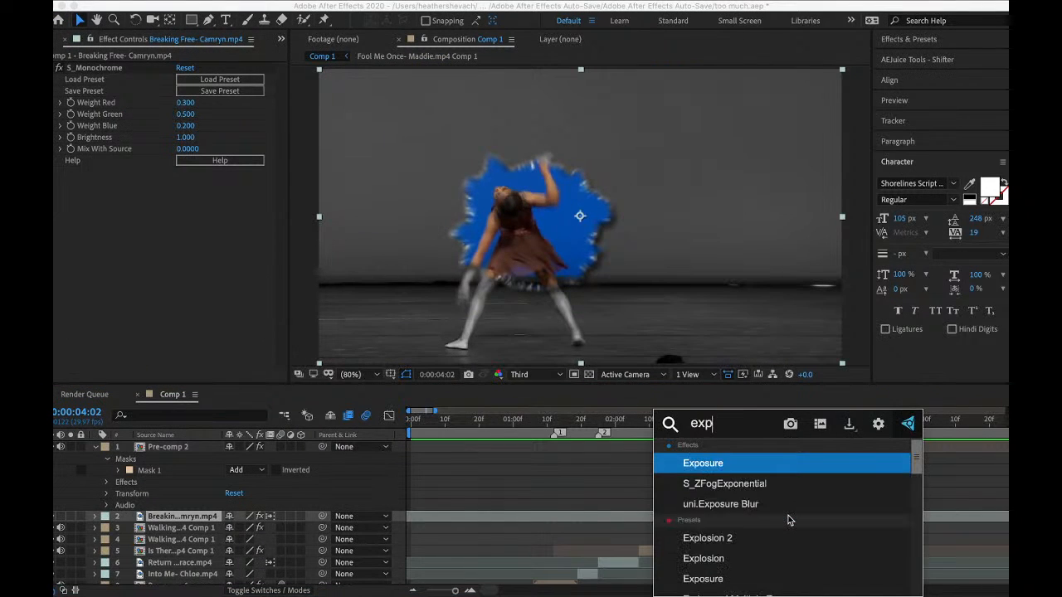
click(729, 469)
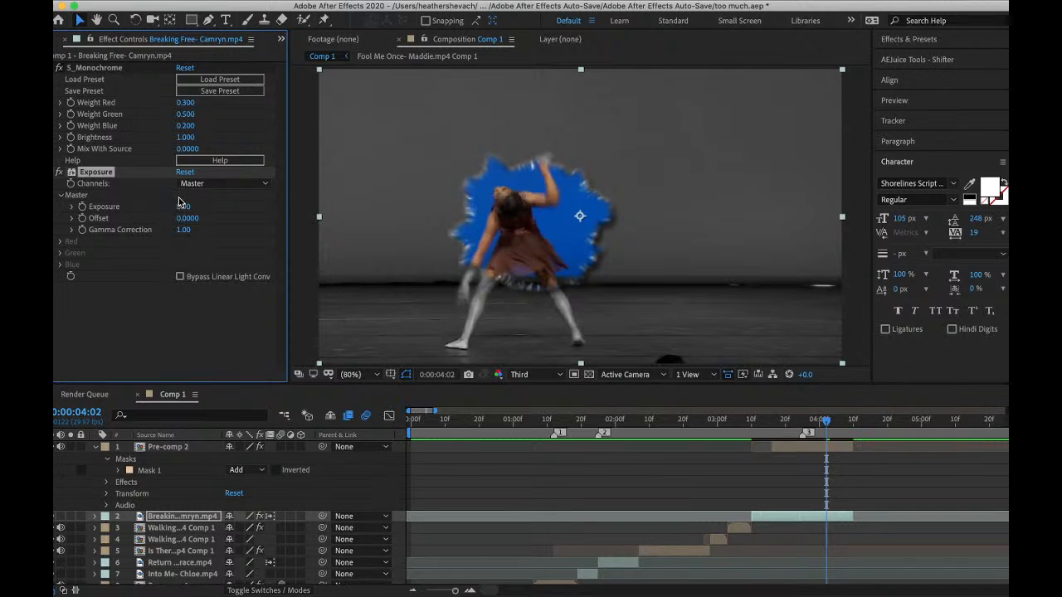
drag(181, 207, 174, 207)
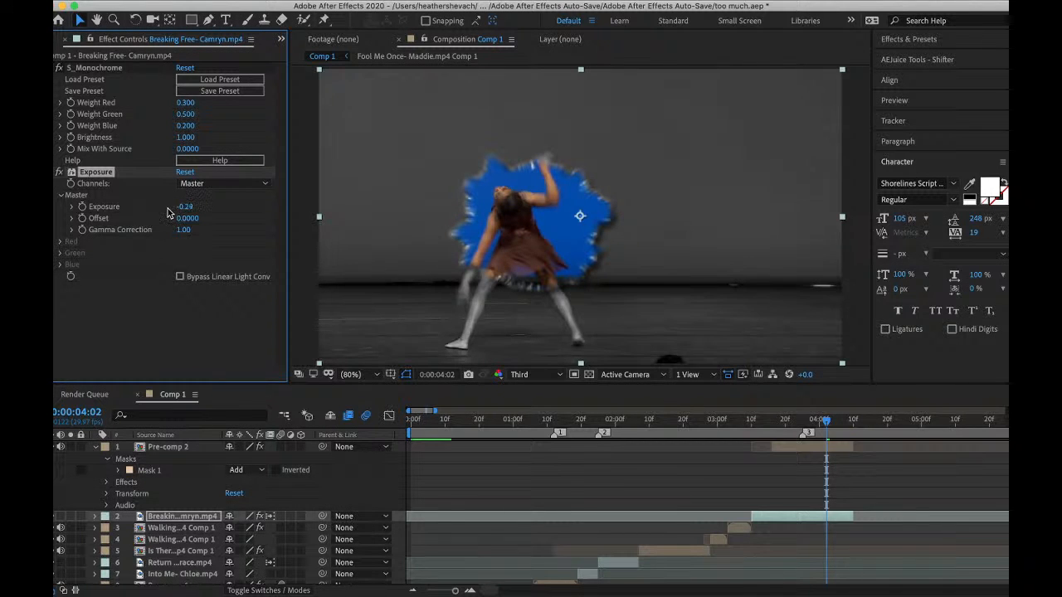
- Apply the S_Sharpen effect to Pre-comp 2 and preview the result from 0:00:03:05
click(778, 447)
key(ctrl+space)
text(shar)
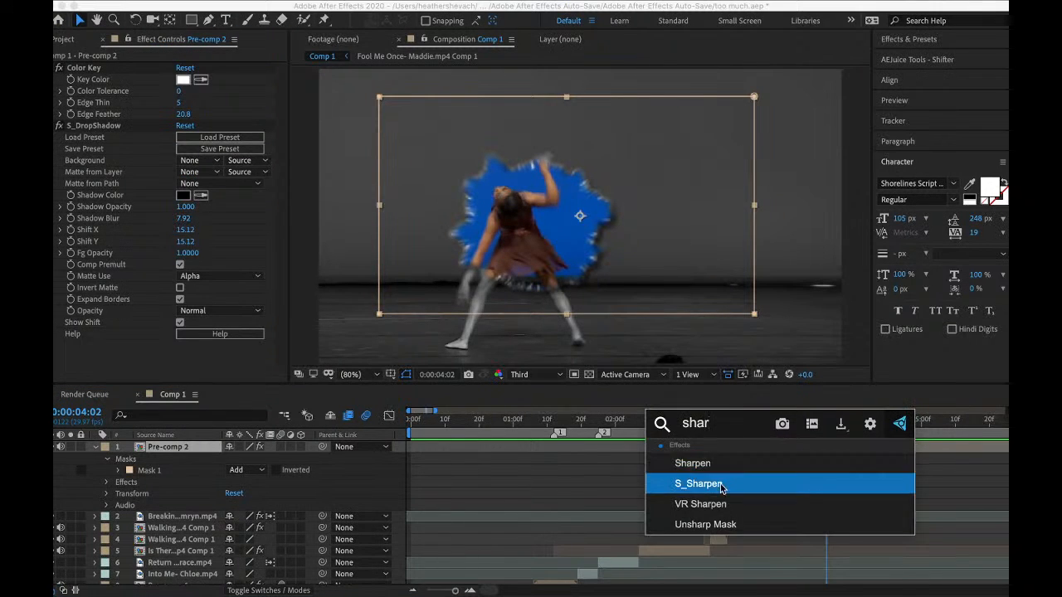
click(720, 486)
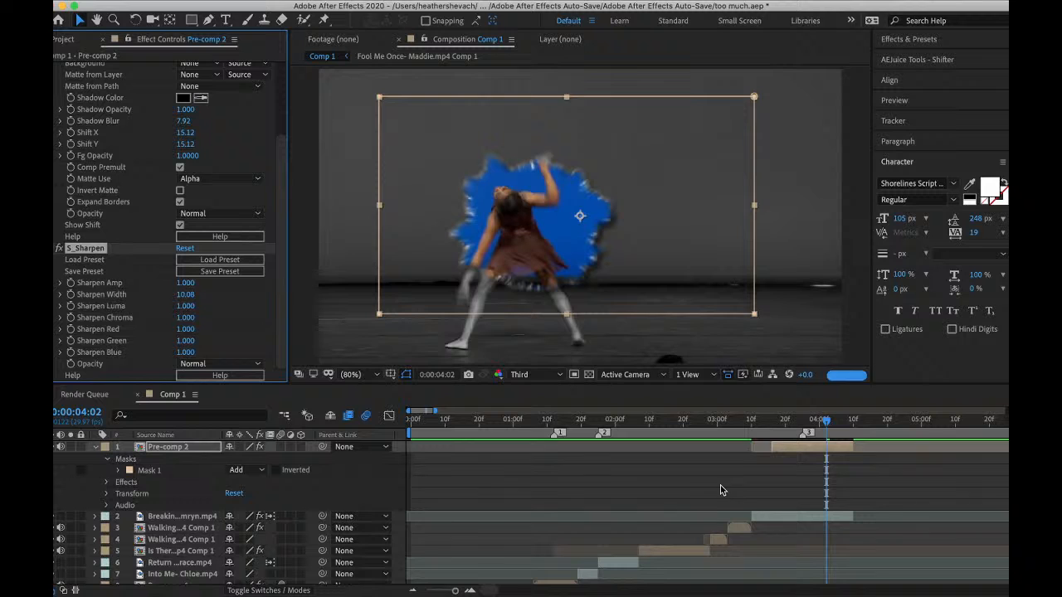
click(733, 424)
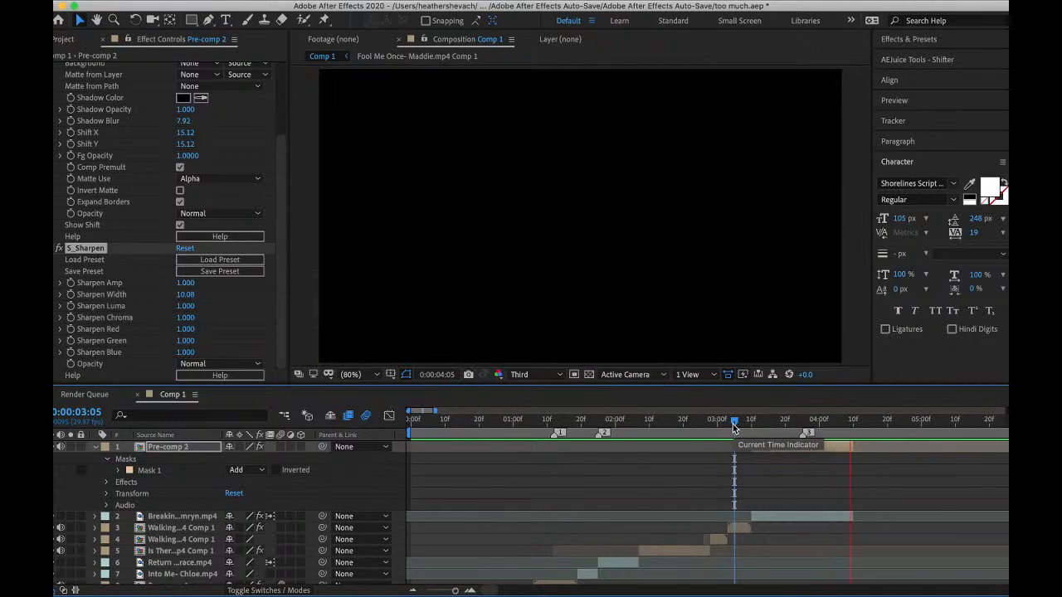
key(space)
- Save the project, check the live chat in YouTube Studio, and return to After Effects
click(161, 0)
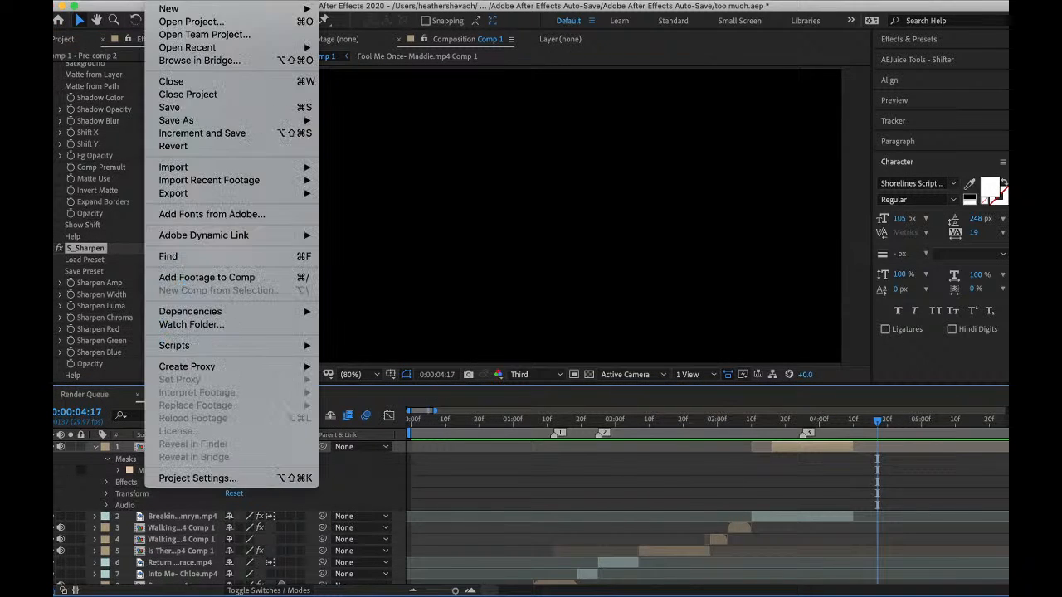
click(166, 108)
key(ctrl+Right)
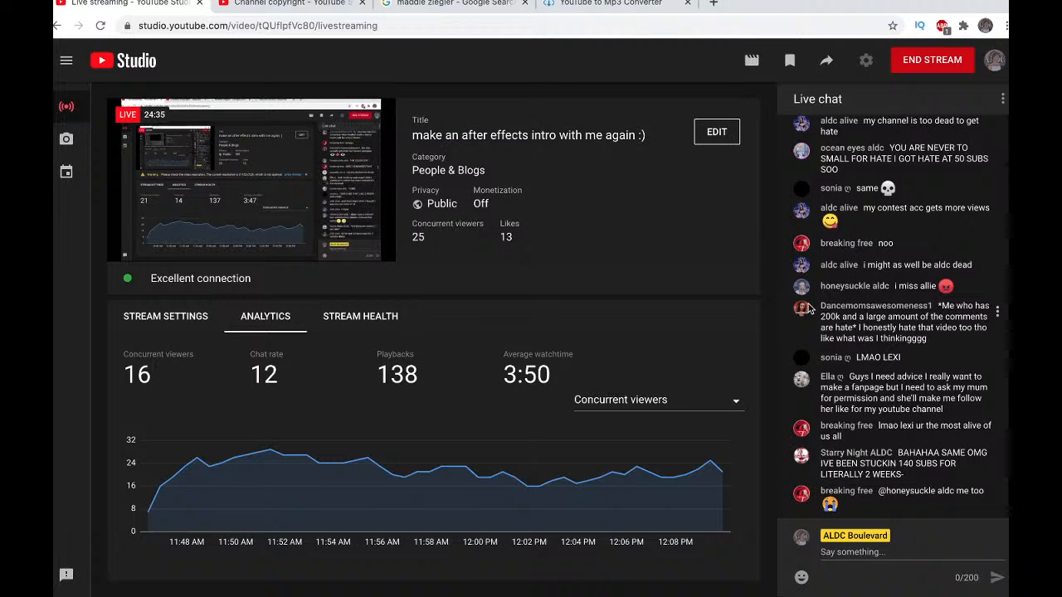
key(ctrl+Left)
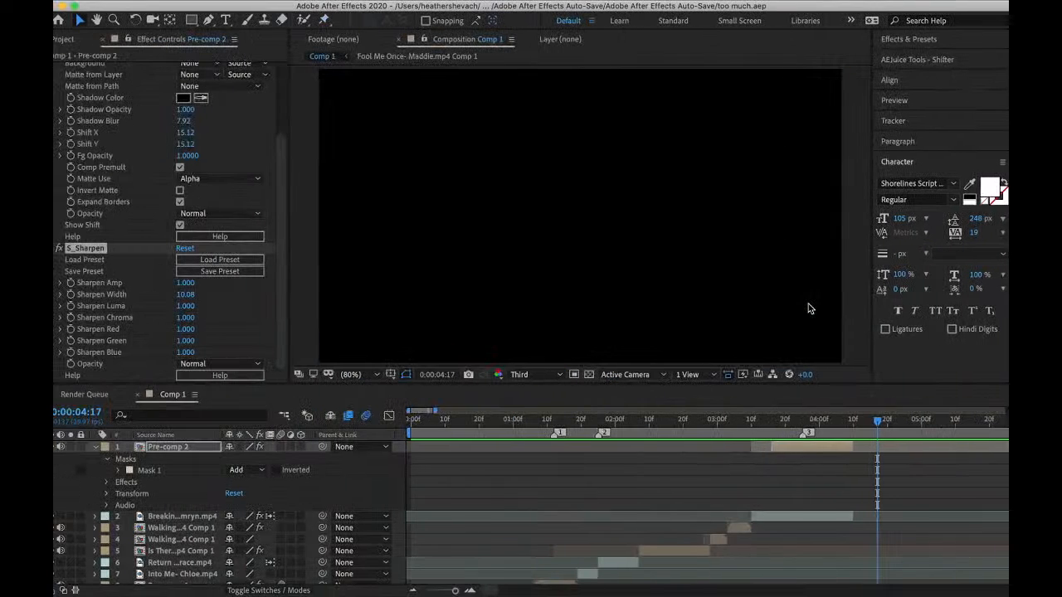
- Preview the composition from 0:00:00:00, and replay the ink blot section from about 0:00:03:00
click(414, 429)
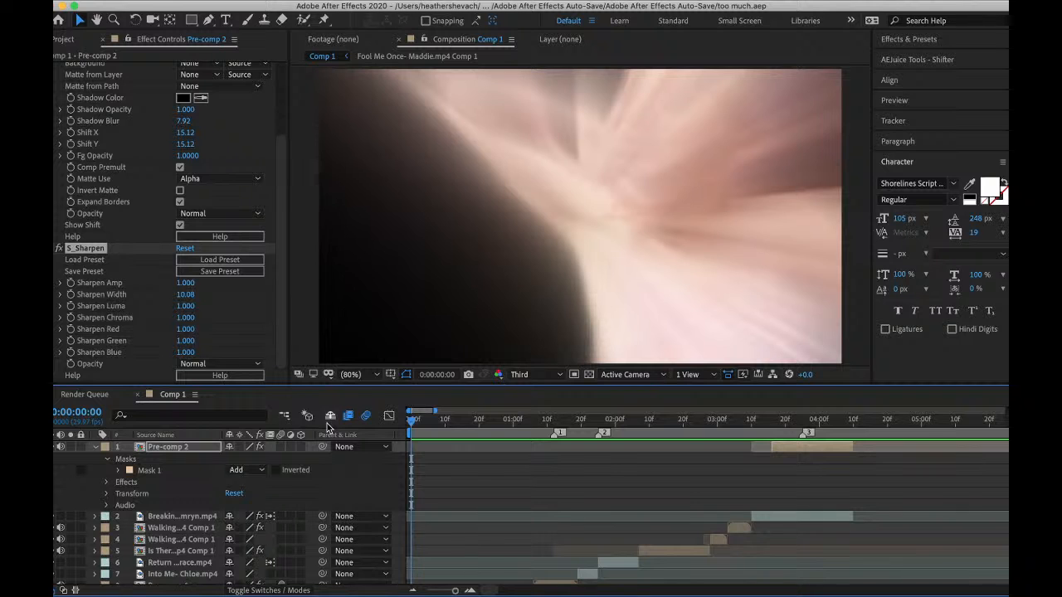
key(space)
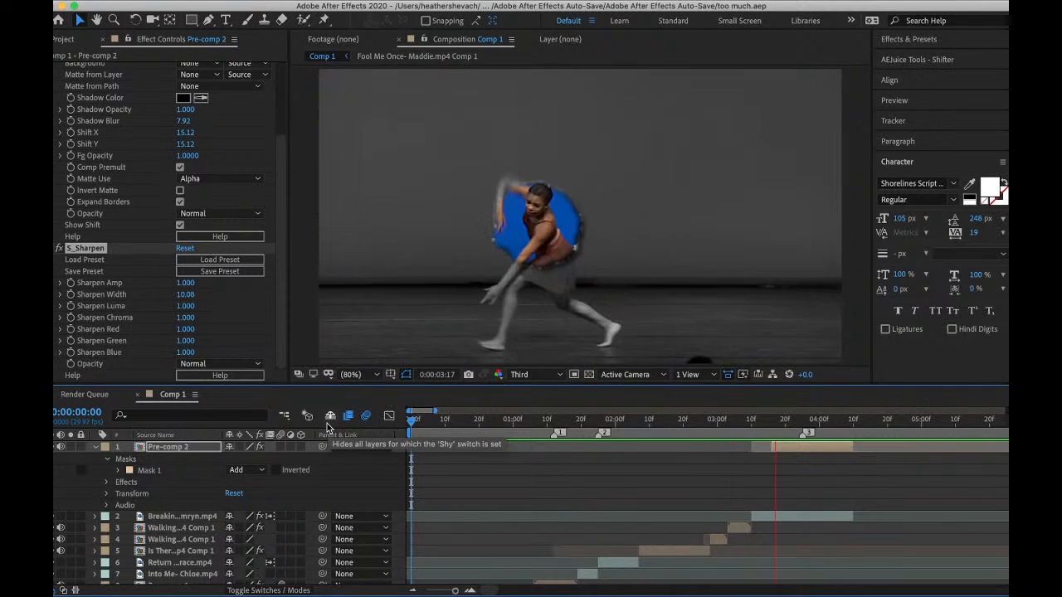
key(space)
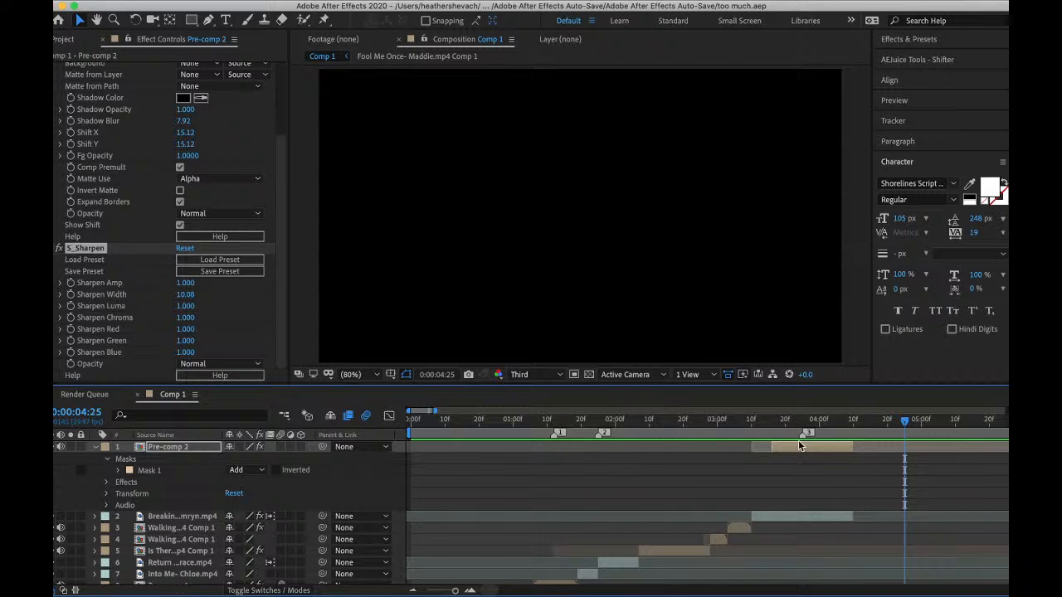
click(720, 420)
key(space)
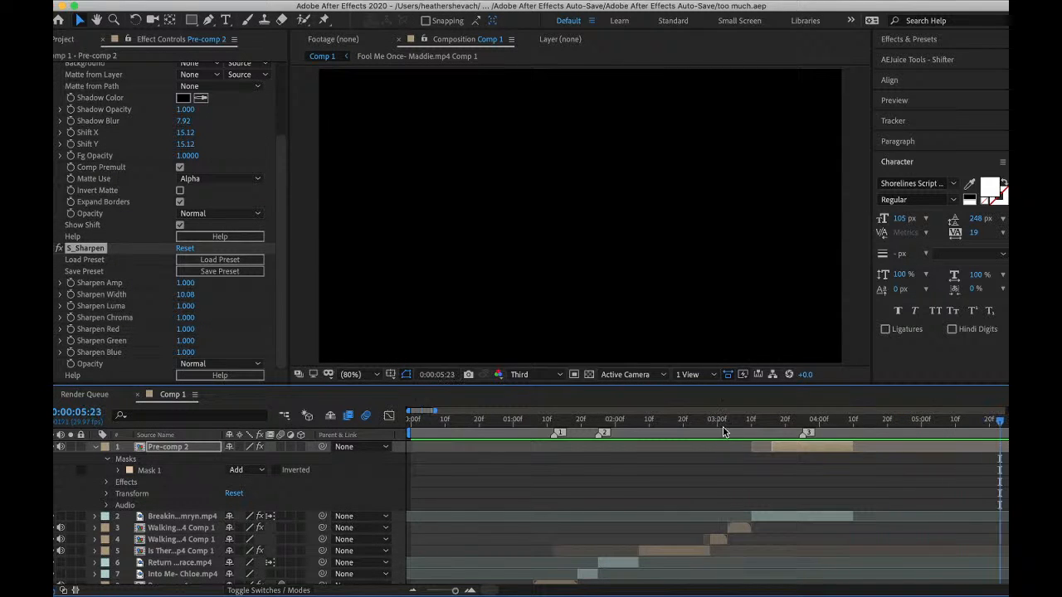
- Start importing a file as footage and show the contents of the Desktop folder
scroll(704, 469, right, 5)
click(155, 1)
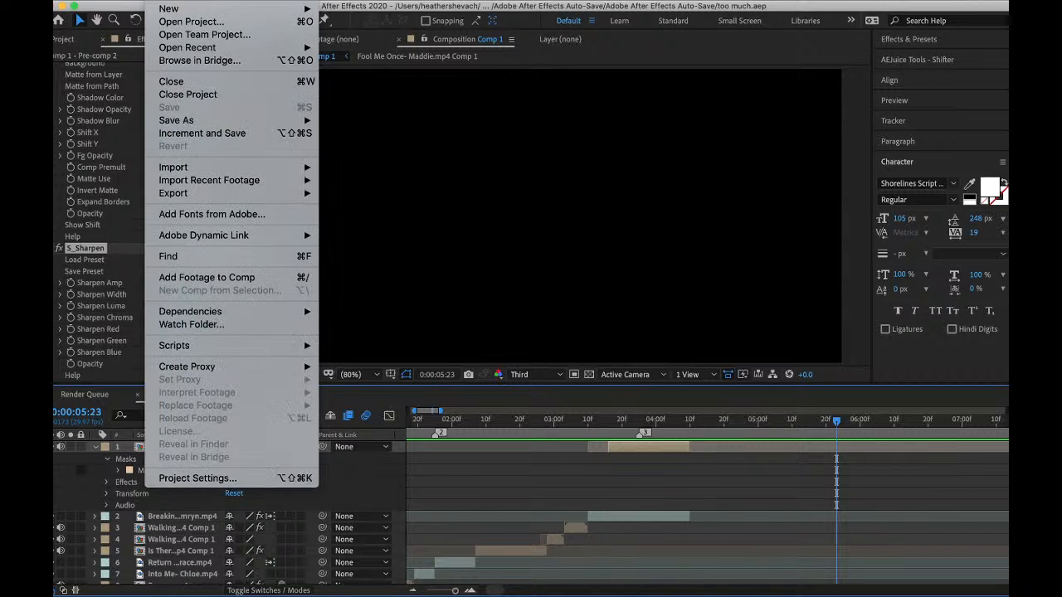
mouse_move(212, 166)
click(361, 169)
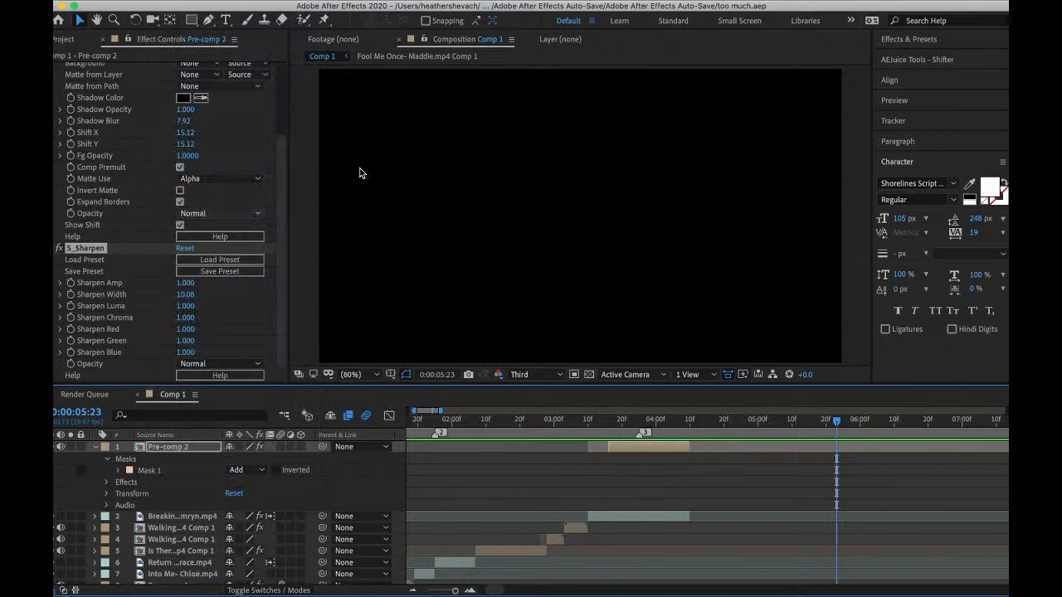
click(304, 238)
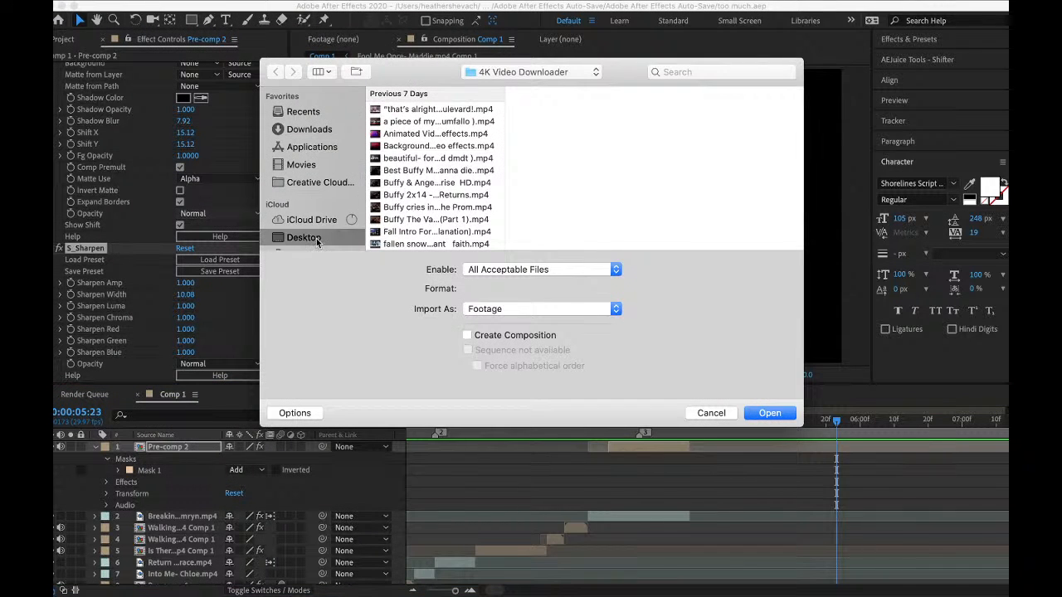
- Find the Video Files copy folder on the Desktop and open its ALDC subfolder
scroll(465, 165, down, 3)
drag(500, 111, 476, 169)
scroll(476, 175, down, 3)
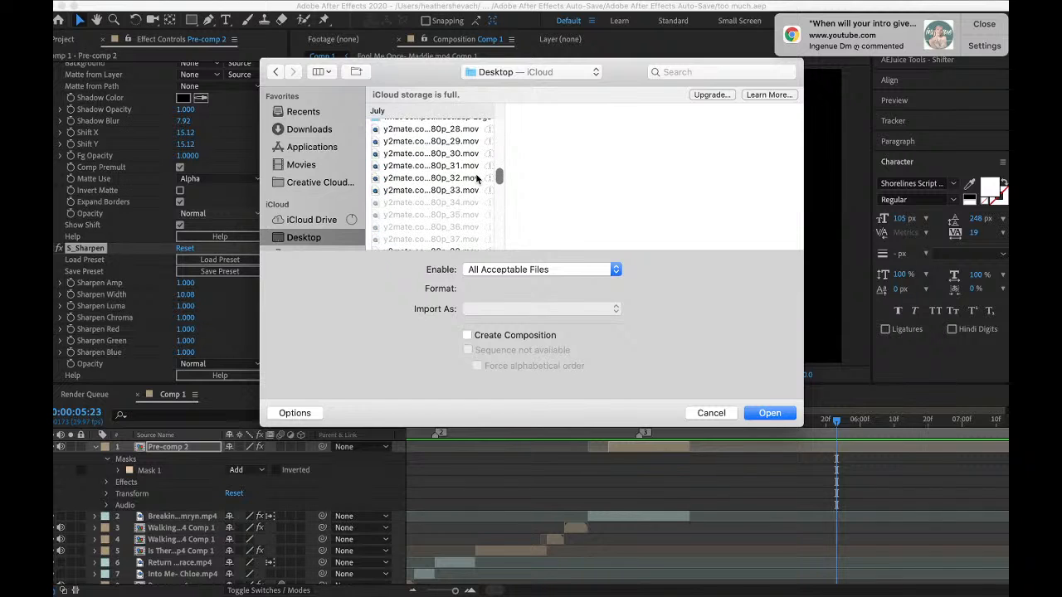
scroll(476, 177, up, 10)
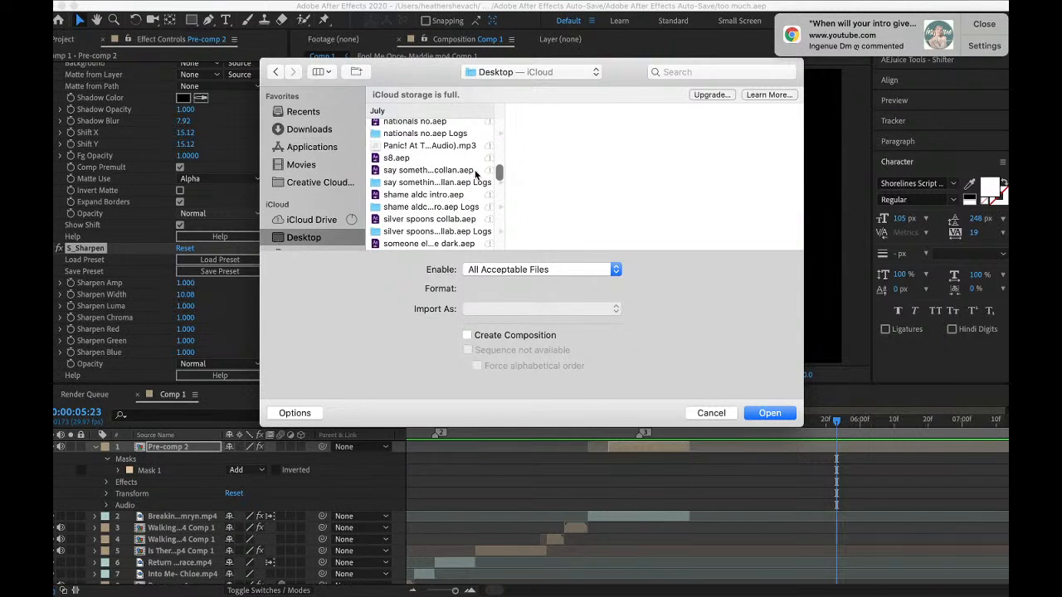
scroll(476, 175, down, 5)
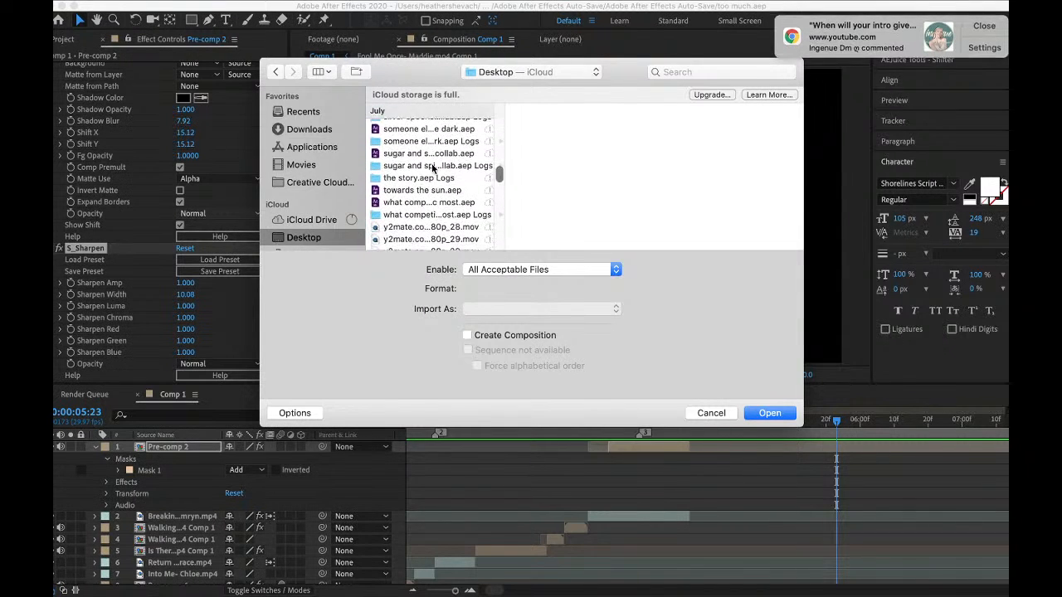
scroll(429, 180, down, 2)
scroll(428, 181, up, 2)
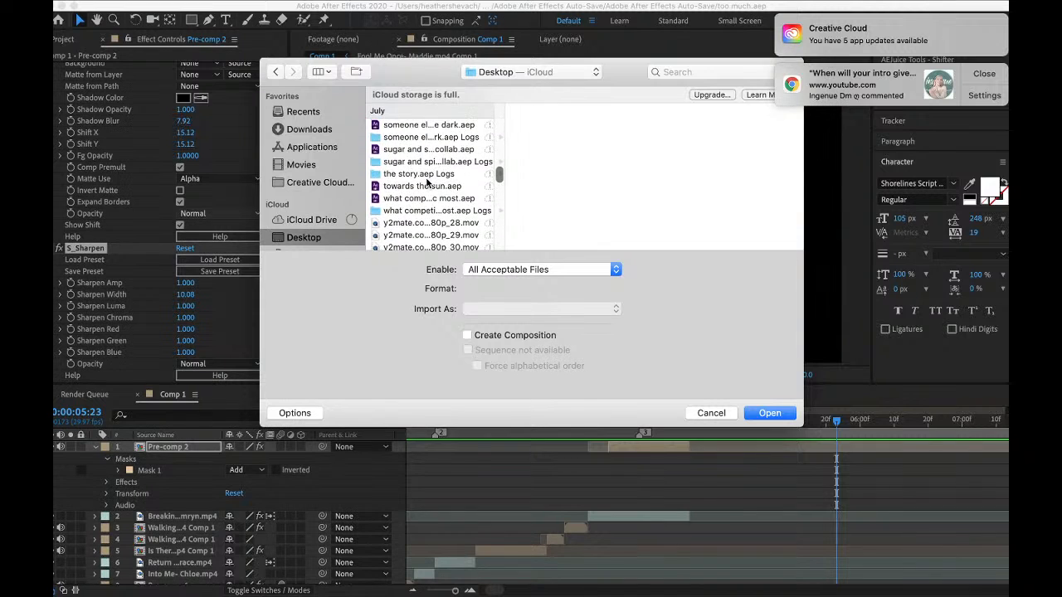
scroll(428, 183, down, 8)
scroll(427, 182, up, 6)
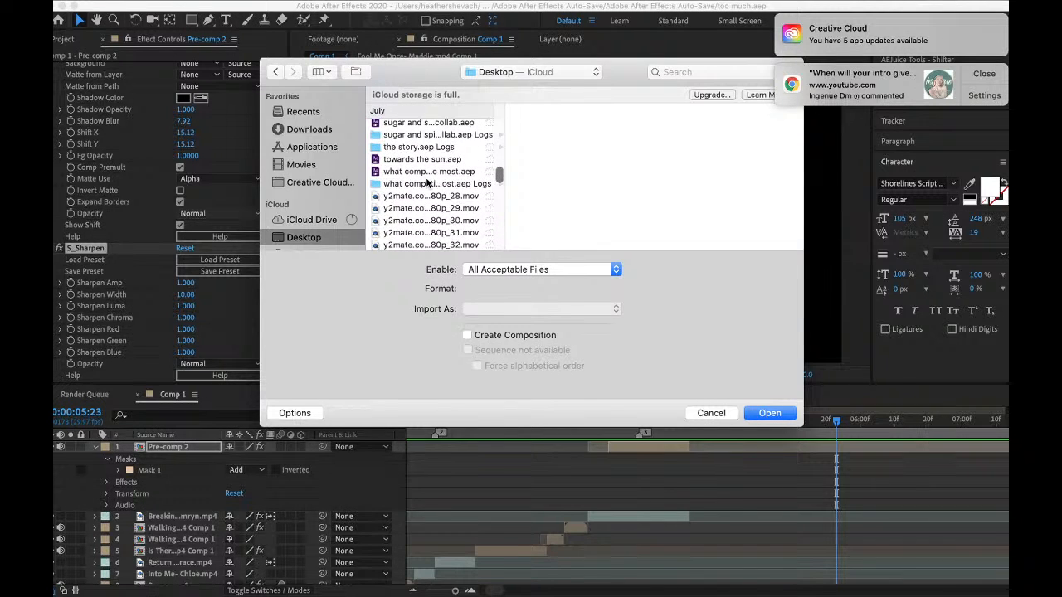
scroll(427, 183, up, 15)
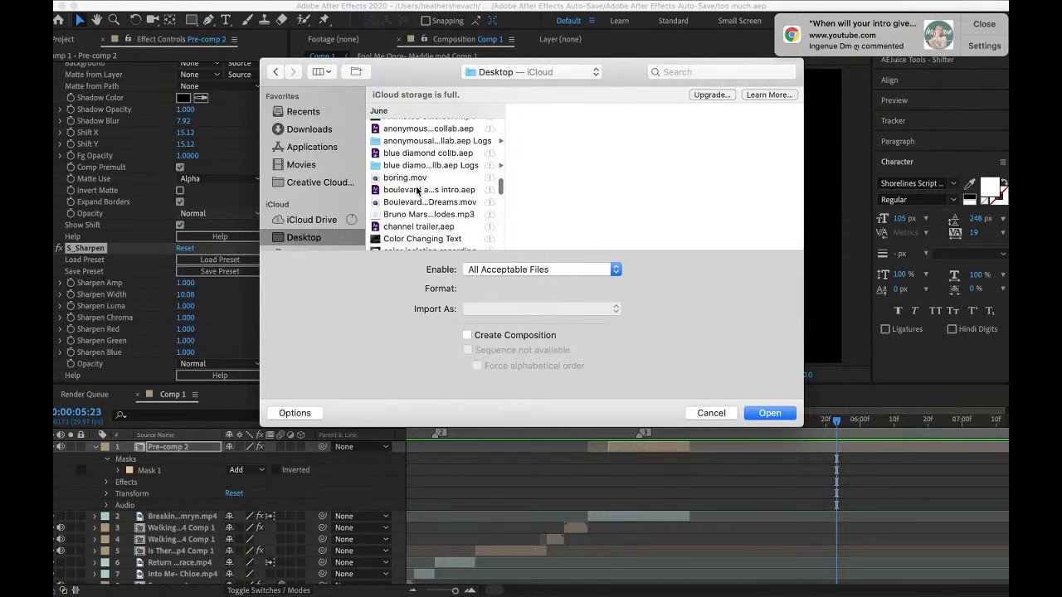
scroll(418, 192, down, 20)
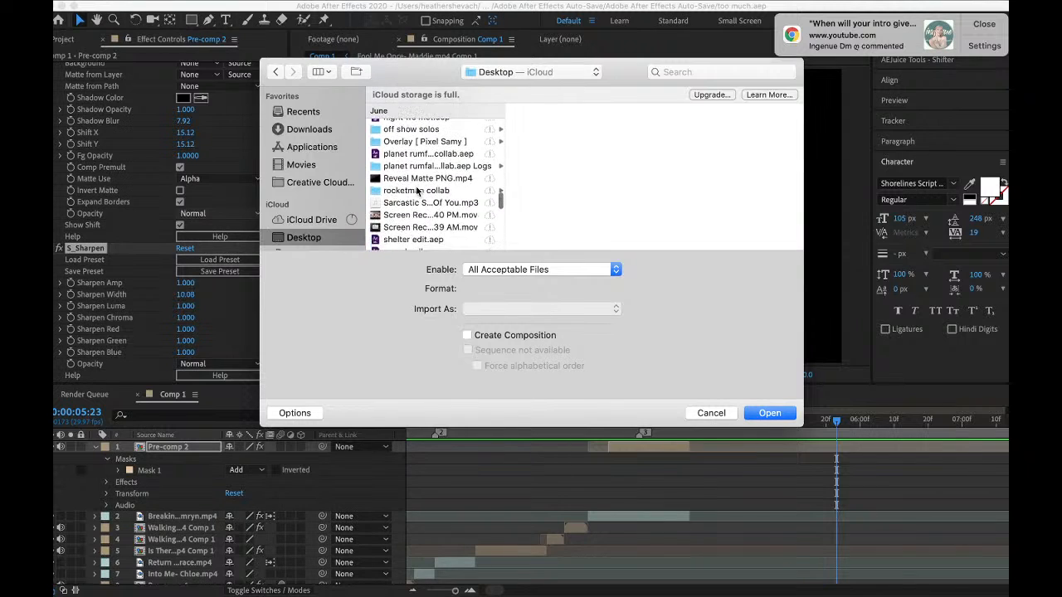
scroll(418, 191, down, 10)
click(420, 161)
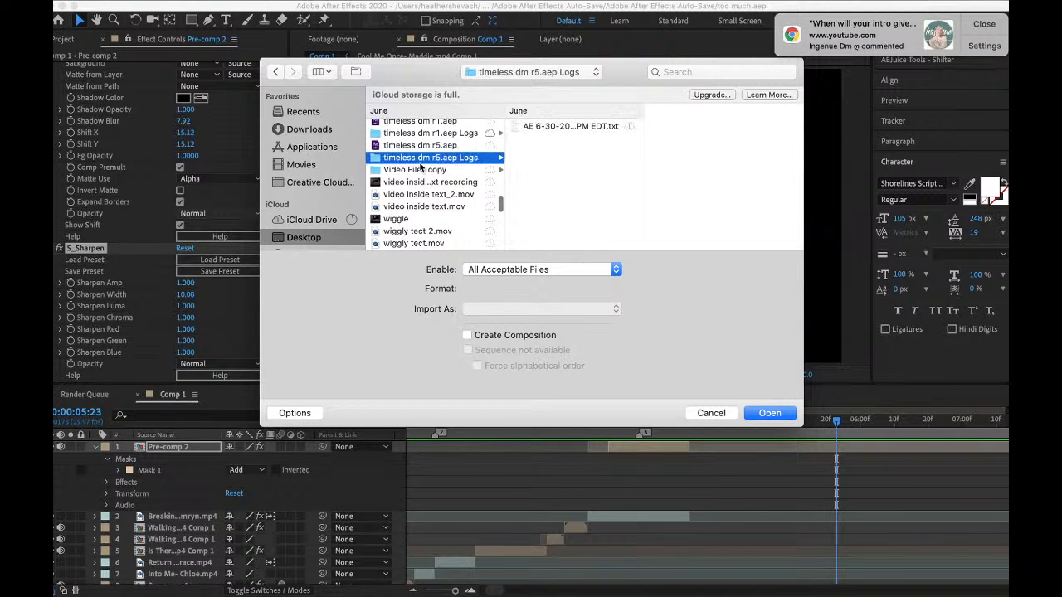
click(420, 169)
click(575, 124)
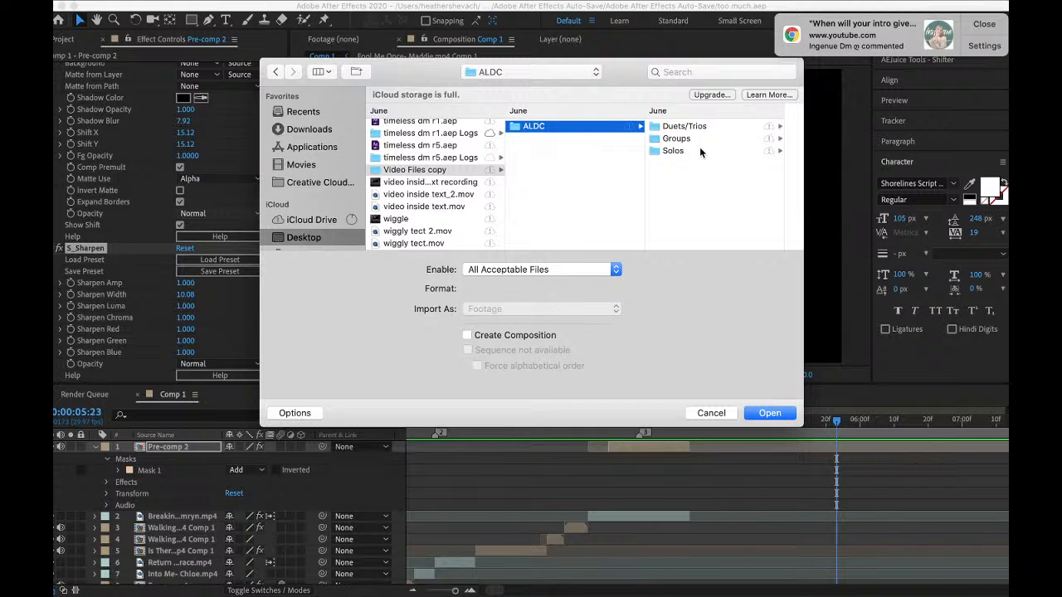
- Look through the Season 4 videos in the Groups folder for a suitable clip
click(674, 139)
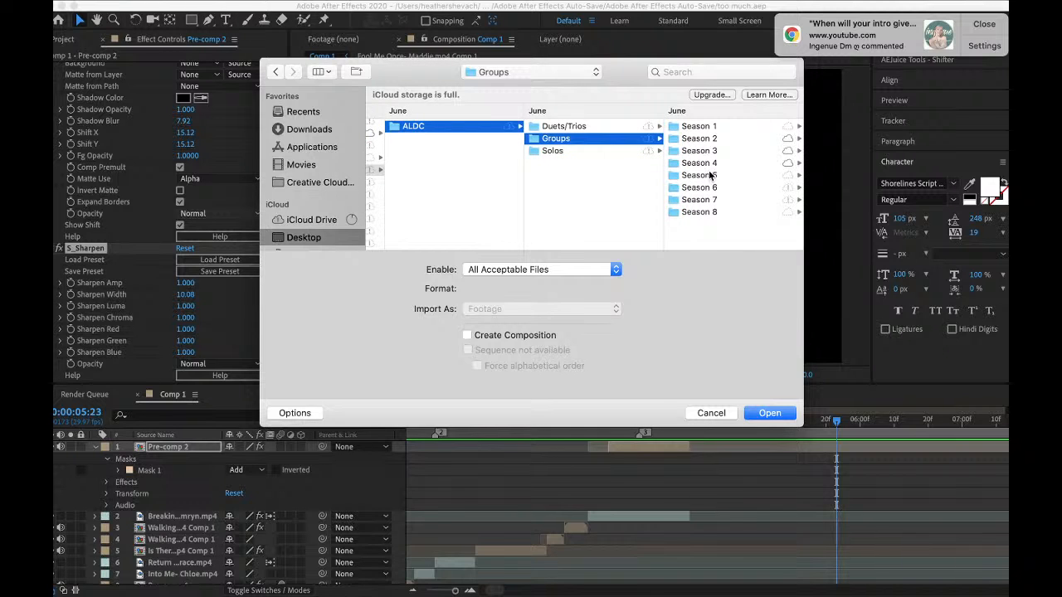
click(700, 163)
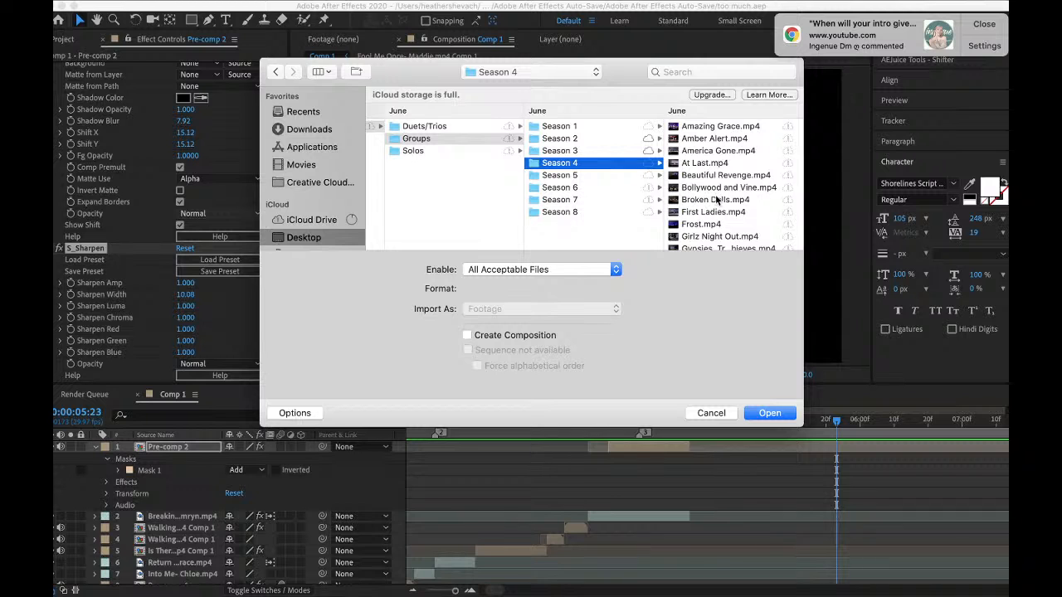
scroll(718, 200, down, 10)
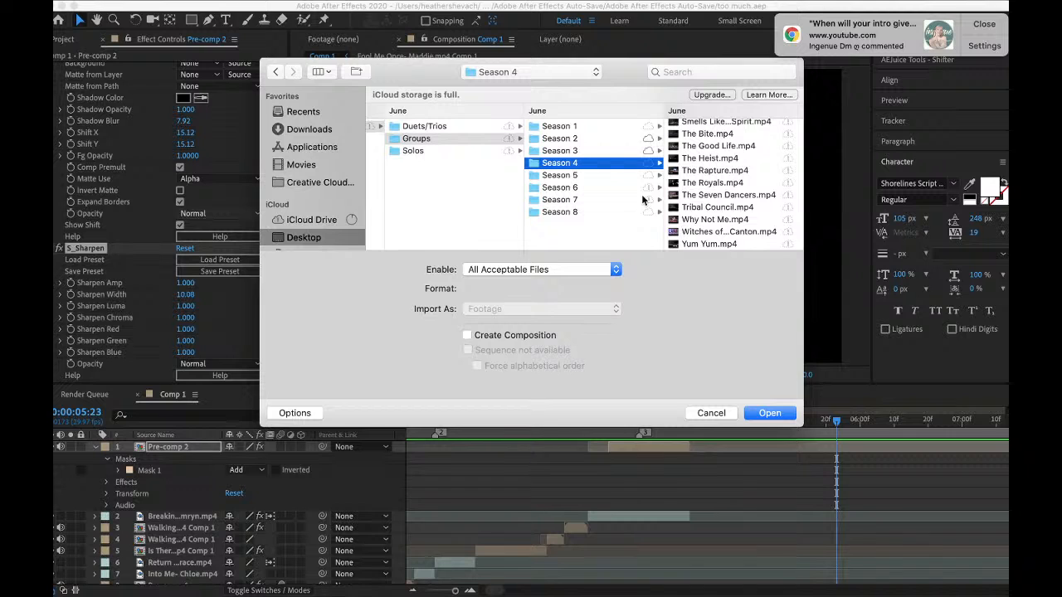
- Open the Solos folder, check the dancers' subfolders, and show the contents of the Maddie folder
click(443, 152)
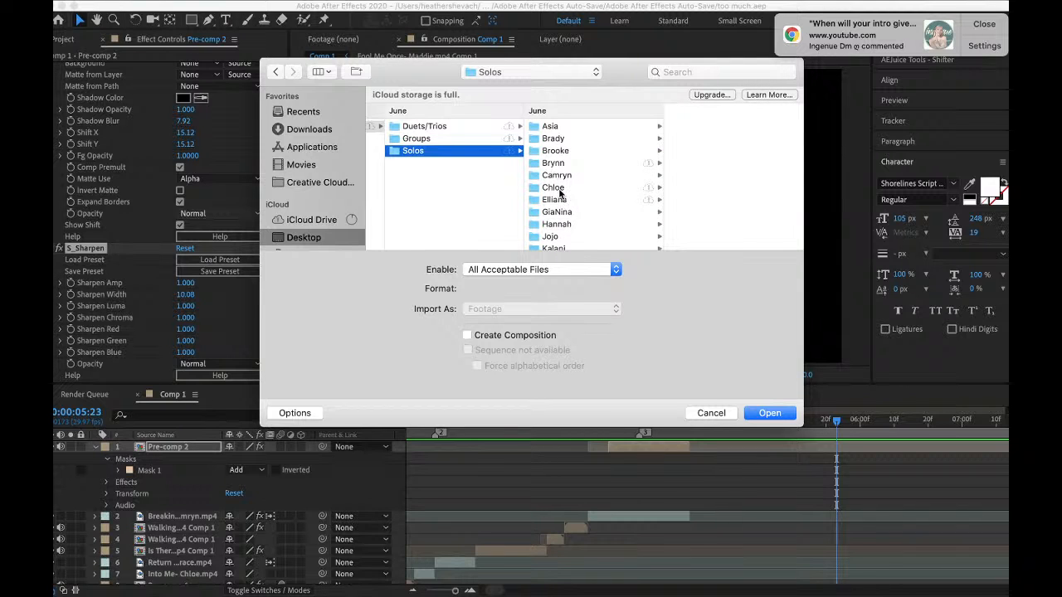
click(553, 188)
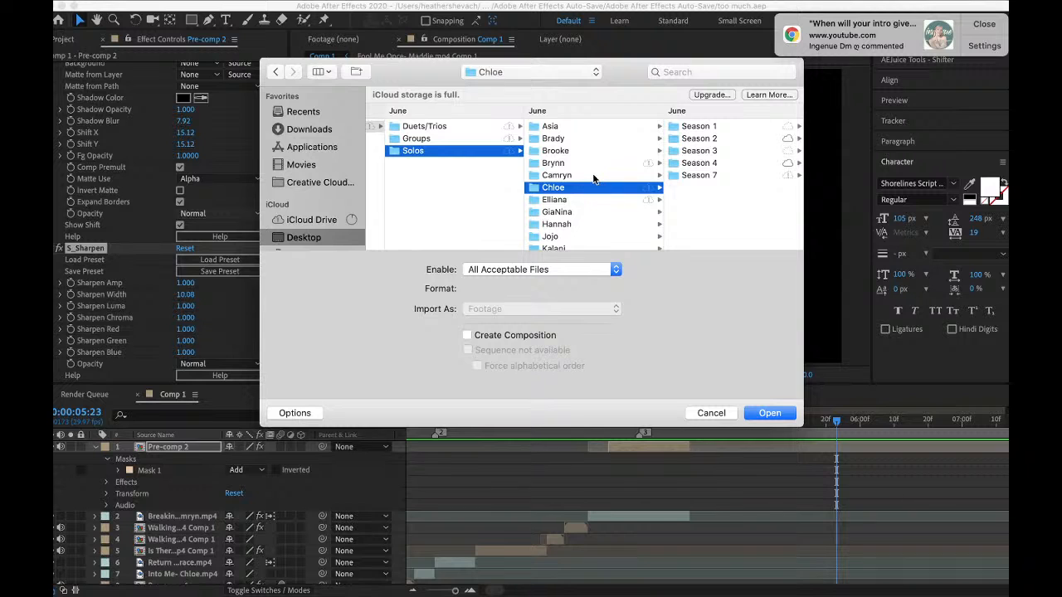
scroll(592, 178, down, 3)
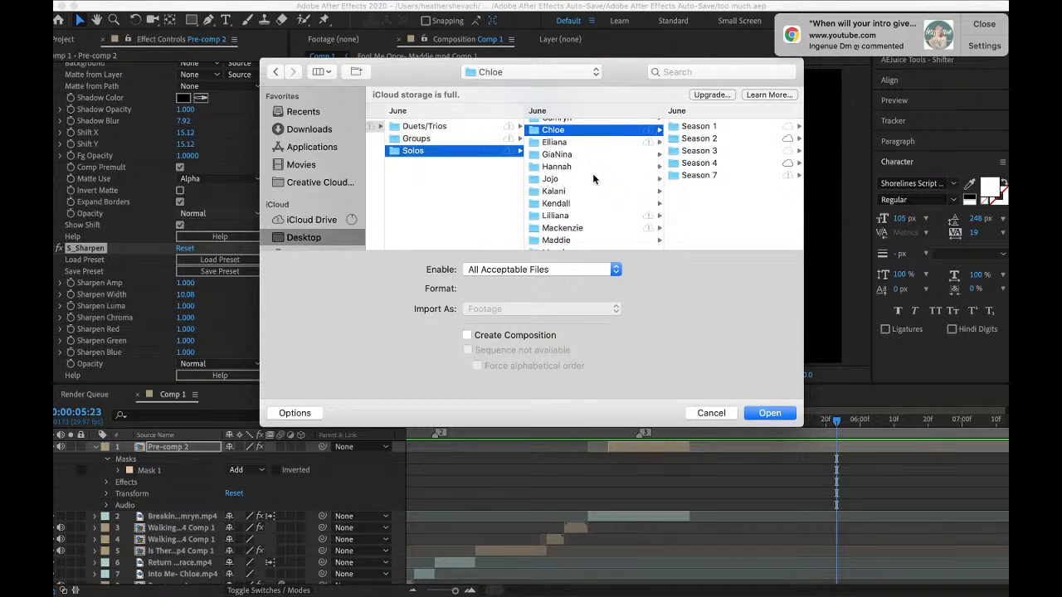
scroll(592, 173, down, 2)
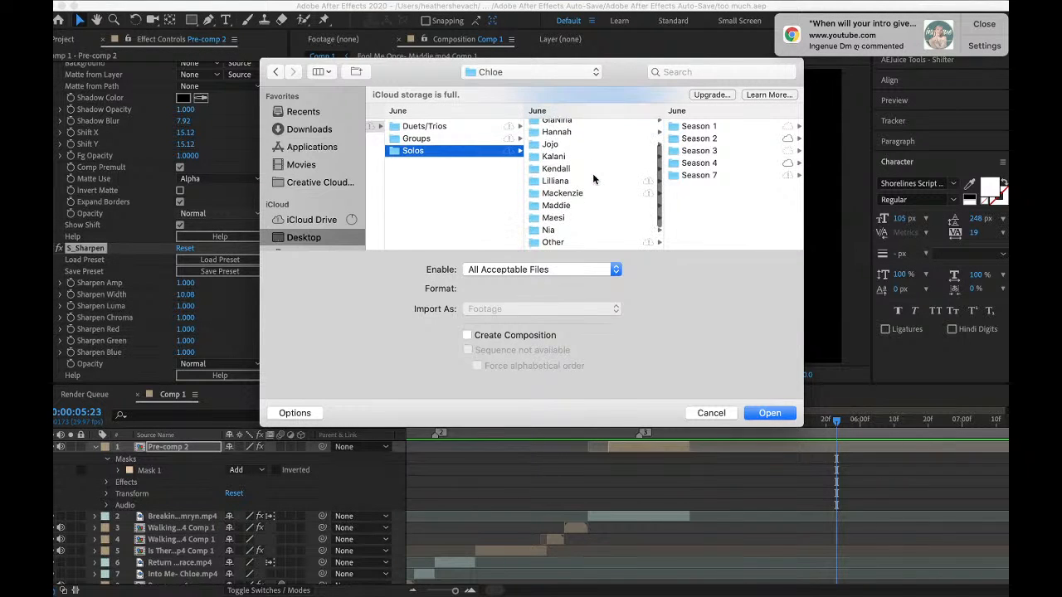
click(565, 210)
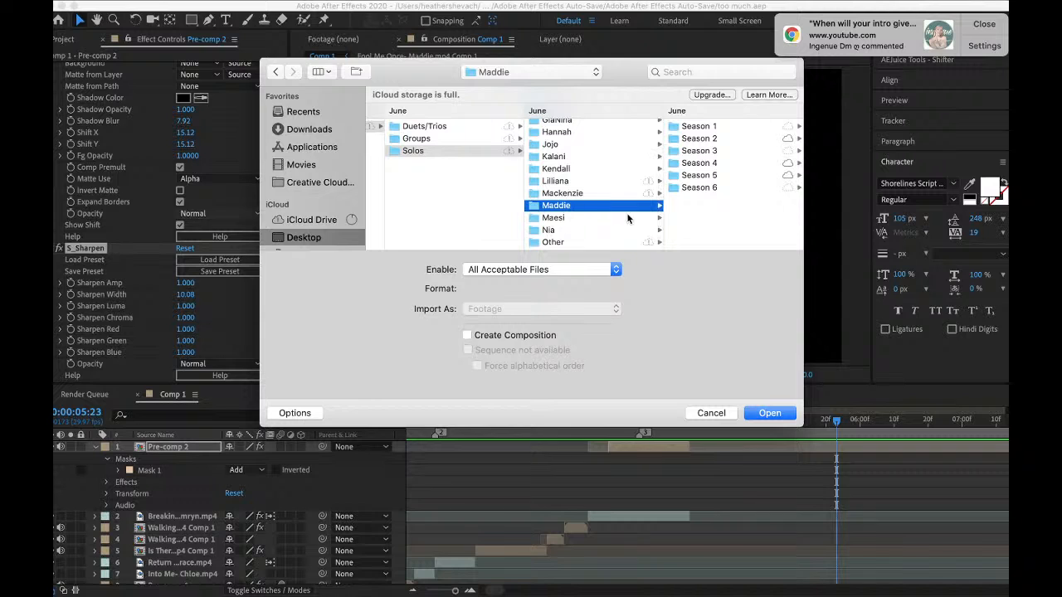
click(570, 218)
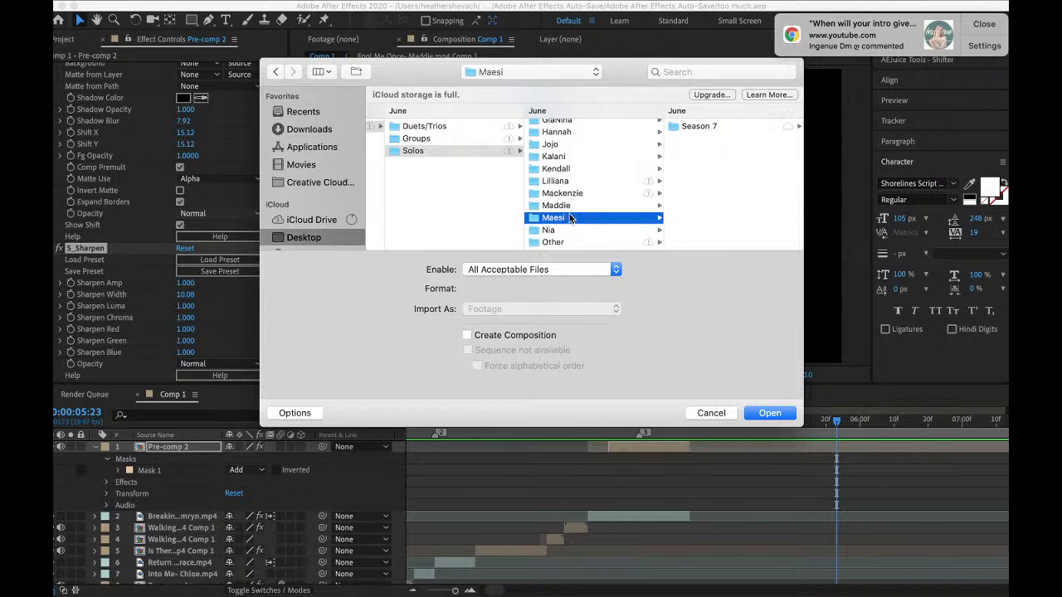
click(558, 207)
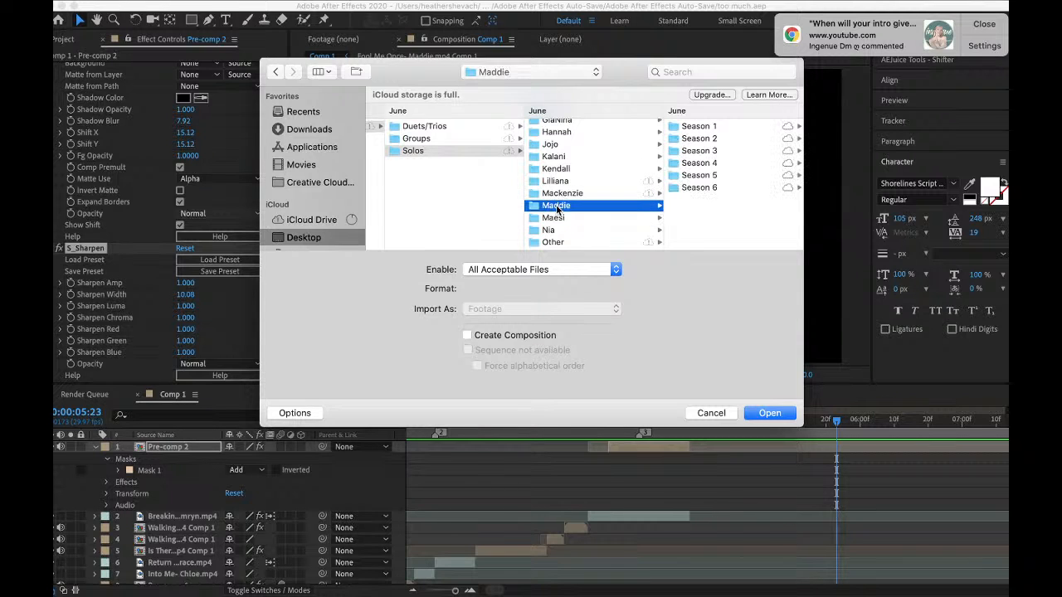
- Check the Season 4 solos, and import Someone Special- Maddie.mp4 from the Season 5 folder
click(706, 164)
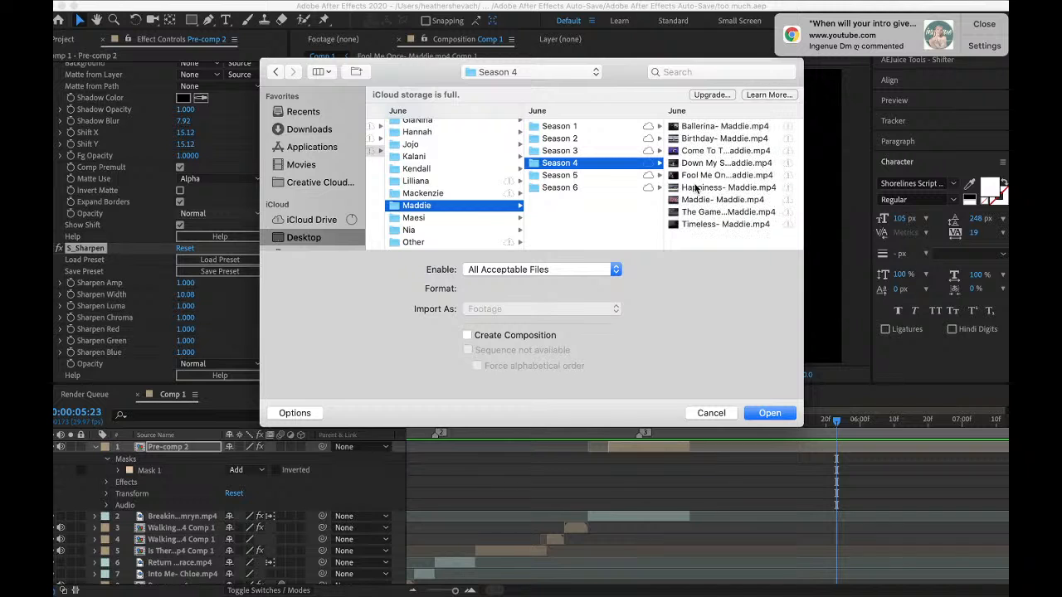
click(581, 175)
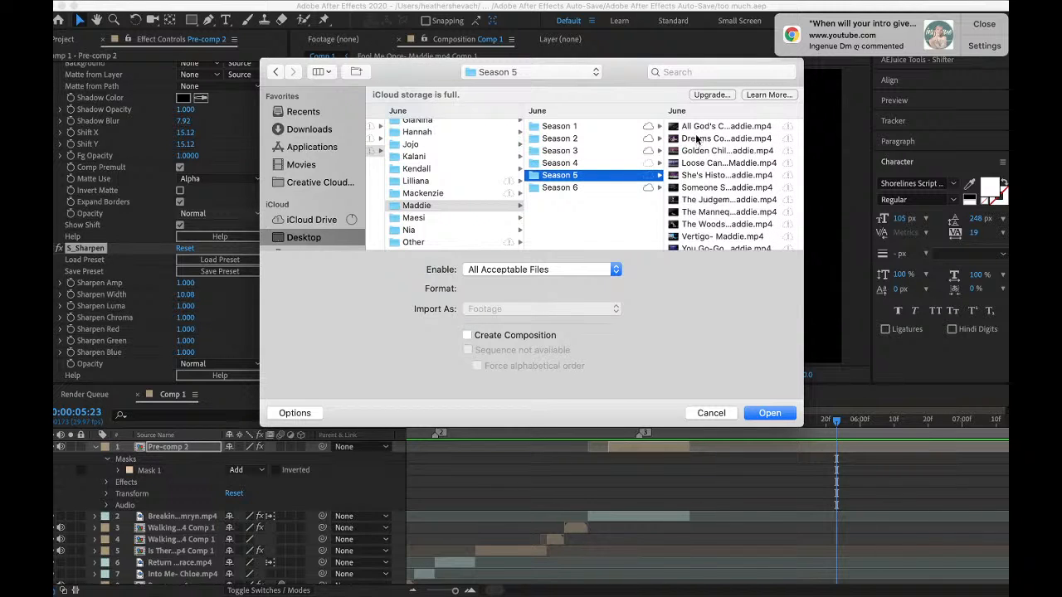
click(695, 128)
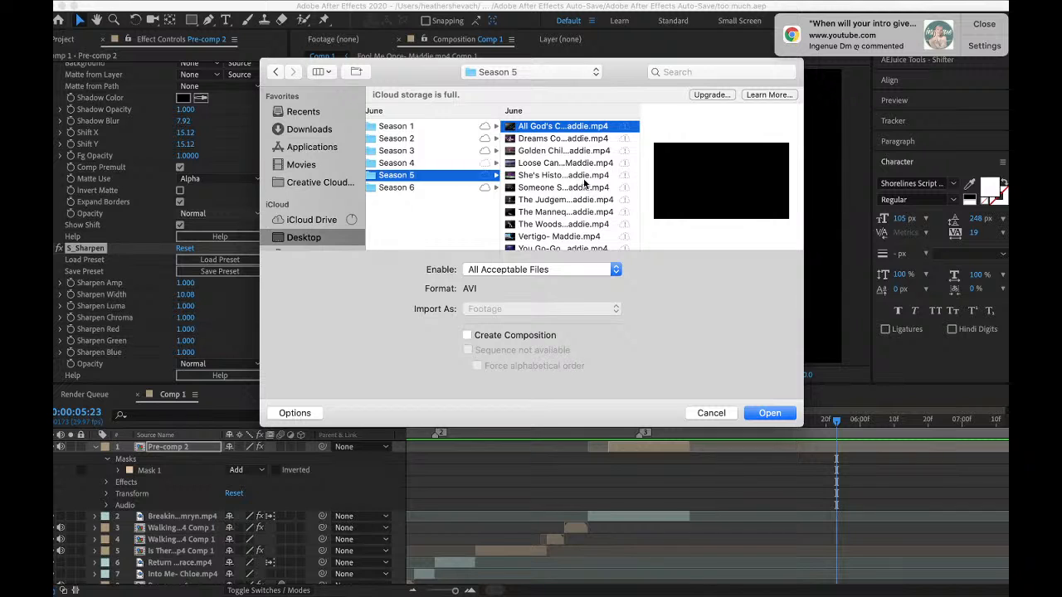
click(586, 189)
click(778, 417)
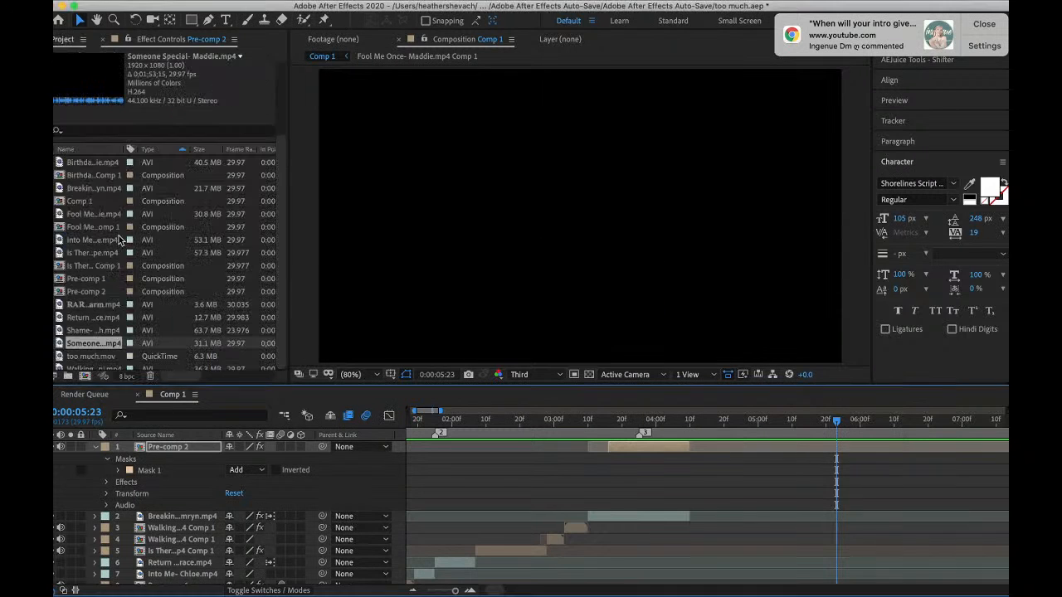
- Add the Someone Special clip as the top layer of Comp 1 and scrub through it, previewing from 0:00:24:24
drag(96, 345, 153, 452)
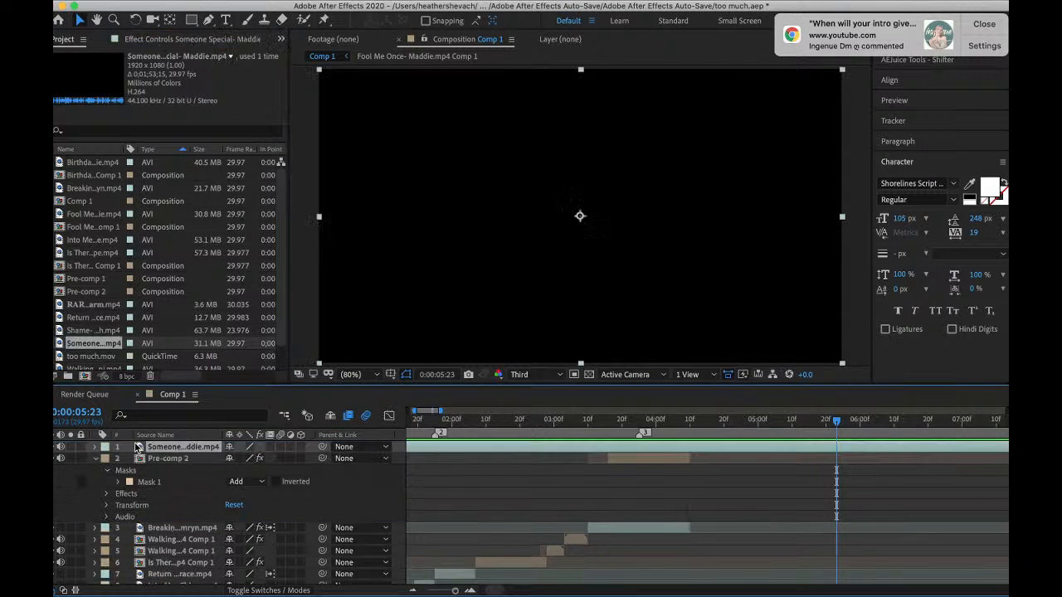
scroll(638, 470, right, 10)
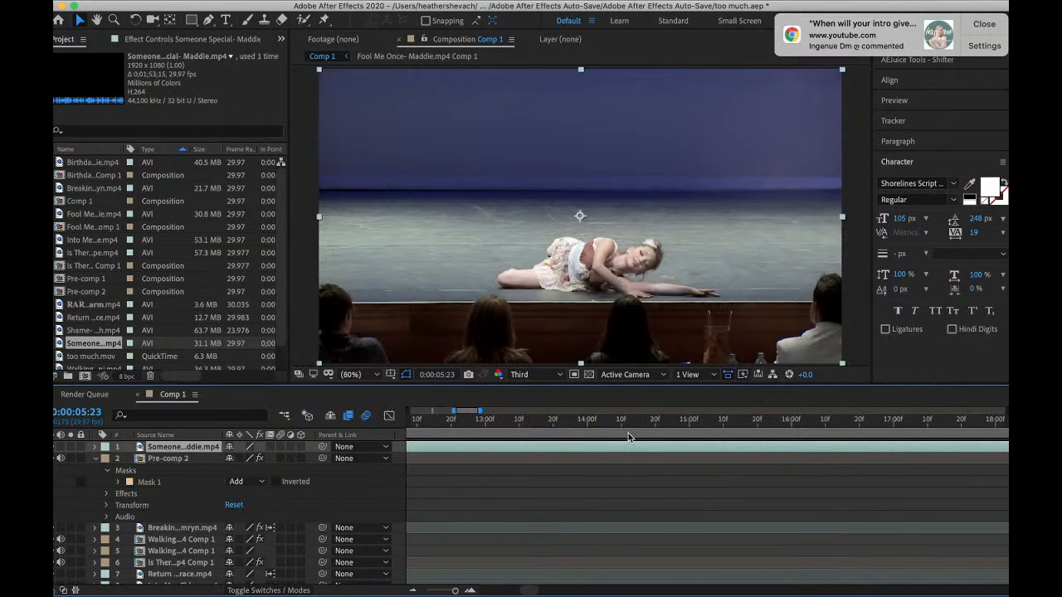
drag(628, 432, 916, 454)
scroll(916, 454, right, 5)
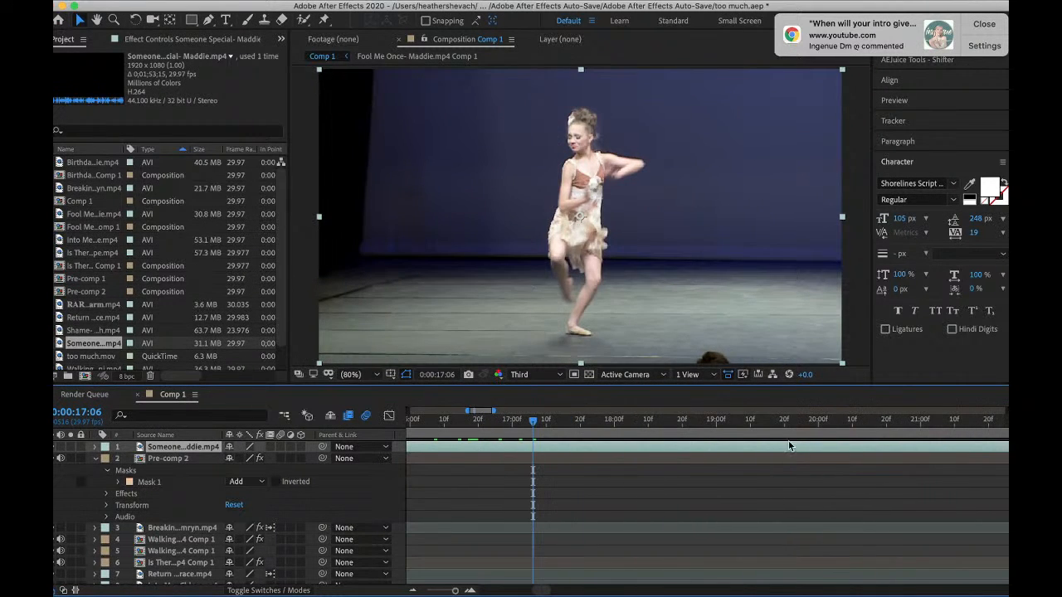
drag(775, 430, 960, 435)
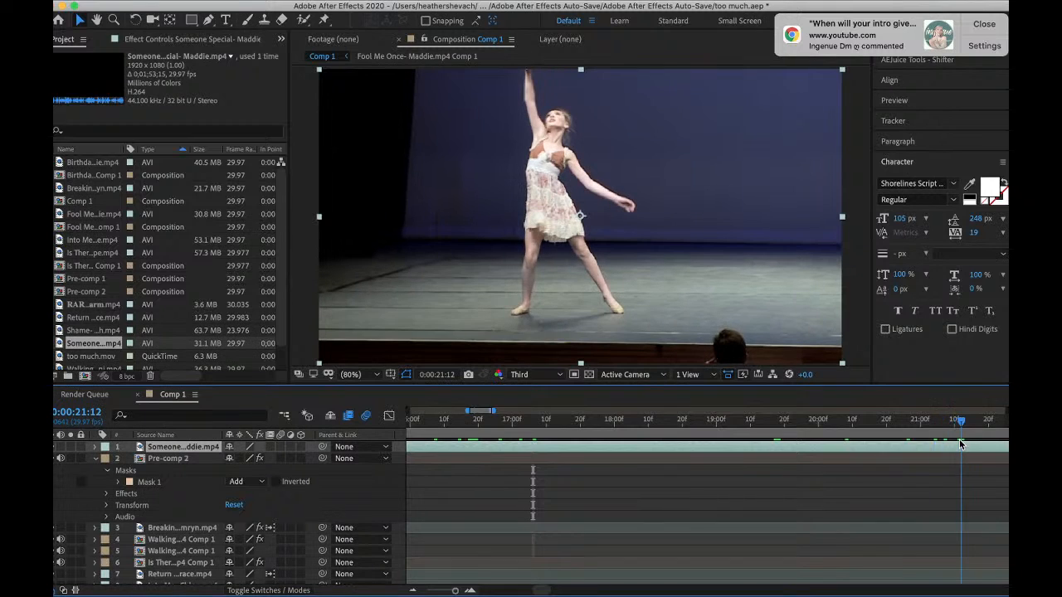
scroll(959, 439, right, 5)
mouse_move(697, 429)
mouse_down()
mouse_move(688, 430)
mouse_move(770, 429)
mouse_move(681, 434)
mouse_up()
key(space)
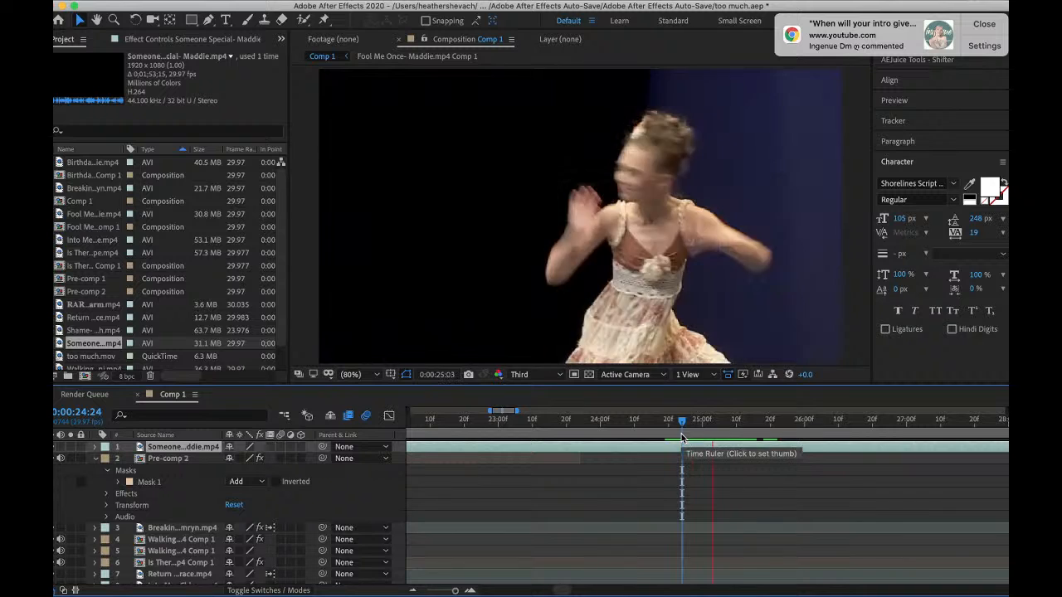
key(space)
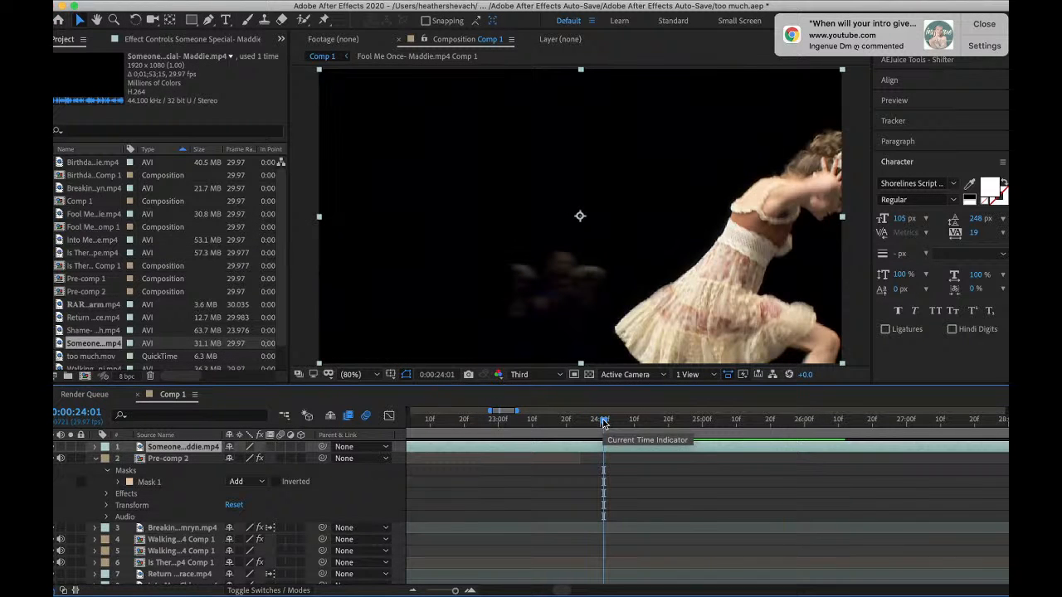
- Split the Someone Special layer at 0:00:24:07 and delete the part before the cut
drag(604, 423, 624, 423)
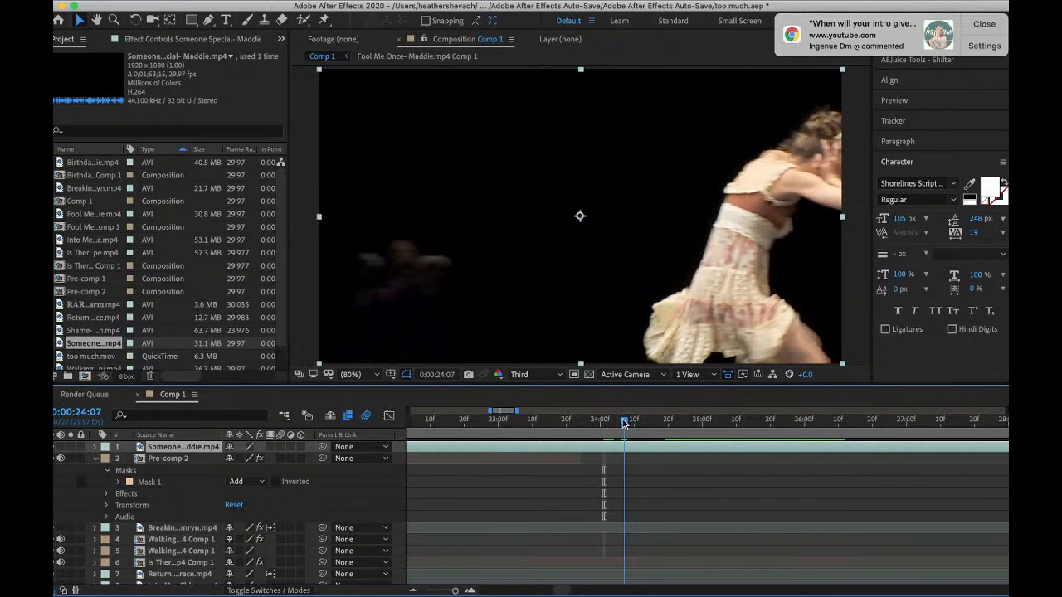
key(ctrl+shift+d)
click(618, 459)
key(Delete)
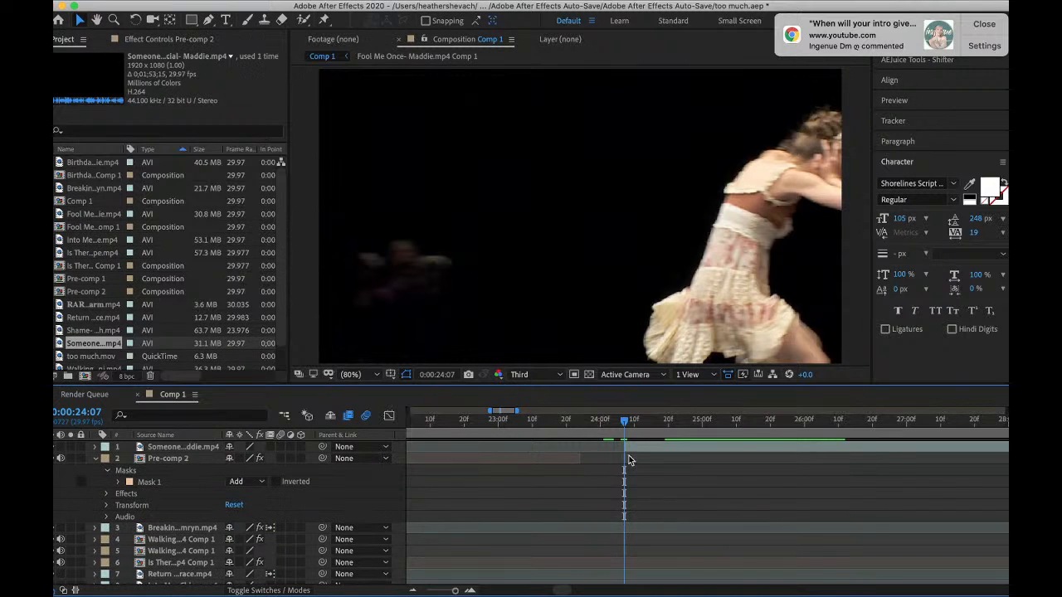
- Move the Someone Special clip to start at 0:00:04:10, where Pre-comp 2 ends, and preview the transition from 0:00:04:04
drag(634, 447, 828, 425)
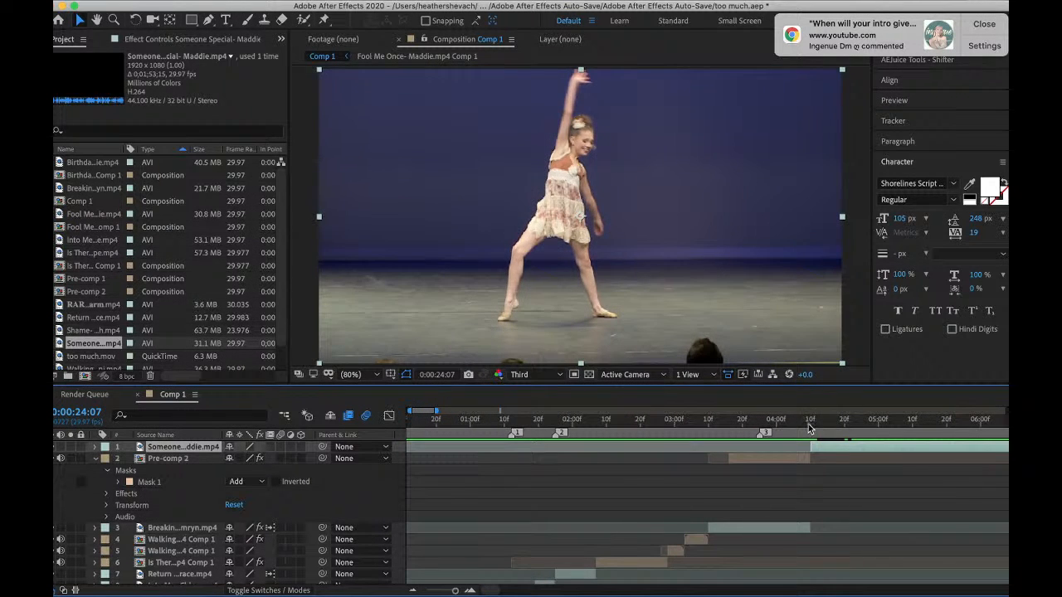
click(809, 427)
key(space)
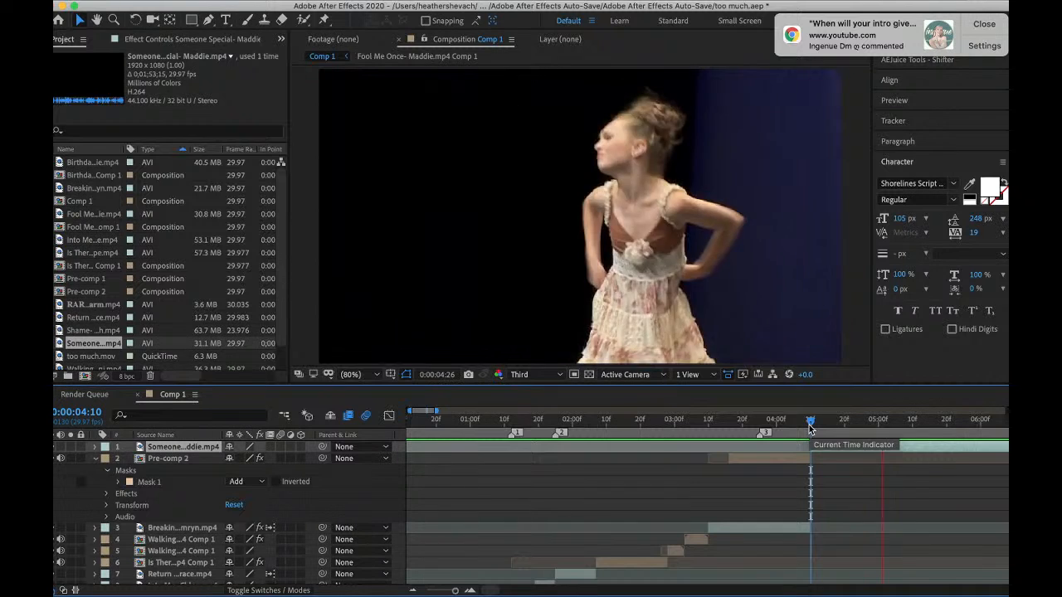
key(space)
scroll(735, 443, right, 2)
click(708, 425)
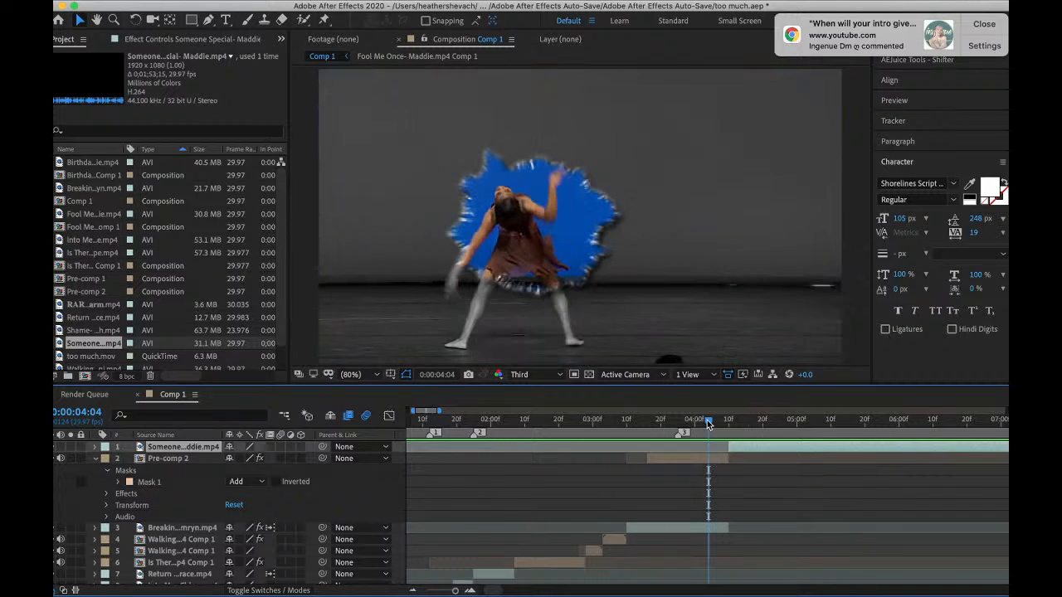
key(space)
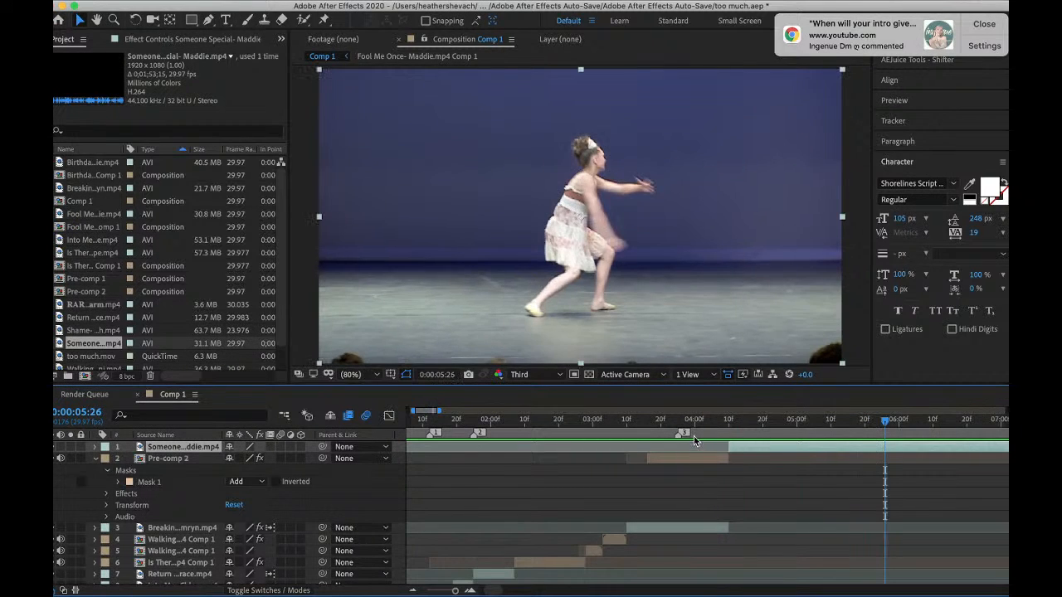
- Pre-compose the Someone Special layer, moving all attributes into the new composition and matching its duration to the layer
click(735, 425)
right_click(738, 446)
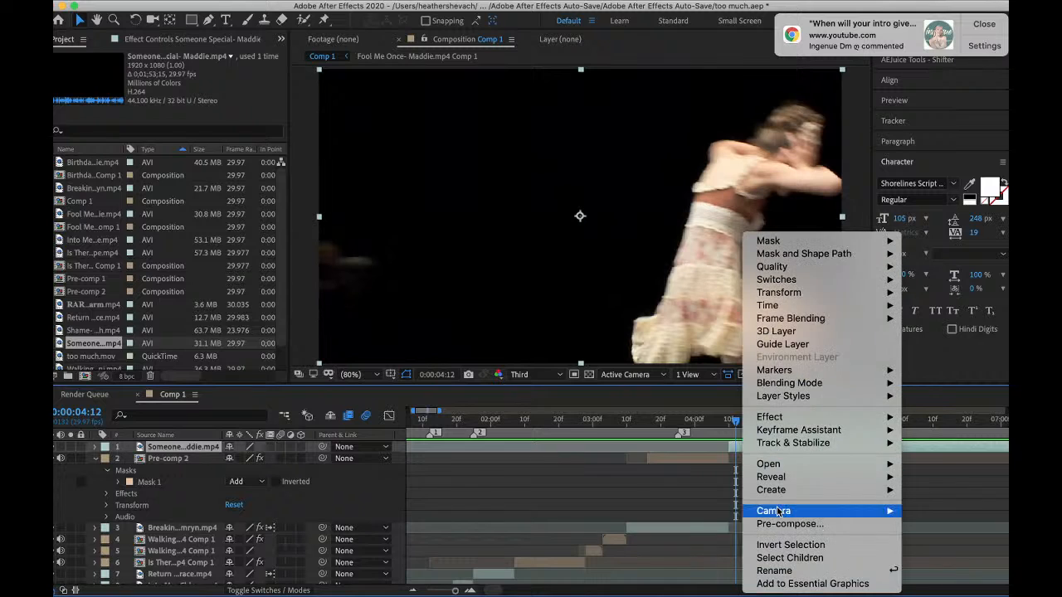
click(780, 524)
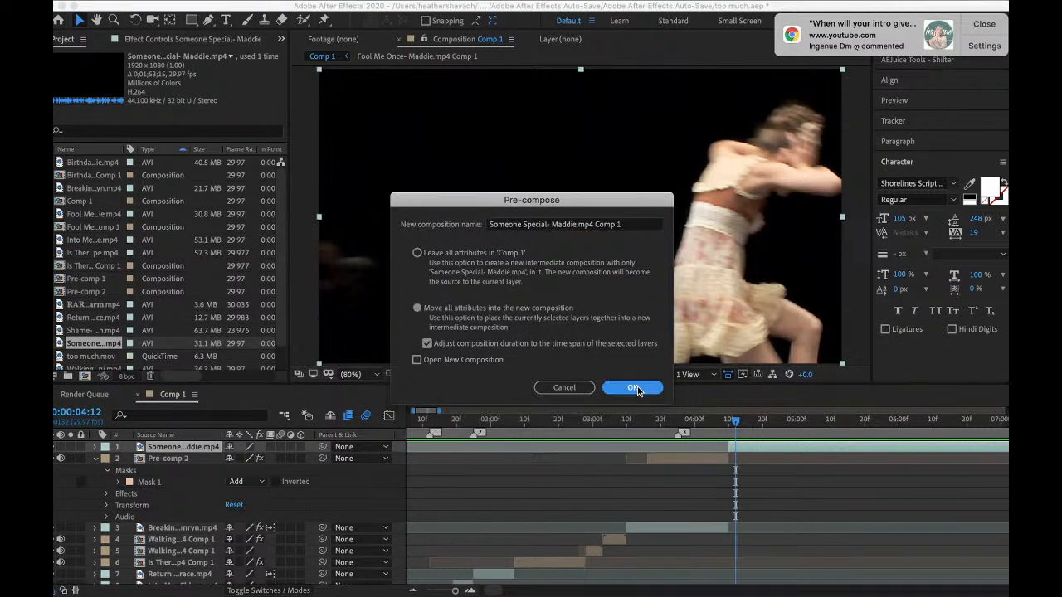
click(635, 388)
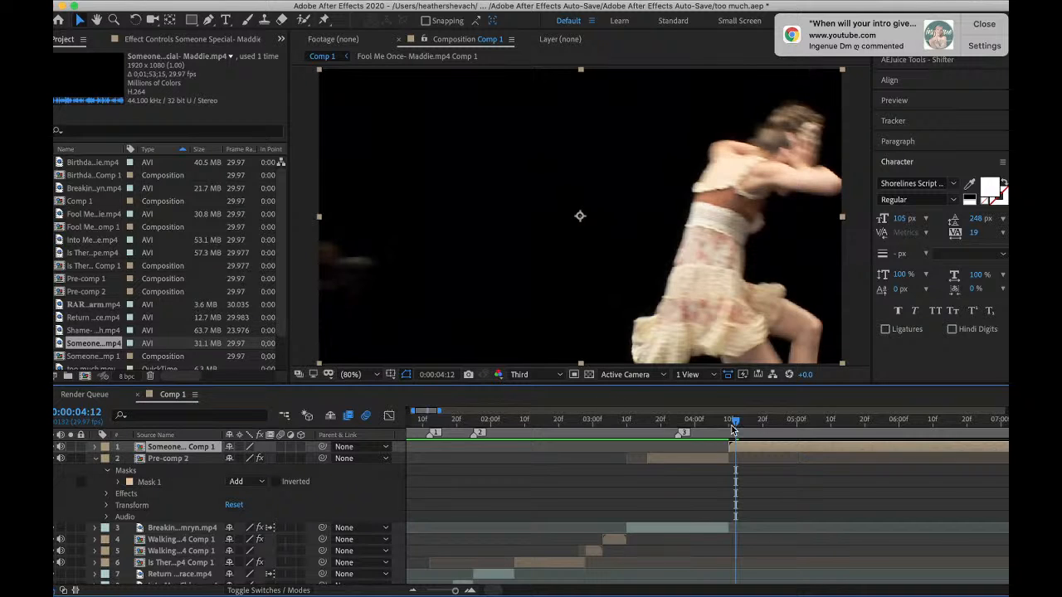
- Apply the Twixtor Pro effect to the Someone Special pre-comp with the playhead at its start, 0:00:04:10
drag(736, 428, 729, 425)
key(ctrl+space)
text(twix)
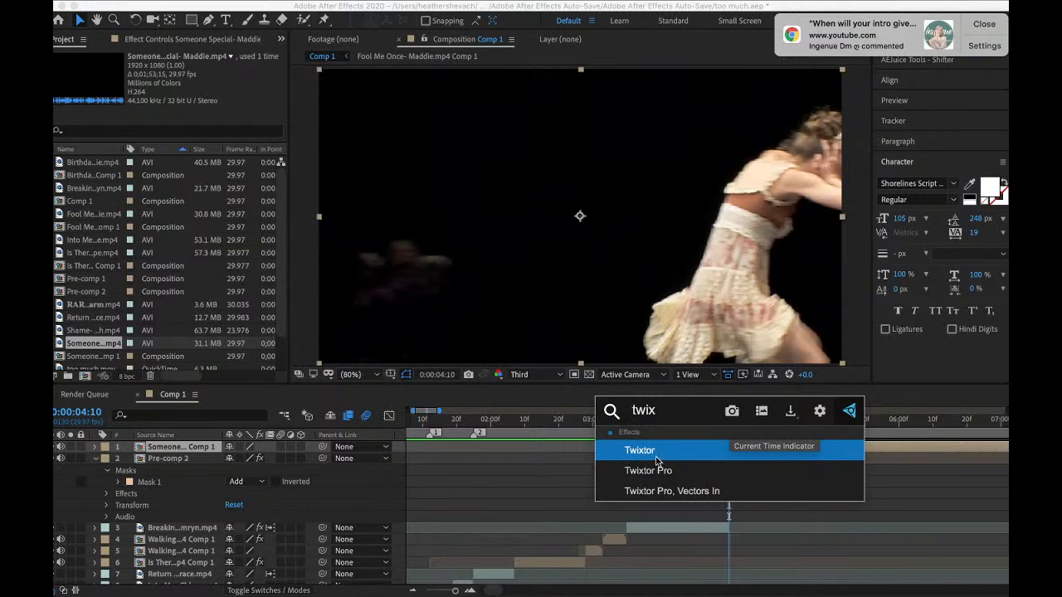
click(650, 471)
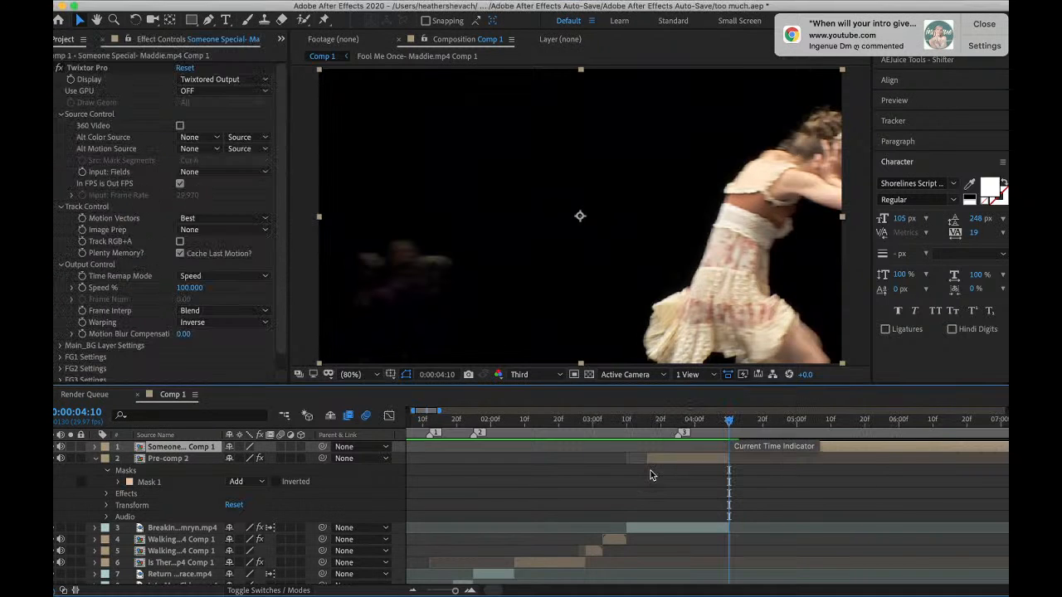
- Set Twixtor's Image Prep to Contrast/Edge Enhance, Frame Interp to Motion Weighted Blend, Warping to Inverse w/ Smart Blend, and keep Time Remap Mode on Speed
click(196, 230)
click(220, 258)
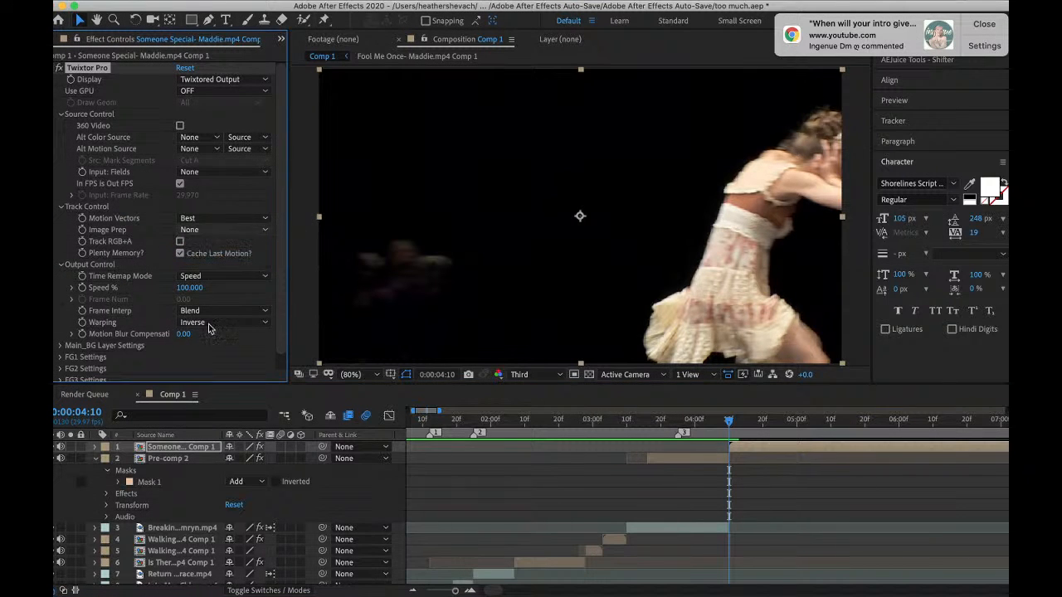
click(200, 311)
click(224, 350)
click(208, 323)
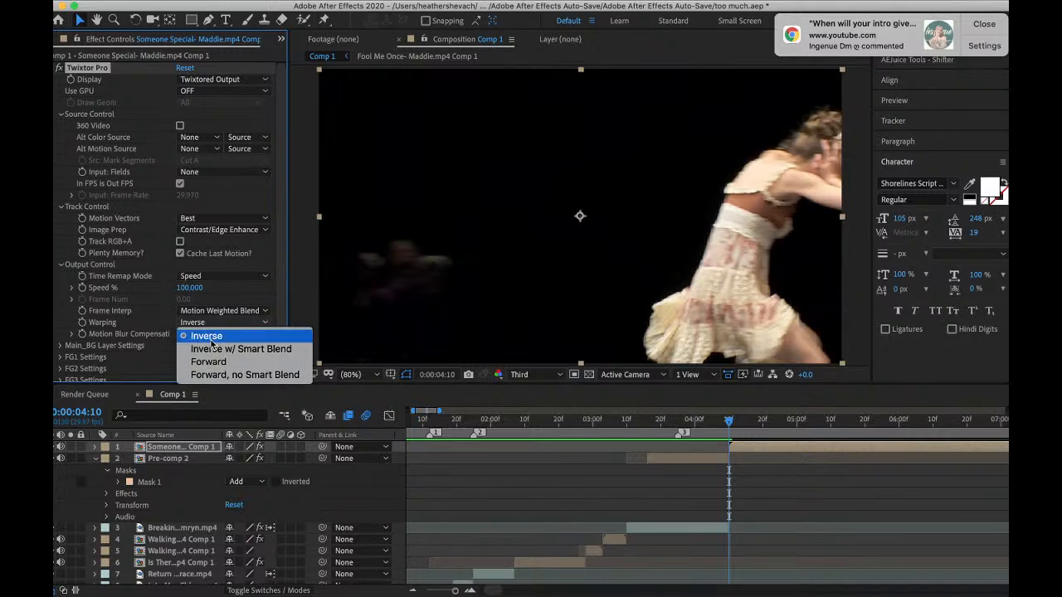
click(213, 349)
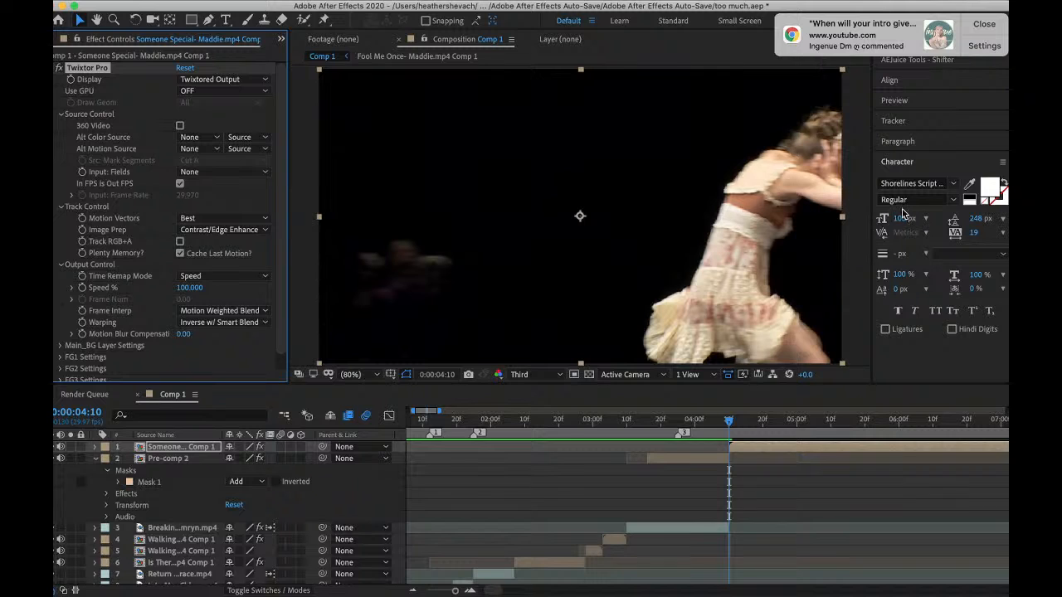
click(202, 277)
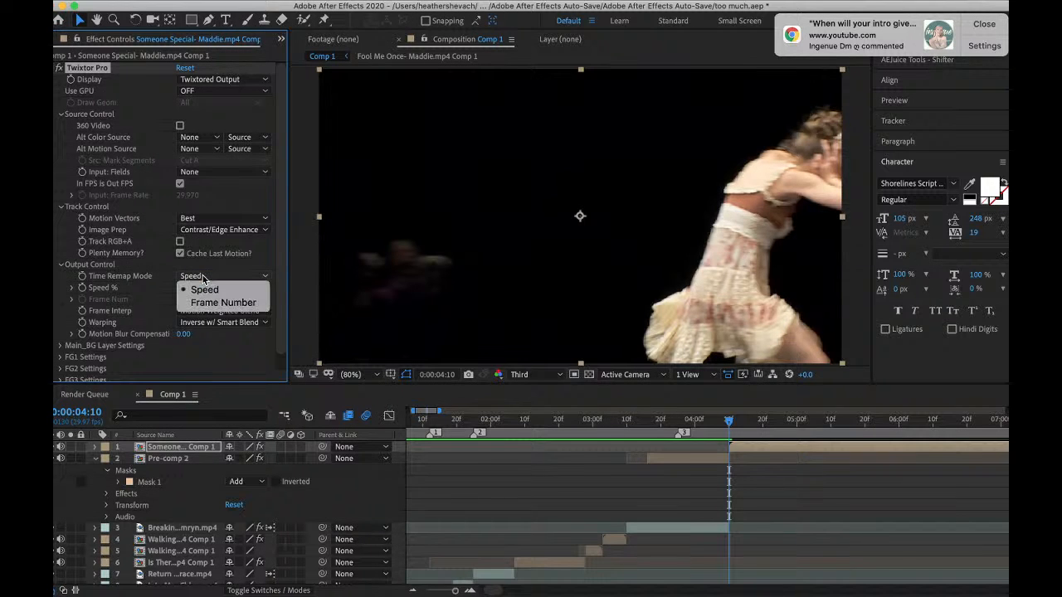
click(197, 289)
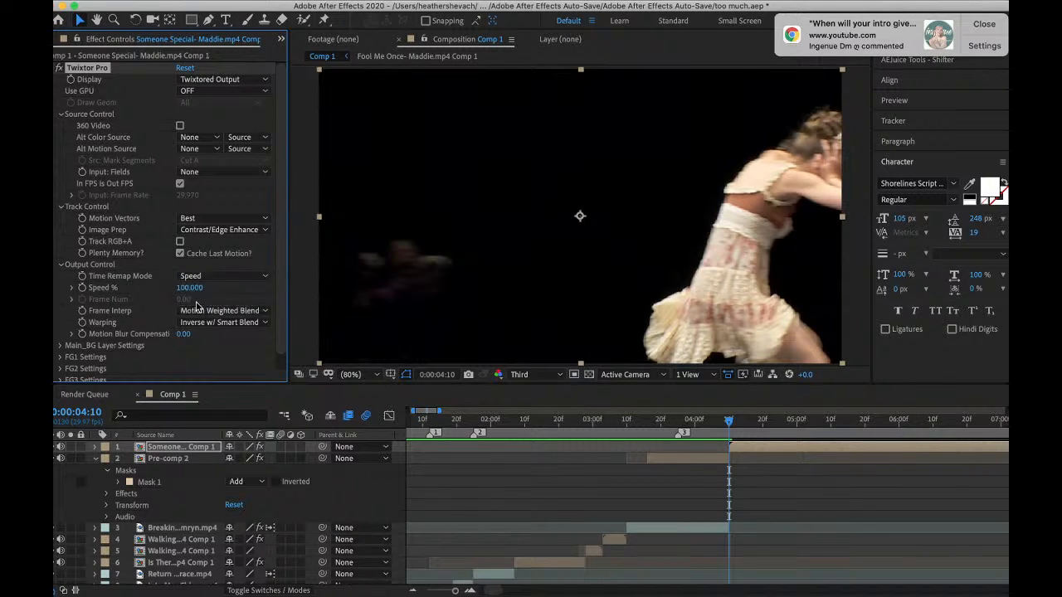
- Set the Twixtor speed to 10%, preview the slowed clip from just before the transition, and return to 0:00:04:10
click(191, 287)
text(10)
key(Return)
key(space)
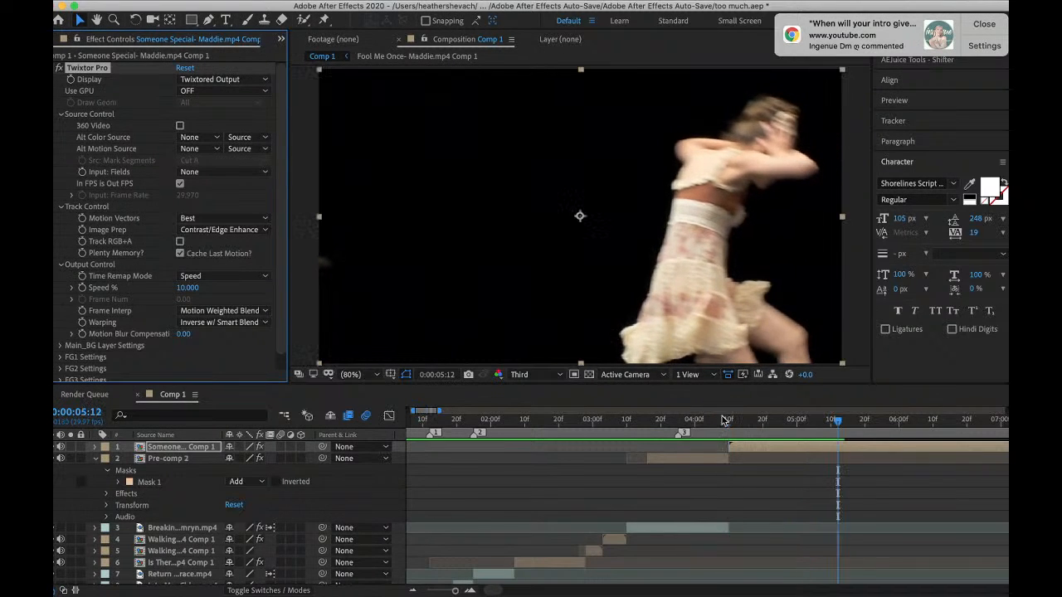
click(724, 424)
key(space)
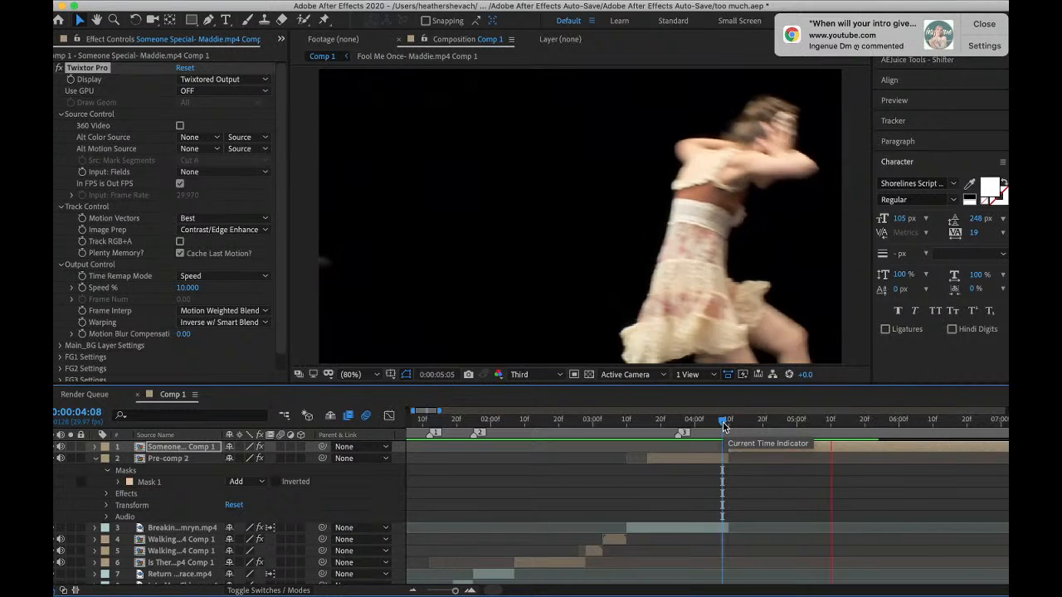
key(space)
click(716, 424)
key(space)
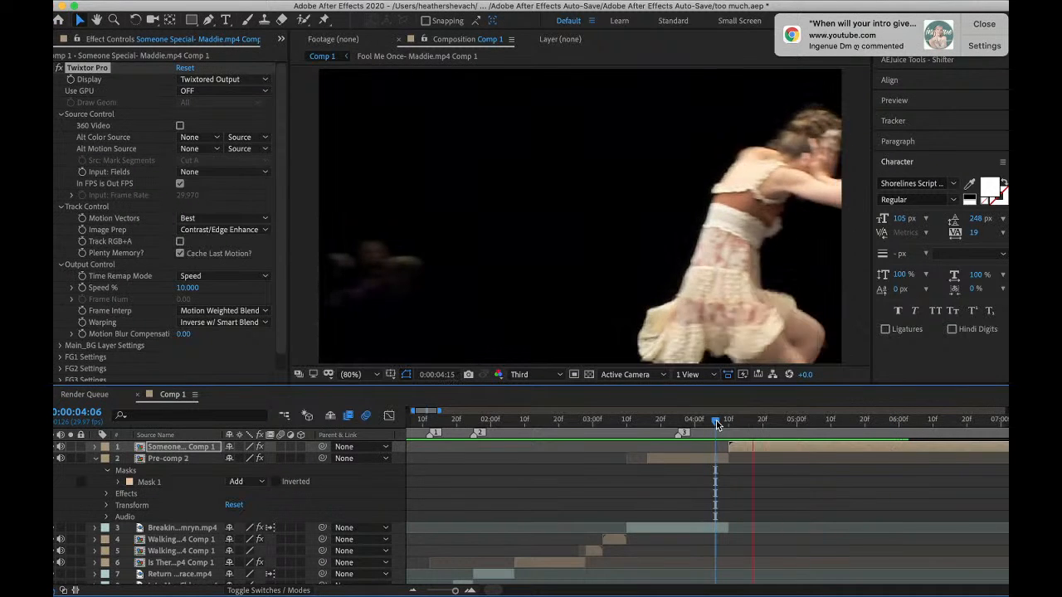
click(730, 425)
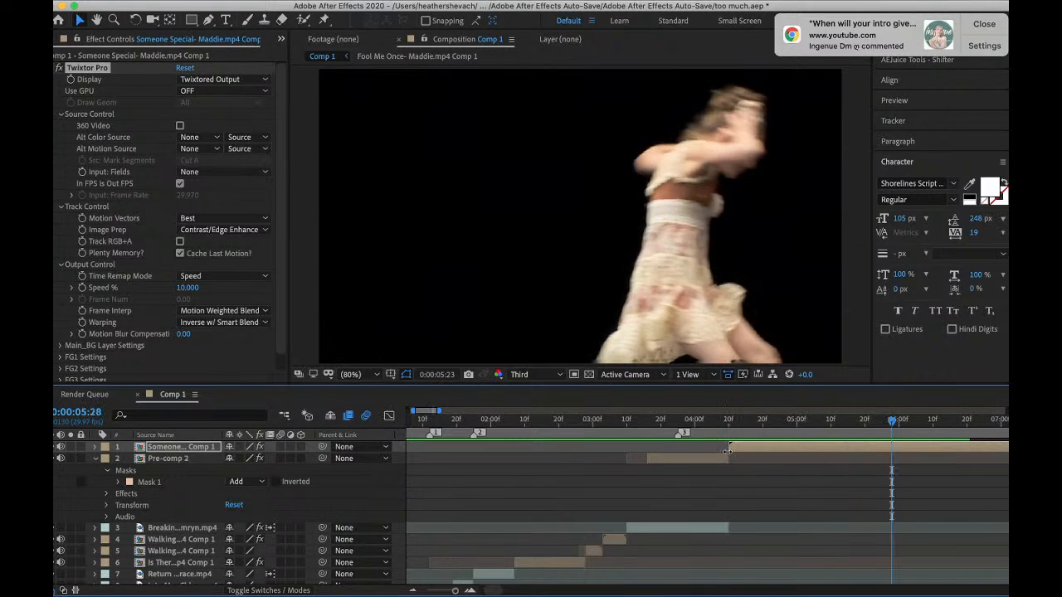
click(741, 452)
double_click(734, 456)
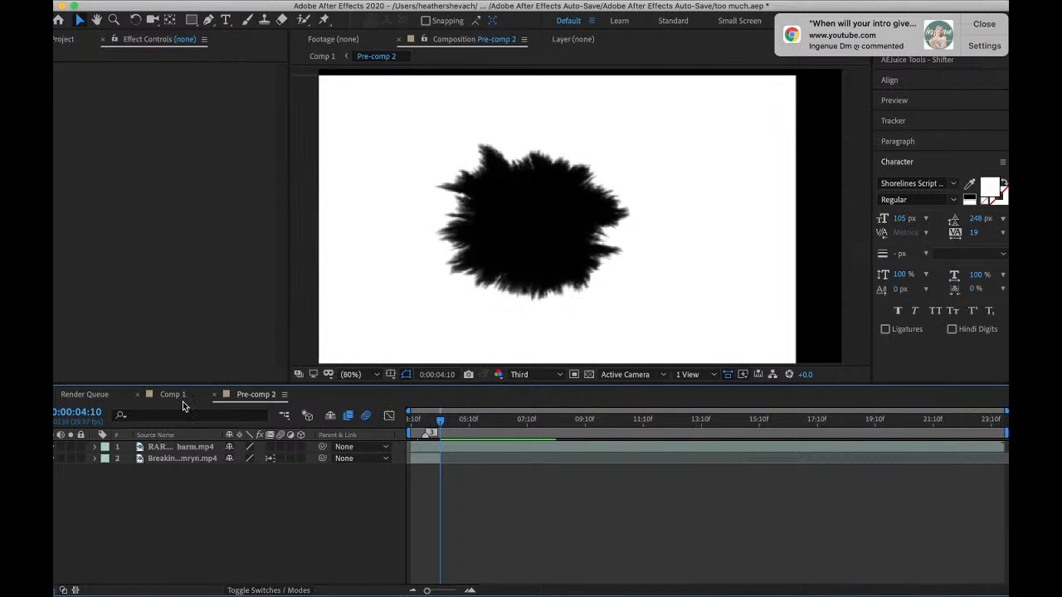
click(181, 397)
- Open the Someone Special pre-comp, set its preview resolution to Full, and dismiss the desktop notification
double_click(789, 447)
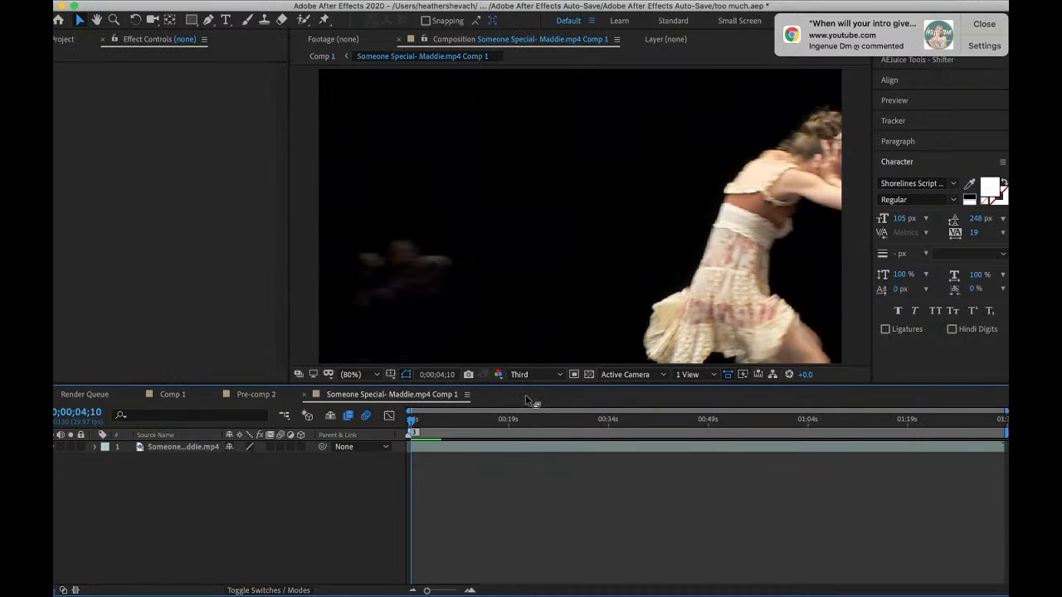
click(522, 374)
click(526, 406)
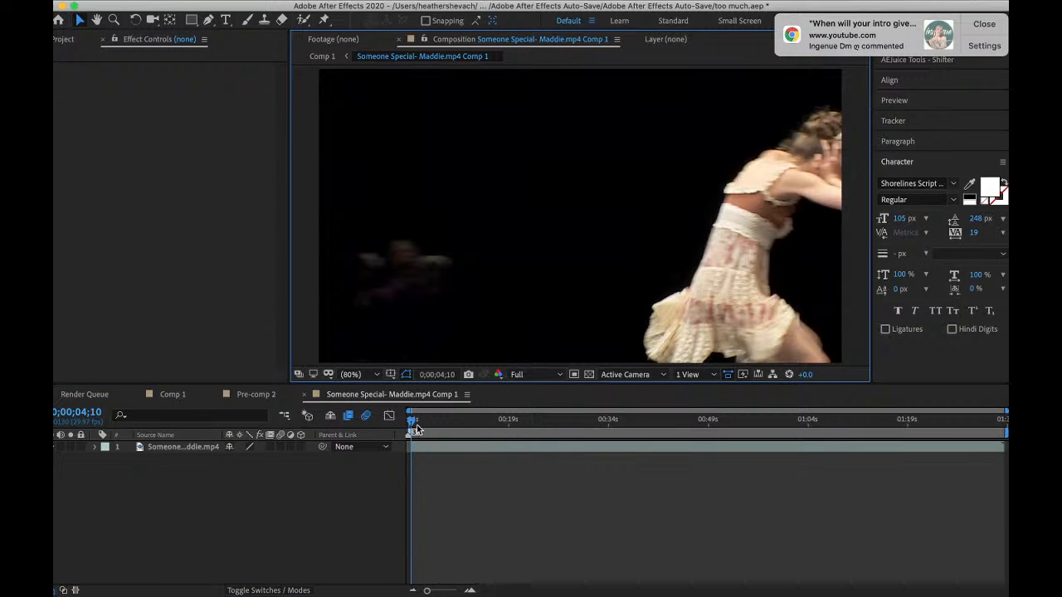
click(974, 25)
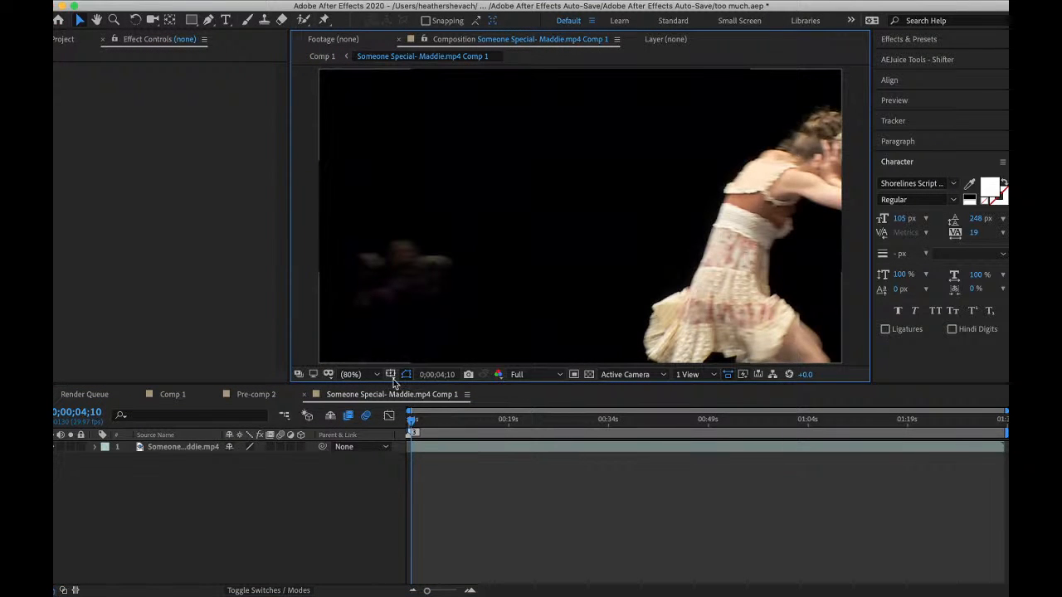
- Open the Someone Special footage layer for painting and select the whole dancer with Roto Brush on the first frame, 0;00;24;07
double_click(419, 447)
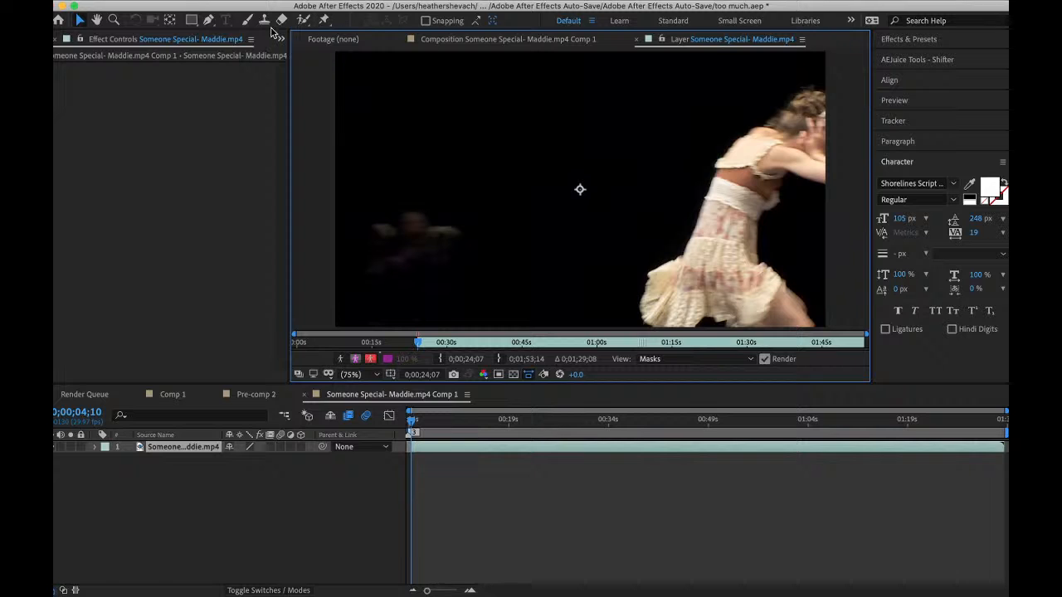
click(301, 21)
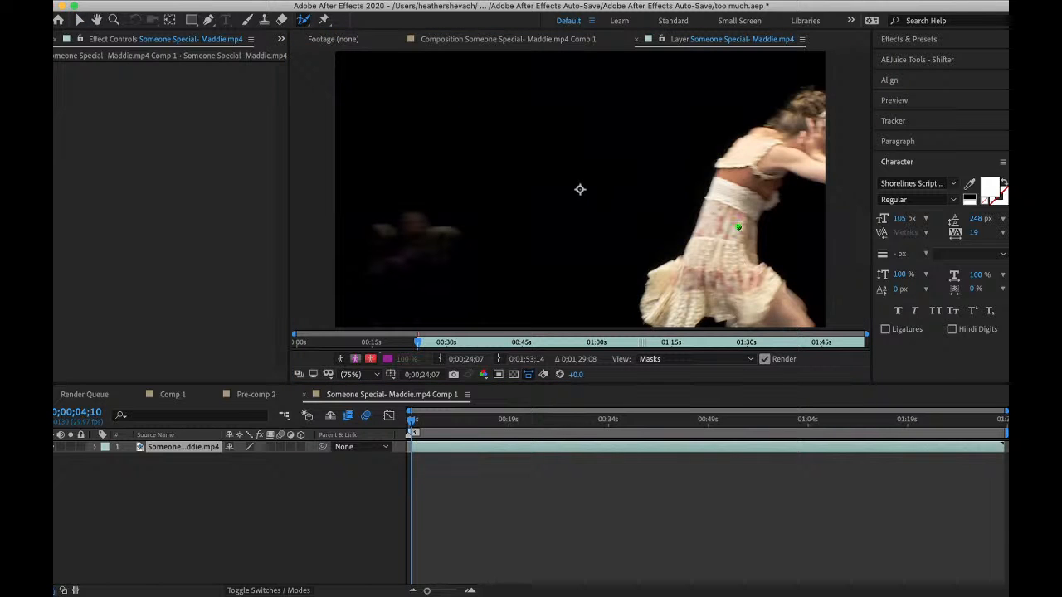
mouse_move(795, 126)
mouse_down()
mouse_move(731, 198)
mouse_move(695, 262)
mouse_up()
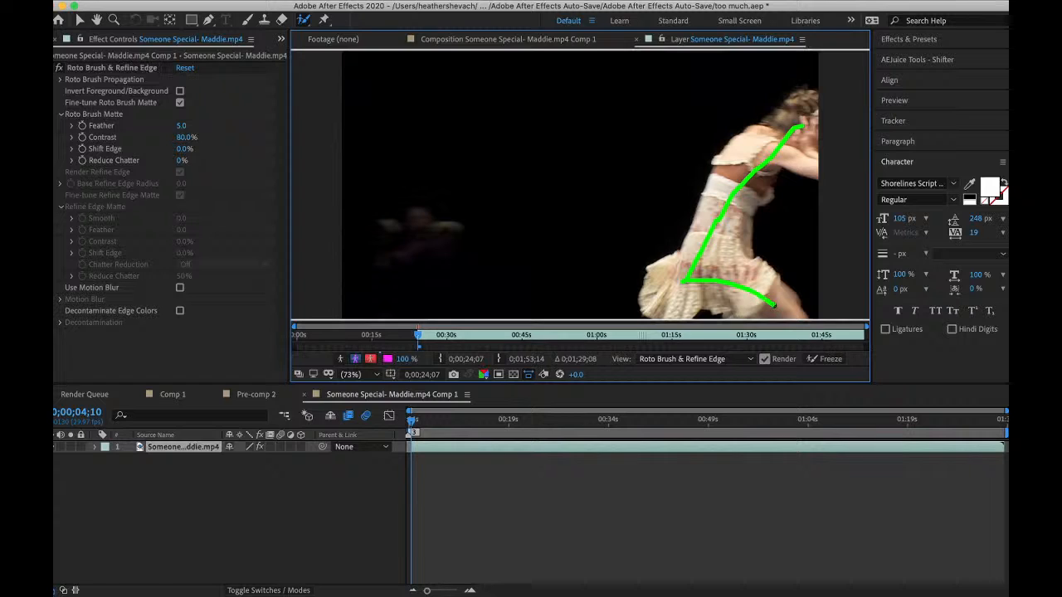
mouse_move(789, 114)
mouse_down()
mouse_move(793, 92)
mouse_move(824, 95)
mouse_up()
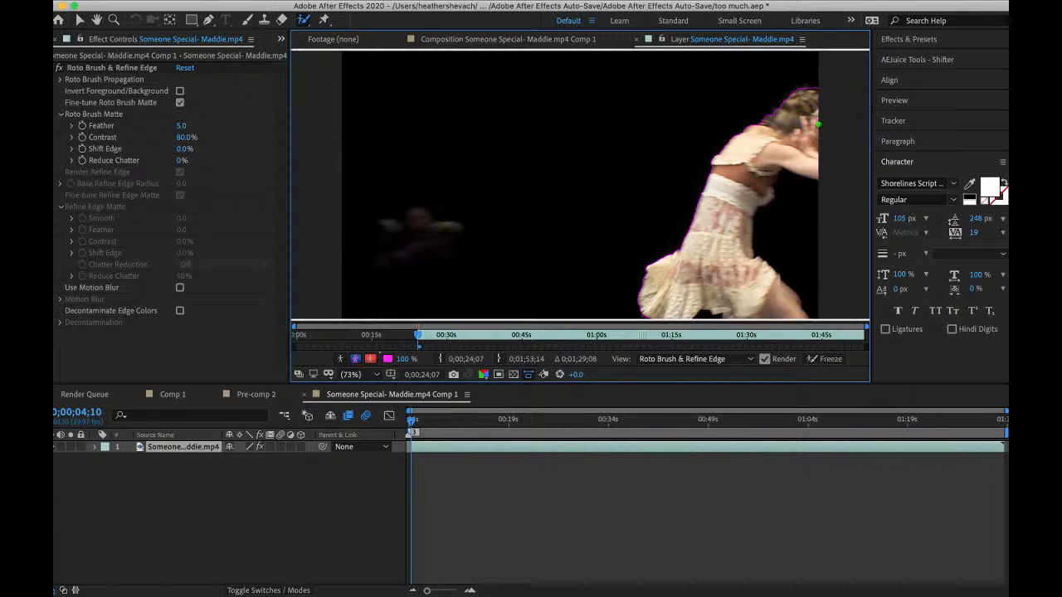
mouse_move(819, 184)
mouse_down()
mouse_move(802, 184)
mouse_move(760, 241)
mouse_move(843, 307)
mouse_up()
- Correct the Roto Brush outline at 0;00;04;11, excluding the background beside the dancer's waist and skirt
key(equal)
key(equal)
key(equal)
key(equal)
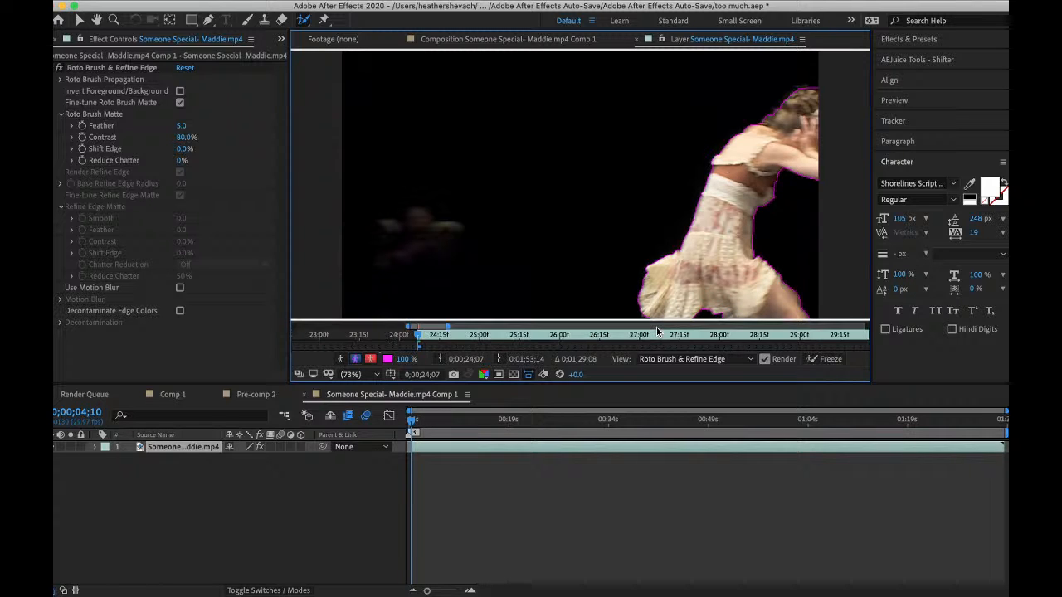
click(458, 490)
key(equal)
key(equal)
key(equal)
key(equal)
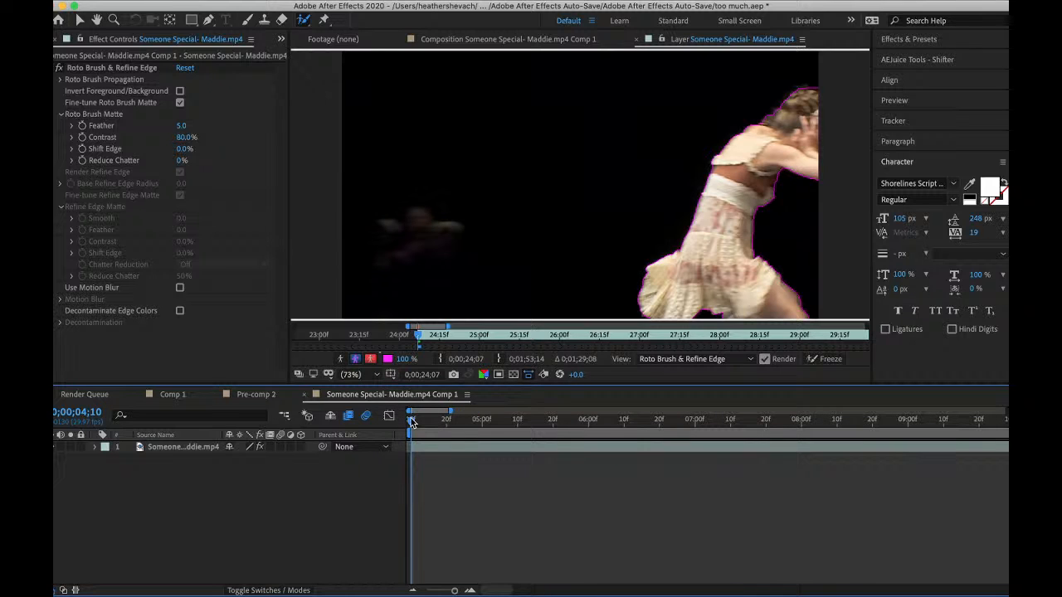
drag(412, 422, 415, 422)
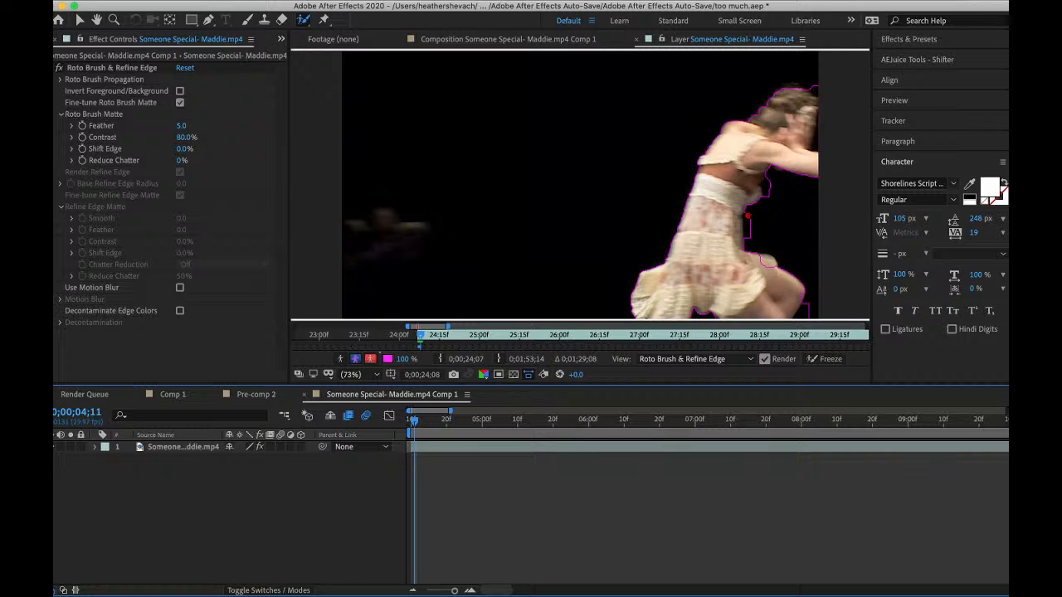
drag(747, 216, 749, 243)
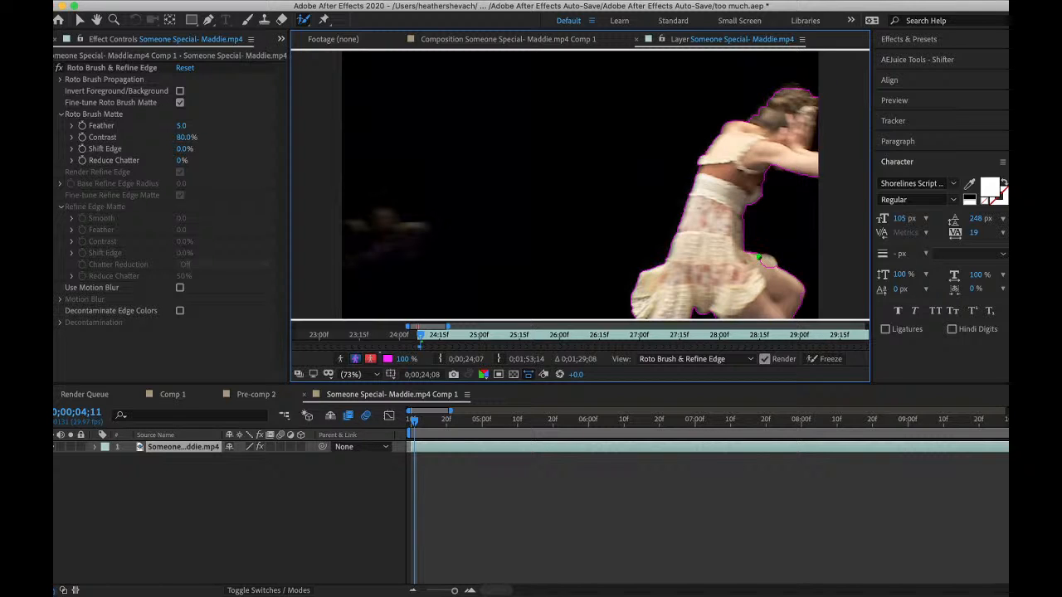
- Clean up the Roto Brush outline at 0;00;04;12, excluding background beside the waist and head, between the legs and under the skirt
click(419, 422)
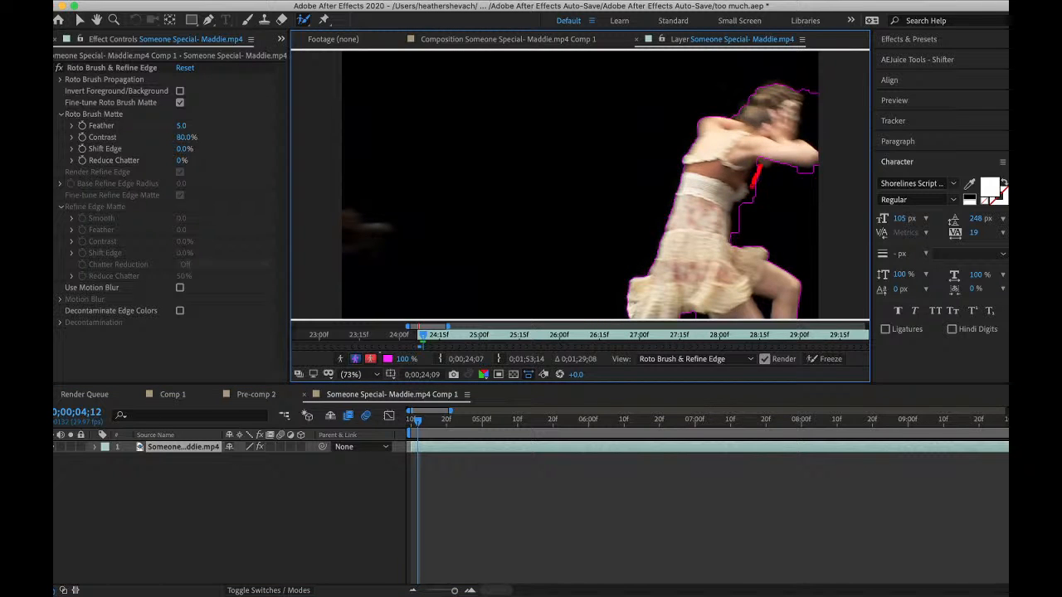
drag(753, 187, 734, 231)
drag(807, 93, 817, 135)
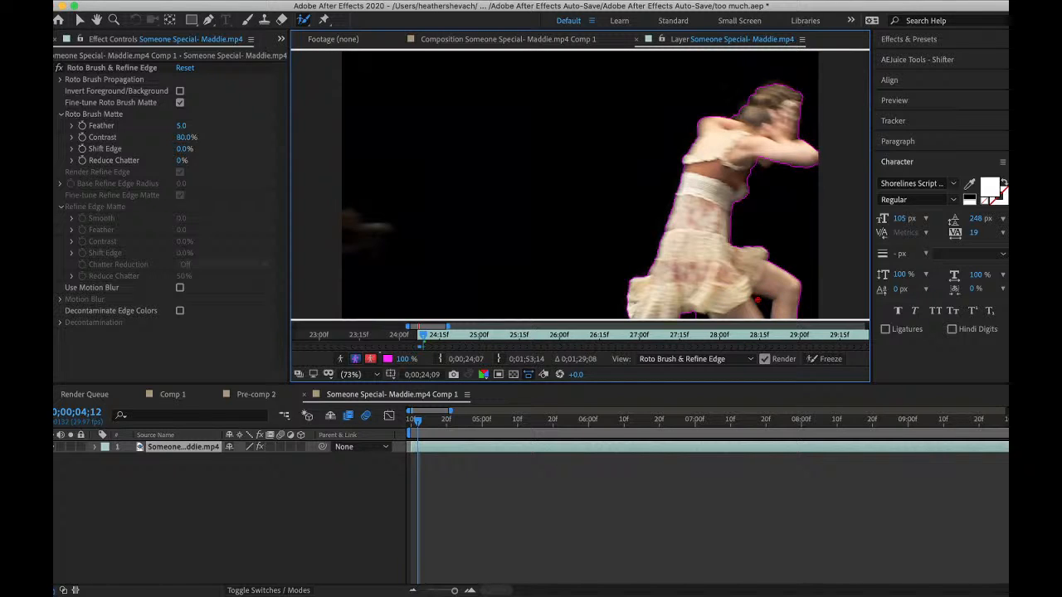
drag(763, 305, 765, 305)
drag(702, 315, 706, 317)
- Refine the Roto Brush selection at 0;00;04;13, restoring the torso and waist and excluding background beside the waist, head and elbow
click(420, 423)
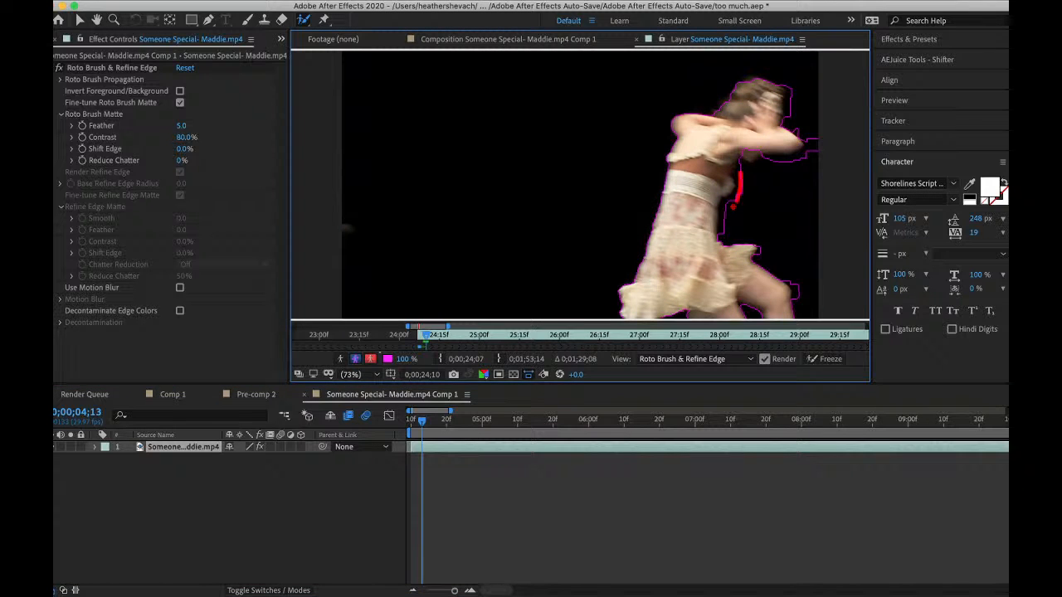
drag(724, 231, 723, 235)
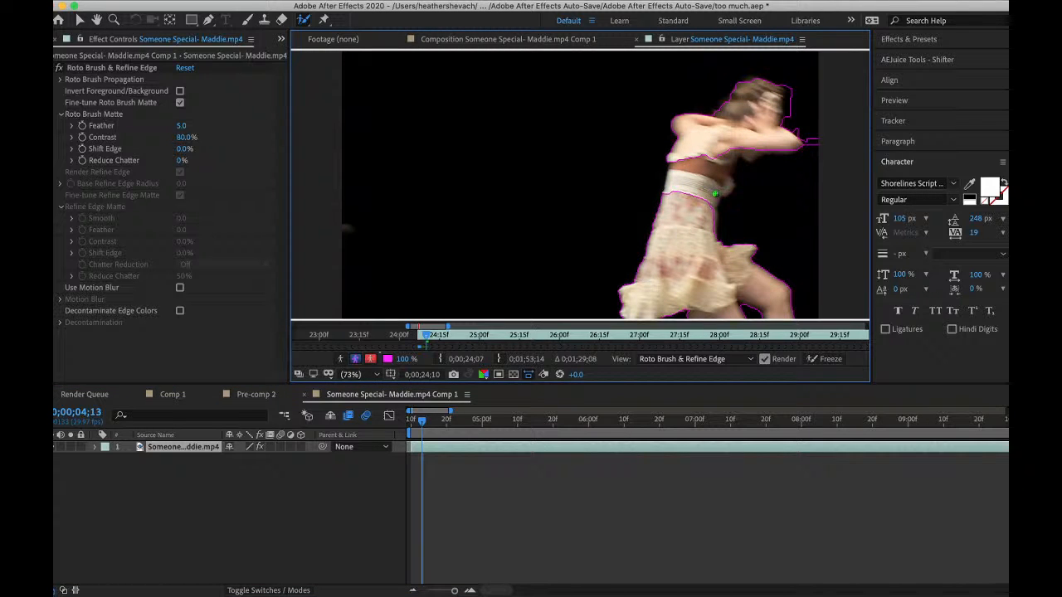
drag(729, 154, 697, 234)
mouse_move(788, 85)
mouse_down()
mouse_move(791, 126)
mouse_move(810, 146)
mouse_up()
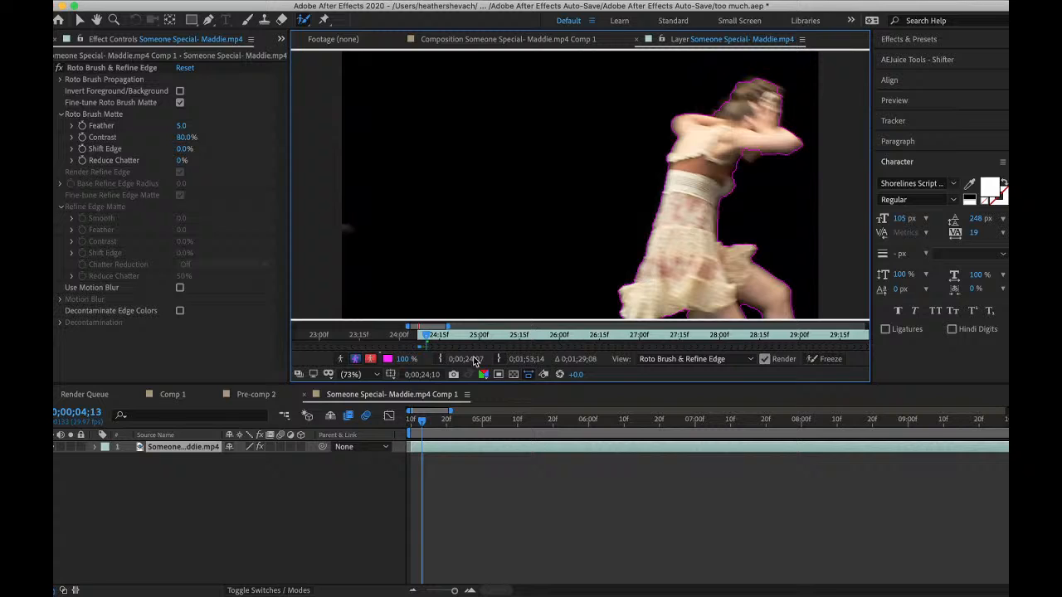
- Refine the Roto Brush selection at 0;00;04;14, excluding background beside the waist and back leg and fixing the edge under the arm
click(426, 420)
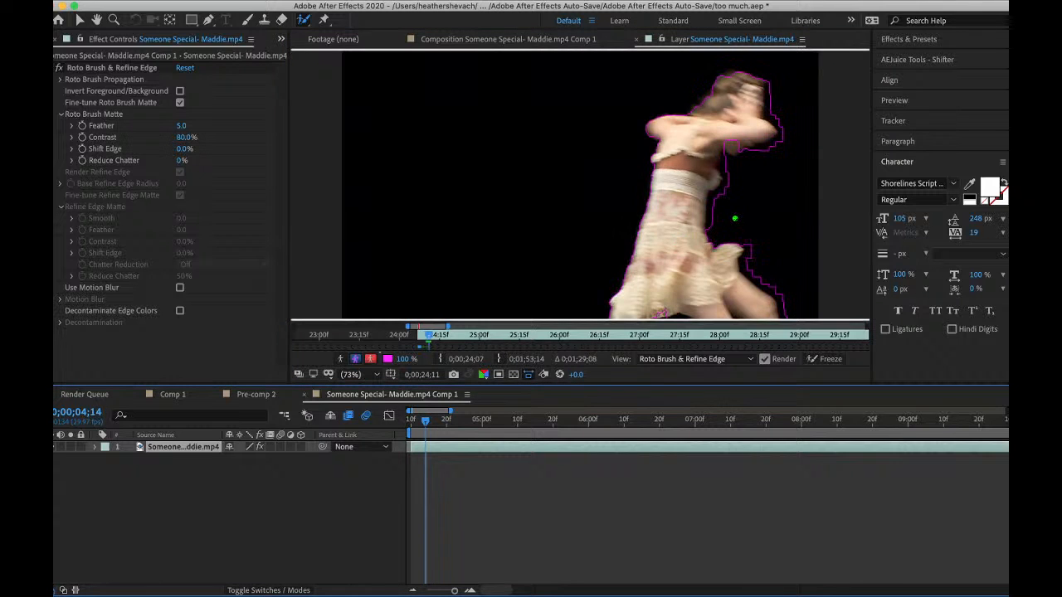
drag(730, 163, 727, 160)
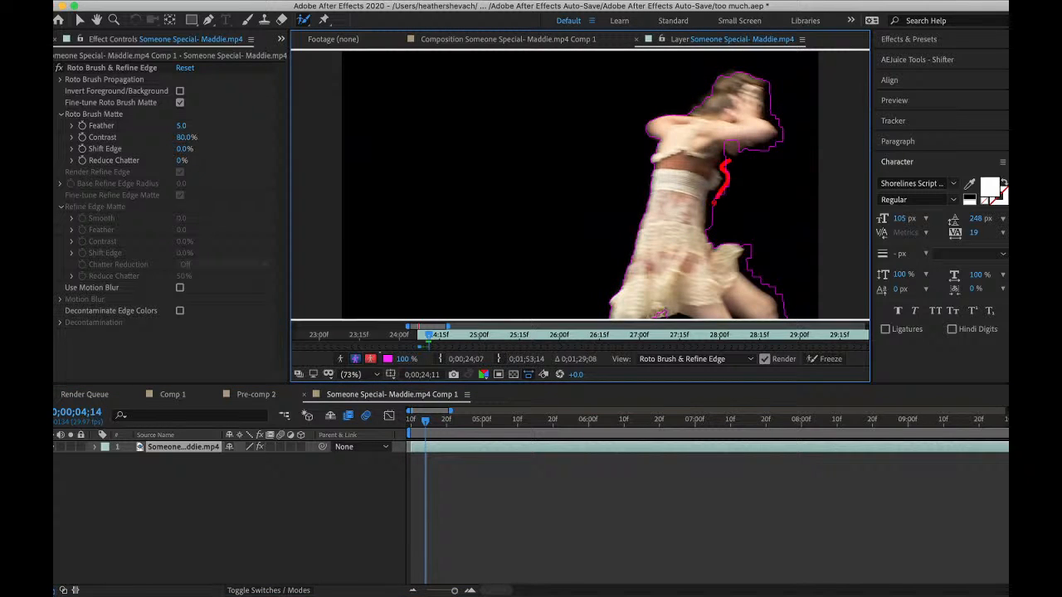
drag(714, 202, 712, 230)
drag(759, 282, 790, 314)
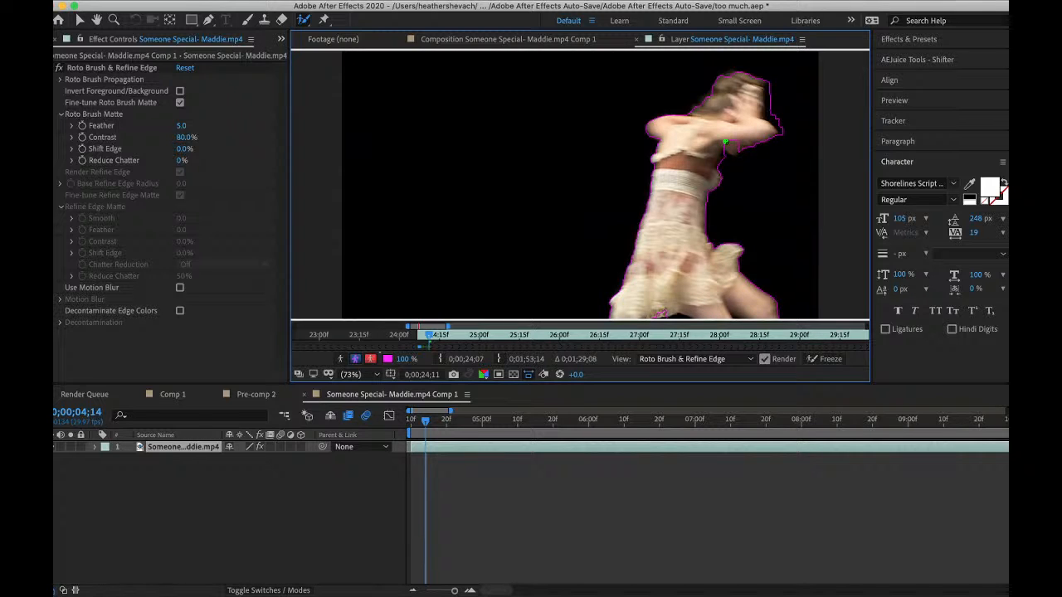
drag(739, 147, 739, 147)
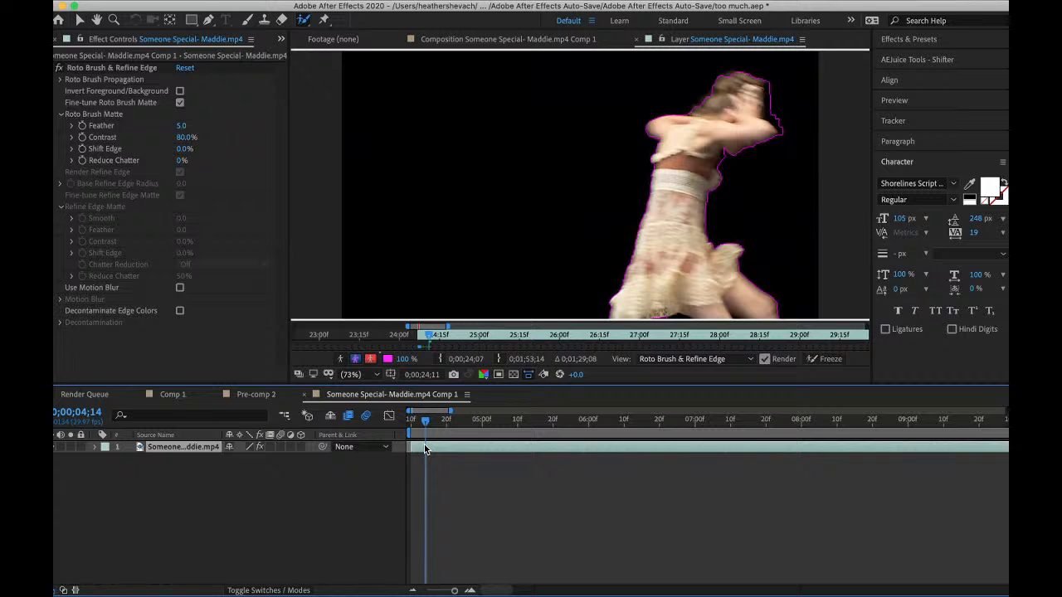
- Duplicate the rotoscoped Someone Special layer and apply the S_Monochrome effect to the lower copy
key(super+d)
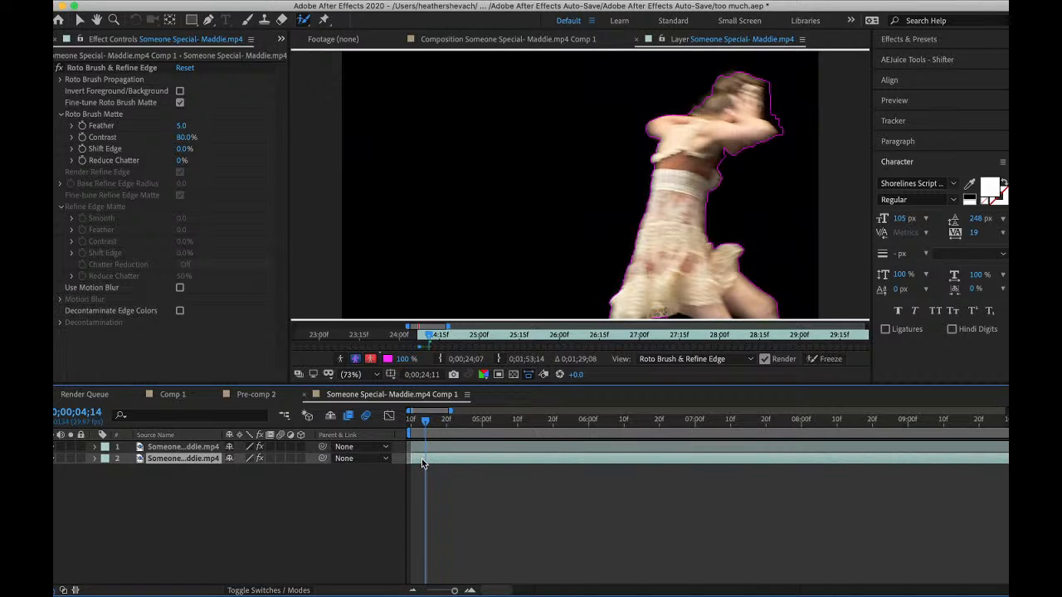
key(ctrl+space)
text(mono)
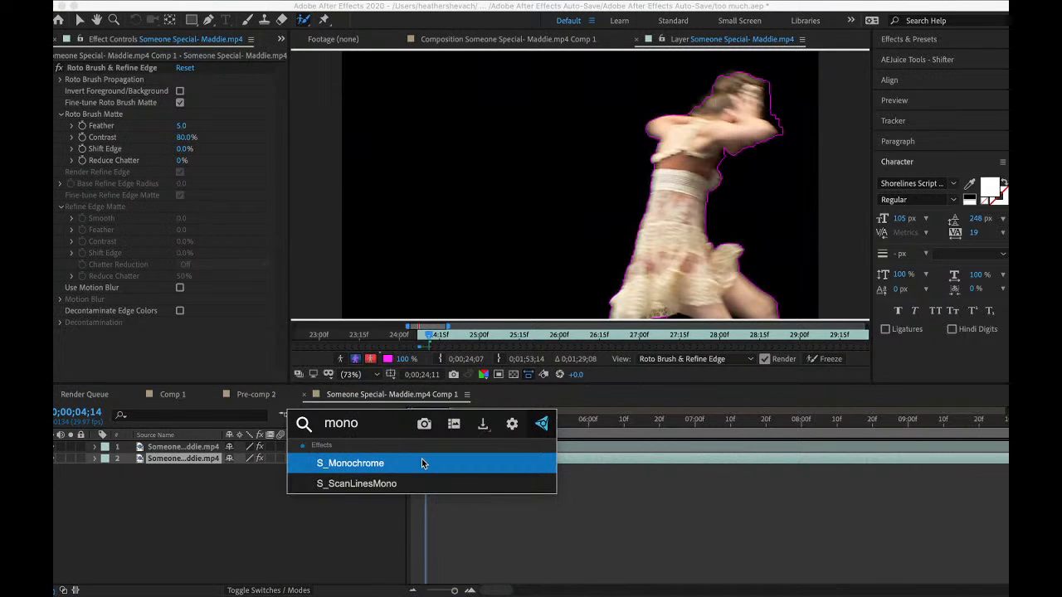
click(407, 465)
key(v)
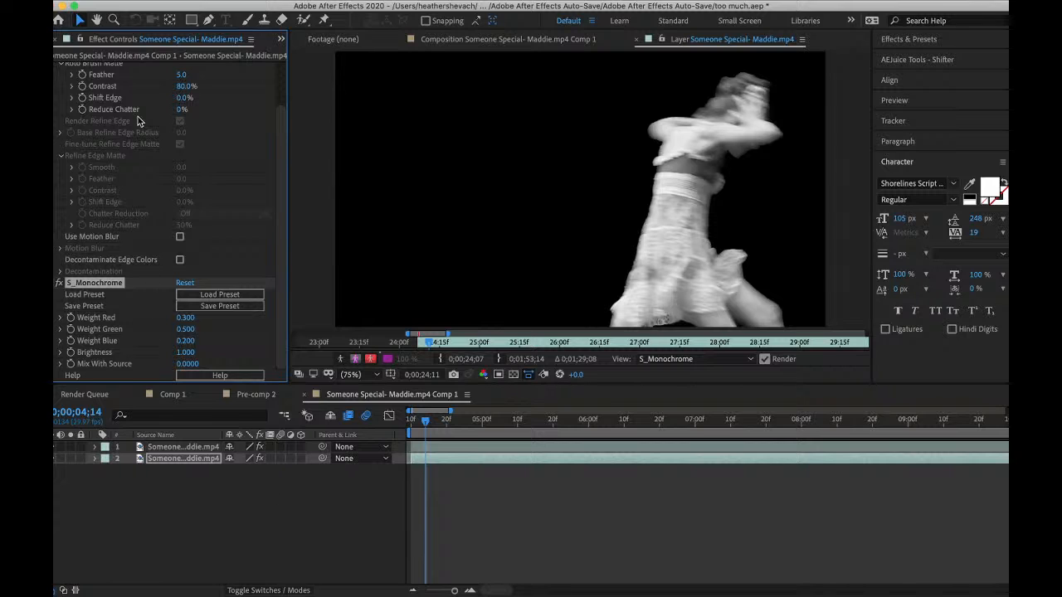
scroll(116, 176, up, 2)
scroll(108, 73, down, 5)
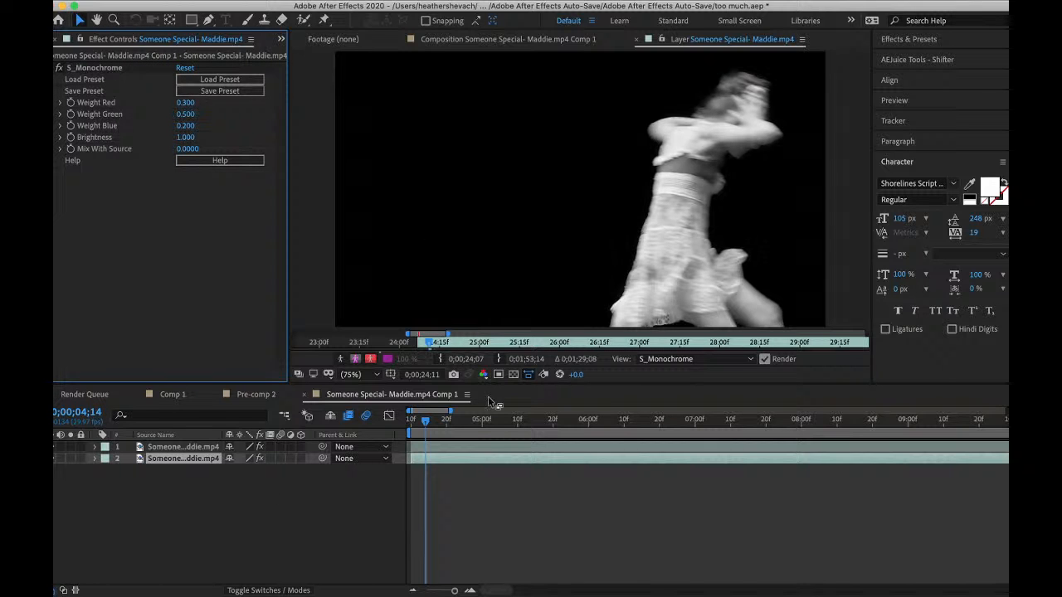
- Compare the two Someone Special layers between 0;00;04;13 and 0;00;04;10, switching S_Monochrome off and on
click(427, 447)
drag(422, 421, 420, 422)
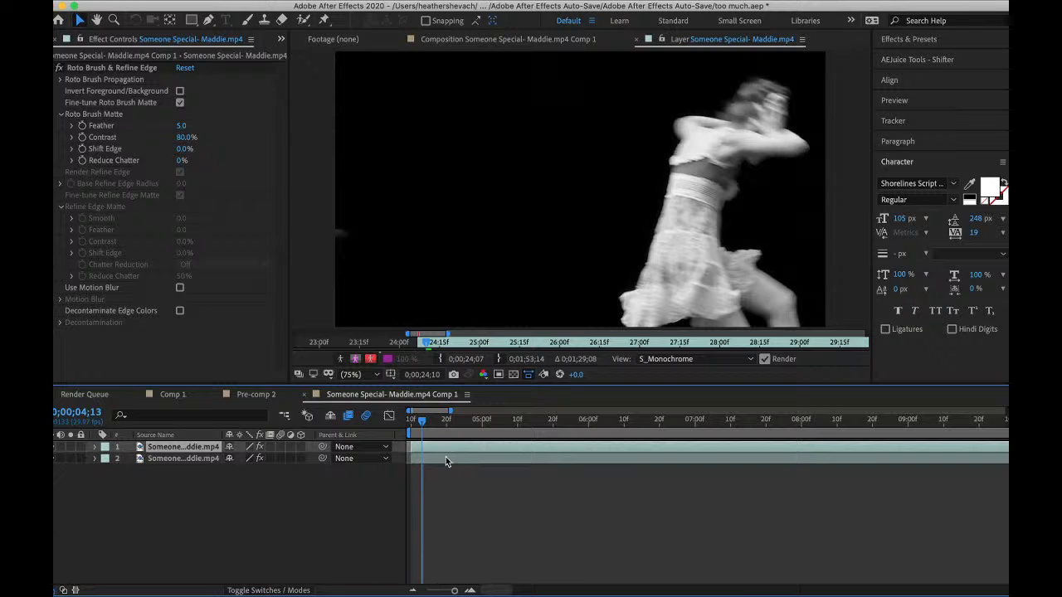
click(421, 461)
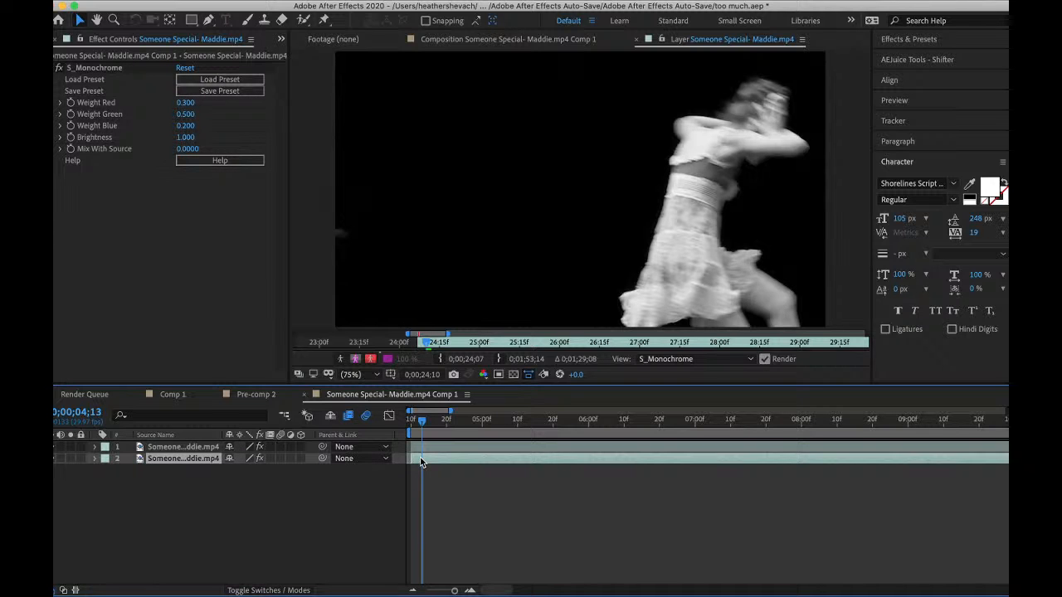
click(426, 446)
click(426, 459)
click(60, 73)
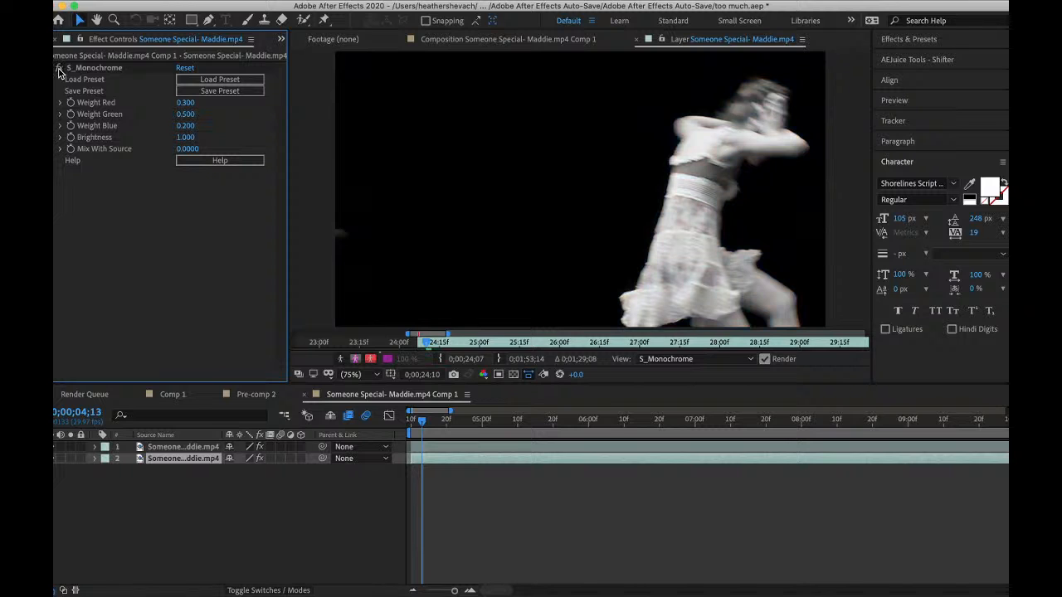
click(421, 448)
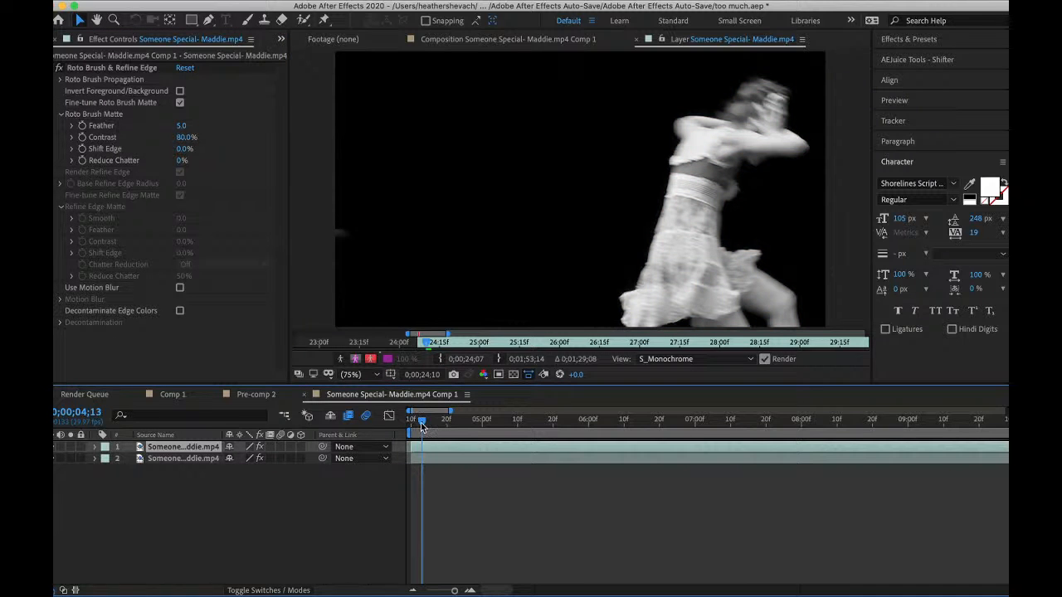
drag(421, 426, 412, 425)
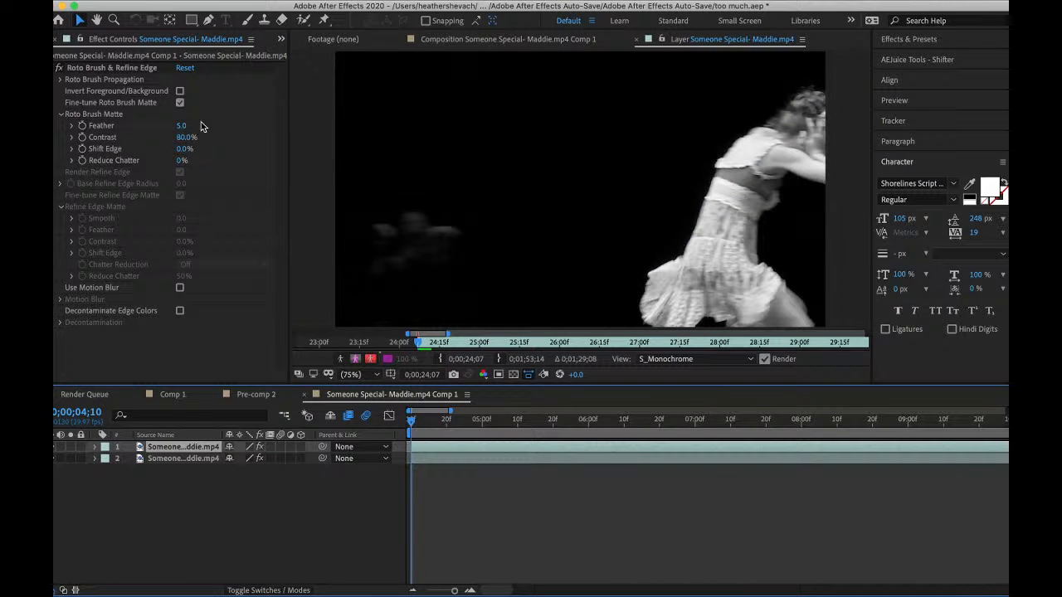
- Undo the S_Monochrome disable and enable changes and delete the lower duplicate of the Someone Special layer
click(147, 70)
click(183, 0)
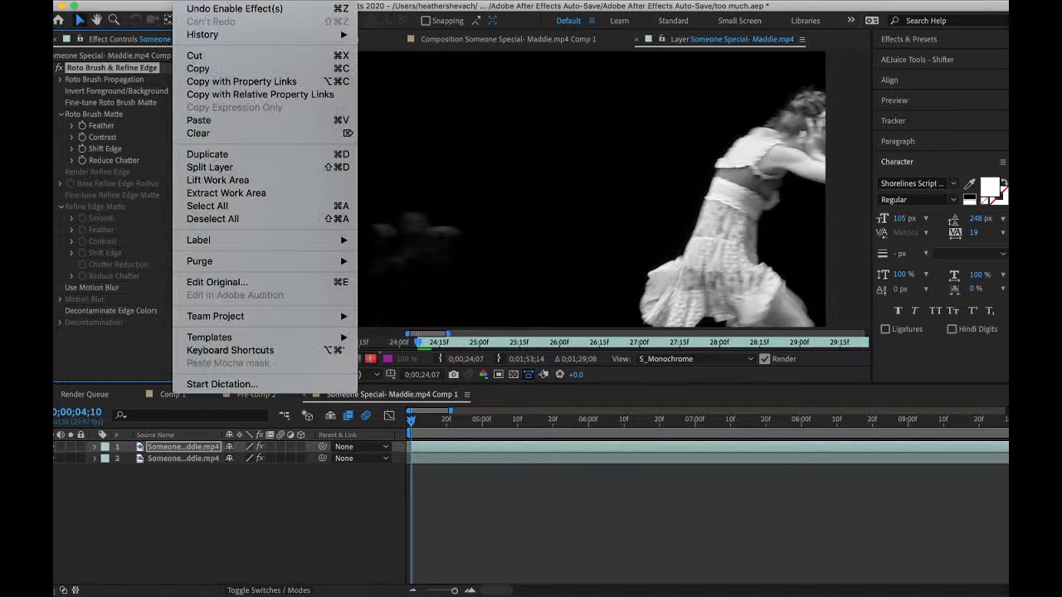
click(197, 9)
click(191, 1)
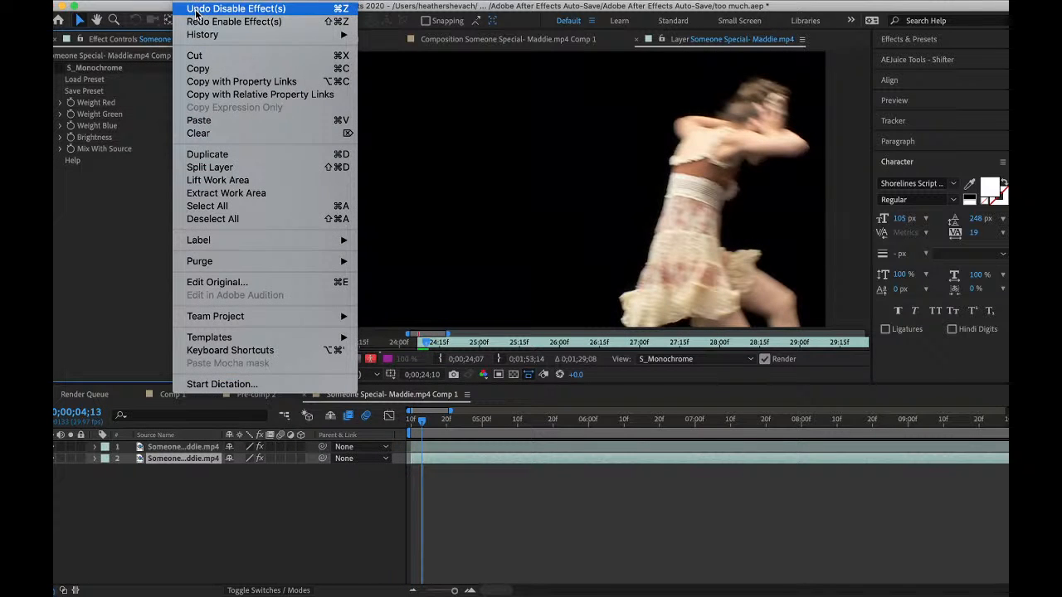
click(197, 9)
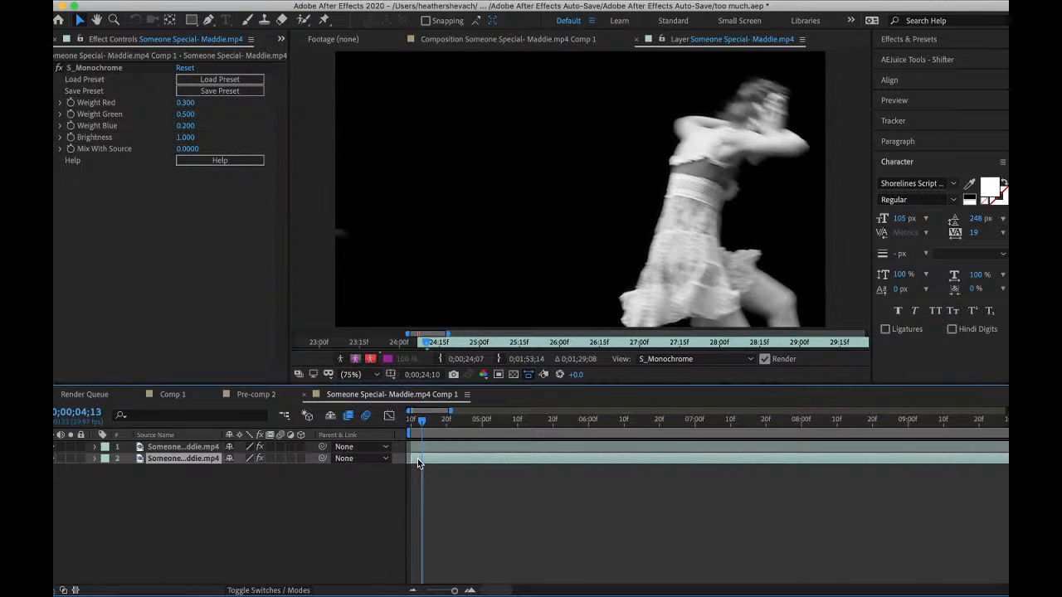
key(Delete)
- Open the remaining Someone Special layer for viewing and set its Roto Brush matte Feather to 39.4
click(421, 446)
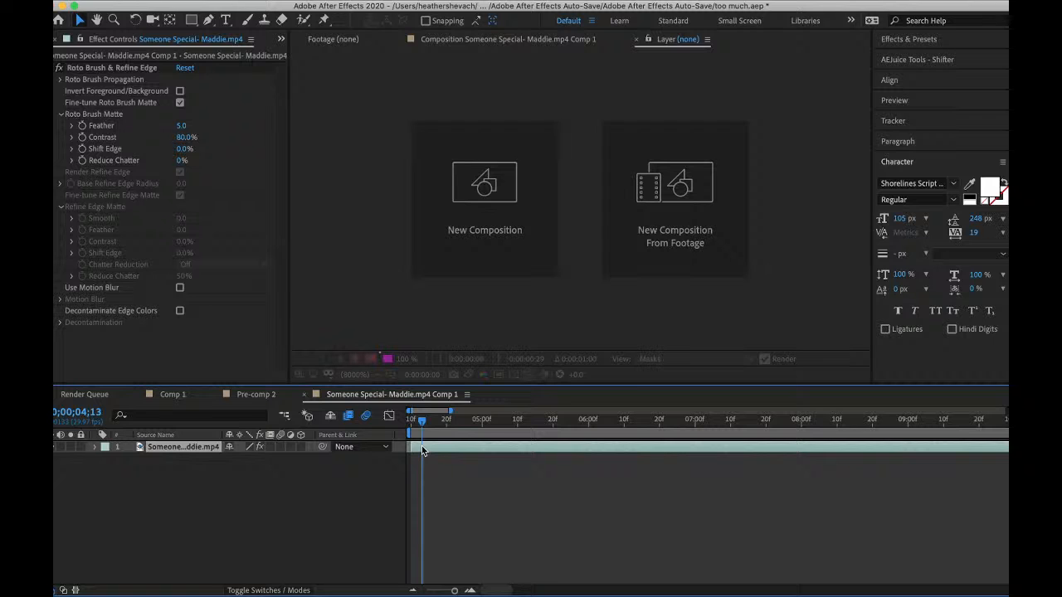
double_click(422, 447)
mouse_move(181, 128)
mouse_down()
mouse_move(288, 138)
mouse_move(181, 133)
mouse_up()
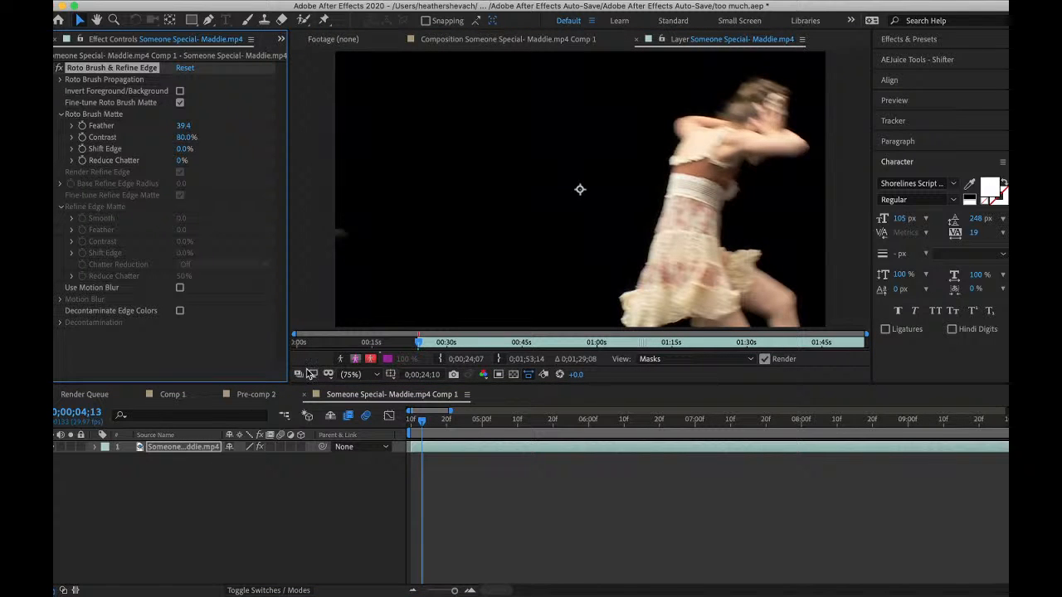
- Preview the ink blot transition into the slowed, rotoscoped Someone Special clip in Comp 1
click(249, 395)
click(182, 396)
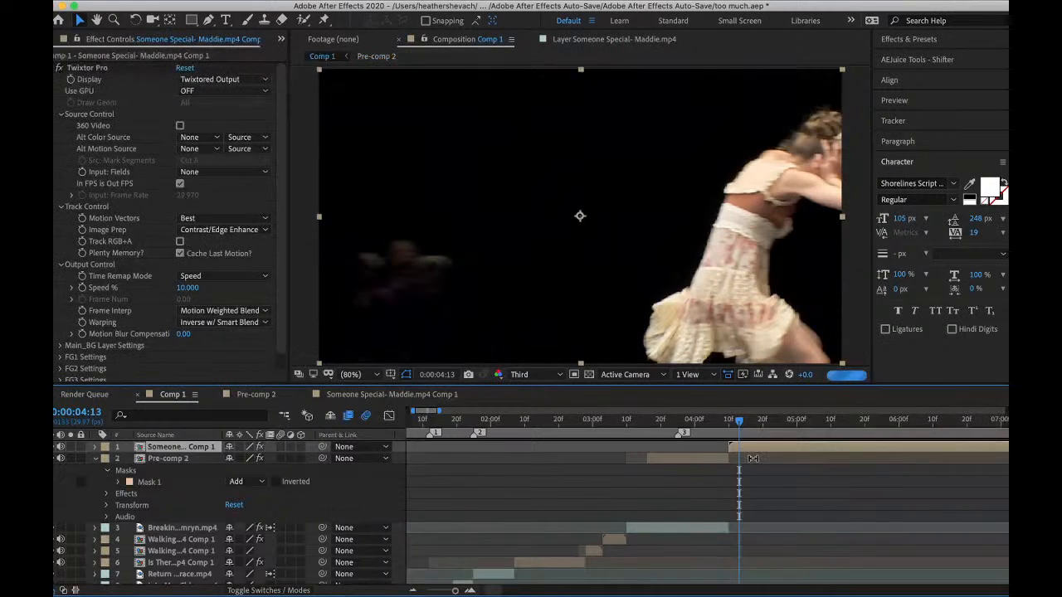
drag(765, 428, 795, 432)
click(861, 432)
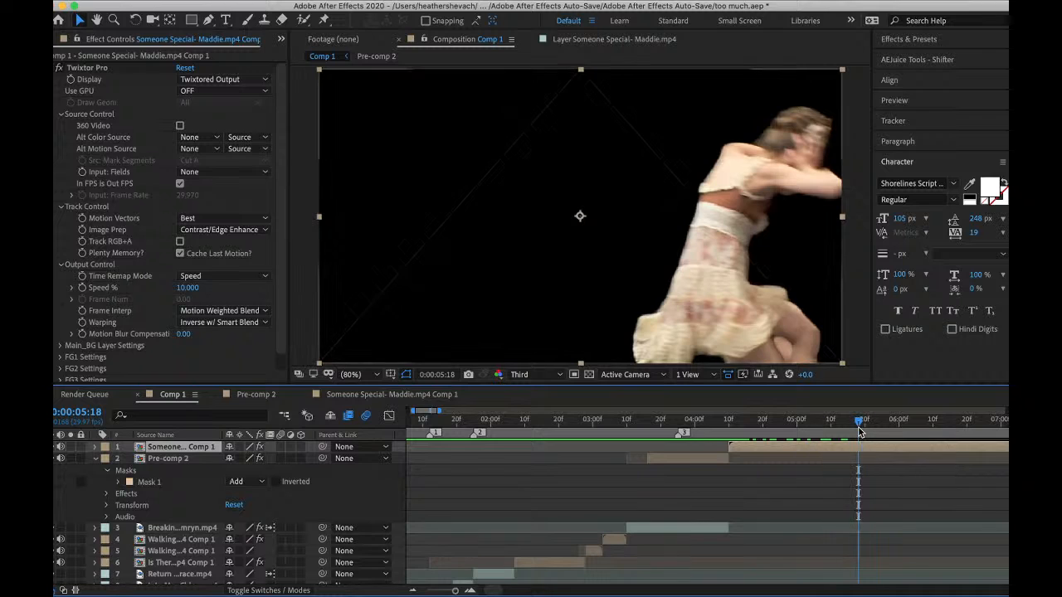
click(713, 430)
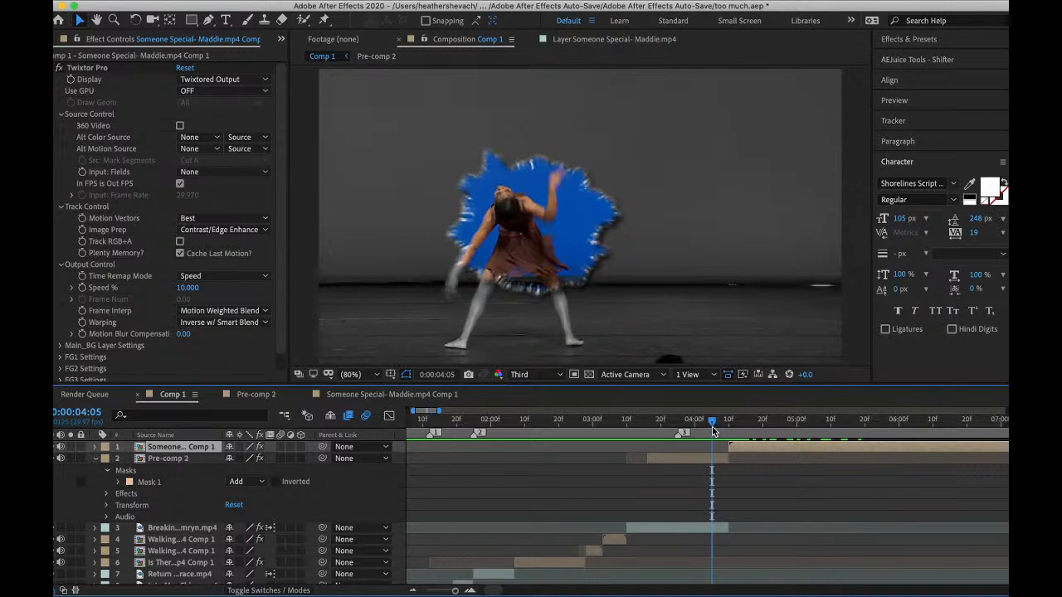
key(space)
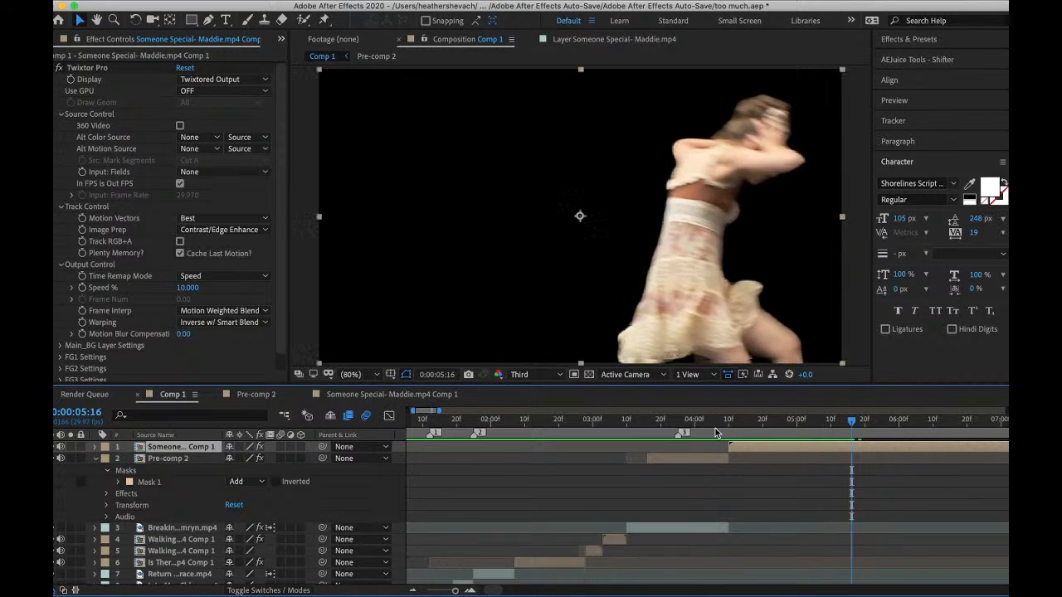
click(709, 428)
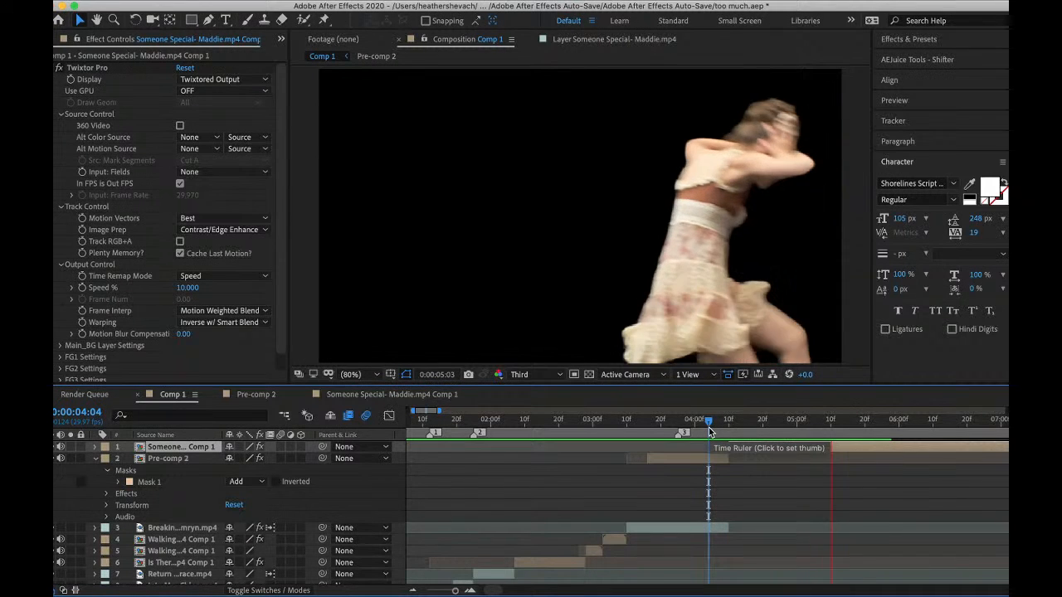
key(space)
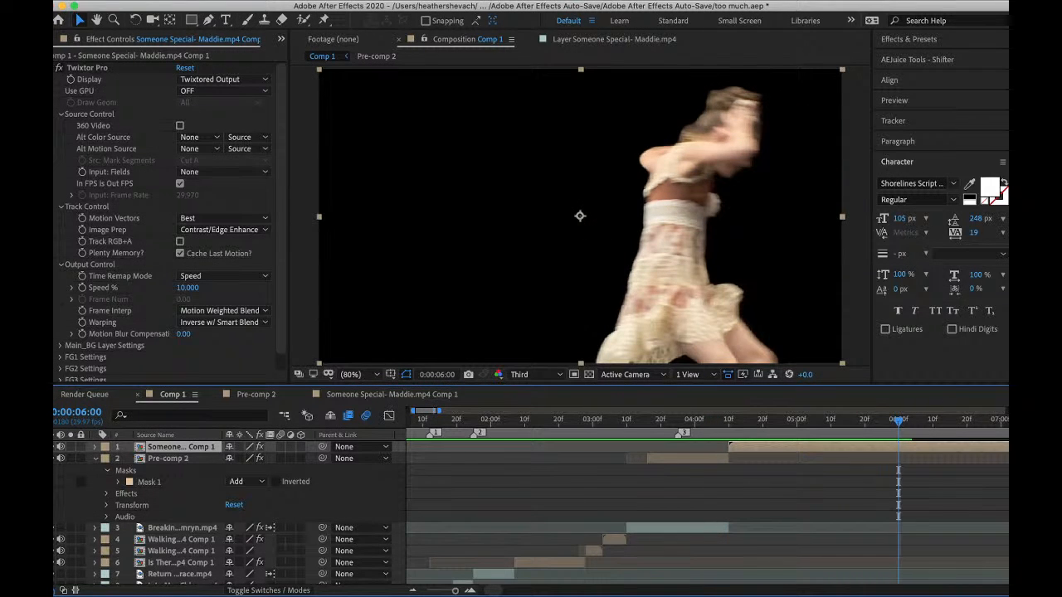
- Save the project and import Suicide Hotline.mp4 as footage from the Season 6 folder under Groups
click(165, 1)
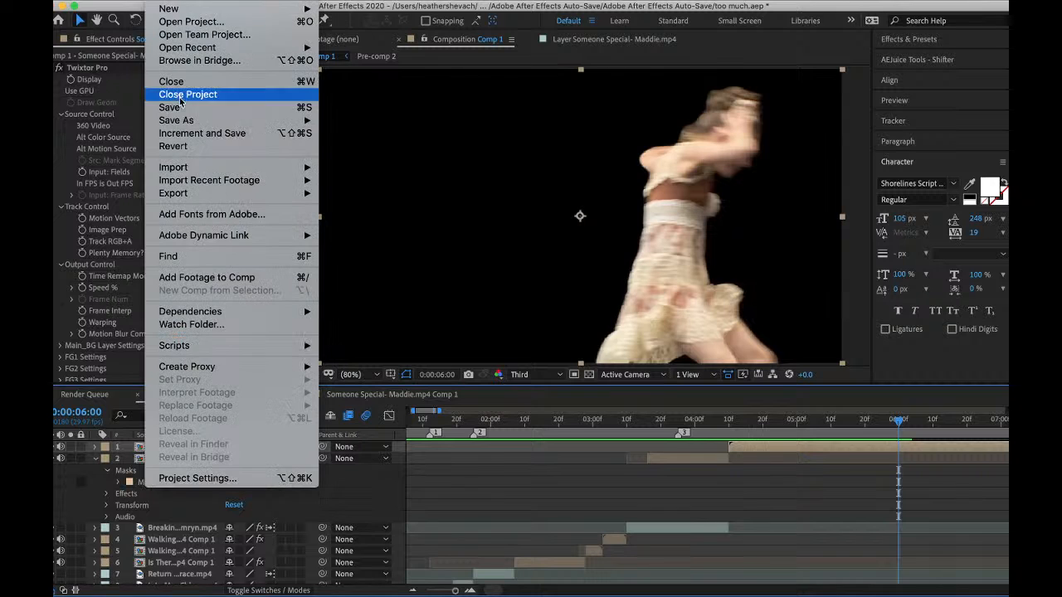
click(178, 108)
click(166, 1)
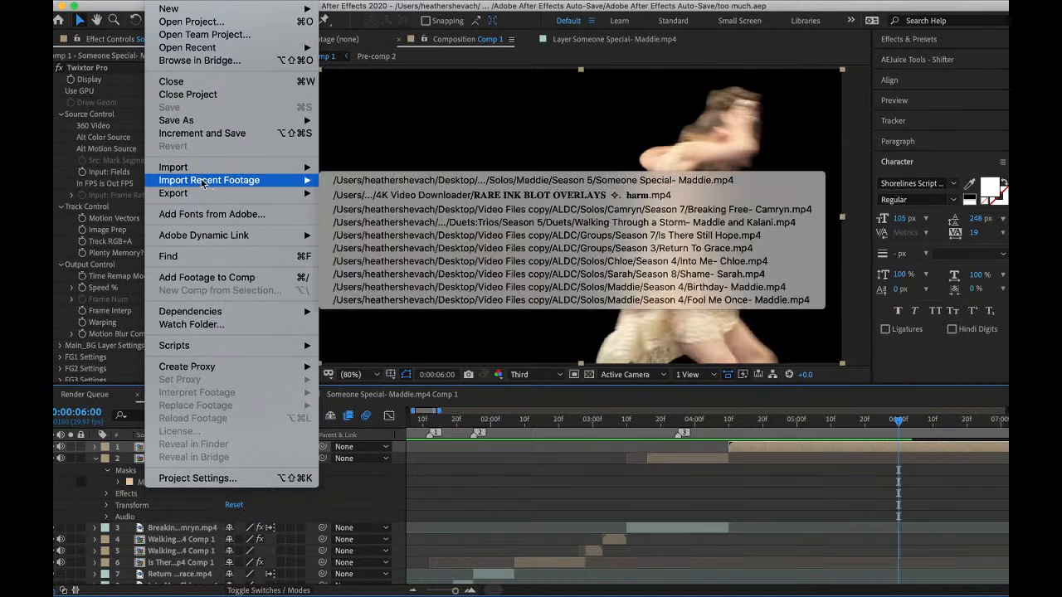
mouse_move(282, 167)
click(340, 168)
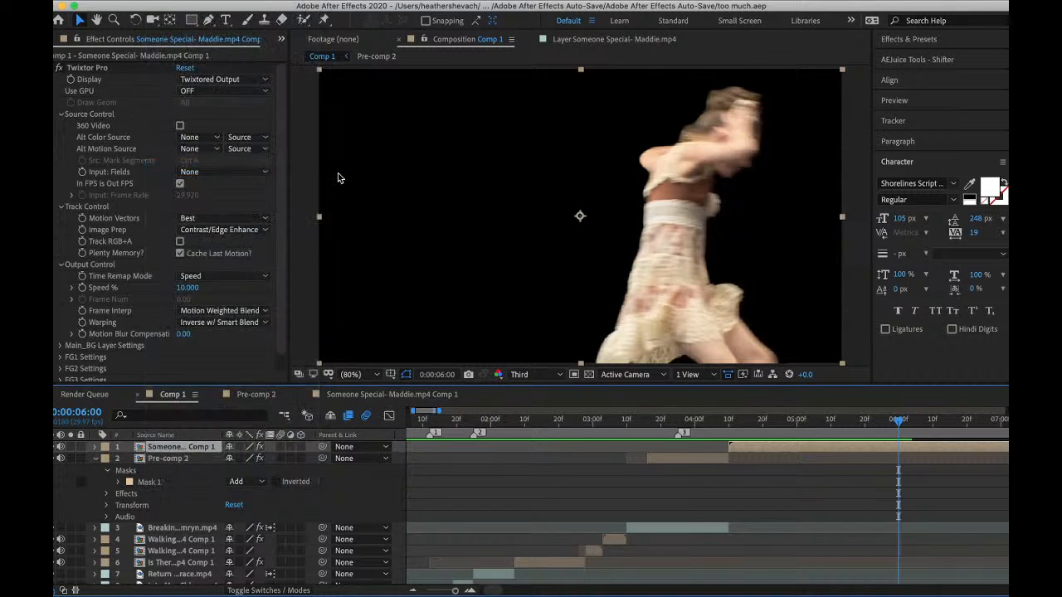
click(481, 75)
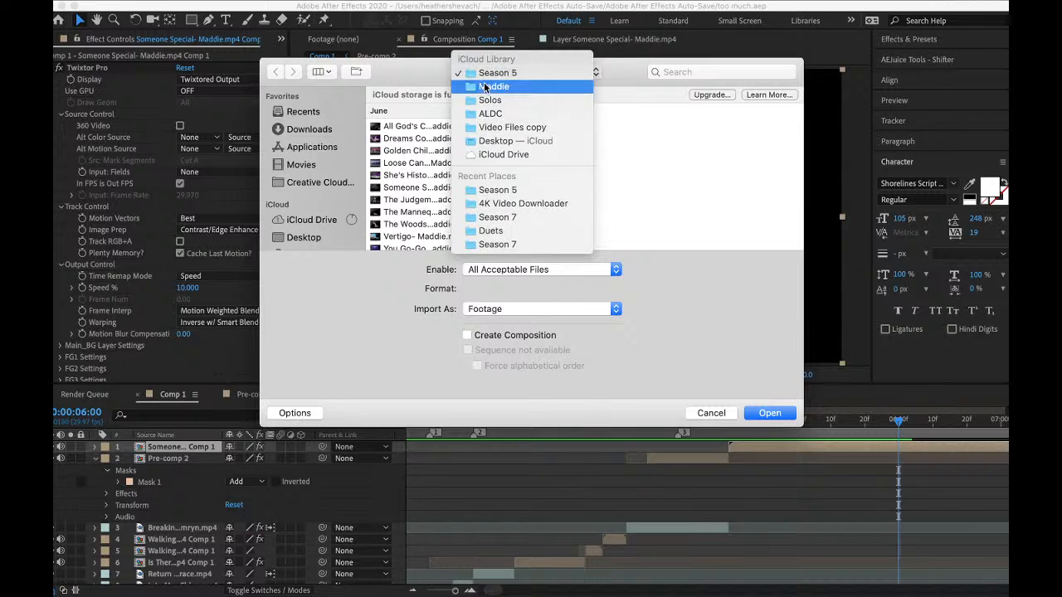
click(498, 85)
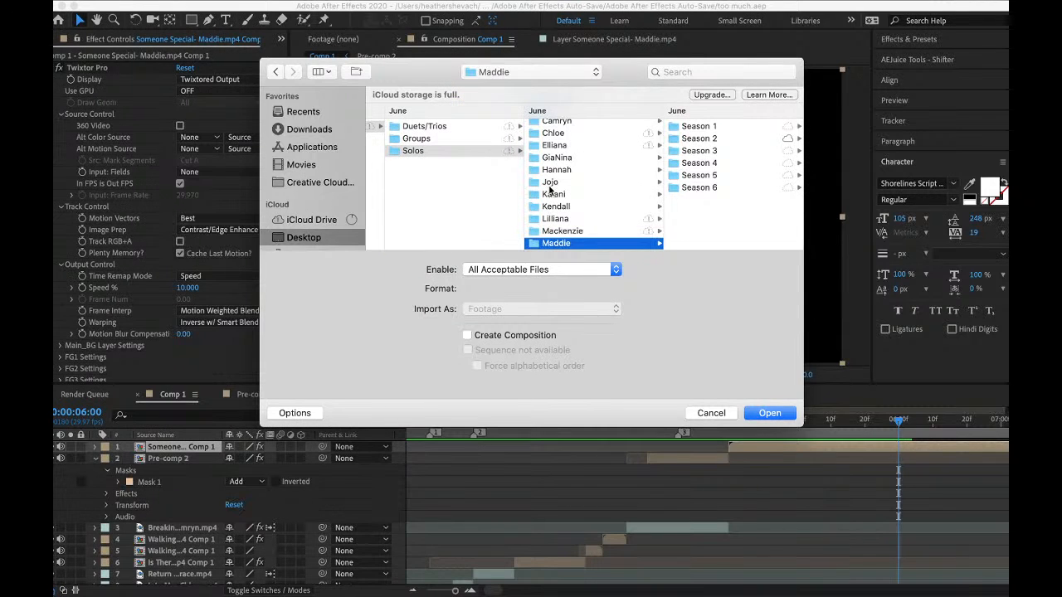
click(438, 139)
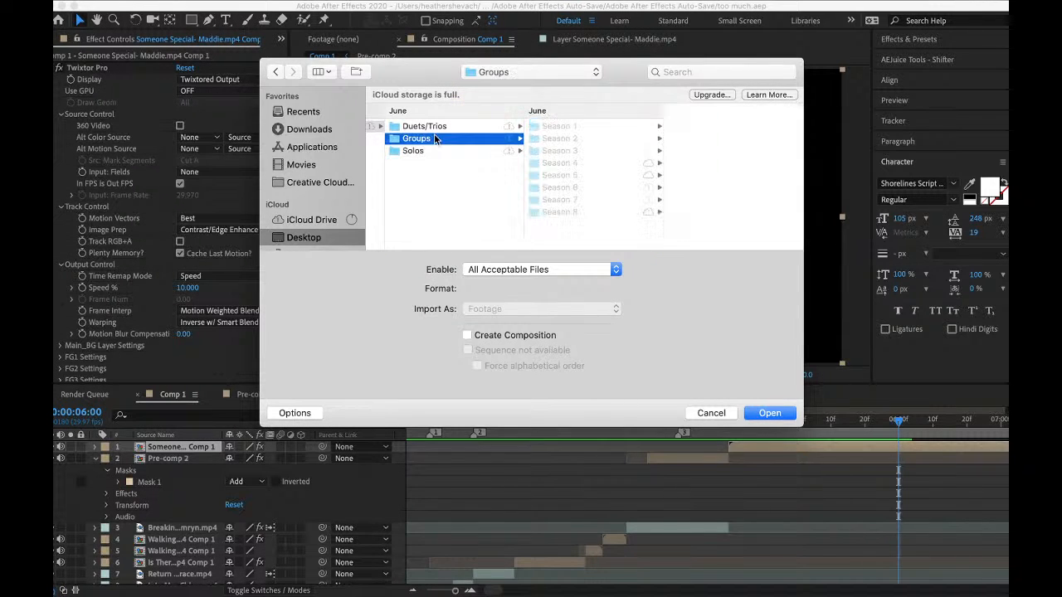
click(571, 189)
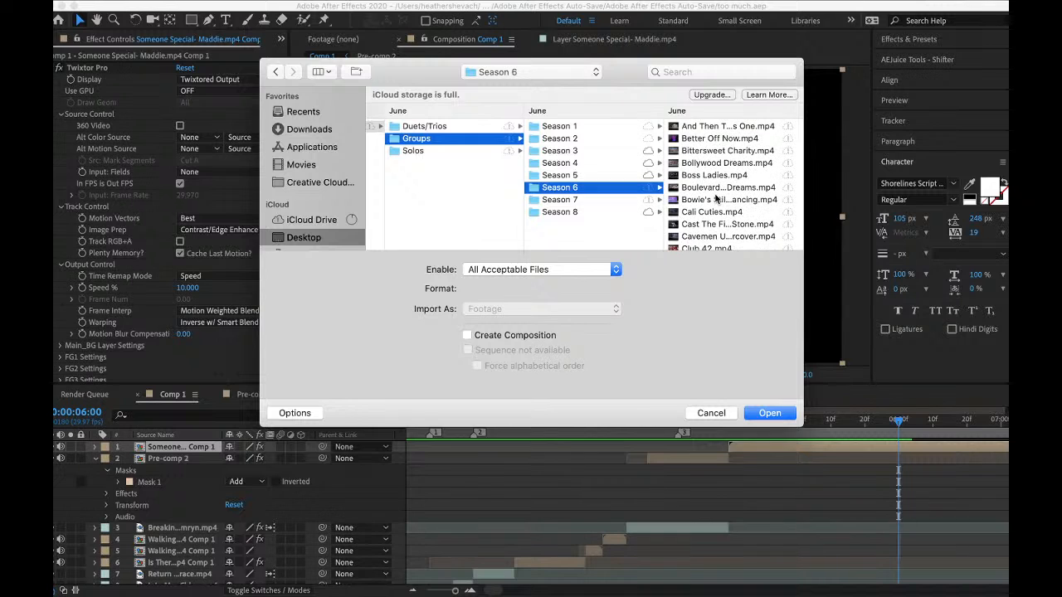
scroll(716, 197, down, 2)
scroll(716, 198, down, 3)
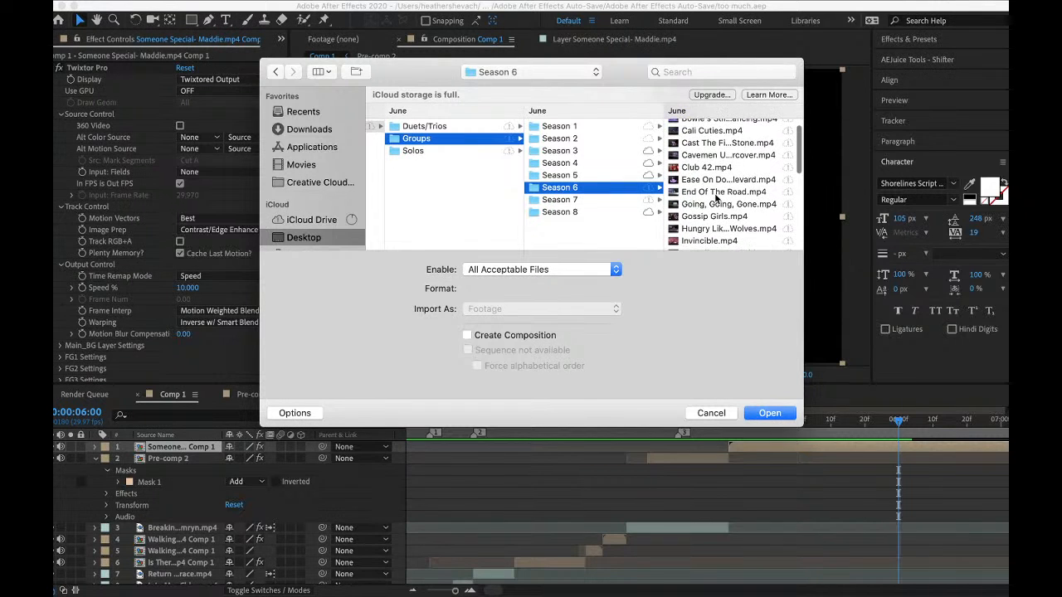
scroll(716, 198, down, 10)
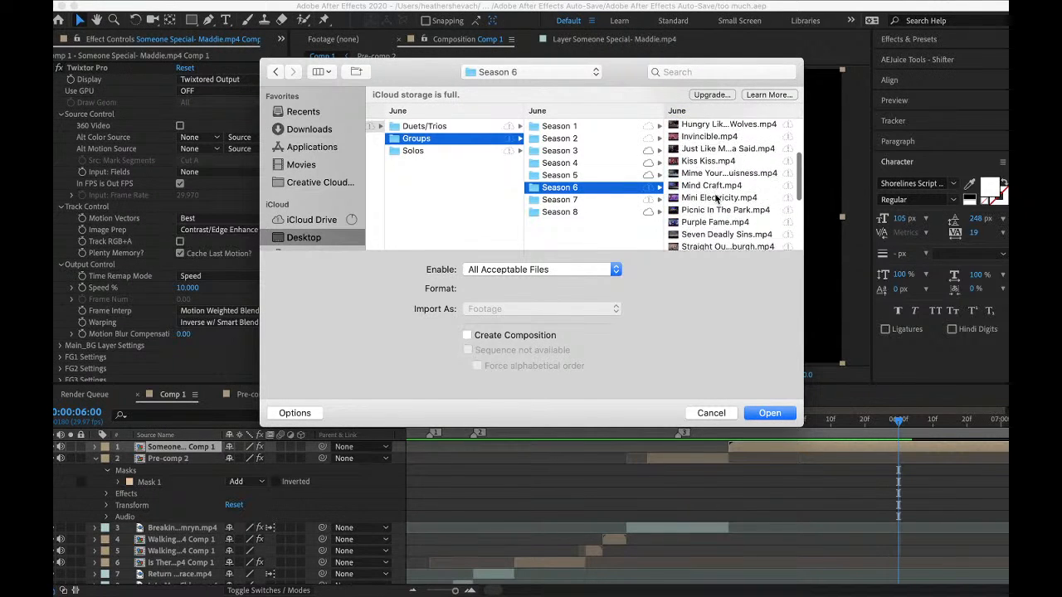
scroll(716, 198, down, 1)
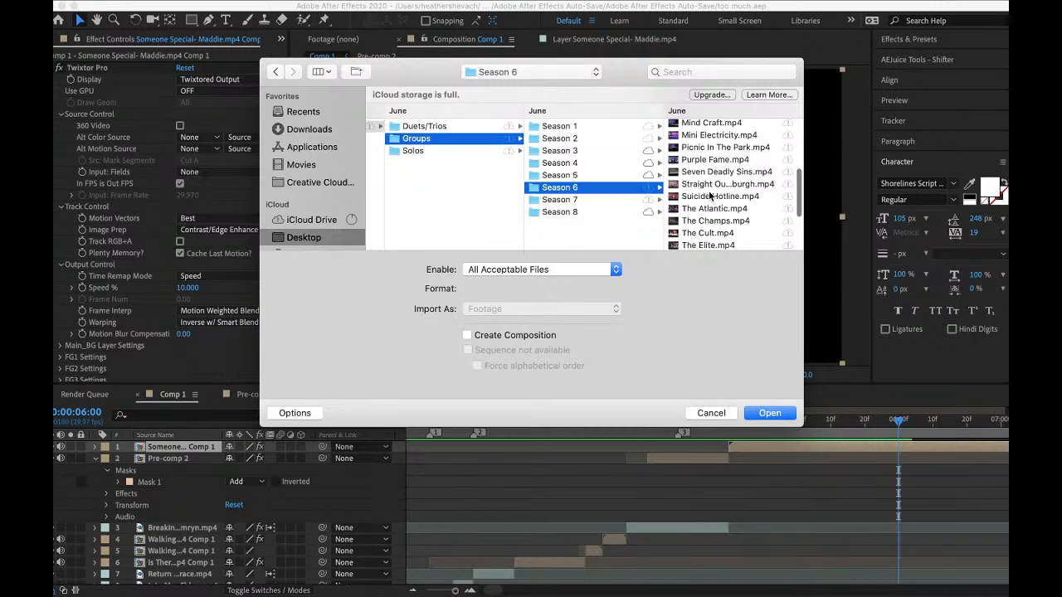
click(710, 196)
click(768, 413)
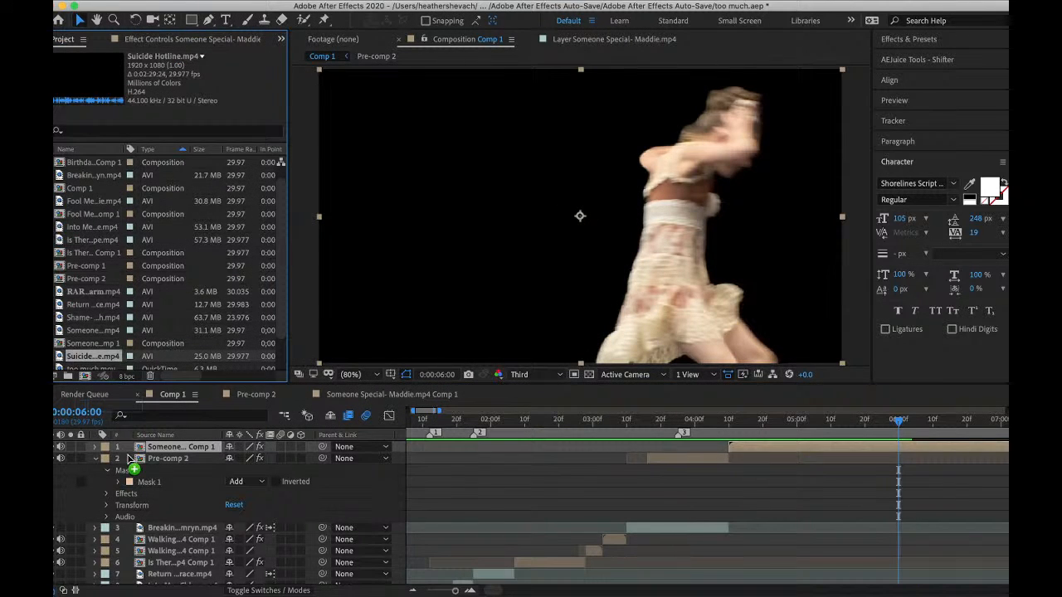
- Add Suicide Hotline.mp4 as Comp 1's top layer, cutting everything before 0:00:12:10 and aligning its start with the Someone Special comp's
drag(128, 459, 124, 446)
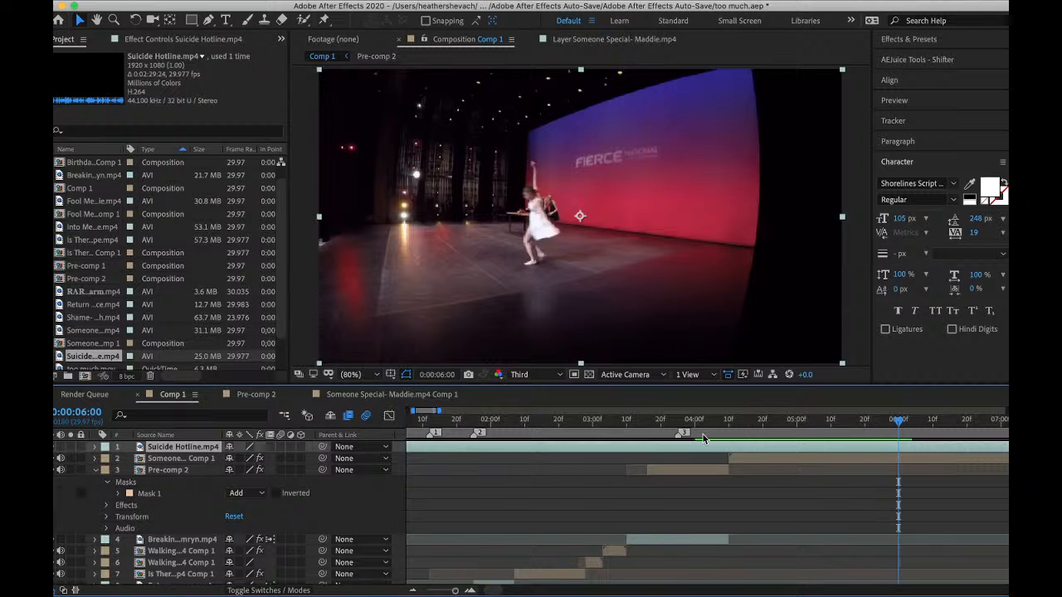
scroll(704, 437, right, 10)
drag(696, 424, 674, 426)
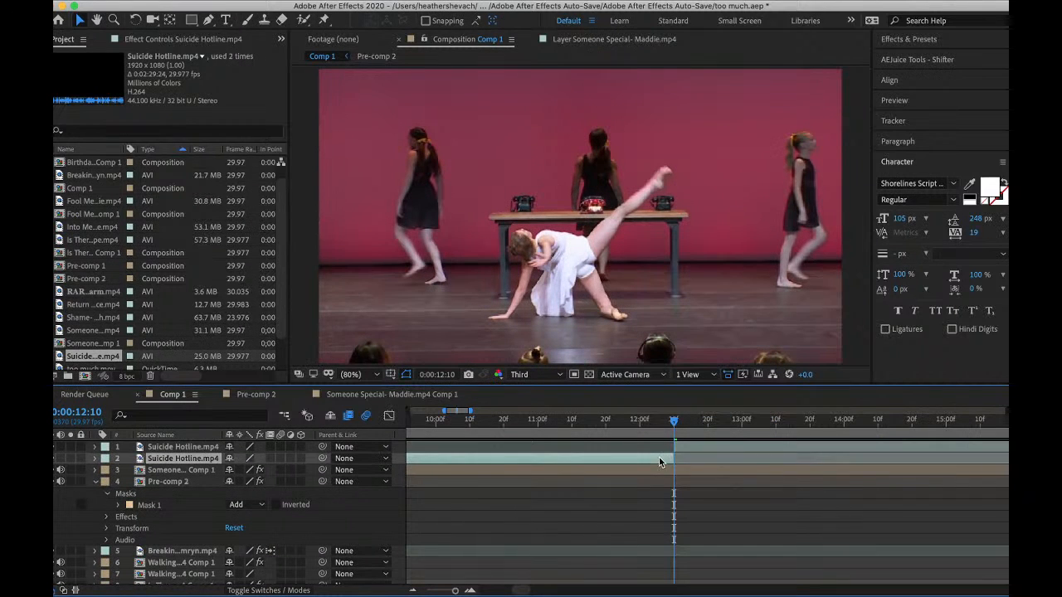
key(alt+bracketleft)
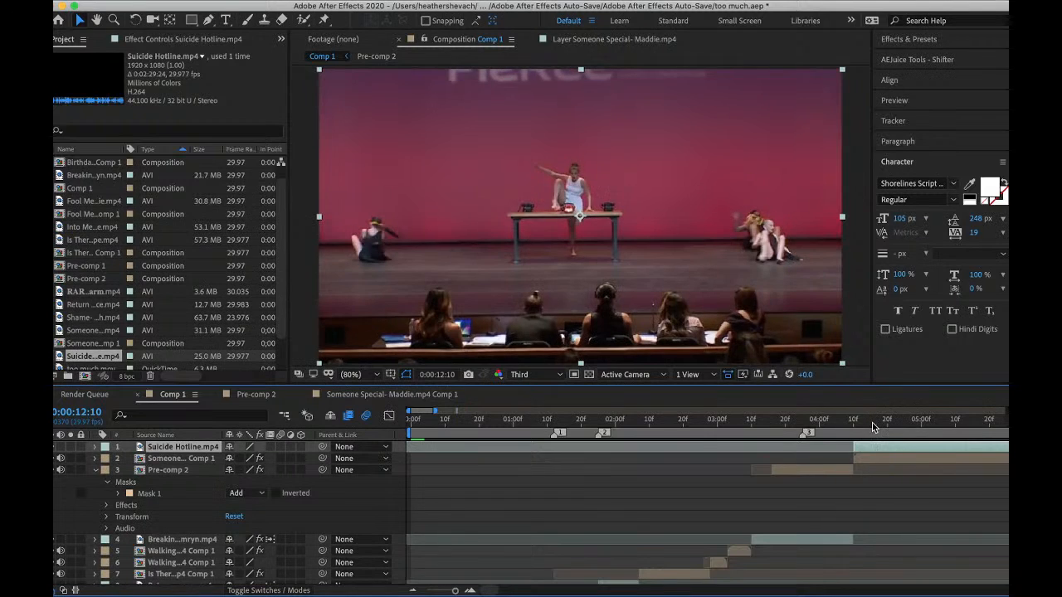
click(863, 422)
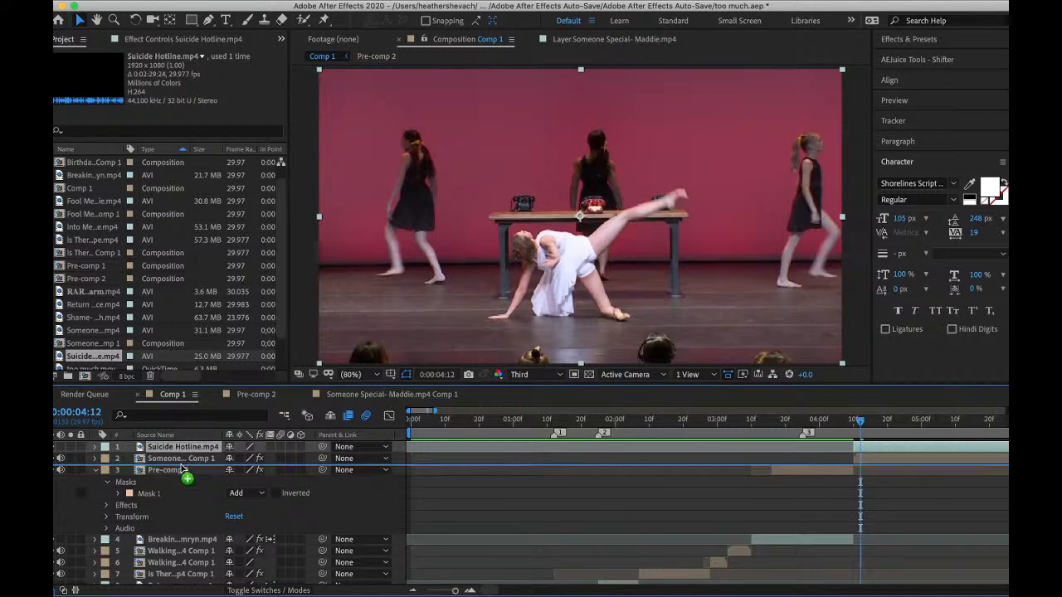
- Move Suicide Hotline.mp4 beneath the Someone Special comp, preview the combination, and delete the Suicide Hotline layer
drag(182, 468, 182, 469)
scroll(715, 471, right, 5)
click(707, 424)
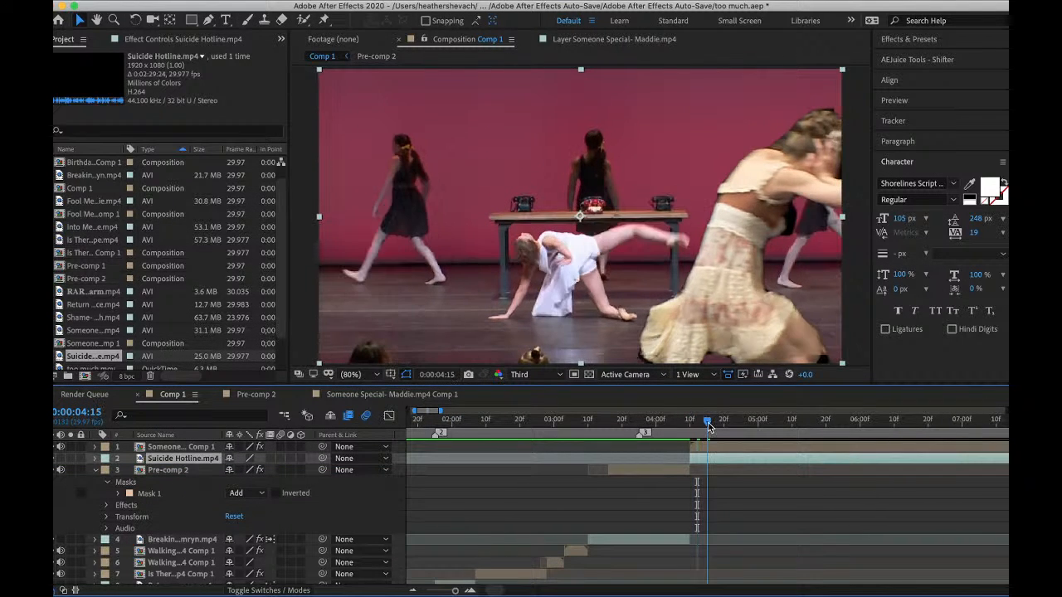
key(space)
key(Delete)
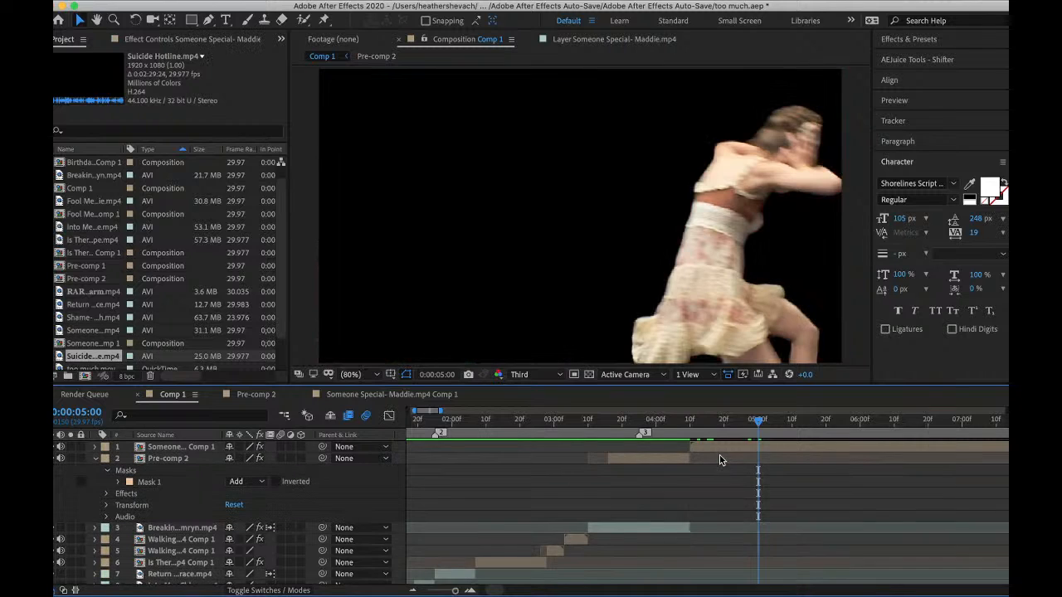
- Inside the Someone Special comp, duplicate the video layer and remove Roto Brush & Refine Edge from the lower copy
click(703, 424)
double_click(706, 452)
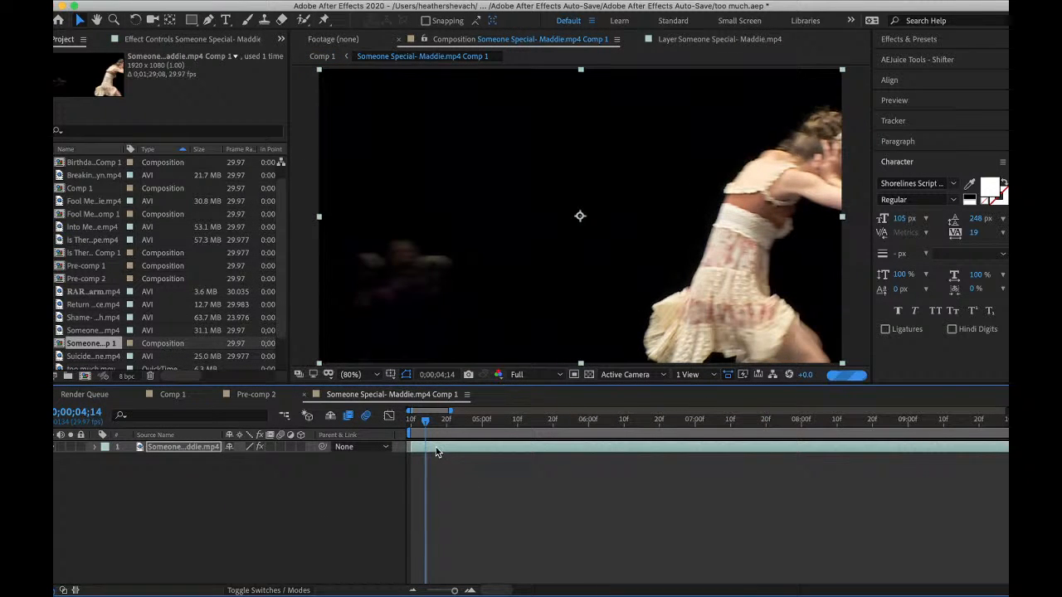
drag(425, 426, 409, 426)
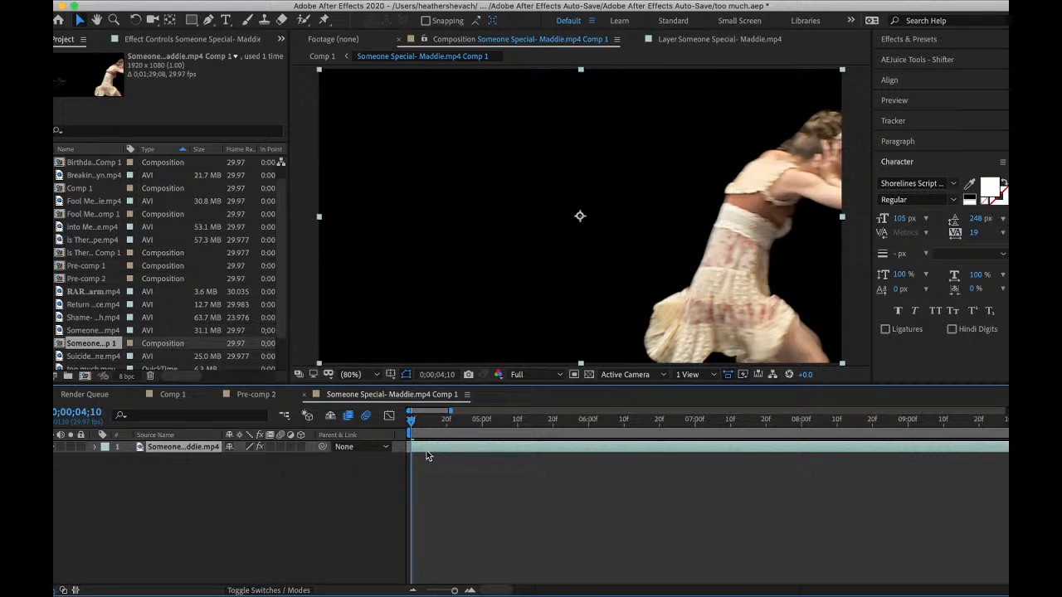
key(ctrl+d)
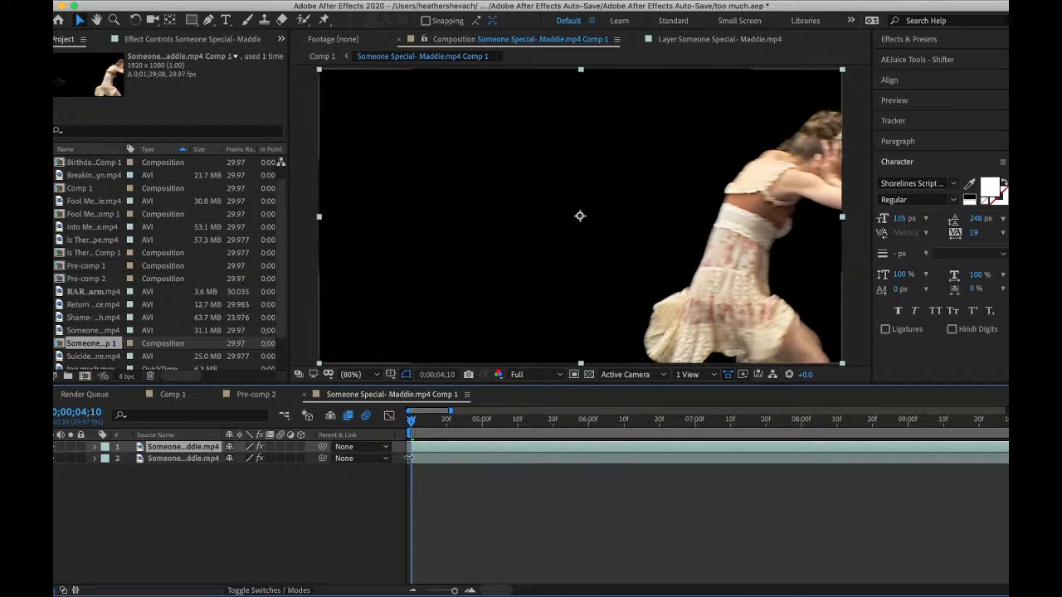
click(430, 461)
click(180, 40)
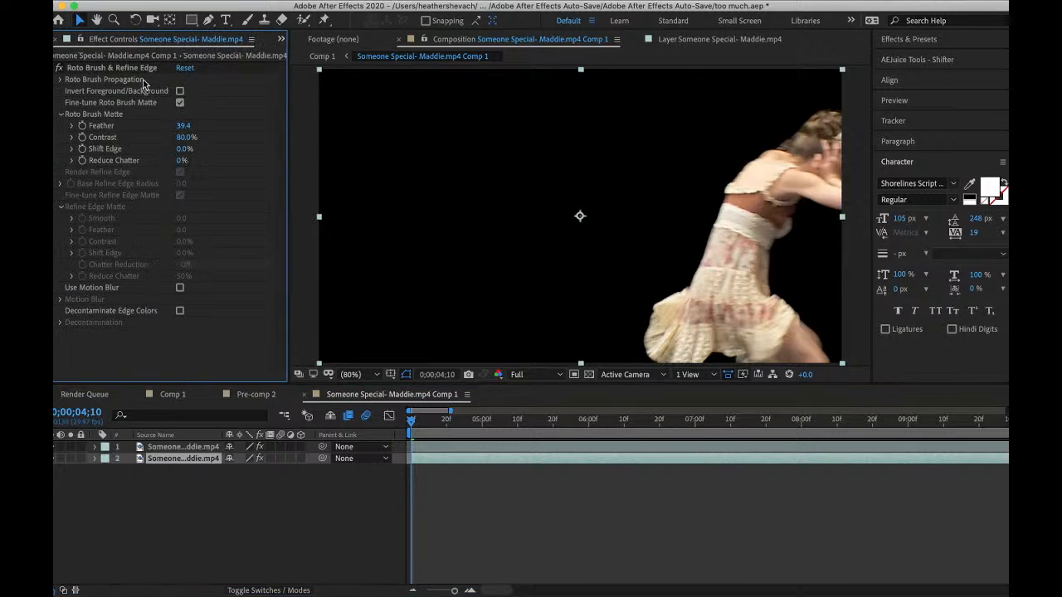
click(137, 68)
key(Delete)
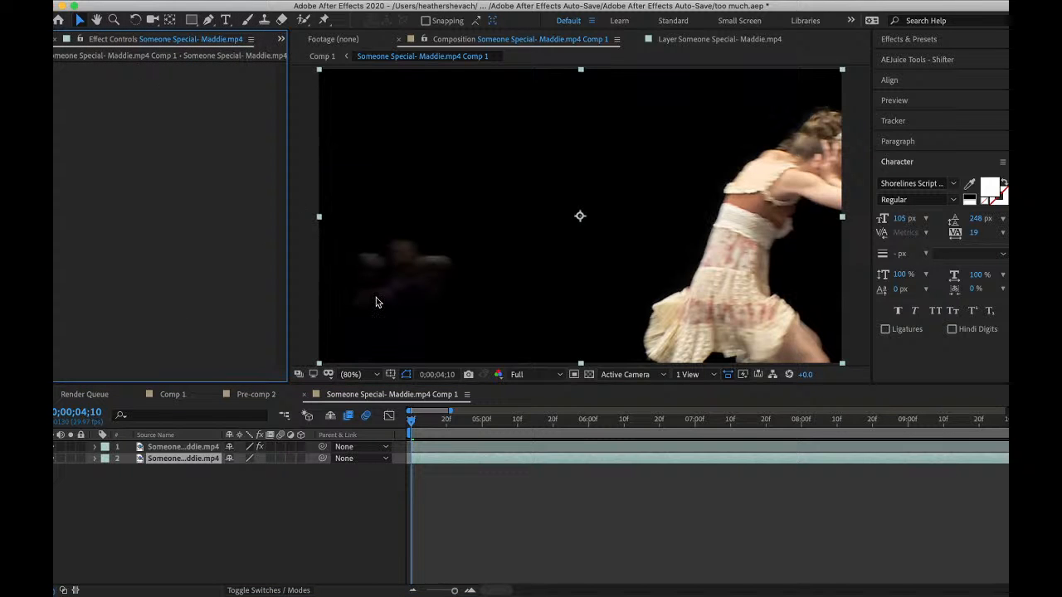
key(ctrl+space)
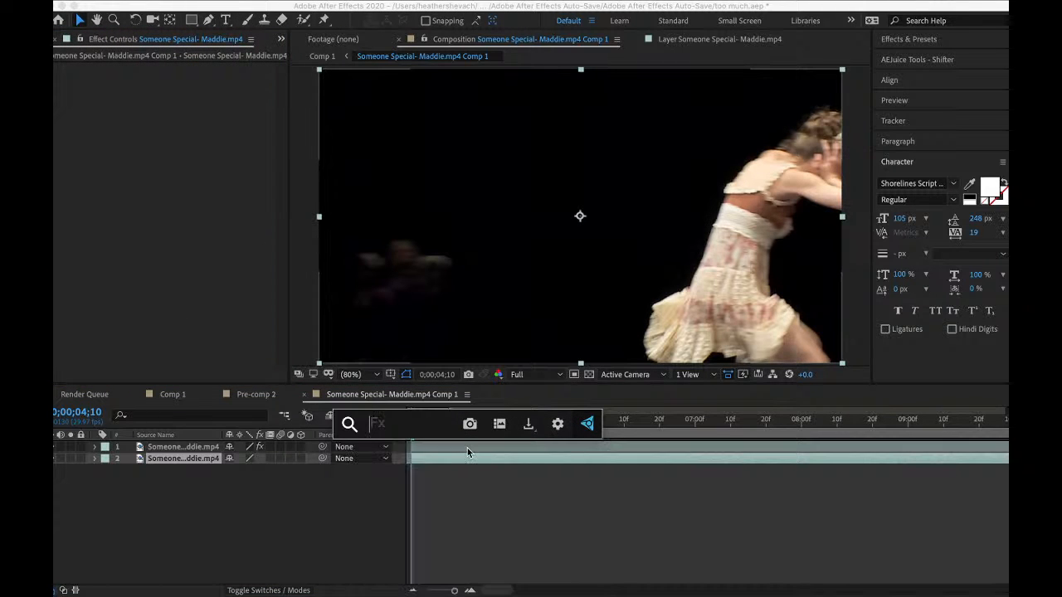
text(mon)
click(419, 481)
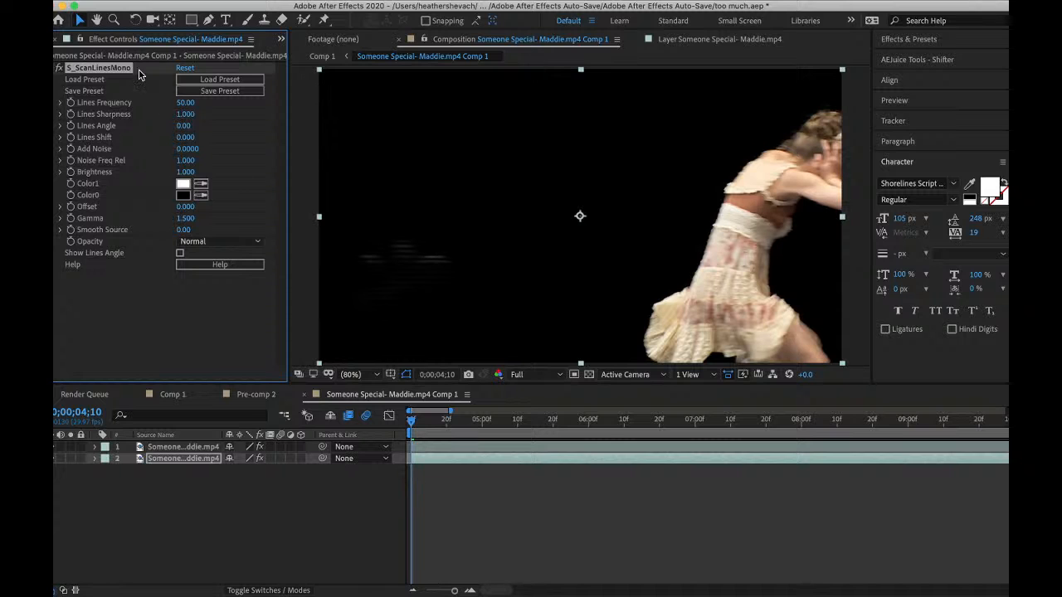
key(Delete)
- Apply the S_Monochrome effect to the lower Someone Special layer
key(ctrl+space)
text(mon)
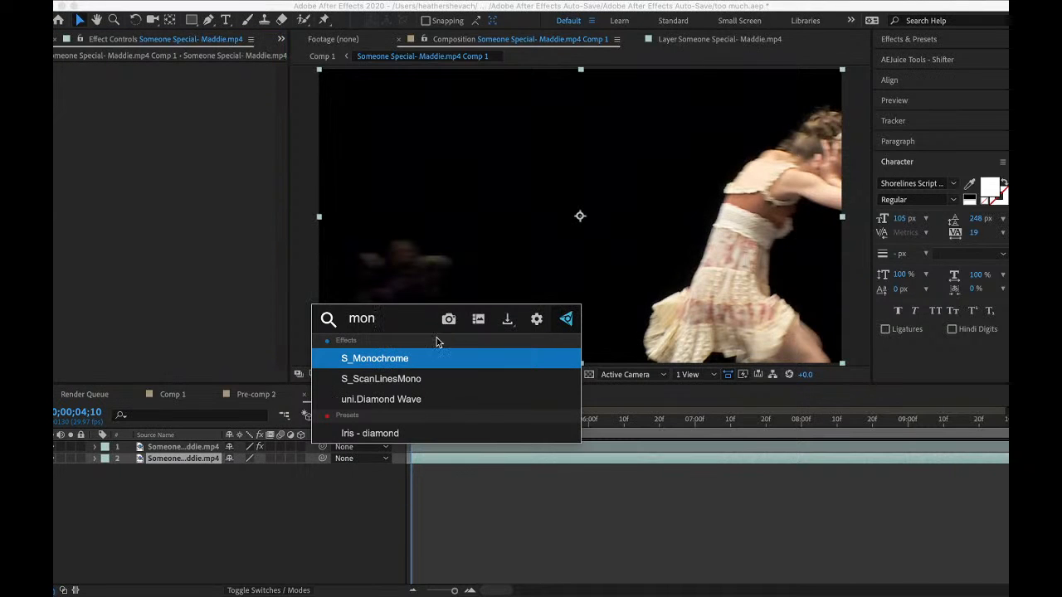
click(399, 364)
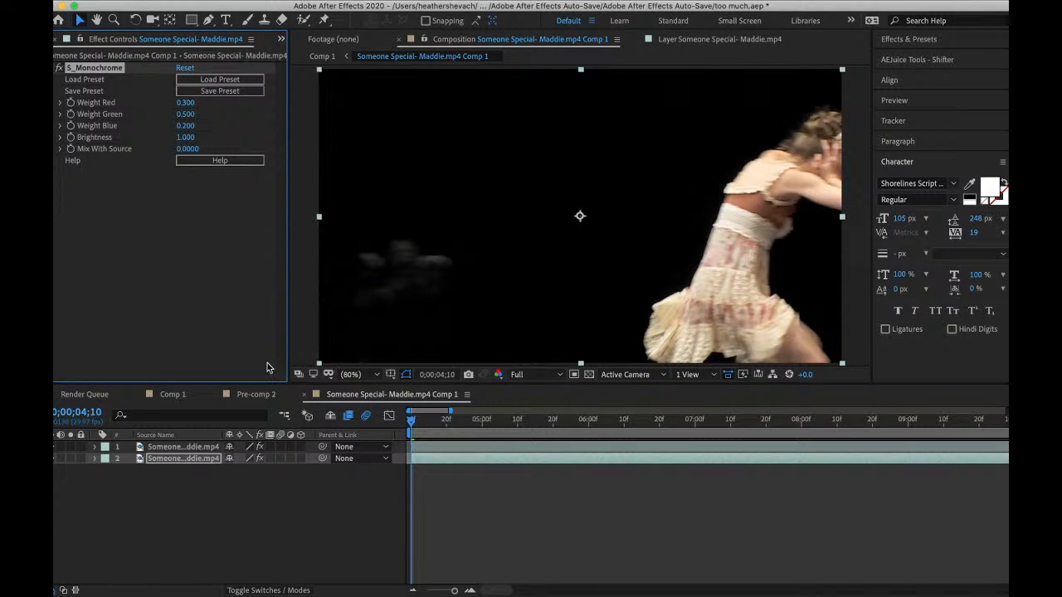
- Return to Comp 1 and preview the slowed Someone Special dancer over its monochrome background
click(246, 396)
click(194, 399)
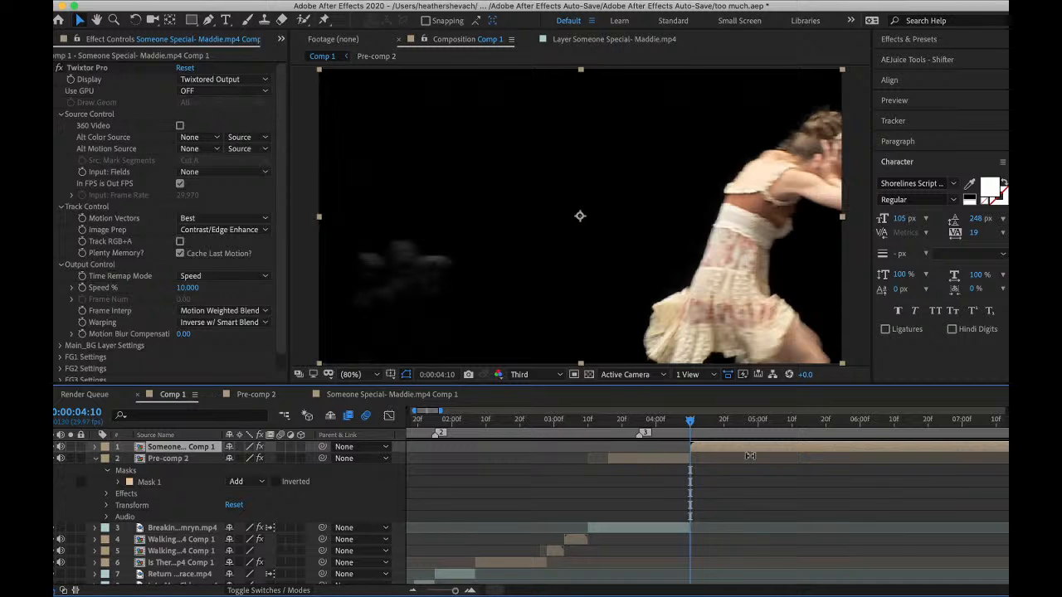
click(721, 430)
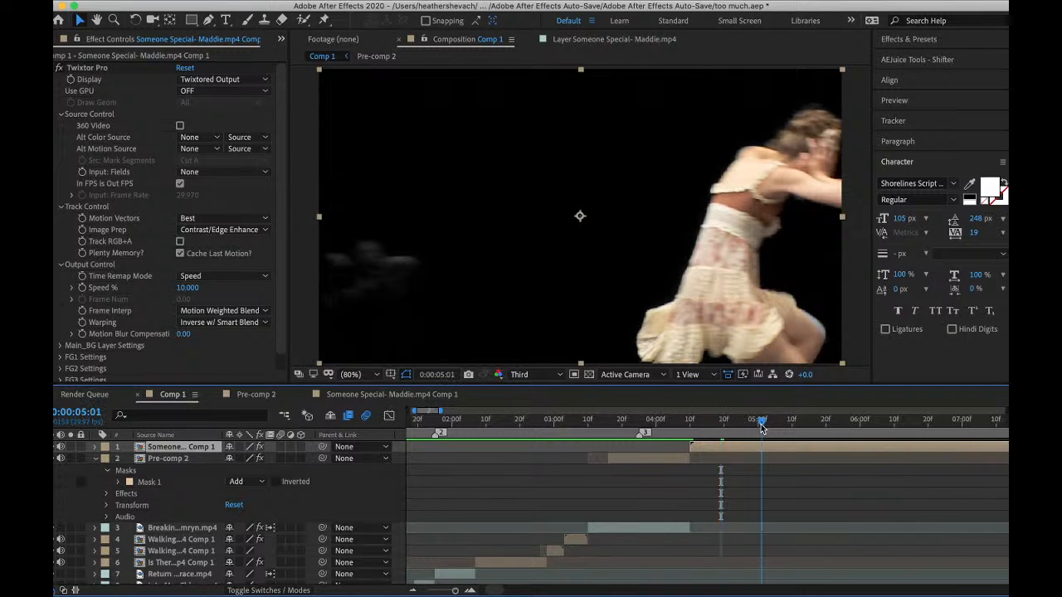
click(666, 423)
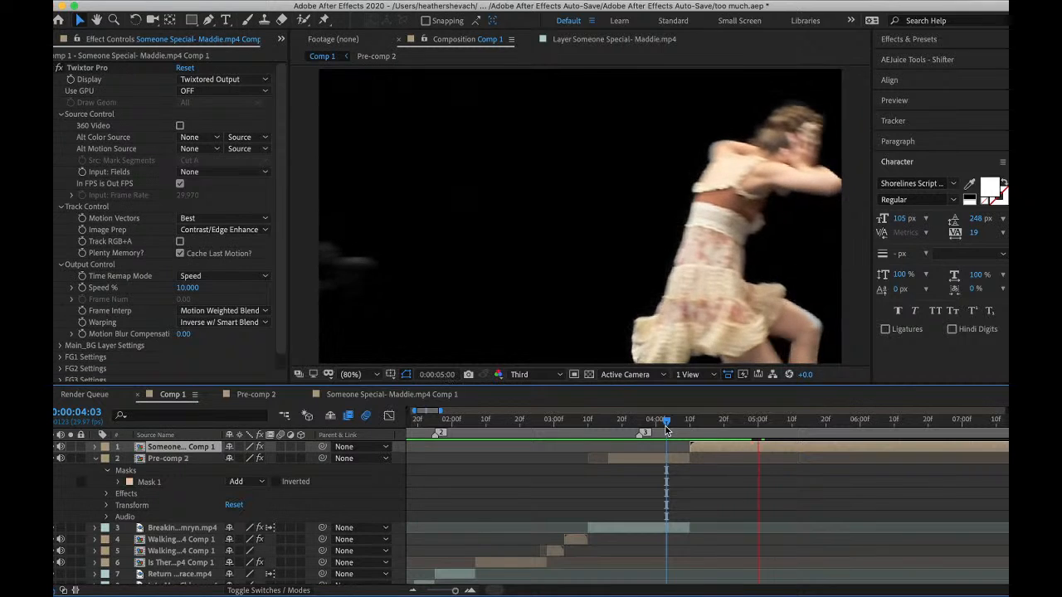
click(666, 423)
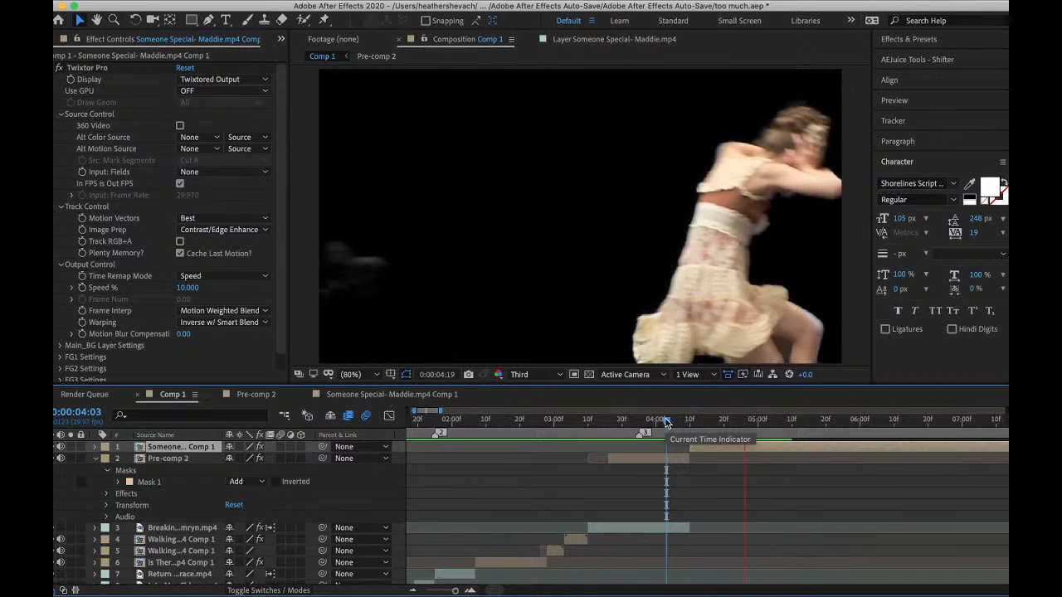
key(space)
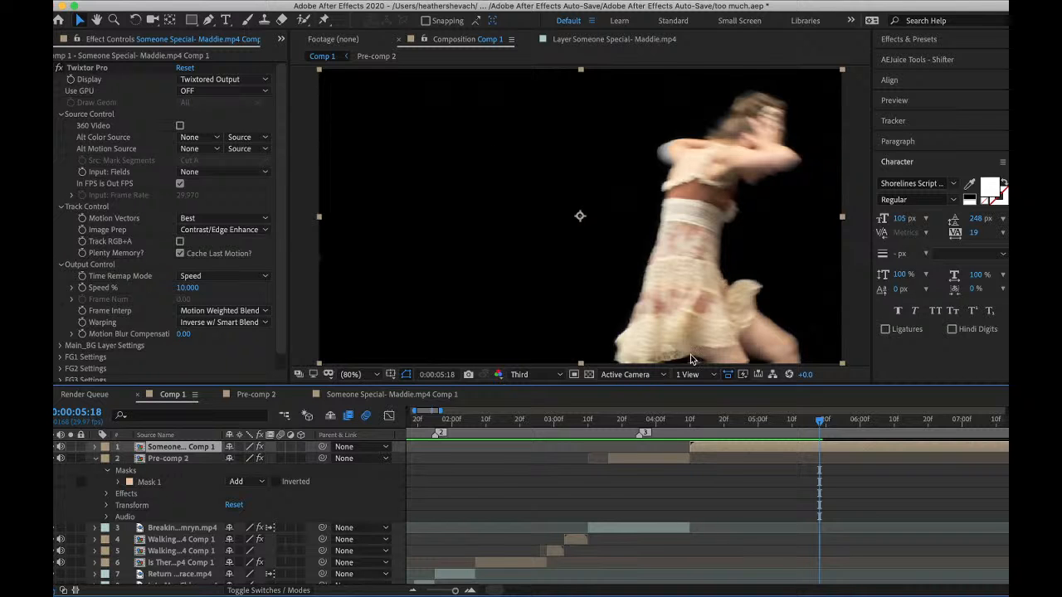
- Play Comp 1 from 0:00:02:17, split the Someone Special comp layer at 0:00:05:22 and delete everything after the cut
click(511, 423)
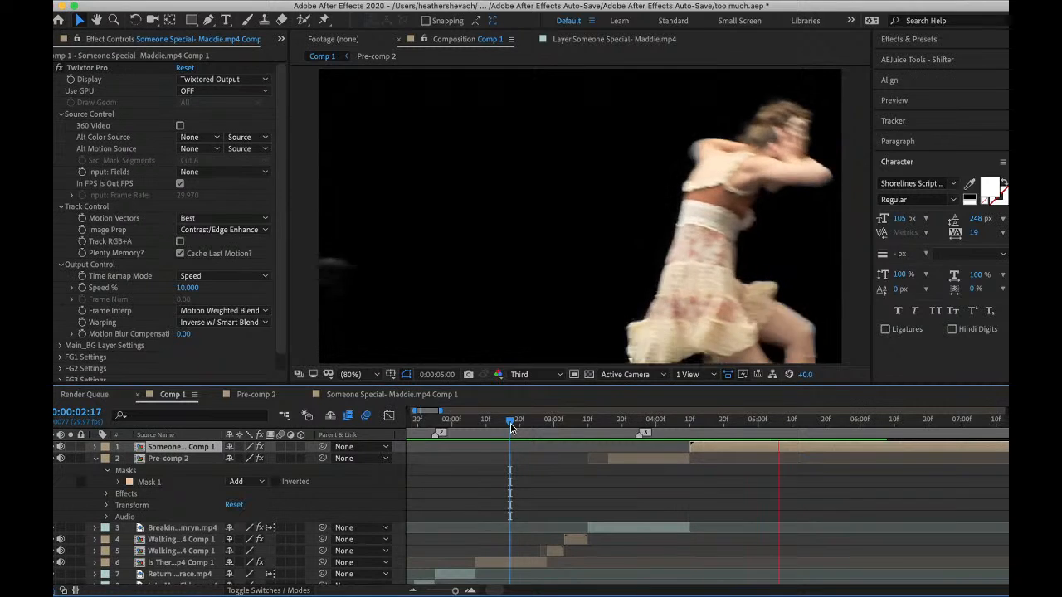
key(space)
key(super+shift+d)
key(Delete)
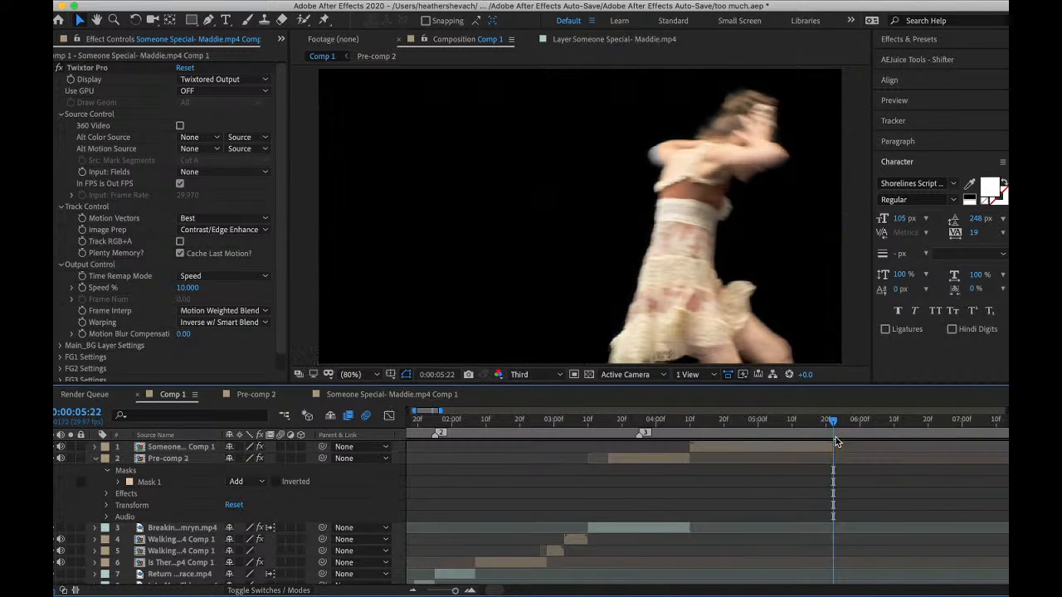
- Preview the assembled intro in Comp 1 from the start and save the project
key(space)
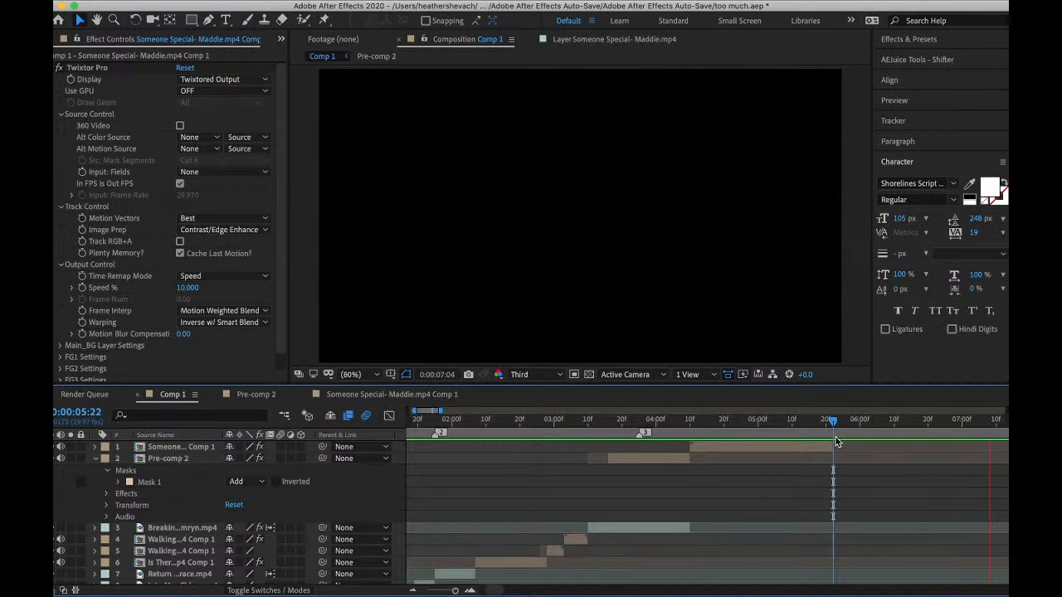
scroll(473, 439, left, 5)
click(408, 423)
key(space)
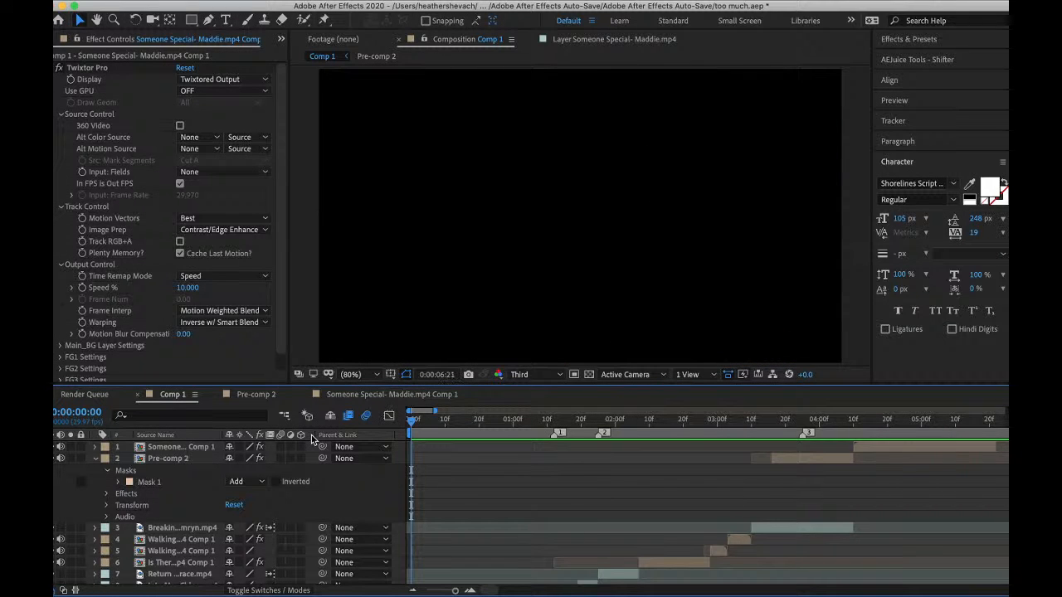
key(space)
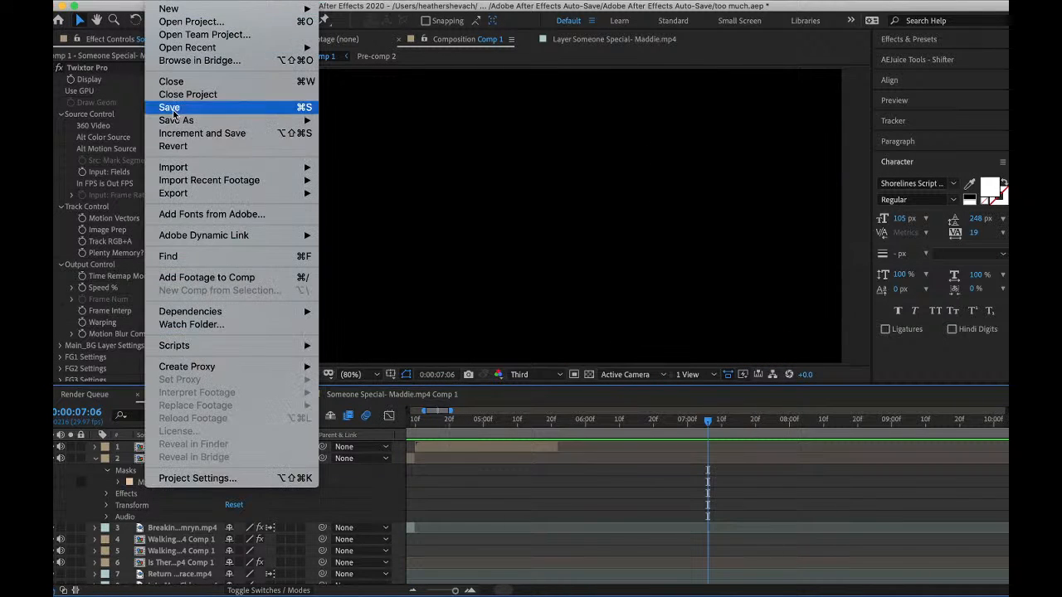
click(233, 106)
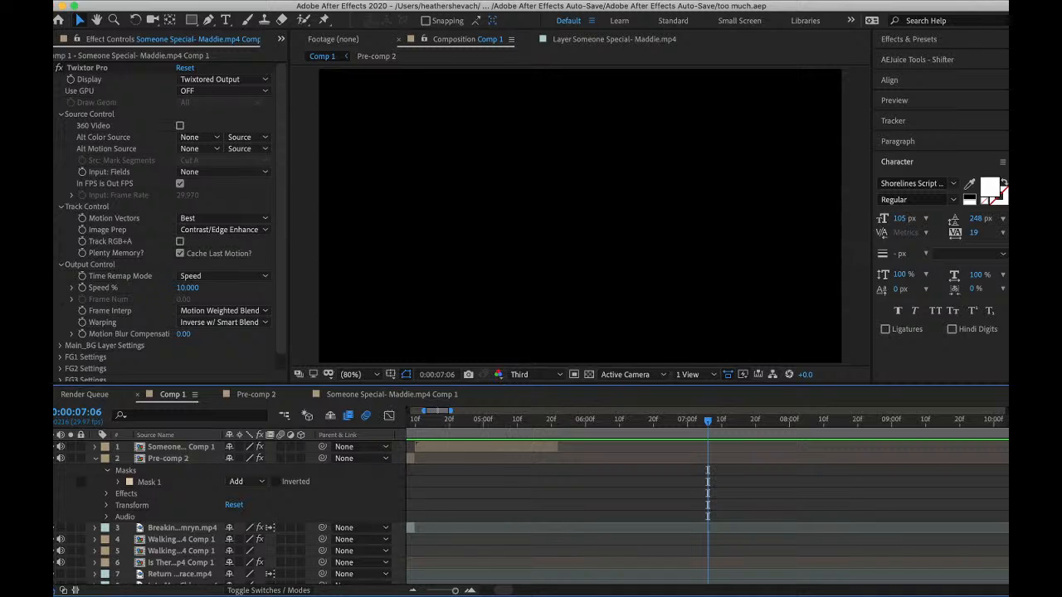
- Import the My Shadow and Me video as footage from the Season 7 Duets folder under Duets/Trios
click(156, 0)
mouse_move(174, 167)
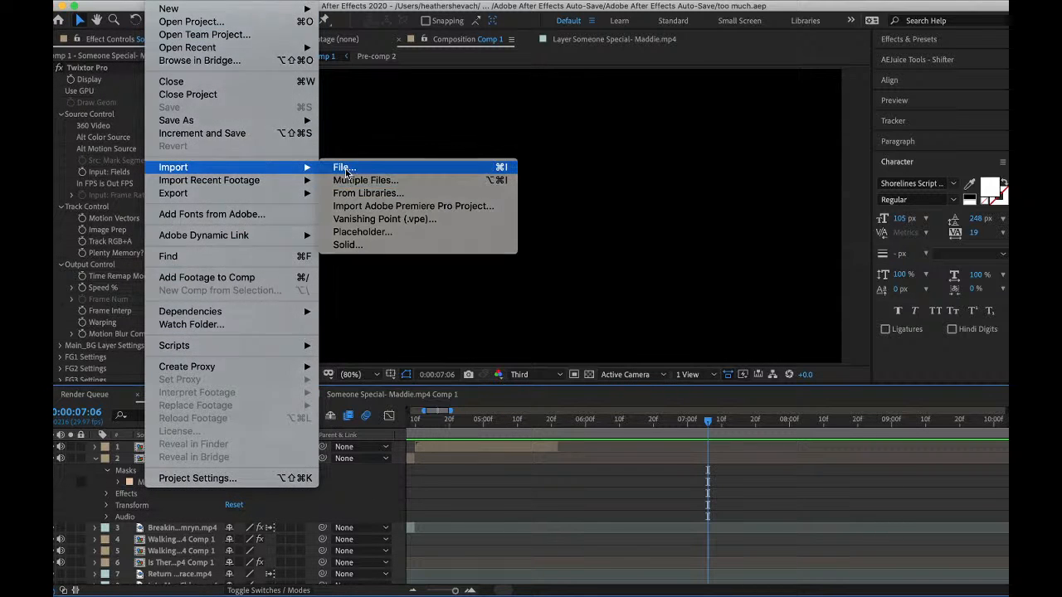
click(345, 169)
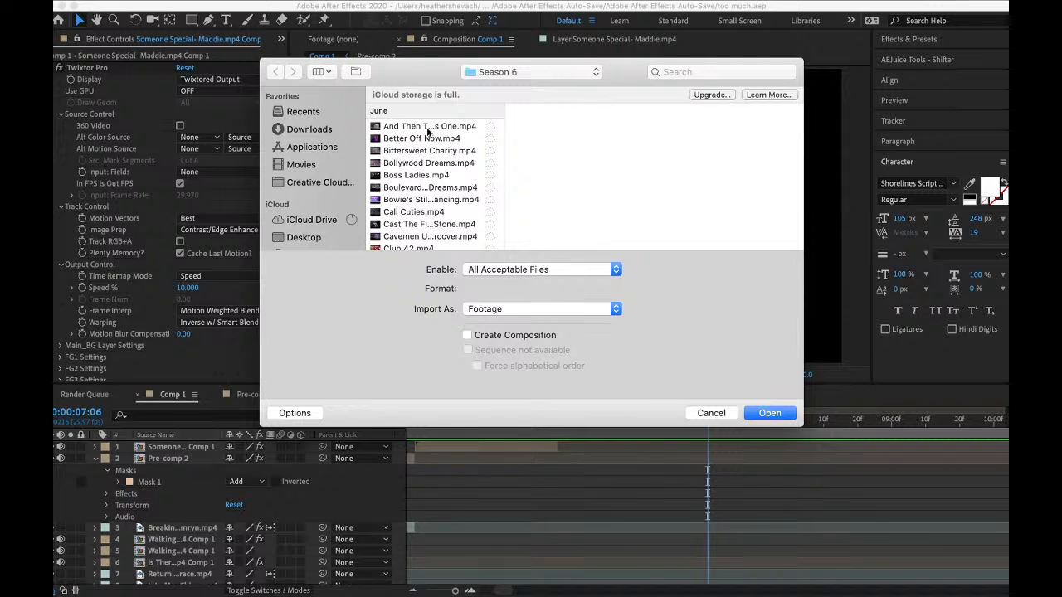
click(474, 74)
click(481, 86)
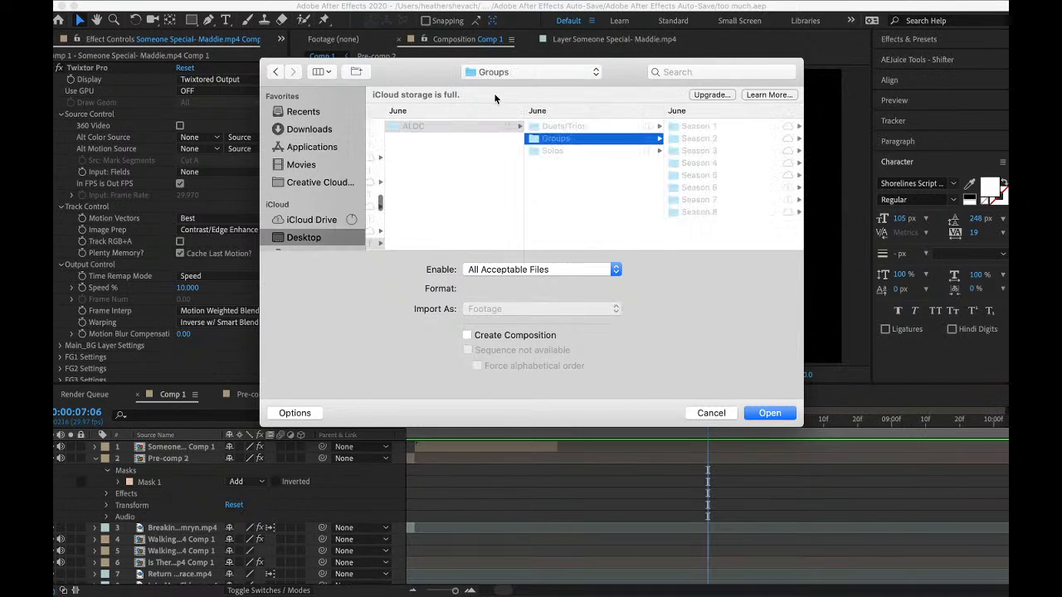
click(700, 151)
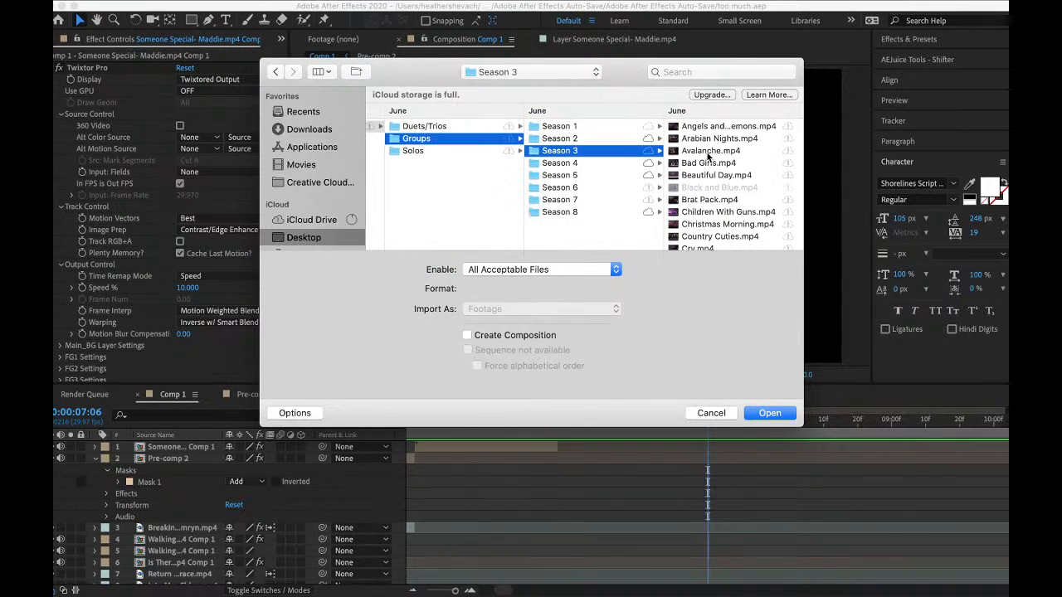
scroll(722, 201, down, 3)
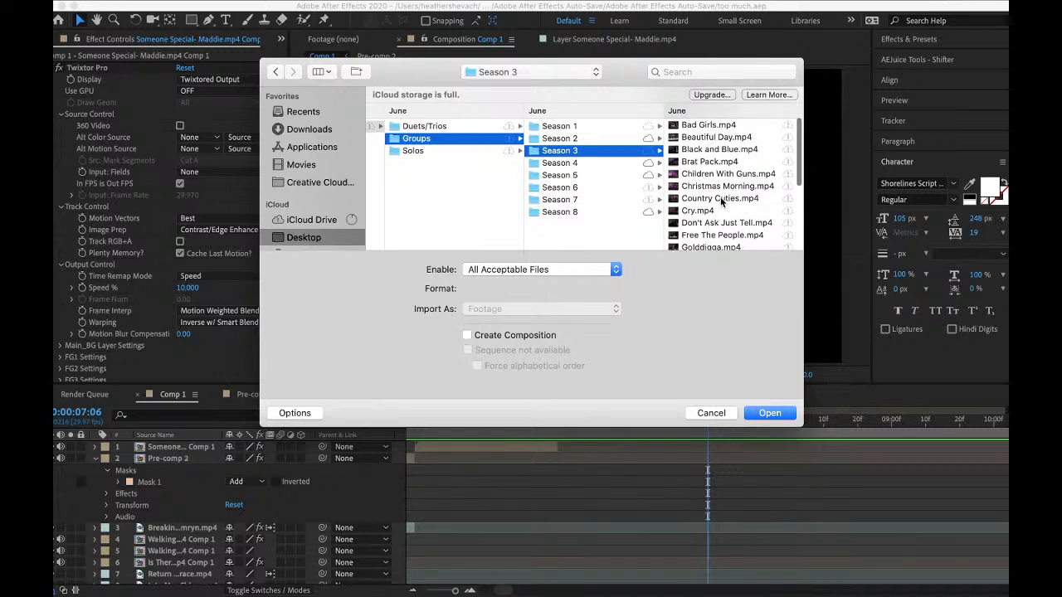
click(409, 127)
click(575, 199)
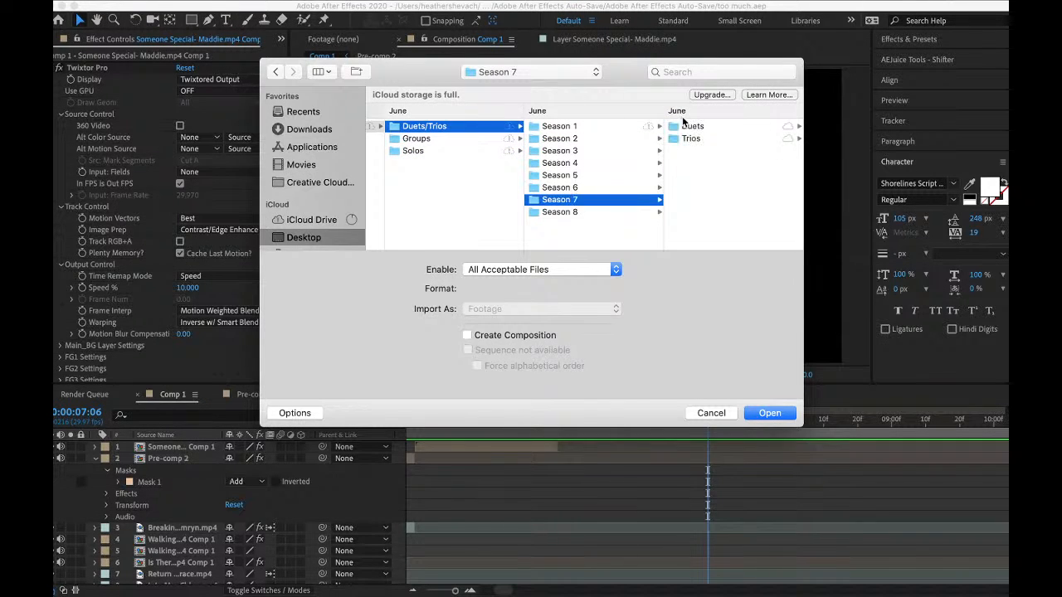
click(688, 125)
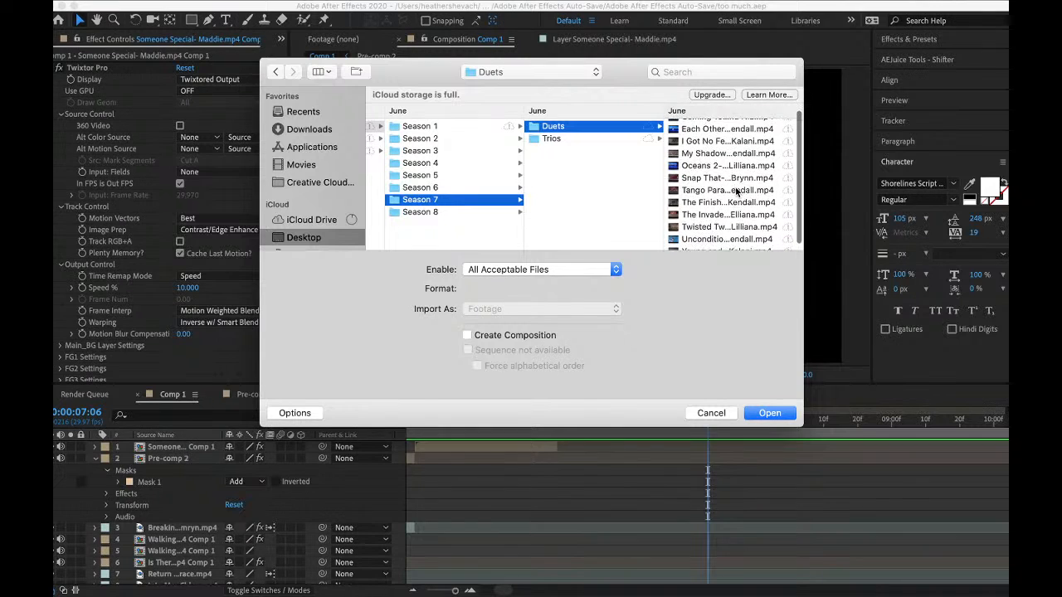
scroll(735, 191, down, 1)
scroll(735, 192, up, 1)
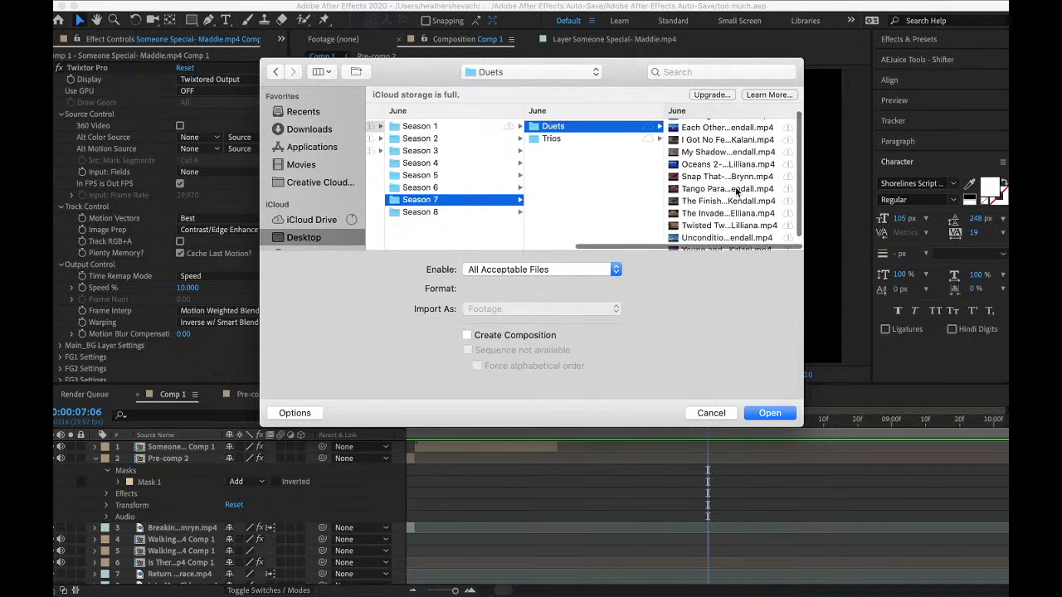
scroll(735, 191, up, 1)
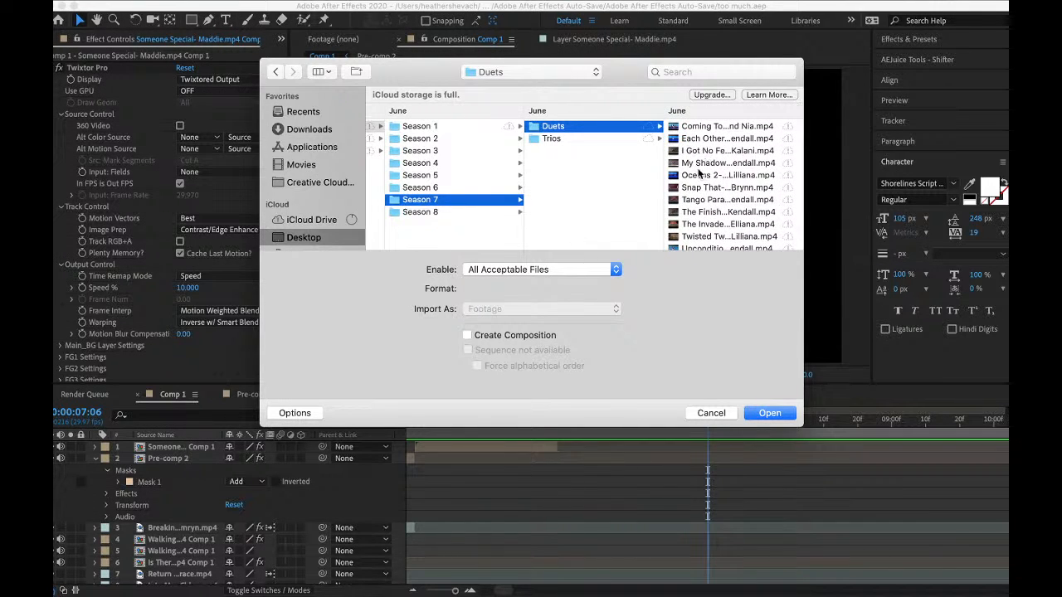
click(701, 176)
click(540, 163)
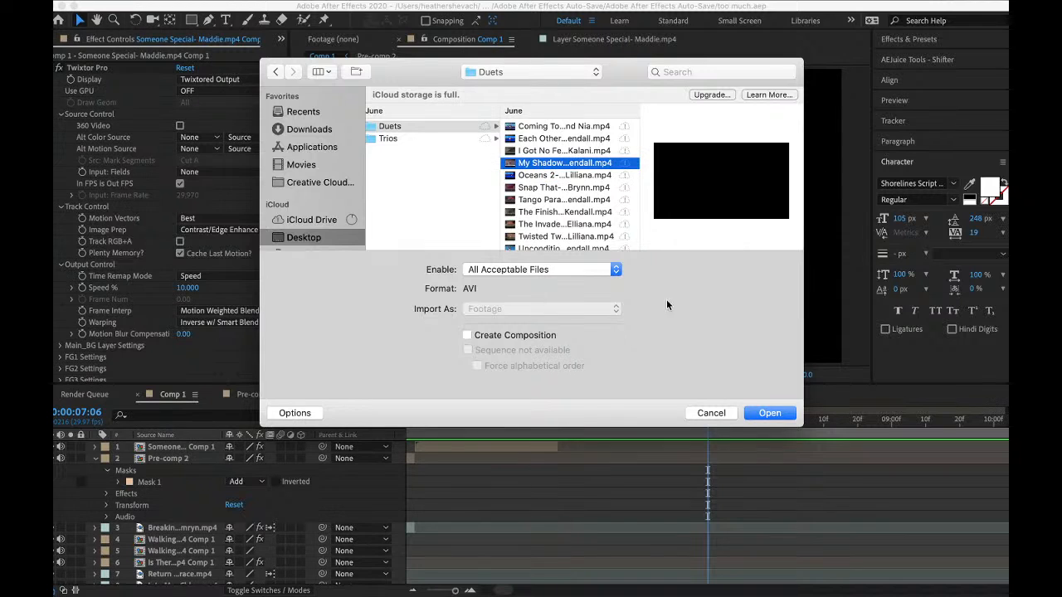
click(761, 417)
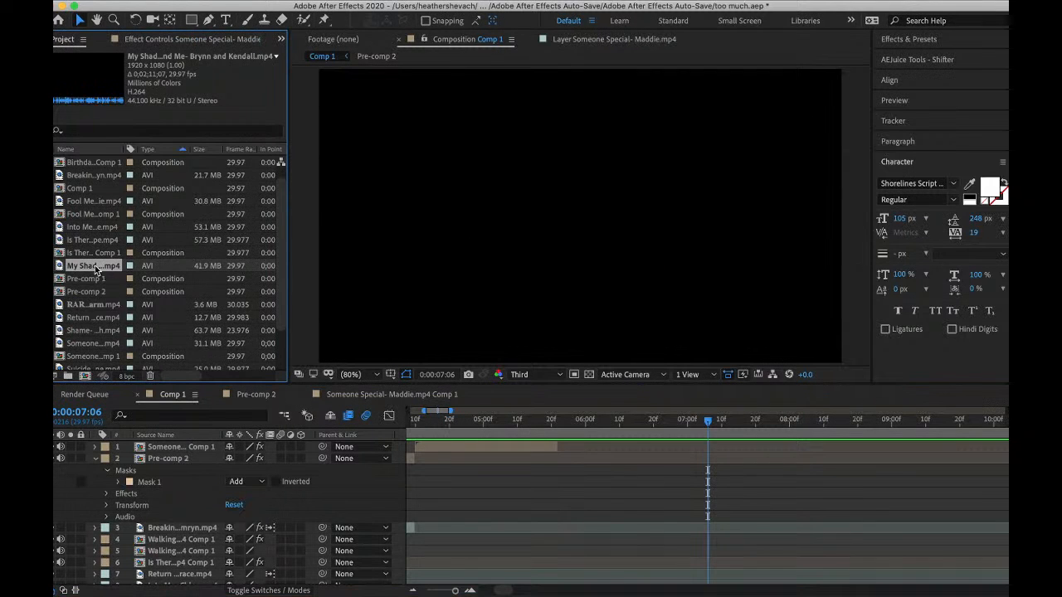
- Add the My Shadow and Me video to Comp 1, split it at 0:00:09:22, delete the earlier part and start it after the Someone Special layer
drag(93, 265, 180, 449)
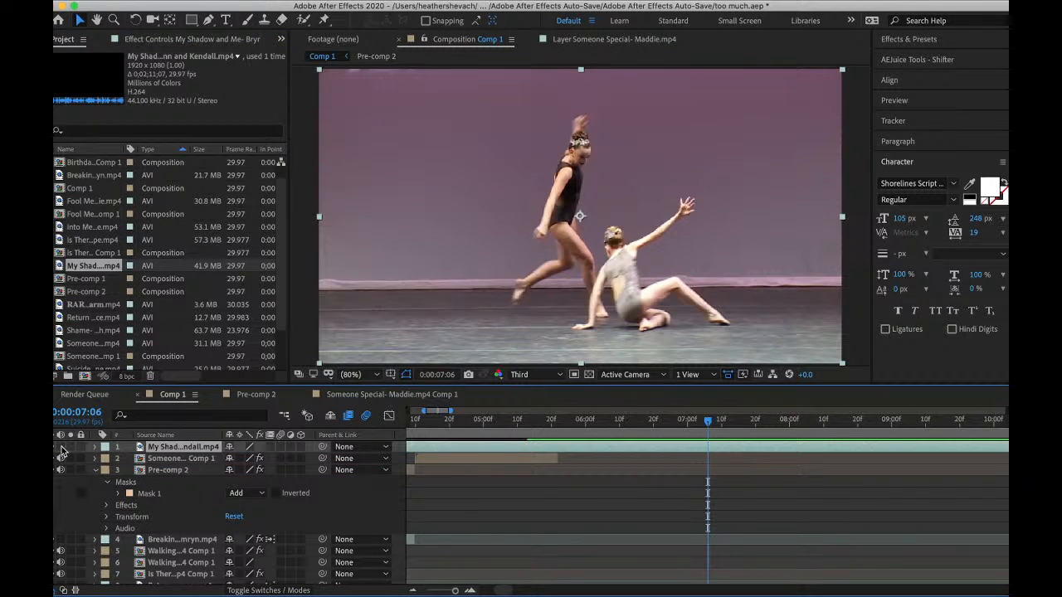
scroll(730, 448, right, 5)
drag(695, 425, 666, 437)
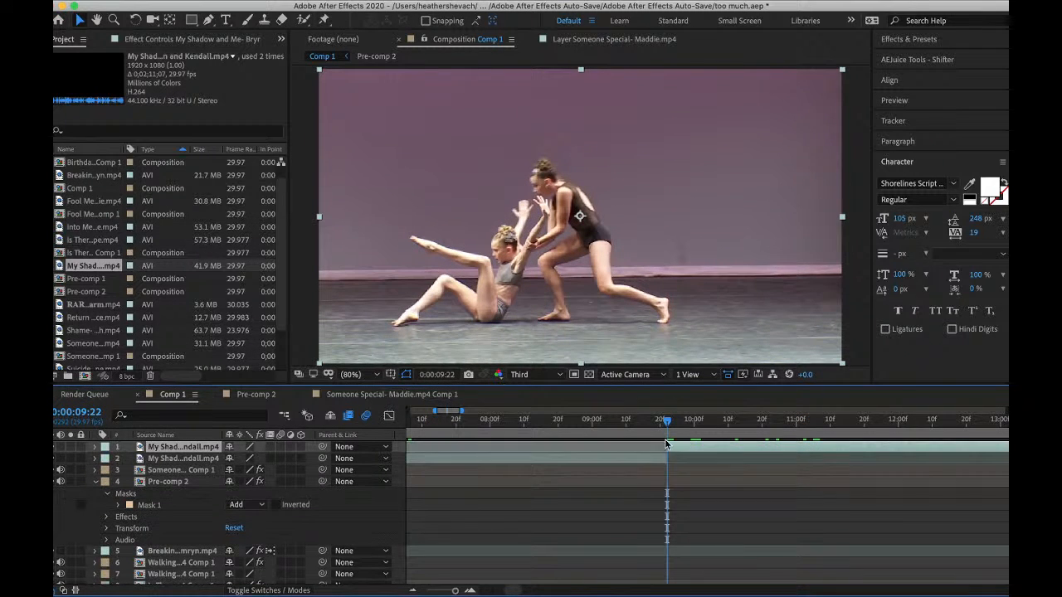
key(ctrl+shift+d)
key(Delete)
drag(679, 449, 878, 447)
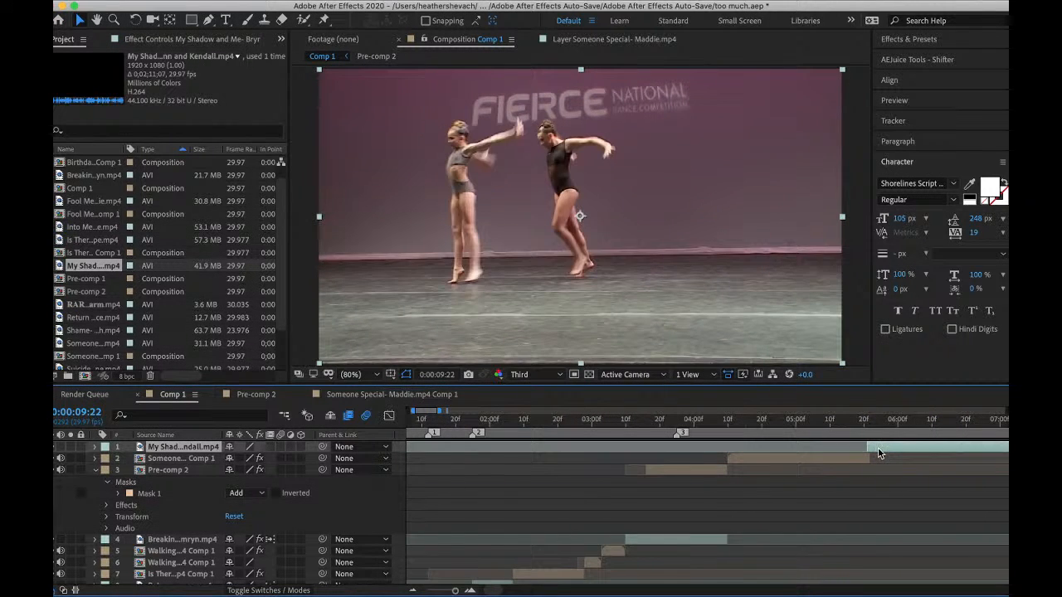
- Play the My Shadow and Me clip, split its layer at 0:00:06:09, delete everything after the cut and preview it
click(864, 432)
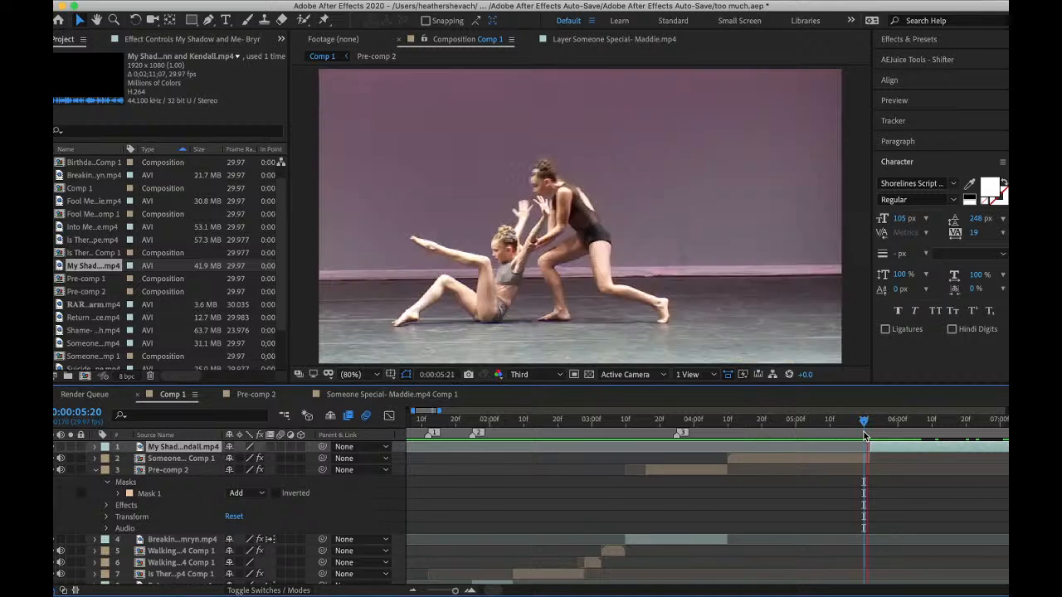
key(space)
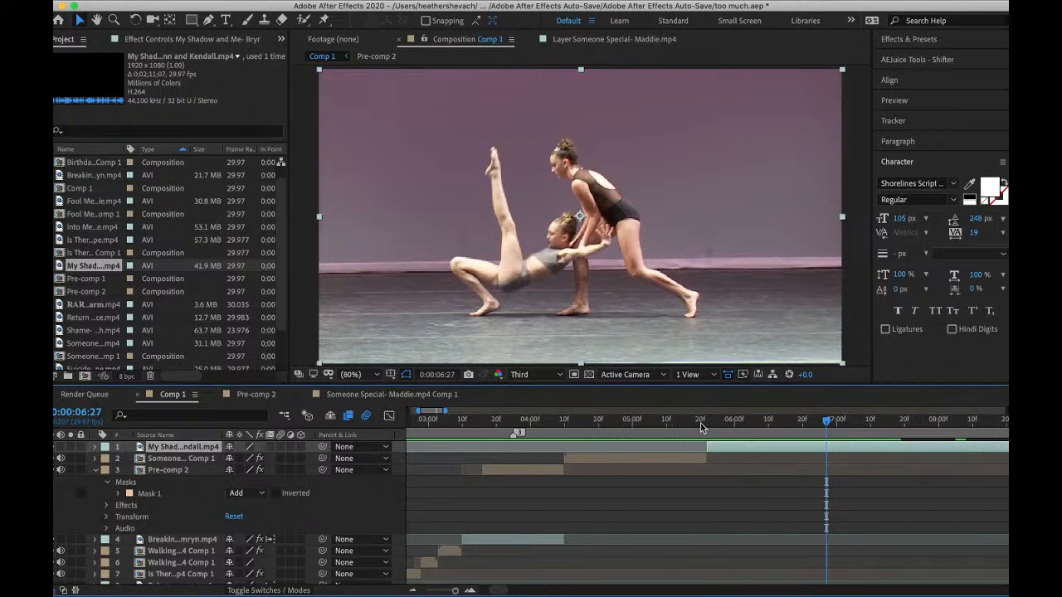
click(680, 421)
key(space)
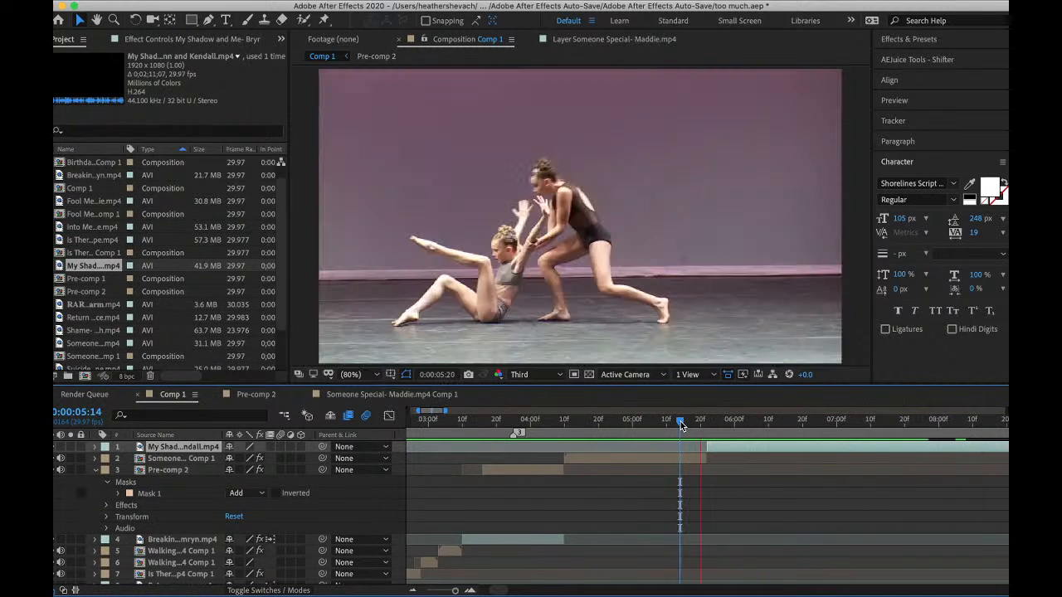
click(755, 420)
drag(756, 424, 765, 424)
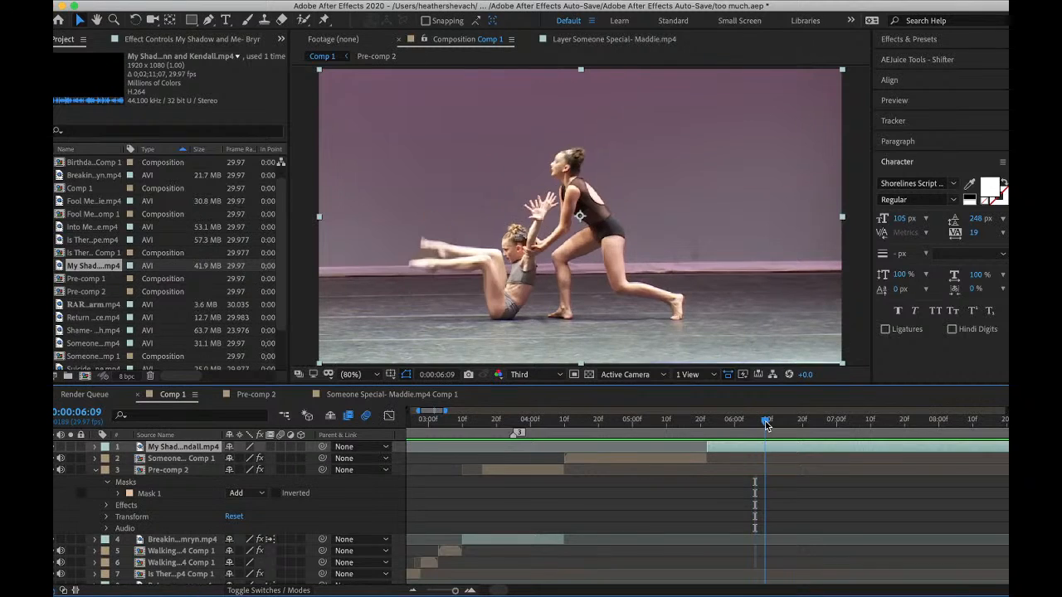
key(super+shift+d)
key(Delete)
key(space)
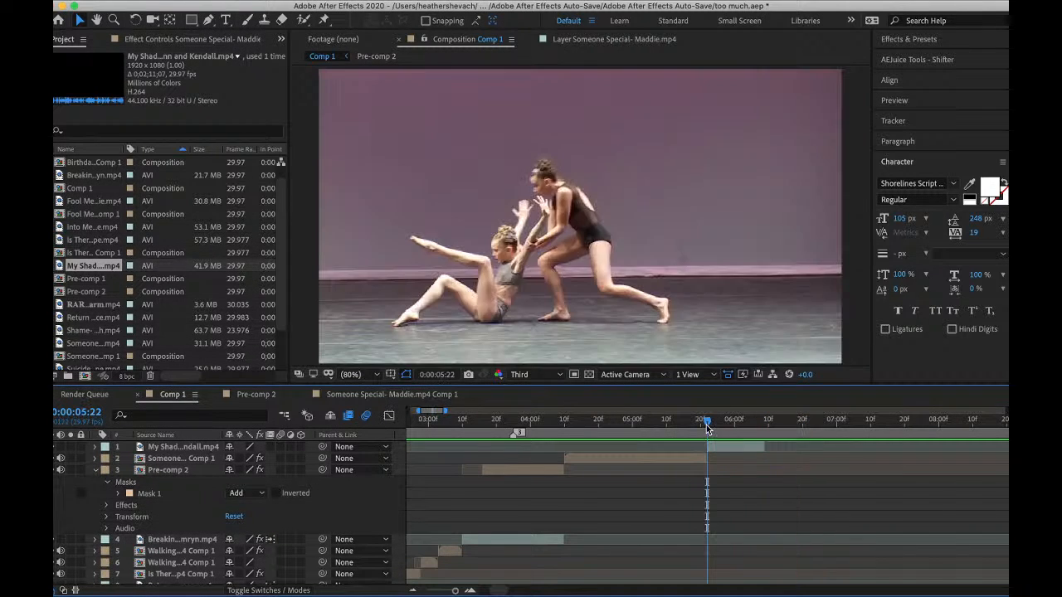
- Enlarge the My Shadow and Me layer to frame the two dancers and set its position to 1156, 507
click(741, 426)
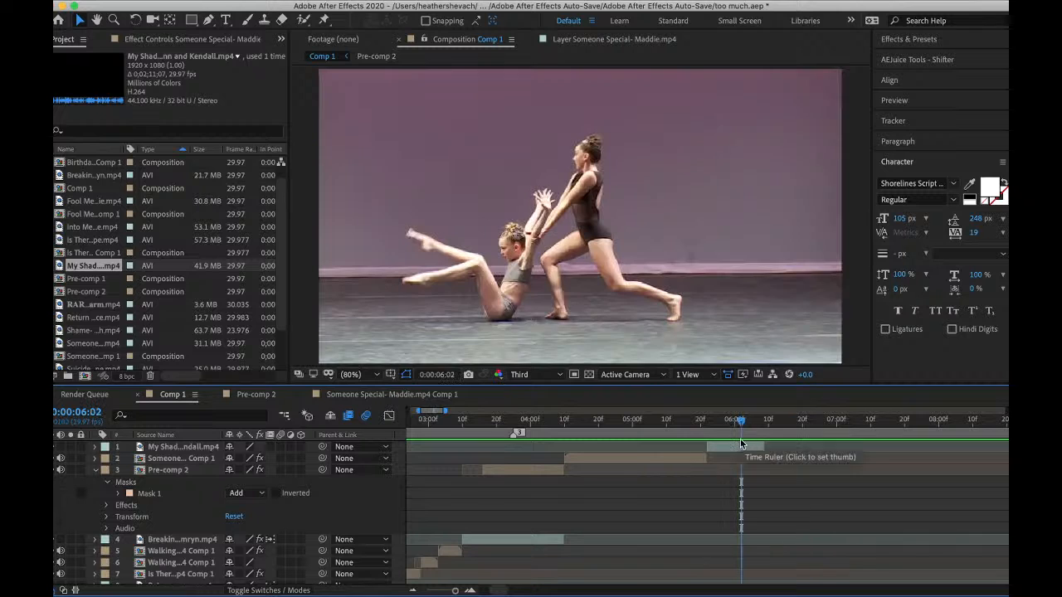
click(735, 449)
key(s)
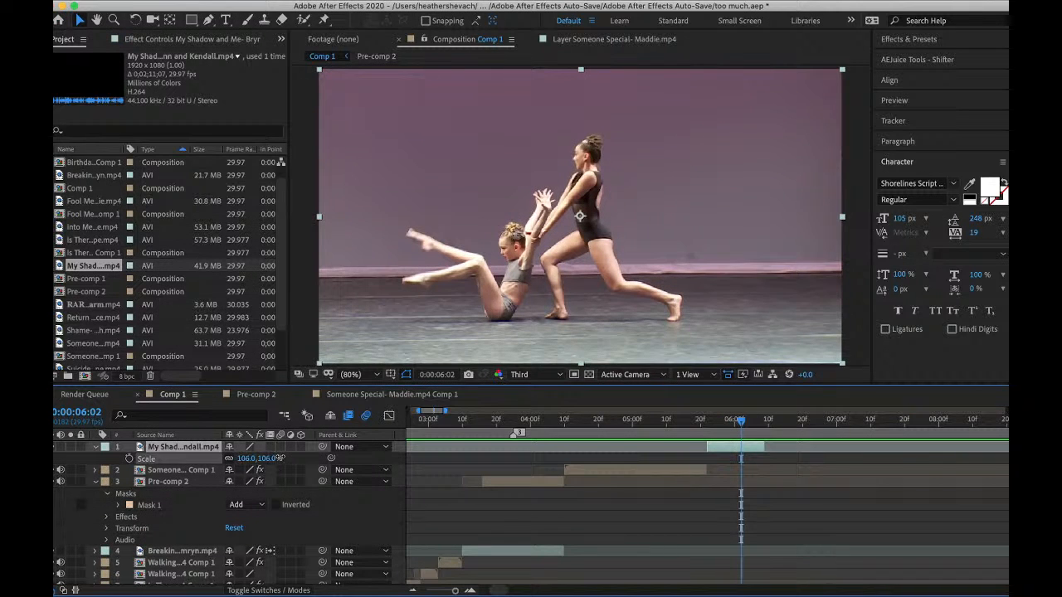
drag(282, 458, 353, 438)
key(p)
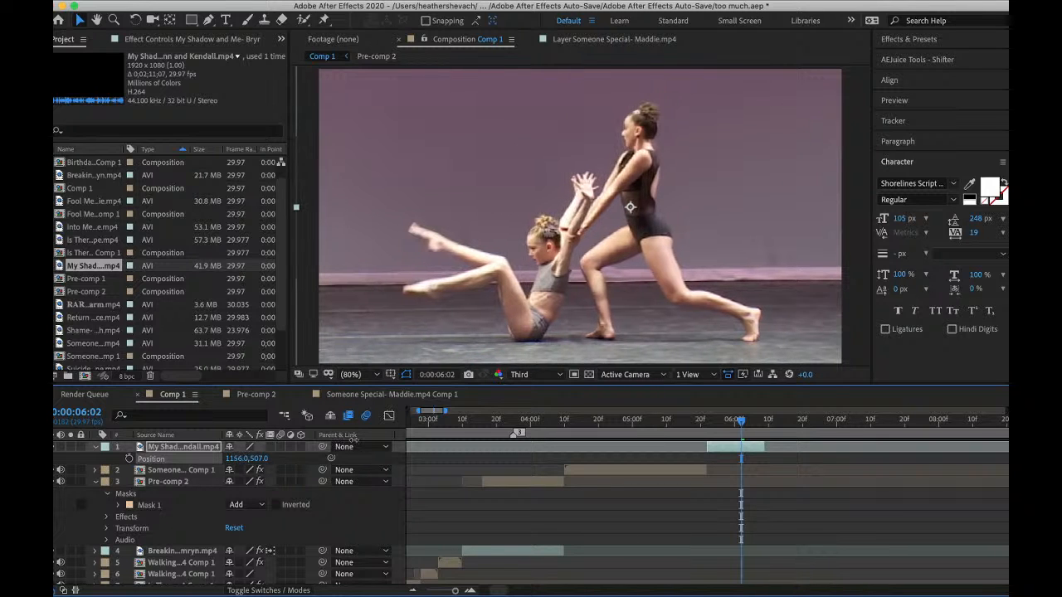
- Preview the reframed My Shadow and Me clip in Comp 1 and save the project
key(space)
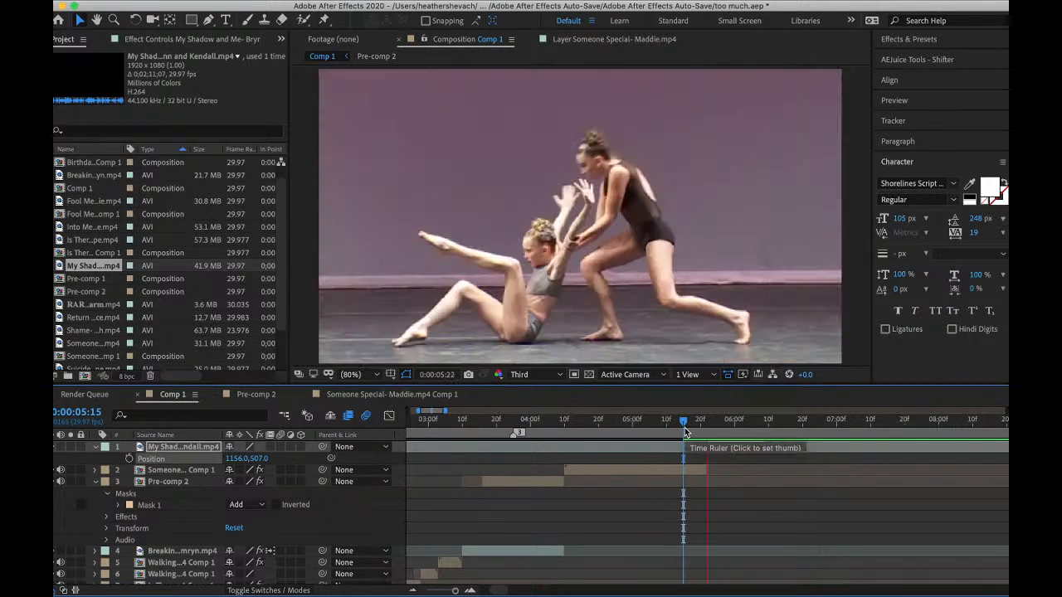
click(522, 433)
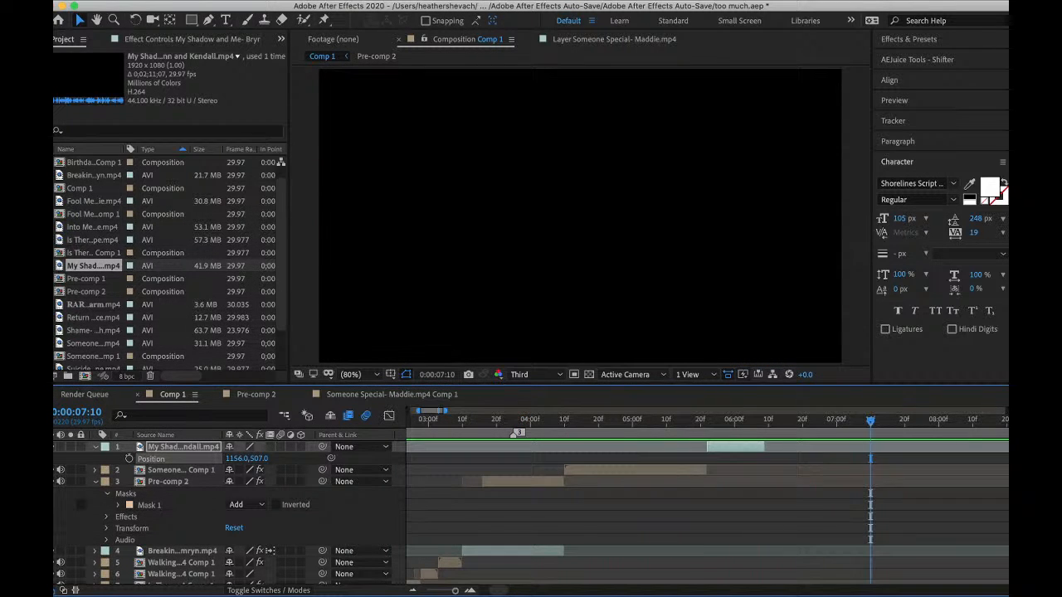
click(161, 1)
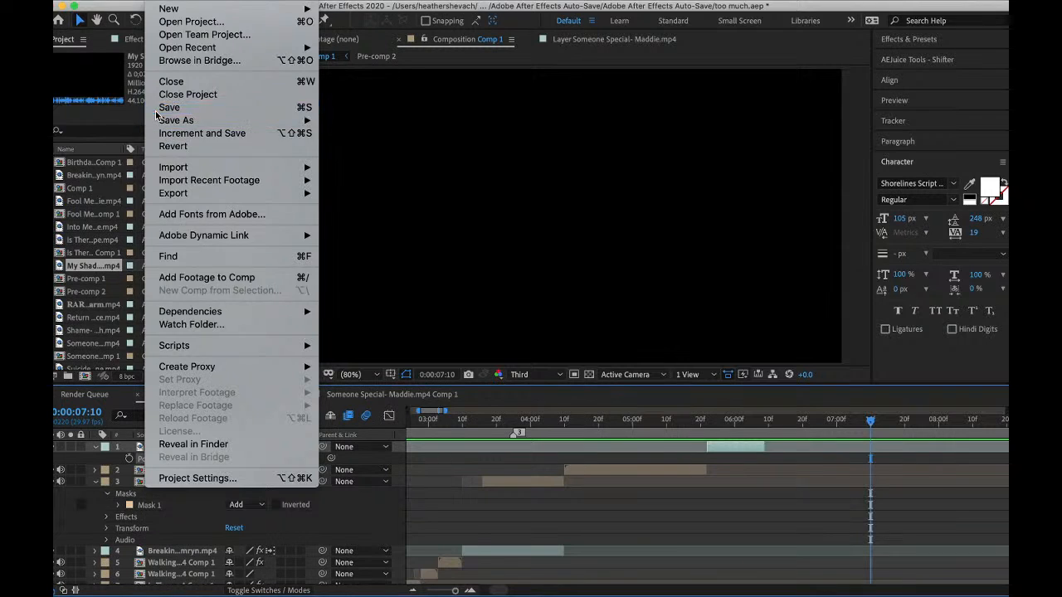
click(166, 107)
- Open file import and browse the Groups and Duets/Trios season folders for the next dance video
click(161, 2)
mouse_move(273, 169)
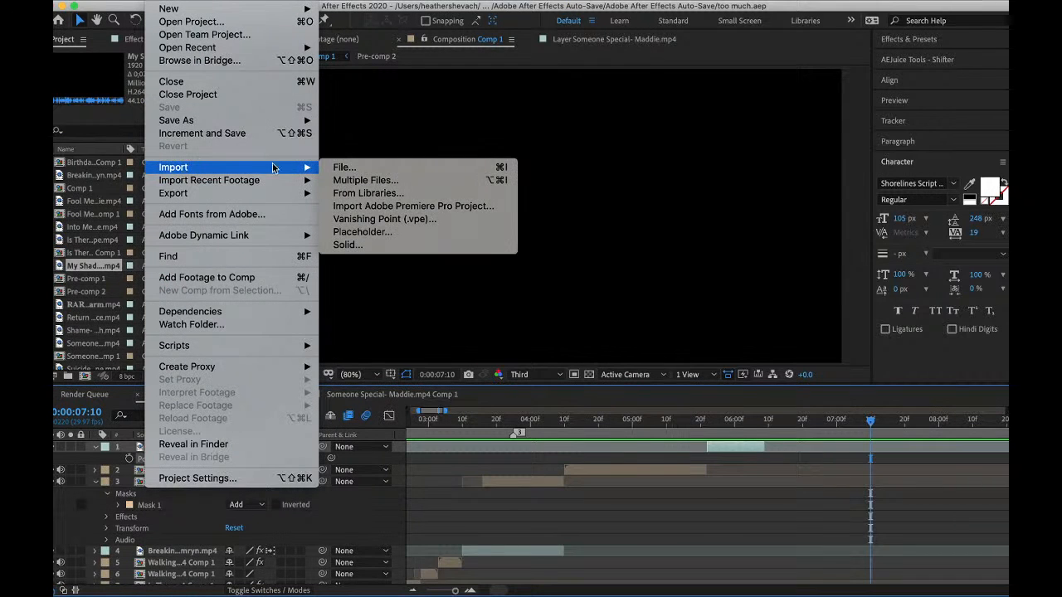
click(368, 166)
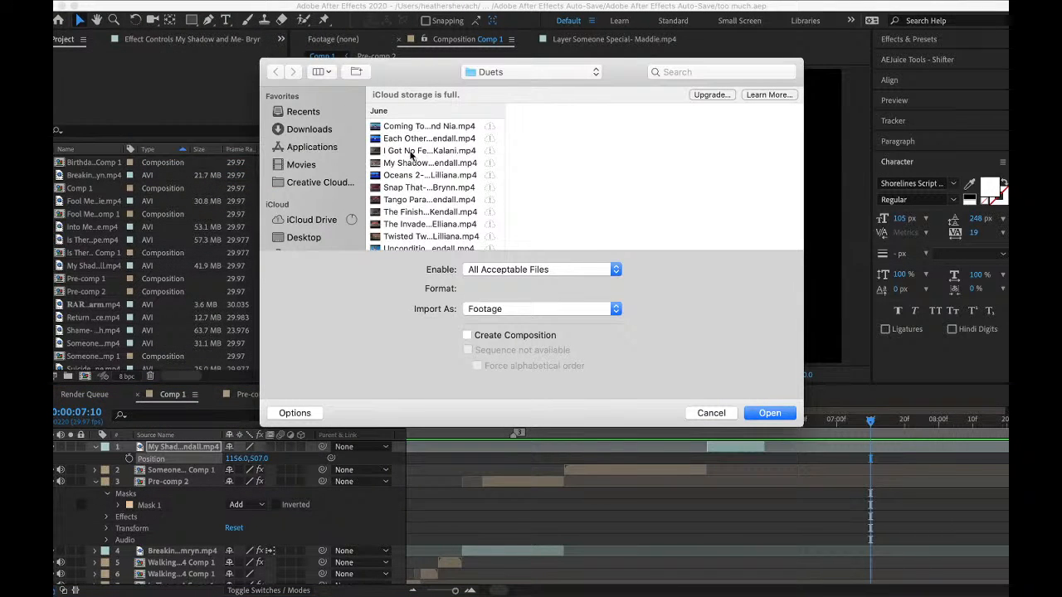
click(531, 72)
click(498, 83)
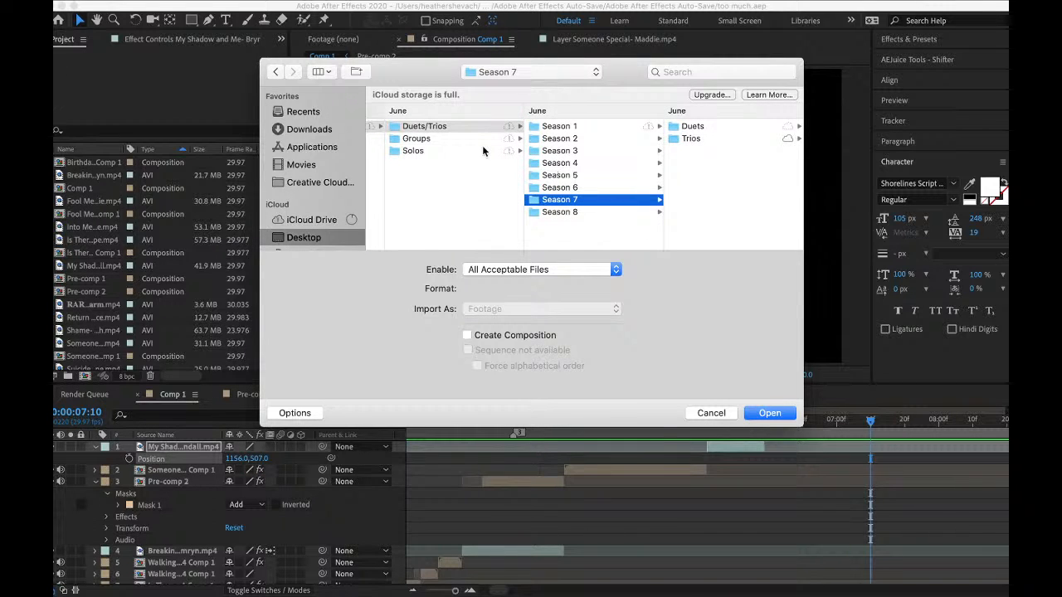
click(449, 141)
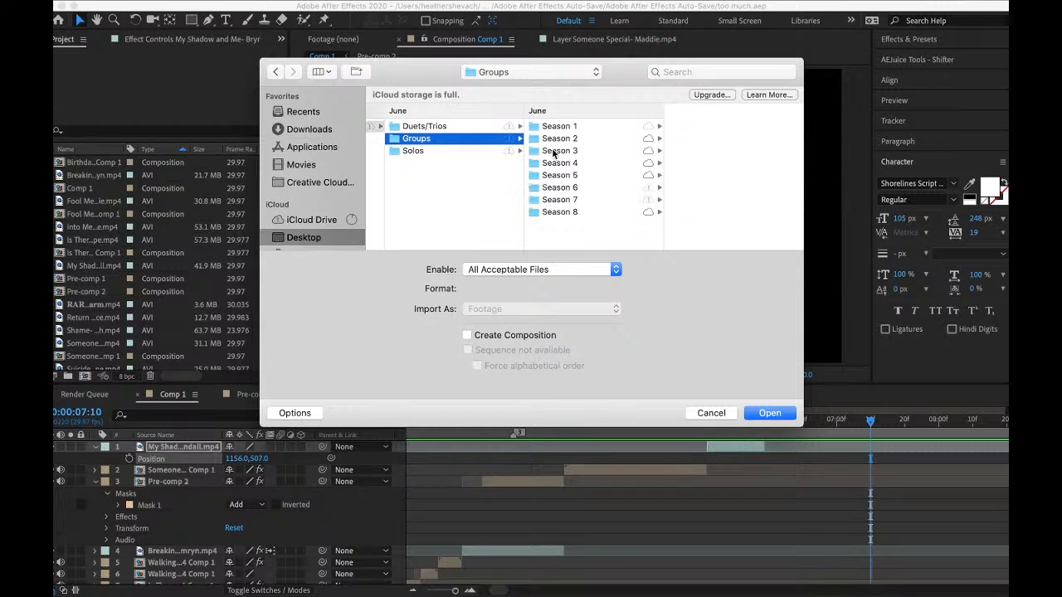
click(560, 152)
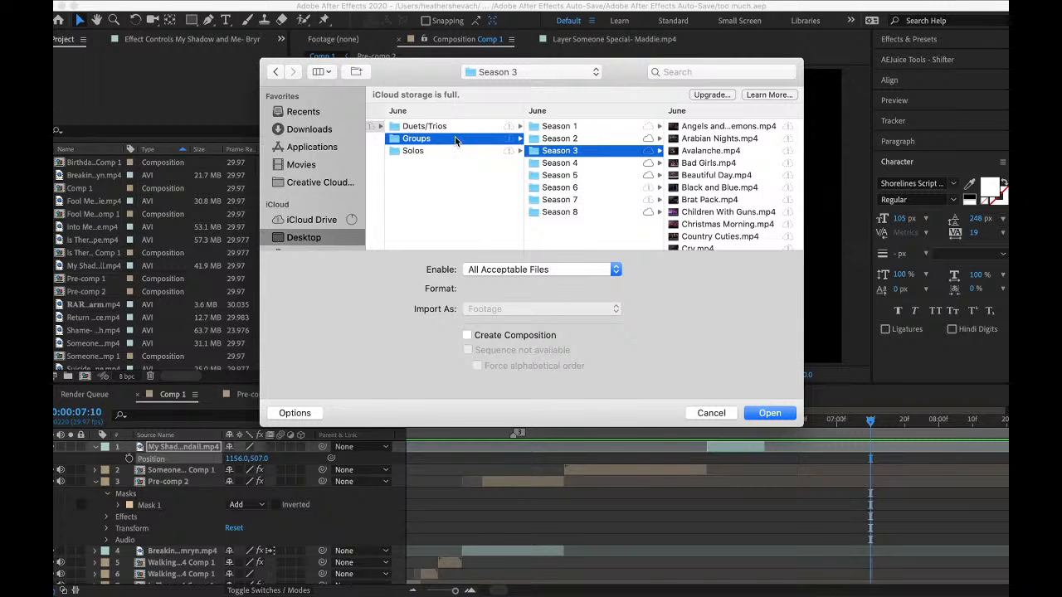
click(428, 127)
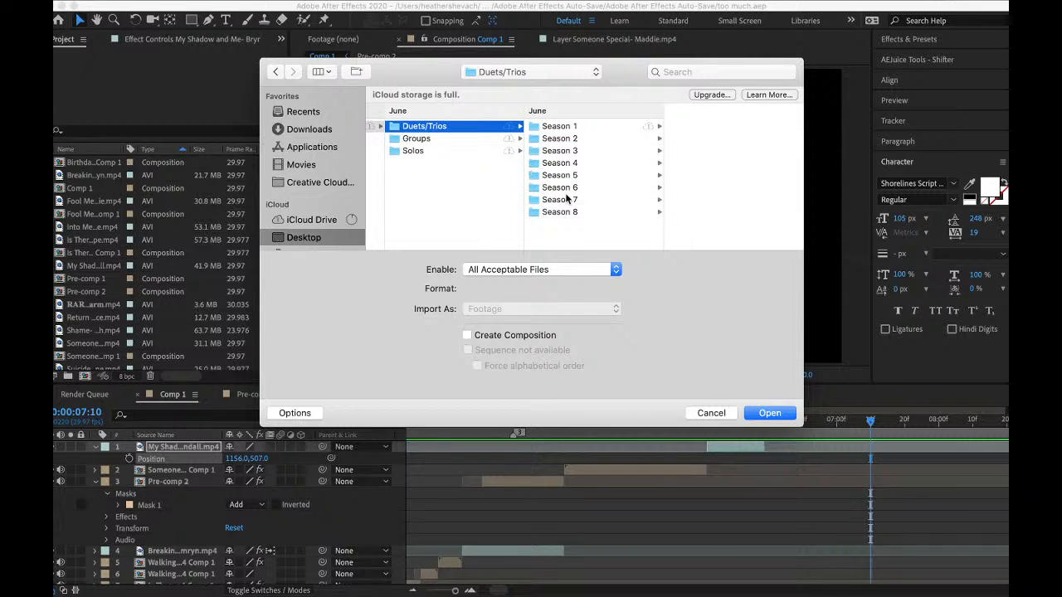
click(564, 188)
click(697, 127)
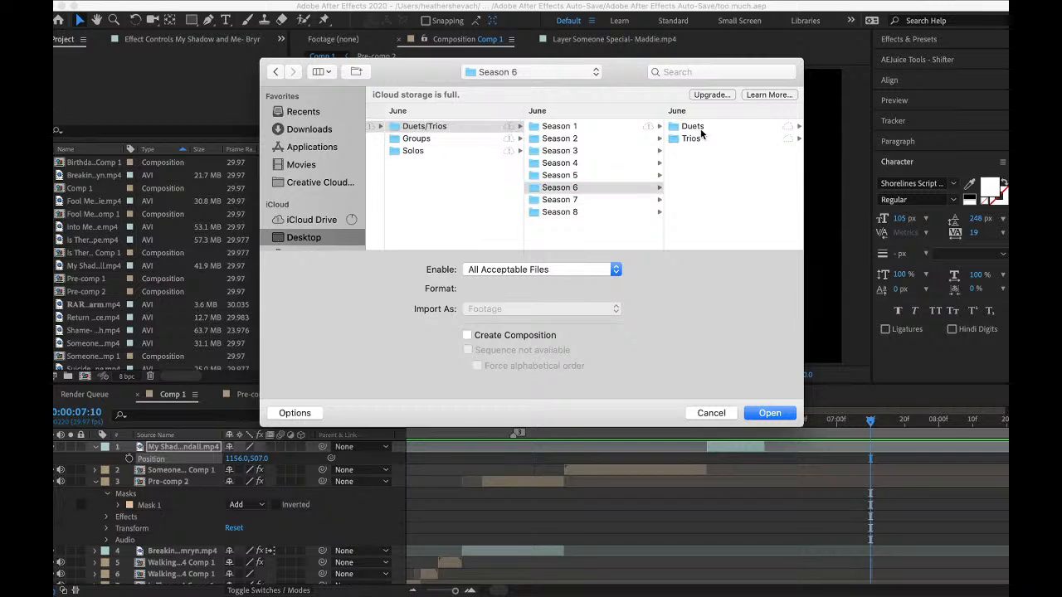
- Import the We're Alright video as footage from the Season 3 Duets folder
click(440, 164)
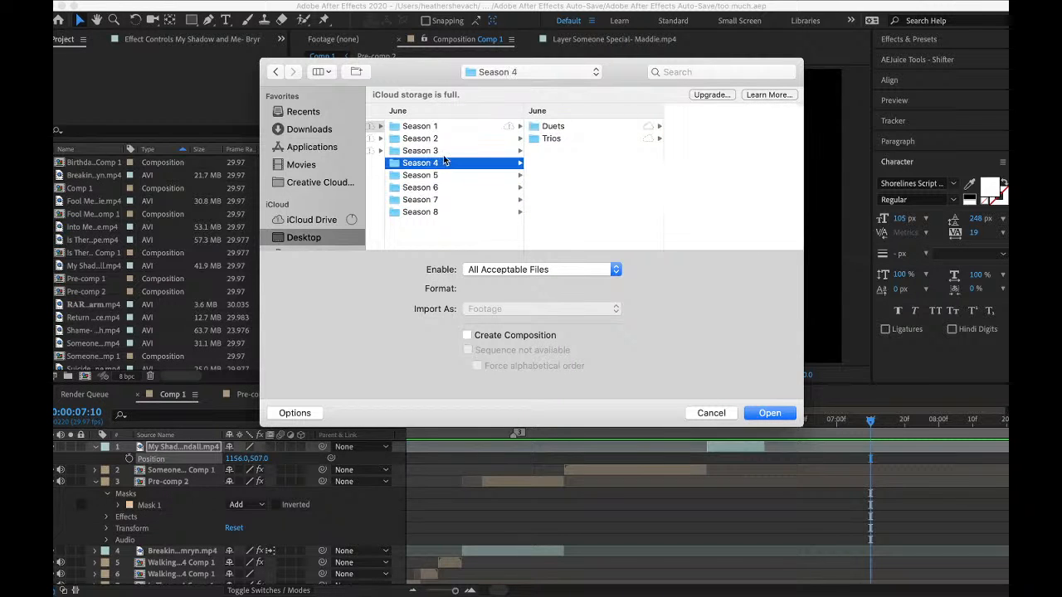
click(446, 152)
click(557, 129)
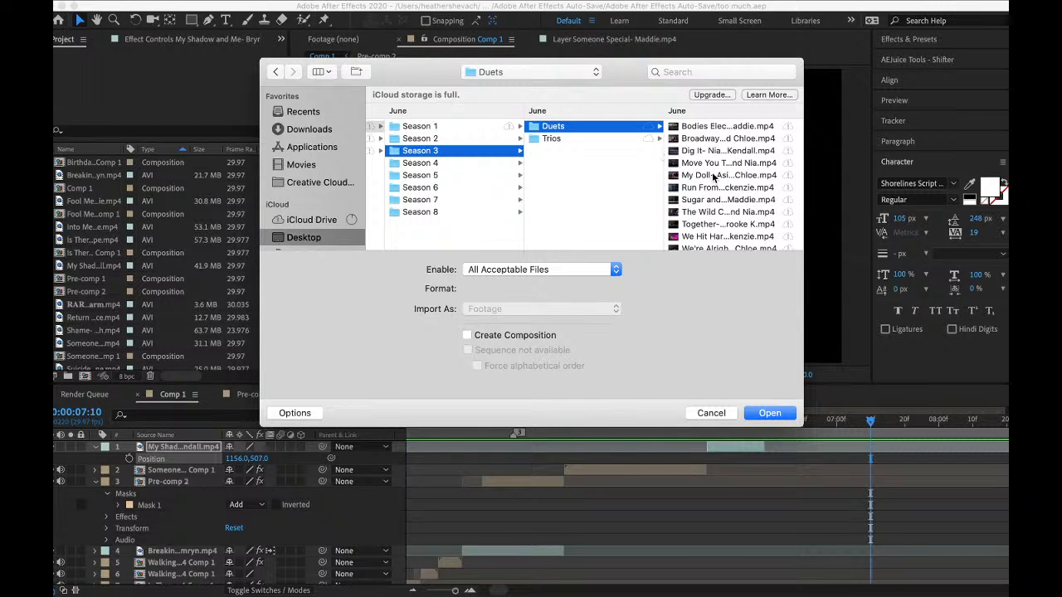
scroll(712, 177, down, 1)
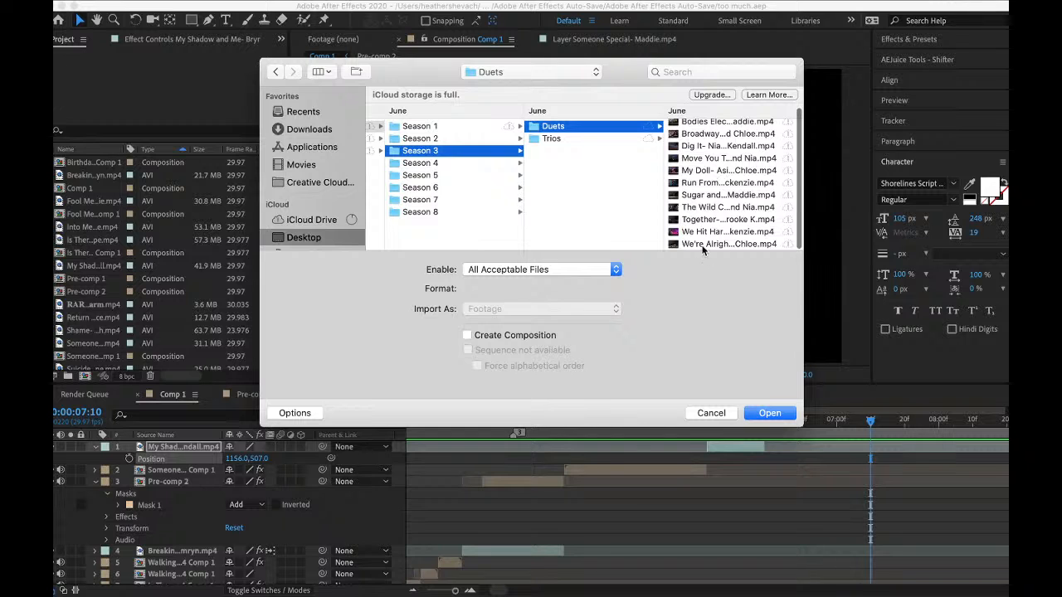
click(702, 245)
click(768, 411)
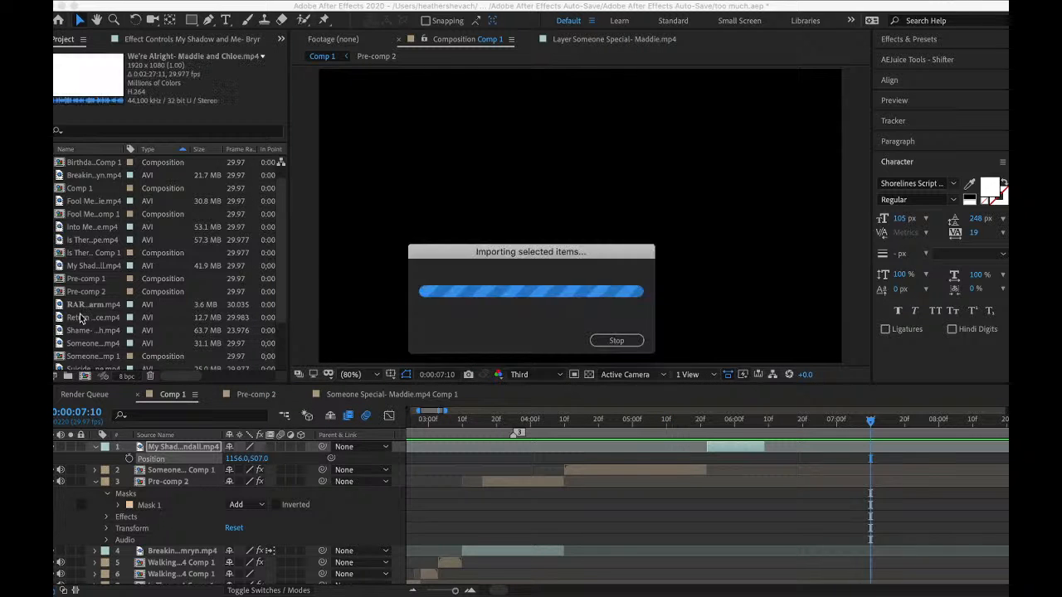
- Place the We're Alright video as the top layer of Comp 1, mute its audio and scrub through it for a usable move
drag(83, 357, 173, 447)
click(60, 448)
scroll(688, 425, right, 5)
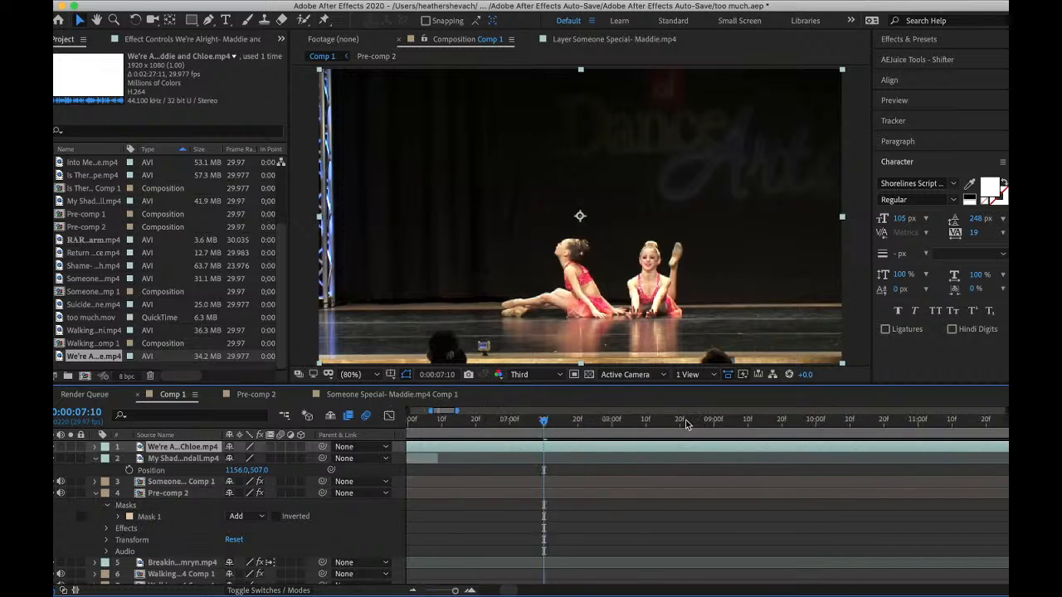
drag(689, 425, 955, 441)
scroll(784, 444, right, 5)
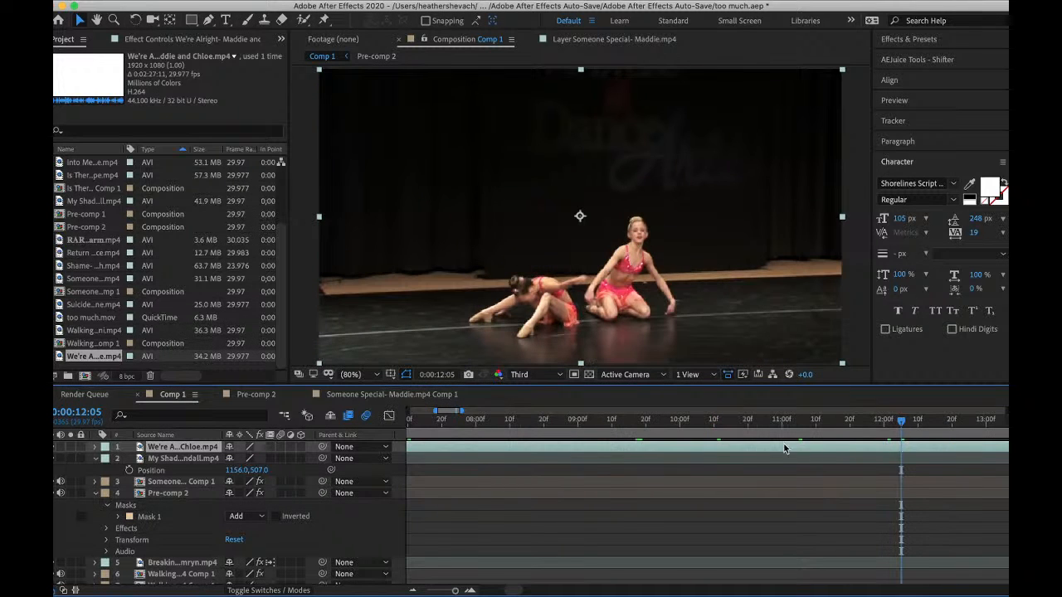
drag(591, 429, 926, 475)
scroll(926, 475, right, 10)
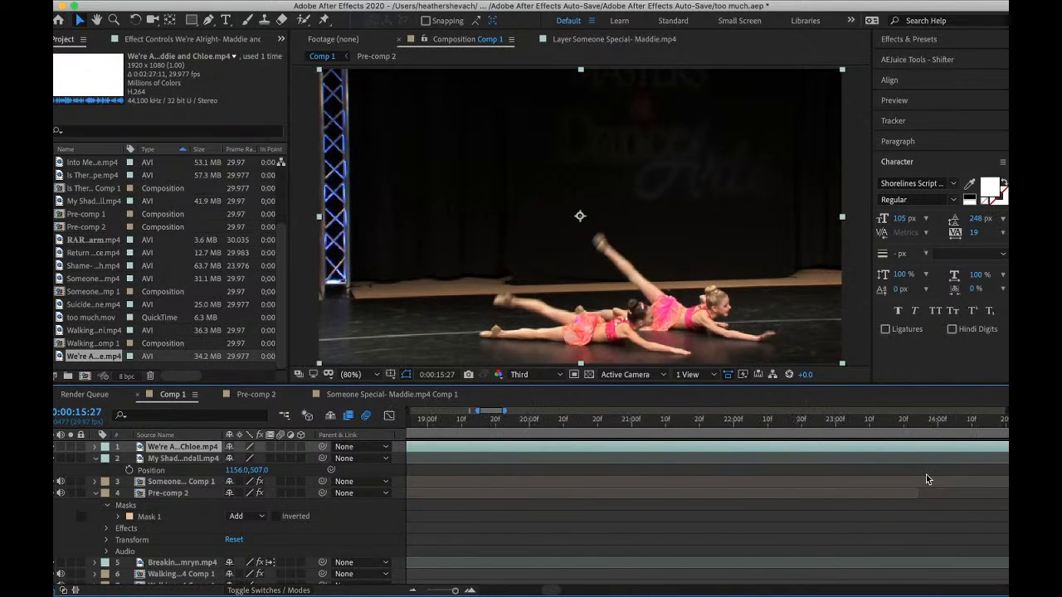
- Split the We're Alright layer at 0:00:26:27, delete the earlier part and move the rest to start right after the My Shadow and Me clip
drag(662, 431, 607, 421)
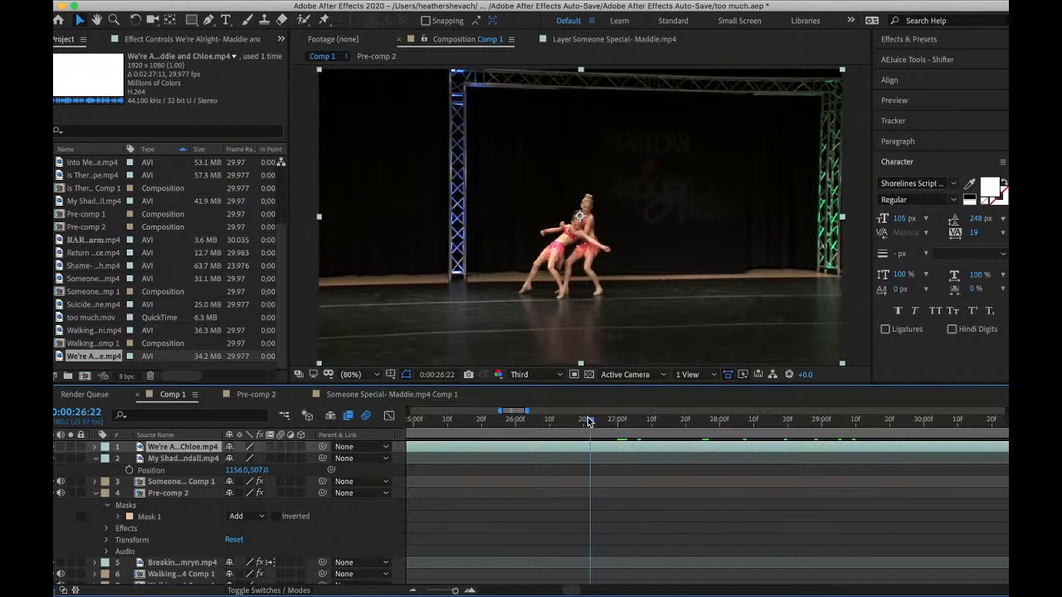
key(super+shift+d)
click(597, 459)
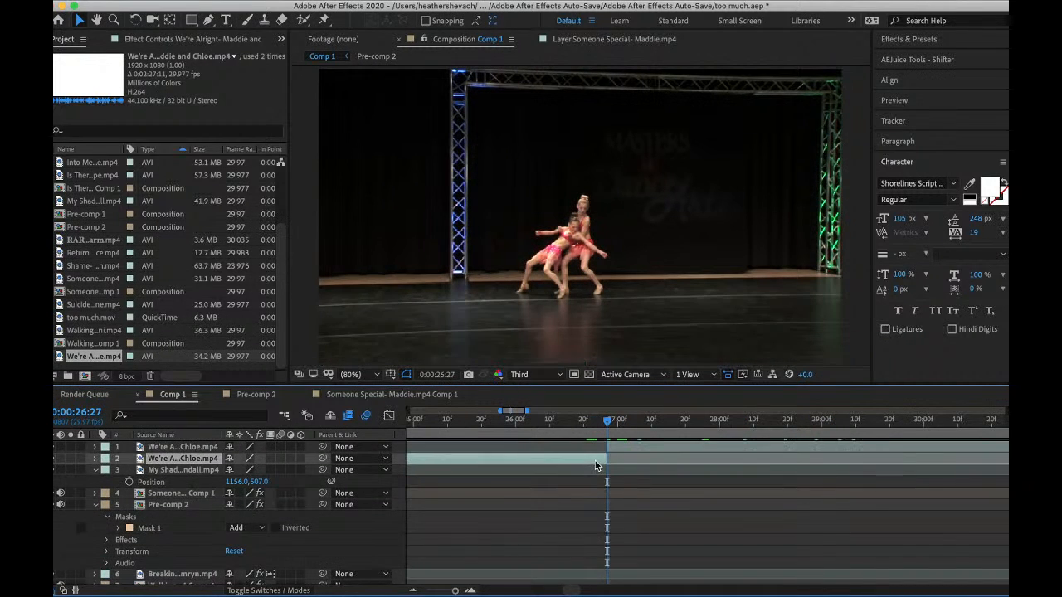
key(Delete)
drag(632, 446, 706, 454)
- Preview the We're Alright clip, split its layer at 0:00:07:08, delete everything after the cut and play it back
click(652, 427)
key(space)
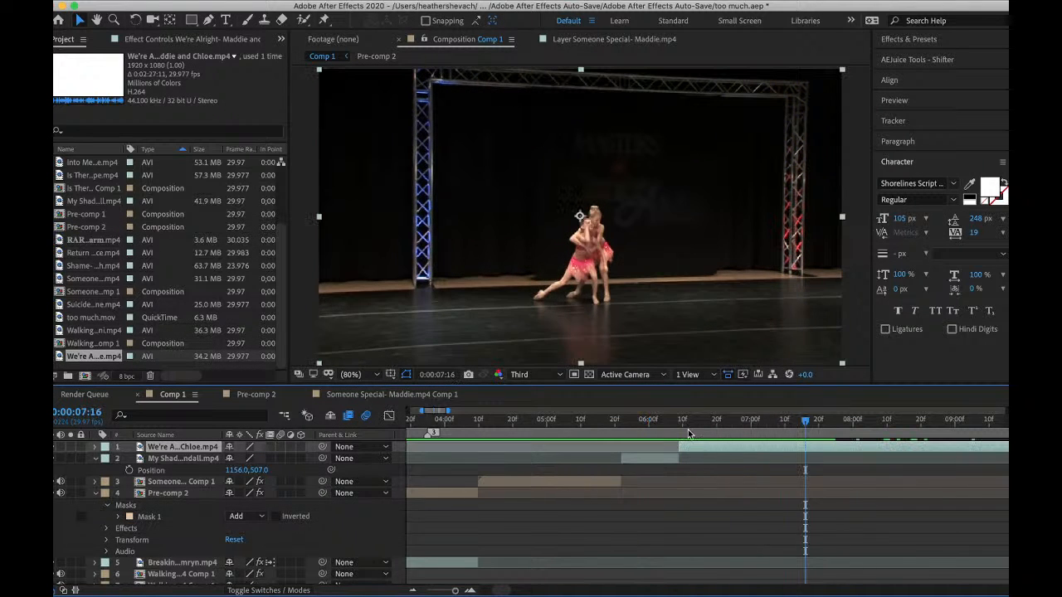
click(681, 424)
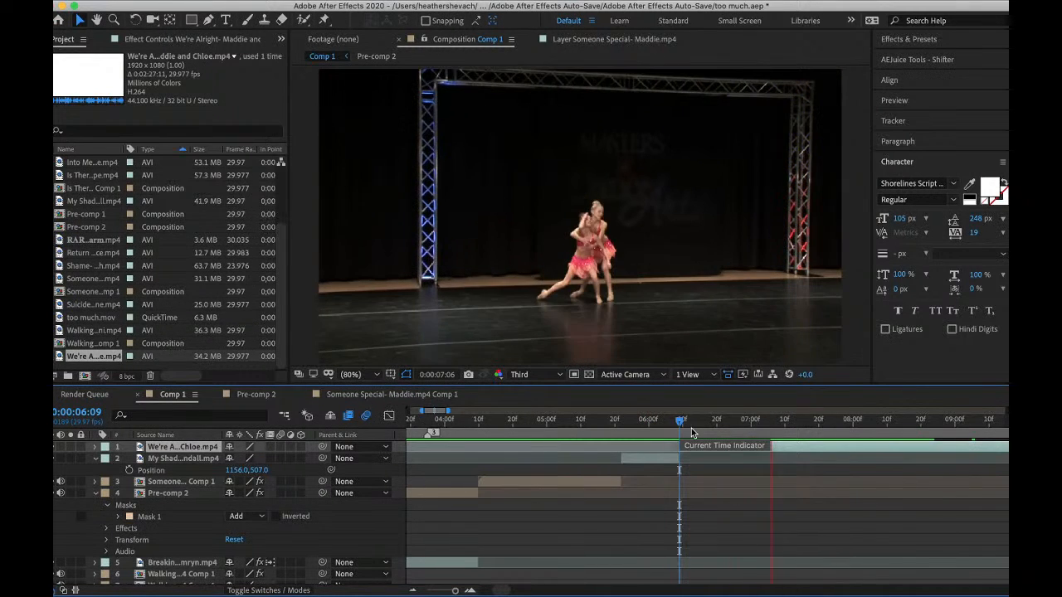
key(space)
click(778, 425)
key(ctrl+shift+d)
key(Delete)
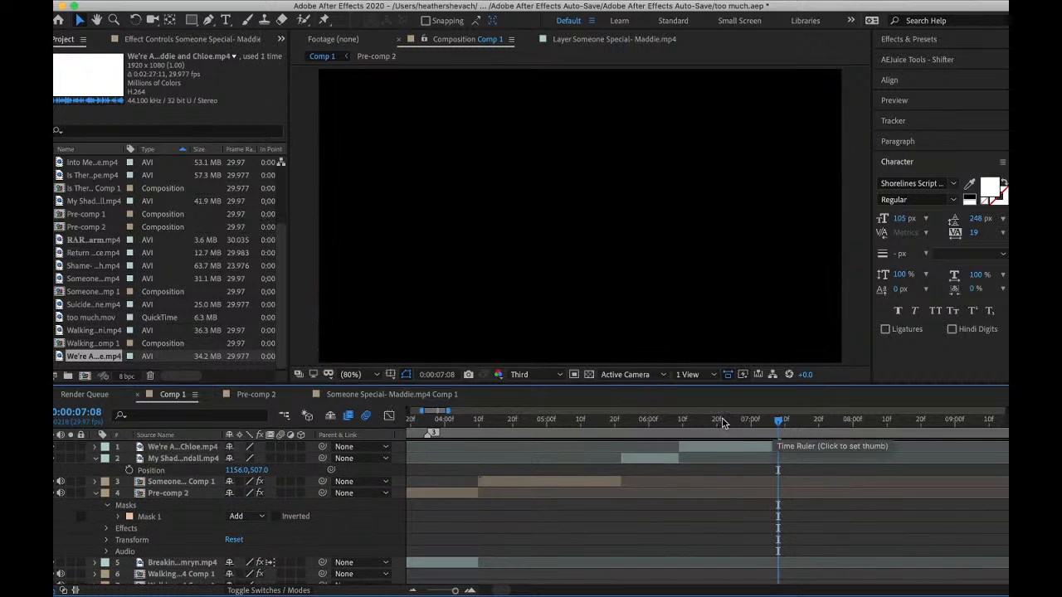
key(space)
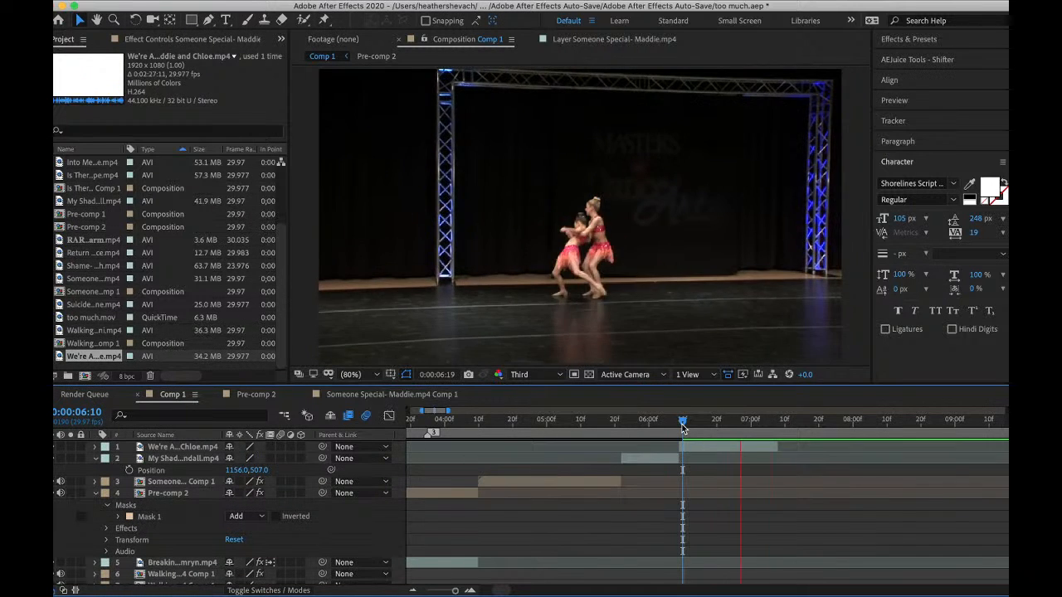
key(space)
- Enlarge the We're Alright clip to frame the dancers closer and set its position to 960, 422
click(720, 425)
click(721, 449)
key(s)
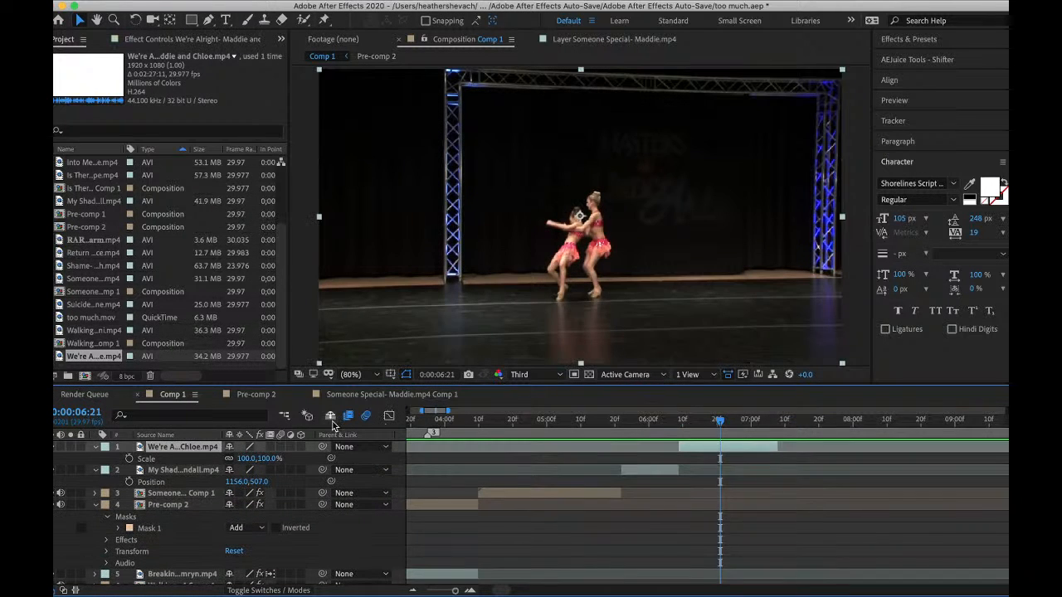
drag(255, 454, 229, 424)
key(p)
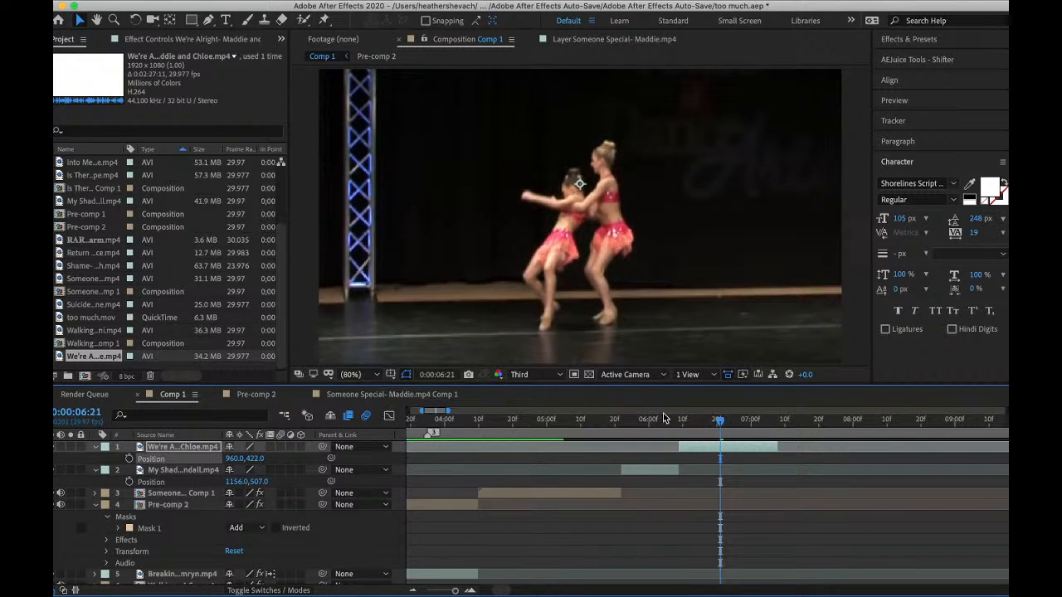
drag(721, 421, 696, 421)
- Save the project and import heart_PNG51337.png as footage, finding it by searching the computer for "heart png"
click(155, 1)
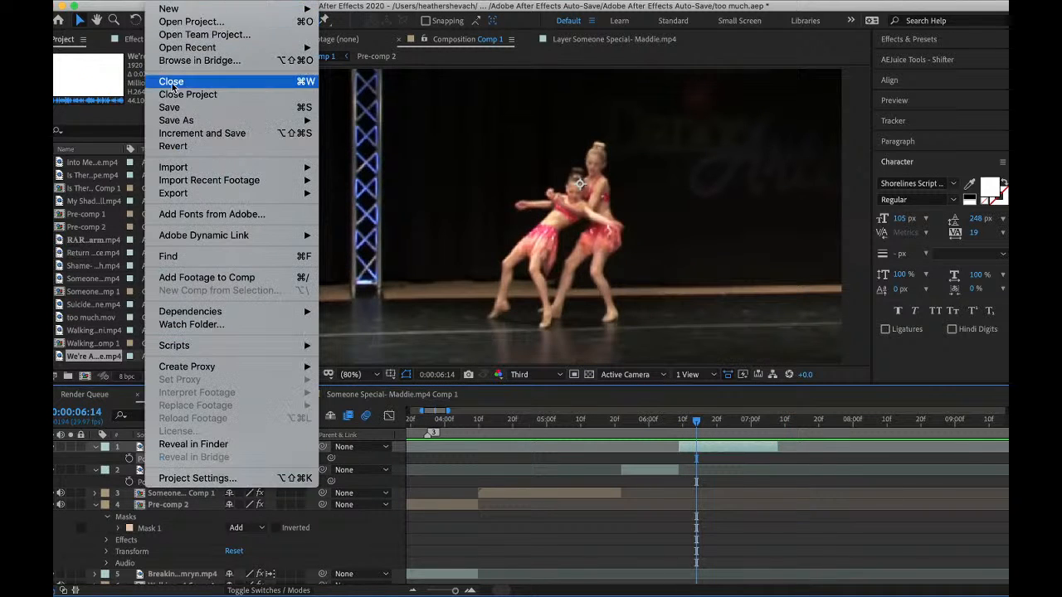
click(170, 107)
click(155, 1)
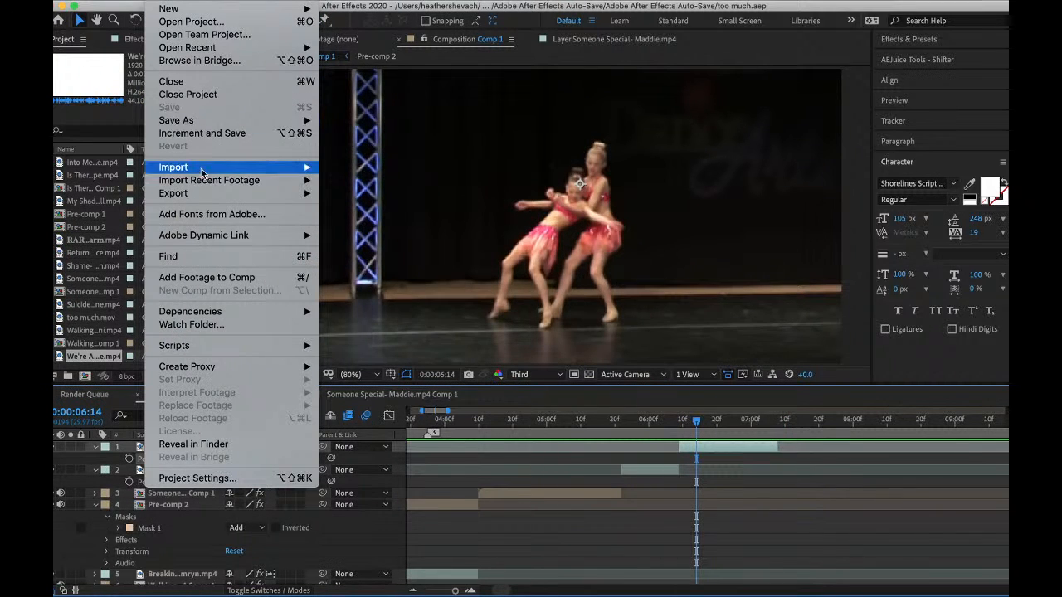
mouse_move(216, 175)
click(348, 171)
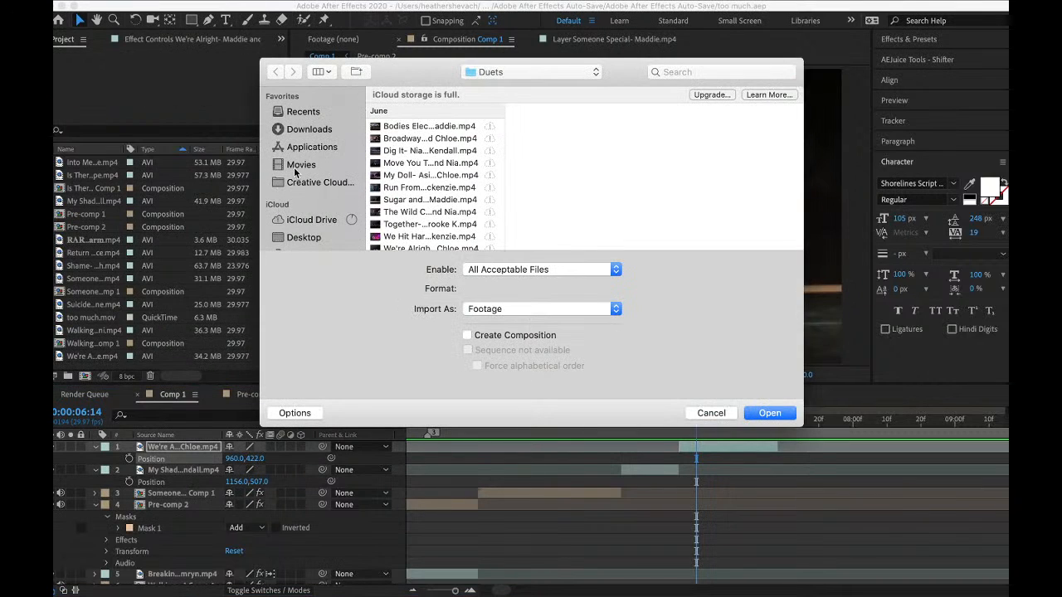
click(301, 165)
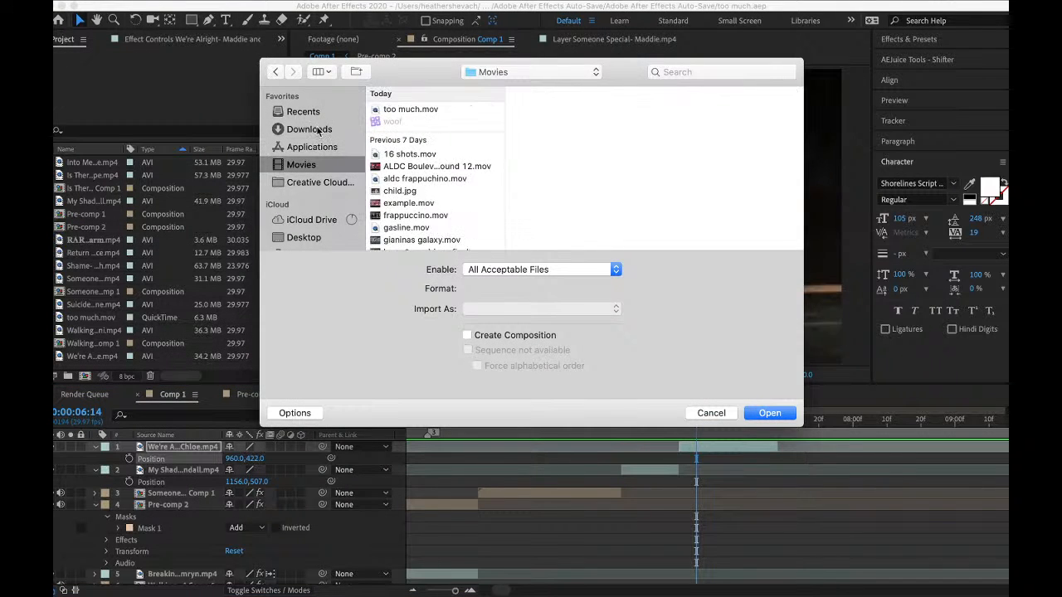
click(309, 129)
click(687, 72)
text(heart)
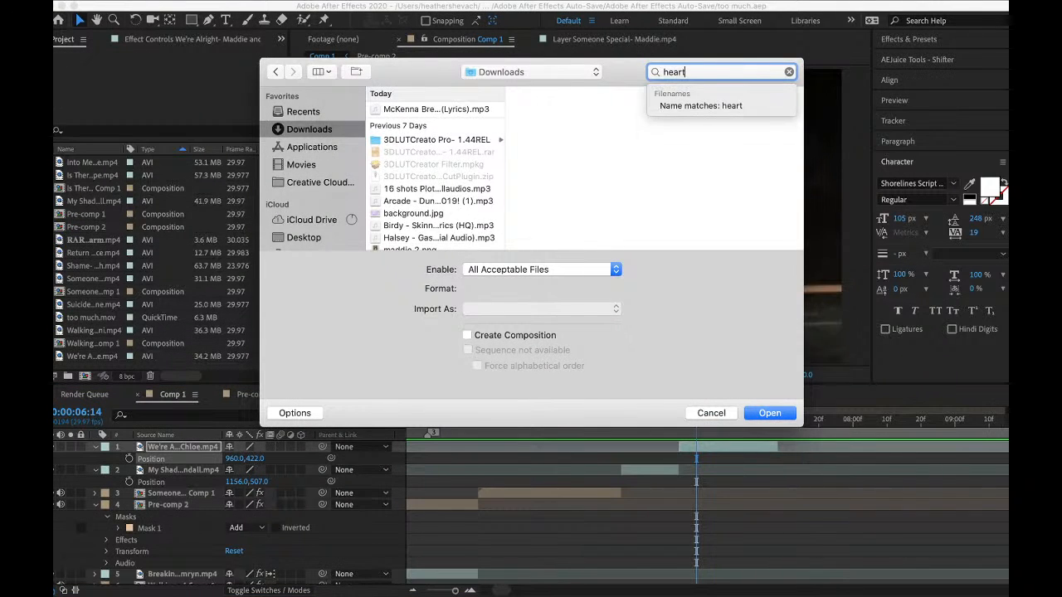
text( p)
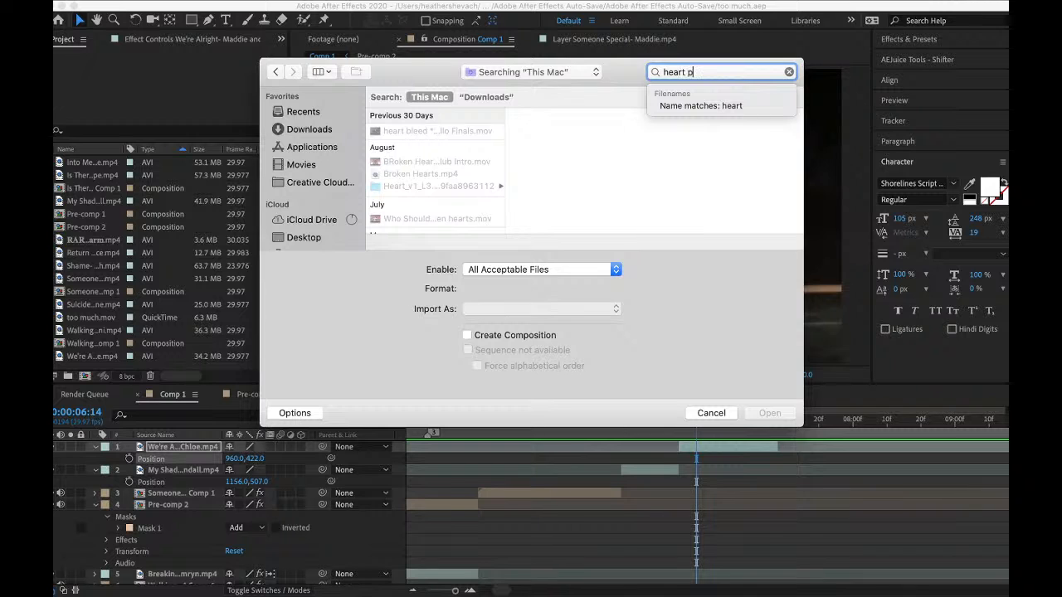
text(ng)
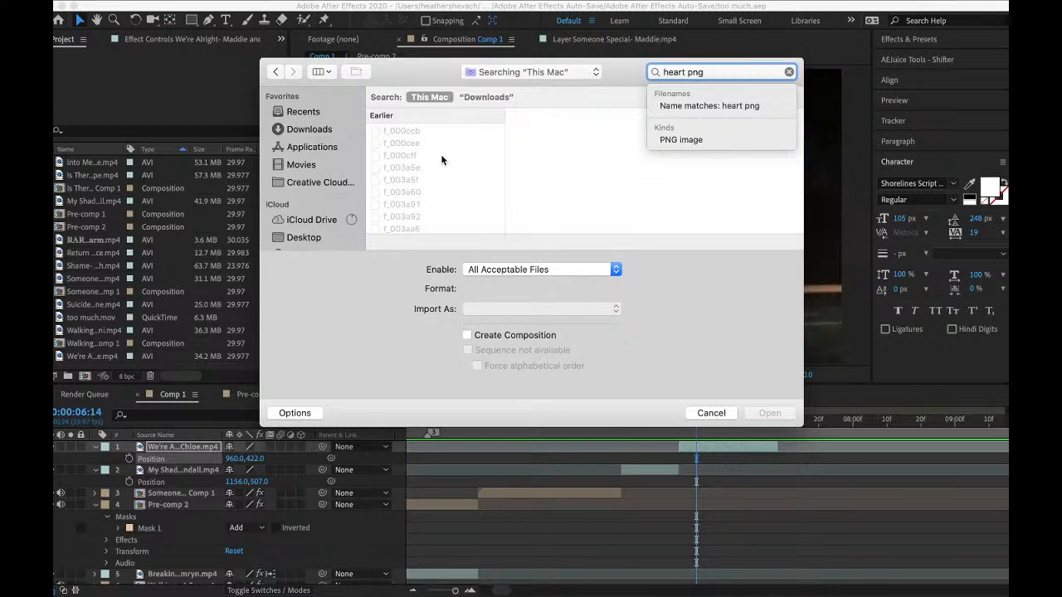
scroll(441, 159, down, 10)
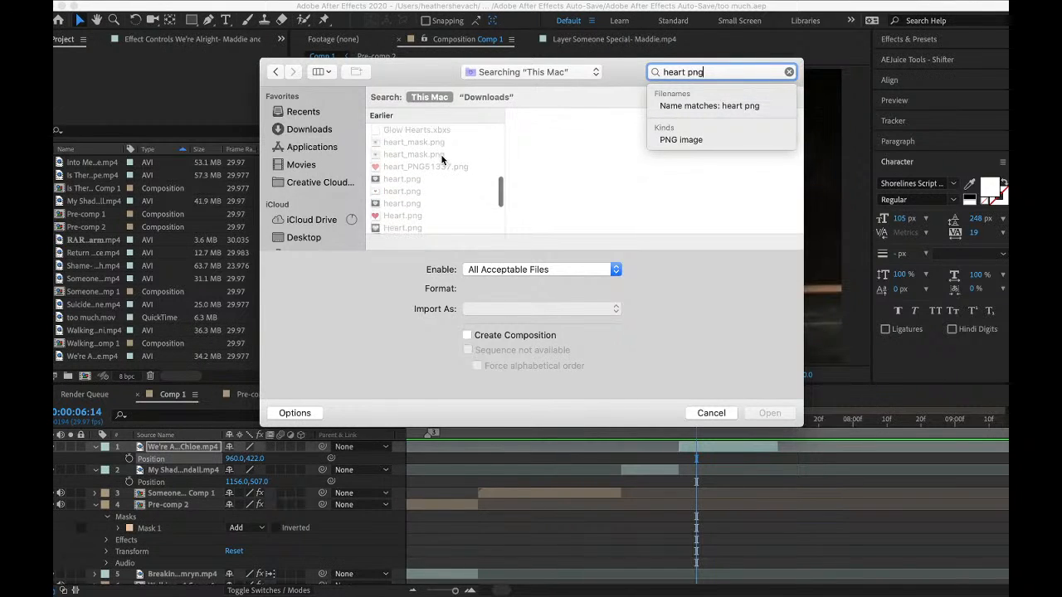
click(421, 167)
click(769, 413)
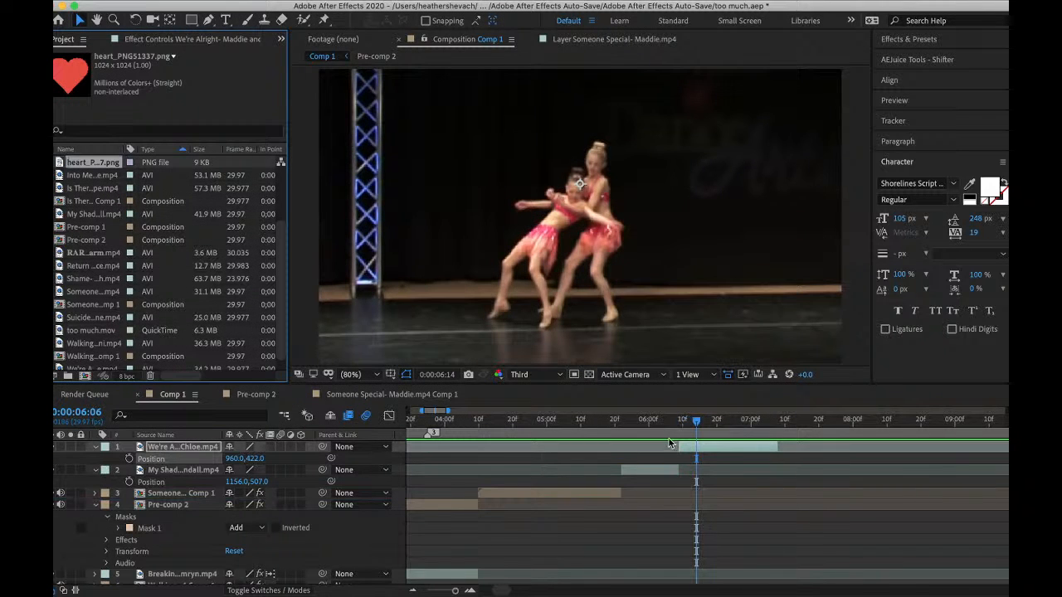
- Place the heart image as the top layer of Comp 1 from 0:00:06:06 and duplicate the We're Alright layer beneath it
drag(669, 444, 669, 444)
click(709, 460)
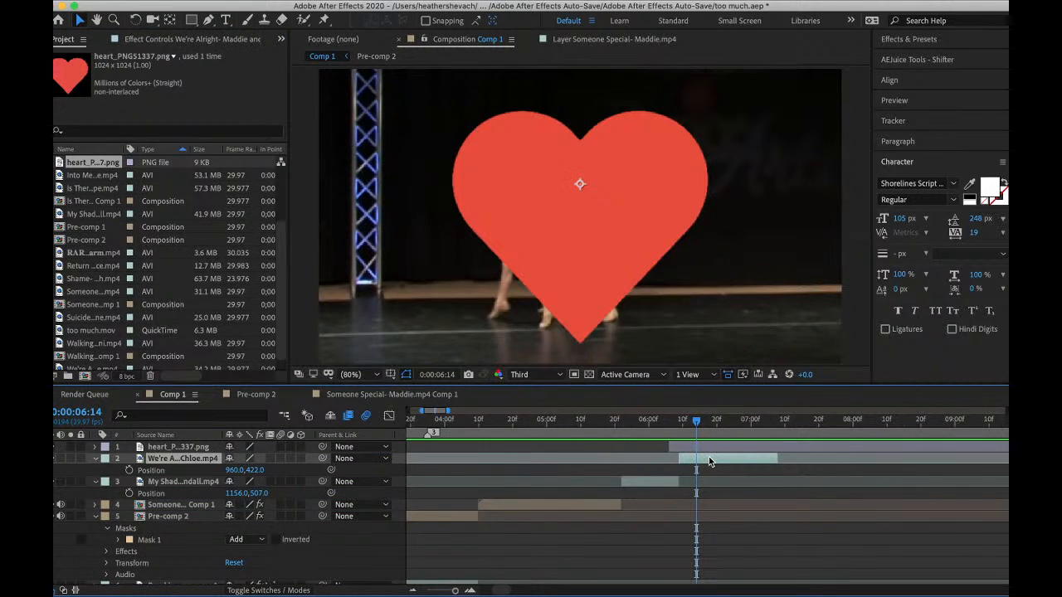
key(super+d)
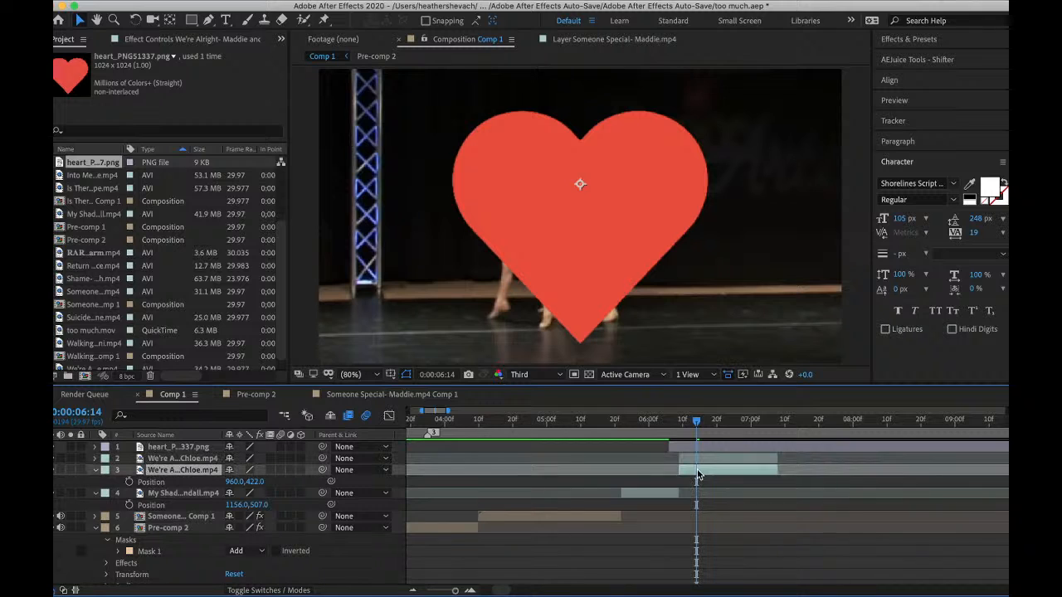
- Apply the S_Monochrome effect to the lower copy of the We're Alright layer and scrub to 0:00:06:24
key(ctrl+space)
text(mon)
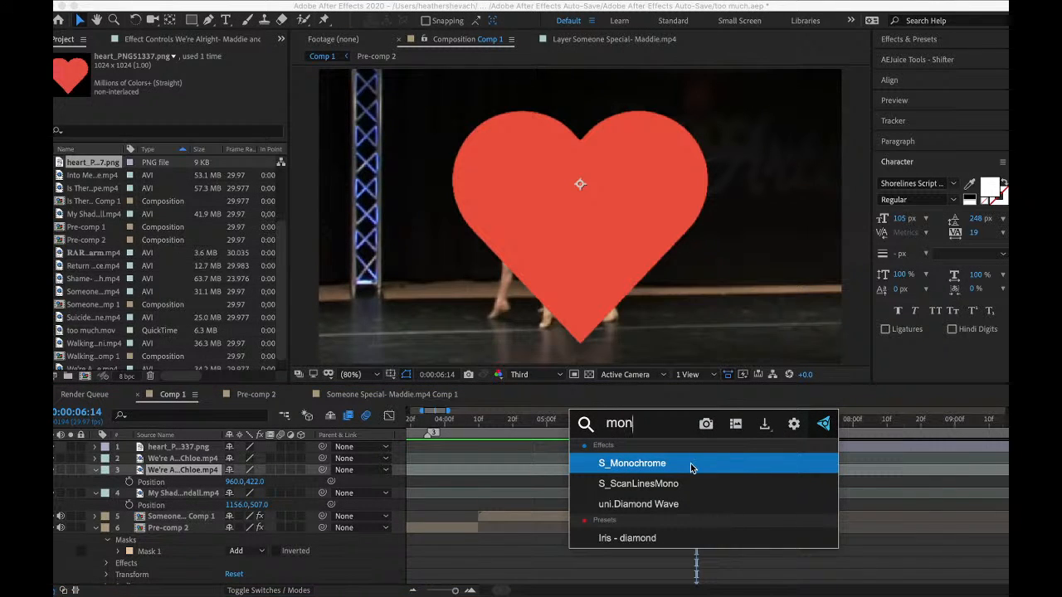
click(691, 469)
drag(705, 419, 732, 443)
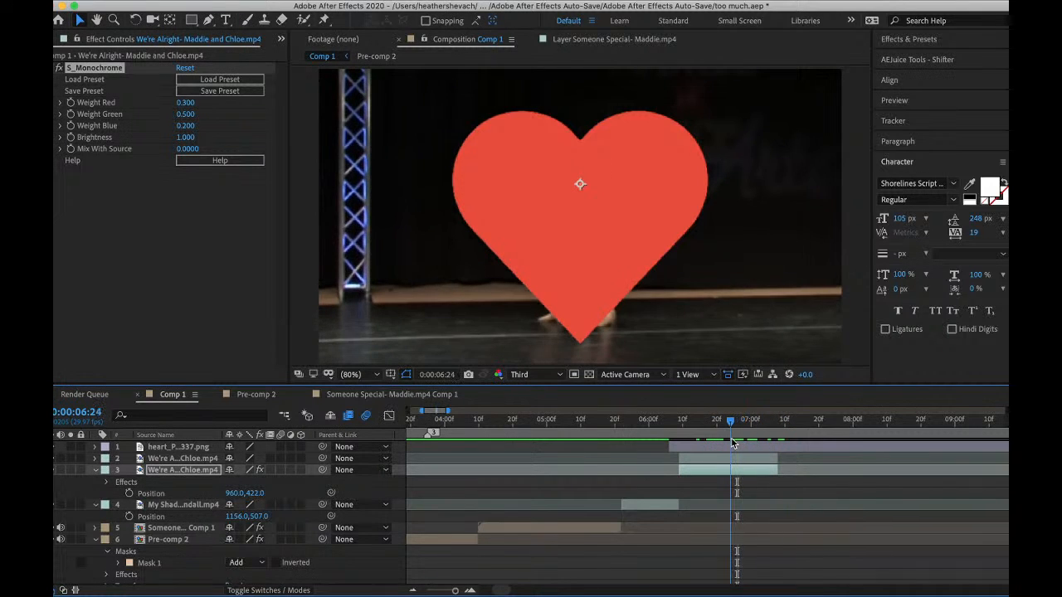
- Scale the heart image layer to 107% and show the blending mode and track matte settings of the layers
click(720, 447)
key(s)
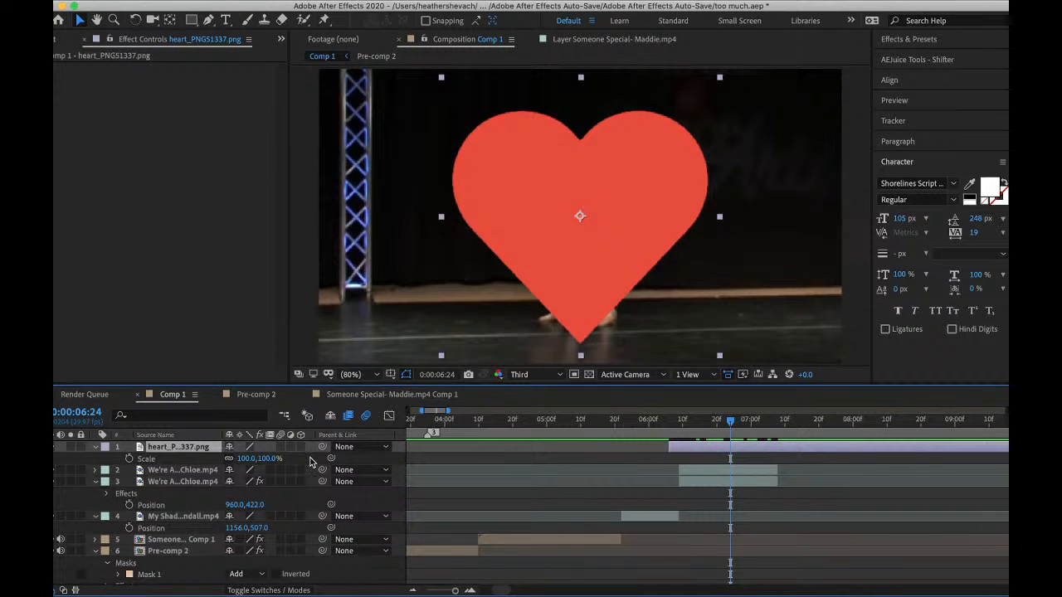
drag(268, 458, 276, 458)
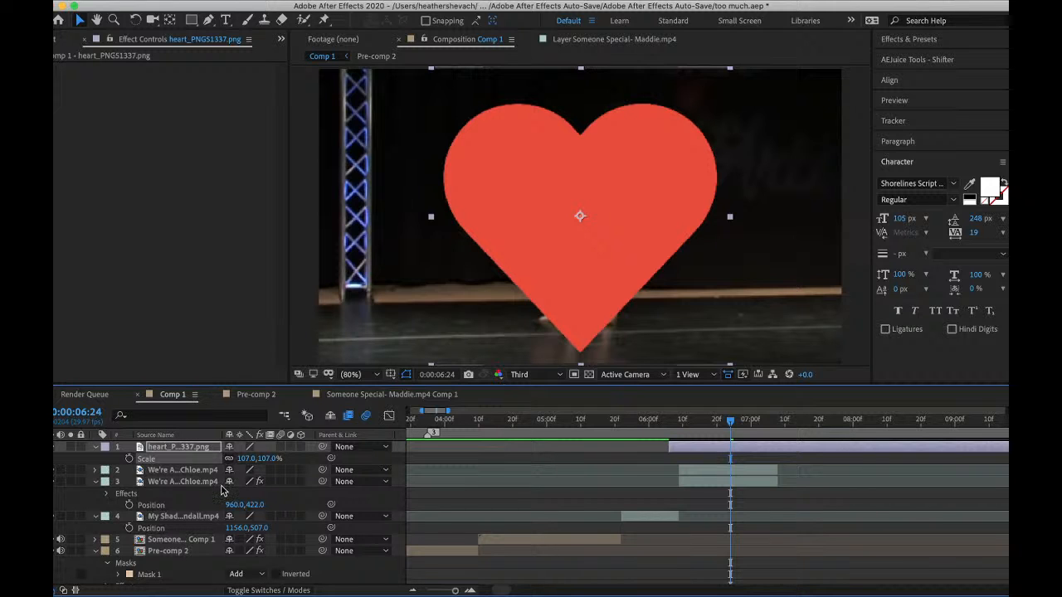
click(64, 592)
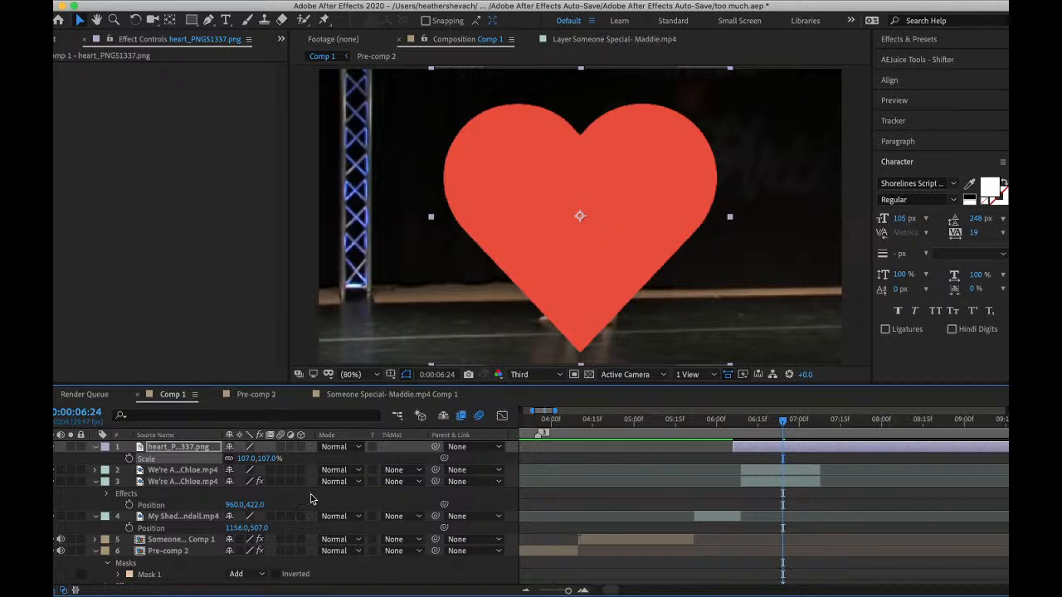
click(336, 448)
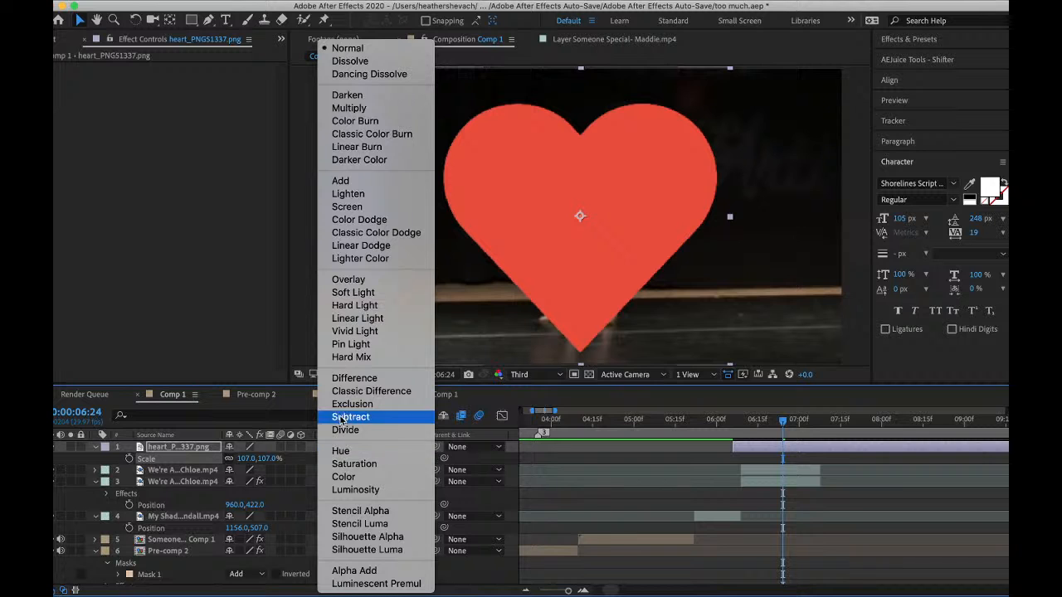
click(306, 468)
click(337, 448)
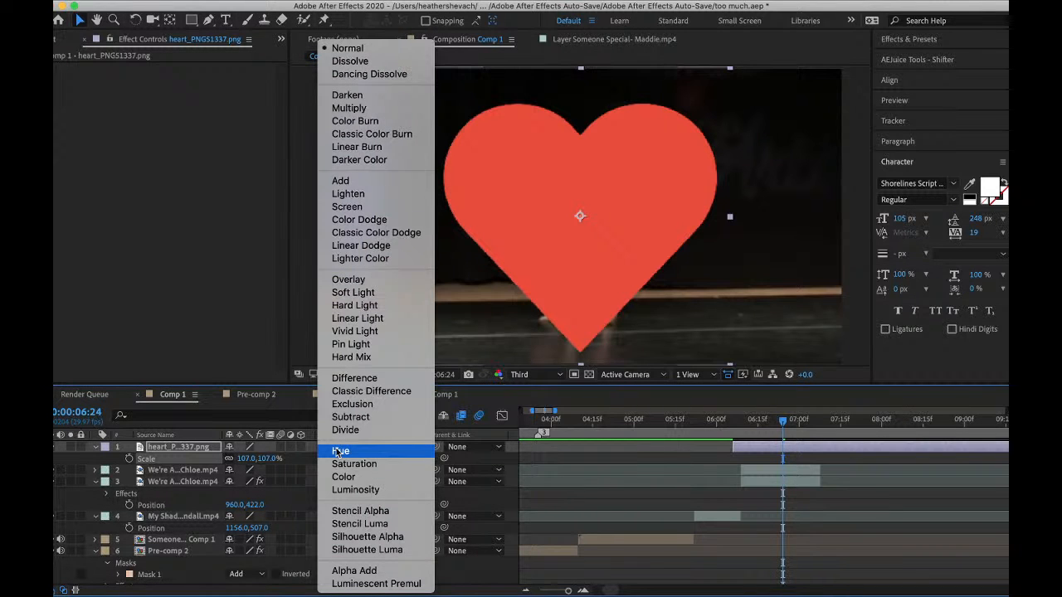
click(277, 479)
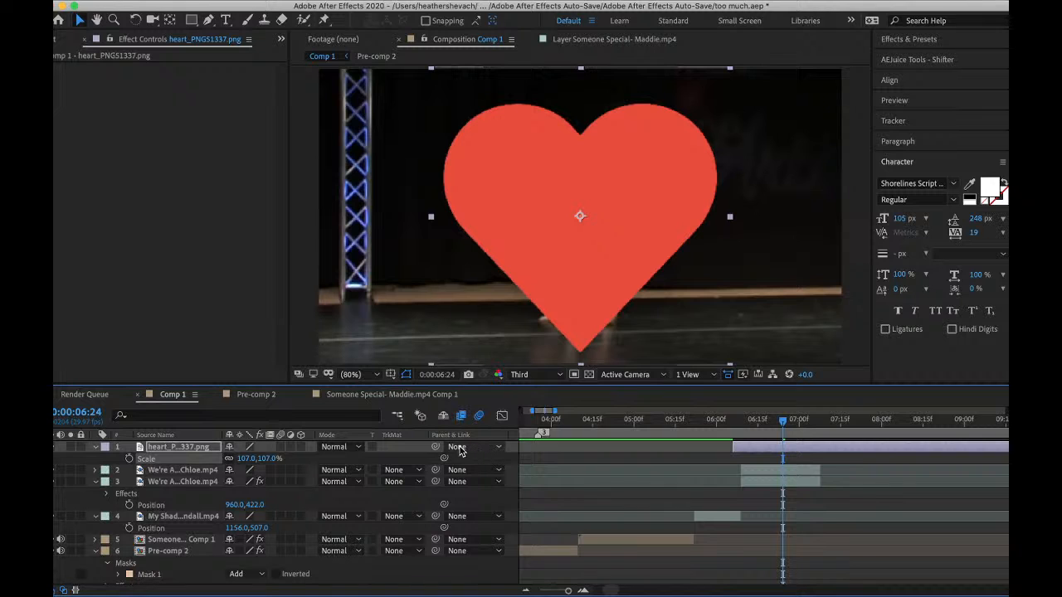
- Set the upper We're Alright layer's track matte to the alpha of the heart image
click(407, 469)
click(424, 502)
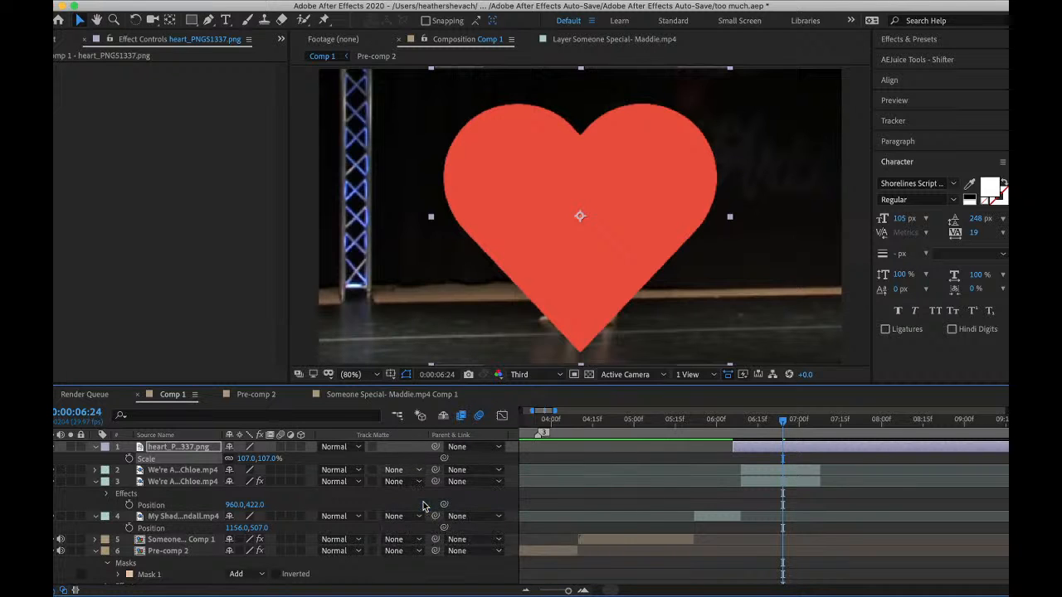
click(788, 471)
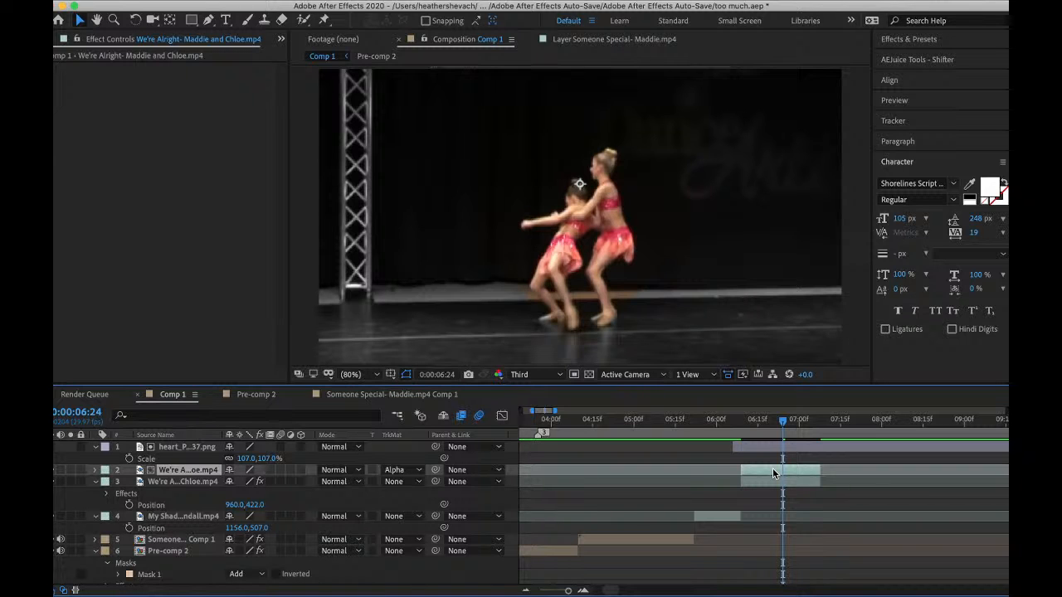
- Pre-compose the heart image together with the upper We're Alright layer
click(763, 451)
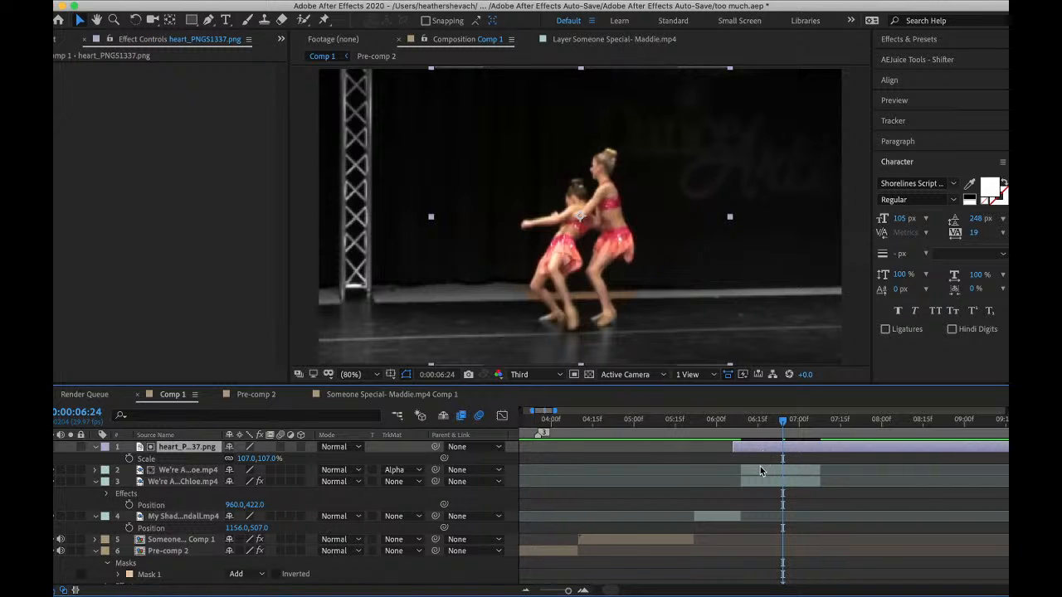
shift+click(761, 471)
right_click(761, 472)
click(790, 524)
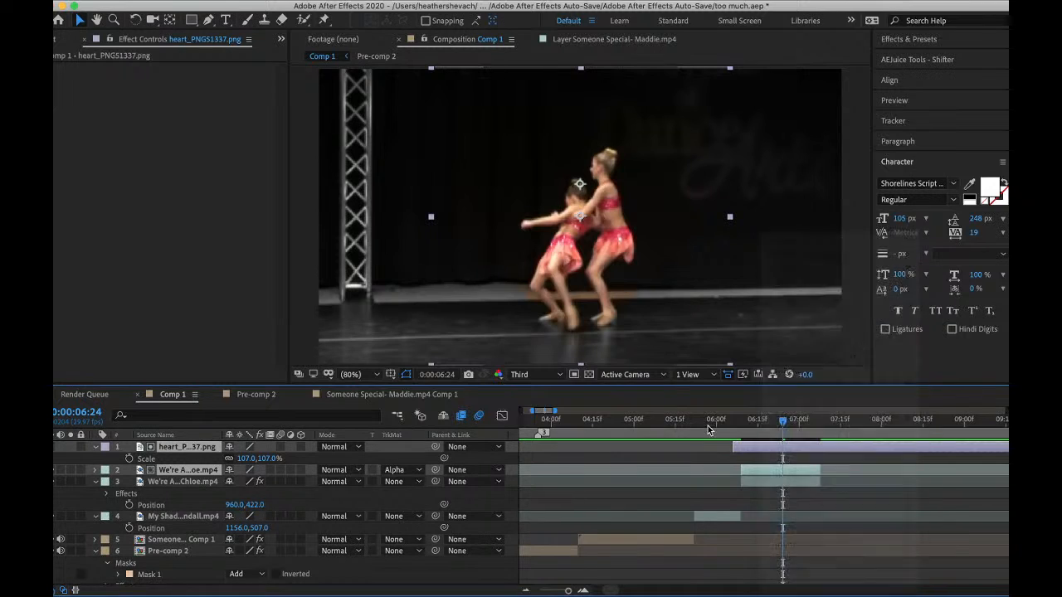
click(635, 388)
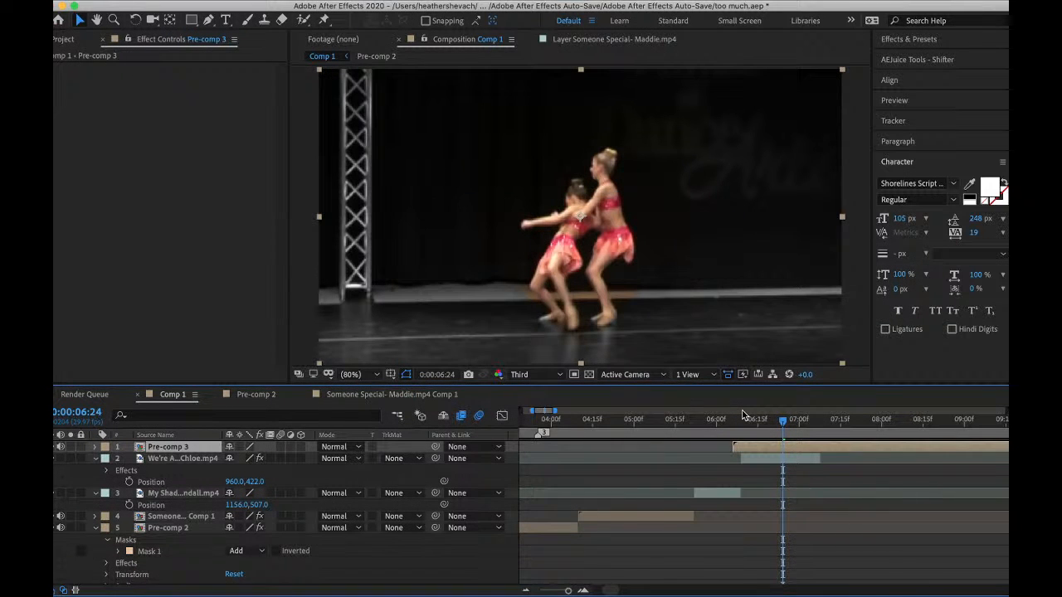
- Apply the S_DropShadow effect and a Bevel and Emboss layer style to the heart pre-comp
key(ctrl+space)
text(drop)
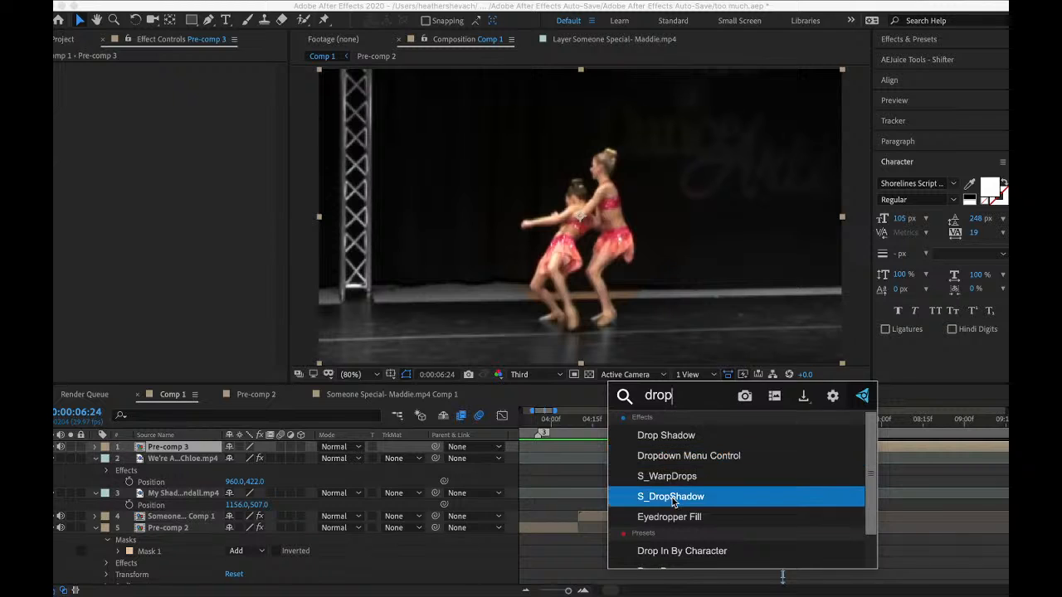
click(674, 498)
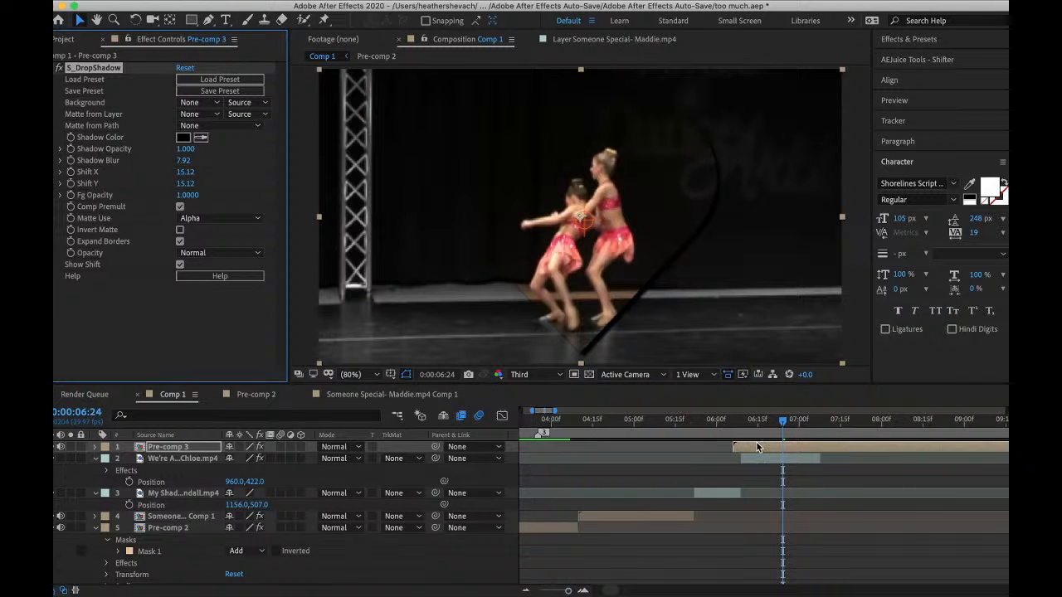
right_click(757, 448)
mouse_move(794, 396)
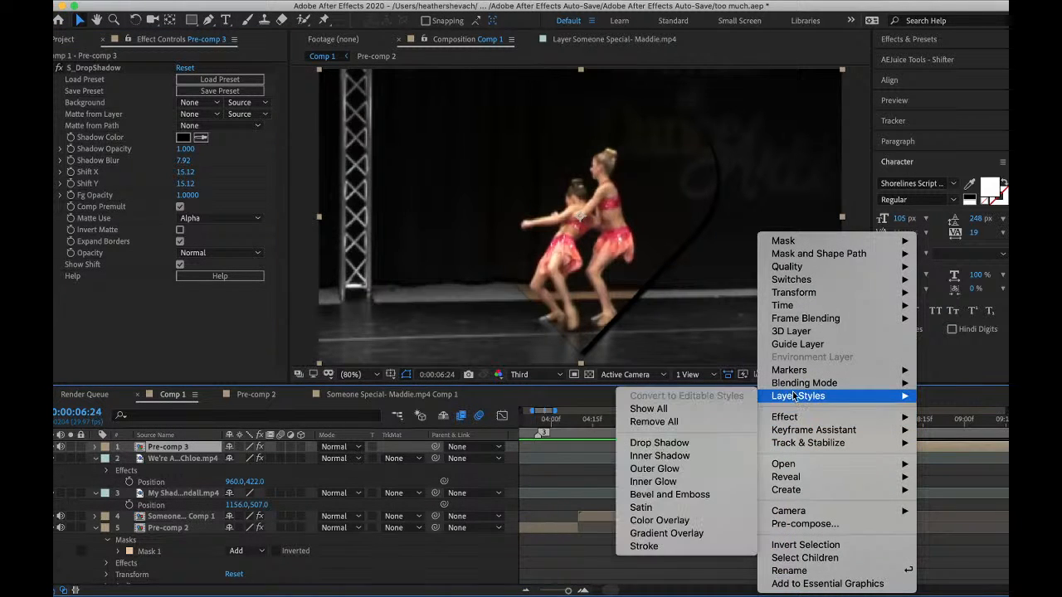
click(691, 495)
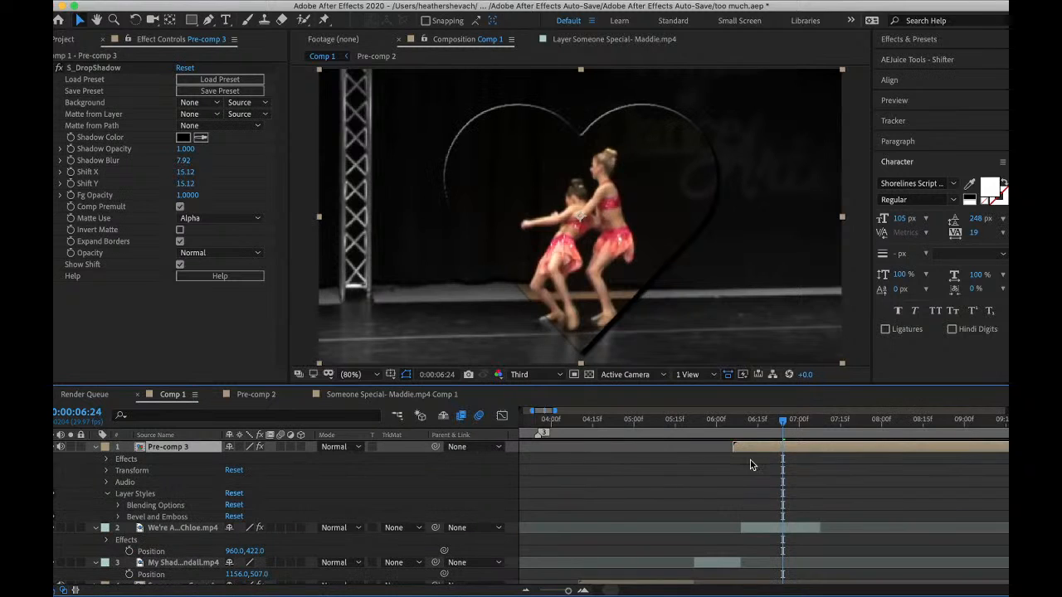
- Apply the S_Sharpen effect to the heart pre-comp
key(ctrl+space)
text(sha)
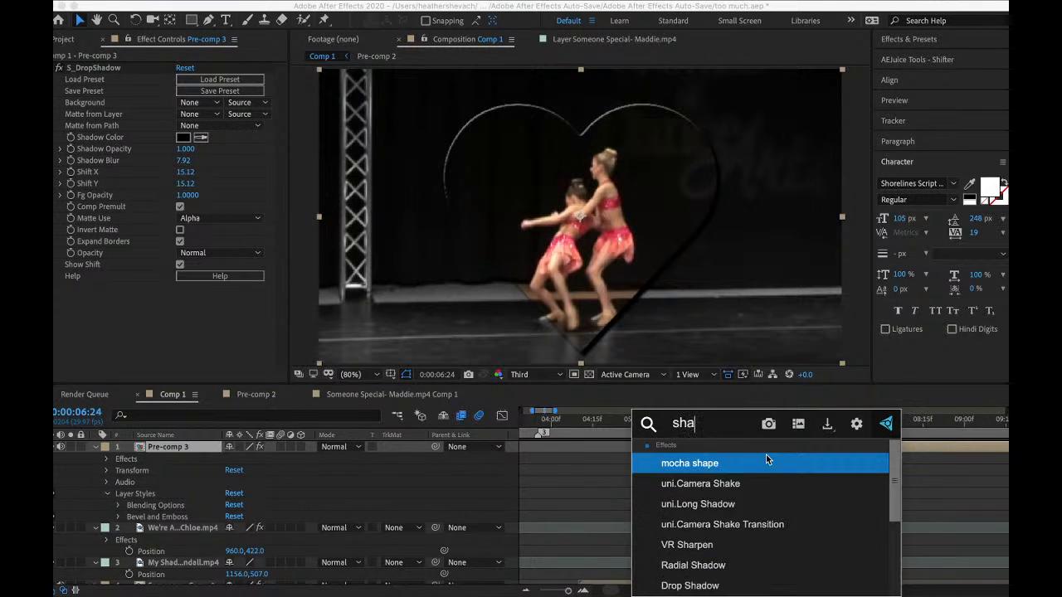
text(r)
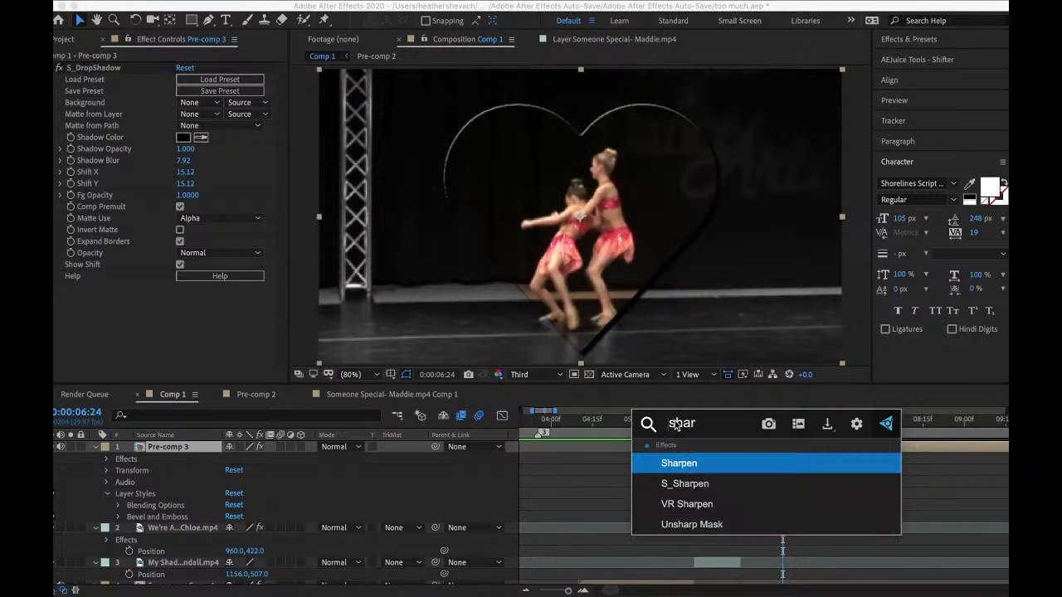
click(677, 482)
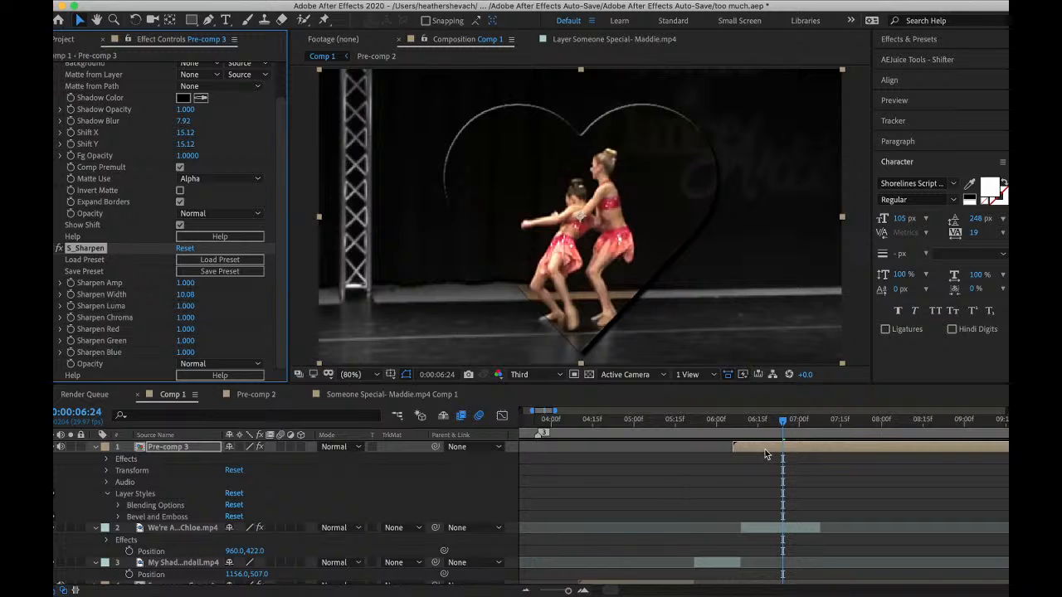
- Apply the "Wiggle - position" preset to the heart pre-comp and scrub through its motion
drag(780, 424, 766, 425)
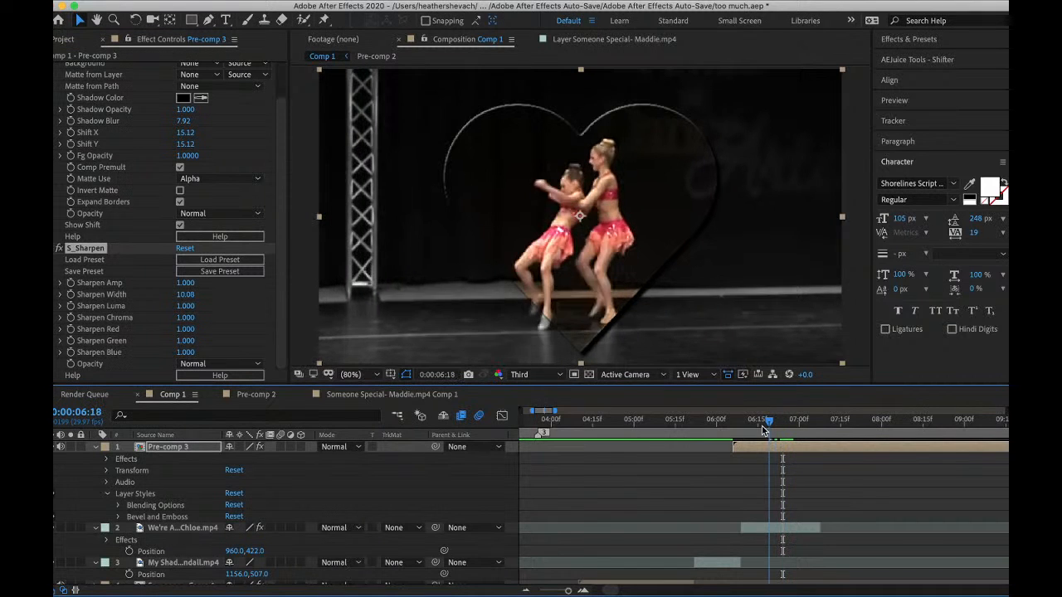
key(ctrl+space)
text(wig)
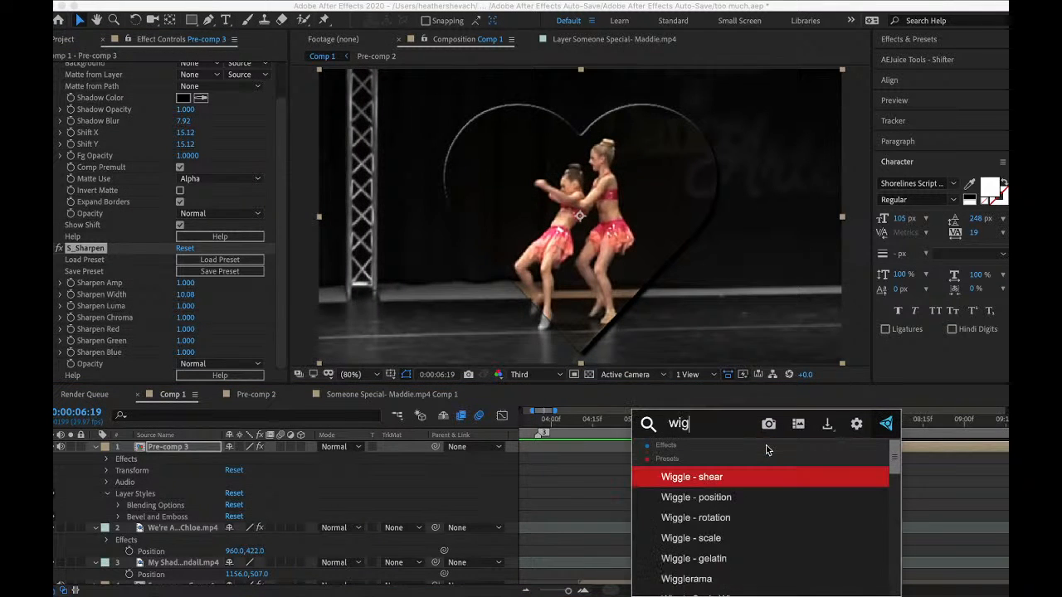
click(720, 499)
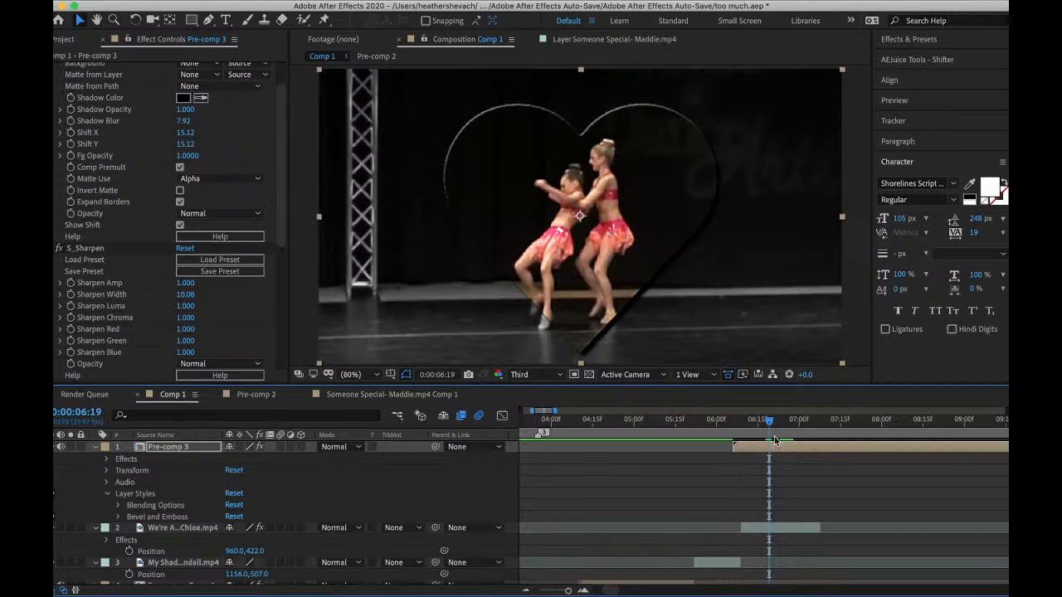
drag(788, 425, 775, 424)
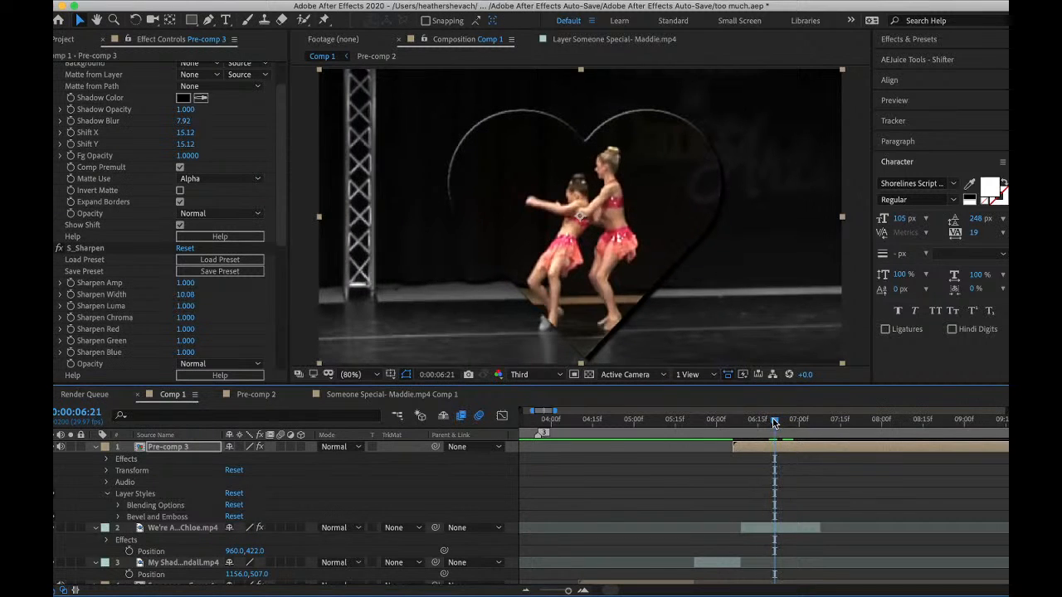
- Apply the Exposure effect to the monochrome We're Alright layer and set the exposure to -0.50
click(766, 529)
key(ctrl+space)
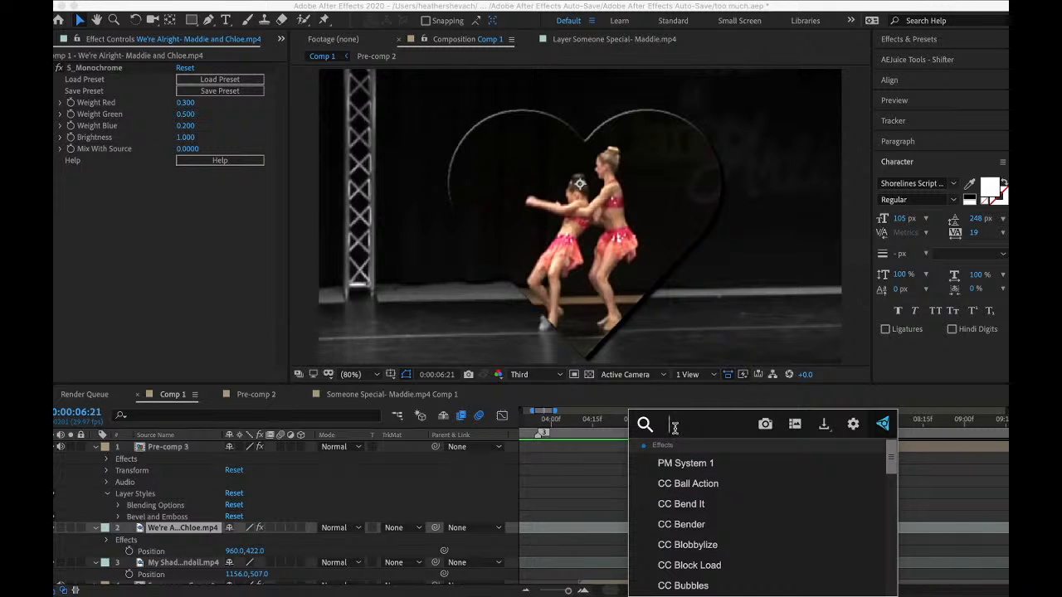
text(exp)
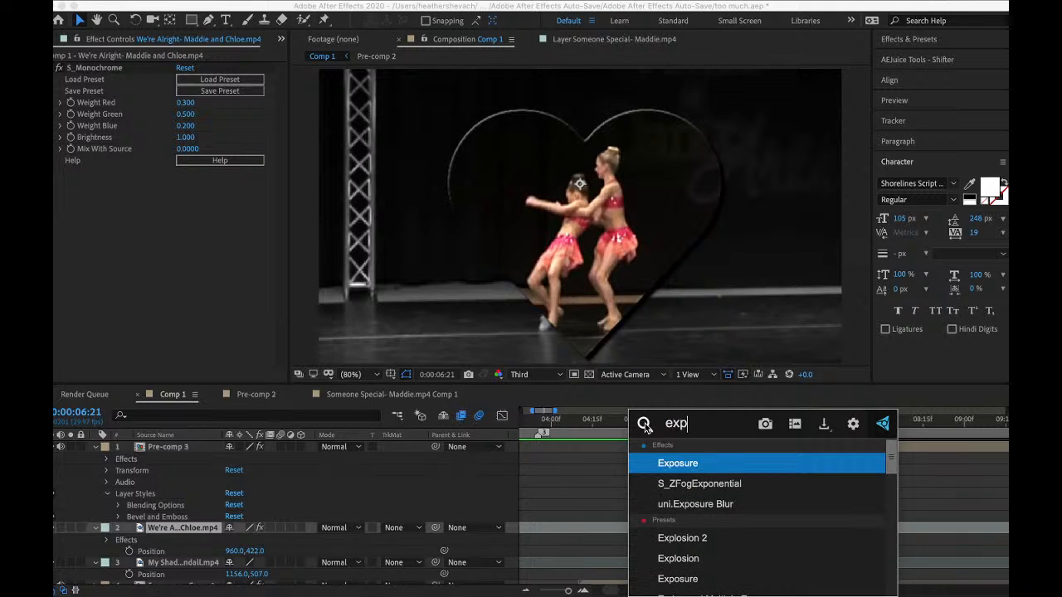
click(666, 458)
drag(184, 207, 148, 210)
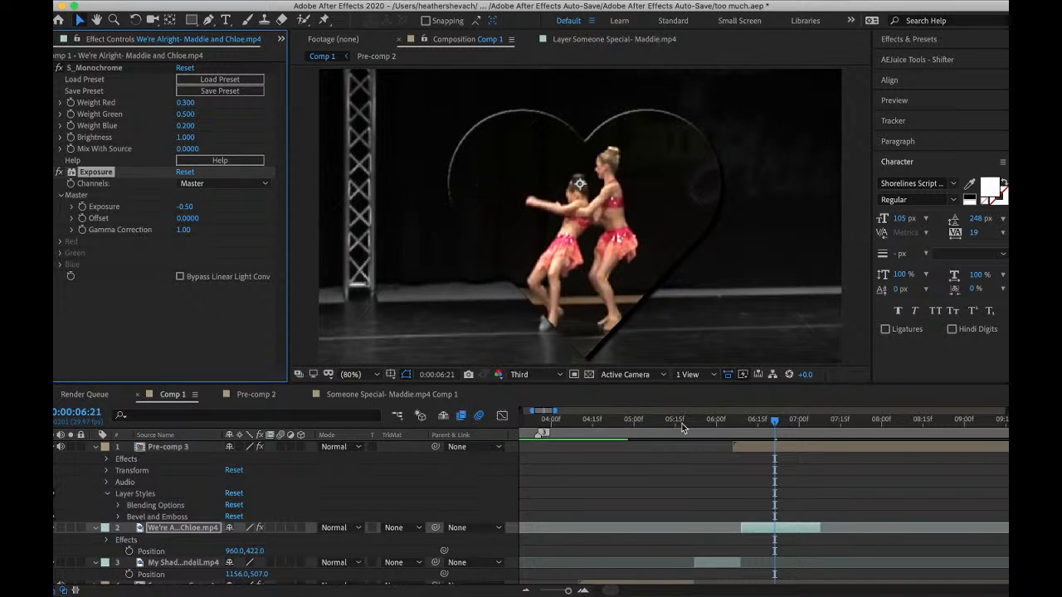
- Add Brightness & Contrast to the monochrome We're Alright layer with brightness -12 and contrast 21
key(ctrl+space)
text(cont)
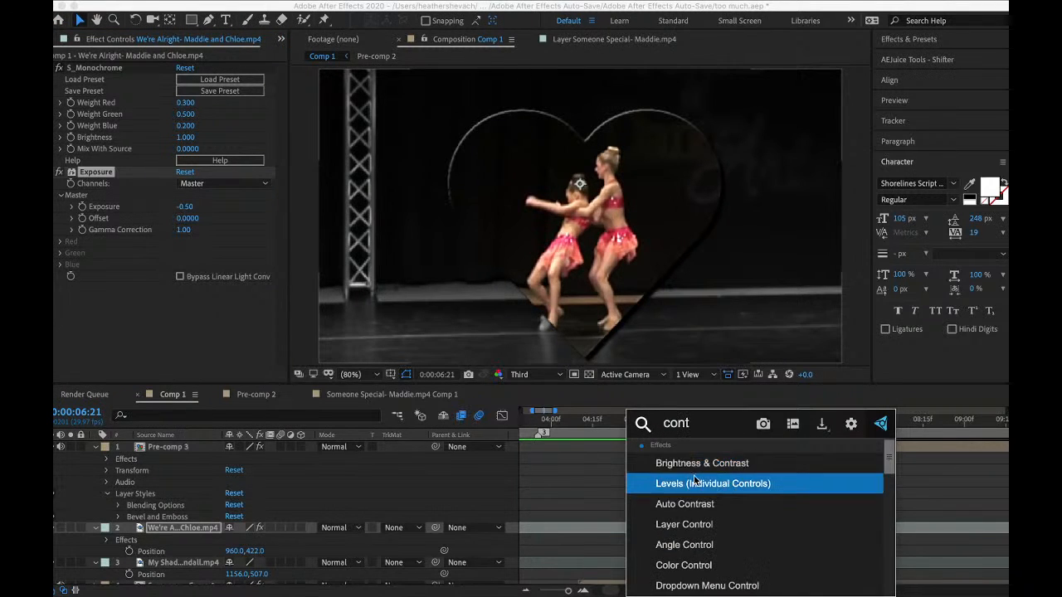
key(Escape)
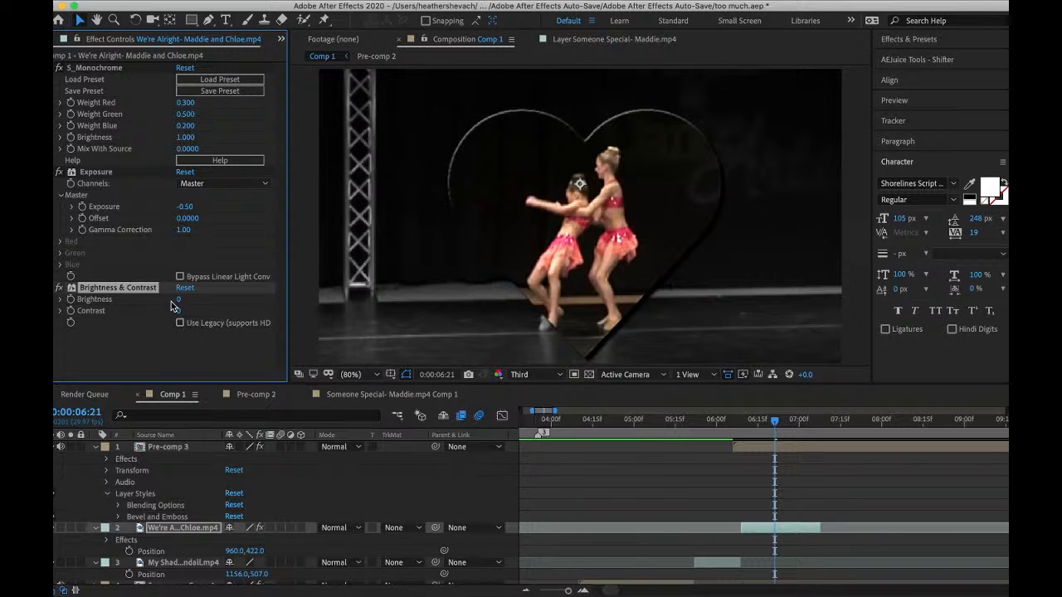
drag(190, 309, 171, 300)
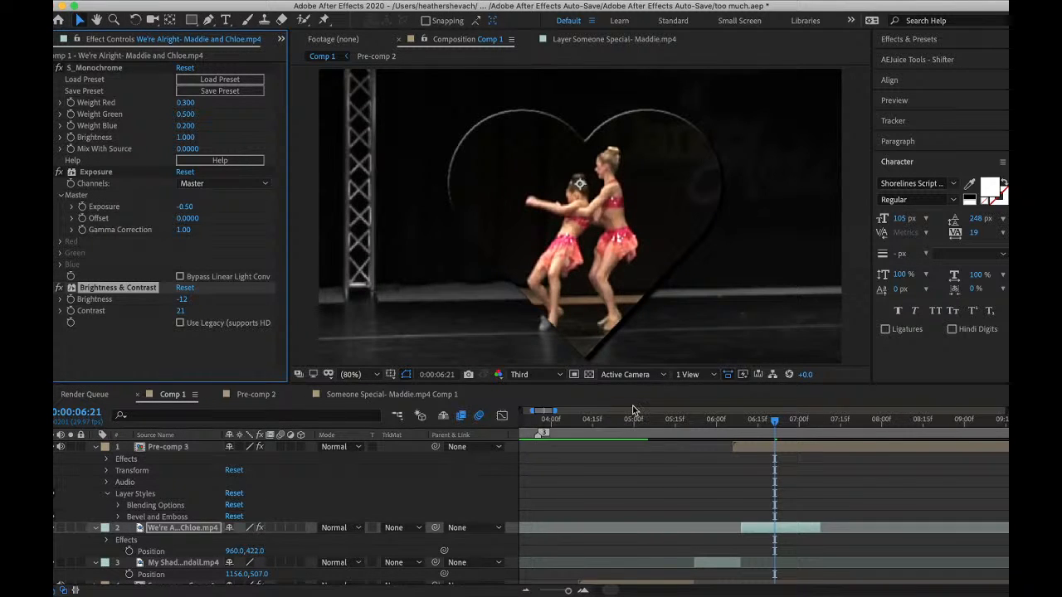
- Apply the S_Blur effect to the monochrome We're Alright layer with a blur amount of 3.00
key(ctrl+space)
text(blur)
click(551, 534)
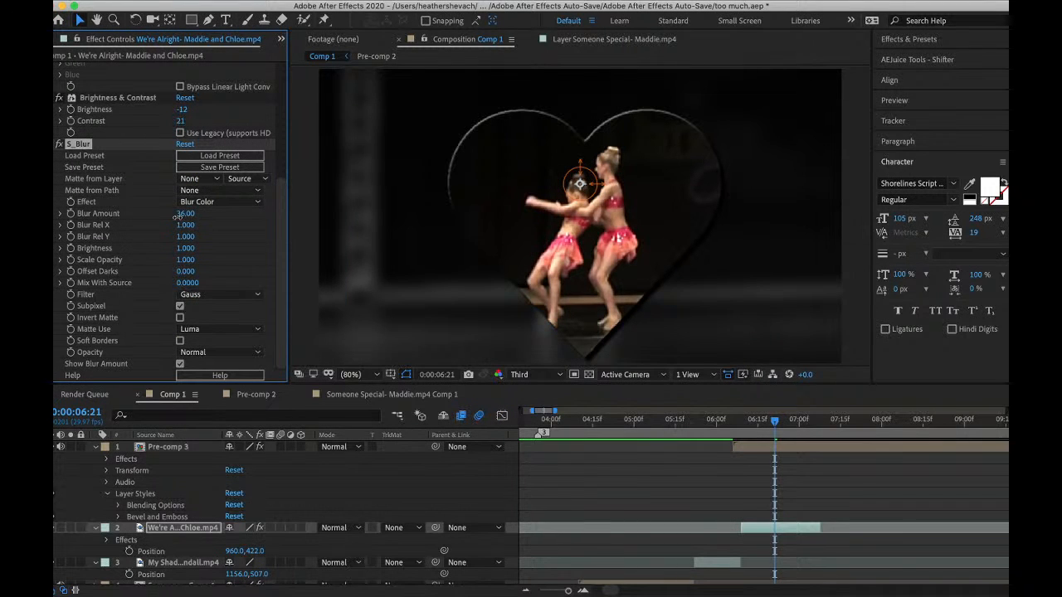
drag(180, 214, 155, 219)
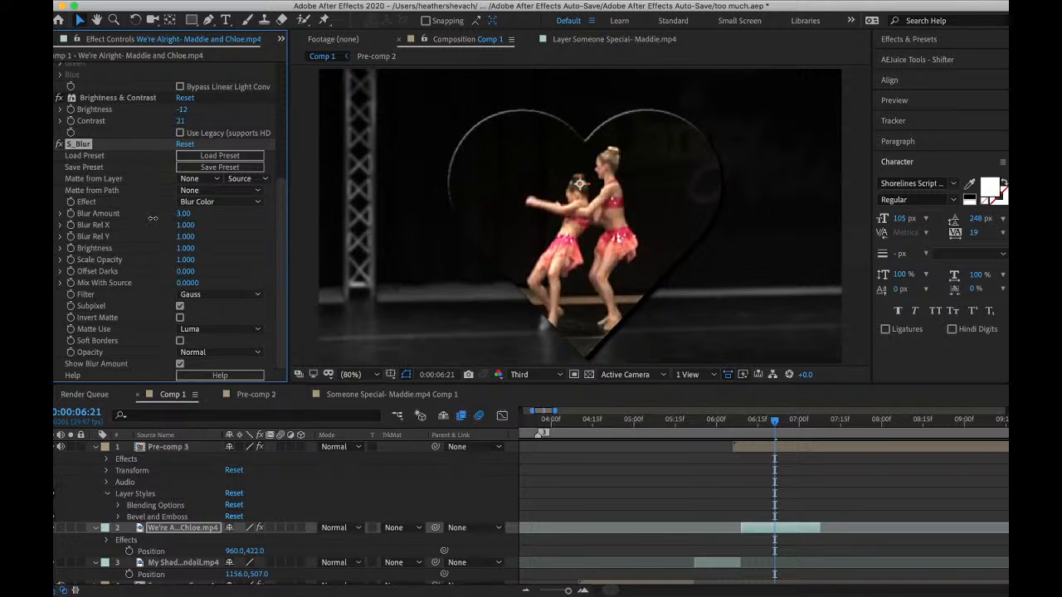
- Preview the blurred clip and trim the heart pre-comp's start to the beginning of the We're Alright clip
drag(770, 434, 738, 427)
key(space)
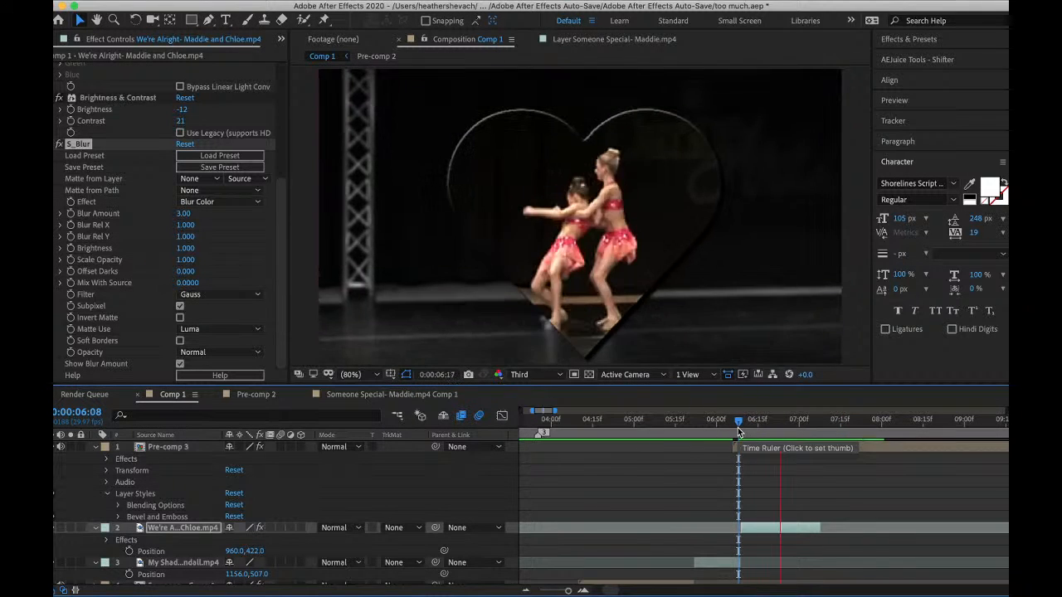
key(space)
click(749, 449)
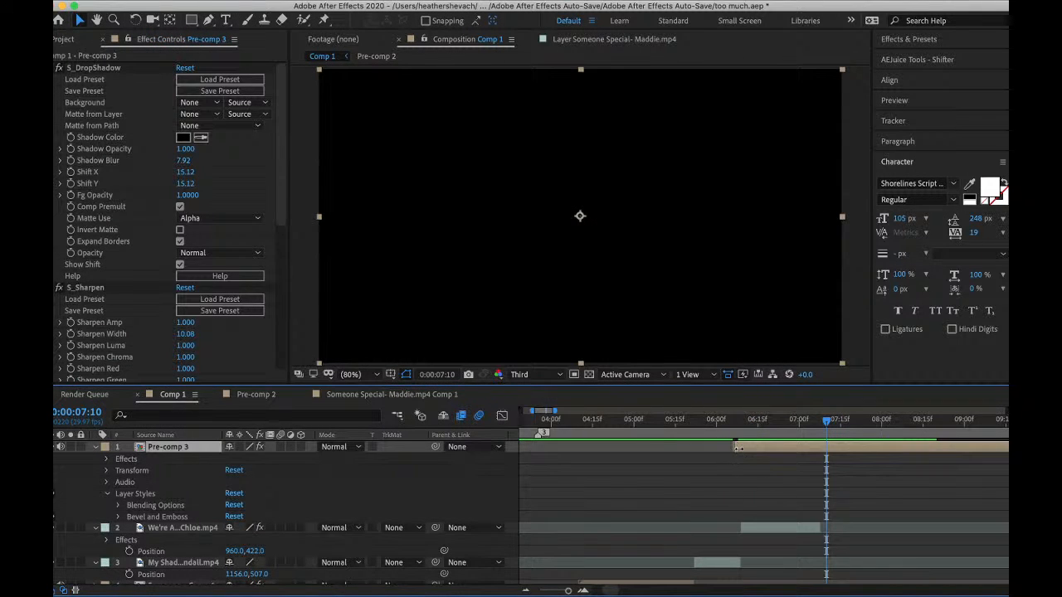
click(743, 423)
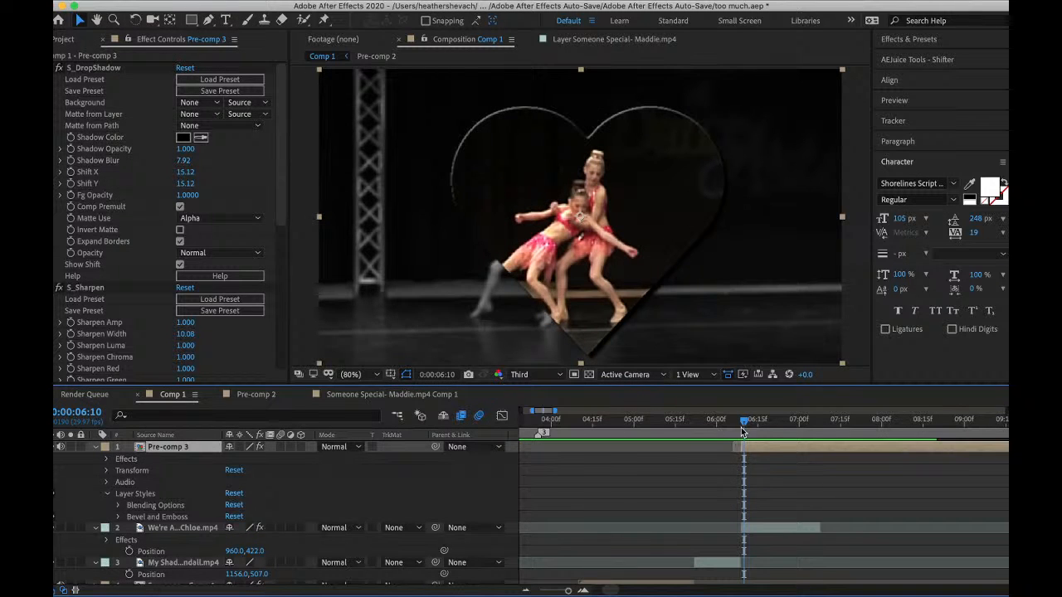
- Add a scale keyframe of 0% to the heart pre-comp at 0:00:06:17 and preview it
mouse_move(746, 423)
mouse_down()
mouse_move(776, 421)
mouse_move(762, 424)
mouse_up()
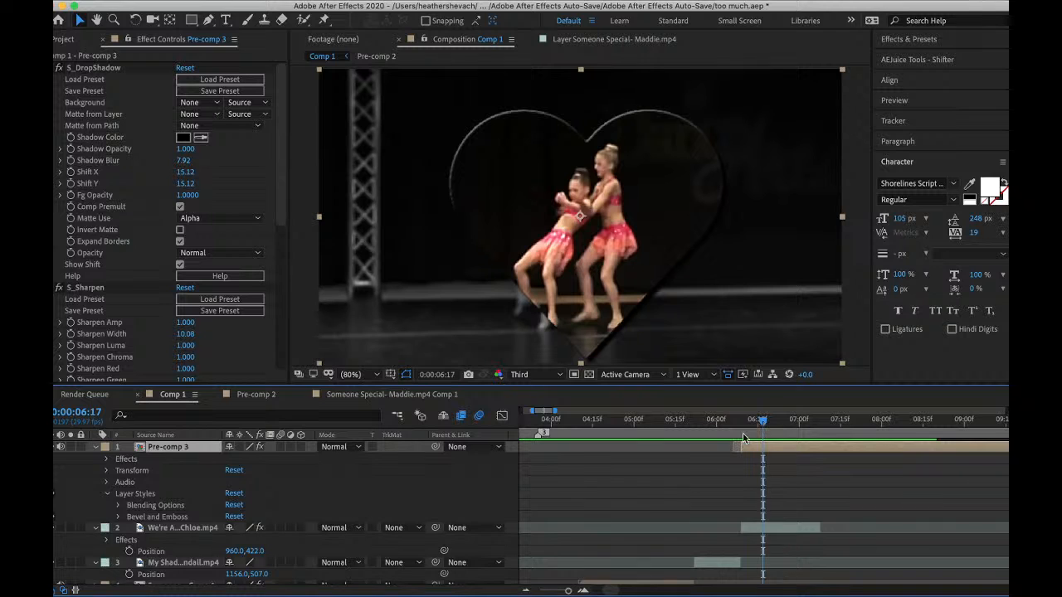
key(s)
click(129, 459)
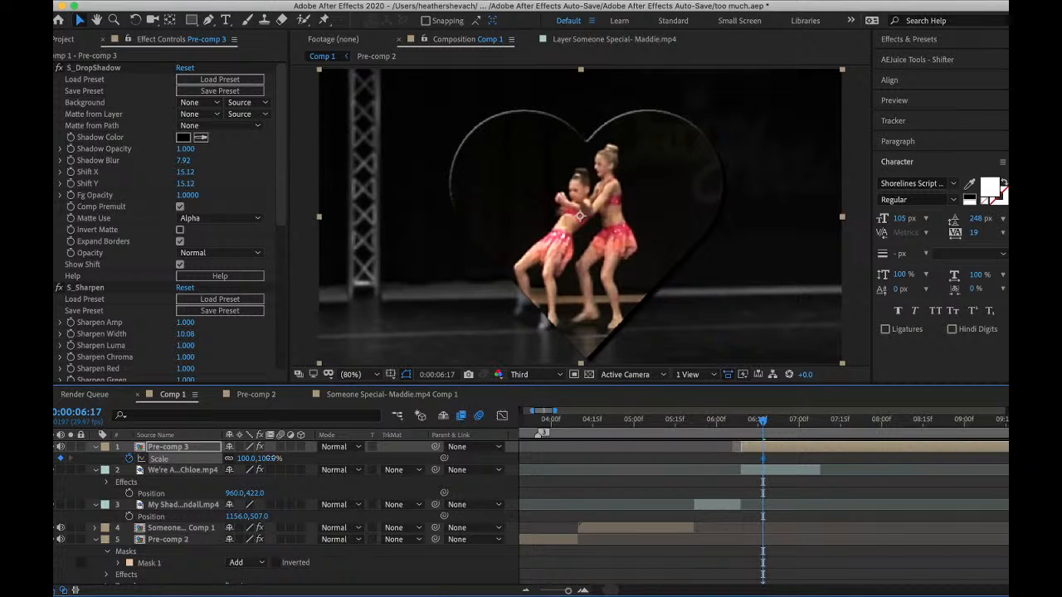
text(0)
key(Return)
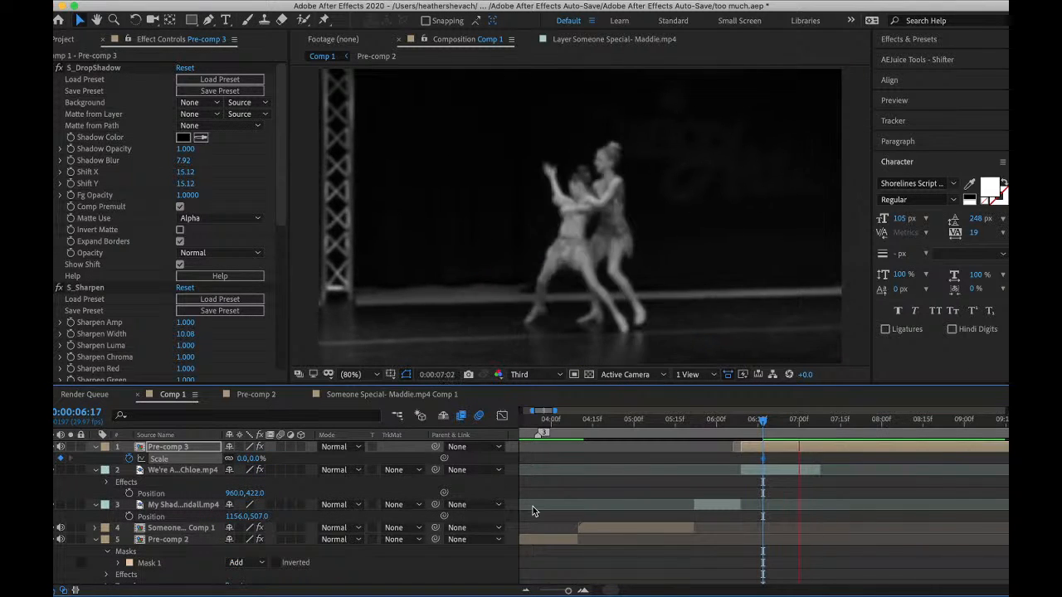
key(space)
- Keyframe the heart pre-comp's scale at 100% at 0:00:06:25 and move its 0% keyframe to 0:00:06:13
click(785, 424)
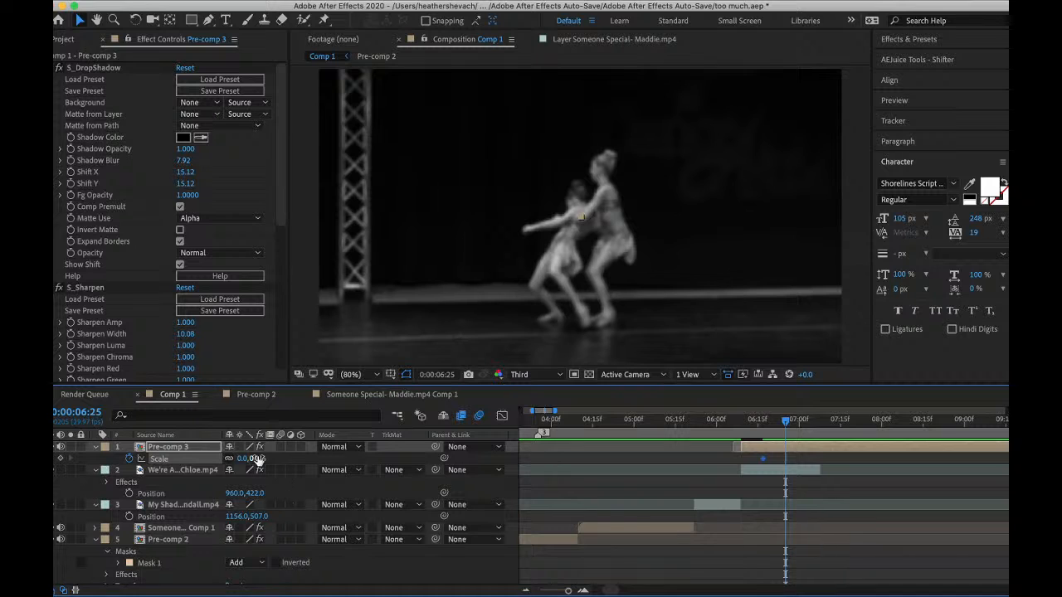
text(100)
key(Return)
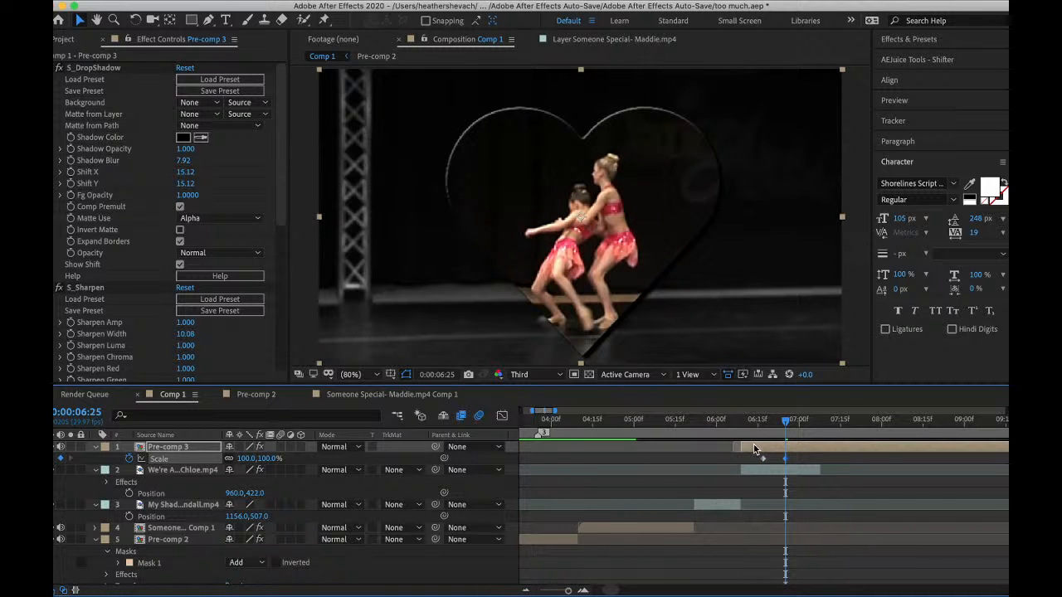
click(753, 424)
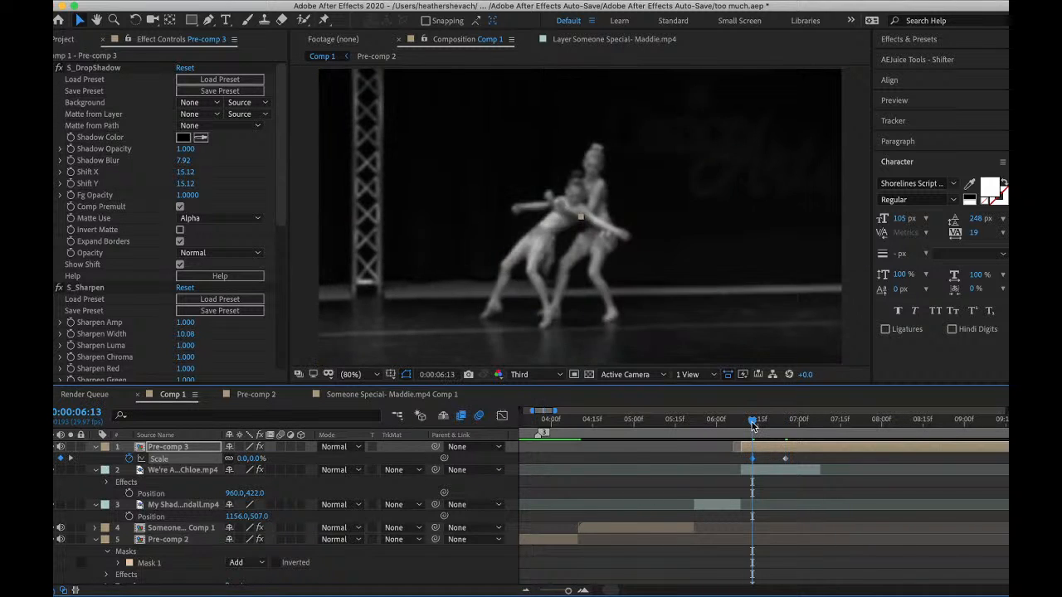
drag(753, 424, 833, 424)
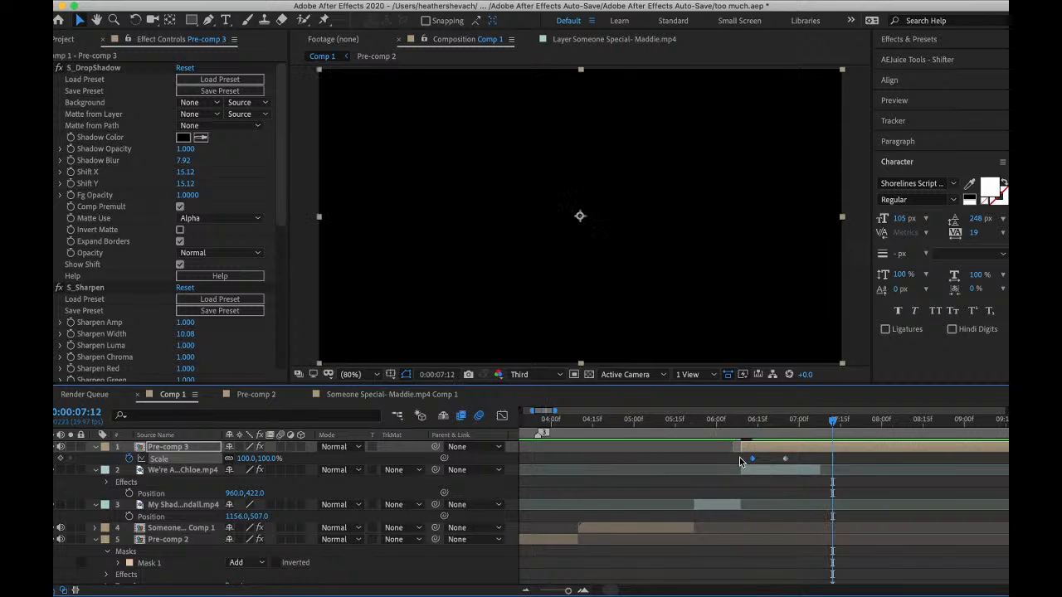
- Apply Easy Ease to the heart pre-comp's scale keyframes and reshape the curve to rise fast and settle slowly
right_click(787, 461)
mouse_move(849, 570)
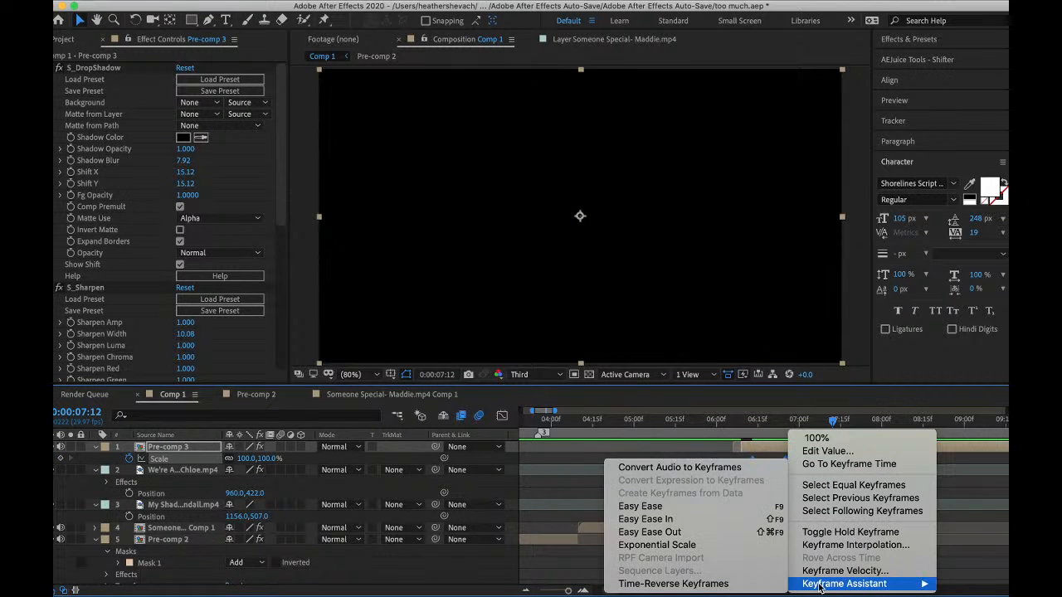
click(647, 503)
click(501, 417)
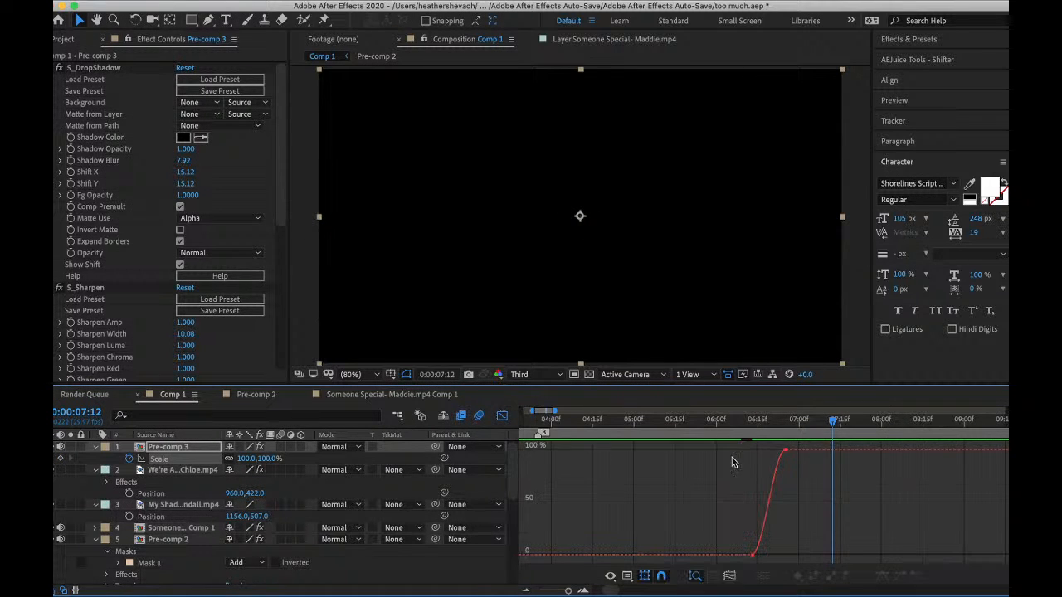
click(785, 451)
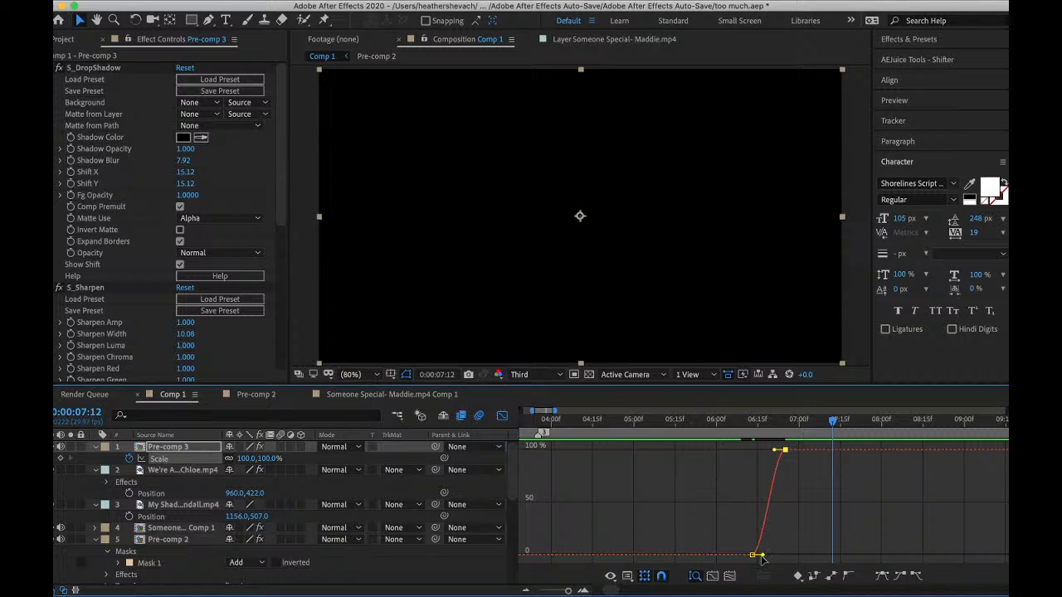
drag(761, 555, 756, 490)
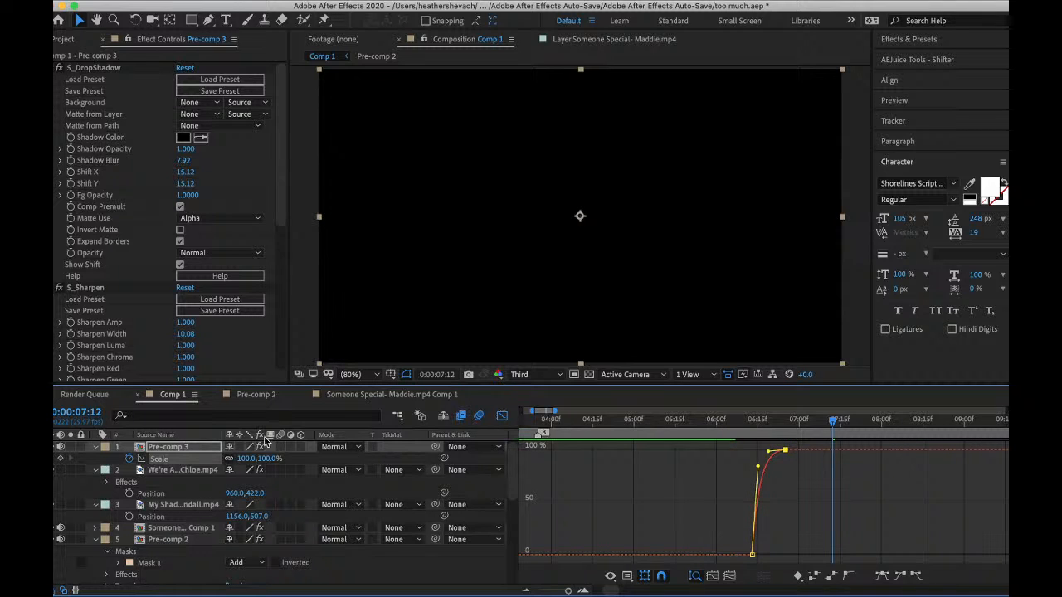
- Enable motion blur on the heart pre-comp and preview the heart scaling in over the monochrome clip
click(502, 415)
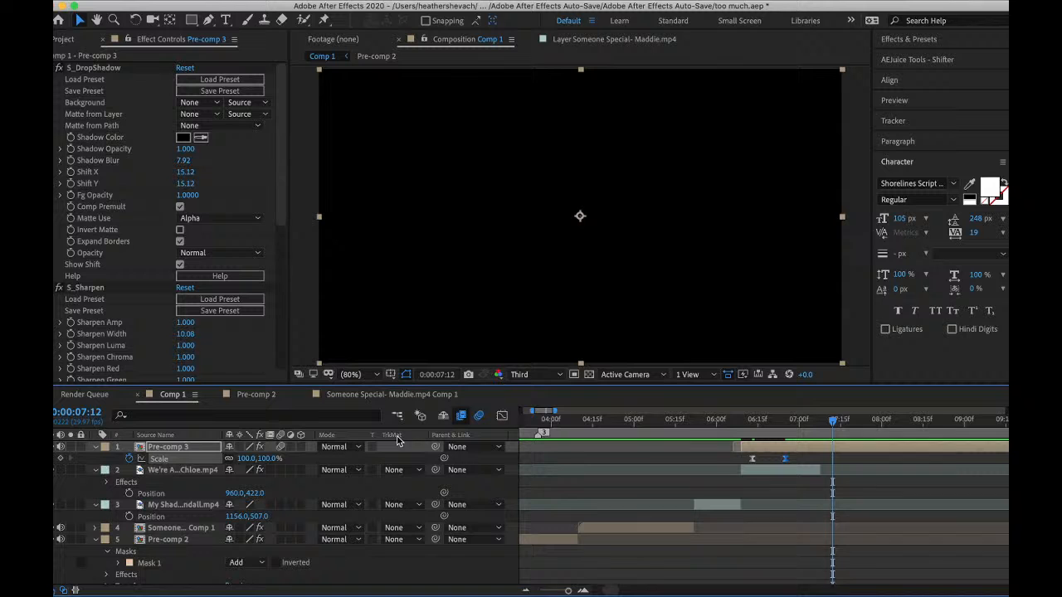
click(68, 589)
click(612, 431)
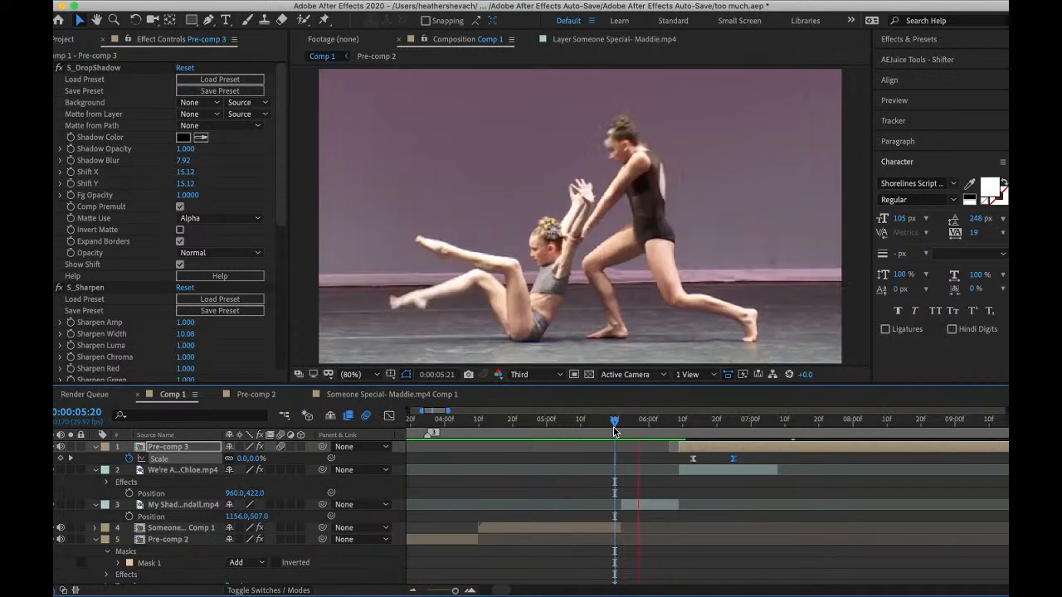
key(space)
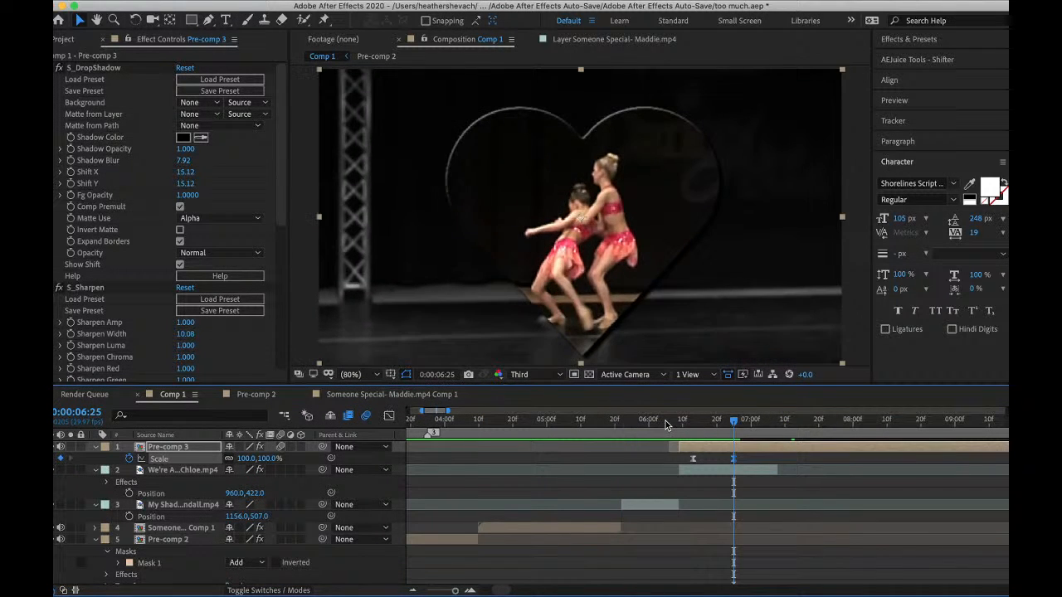
click(666, 421)
key(space)
key(space)
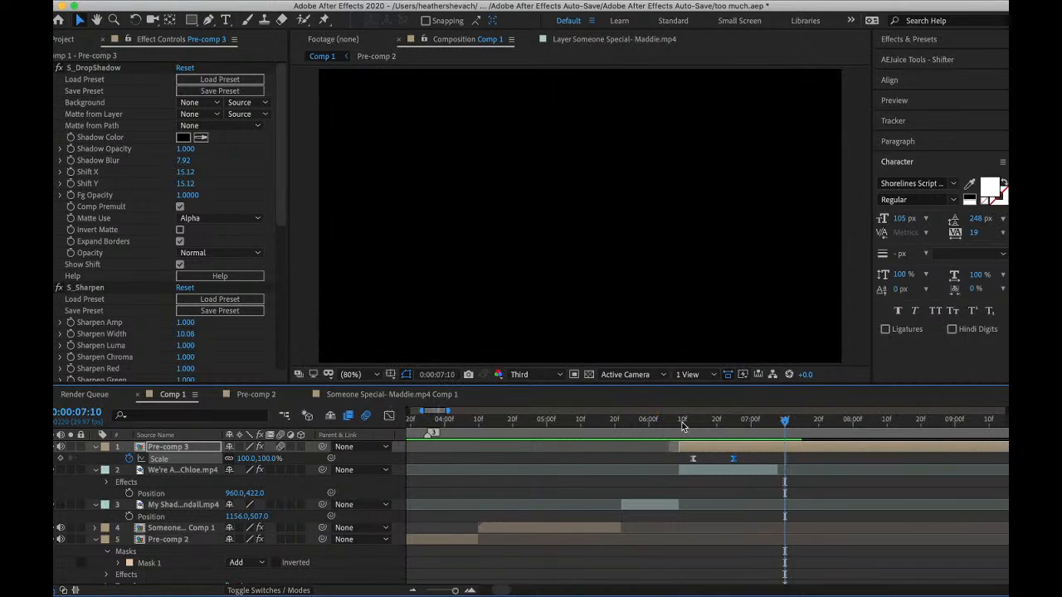
click(621, 428)
key(space)
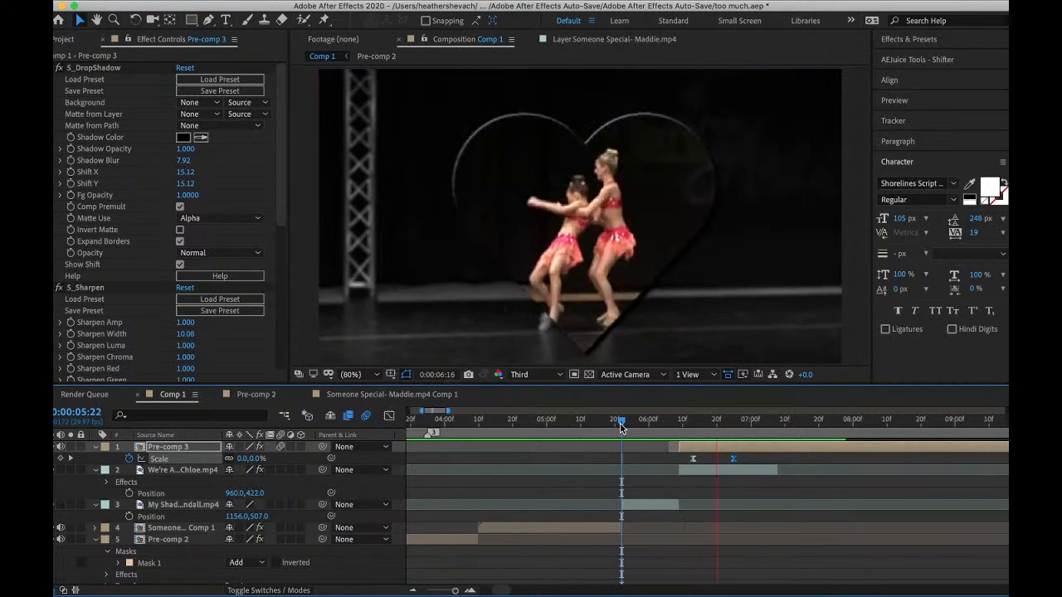
- Split the heart pre-comp at 0:00:07:07, delete the part after the We're Alright clip's end, and save the project
click(775, 420)
key(super+shift+d)
key(Delete)
click(765, 449)
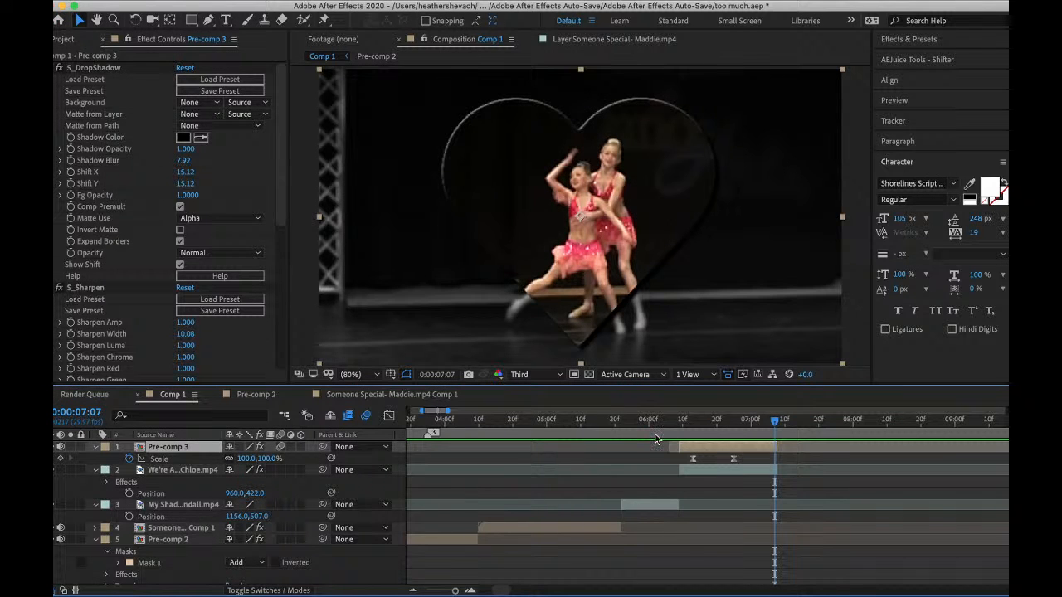
click(108, 0)
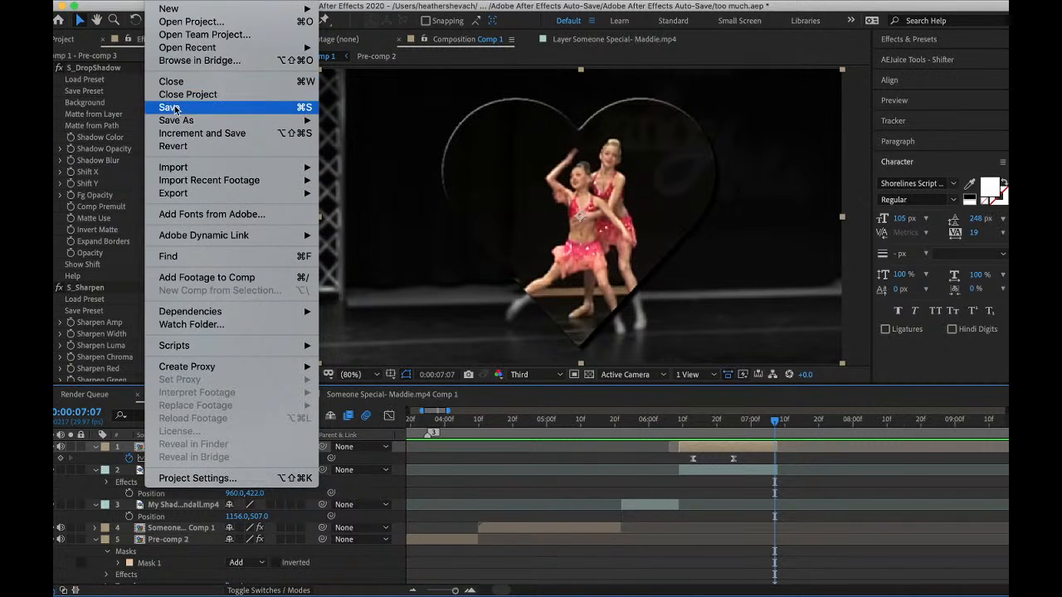
click(176, 106)
- Check the livestream's chat in YouTube Studio and return to After Effects
key(ctrl+Right)
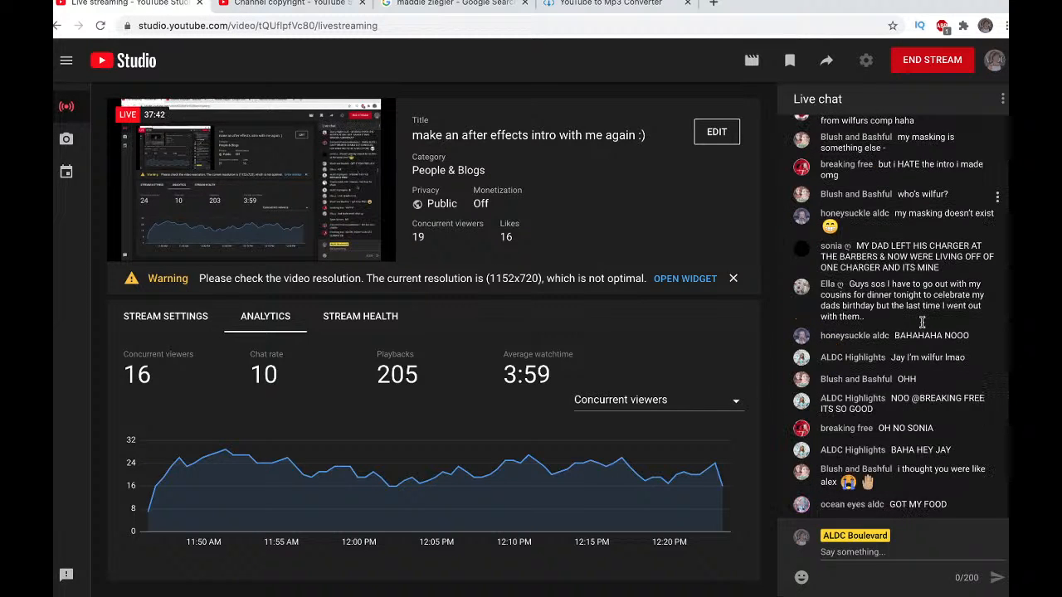
key(ctrl+Left)
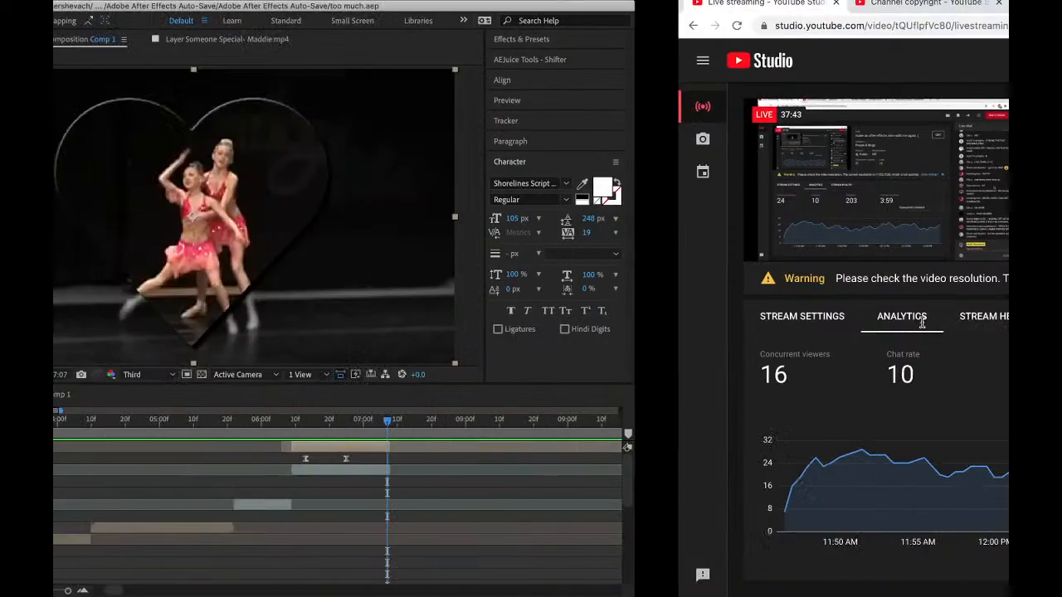
- Preview Comp 1 from its start through the end of the heart pre-comp twice
scroll(531, 466, left, 5)
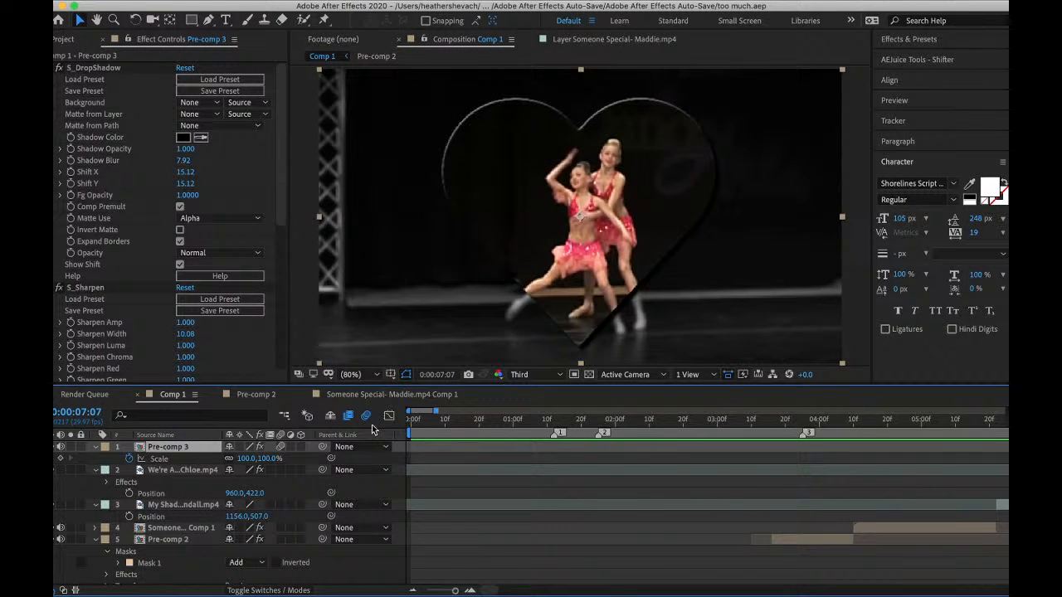
key(Home)
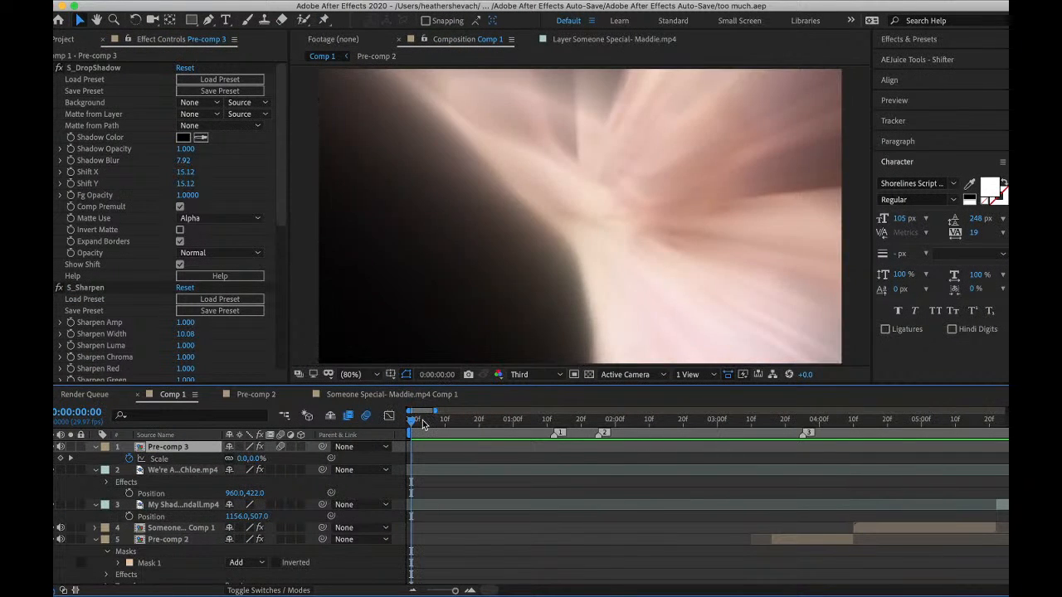
key(space)
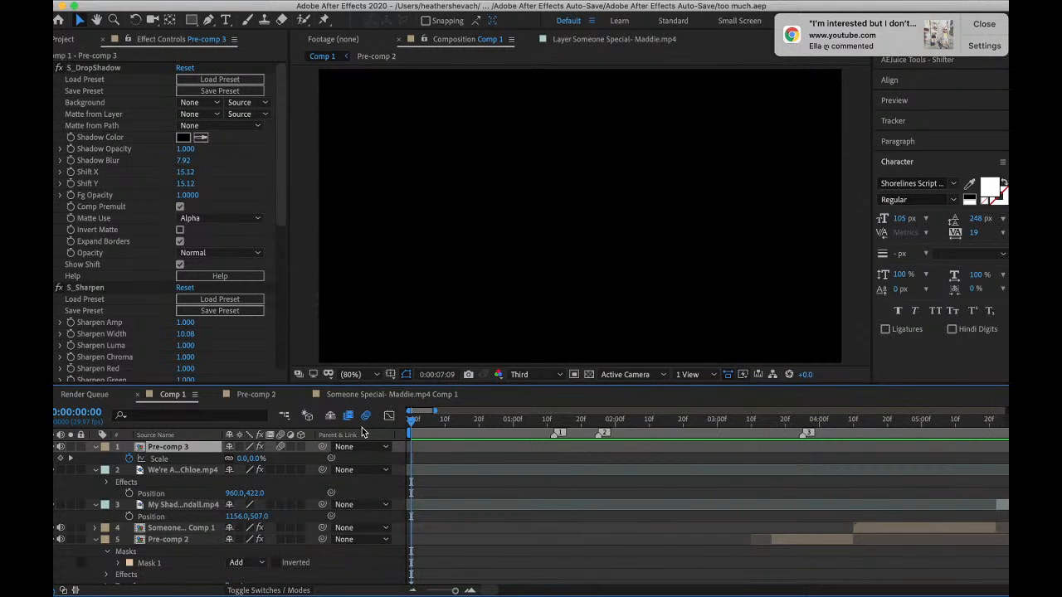
key(space)
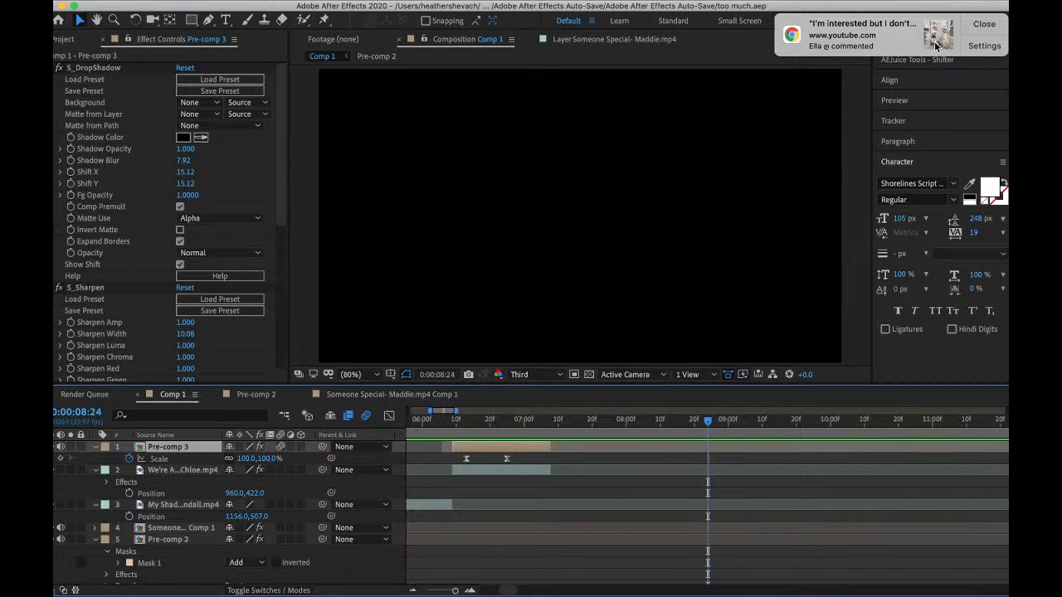
click(984, 23)
scroll(515, 479, left, 10)
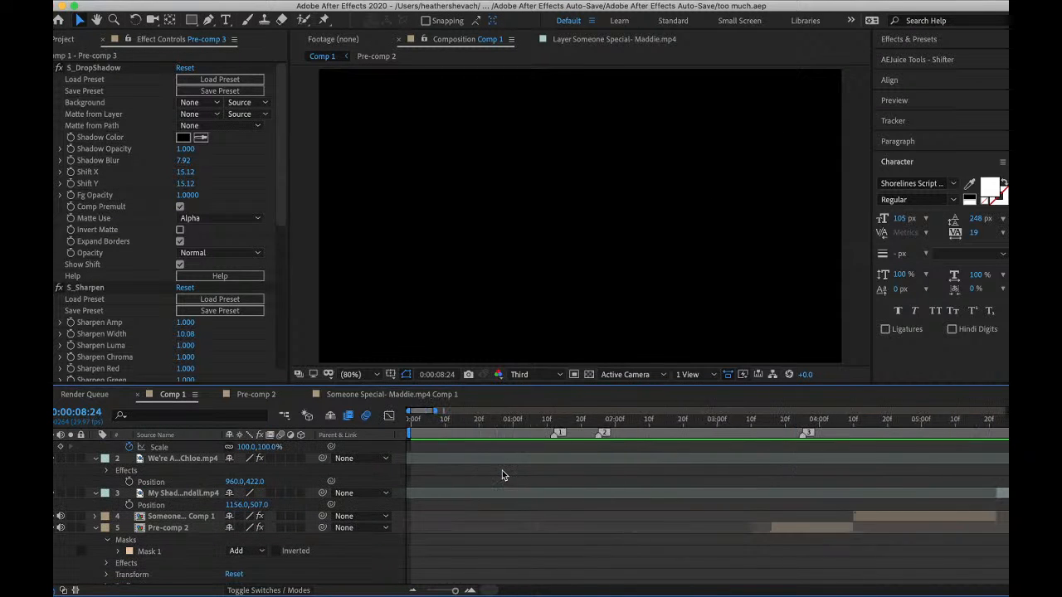
key(space)
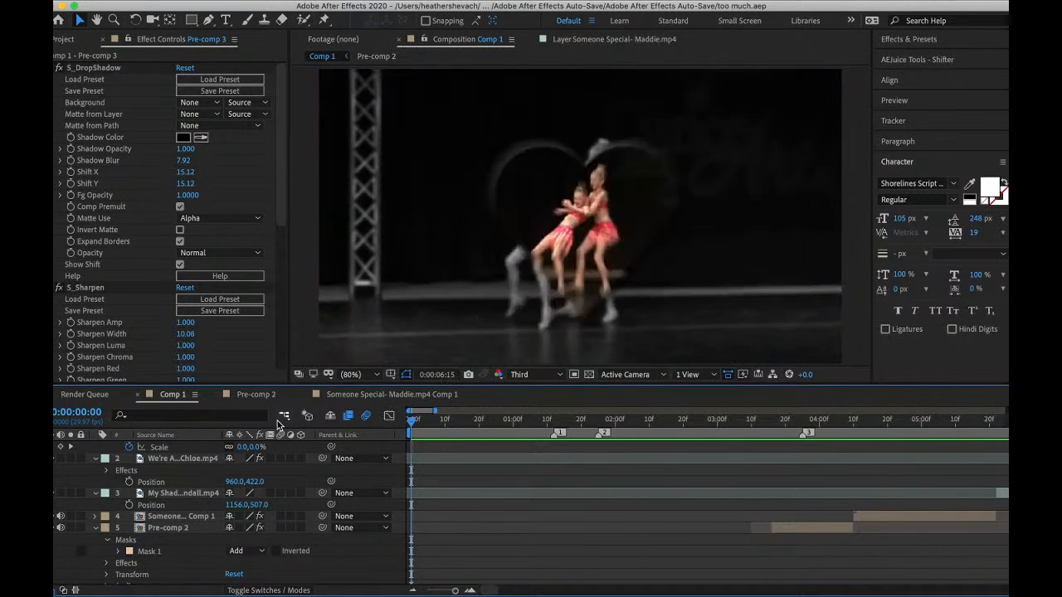
key(space)
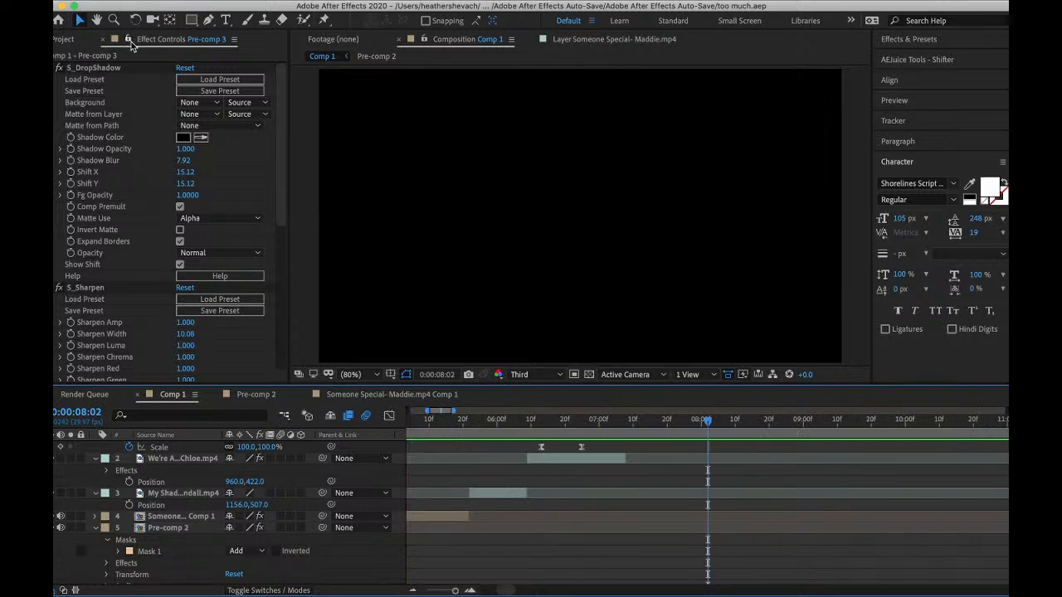
- Start a file import and search the Desktop for "video files copy"
click(156, 1)
mouse_move(282, 163)
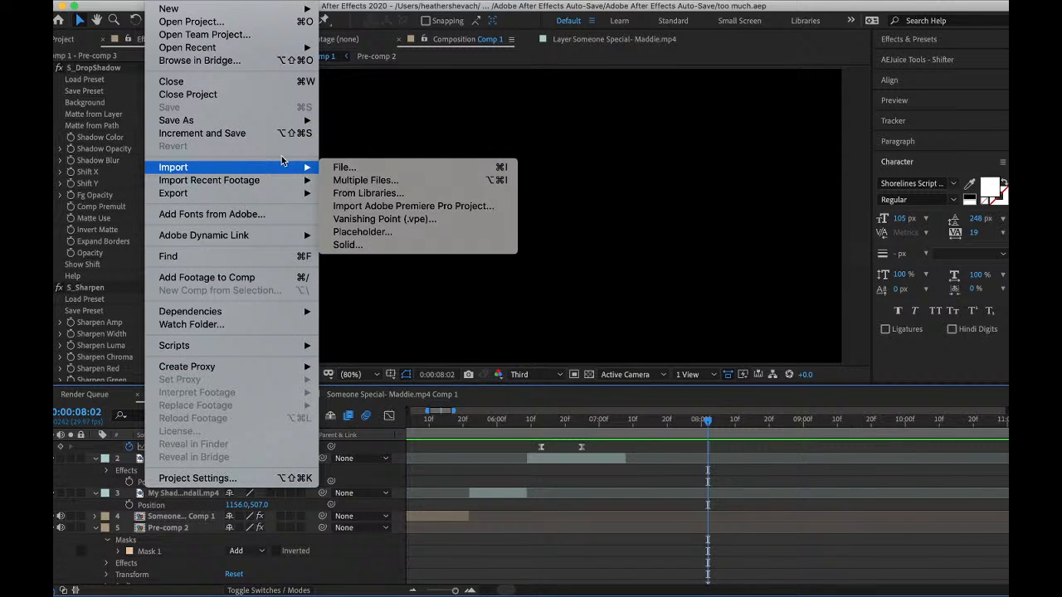
click(345, 168)
click(505, 73)
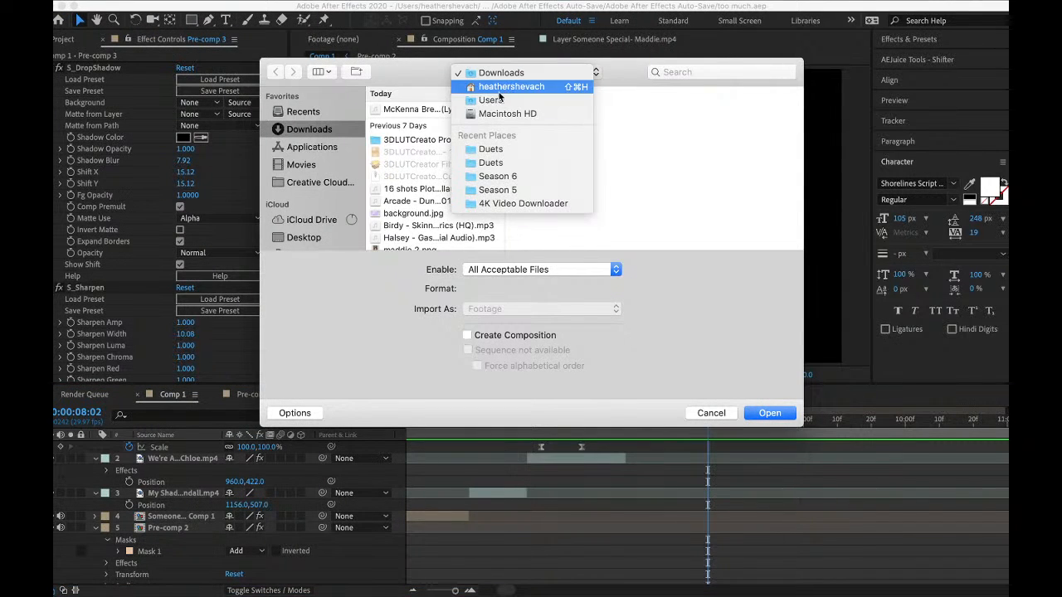
click(304, 236)
click(304, 237)
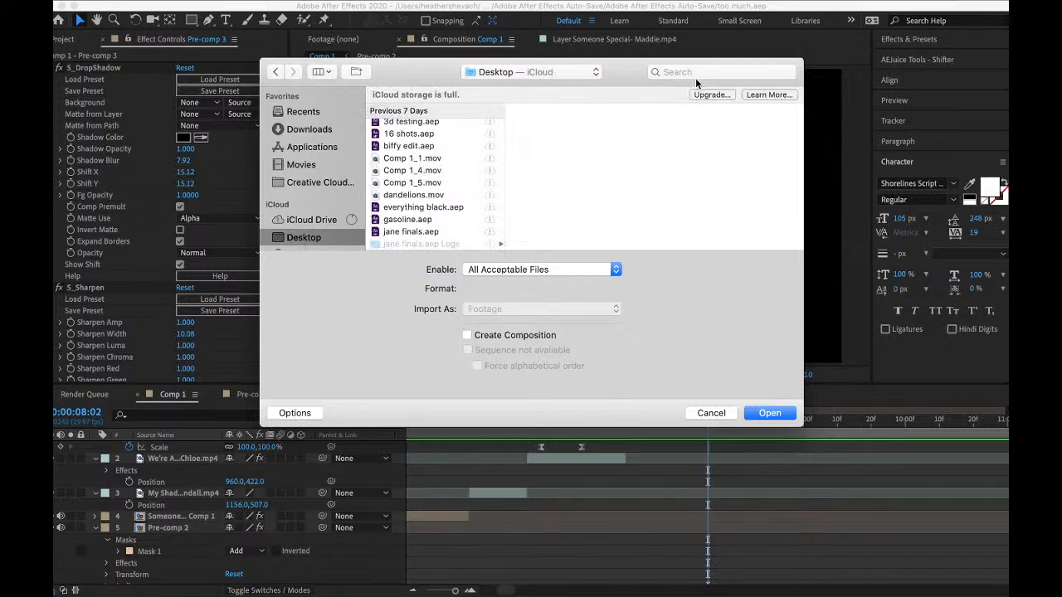
text(video files)
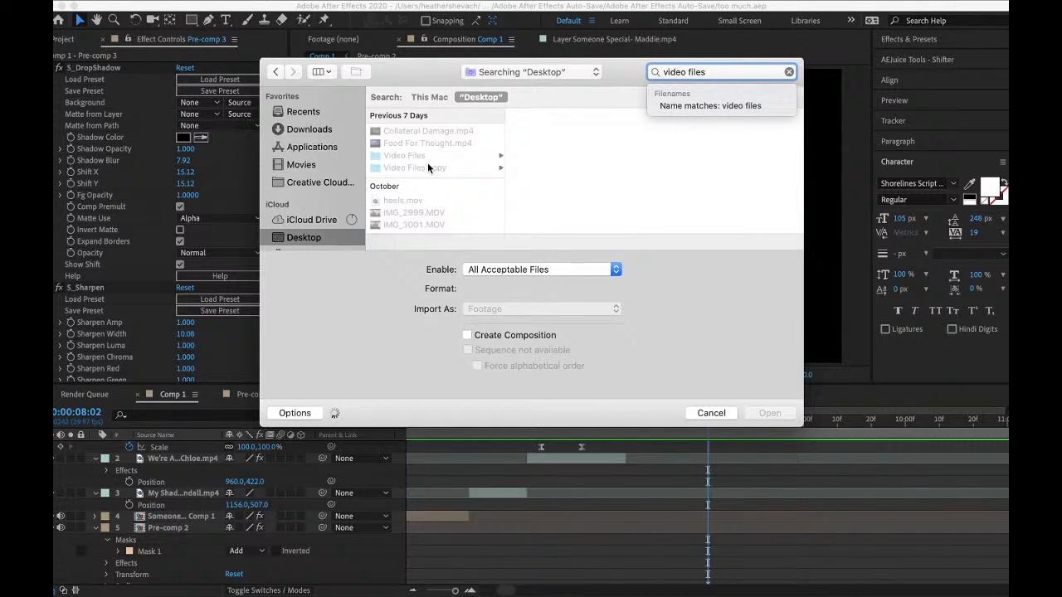
key(Return)
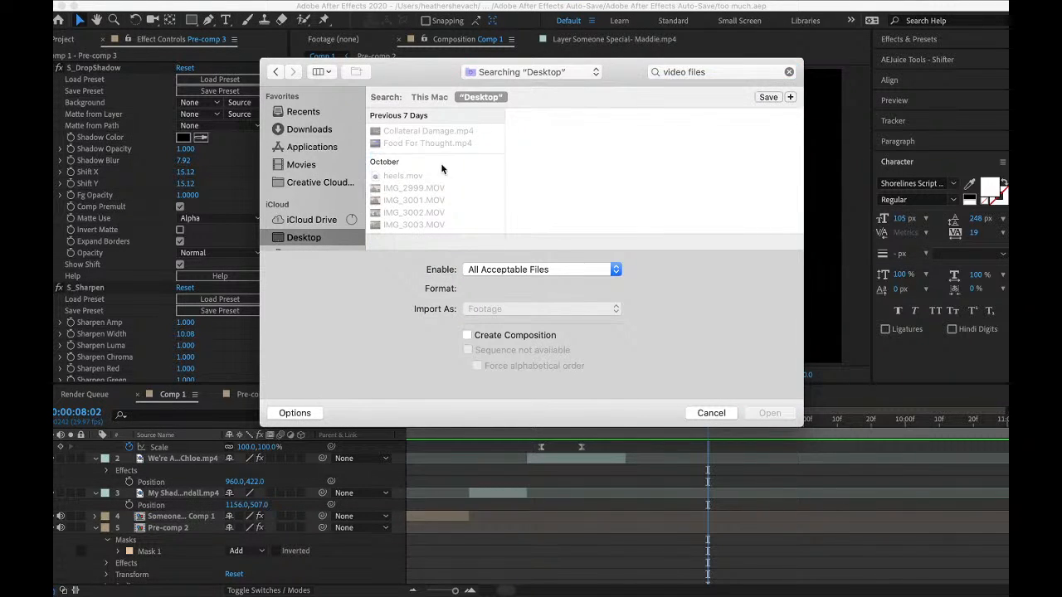
click(728, 65)
text(c)
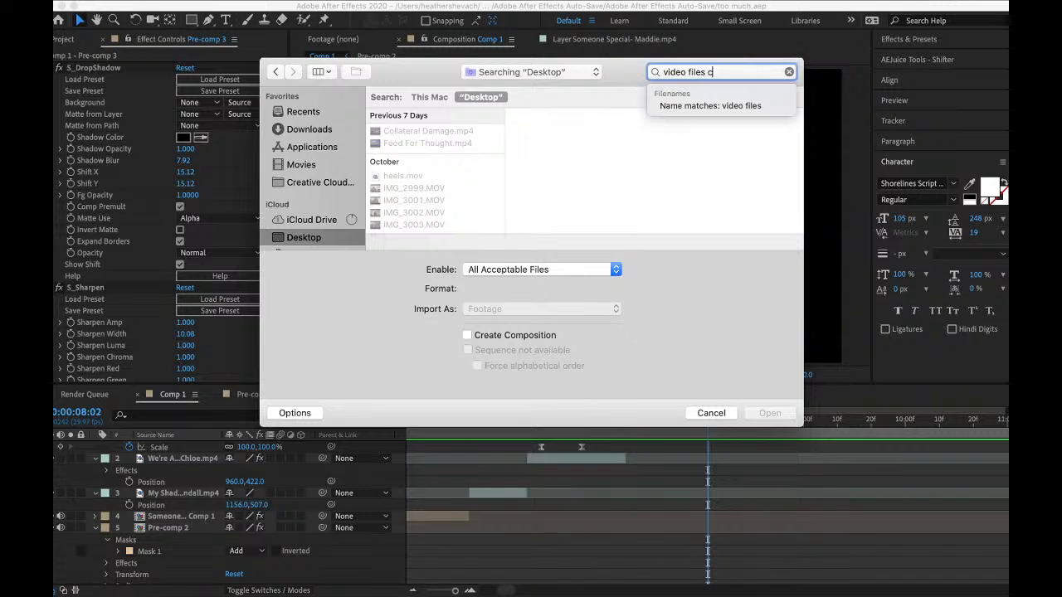
text(opy)
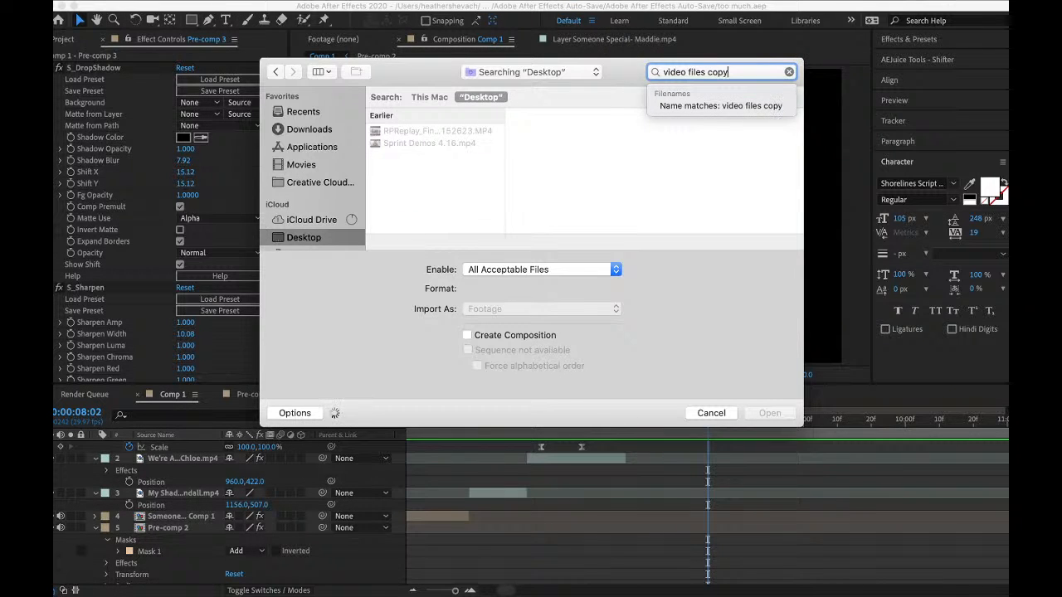
- Import Collateral Damage.mp4 from the Season 5 folder under Video Files copy, ALDC, Groups
click(452, 131)
click(560, 148)
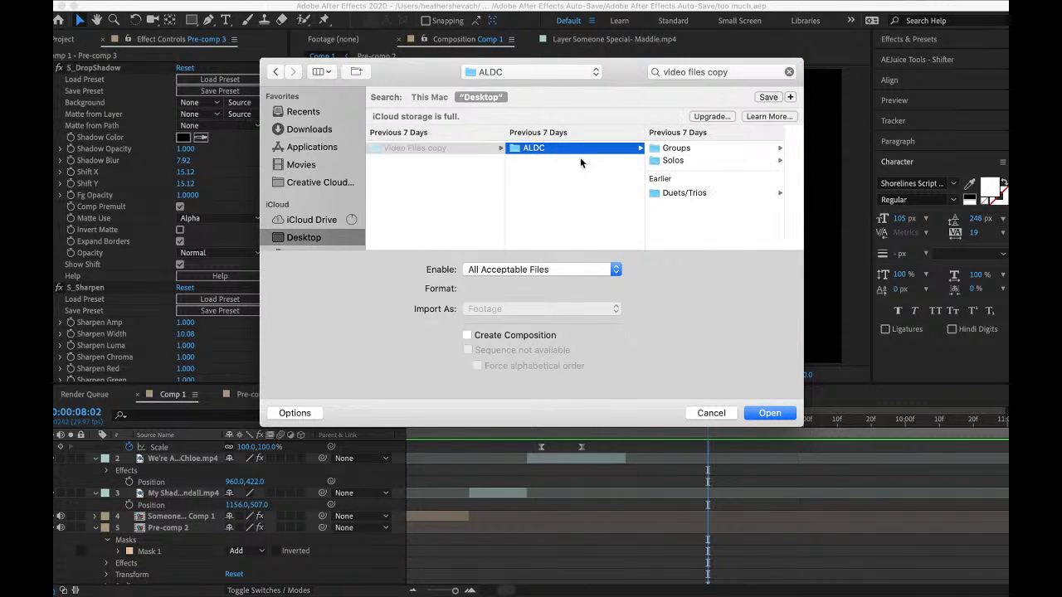
click(676, 149)
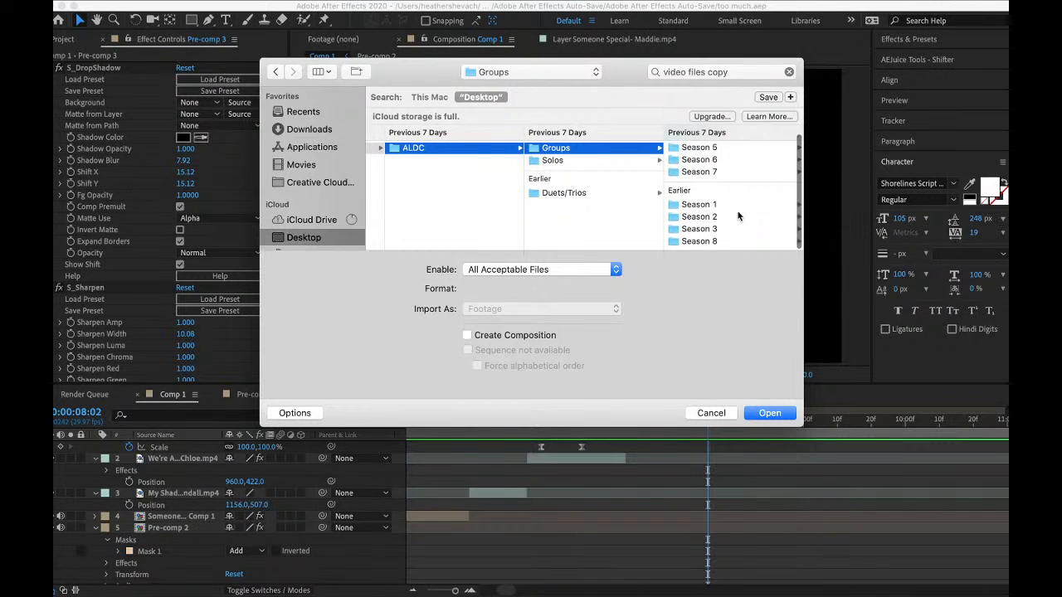
scroll(713, 212, up, 1)
scroll(700, 179, up, 1)
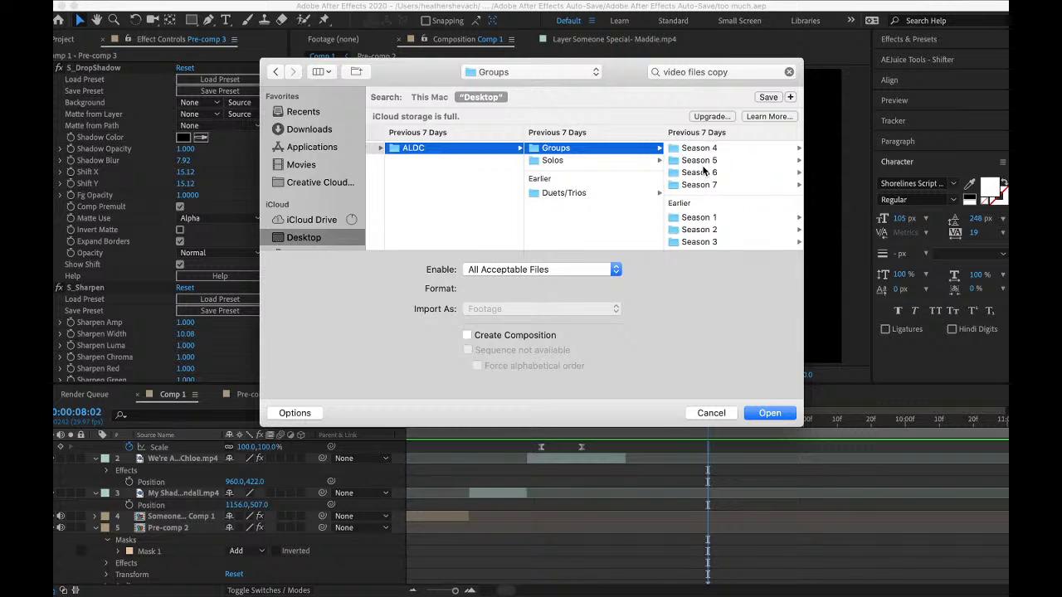
click(705, 174)
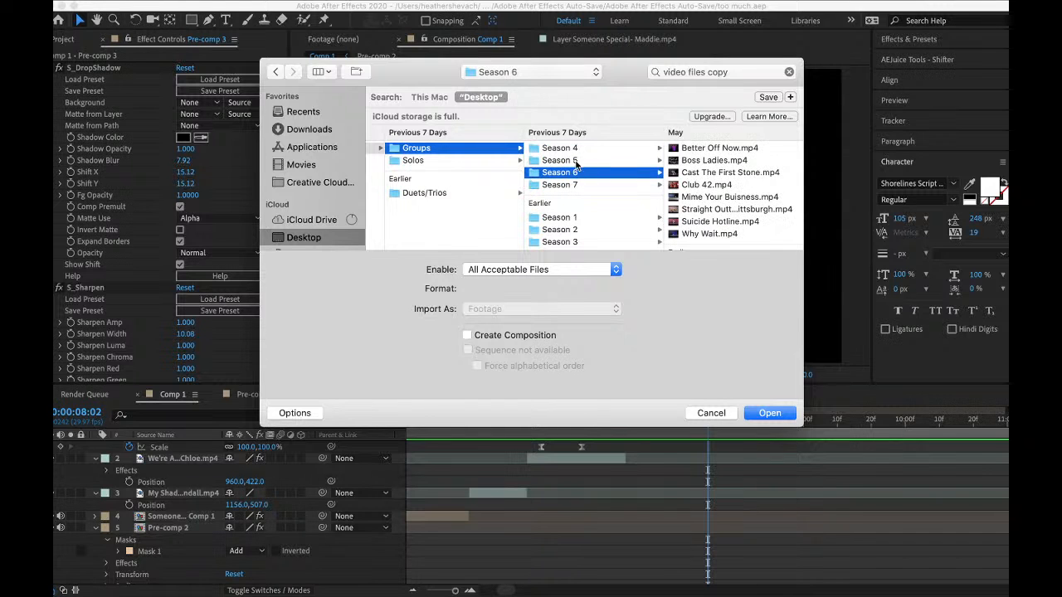
click(643, 157)
click(726, 160)
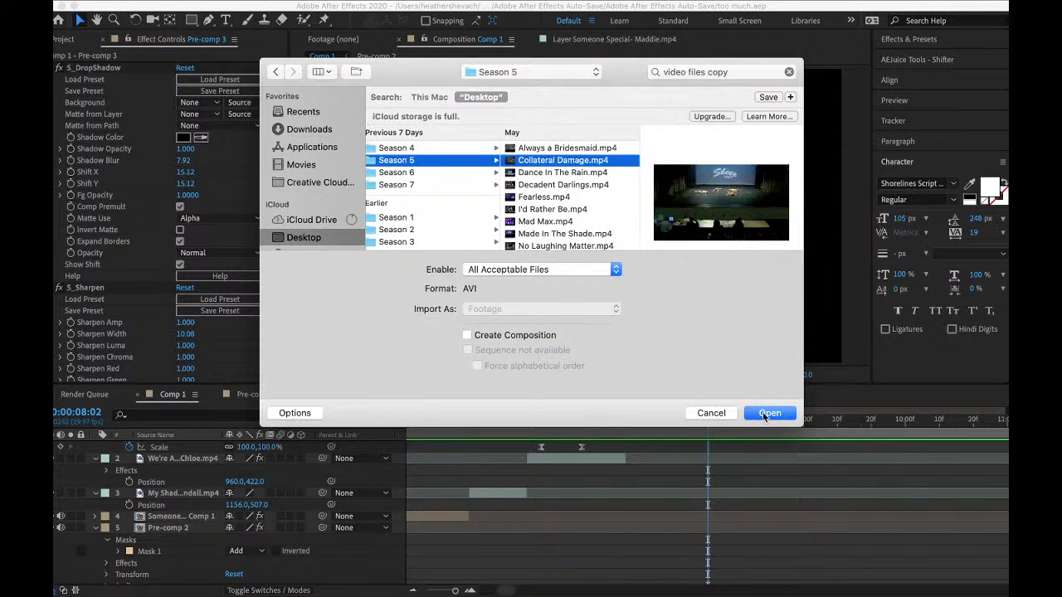
click(770, 413)
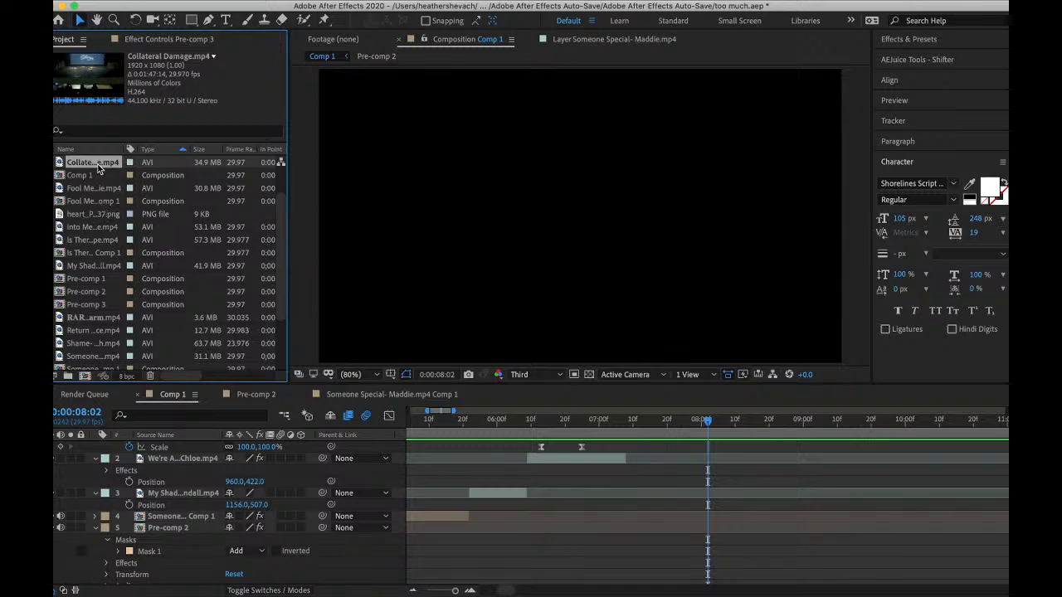
- Add Collateral Damage.mp4 as the top layer of Comp 1, split it at 0:00:09:07, and delete the earlier part
drag(100, 168, 178, 443)
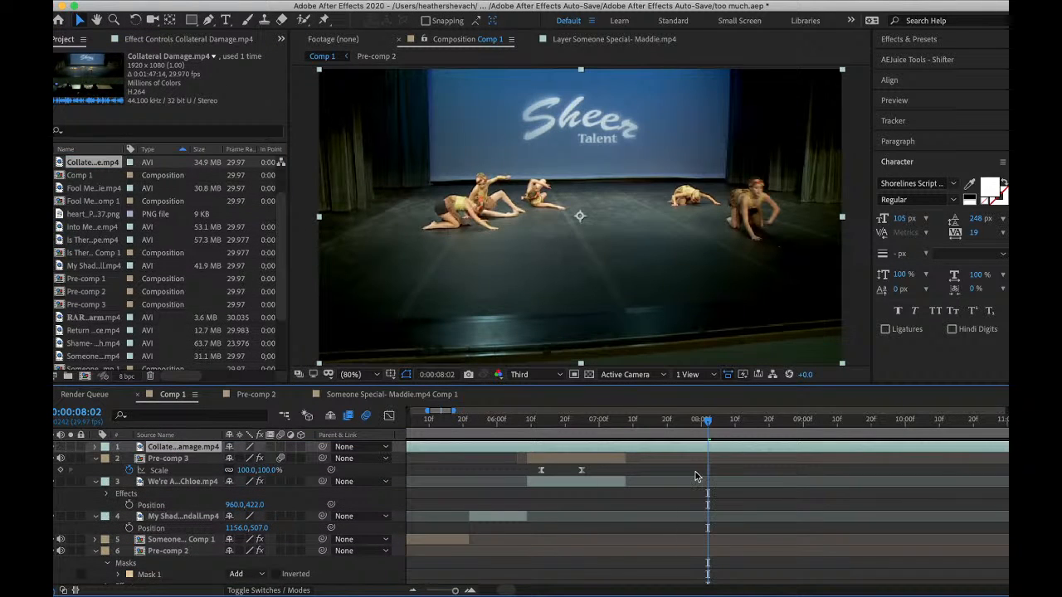
scroll(695, 473, right, 10)
drag(663, 423, 929, 437)
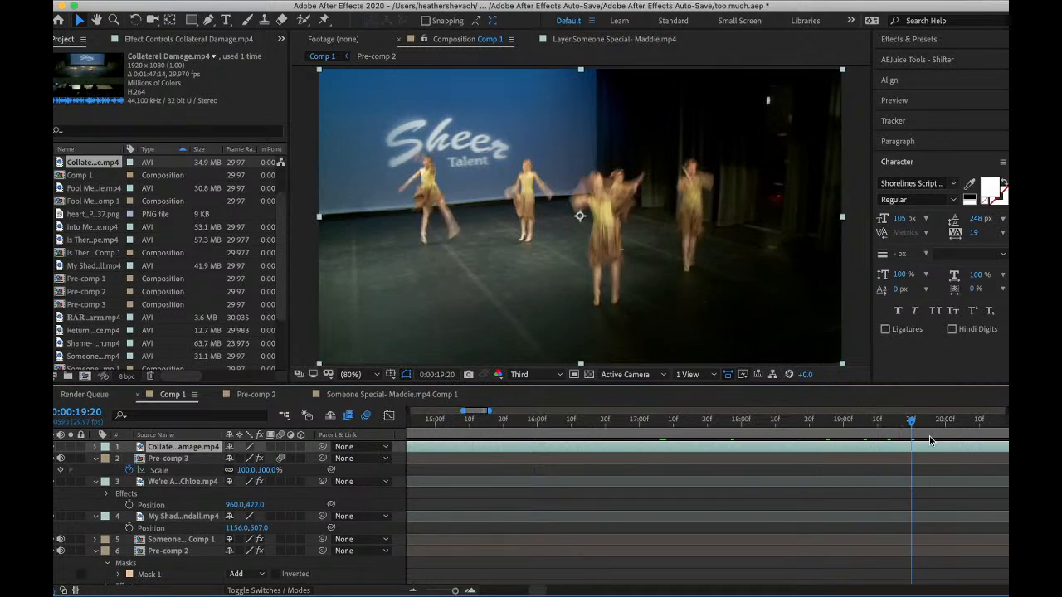
key(space)
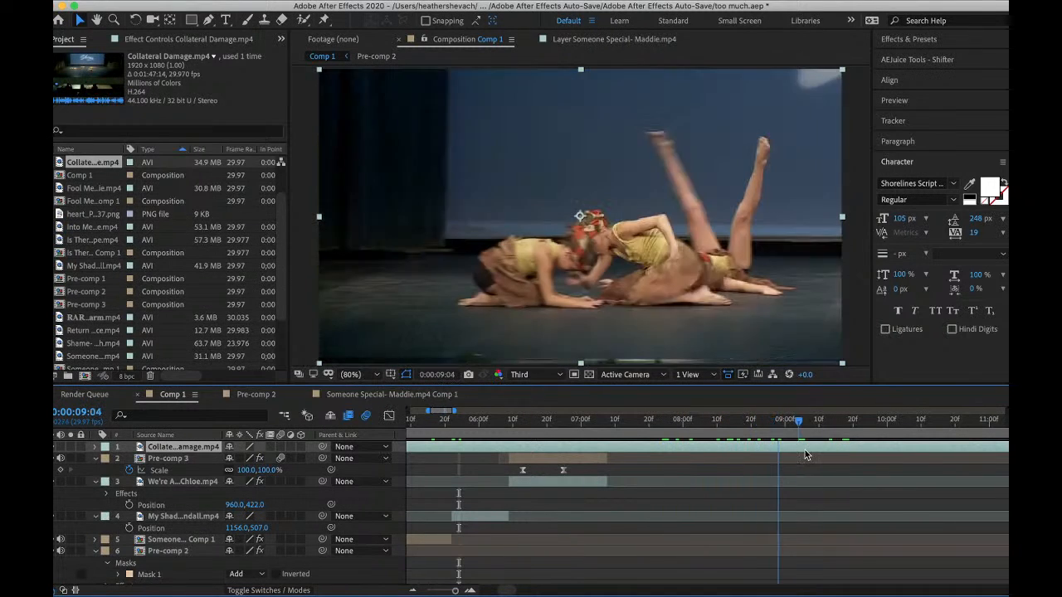
key(space)
key(super+shift+d)
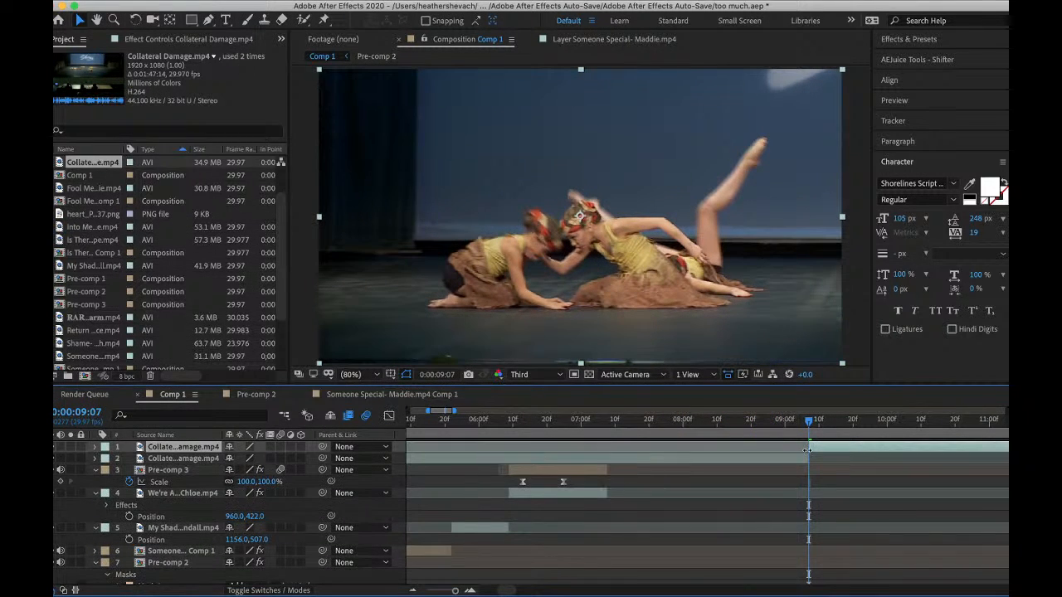
key(Delete)
- Move the remaining Collateral Damage clip to start where the heart pre-comp ends, and preview the cut between them
drag(824, 449, 622, 455)
click(581, 420)
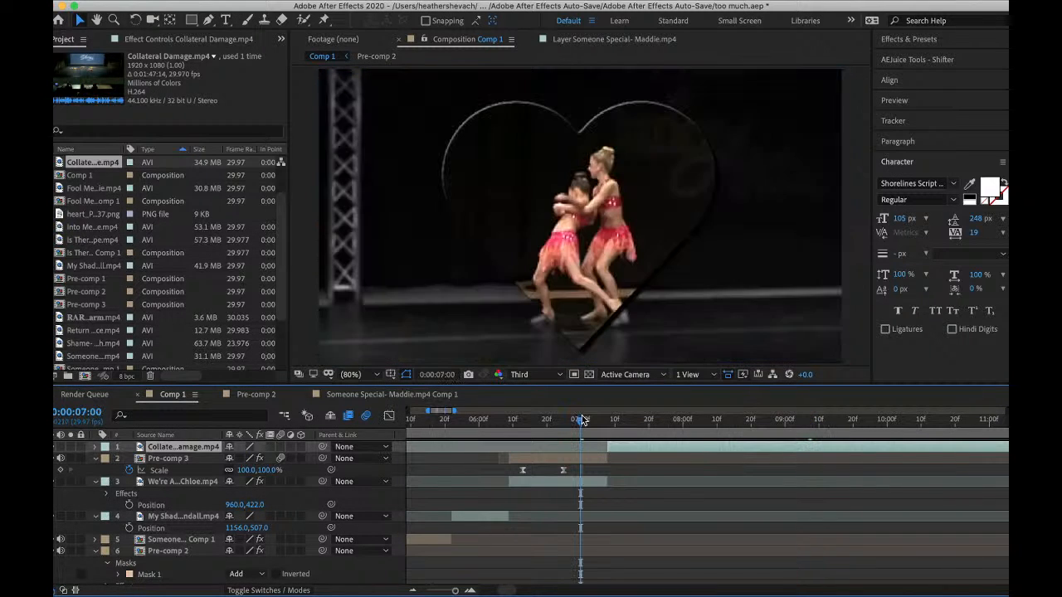
key(space)
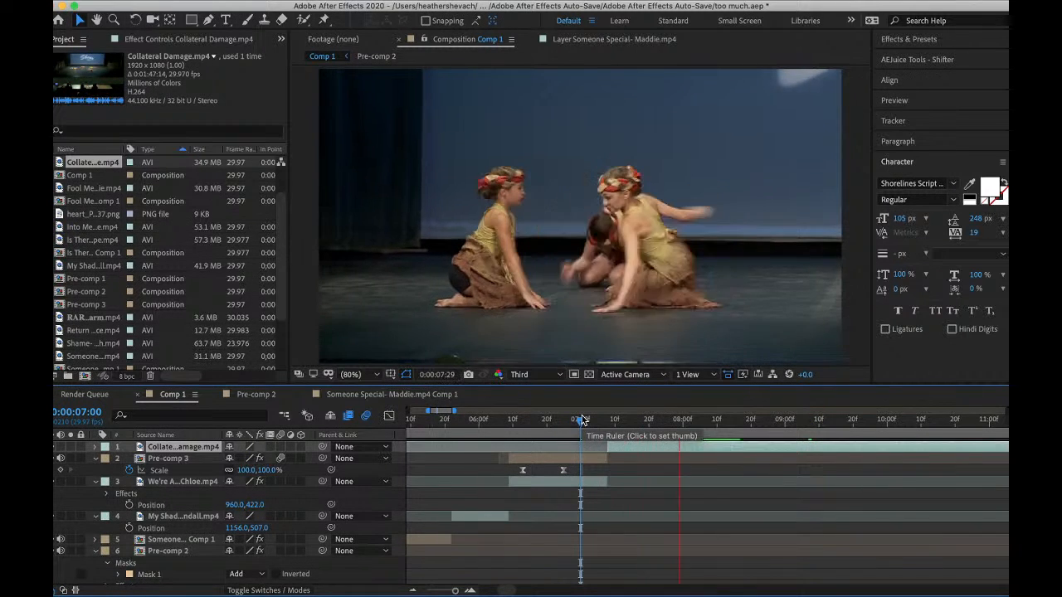
key(space)
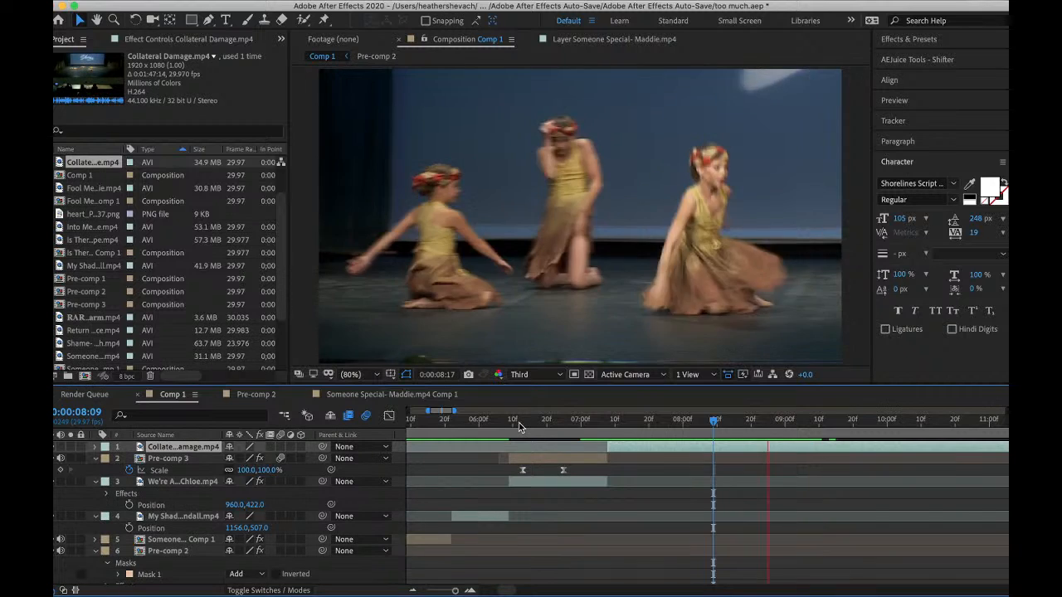
click(519, 421)
key(space)
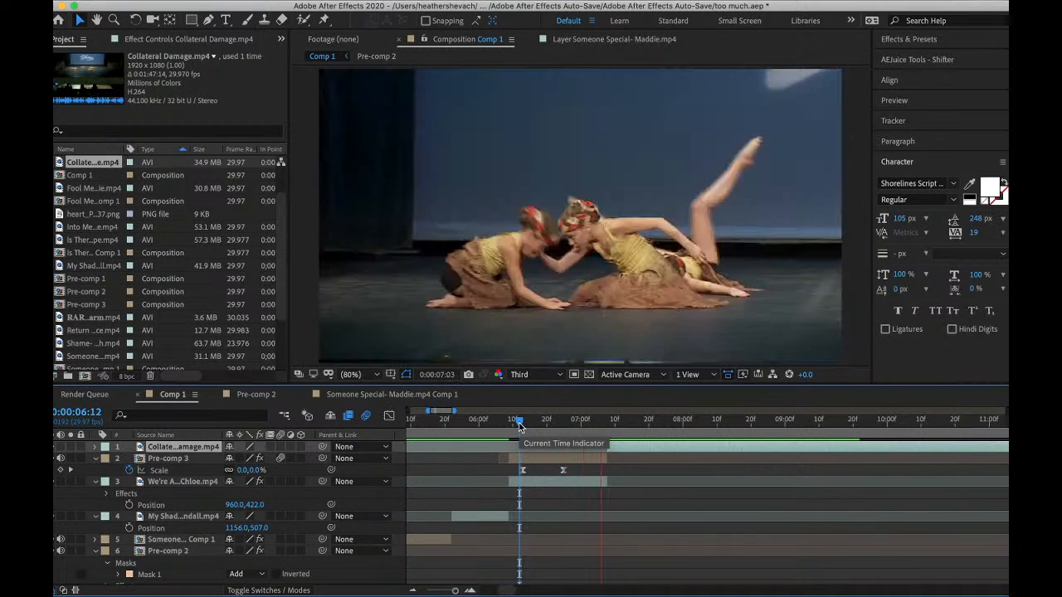
click(606, 421)
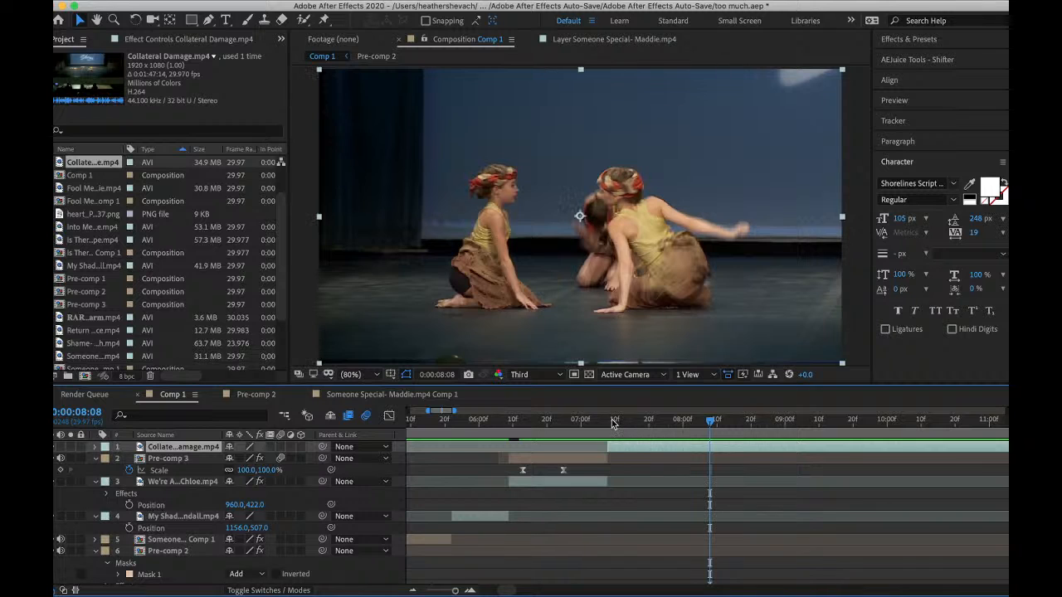
click(612, 421)
right_click(629, 450)
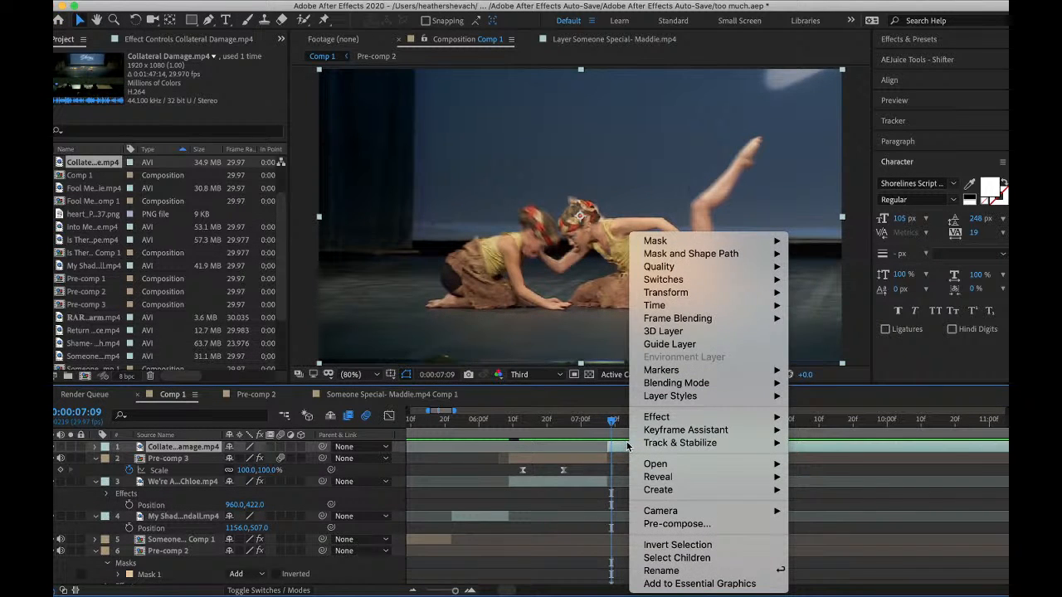
click(628, 447)
mouse_move(623, 446)
mouse_down()
mouse_move(633, 446)
mouse_move(611, 445)
mouse_up()
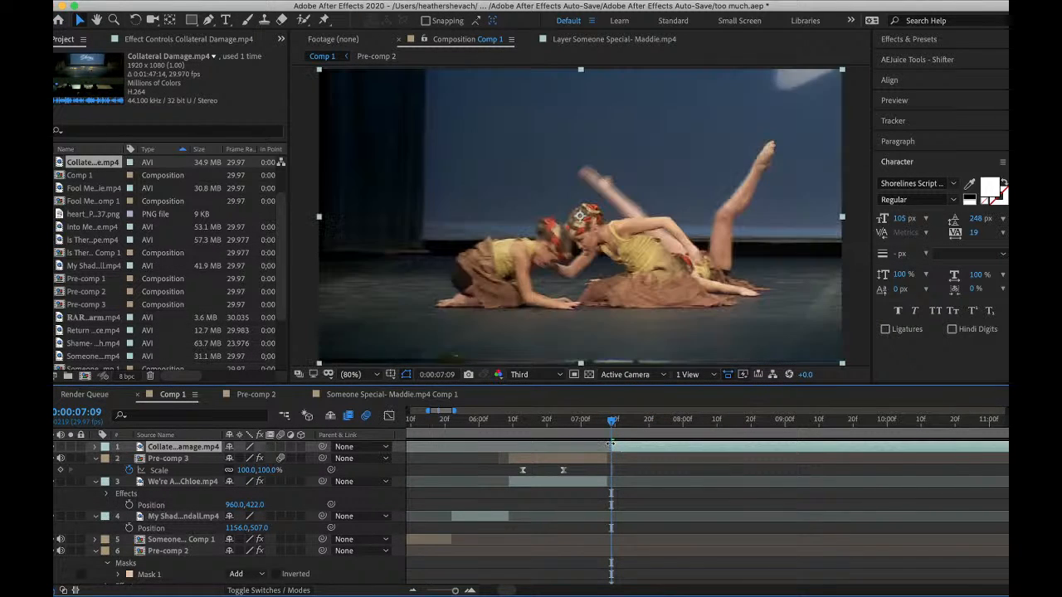
key(space)
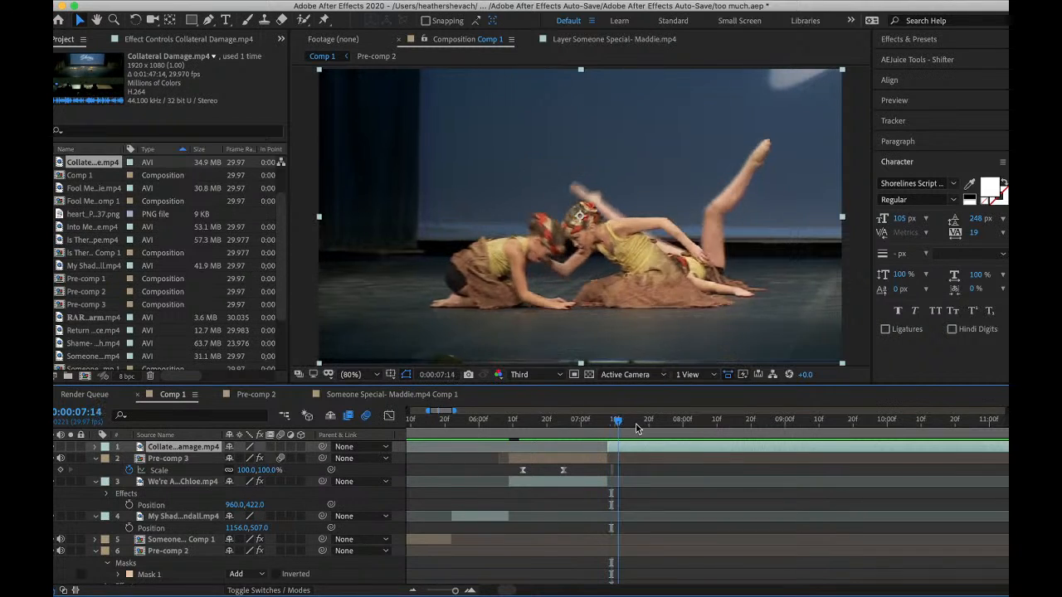
- Pre-compose the Collateral Damage clip and place composition marker 4 at 0:00:07:16
right_click(645, 449)
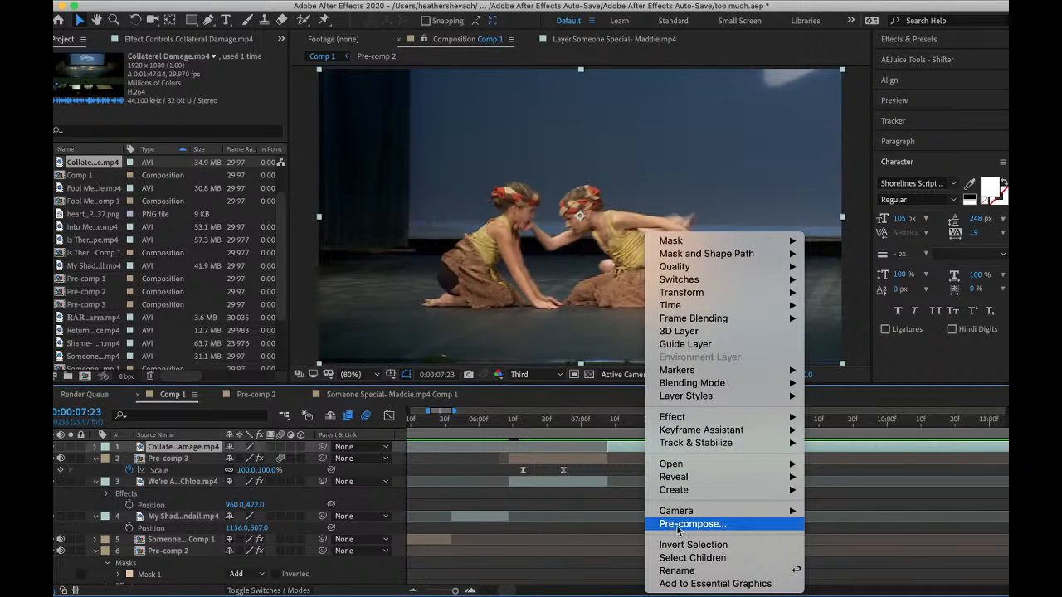
click(680, 524)
click(623, 387)
click(614, 425)
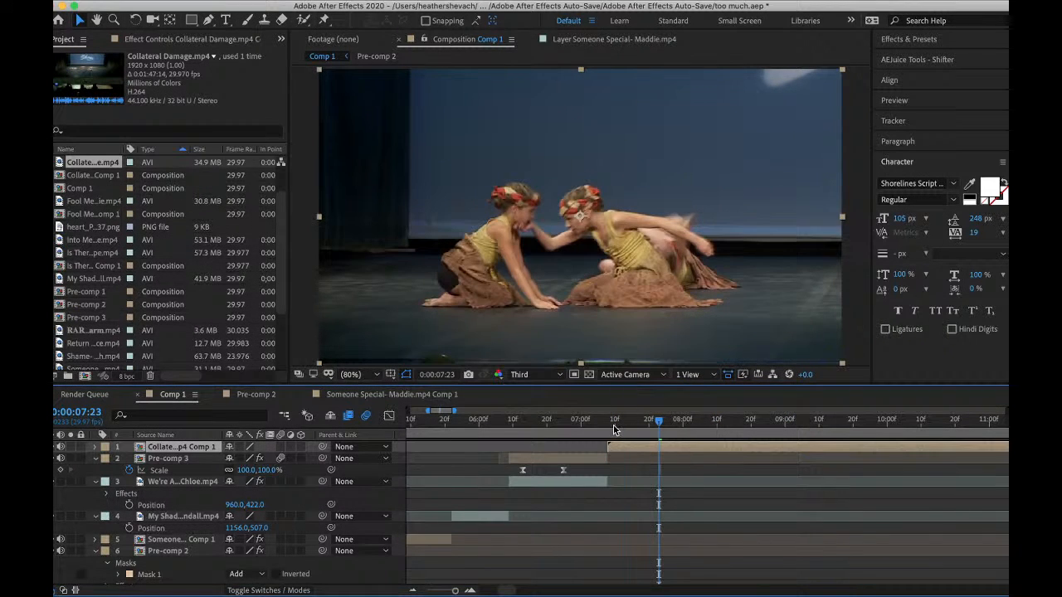
click(635, 429)
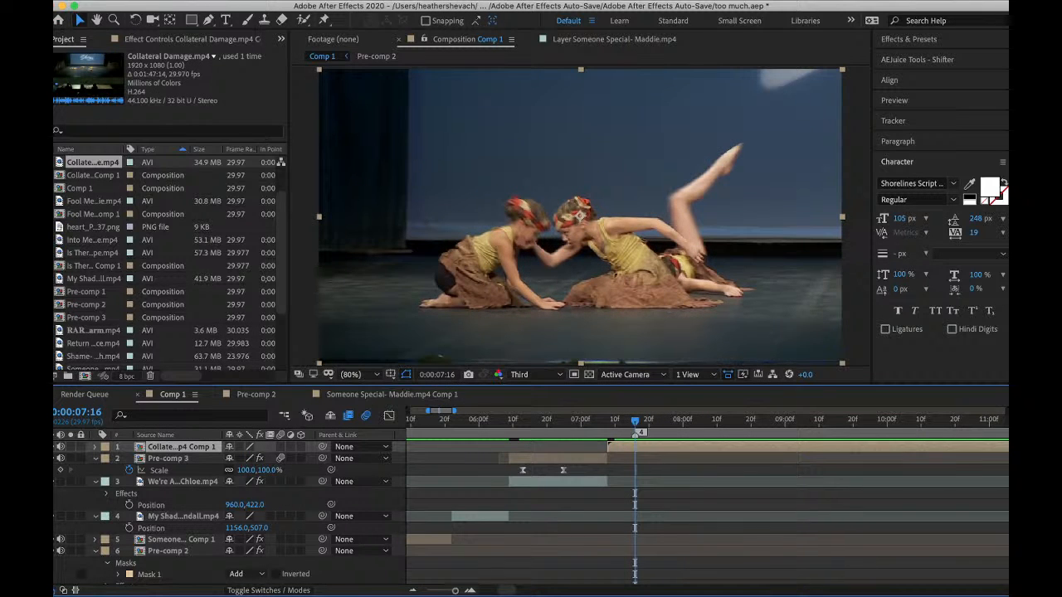
- Place composition marker 5 at 0:00:07:23 over the Collateral Damage pre-comp and preview the section from 0:00:07:10
key(space)
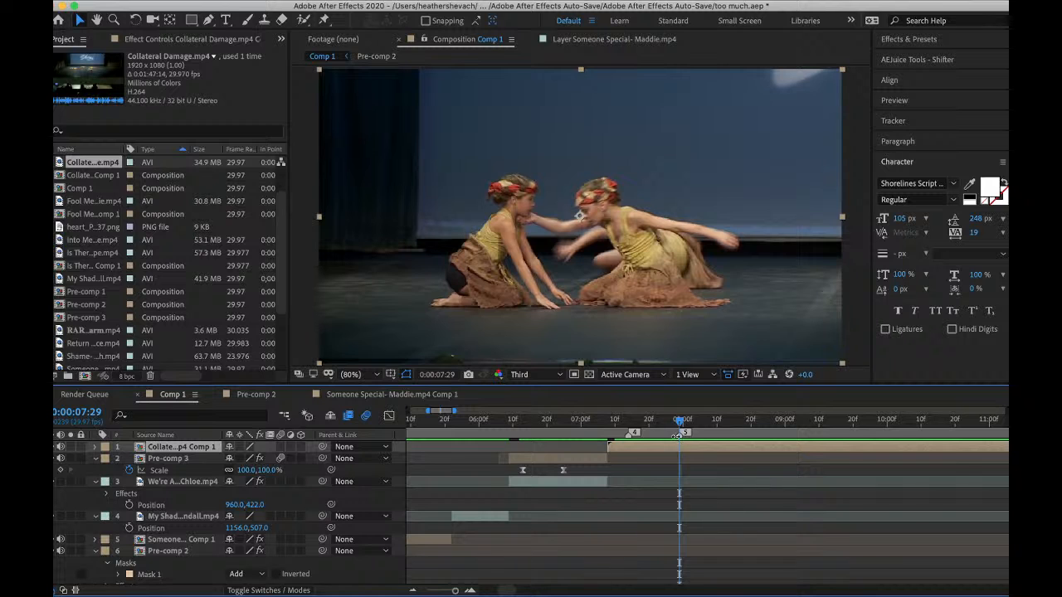
click(615, 424)
key(space)
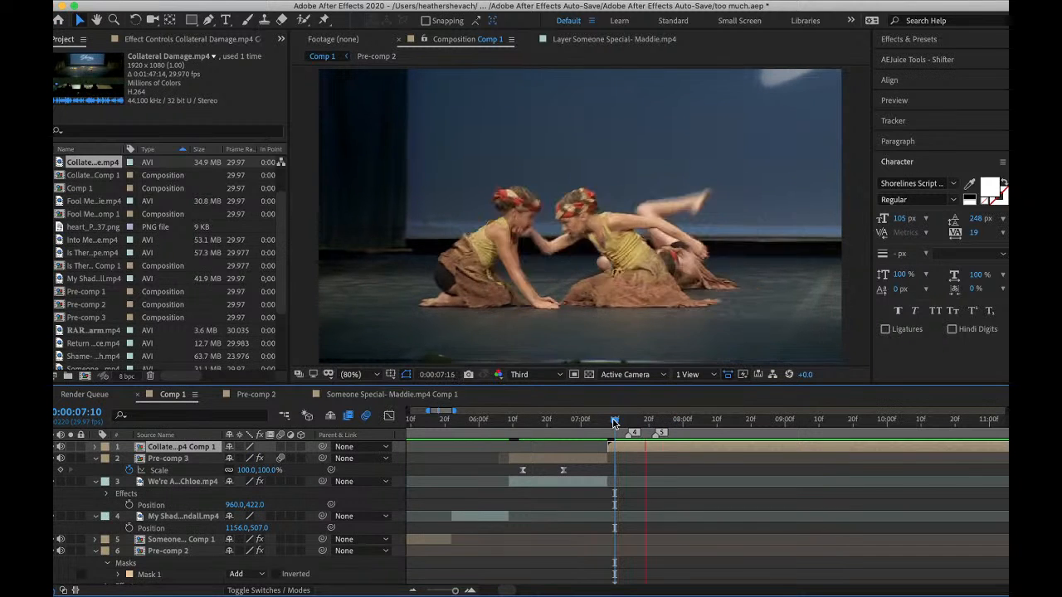
key(space)
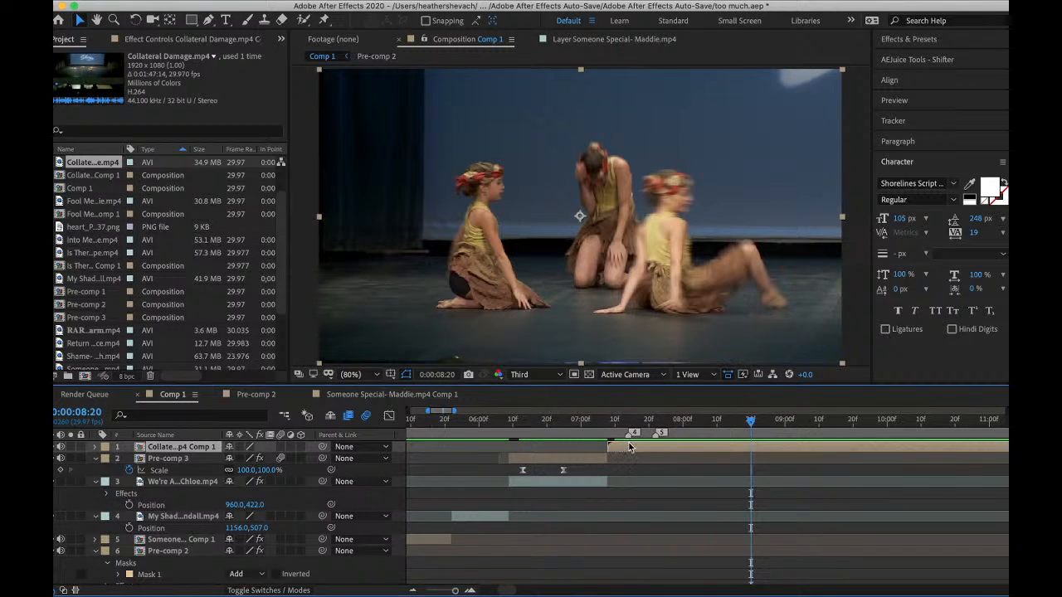
- Apply the Twixtor Pro effect to the Collateral Damage pre-comp layer and return to around marker 4
key(ctrl+space)
text(twix)
click(563, 484)
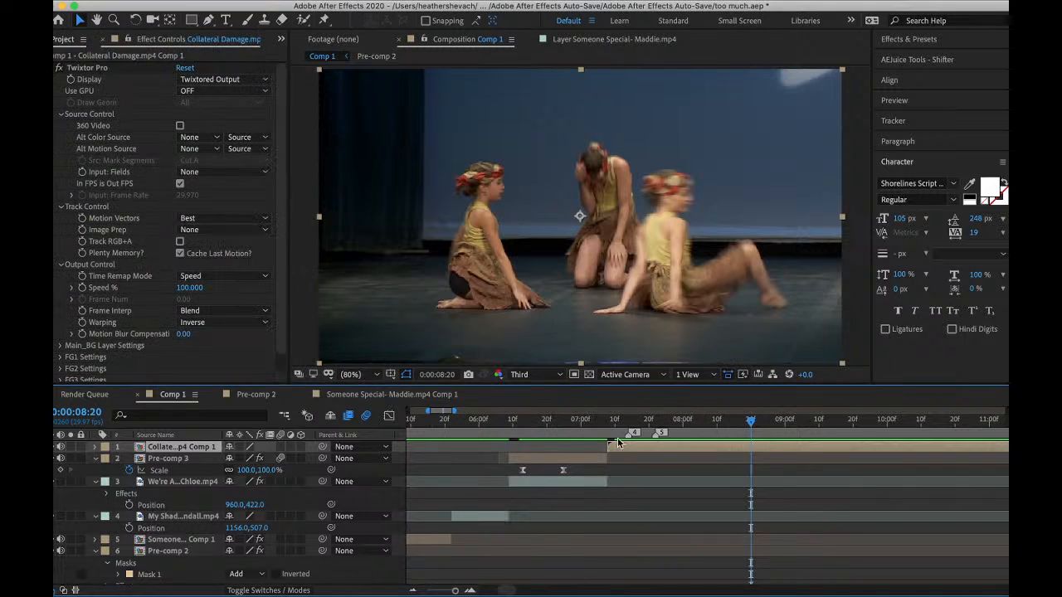
click(632, 424)
- Set Twixtor's Image Prep to Contrast/Edge Enhance, Frame Interp to Motion Weighted Blend, and Warping to Inverse w/ Smart Blend
click(224, 229)
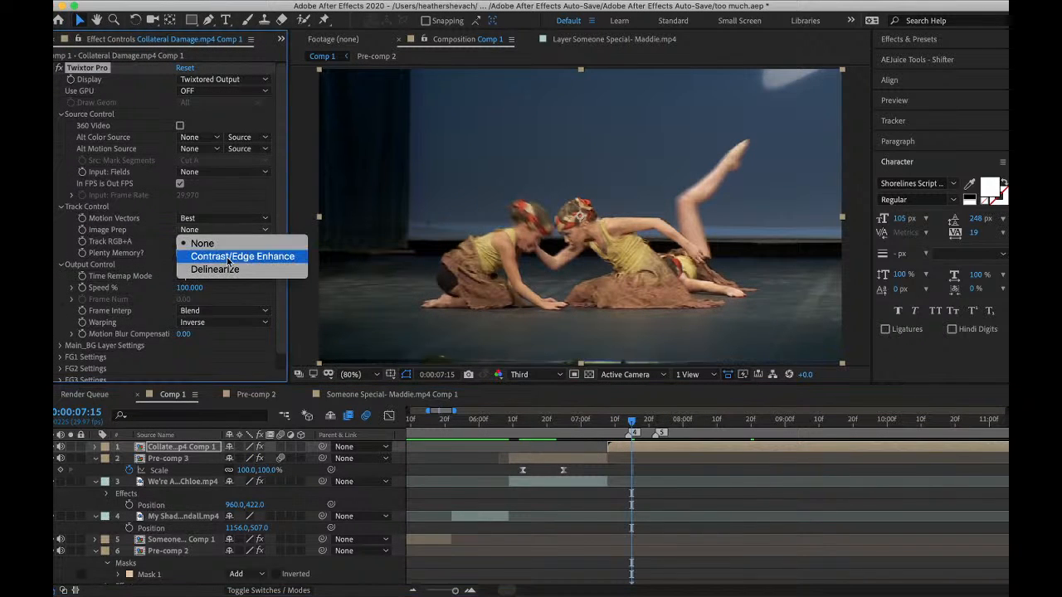
click(217, 254)
click(210, 310)
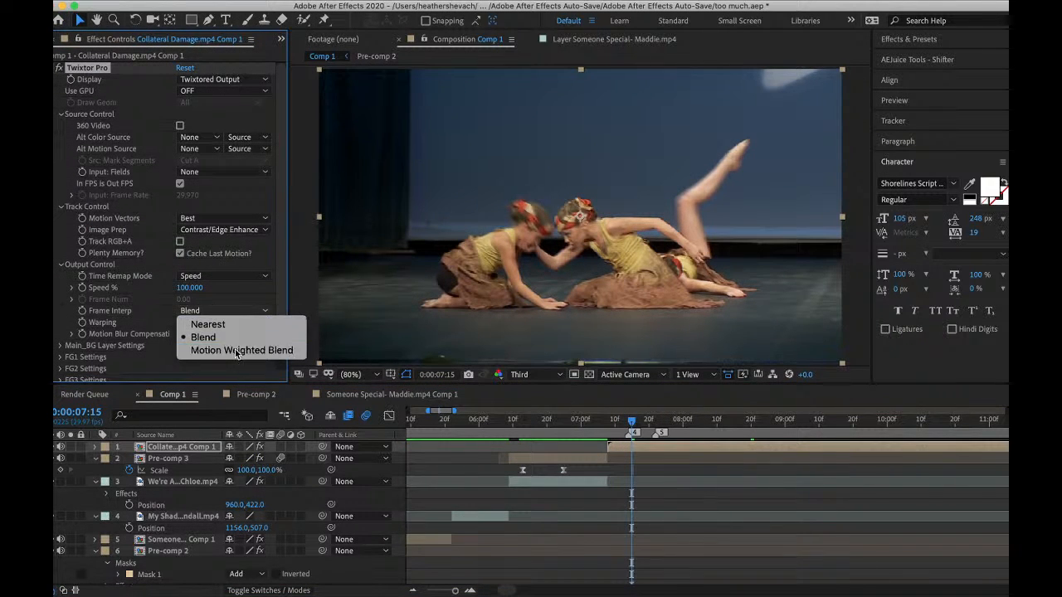
click(225, 351)
click(217, 323)
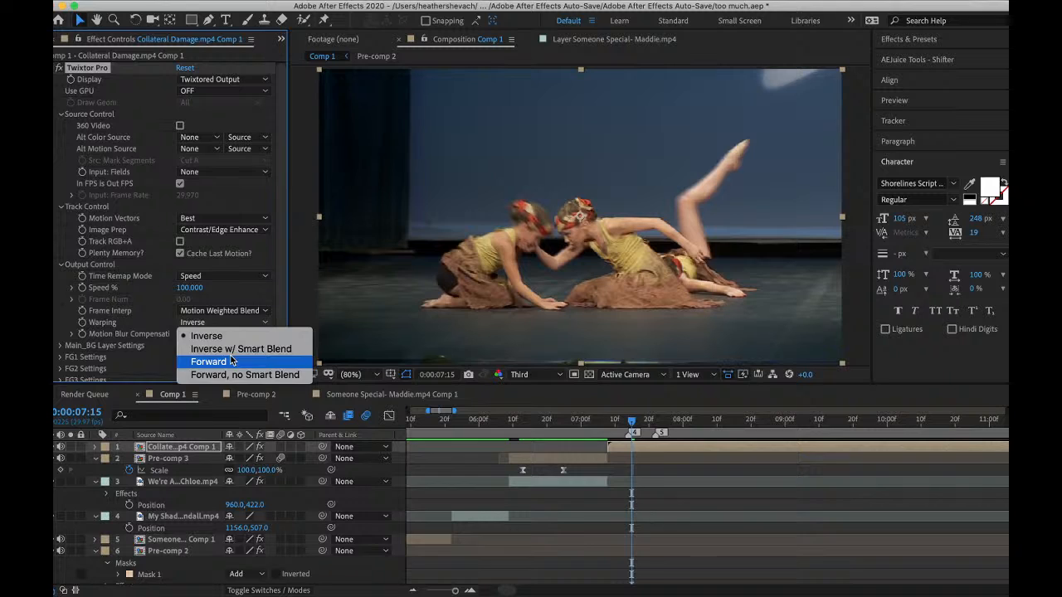
click(233, 361)
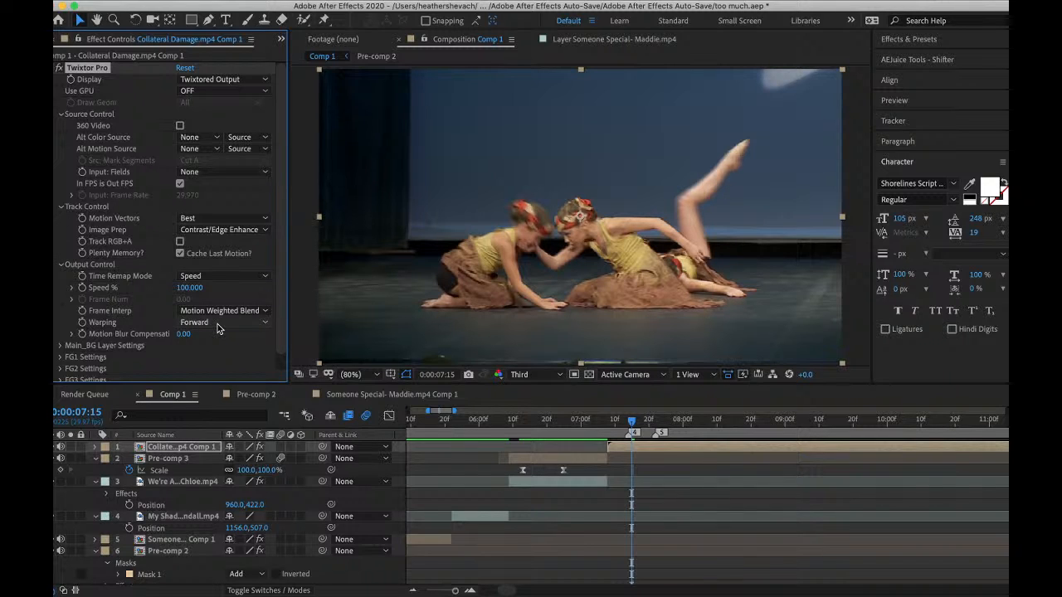
- Keyframe Twixtor's Speed % at 10 on the Collateral Damage layer at 0:00:07:09, 0:00:07:19 and 0:00:07:28
drag(632, 422, 612, 422)
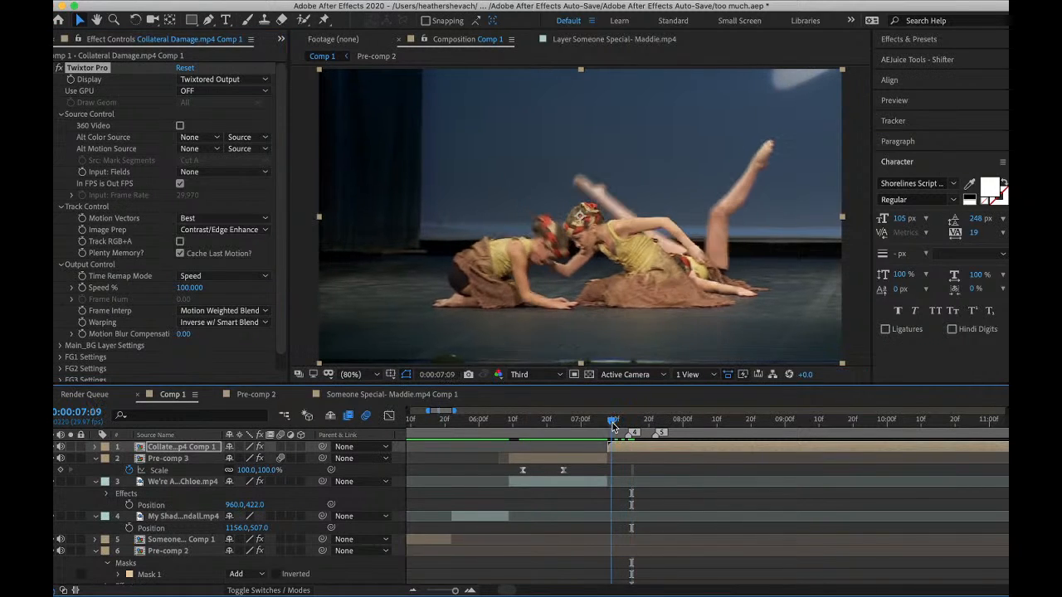
click(89, 289)
key(Return)
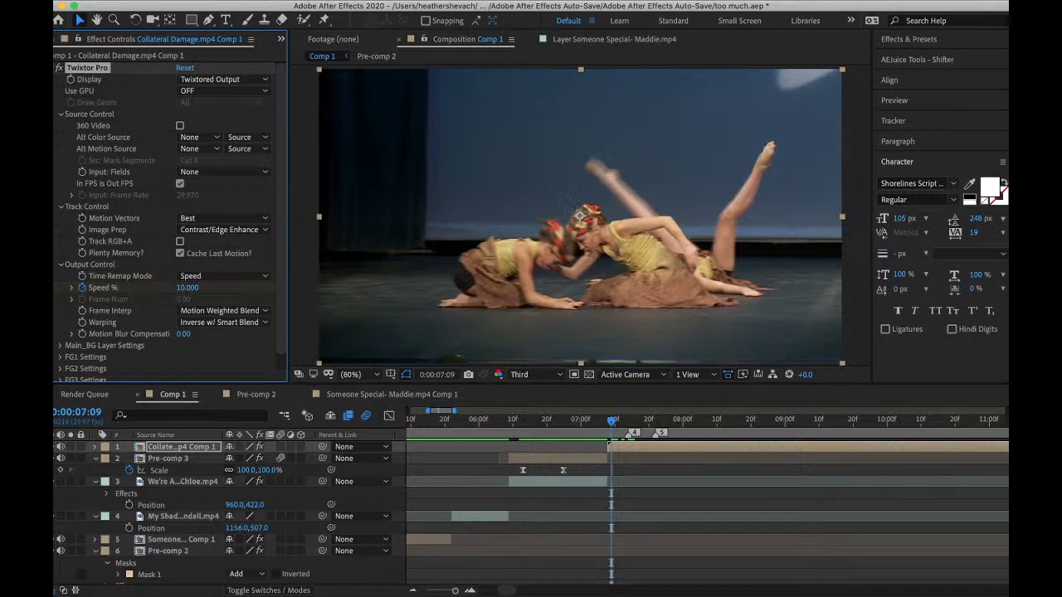
click(642, 421)
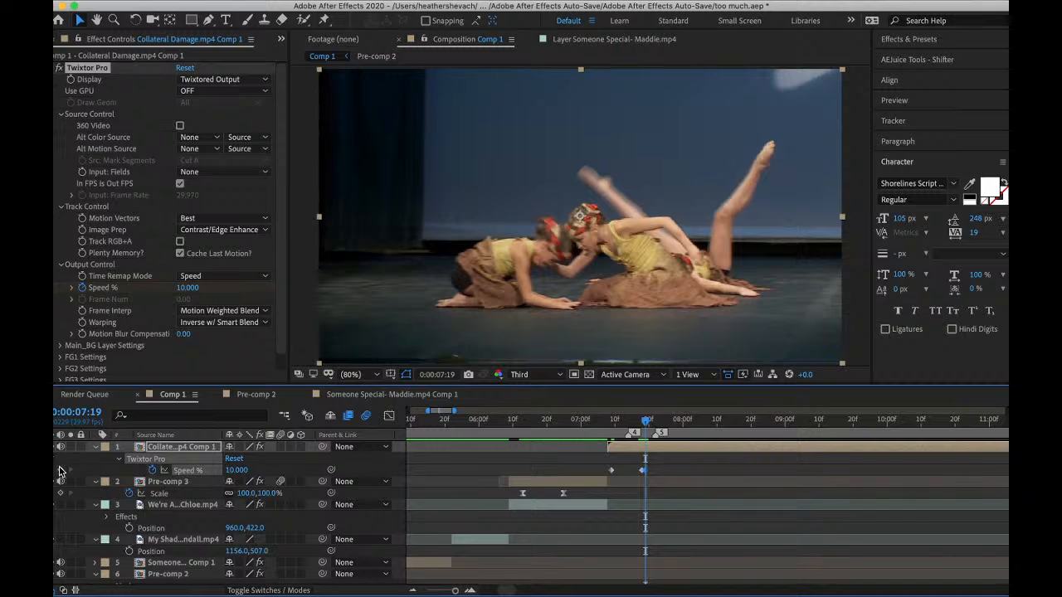
drag(683, 424, 676, 422)
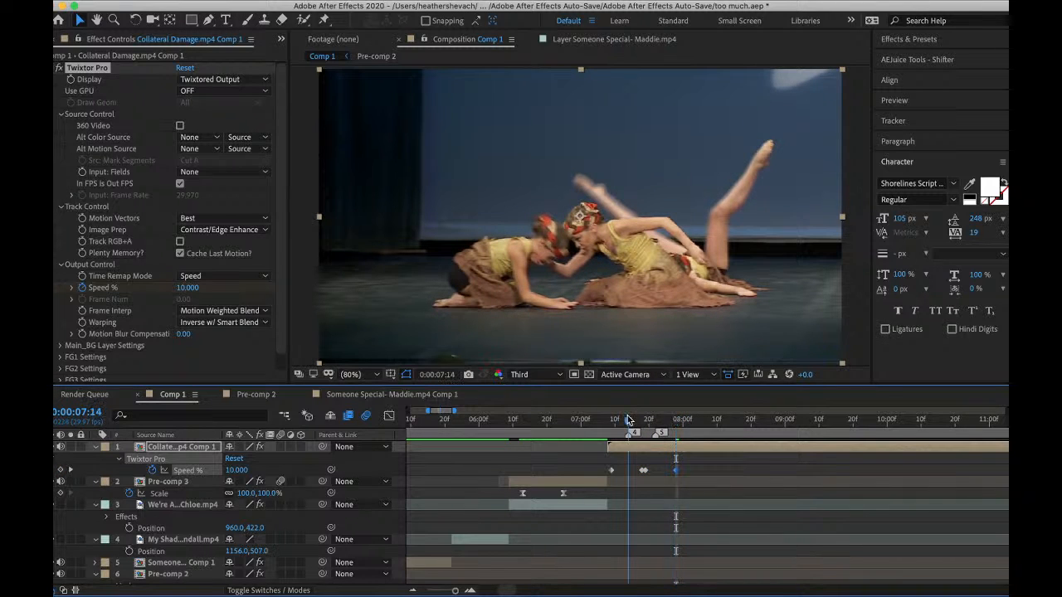
- Add Twixtor Speed % keyframes at 0:00:07:14 and 0:00:07:23, setting the one at 0:00:07:23 to 250
text(0)
key(Return)
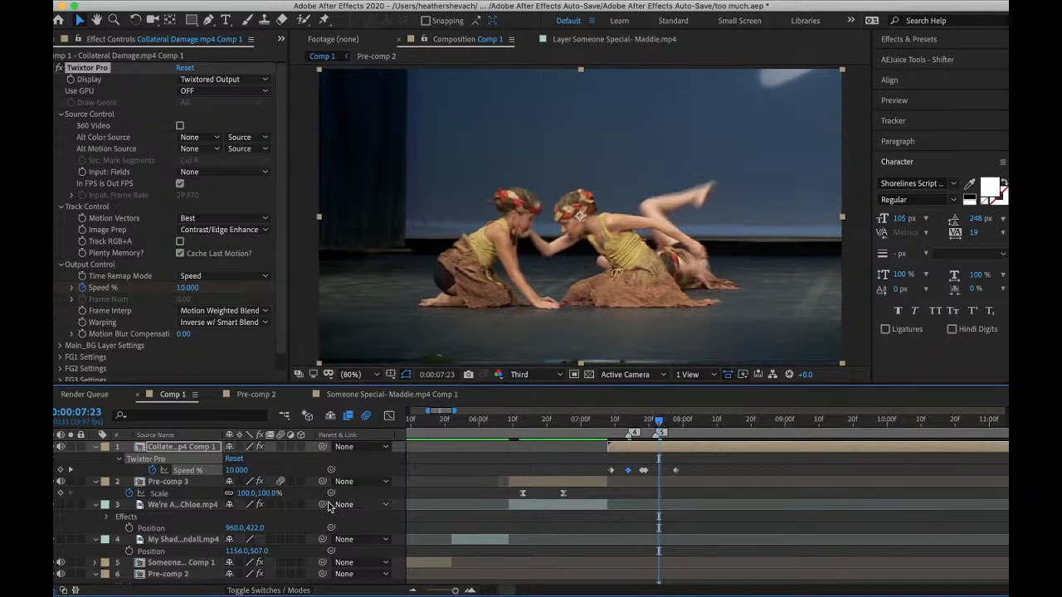
click(235, 469)
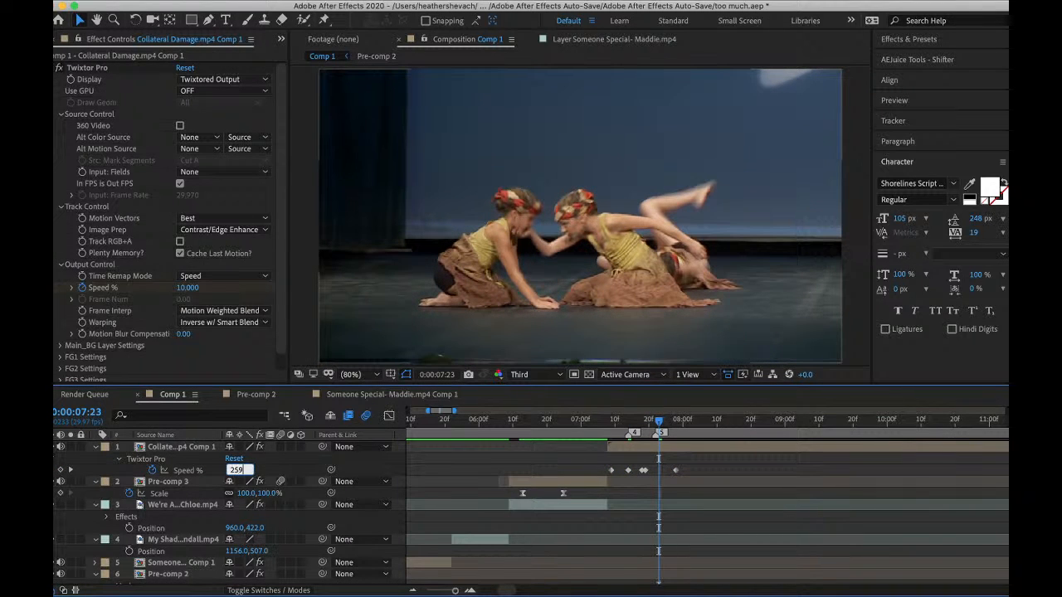
text(250)
key(Return)
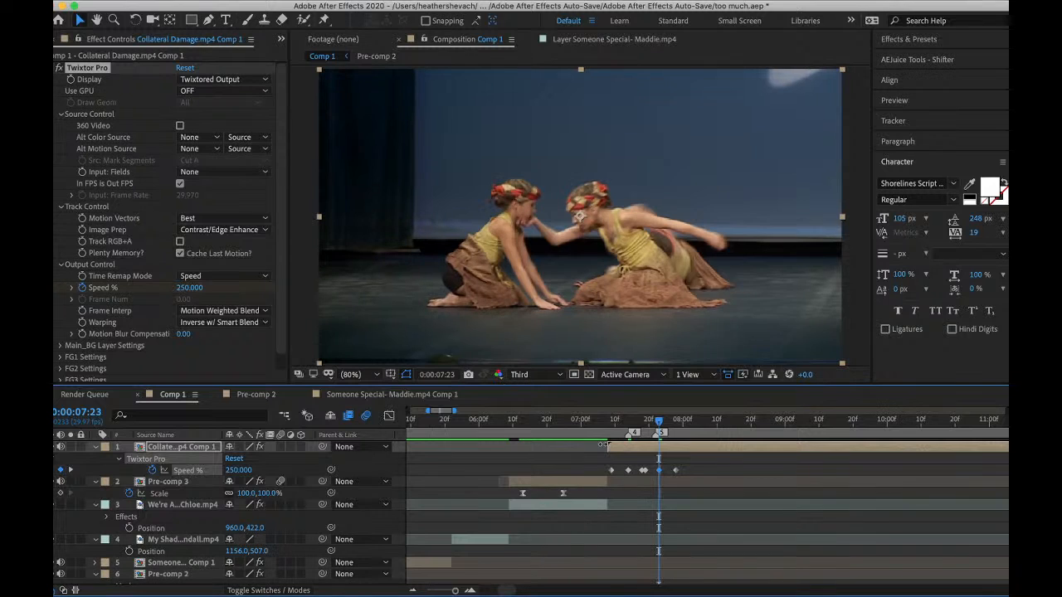
- Preview the Collateral Damage speed ramp repeatedly from several points around its start, checking the timing against markers 4 and 5
click(610, 423)
key(space)
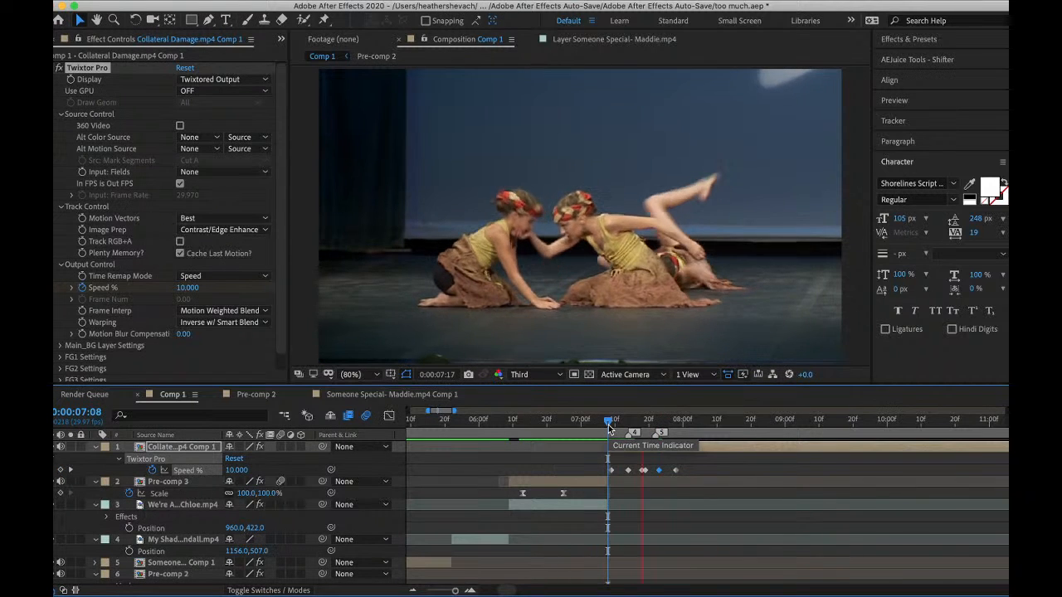
key(space)
click(612, 427)
key(space)
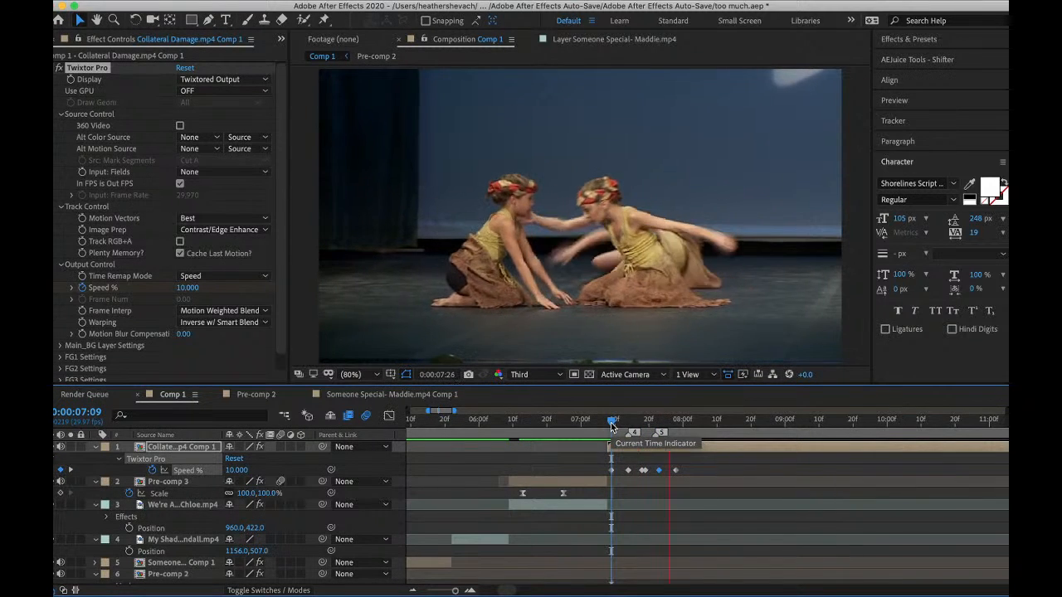
click(602, 424)
key(space)
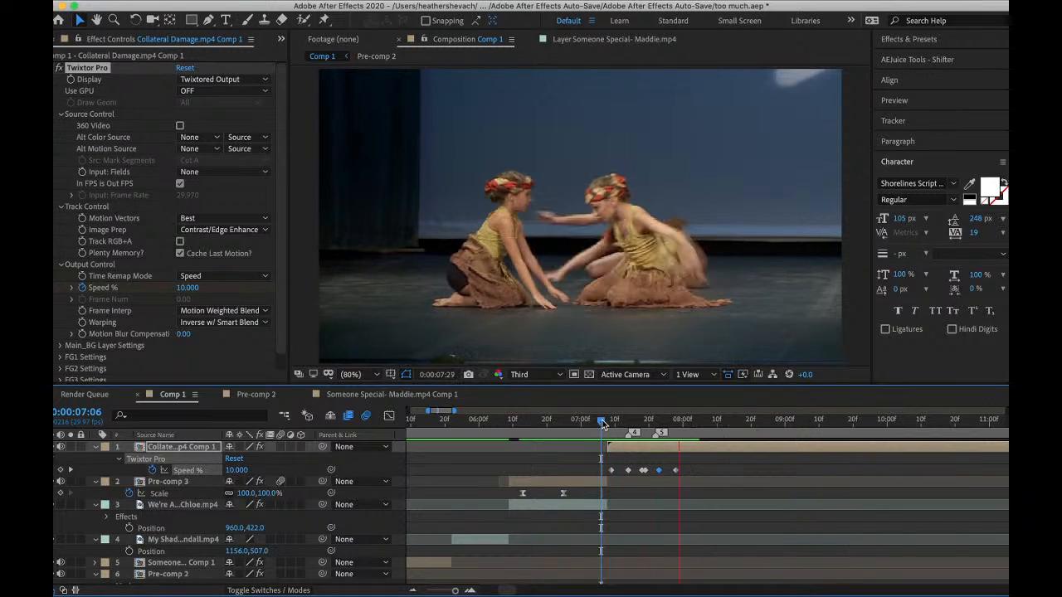
click(581, 426)
key(space)
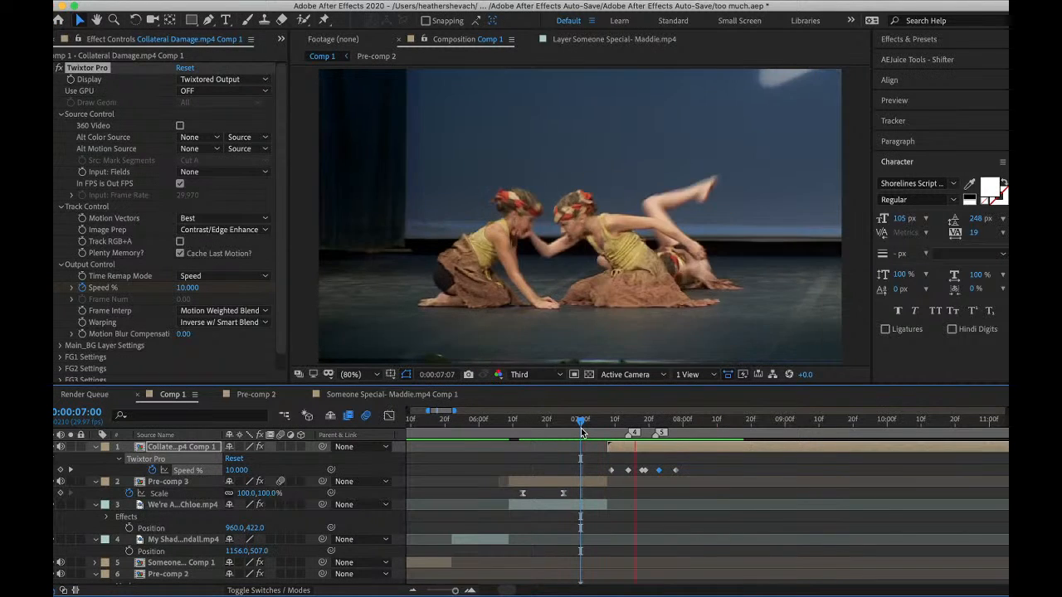
key(space)
- Split the Collateral Damage pre-comp at 0:00:07:28, delete the later part, and play back the trimmed section
click(677, 427)
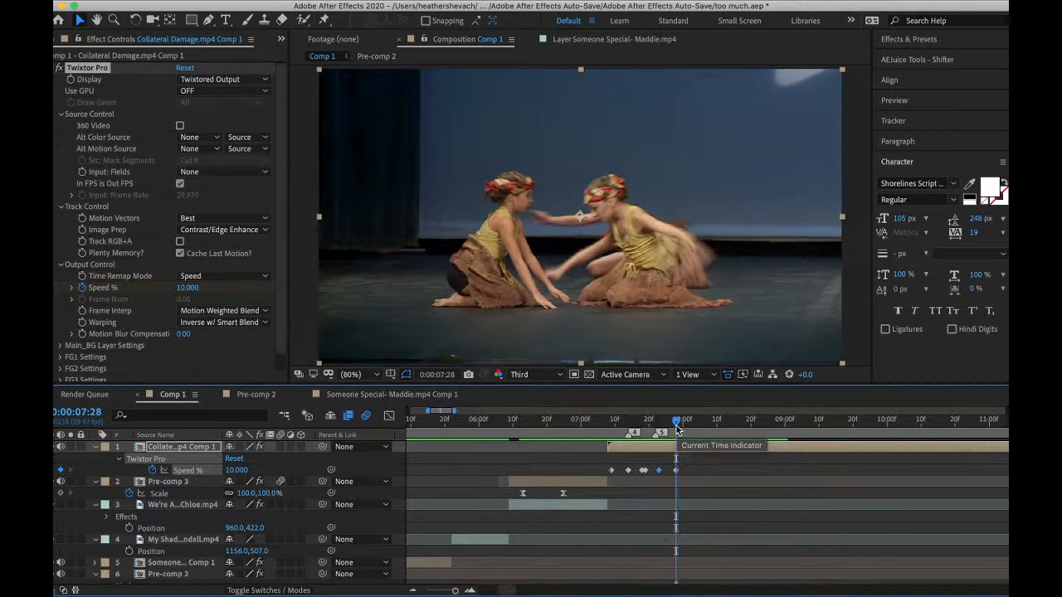
key(super+shift+d)
key(Delete)
key(space)
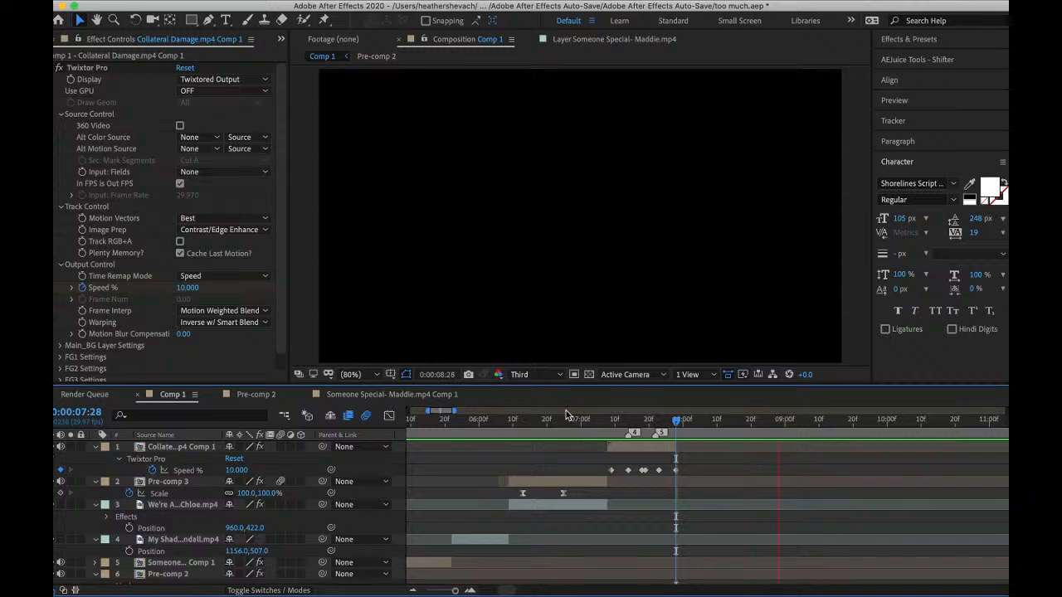
click(477, 424)
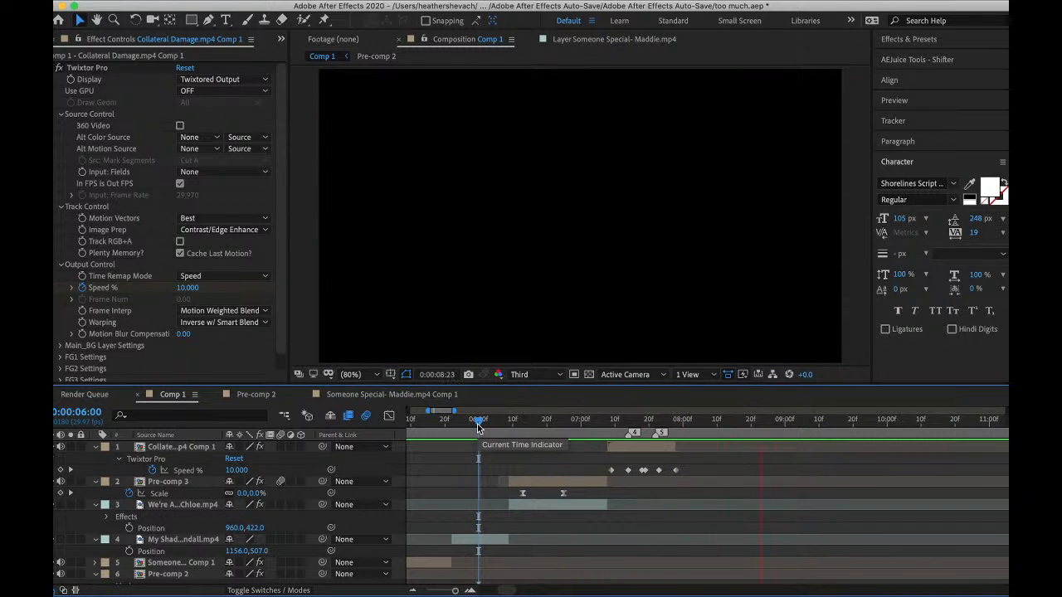
key(space)
- Save the project and preview Comp 1 from the beginning through the Collateral Damage section
scroll(462, 472, left, 10)
click(153, 1)
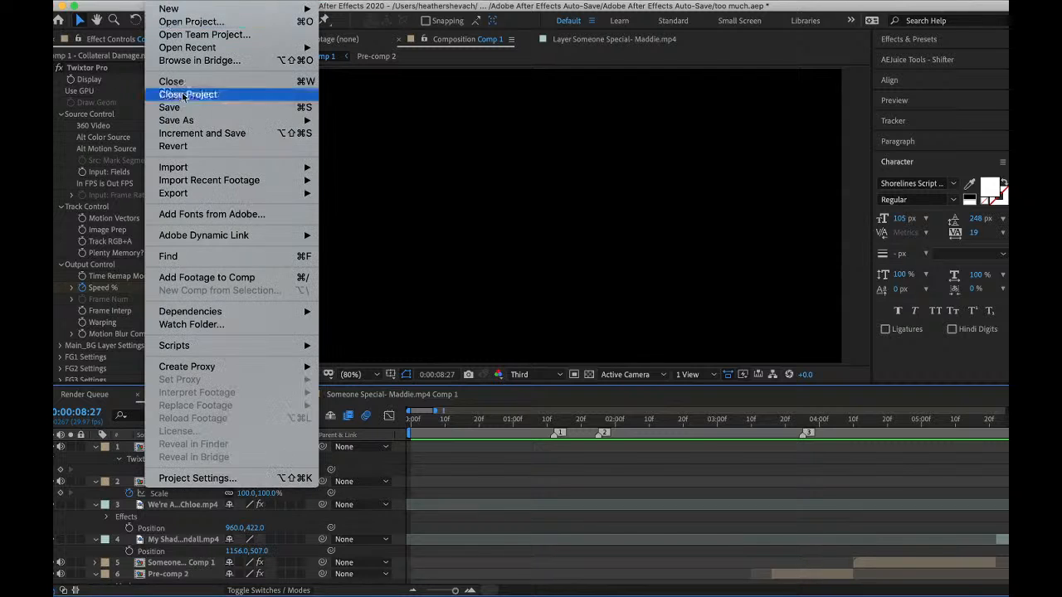
click(172, 108)
drag(423, 421, 280, 428)
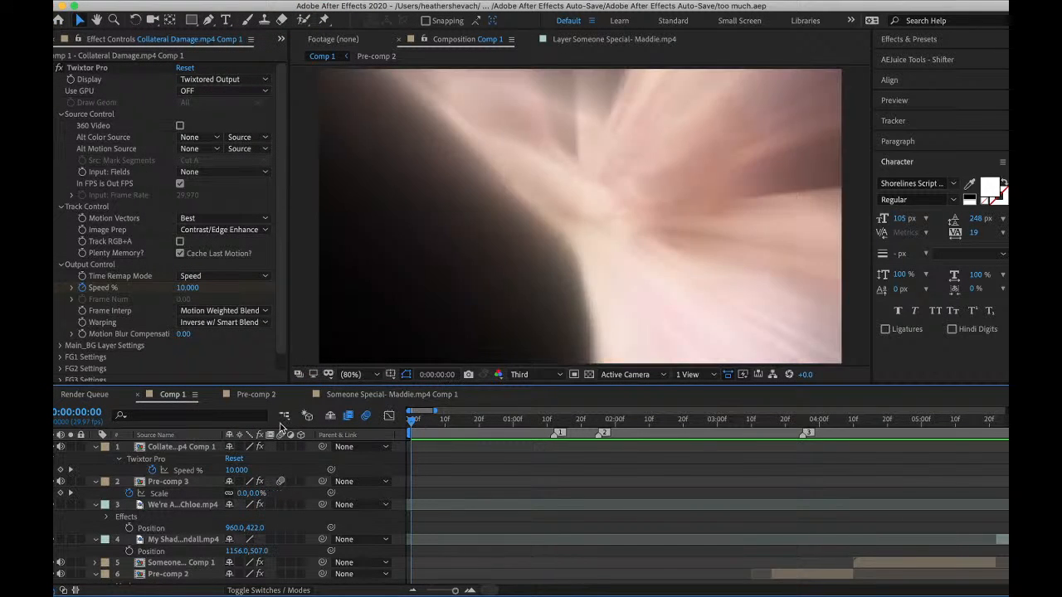
key(space)
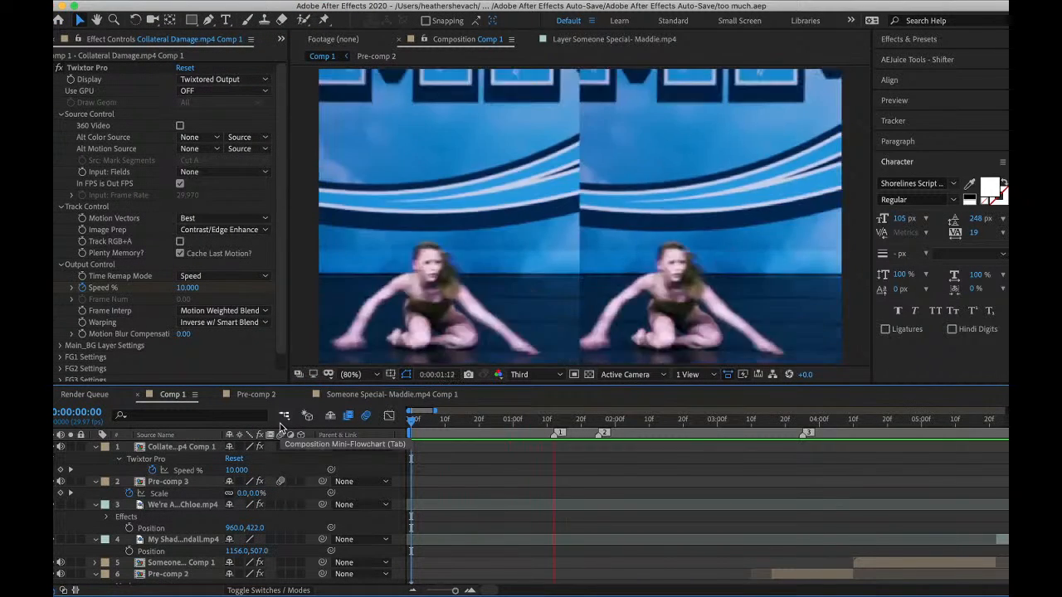
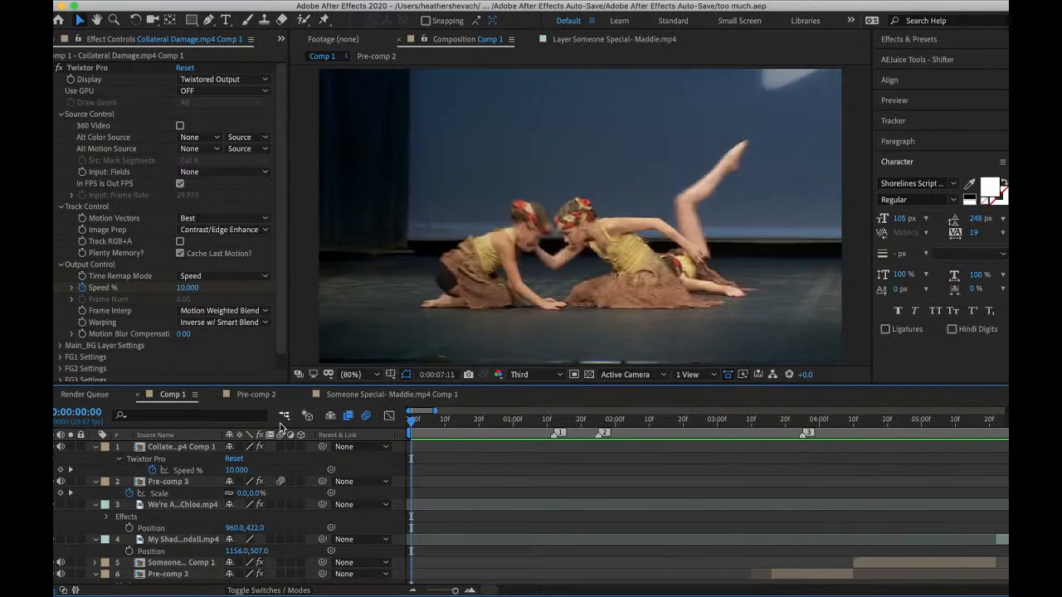
key(space)
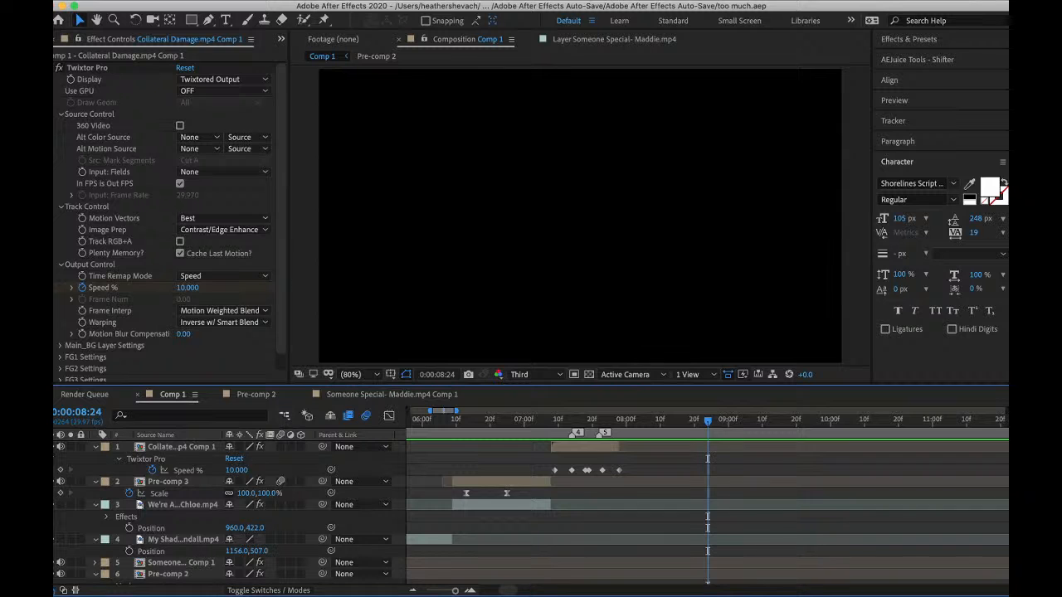
- Import Follow You- Chloe.mp4 from the Season 4 folder under ALDC, Solos, Chloe
click(158, 0)
mouse_move(174, 169)
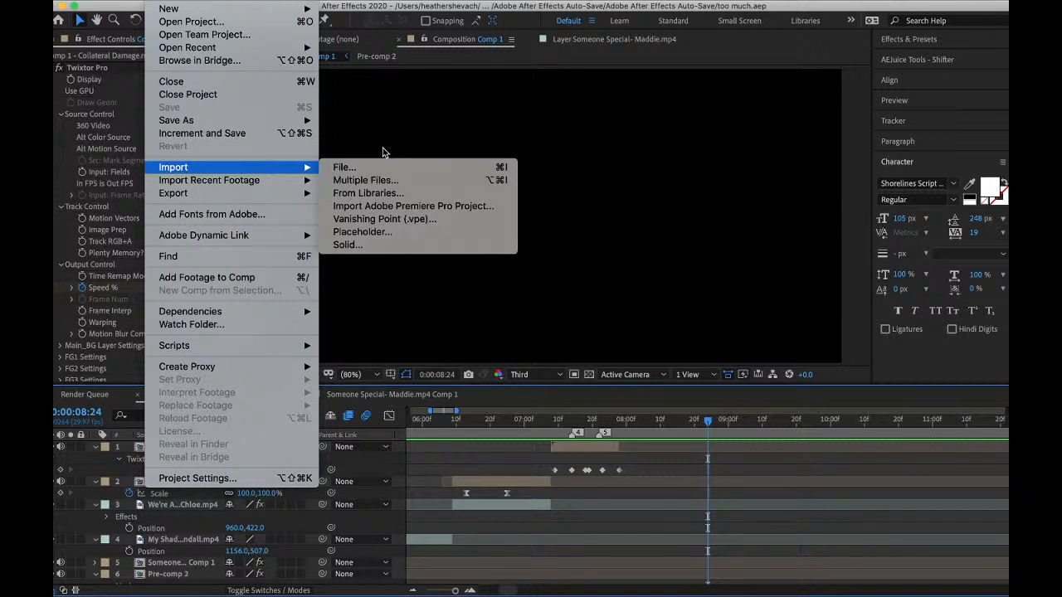
click(345, 175)
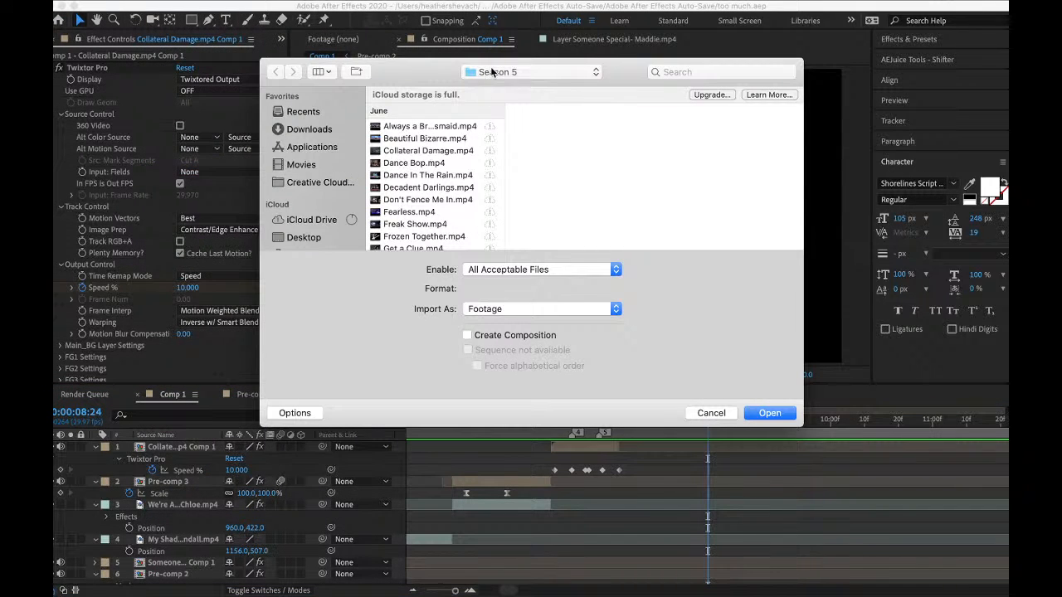
click(504, 73)
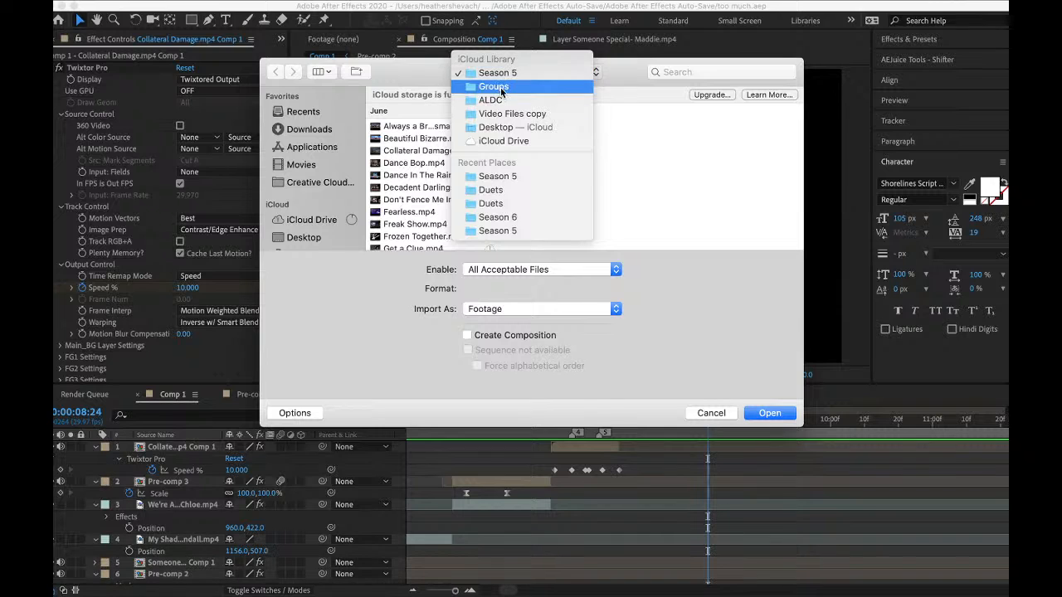
click(502, 87)
click(553, 152)
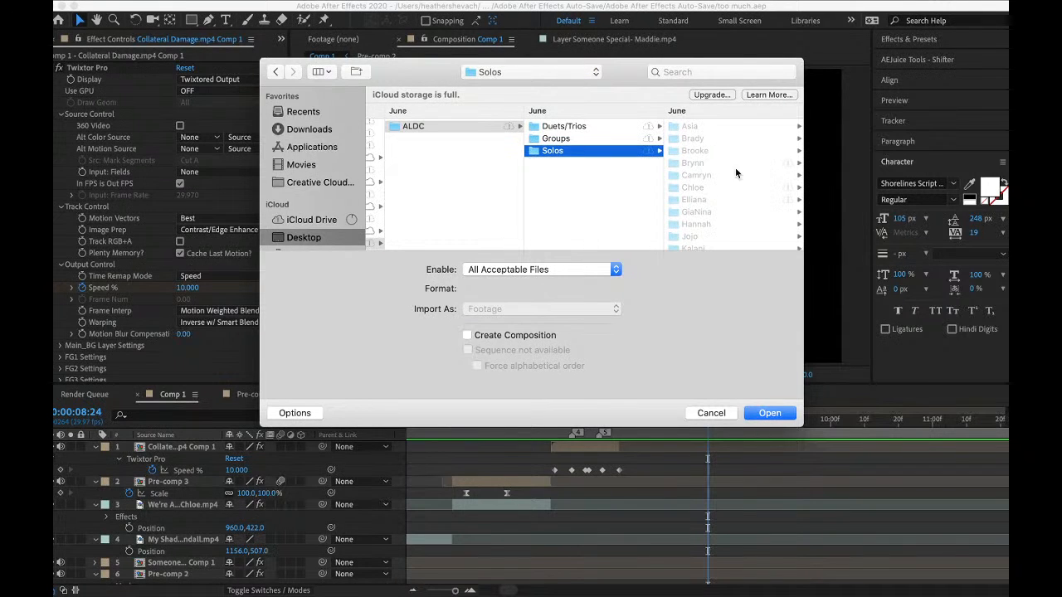
scroll(720, 184, down, 1)
click(693, 175)
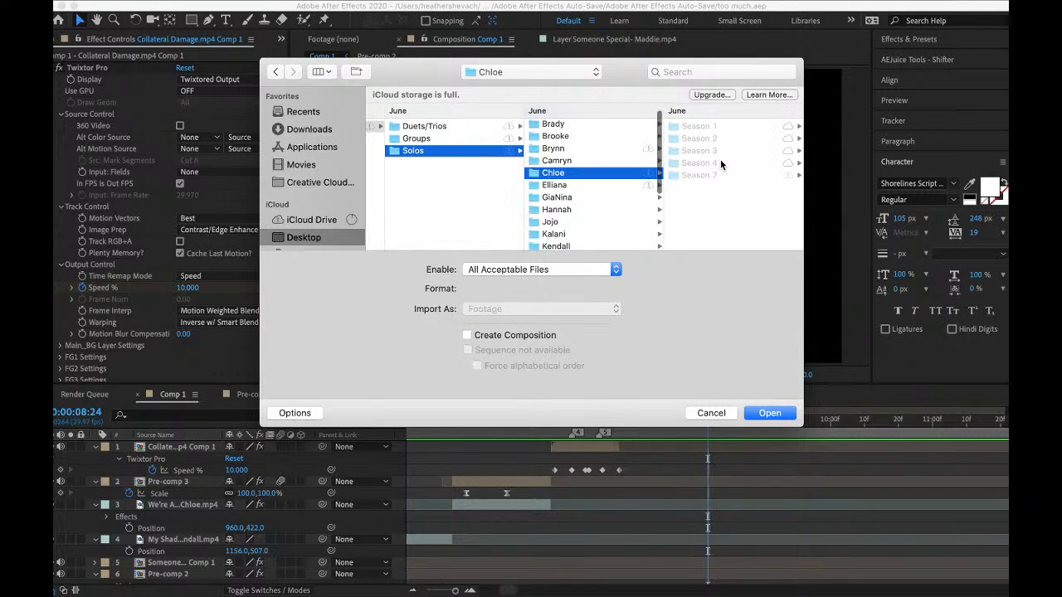
click(707, 165)
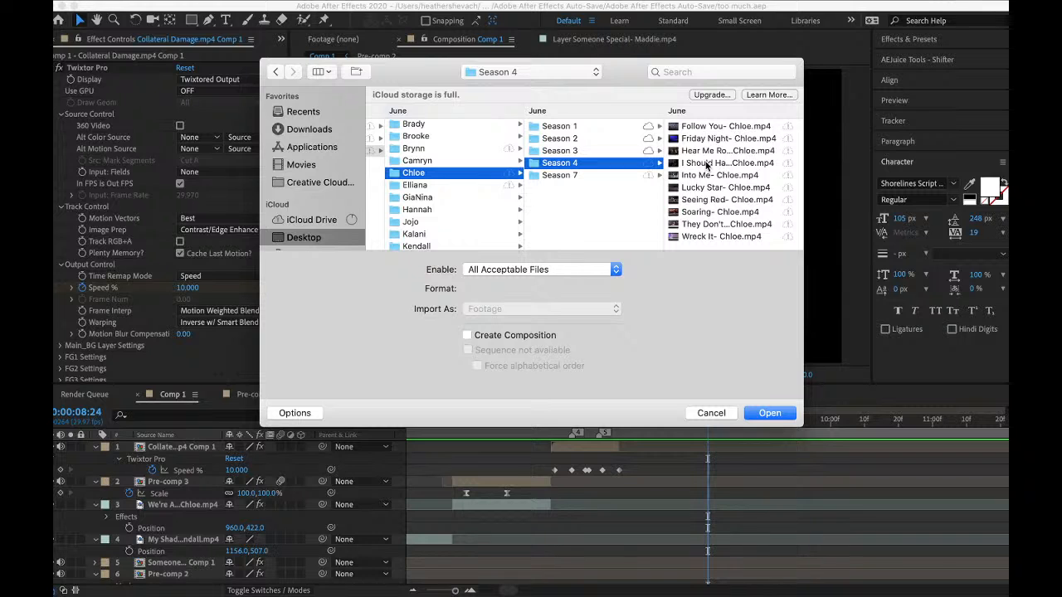
click(701, 127)
click(764, 413)
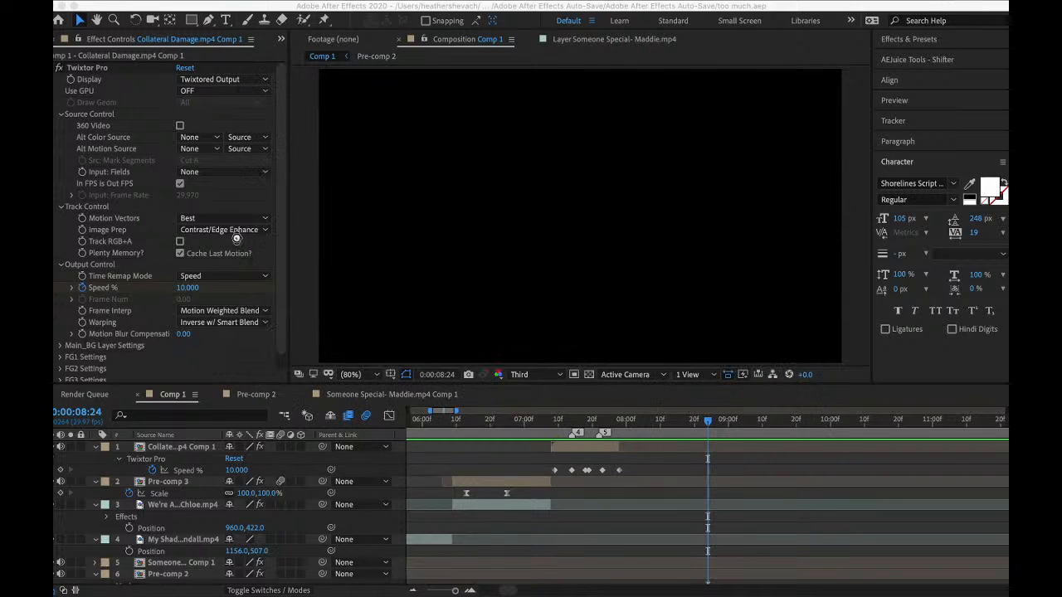
- Add Follow You- Chloe.mp4 as the top layer of Comp 1, with its opening trimmed and its start at 0:00:07:28
drag(110, 204, 162, 448)
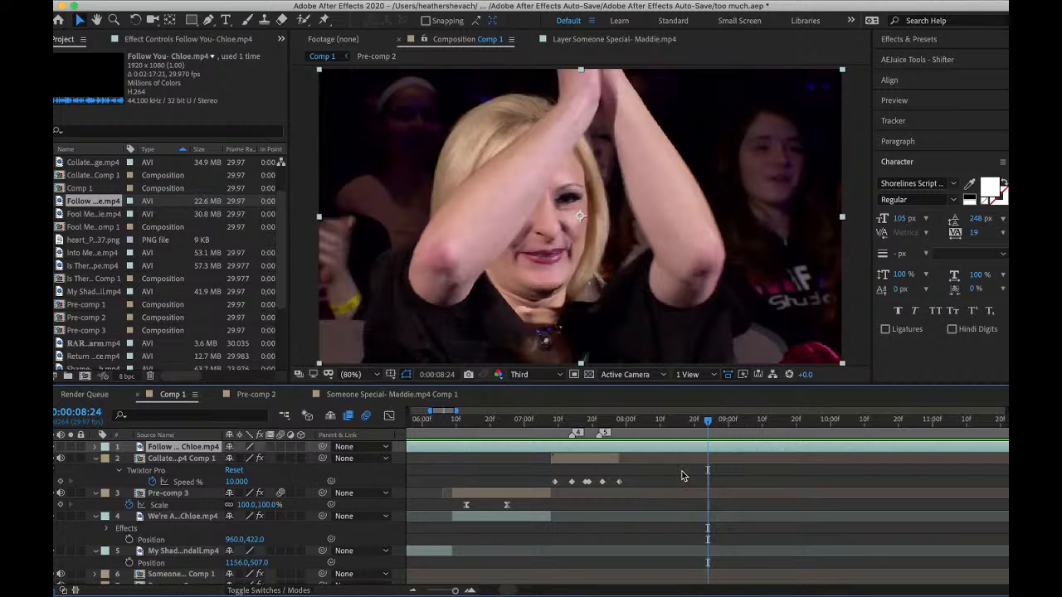
scroll(682, 472, right, 15)
drag(674, 426, 655, 446)
click(738, 464)
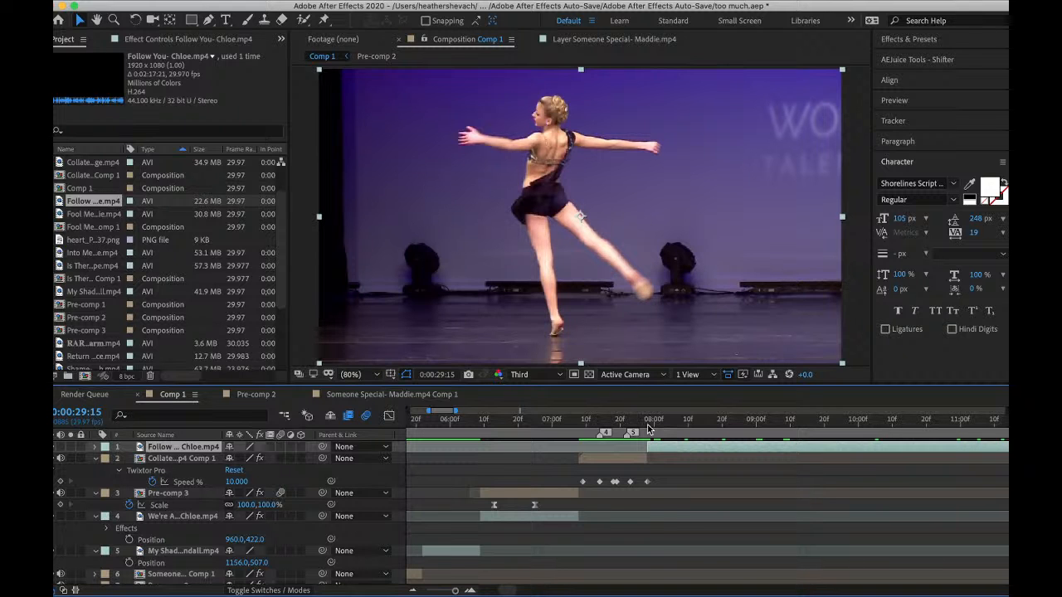
- Preview the Follow You clip from 0:00:07:28 and place composition marker 6 at that time
click(648, 423)
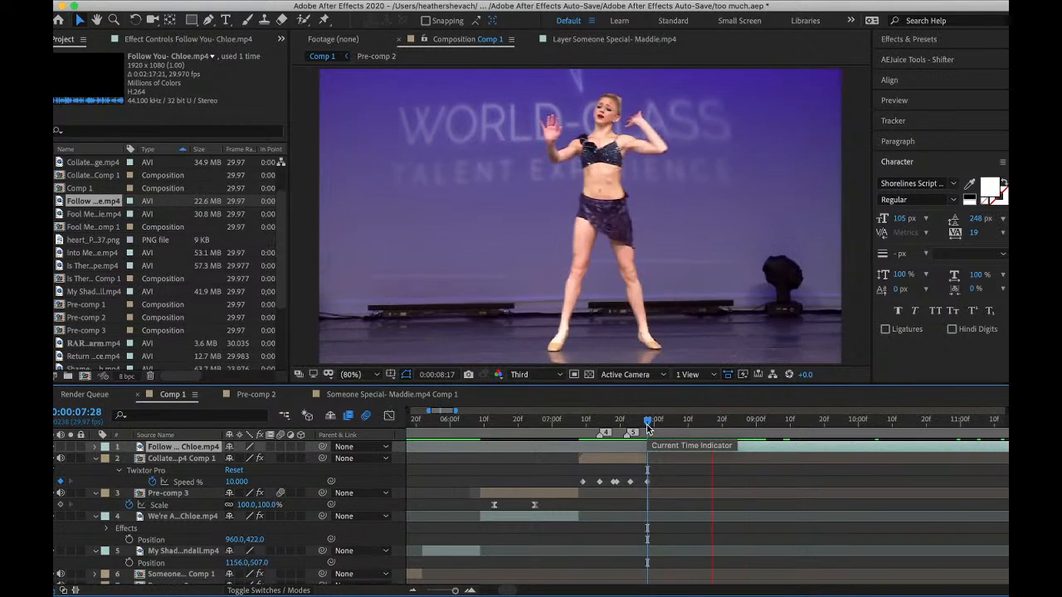
key(space)
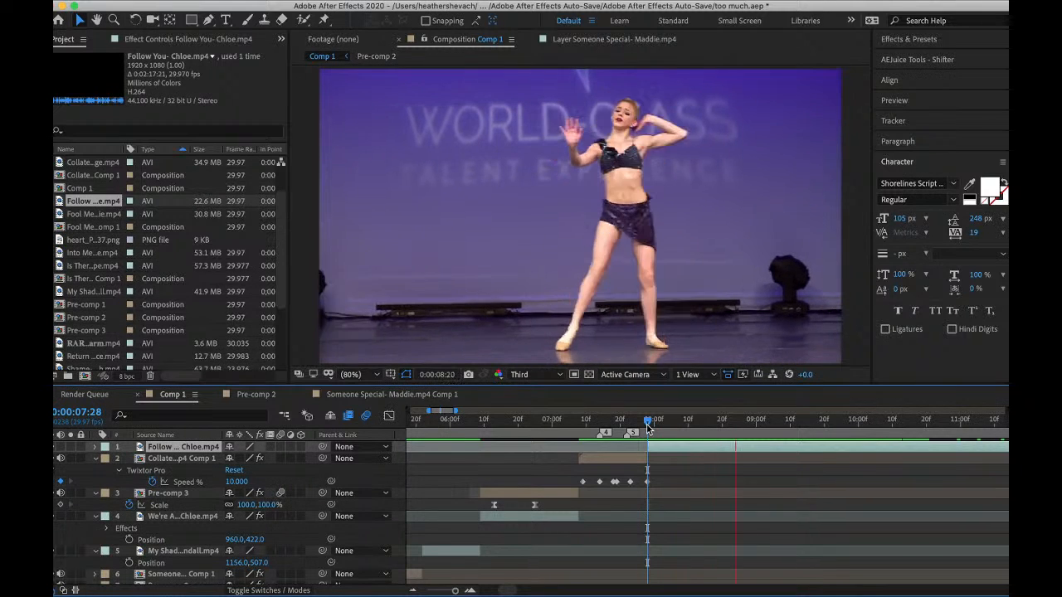
key(space)
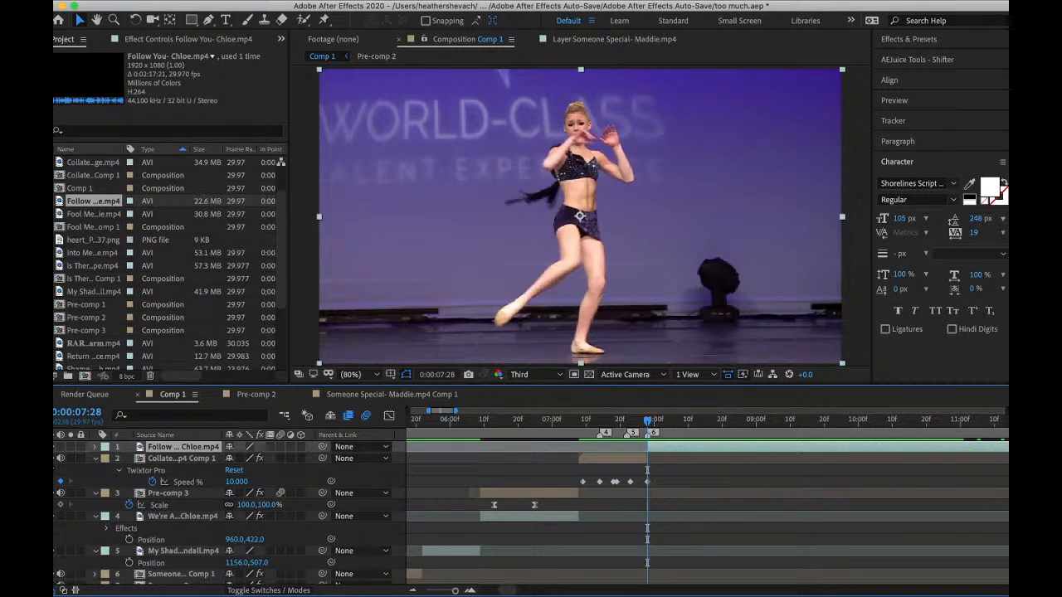
key(space)
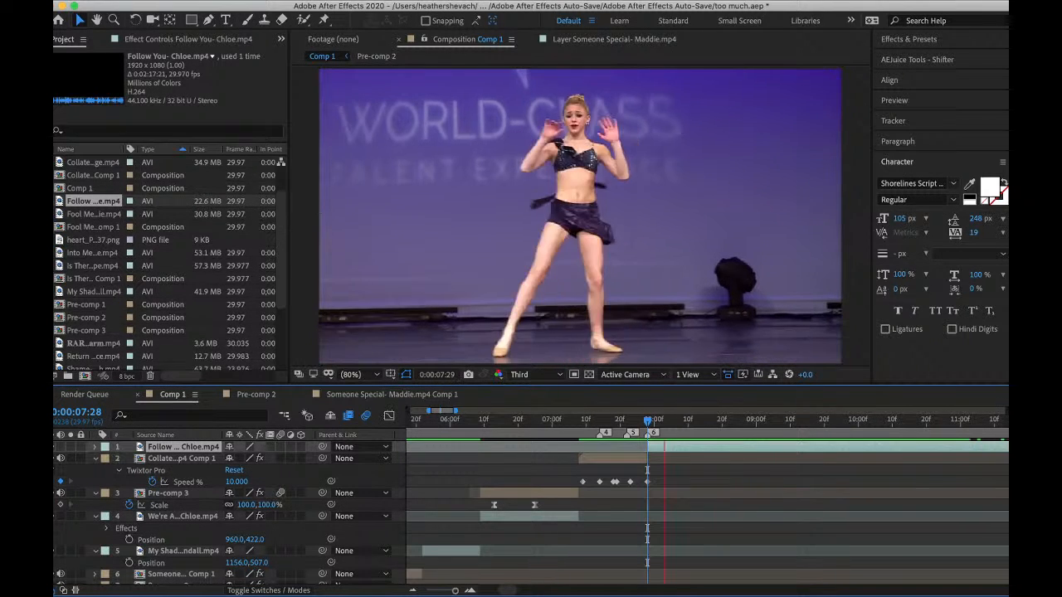
- Preview the Follow You clip, mark the next beat just after 0:00:08:00, and return to 0:00:07:28
click(669, 425)
key(space)
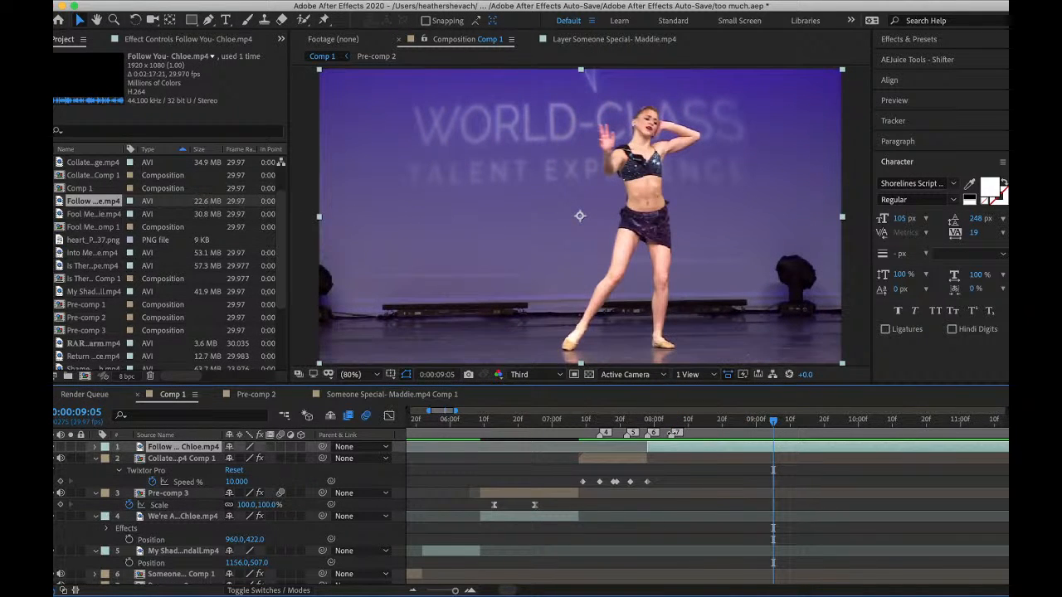
click(596, 422)
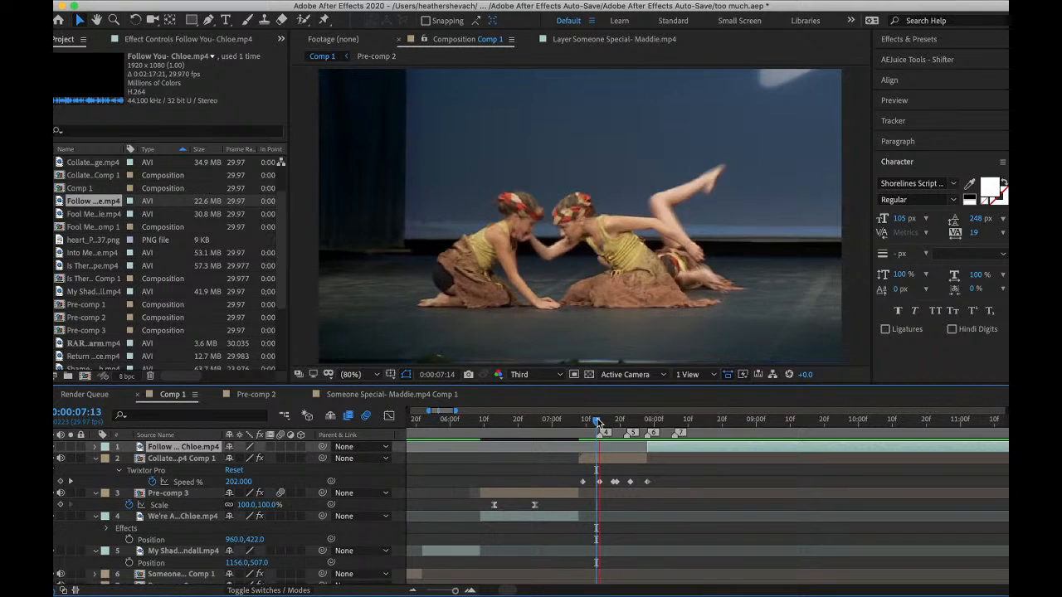
click(653, 424)
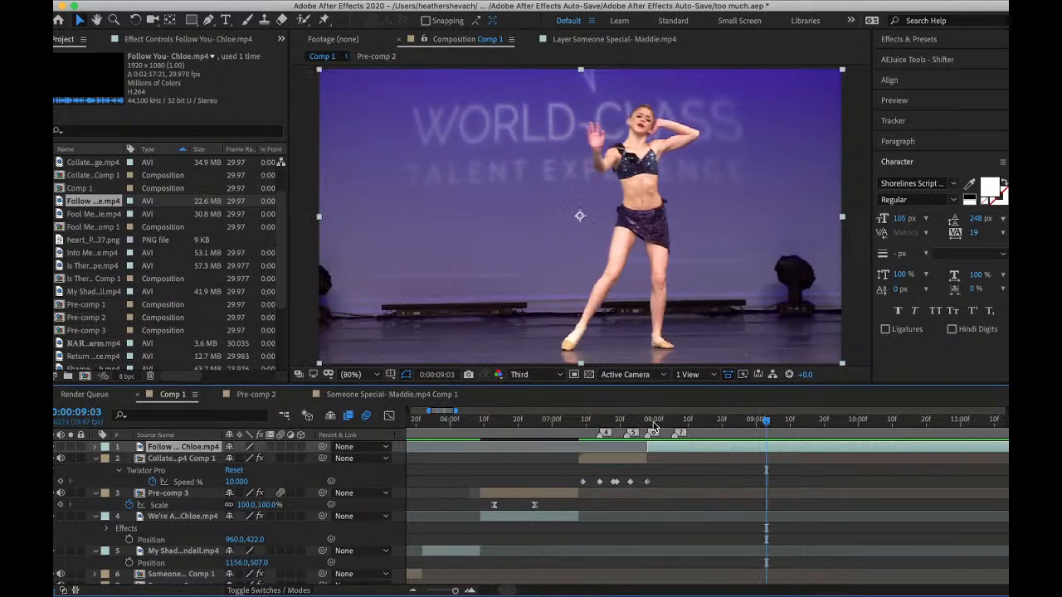
drag(654, 424, 739, 446)
click(646, 426)
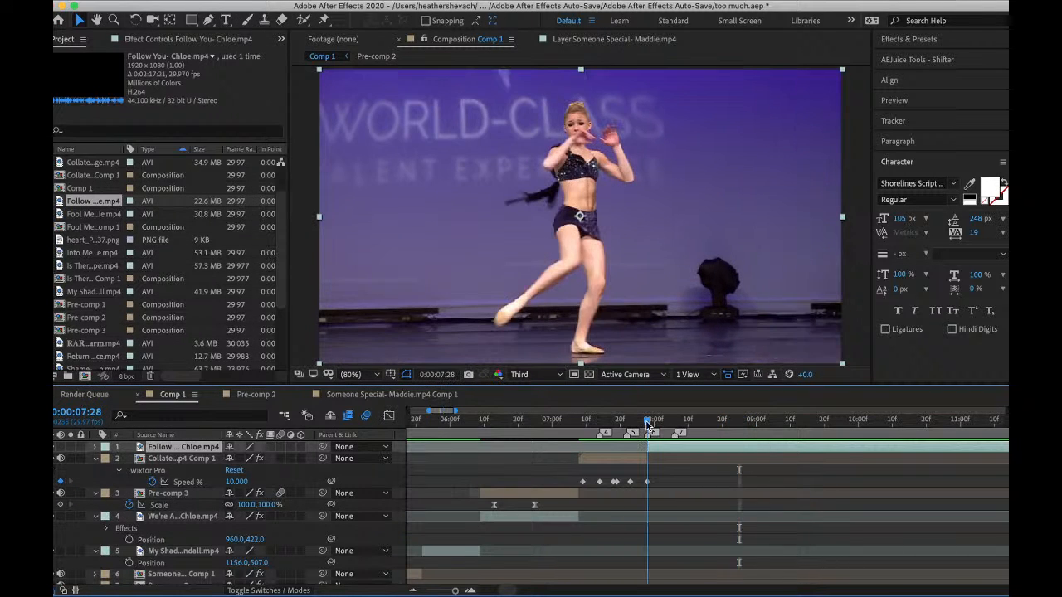
- Show the composition grid and shift the Follow You clip horizontally to position 1368, 540
key(p)
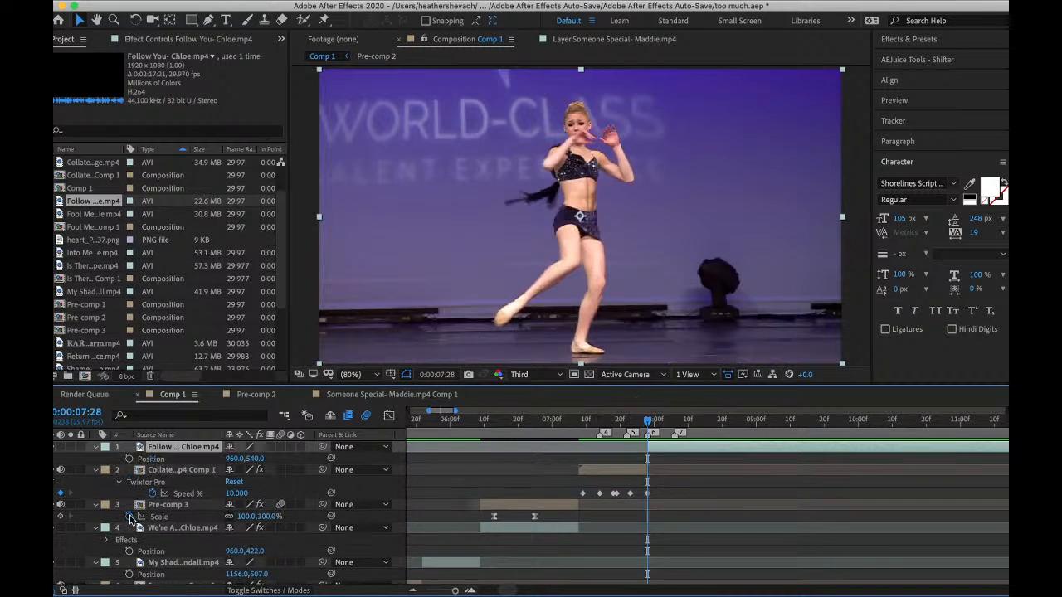
click(418, 1)
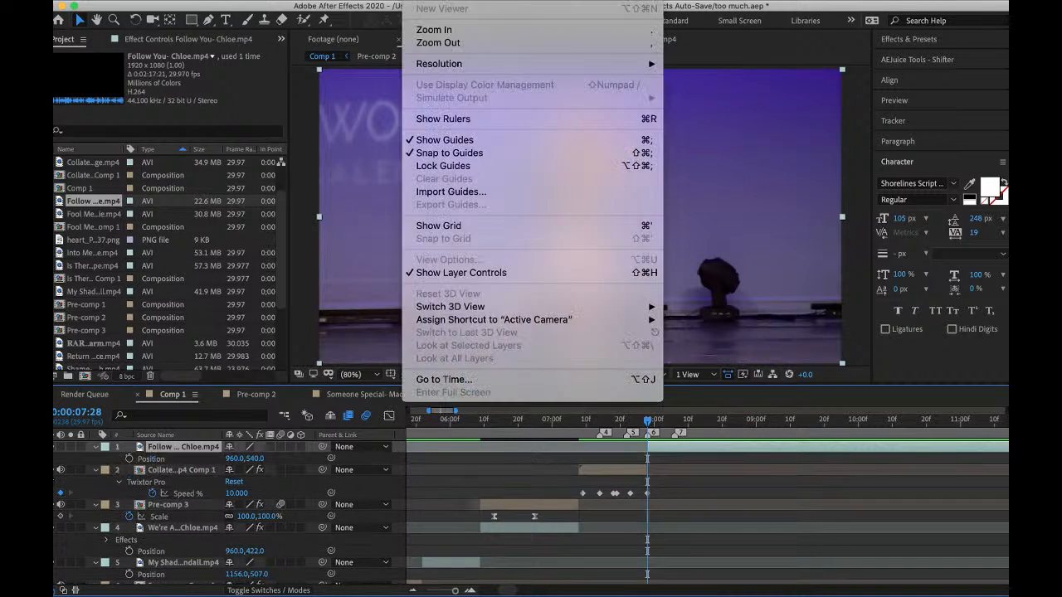
click(436, 226)
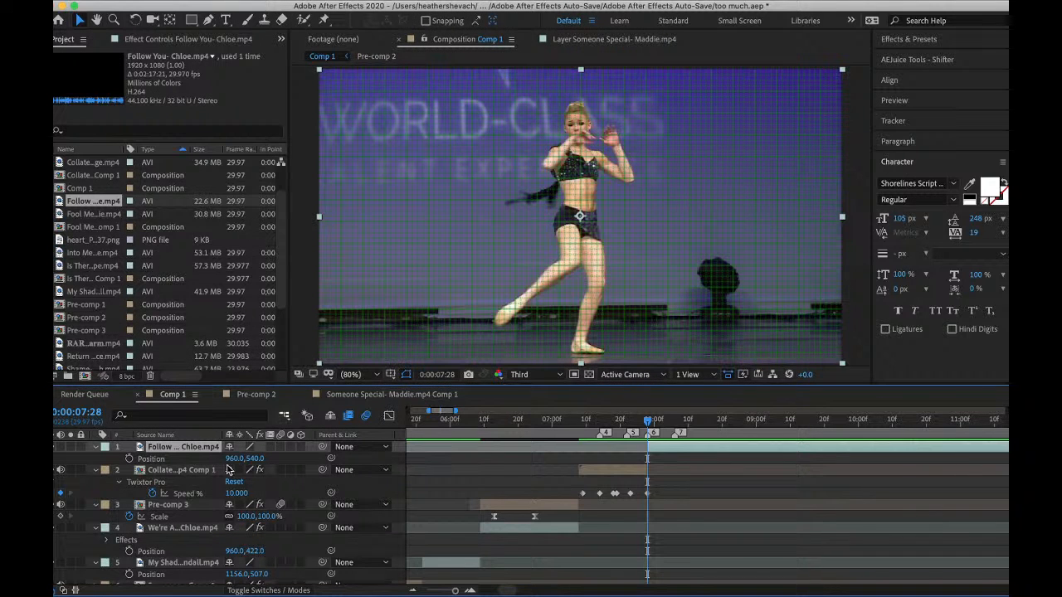
right_click(253, 458)
click(253, 458)
drag(233, 459, 499, 447)
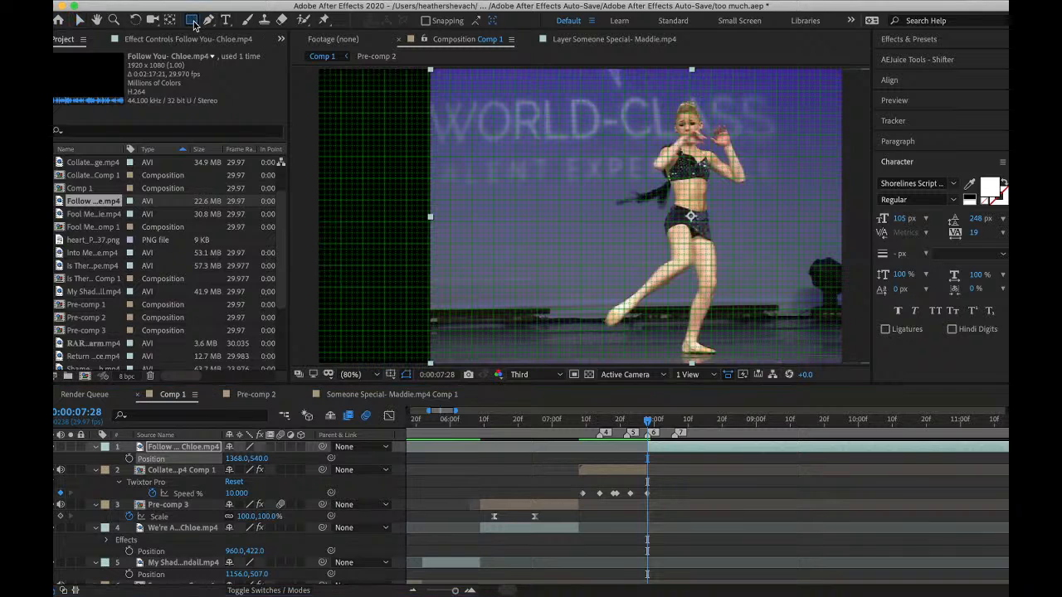
- Draw a full-height rectangular mask around the dancer on the Follow You layer, hiding the footage to her left
drag(556, 66, 856, 380)
click(661, 480)
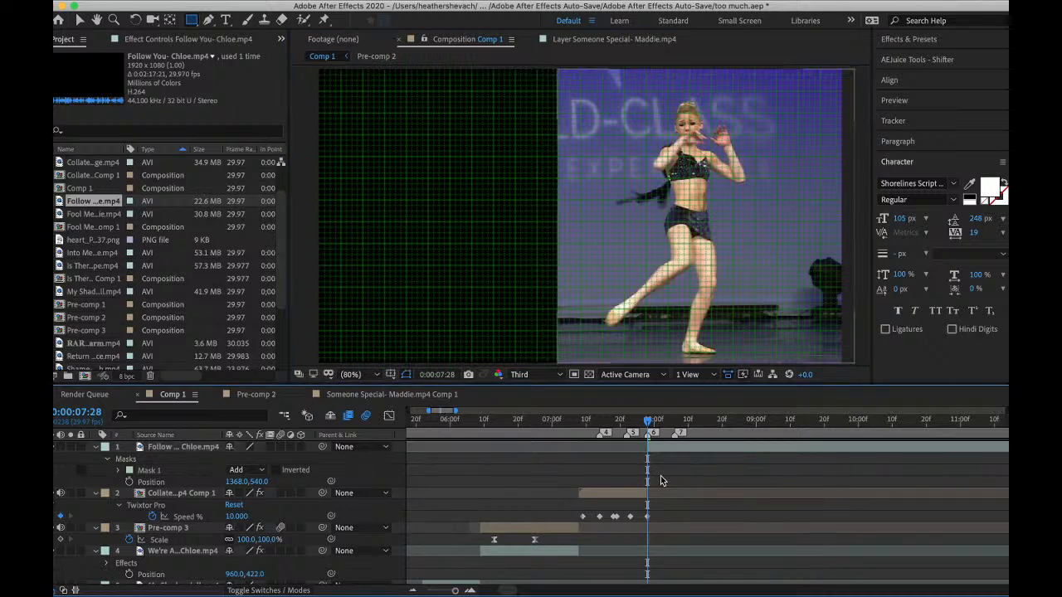
click(657, 455)
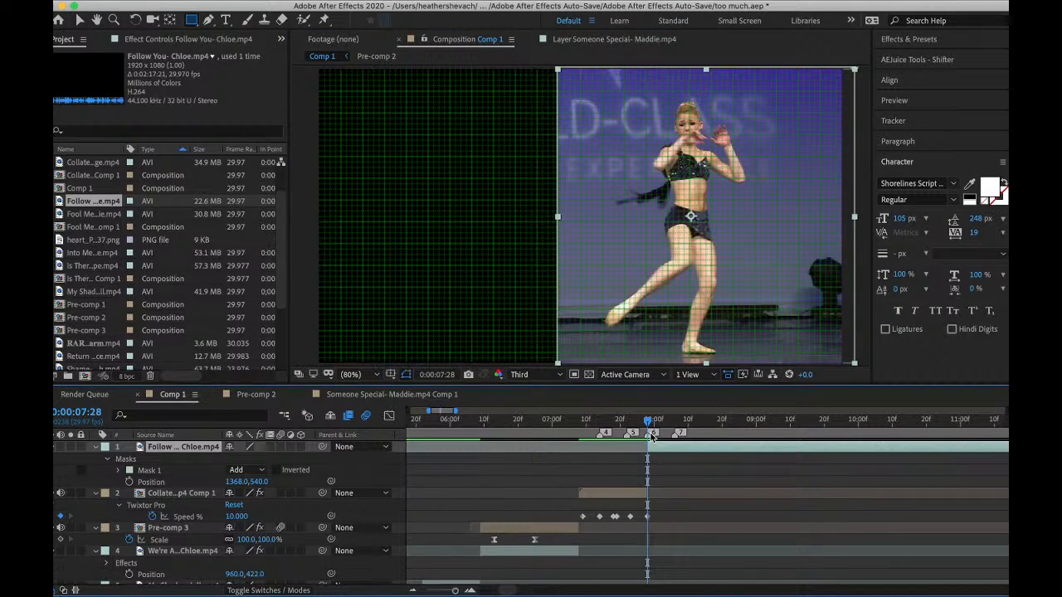
- Align the masked clip with the right half of the frame at position 1452, 540, and hide the grid
drag(234, 481, 287, 481)
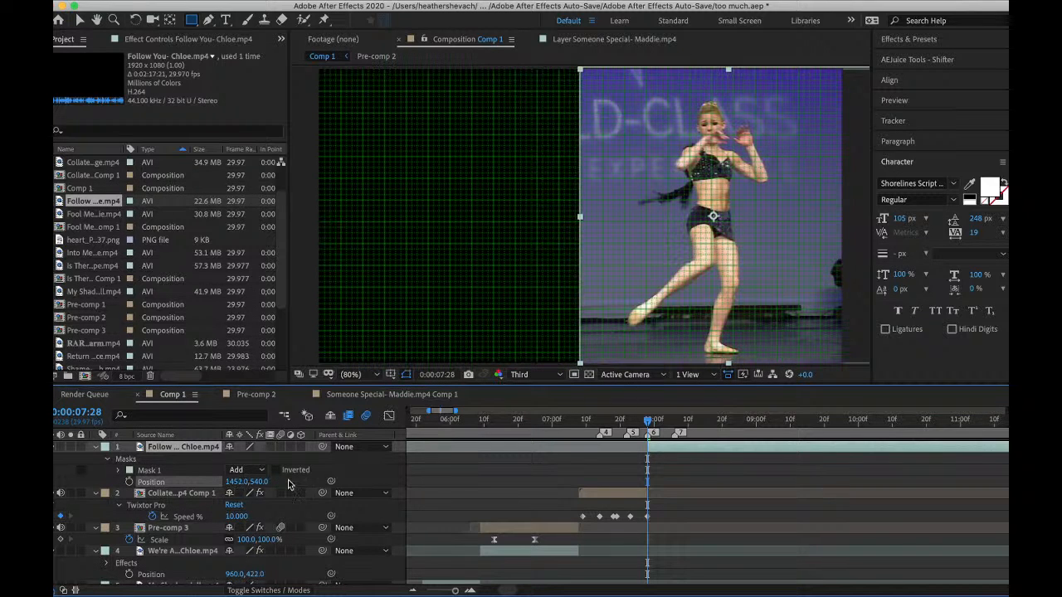
click(414, 2)
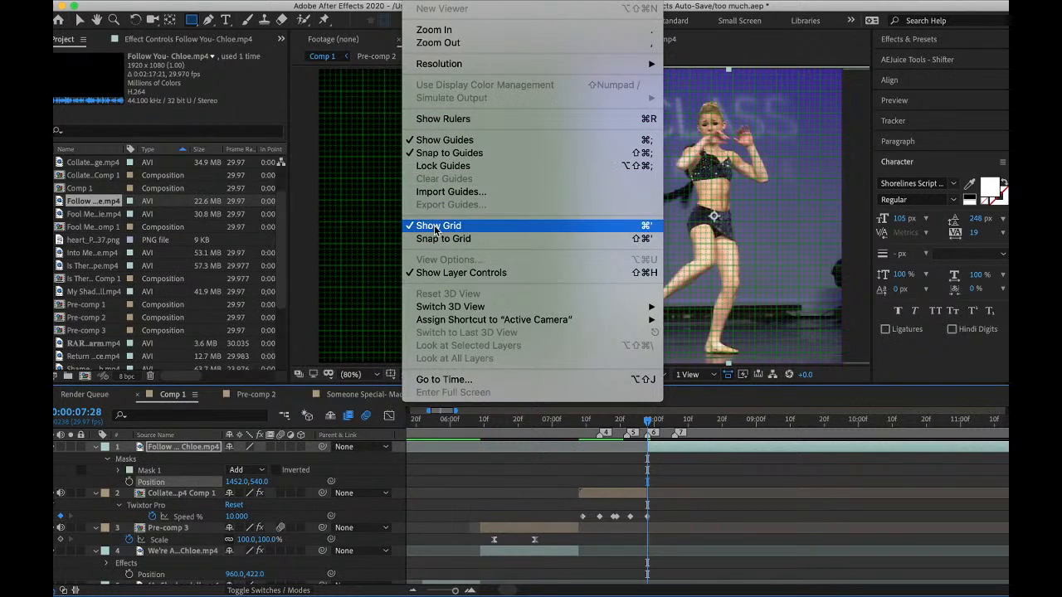
click(445, 226)
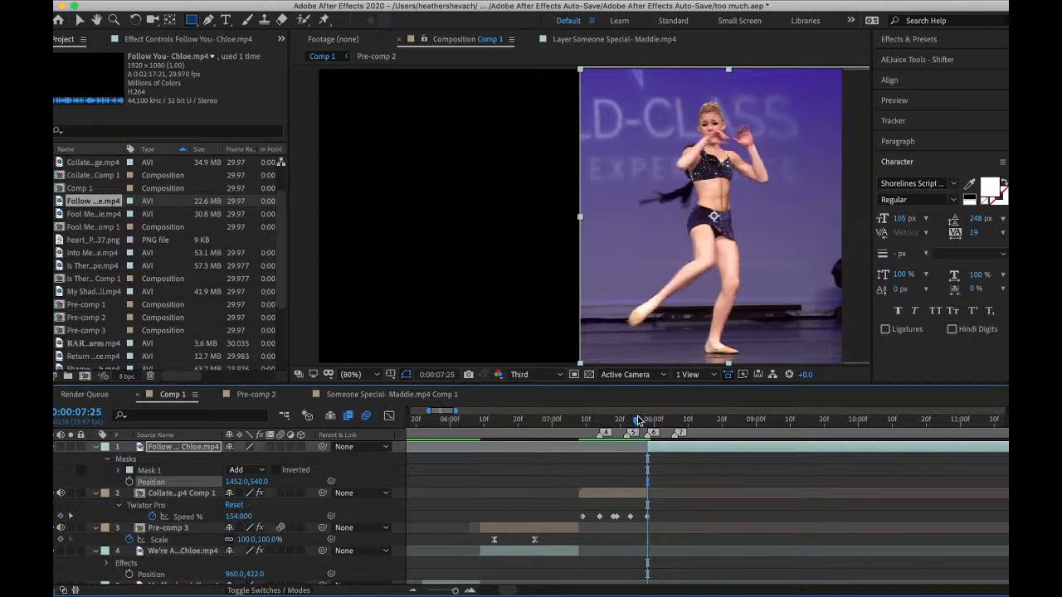
- Split the Follow You layer at 0:00:09:09 and delete the part after the split
key(space)
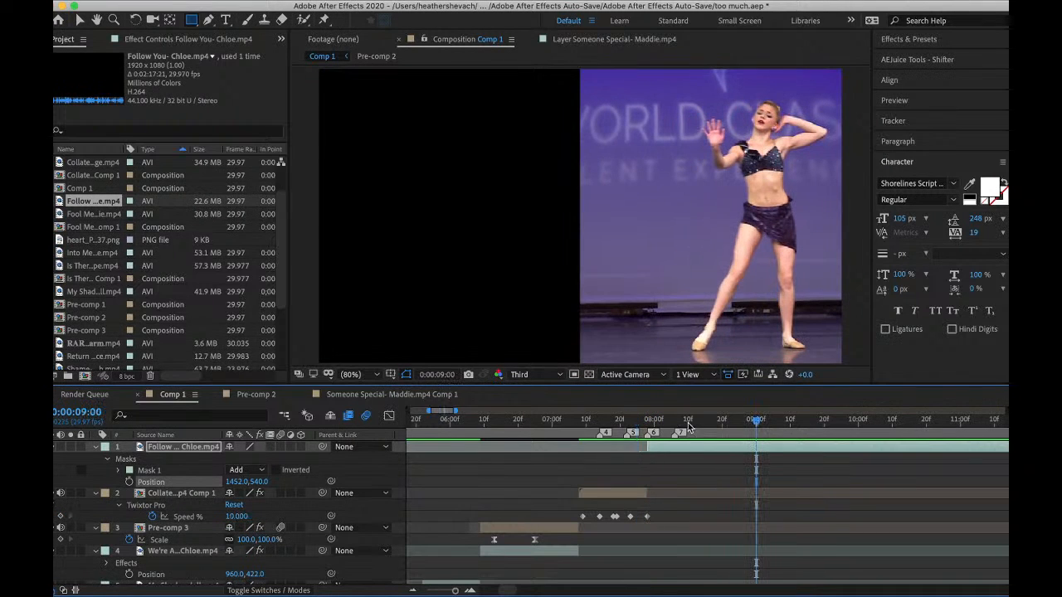
key(space)
drag(758, 422, 787, 423)
key(ctrl+shift+d)
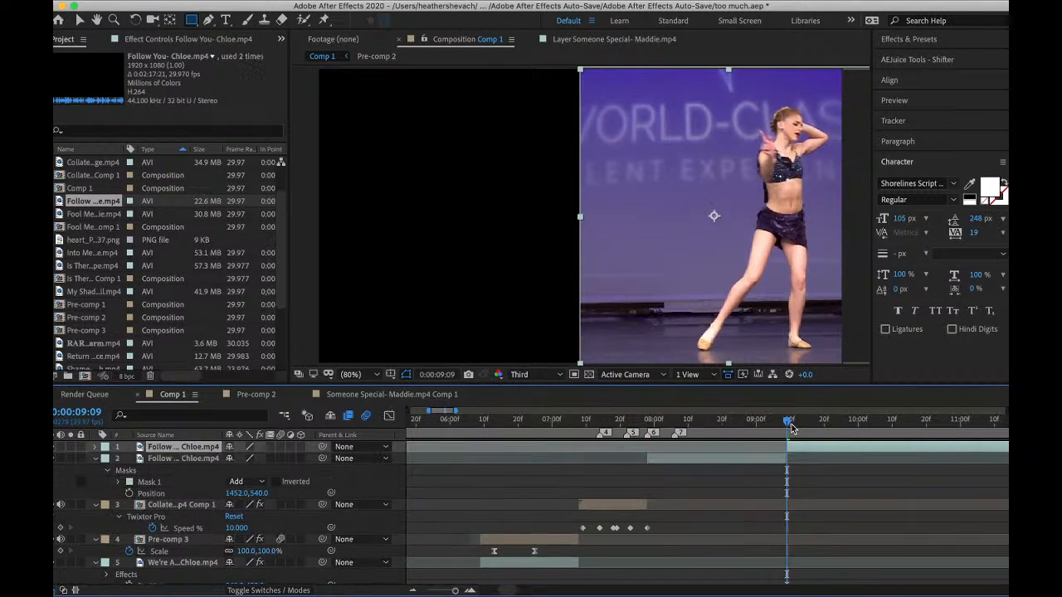
key(Delete)
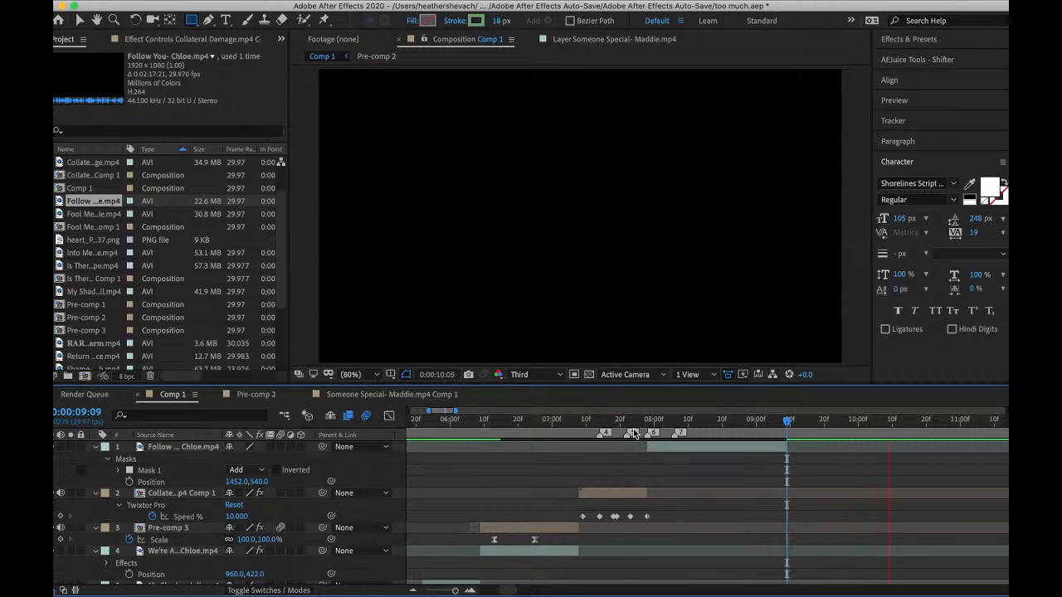
- Preview the trimmed half-frame clip and save the project
click(623, 423)
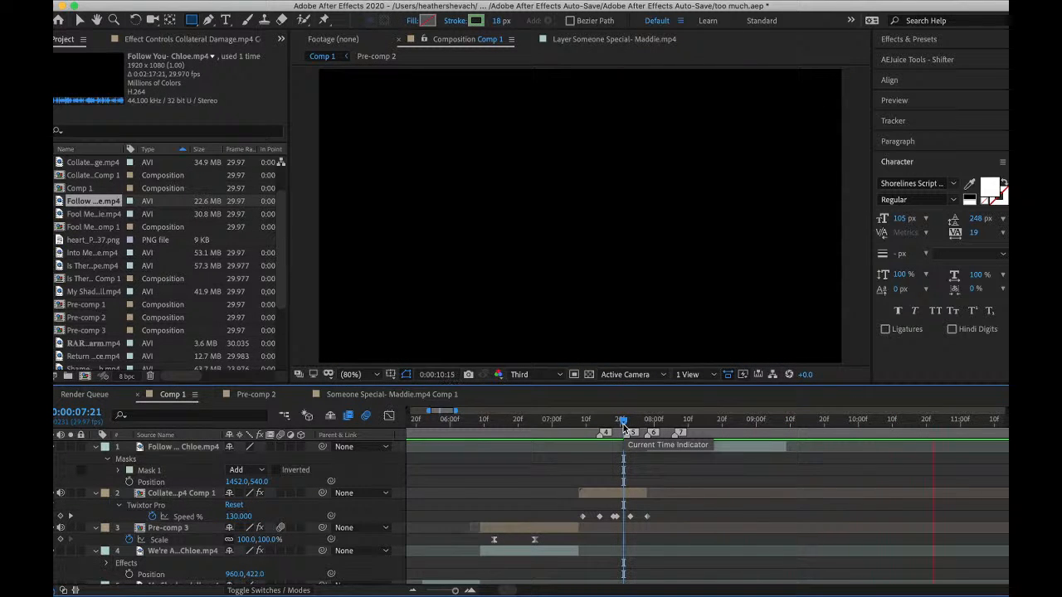
click(495, 430)
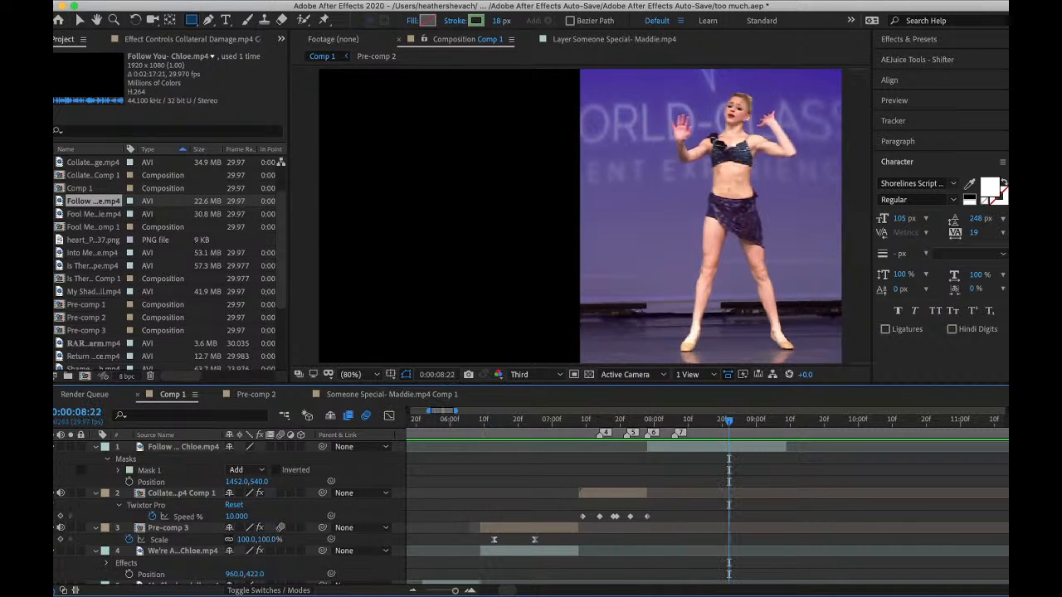
click(156, 0)
click(175, 108)
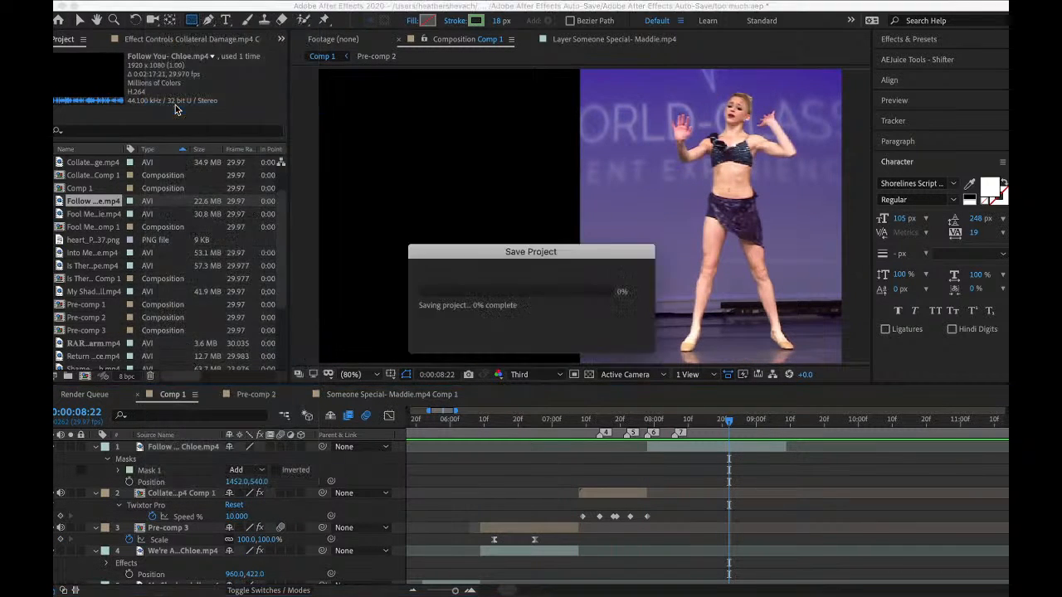
- Import the Lucky Star video from the Season 4 folder as footage and place it as the top layer of Comp 1
click(156, 1)
mouse_move(199, 169)
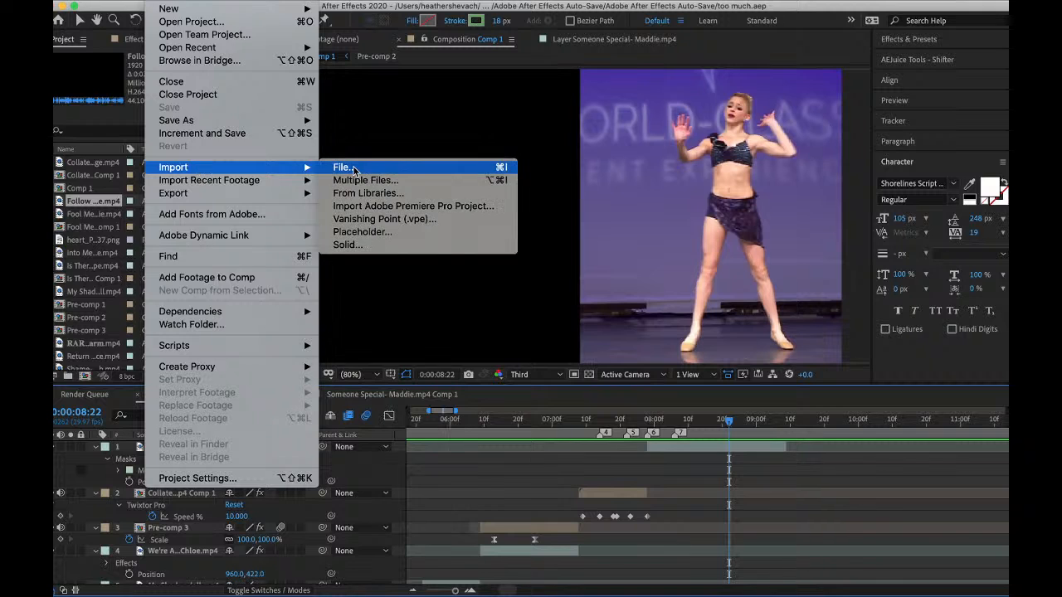
click(343, 168)
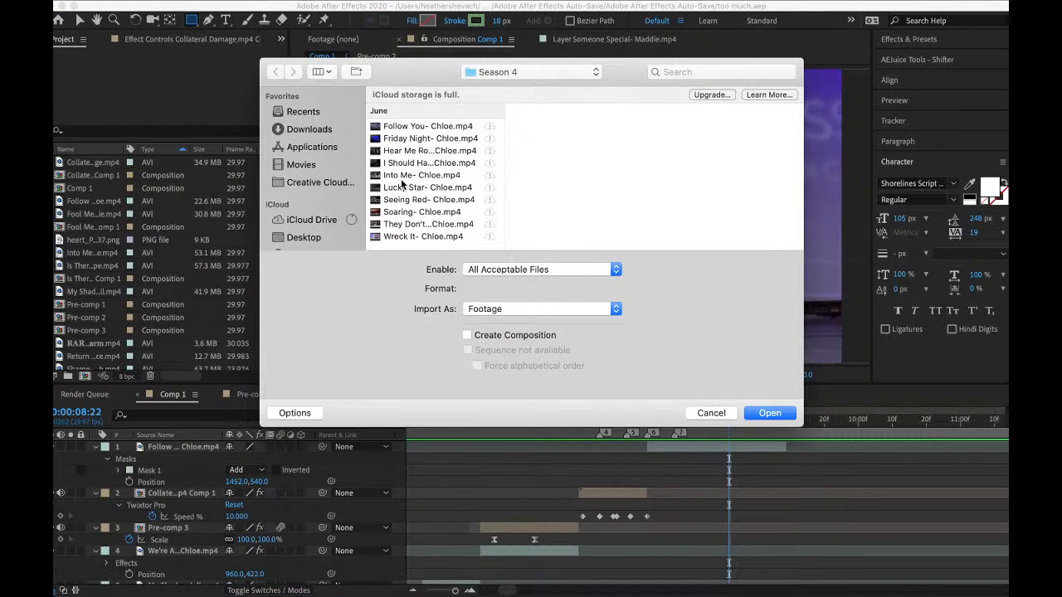
click(402, 187)
click(768, 412)
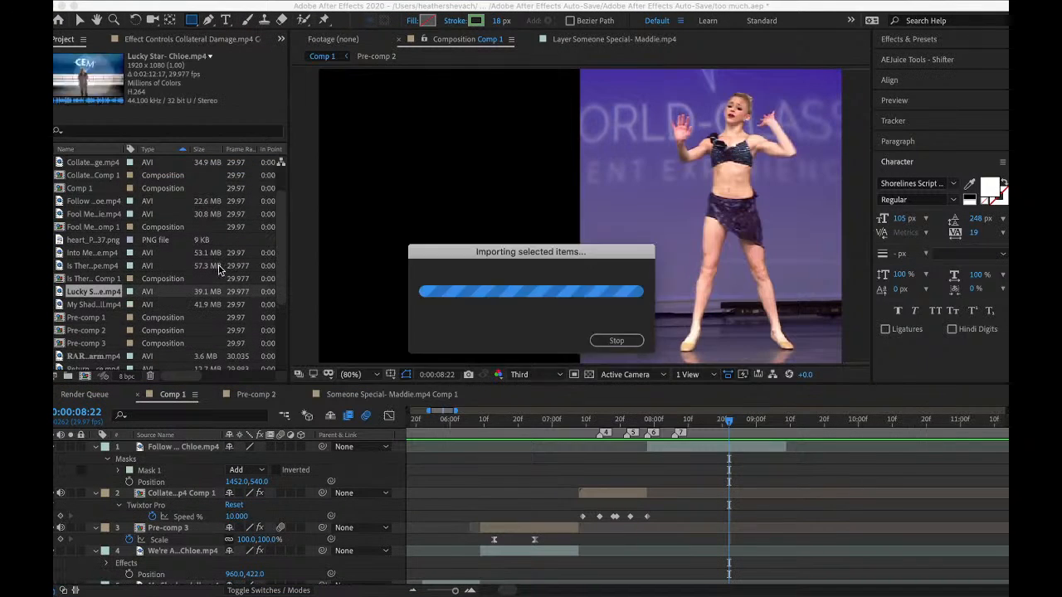
drag(164, 506, 148, 448)
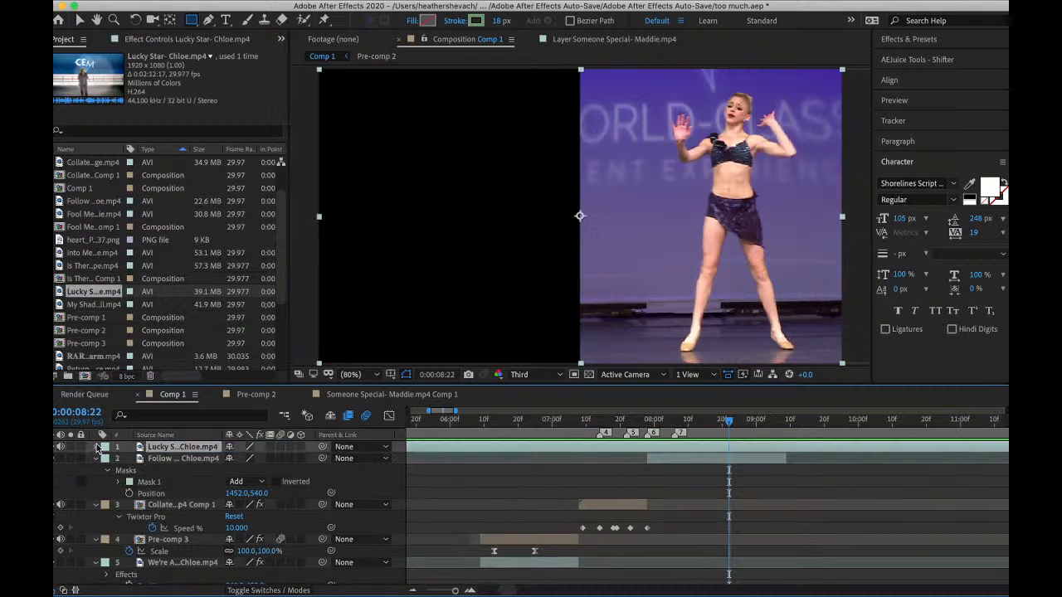
- Scrub through the Lucky Star footage to about 0:01:12, looking for a dance move to pair with the Follow You clip
scroll(614, 440, right, 15)
drag(628, 432, 936, 441)
scroll(934, 448, right, 10)
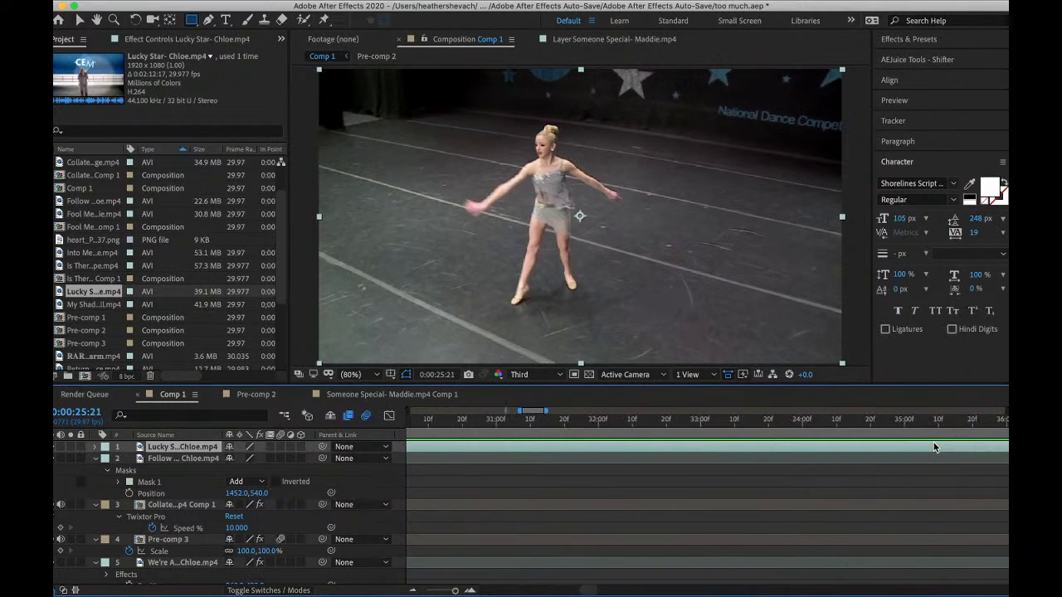
drag(718, 417, 923, 449)
scroll(913, 449, right, 10)
drag(690, 424, 931, 455)
scroll(931, 455, right, 2)
scroll(931, 455, right, 5)
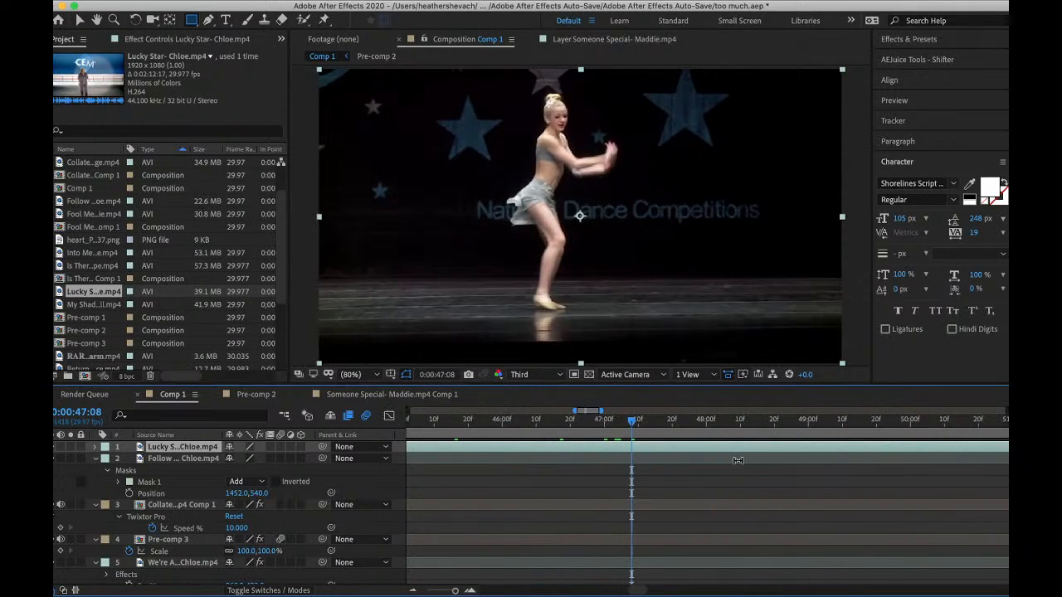
drag(678, 430, 957, 442)
scroll(766, 478, right, 8)
drag(681, 429, 998, 473)
scroll(967, 473, right, 7)
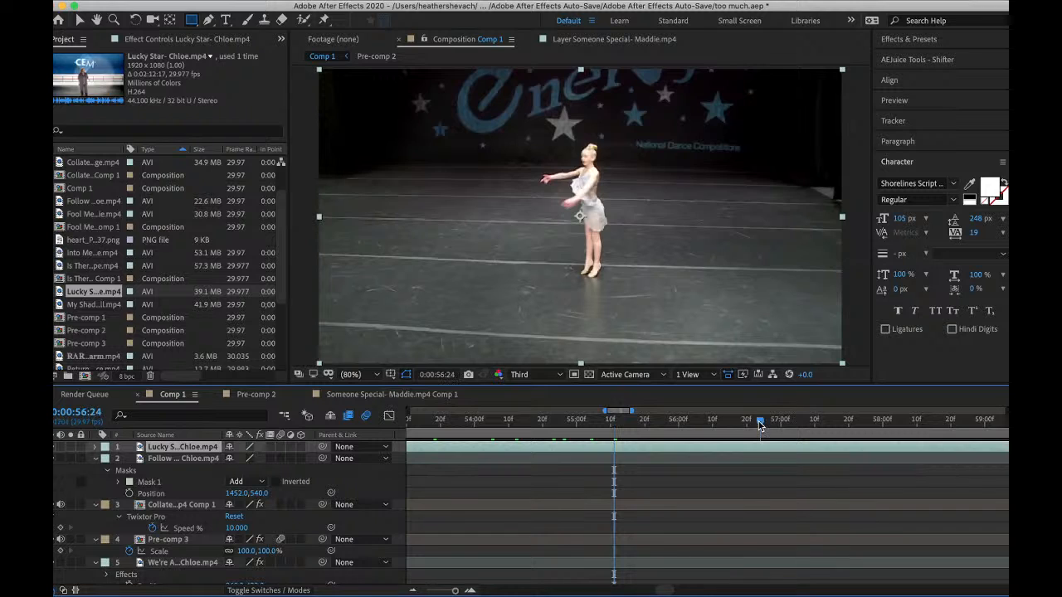
drag(759, 422, 946, 430)
scroll(756, 431, right, 7)
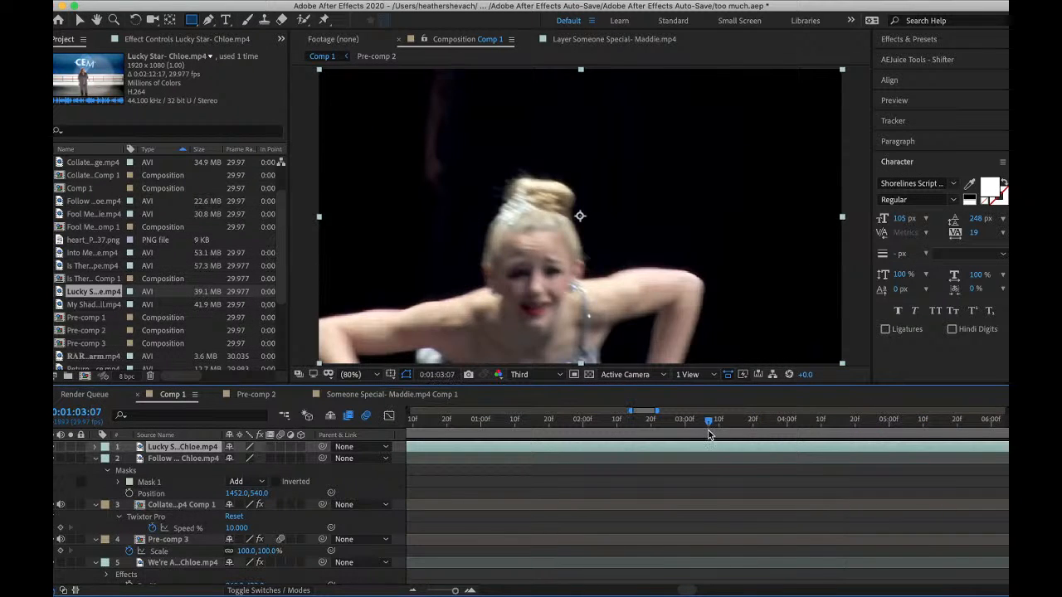
drag(709, 434, 964, 429)
scroll(693, 429, right, 7)
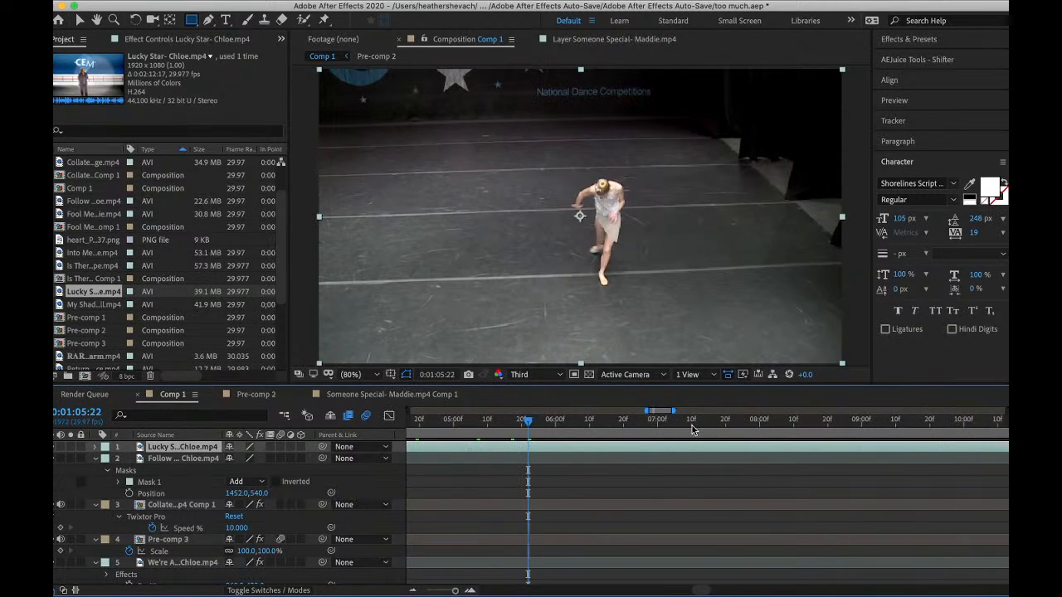
drag(692, 429, 952, 454)
scroll(711, 462, right, 7)
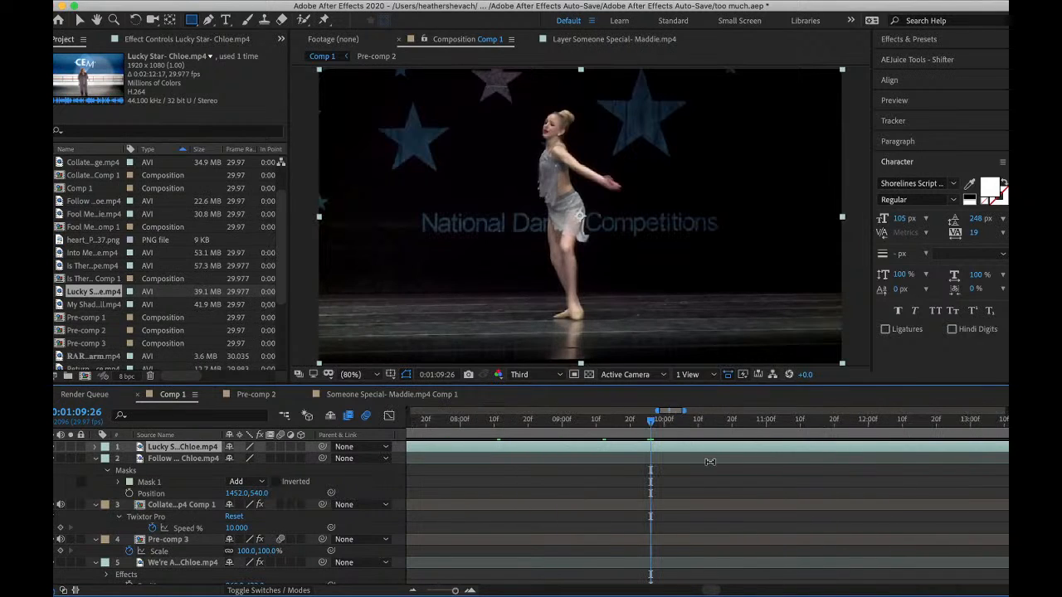
drag(693, 429, 893, 440)
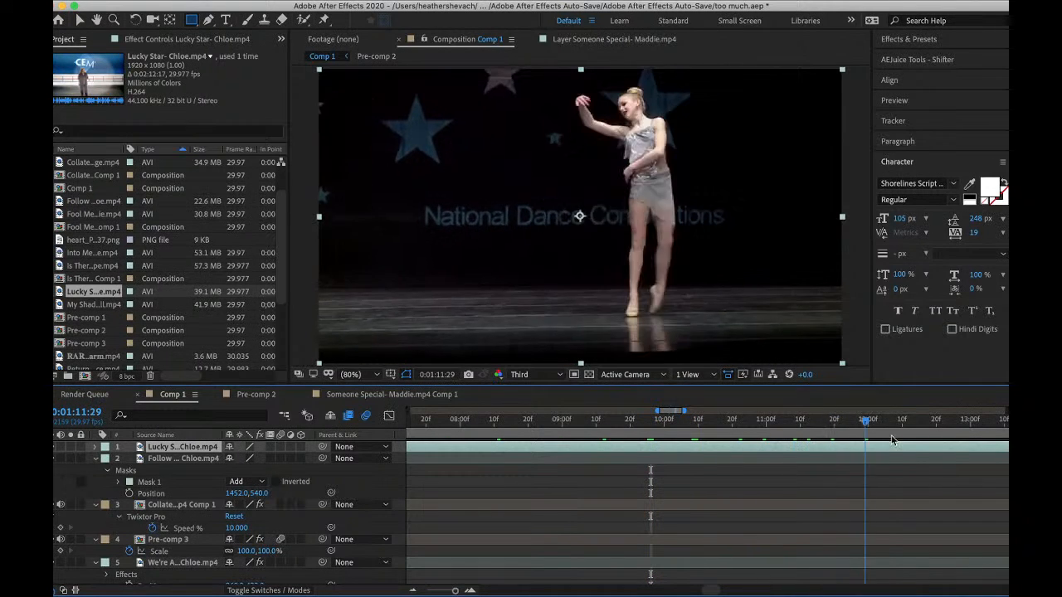
- Split the Lucky Star layer at 0:01:11:01 and delete the part before the split
click(770, 424)
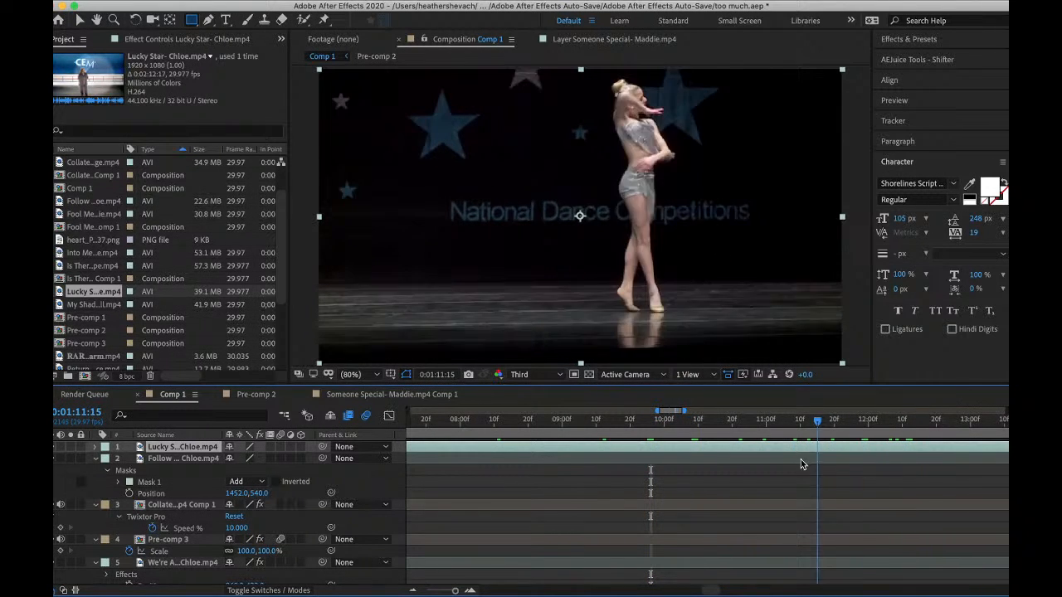
key(ctrl+shift+d)
click(757, 458)
key(Delete)
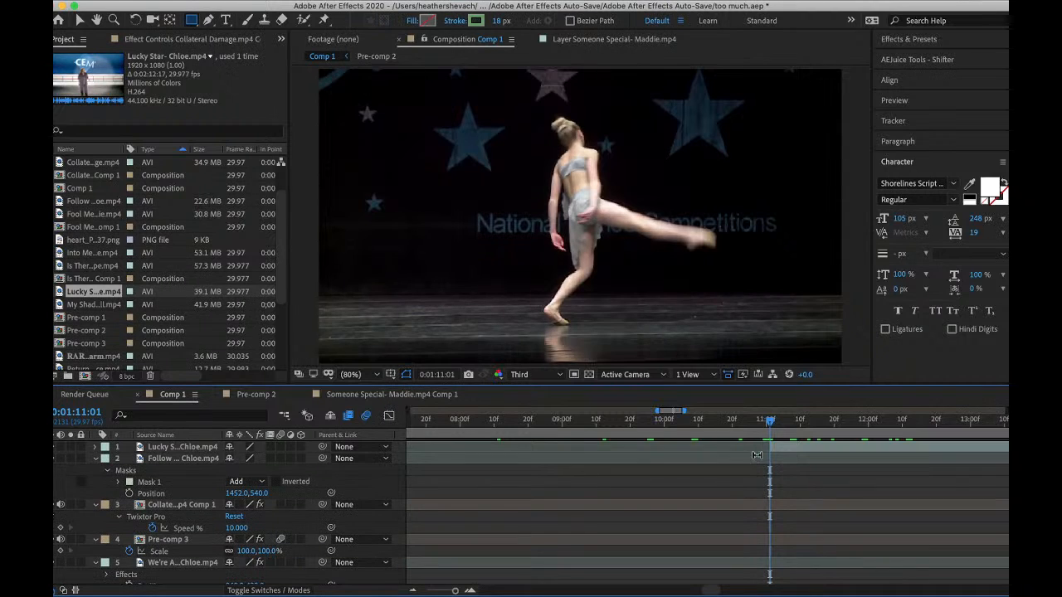
- Move the remaining Lucky Star clip to start with the Follow You clip at marker 6, and go to 0:00:07:28
drag(791, 449, 386, 499)
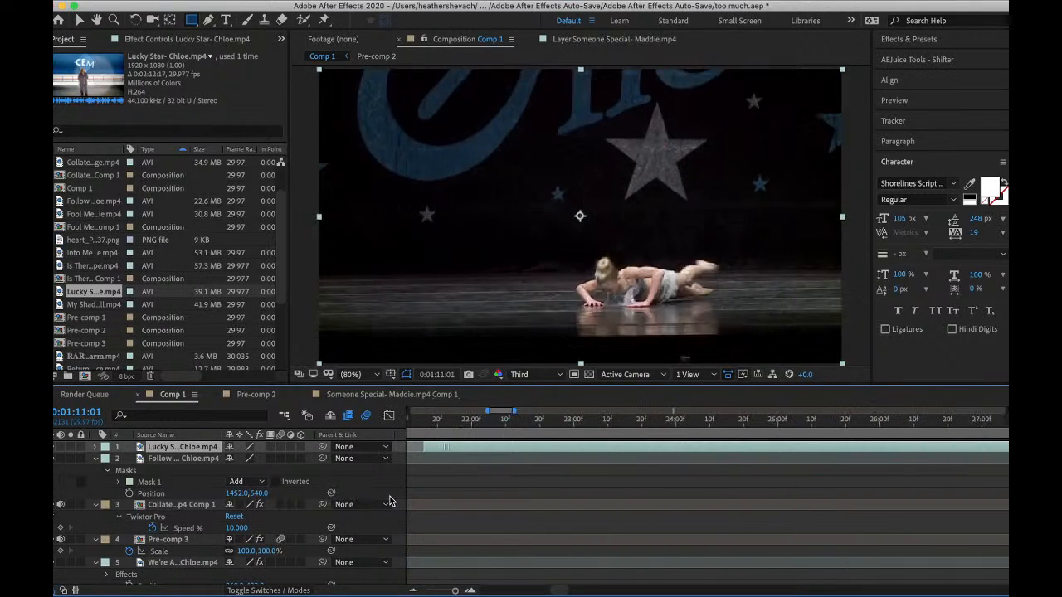
drag(392, 504, 639, 462)
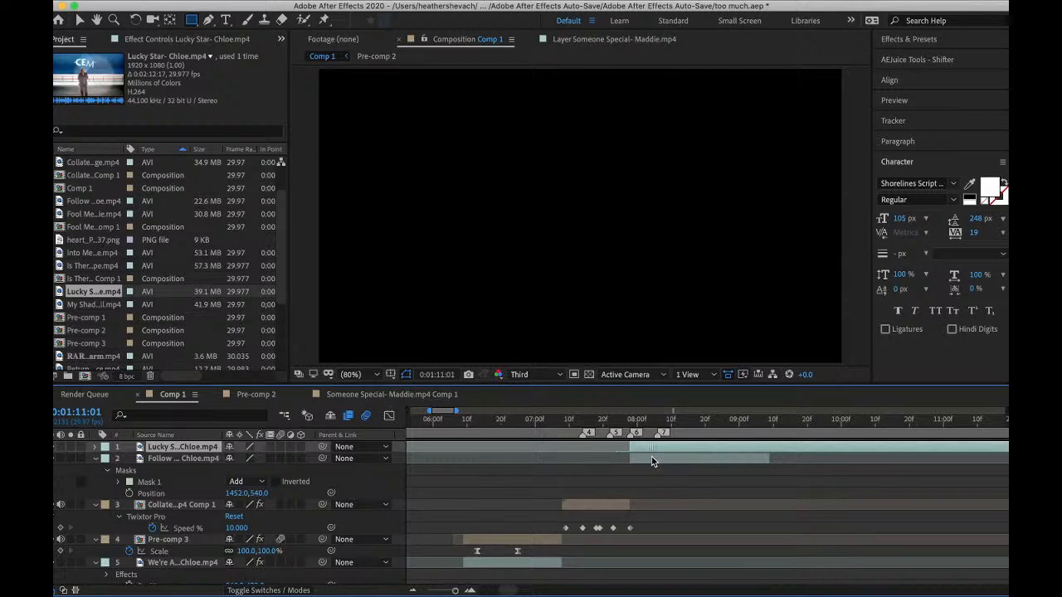
click(631, 420)
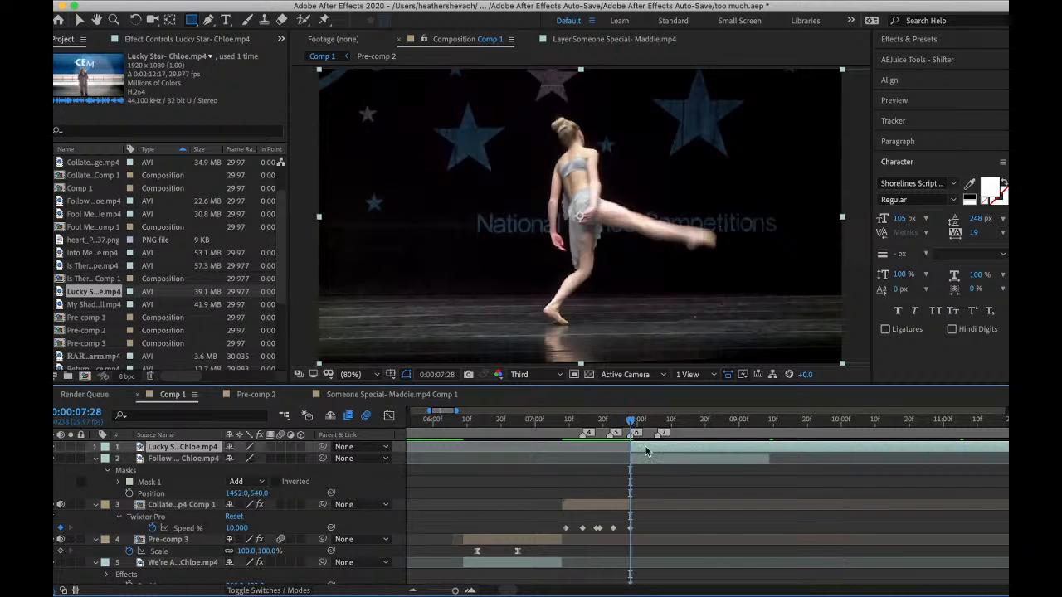
- Move the Lucky Star clip so it starts at marker 7, and preview its timing against the Follow You clip
drag(654, 451, 670, 448)
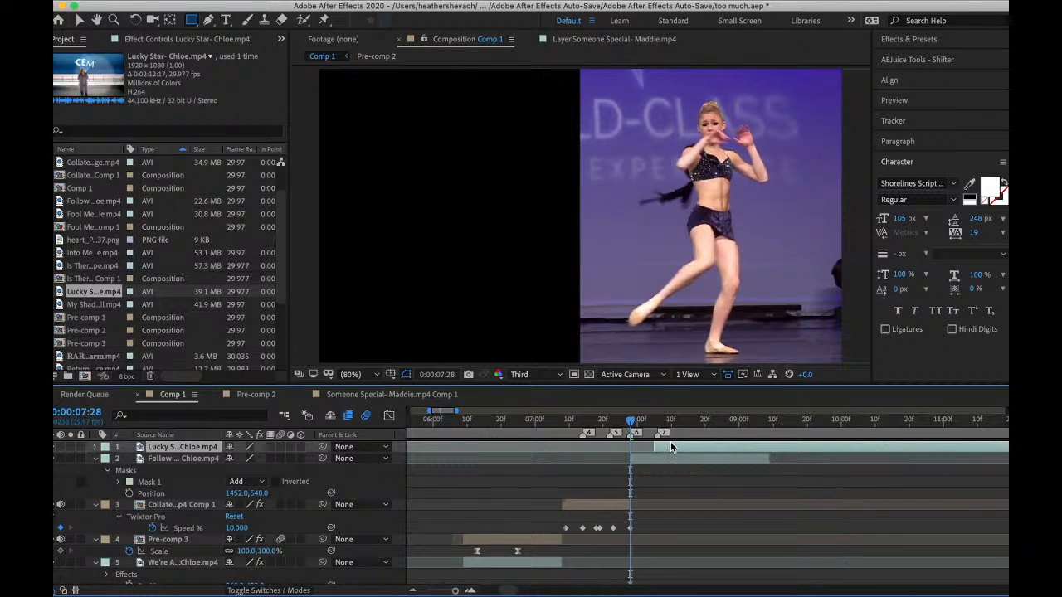
key(space)
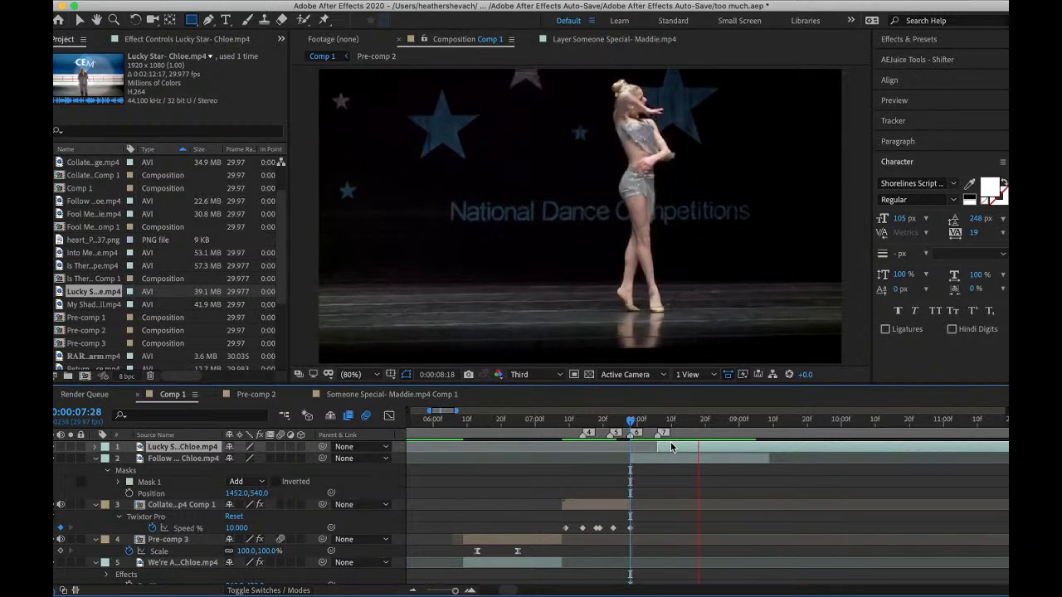
key(space)
drag(669, 421, 674, 449)
click(632, 426)
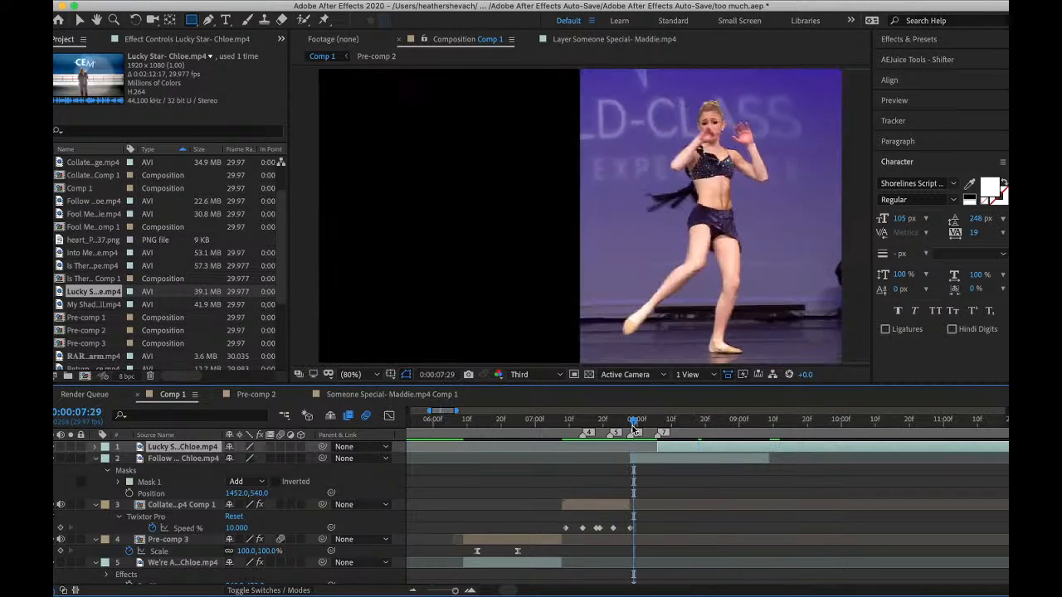
- Split the Lucky Star layer at 0:00:09:09, where the Follow You clip ends, and delete the part after the split
key(space)
key(space)
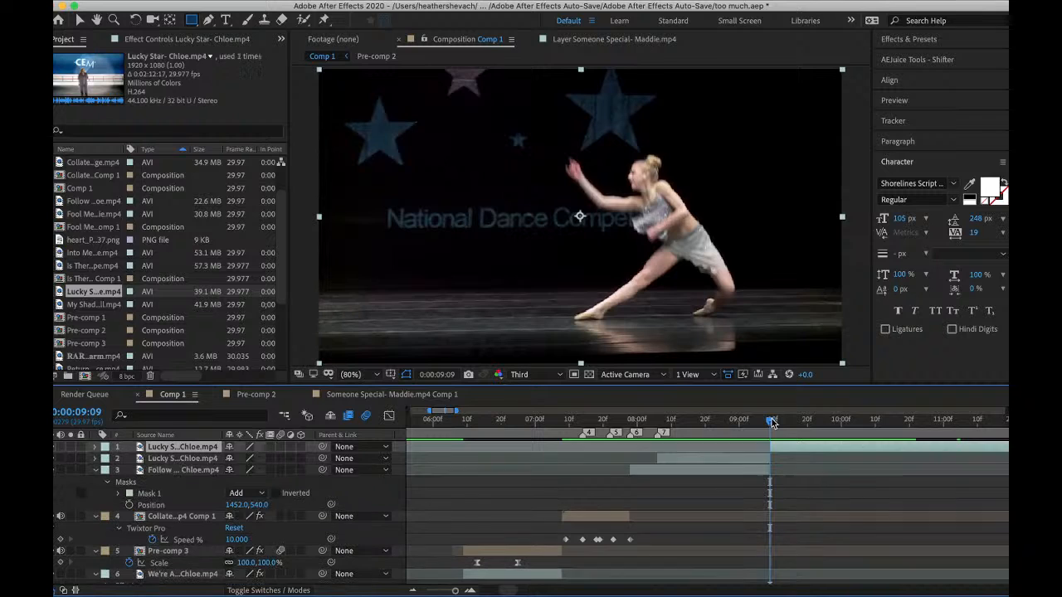
key(alt+bracketright)
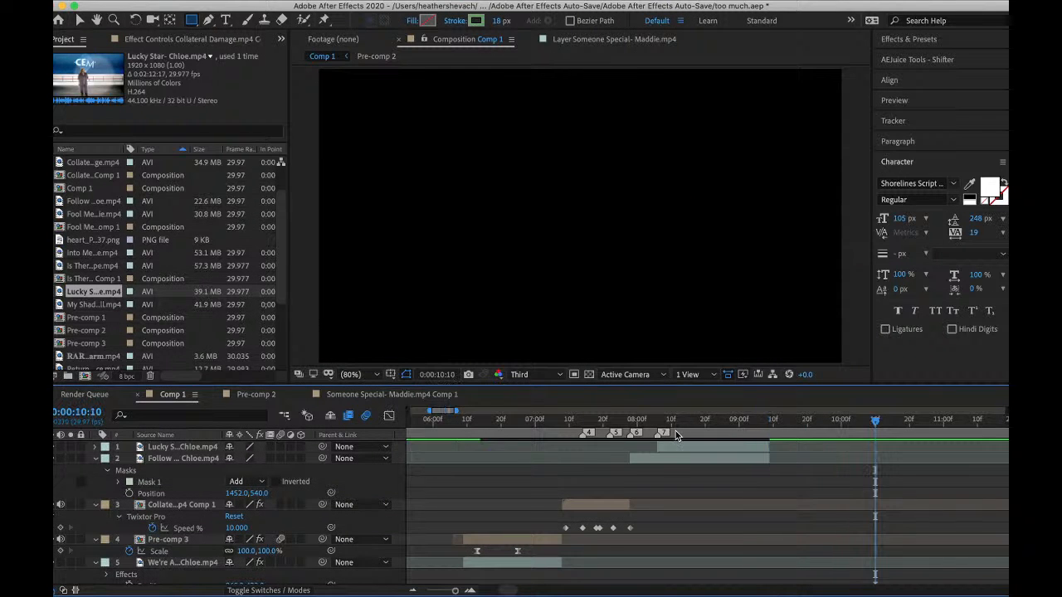
- Place the Lucky Star layer below the Follow You layer and set its position to 292, 540
drag(631, 419, 658, 425)
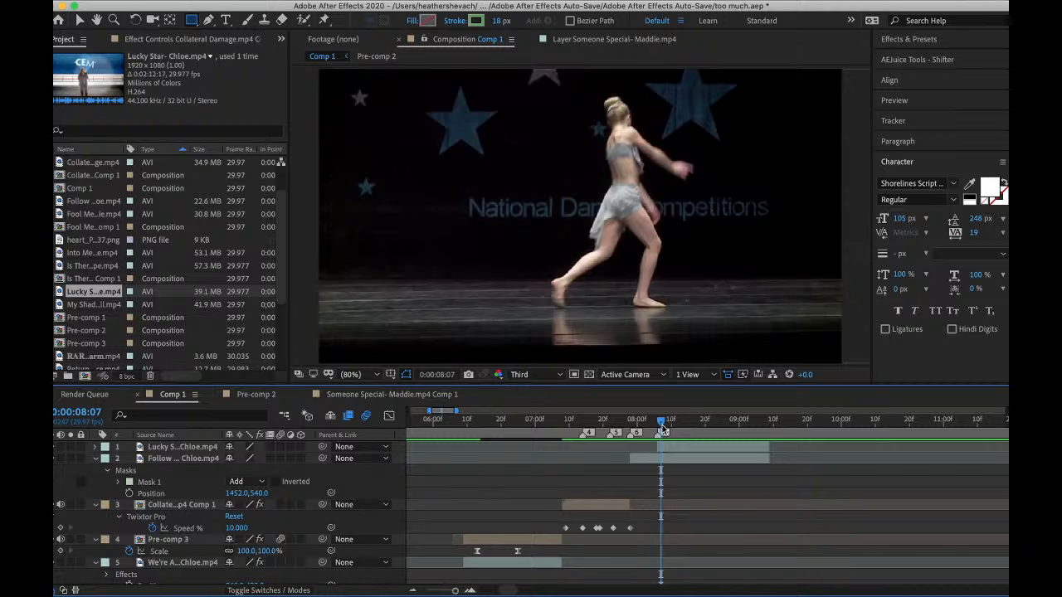
drag(177, 446, 83, 506)
key(p)
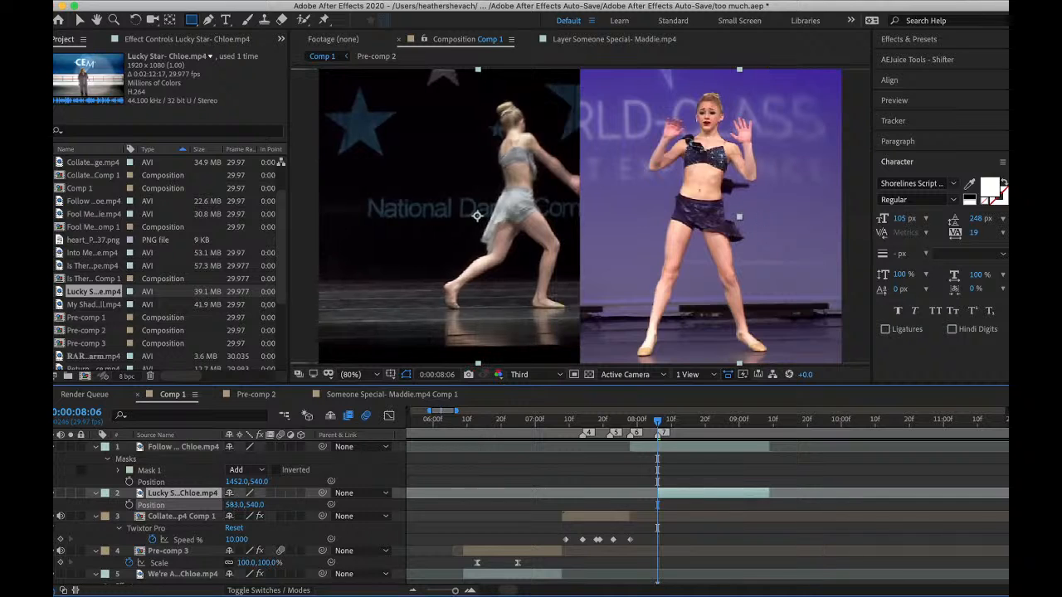
drag(236, 505, 125, 507)
- Preview the split-screen section from marker 6 and save the project
key(space)
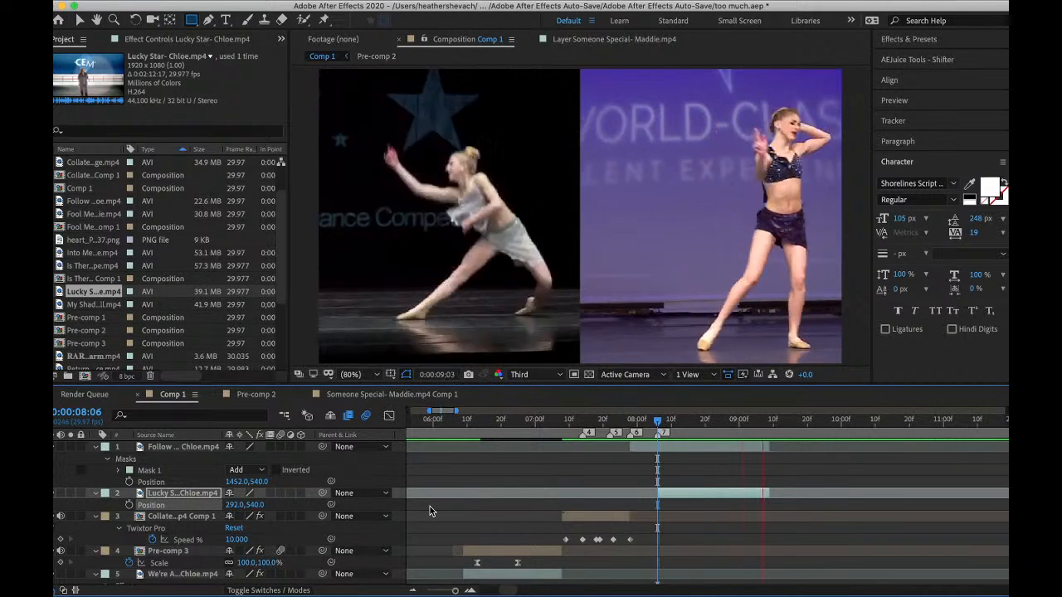
click(633, 419)
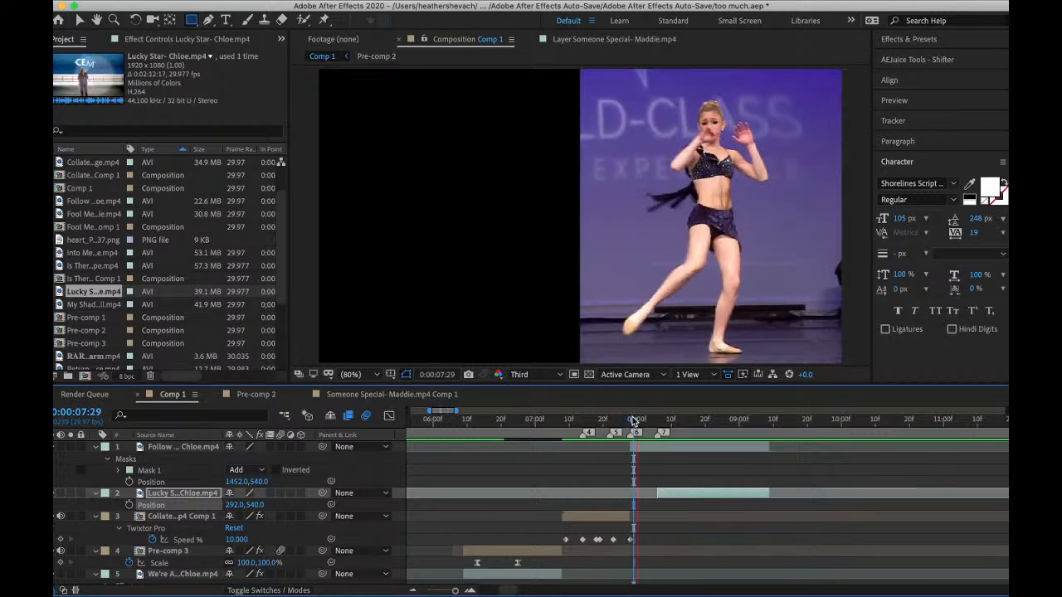
key(space)
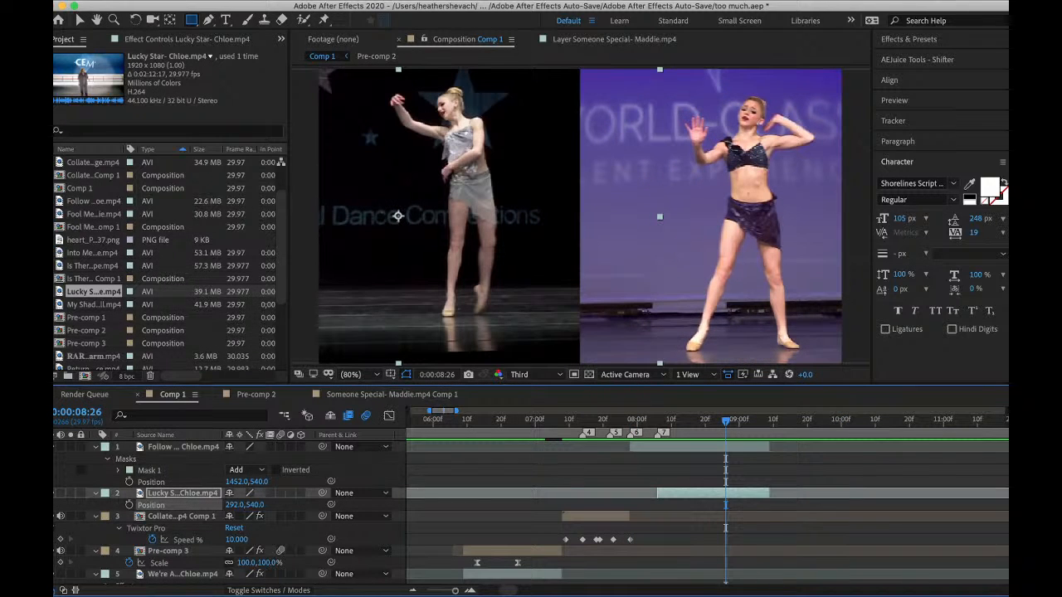
click(156, 1)
click(169, 108)
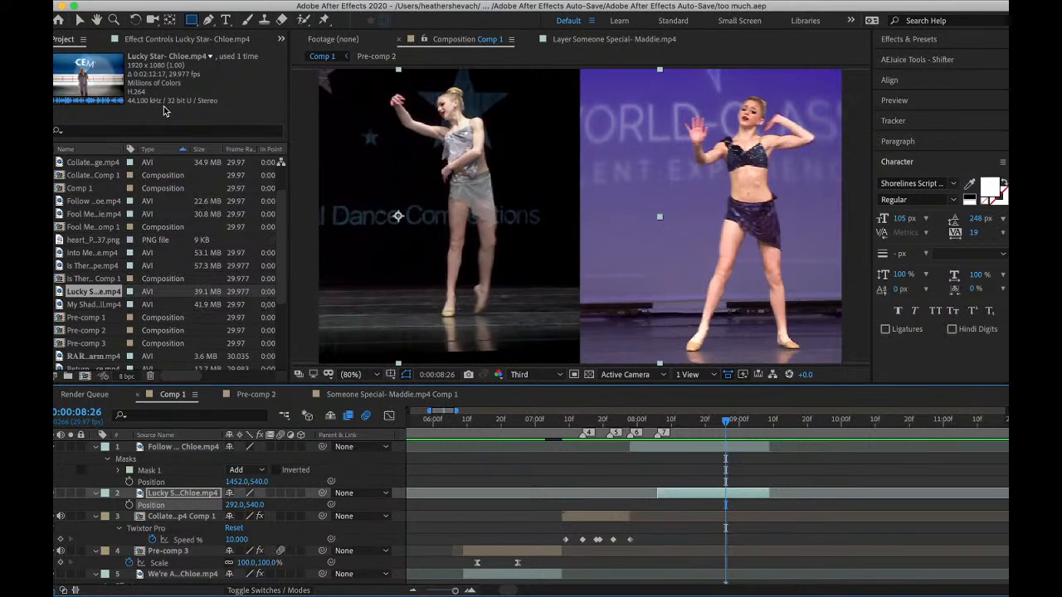
click(647, 419)
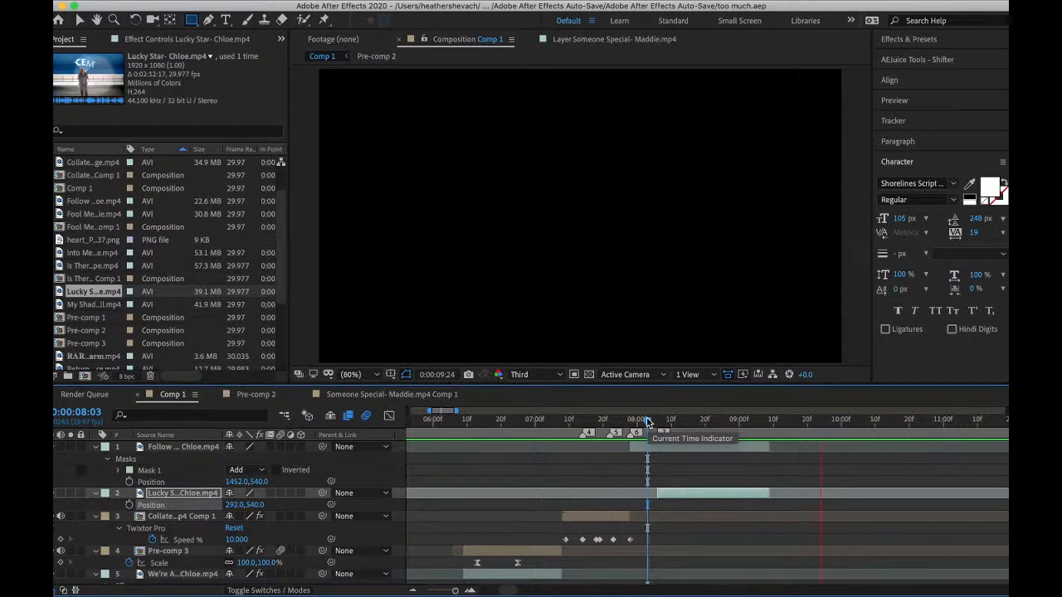
click(632, 423)
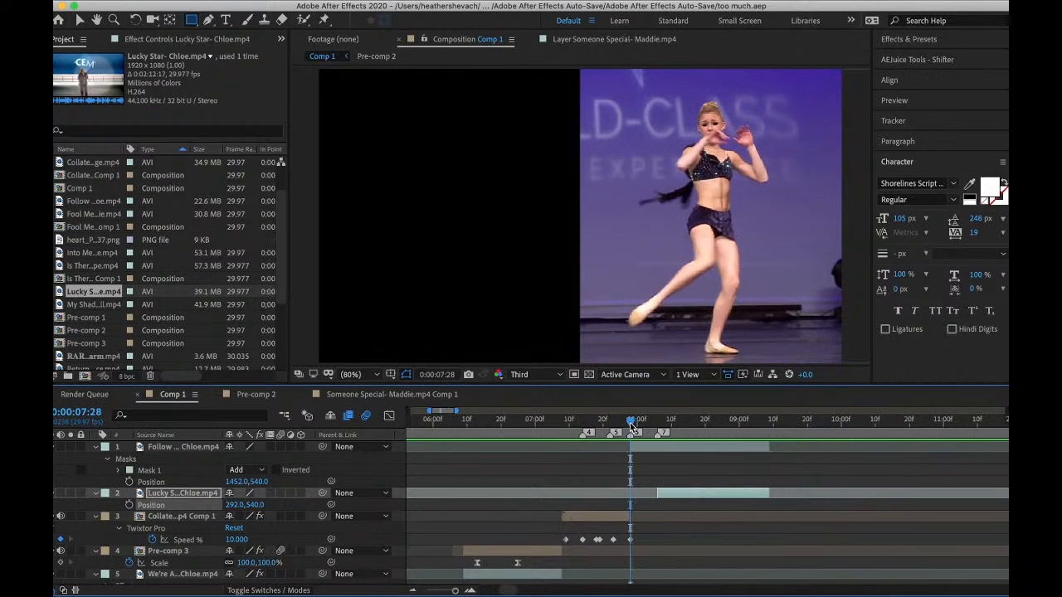
- Apply Motion Tile to the Follow You clip with an output height of 500 and mirrored edges
click(646, 447)
key(ctrl+space)
text(m)
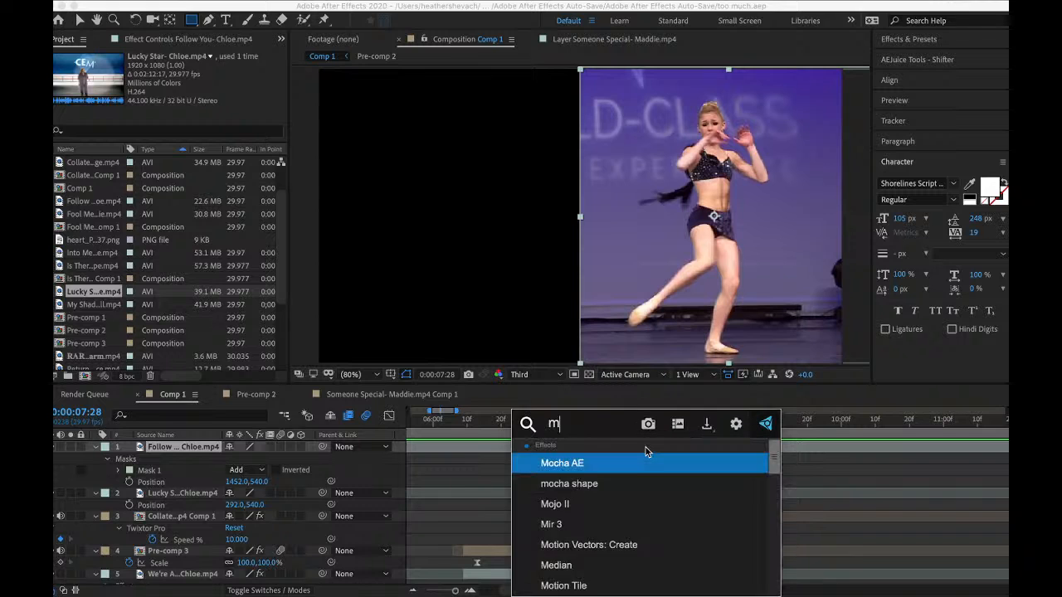
text(ot)
click(579, 484)
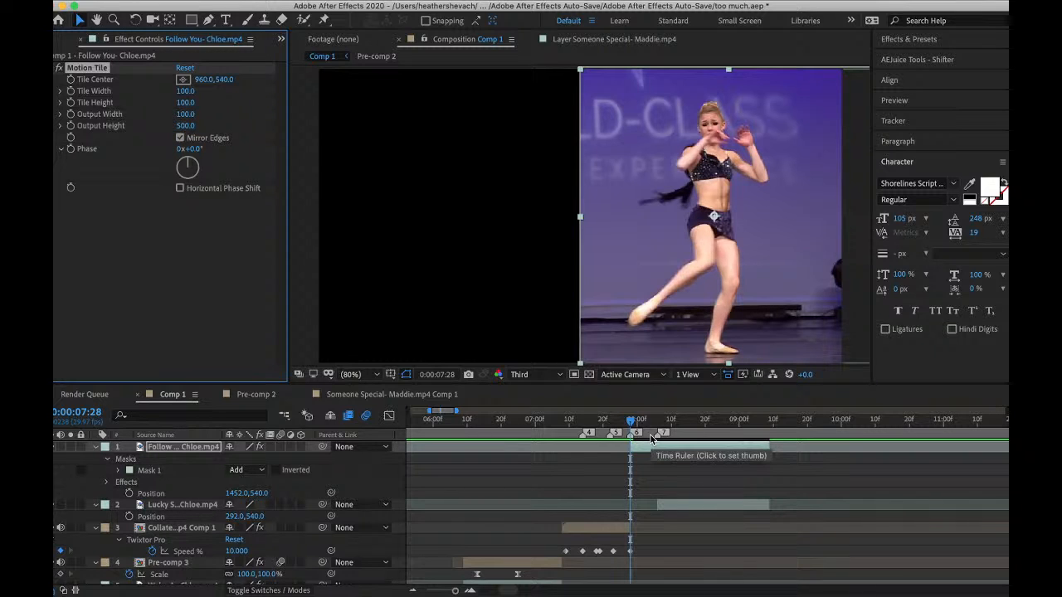
- Add a position keyframe to the Follow You clip at 0:00:07:28 with its Y position set to -31
key(u)
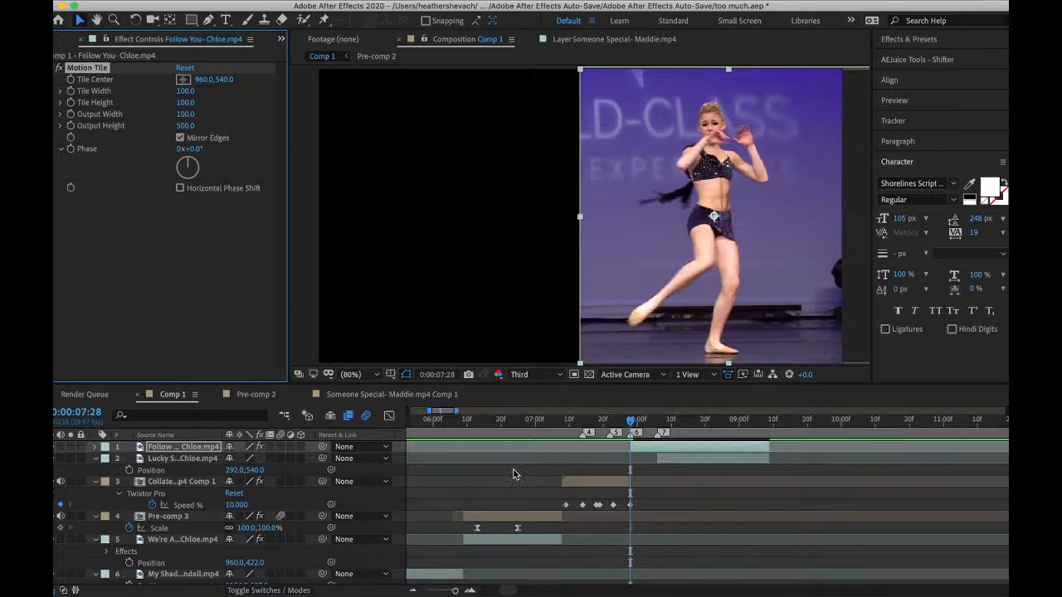
key(p)
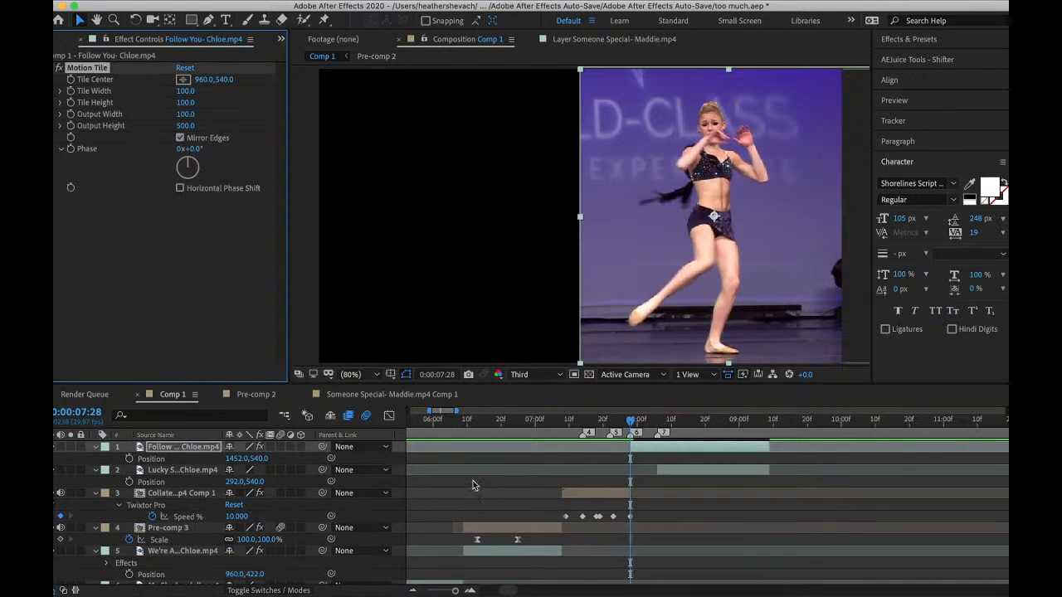
click(130, 459)
drag(257, 458, 237, 277)
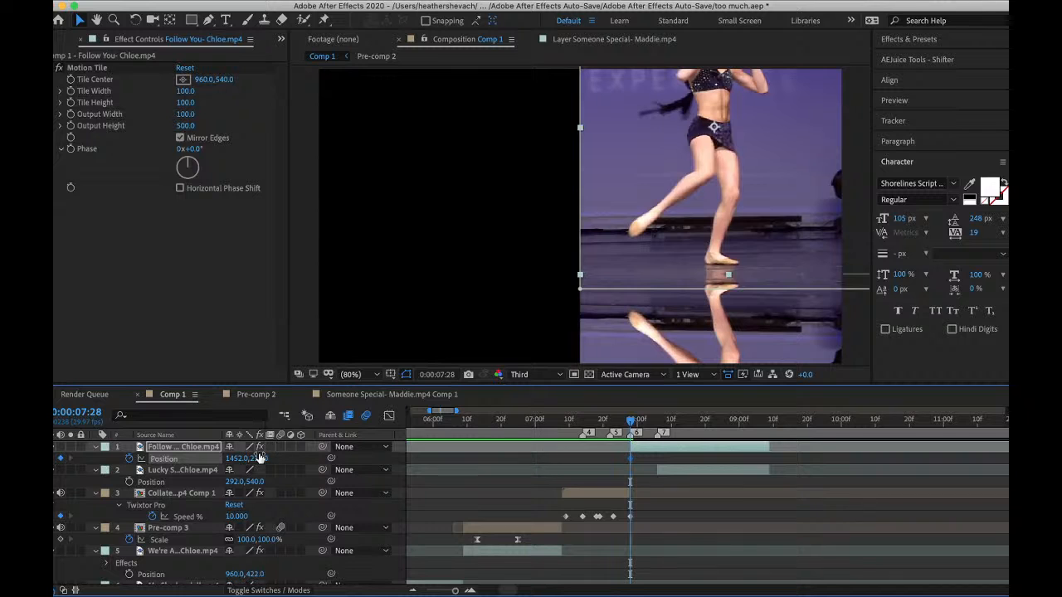
drag(257, 458, 224, 322)
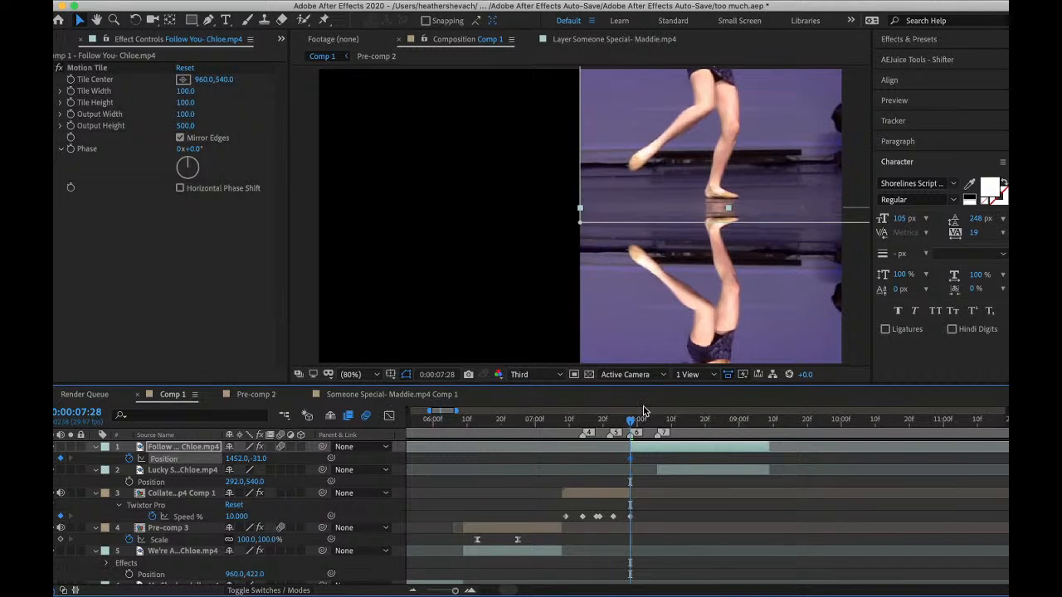
- Keyframe the Follow You clip's Y position at 540 at 0:00:08:06, marker 7, and preview the slide-in
drag(631, 419, 657, 420)
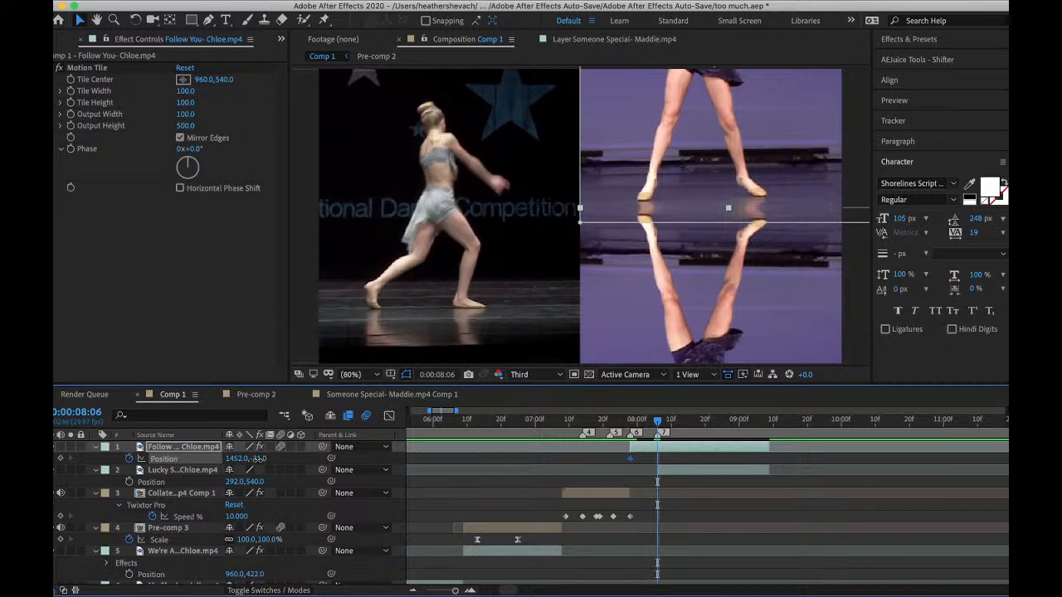
drag(255, 458, 574, 481)
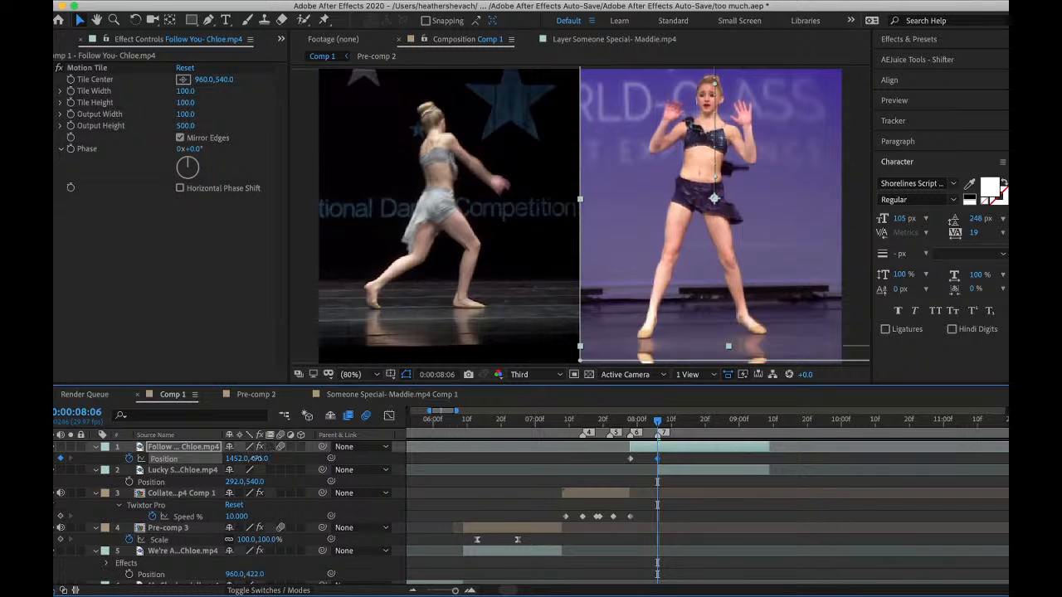
text(40)
key(Return)
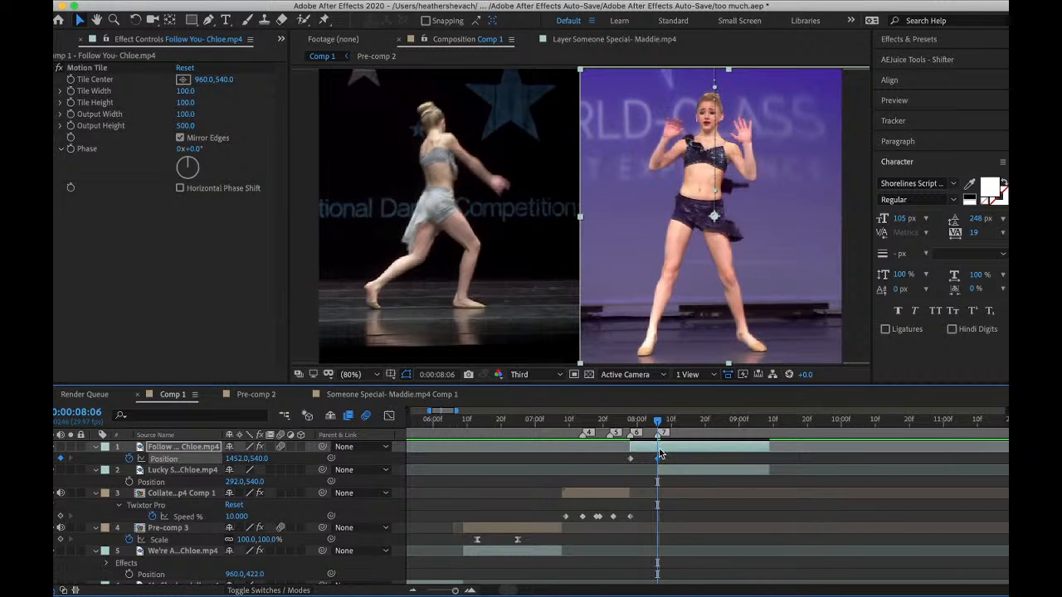
click(630, 421)
key(space)
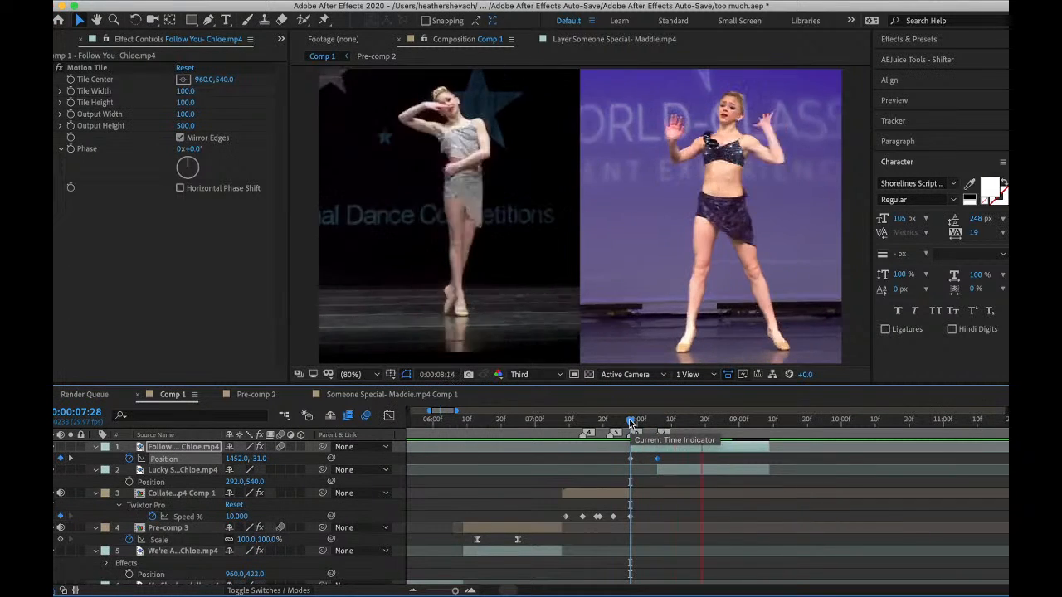
- Apply Easy Ease to the Follow You position keyframes and separate the position into X and Y dimensions in the graph view
right_click(656, 462)
mouse_move(712, 584)
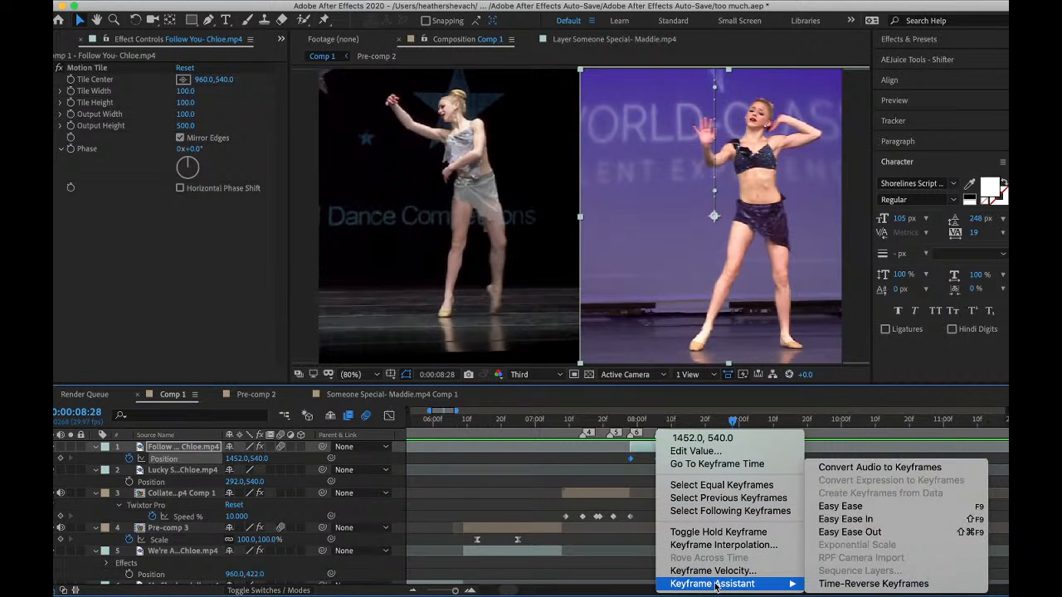
click(849, 508)
click(389, 423)
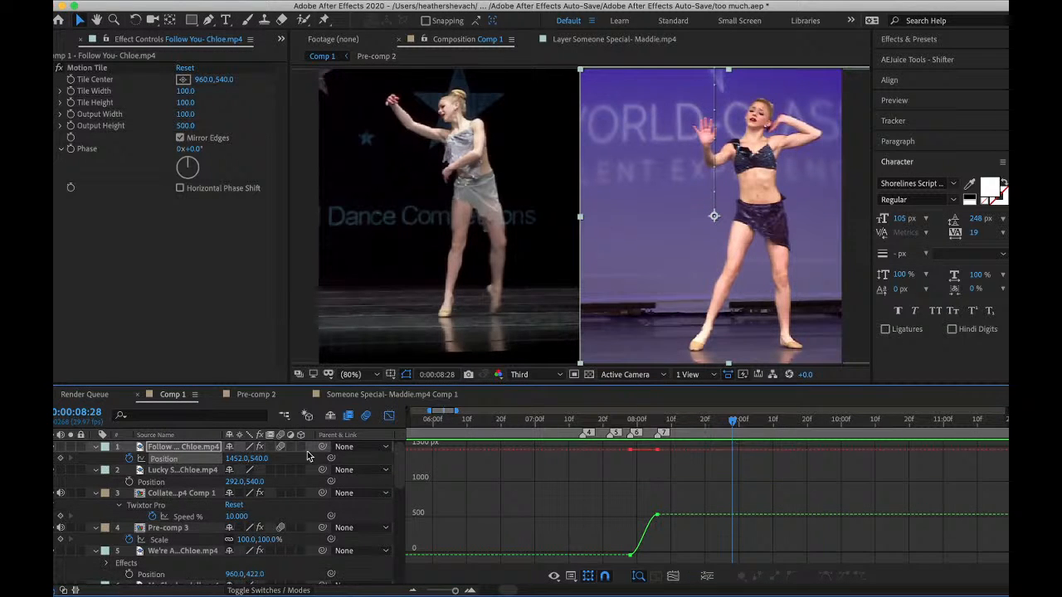
right_click(178, 461)
click(238, 462)
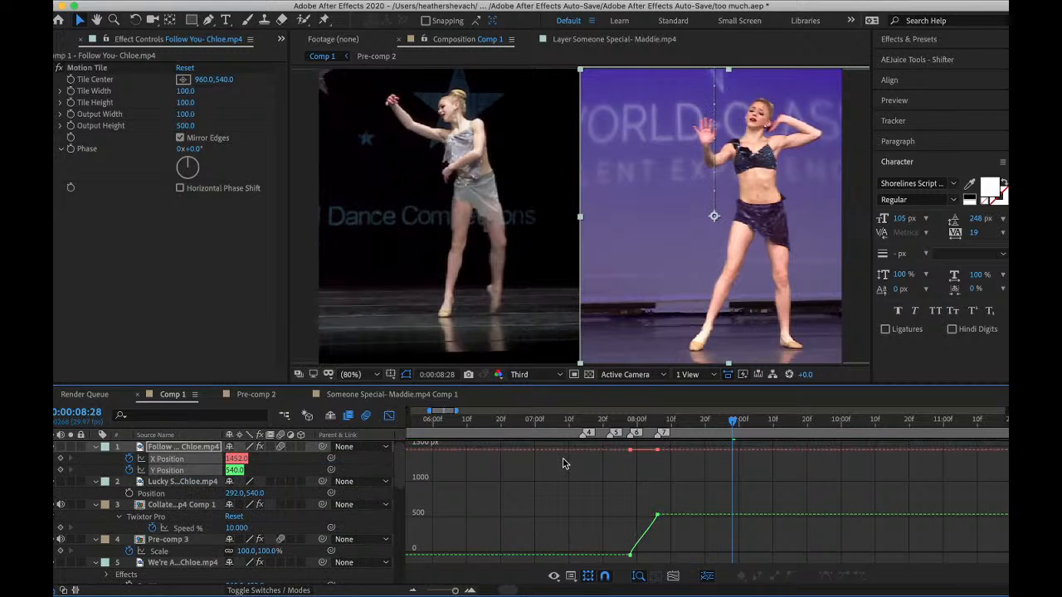
- Shape the Follow You clip's Y position curve to rise fast from marker 6 and level off into marker 7, and preview the motion
click(282, 471)
click(170, 471)
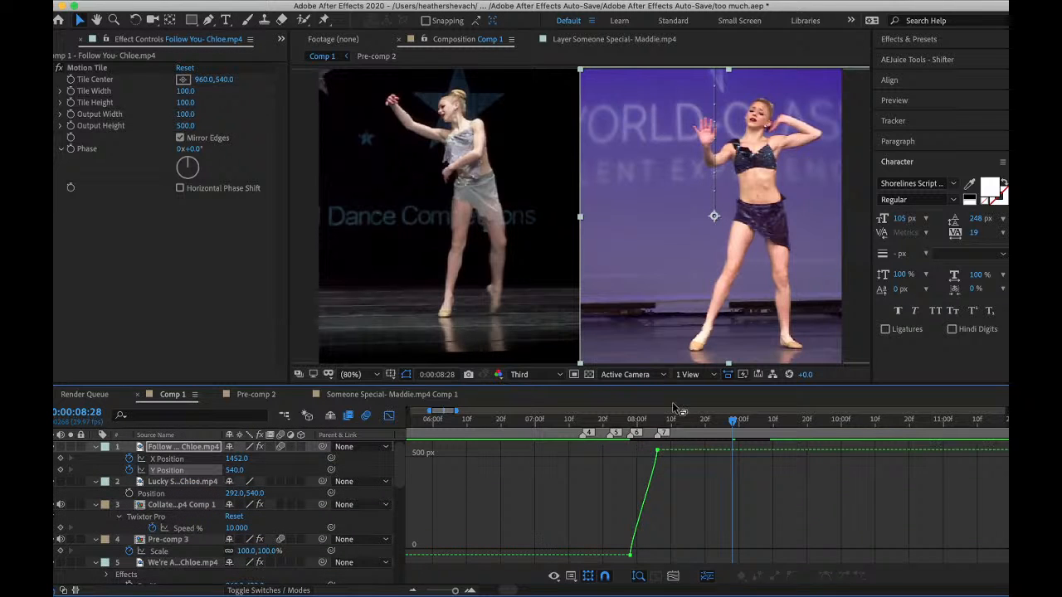
click(632, 540)
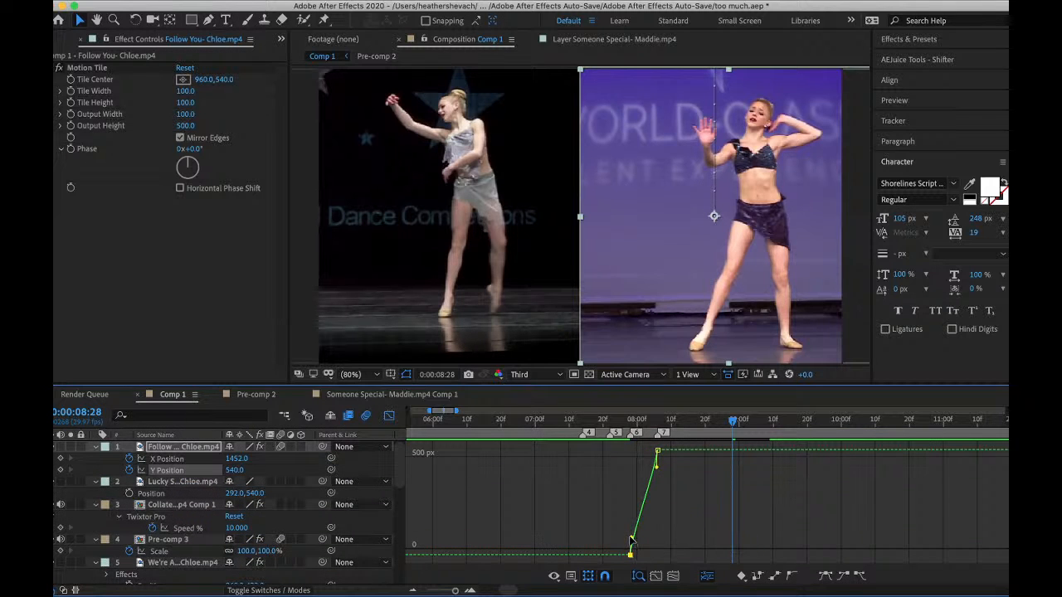
drag(601, 488, 600, 472)
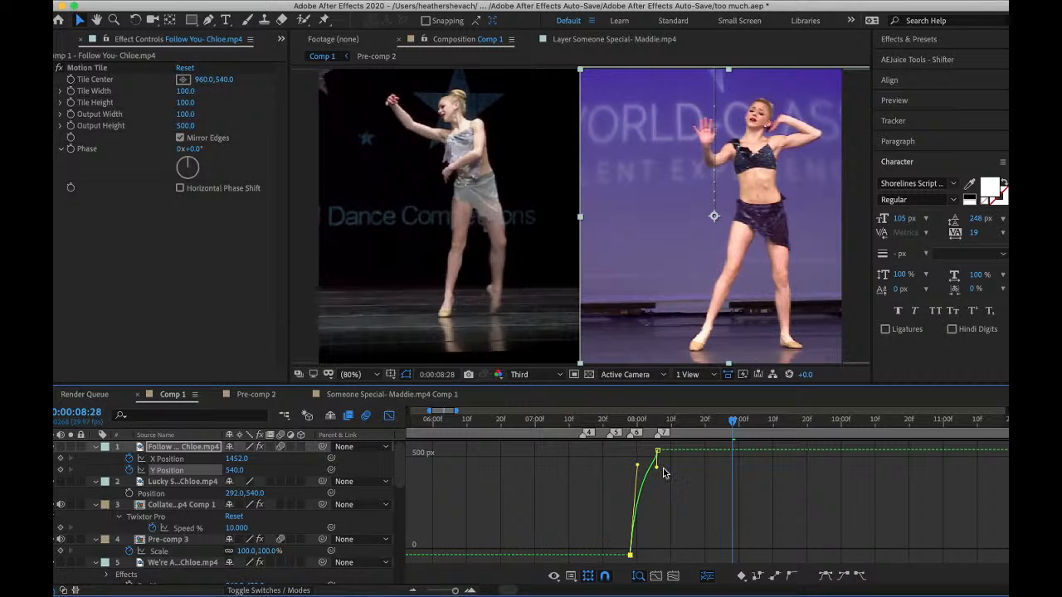
drag(641, 453, 643, 453)
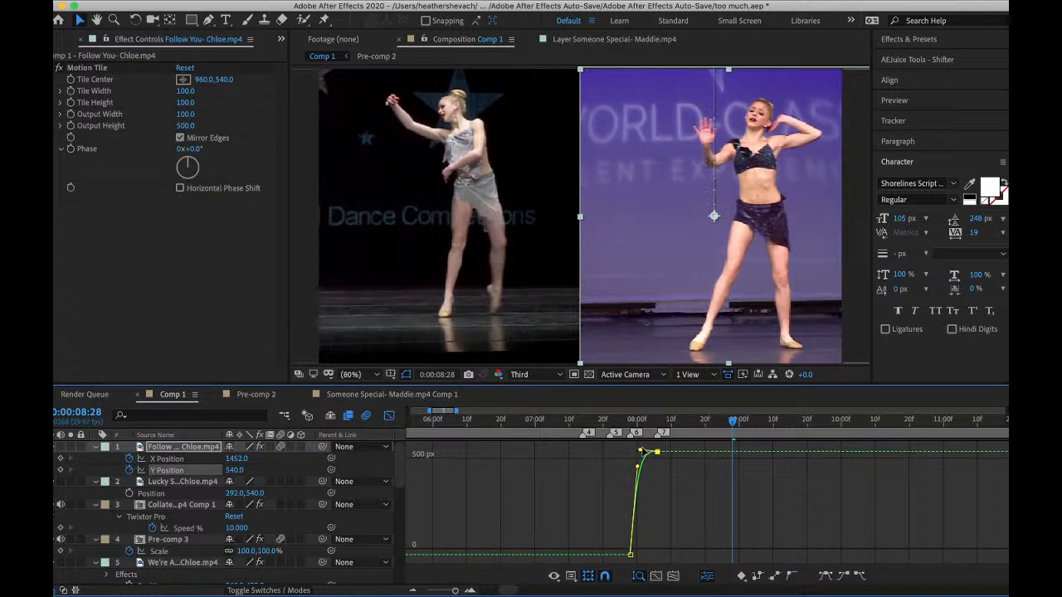
click(390, 417)
click(624, 438)
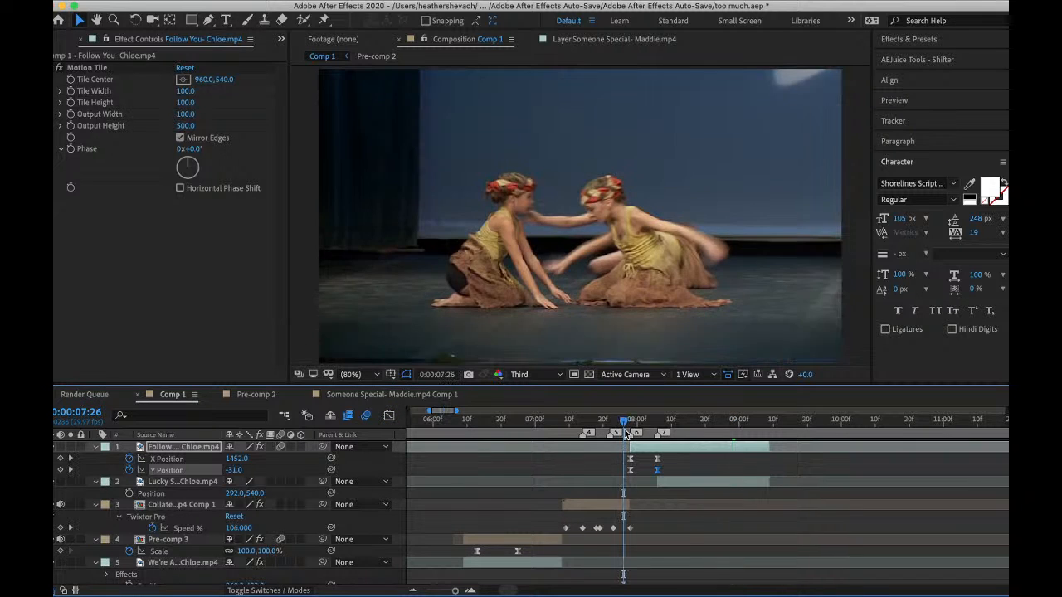
key(space)
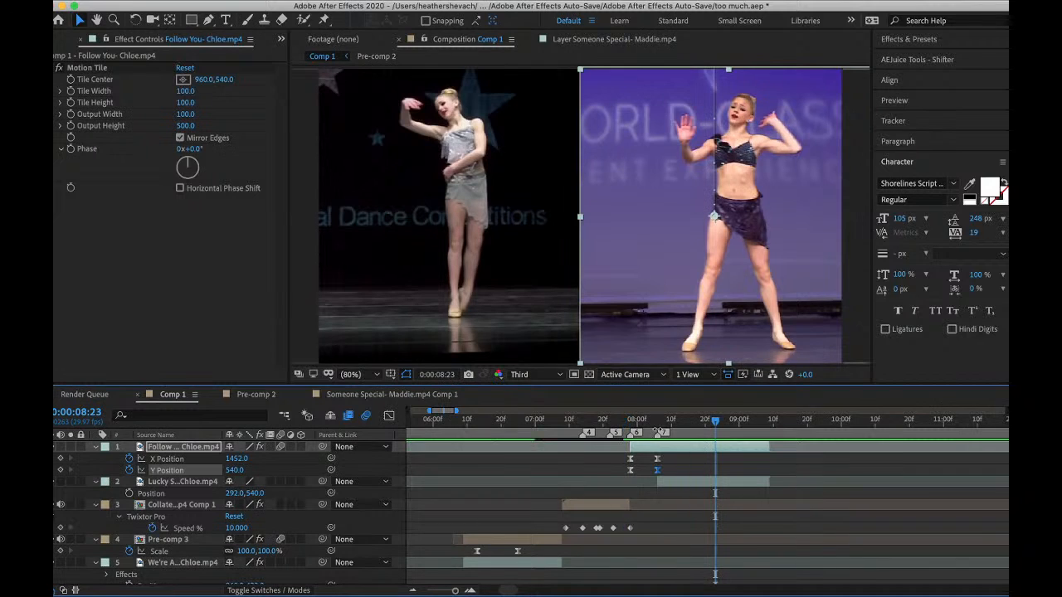
- Copy the Follow You clip's Y position keyframes to the Lucky Star clip's separated Y position, starting at 0:00:08:06
click(657, 431)
click(672, 483)
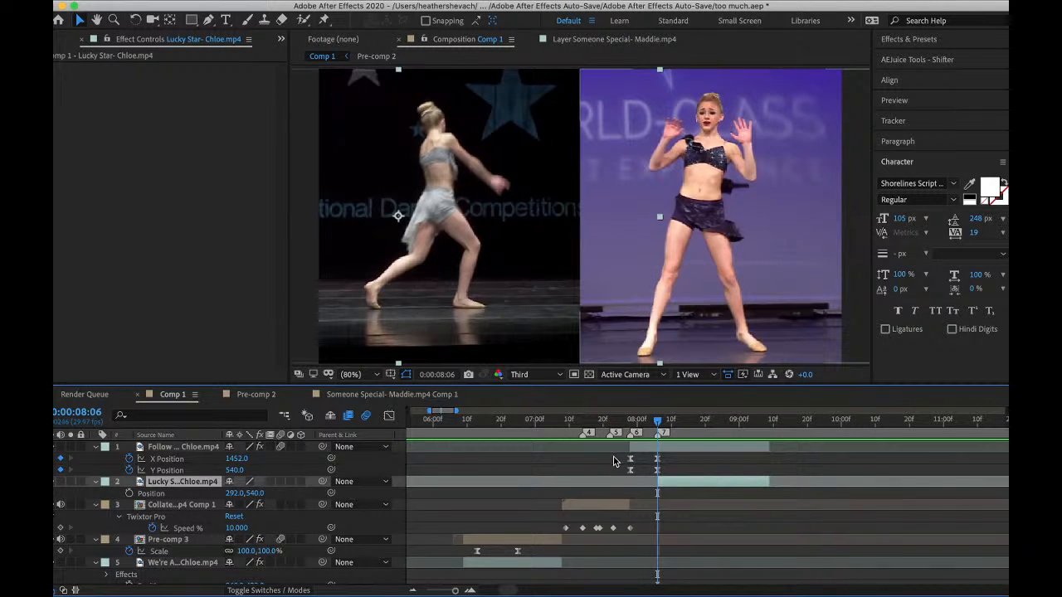
drag(616, 457, 689, 477)
click(676, 460)
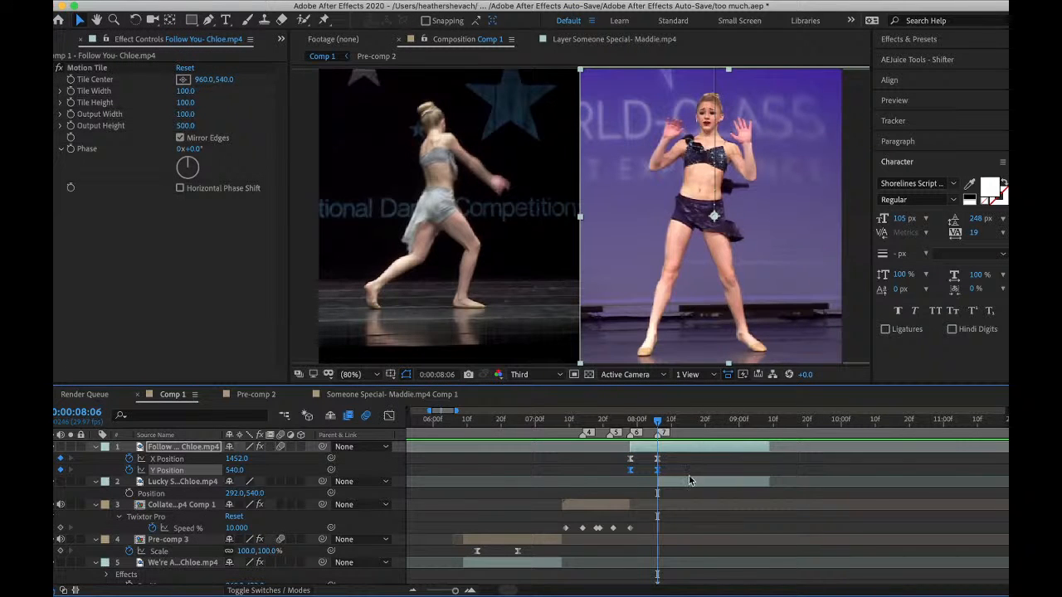
click(685, 482)
key(ctrl+v)
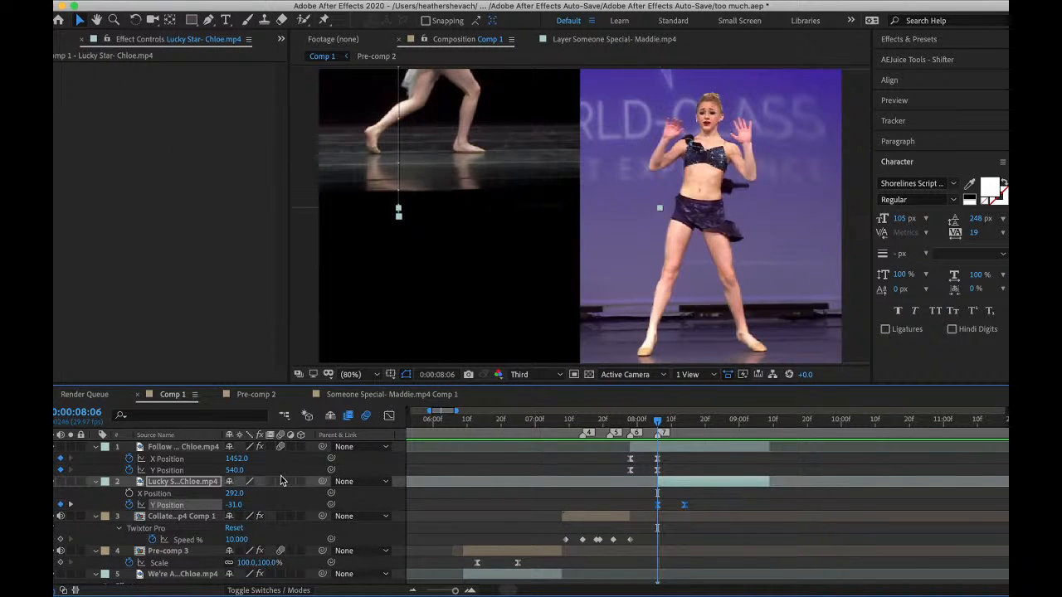
- Apply Motion Tile to the Lucky Star clip with Mirror Edges on and Output Height set to 400
key(ctrl+space)
text(mot)
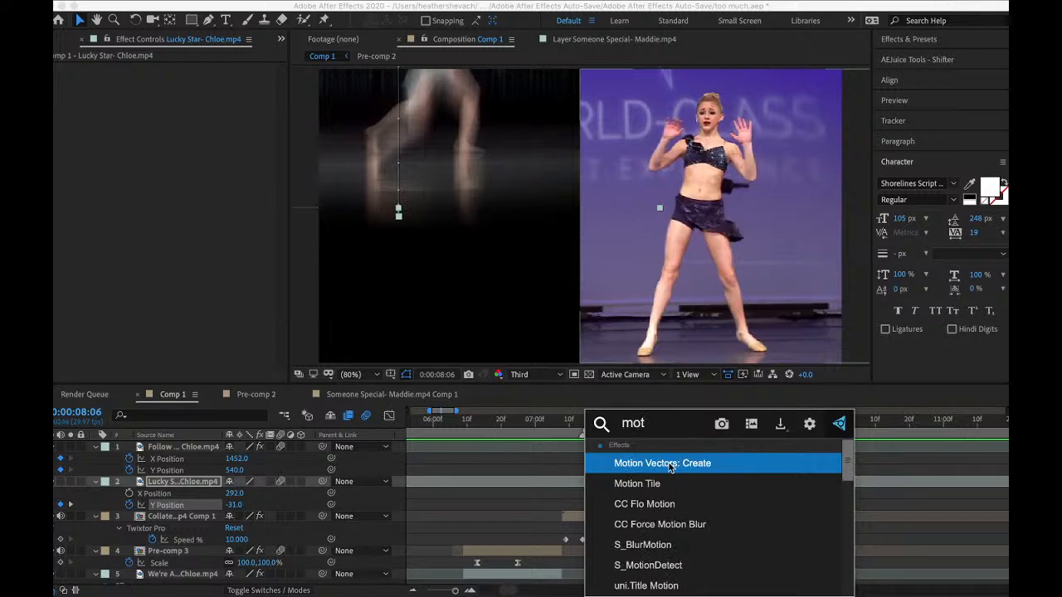
click(644, 481)
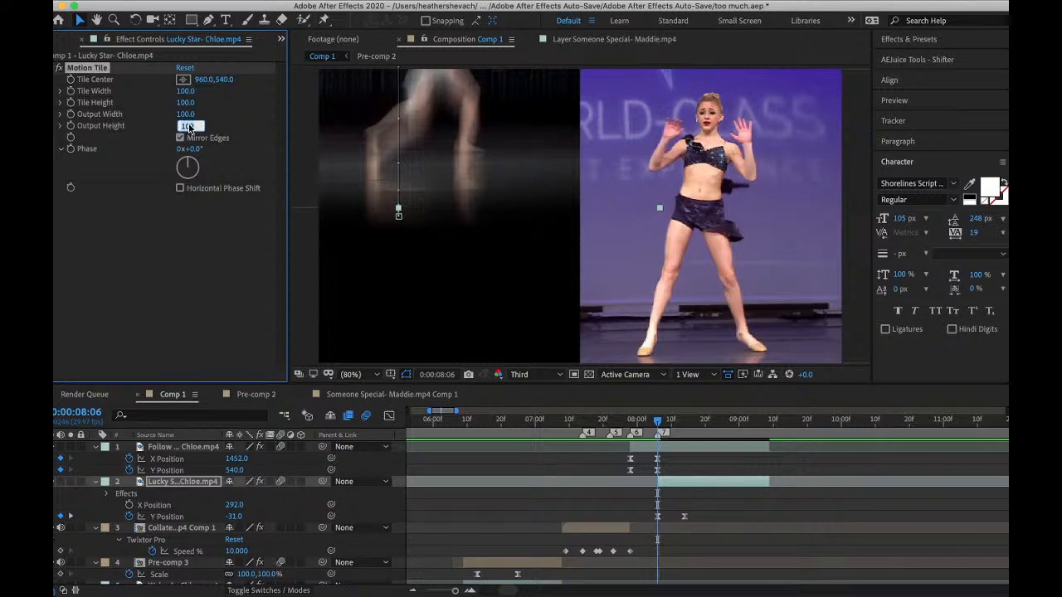
text(400)
key(Return)
- Preview the split-screen slide-in from 0:00:07:24 and save the project
click(616, 424)
key(space)
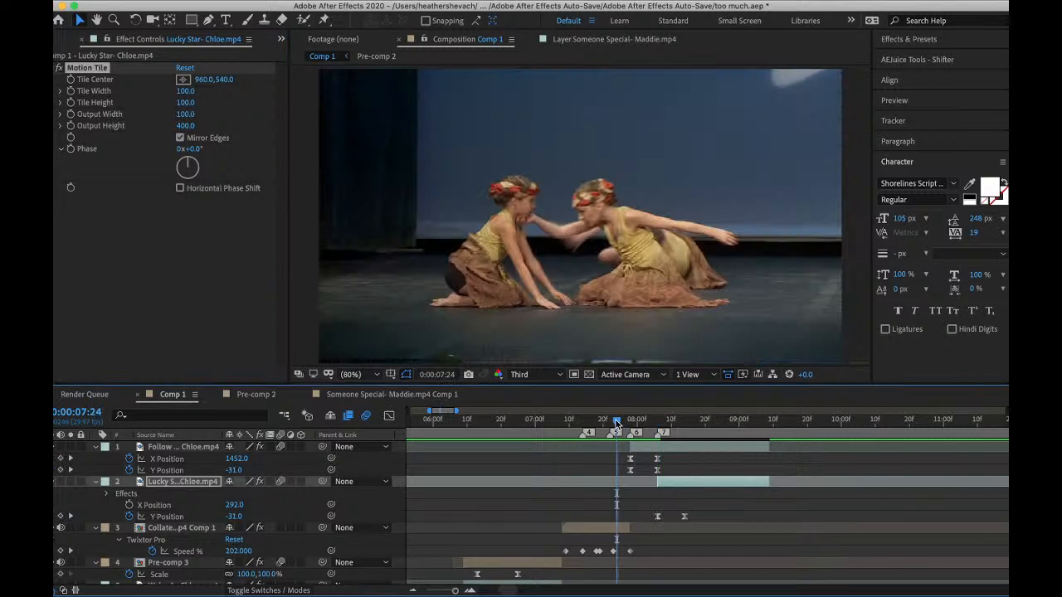
click(616, 424)
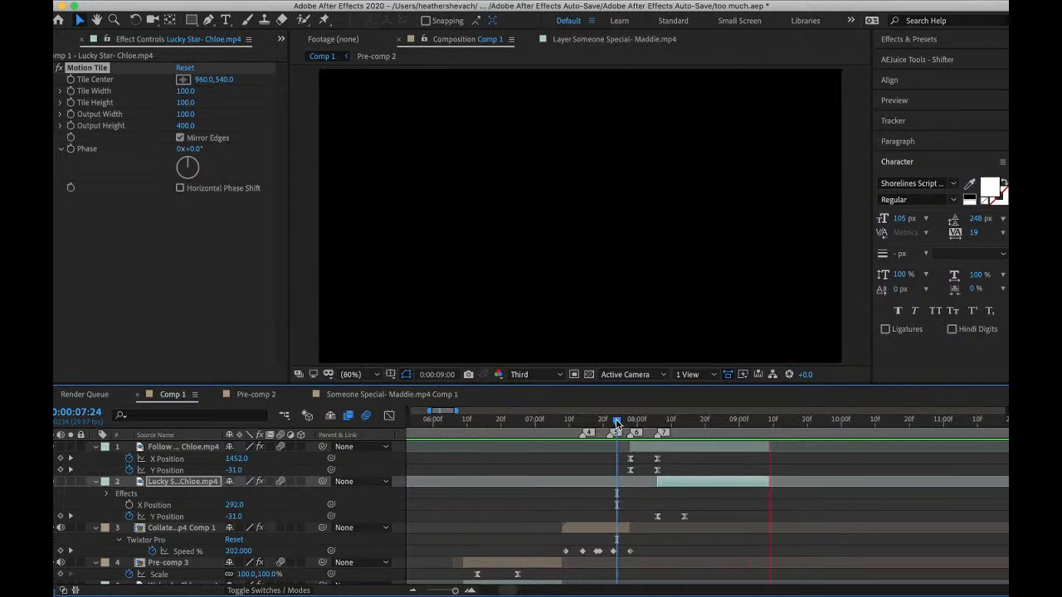
click(572, 424)
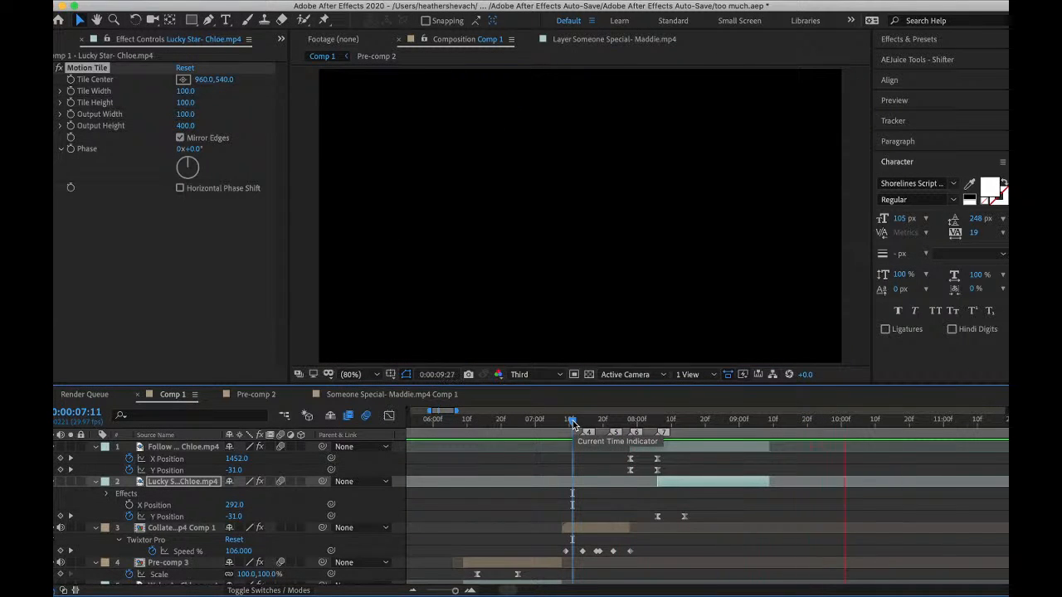
key(space)
click(154, 1)
click(187, 110)
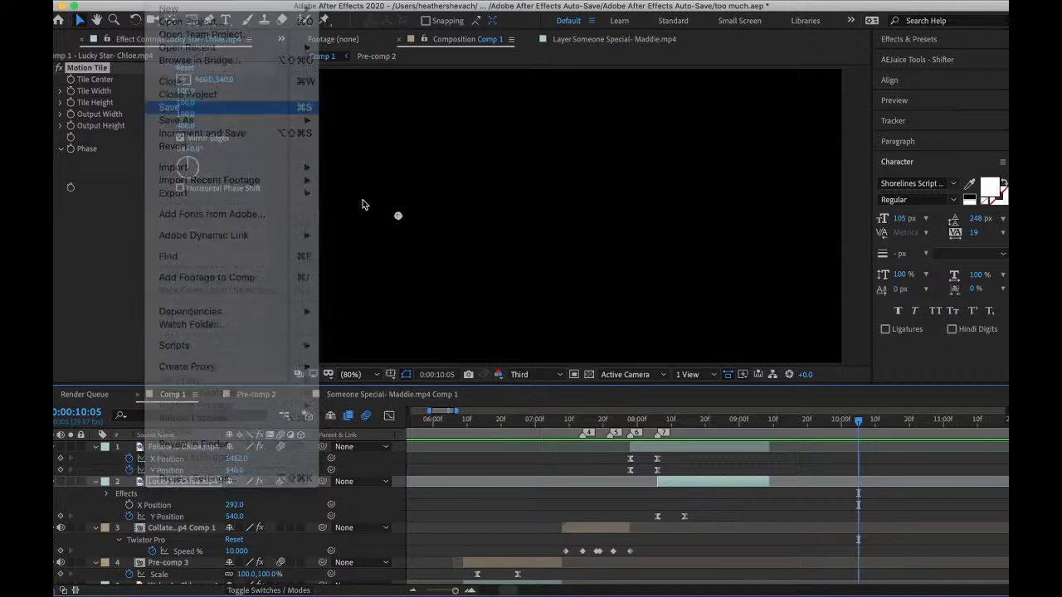
- Check the live chat in YouTube Studio, return to After Effects and replay Comp 1 from 0:00:07:19
key(ctrl+Right)
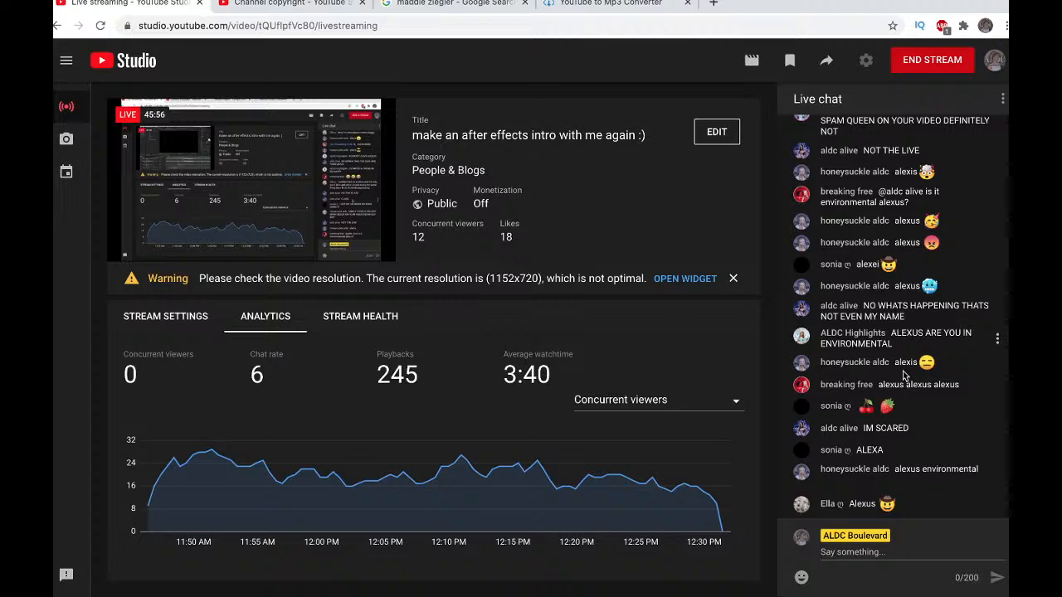
key(ctrl+Left)
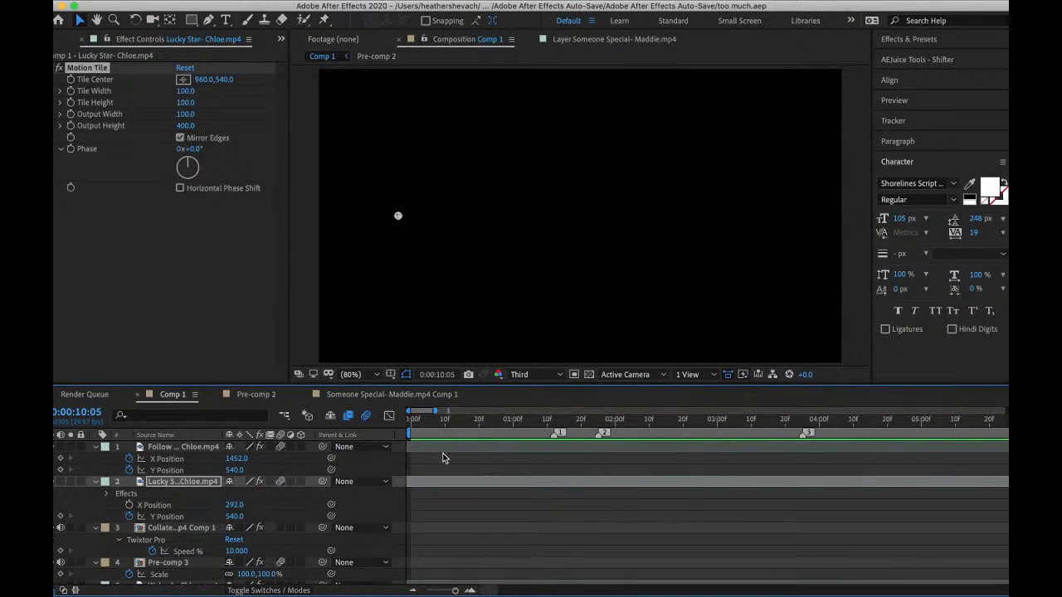
key(space)
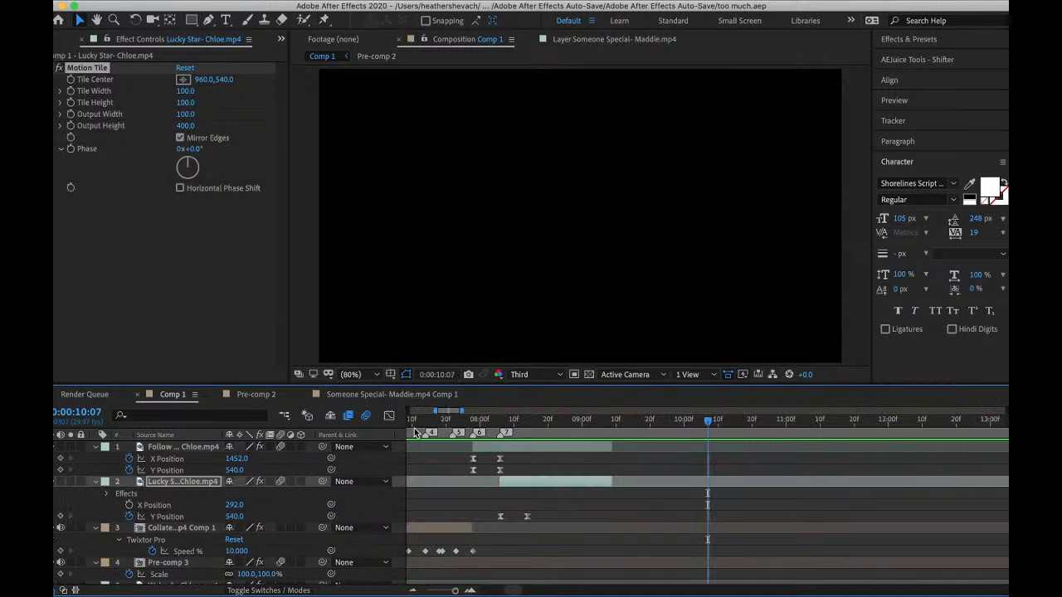
drag(444, 430, 442, 433)
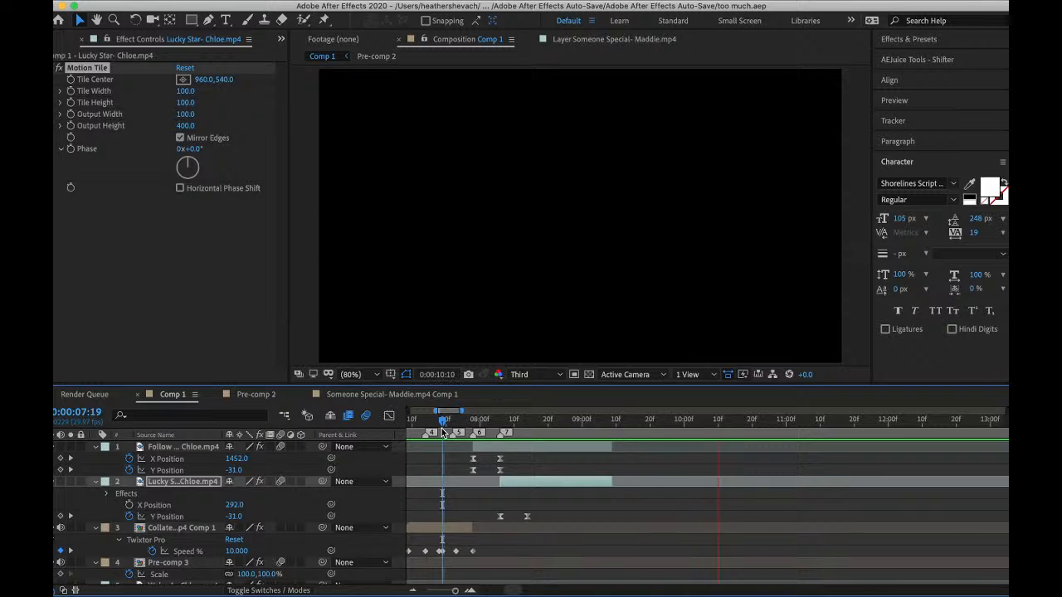
key(space)
- Import Botched- Brynn.mp4 as footage from the Season 7 folder of the Brynn solos
click(158, 1)
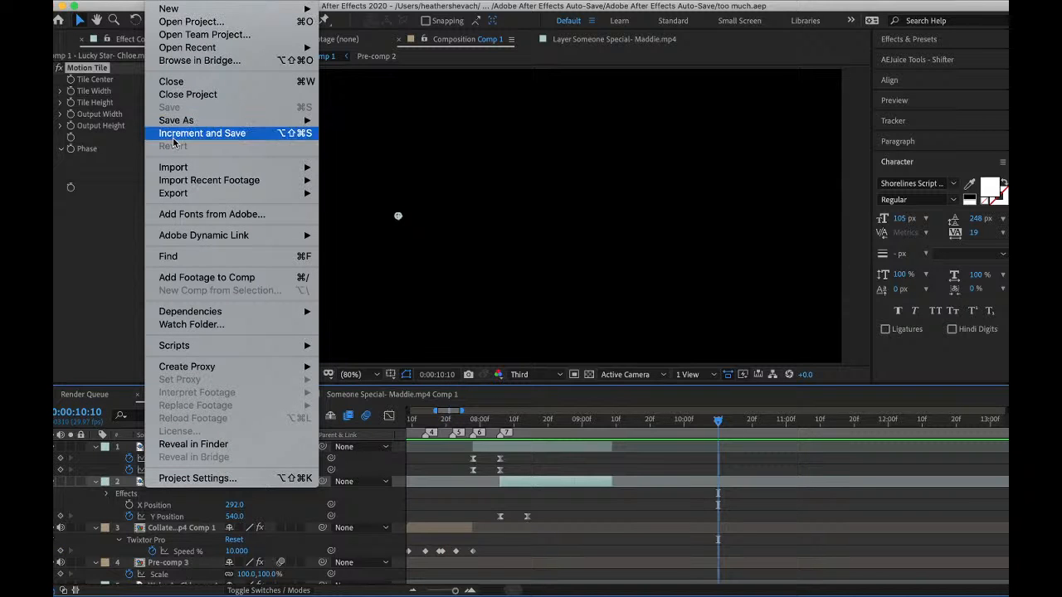
mouse_move(175, 169)
click(362, 171)
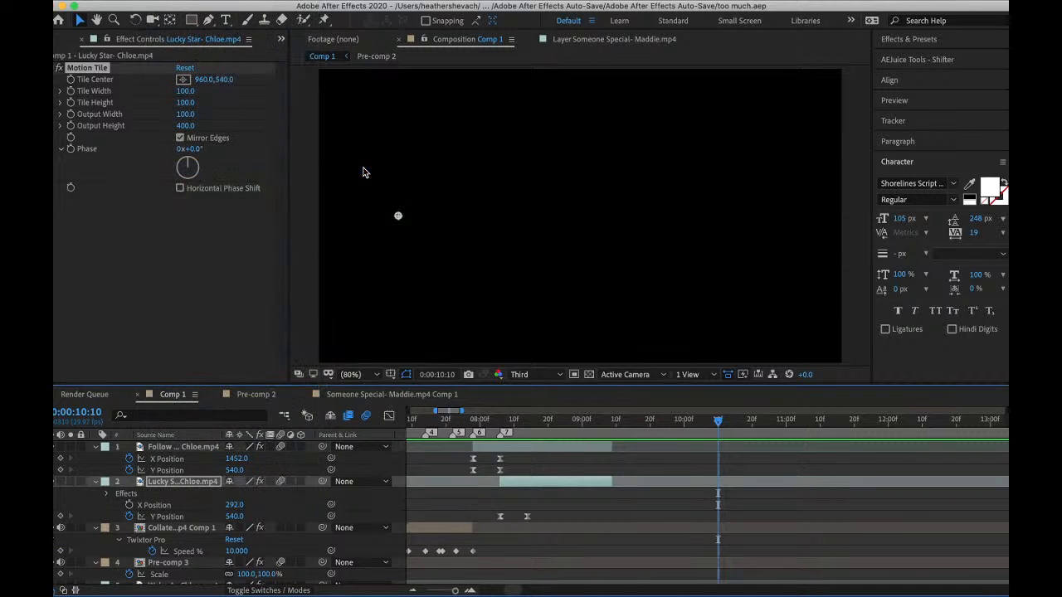
click(506, 73)
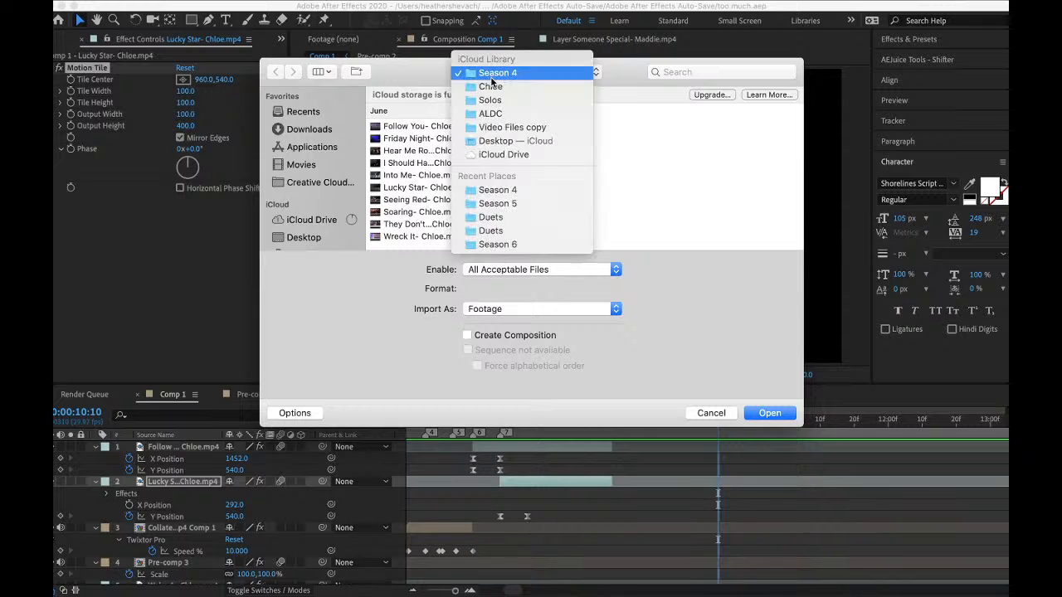
click(491, 84)
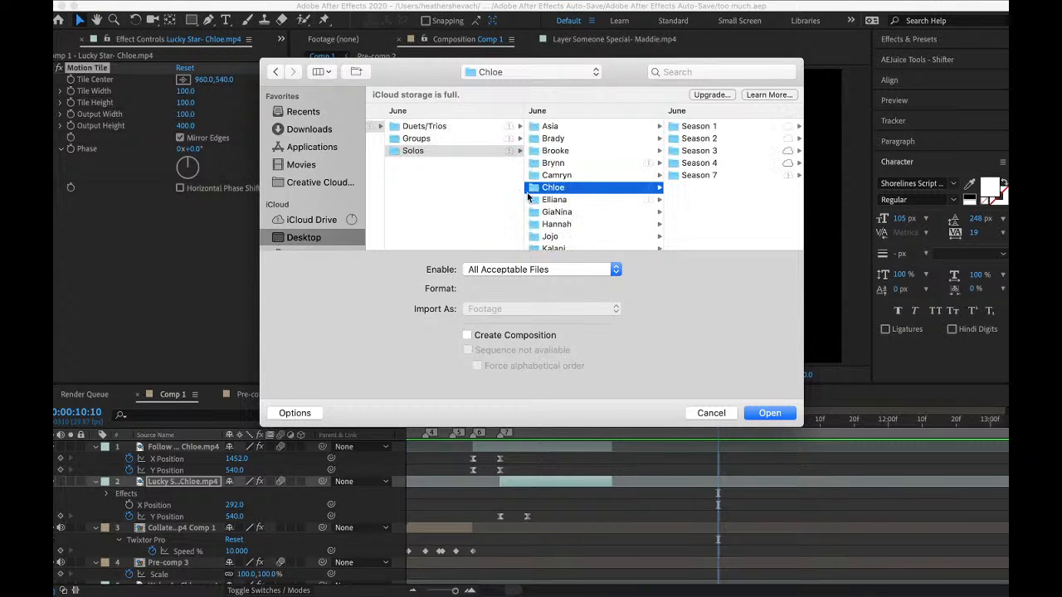
click(570, 164)
click(718, 152)
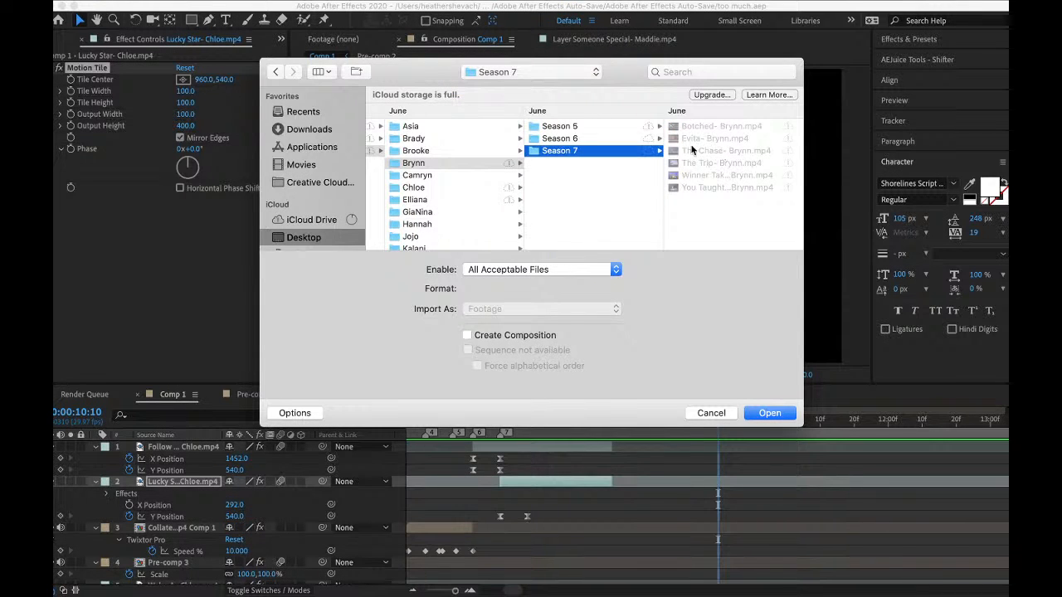
click(712, 126)
click(773, 413)
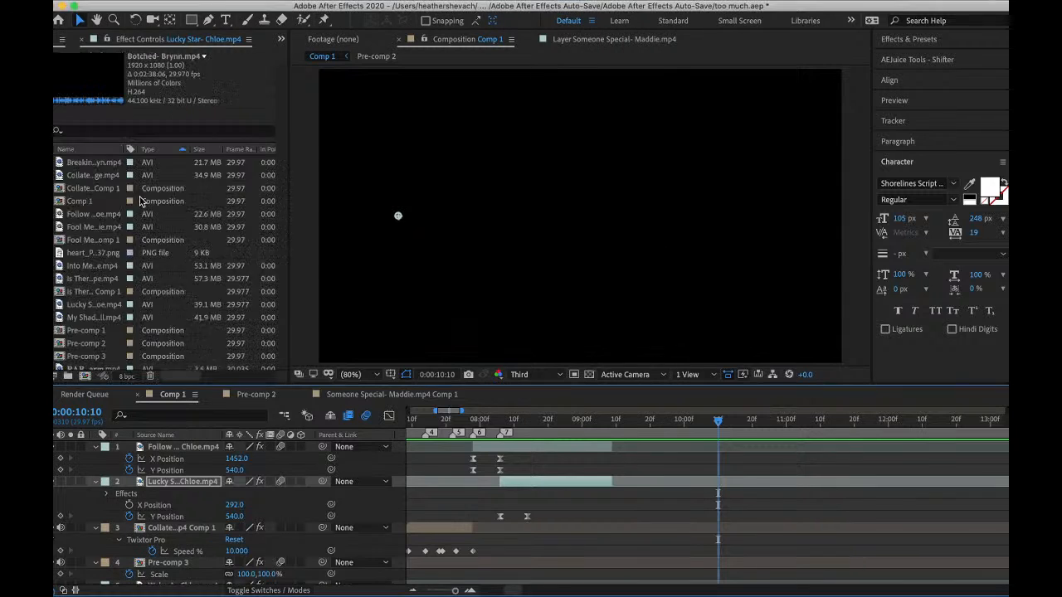
- Add the Botched clip above the Follow You layer, split it at 0:00:37:06 and delete the earlier part
drag(91, 162, 115, 449)
scroll(652, 459, right, 15)
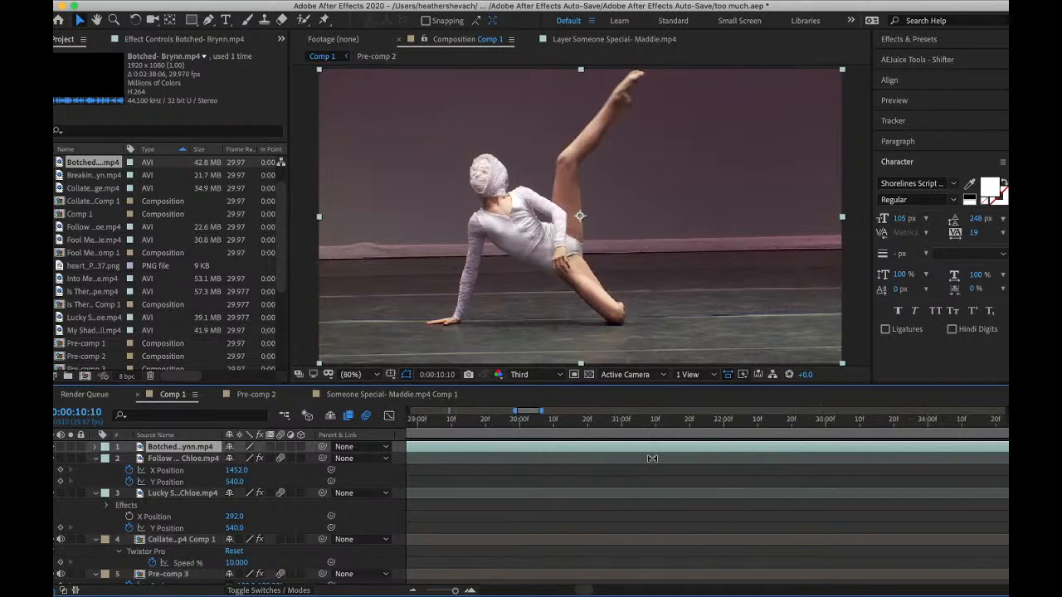
mouse_move(650, 423)
mouse_down()
mouse_move(861, 435)
mouse_move(653, 401)
mouse_move(539, 410)
mouse_move(655, 422)
mouse_up()
key(ctrl+shift+d)
click(647, 457)
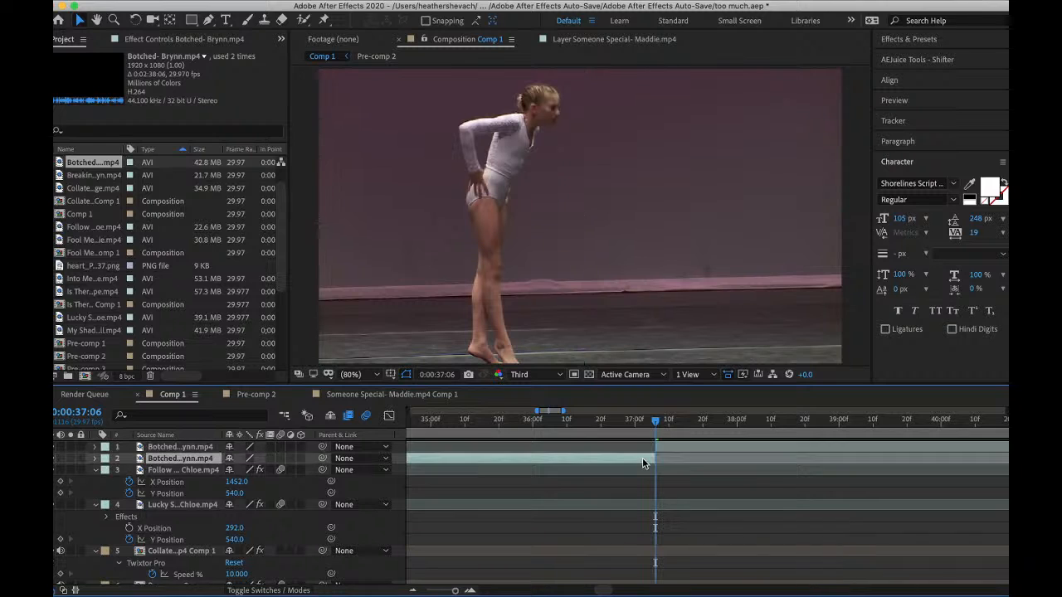
key(Delete)
- Move the Botched clip earlier, split it at 0:00:30:29, delete the unwanted part and start the rest where Follow You ends
drag(660, 449, 398, 479)
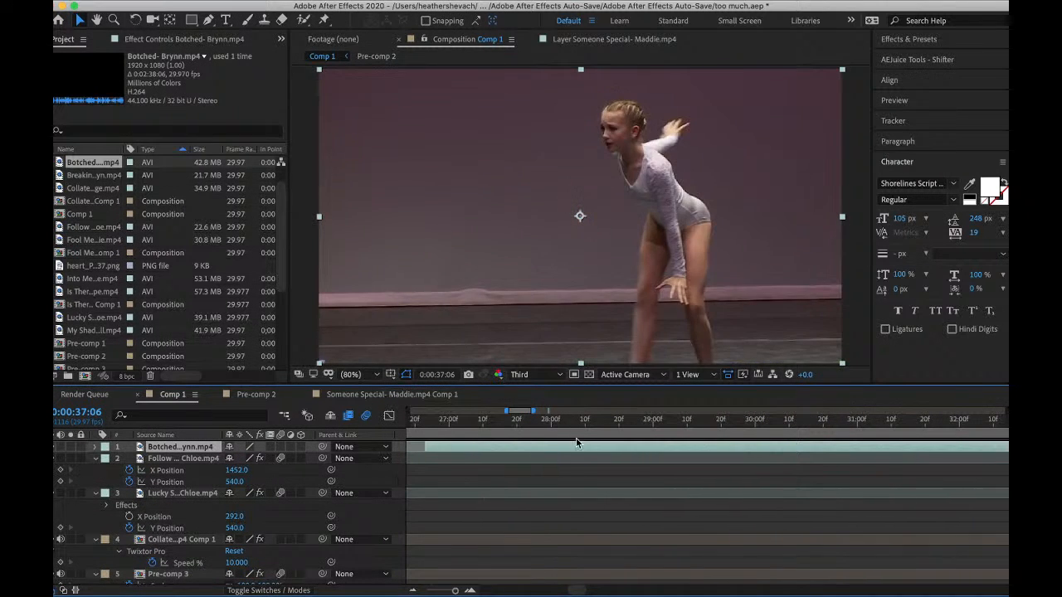
drag(577, 442, 717, 452)
key(super+shift+d)
click(848, 460)
key(Delete)
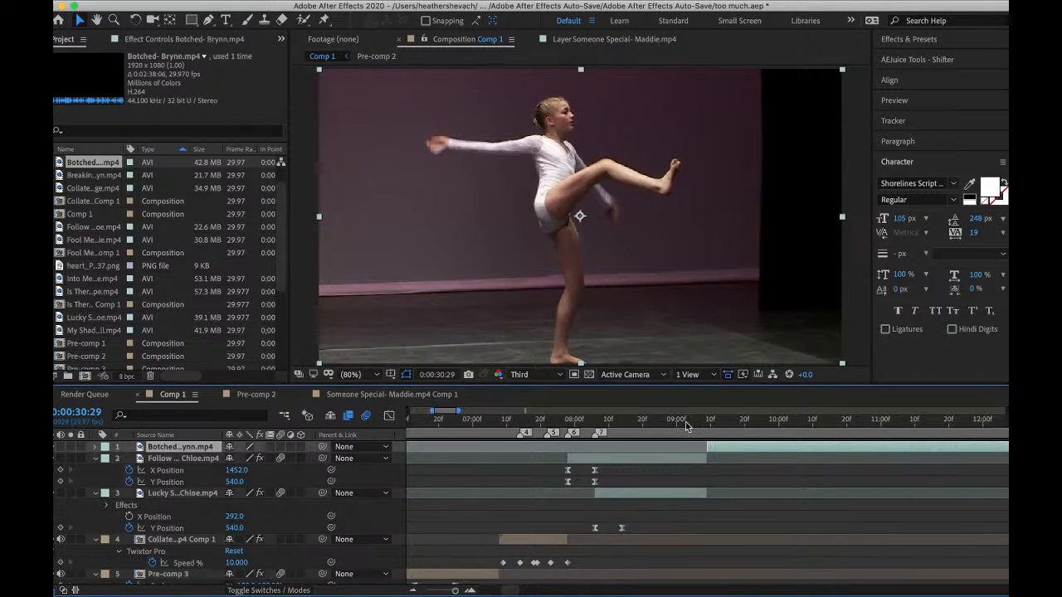
- Preview the cut from the split-screen clips to the Botched clip, starting just before 0:00:09:03
click(687, 423)
key(space)
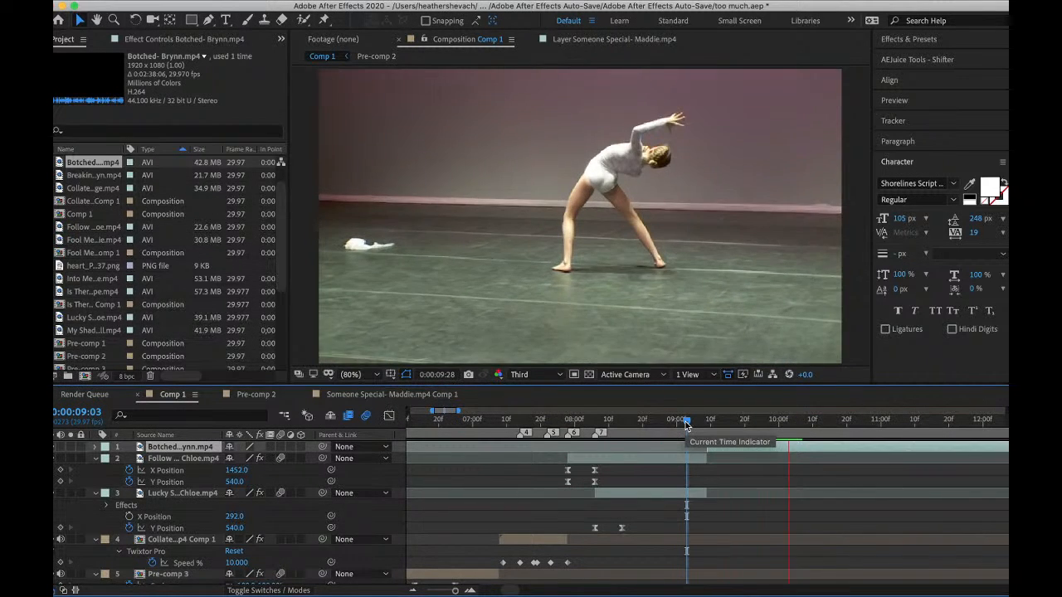
click(672, 423)
key(space)
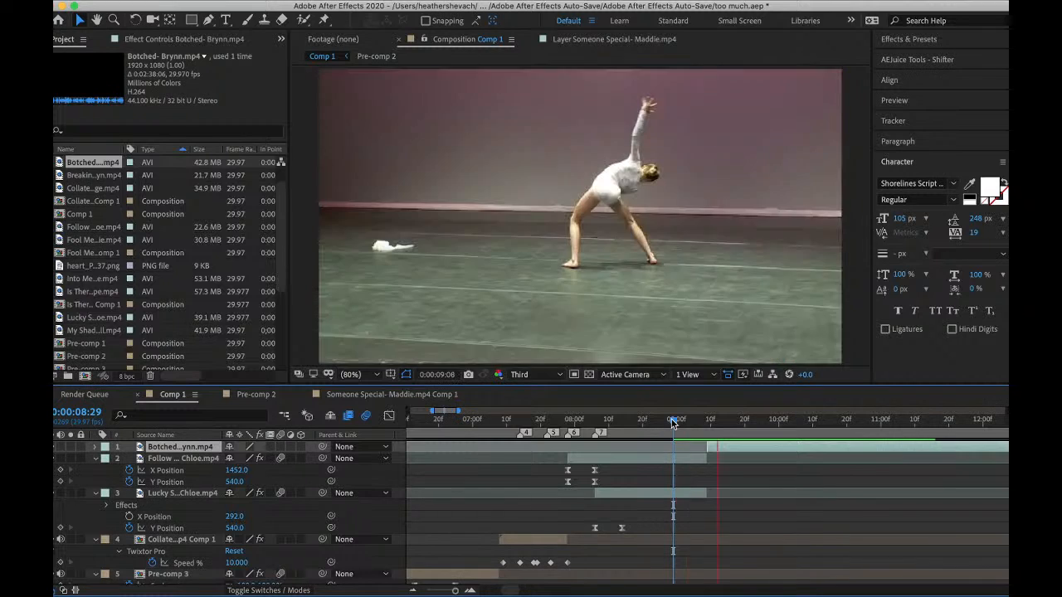
key(space)
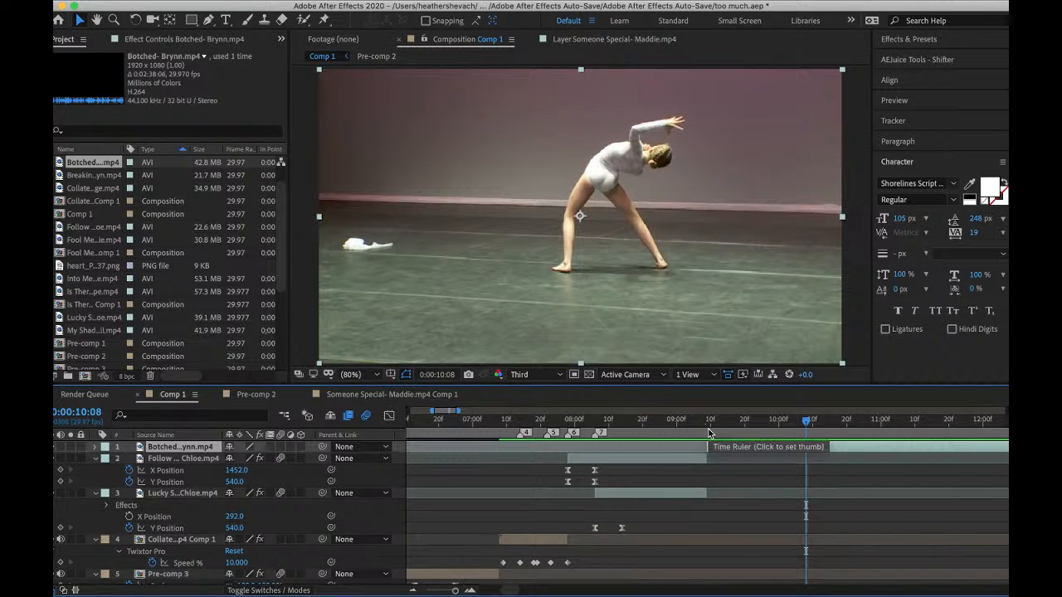
- Enlarge the Botched clip, set its position to 784, 629 and preview the reframed shot from 0:00:09:00
key(s)
drag(267, 458, 207, 459)
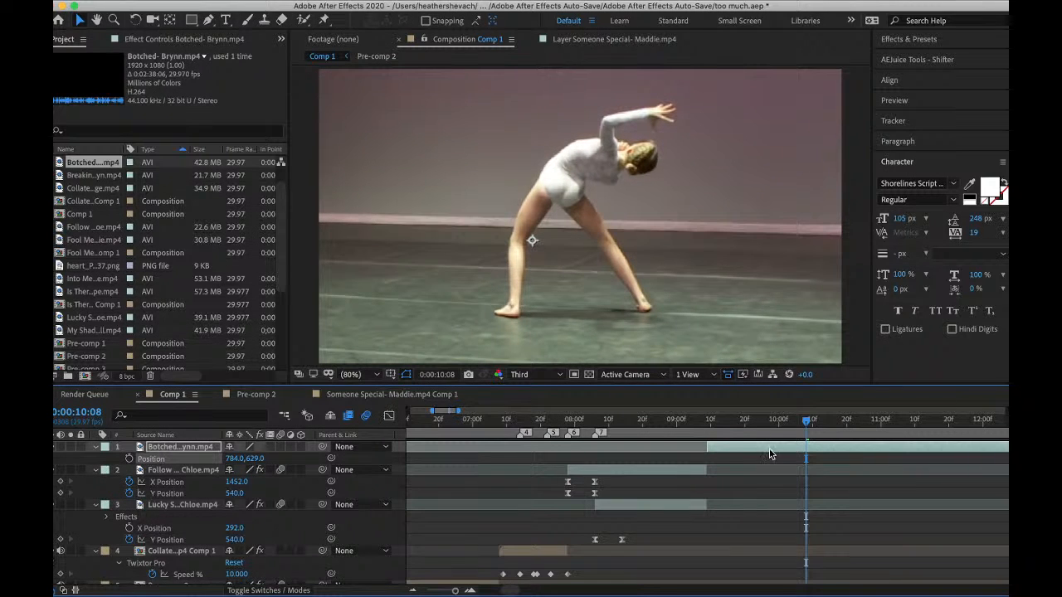
click(678, 421)
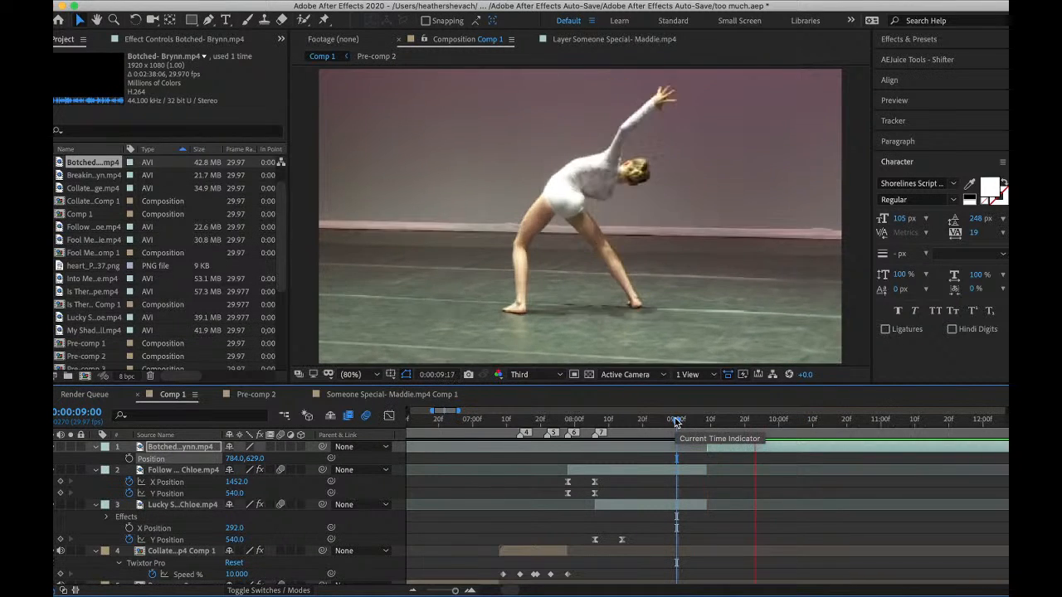
key(space)
- Pre-compose the Botched clip on its own
right_click(734, 449)
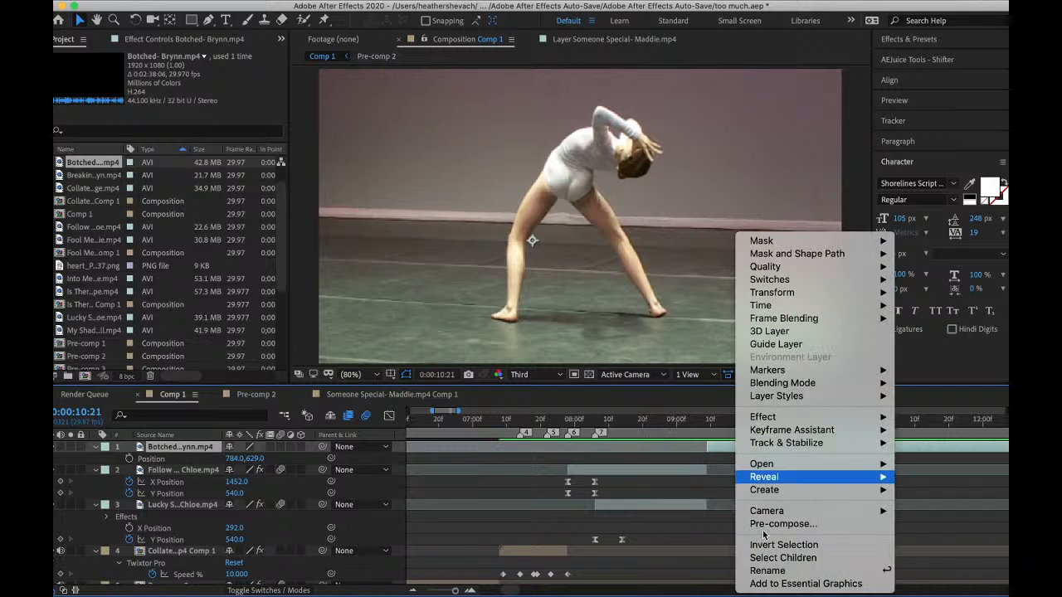
click(763, 526)
click(634, 388)
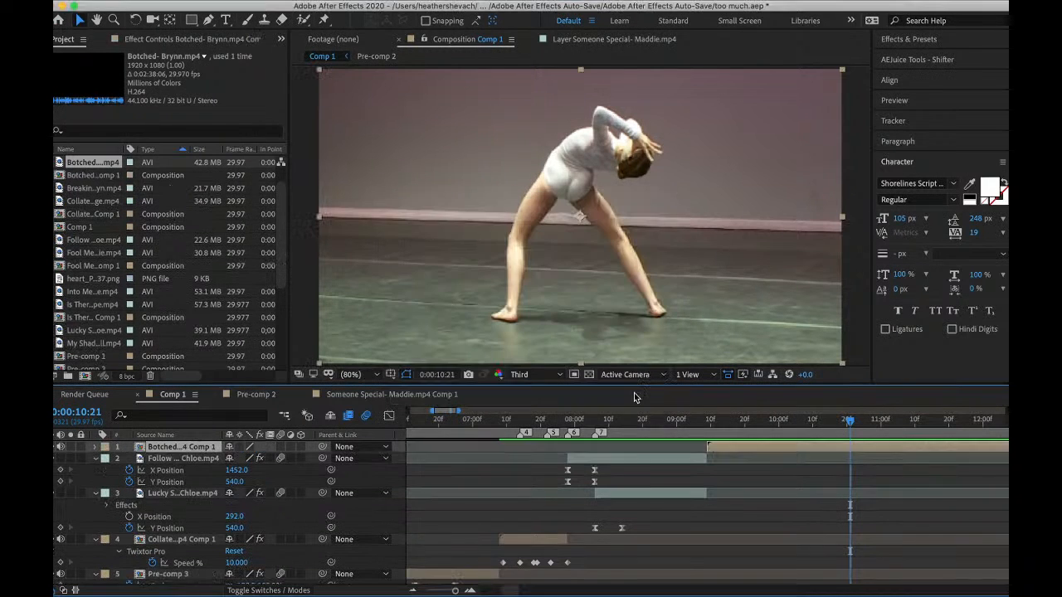
- Pre-compose the Follow You and Lucky Star clips together, moving all attributes and matching the duration to the selected layers
click(623, 463)
shift+click(621, 488)
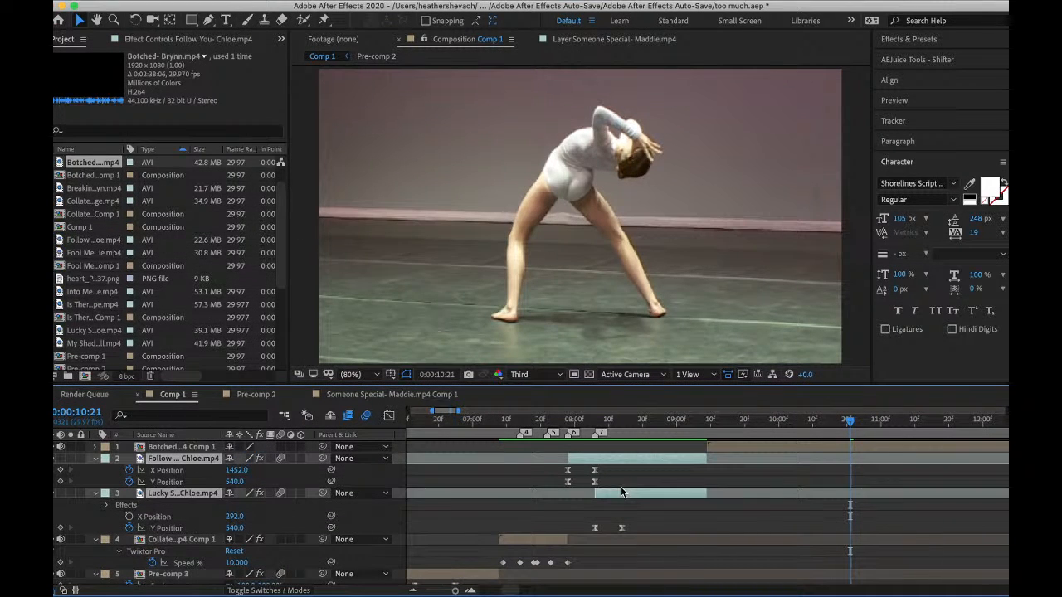
right_click(621, 488)
click(660, 524)
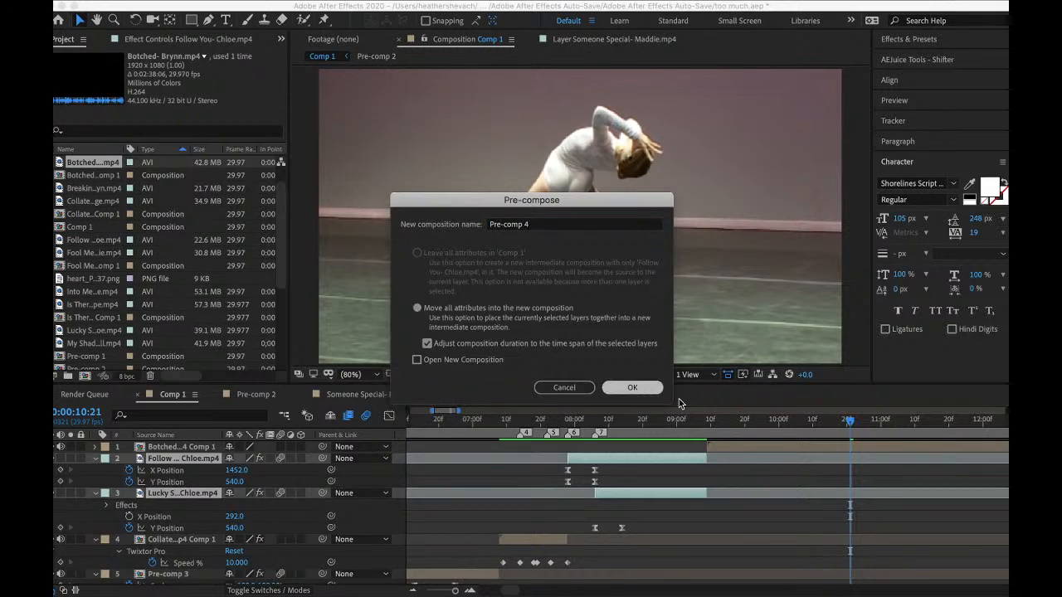
click(633, 388)
- Preview the pre-composed split-screen and Botched sections, place the playhead at 0:00:08:16 and save the project
click(707, 421)
key(space)
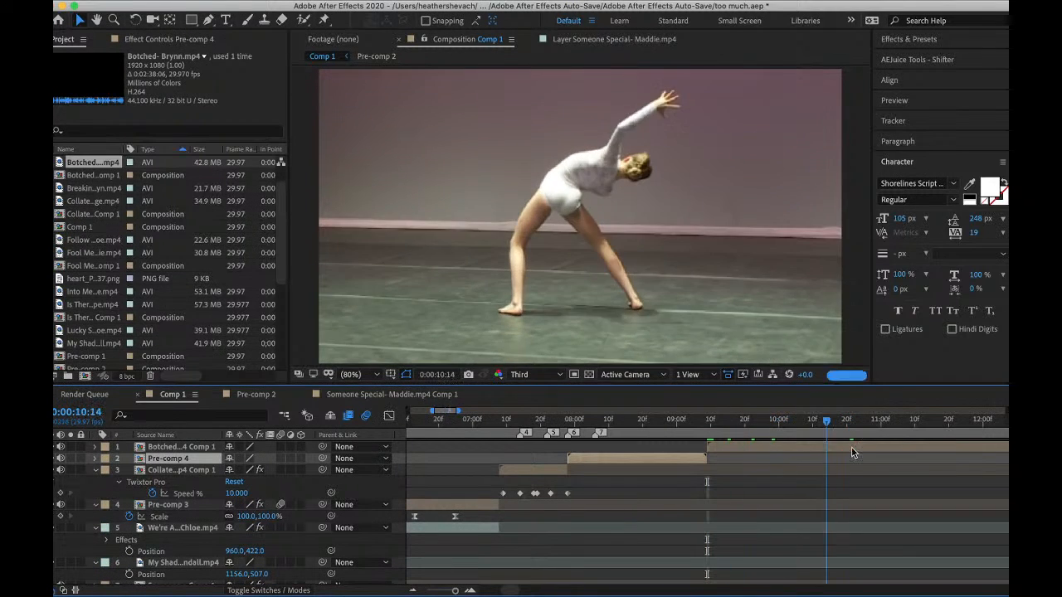
key(space)
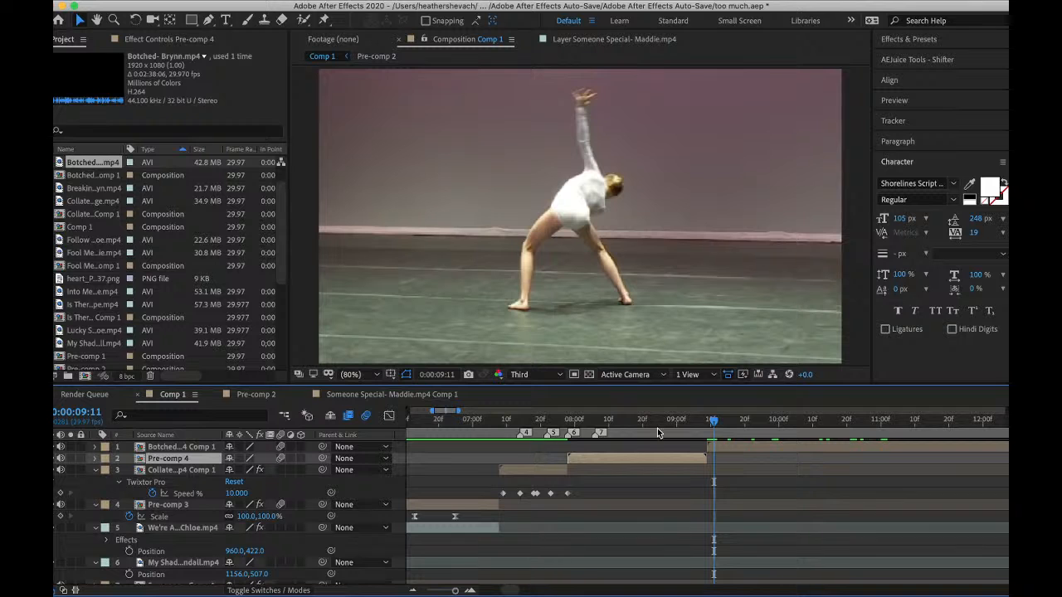
click(569, 423)
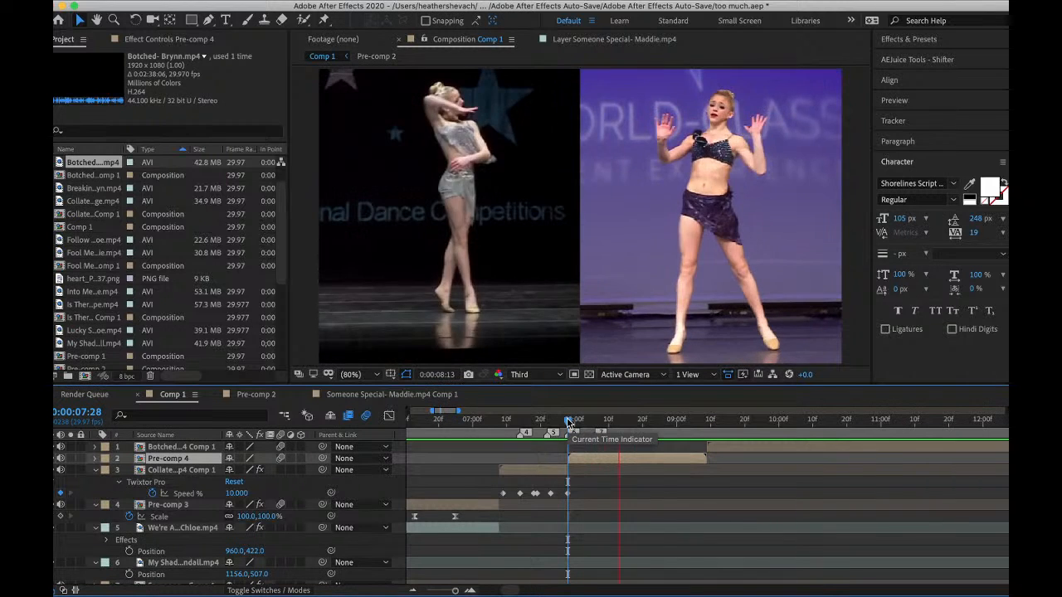
key(space)
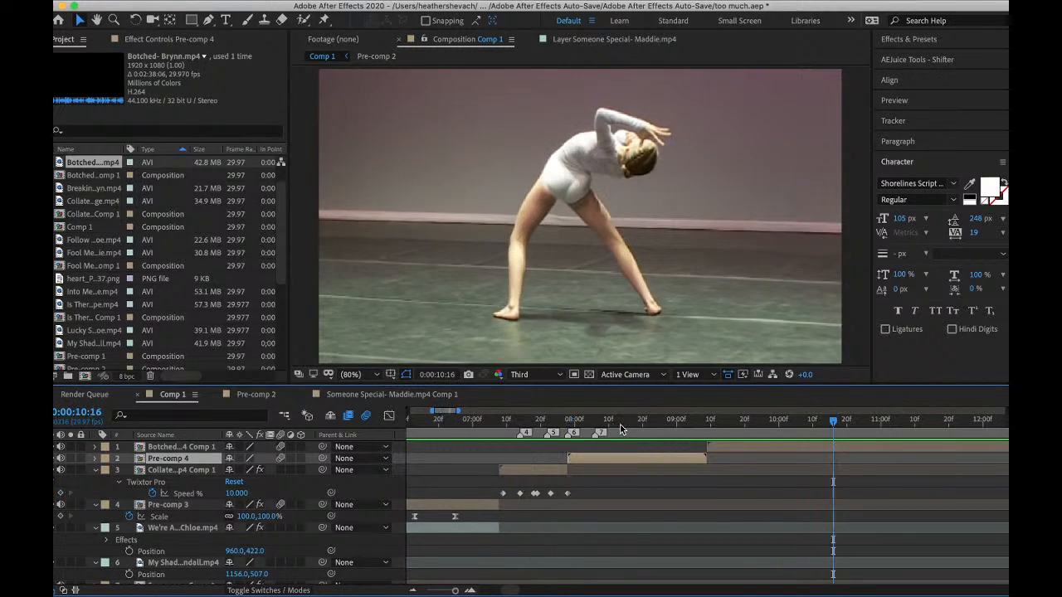
click(629, 423)
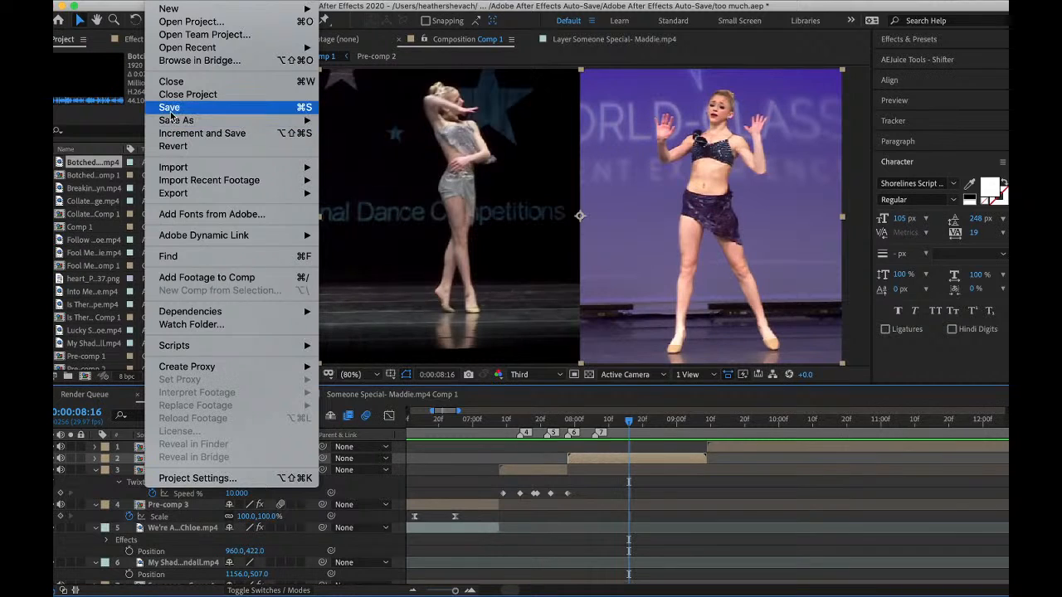
click(171, 111)
- Add a null object to Comp 1 and place it at the top of the layer stack
click(287, 1)
mouse_move(301, 9)
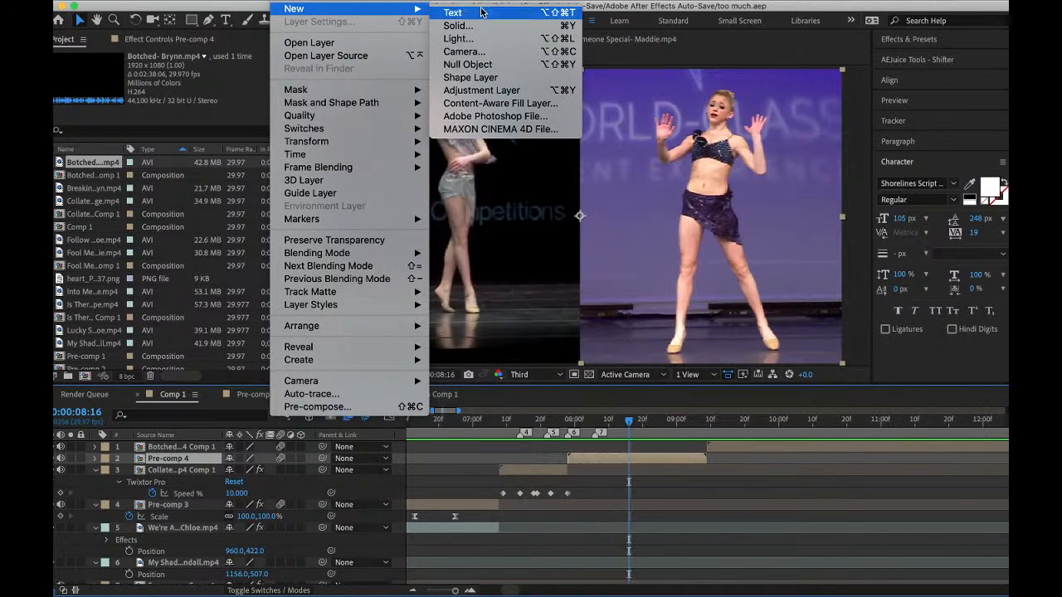
click(462, 63)
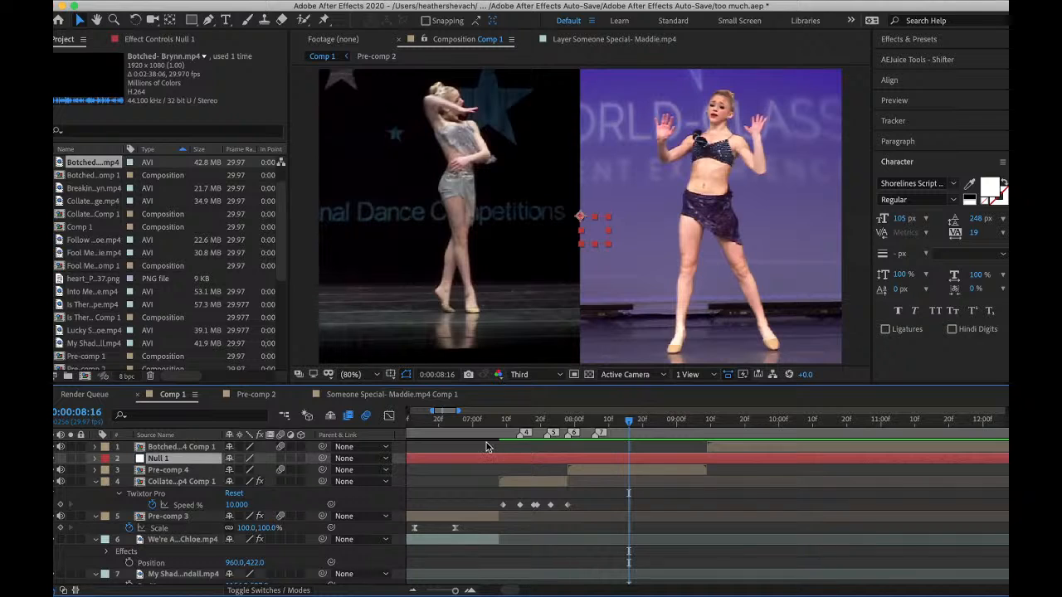
drag(181, 462, 184, 445)
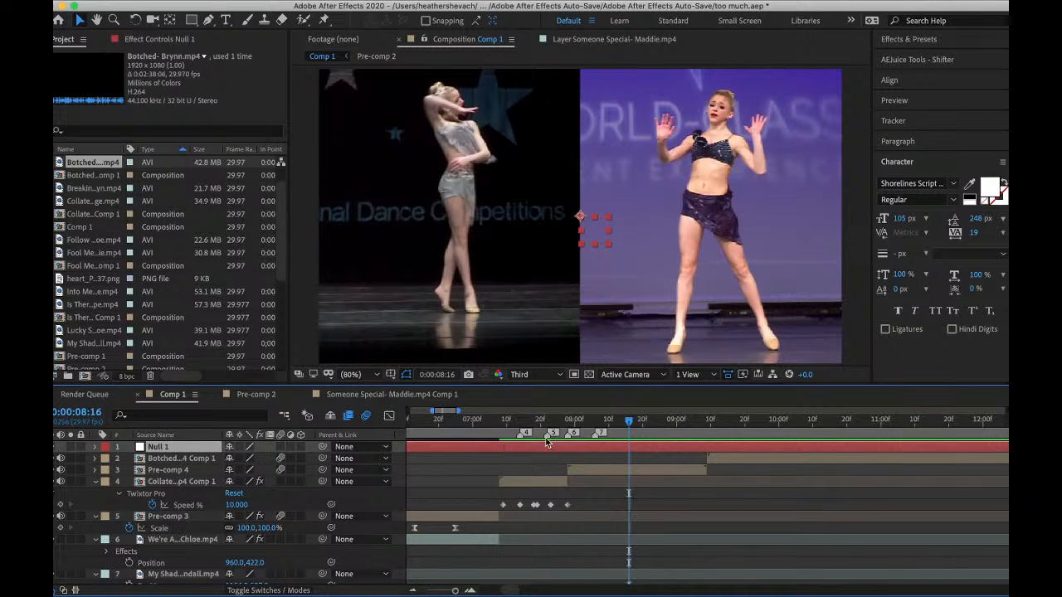
- Split Null 1 at 0:00:07:28 and delete the part before the split-screen section
click(571, 420)
click(568, 420)
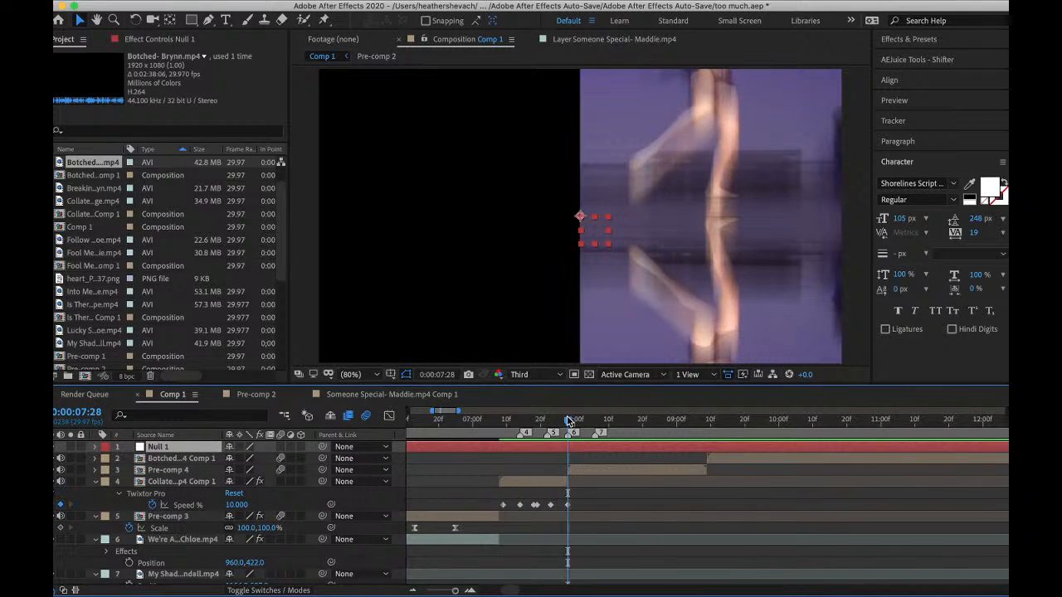
key(super+shift+d)
click(557, 461)
key(Delete)
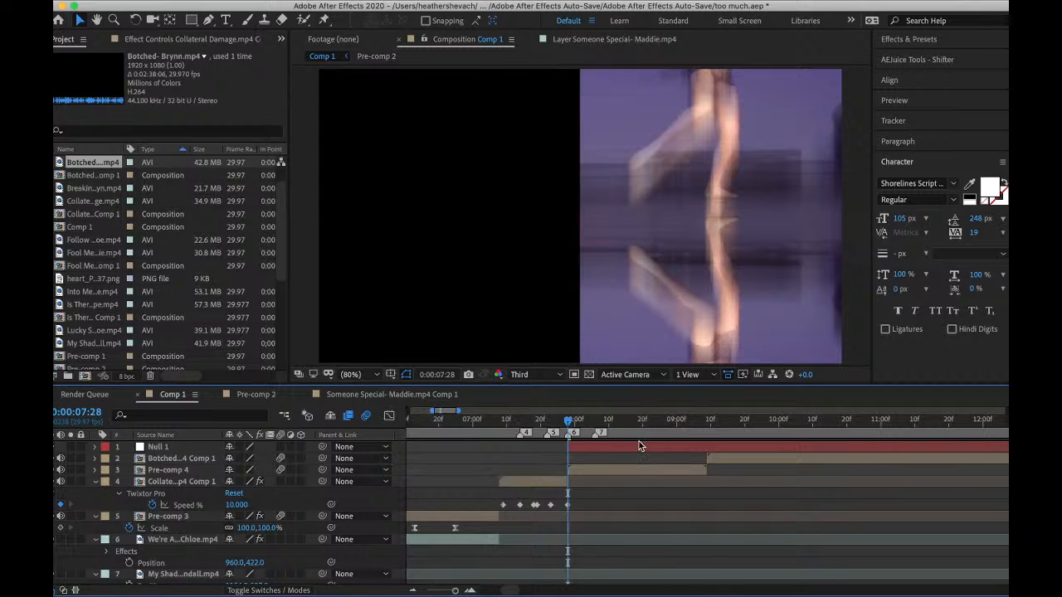
- Preview the split-screen section and parent both the Botched comp and Pre-comp 4 to Null 1
key(space)
key(space)
drag(703, 453, 631, 446)
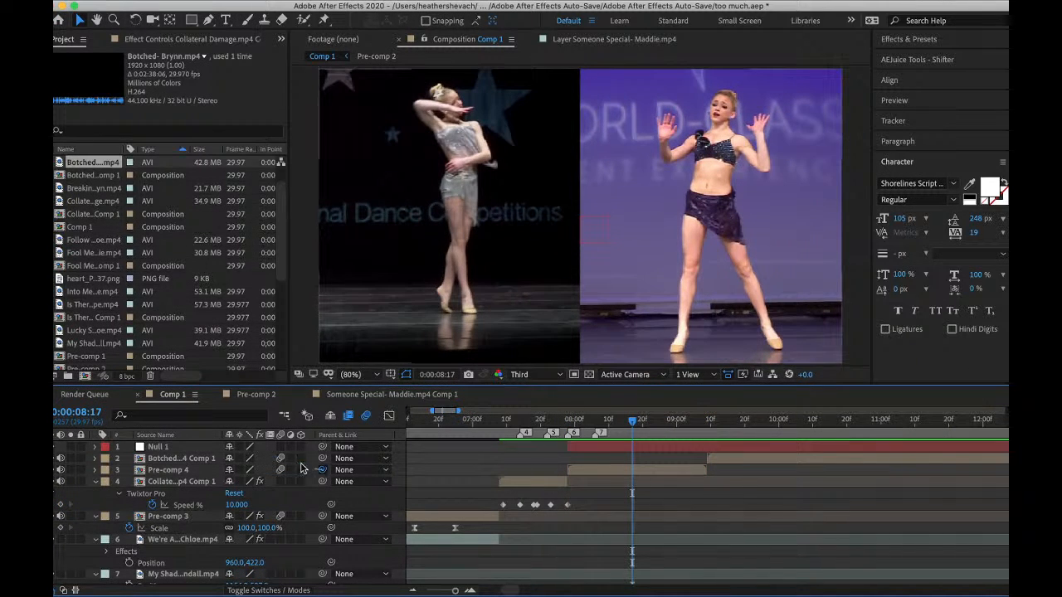
drag(322, 469, 214, 451)
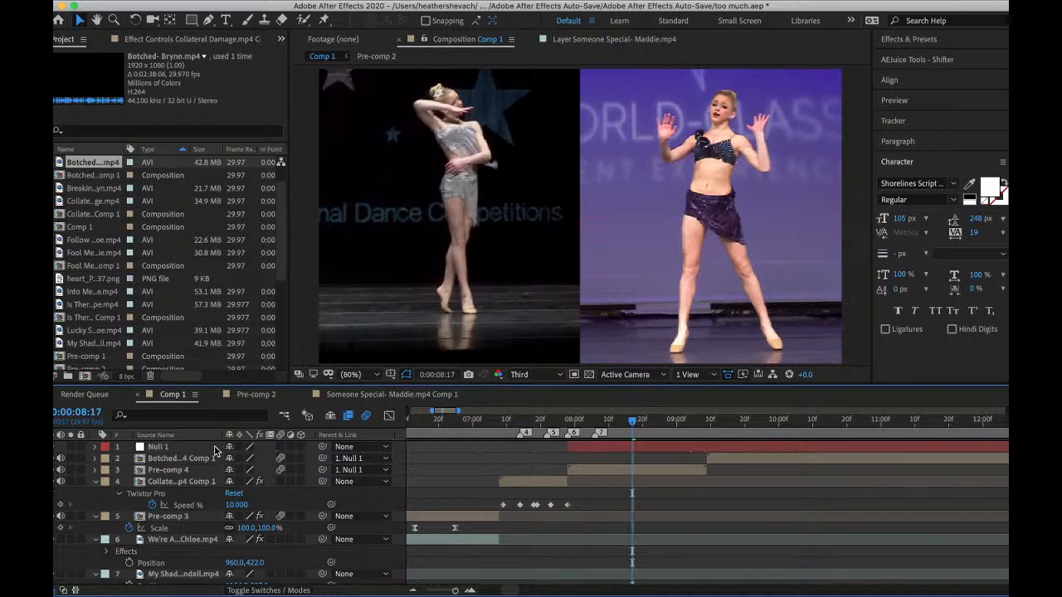
- Try shifting Null 1's X position to 975 at 0:00:09:00, and undo the change
drag(652, 437, 678, 429)
click(662, 453)
key(p)
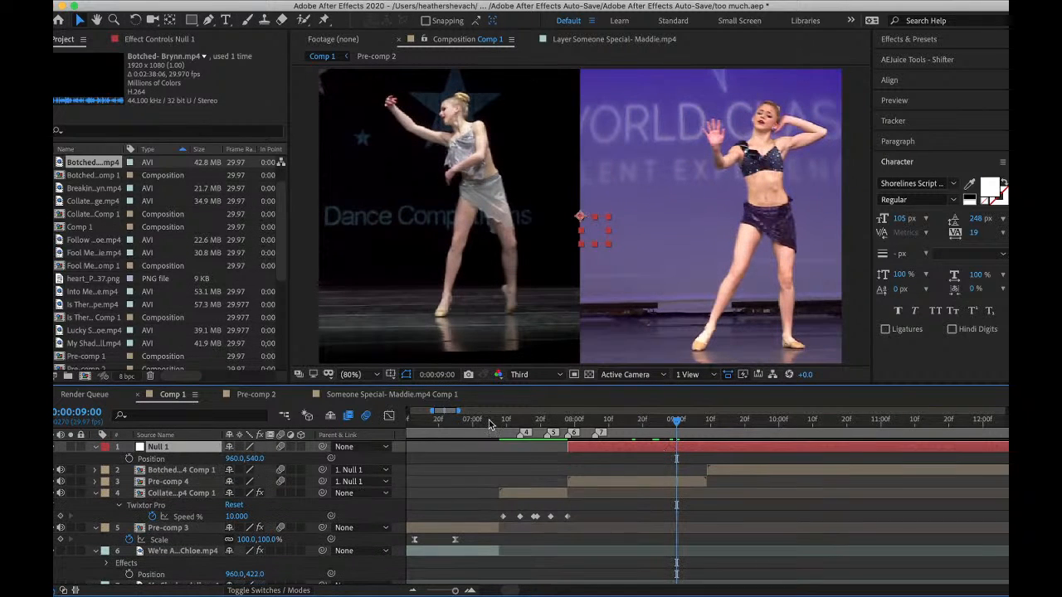
mouse_move(235, 459)
mouse_down()
mouse_move(390, 460)
mouse_move(191, 462)
mouse_move(249, 465)
mouse_up()
click(188, 1)
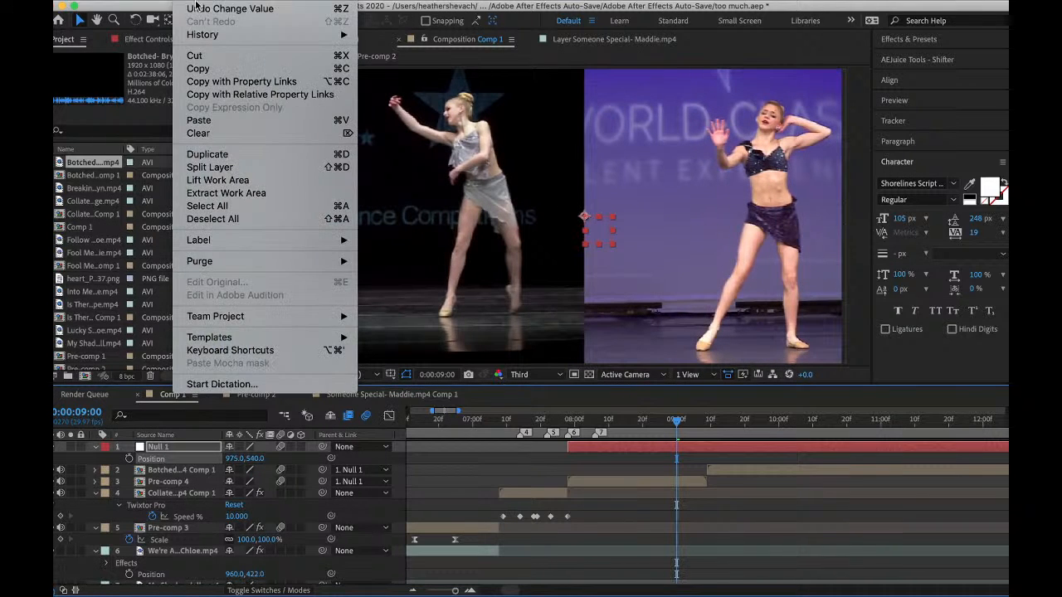
click(199, 8)
- Apply Motion Tile to Pre-comp 4 with output width and height of 500 and mirrored edges
click(687, 479)
key(ctrl+space)
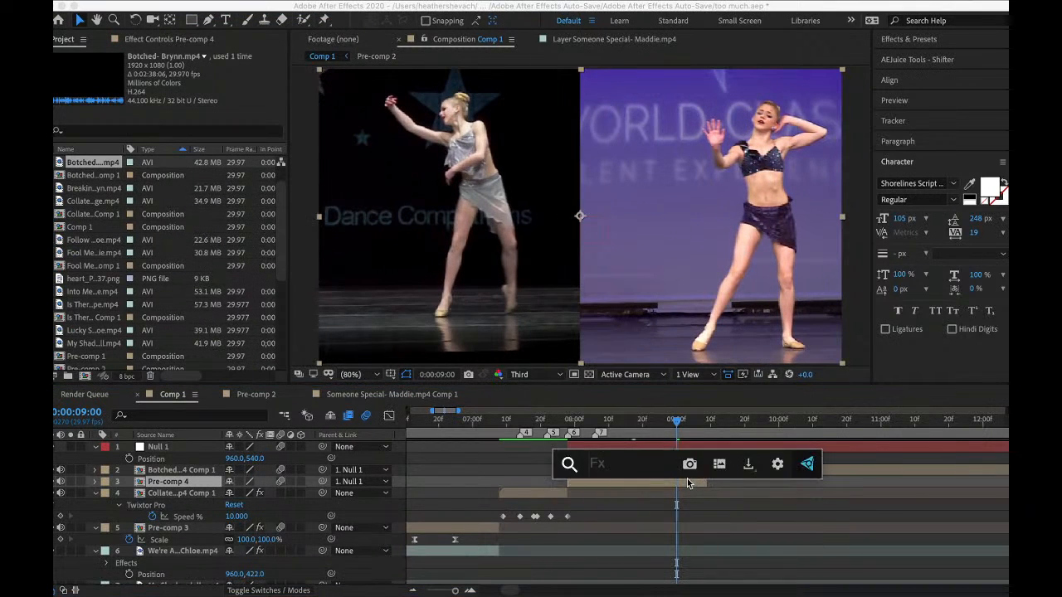
text(mot)
click(572, 486)
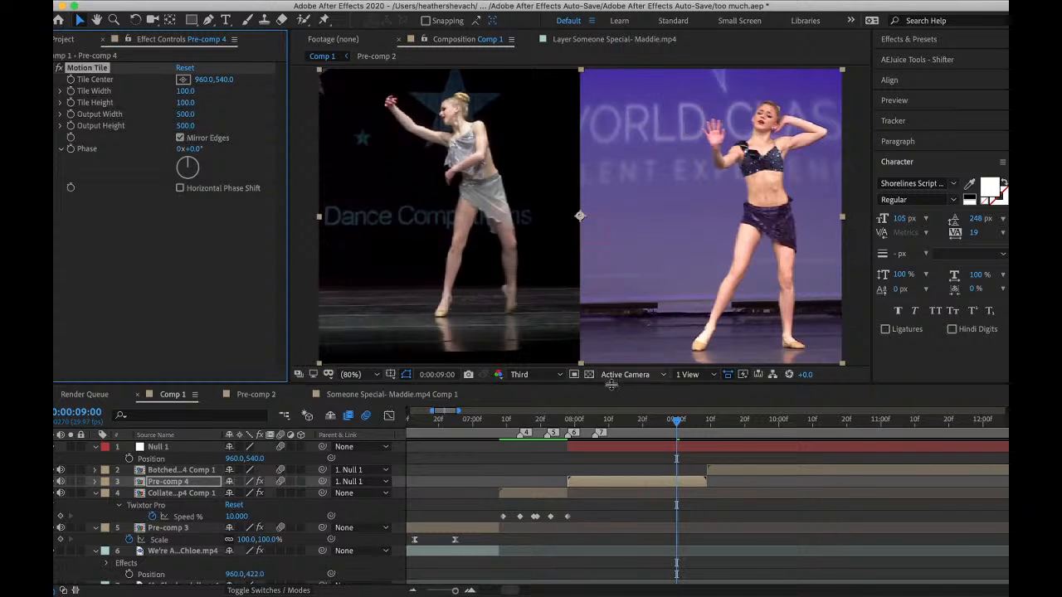
- Apply Motion Tile to the Botched comp with output width and height of 500 and mirrored edges
click(708, 429)
click(728, 470)
key(ctrl+space)
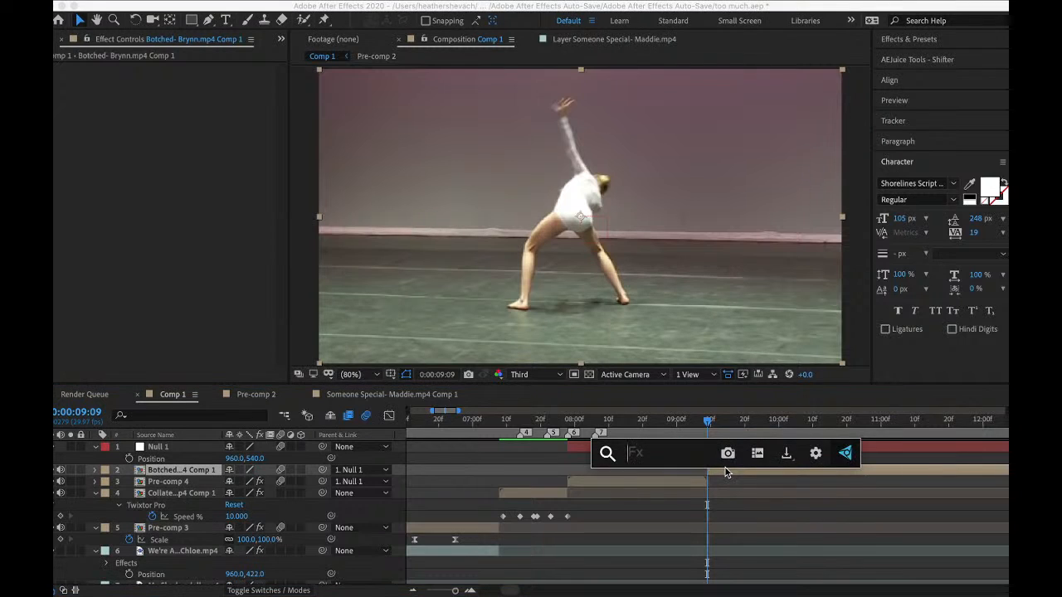
text(mot)
click(690, 484)
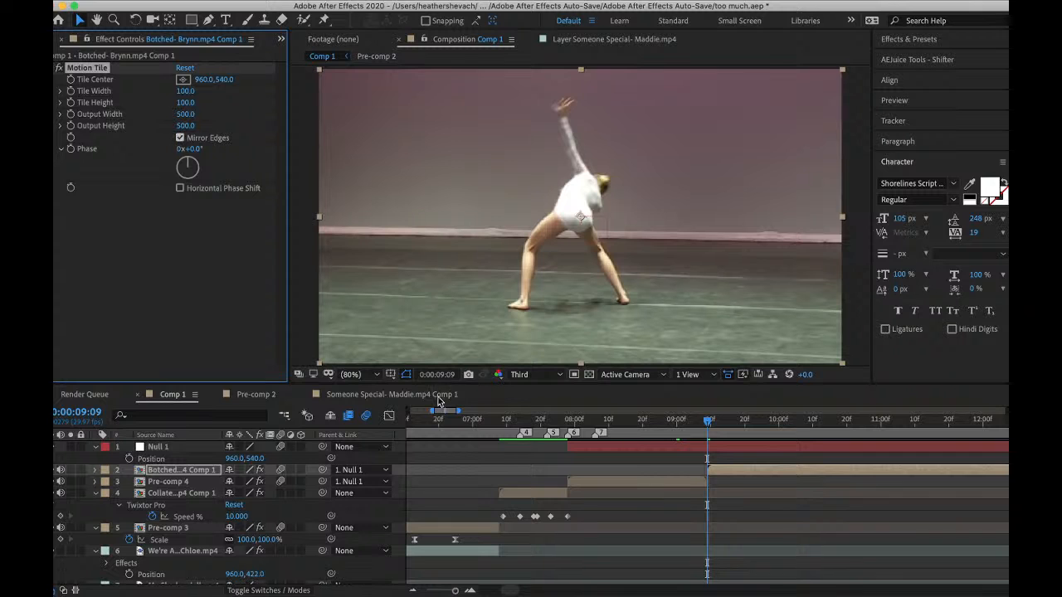
- Add a starting position keyframe of 960, 540 to Null 1 at 0:00:08:20
drag(631, 425, 645, 451)
click(646, 451)
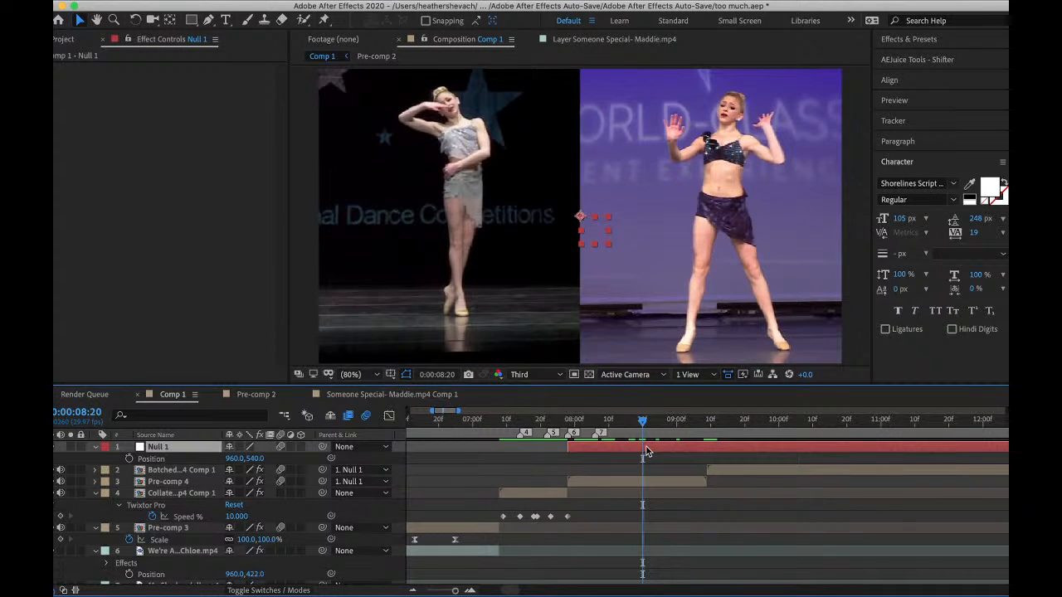
key(p)
key(p)
click(129, 459)
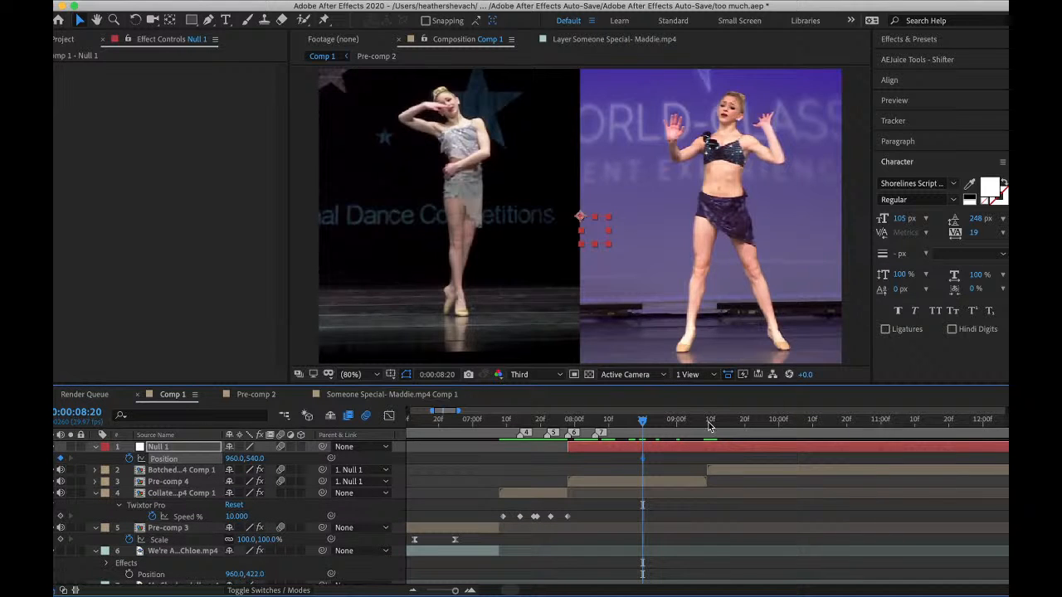
- Keyframe Null 1's X position at 1928 on 0:00:09:08, just before the cut to the Botched clip
click(705, 423)
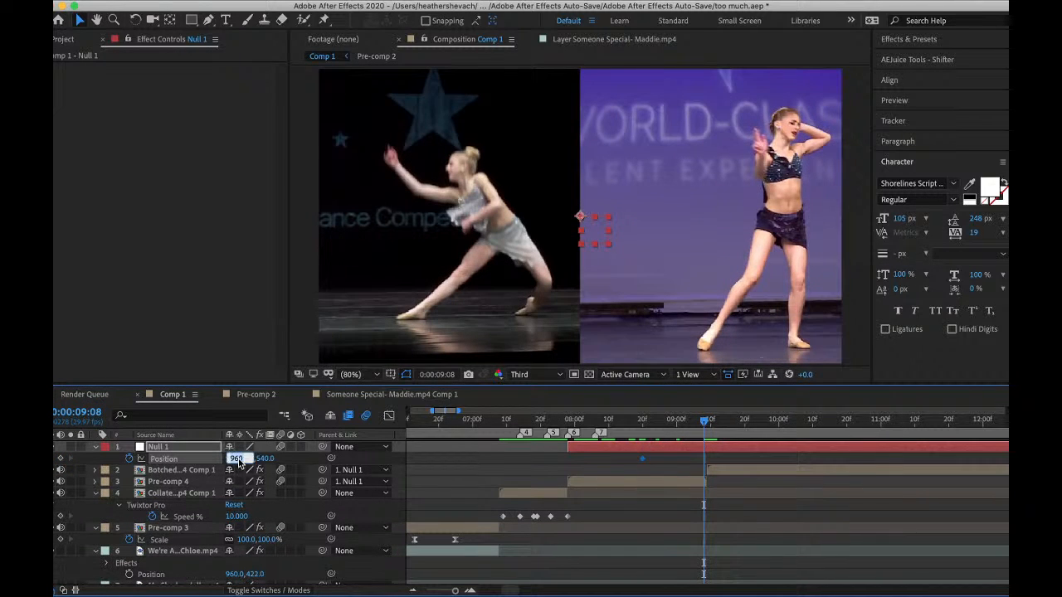
text(1800)
key(Return)
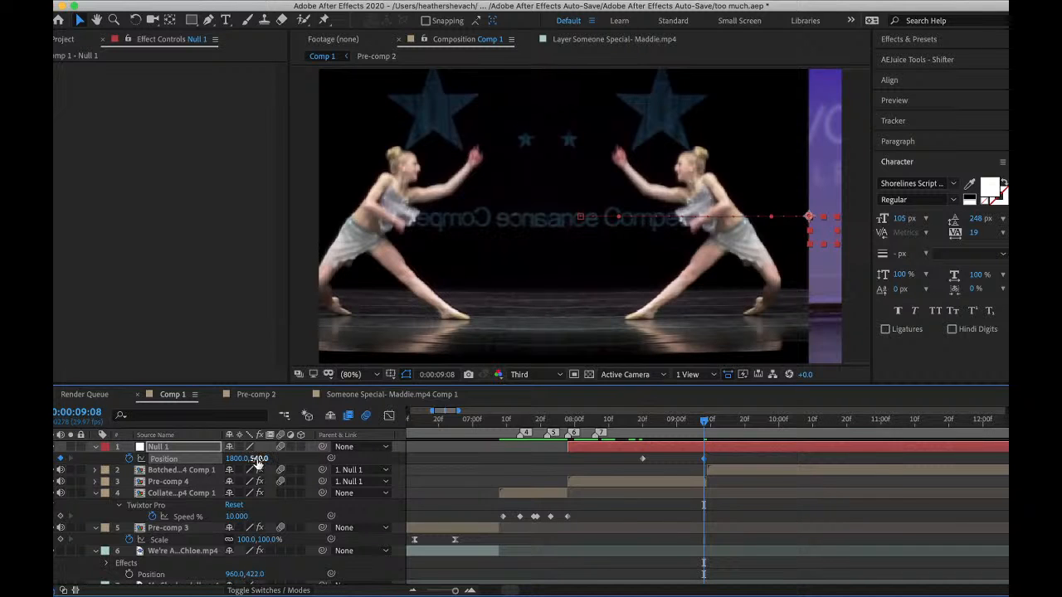
drag(231, 458, 513, 479)
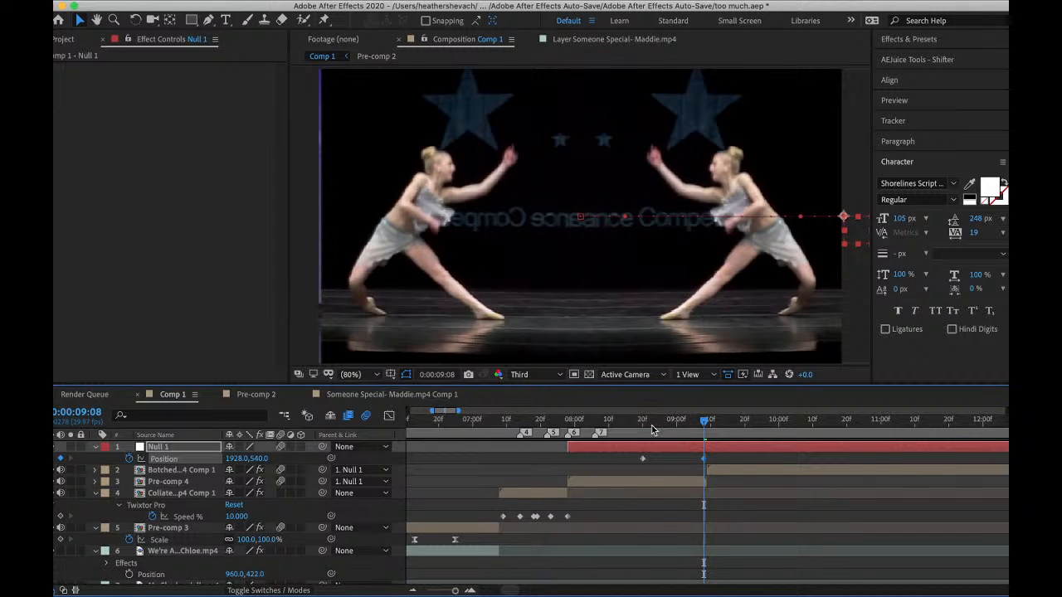
- Keyframe Null 1's X position at 0 on 0:00:09:09 and back at 960 on 0:00:10:02
drag(652, 429, 708, 443)
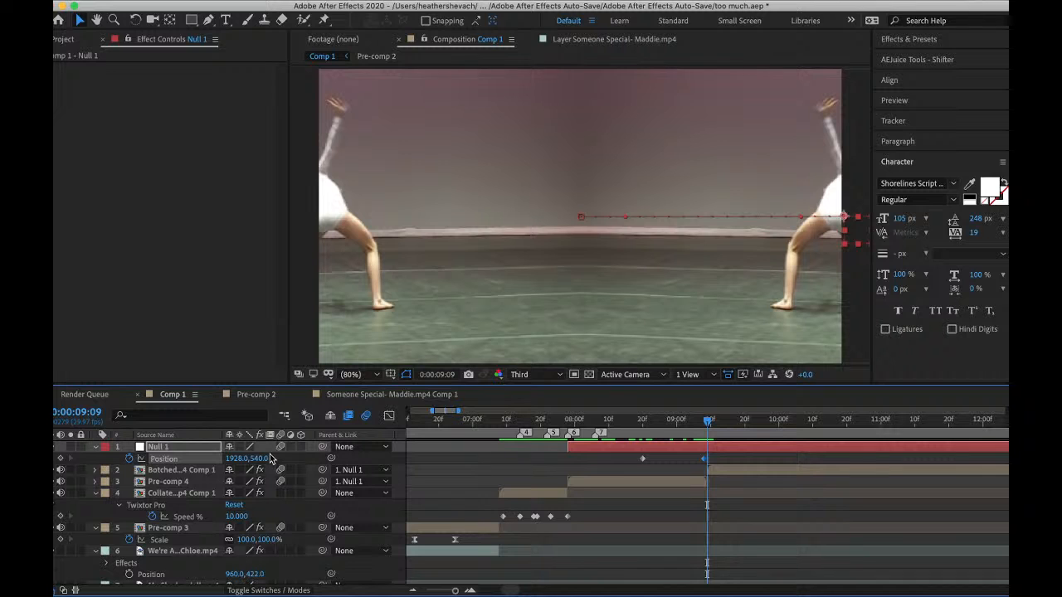
key(Return)
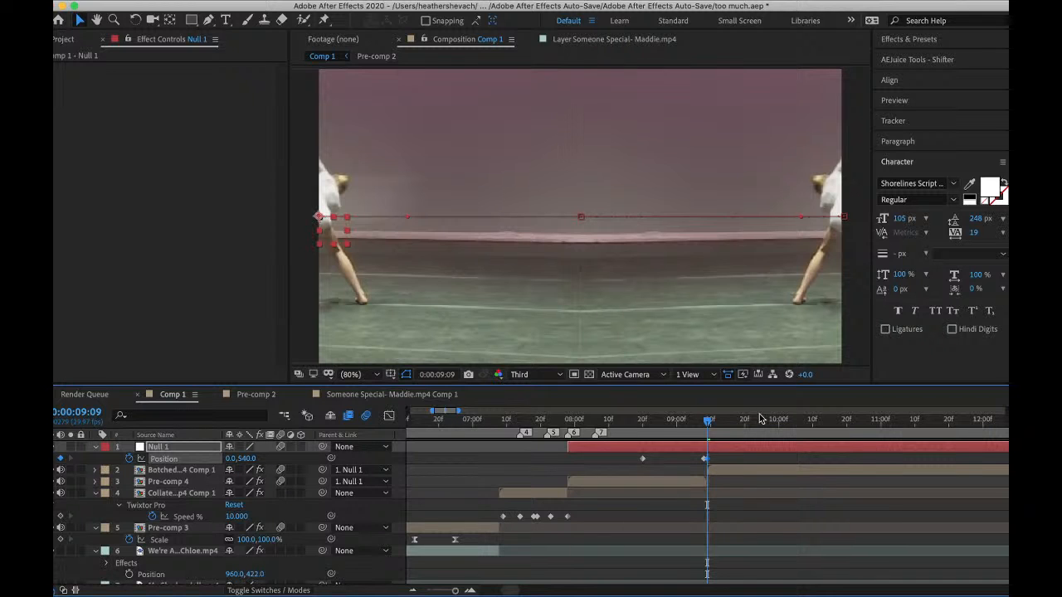
click(786, 433)
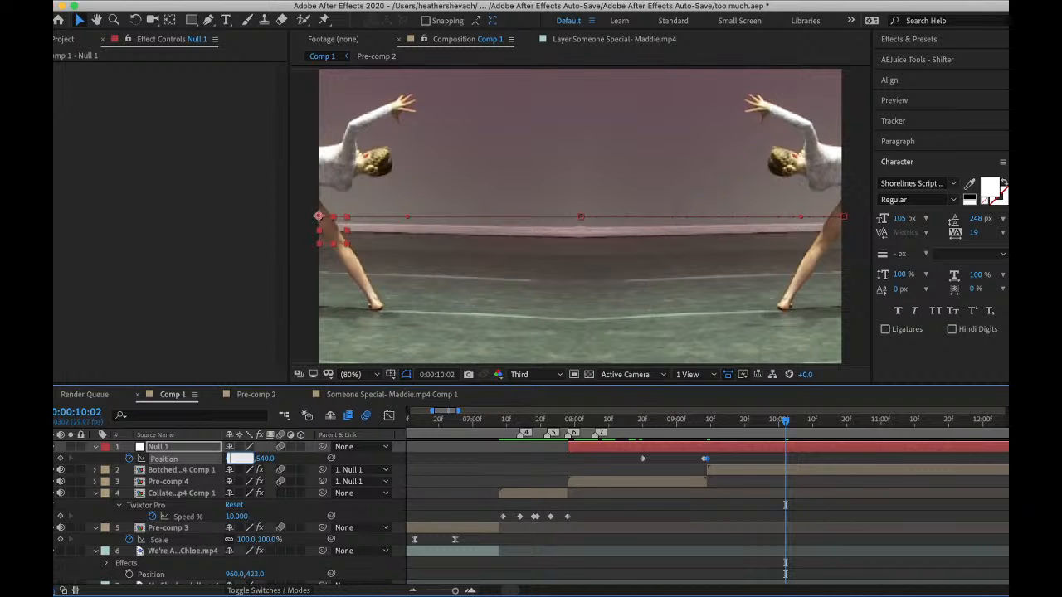
key(Return)
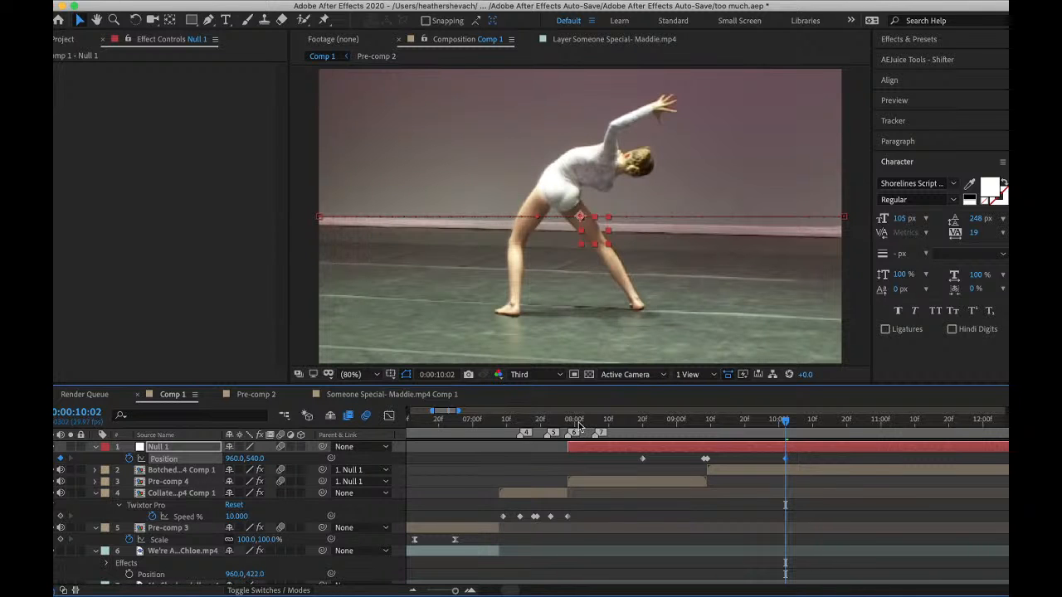
- Preview the slide and tighten it by moving Null 1's first position keyframe to about 0:00:08:25 and the last to about 0:00:09:21
mouse_move(741, 432)
mouse_down()
mouse_move(779, 433)
mouse_move(721, 434)
mouse_up()
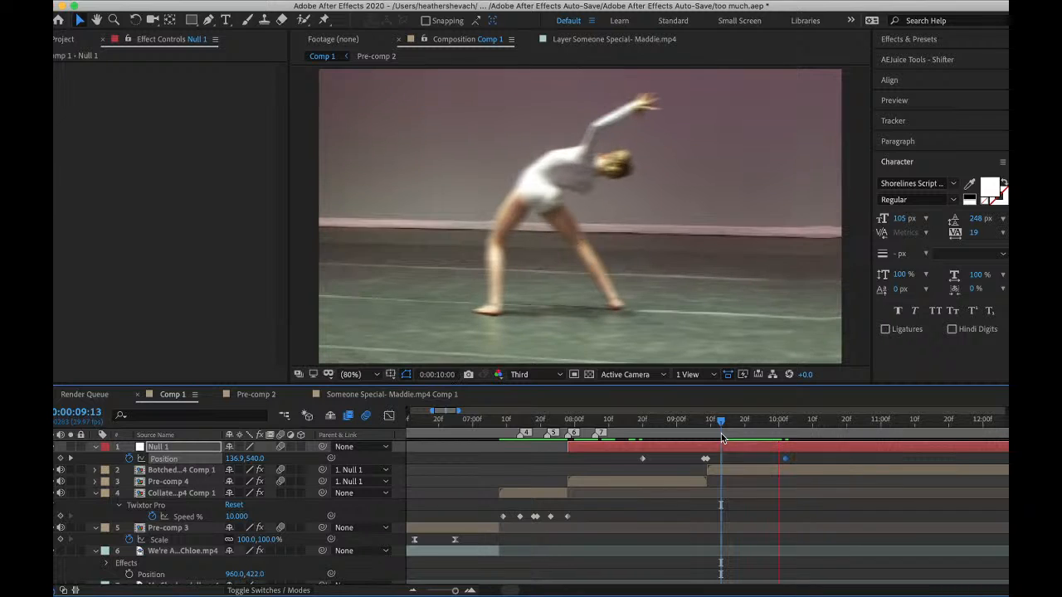
key(space)
drag(789, 462, 758, 463)
click(648, 428)
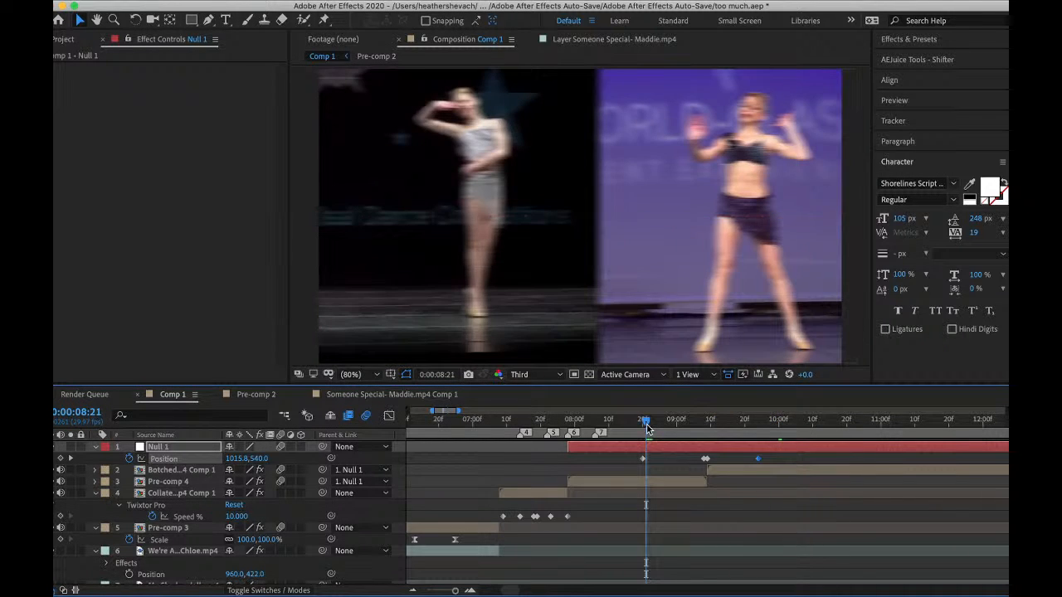
key(space)
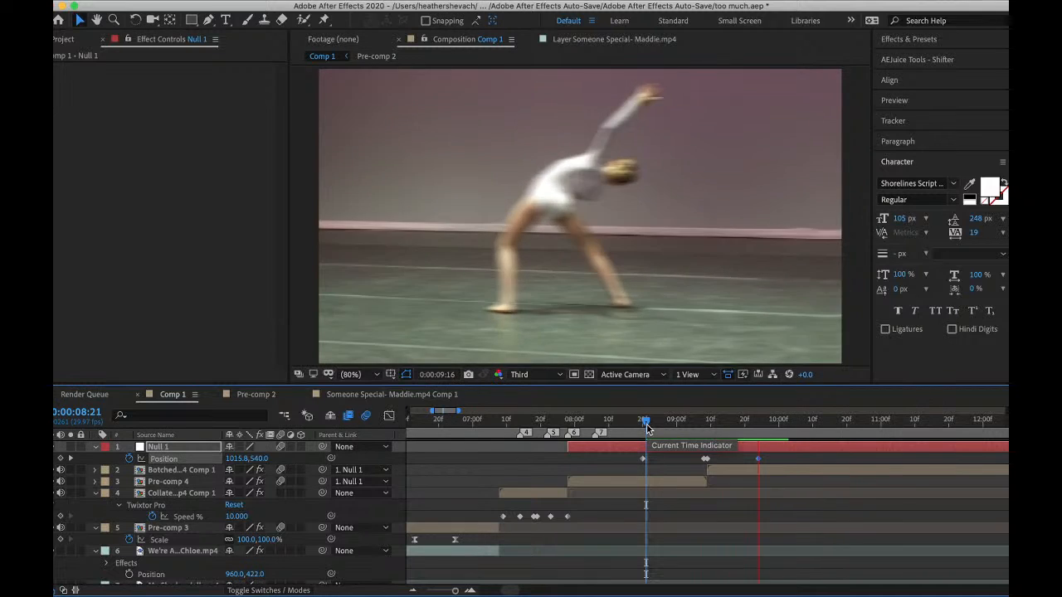
click(680, 428)
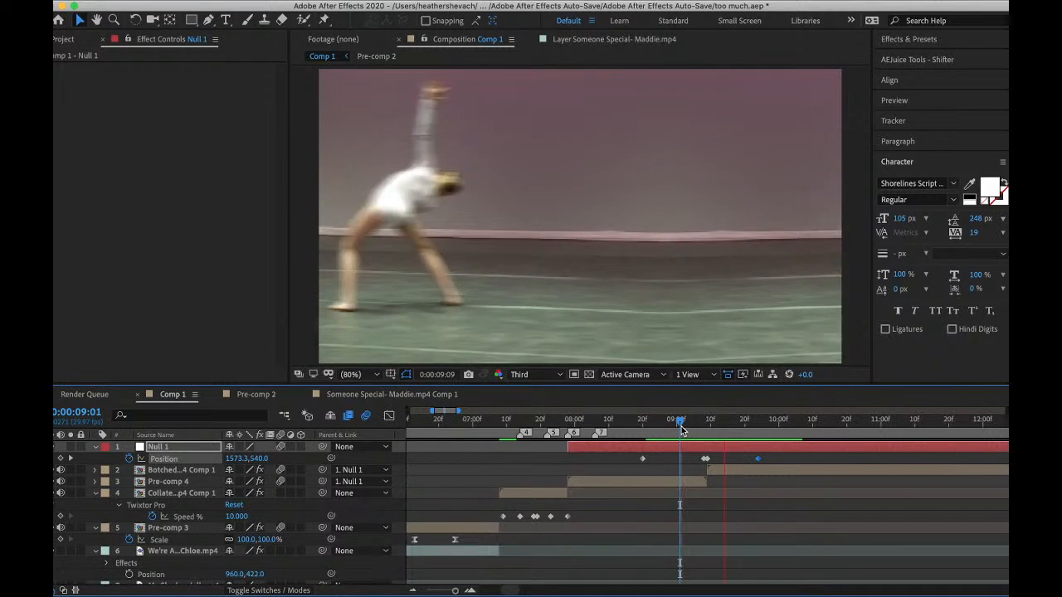
key(space)
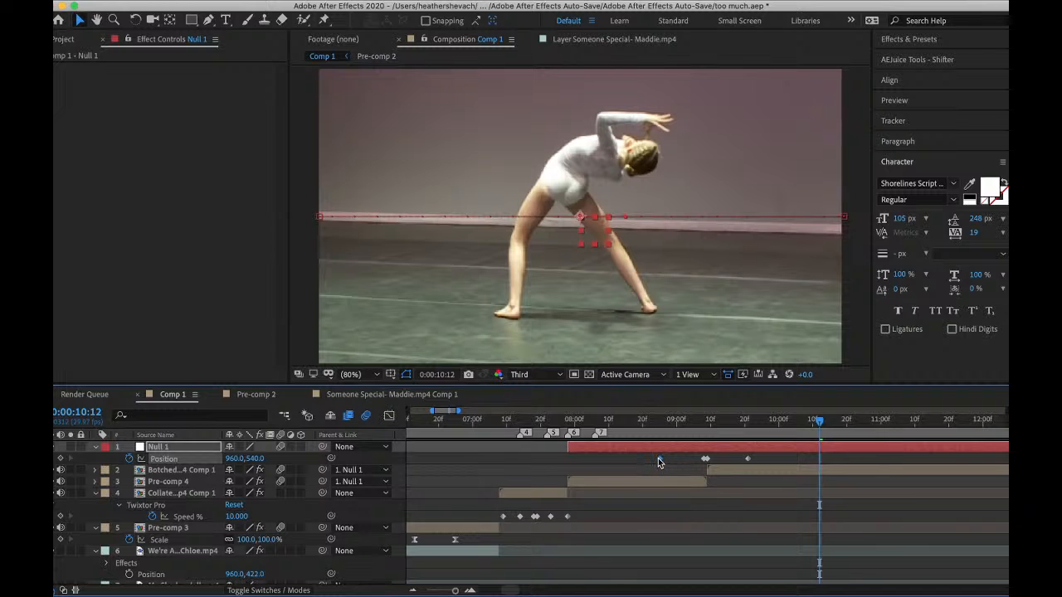
- Apply Easy Ease to all of Null 1's position keyframes
drag(645, 455, 775, 465)
right_click(748, 459)
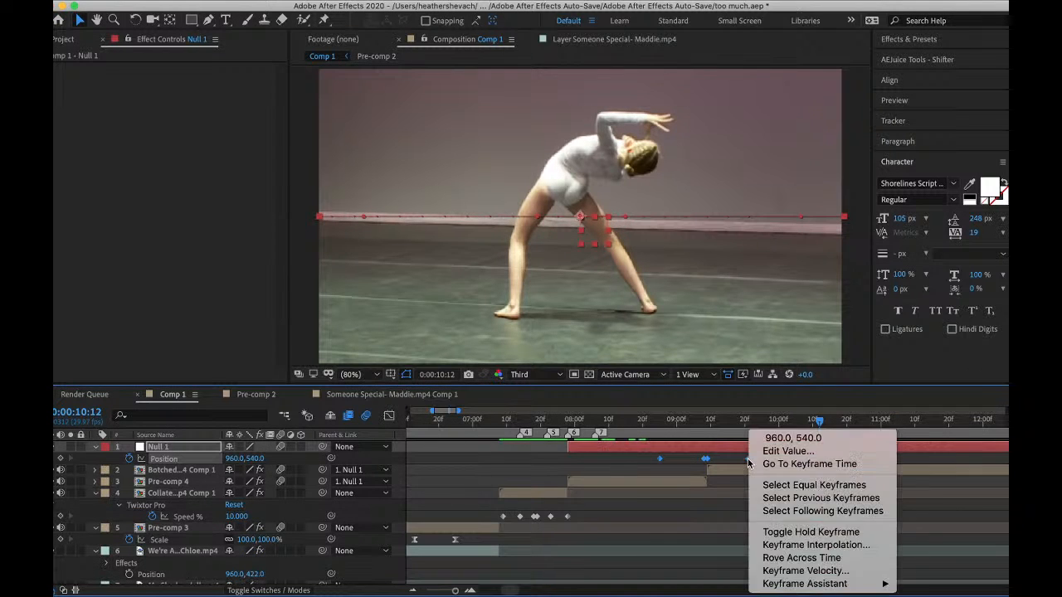
mouse_move(787, 585)
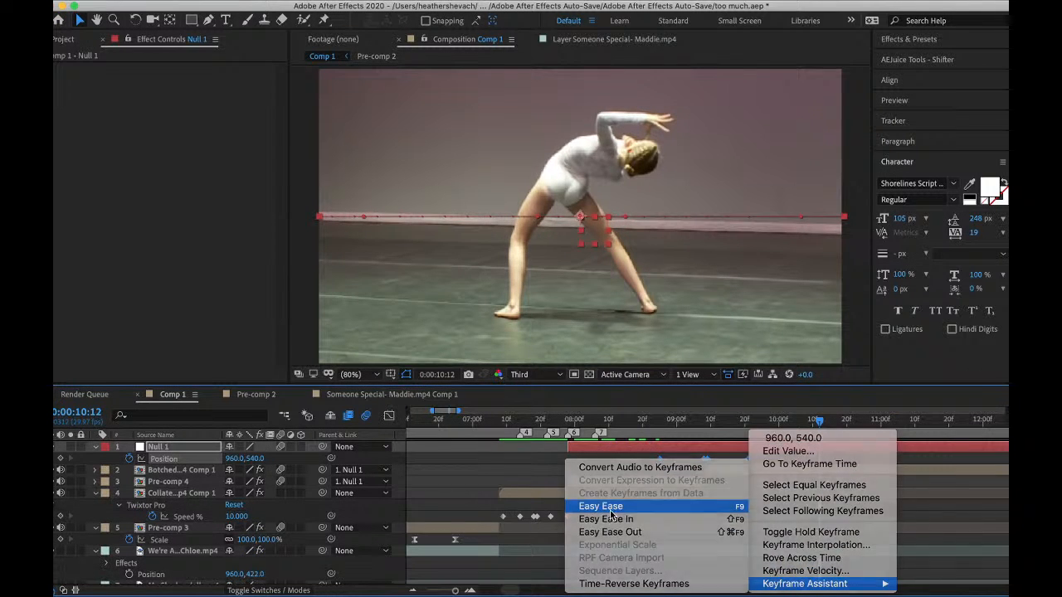
click(611, 511)
- Shape Null 1's position speed graph so both moves are fastest around the cut at 0:00:09:09, and preview the transition from 0:00:08:24
click(389, 415)
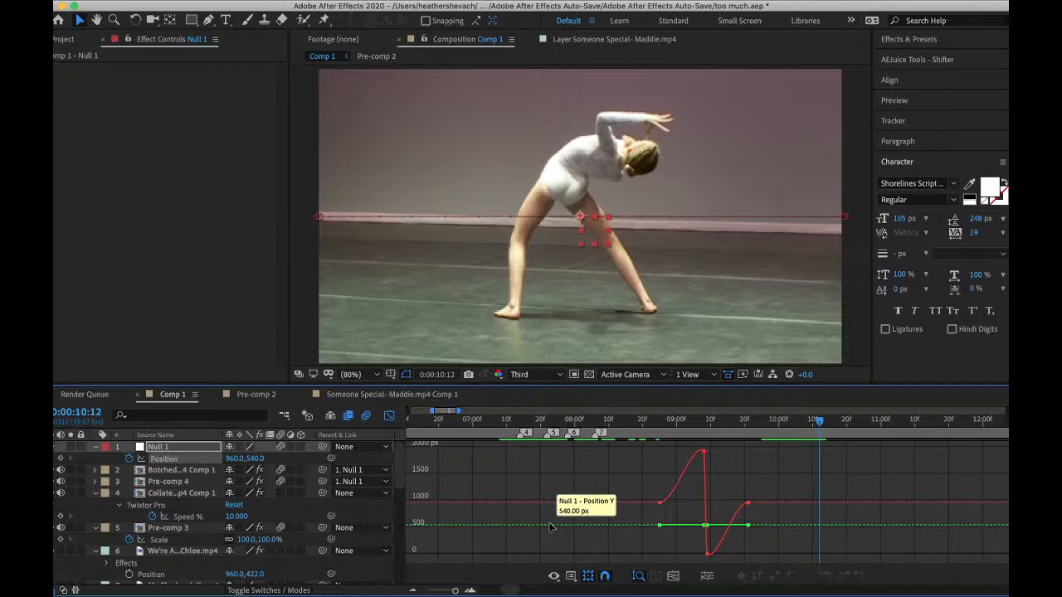
click(571, 576)
click(653, 474)
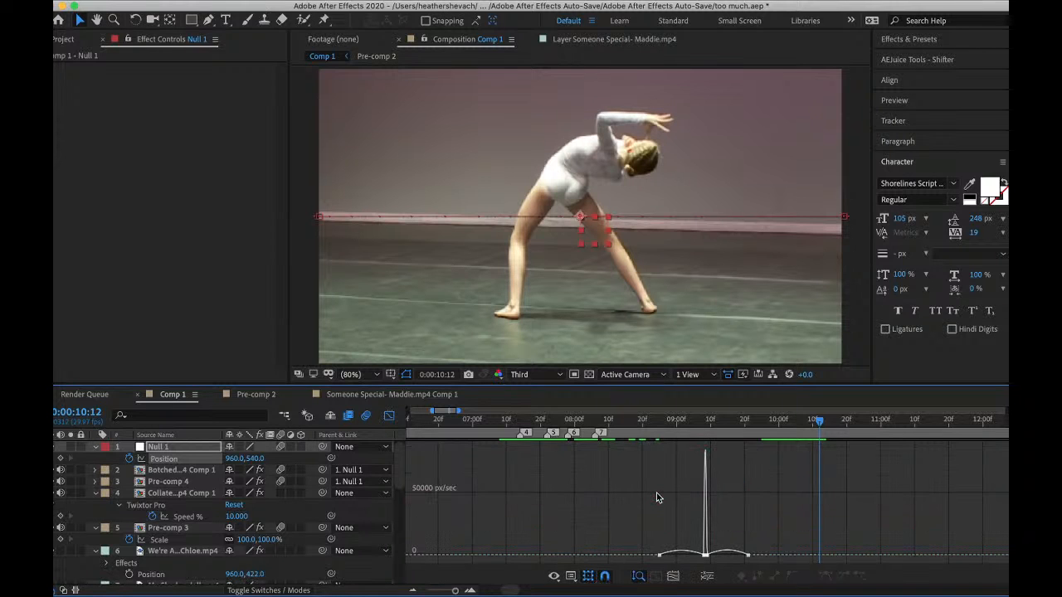
key(equal)
click(499, 556)
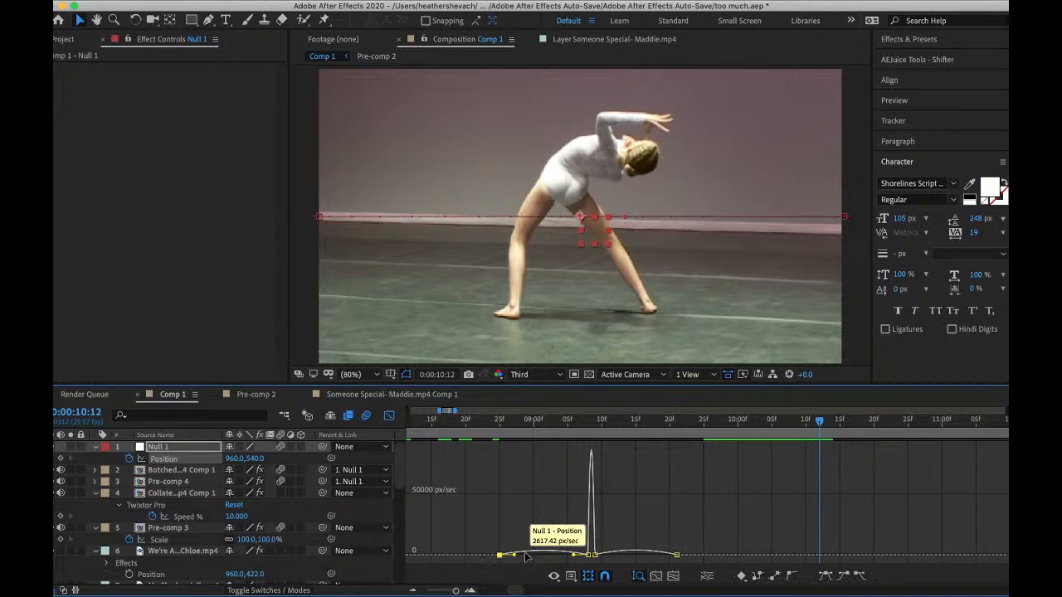
drag(515, 555, 597, 556)
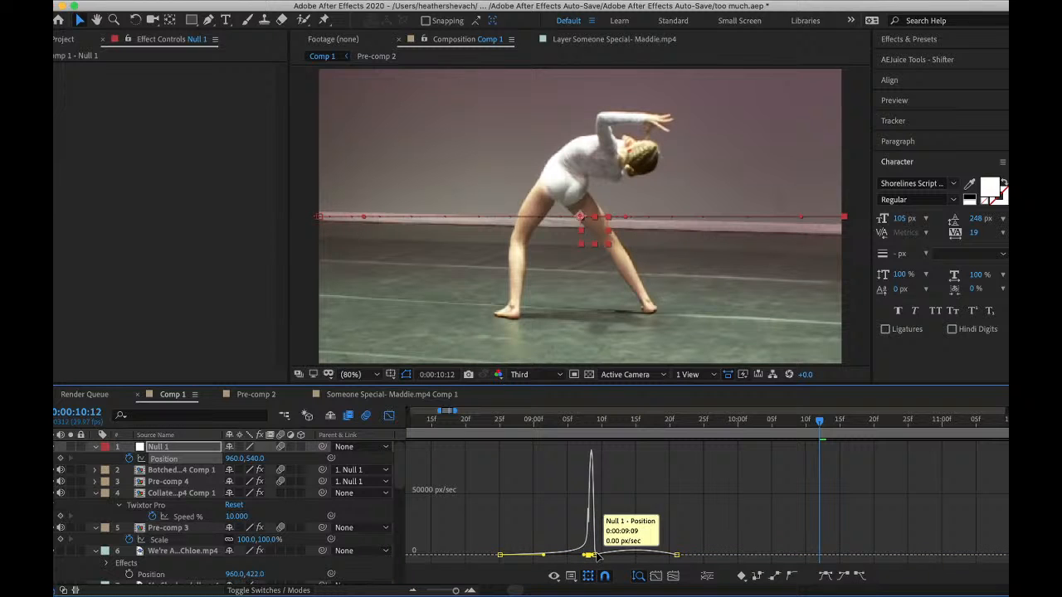
click(678, 555)
drag(664, 555, 578, 557)
click(391, 419)
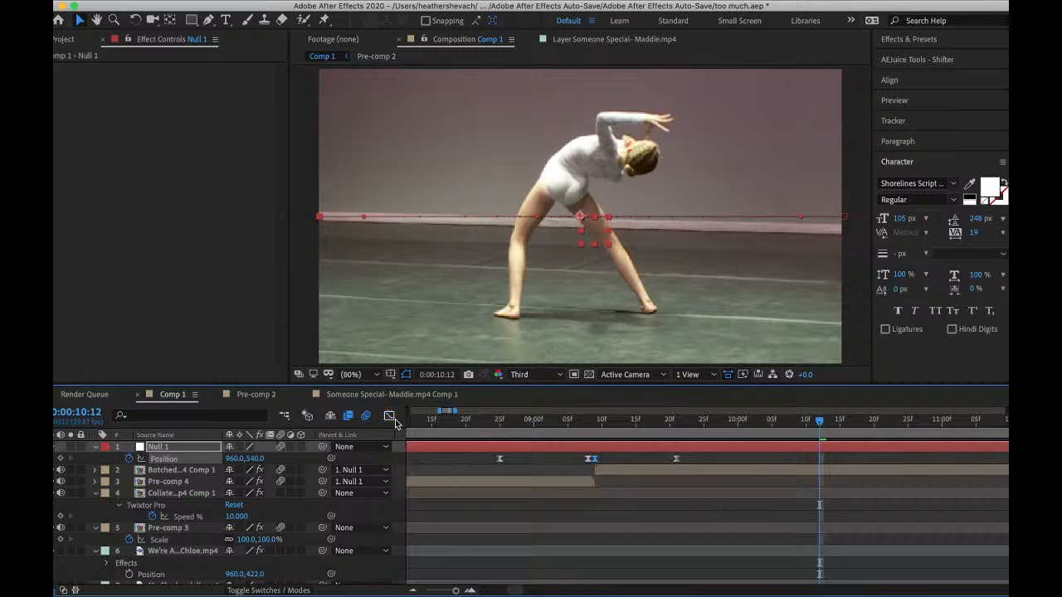
click(495, 421)
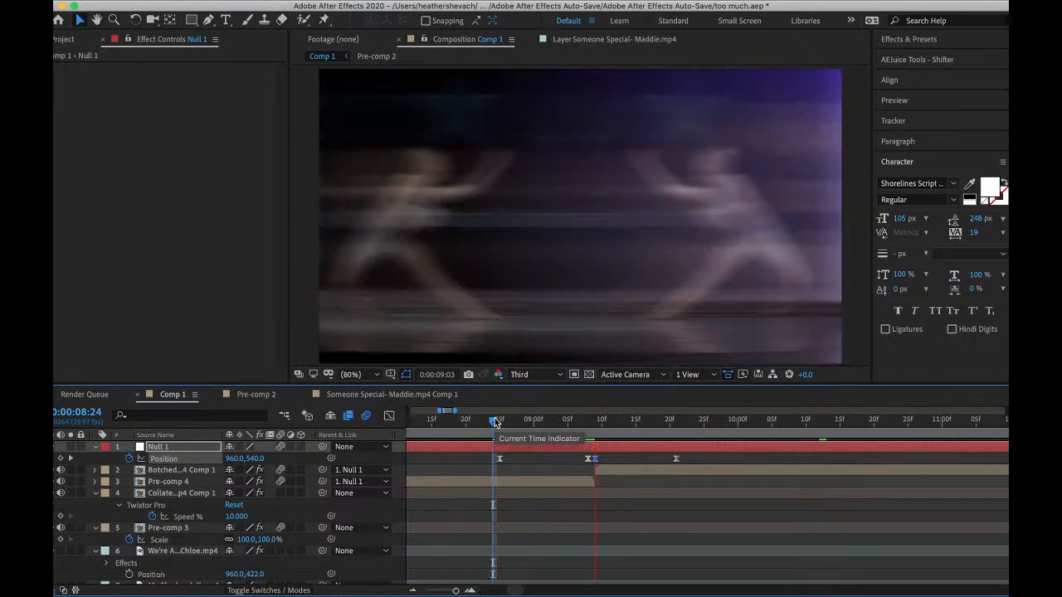
- Preview Null 1's slide transition from 0:00:08:26, and again with its lead-in from about 0:00:07:29
key(space)
click(506, 424)
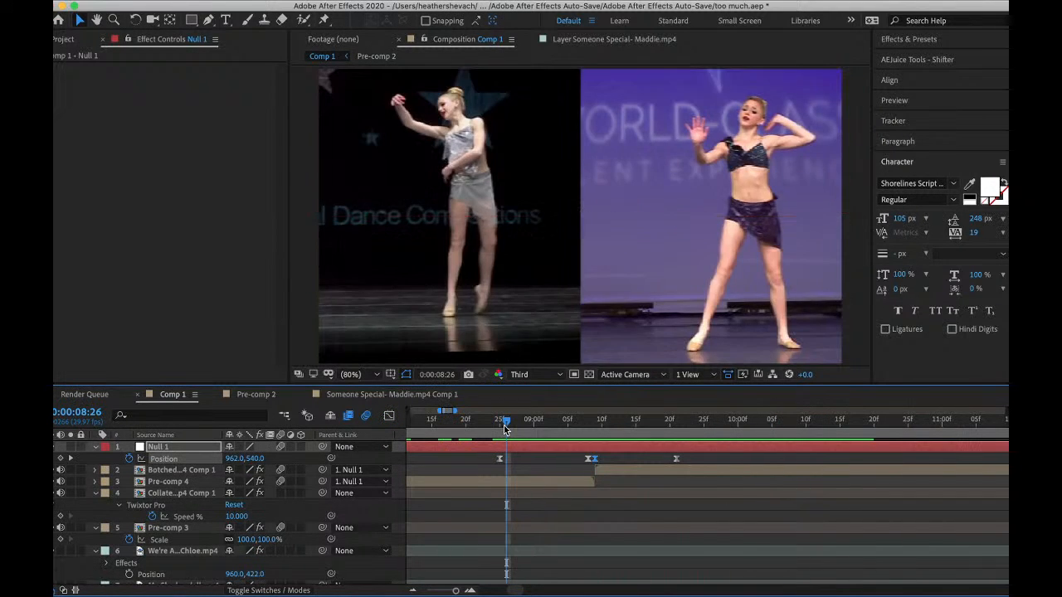
key(space)
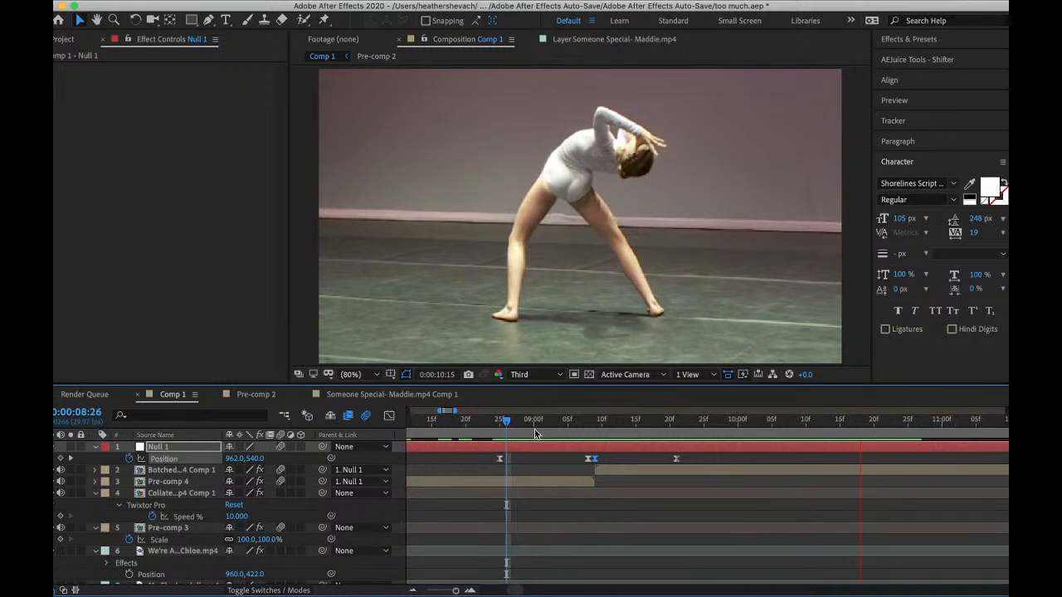
key(space)
scroll(500, 443, left, 3)
scroll(514, 443, left, 3)
key(space)
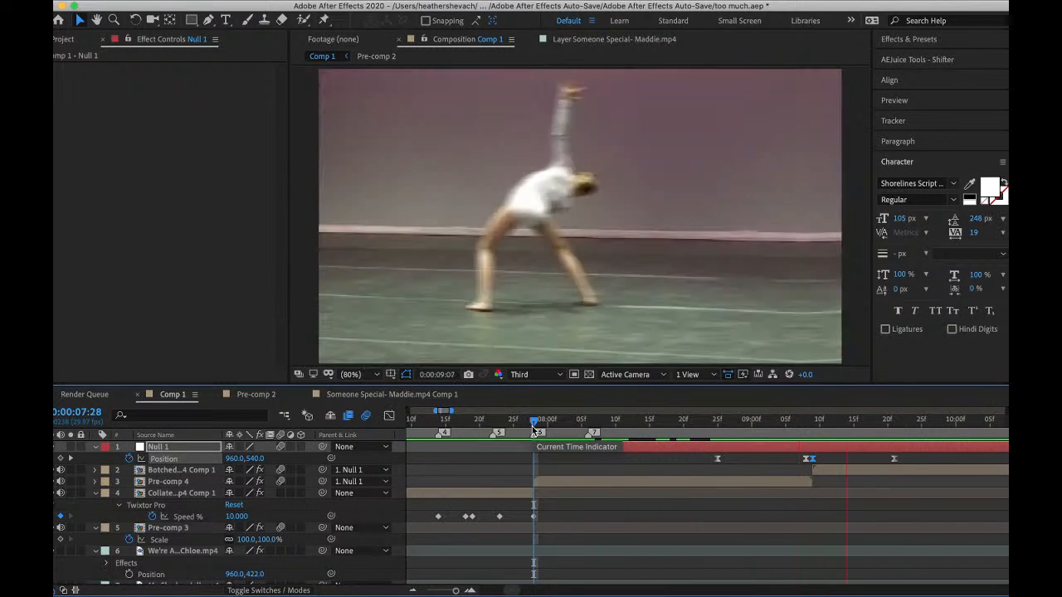
drag(532, 422, 541, 422)
key(space)
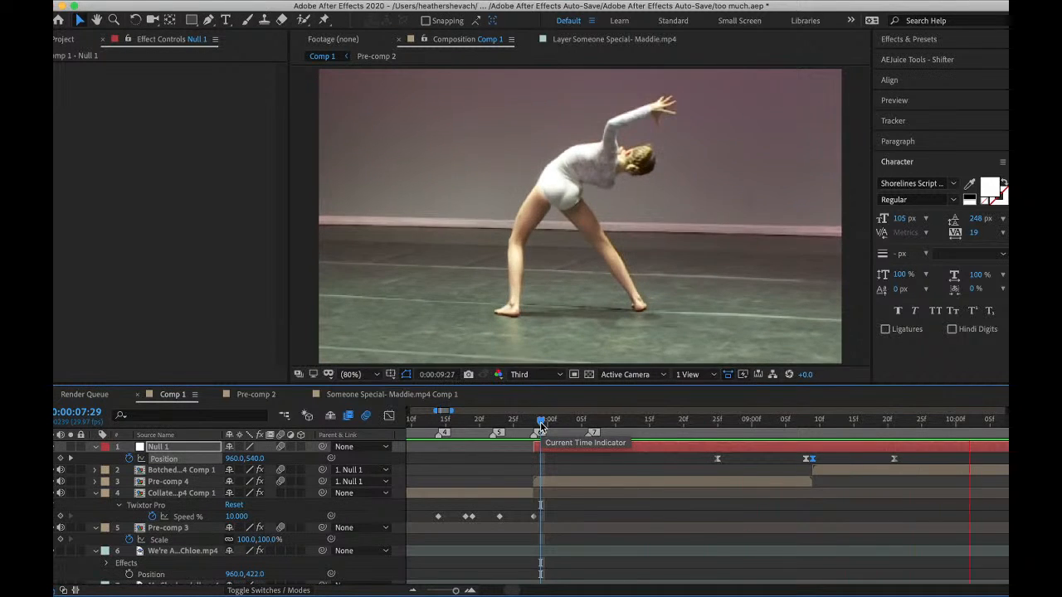
key(space)
key(minus)
key(minus)
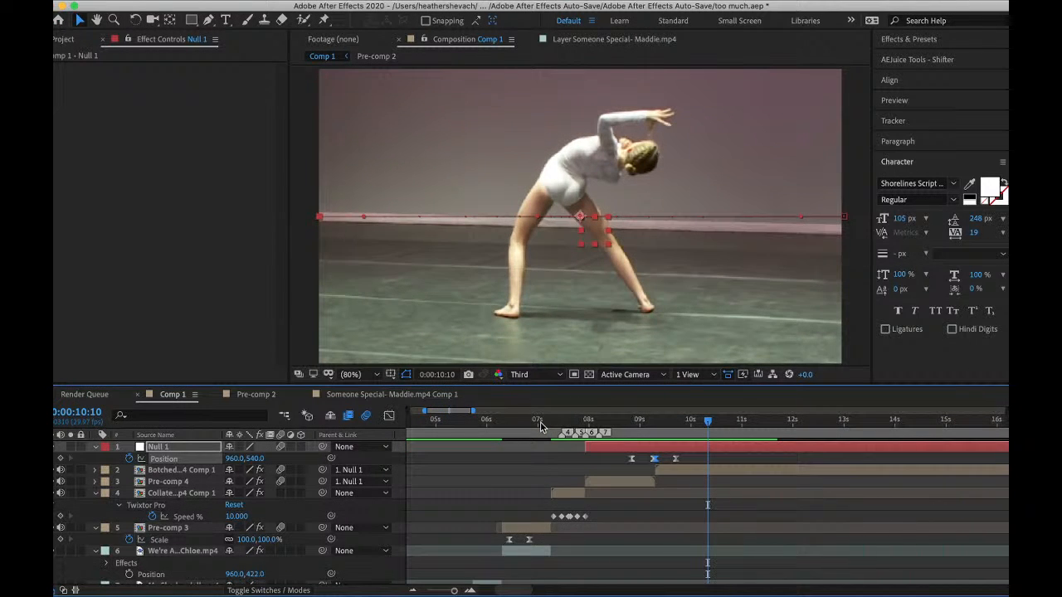
key(equal)
scroll(541, 426, left, 1)
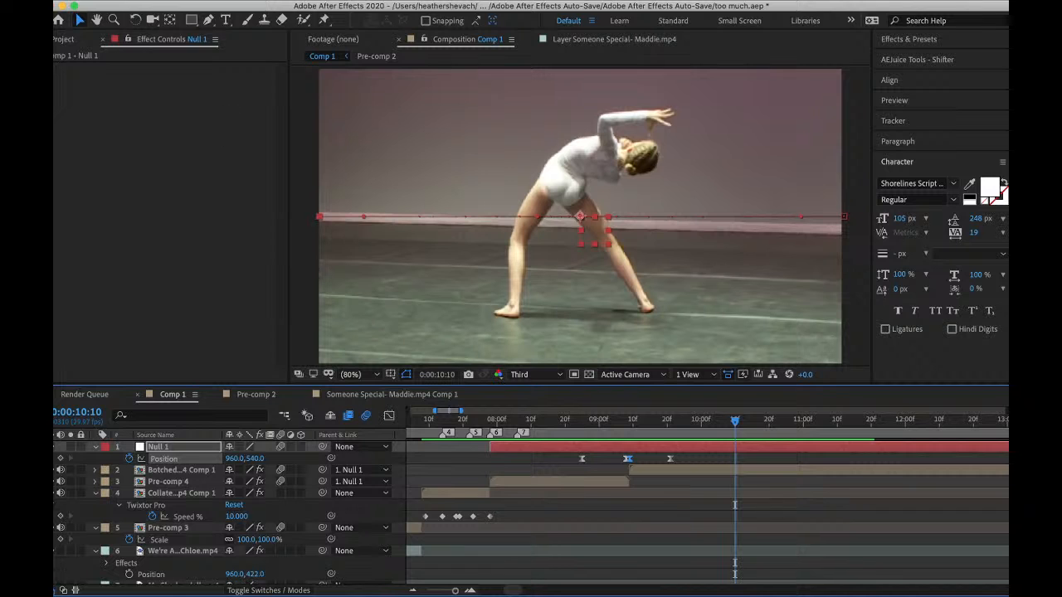
- Save the project and play the whole edit from the beginning of Comp 1
click(158, 1)
click(170, 109)
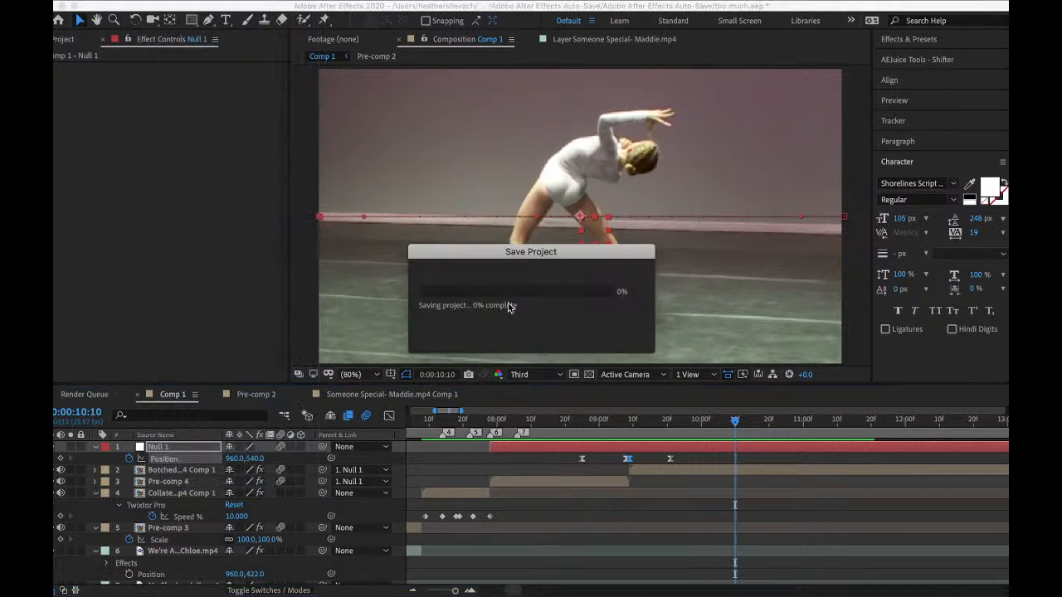
scroll(578, 445, left, 15)
scroll(578, 444, down, 1)
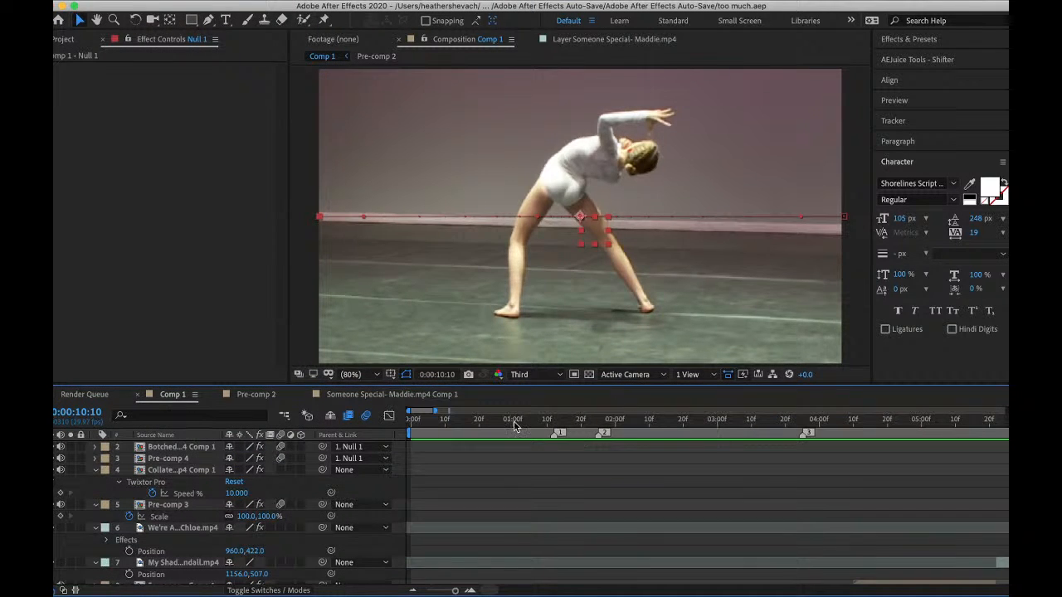
key(space)
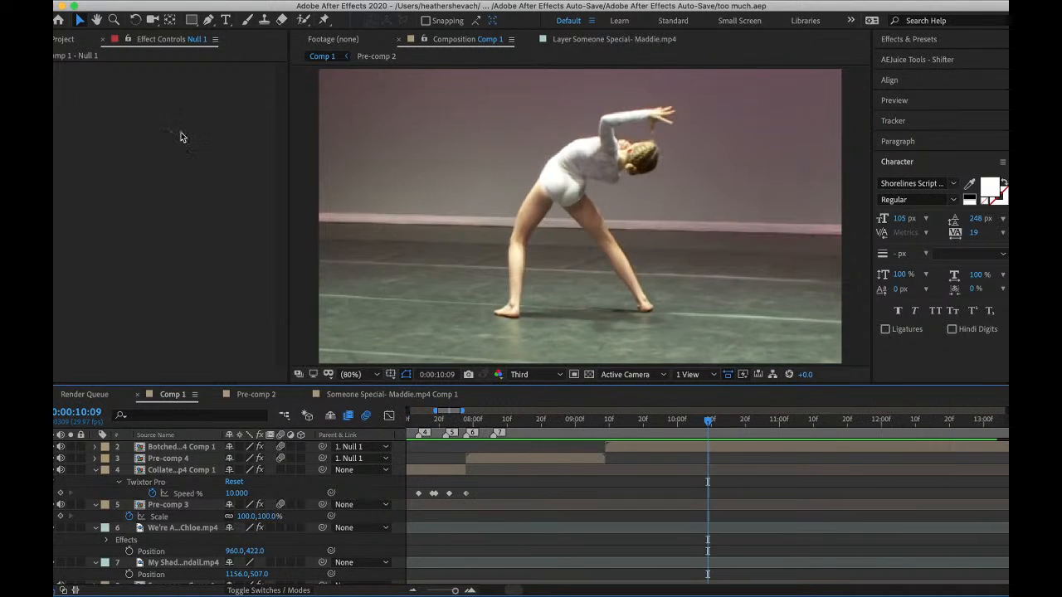
- Import the Left at the Altar clip from the dancer's Season 6 solos folder as footage
click(162, 0)
mouse_move(274, 167)
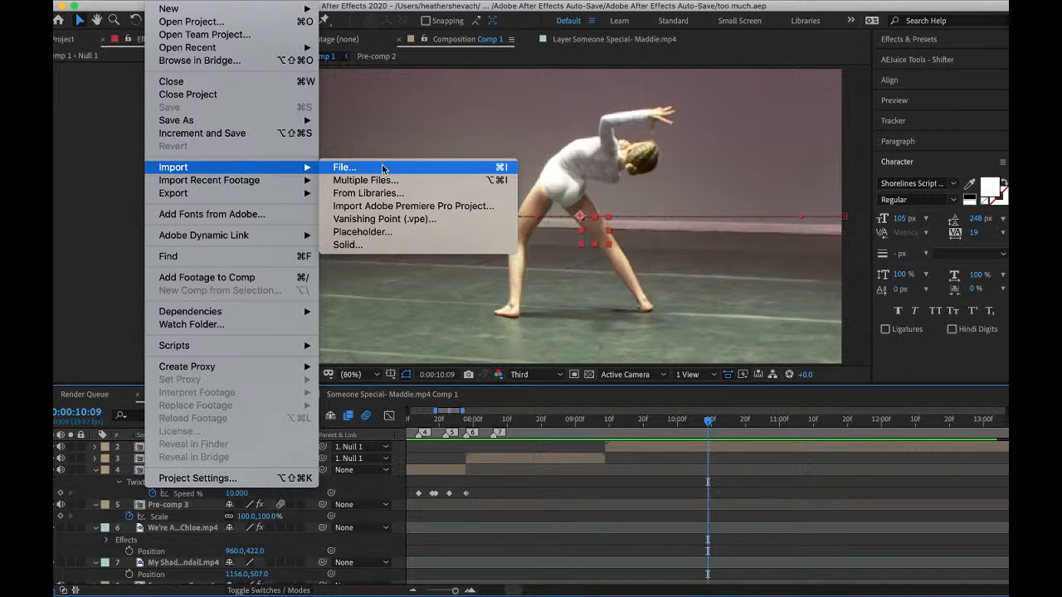
click(381, 168)
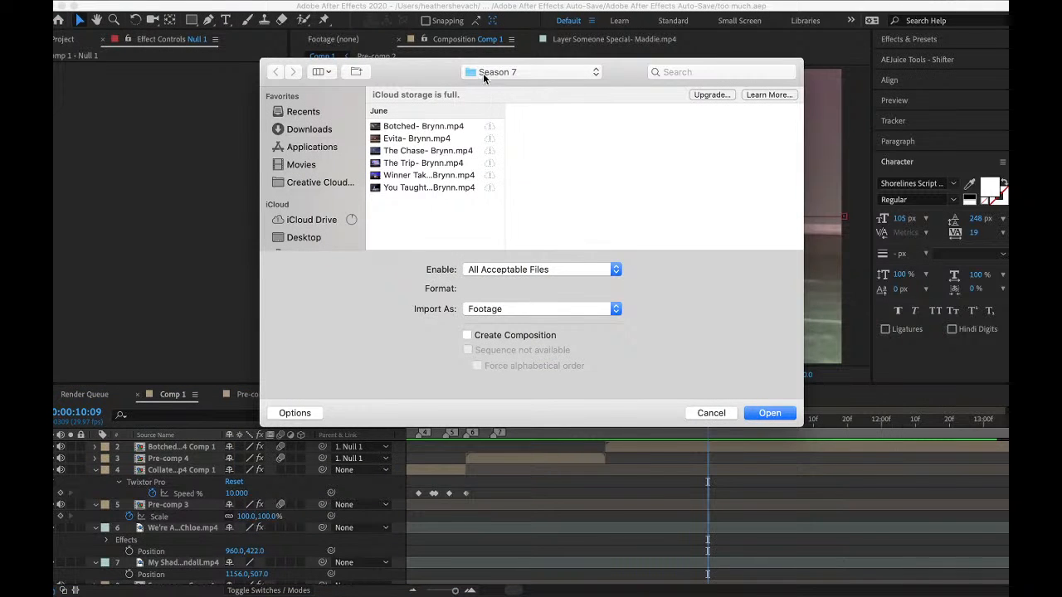
click(483, 73)
click(490, 87)
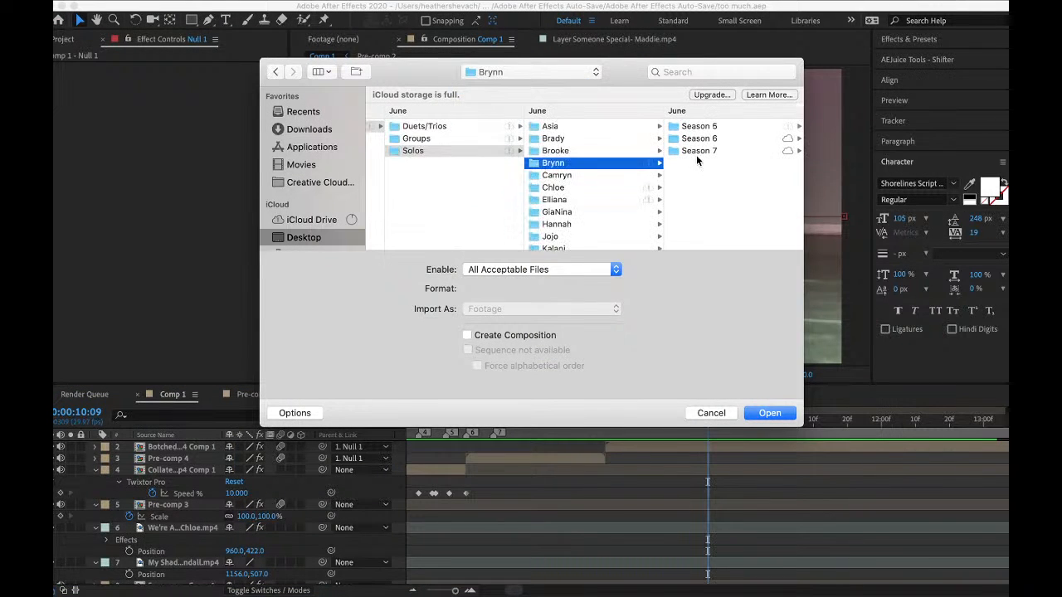
click(699, 139)
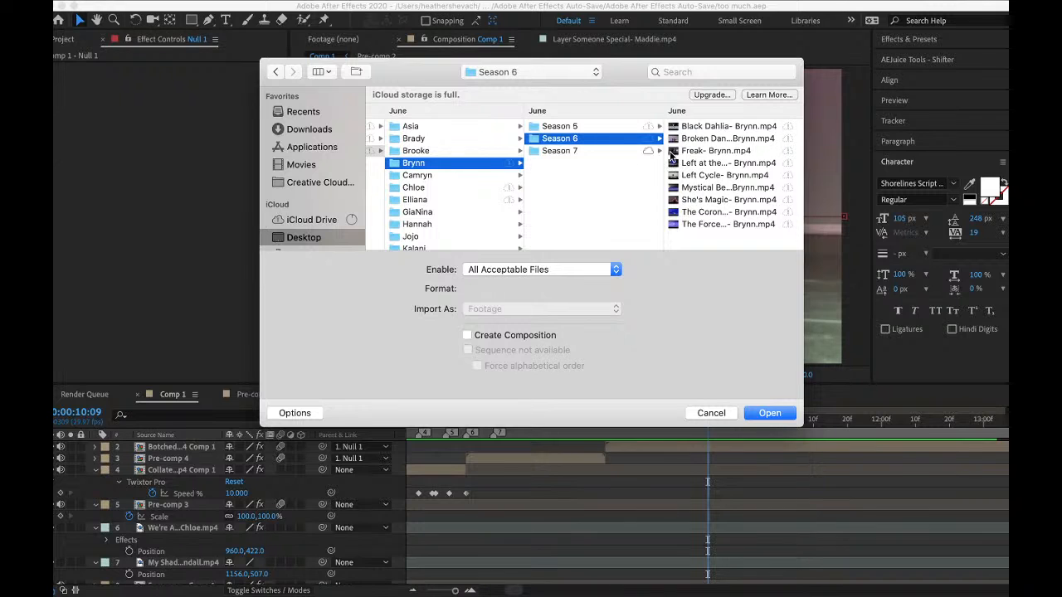
click(730, 163)
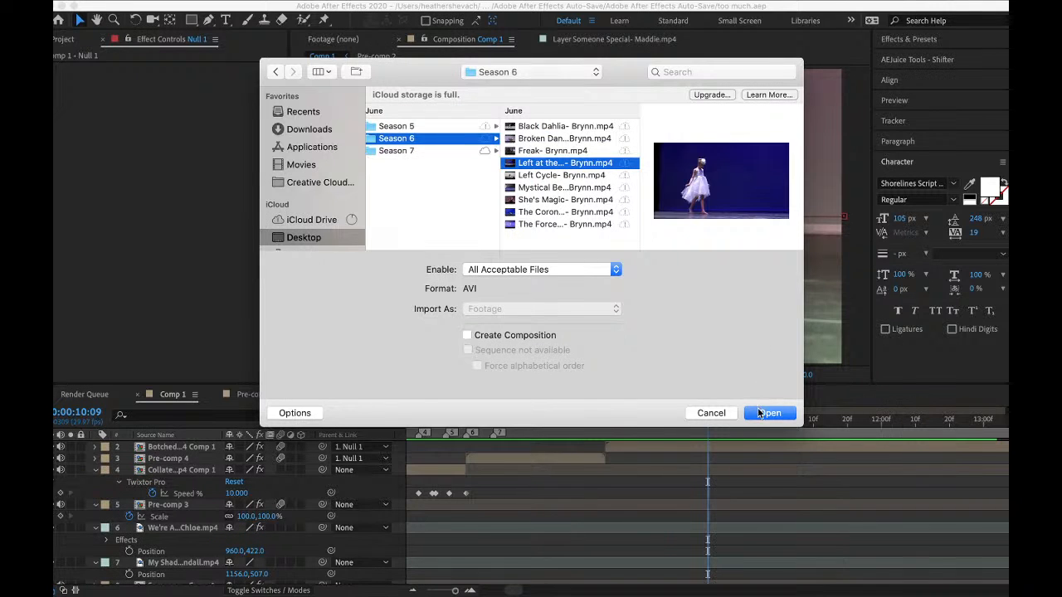
click(760, 413)
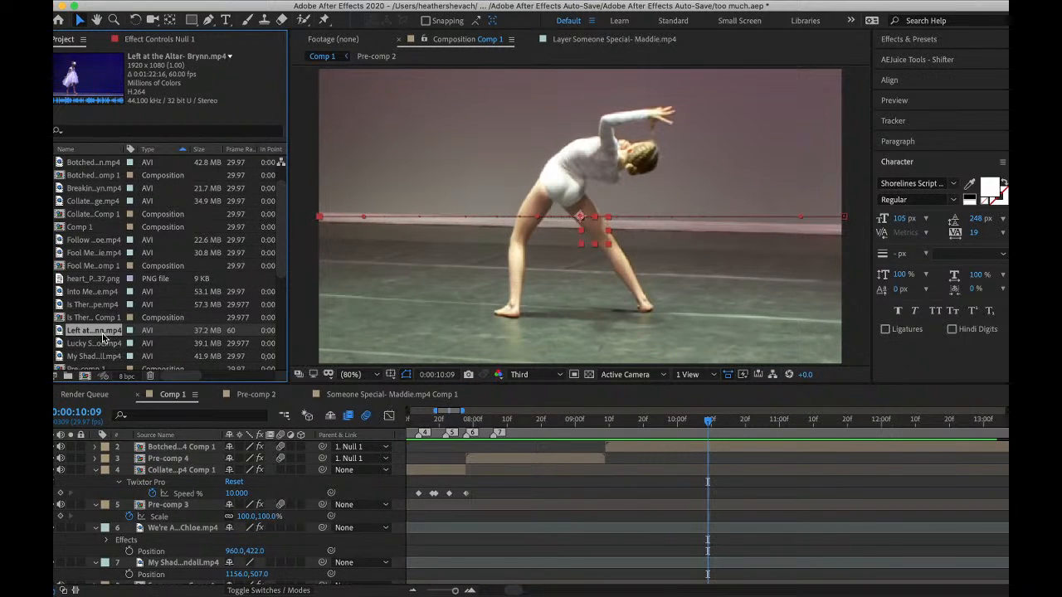
- Place the Left at the Altar clip in Comp 1 and cut away everything before 0:00:31:27
drag(103, 337, 162, 449)
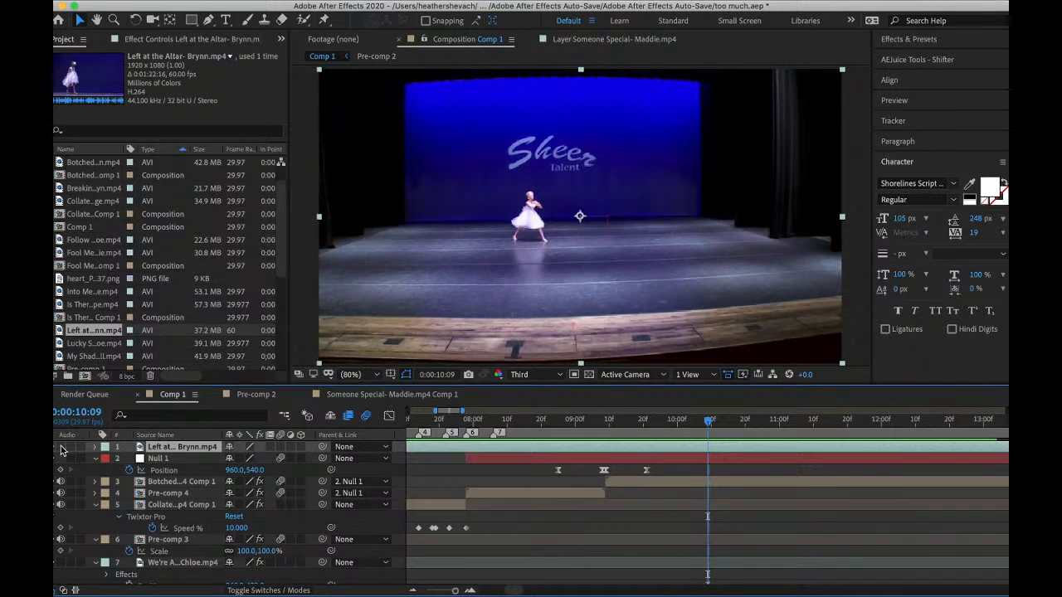
scroll(757, 454, right, 20)
drag(827, 422, 941, 431)
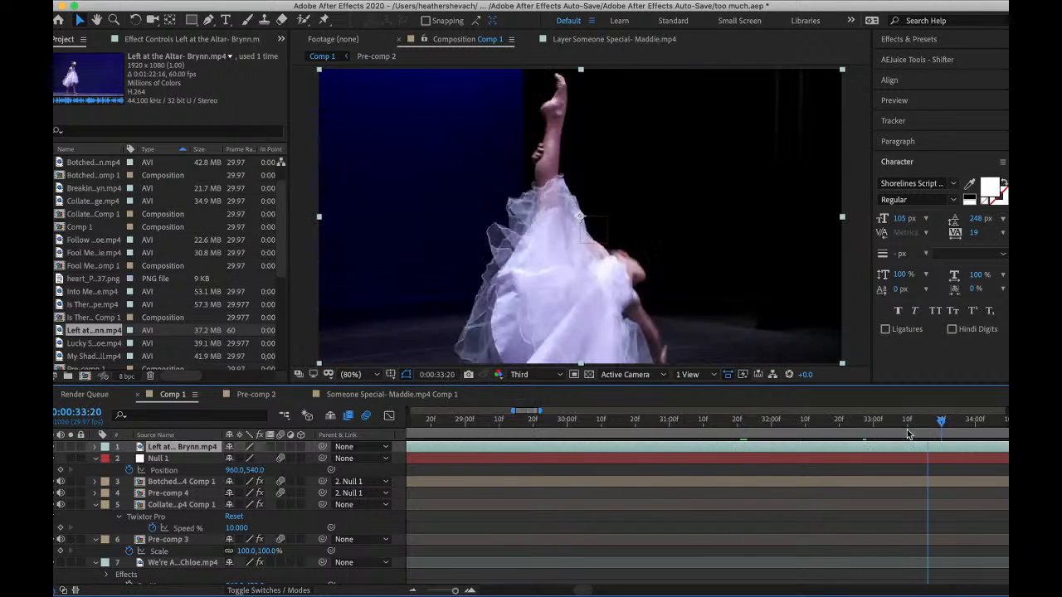
scroll(800, 436, right, 1)
drag(745, 434, 785, 441)
key(ctrl+shift+d)
click(725, 459)
key(Delete)
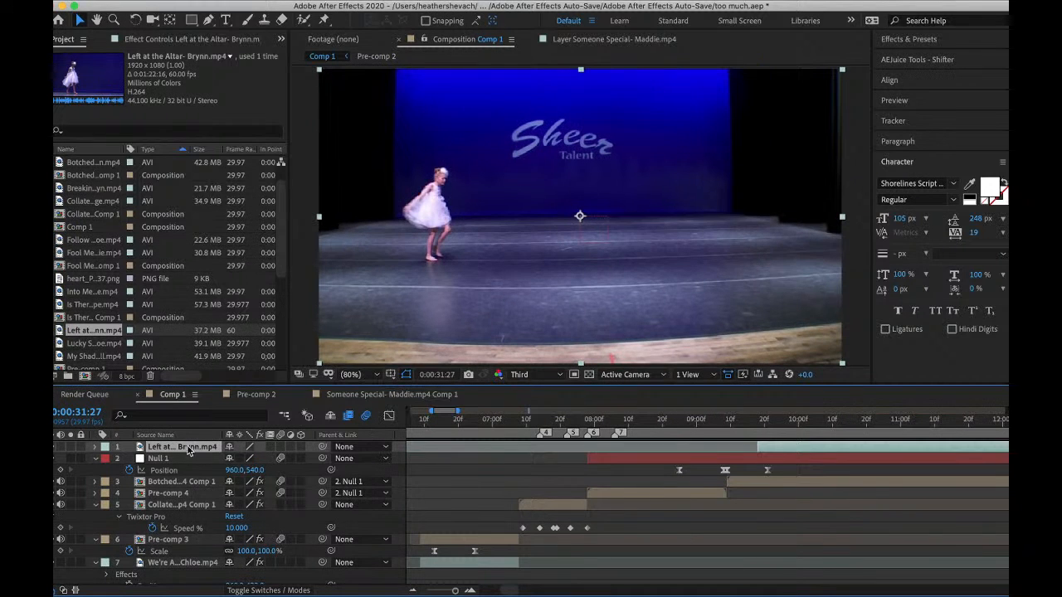
- Move the Left at the Altar layer below Null 1, start it at about 0:00:09:29, and preview the cut
drag(187, 451, 189, 476)
scroll(614, 482, right, 3)
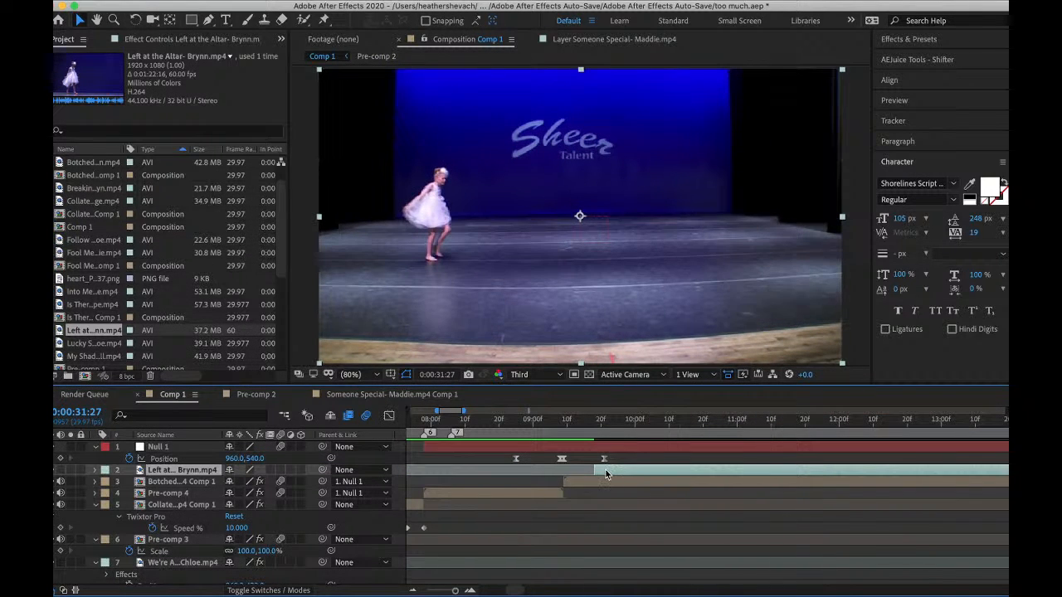
drag(606, 472, 643, 468)
click(613, 428)
key(space)
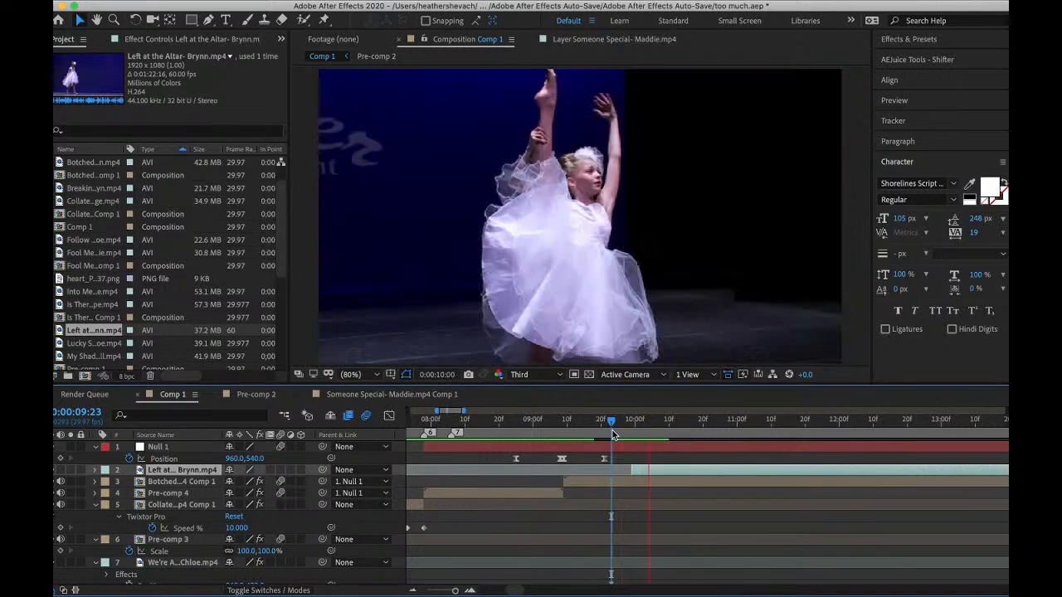
- Shift the Left at the Altar layer to start at about 0:00:09:26 and preview the cut from 0:00:09:13
click(616, 424)
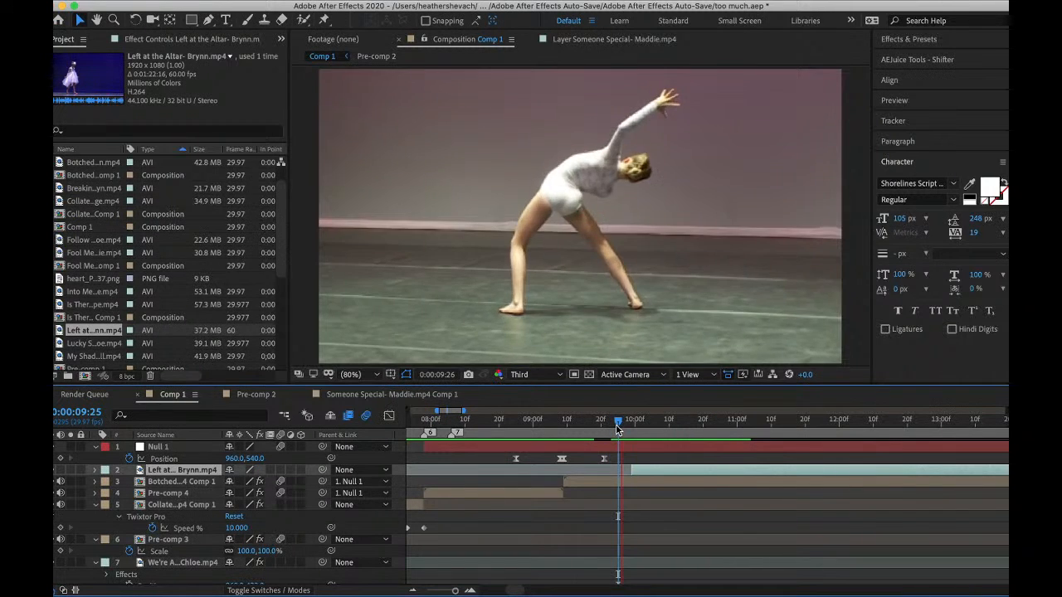
key(space)
drag(642, 470, 636, 469)
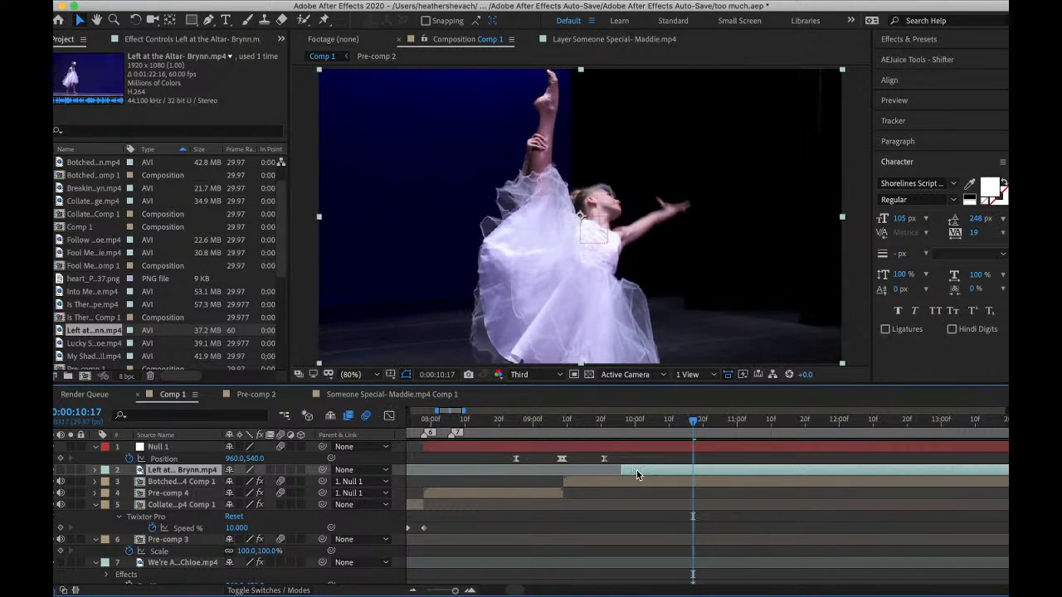
click(576, 427)
key(space)
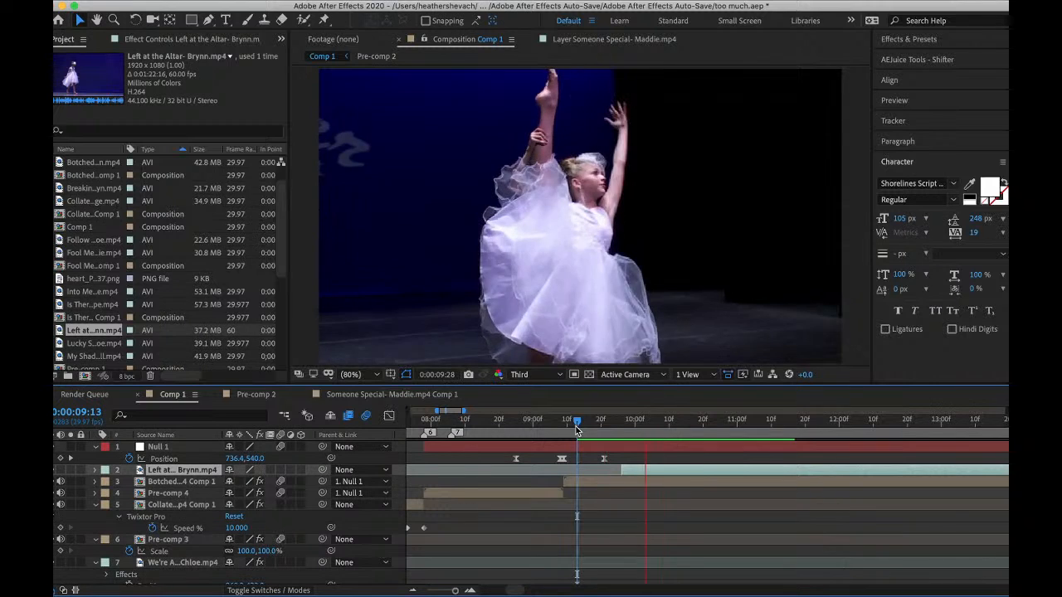
key(space)
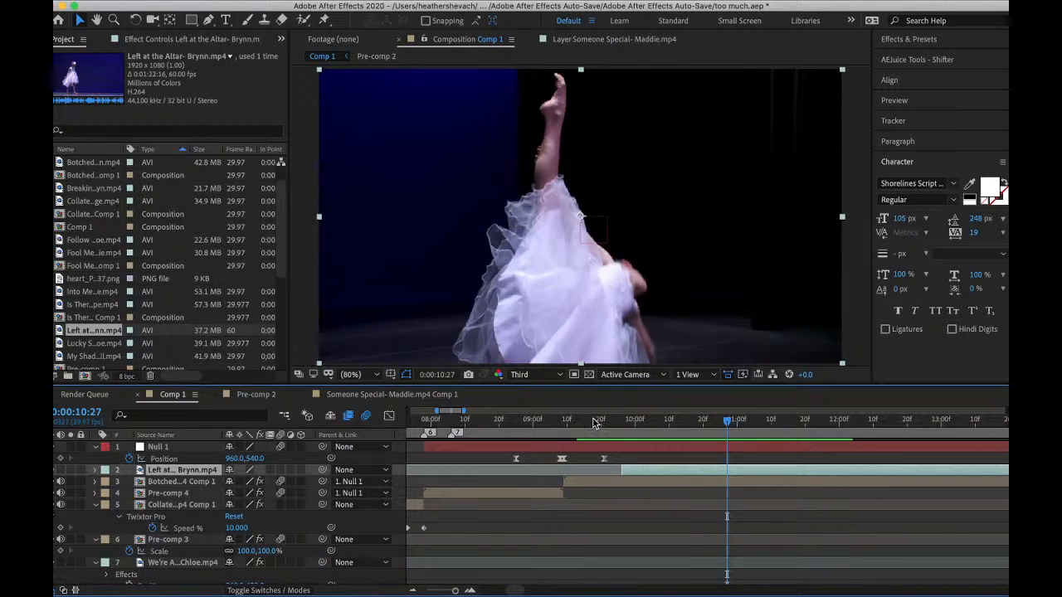
- Apply Motion Tile to Left at the Altar with output width and height 500 and mirrored edges, and enable the layer's motion blur
drag(594, 424, 623, 452)
key(ctrl+space)
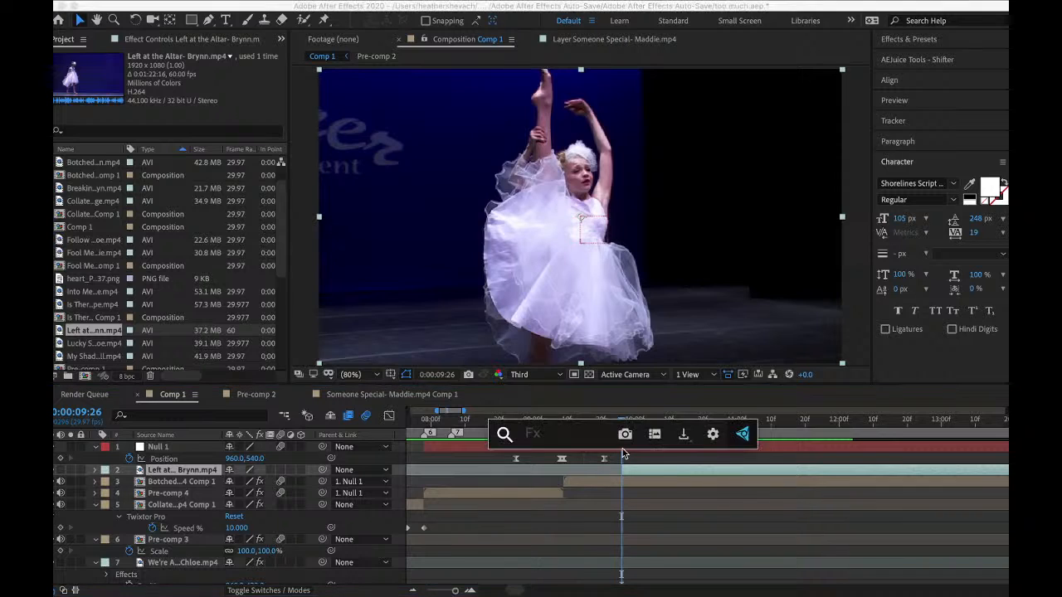
text(mot)
click(578, 483)
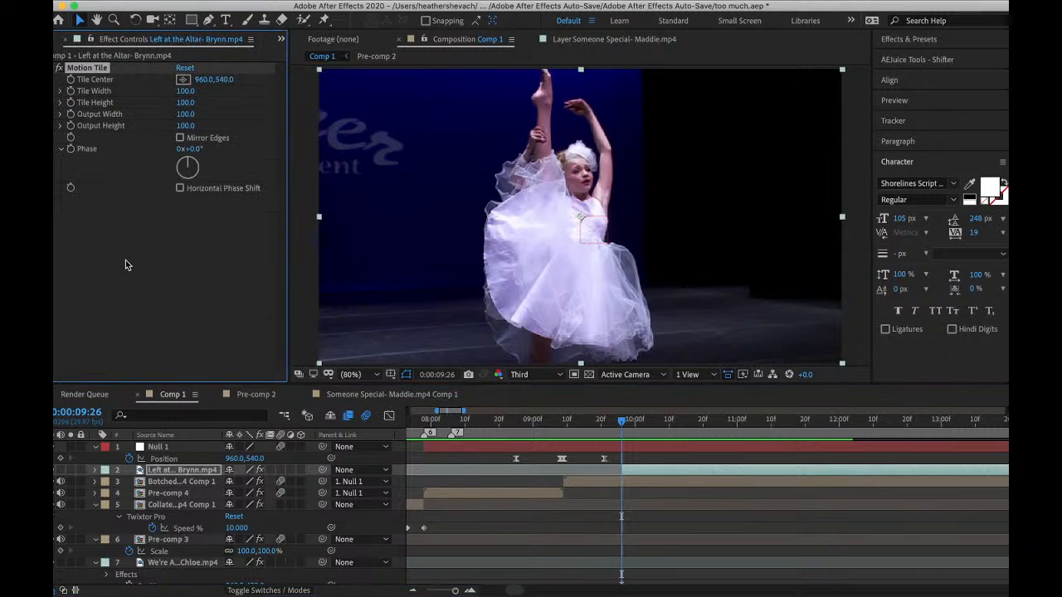
click(185, 125)
text(50)
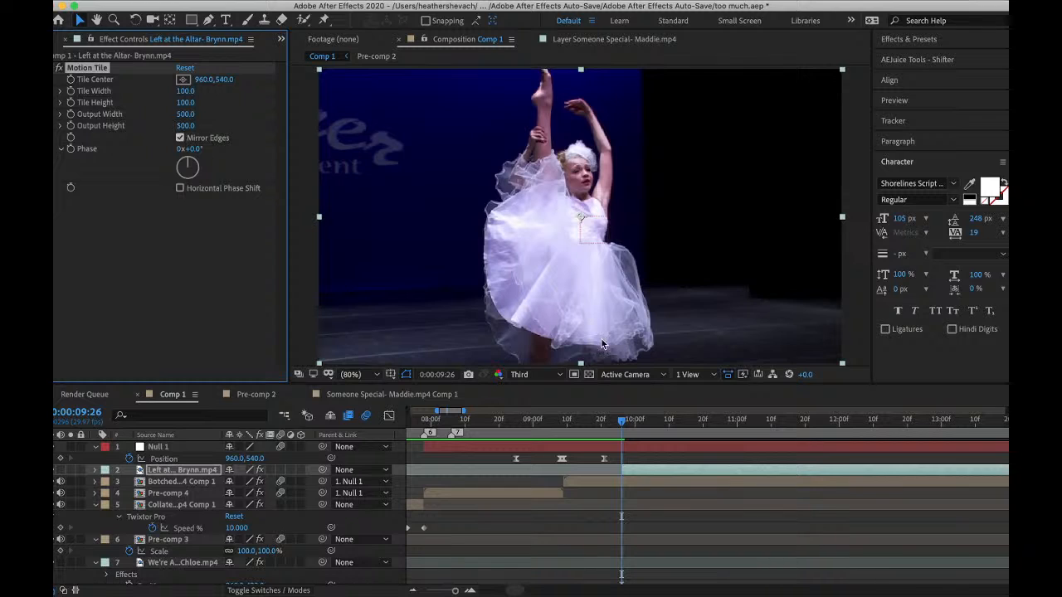
click(280, 471)
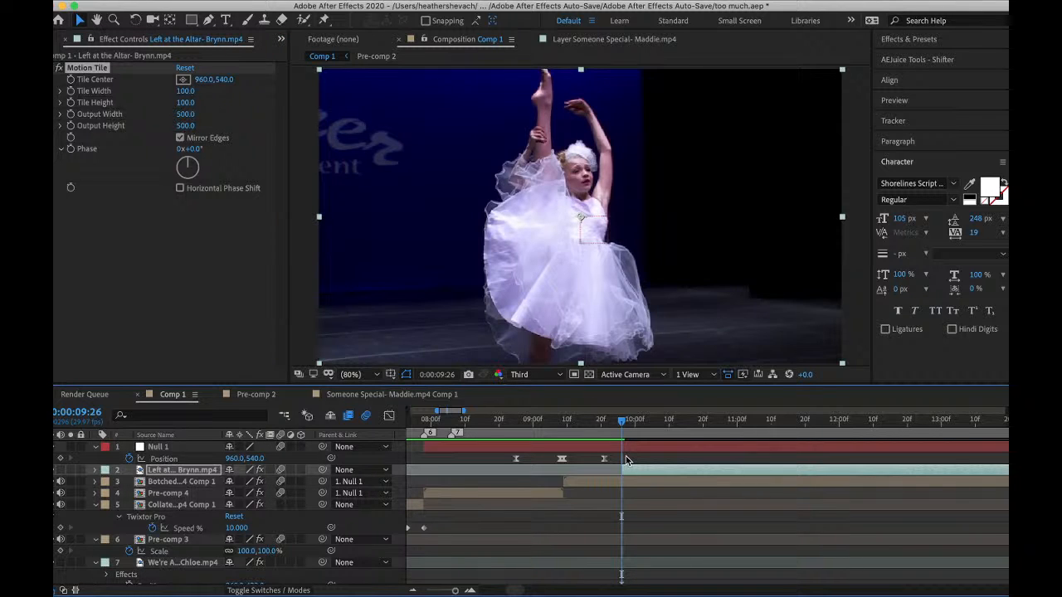
- Try to paste a copy of Null 1's position keyframes at 0:00:09:22 for the next transition
click(162, 460)
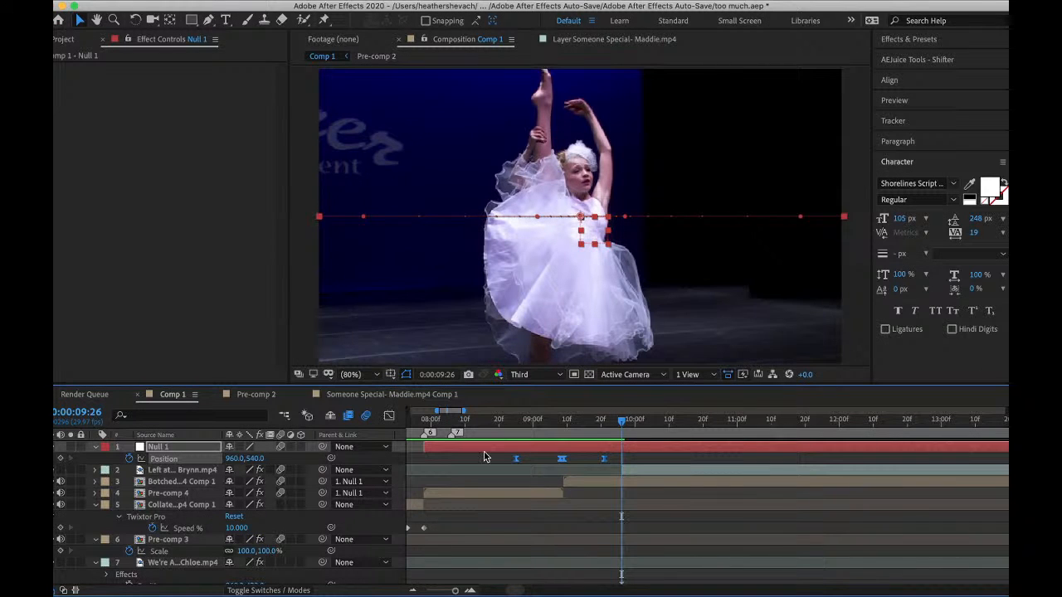
click(602, 435)
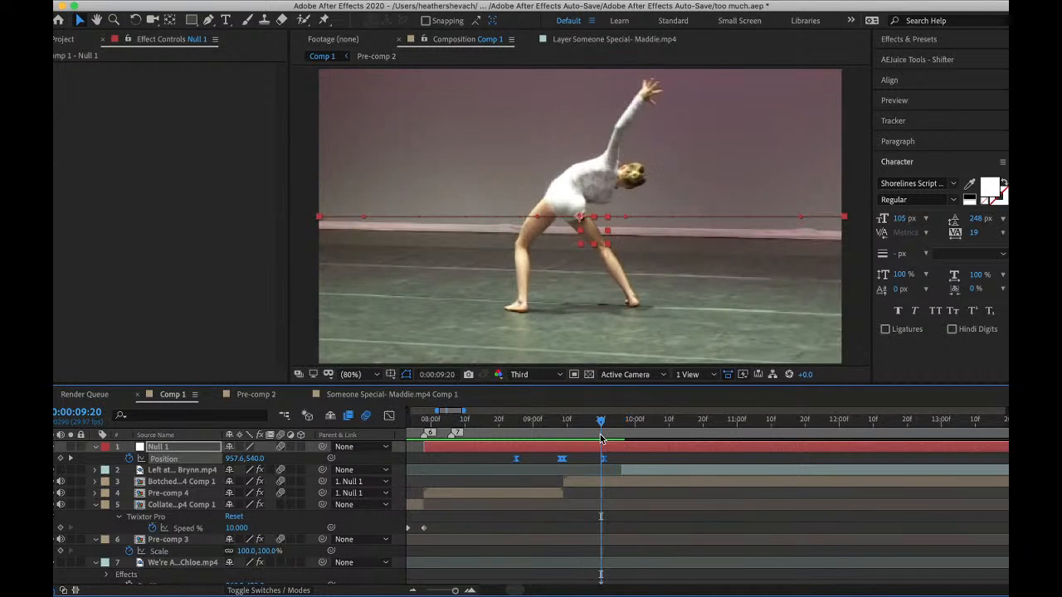
key(space)
key(space)
click(609, 428)
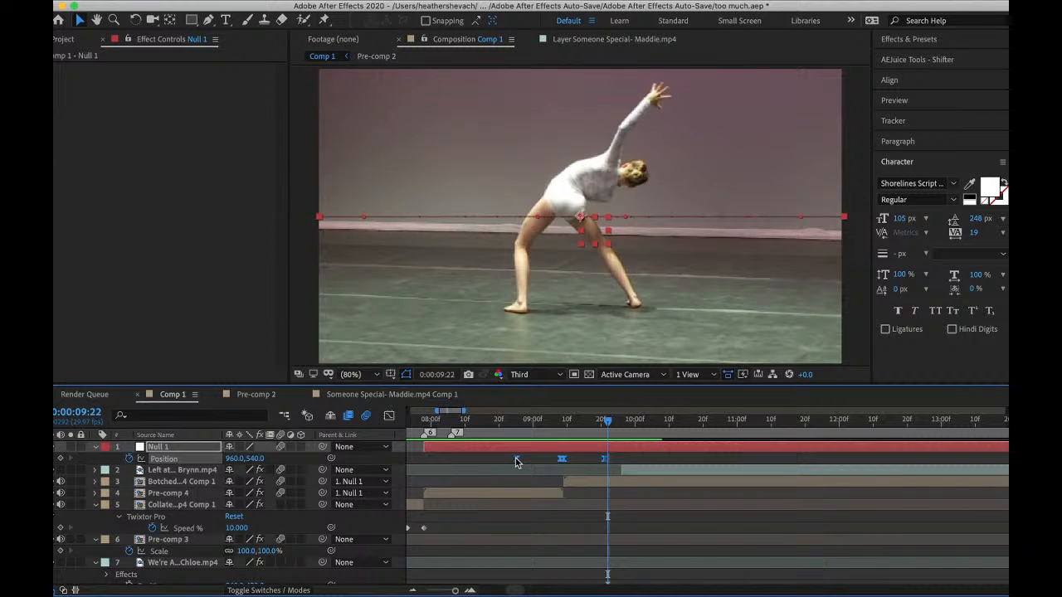
key(super+v)
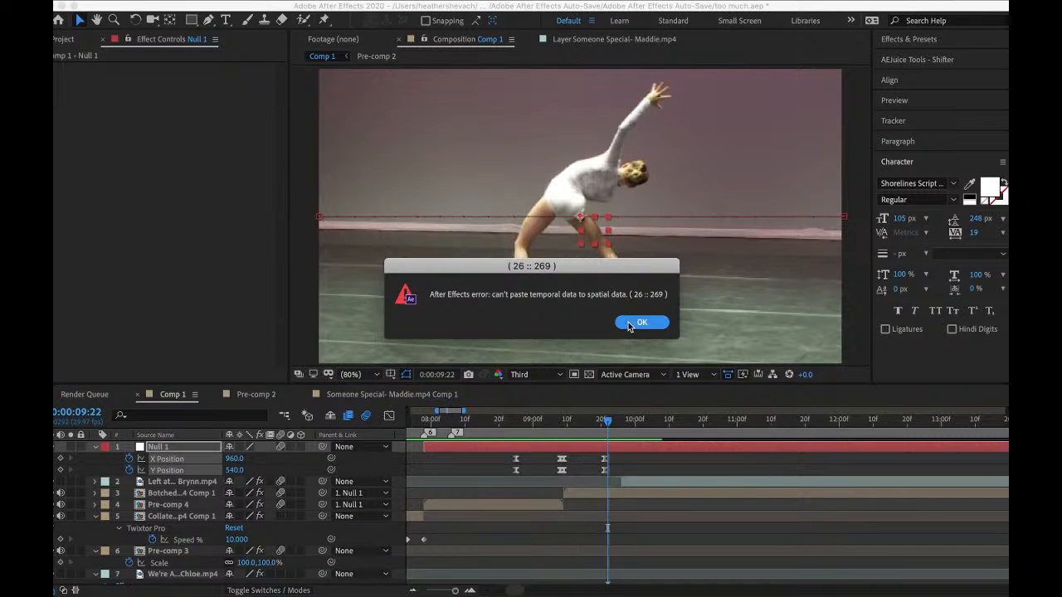
key(Return)
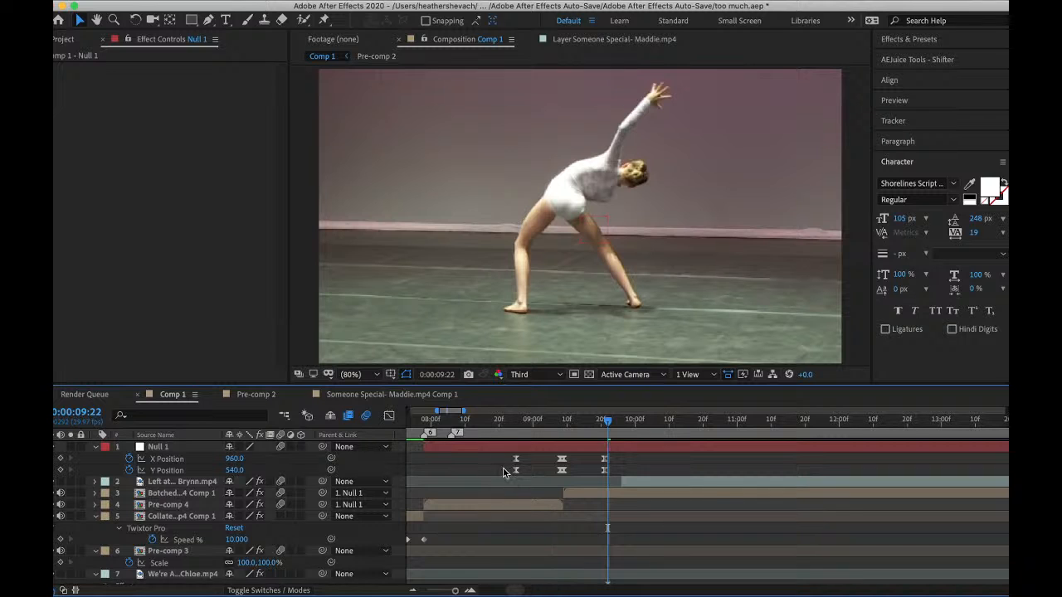
- Undo the keyframe paste on Null 1
click(194, 2)
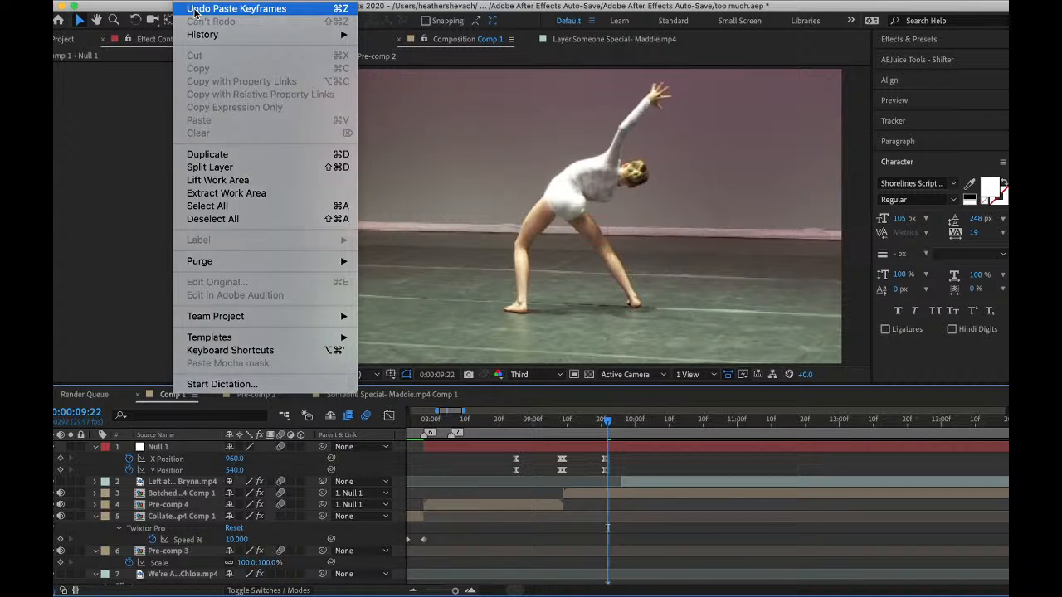
click(194, 9)
click(507, 464)
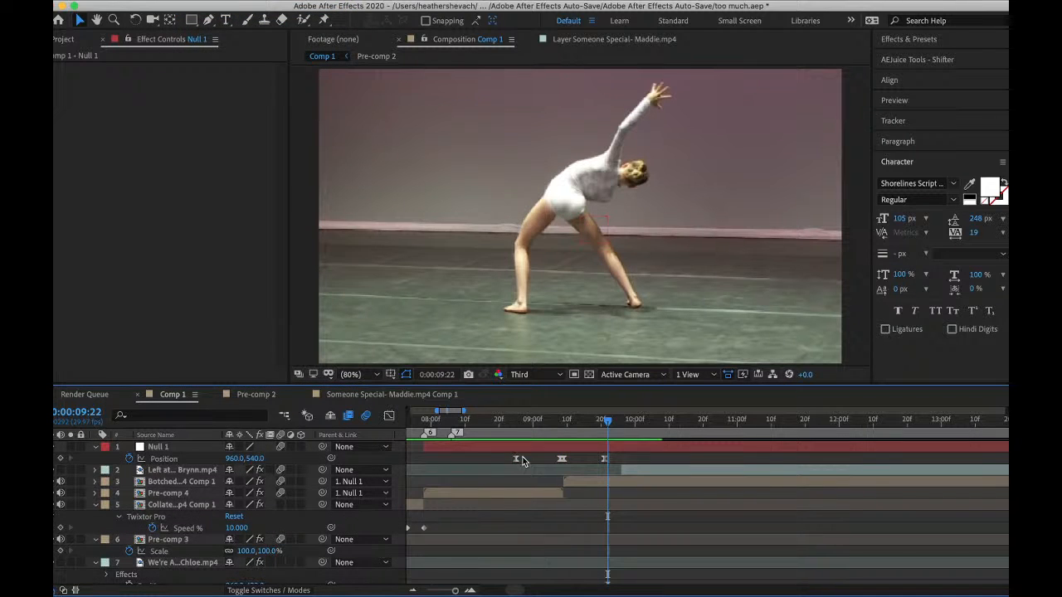
- Paste a copy of Null 1's slide position keyframes at 0:00:09:22 and preview the transition
drag(522, 461, 632, 462)
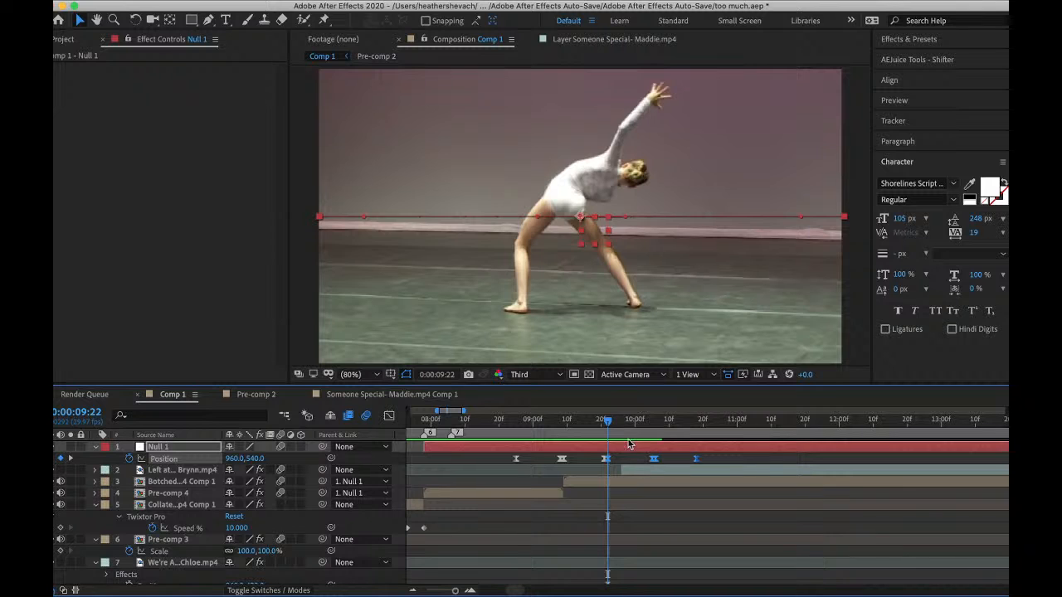
key(space)
key(space)
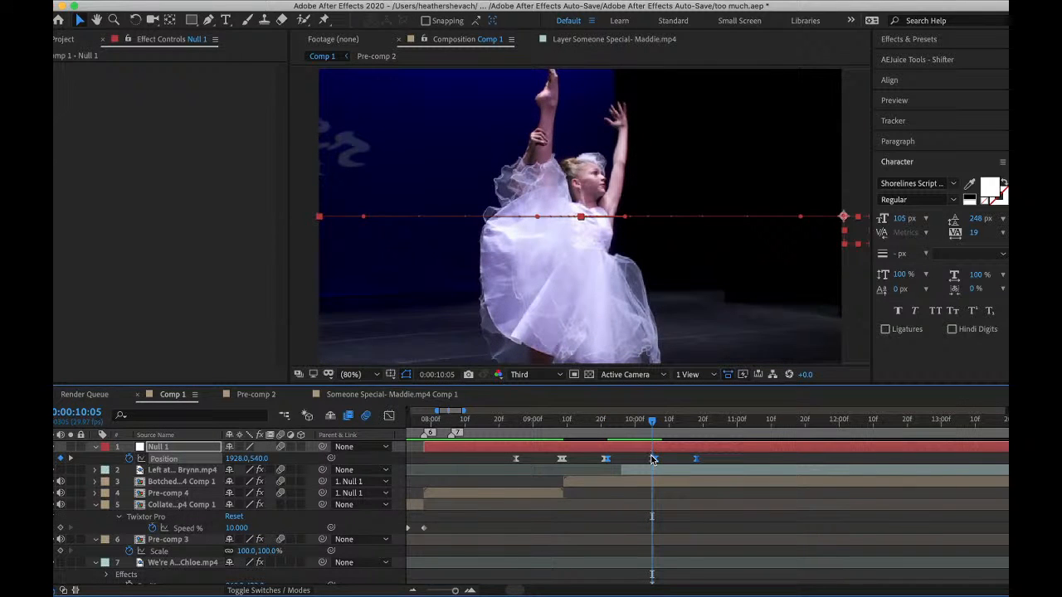
- Shift Null 1's newest slide keyframes earlier, with the start at about 0:00:09:19, the middle pair at about 0:00:09:27 and the end at about 0:00:10:12
click(628, 462)
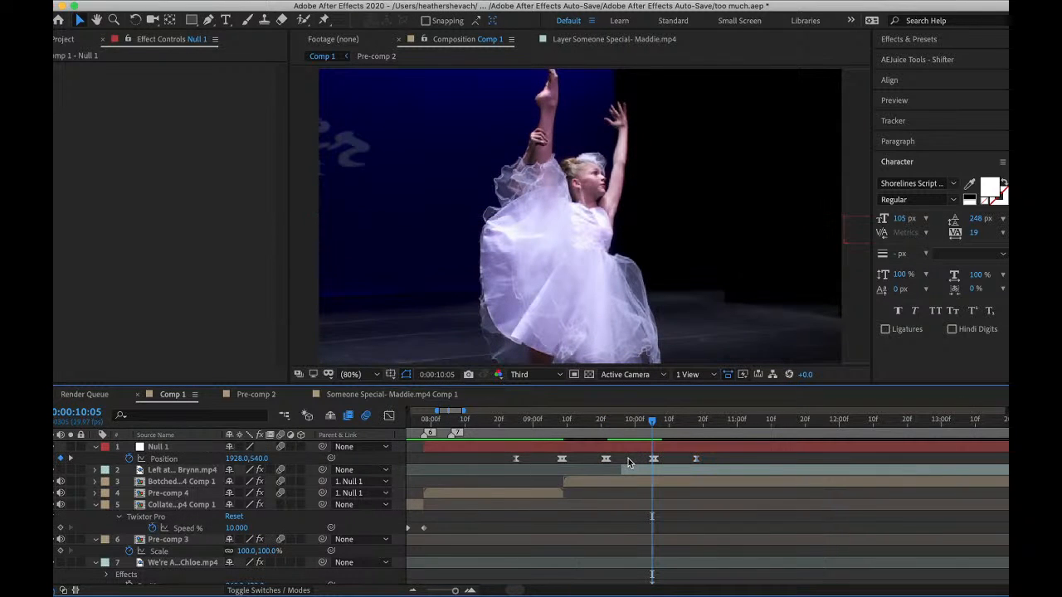
click(607, 458)
click(654, 459)
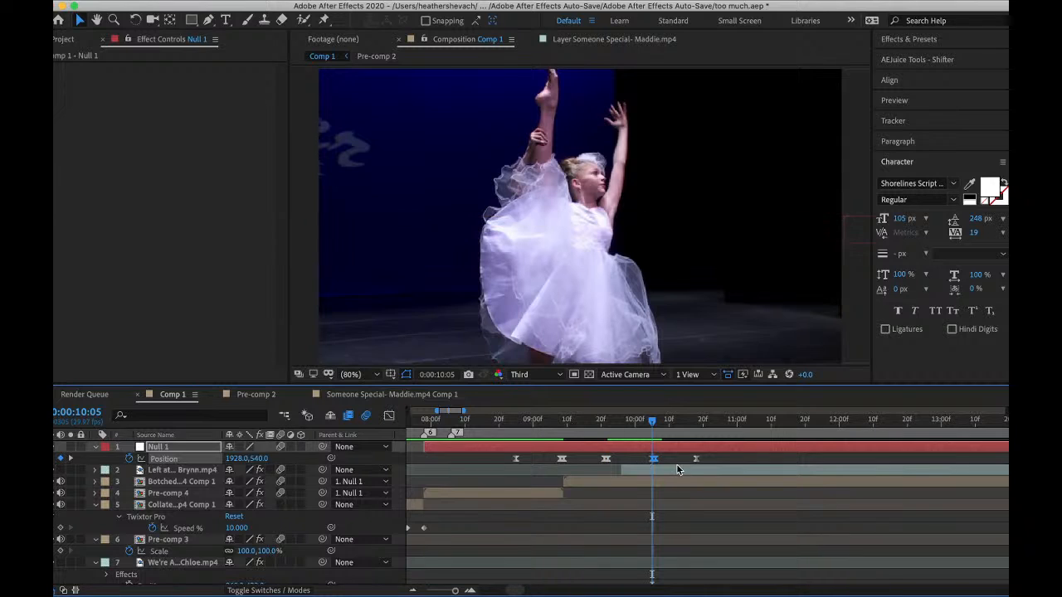
drag(643, 462, 679, 466)
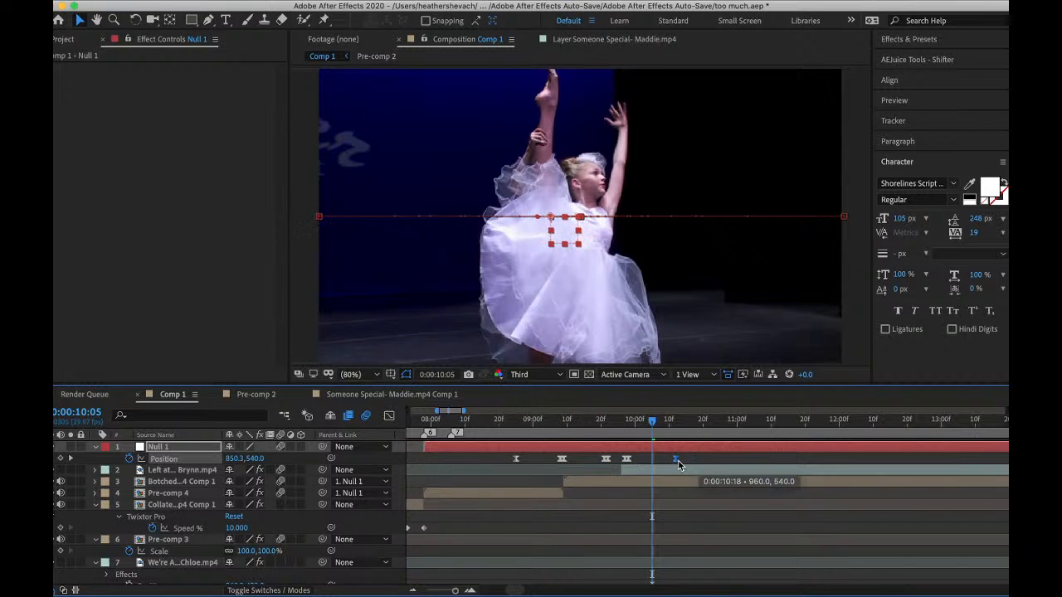
click(600, 456)
click(607, 459)
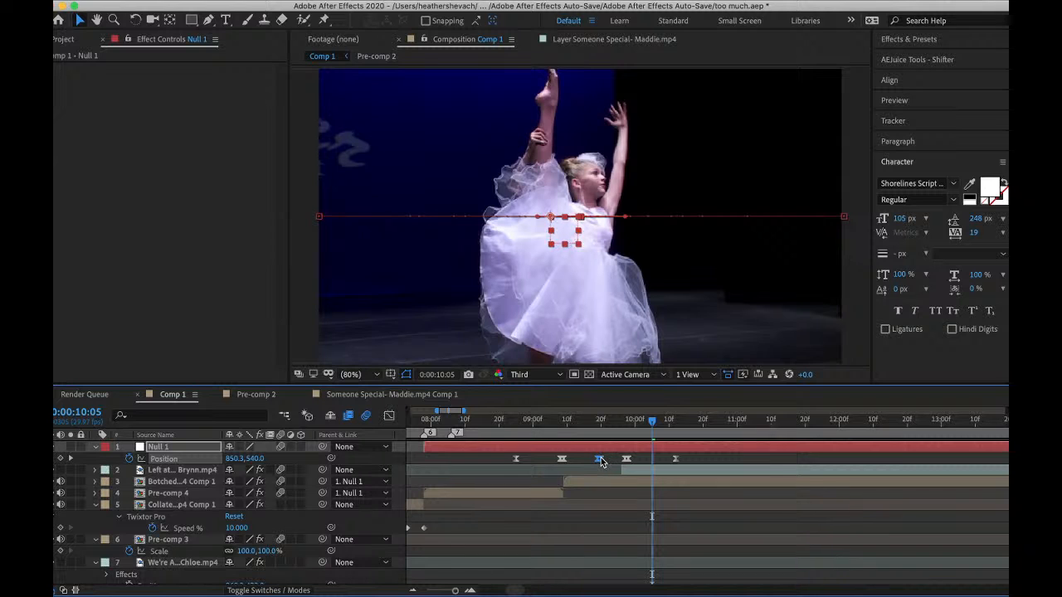
- Preview the slide transitions from 0:00:09:04 and 0:00:08:22, and check the cut frame by frame up to 0:00:09:27
click(546, 432)
key(space)
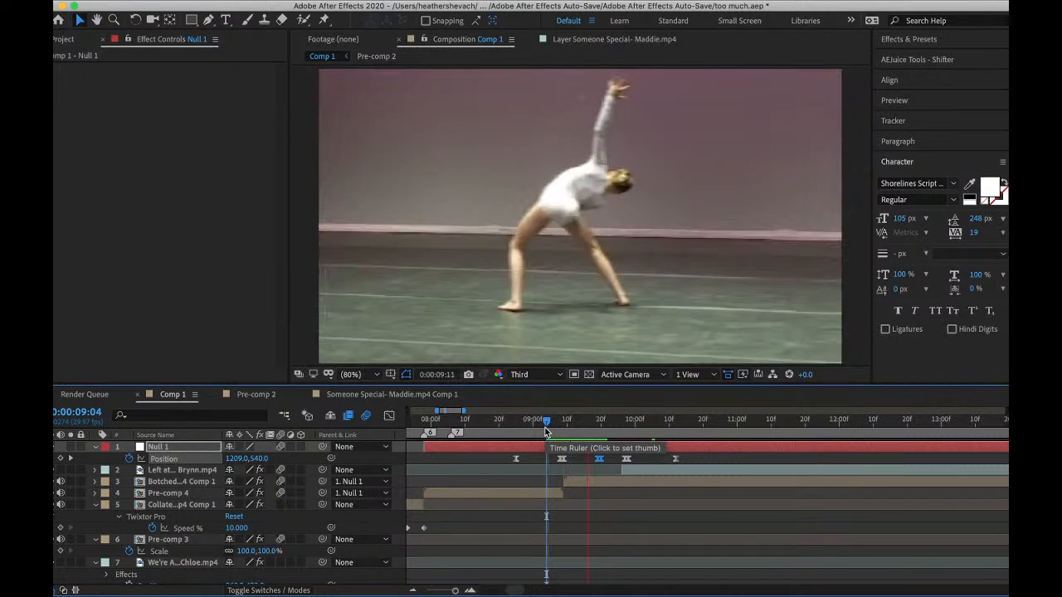
click(506, 425)
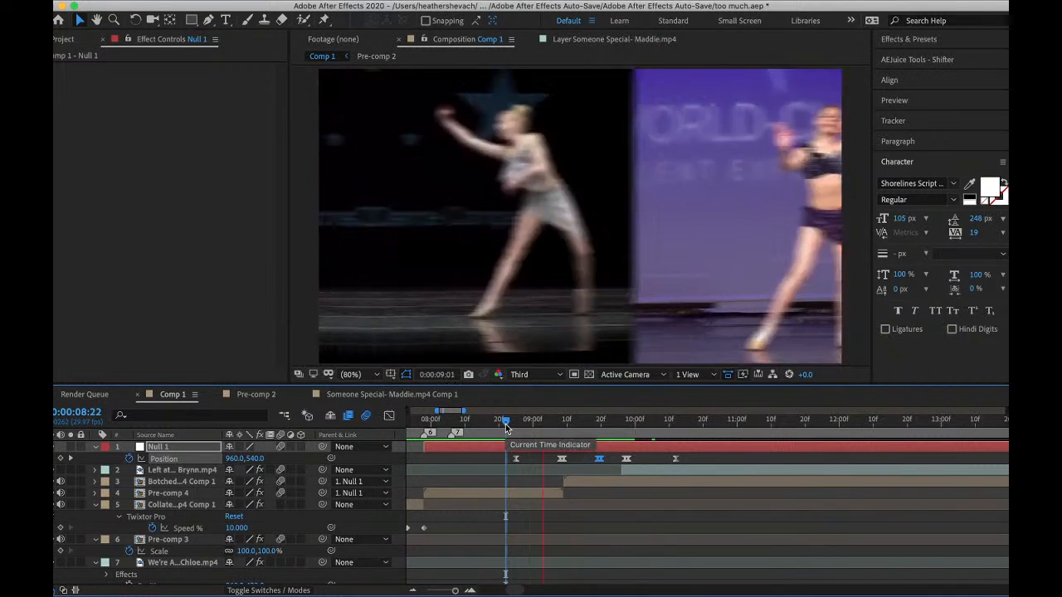
key(space)
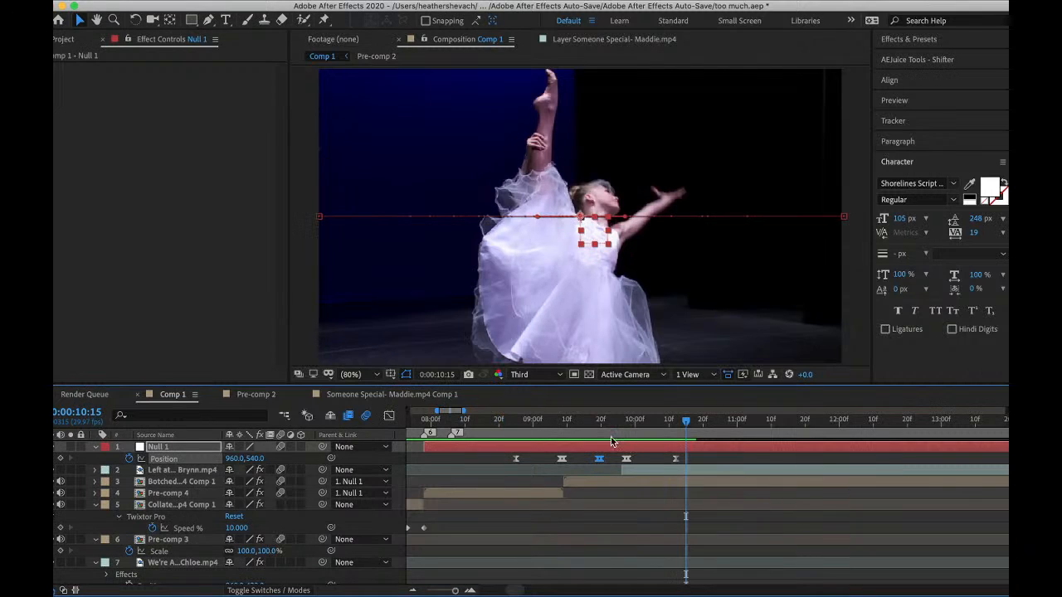
click(601, 430)
drag(603, 432, 626, 431)
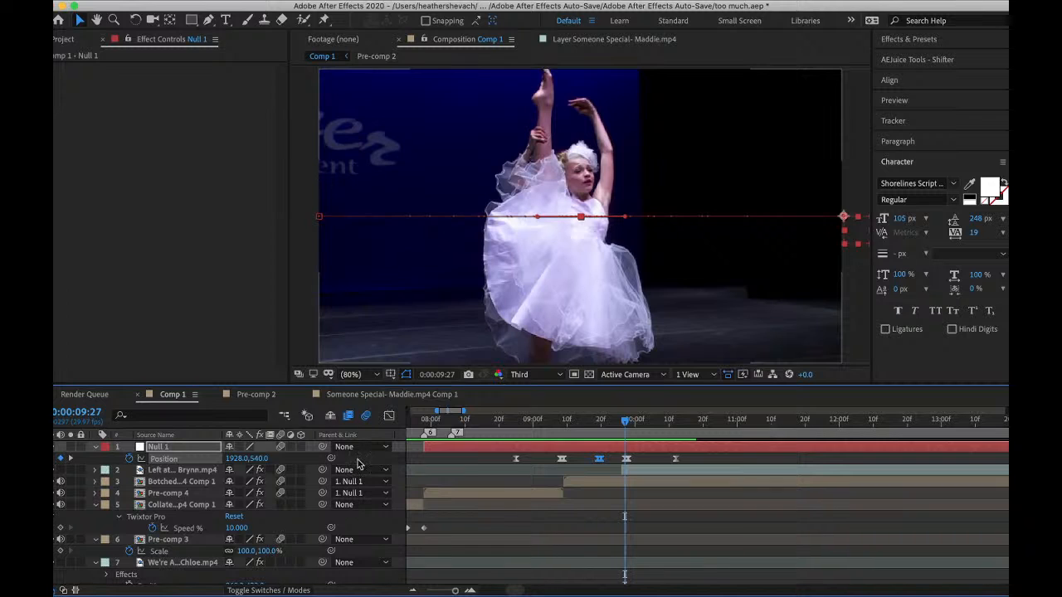
- Delete Null 1's pasted slide keyframes and parent the Left at the Altar layer to Null 1
click(652, 460)
drag(682, 458, 599, 462)
key(Delete)
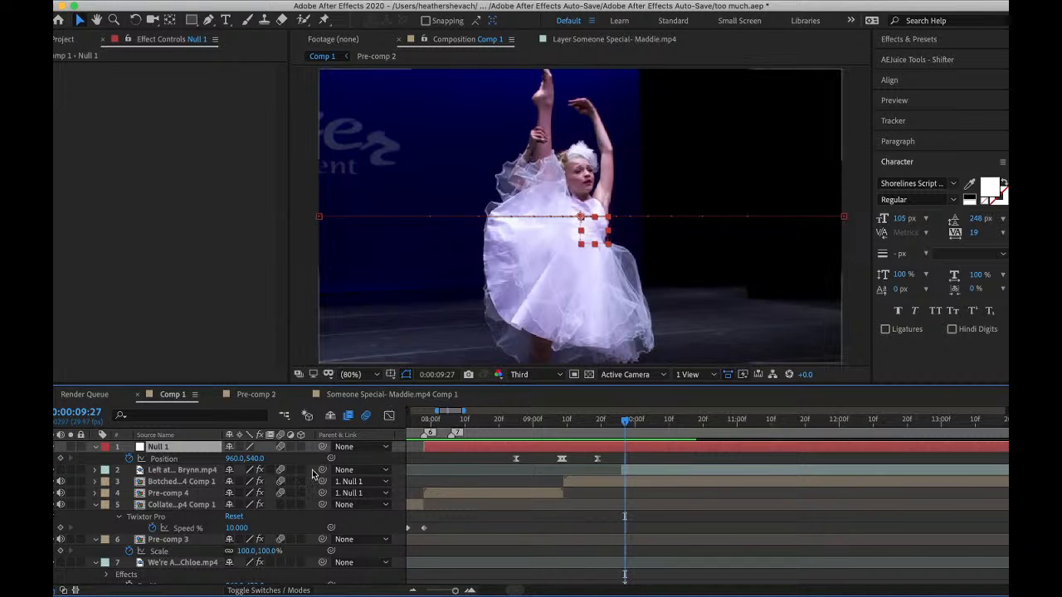
drag(323, 471, 191, 446)
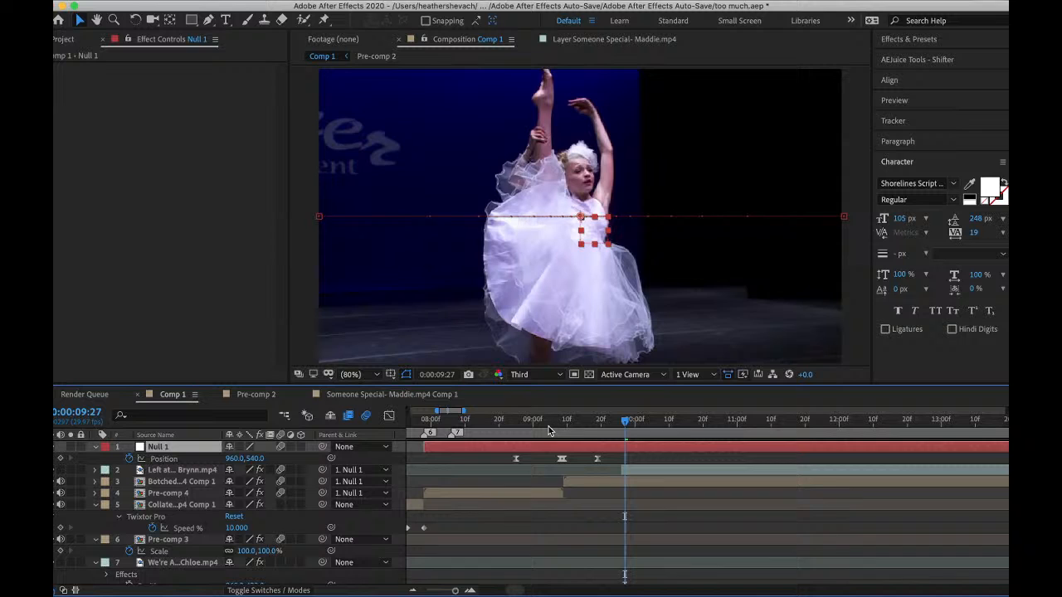
- Paste Null 1's slide keyframes again at 0:00:09:18, and move the middle pair to the cut at about 0:00:09:26 and the end to about 0:00:10:08
click(598, 429)
drag(598, 431, 595, 428)
drag(503, 462, 644, 463)
key(ctrl+v)
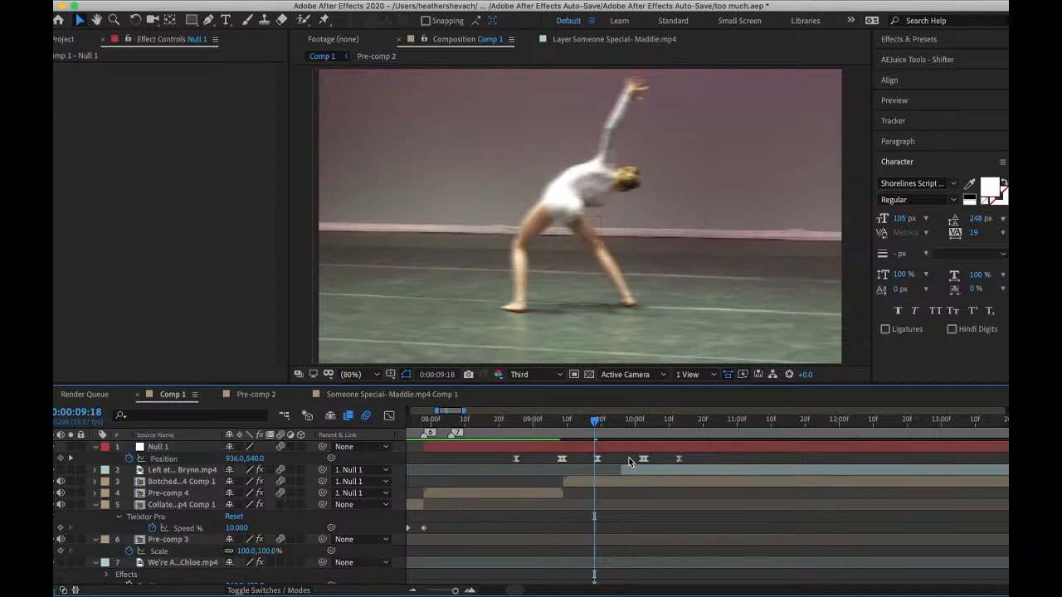
click(643, 459)
drag(627, 463, 624, 463)
- Preview the retimed slide transitions, replaying them from 0:00:08:18 and 0:00:08:01
key(space)
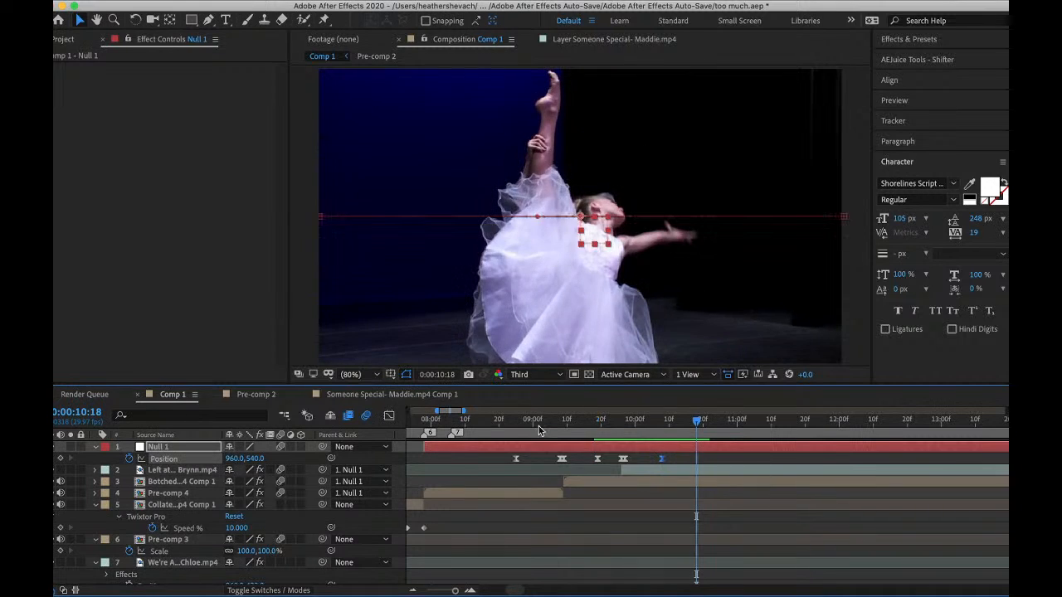
click(493, 422)
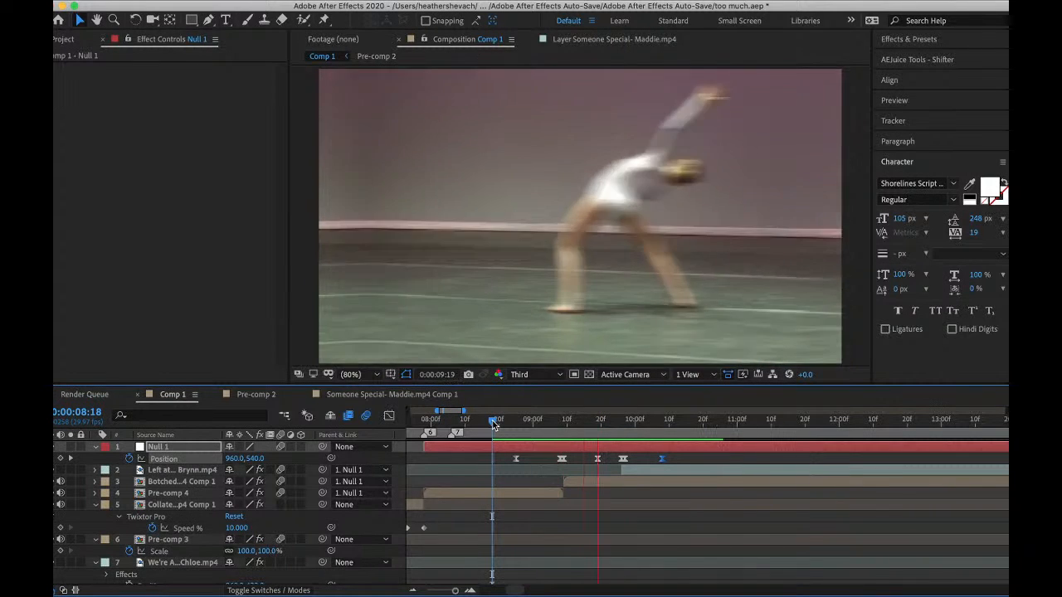
click(433, 421)
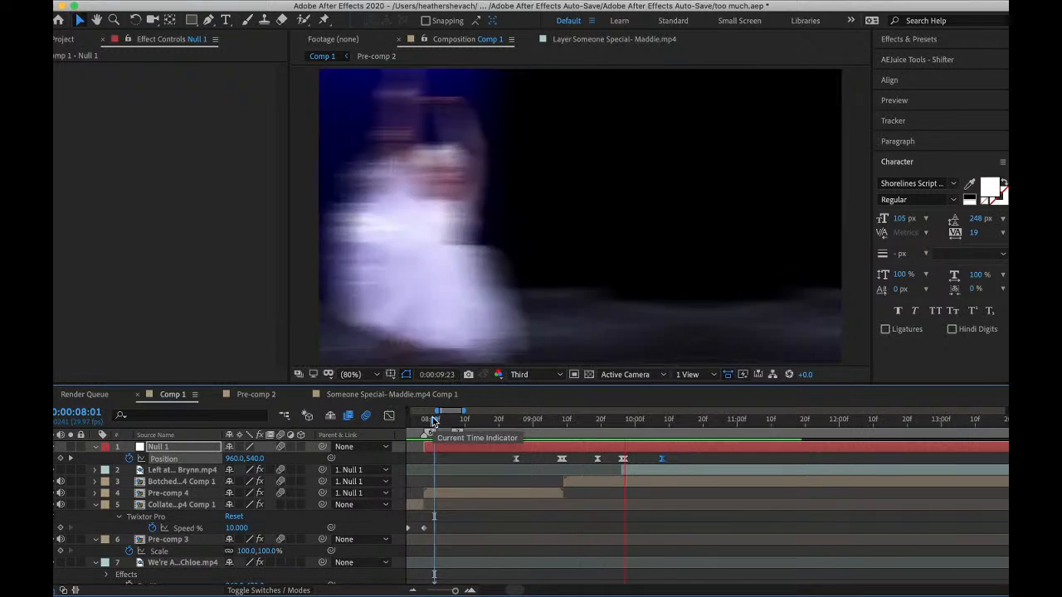
- Split the Left at the Altar and Botched layers at 0:00:10:20 and delete the parts after the split
click(700, 470)
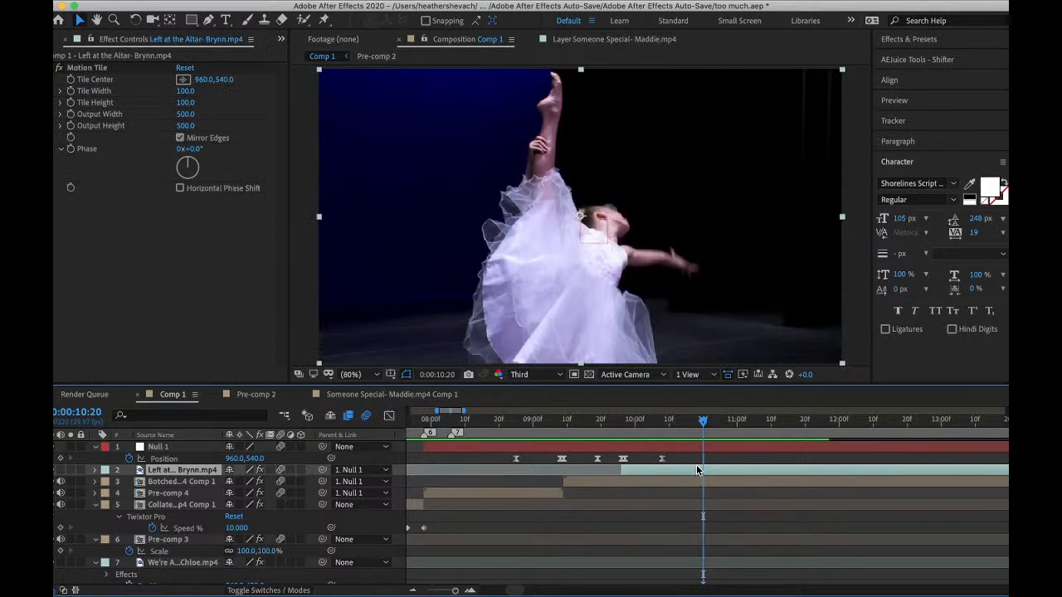
shift+click(699, 481)
key(super+shift+d)
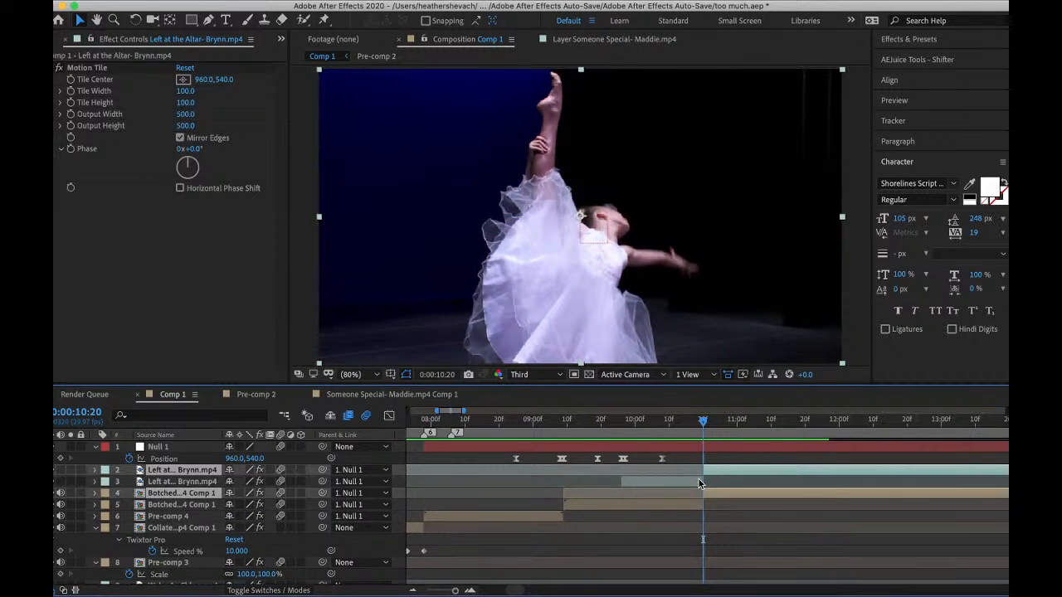
key(Delete)
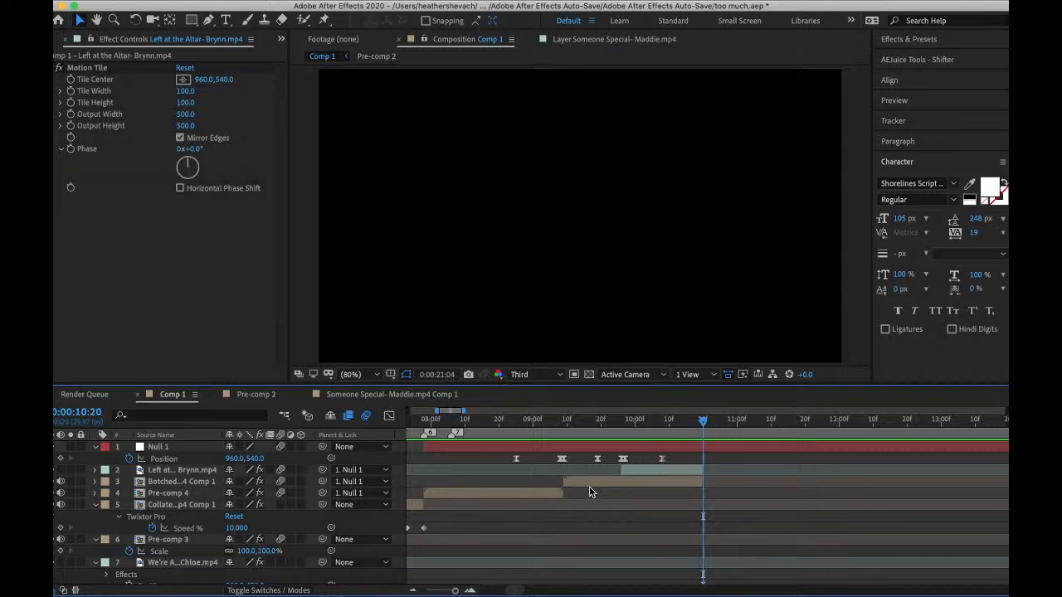
- Stop the preview, return to the early part of the timeline and save the project
key(space)
scroll(545, 508, left, 15)
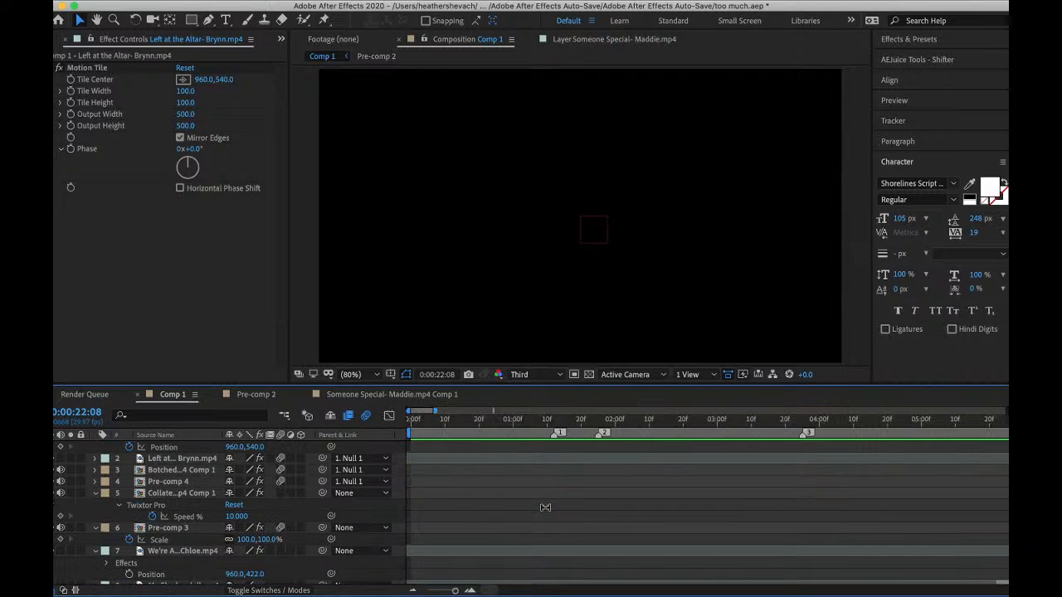
drag(477, 437, 833, 465)
click(157, 1)
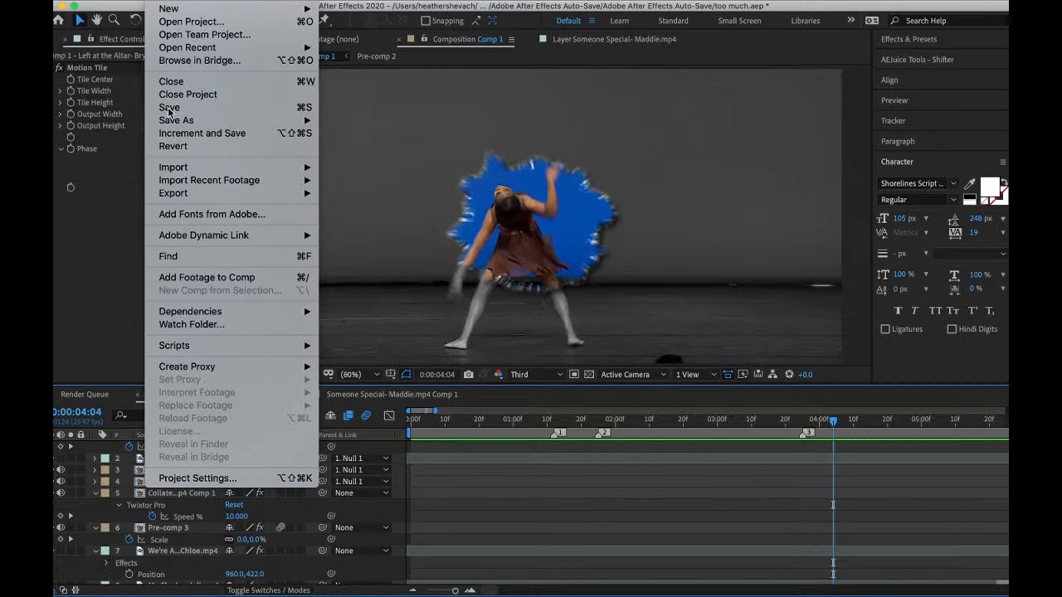
click(171, 106)
- Play the whole edit in Comp 1 from 0:00:00:00
drag(435, 422, 382, 422)
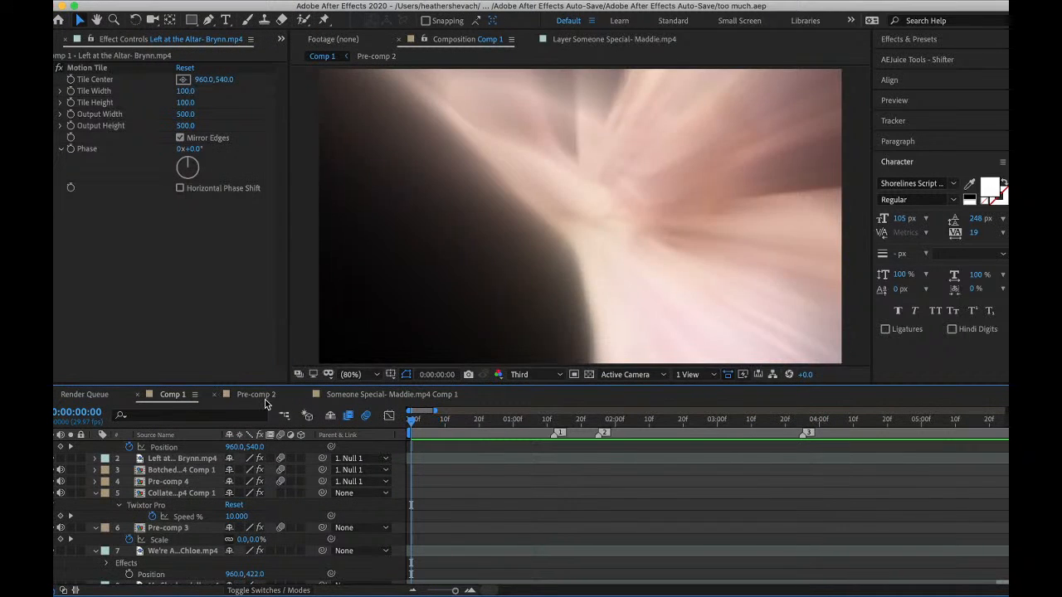
key(space)
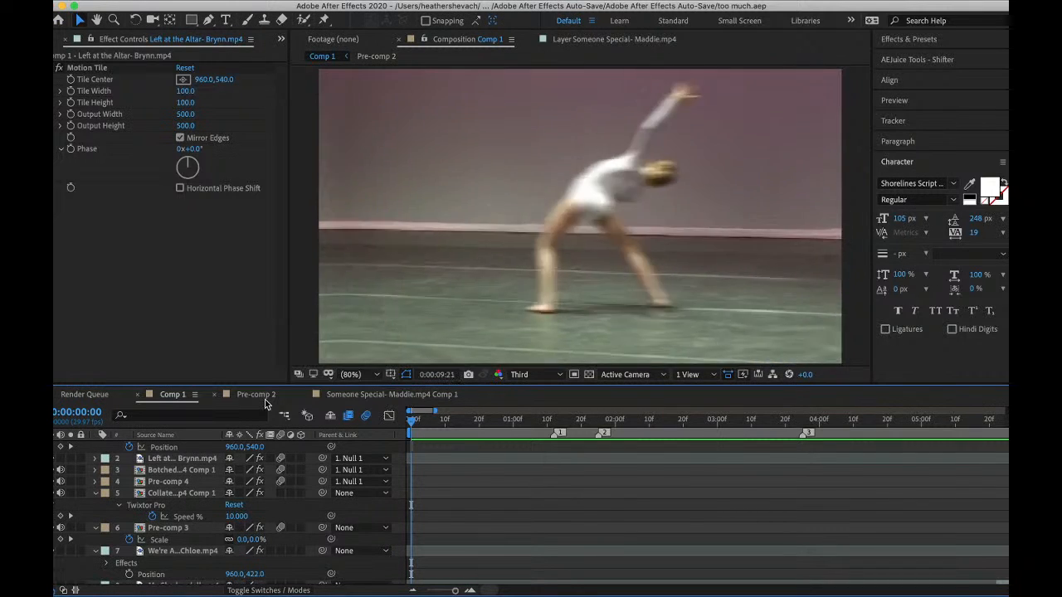
key(space)
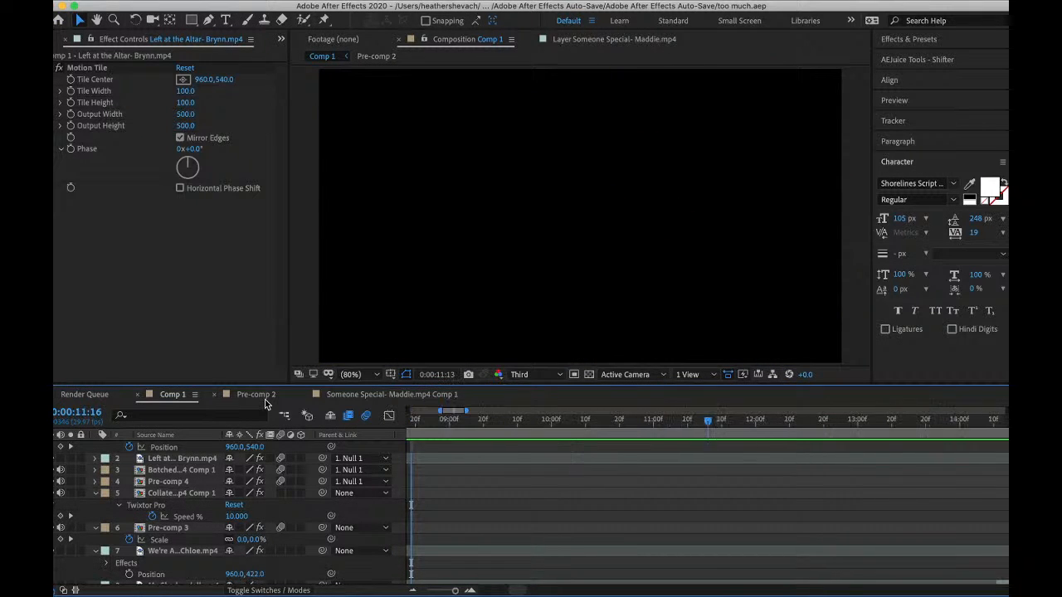
- Review the opening clips and their layers, replaying the edit from 0:00:00:23
click(589, 424)
scroll(600, 440, left, 10)
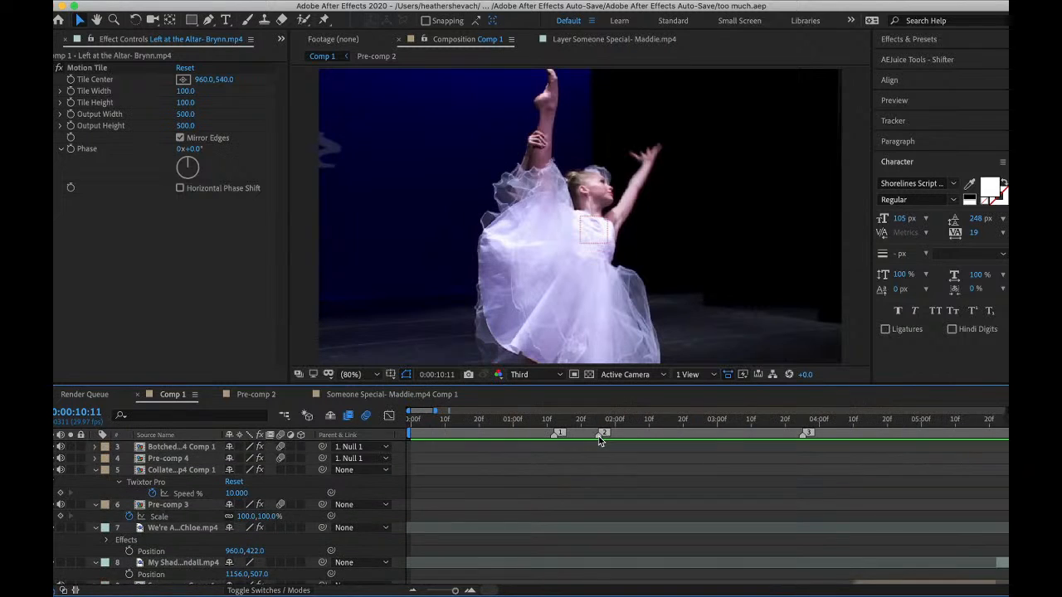
scroll(599, 440, down, 10)
click(470, 449)
click(489, 425)
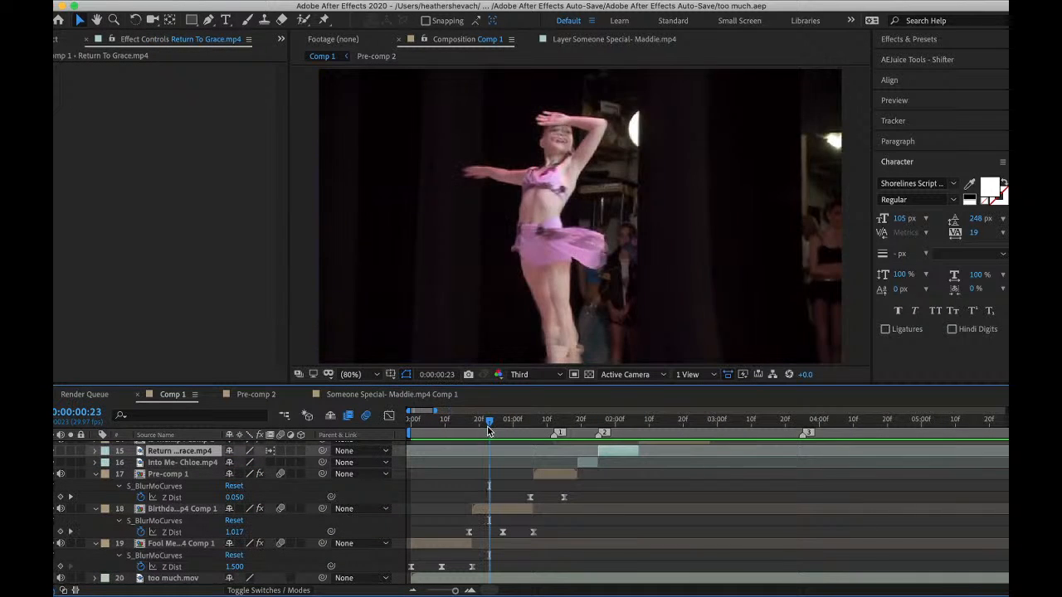
key(space)
key(space)
scroll(589, 468, up, 10)
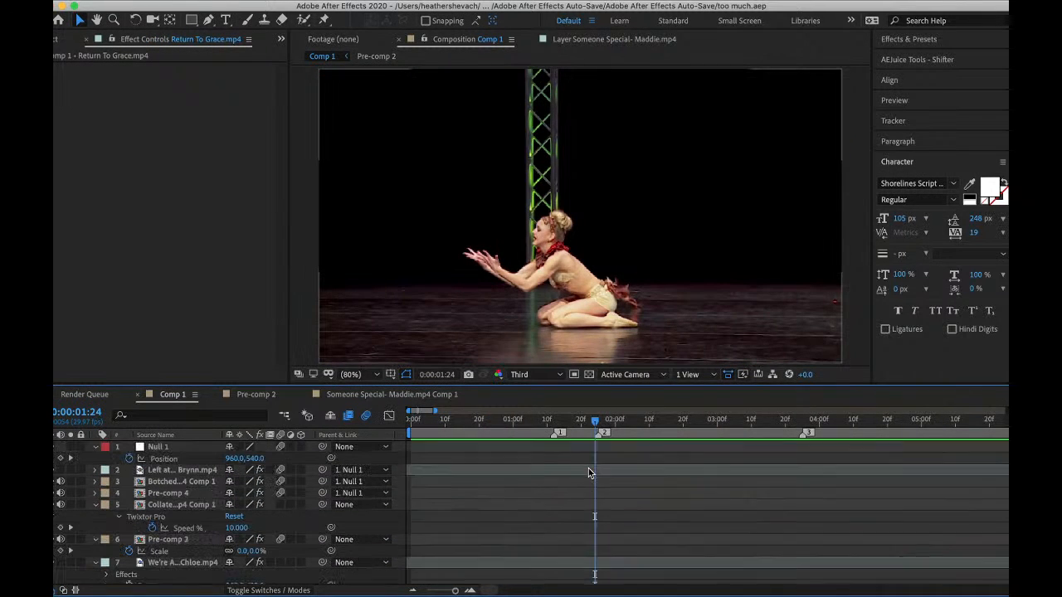
- Trim the Left at the Altar and Botched layers to end at 0:00:10:16 and save the project
scroll(588, 468, right, 10)
click(505, 420)
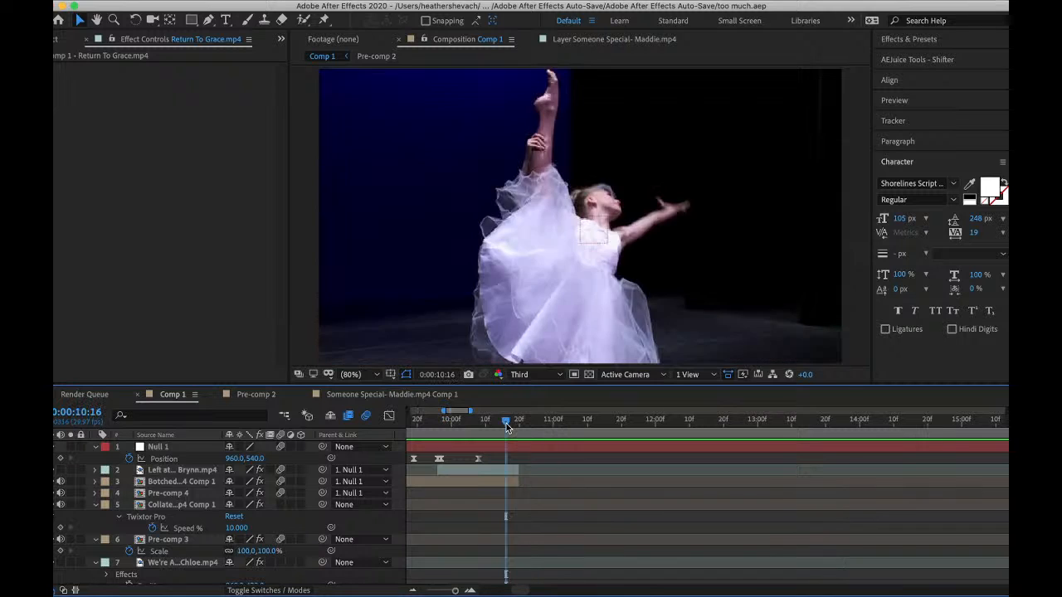
click(502, 468)
shift+click(503, 481)
drag(515, 468, 506, 469)
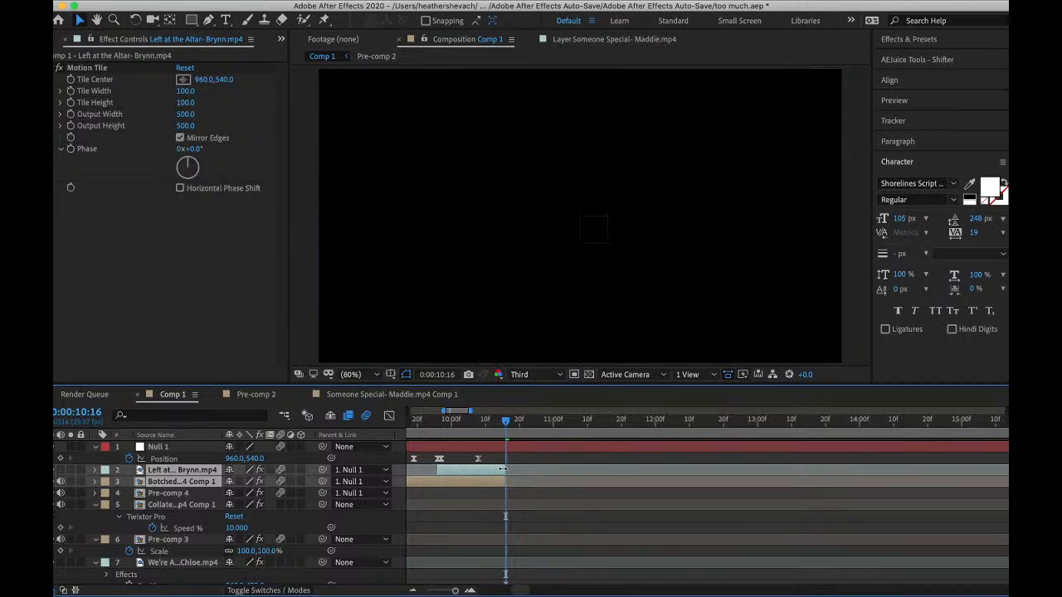
click(166, 104)
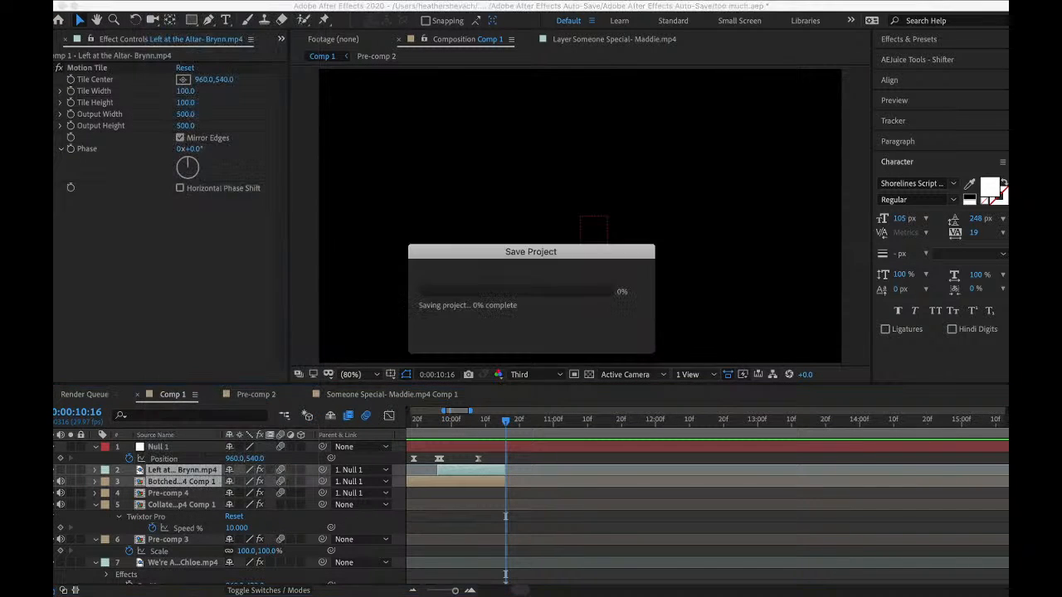
- Import the Patience clip from the dancer's Season 7 folder in Solos as footage
click(158, 2)
mouse_move(249, 166)
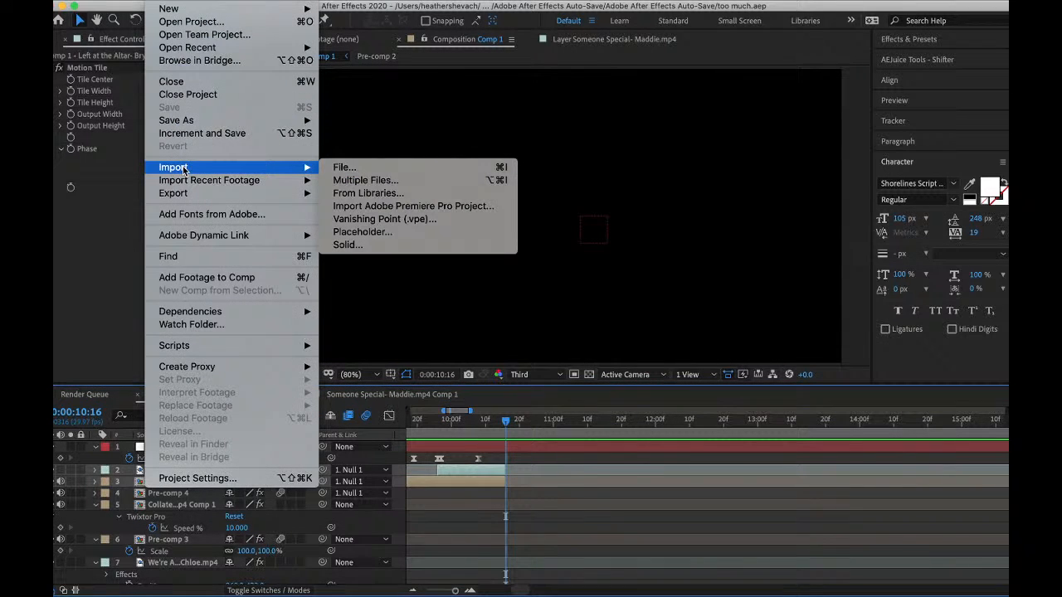
click(361, 166)
click(482, 76)
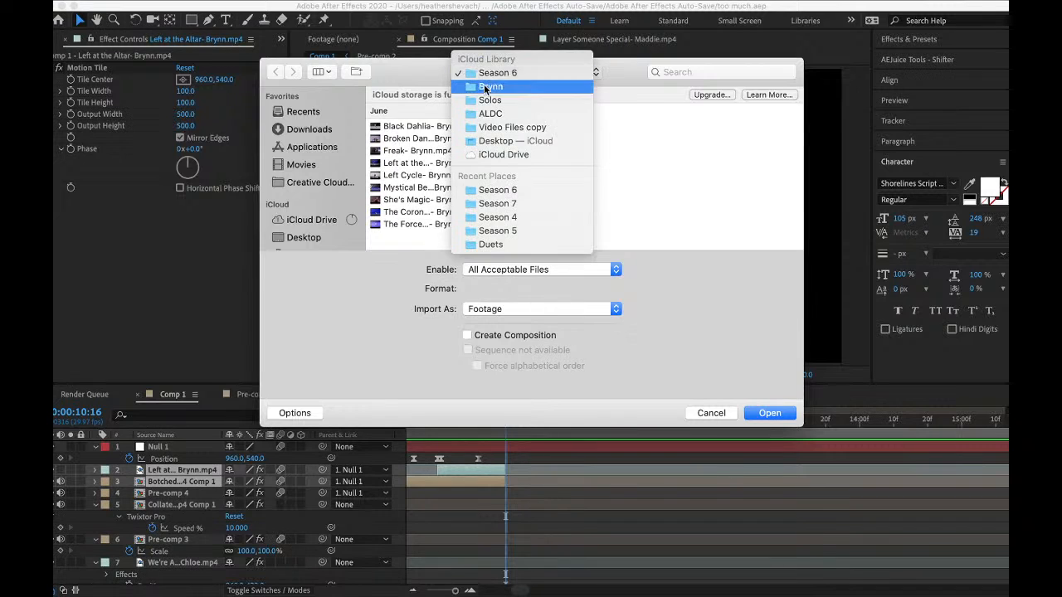
click(487, 87)
scroll(623, 204, down, 5)
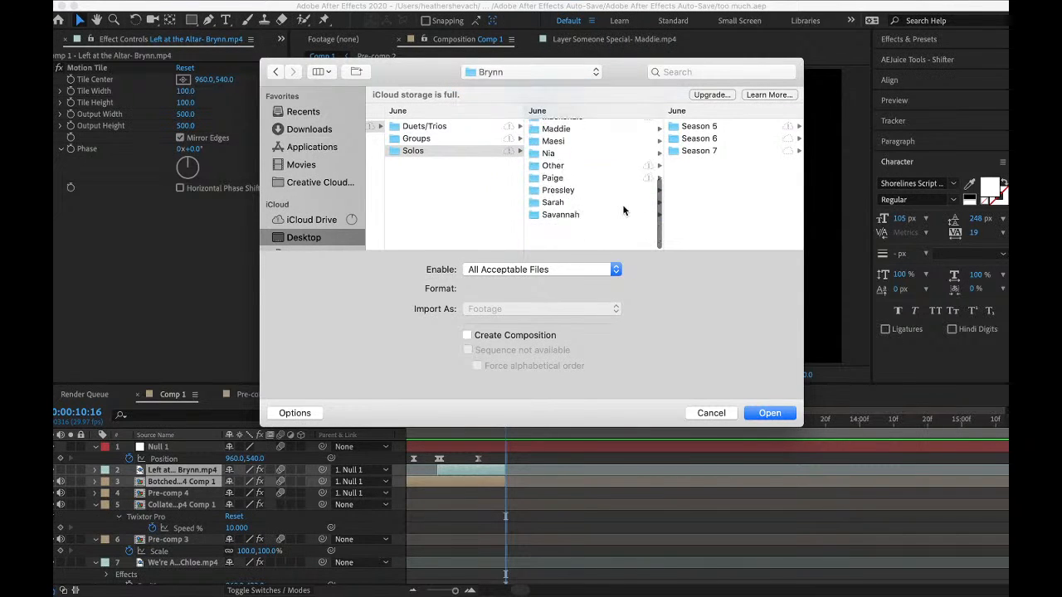
click(567, 170)
click(702, 127)
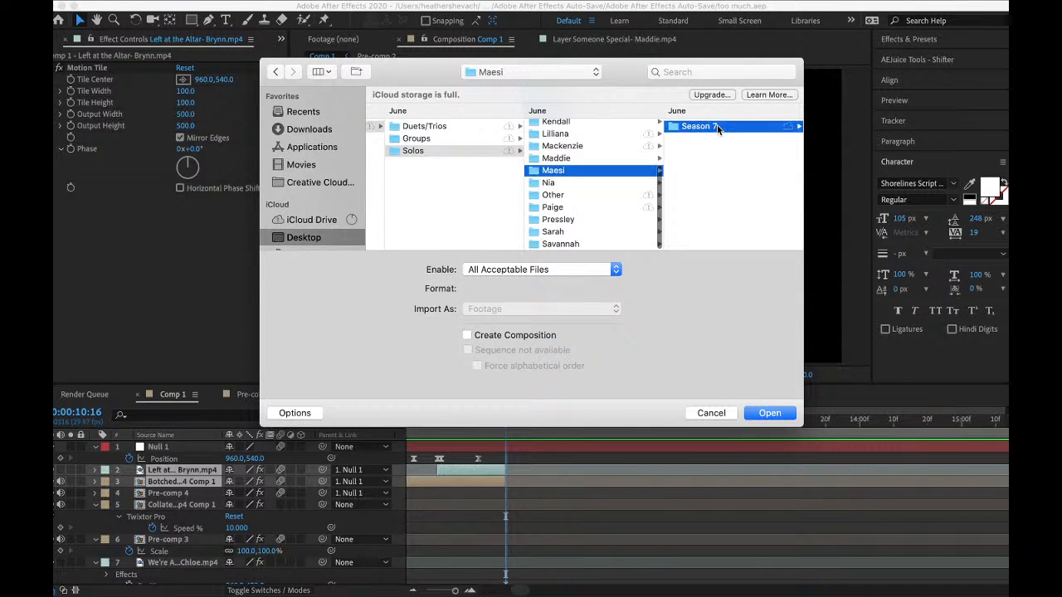
click(704, 175)
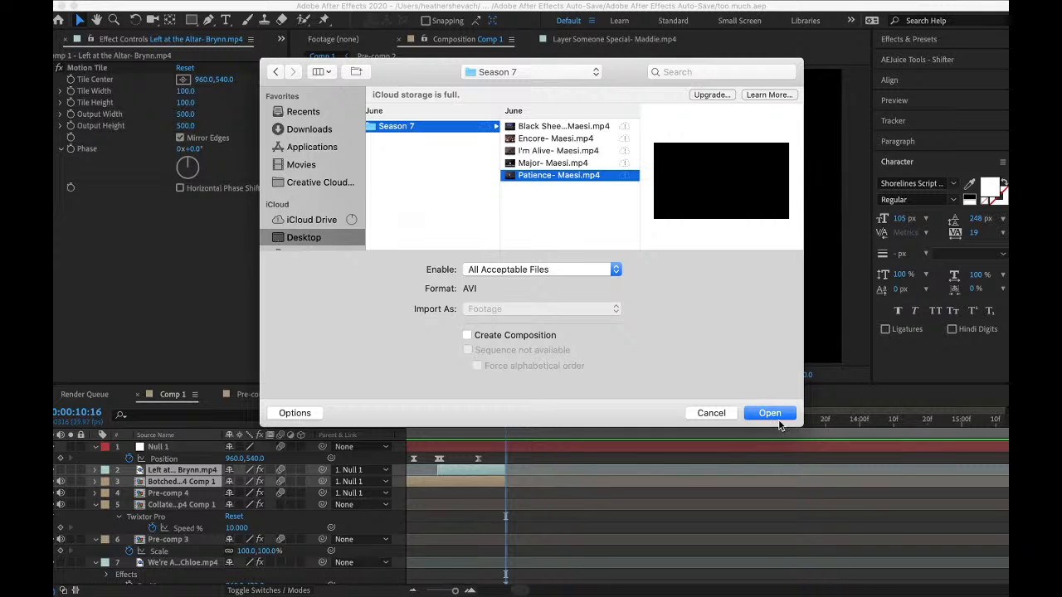
click(768, 413)
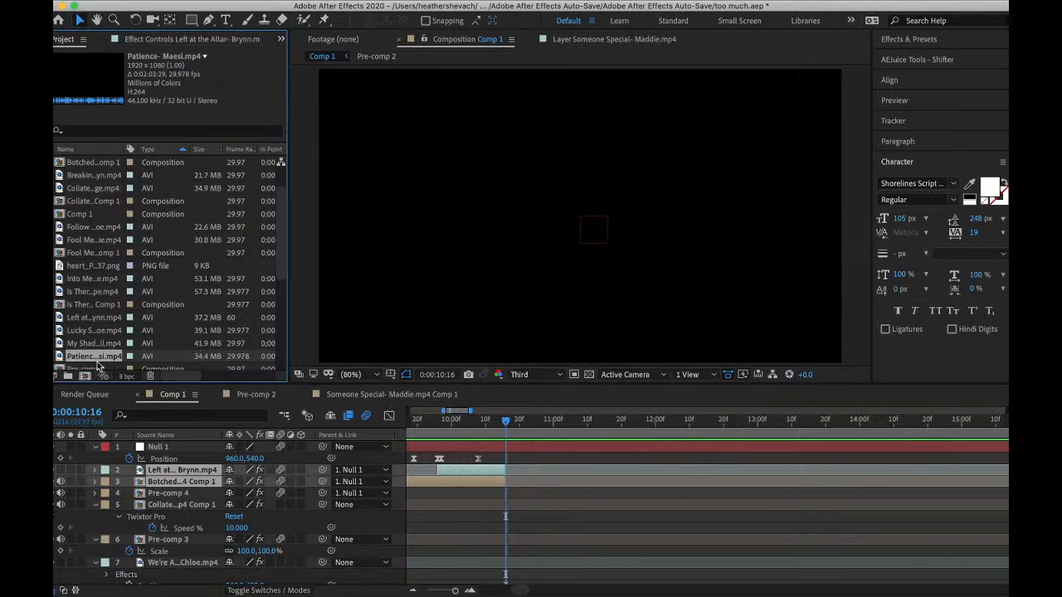
- Add the Patience clip as the top layer of Comp 1, mute its audio and preview it from around 0:00:10:16
drag(97, 365, 174, 448)
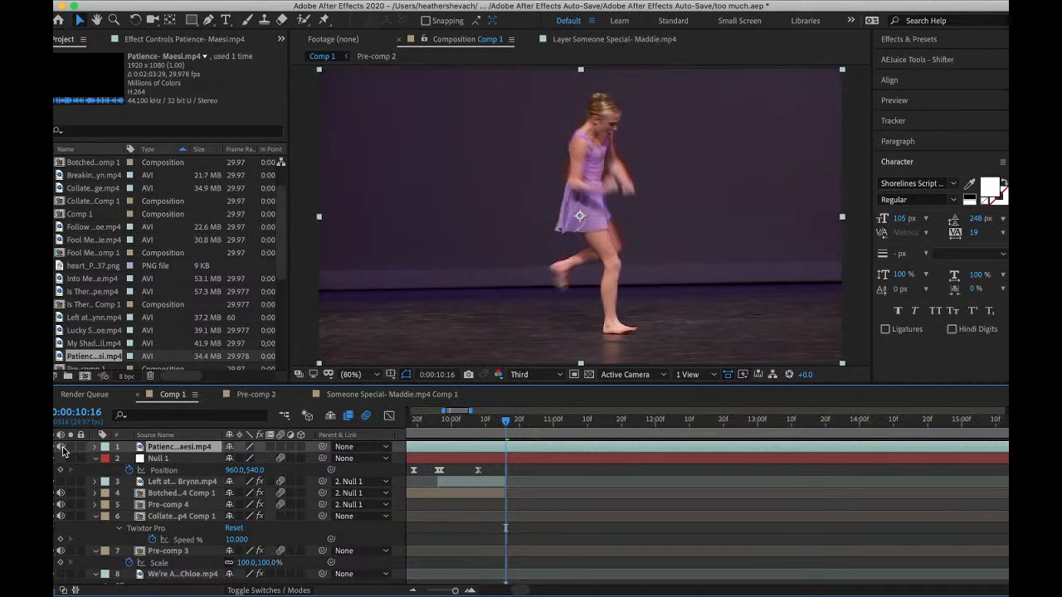
mouse_move(510, 437)
mouse_down()
mouse_move(582, 436)
mouse_move(505, 436)
mouse_up()
key(space)
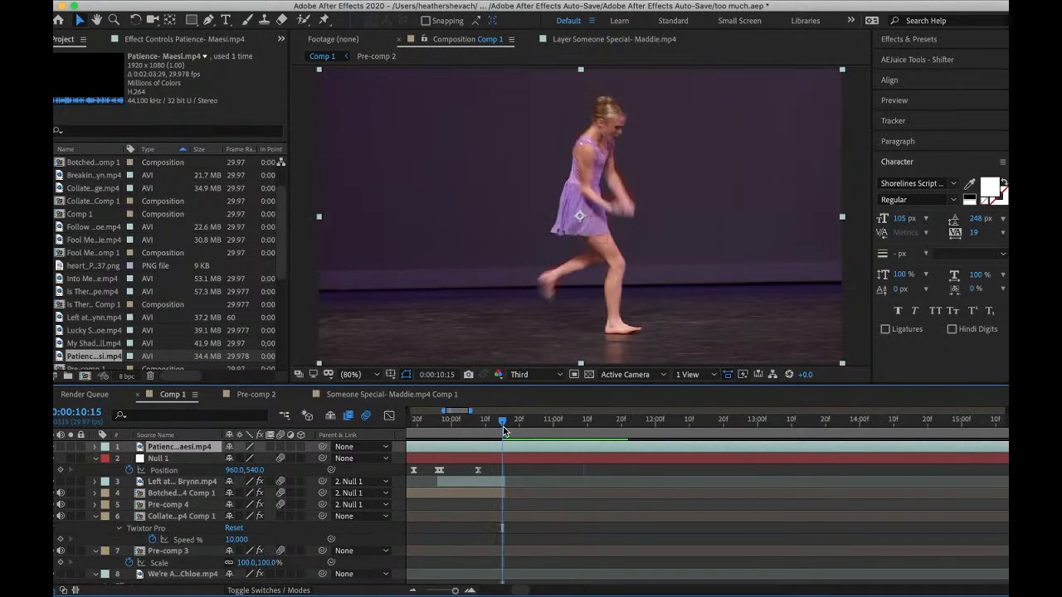
key(space)
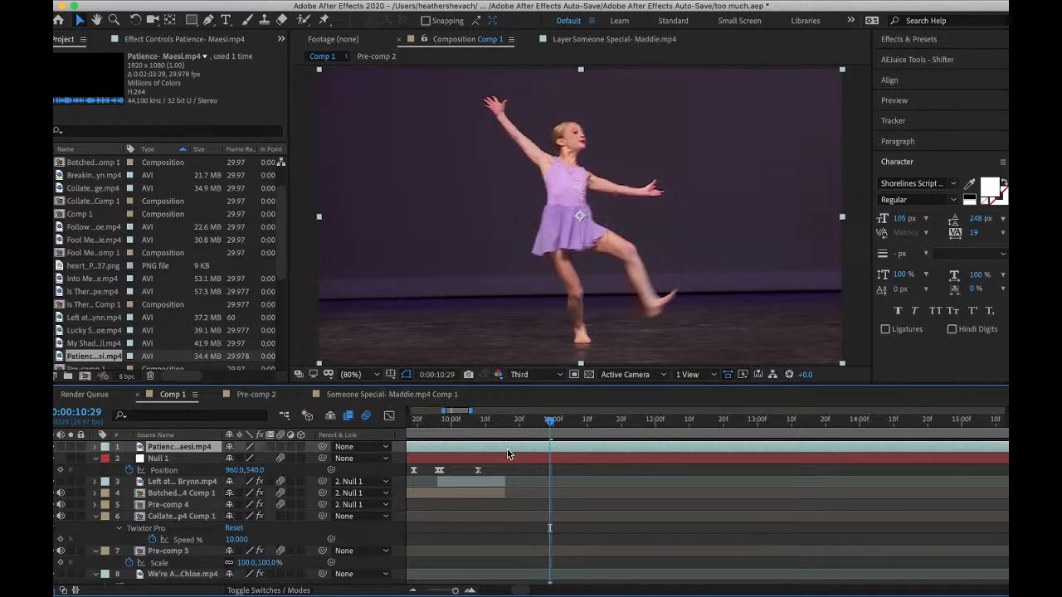
click(507, 423)
key(space)
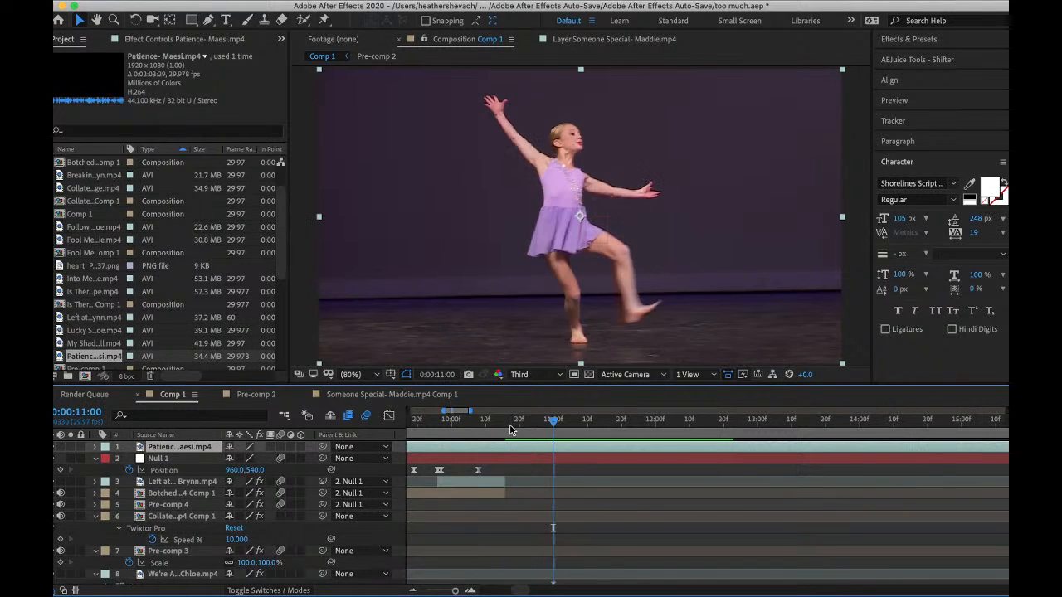
- Split the Patience layer at 0:00:10:16 and delete the part before that frame
click(504, 423)
key(ctrl+d)
click(492, 459)
key(Delete)
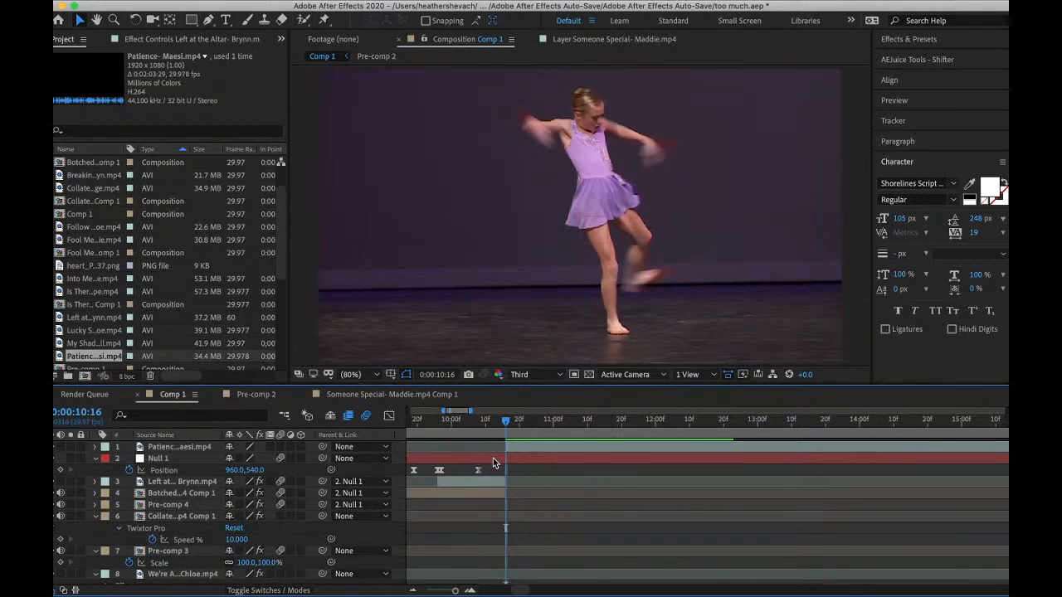
- Preview the Patience clip against the music and place composition marker 8 on the beat at 0:00:10:20
key(space)
click(547, 422)
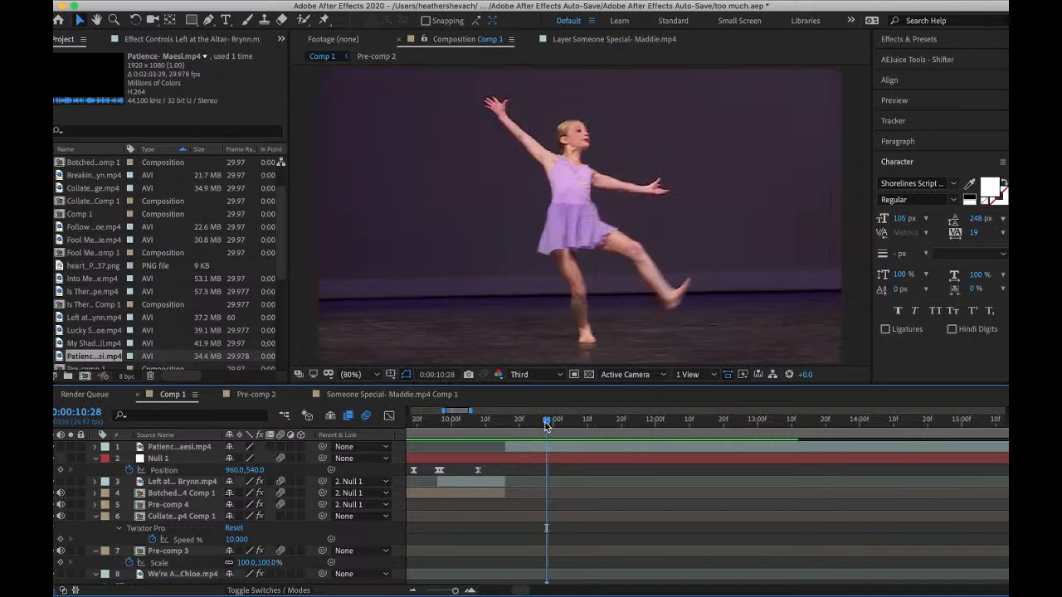
drag(509, 426, 521, 425)
key(space)
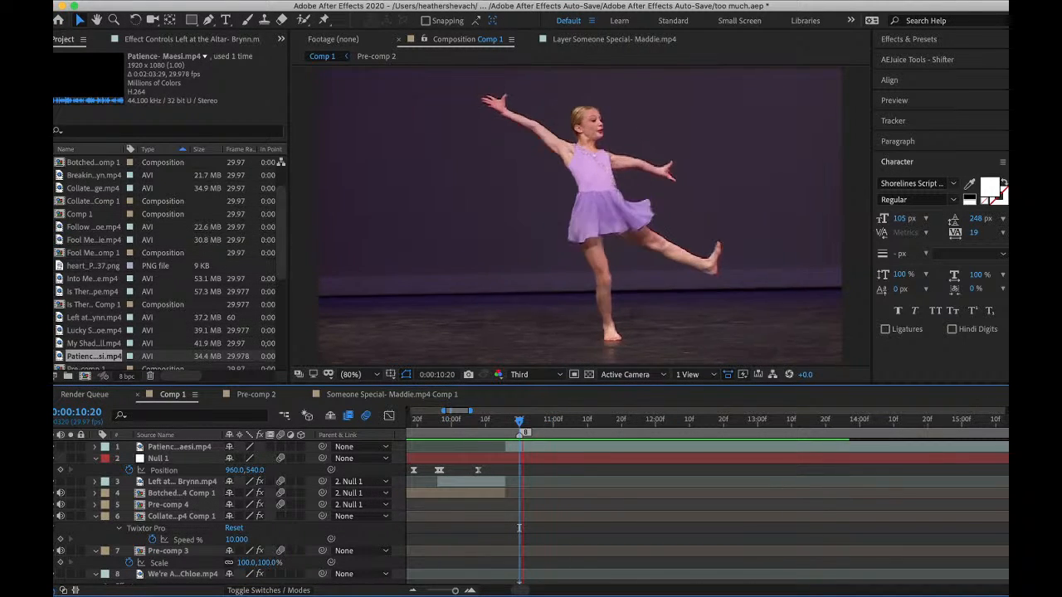
click(503, 426)
key(space)
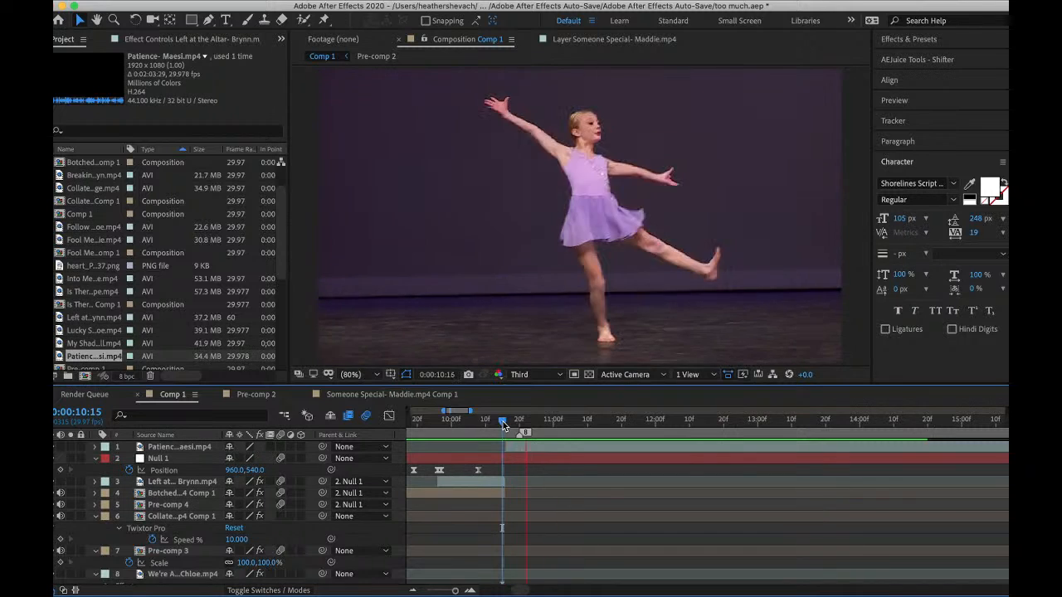
- Cut the Patience layer at 0:00:10:27, delete the remainder and preview the shortened clip
drag(522, 421, 543, 421)
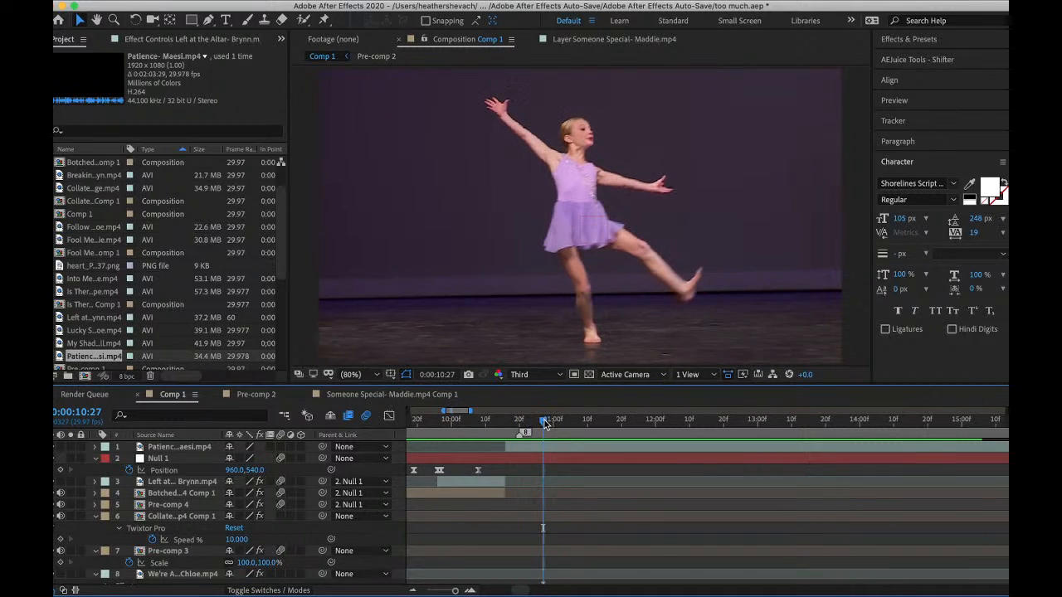
click(540, 448)
key(super+shift+d)
key(Delete)
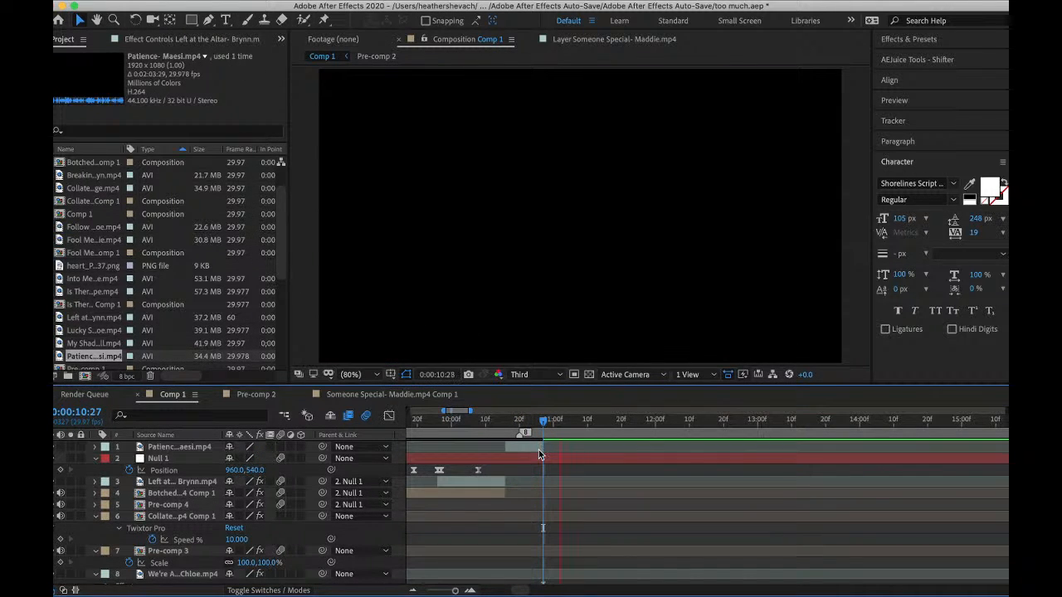
click(498, 421)
key(space)
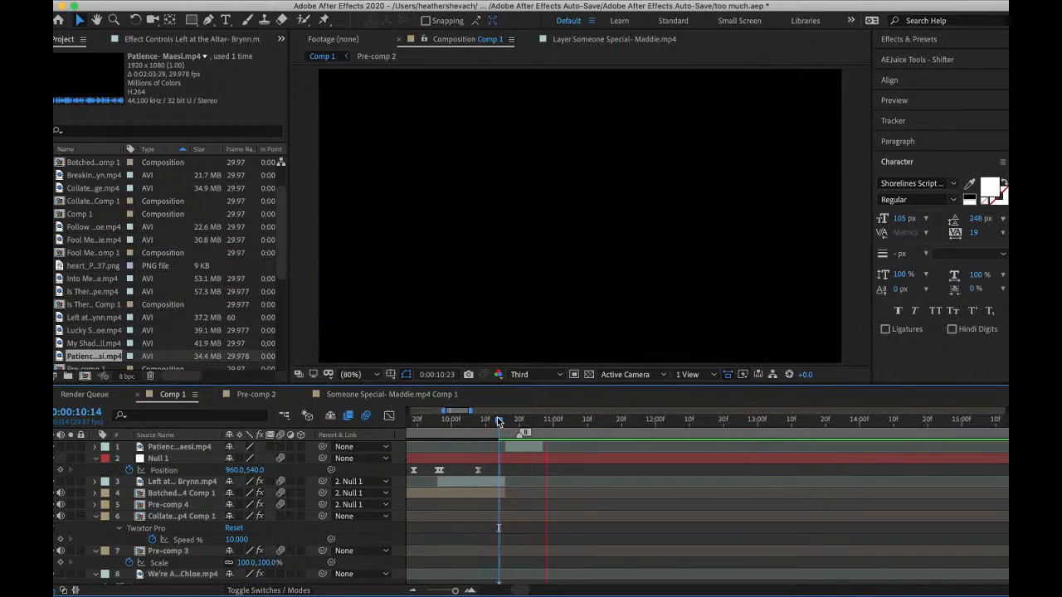
- Split the Patience layer at marker 8, 0:00:10:20, and duplicate its second segment
click(517, 419)
click(527, 448)
key(super+shift+d)
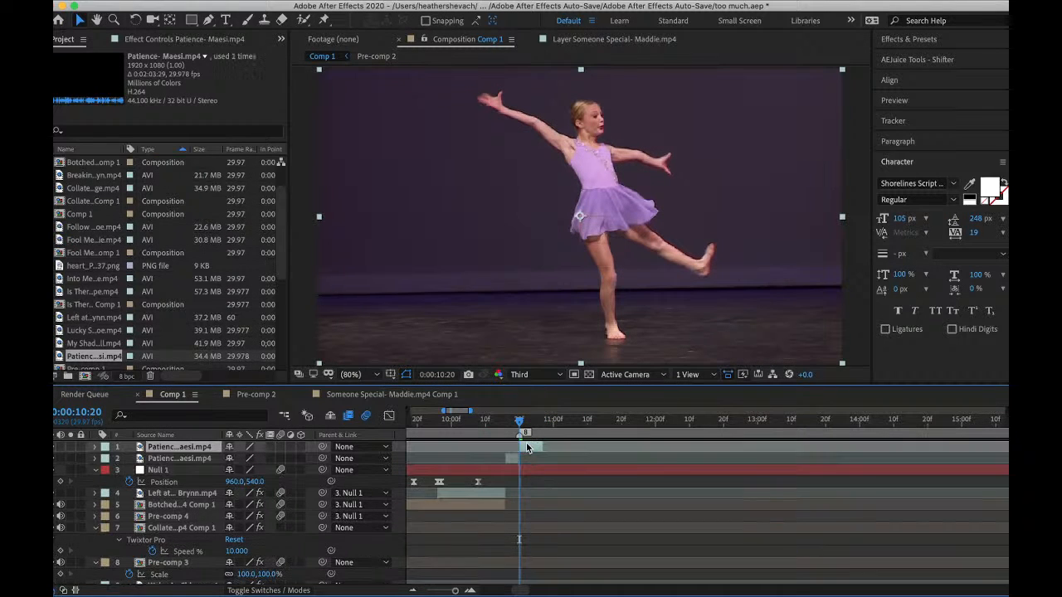
key(super+d)
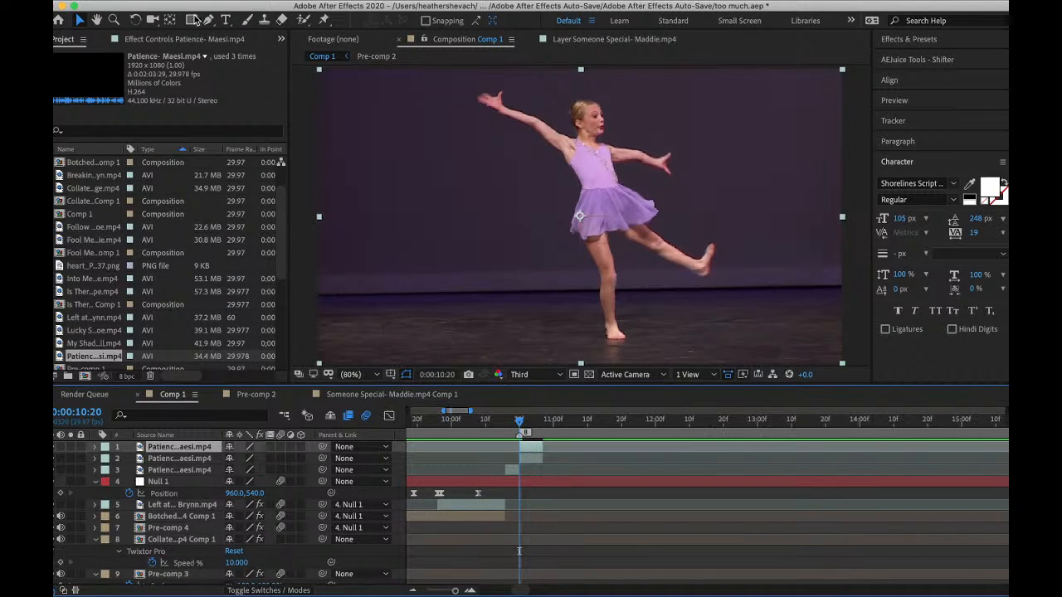
- Draw a full-height rectangular mask on the top Patience copy, from just beside the dancer's raised hand to the frame's far right edge
click(194, 19)
drag(470, 69, 665, 137)
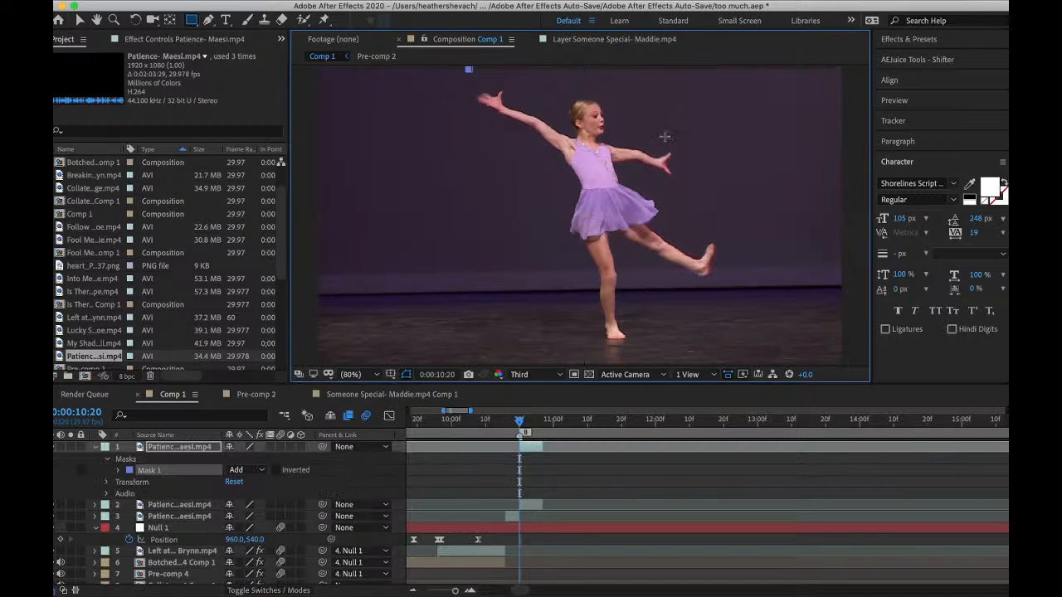
drag(753, 253, 853, 367)
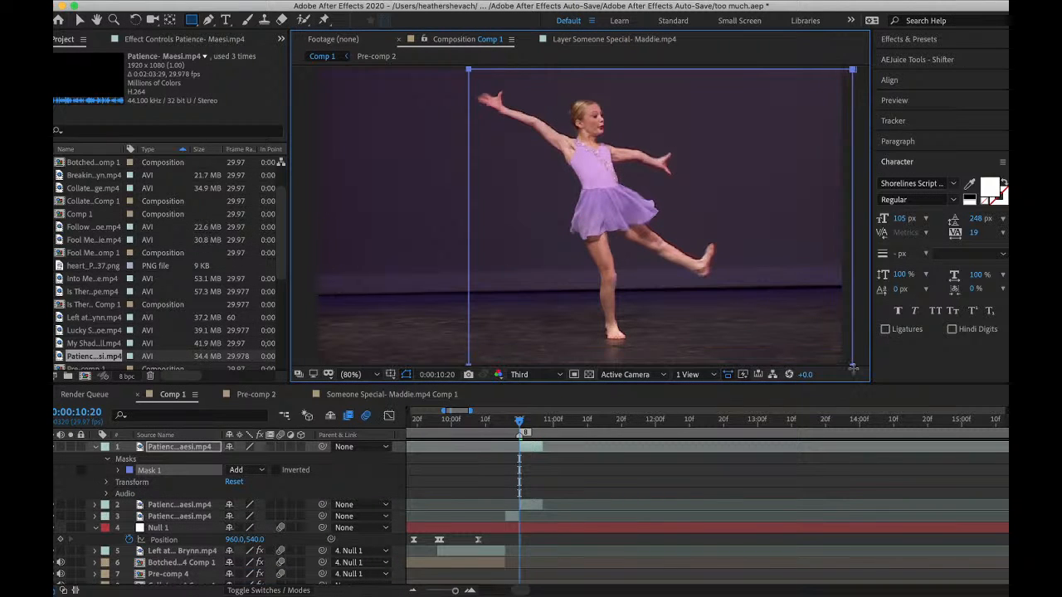
- Place the dancers side by side by setting the masked copy's Position to 1372,540 and the copy beneath it to 386,540
key(p)
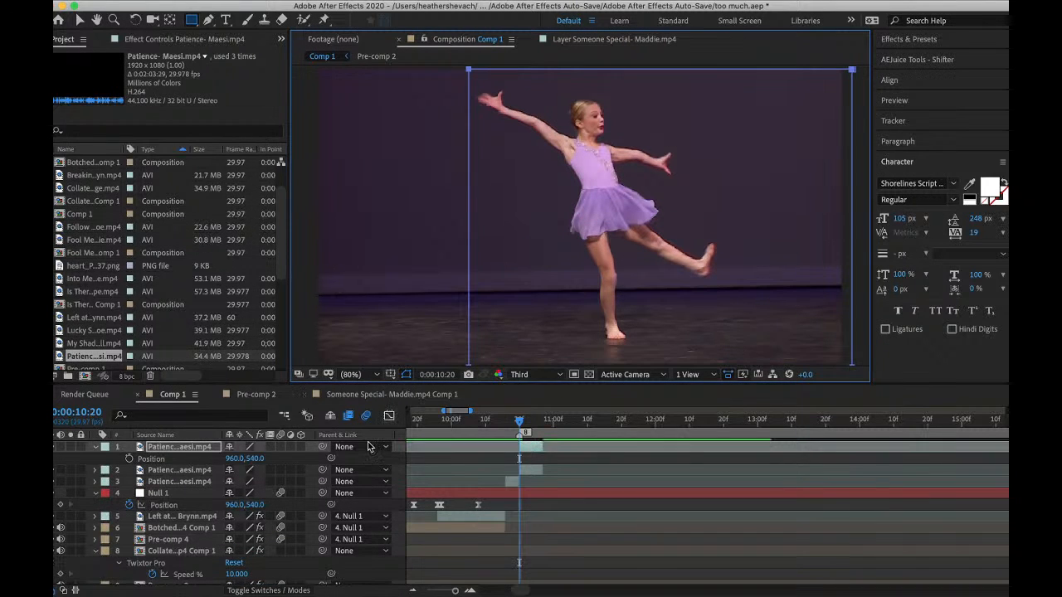
drag(238, 466, 472, 453)
click(183, 470)
key(p)
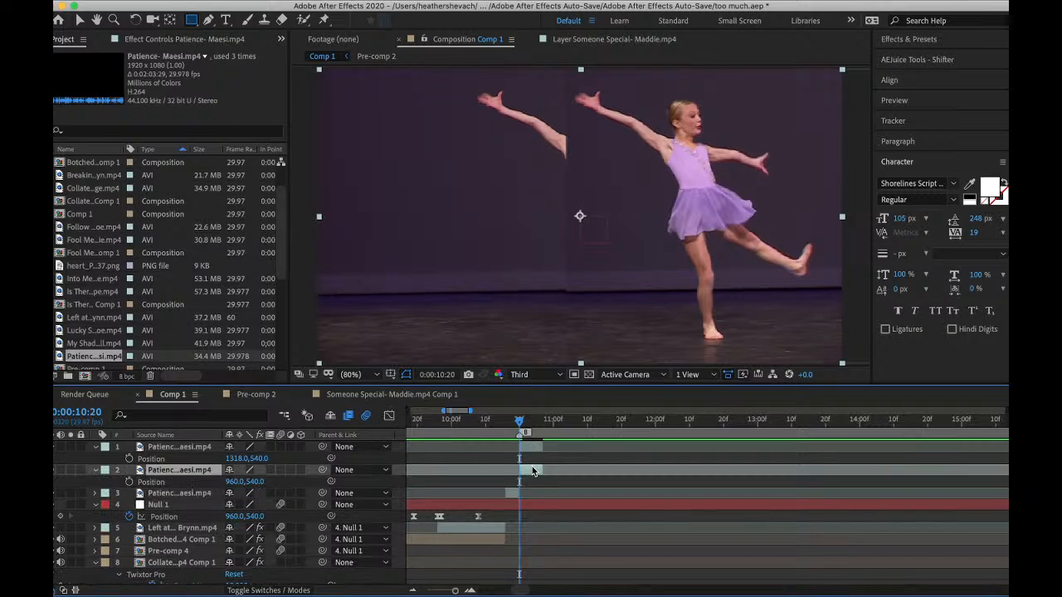
drag(233, 482, 162, 567)
drag(240, 462, 169, 502)
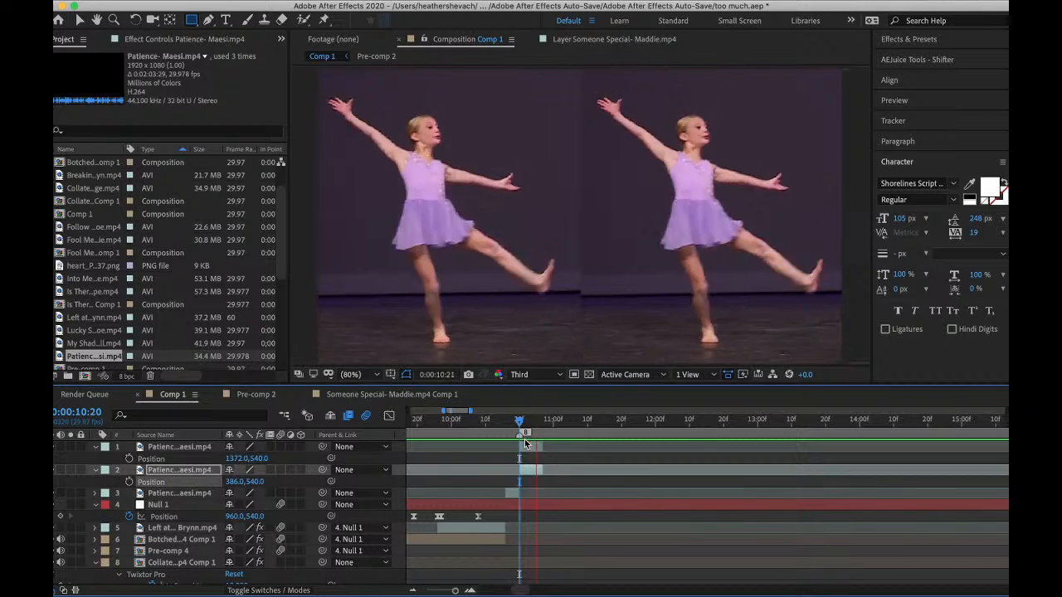
- Preview the split-screen Patience section from 0:00:10:13 and again from 0:00:10:00
drag(521, 423, 495, 428)
key(space)
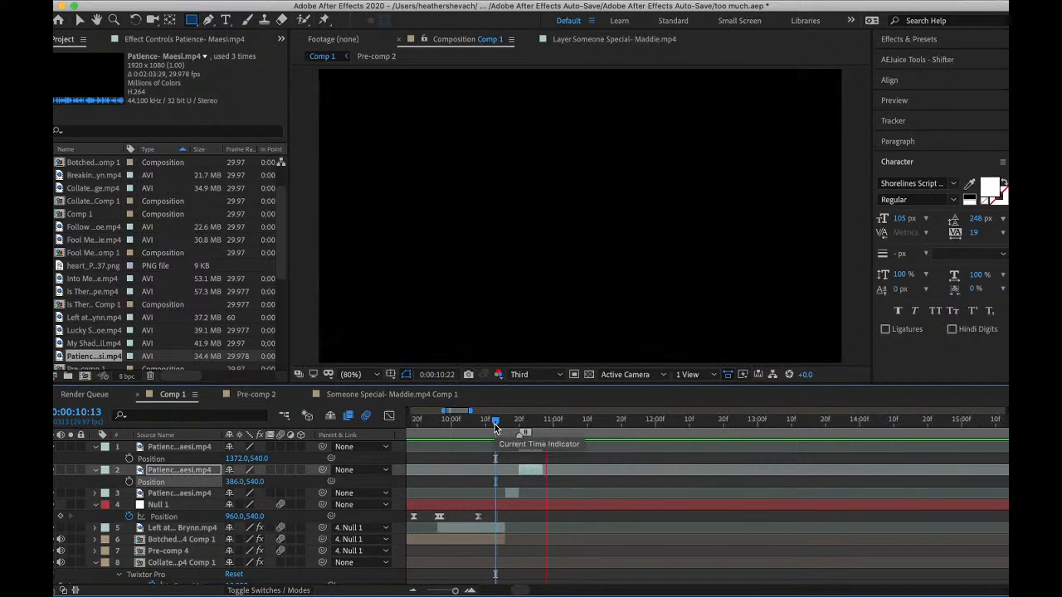
click(451, 422)
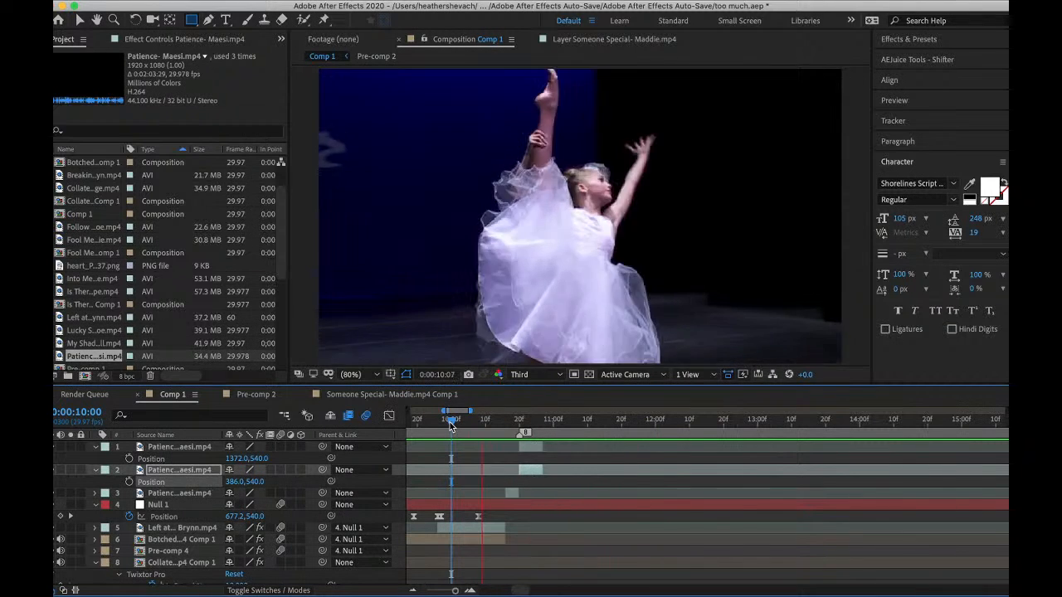
drag(450, 423, 496, 426)
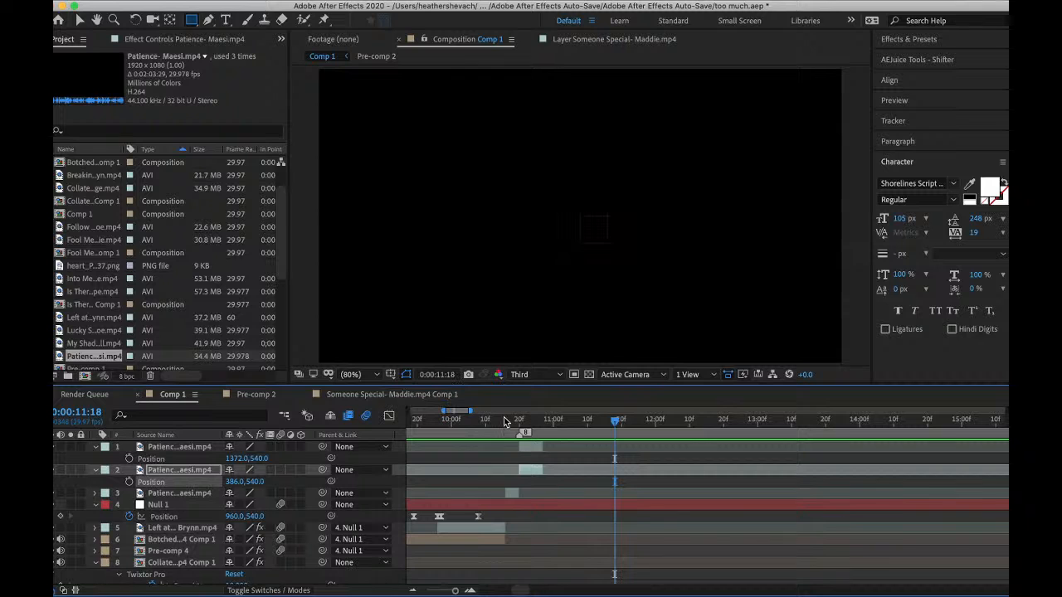
- Extend the start of the first Patience segment back to about 0:00:10:14 and preview the transition
click(505, 422)
click(507, 494)
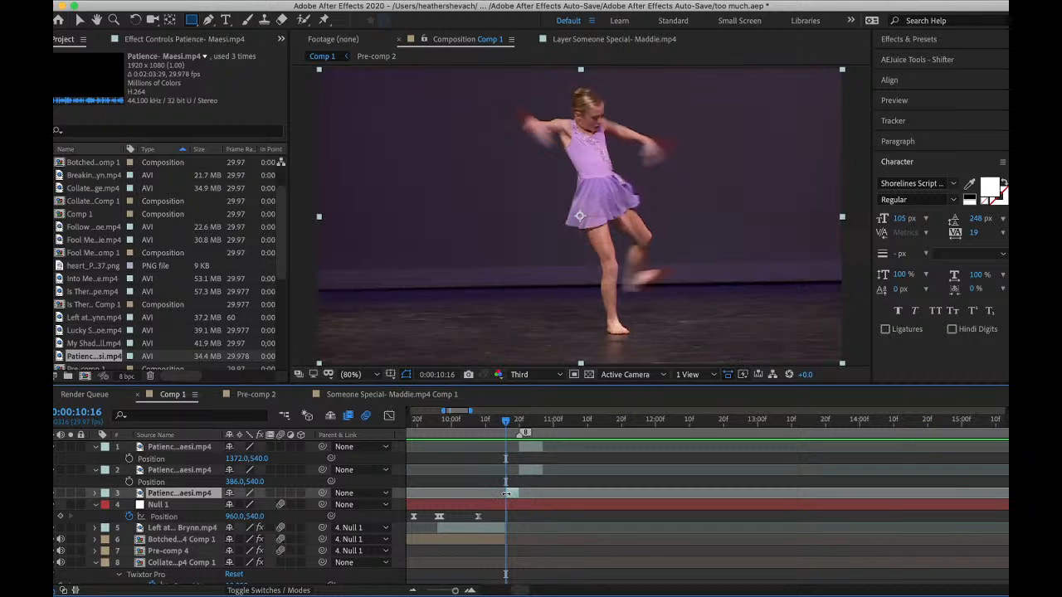
click(497, 422)
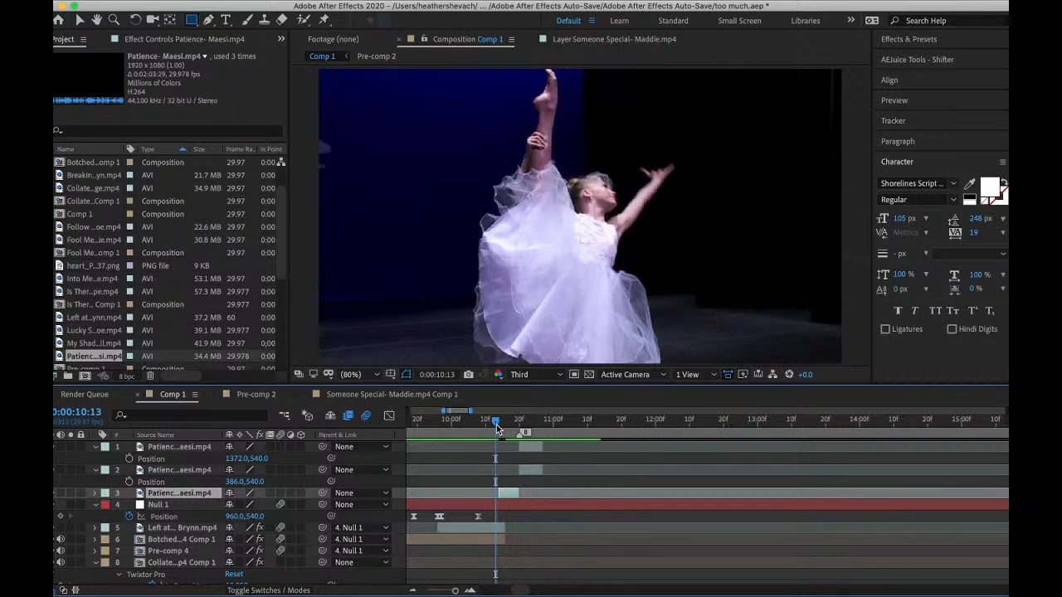
key(space)
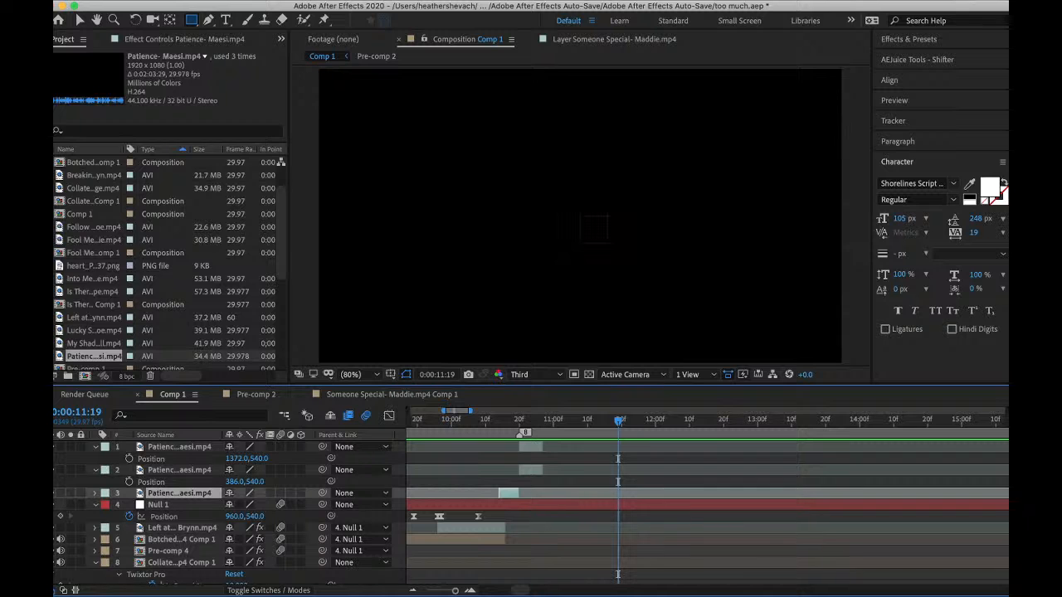
- Save the project and play the whole edit in Comp 1 from 0:00:00:00
click(152, 1)
click(169, 108)
scroll(609, 438, left, 10)
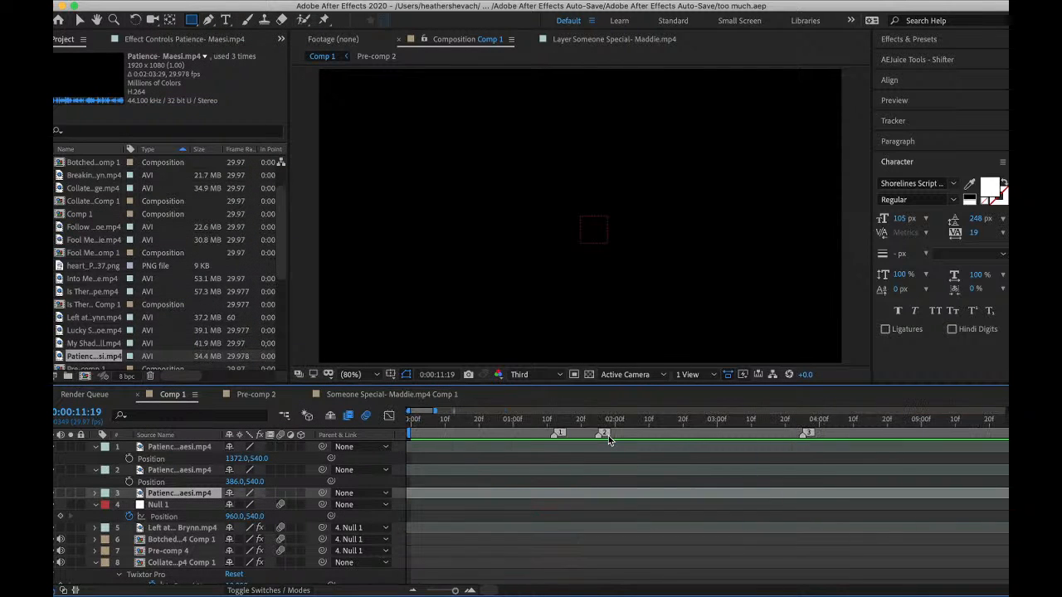
key(space)
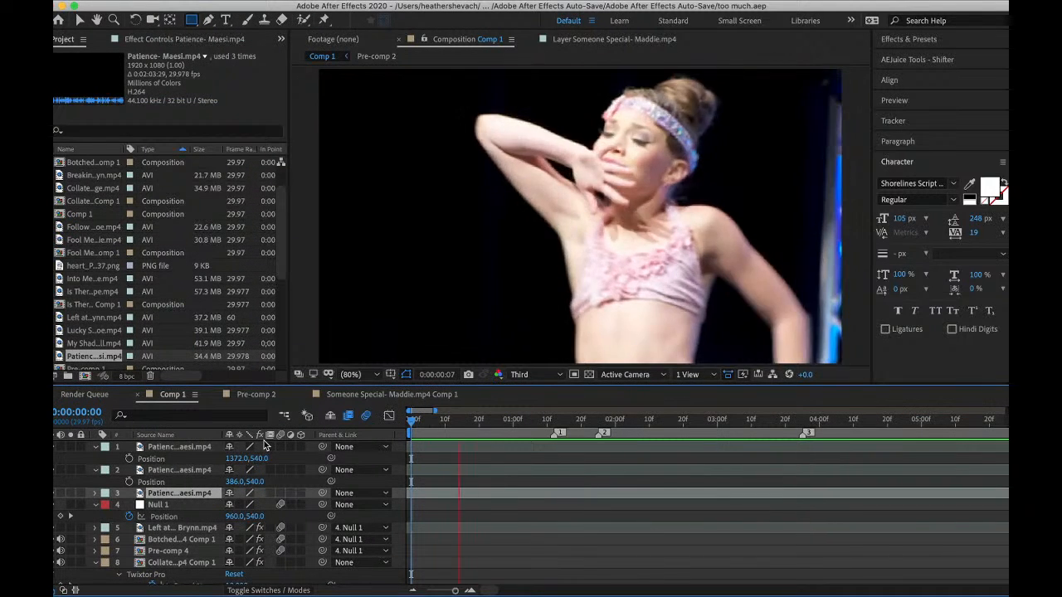
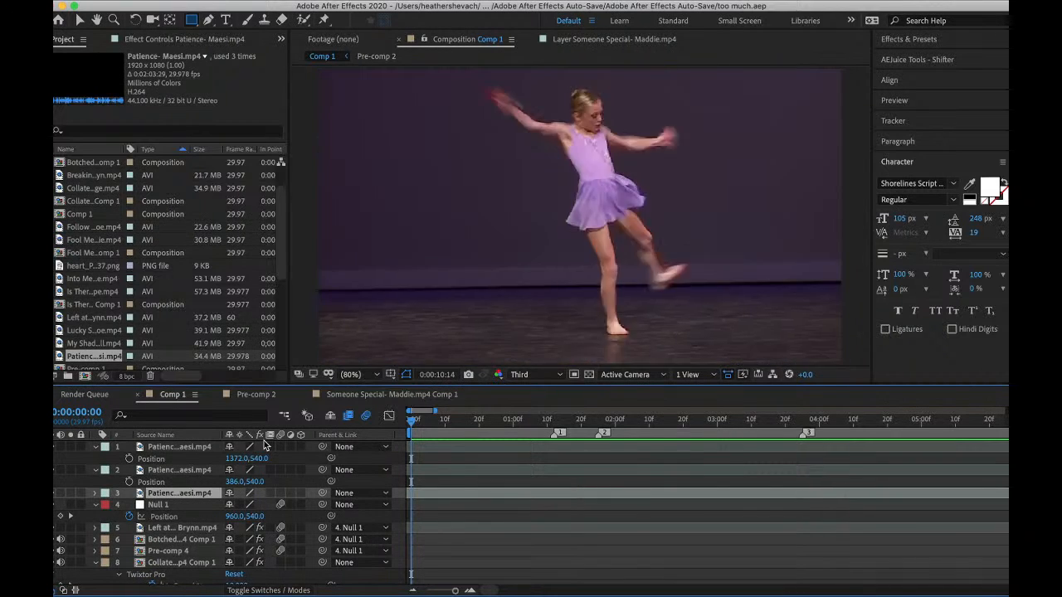
key(space)
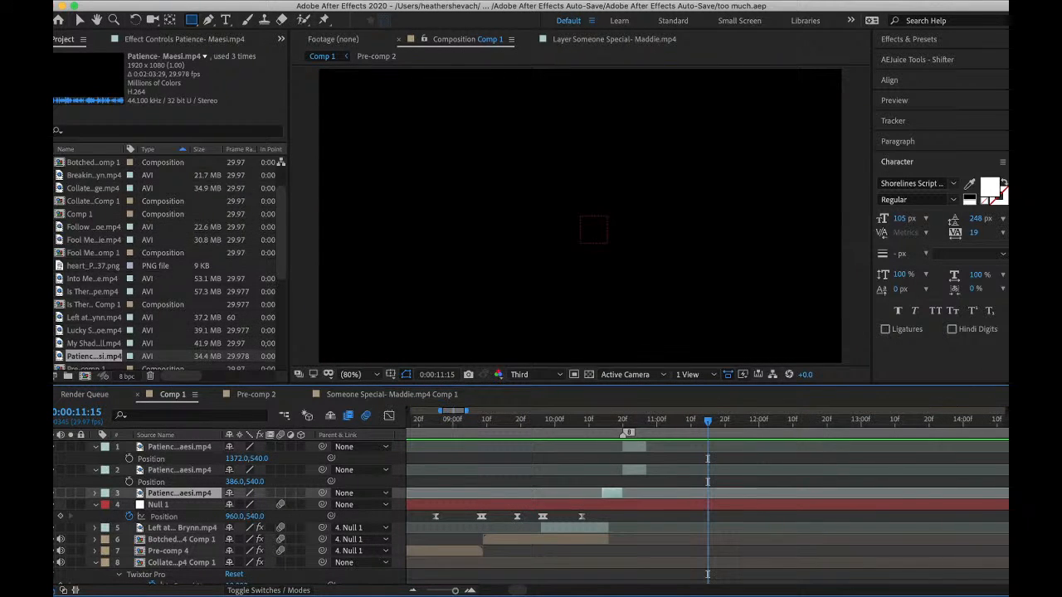
- Import the We're Breathing clip from the Season 8 Duets folder and add it as the first layer of Comp 1
click(163, 4)
mouse_move(303, 169)
click(337, 168)
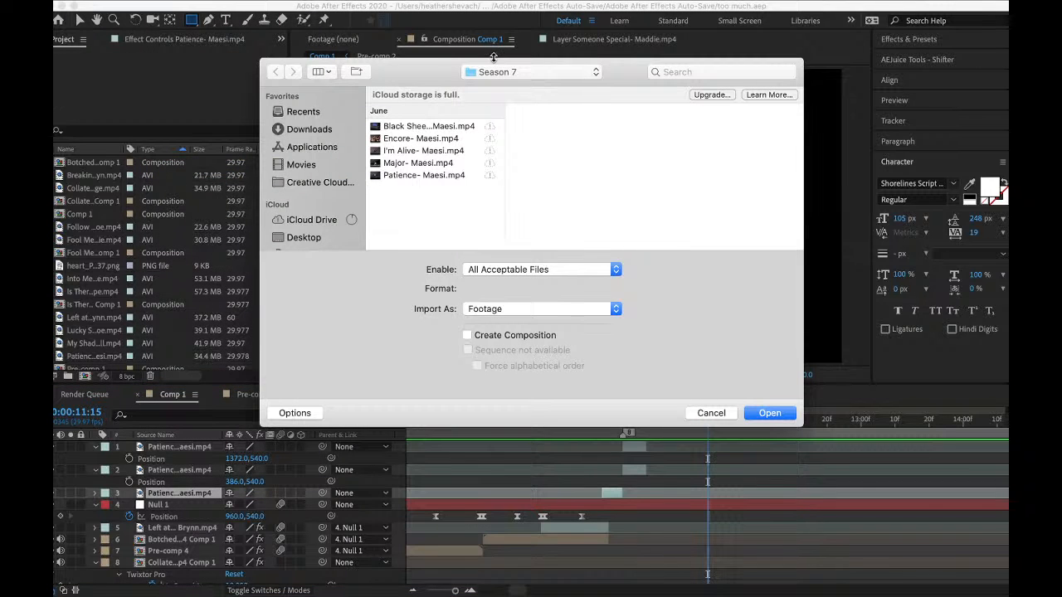
click(498, 72)
click(491, 88)
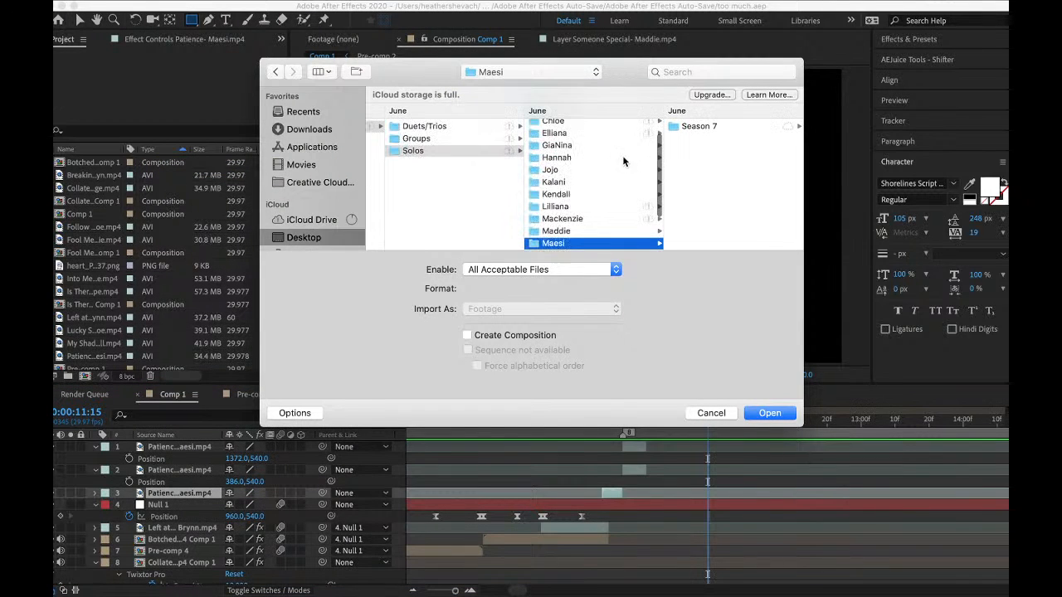
click(431, 126)
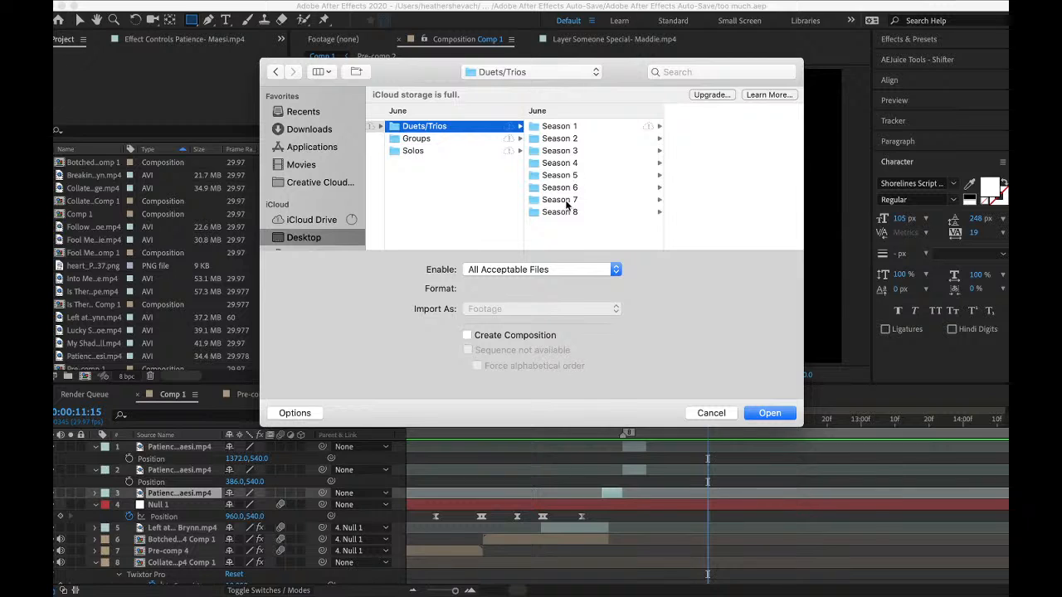
click(564, 212)
click(692, 126)
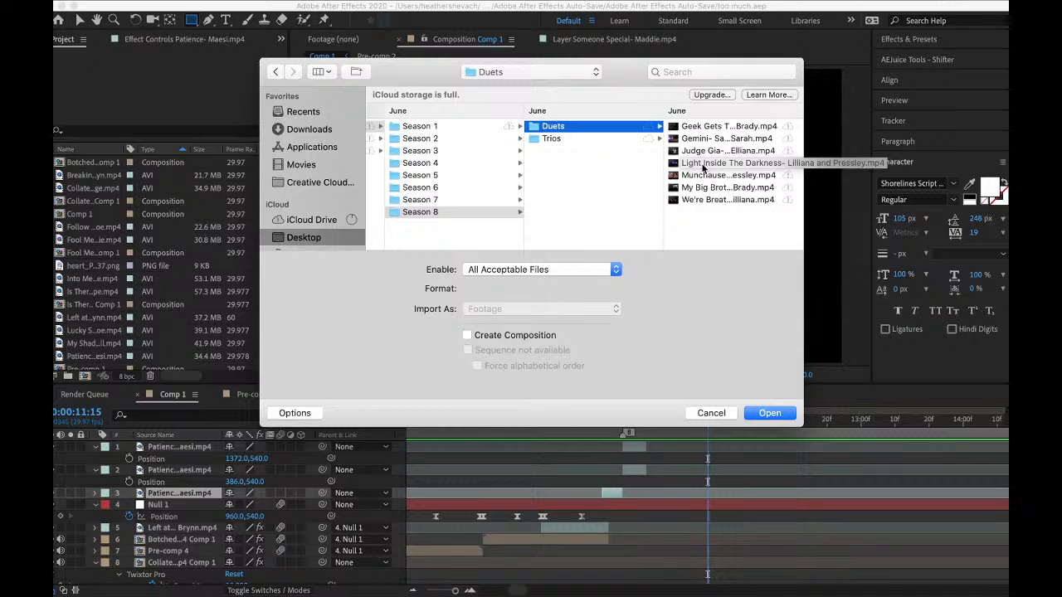
double_click(728, 200)
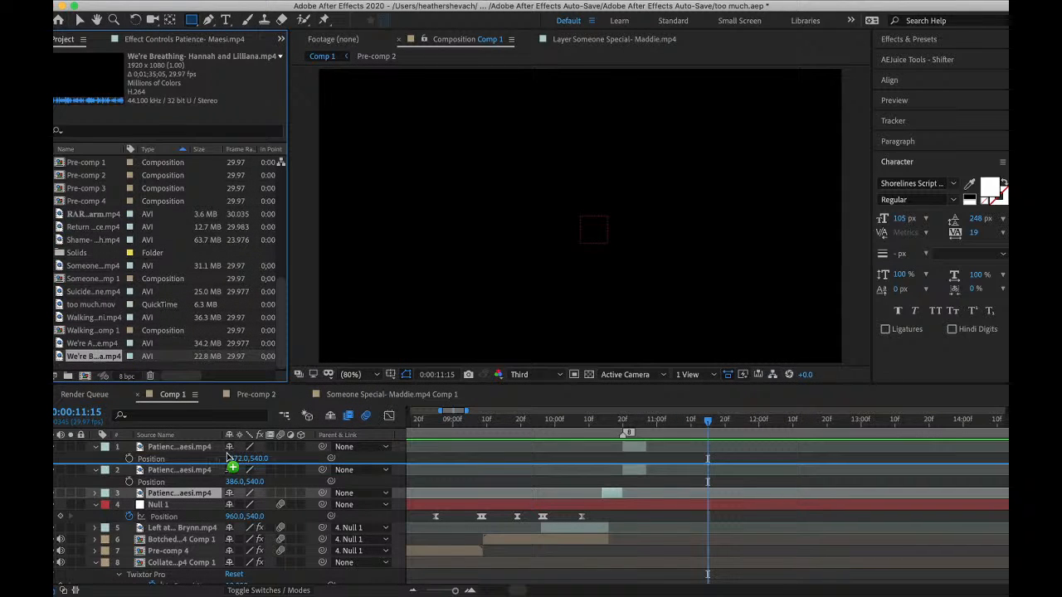
drag(190, 449, 190, 449)
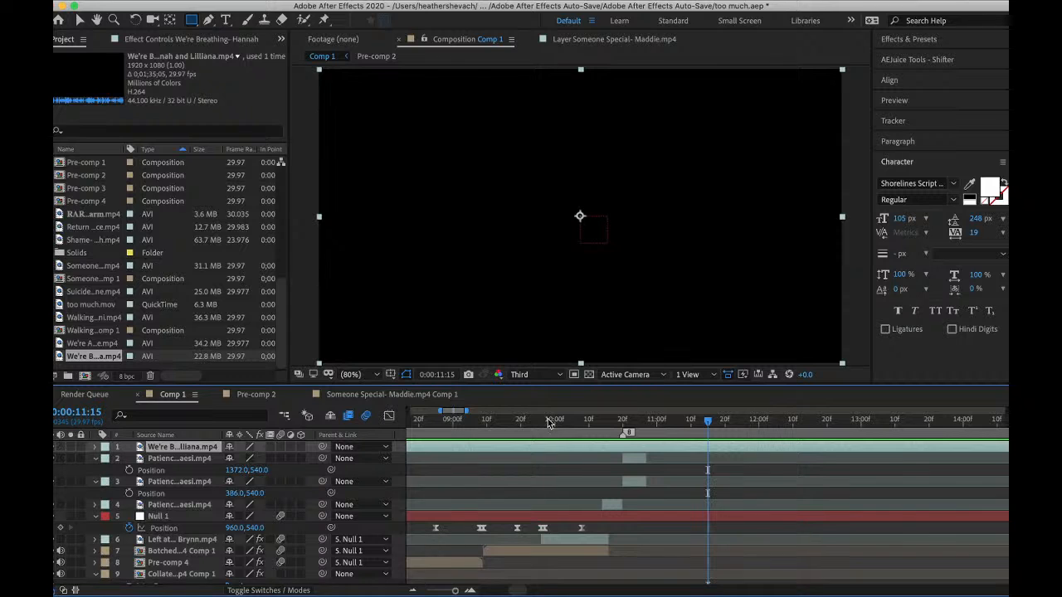
- Split the We're Breathing layer at 0:00:27:14 and delete the part before it
scroll(564, 426, right, 10)
drag(576, 421, 913, 400)
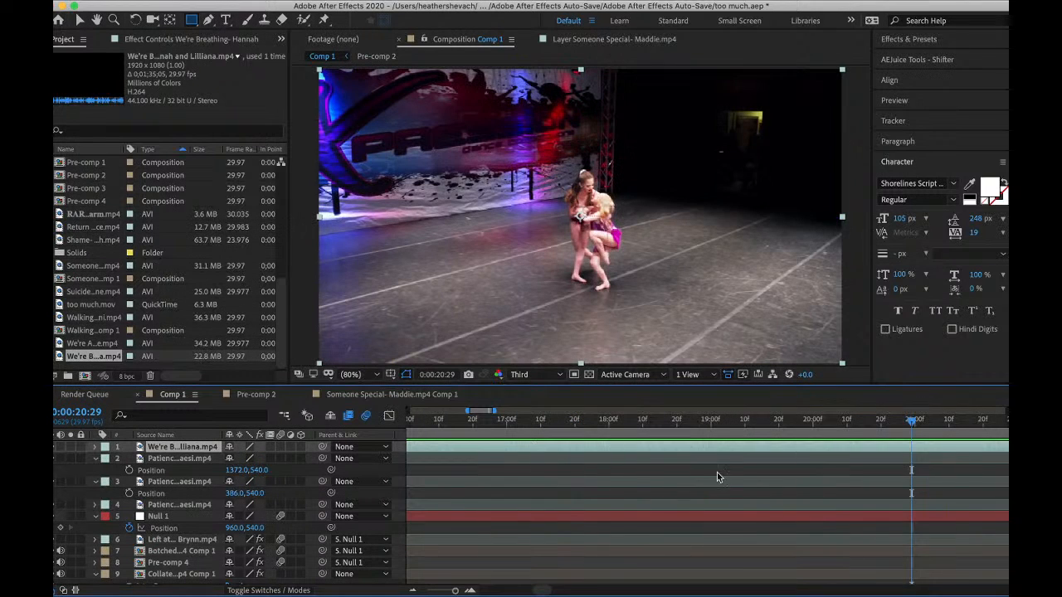
scroll(717, 477, right, 8)
drag(629, 426, 737, 445)
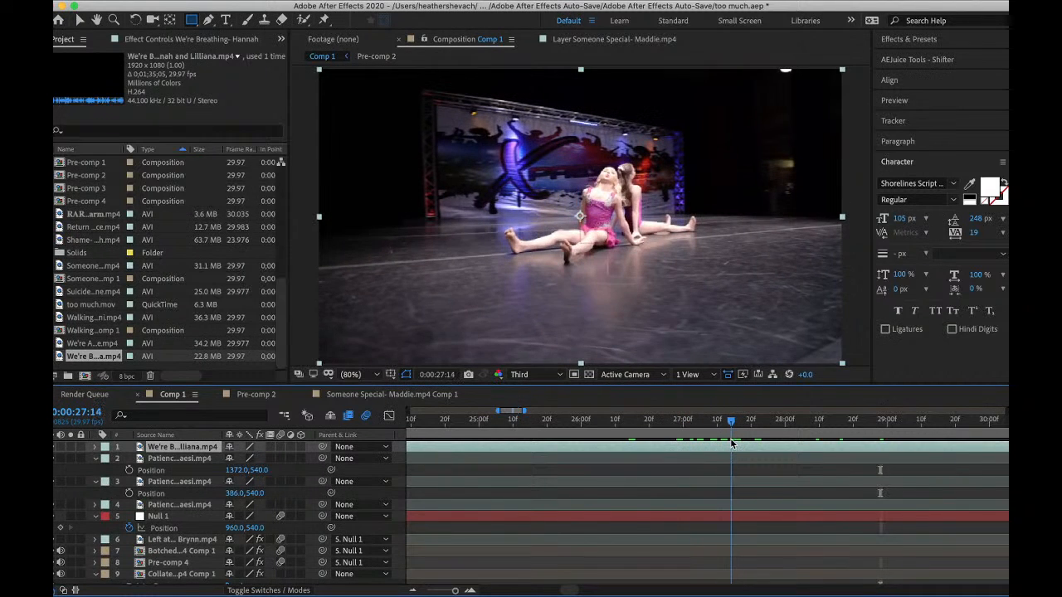
key(super+shift+d)
click(717, 462)
key(Delete)
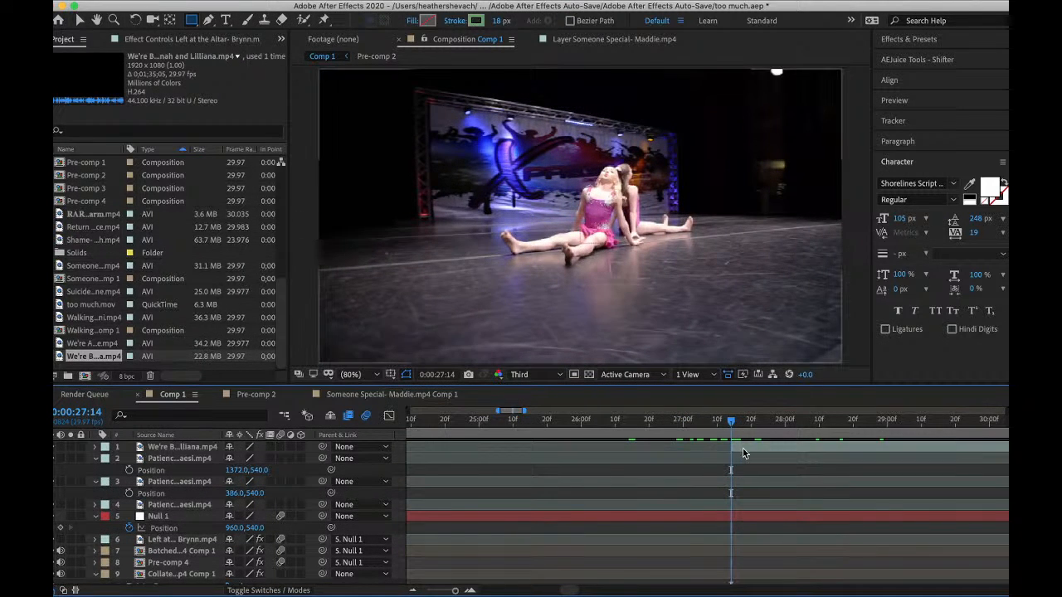
- Move the remaining We're Breathing segment to start right after split-screen Patience, at about 0:00:10:27, and preview from 0:00:10:16
drag(743, 450, 879, 450)
click(834, 422)
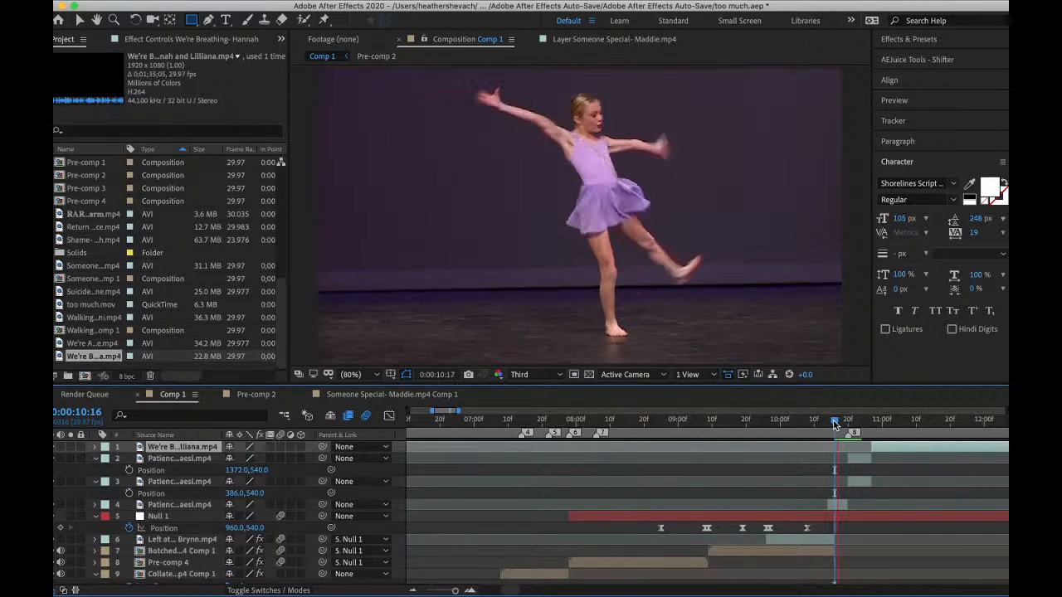
key(space)
drag(839, 440, 703, 441)
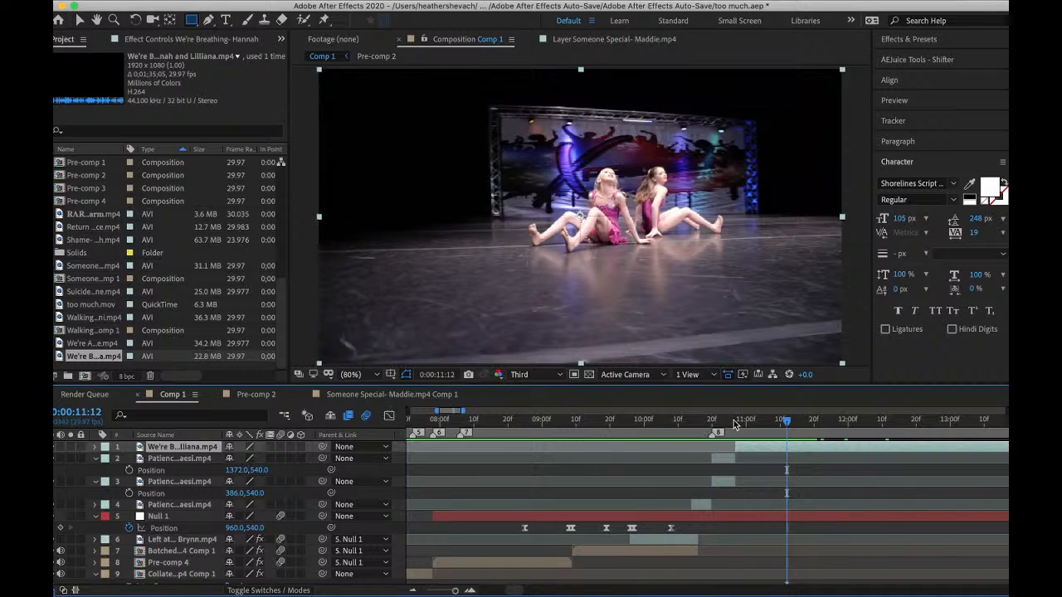
- Shorten both split-screen Patience layers to end at about 0:00:10:25 and move We're Breathing back to meet them
click(730, 424)
click(726, 462)
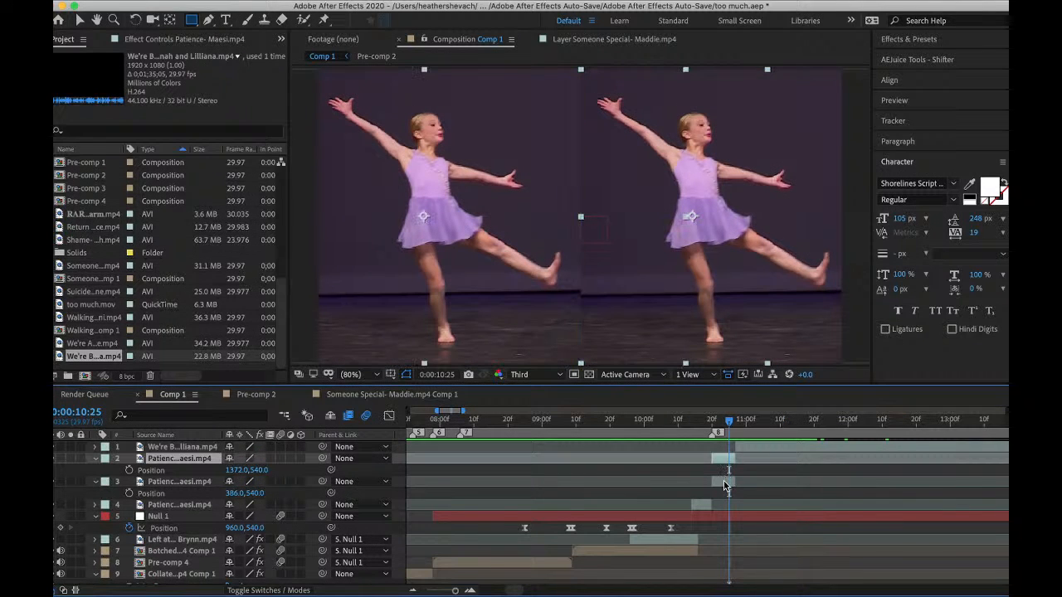
shift+click(723, 480)
mouse_move(733, 458)
mouse_down()
mouse_move(742, 448)
mouse_move(719, 447)
mouse_up()
key(space)
key(space)
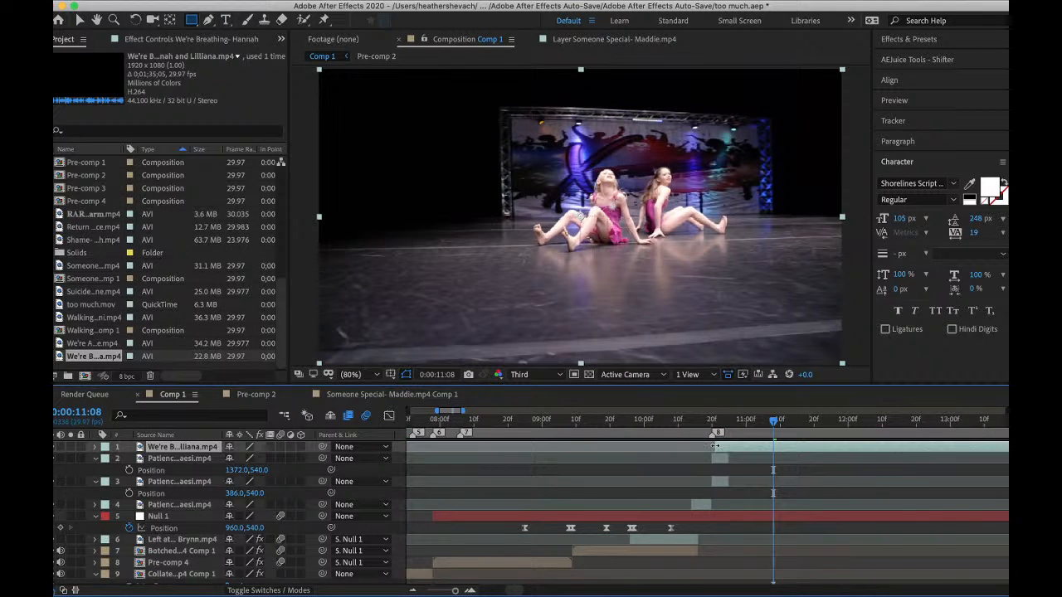
- Preview the cut from split-screen Patience into We're Breathing from 0:00:10:10 and again from 0:00:10:24
click(678, 432)
key(space)
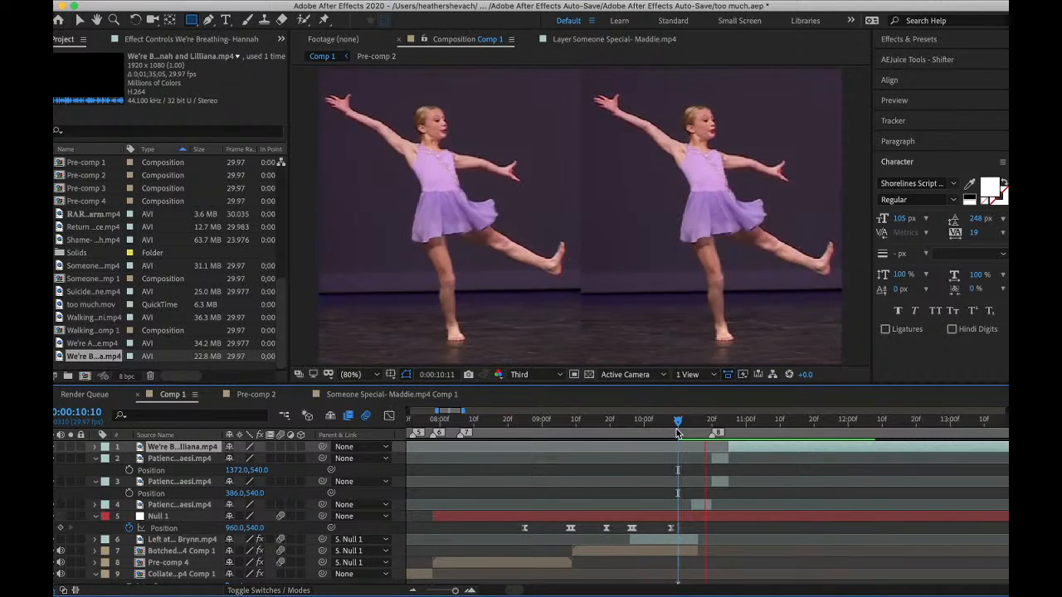
key(space)
click(726, 431)
key(space)
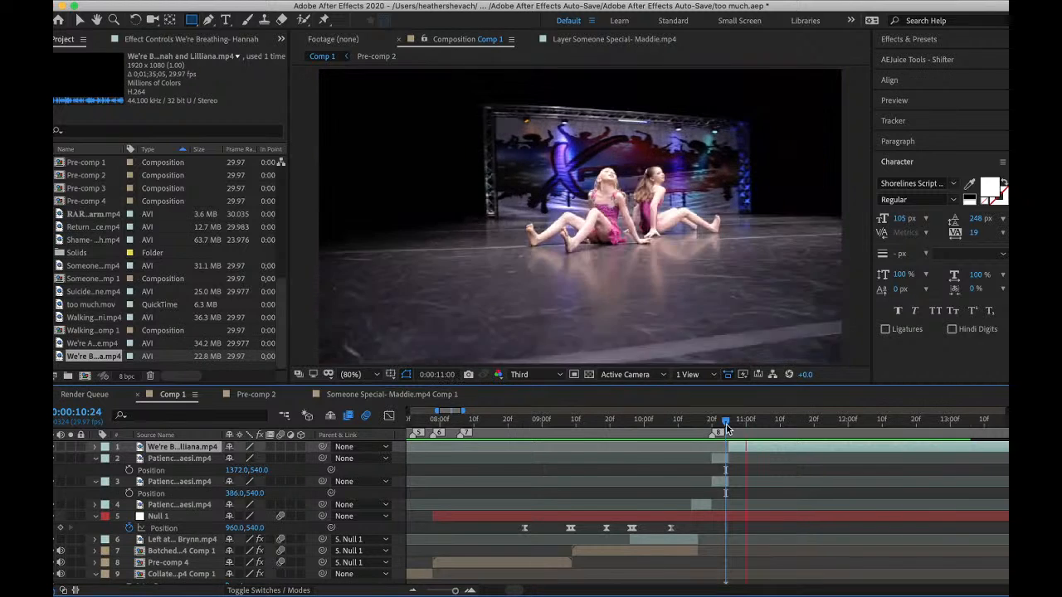
key(space)
- Trim the end of We're Breathing to 0:00:11:03, preview from 0:00:10:23, and shorten it to about 0:00:11:01
click(756, 431)
key(alt+])
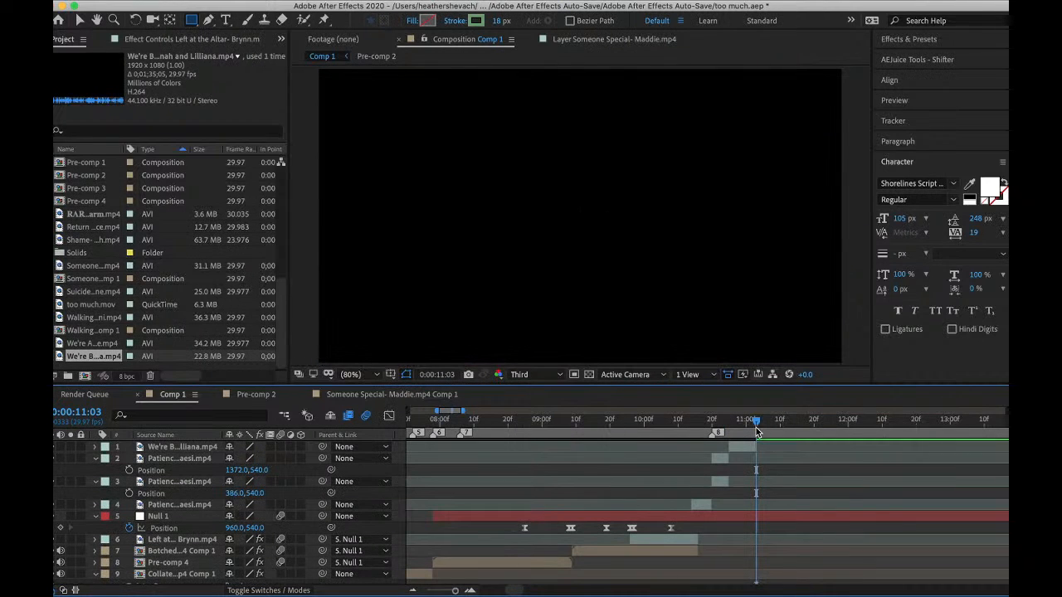
click(722, 432)
key(space)
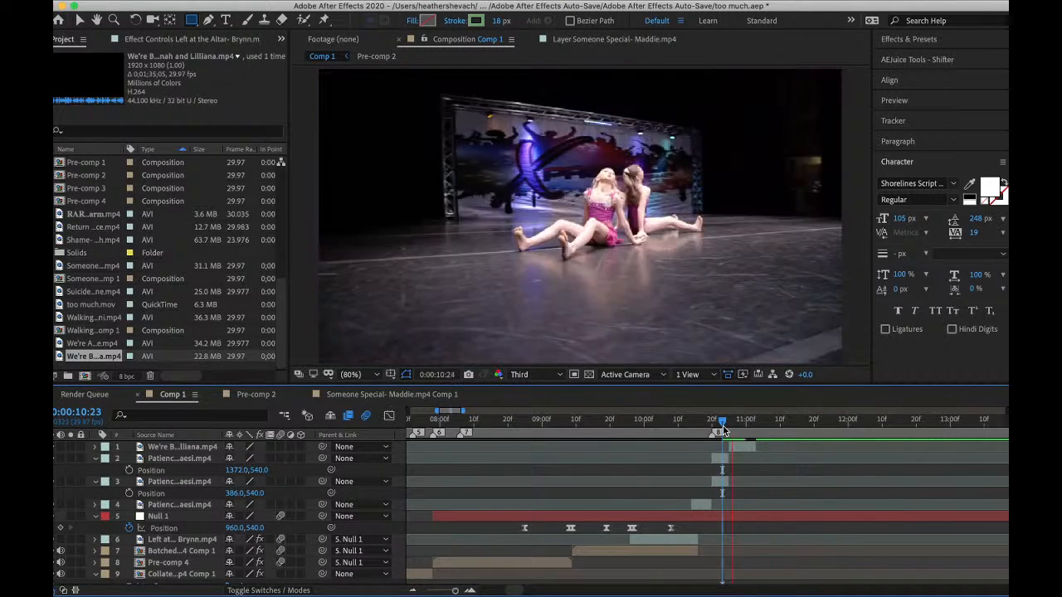
key(space)
click(748, 448)
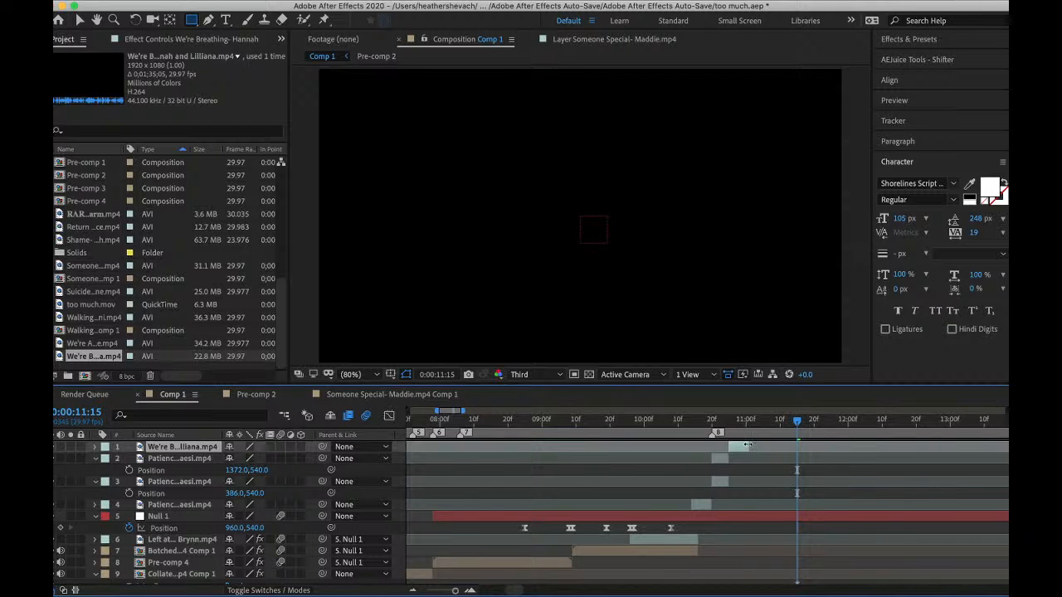
- Enlarge We're Breathing around the two dancers, set its Position to 830,605 and preview the segment
click(743, 432)
key(s)
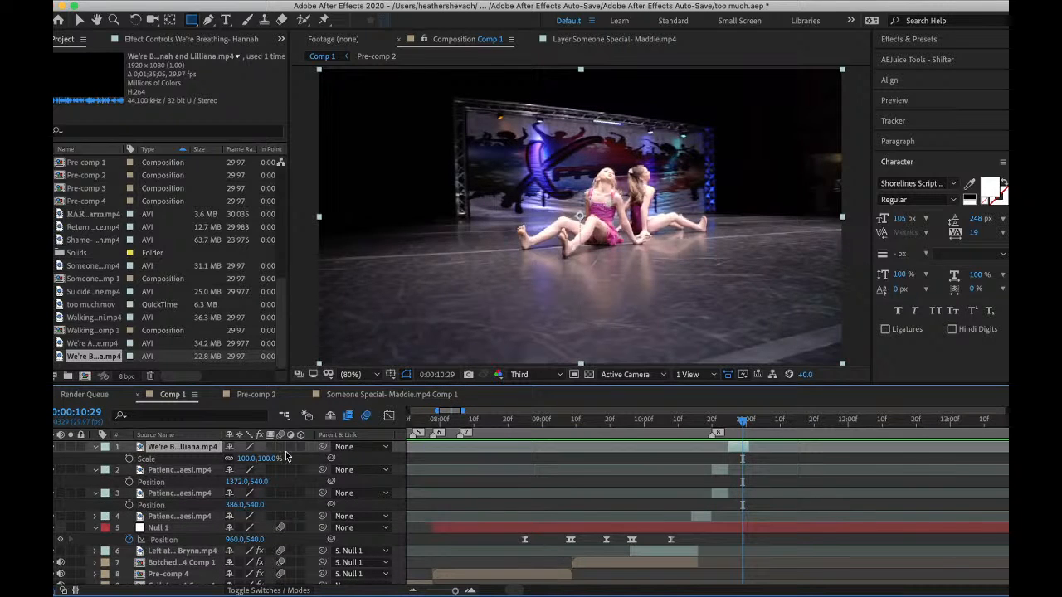
drag(271, 457, 303, 459)
key(p)
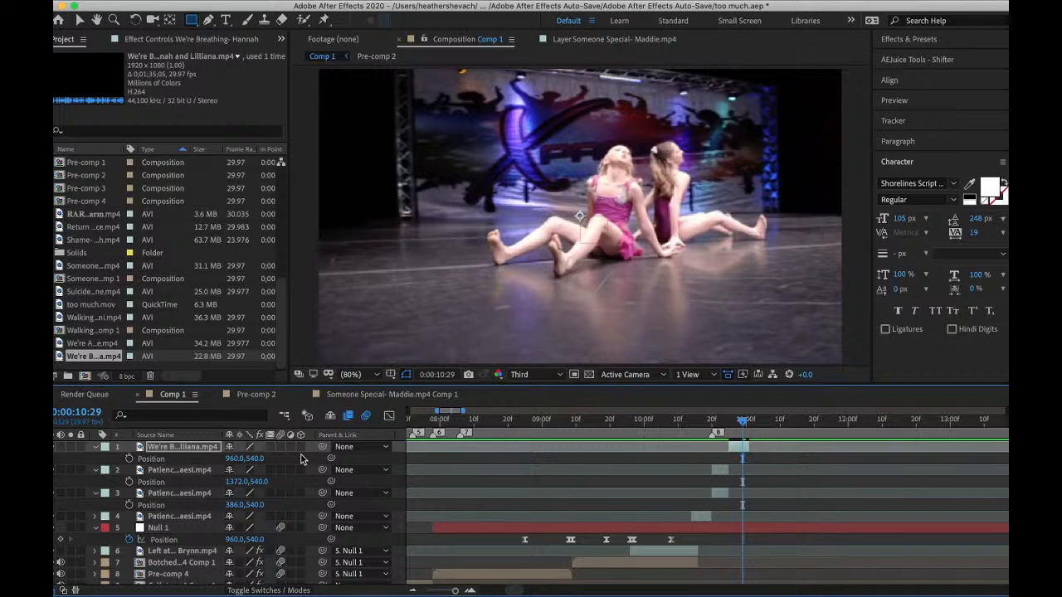
drag(235, 463, 521, 424)
click(715, 421)
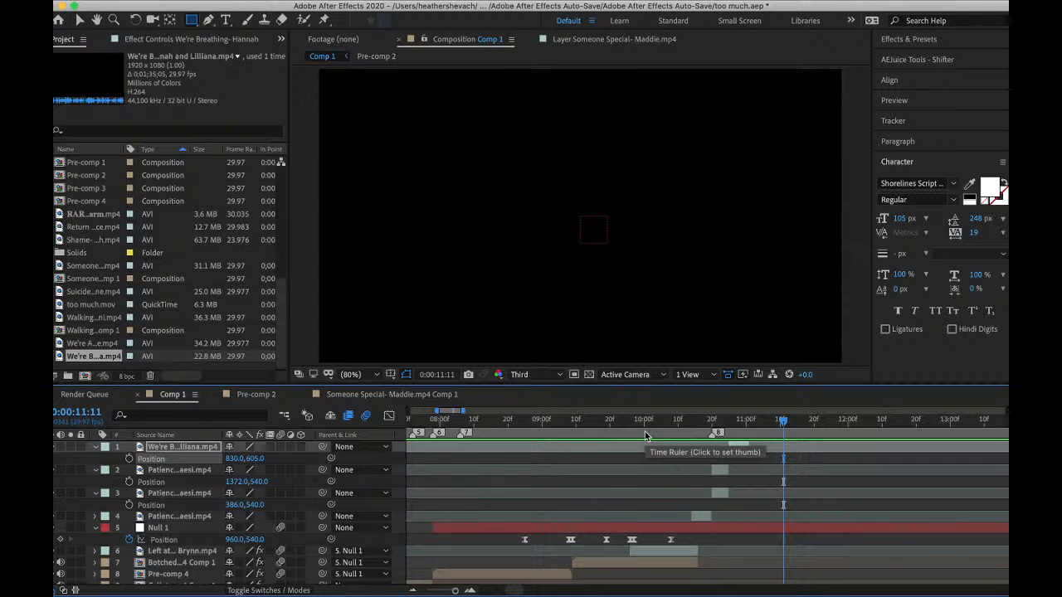
- Save the project and play the edit from 0:00:00:00 through the We're Breathing segment
click(163, 2)
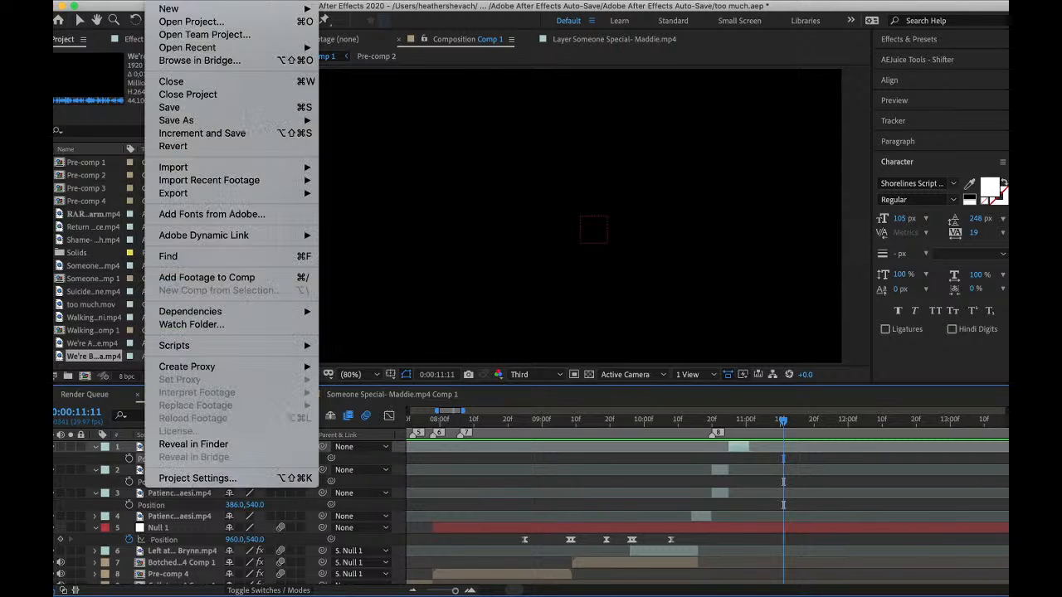
click(169, 107)
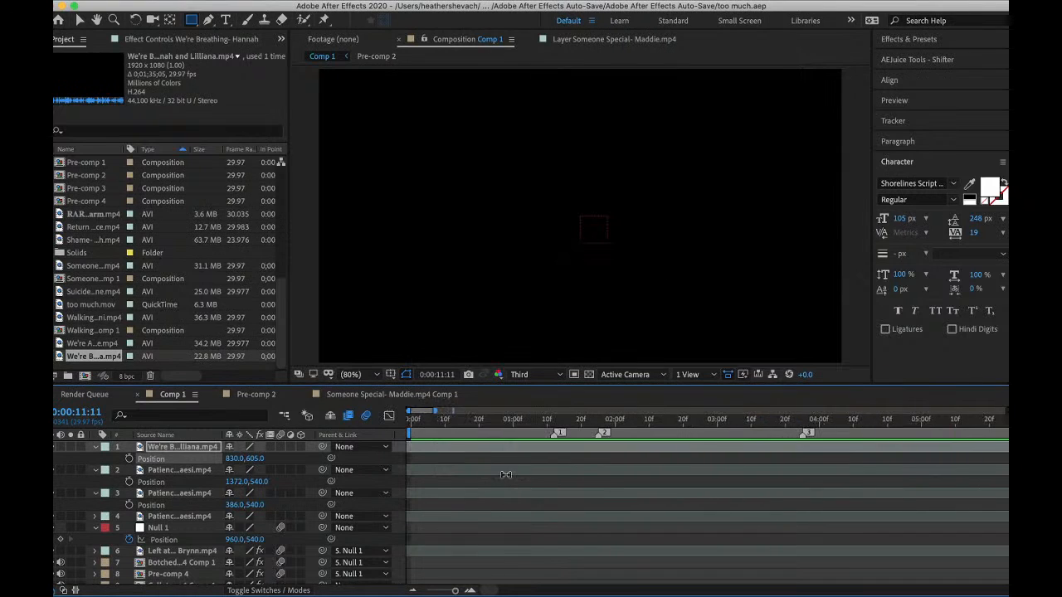
drag(440, 423, 292, 445)
key(space)
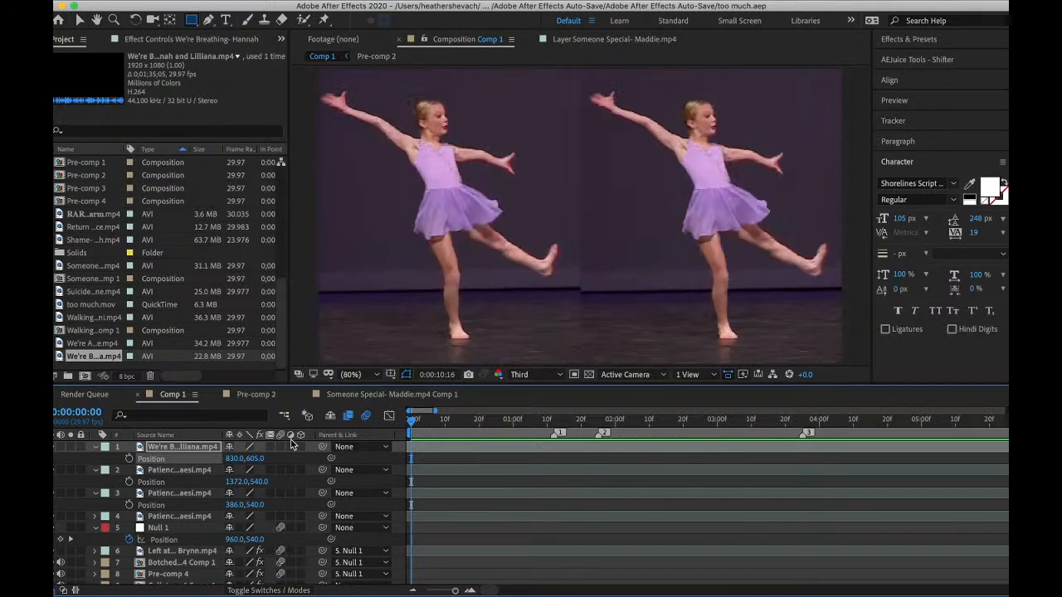
key(space)
- Import No Sign of Life.mp4 from the Groups Season 5 folder and add it as the first layer of Comp 1
click(159, 0)
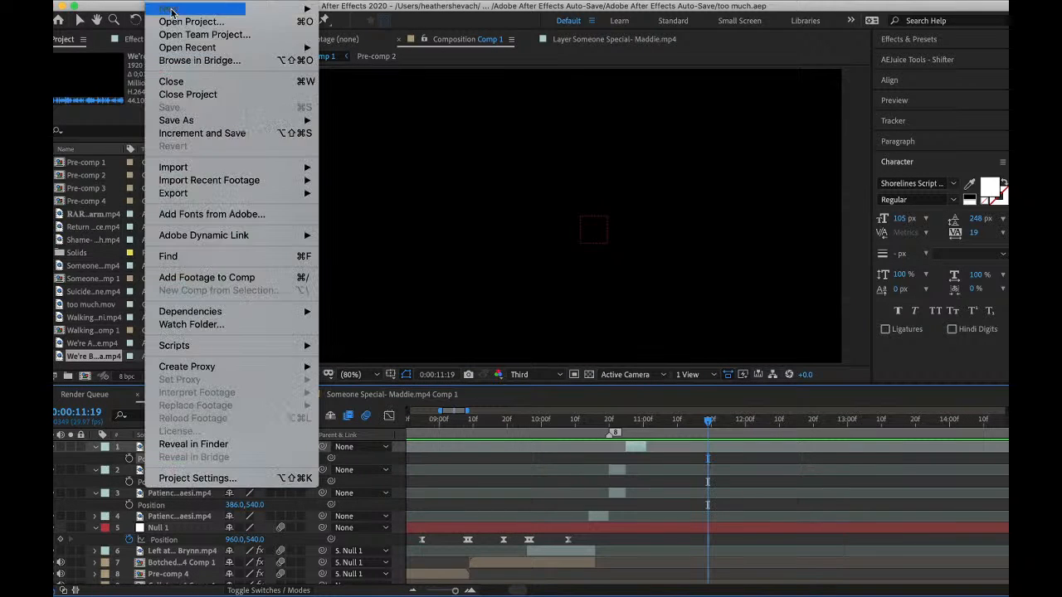
mouse_move(267, 167)
click(337, 167)
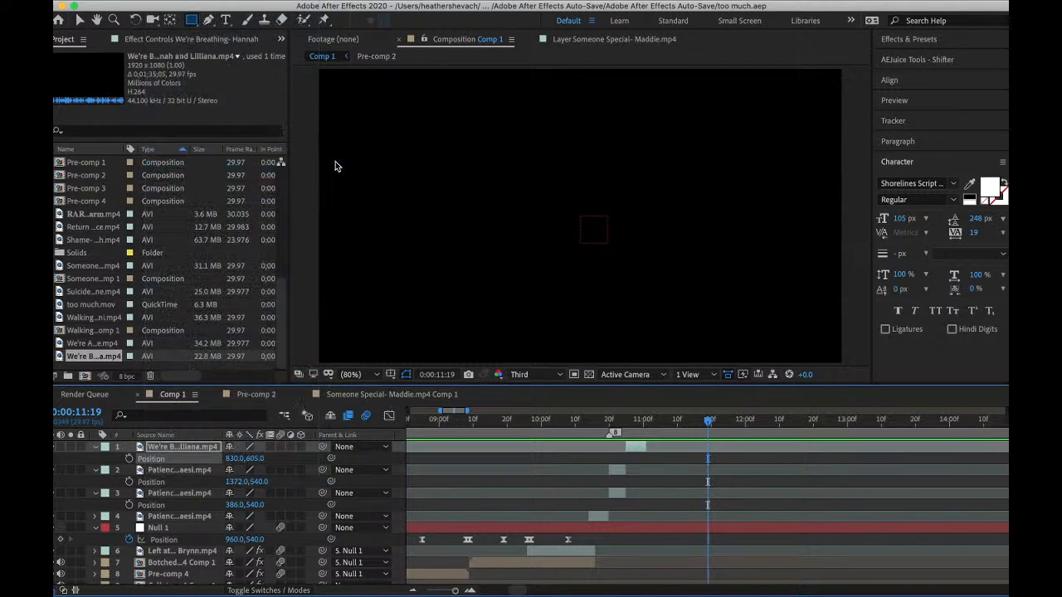
click(486, 71)
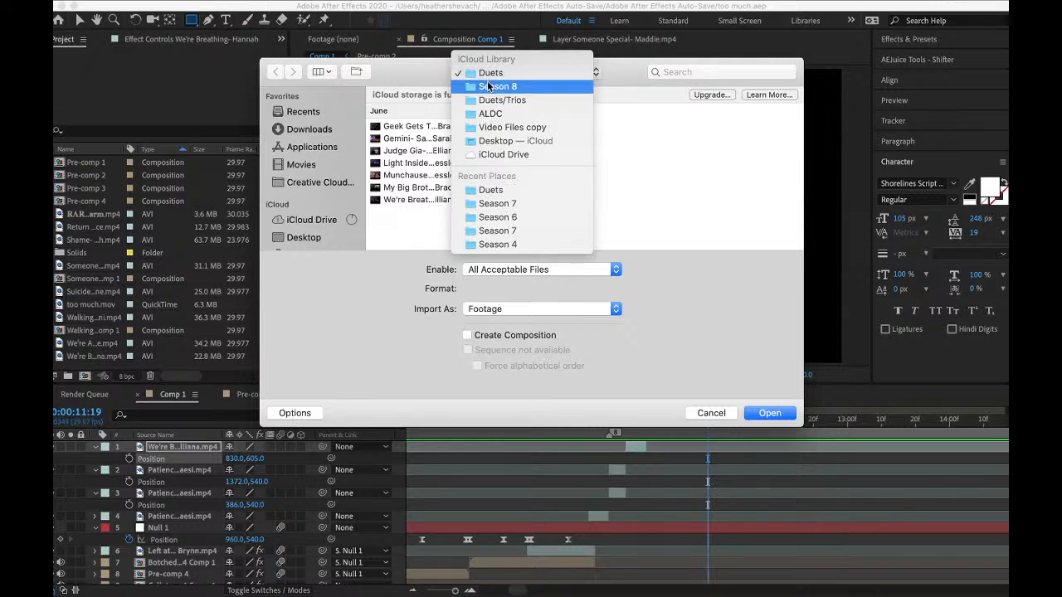
click(488, 89)
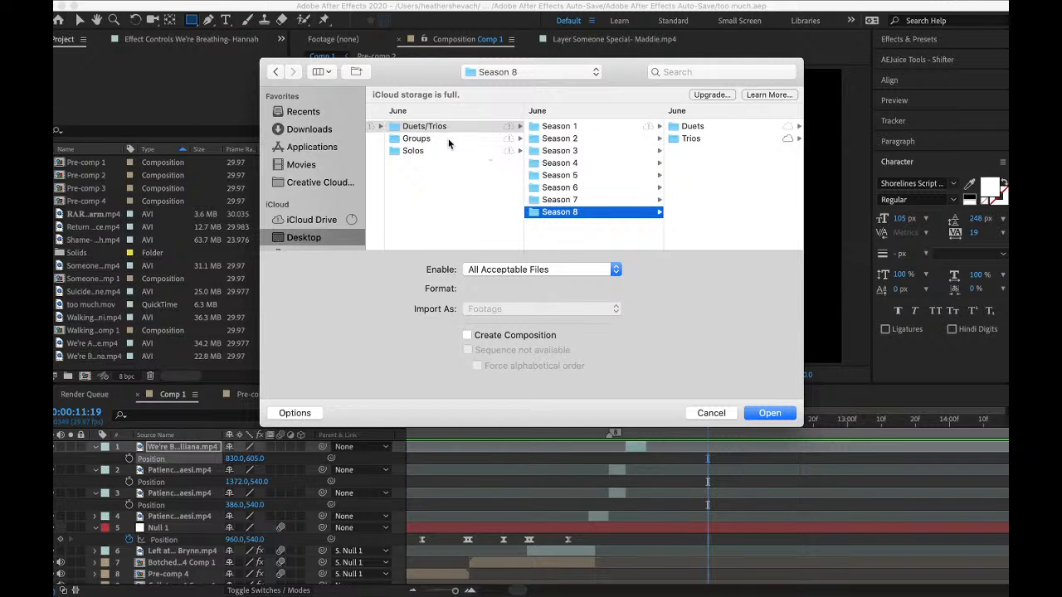
click(424, 138)
click(577, 177)
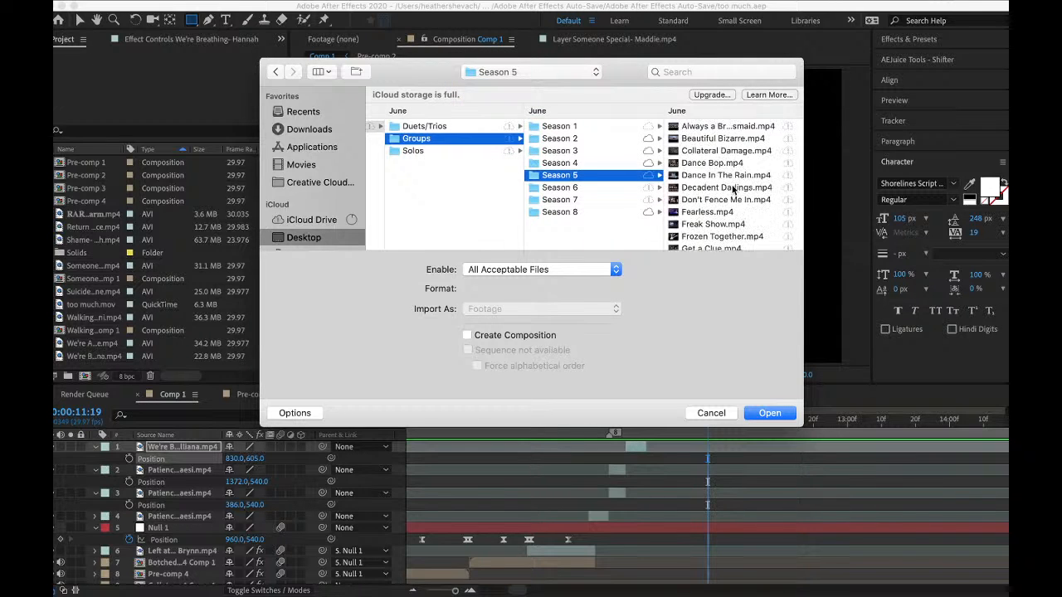
scroll(733, 191, down, 3)
scroll(734, 191, down, 5)
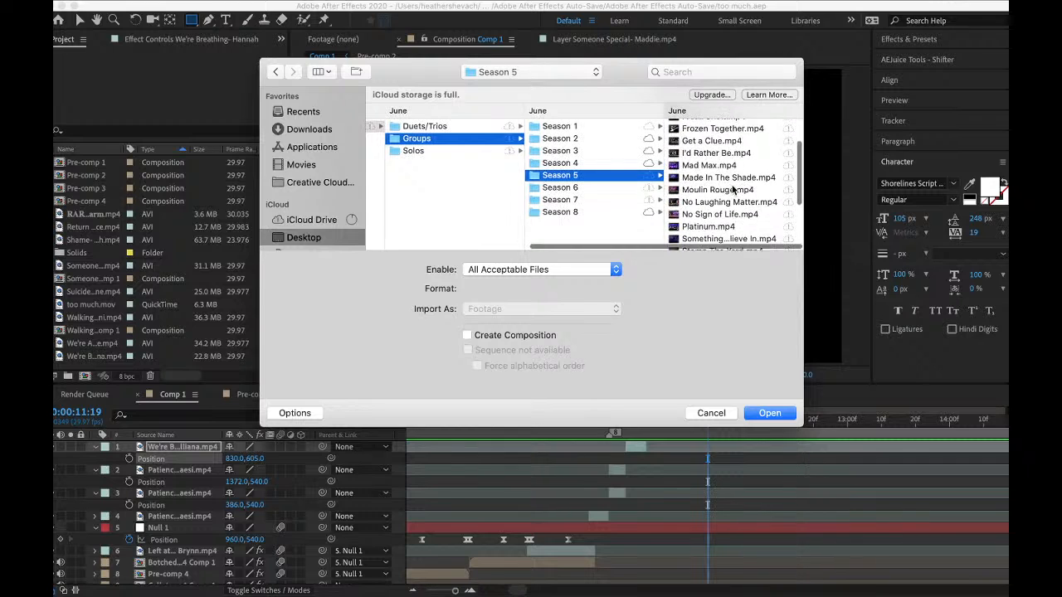
click(733, 188)
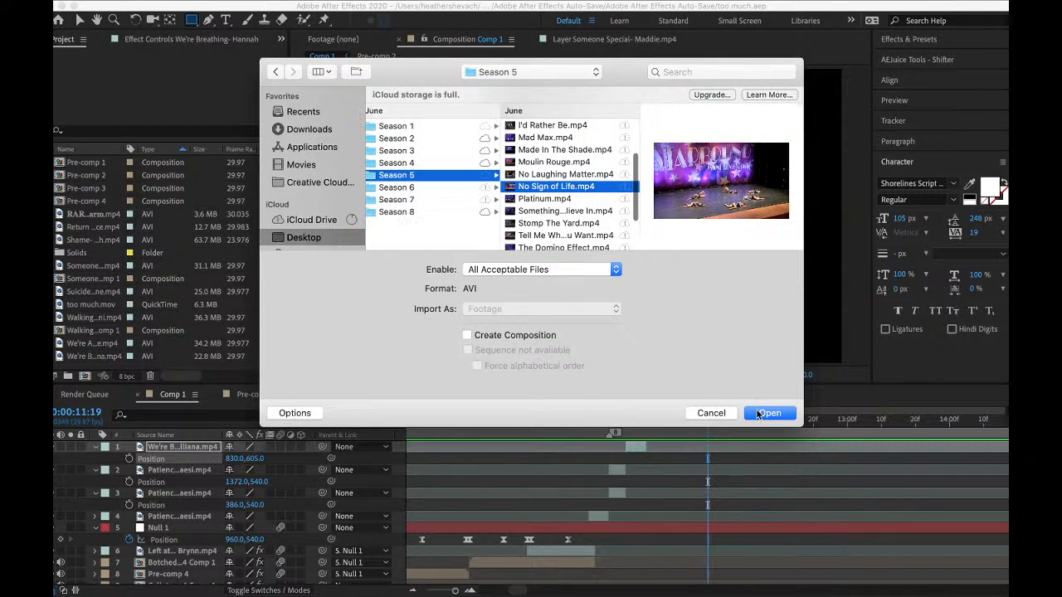
click(765, 413)
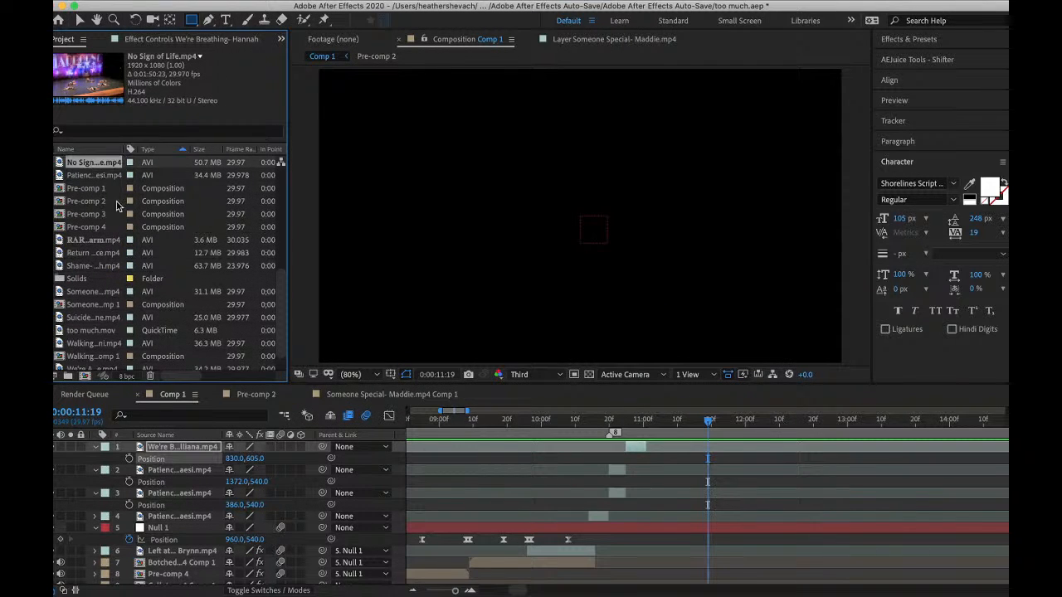
drag(143, 452, 140, 449)
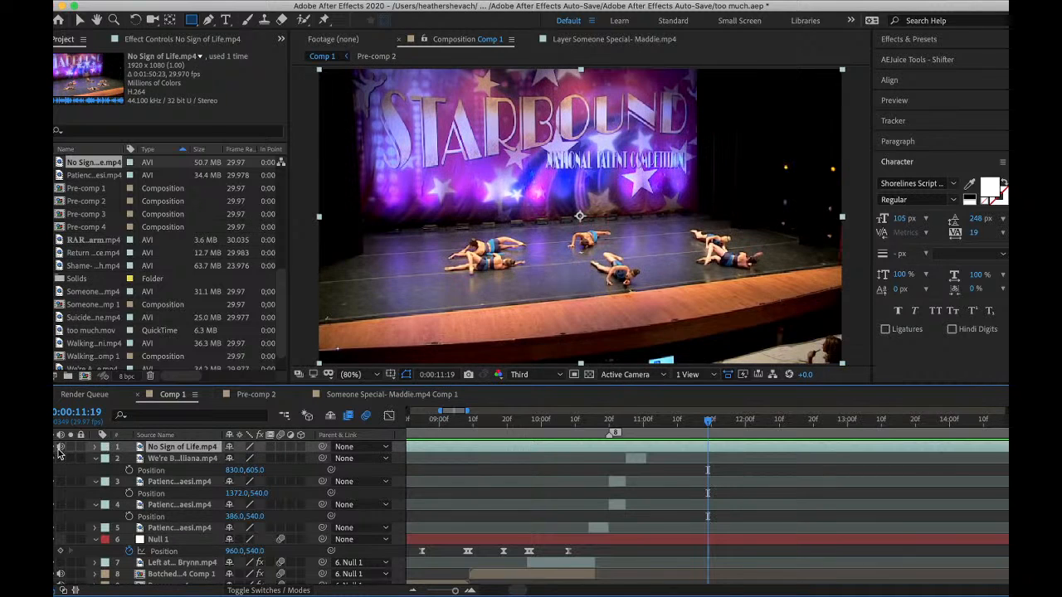
- Cut away No Sign of Life before 0:00:20:07, place the remainder after We're Breathing at about 0:00:11:01, and preview the join
scroll(653, 472, right, 10)
drag(640, 428, 763, 458)
key(super+shift+d)
click(653, 458)
key(Delete)
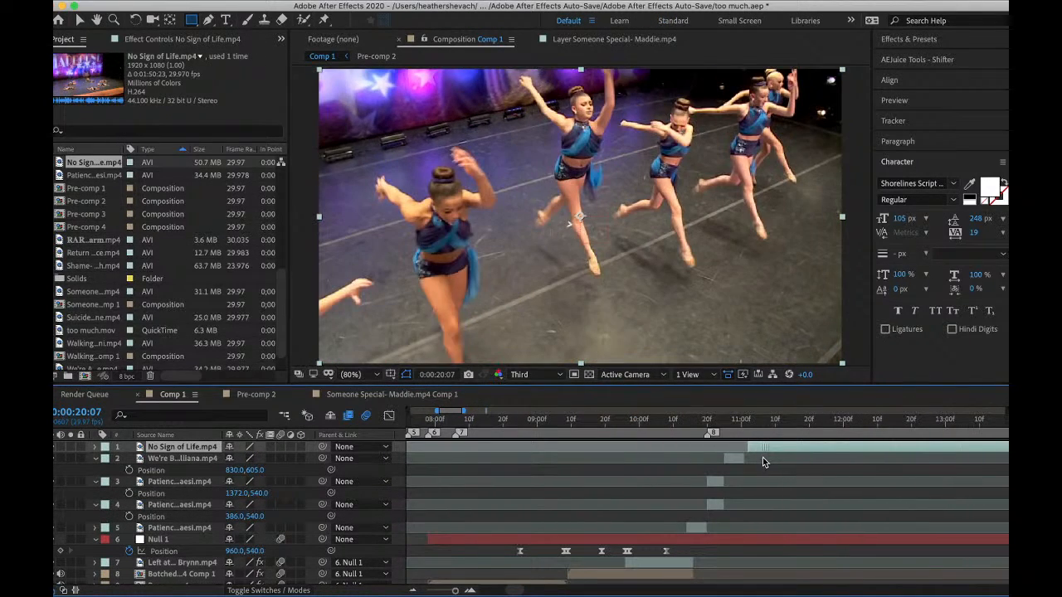
click(693, 420)
key(space)
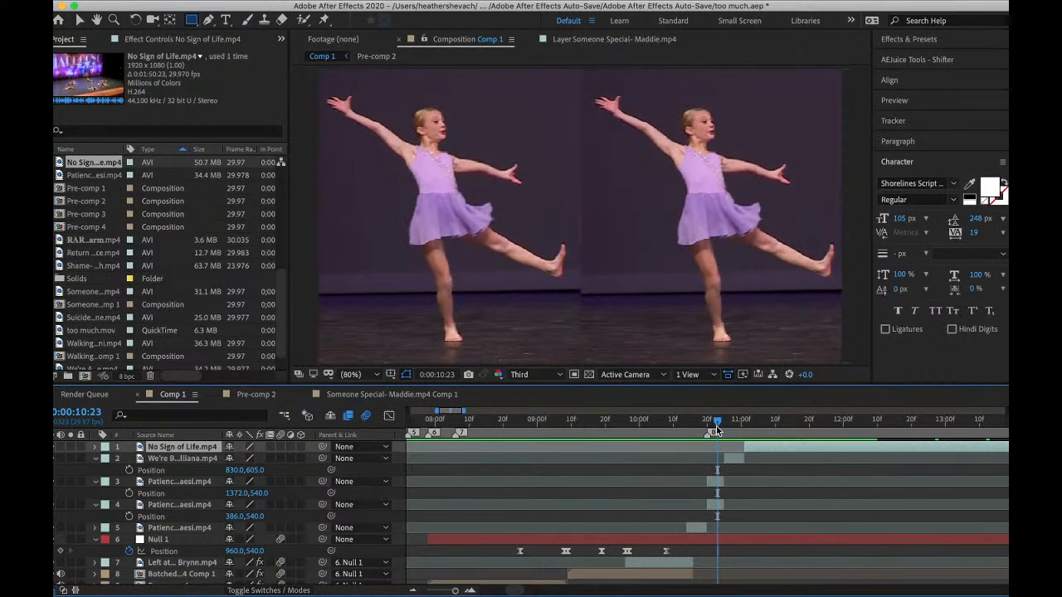
- Shift No Sign of Life to start directly after We're Breathing at about 0:00:11:00 and play back the join
click(732, 460)
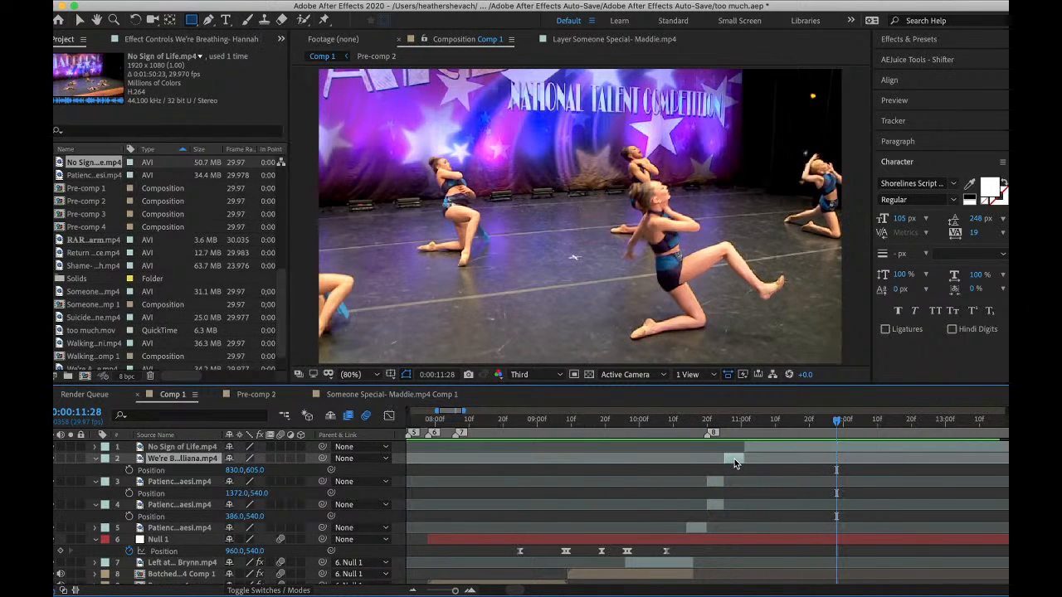
click(753, 449)
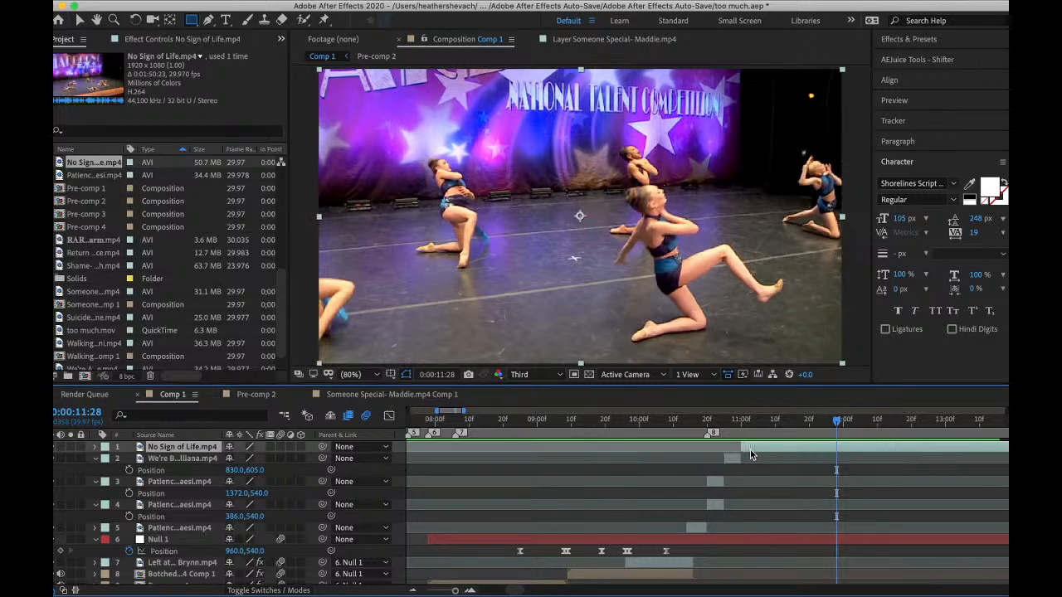
click(699, 425)
key(space)
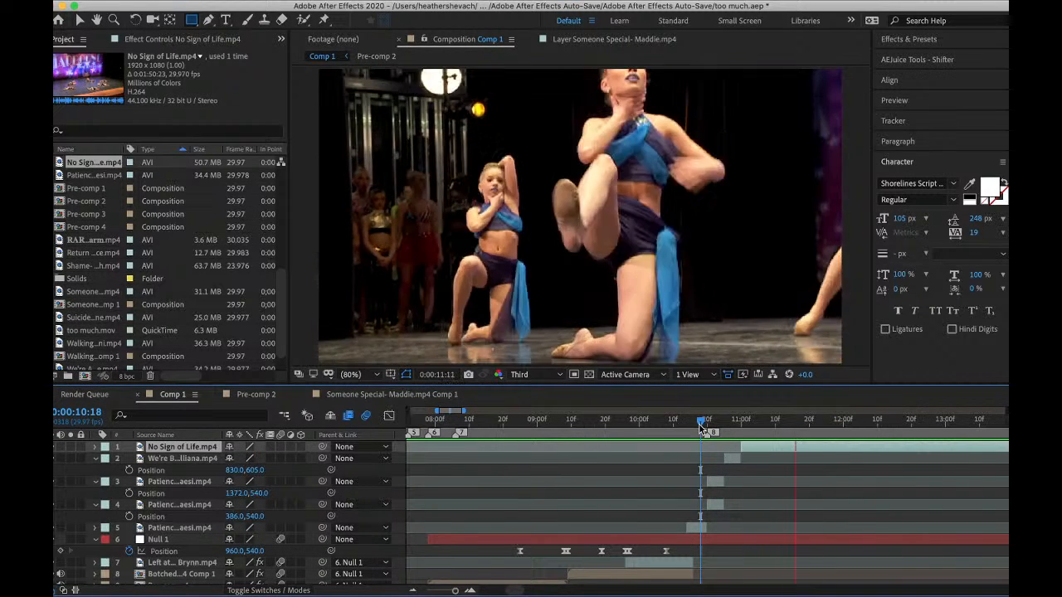
- Cut away No Sign of Life after 0:00:11:17, preview the shortened segment and save the project
key(super+shift+d)
key(Delete)
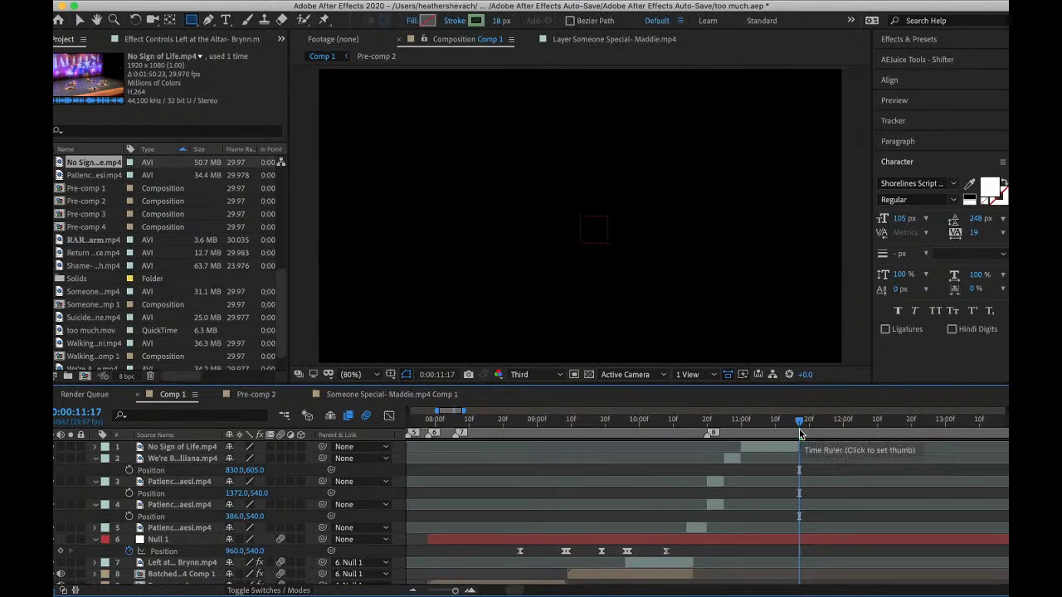
click(673, 421)
key(space)
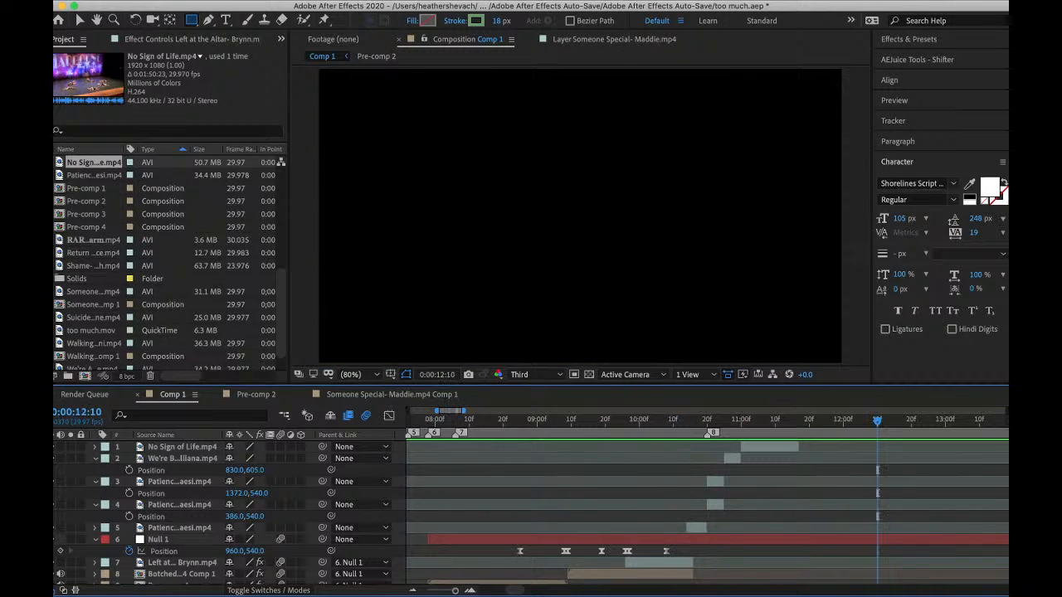
click(154, 1)
click(167, 108)
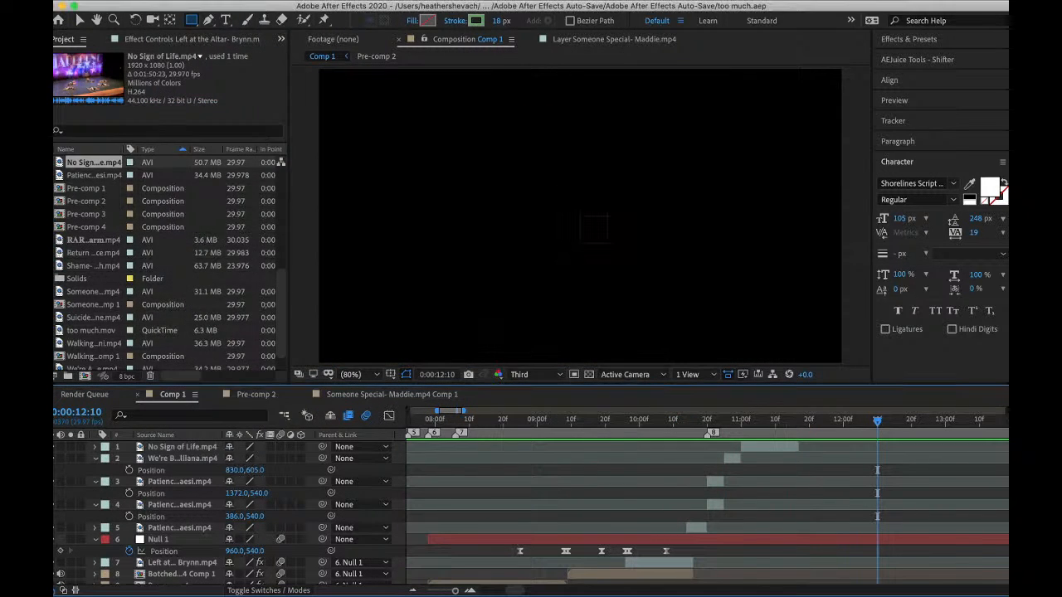
- Import the Am I Enough video as footage from the soloist's Season 7 folder under Solos
click(153, 2)
mouse_move(178, 167)
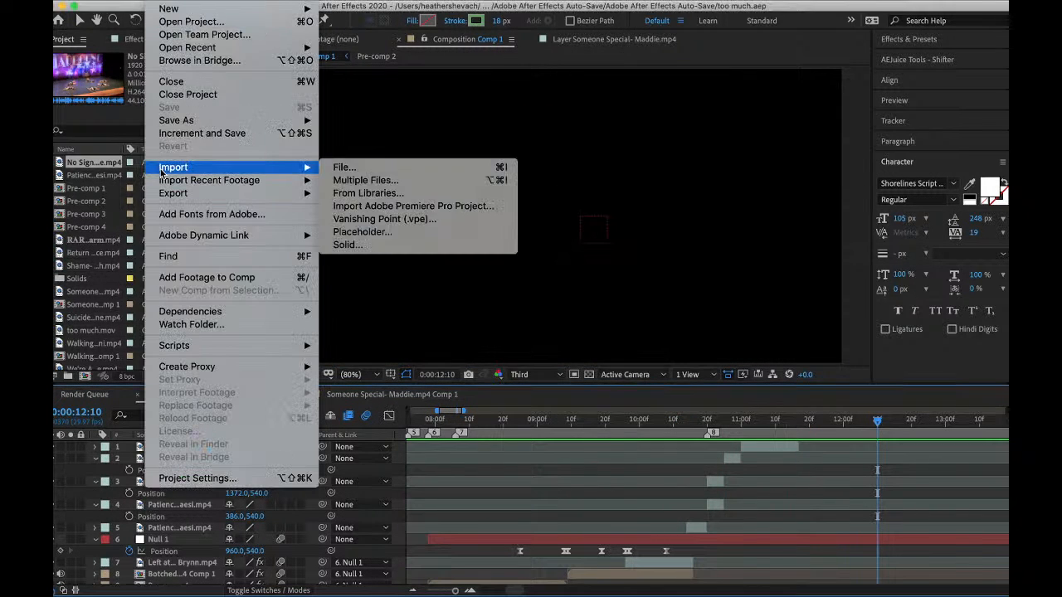
click(341, 168)
click(496, 73)
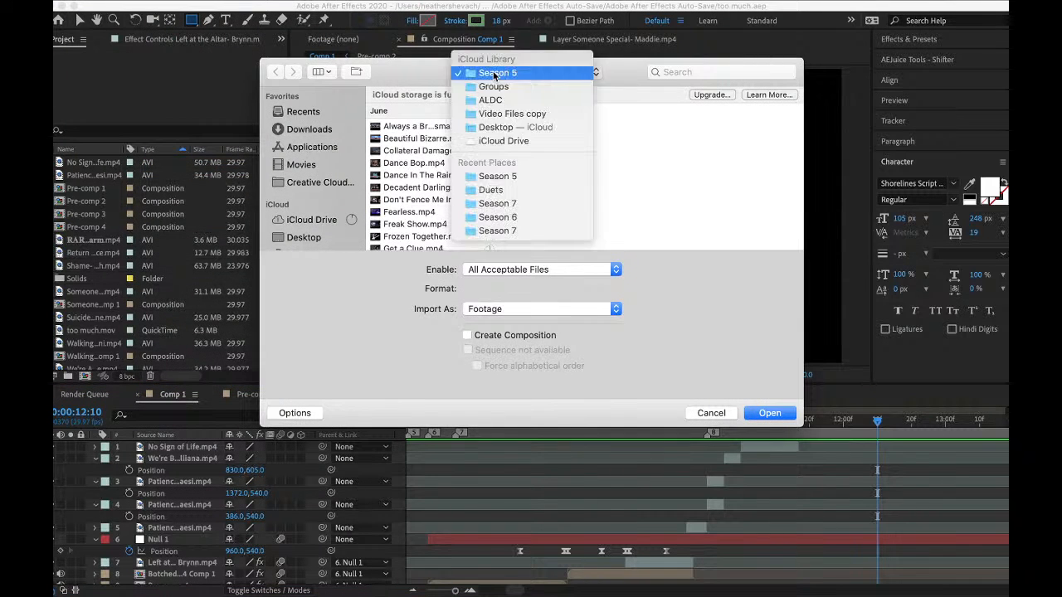
click(490, 87)
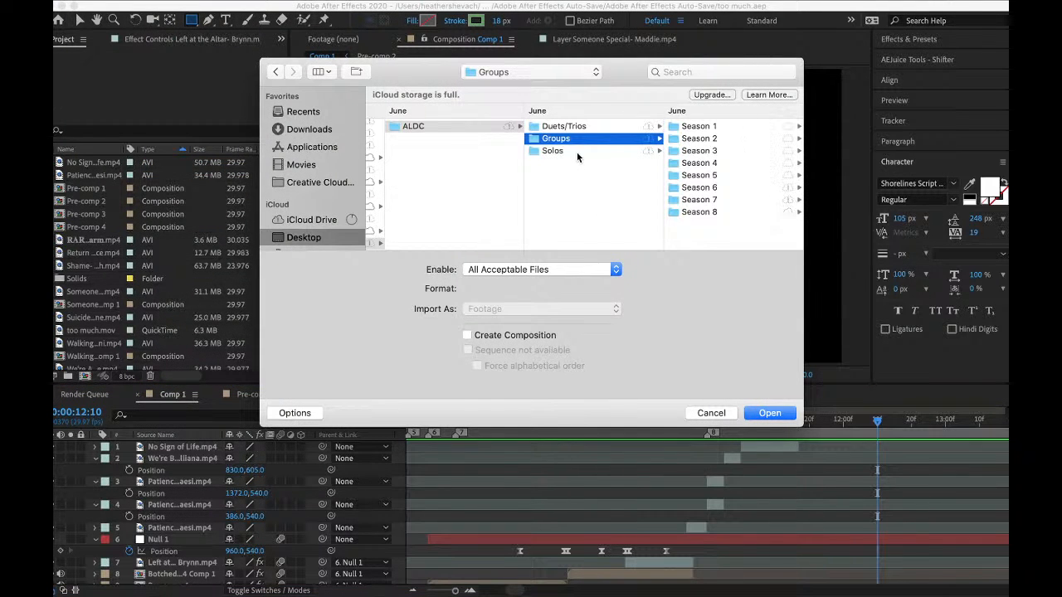
click(577, 152)
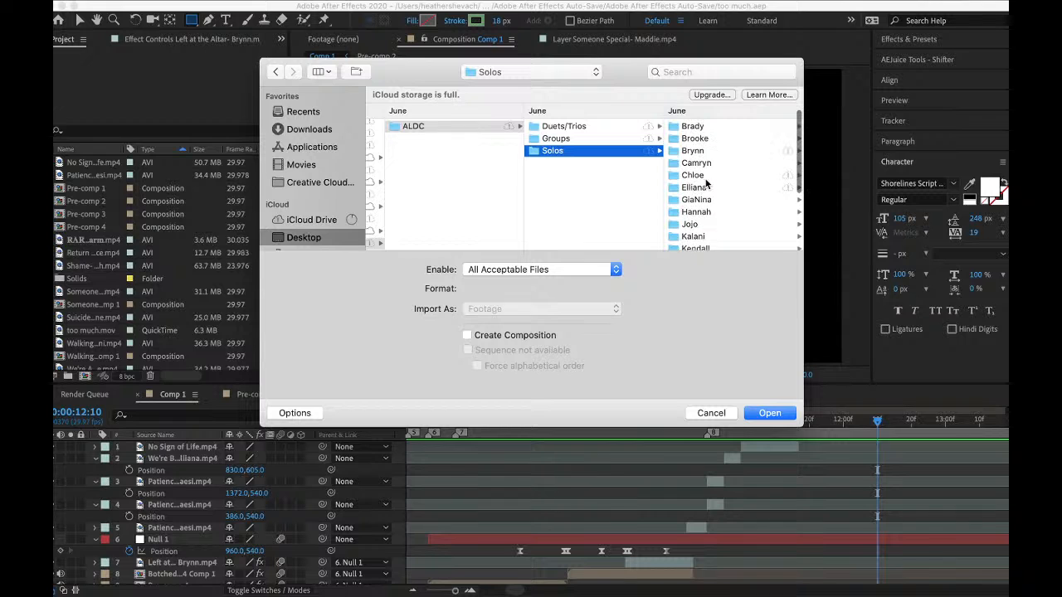
scroll(708, 183, down, 1)
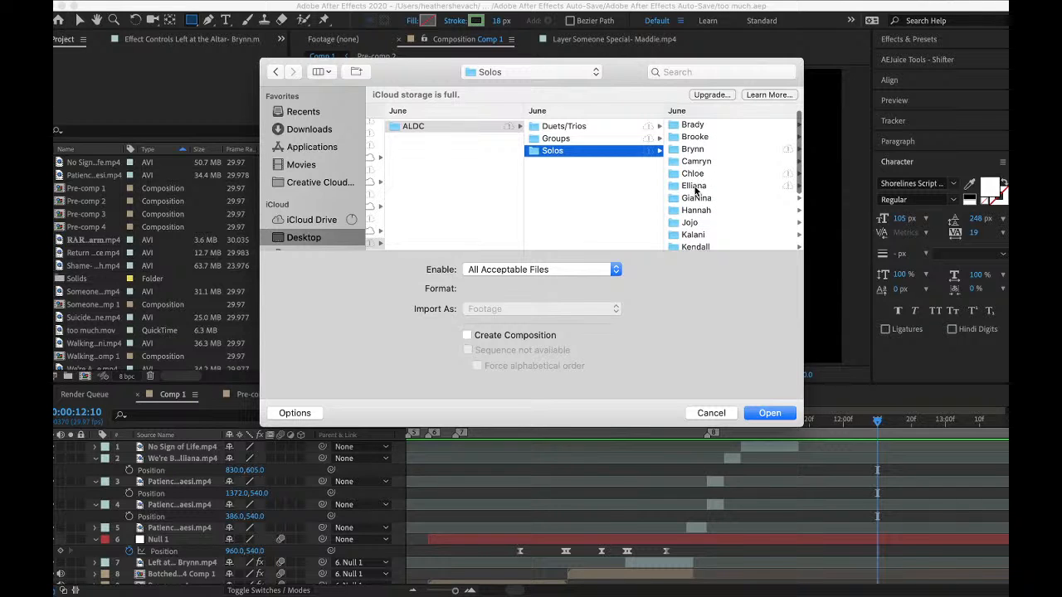
click(695, 185)
click(699, 150)
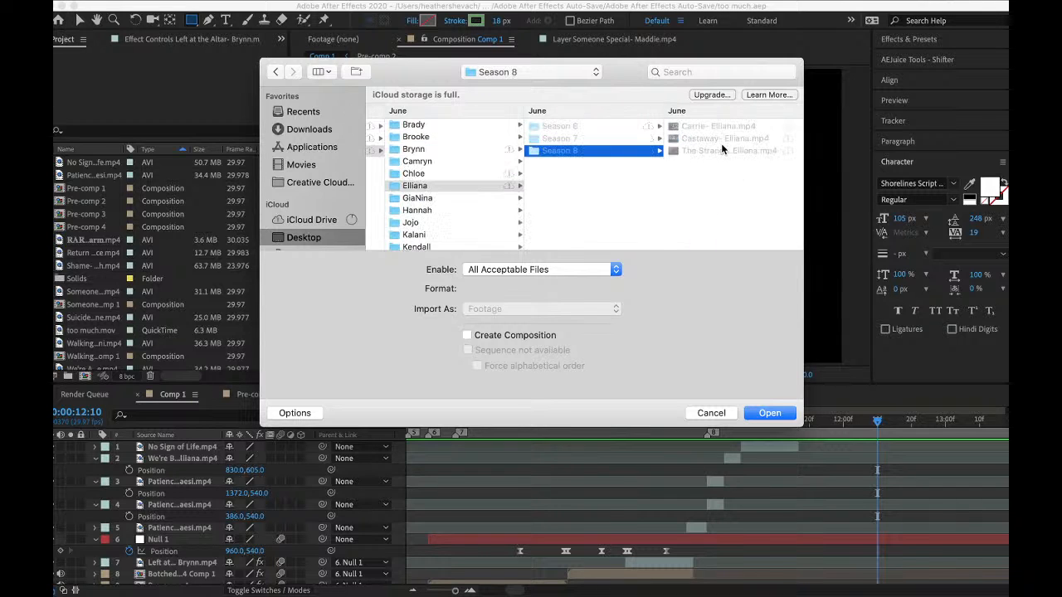
click(568, 141)
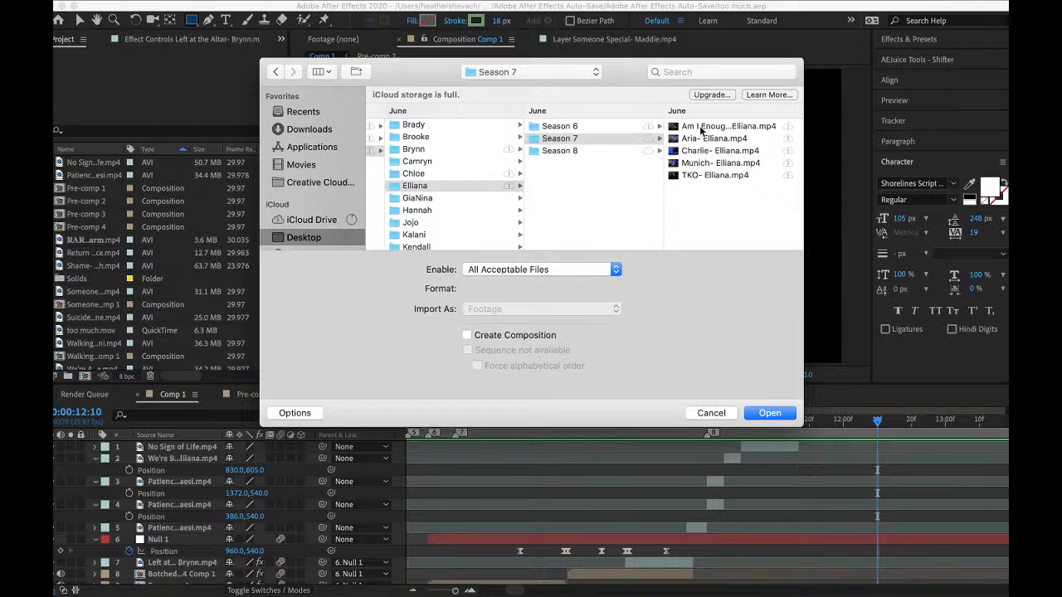
click(701, 130)
click(770, 412)
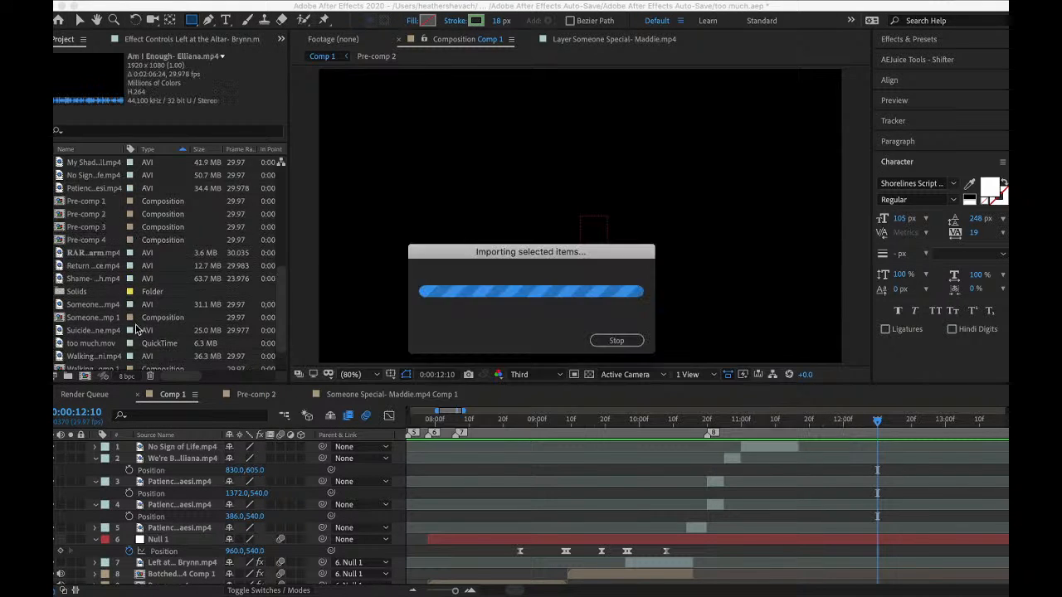
drag(166, 448, 157, 452)
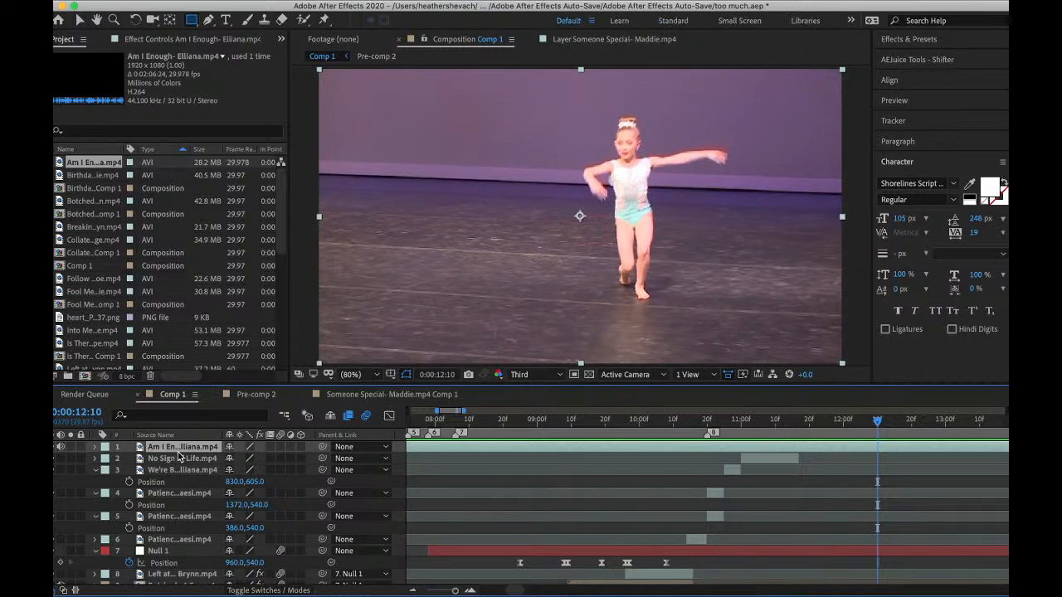
key(Delete)
scroll(451, 447, left, 10)
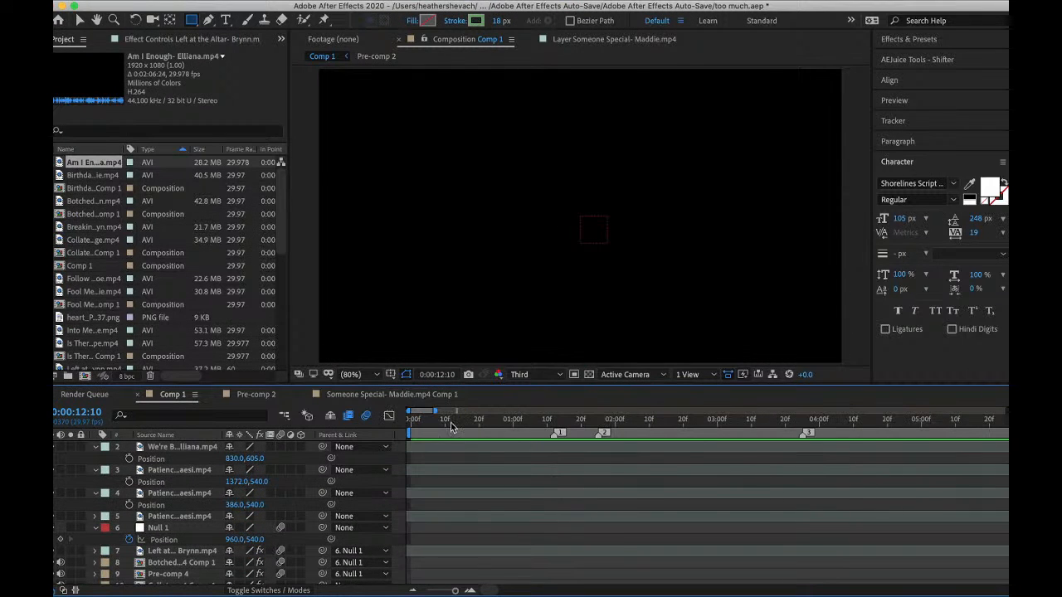
drag(452, 422, 618, 422)
drag(104, 165, 165, 448)
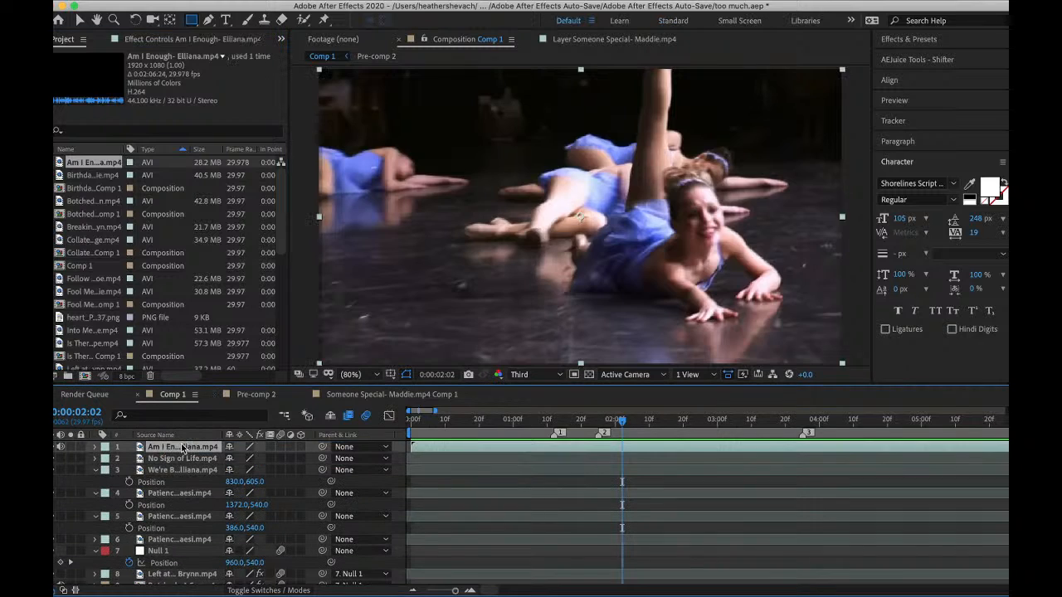
key(Delete)
scroll(548, 451, right, 10)
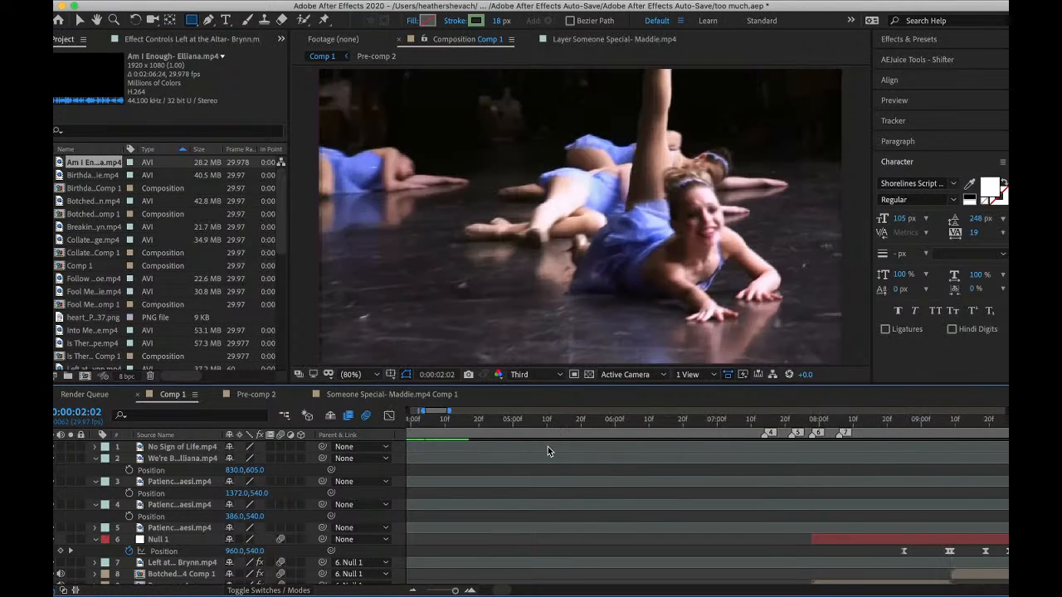
click(570, 421)
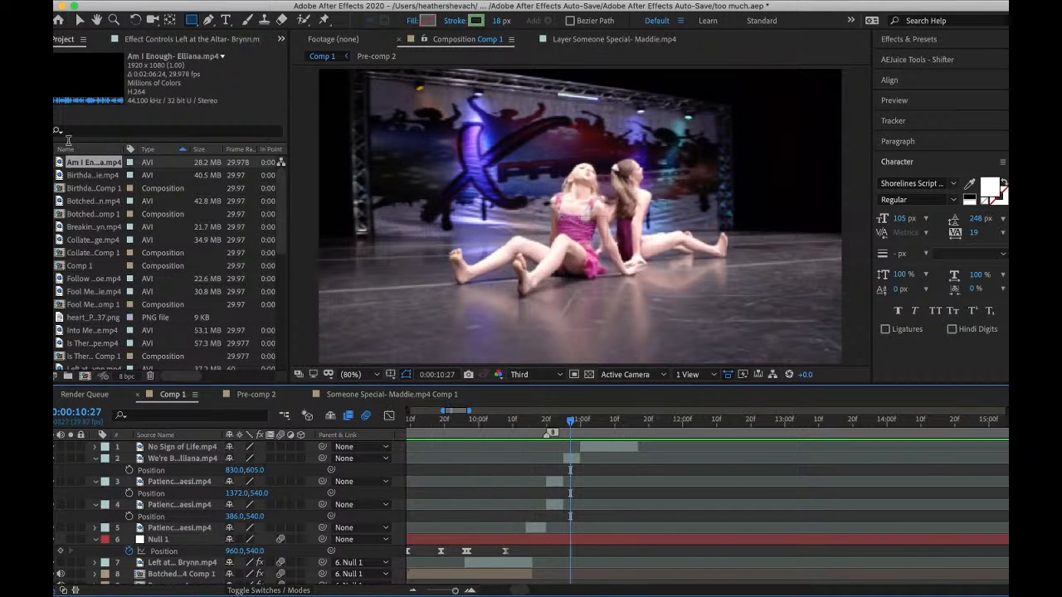
drag(83, 163, 560, 447)
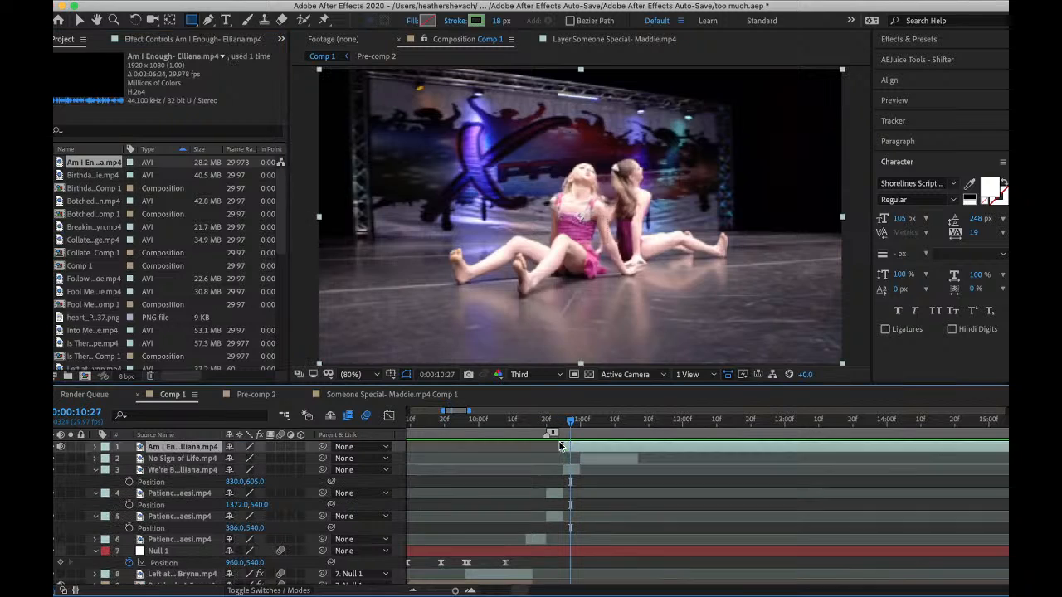
key(super+z)
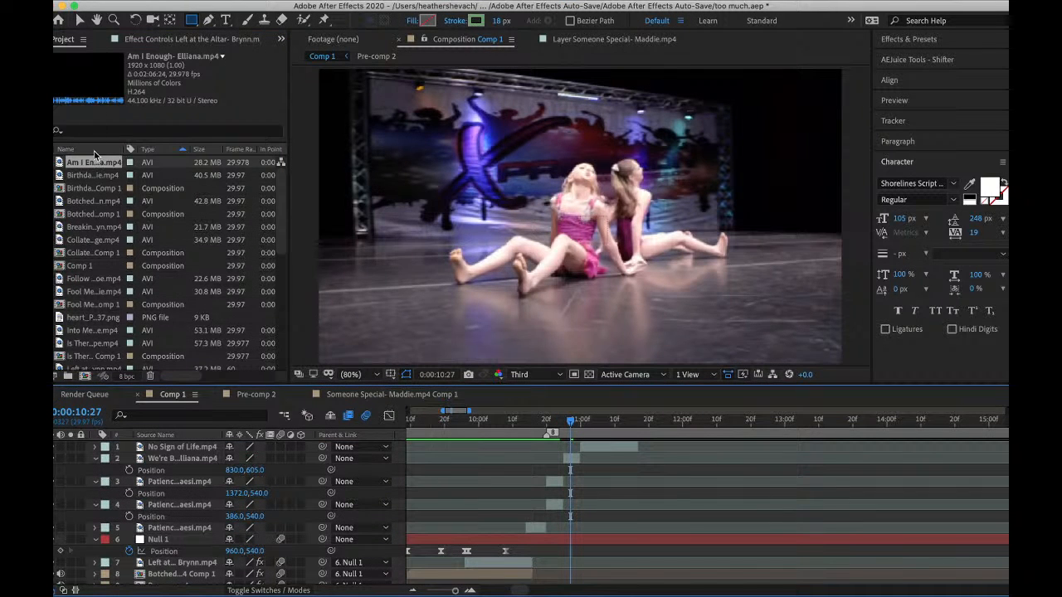
- Add Am I Enough as the first layer of Comp 1 and cut away everything before 0:00:23:26
drag(94, 162, 183, 448)
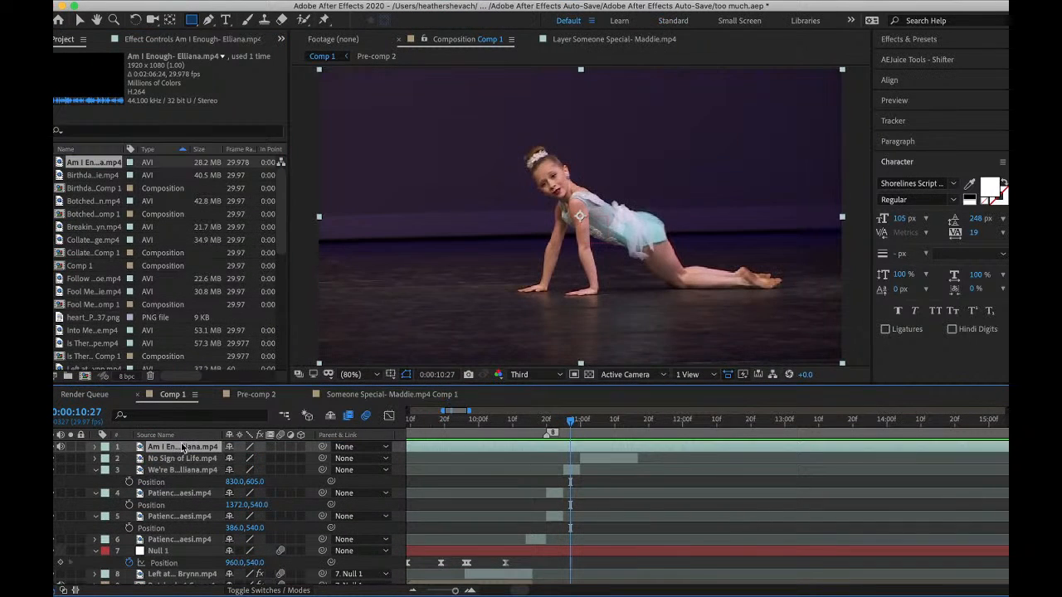
scroll(540, 433, right, 5)
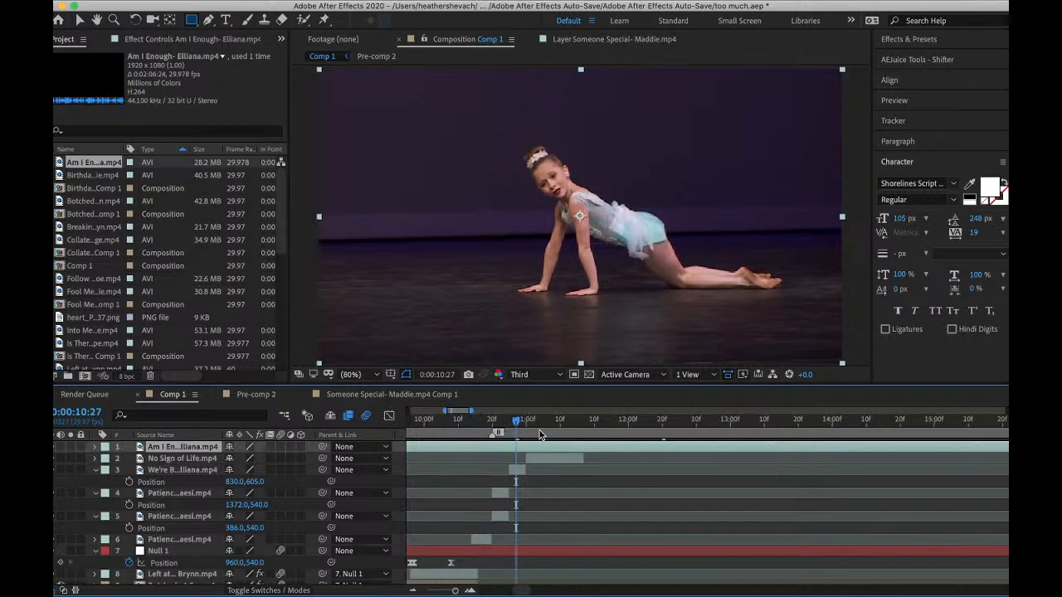
drag(542, 425, 845, 454)
scroll(844, 453, right, 5)
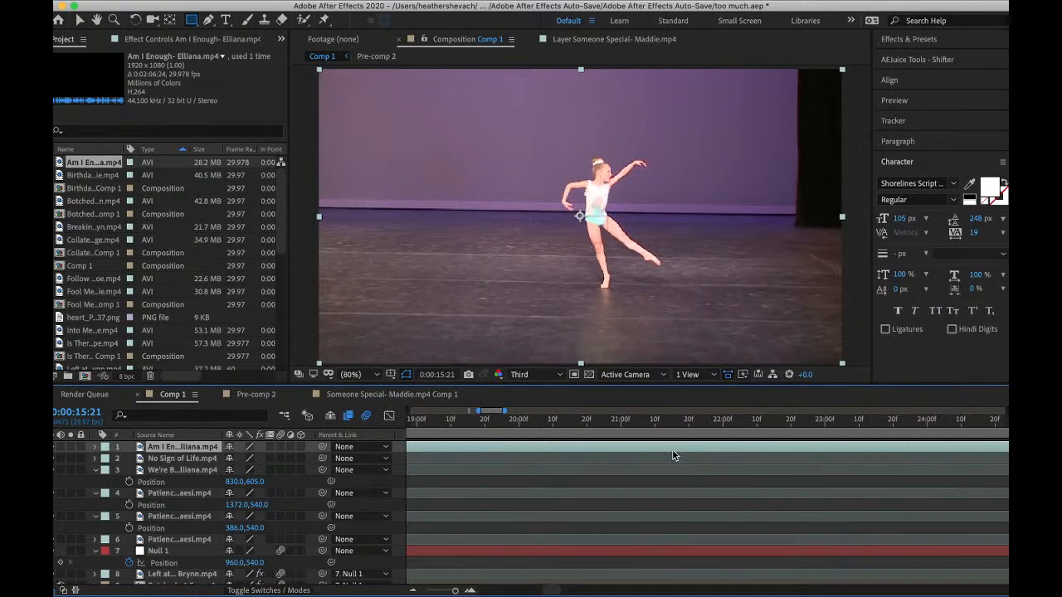
drag(656, 433, 913, 457)
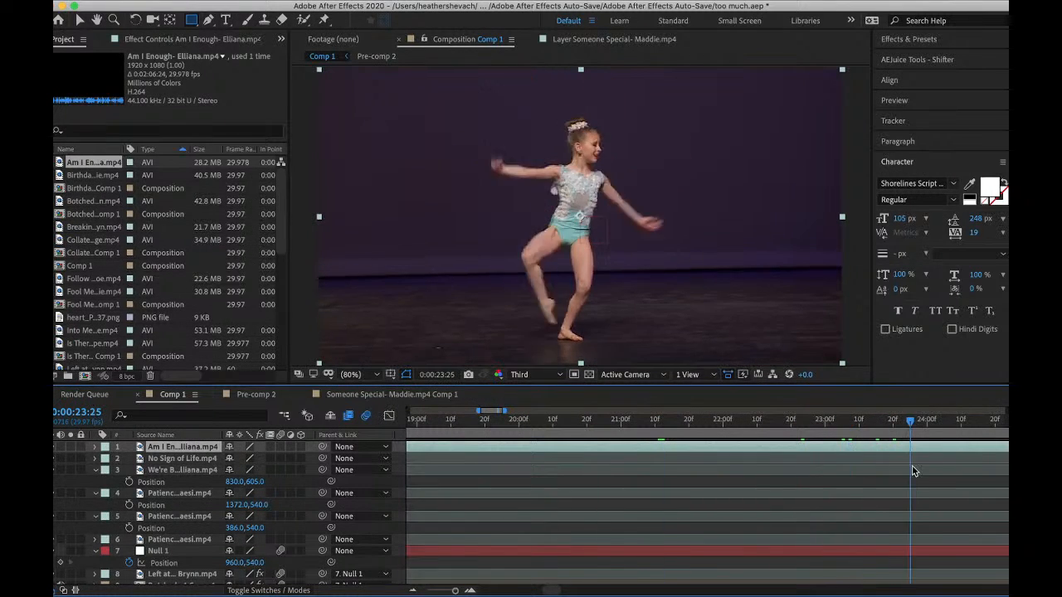
scroll(911, 465, right, 5)
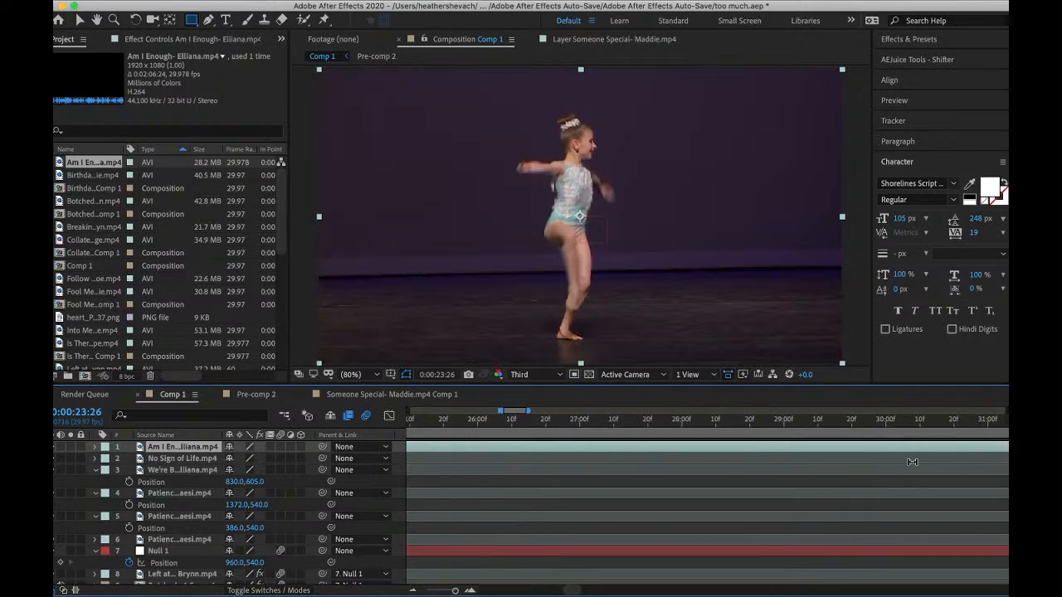
key(super+shift+d)
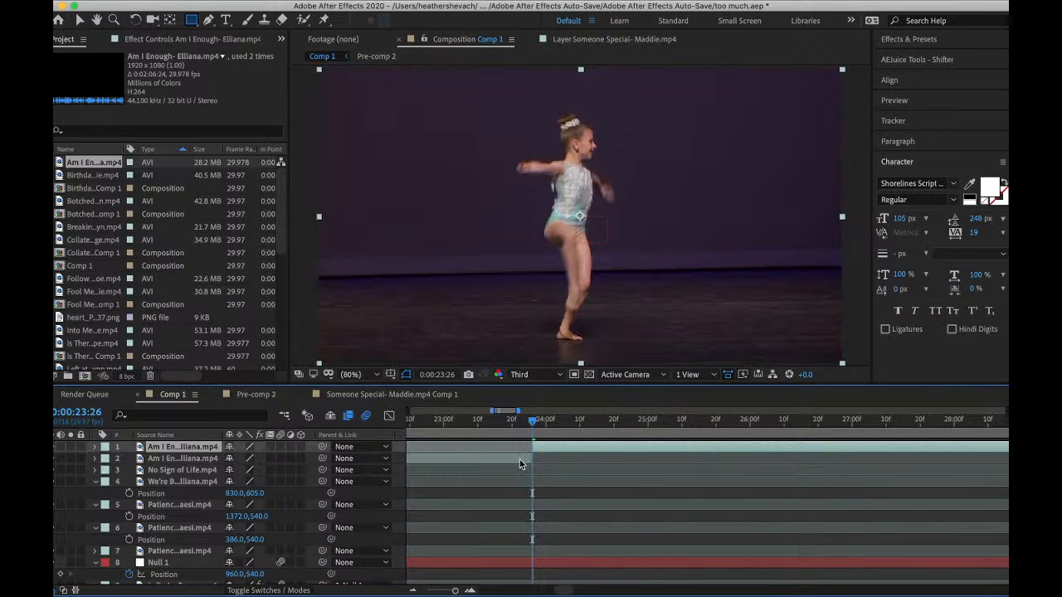
click(520, 460)
key(Delete)
- Place the remaining Am I Enough clip directly after No Sign of Life at 0:00:11:17 and preview the transition
drag(564, 447, 836, 488)
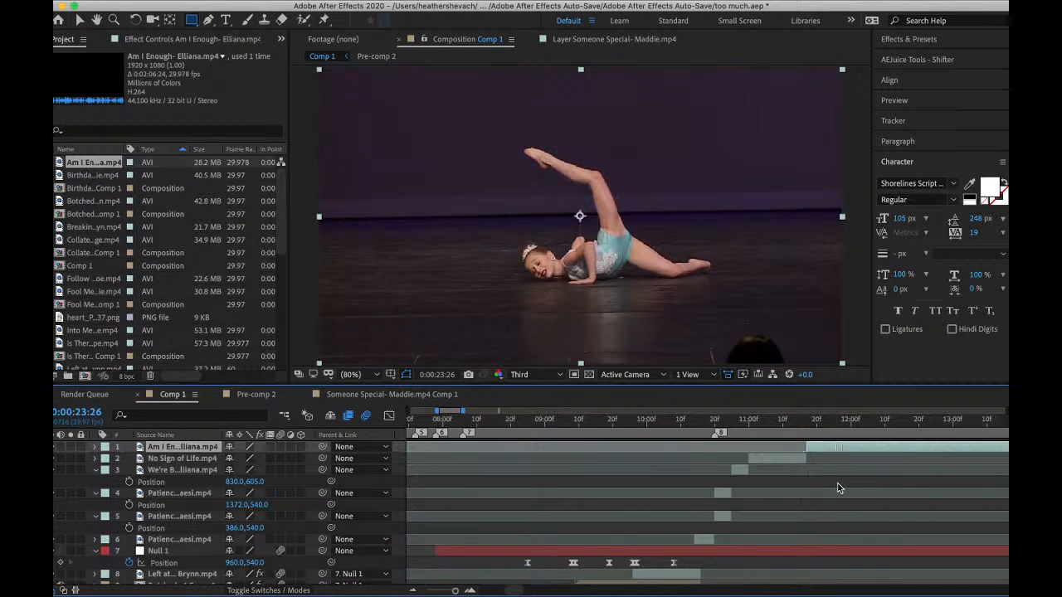
scroll(838, 488, right, 3)
click(657, 419)
key(space)
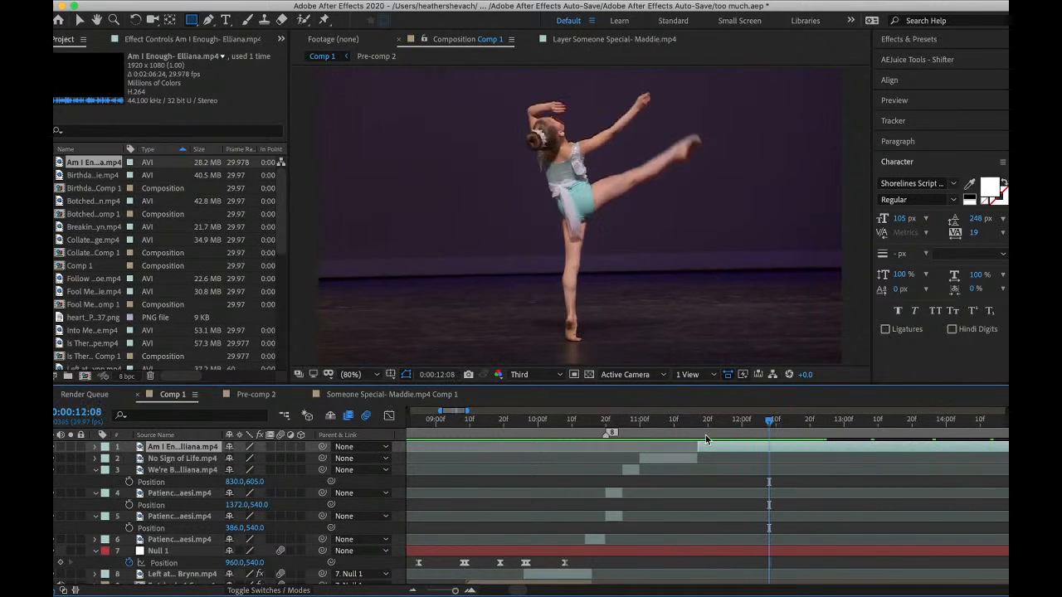
- Pre-compose the Am I Enough layer under its default name, moving all attributes and adjusting the composition duration to the layer's time span
click(697, 424)
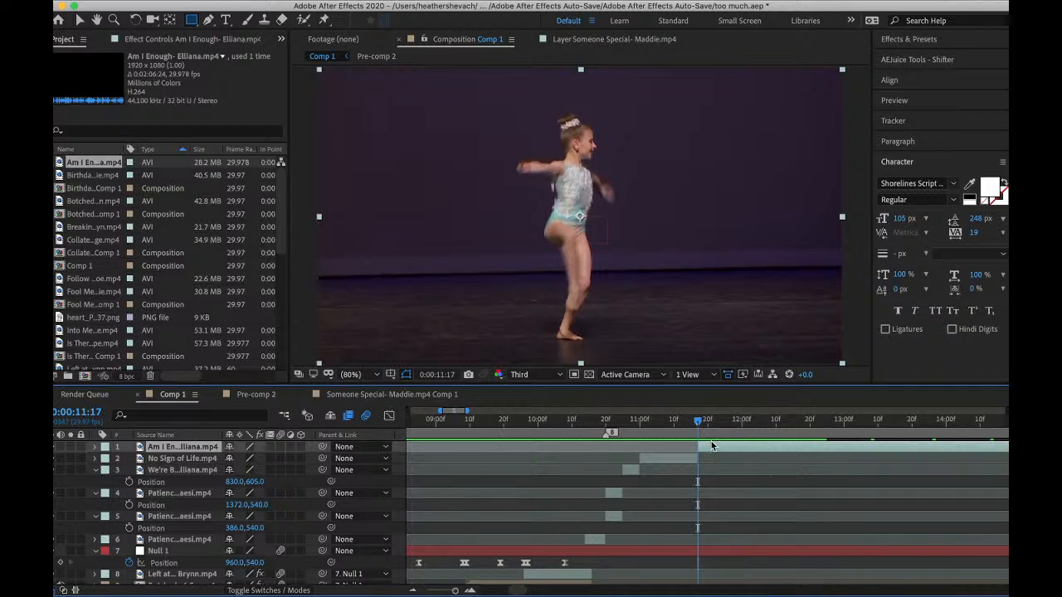
right_click(702, 453)
click(748, 524)
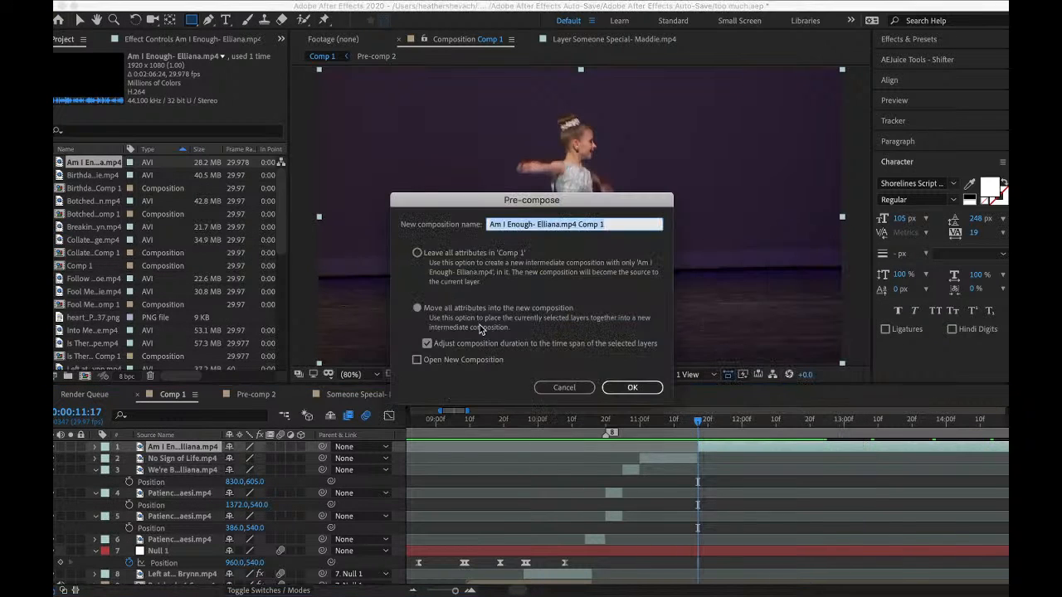
click(639, 383)
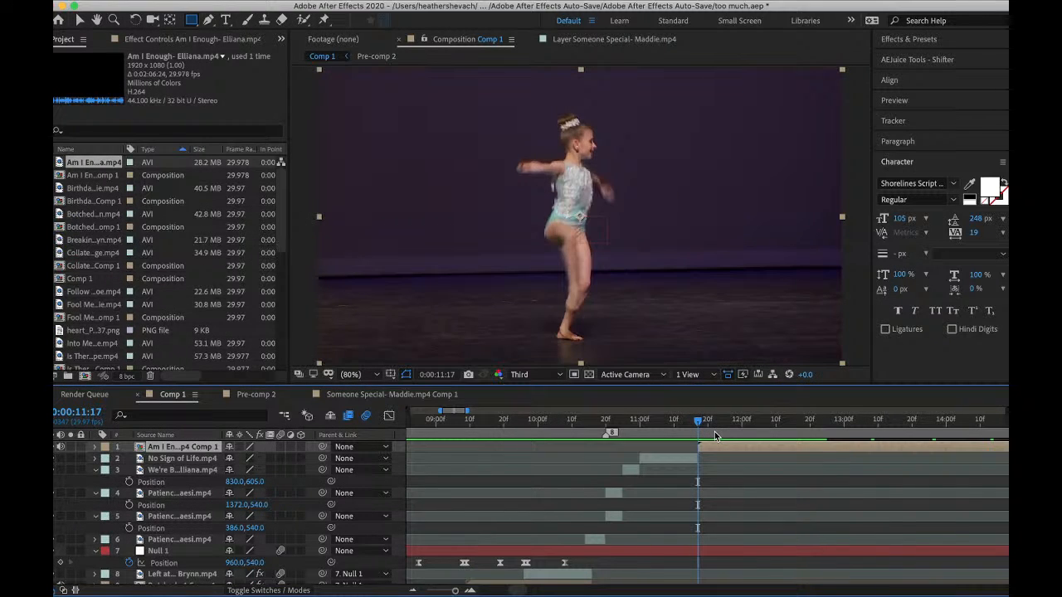
- Apply Twixtor Pro to the Am I Enough pre-comp and set its Image Prep to Contrast/Edge Enhance
key(ctrl+space)
text(twix)
click(642, 460)
click(218, 230)
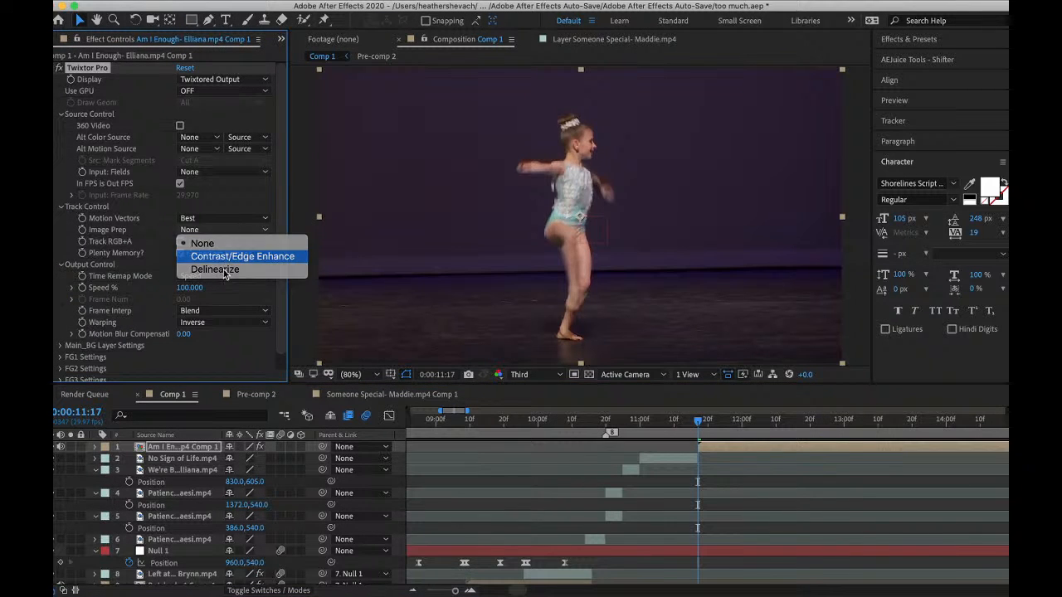
click(224, 258)
- Set Twixtor Pro's Frame Interp to Motion Weighted Blend and Warping to Inverse w/ Smart Blend, and enable Speed % keyframing at 0:00:11:17
click(198, 311)
click(221, 350)
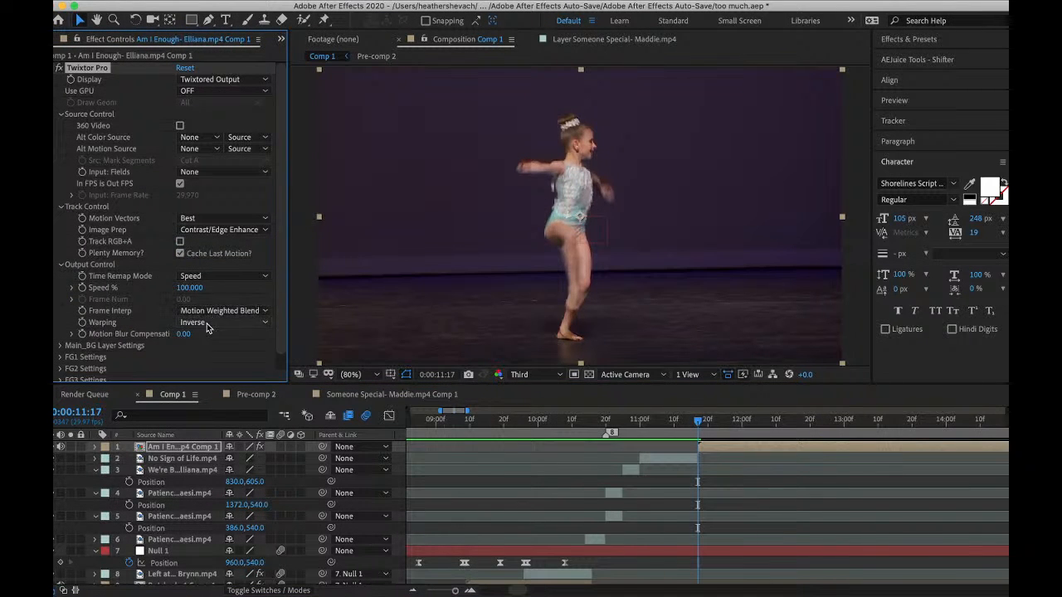
click(208, 323)
click(137, 321)
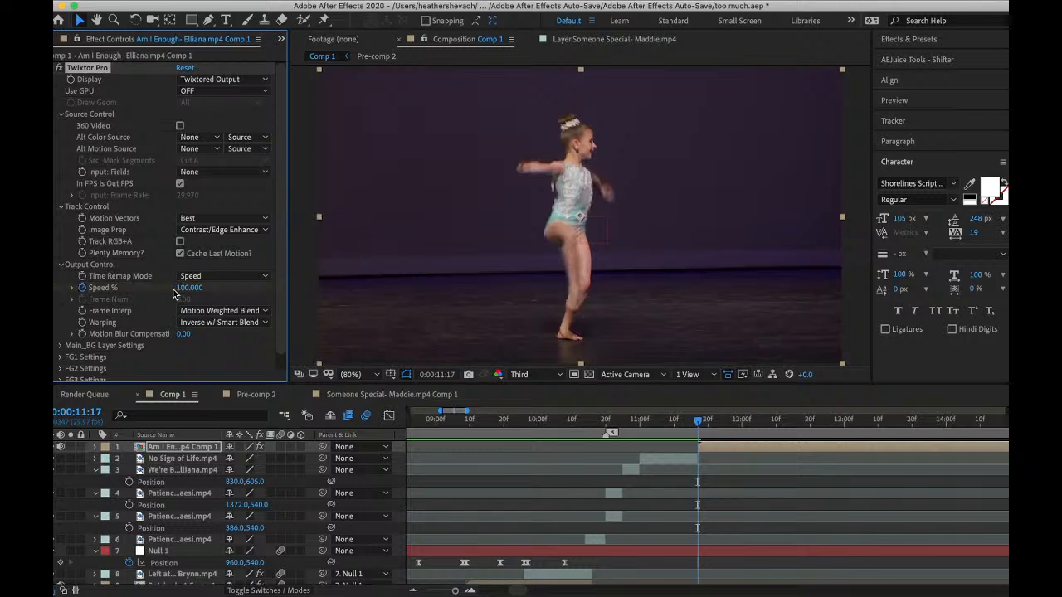
- Keyframe Twixtor Pro's Speed % at 250 at 0:00:11:17 and 10 at 0:00:12:00, and move the second keyframe about three frames earlier
text(250)
key(Return)
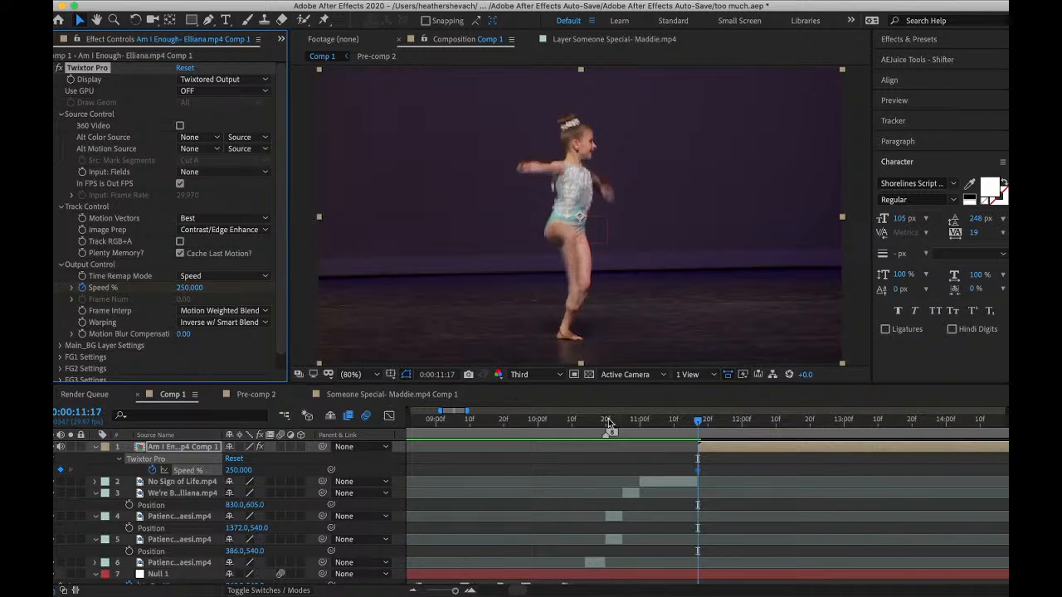
click(742, 420)
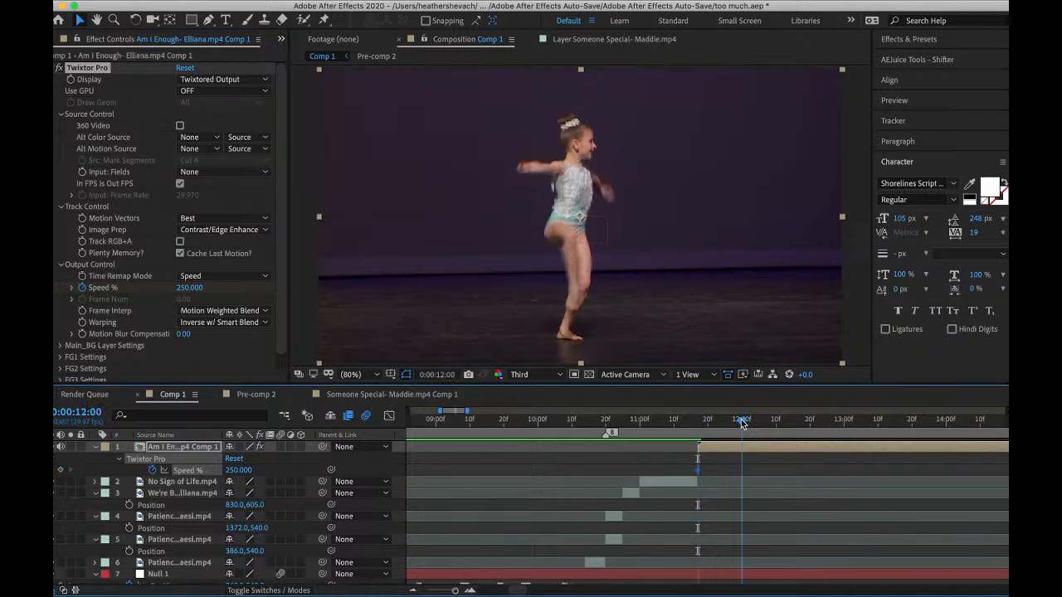
click(190, 288)
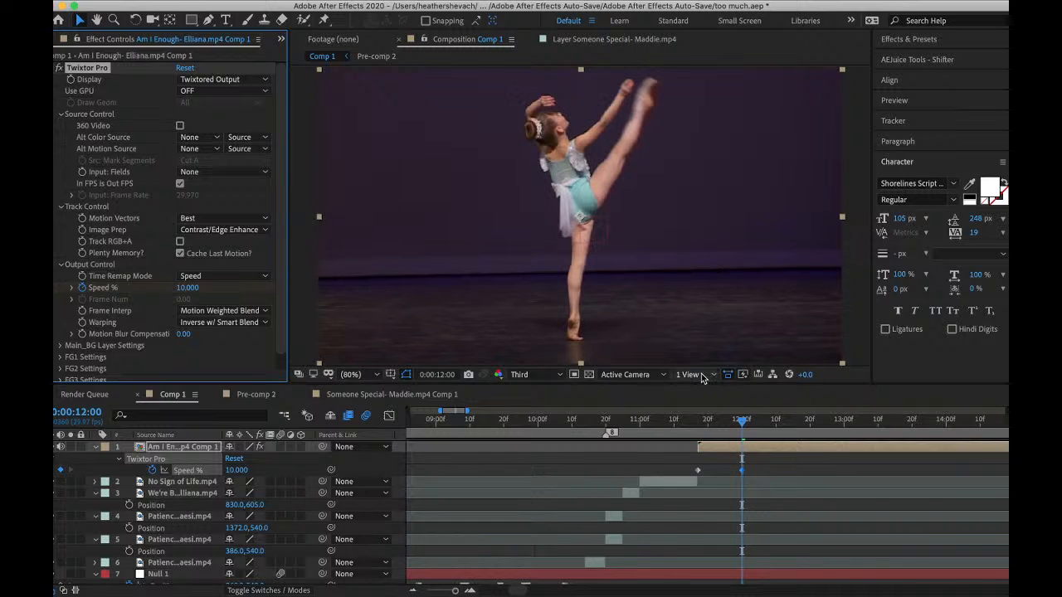
drag(743, 471, 732, 470)
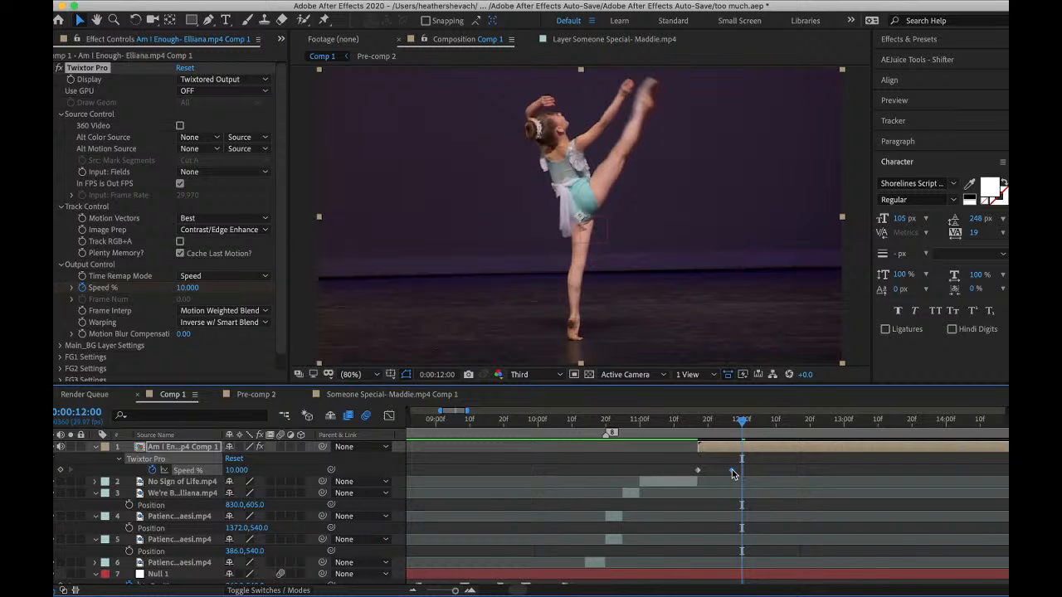
- Preview the Am I Enough speed ramp from its first frame and again from 0:00:11:05
click(699, 429)
click(695, 422)
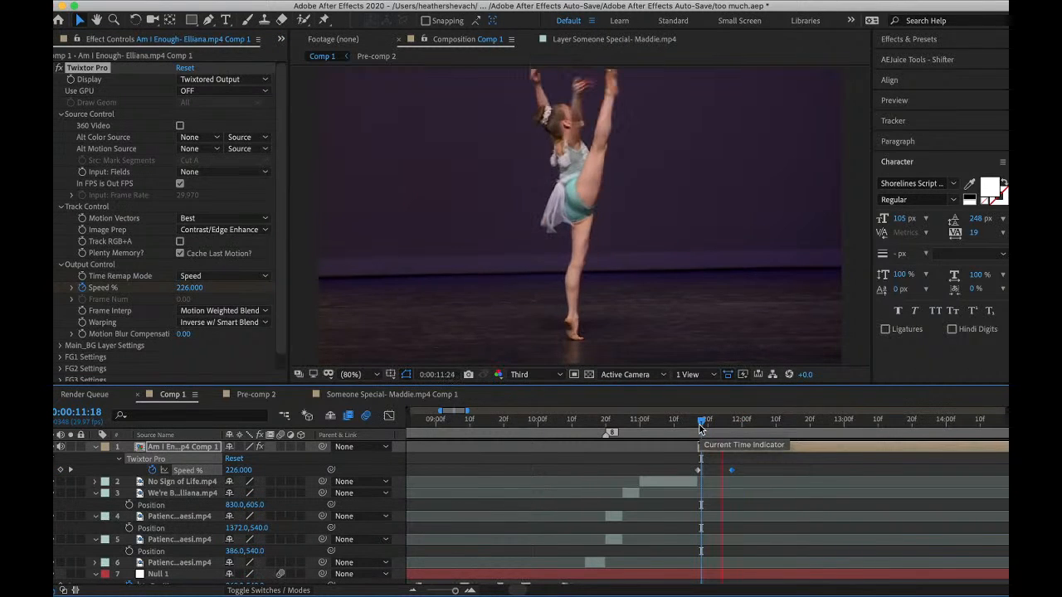
key(space)
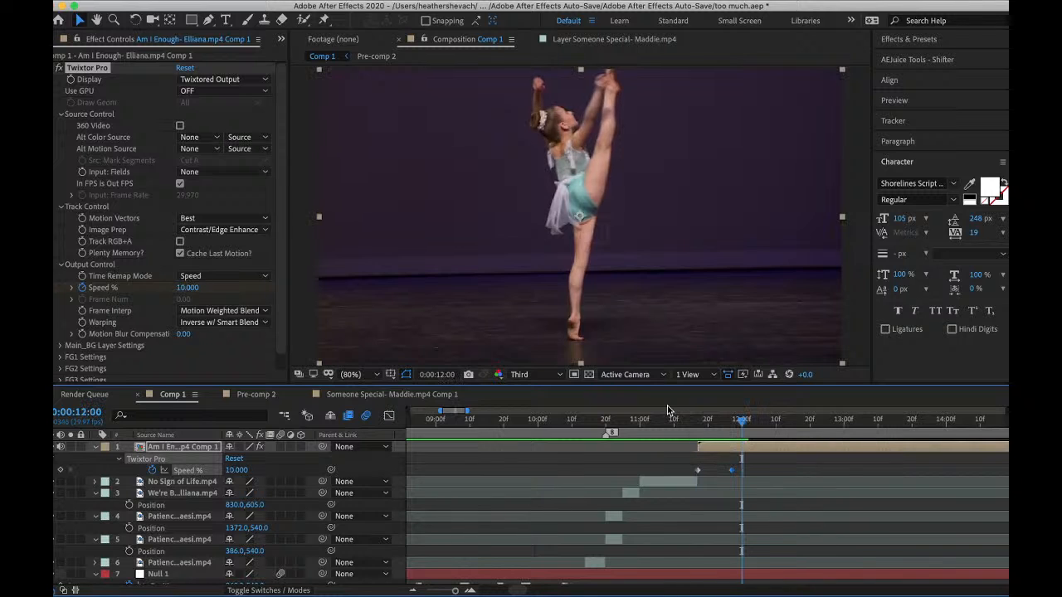
click(656, 421)
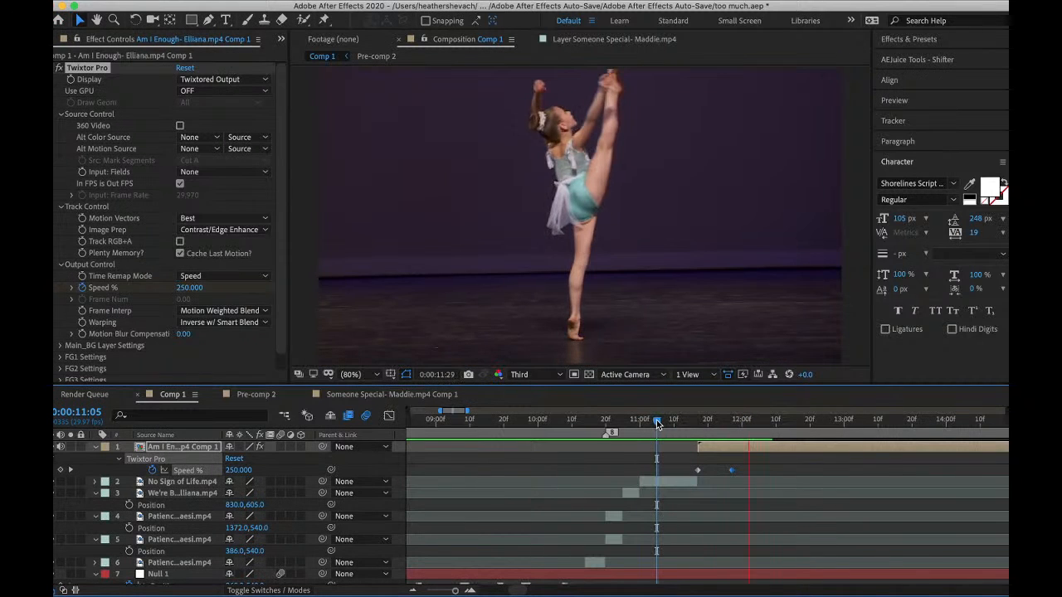
- Trim the end of the Am I Enough pre-comp to 0:00:12:05 and save the project
click(768, 429)
drag(762, 419, 758, 423)
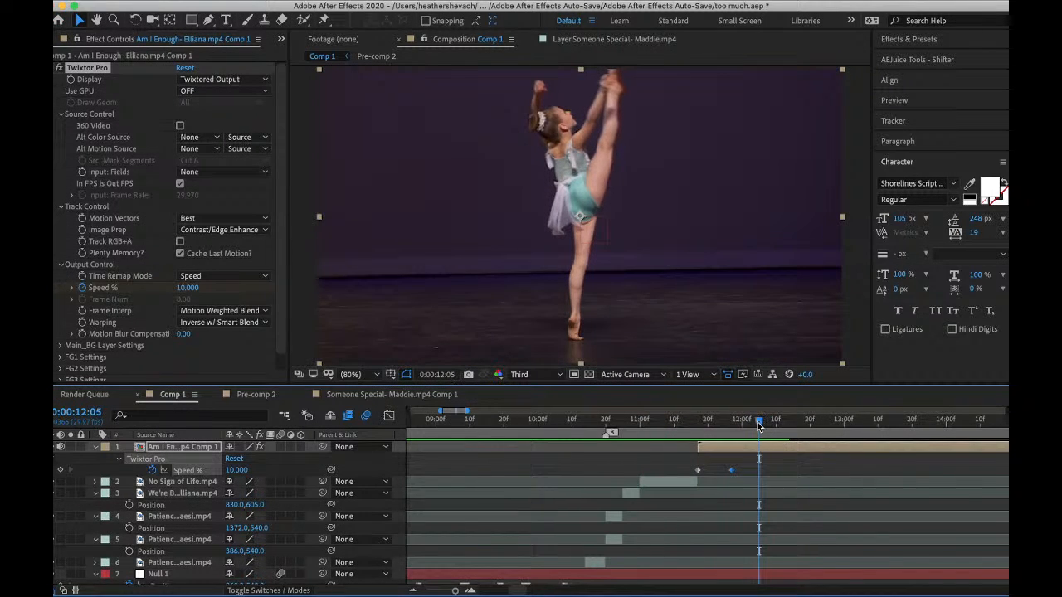
key(alt+])
click(158, 2)
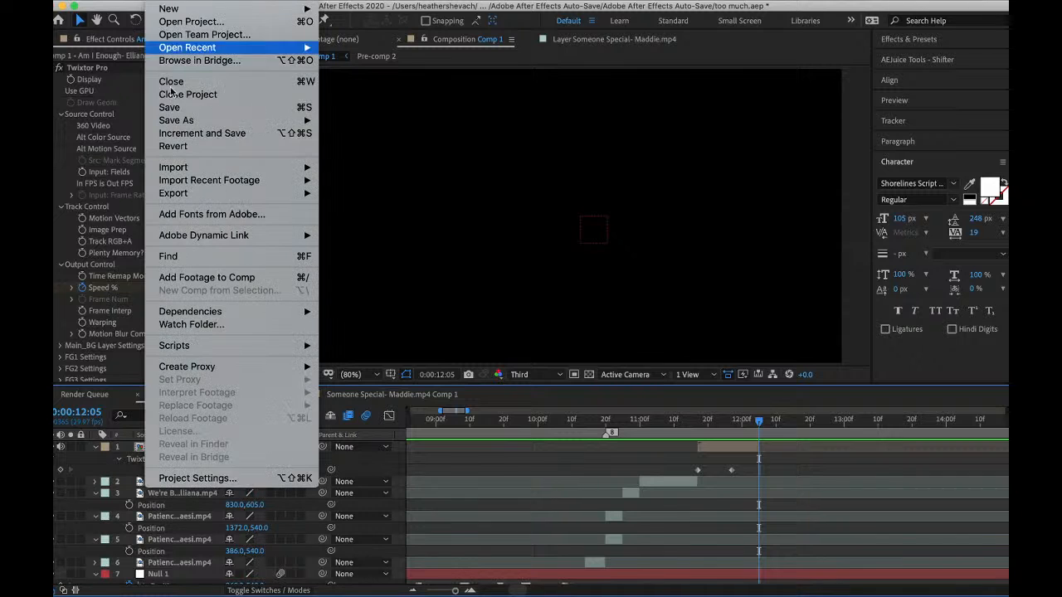
click(170, 108)
- Play back the edit from 0:00:10:09 and again from the beginning of Comp 1 to review the whole sequence
click(569, 425)
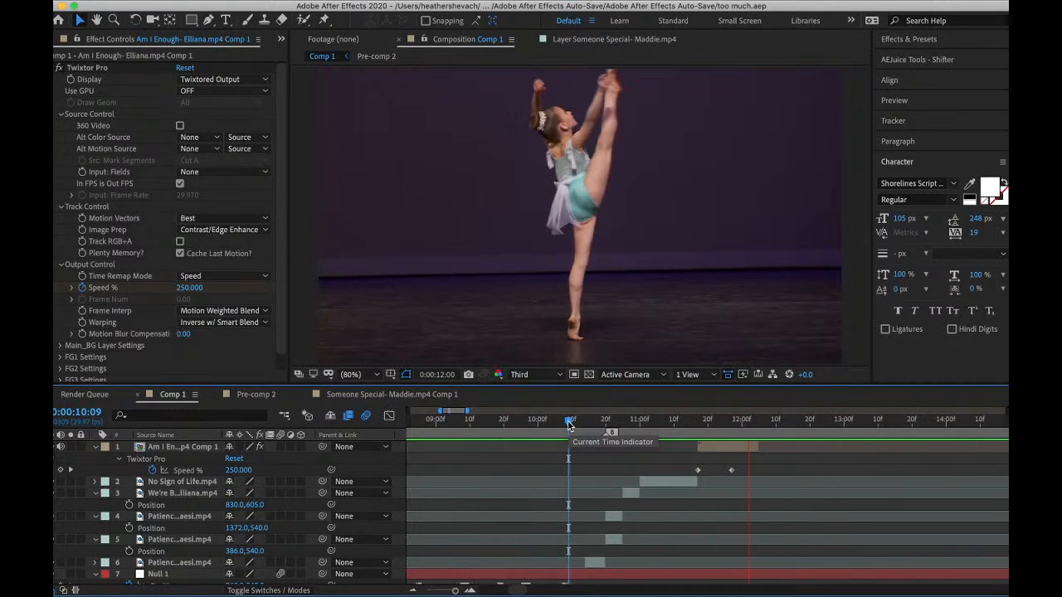
key(space)
scroll(535, 464, left, 10)
key(ctrl+Right)
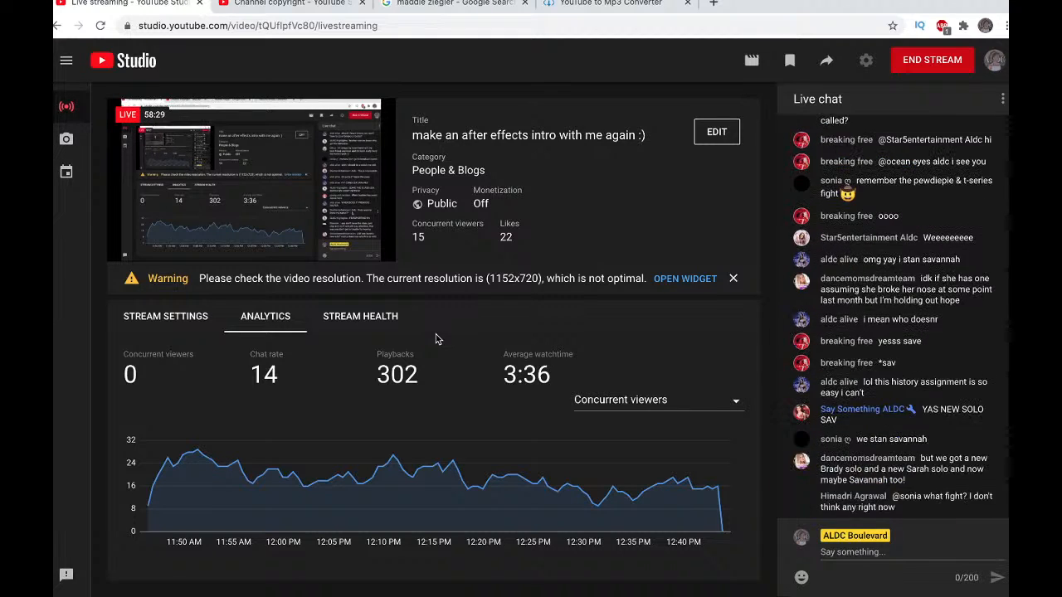
key(ctrl+Left)
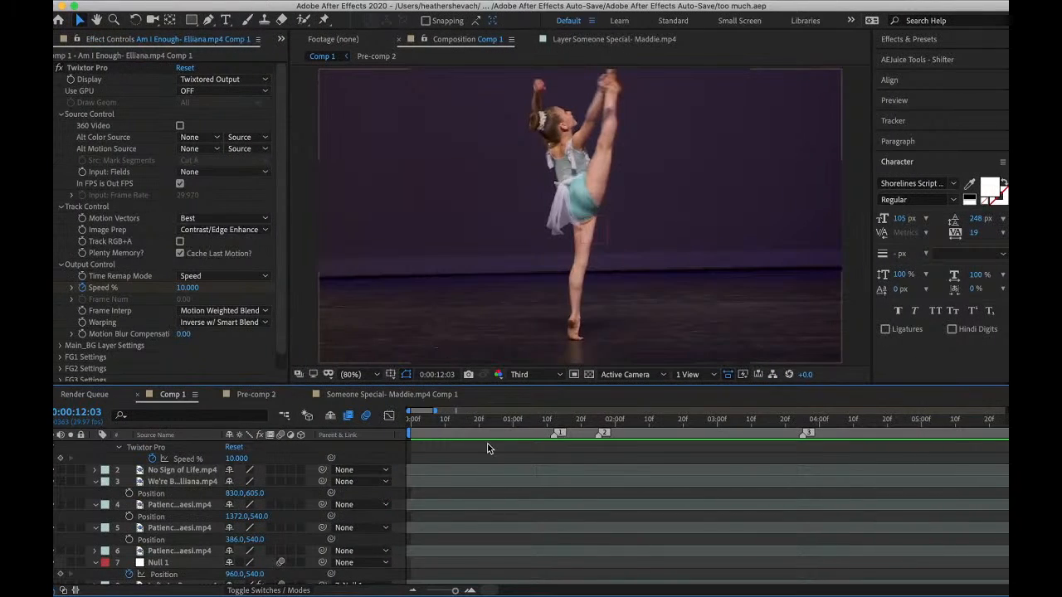
drag(430, 437, 265, 436)
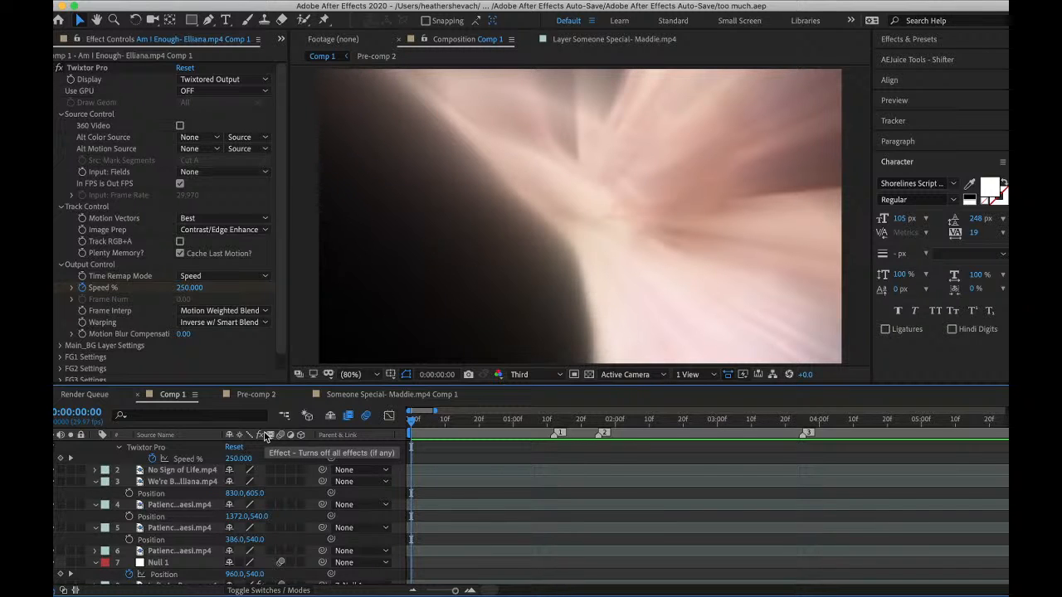
key(space)
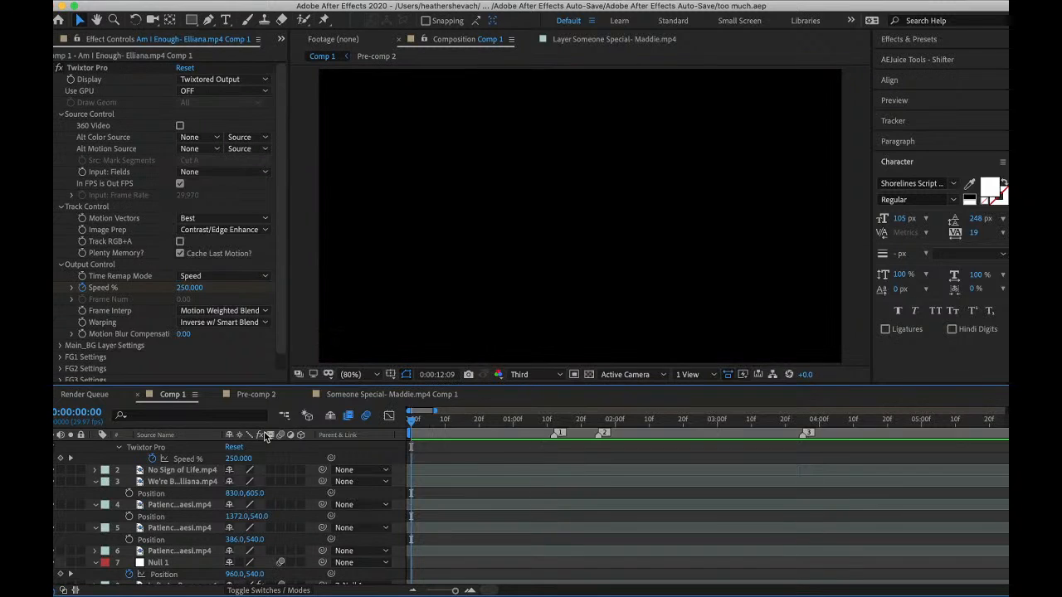
- Import Cry- Mackenzie.mp4 as footage from the Season 4 folder of Mackenzie's solos
click(157, 1)
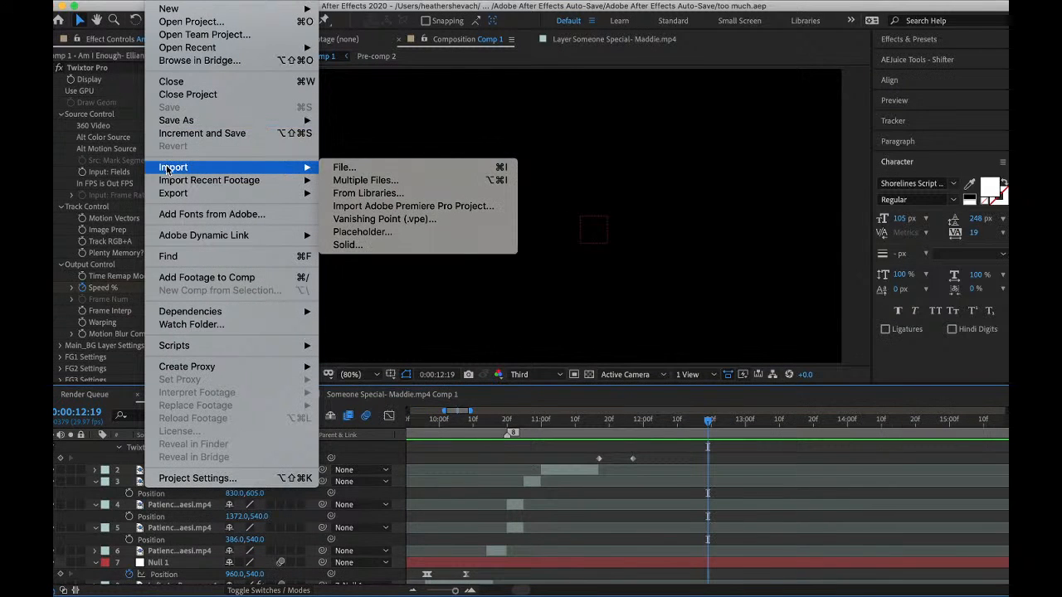
click(336, 174)
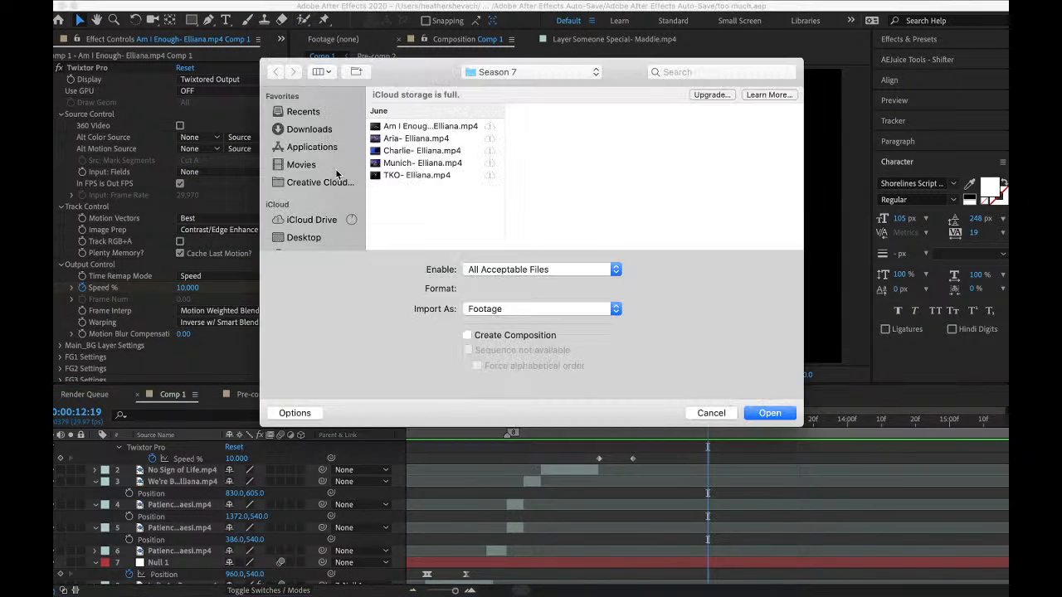
click(484, 78)
click(490, 90)
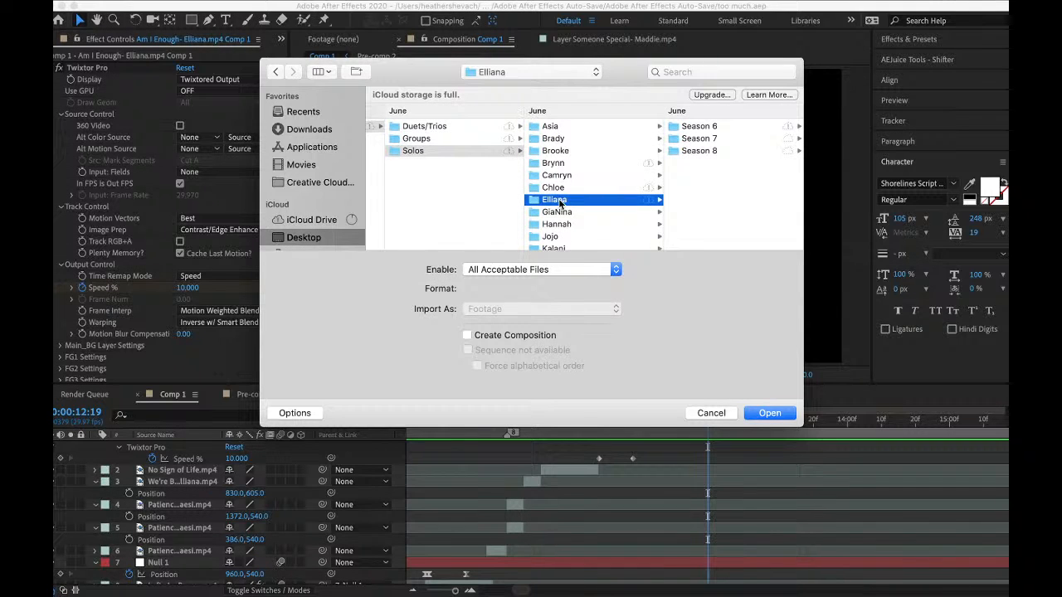
scroll(561, 196, down, 2)
scroll(564, 196, down, 2)
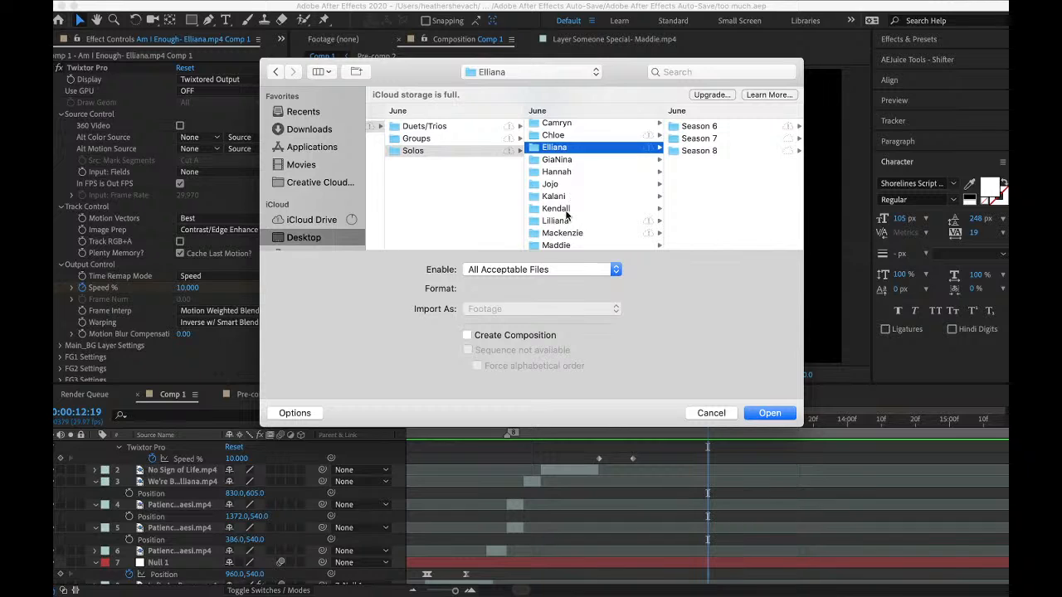
click(552, 235)
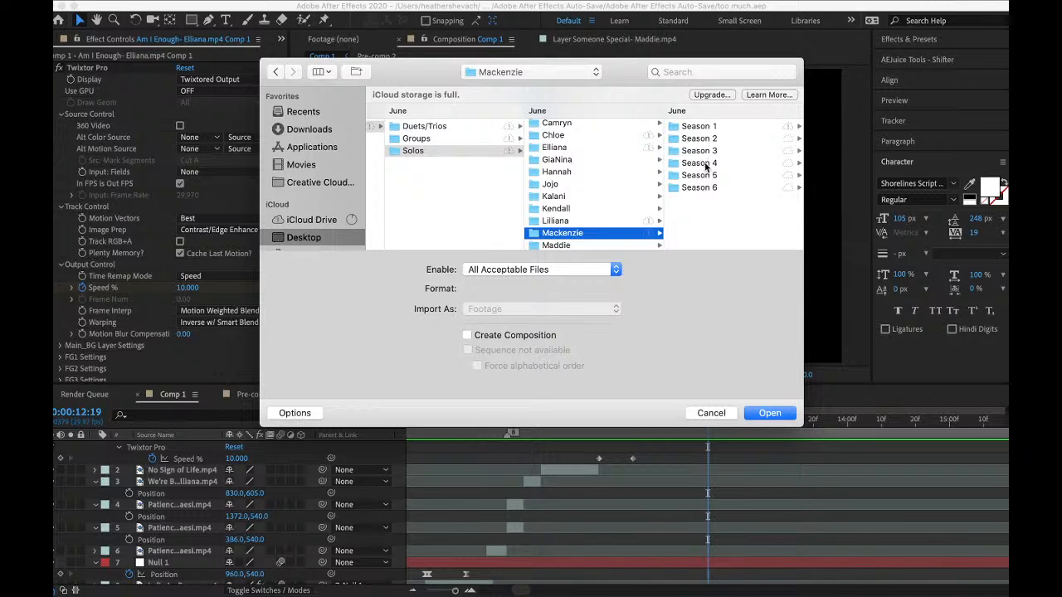
click(699, 163)
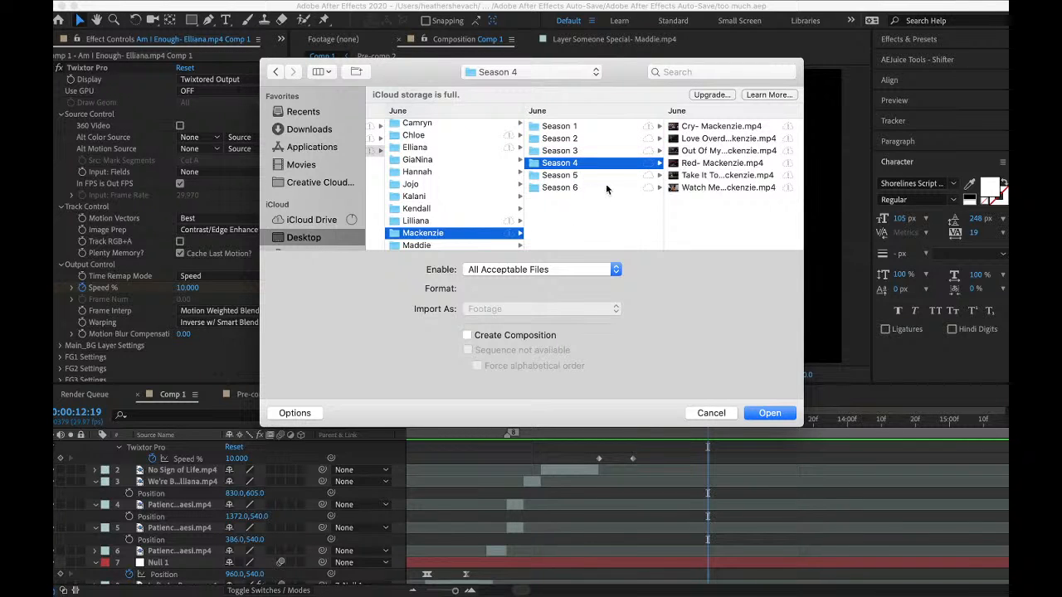
key(Right)
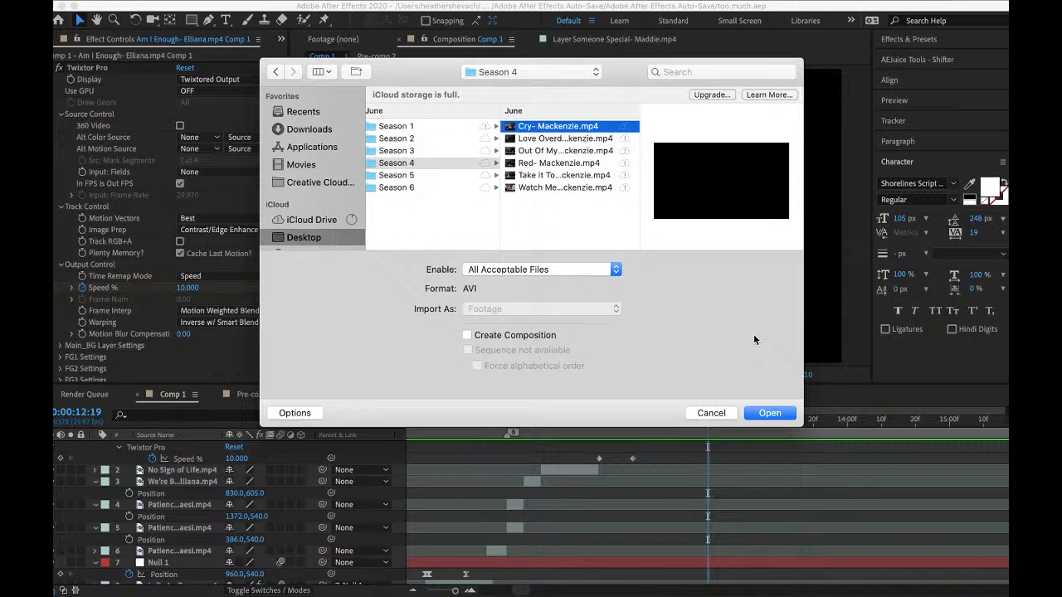
click(759, 417)
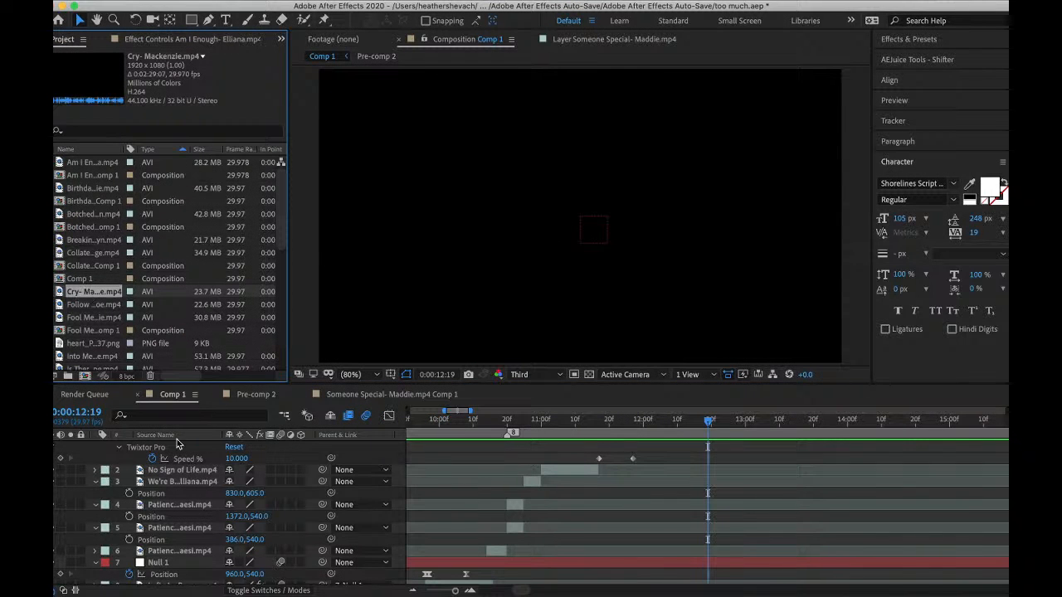
- Add the Cry clip as the top layer of Comp 1 and remove everything in it before 0:00:26:24
drag(173, 448, 171, 449)
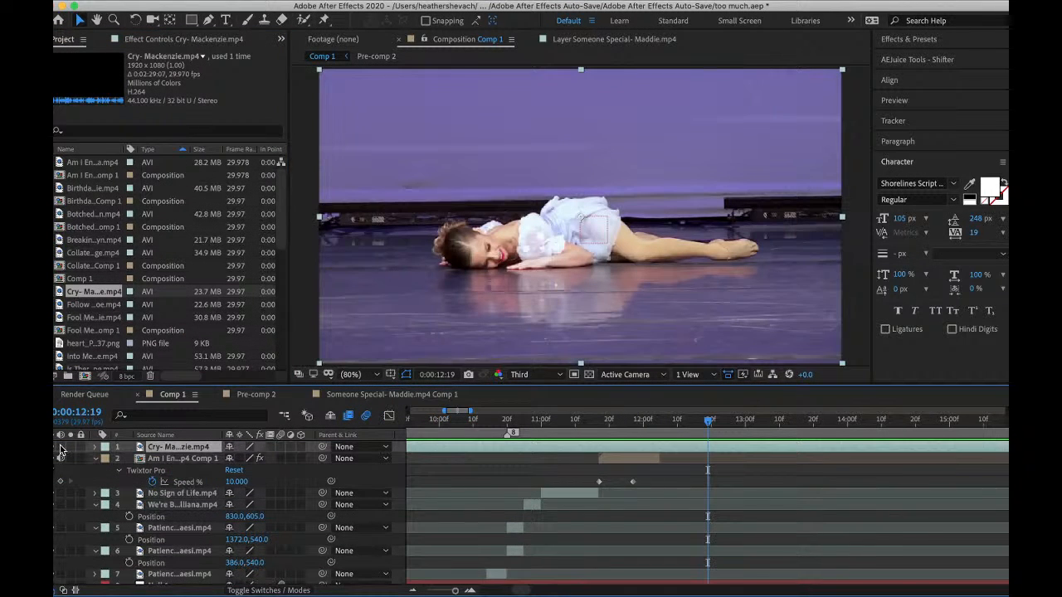
scroll(687, 468, right, 10)
drag(643, 428, 935, 461)
scroll(935, 462, right, 10)
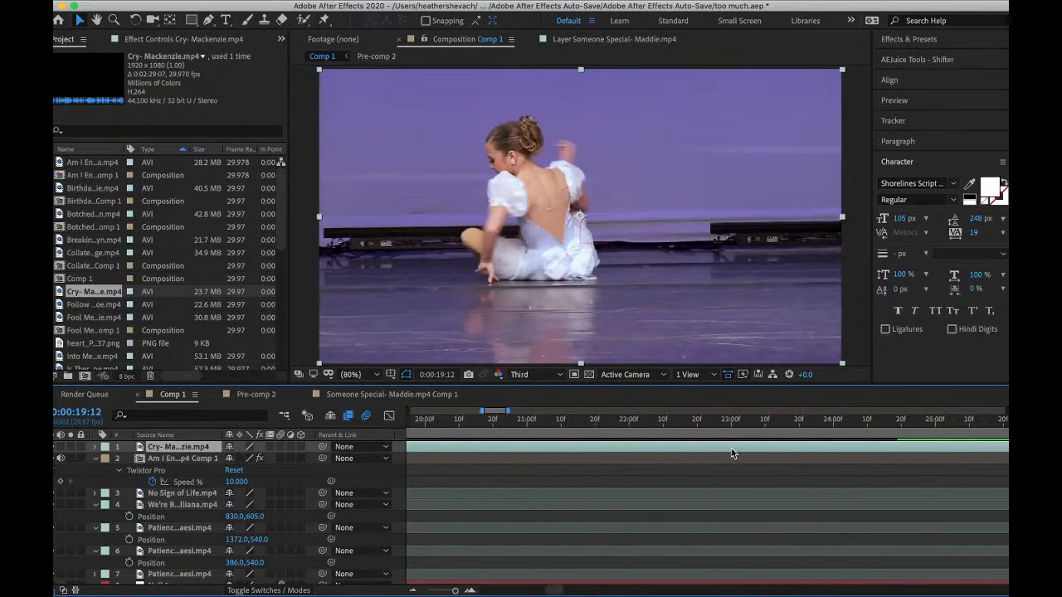
drag(732, 453, 857, 478)
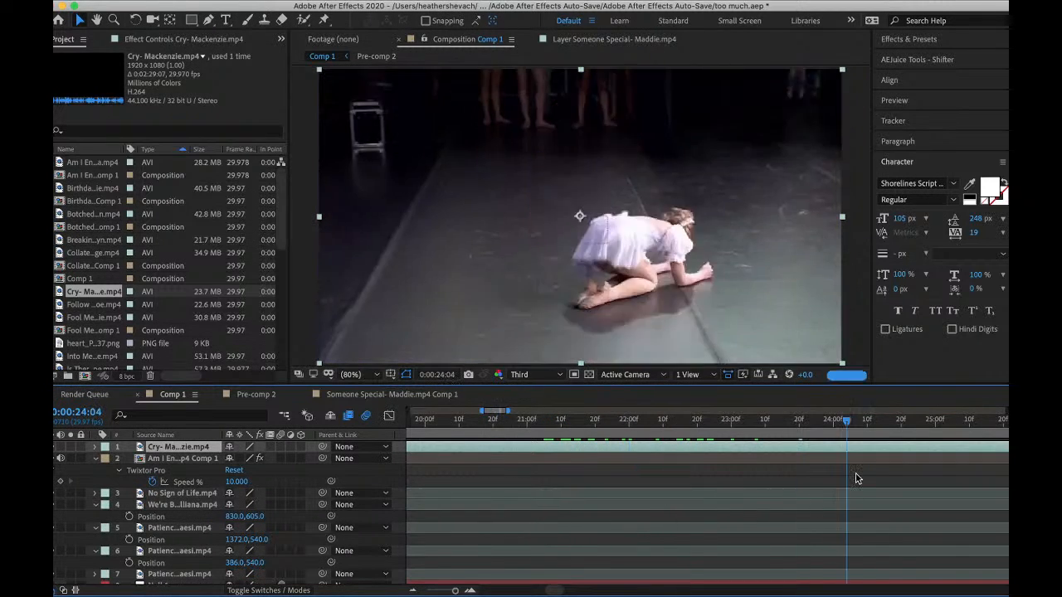
scroll(853, 478, right, 5)
click(654, 426)
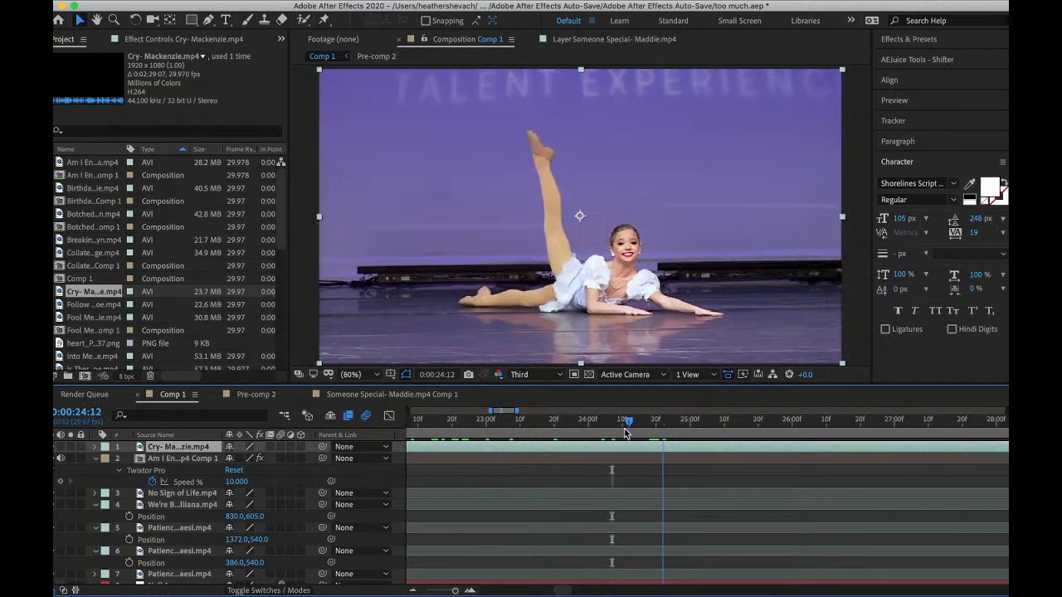
drag(627, 433, 581, 429)
scroll(635, 428, right, 5)
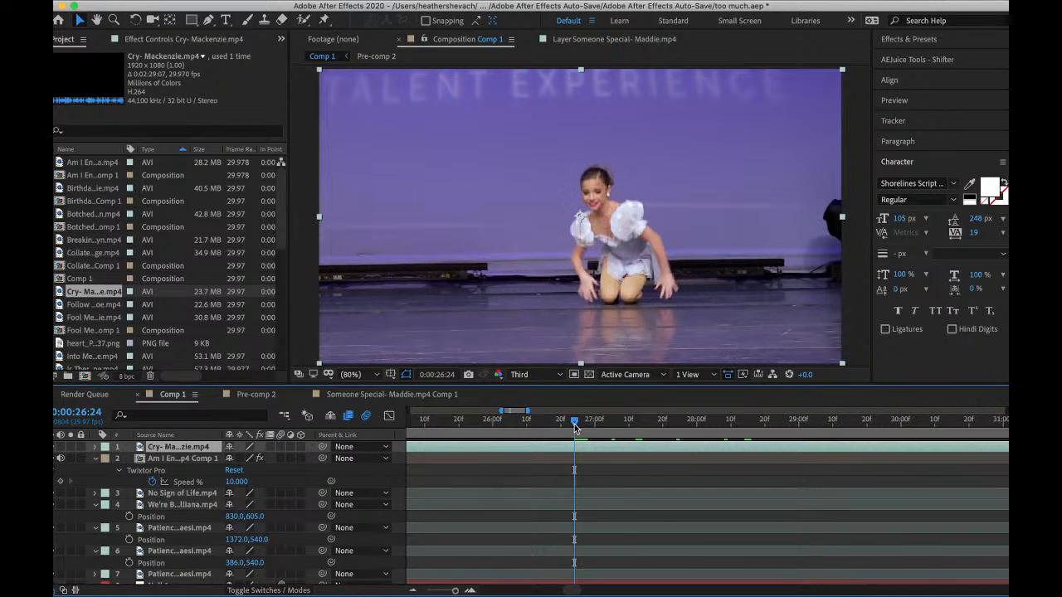
key(super+shift+d)
key(Delete)
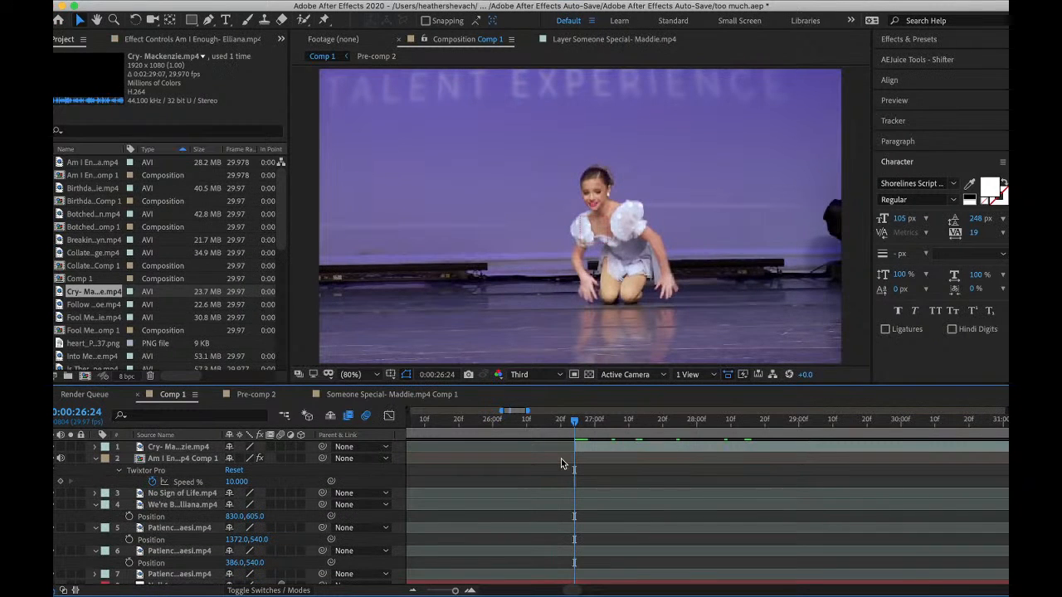
- Move the remaining Cry clip directly after Am I Enough at 0:00:12:05 and preview the transition
drag(589, 448, 705, 443)
click(691, 431)
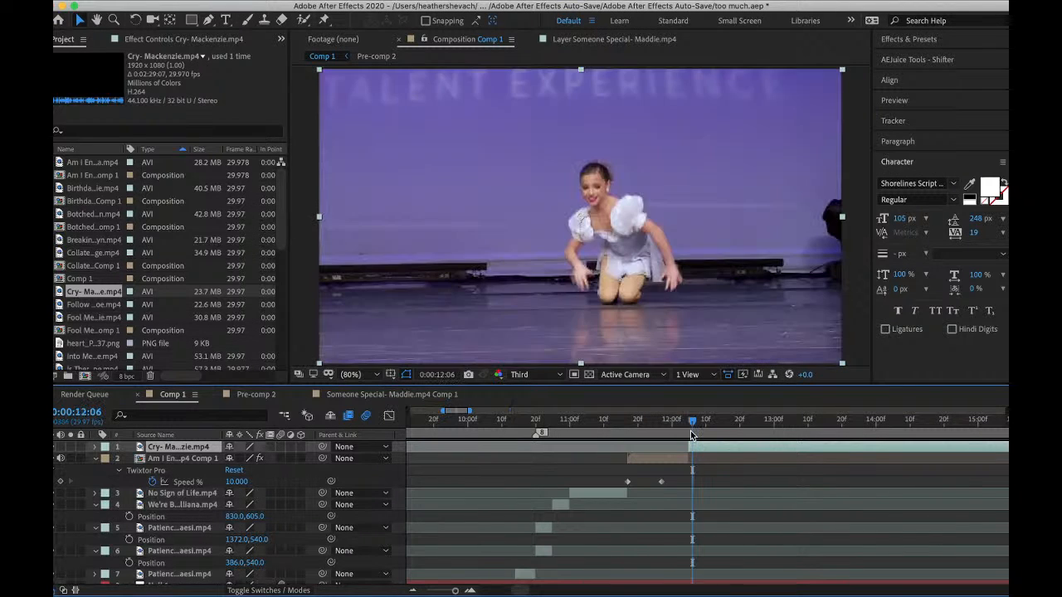
key(space)
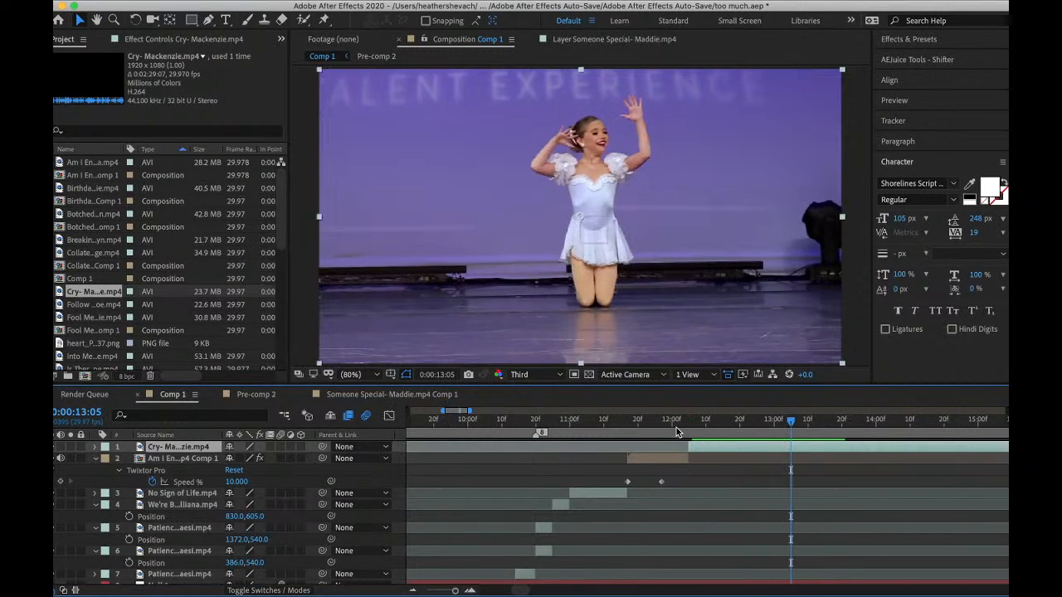
click(677, 427)
key(space)
key(space)
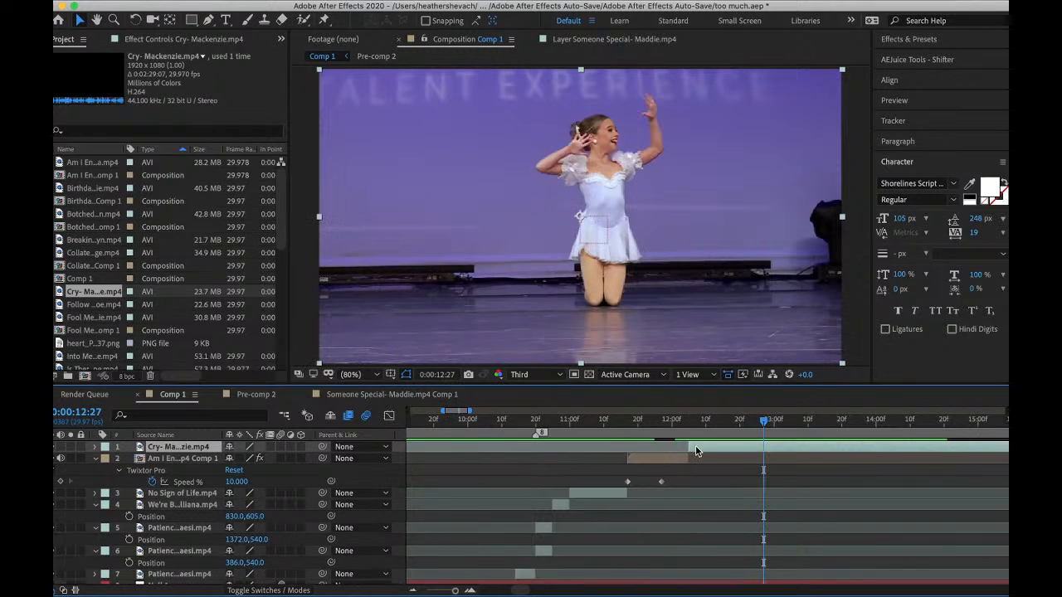
- Shift the Cry clip about four frames earlier, trim its start back to the end of Am I Enough, and preview the cut
drag(696, 448, 682, 449)
key(space)
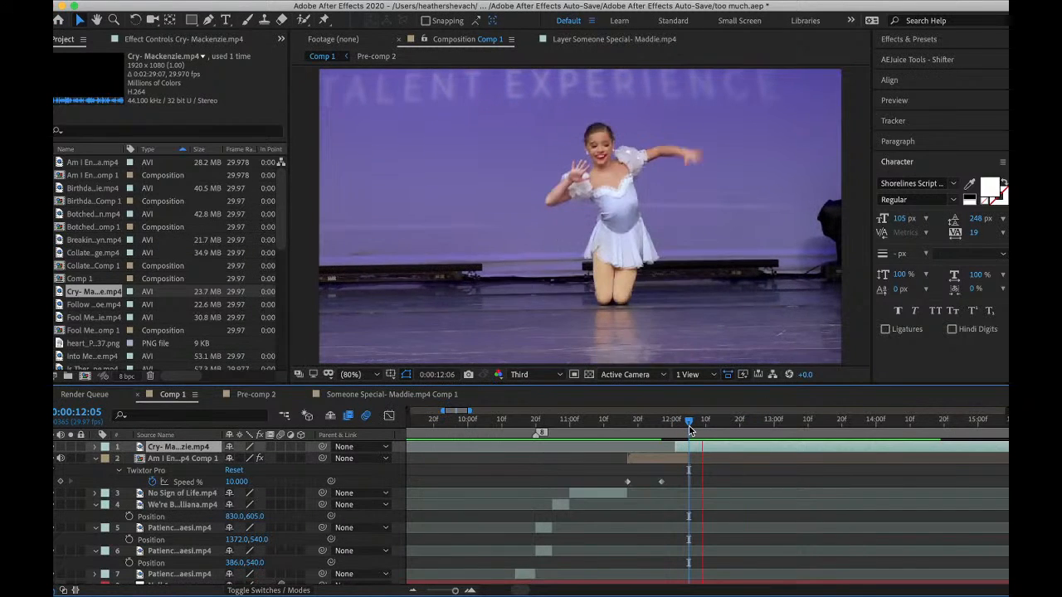
key(space)
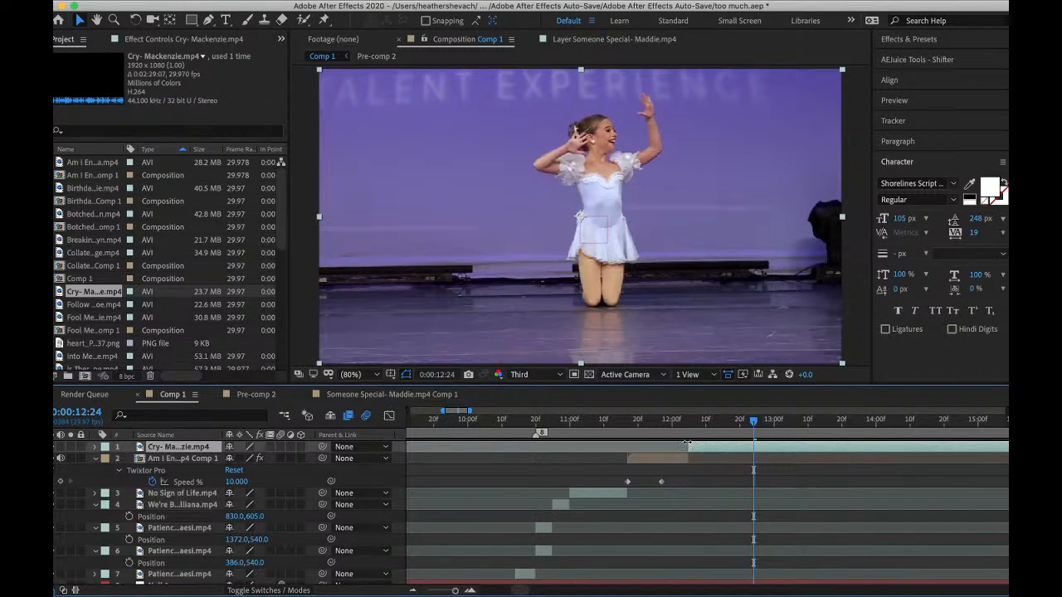
click(684, 428)
- Split the Cry clip at 0:00:12:13, delete the part after the split, and play from there
click(737, 430)
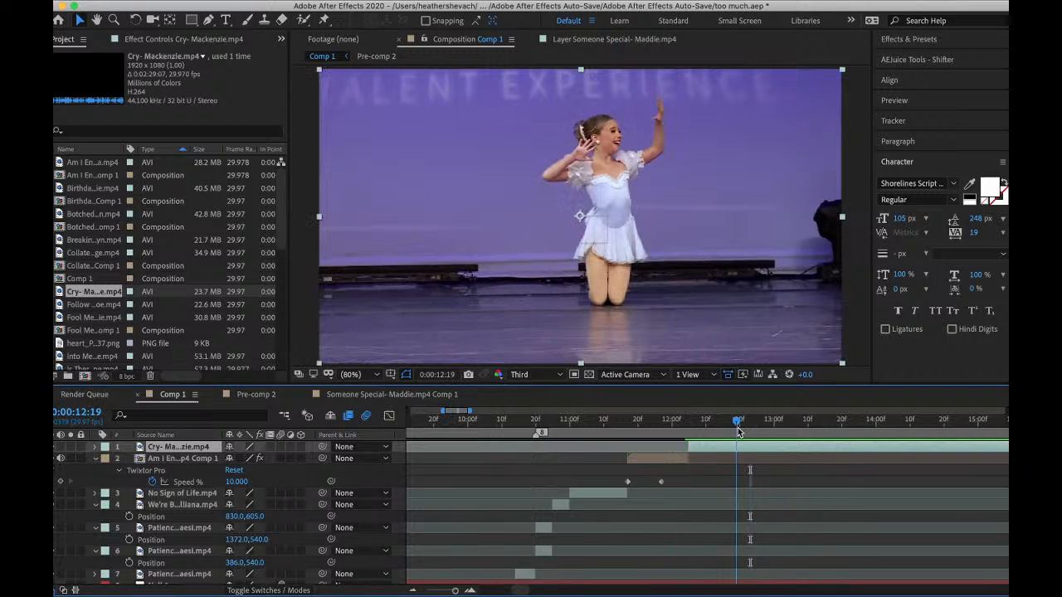
drag(738, 430, 717, 430)
key(super+shift+d)
key(Delete)
key(space)
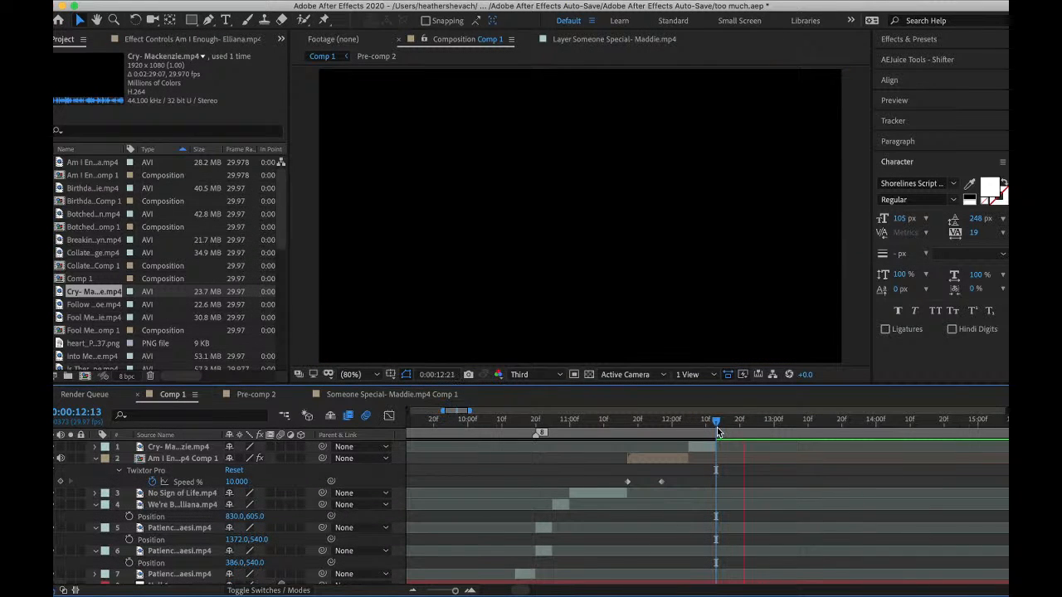
- Split the Cry clip at 0:00:12:09 and duplicate the part after the split
click(691, 426)
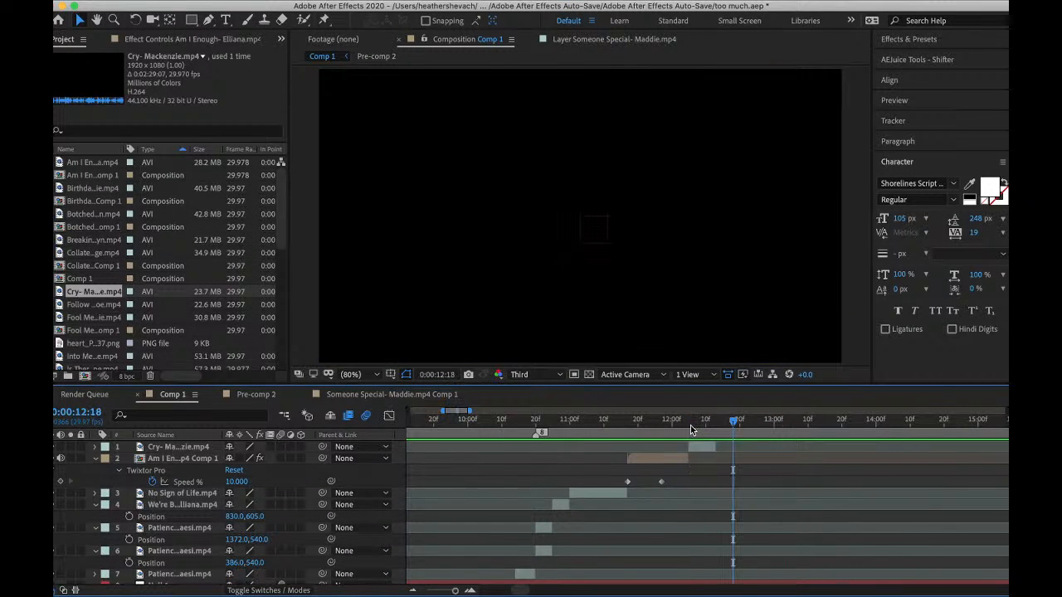
click(695, 426)
click(701, 450)
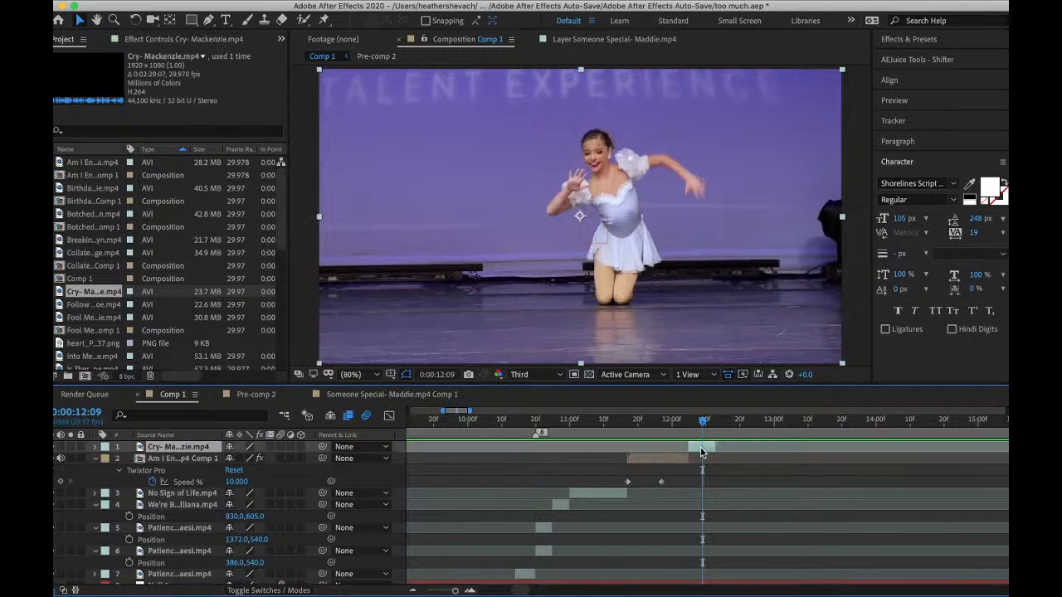
key(super+shift+d)
key(super+d)
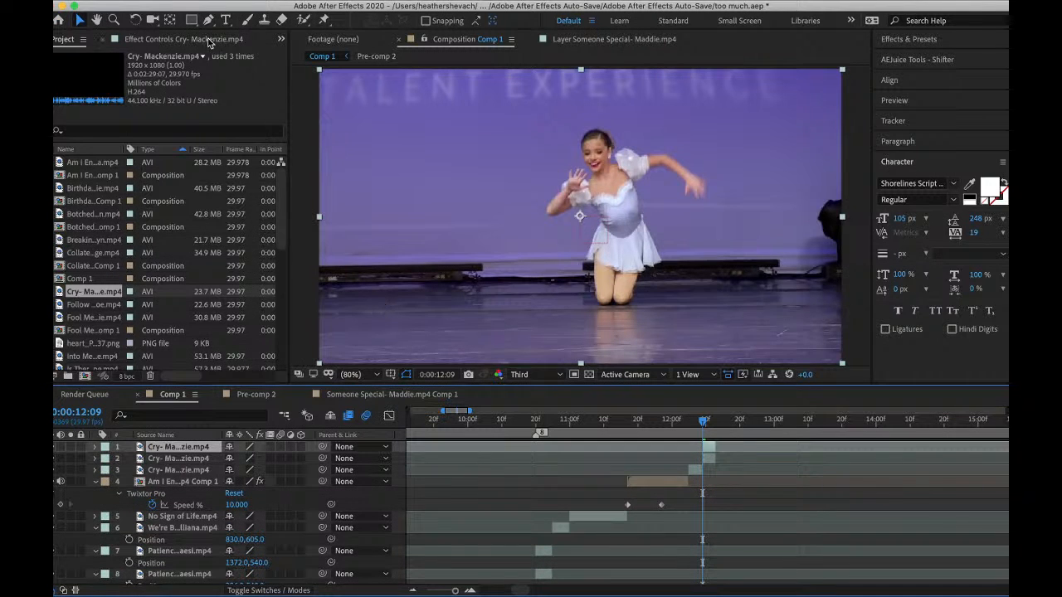
- Mask the top Cry copy with a full-height rectangle around the dancer and shift the copy to Position 1273, 540
key(q)
drag(492, 68, 823, 365)
key(p)
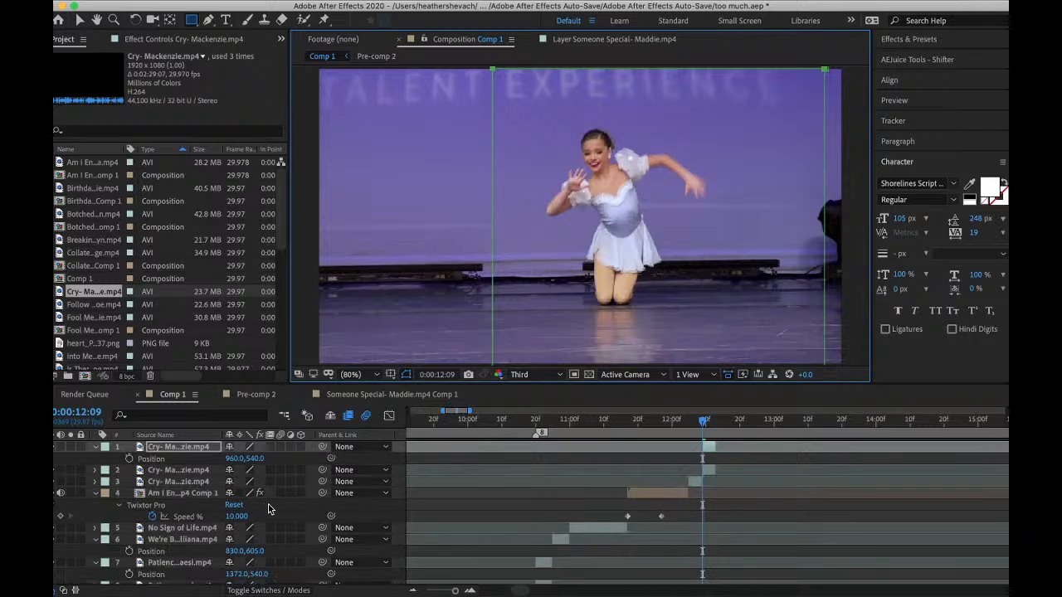
drag(235, 458, 444, 459)
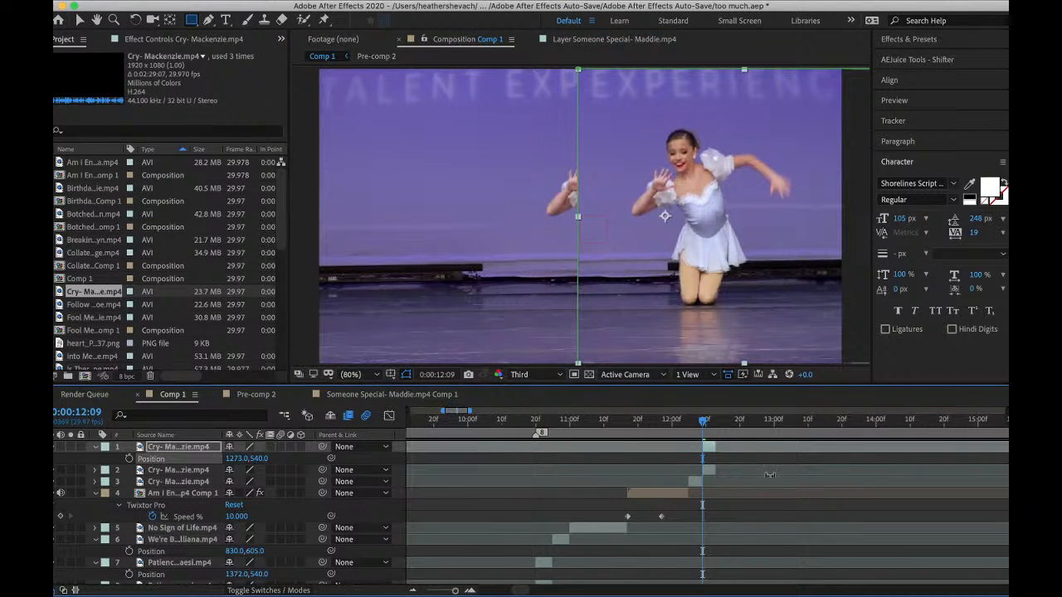
- Reveal the second Cry copy's Position, then place the two copies side by side at 1313, 540 (top) and 445, 540 (second)
click(709, 469)
key(shift+p)
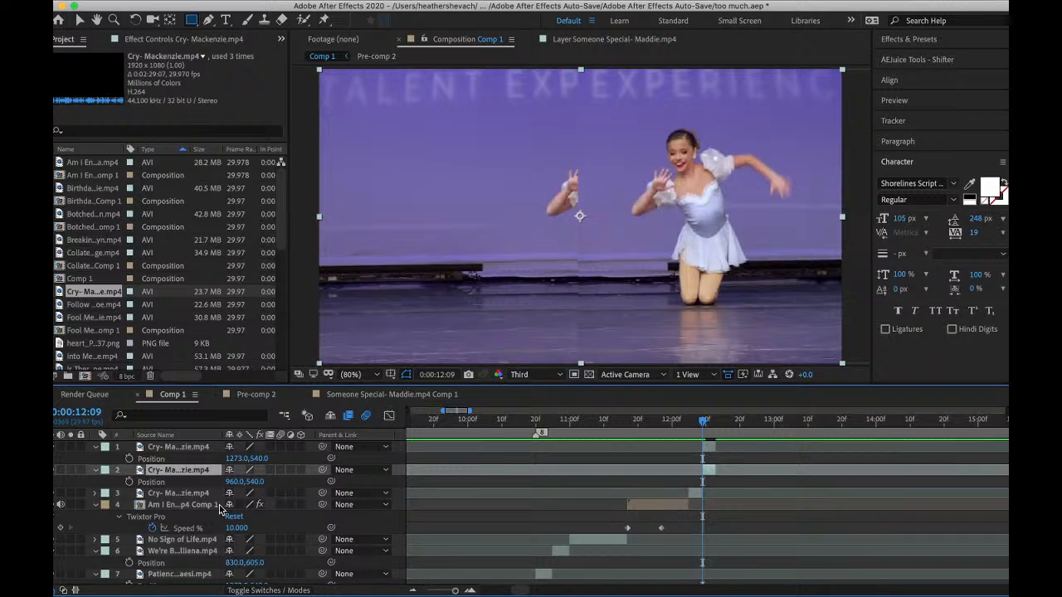
drag(237, 486, 75, 486)
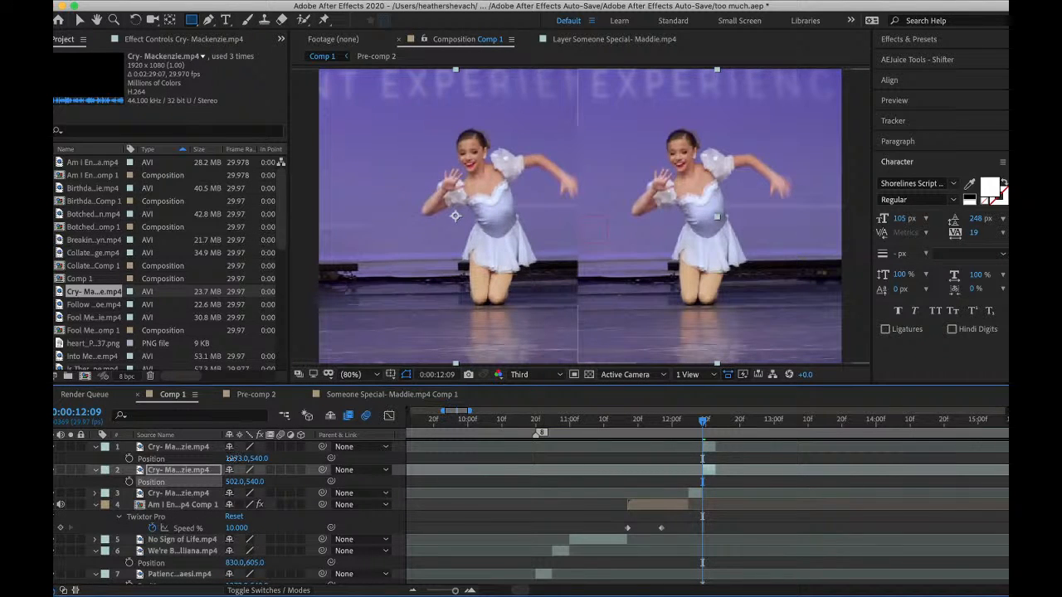
drag(232, 459, 137, 485)
- Preview the side-by-side Cry section from 0:00:11:29 and again from 0:00:11:15, and save the project
click(670, 426)
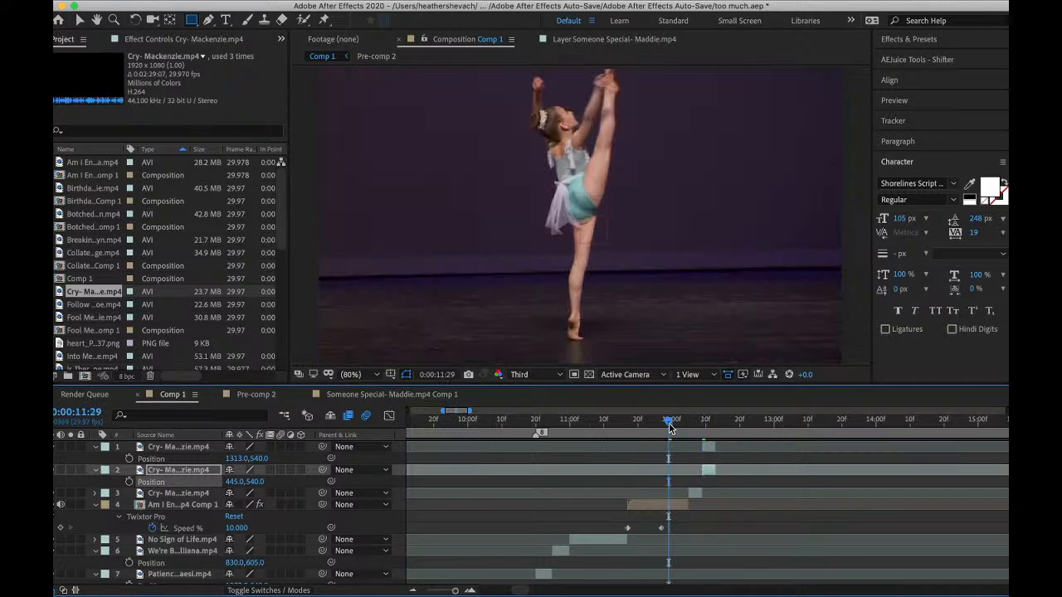
key(space)
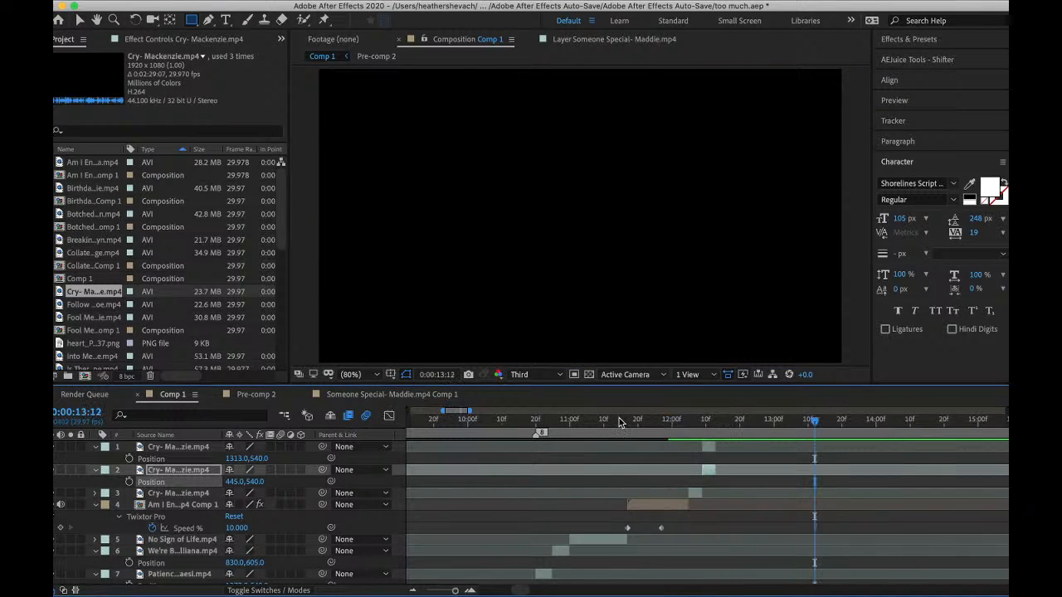
click(621, 421)
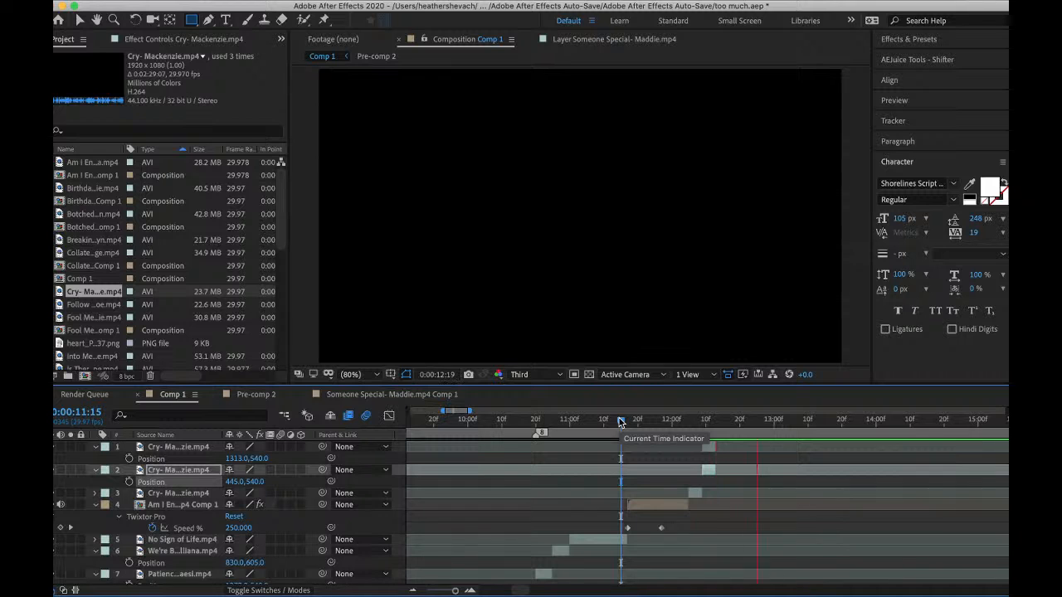
click(151, 1)
click(180, 107)
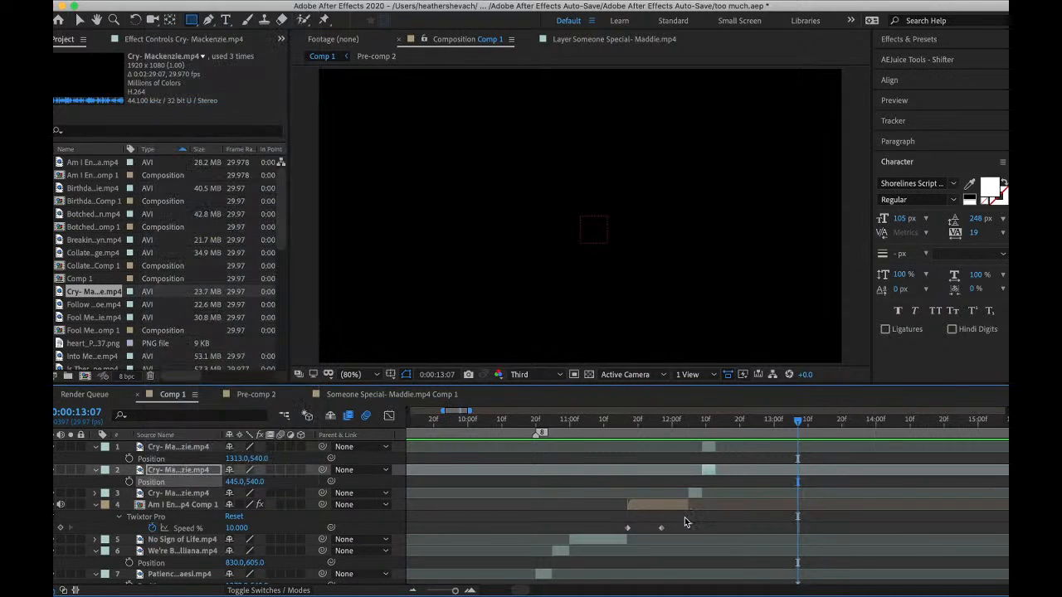
- Review the opening of the edit from 0:00:01:08 and play the run-up to the side-by-side Cry shot
scroll(545, 475, down, 3)
scroll(545, 475, left, 10)
scroll(543, 474, down, 10)
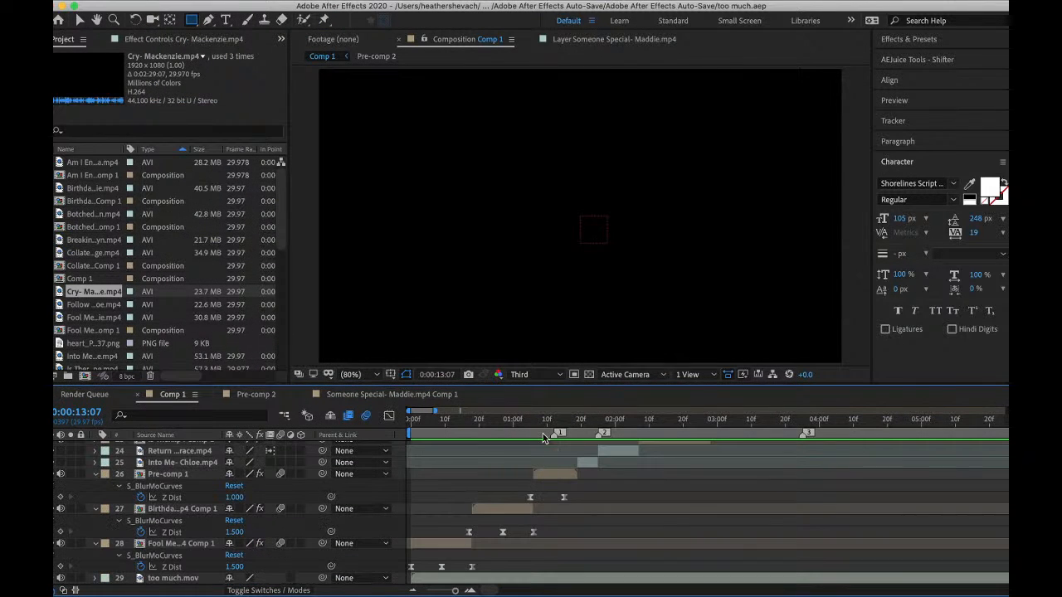
click(540, 433)
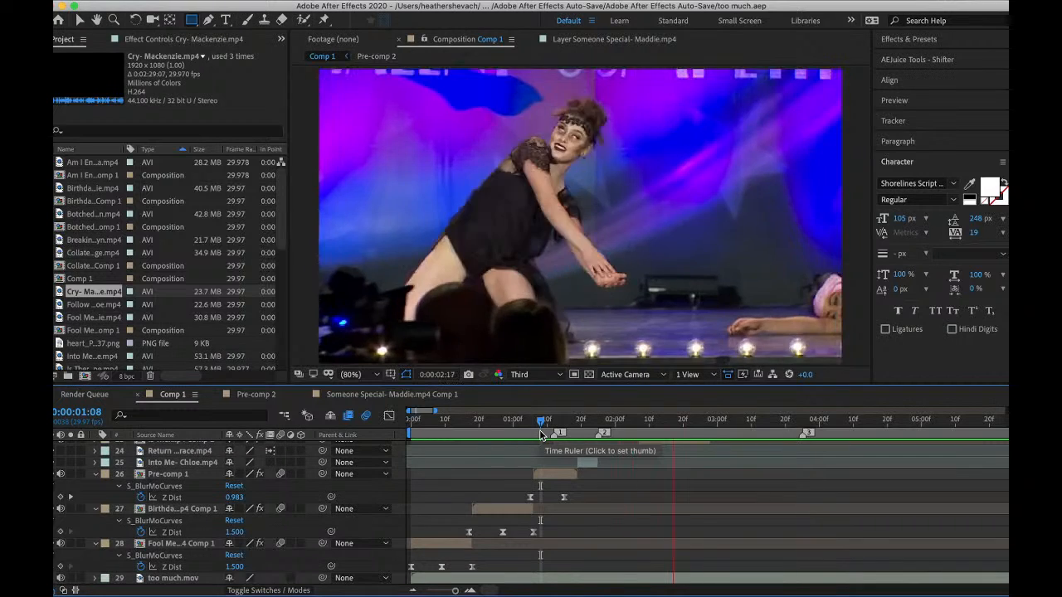
key(space)
scroll(553, 481, up, 10)
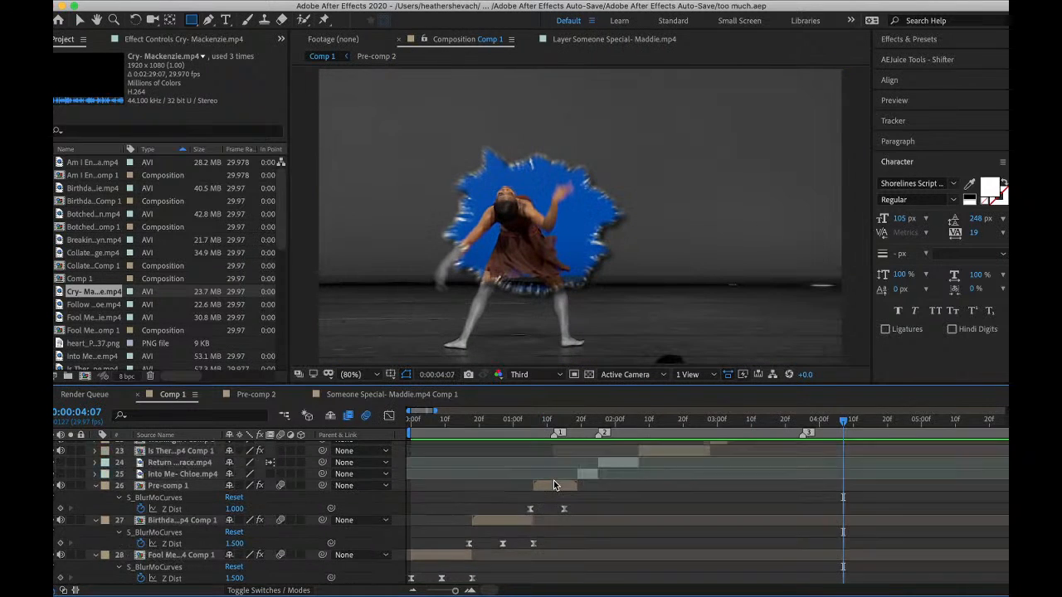
scroll(553, 482, right, 10)
scroll(553, 480, left, 10)
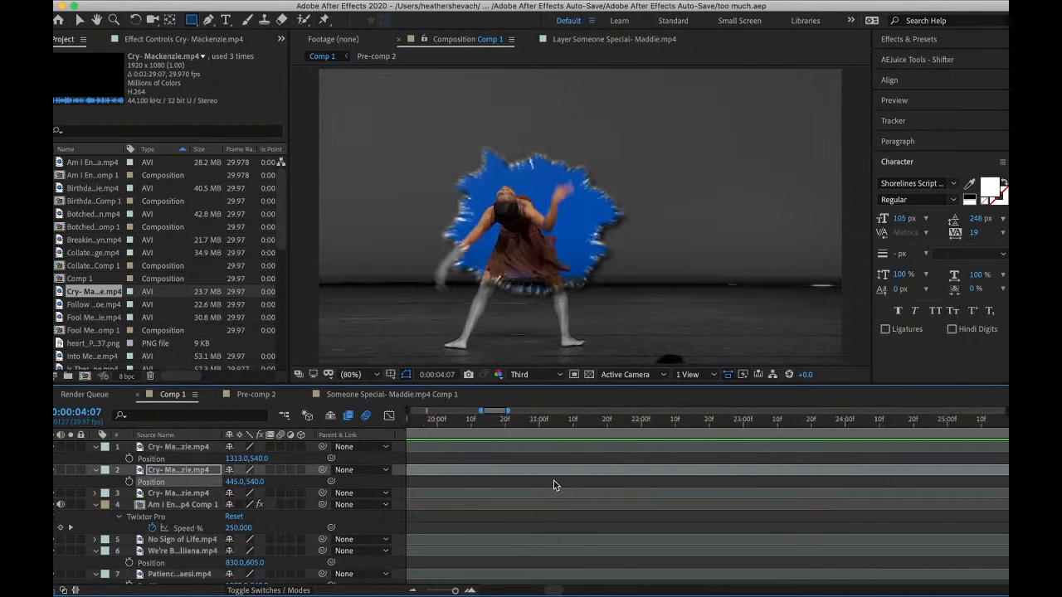
scroll(554, 481, left, 2)
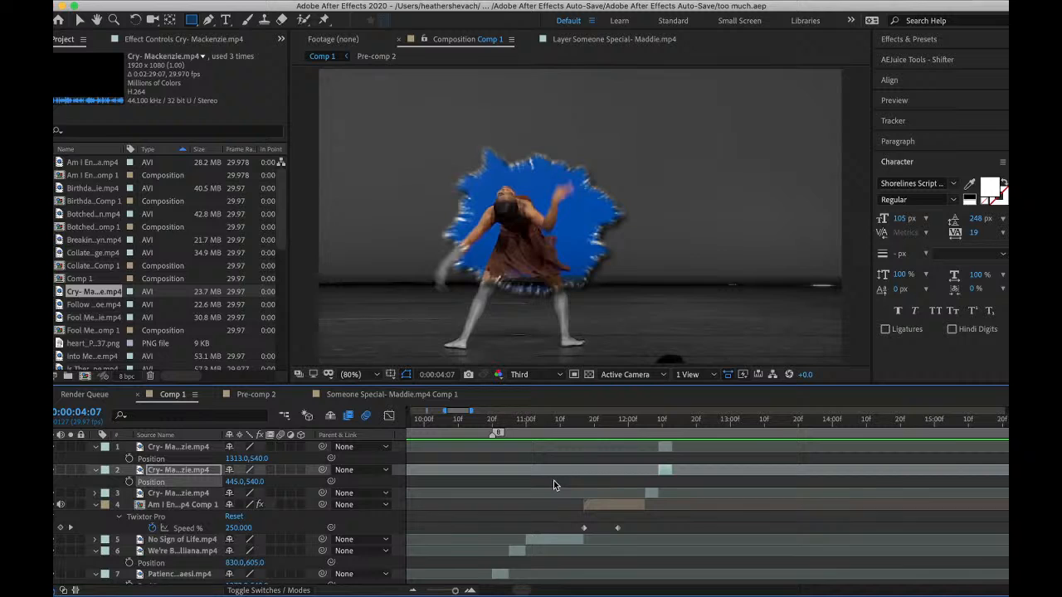
click(615, 425)
key(space)
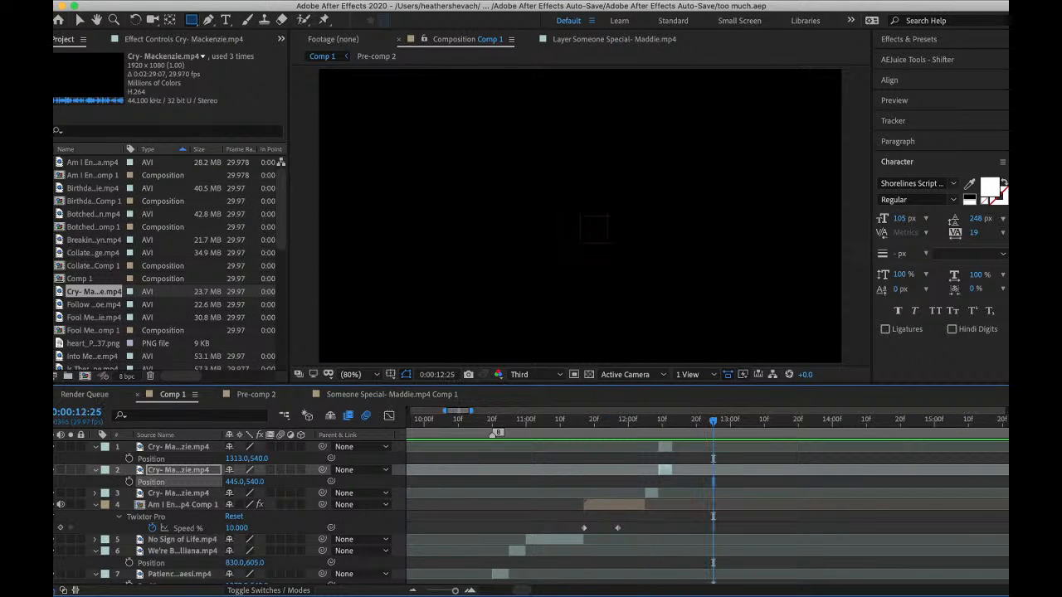
- Import the She's History video as footage from the dancer's Season 5 folder in the Solos collection
click(157, 1)
mouse_move(171, 167)
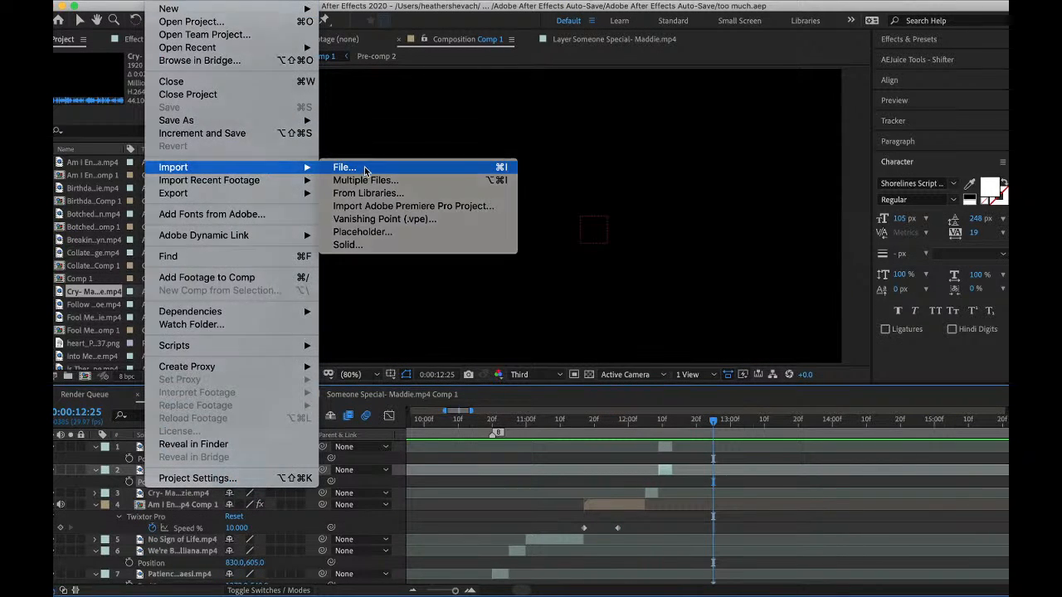
click(363, 166)
click(498, 72)
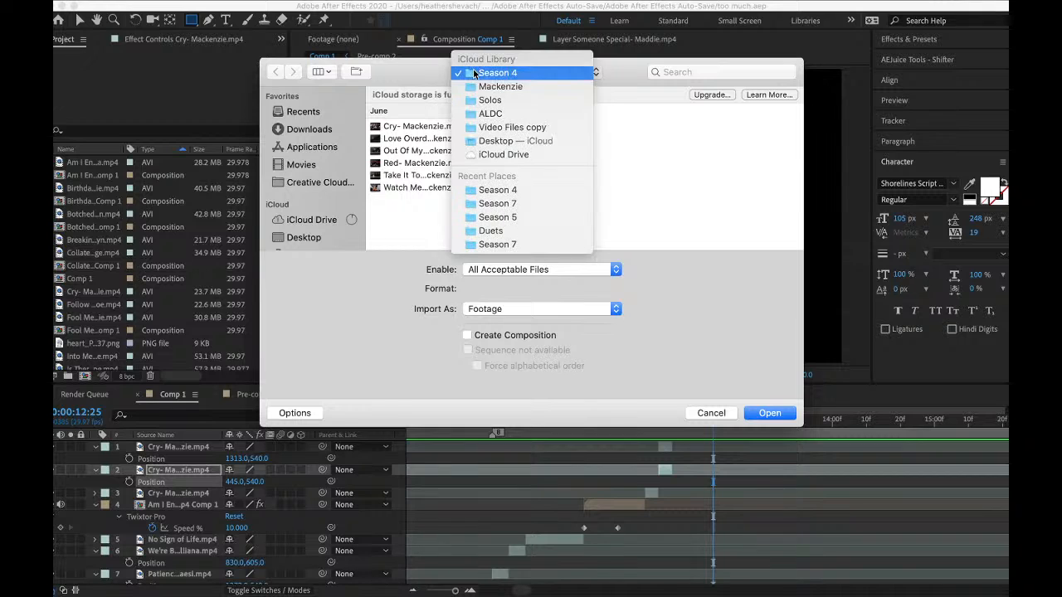
click(502, 97)
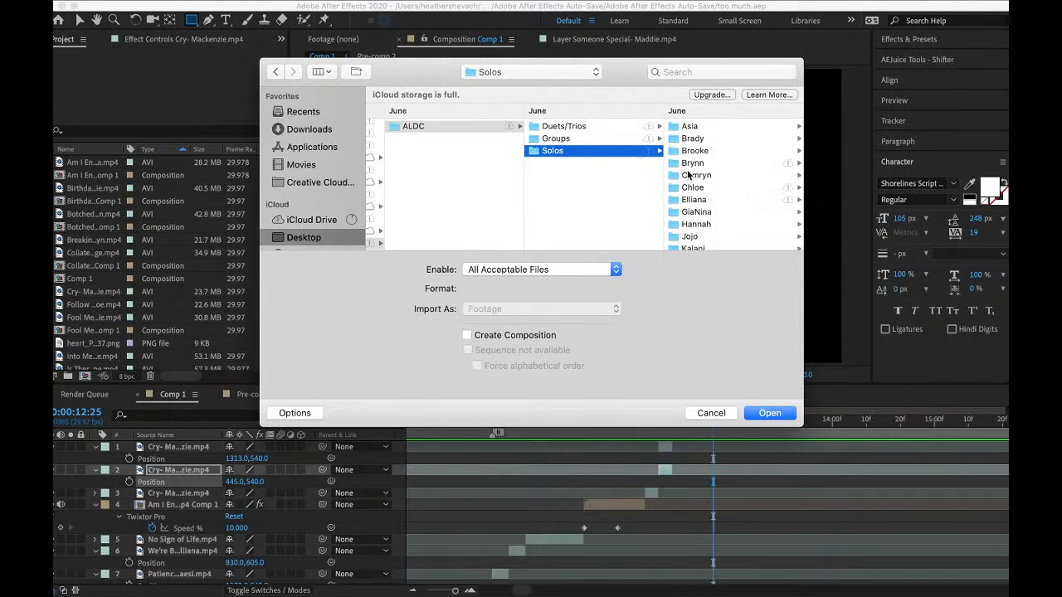
scroll(698, 166, down, 5)
click(698, 158)
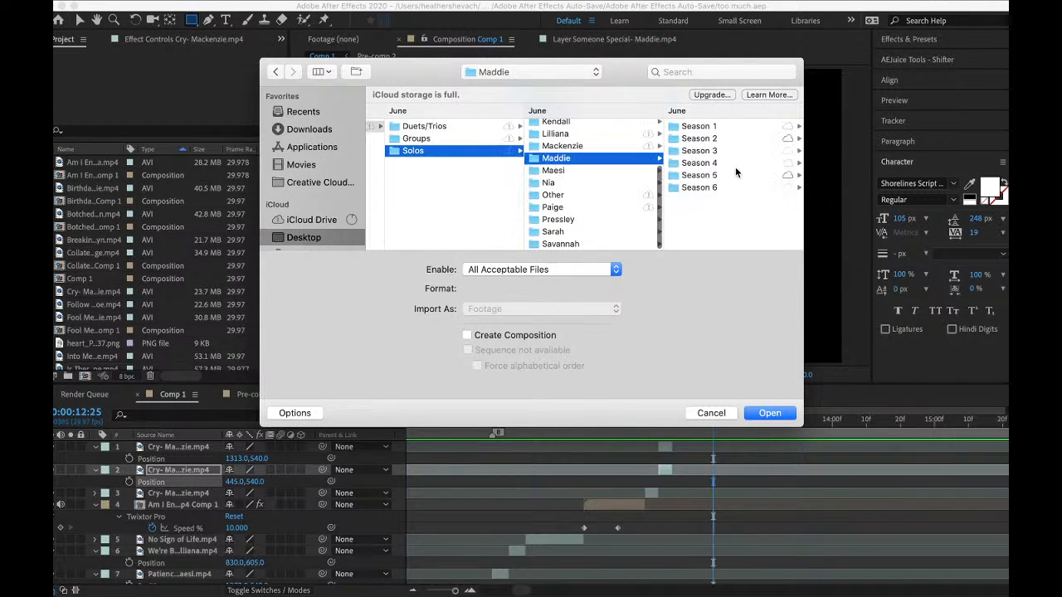
click(701, 187)
click(575, 176)
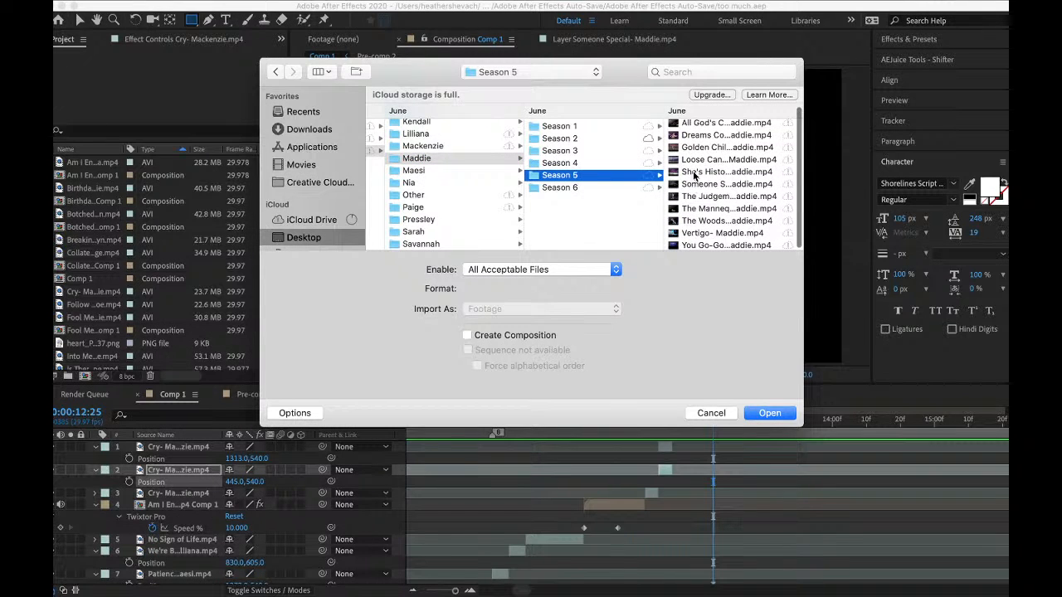
click(694, 173)
click(777, 415)
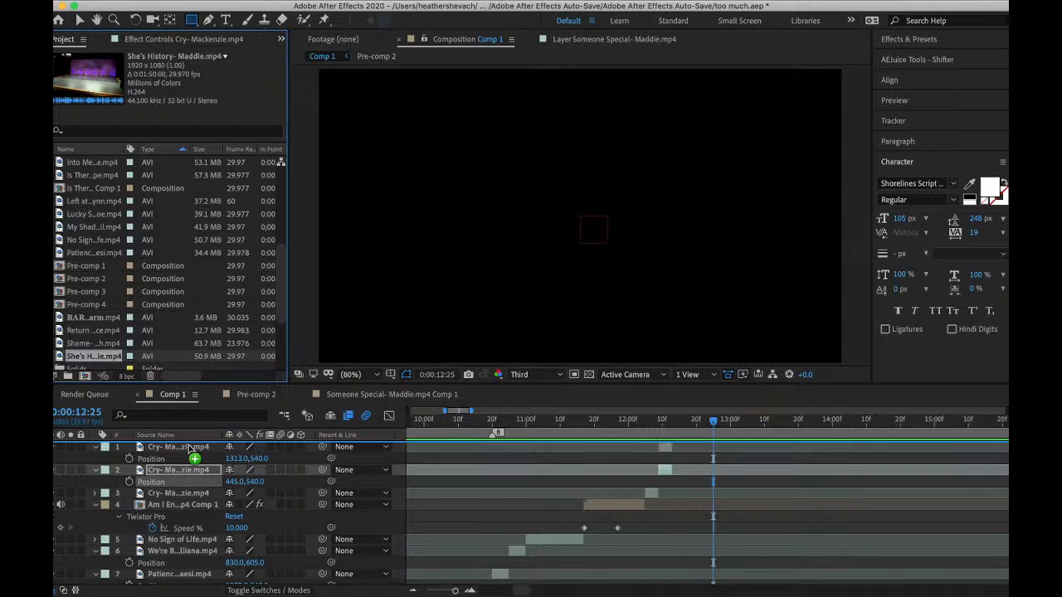
- Add the She's History clip as the top layer of Comp 1, split it at 0:00:22:14, and delete the part before the split
drag(190, 449, 189, 448)
scroll(566, 429, right, 3)
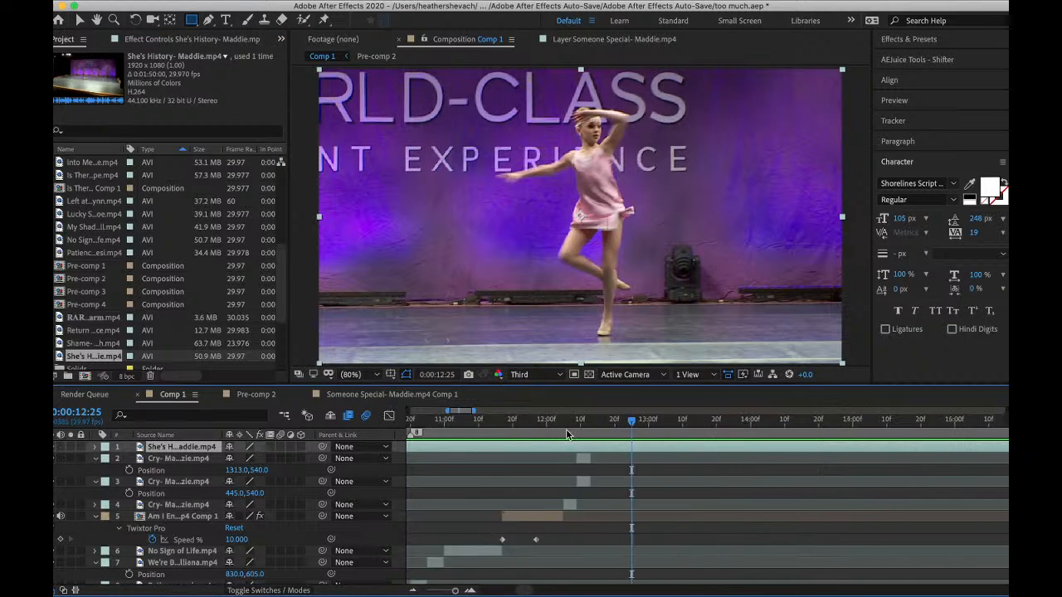
drag(631, 423, 962, 470)
scroll(783, 495, right, 10)
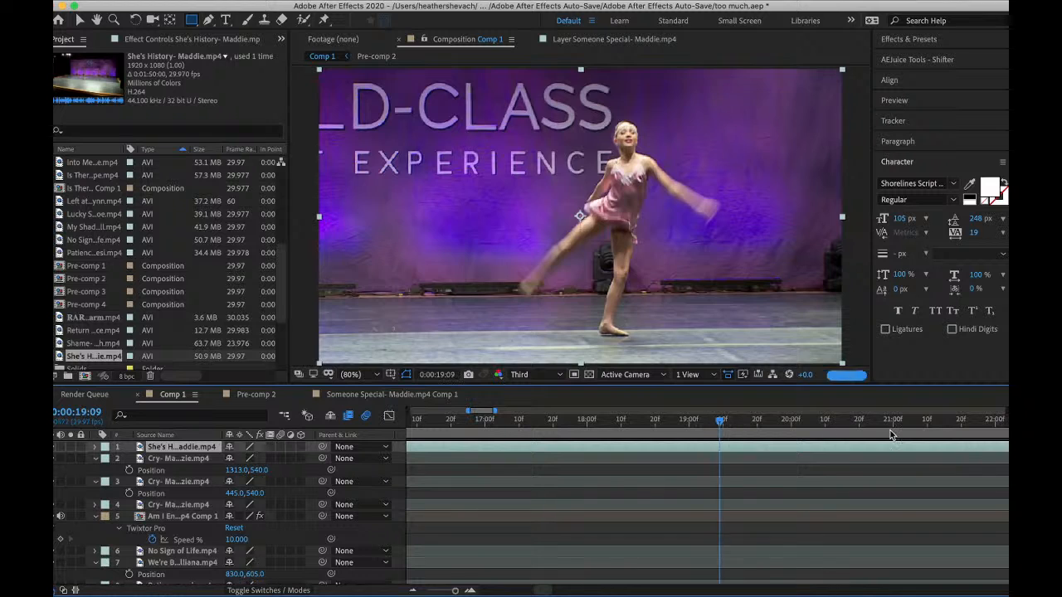
drag(892, 435, 969, 451)
scroll(834, 431, right, 10)
drag(784, 423, 481, 501)
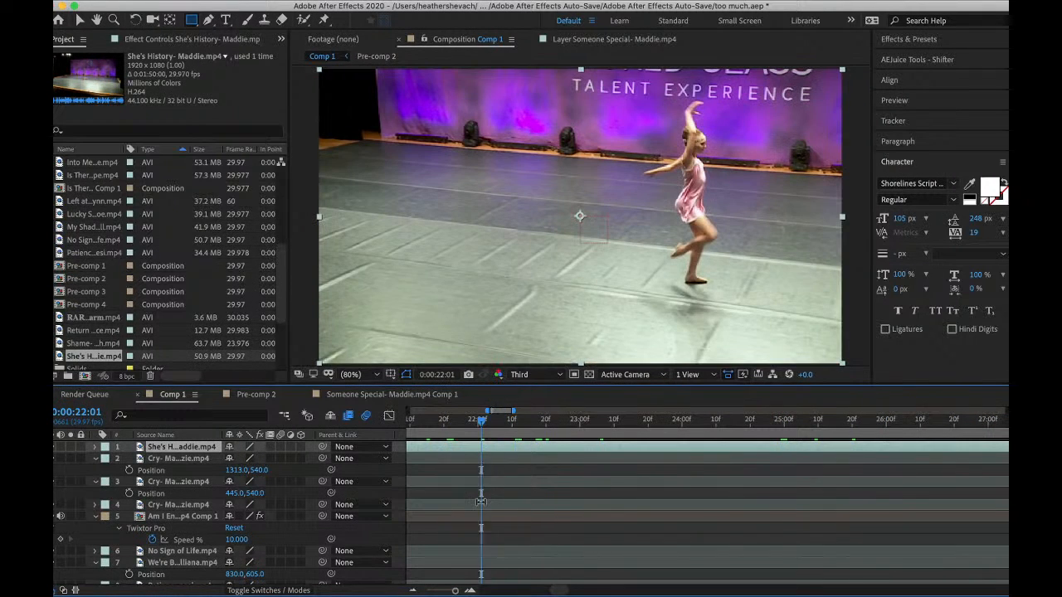
scroll(556, 455, left, 1)
key(super+shift+d)
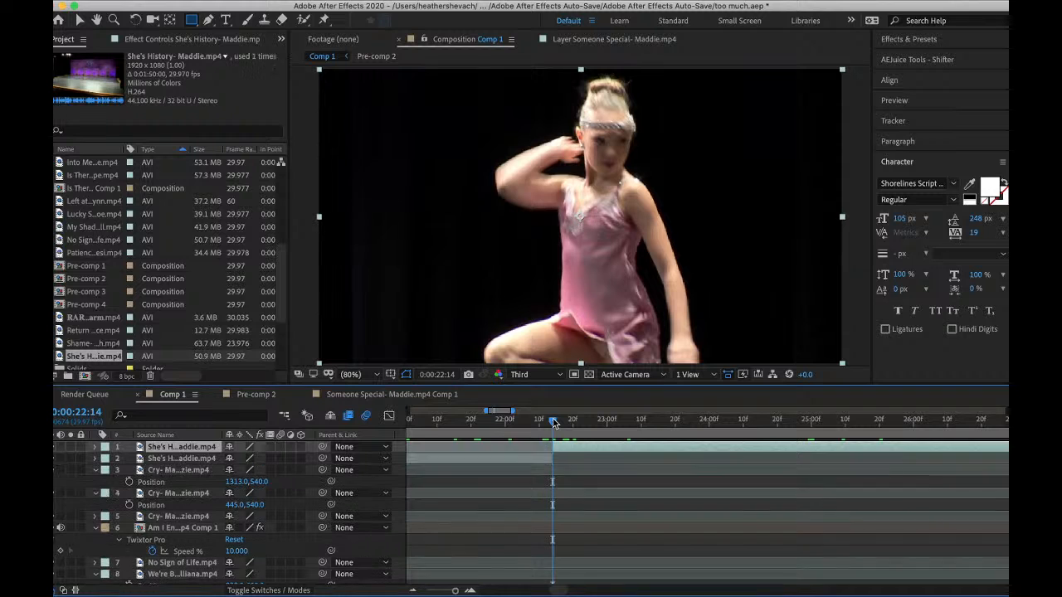
click(540, 455)
key(Delete)
- Move the remaining She's History clip directly after the Cry copies at 0:00:12:13 and preview the transition
drag(571, 447, 757, 453)
click(611, 433)
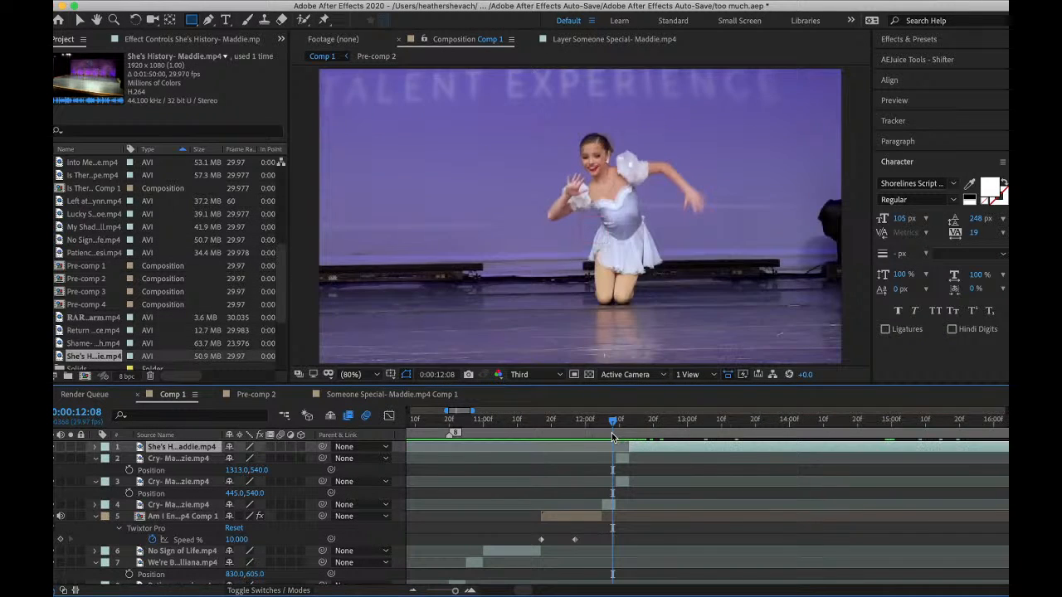
key(space)
click(630, 429)
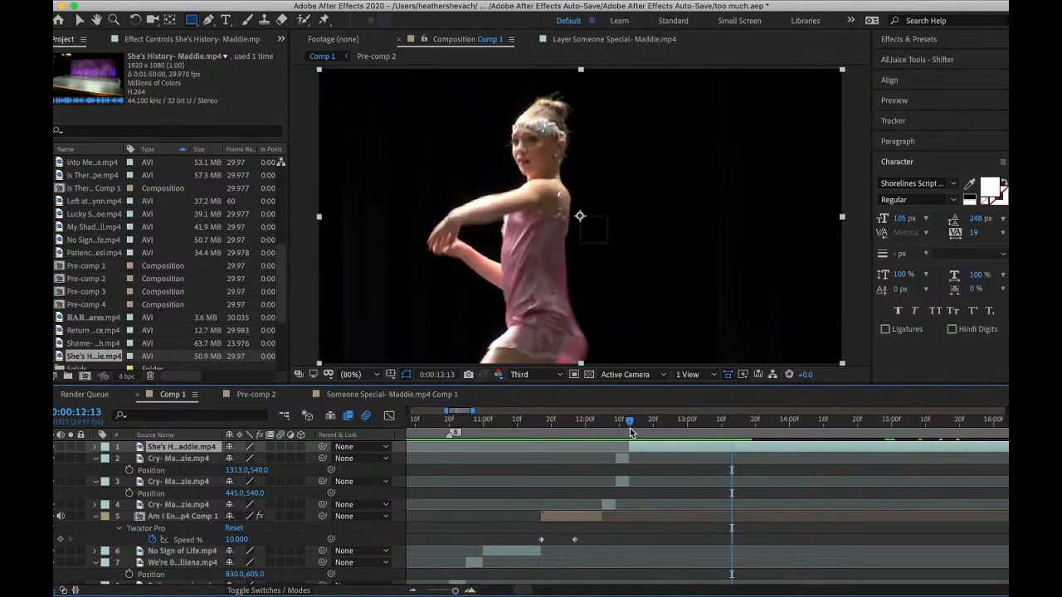
key(space)
key(space)
- Review the earlier section from 0:00:03:11 and play the newest clips from 0:00:11:05
scroll(630, 432, down, 10)
scroll(630, 432, left, 10)
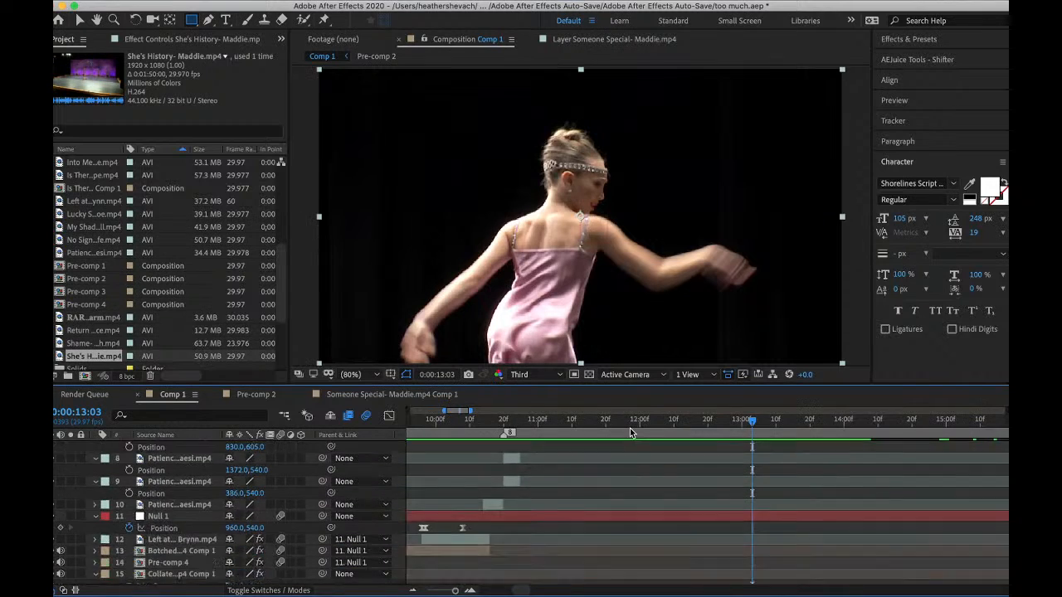
scroll(629, 433, down, 5)
scroll(630, 433, left, 3)
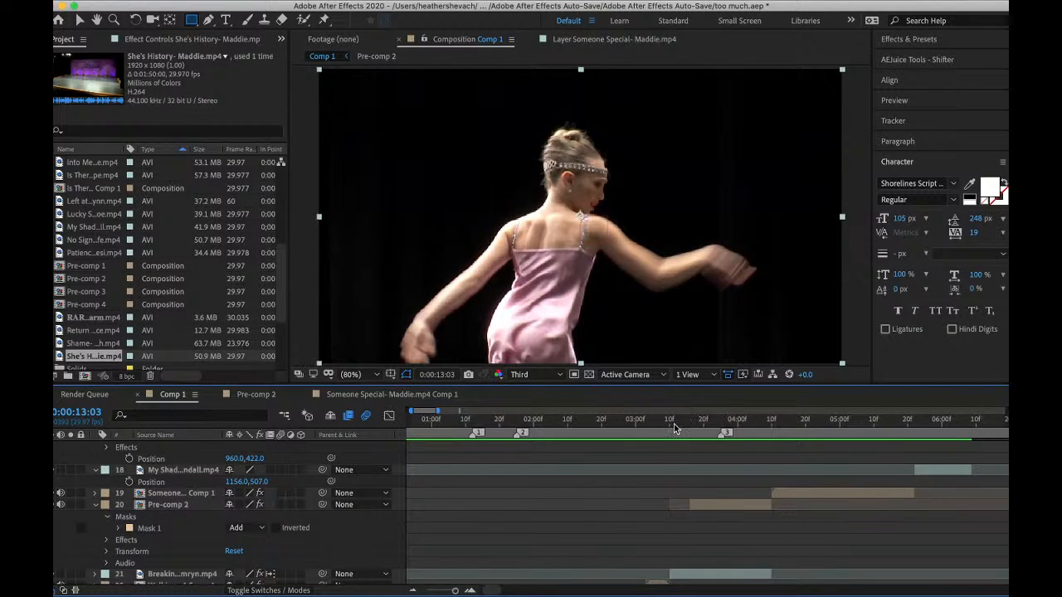
click(673, 426)
key(space)
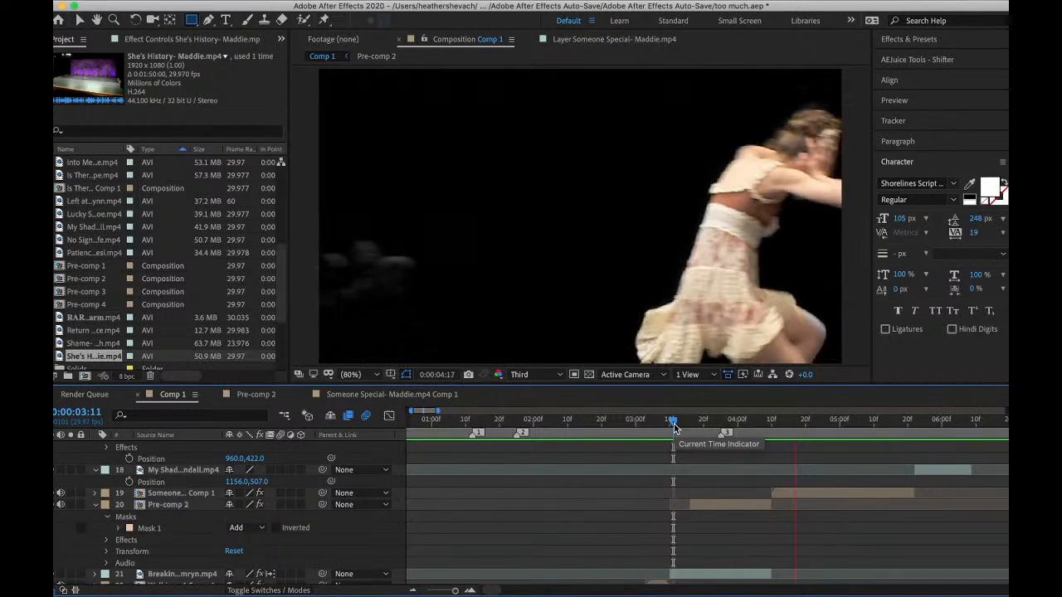
scroll(676, 465, up, 10)
scroll(676, 464, right, 8)
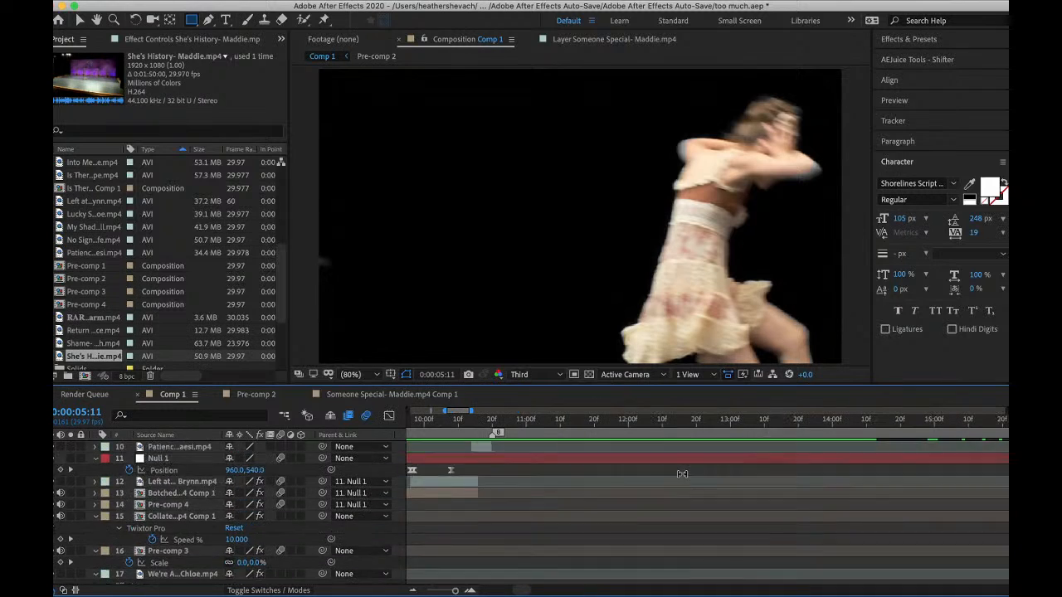
scroll(679, 472, up, 2)
click(571, 432)
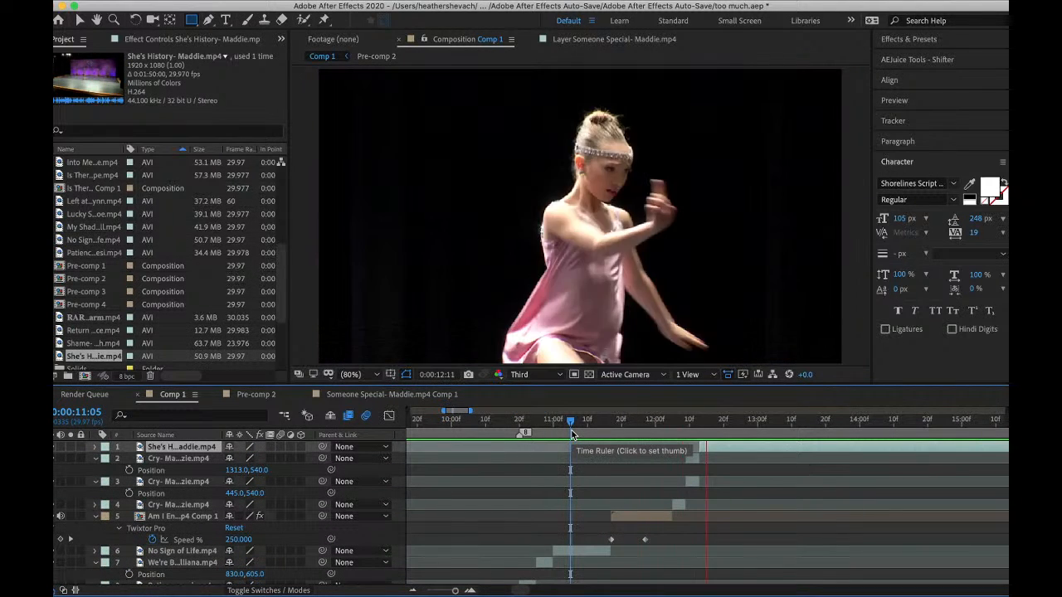
- Set the She's History layer's time stretch factor to 200 and enable frame blending on it
key(space)
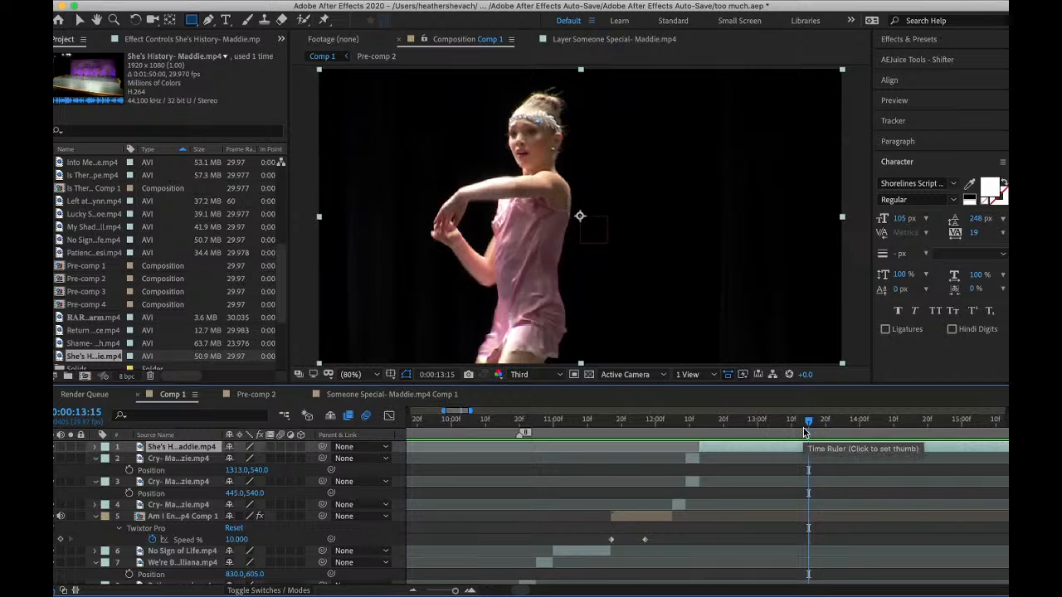
click(709, 428)
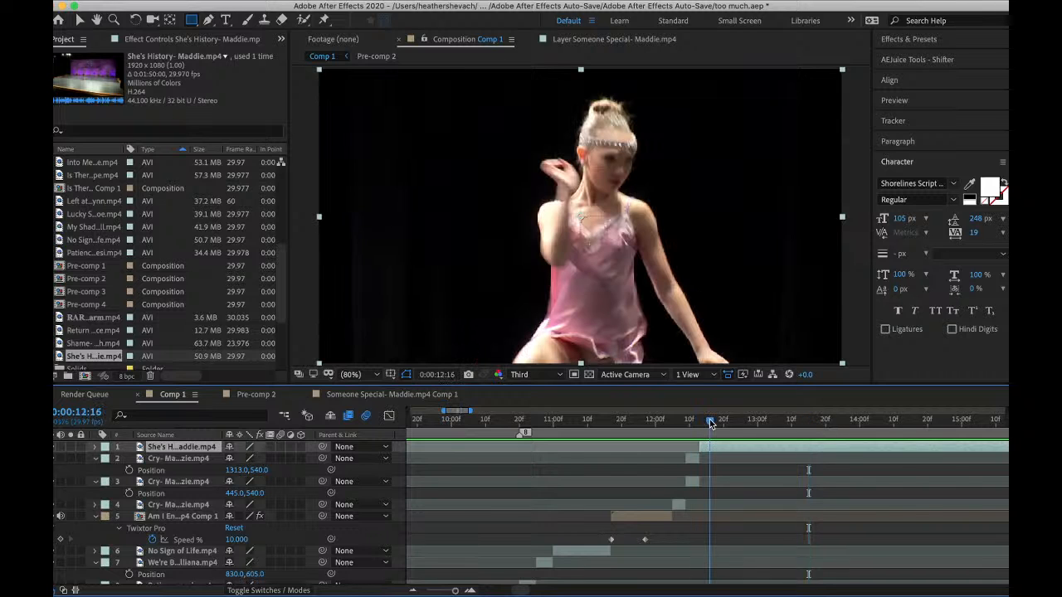
click(74, 591)
click(567, 448)
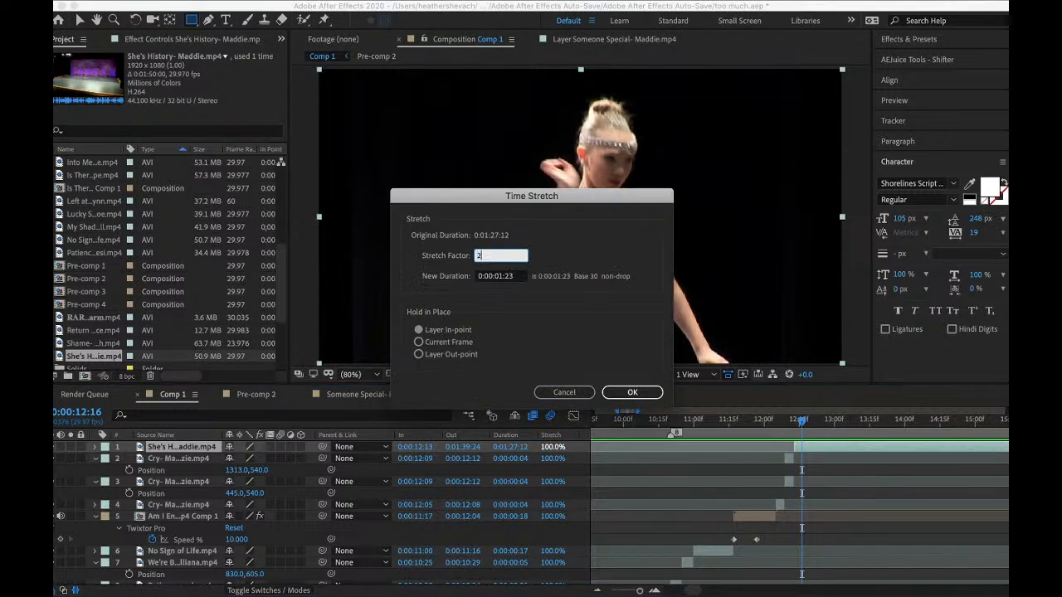
text(200)
key(Return)
click(270, 448)
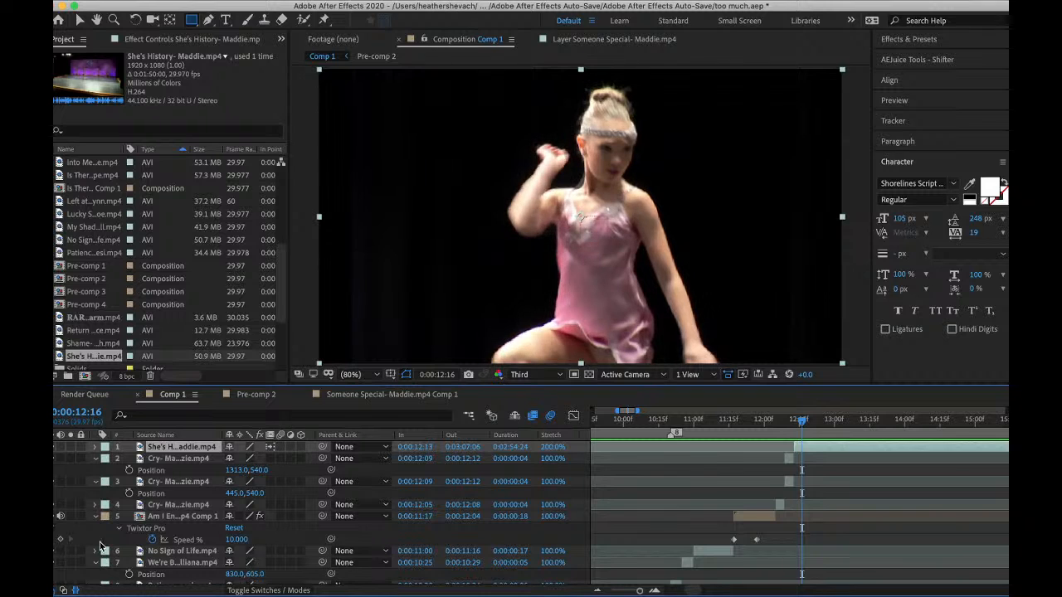
click(74, 591)
- Play back the slowed She's History clip and trim it to end at 0:00:13:26, removing the remainder
key(space)
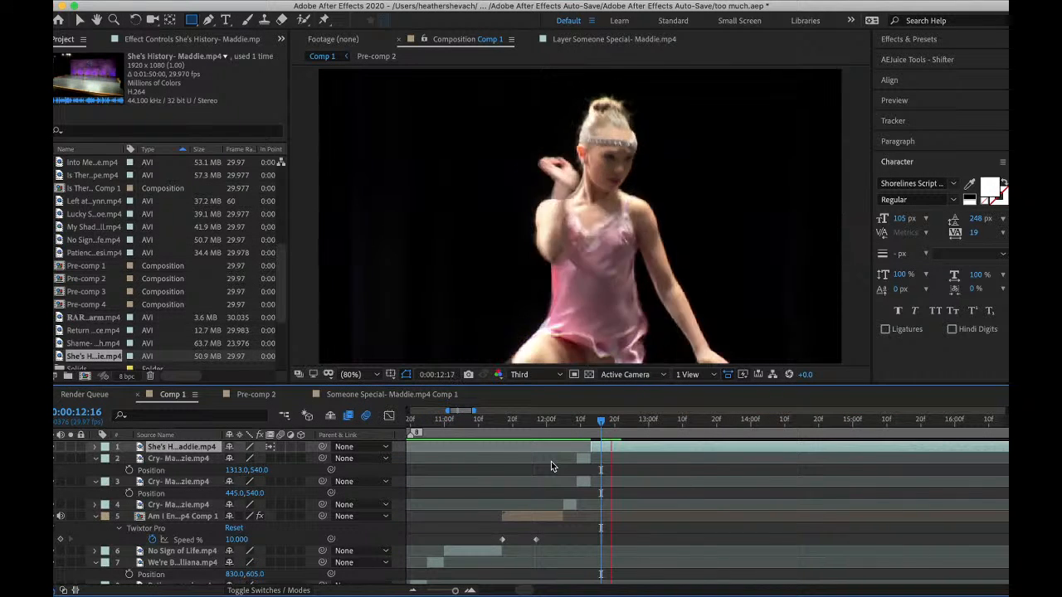
key(space)
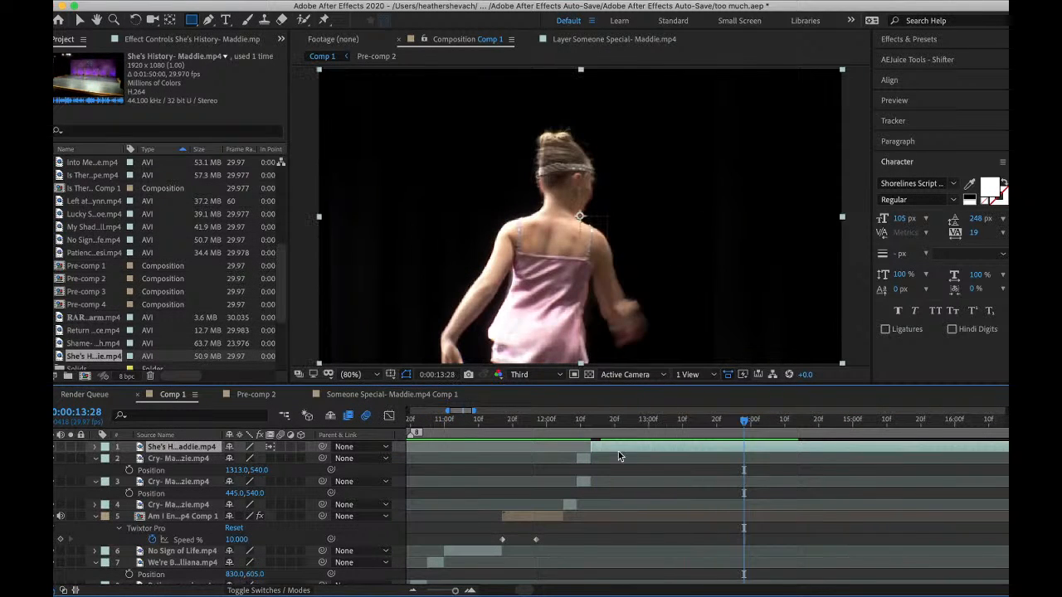
click(585, 425)
key(space)
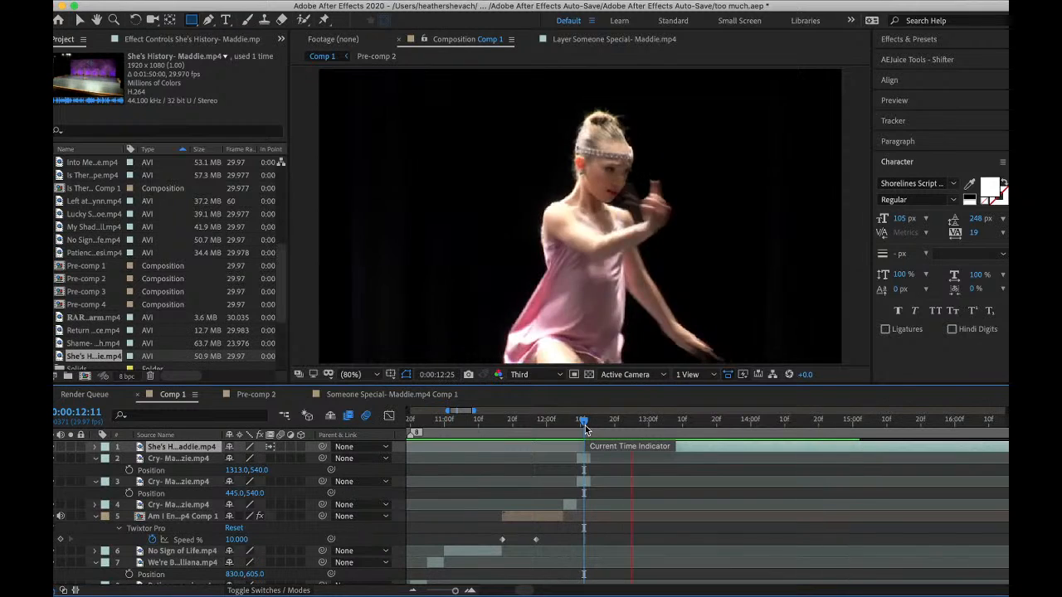
key(space)
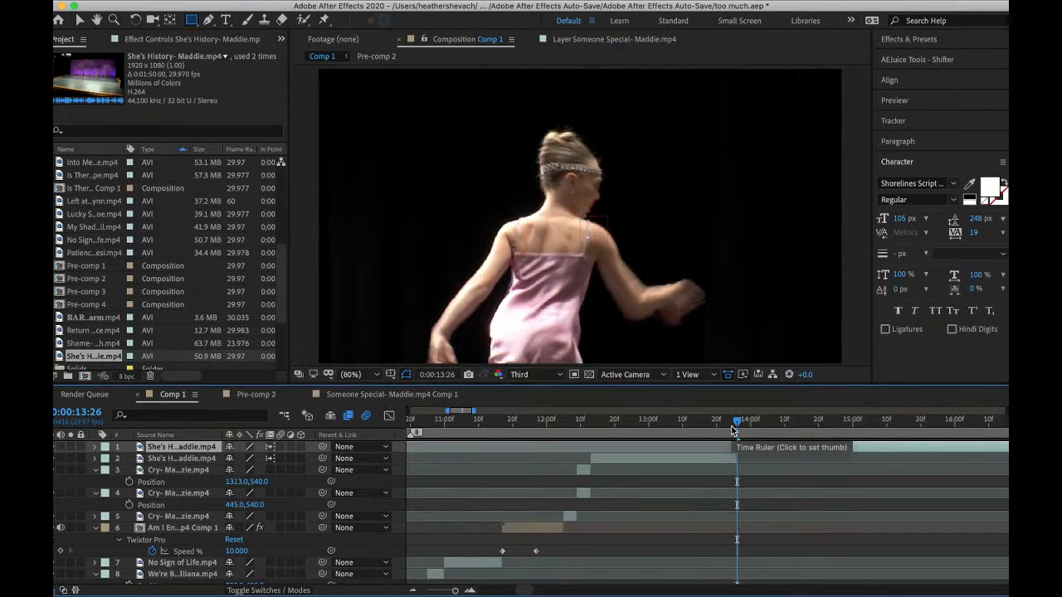
- Duplicate the trimmed She's History layer
click(594, 426)
click(621, 449)
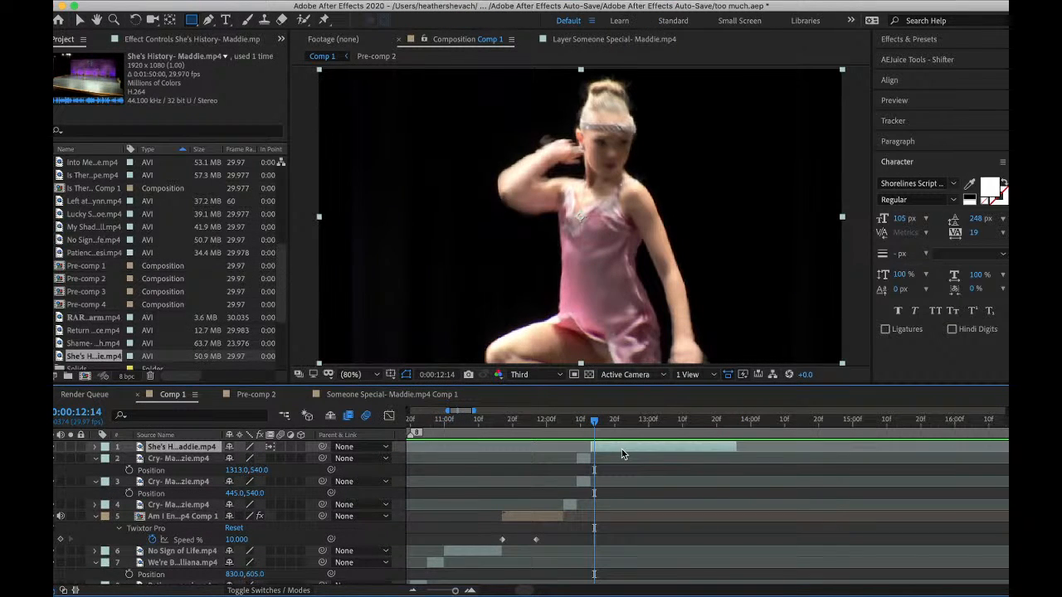
key(ctrl+d)
click(649, 425)
click(644, 459)
key(ctrl+space)
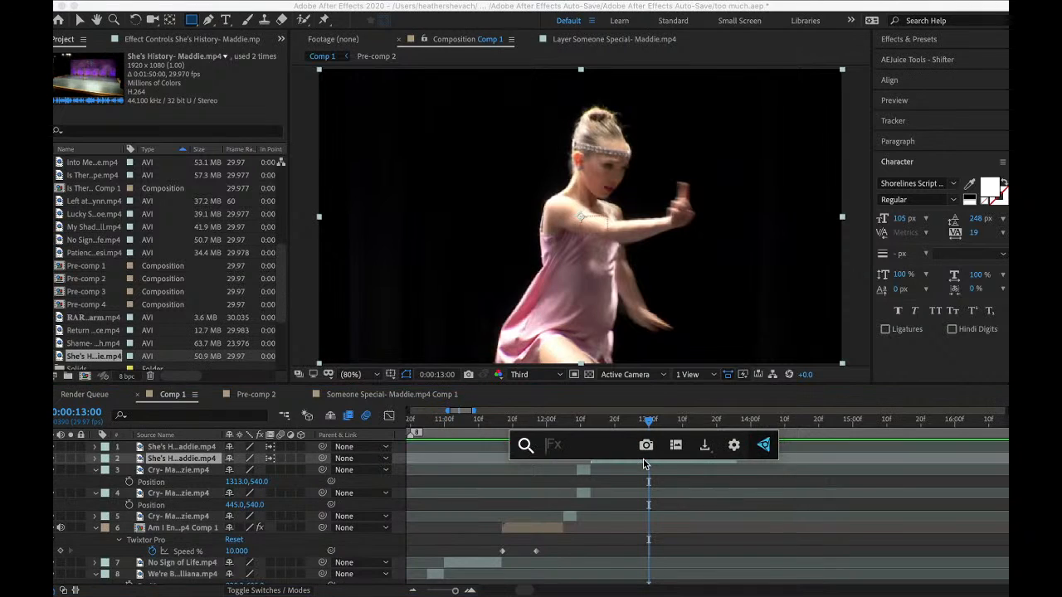
click(623, 494)
- Locate Pre-comp 2 in the Comp 1 timeline, open it and inspect its Breaking Free layer for effects
scroll(607, 491, left, 8)
scroll(606, 490, down, 12)
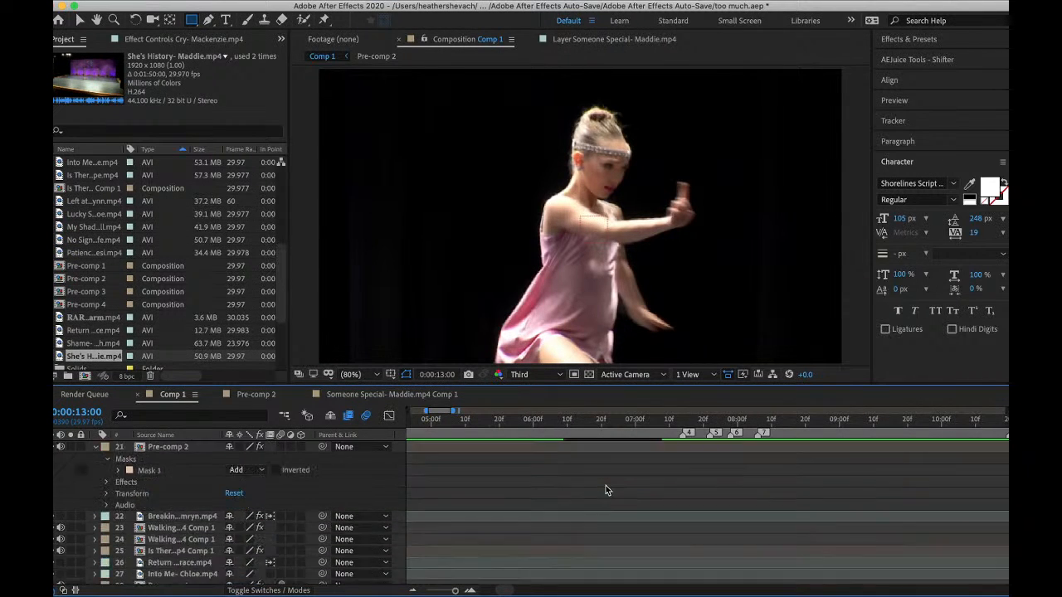
scroll(606, 490, up, 5)
click(607, 436)
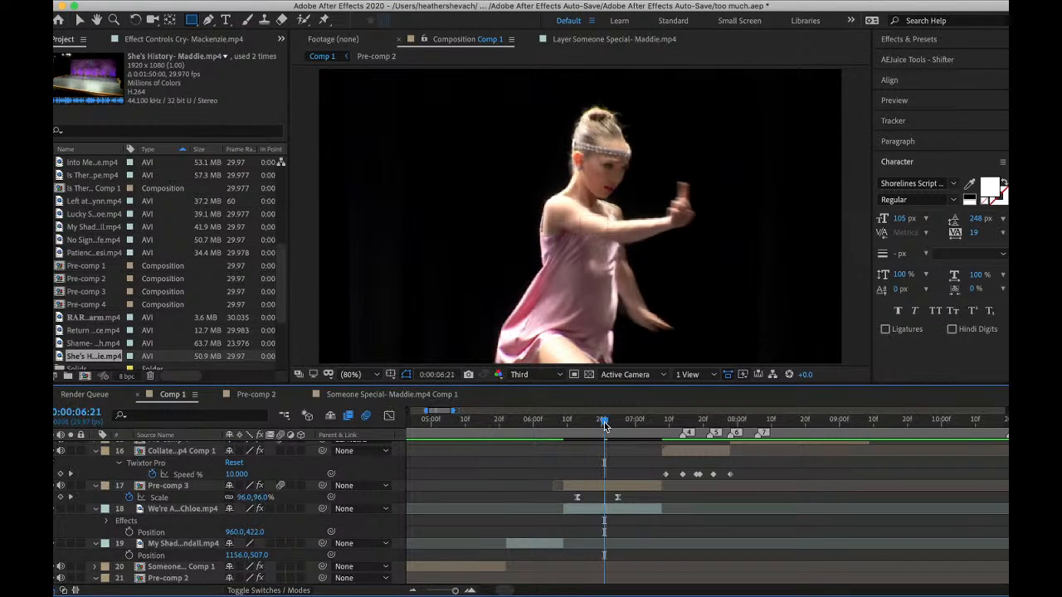
scroll(584, 480, left, 5)
scroll(584, 479, down, 2)
click(632, 417)
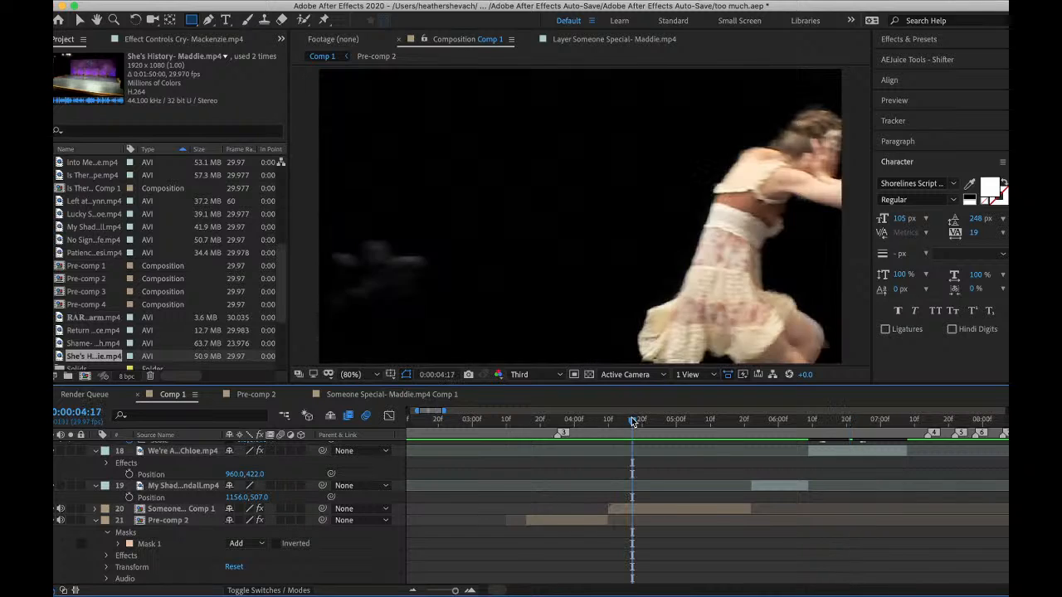
click(540, 423)
double_click(560, 520)
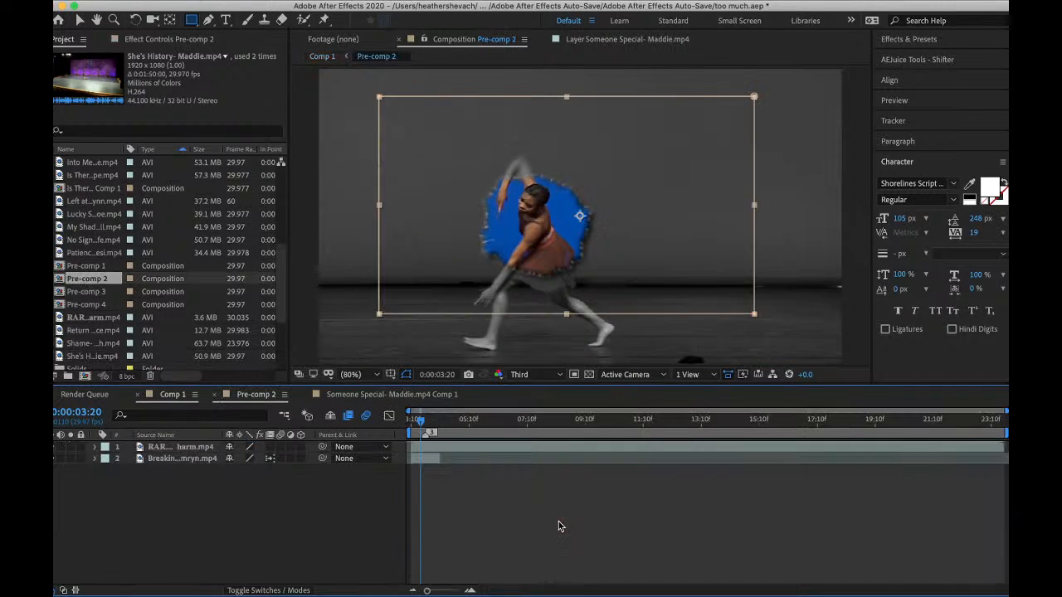
click(426, 455)
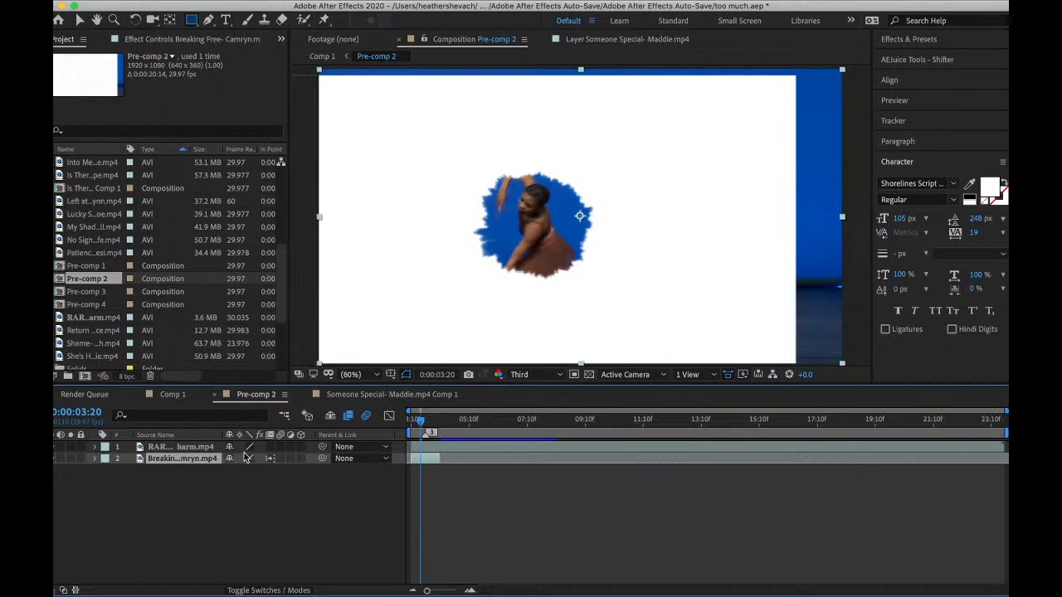
click(183, 0)
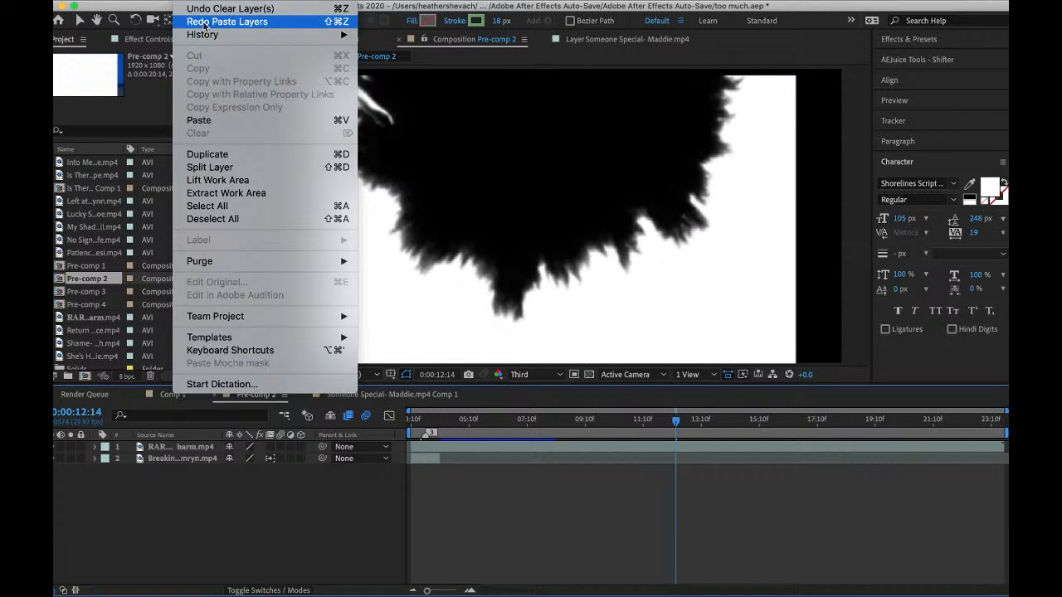
click(207, 545)
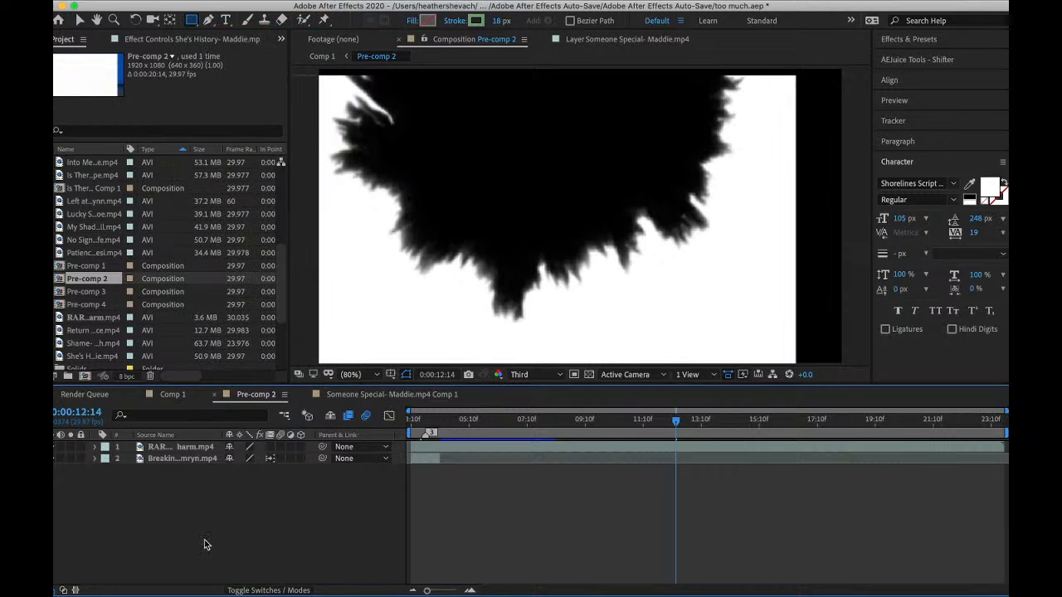
- Return to Comp 1 and copy the S_Monochrome and Exposure effects from the Breaking Free layer
click(173, 395)
scroll(501, 538, down, 5)
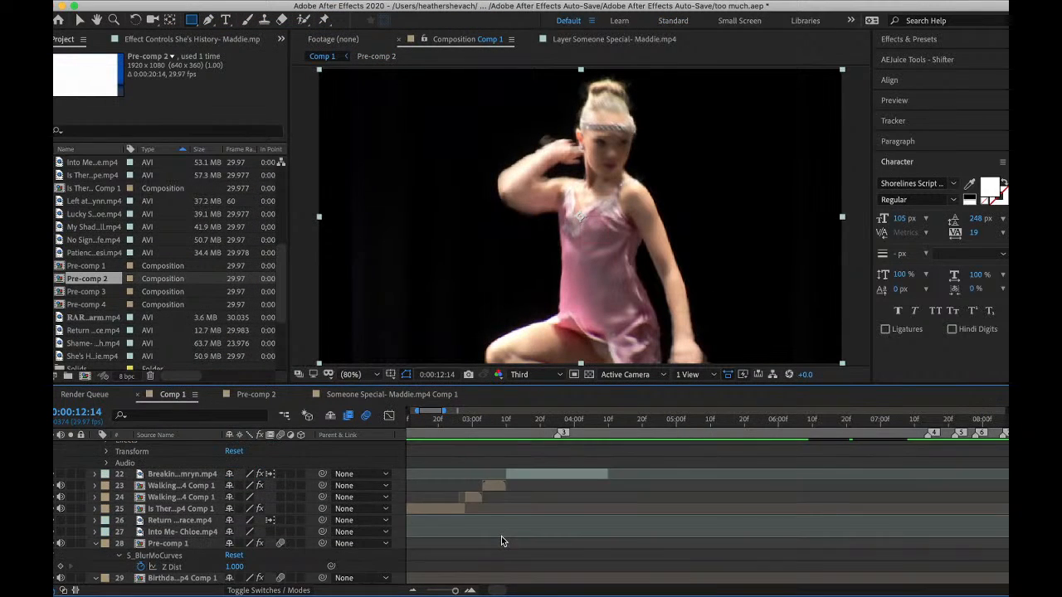
scroll(501, 538, up, 3)
click(544, 420)
click(542, 533)
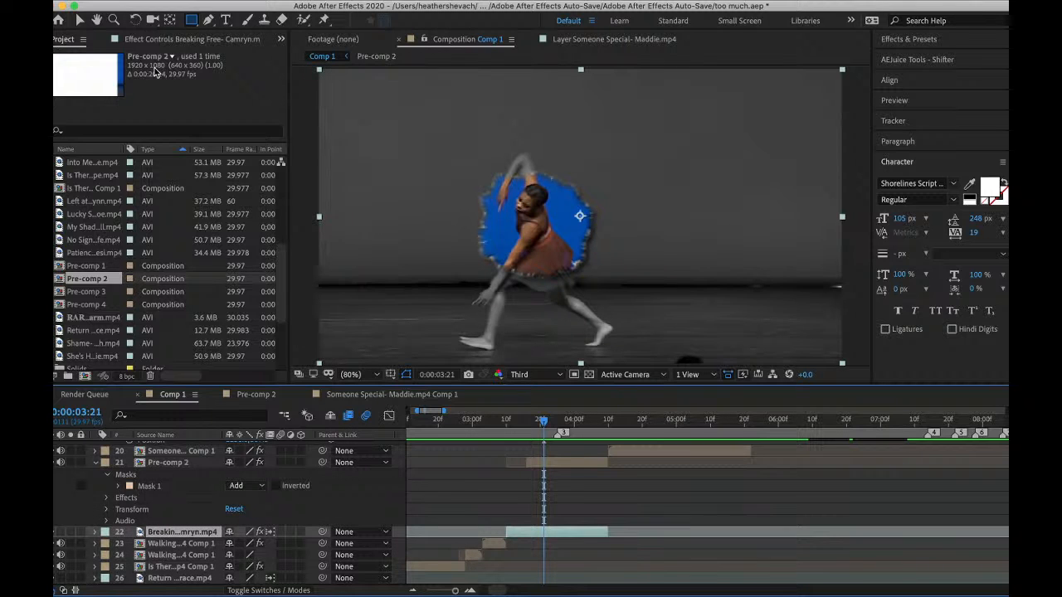
click(166, 39)
click(103, 172)
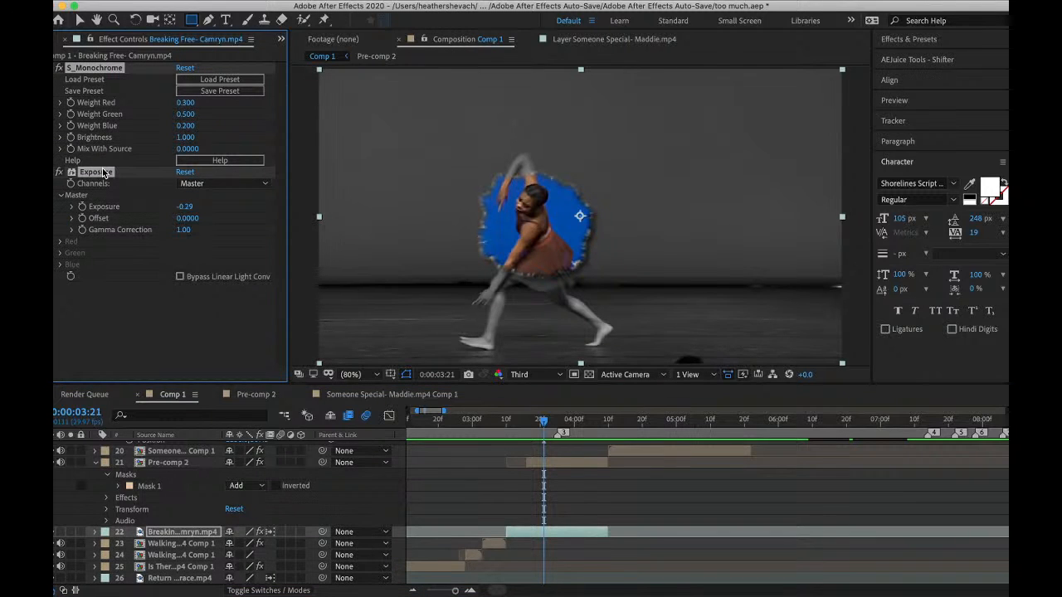
- Paste the S_Monochrome and Exposure effects onto the lower She's History layer and preview the clip
scroll(599, 452, up, 10)
scroll(599, 452, right, 5)
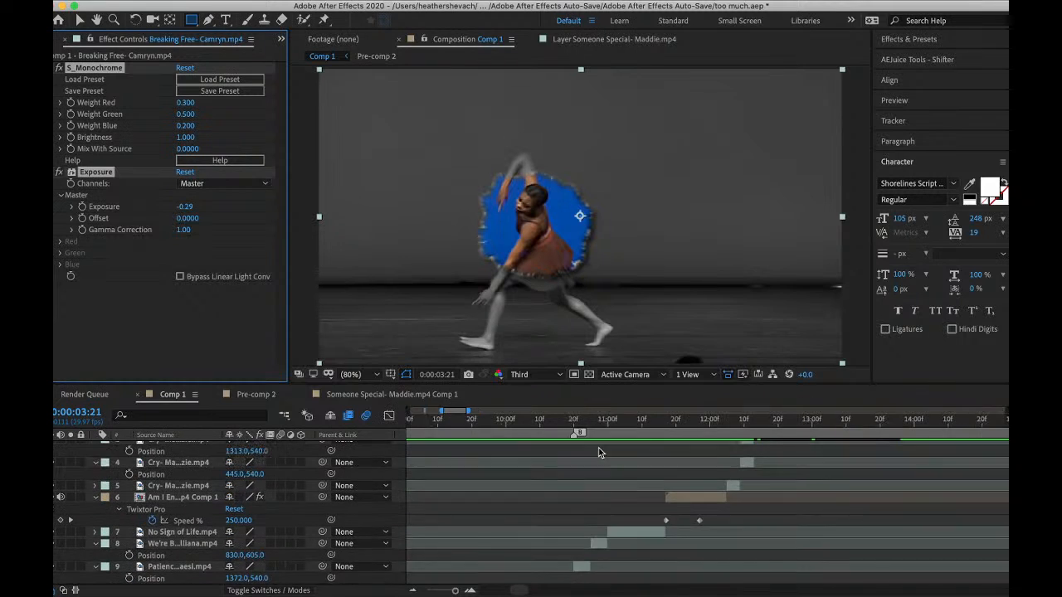
scroll(599, 452, right, 1)
click(686, 433)
click(687, 458)
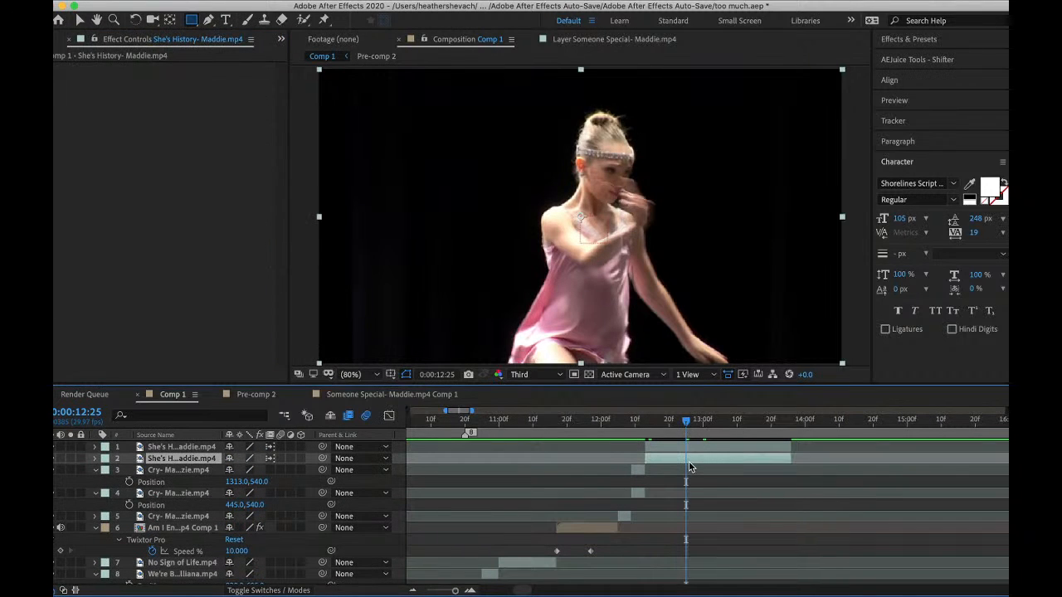
key(super+v)
key(space)
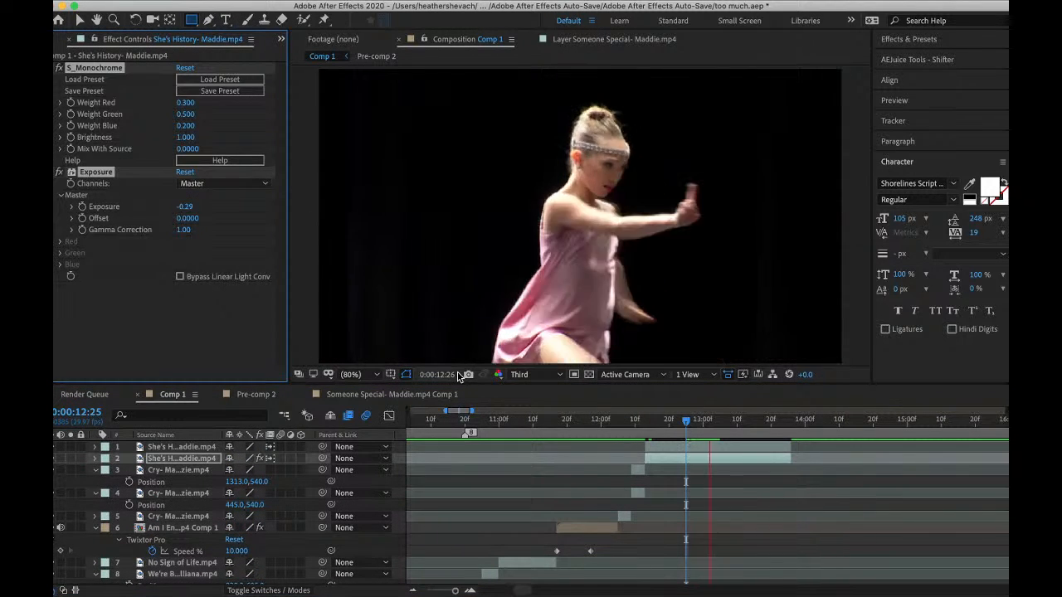
click(672, 426)
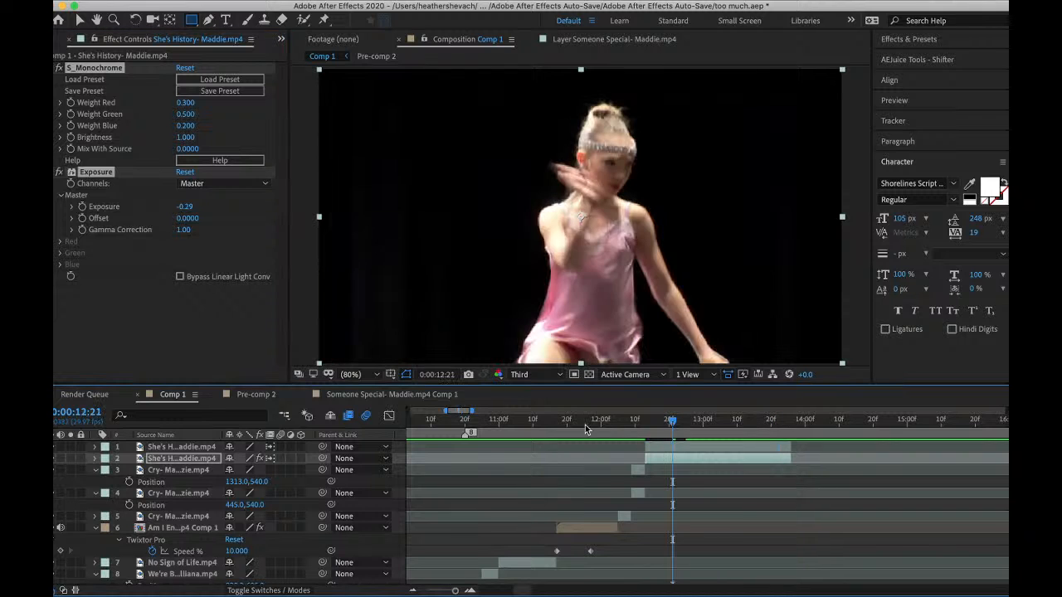
- Bring back the list of project items and save the project
click(281, 39)
click(310, 56)
click(156, 2)
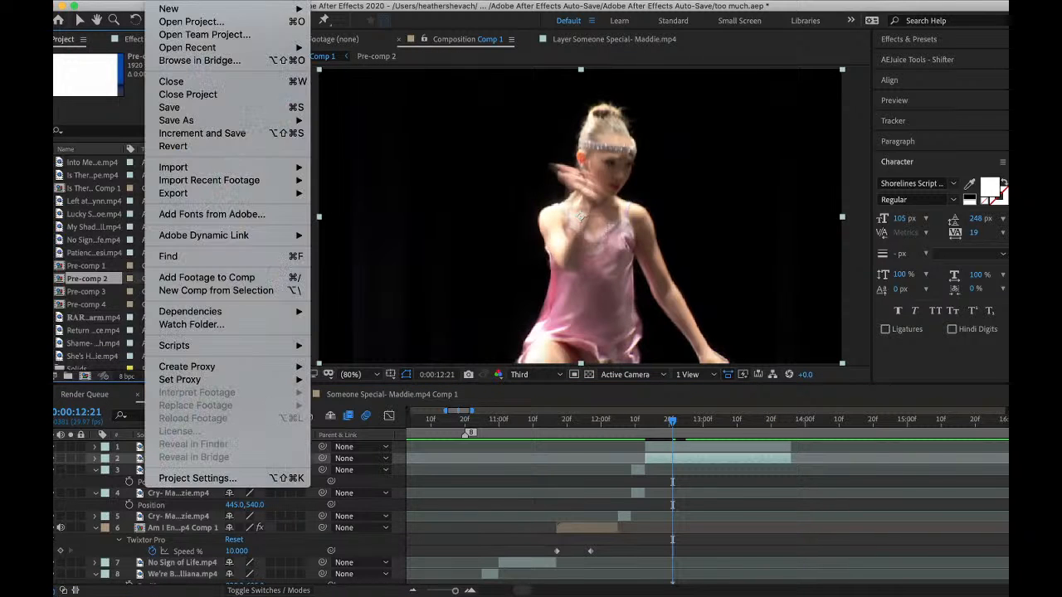
click(169, 108)
- Add the rare ink blot overlay footage as the topmost layer of Comp 1 and mute its audio
scroll(89, 248, up, 5)
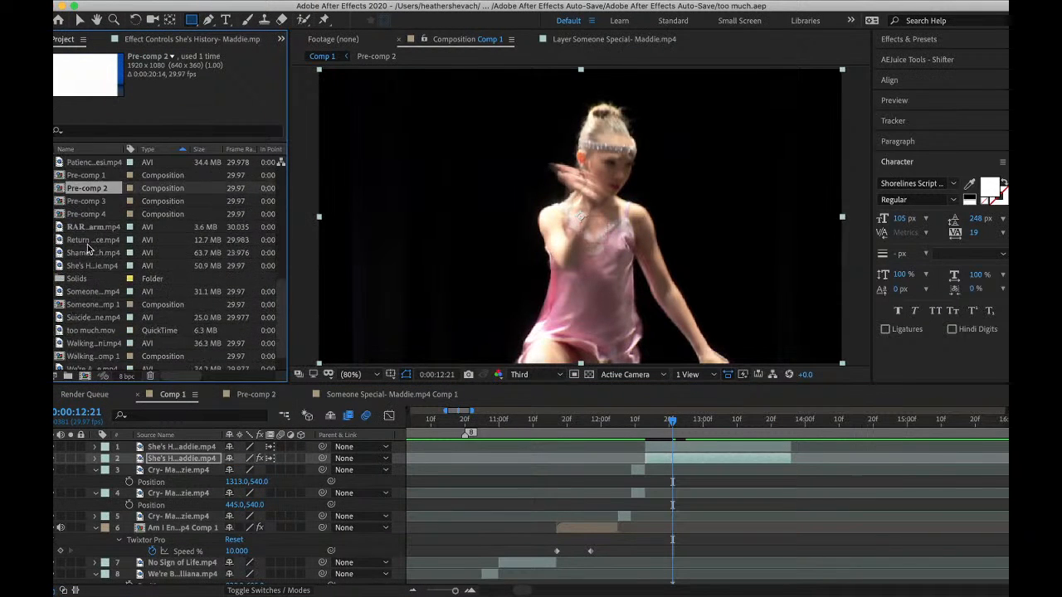
scroll(89, 249, down, 10)
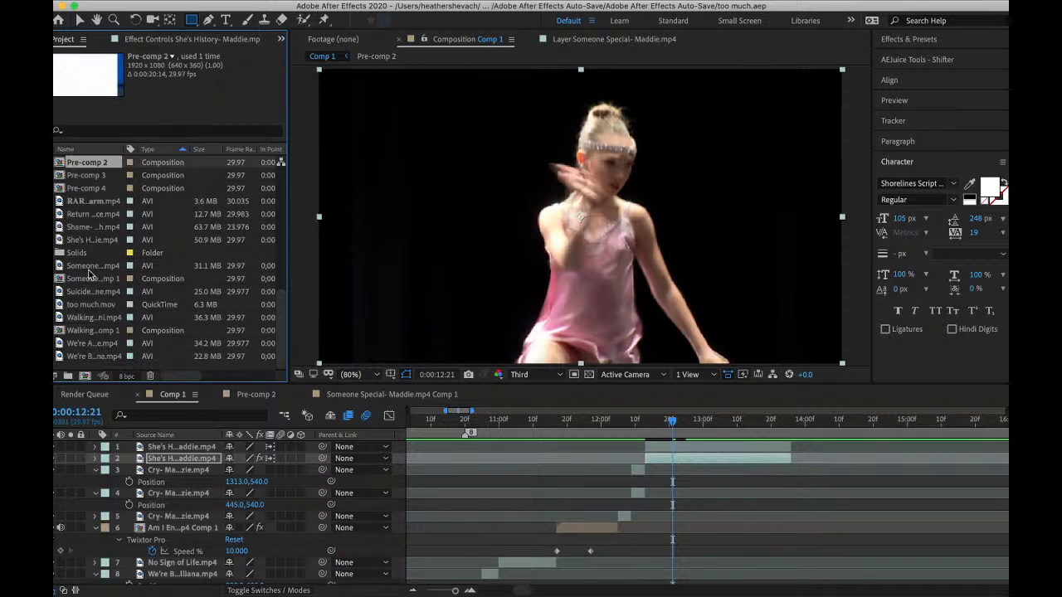
scroll(89, 274, up, 3)
drag(92, 240, 152, 448)
click(61, 447)
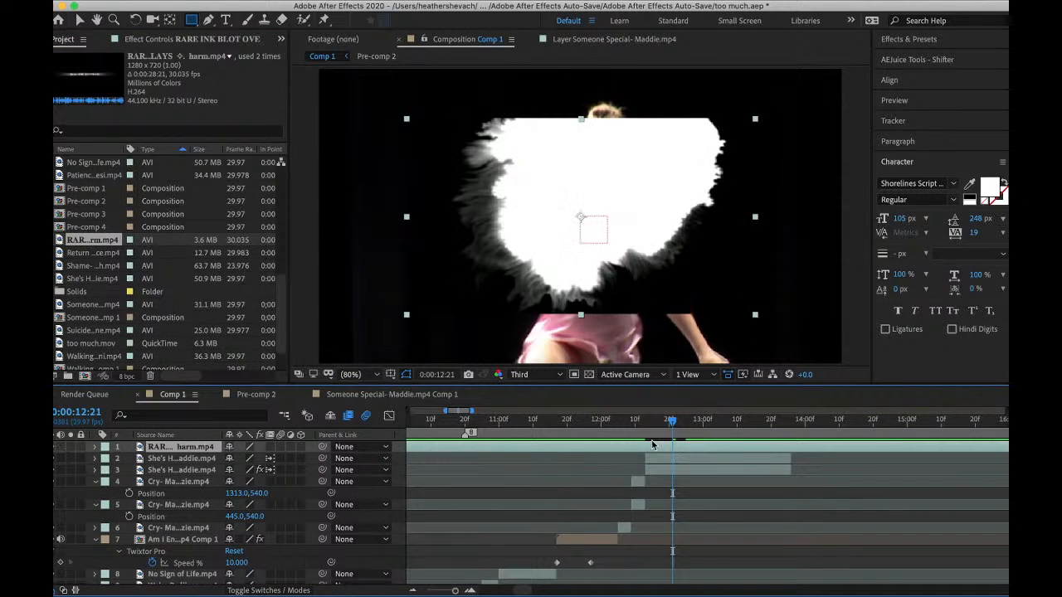
- Scrub through the ink blot overlay, split it at 0:00:08:11 and delete the part before the cut
scroll(656, 442, right, 10)
drag(646, 421, 498, 466)
scroll(497, 458, left, 15)
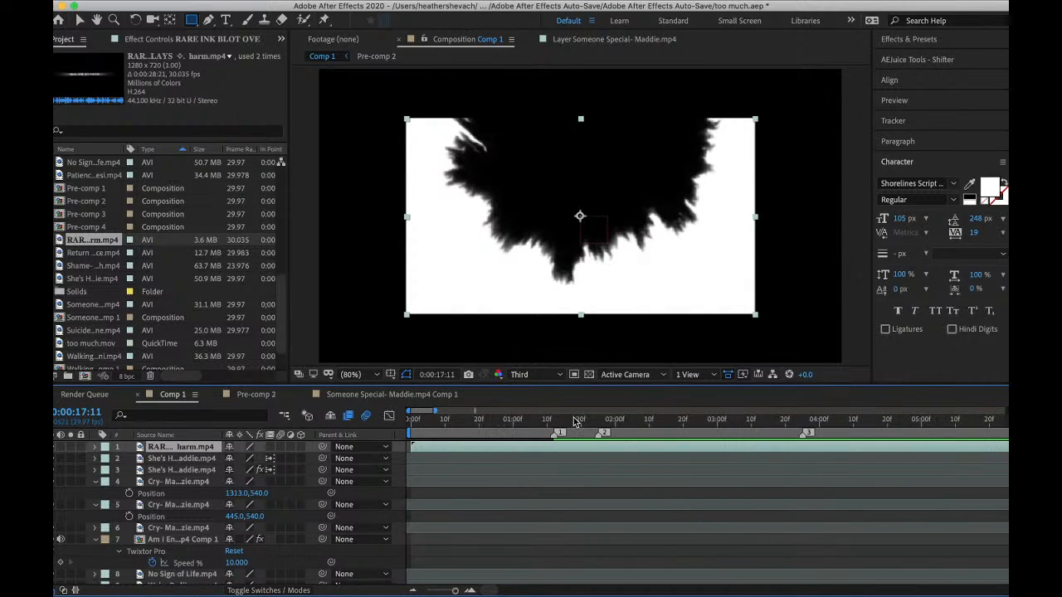
drag(575, 424, 832, 436)
key(space)
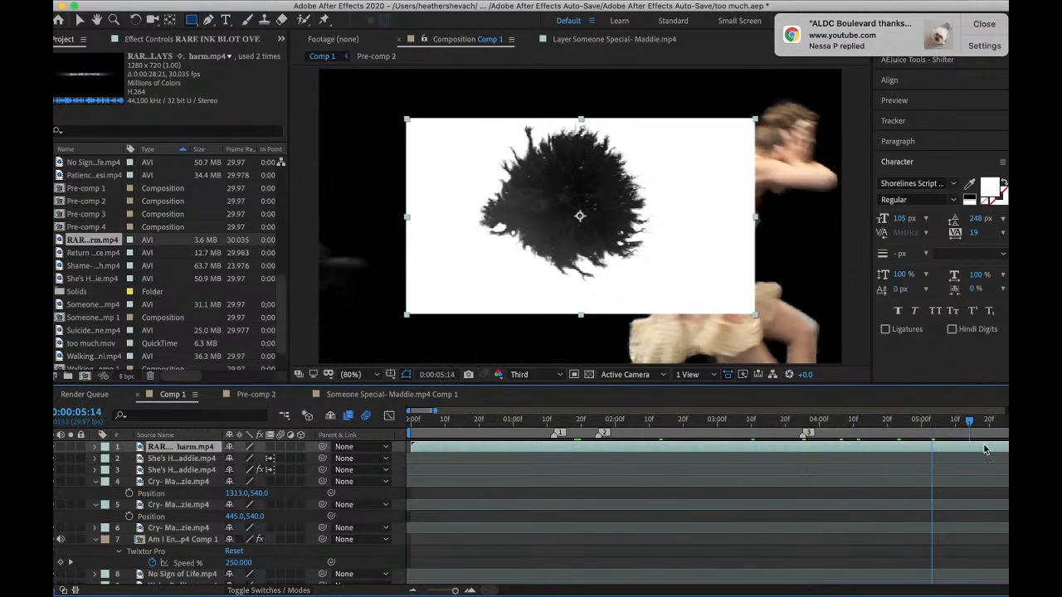
scroll(739, 448, right, 5)
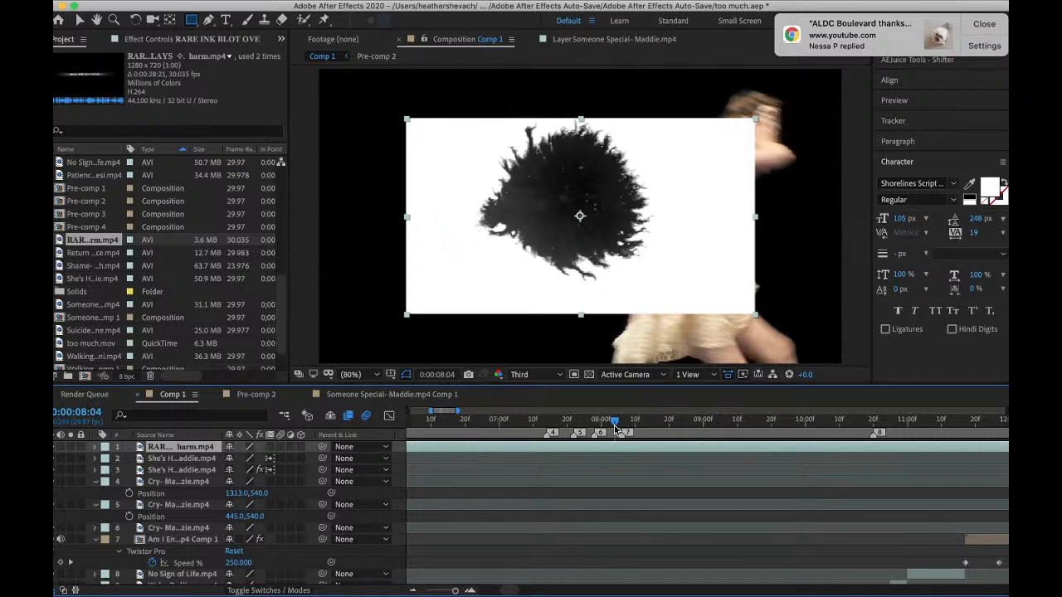
mouse_move(618, 430)
mouse_down()
mouse_move(646, 424)
mouse_move(638, 426)
mouse_up()
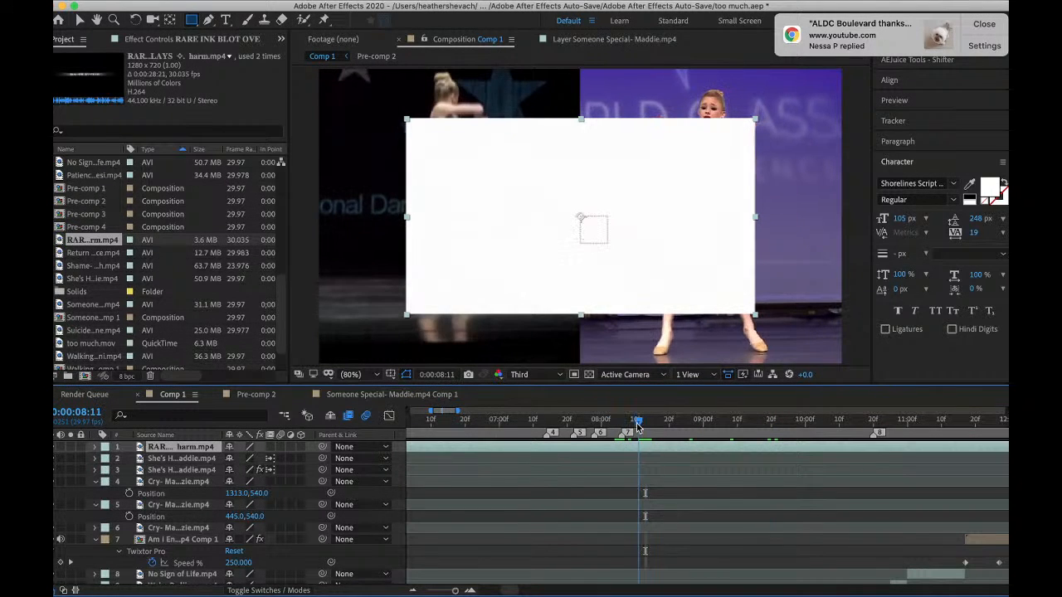
key(super+shift+d)
click(620, 459)
key(Delete)
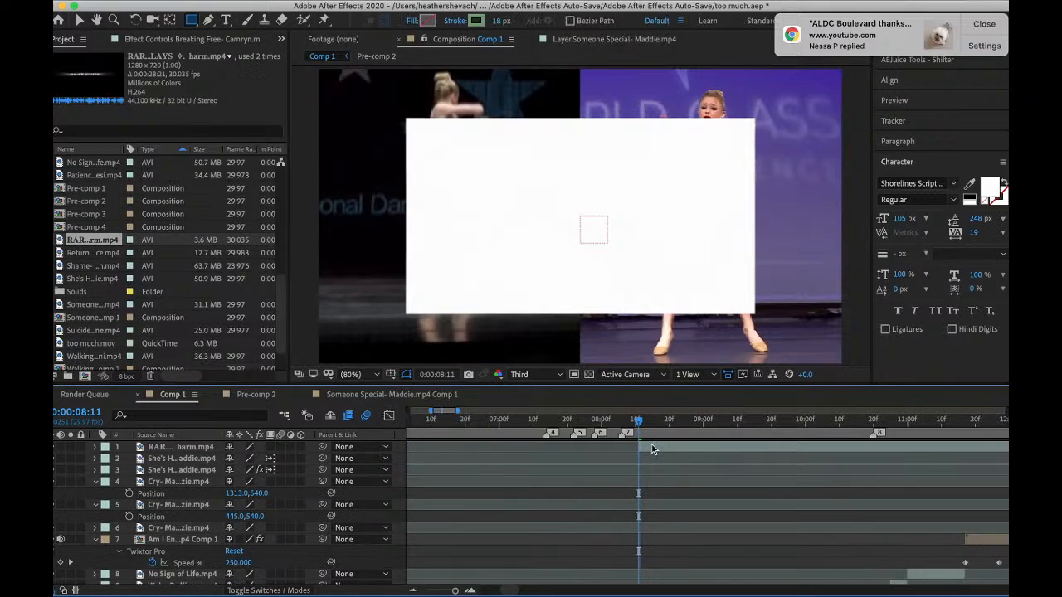
- Move the trimmed ink blot overlay along the timeline to near the start of the two She's History clips
click(654, 448)
scroll(1000, 499, right, 10)
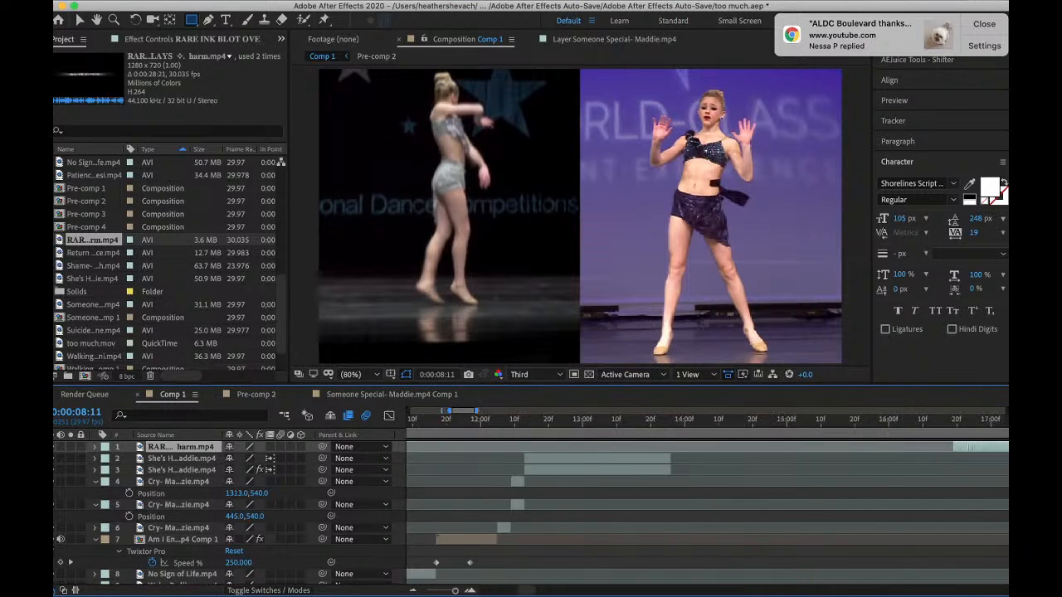
scroll(453, 470, left, 2)
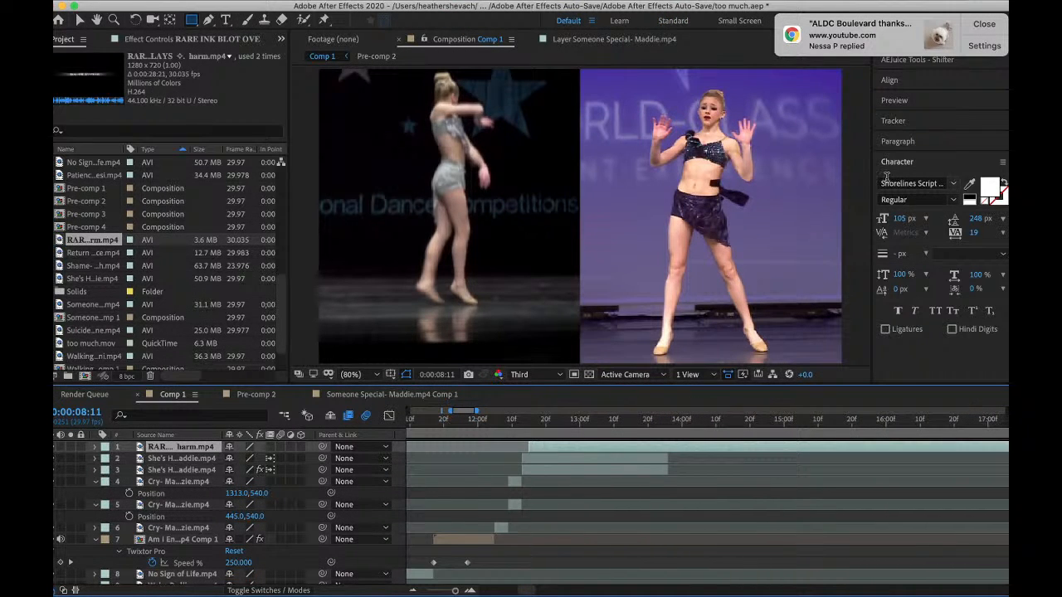
- Scale the ink blot overlay to fill the frame with Fit to Comp
drag(528, 432, 648, 452)
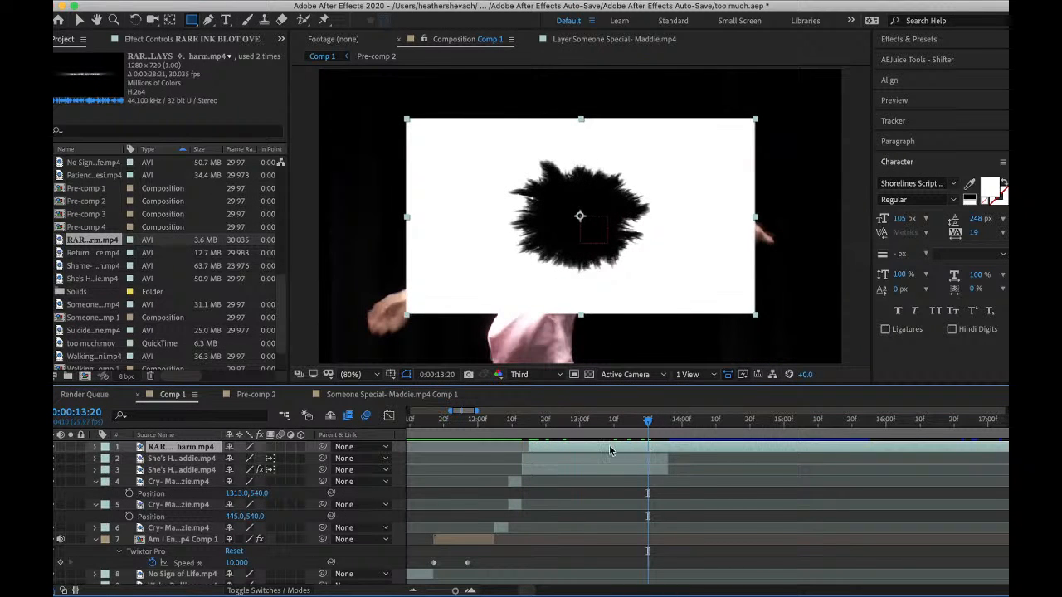
right_click(610, 450)
mouse_move(649, 299)
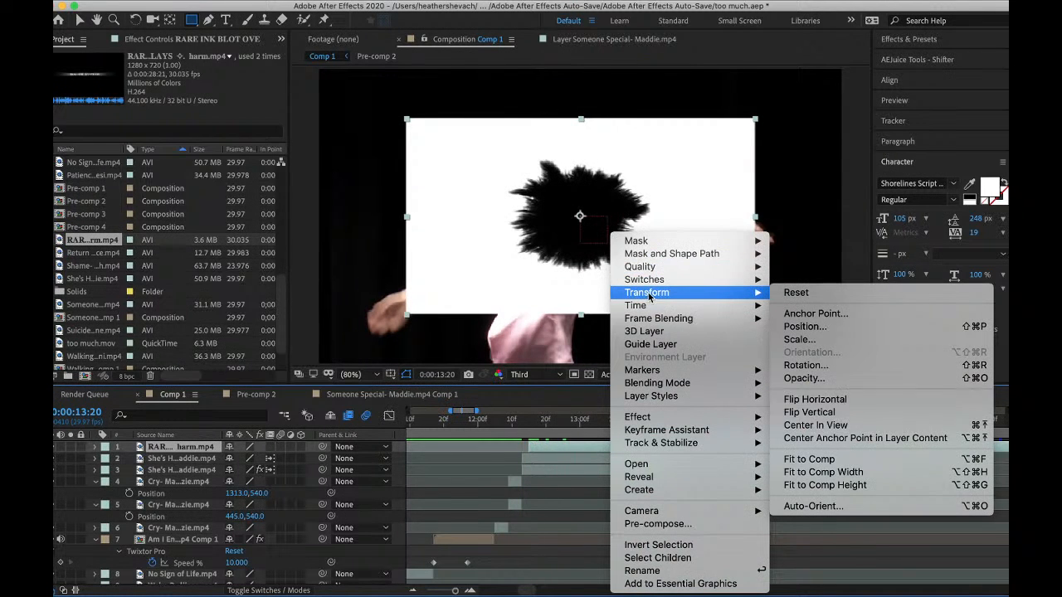
click(821, 459)
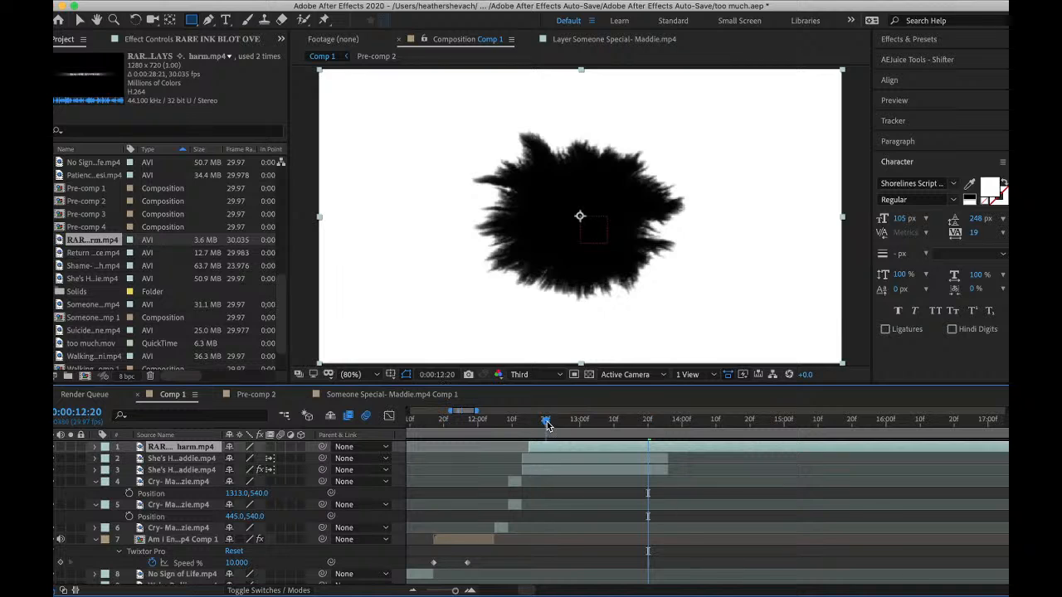
- Set the ink blot overlay's blending mode to Screen and scrub through the reveal
right_click(549, 450)
mouse_move(599, 385)
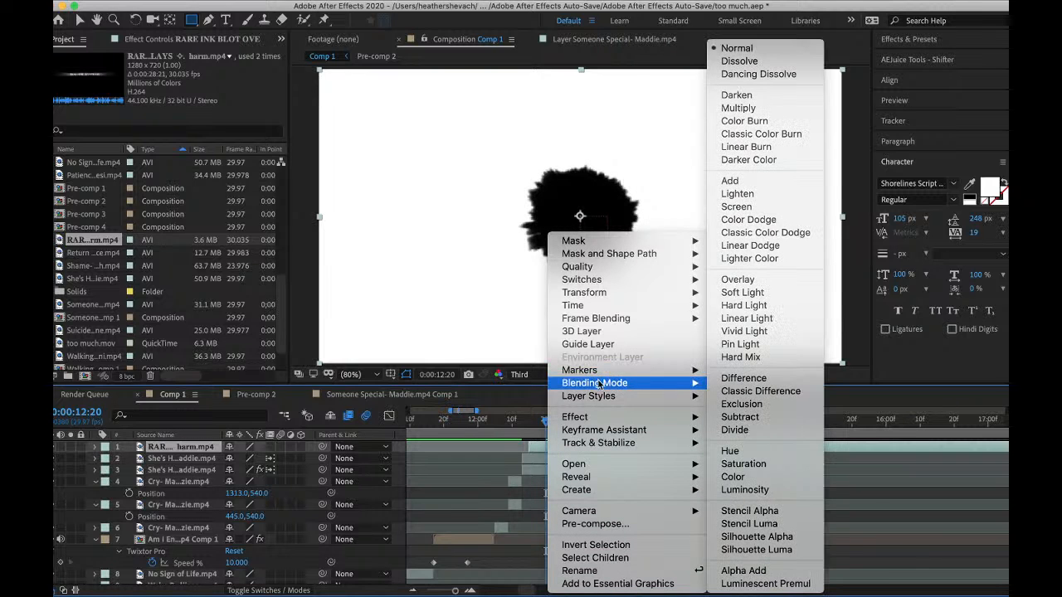
click(749, 206)
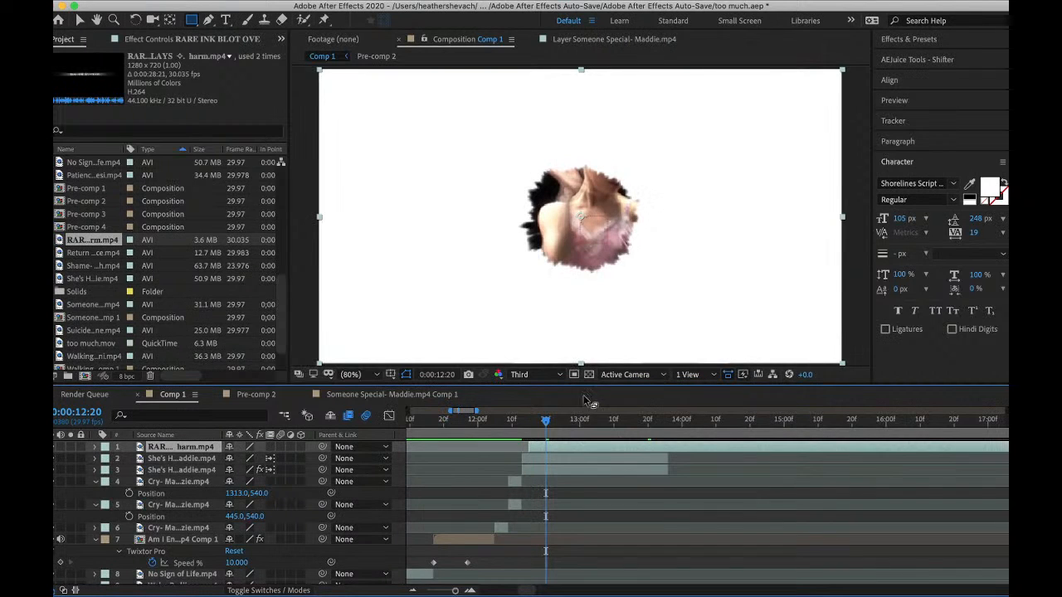
drag(578, 427, 618, 446)
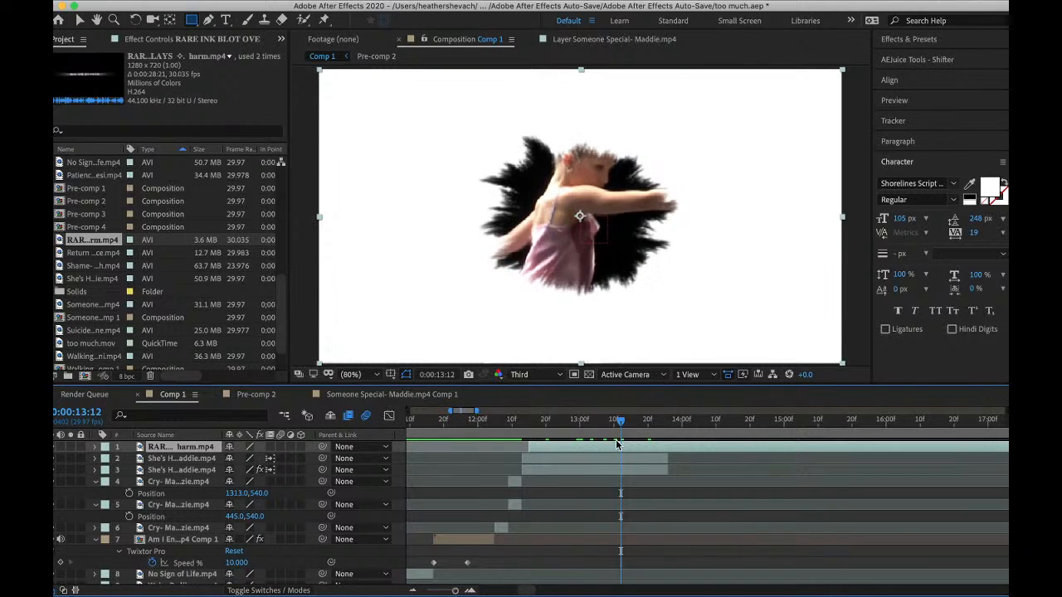
- Scale the ink blot overlay to 175% and align its start with the two She's History clips
key(s)
drag(271, 458, 282, 458)
drag(543, 433, 622, 434)
click(526, 434)
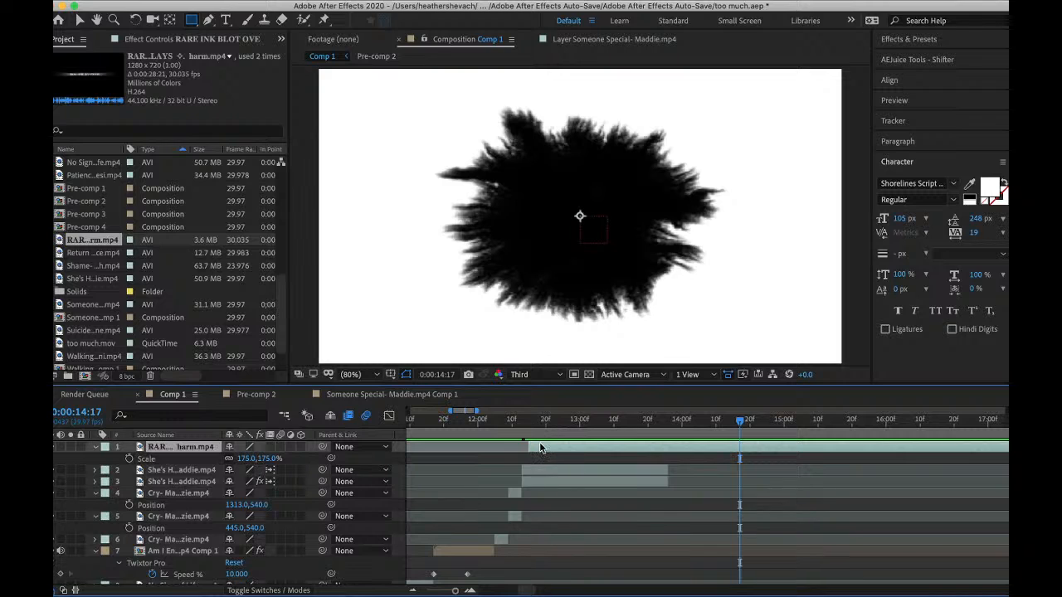
drag(537, 449, 535, 449)
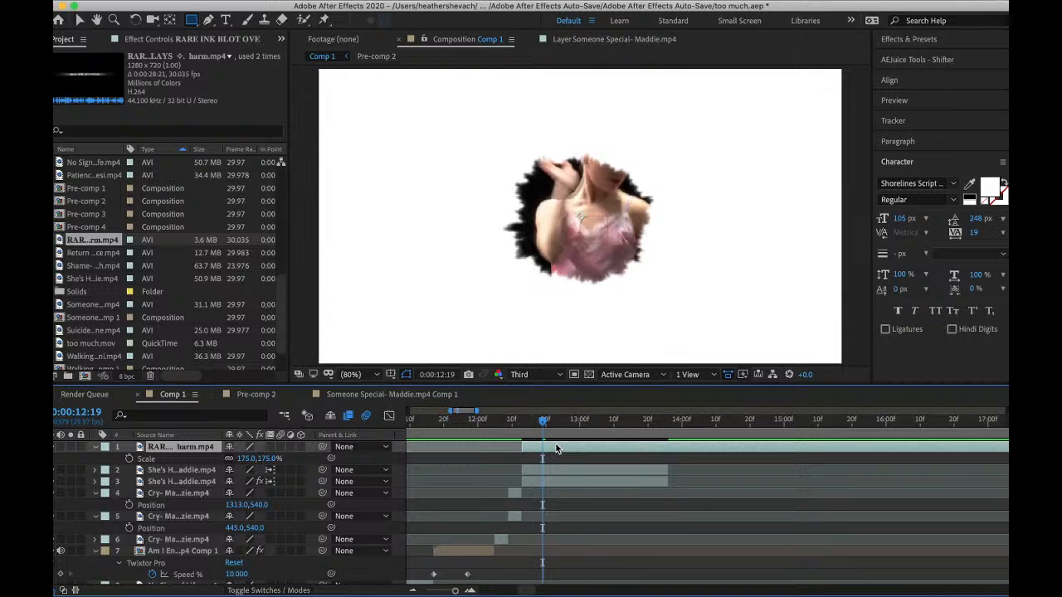
- Pre-compose the ink blot overlay with the upper She's History clip as Pre-comp 5, moving all attributes into it
click(539, 472)
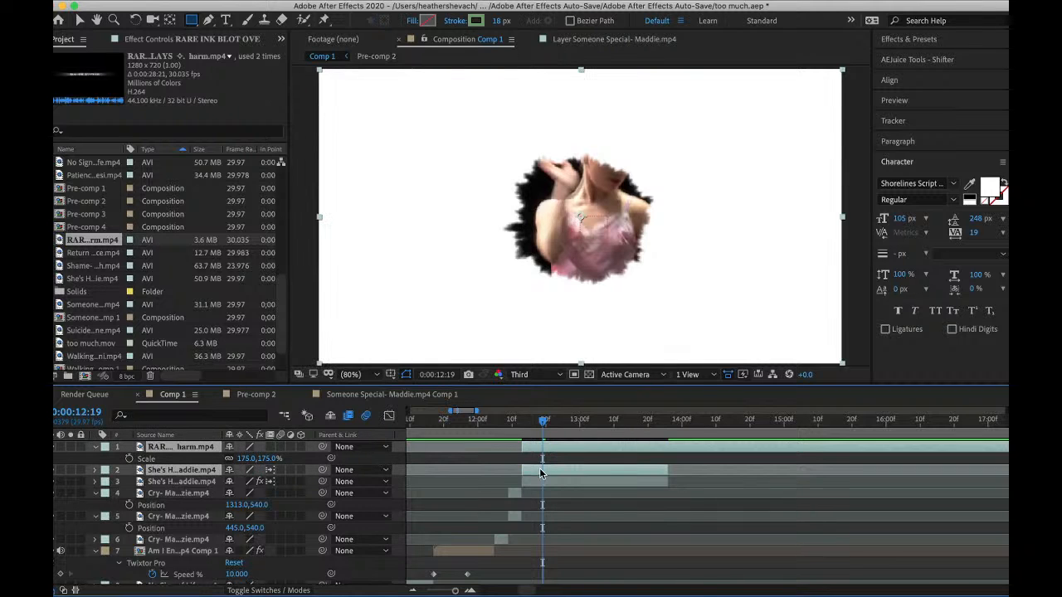
right_click(540, 471)
click(580, 522)
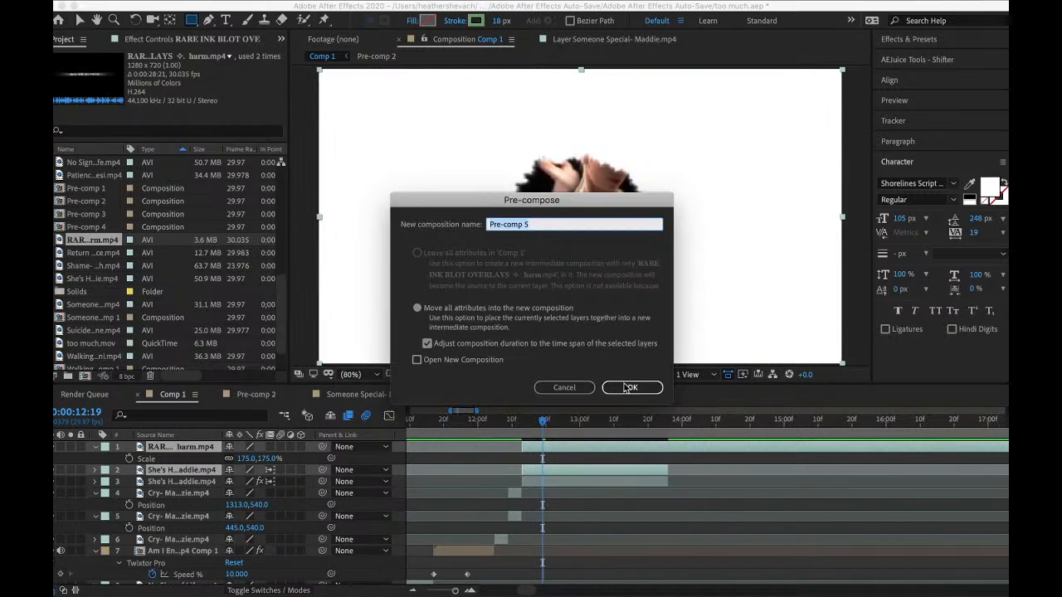
click(629, 388)
- Apply Color Key to Pre-comp 5, sample the overlay's white as key color, and set Edge Thin 5 and Edge Feather 20.3
key(ctrl+space)
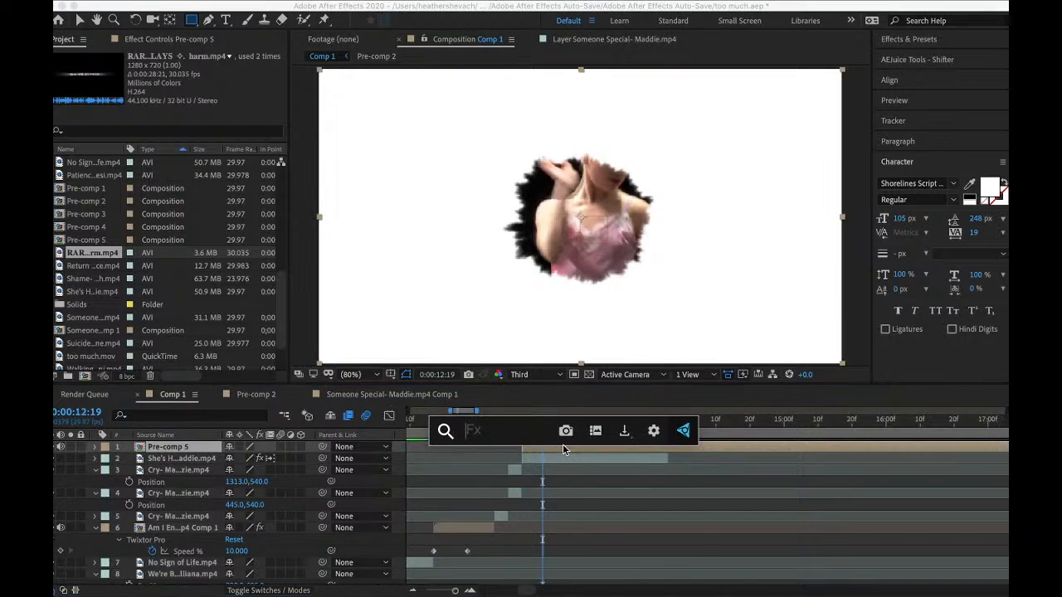
text(color)
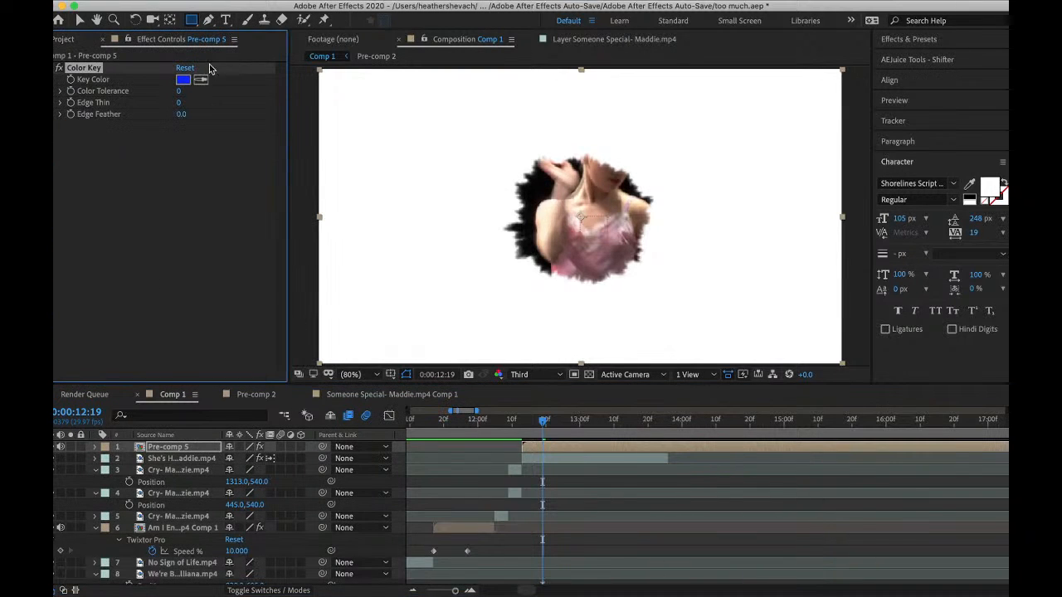
click(200, 80)
click(406, 147)
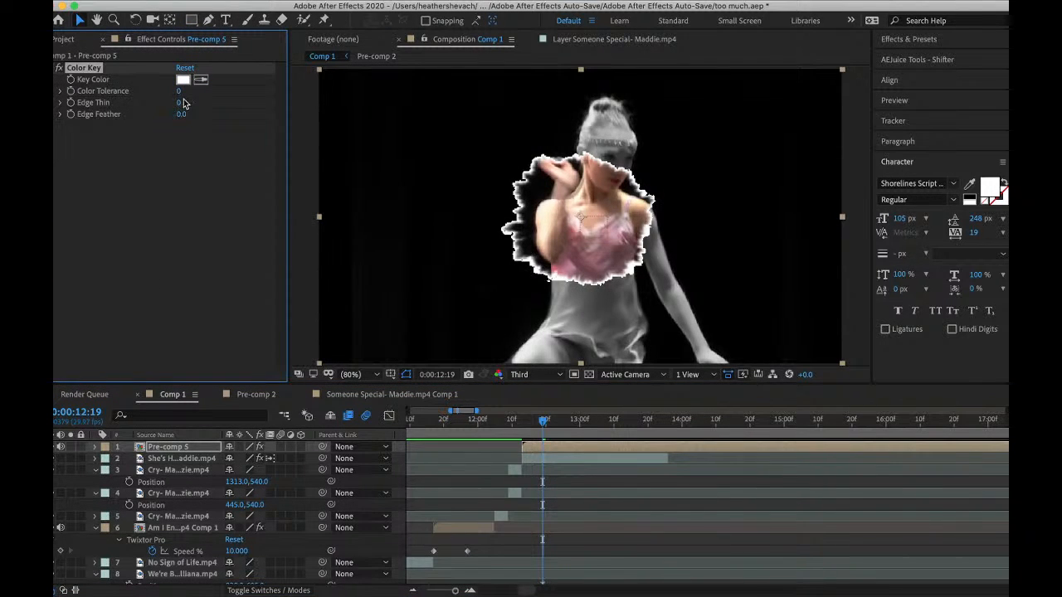
drag(193, 116, 271, 123)
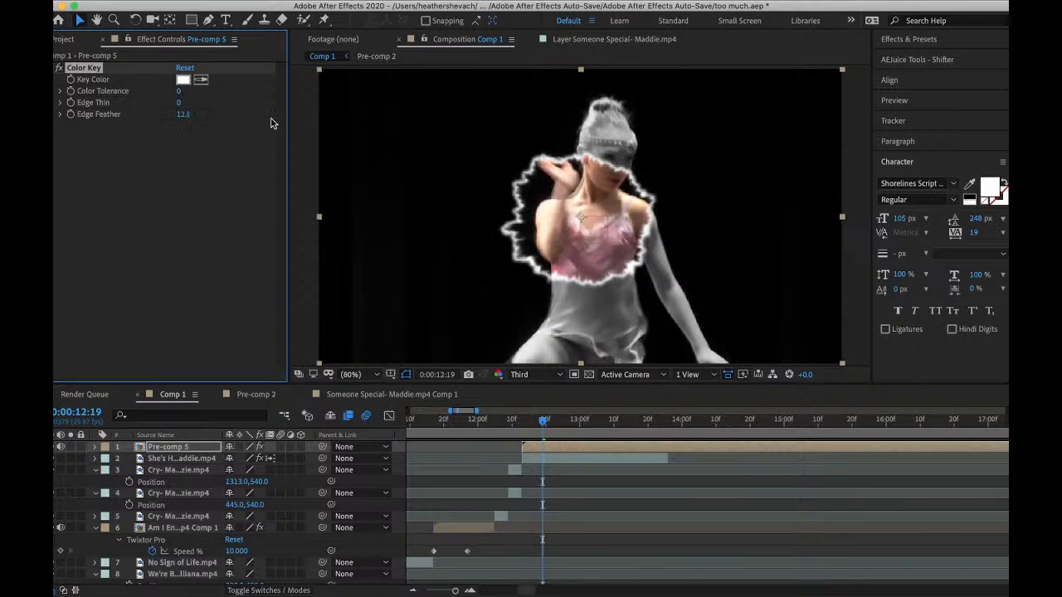
drag(179, 103, 182, 103)
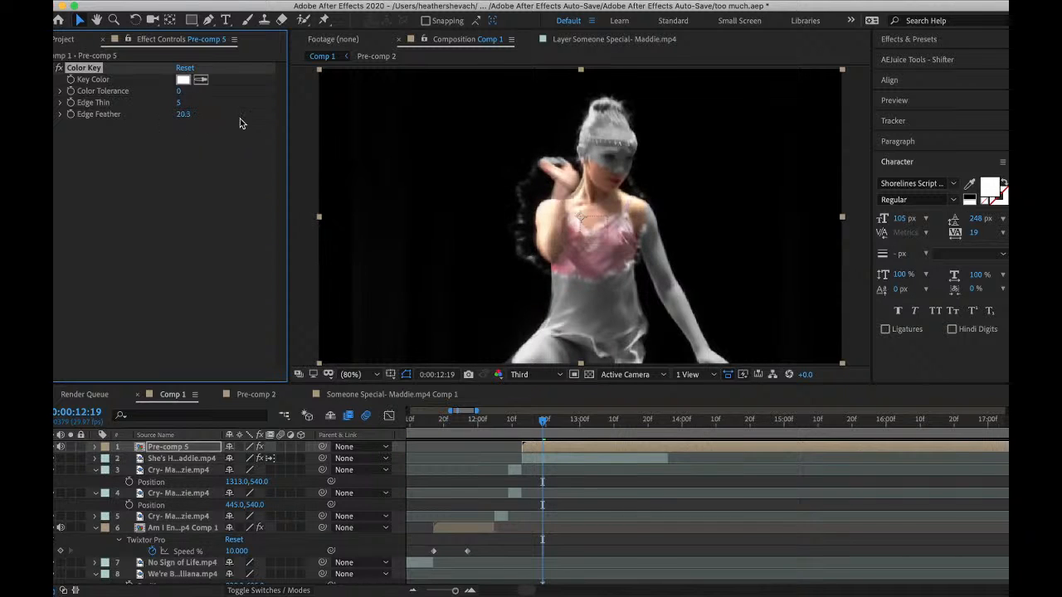
- Find Pre-comp 2 in the timeline and copy its S_DropShadow and S_Sharpen effects
scroll(526, 485, down, 10)
scroll(526, 485, left, 5)
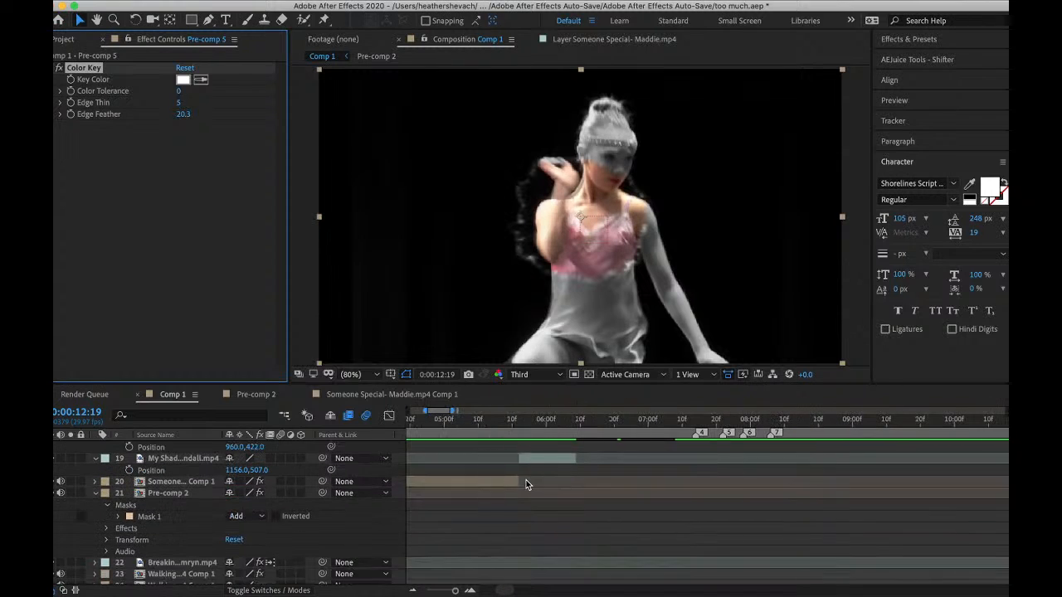
scroll(526, 484, up, 3)
click(621, 422)
click(614, 472)
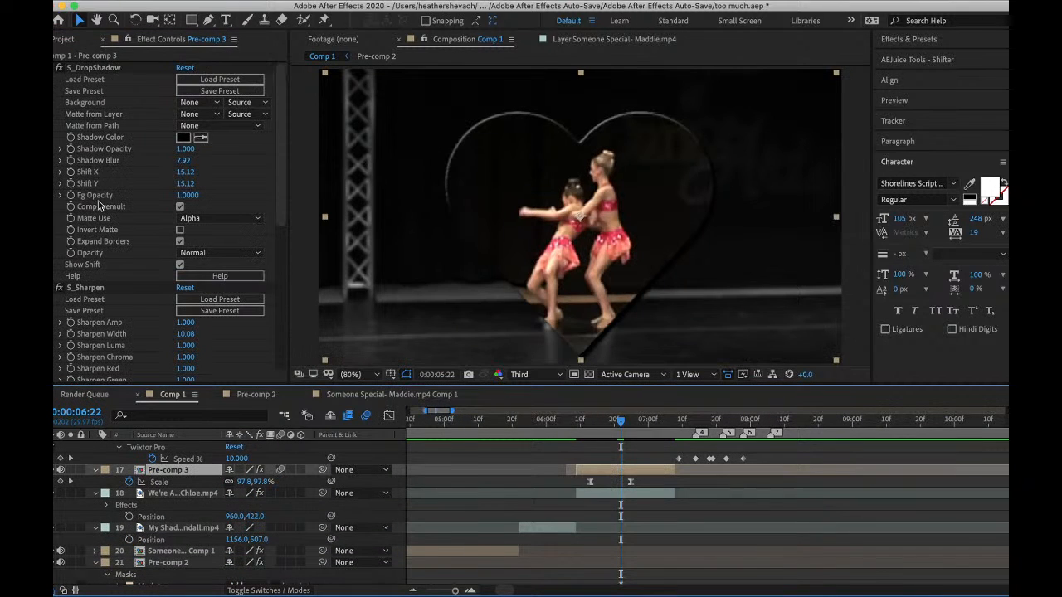
scroll(550, 530, down, 3)
scroll(549, 531, left, 3)
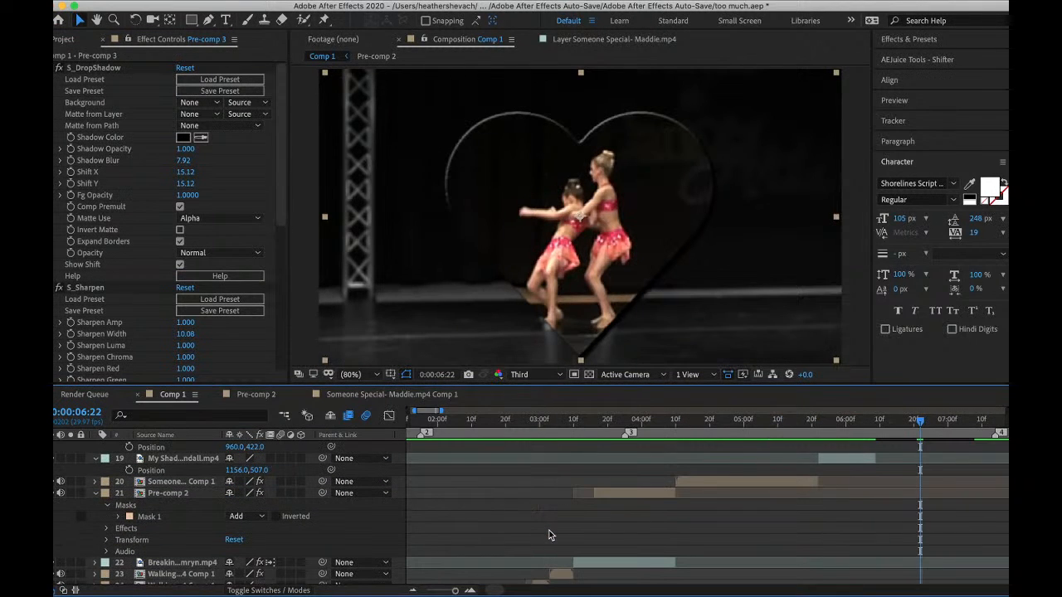
click(618, 423)
click(616, 493)
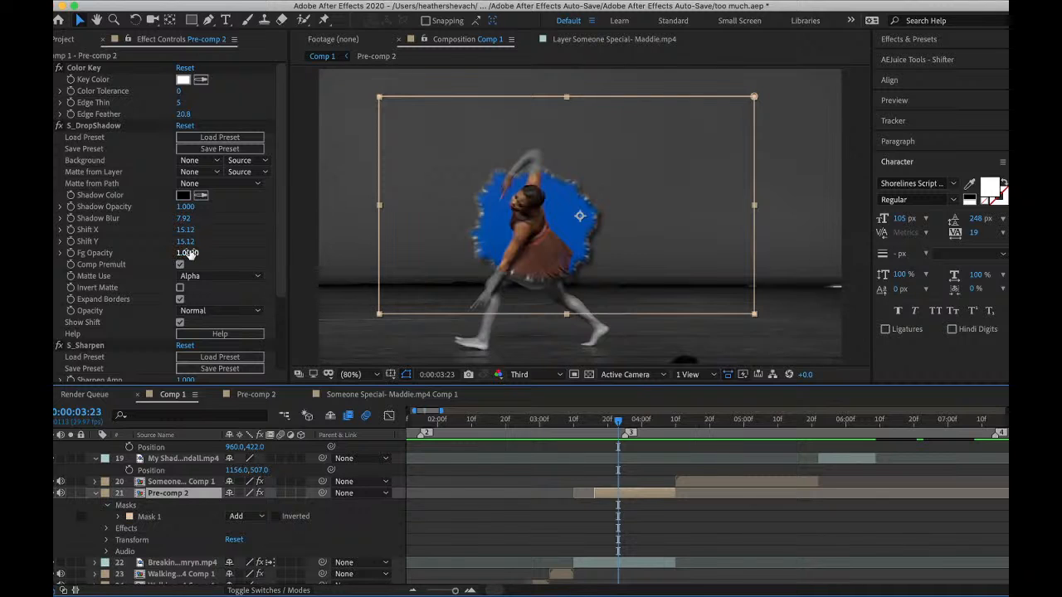
click(75, 126)
scroll(76, 128, down, 3)
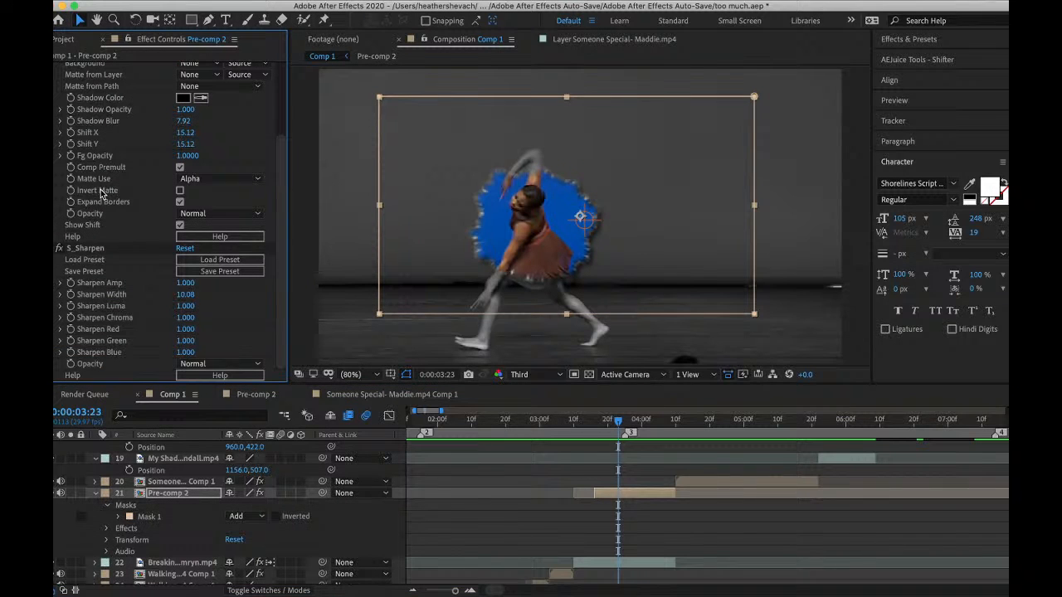
click(96, 250)
- Paste the copied S_DropShadow and S_Sharpen effects onto Pre-comp 5 and preview the reveal
scroll(588, 512, up, 10)
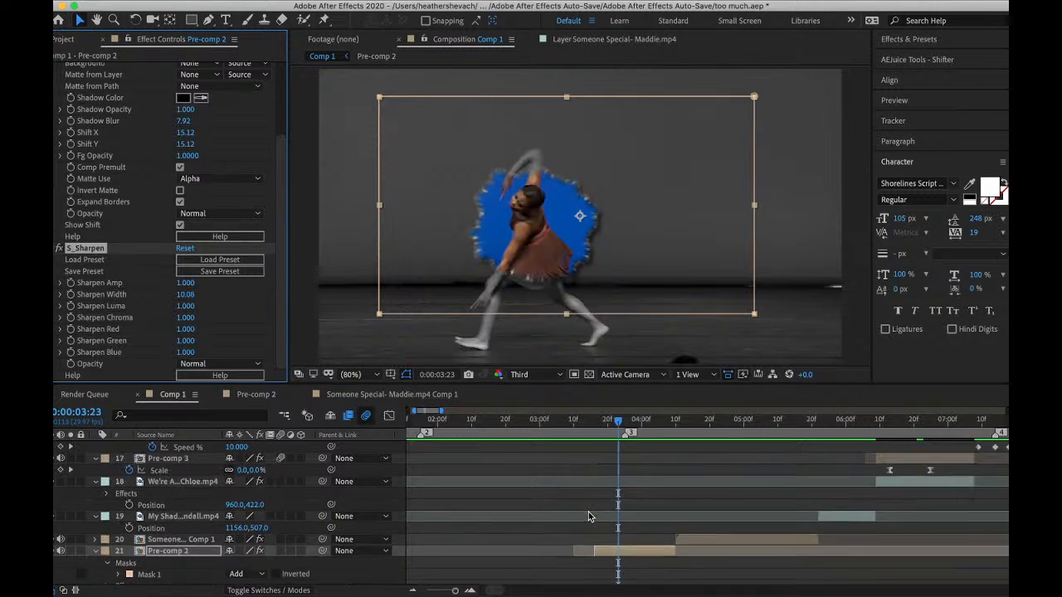
scroll(588, 512, up, 4)
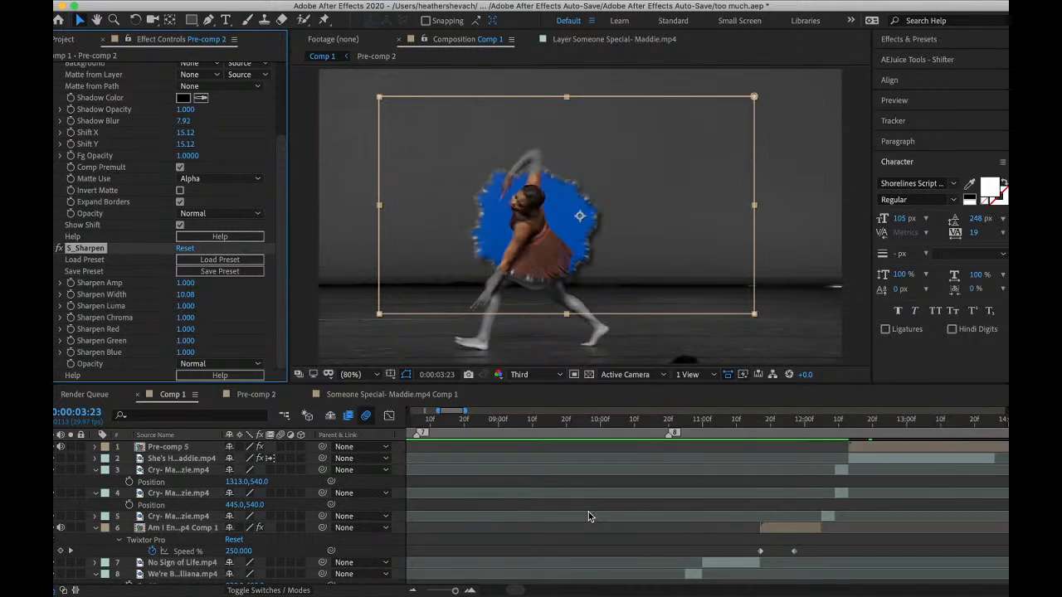
click(668, 419)
click(655, 447)
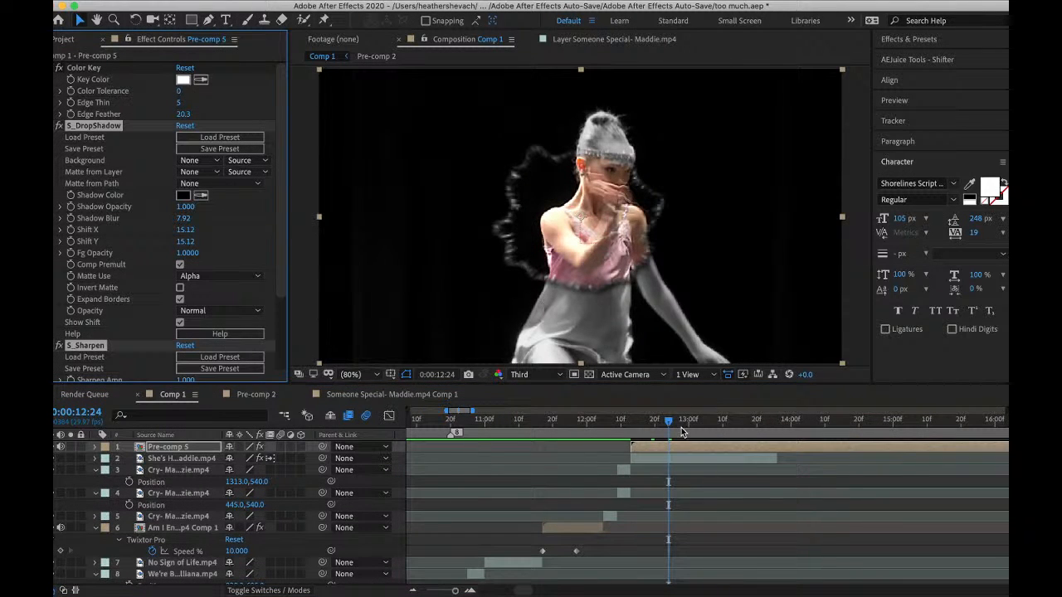
drag(692, 425, 638, 428)
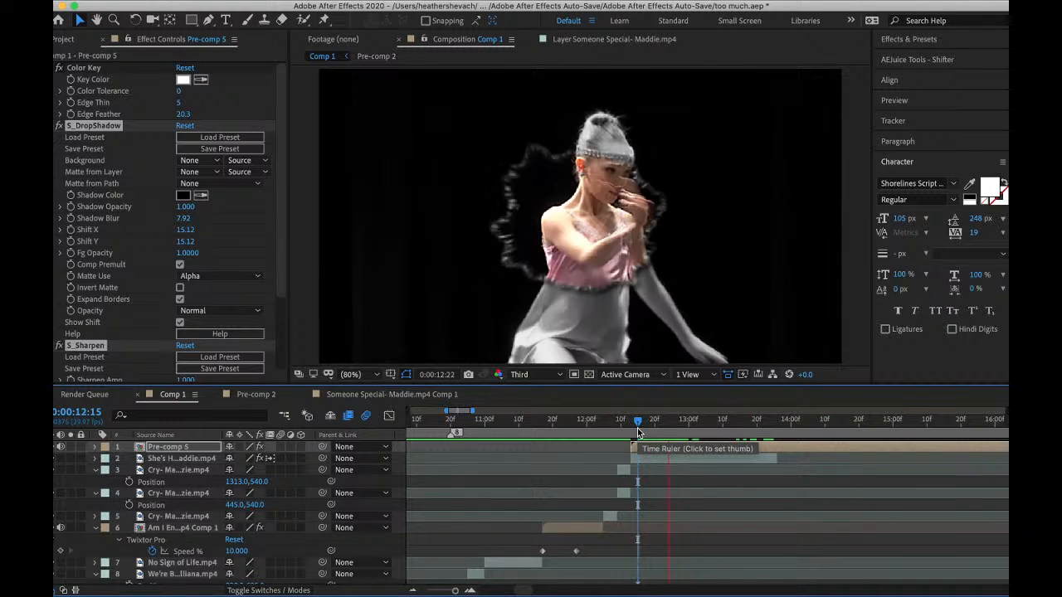
key(space)
- Add Brightness & Contrast to the monochrome She's History clip and set its Contrast to 77
click(652, 458)
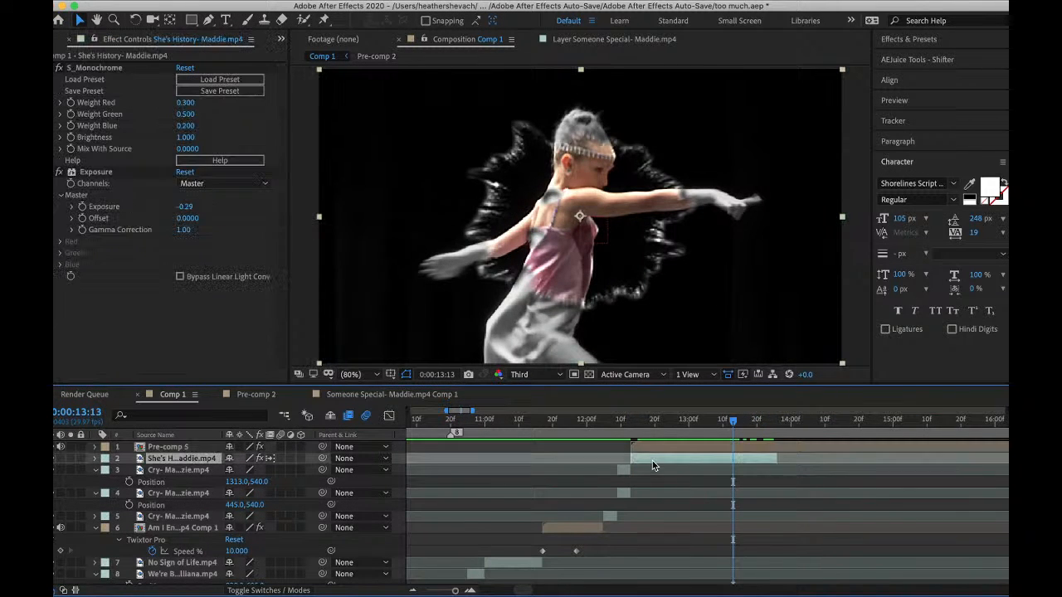
key(ctrl+space)
text(bright)
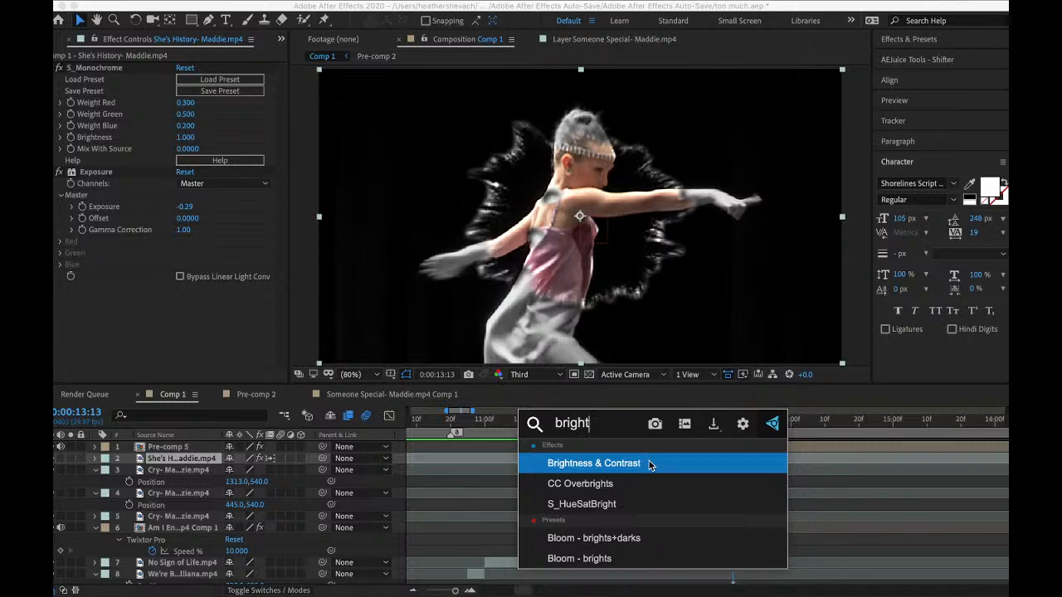
click(631, 461)
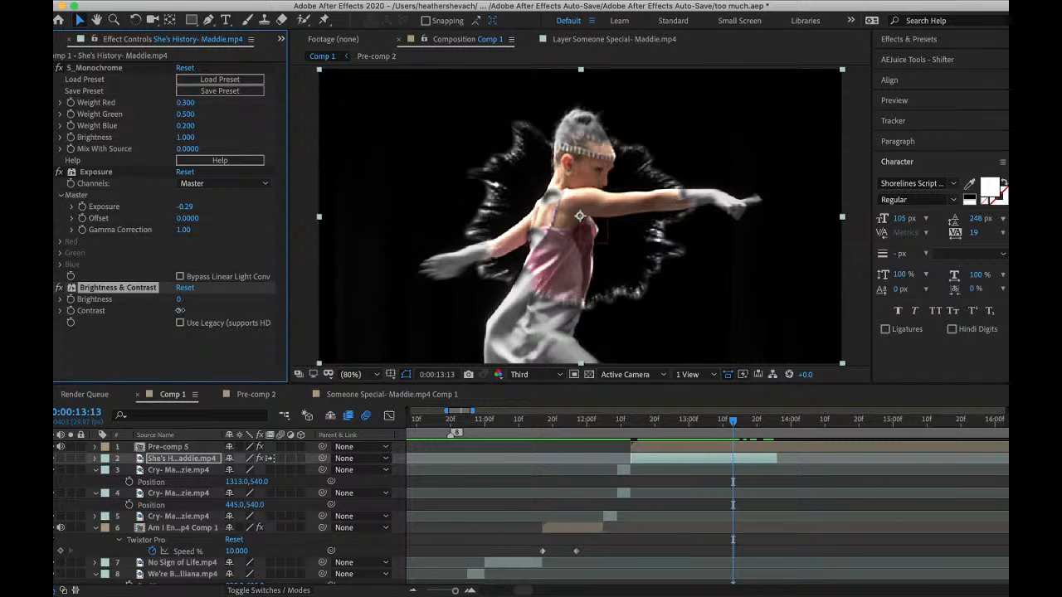
drag(181, 310, 233, 310)
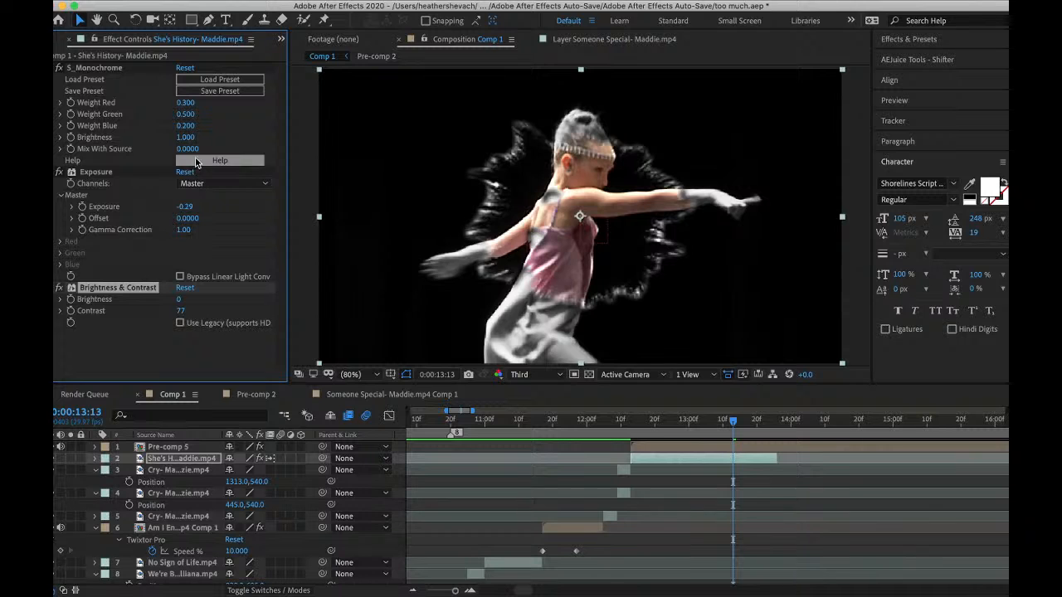
- Set Pre-comp 5's Color Key to Edge Thin 0 and Edge Feather 23.6, and preview it from its start
click(655, 447)
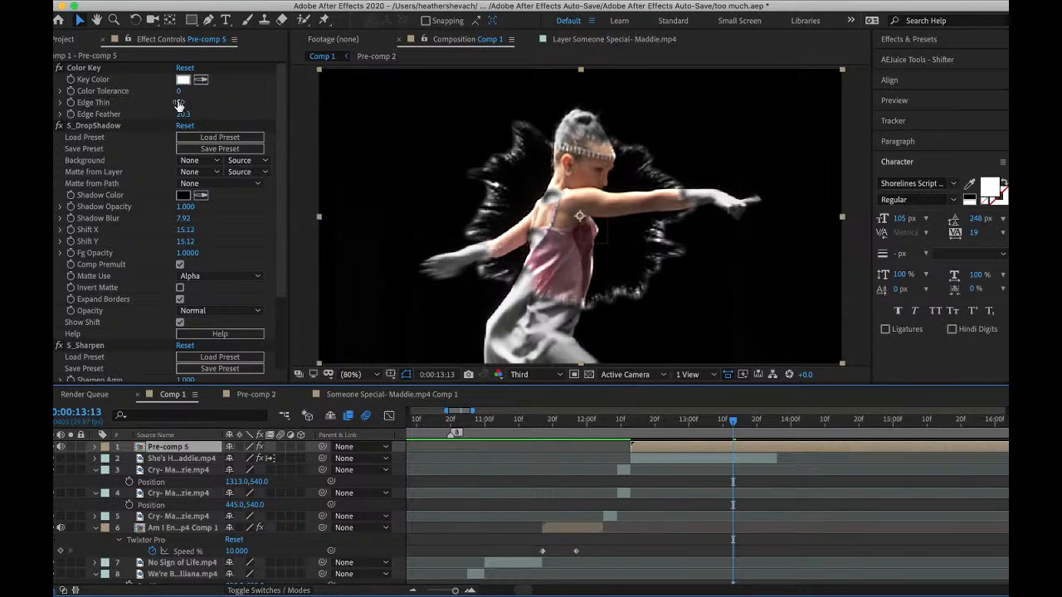
drag(179, 105, 175, 103)
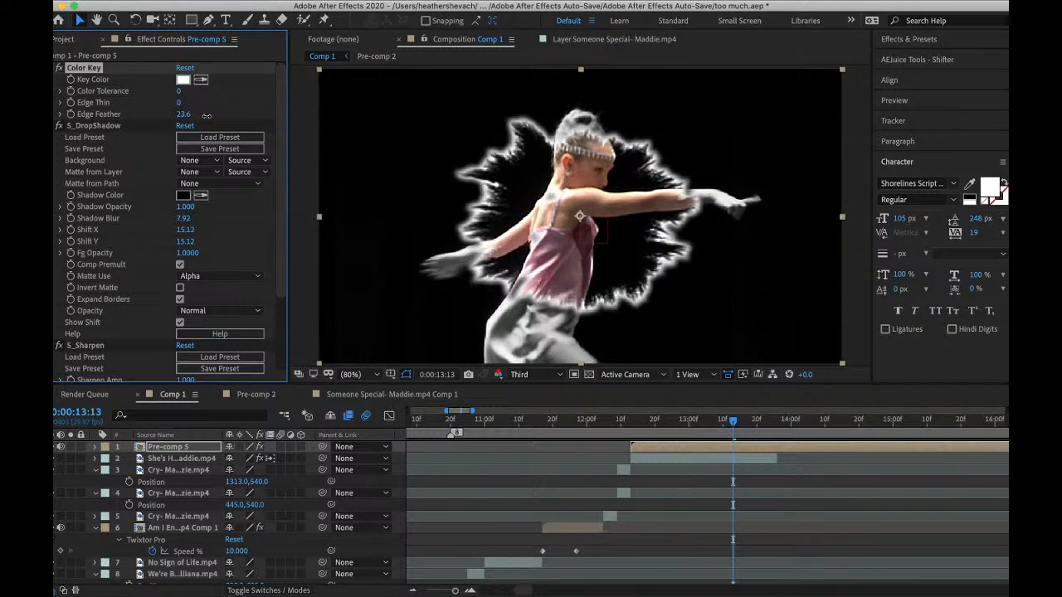
click(632, 427)
key(space)
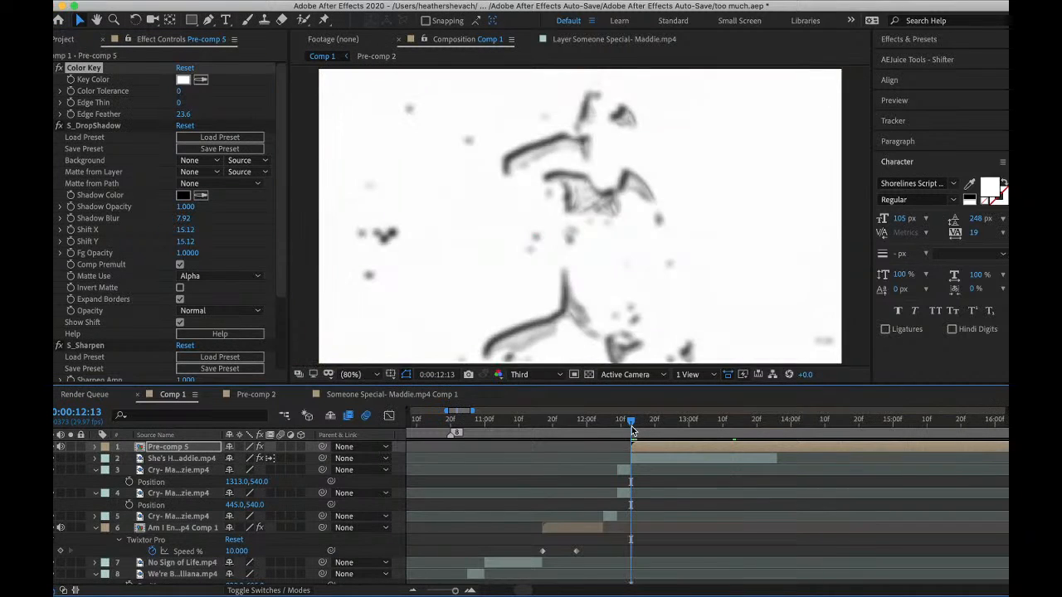
key(space)
- Split Pre-comp 5 at 0:00:12:14, delete the part before the cut and preview the reveal
click(638, 422)
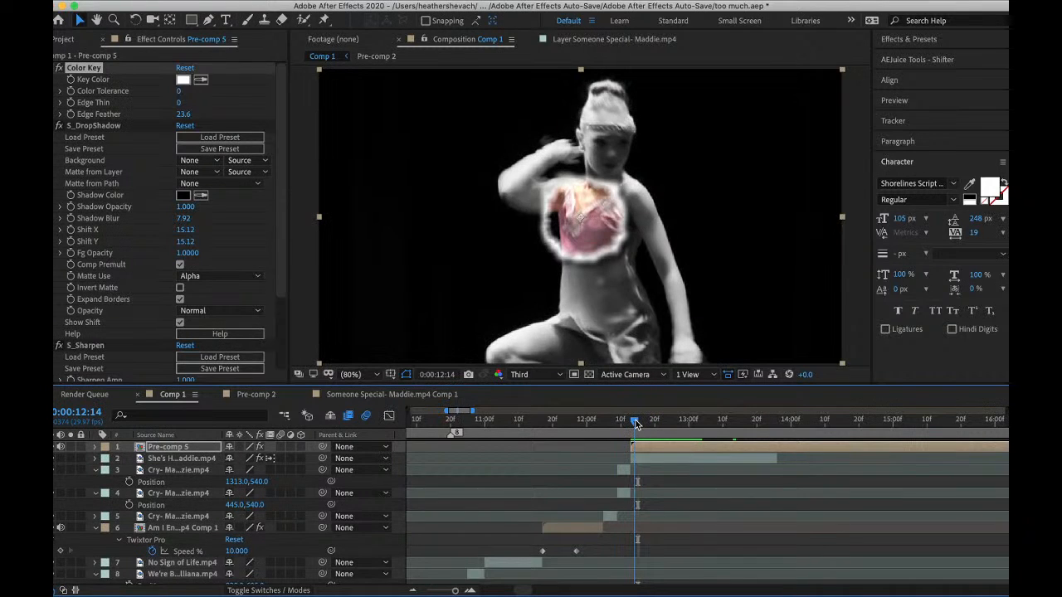
key(ctrl+d)
click(632, 457)
key(Delete)
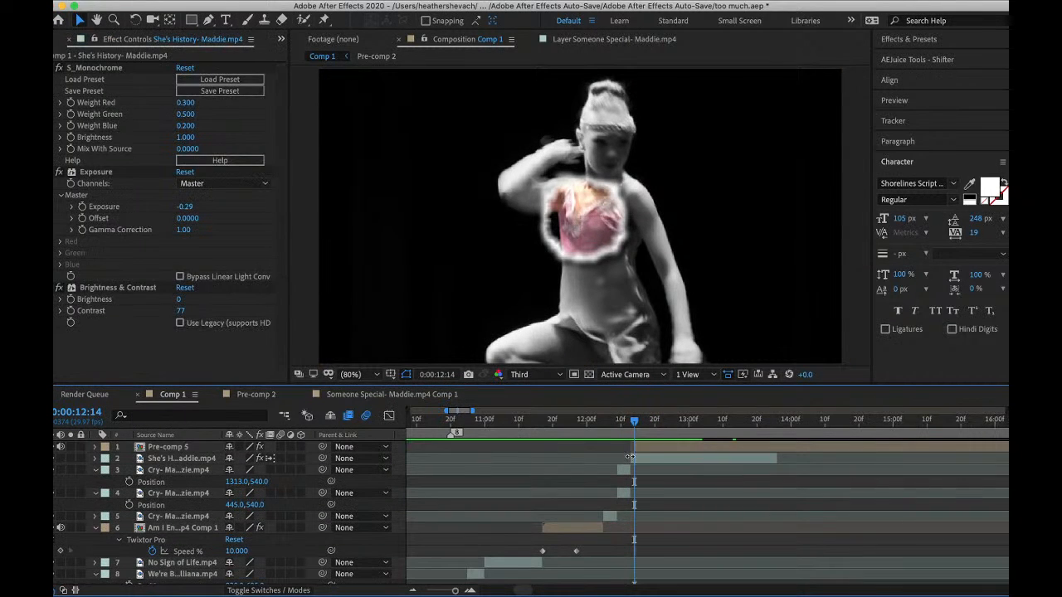
click(644, 447)
key(space)
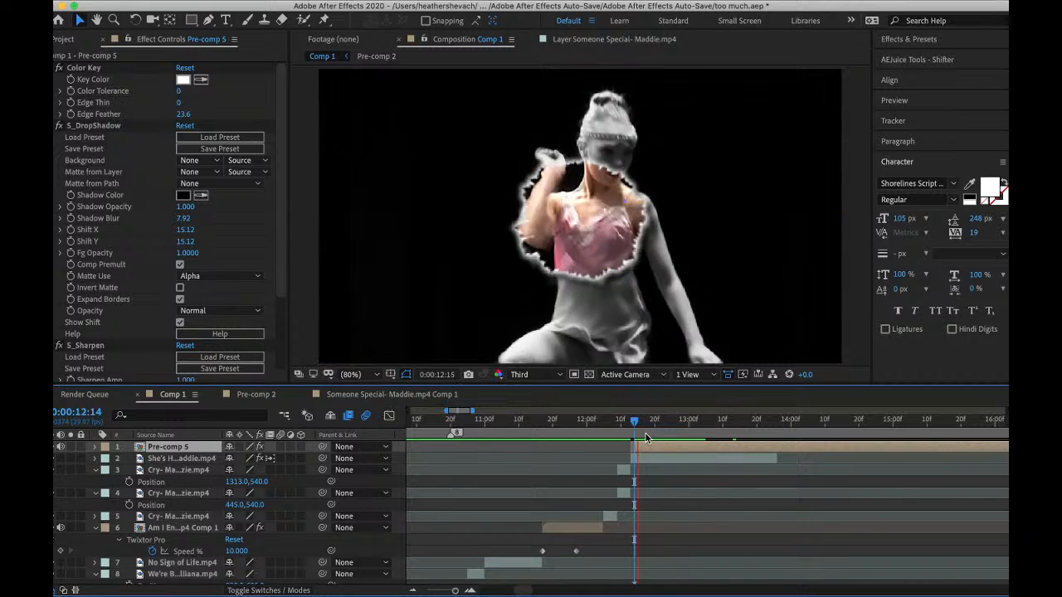
click(649, 430)
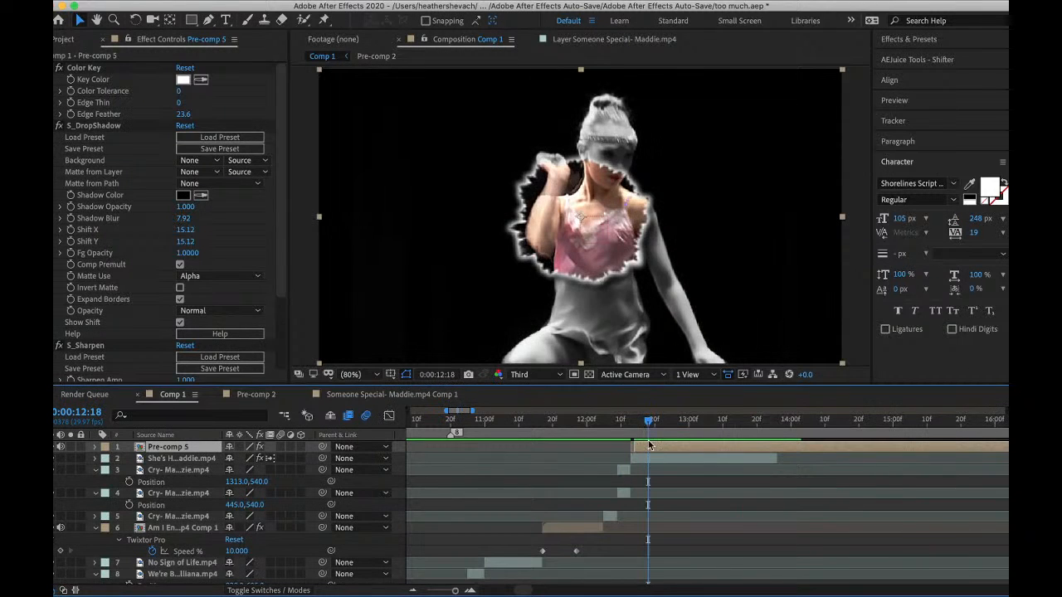
- Keyframe Pre-comp 5's Scale from 0% at 0:00:12:18 to 100% at 0:00:13:02
key(alt+shift+s)
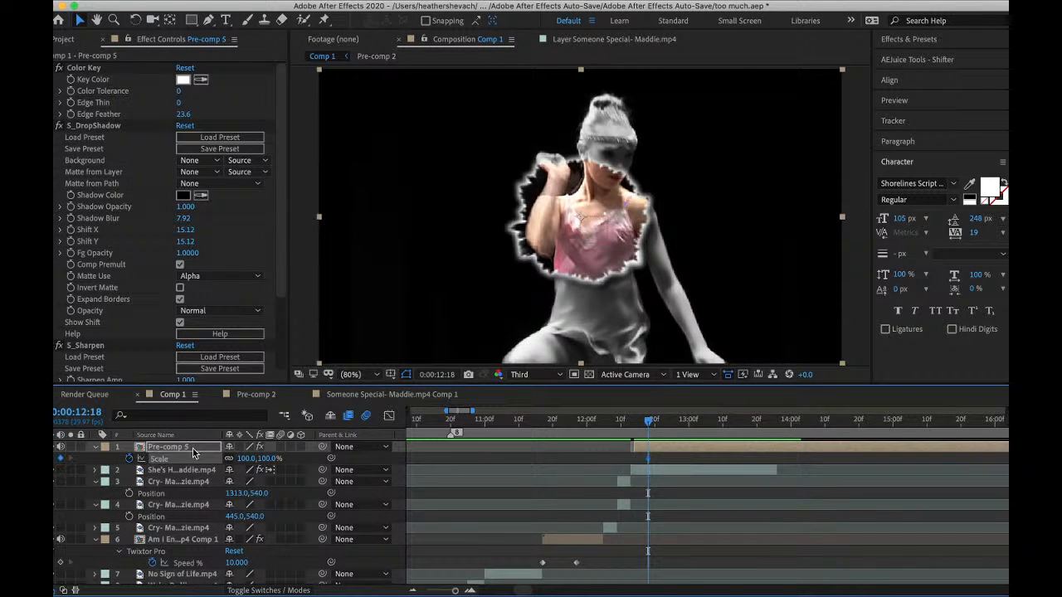
click(265, 459)
text(0)
key(Return)
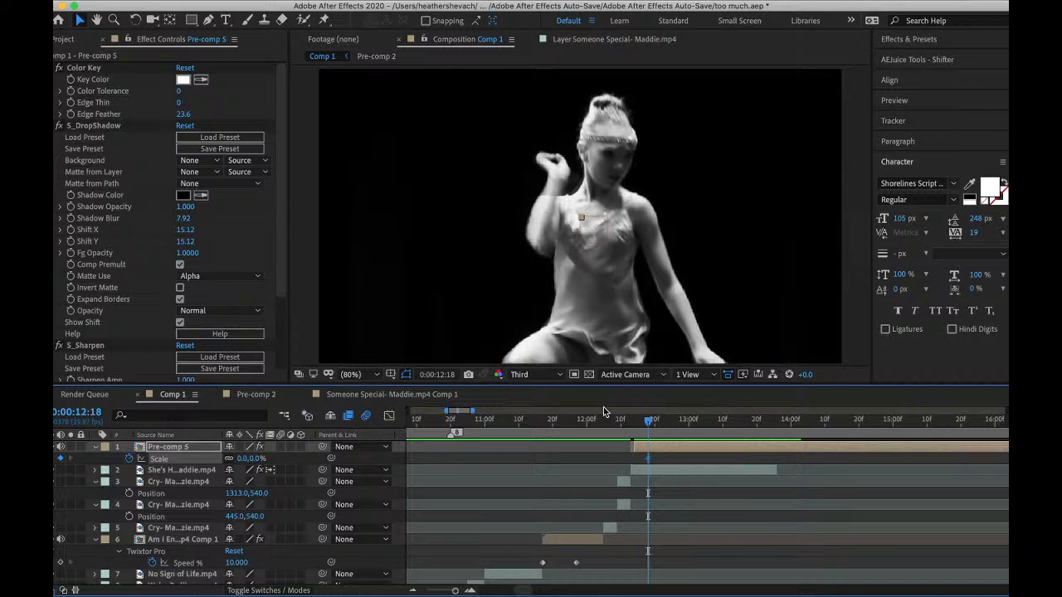
click(693, 425)
click(244, 459)
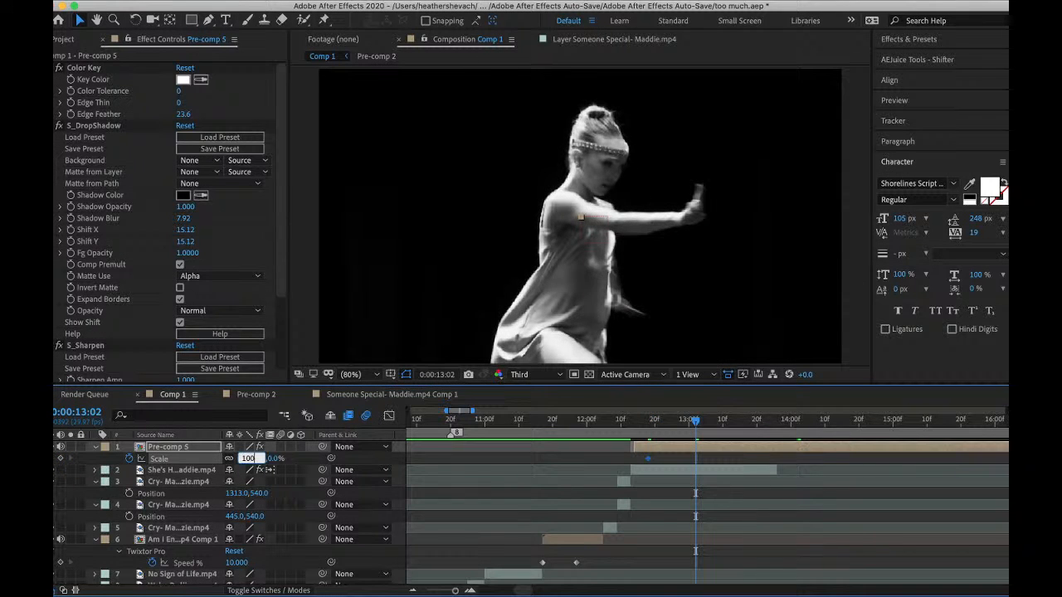
text(100)
key(Return)
click(741, 459)
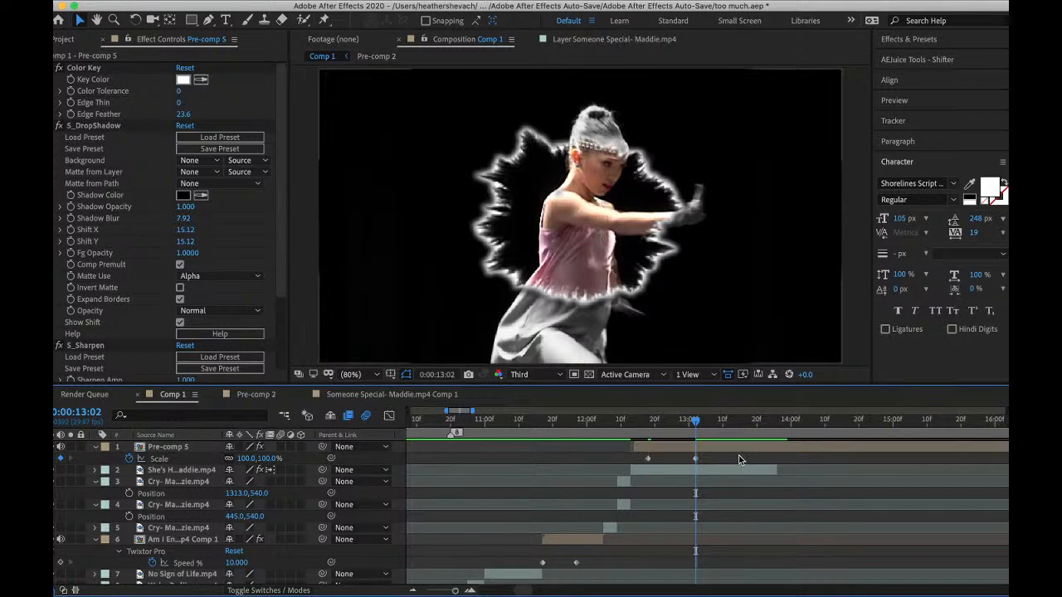
- Apply Easy Ease to both of Pre-comp 5's Scale keyframes
click(648, 459)
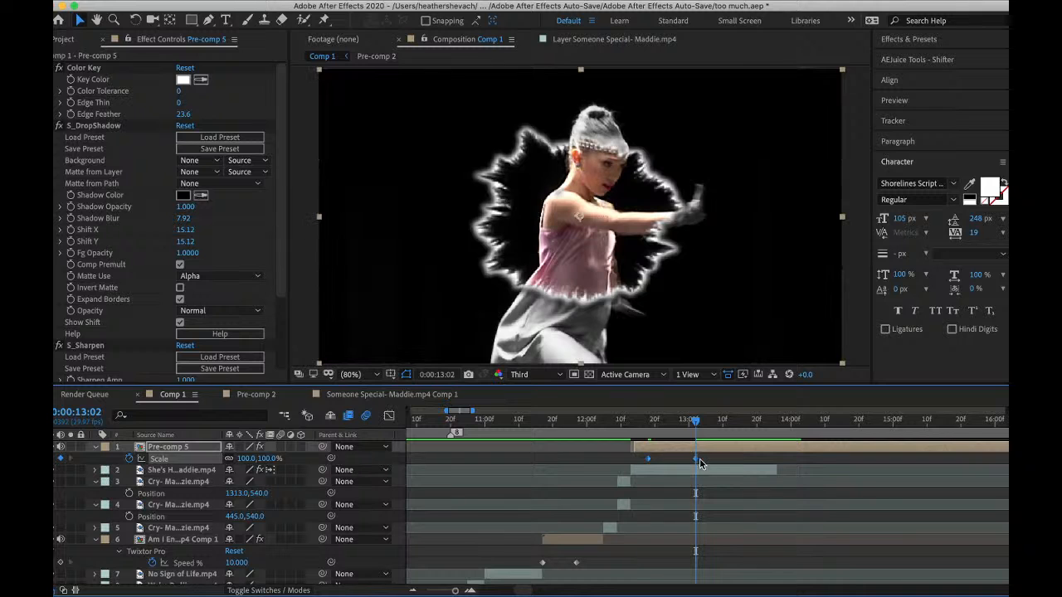
right_click(696, 458)
mouse_move(718, 586)
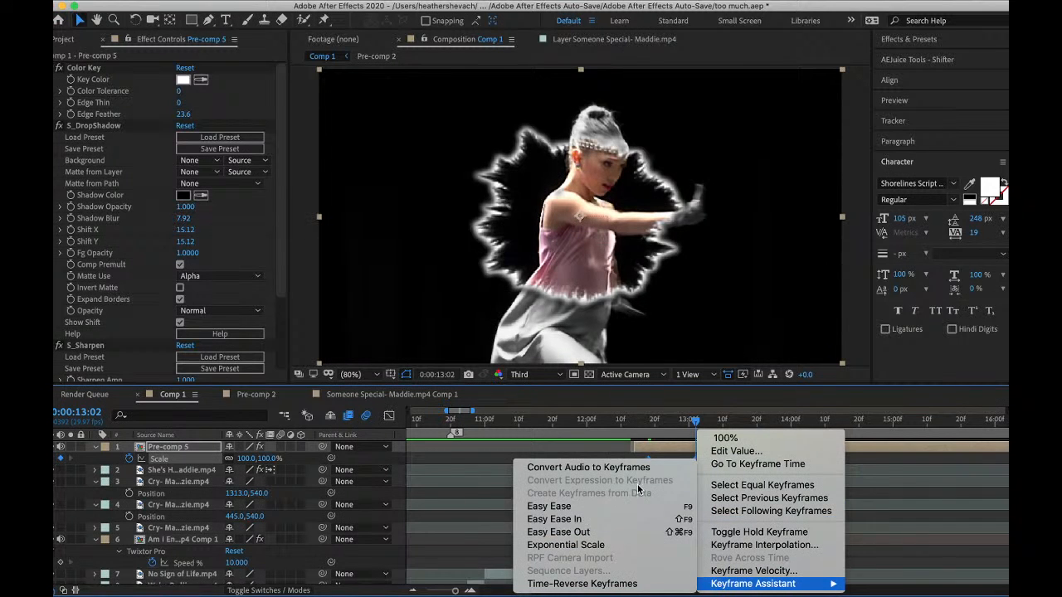
click(592, 506)
- Reshape the Scale value graph so Pre-comp 5 grows very fast at first and eases slowly into 100%
click(389, 417)
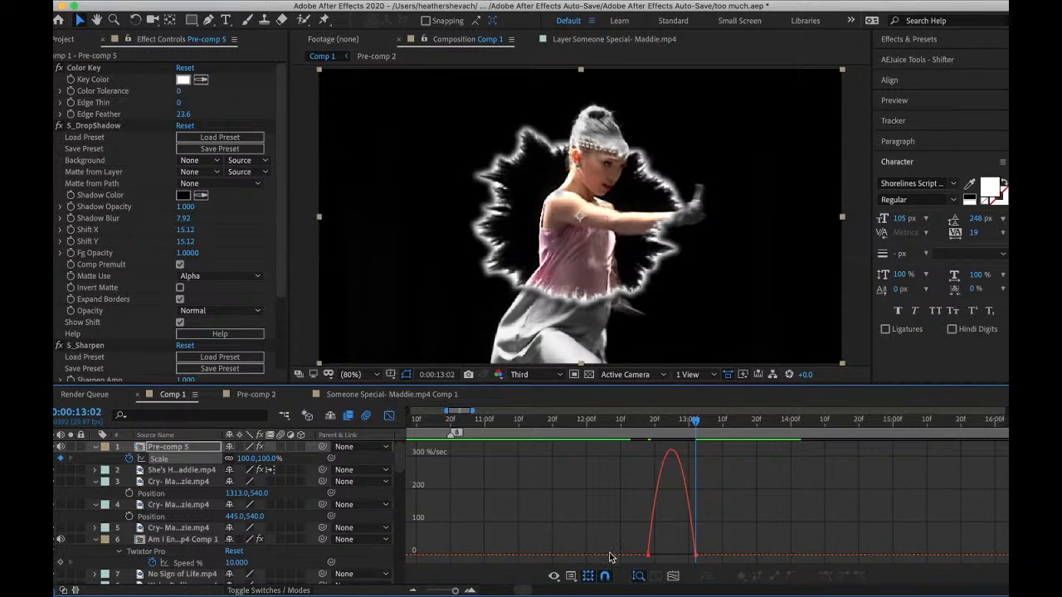
click(570, 576)
click(622, 462)
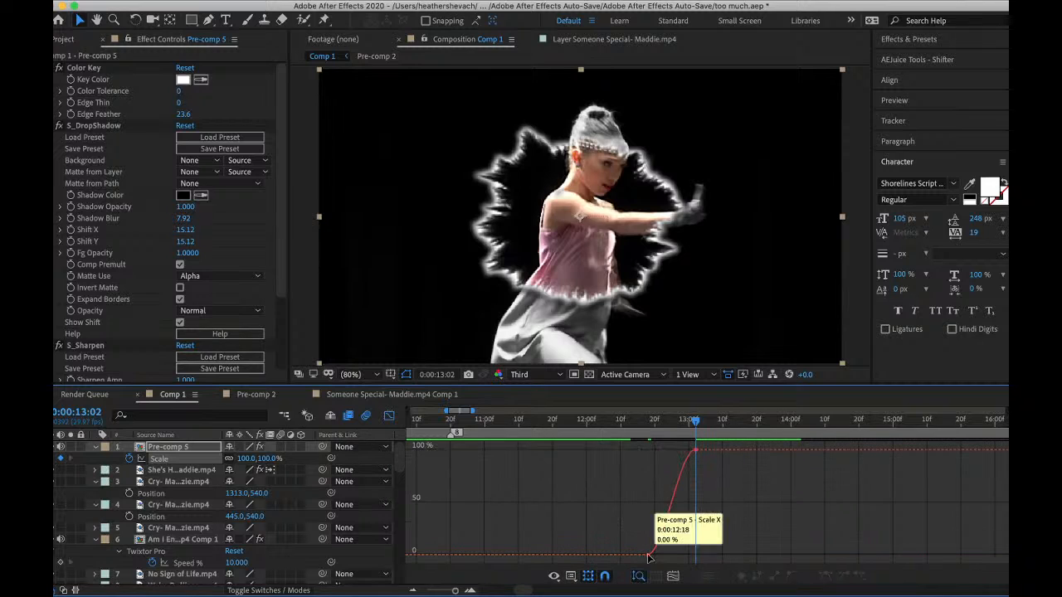
click(649, 555)
drag(663, 557, 685, 550)
drag(719, 503, 737, 534)
drag(656, 436, 697, 471)
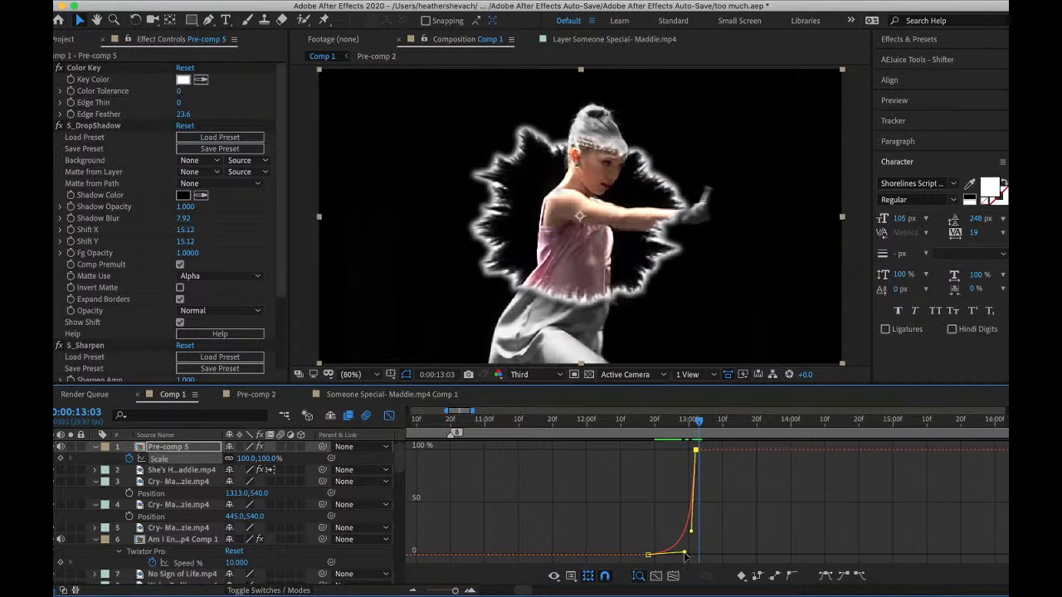
drag(686, 554, 627, 476)
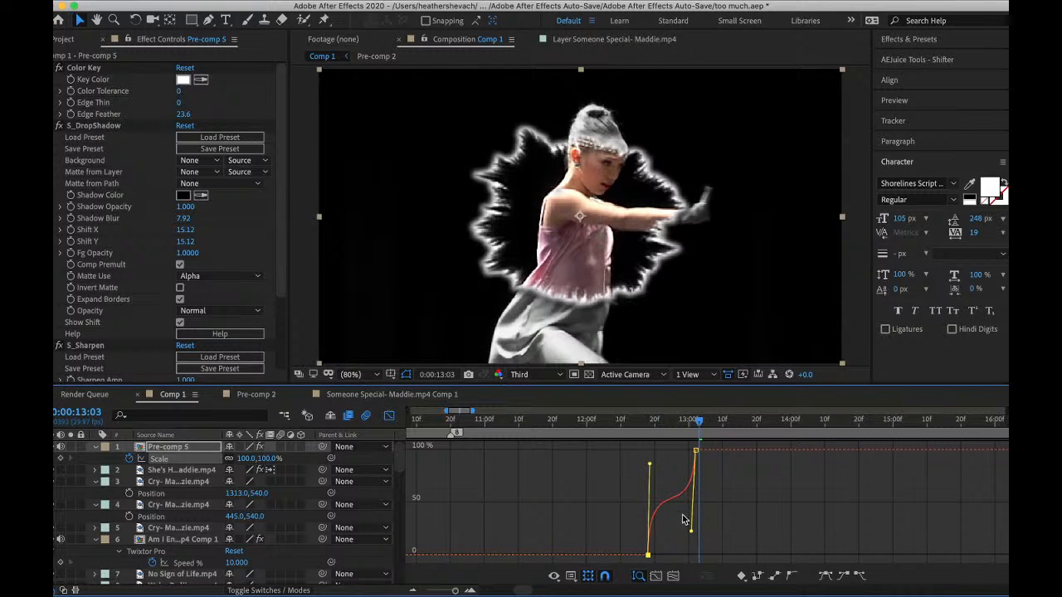
drag(694, 536, 654, 452)
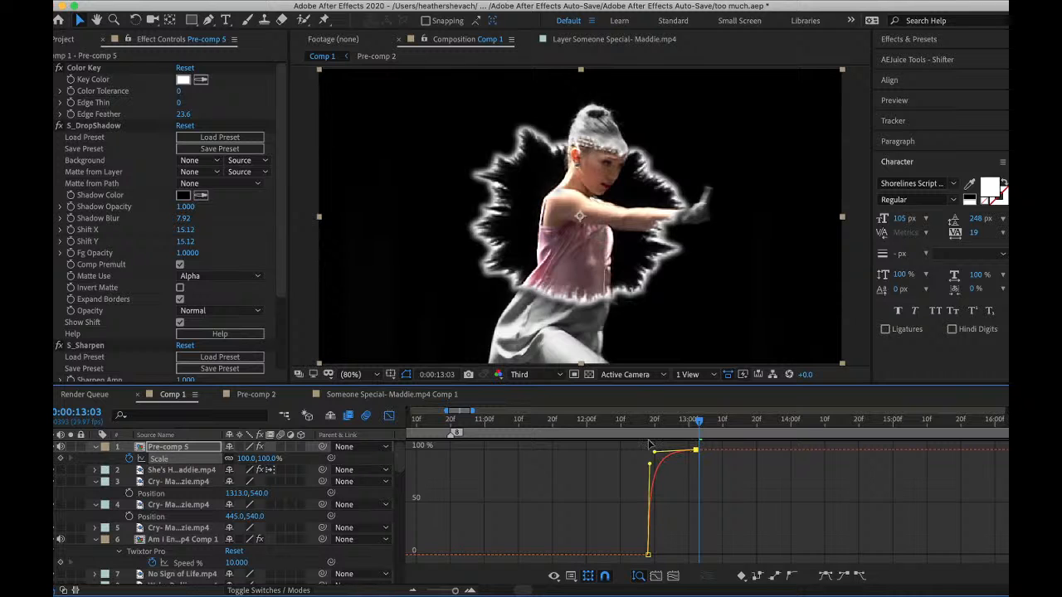
- Preview Pre-comp 5's eased scale reveal from just before its first Scale keyframe, returning to the layer timeline
click(641, 437)
key(space)
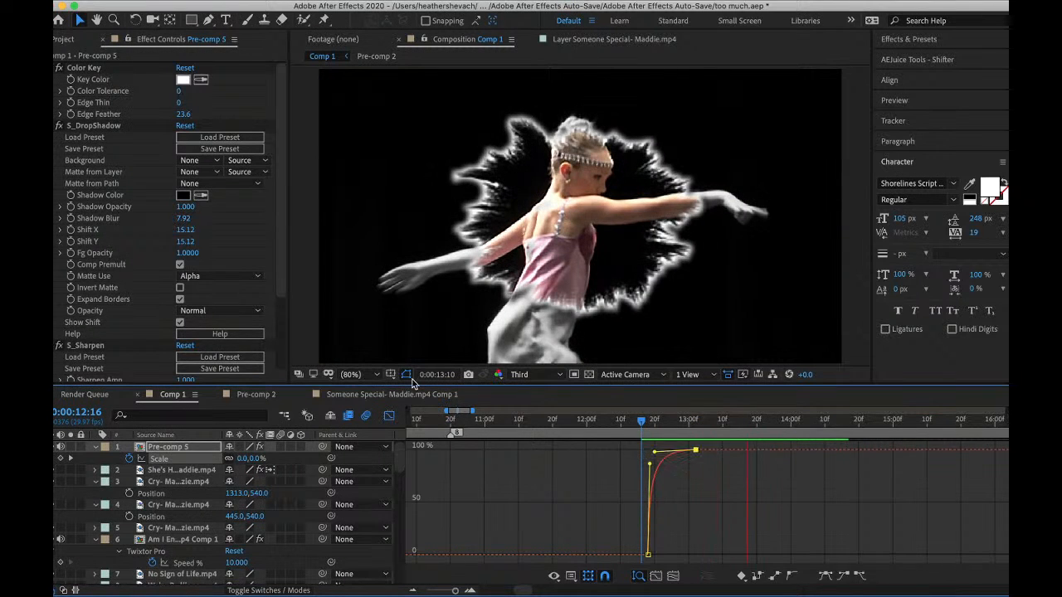
click(389, 416)
key(space)
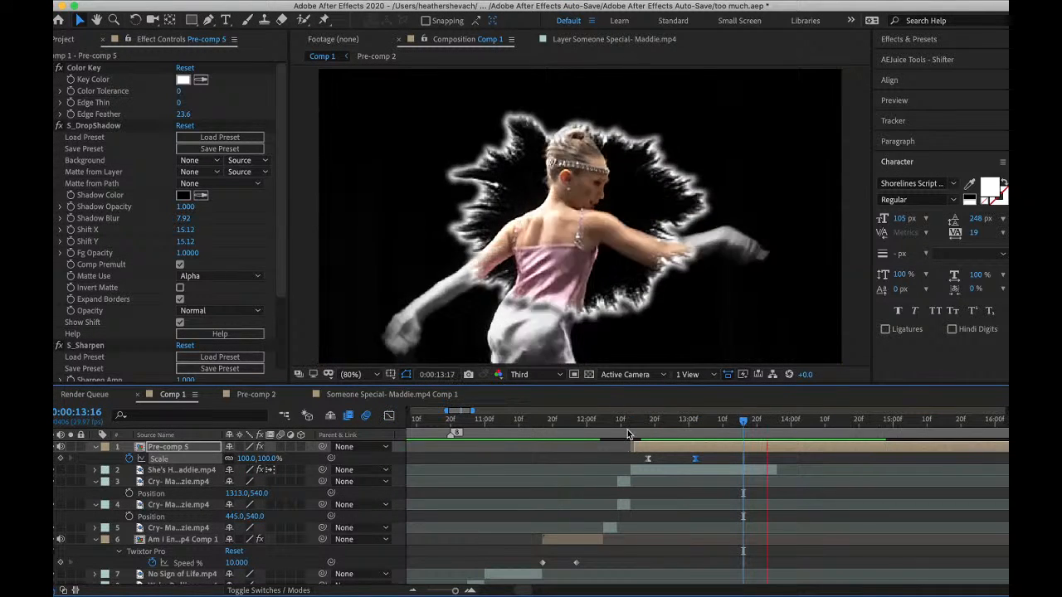
click(621, 422)
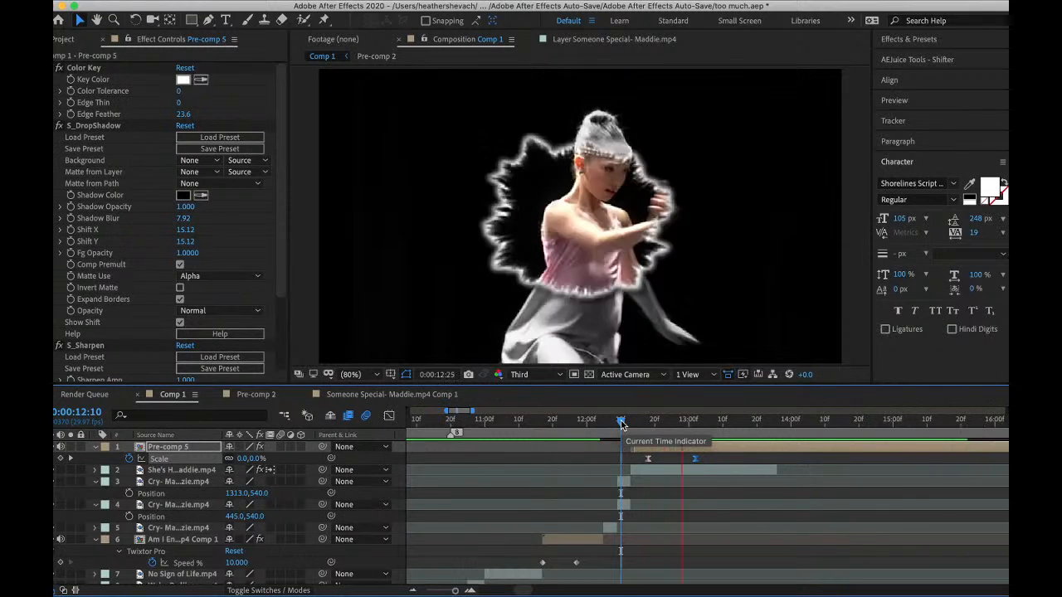
- Split Pre-comp 5 at 0:00:13:26, where the monochrome She's History clip ends, and delete the part after the cut
drag(621, 422, 777, 423)
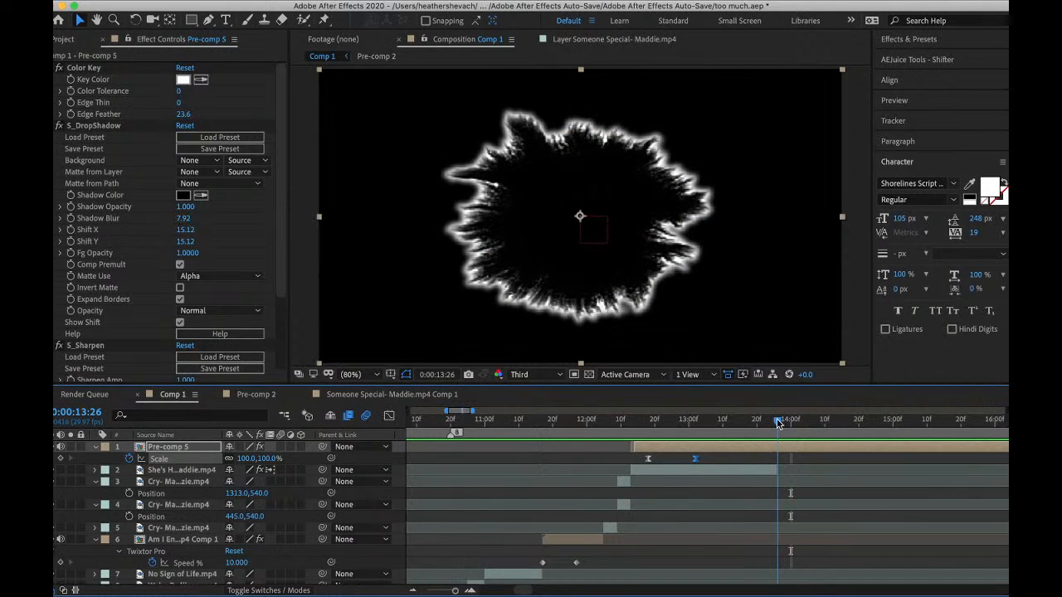
key(super+shift+d)
key(Delete)
- Preview Comp 1 from 0:00:11:24 through the end of the reveal and save the project
click(568, 431)
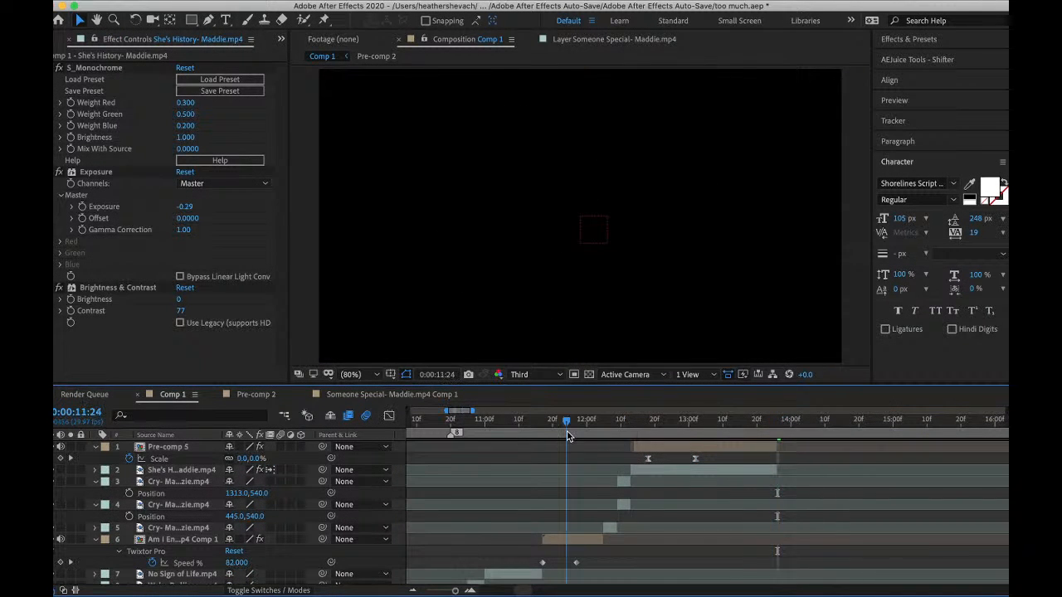
key(space)
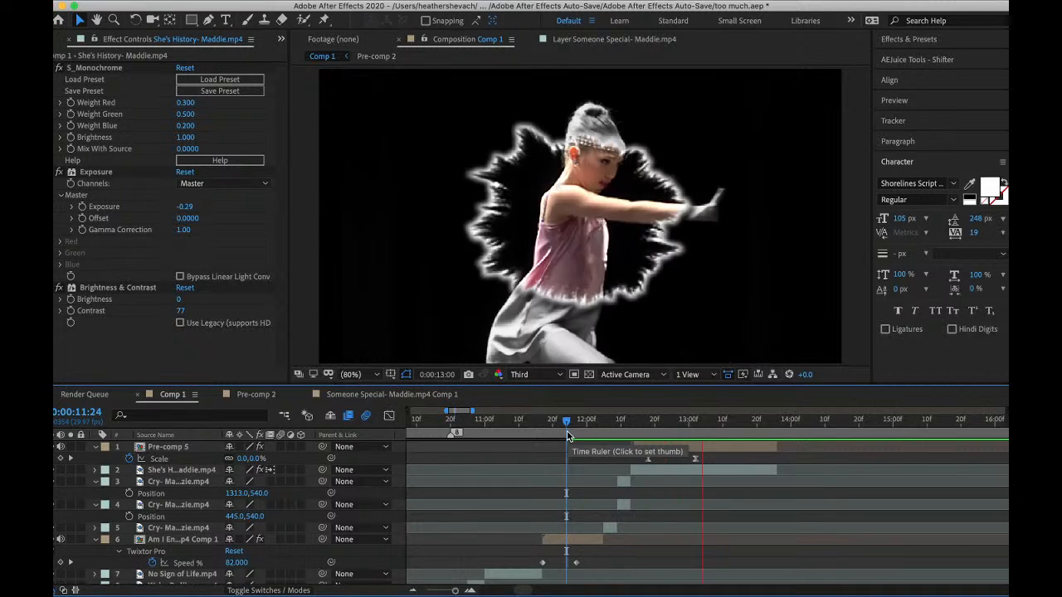
key(space)
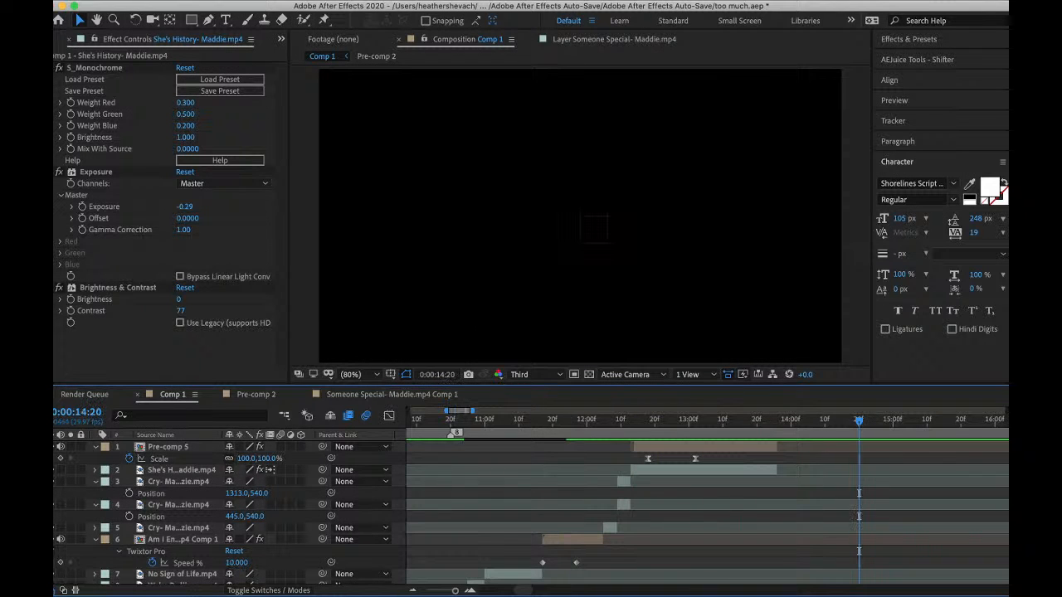
click(161, 1)
click(174, 107)
- Review the earlier clips in Comp 1, playing from 0:00:04:04 and checking the frame at 0:00:04:22
scroll(514, 479, down, 5)
scroll(514, 478, left, 10)
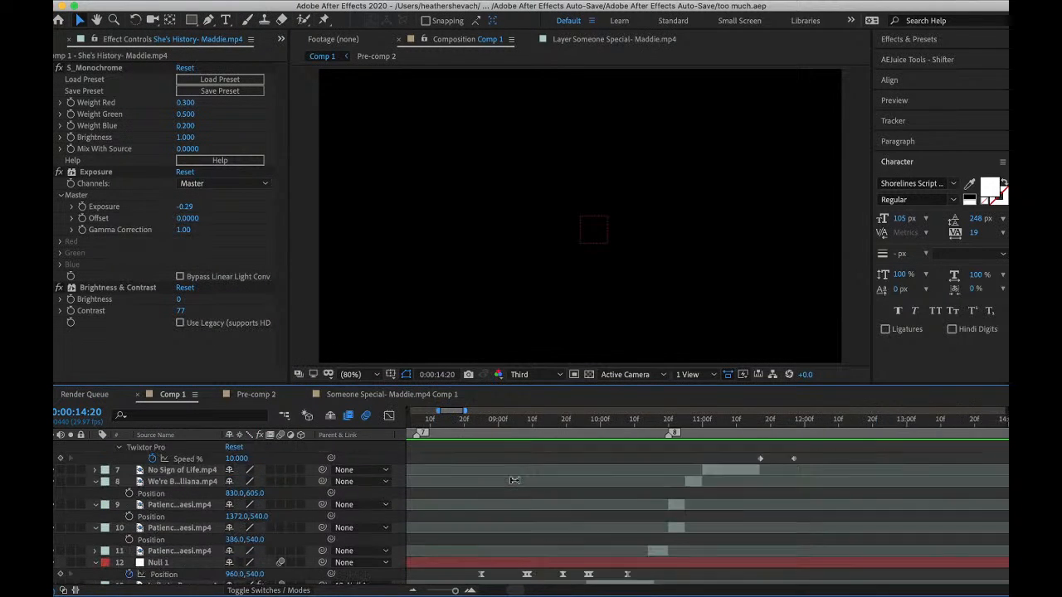
scroll(514, 481, down, 5)
scroll(630, 457, right, 3)
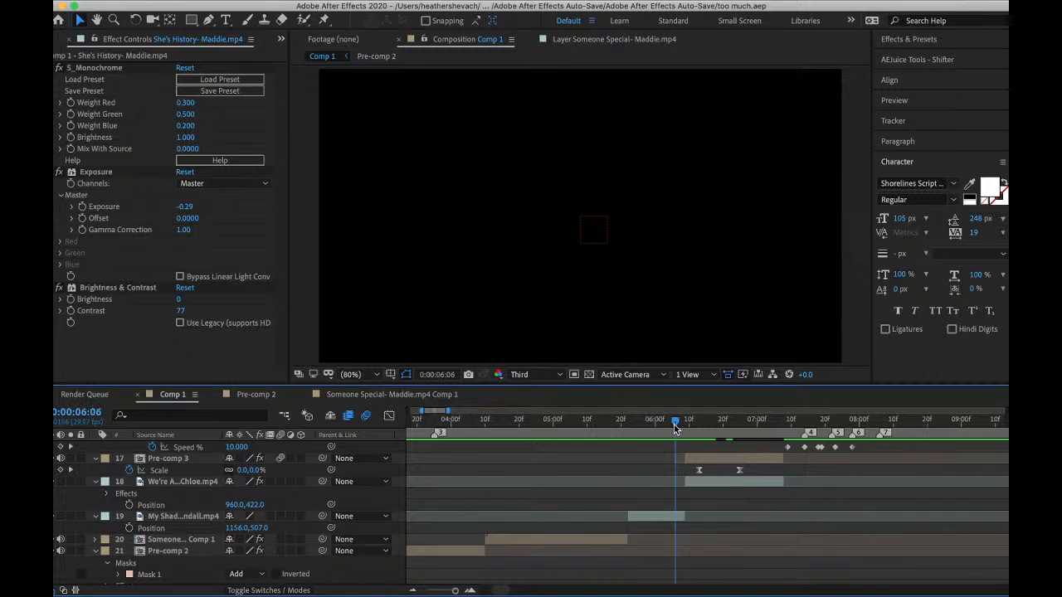
click(674, 428)
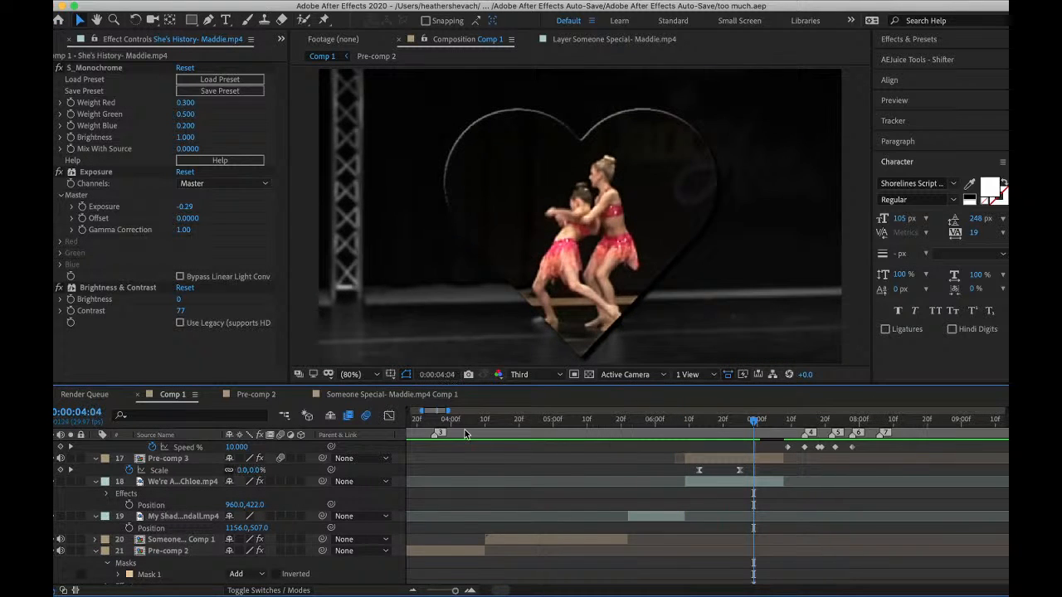
click(465, 430)
key(space)
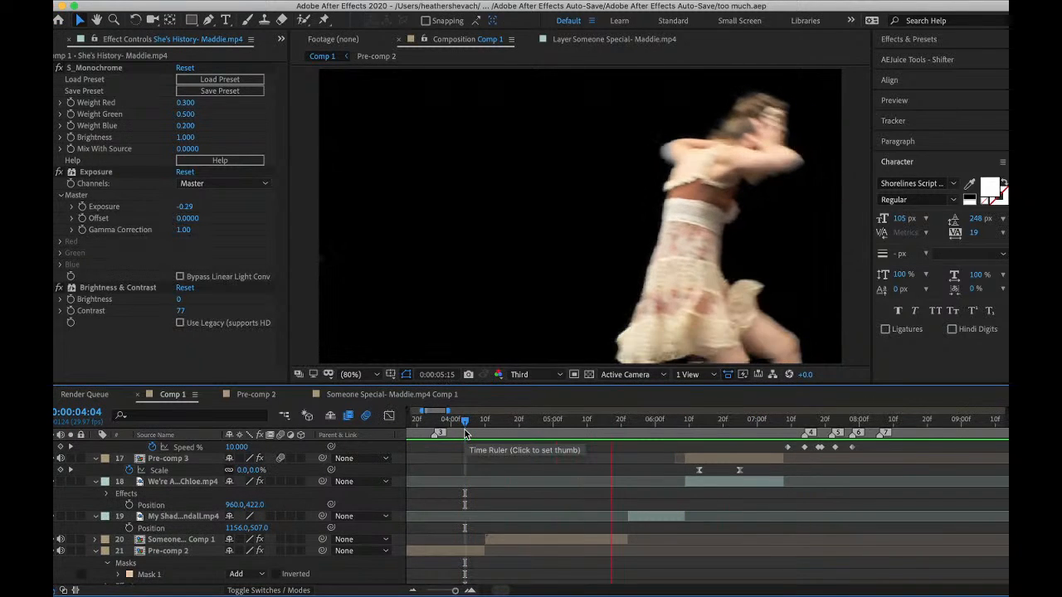
scroll(514, 455, up, 1)
scroll(515, 455, up, 6)
scroll(515, 455, right, 3)
scroll(515, 455, left, 3)
scroll(515, 456, down, 8)
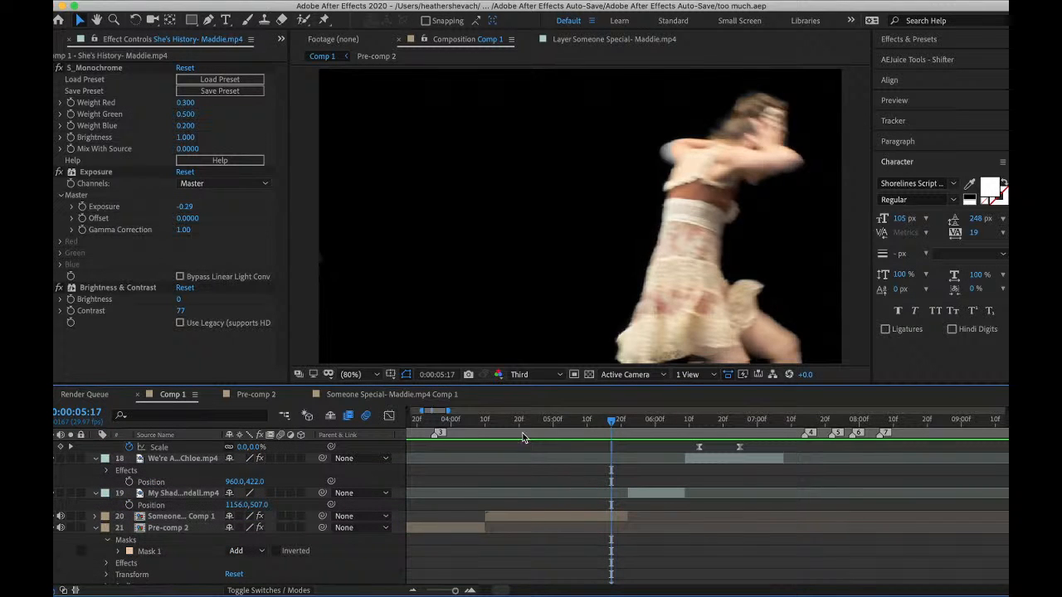
mouse_move(522, 433)
mouse_down()
mouse_move(506, 422)
mouse_move(526, 430)
mouse_up()
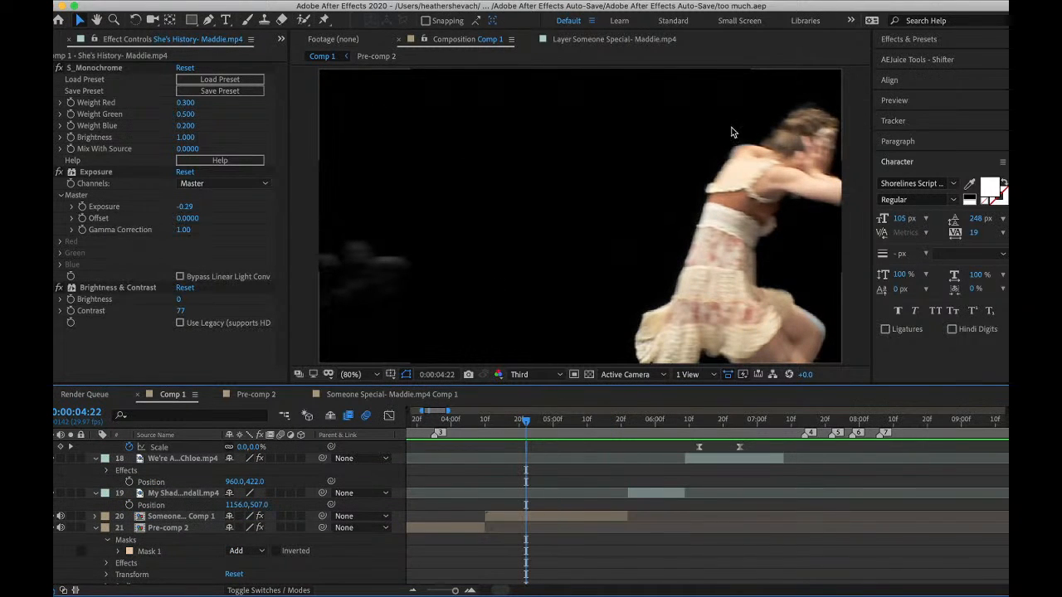
- Return to the end of the reveal and play Comp 1 past the end of Pre-comp 5
scroll(602, 517, up, 8)
scroll(601, 517, right, 4)
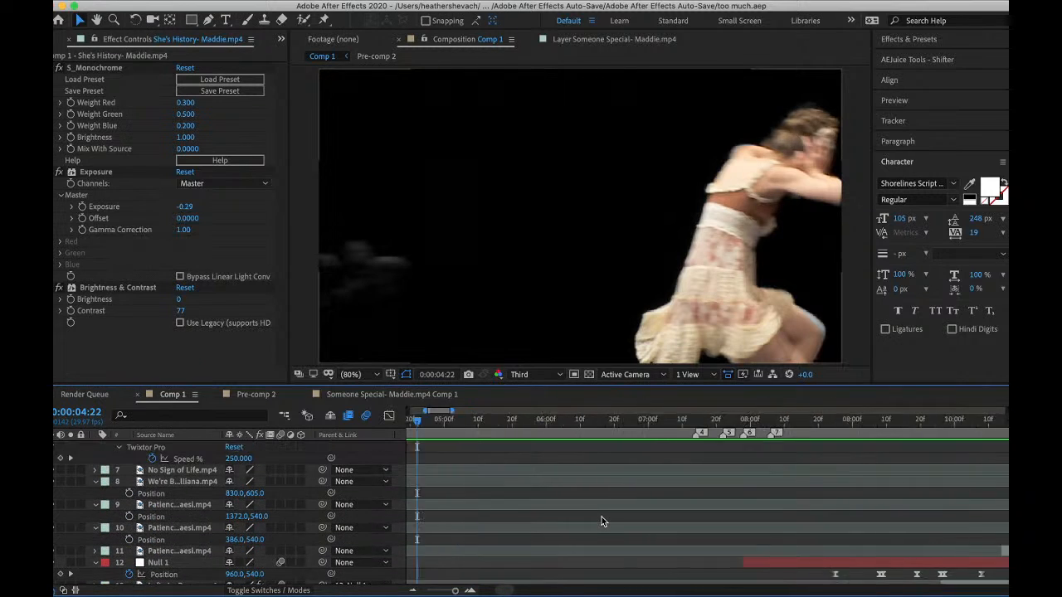
scroll(602, 517, up, 6)
scroll(602, 517, right, 4)
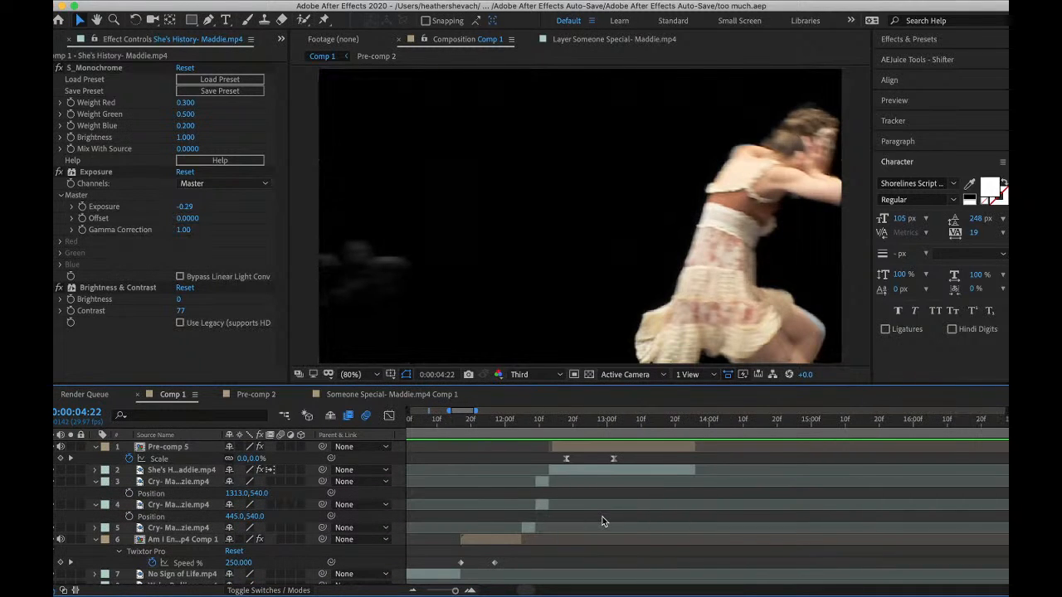
click(673, 423)
key(space)
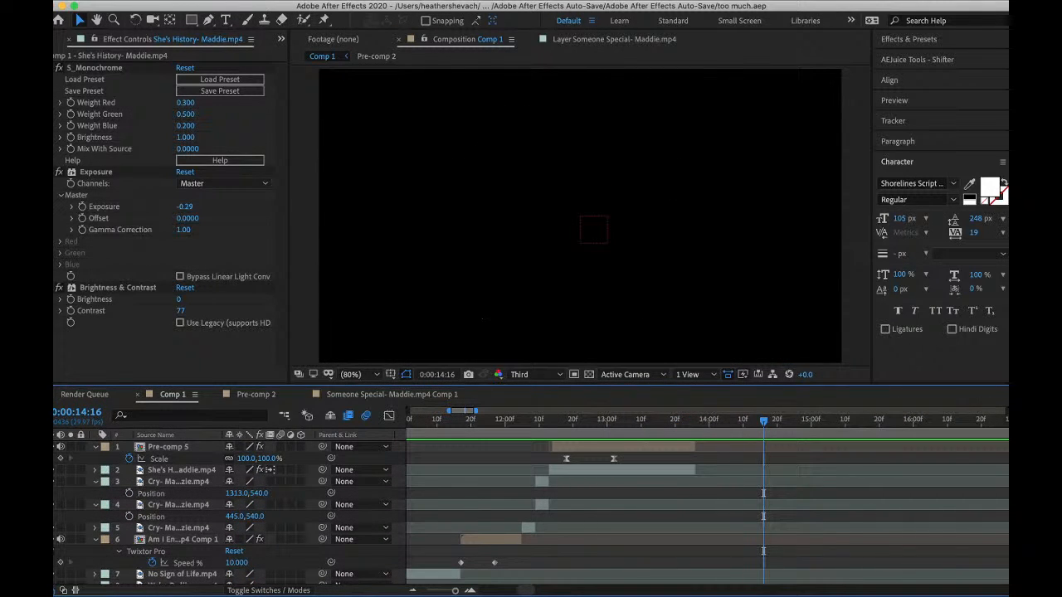
- Import the Say Something Say Anything clip from the Season 7 folder inside Kalani's solos
click(159, 1)
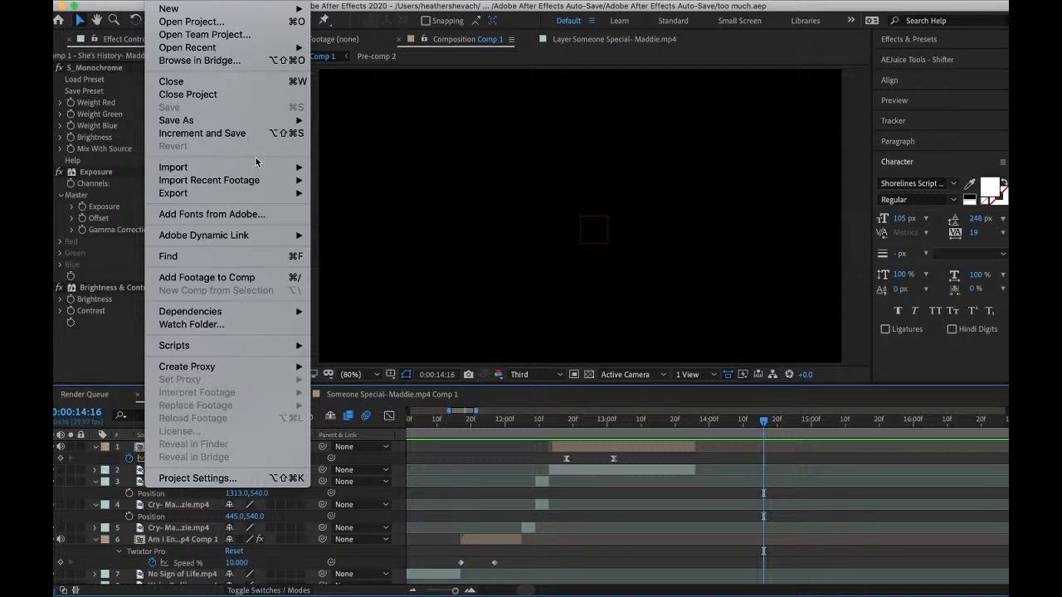
mouse_move(257, 167)
click(330, 168)
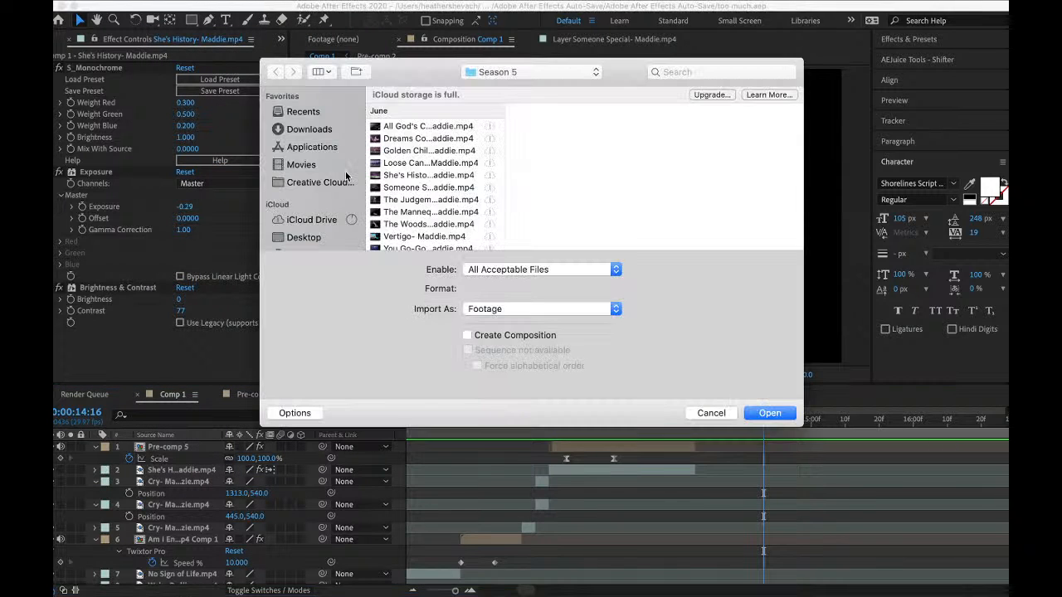
scroll(424, 189, down, 1)
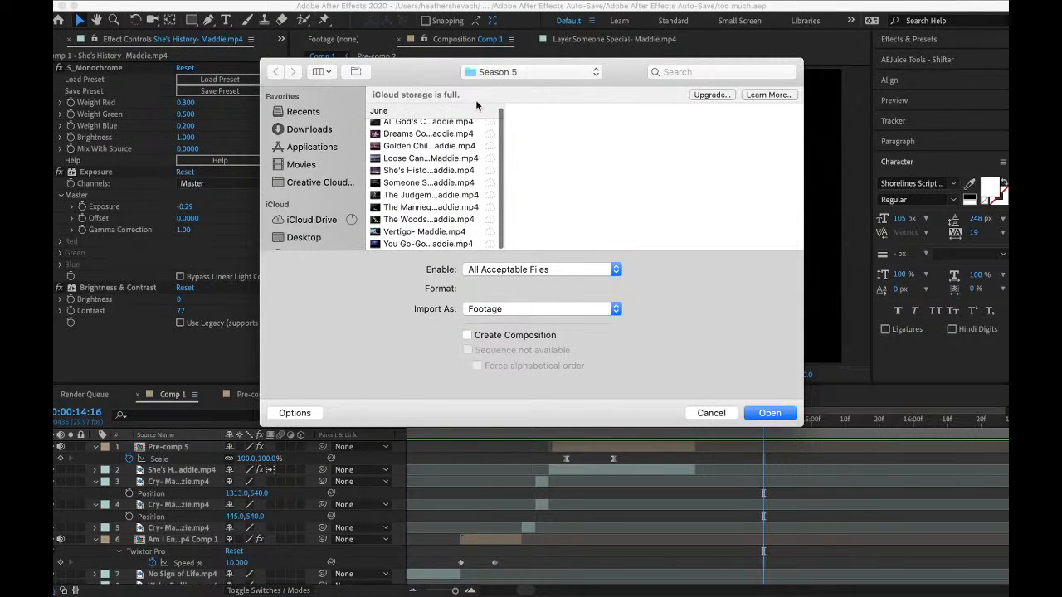
click(482, 71)
click(494, 86)
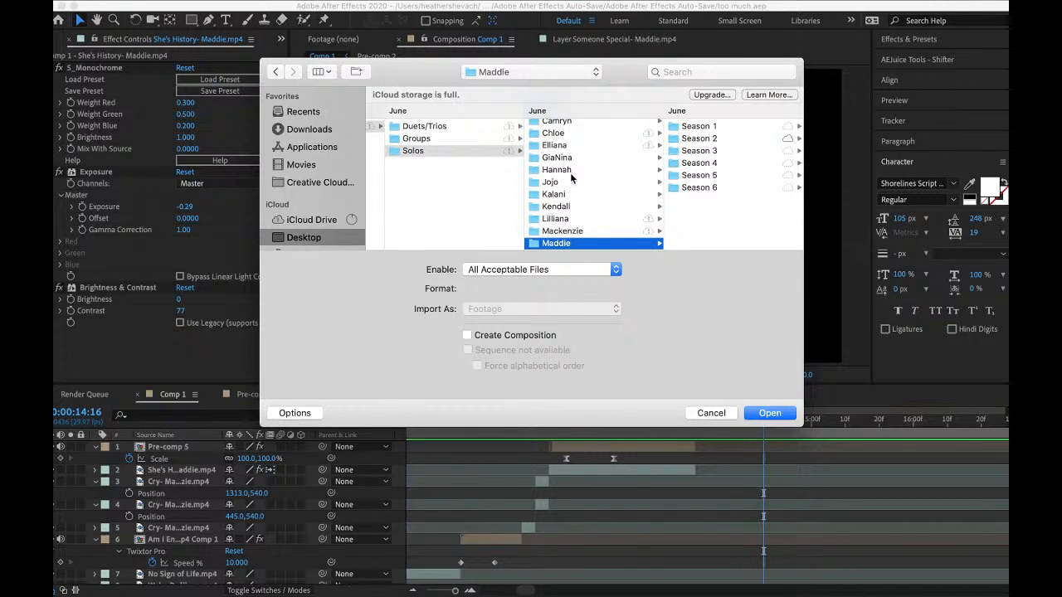
click(555, 194)
scroll(706, 166, down, 2)
click(698, 162)
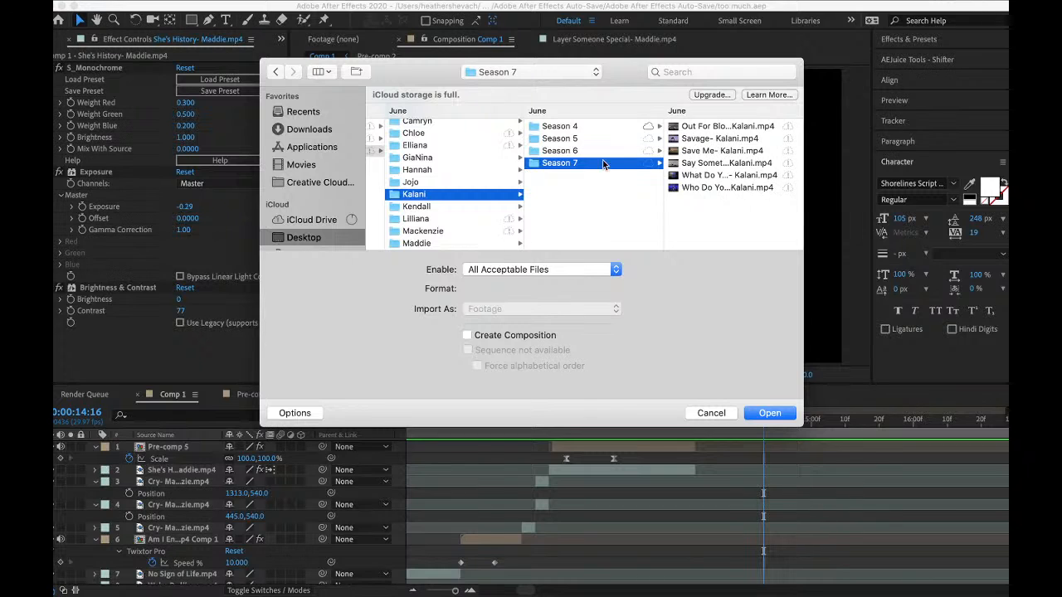
click(693, 164)
click(757, 415)
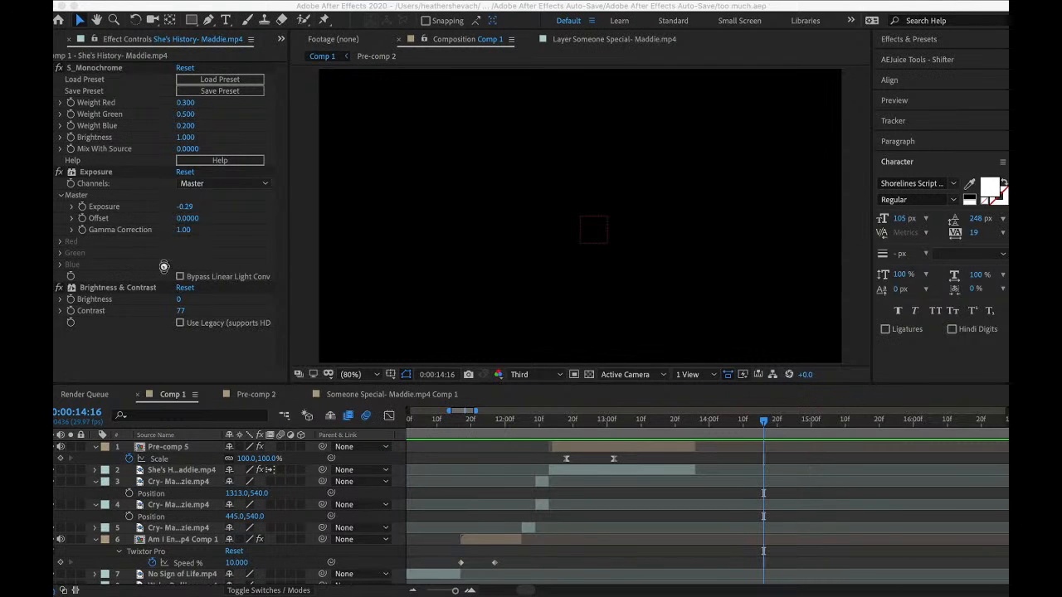
- Add the Say Something Say Anything clip as the top layer of Comp 1 and mute its audio
drag(102, 286, 164, 448)
click(61, 448)
- Split the Say Something Say Anything clip at 0:00:14:06, delete the earlier part and start the remainder where Pre-comp 5 ends
scroll(633, 510, right, 5)
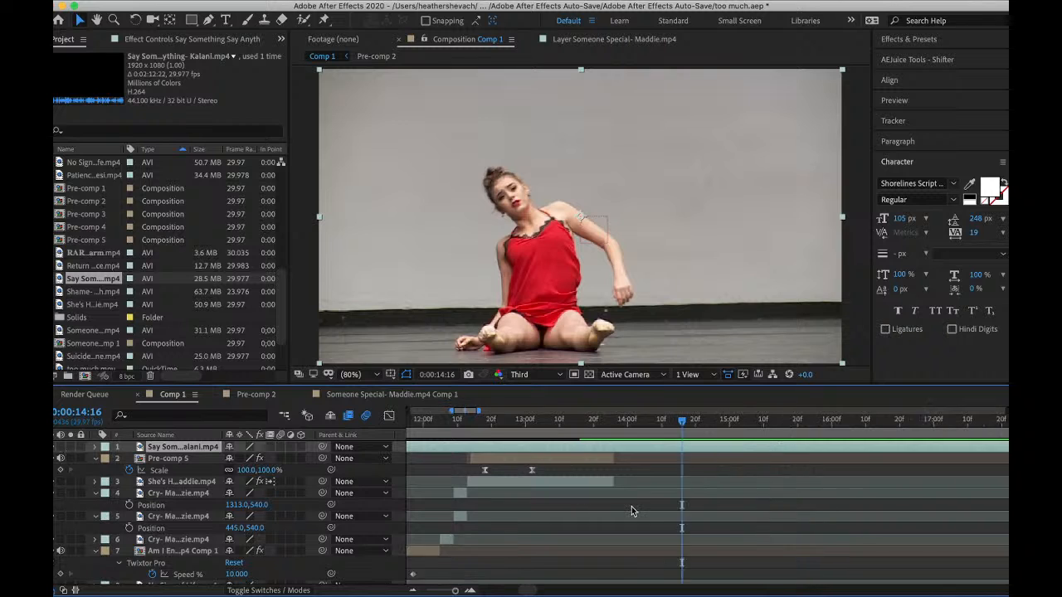
drag(657, 424, 607, 448)
key(super+shift+d)
click(607, 458)
key(Delete)
click(639, 449)
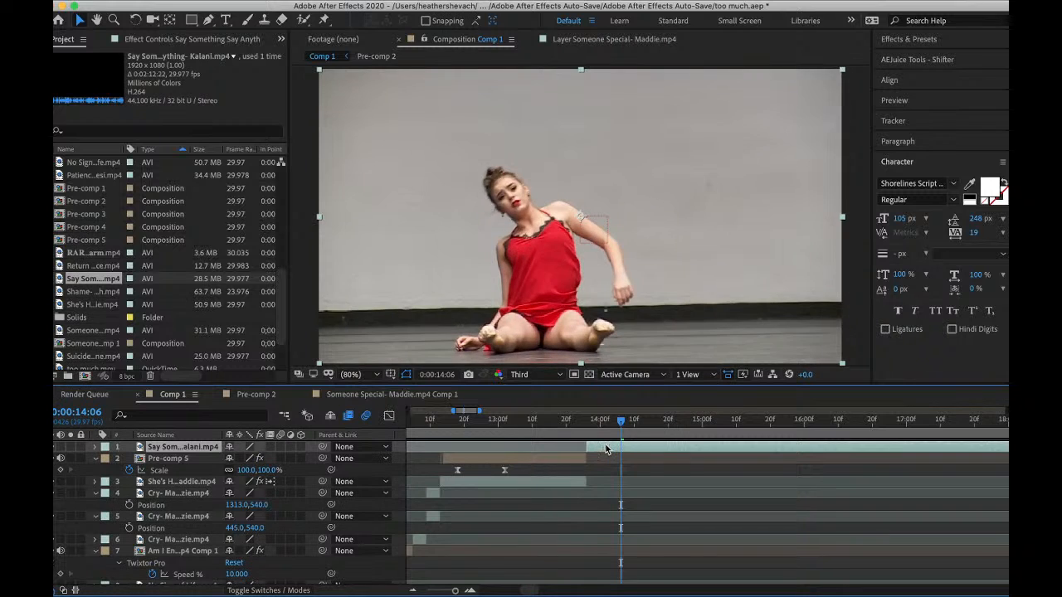
- Pre-compose the Say Something Say Anything layer in Comp 1 and place the playhead at 0:00:13:29
click(597, 424)
right_click(609, 455)
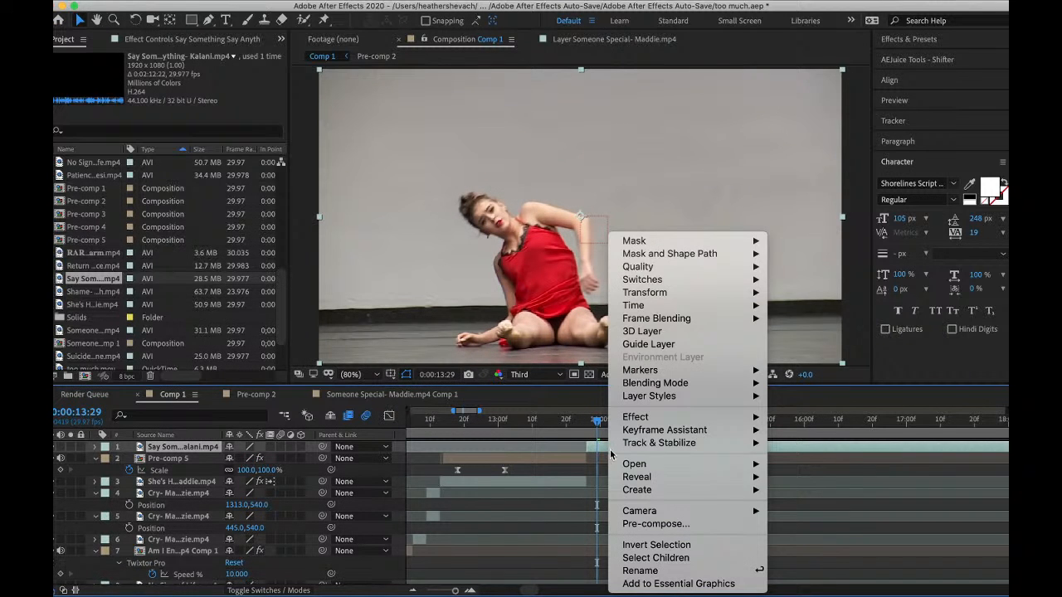
click(653, 522)
click(640, 391)
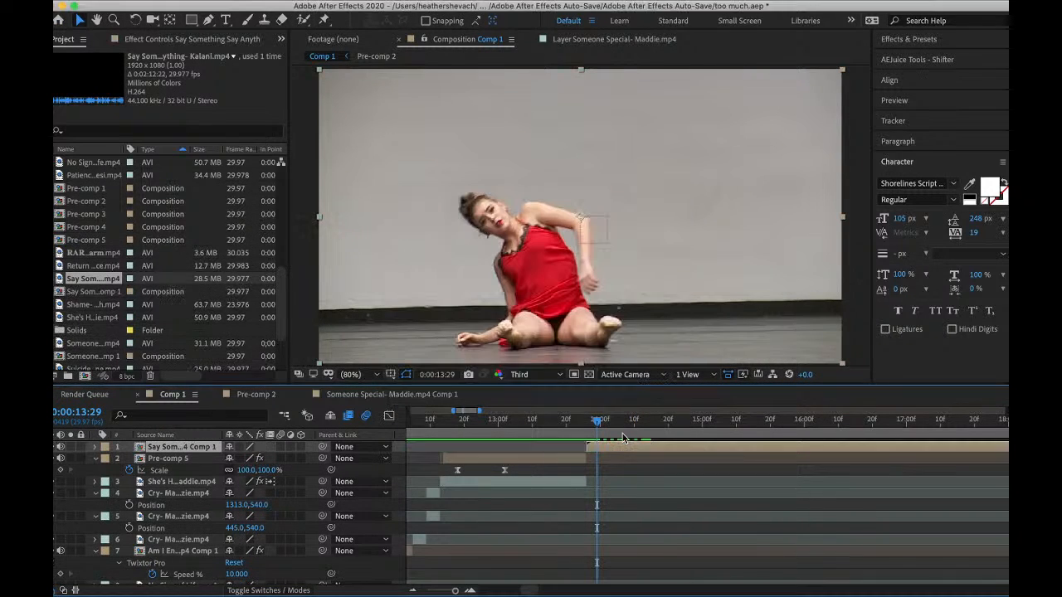
- Apply Twixtor Pro to the new pre-comp with Contrast/Edge Enhance image prep, Motion Weighted Blend interpolation and Inverse w/ Smart Blend warping
key(ctrl+space)
text(twix)
click(550, 477)
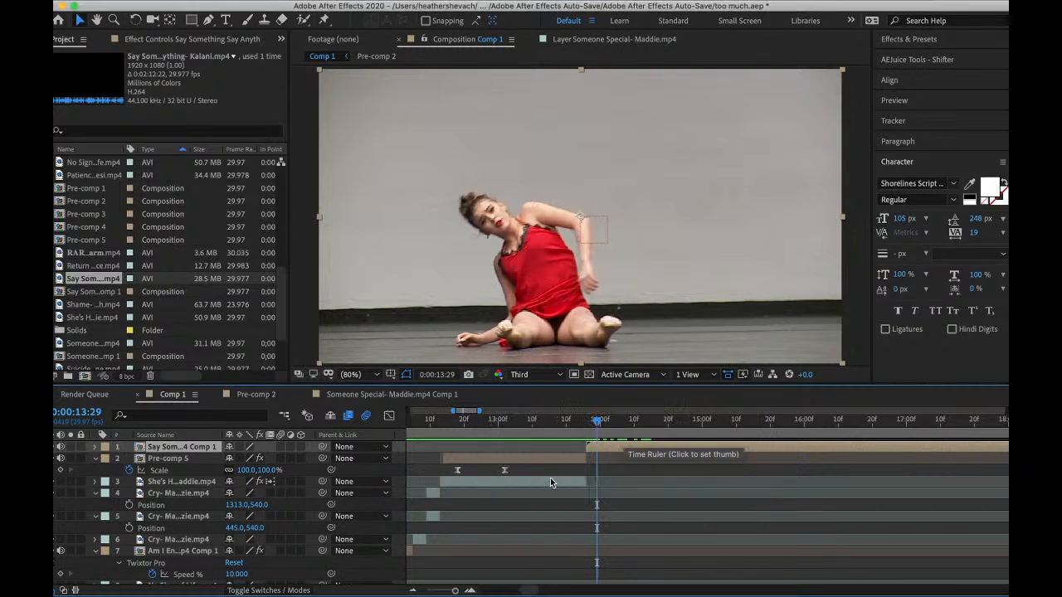
click(206, 233)
click(209, 254)
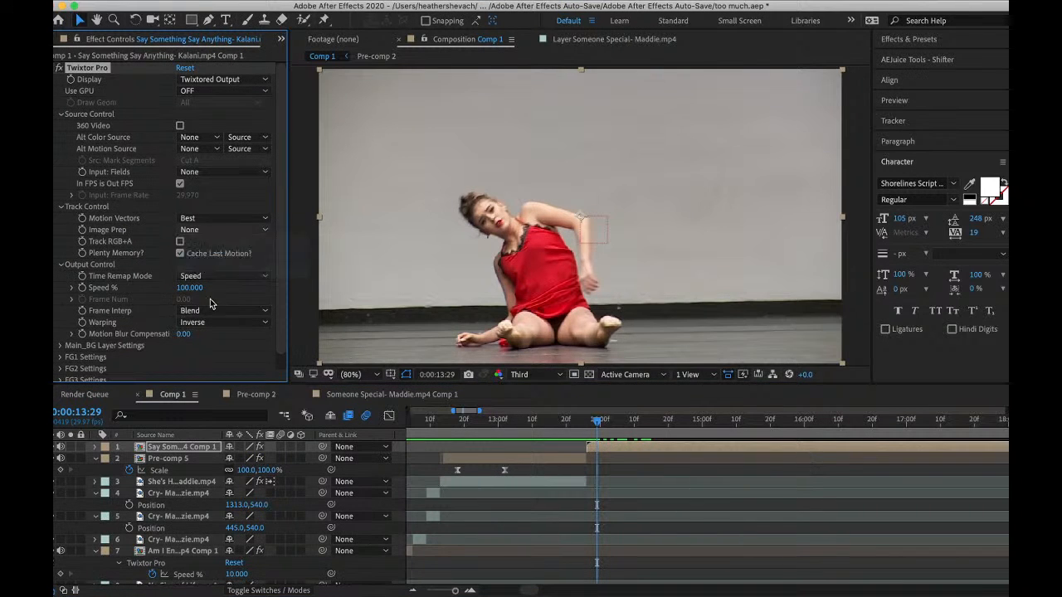
click(209, 310)
click(242, 350)
click(220, 322)
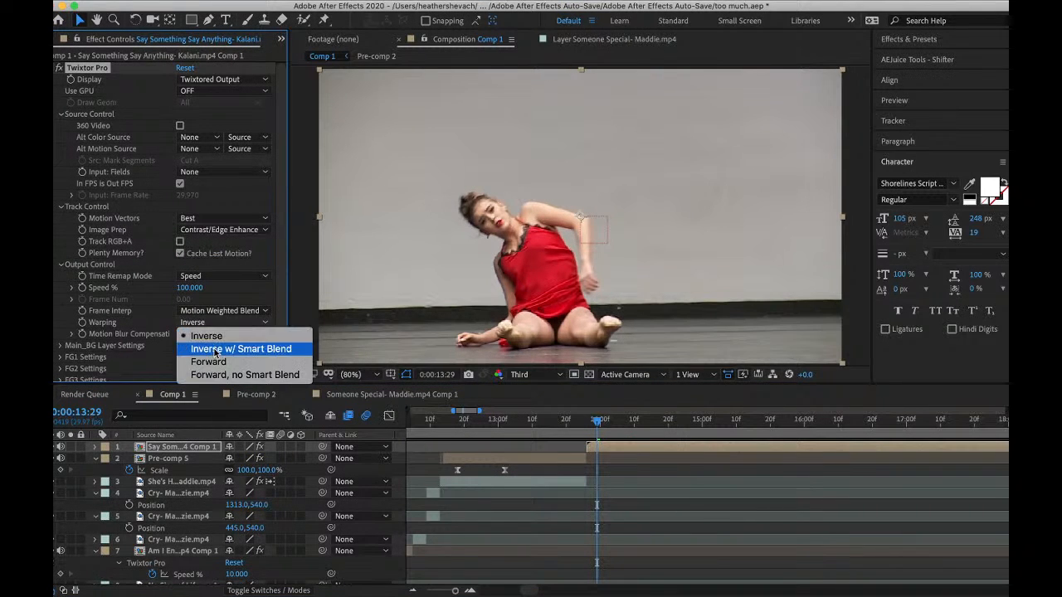
click(220, 349)
- Set the Twixtor Pro speed to 10% and preview the slowed clip from its start
click(191, 288)
key(Return)
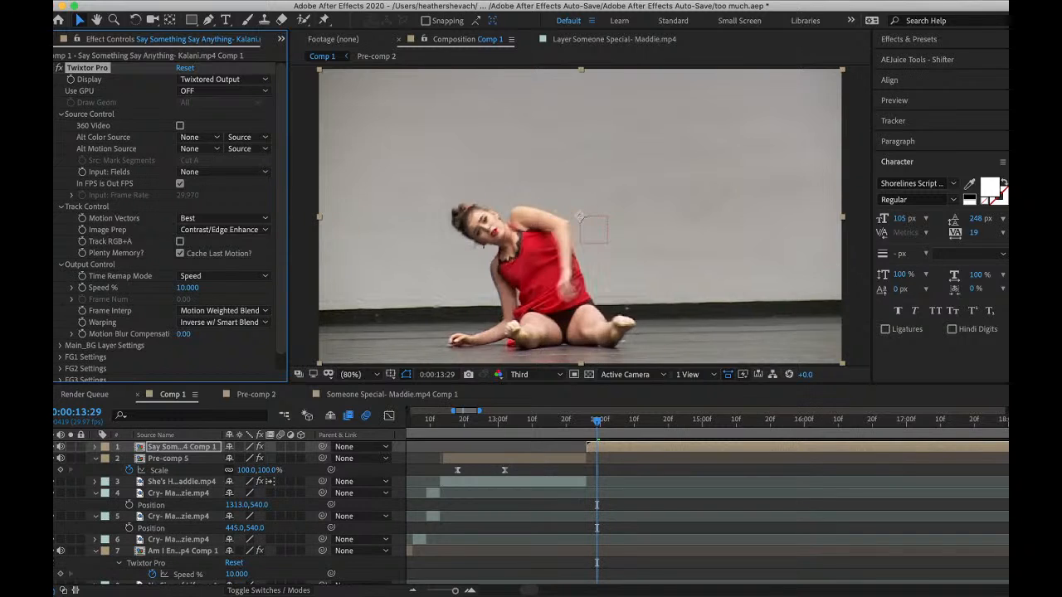
key(space)
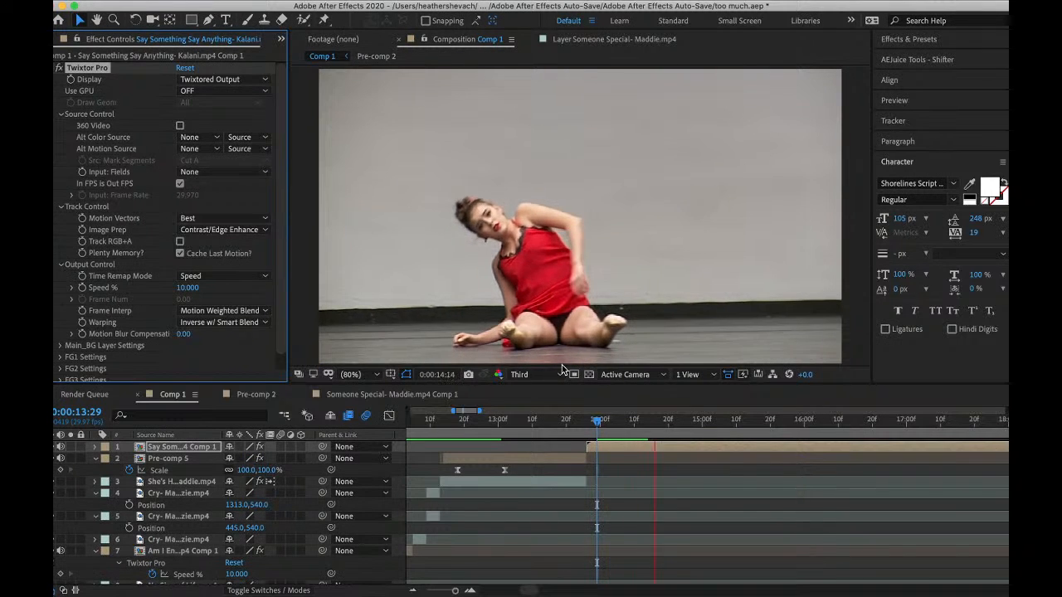
click(590, 421)
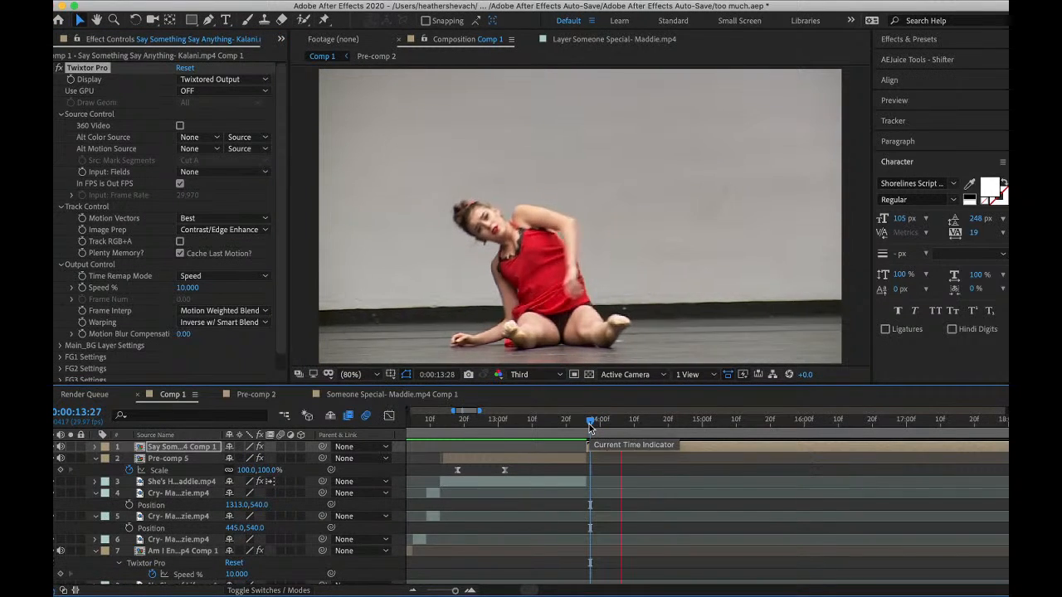
- Open the Say Something Say Anything pre-comp at 0:00:13:26, set its preview resolution to Full and open the clip in the Layer viewer
double_click(603, 447)
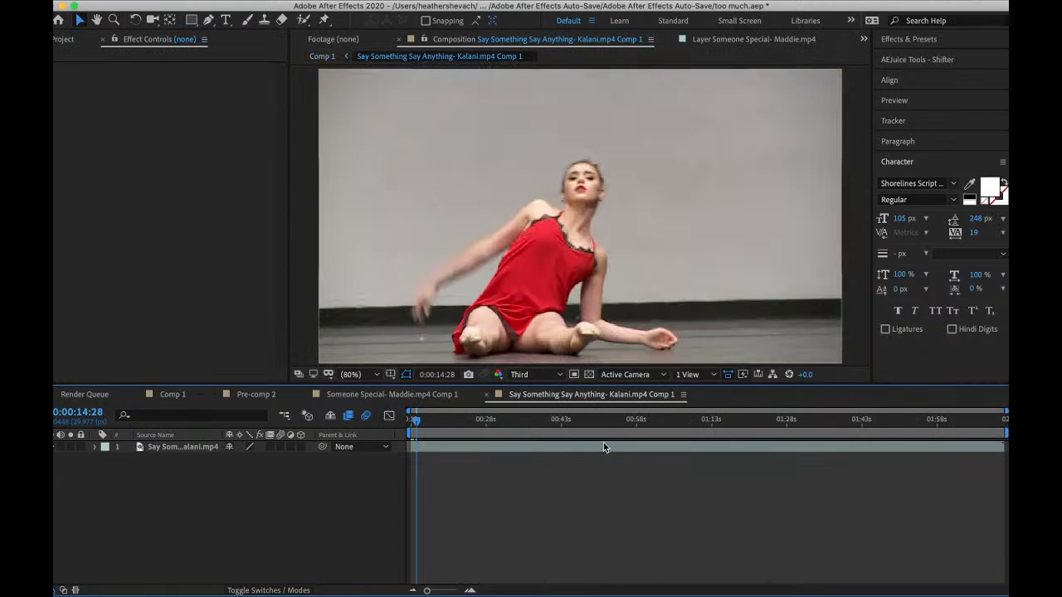
drag(415, 421, 411, 421)
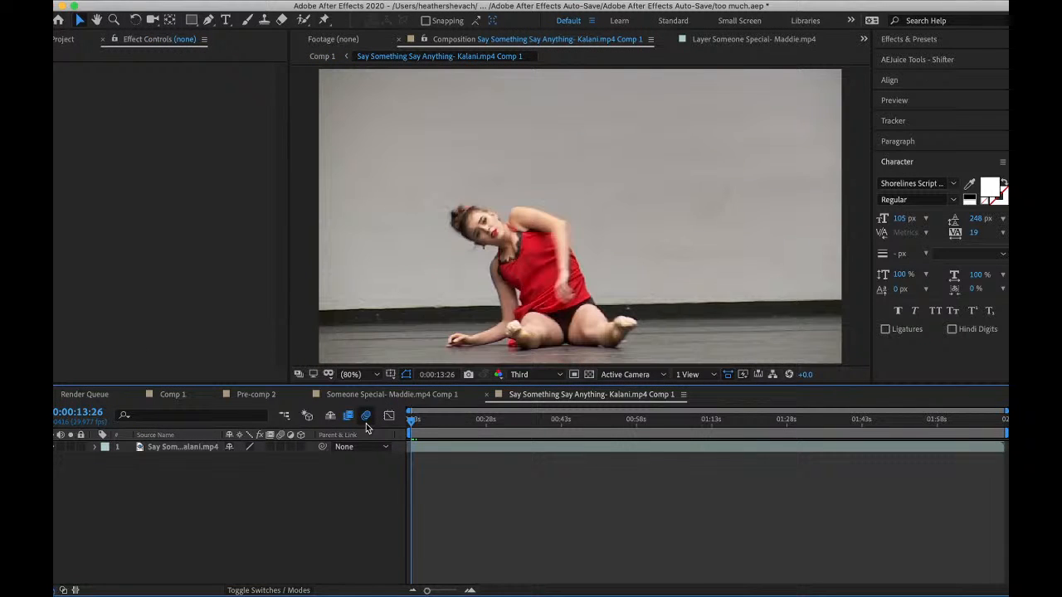
click(536, 375)
click(527, 407)
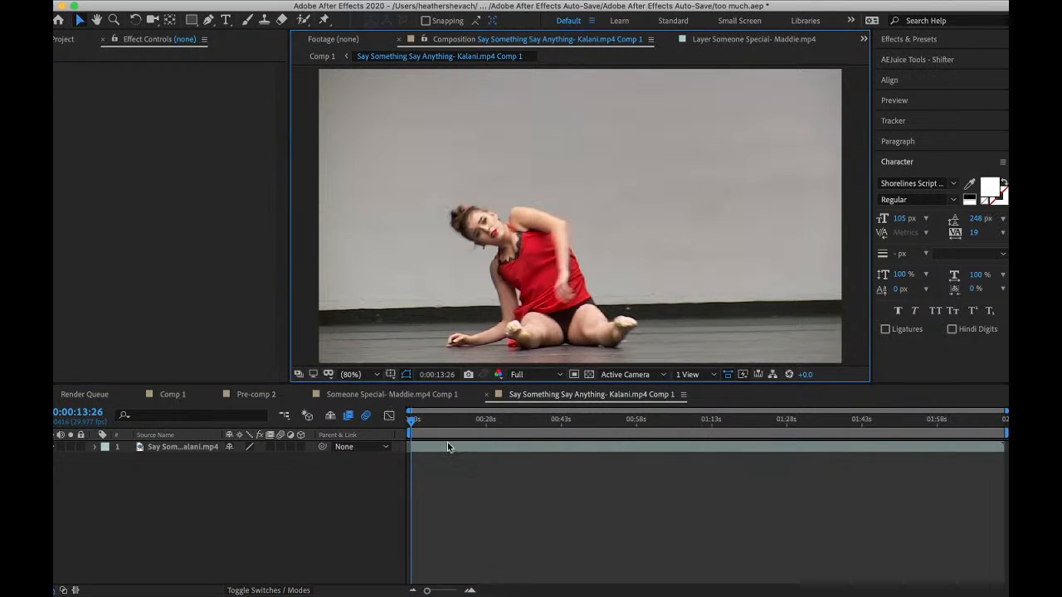
click(430, 448)
double_click(420, 449)
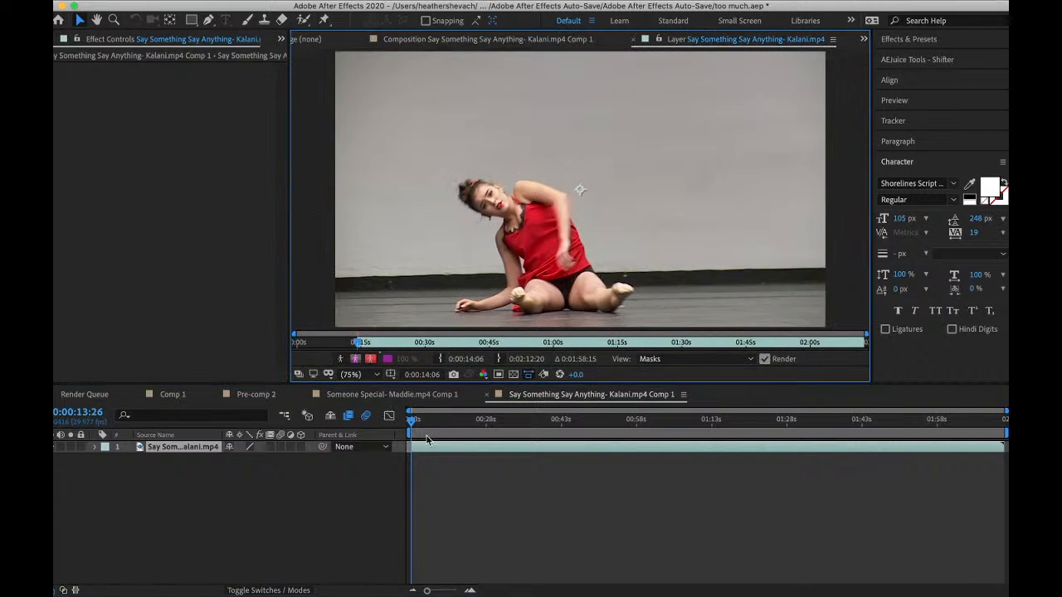
- Select the whole dancer with the Roto Brush on the clip's first frame, including her face, hair, arms, legs and feet
key(alt+w)
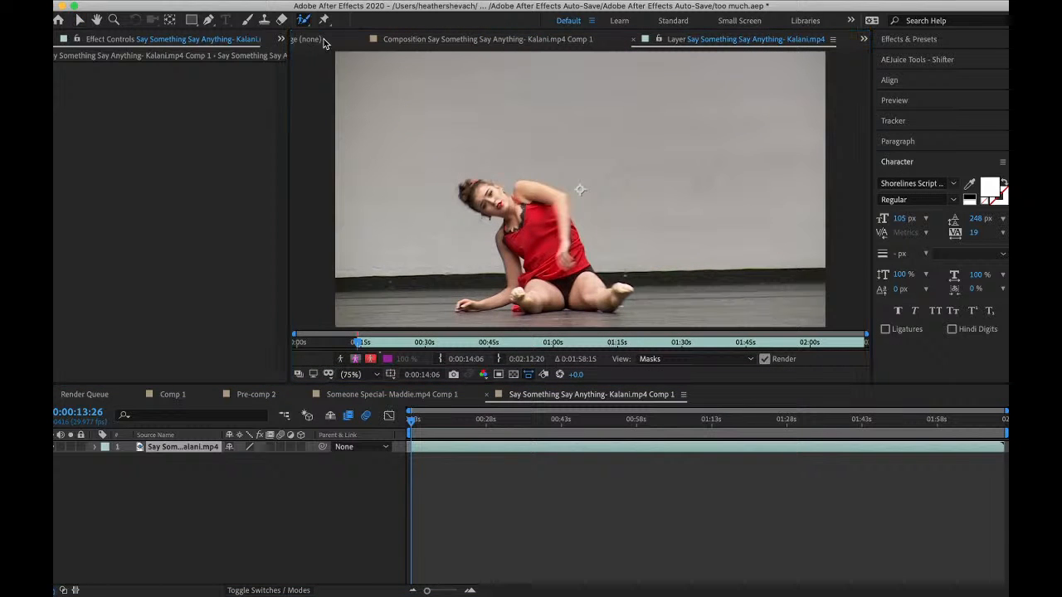
mouse_move(488, 198)
mouse_down()
mouse_move(582, 260)
mouse_move(541, 240)
mouse_up()
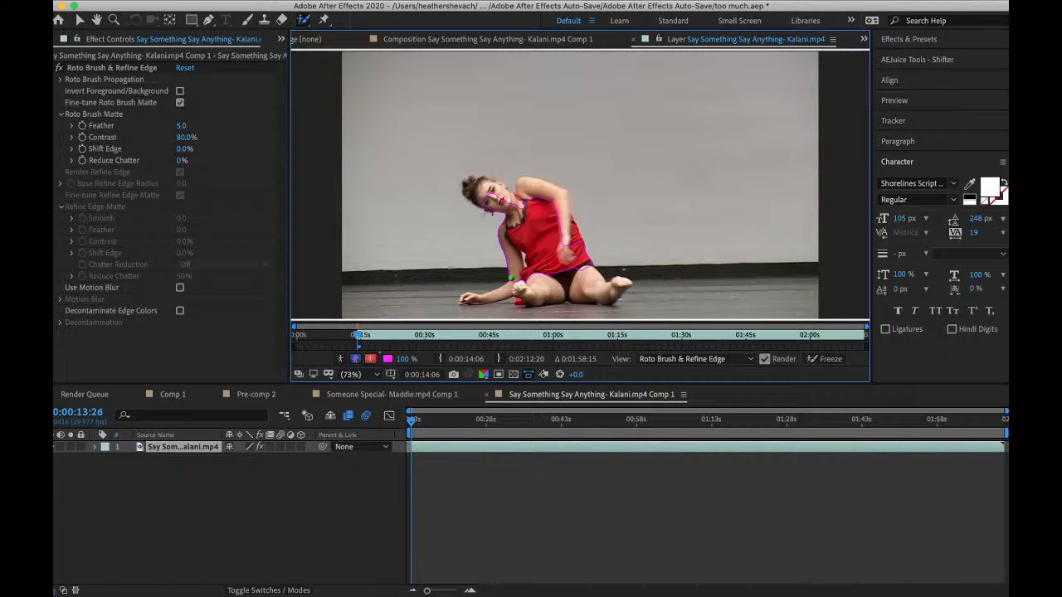
drag(512, 284, 526, 288)
drag(619, 286, 623, 287)
mouse_move(563, 213)
mouse_down()
mouse_move(561, 231)
mouse_move(564, 218)
mouse_up()
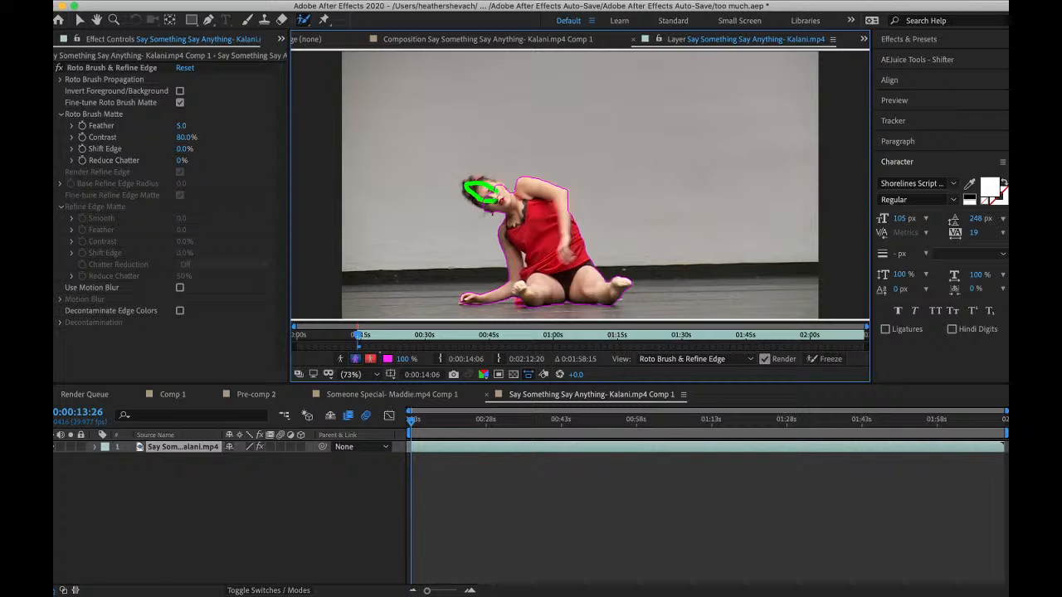
drag(495, 197, 495, 200)
drag(474, 179, 470, 179)
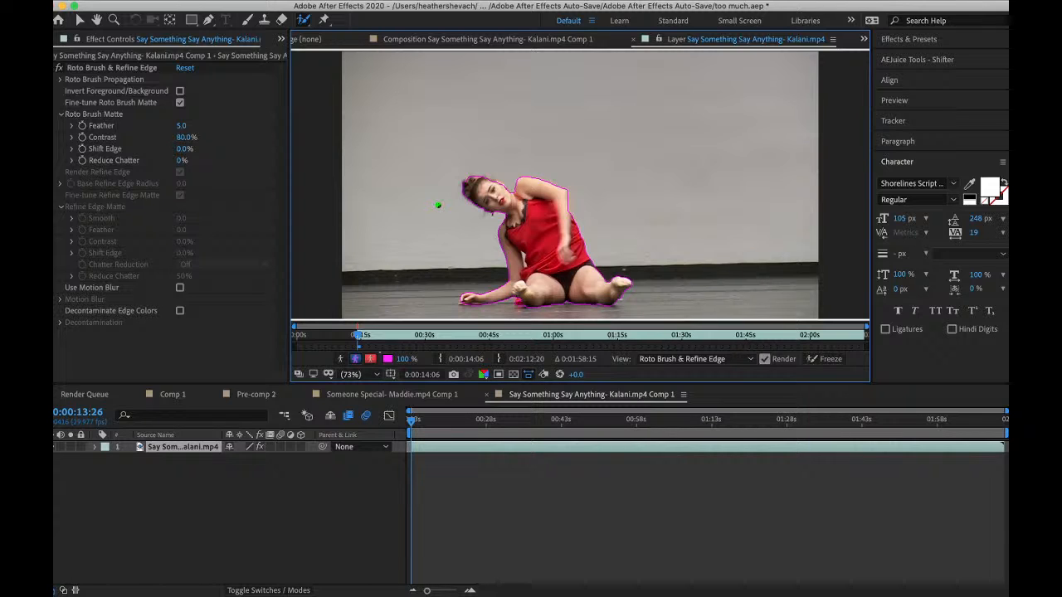
- Refine the Roto Brush selection along the dancer's supporting arm and bent arm on the first frame
click(304, 20)
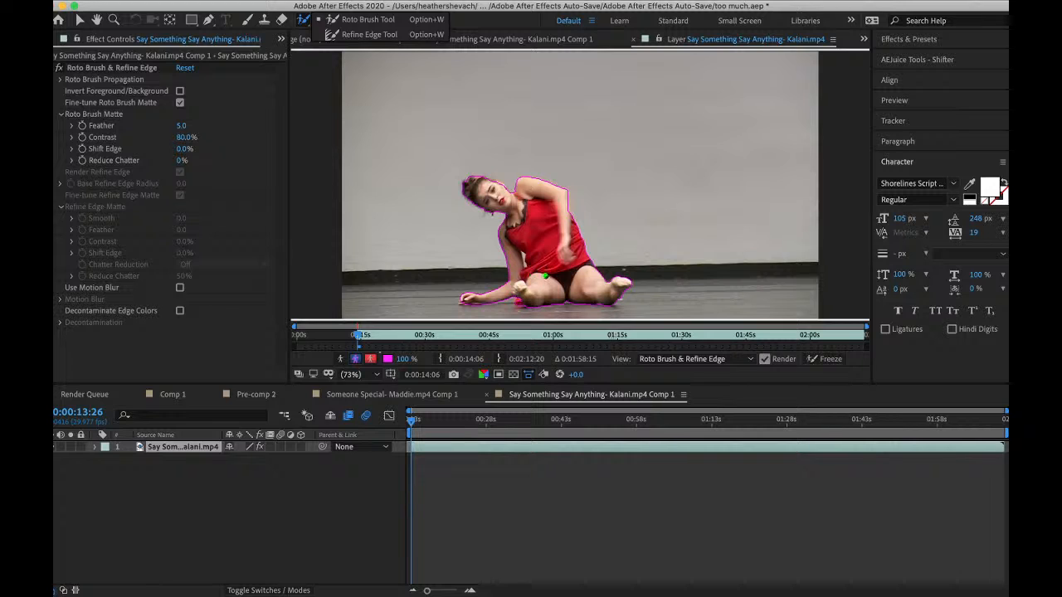
click(525, 257)
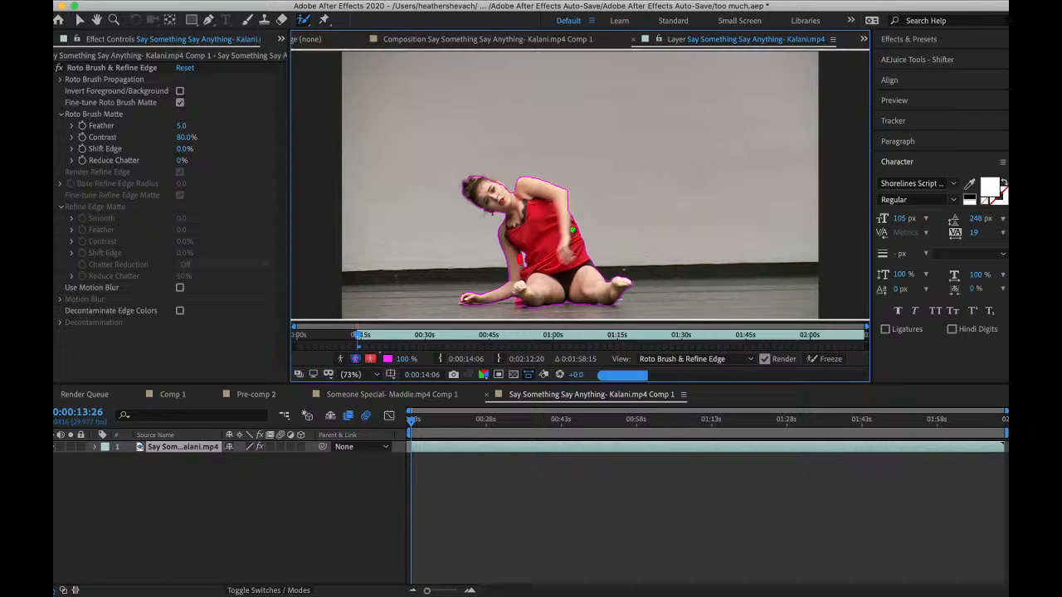
drag(508, 223, 518, 283)
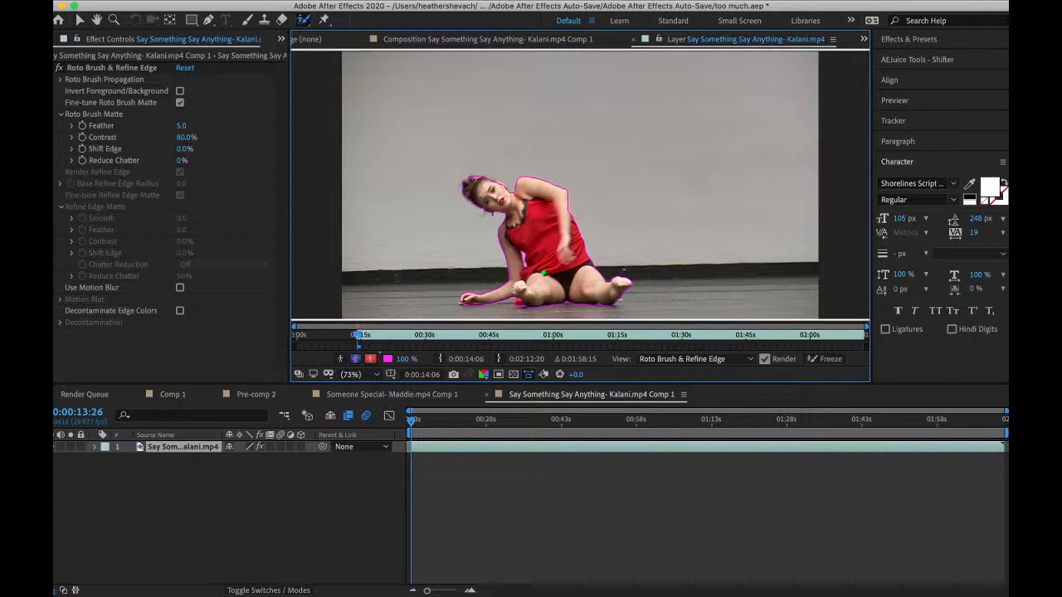
drag(568, 194, 568, 216)
- Advance to 0:00:13:28 and correct the Roto Brush matte between the dancer's bent arm and torso
key(semicolon)
click(417, 463)
key(semicolon)
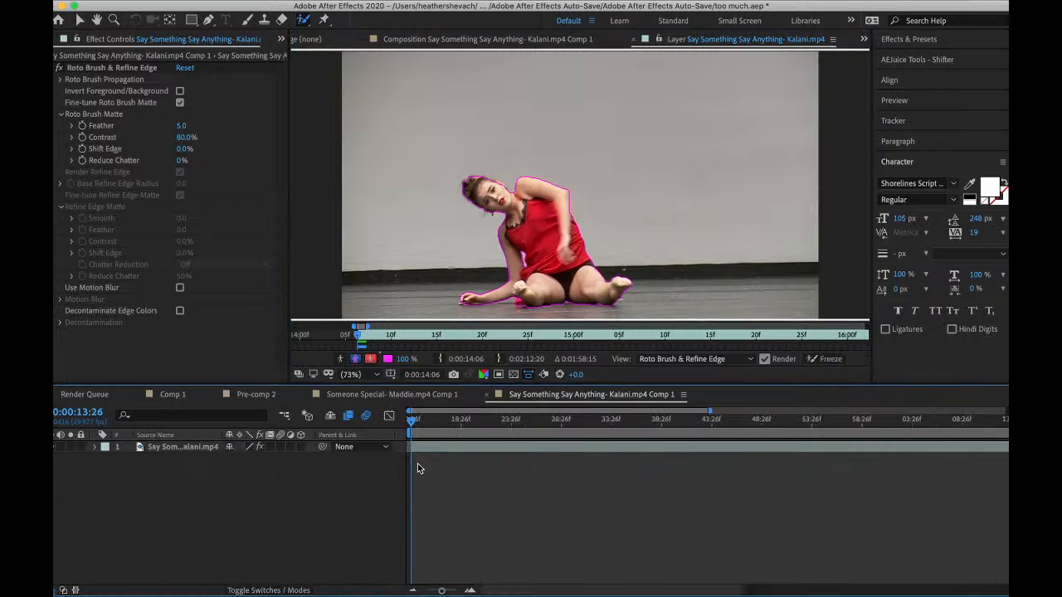
key(minus)
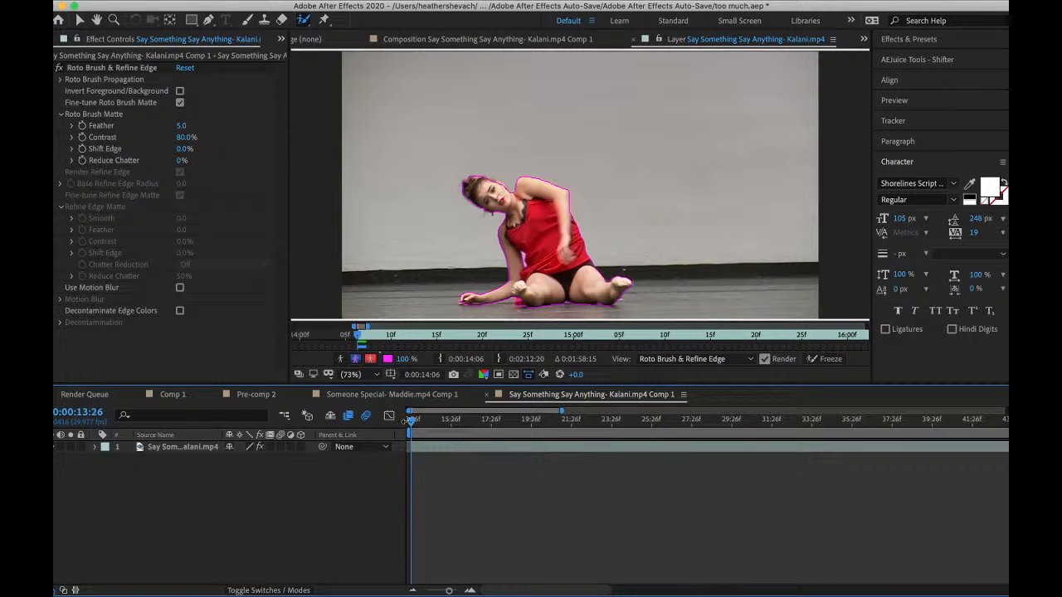
click(415, 422)
drag(414, 423, 415, 424)
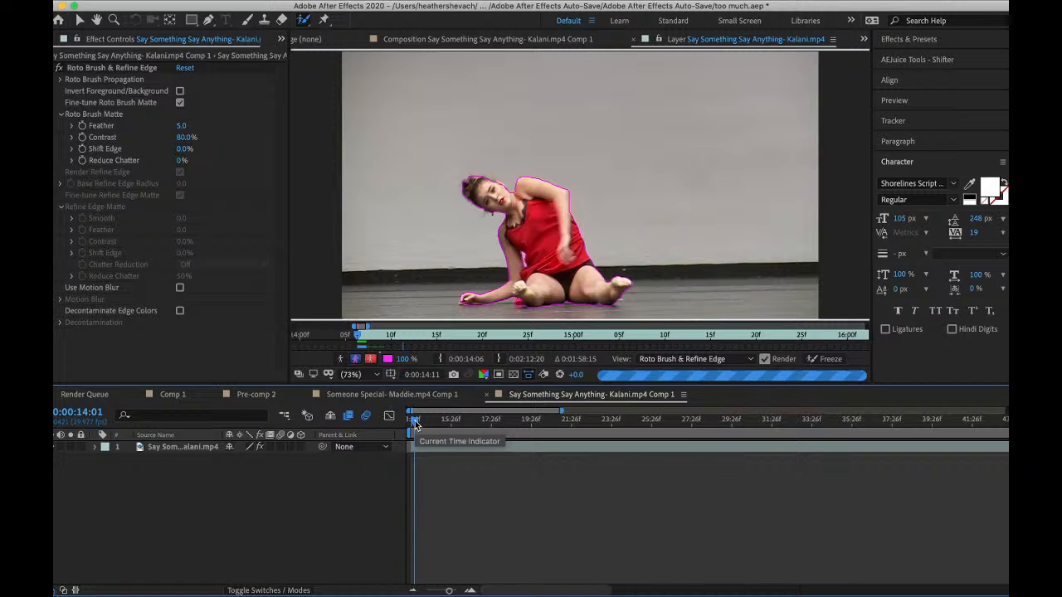
key(equal)
key(equal)
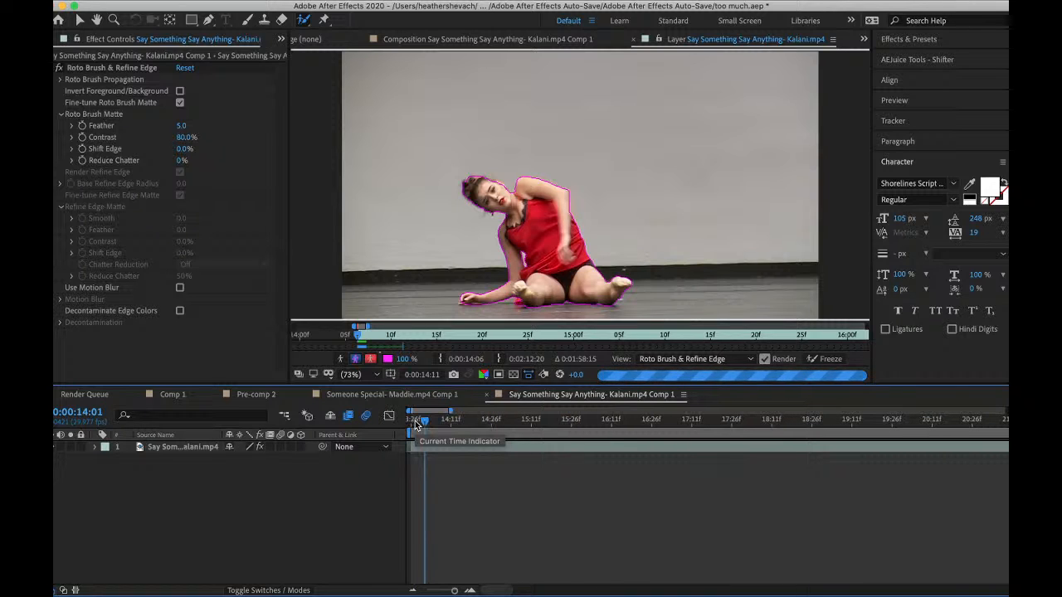
click(414, 422)
drag(414, 423, 416, 424)
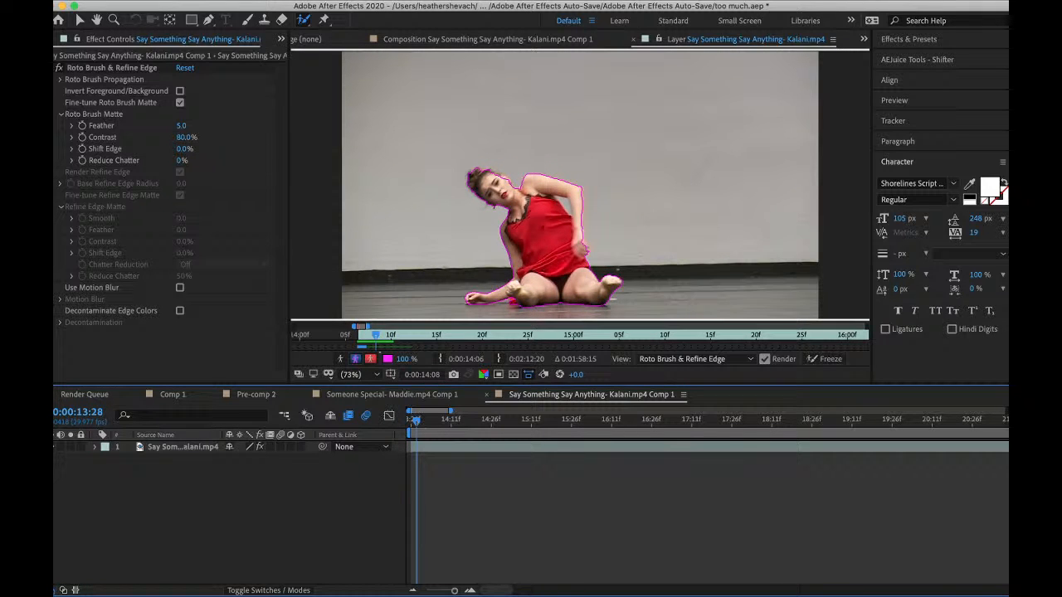
drag(559, 198, 567, 208)
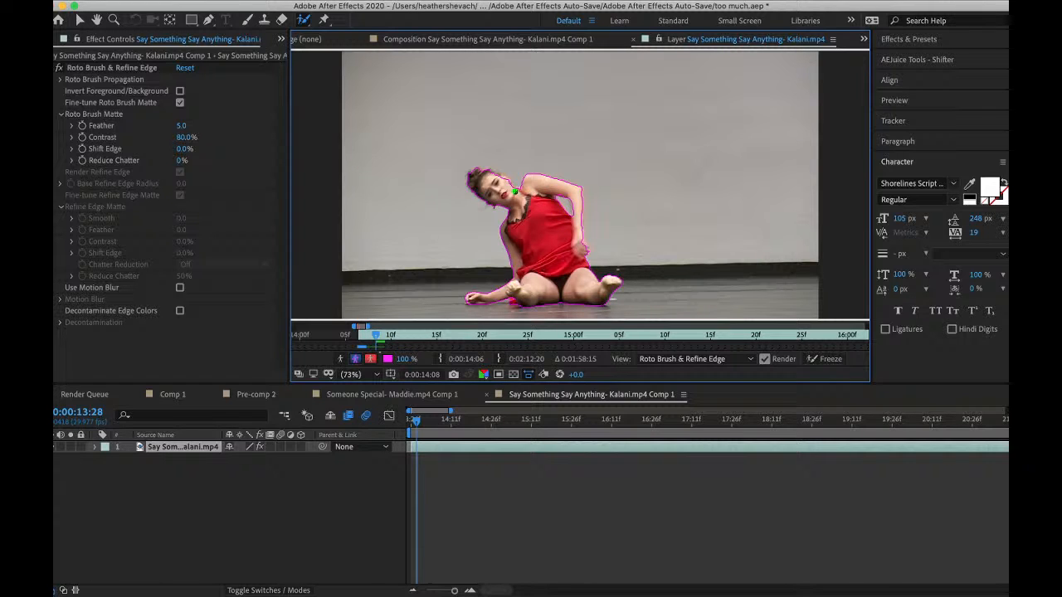
- Correct the Roto Brush matte beside the bent arm at 0:00:13:29 and 0:00:14:00, and check the outline up to 0:00:14:03
drag(418, 425, 423, 425)
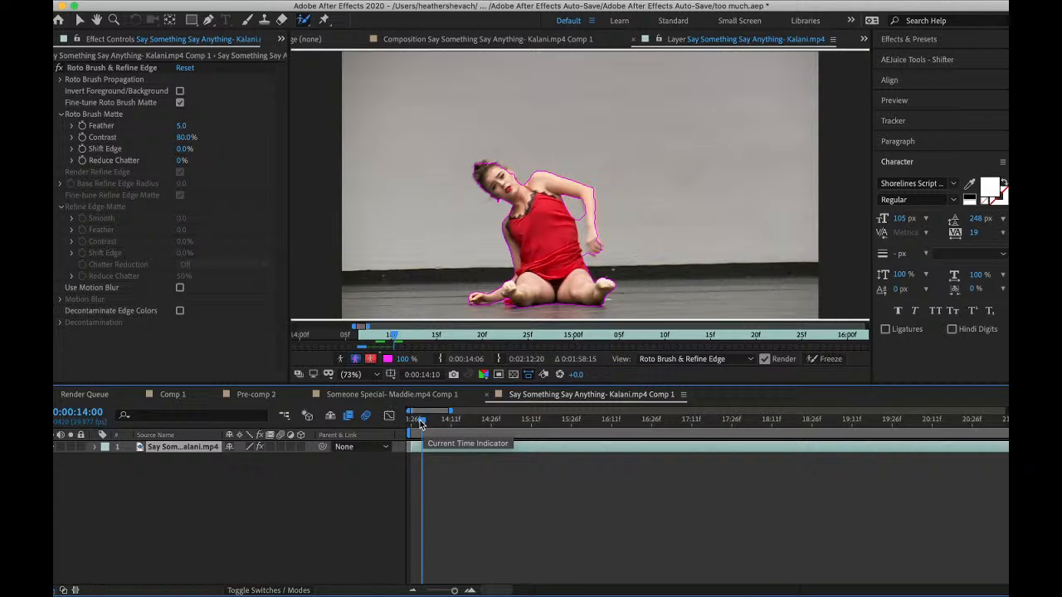
click(420, 423)
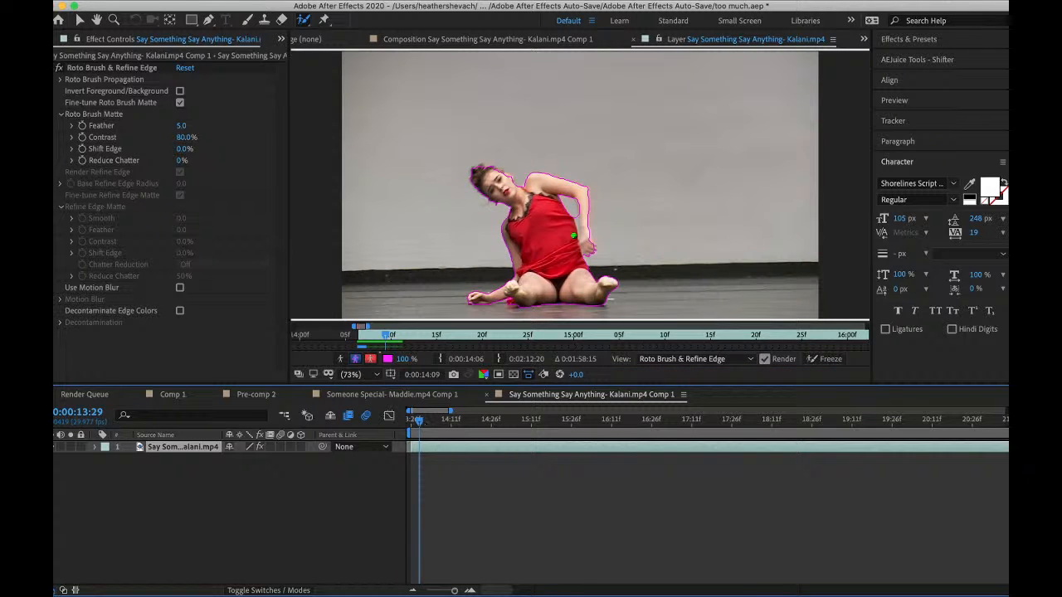
drag(577, 219, 579, 224)
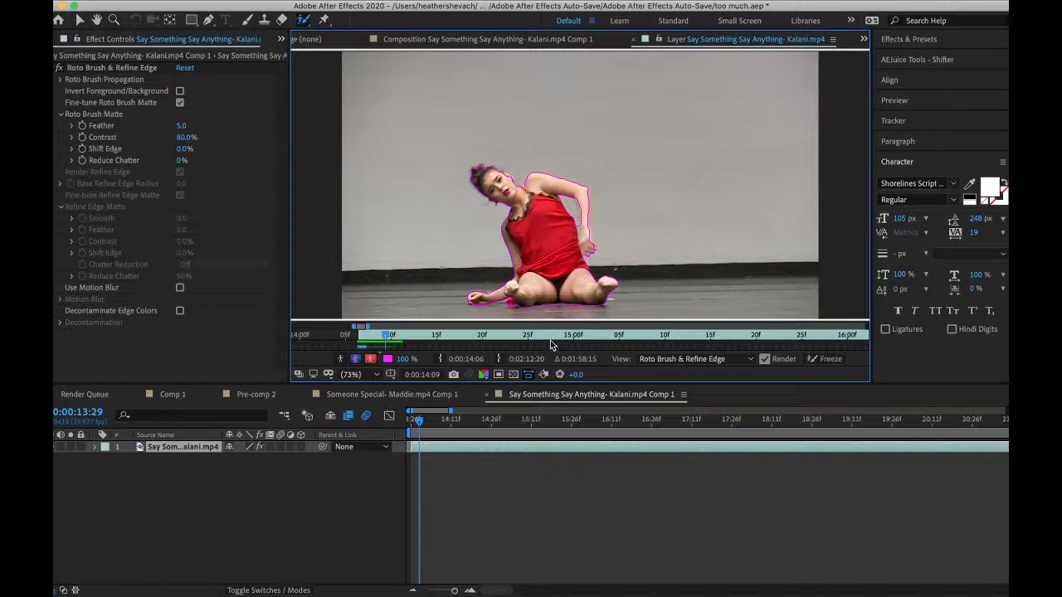
click(421, 432)
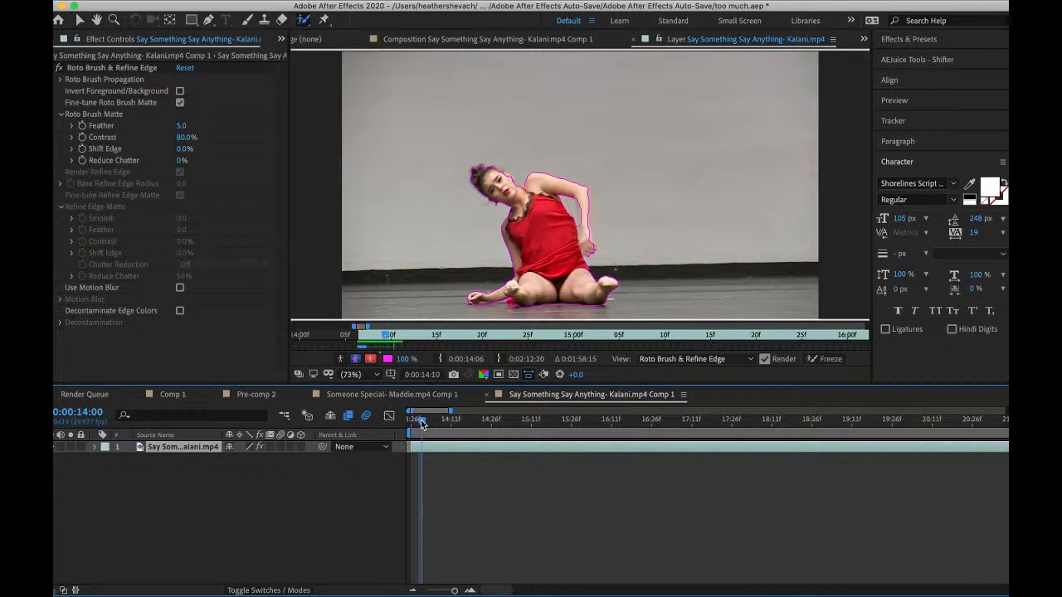
drag(582, 224, 587, 255)
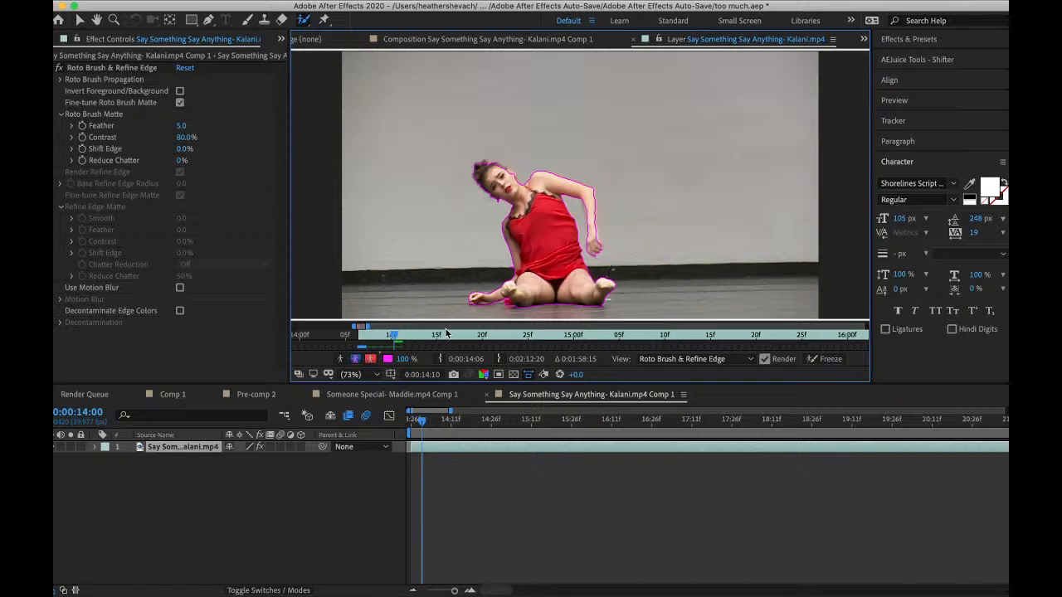
click(428, 422)
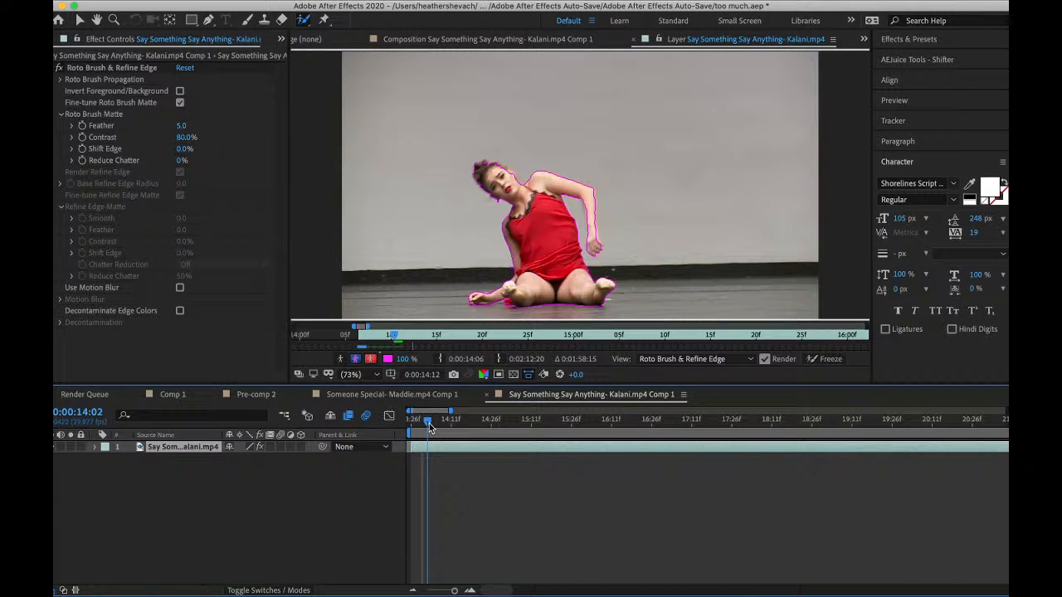
drag(429, 425, 432, 425)
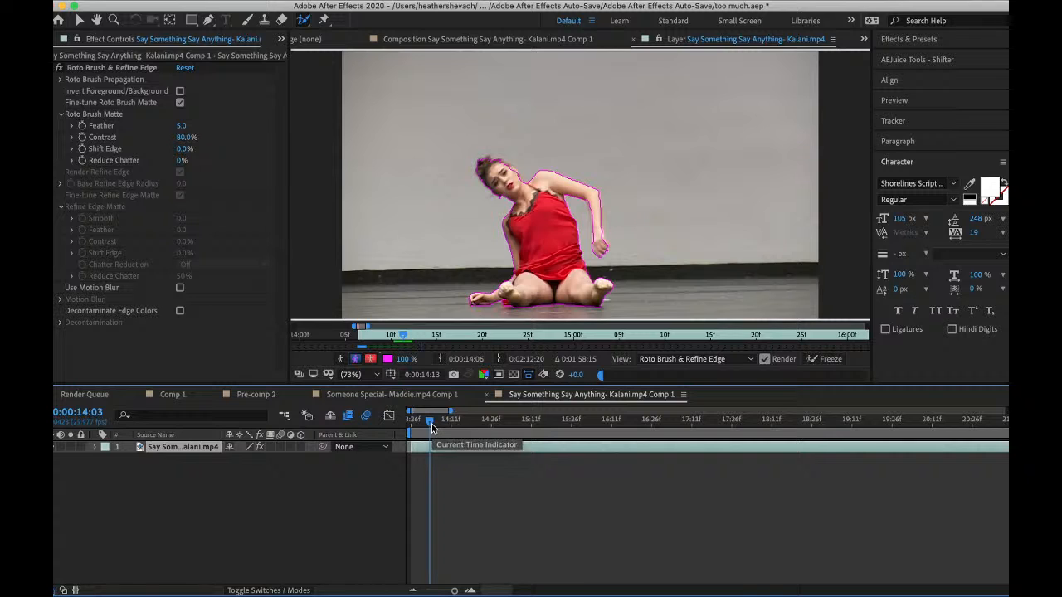
- Duplicate the rotoscoped clip layer and remove Roto Brush & Refine Edge from the lower copy
key(super+d)
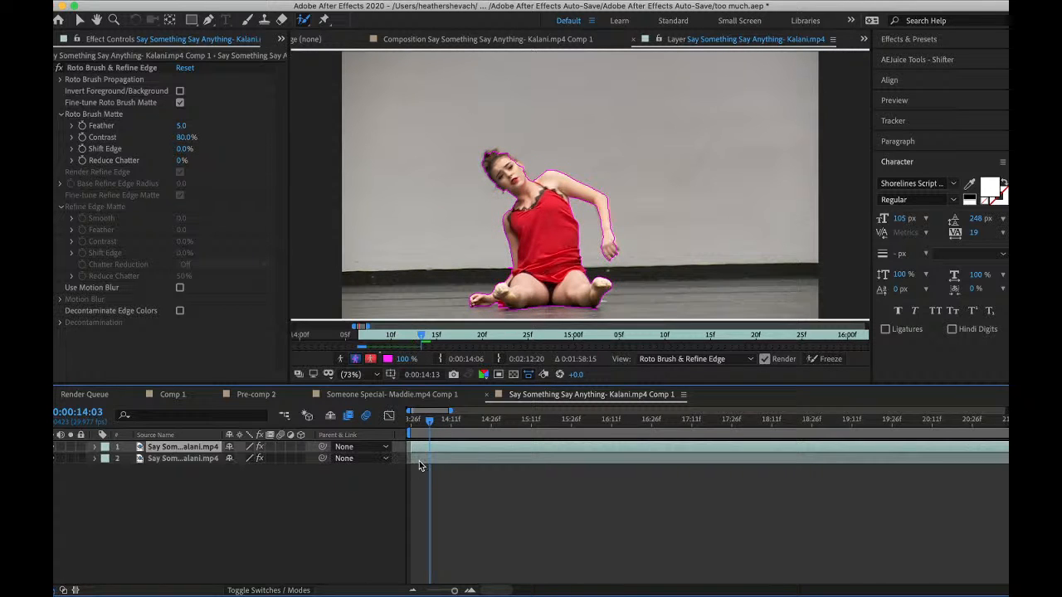
click(133, 73)
key(Delete)
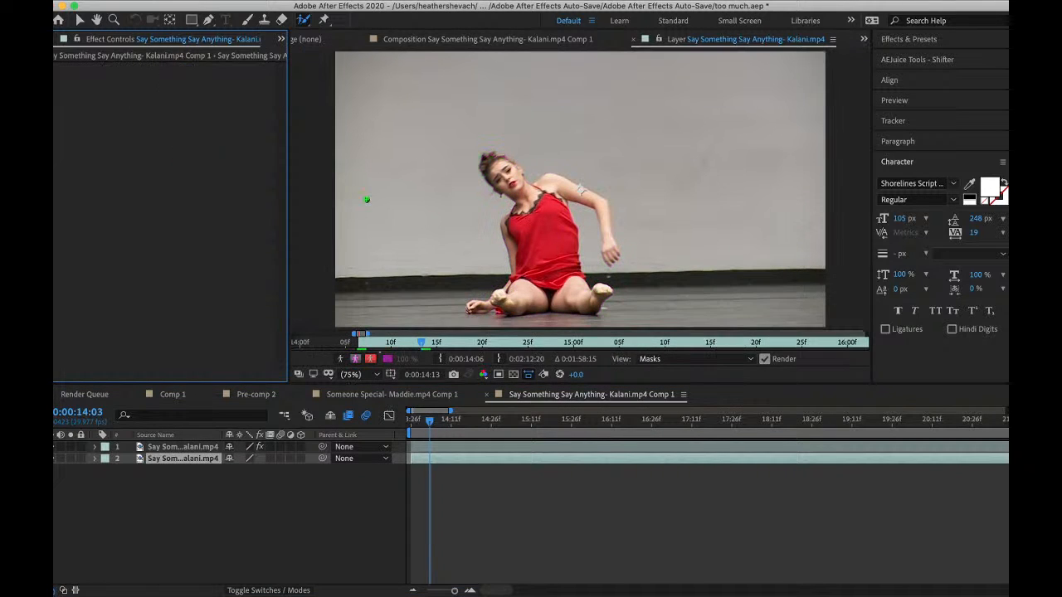
- Apply S_Monochrome to the lower copy of the Say Something clip and return to its composition view
key(ctrl+space)
text(mon)
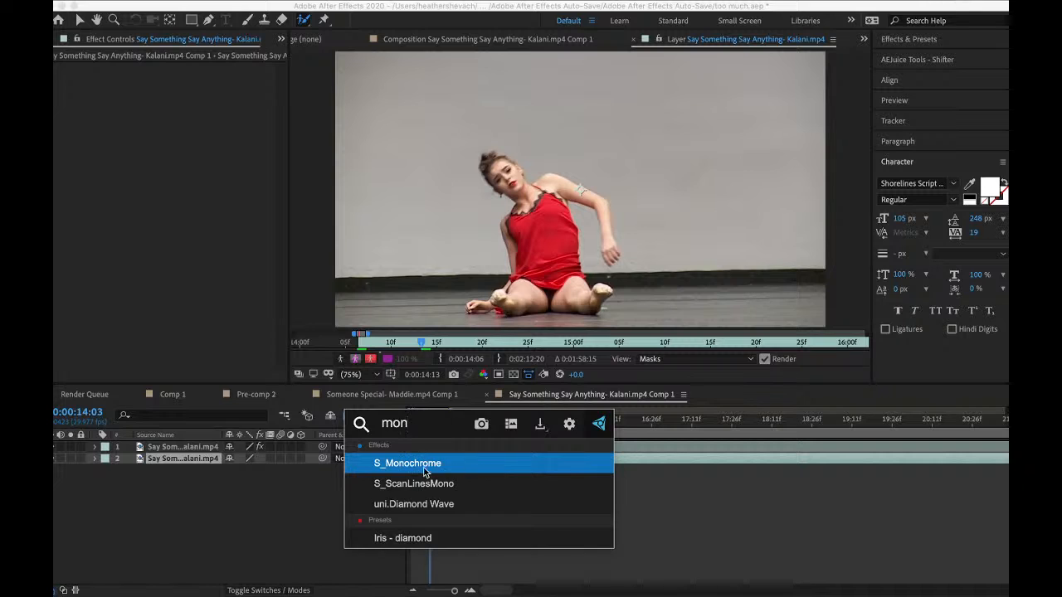
key(Return)
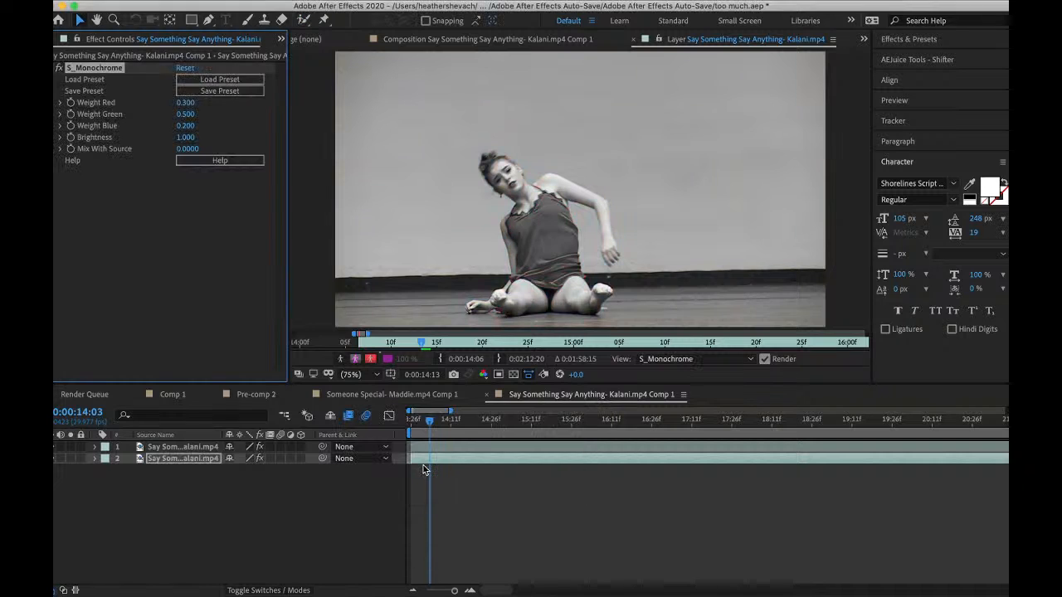
click(558, 39)
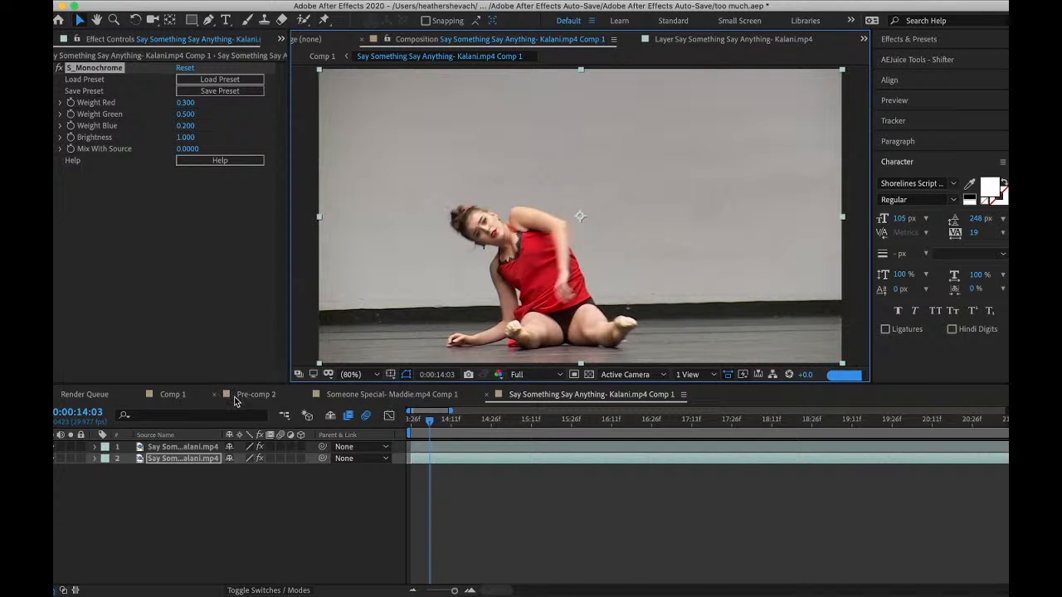
- Return to Comp 1, save the project, and preview the transition into the color-isolated dancer from 0:00:13:16
click(173, 395)
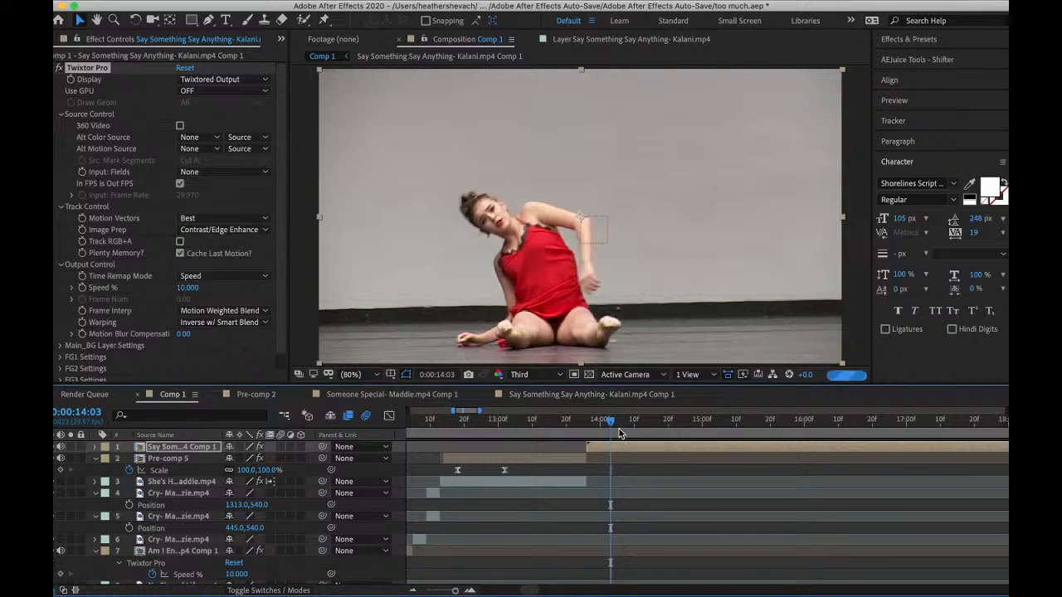
drag(610, 425, 604, 427)
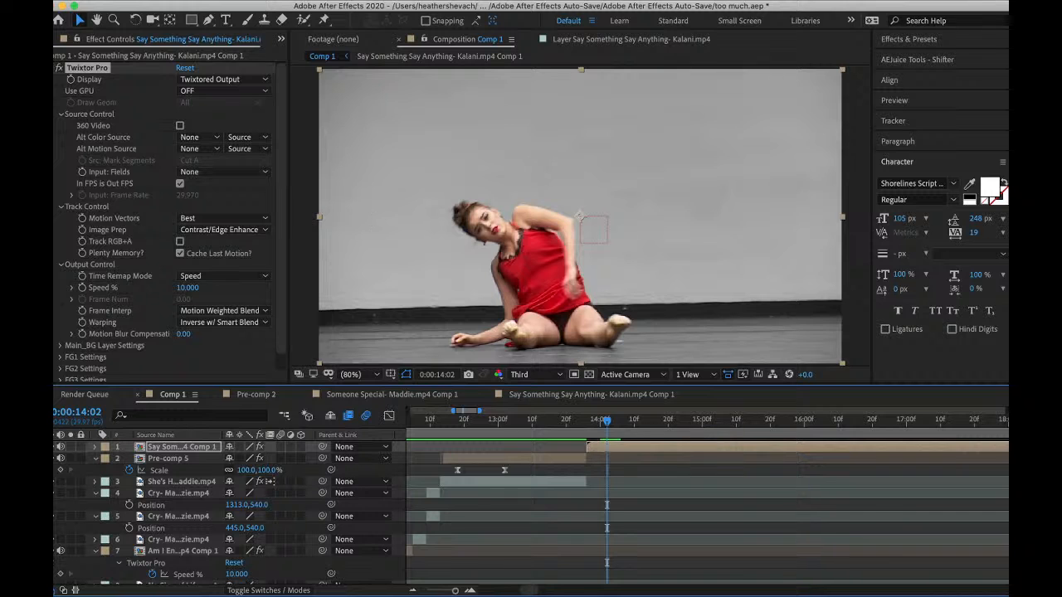
click(156, 2)
click(173, 107)
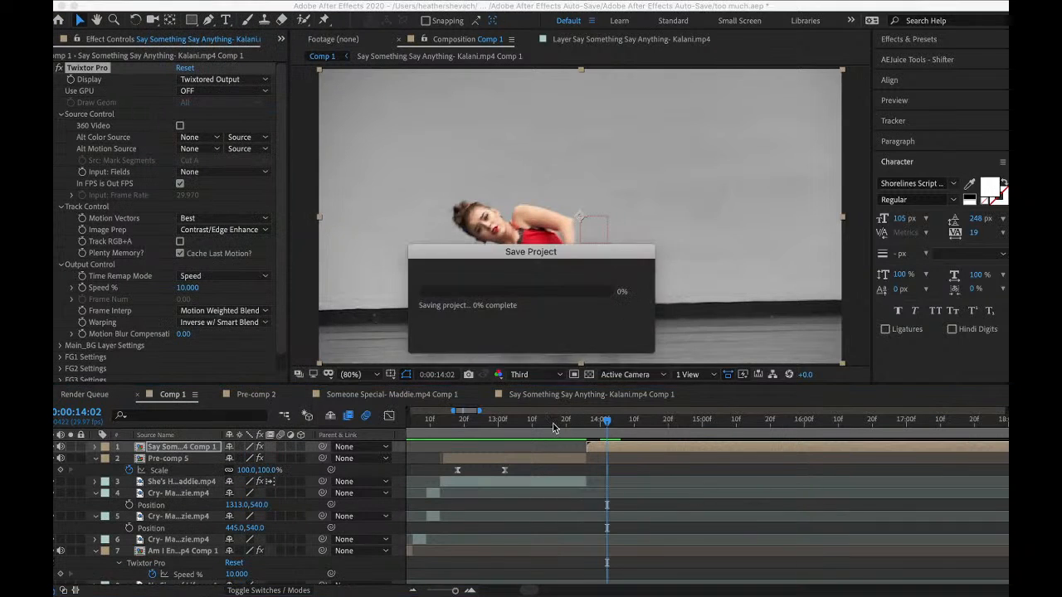
click(554, 426)
key(space)
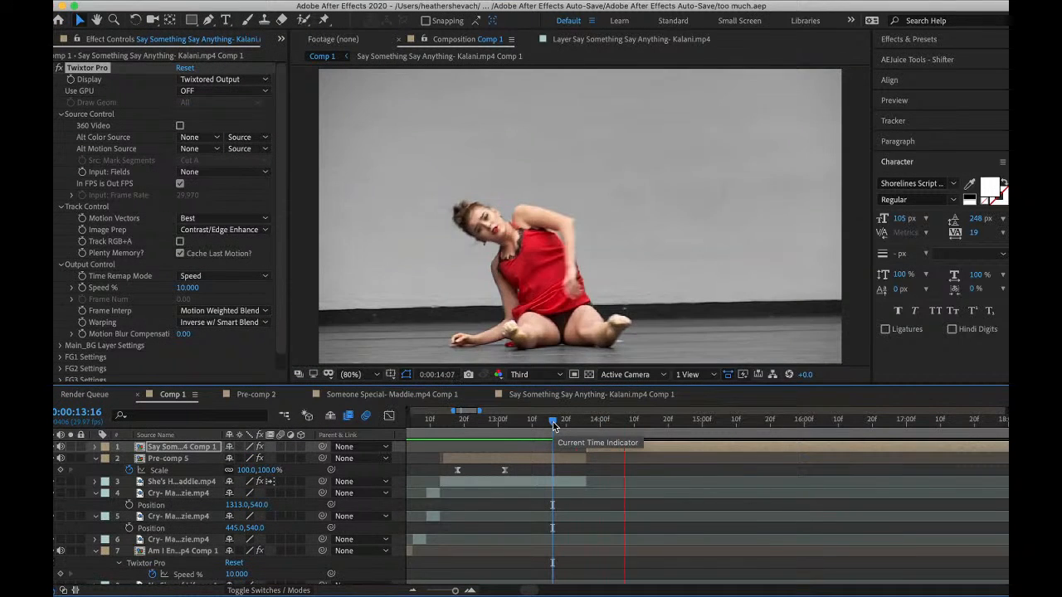
- Trim the opening of the slowed Say Something layer, align its new start with the end of Pre-comp 5, and preview the cut
drag(584, 423, 599, 449)
key(super+shift+d)
click(627, 458)
key(Delete)
click(590, 424)
key(space)
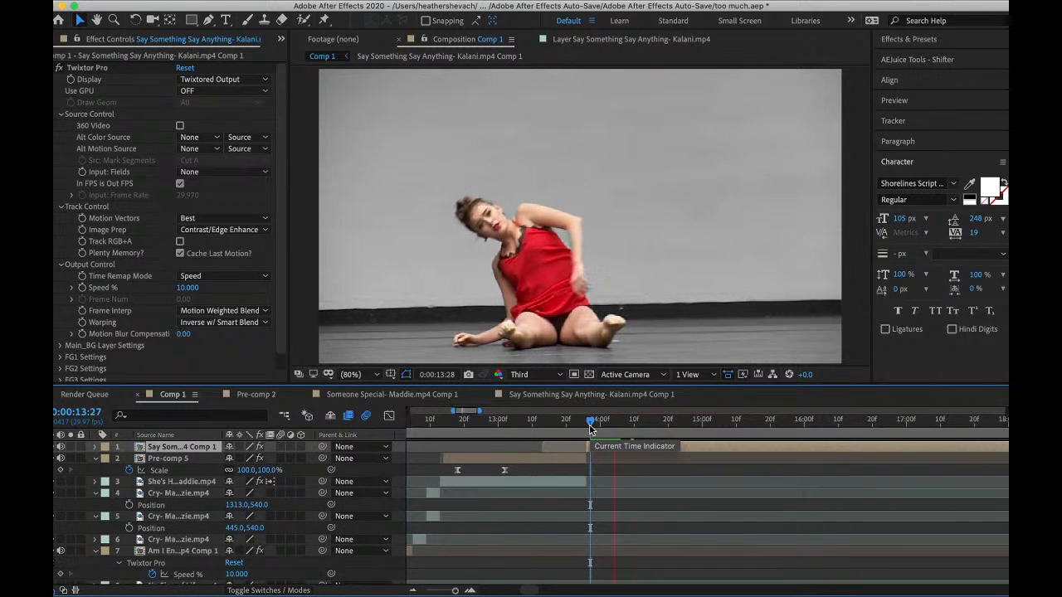
click(558, 424)
key(space)
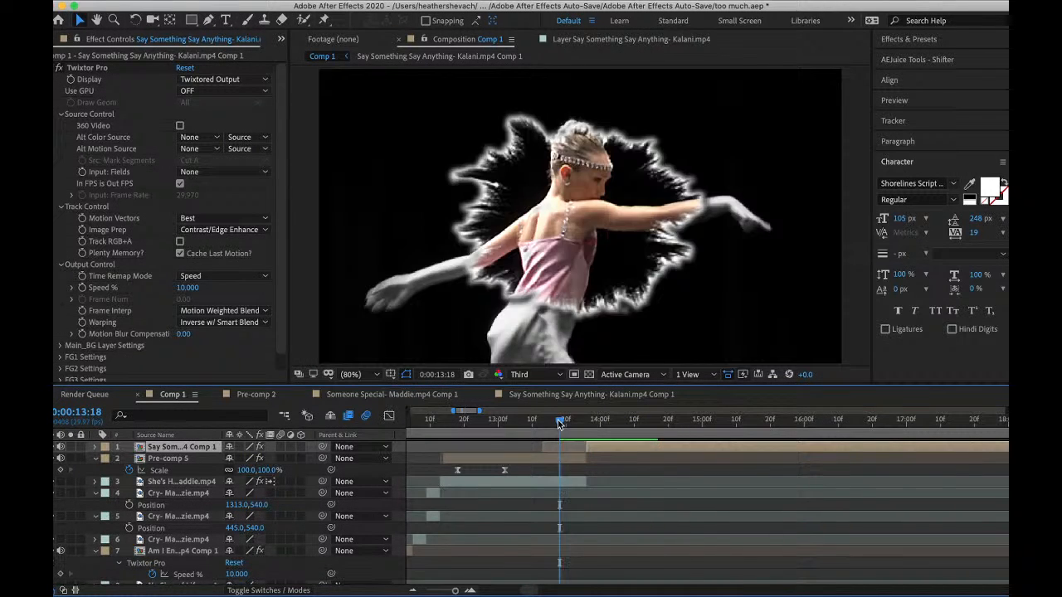
- Split the Say Something layer at 0:00:14:29 and delete the remainder after that point
key(space)
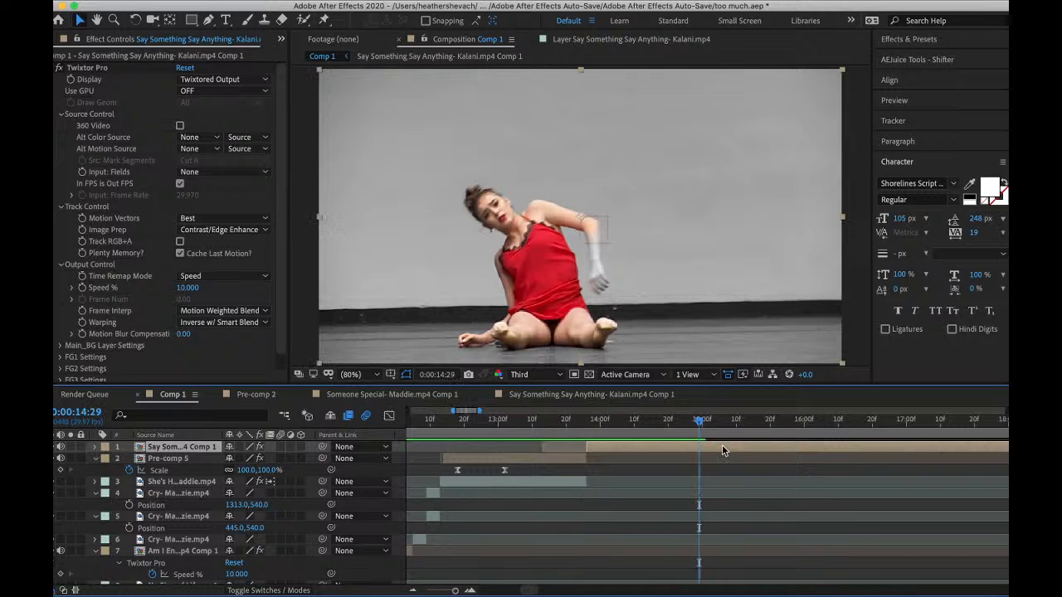
key(super+shift+d)
key(Delete)
key(space)
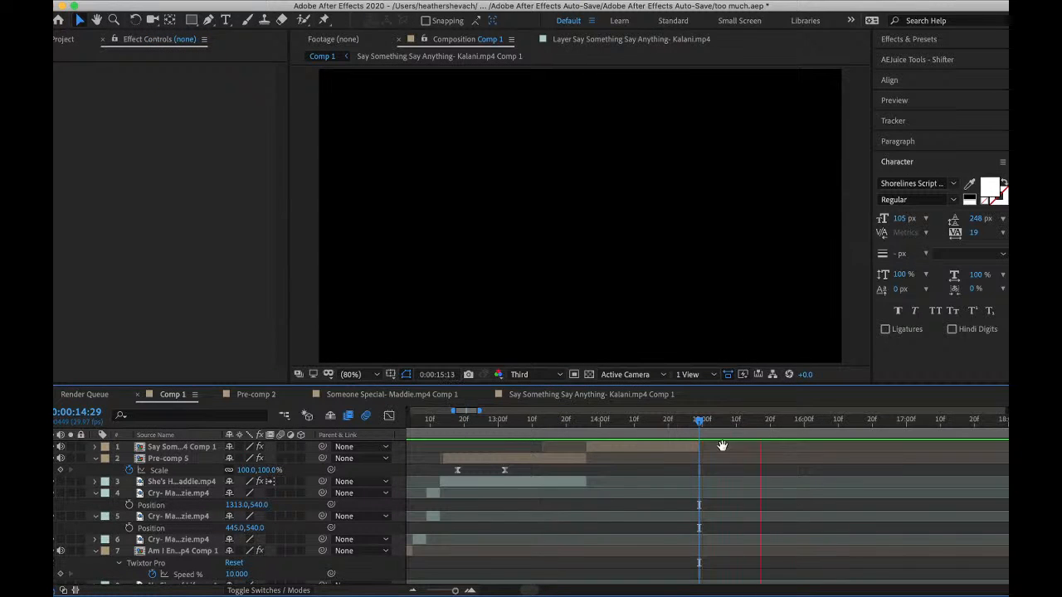
- Fine-tune the Say Something layer's end to just before 0:00:15:00 while previewing its timing
click(678, 449)
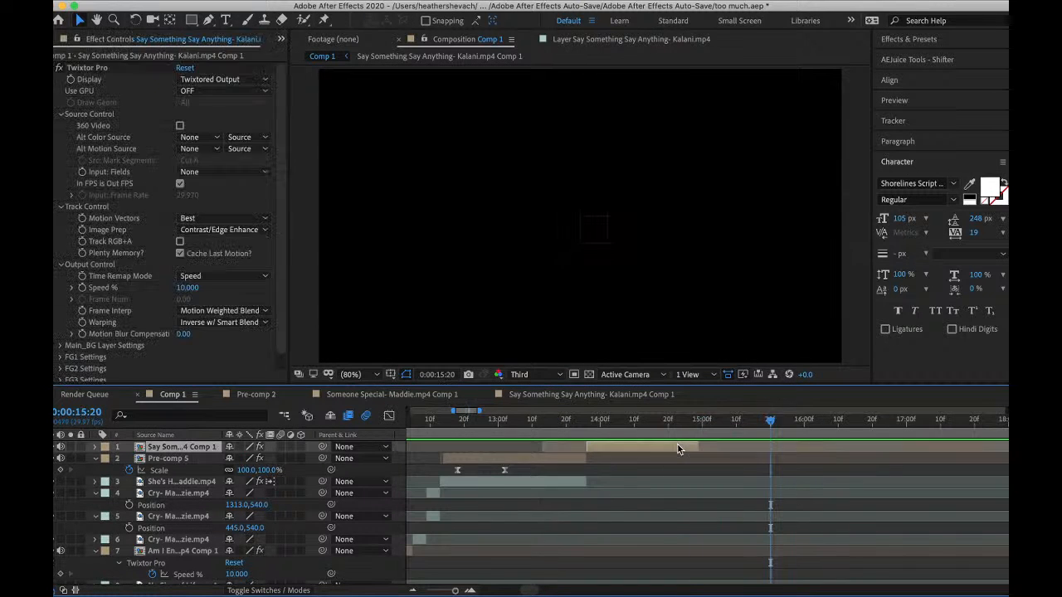
click(577, 423)
key(space)
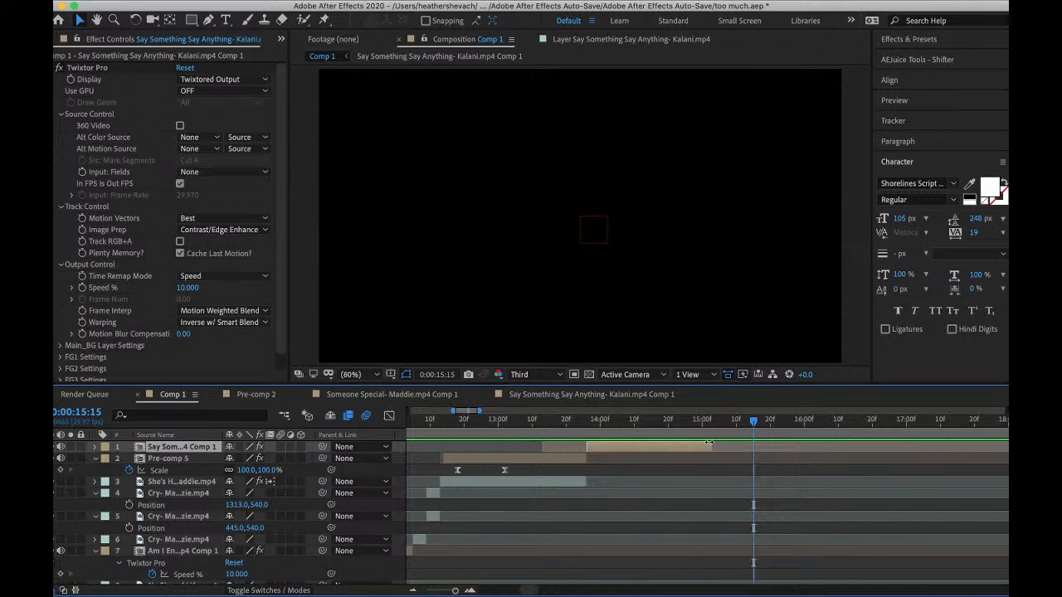
click(674, 430)
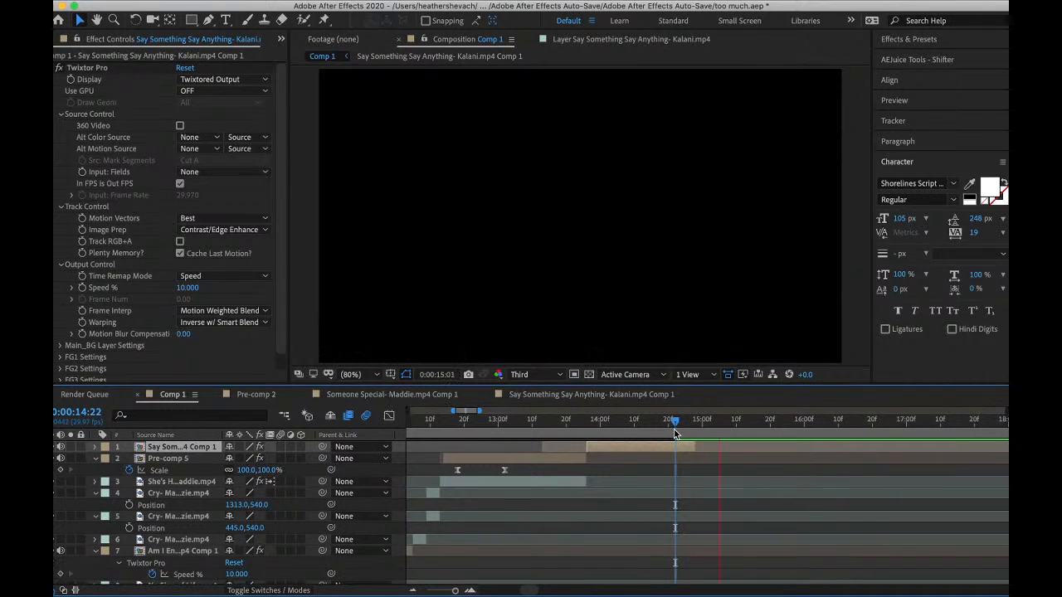
- Save the project and play Comp 1 from the beginning through the end of the Say Something clip
click(181, 3)
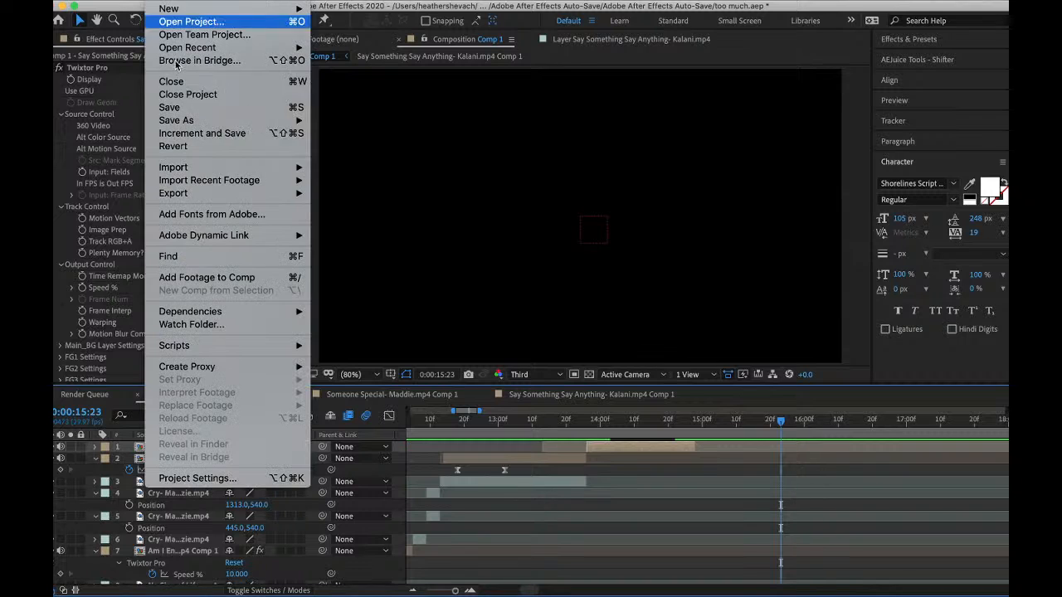
click(179, 100)
scroll(478, 479, left, 15)
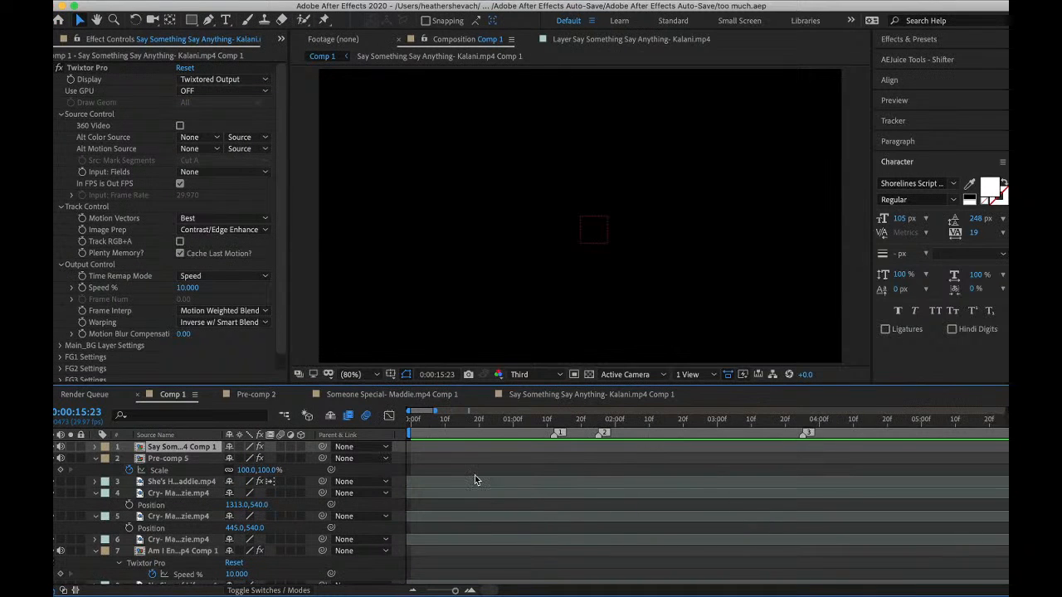
drag(439, 424, 213, 427)
key(space)
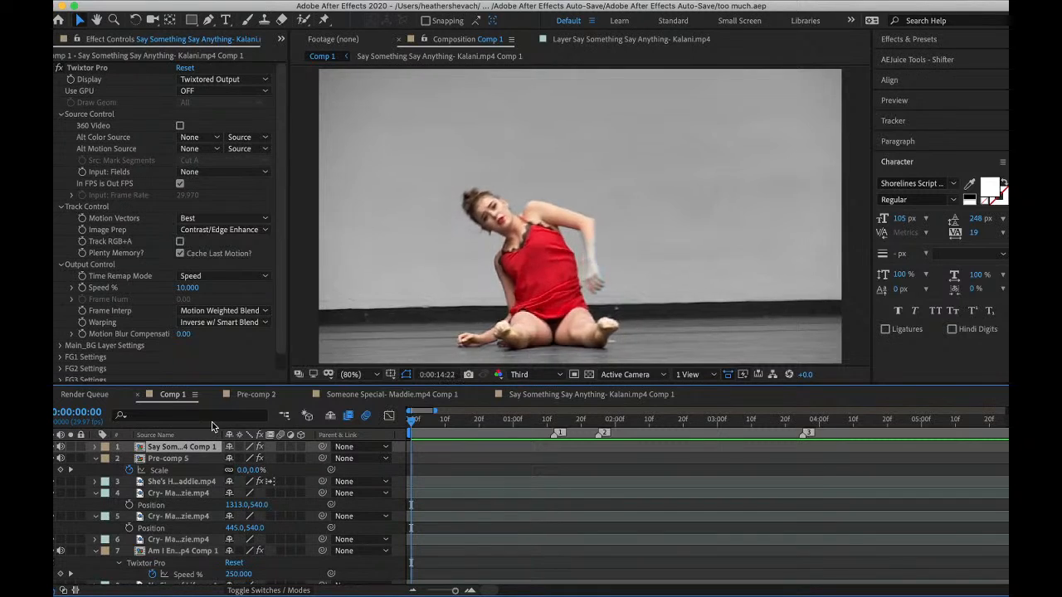
key(space)
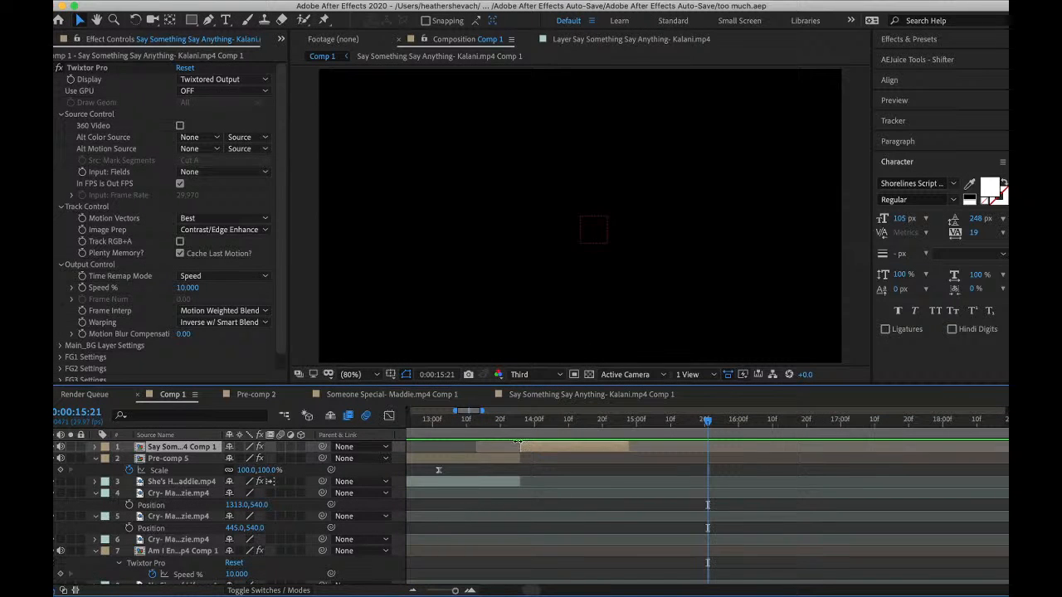
- Examine the dancer's forearm at 0:00:14:24 in Full preview resolution, then restore the resolution to Third
drag(598, 421, 616, 421)
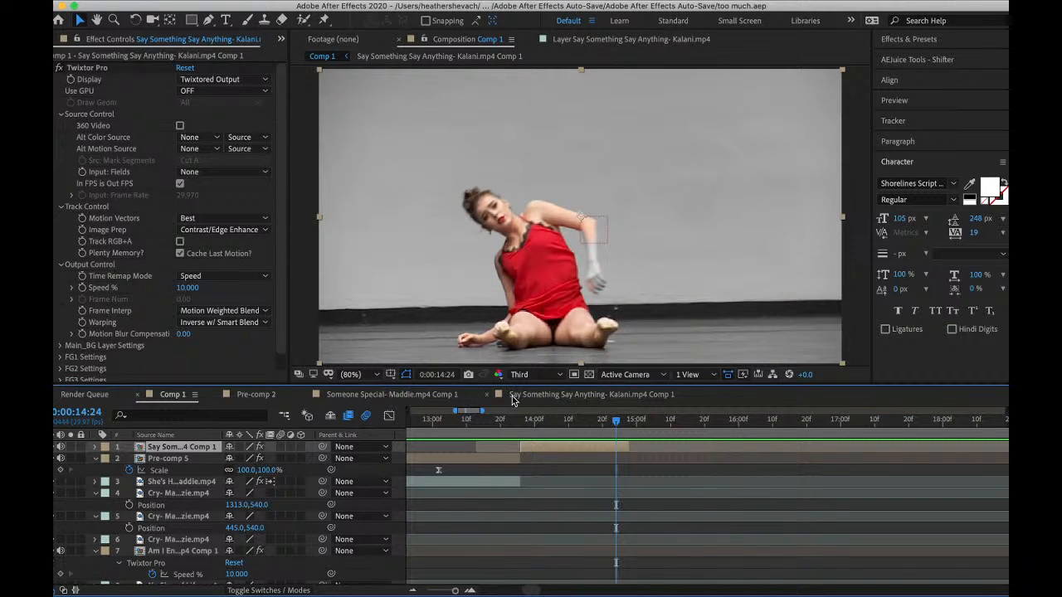
click(525, 375)
click(538, 408)
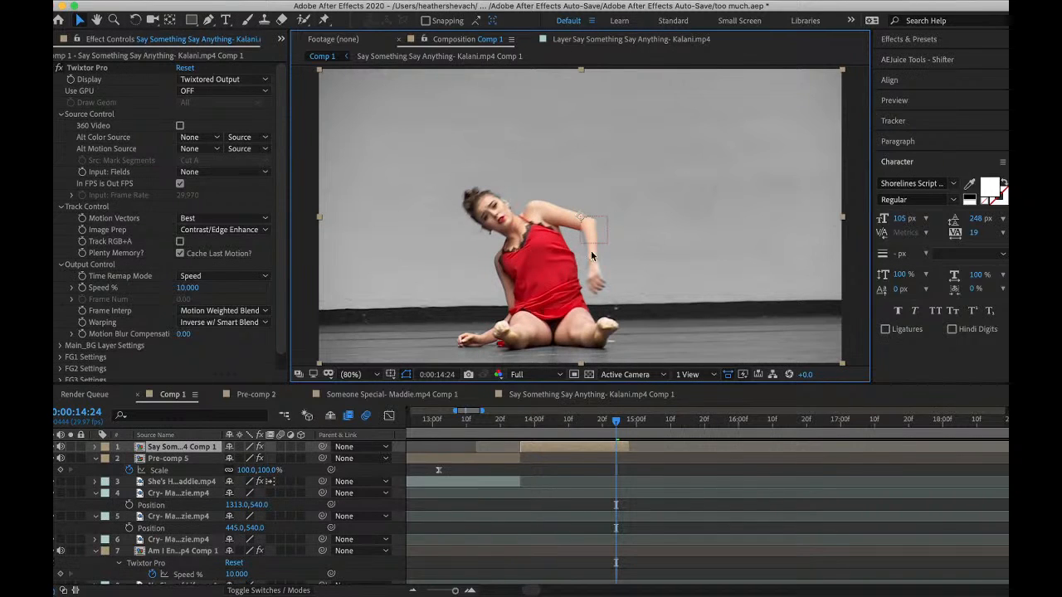
click(535, 375)
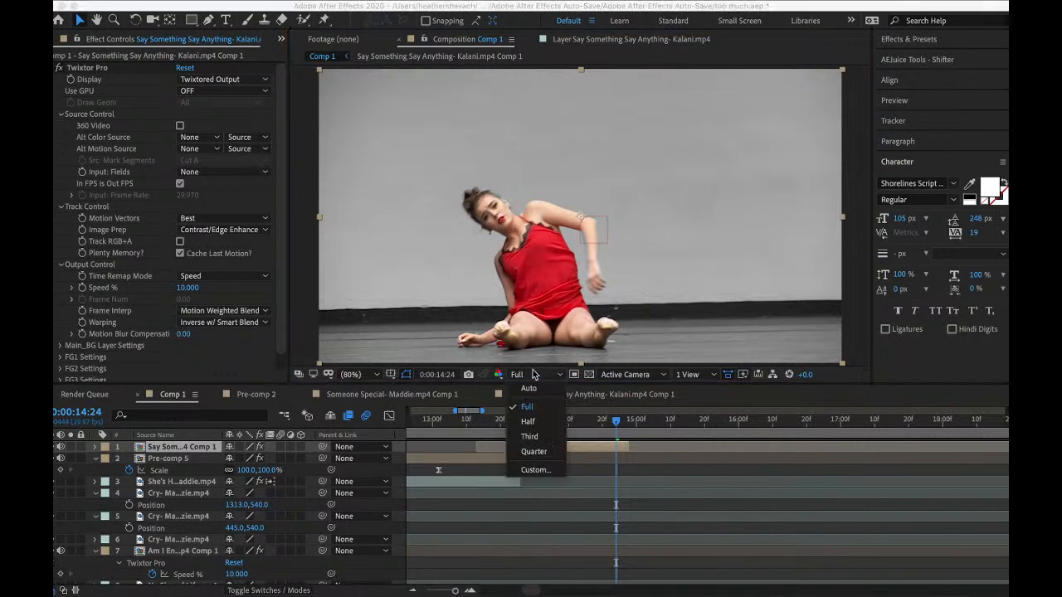
click(529, 437)
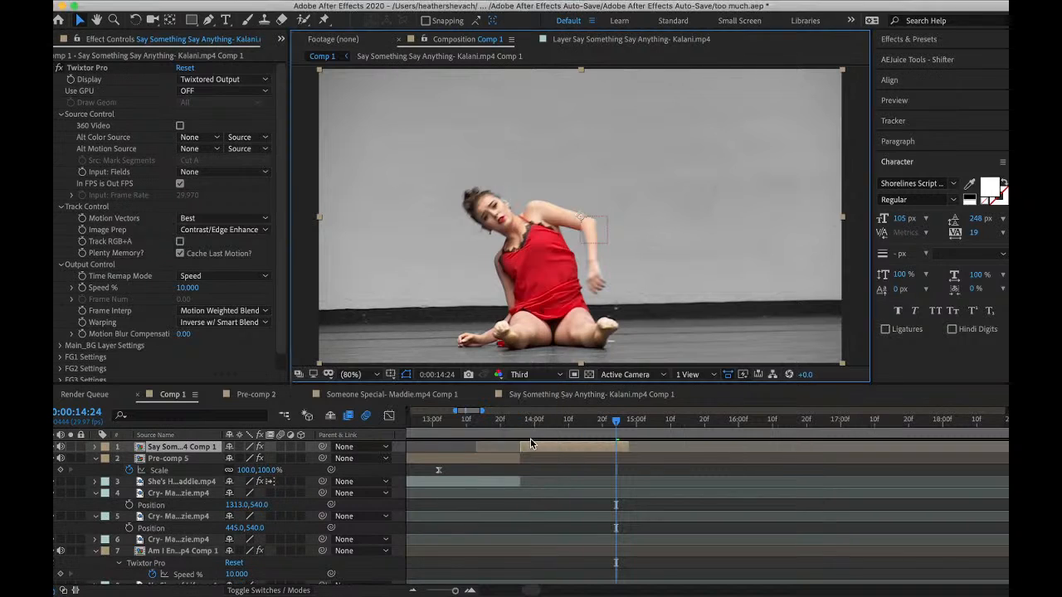
- Replay the whole Comp 1 edit from its first frame to review the flow between clips
scroll(531, 444, left, 15)
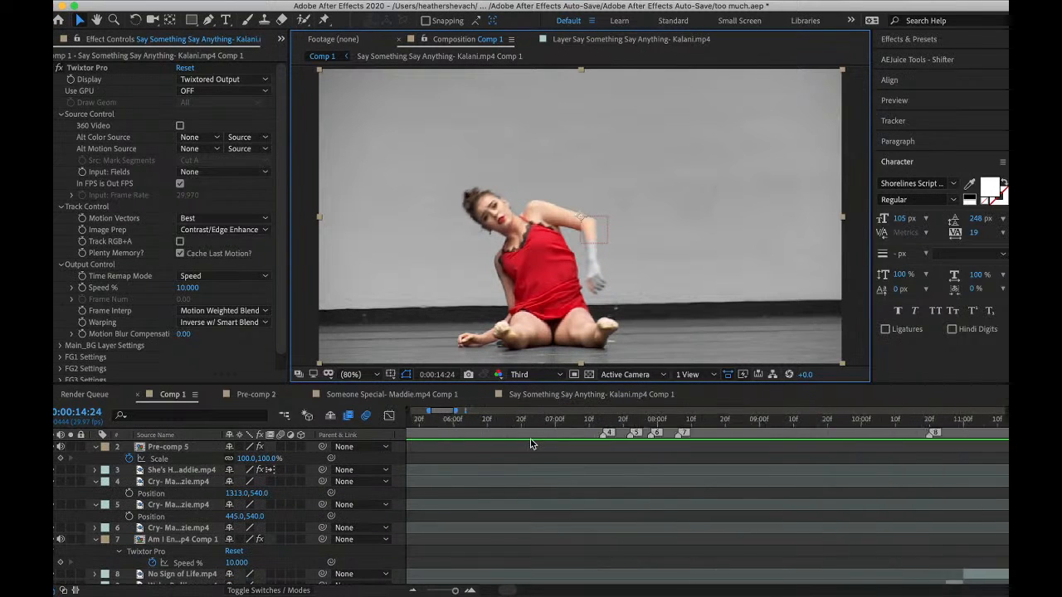
key(Home)
key(space)
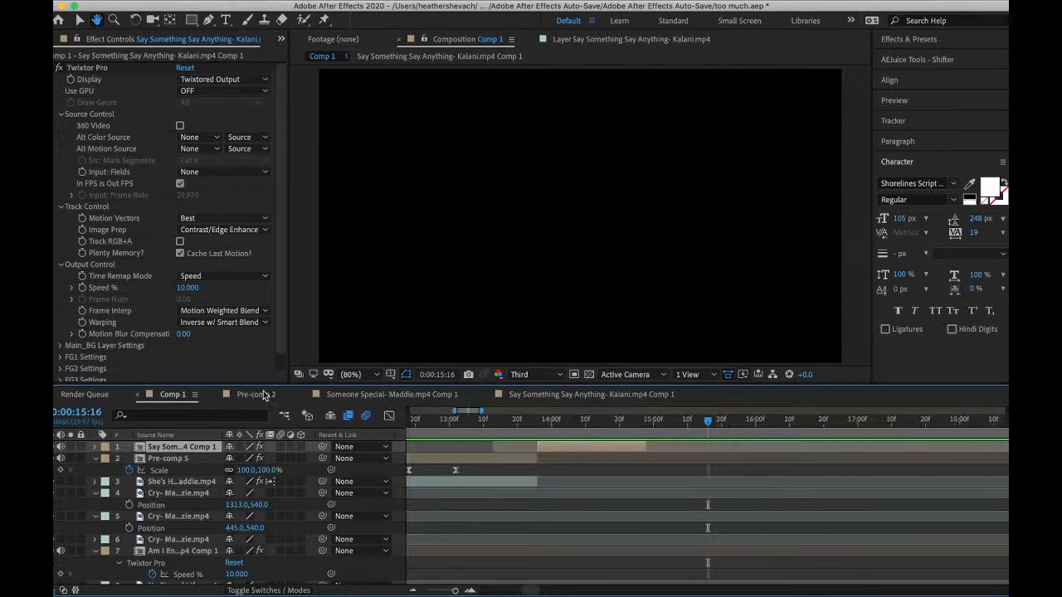
- Save the project and import the Together As One duet video from the Season 6 Duets folder
click(170, 6)
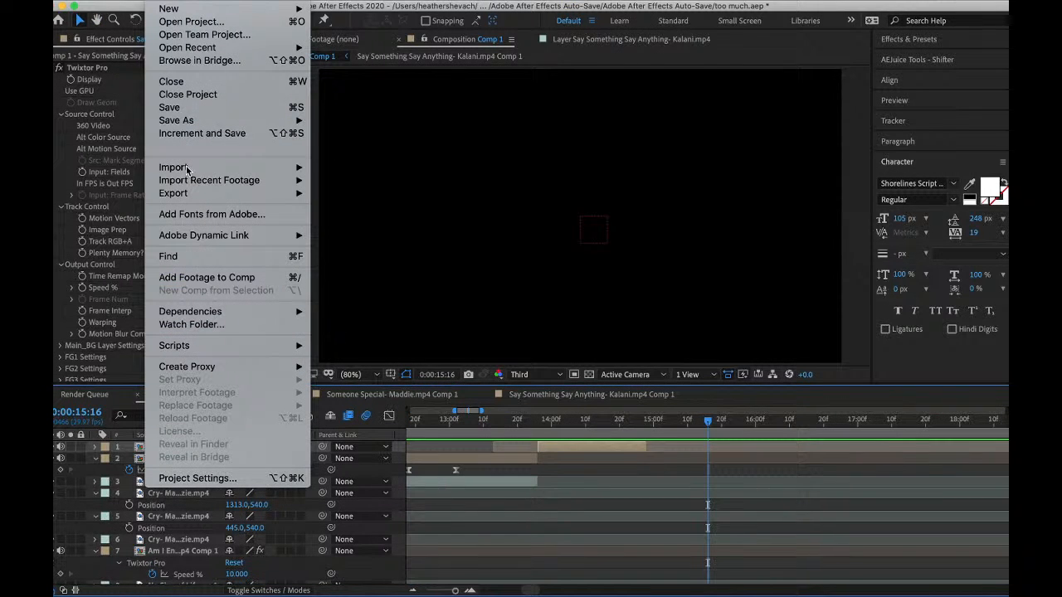
mouse_move(174, 168)
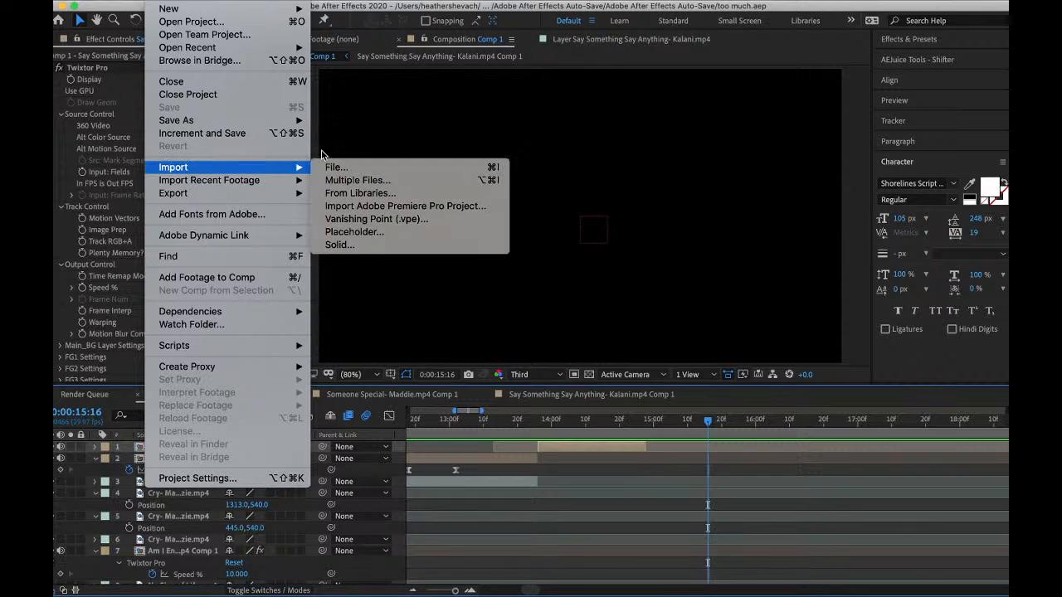
click(336, 168)
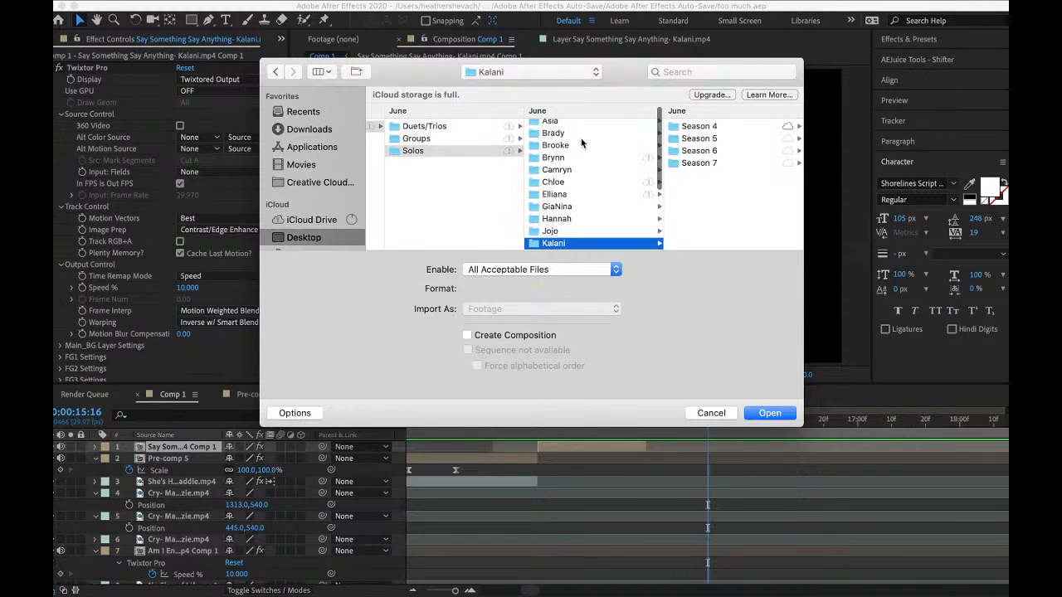
click(424, 126)
click(559, 200)
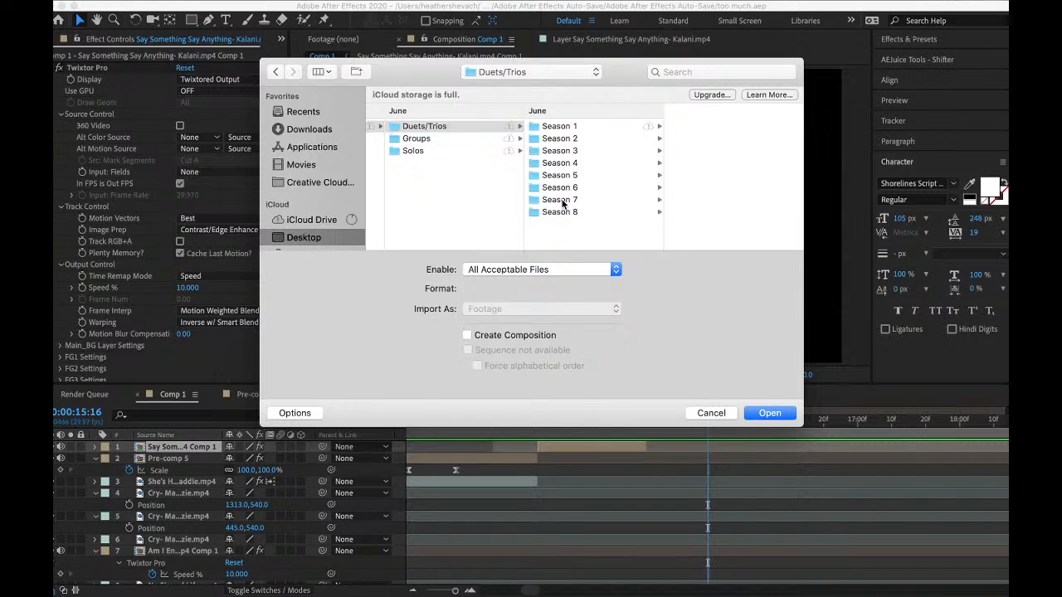
click(705, 126)
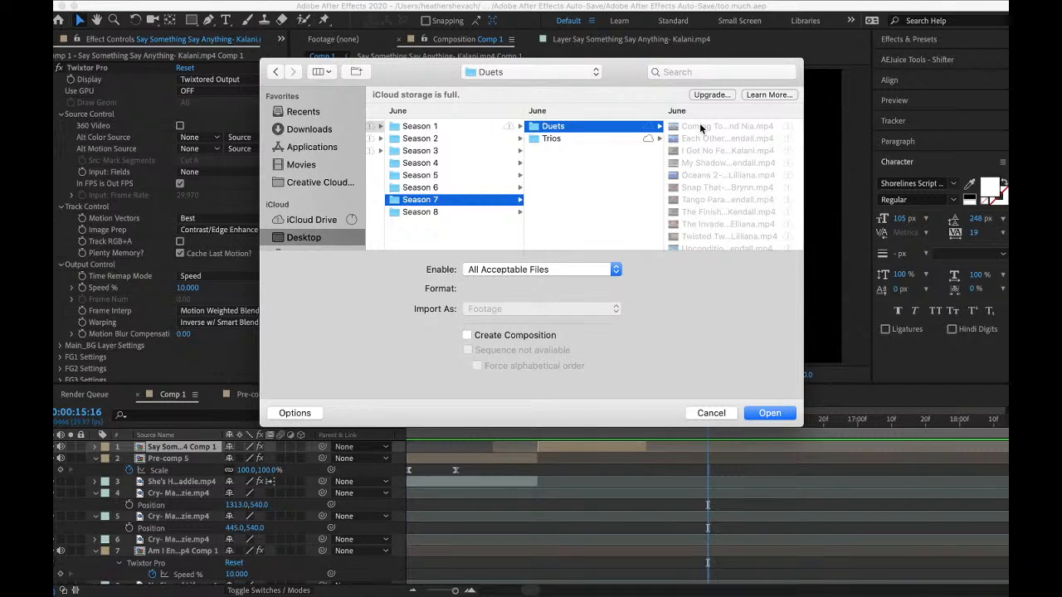
click(463, 188)
click(581, 127)
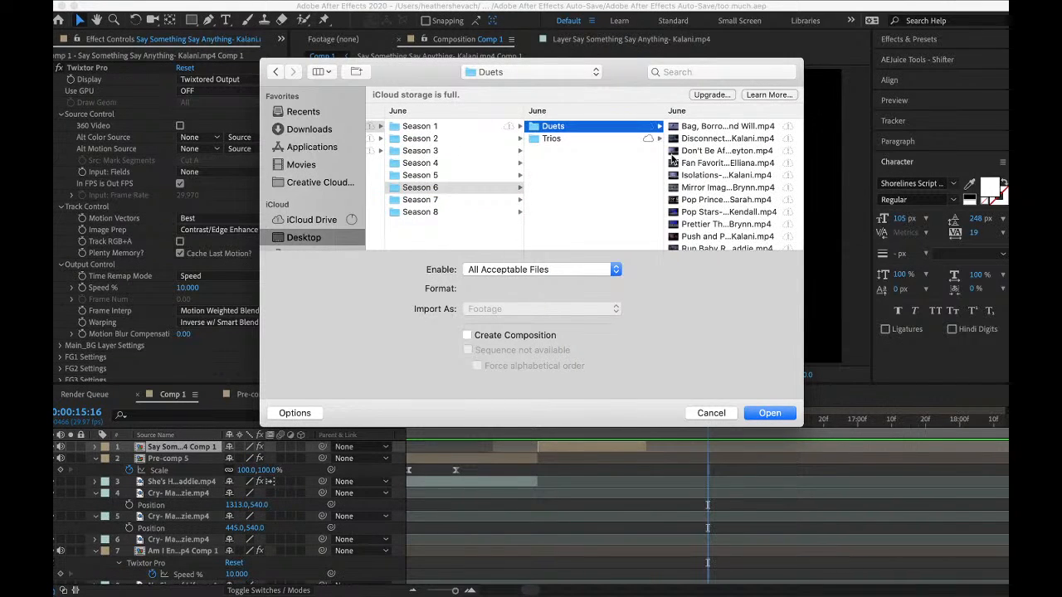
scroll(688, 161, down, 2)
scroll(695, 212, up, 1)
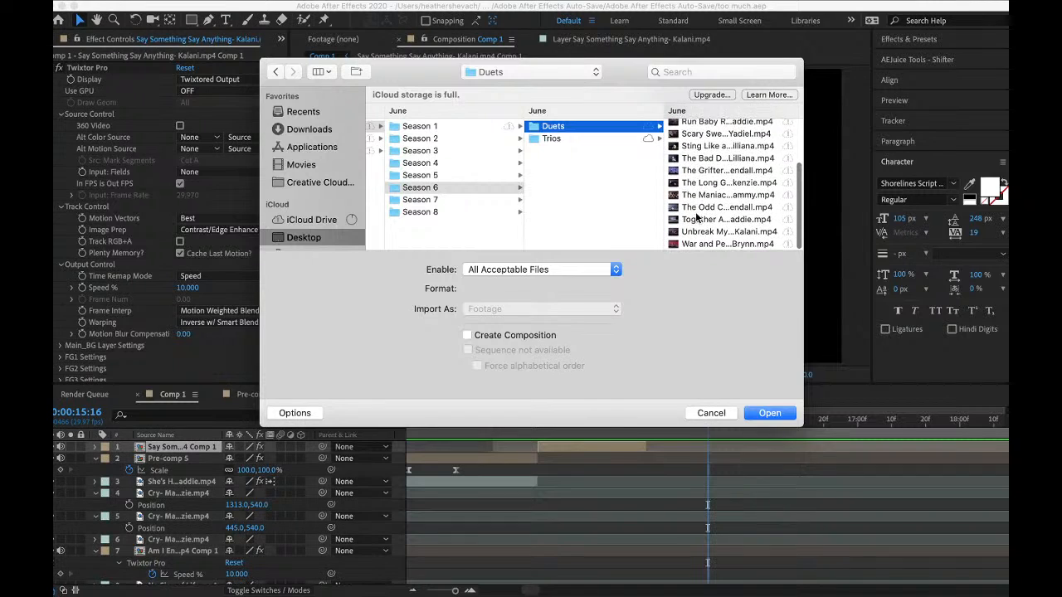
click(769, 413)
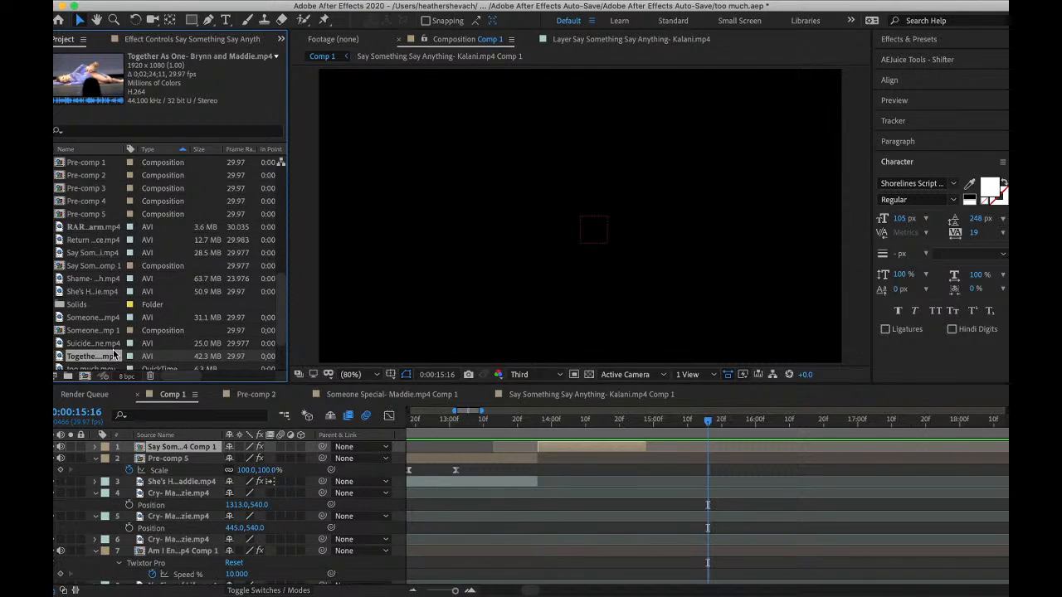
- Add the Together As One video as the top layer in Comp 1 and scan its footage up to 0:00:10:10
drag(92, 358, 182, 447)
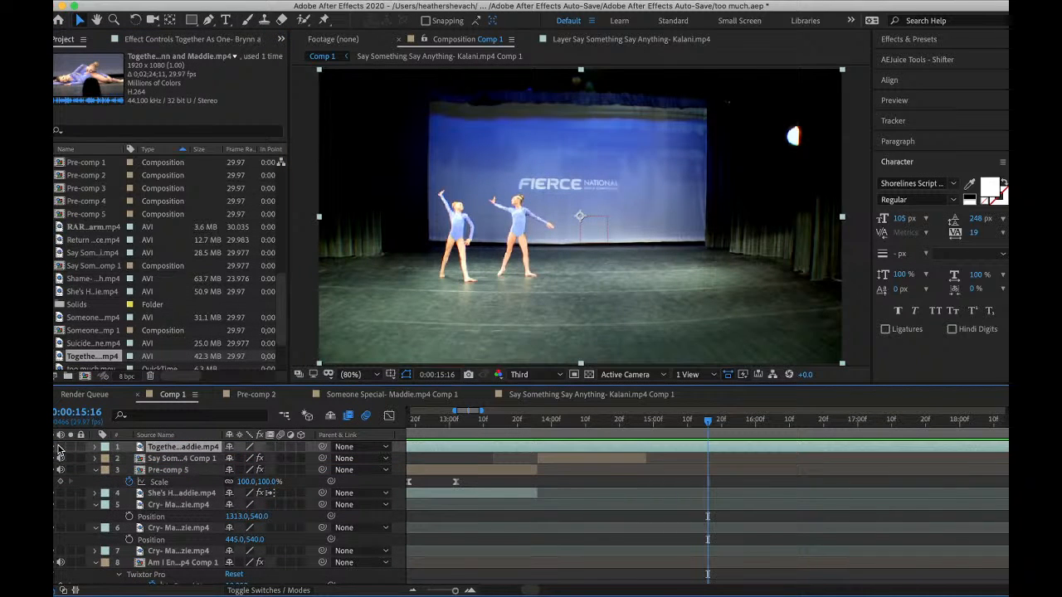
scroll(548, 499, left, 15)
drag(559, 426, 936, 464)
scroll(787, 441, right, 5)
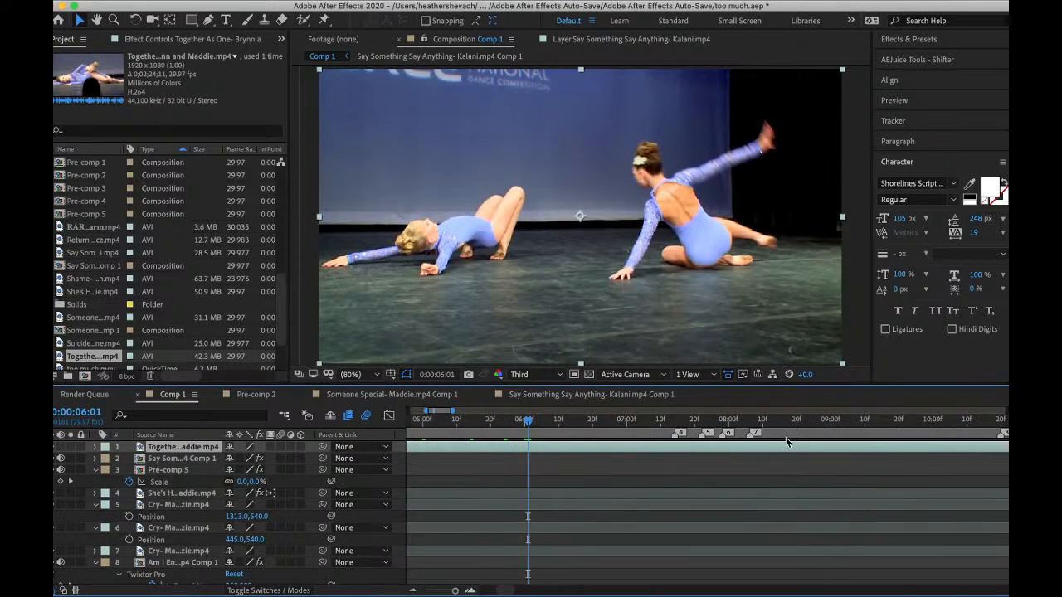
drag(764, 424, 967, 438)
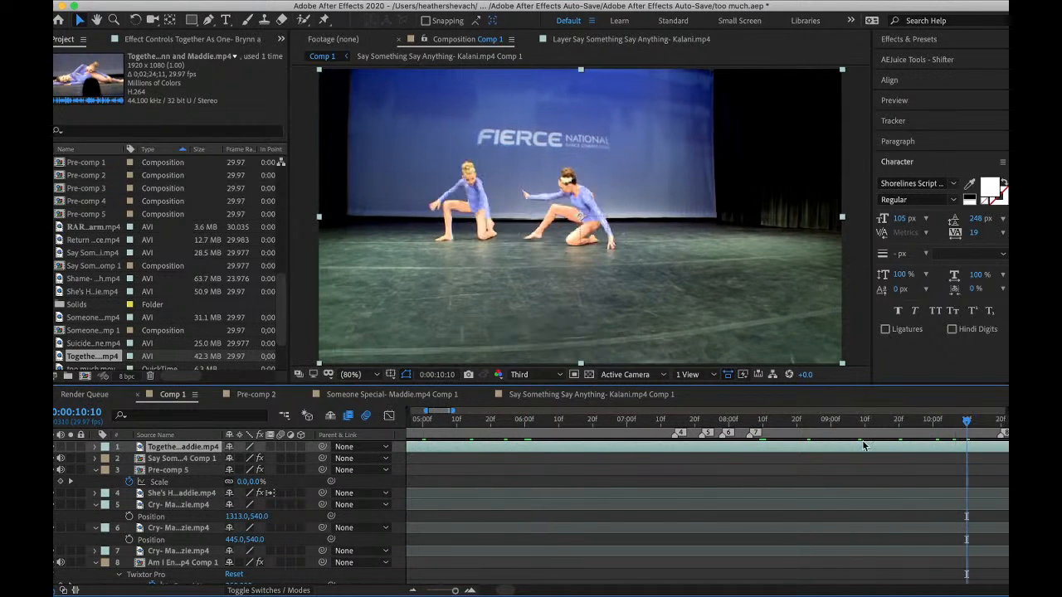
- Split the Together As One layer at 0:00:10:21 and delete the footage before the cut
scroll(863, 445, right, 3)
drag(796, 436, 814, 433)
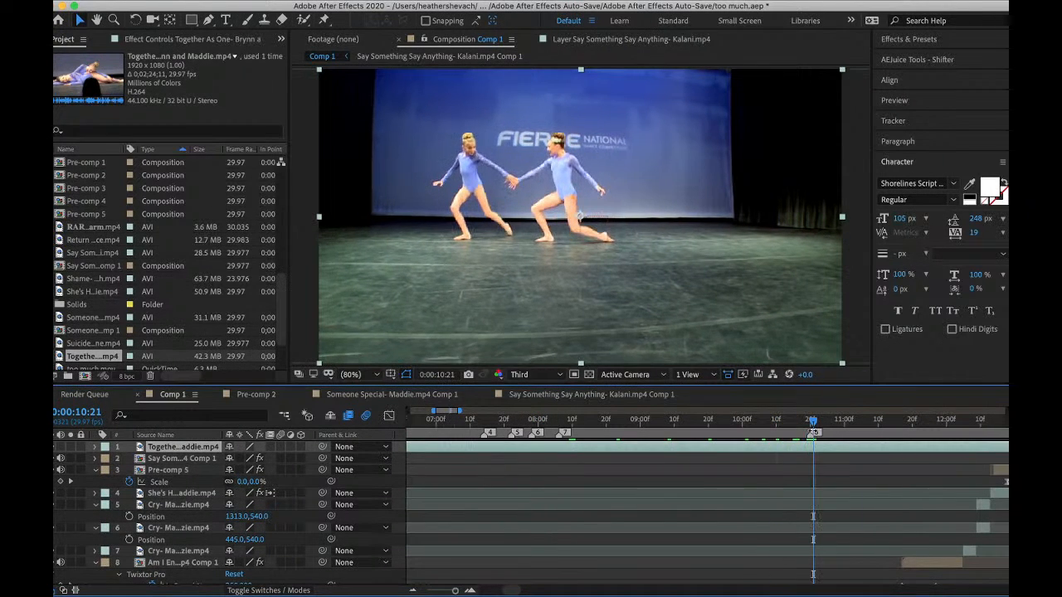
key(super+shift+d)
key(Delete)
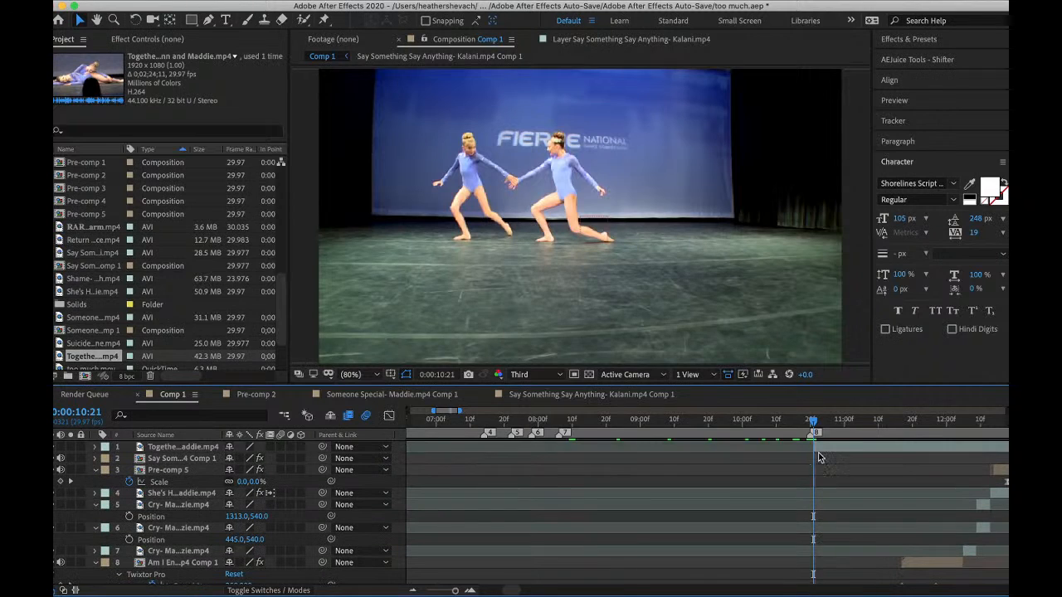
- Move the Together As One clip to start at 0:00:14:28, where the Say Something clip ends, and preview the transition
scroll(895, 454, right, 2)
scroll(755, 454, right, 4)
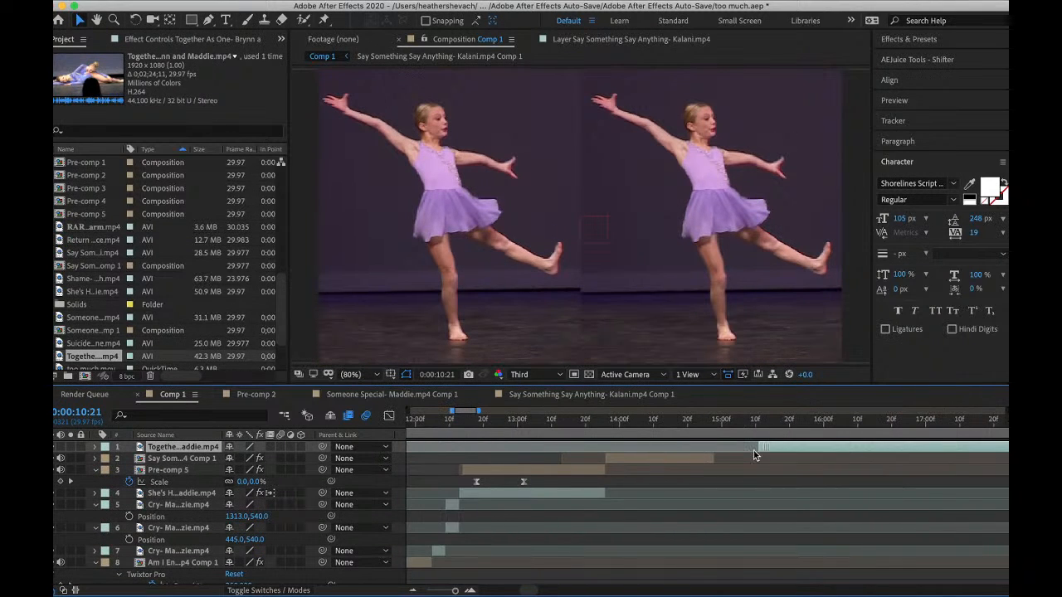
click(715, 423)
key(space)
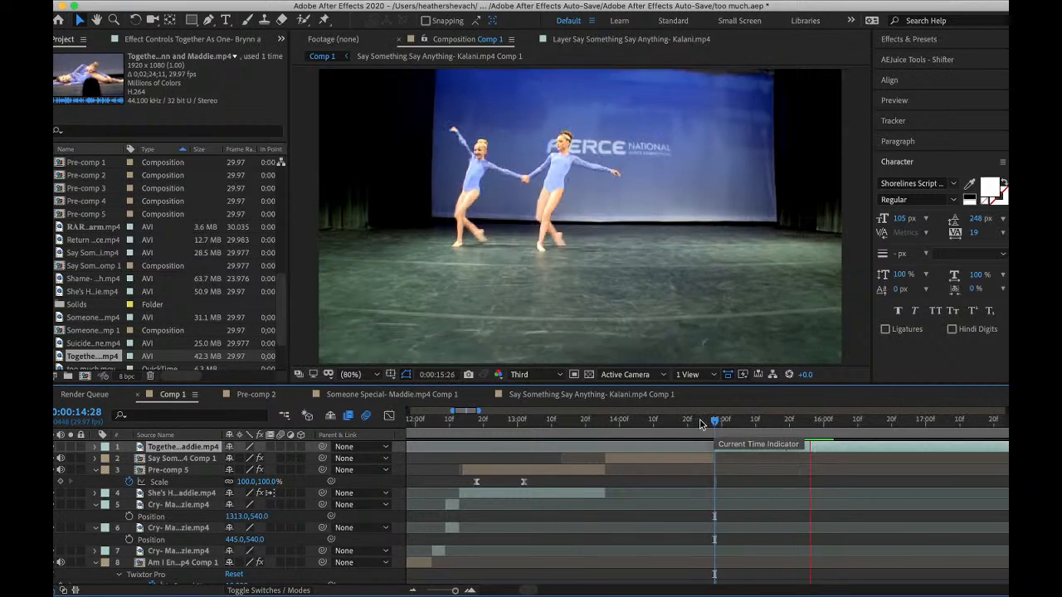
click(688, 422)
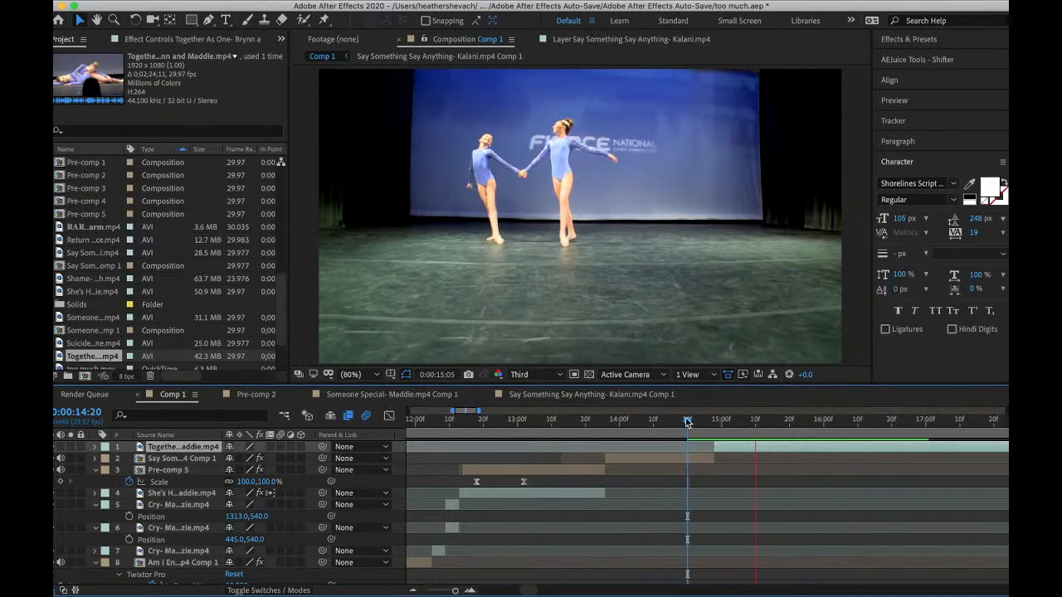
- Split the Together As One clip at 0:00:15:11 and delete the footage after the cut
key(space)
click(759, 430)
key(super+shift+d)
key(Delete)
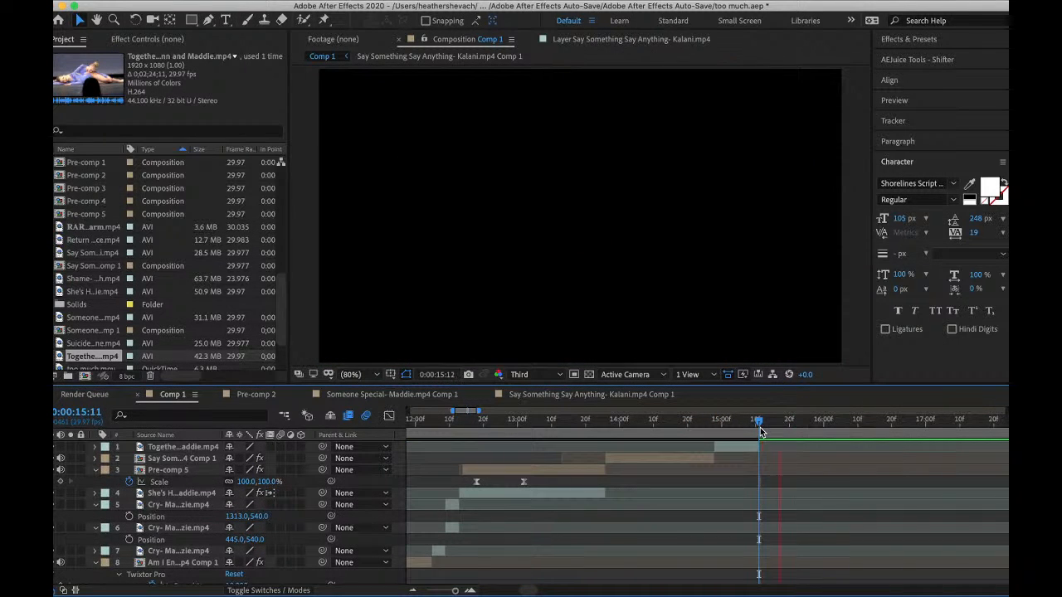
- Scale up the Together As One clip and set its Position to 1121, 717
click(723, 429)
click(733, 448)
key(s)
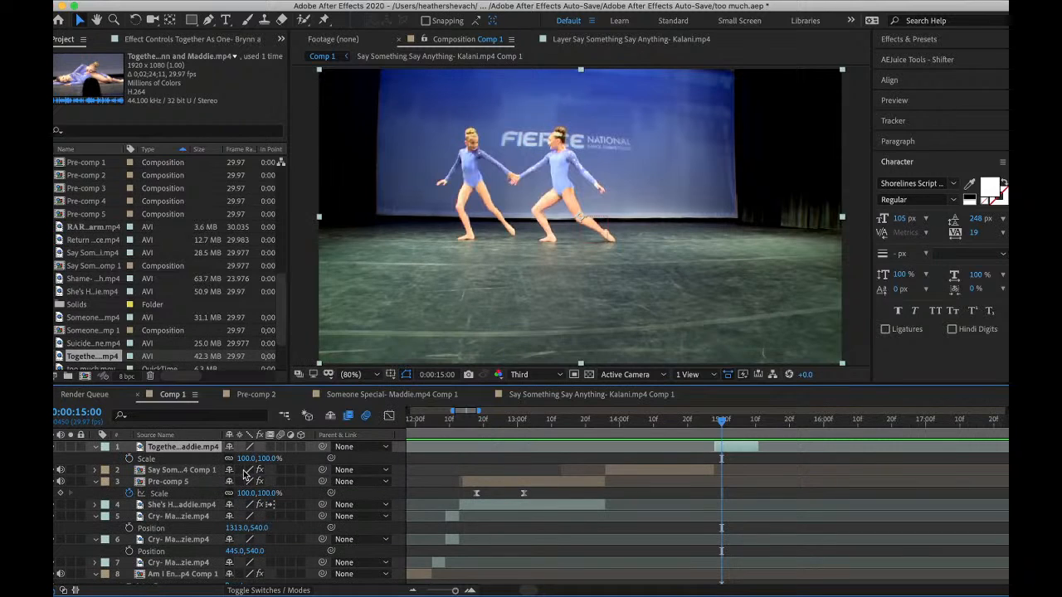
drag(257, 461, 369, 473)
key(p)
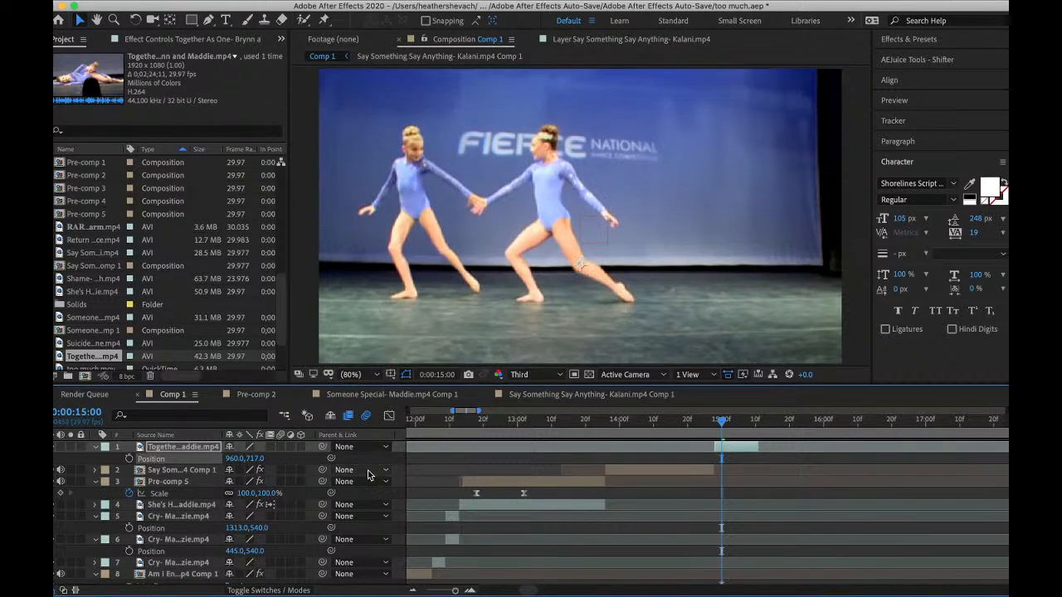
drag(239, 460, 407, 458)
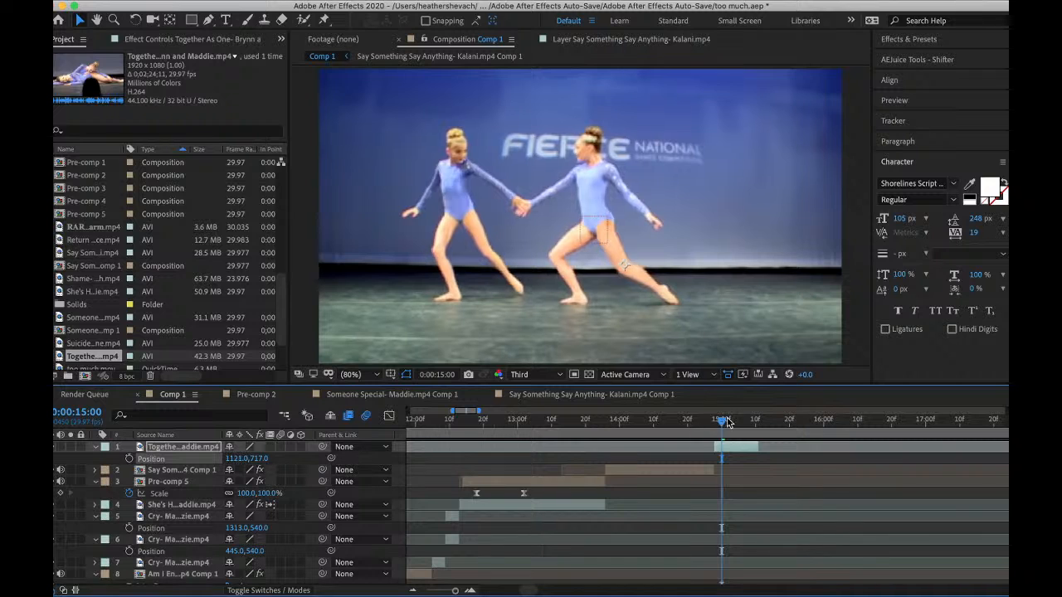
- Set the Together As One clip's Position to 1310, 717, preview the transition into it and save the project
key(space)
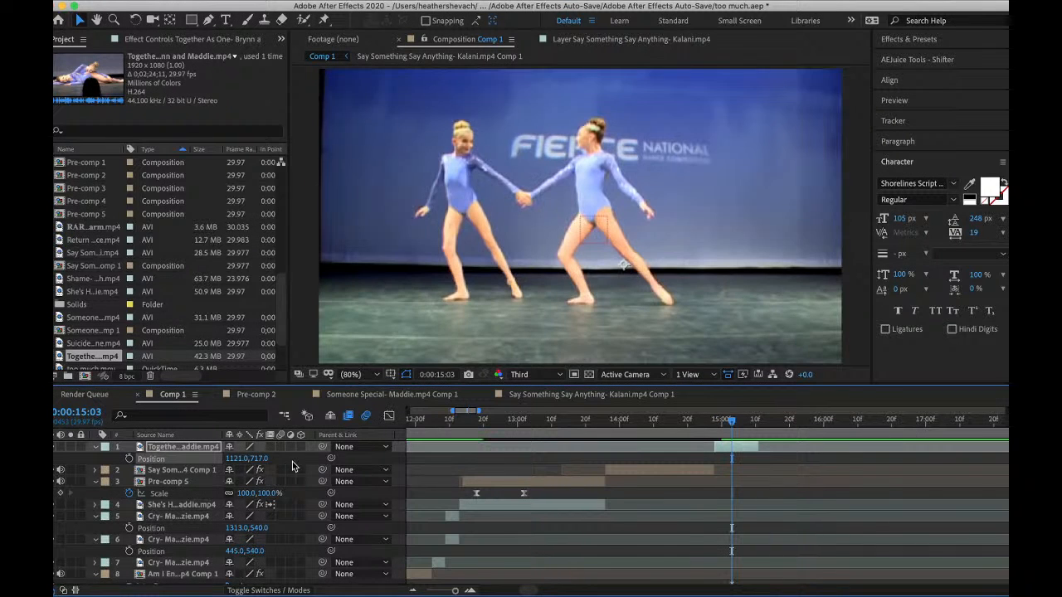
drag(238, 458, 404, 456)
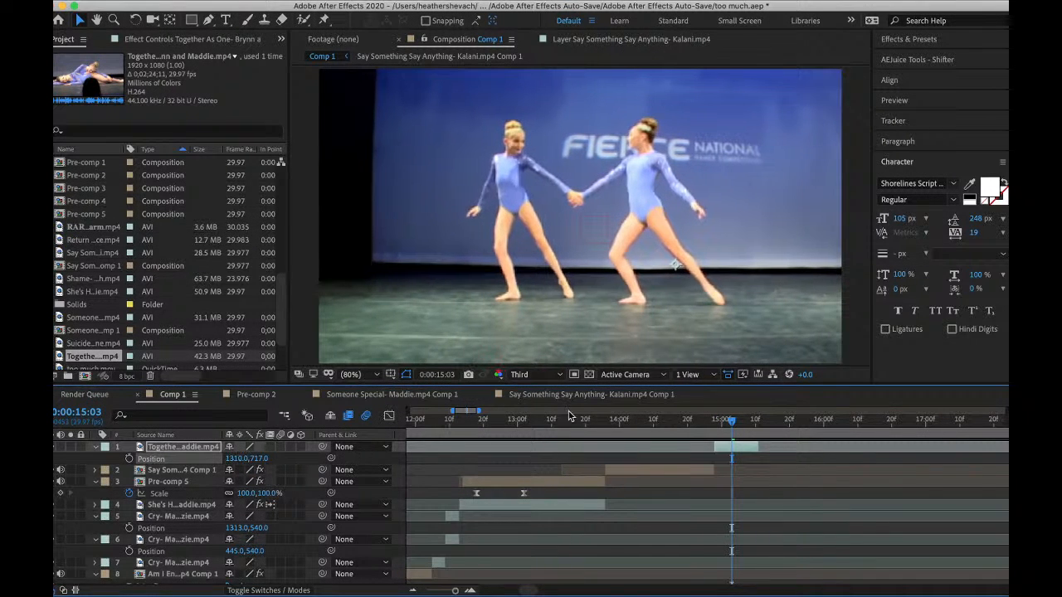
key(space)
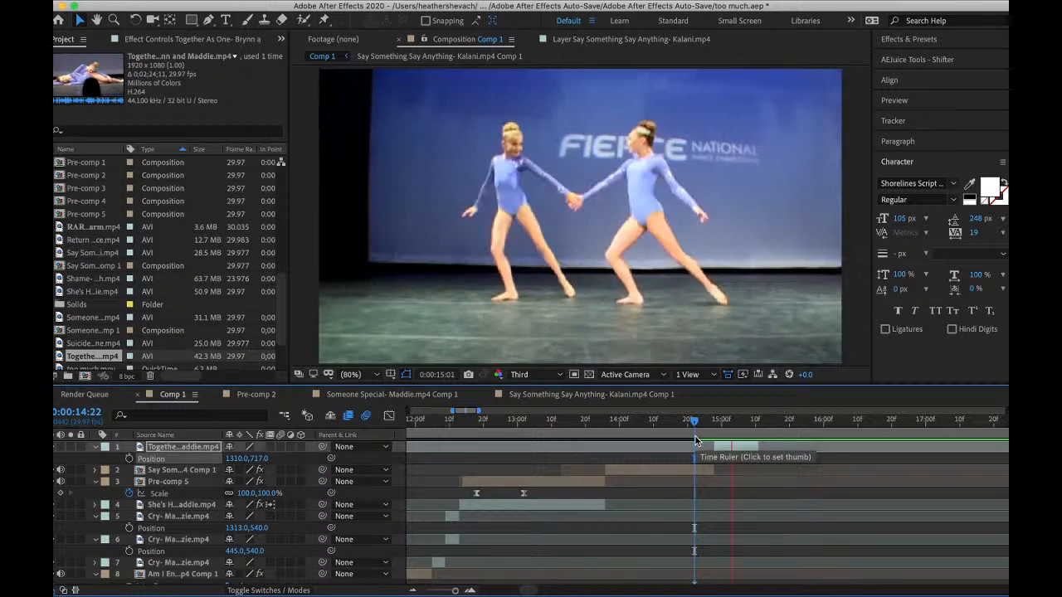
click(150, 1)
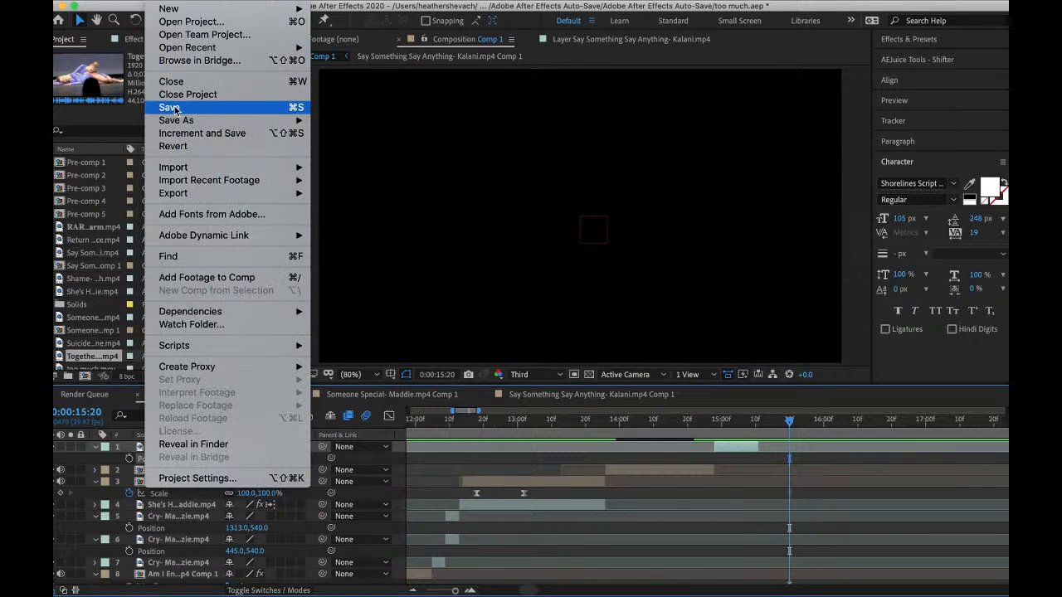
click(176, 112)
- Replay Comp 1 from its first frame and check its final clips through the Together As One duet
scroll(528, 478, left, 15)
scroll(528, 478, down, 15)
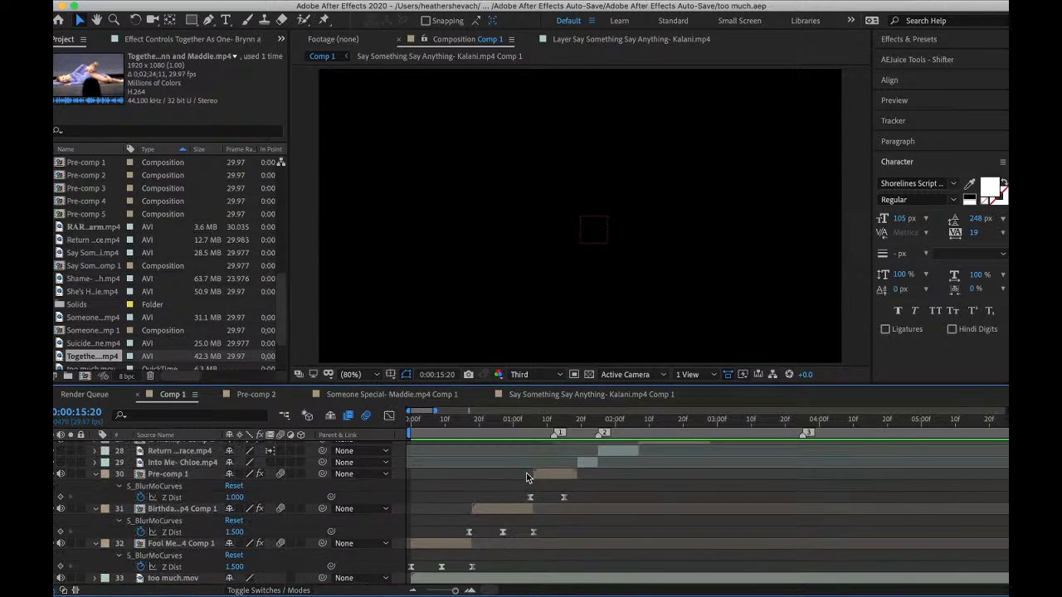
key(space)
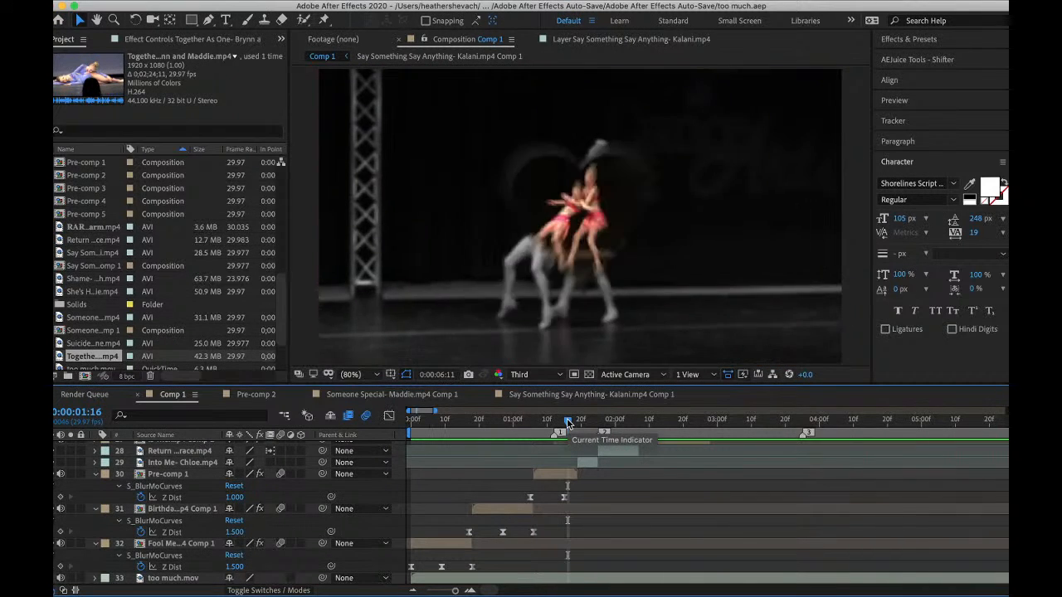
key(space)
scroll(591, 460, up, 15)
scroll(591, 460, right, 5)
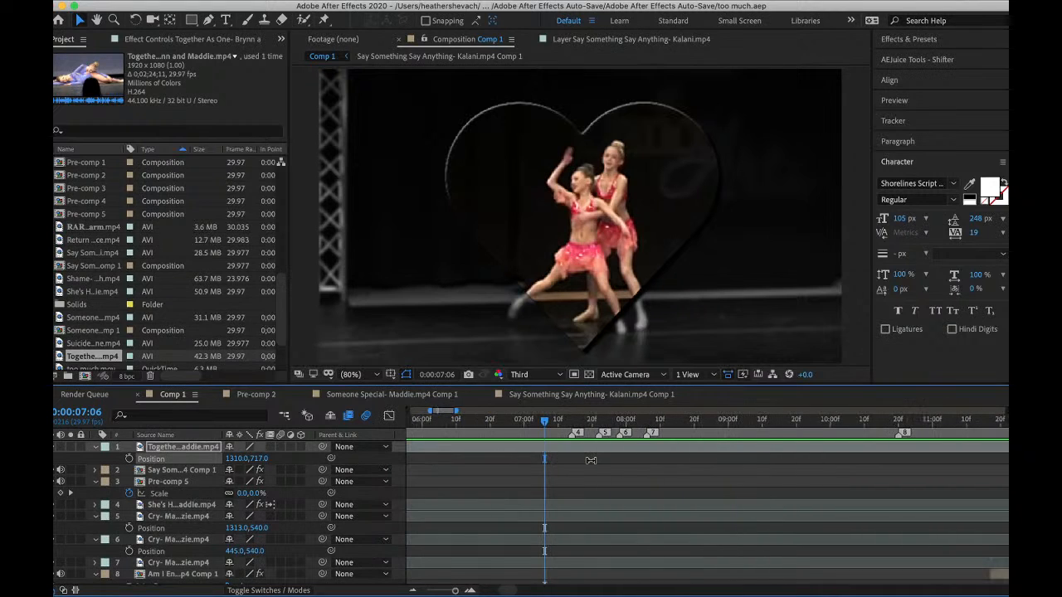
scroll(590, 460, right, 5)
scroll(589, 462, down, 1)
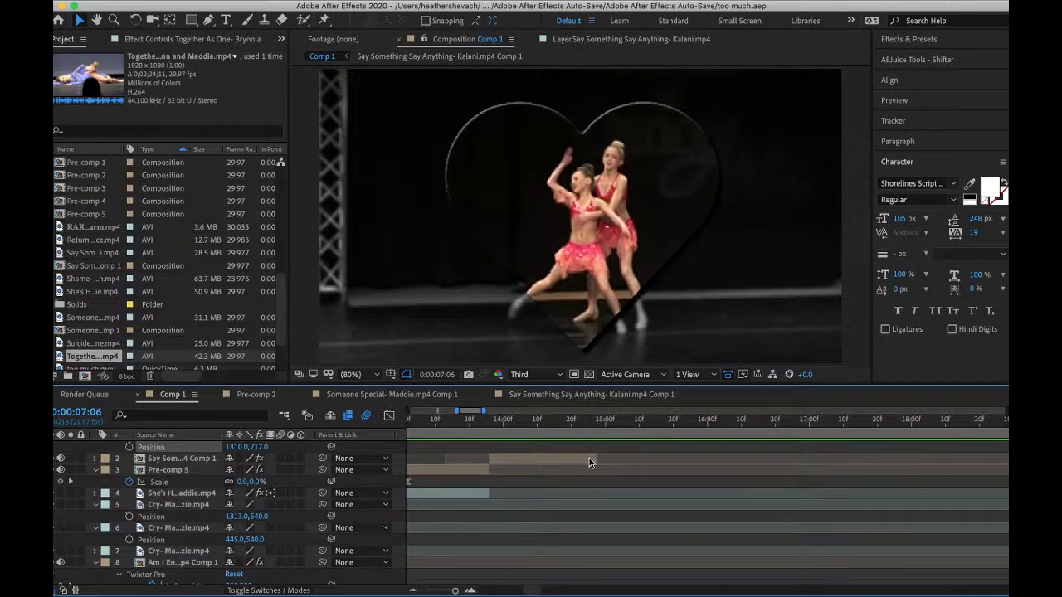
click(558, 418)
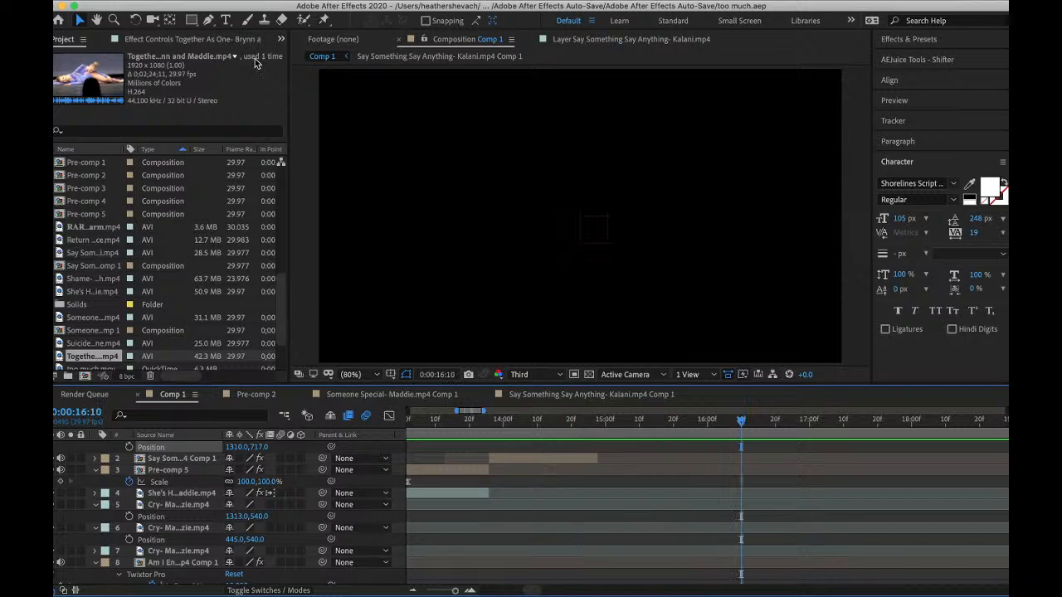
- Import the Two Sapphires duet video from the Season 4 Duets folder
click(149, 2)
mouse_move(179, 165)
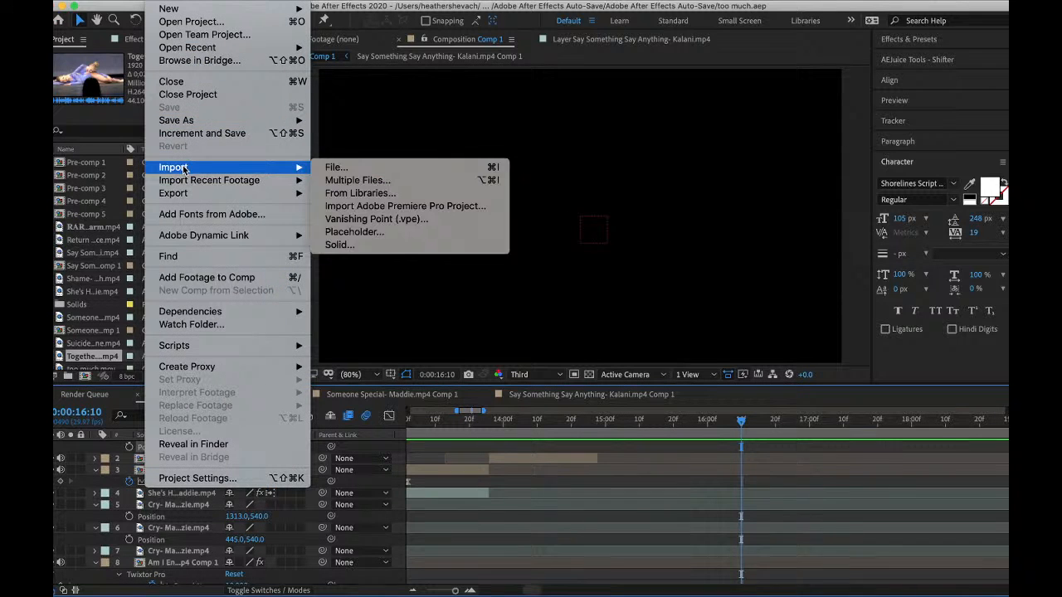
click(327, 167)
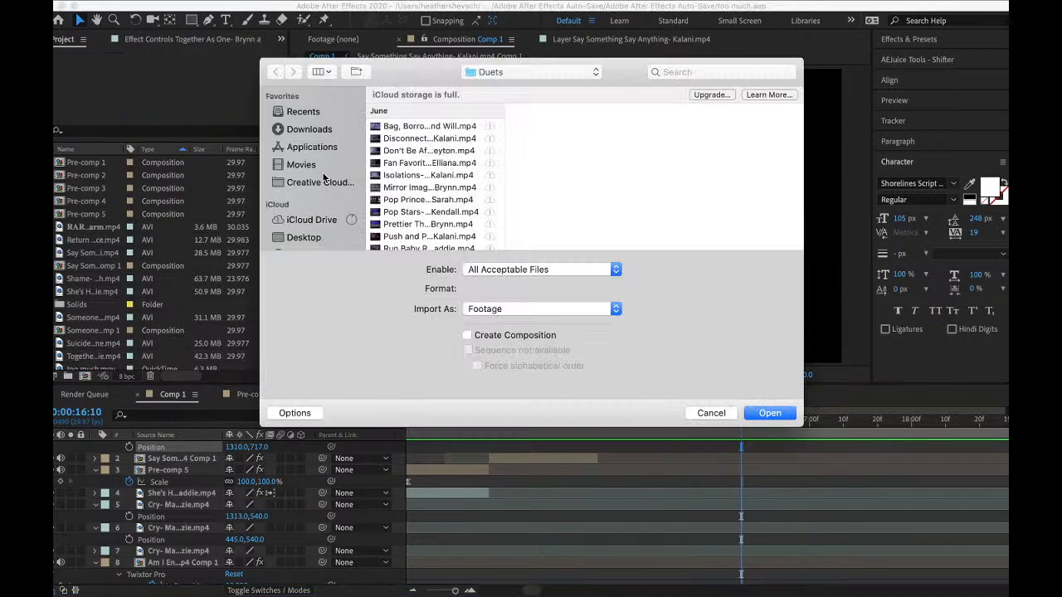
click(409, 189)
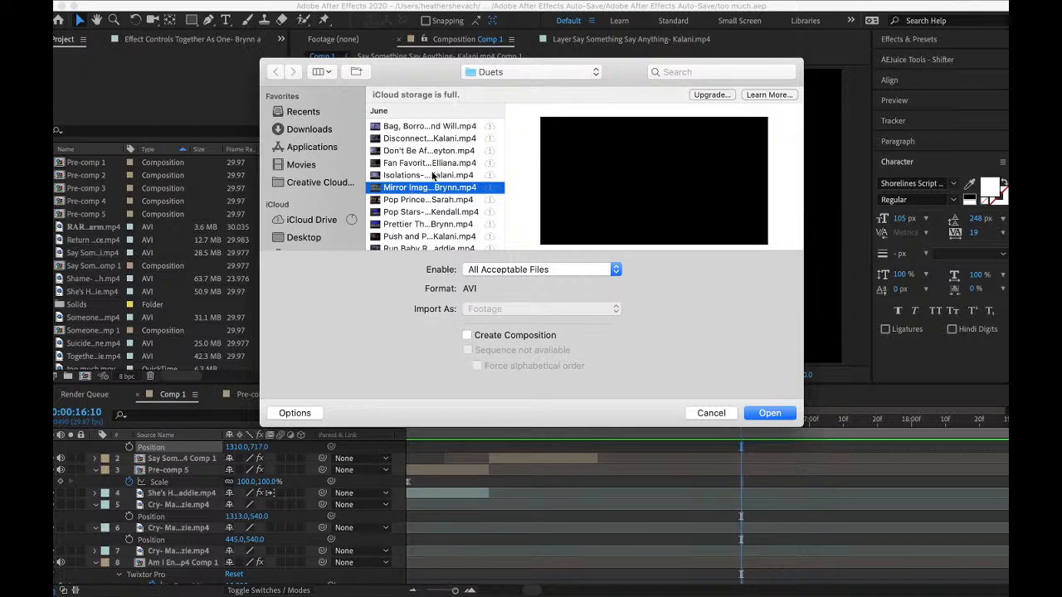
scroll(432, 175, down, 3)
click(486, 75)
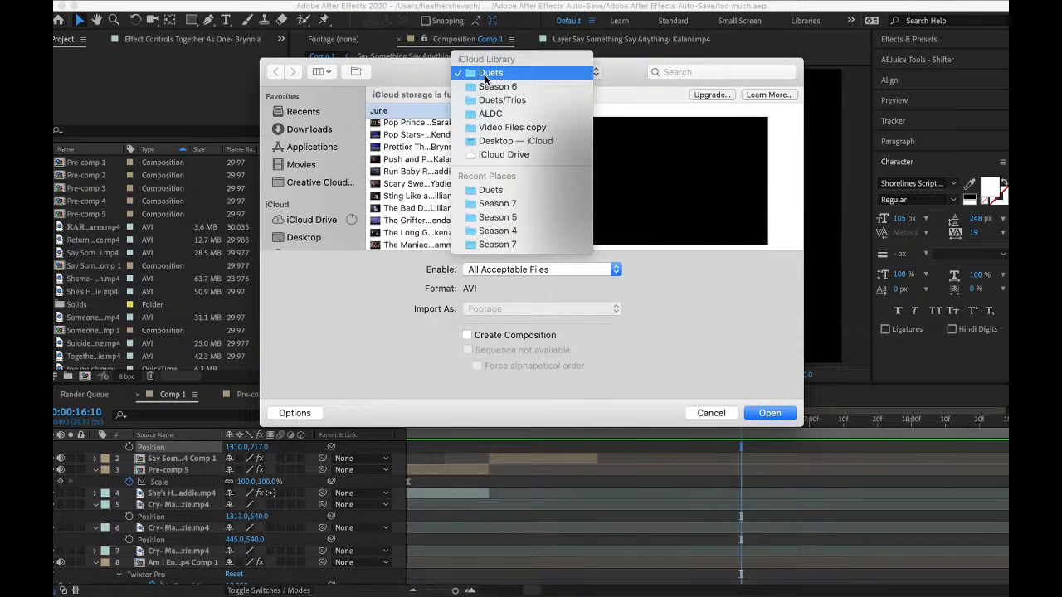
click(490, 86)
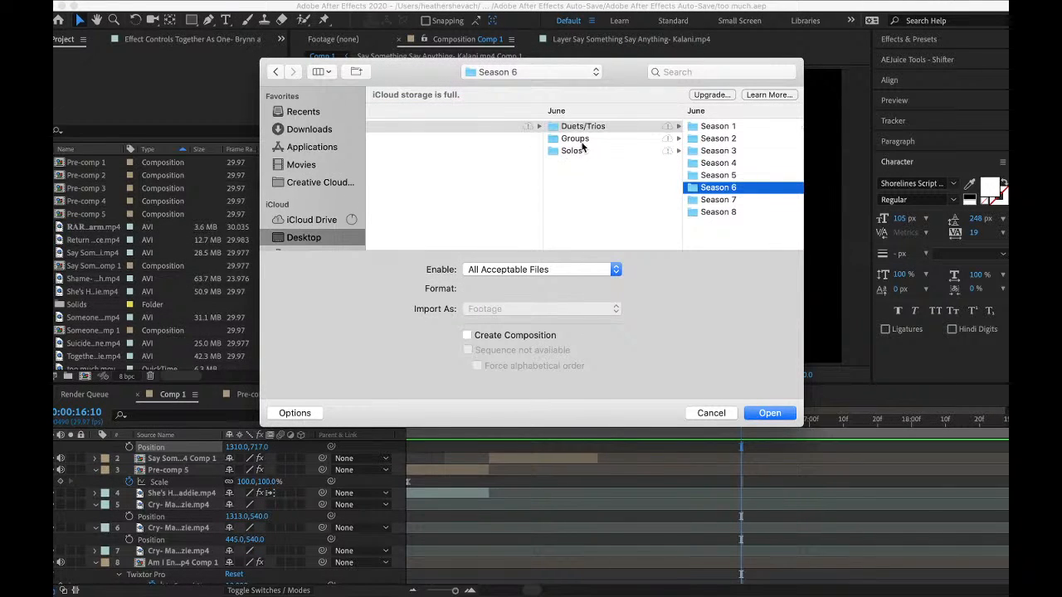
click(571, 152)
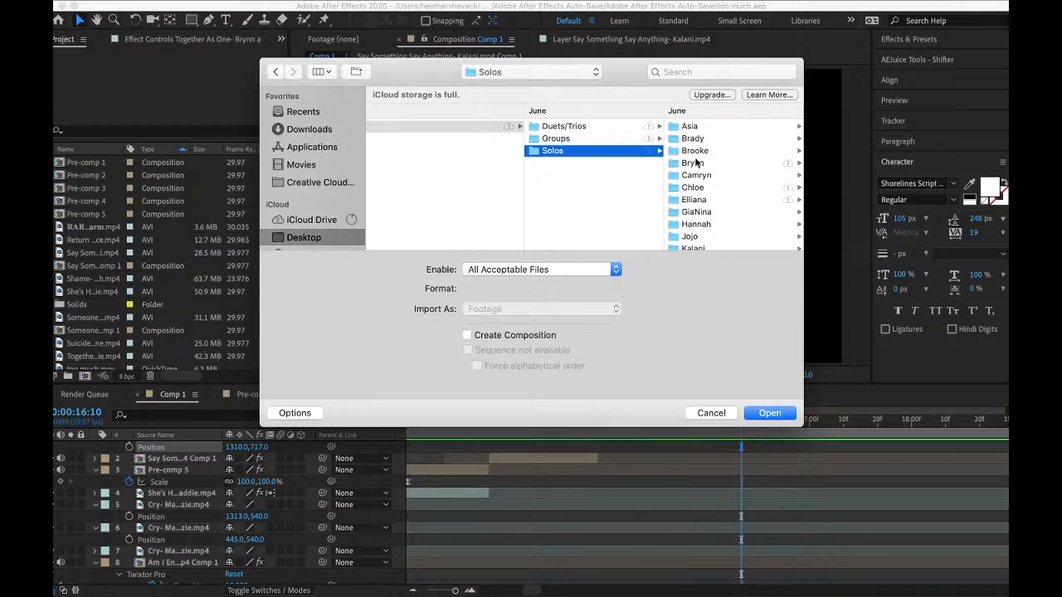
click(589, 126)
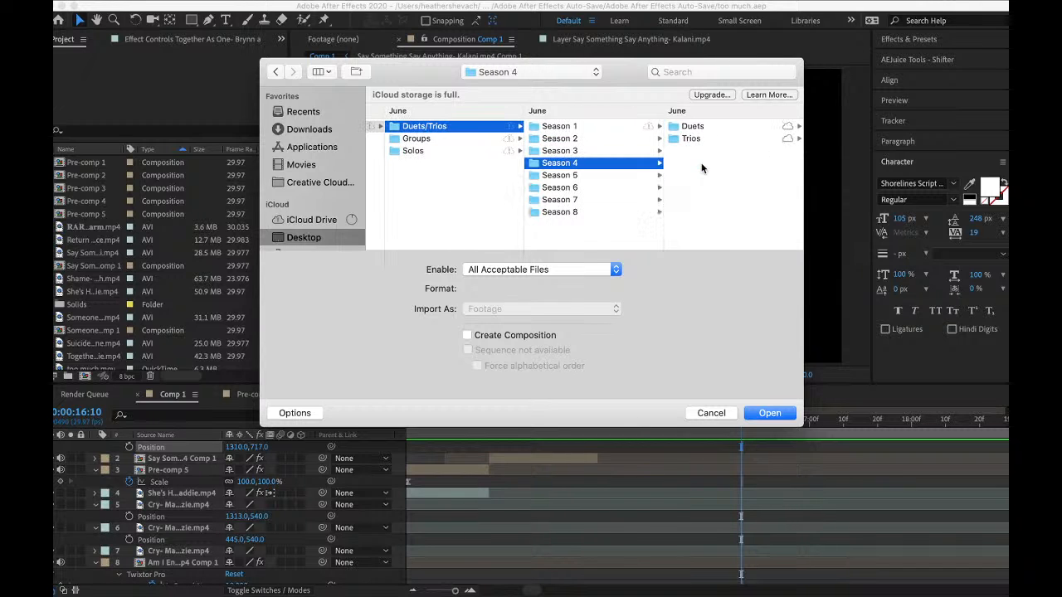
click(693, 126)
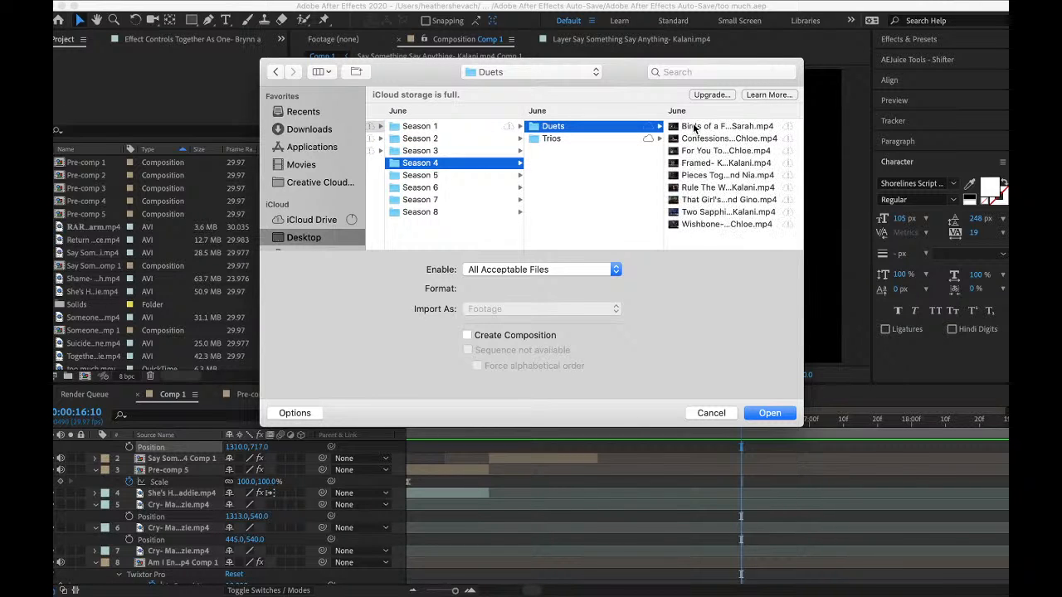
click(697, 213)
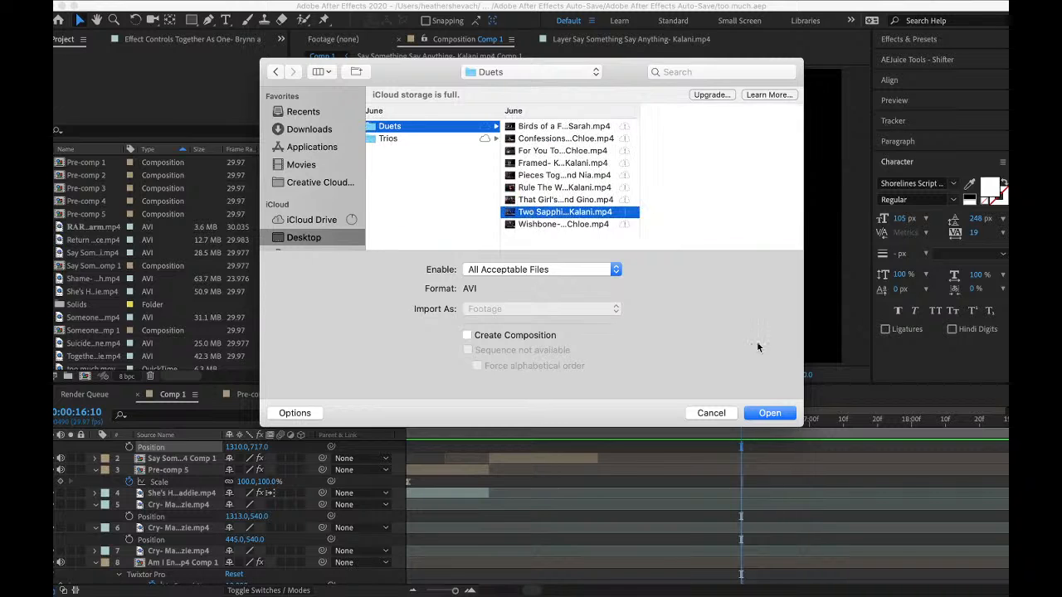
click(770, 413)
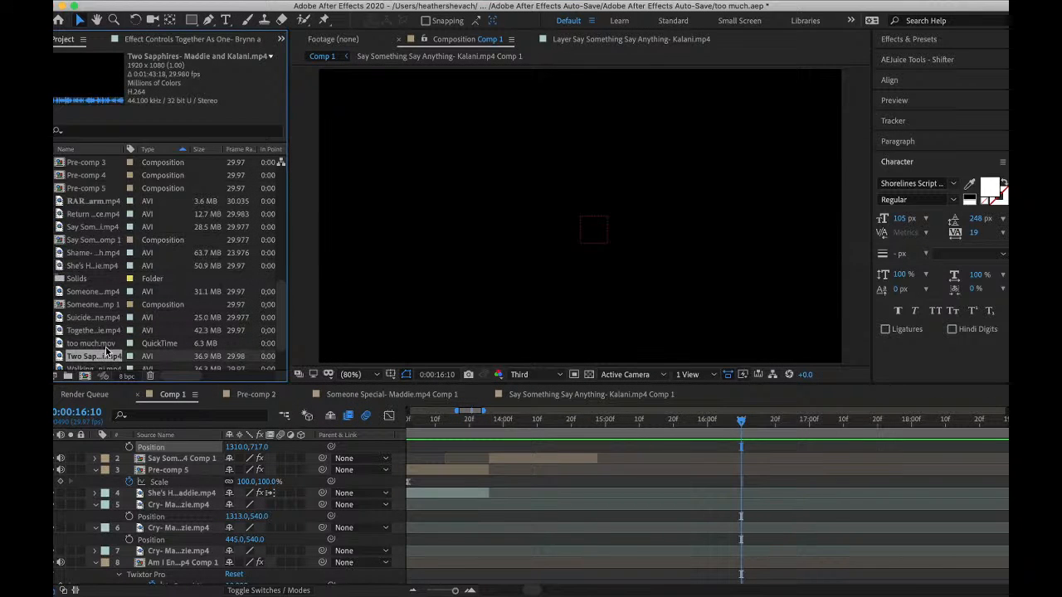
- Add the Two Sapphires video as the muted top layer in Comp 1 and scan its footage up to 0:00:43:07
drag(165, 438, 162, 448)
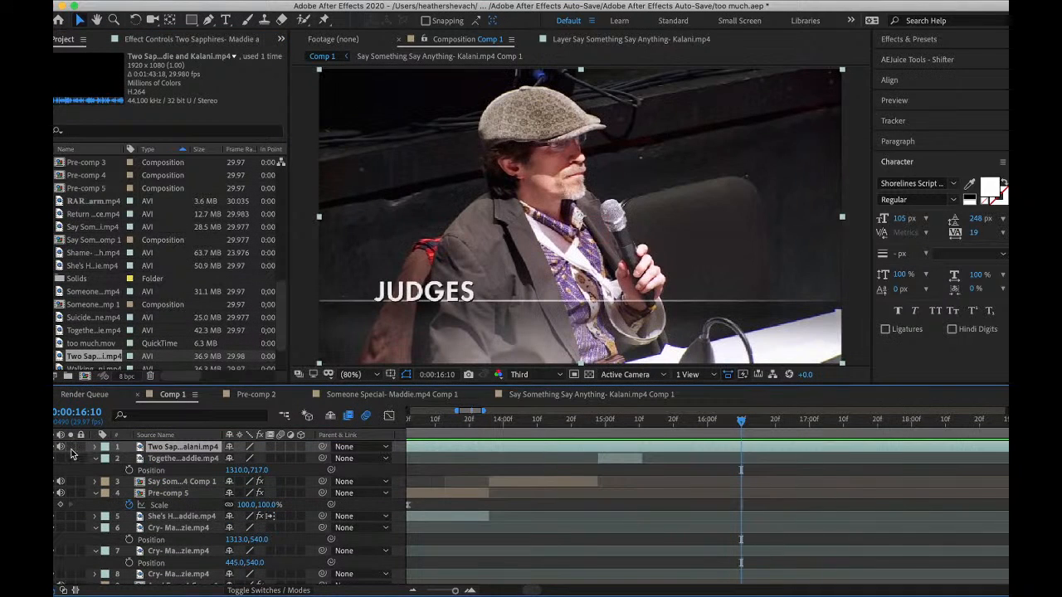
scroll(600, 414, right, 10)
drag(600, 418, 846, 440)
drag(921, 440, 952, 453)
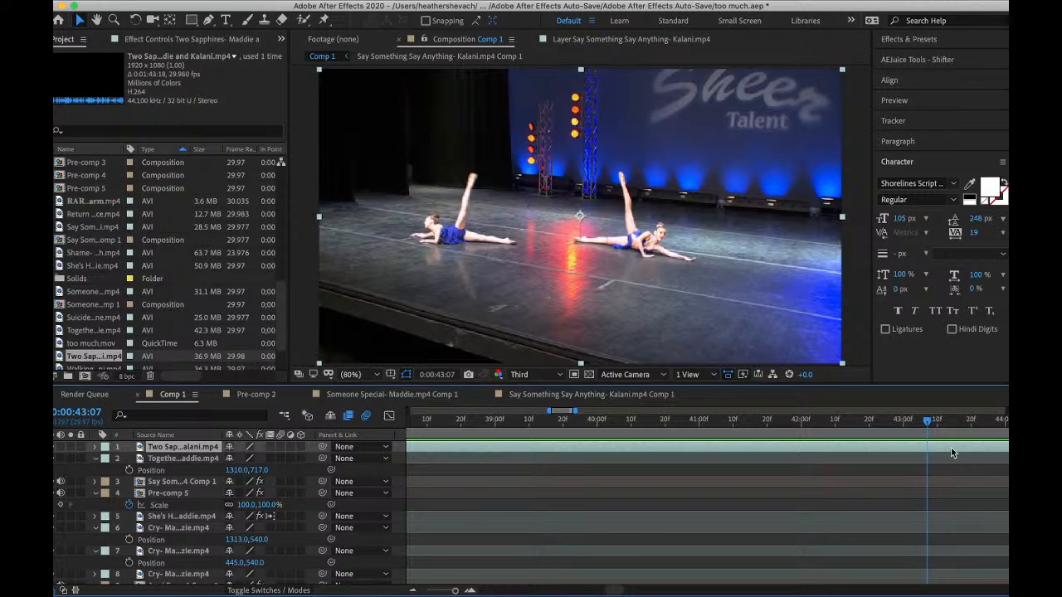
- Scan the Two Sapphires footage onward from 0:00:43:07 to 0:01:15:03 for a usable duet passage
scroll(953, 452, right, 5)
drag(598, 421, 998, 452)
scroll(998, 452, right, 6)
drag(648, 424, 1047, 462)
scroll(783, 468, right, 6)
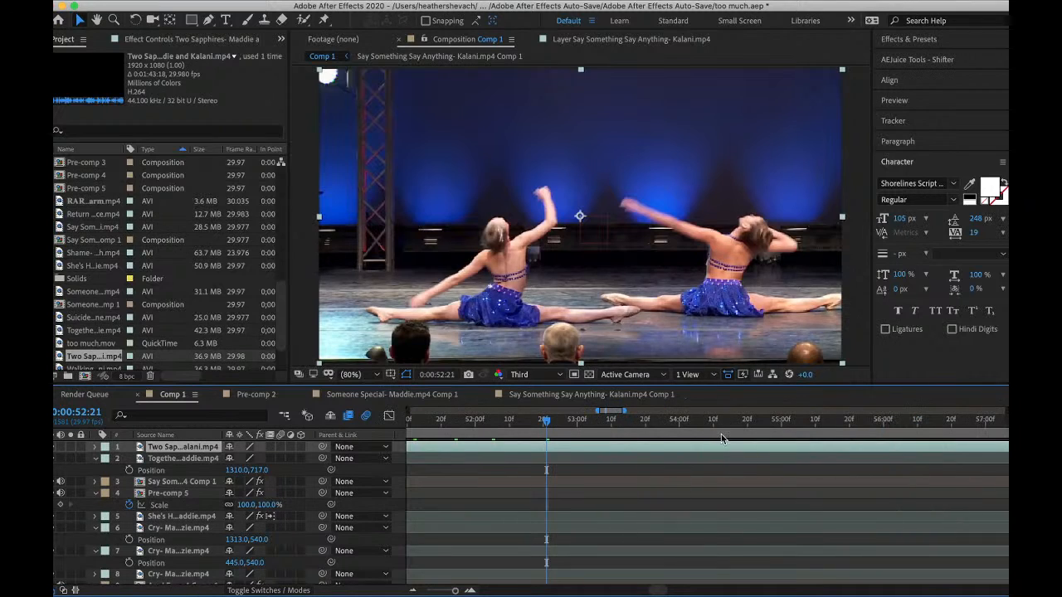
drag(716, 425, 1017, 461)
scroll(783, 446, right, 7)
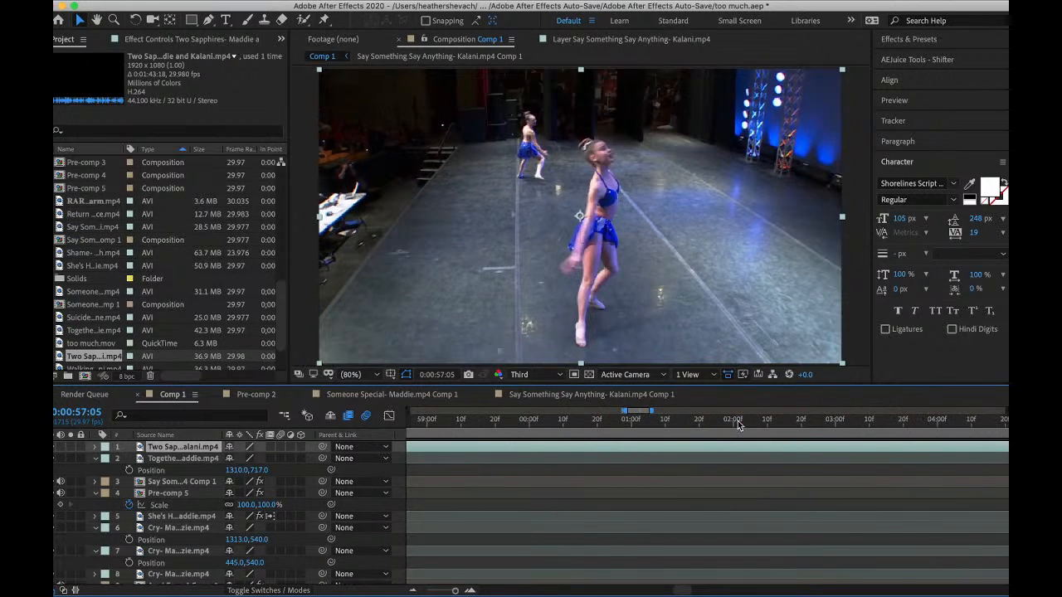
drag(739, 427, 990, 452)
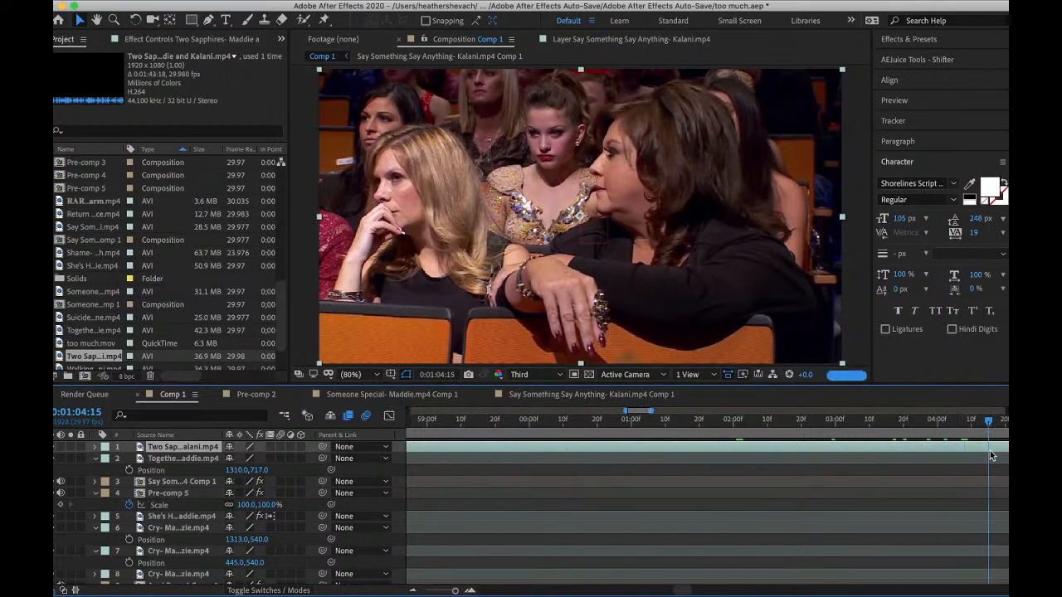
scroll(733, 502, right, 7)
drag(683, 424, 958, 481)
scroll(959, 480, right, 7)
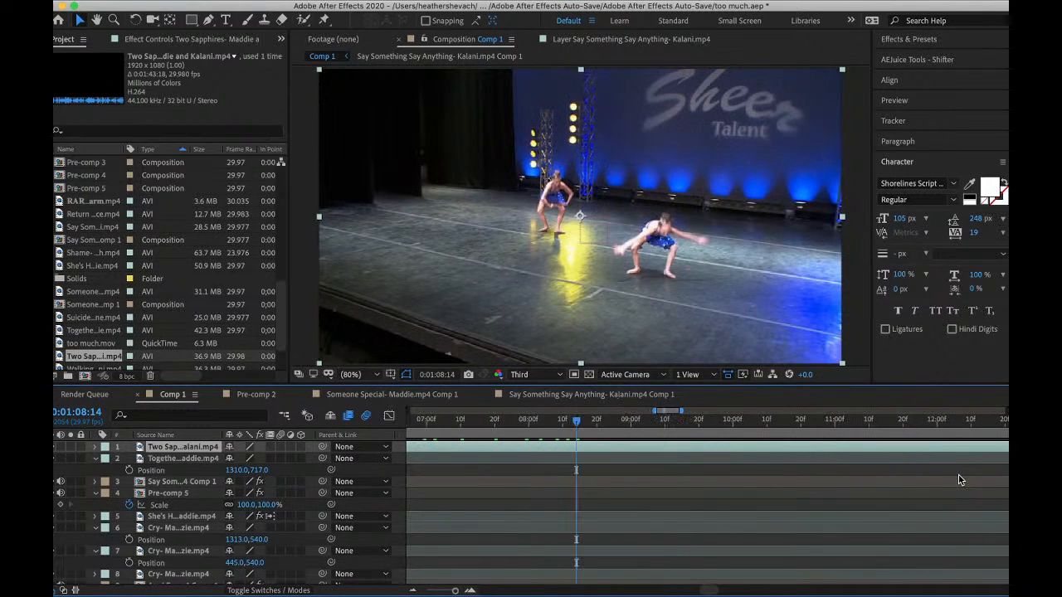
drag(660, 435, 931, 433)
scroll(795, 413, right, 10)
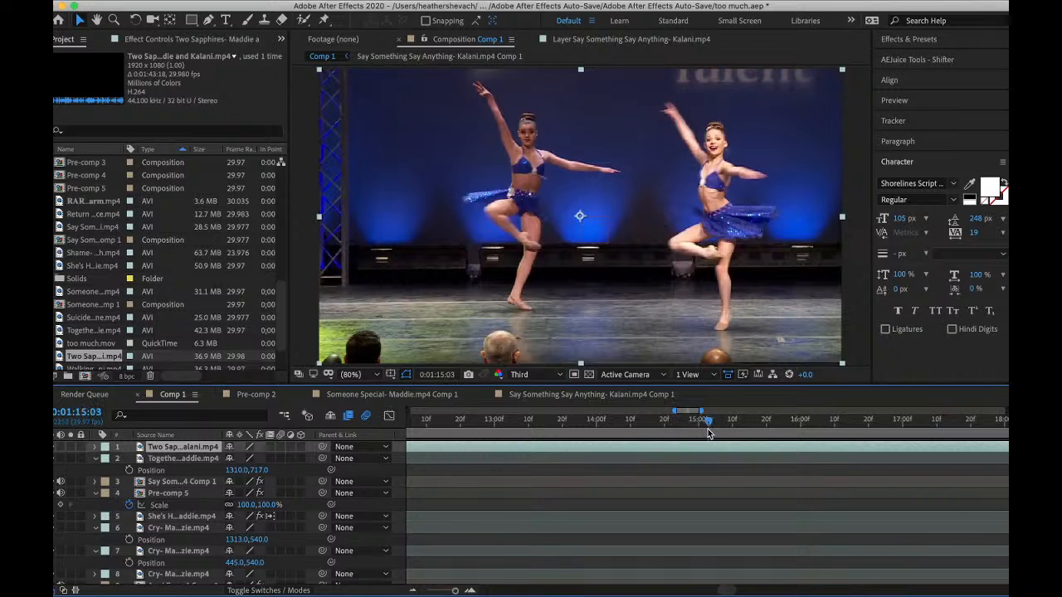
- Go back to 0:00:58:23 in the Two Sapphires footage, split the layer there and delete the earlier part
drag(708, 429, 502, 491)
scroll(502, 491, left, 10)
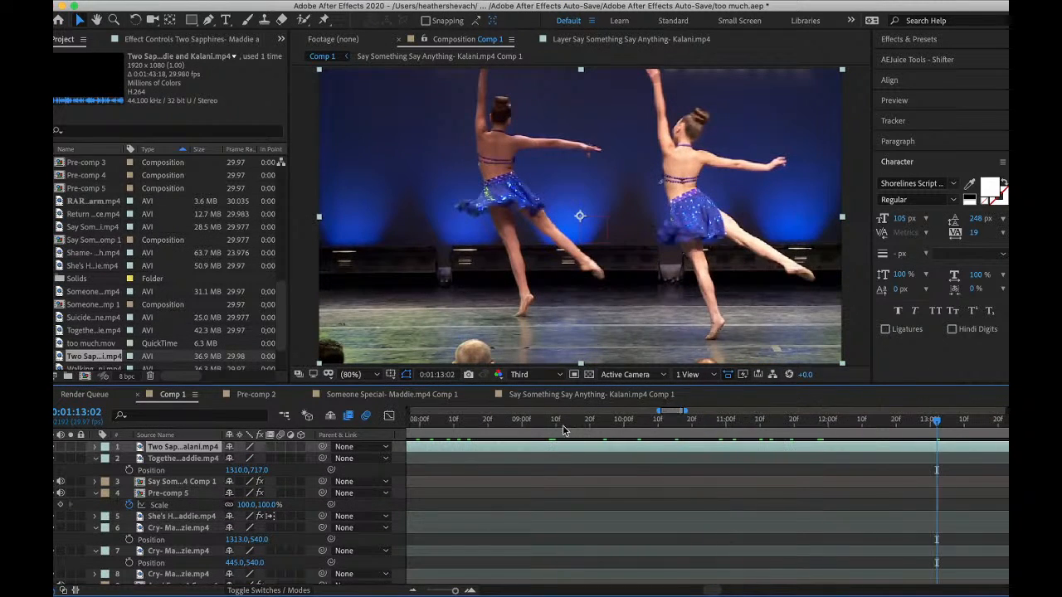
drag(563, 429, 828, 446)
scroll(626, 435, left, 20)
drag(603, 434, 729, 444)
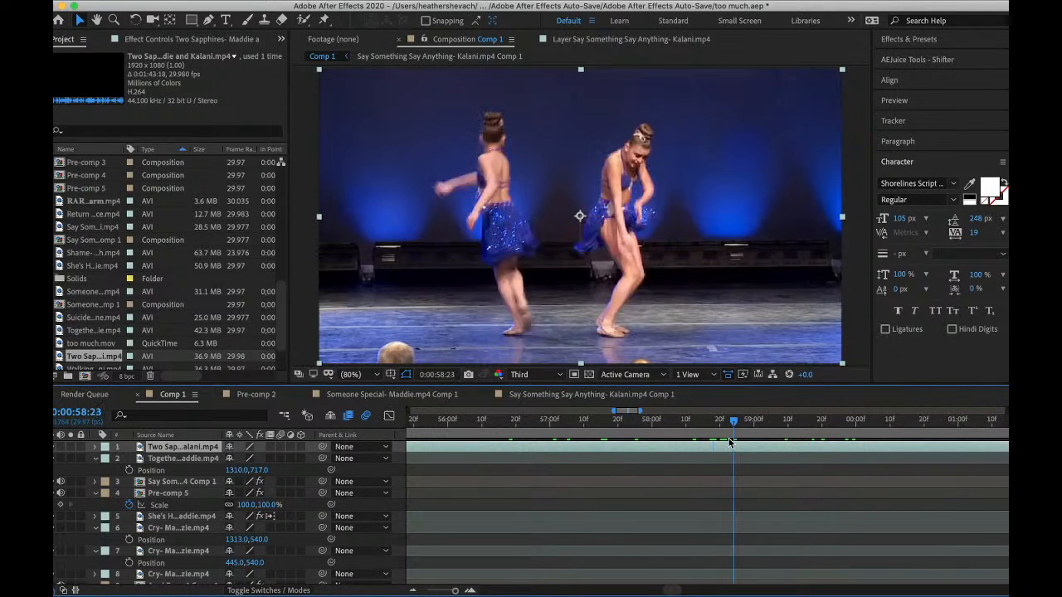
key(super+shift+d)
click(716, 469)
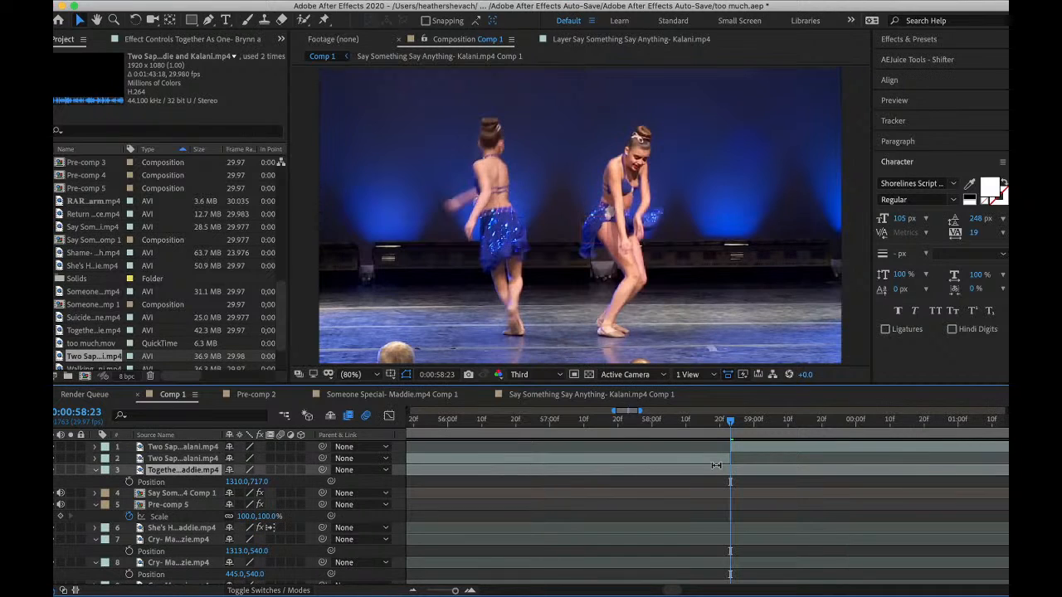
click(712, 456)
key(Delete)
- Move the remaining Two Sapphires clip to start at 0:00:15:11, directly after the Together As One clip
click(784, 448)
mouse_move(784, 448)
mouse_down()
mouse_move(533, 472)
mouse_move(385, 506)
mouse_move(817, 479)
mouse_up()
click(762, 422)
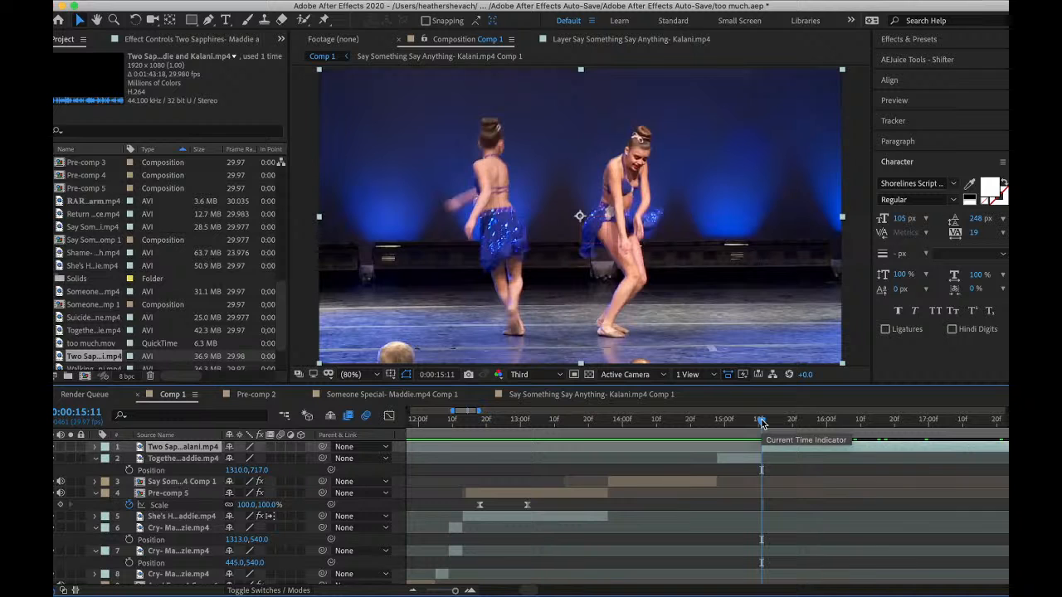
- Preview the Two Sapphires clip, split it at 0:00:16:20 and delete the part after the cut
key(space)
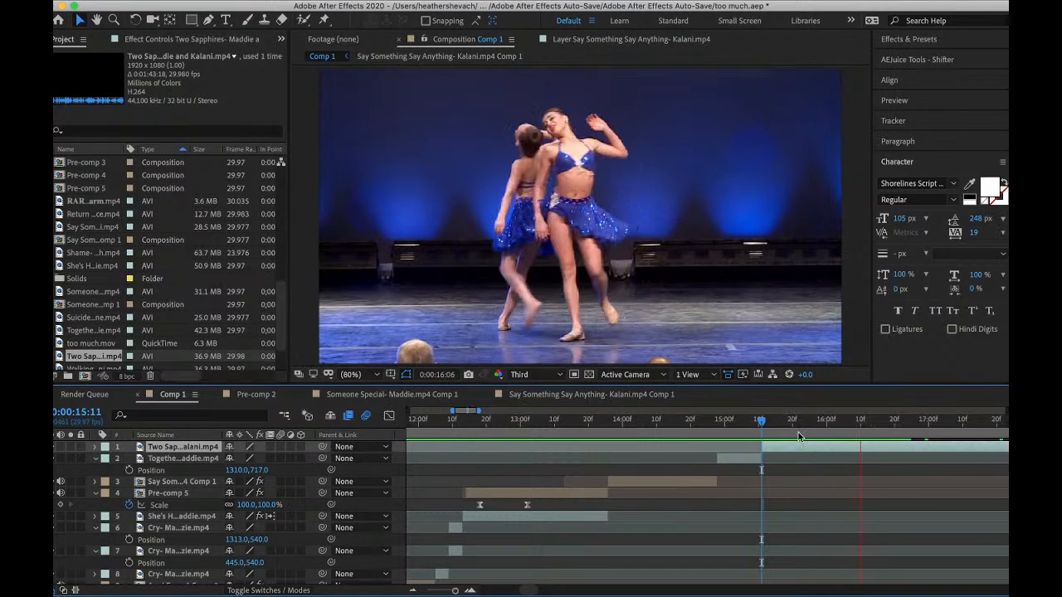
click(752, 423)
key(space)
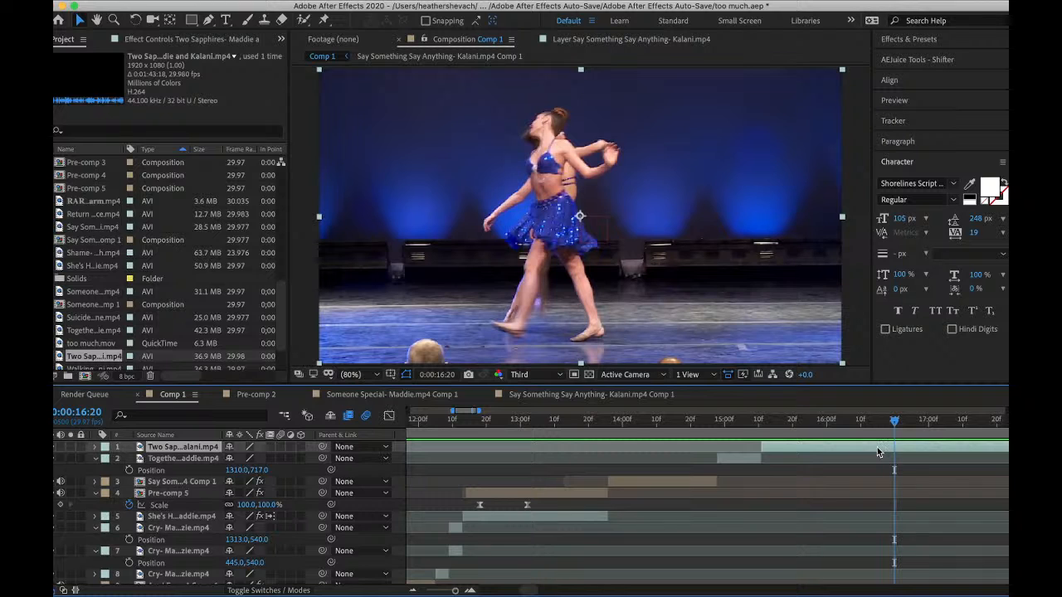
key(super+shift+d)
key(Delete)
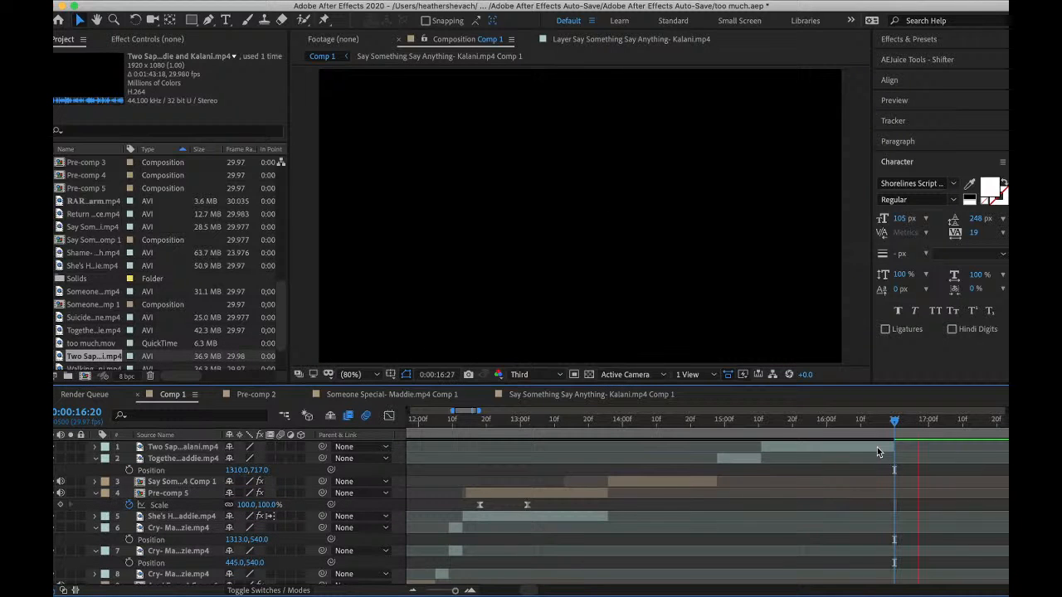
- Replay the trimmed Two Sapphires clip from its start and duplicate its layer
click(759, 423)
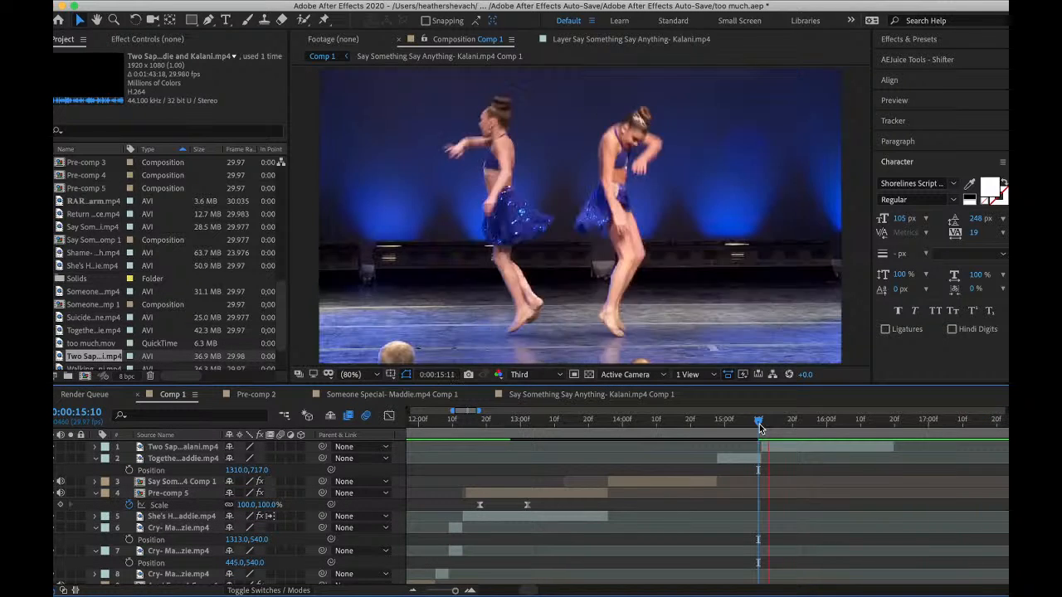
key(space)
click(792, 423)
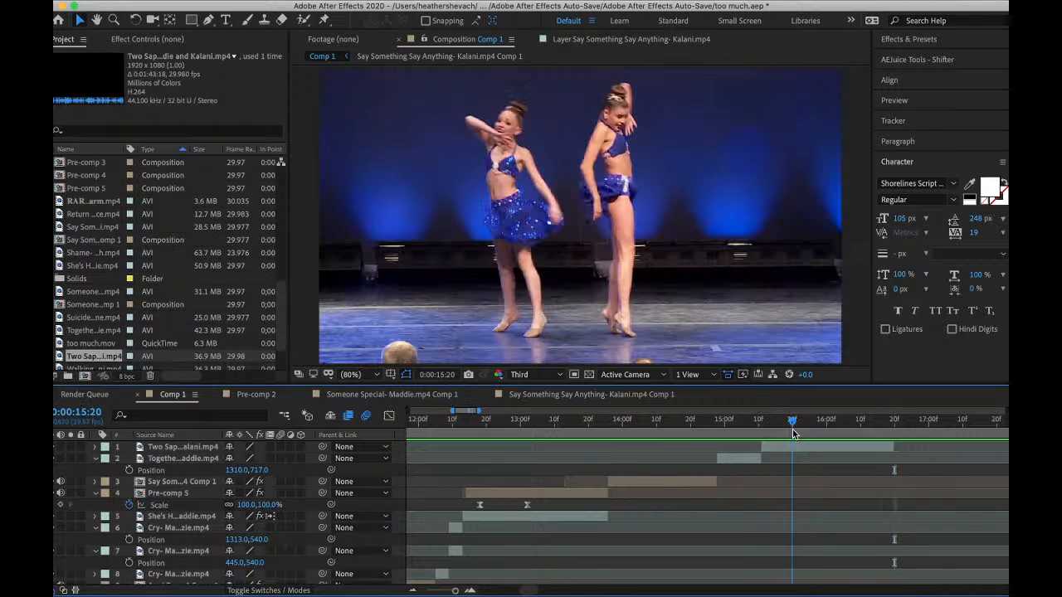
click(790, 451)
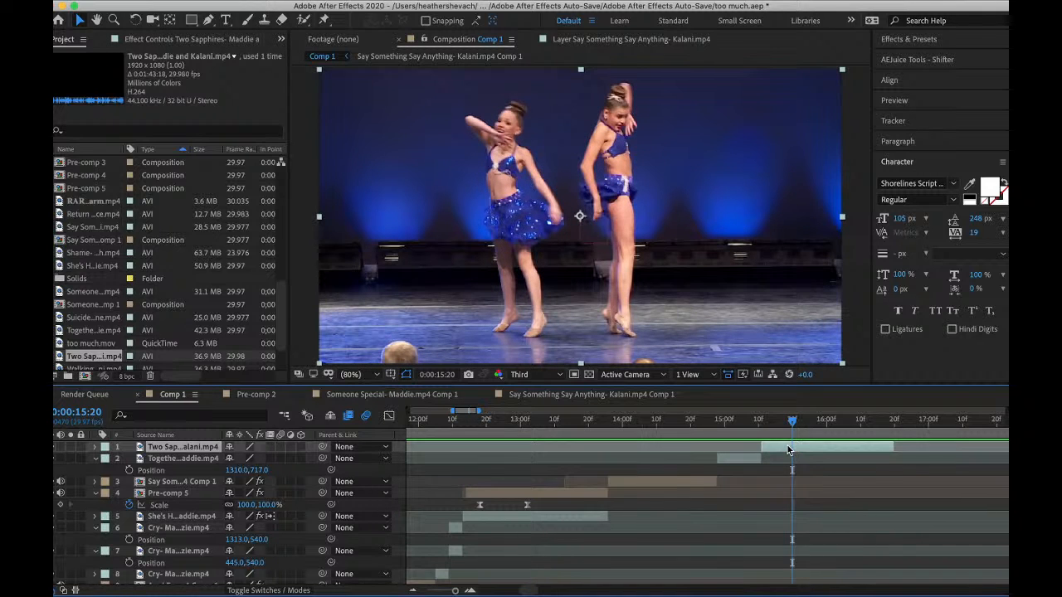
key(ctrl+d)
key(ctrl+space)
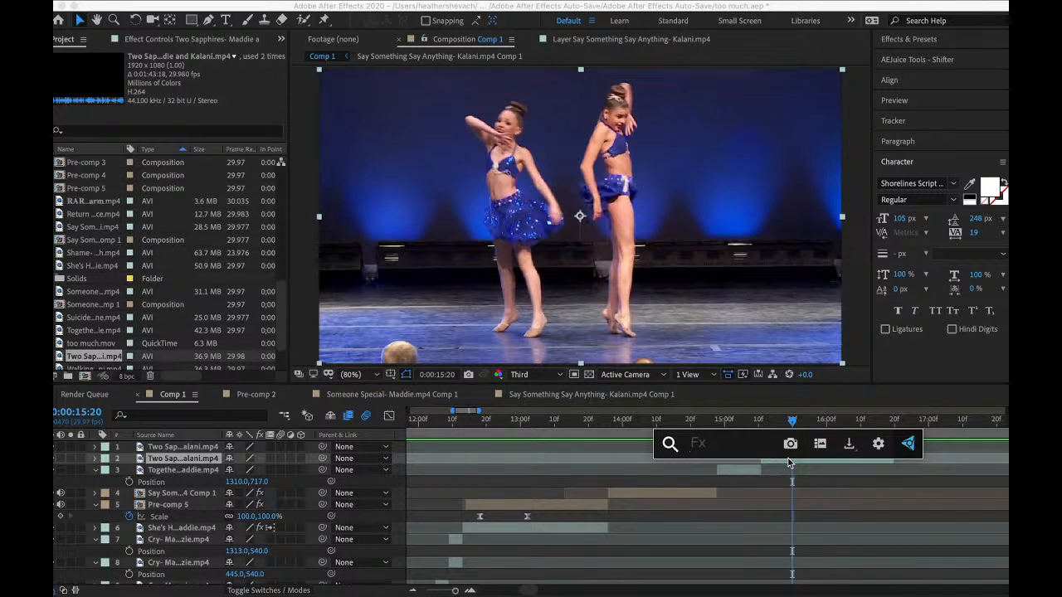
click(773, 469)
- Find the We're Alright layer below Pre-comp 3 and select its effects from S_Monochrome through S_Blur for copying
scroll(773, 468, down, 10)
scroll(773, 469, left, 8)
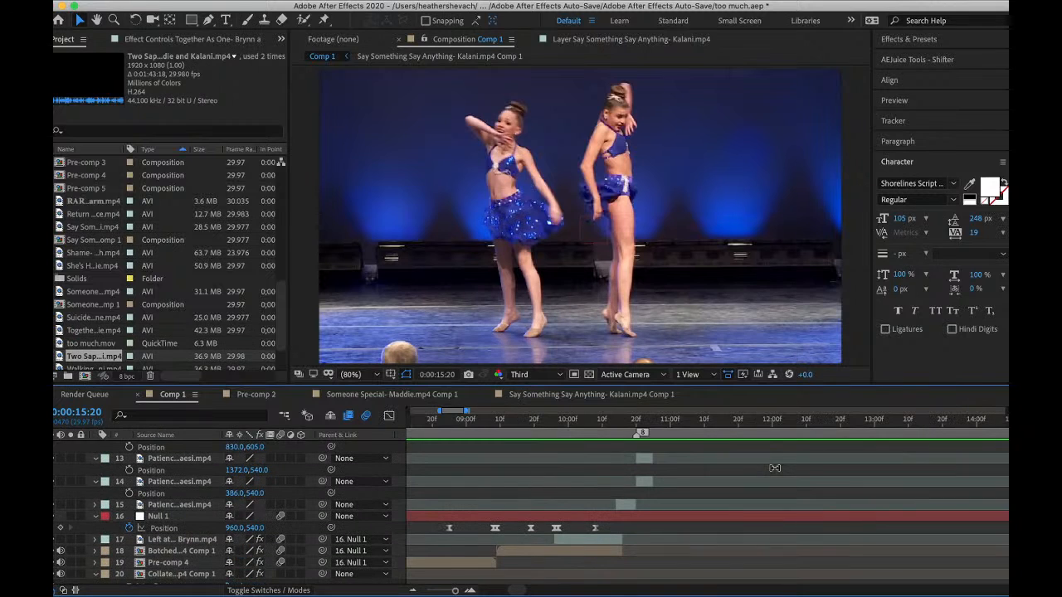
drag(555, 429, 458, 460)
scroll(498, 453, left, 6)
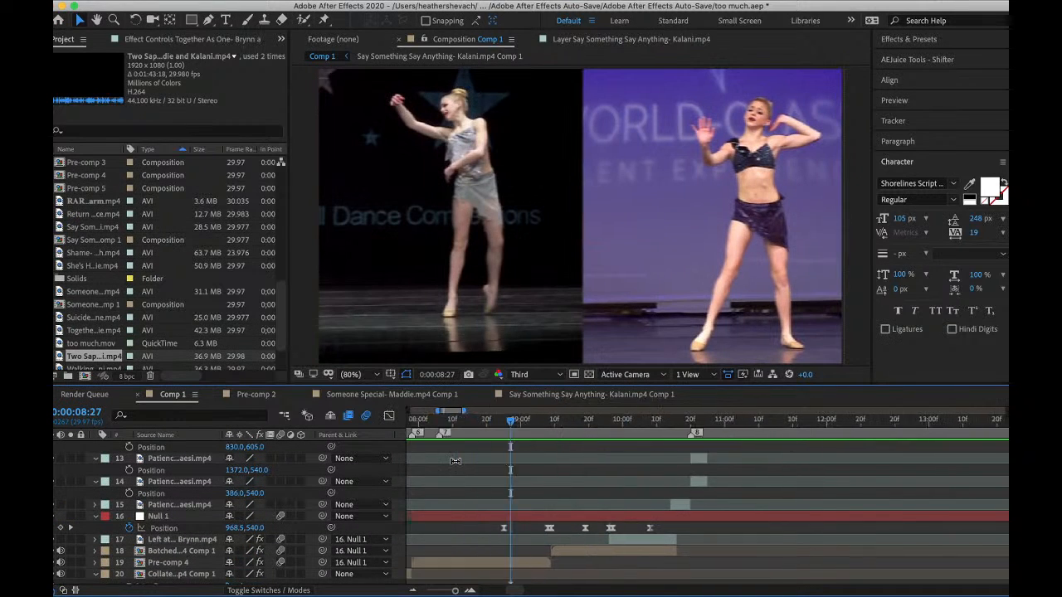
click(551, 423)
scroll(558, 467, down, 6)
scroll(558, 468, left, 6)
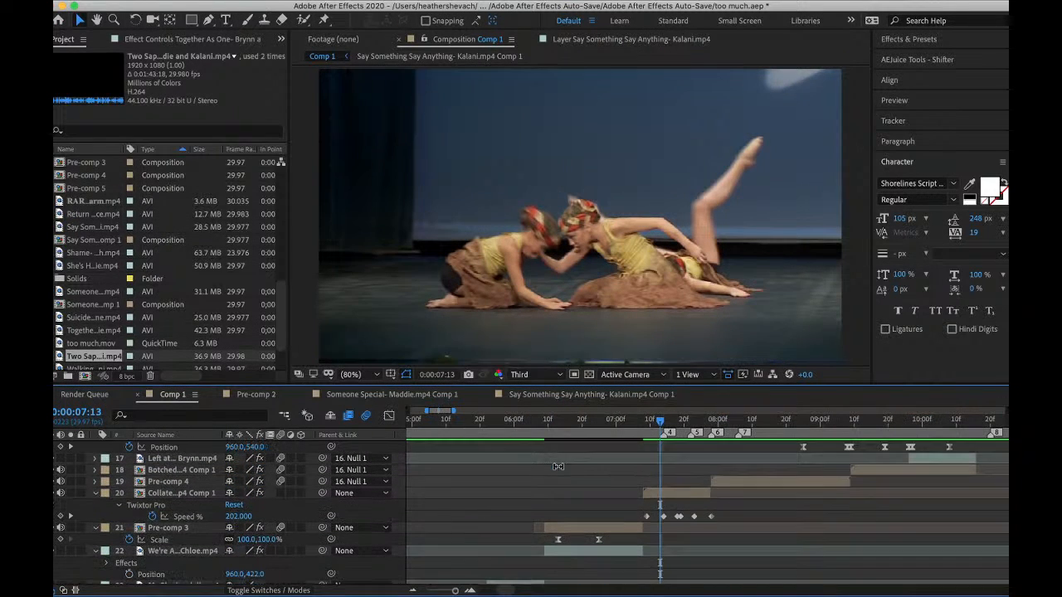
click(579, 423)
click(583, 553)
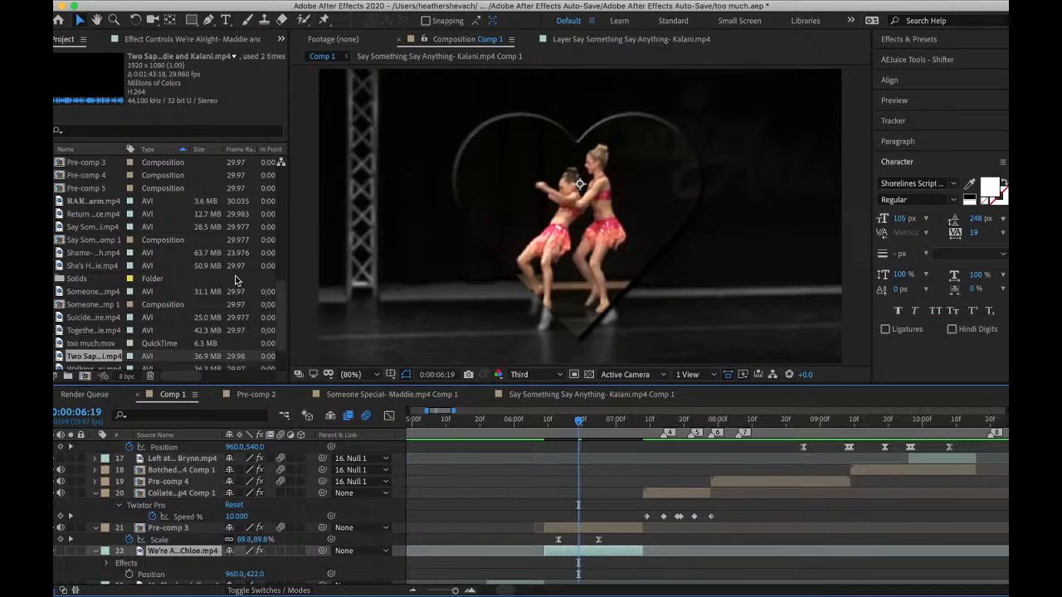
click(200, 40)
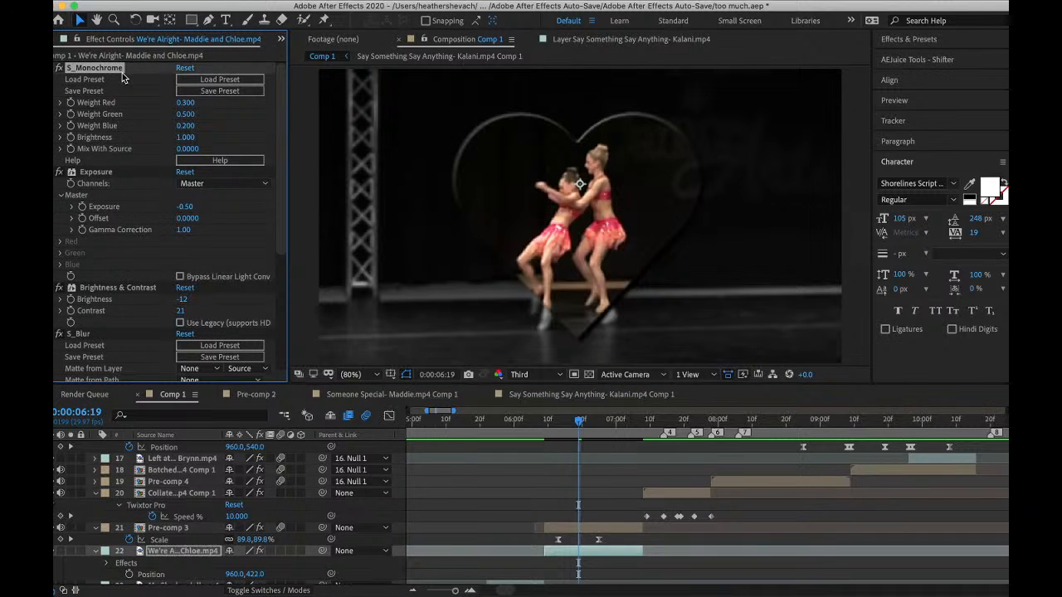
scroll(112, 177, down, 5)
shift+click(87, 148)
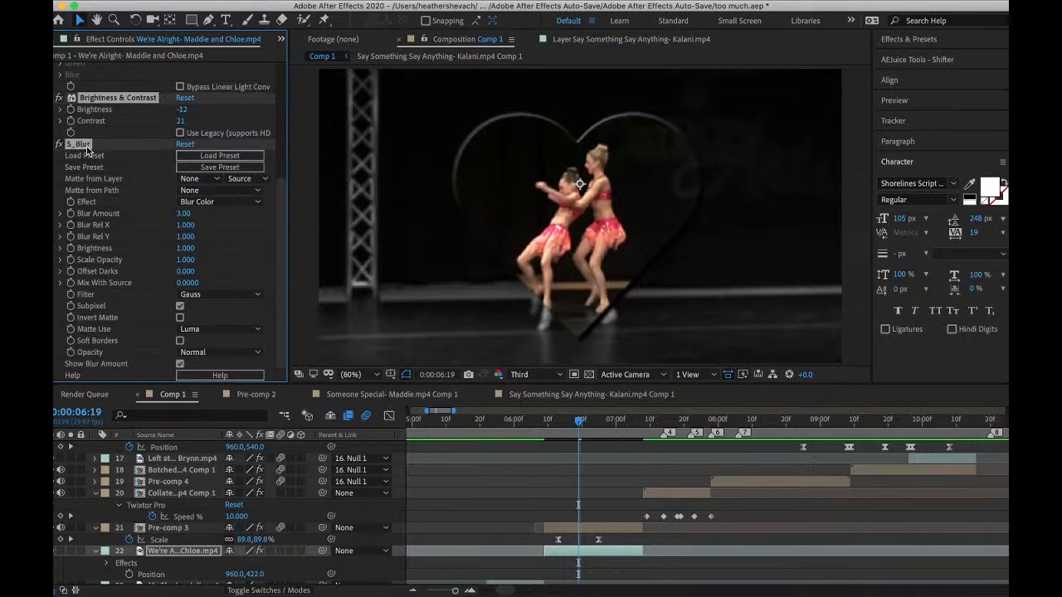
- Apply the copied We're Alright effects to the lower Two Sapphires layer
scroll(561, 473, up, 10)
scroll(561, 473, right, 12)
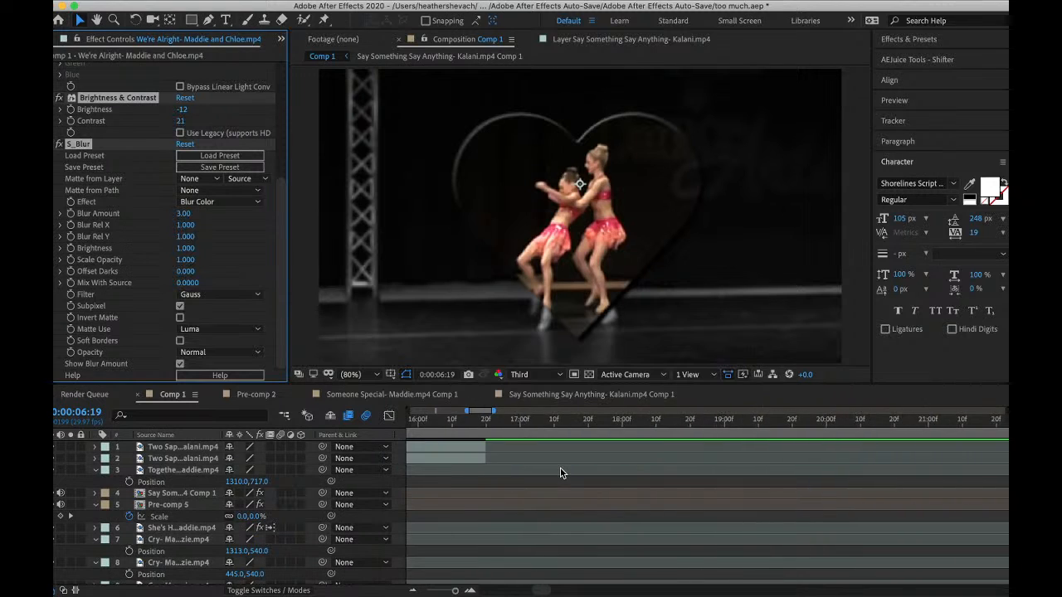
scroll(562, 471, left, 2)
click(565, 420)
click(560, 458)
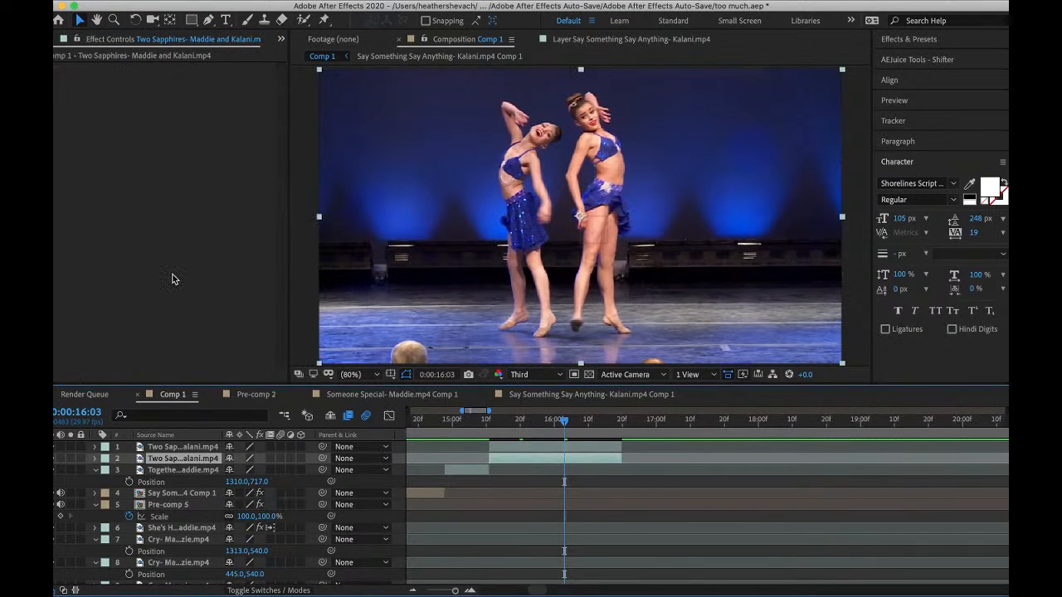
- Add the heart PNG from the project files as the top layer, starting where the Two Sapphires clips begin
click(512, 446)
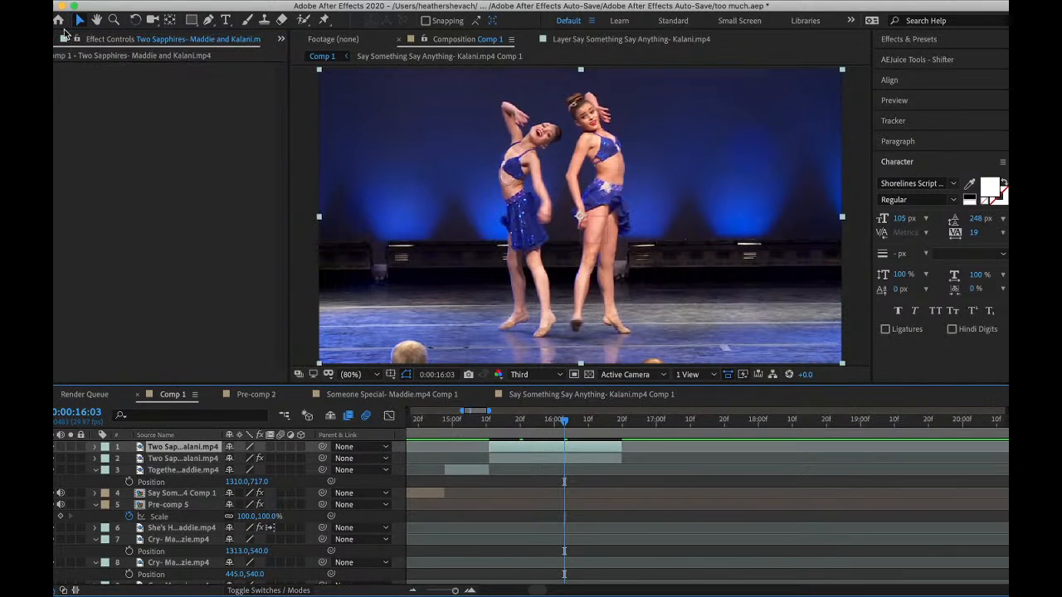
click(280, 40)
click(305, 56)
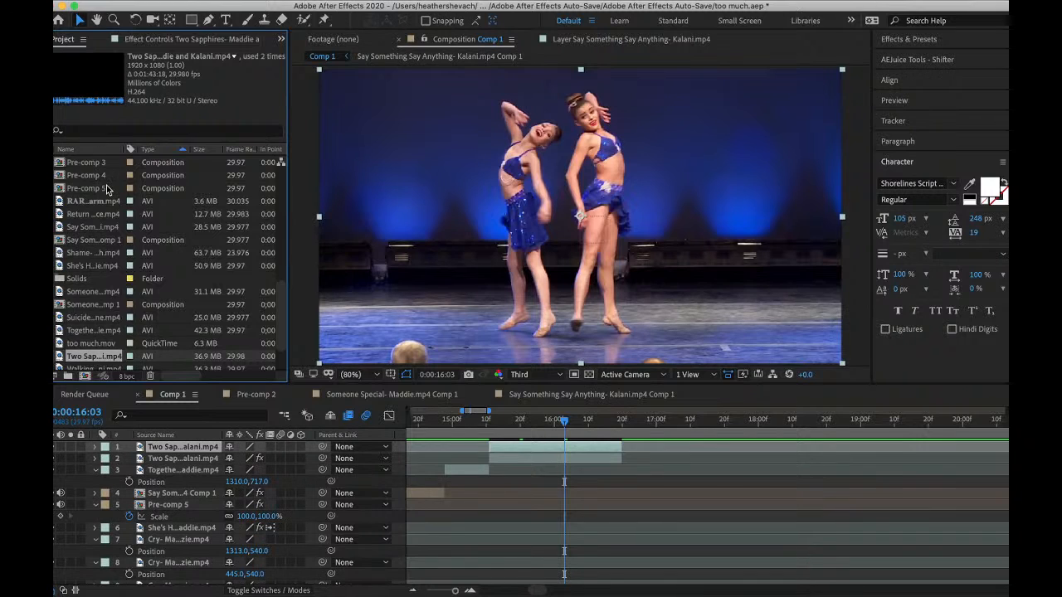
scroll(107, 190, up, 10)
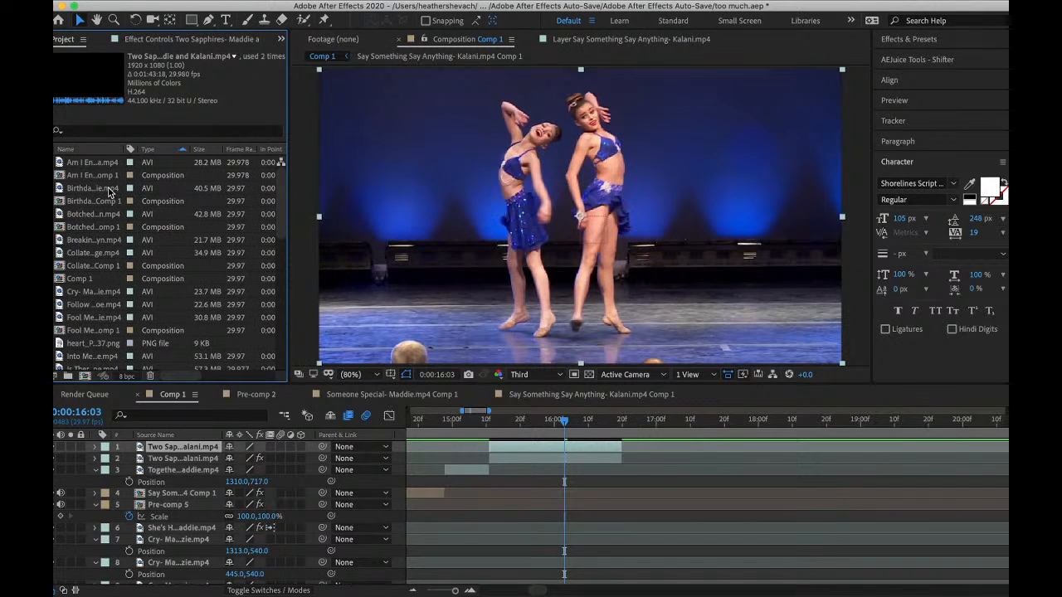
scroll(106, 216, down, 3)
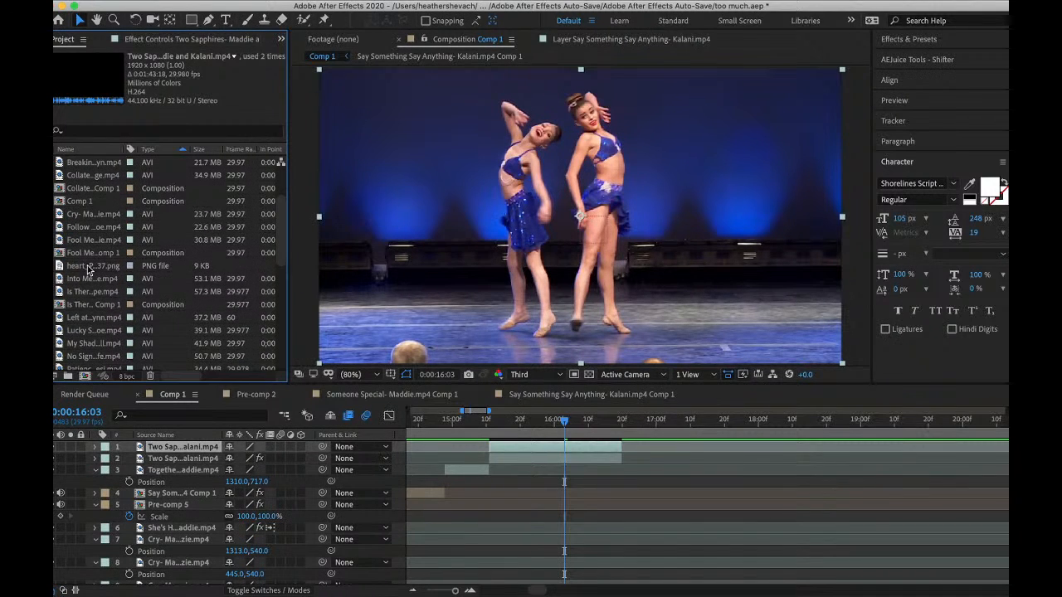
drag(87, 270, 490, 442)
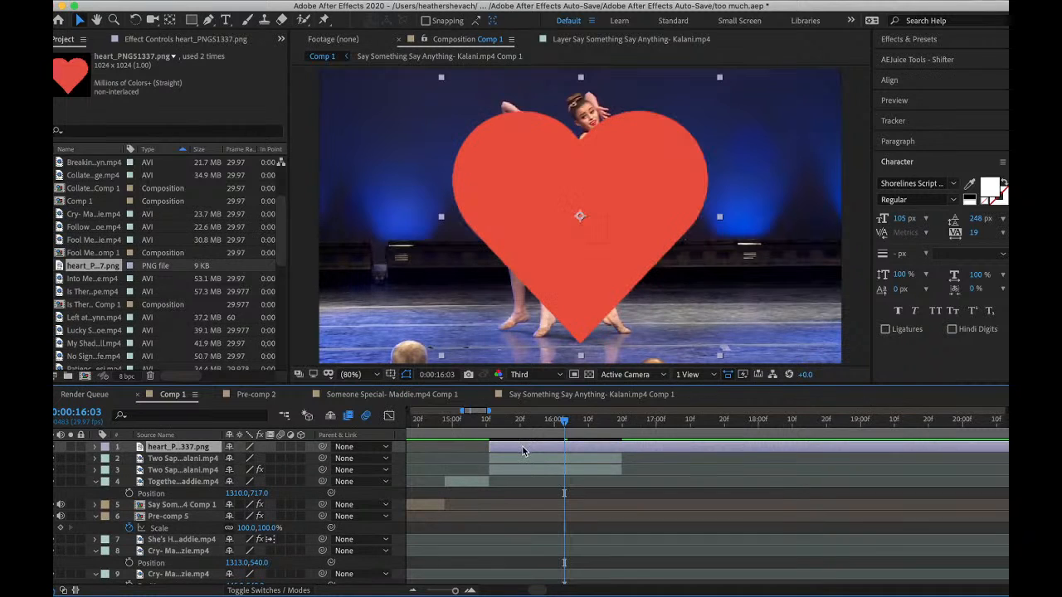
- Enlarge the heart layer slightly, set its Position to 960, 499 and check its coverage of the dancers through the clip
key(s)
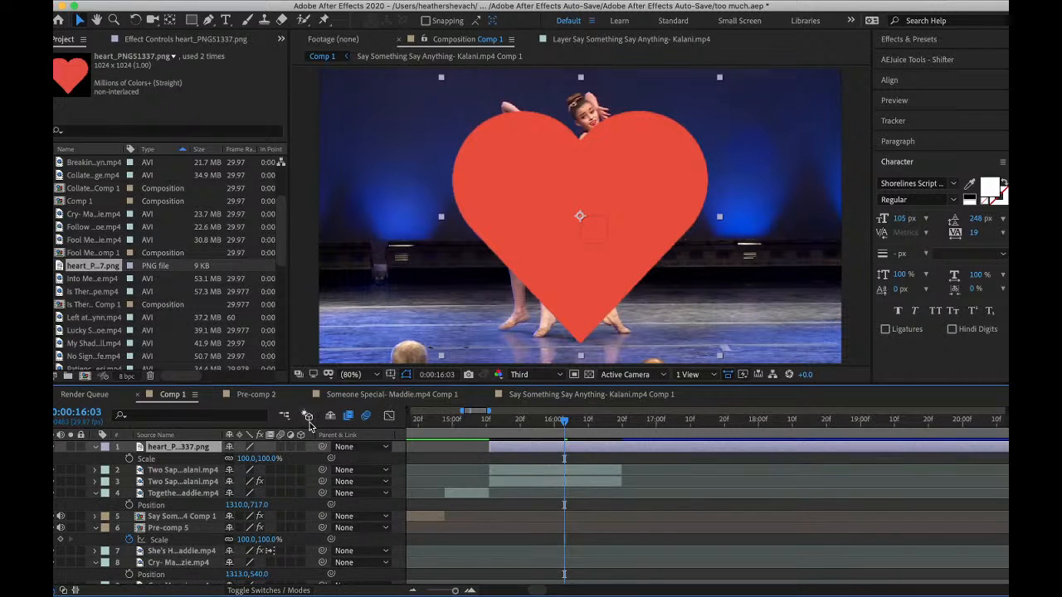
drag(266, 464, 255, 434)
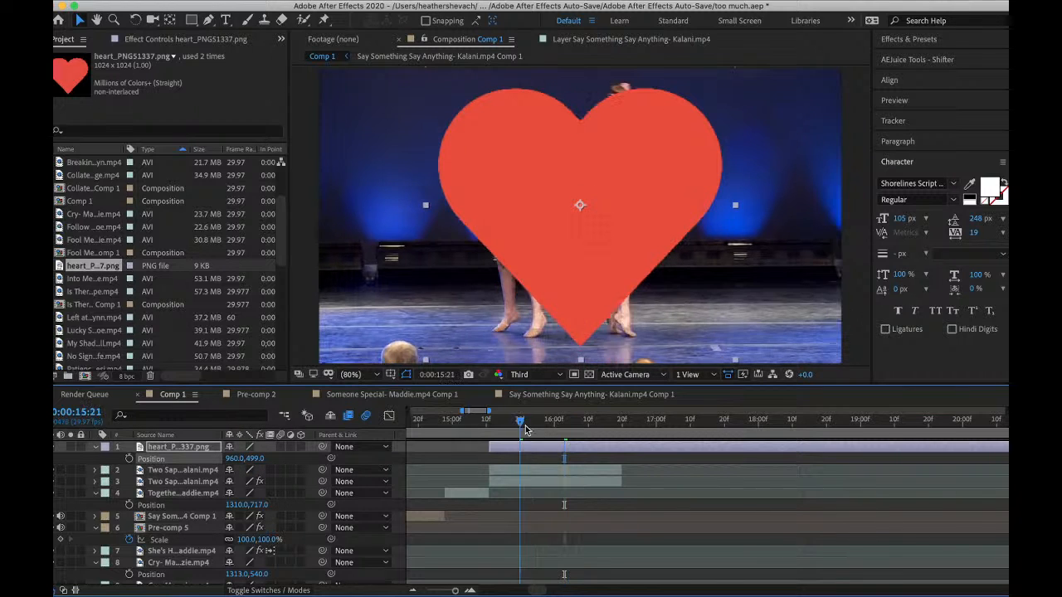
click(624, 423)
click(514, 422)
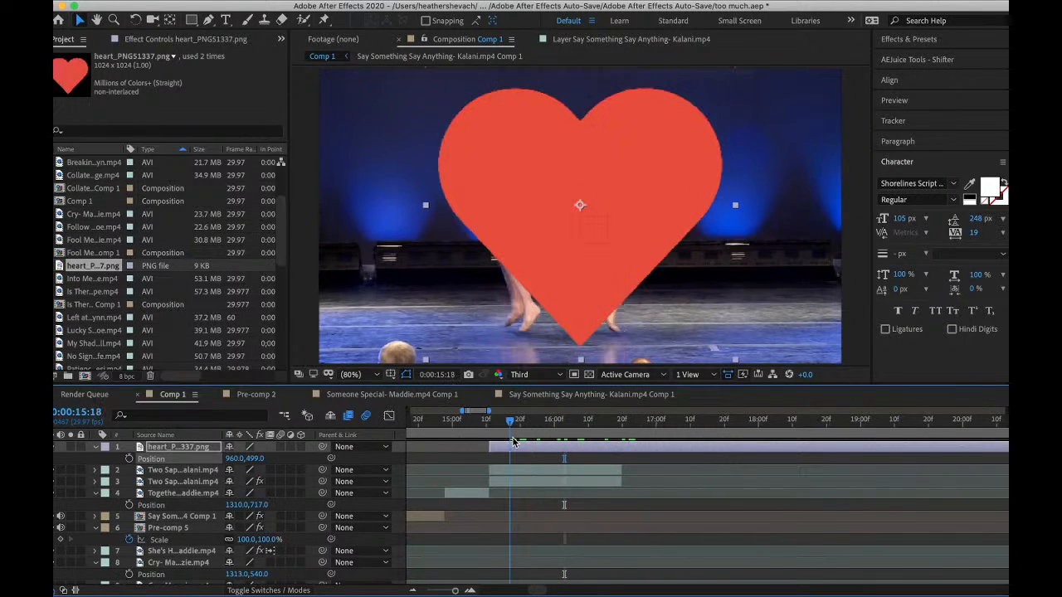
- Set the upper Two Sapphires layer's track matte to Alpha using the heart layer and preview the result
click(60, 590)
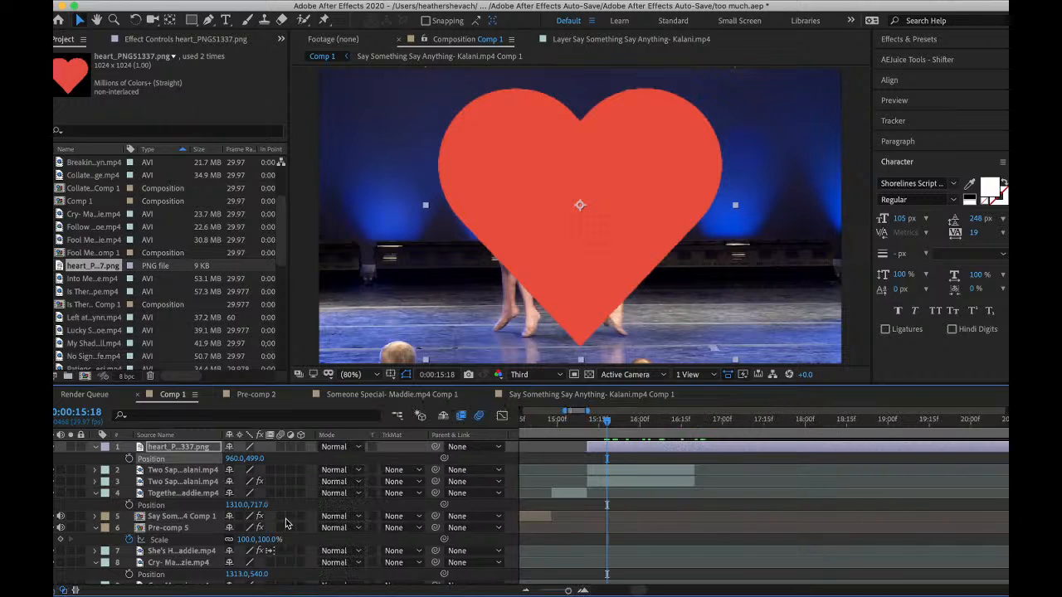
click(419, 470)
click(425, 505)
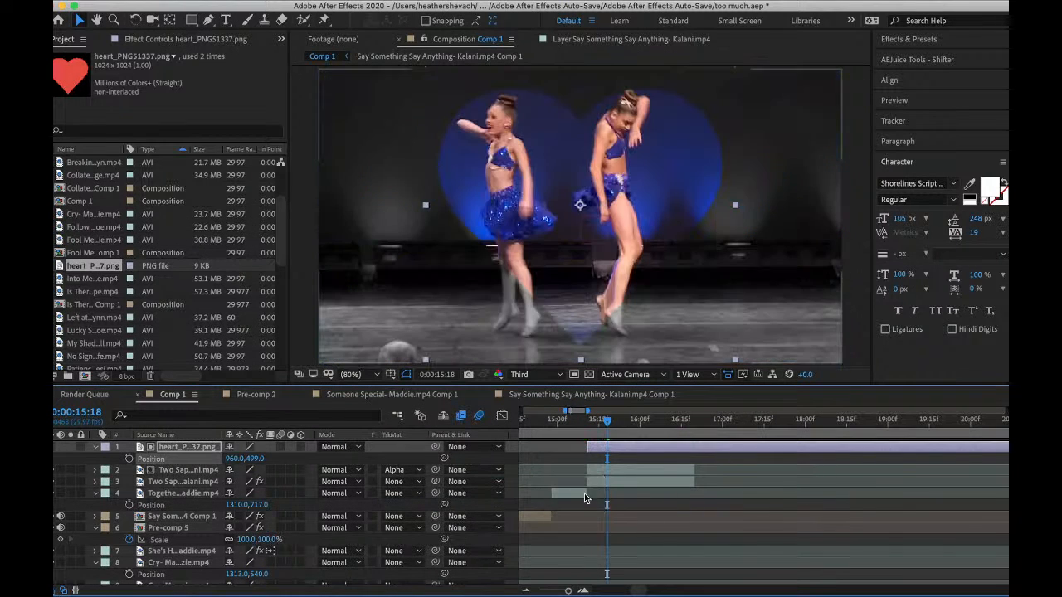
key(space)
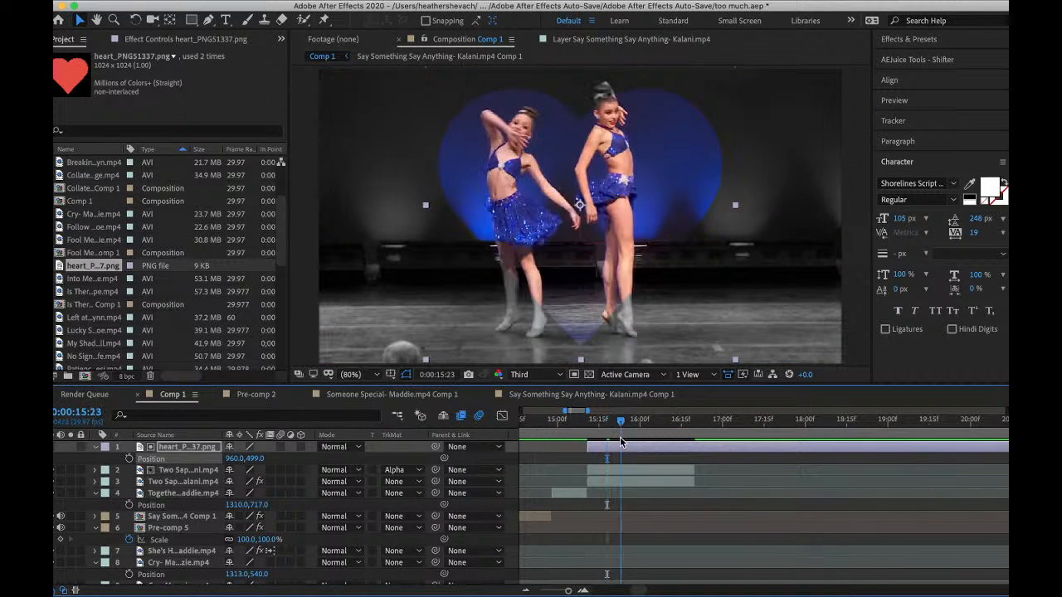
- Pre-compose the heart layer with the upper Two Sapphires layer, moving all attributes into the new composition
click(634, 467)
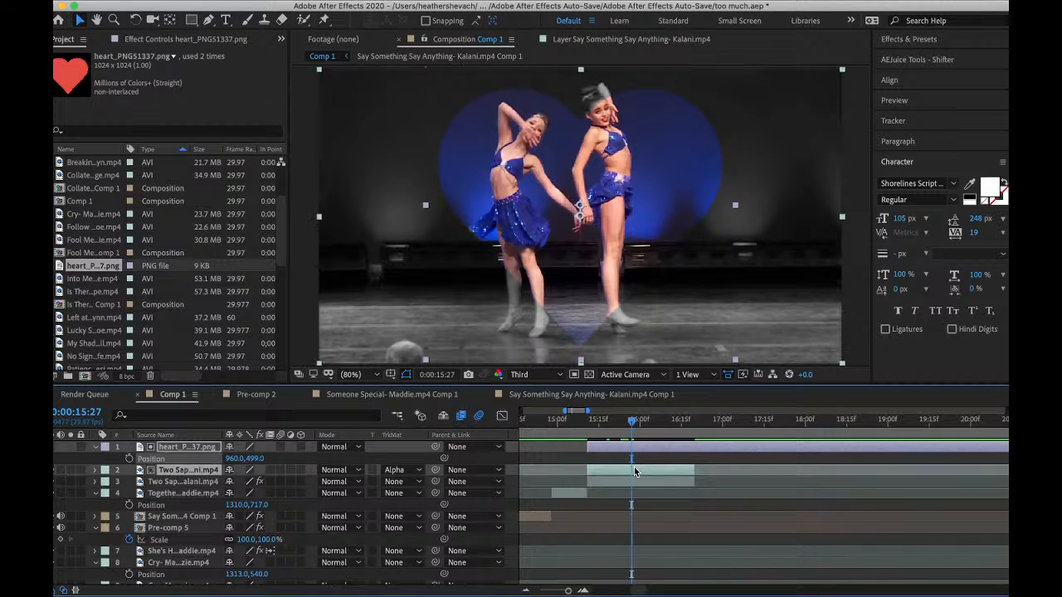
right_click(634, 467)
click(677, 525)
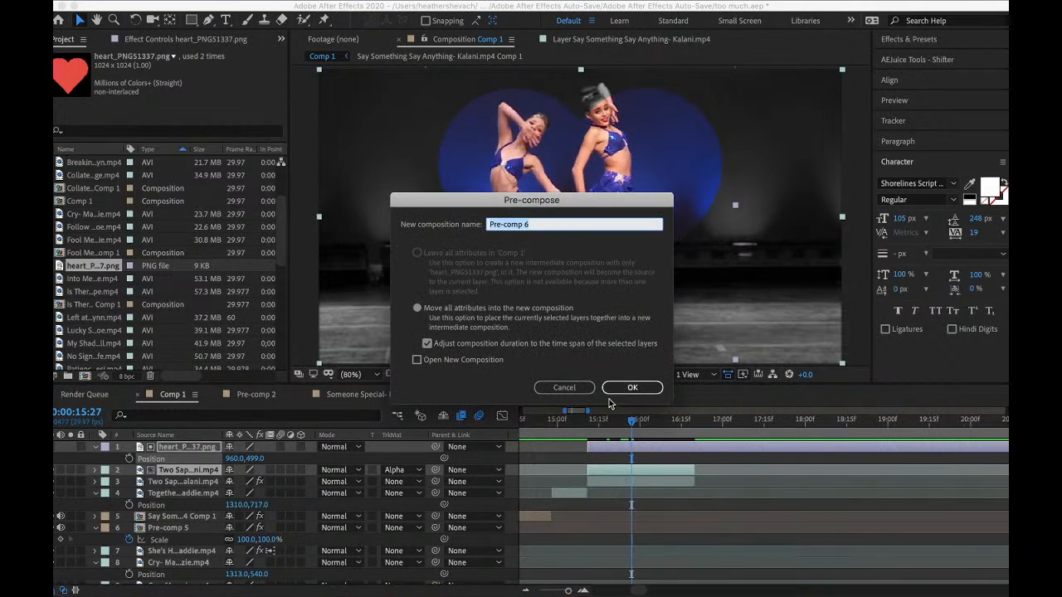
click(630, 389)
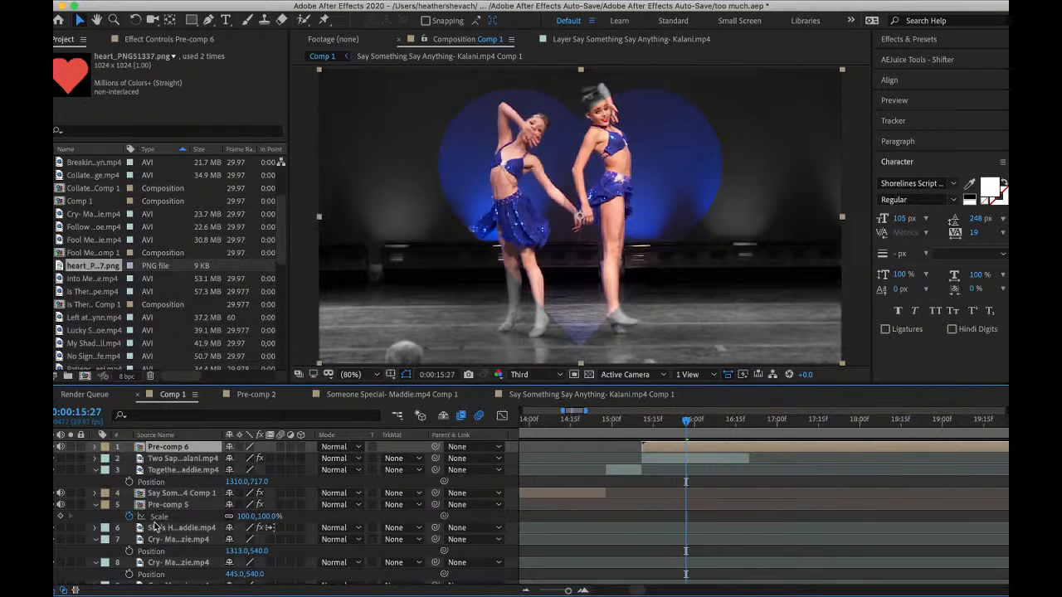
- Copy all effects of Pre-comp 3, the earlier heart composition, from S_DropShadow through Transform
click(64, 591)
scroll(610, 532, down, 6)
scroll(610, 532, left, 8)
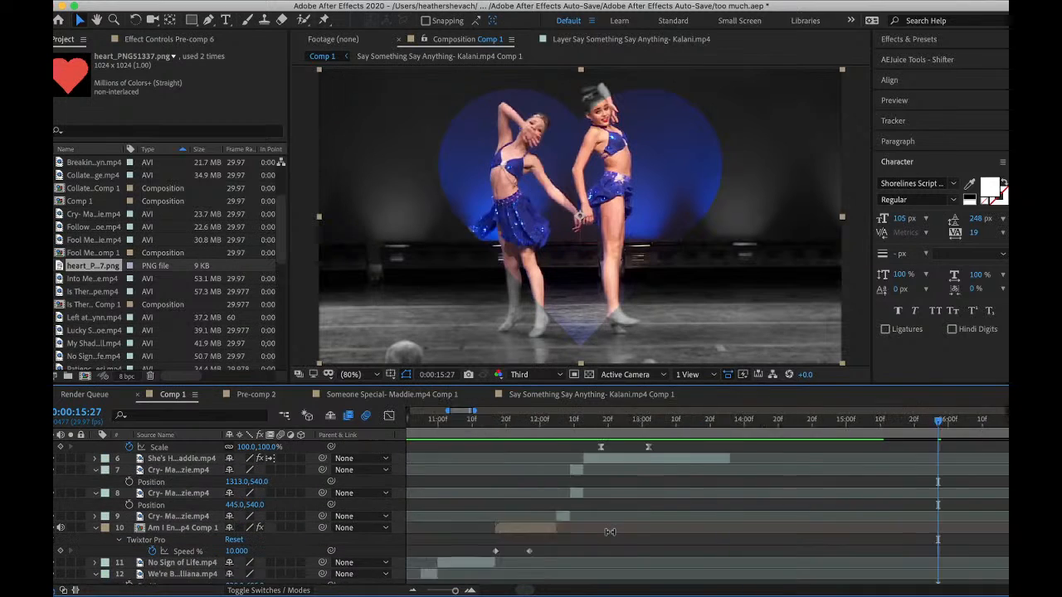
scroll(650, 469, down, 5)
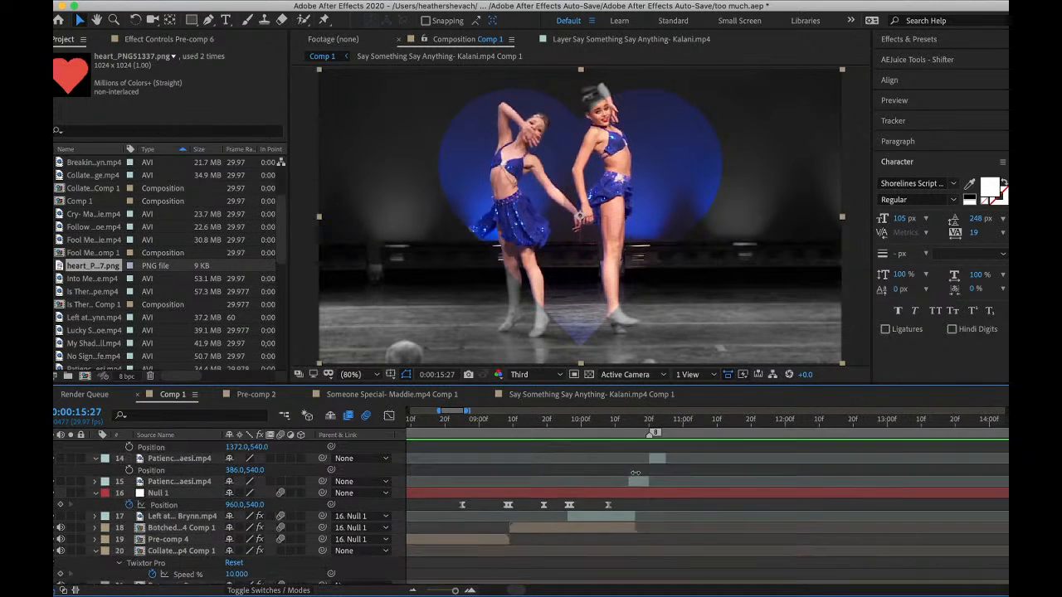
scroll(637, 476, left, 4)
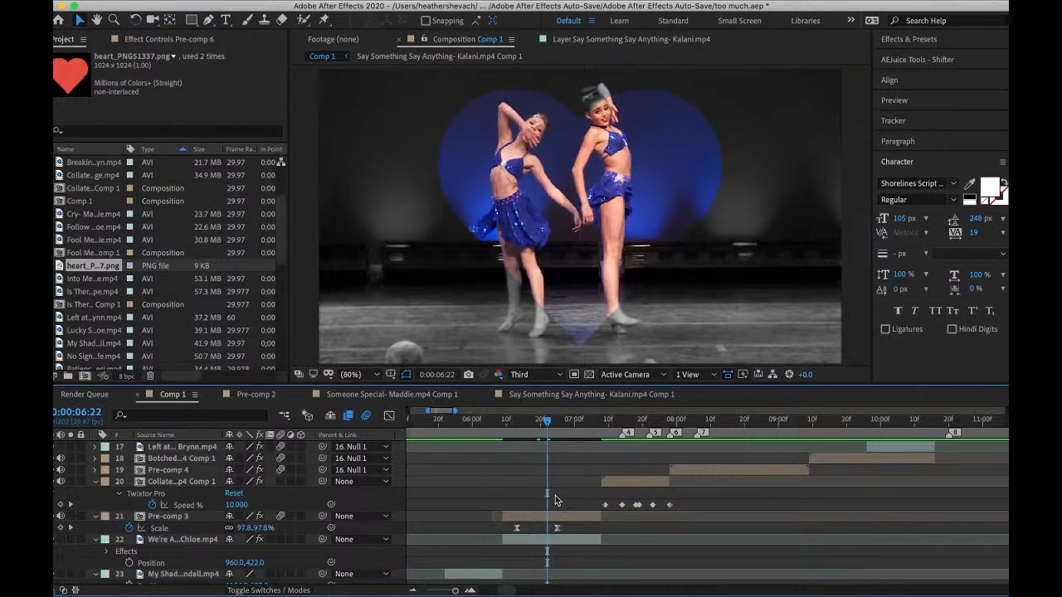
click(551, 516)
click(165, 43)
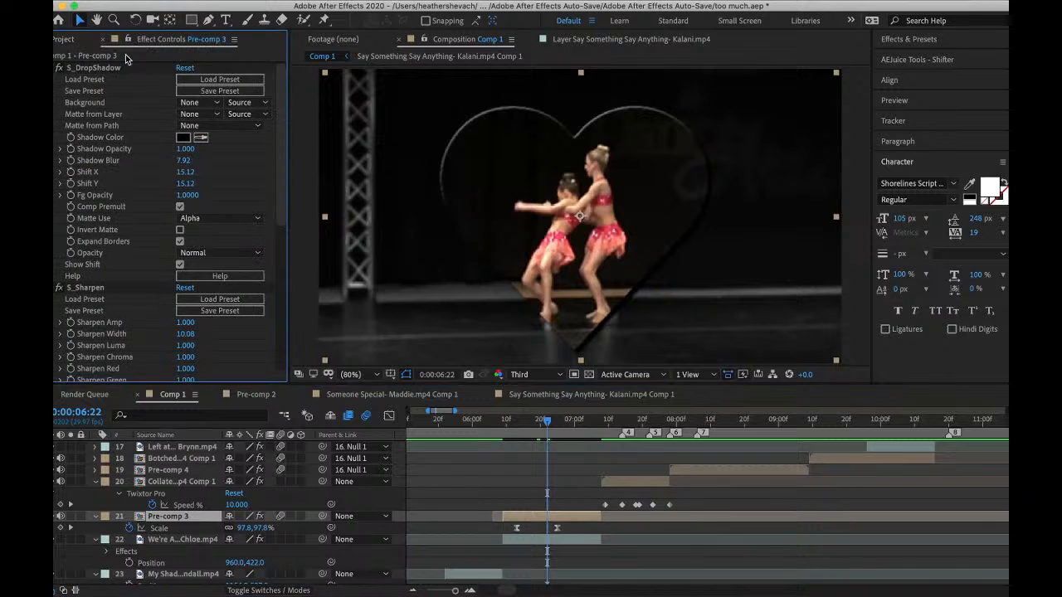
click(118, 70)
scroll(119, 259, down, 10)
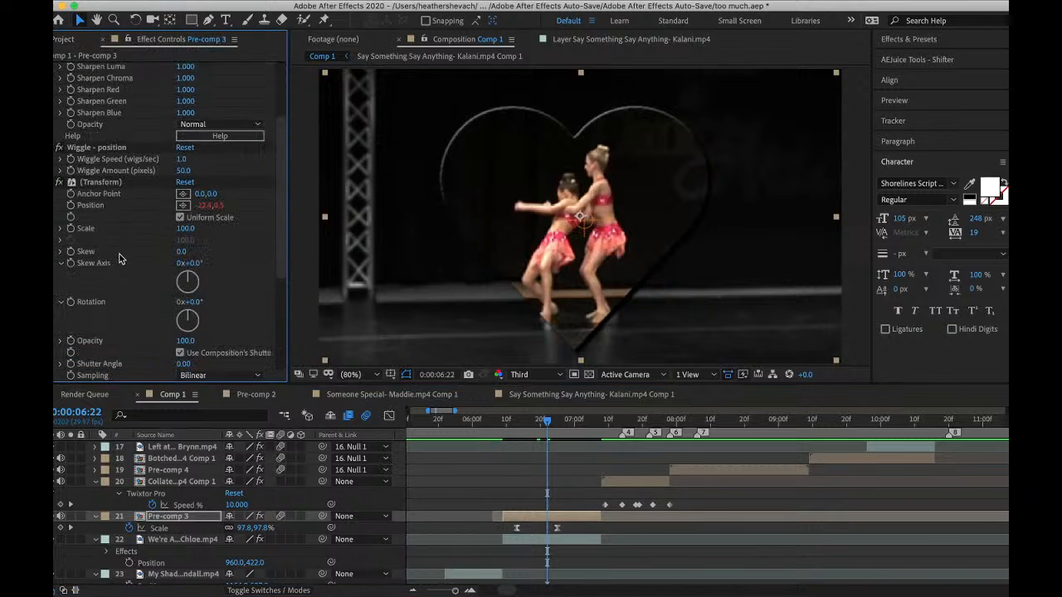
shift+click(96, 188)
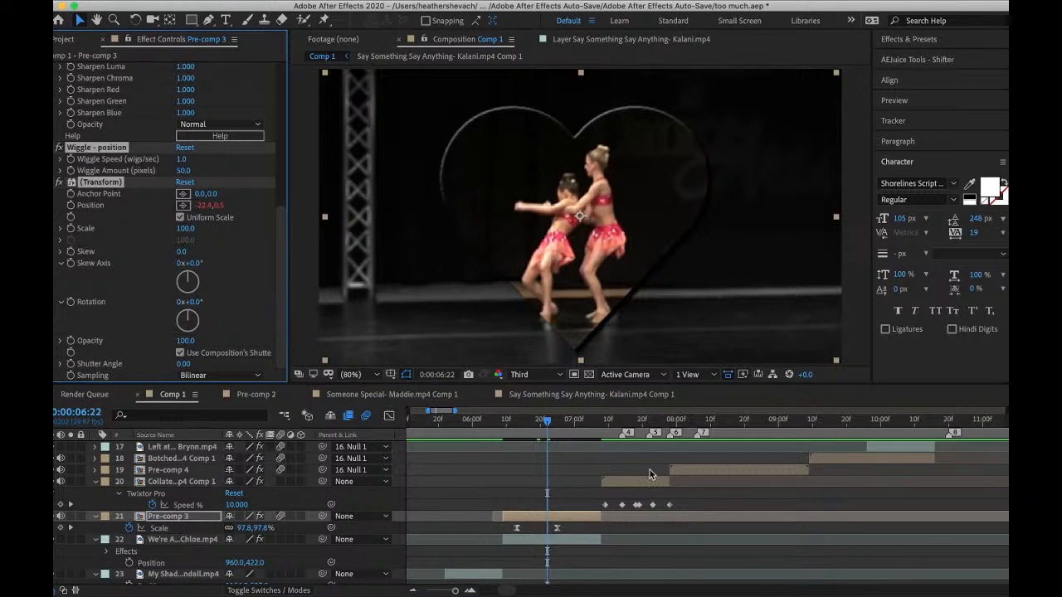
- Paste the copied heart effects onto Pre-comp 6 above the Two Sapphires clip
scroll(650, 470, up, 10)
scroll(650, 470, left, 8)
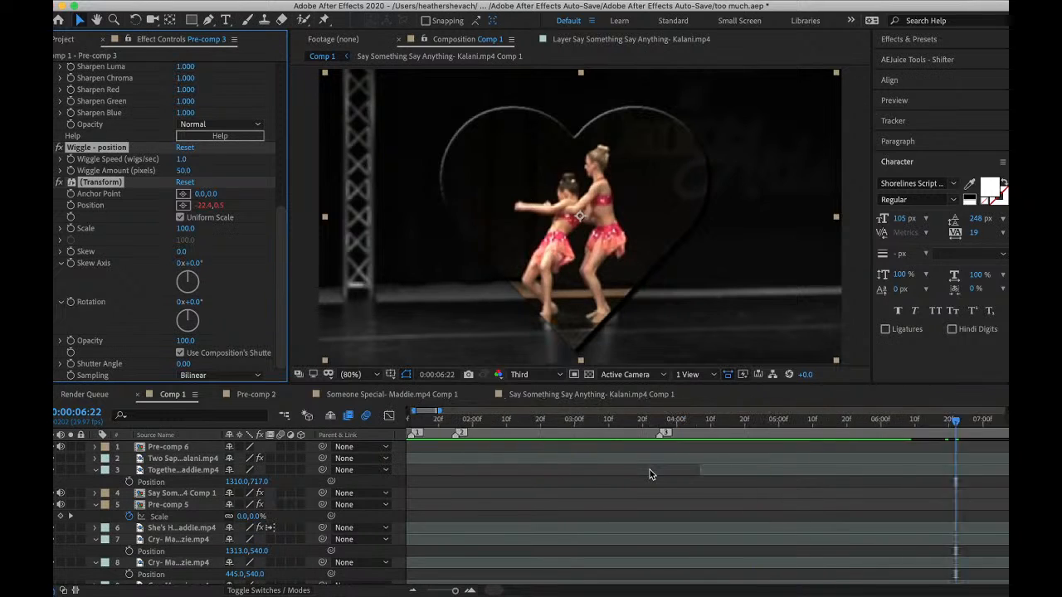
scroll(649, 469, right, 15)
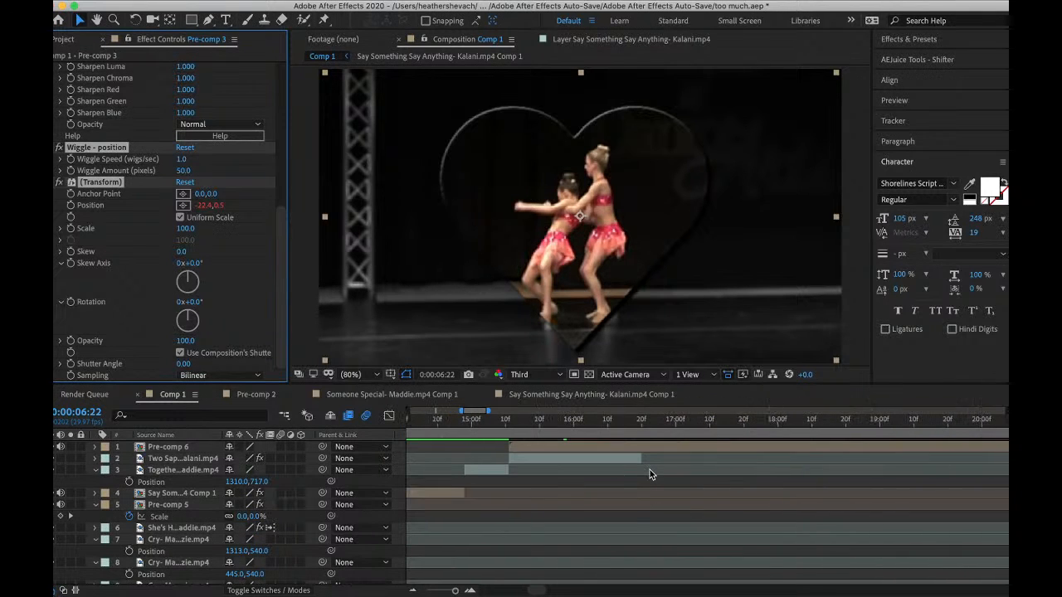
scroll(649, 470, right, 1)
click(551, 422)
click(550, 449)
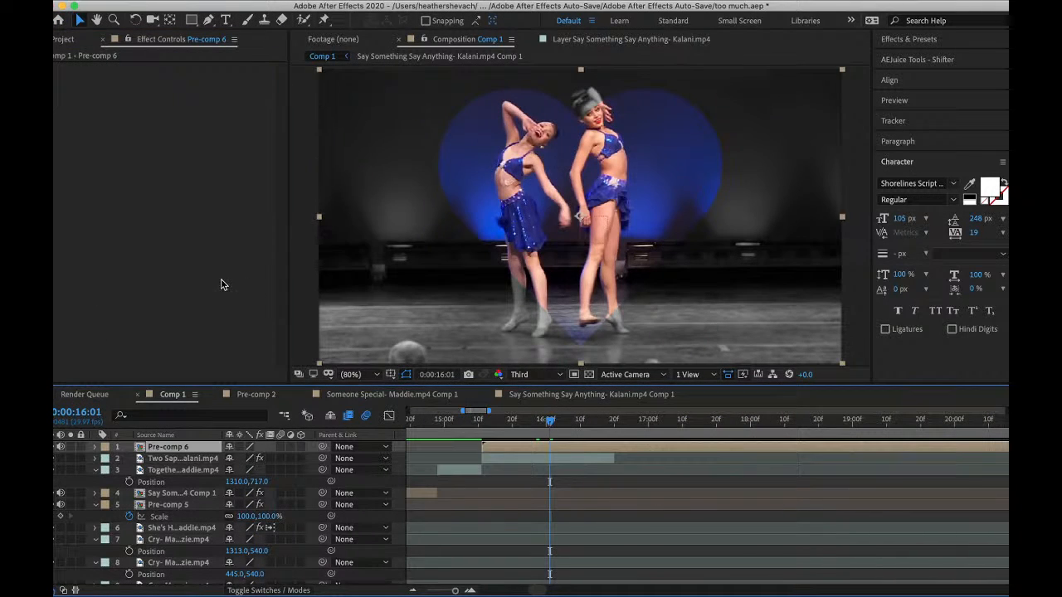
- Add a Bevel and Emboss layer style to Pre-comp 6
right_click(506, 442)
mouse_move(568, 396)
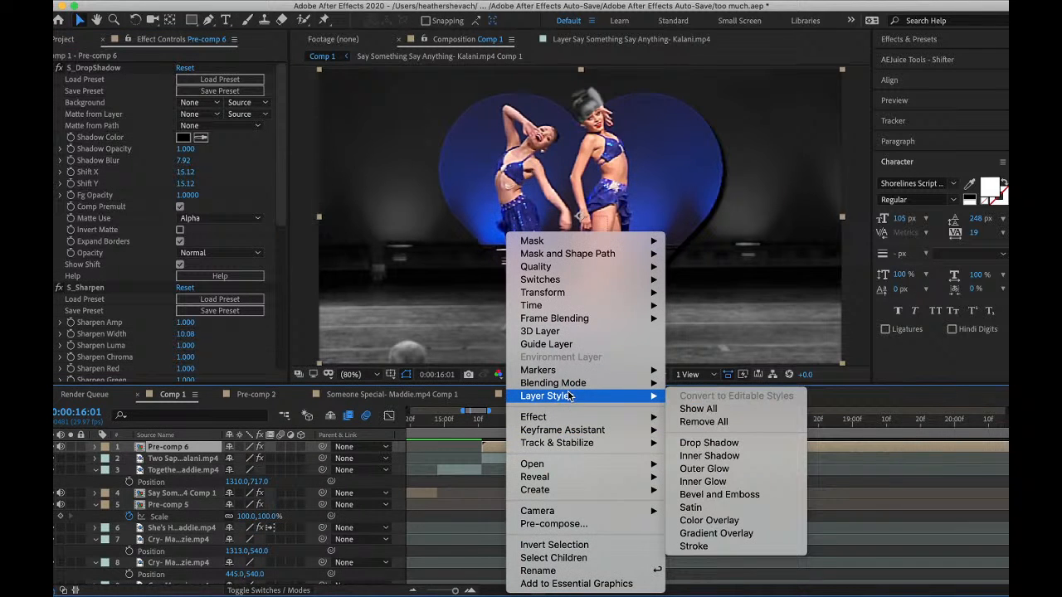
click(706, 495)
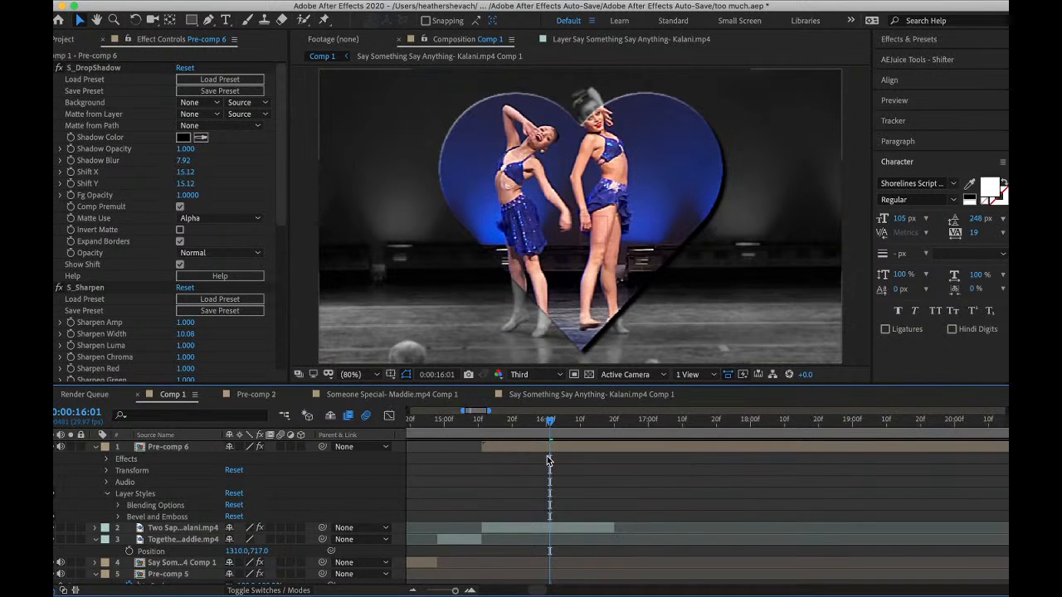
- Set Brightness to -37 in the Brightness & Contrast effect of the monochrome Two Sapphires layer
scroll(547, 455, left, 3)
click(615, 421)
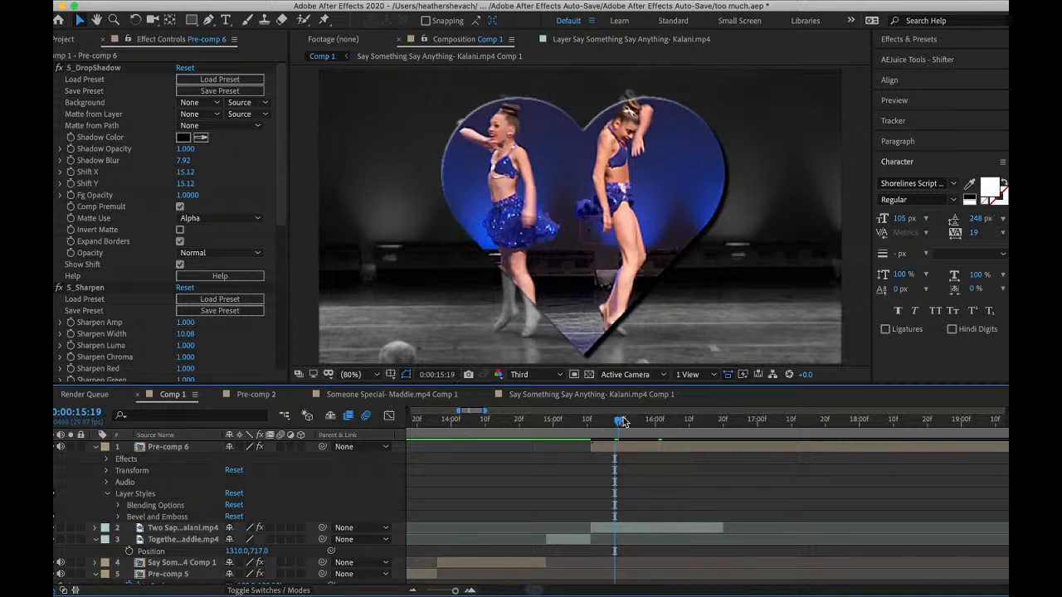
click(628, 419)
click(635, 528)
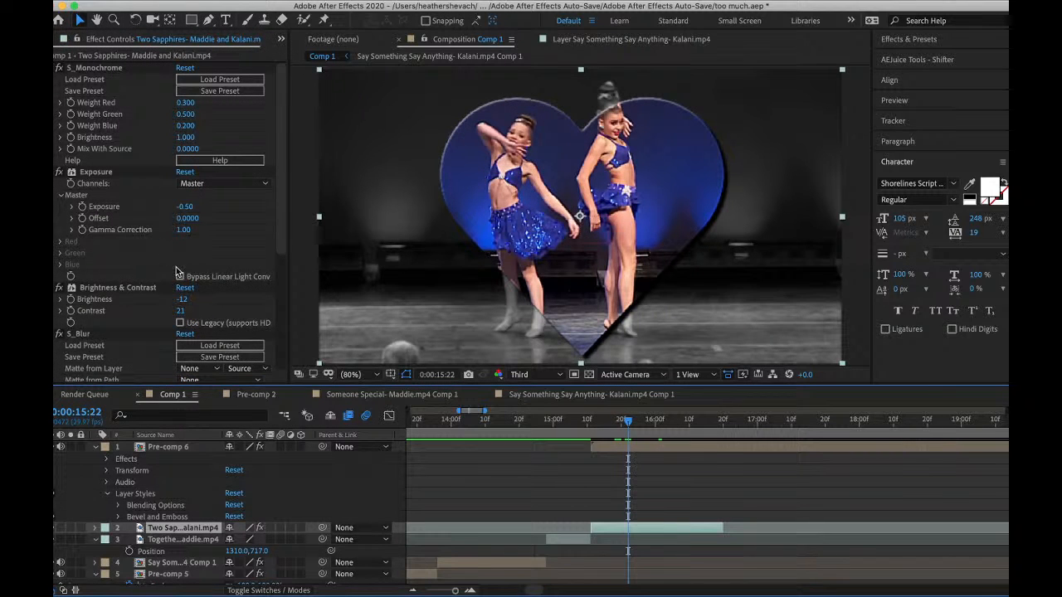
drag(180, 299, 165, 299)
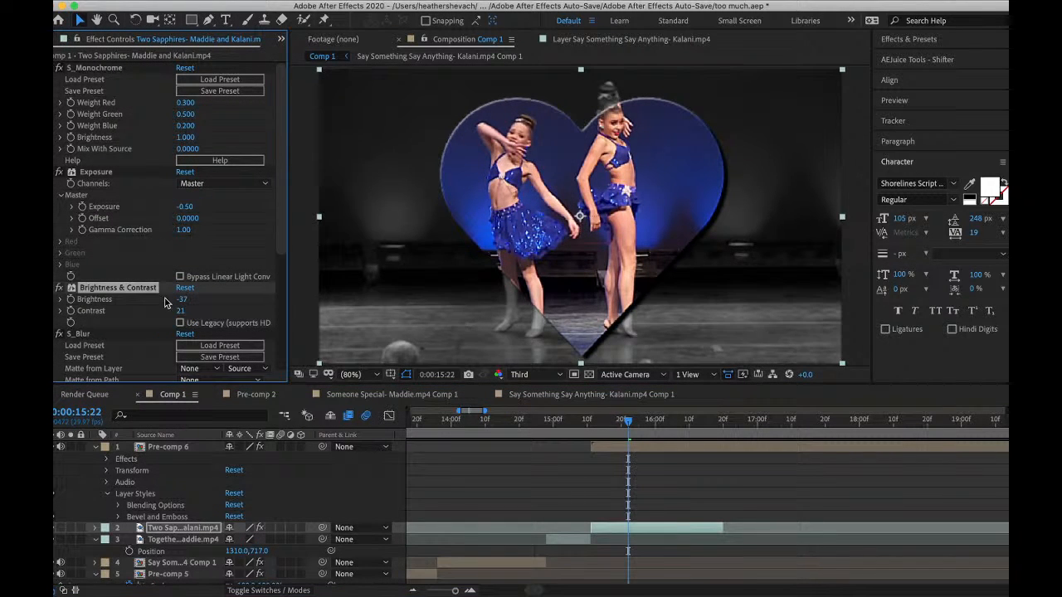
- Keyframe Pre-comp 6's Scale at 0% at 0:00:15:18 and 100% at 0:00:16:01, with motion blur on the layer
drag(636, 436, 614, 446)
click(614, 444)
key(s)
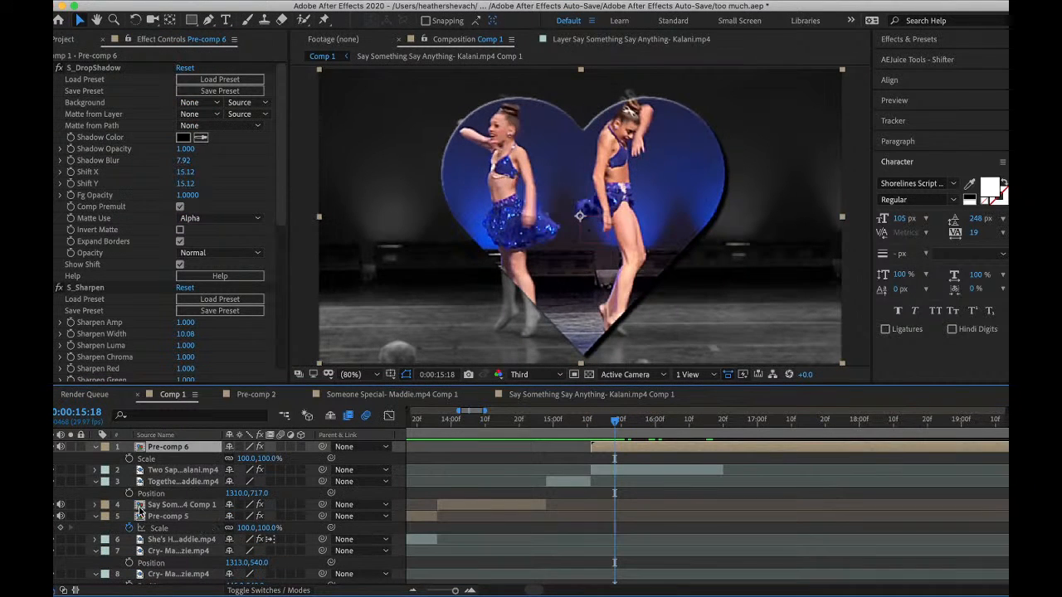
click(129, 459)
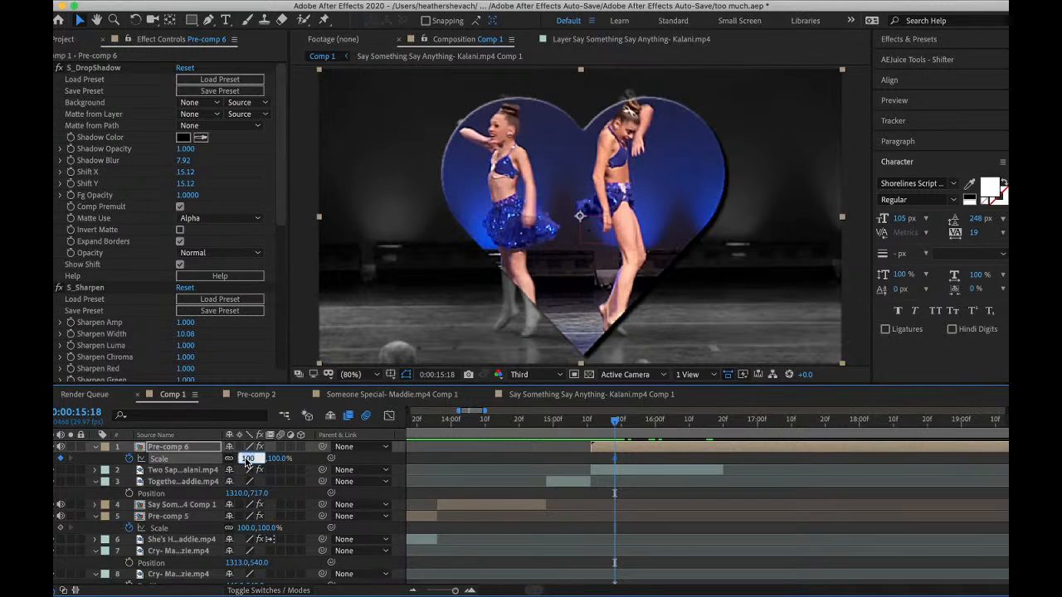
click(658, 425)
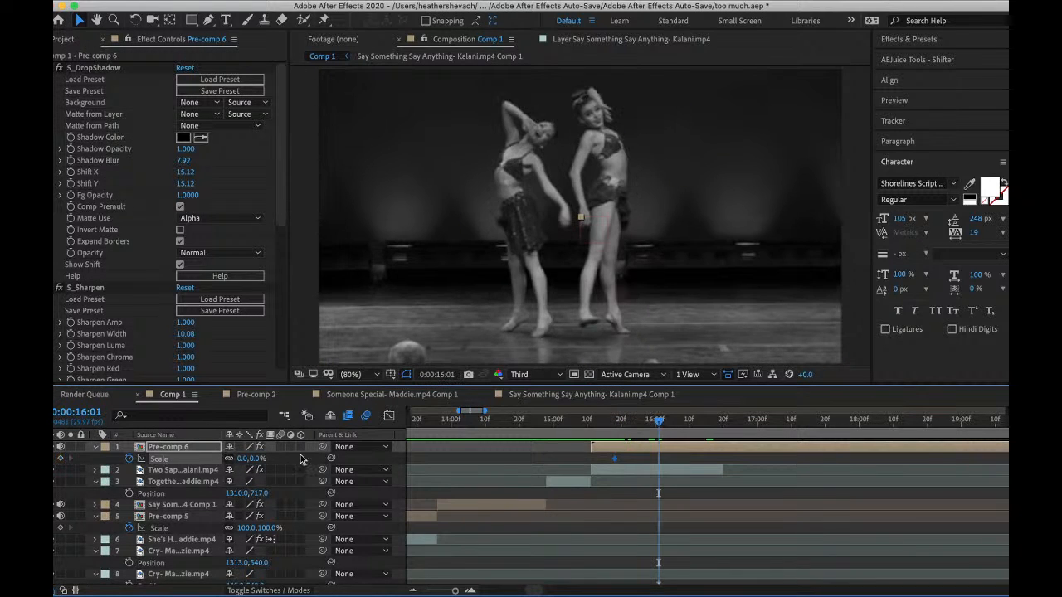
key(Return)
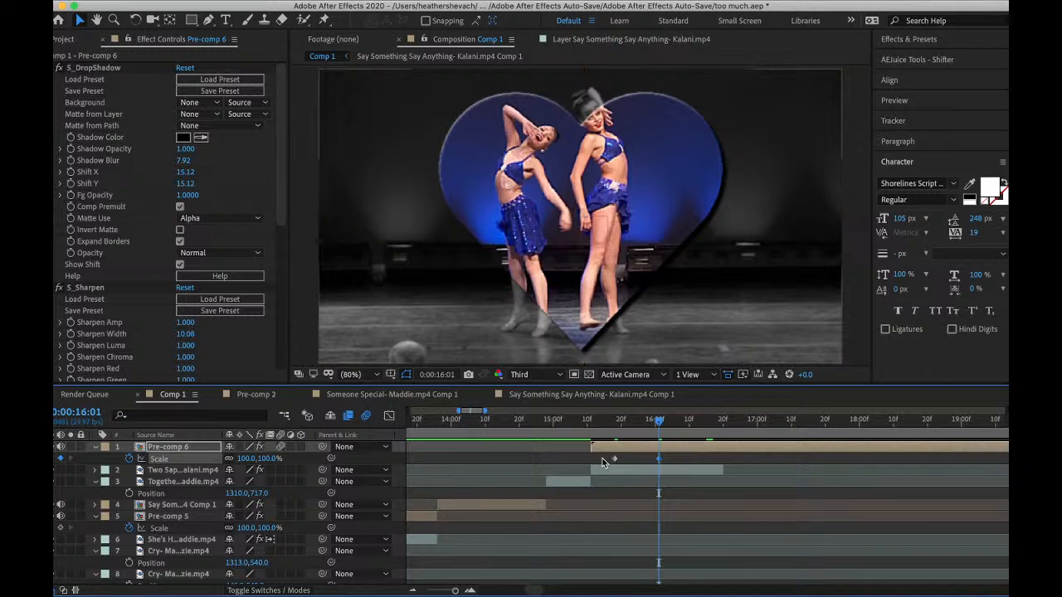
- Ease both Scale keyframes of Pre-comp 6 and shape the curve to rise steeply first and settle gently
right_click(658, 461)
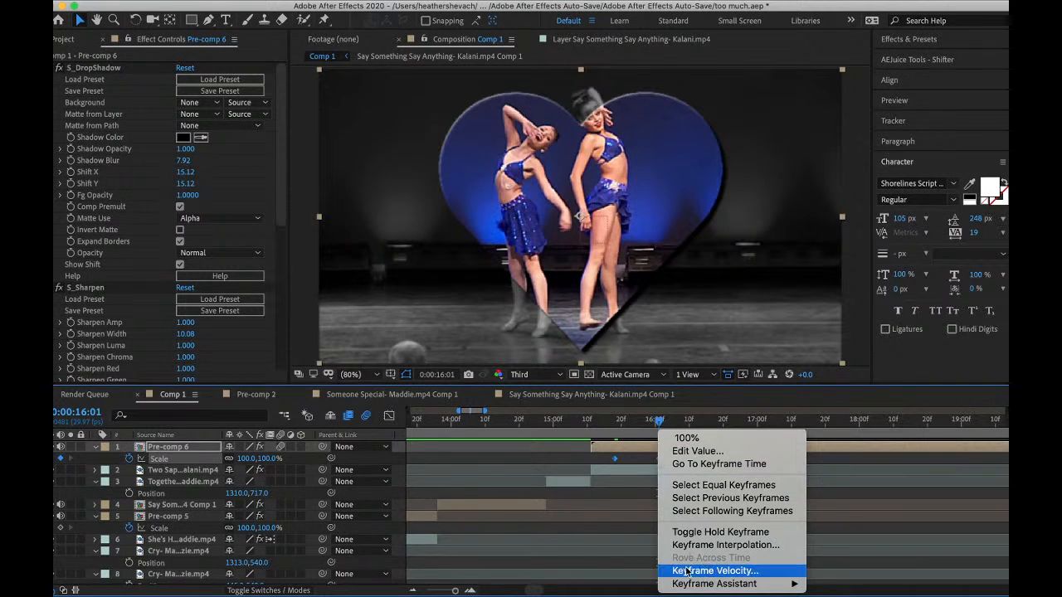
mouse_move(747, 583)
click(858, 507)
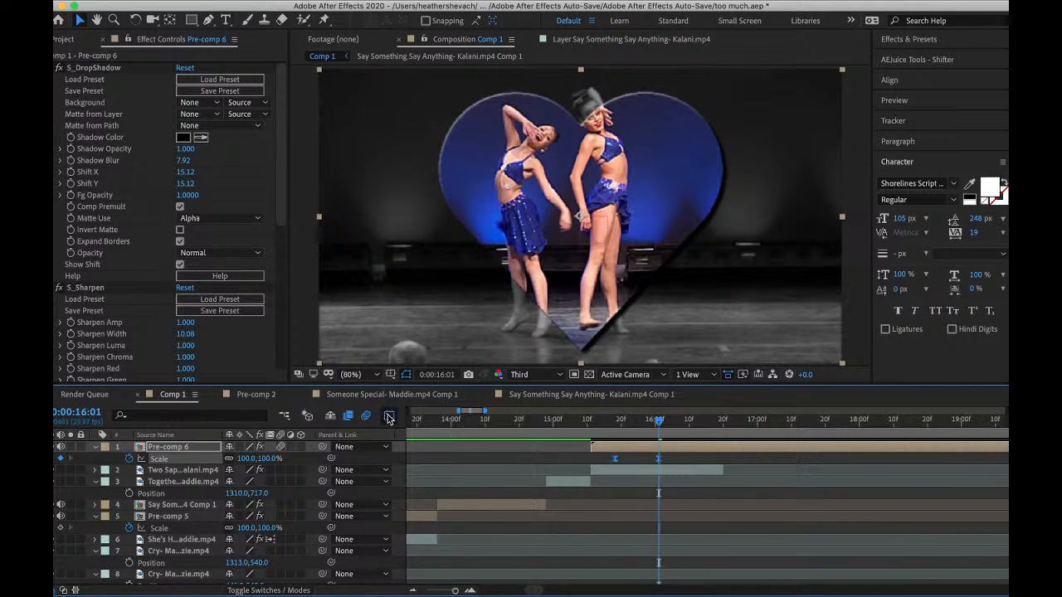
click(389, 417)
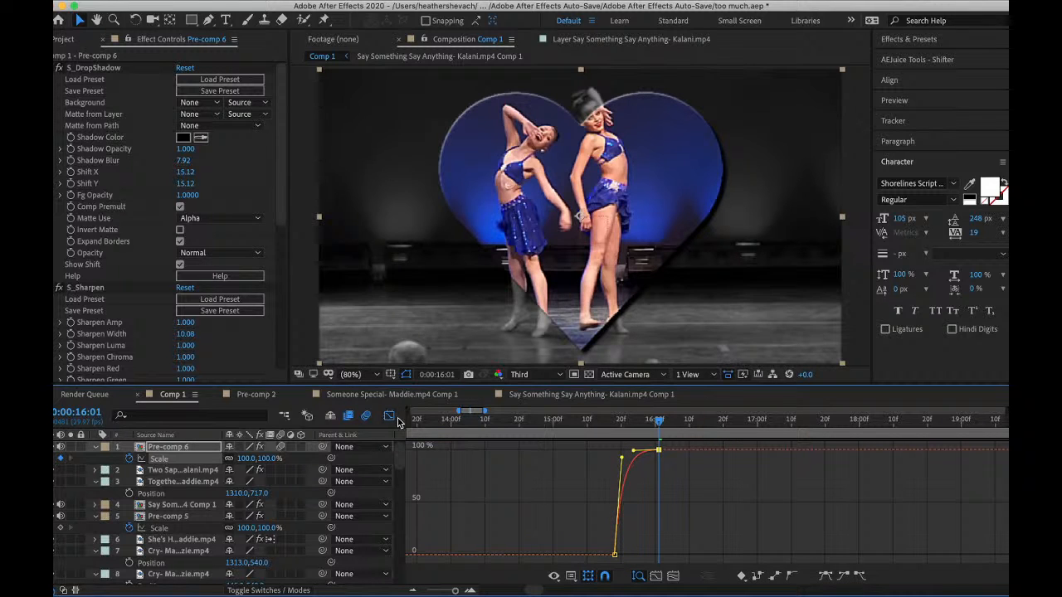
click(587, 422)
click(389, 416)
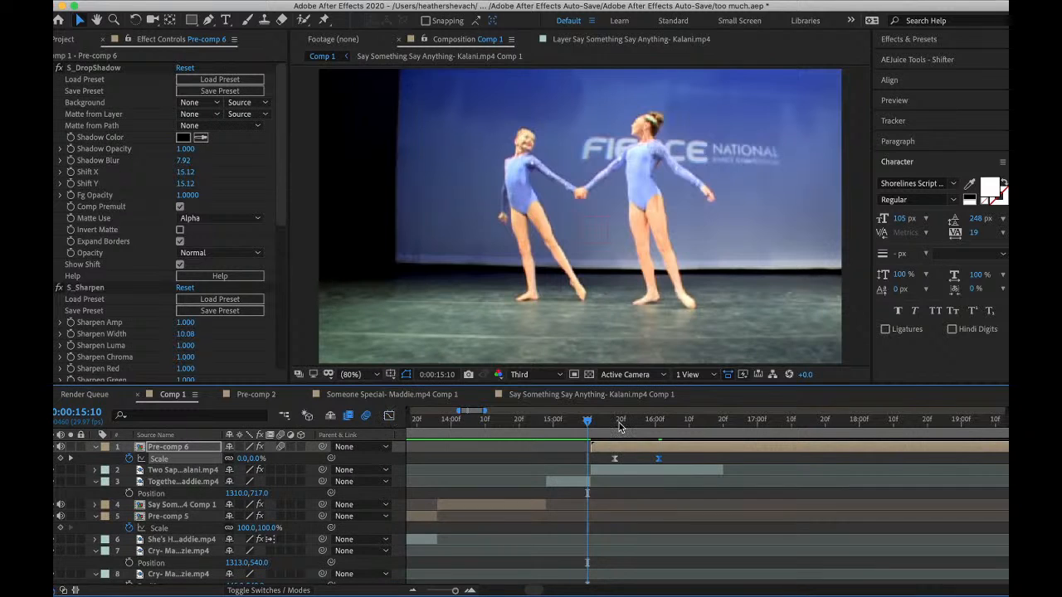
- Preview the heart's scale-up animation together with the transition from the preceding clip
key(space)
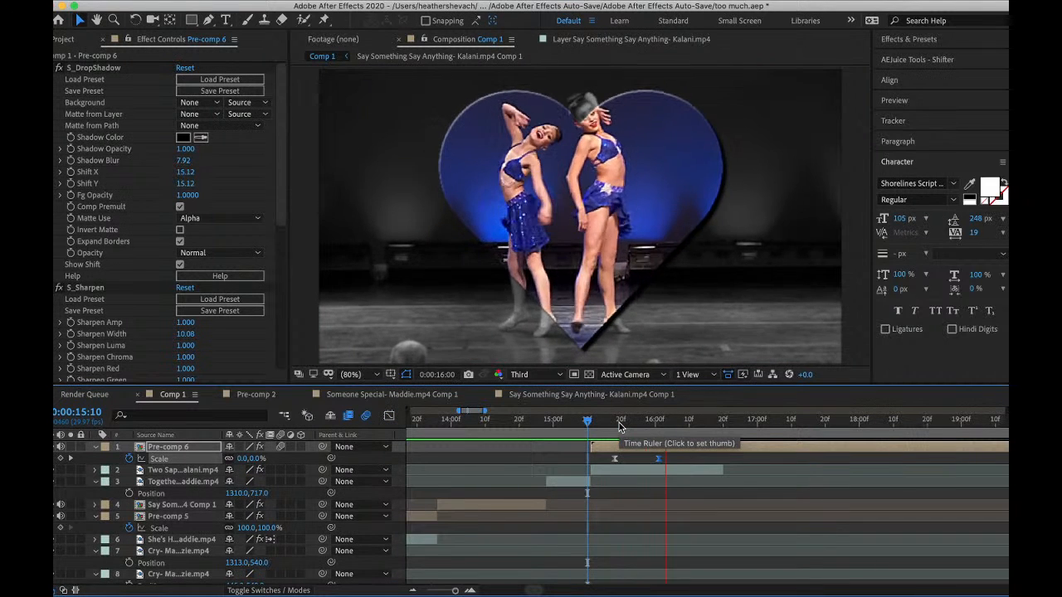
key(space)
click(578, 430)
key(space)
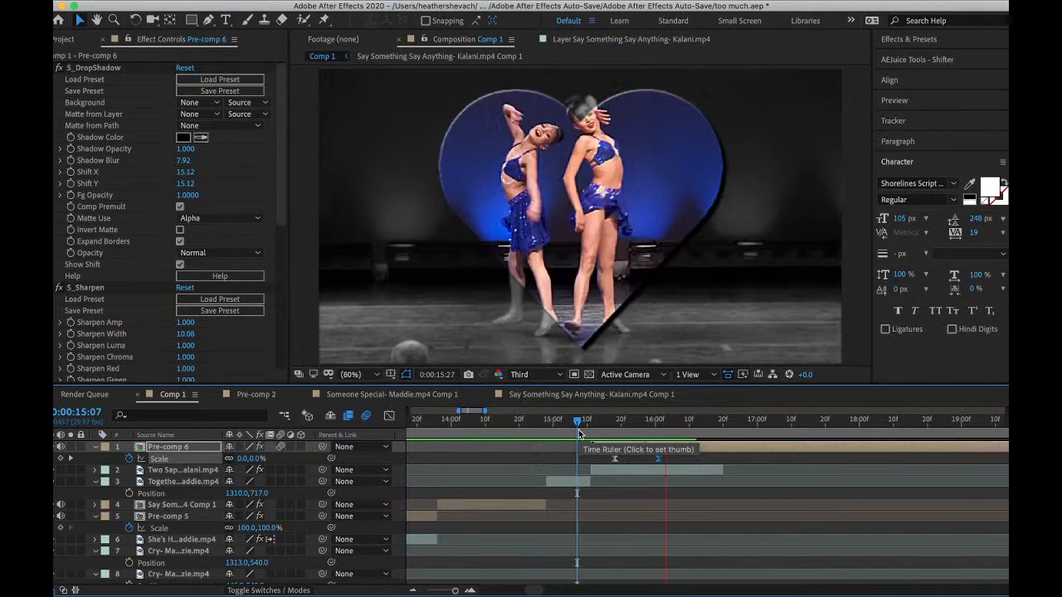
click(540, 419)
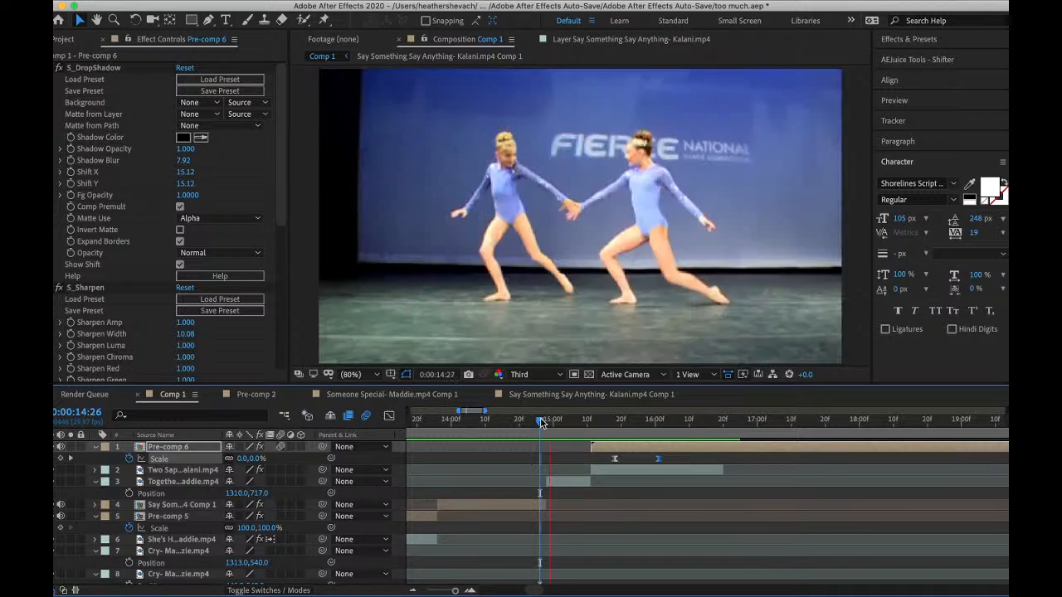
- Trim Pre-comp 6 to end with the Two Sapphires clip at 0:00:16:20, and save the project after a preview
click(728, 423)
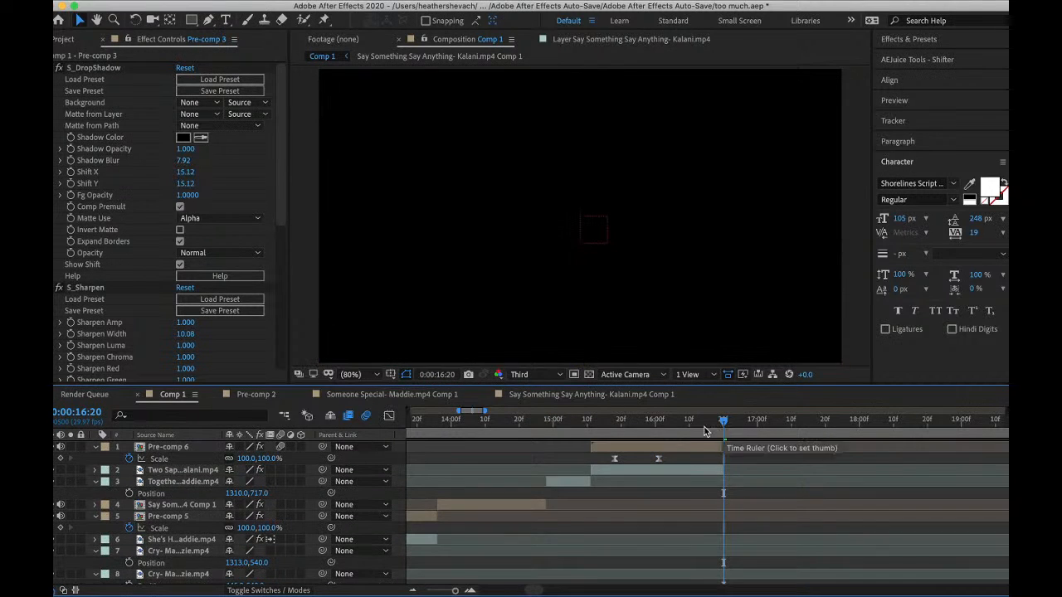
click(557, 420)
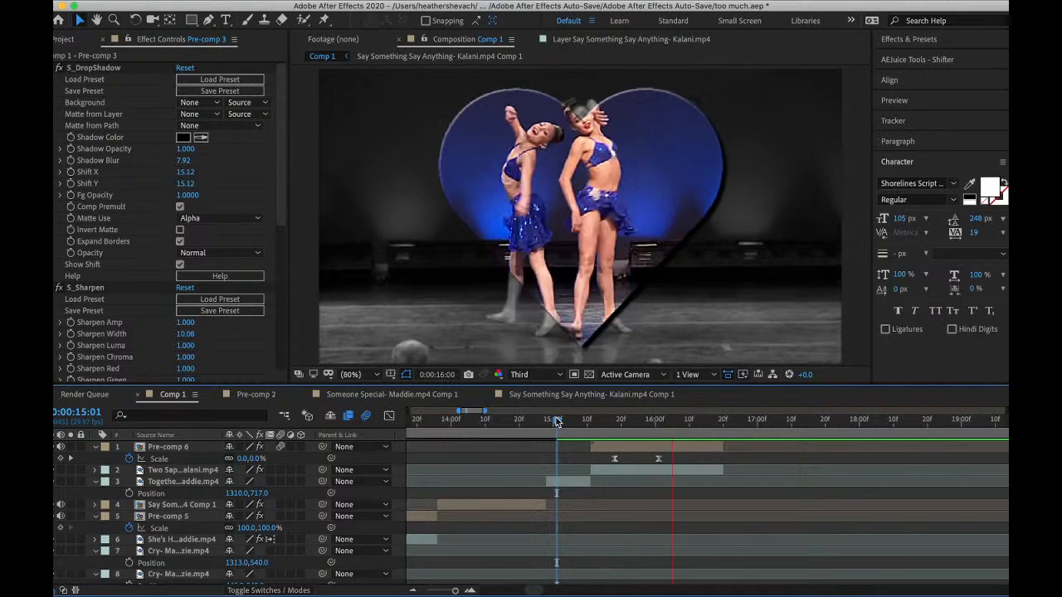
key(space)
click(166, 1)
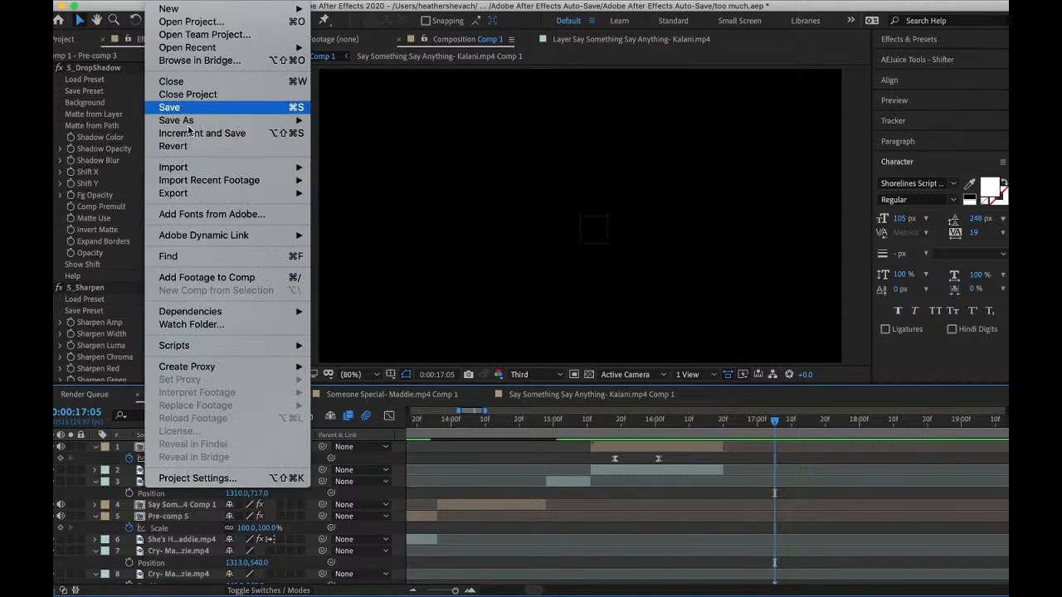
click(173, 108)
- Switch to YouTube Studio to check the live stream's chat and return to After Effects
key(super+Tab)
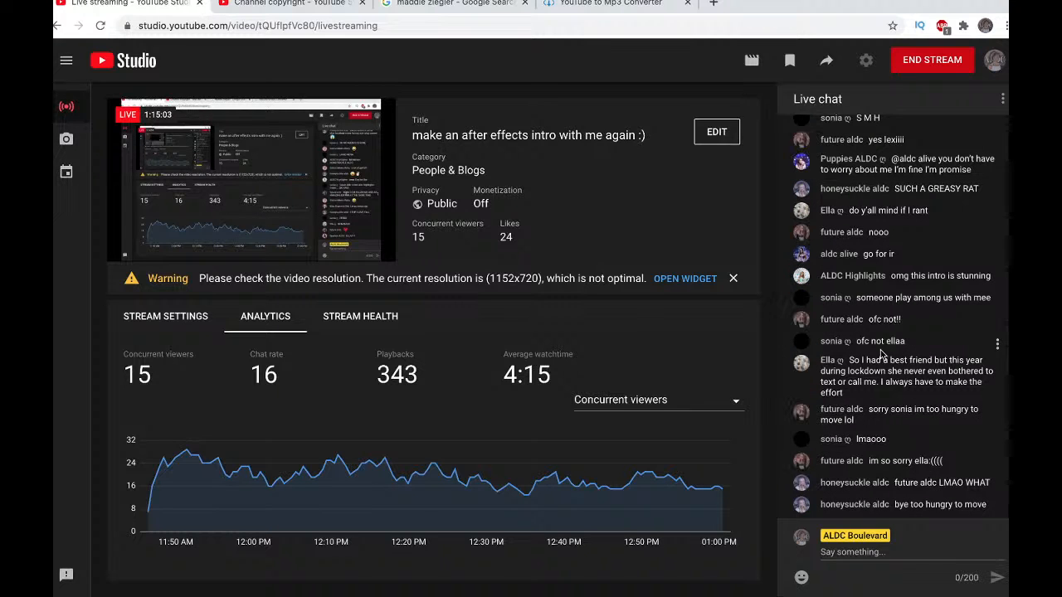
key(ctrl+Left)
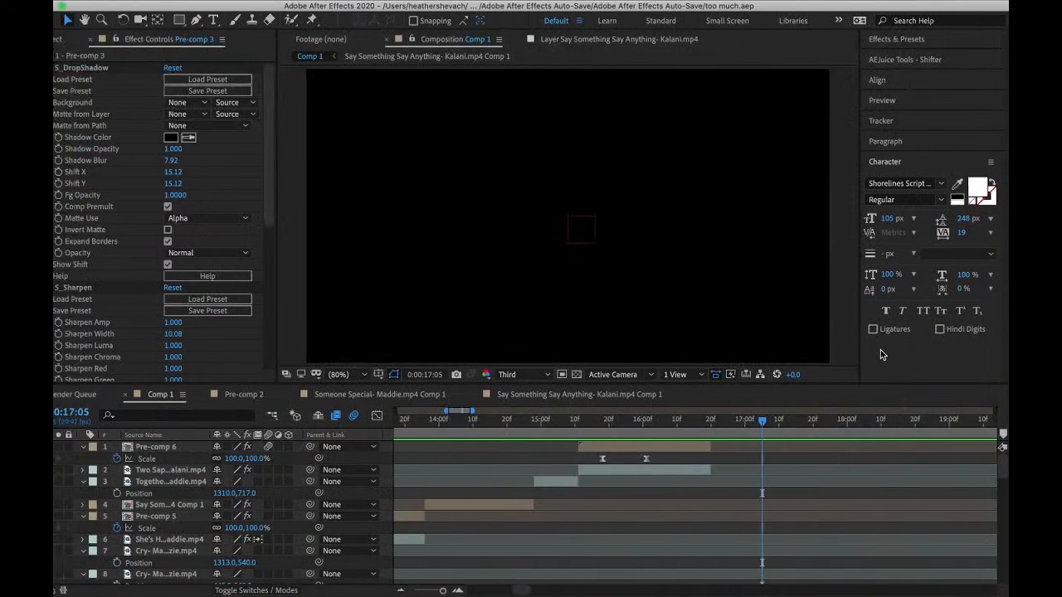
key(ctrl+Right)
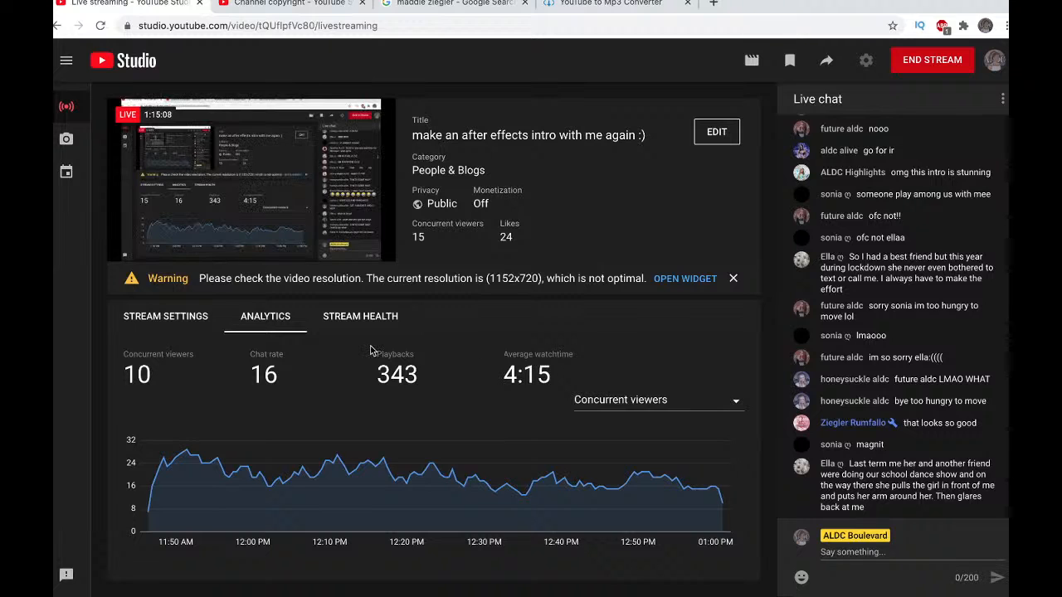
key(ctrl+Left)
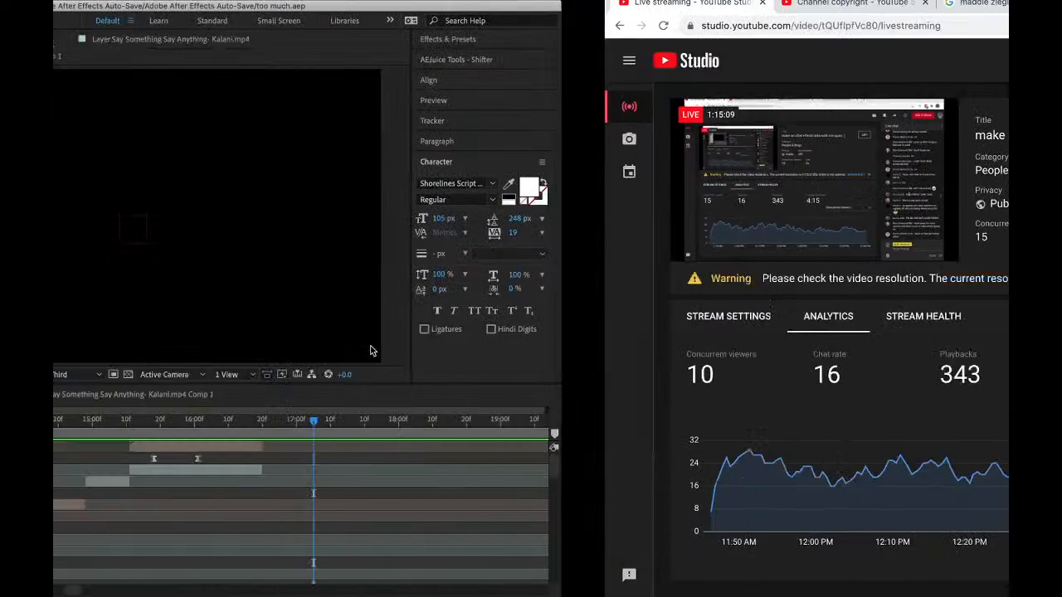
- Preview the Comp 1 edit in sections from its start through the Two Sapphires heart scale-up
key(Home)
key(space)
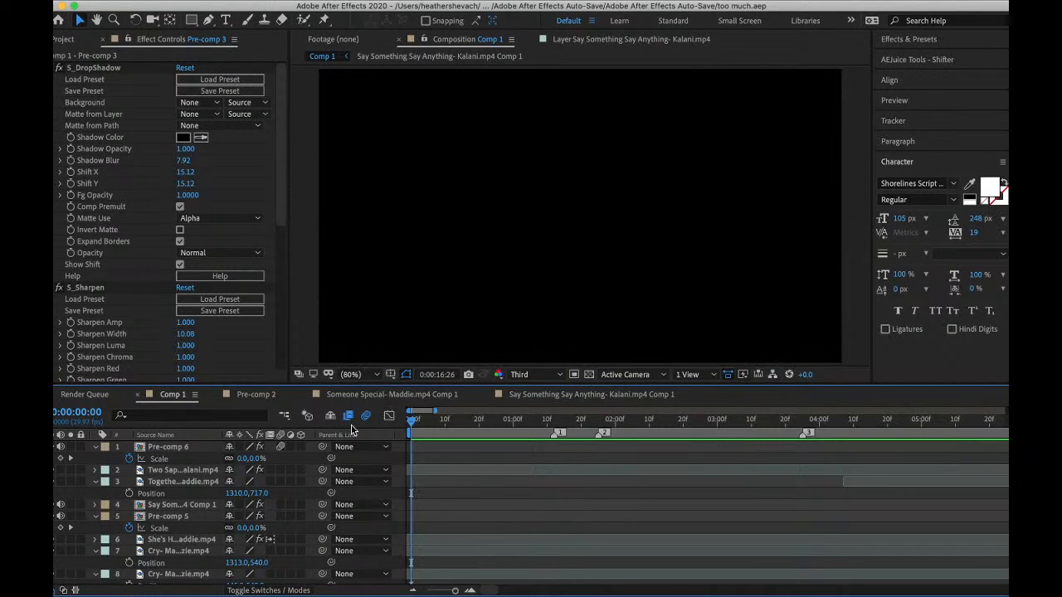
scroll(465, 458, down, 10)
scroll(465, 454, down, 5)
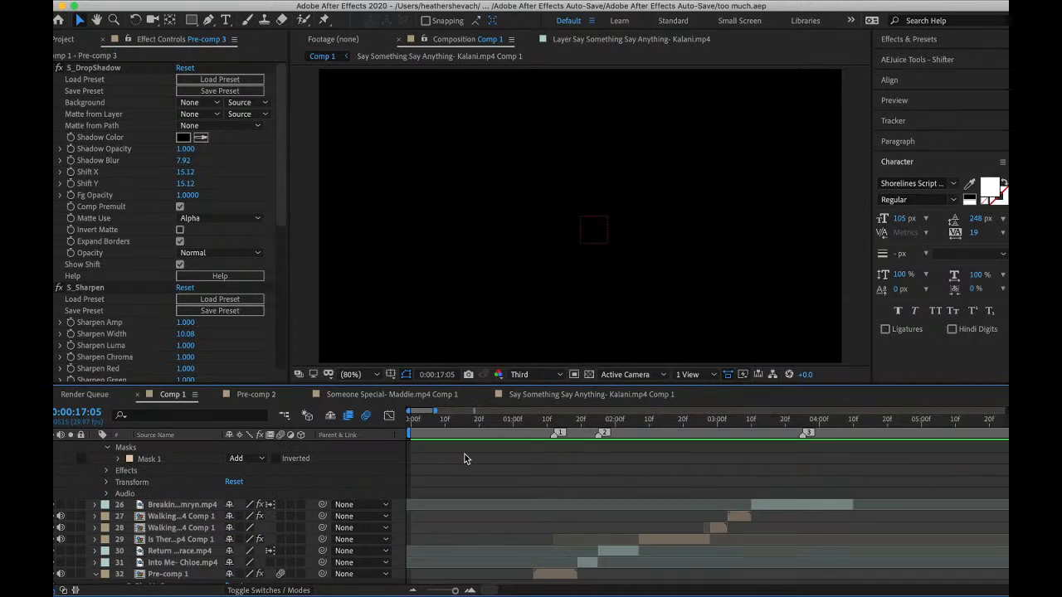
scroll(498, 456, right, 3)
click(594, 423)
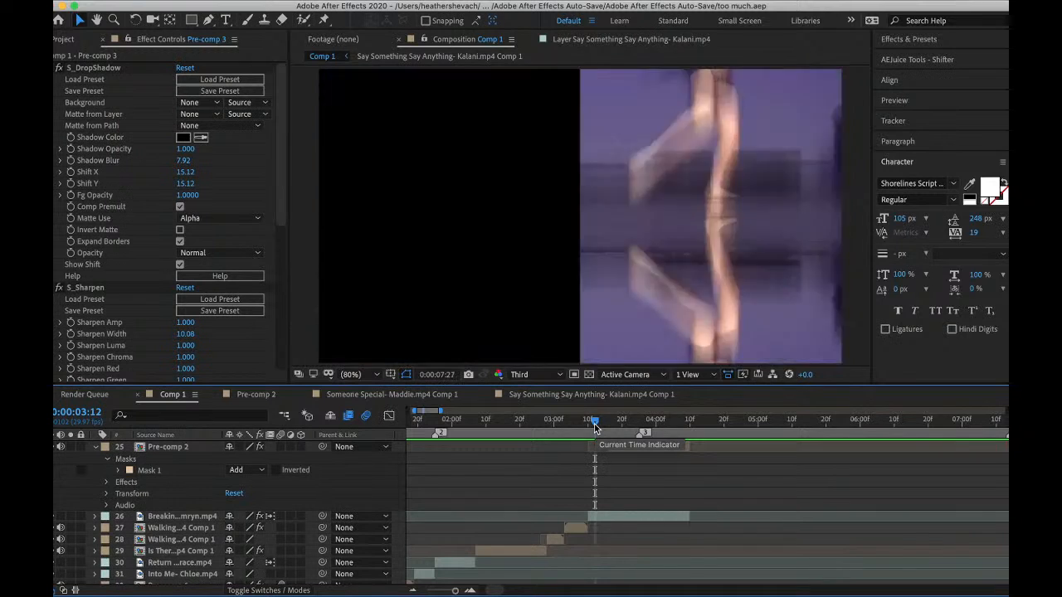
key(space)
scroll(643, 498, up, 15)
scroll(643, 499, right, 3)
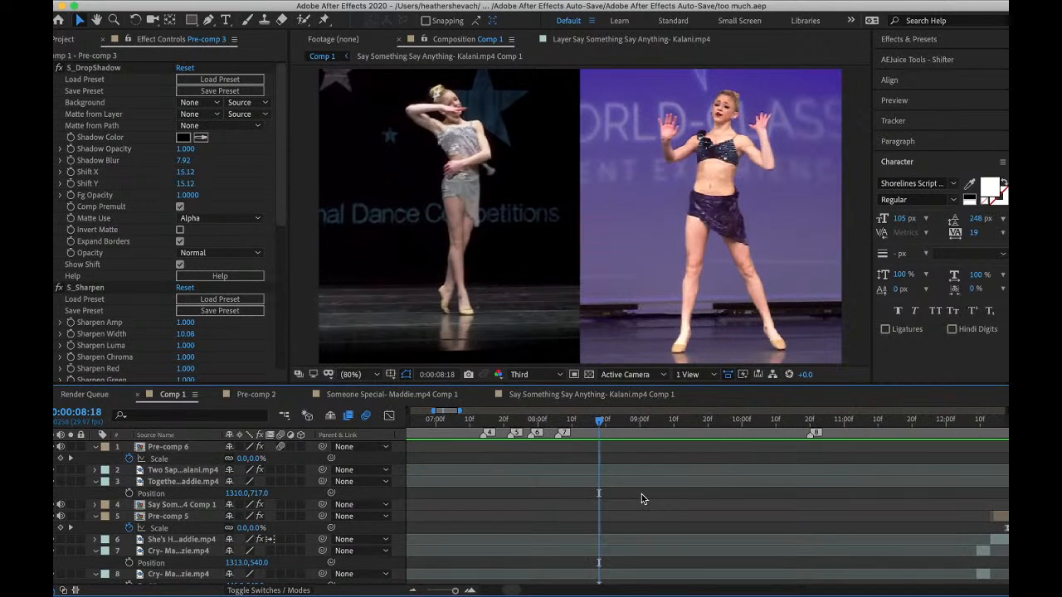
scroll(641, 493, right, 5)
click(672, 413)
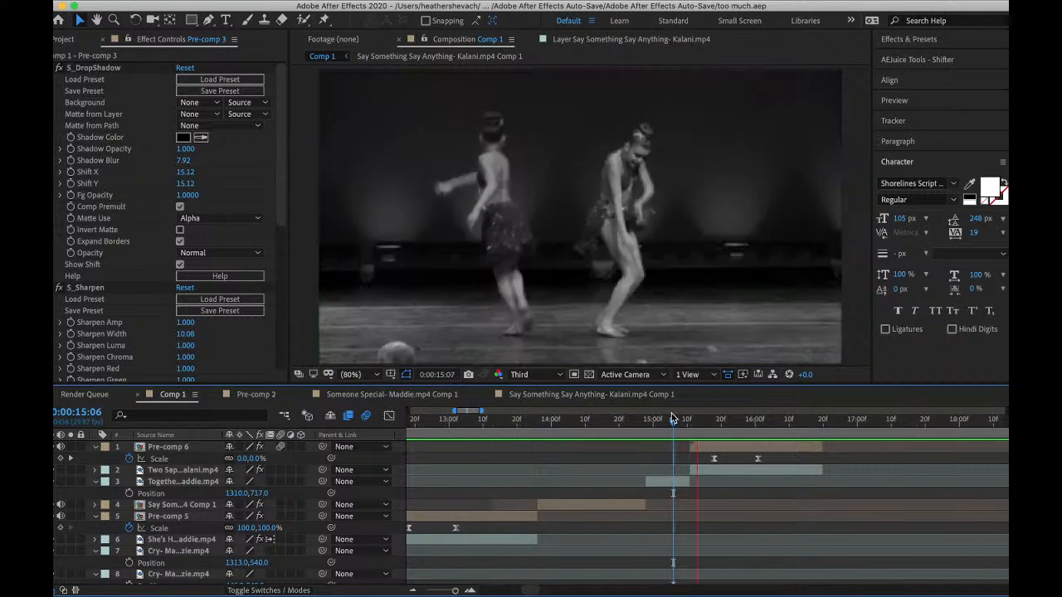
key(space)
key(space)
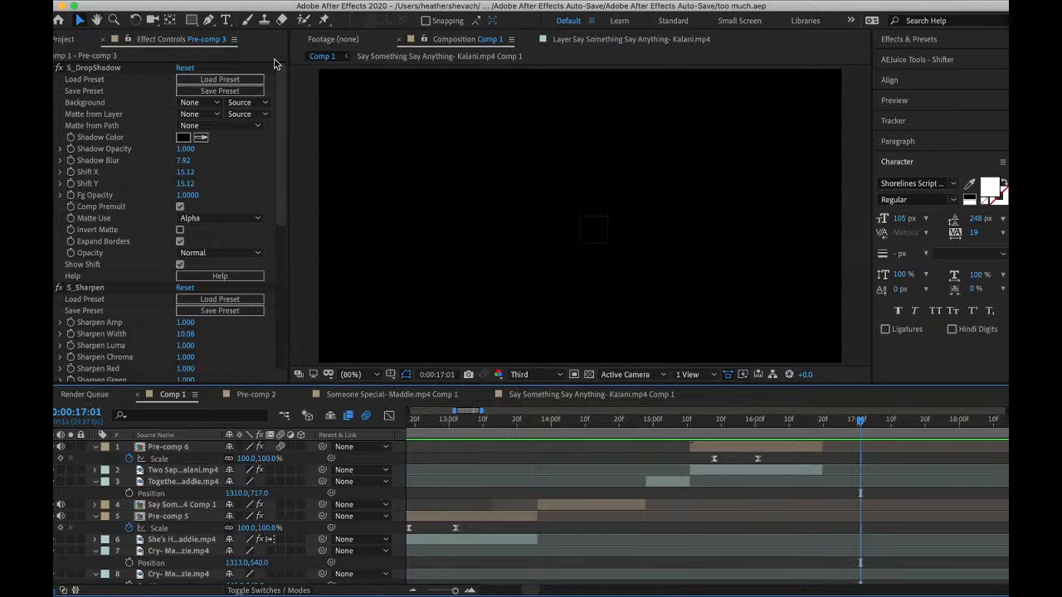
- Import the Chasing Answers duet video from the Season 2 Duets folder and add it to Comp 1 above Pre-comp 6
click(153, 0)
mouse_move(174, 168)
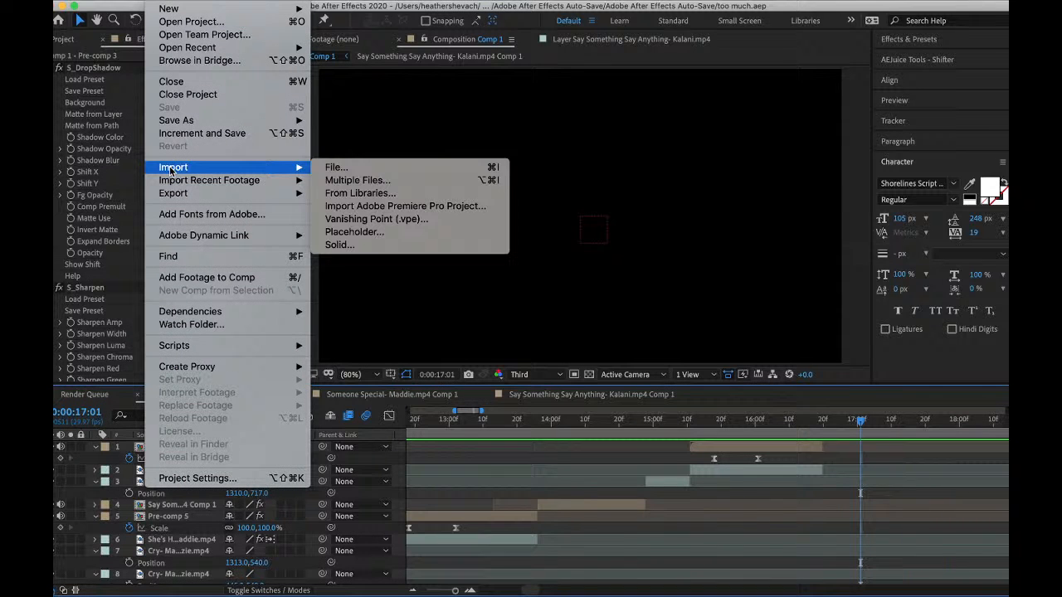
click(323, 168)
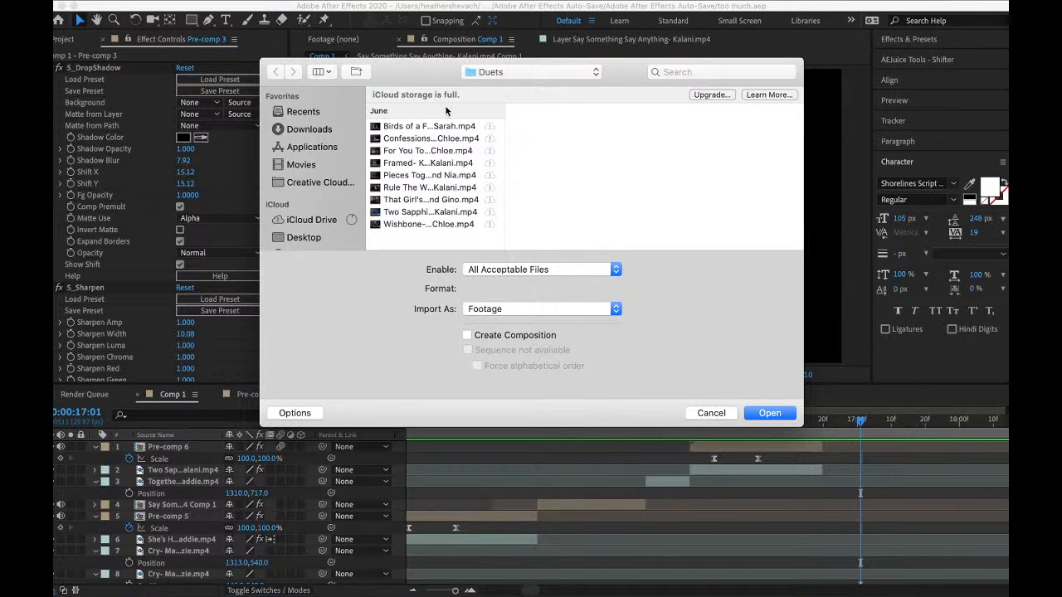
click(494, 73)
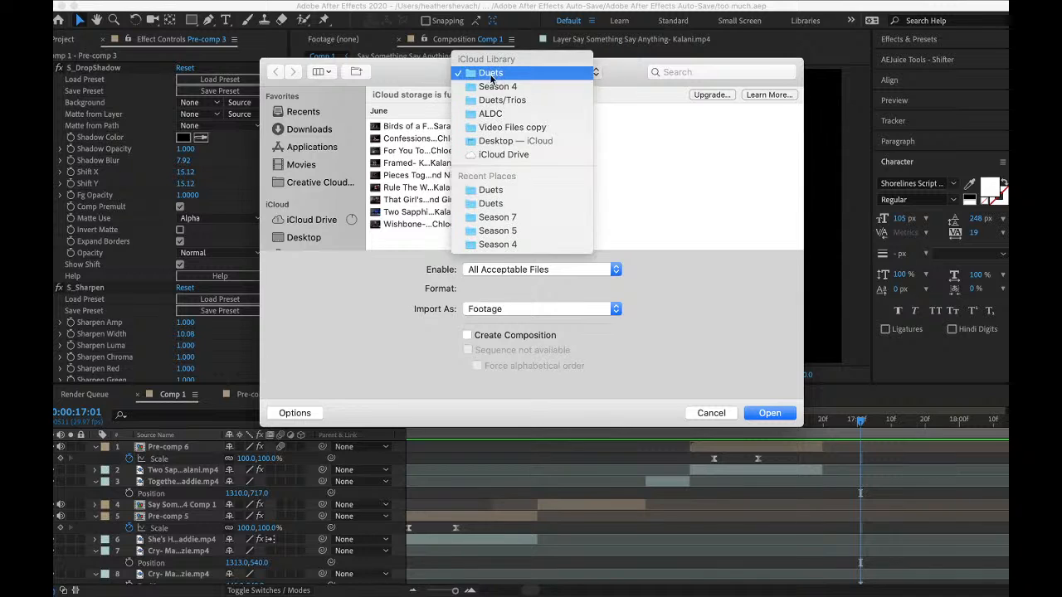
click(508, 85)
click(569, 139)
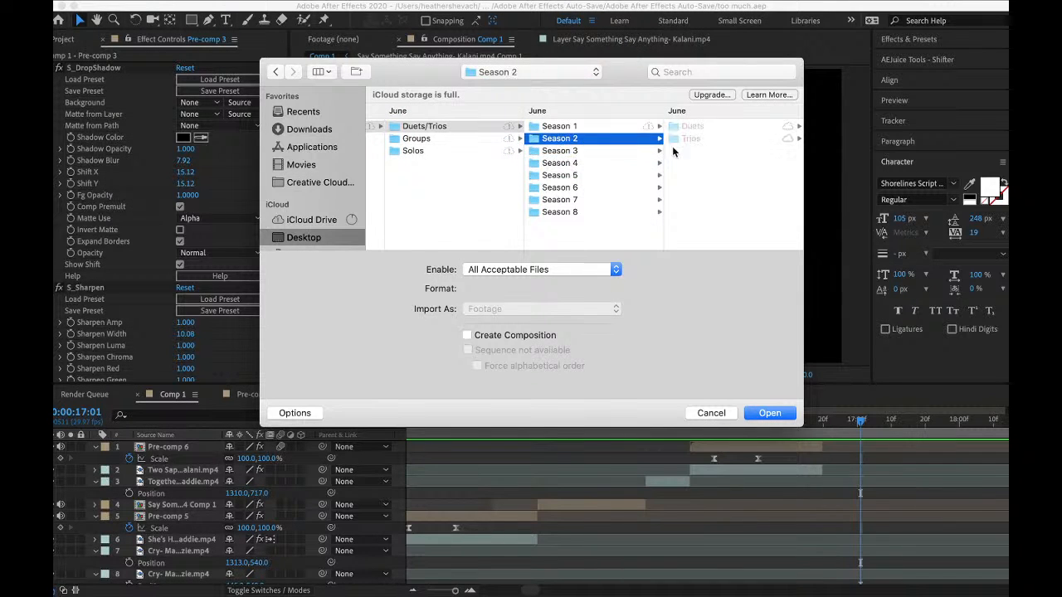
click(689, 127)
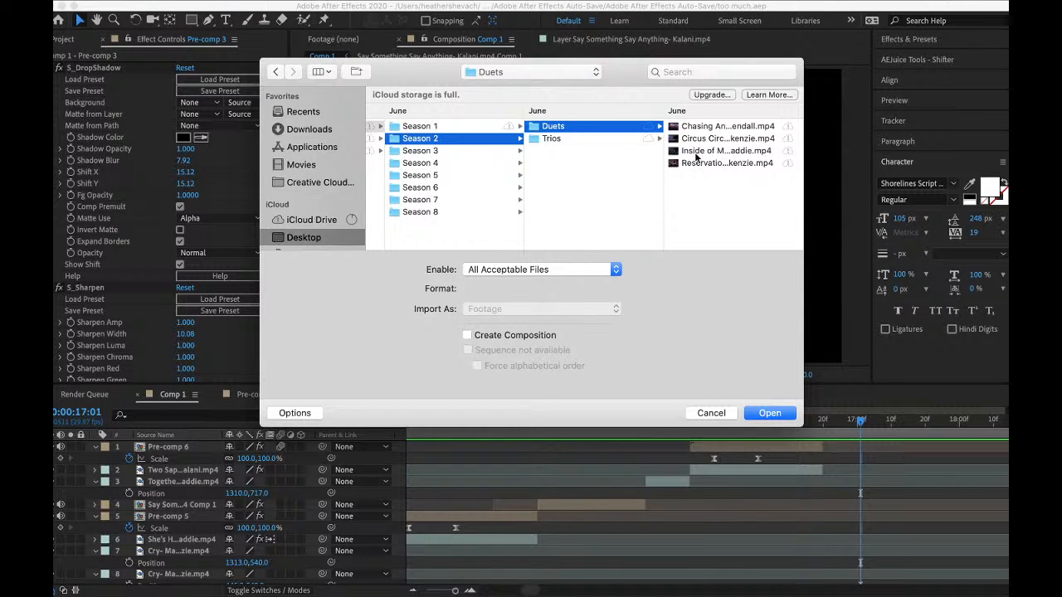
click(696, 129)
click(787, 415)
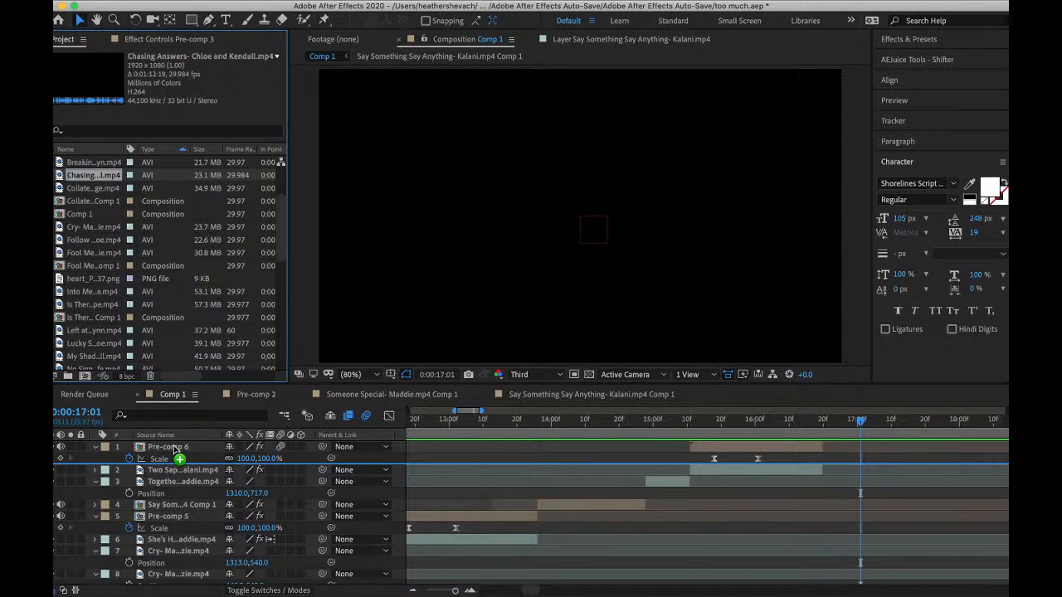
drag(176, 449, 176, 453)
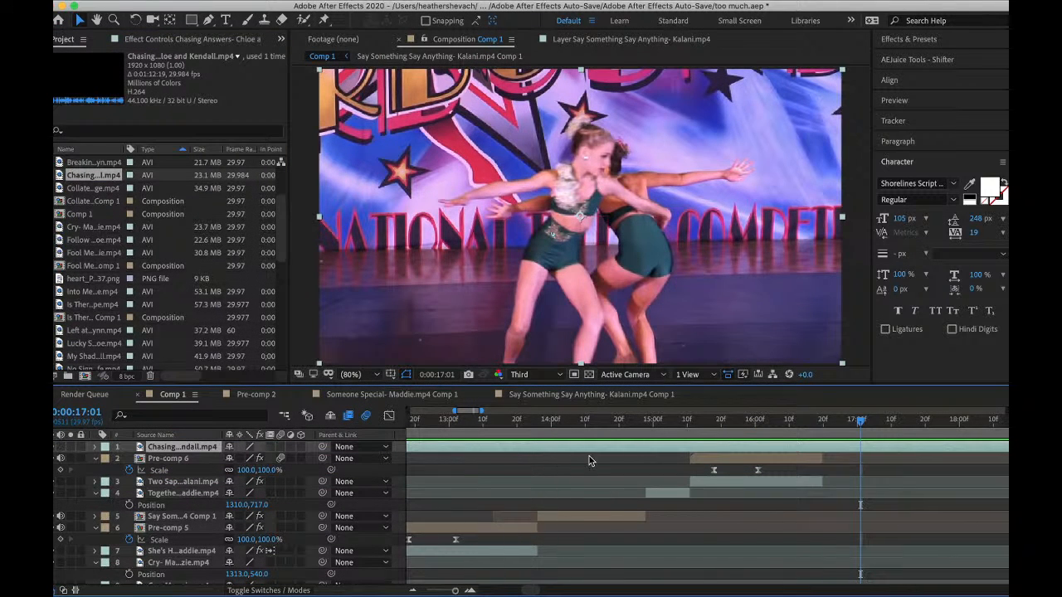
- Find the dancers' crouching move in the Chasing Answers clip and trim the layer to start at 0:00:55:03
scroll(590, 459, right, 5)
drag(604, 423, 1006, 452)
scroll(817, 459, right, 5)
drag(769, 432, 847, 428)
key(space)
key(space)
scroll(713, 462, right, 5)
key(space)
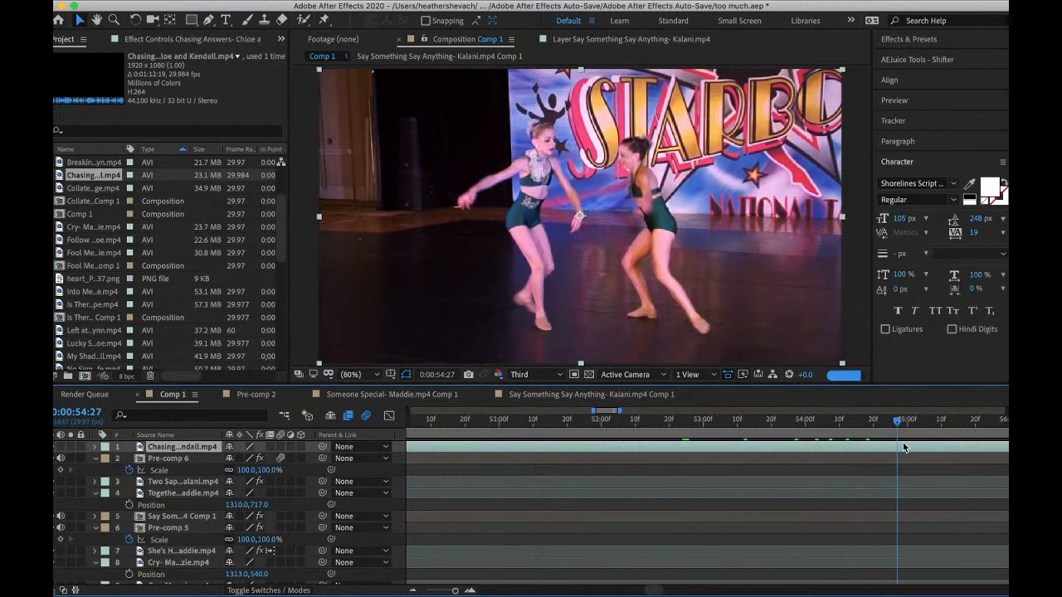
drag(980, 422, 918, 438)
key(super+d)
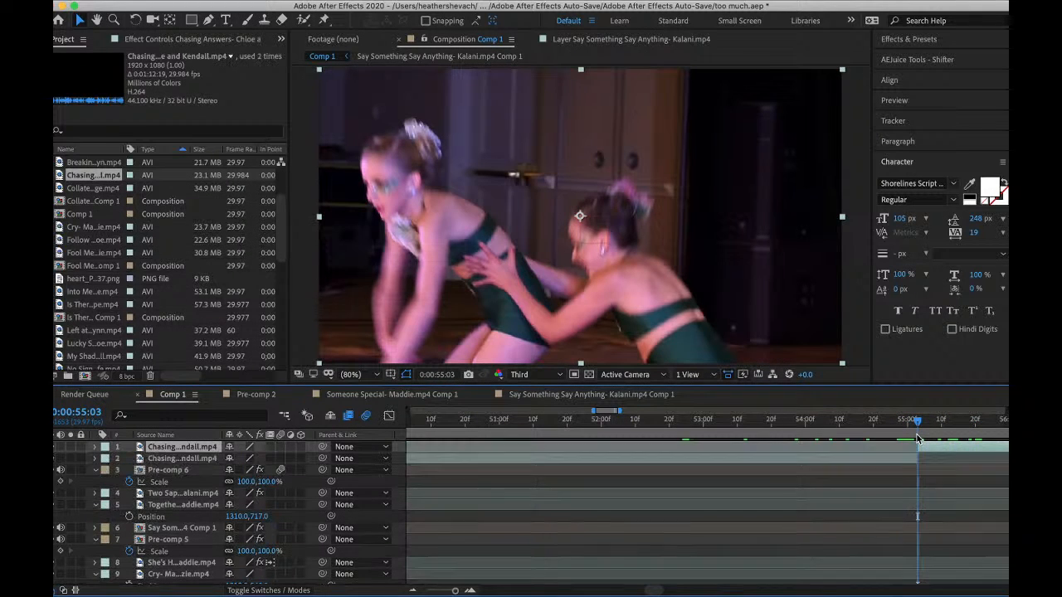
key(super+z)
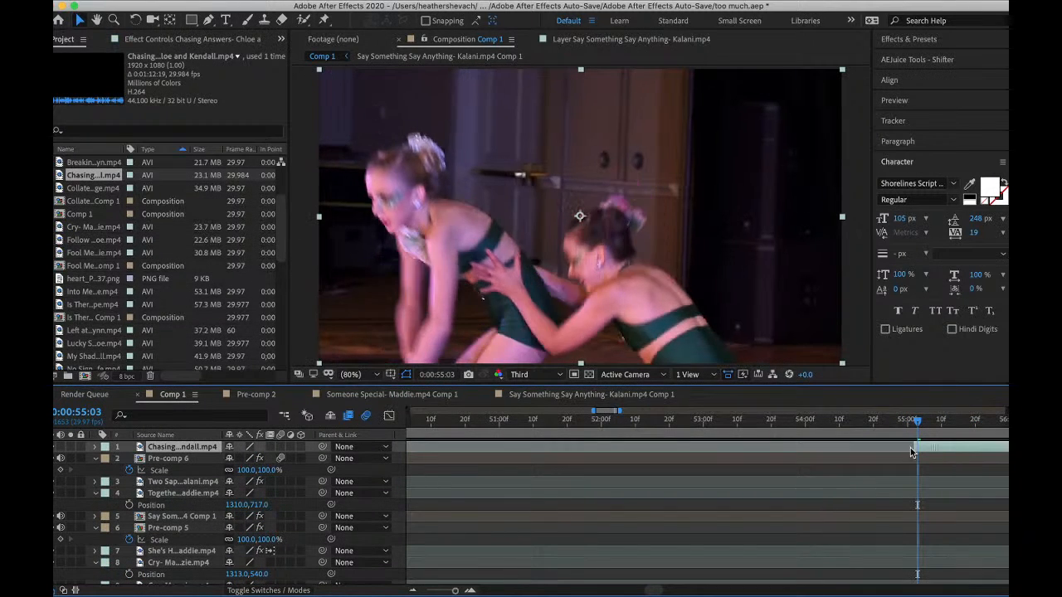
- Move the trimmed Chasing Answers clip so it starts where Pre-comp 6 ends, at 0:00:16:20
drag(419, 475, 687, 470)
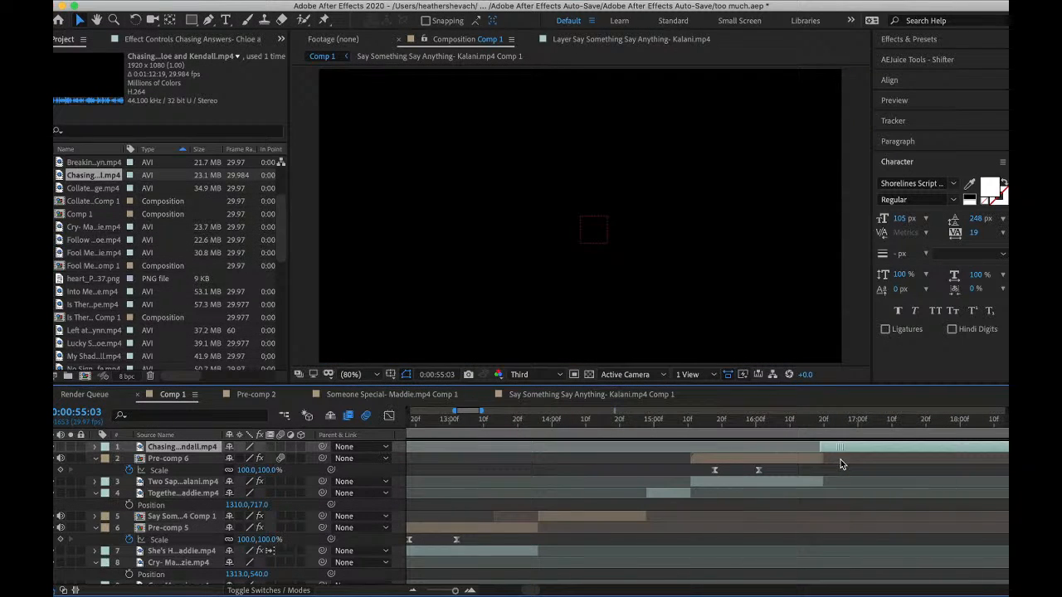
drag(841, 464, 843, 462)
scroll(842, 462, right, 3)
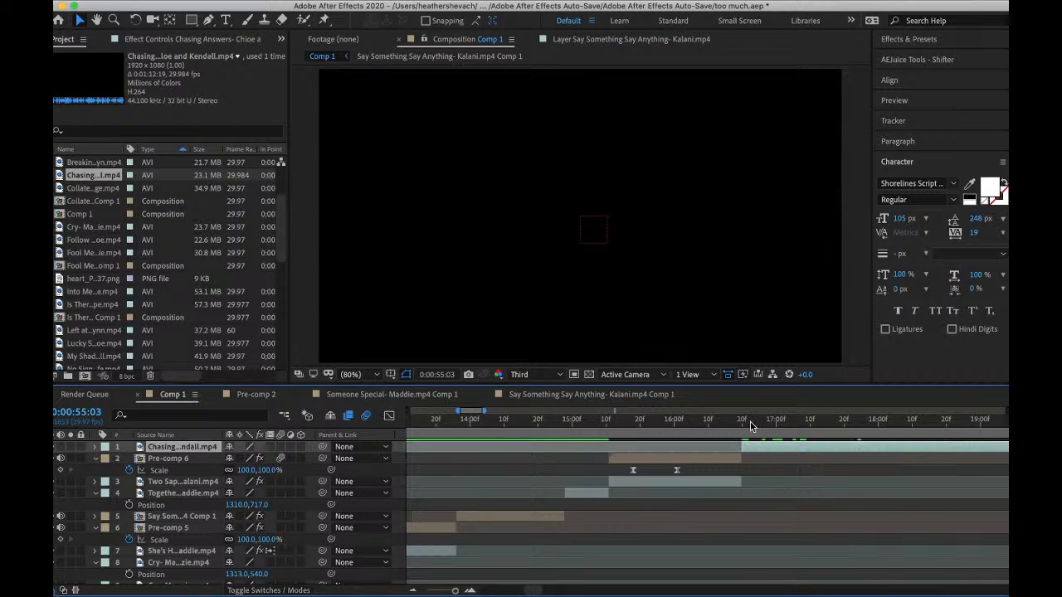
- Pre-compose the Chasing Answers layer, moving all attributes and adjusting the composition duration to the layer's time span
click(749, 421)
right_click(757, 448)
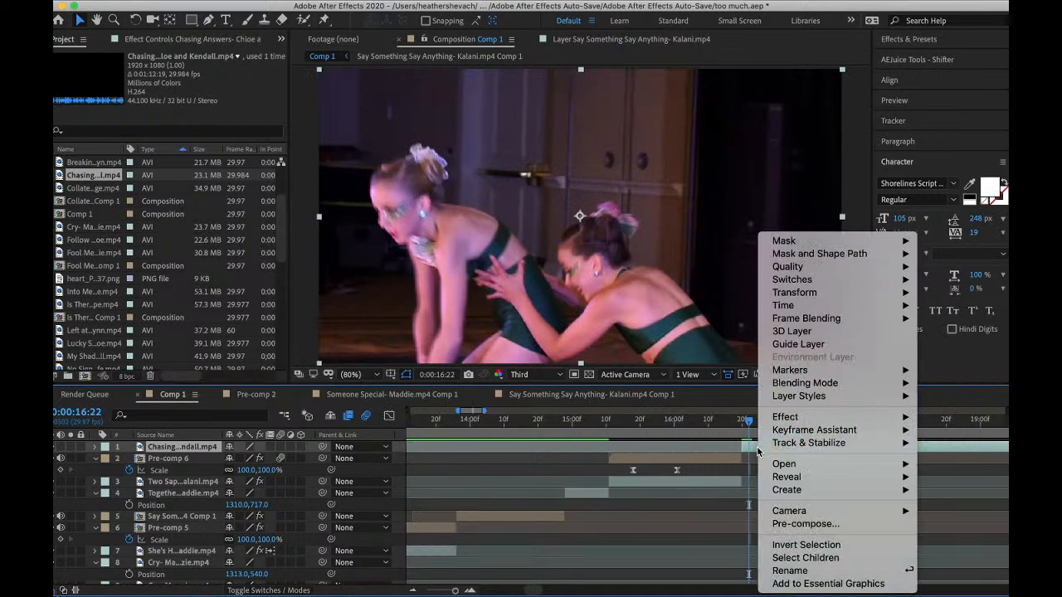
click(795, 523)
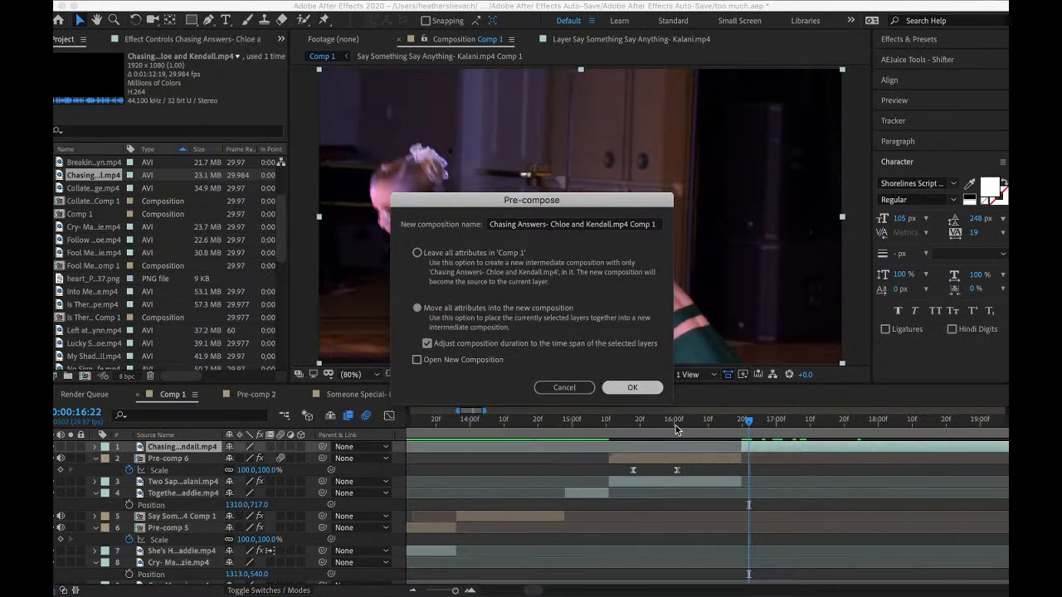
key(Return)
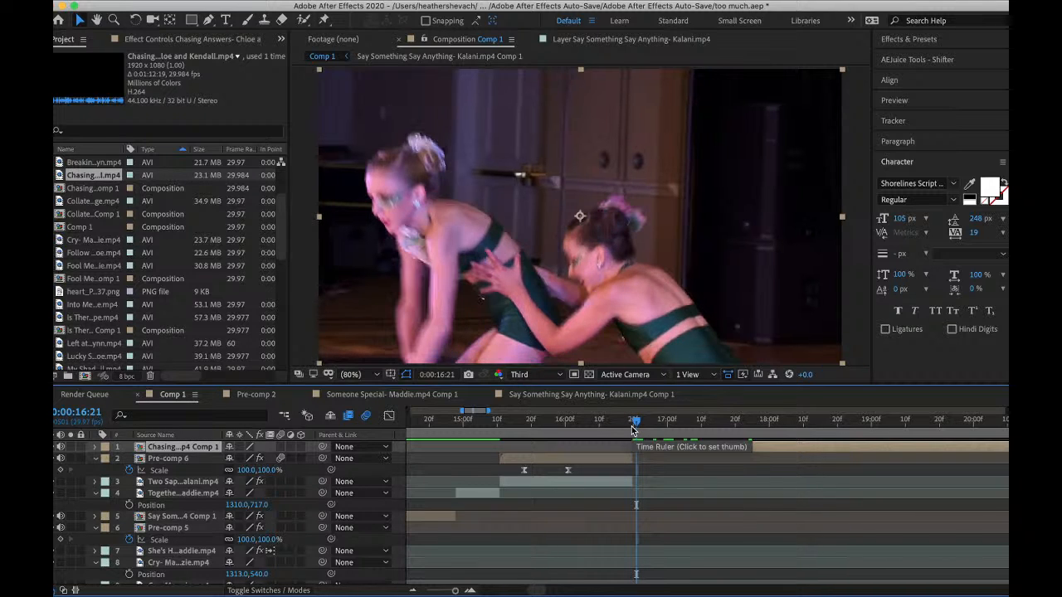
- Play the Chasing Answers section and place beat markers 9 and 10 at about 0:00:16:23 and 0:00:16:29
key(space)
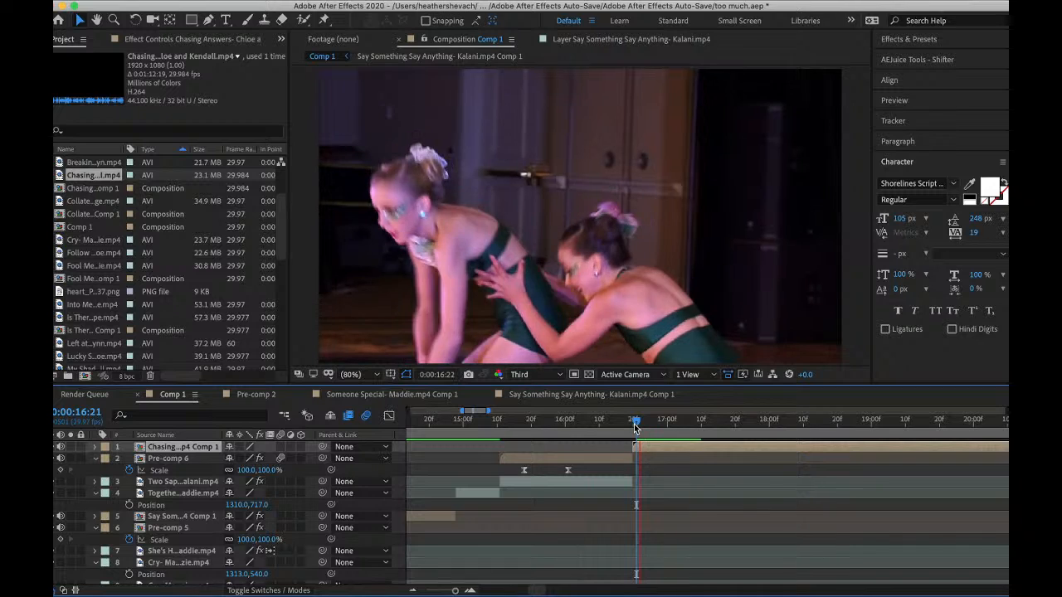
click(647, 423)
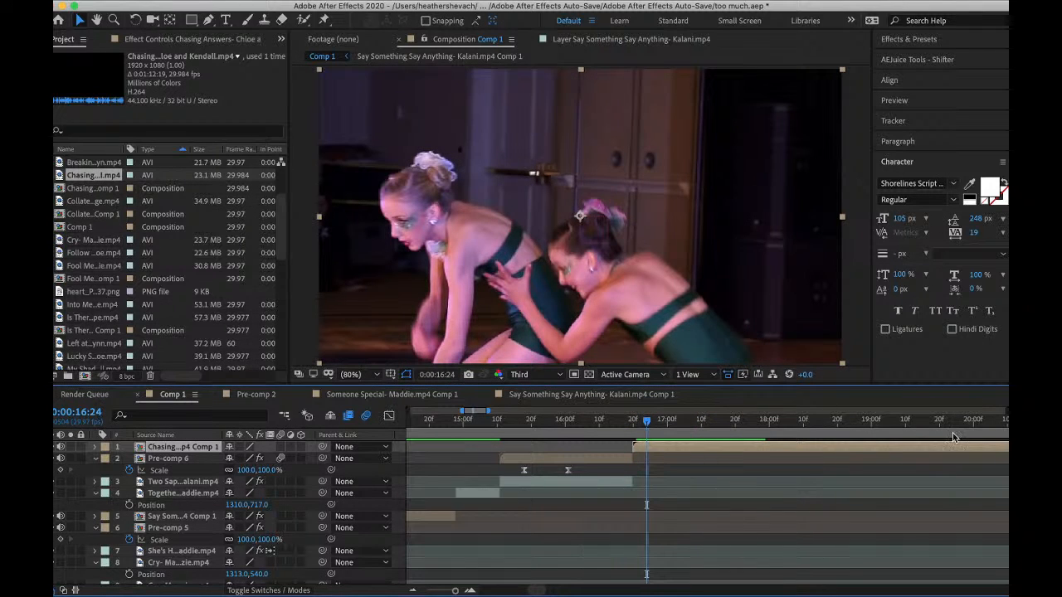
key(space)
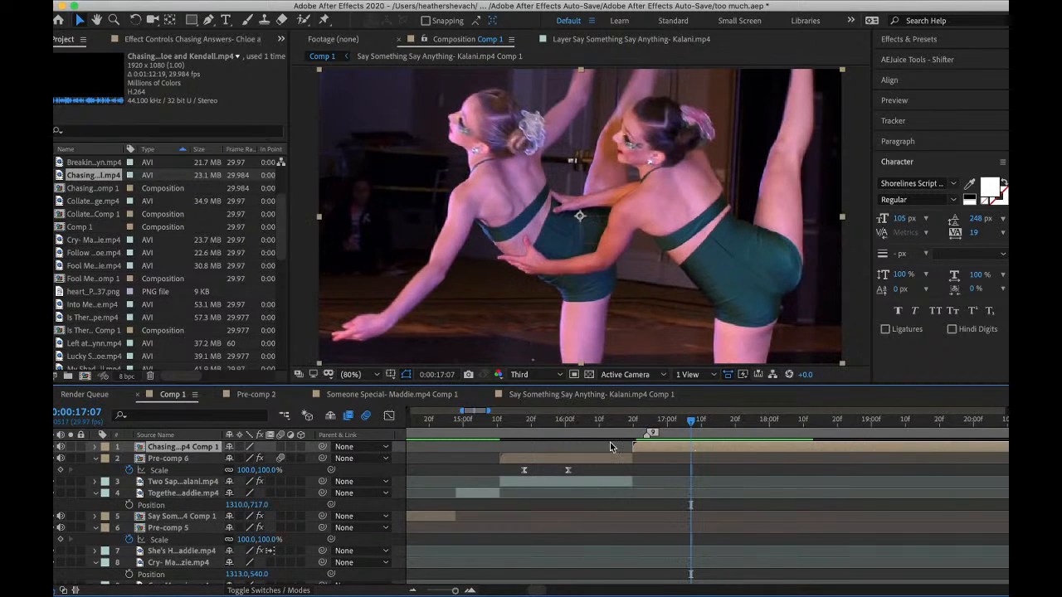
click(665, 428)
key(space)
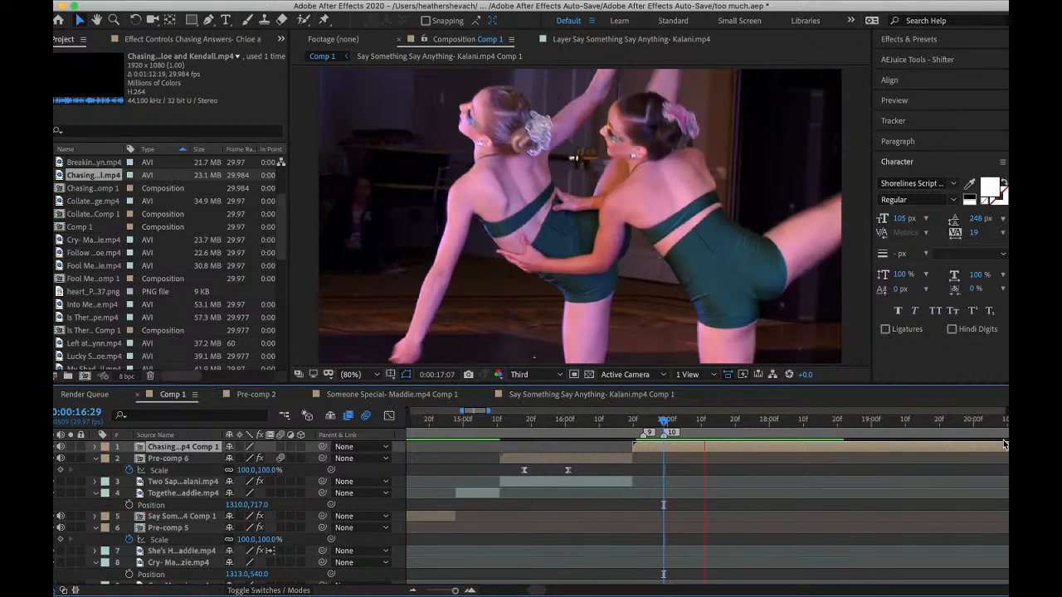
- Apply the Twixtor Pro effect to the Chasing Answers pre-comp
click(640, 424)
key(ctrl+space)
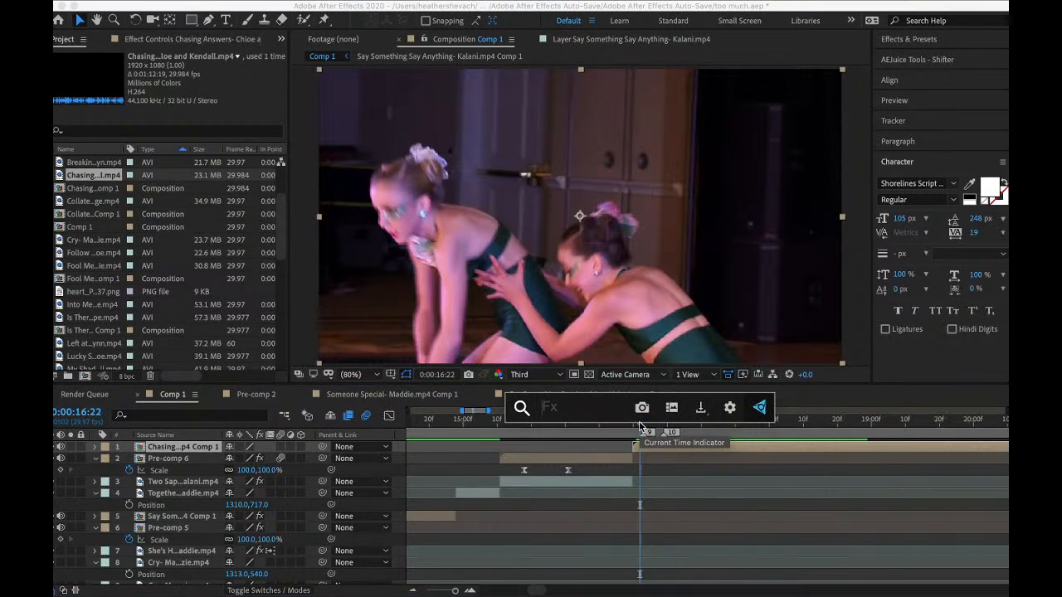
text(twix)
click(582, 466)
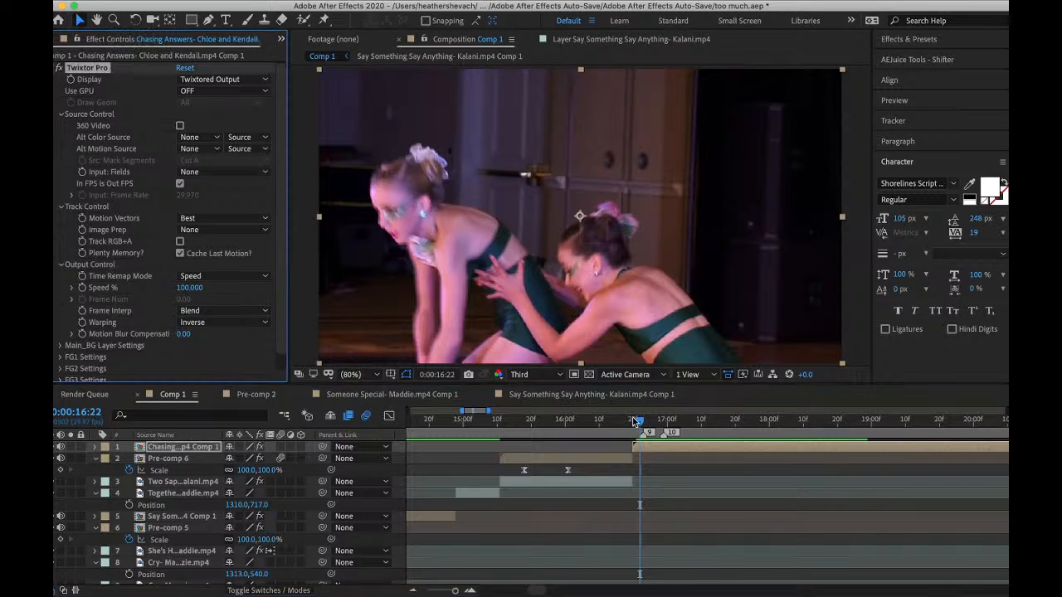
- Set Twixtor's Image Prep to Contrast/Edge Enhance, Frame Interp to Motion Weighted Blend and Warping to Inverse w/ Smart Blend
click(223, 230)
click(222, 257)
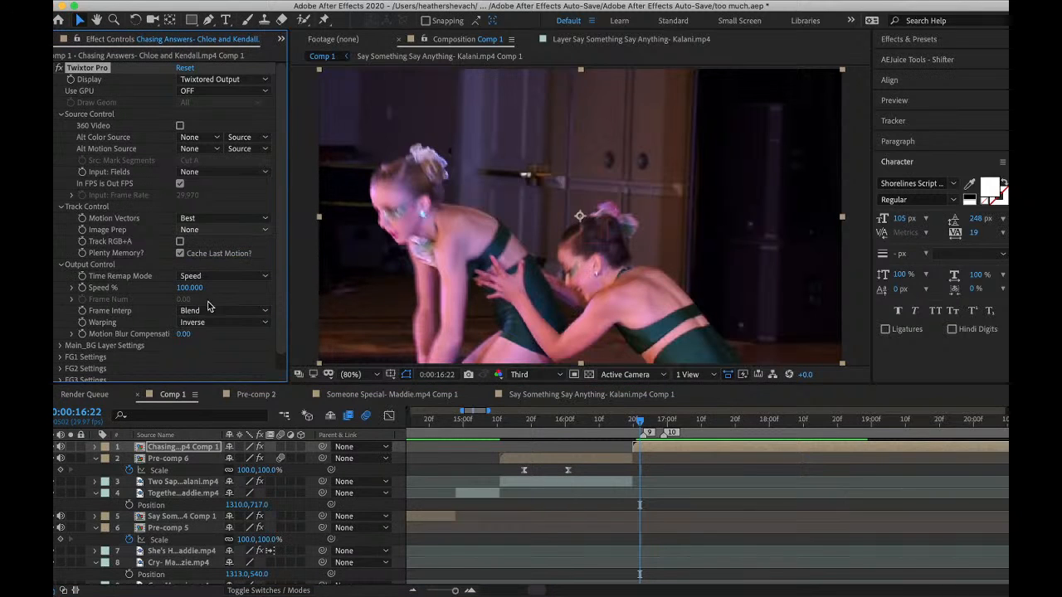
click(212, 311)
click(217, 351)
click(208, 323)
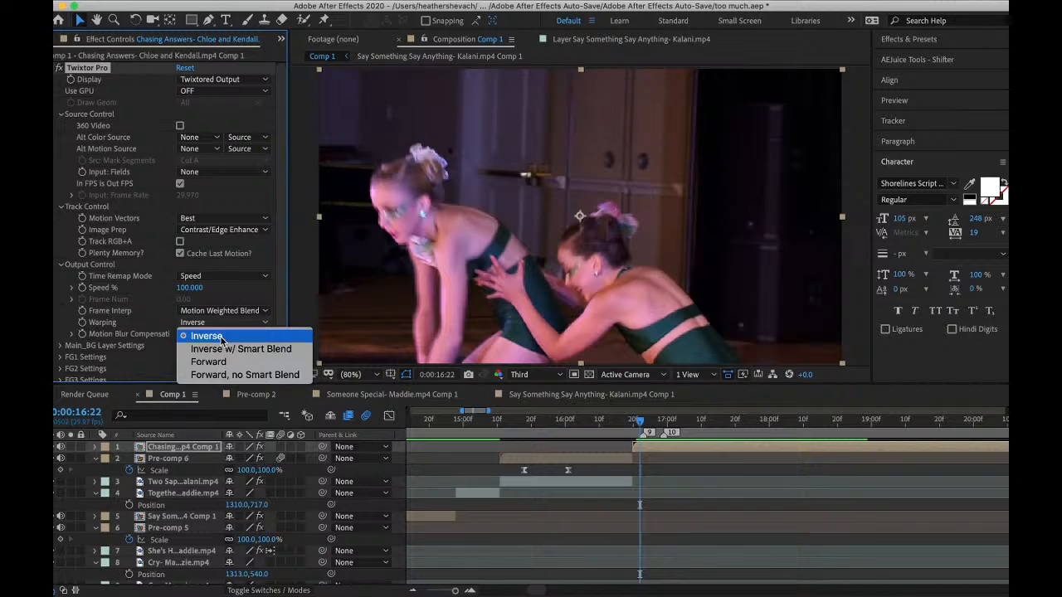
click(241, 350)
- Keyframe Twixtor's Speed % at 10 on the clip's first frame, 0:00:16:20, and reveal the keyframe in the timeline
click(632, 421)
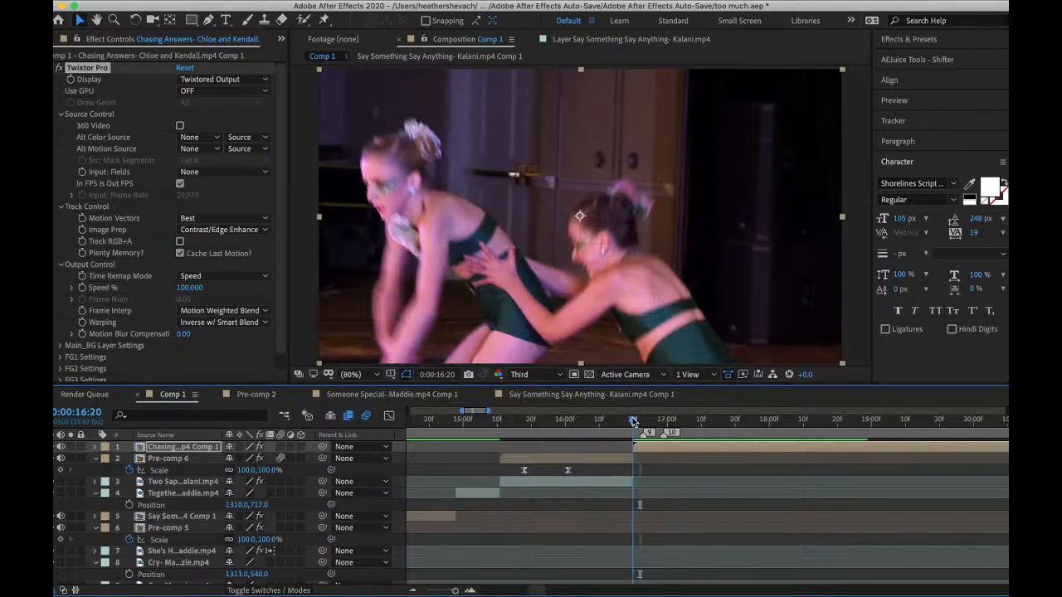
click(81, 288)
key(u)
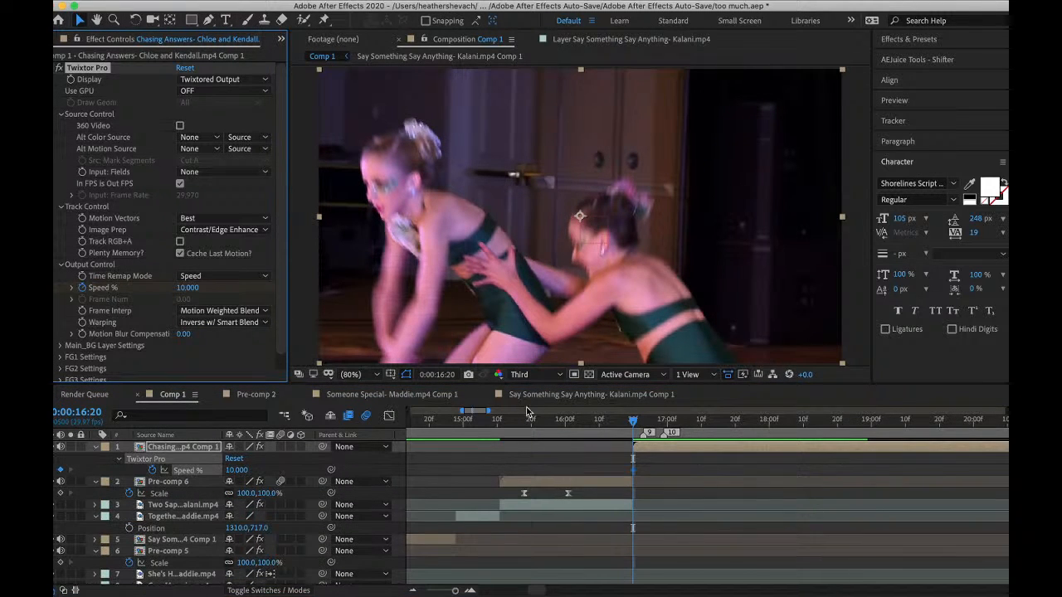
- Add Speed % keyframes holding 10 at 0:00:16:26, 0:00:16:27 and 0:00:17:05
click(653, 422)
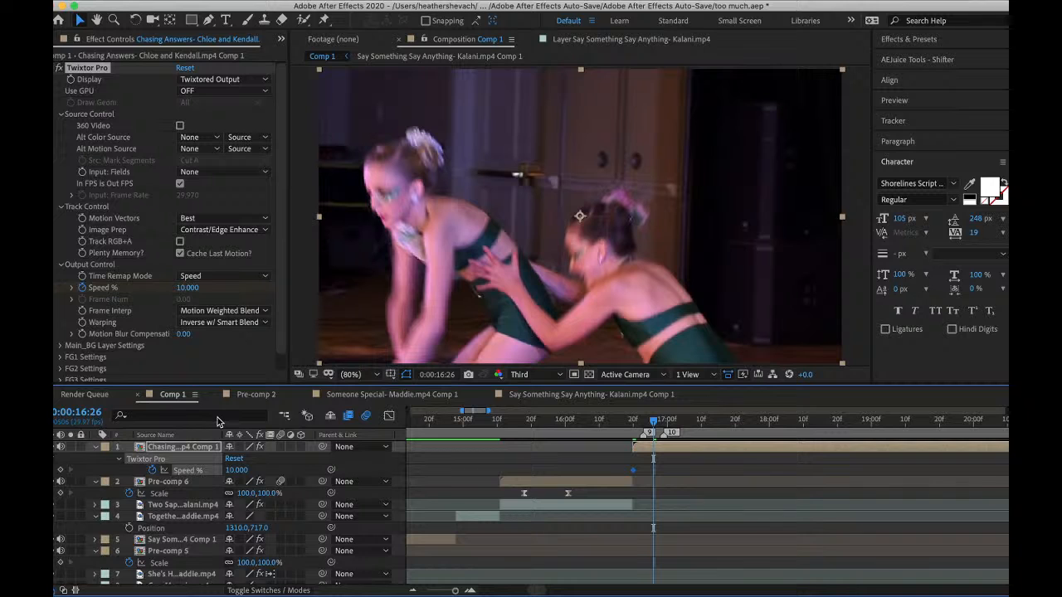
click(60, 470)
click(660, 421)
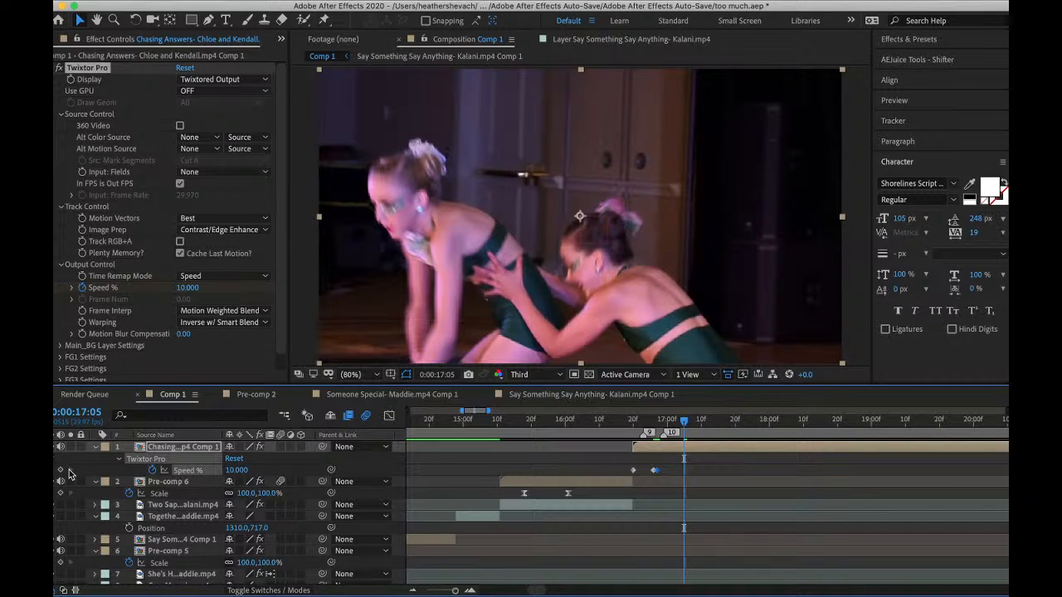
click(60, 471)
- Add Twixtor Speed % keyframes of 250 at 0:00:16:23 and 0:00:17:00 on the Chasing Answers layer
click(643, 422)
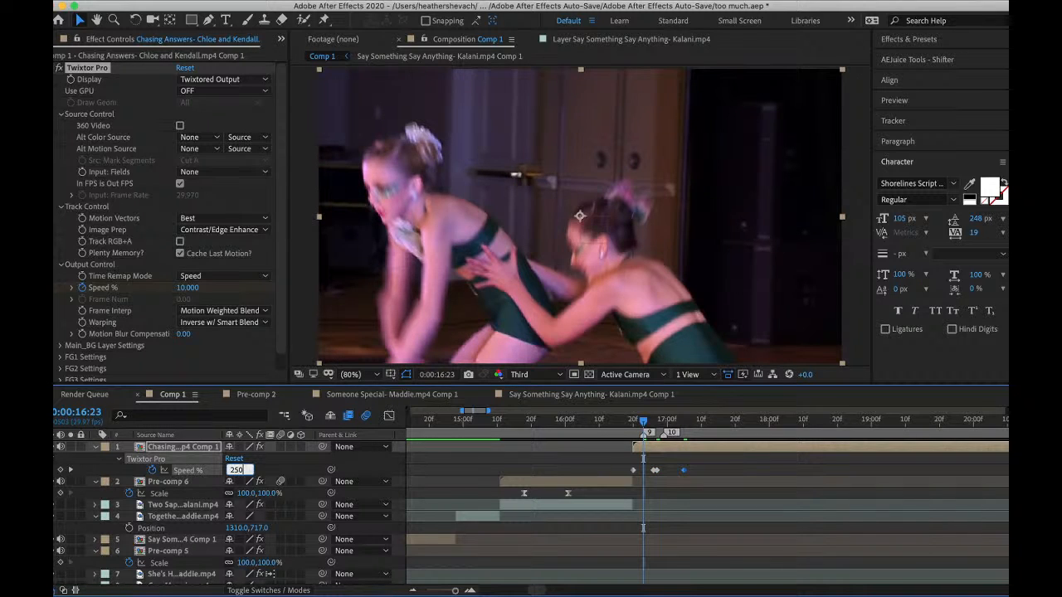
key(Return)
click(667, 422)
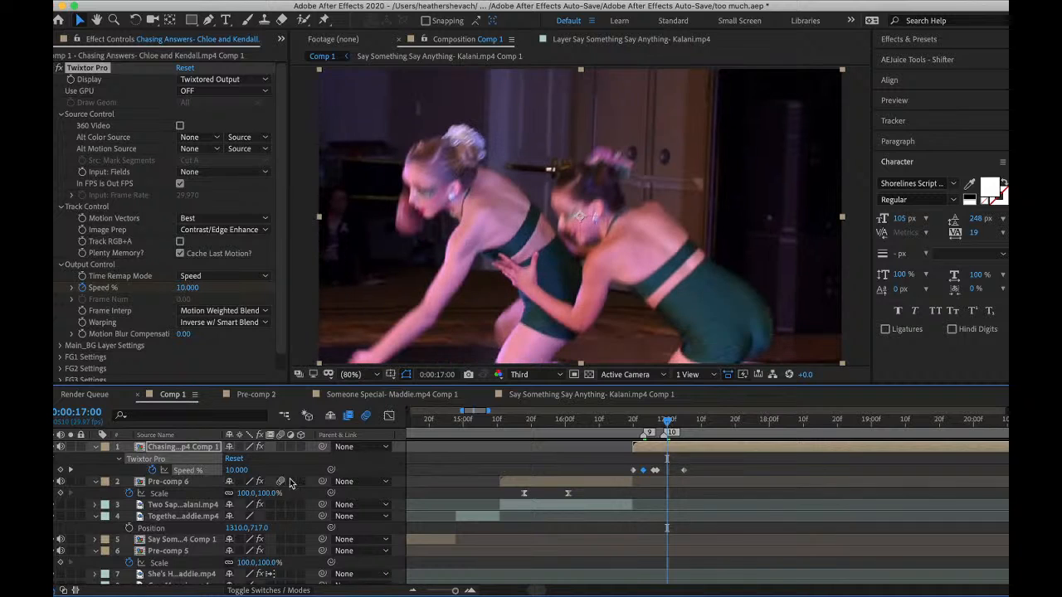
text(250)
key(Return)
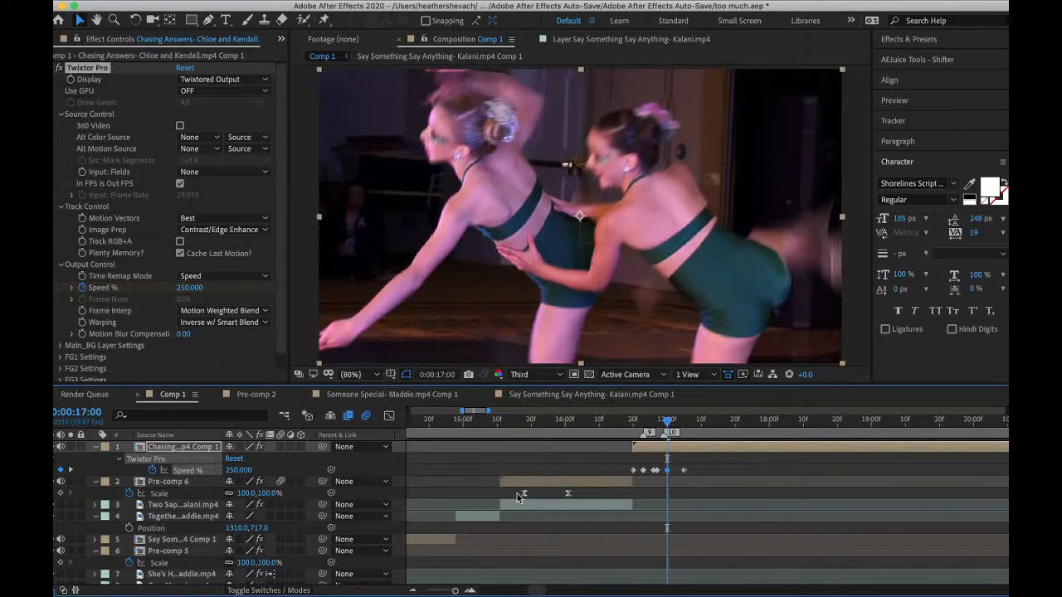
- Play back the Chasing Answers speed ramp from around the clip's first frame to check its timing
click(633, 422)
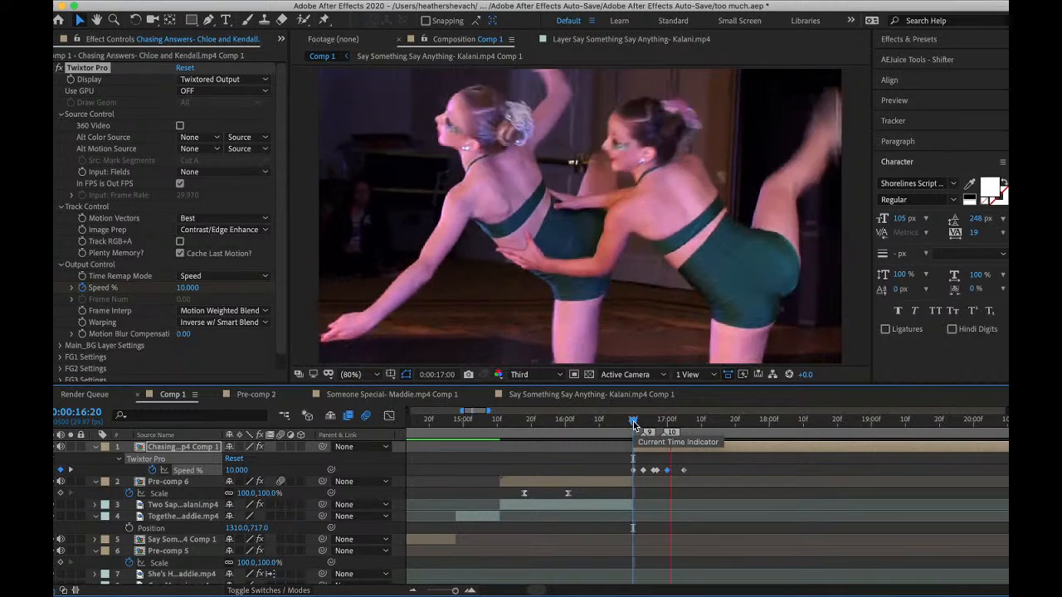
click(641, 420)
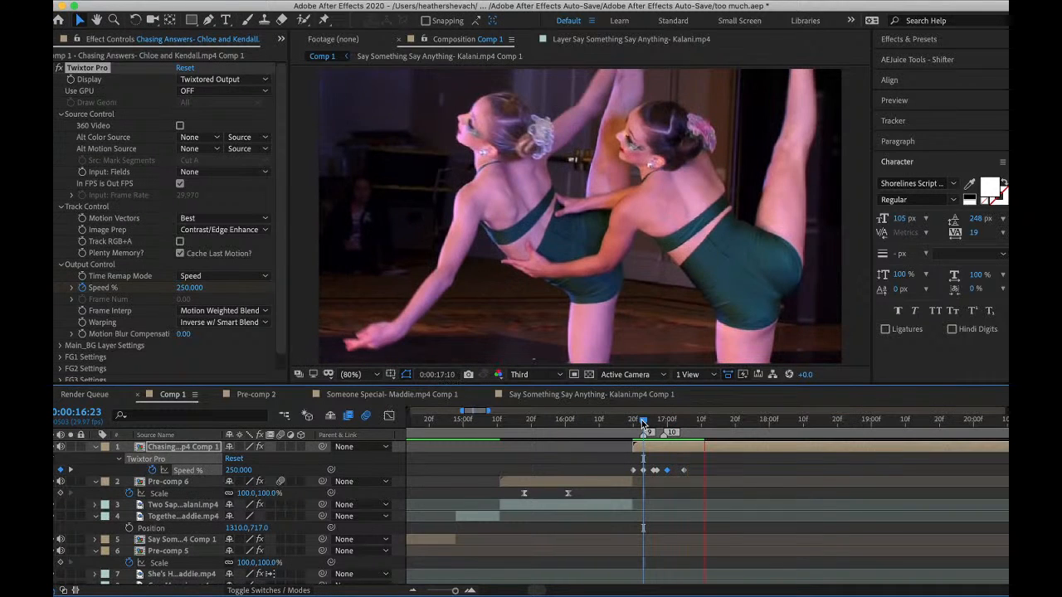
click(627, 420)
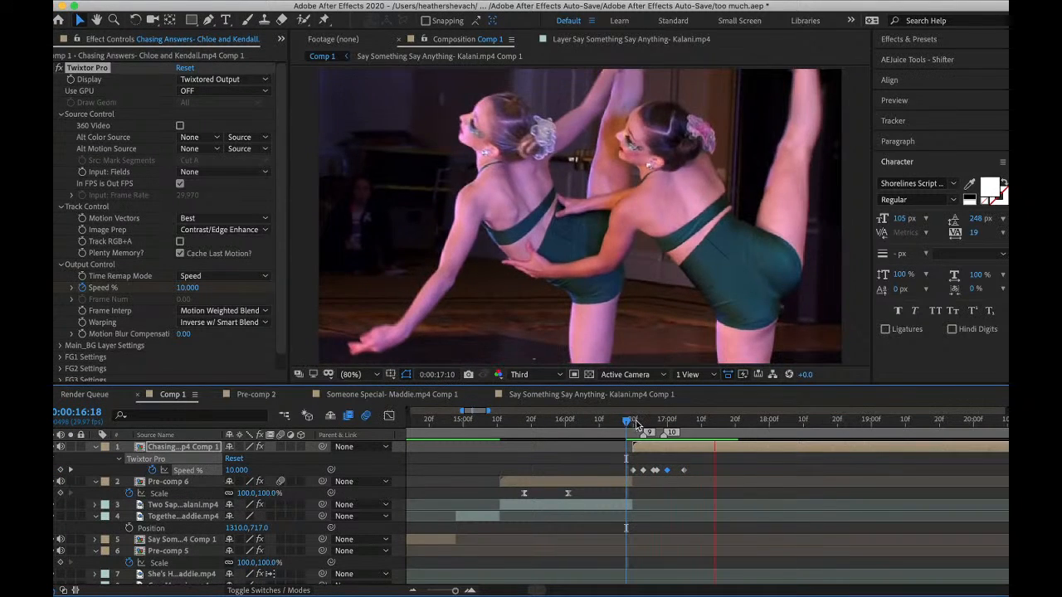
click(635, 420)
drag(636, 420, 673, 423)
key(space)
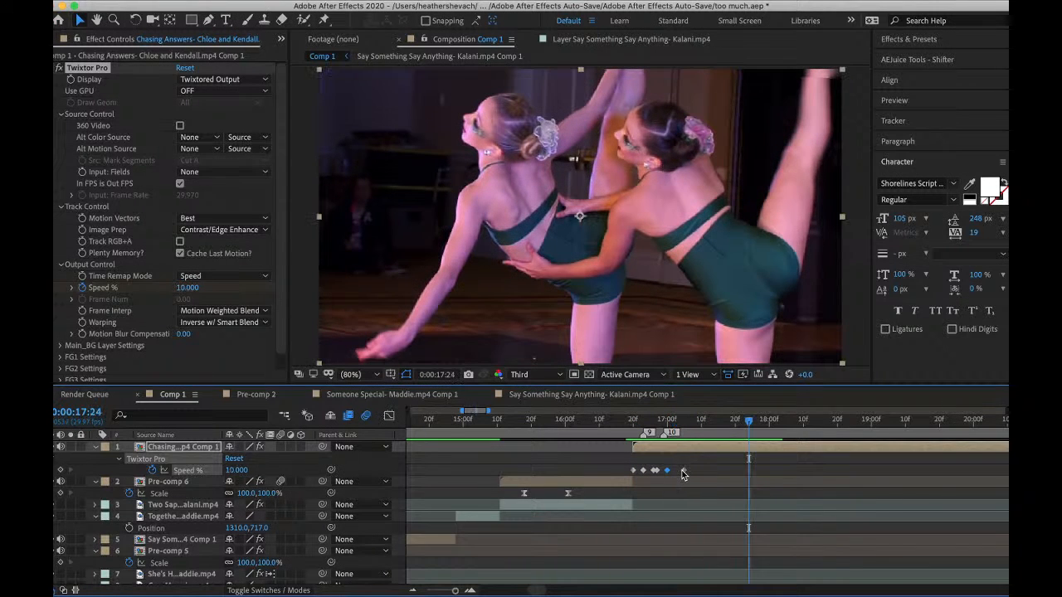
- Move the last Speed % keyframe to 0:00:17:03 and trim the end of the Chasing Answers clip to that frame
drag(683, 471, 677, 473)
click(635, 424)
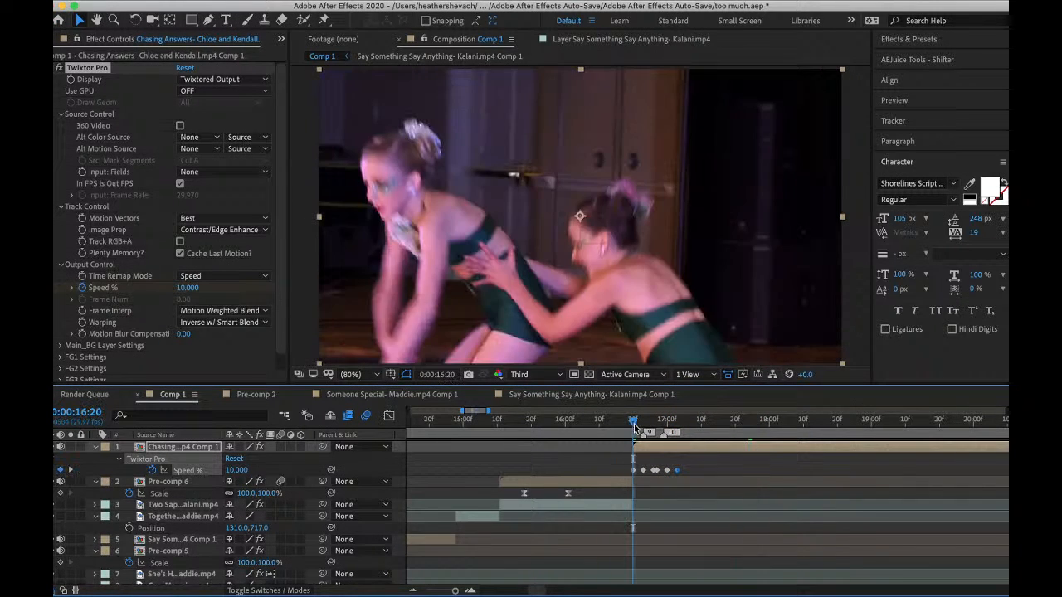
drag(635, 425, 678, 423)
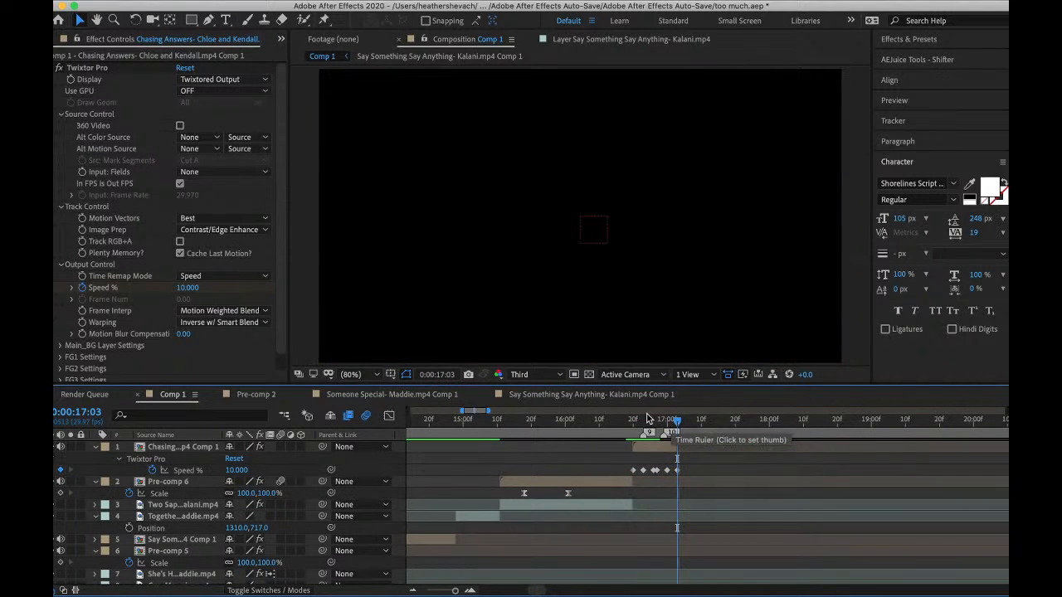
- Preview the trimmed Chasing Answers clip with the music and add a beat marker at its end
click(634, 421)
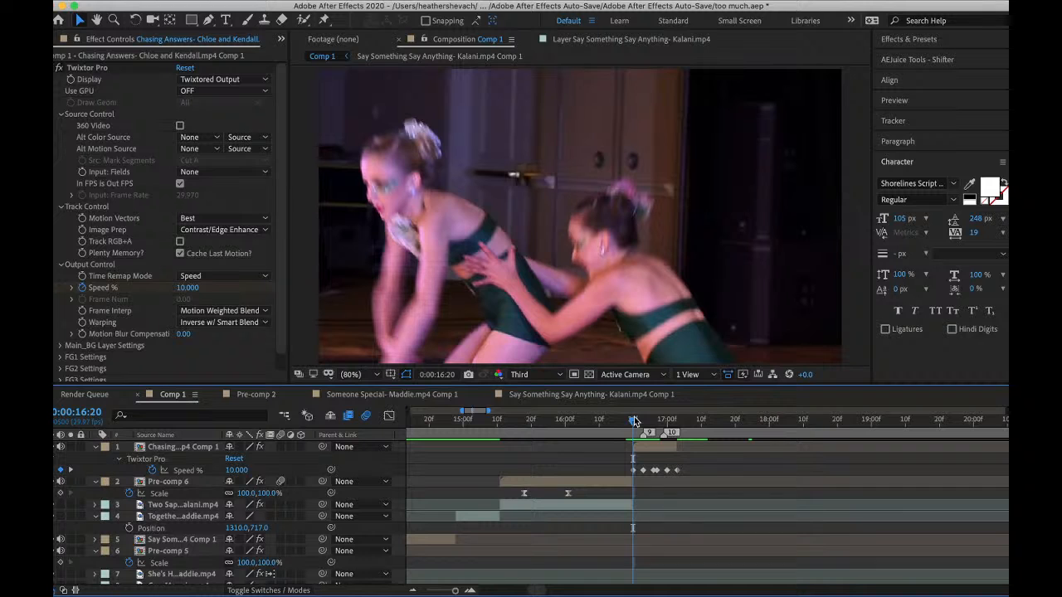
key(space)
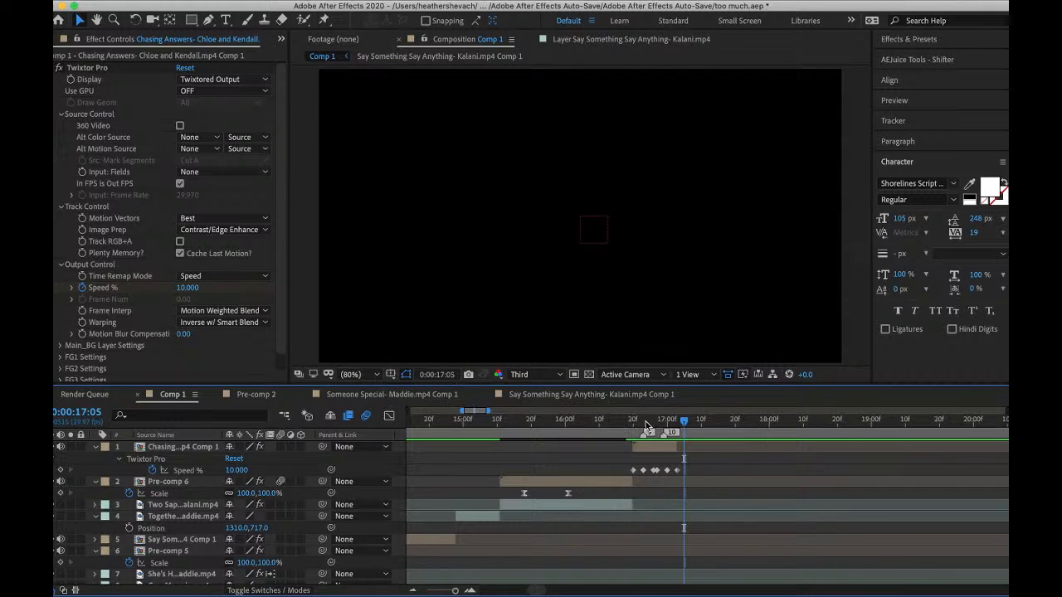
click(636, 423)
click(674, 423)
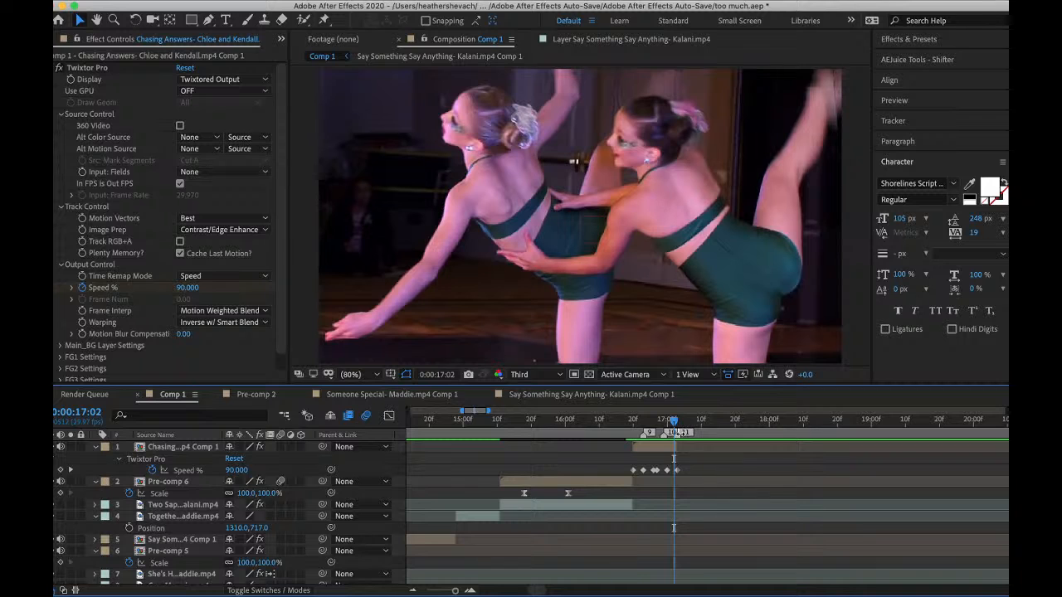
- Try extending the end of the Chasing Answers clip past the last beat marker
click(663, 447)
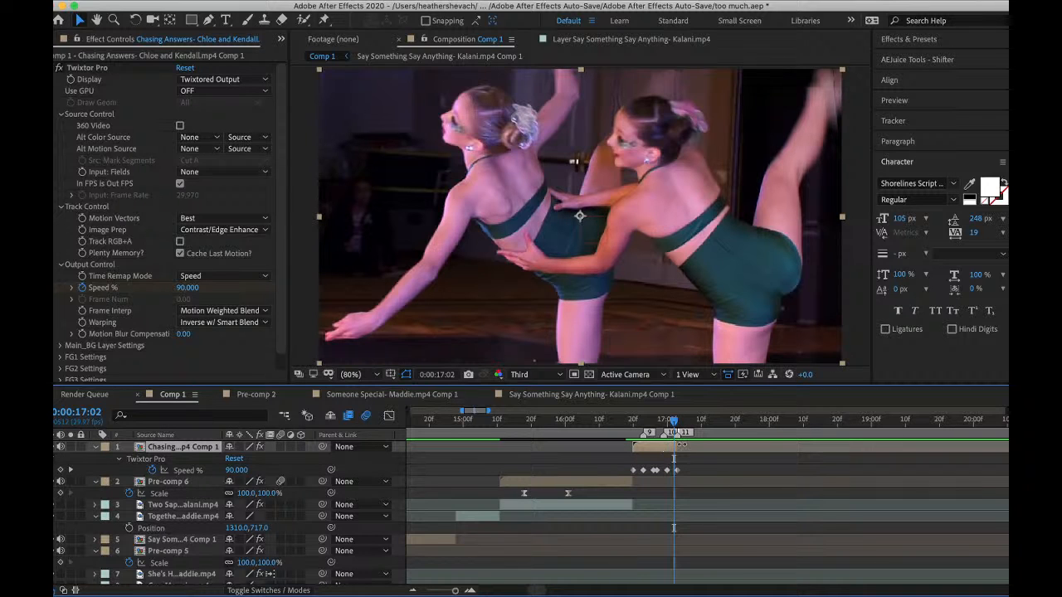
key(alt+])
drag(626, 473, 669, 452)
click(685, 423)
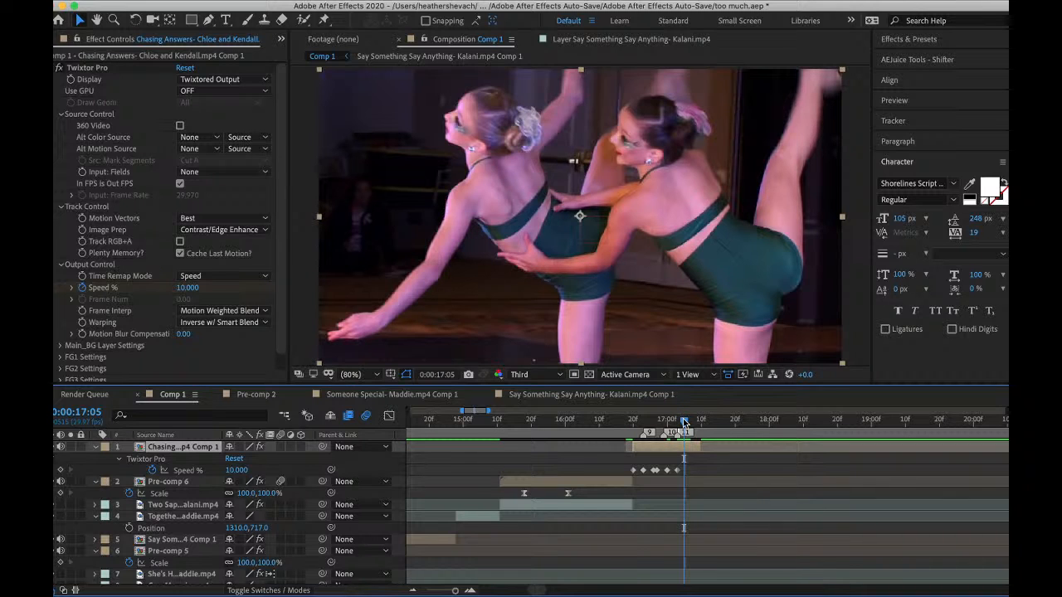
- Replay the transition into the Chasing Answers clip from 0:00:16:18 to check the ramp against the beat markers
drag(685, 423, 628, 423)
key(space)
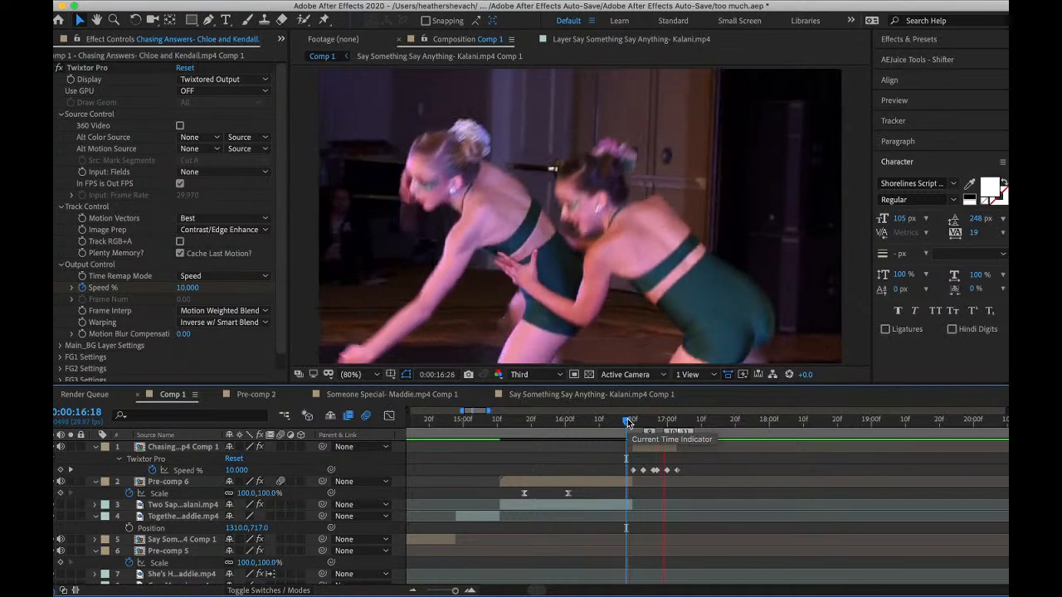
key(space)
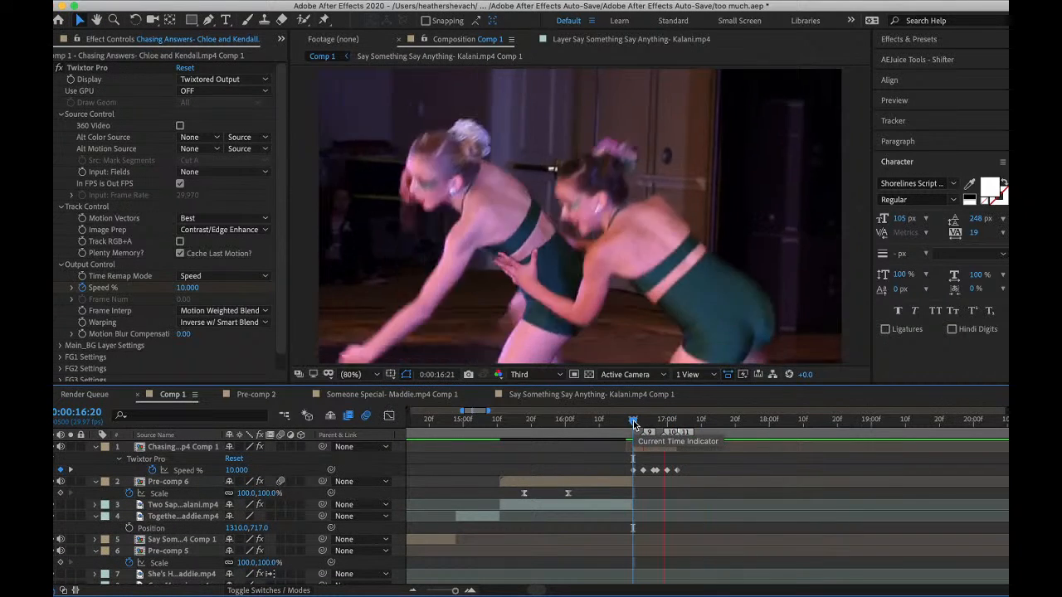
key(space)
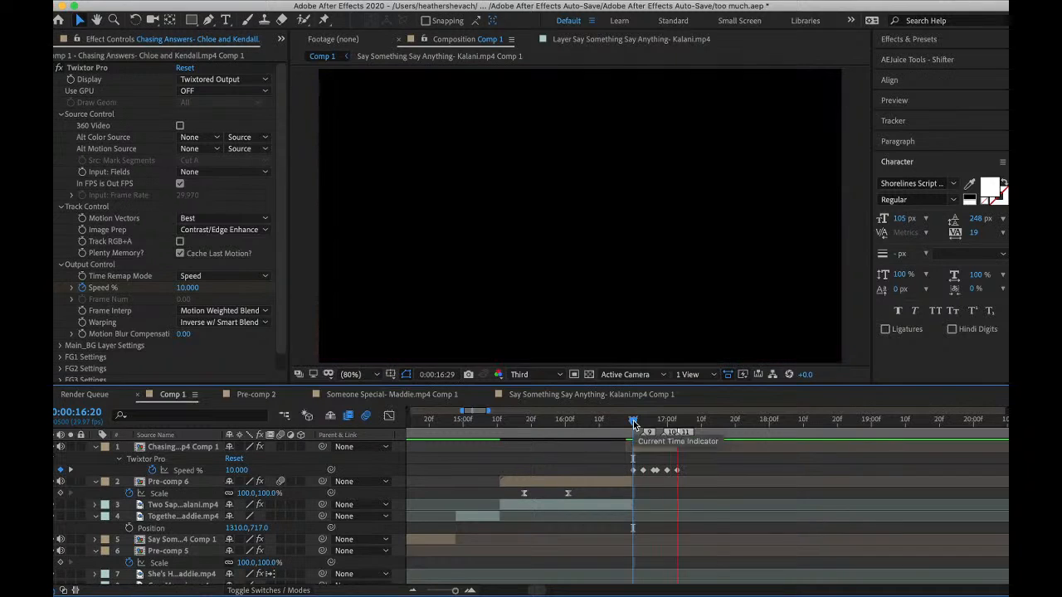
- Save the project and play the Comp 1 edit from the beginning
click(148, 0)
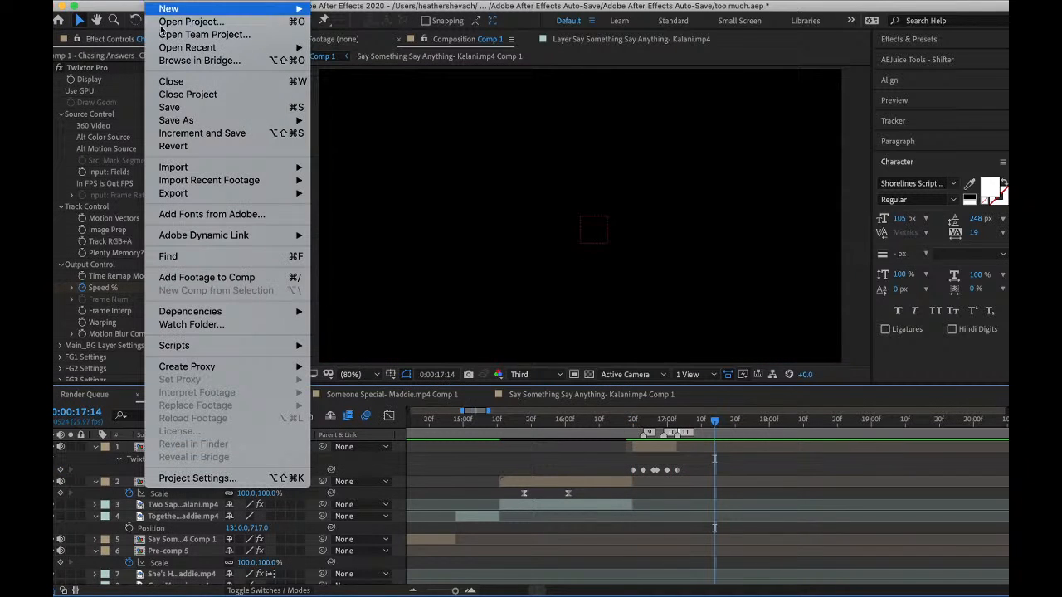
click(160, 107)
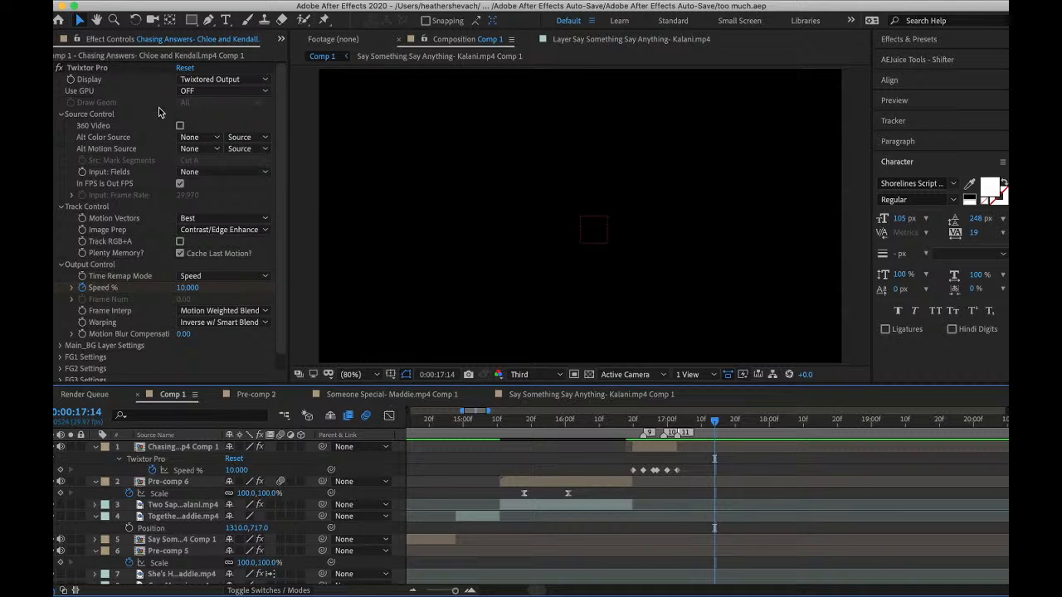
scroll(473, 533, left, 15)
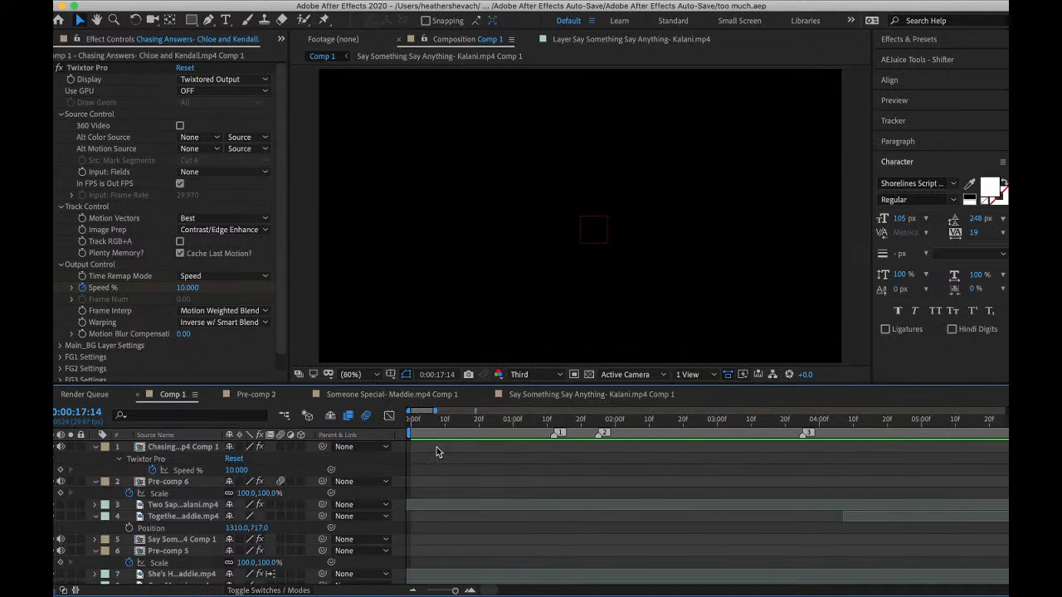
drag(422, 421, 208, 431)
key(space)
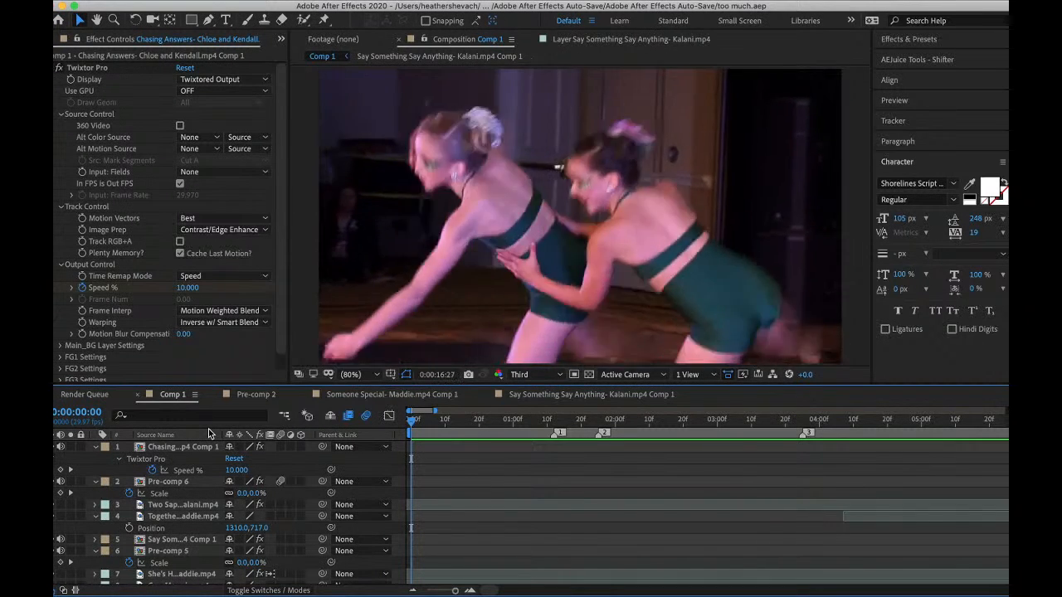
key(space)
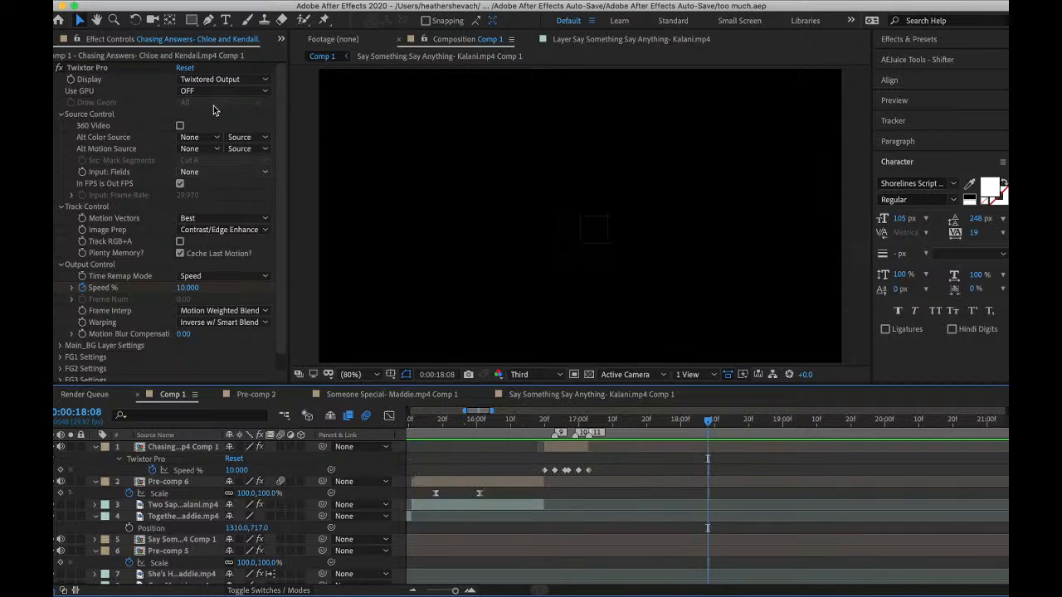
- Start importing a footage file and browse to the Solos folder inside ALDC
click(157, 2)
mouse_move(163, 168)
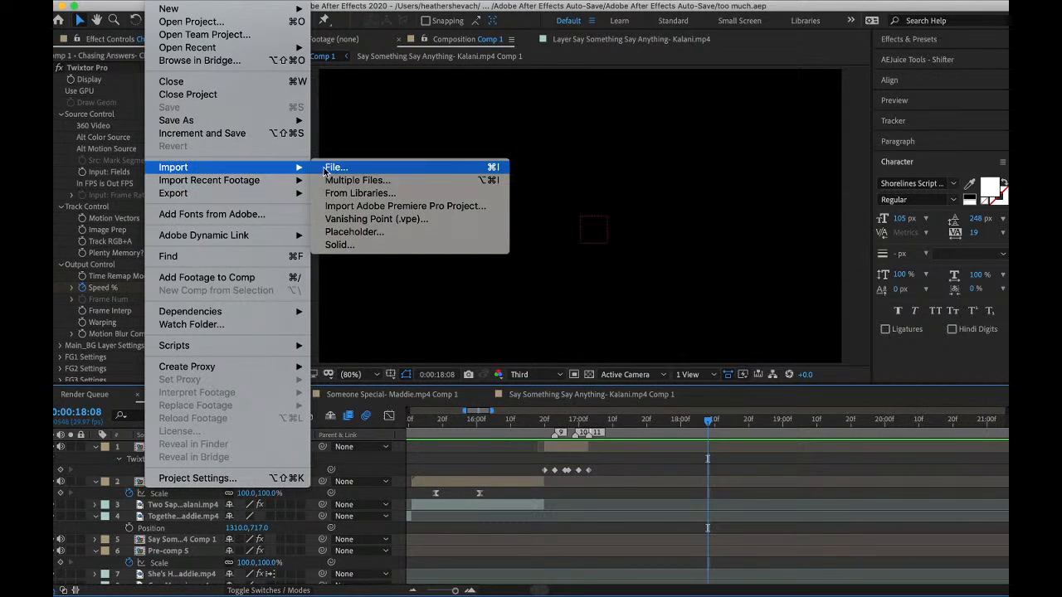
click(324, 171)
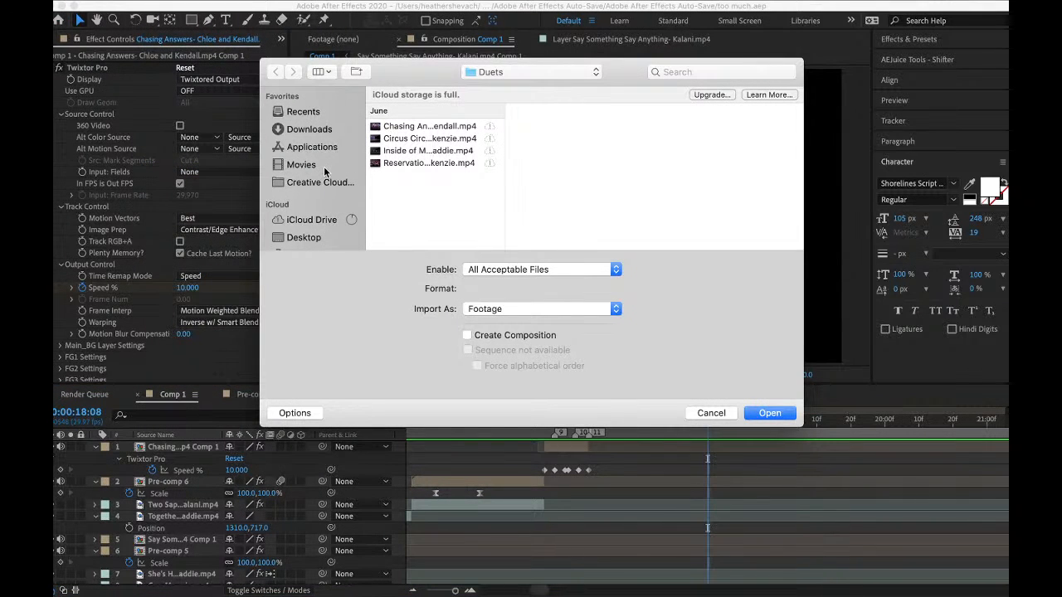
click(490, 73)
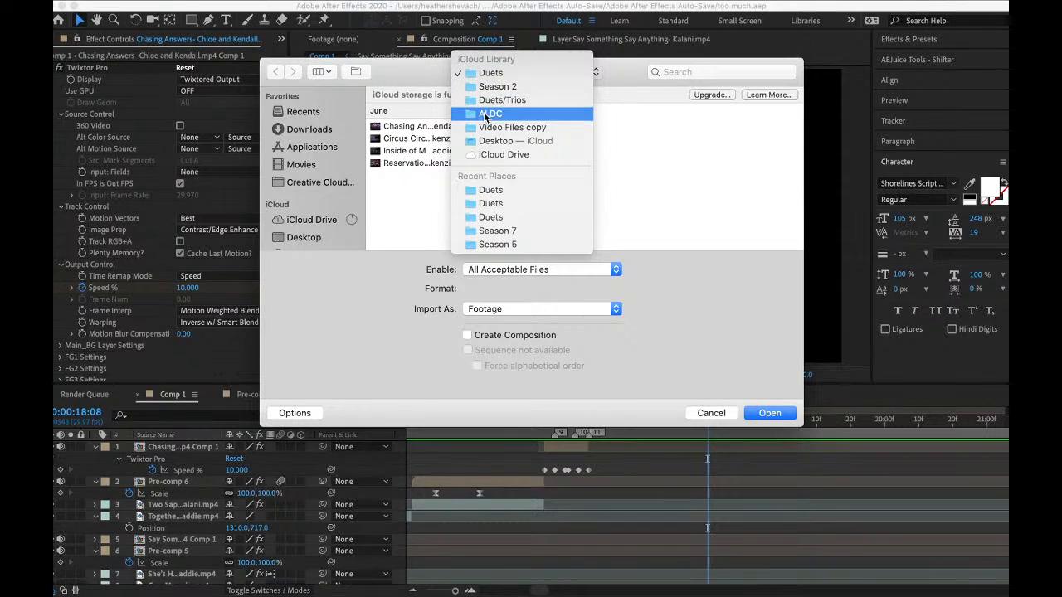
click(488, 108)
click(673, 150)
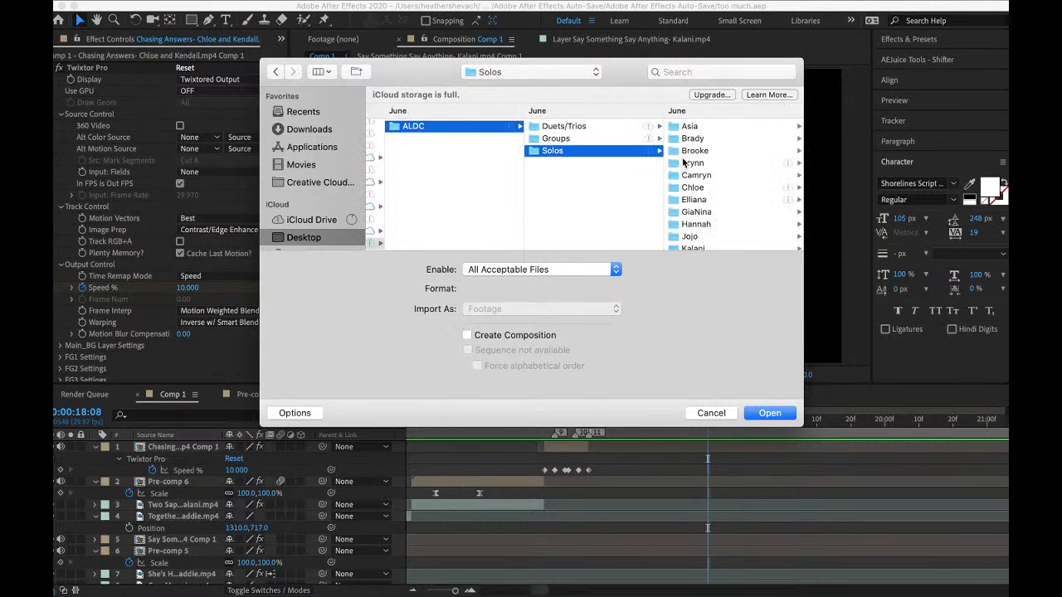
- Import The People's Choice- Maddie.mp4 from the Season 6 folder of the Maddie solos
scroll(690, 170, down, 2)
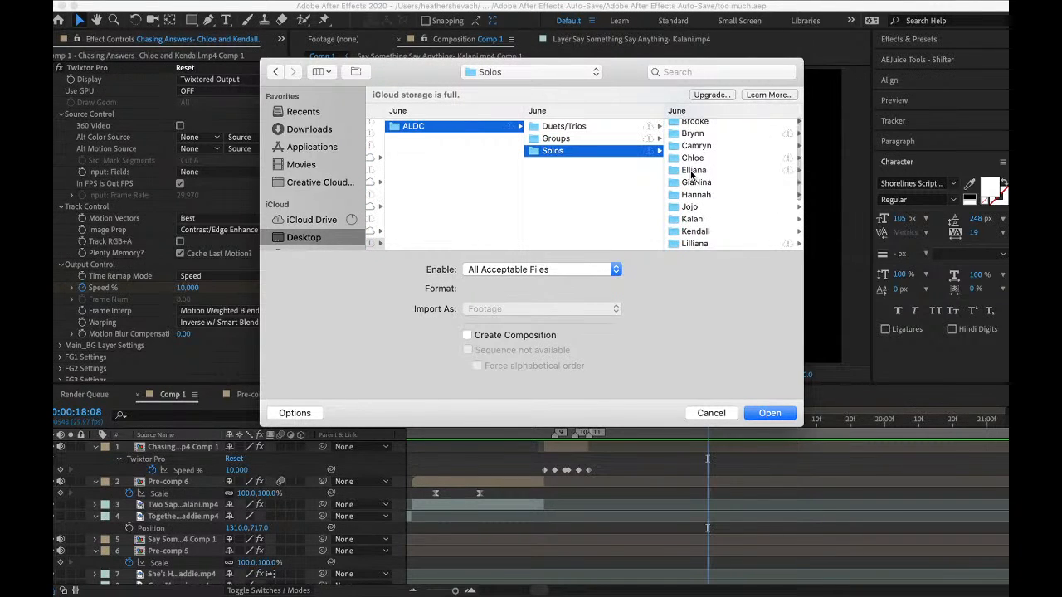
scroll(691, 173, up, 2)
scroll(693, 186, down, 5)
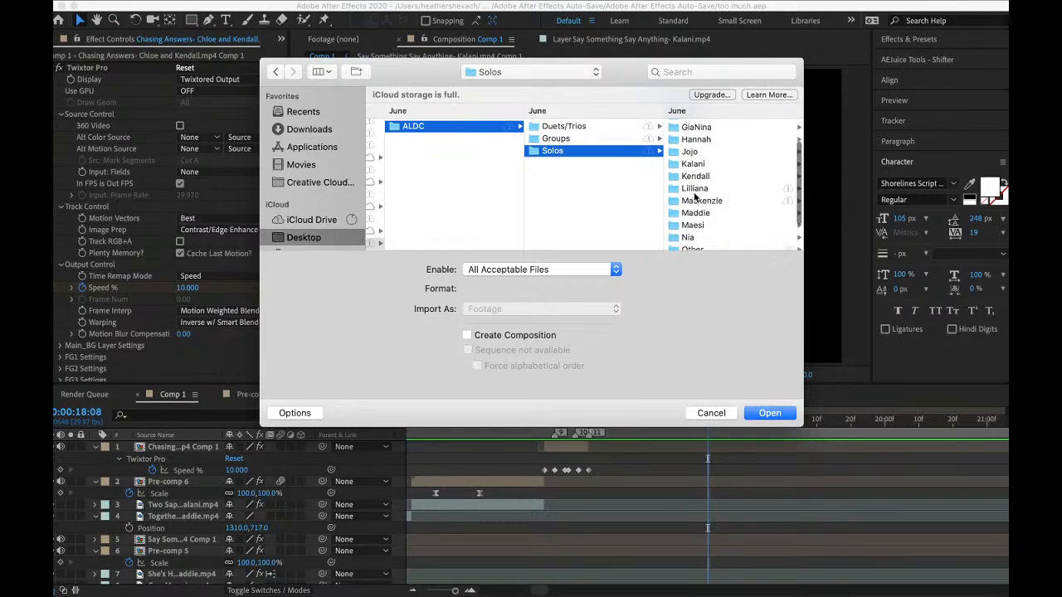
scroll(695, 197, down, 1)
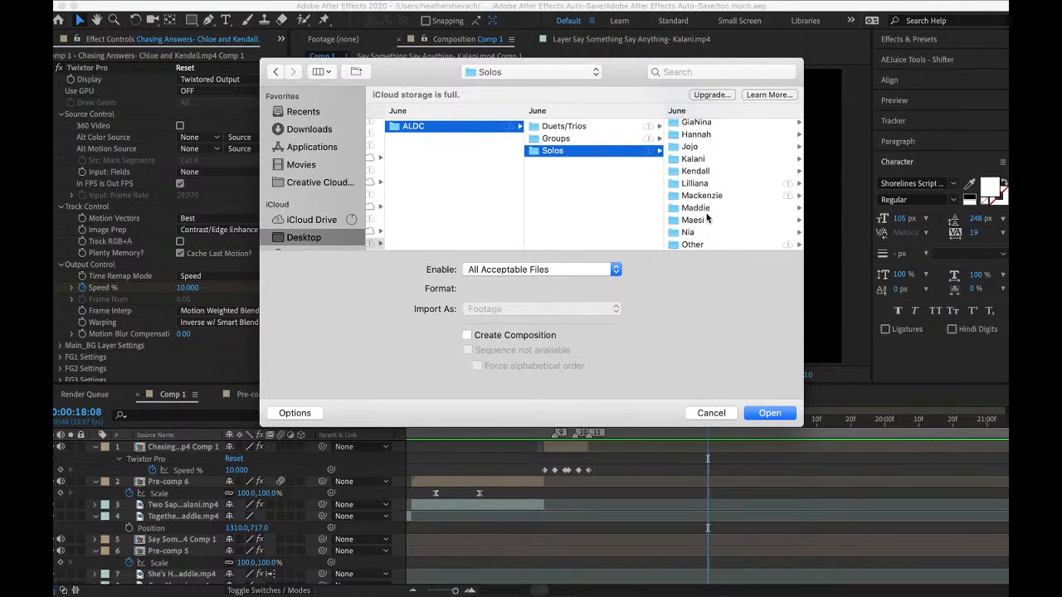
scroll(707, 218, down, 4)
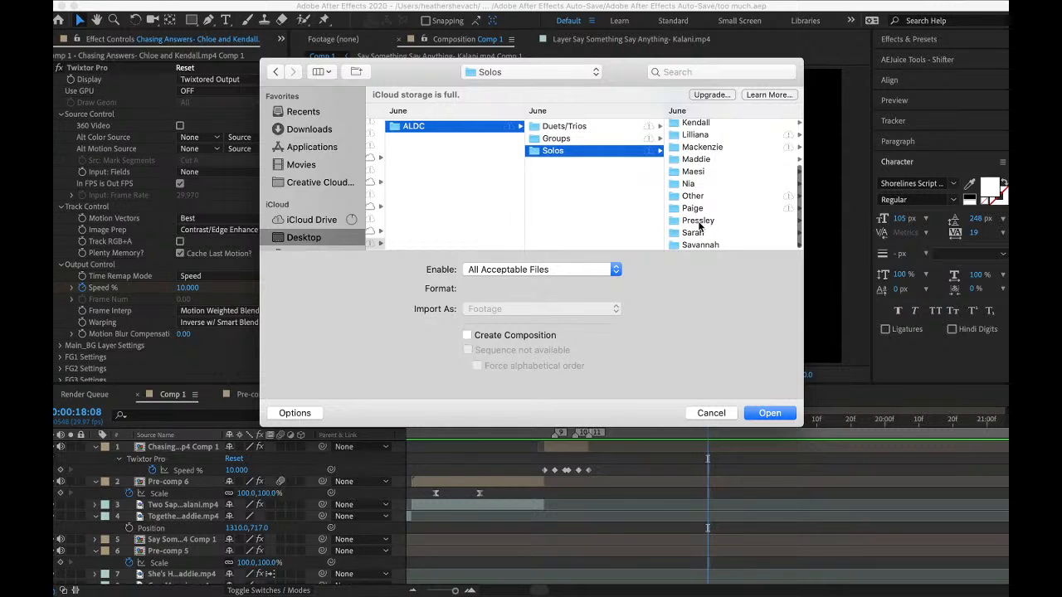
scroll(699, 226, up, 3)
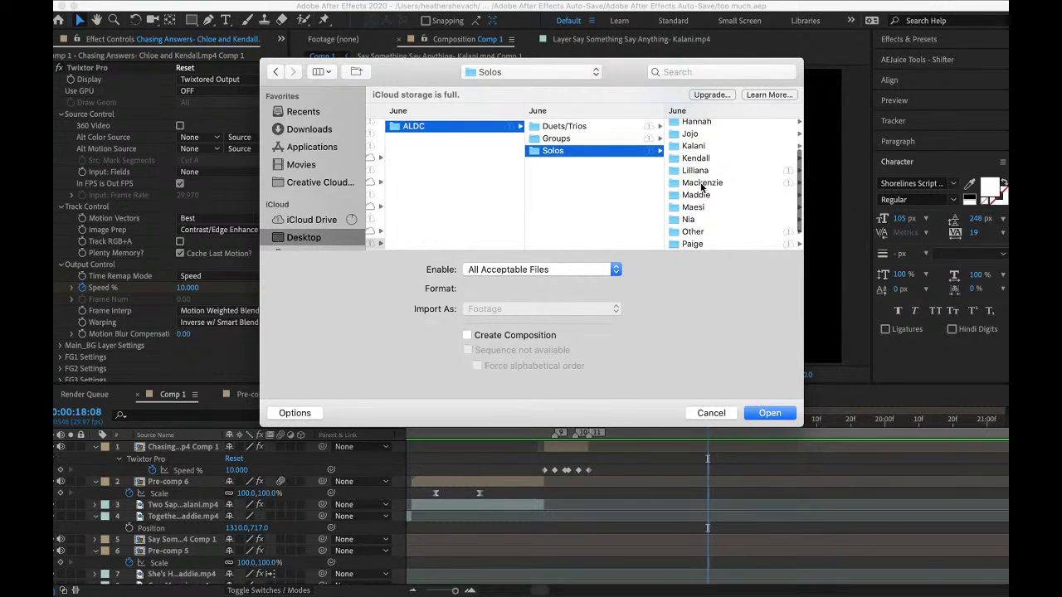
click(700, 187)
click(700, 188)
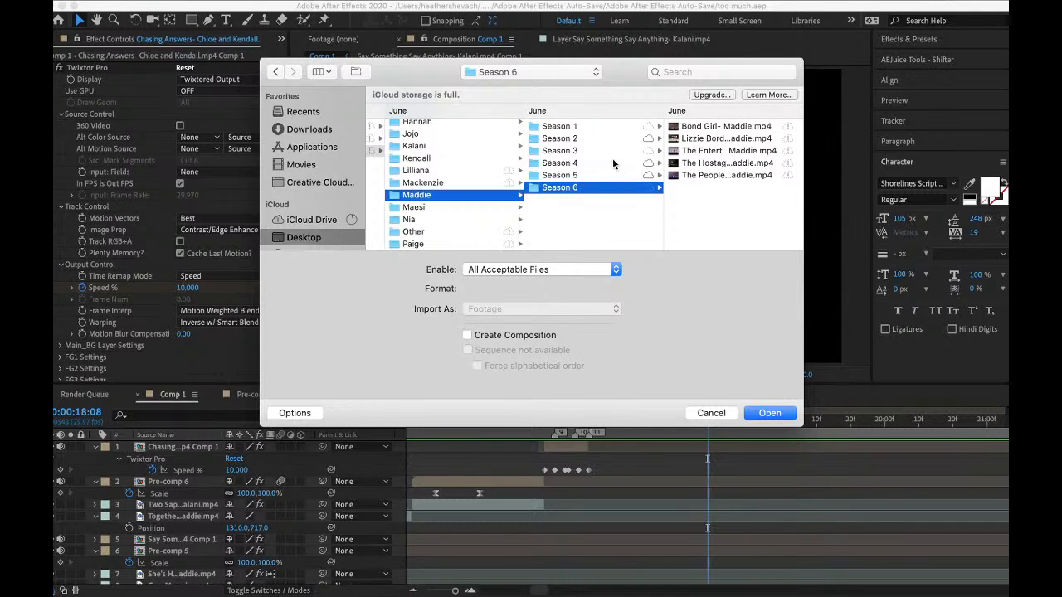
click(726, 175)
click(769, 413)
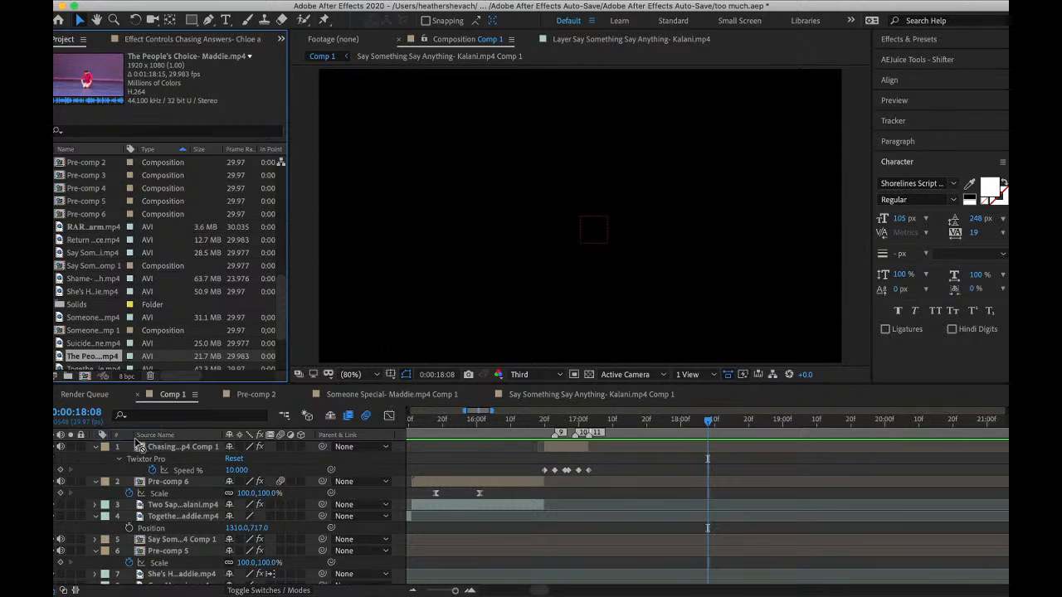
- Add The People's Choice clip as the top layer of Comp 1 and look through it for a usable section
drag(135, 441, 135, 444)
scroll(485, 427, right, 5)
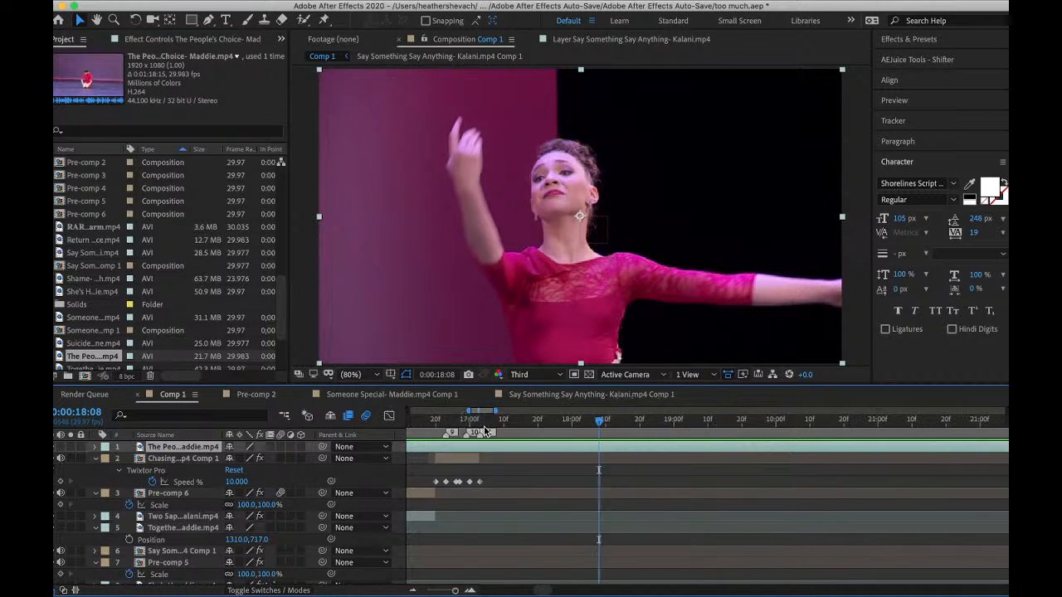
drag(525, 421, 666, 444)
key(space)
- Split off and delete the unused opening of The People's Choice clip, and start the remainder where Chasing Answers ends
key(super+shift+d)
click(690, 458)
key(Delete)
click(712, 448)
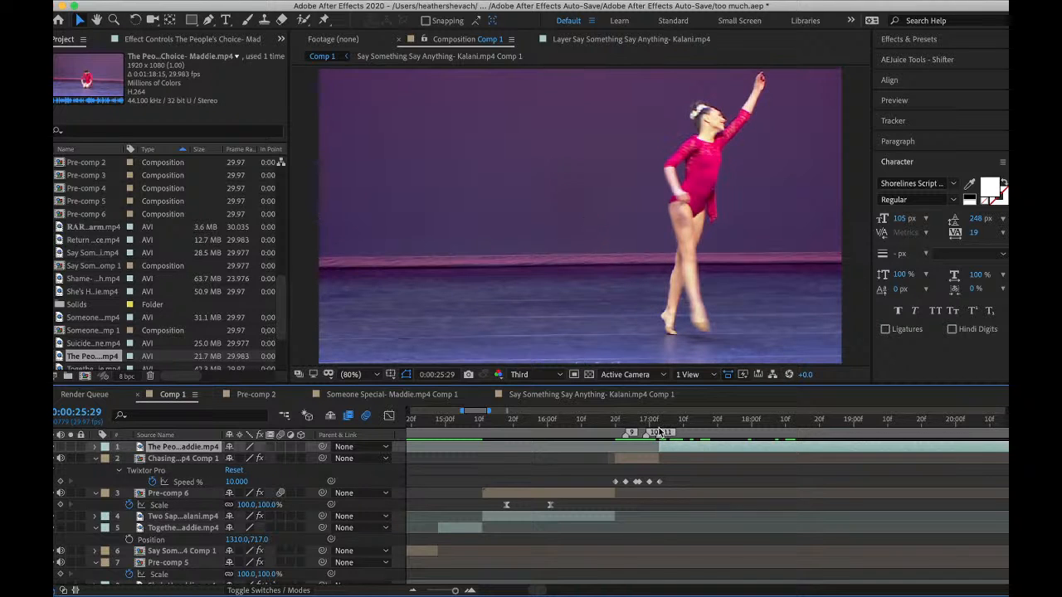
- Slide The People's Choice clip earlier, split it at 0:00:17:03 and delete the piece before that point
click(660, 422)
key(space)
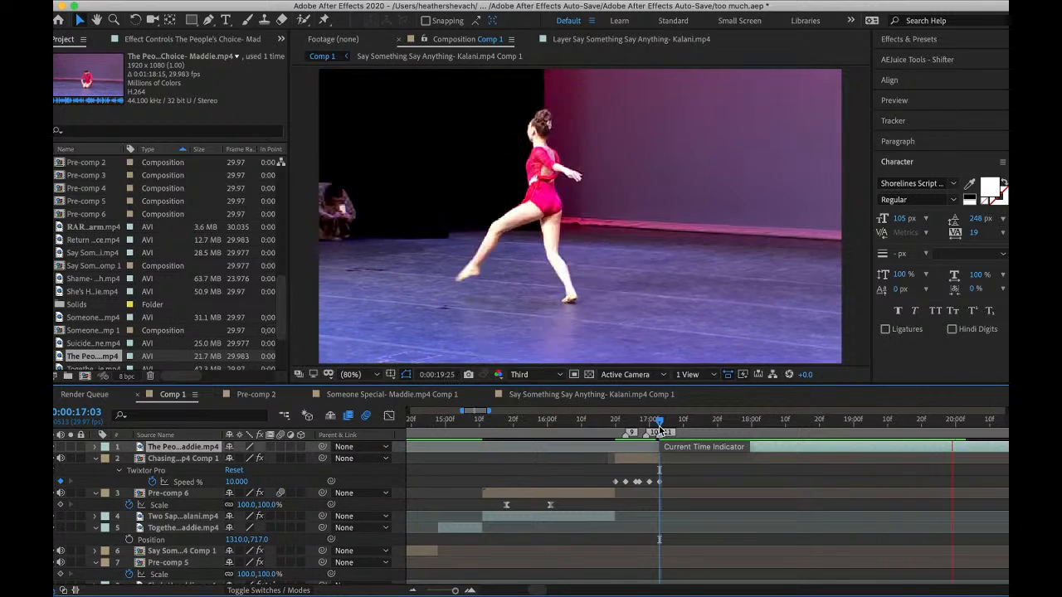
drag(660, 425, 641, 448)
key(super+shift+d)
click(737, 457)
key(Delete)
click(662, 426)
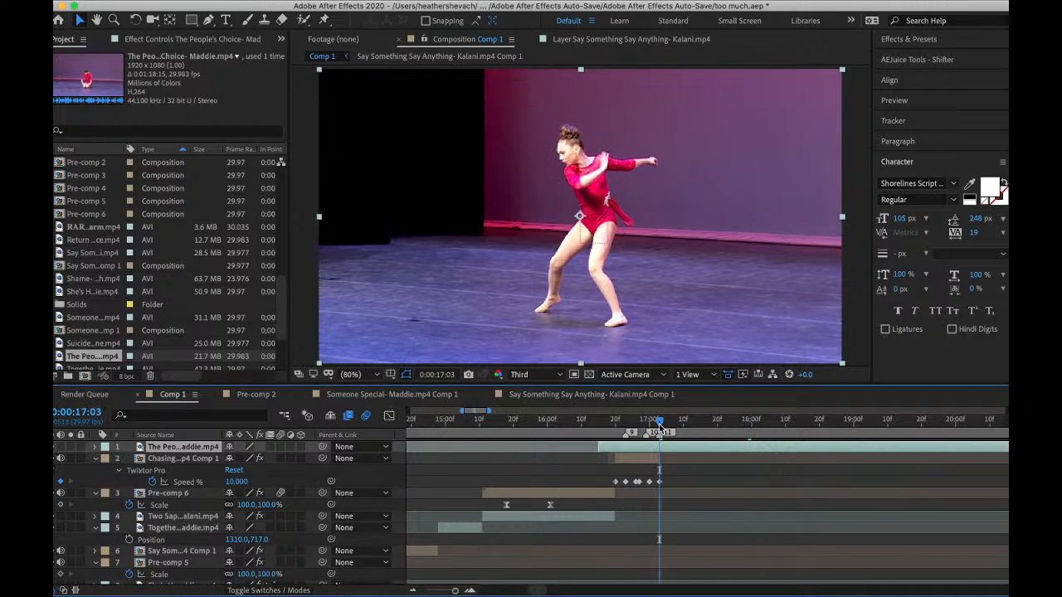
key(super+shift+d)
click(652, 461)
key(Delete)
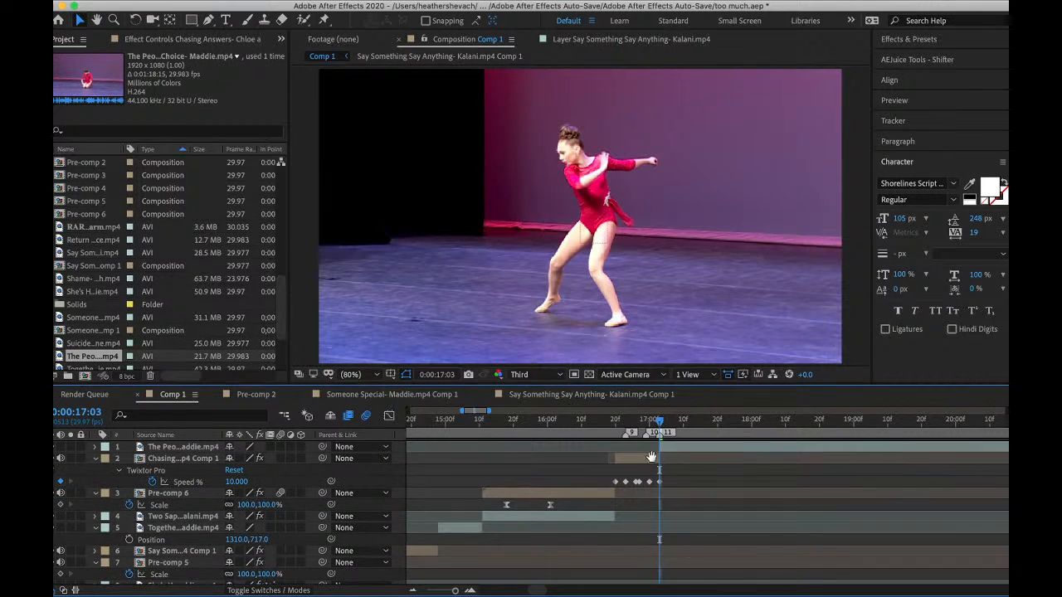
- Preview the cut, shift The People's Choice clip slightly earlier and trim off the part before 0:00:17:03 again
key(space)
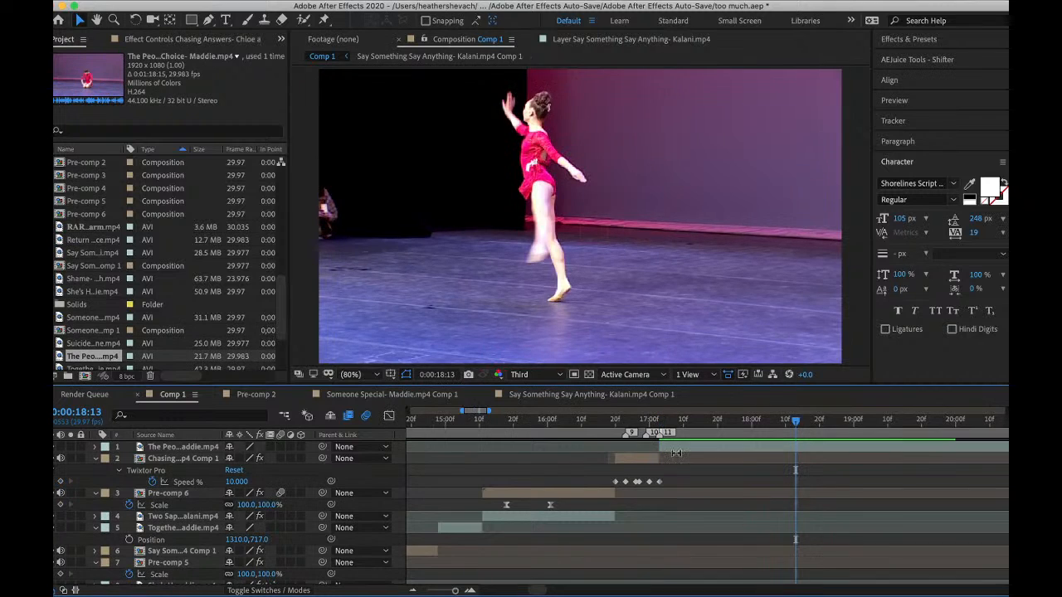
click(642, 424)
key(space)
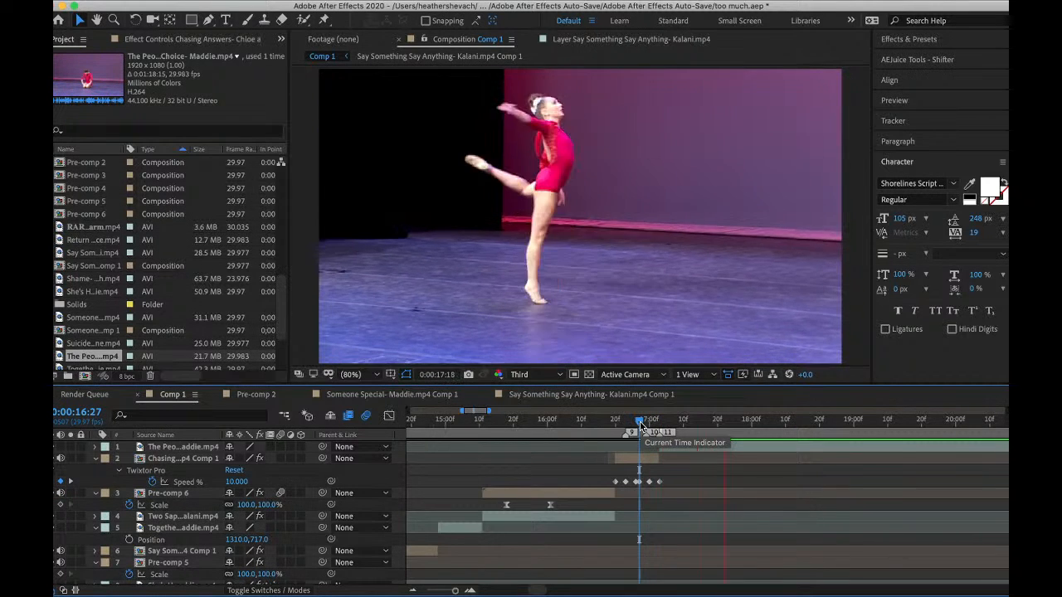
click(682, 451)
drag(682, 451, 668, 450)
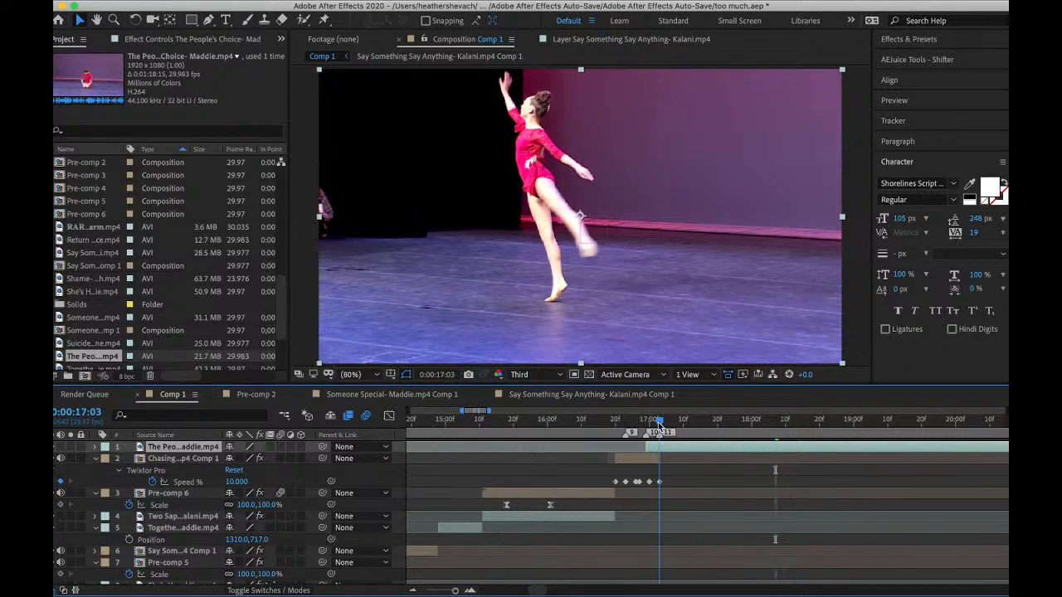
key(ctrl+shift+d)
click(649, 457)
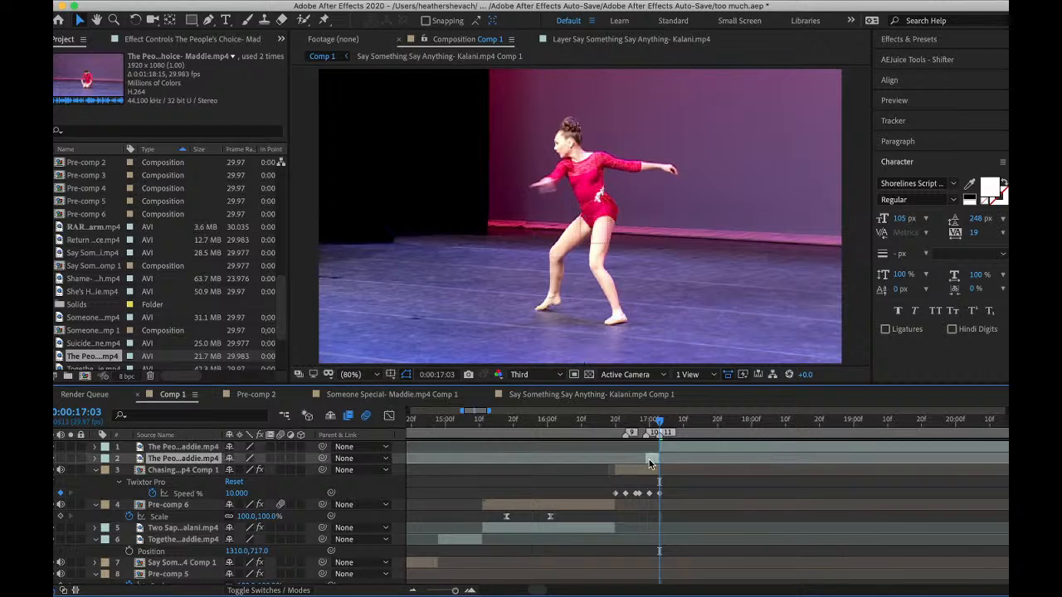
key(Delete)
- Play the clip to find the next beat and add a timeline marker at 0:00:17:11
key(space)
click(683, 423)
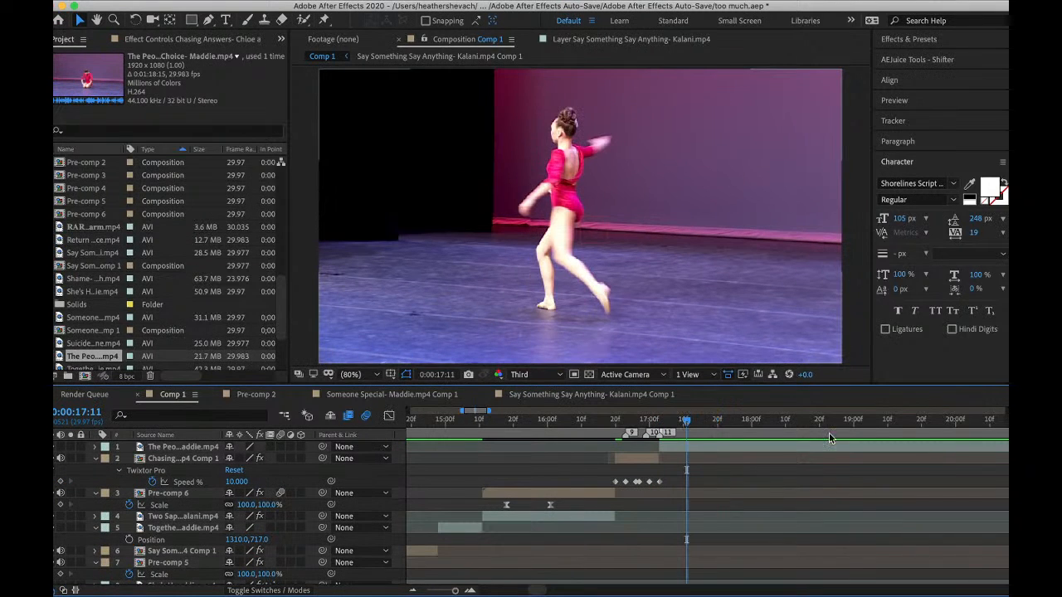
key(space)
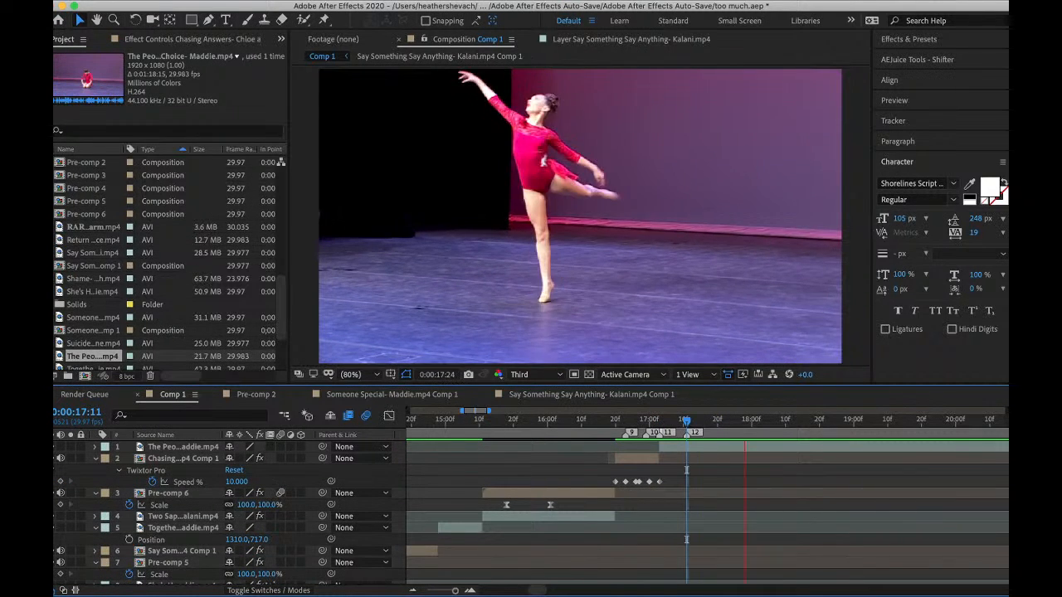
- Play back The People's Choice clip and its transition from Chasing Answers to check the timing
click(660, 423)
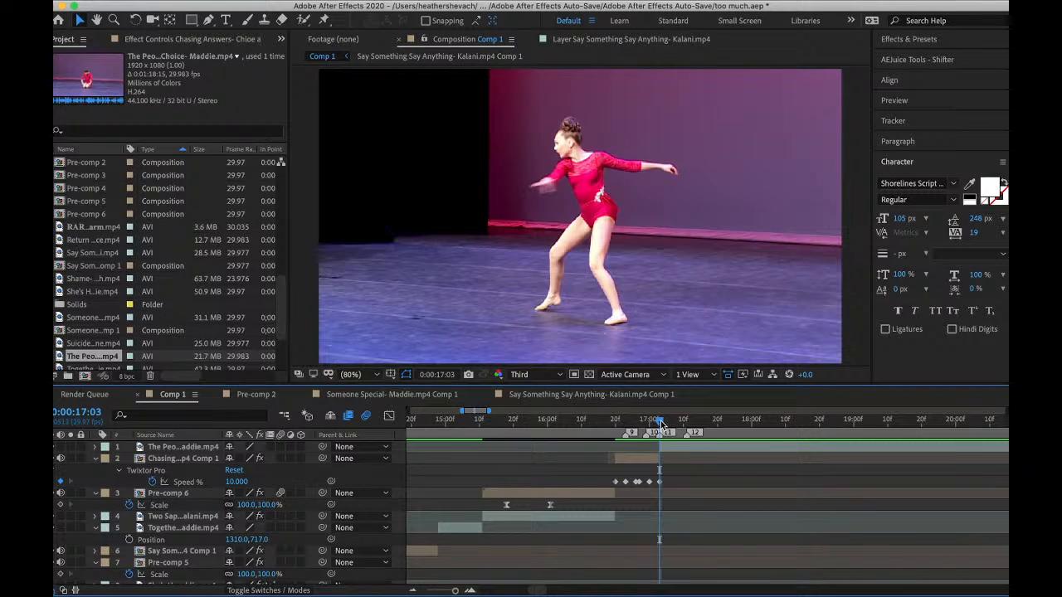
key(space)
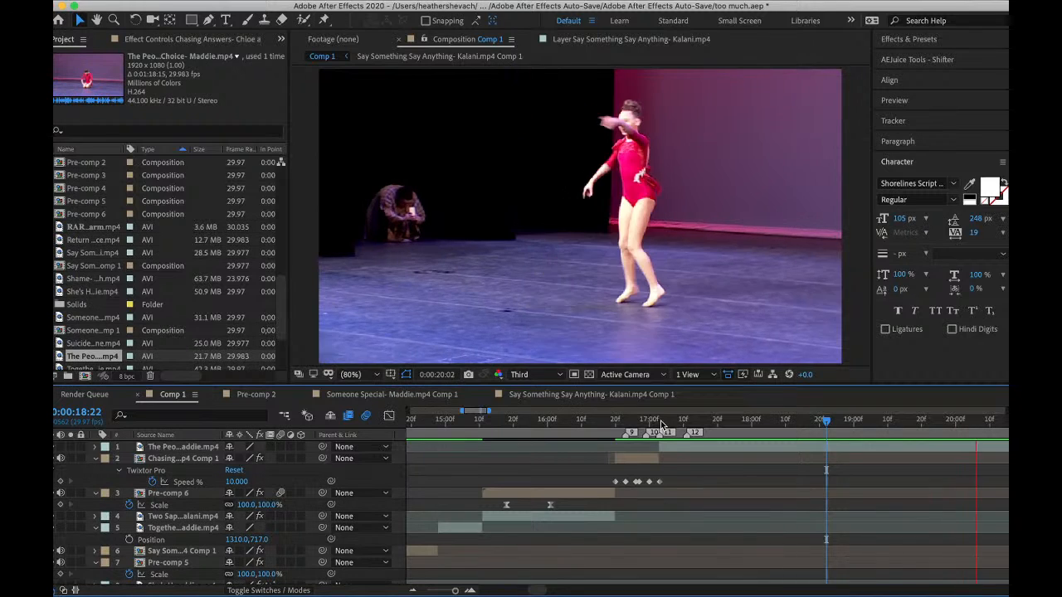
key(space)
scroll(668, 445, left, 6)
click(698, 419)
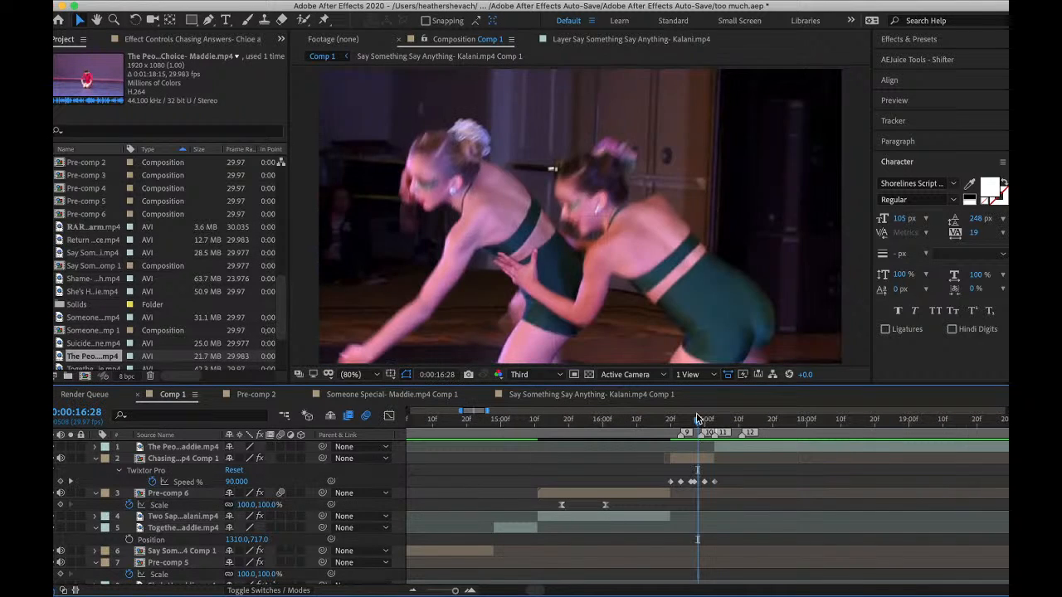
key(space)
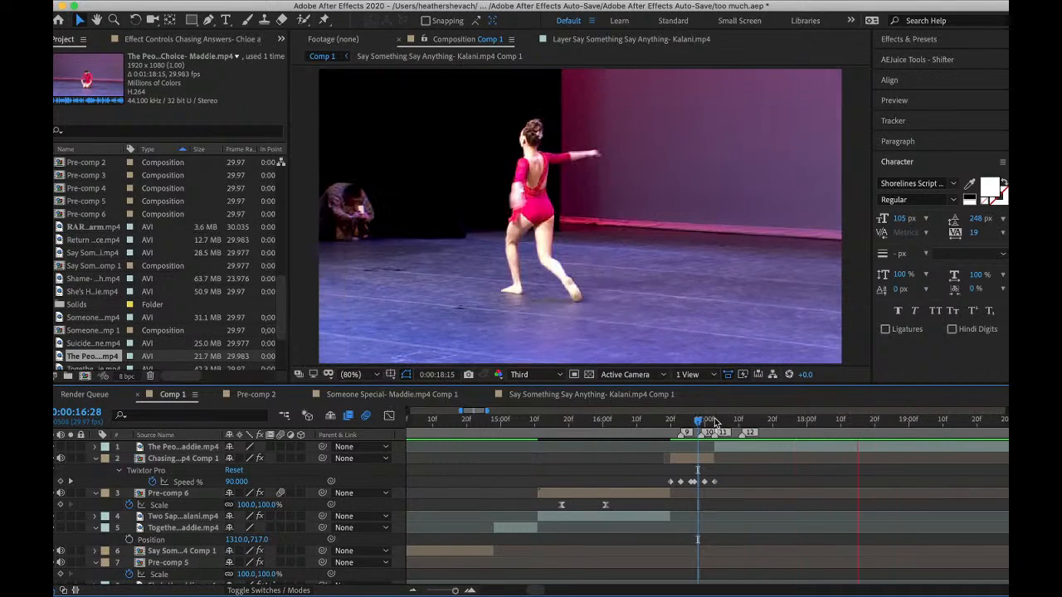
click(715, 421)
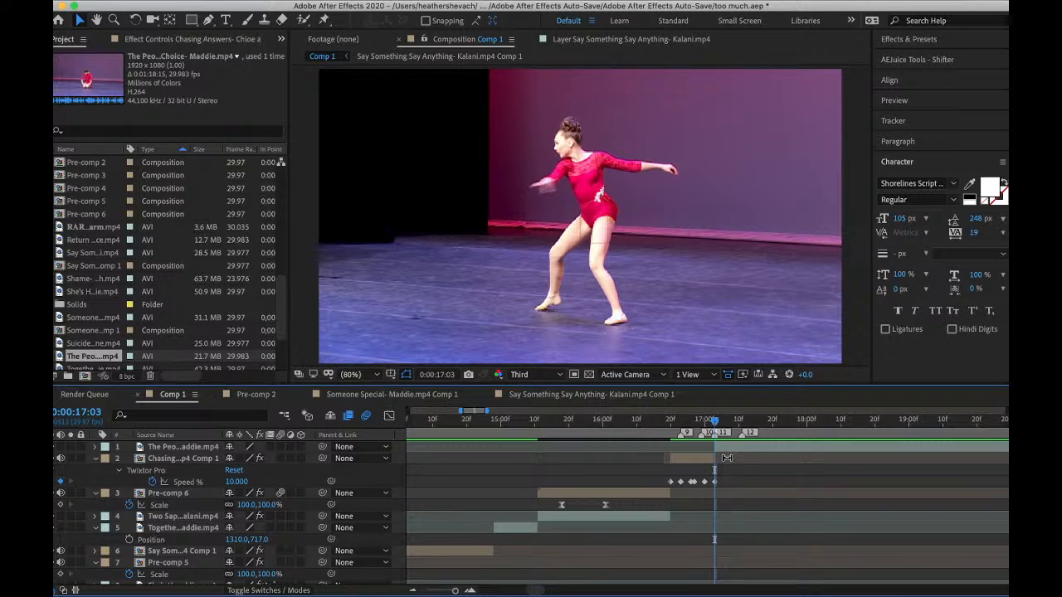
- Select The People's Choice layer at 0:00:17:03 and show the grid over the composition
click(680, 446)
click(420, 0)
click(420, 0)
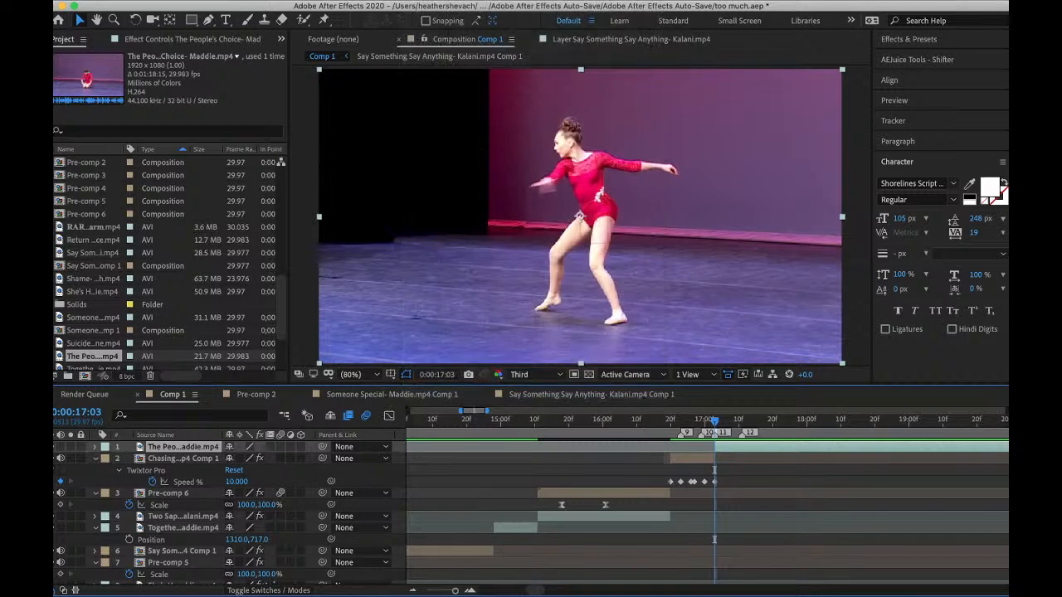
click(420, 0)
click(450, 228)
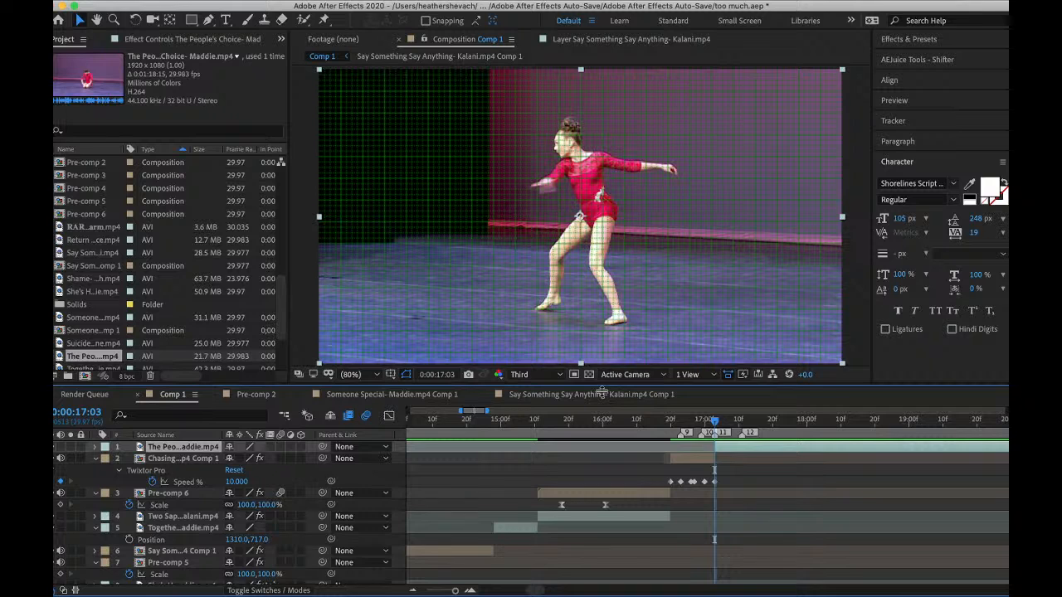
- Shift The People's Choice layer horizontally to position 1456, 540 so the dancer stays in the right half of the frame
key(p)
drag(231, 460, 388, 463)
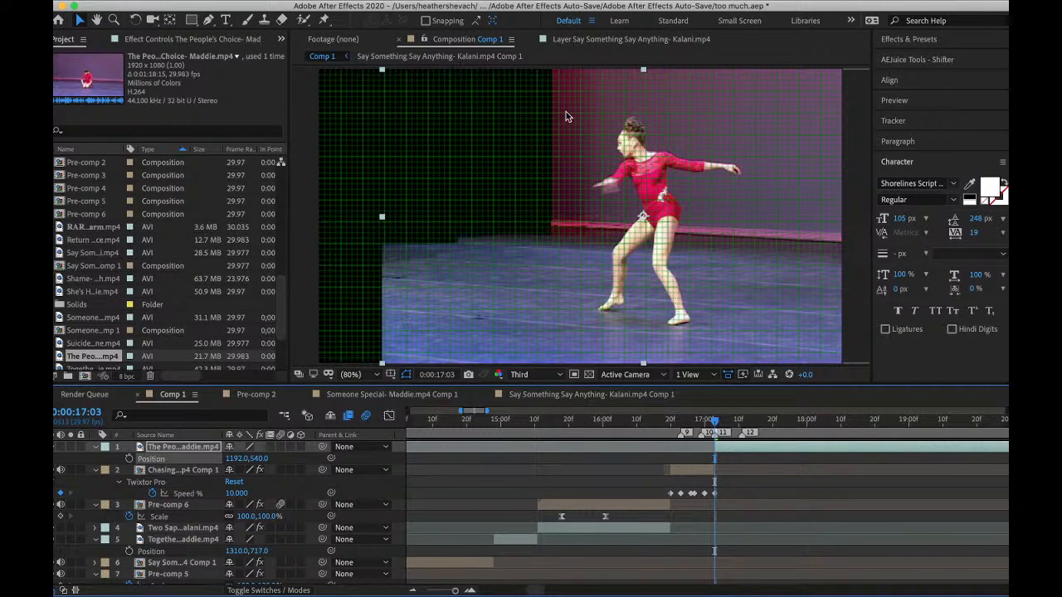
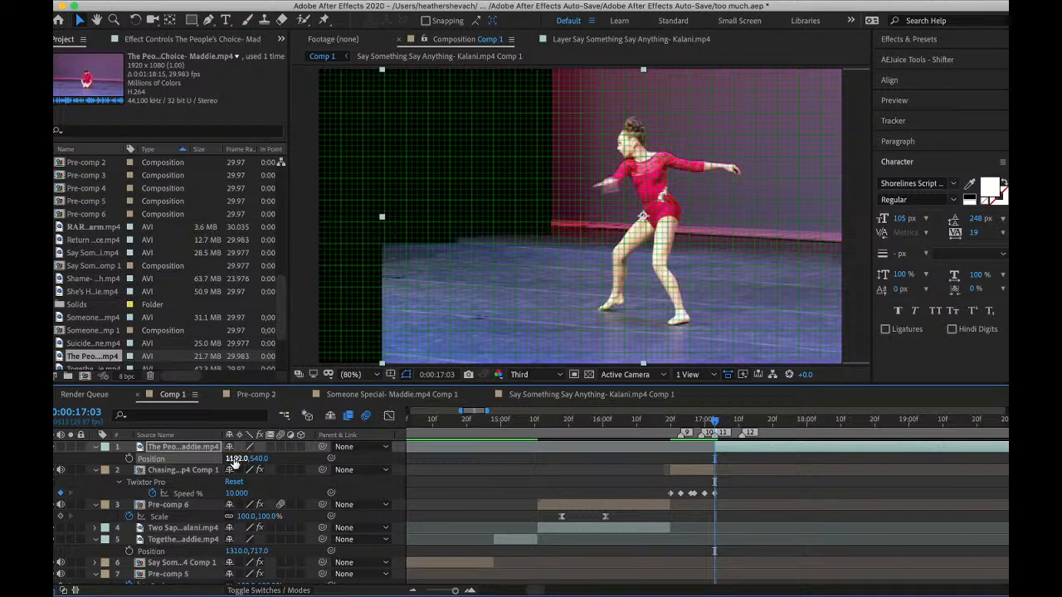
drag(234, 464, 677, 461)
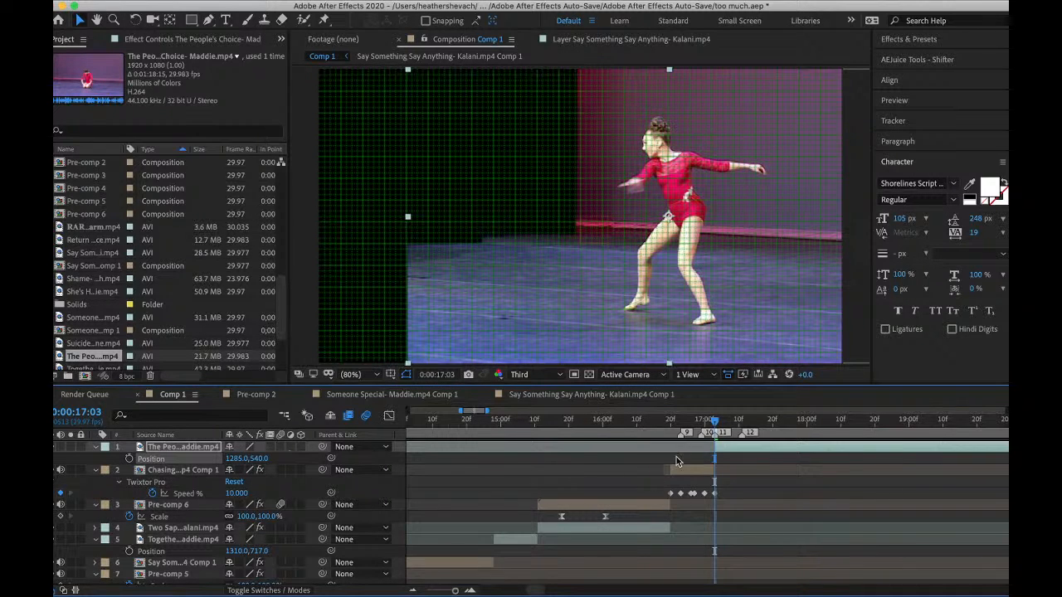
drag(752, 421, 827, 422)
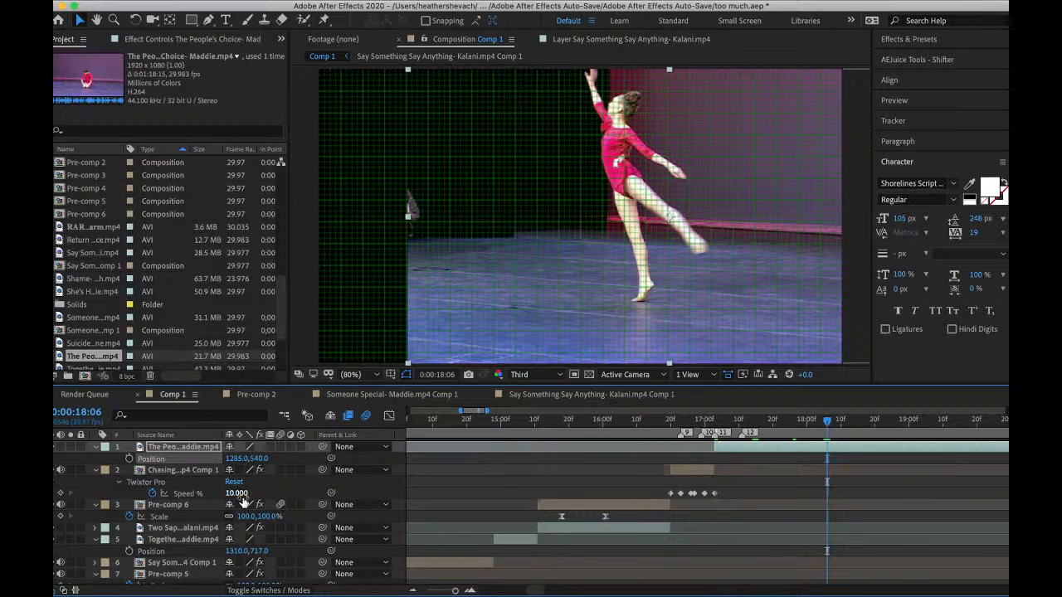
drag(239, 461, 390, 448)
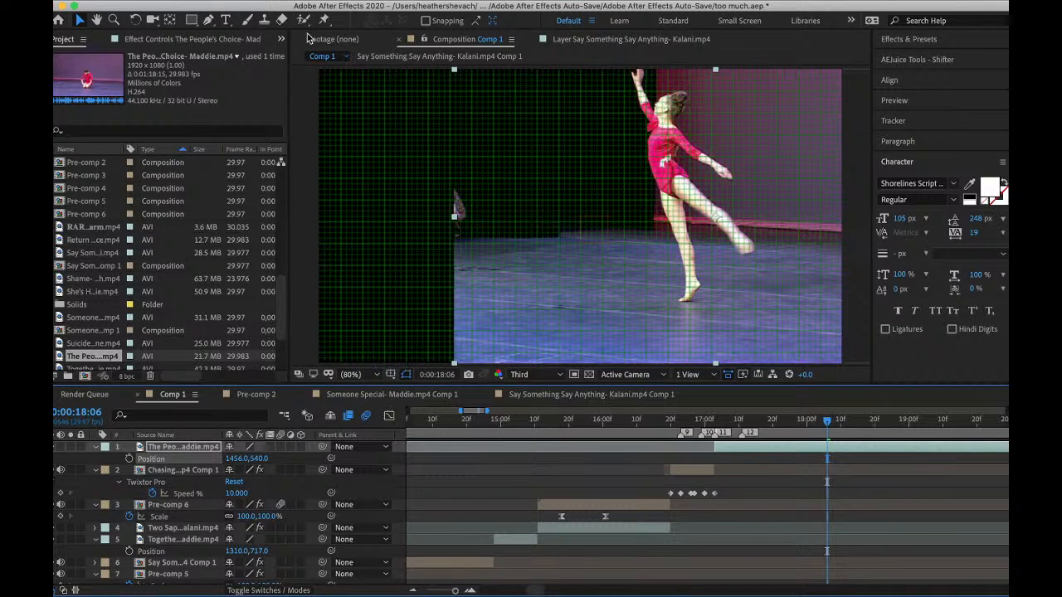
- Mask The People's Choice layer with a rectangle covering the right half of the frame and scrub through the result
key(q)
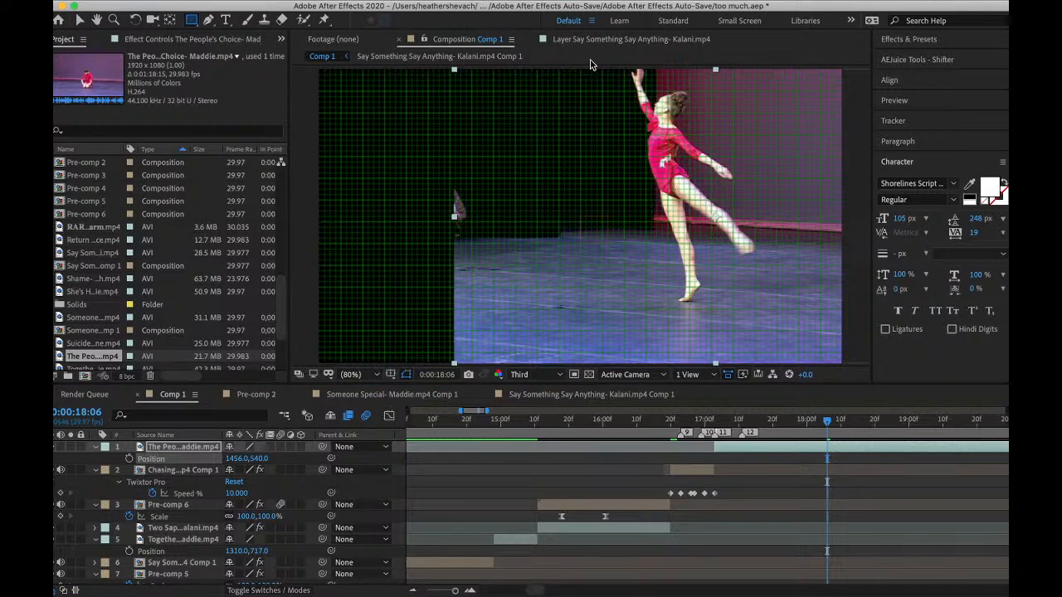
drag(578, 68, 873, 376)
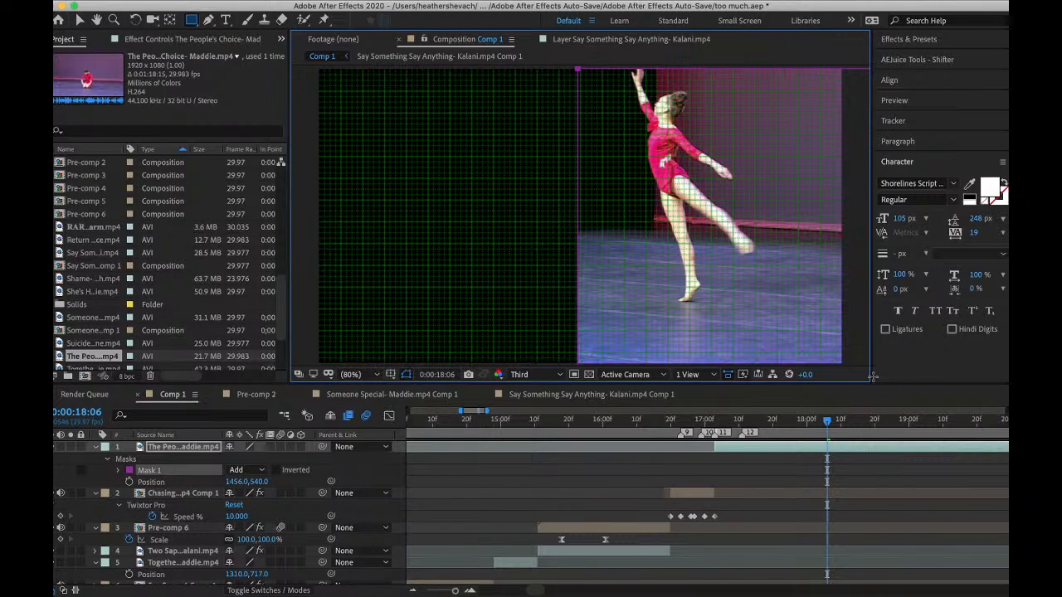
drag(723, 423, 857, 437)
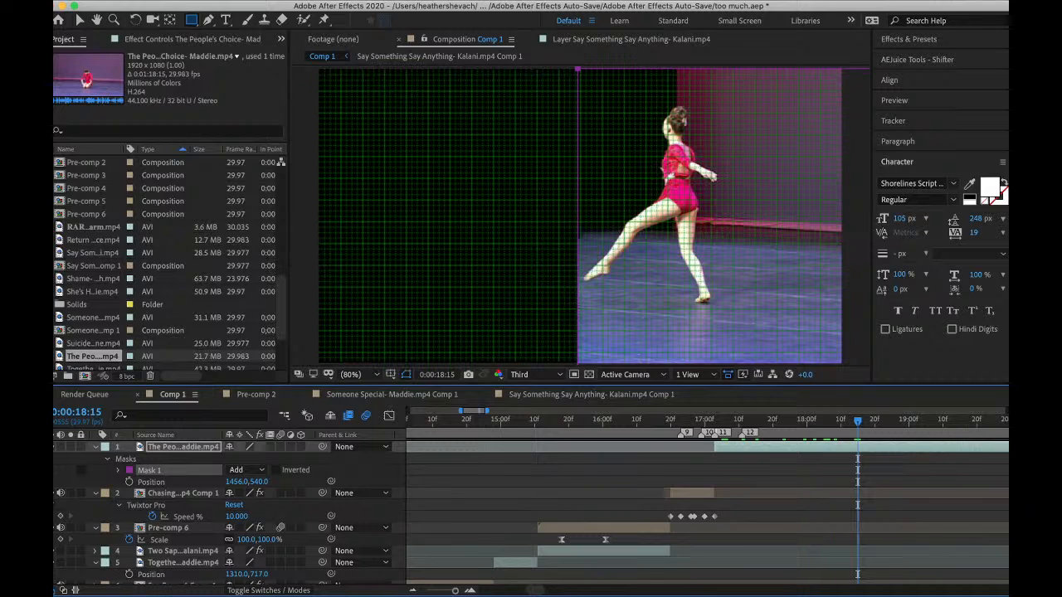
- Hide the grid and play back the masked clip from 0:00:17:03
click(421, 1)
click(444, 226)
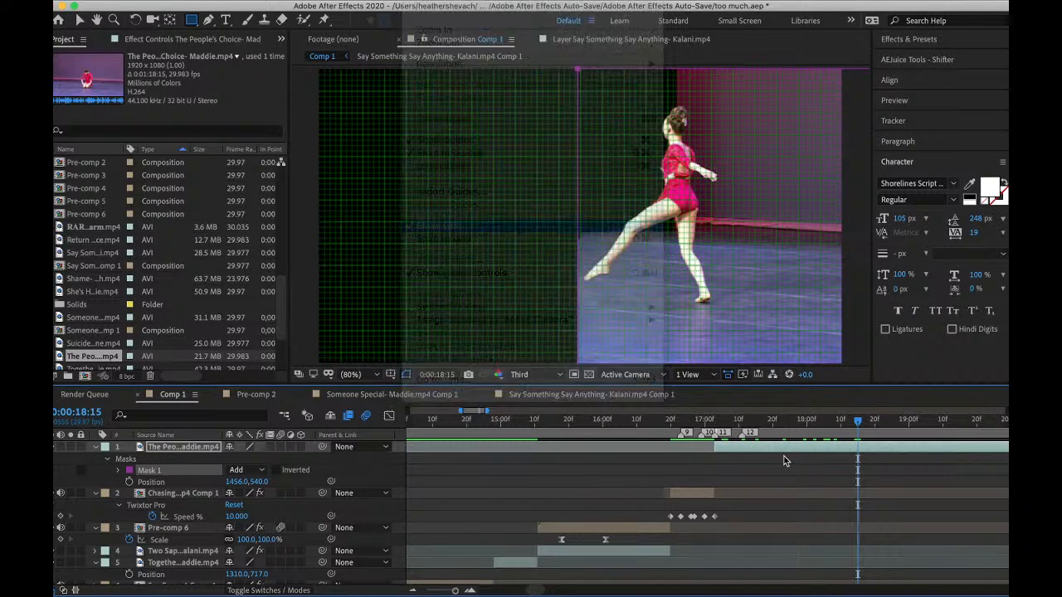
click(712, 420)
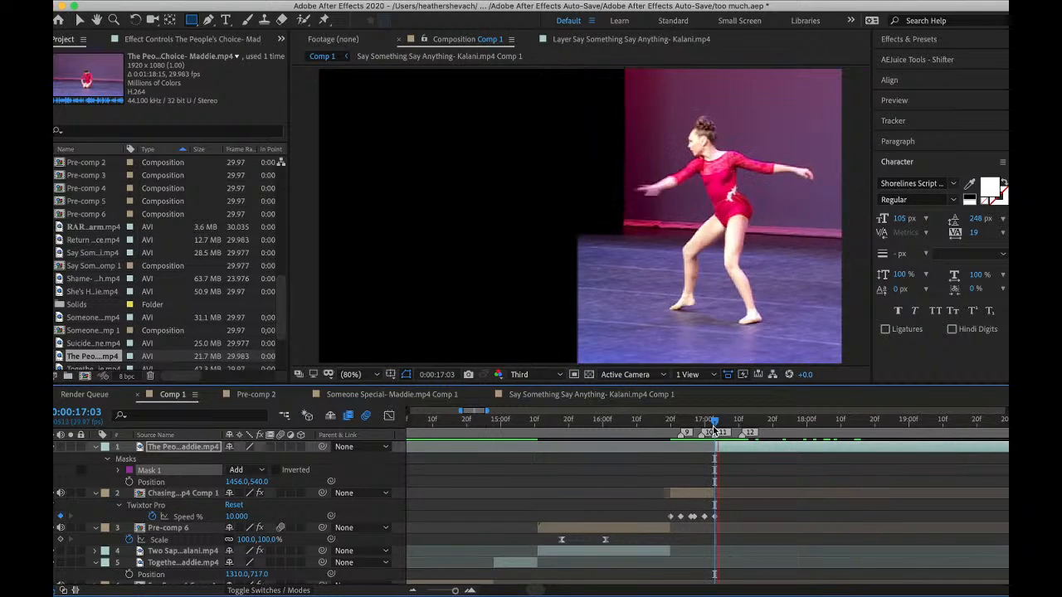
key(space)
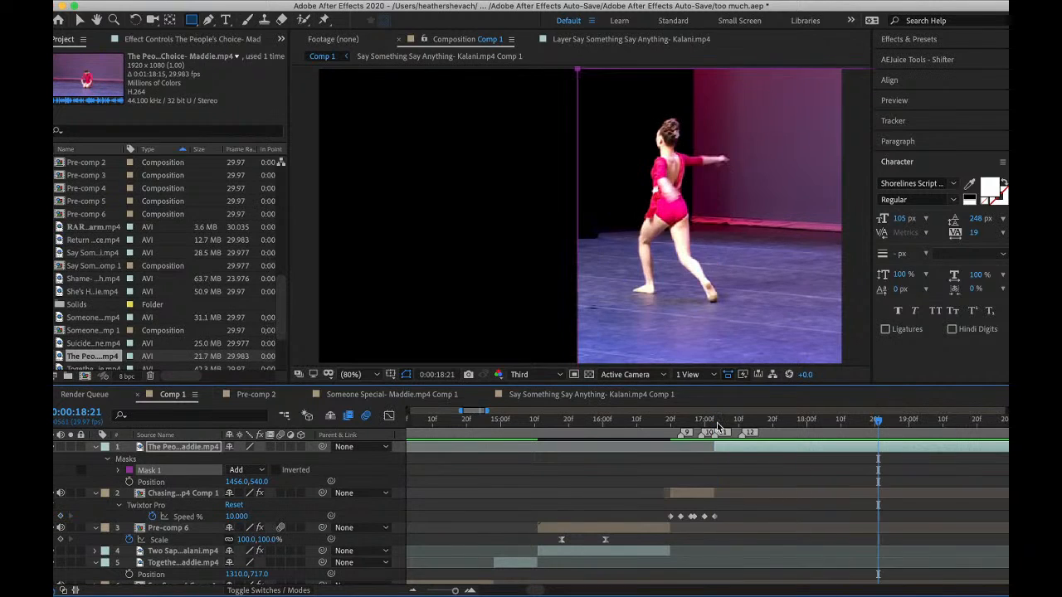
- Apply Motion Tile to The People's Choice with output height 400 and mirrored edges, and enable the layer's motion blur
click(718, 423)
drag(718, 424, 714, 423)
key(ctrl+space)
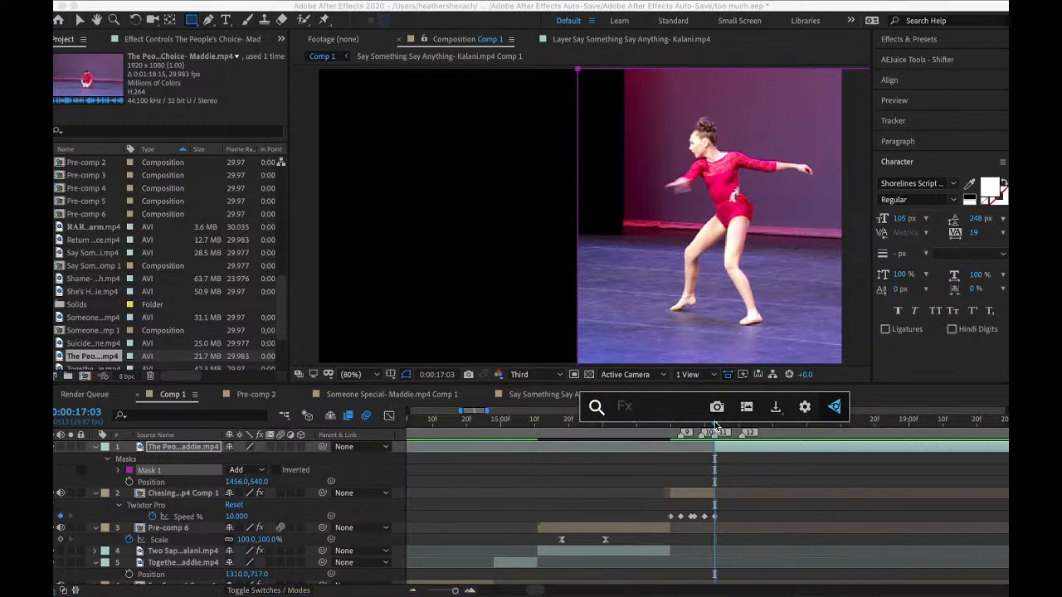
text(mot)
click(634, 467)
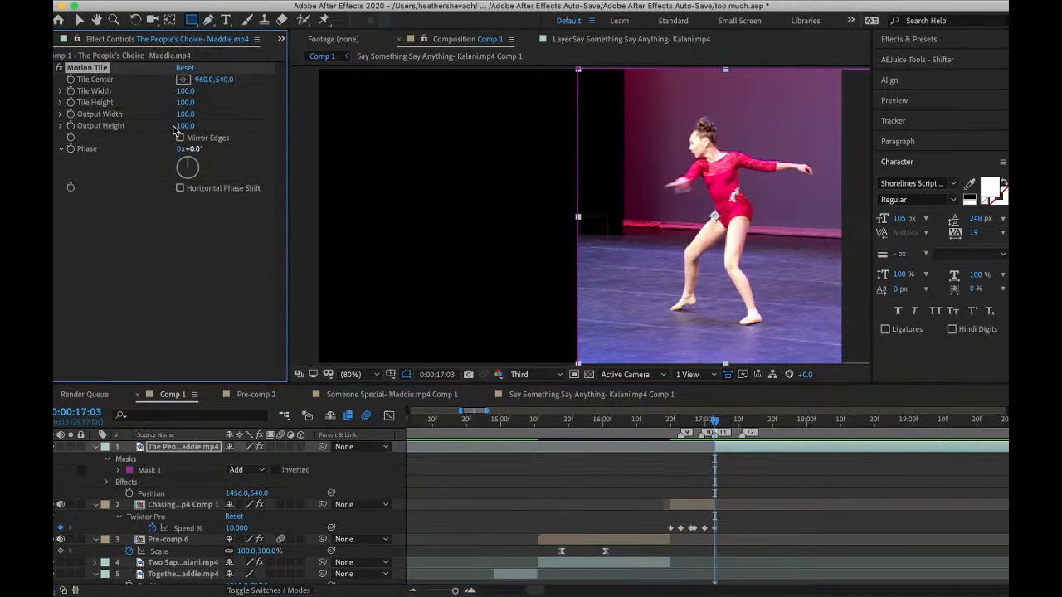
text(400)
key(Return)
click(181, 138)
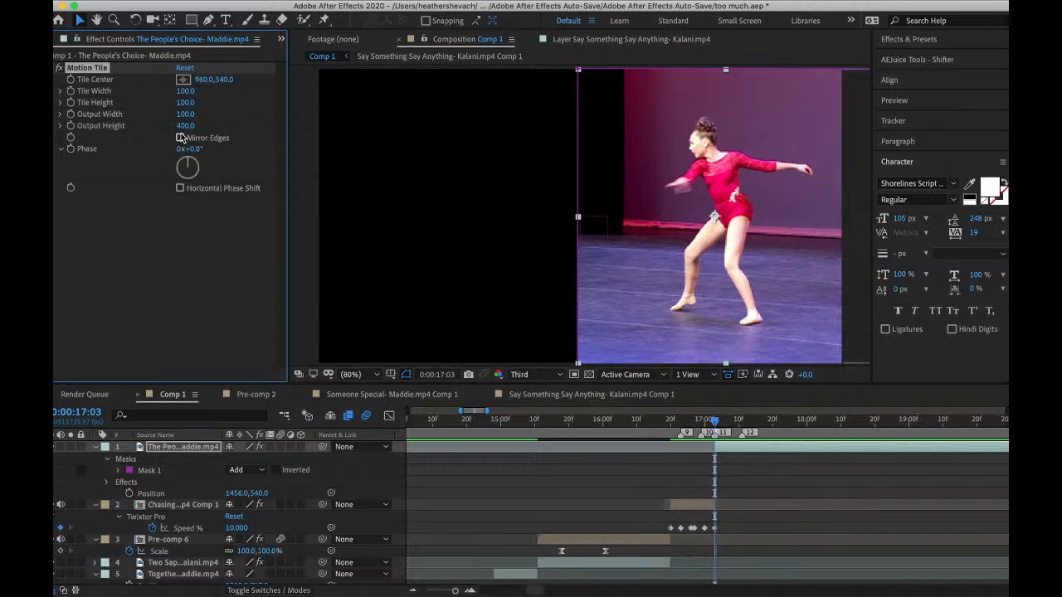
click(287, 448)
- Add a Position keyframe to The People's Choice at 0:00:17:03 and set it to 1456, -73
key(u)
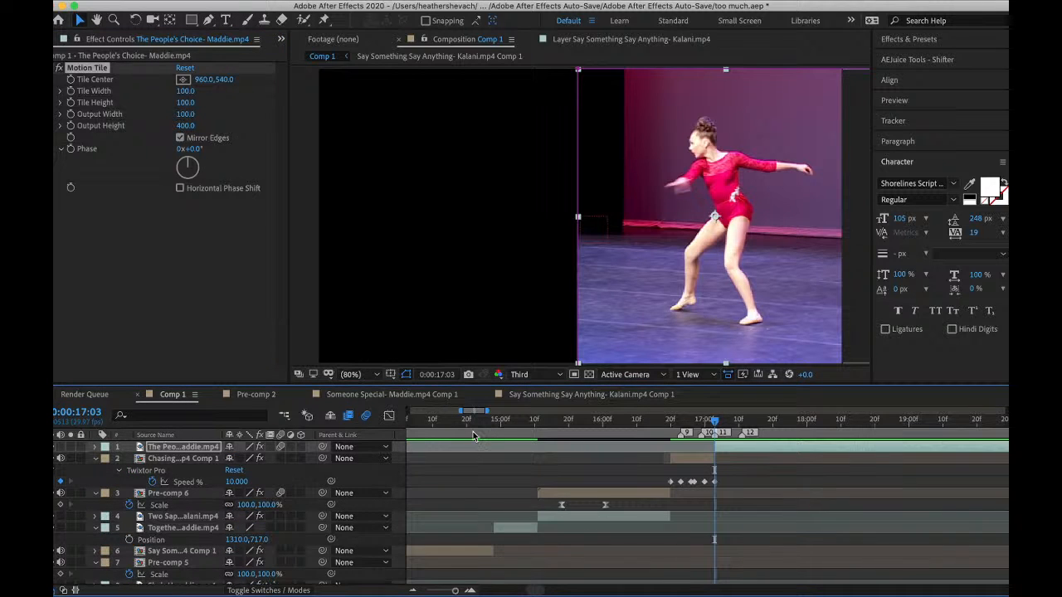
key(p)
click(131, 461)
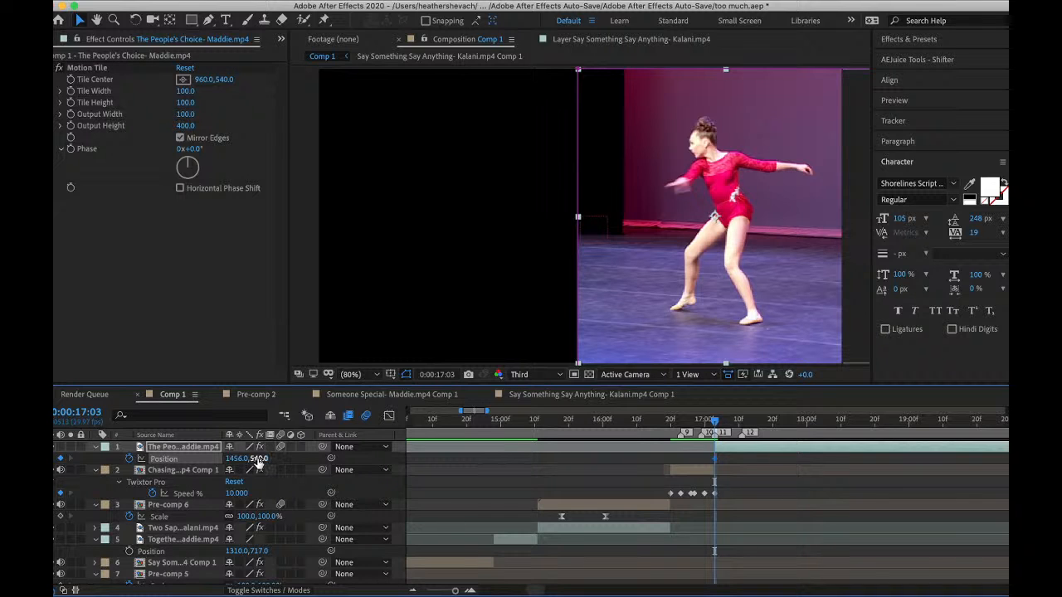
drag(257, 459, 162, 344)
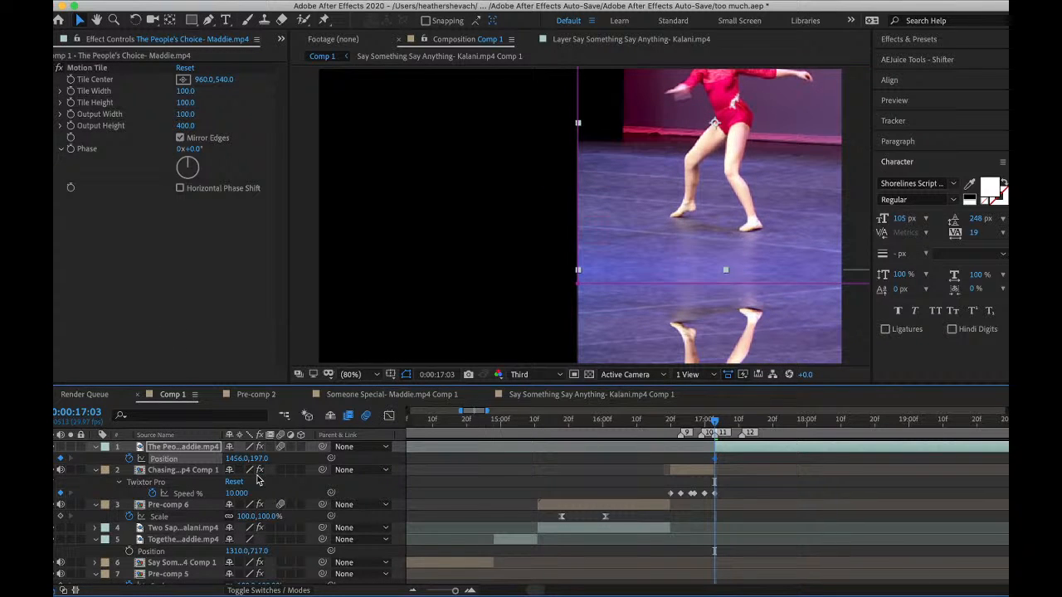
drag(256, 465, 254, 464)
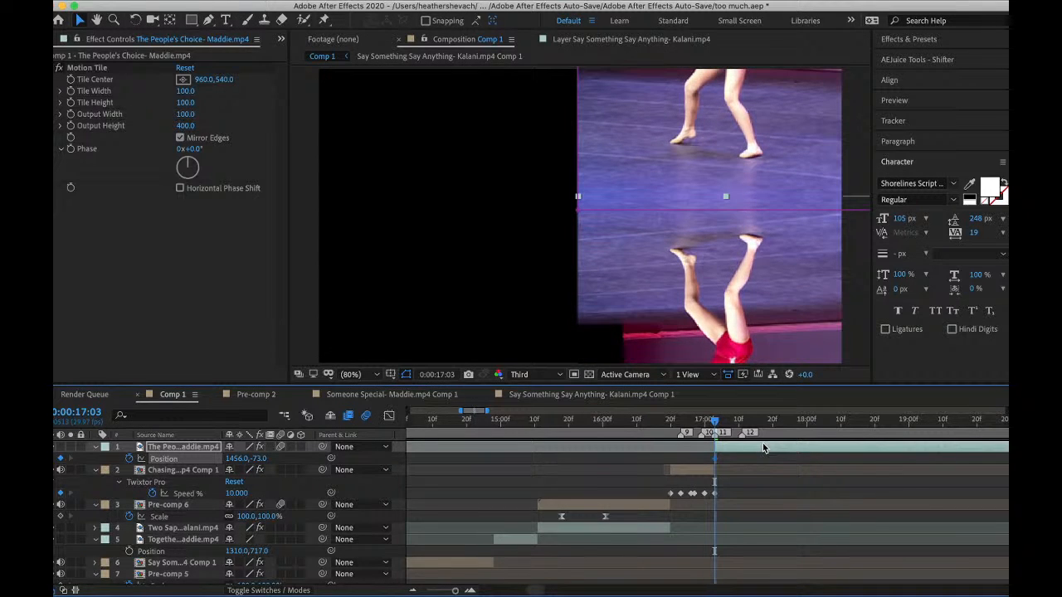
- Keyframe the Y position of The People's Choice layer to 540 at 0:00:17:11, at marker 12
drag(715, 422, 743, 422)
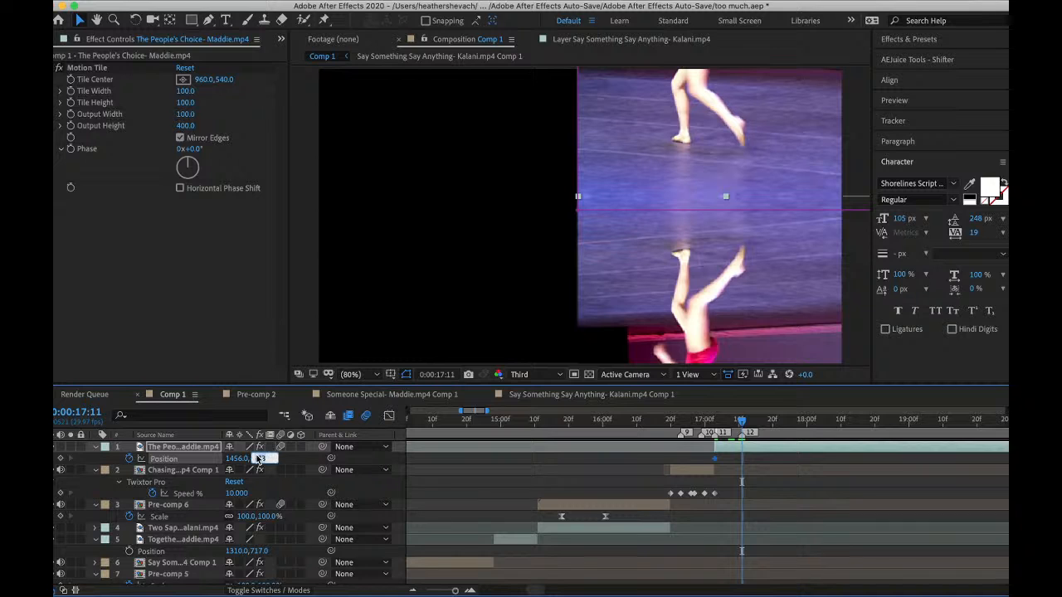
text(540)
key(Return)
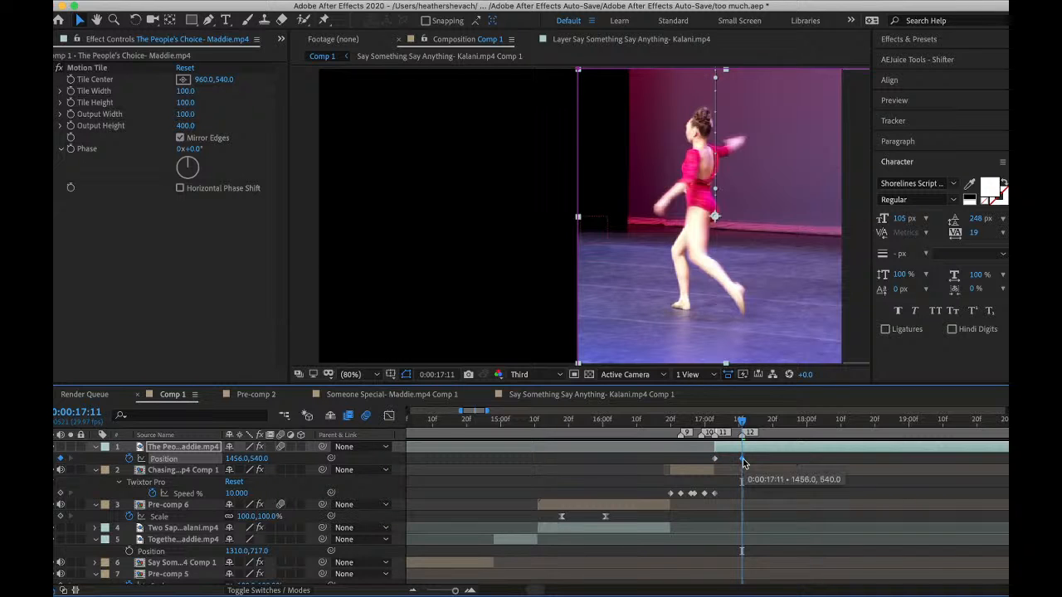
- Apply Easy Ease to both Position keyframes of The People's Choice layer
click(697, 459)
drag(697, 459, 751, 462)
right_click(743, 461)
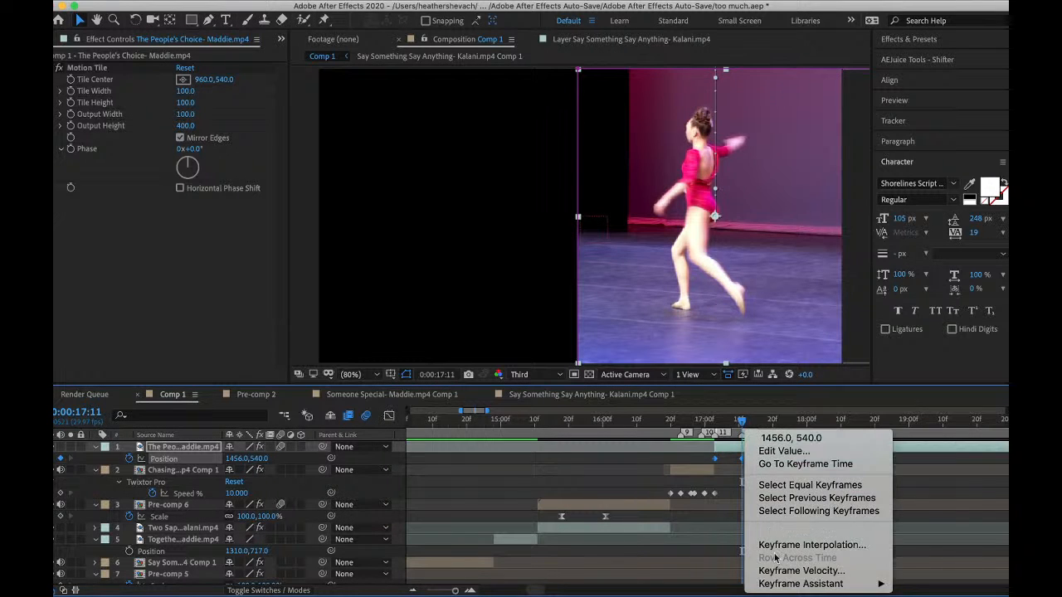
mouse_move(818, 586)
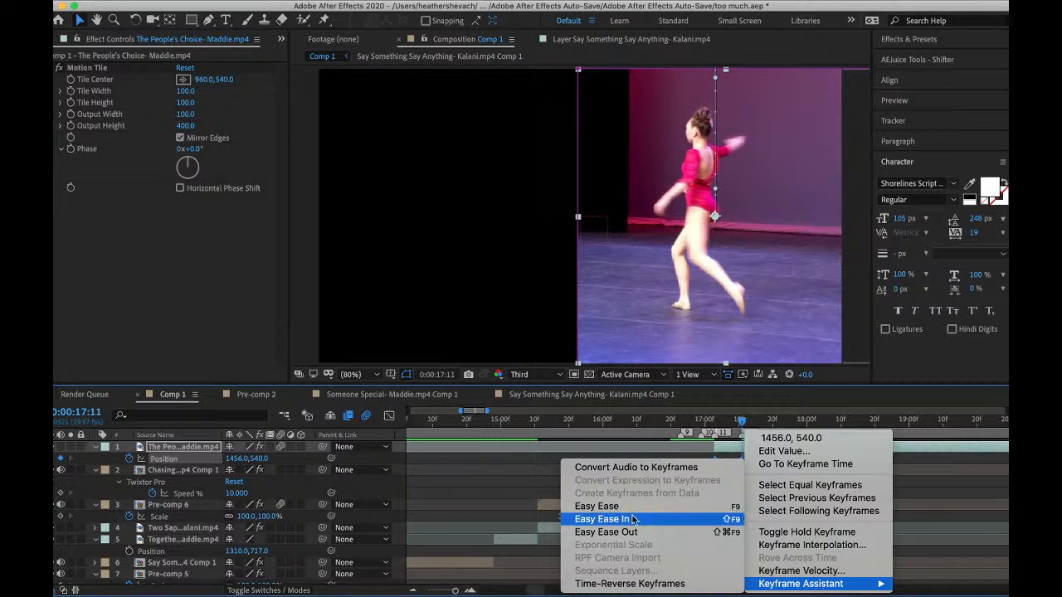
click(596, 506)
- Separate The People's Choice layer's position dimensions and reshape its Y Position value curve to rise fast and ease smoothly into the end keyframe
click(390, 415)
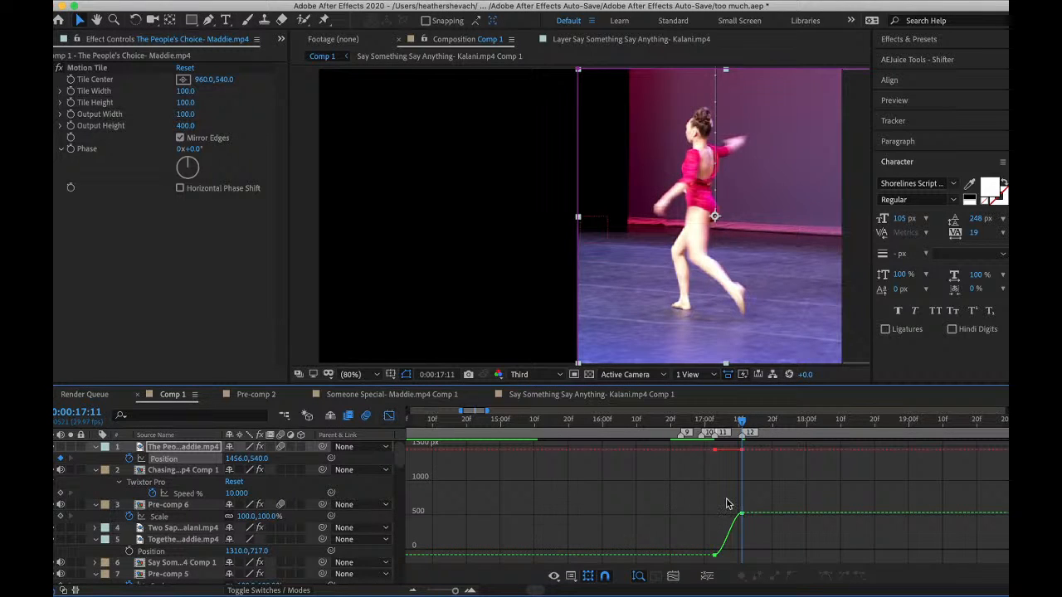
right_click(208, 463)
click(332, 463)
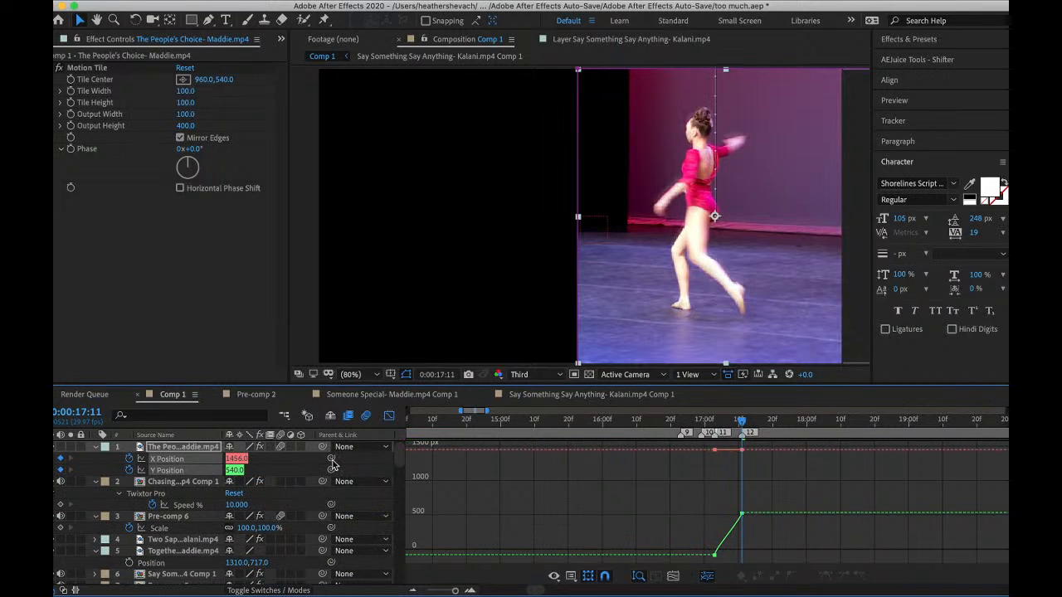
click(199, 470)
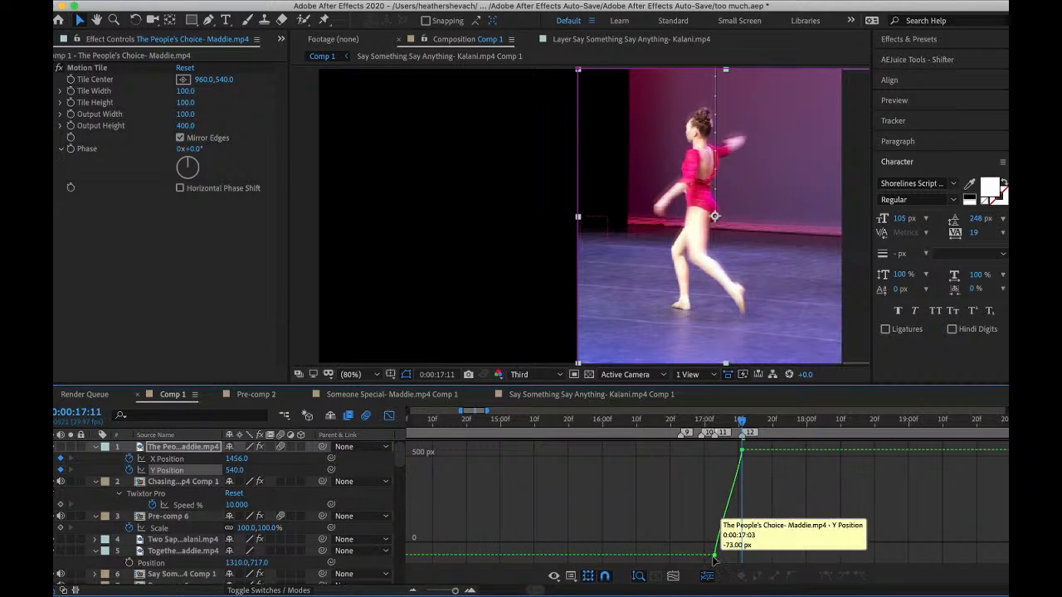
drag(716, 541, 724, 453)
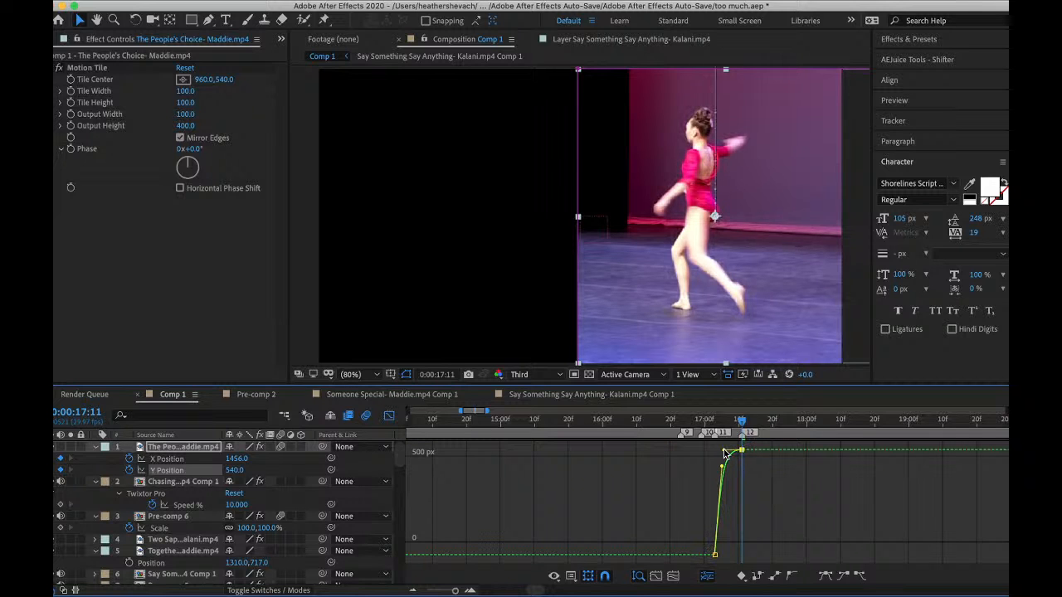
click(390, 416)
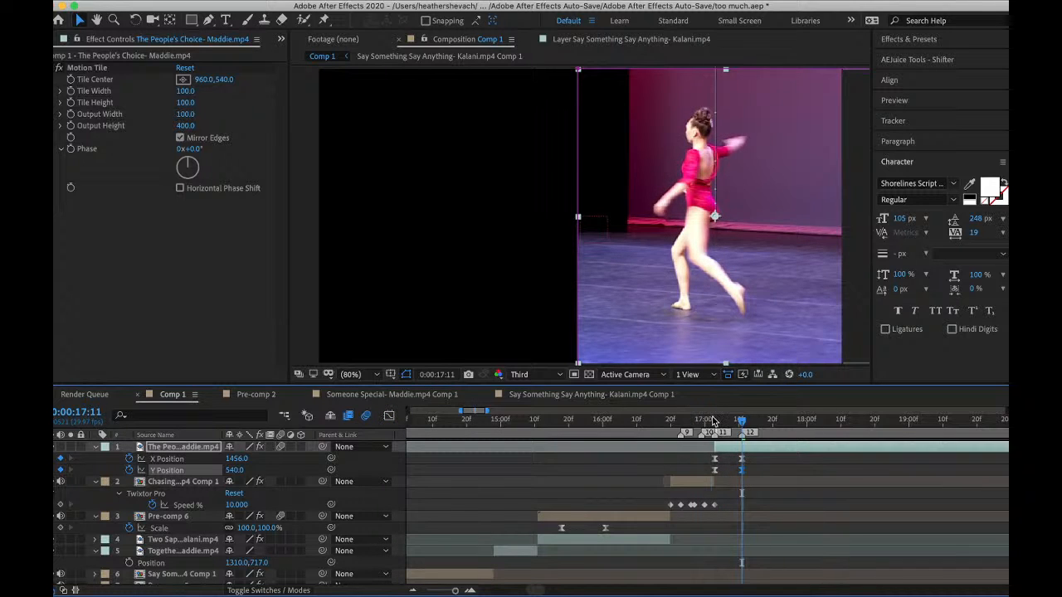
- Preview the slide-in of The People's Choice clip from the marker 11 area and save the project
key(space)
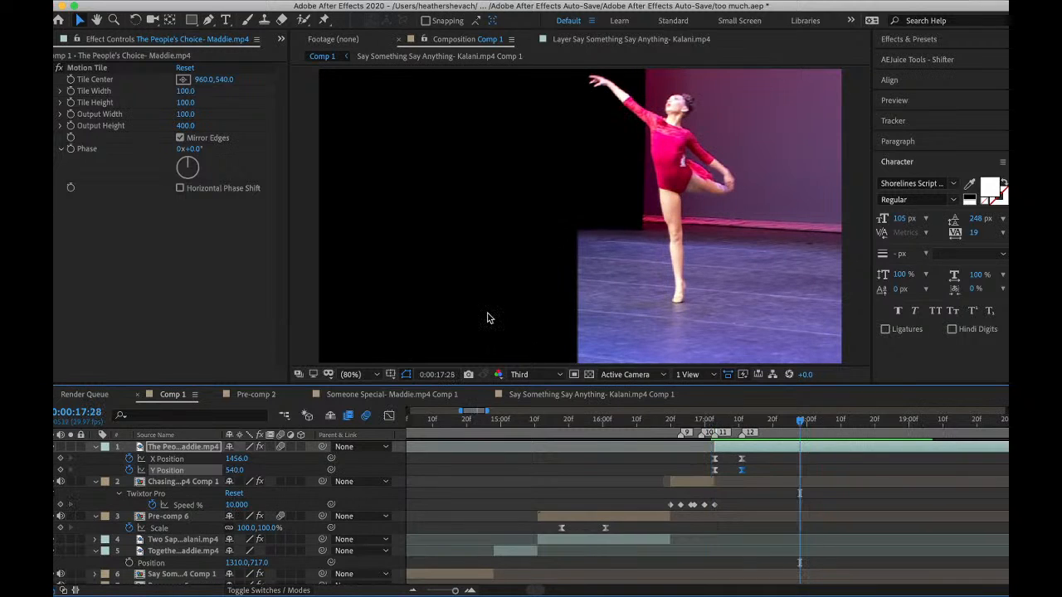
key(space)
click(158, 1)
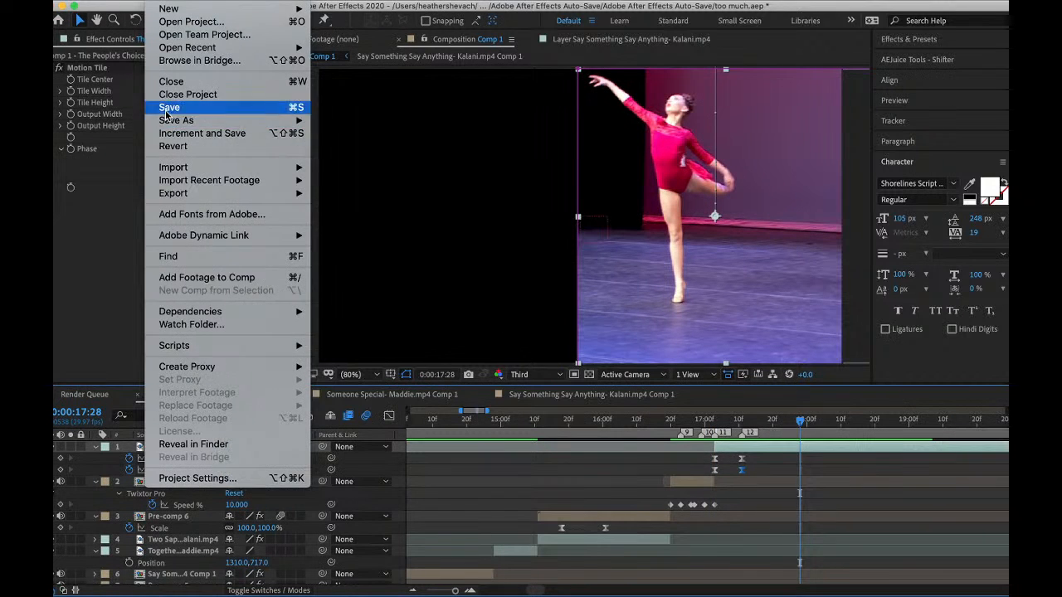
click(171, 109)
- Import the Golden Child clip from the Maddie solos' Season 5 folder and add it as the uppermost layer of Comp 1
click(158, 1)
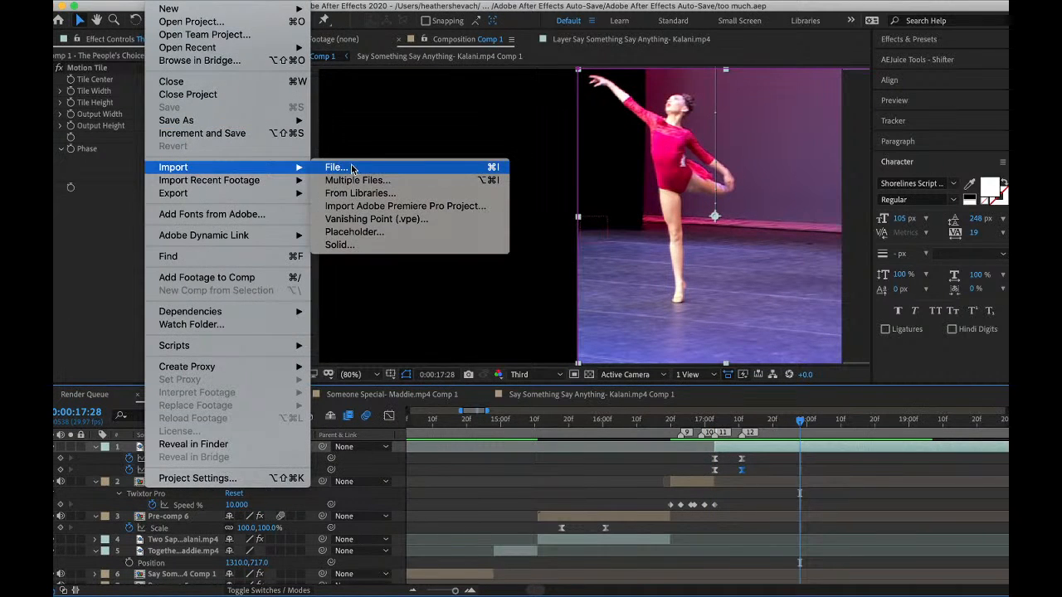
click(348, 166)
click(488, 74)
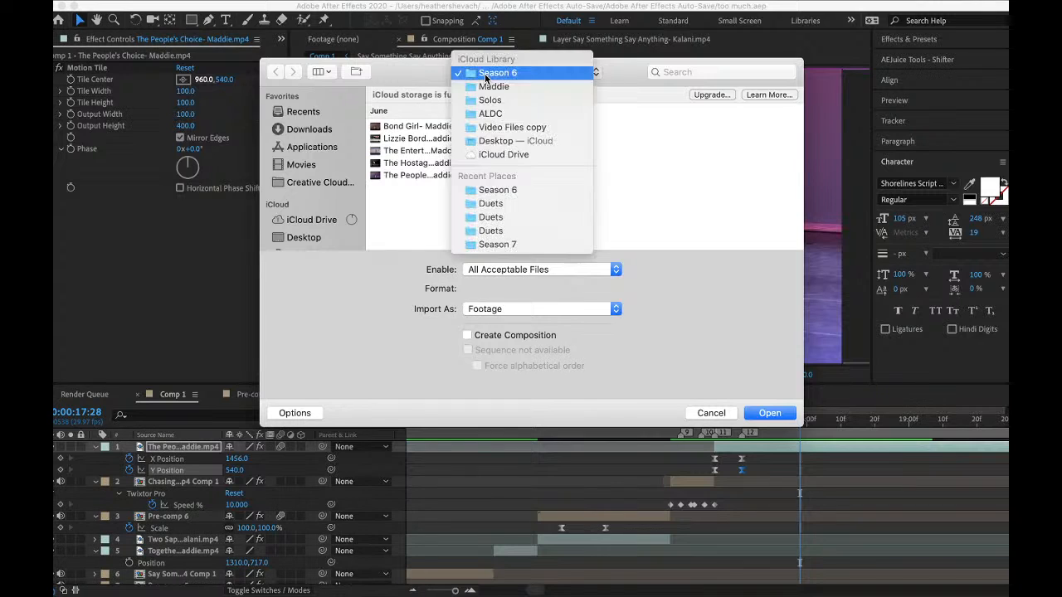
click(502, 85)
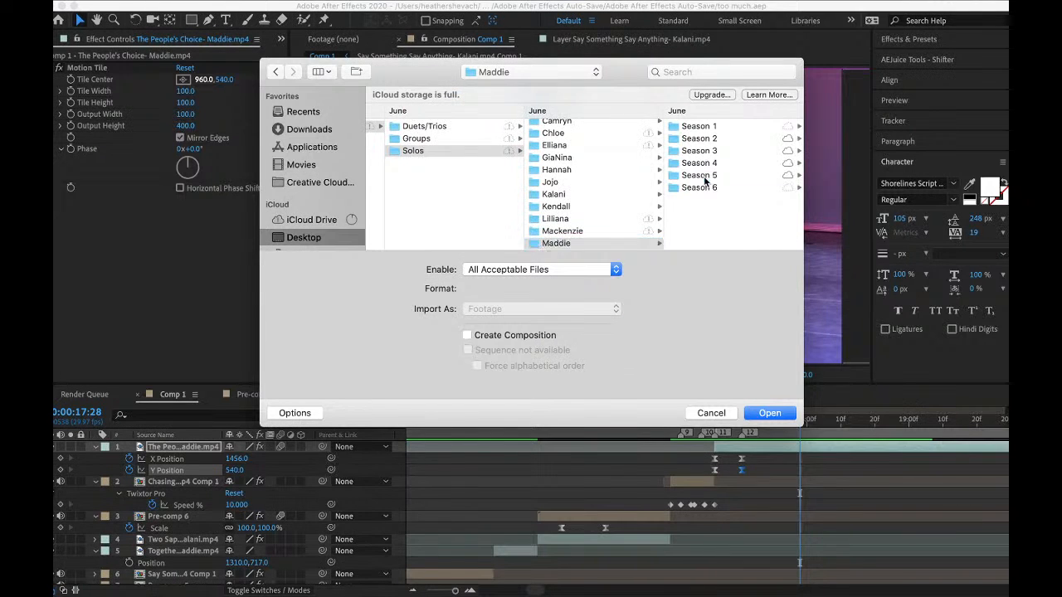
click(709, 176)
click(707, 150)
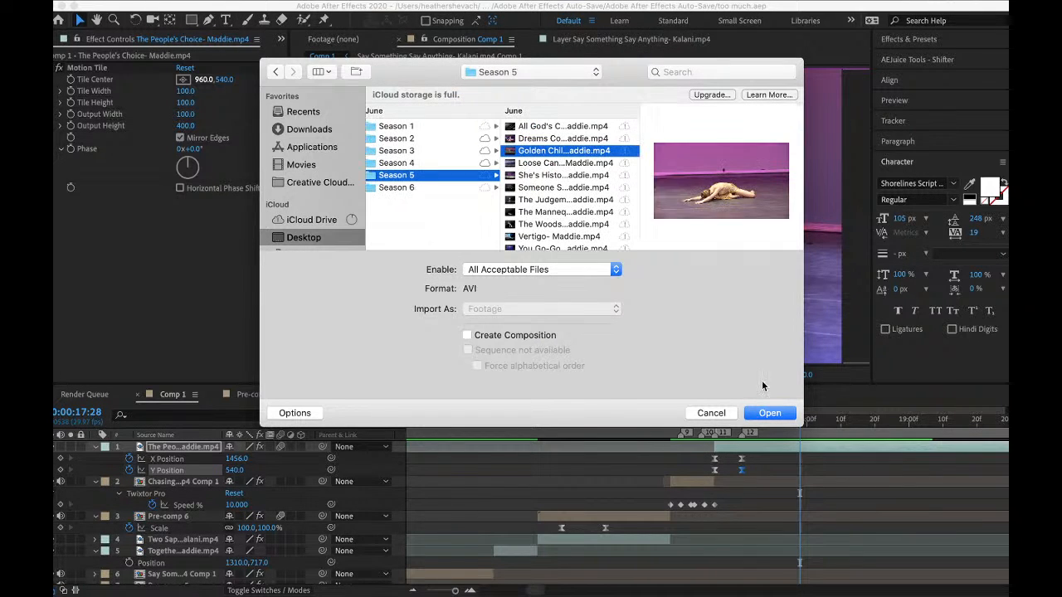
click(761, 418)
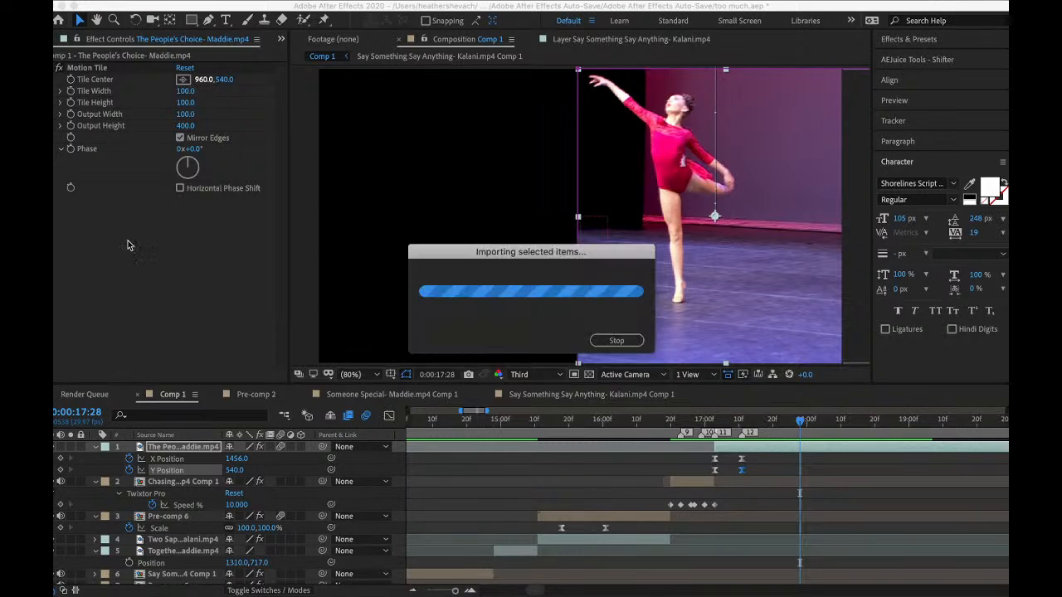
drag(119, 238, 157, 450)
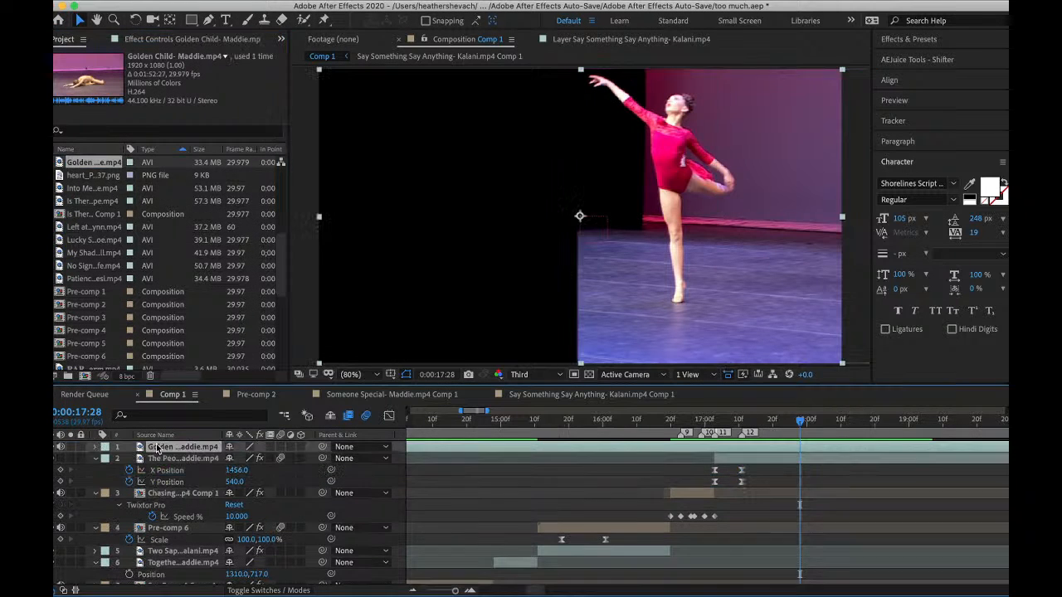
- Look through the Golden Child footage for a usable dance move and cut away everything before 0:00:51:21
scroll(589, 421, right, 10)
drag(636, 421, 945, 426)
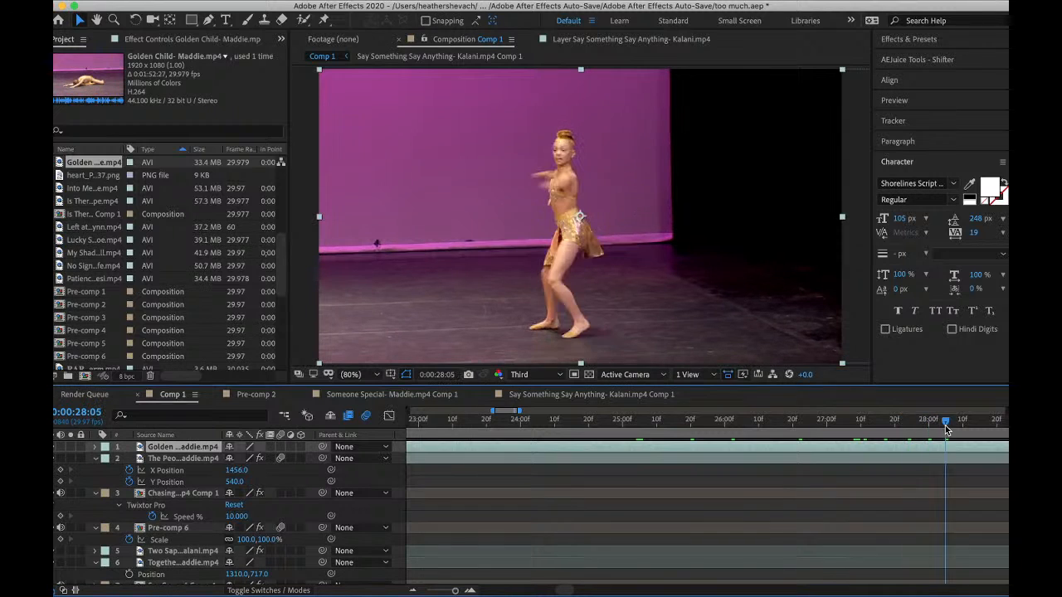
scroll(938, 425, right, 10)
click(745, 422)
drag(745, 426, 929, 434)
scroll(904, 435, right, 8)
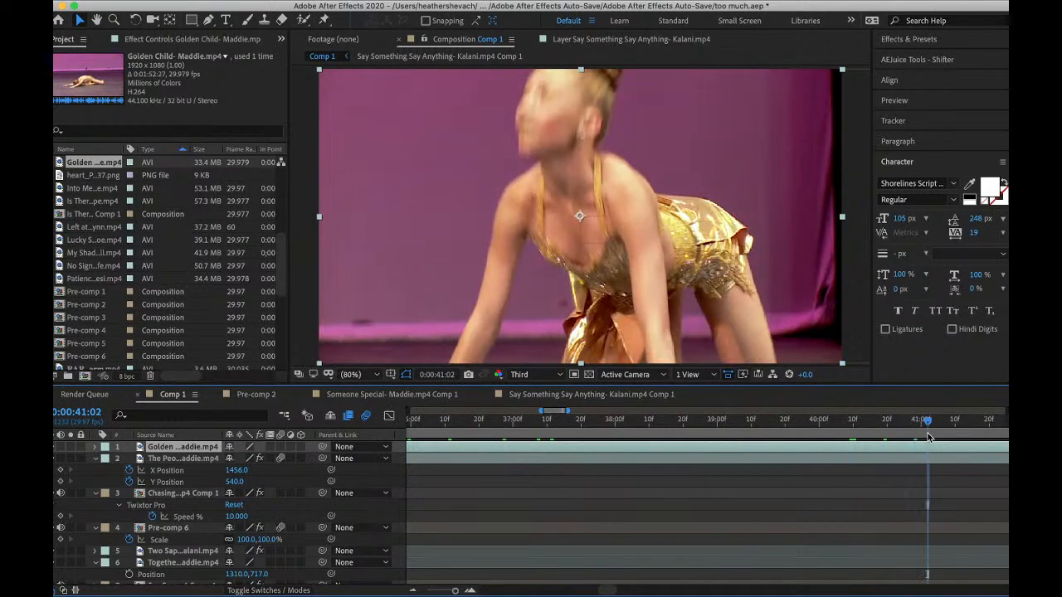
scroll(928, 434, right, 10)
drag(754, 434, 1008, 425)
scroll(789, 467, right, 8)
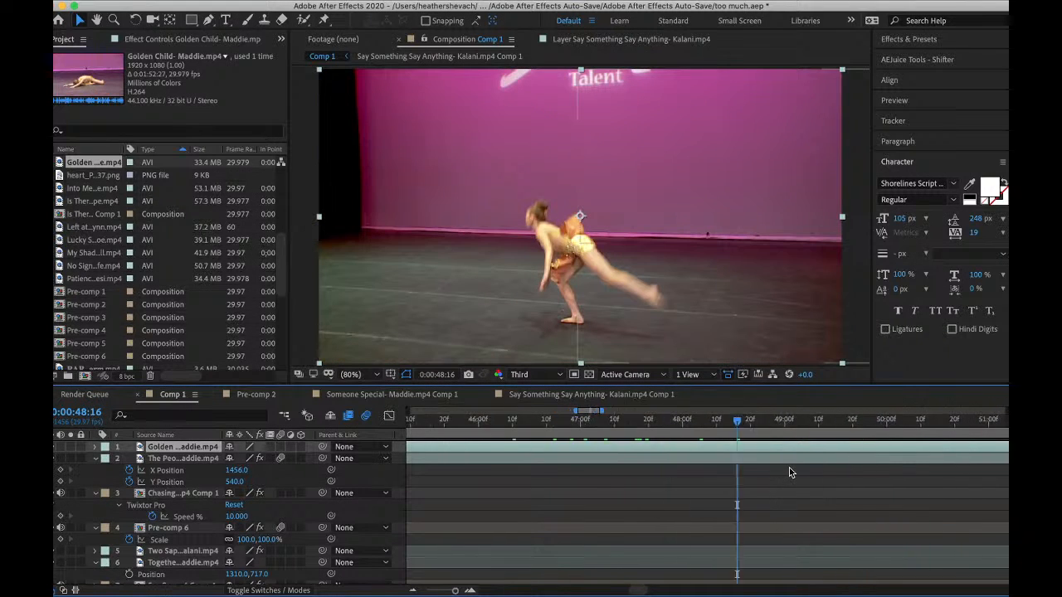
click(688, 432)
drag(688, 432, 888, 451)
key(super+shift+d)
click(618, 459)
key(Delete)
- Move the trimmed Golden Child clip so that it starts at marker 12, and play it back
scroll(887, 451, right, 4)
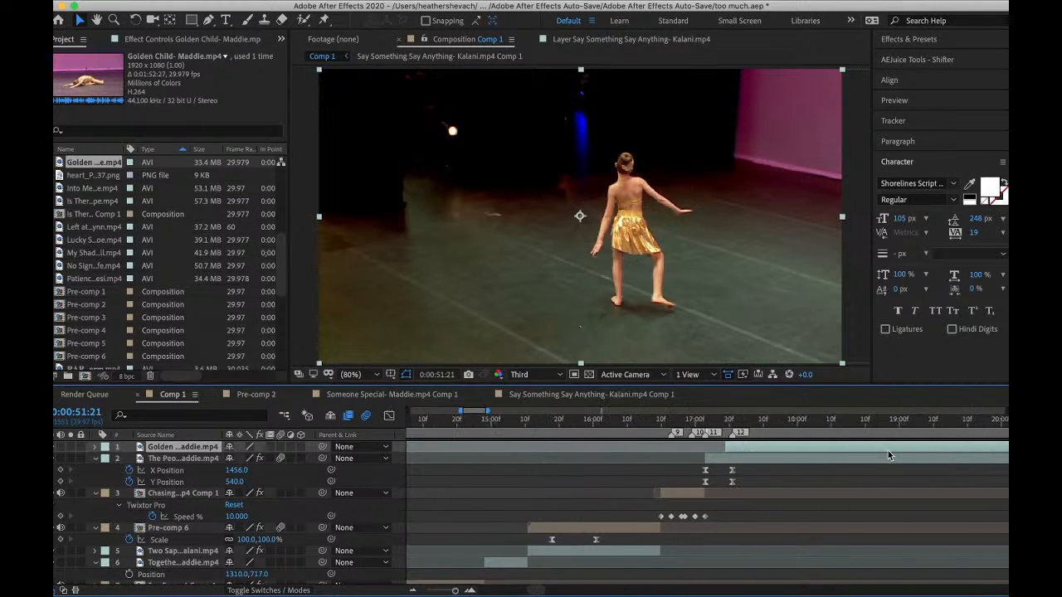
drag(736, 447, 741, 447)
click(730, 422)
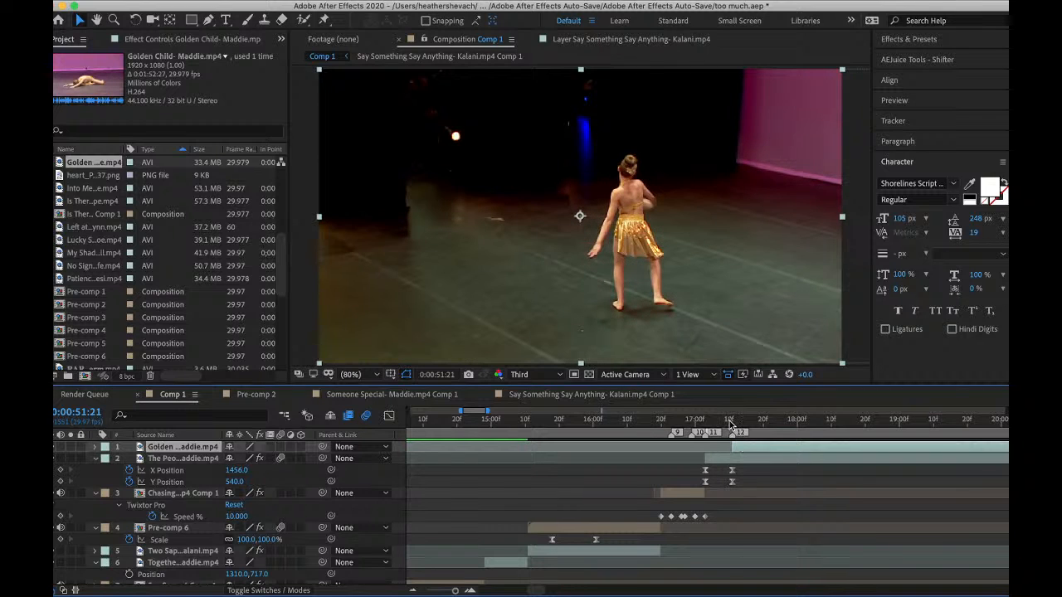
key(space)
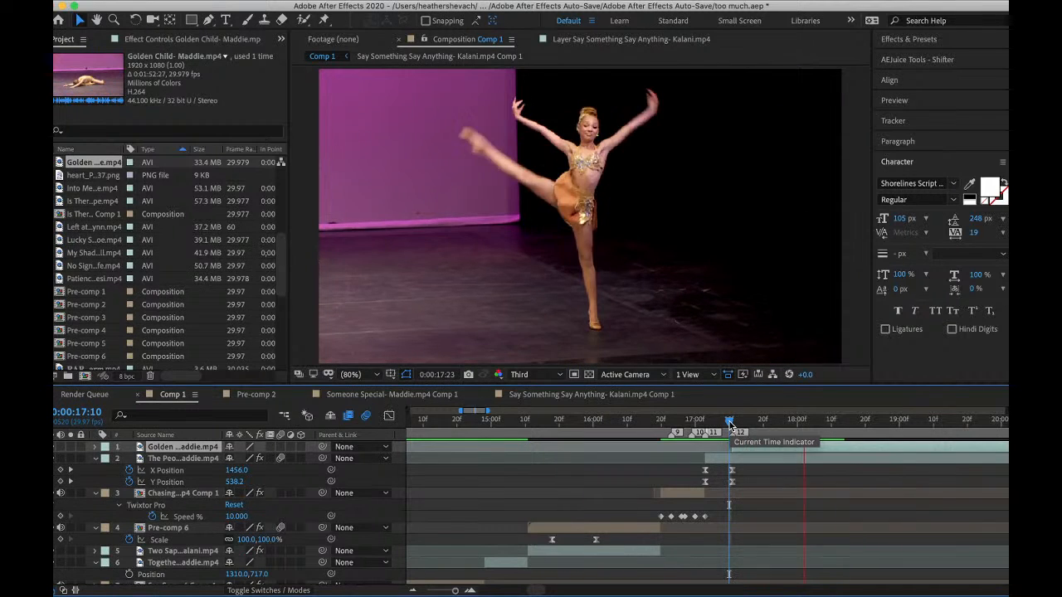
- Trim the ends of the Golden Child and The People's Choice clips to 0:00:18:13 and preview from 0:00:17:03
click(838, 423)
click(840, 463)
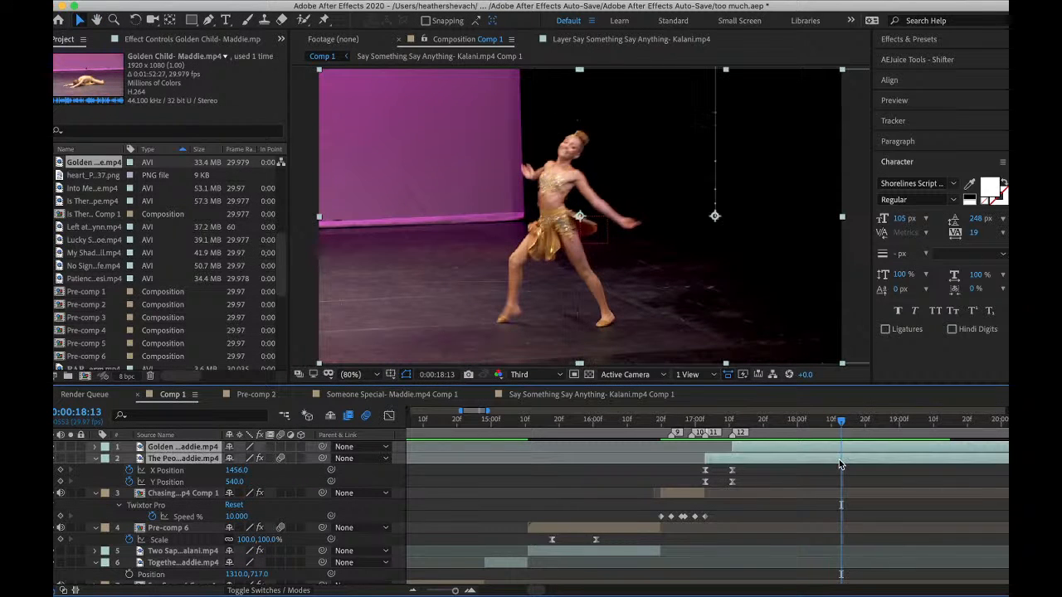
key(alt+])
click(705, 419)
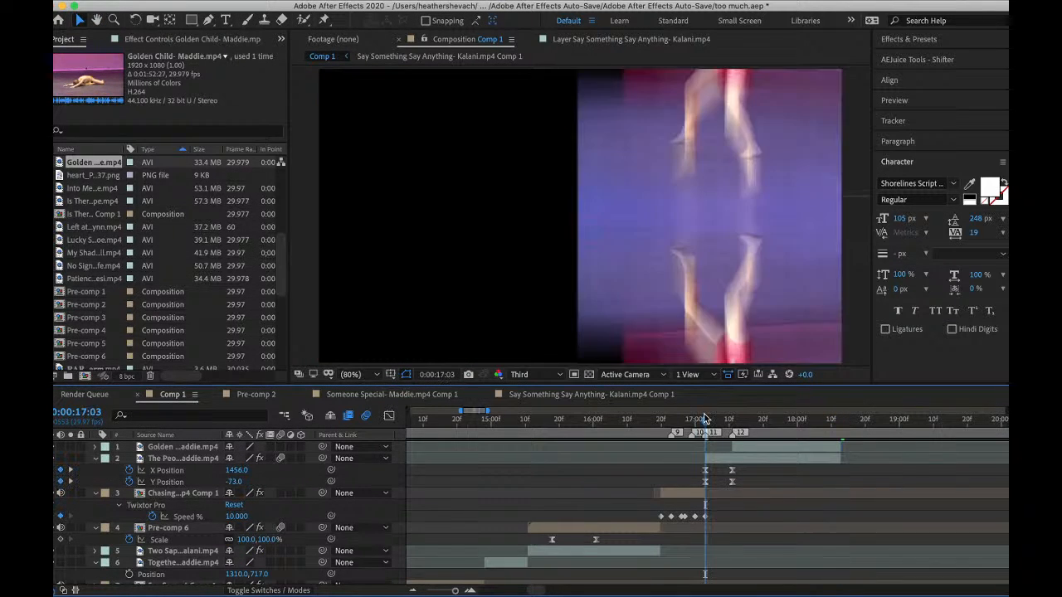
key(space)
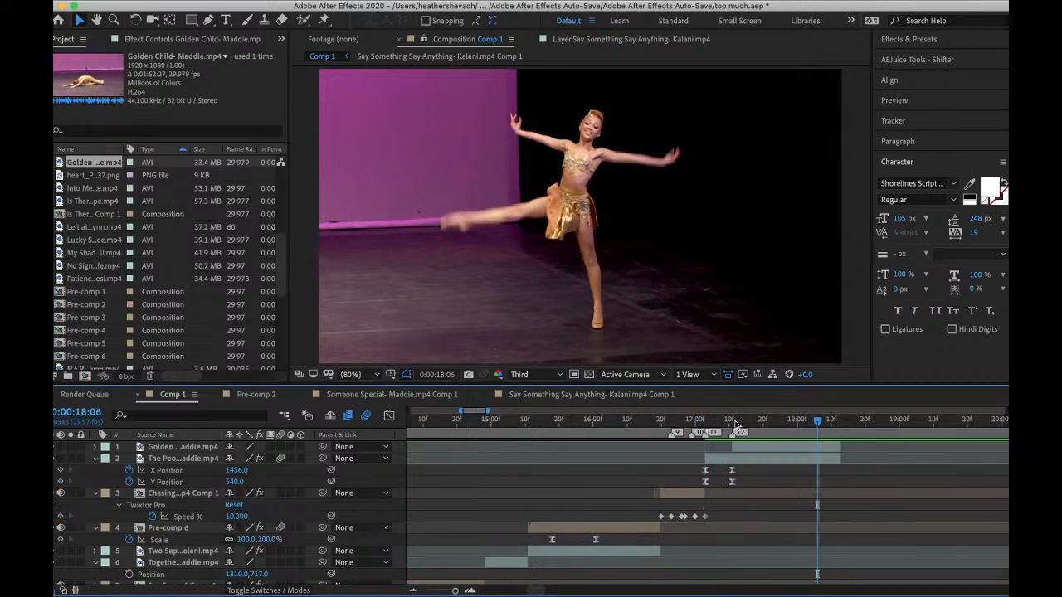
- Place the Golden Child layer beneath The People's Choice layer, set its X position to 403, and preview the split screen
drag(202, 449, 208, 483)
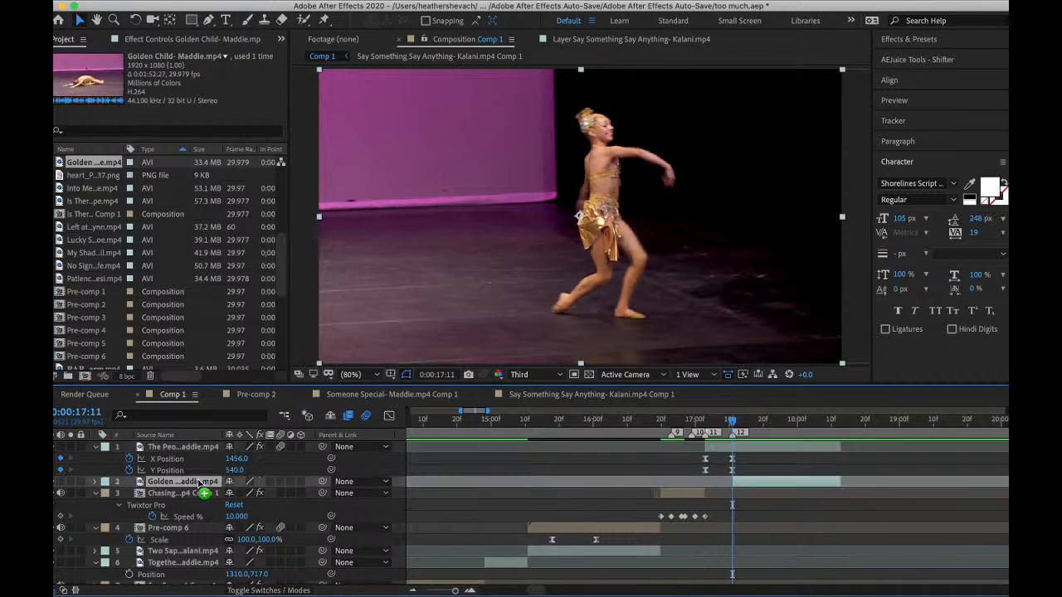
key(p)
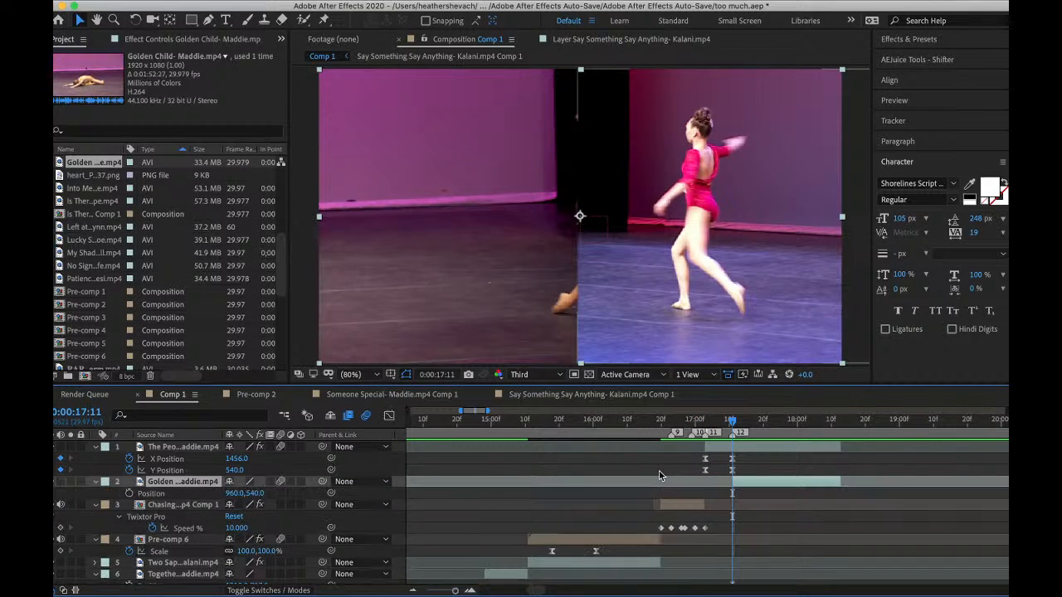
drag(239, 493, 227, 494)
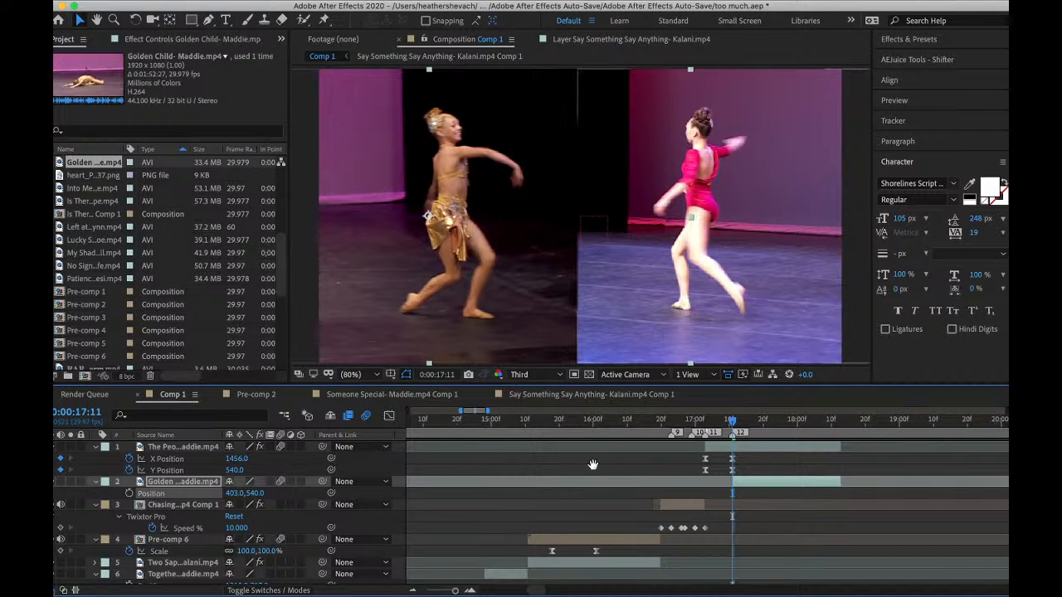
key(space)
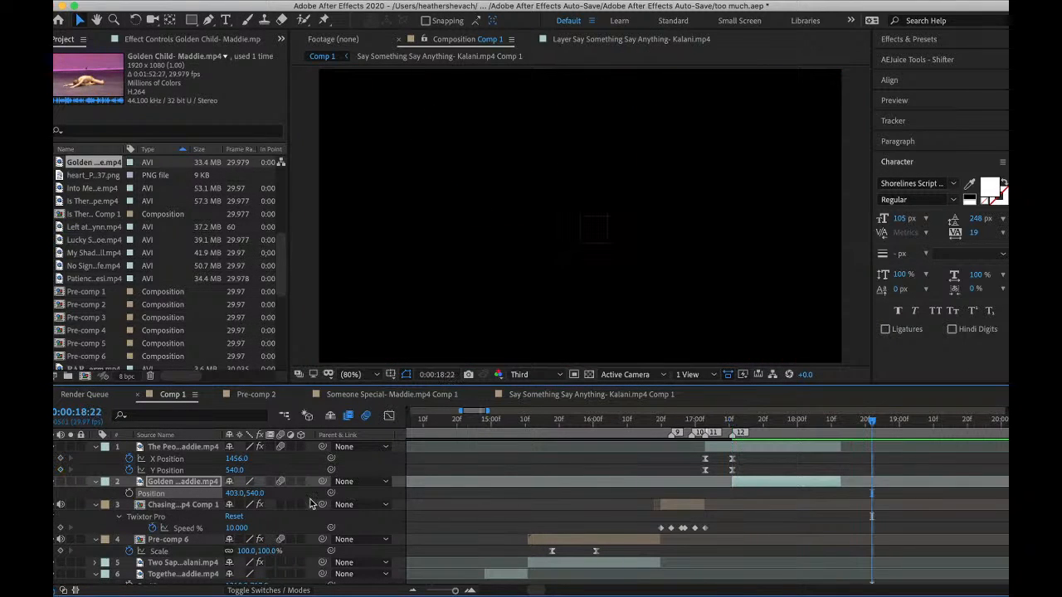
- Set the Golden Child layer's X position to 426 and play the split screen from marker 12
drag(246, 496, 247, 496)
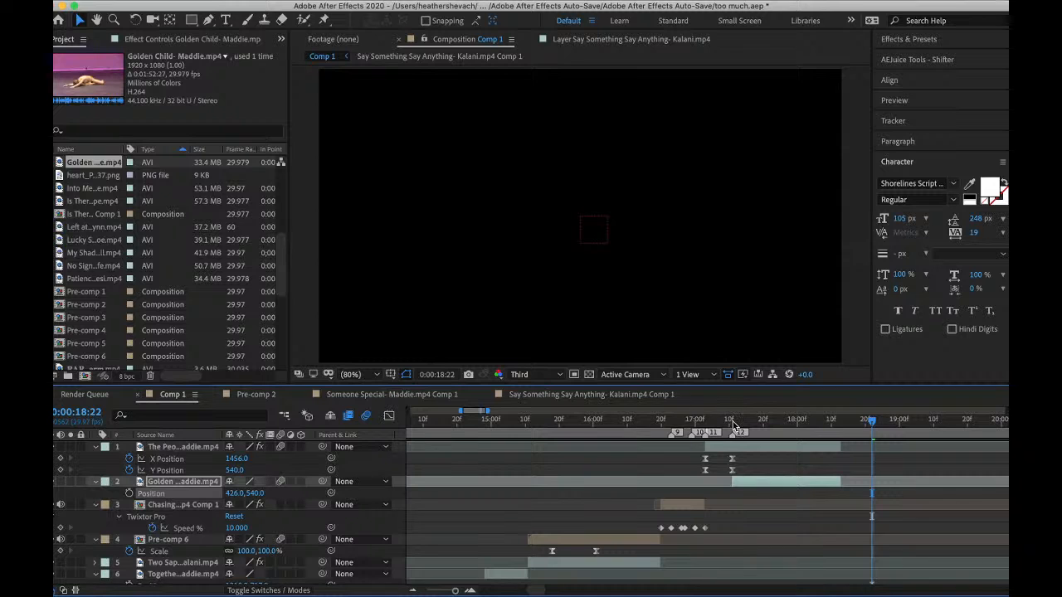
click(735, 426)
key(space)
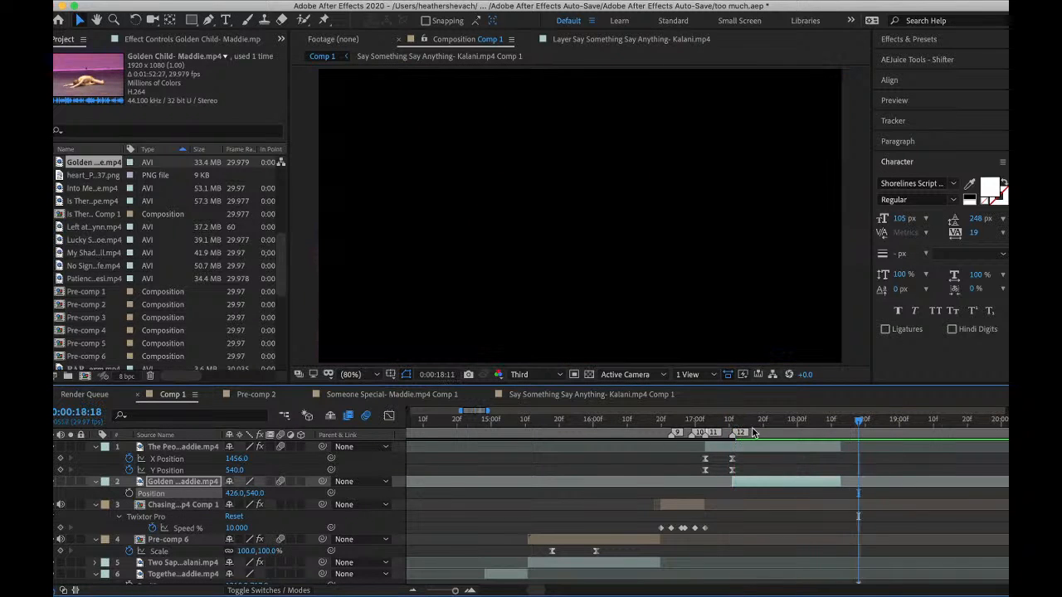
- Copy The People's Choice layer's two Y Position keyframes onto the Golden Child layer's Y Position, starting at 0:00:17:11
drag(753, 432, 730, 429)
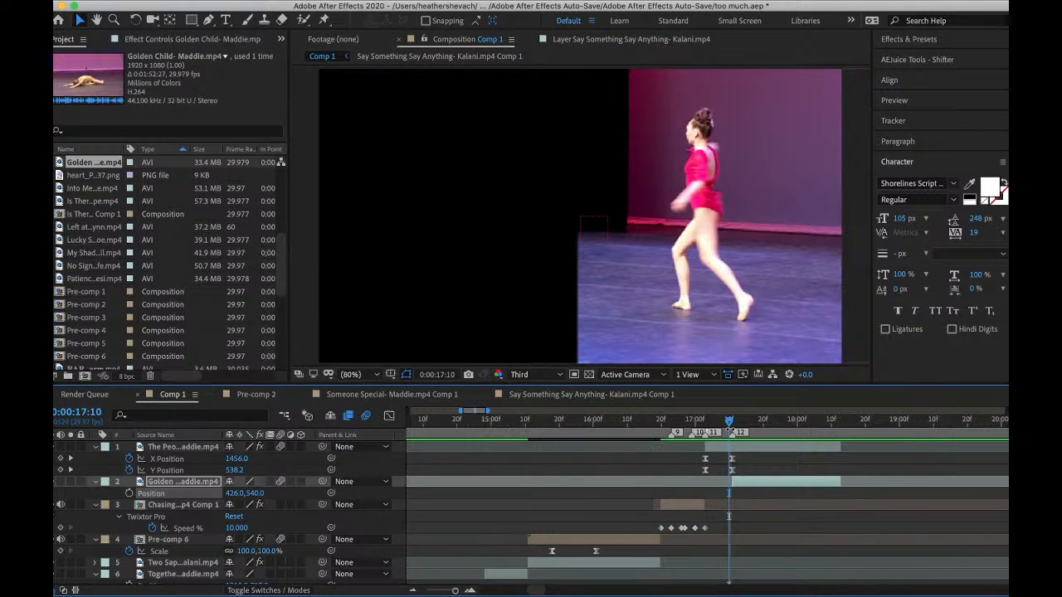
click(176, 471)
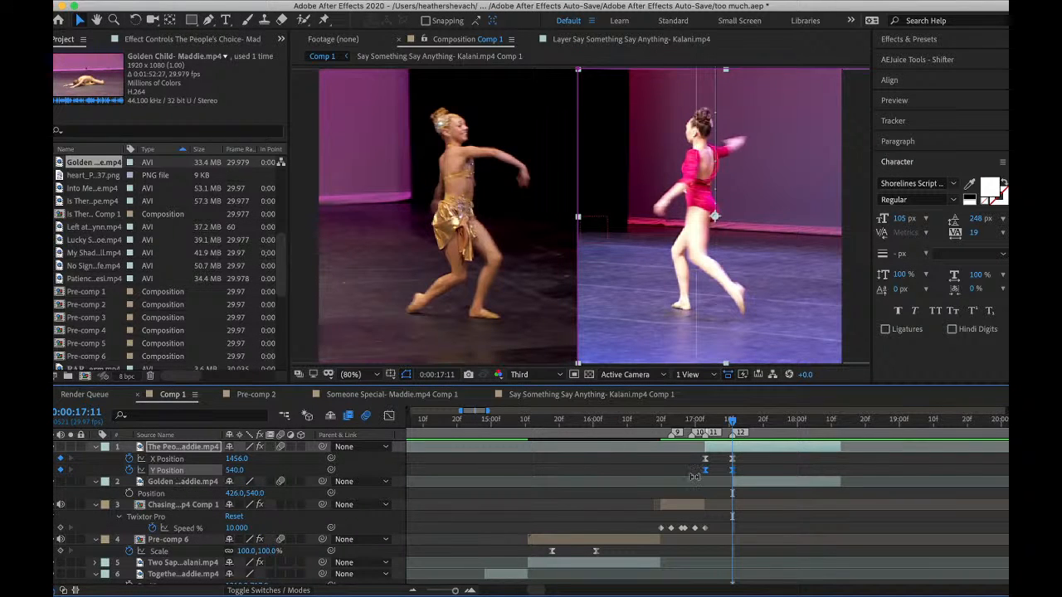
click(740, 487)
key(ctrl+v)
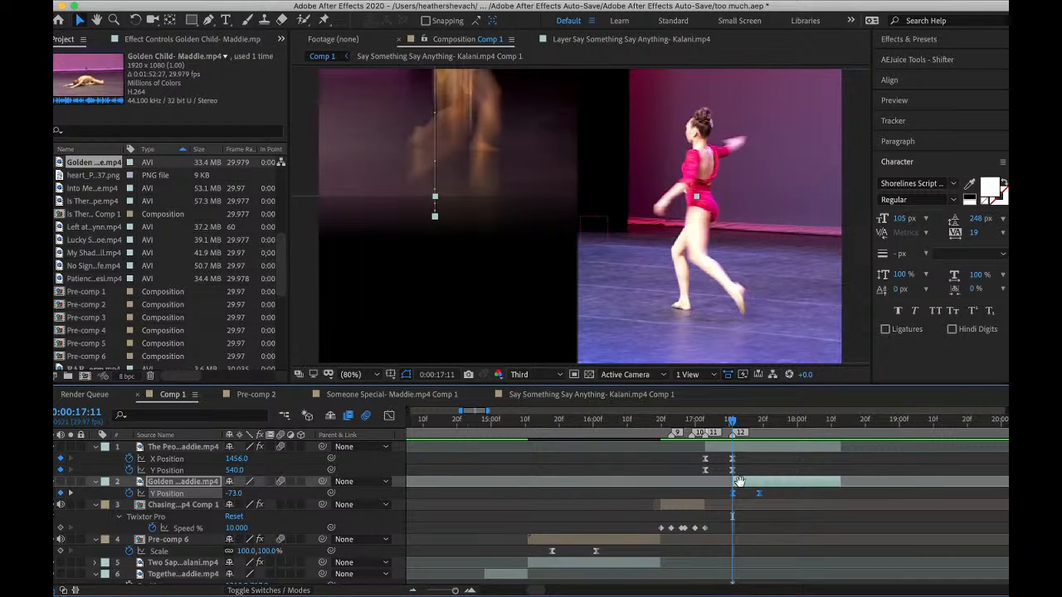
- Apply Motion Tile to the Golden Child layer with Output Height 400 and Mirror Edges turned on
key(space)
key(ctrl+space)
text(mot)
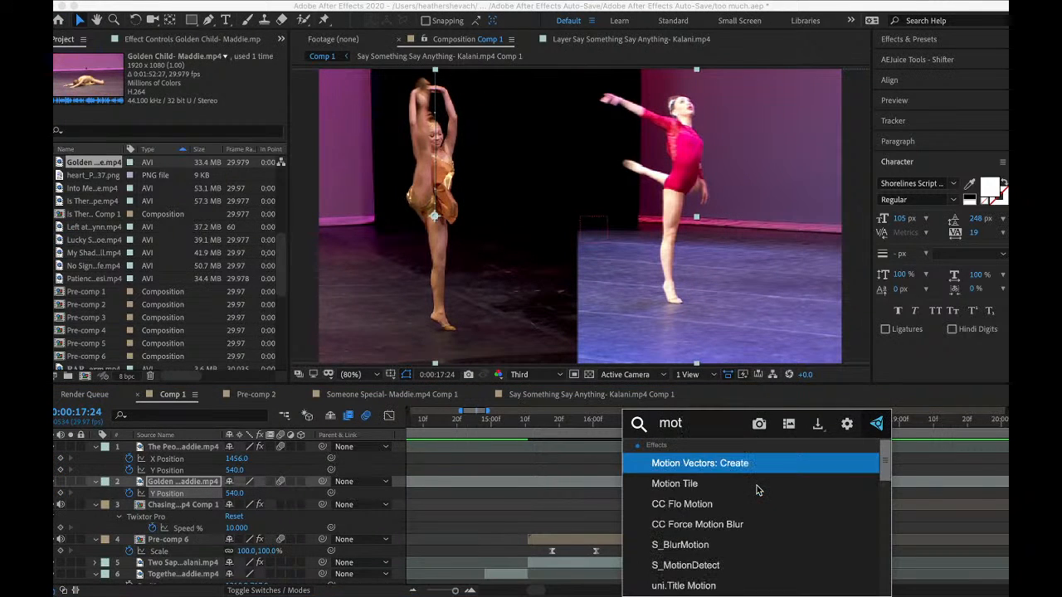
click(719, 478)
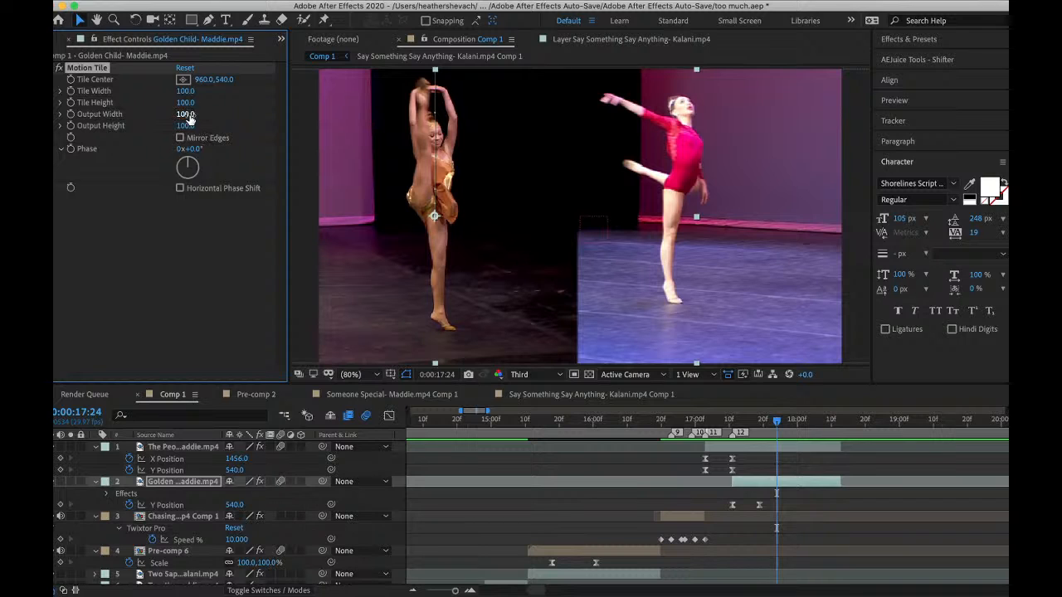
text(40)
key(Return)
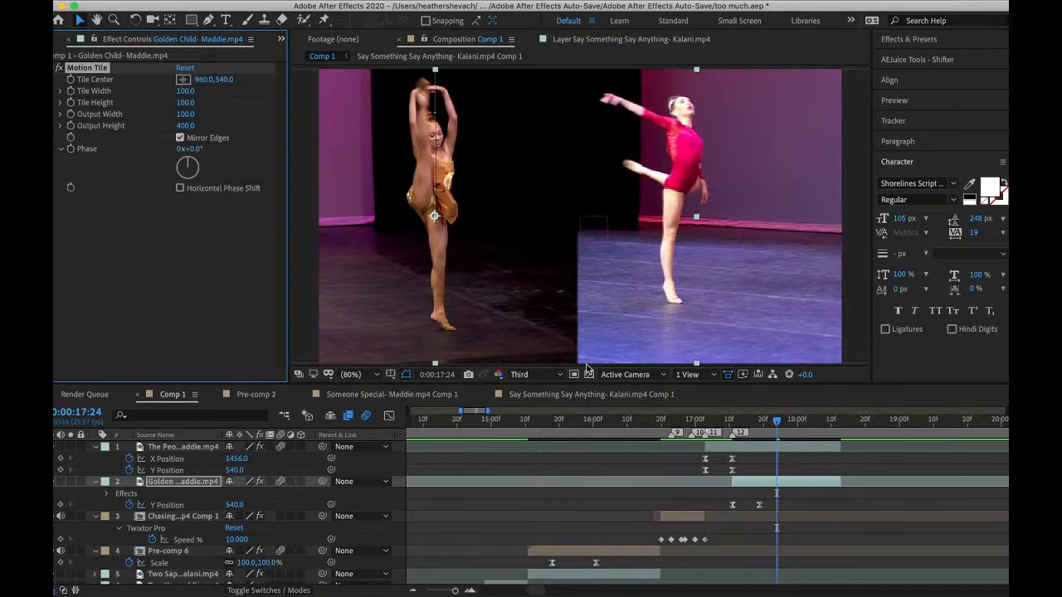
- Preview the split-screen slide-ins from 0:00:17:01 and again from 0:00:16:19
click(699, 422)
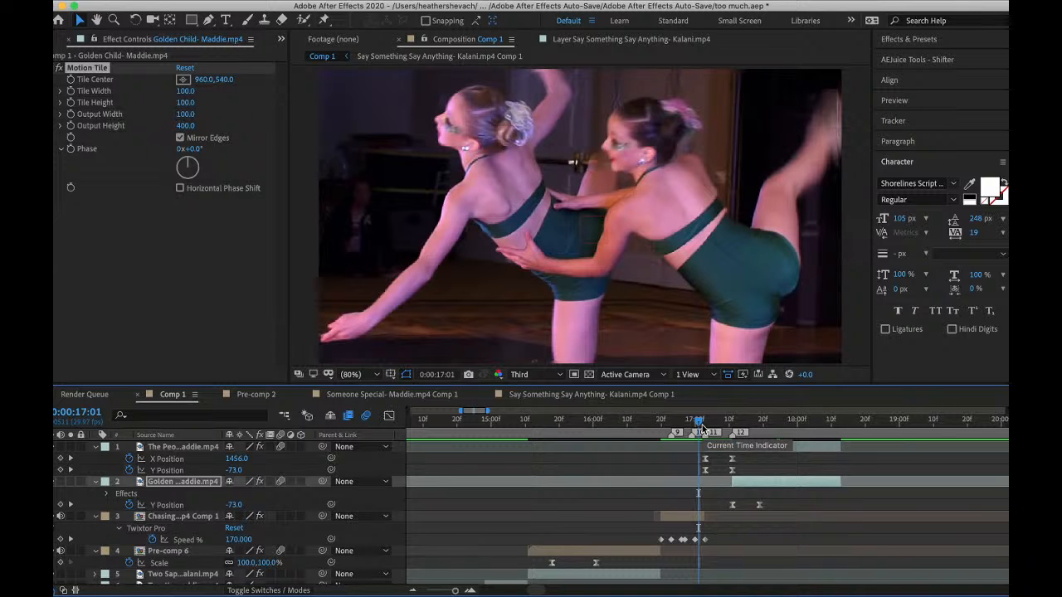
key(space)
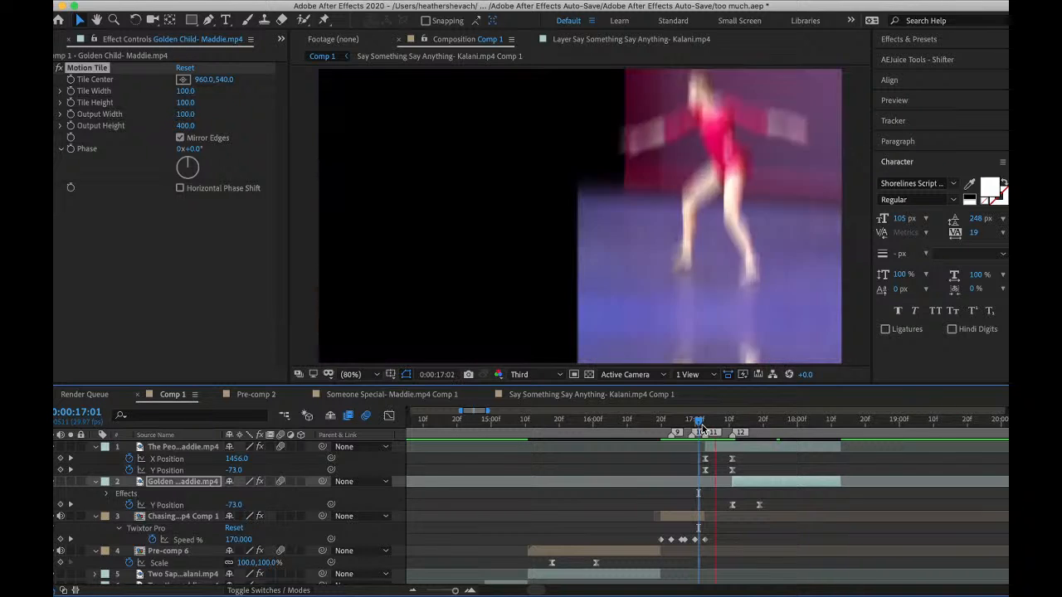
key(space)
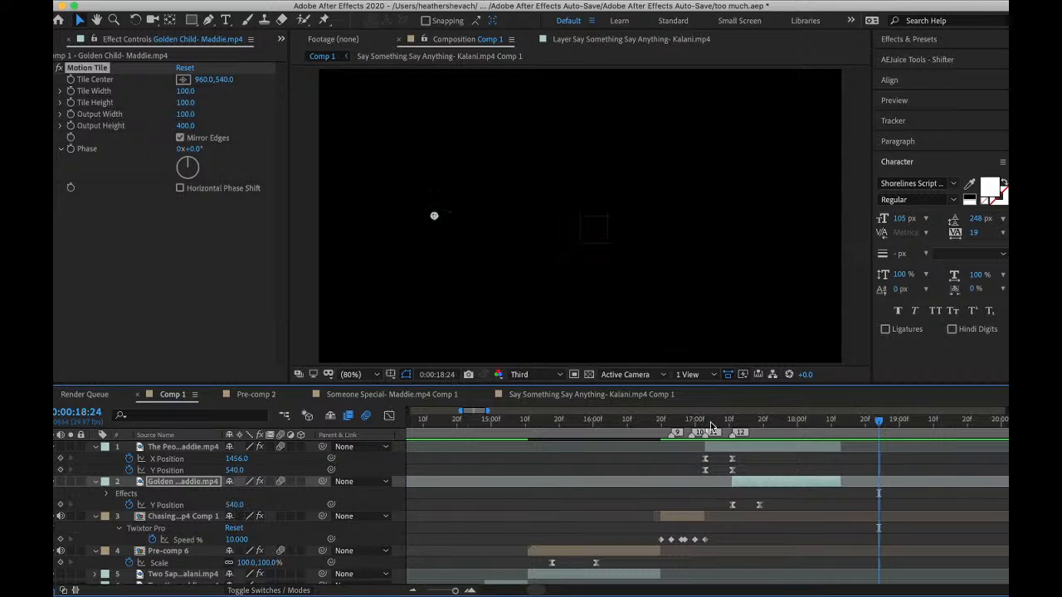
click(659, 421)
key(space)
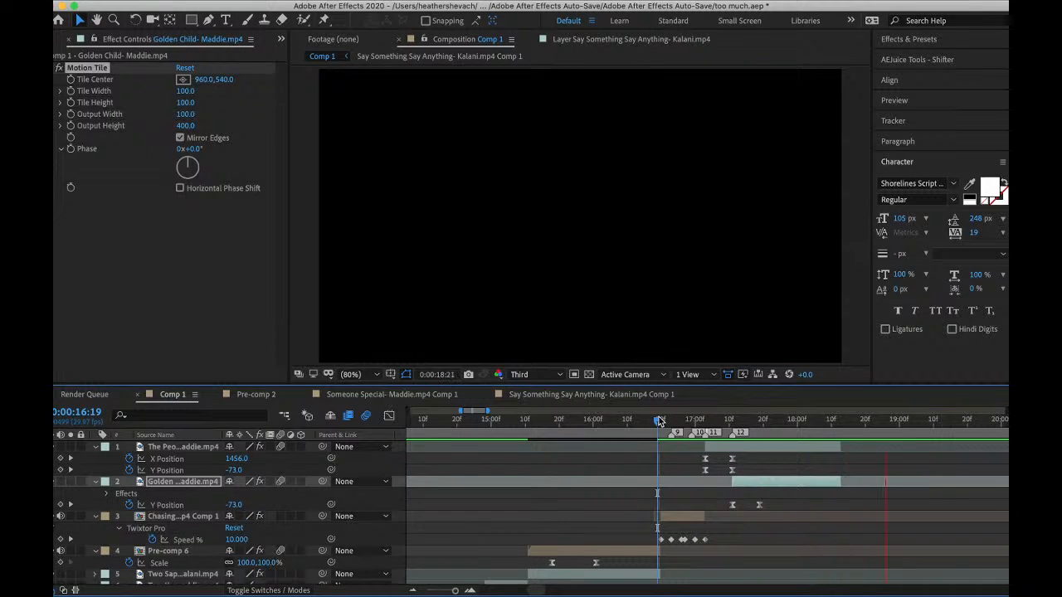
key(space)
- Save the project
click(161, 2)
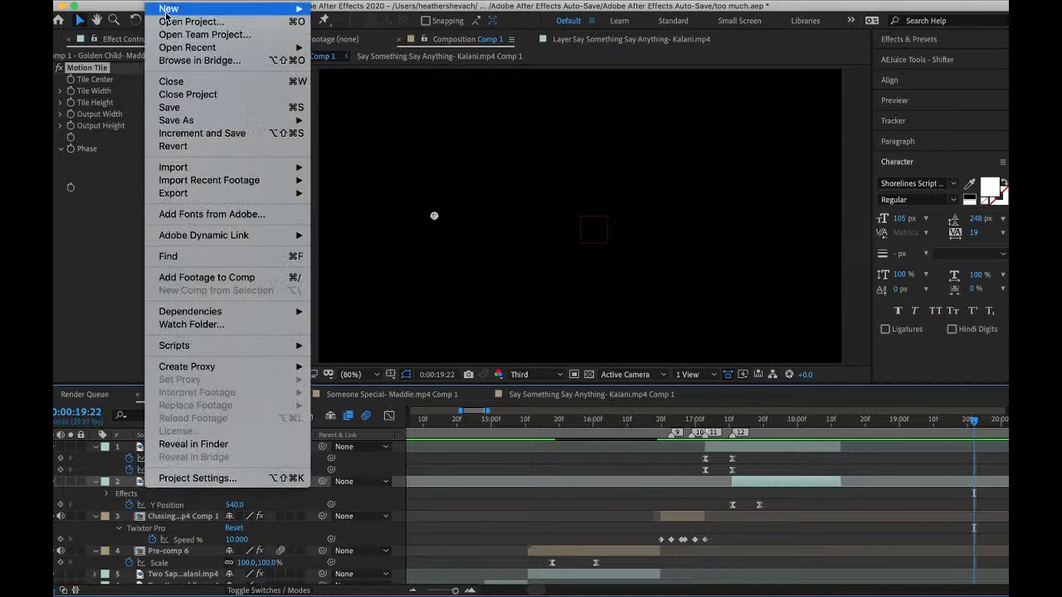
click(172, 106)
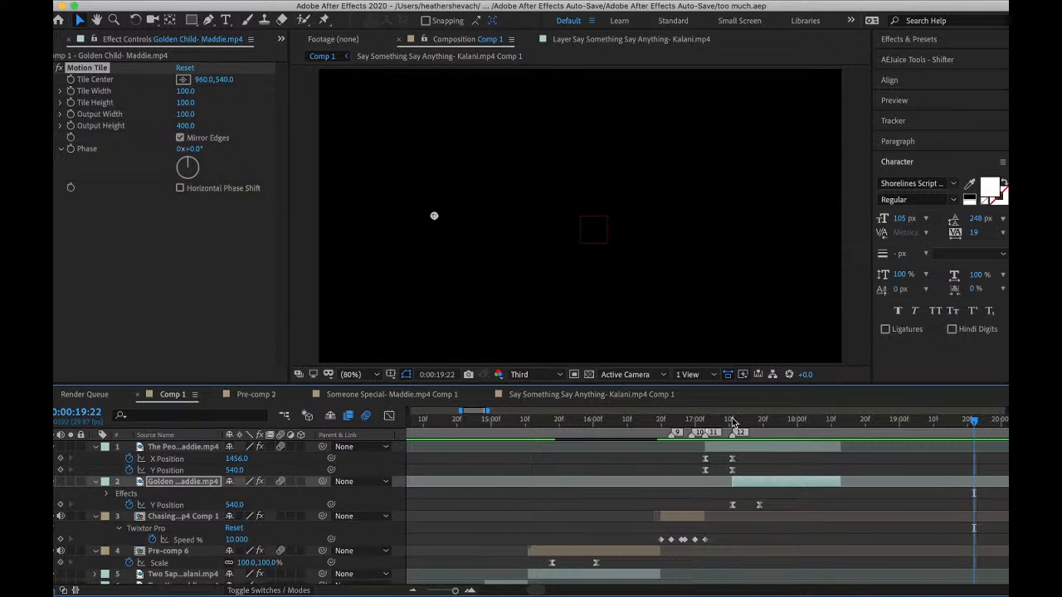
key(ctrl+Right)
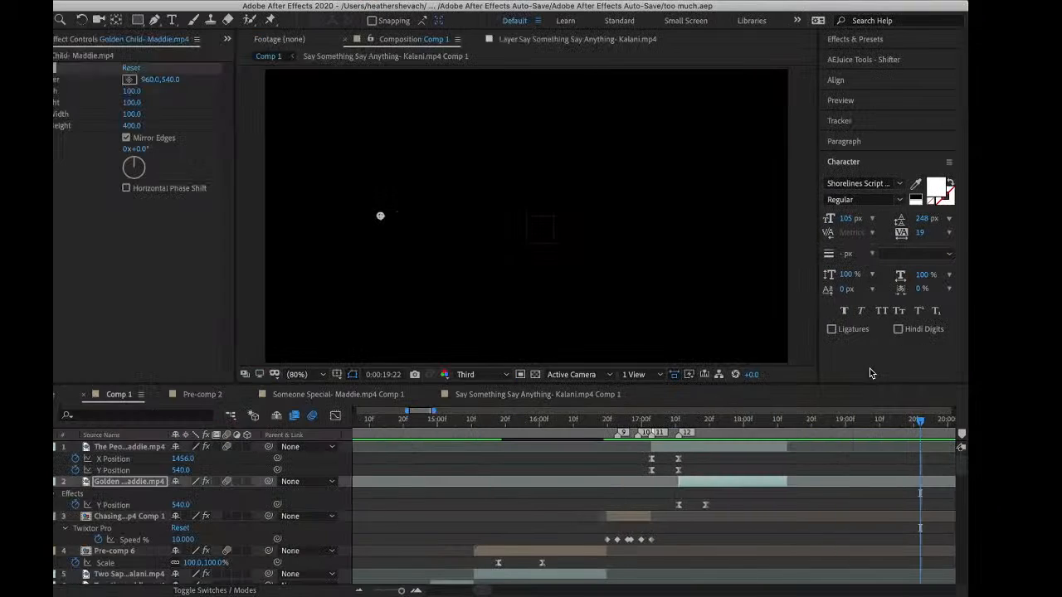
- Import the Eyes On Me video from the Season 8 folder inside Solos as footage
click(155, 1)
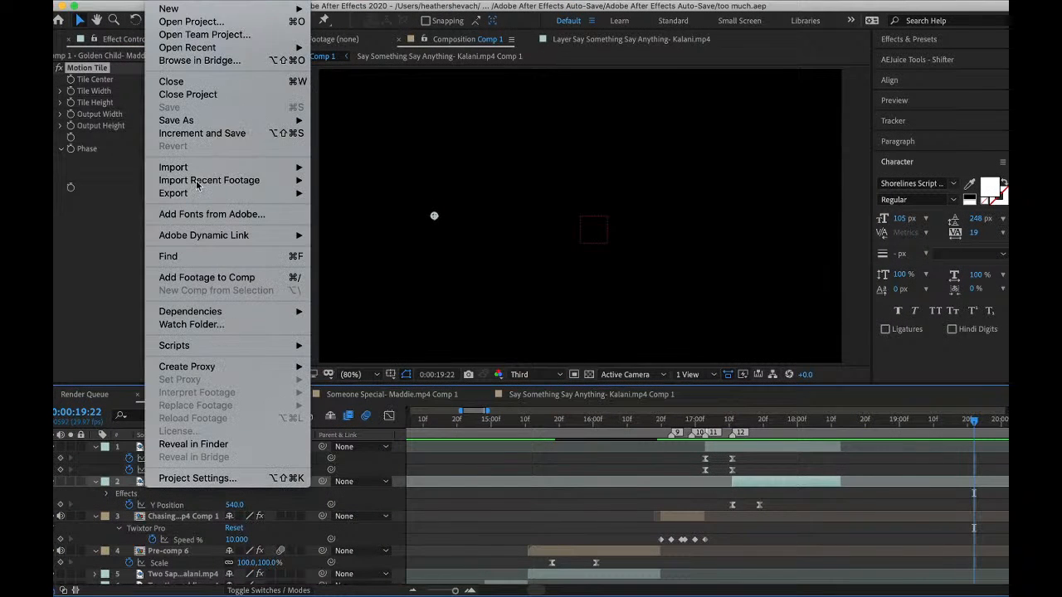
mouse_move(291, 171)
click(328, 169)
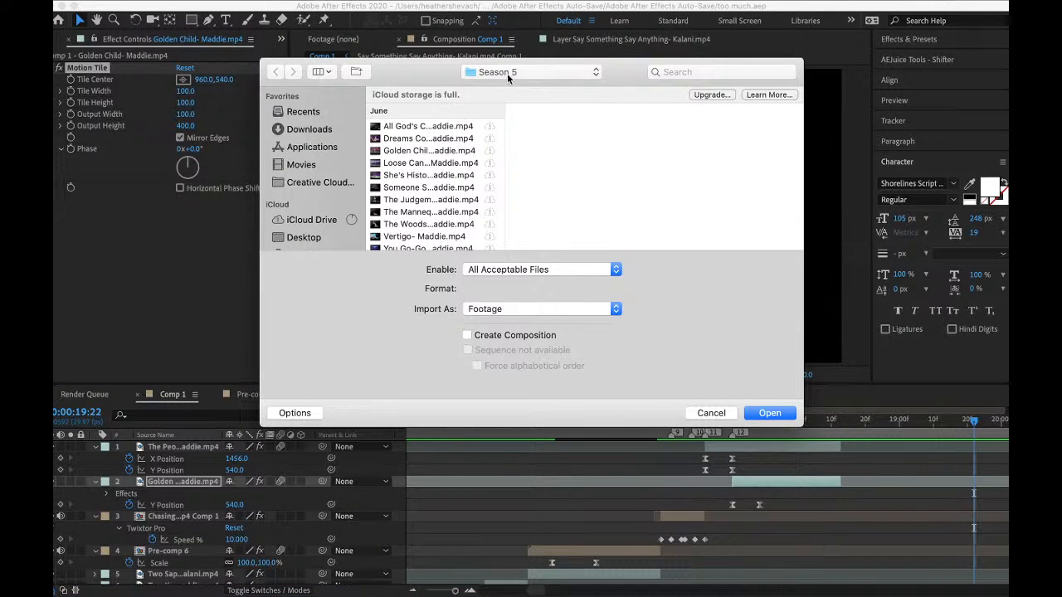
click(509, 73)
click(498, 101)
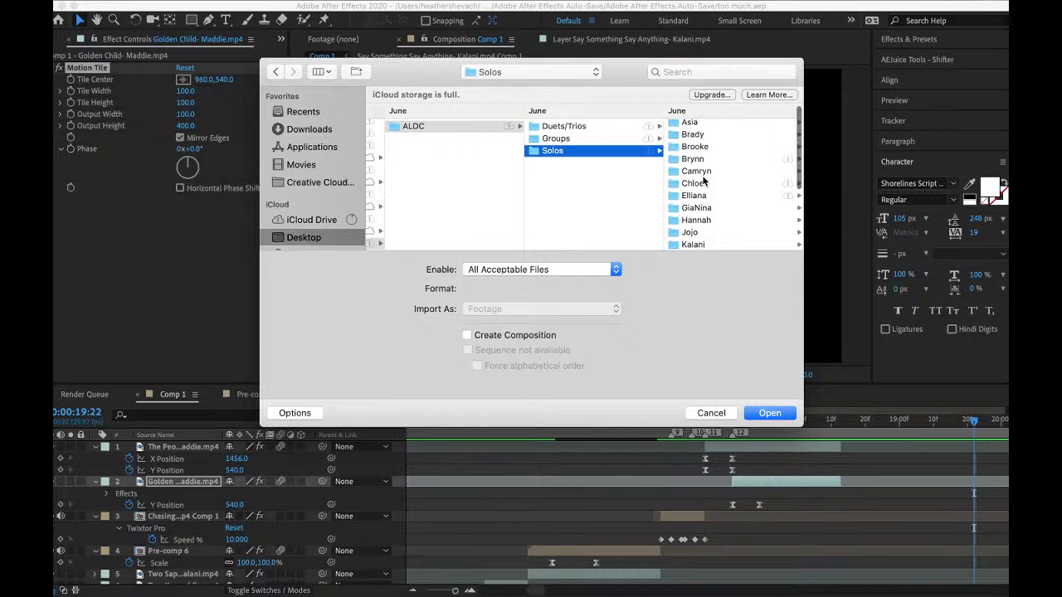
scroll(696, 163, down, 5)
scroll(696, 163, up, 5)
click(696, 140)
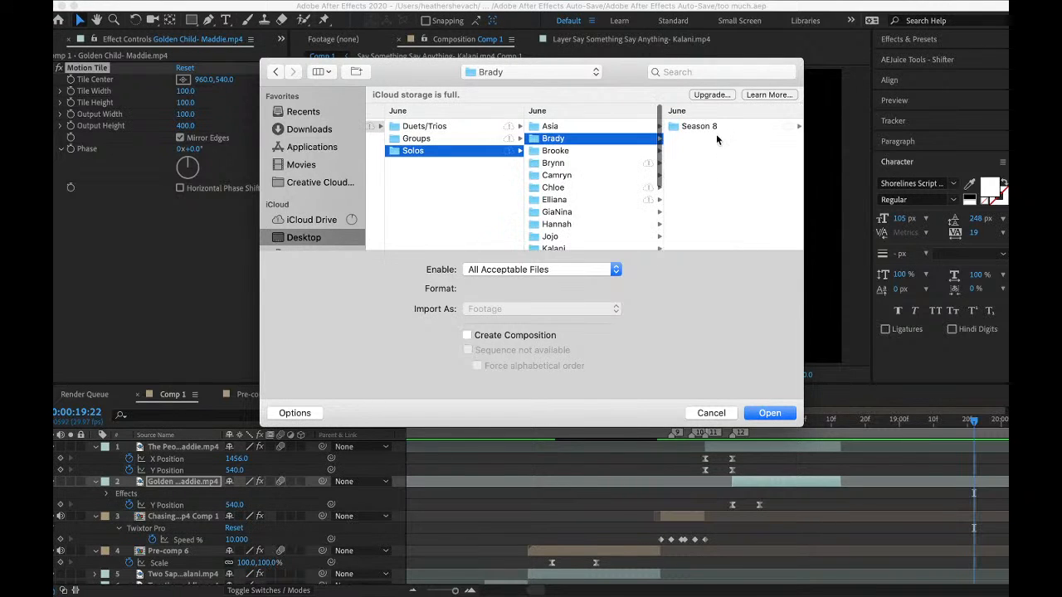
click(707, 126)
click(705, 151)
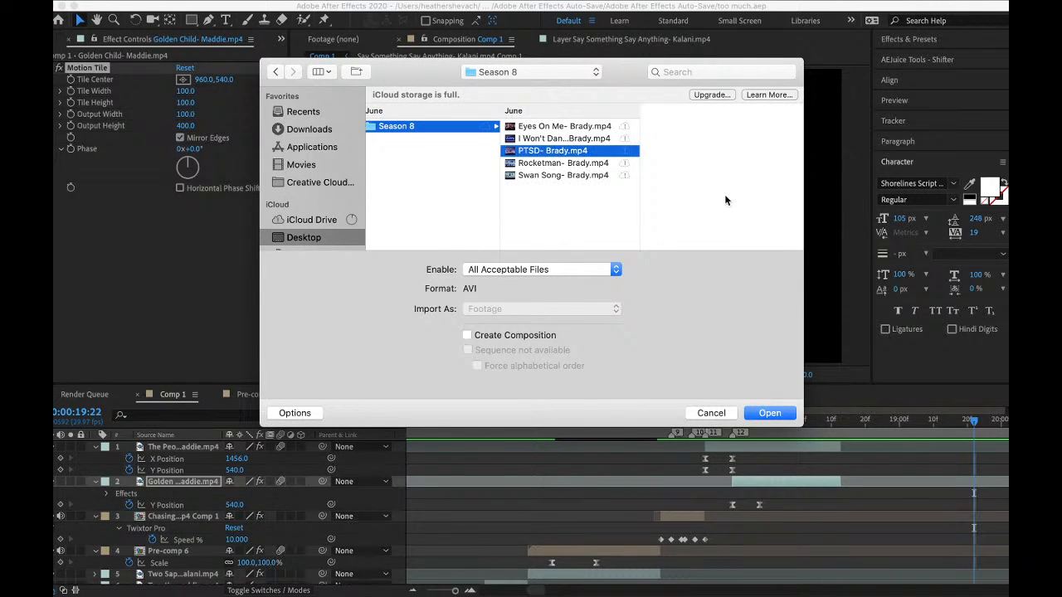
click(590, 128)
click(767, 412)
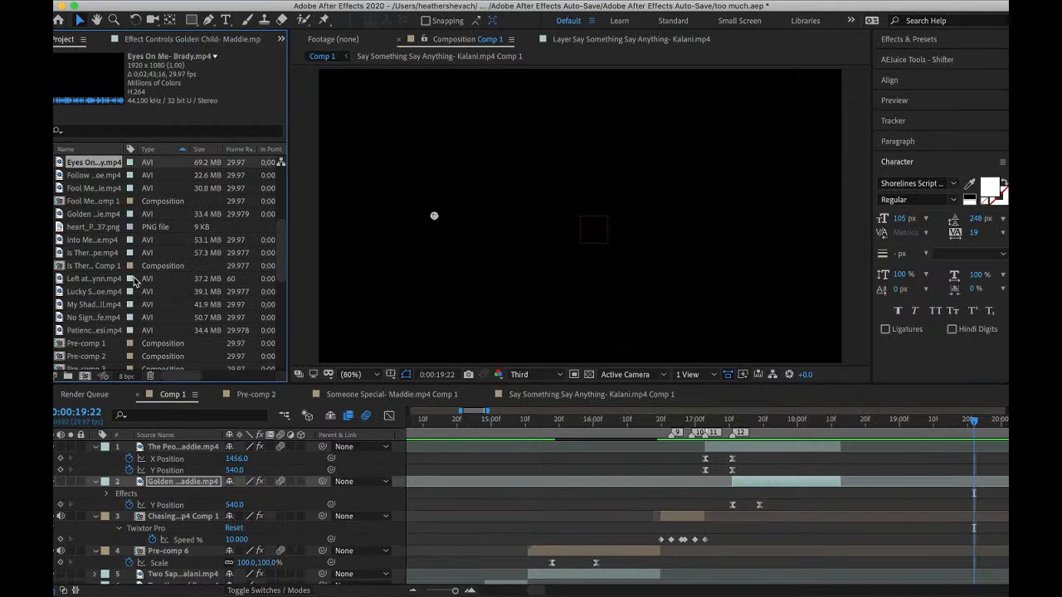
- Add the Eyes On Me clip as the top layer of Comp 1 and cut away everything before 0:00:48:06
drag(94, 166, 160, 453)
scroll(634, 447, right, 12)
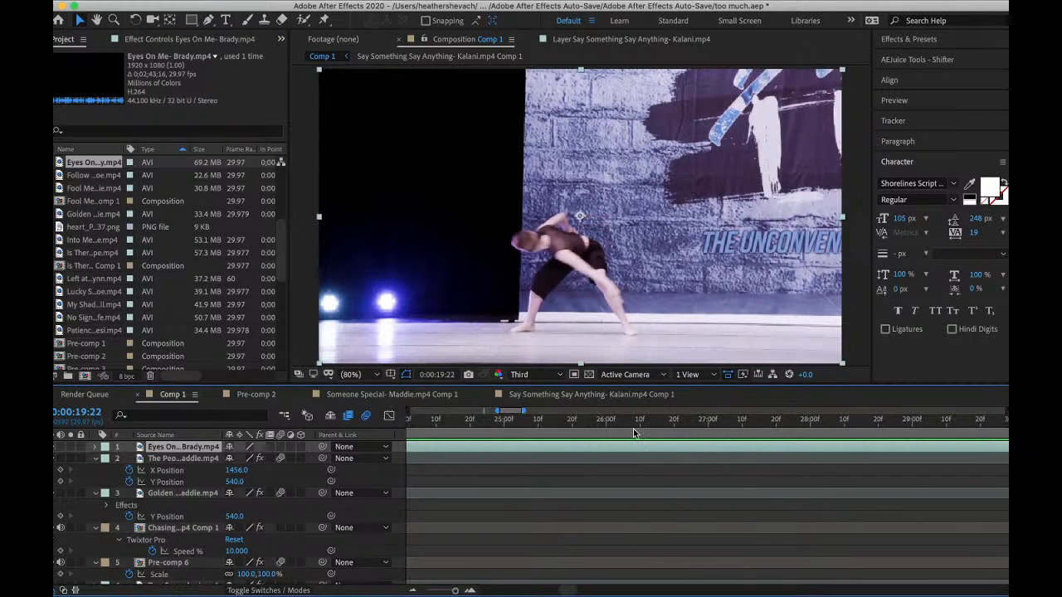
drag(634, 428, 970, 436)
scroll(774, 434, right, 8)
scroll(872, 478, right, 5)
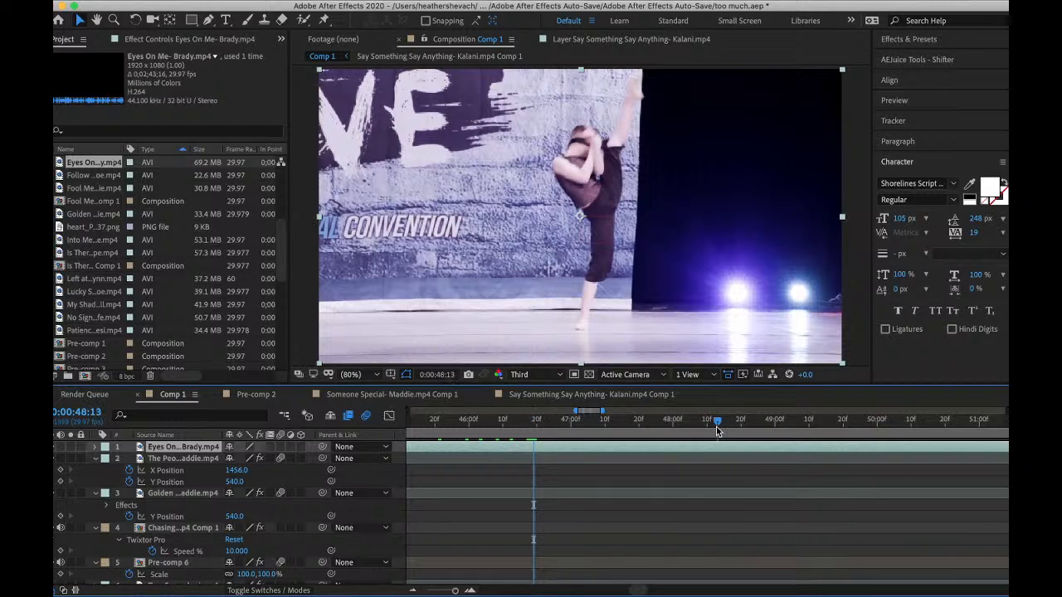
drag(716, 427, 694, 423)
key(ctrl+shift+d)
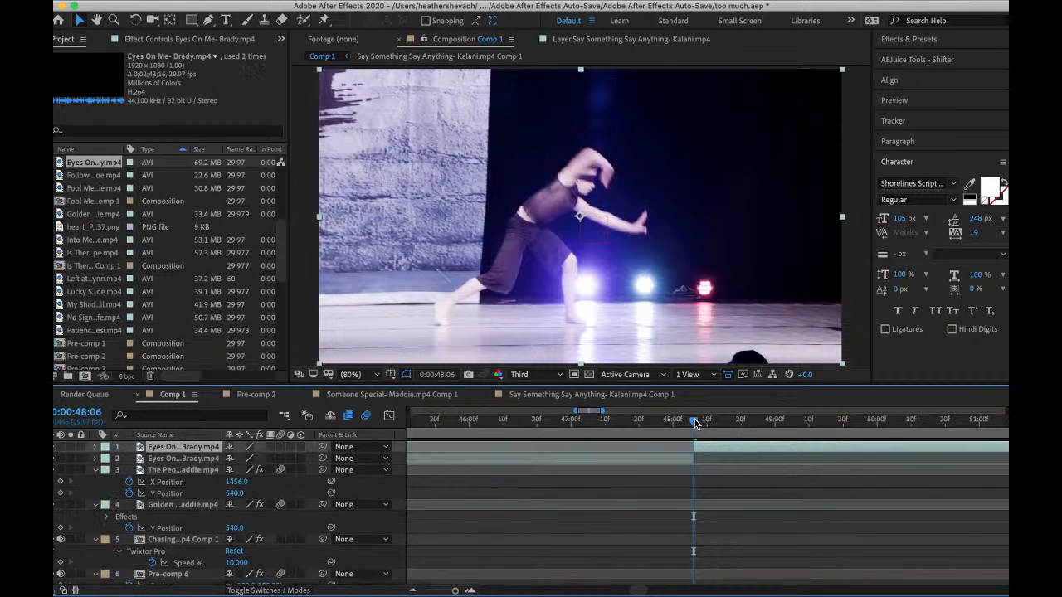
click(681, 458)
key(Delete)
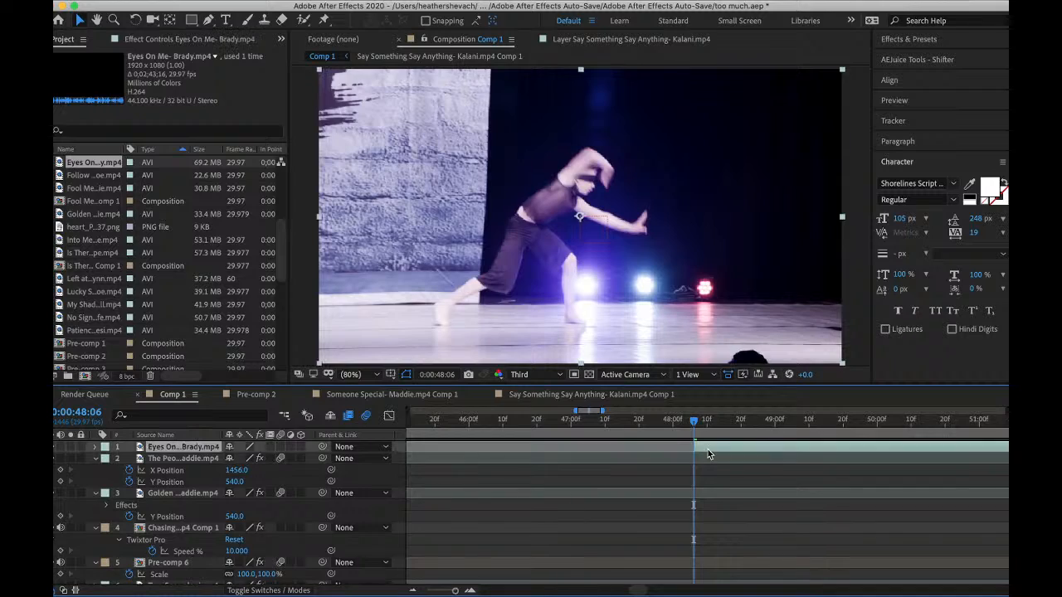
- Move the trimmed Eyes On Me clip to start at 0:00:18:13, right after the split screen, and preview the transition
drag(708, 450, 683, 479)
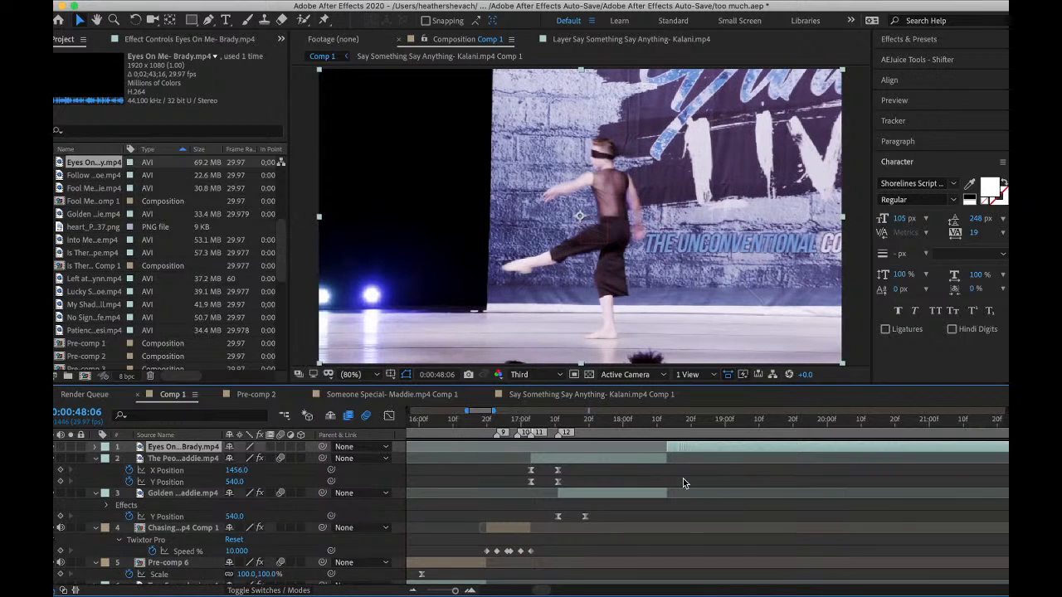
drag(669, 420, 663, 423)
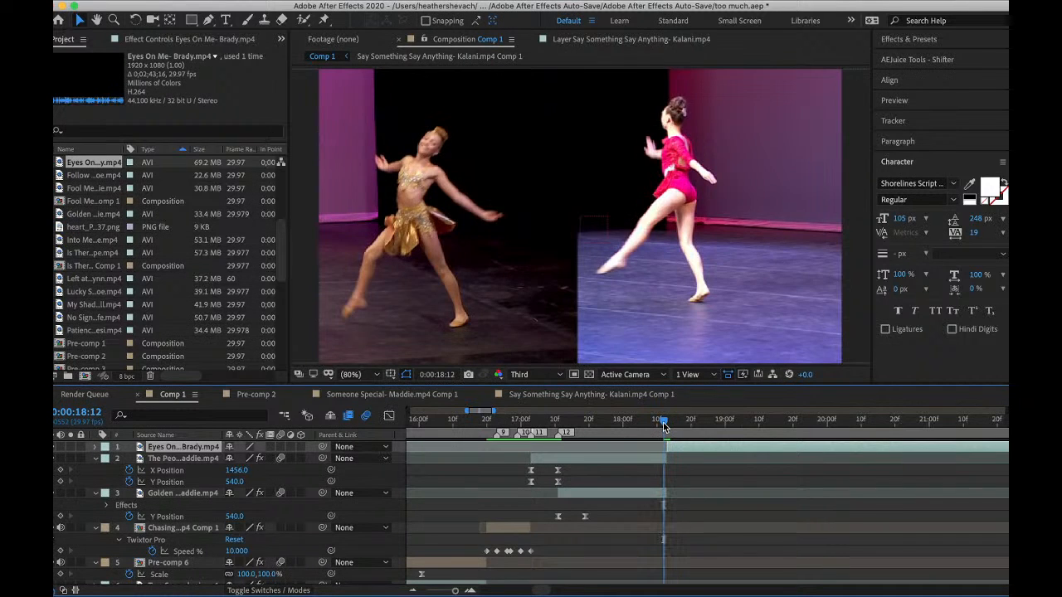
key(space)
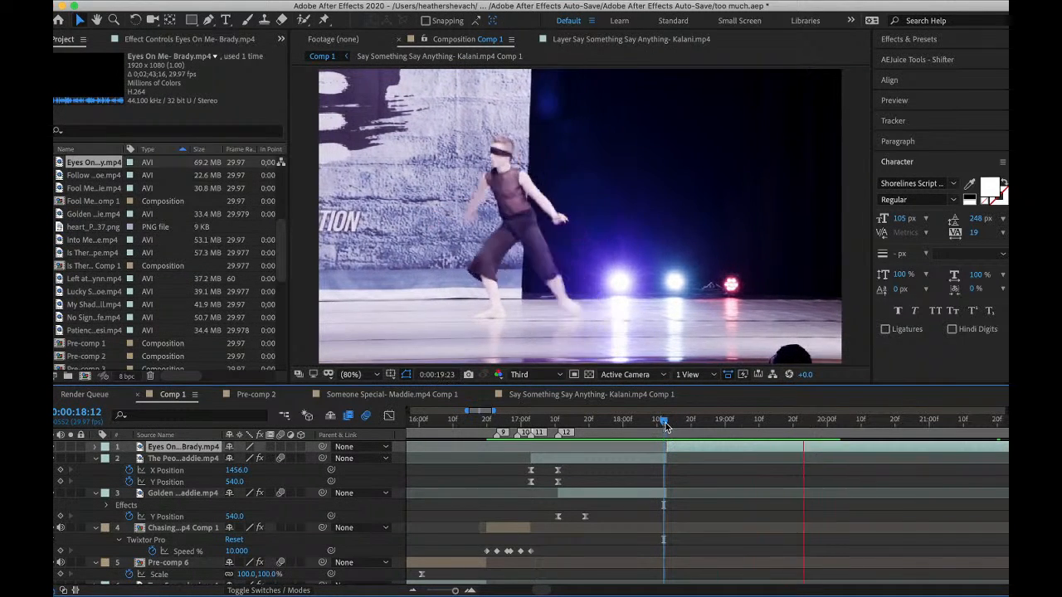
click(667, 422)
- Pre-compose The People's Choice and Golden Child layers together
click(656, 457)
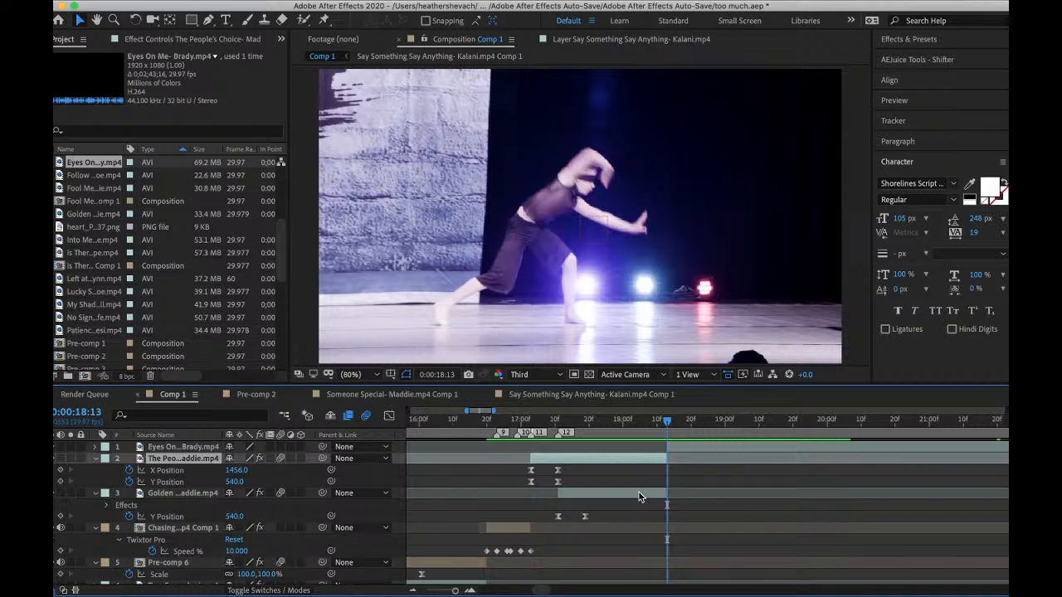
right_click(638, 492)
click(687, 524)
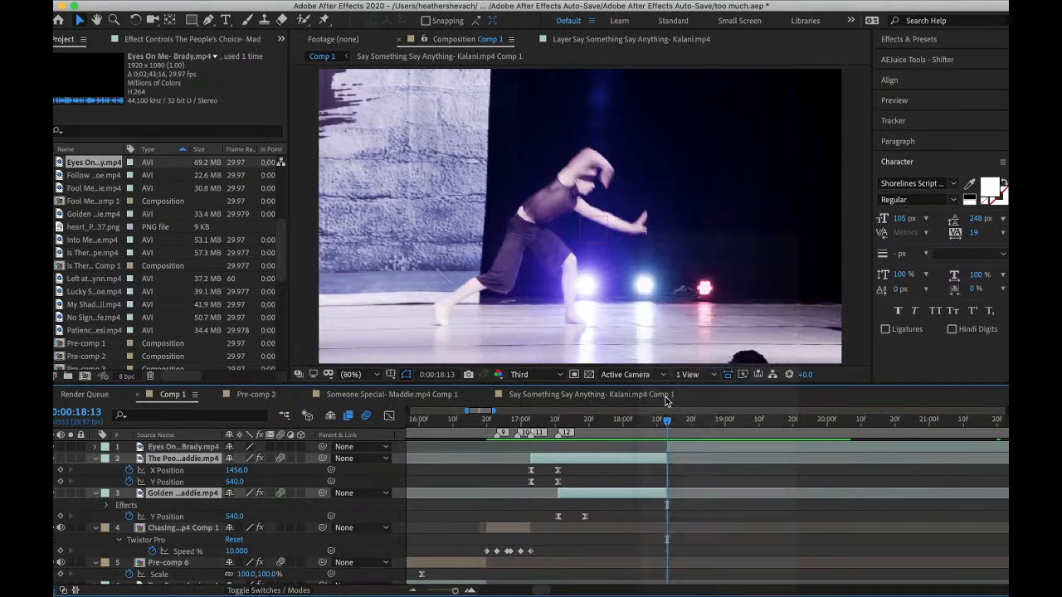
click(629, 388)
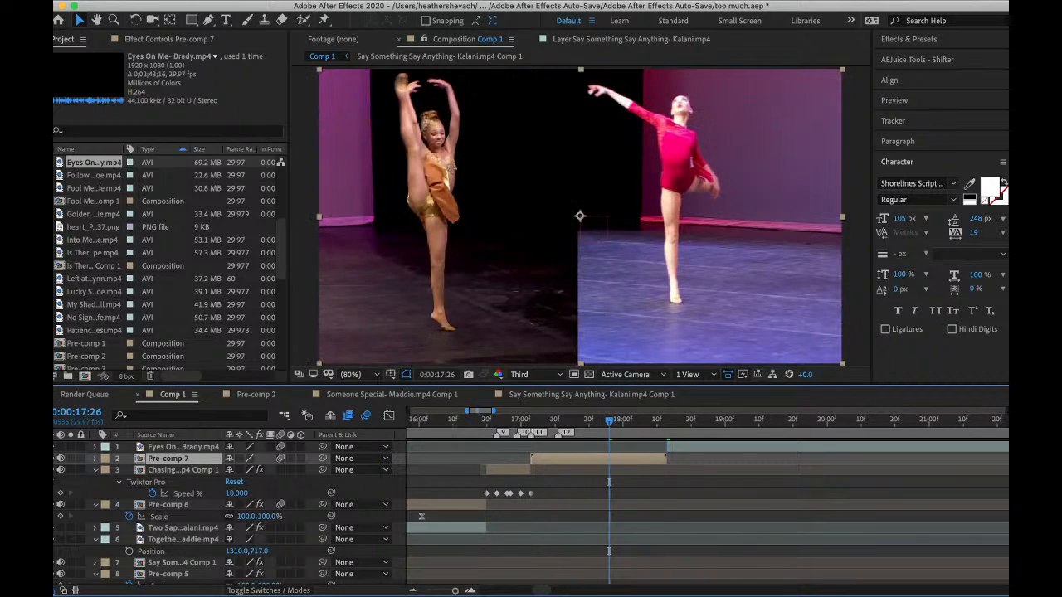
- Add a null object as the top layer and trim it to start at 0:00:17:03
click(290, 2)
mouse_move(299, 11)
click(478, 72)
drag(141, 463, 156, 446)
click(531, 420)
key(ctrl+shift+d)
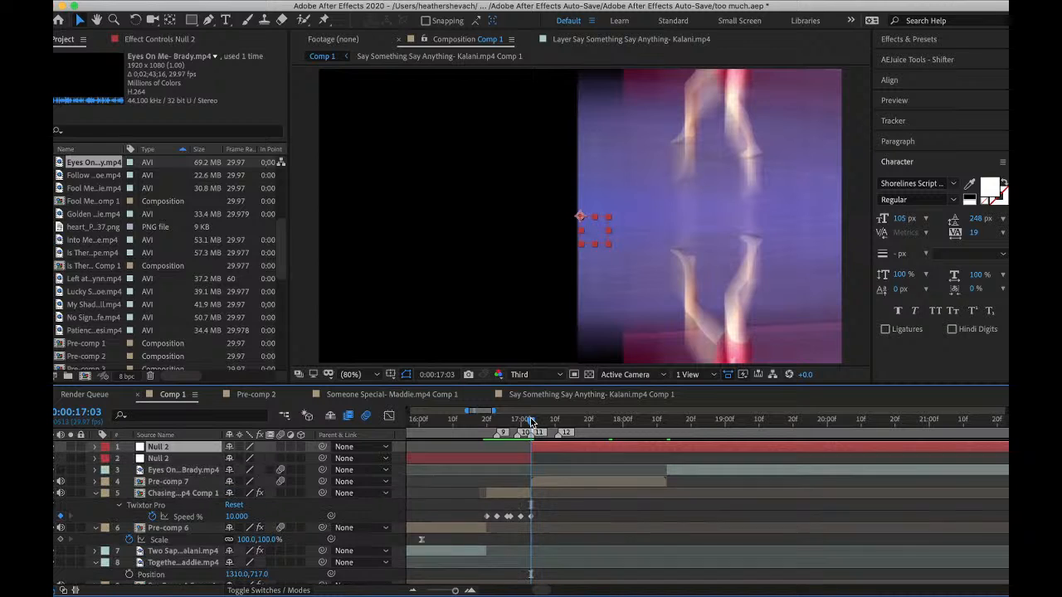
key(Delete)
- Parent the Eyes On Me and Pre-comp 7 layers to the Null 2 layer
scroll(560, 458, left, 5)
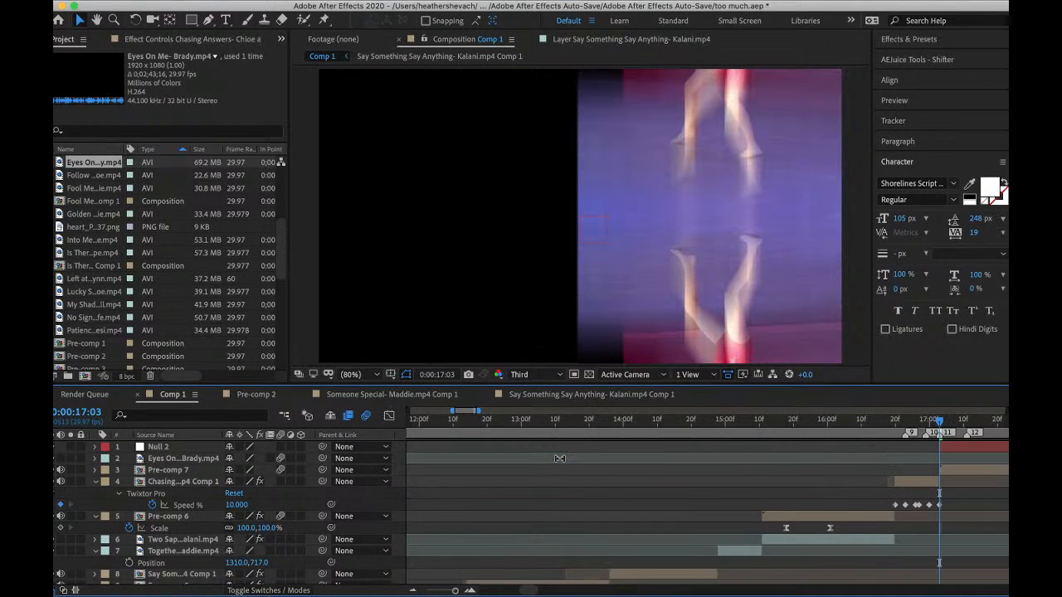
scroll(559, 458, down, 10)
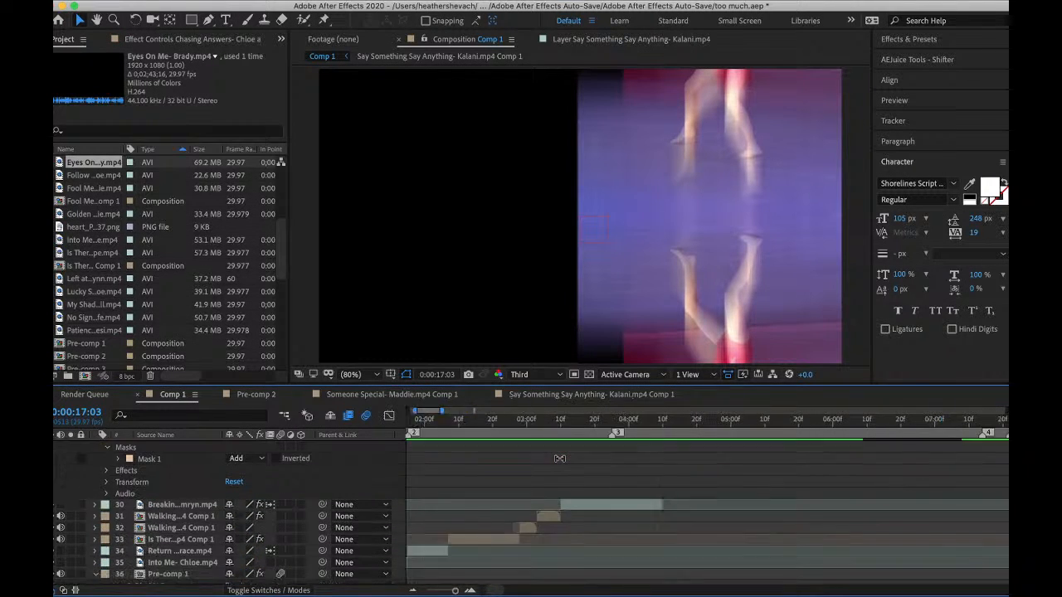
scroll(559, 458, right, 5)
scroll(559, 458, up, 10)
scroll(559, 458, left, 5)
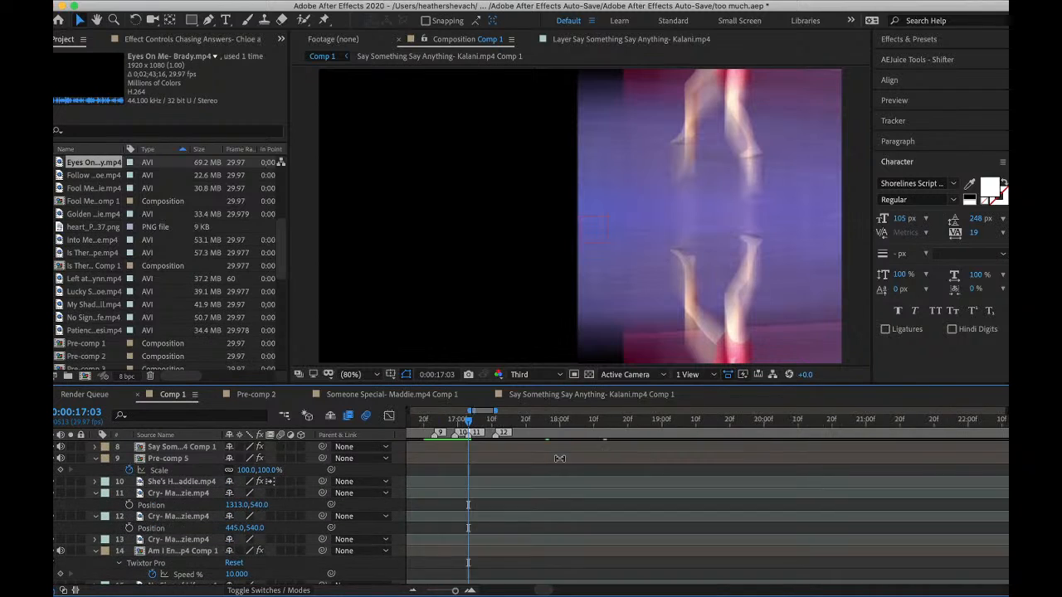
click(548, 451)
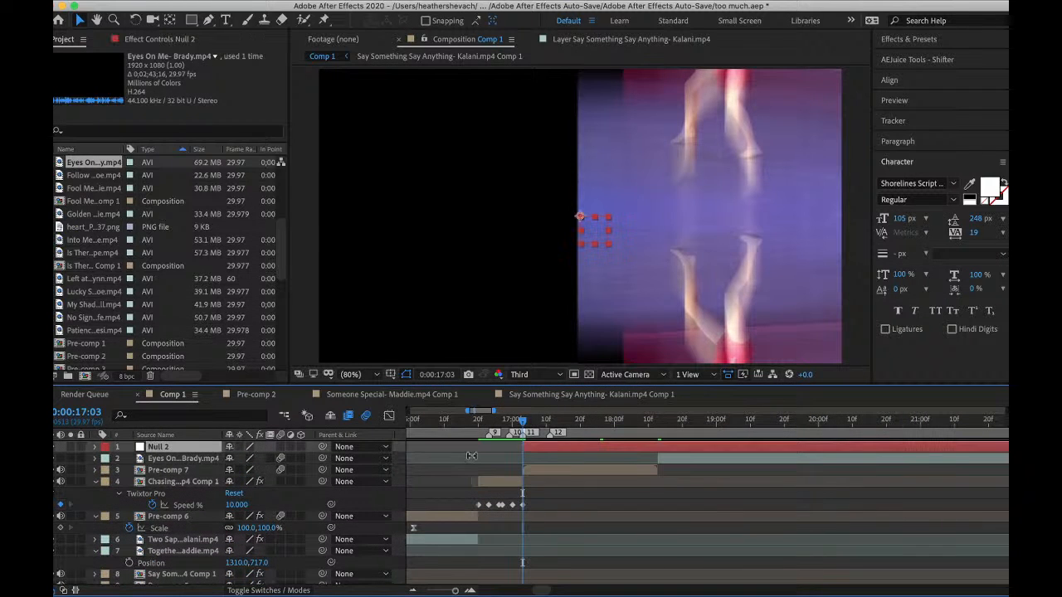
click(207, 460)
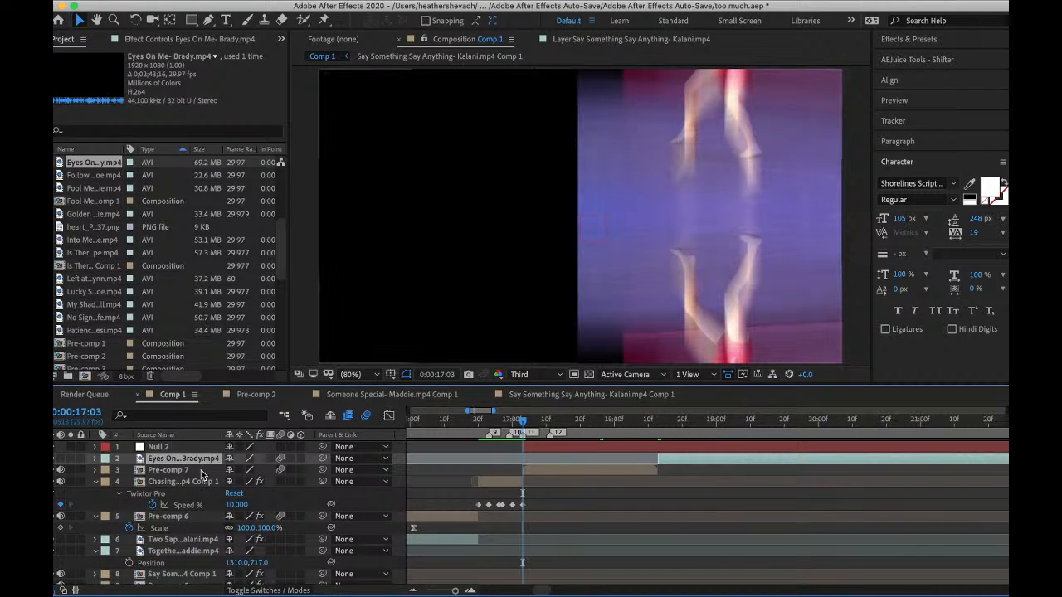
shift+click(199, 470)
drag(322, 459, 219, 450)
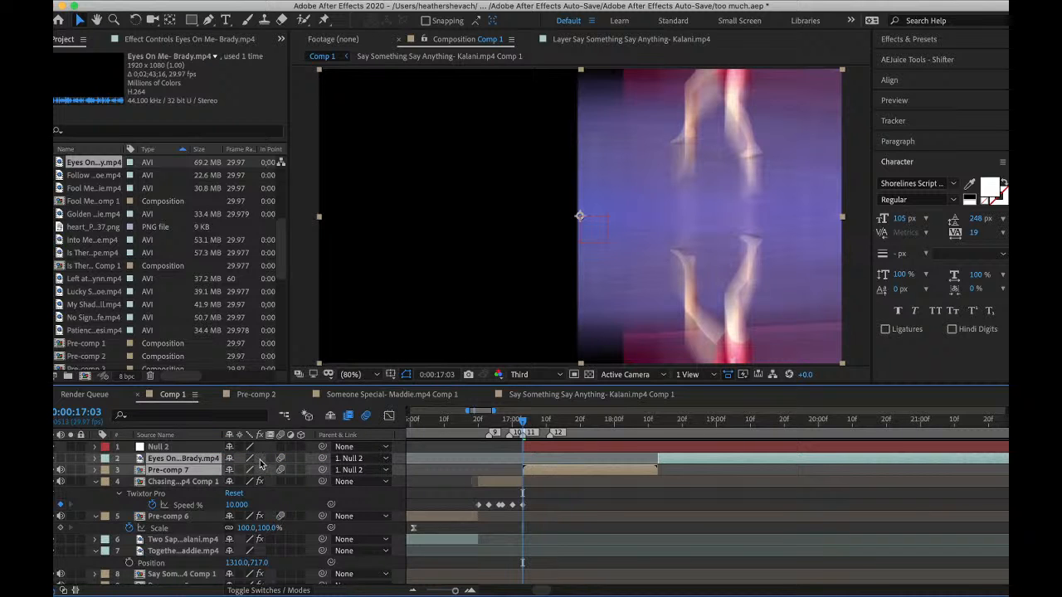
- Go to 0:00:18:00 and reveal the Position property of the Null 2 layer
drag(656, 421, 614, 425)
click(624, 449)
key(p)
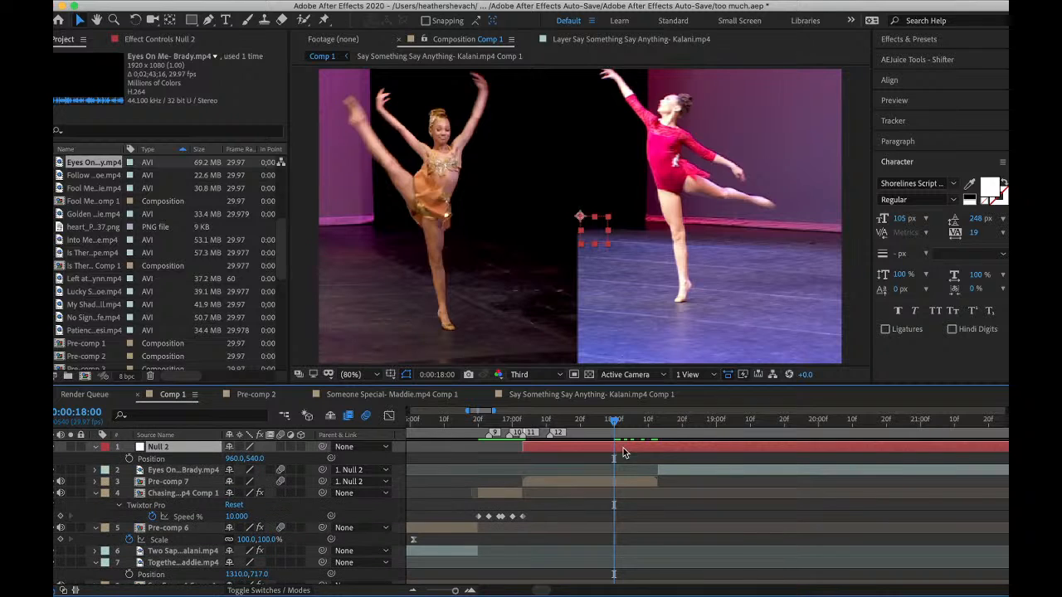
- Apply Motion Tile with output width and height of 500 and mirrored edges to Pre-comp 7, and copy it to the Eyes On Me clip
click(576, 484)
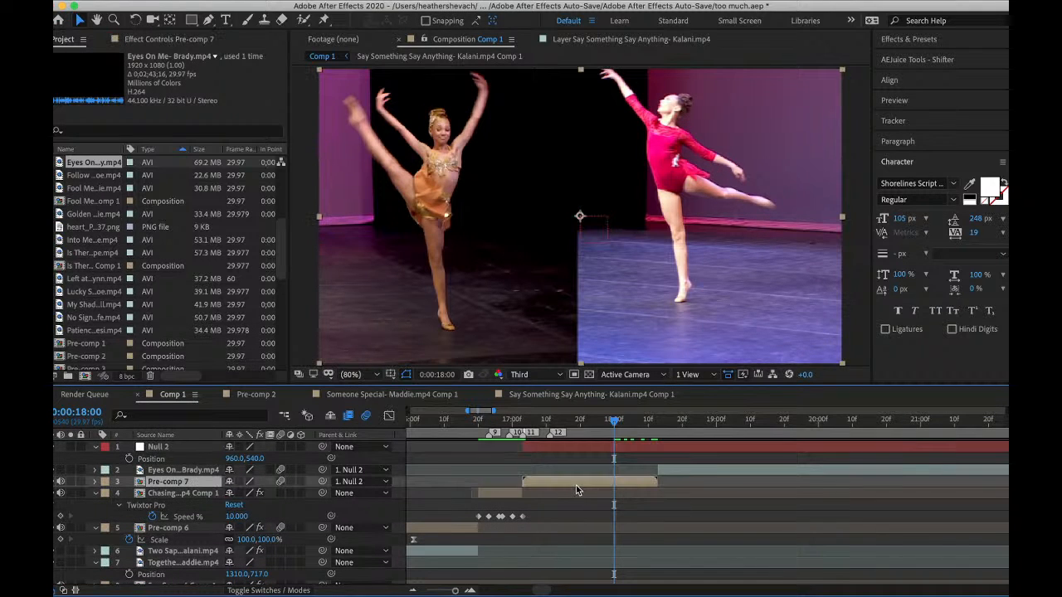
key(ctrl+space)
text(mot)
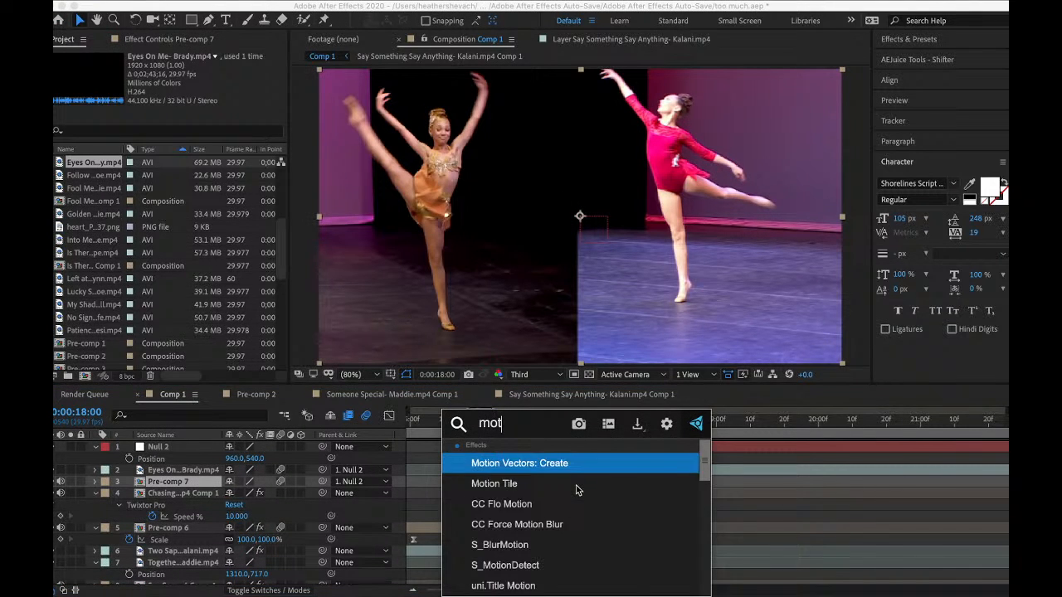
click(510, 484)
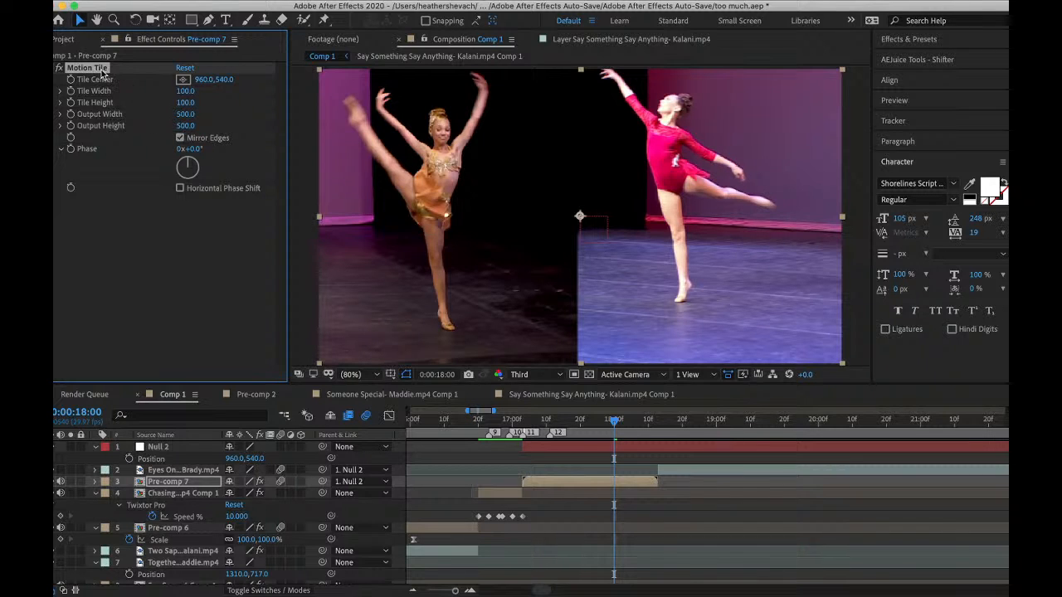
click(676, 473)
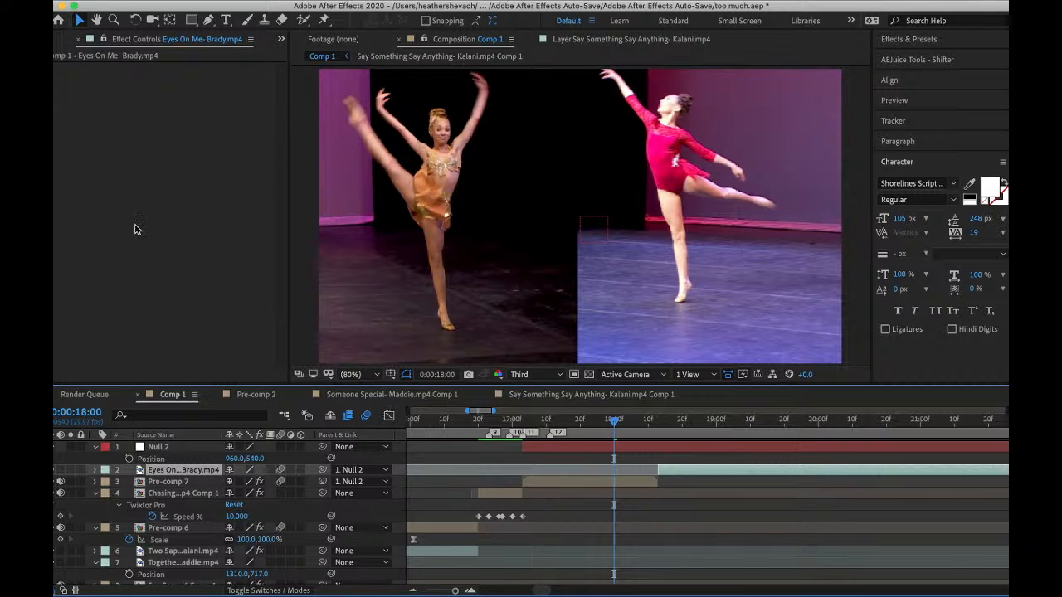
- Keyframe Null 2's position at 960, 540 at 0:00:18:00 and 1920, 540 at 0:00:18:12, and advance one frame
click(591, 448)
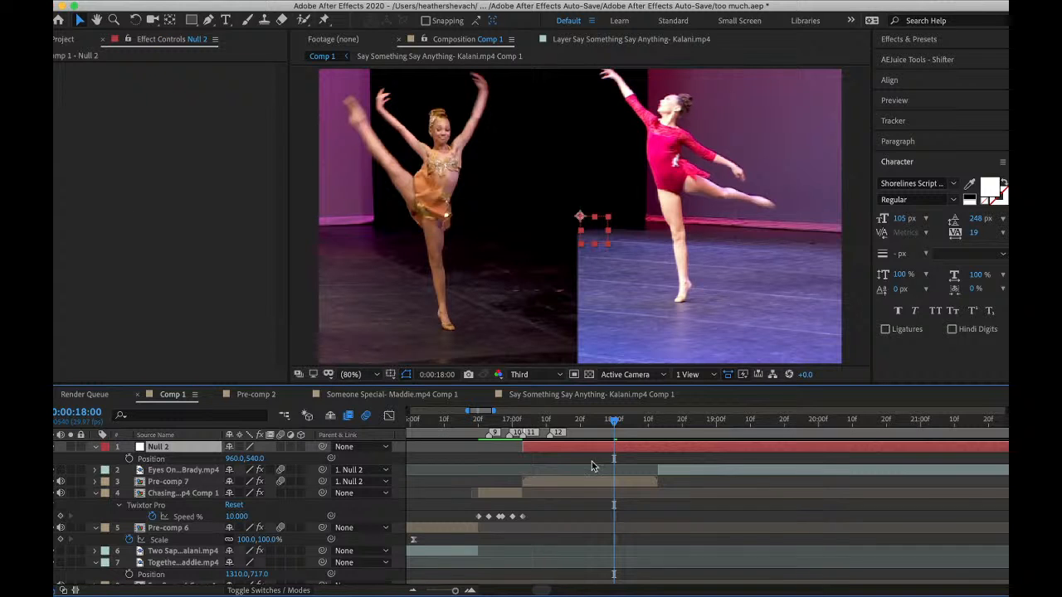
click(129, 459)
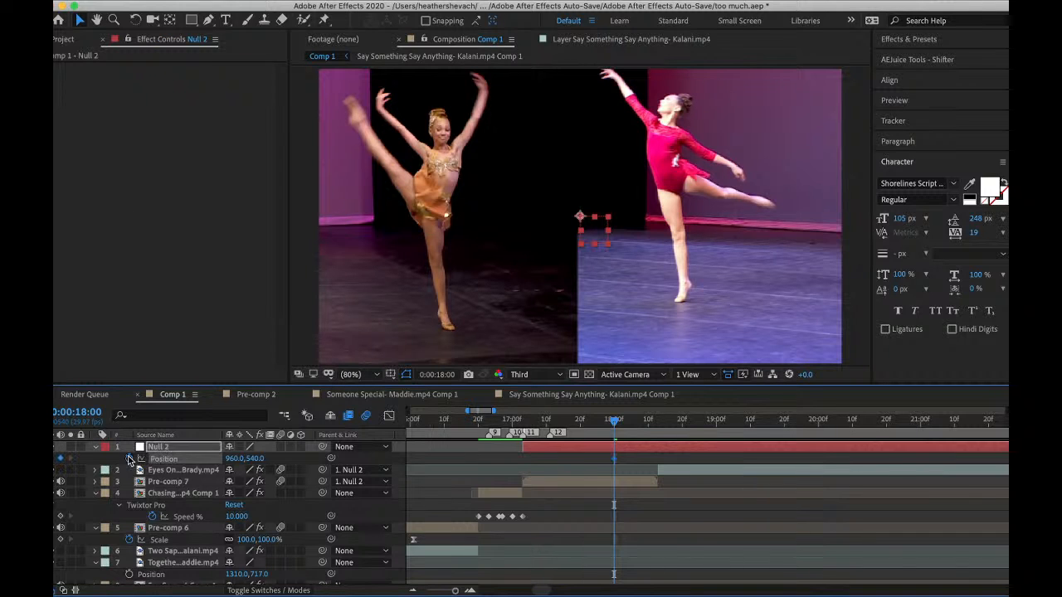
click(656, 425)
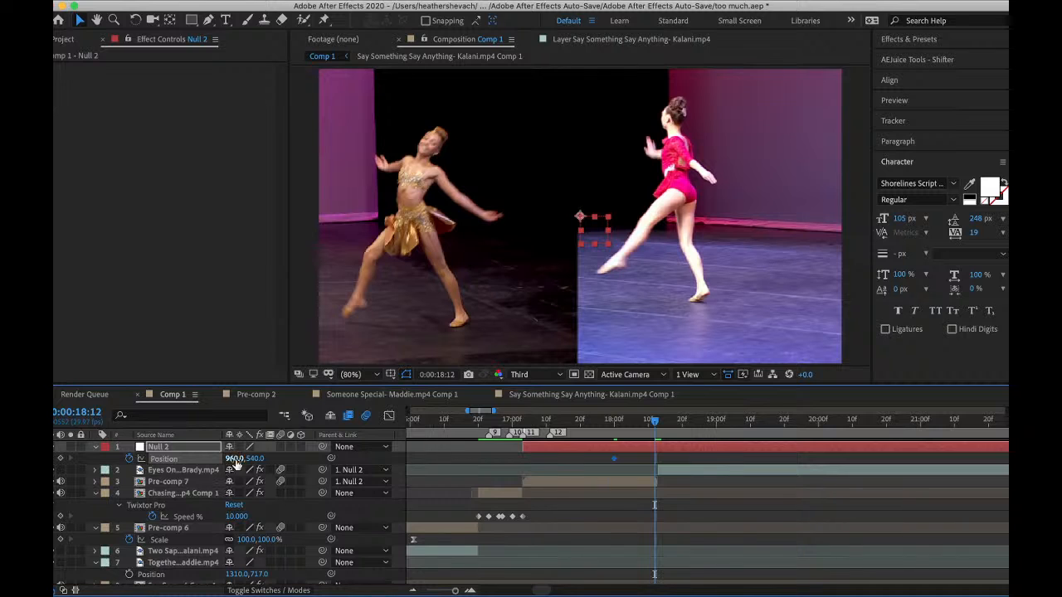
key(Return)
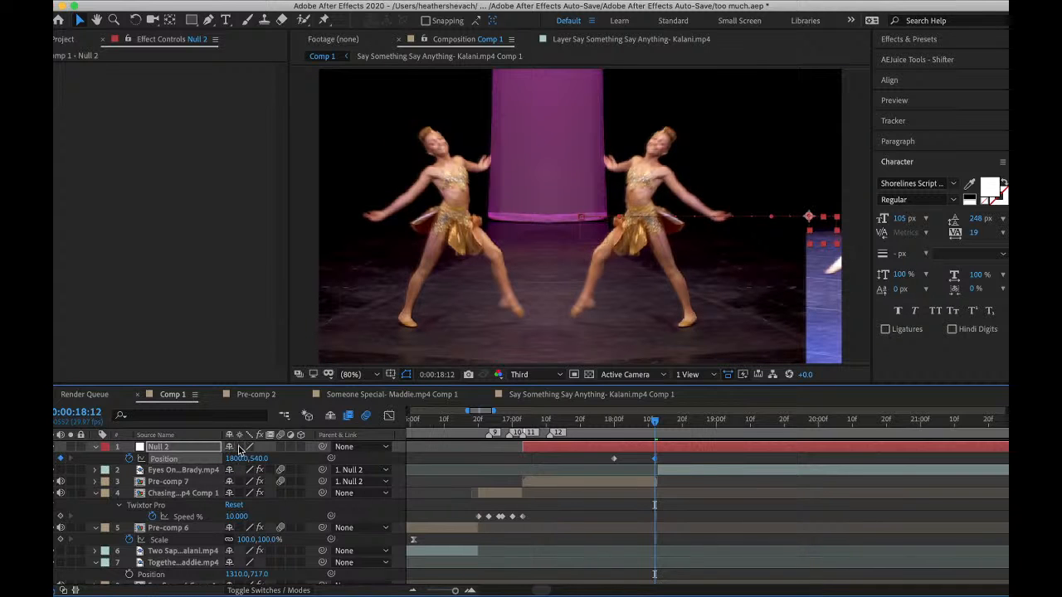
drag(239, 458, 313, 457)
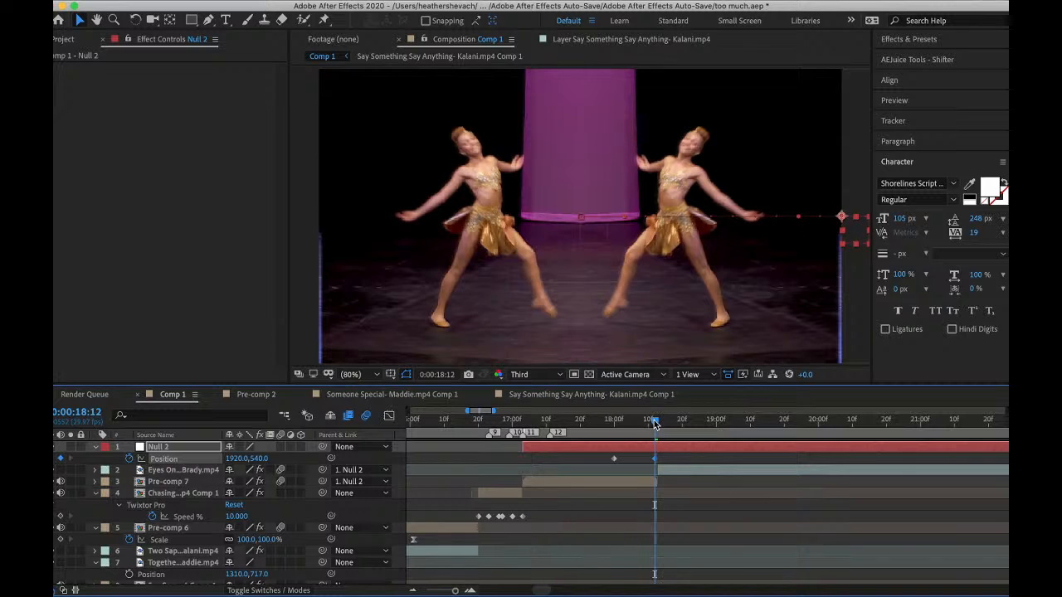
drag(655, 424, 660, 425)
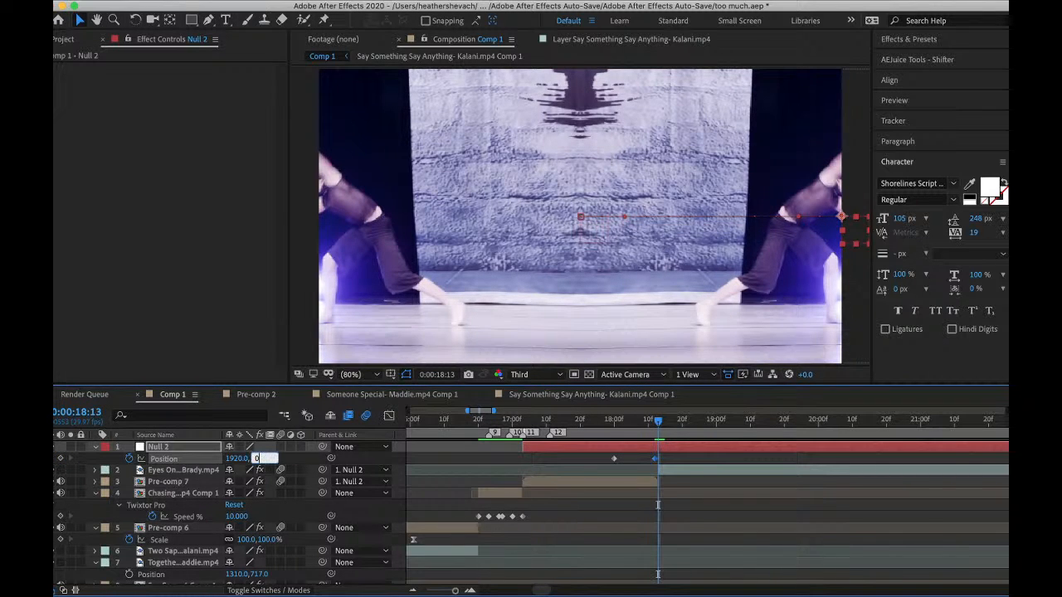
key(Return)
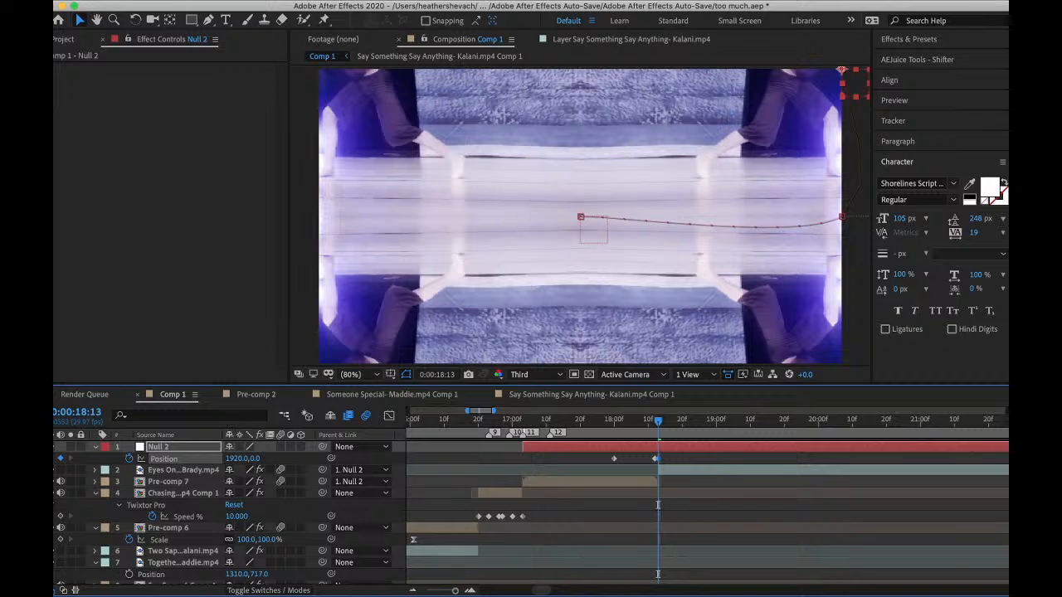
click(184, 1)
click(197, 7)
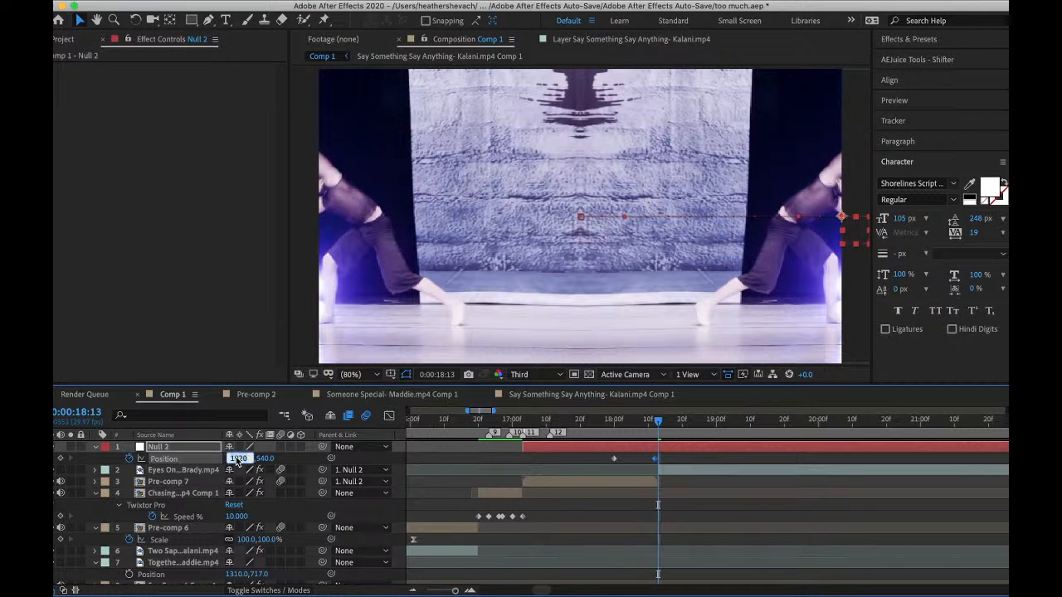
- Keyframe Null 2's position at 0, 540 at 0:00:18:13 and 960, 540 at 0:00:18:22, and preview the slide
text(0)
key(Return)
click(689, 420)
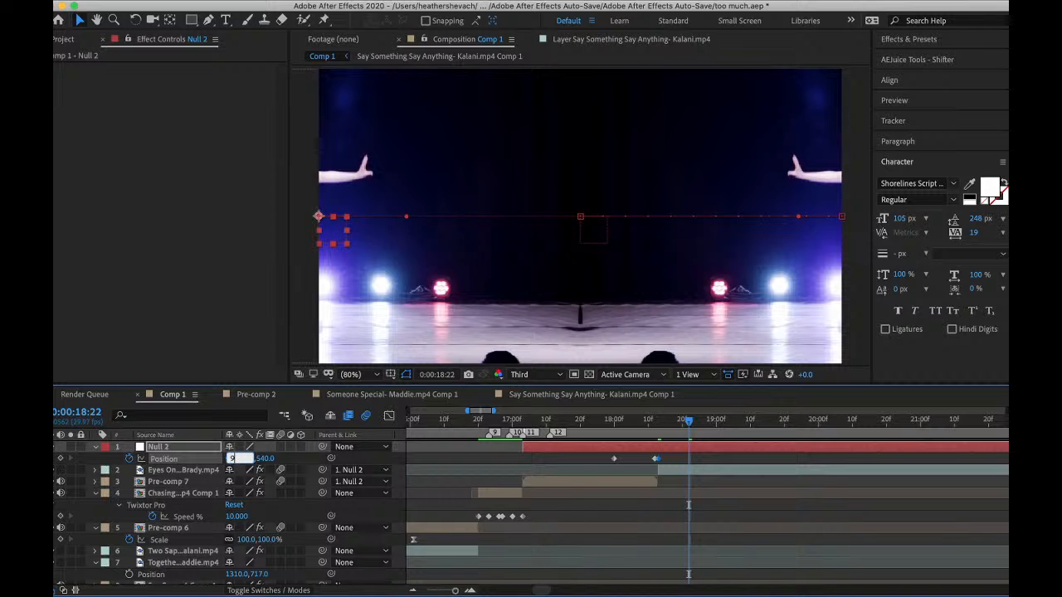
text(960)
key(Return)
click(614, 420)
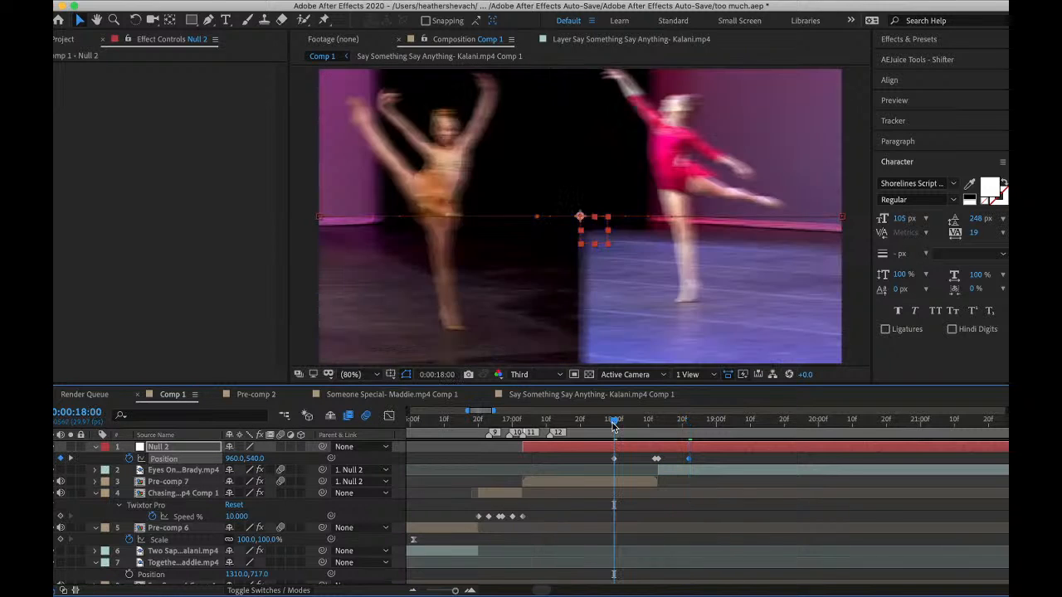
key(space)
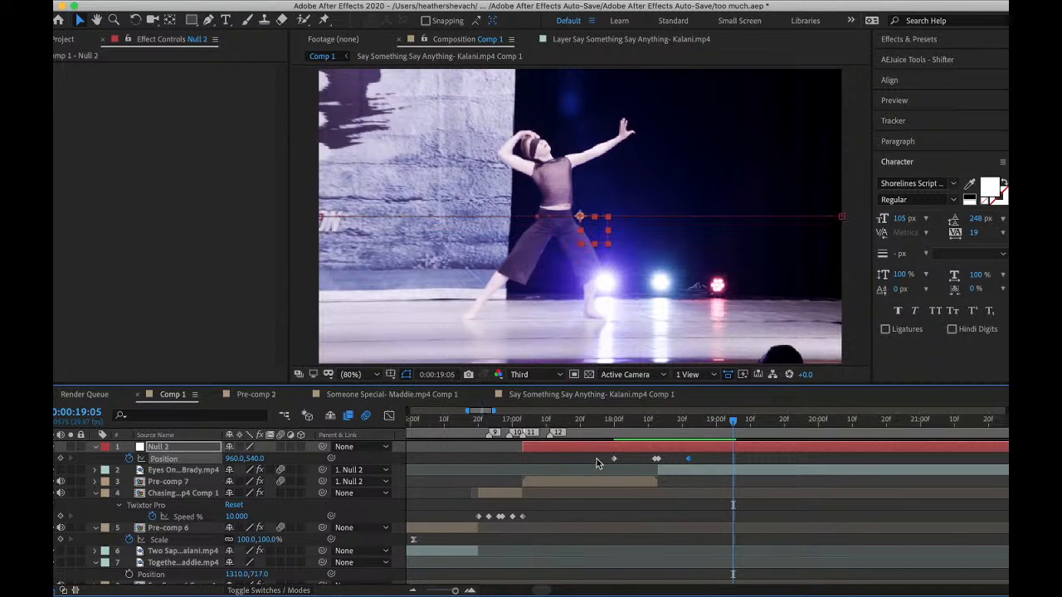
- Apply Easy Ease to all four Null 2 position keyframes
drag(596, 462, 712, 468)
right_click(688, 459)
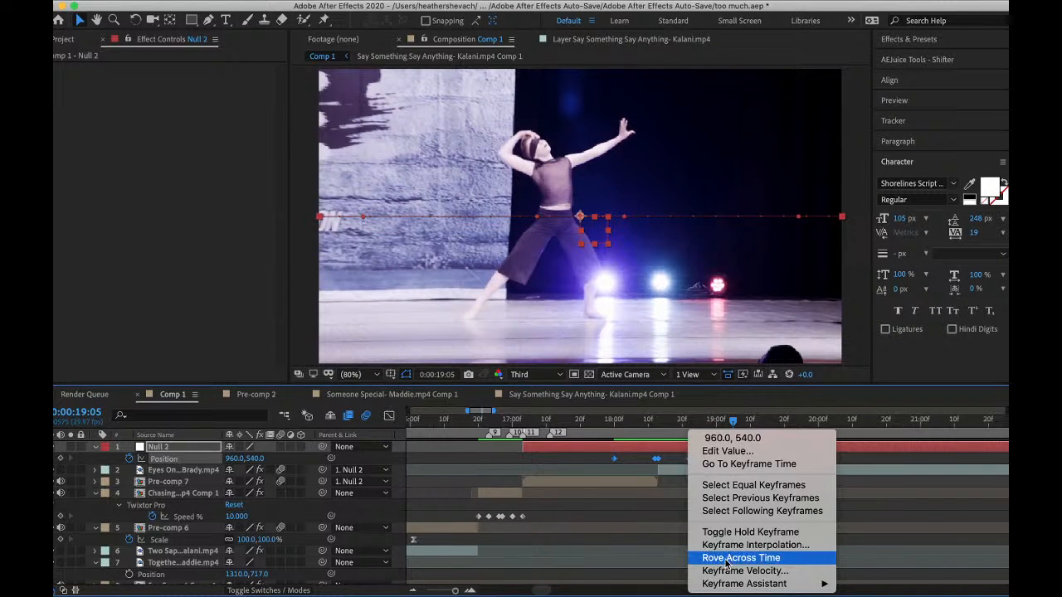
mouse_move(780, 585)
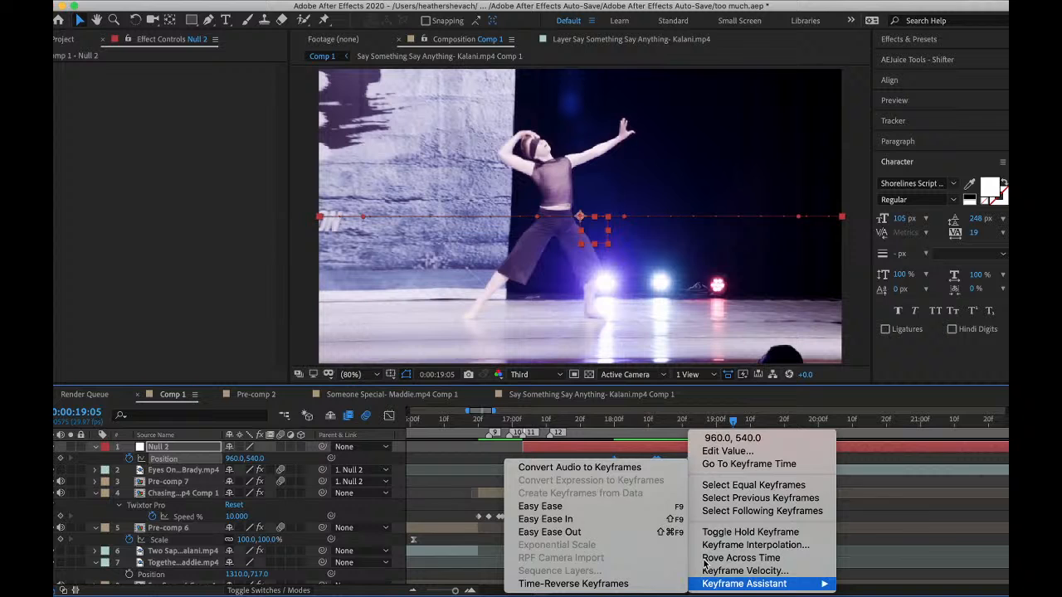
click(575, 507)
- Reshape the speed graph of Null 2's position so the slide accelerates into the cut and decelerates after it
click(388, 416)
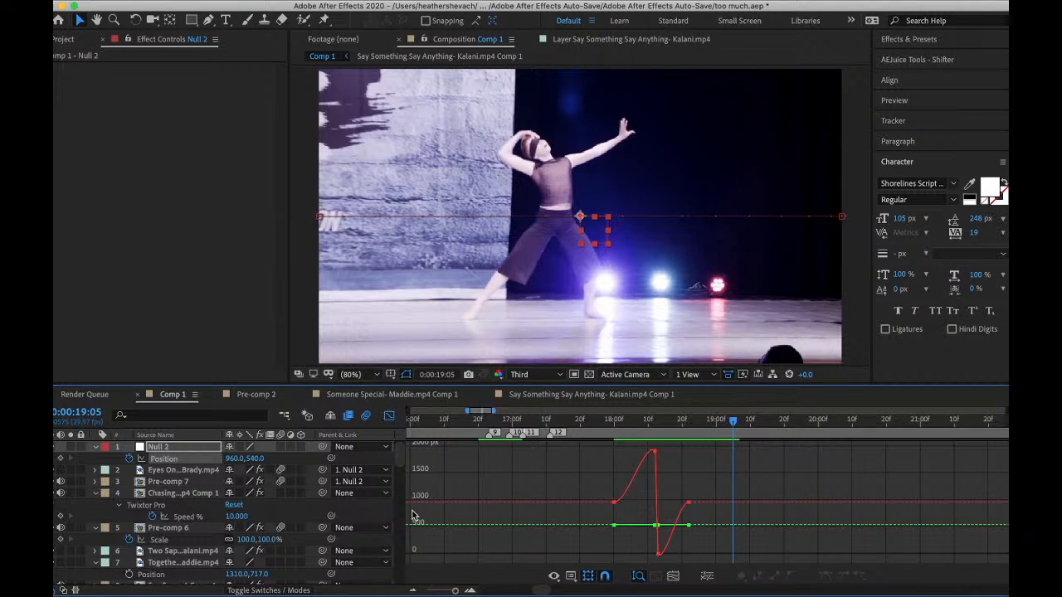
click(571, 577)
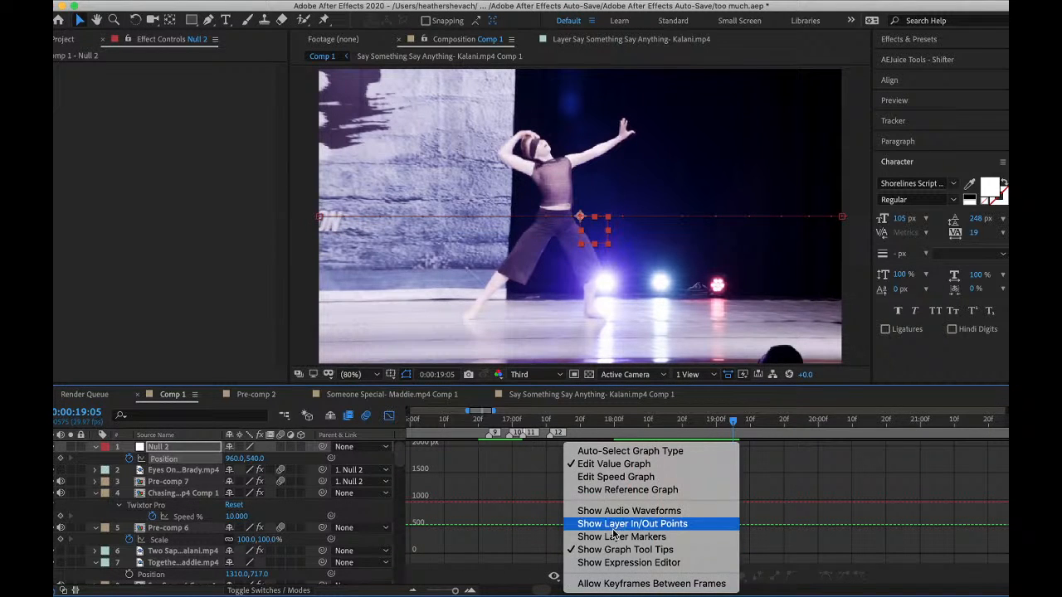
click(606, 476)
mouse_move(616, 555)
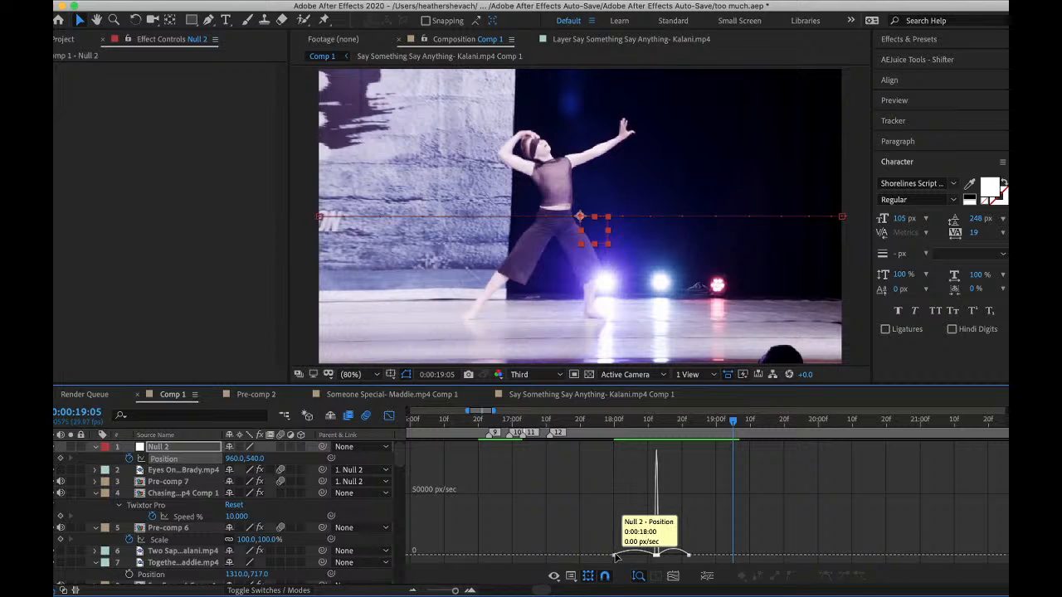
click(615, 556)
key(equal)
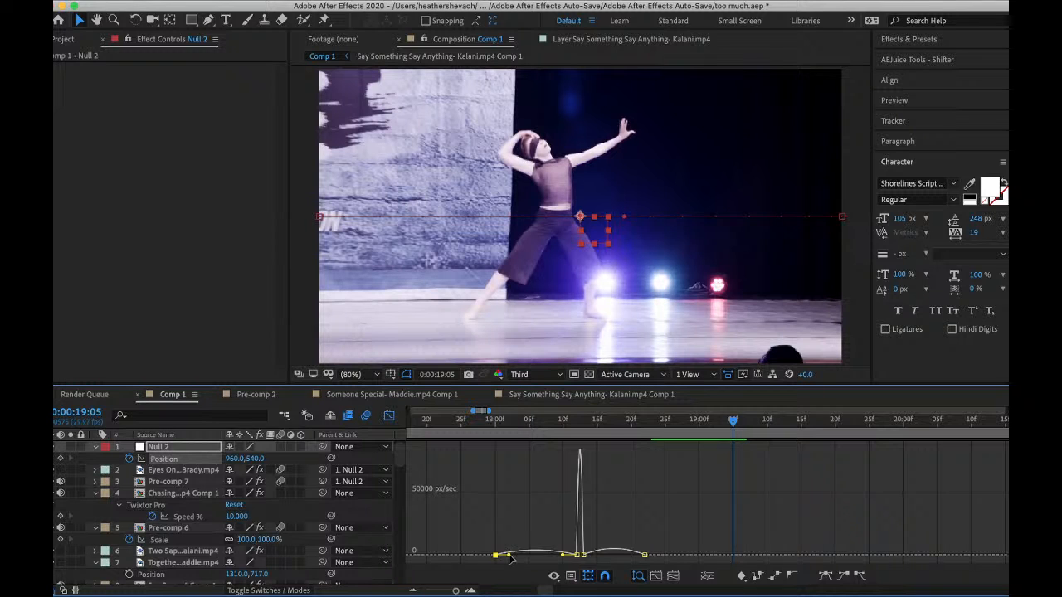
drag(509, 555, 575, 556)
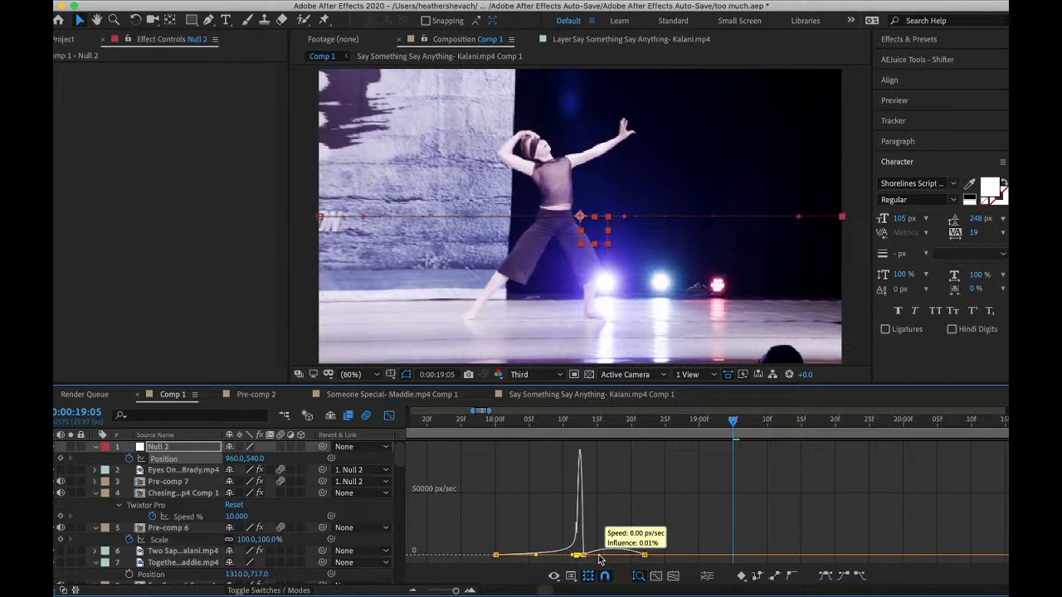
click(645, 556)
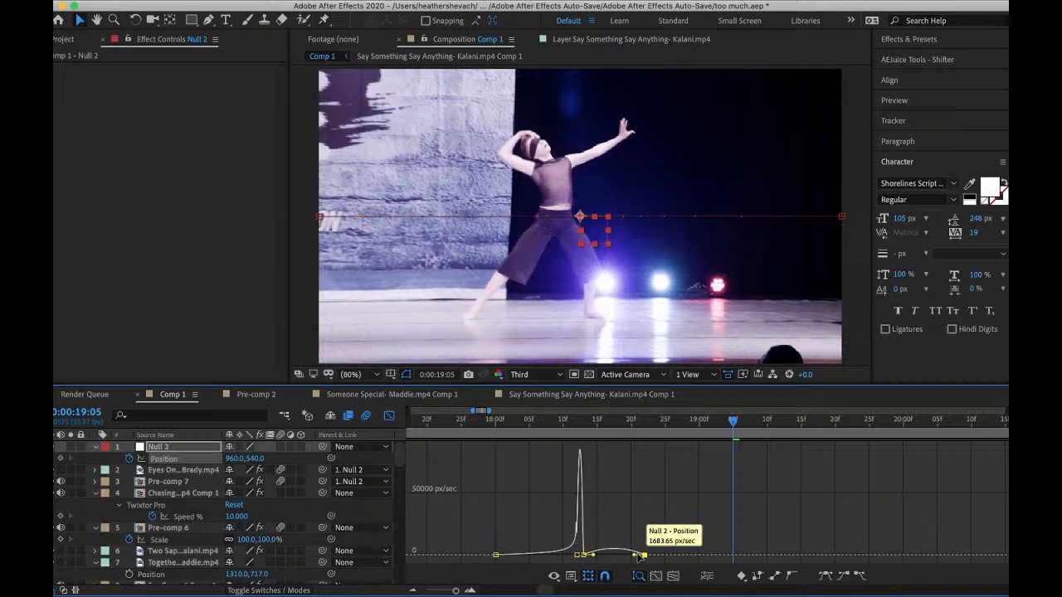
drag(634, 556, 542, 559)
click(390, 417)
- Preview the eased slide from the split screen into the Eyes On Me clip
click(510, 421)
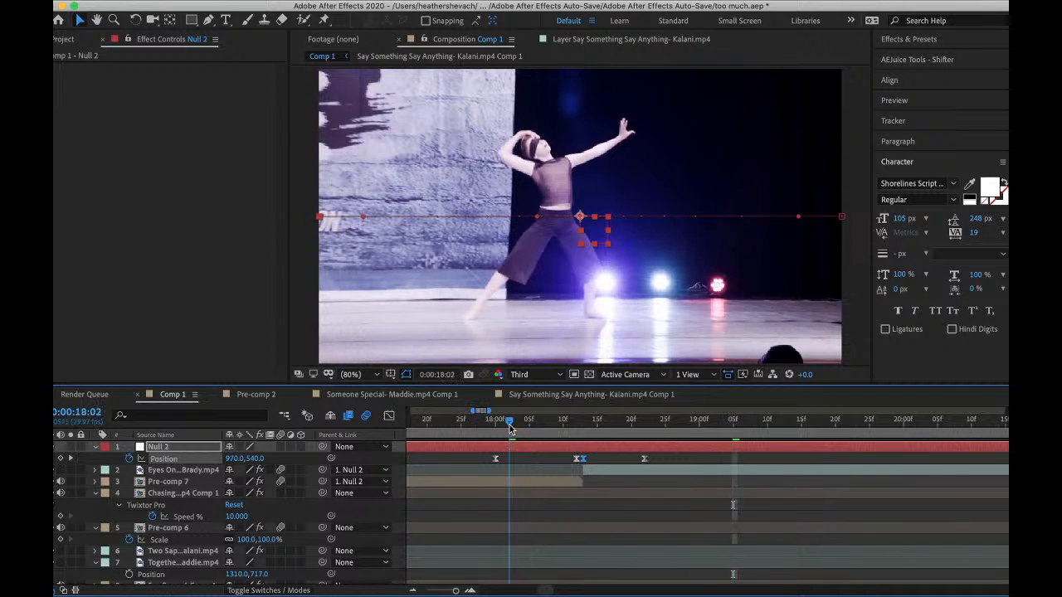
key(space)
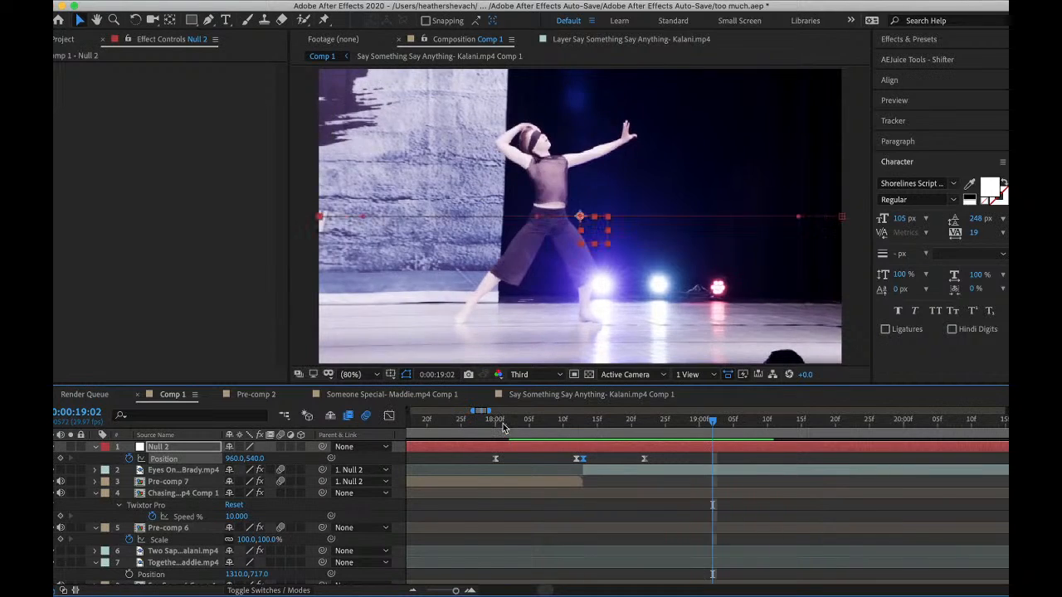
click(503, 423)
key(space)
key(space)
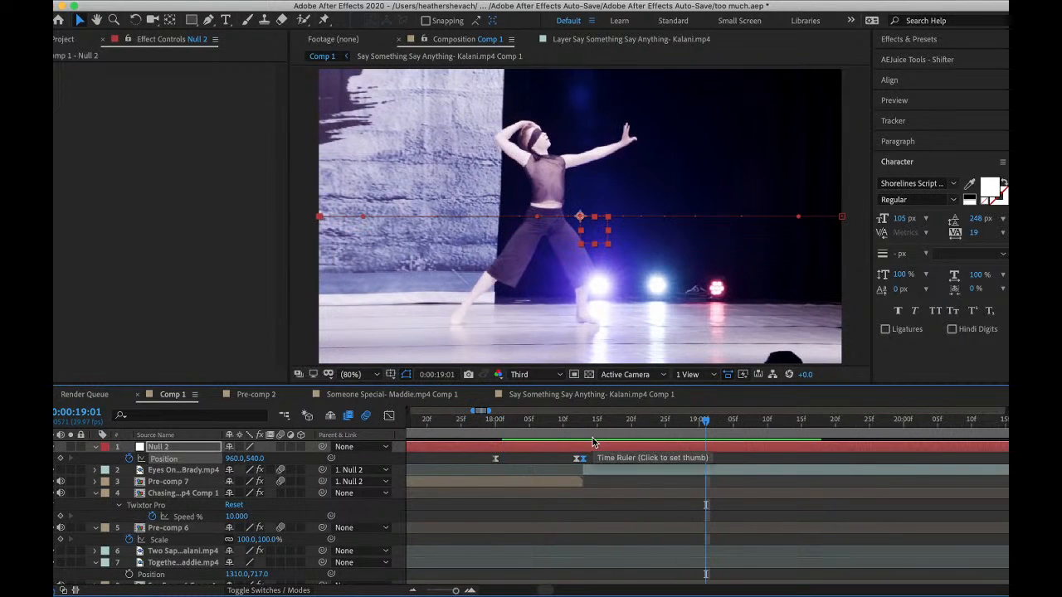
- Split the Eyes On Me clip at 0:00:19:01 and delete the part after the split
key(minus)
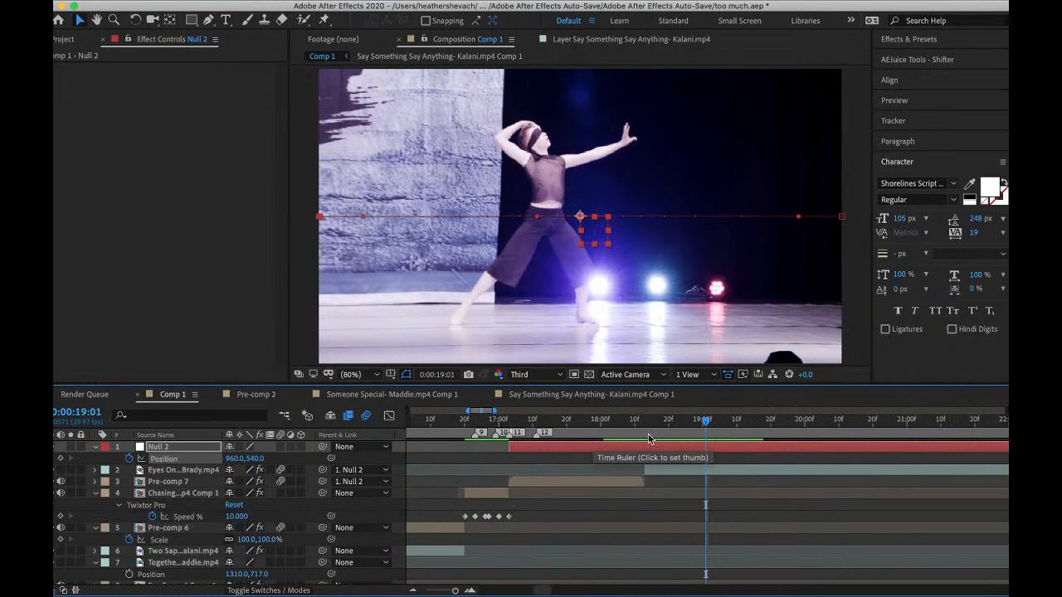
click(712, 471)
key(super+shift+d)
key(Delete)
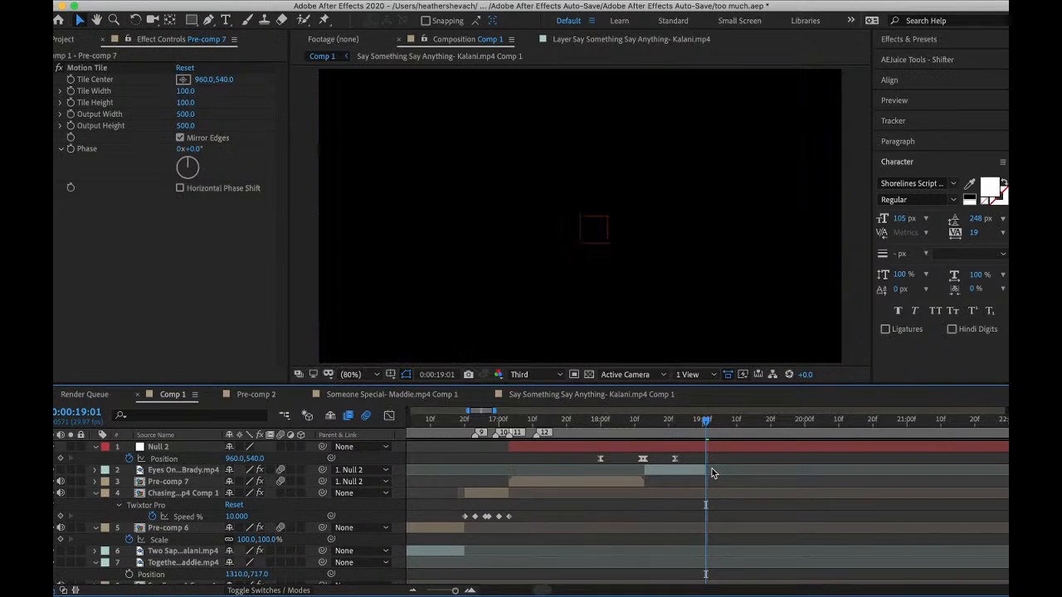
- Preview the trimmed transition from 0:00:17:29 and save the project
key(space)
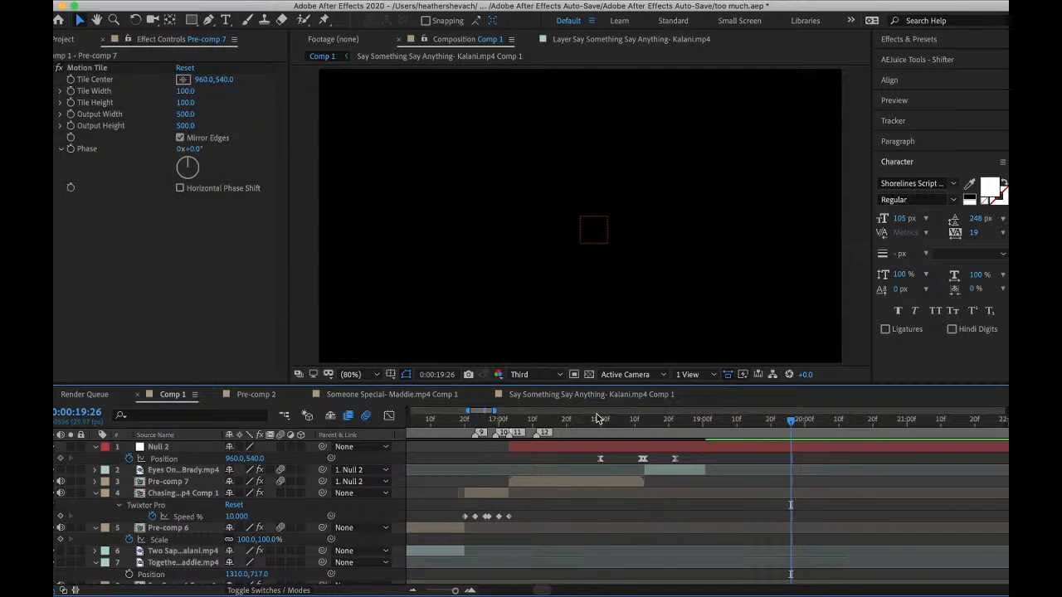
click(597, 419)
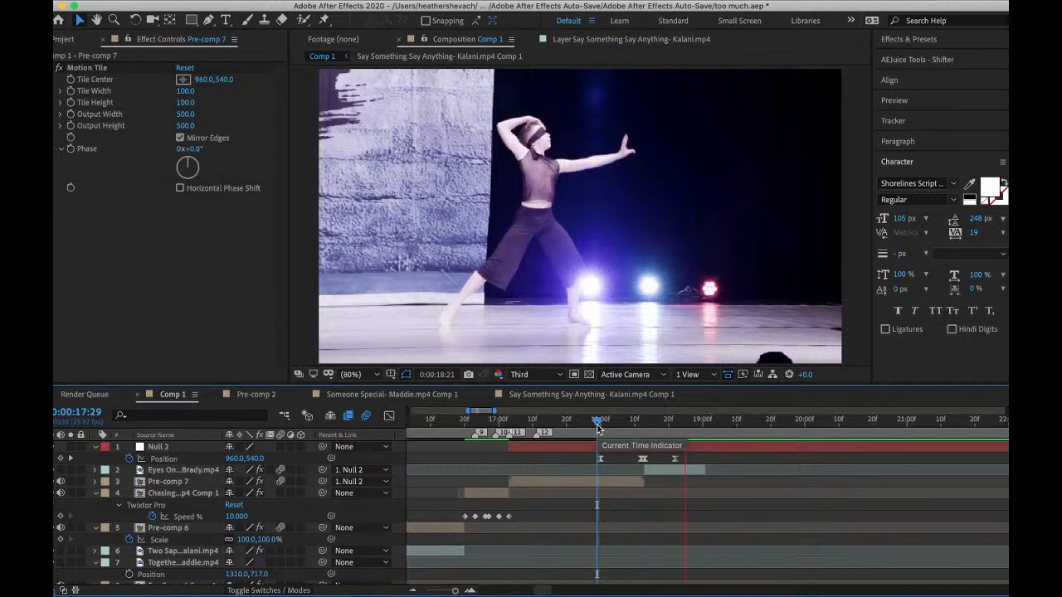
key(space)
click(161, 2)
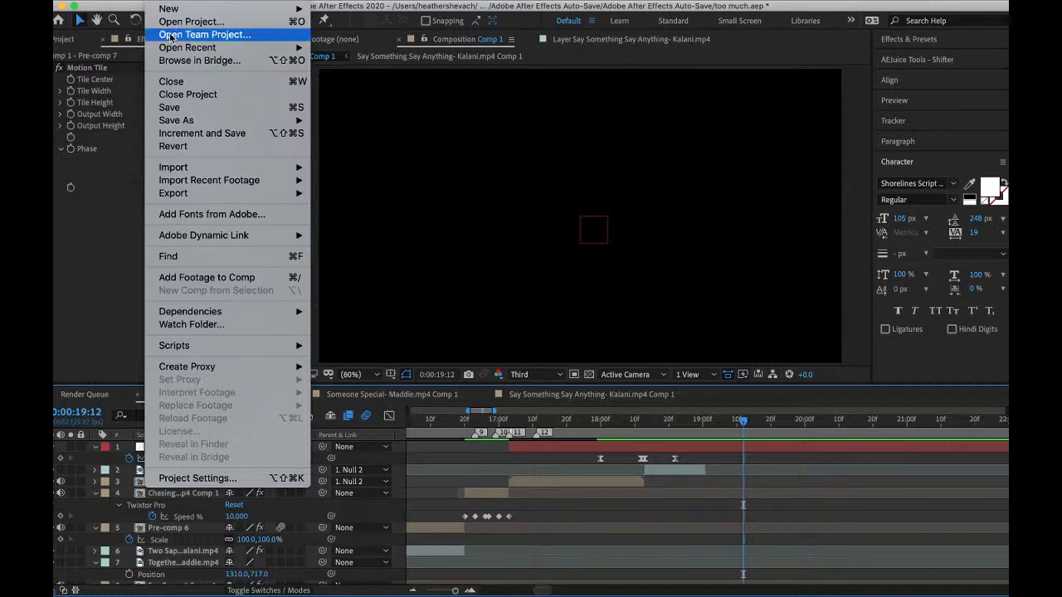
click(183, 107)
- Import the PTSD video from the Season 8 folder as footage and add it as the uppermost layer of Comp 1
click(161, 0)
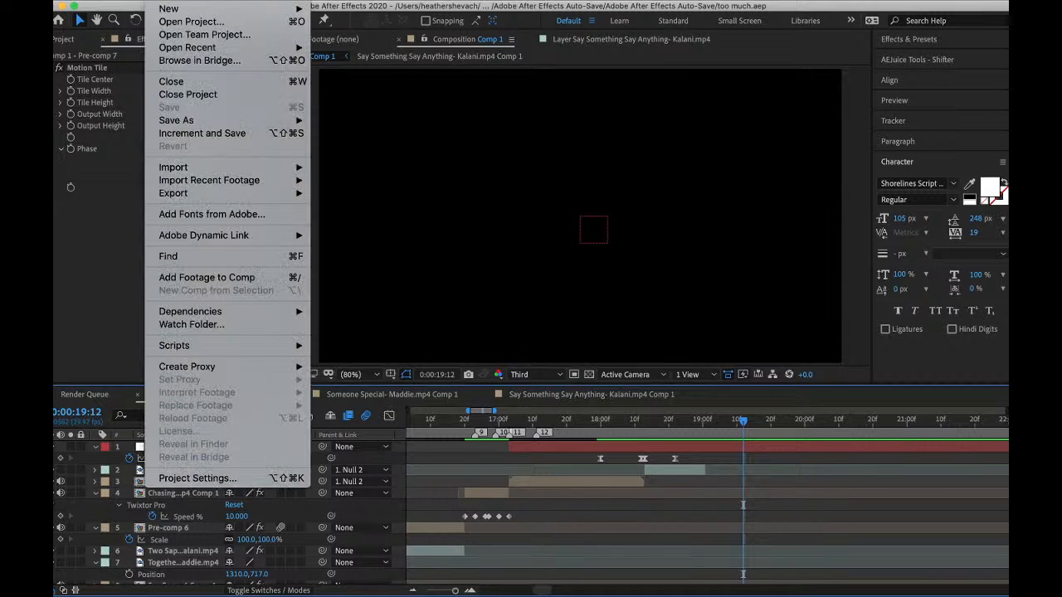
mouse_move(198, 169)
click(358, 169)
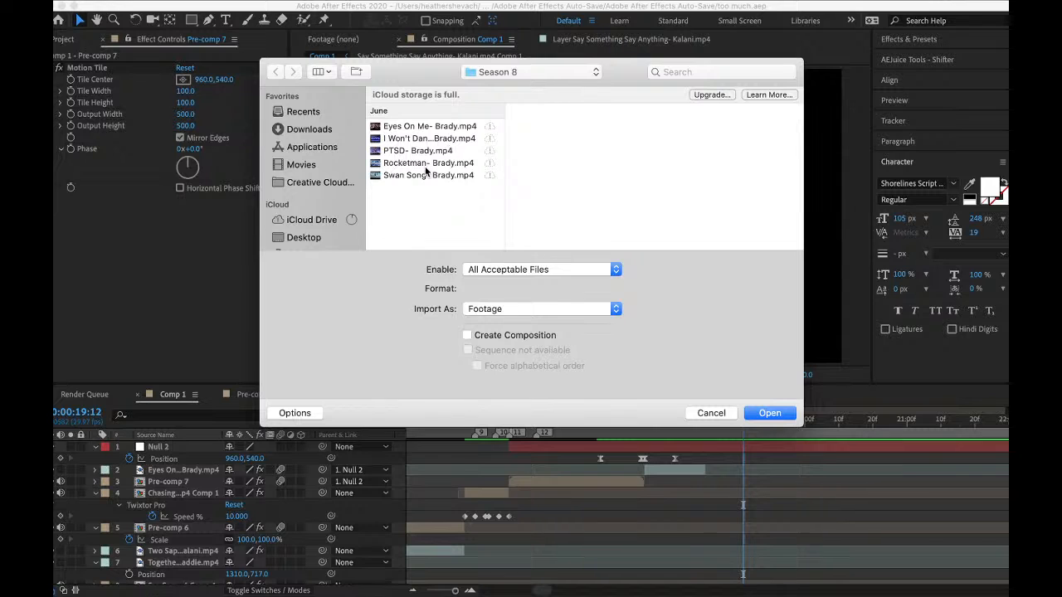
click(425, 151)
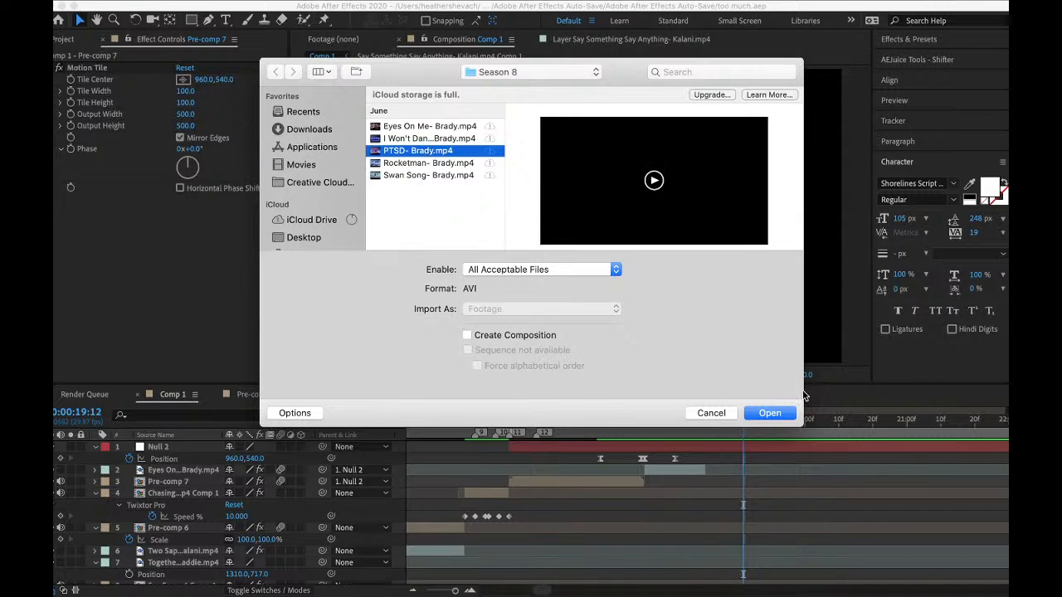
click(758, 414)
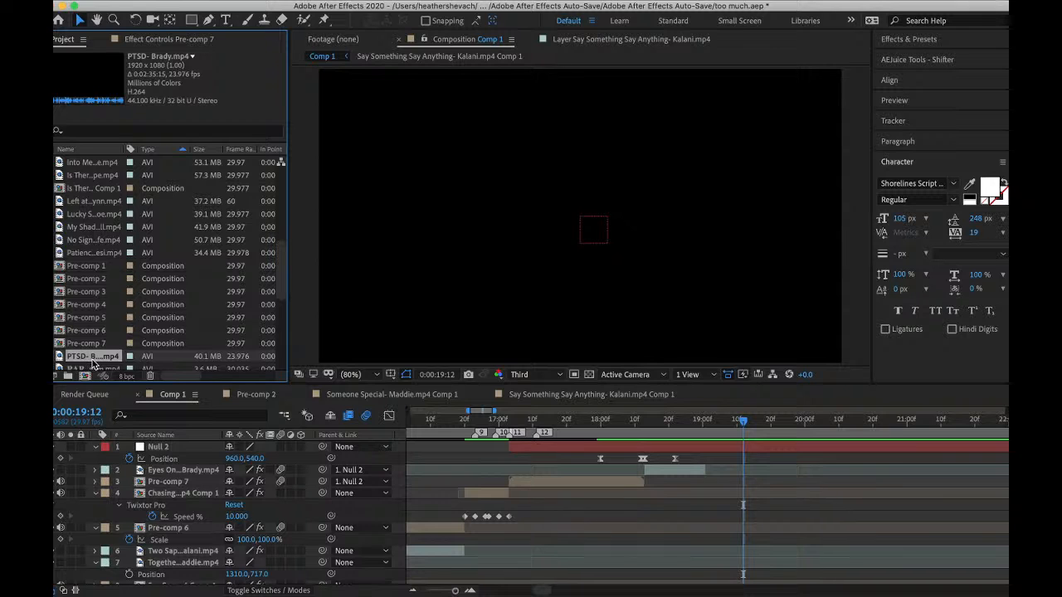
drag(93, 363, 166, 453)
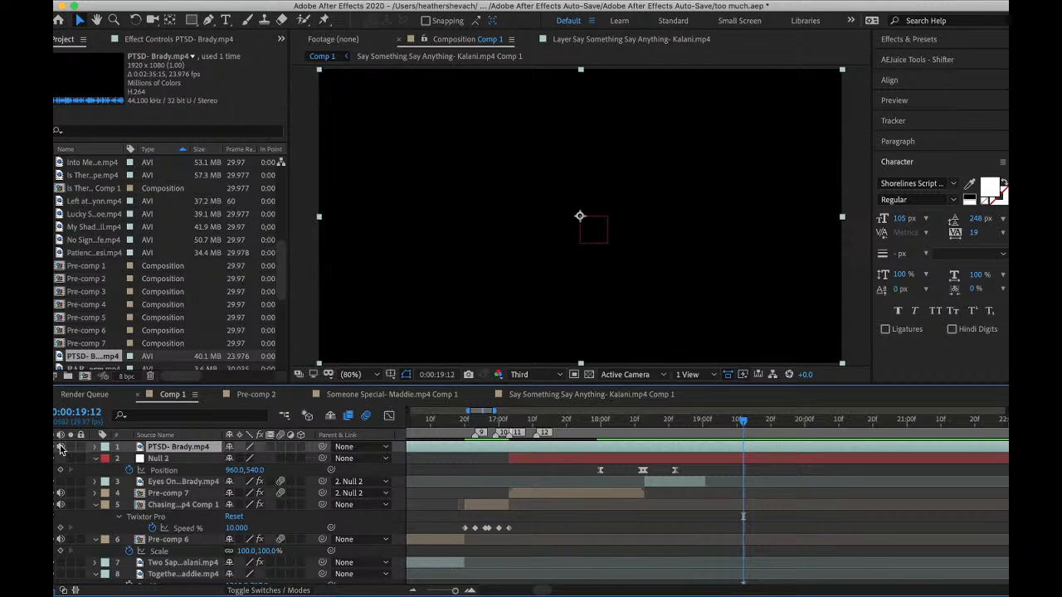
- Split the PTSD layer at 0:00:31:16 and delete the part before the split
drag(721, 423, 985, 454)
scroll(734, 467, right, 10)
drag(637, 422, 619, 455)
key(super+shift+d)
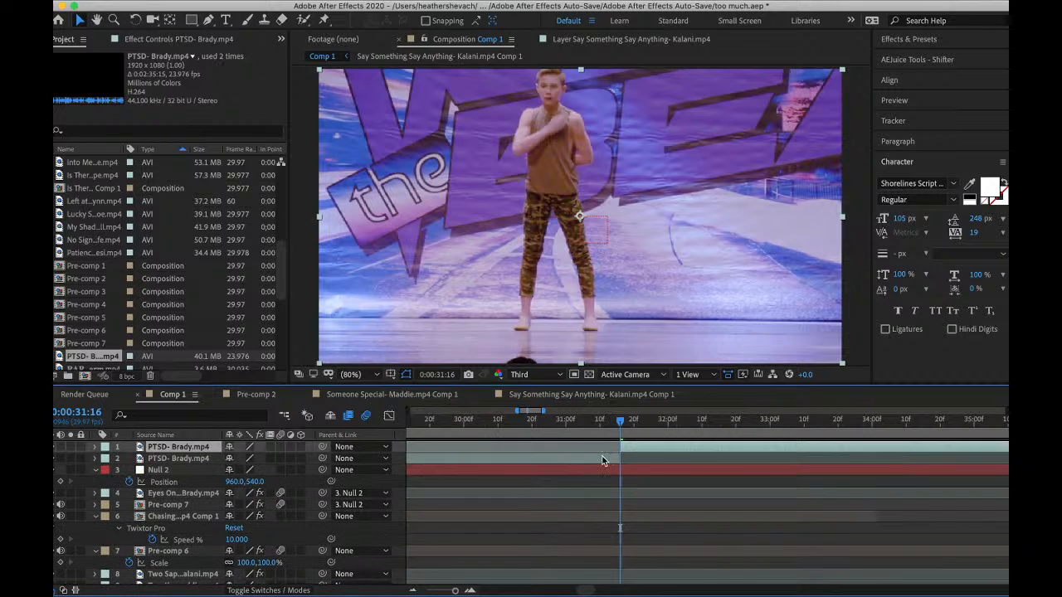
click(603, 457)
key(Delete)
- Place the trimmed PTSD clip below Null 2 starting at 0:00:19:01 and pre-compose it with all attributes moved into the new composition
drag(637, 449, 737, 473)
drag(169, 453, 171, 478)
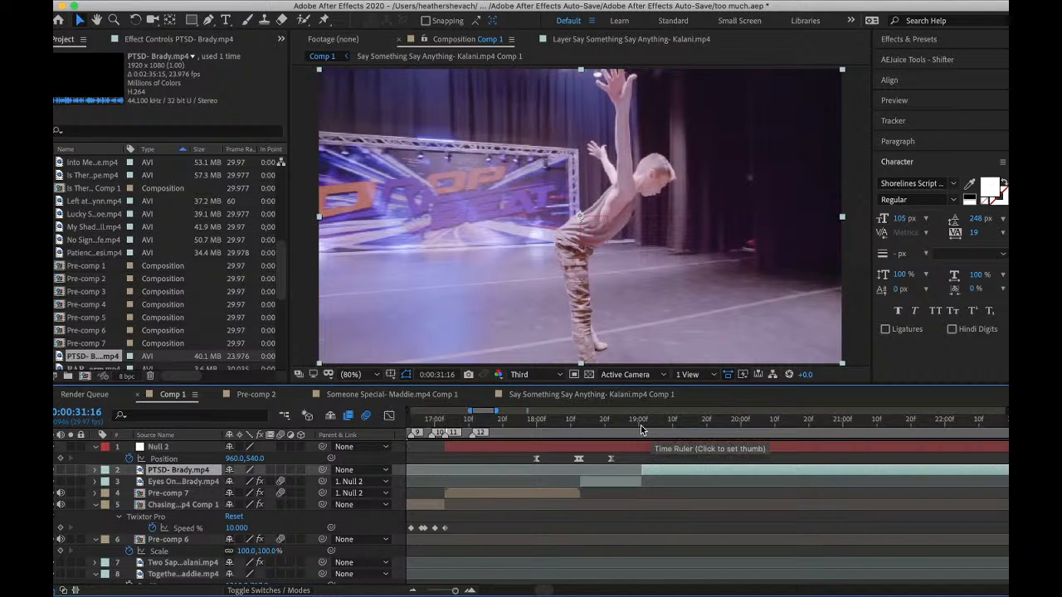
click(666, 424)
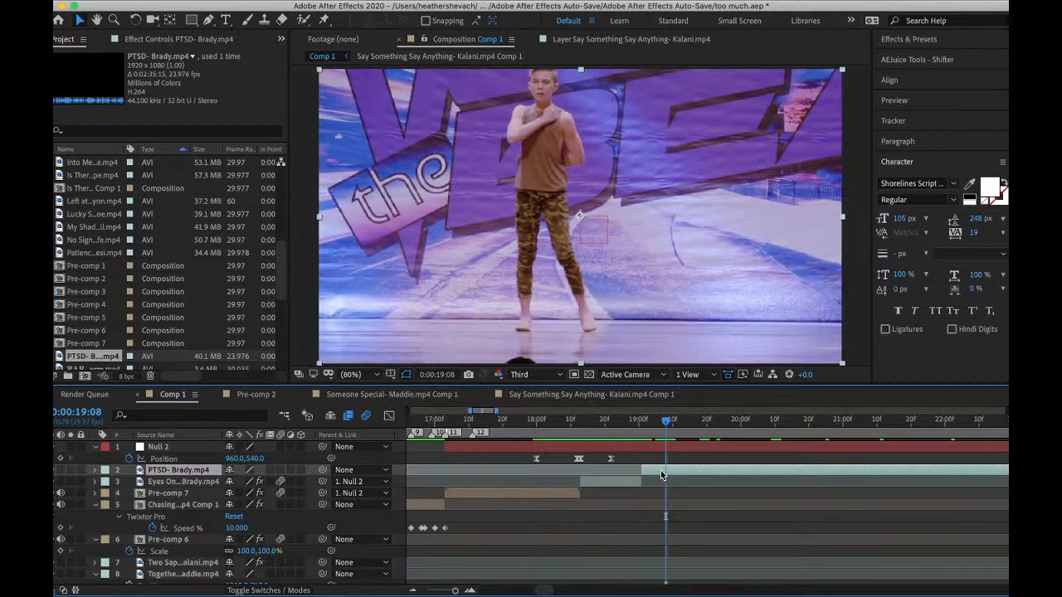
right_click(661, 489)
click(691, 523)
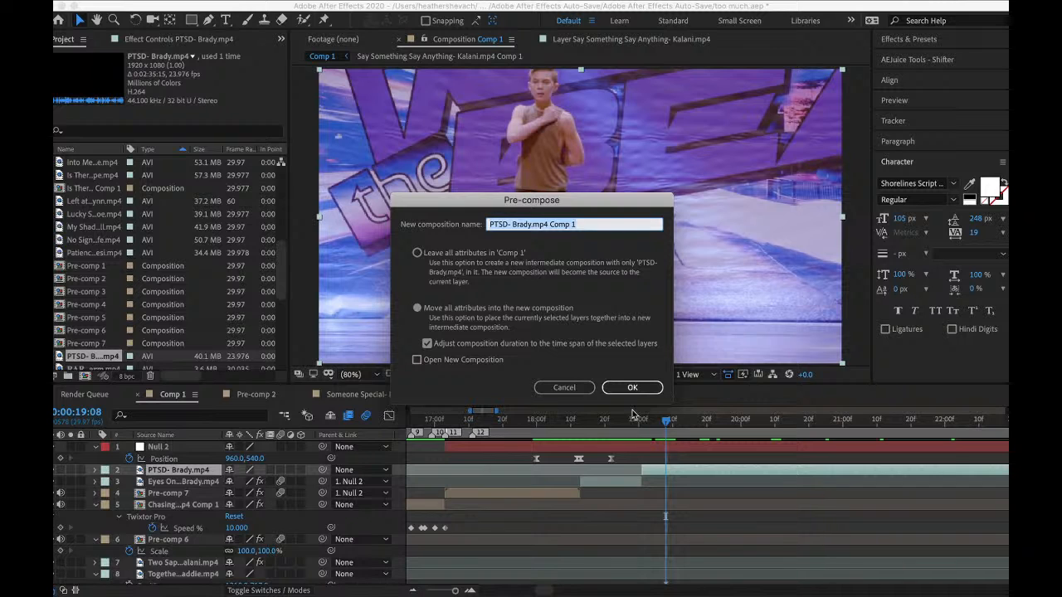
key(Return)
- Apply Twixtor Pro to the PTSD pre-comp with Contrast/Edge Enhance image prep, Motion Weighted Blend interpolation and Inverse w/ Smart Blend warping
key(ctrl+space)
text(twix)
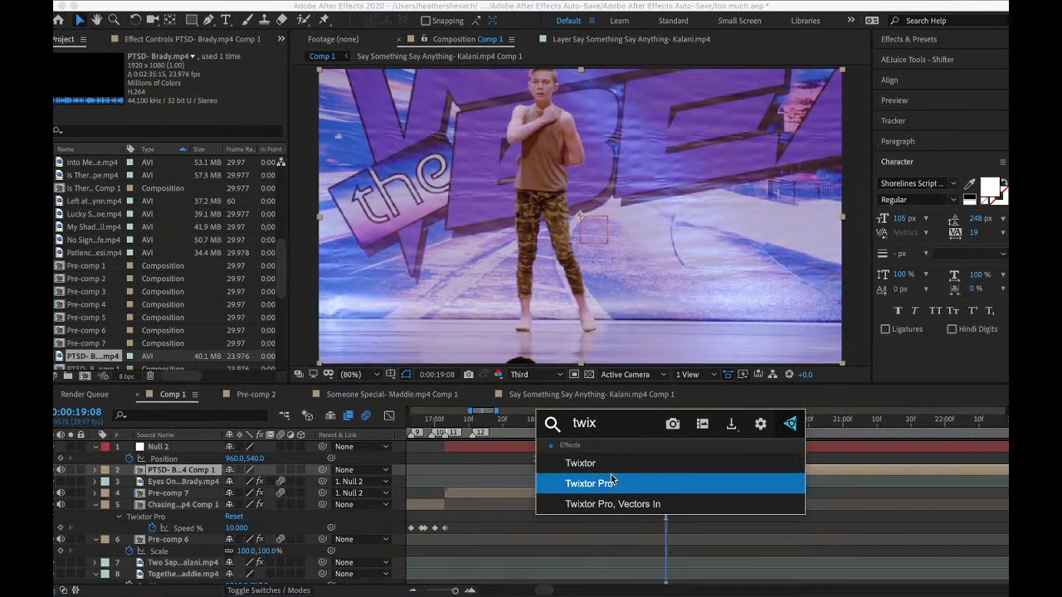
click(612, 481)
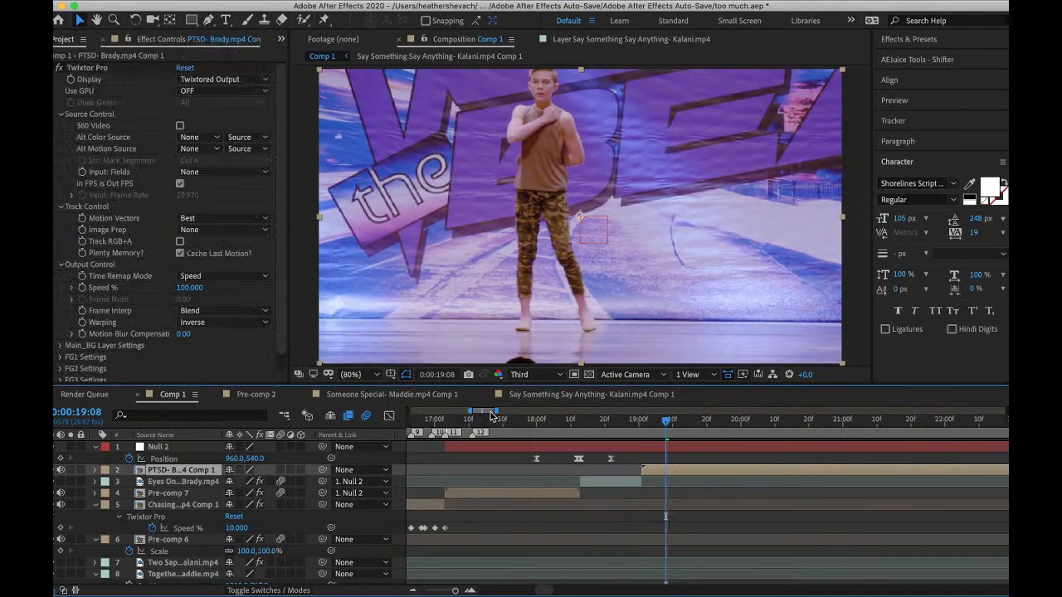
click(211, 230)
click(217, 254)
click(211, 310)
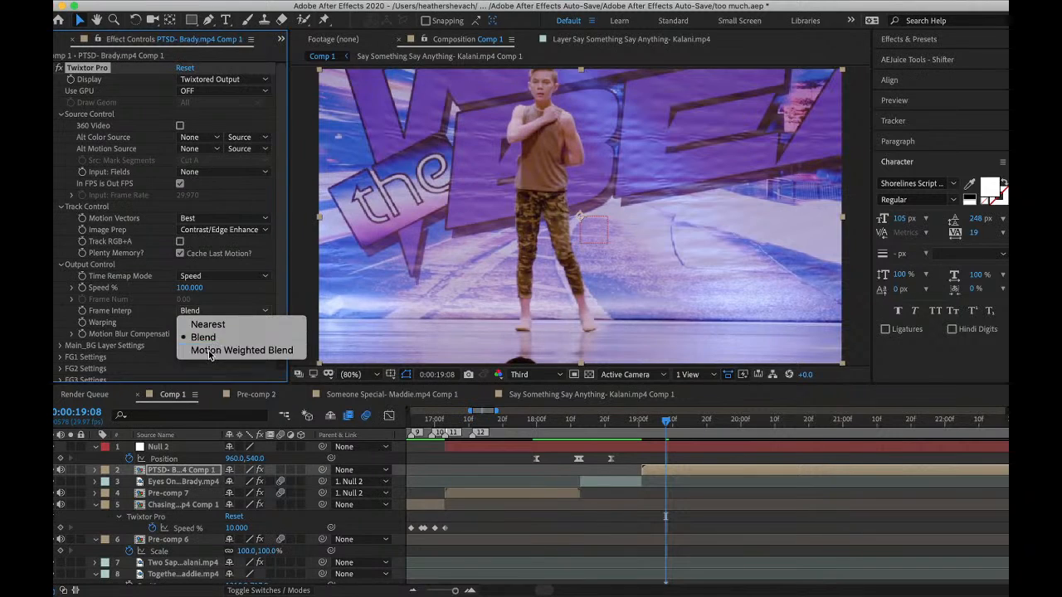
click(220, 350)
click(211, 322)
click(216, 349)
- Try a Twixtor Pro speed of 10% on the PTSD pre-comp and preview it
click(189, 287)
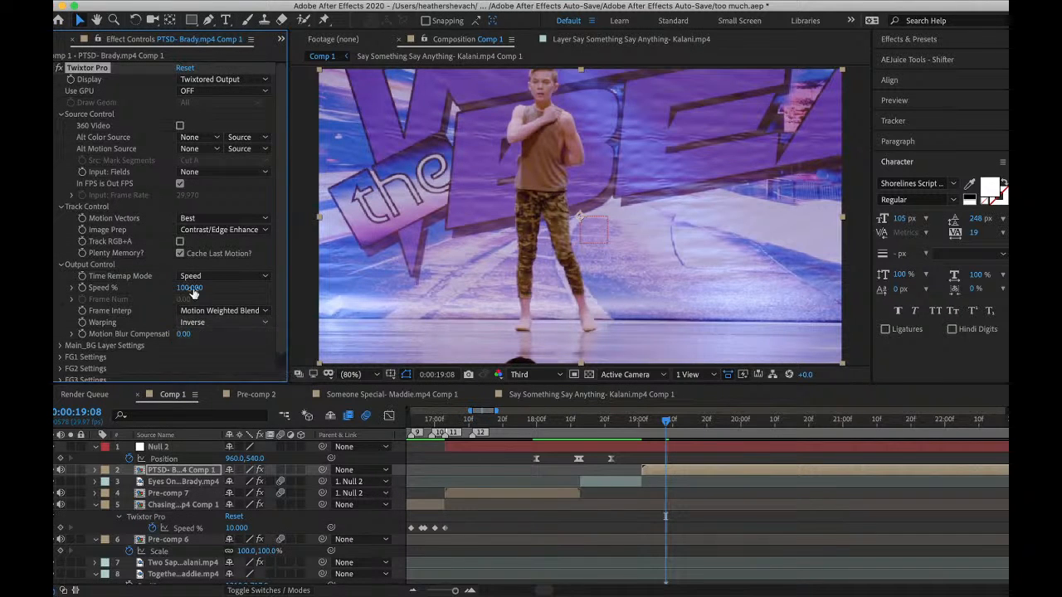
text(10)
key(Return)
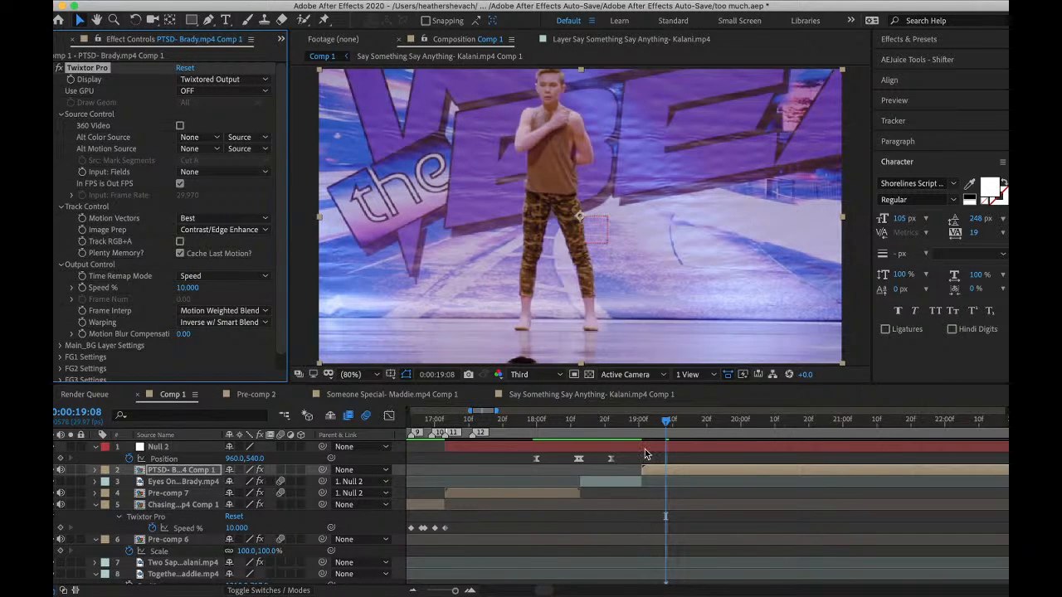
key(space)
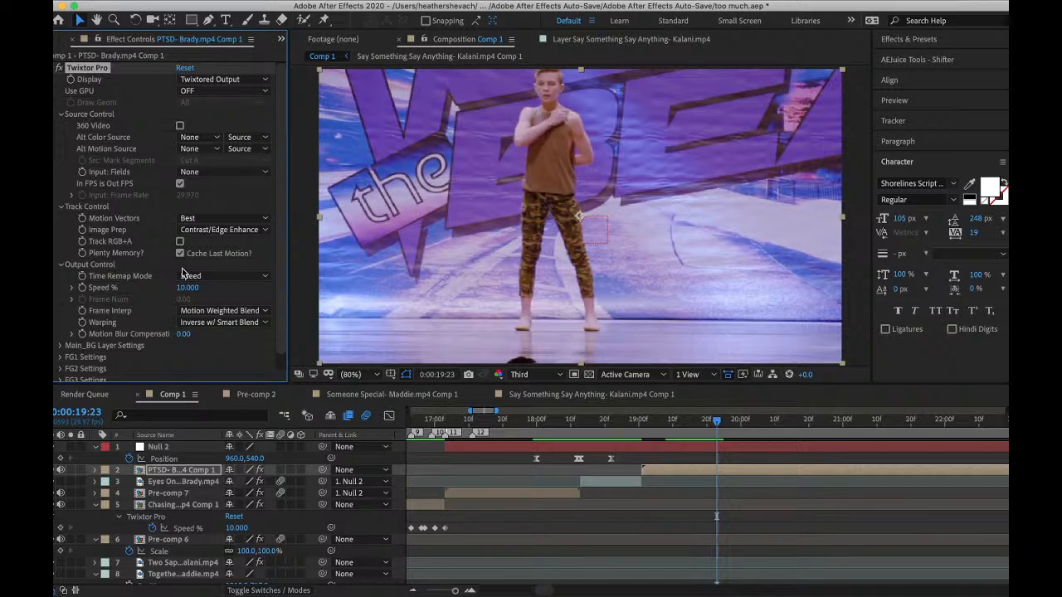
- Set the PTSD pre-comp's Twixtor Pro speed to 5% and preview it from 0:00:19:00
click(188, 288)
text(5)
key(Return)
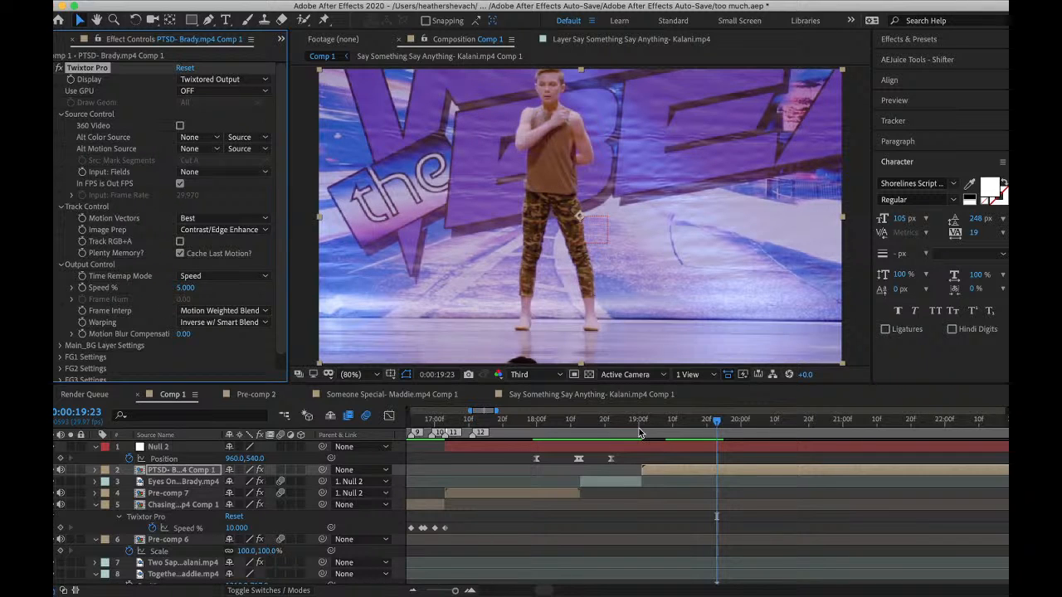
click(640, 431)
key(space)
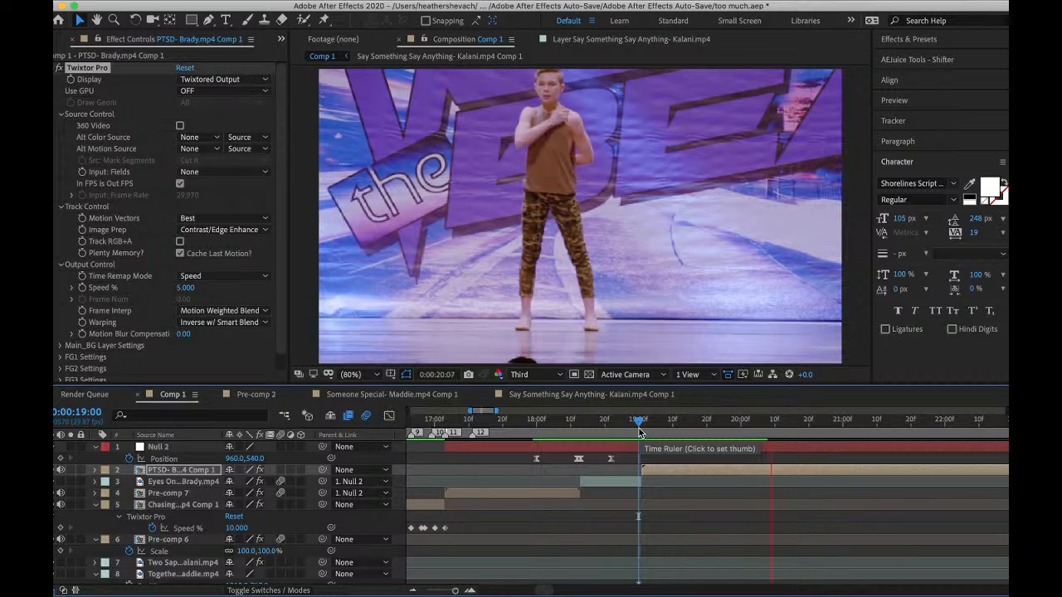
drag(640, 431, 657, 424)
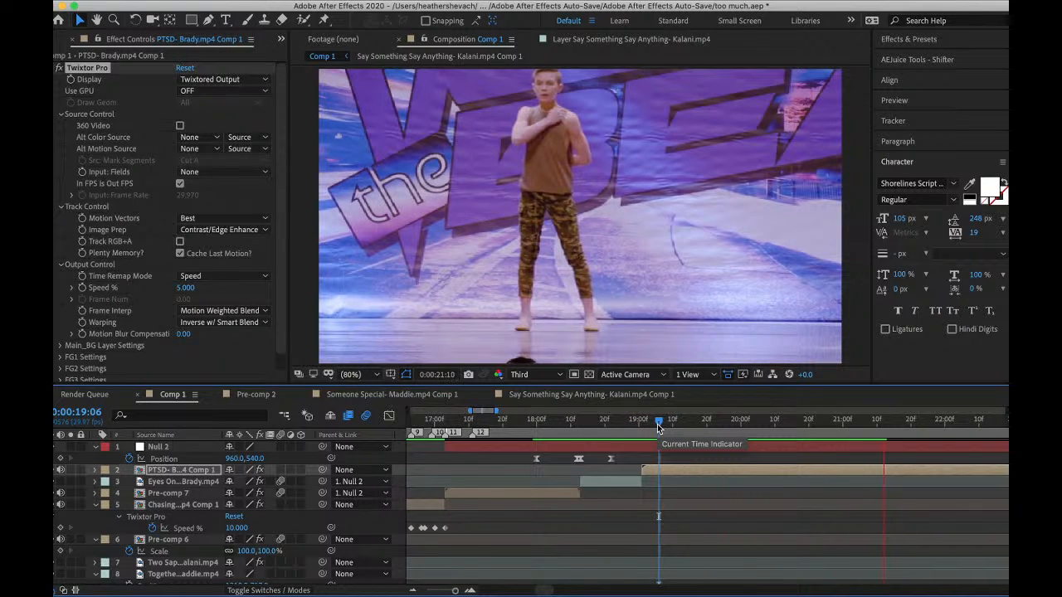
drag(658, 424, 642, 424)
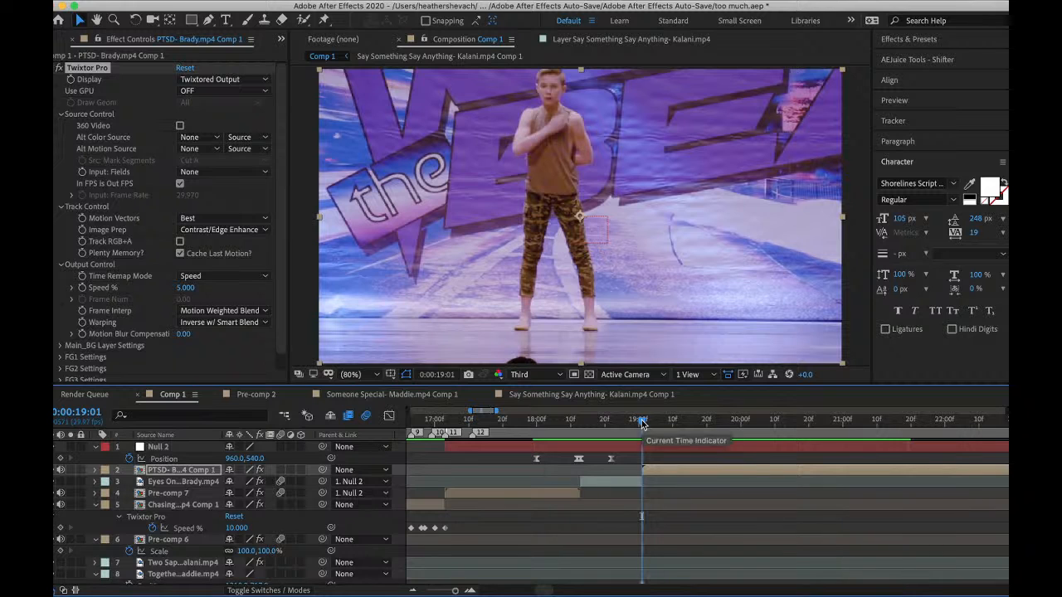
- Apply Motion Tile to the PTSD pre-comp with output width and height 500 and mirrored edges, and enable the layer's motion blur
key(ctrl+space)
text(mo)
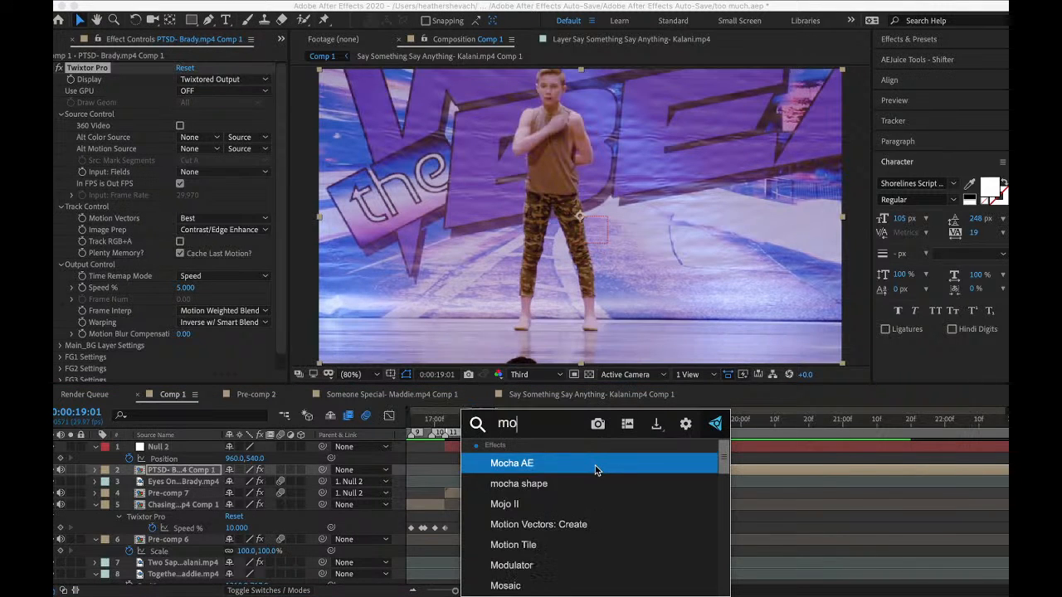
text(t)
click(581, 484)
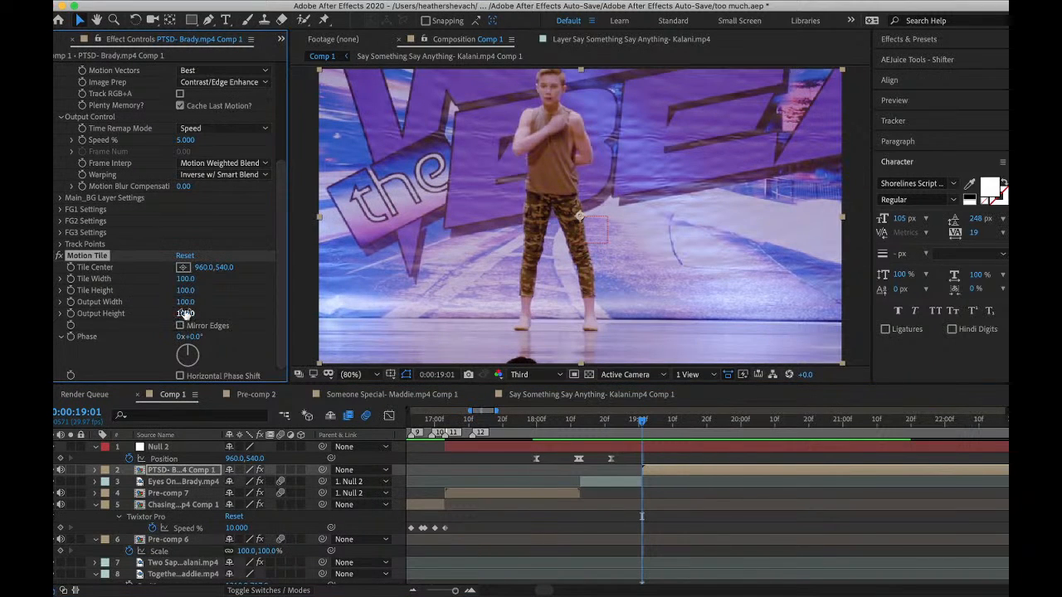
click(184, 303)
text(500)
key(Tab)
text(500)
key(Return)
click(179, 326)
click(281, 471)
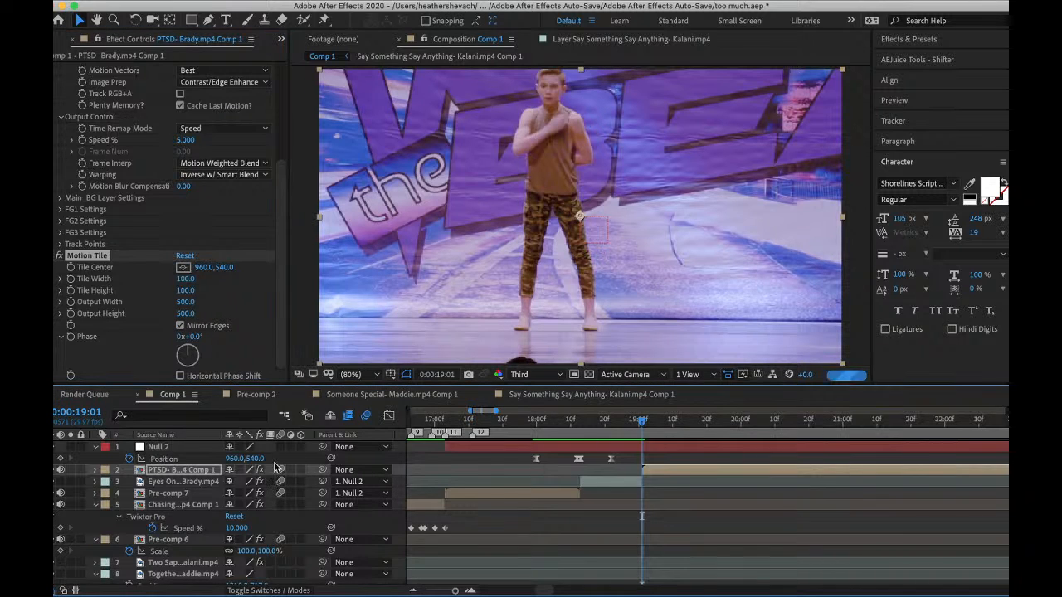
- Parent the PTSD pre-comp to Null 2 and copy the null's slide keyframes to 0:00:18:23, with the middle pair moved onto the PTSD cut
drag(638, 424, 614, 424)
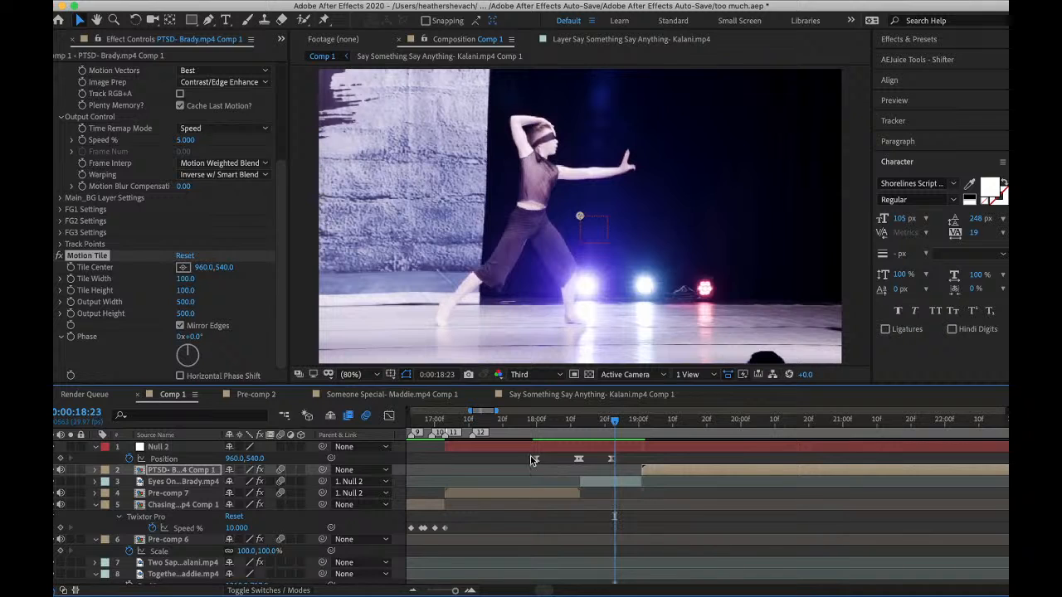
click(678, 462)
key(ctrl+c)
key(ctrl+v)
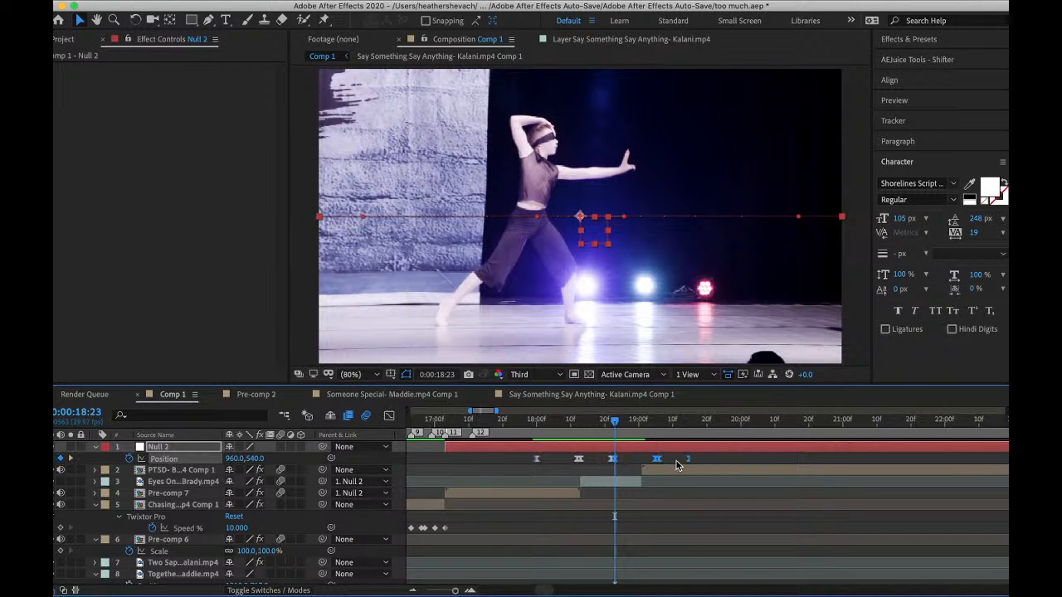
key(Delete)
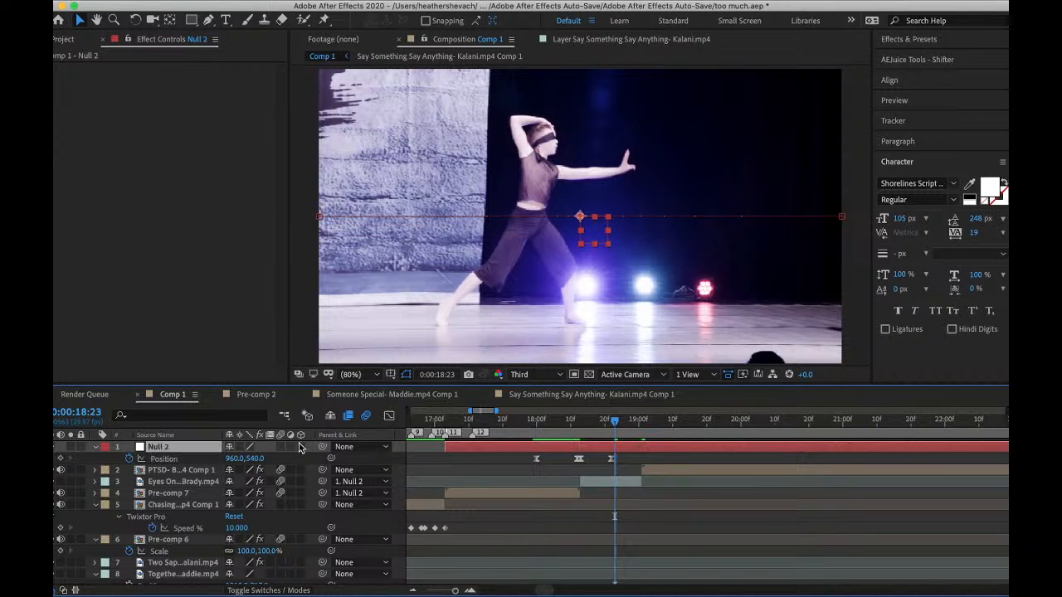
drag(323, 471, 207, 452)
key(ctrl+v)
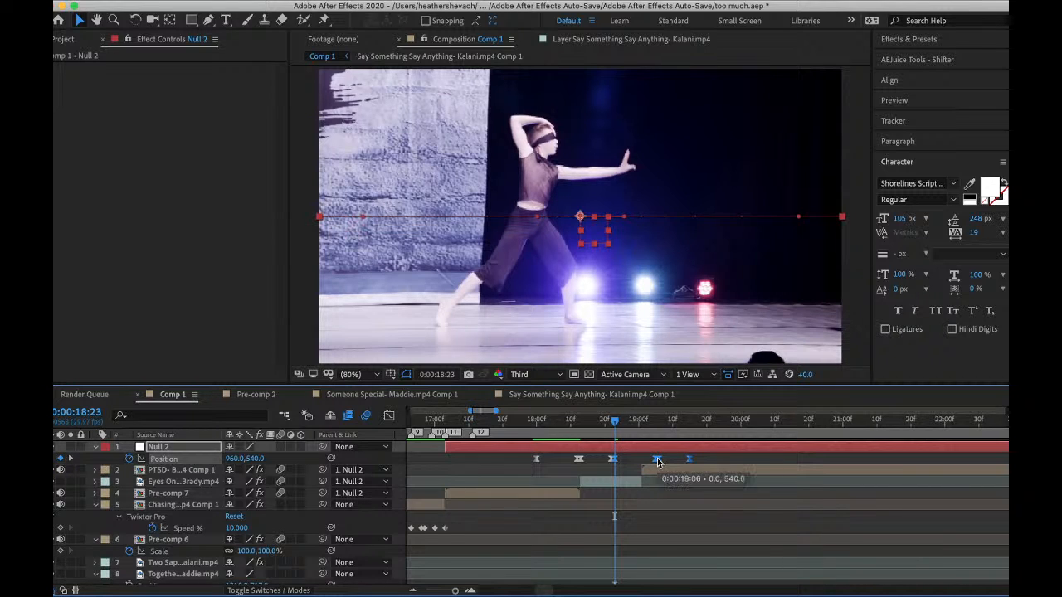
click(652, 462)
mouse_move(652, 462)
mouse_down()
mouse_move(675, 466)
mouse_move(644, 464)
mouse_up()
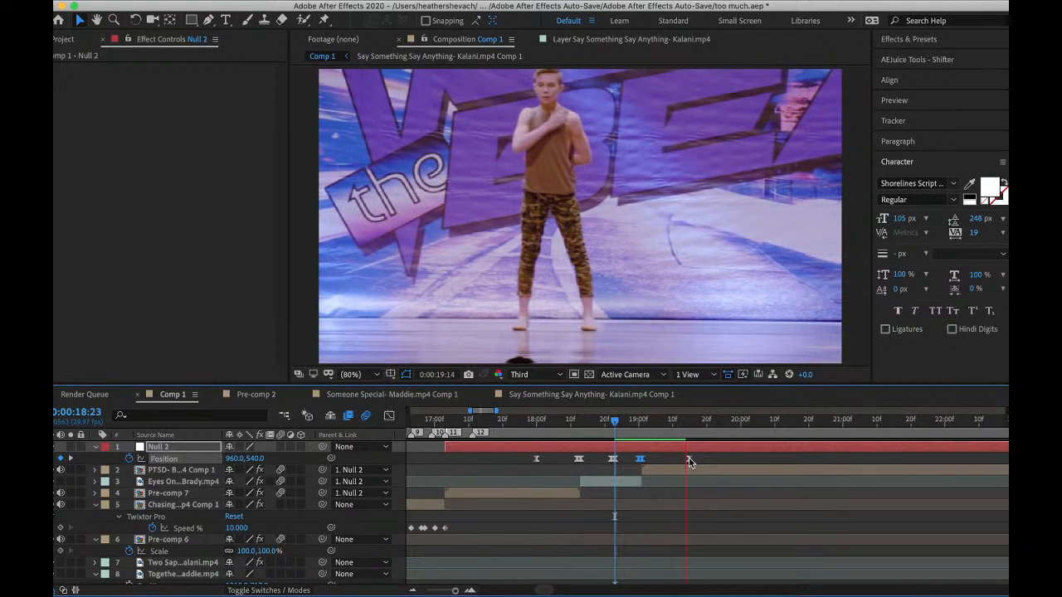
- Preview the slide from the Eyes On Me clip into the PTSD clip and save the project
click(621, 424)
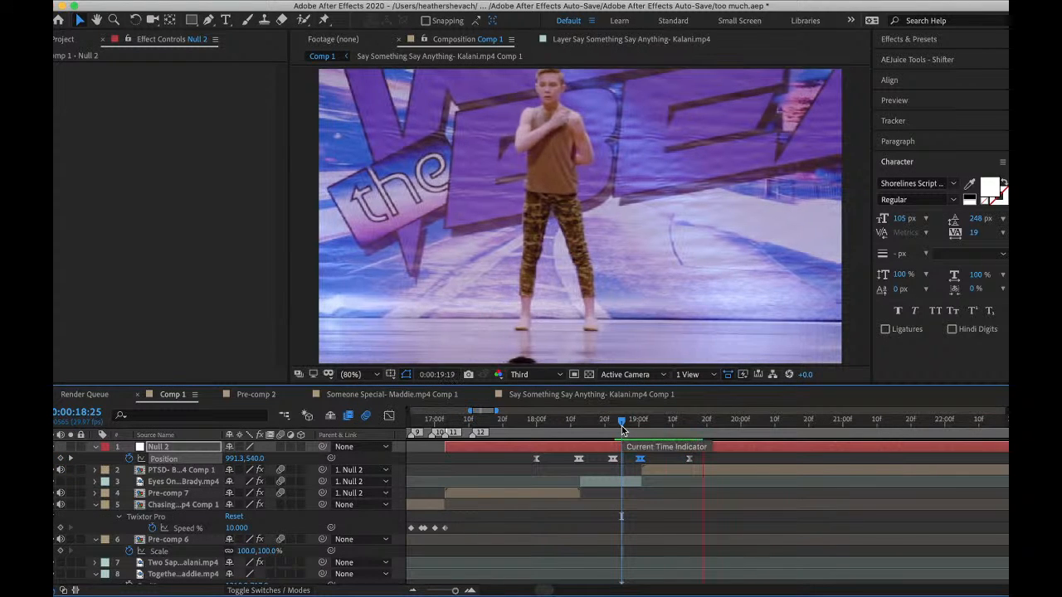
drag(622, 426, 708, 429)
click(696, 426)
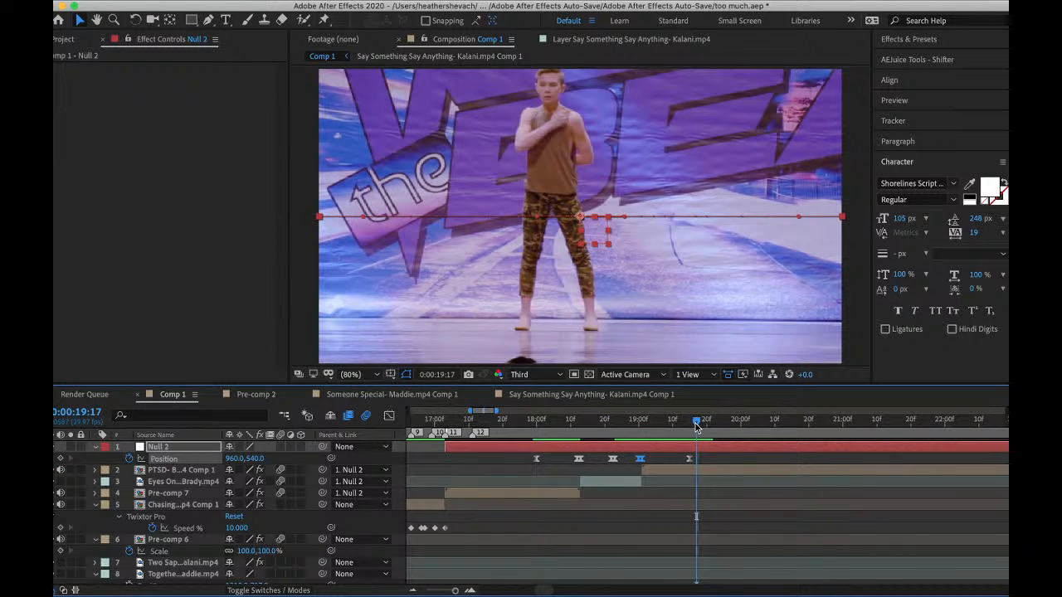
click(159, 0)
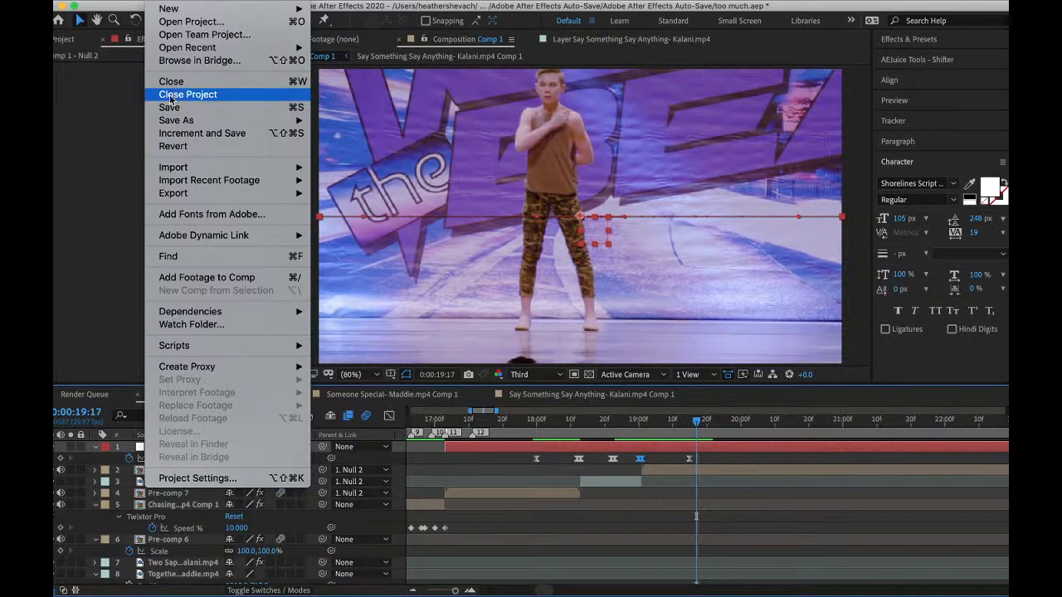
click(171, 108)
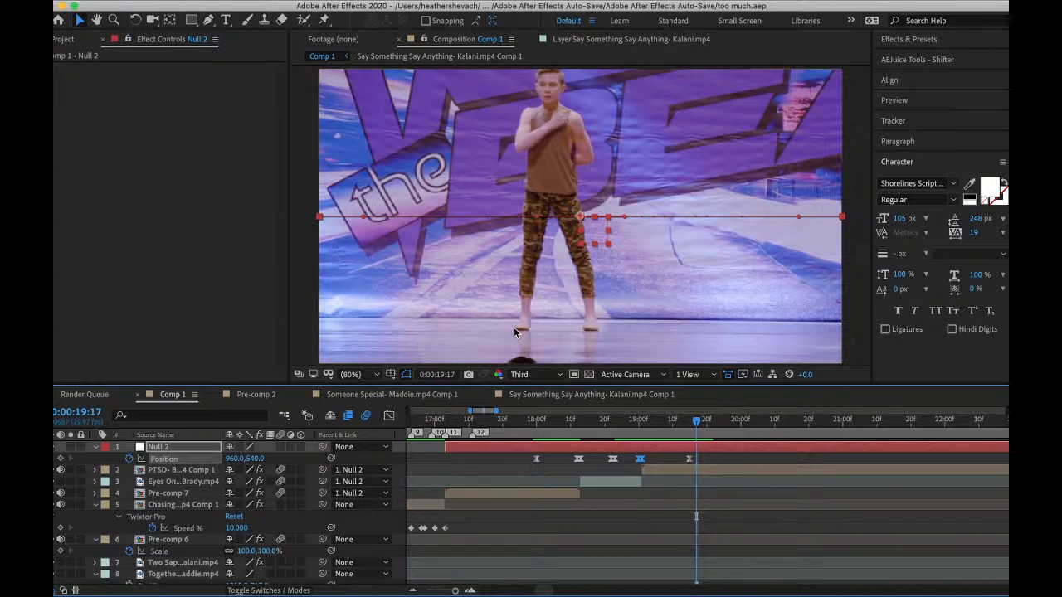
- Draw an open mask path on the PTSD pre-comp along one side of the dancer's outline, from the head down to the foot
click(696, 470)
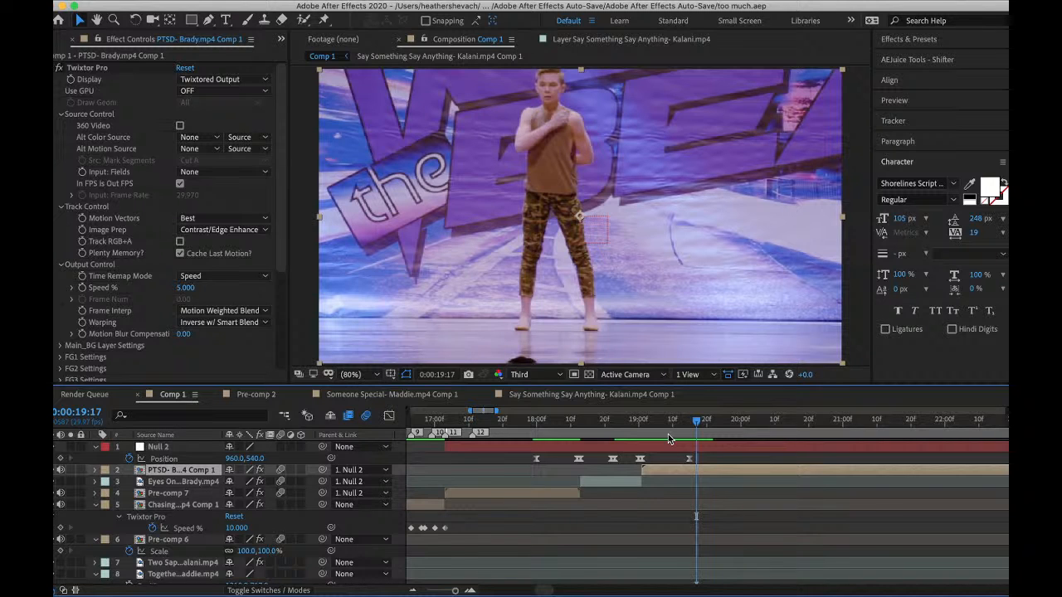
key(g)
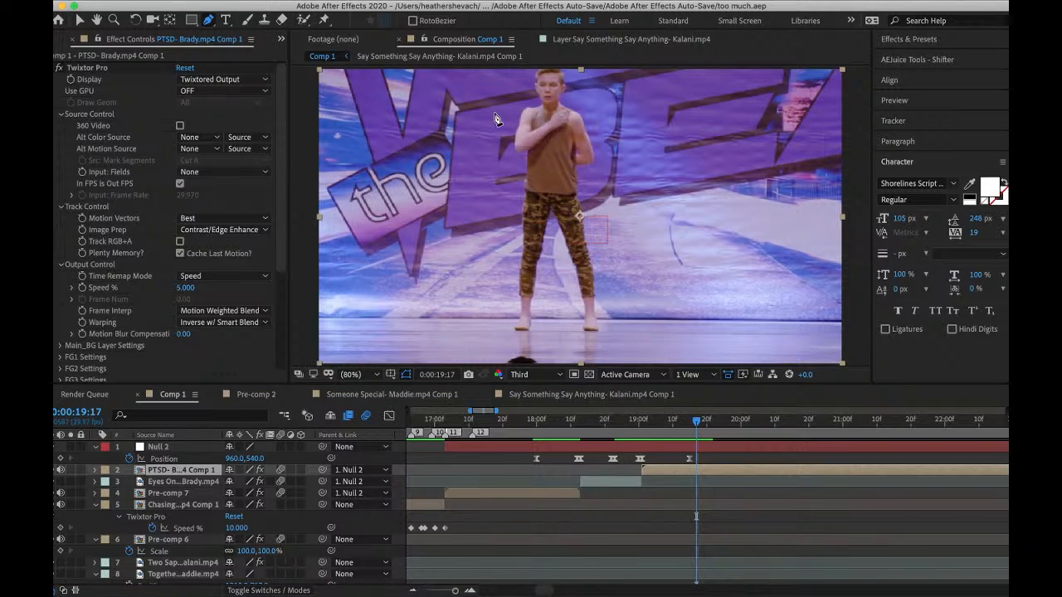
click(537, 71)
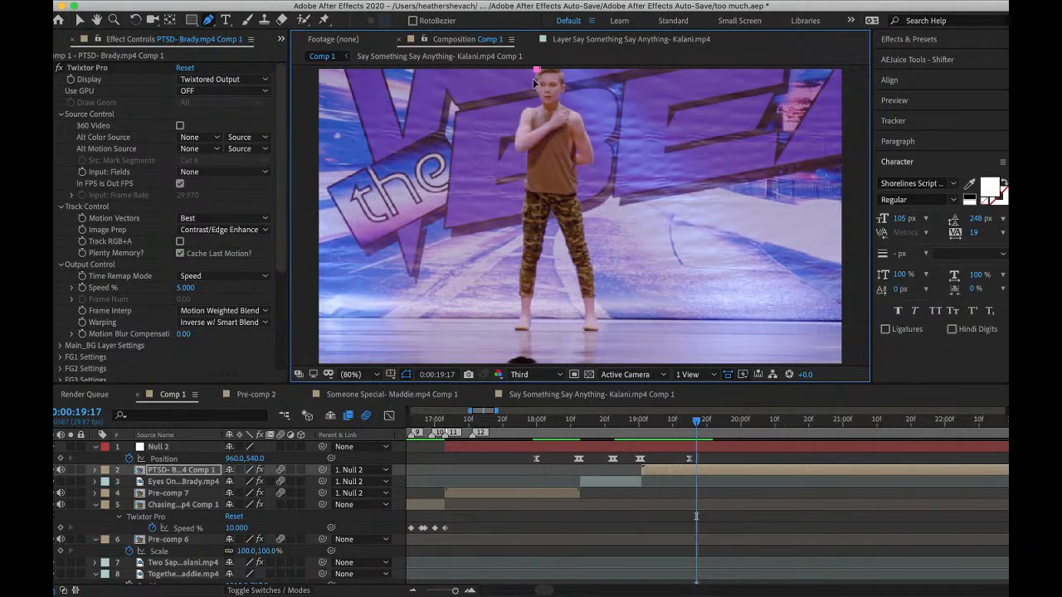
click(536, 82)
click(537, 95)
click(536, 107)
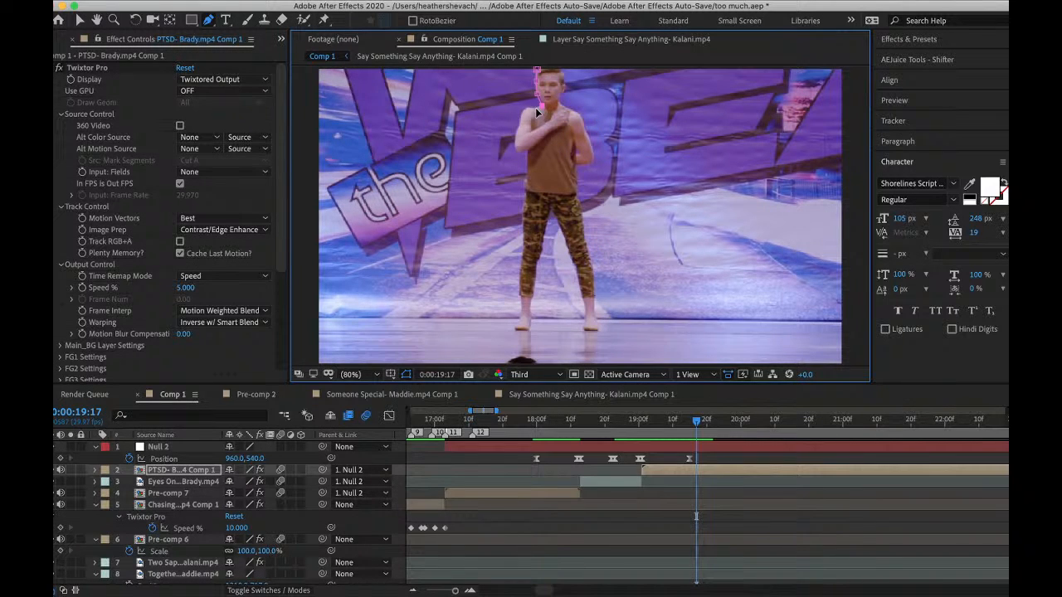
click(527, 150)
click(527, 162)
click(526, 189)
click(523, 216)
click(522, 237)
click(519, 272)
click(513, 332)
- Scrub through the PTSD clip to compare the dancer's movement with the path, and set the current time to 0:00:19:16
drag(726, 423, 948, 424)
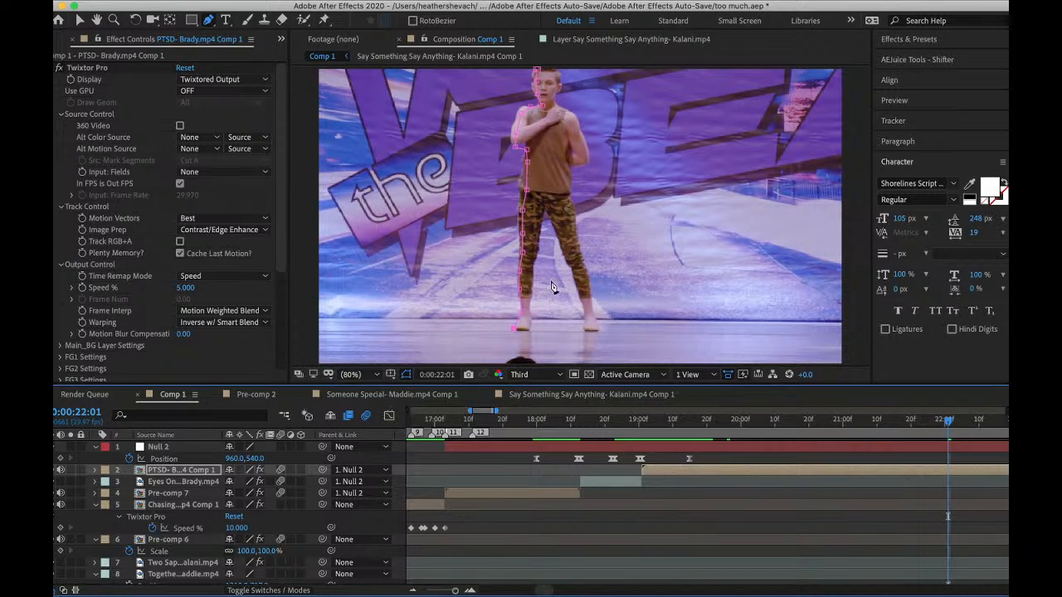
click(686, 423)
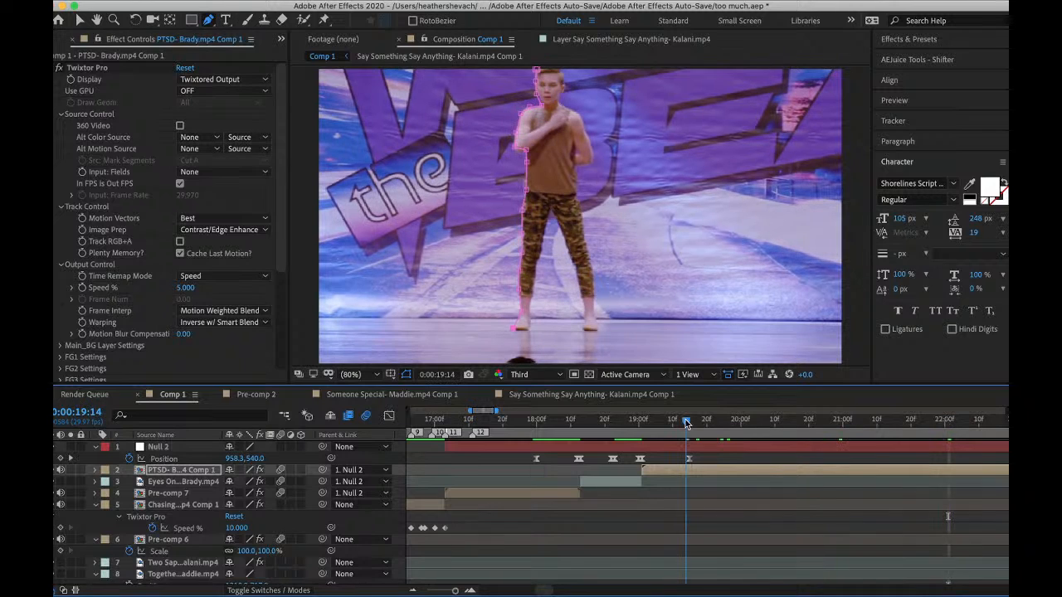
click(694, 433)
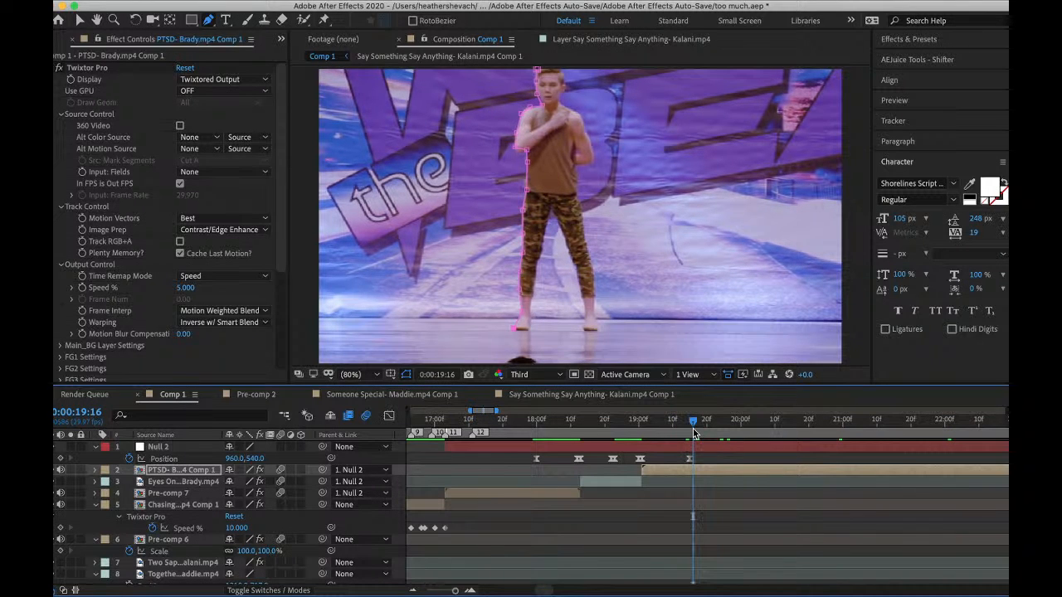
key(ctrl+space)
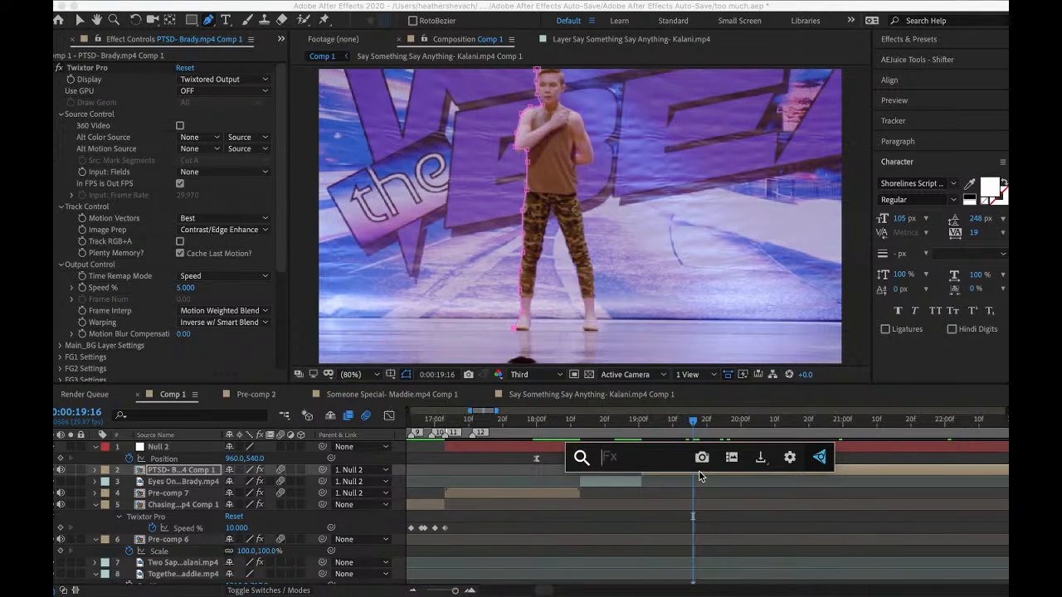
text(light)
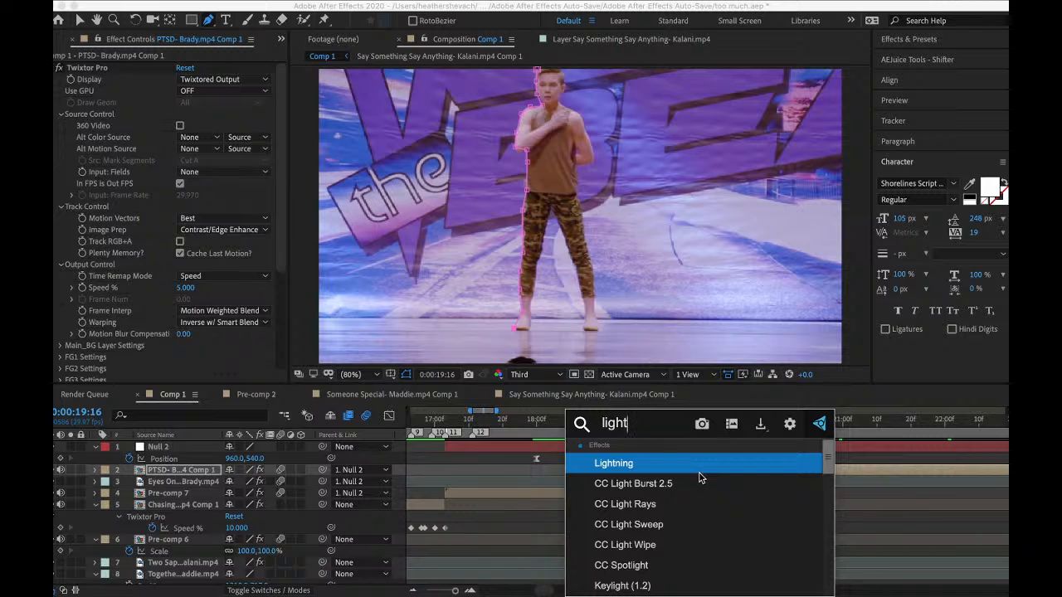
click(656, 525)
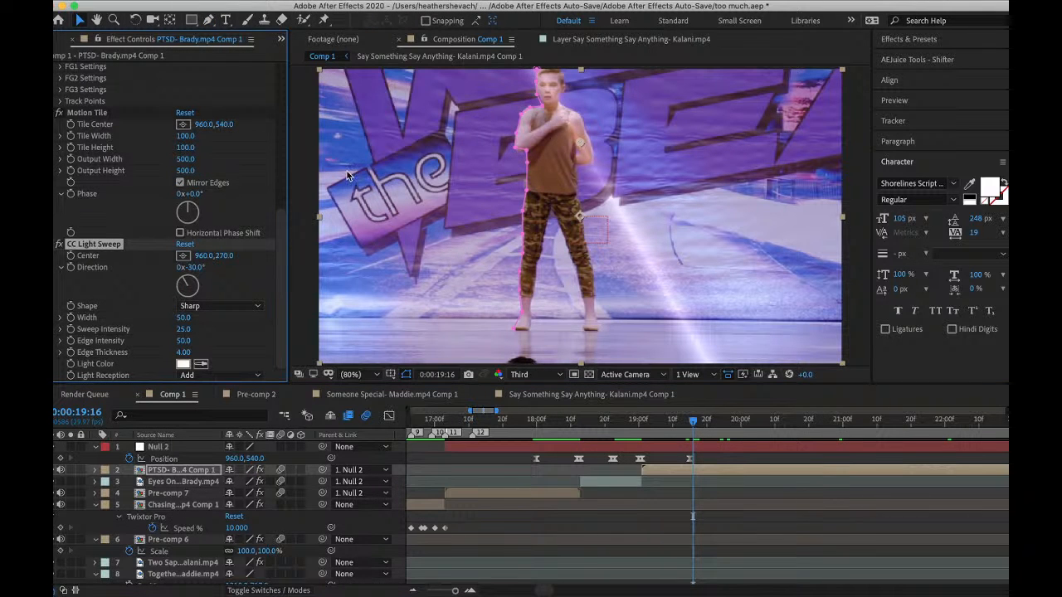
click(187, 1)
click(232, 10)
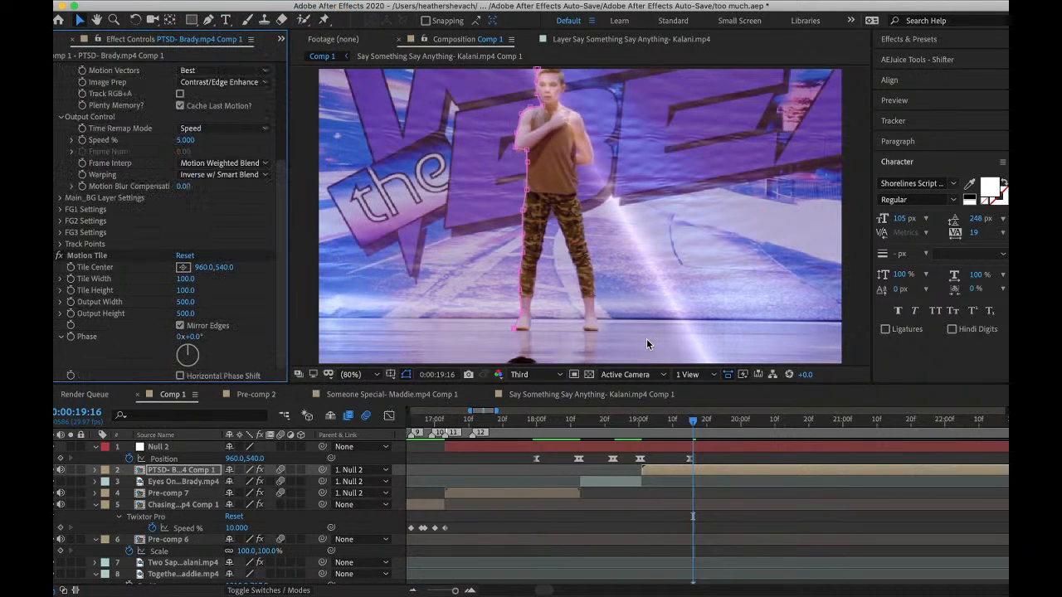
- Apply CC Light Rays to the PTSD pre-comp and move its center to about 632.5, 245 beside the dancer's arm
key(ctrl+space)
text(ligh)
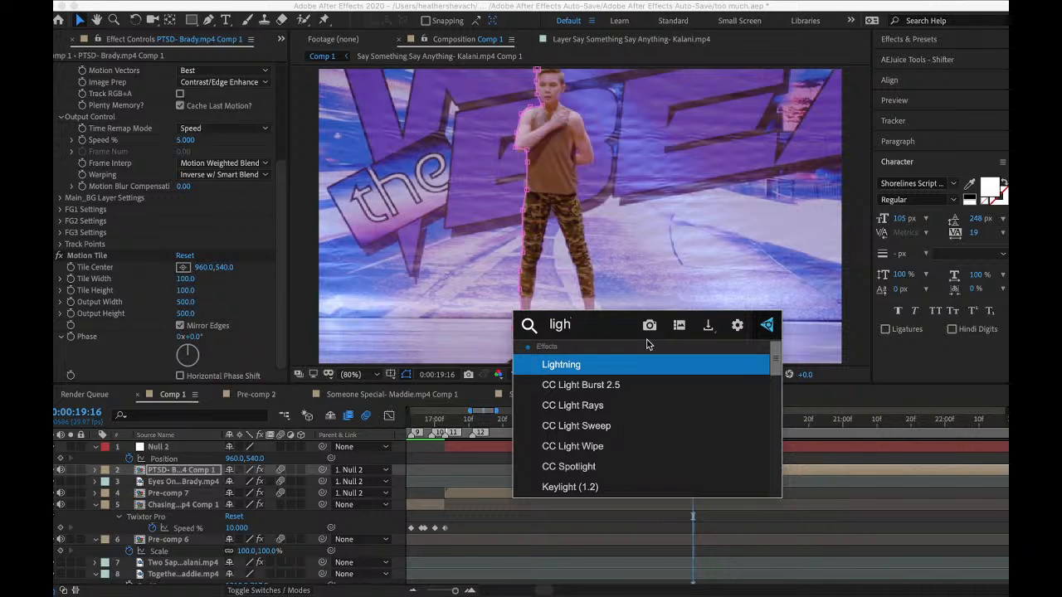
click(604, 403)
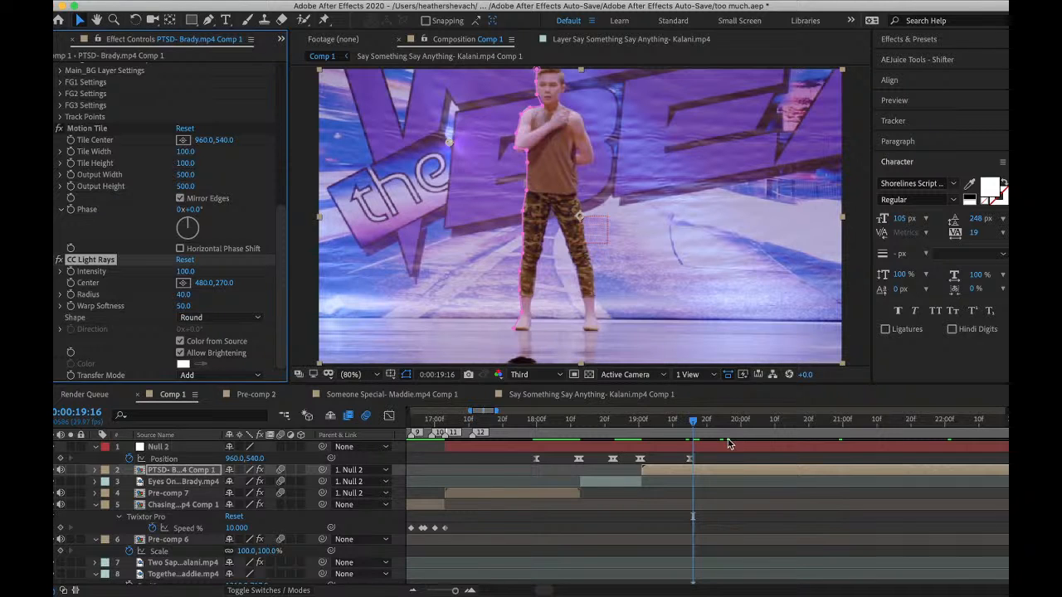
mouse_move(695, 422)
mouse_down()
mouse_move(731, 428)
mouse_move(693, 440)
mouse_up()
click(702, 471)
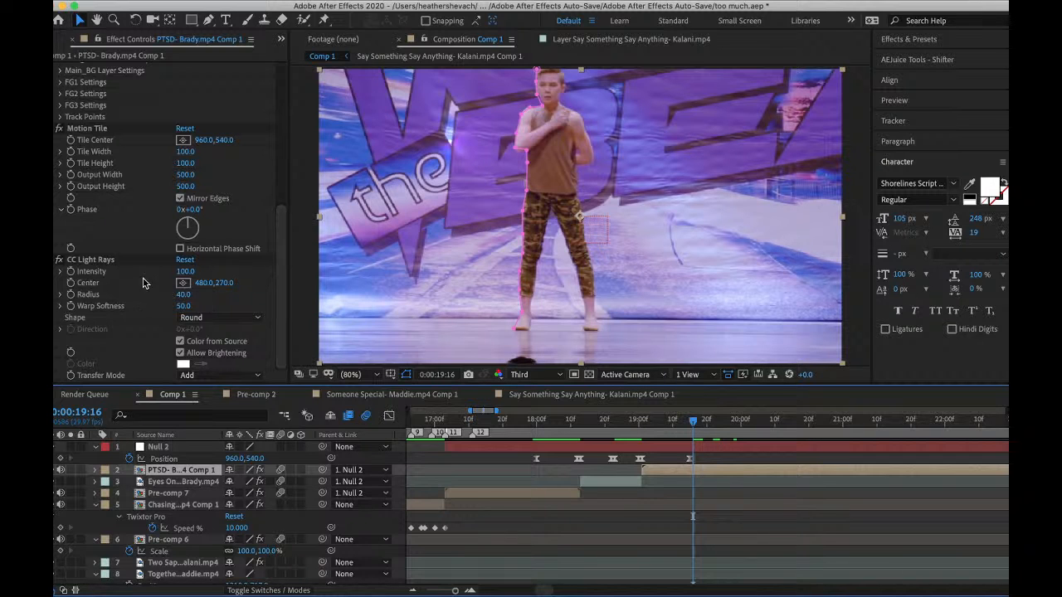
click(91, 260)
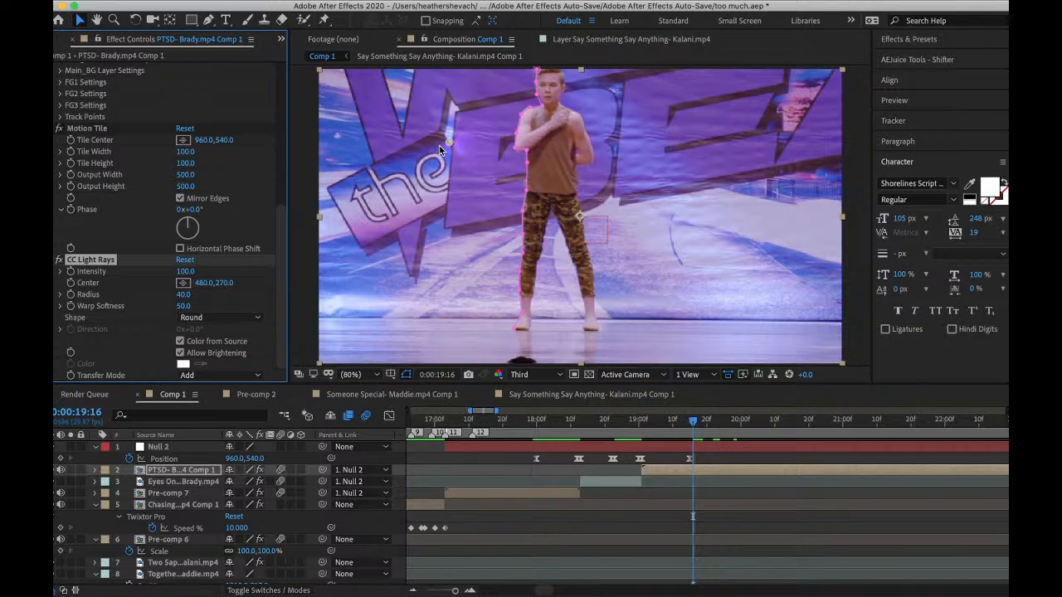
drag(451, 141, 487, 138)
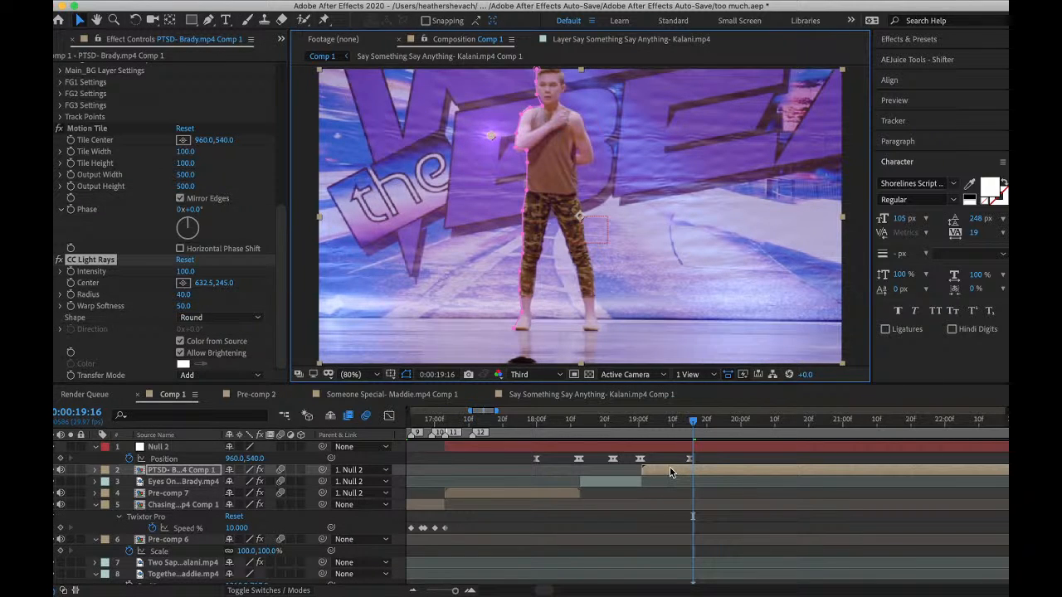
- Copy the PTSD pre-comp's Mask 1 path into the CC Light Rays Center as keyframes starting at 0:00:19:16
key(m)
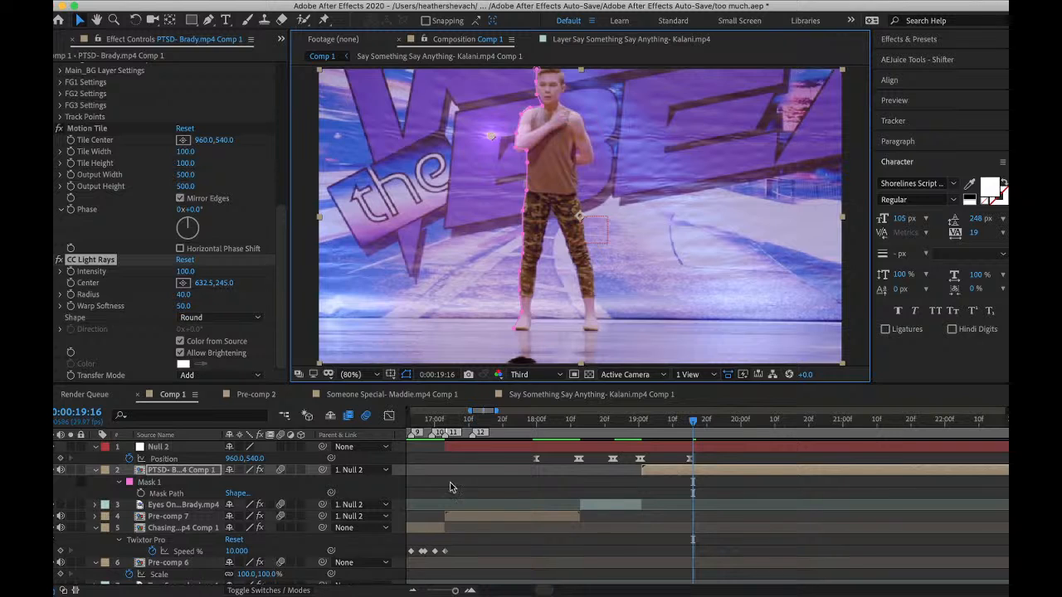
click(145, 483)
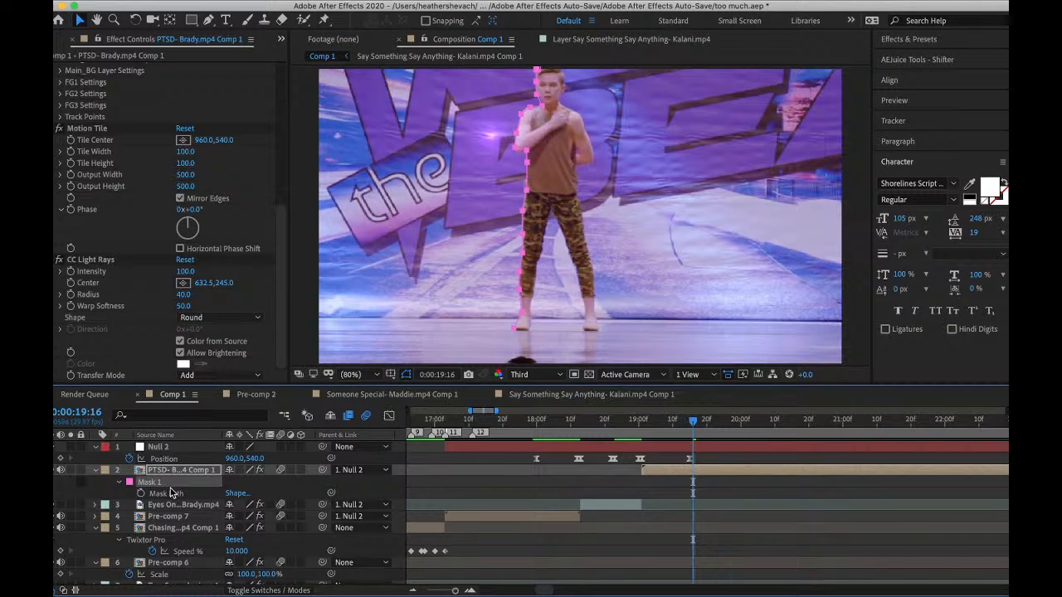
click(173, 495)
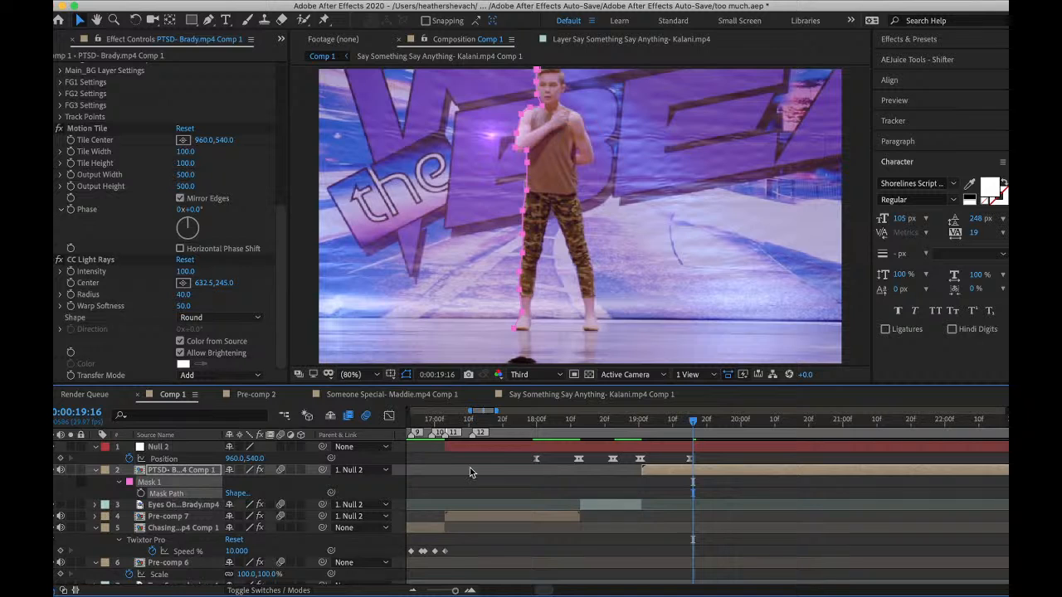
click(71, 283)
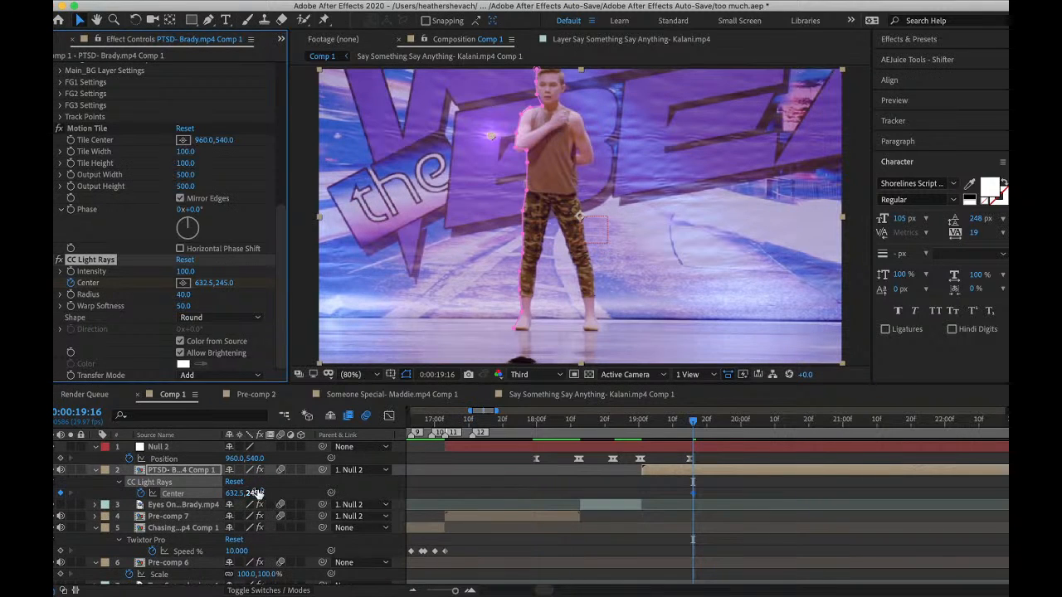
key(super+v)
- Preview the light travelling down the dancer's outline
key(space)
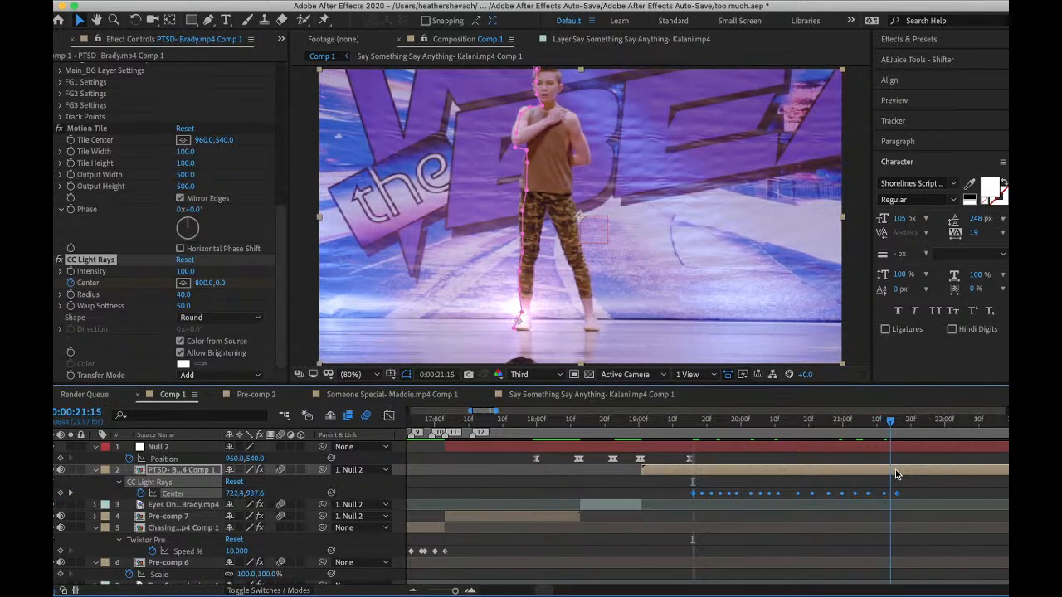
key(space)
key(space)
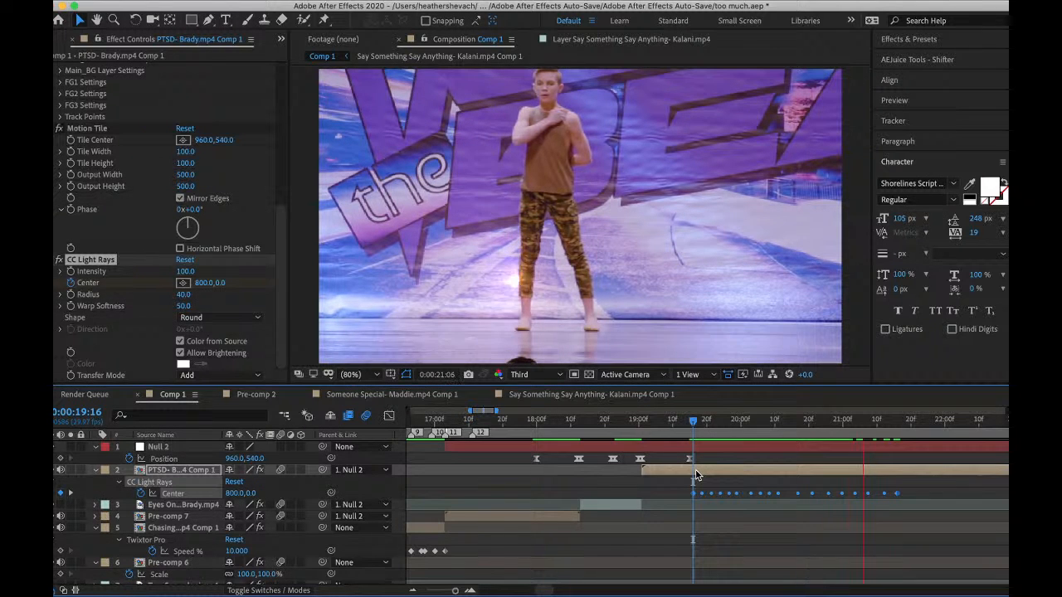
key(space)
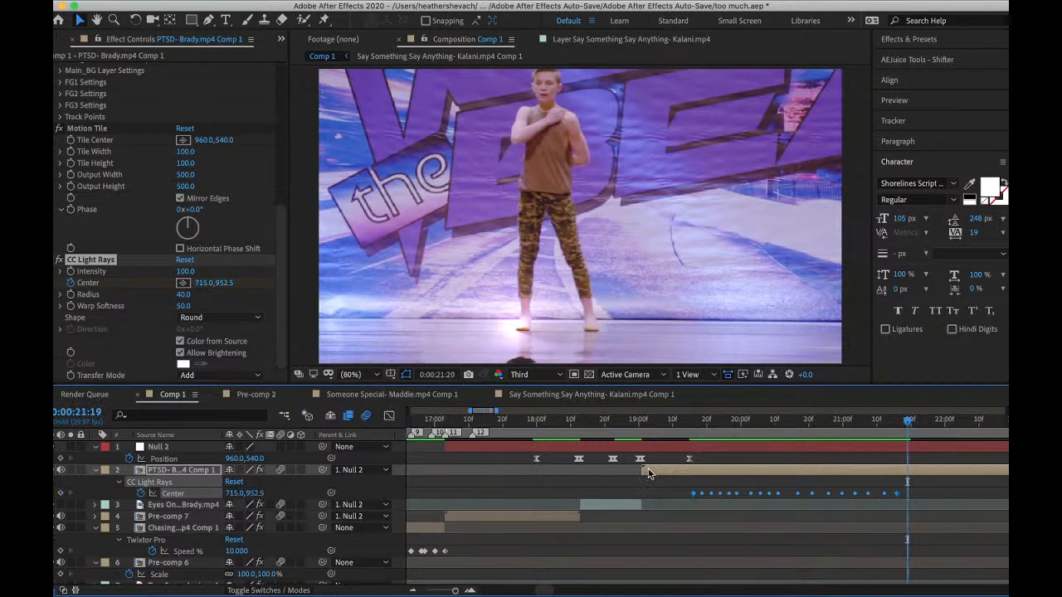
- Stretch the CC Light Rays Center keyframes over a longer time so that the last one lands at 0:00:22:27
click(691, 426)
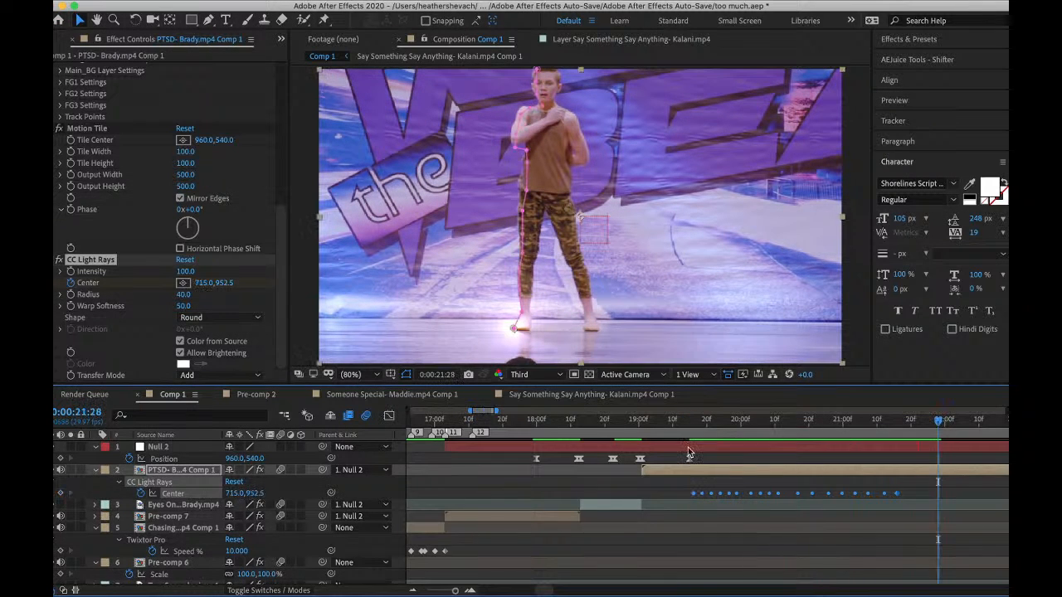
scroll(687, 447, down, 10)
scroll(688, 447, down, 10)
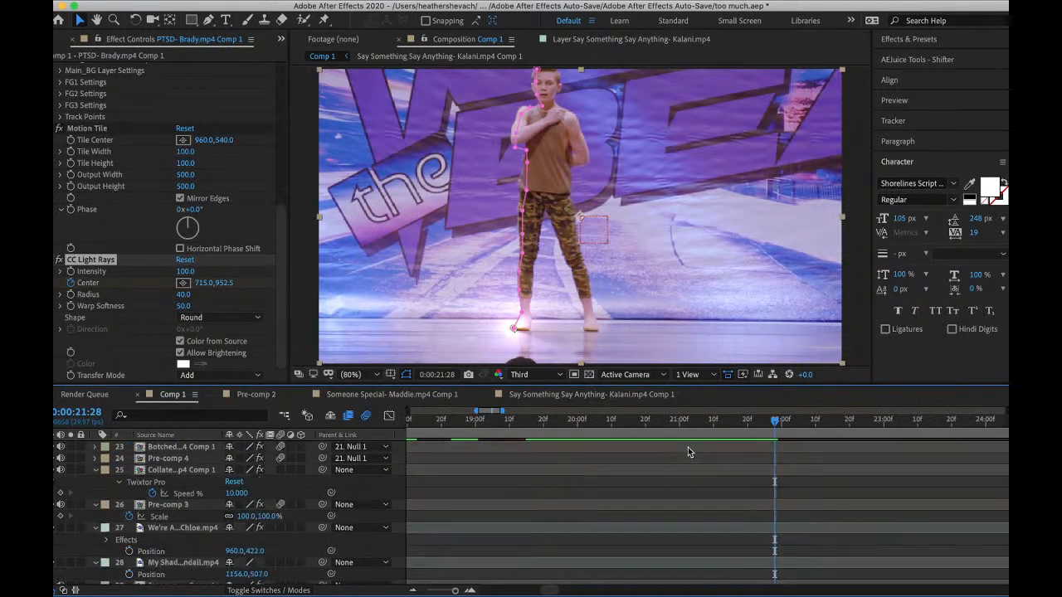
scroll(688, 447, right, 3)
click(826, 429)
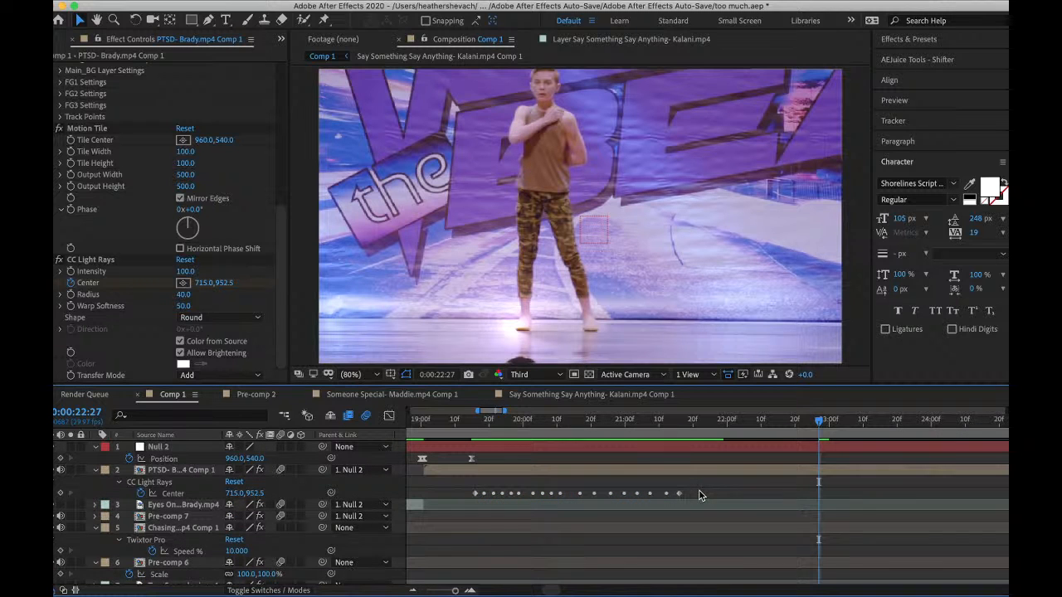
click(680, 494)
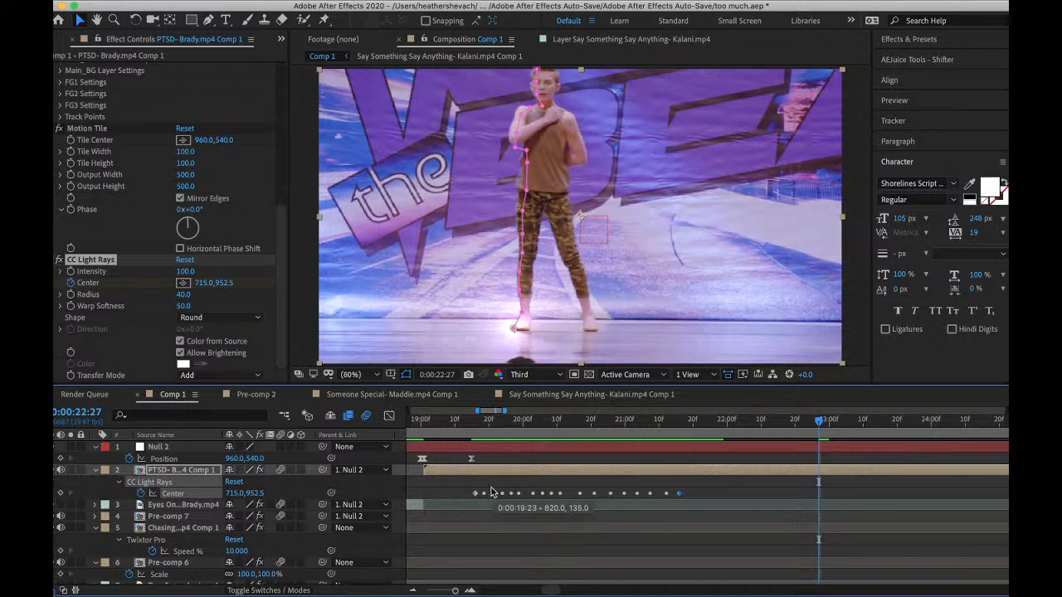
drag(466, 495, 684, 501)
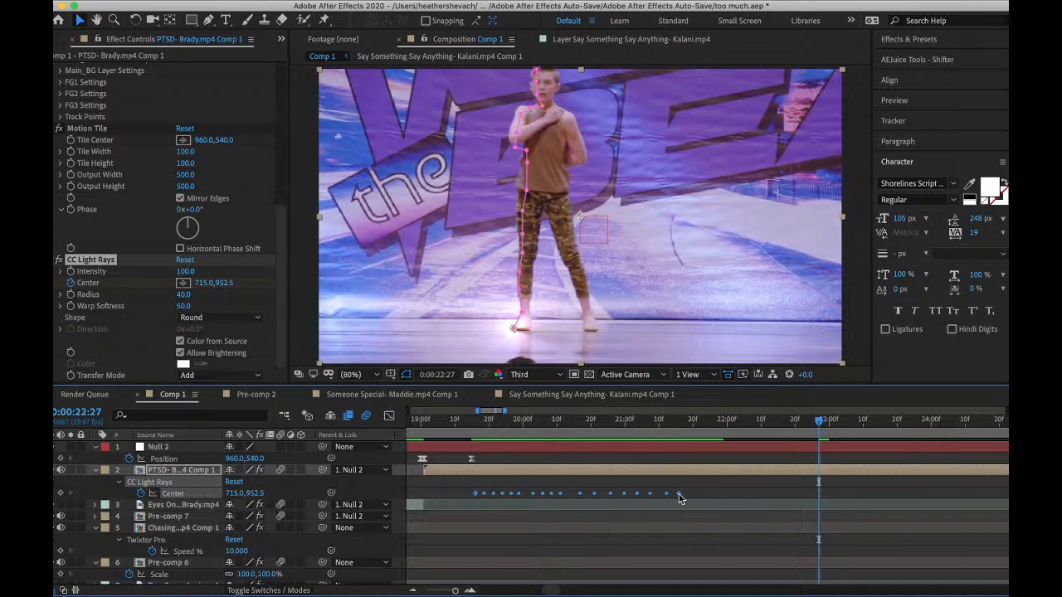
key(alt+Left)
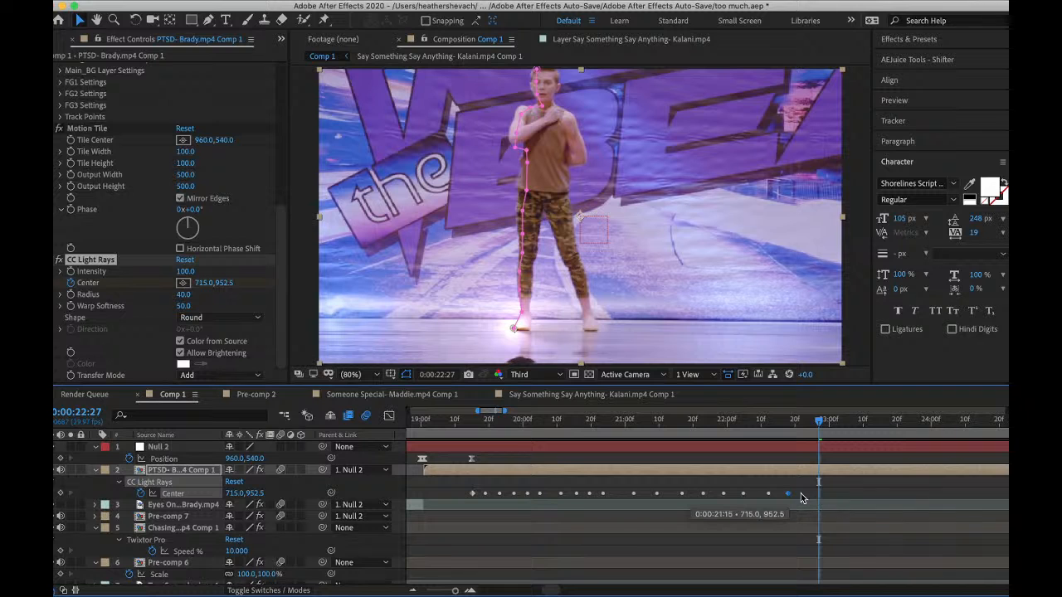
drag(786, 494, 821, 497)
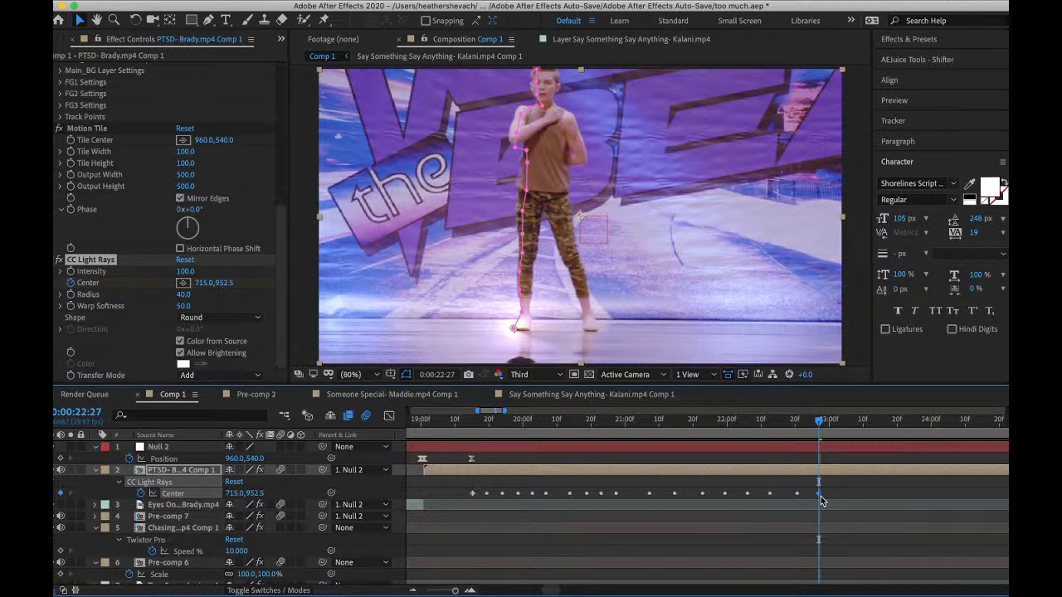
- Preview the slowed light movement from 0:00:19:14 and return to that frame
click(467, 427)
key(space)
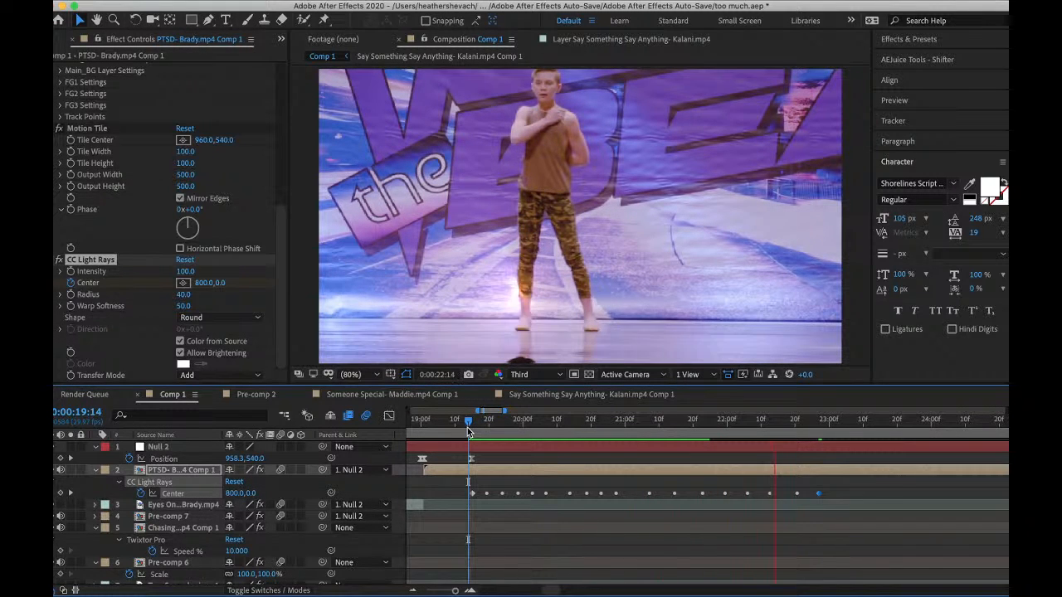
click(483, 426)
key(space)
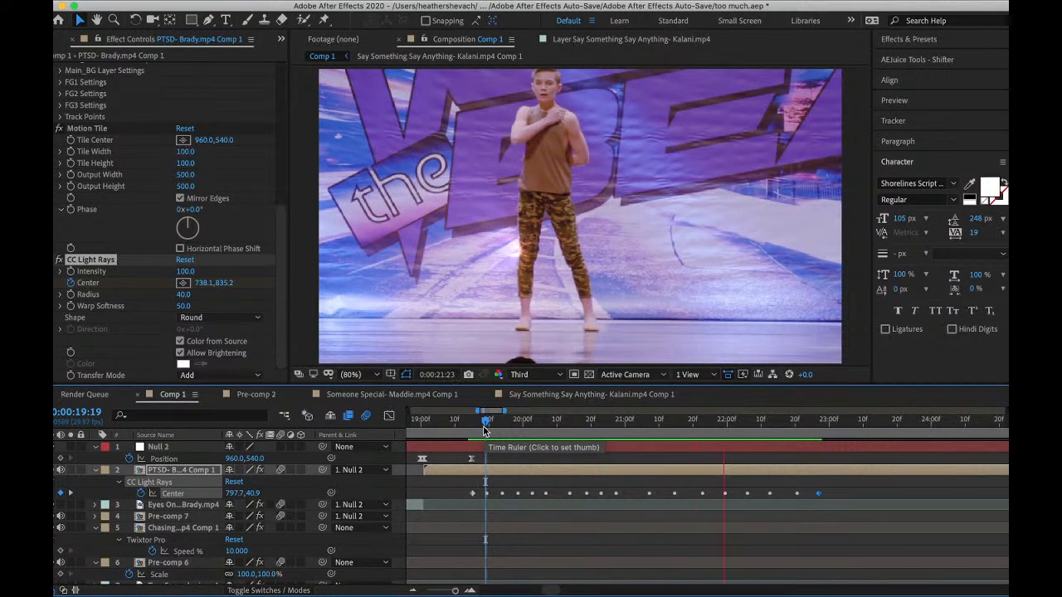
drag(482, 426, 471, 426)
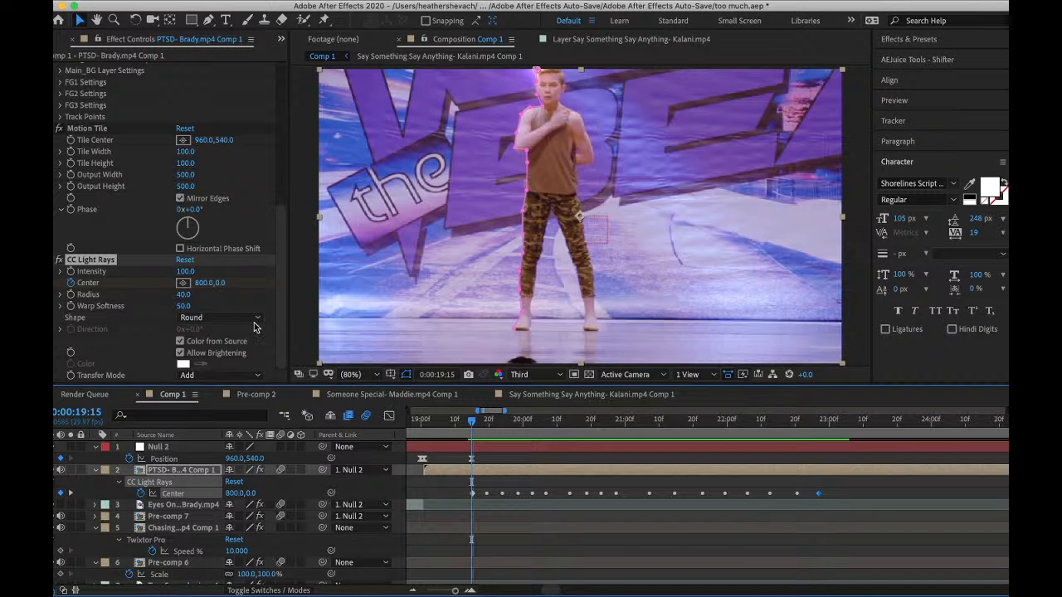
scroll(255, 328, up, 1)
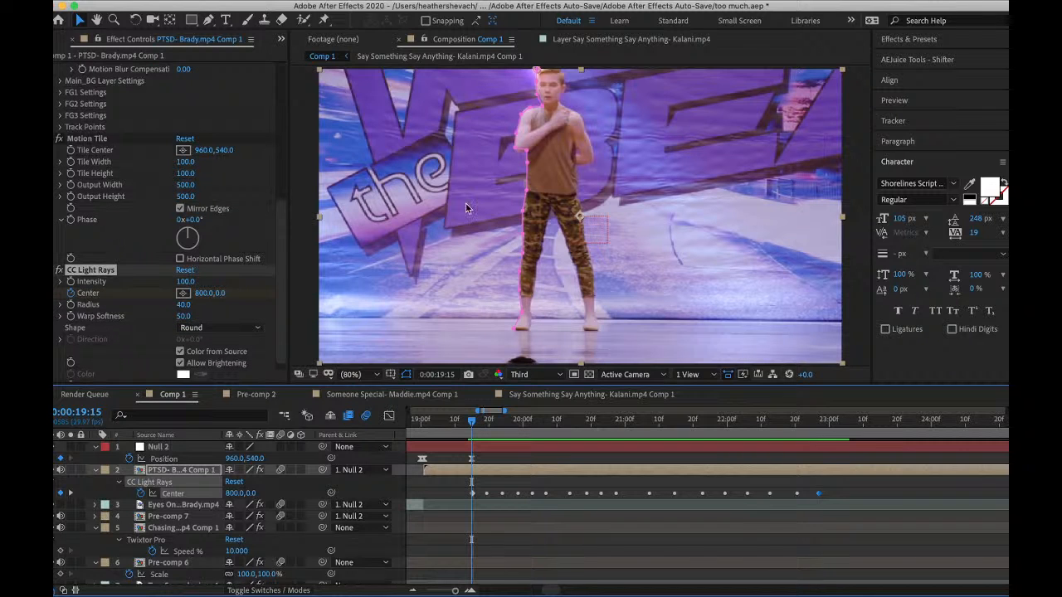
click(469, 426)
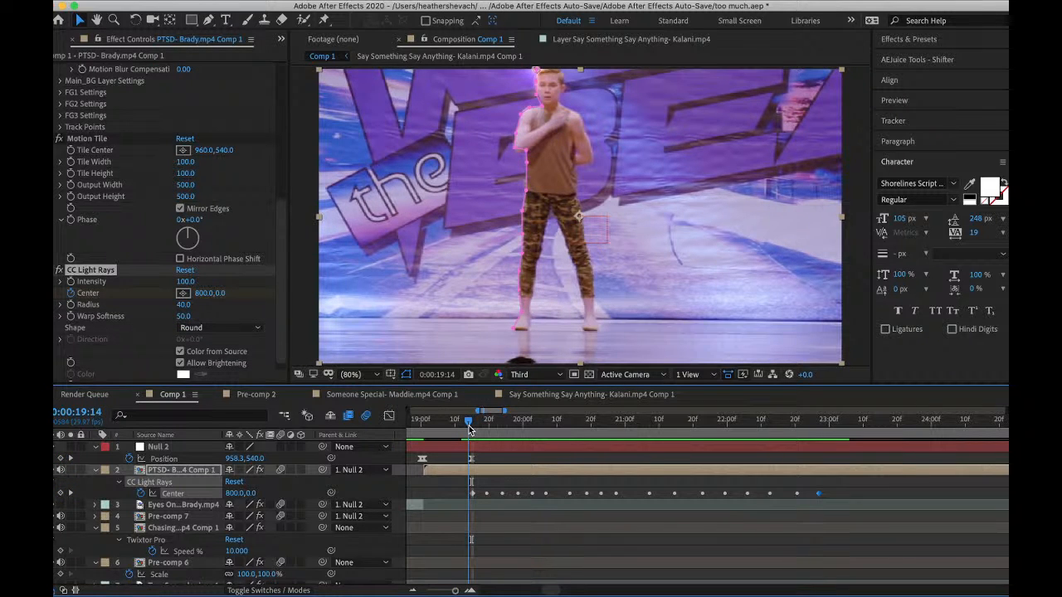
- Keyframe the CC Light Rays Intensity from 0 at 0:00:19:08 to 100 at 0:00:19:15, and preview the fade-in
drag(469, 426, 473, 431)
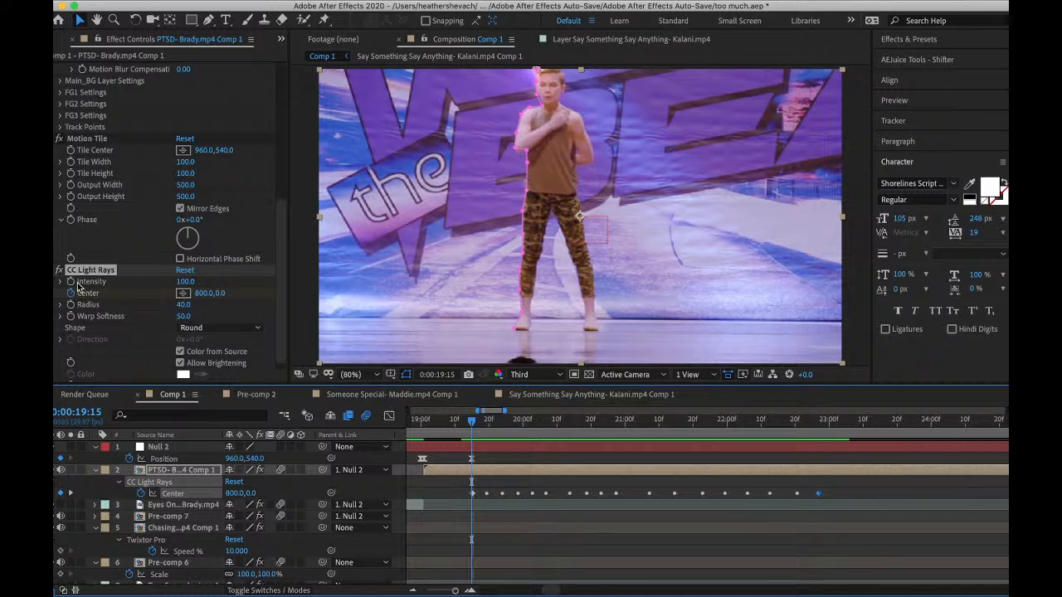
click(155, 283)
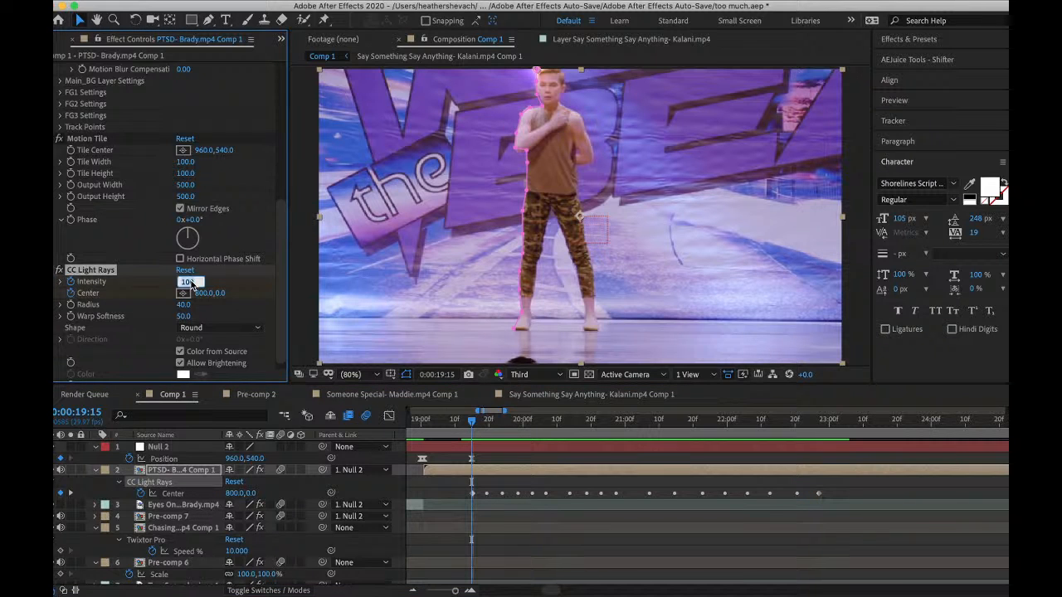
text(0)
key(Return)
key(u)
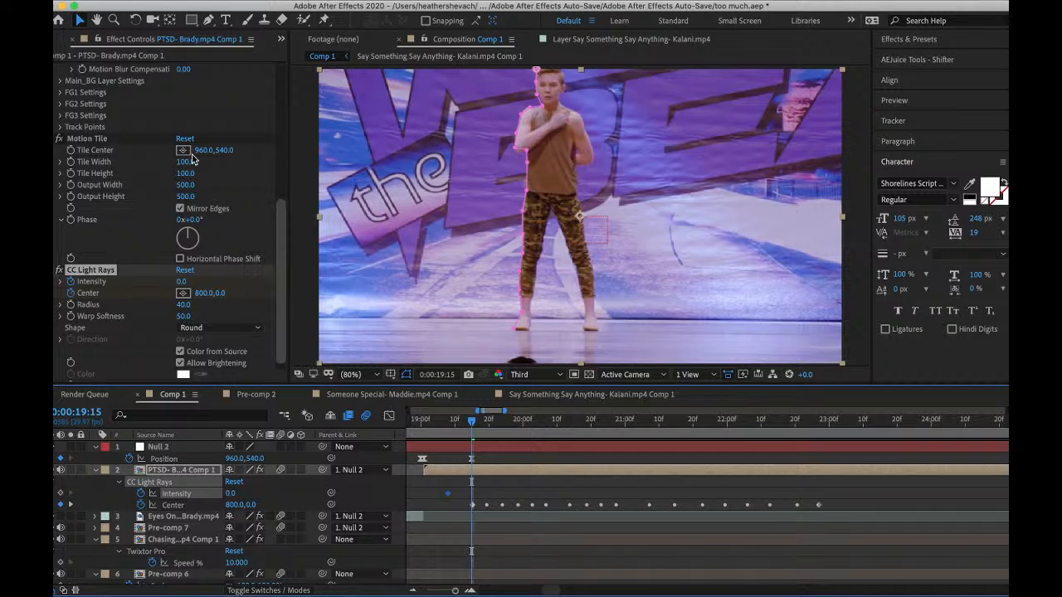
click(181, 283)
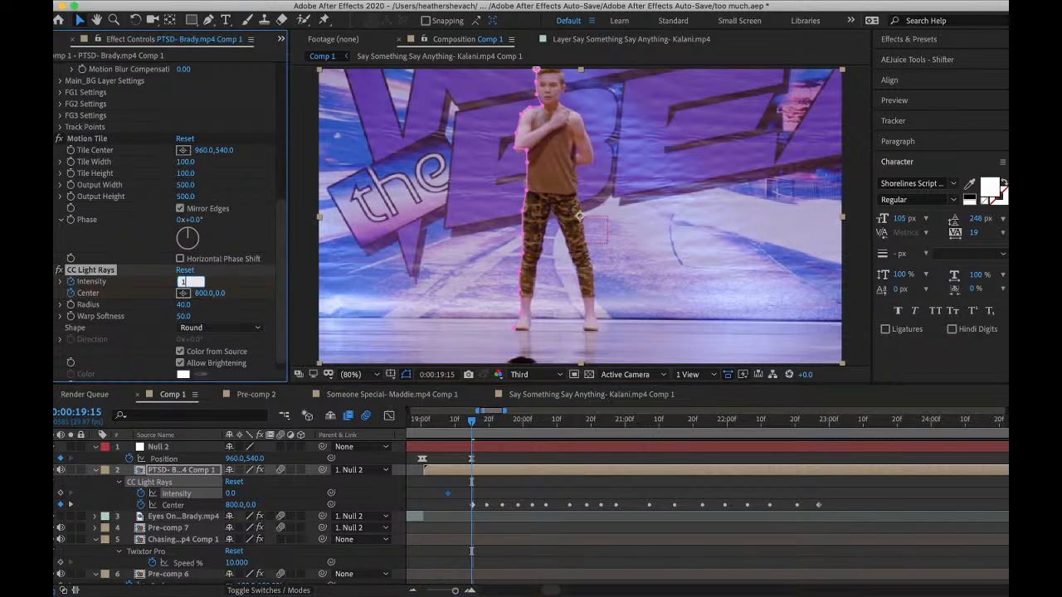
key(Return)
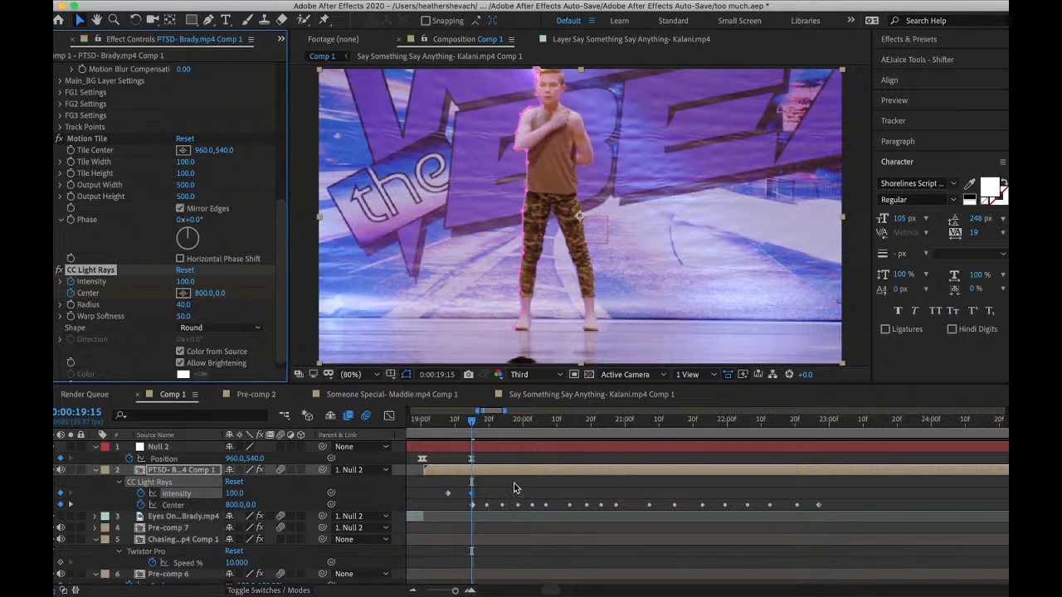
click(447, 422)
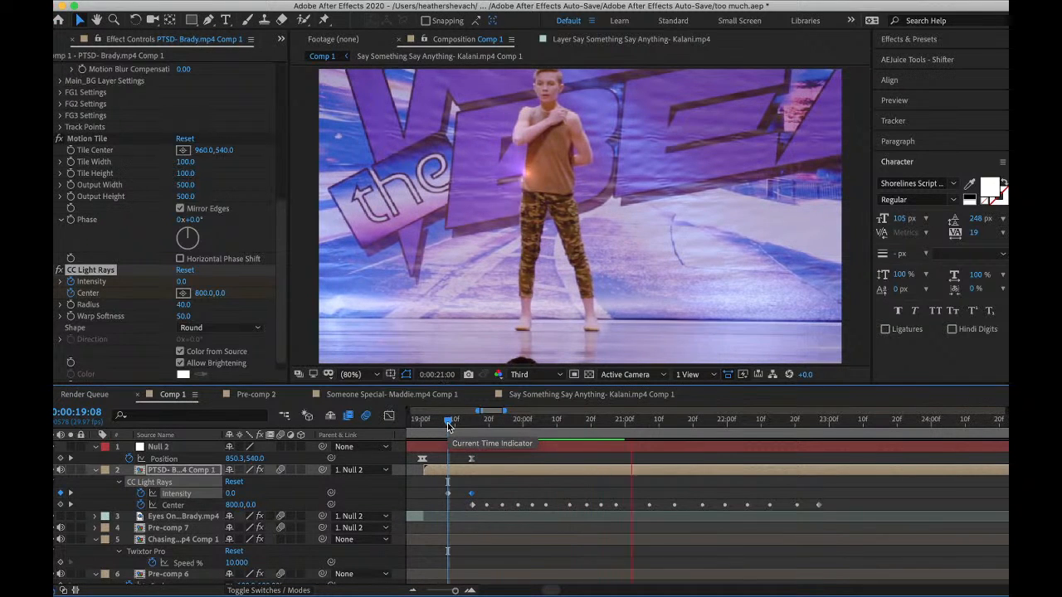
- Keyframe the CC Light Rays Intensity at 100 at 0:00:22:26 and 0 at 0:00:23:04, undoing the stray Position keyframe on Null 2
click(817, 424)
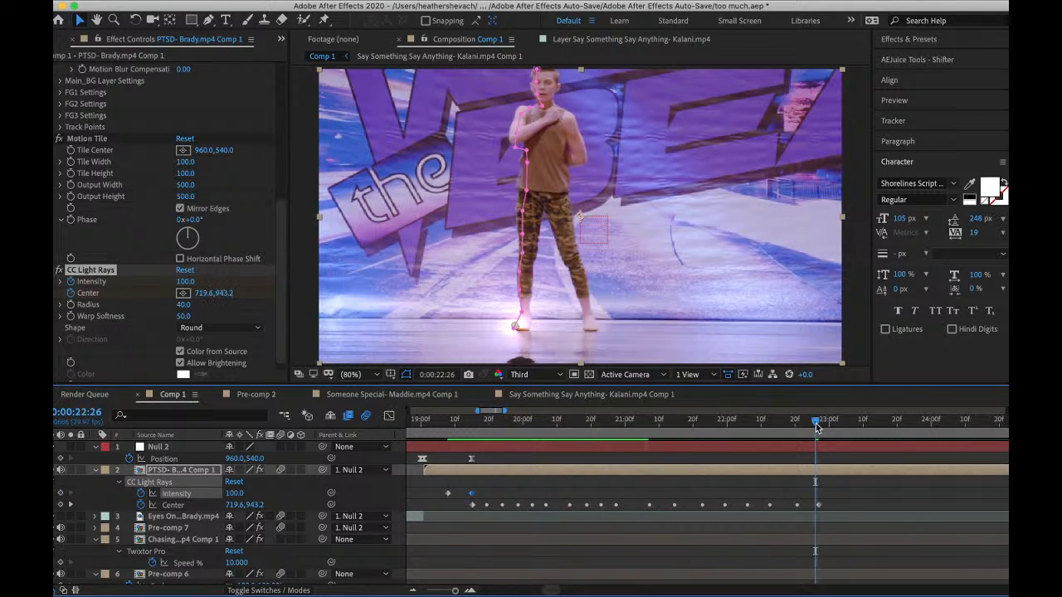
click(60, 459)
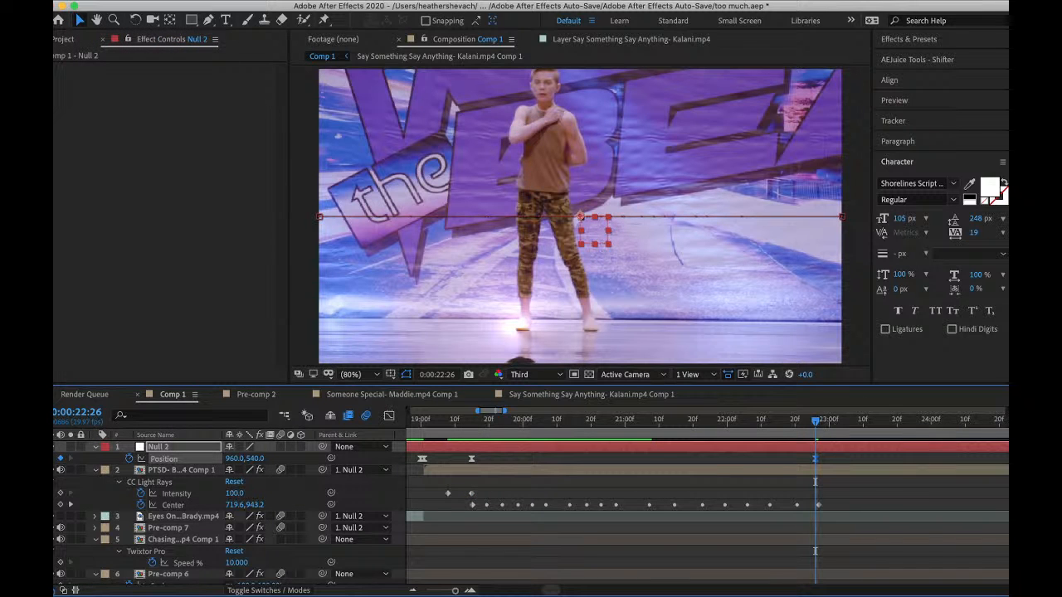
click(193, 0)
click(216, 7)
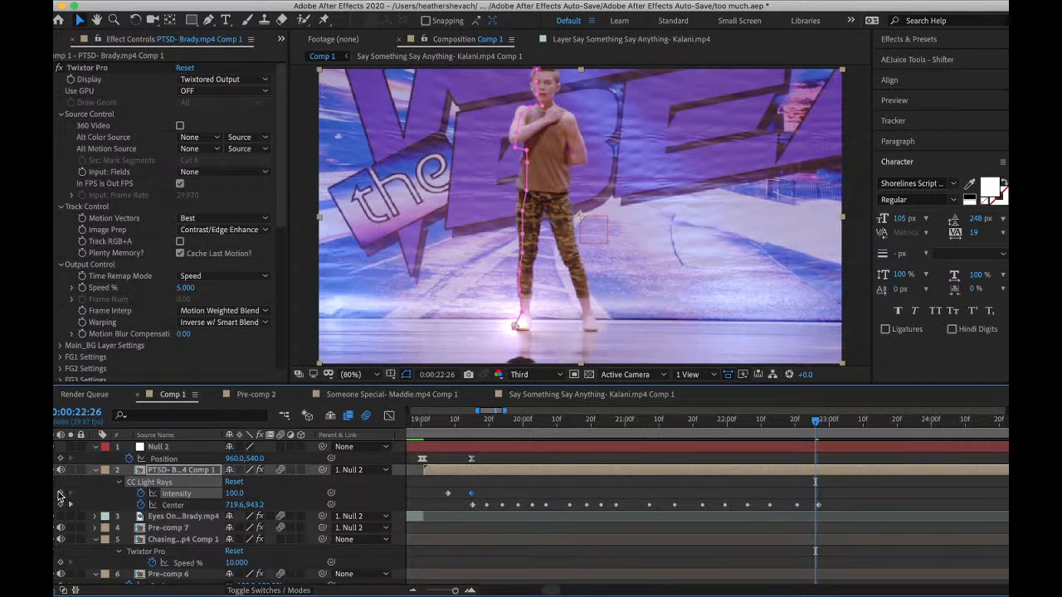
click(843, 432)
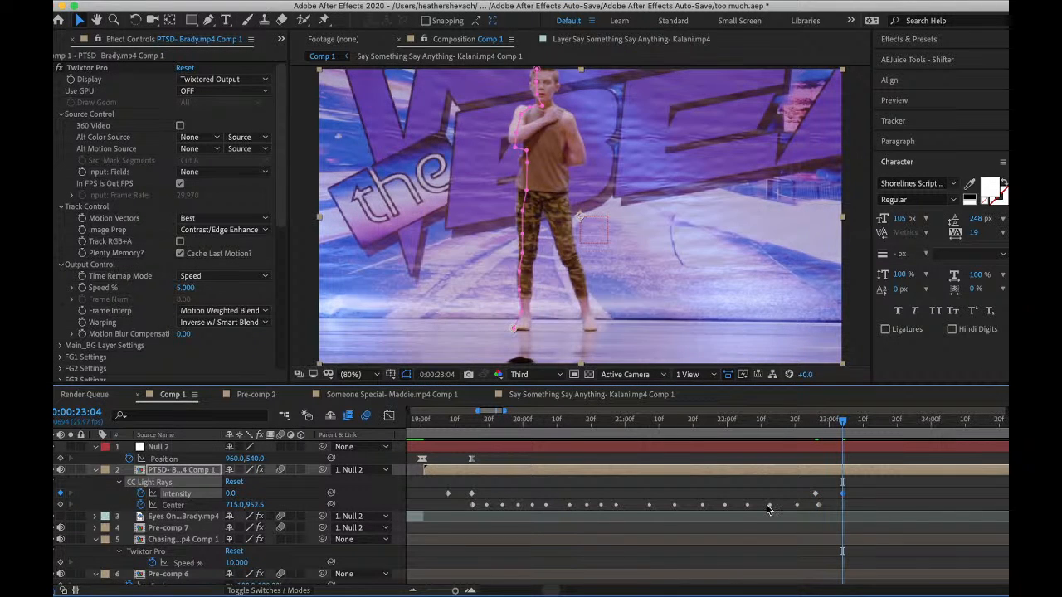
key(space)
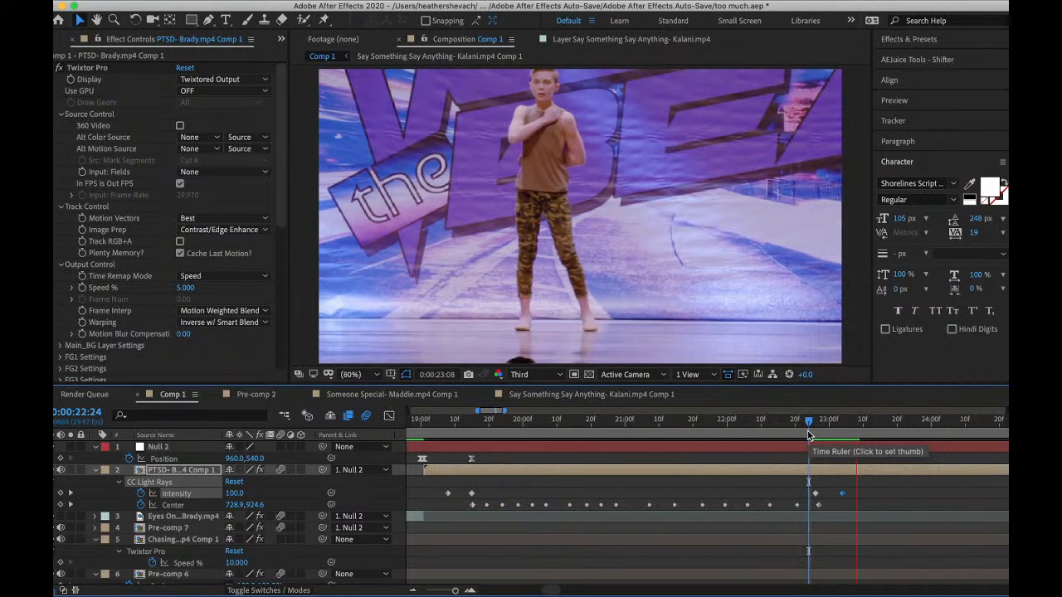
- Shift the Intensity fade-out keyframes to 0:00:22:24 and 0:00:23:02, and trim the PTSD clip's end to 0:00:23:02
scroll(809, 454, down, 10)
click(823, 429)
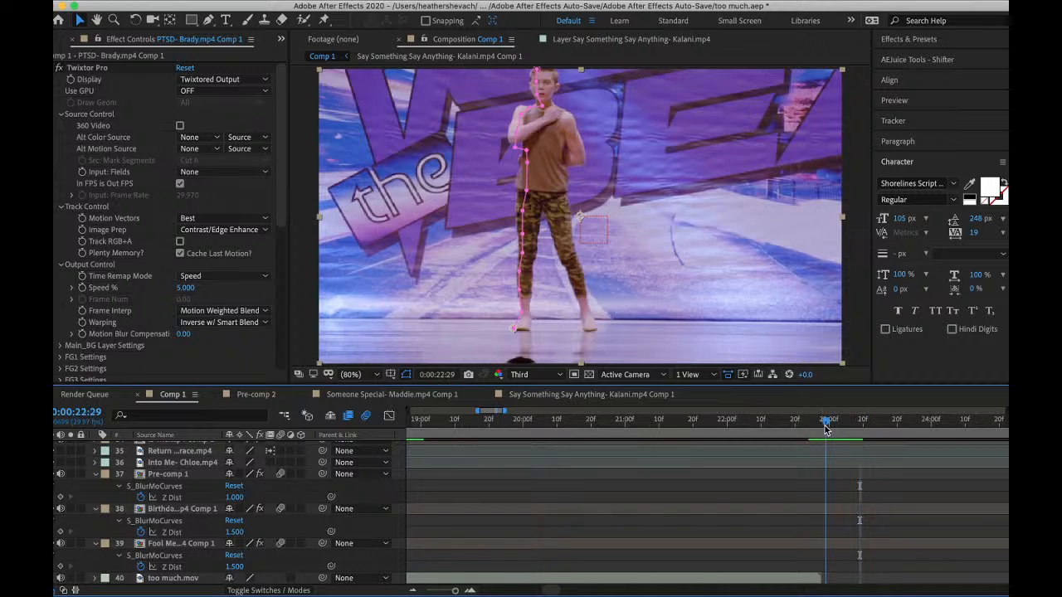
drag(820, 430, 834, 429)
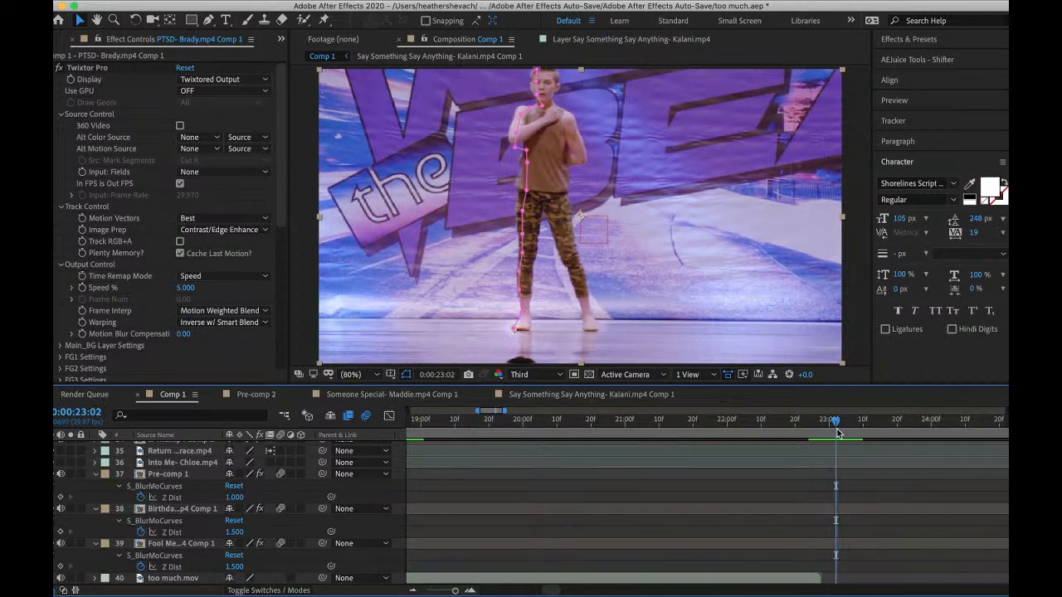
scroll(817, 475, up, 10)
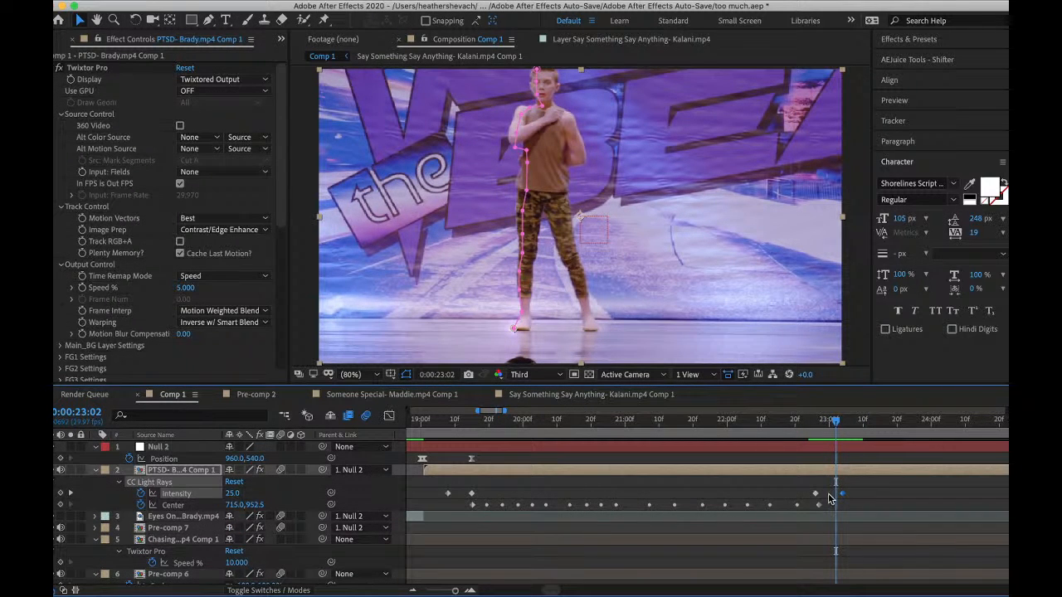
drag(813, 490, 835, 494)
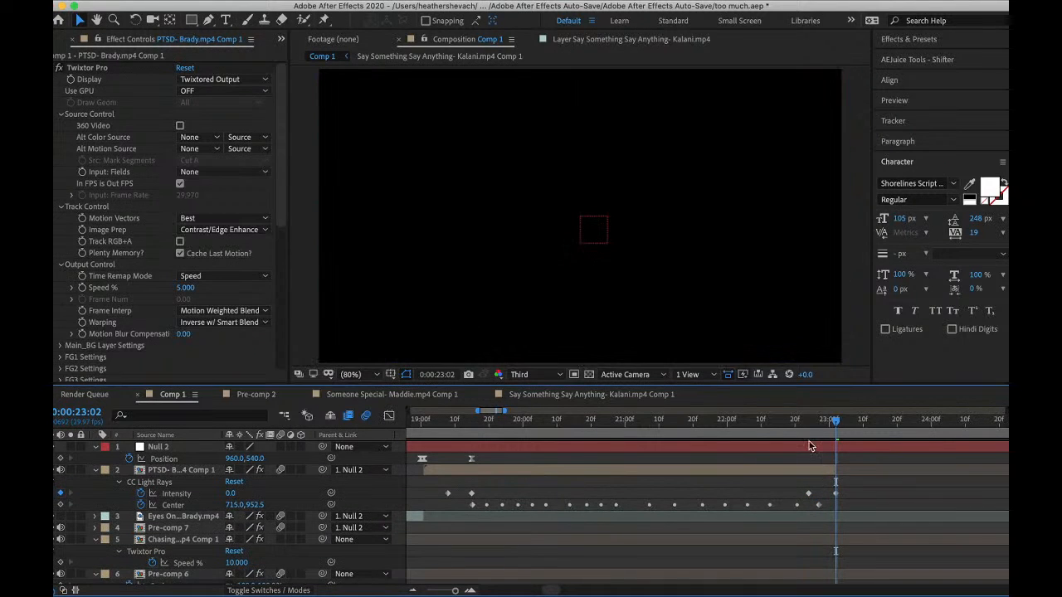
- Preview the end of the PTSD clip and the whole light pass from 0:00:19:03, and save the project
click(792, 437)
key(space)
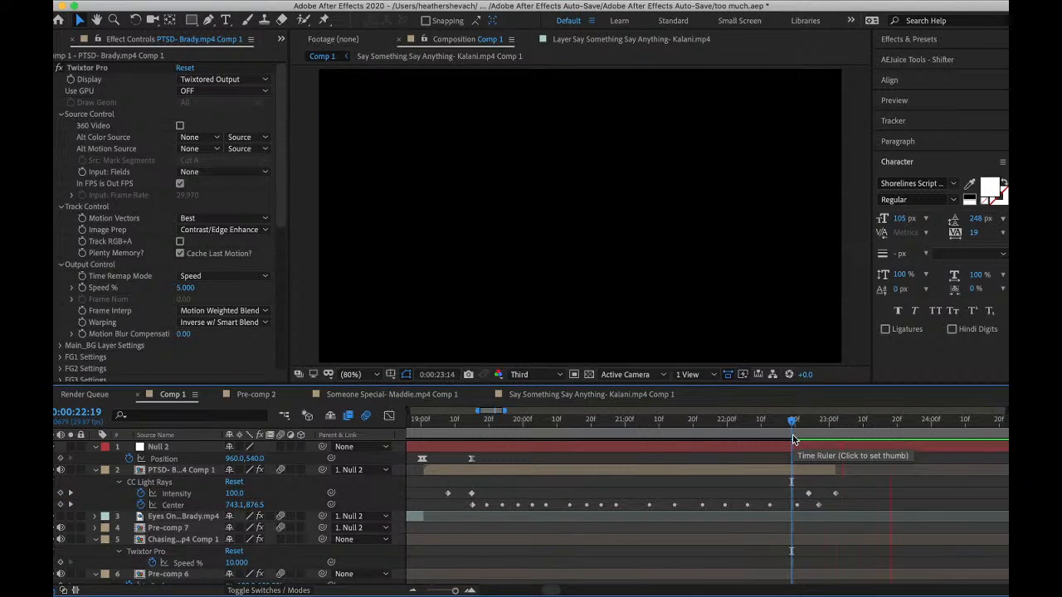
click(429, 421)
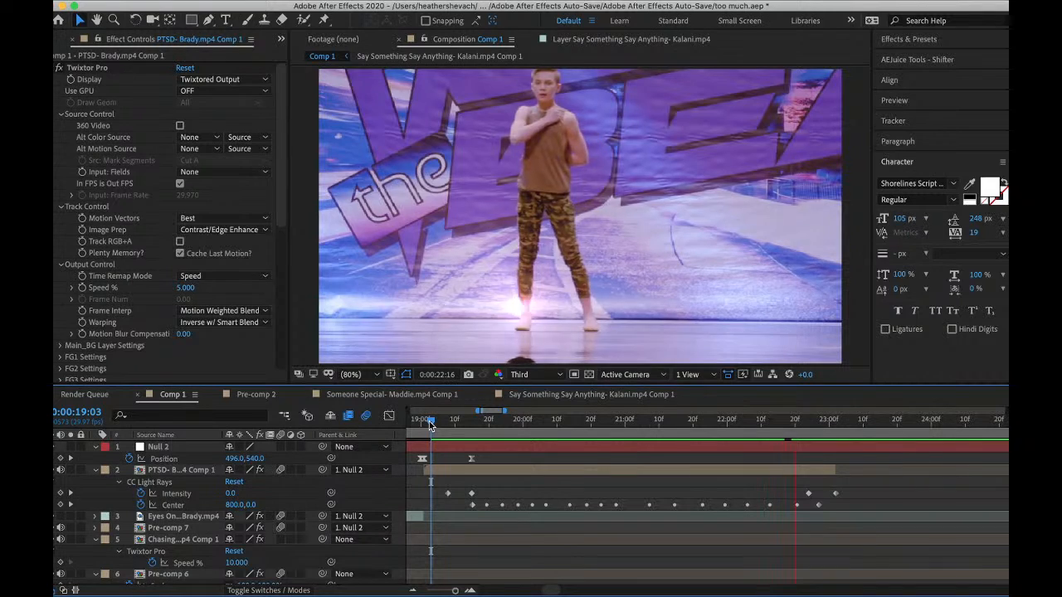
key(space)
click(163, 2)
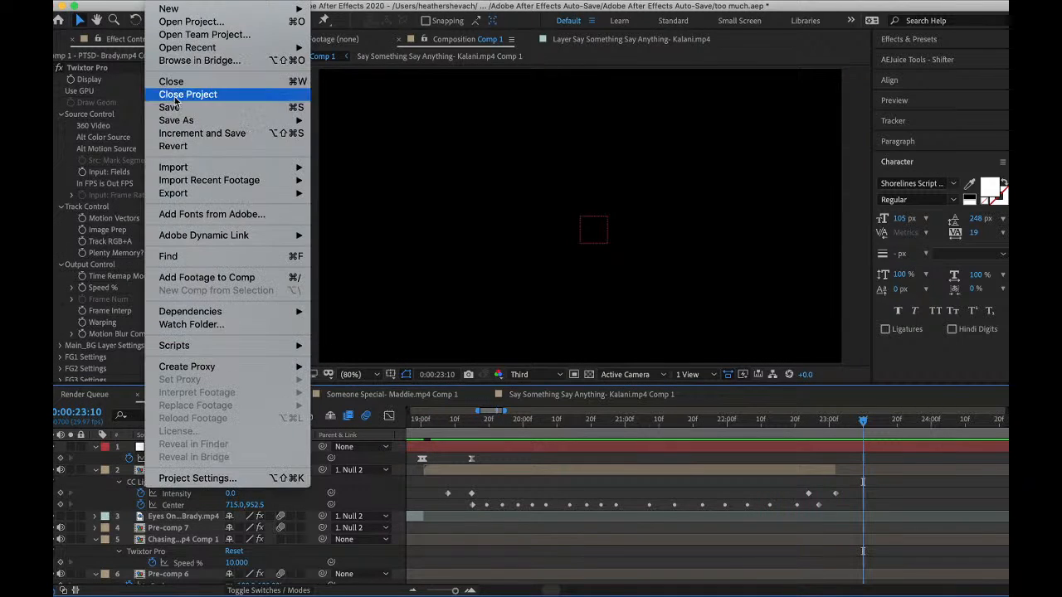
click(171, 107)
- Check the live chat in YouTube Studio, return to After Effects and preview the whole edit from 0:00:00:00
key(ctrl+Right)
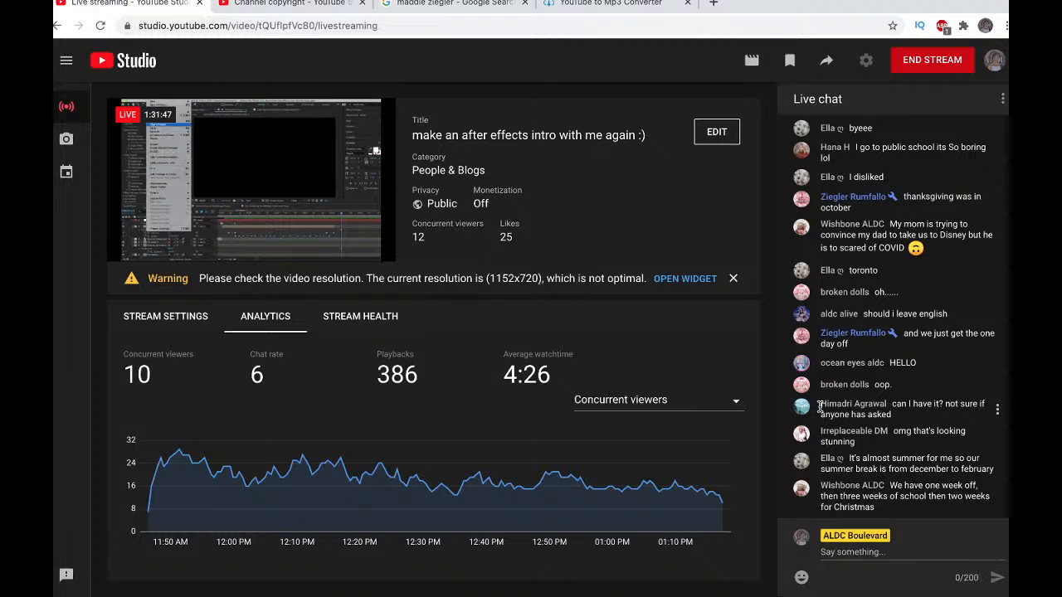
key(ctrl+Left)
scroll(515, 484, left, 20)
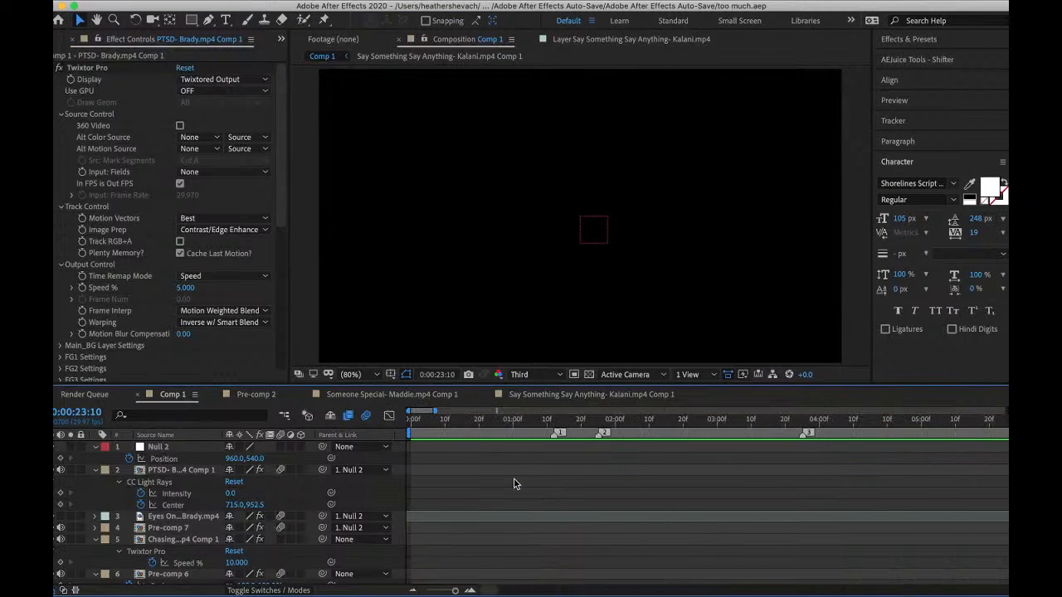
click(436, 421)
key(space)
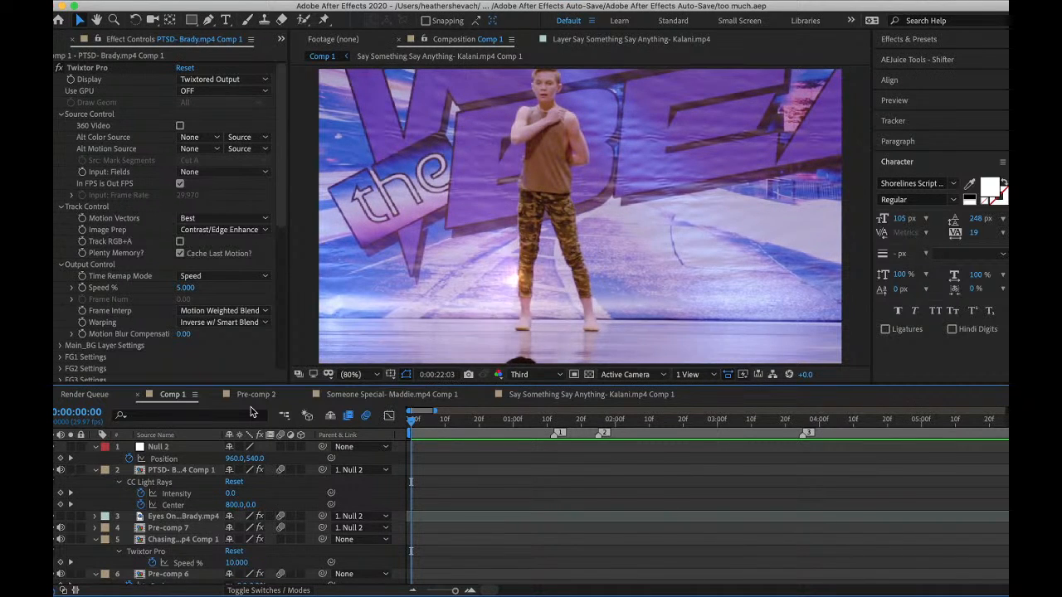
key(space)
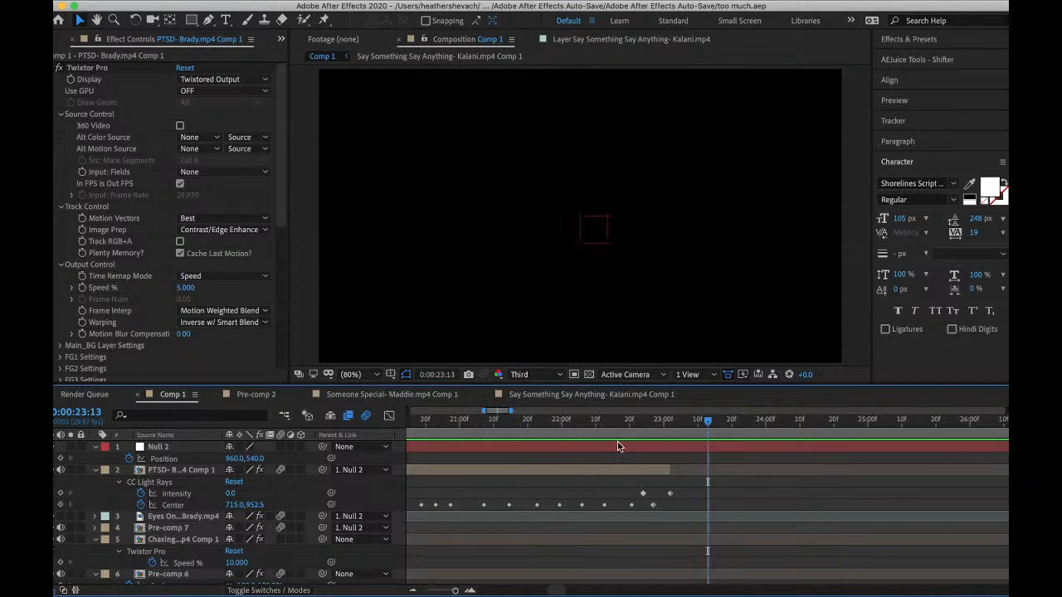
- Set the duration of Comp 1 to 0:00:23:02 so the composition ends with the PTSD clip
click(668, 423)
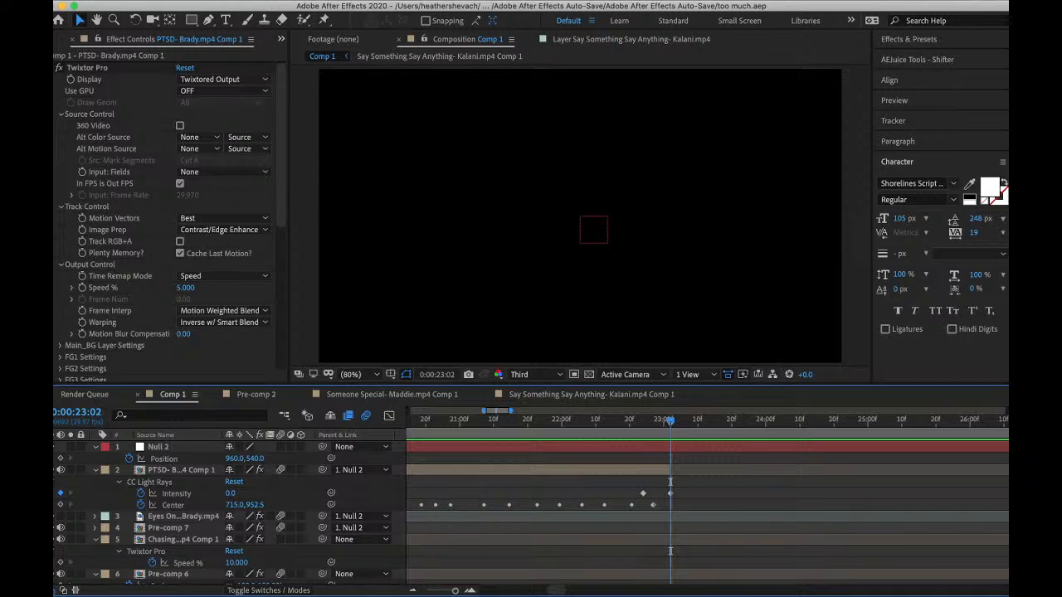
click(236, 1)
click(261, 29)
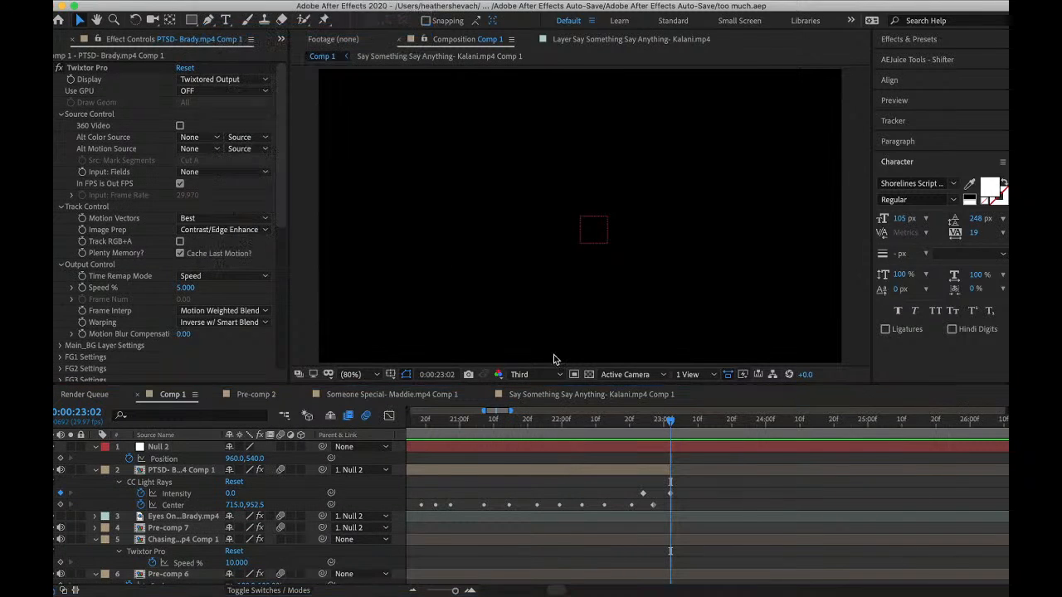
click(649, 338)
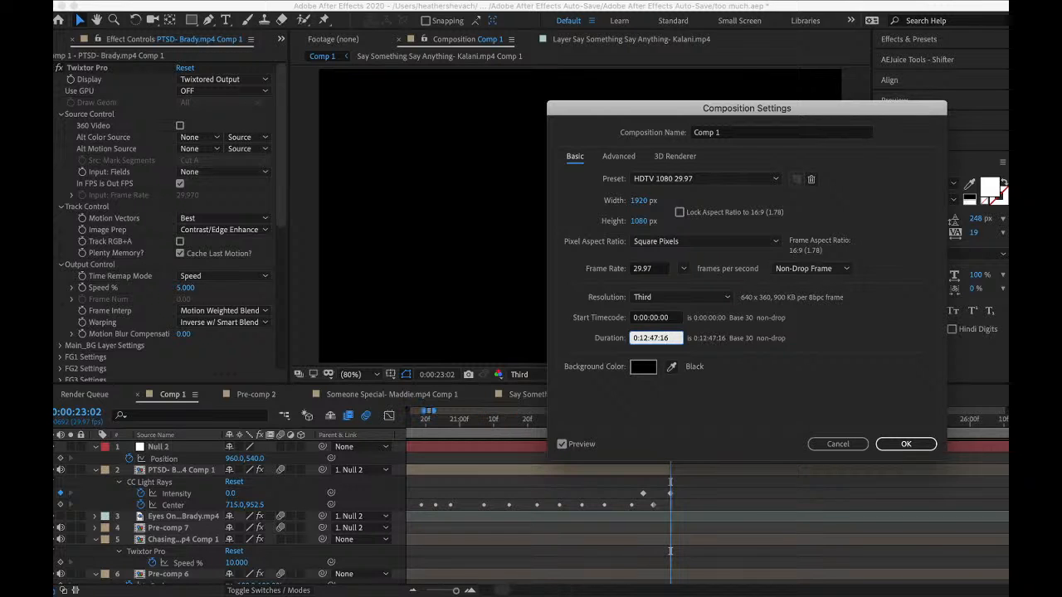
key(Return)
click(236, 1)
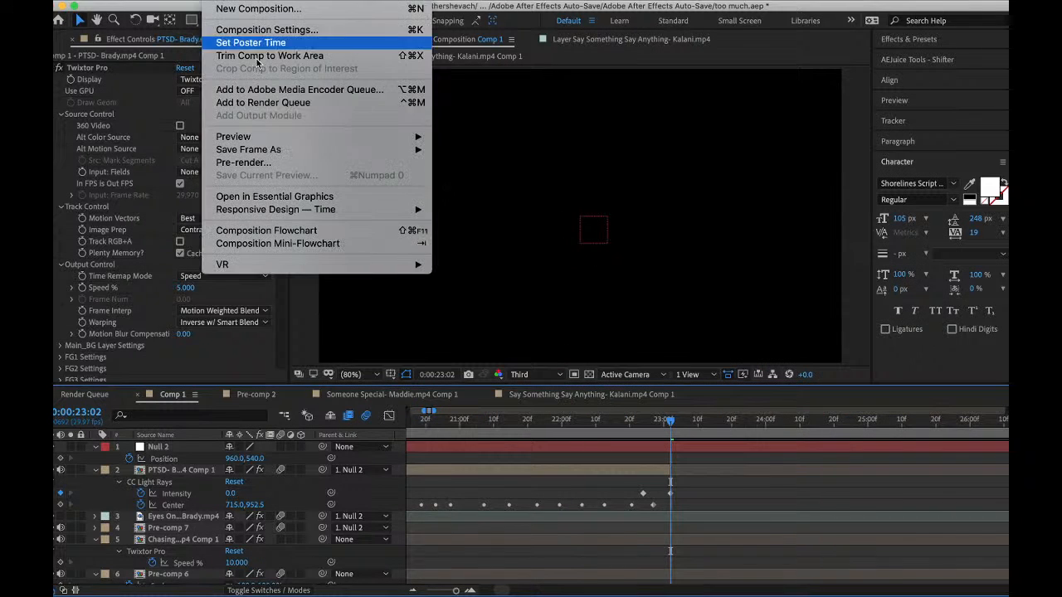
click(265, 30)
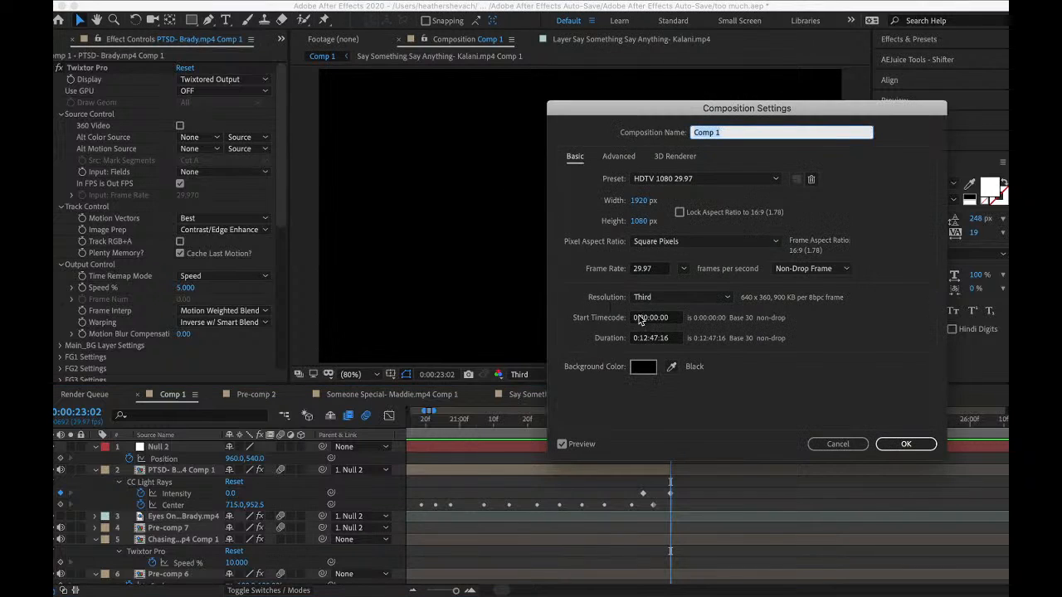
click(647, 340)
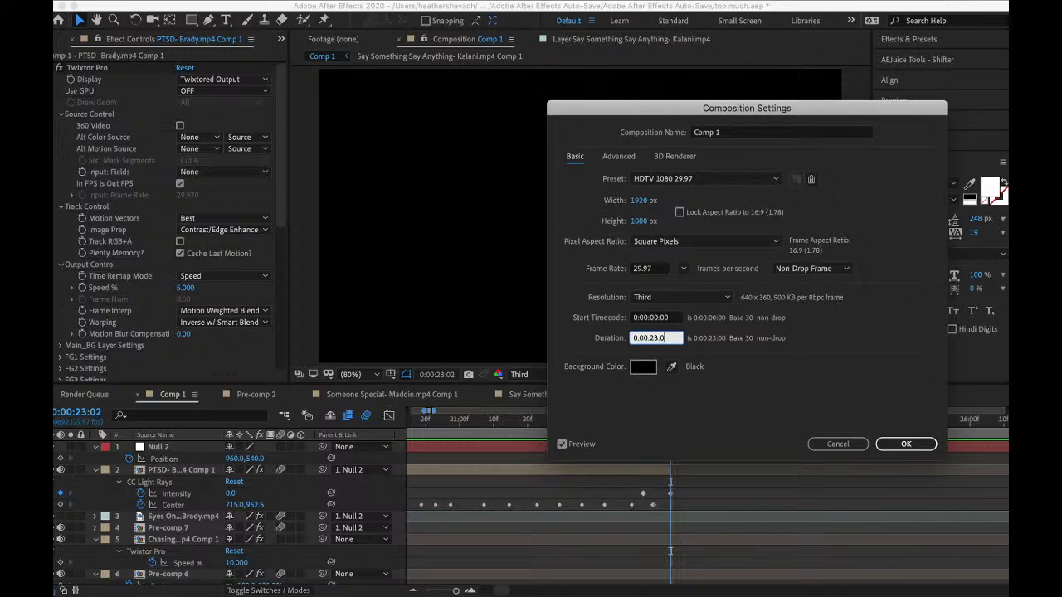
key(Return)
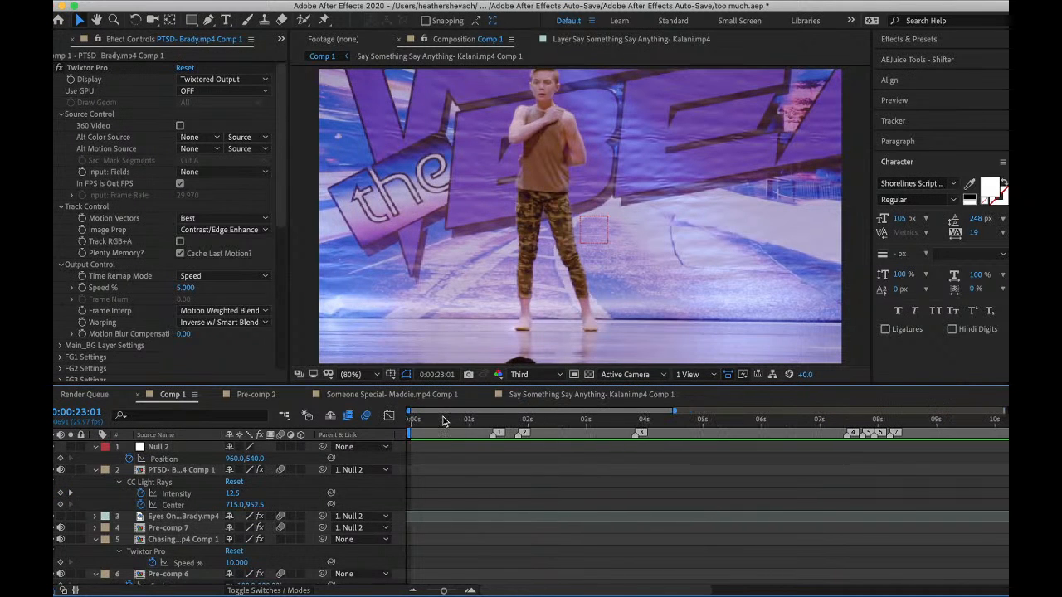
- Preview the shortened composition from its first frame and save the project
key(Home)
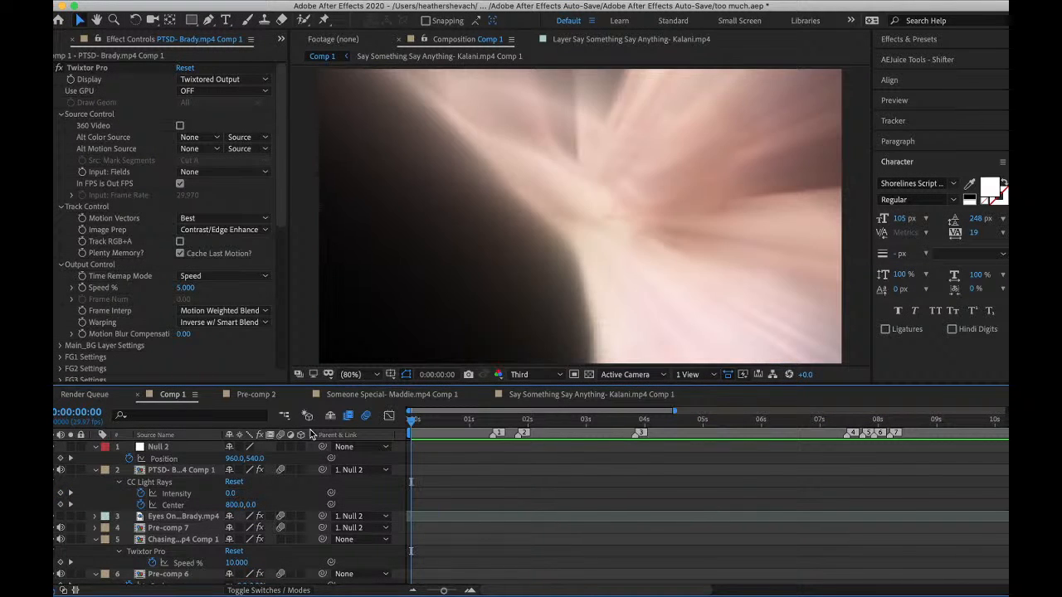
key(space)
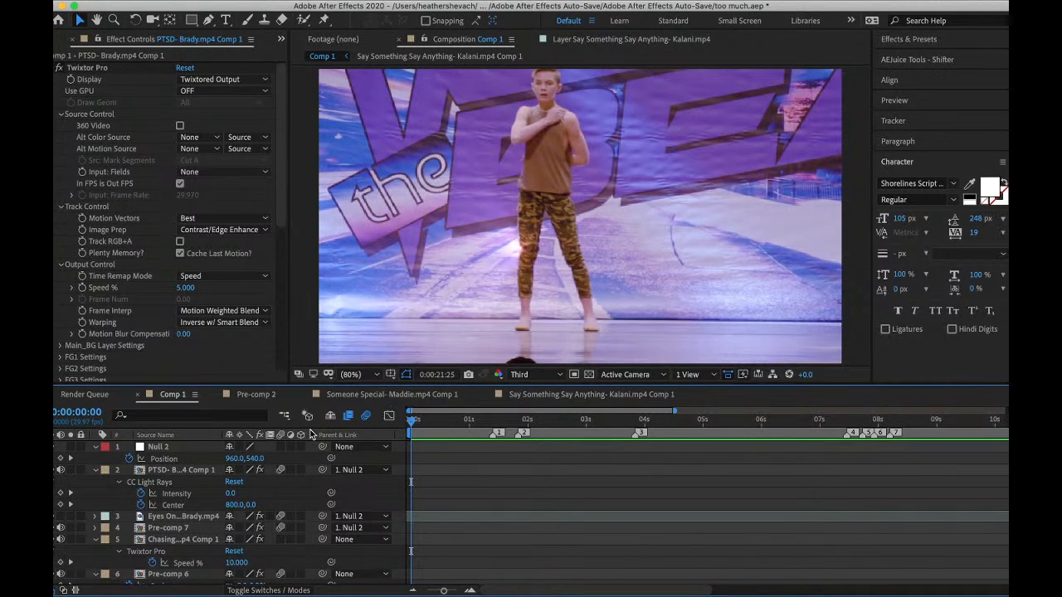
key(space)
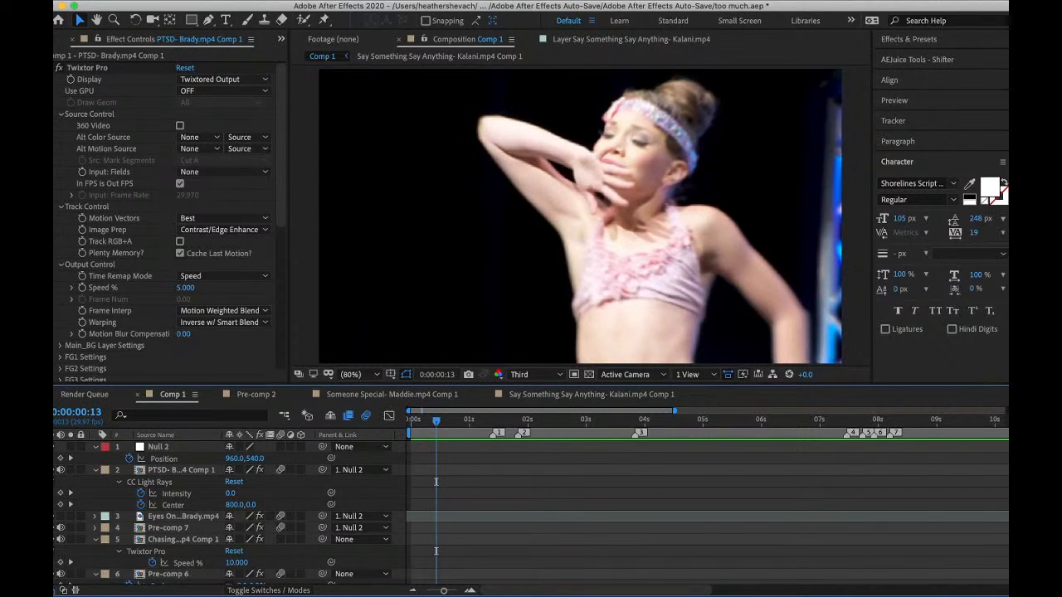
click(155, 1)
click(183, 108)
- Open the Someone Special precomp from Comp 1's timeline and remove the S_Monochrome effect from its lower clip layer
scroll(554, 500, down, 15)
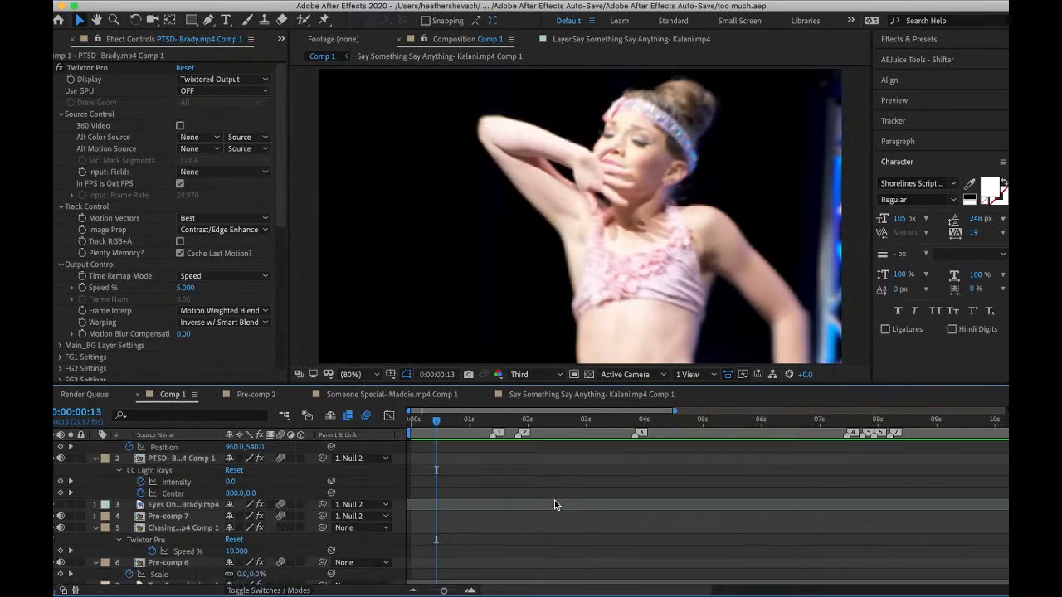
scroll(554, 501, right, 3)
scroll(555, 500, up, 2)
scroll(554, 500, left, 5)
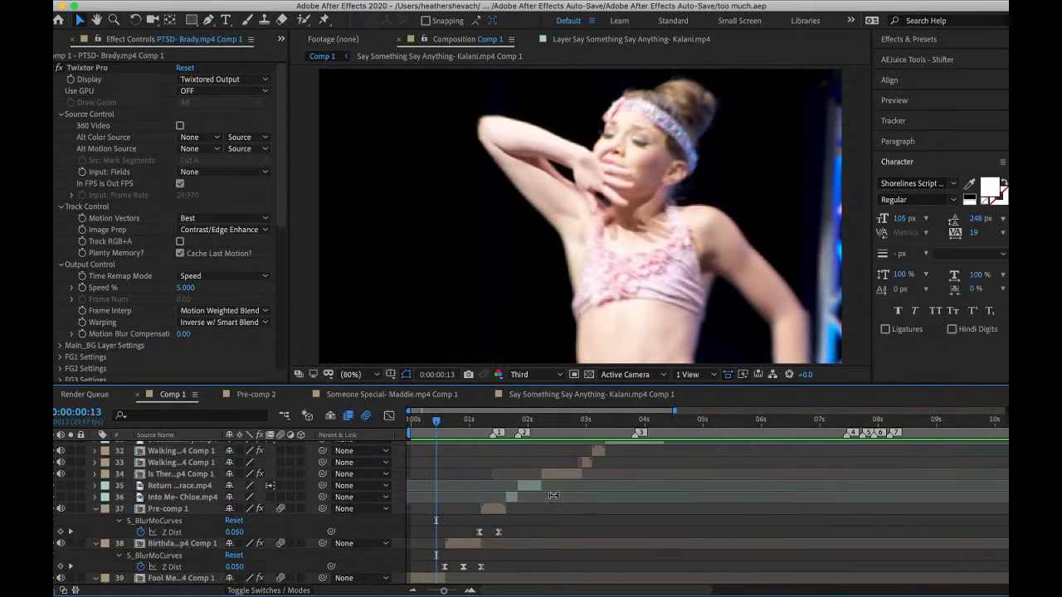
drag(525, 413, 582, 457)
scroll(583, 458, up, 5)
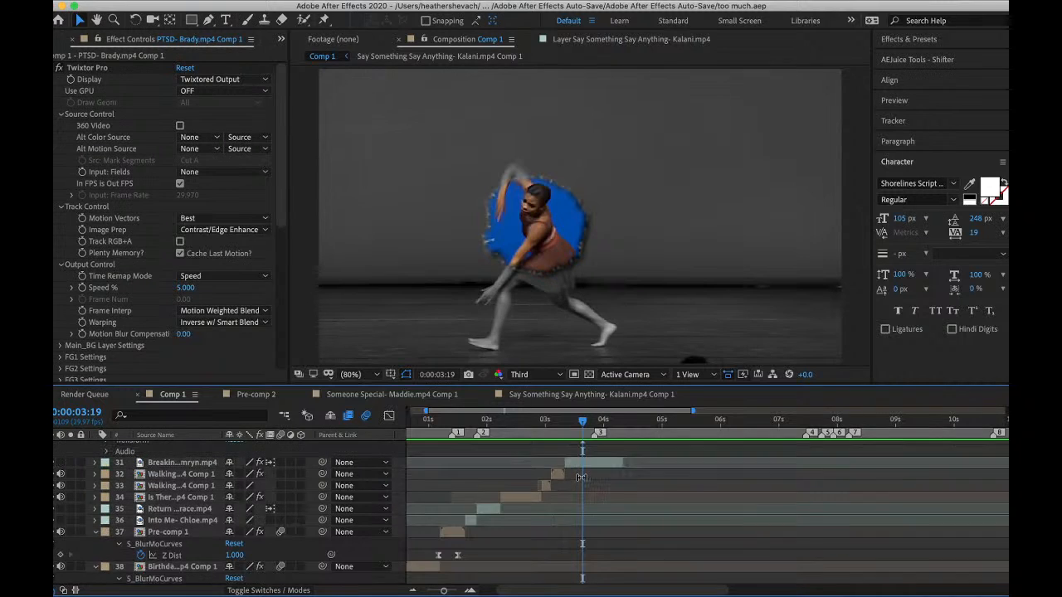
scroll(577, 459, right, 3)
click(564, 427)
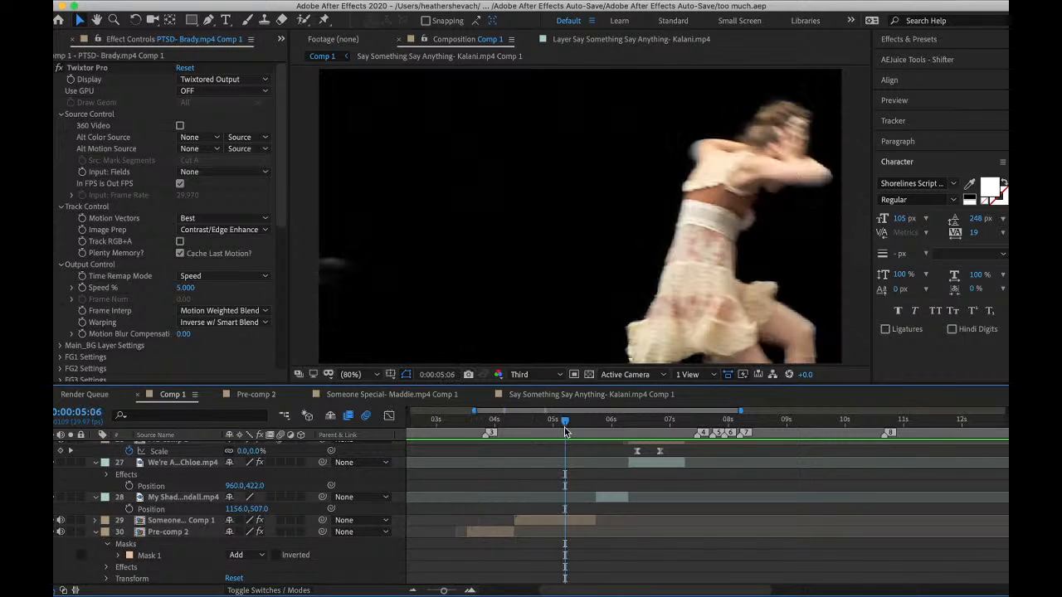
double_click(554, 519)
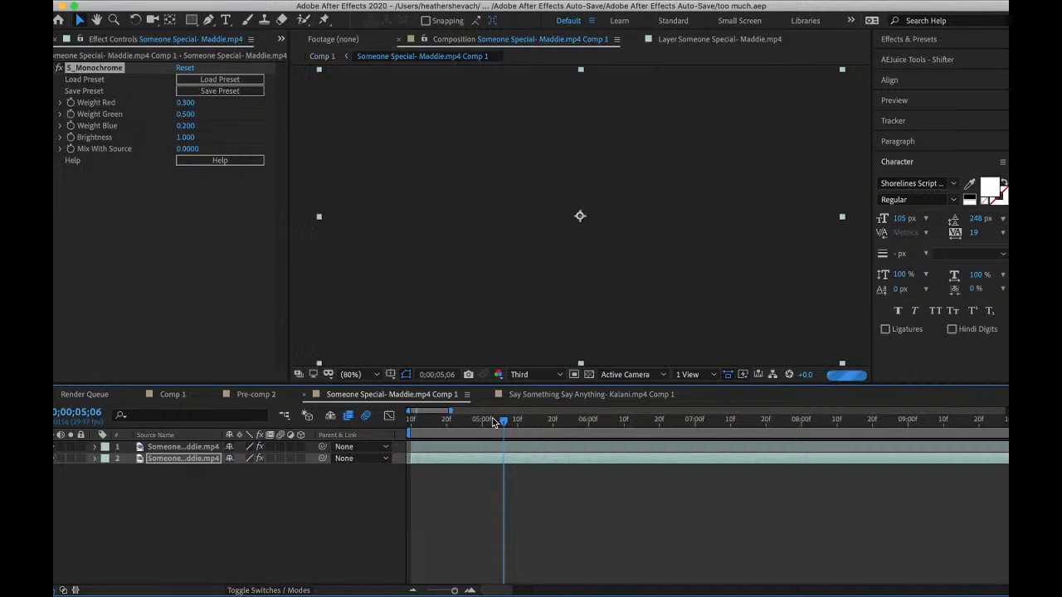
drag(496, 423, 456, 450)
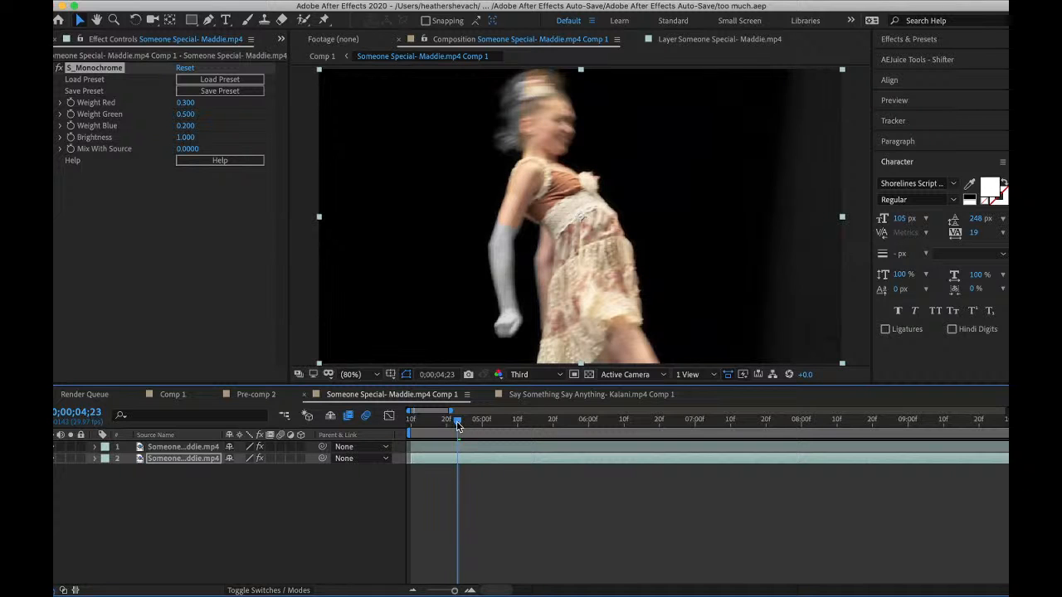
click(111, 70)
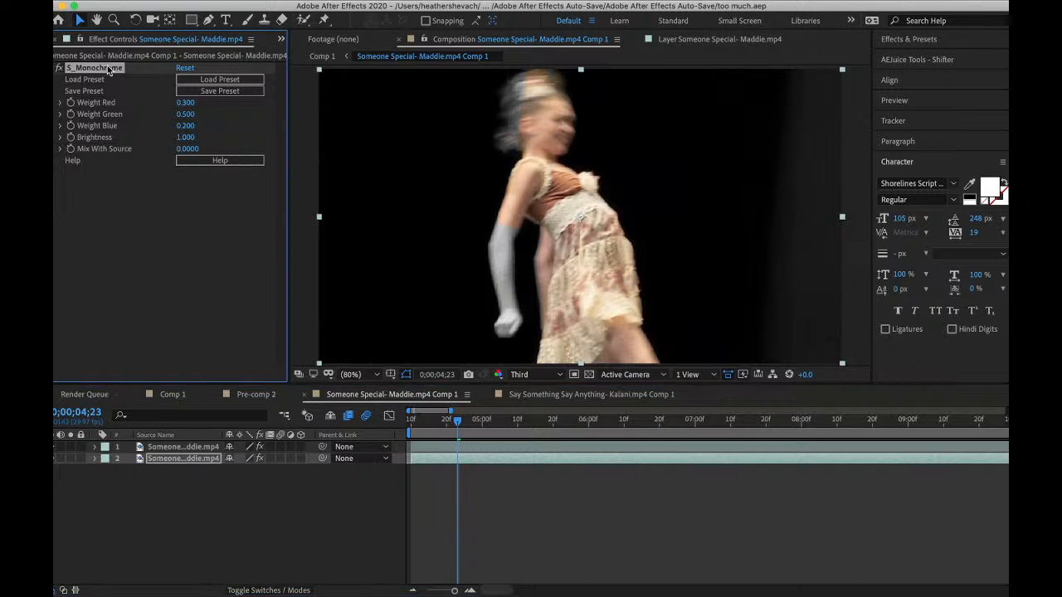
key(Delete)
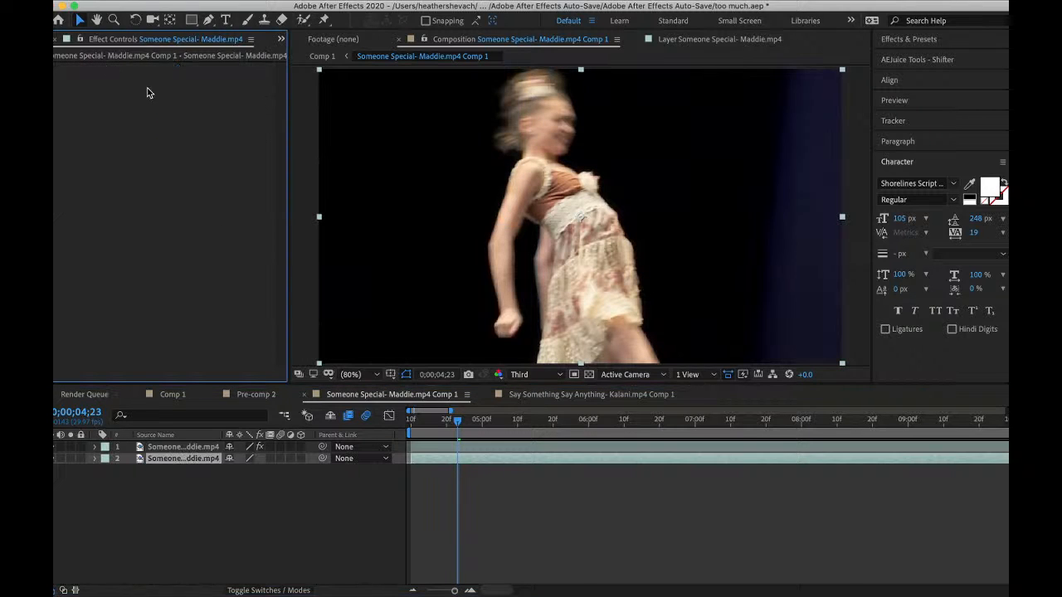
- Add a "welcome to" text layer between the two clip layers and move it behind the dancer near the frame's centre
click(224, 20)
click(462, 215)
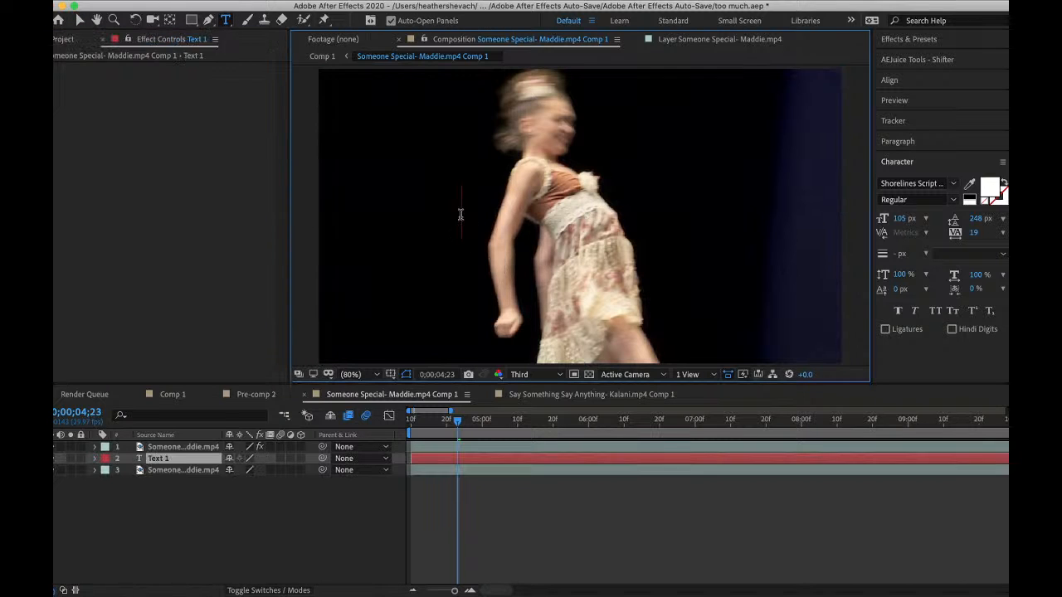
text(w)
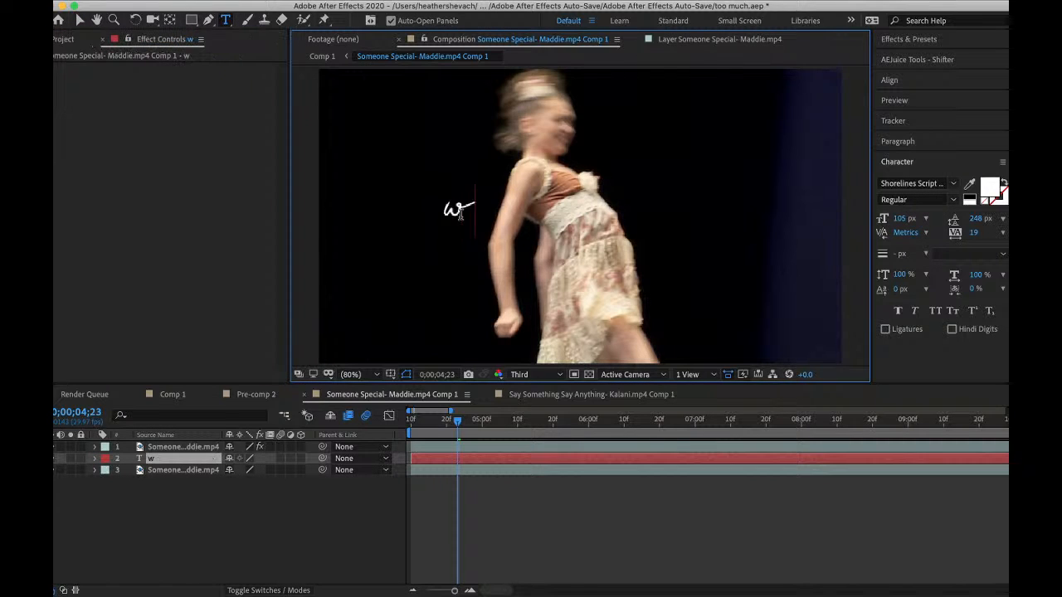
text(elcome to...)
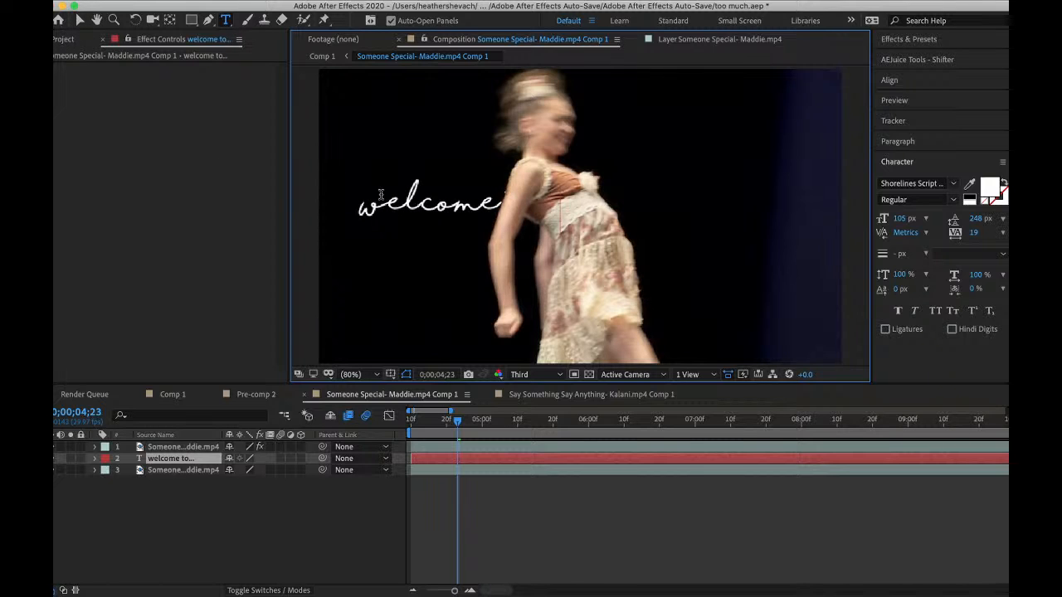
key(BackSpace)
key(BackSpace)
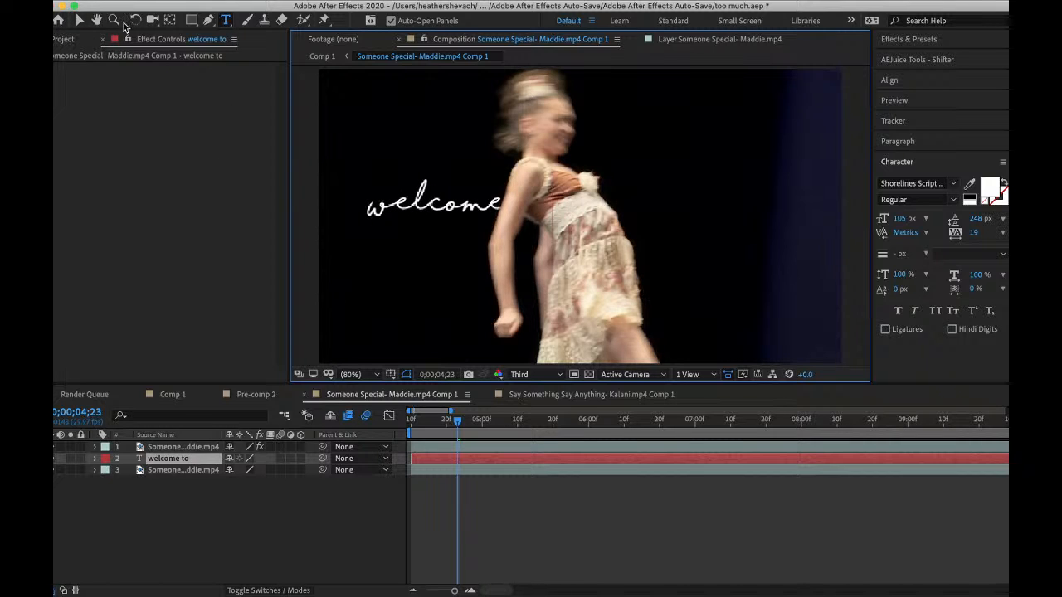
click(80, 19)
drag(468, 198, 578, 205)
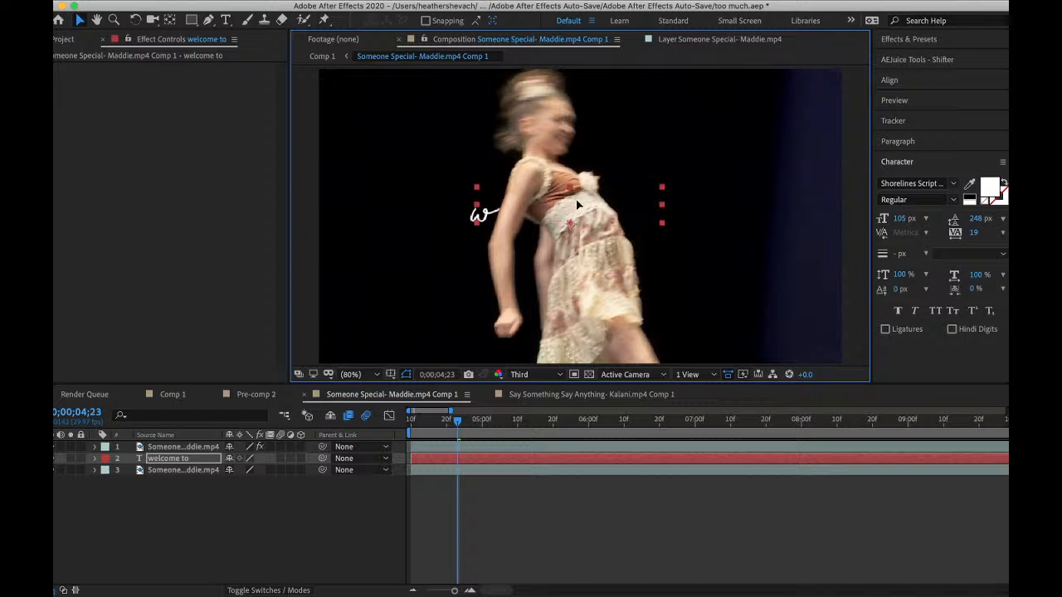
- Set the "welcome to" text to the Better Together font at 413 px and shift it slightly down
click(952, 184)
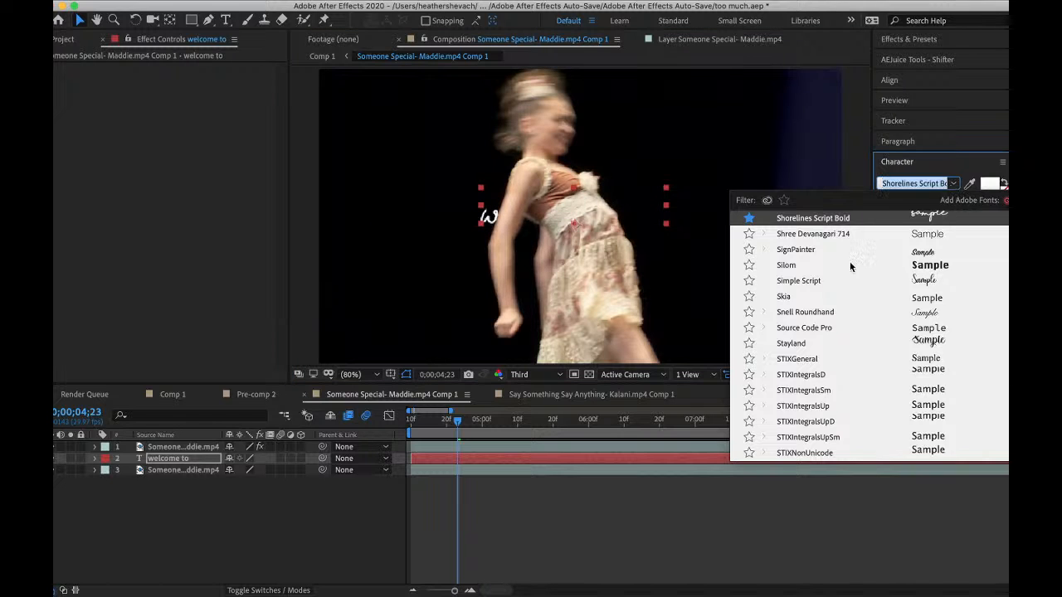
scroll(851, 266, up, 15)
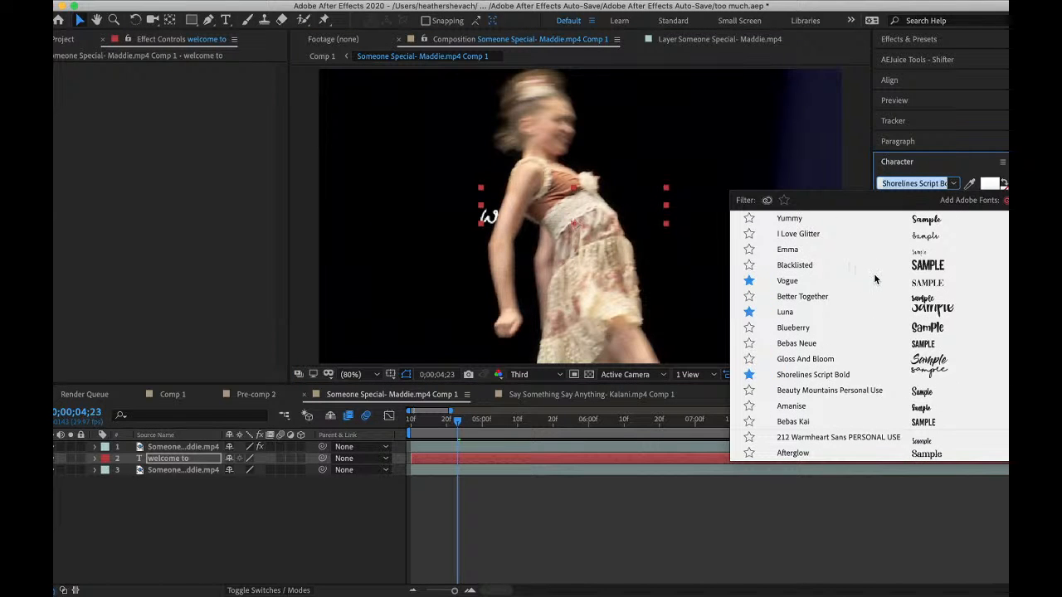
click(912, 296)
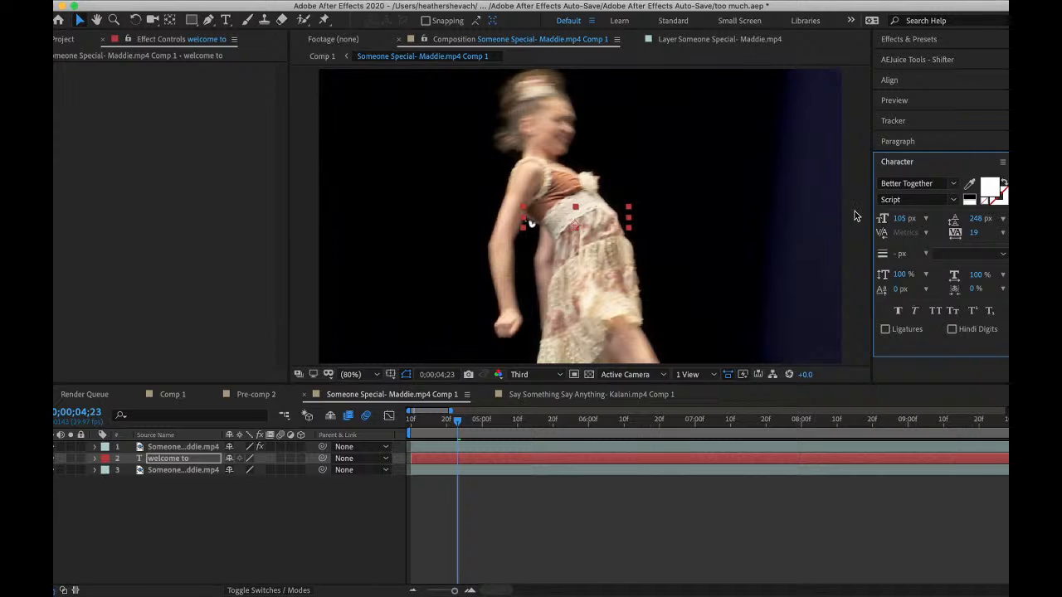
drag(976, 221, 1008, 222)
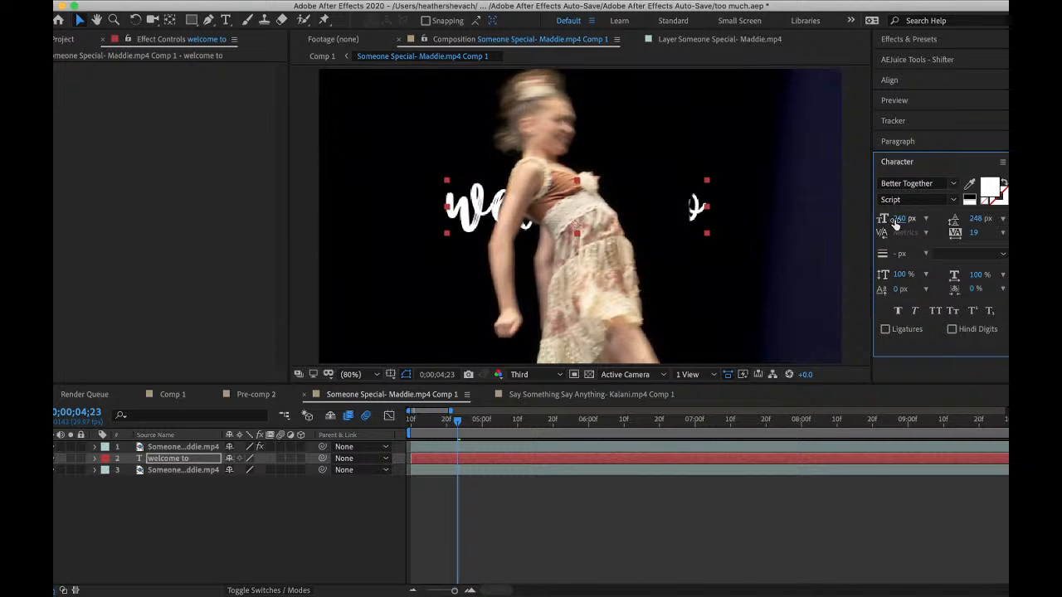
click(429, 419)
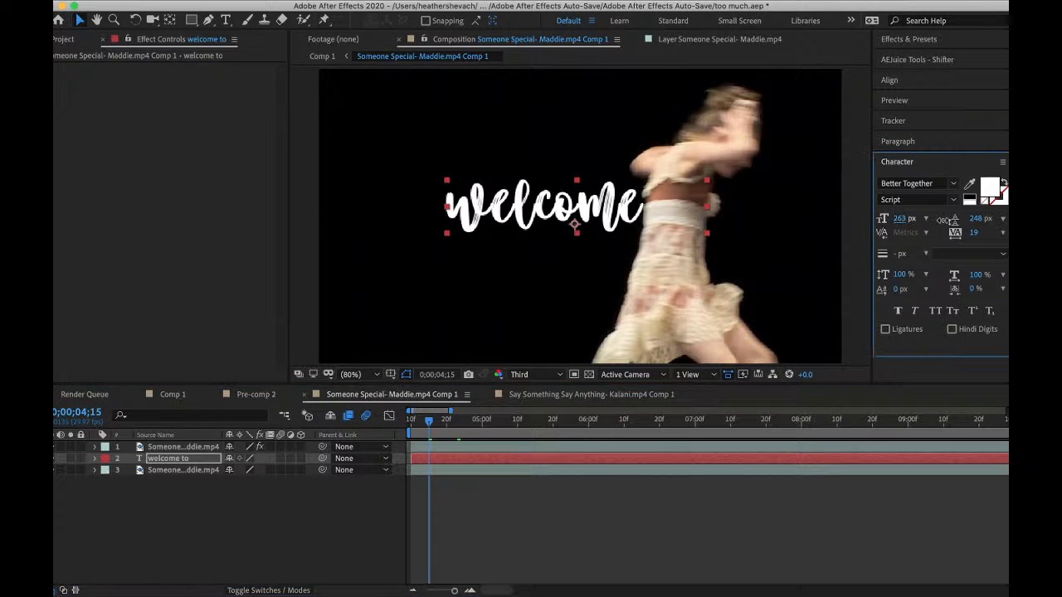
drag(905, 218, 1007, 220)
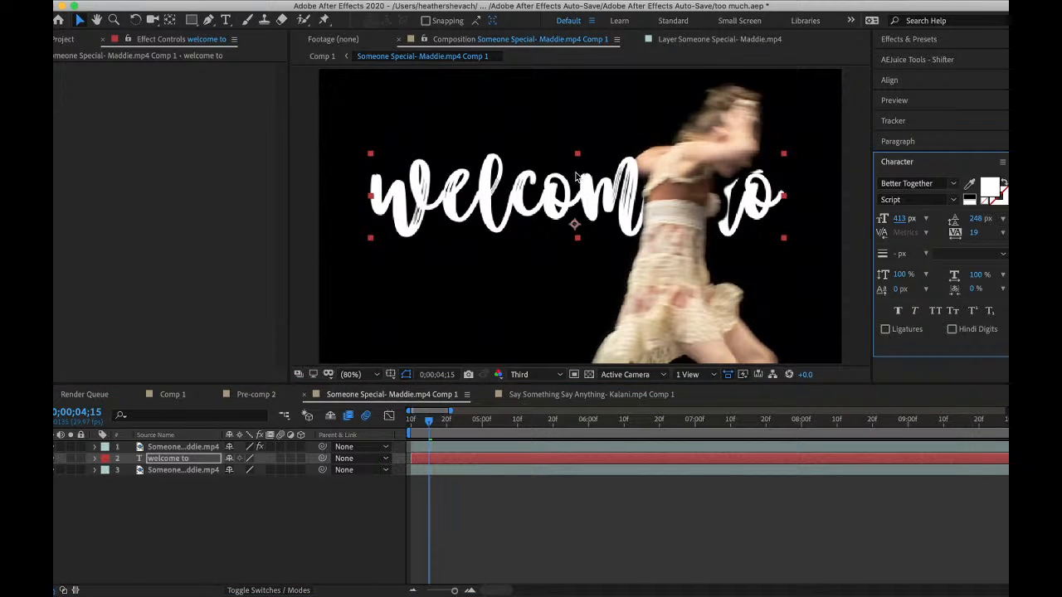
drag(576, 176, 573, 196)
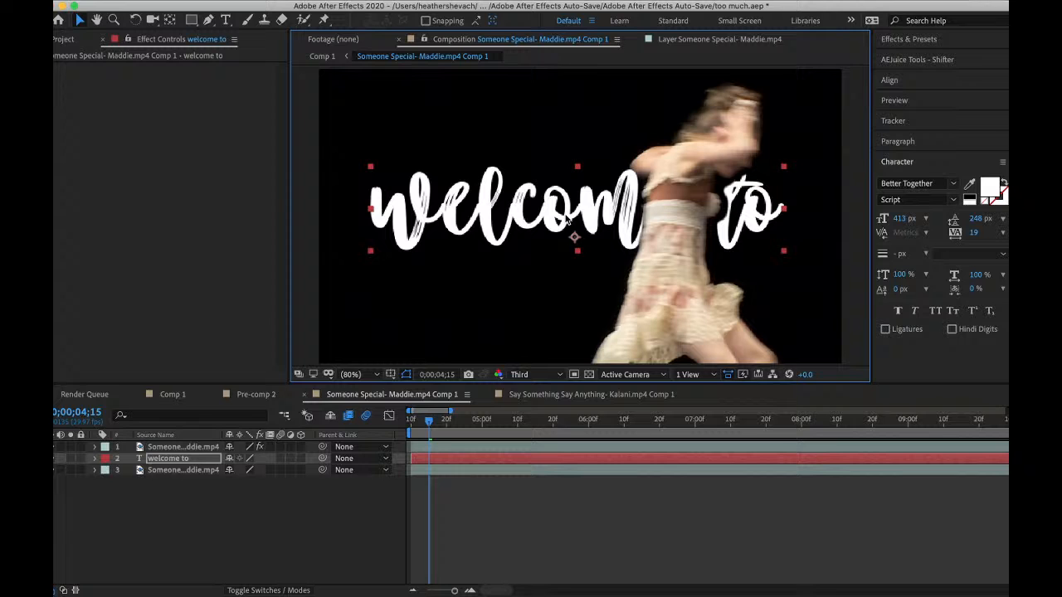
- Apply S_DropShadow to the "welcome to" text and centre the layer in the composition
click(428, 423)
mouse_move(423, 423)
mouse_down()
mouse_move(410, 423)
mouse_move(421, 422)
mouse_up()
key(ctrl+space)
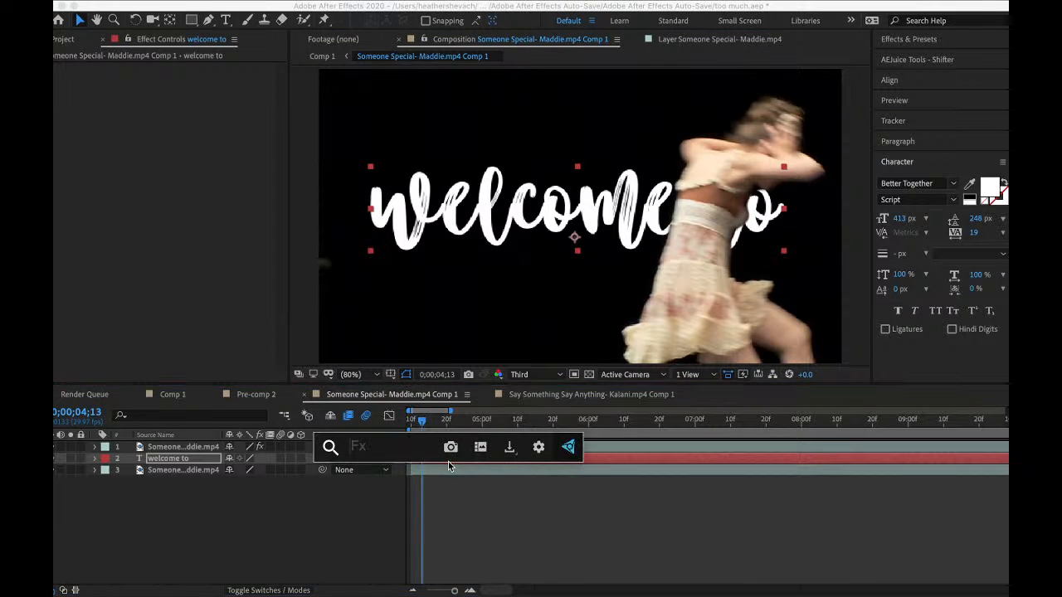
text(drop)
click(396, 529)
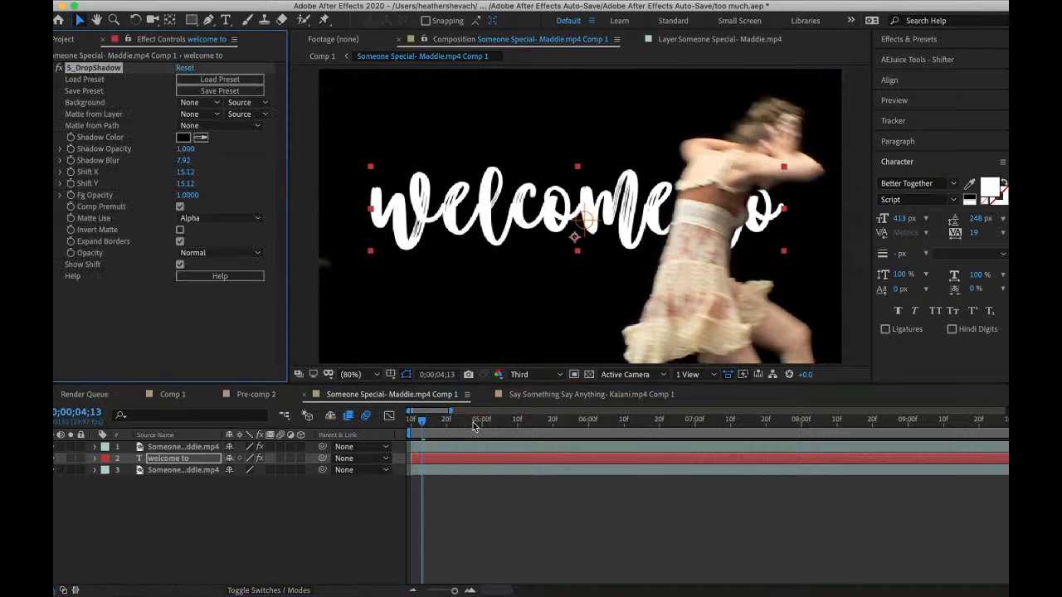
click(927, 82)
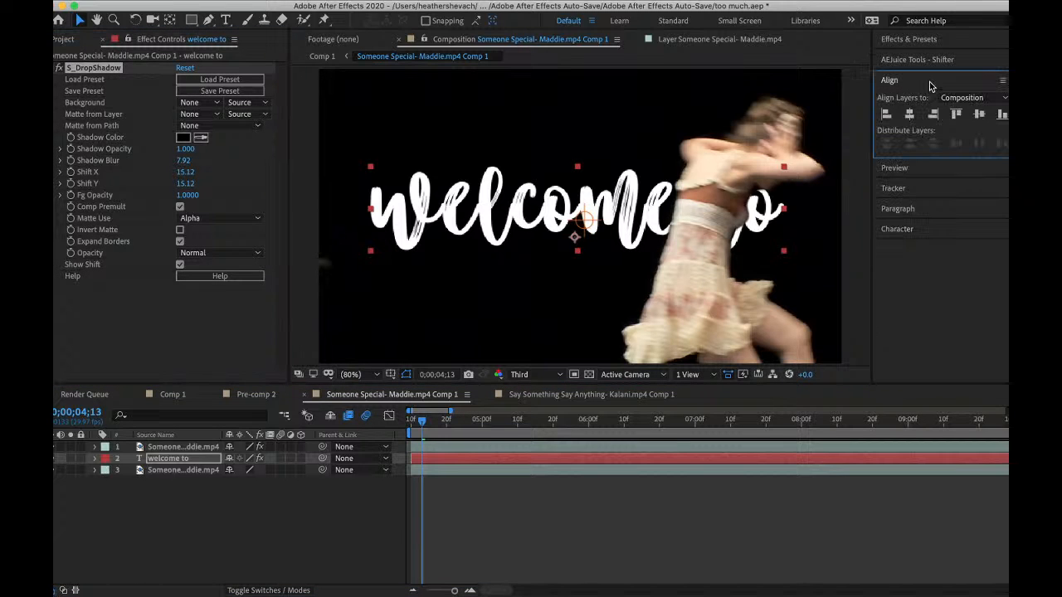
click(980, 114)
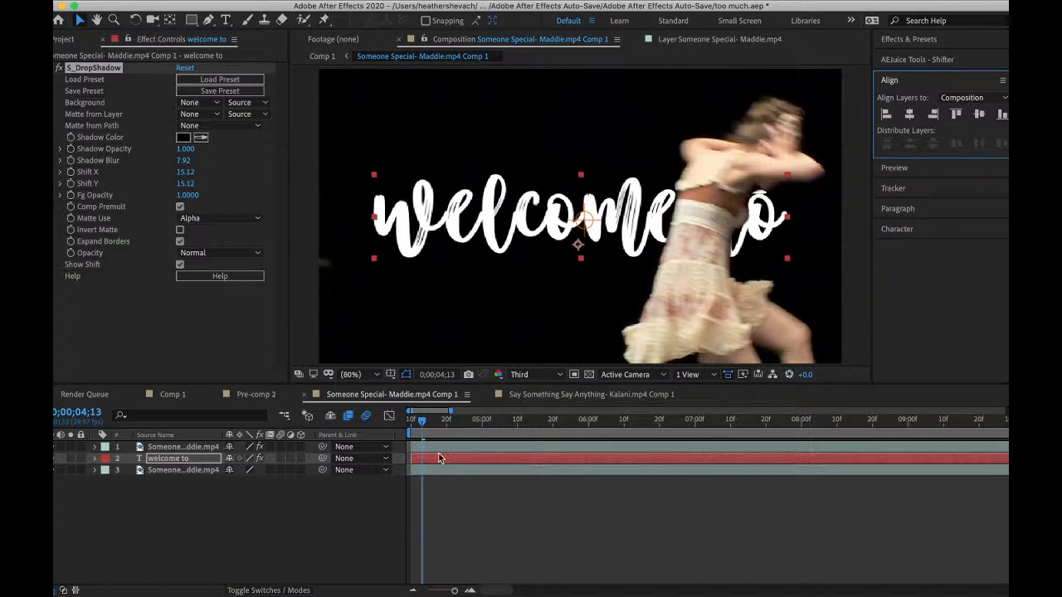
- Return to Comp 1 and preview the Someone Special clip with its text from about 0:00:04:10
click(184, 400)
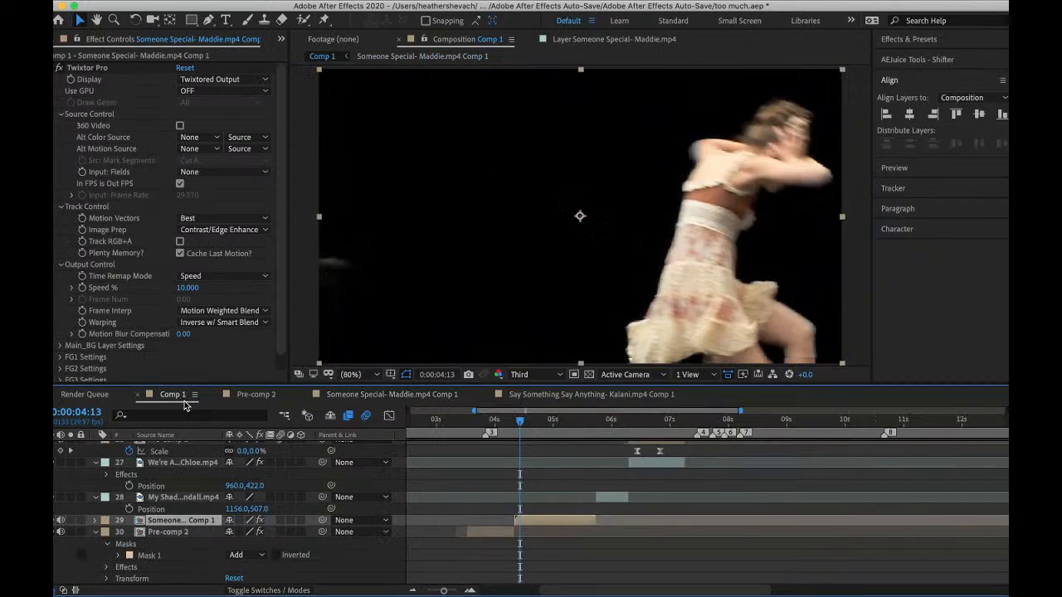
key(space)
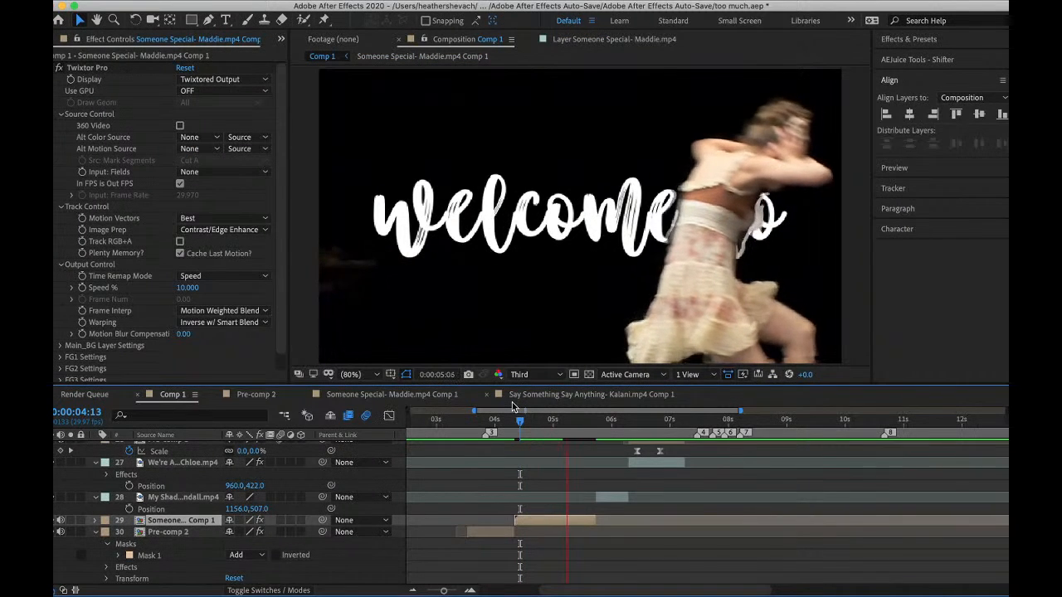
key(space)
key(space)
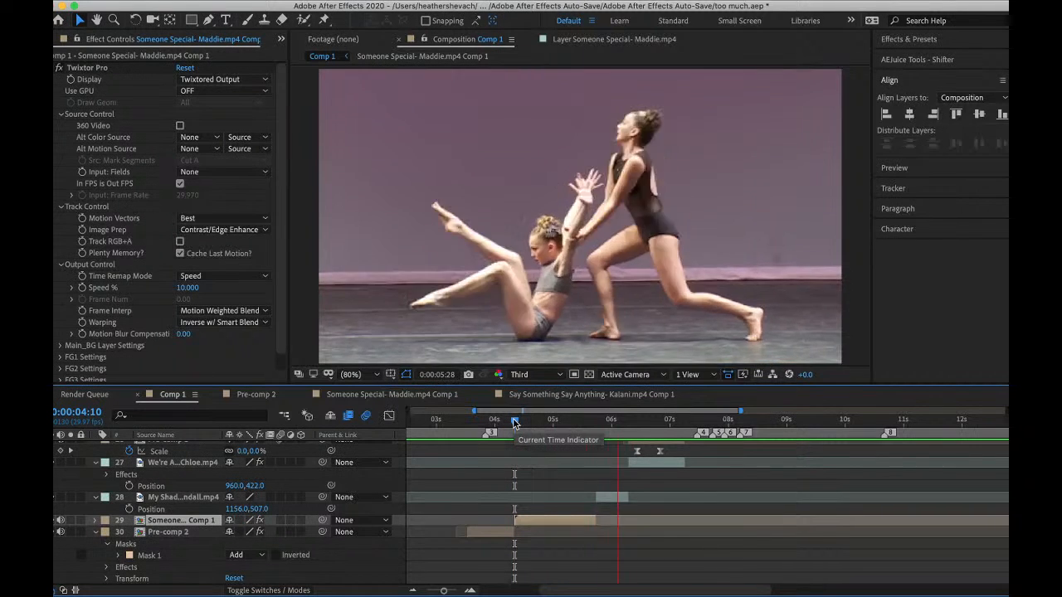
drag(514, 424, 541, 424)
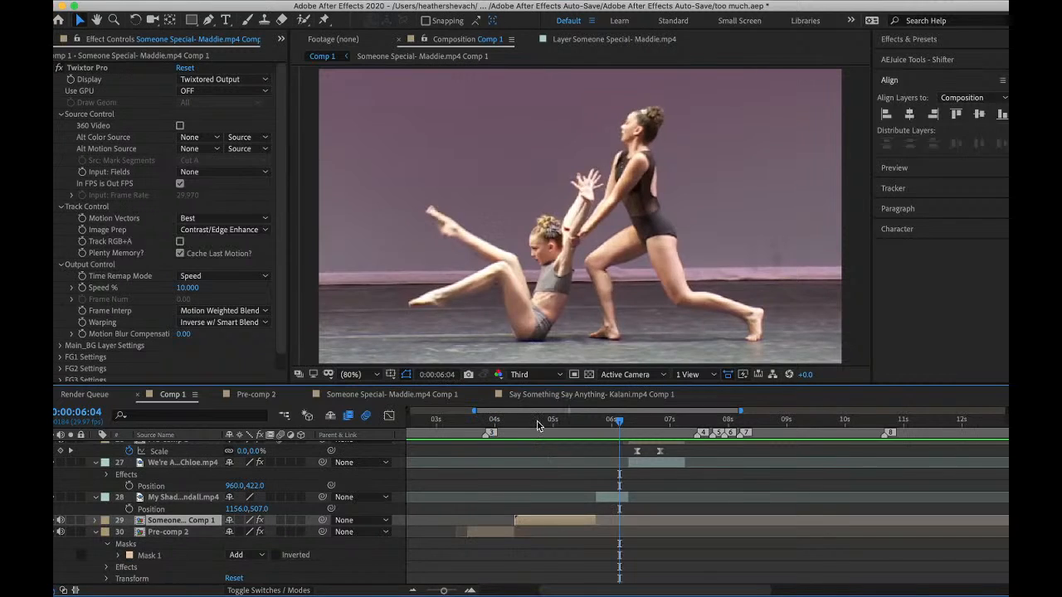
- Reopen the Someone Special precomp and apply S_SoftFocus to the "welcome to" text with a Soft Width of 5.00
double_click(546, 524)
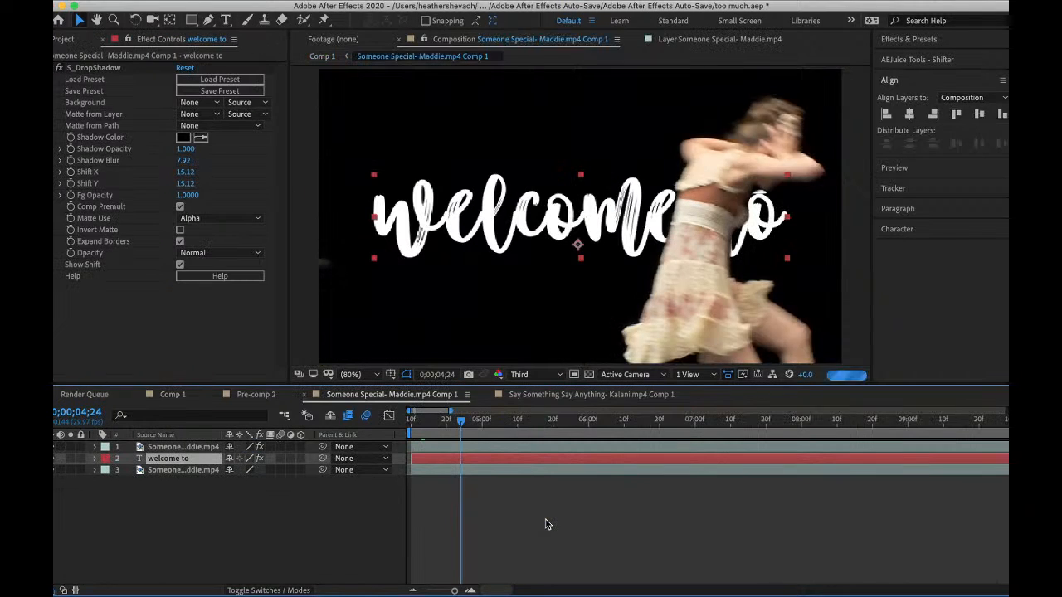
drag(462, 429, 420, 447)
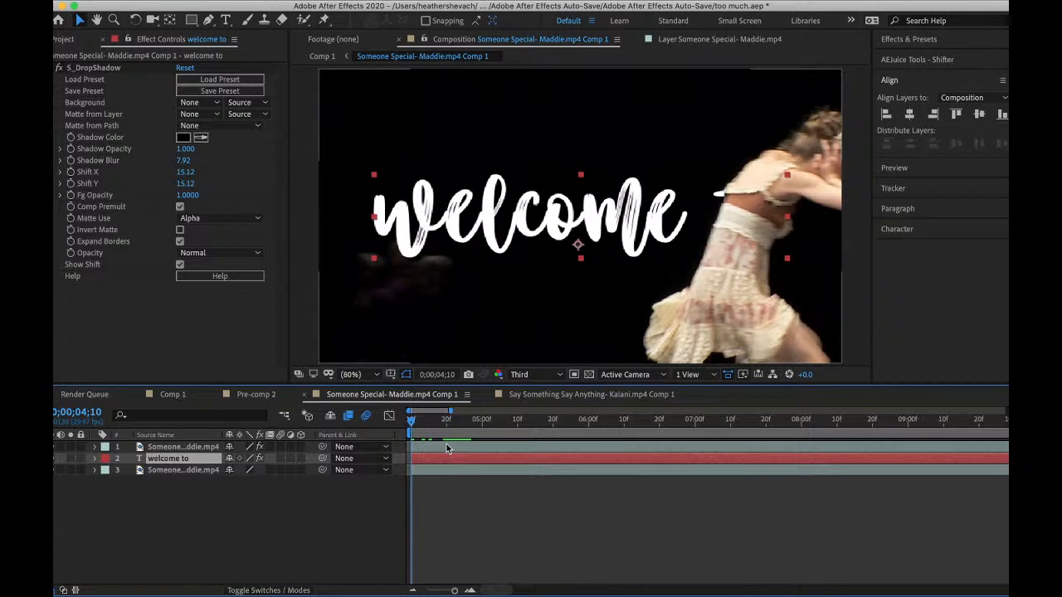
key(ctrl+space)
text(soft)
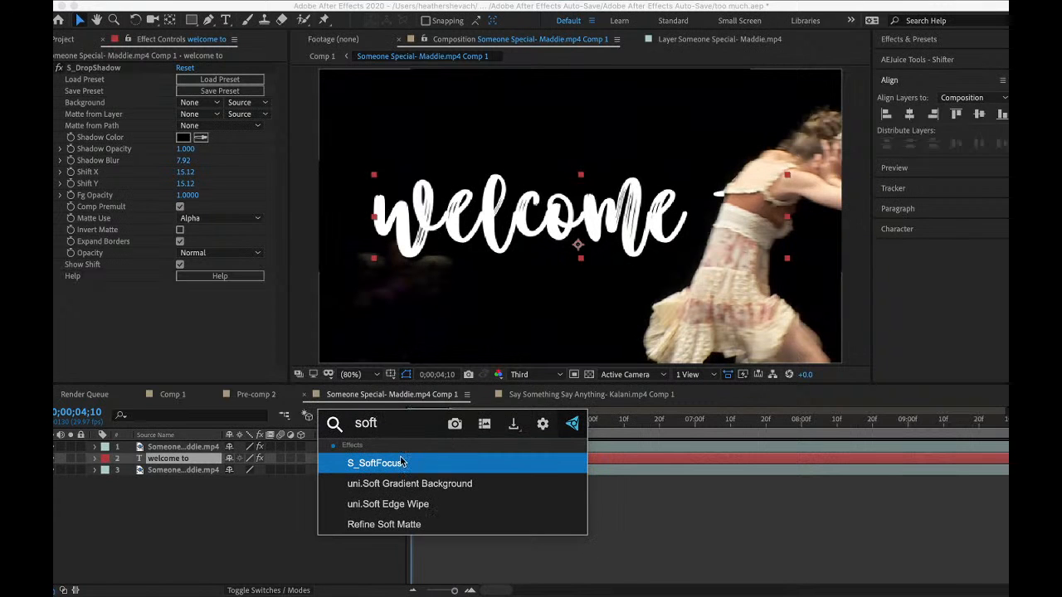
click(402, 463)
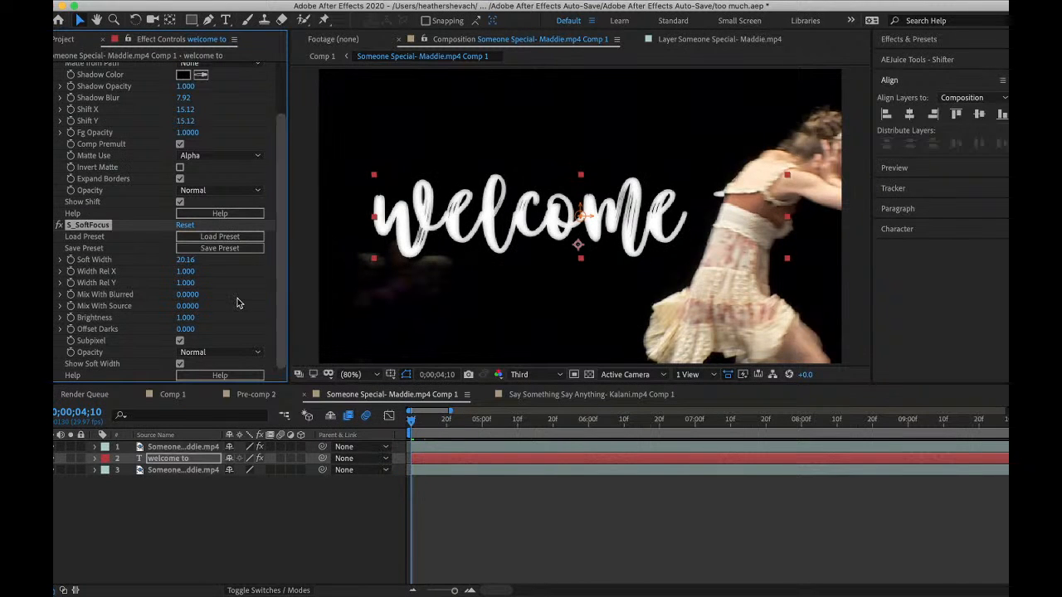
drag(175, 261, 169, 261)
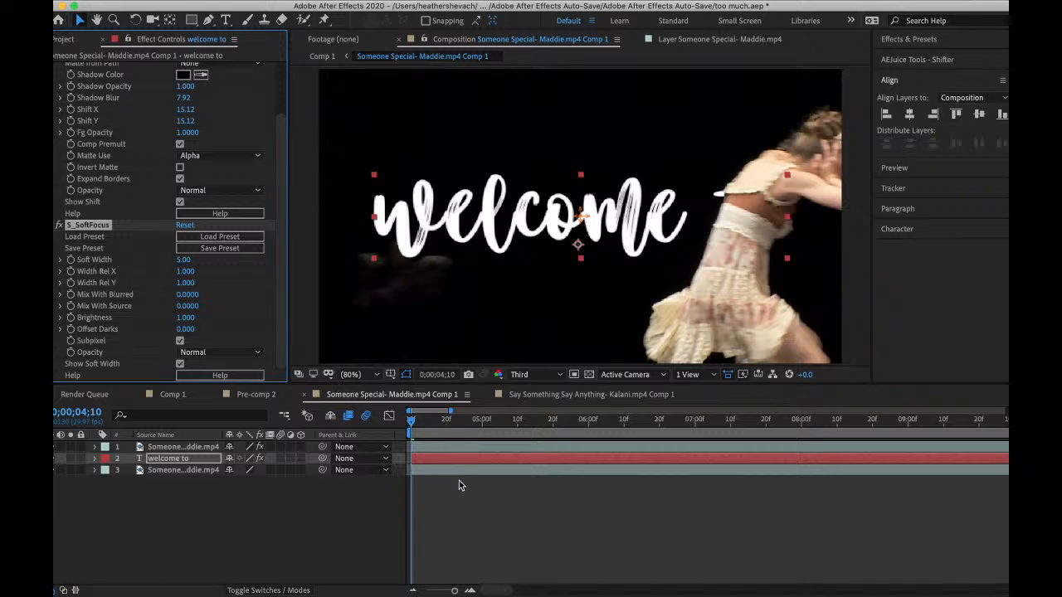
- Switch the preview resolution to Full and apply S_Glow to the "welcome to" text
click(521, 375)
click(528, 407)
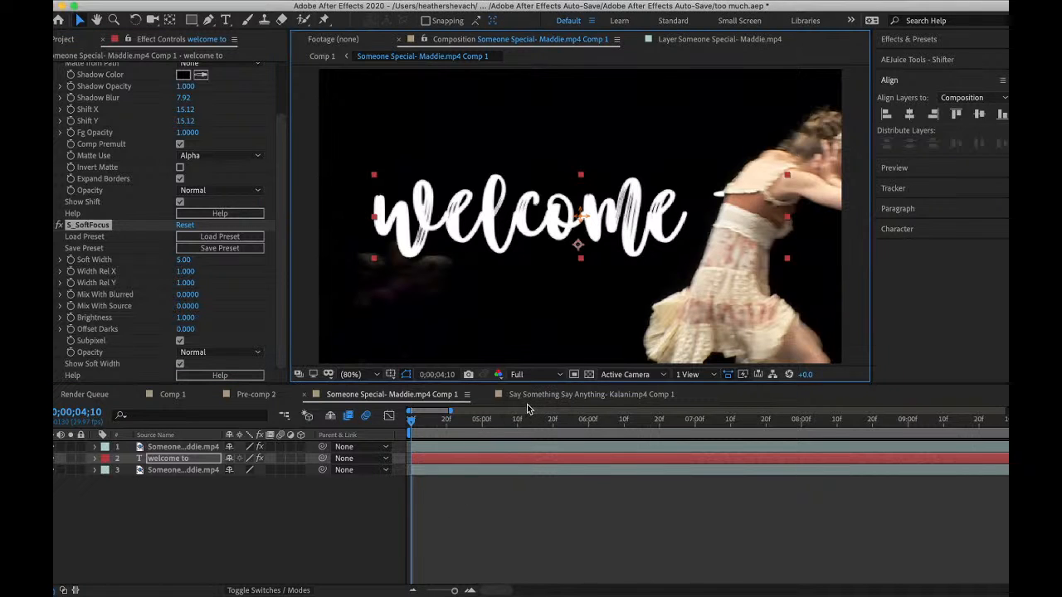
key(ctrl+space)
text(glo)
click(411, 489)
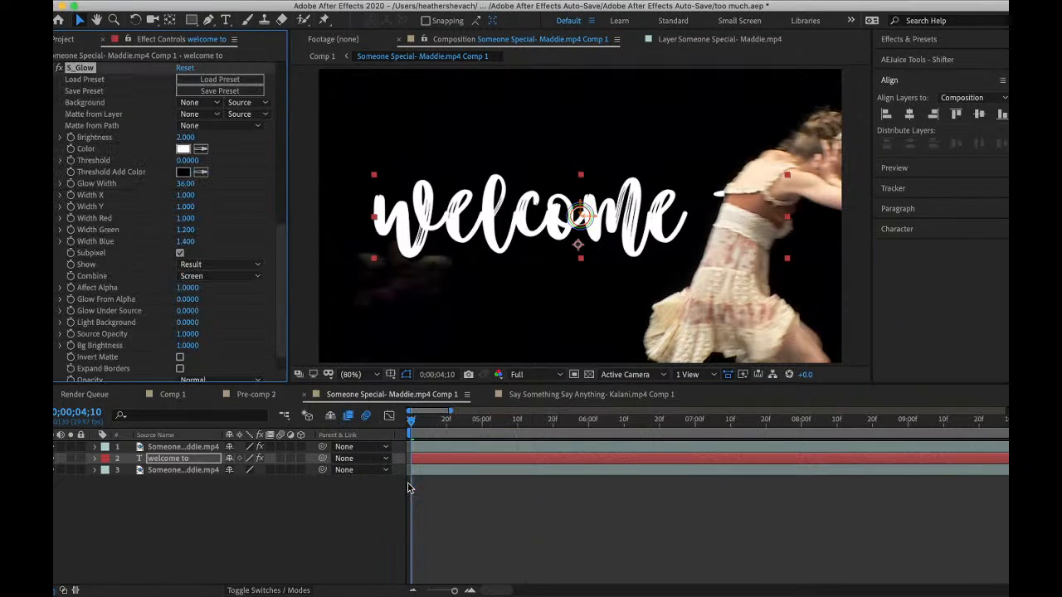
- Set the S_Glow Brightness on the "welcome to" text to 0.840
scroll(189, 295, down, 2)
scroll(189, 263, up, 4)
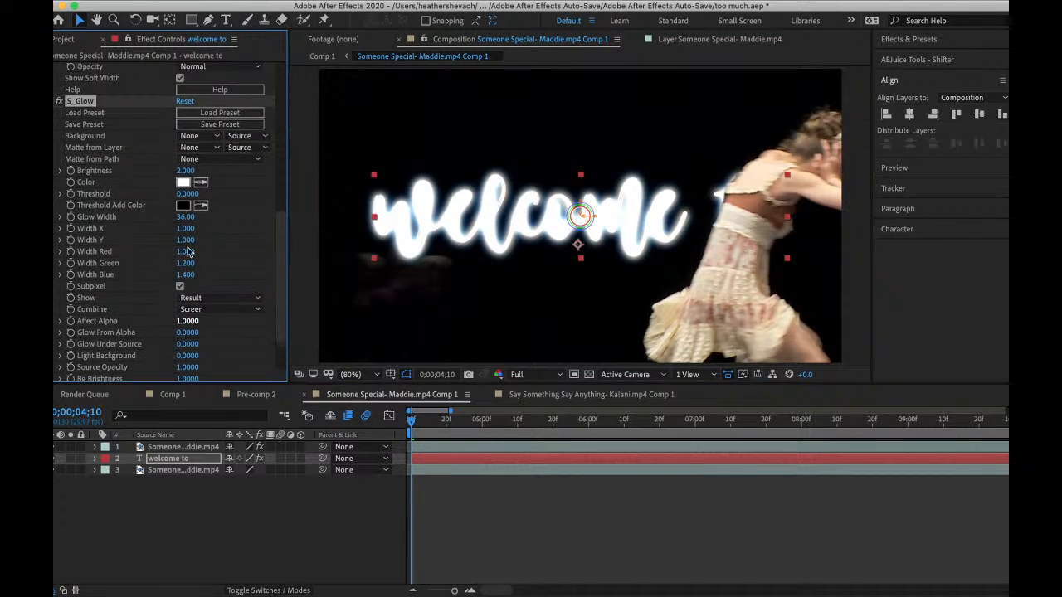
mouse_move(164, 174)
mouse_down()
mouse_move(151, 175)
mouse_move(188, 170)
mouse_move(176, 171)
mouse_up()
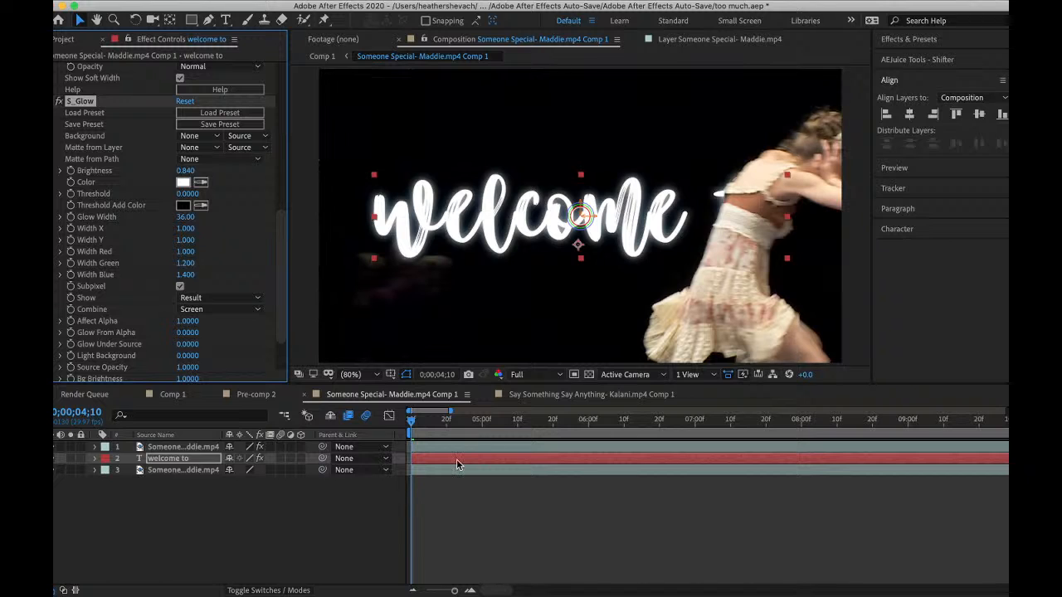
- Apply the Wiggle - position preset to the "welcome to" text and copy the finished text layer
key(ctrl+space)
text(wigg)
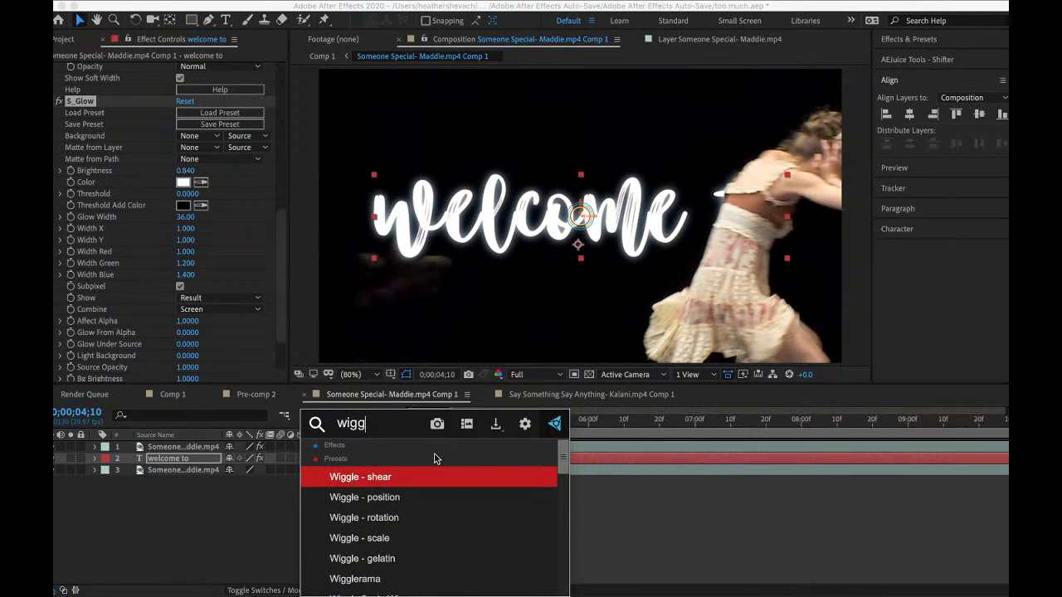
click(379, 498)
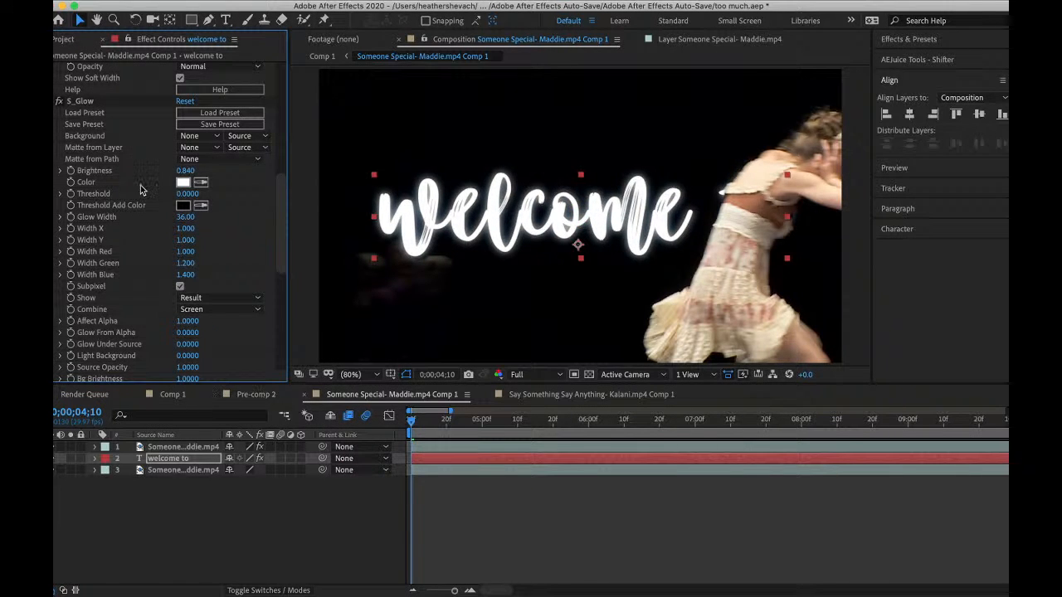
scroll(141, 190, down, 8)
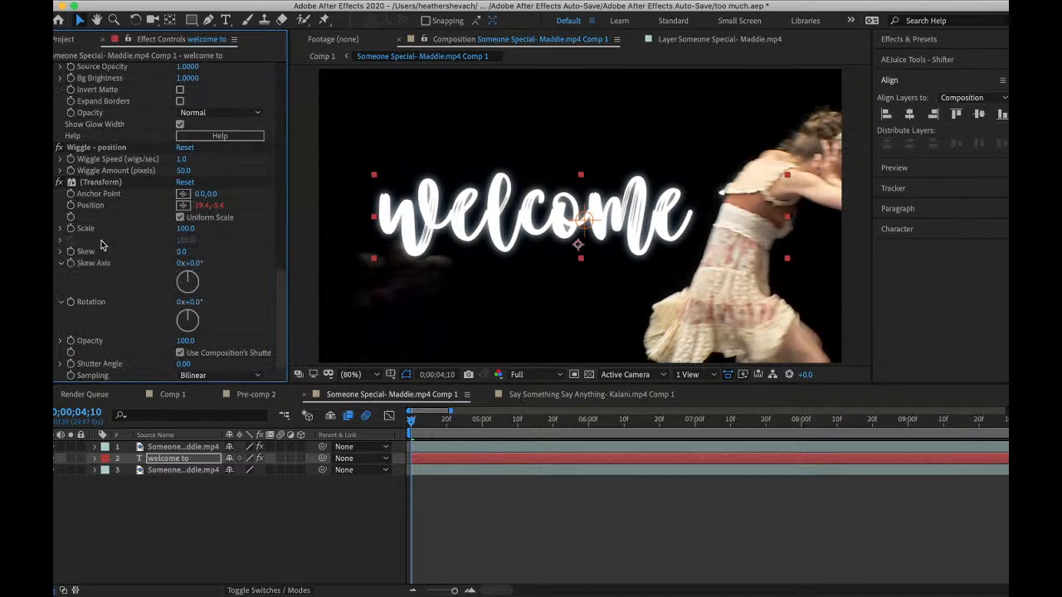
click(94, 181)
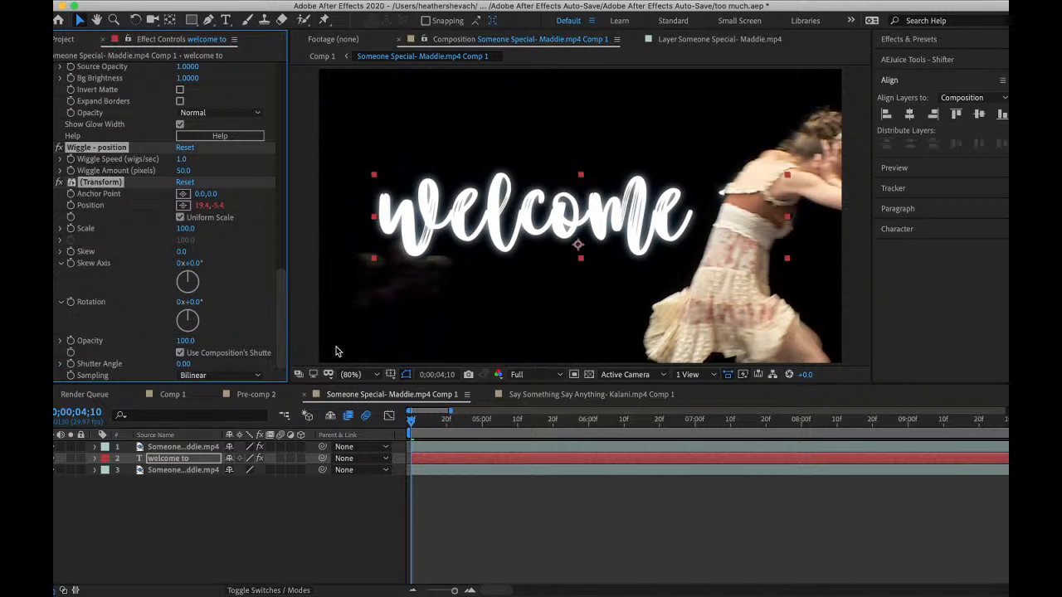
click(448, 524)
click(414, 458)
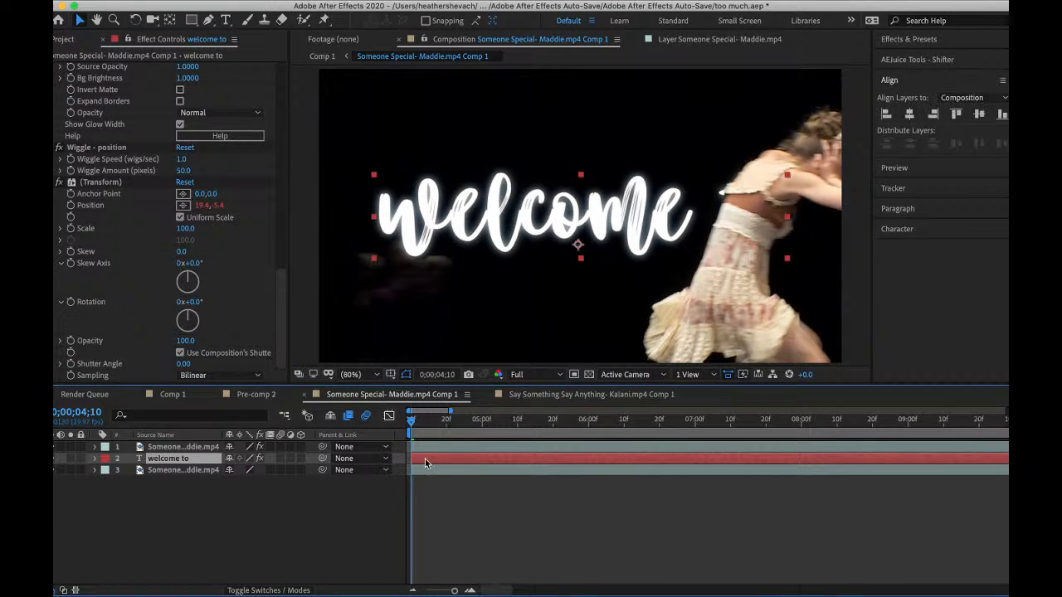
- Return to Comp 1 and preview the wiggling text in the Someone Special clip, starting from about 0:00:03:29
click(172, 395)
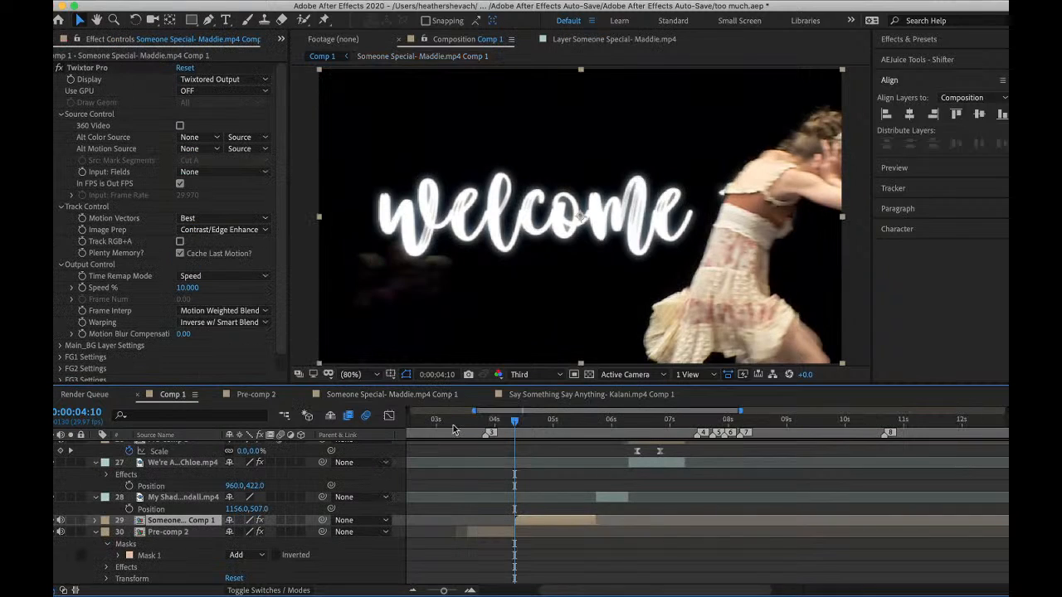
drag(500, 415, 528, 431)
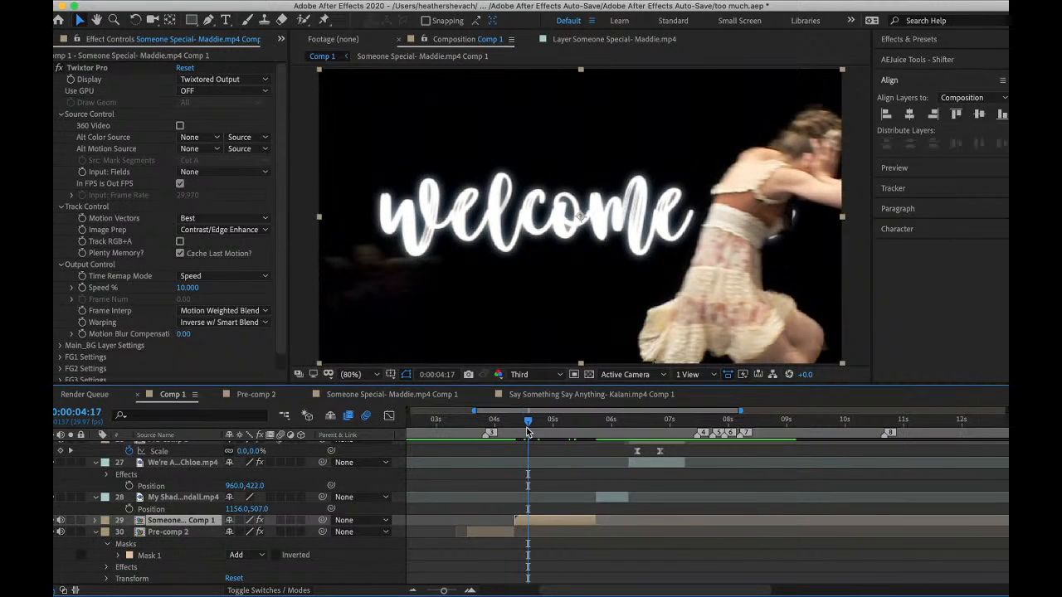
key(space)
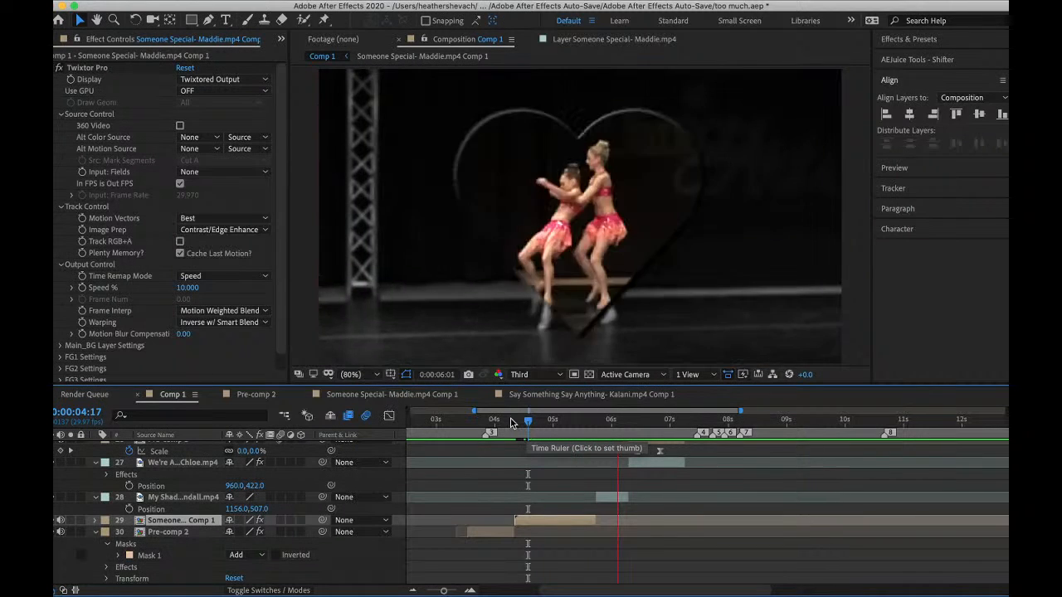
click(511, 424)
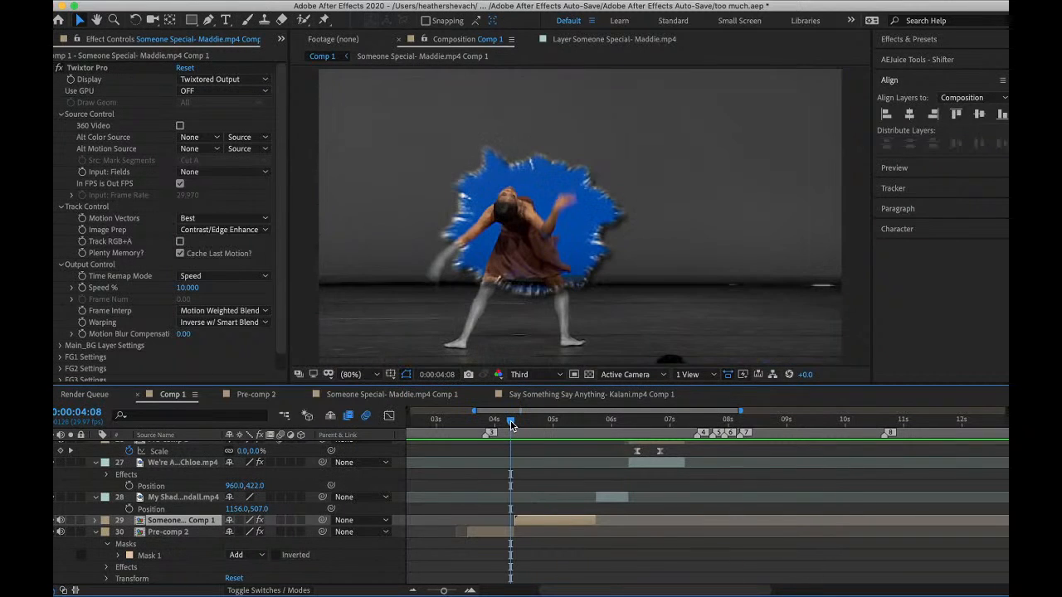
key(space)
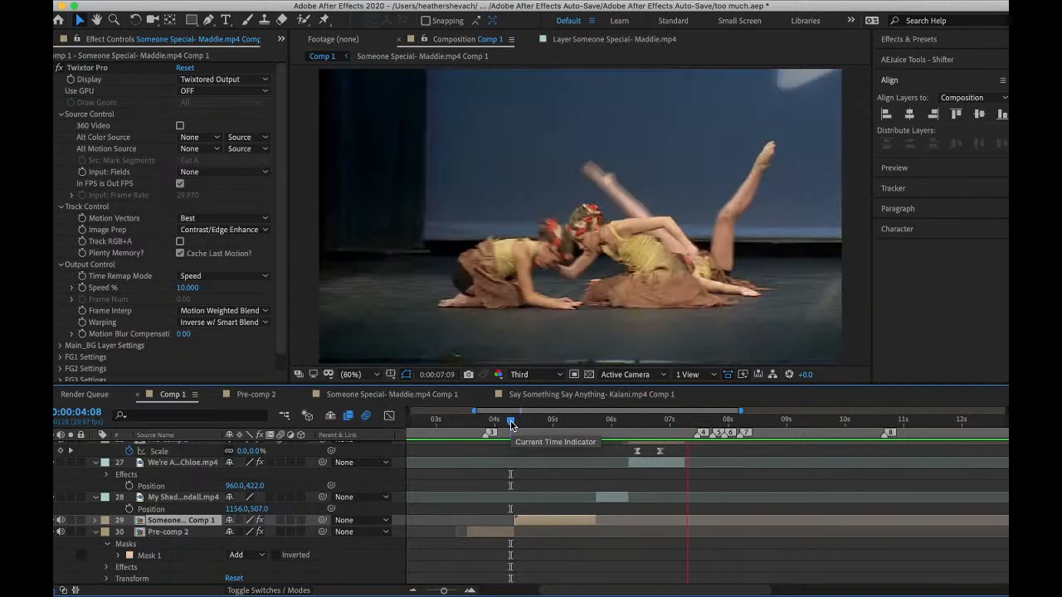
drag(511, 424, 493, 424)
key(space)
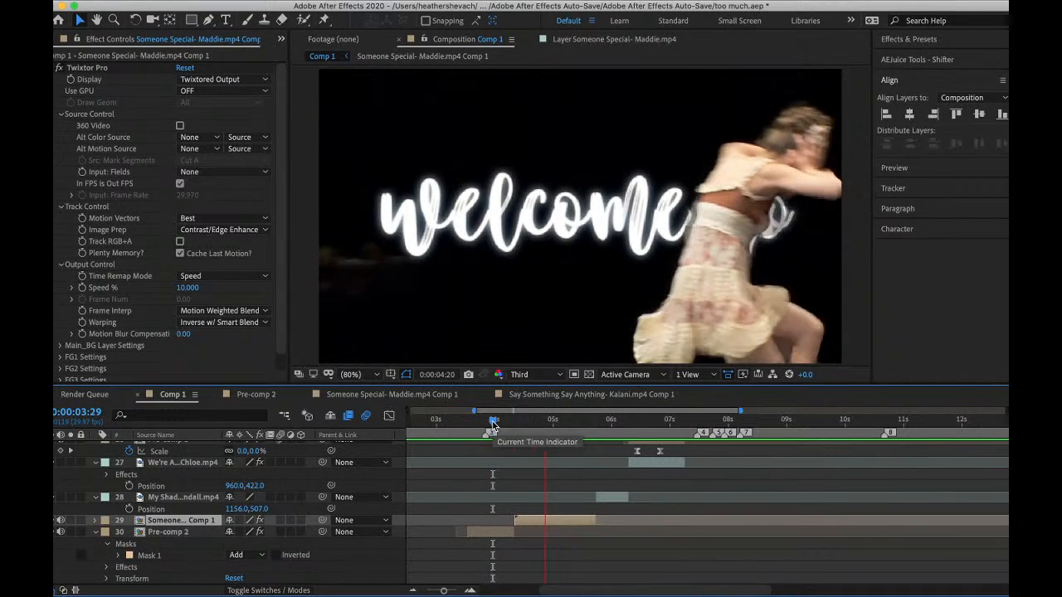
key(space)
- Open the Say Something Say Anything precomp from the clip at about 0:00:14:11 and delete S_Monochrome from its lower footage layer
scroll(513, 470, up, 6)
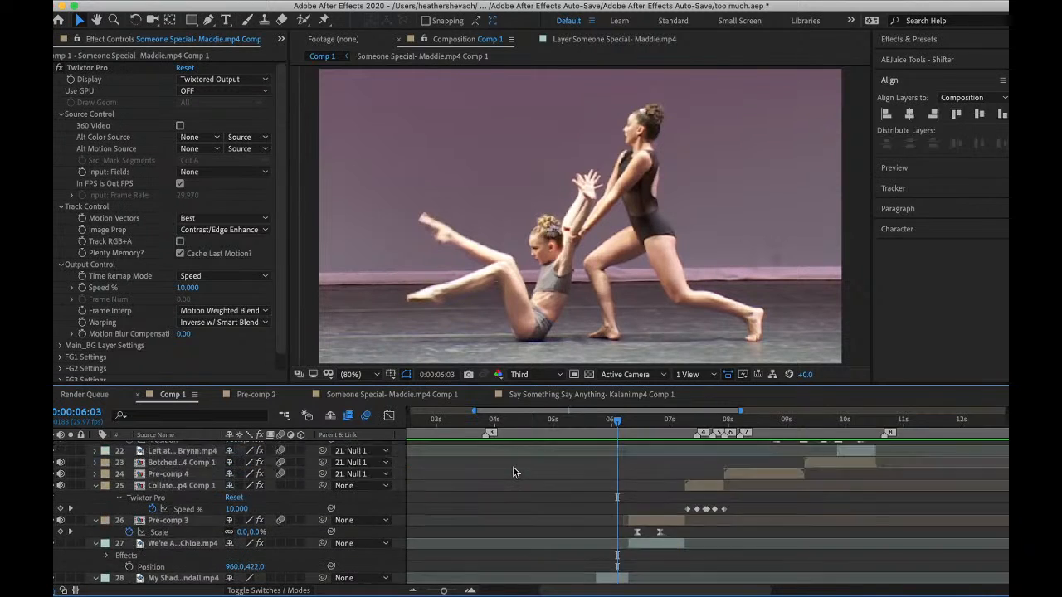
scroll(516, 472, right, 5)
drag(643, 436, 770, 438)
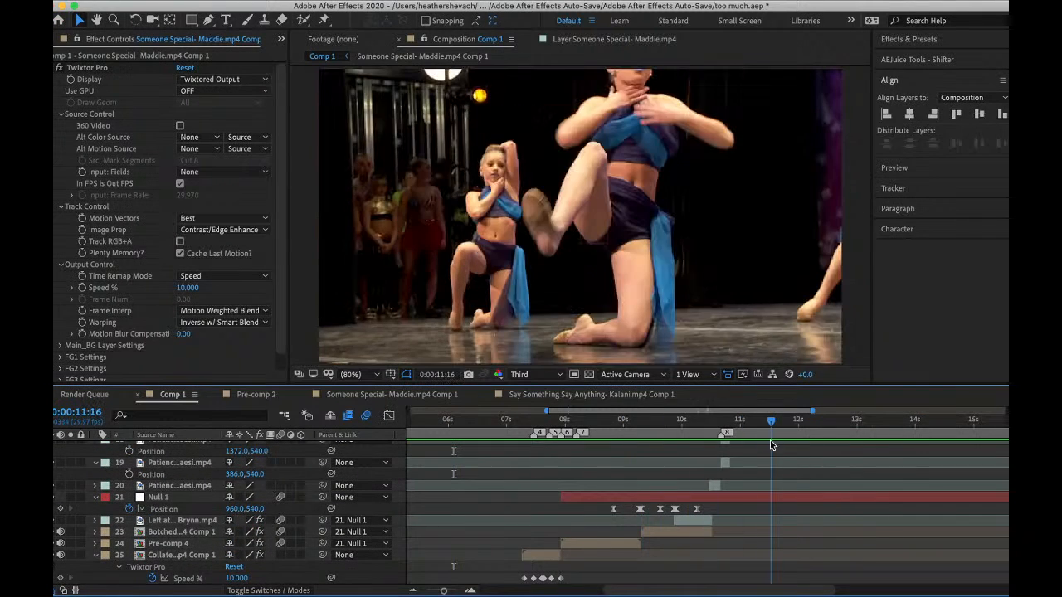
scroll(744, 449, up, 4)
scroll(744, 449, right, 3)
click(672, 436)
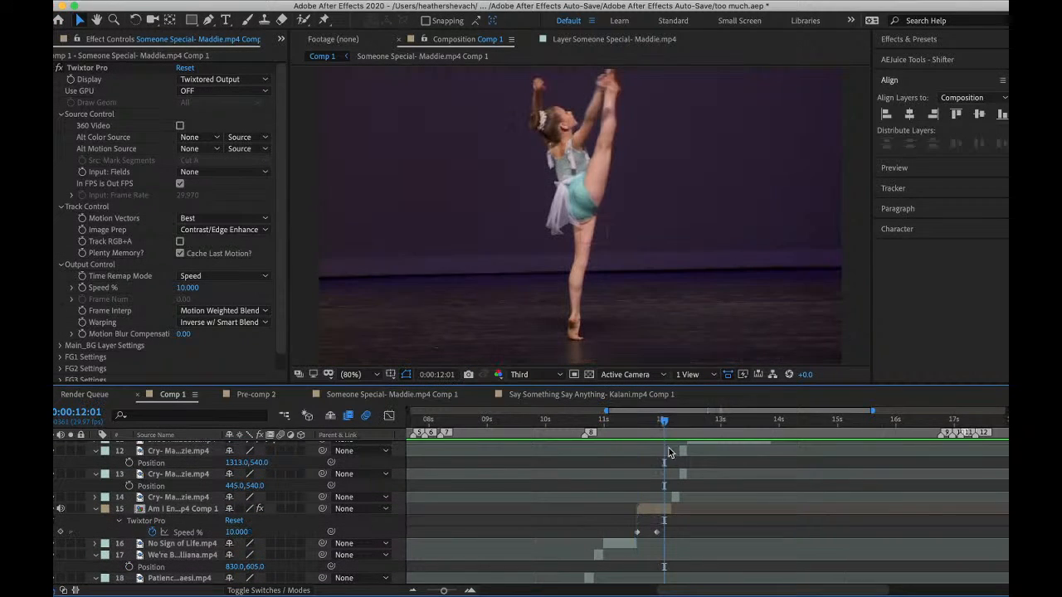
scroll(669, 448, up, 4)
scroll(669, 448, right, 3)
click(709, 437)
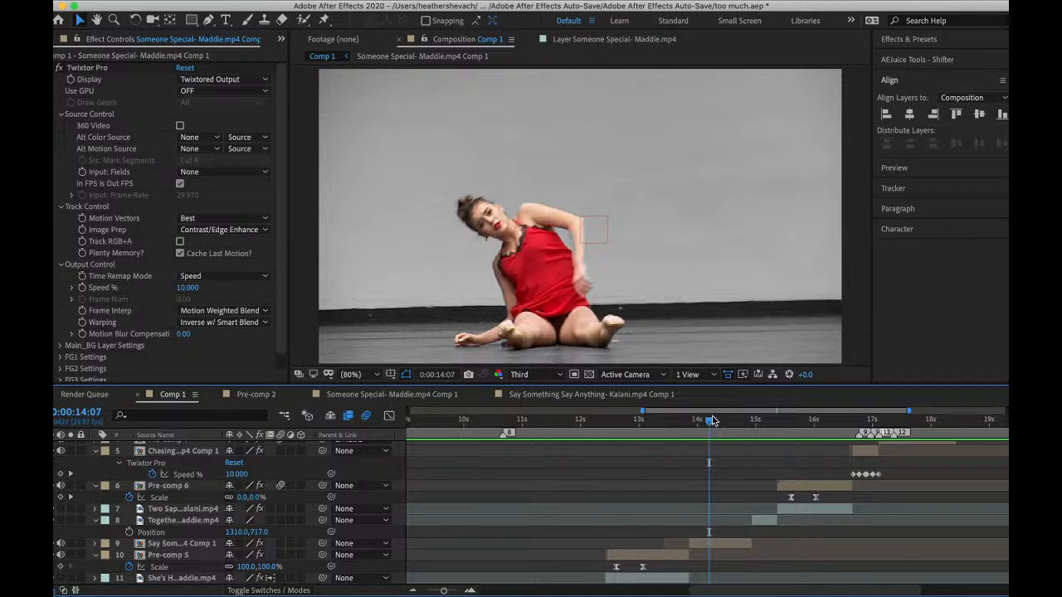
drag(713, 421, 720, 423)
double_click(711, 545)
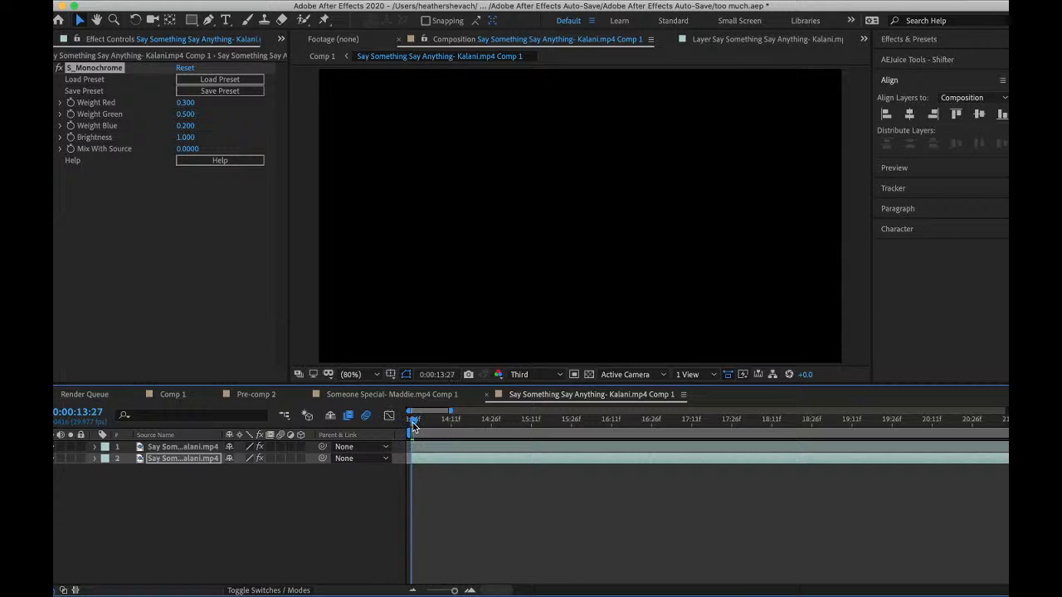
click(104, 76)
key(Delete)
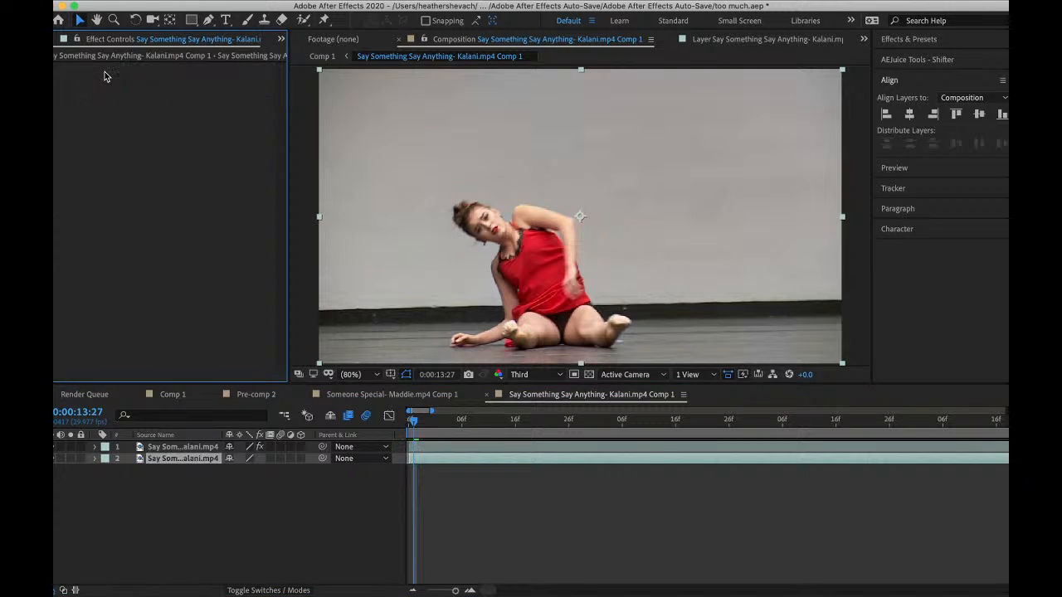
- Paste the styled text layer between the two Say Something Say Anything footage layers and change its wording to "channel name"
key(super+v)
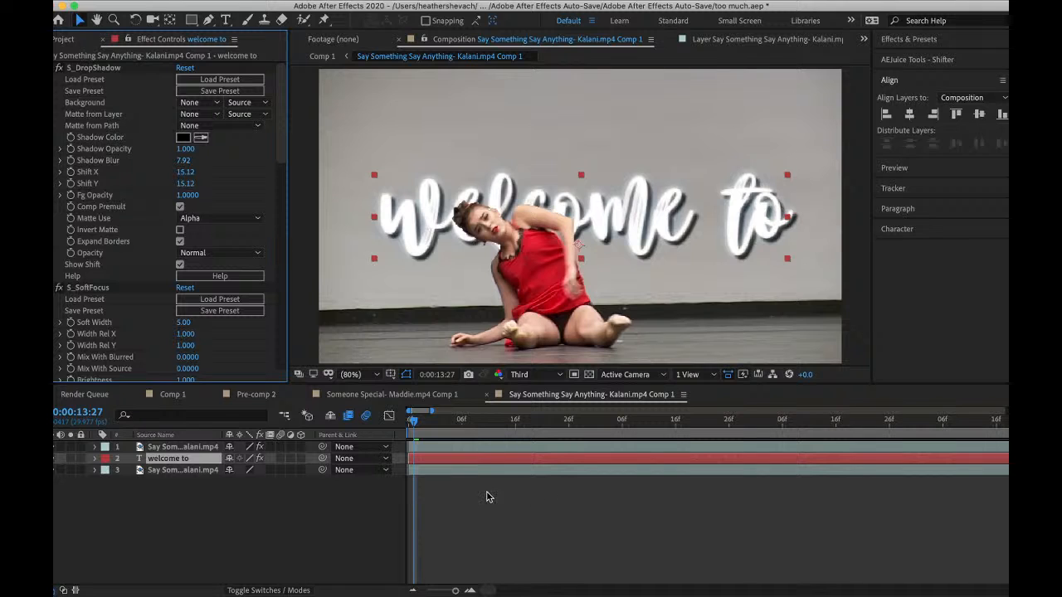
double_click(464, 461)
text(han)
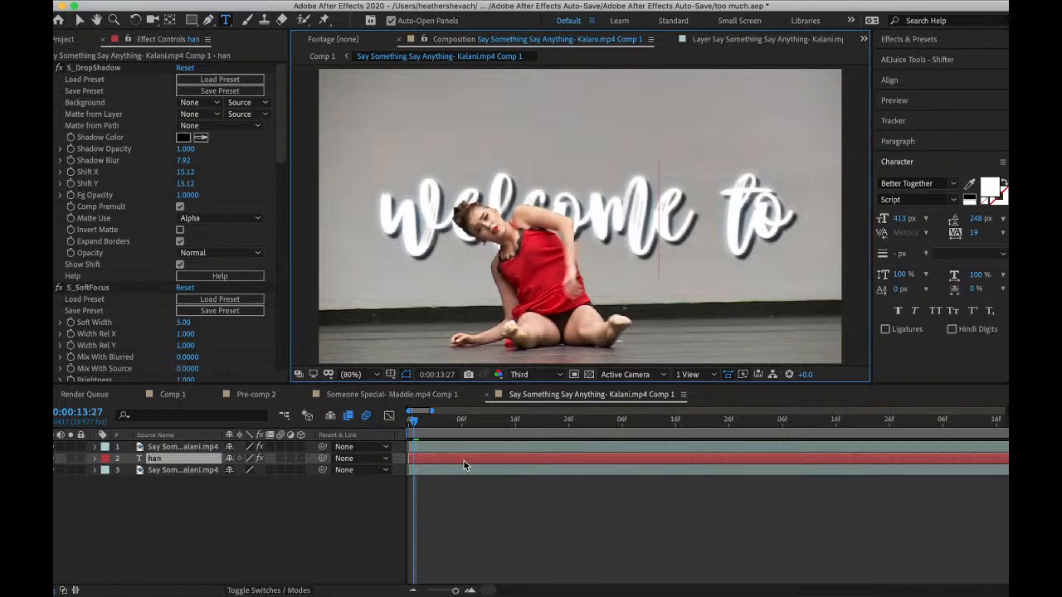
text(nel n)
key(BackSpace)
key(BackSpace)
key(BackSpace)
key(BackSpace)
key(BackSpace)
key(BackSpace)
key(BackSpace)
key(BackSpace)
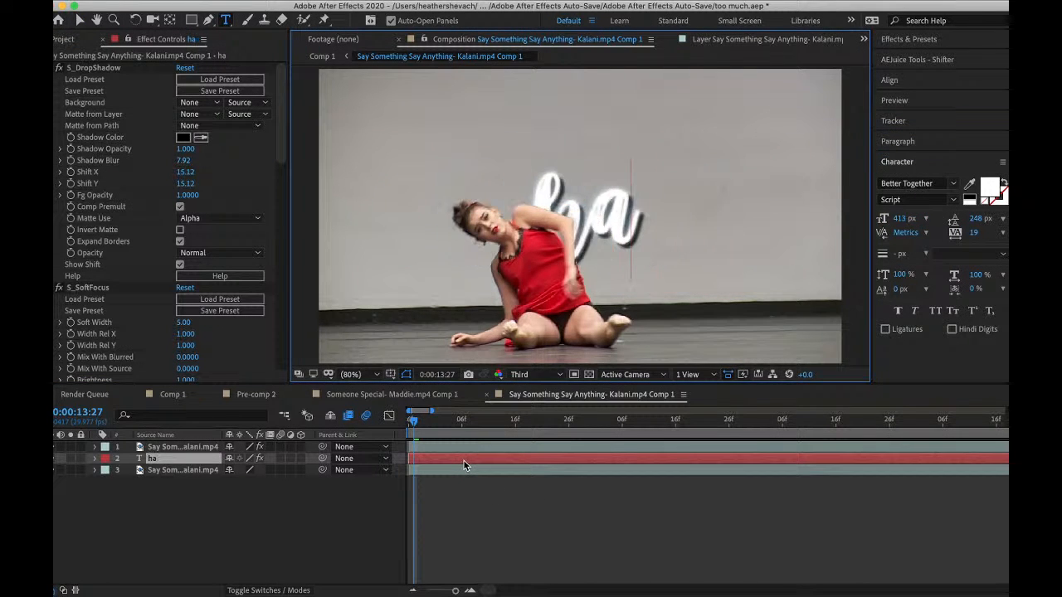
text(channel name)
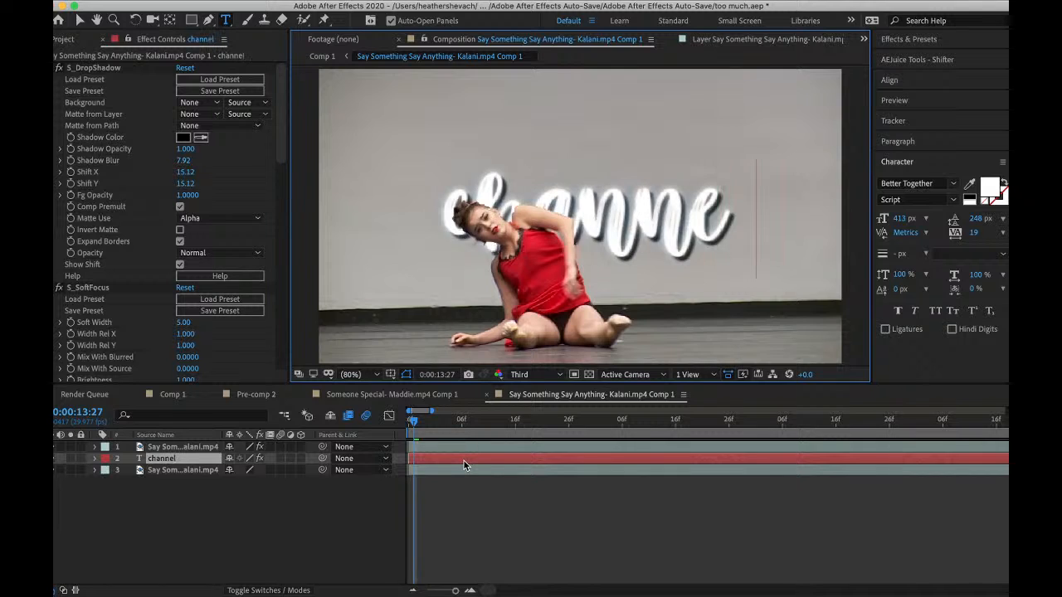
- Reduce the "channel name" font size to 367 px and centre the layer horizontally and vertically in the composition
click(79, 20)
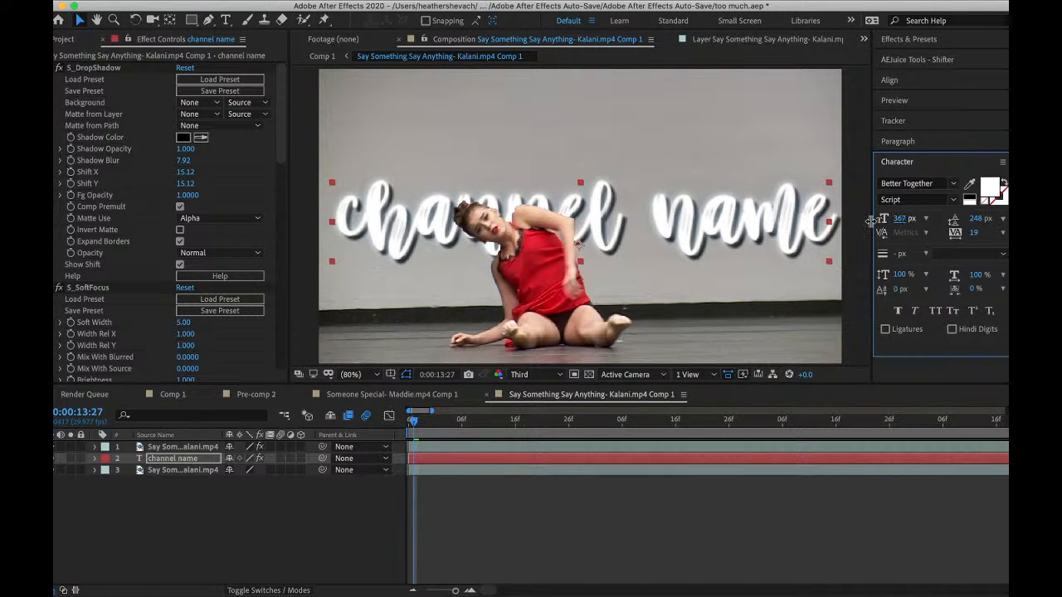
click(903, 90)
click(909, 116)
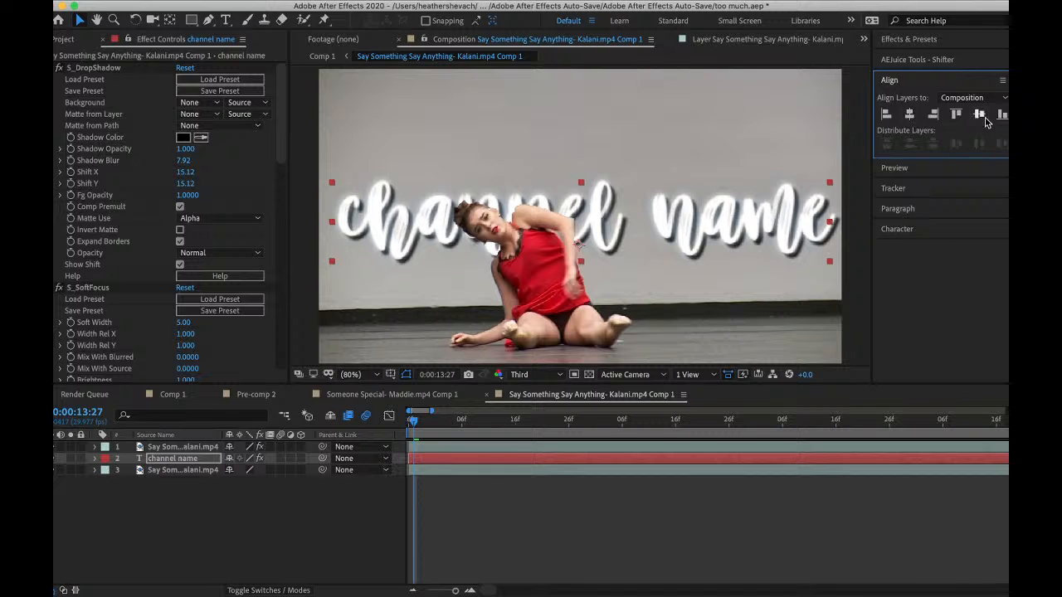
click(979, 113)
- Preview the Say Something Say Anything clip in Comp 1 from 0:00:13:22 and save the project
click(183, 398)
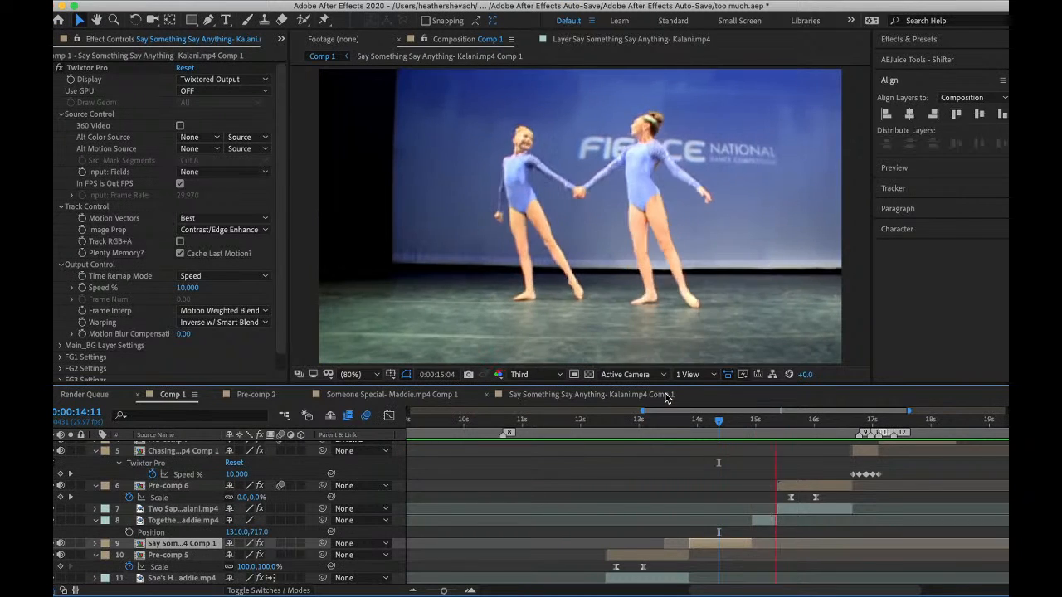
click(682, 424)
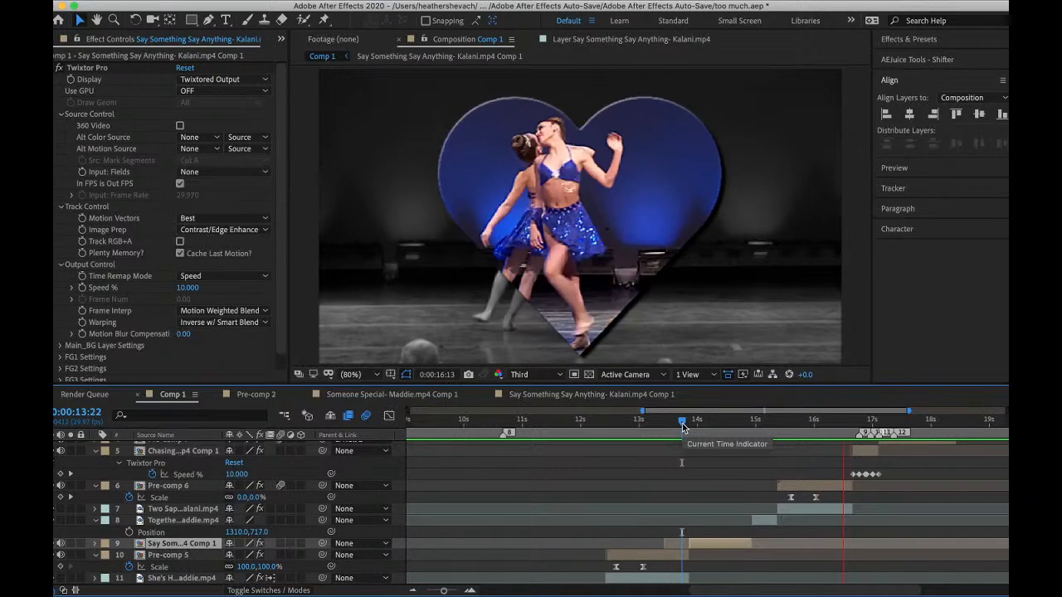
click(151, 1)
click(178, 107)
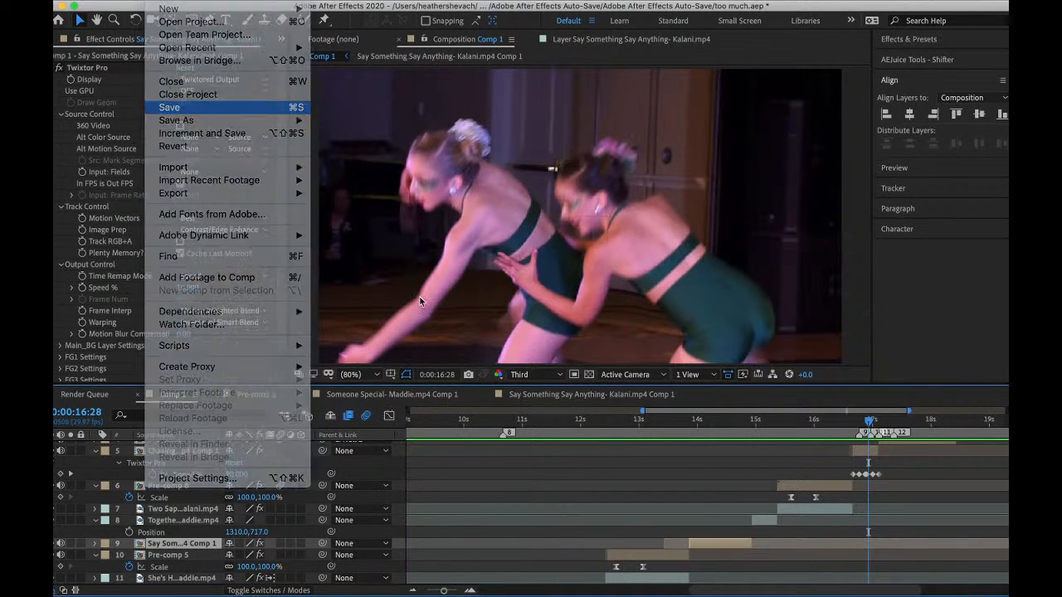
- Play Comp 1 from the beginning through about 0:00:21:05 to review the edit
scroll(481, 453, left, 5)
scroll(480, 453, up, 2)
scroll(481, 454, up, 2)
scroll(481, 454, left, 3)
scroll(441, 445, left, 5)
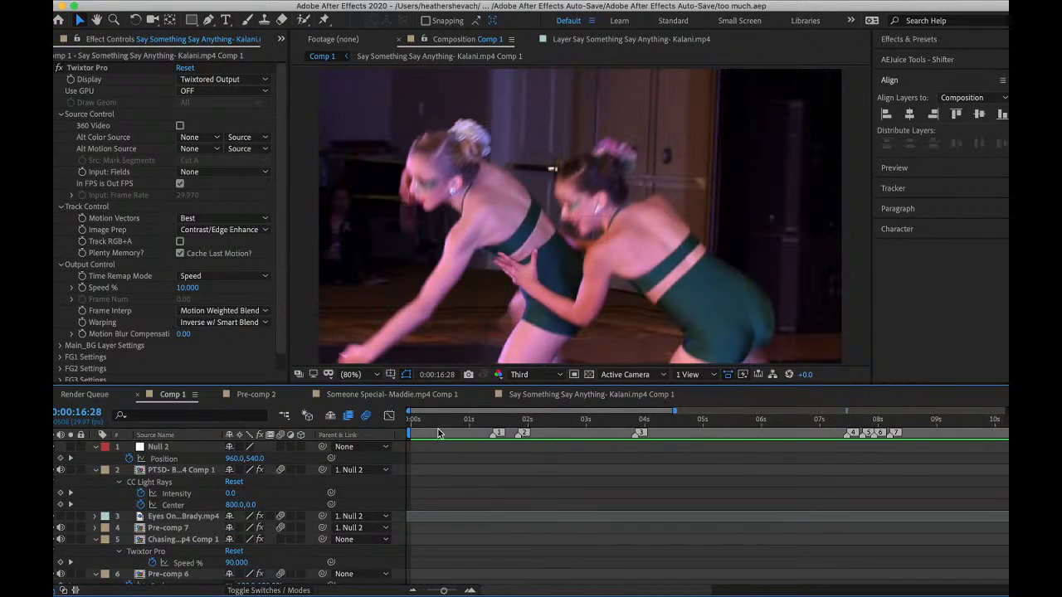
click(412, 422)
key(space)
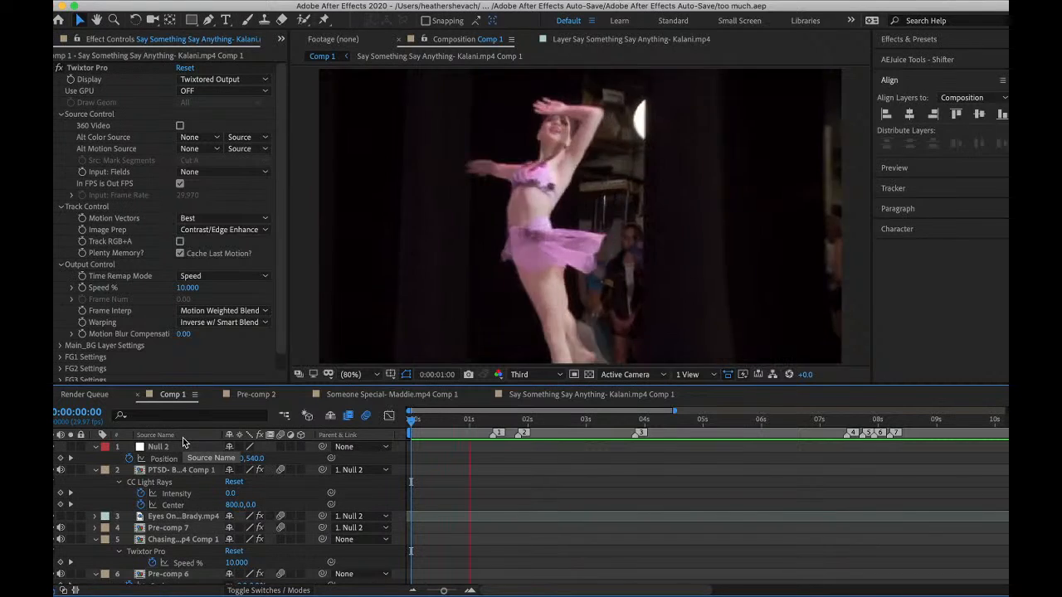
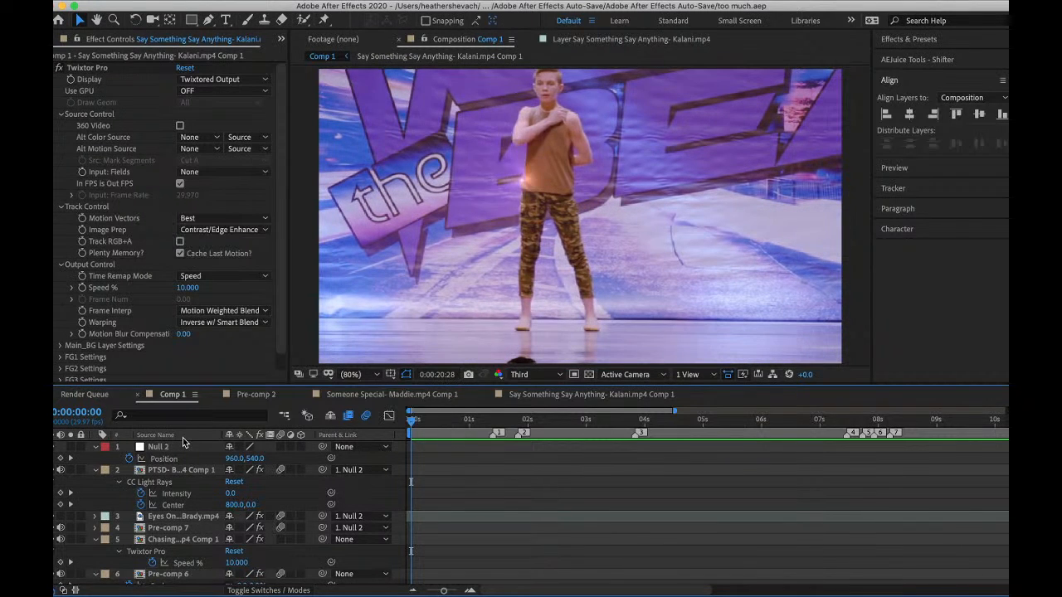
key(space)
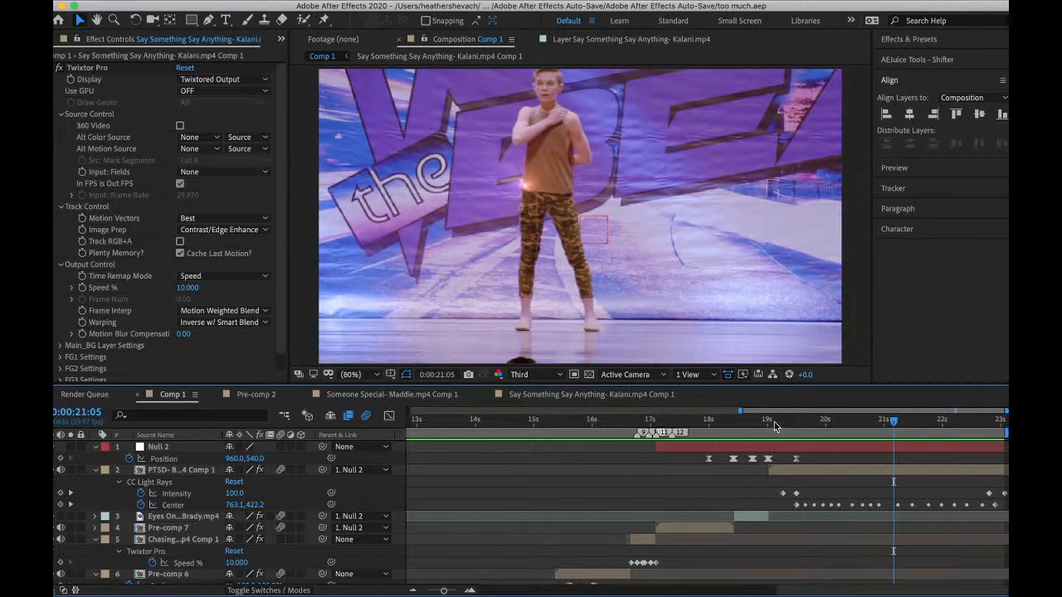
- Move the current time in Comp 1 to 0:00:19:01, the start of the final PTSD clip
click(775, 425)
click(768, 422)
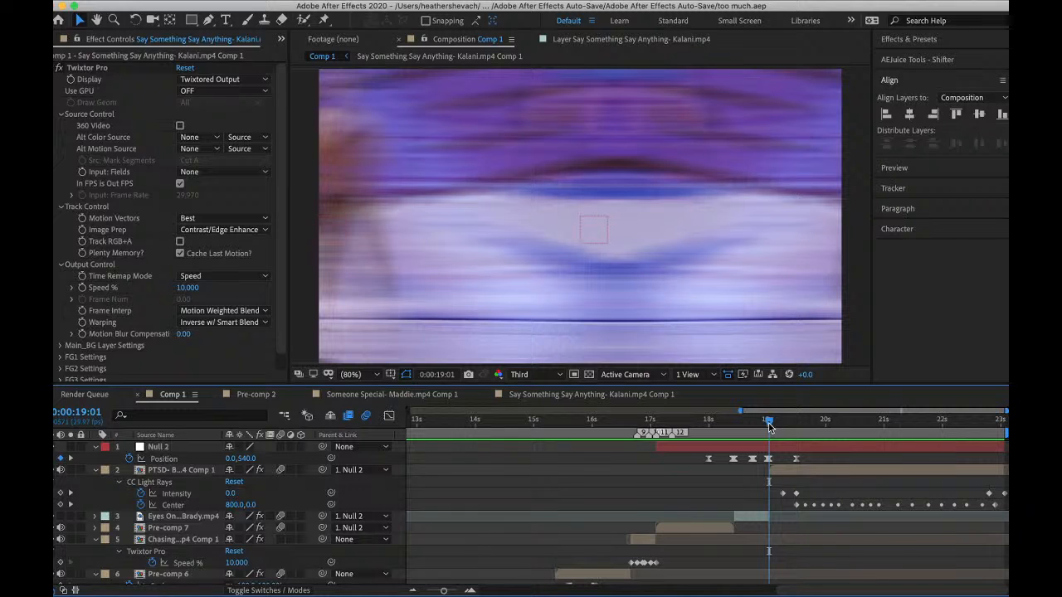
key(super+v)
click(722, 458)
scroll(720, 457, left, 10)
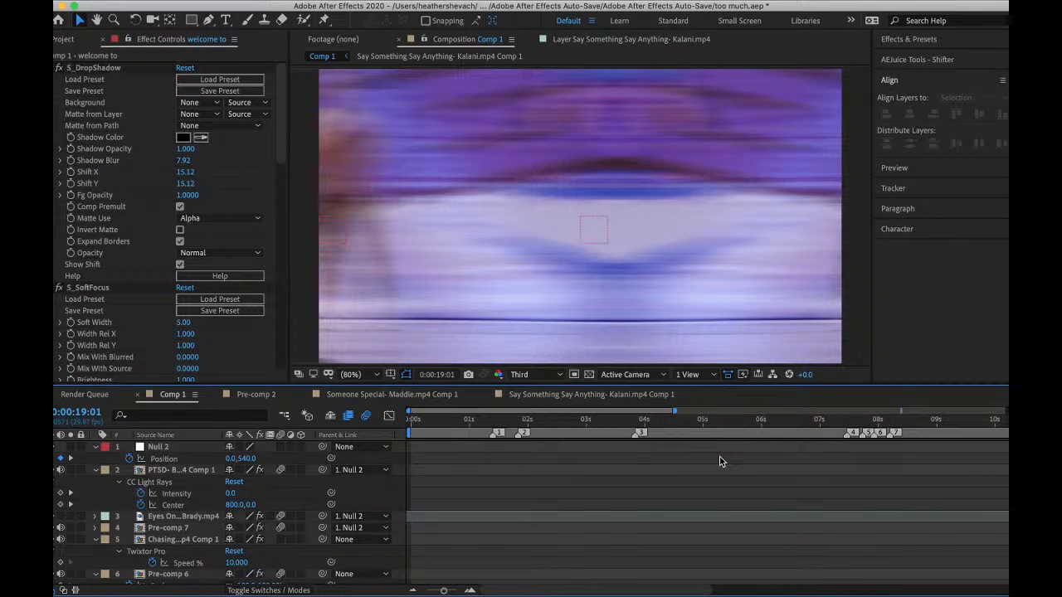
scroll(721, 462, down, 15)
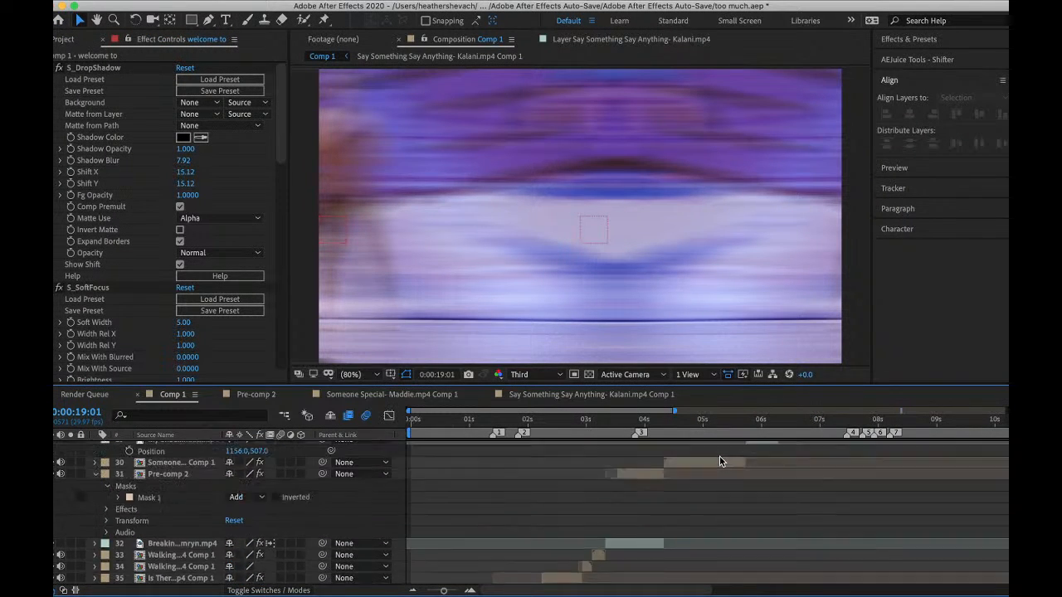
scroll(720, 462, up, 15)
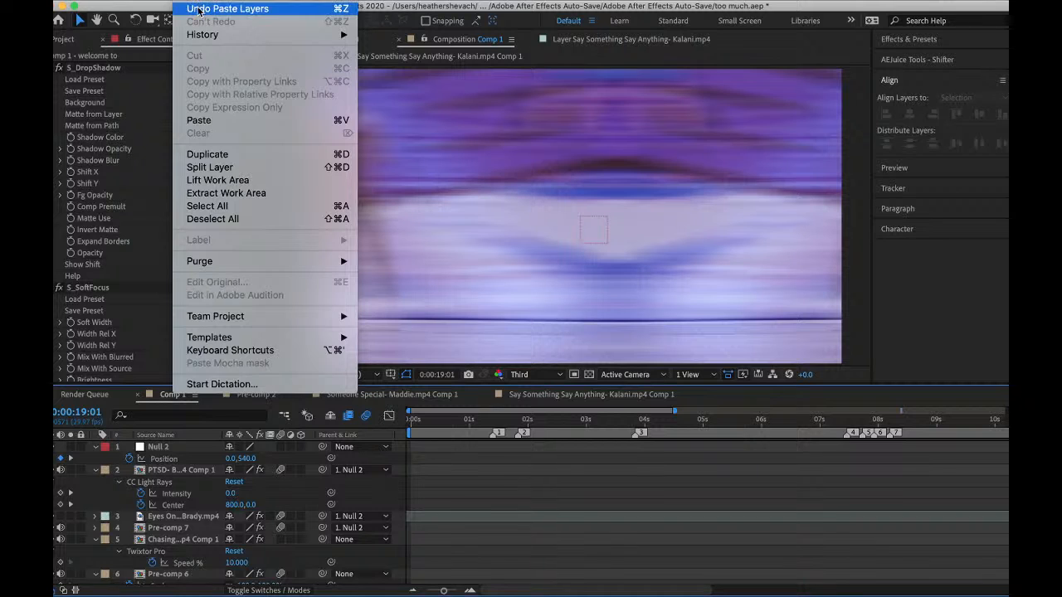
click(224, 7)
- Paste the styled "welcome to" text layer and place it between Null 2 and the PTSD clip layer
click(182, 448)
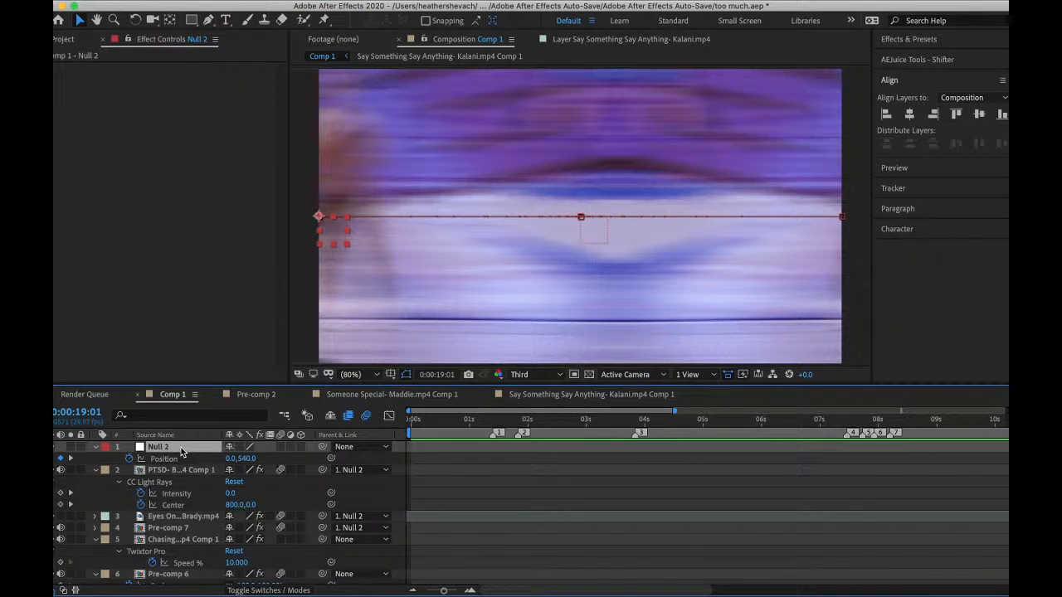
key(super+v)
scroll(508, 463, right, 5)
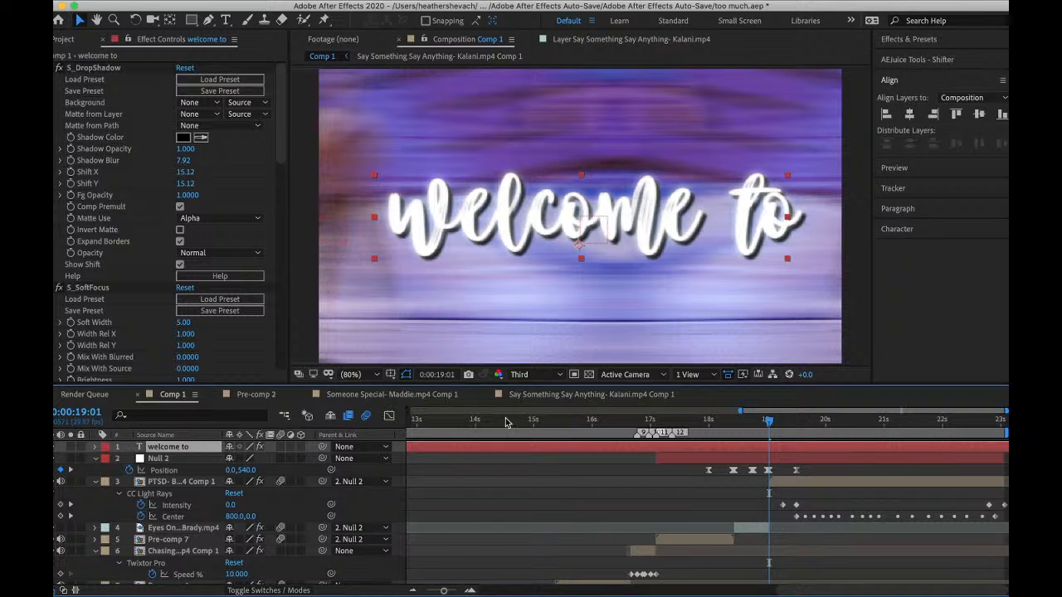
drag(172, 451, 176, 478)
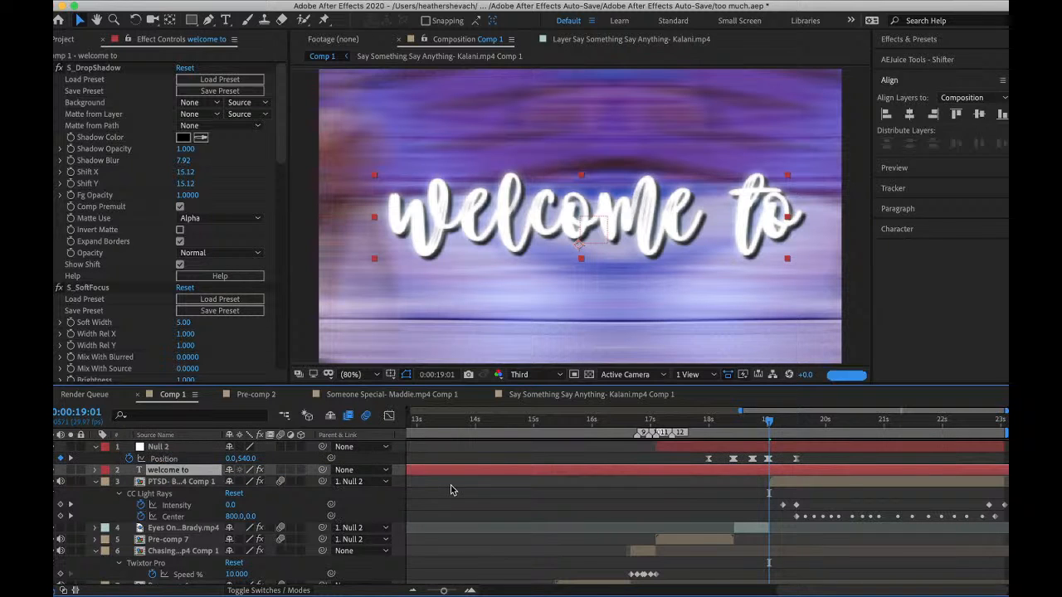
- Change the wording of the pasted "welcome to" text layer to "enjoy"
key(equal)
key(equal)
scroll(713, 517, right, 2)
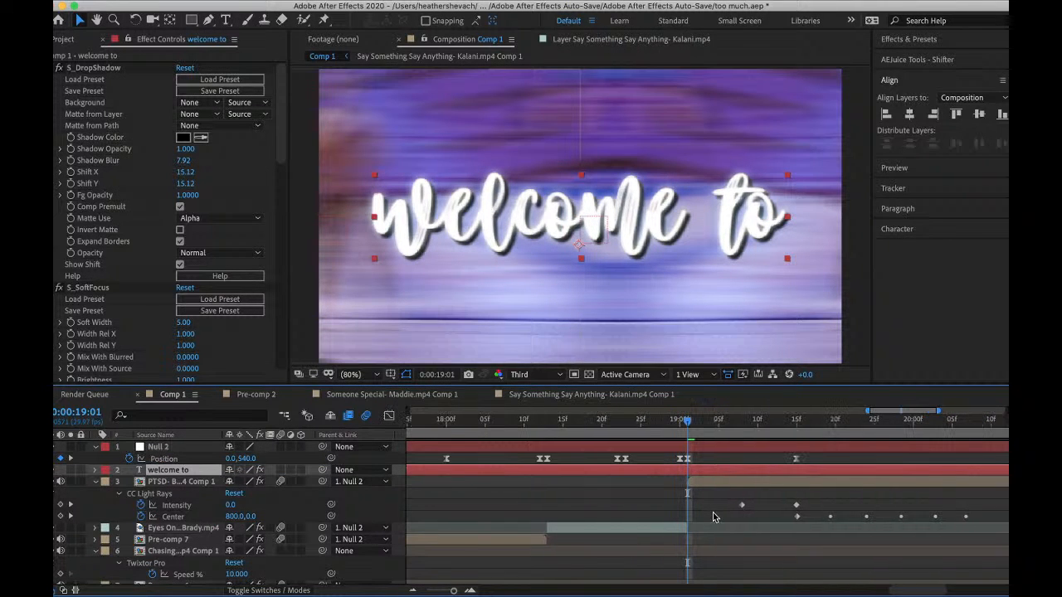
double_click(694, 471)
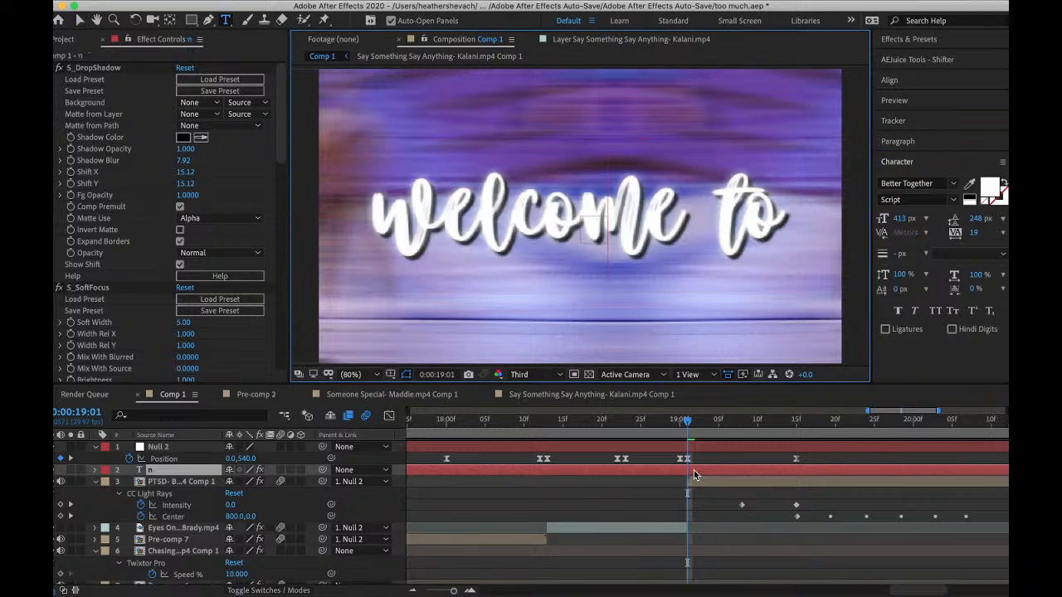
text(njoy)
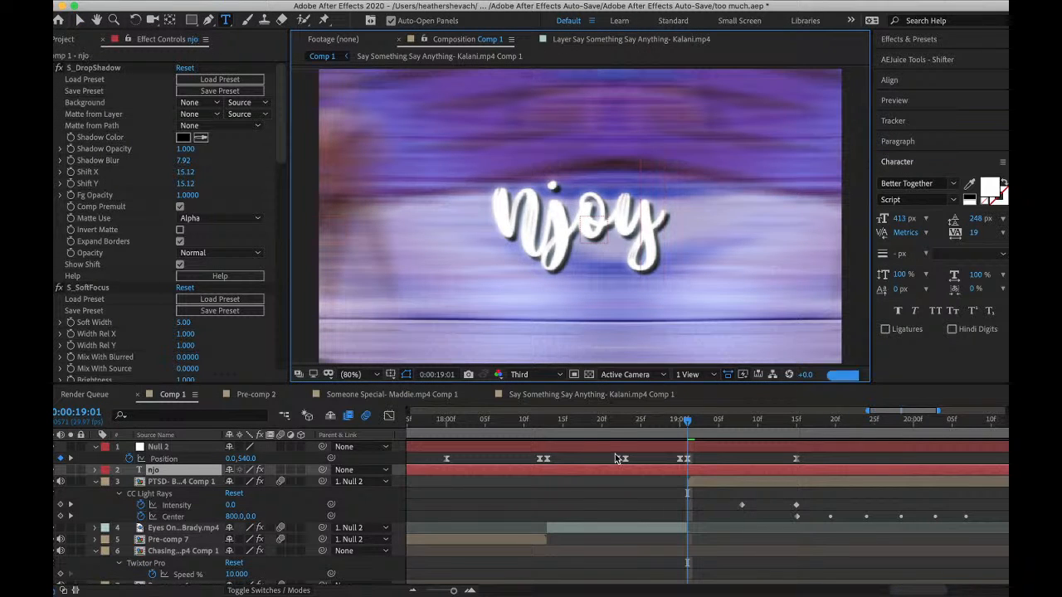
key(BackSpace)
key(BackSpace)
key(BackSpace)
key(BackSpace)
text(en)
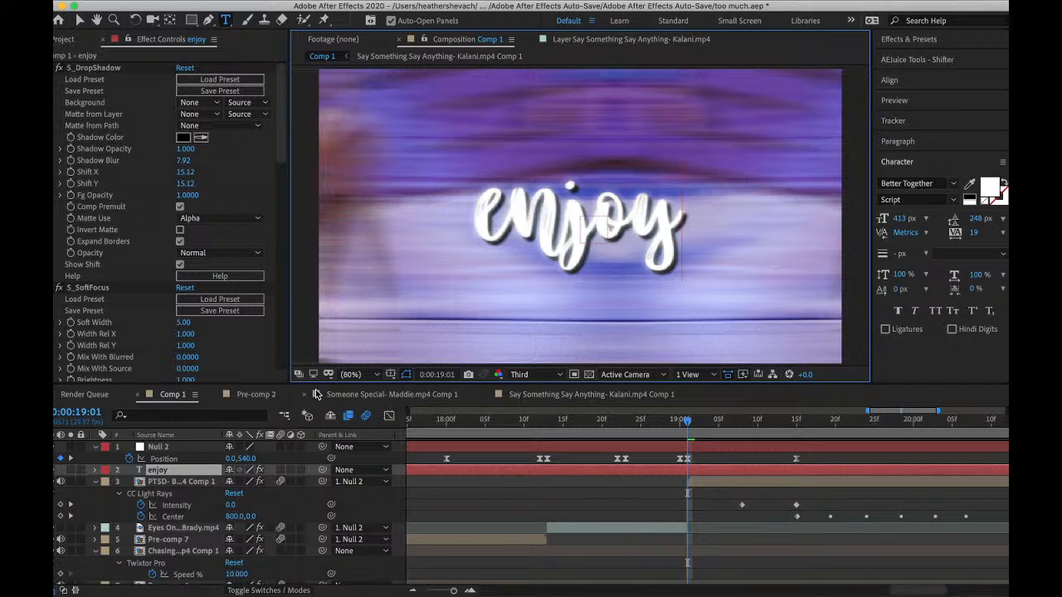
text(joya)
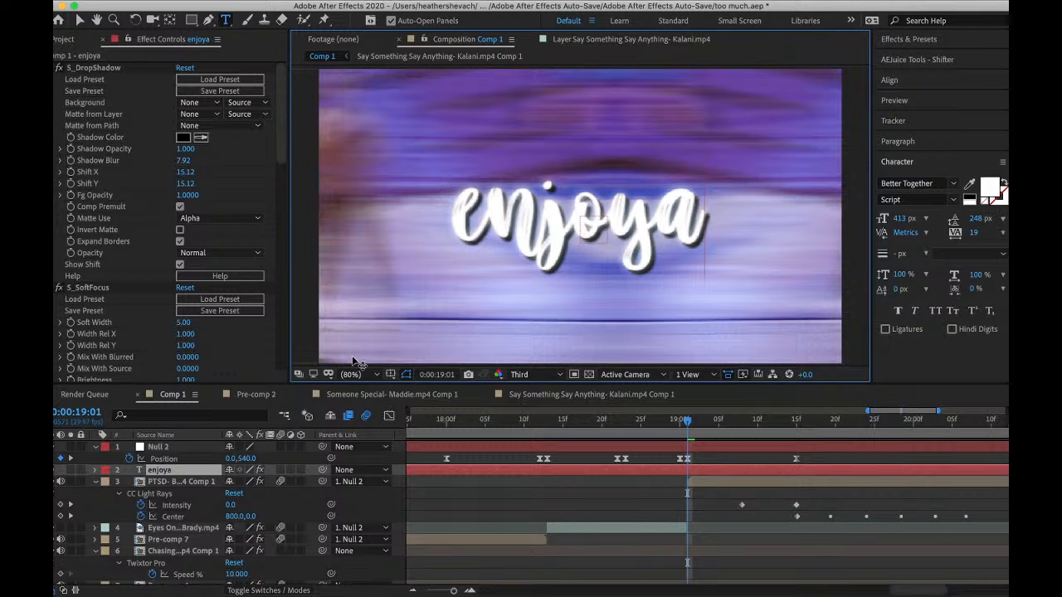
key(BackSpace)
click(79, 21)
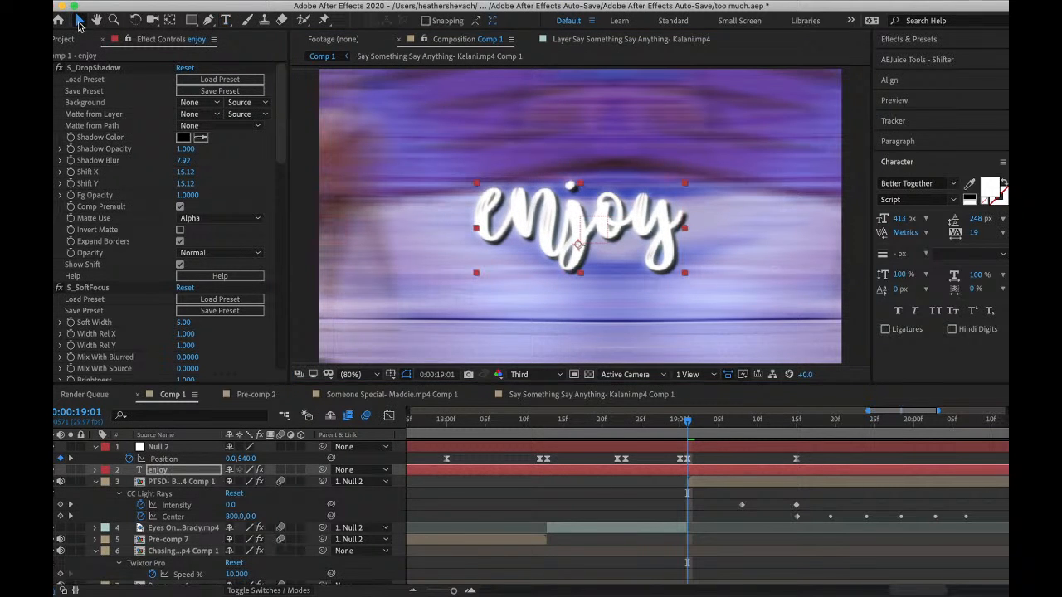
- Split the "enjoy" text layer at 0:00:19:01 and delete the part before that point
key(super+shift+d)
click(673, 483)
key(Delete)
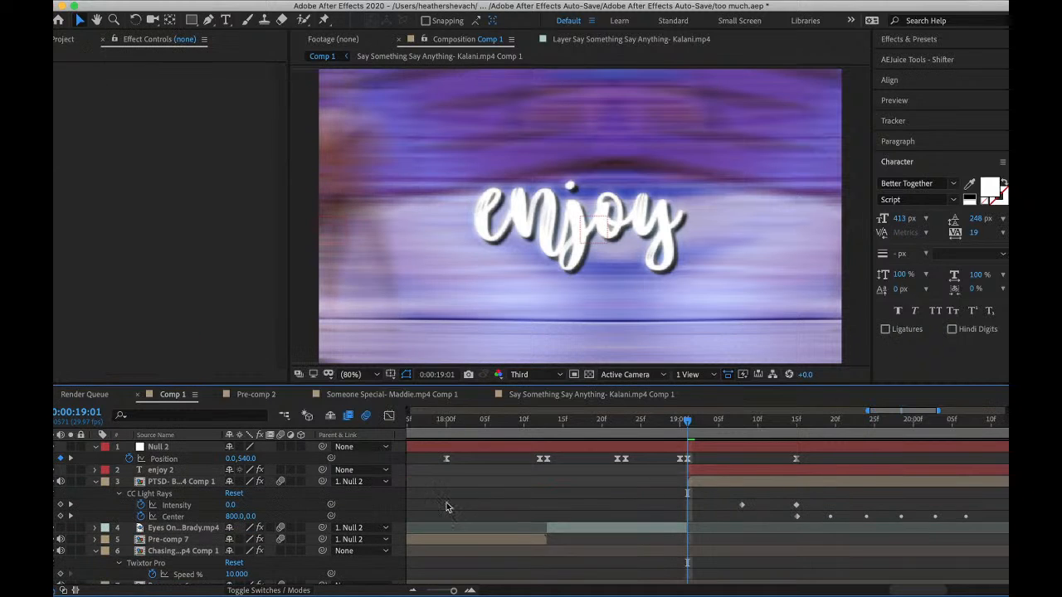
drag(323, 469, 139, 447)
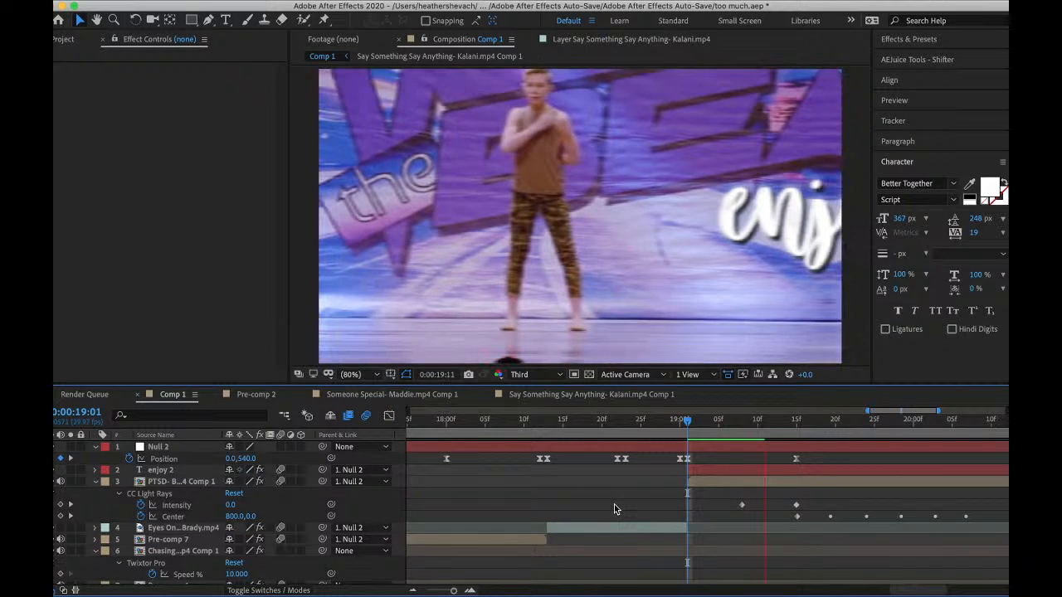
key(k)
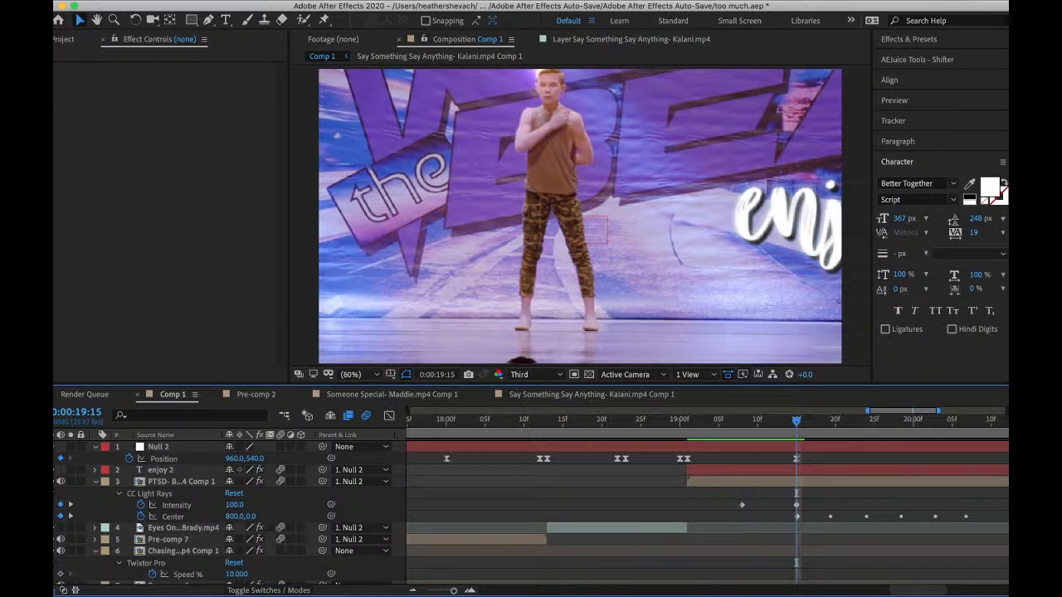
click(189, 2)
click(189, 8)
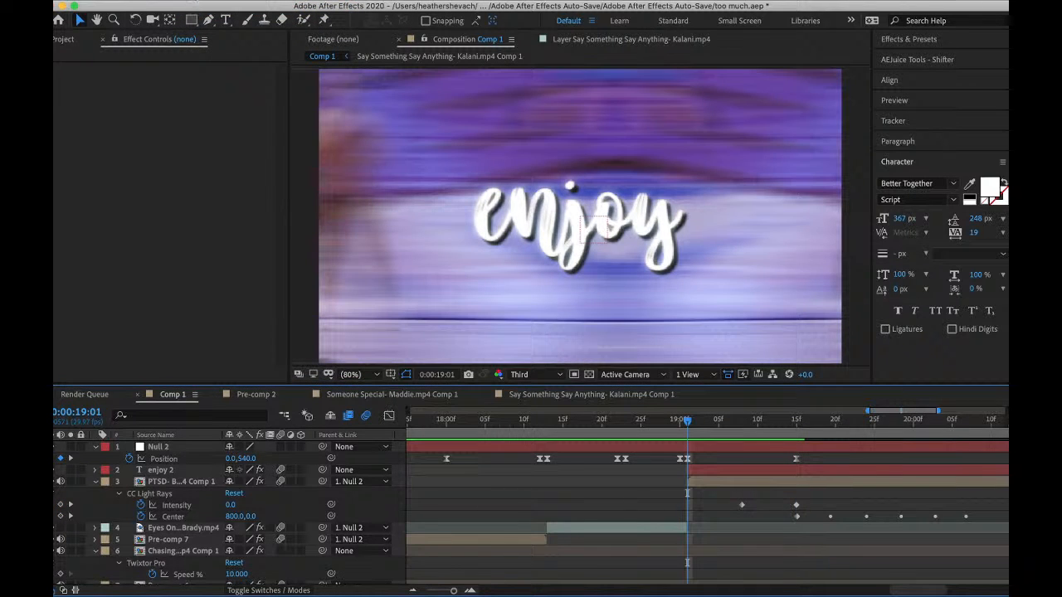
click(698, 473)
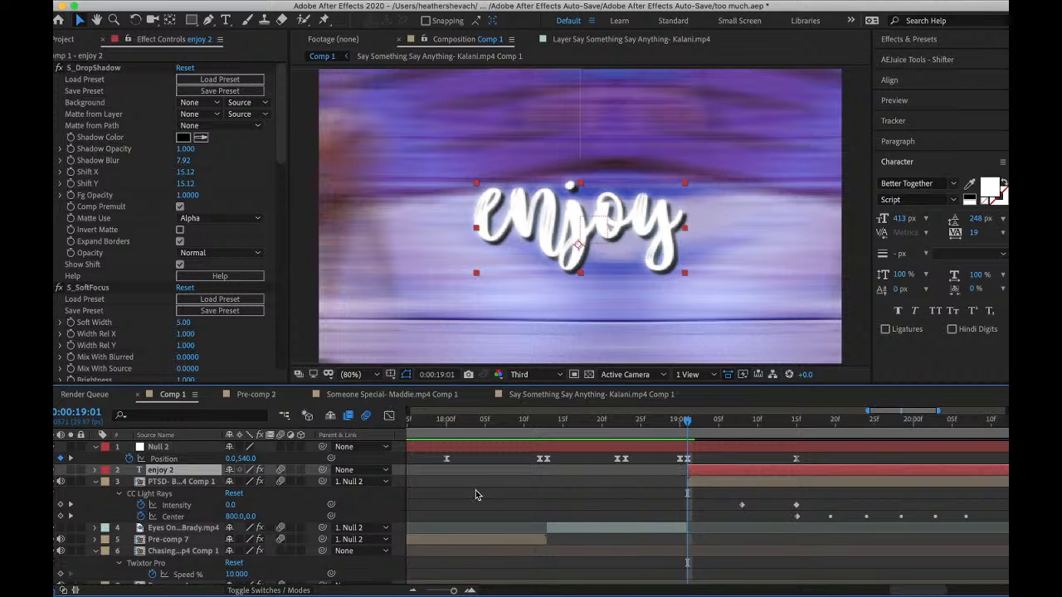
drag(322, 473, 166, 447)
click(189, 1)
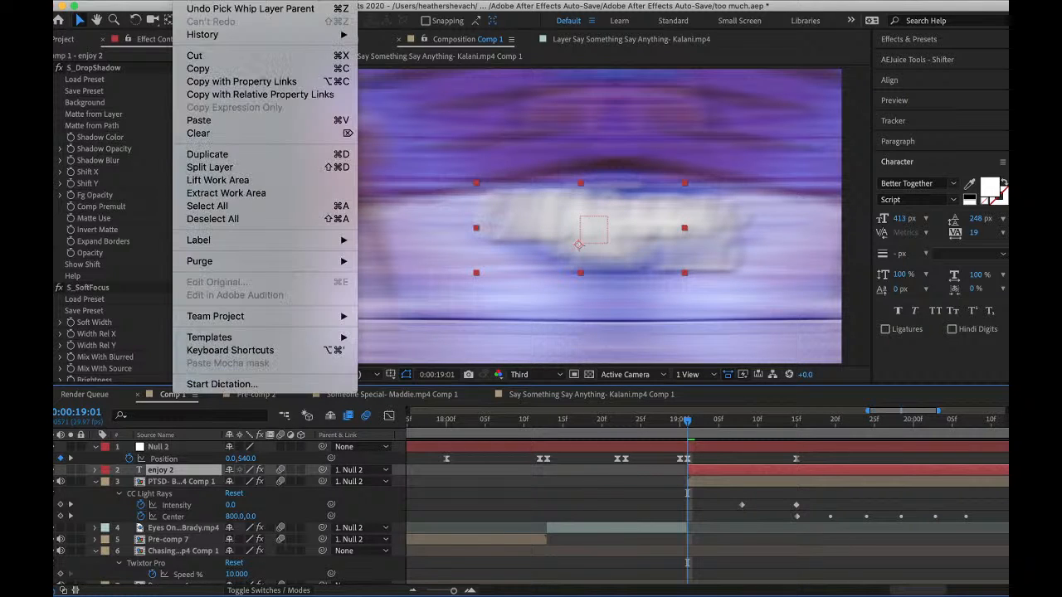
click(190, 5)
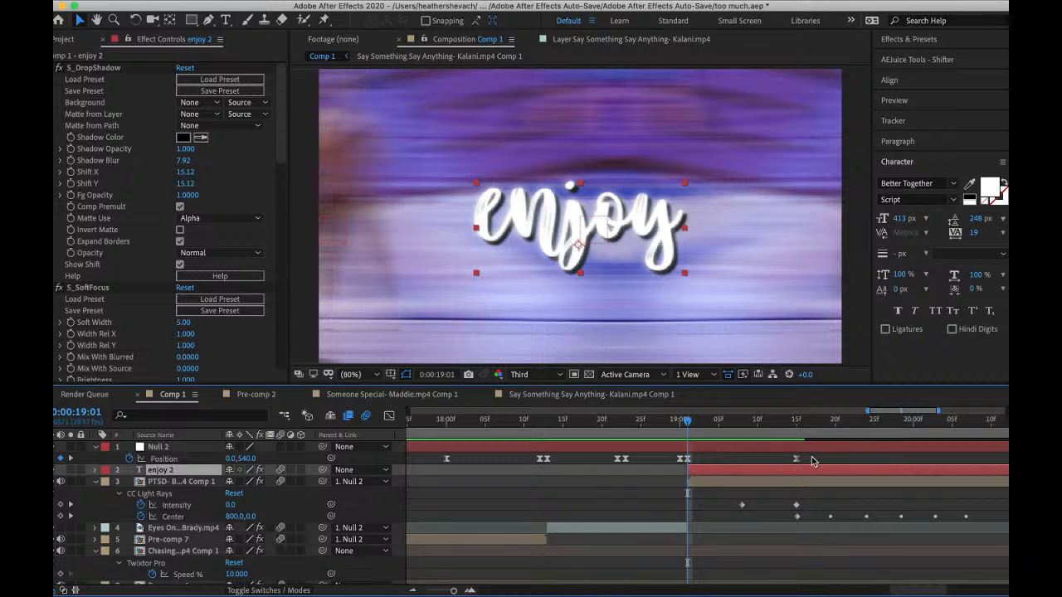
- Cut the last four position keyframes from Null 2 and parent the "enjoy 2" text layer to Null 2
drag(813, 462, 621, 465)
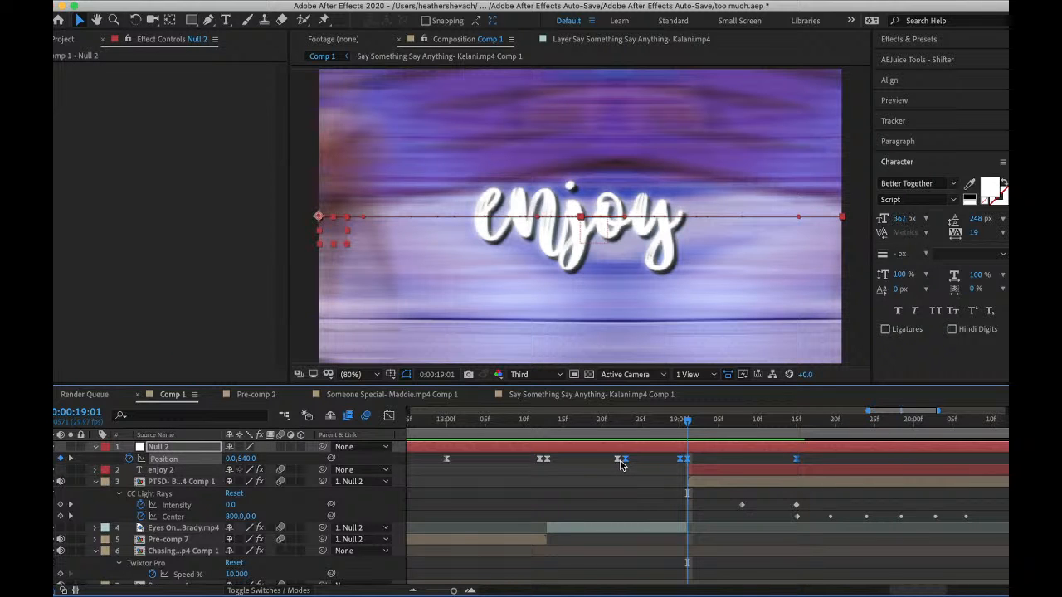
key(Delete)
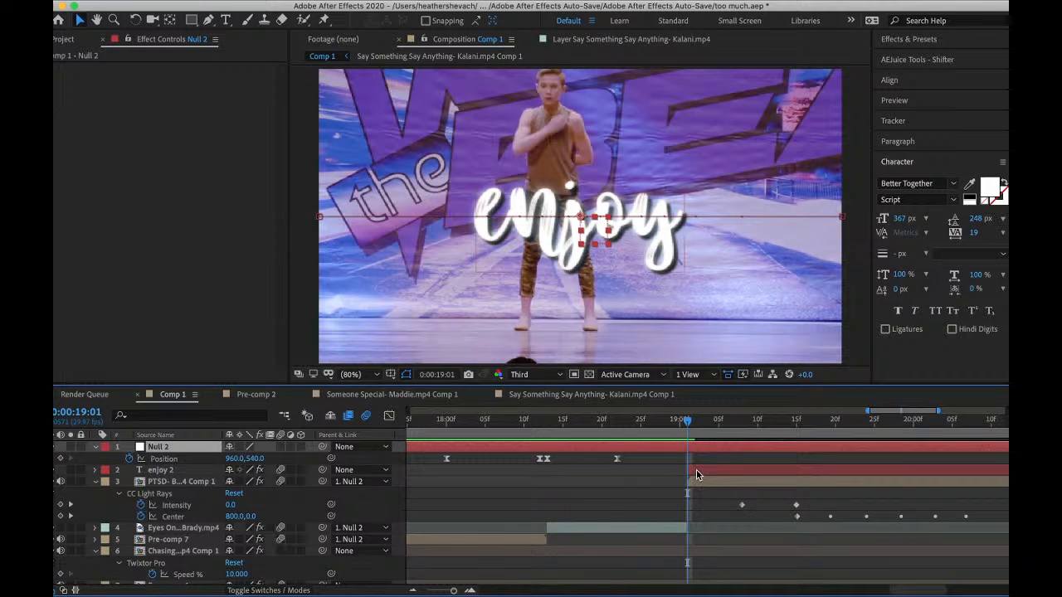
click(696, 471)
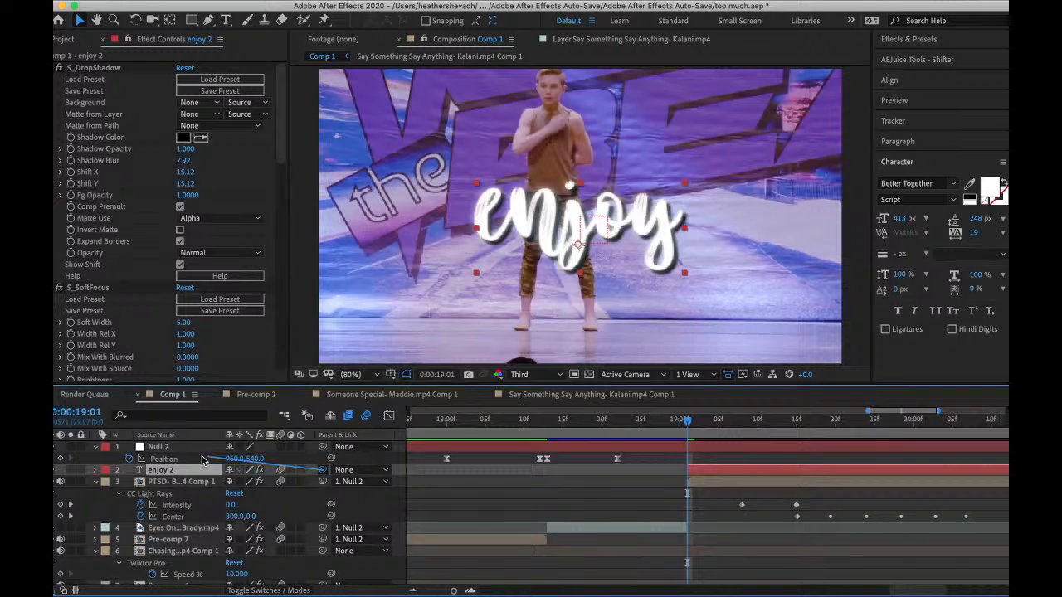
drag(202, 460, 190, 451)
key(super+v)
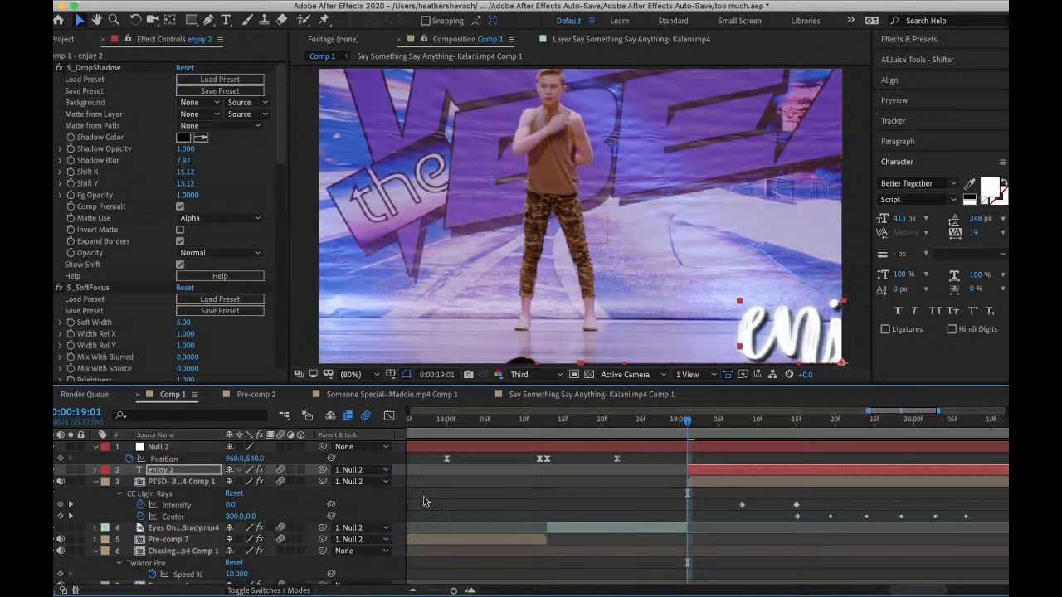
click(192, 2)
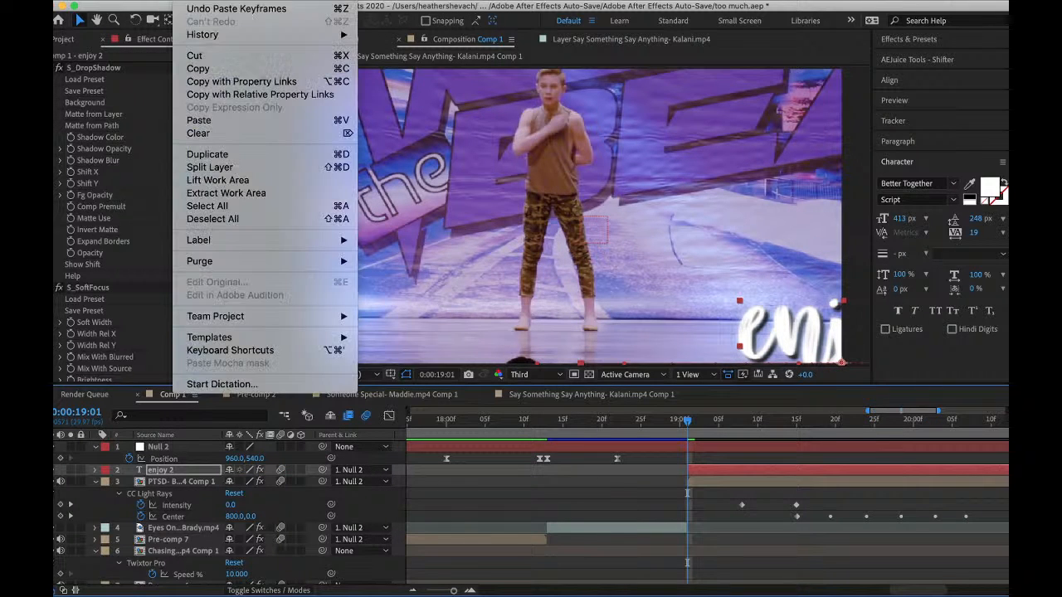
click(197, 12)
- Paste the cut position keyframes back onto Null 2, shift them to their original timing around 0:00:19:01, and preview the final clip
click(681, 448)
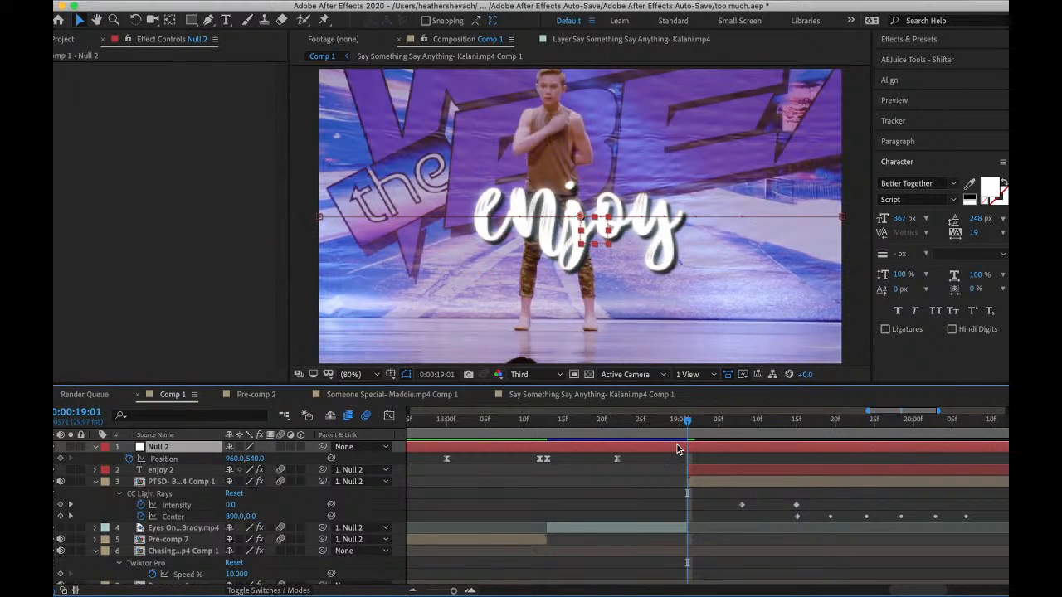
key(super+v)
drag(717, 467, 689, 465)
key(space)
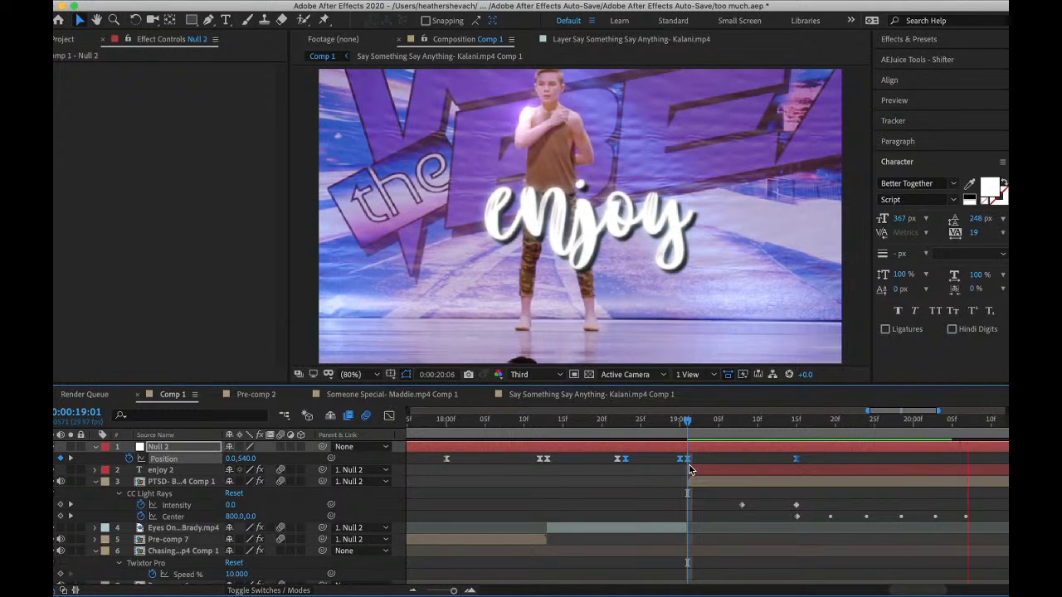
key(space)
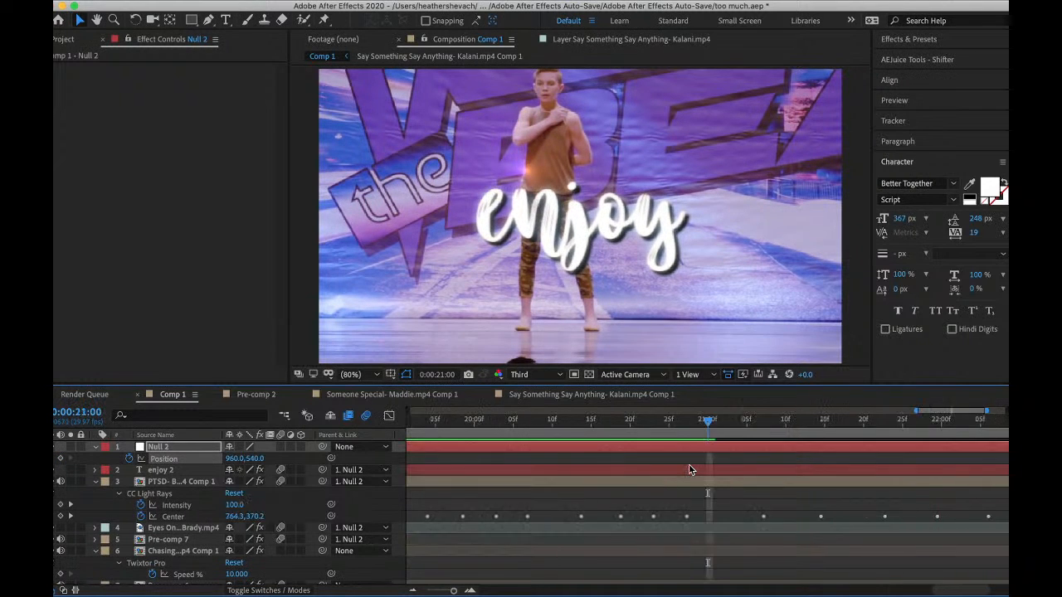
- Return to the opening clip of Comp 1 at 0:00:00:12 and save the project
scroll(612, 445, left, 8)
scroll(612, 446, right, 2)
click(698, 420)
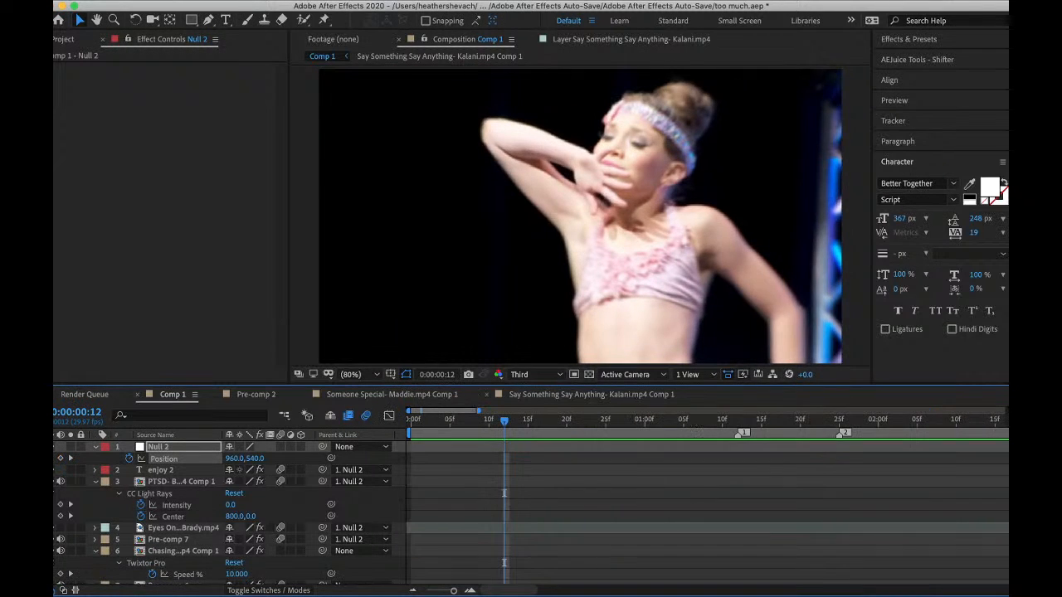
click(169, 1)
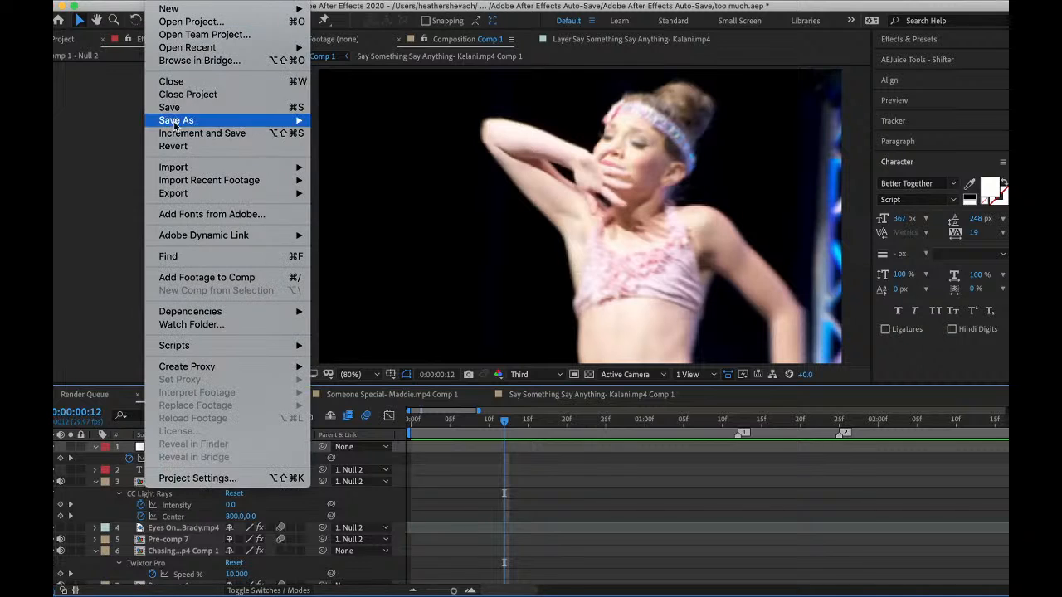
click(170, 108)
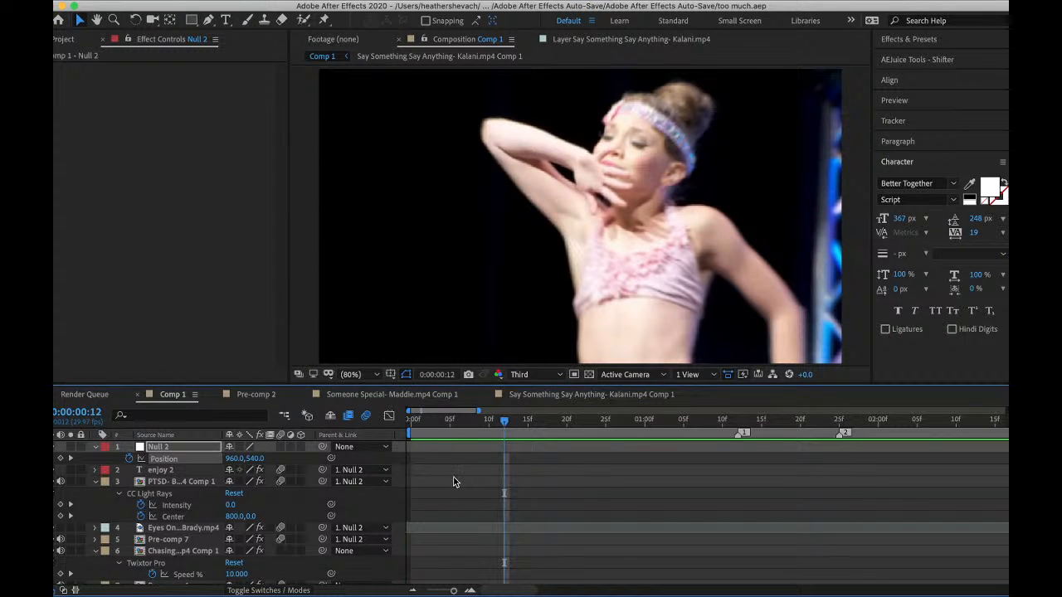
- Add an "aldc boulevard" text layer over the opening clip and move it to the lower middle of the frame
click(225, 23)
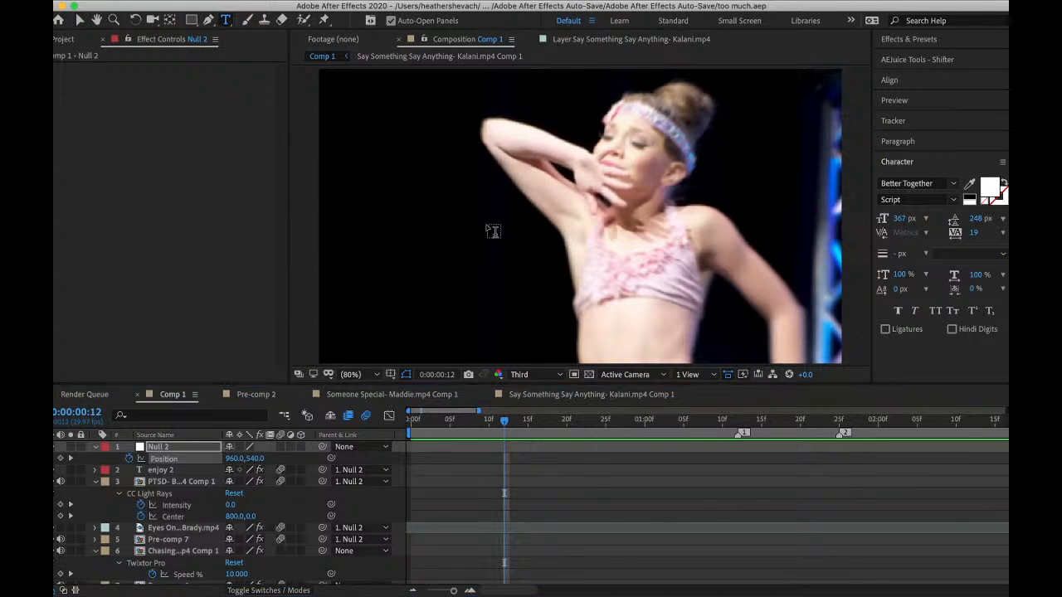
click(455, 210)
text(aldc boulevard)
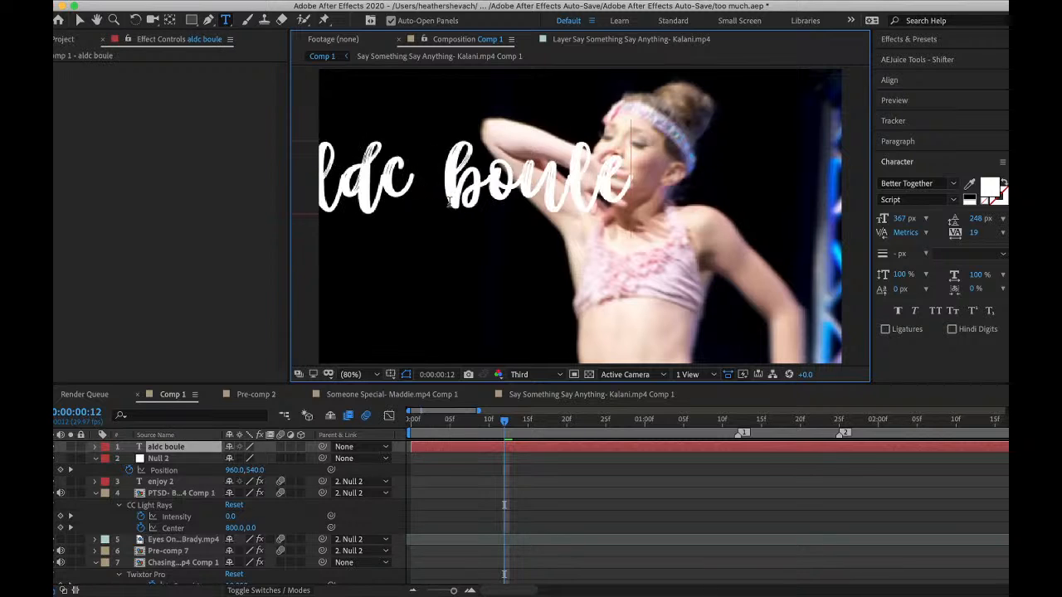
click(79, 21)
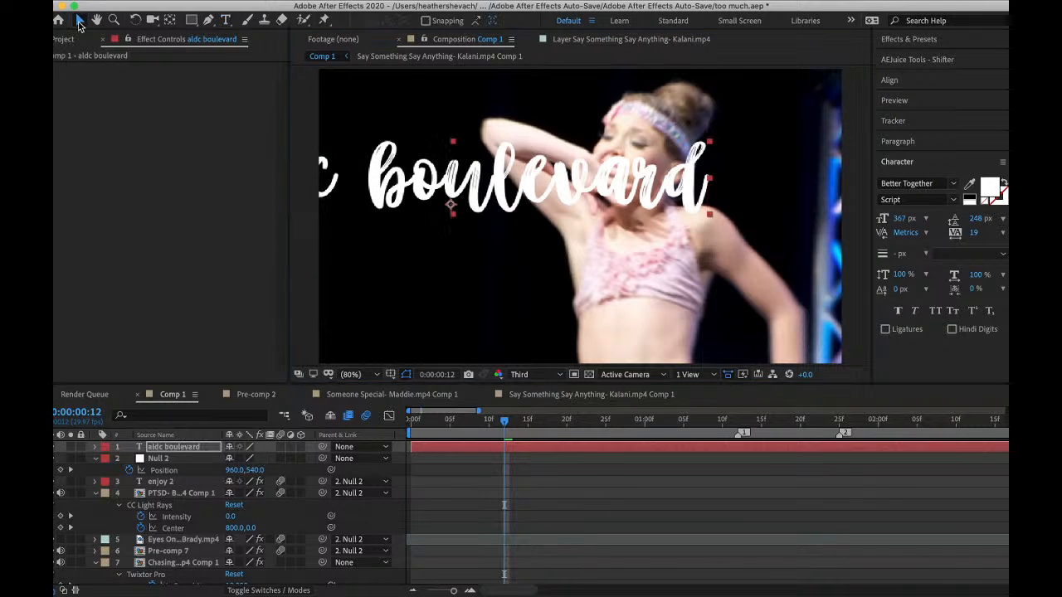
drag(467, 169, 580, 289)
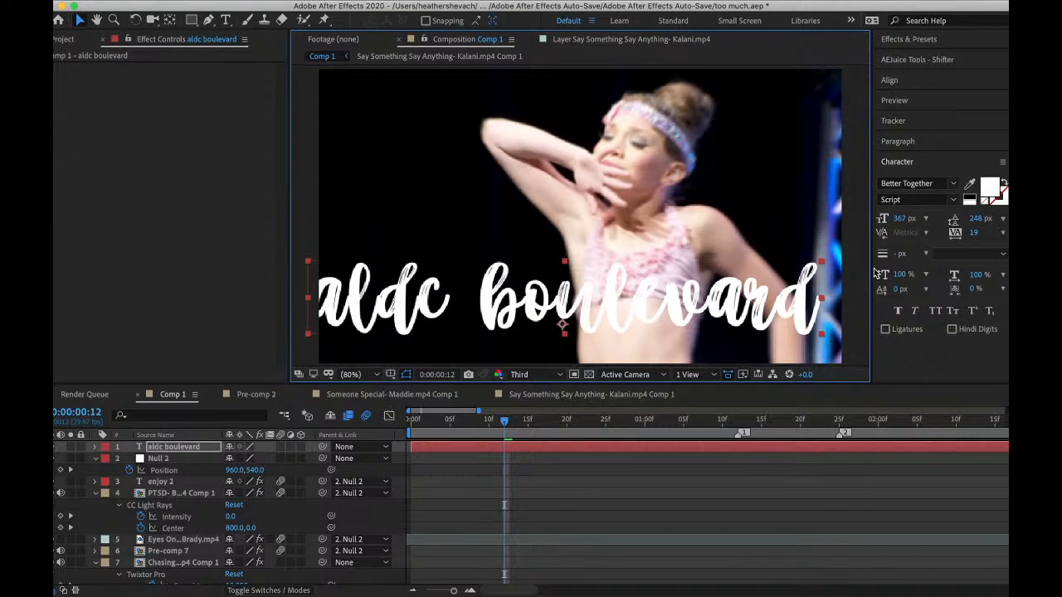
- Set the "aldc boulevard" text to Vogue Regular at 53 px and center it along the bottom edge of the frame
click(953, 185)
scroll(781, 347, up, 10)
click(792, 296)
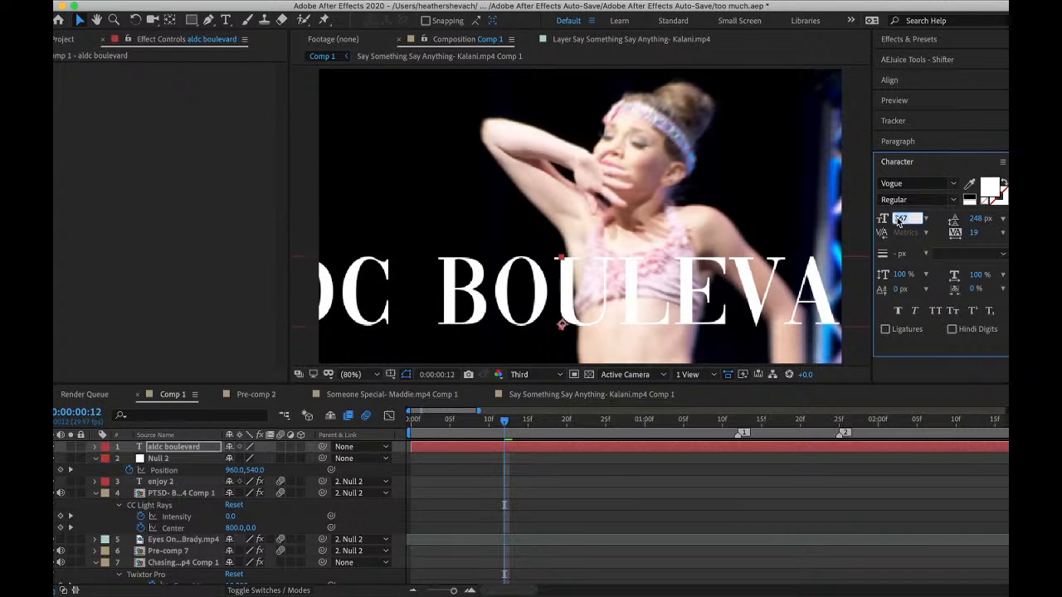
text(53)
key(Return)
drag(578, 327, 594, 355)
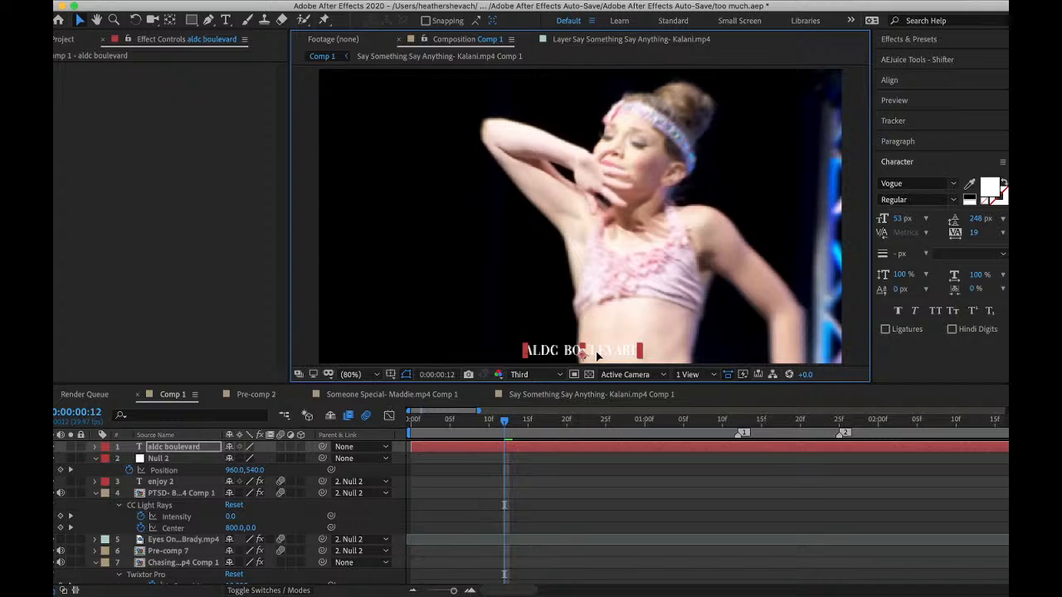
click(890, 80)
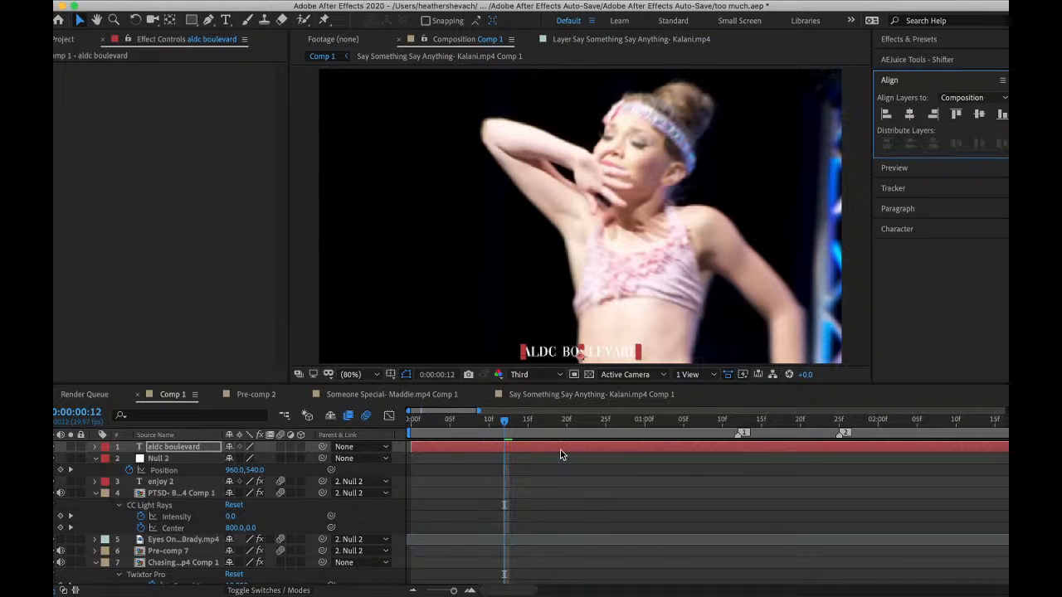
- Set the "aldc boulevard" layer's opacity to 43% and apply a Drop Shadow effect to it
key(t)
click(233, 460)
text(43)
key(Return)
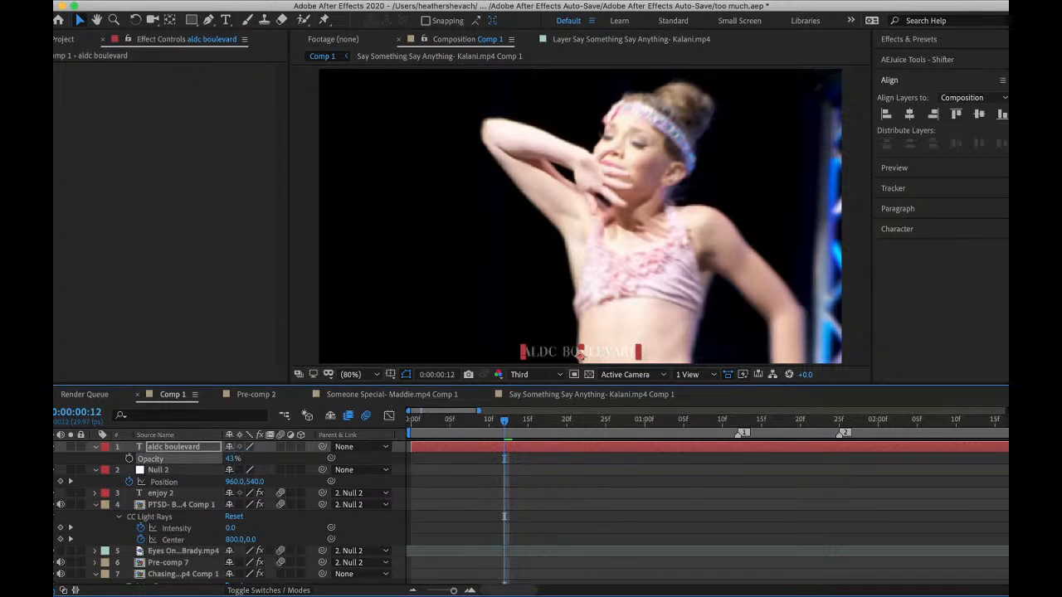
key(ctrl+space)
text(drop)
key(Escape)
- Save the project and preview Comp 1 from its start with the small text overlay
drag(505, 421, 291, 462)
click(156, 1)
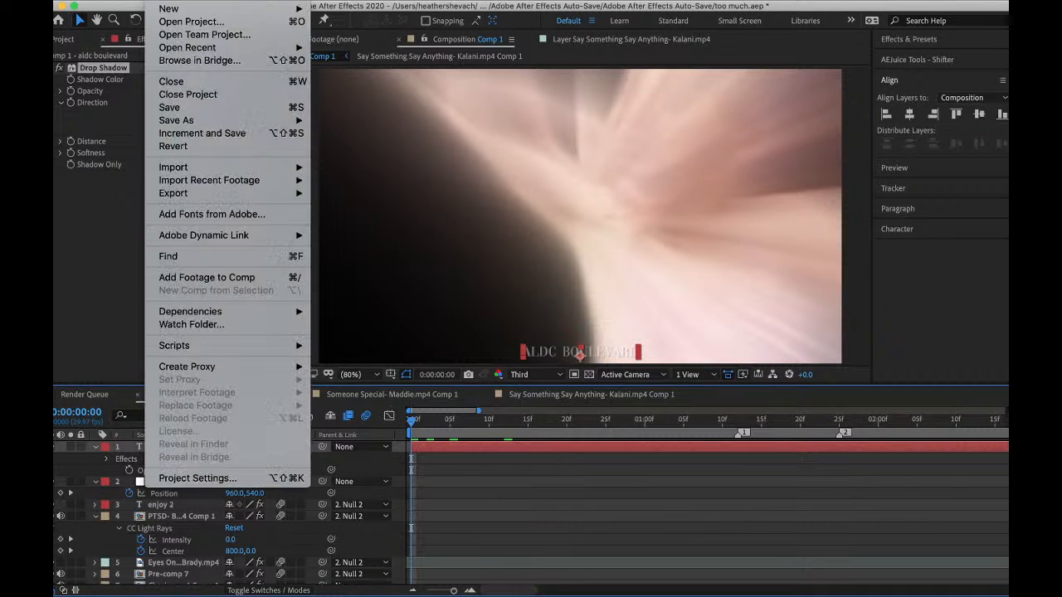
click(169, 107)
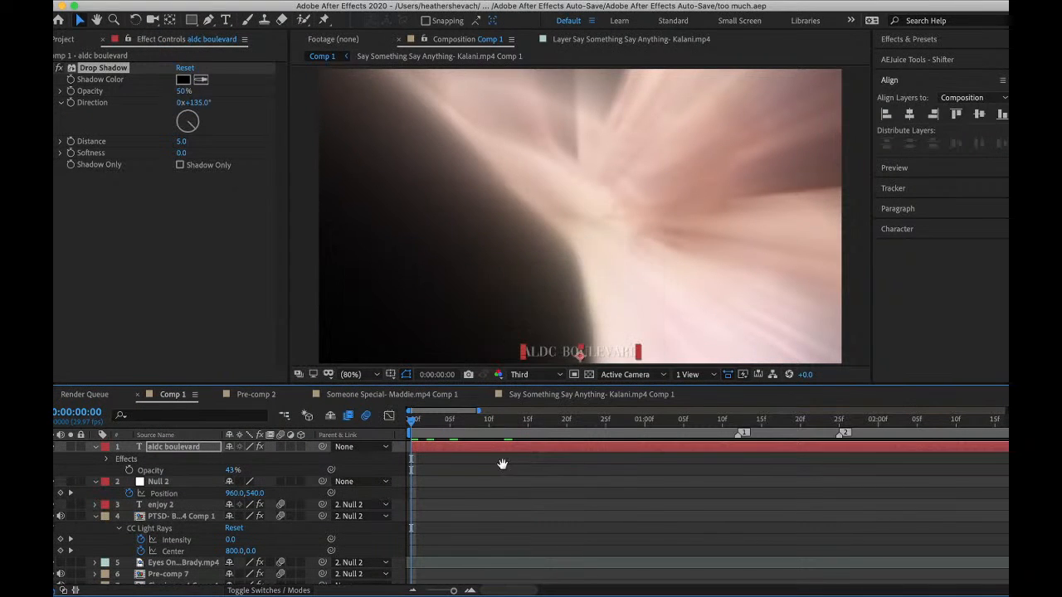
key(space)
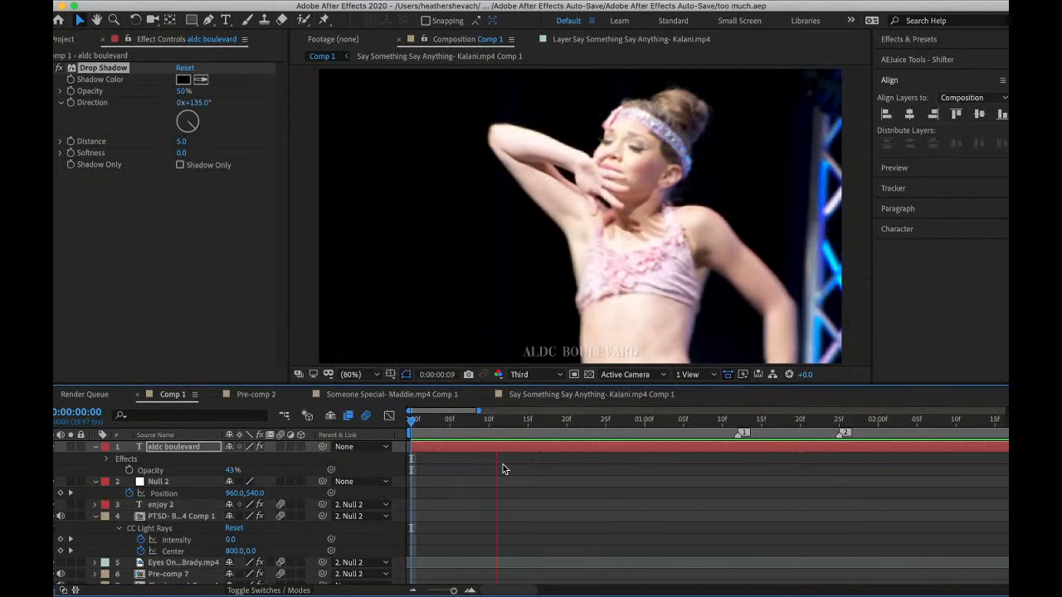
key(space)
- Find the stars footage on the Desktop and import STARS OVERLAY !!.mp4 into the project
click(156, 1)
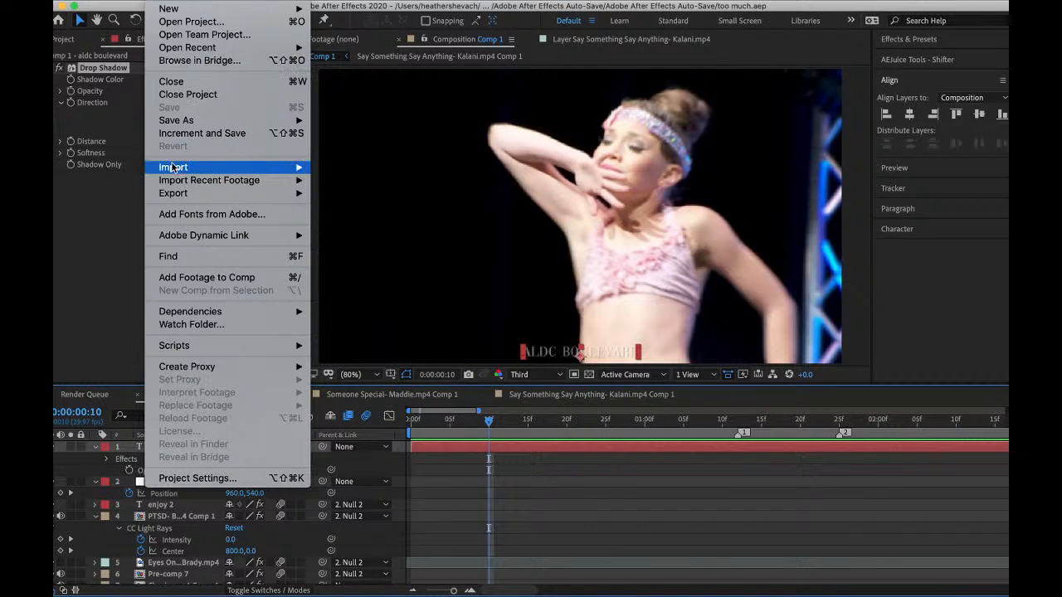
mouse_move(174, 167)
click(336, 168)
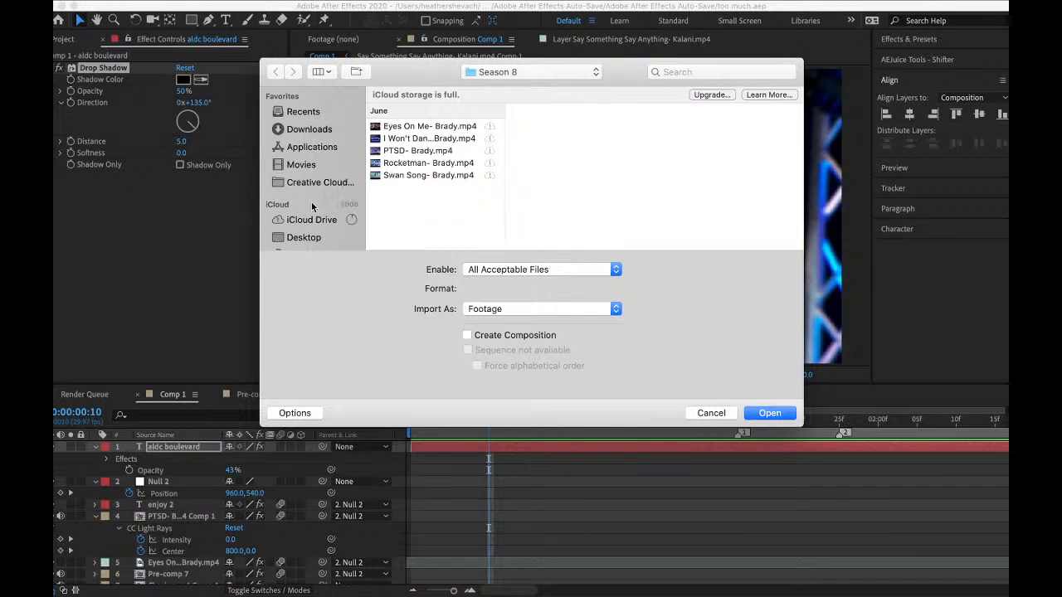
click(305, 238)
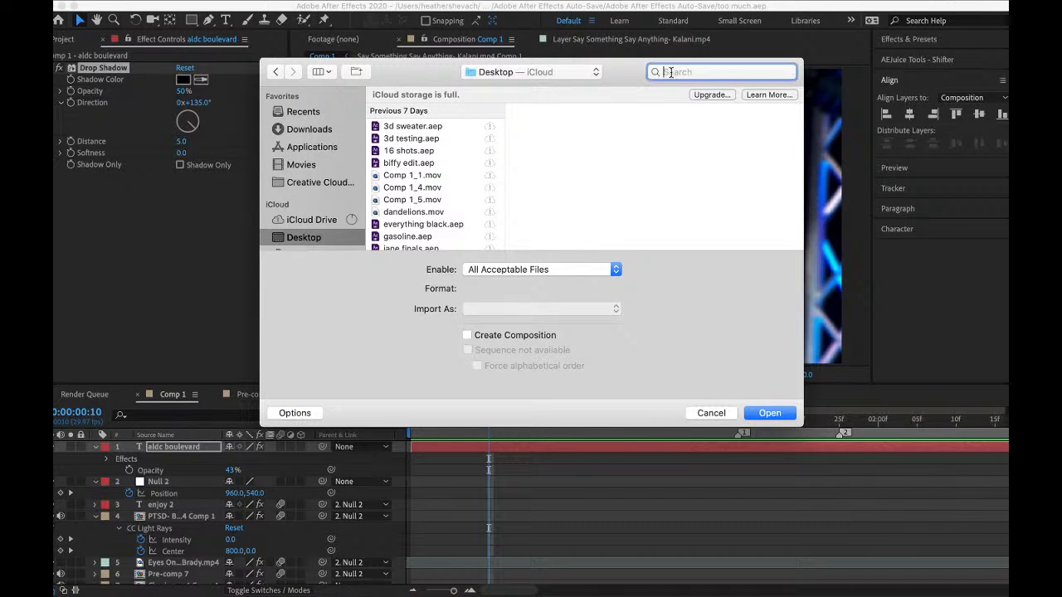
text(stars)
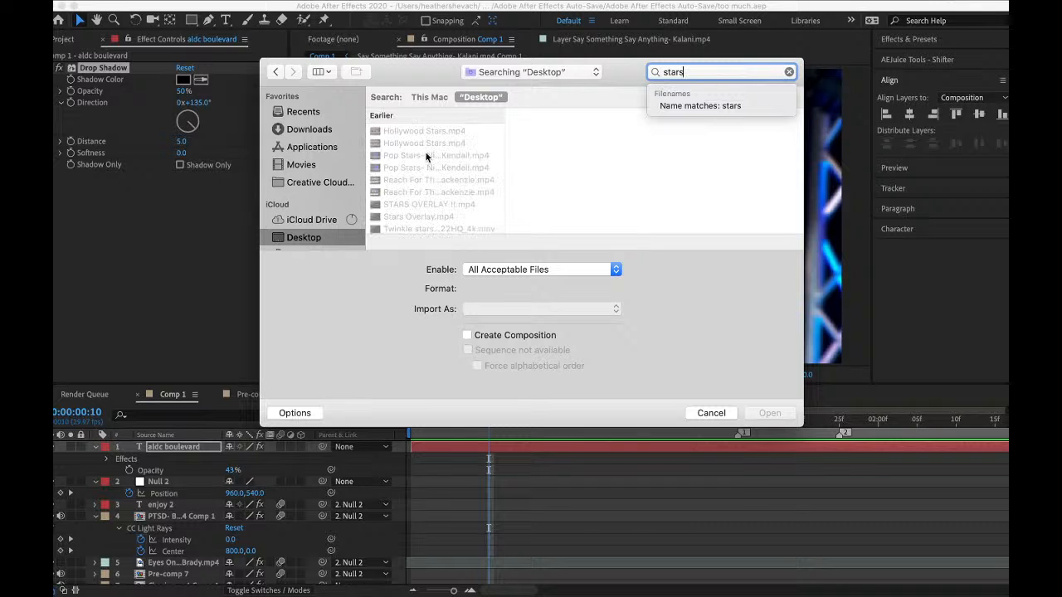
click(437, 201)
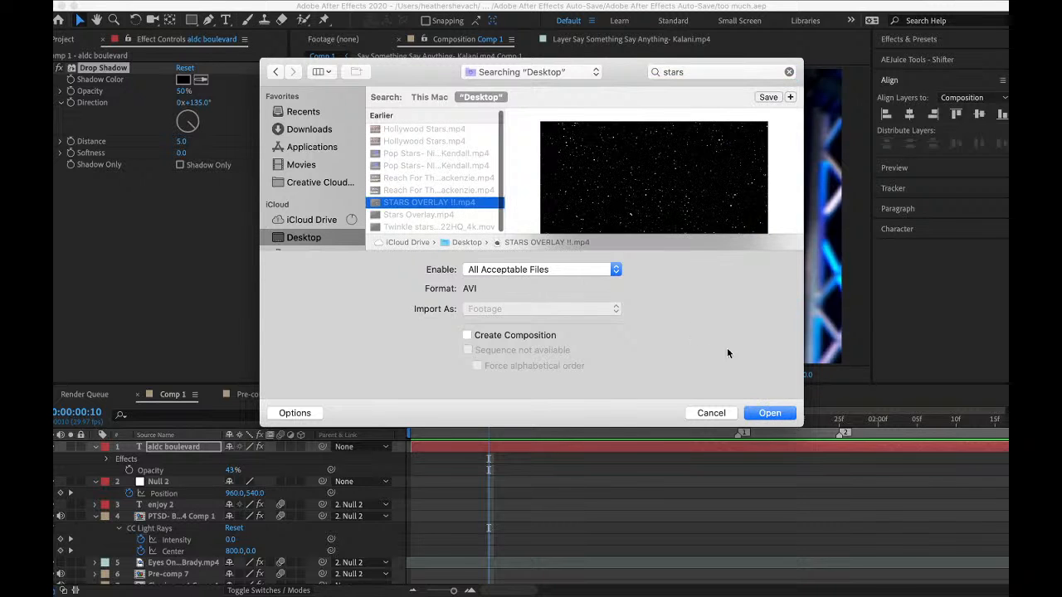
click(765, 414)
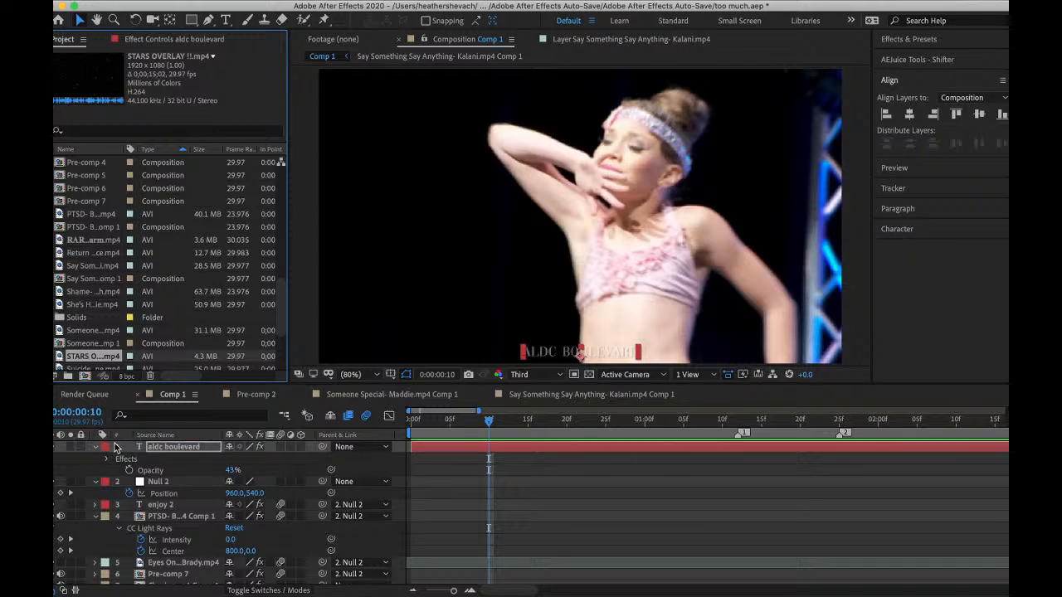
- Try STARS OVERLAY !!.mp4 as the top layer of Comp 1, check its length, and undo the placement
drag(93, 356, 116, 448)
scroll(618, 437, right, 20)
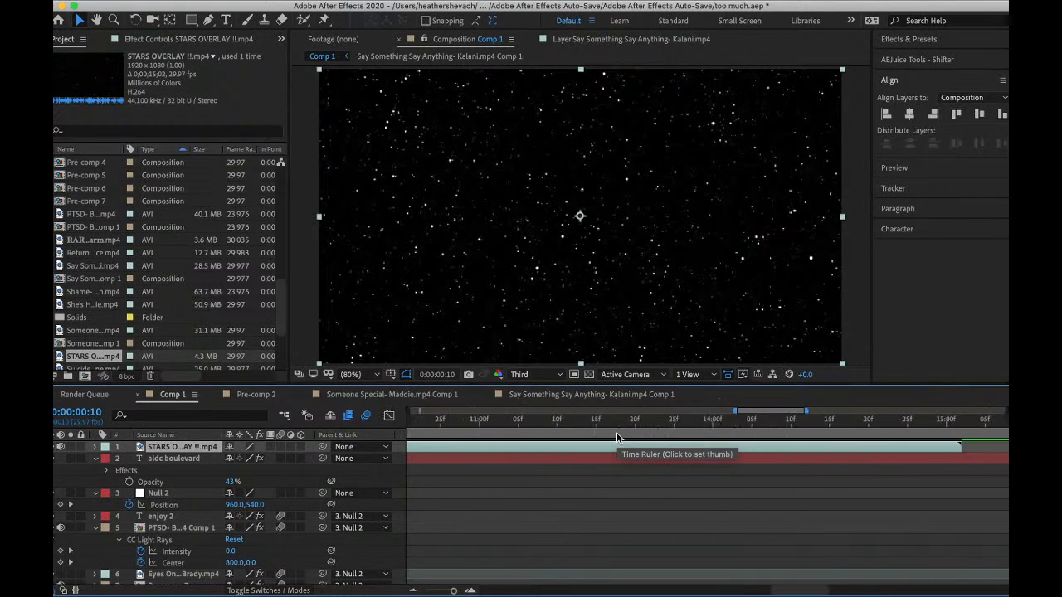
scroll(617, 432, left, 10)
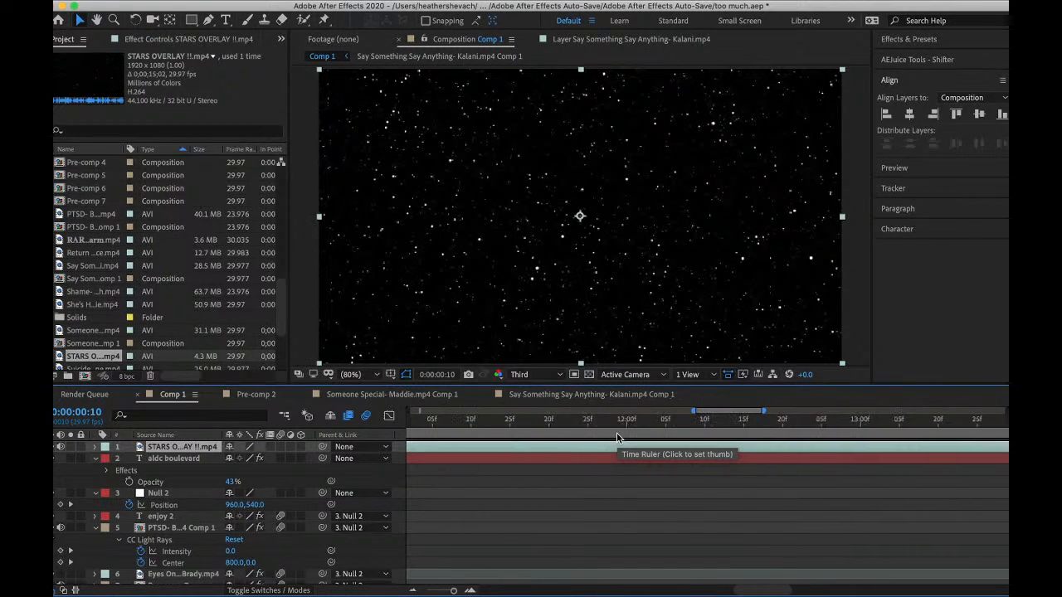
scroll(616, 432, left, 2)
key(super+z)
- Search the Desktop for "stars" and import Stars Overlay.mp4 into the project
click(104, 0)
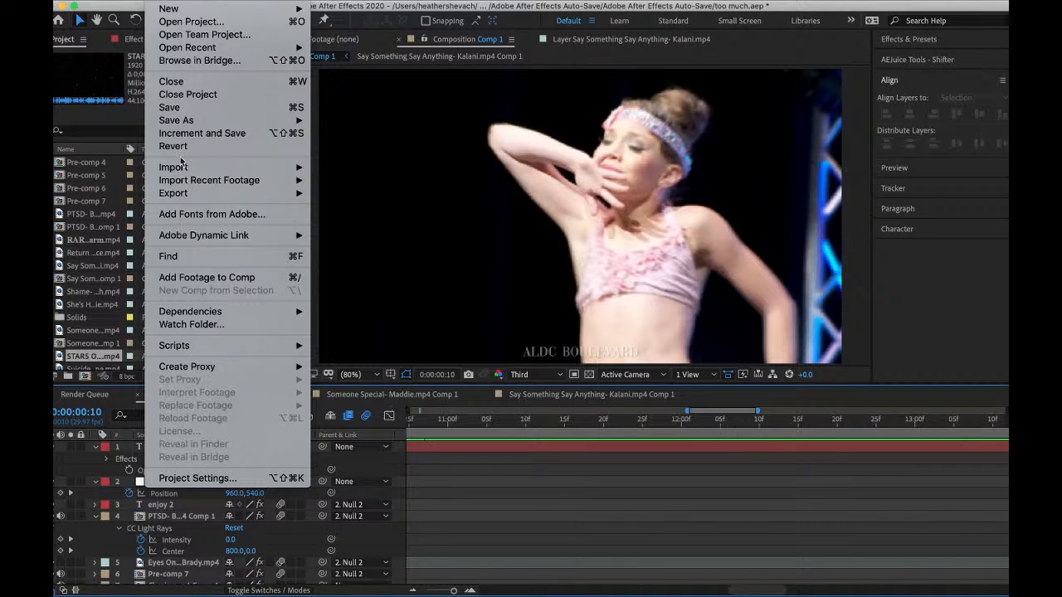
mouse_move(176, 169)
click(359, 175)
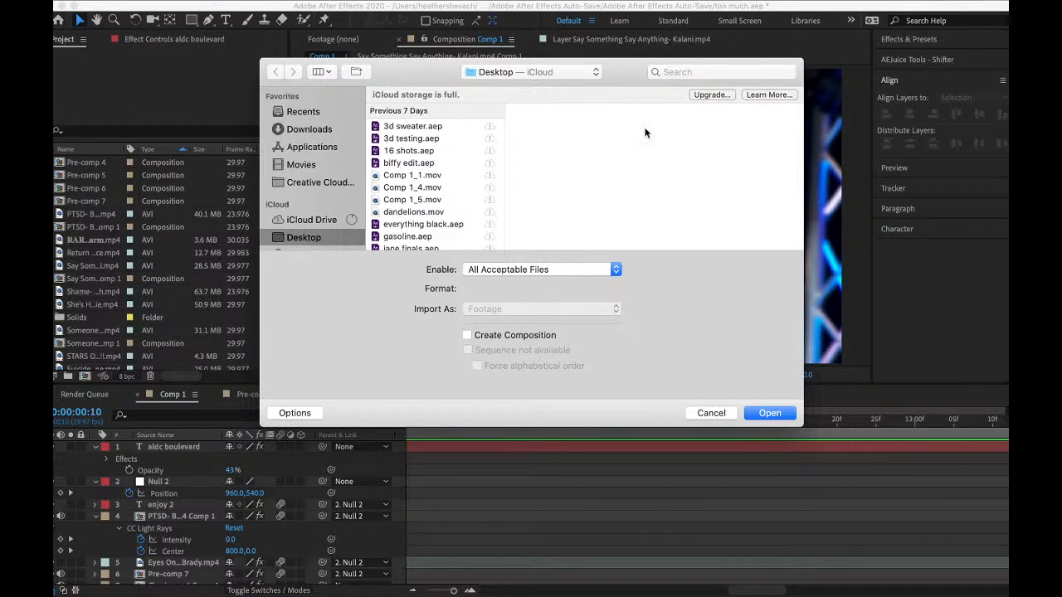
click(666, 73)
text(stars)
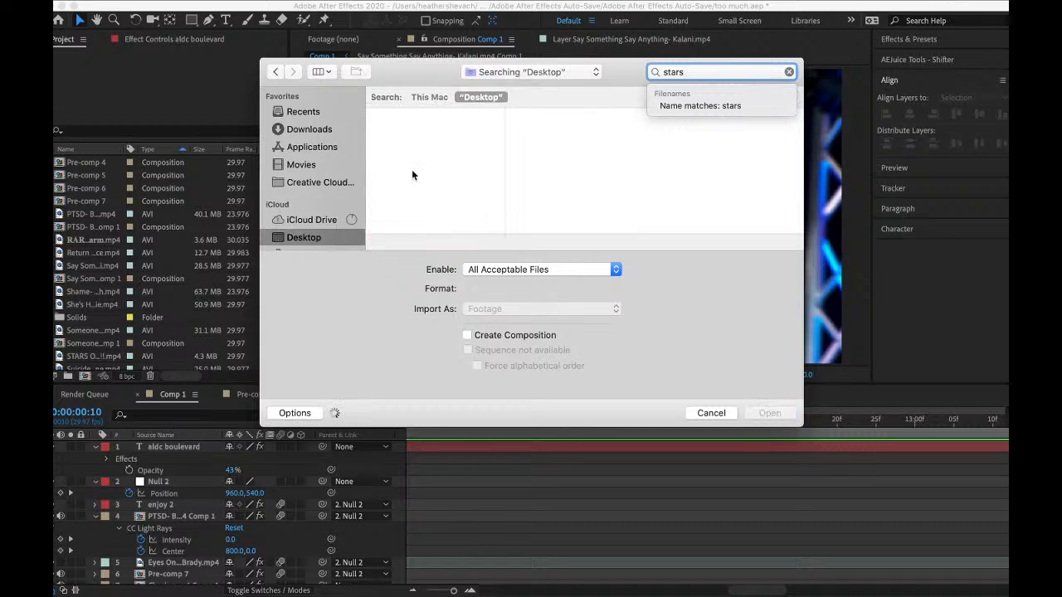
click(423, 218)
click(759, 412)
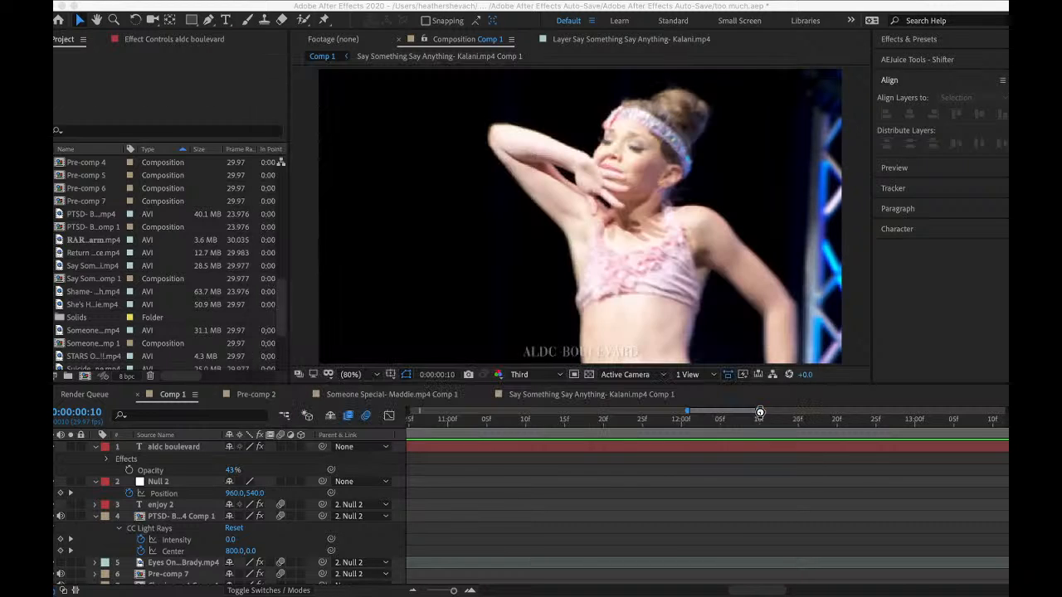
- Place Stars Overlay.mp4 as the top layer of Comp 1 and scale it to fit the composition
drag(104, 357, 173, 451)
right_click(554, 453)
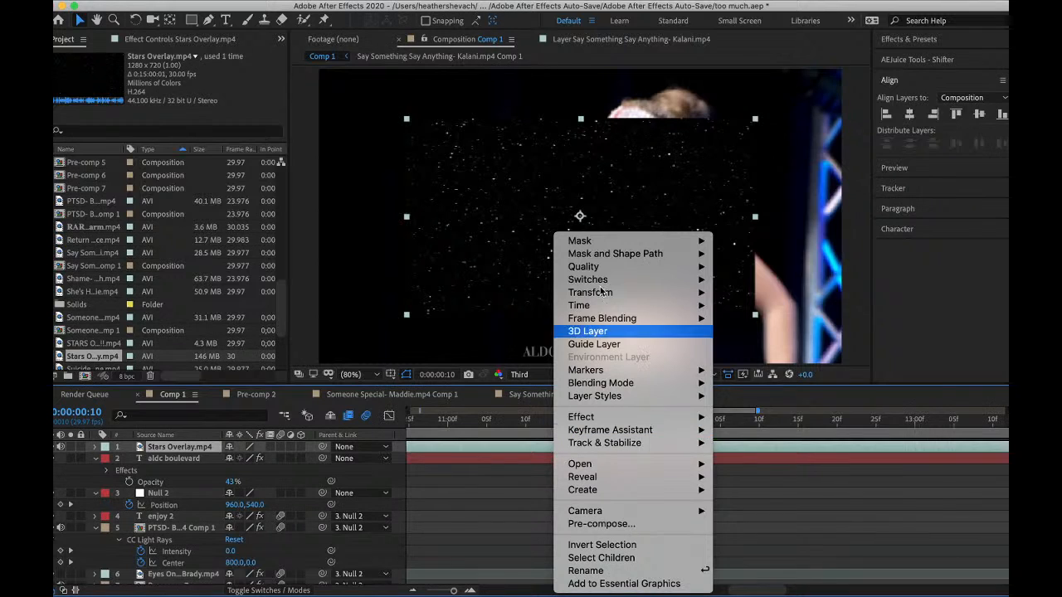
mouse_move(647, 292)
click(735, 459)
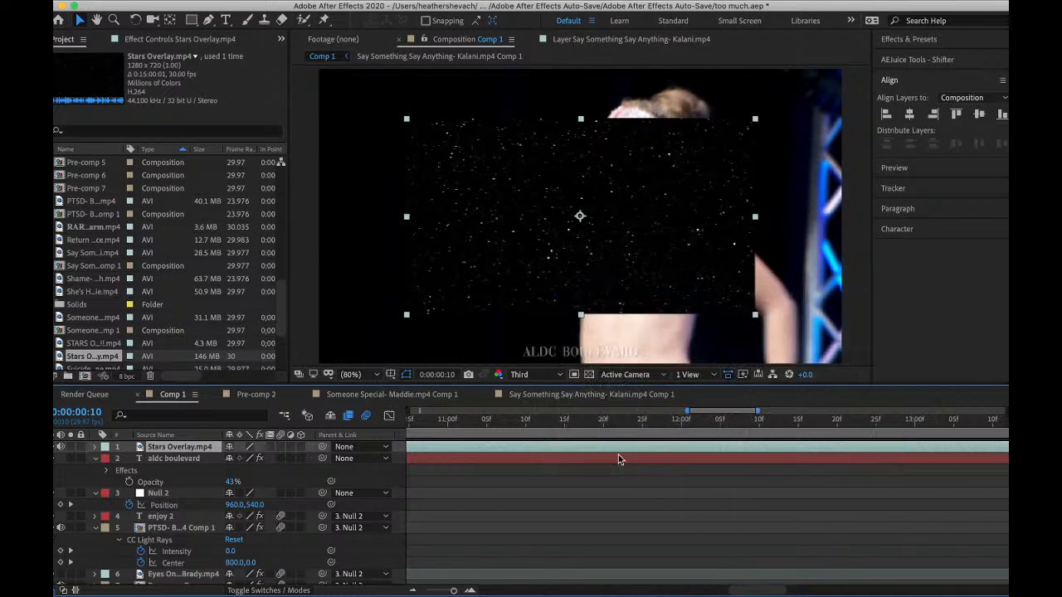
- Change the Stars Overlay layer's blending mode to Screen
right_click(522, 447)
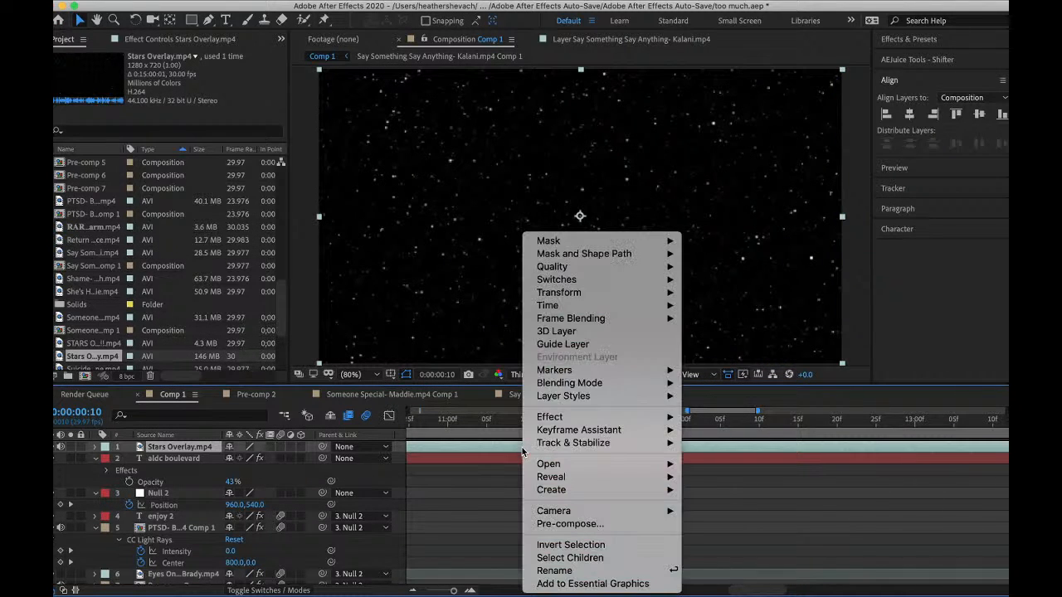
mouse_move(581, 382)
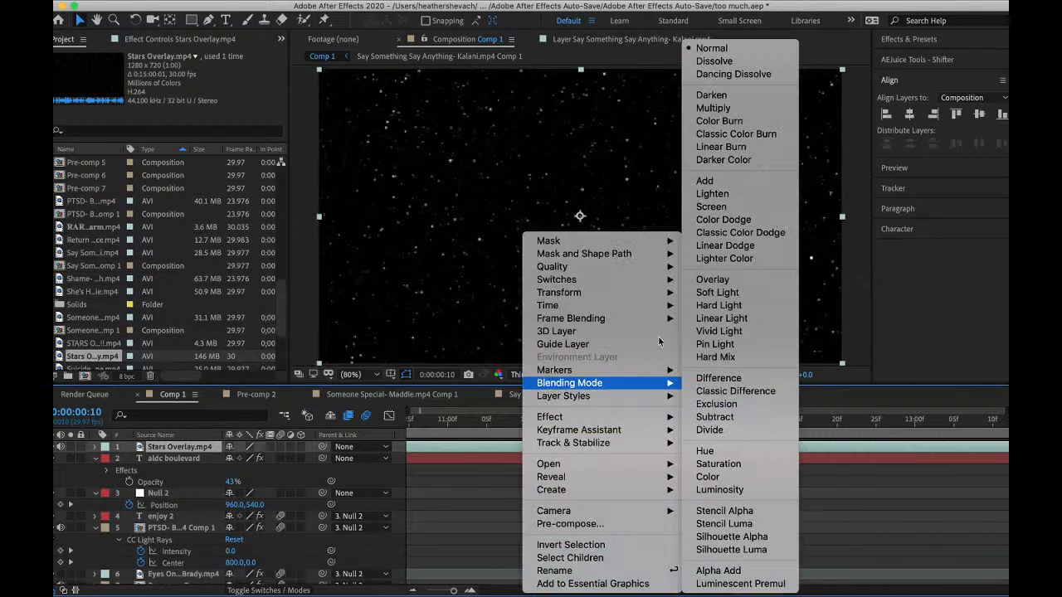
click(712, 206)
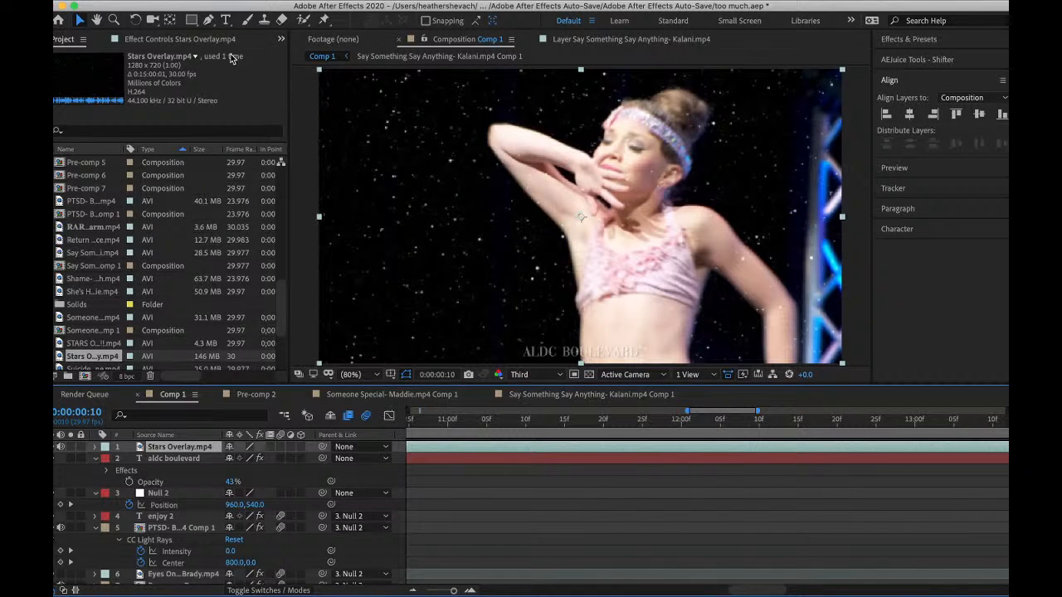
- Draw a full-height rectangular mask over the middle of the Stars Overlay layer and invert it to keep stars only at the sides
click(192, 21)
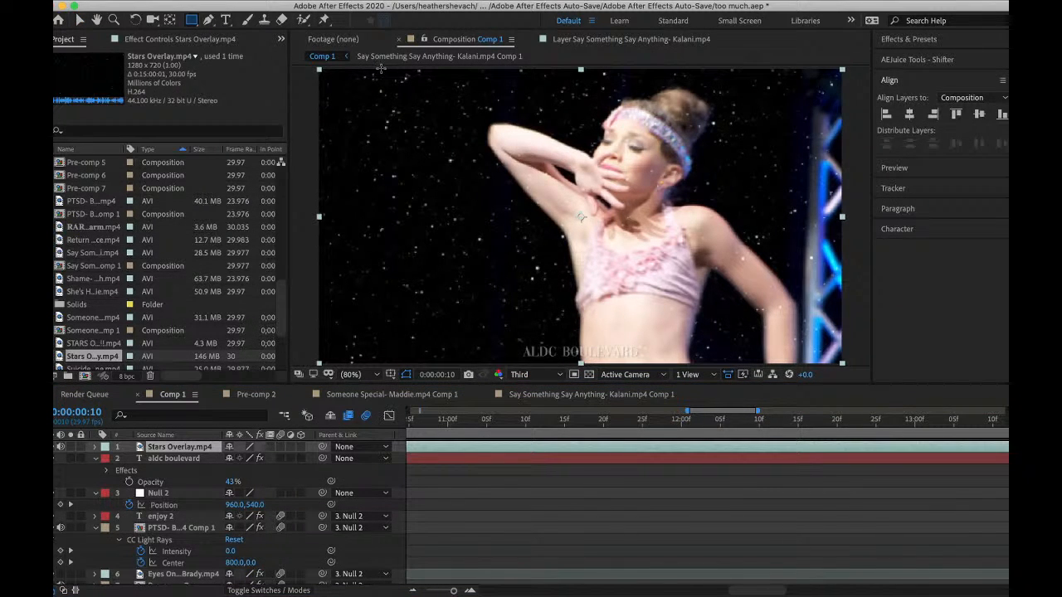
drag(376, 70, 791, 375)
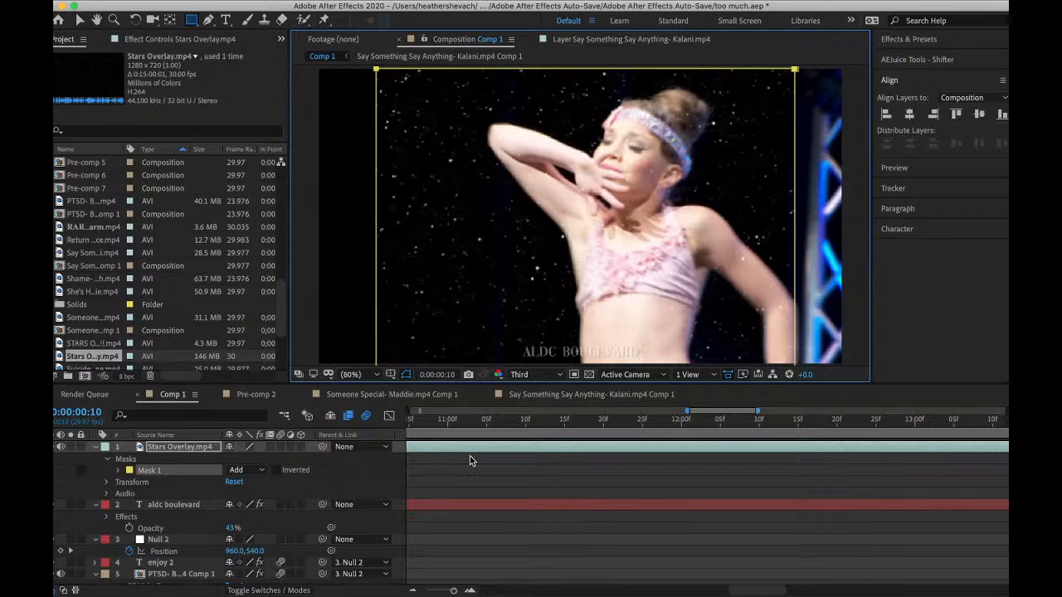
click(276, 471)
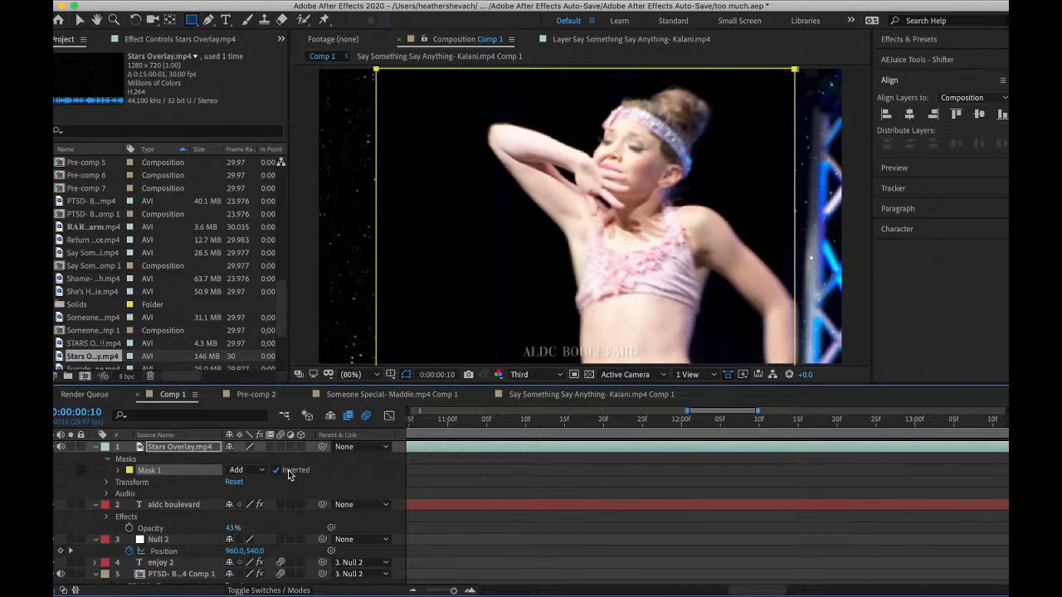
- Set the feather of the Stars Overlay mask to 90 pixels
key(u)
key(m)
key(m)
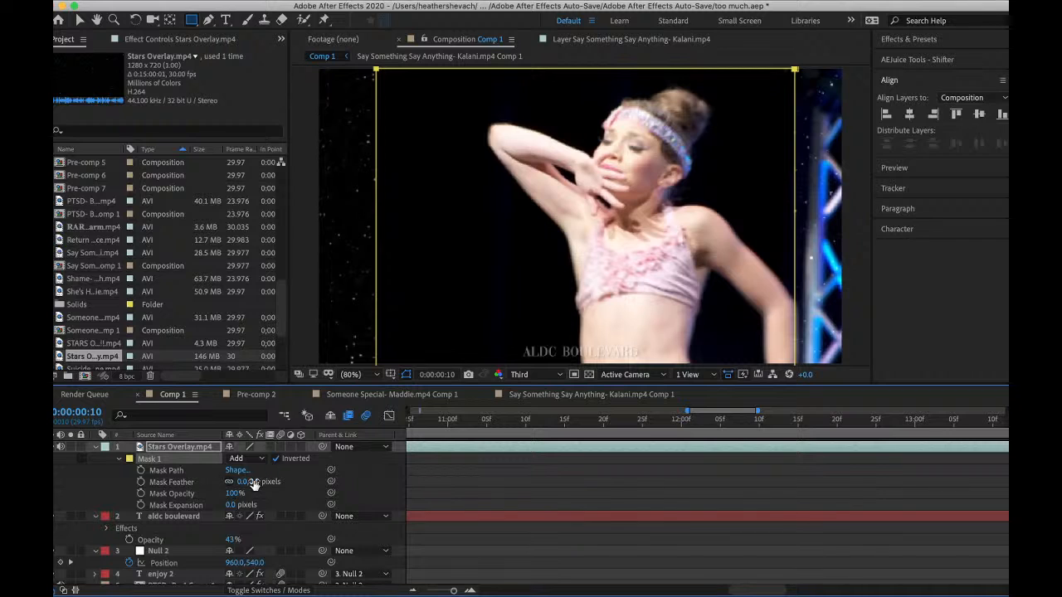
drag(242, 483, 292, 482)
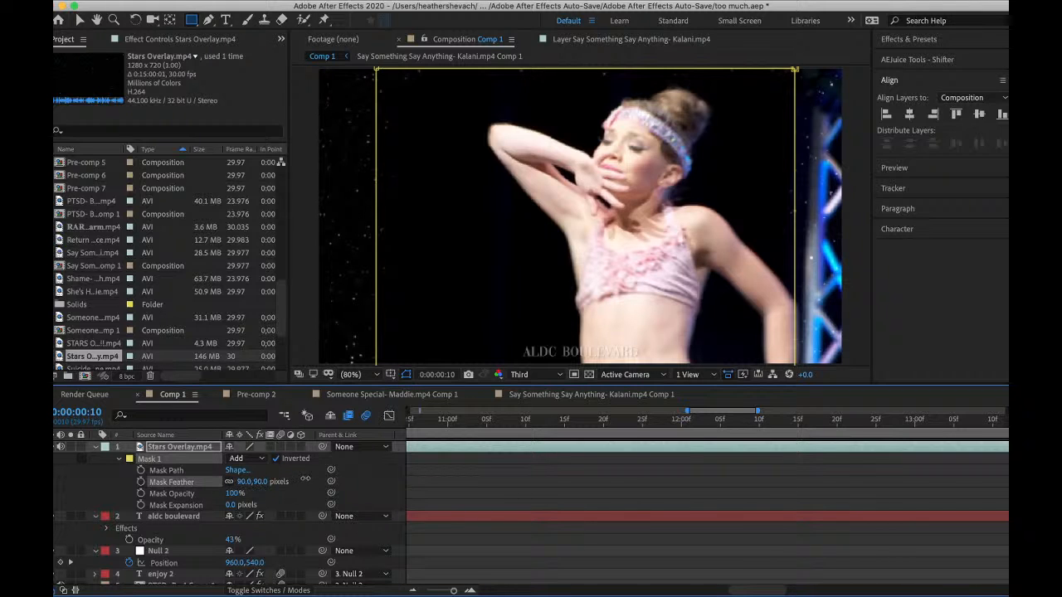
click(494, 468)
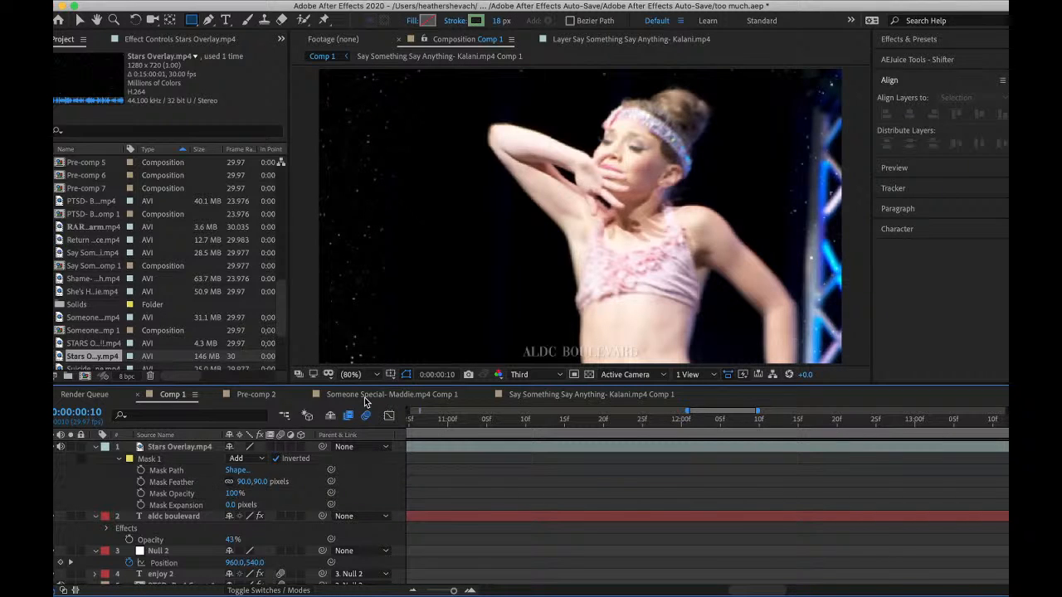
- Save the project and preview Comp 1 from 0:00:09:15
click(176, 107)
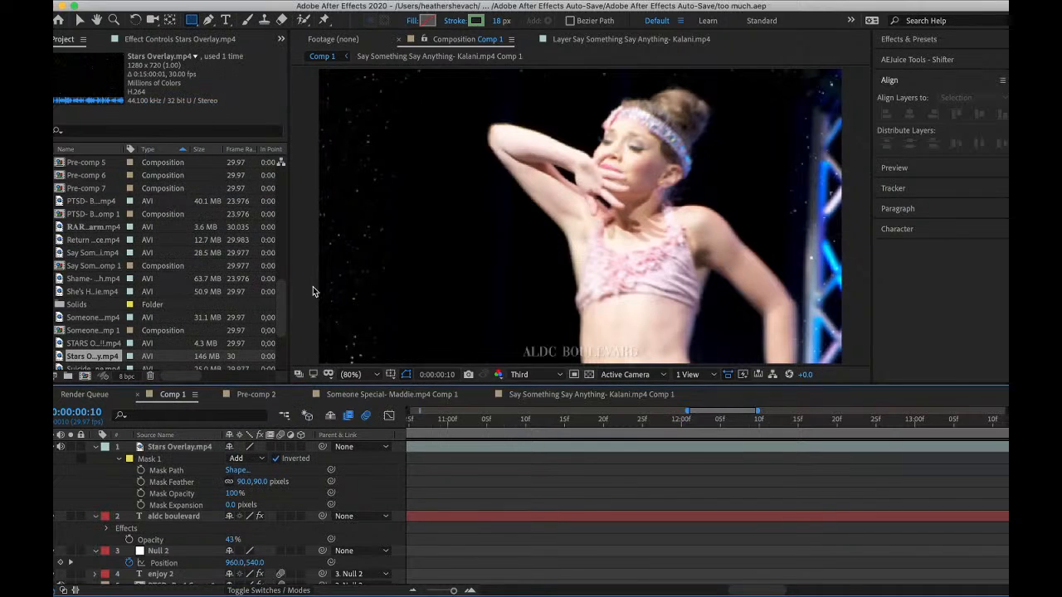
drag(443, 429, 304, 444)
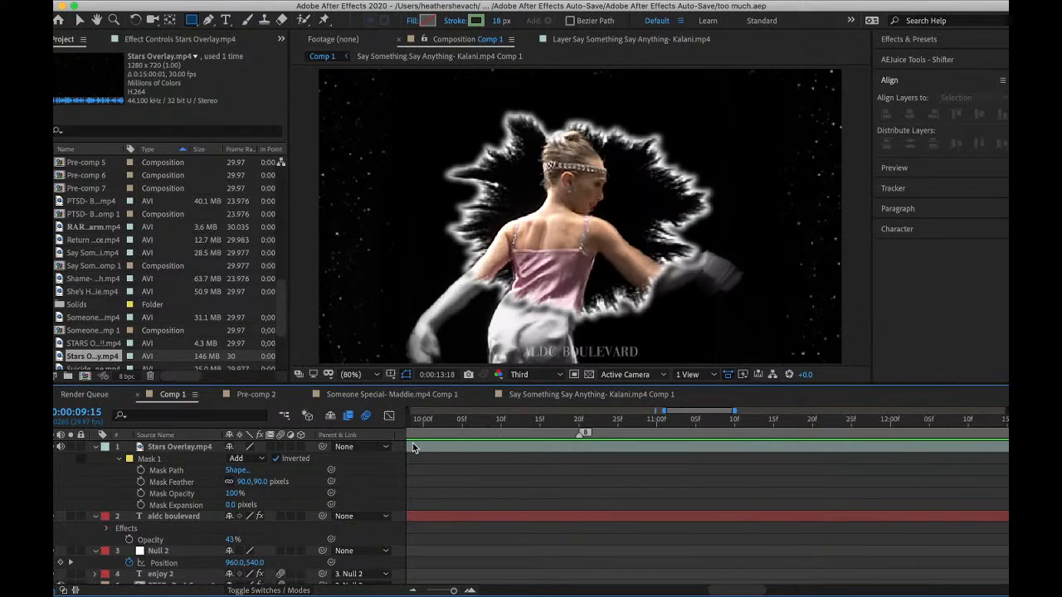
key(space)
- Return to the start of Comp 1 and preview the whole edit through to the "enjoy" clip
scroll(532, 469, left, 15)
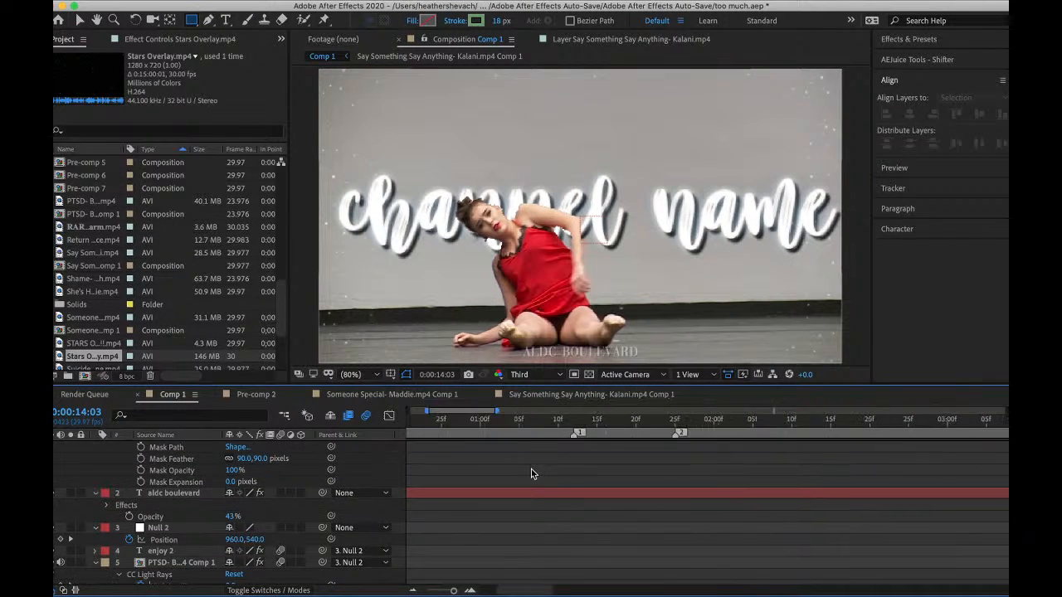
scroll(531, 468, down, 1)
drag(446, 422, 246, 433)
key(space)
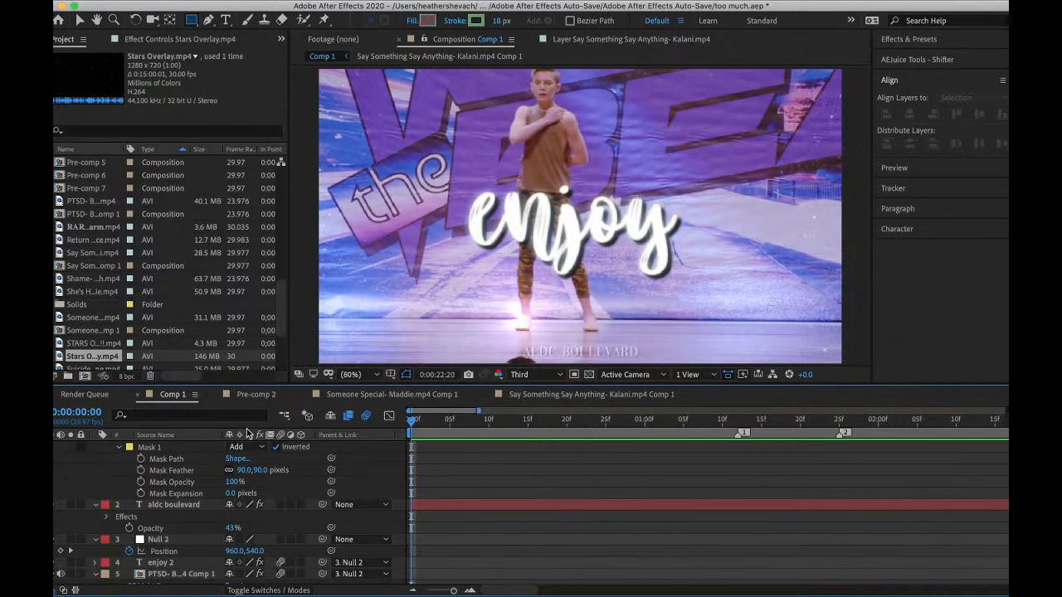
key(space)
scroll(506, 487, left, 10)
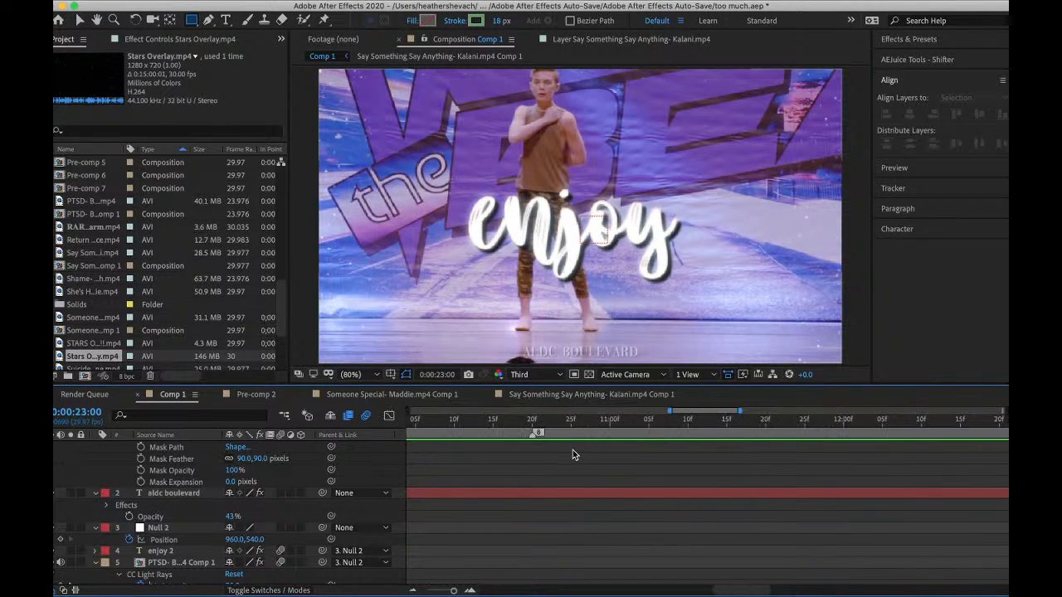
- Add an adjustment layer above all layers of Comp 1 with the current time at 0:00:15:29
click(571, 423)
key(minus)
key(minus)
scroll(571, 429, left, 2)
scroll(571, 429, down, 15)
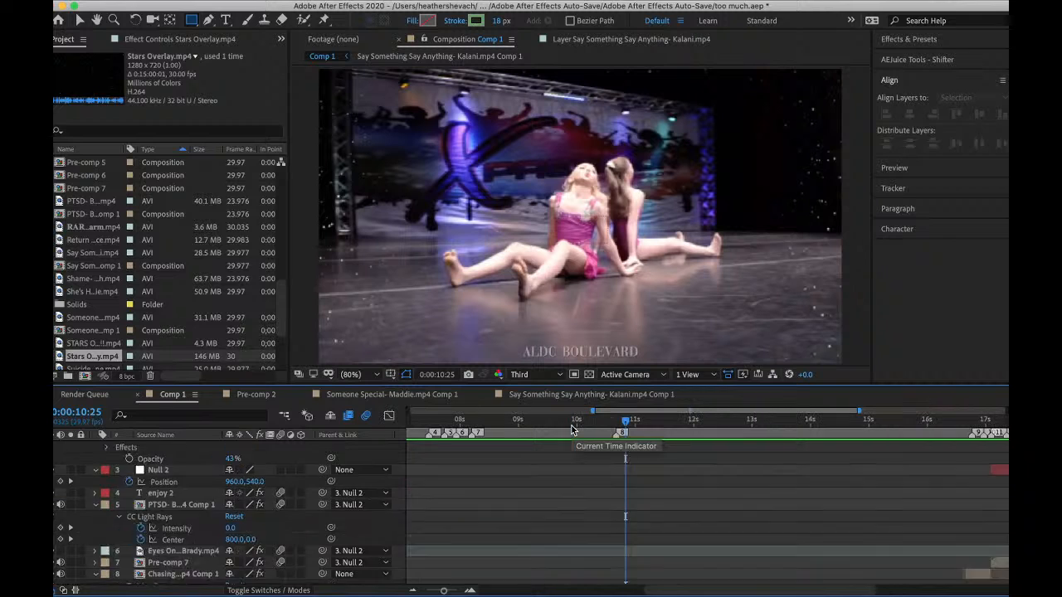
scroll(571, 430, right, 2)
scroll(572, 430, up, 1)
drag(708, 424, 870, 430)
scroll(822, 448, up, 5)
scroll(822, 448, right, 2)
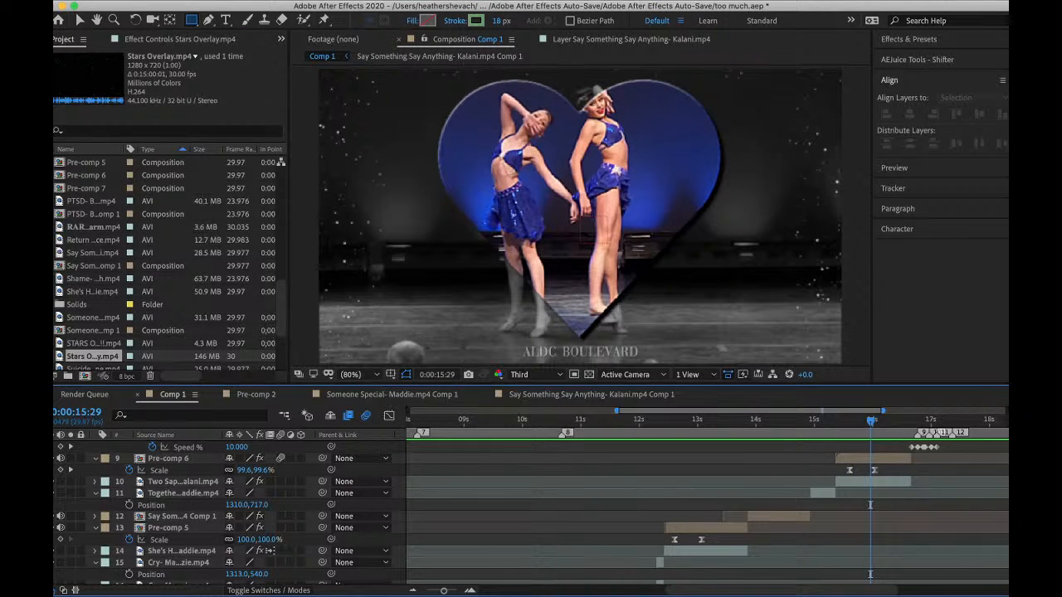
click(286, 1)
mouse_move(307, 11)
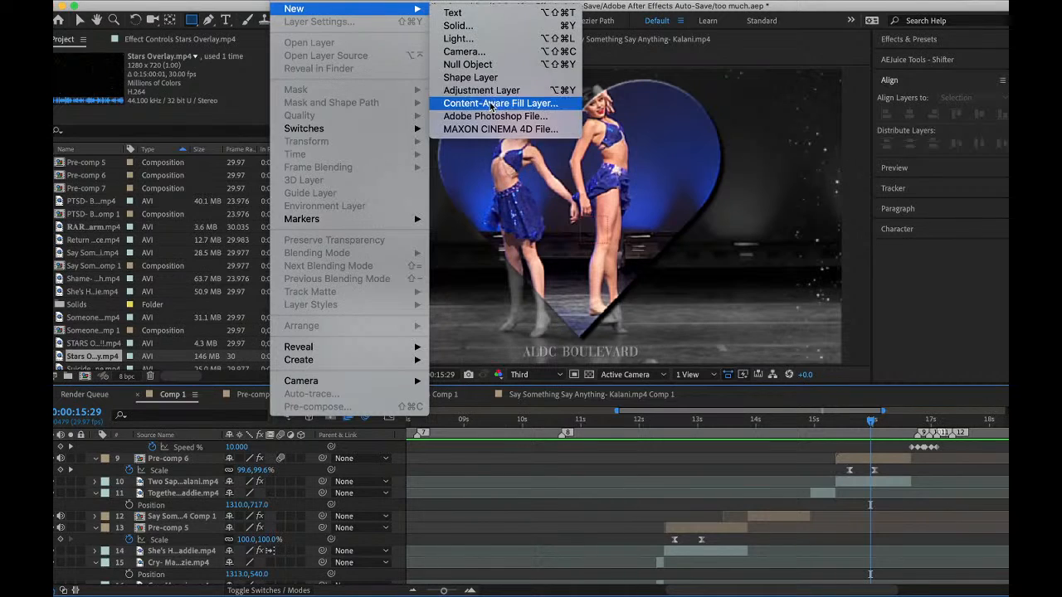
click(484, 91)
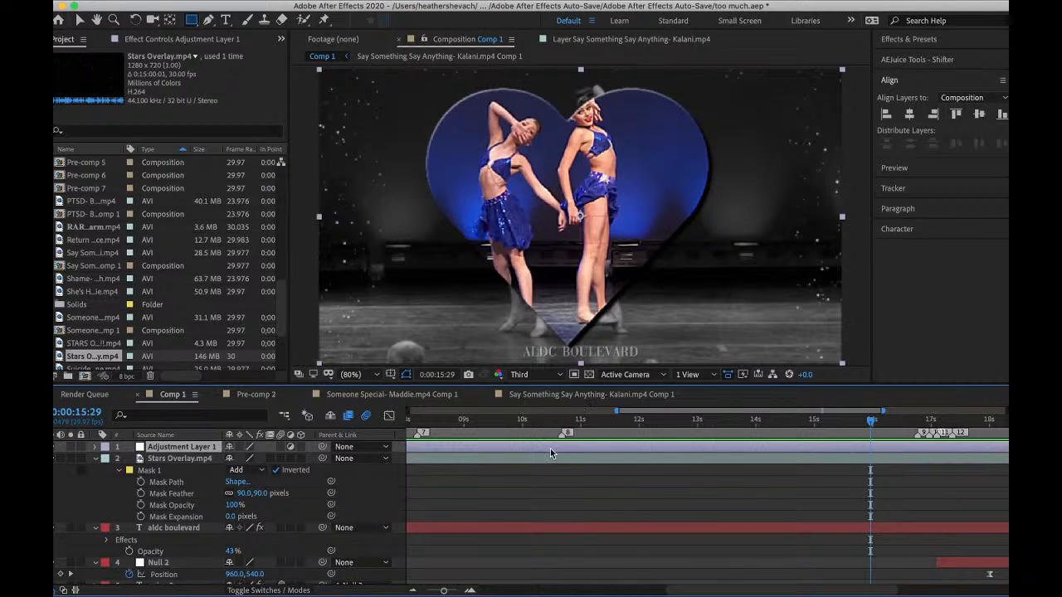
- Apply the Looks effect to the adjustment layer and show the "My looks haha" custom collection in its editor
key(ctrl+space)
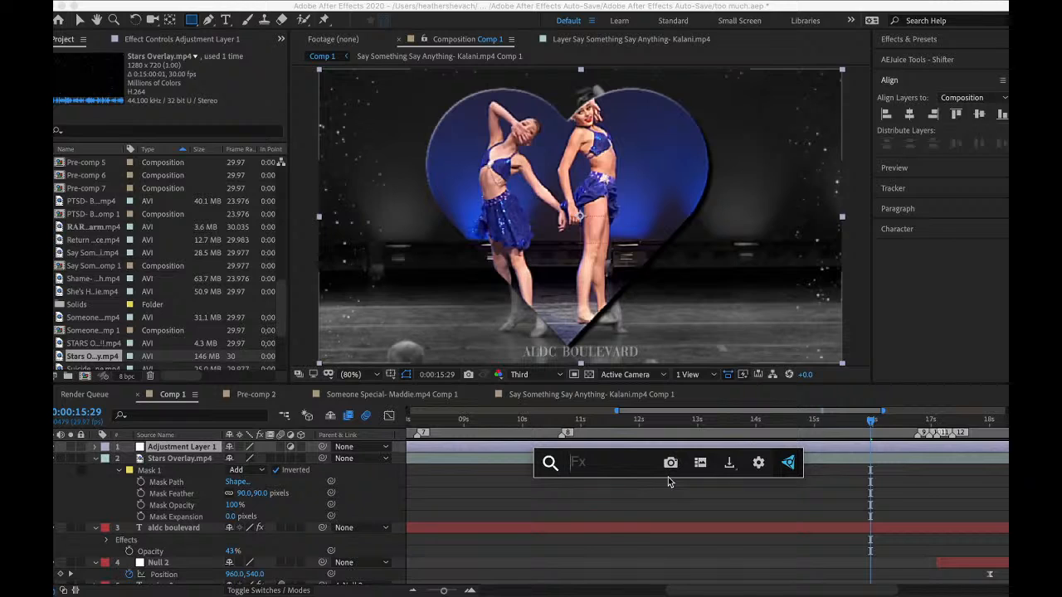
text(look)
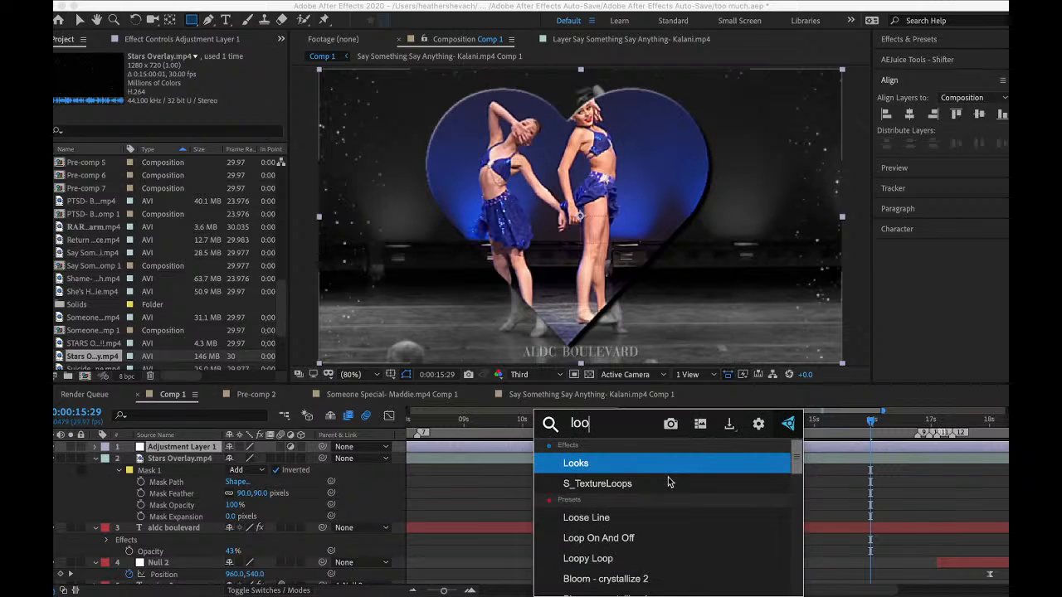
click(626, 468)
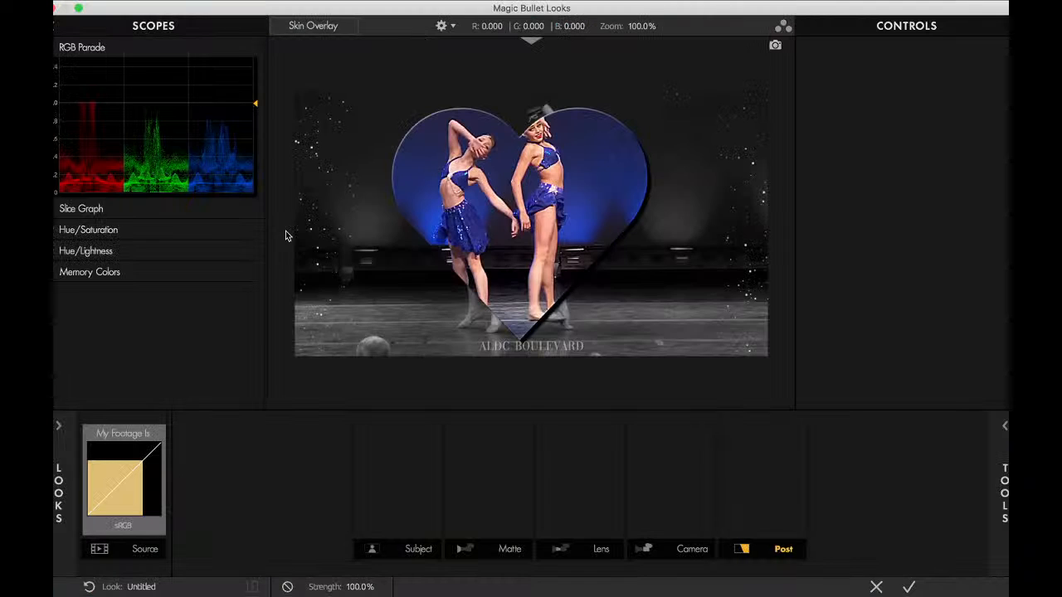
click(58, 490)
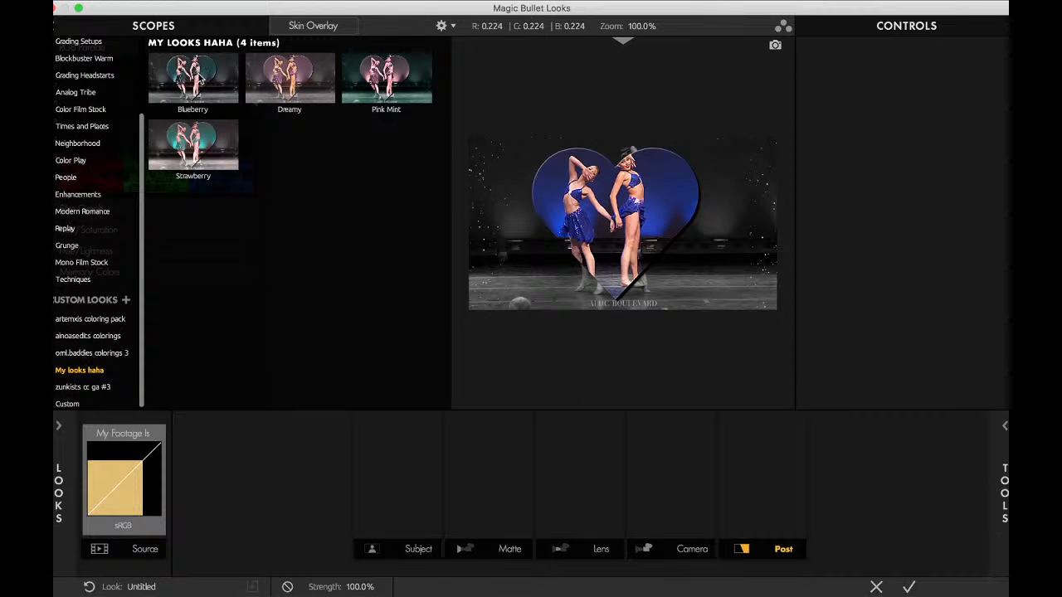
- Compare the Blueberry, Dreamy, Pink Mint and Strawberry looks, then apply Blueberry to the adjustment layer
click(196, 76)
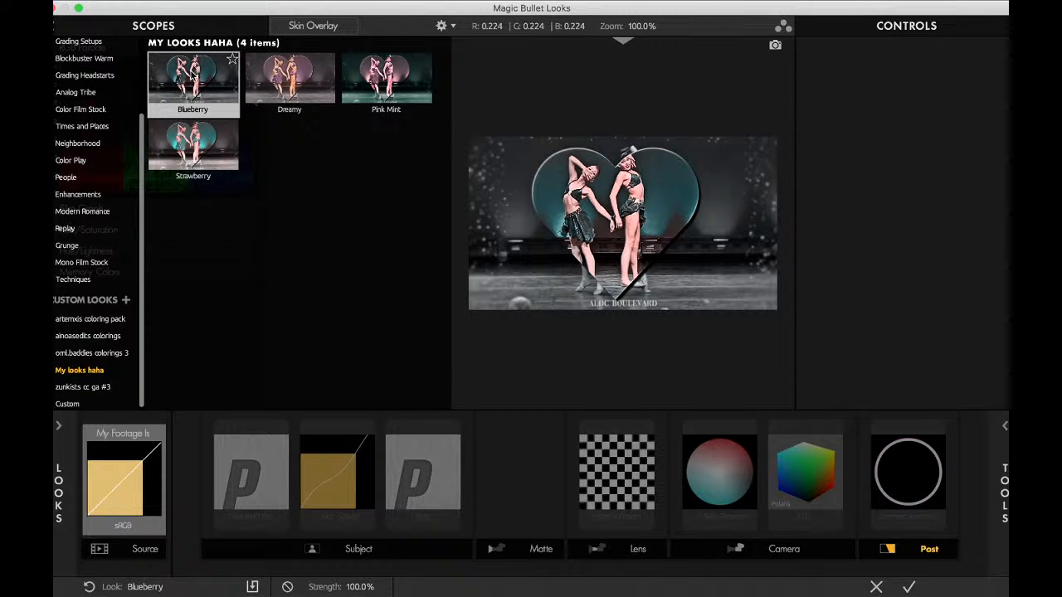
click(280, 75)
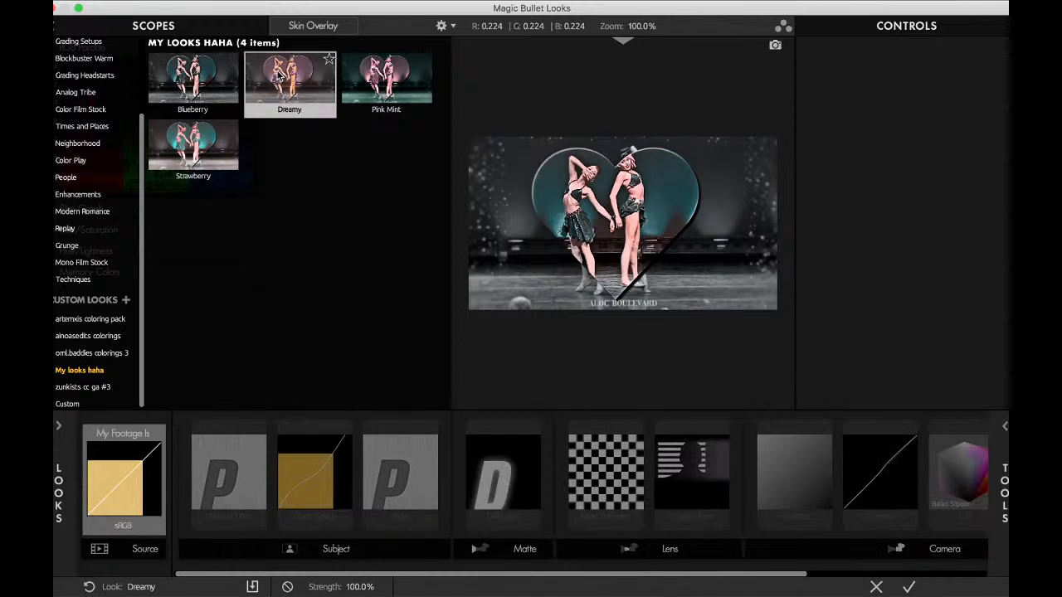
click(365, 83)
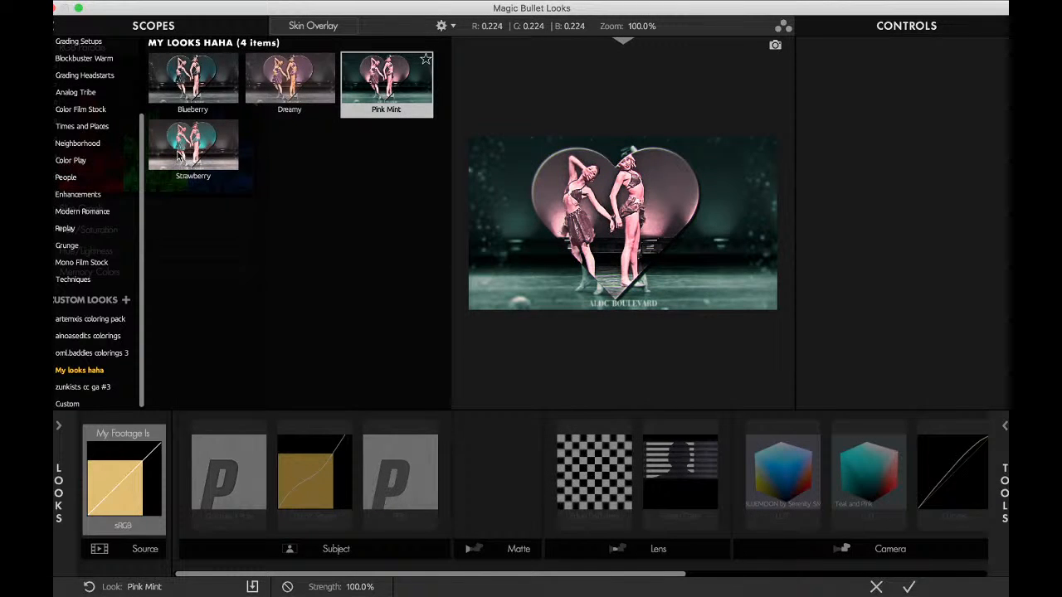
click(180, 156)
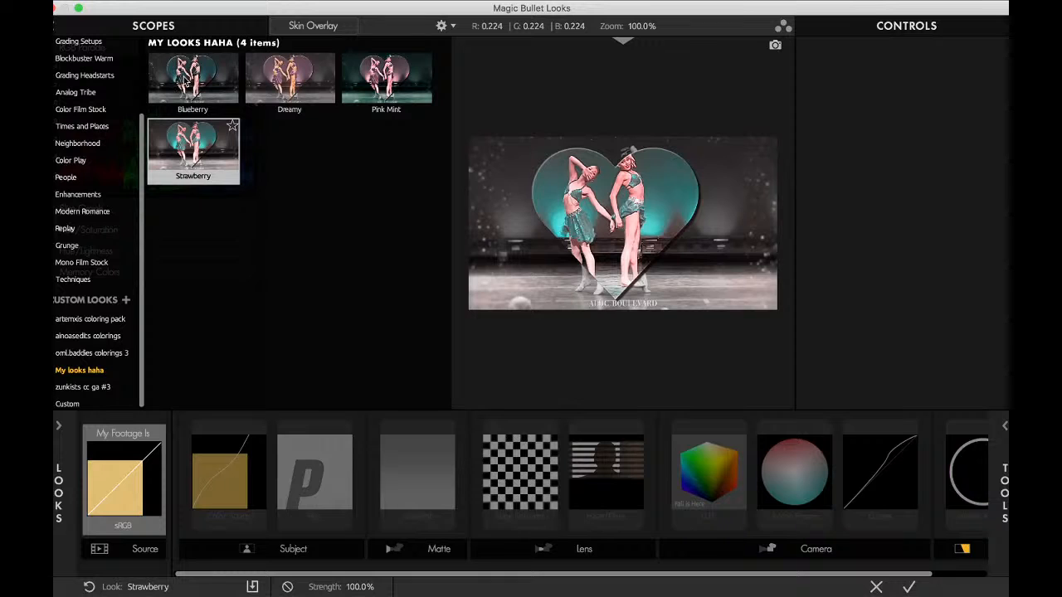
click(190, 81)
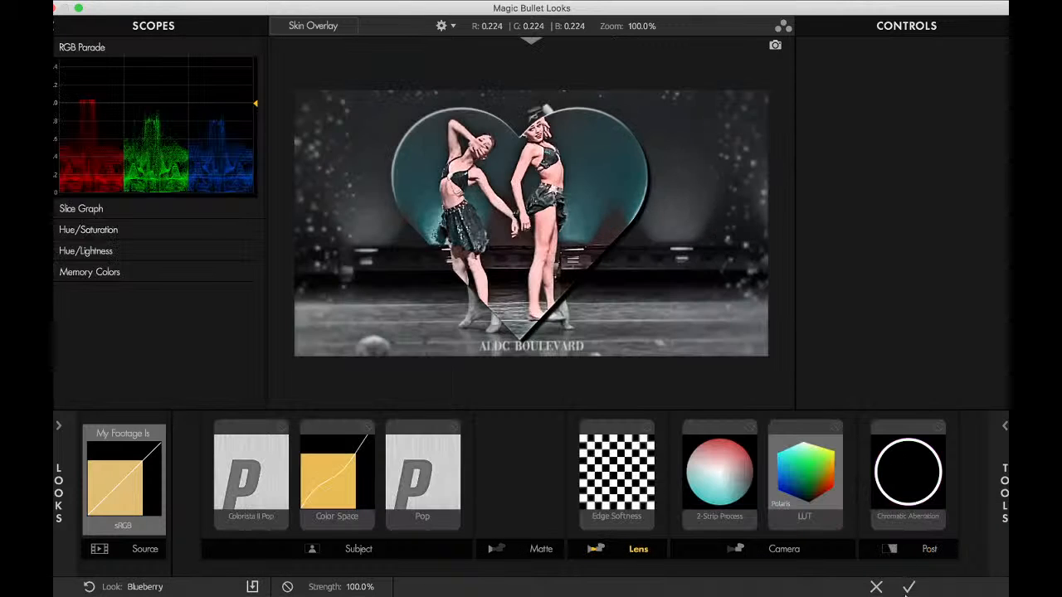
click(909, 587)
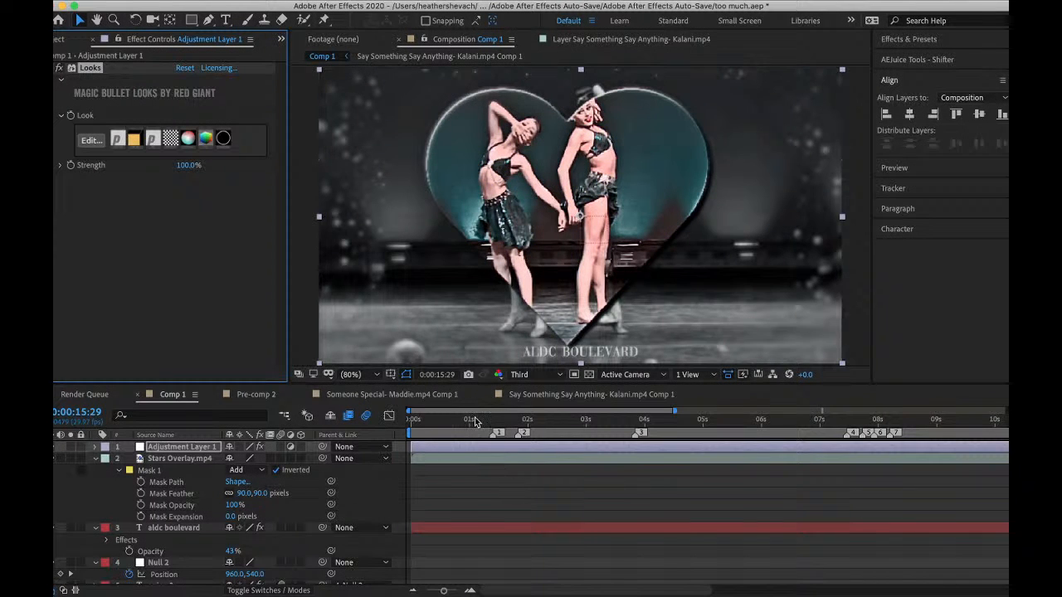
- Check the color grade on clips throughout Comp 1, from the opening section to the "enjoy" clip near 0:00:21:07
drag(475, 416, 728, 445)
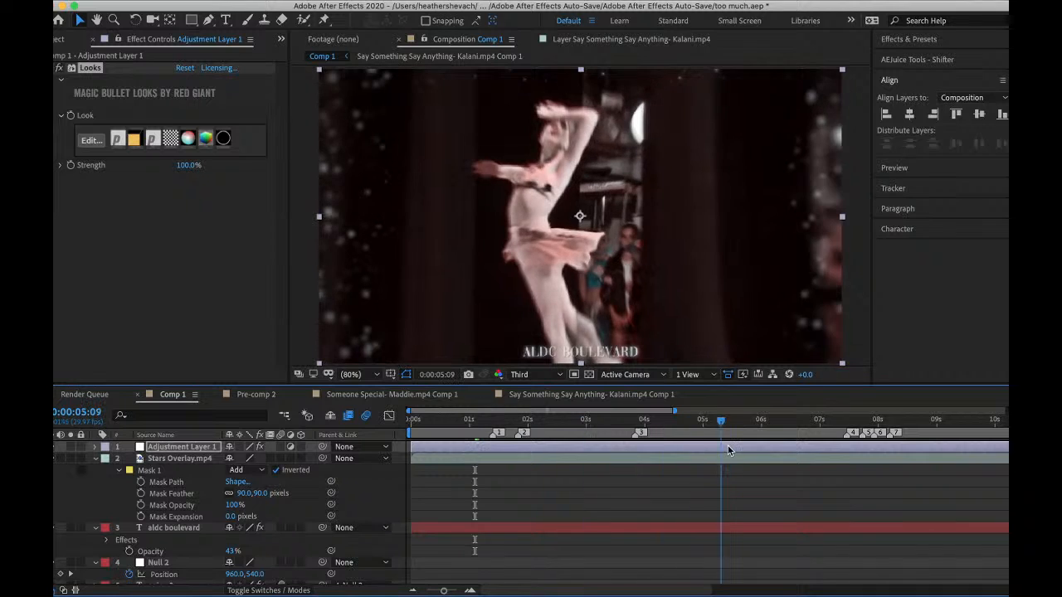
scroll(727, 446, right, 1)
click(764, 426)
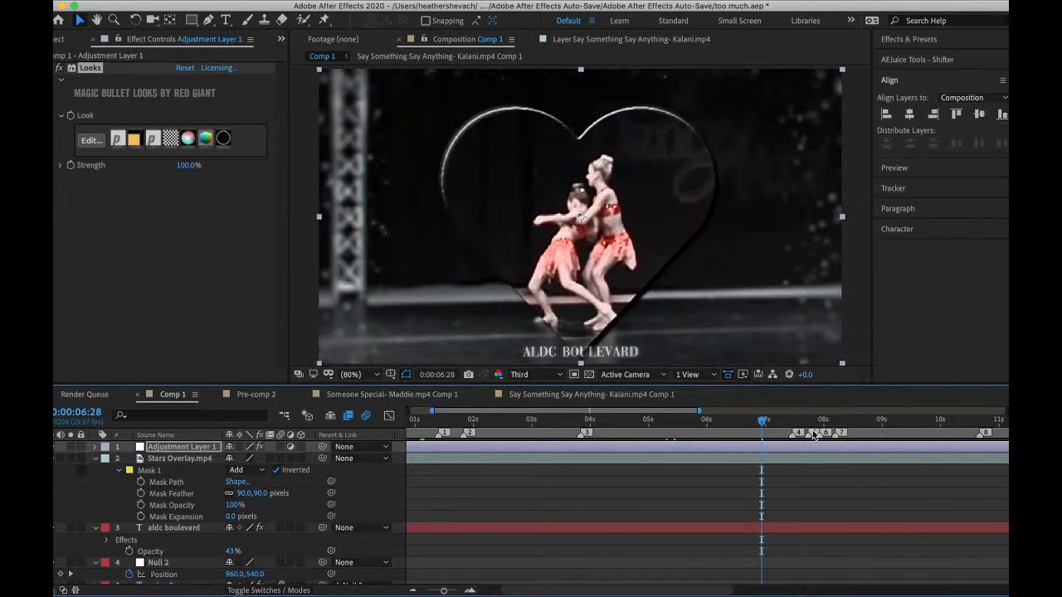
scroll(781, 426, right, 5)
click(762, 426)
scroll(763, 425, right, 6)
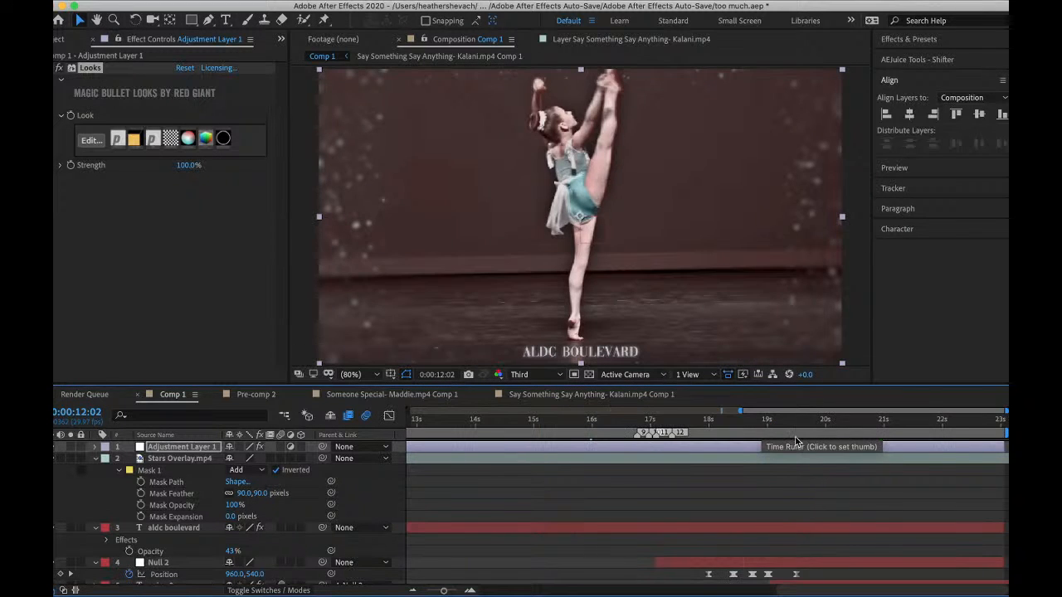
click(830, 426)
click(899, 430)
scroll(557, 477, left, 12)
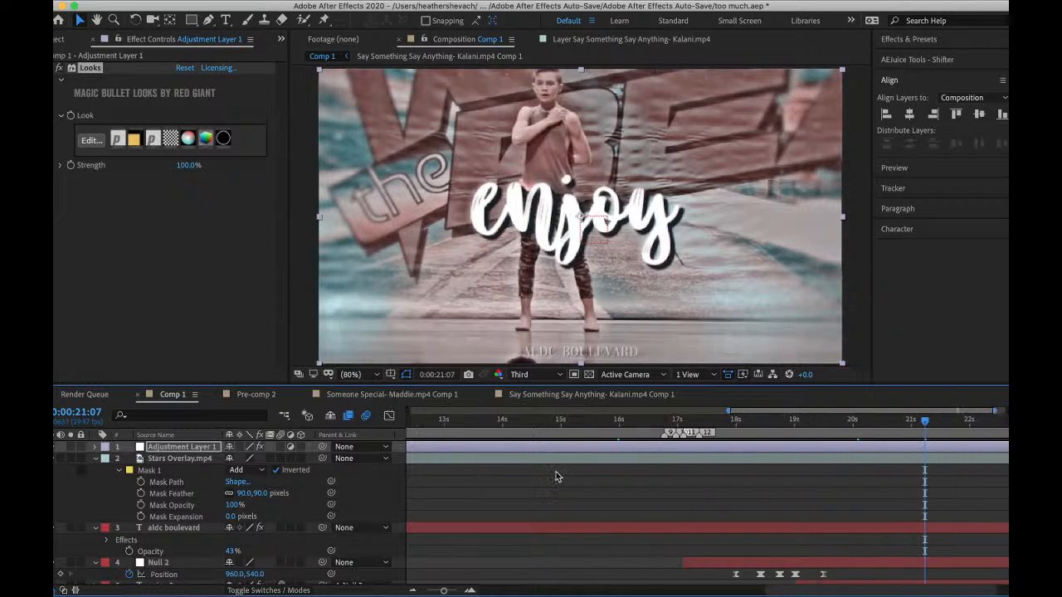
- Preview the graded edit from the start of Comp 1 through to the "enjoy" clip
drag(453, 430, 307, 429)
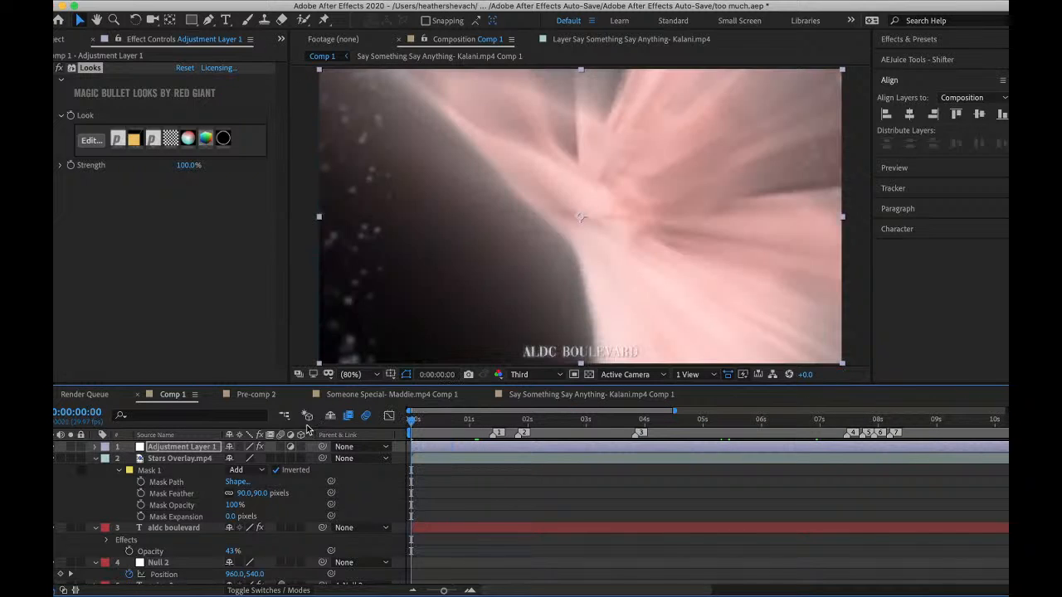
key(space)
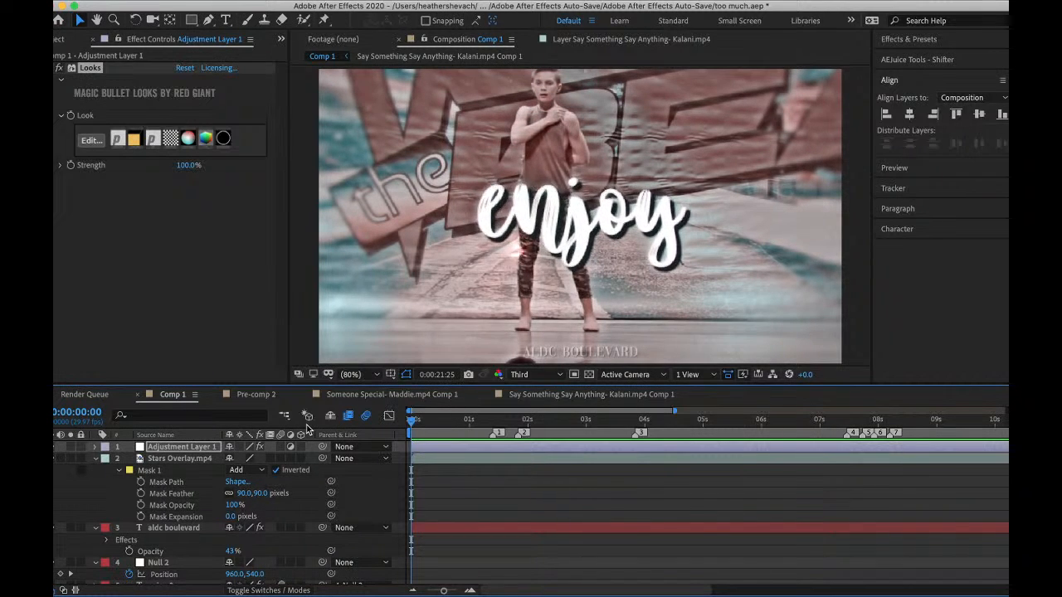
key(space)
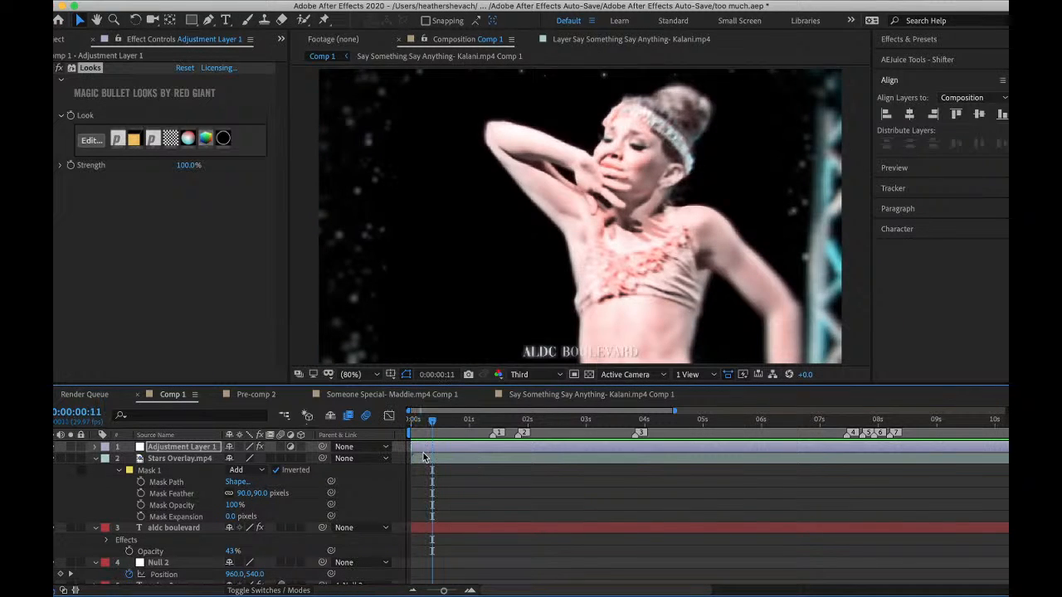
- Duplicate the Stars Overlay layer and place the copy above the adjustment layer
click(440, 463)
key(super+d)
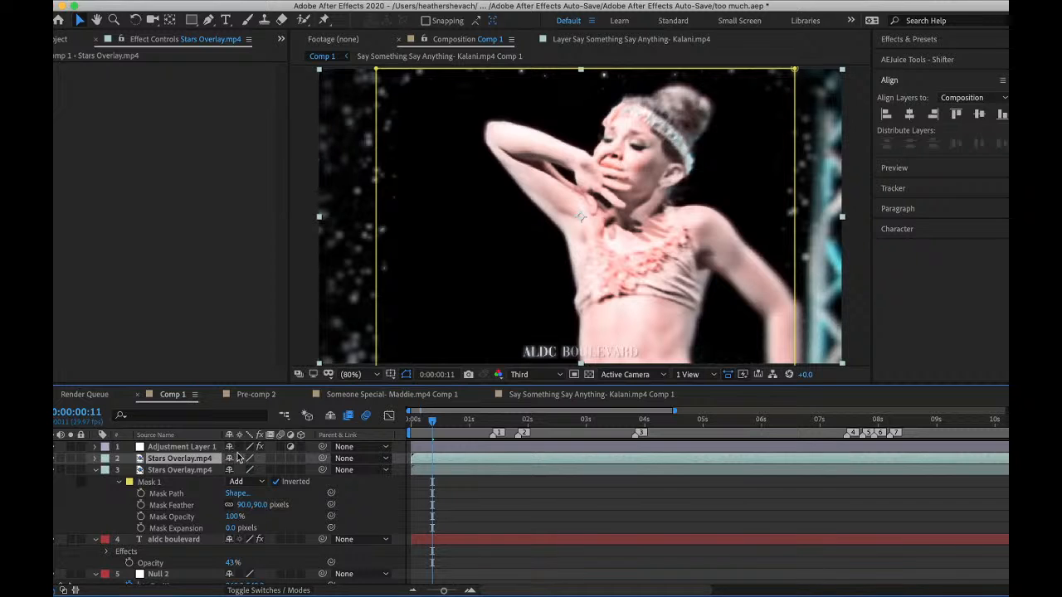
drag(210, 447, 208, 446)
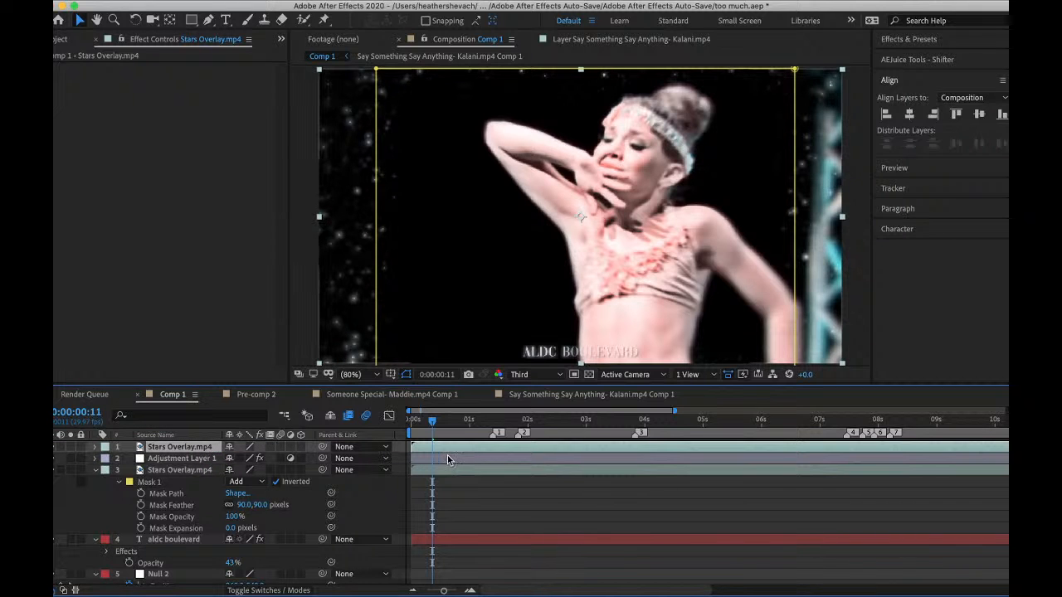
- Preview the doubled stars overlay briefly from 0:00:00:11 and save the project
click(532, 468)
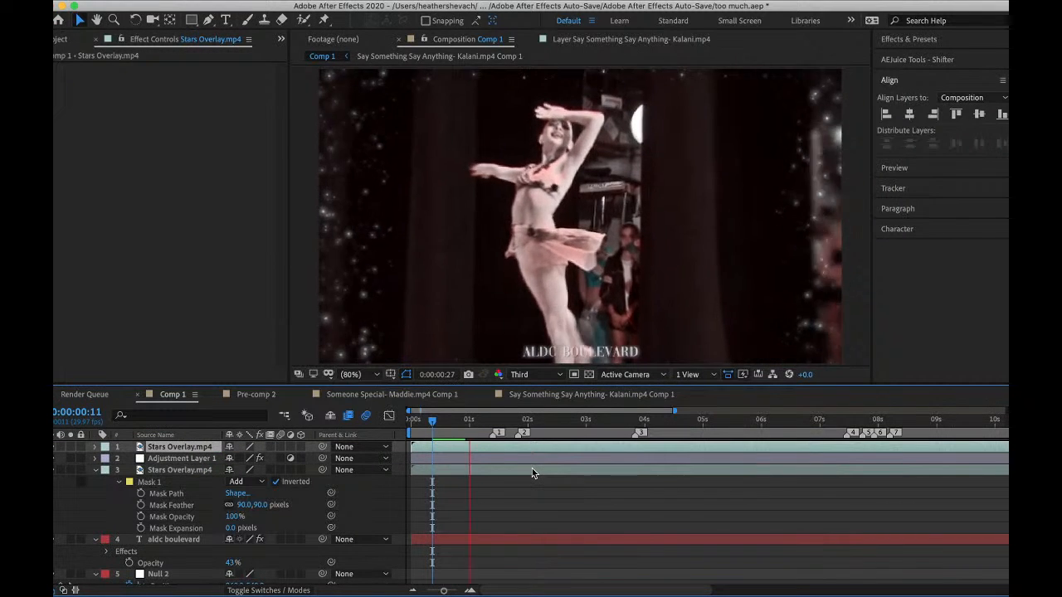
key(space)
click(152, 1)
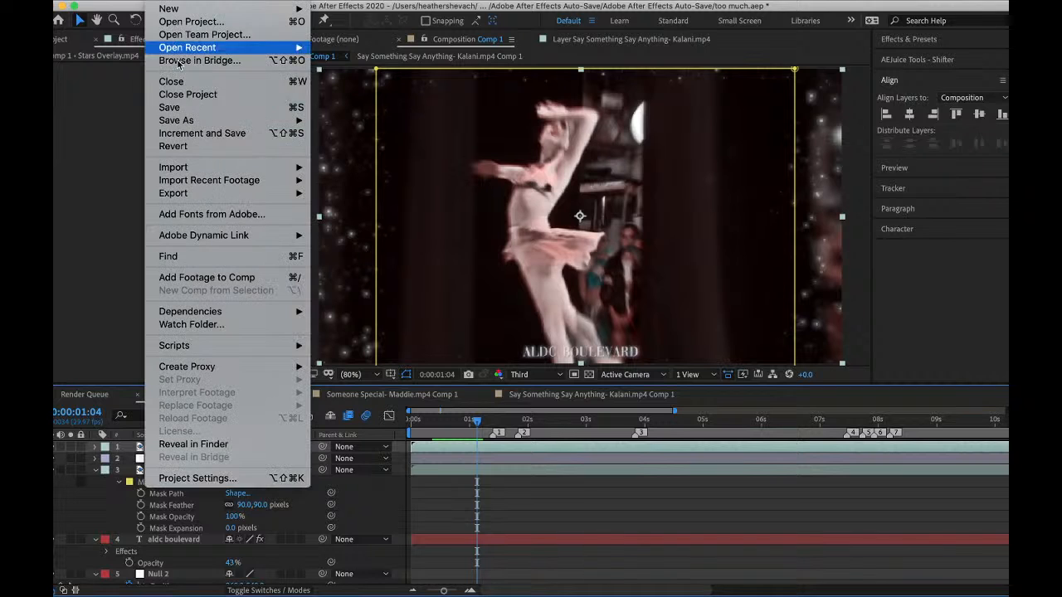
click(168, 108)
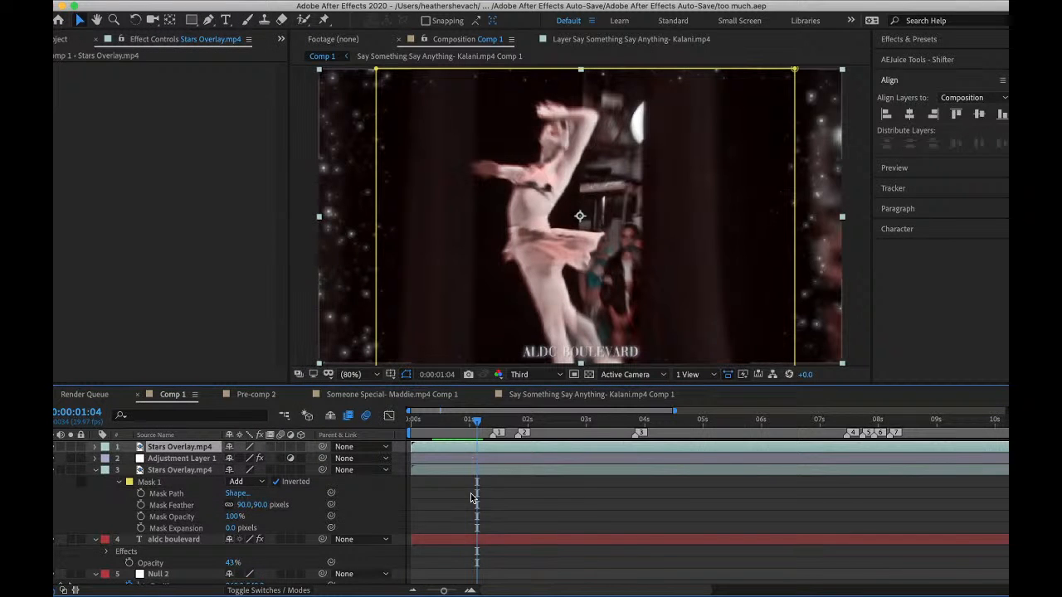
- Pre-compose all layers except too much.mov, moving all attributes and adjusting the duration to the selected layers' time span
scroll(471, 510, down, 15)
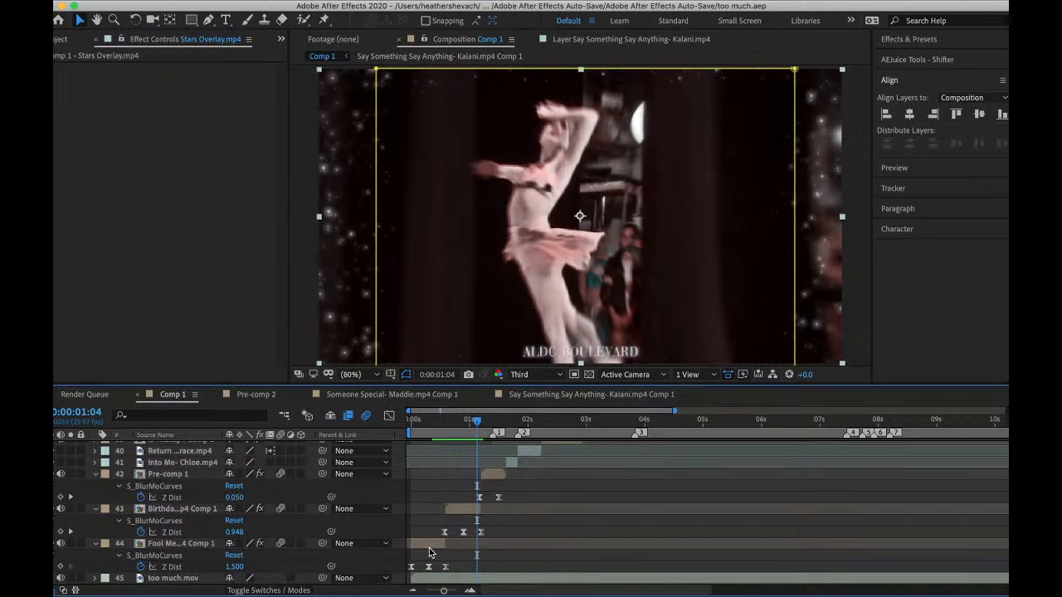
key(super+a)
right_click(429, 551)
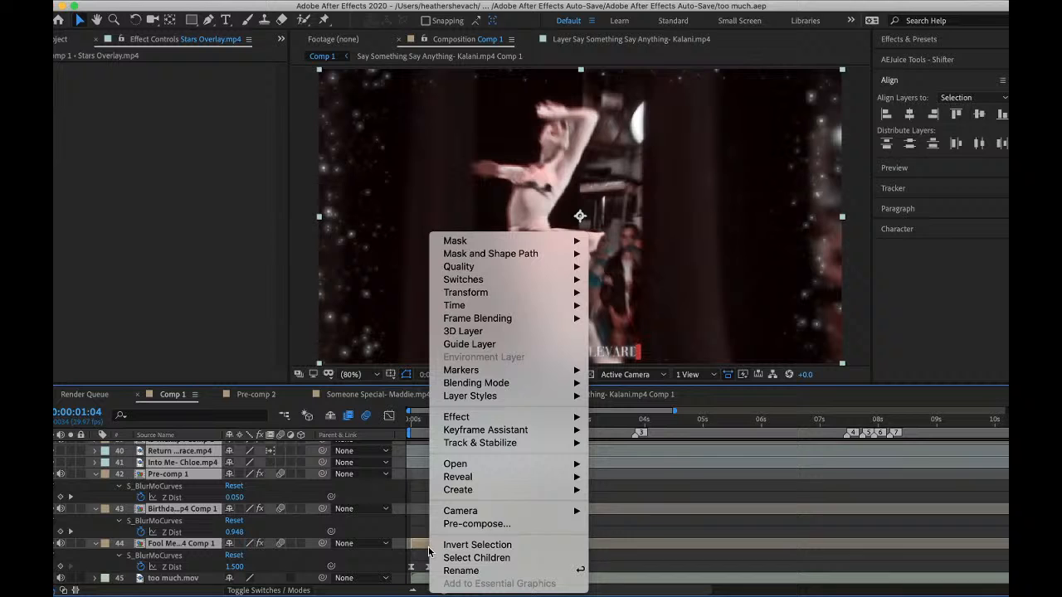
click(471, 524)
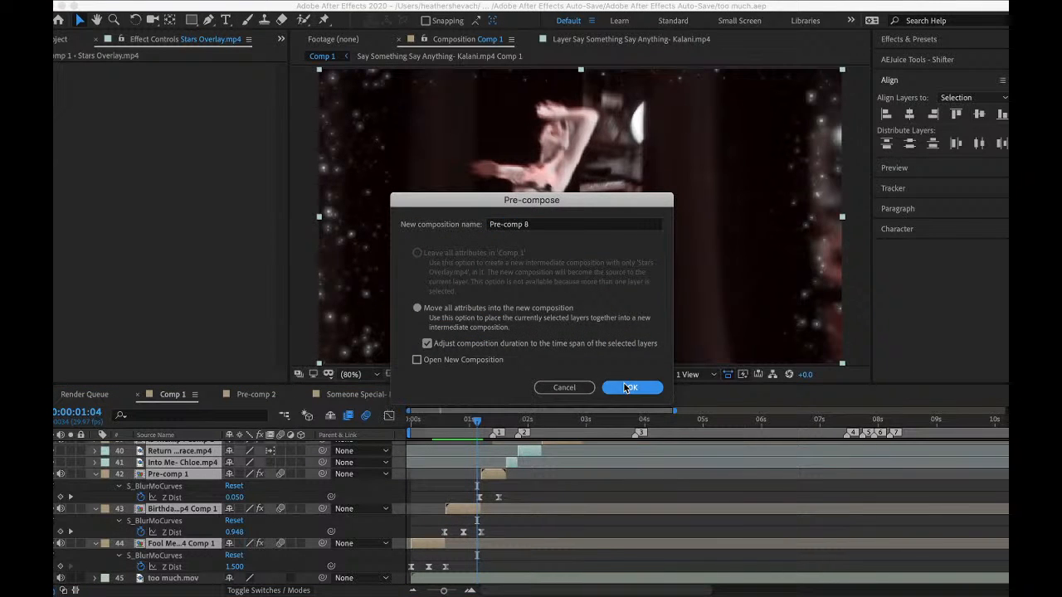
click(628, 387)
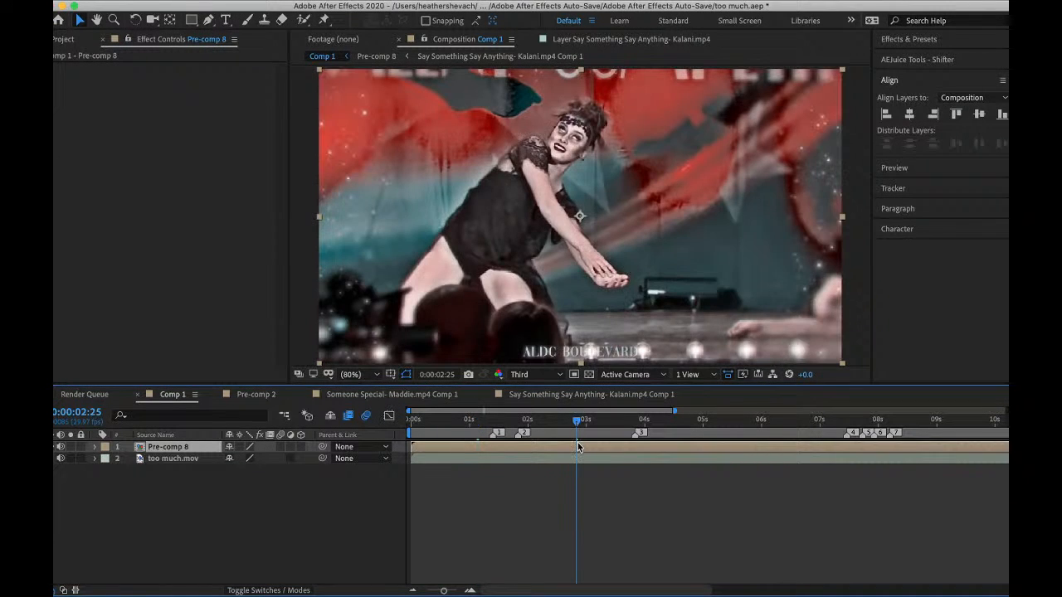
- Apply Motion Tile to the new pre-comp with output width and height of 400 and mirrored edges
key(ctrl+space)
text(mot)
click(492, 492)
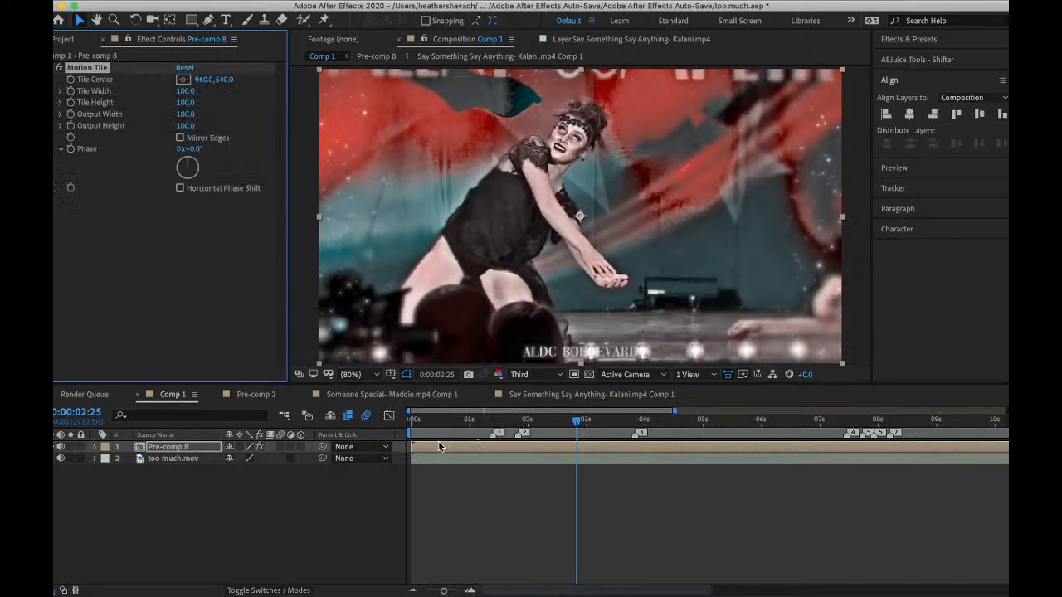
click(192, 115)
text(400)
key(Tab)
text(400)
key(Return)
- Add the "Wiggle - position" preset to the pre-comp and preview the movement from the start of Comp 1
key(ctrl+space)
text(wigg)
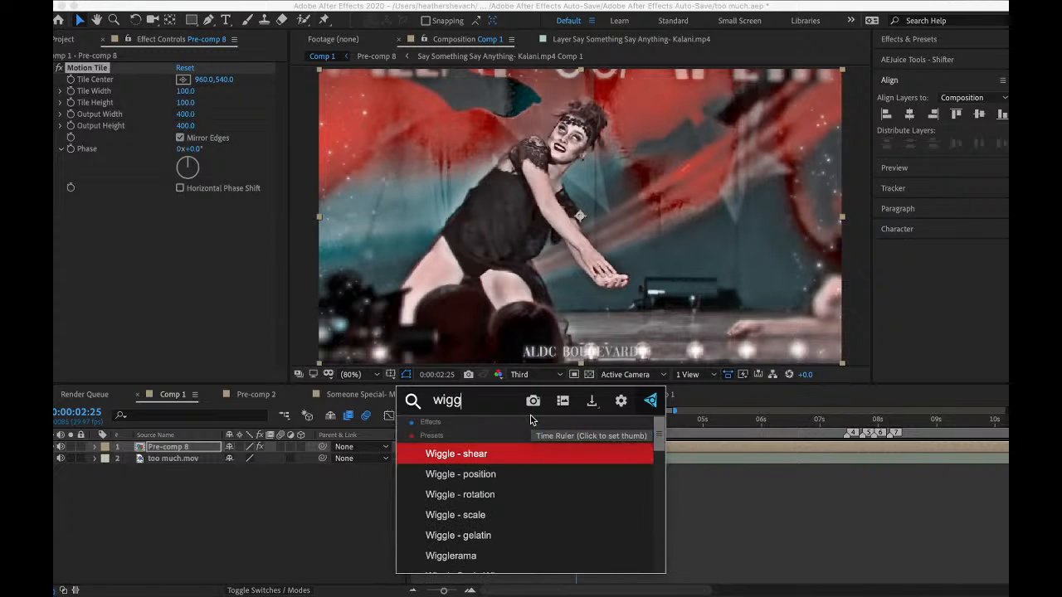
click(488, 473)
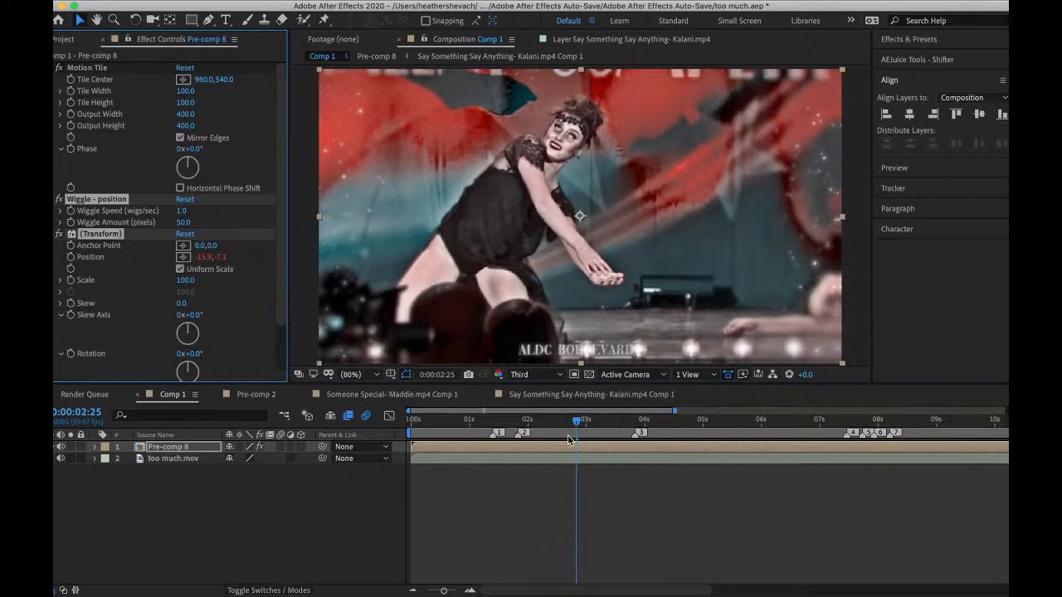
drag(570, 440, 794, 438)
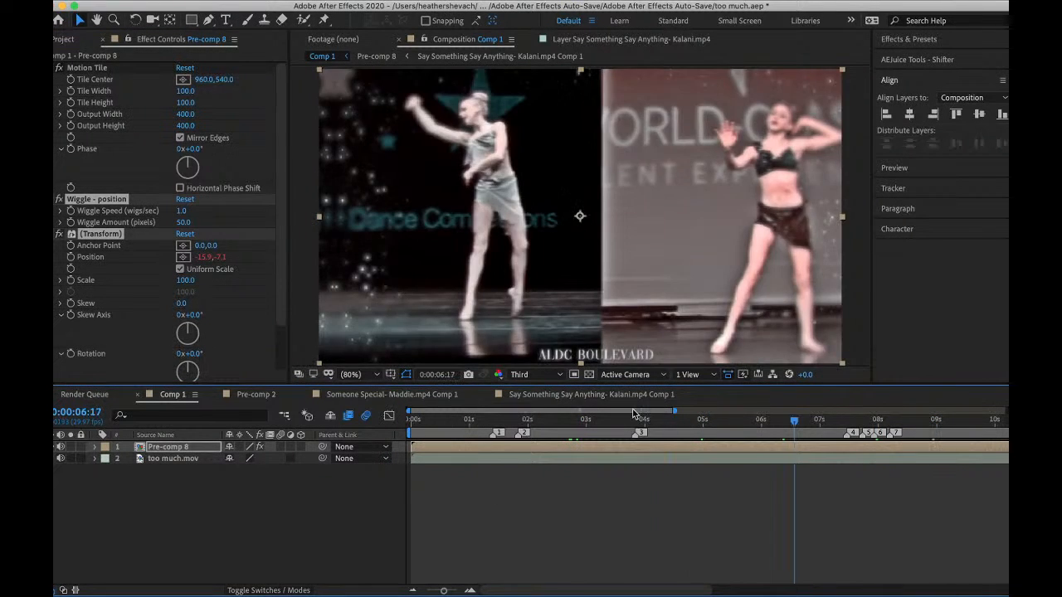
key(space)
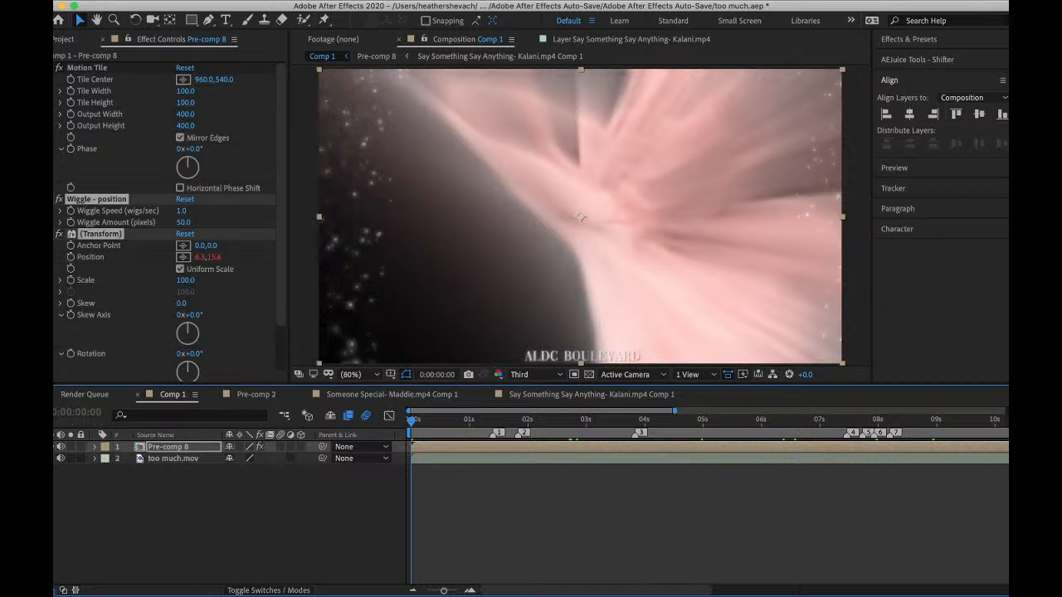
- Add Comp 1 to the render queue and render it with Best Settings and the Lossless output module
click(191, 104)
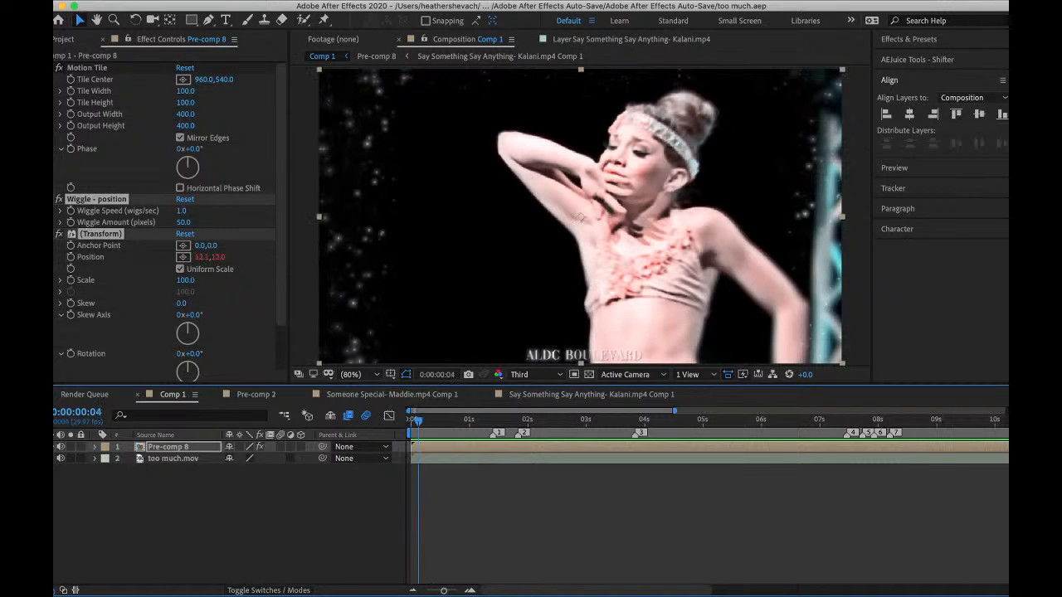
click(155, 2)
mouse_move(182, 197)
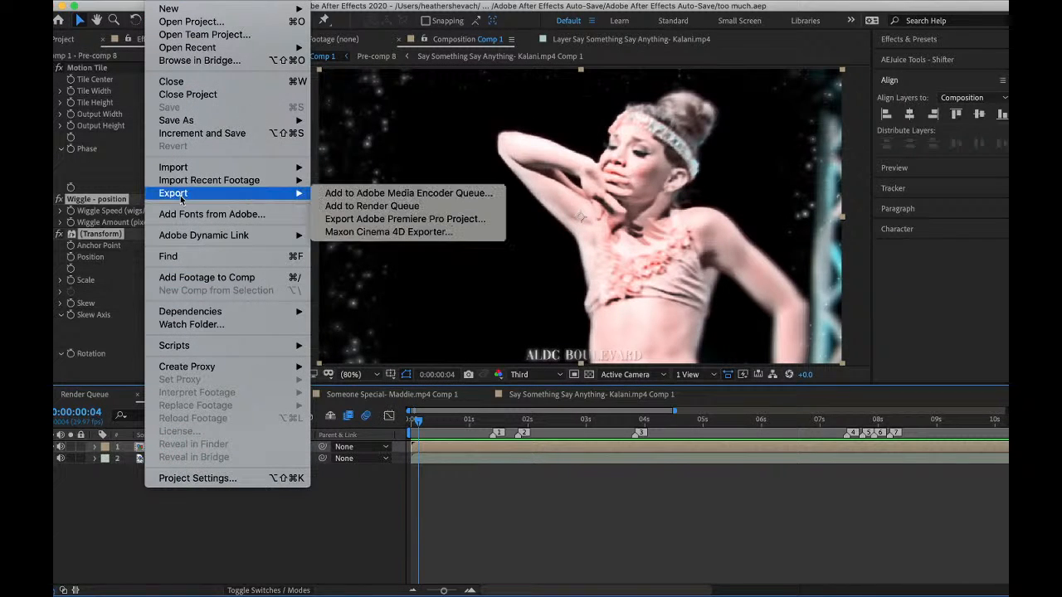
click(350, 205)
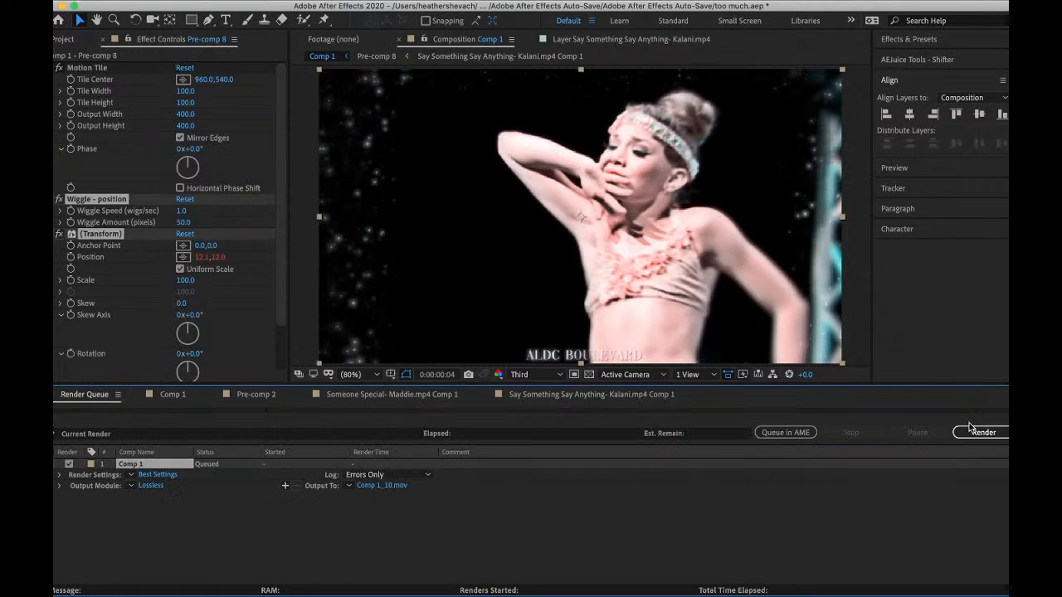
click(979, 433)
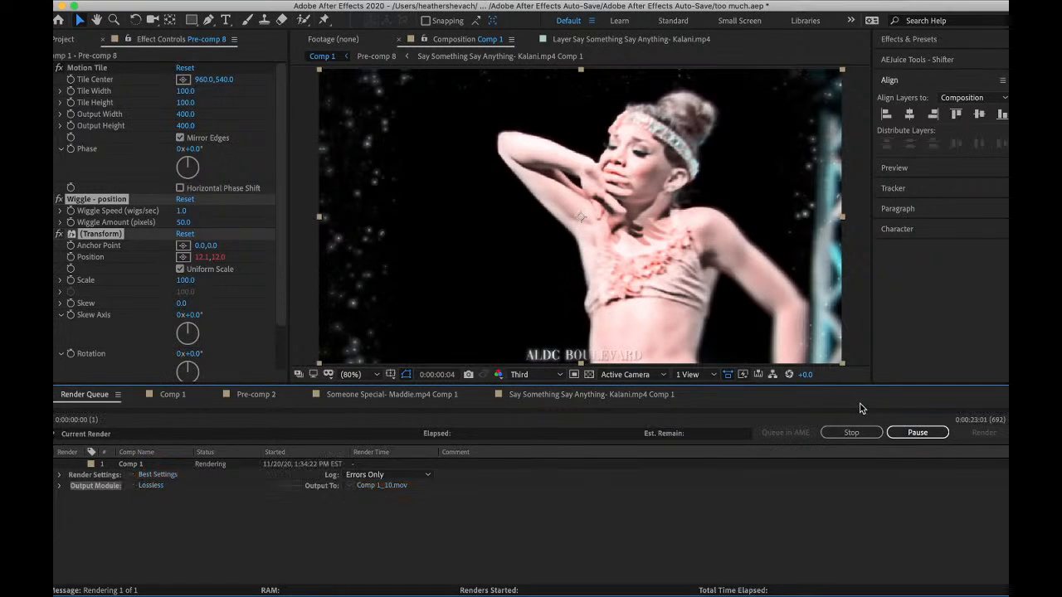
- Switch to the YouTube Studio live streaming page in the browser and end the stream, confirming the choice
key(ctrl+Right)
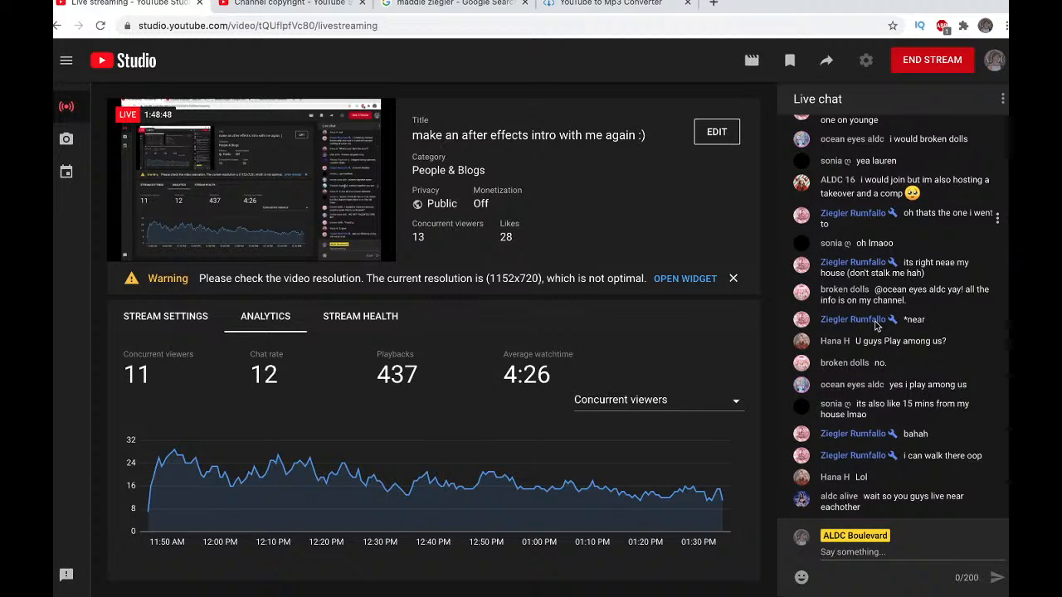
click(941, 67)
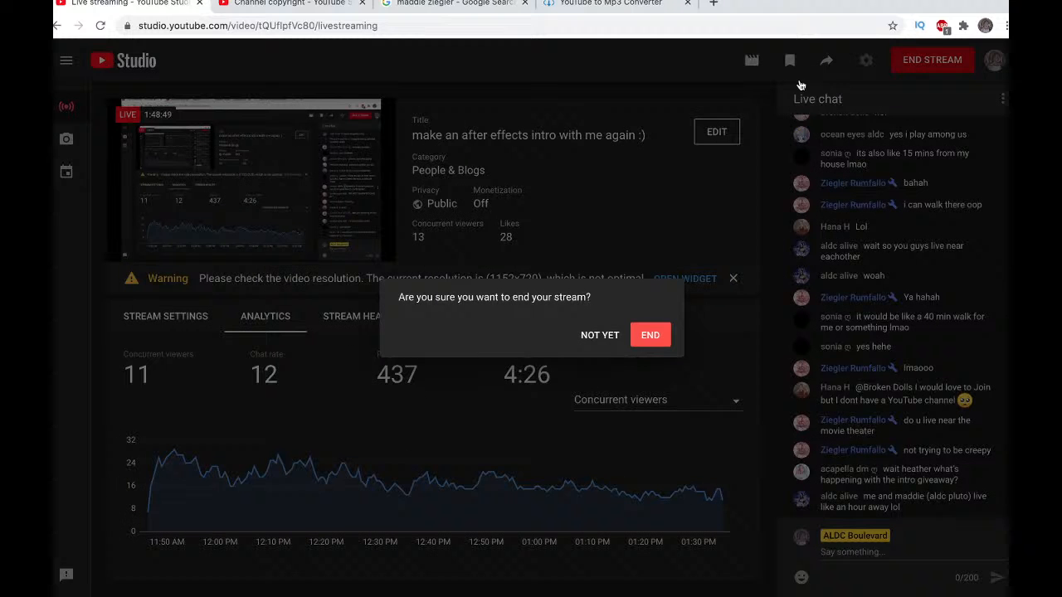
click(650, 337)
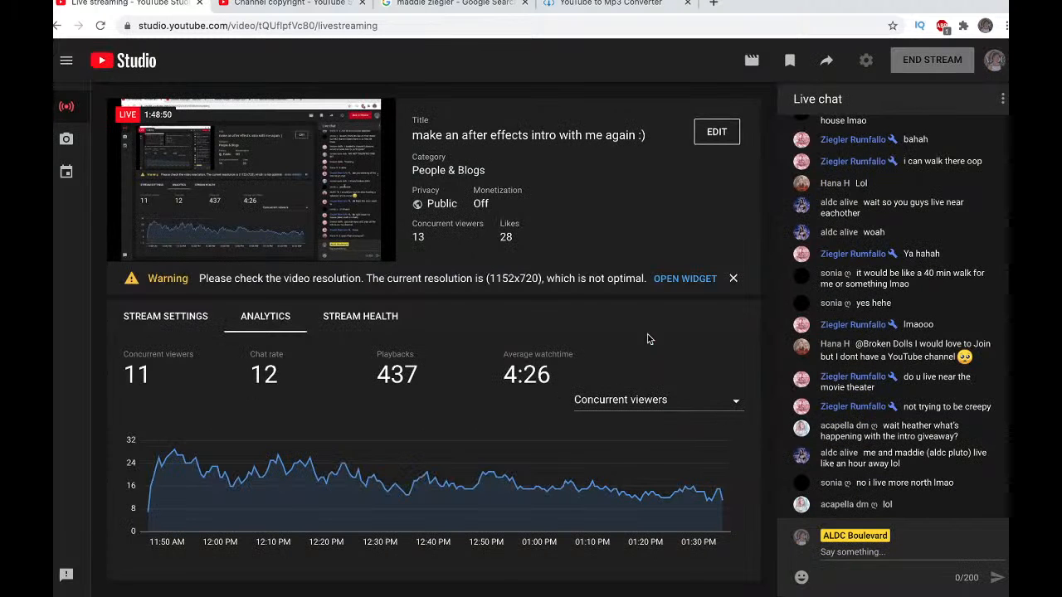